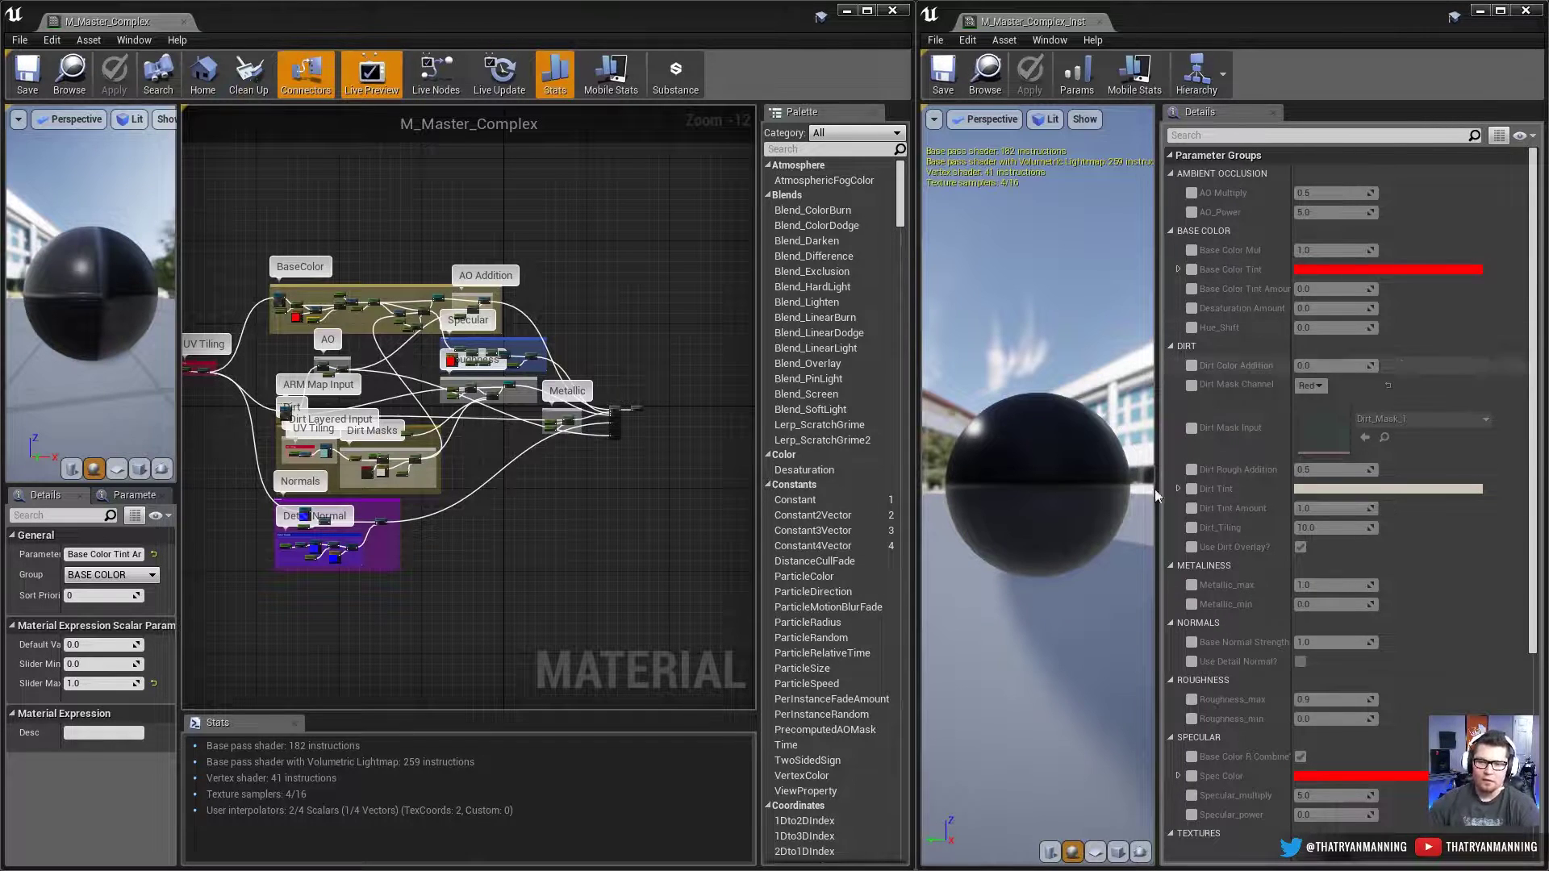
# Step: Open the Basic material and float its material editor as a separate window over the level
pyautogui.moveTo(361, 582); pyautogui.dragTo(389, 572, button='right')
pyautogui.scroll(1, 389, 573)
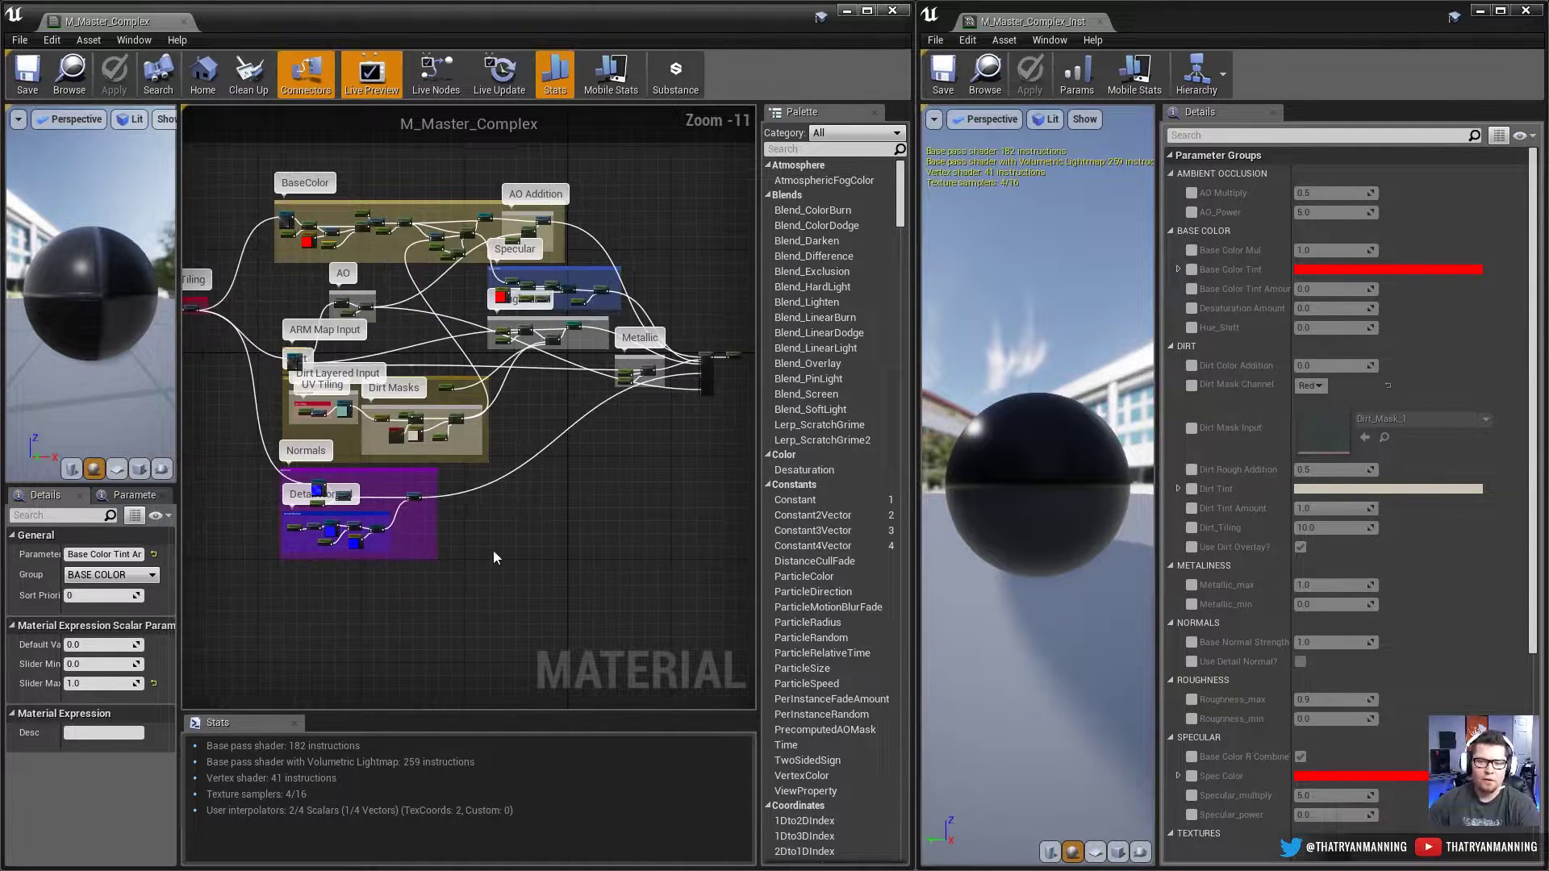
pyautogui.moveTo(499, 549); pyautogui.dragTo(514, 564, button='right')
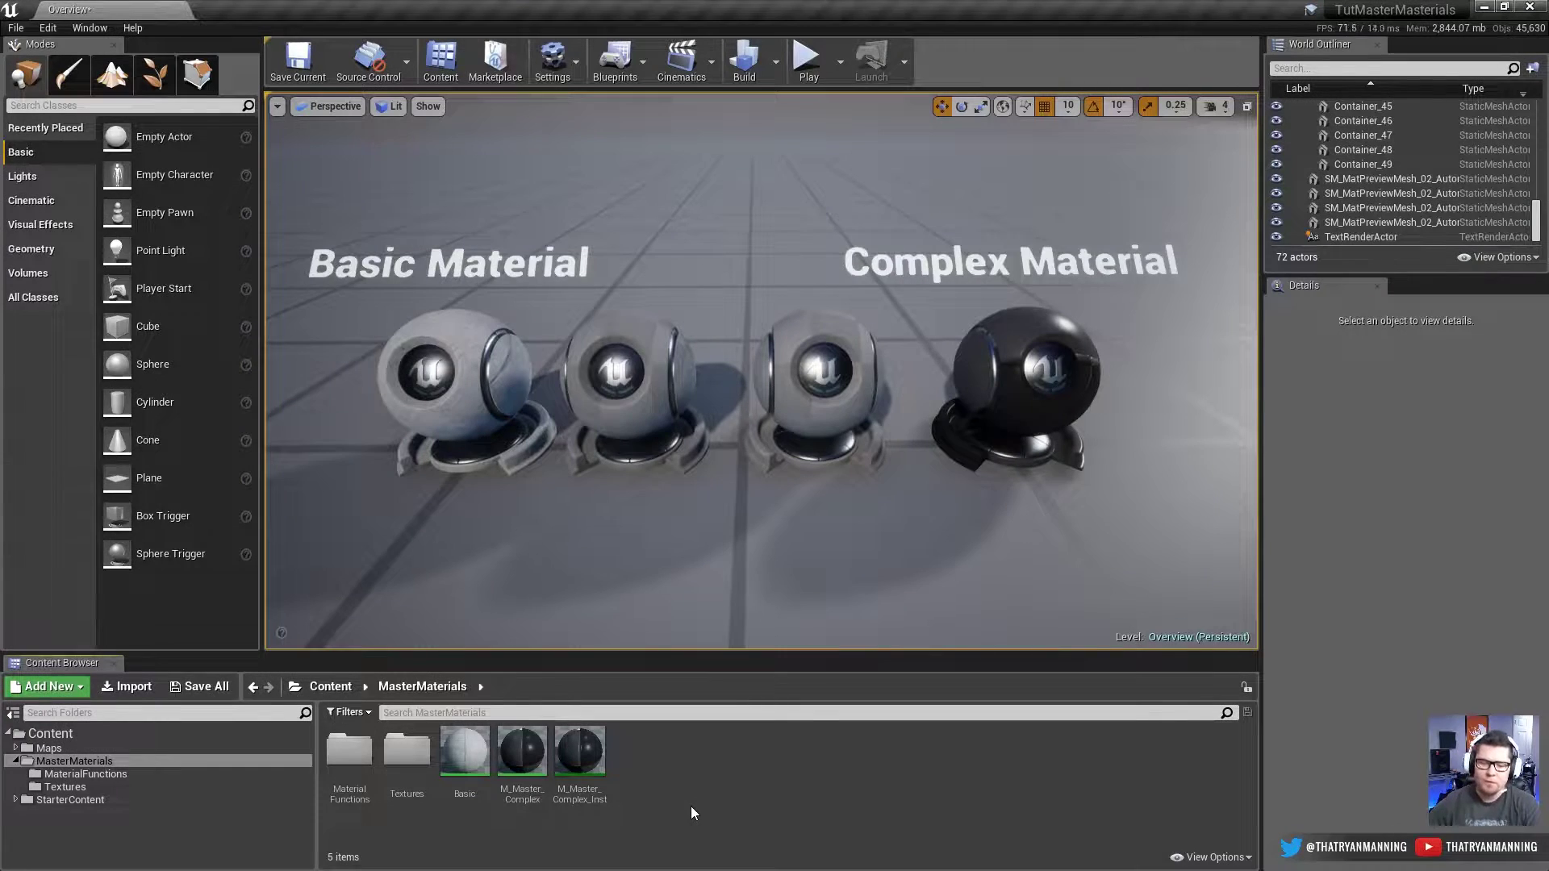
pyautogui.doubleClick(465, 754)
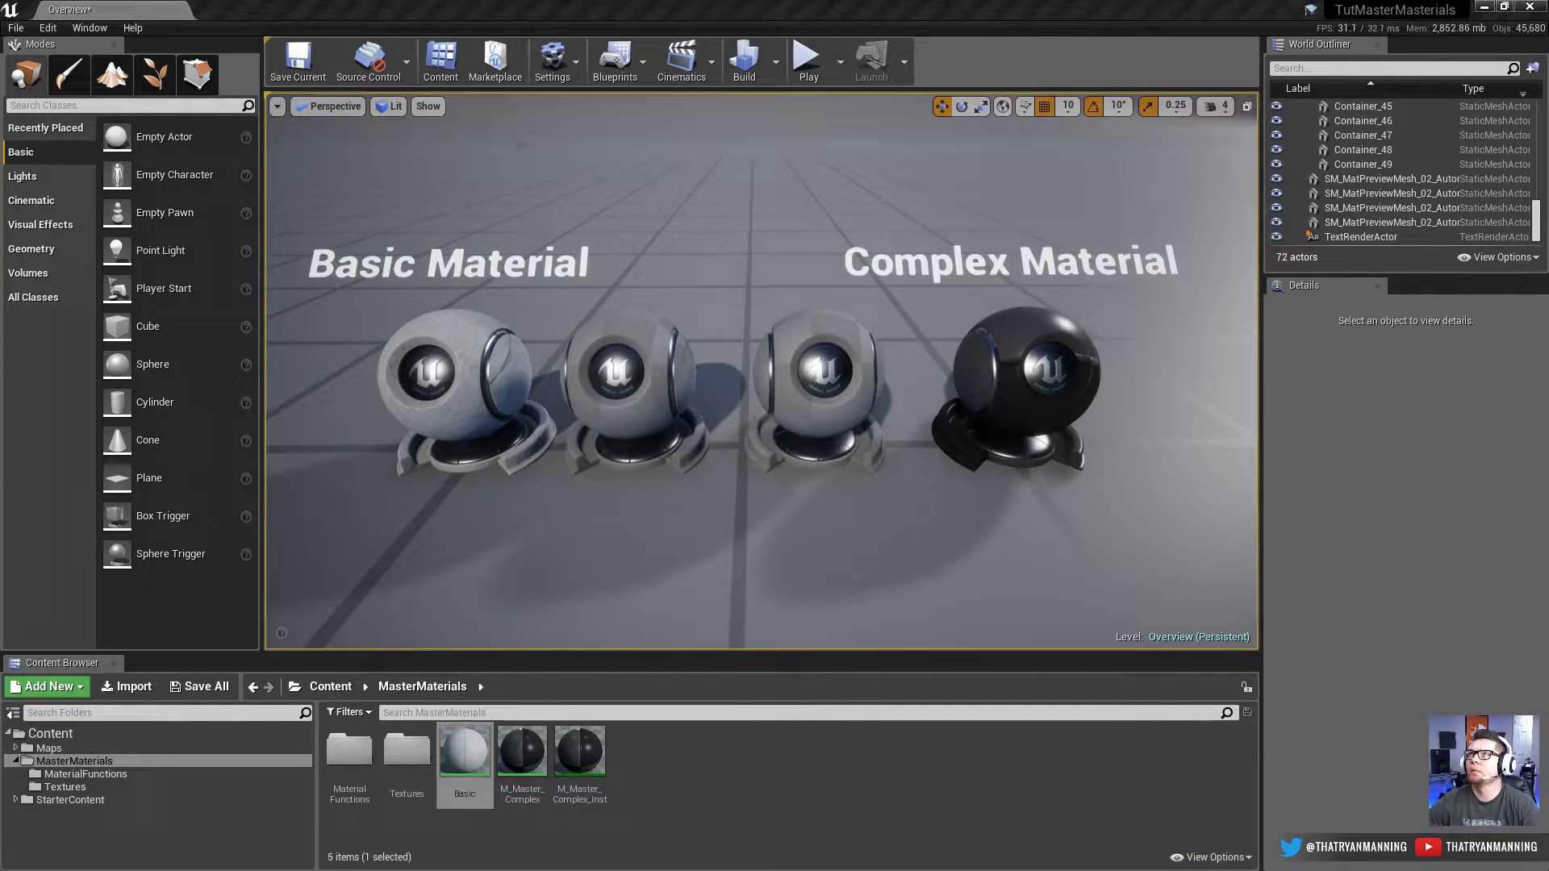
pyautogui.moveTo(700, 214); pyautogui.dragTo(519, 68)
# Step: Inspect the Basic material's top and yellow Texture Sample nodes, then view the material's own properties
pyautogui.scroll(-2, 1109, 526)
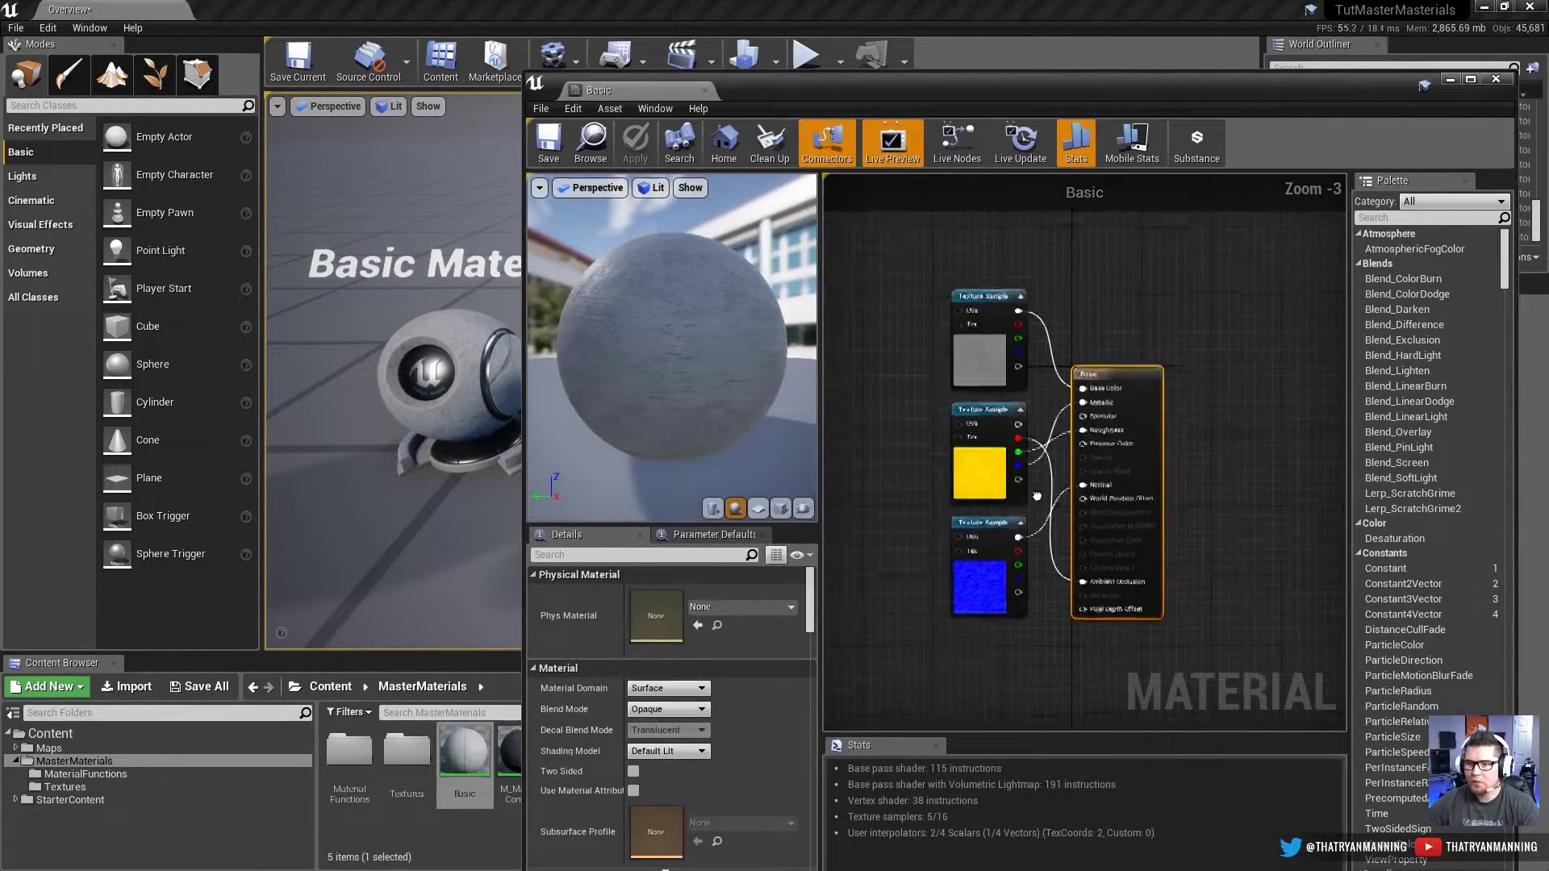
pyautogui.scroll(1, 1047, 500)
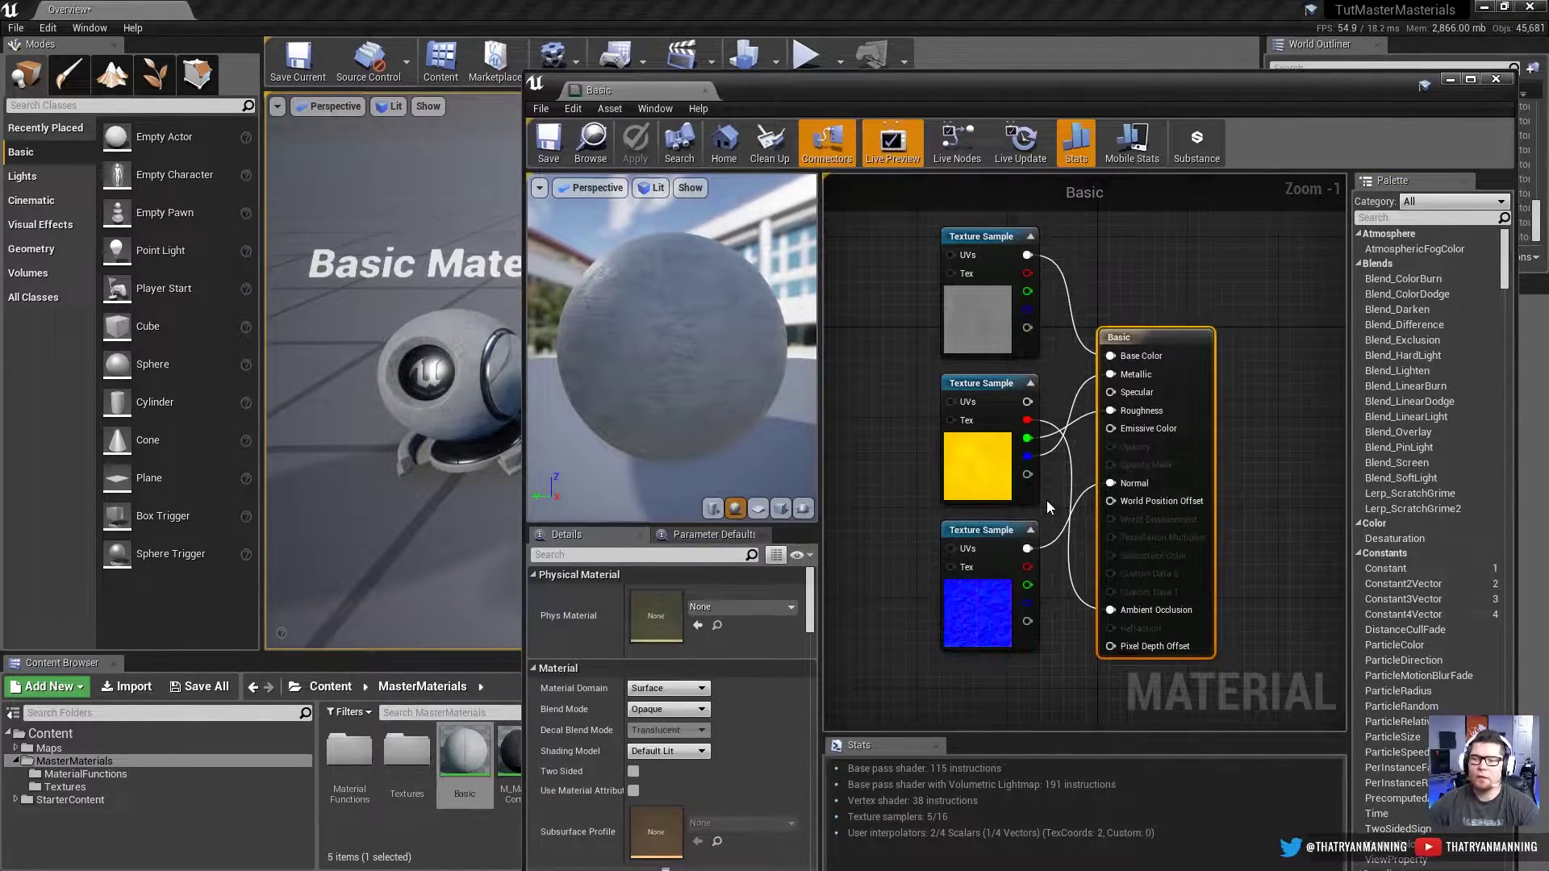
pyautogui.click(970, 311)
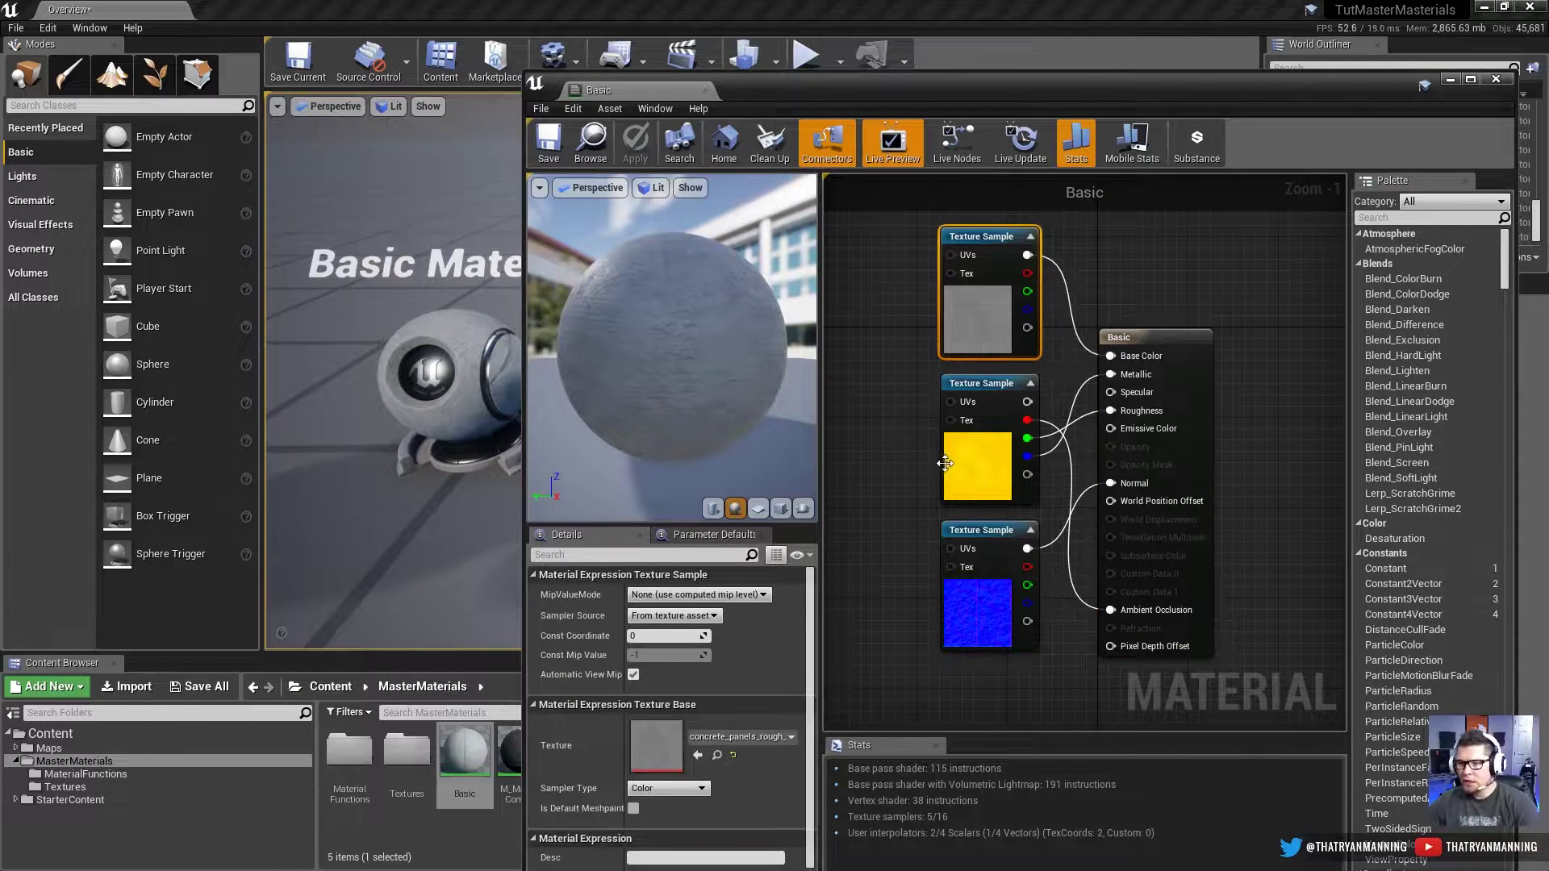
pyautogui.click(985, 459)
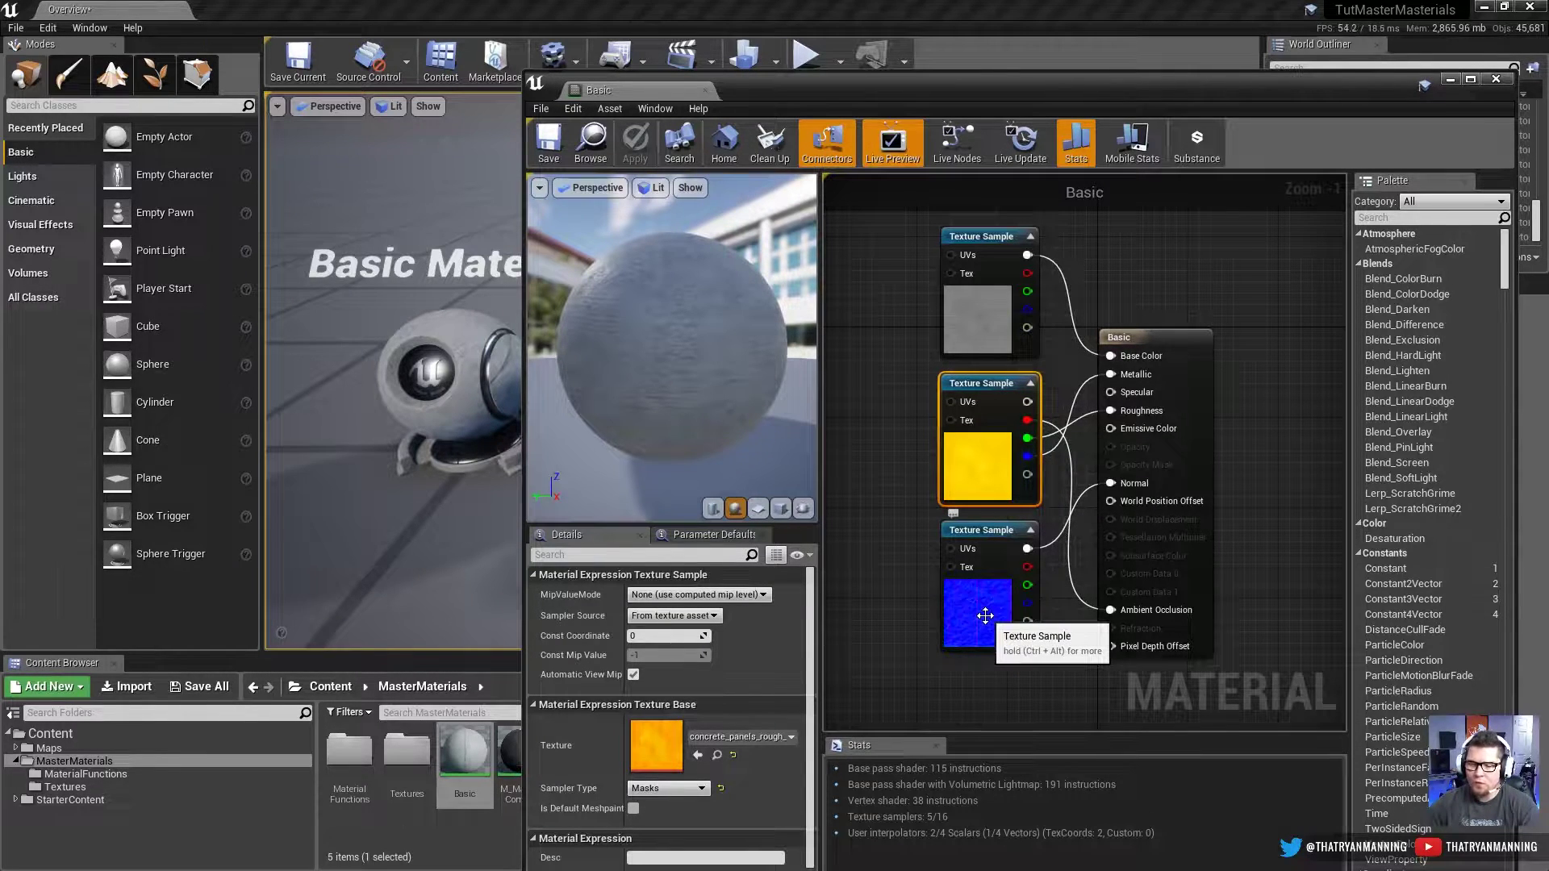
pyautogui.click(919, 548)
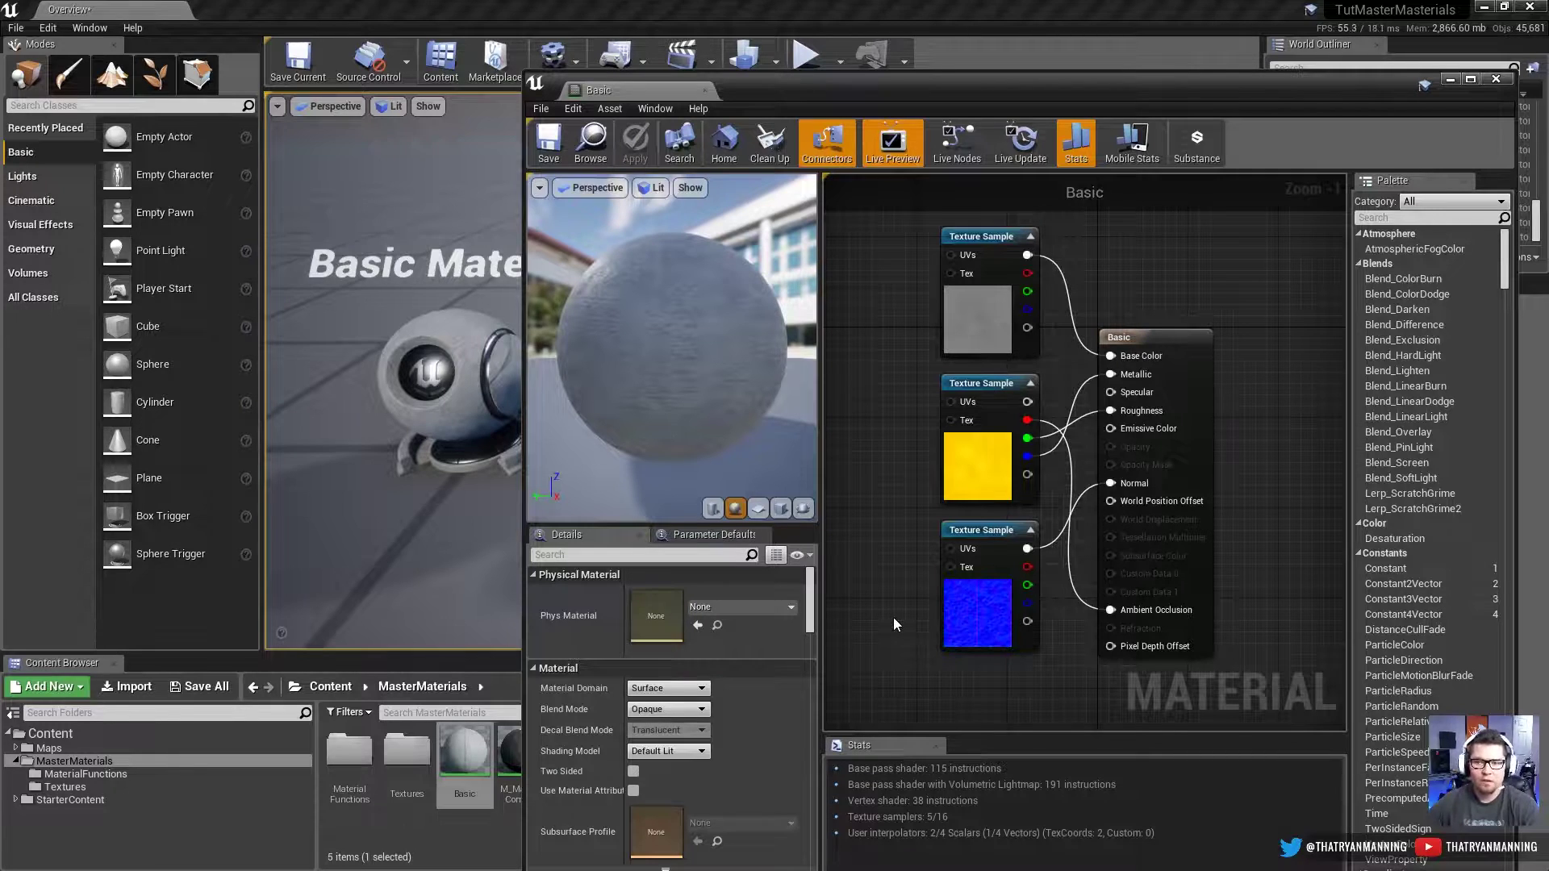
# Step: Close Basic, duplicate it as Basic1, and open Basic1's editor beside the level
pyautogui.click(704, 91)
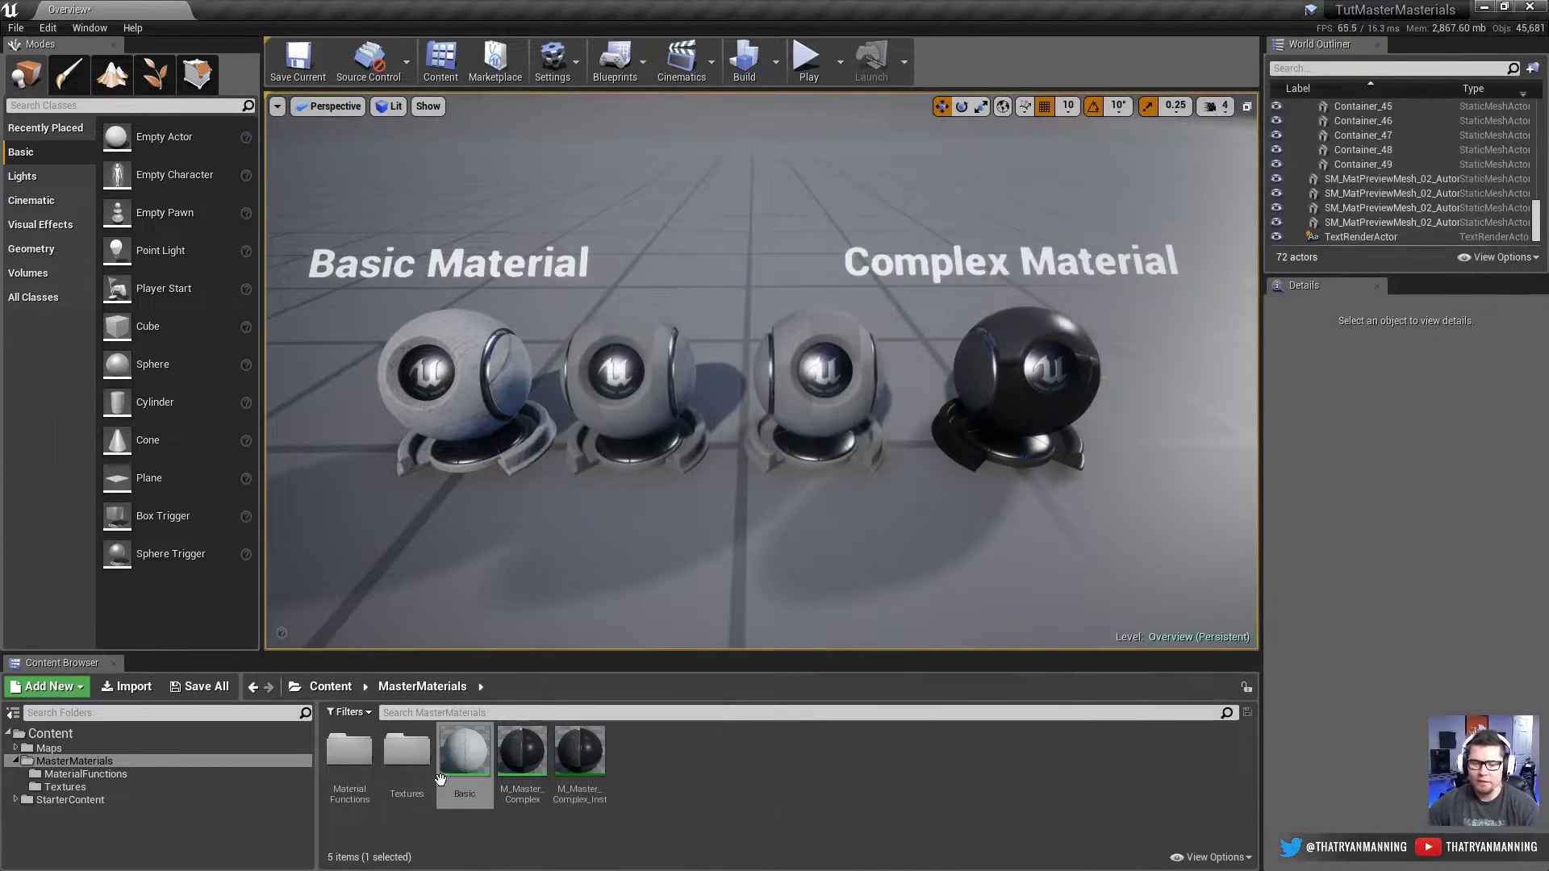
pyautogui.hotkey('ctrl', 'w')
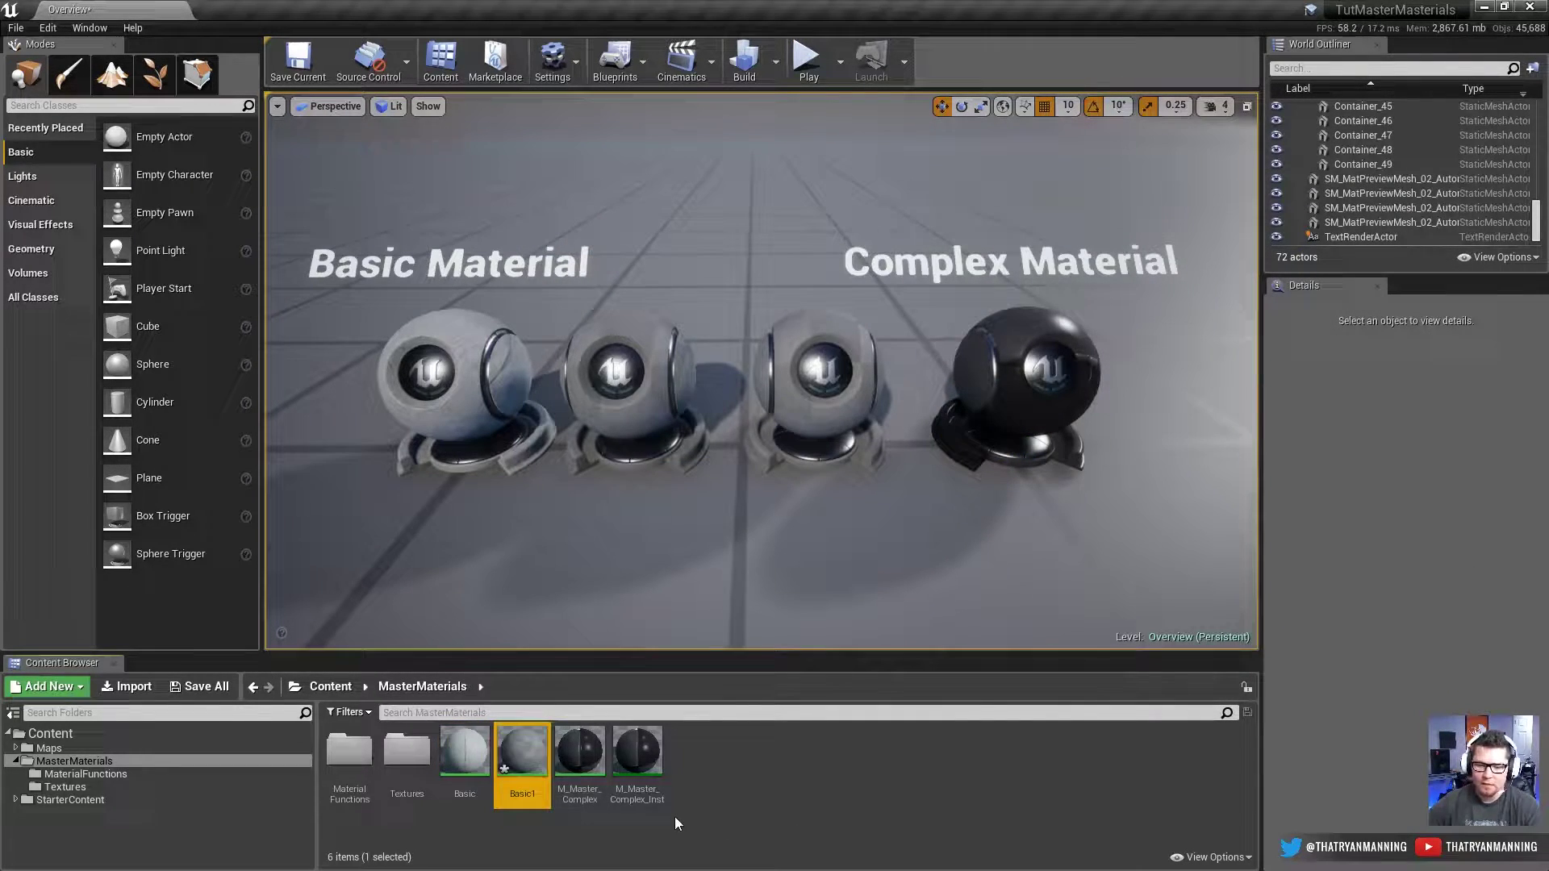
pyautogui.doubleClick(526, 756)
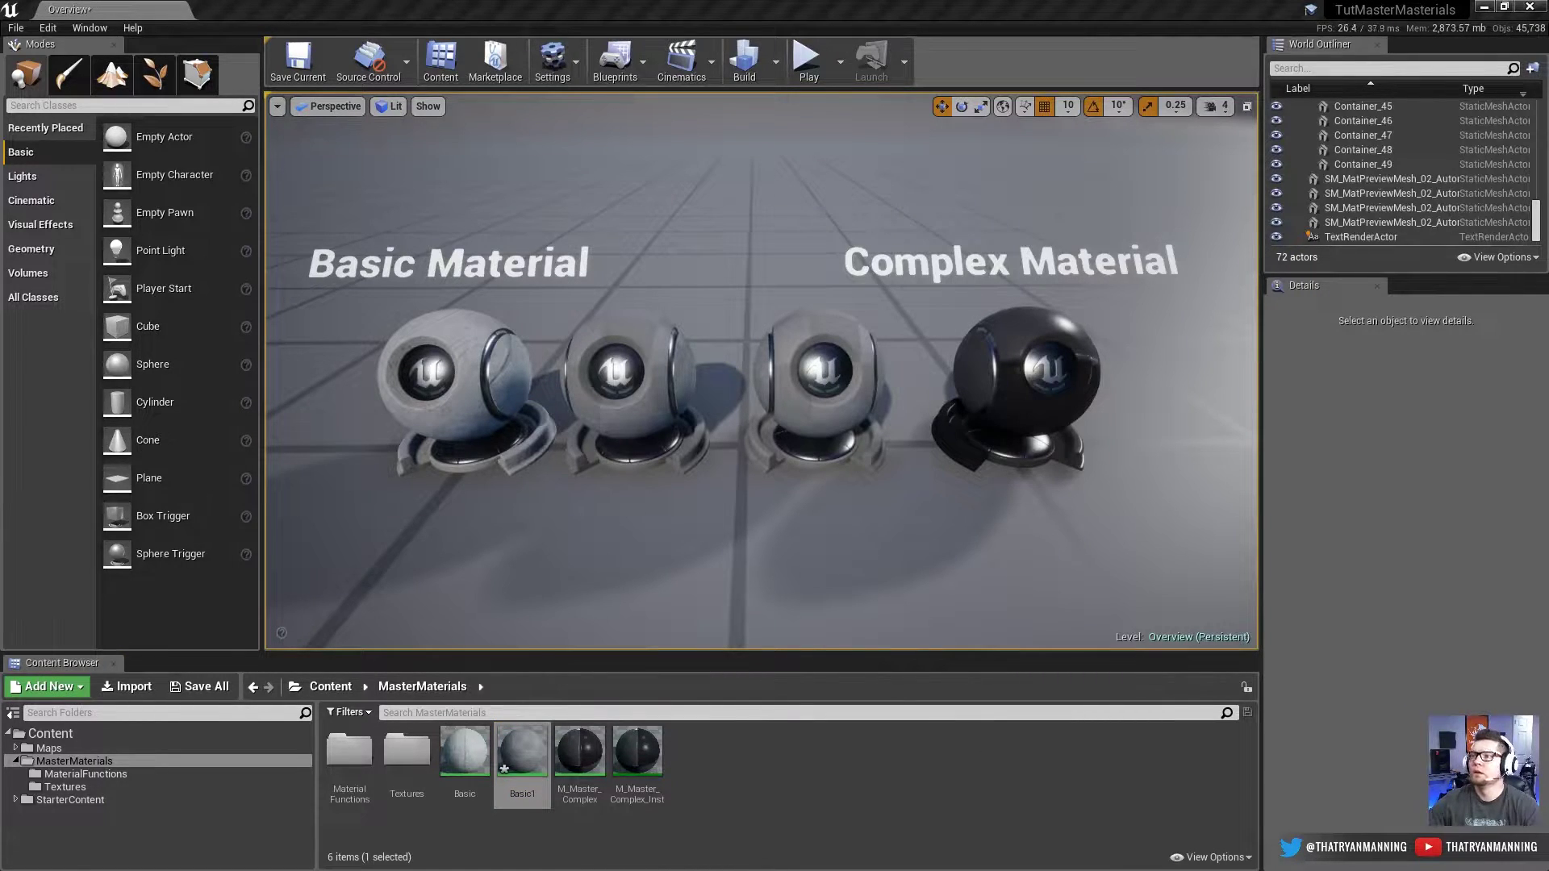
pyautogui.moveTo(1040, 867); pyautogui.dragTo(914, 309)
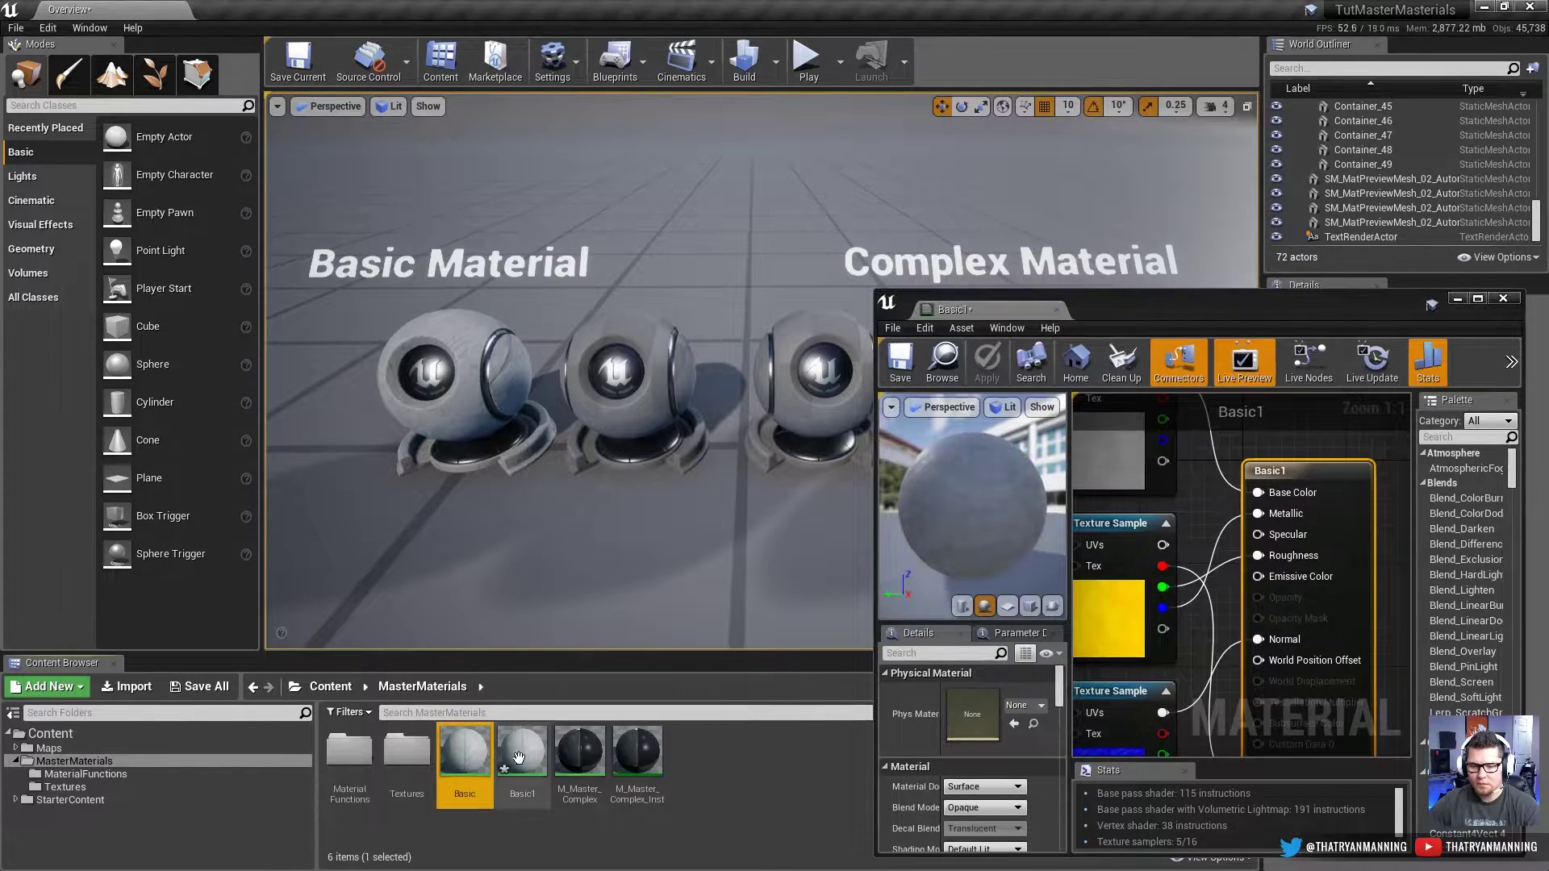
# Step: Apply Basic1 to the second sphere and frame the view on it
pyautogui.moveTo(521, 754); pyautogui.dragTo(627, 324)
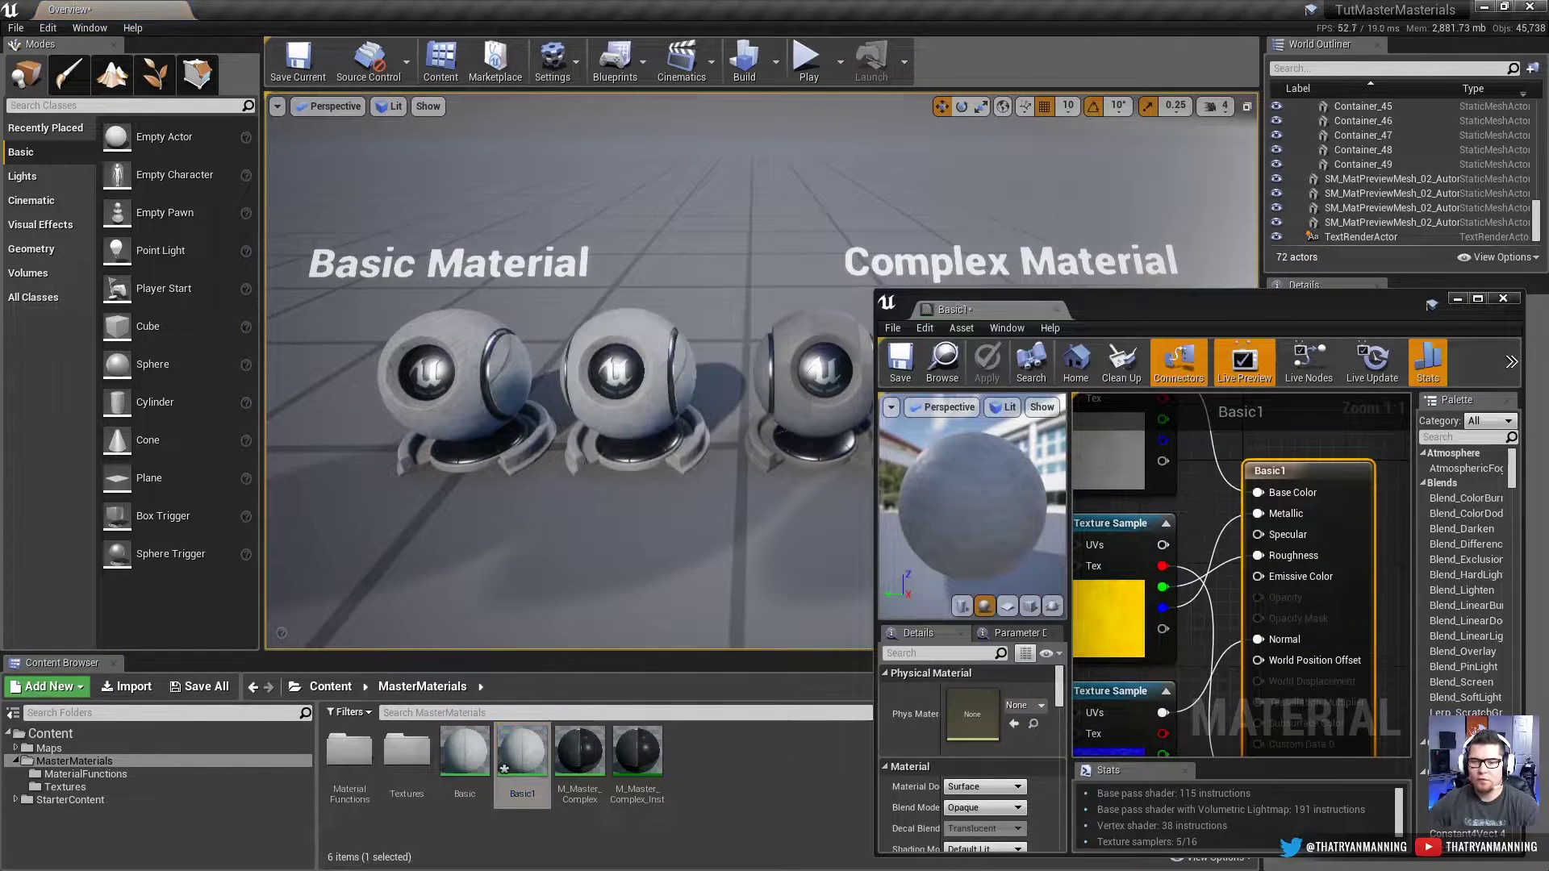
pyautogui.click(629, 346)
pyautogui.press('f')
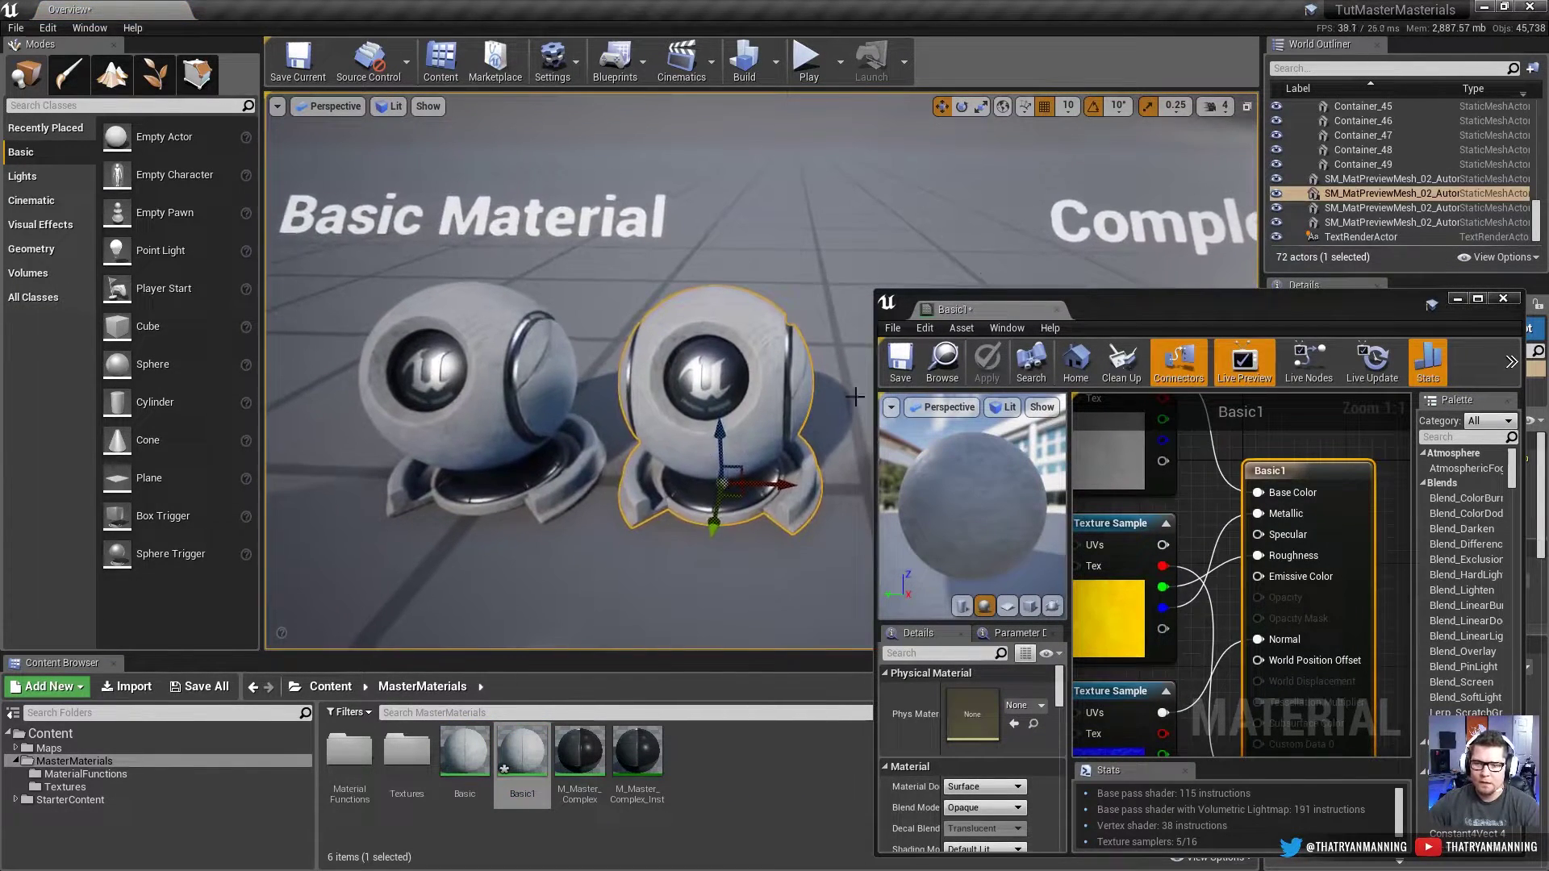
# Step: Enlarge the Basic1 editor, adjust the level camera, and move the top texture node up-left
pyautogui.moveTo(875, 293); pyautogui.dragTo(795, 2)
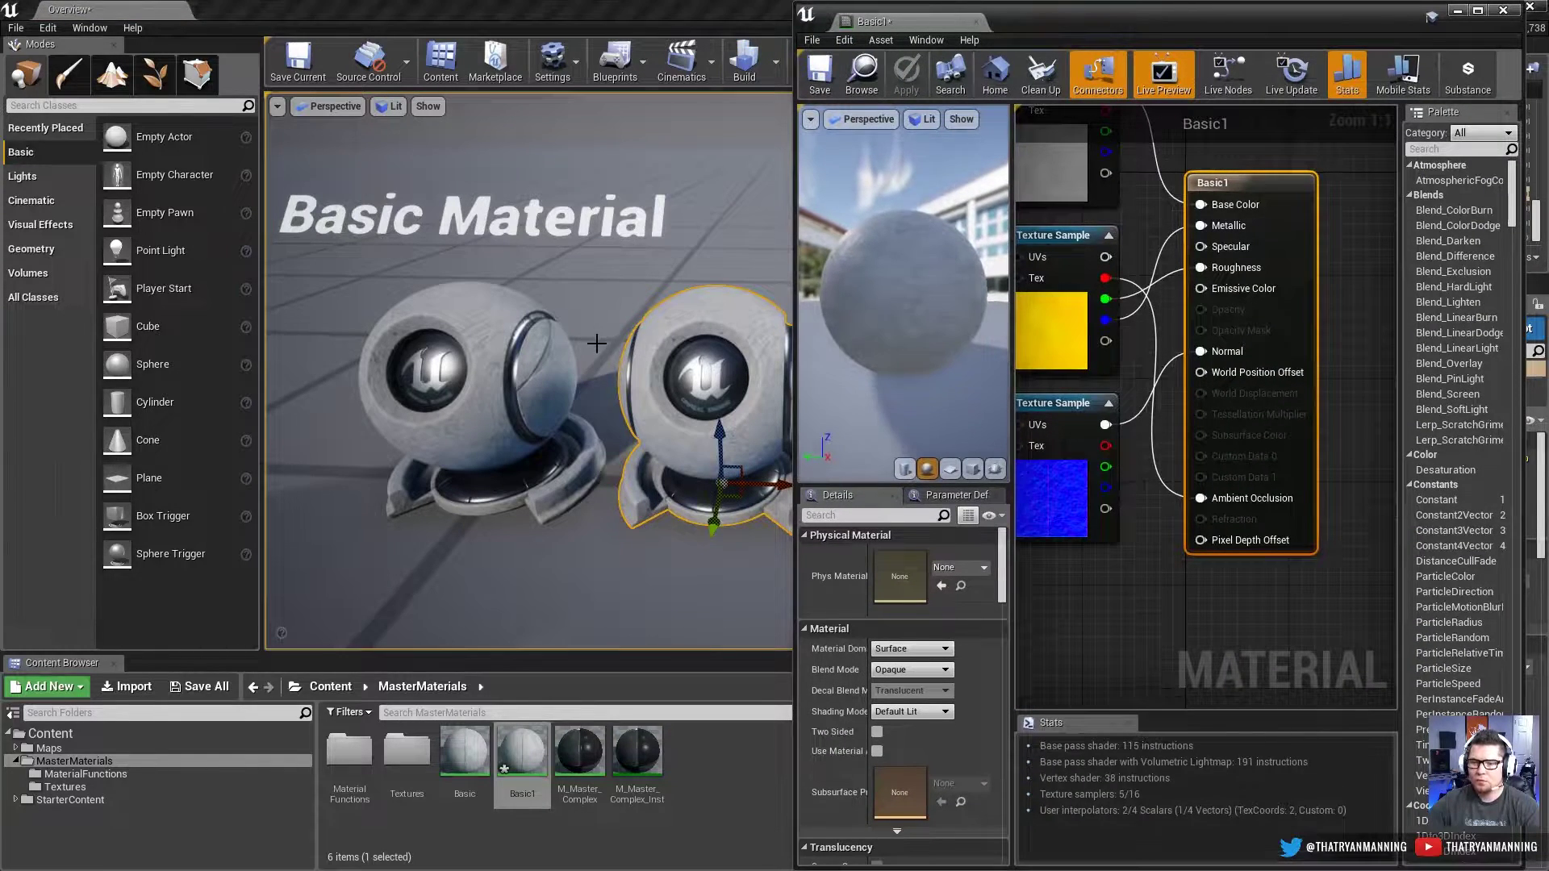
pyautogui.moveTo(597, 344); pyautogui.dragTo(738, 252, button='right')
pyautogui.press('Escape')
pyautogui.scroll(-4, 1153, 434)
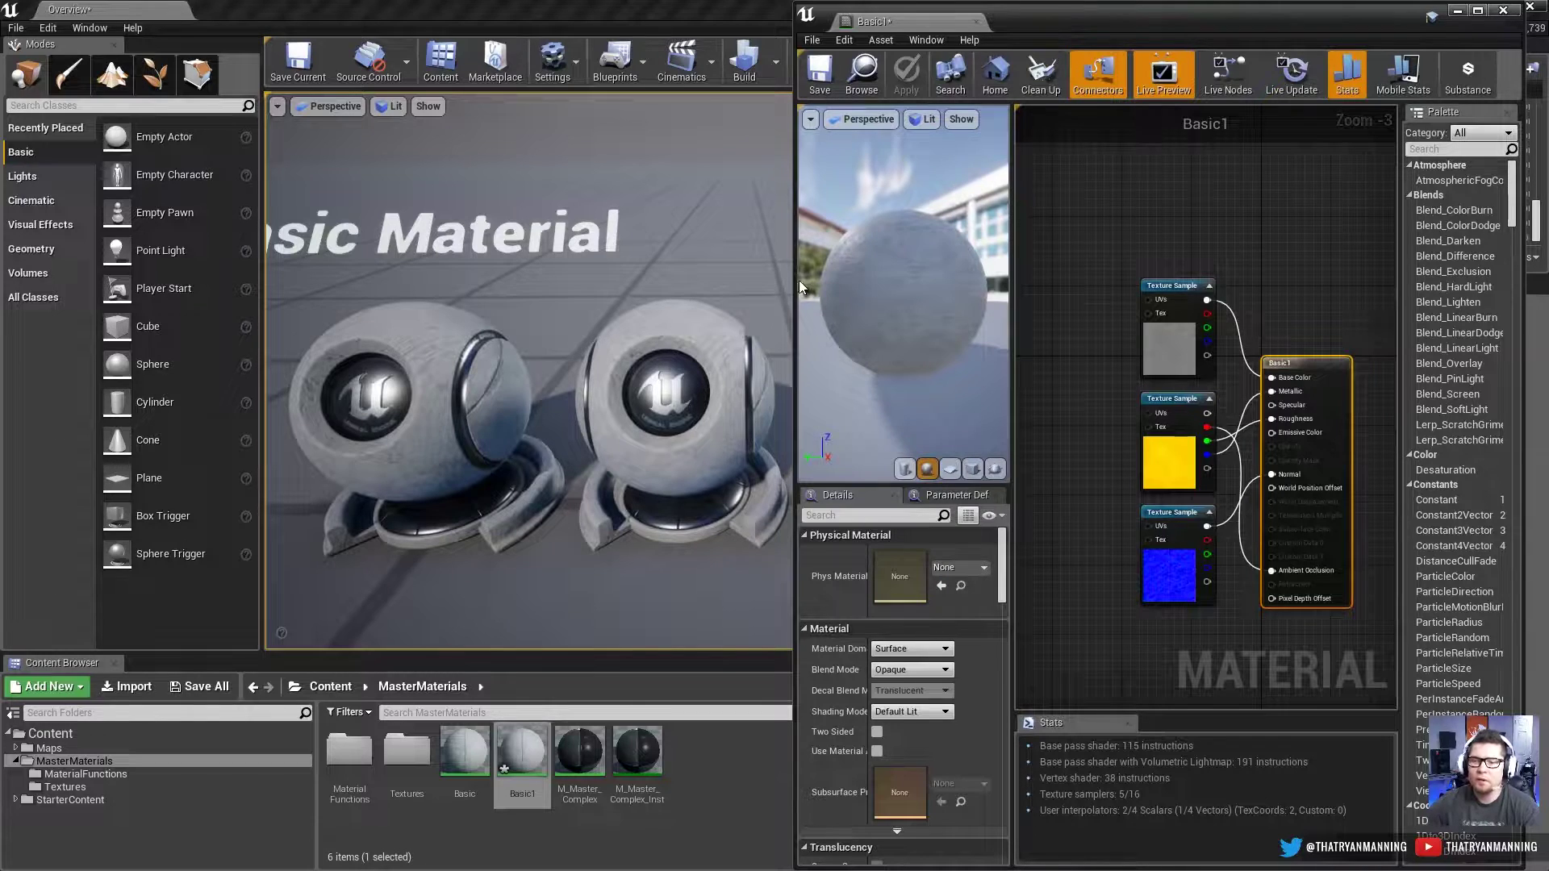
pyautogui.moveTo(795, 276); pyautogui.dragTo(730, 270)
pyautogui.moveTo(616, 340); pyautogui.dragTo(636, 354, button='right')
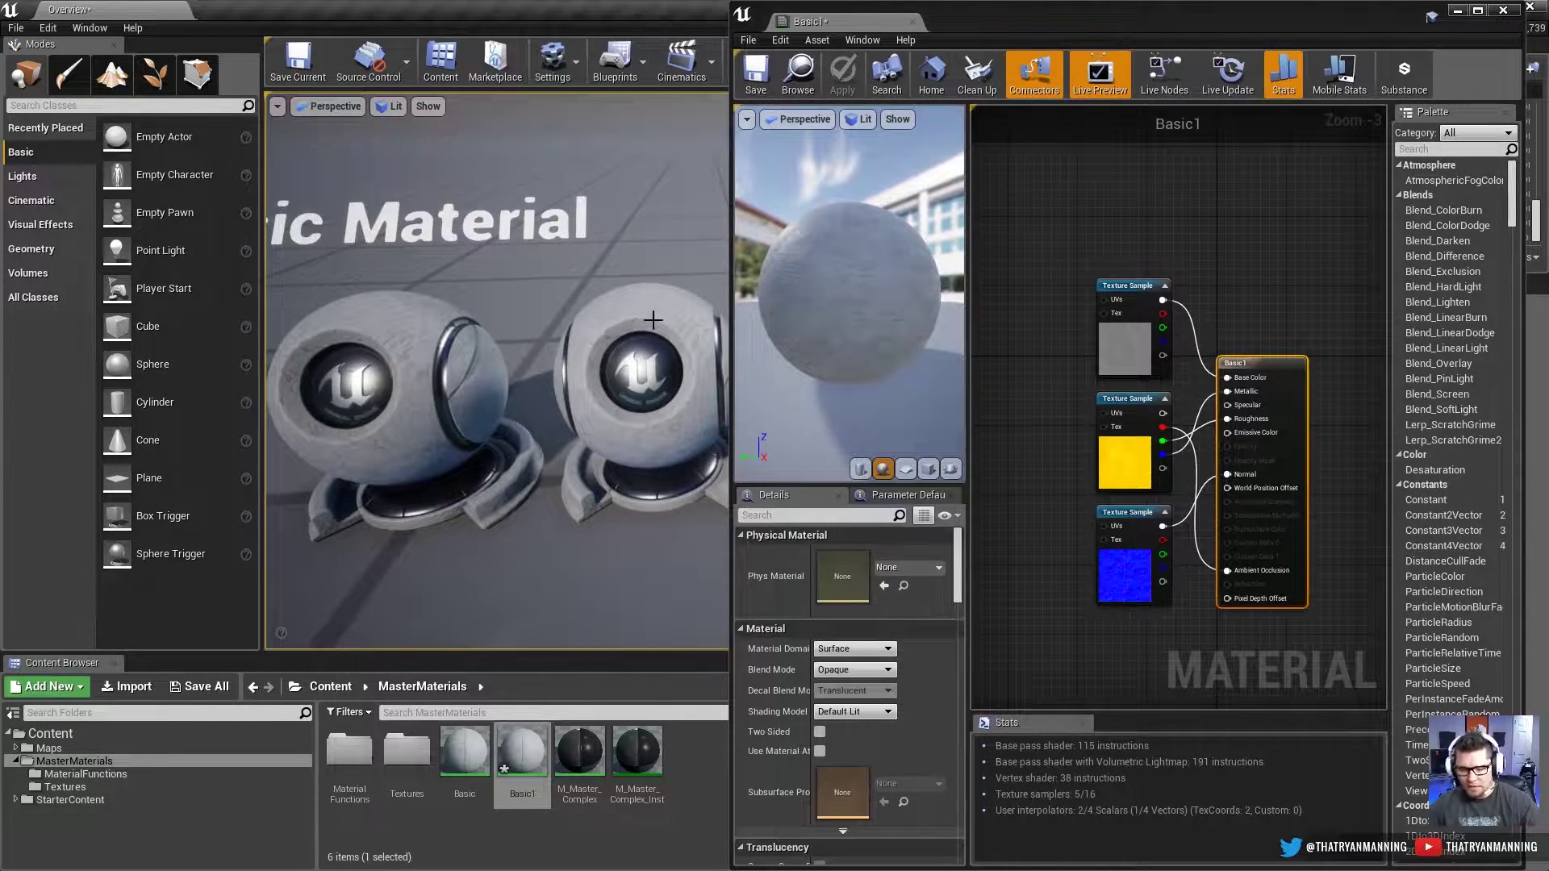
pyautogui.moveTo(1035, 372); pyautogui.dragTo(1060, 343, button='right')
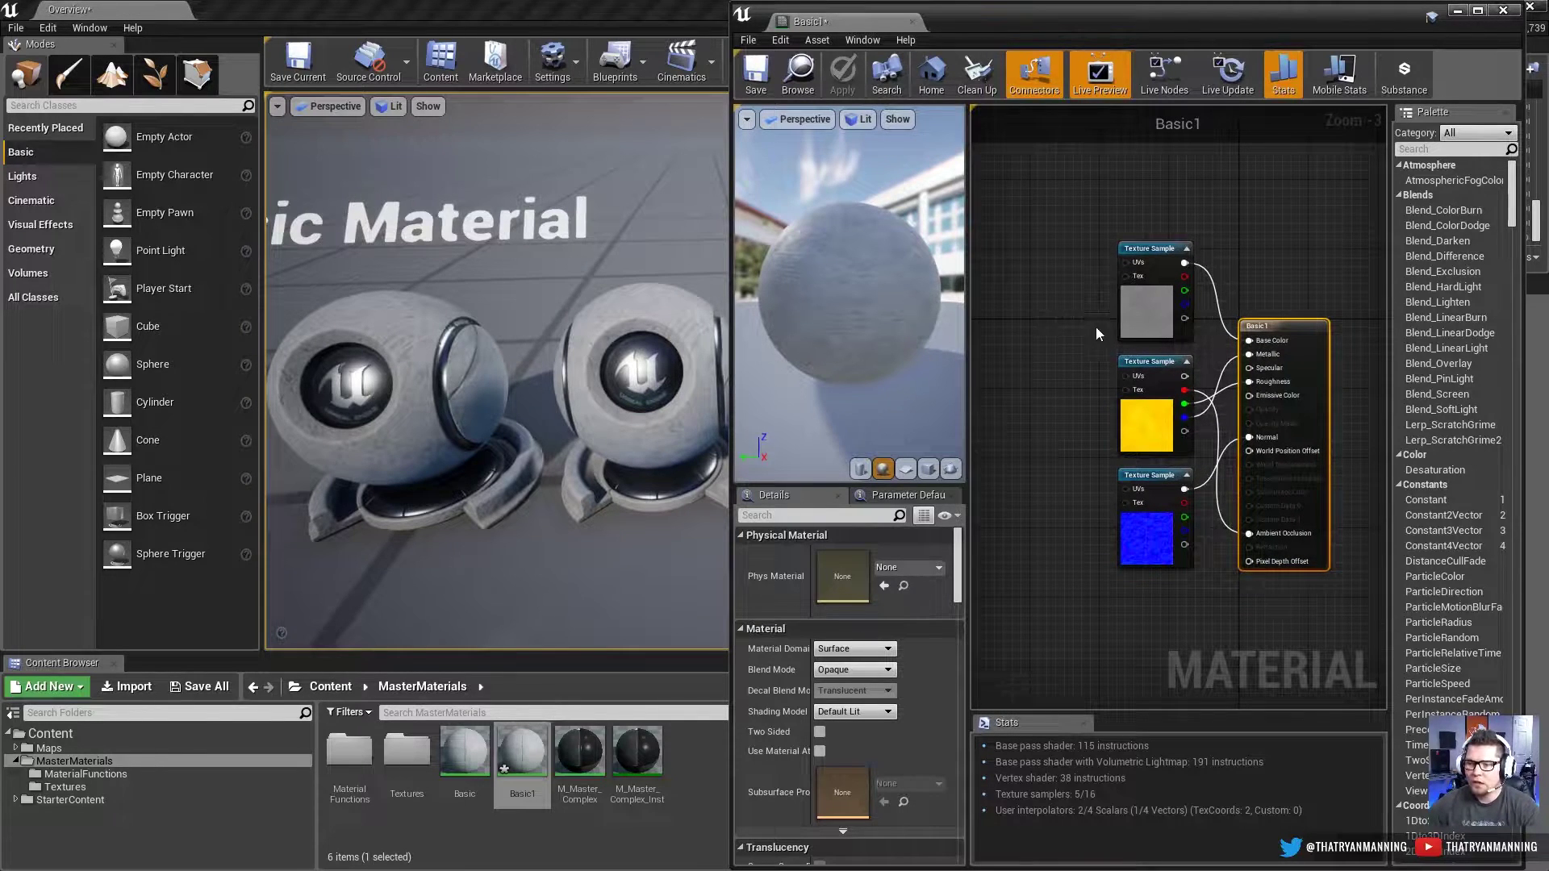
pyautogui.moveTo(1153, 249); pyautogui.dragTo(1135, 285)
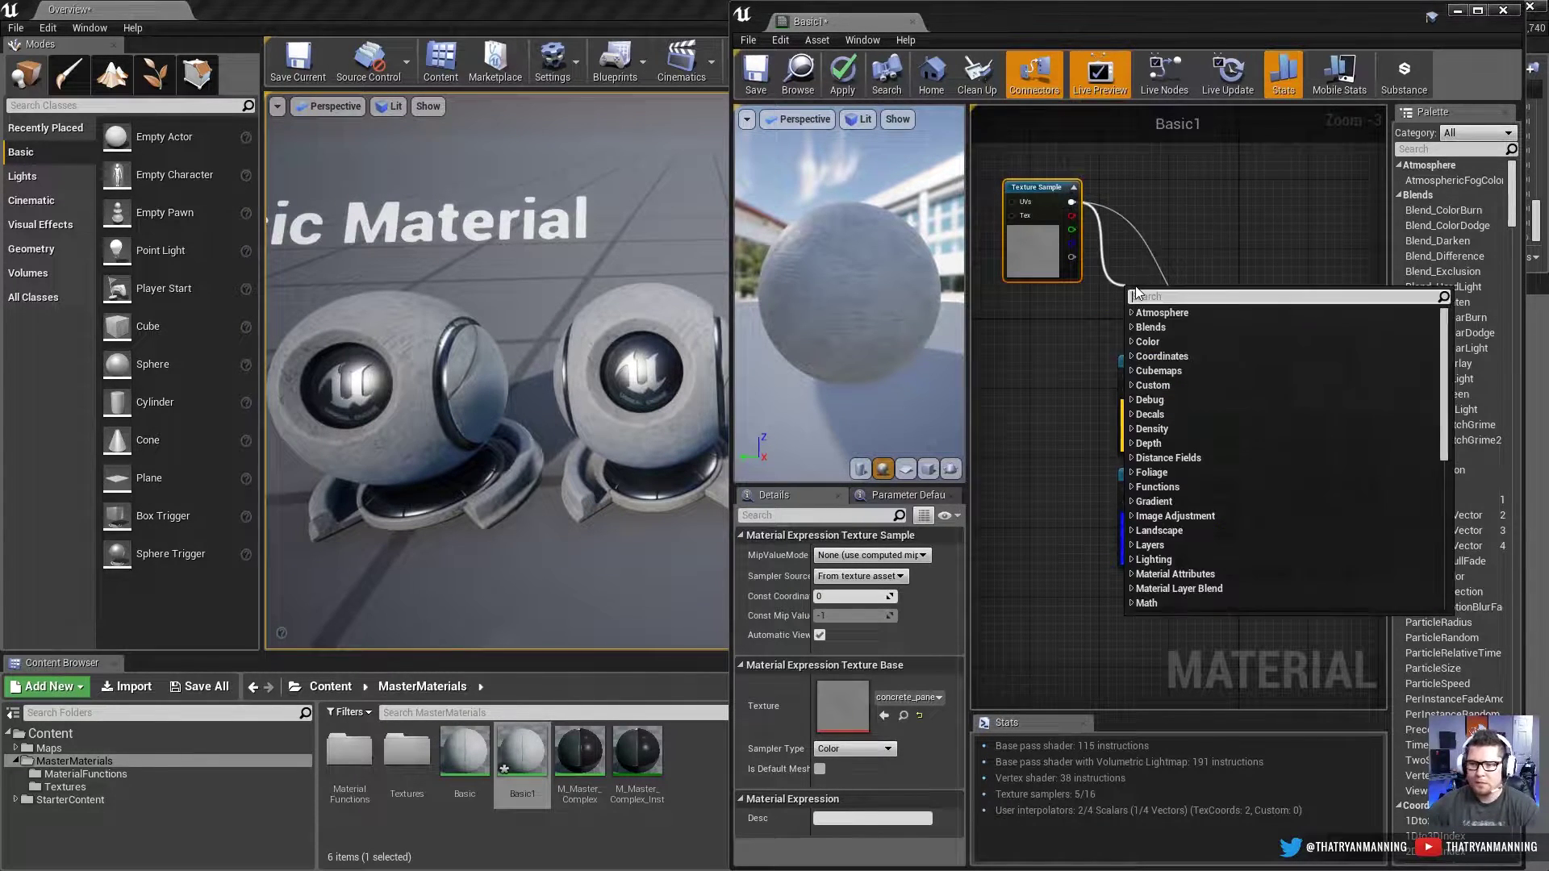
# Step: Multiply the top texture by a Constant set to 0.25
pyautogui.write('mult')
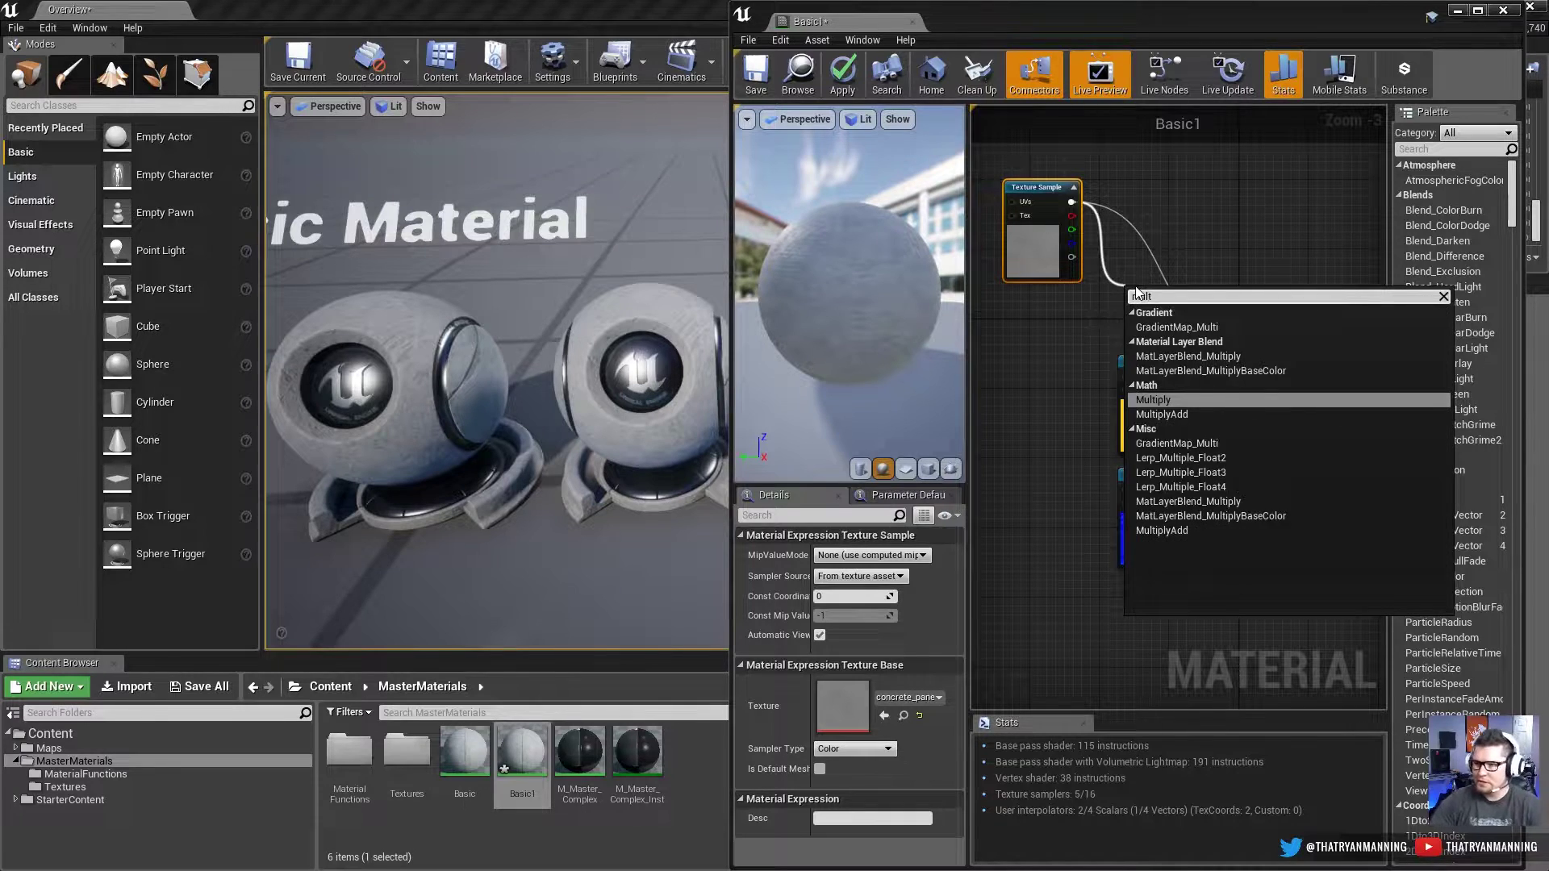
pyautogui.press('Return')
pyautogui.moveTo(1131, 322); pyautogui.dragTo(1059, 315)
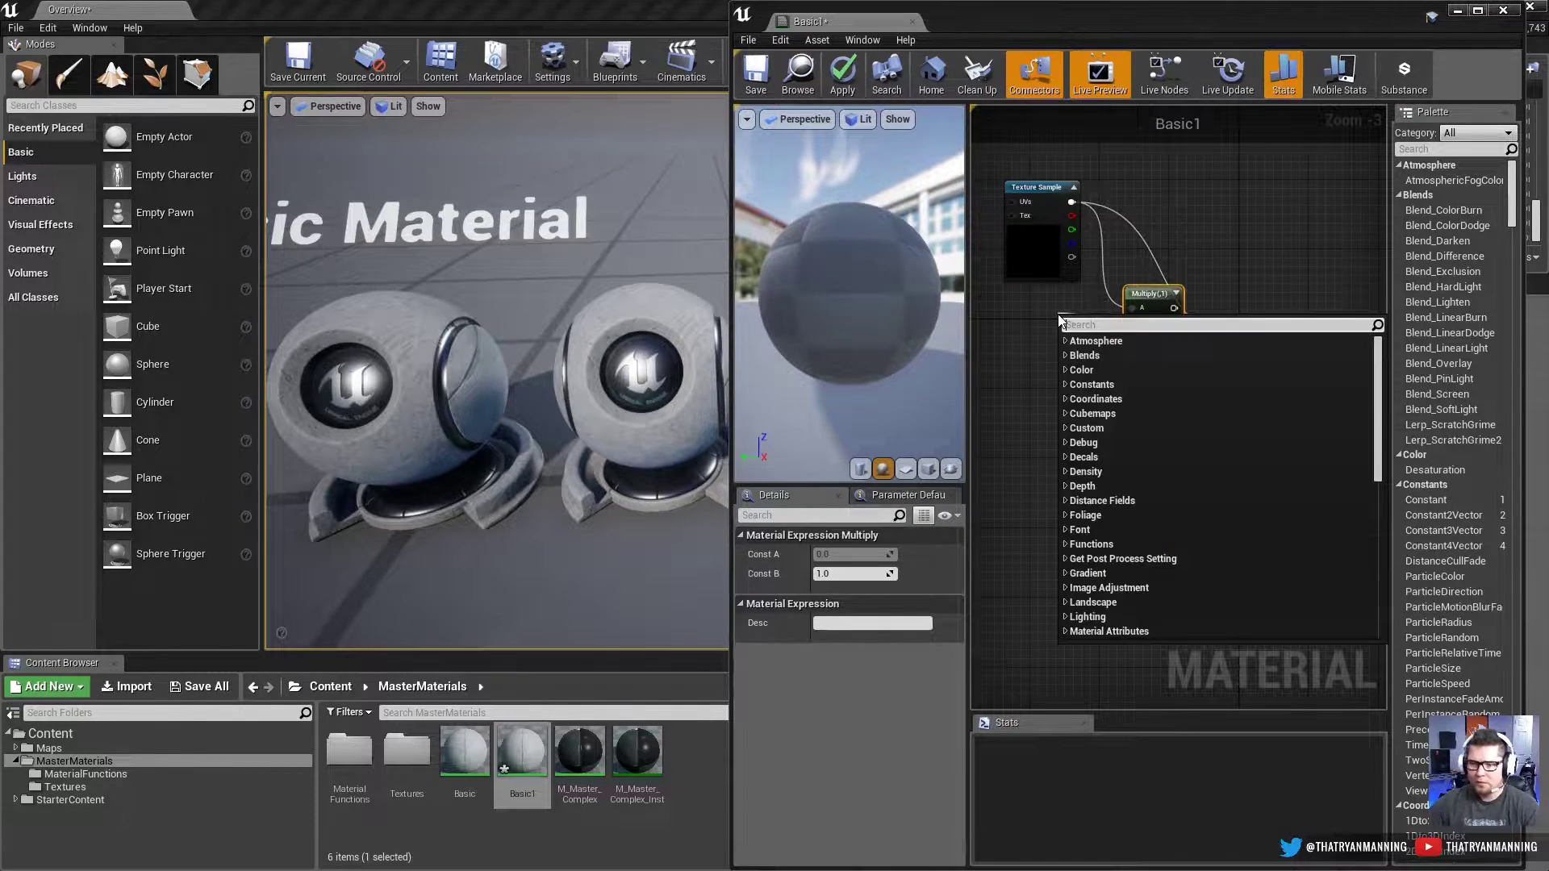
pyautogui.write('con')
pyautogui.press('Return')
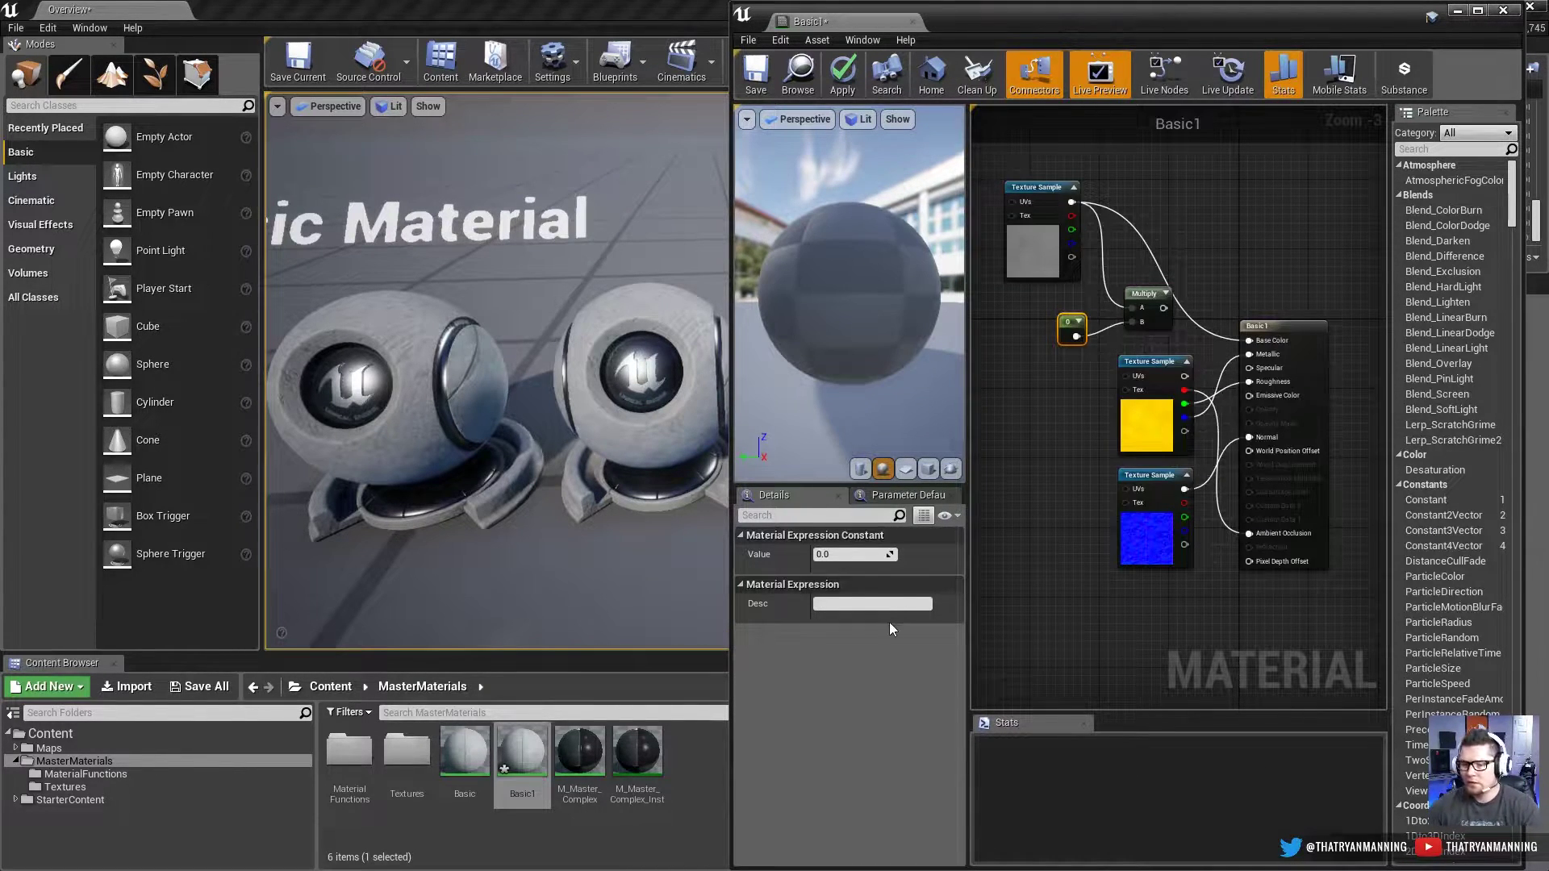
pyautogui.click(842, 554)
pyautogui.write('.25')
pyautogui.press('Return')
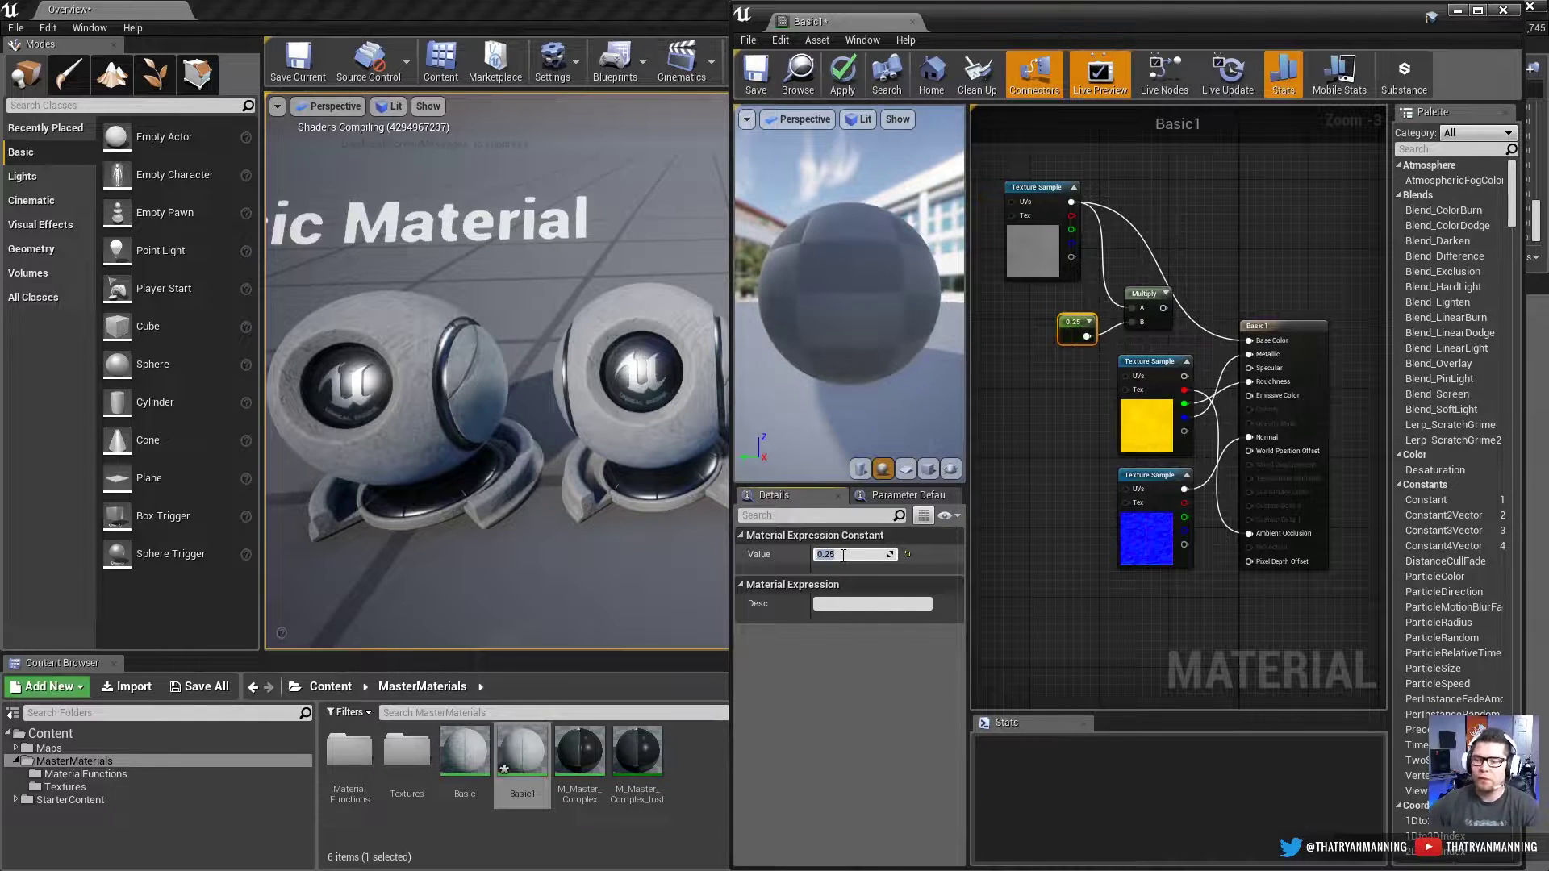
pyautogui.moveTo(1129, 295); pyautogui.dragTo(1249, 340)
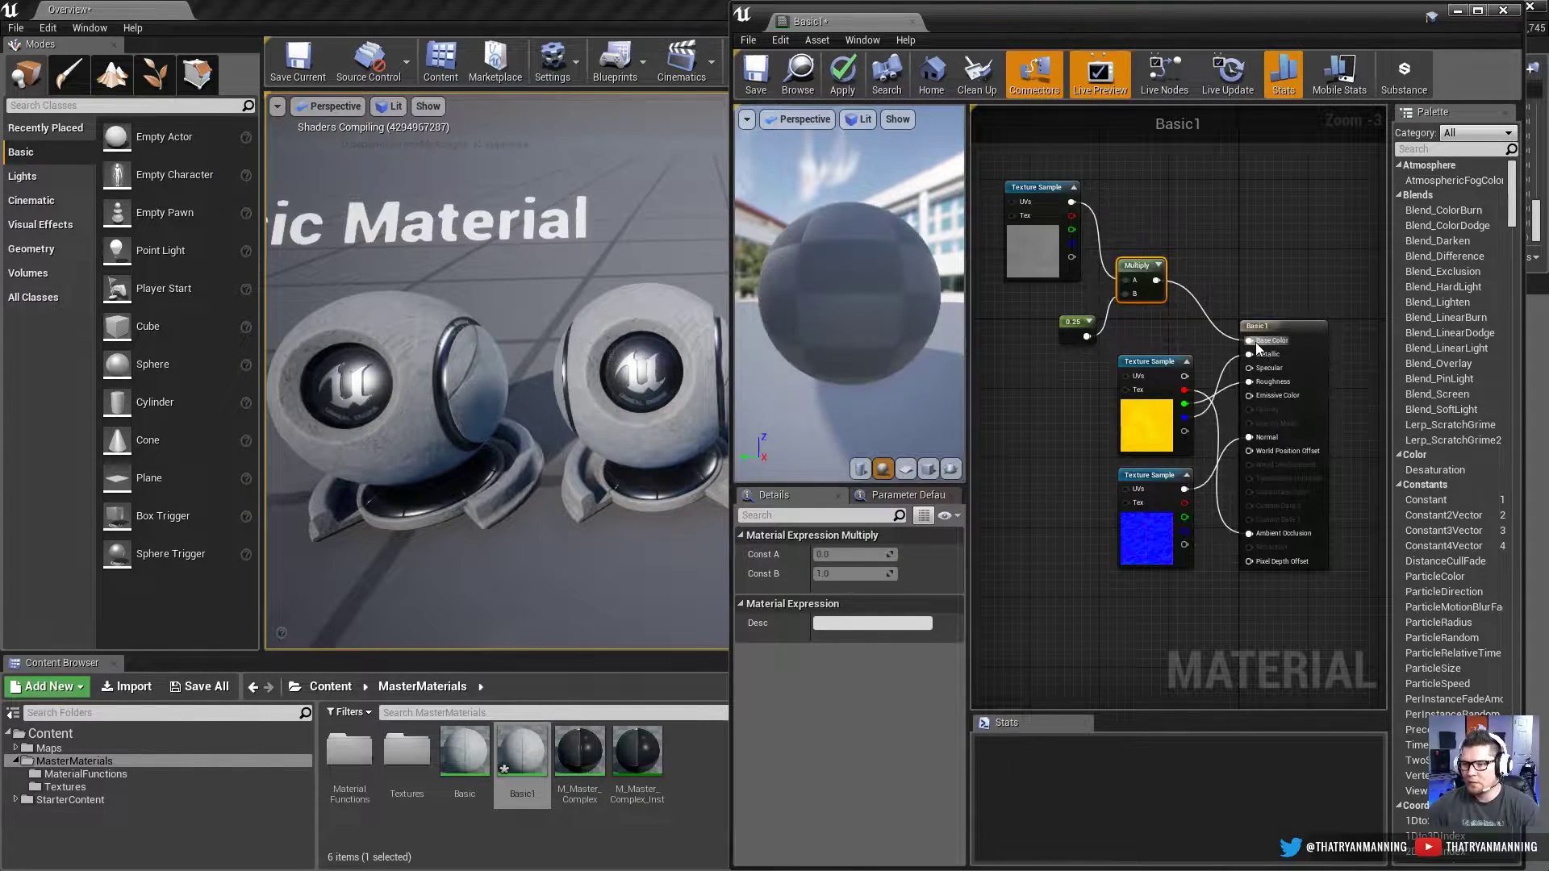
# Step: Save Basic1 and reposition the level camera on the darkened sphere
pyautogui.click(763, 72)
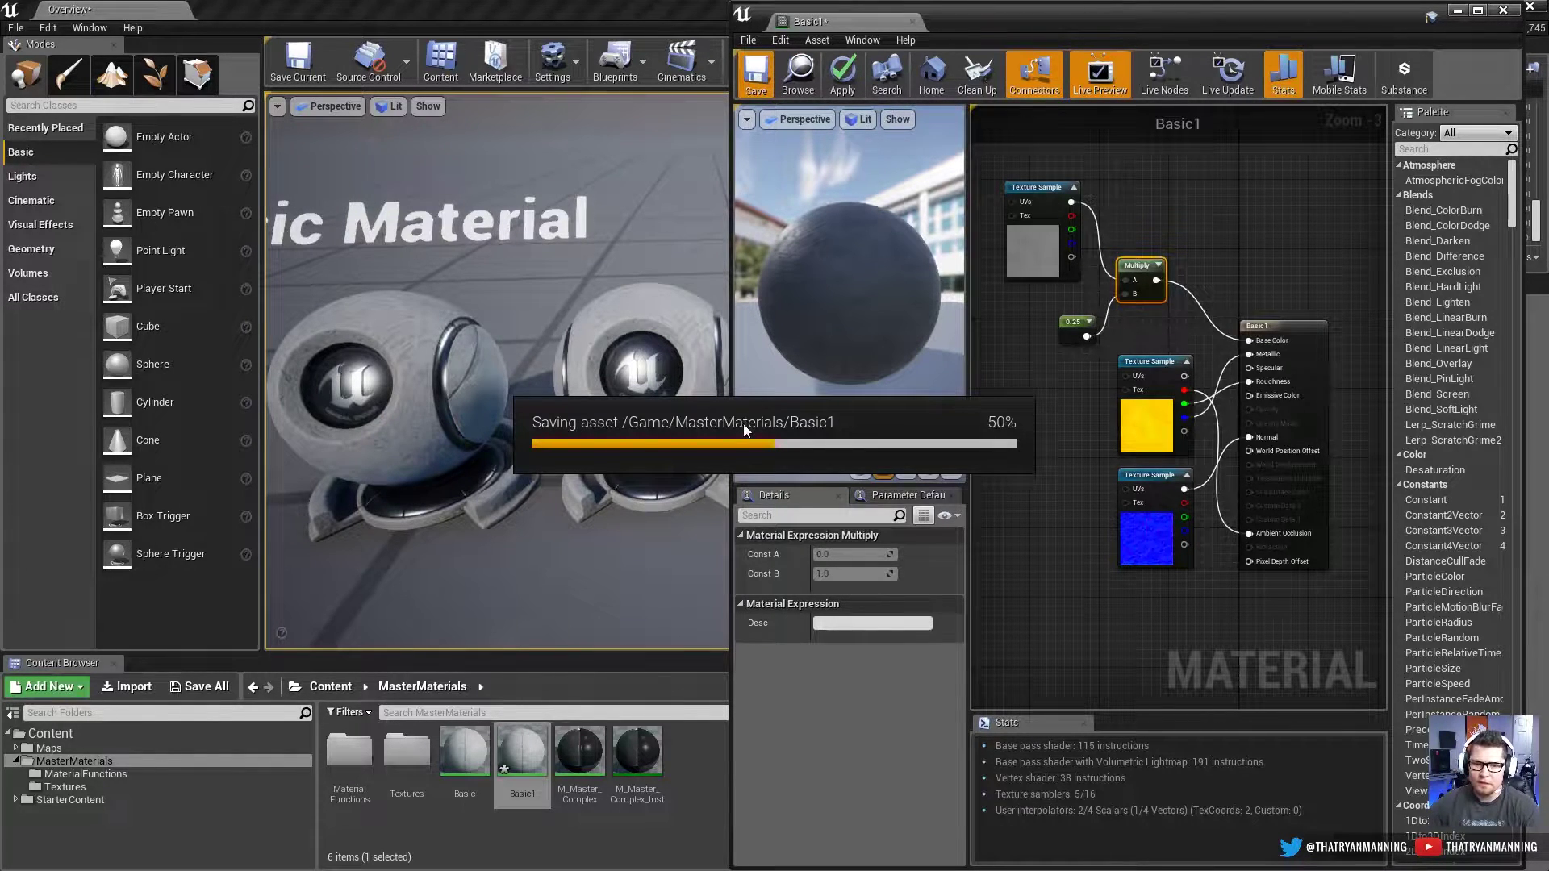
pyautogui.moveTo(264, 191); pyautogui.dragTo(193, 224)
pyautogui.moveTo(387, 242); pyautogui.dragTo(377, 294, button='right')
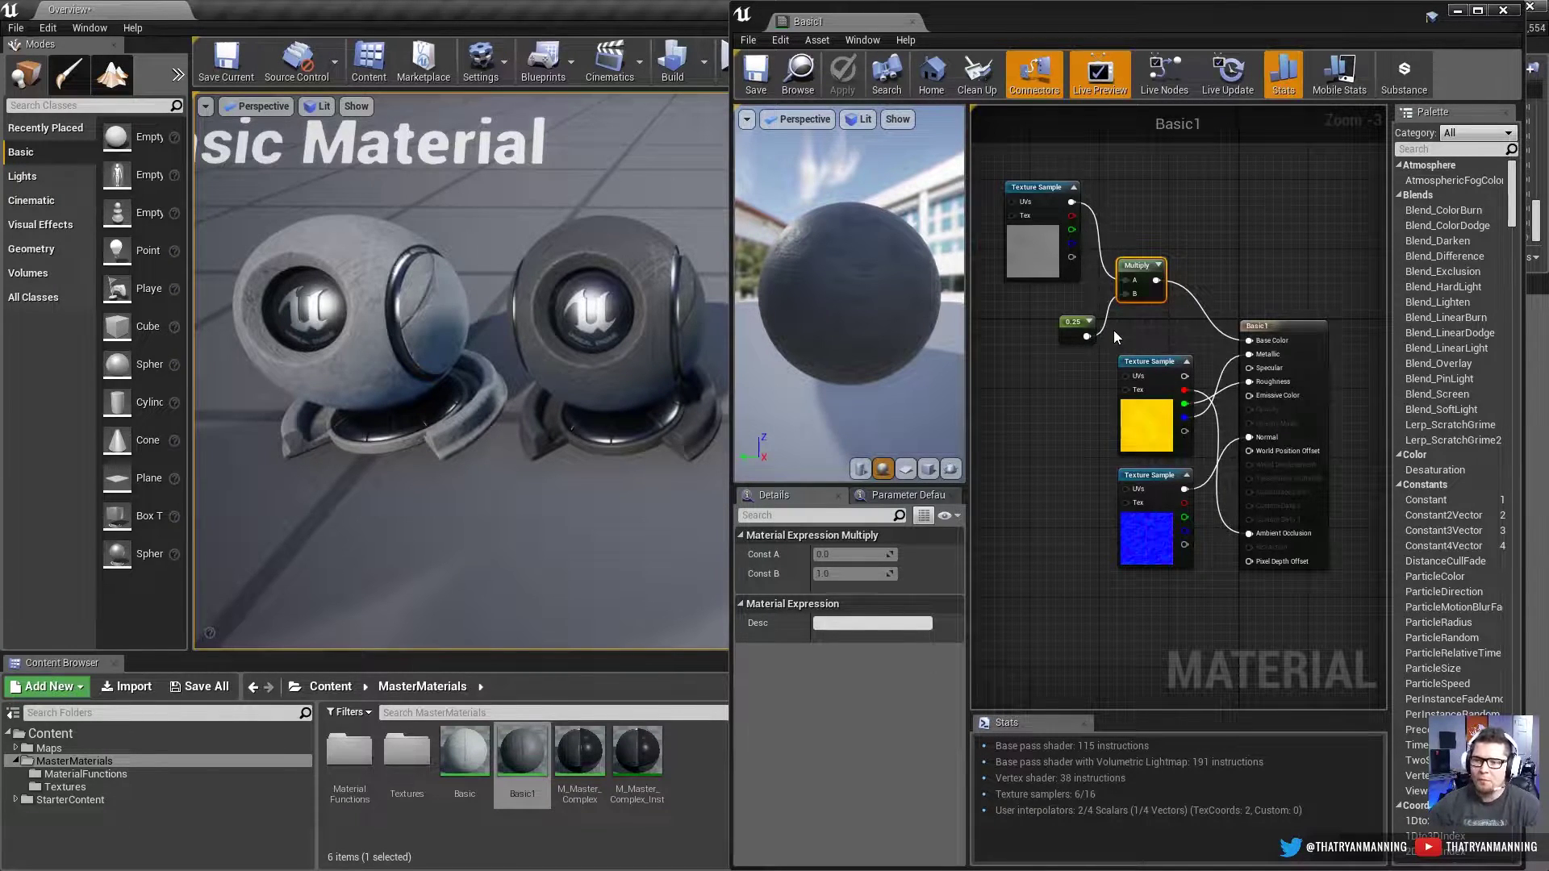
# Step: Convert the 0.25 constant to a Diffuse Mult scalar parameter, apply, and create a Basic1 material instance
pyautogui.moveTo(1077, 325); pyautogui.dragTo(1055, 310)
pyautogui.rightClick(1055, 311)
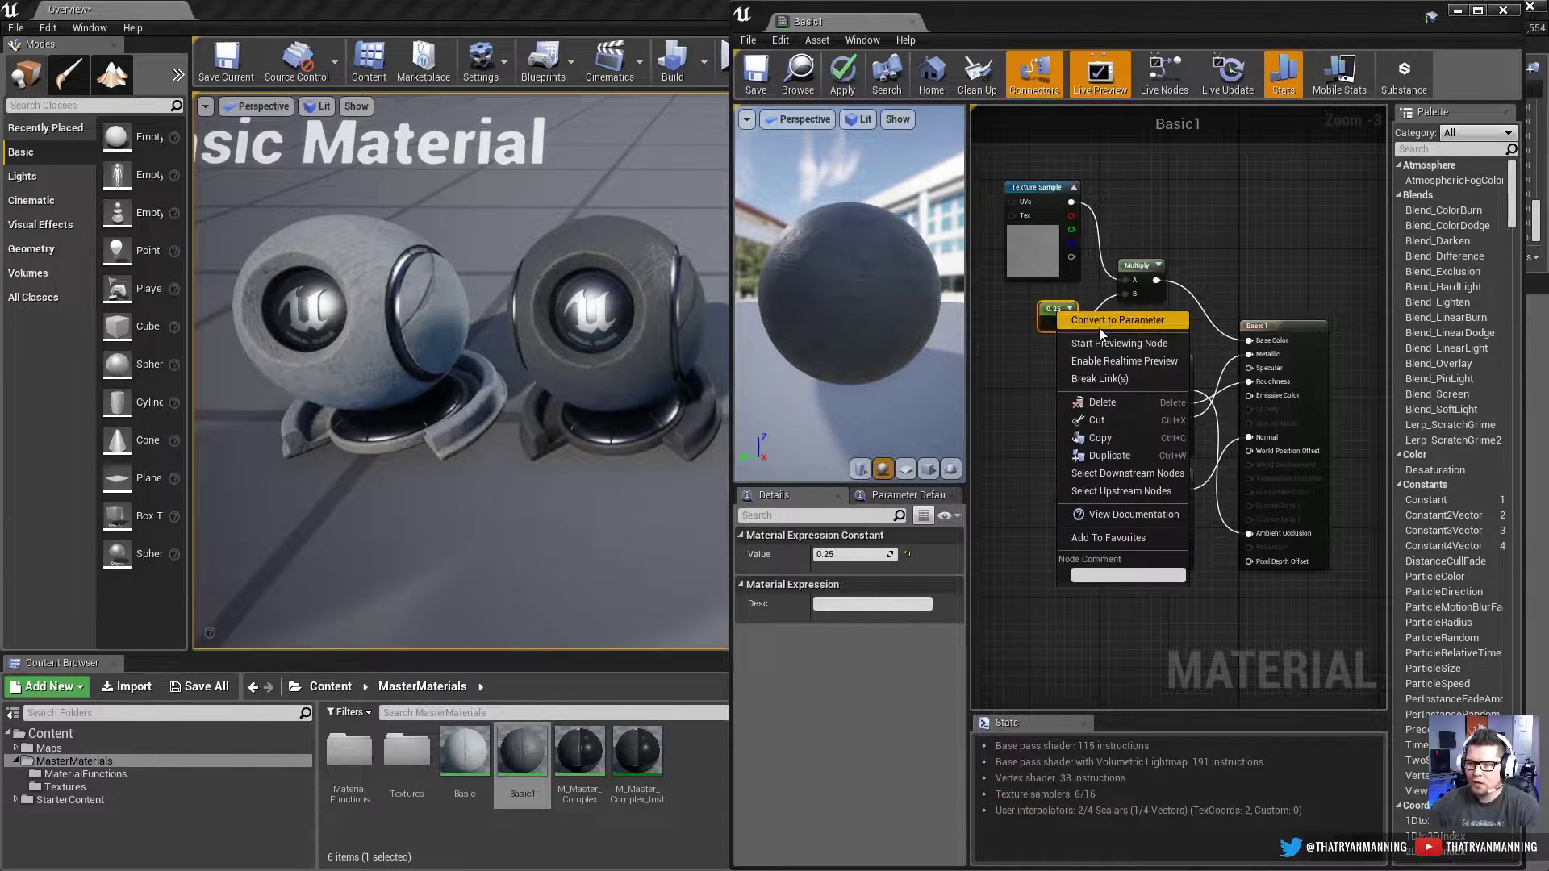
pyautogui.click(1102, 324)
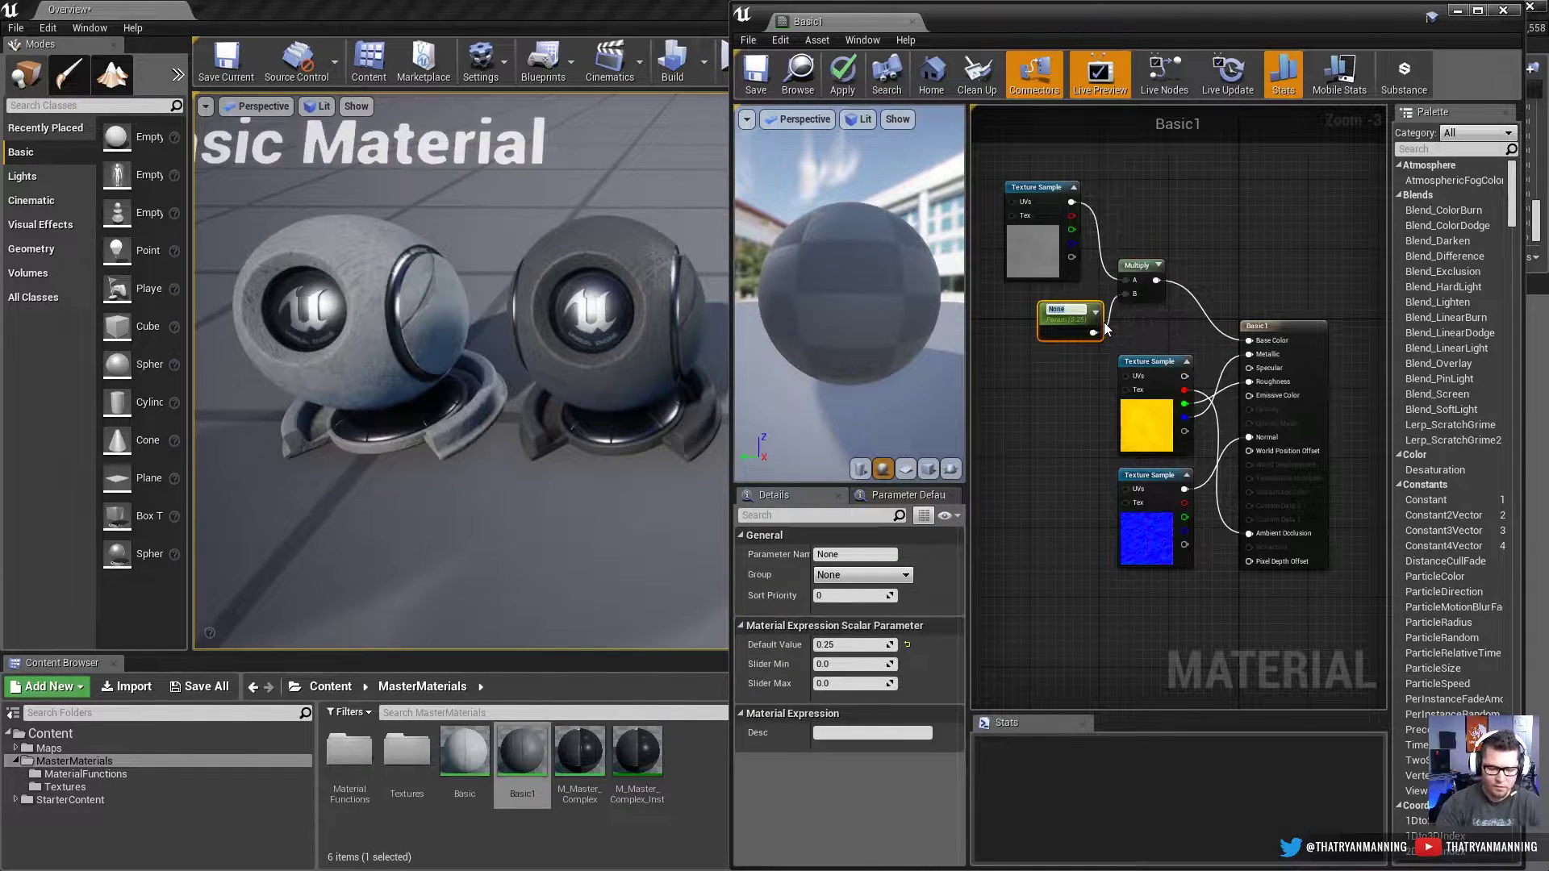
pyautogui.write('Diffuse Mul')
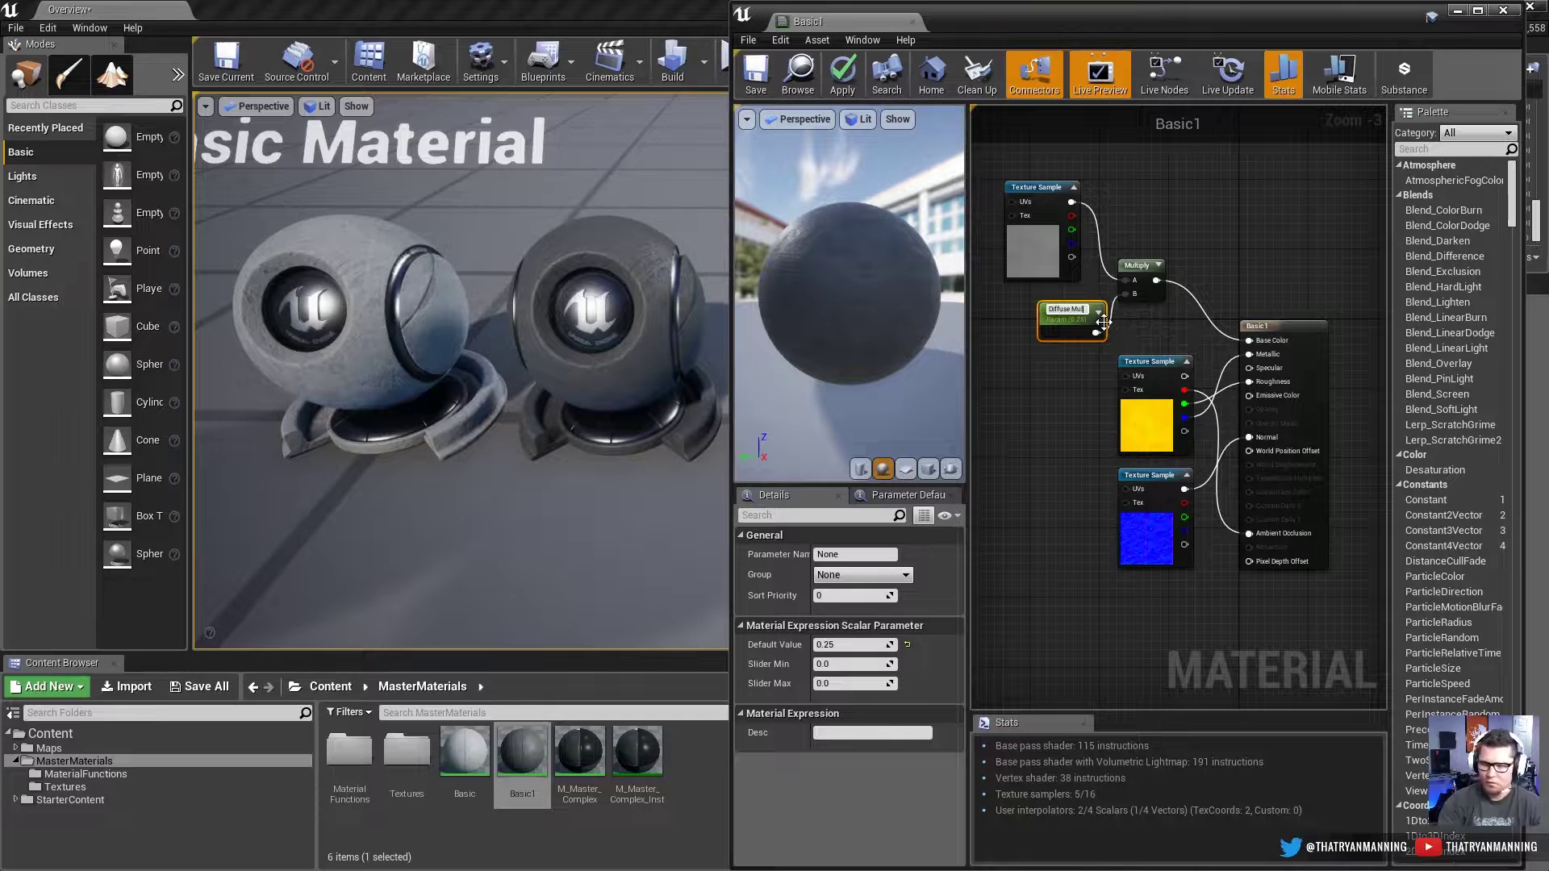
pyautogui.write('t')
pyautogui.press('Return')
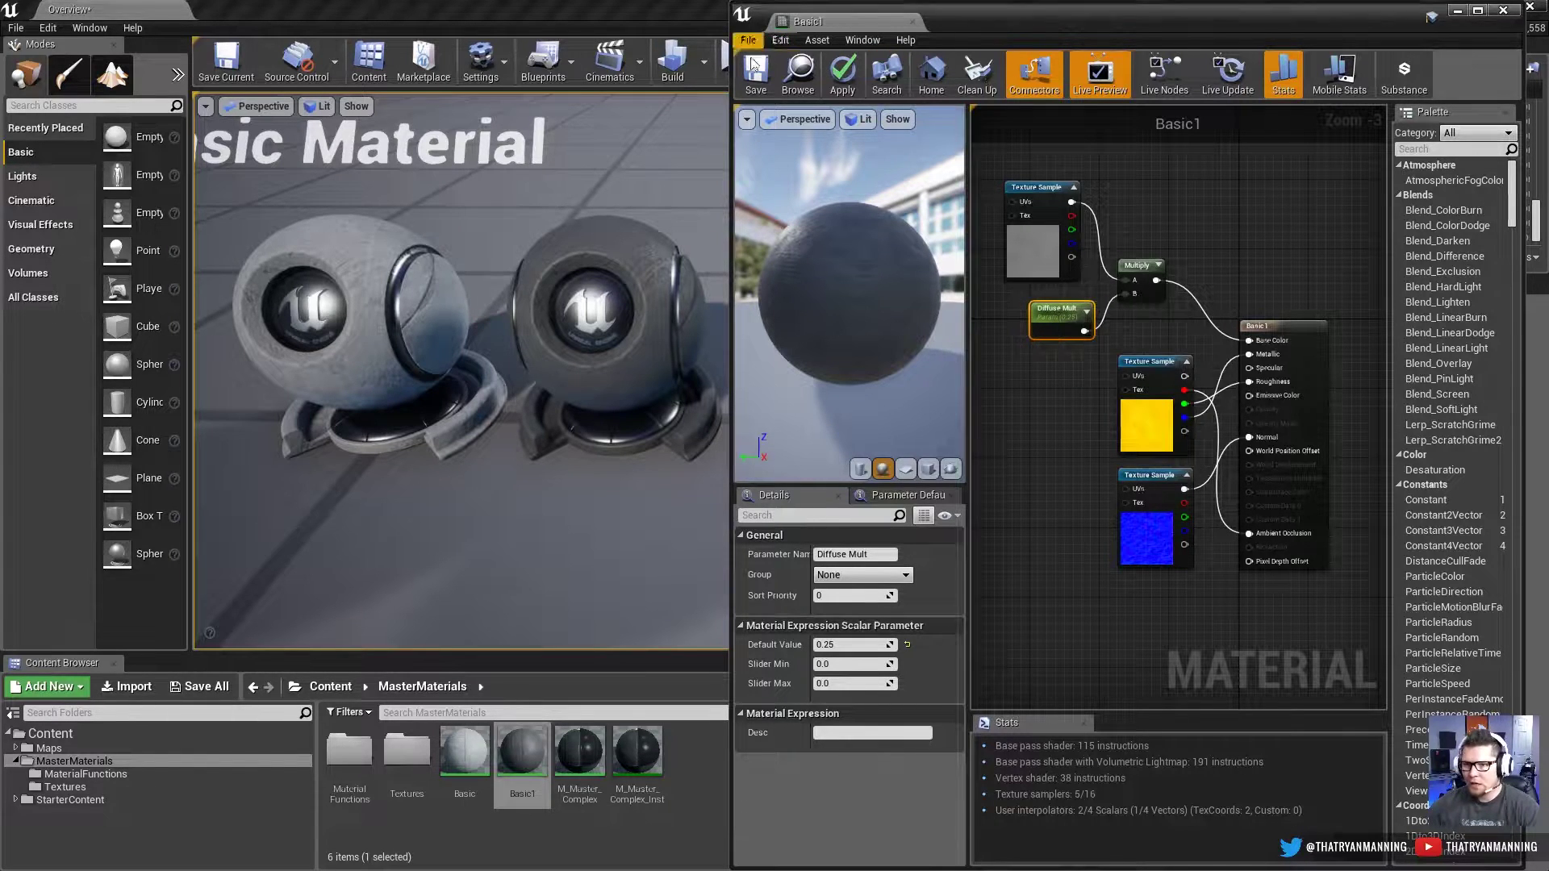
pyautogui.click(840, 77)
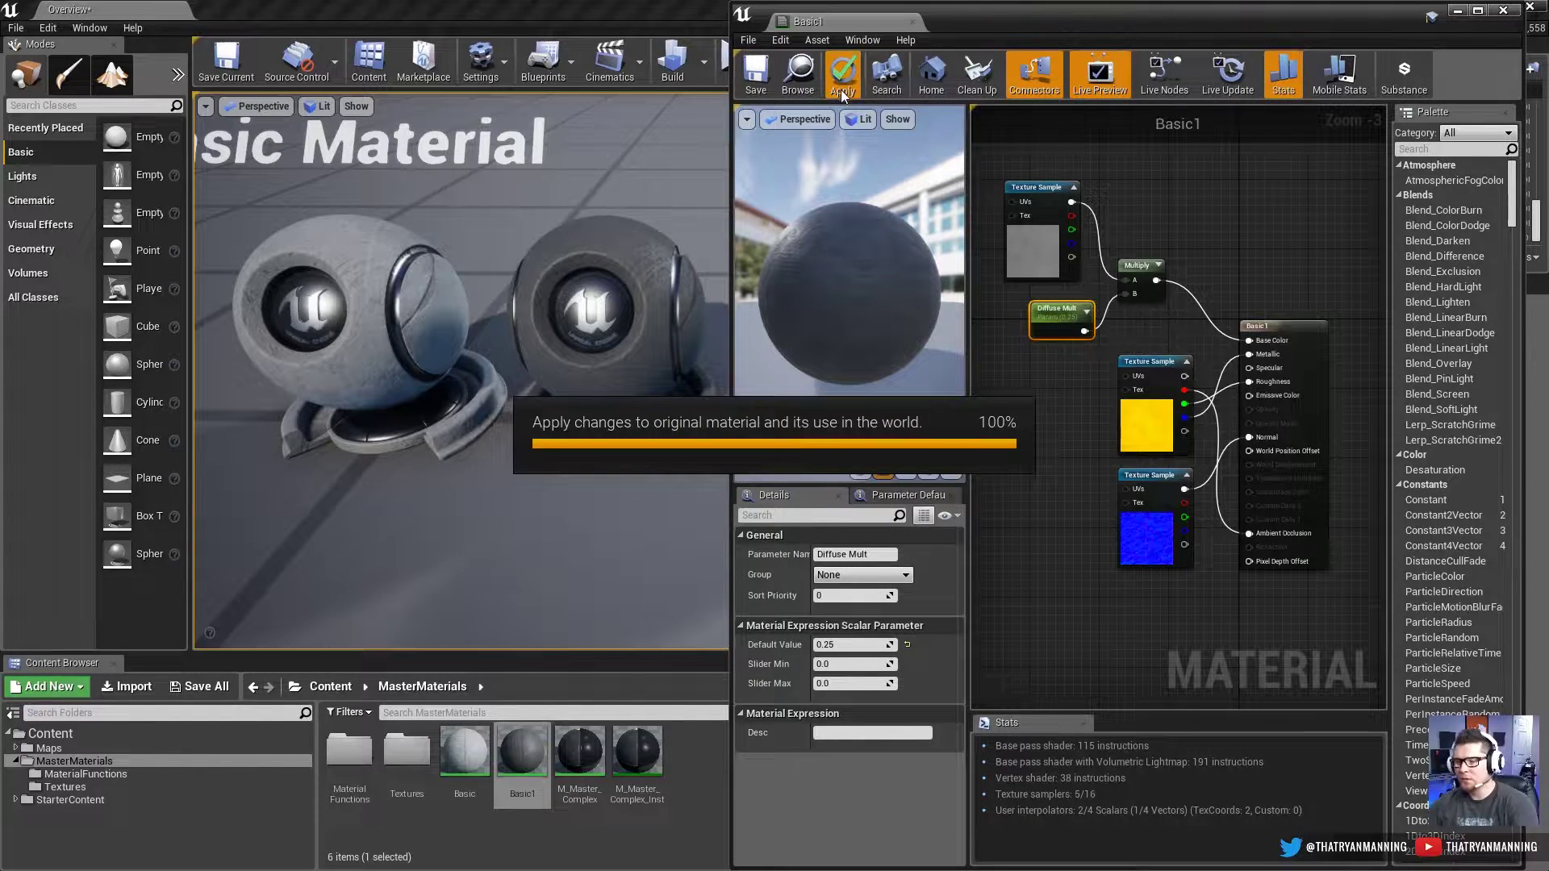
pyautogui.rightClick(524, 754)
pyautogui.click(612, 408)
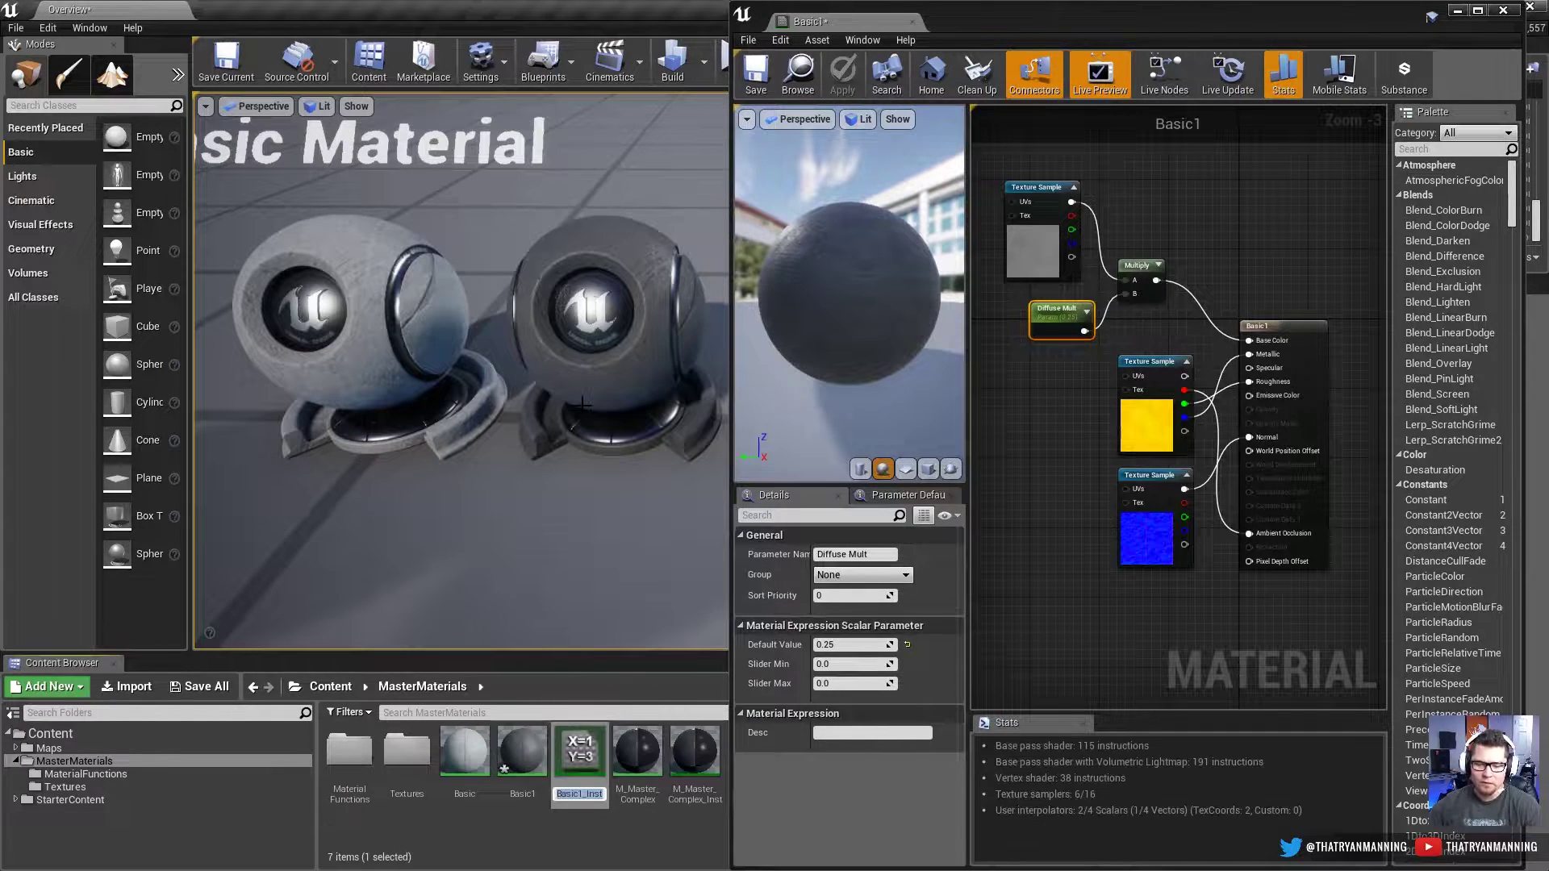
# Step: Accept the name Basic1_Inst, assign it to the right sphere, and dock its editor beside Basic1
pyautogui.press('Return')
pyautogui.moveTo(594, 753); pyautogui.dragTo(631, 248)
pyautogui.doubleClick(581, 740)
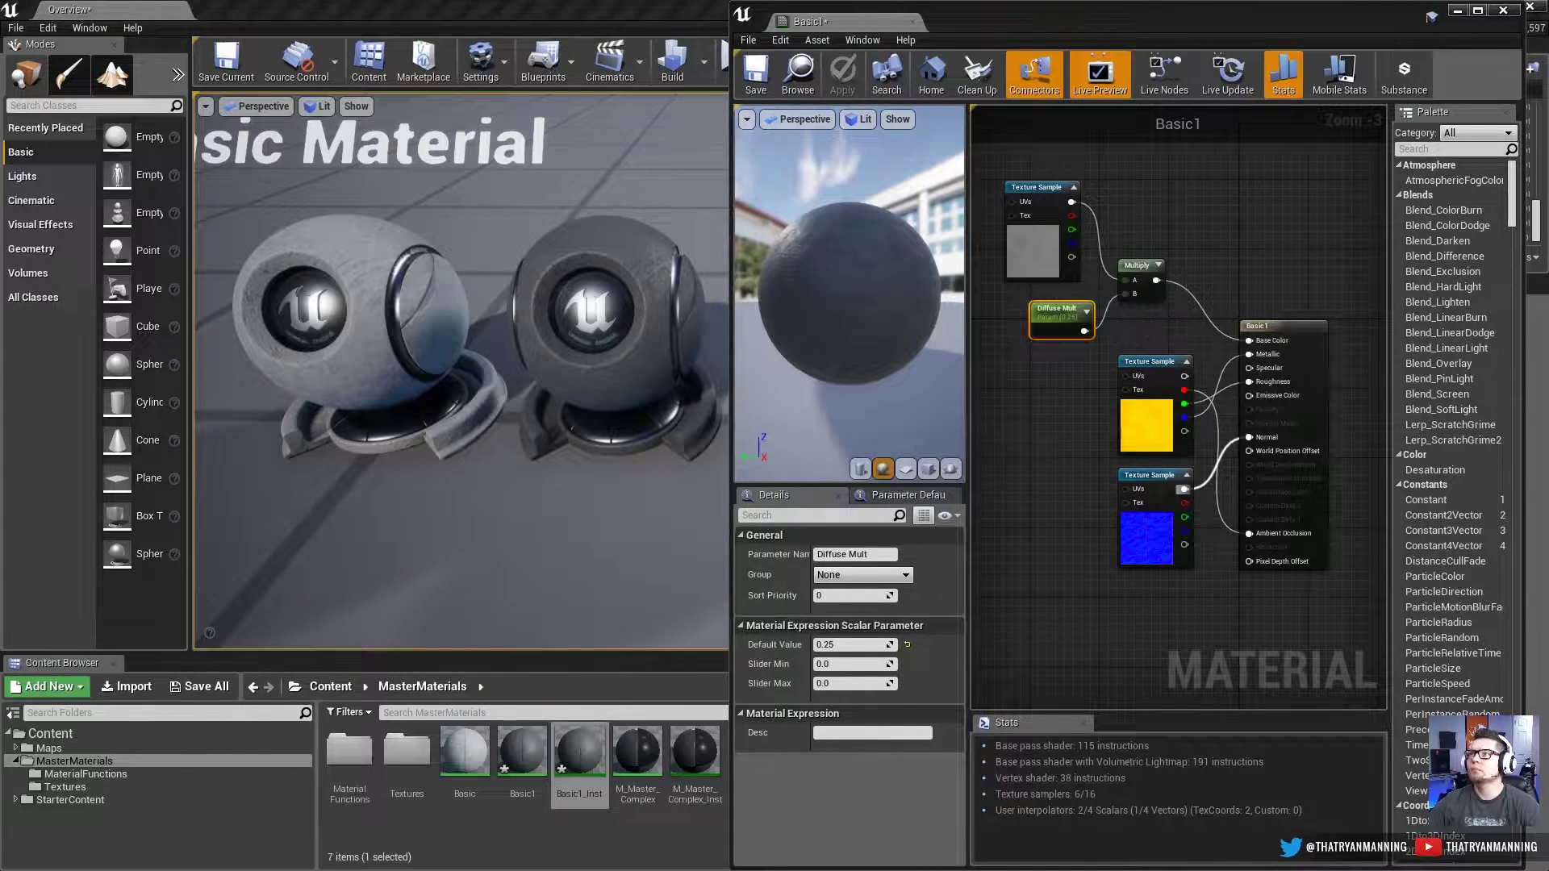
pyautogui.moveTo(1548, 335); pyautogui.dragTo(973, 24)
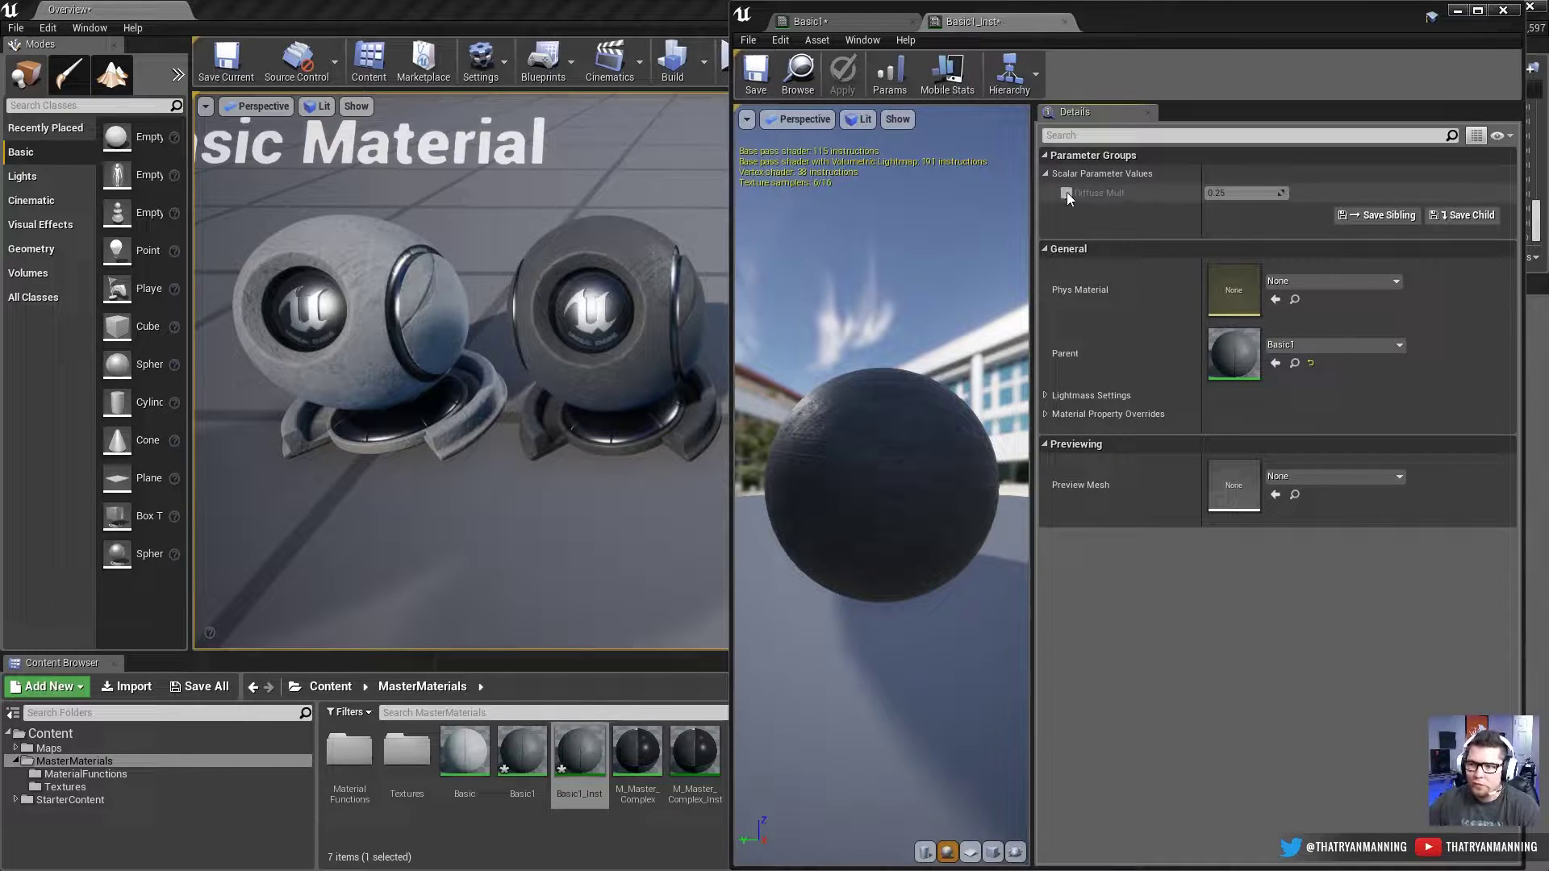
# Step: Set Diffuse Mult's default value to 0.7 in Basic1 and apply
pyautogui.click(844, 24)
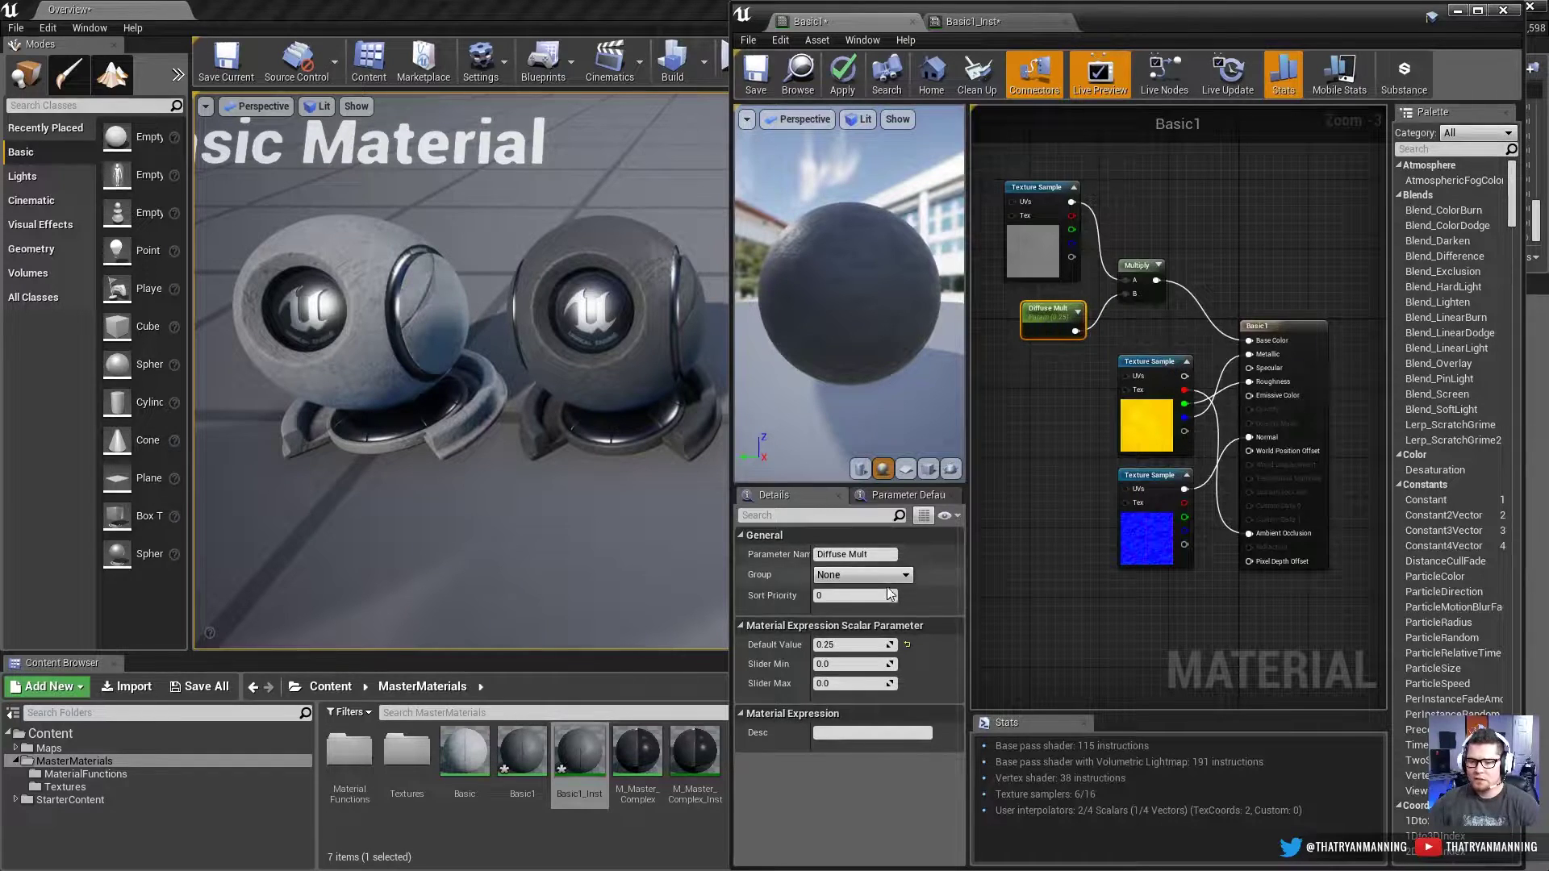
pyautogui.click(853, 644)
pyautogui.press('Return')
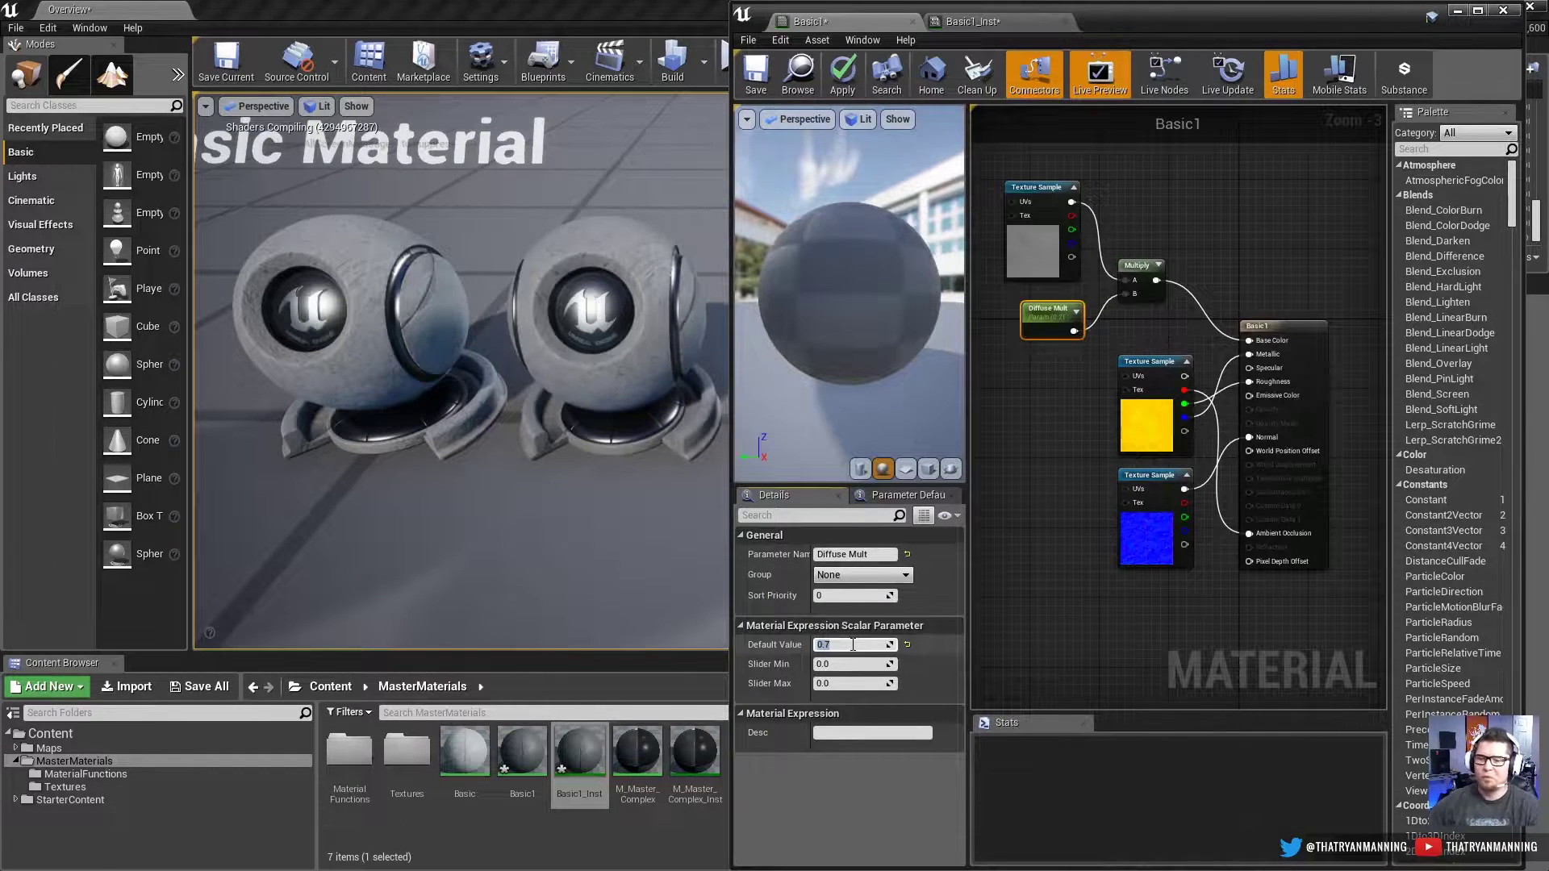
pyautogui.click(839, 76)
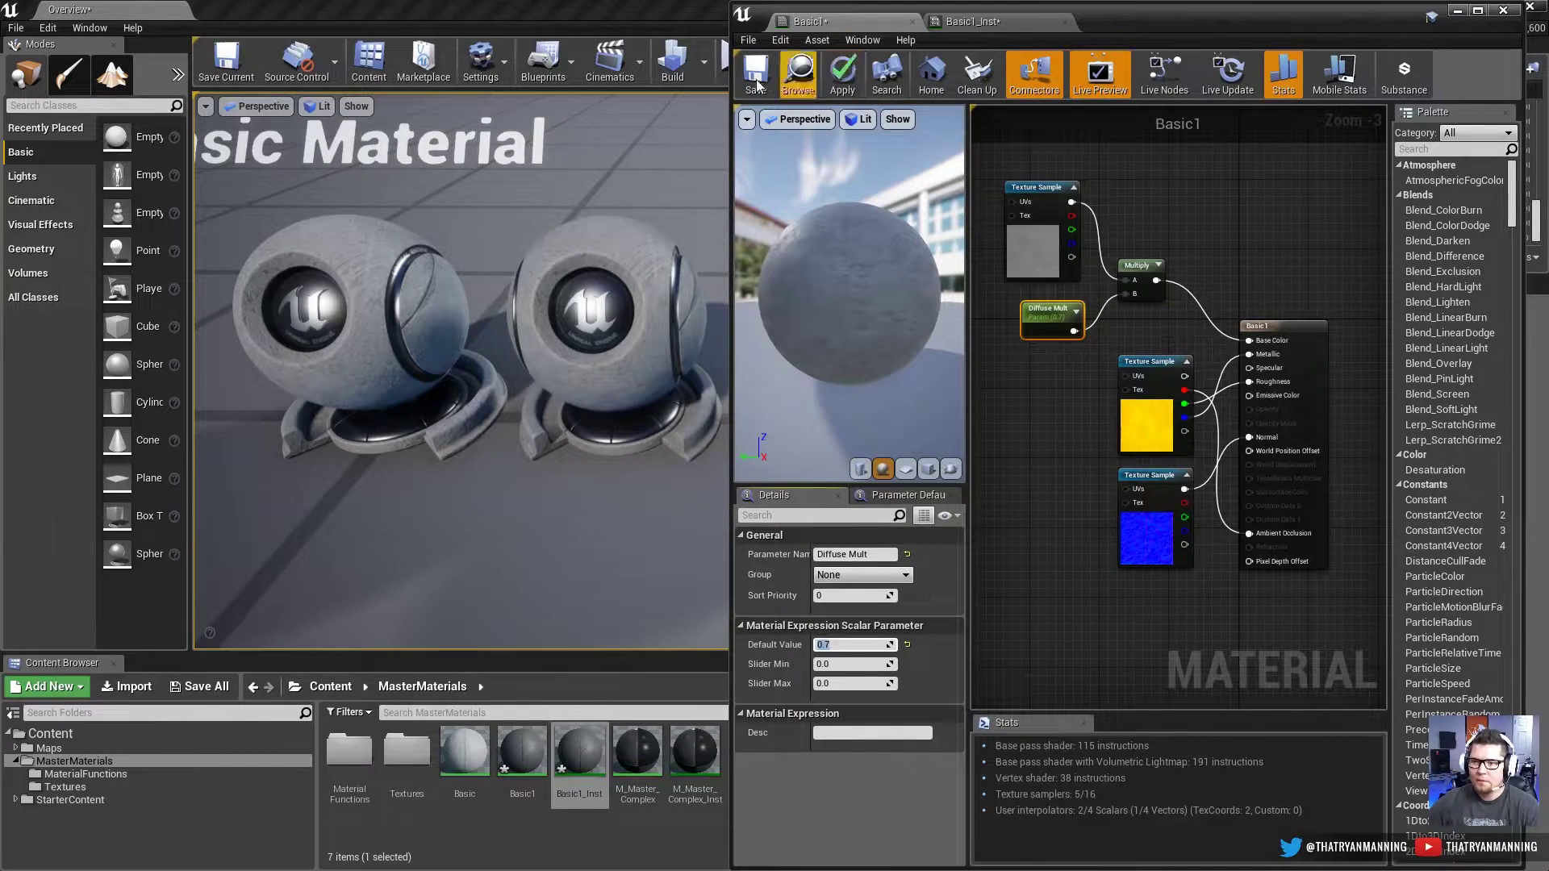
# Step: Restore the default to 0.25, apply, and reassign Basic1_Inst to the right sphere
pyautogui.write('0.25')
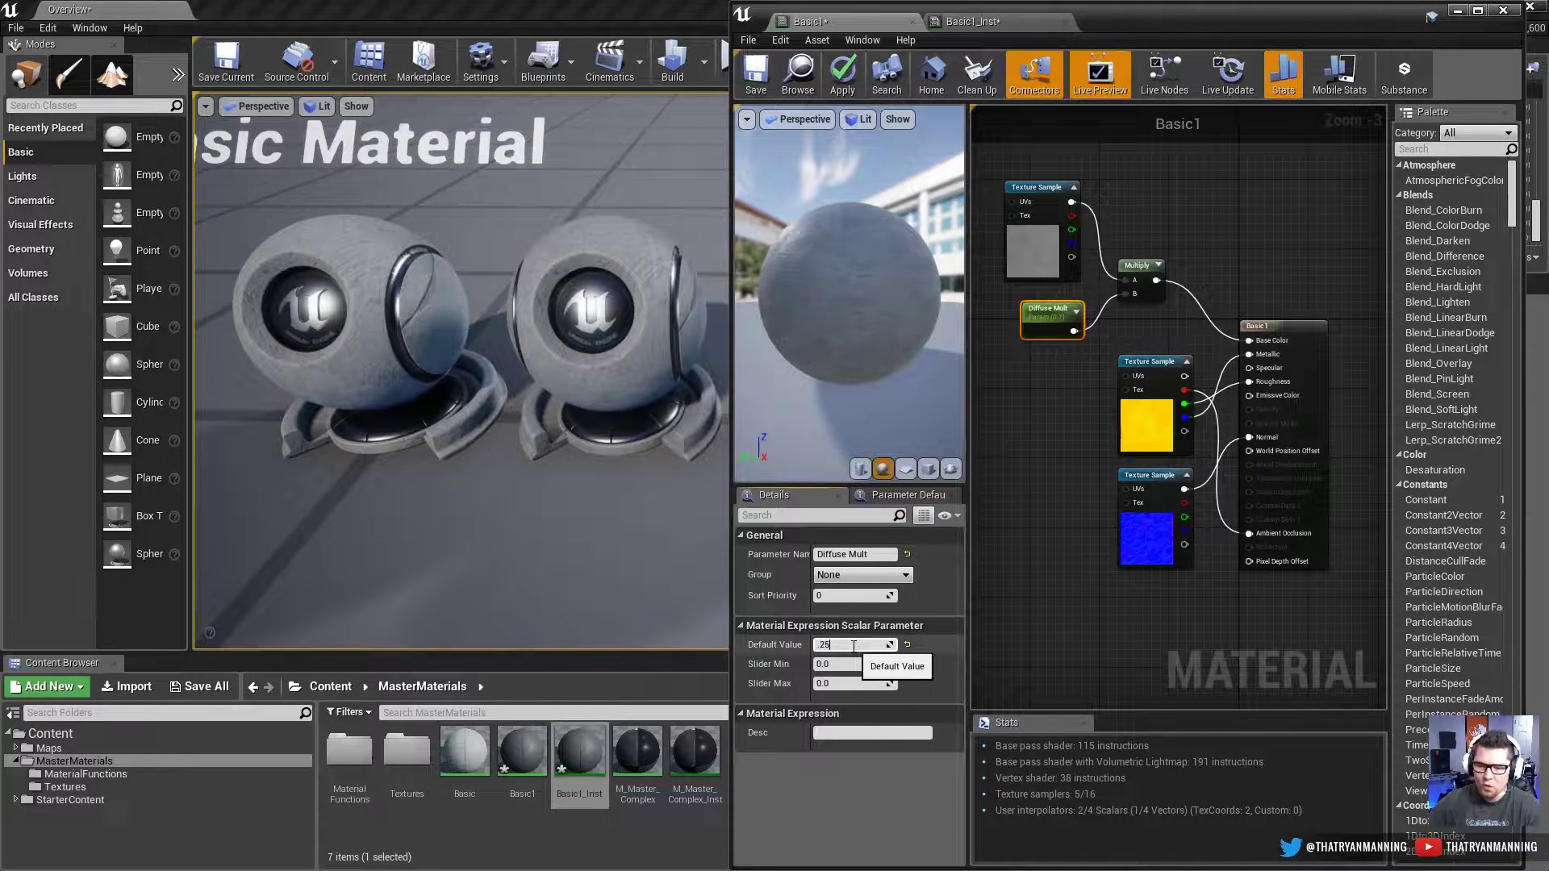
pyautogui.press('Return')
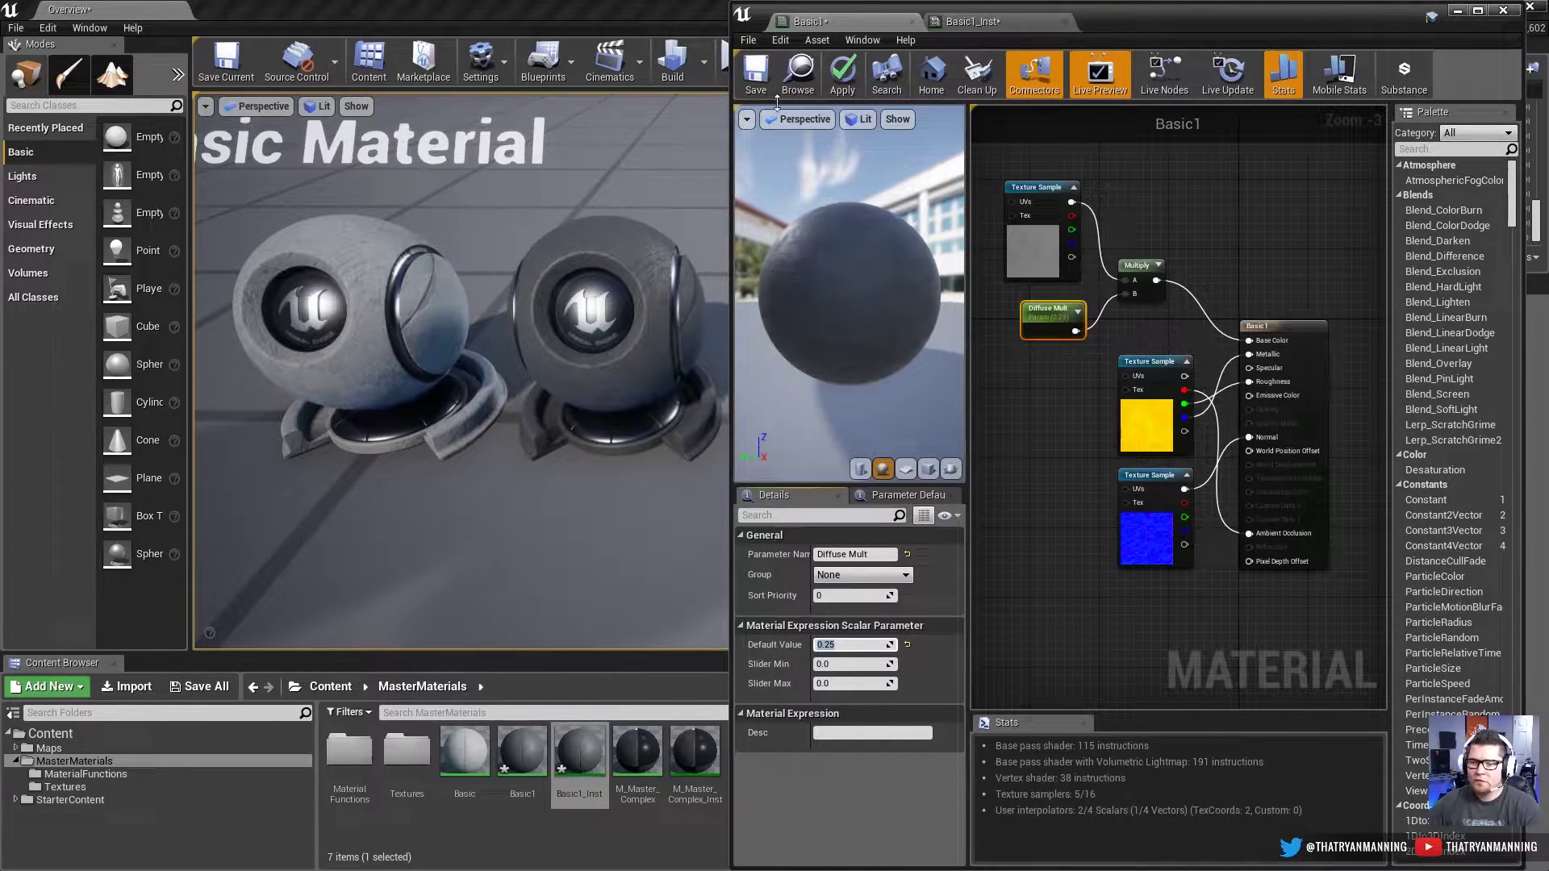
pyautogui.click(845, 73)
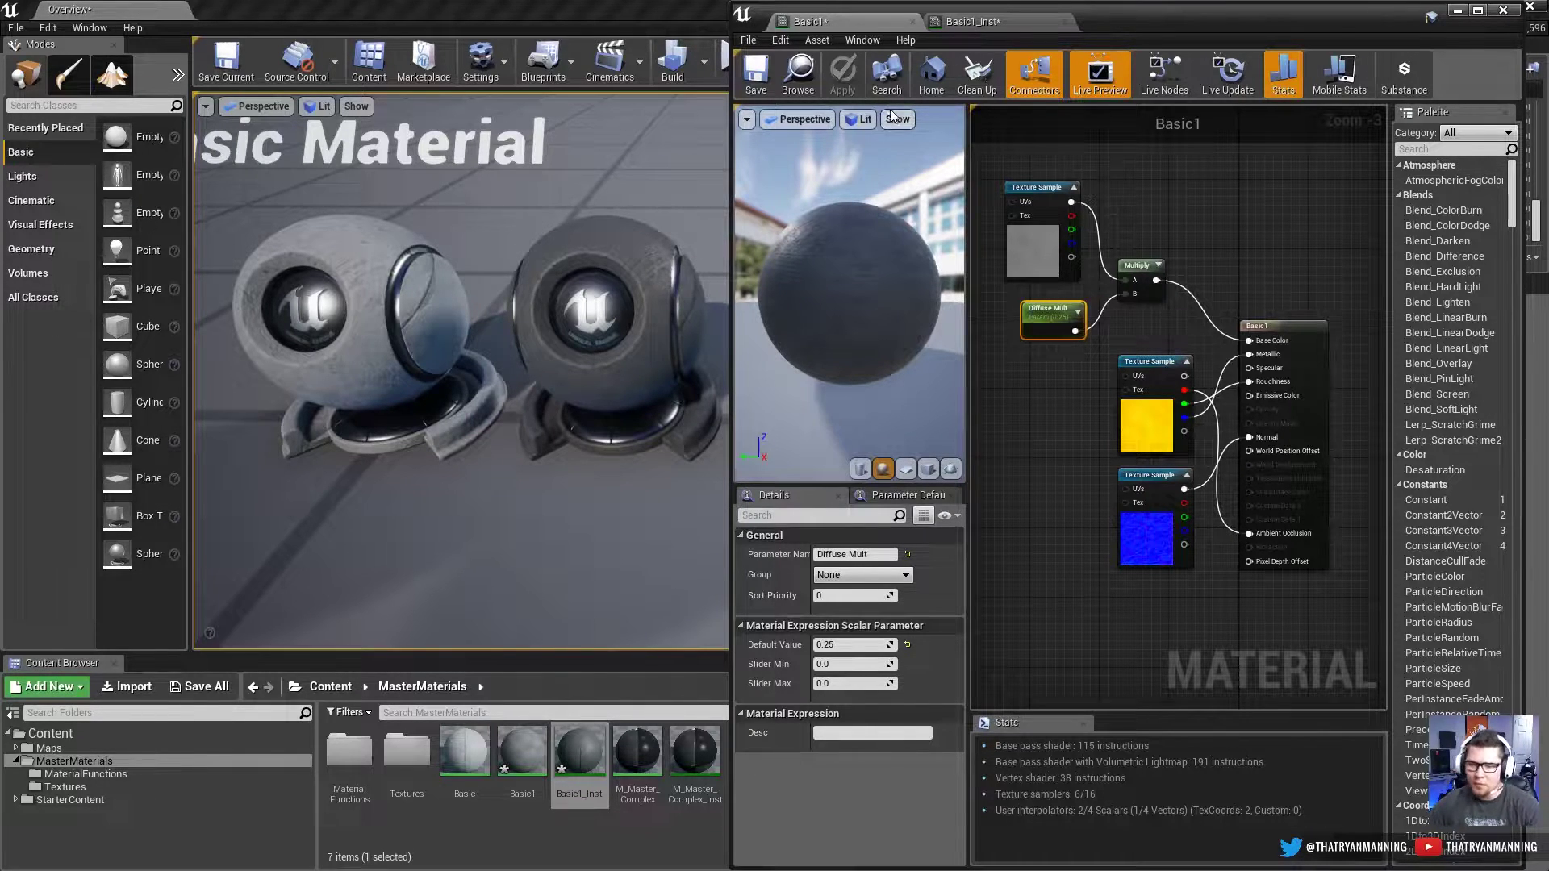
pyautogui.click(1009, 26)
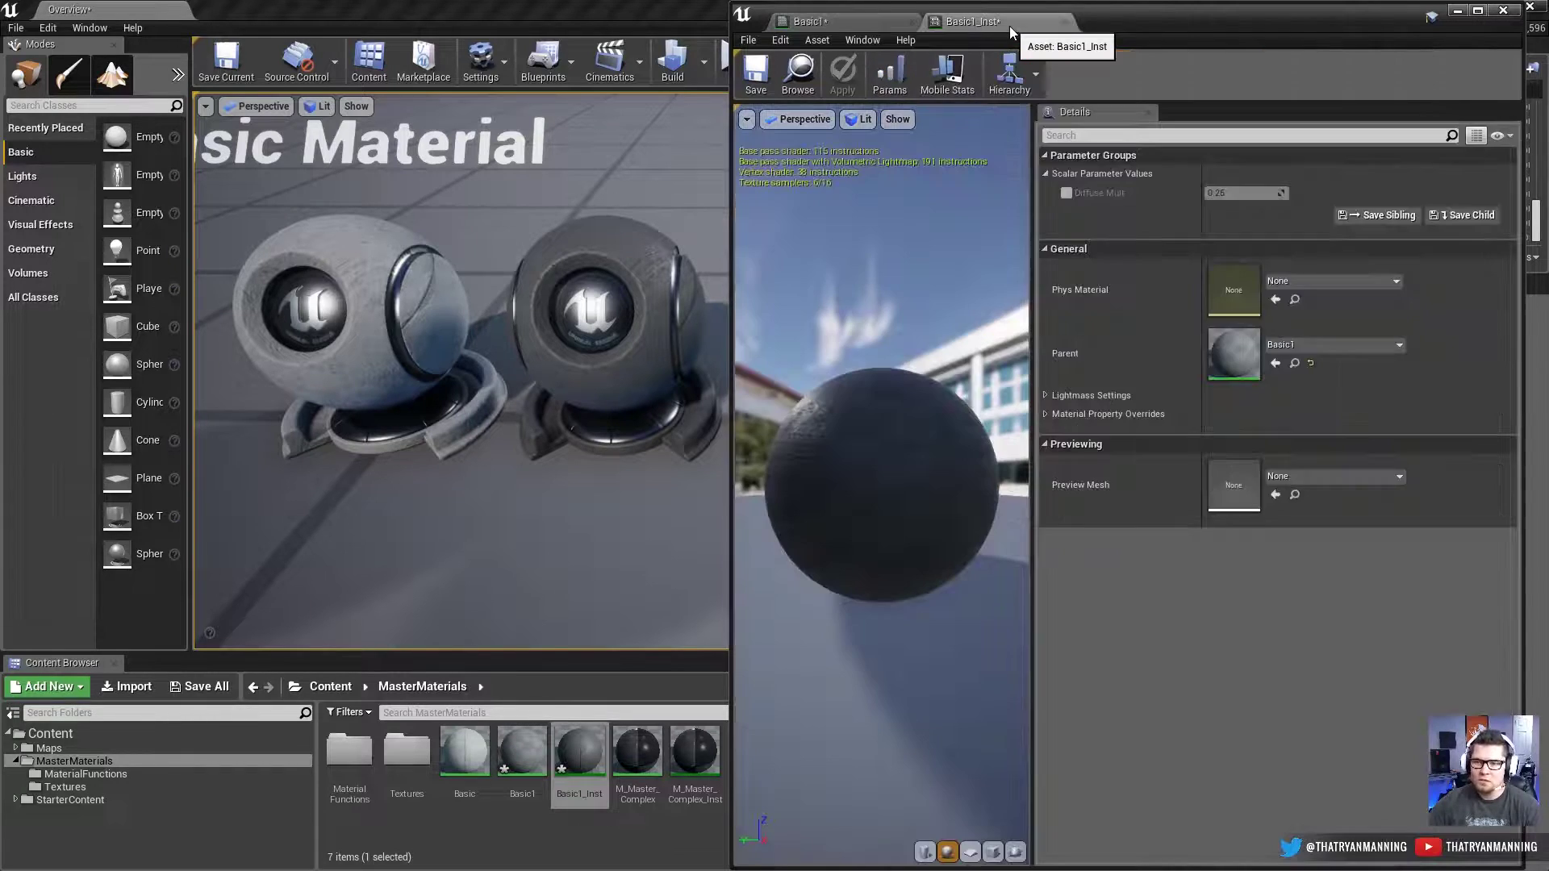
pyautogui.moveTo(591, 748); pyautogui.dragTo(631, 249)
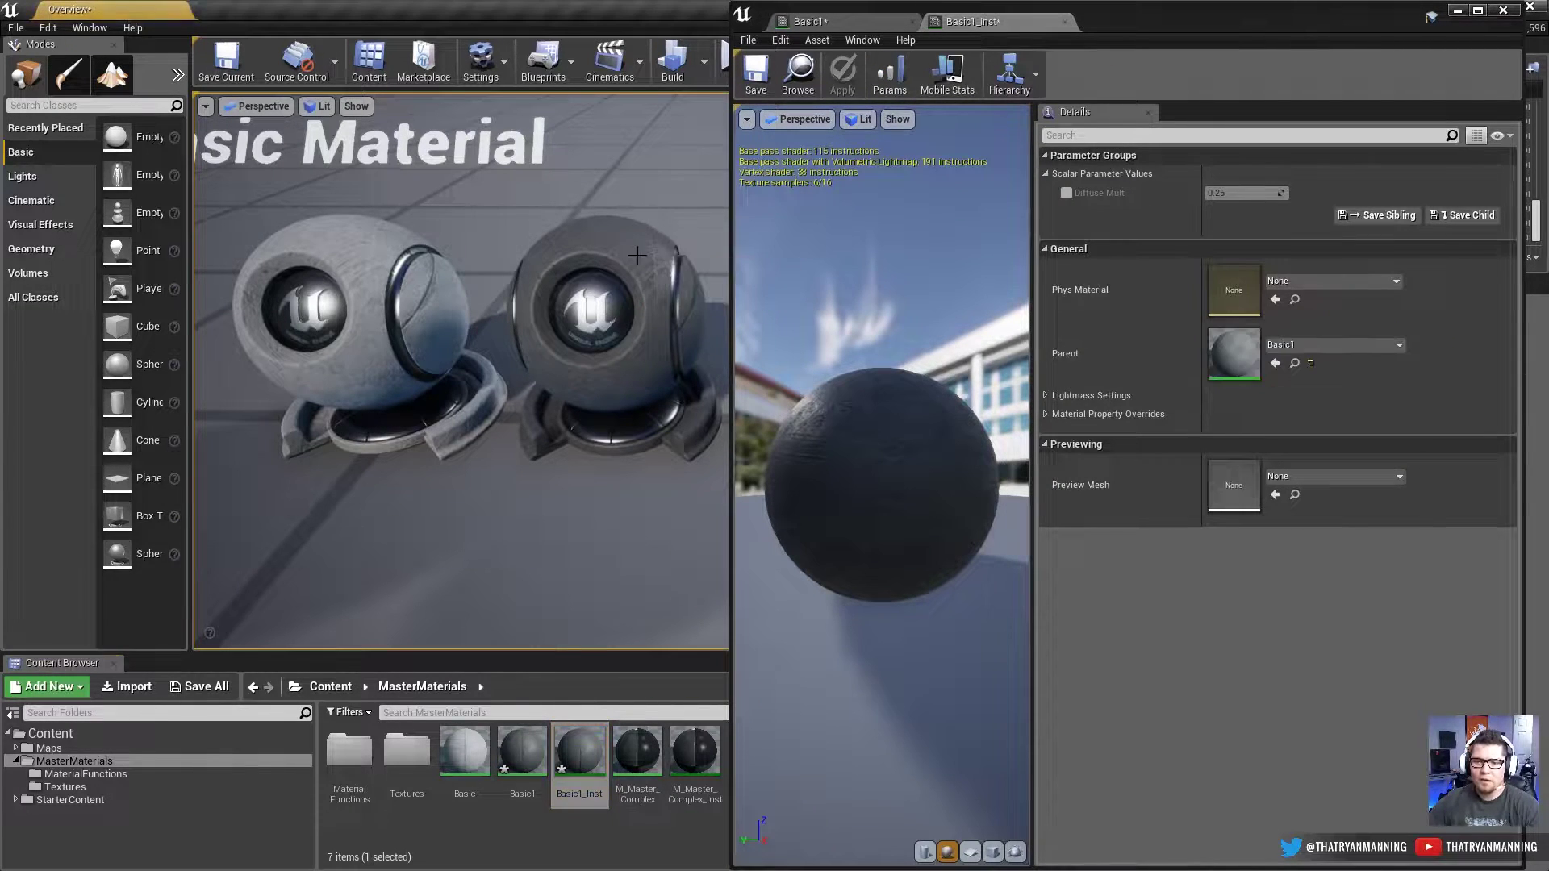
# Step: Enable the Diffuse Mult override in Basic1_Inst and set it to 0.135715
pyautogui.click(1065, 192)
pyautogui.moveTo(1242, 193)
pyautogui.mouseDown()
pyautogui.moveTo(1263, 193)
pyautogui.moveTo(1226, 193)
pyautogui.mouseUp()
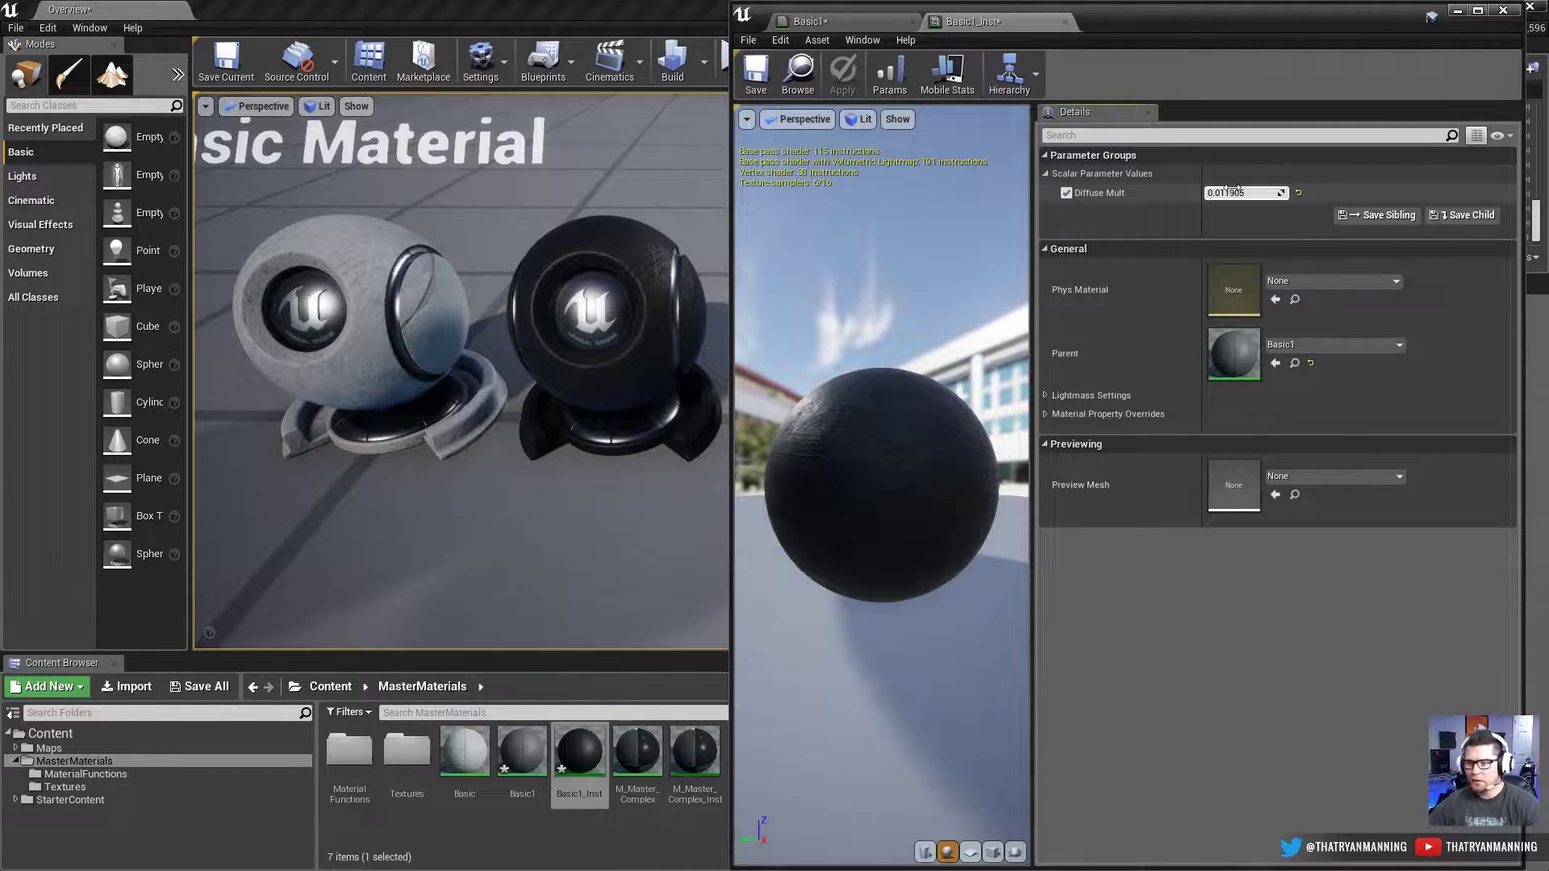
pyautogui.moveTo(1236, 192); pyautogui.dragTo(1245, 192)
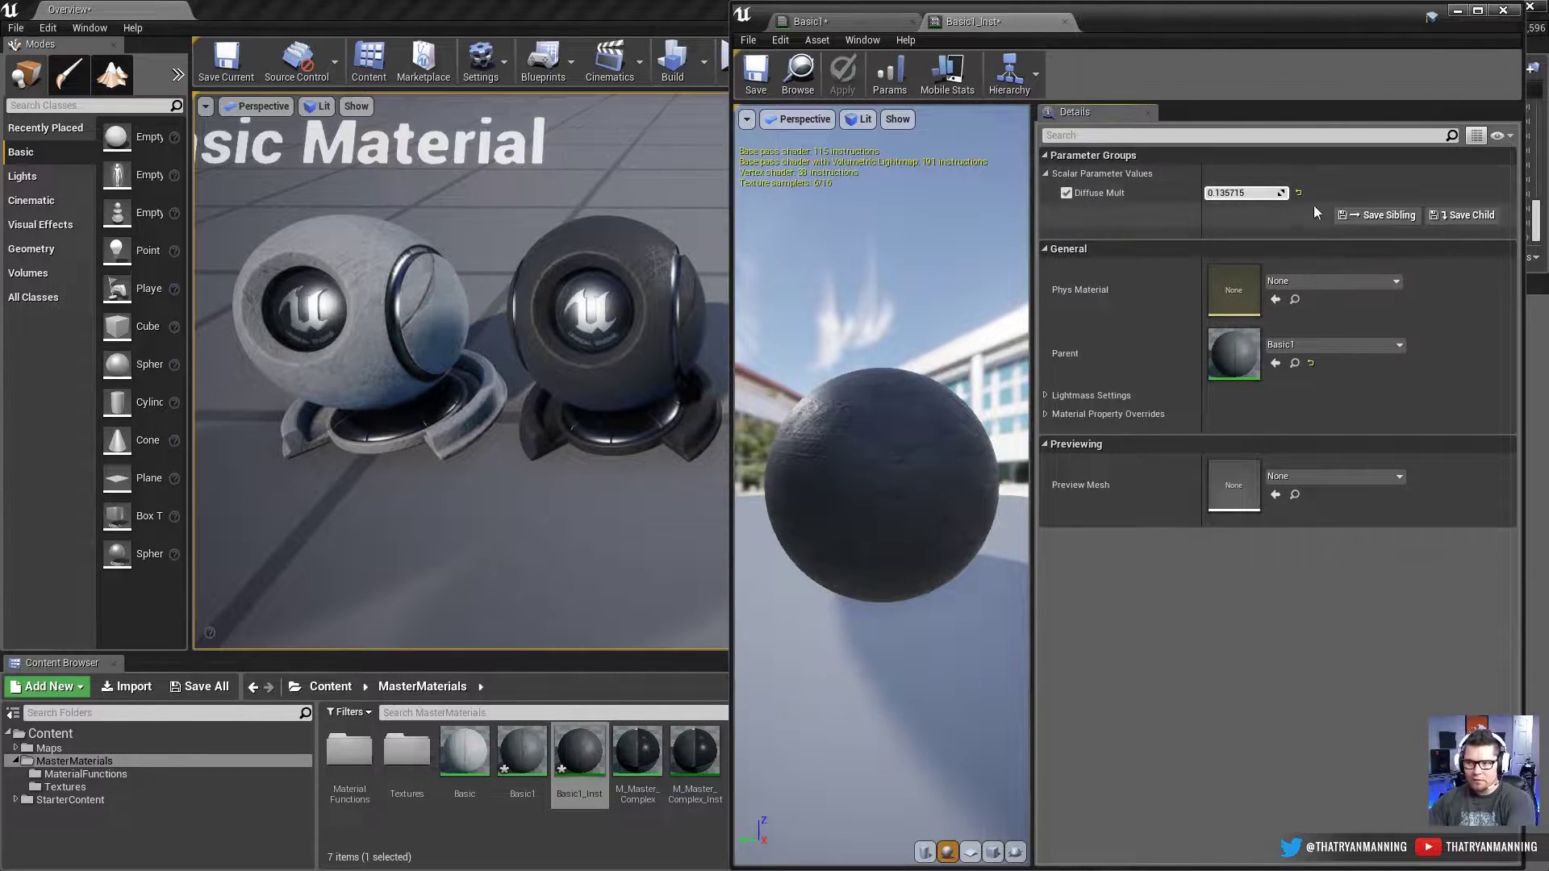
pyautogui.click(810, 23)
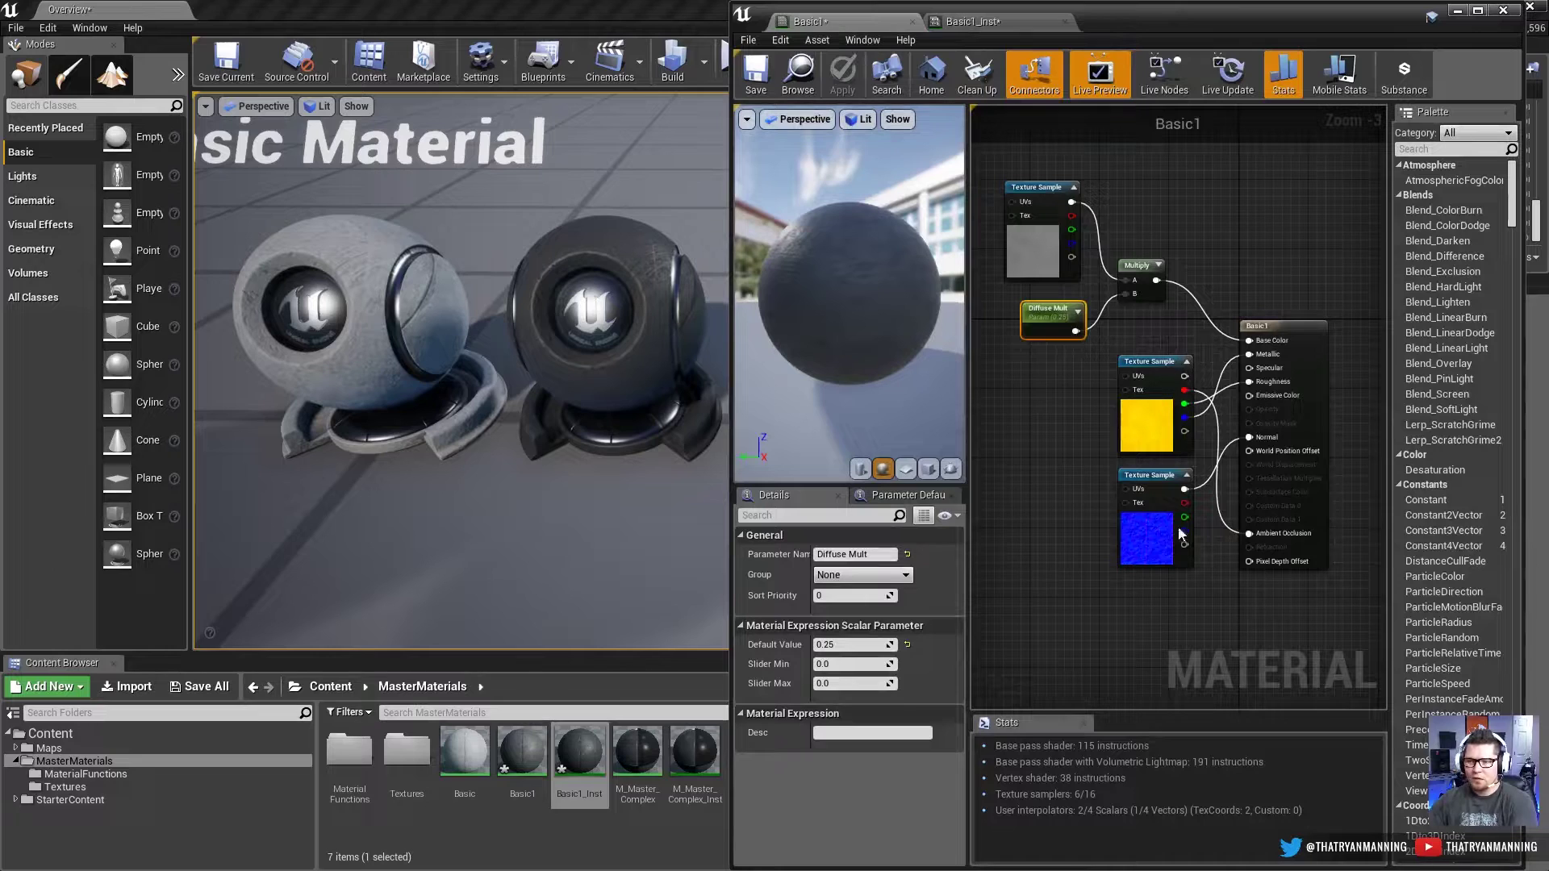
# Step: Shift the Diffuse Mult node slightly left in Basic1 and select the blue texture sample
pyautogui.click(967, 24)
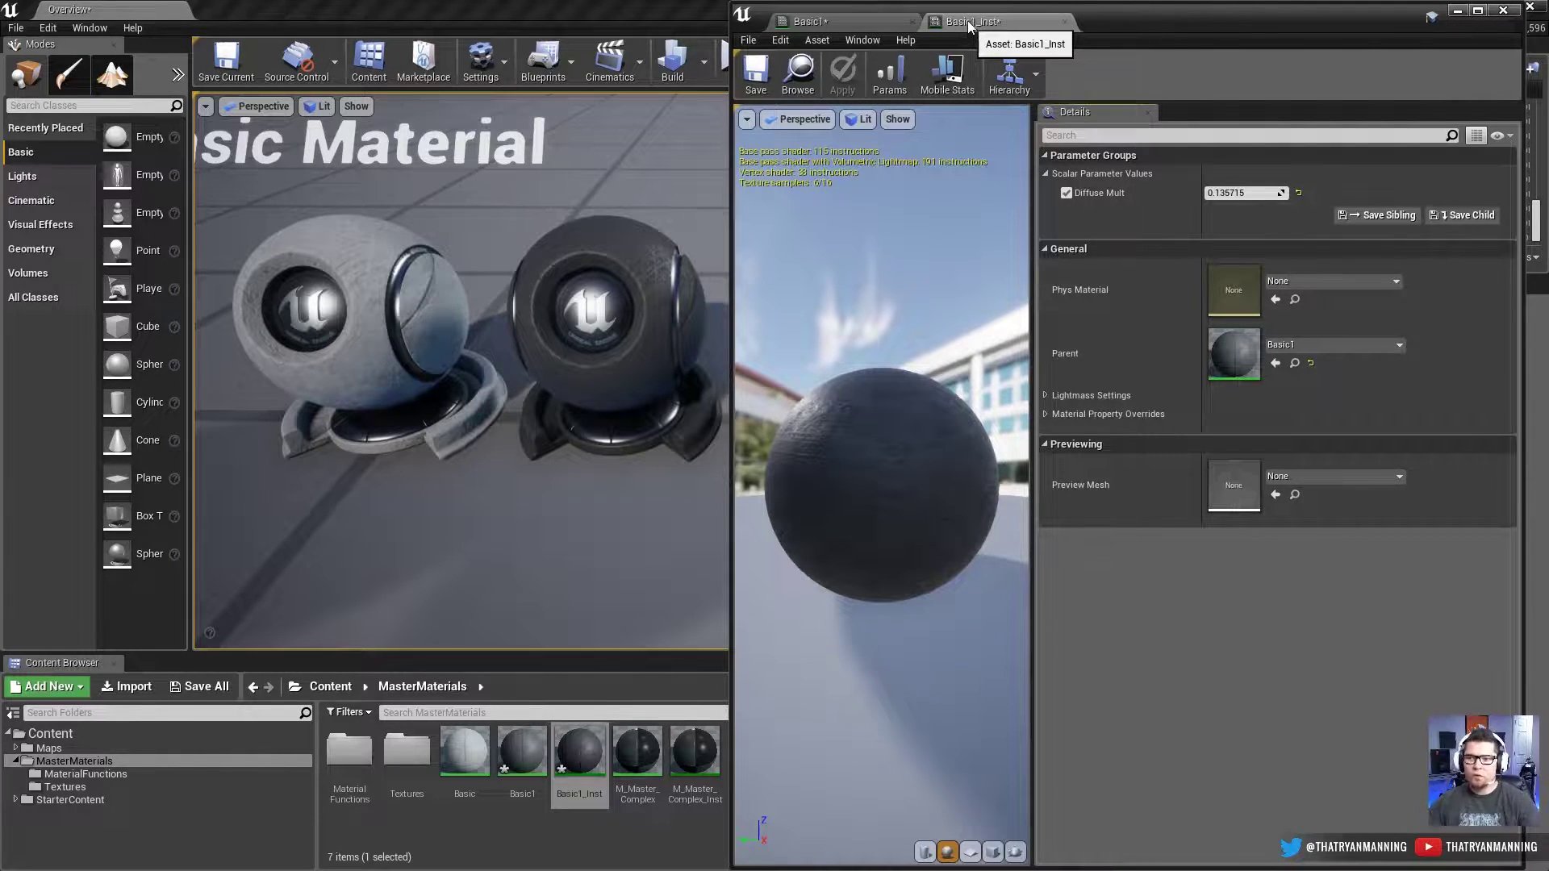
pyautogui.click(807, 21)
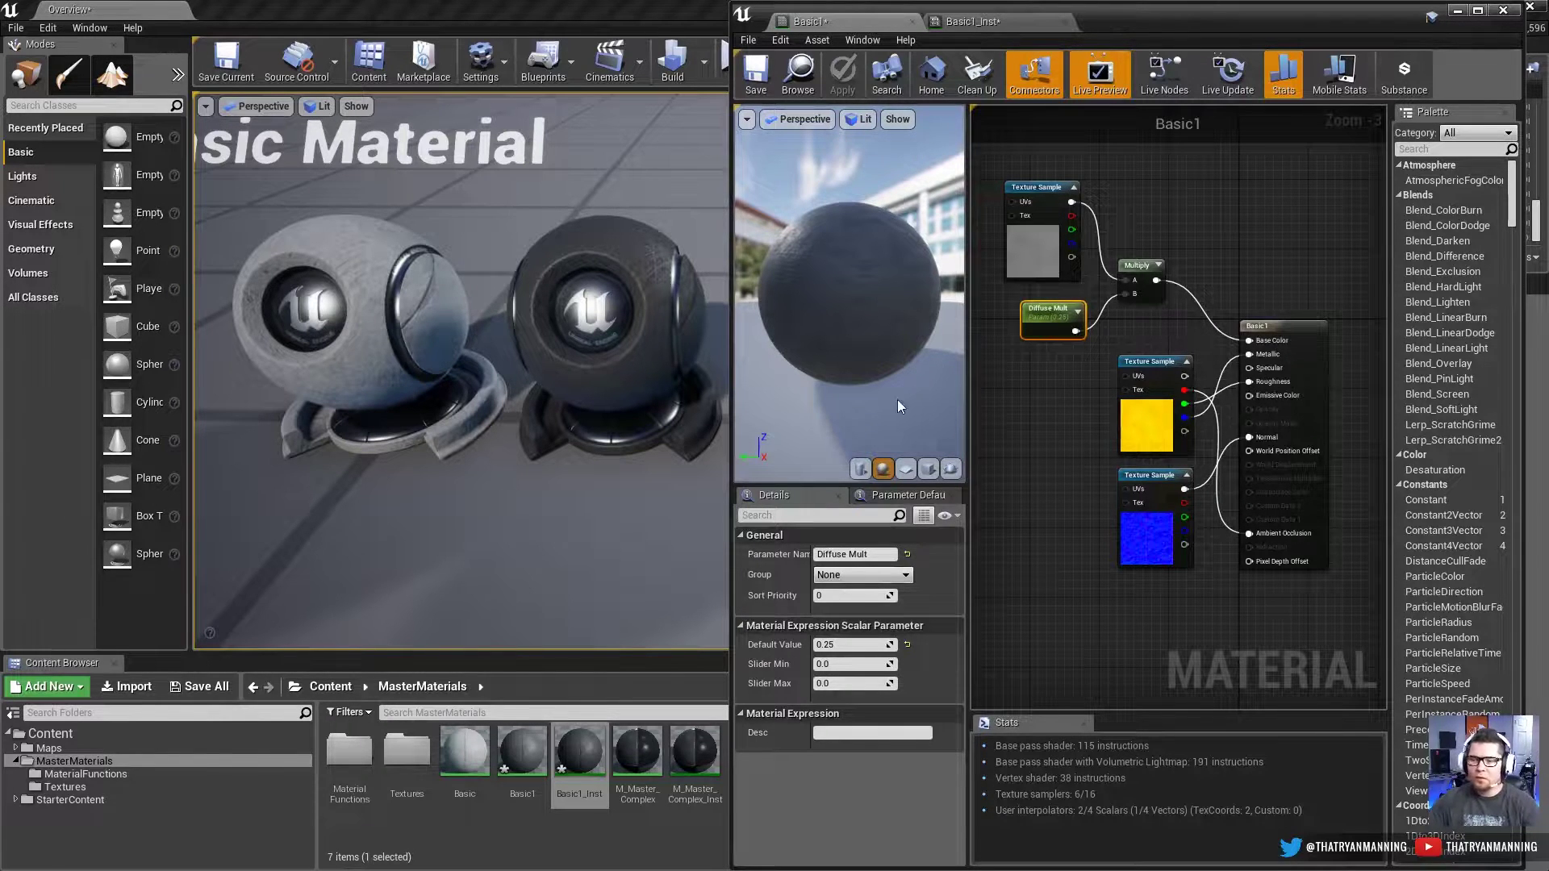
pyautogui.moveTo(1039, 456); pyautogui.dragTo(1057, 466, button='right')
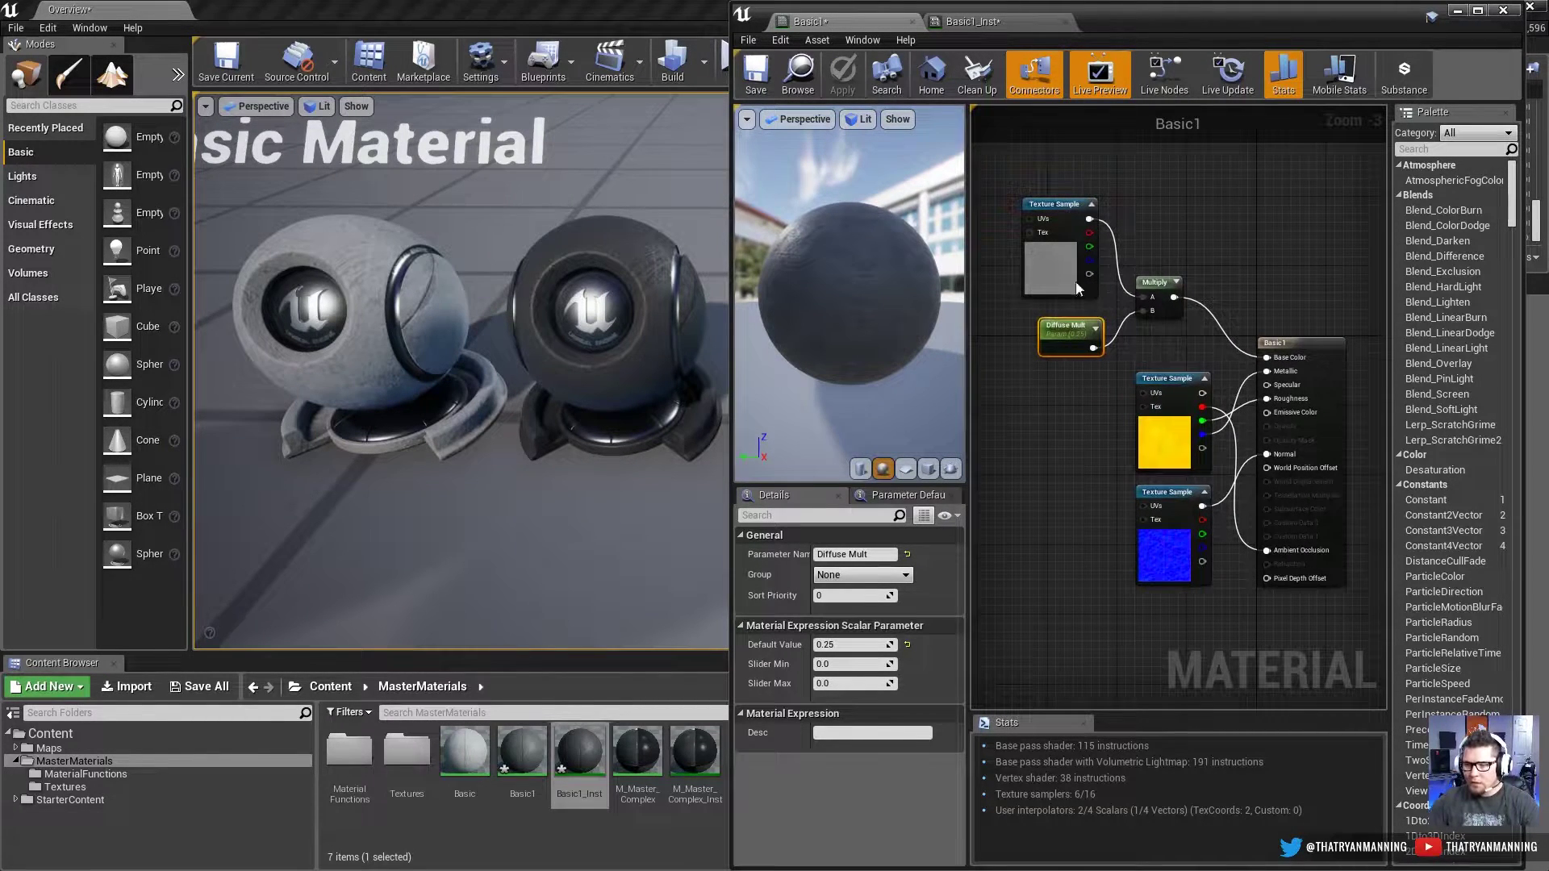
pyautogui.moveTo(1062, 331); pyautogui.dragTo(1081, 317, button='right')
pyautogui.moveTo(1081, 317); pyautogui.dragTo(1077, 316)
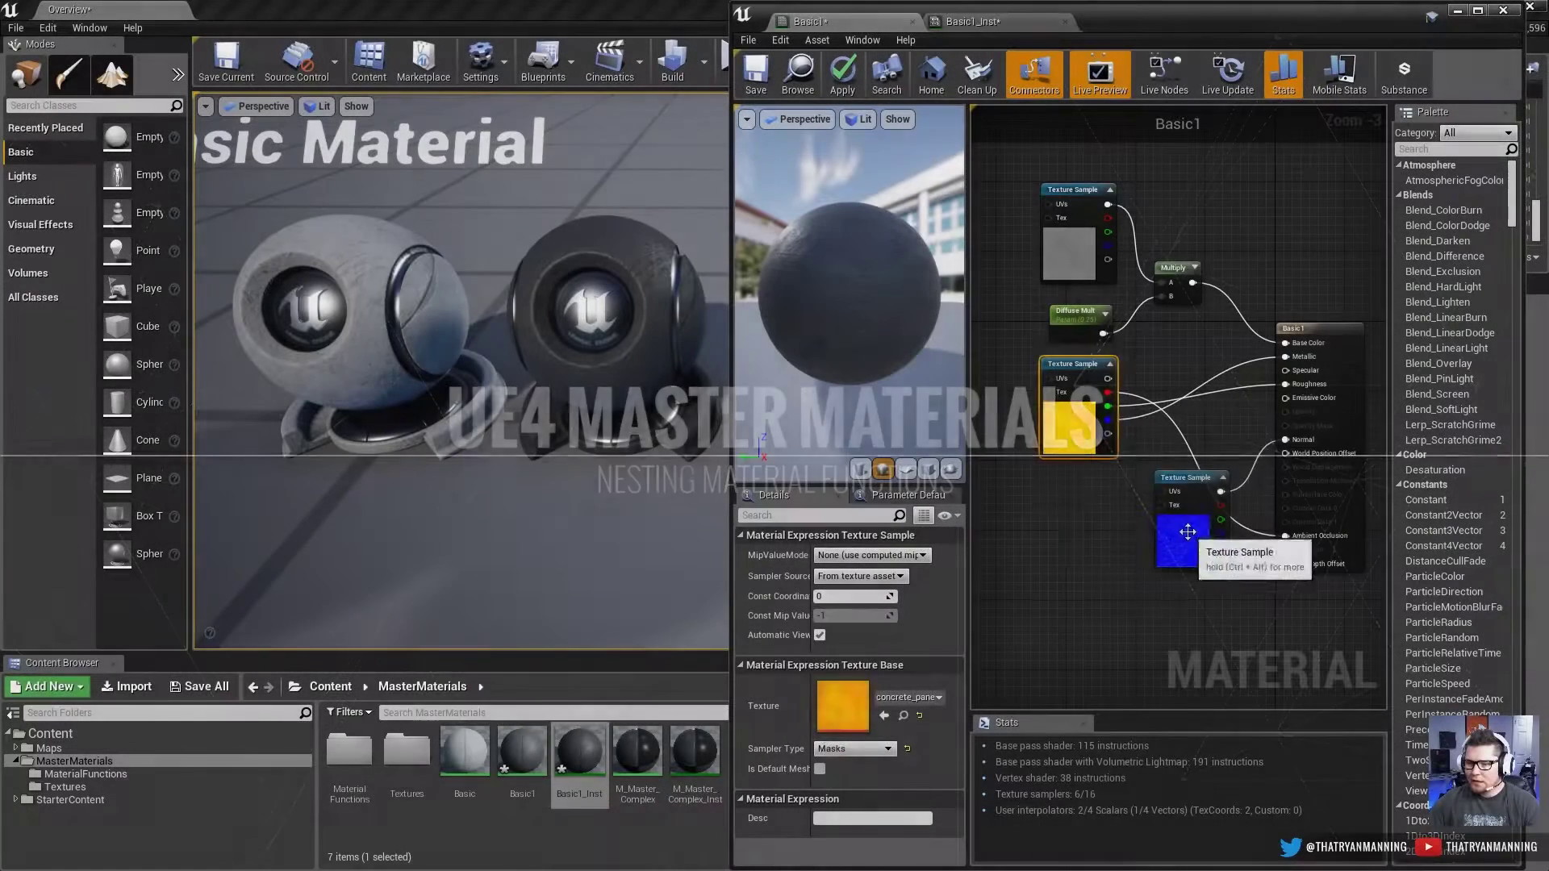
pyautogui.click(1057, 547)
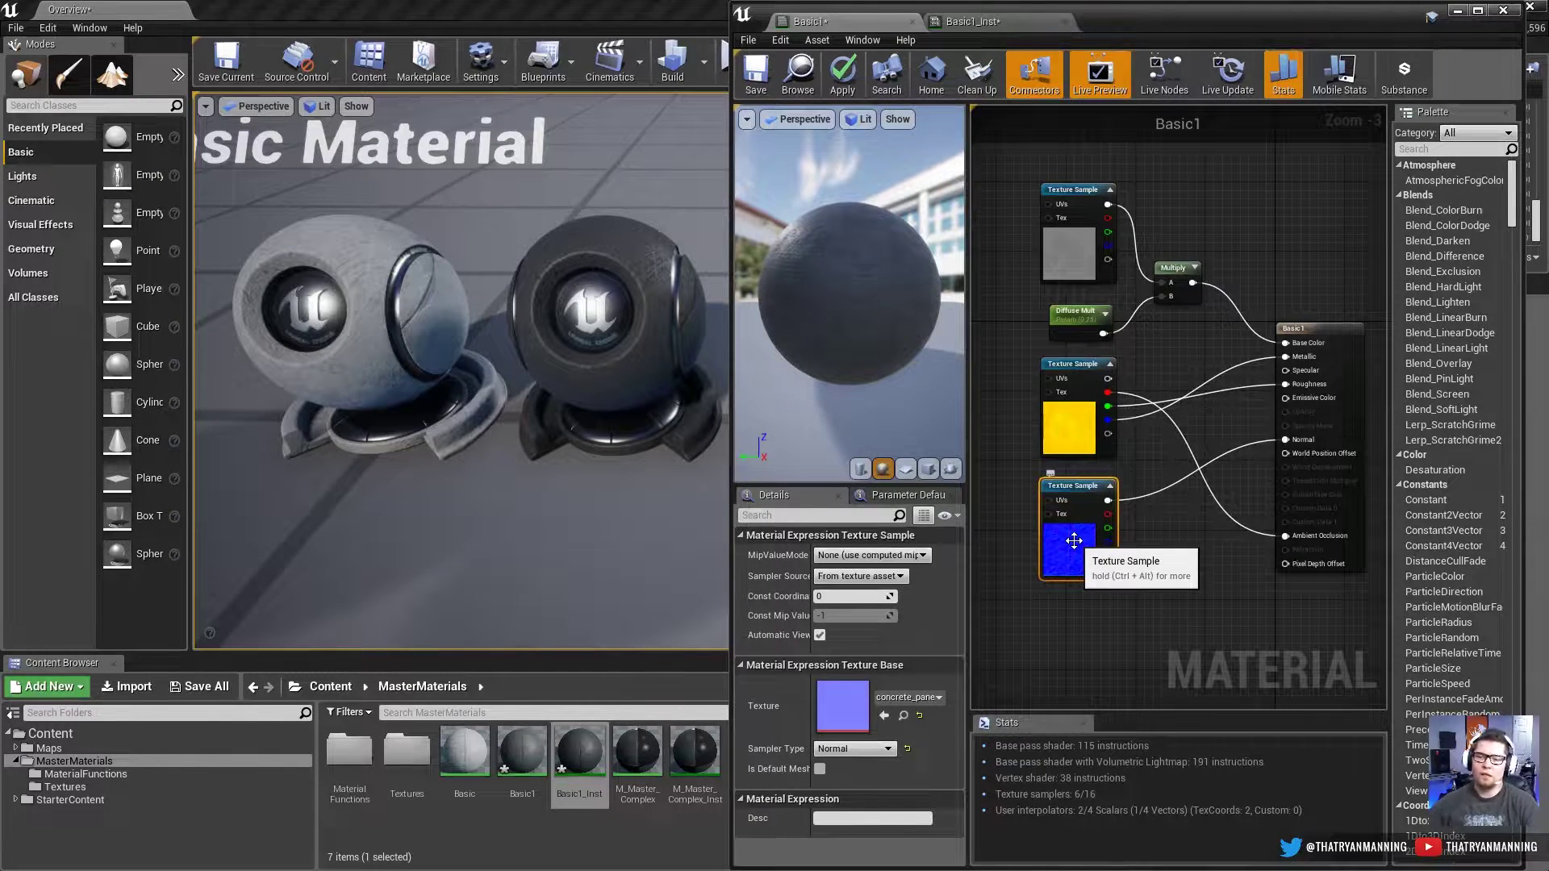
pyautogui.moveTo(998, 336); pyautogui.dragTo(1097, 361, button='right')
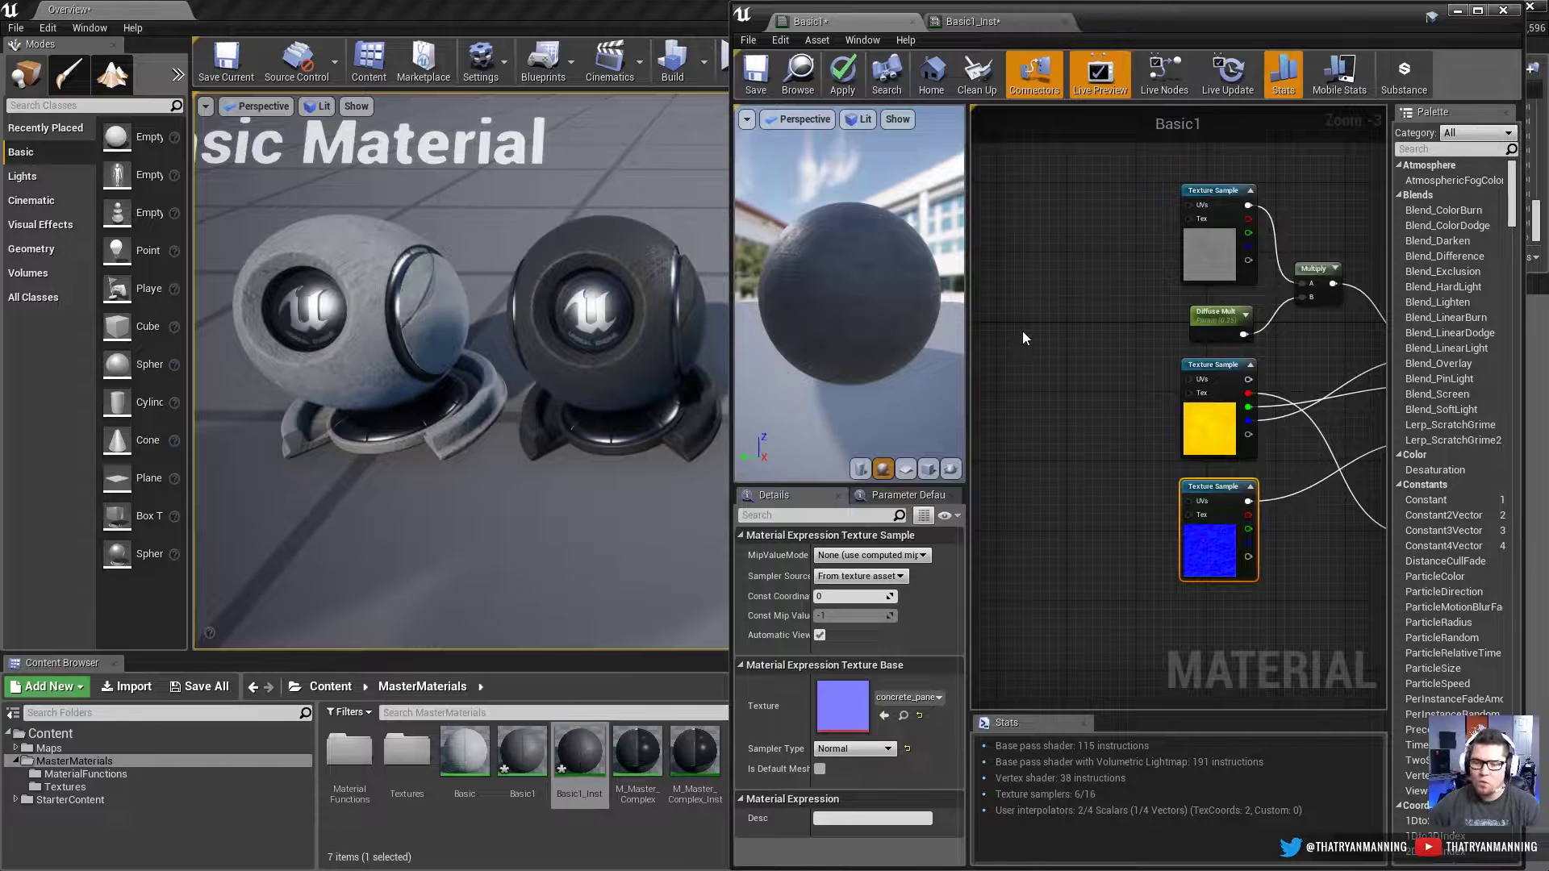
pyautogui.click(1210, 250)
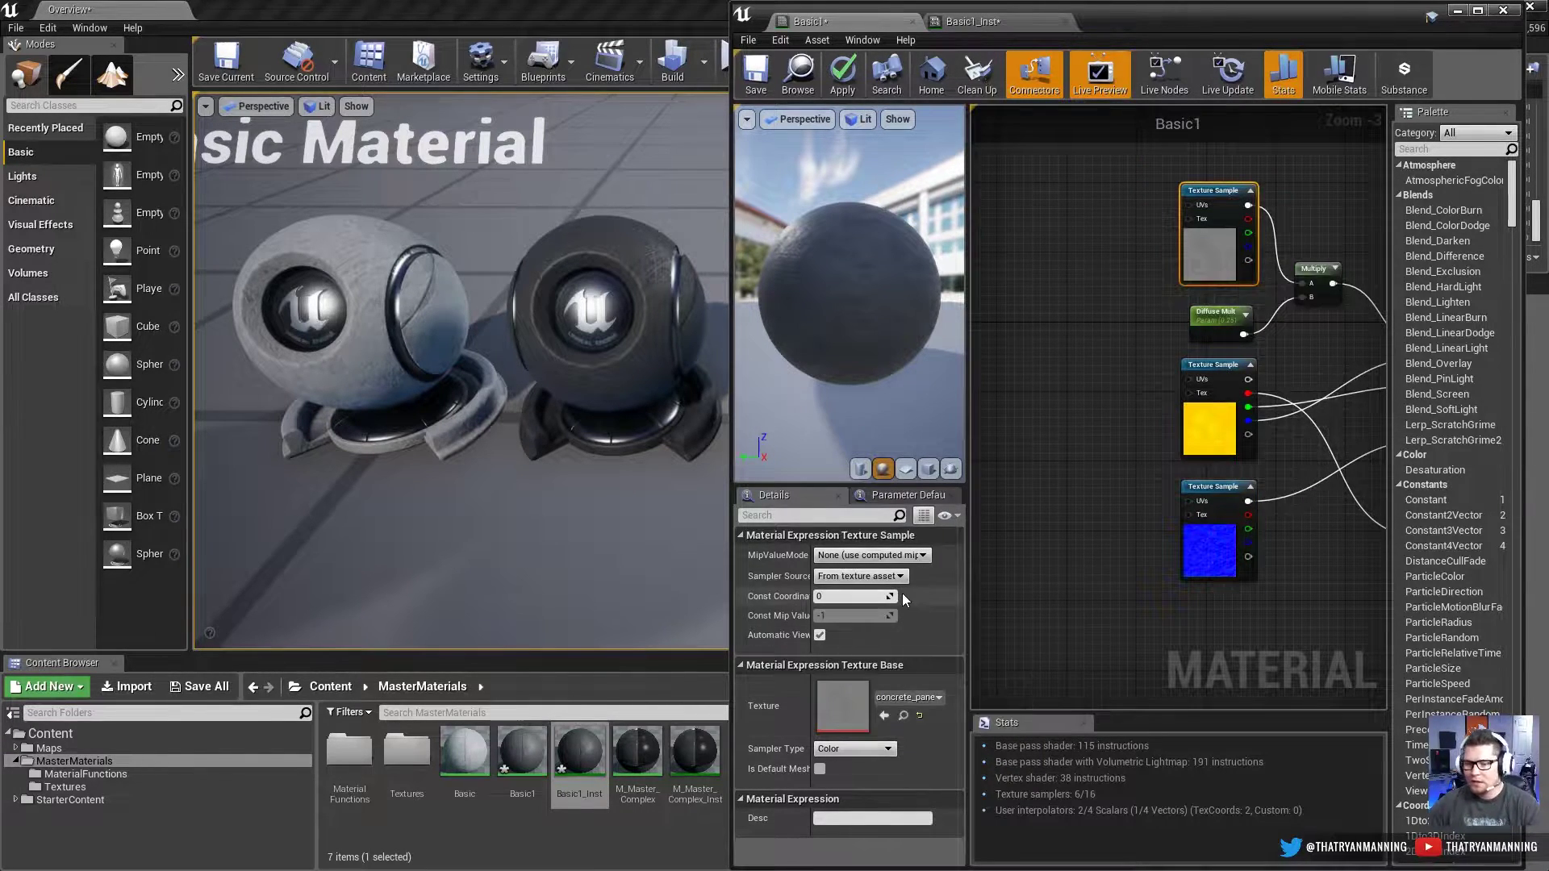
pyautogui.click(1069, 385)
pyautogui.moveTo(1069, 386); pyautogui.dragTo(1098, 384, button='right')
# Step: Add a TexCoord node feeding a new Multiply node
pyautogui.rightClick(1083, 305)
pyautogui.write('texcoord')
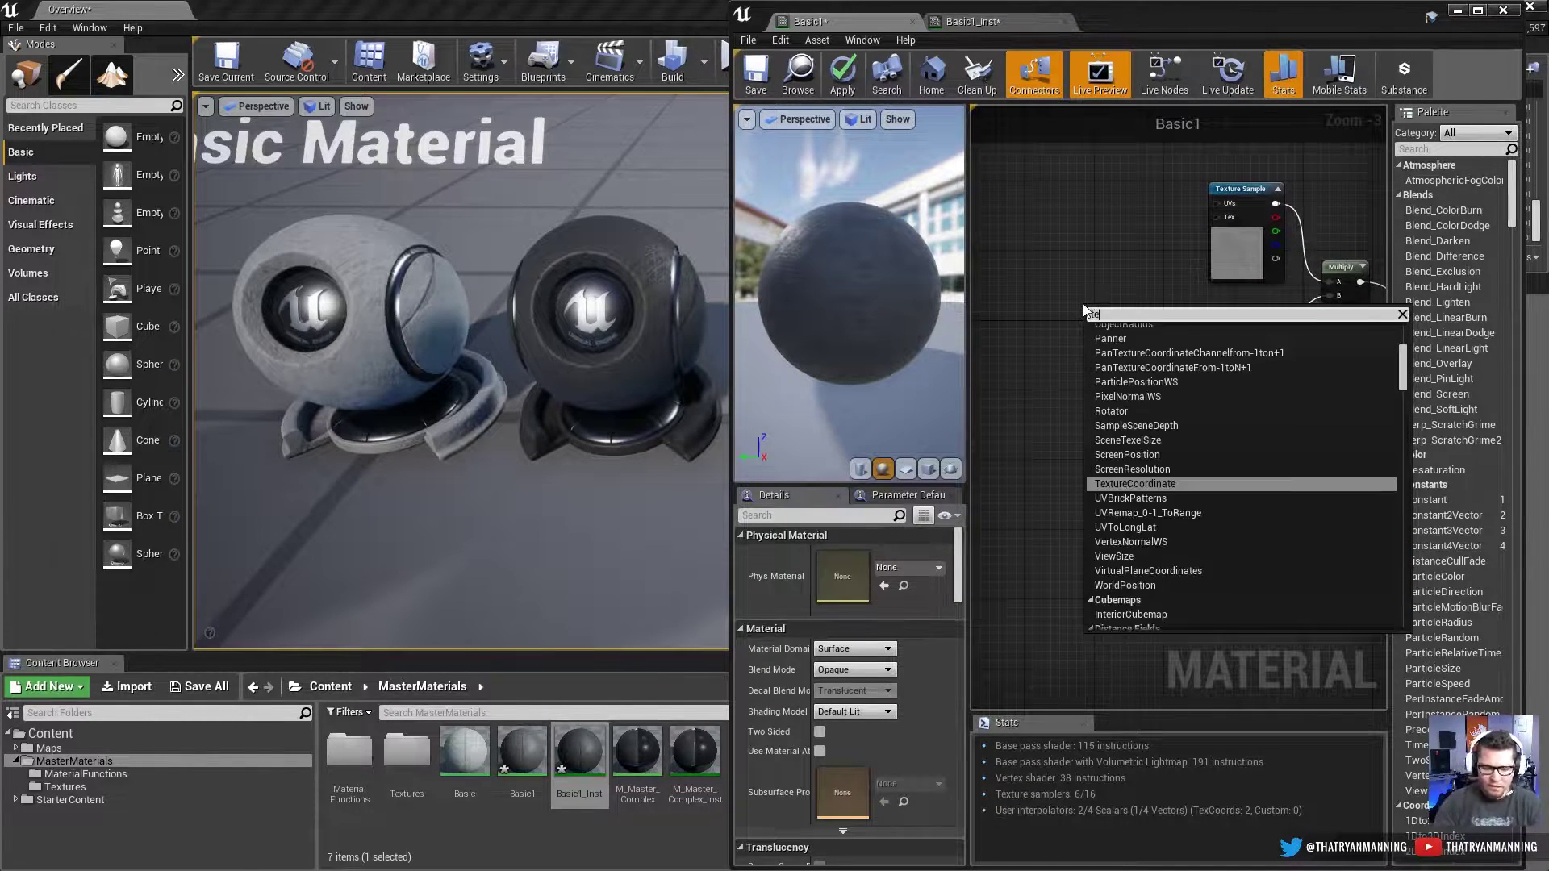
pyautogui.press('Return')
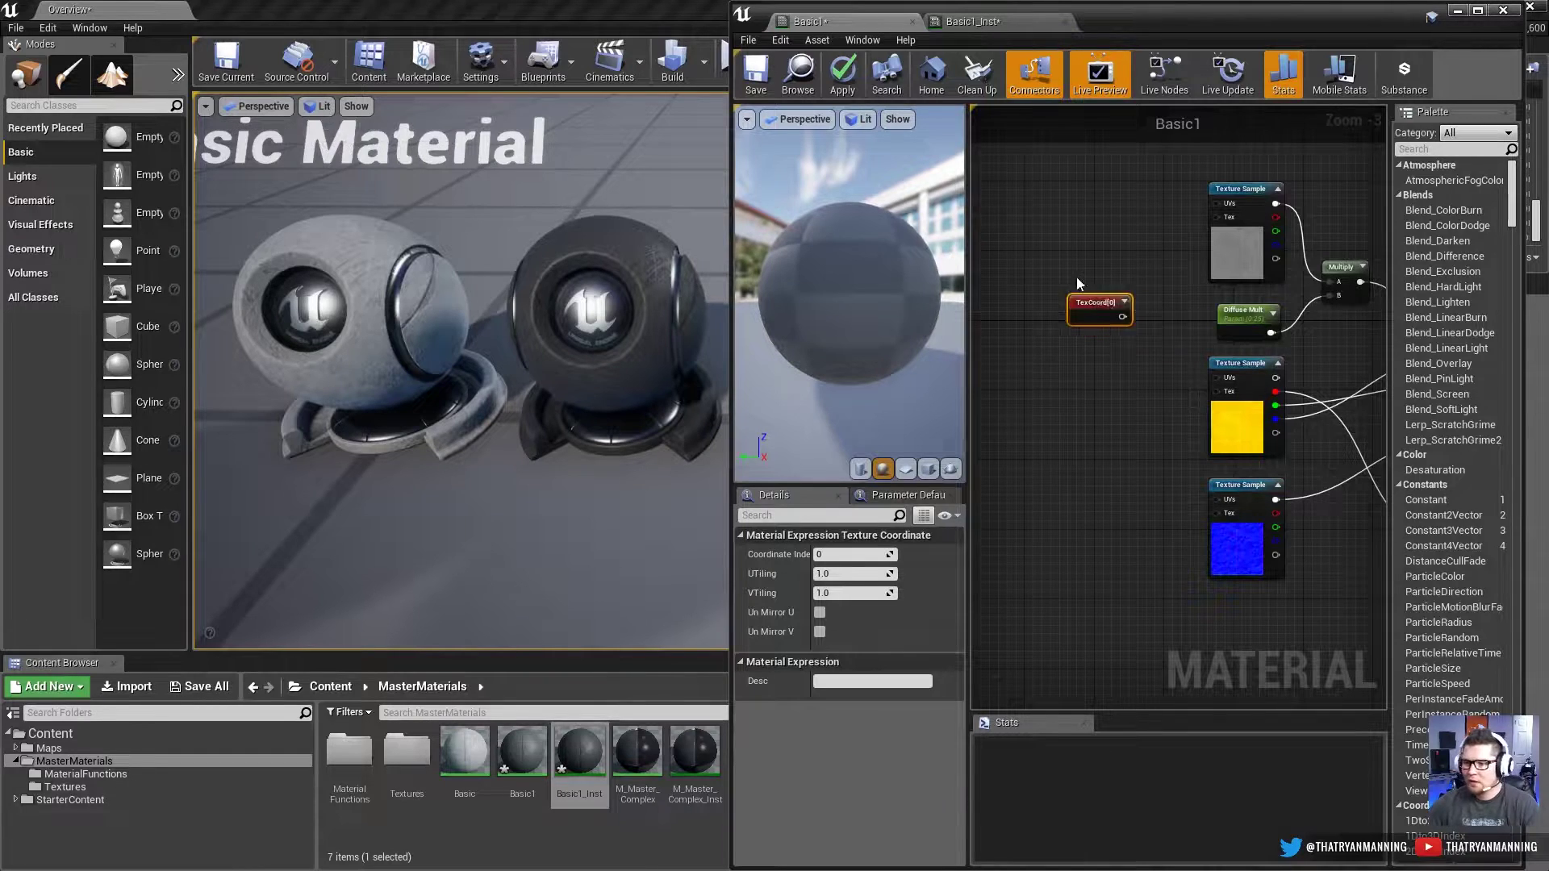
pyautogui.moveTo(1083, 309); pyautogui.dragTo(1024, 315)
pyautogui.write('multiply')
pyautogui.press('Return')
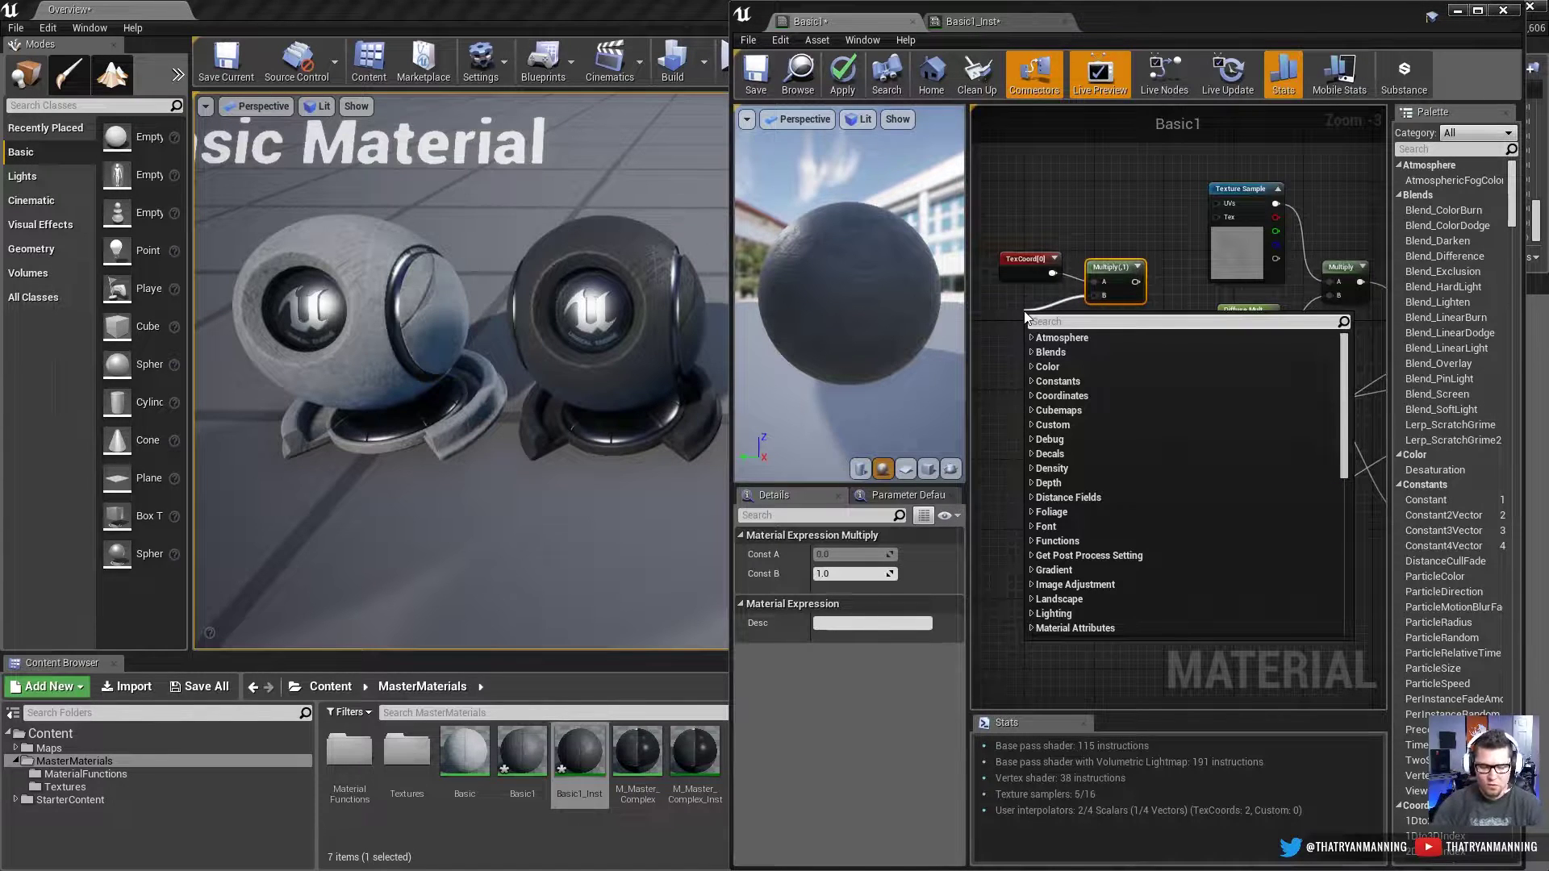
# Step: Feed Multiply's B input with a Constant2Vector set to 4, 4
pyautogui.write('cons')
pyautogui.click(1062, 365)
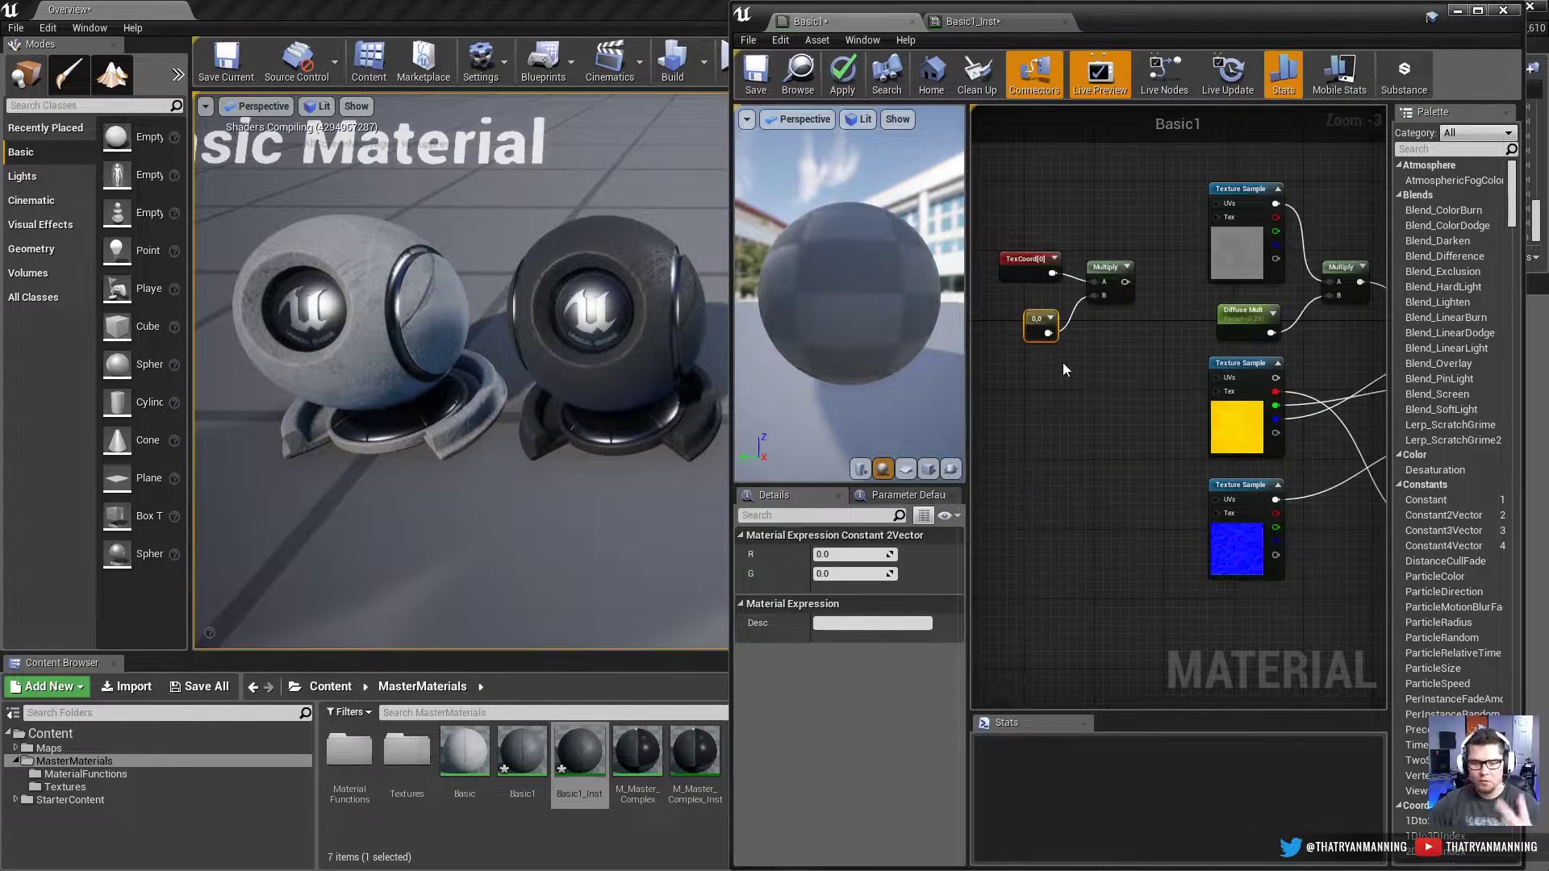
pyautogui.moveTo(1039, 311); pyautogui.dragTo(1039, 303)
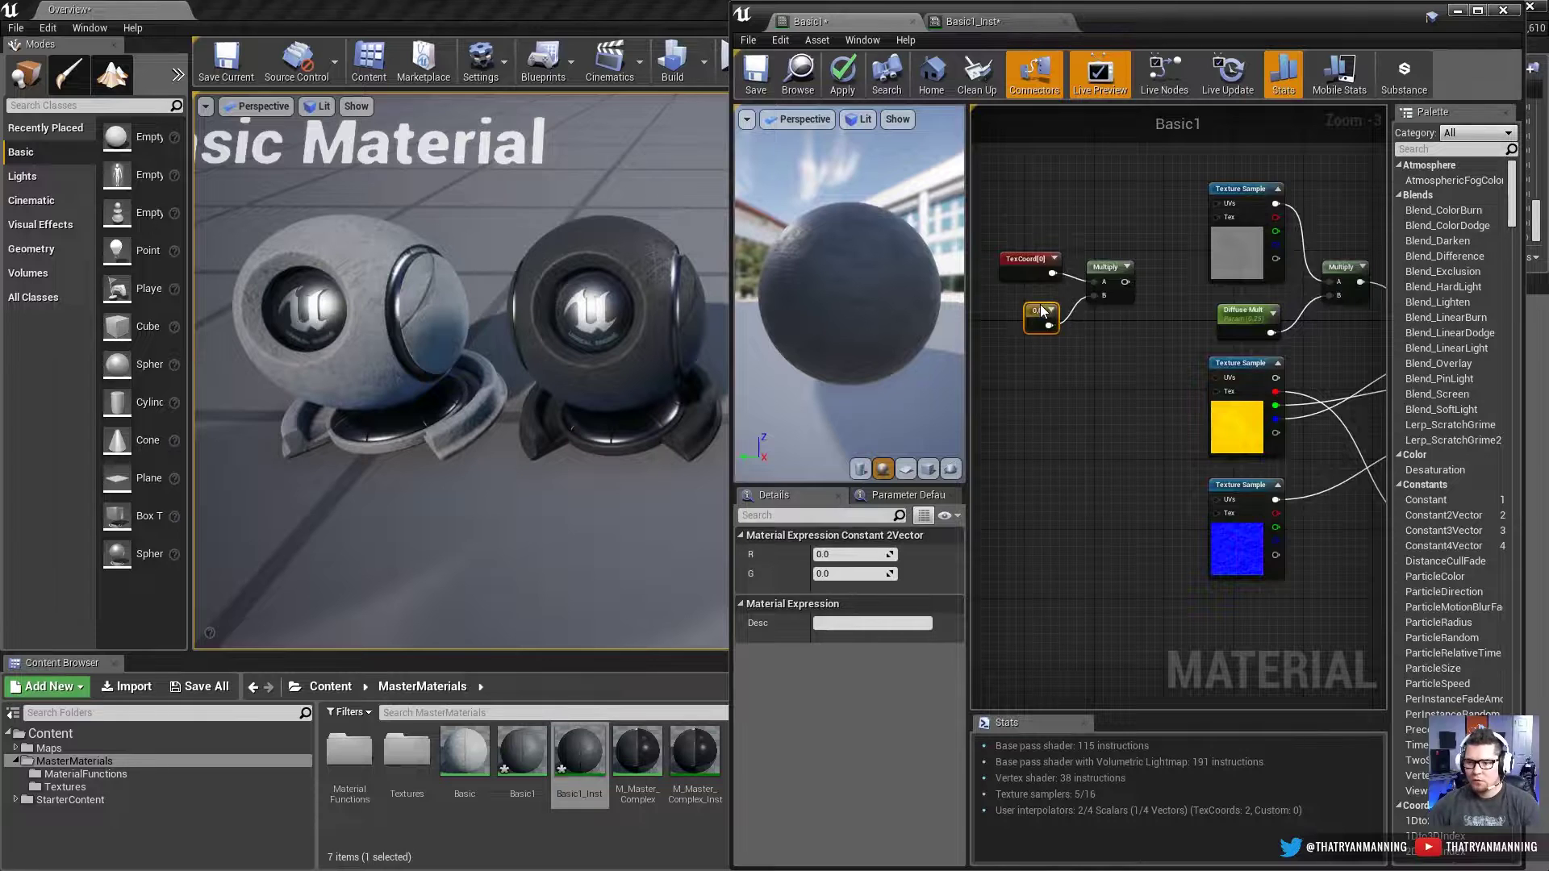
pyautogui.click(843, 554)
pyautogui.write('4')
pyautogui.press('Tab')
pyautogui.write('4')
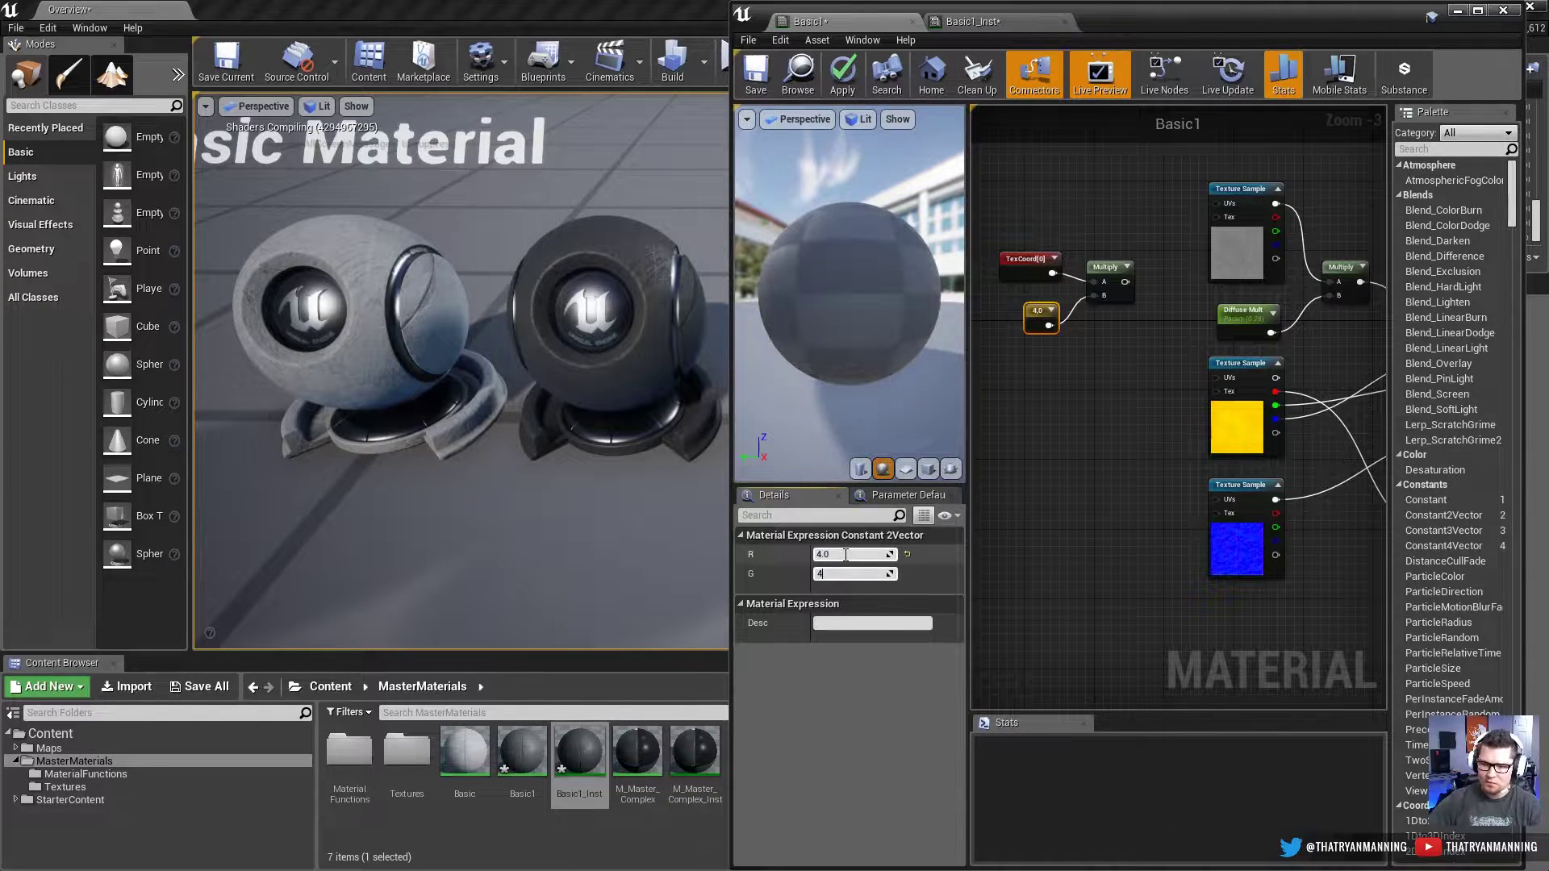
pyautogui.press('Return')
# Step: Wire the scaled coordinates into the grey, yellow and blue textures' UVs and apply
pyautogui.moveTo(1125, 281); pyautogui.dragTo(1214, 205)
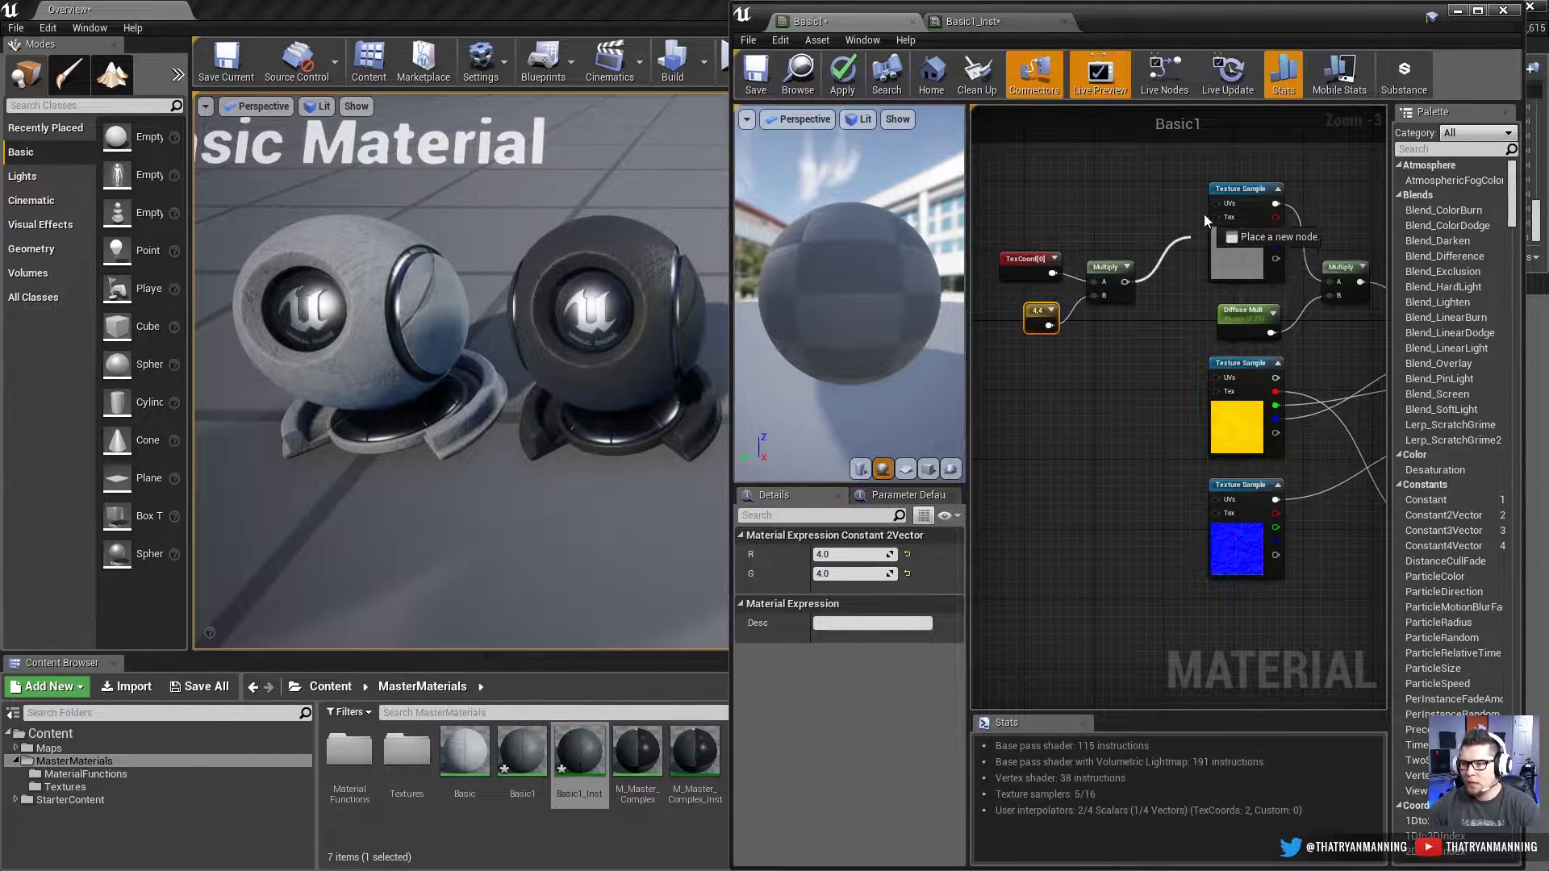
pyautogui.moveTo(1123, 282); pyautogui.dragTo(1216, 377)
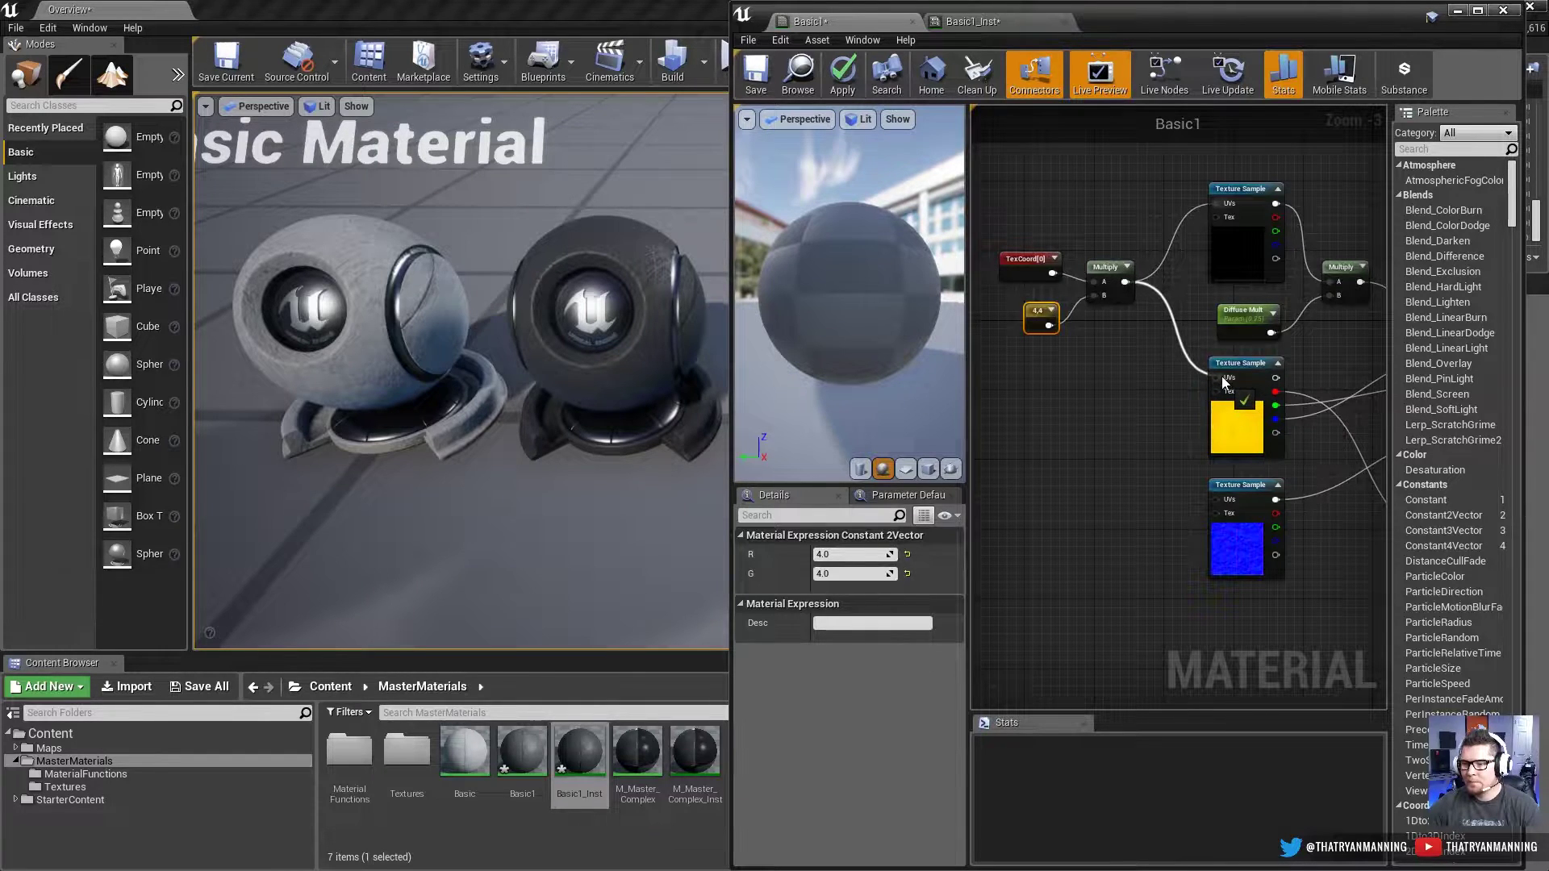
pyautogui.moveTo(1125, 281); pyautogui.dragTo(1216, 500)
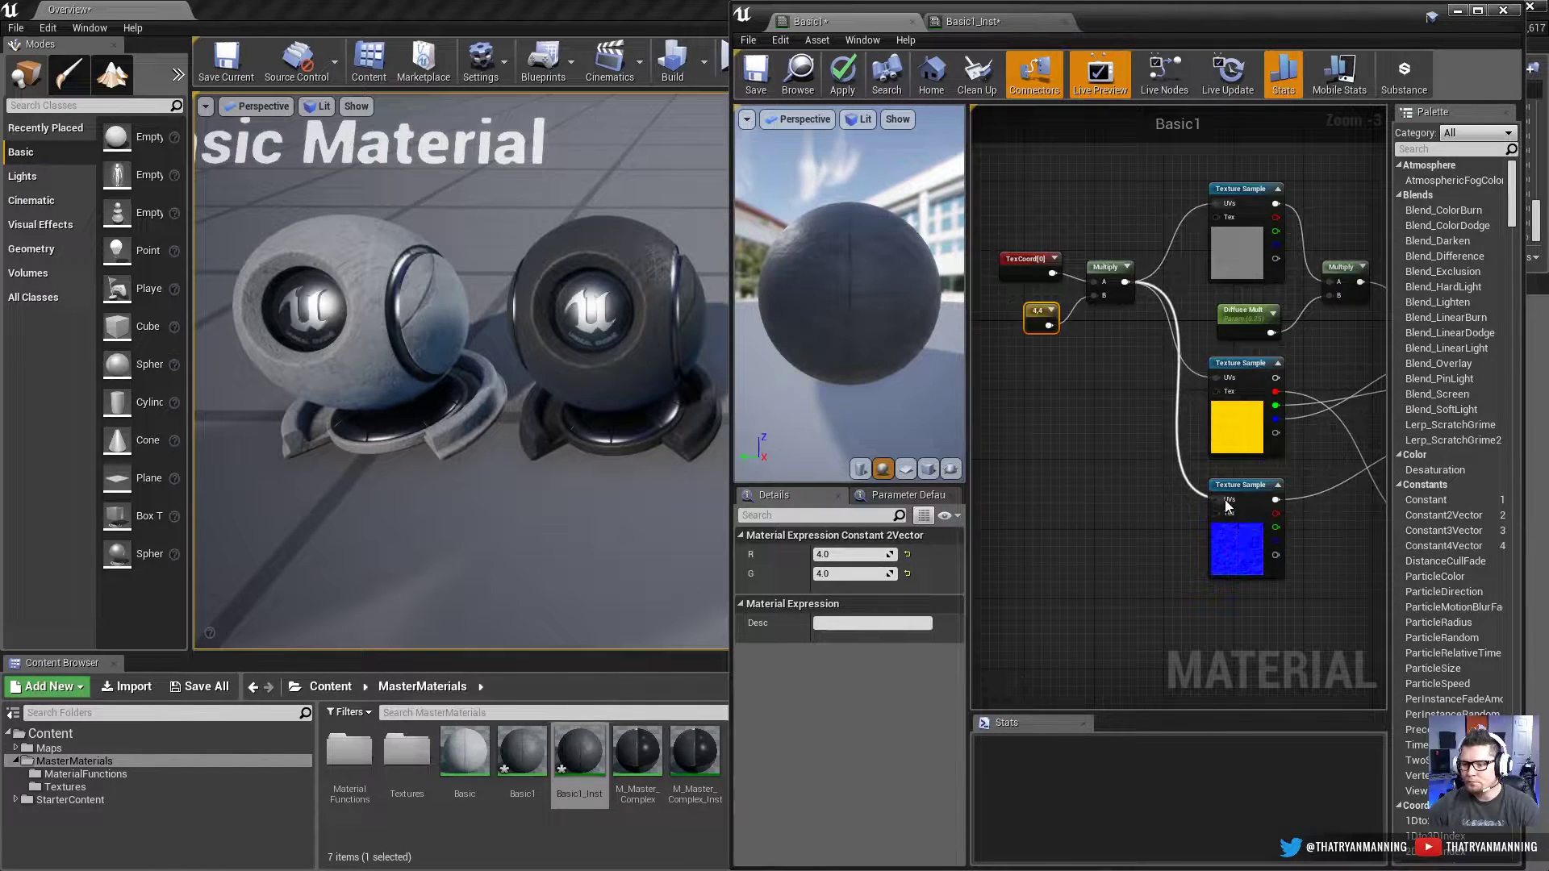
pyautogui.click(842, 75)
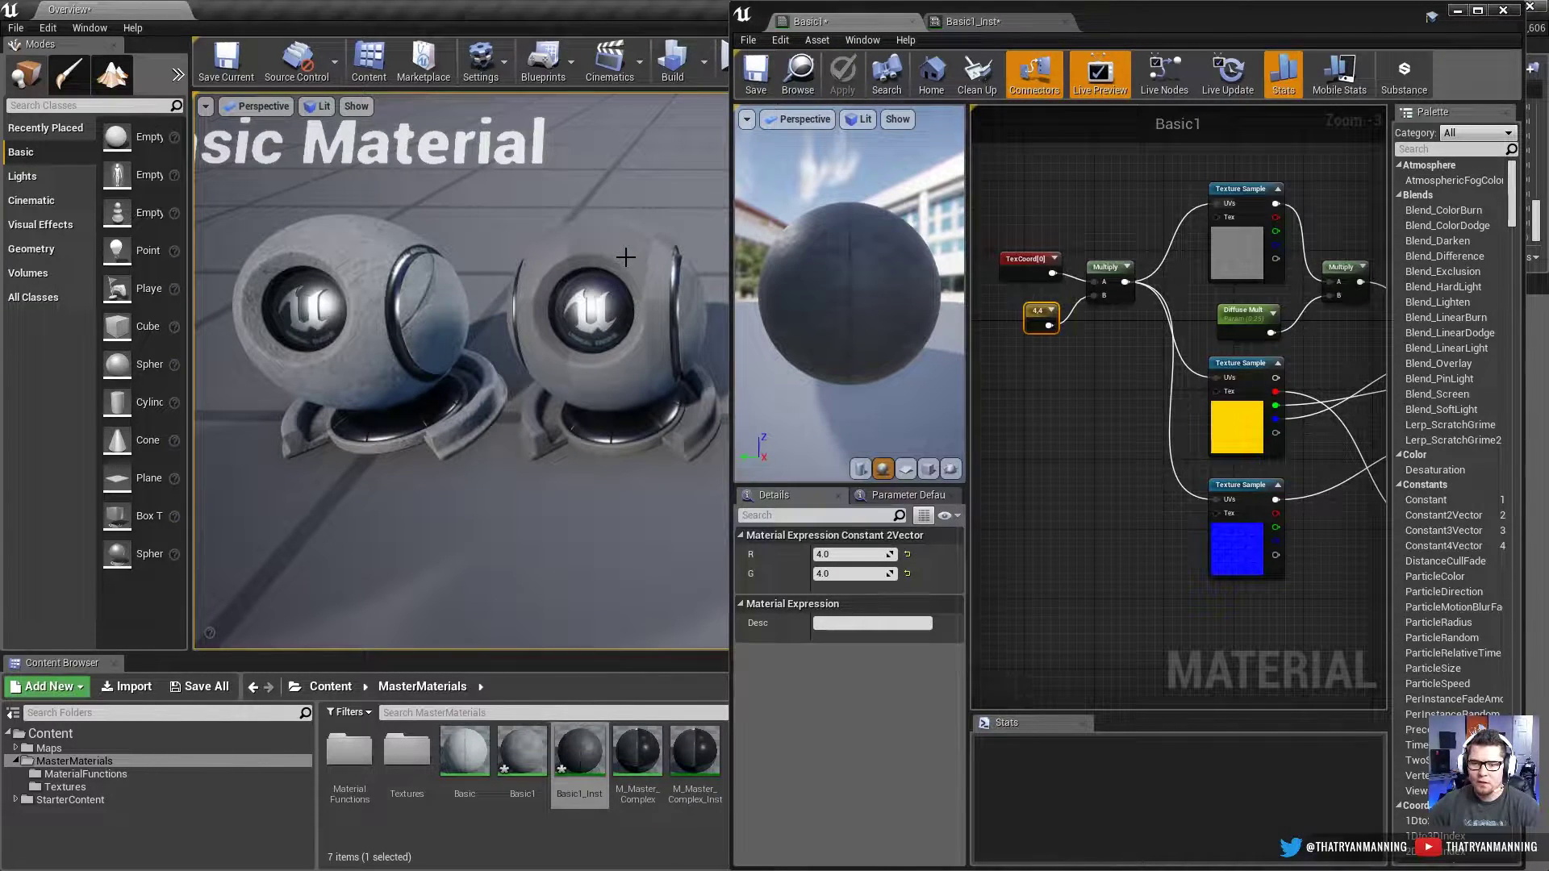
# Step: Clear the tiling-node selection in Basic1, then move its editor window lower and smaller
pyautogui.moveTo(626, 257); pyautogui.dragTo(526, 330, button='right')
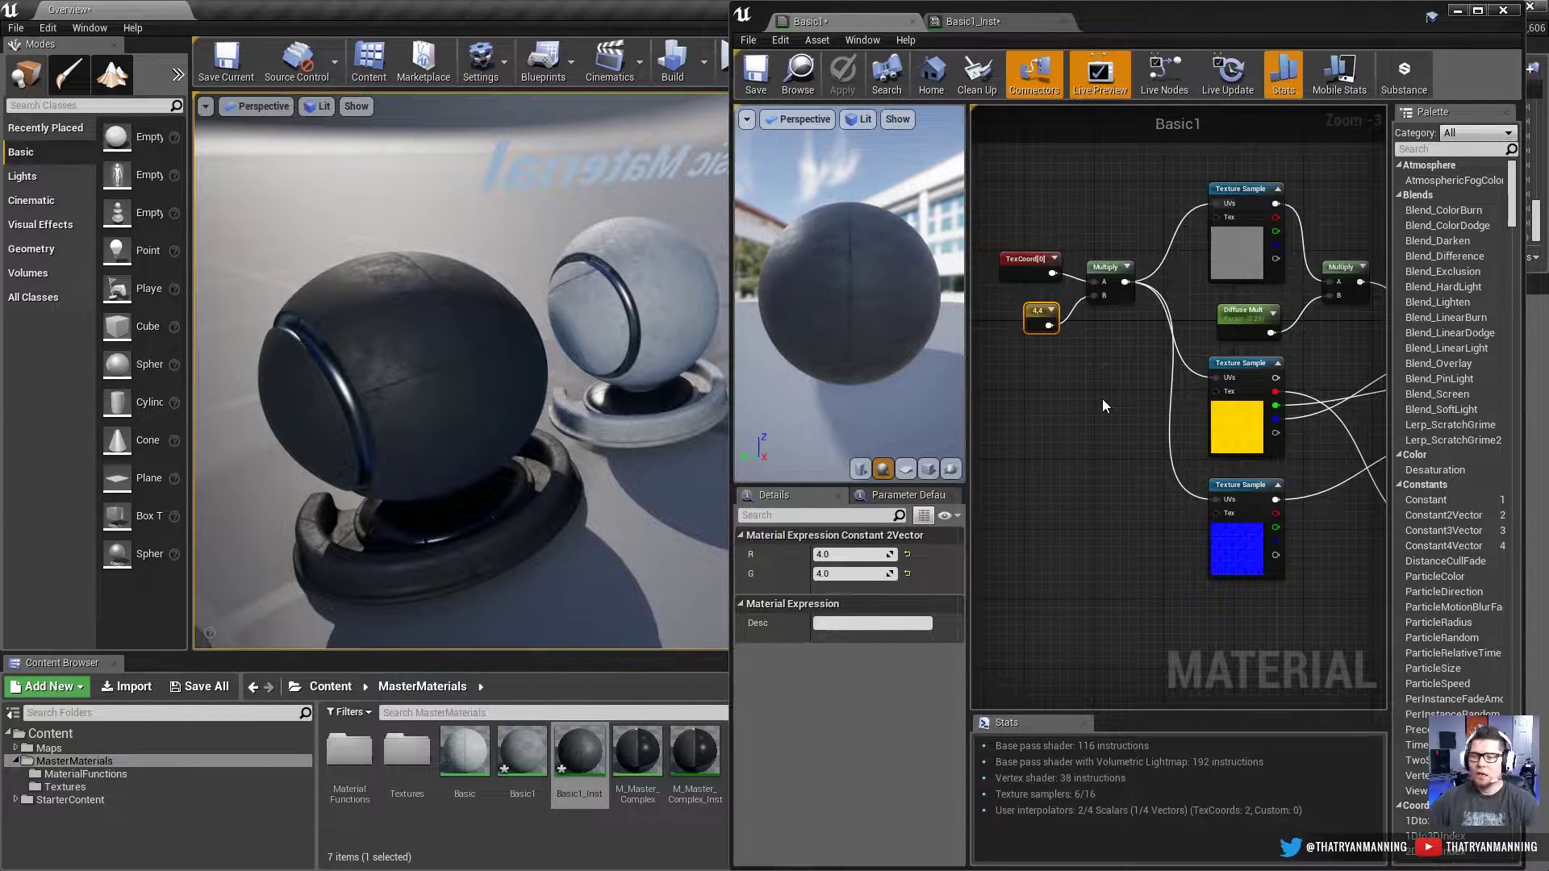
pyautogui.moveTo(1121, 217); pyautogui.dragTo(1003, 355)
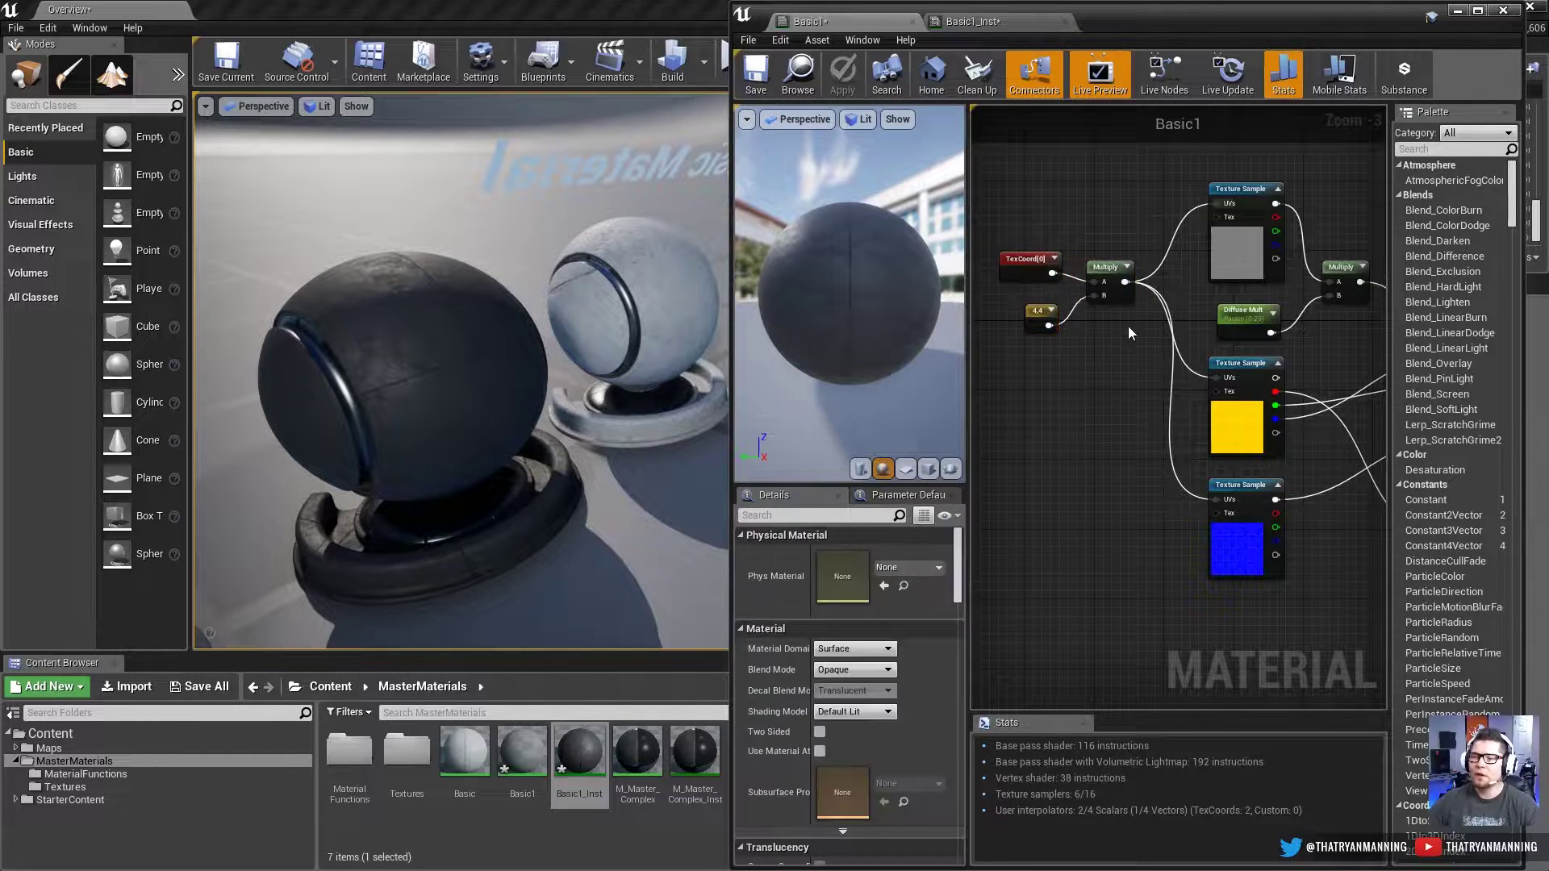
pyautogui.click(1120, 351)
pyautogui.moveTo(1129, 225); pyautogui.dragTo(1009, 370)
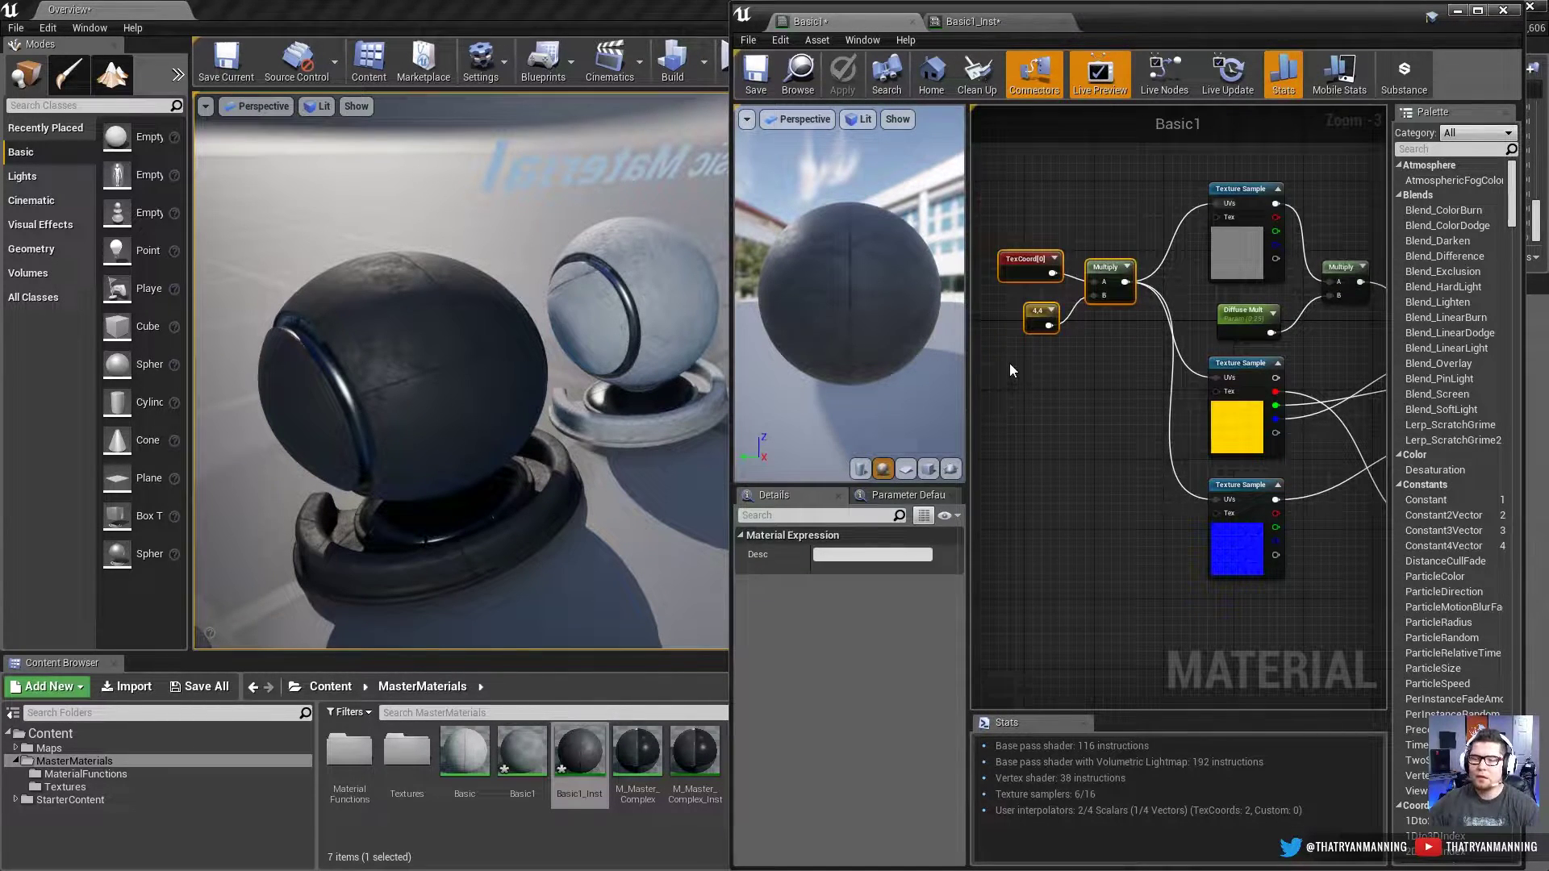
pyautogui.click(1106, 351)
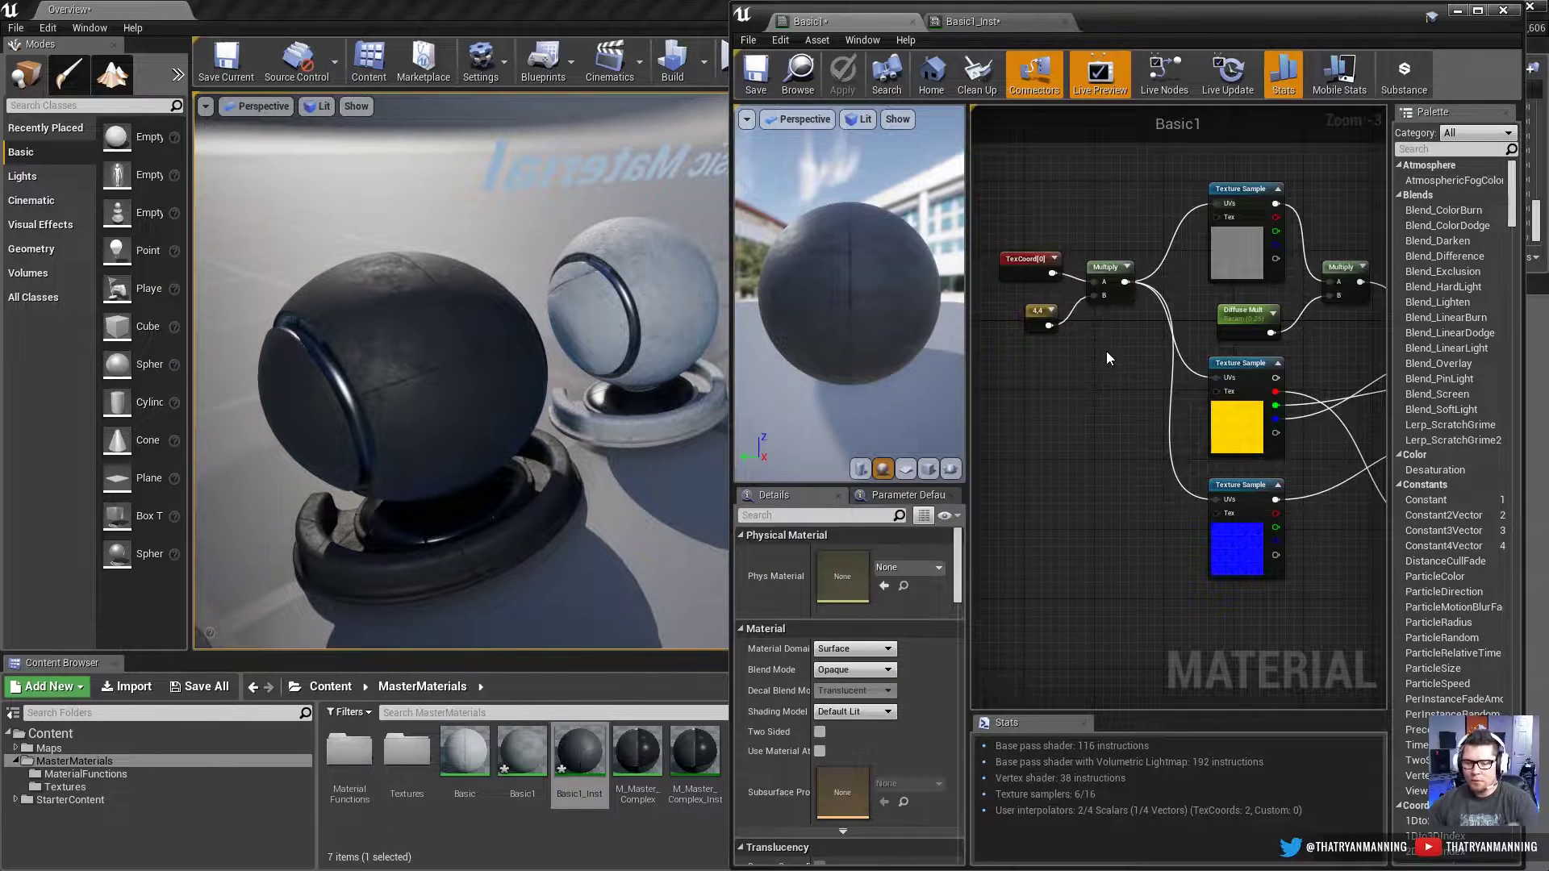
pyautogui.click(490, 827)
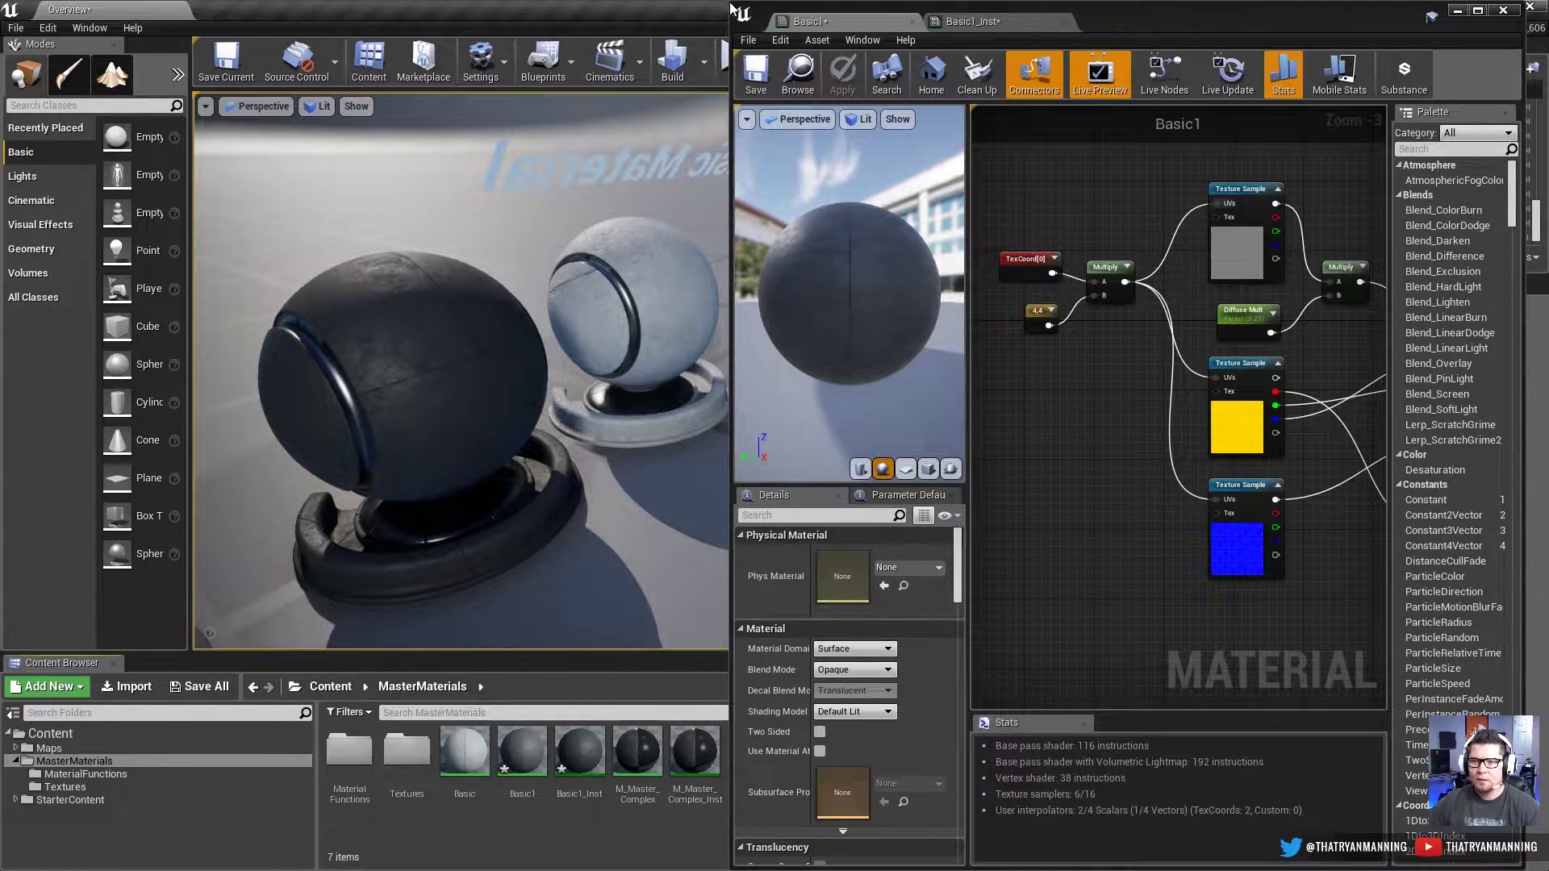
pyautogui.moveTo(1192, 30)
pyautogui.mouseDown()
pyautogui.moveTo(1181, 377)
pyautogui.moveTo(1192, 29)
pyautogui.mouseUp()
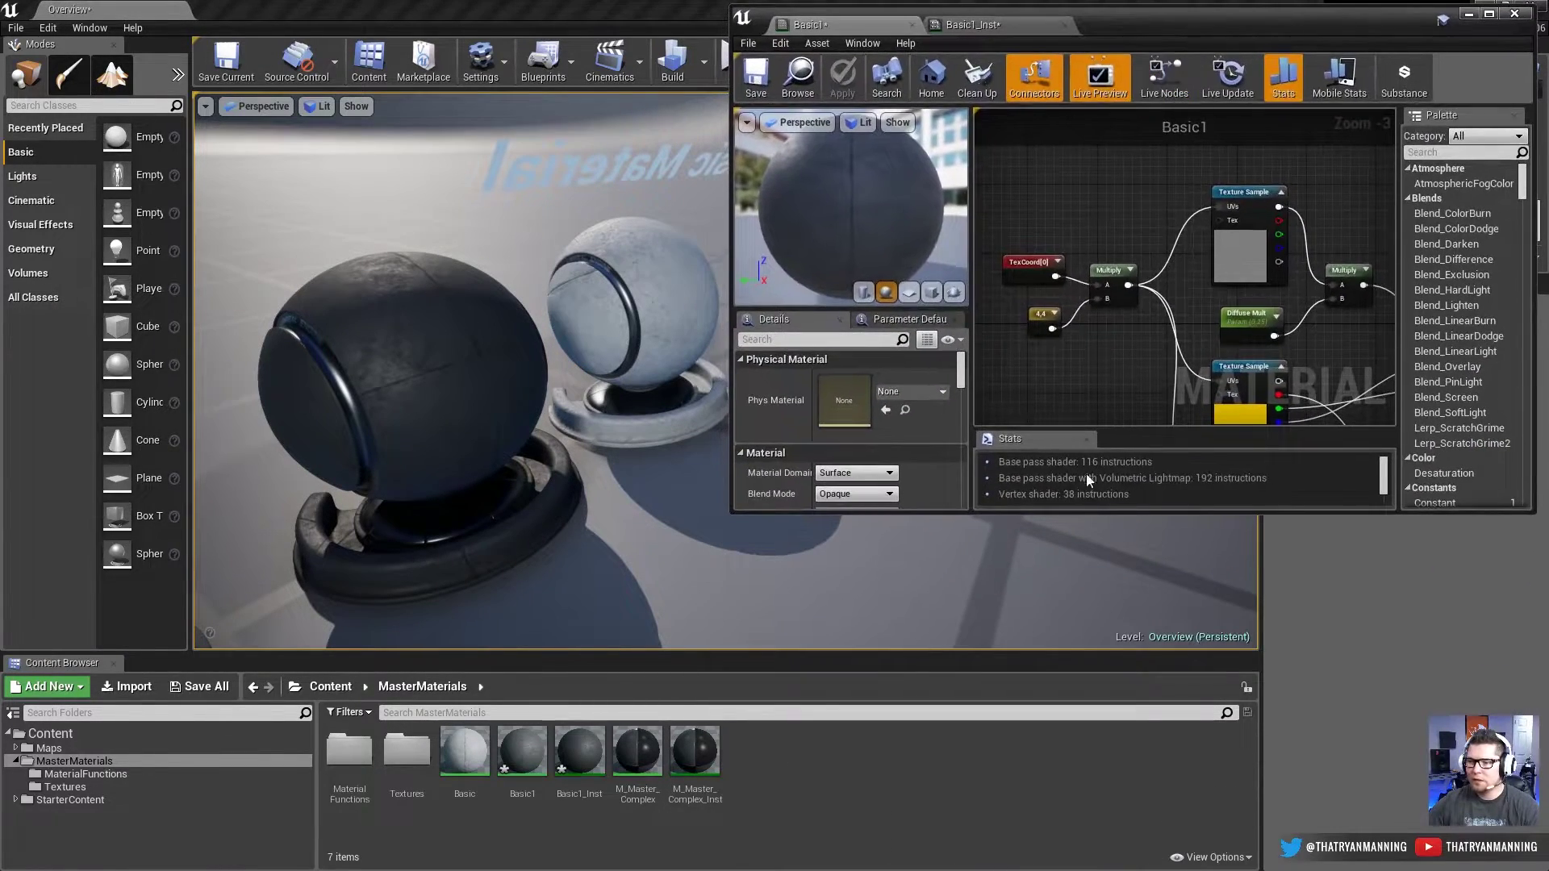
# Step: Create a Material Function named UVTiling in MasterMaterials and open it in its editor
pyautogui.rightClick(798, 737)
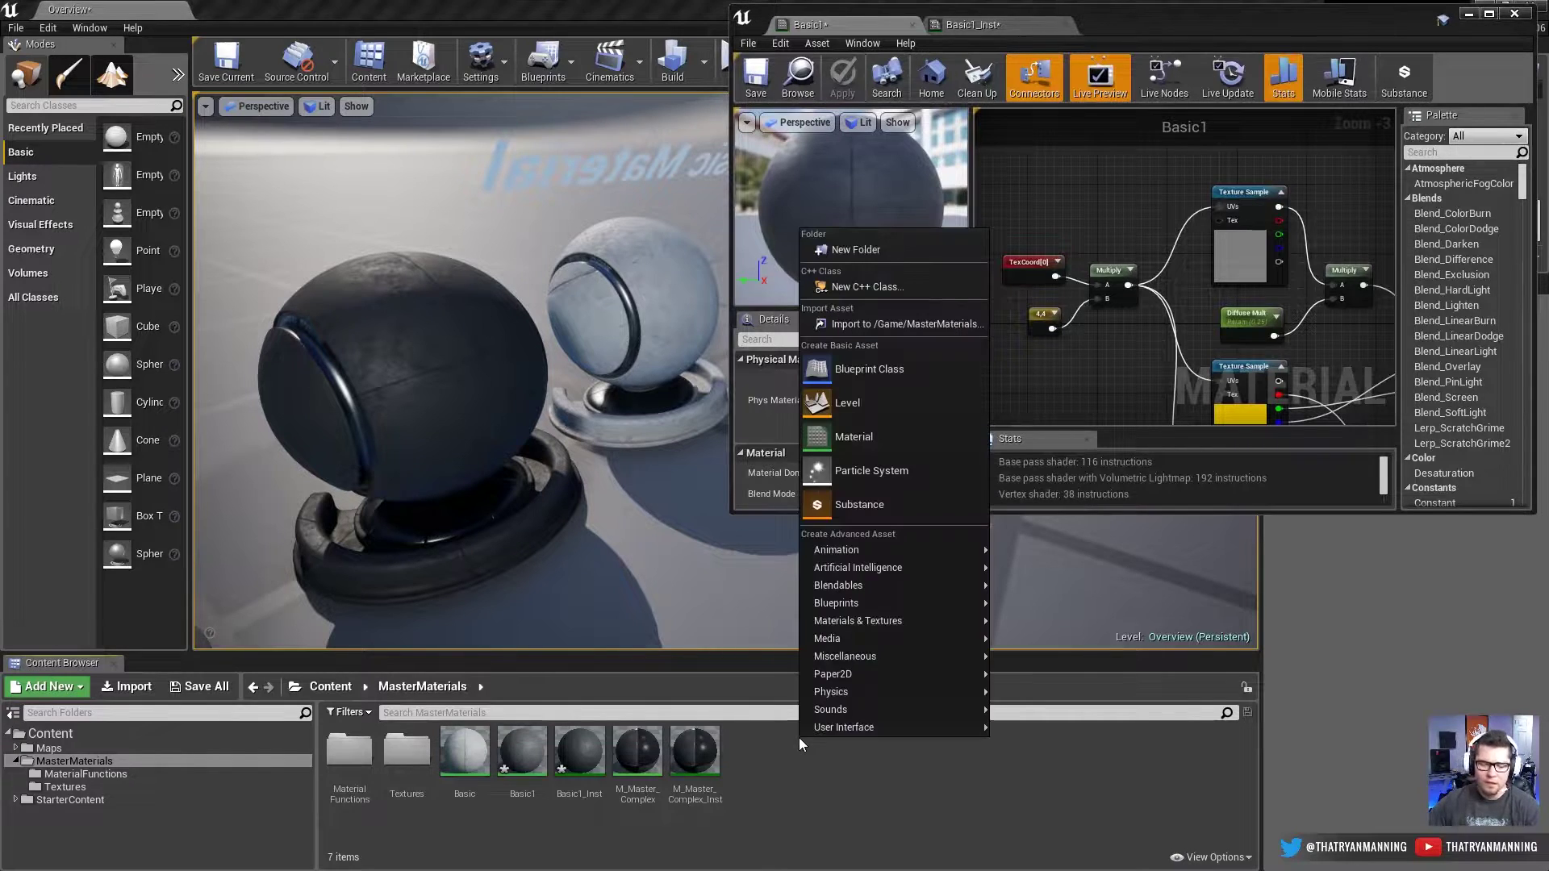
pyautogui.moveTo(884, 639)
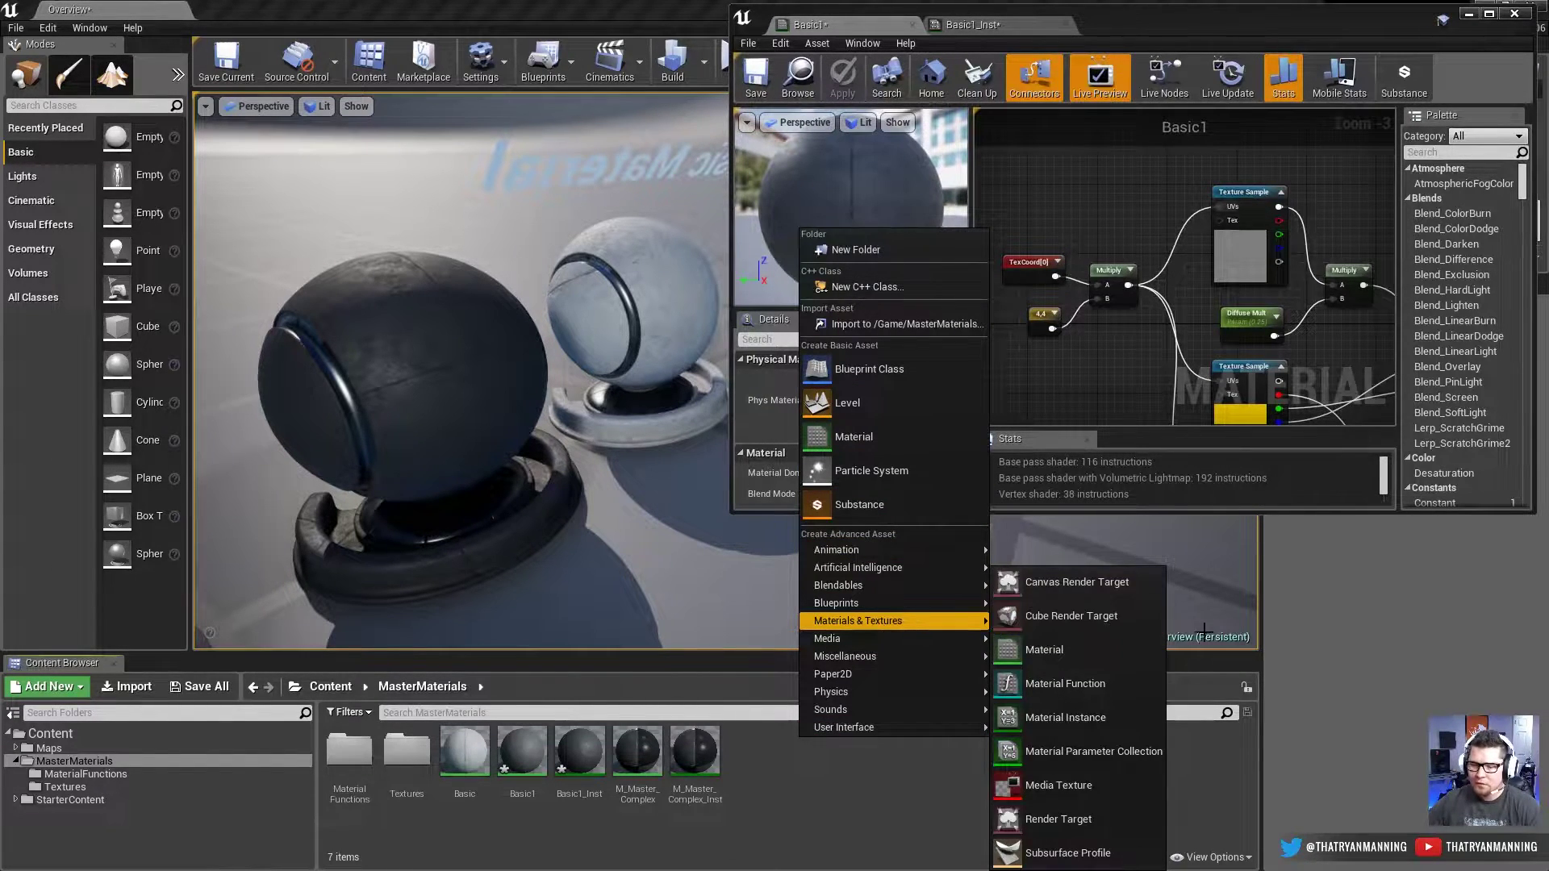
pyautogui.click(1102, 687)
pyautogui.write('UVTiling')
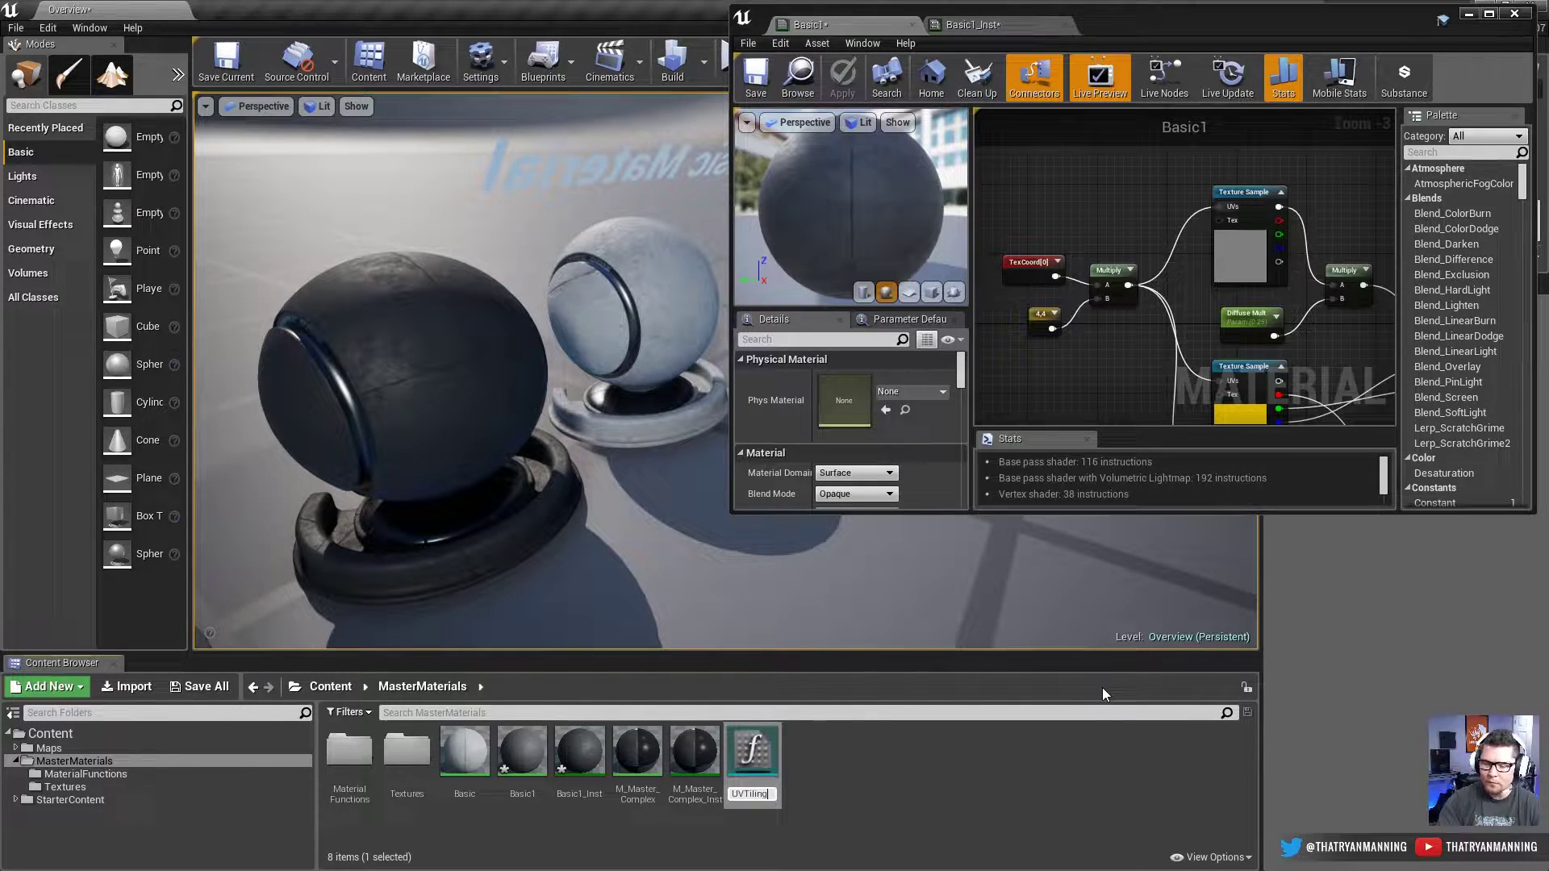
pyautogui.press('Return')
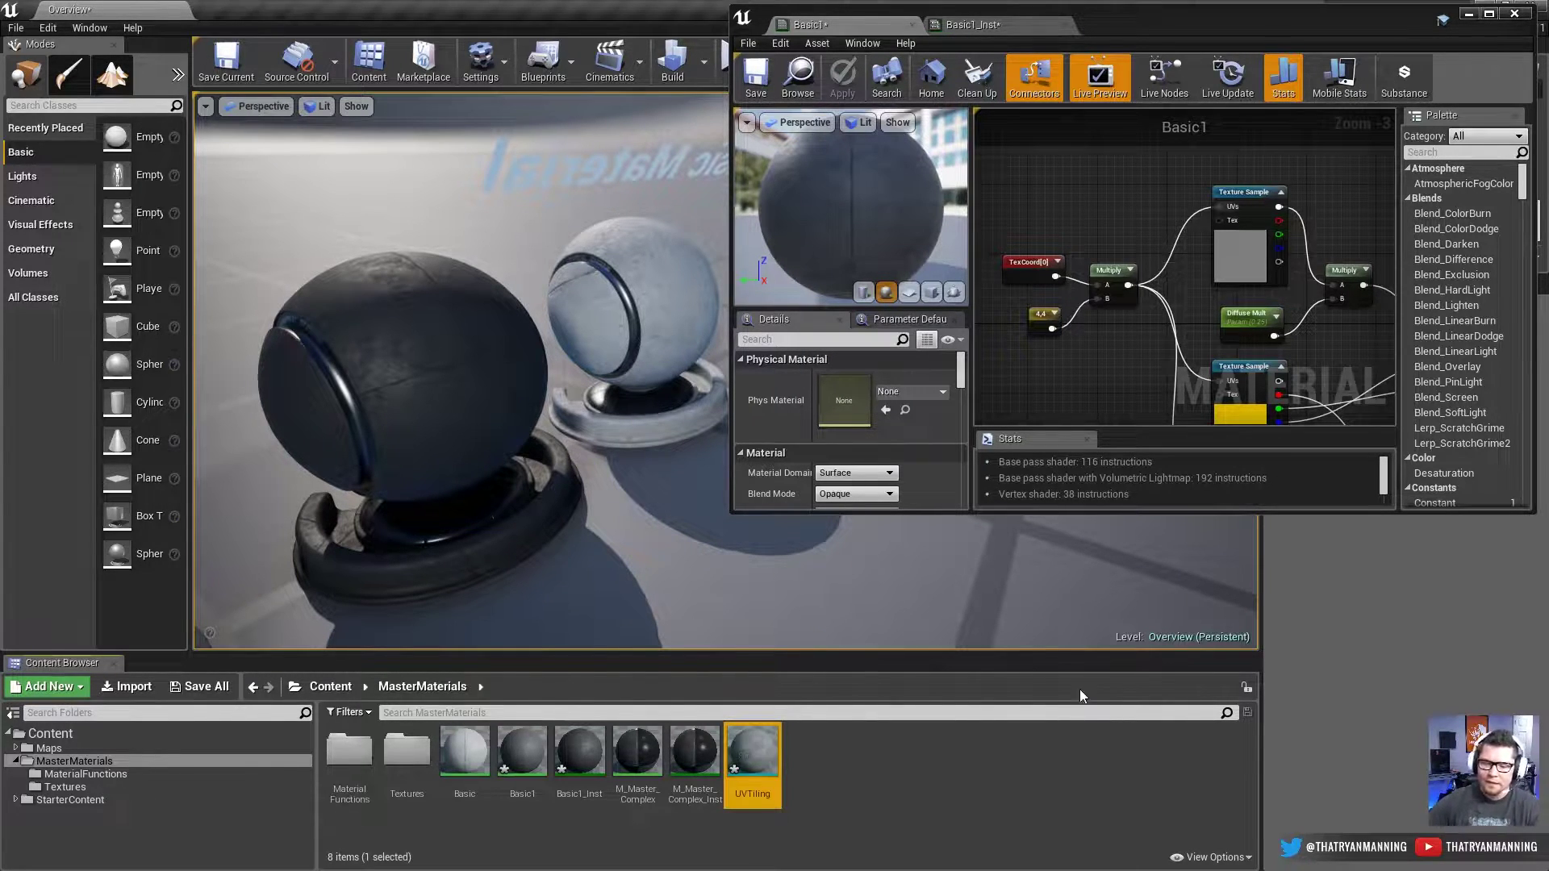
pyautogui.doubleClick(773, 753)
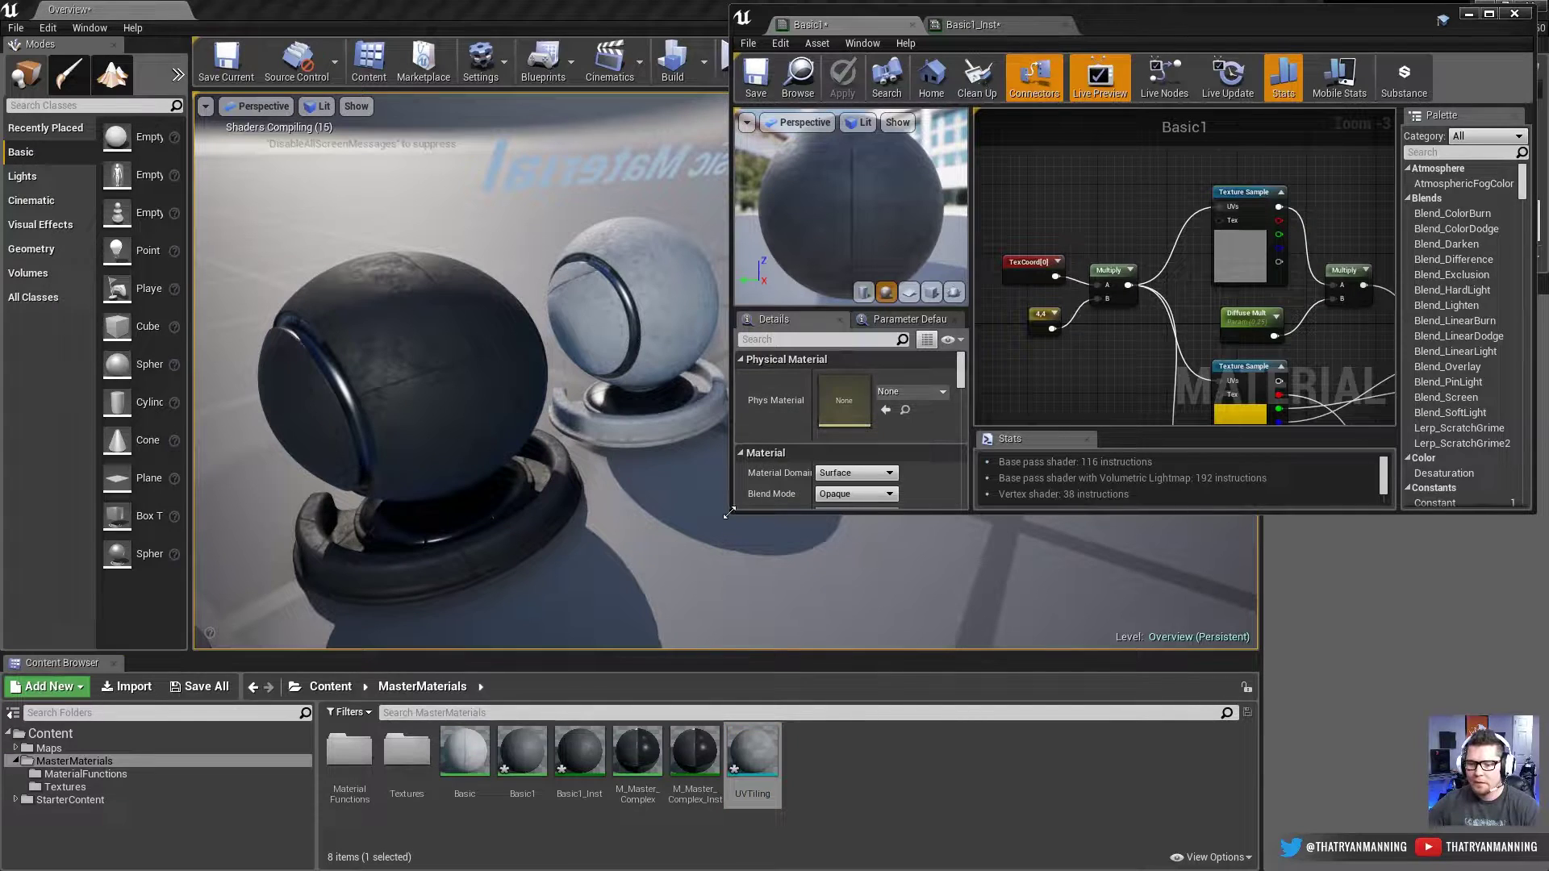
pyautogui.moveTo(733, 510); pyautogui.dragTo(500, 671)
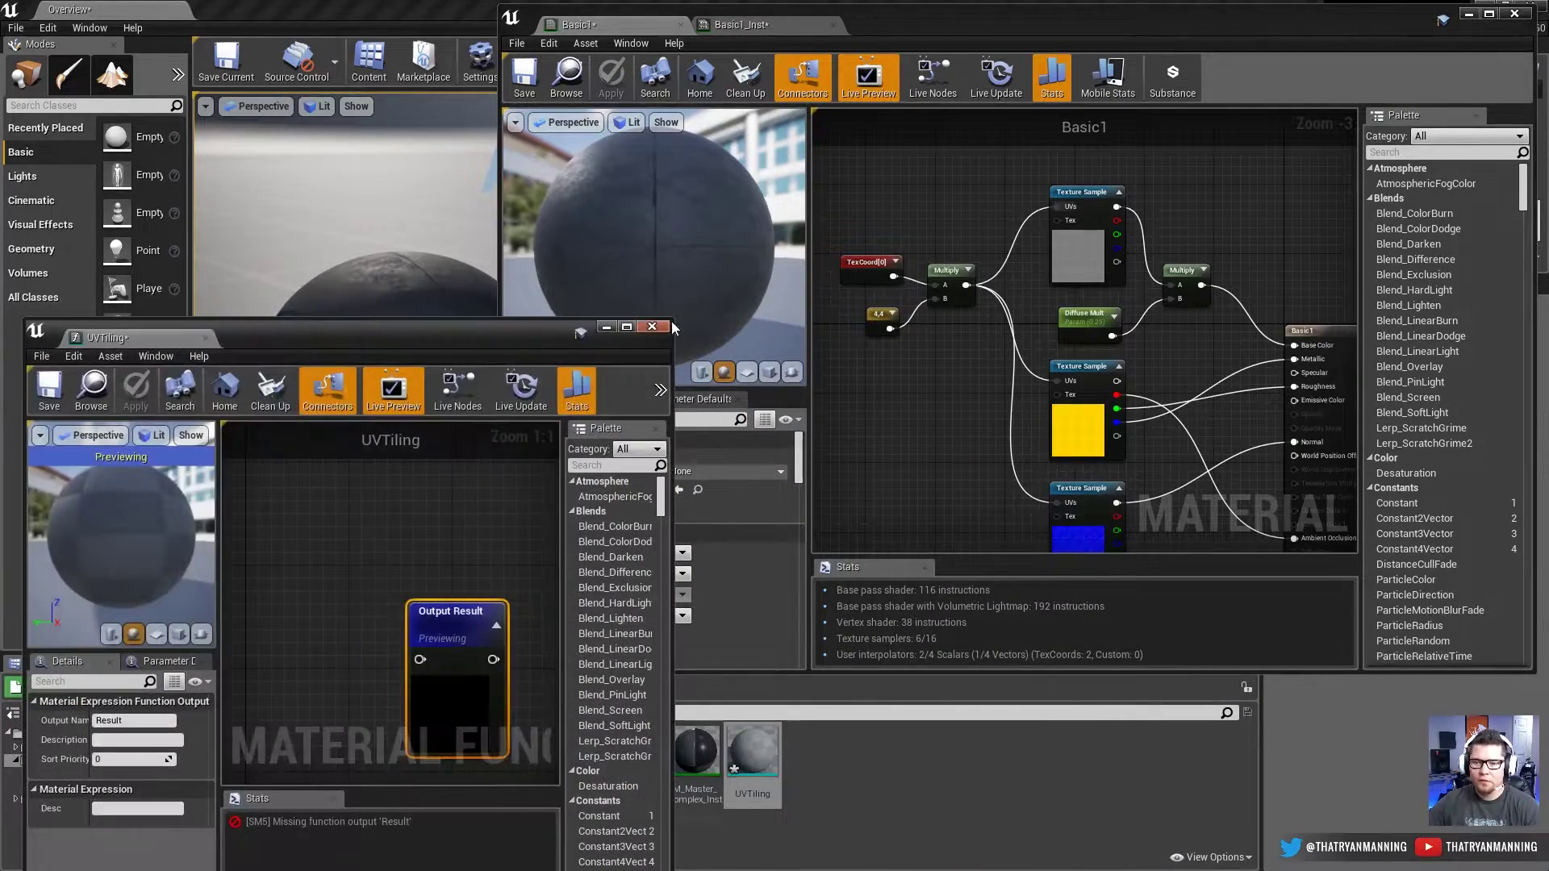
# Step: Add a Multiply node to the left of Output Result in the UVTiling graph
pyautogui.moveTo(673, 326); pyautogui.dragTo(773, 293)
pyautogui.scroll(-3, 384, 569)
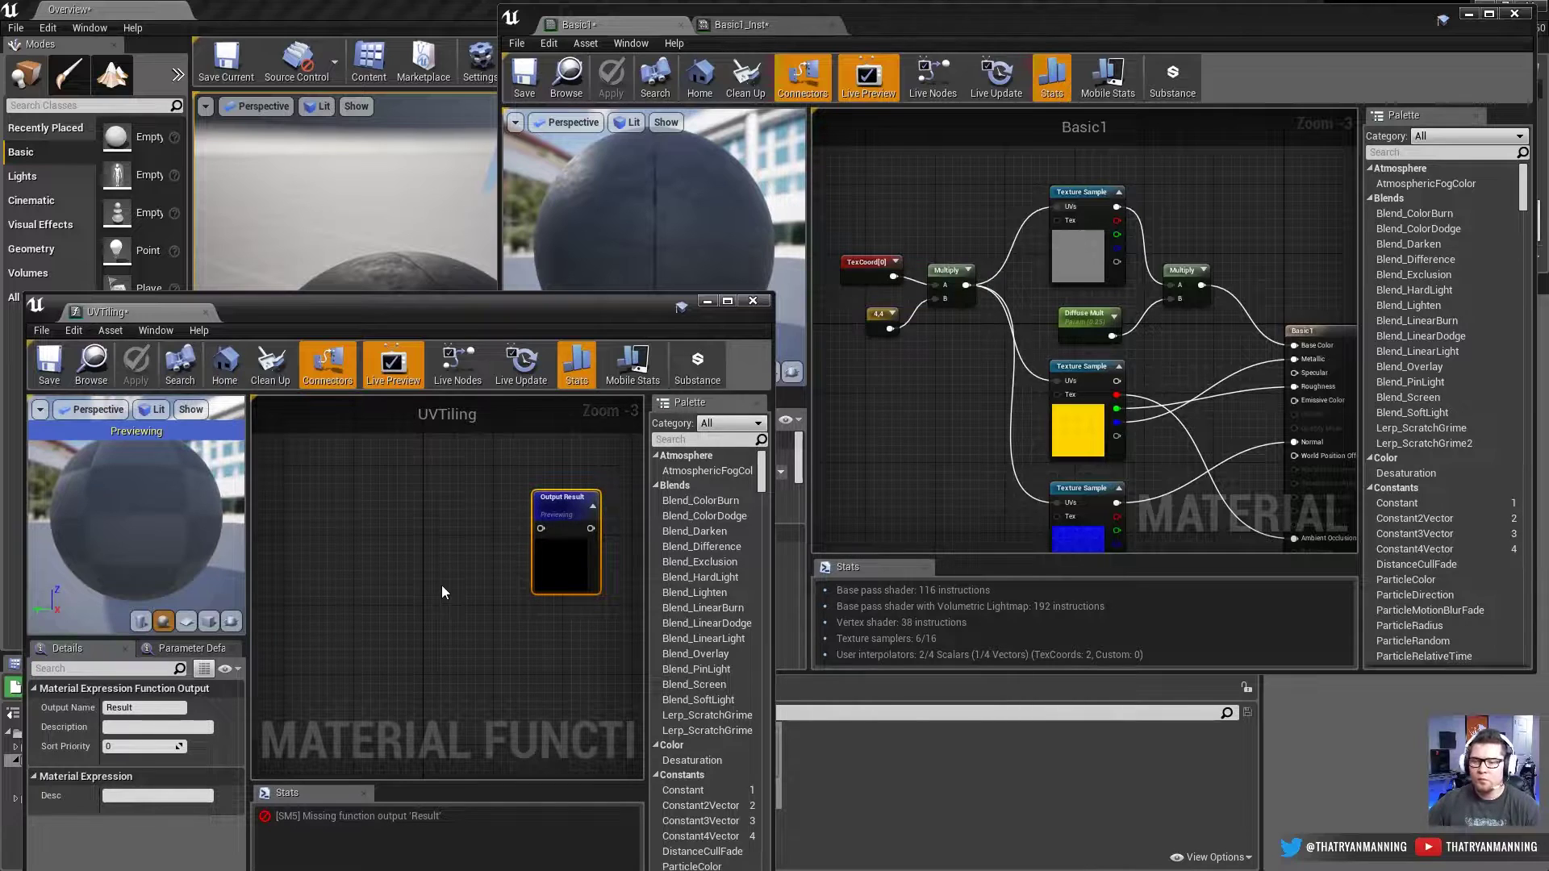
pyautogui.click(414, 501)
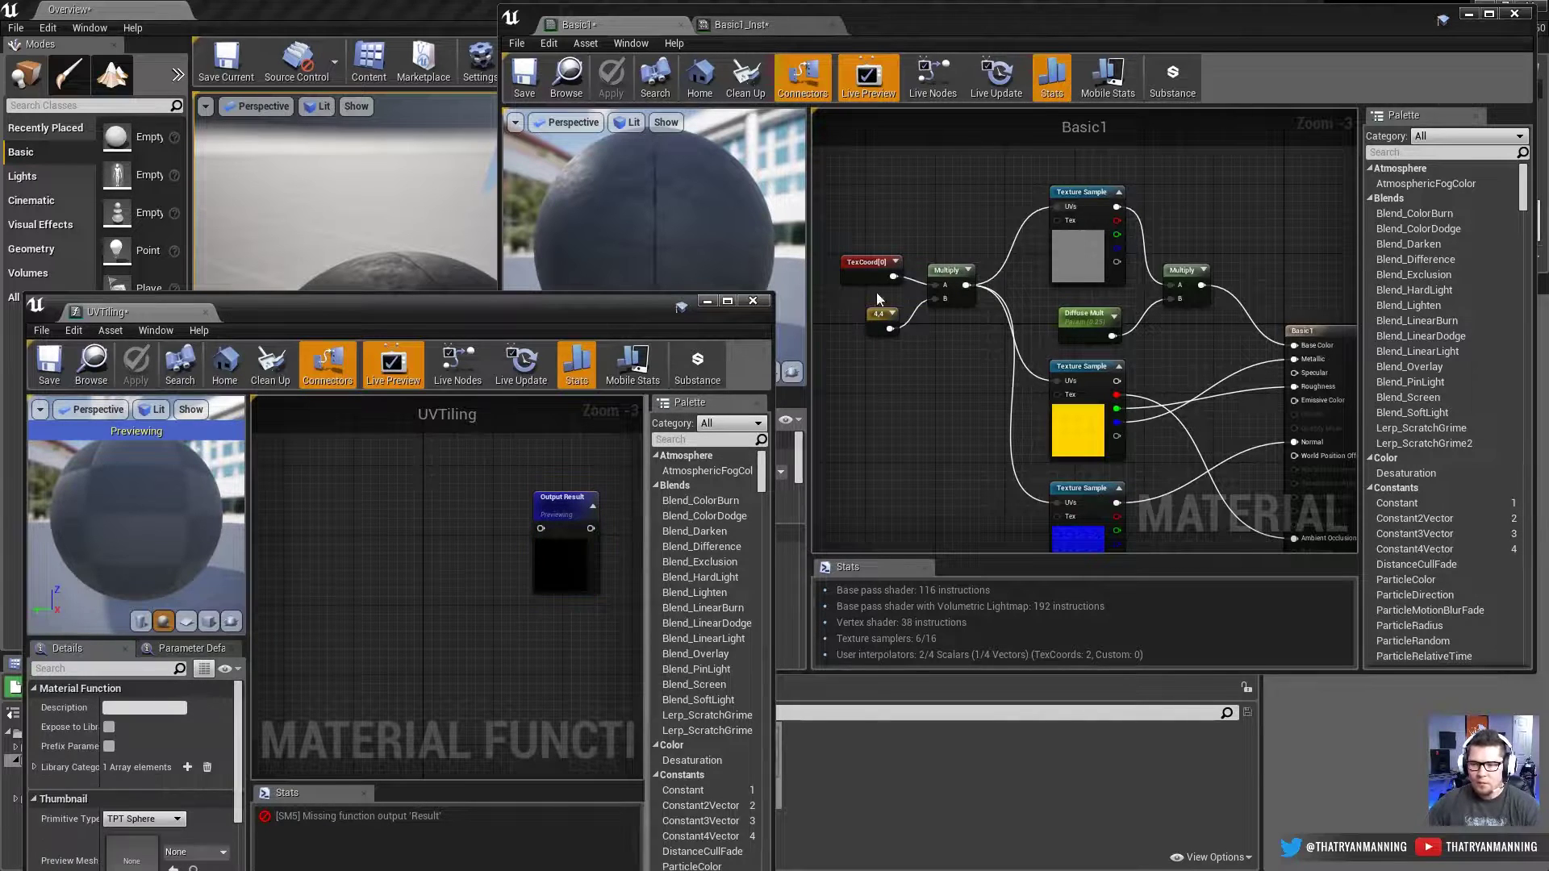
pyautogui.rightClick(438, 528)
pyautogui.write('mul')
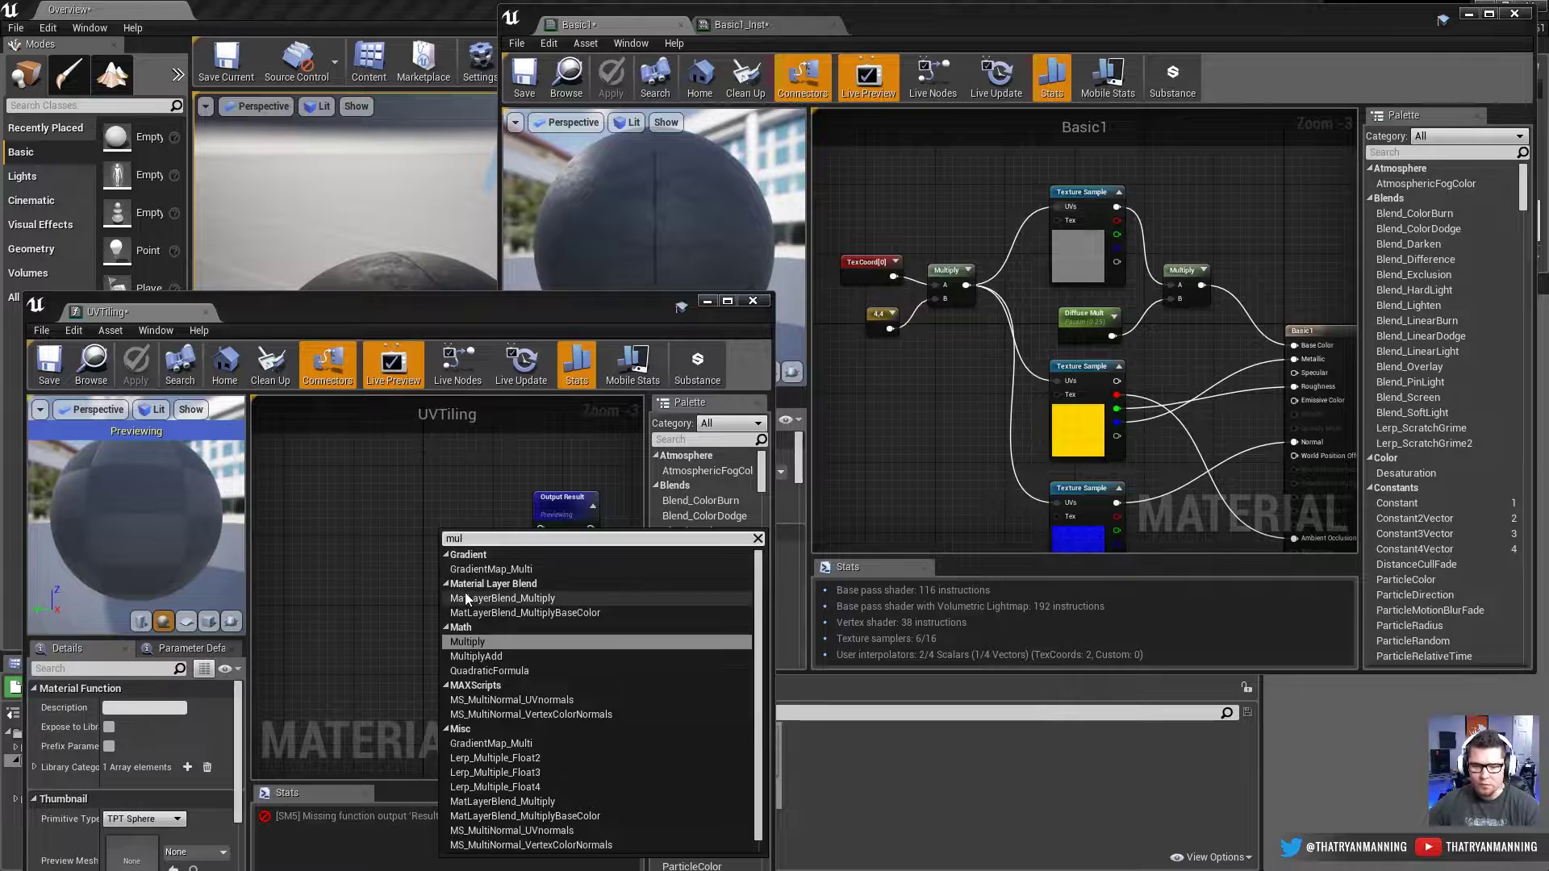
pyautogui.press('Return')
pyautogui.moveTo(472, 540); pyautogui.dragTo(458, 497)
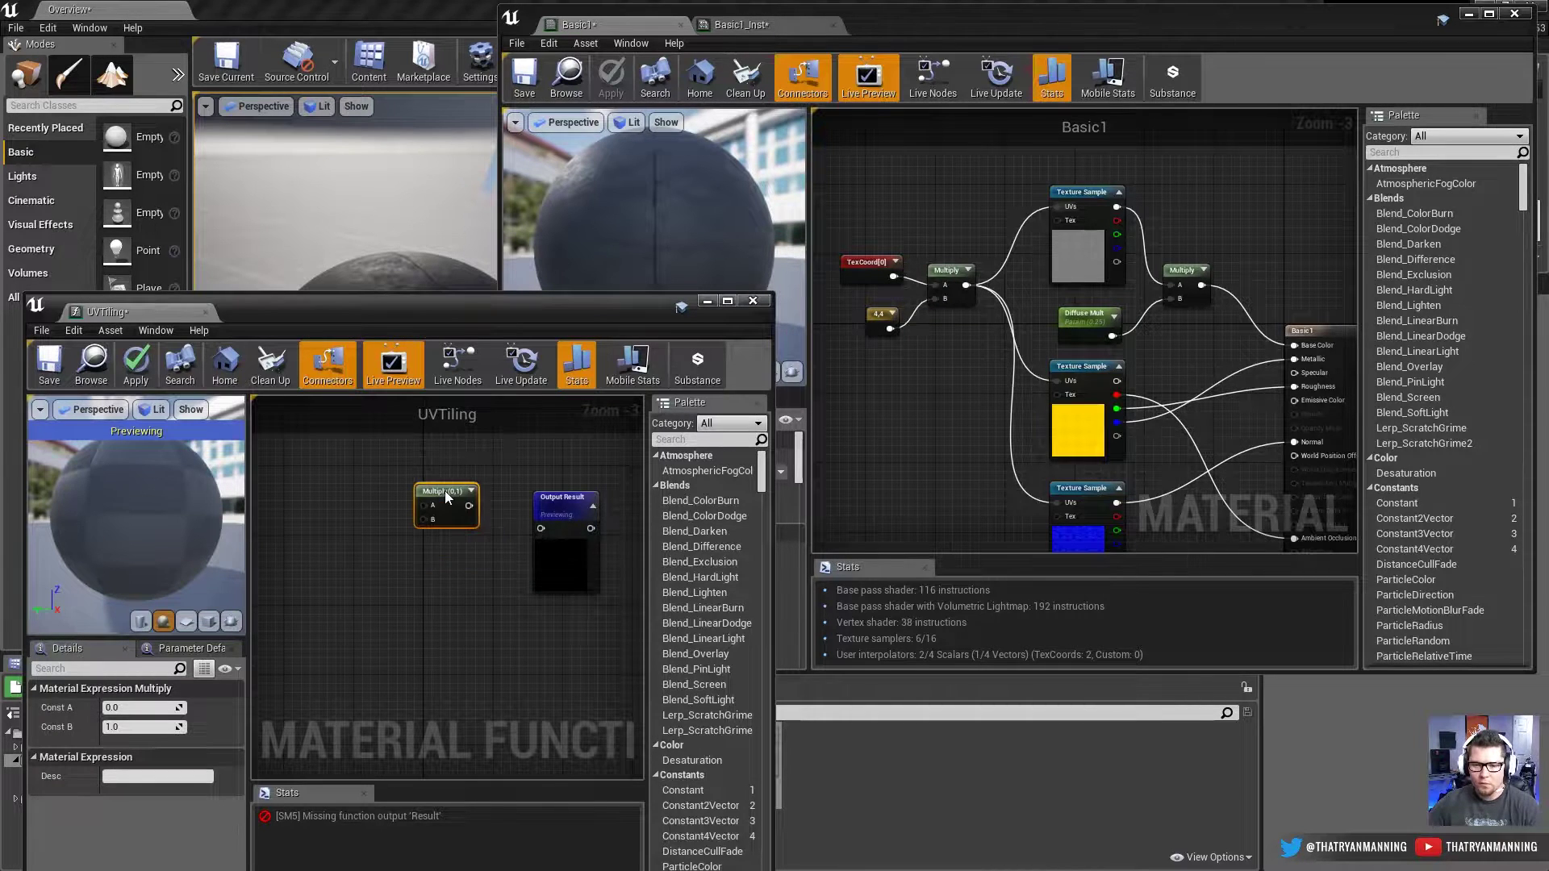
pyautogui.click(379, 571)
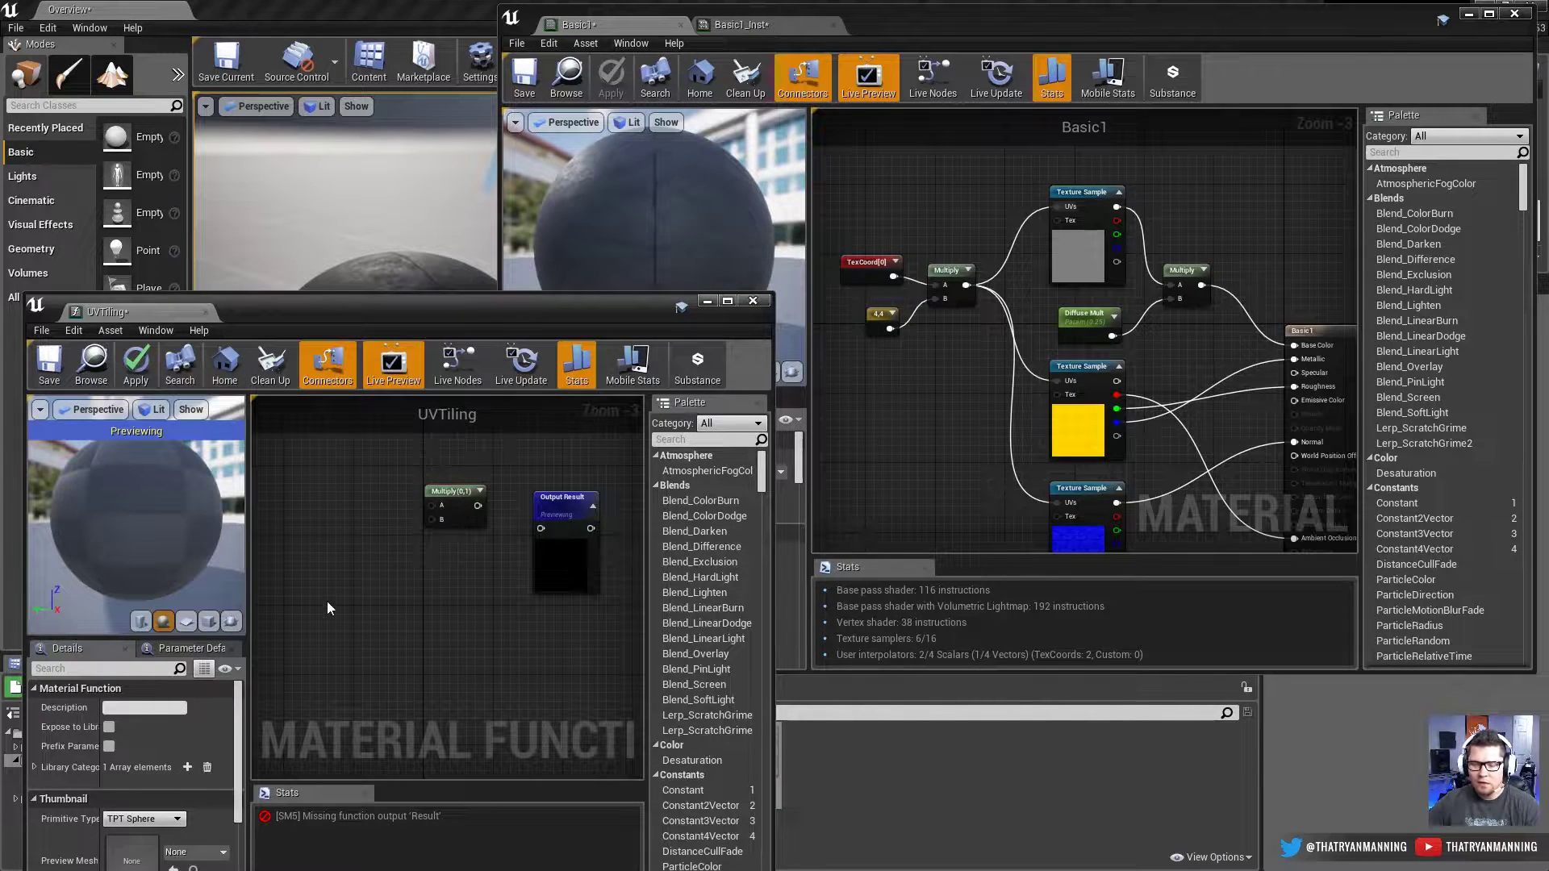
# Step: Add a TextureCoordinate node and wire it into the Multiply's A input
pyautogui.rightClick(334, 478)
pyautogui.write('te')
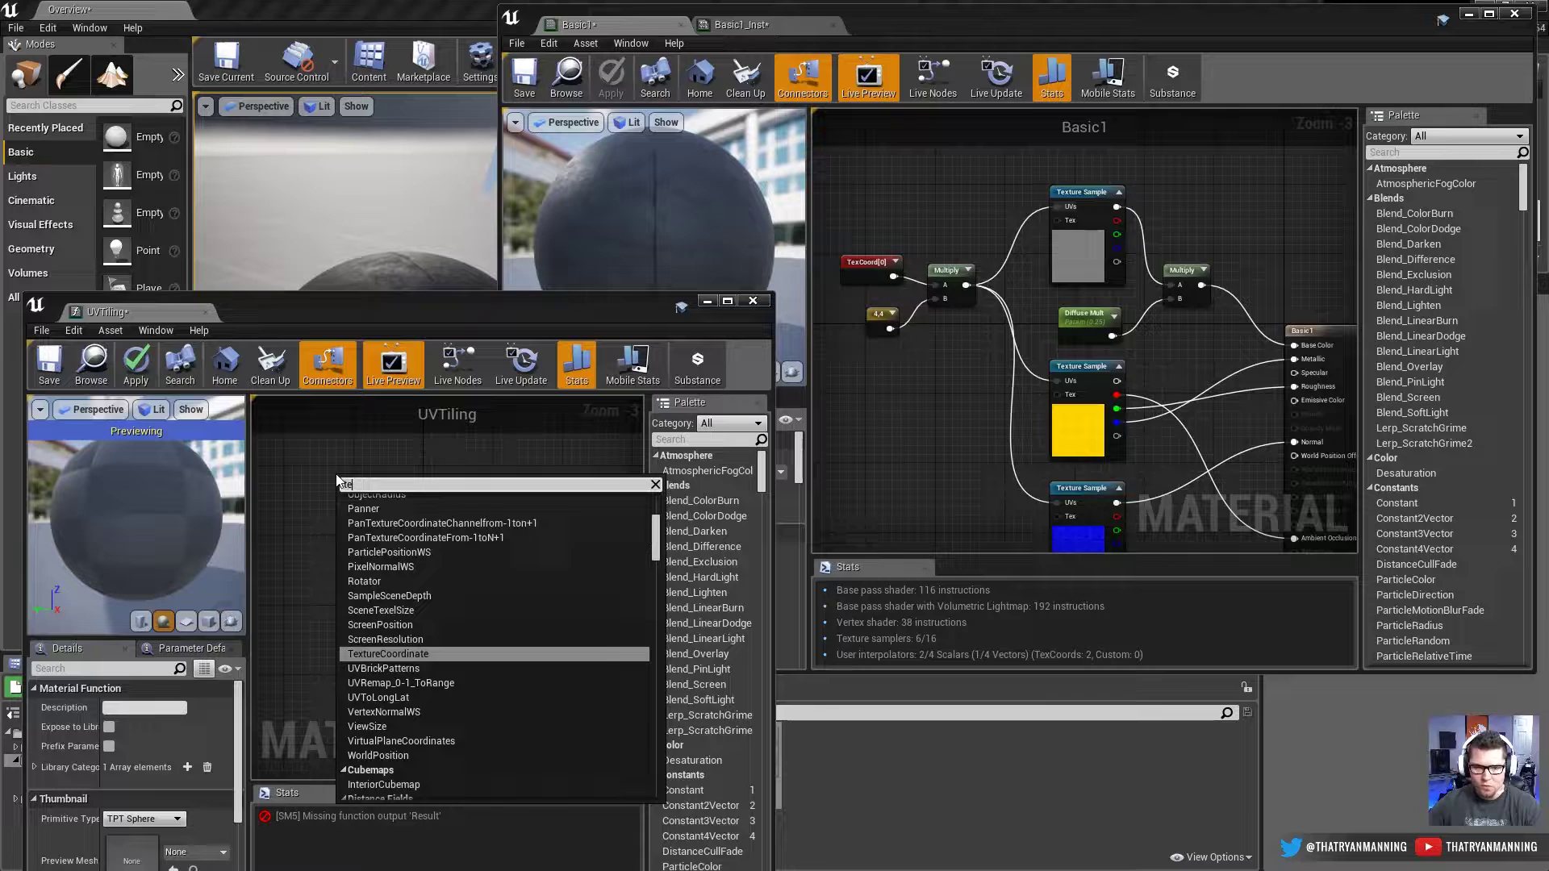
pyautogui.click(387, 655)
pyautogui.moveTo(390, 495); pyautogui.dragTo(433, 506)
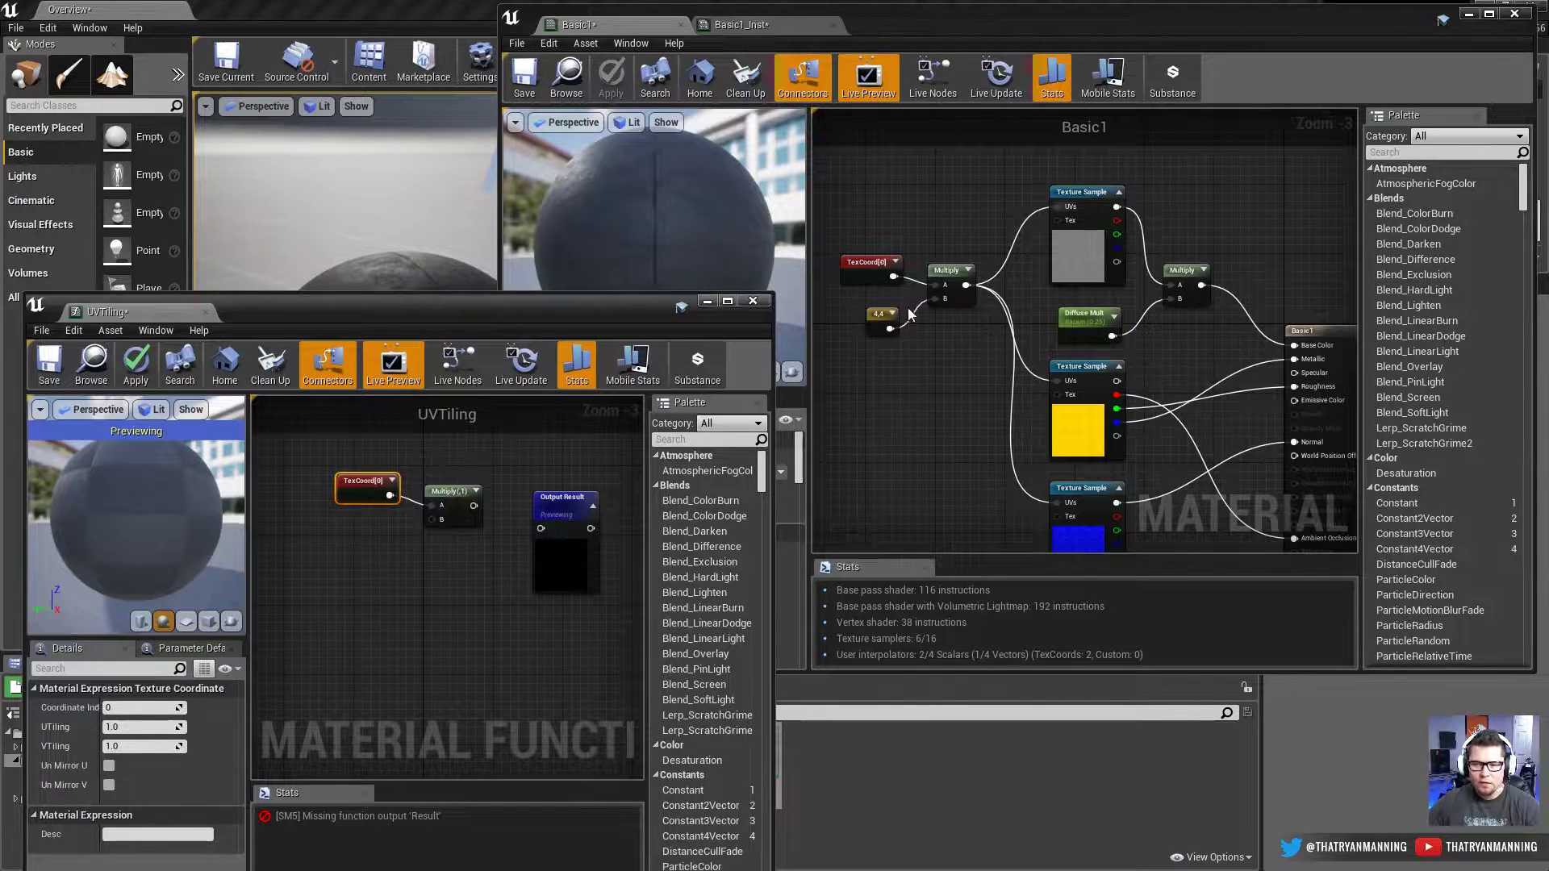
# Step: Add a Vector2 function input named UVTiling and wire it into the Multiply's B input
pyautogui.rightClick(373, 559)
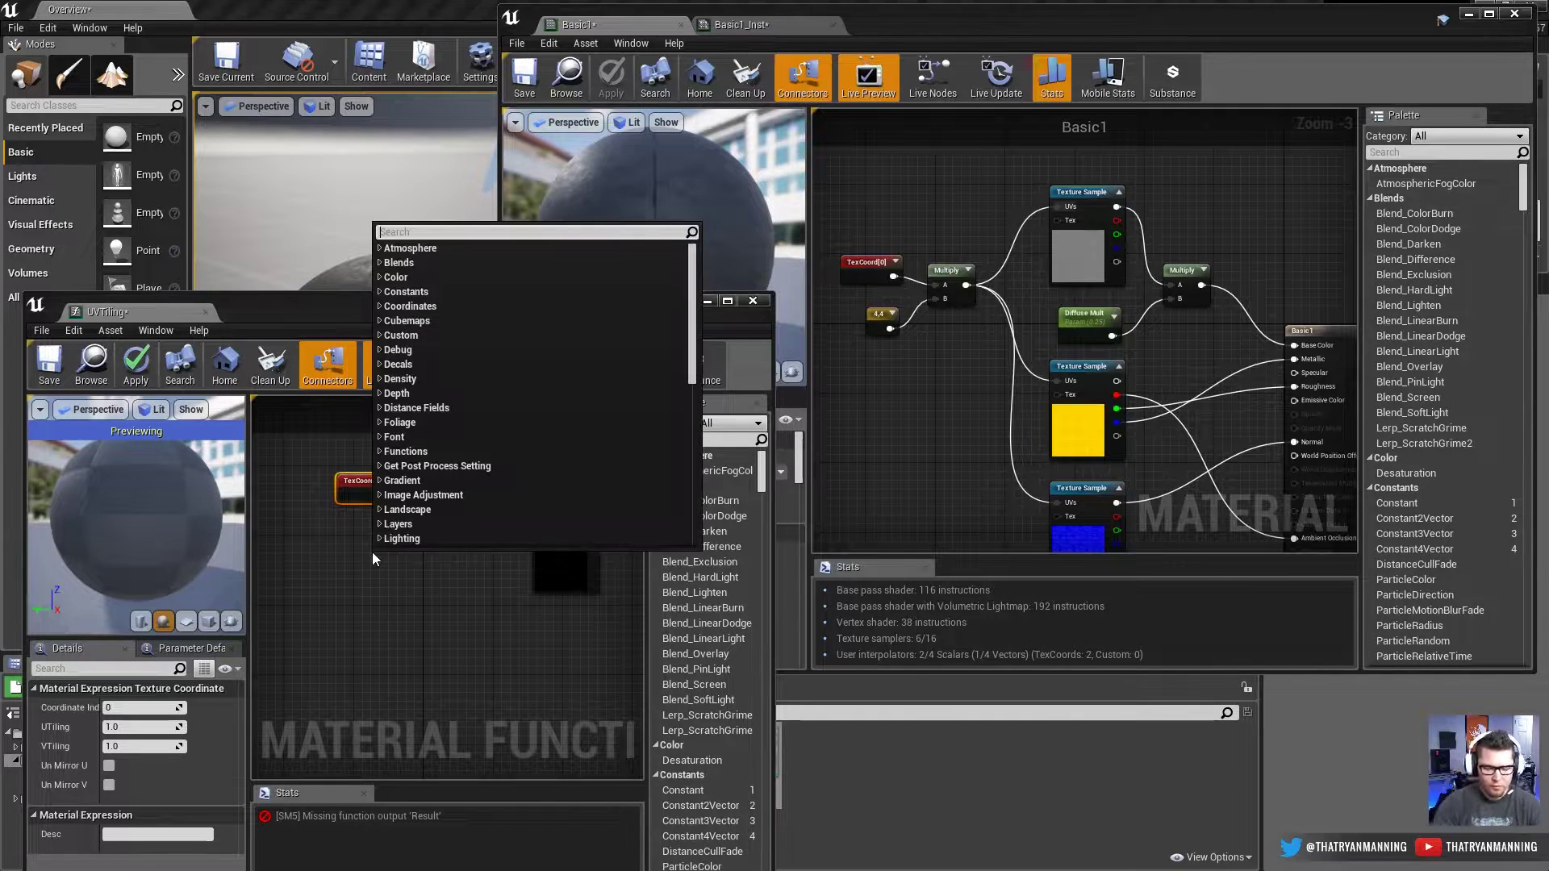
pyautogui.write('fun')
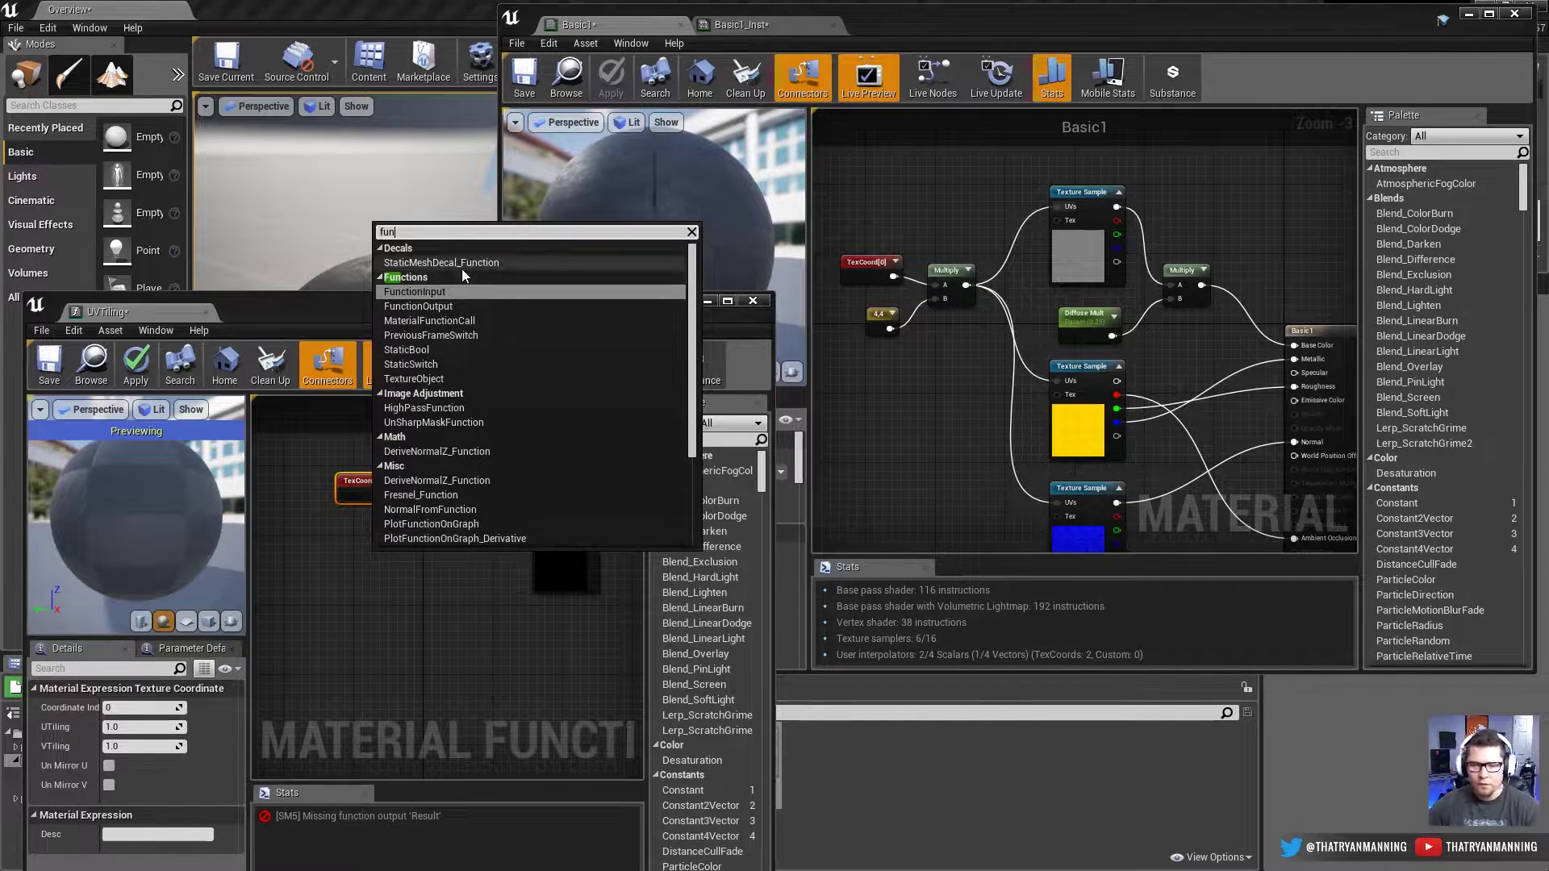
pyautogui.click(449, 292)
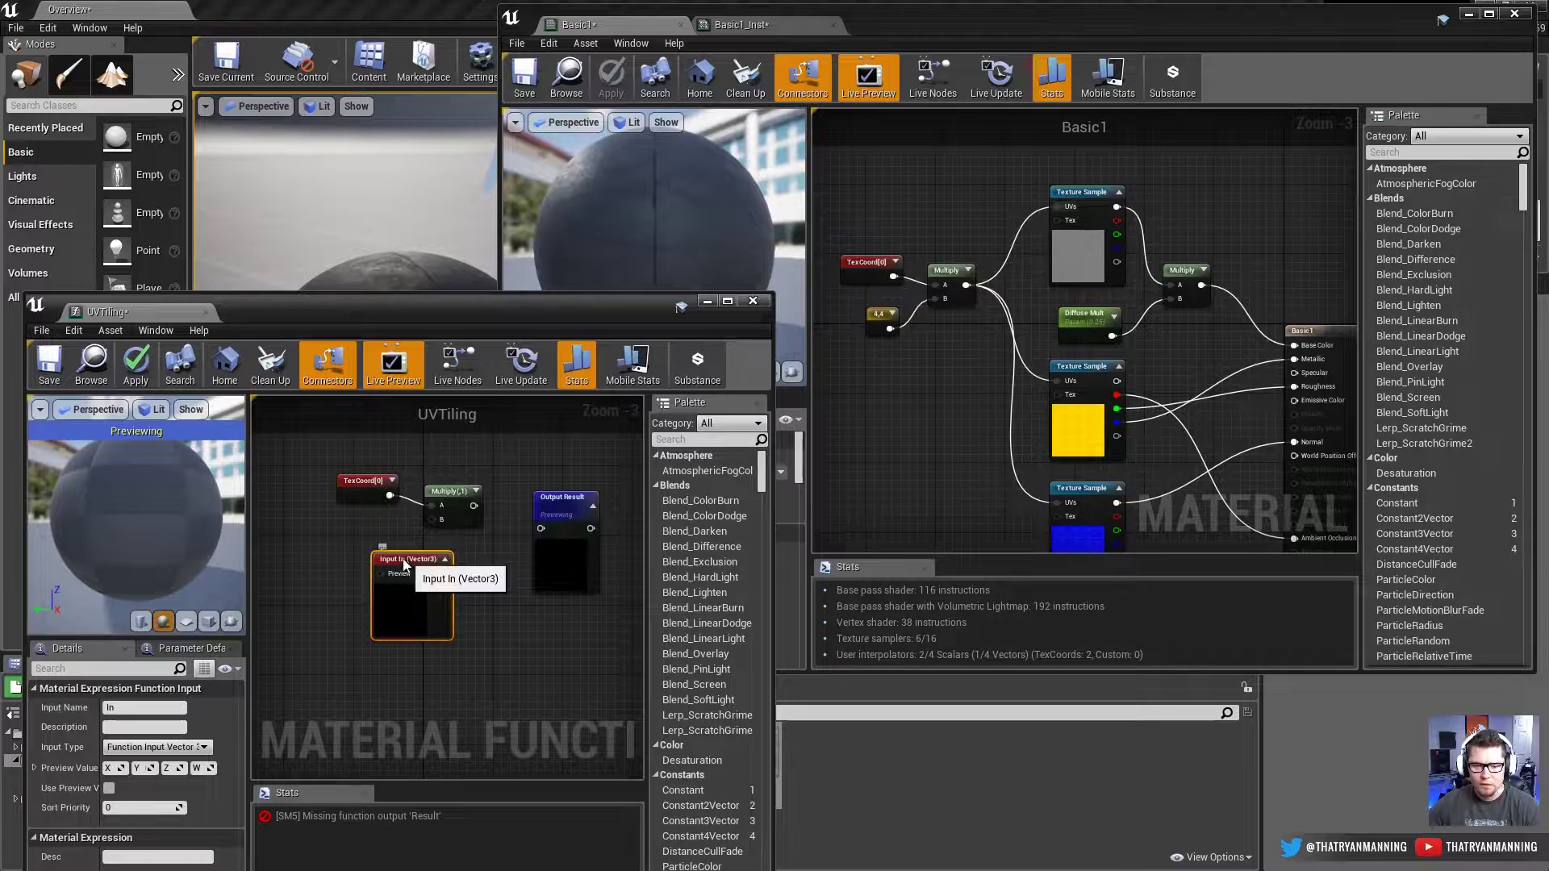
pyautogui.moveTo(405, 558); pyautogui.dragTo(338, 542)
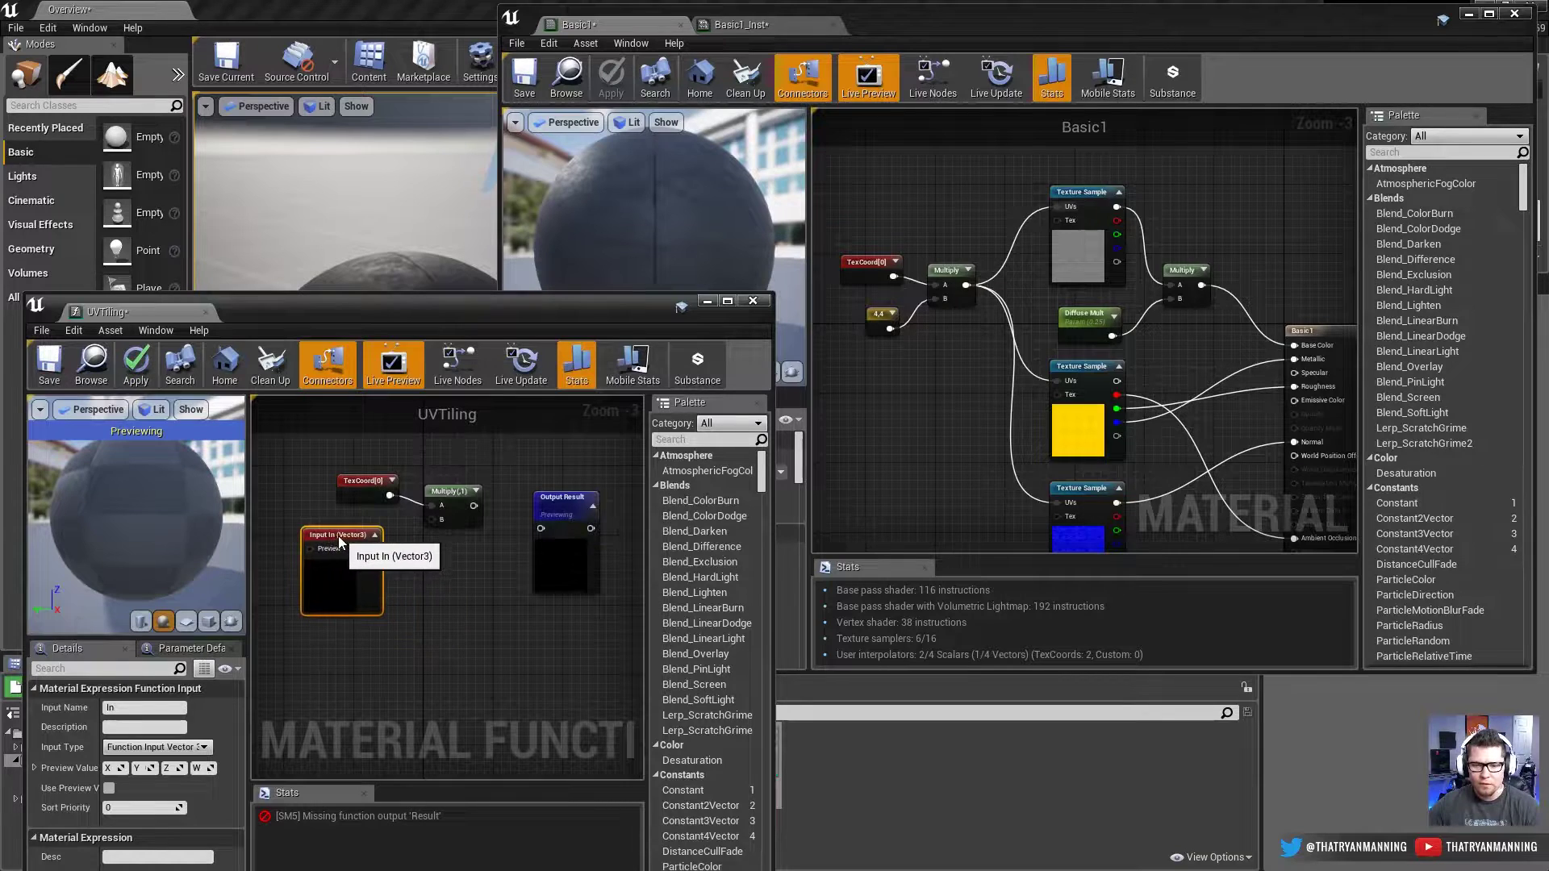
pyautogui.click(202, 747)
pyautogui.click(150, 771)
pyautogui.moveTo(373, 549); pyautogui.dragTo(540, 528)
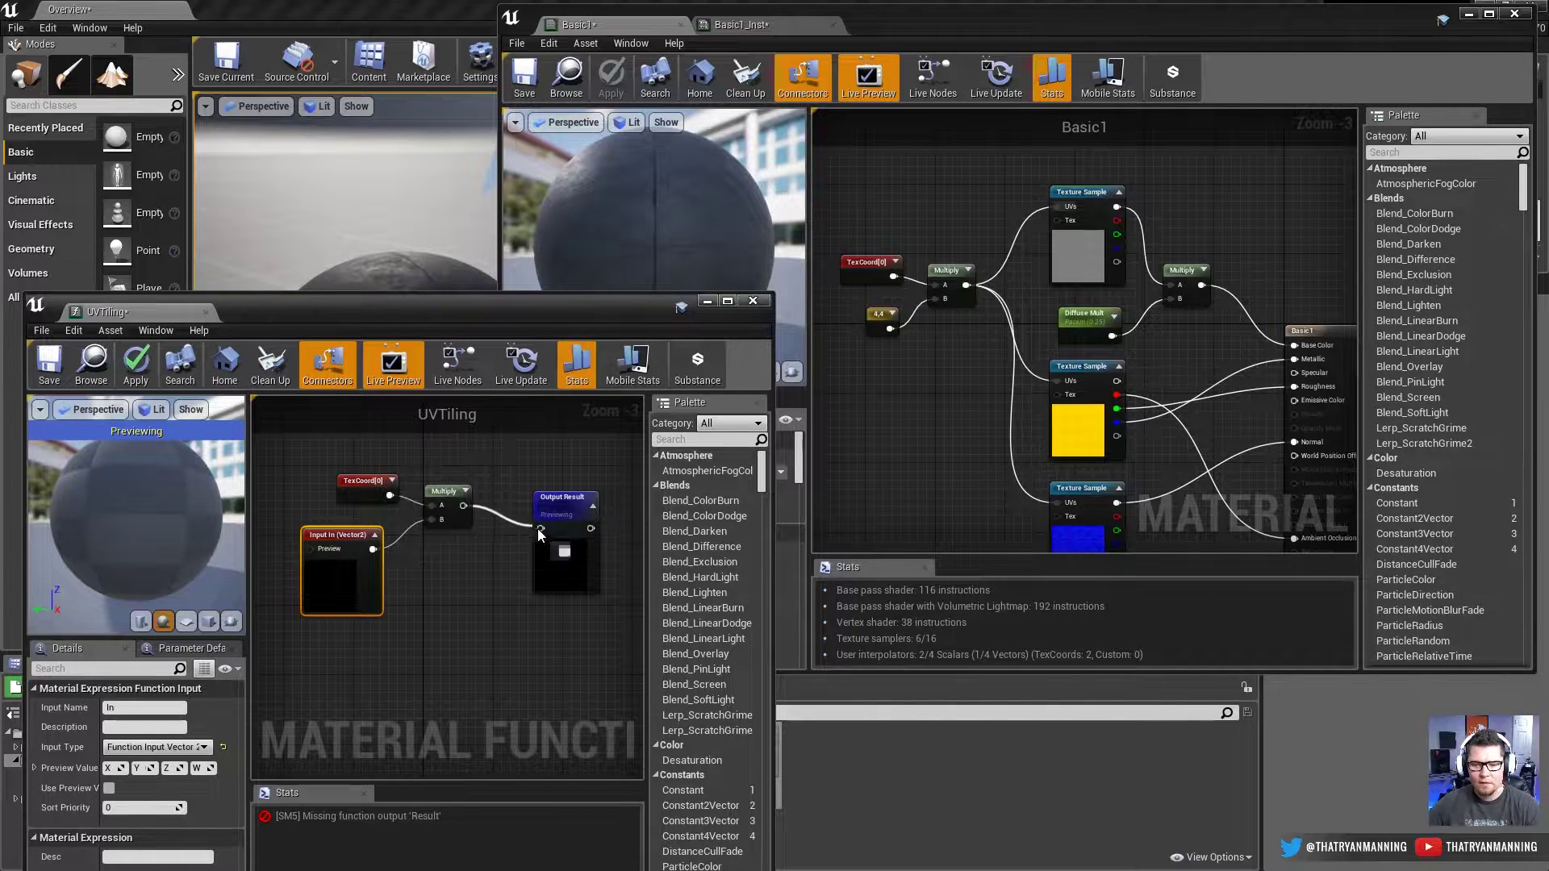
pyautogui.moveTo(334, 540); pyautogui.dragTo(351, 540)
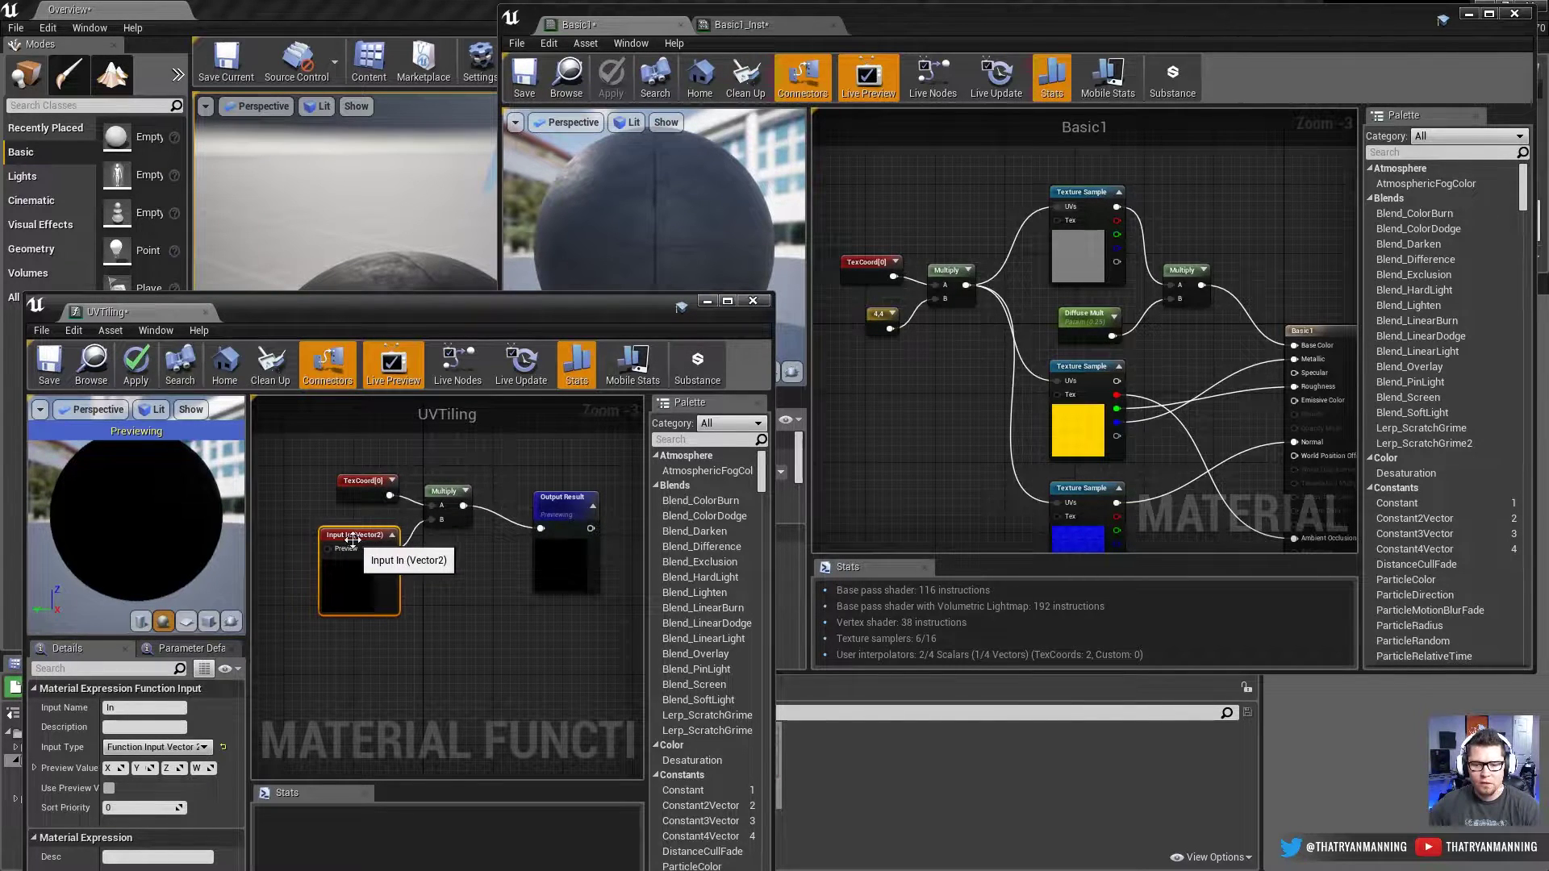
pyautogui.click(135, 708)
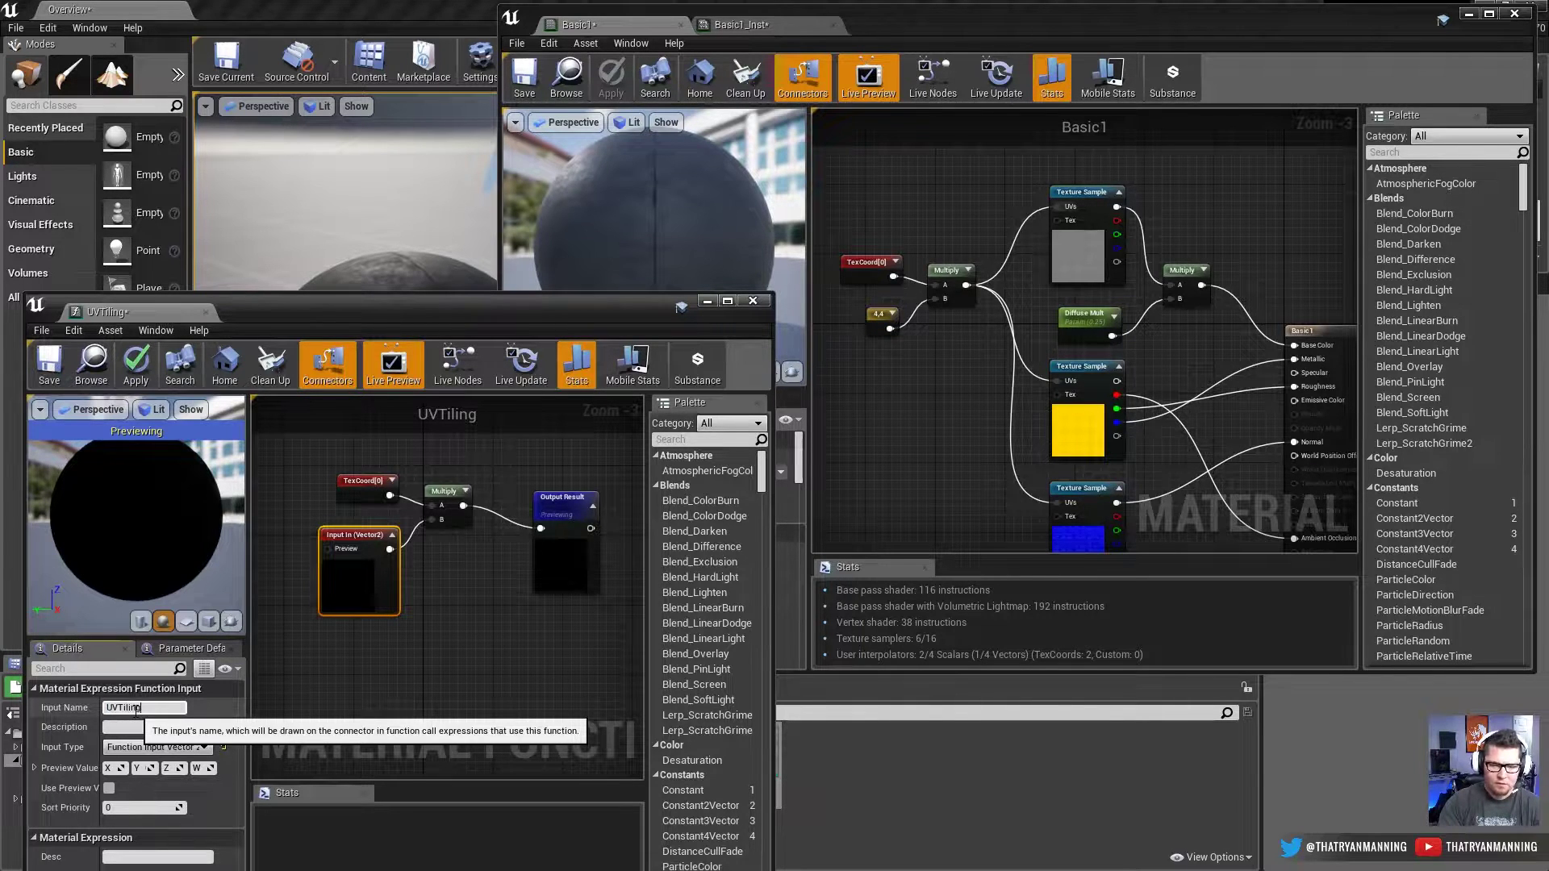
pyautogui.press('Return')
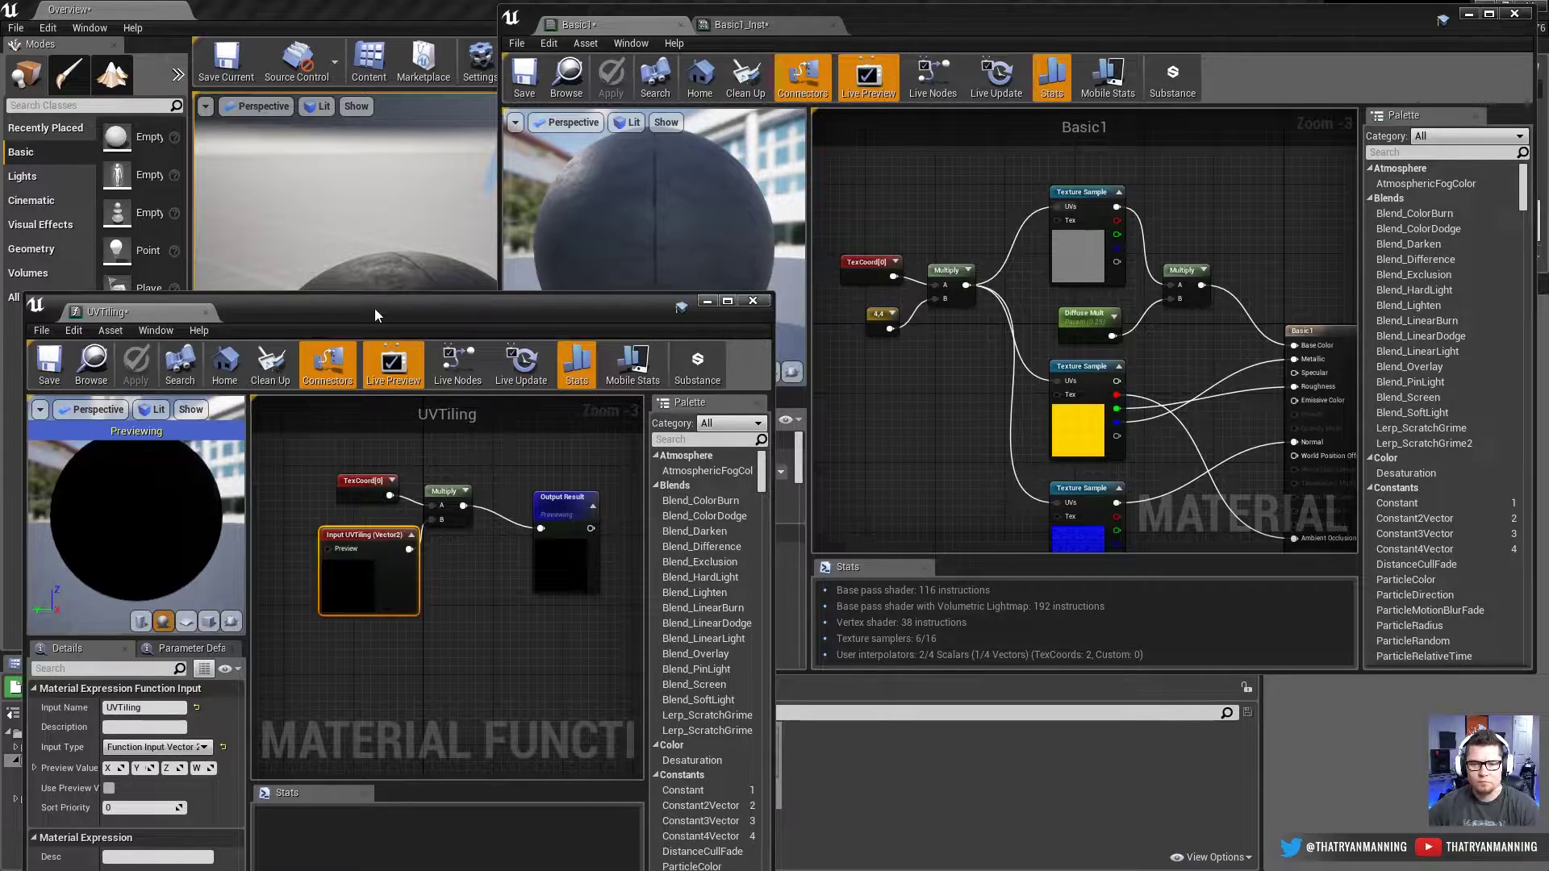
pyautogui.moveTo(374, 308); pyautogui.dragTo(370, 99)
# Step: Drop the UVTiling function into the Basic1 graph and open it from its node
pyautogui.click(1207, 464)
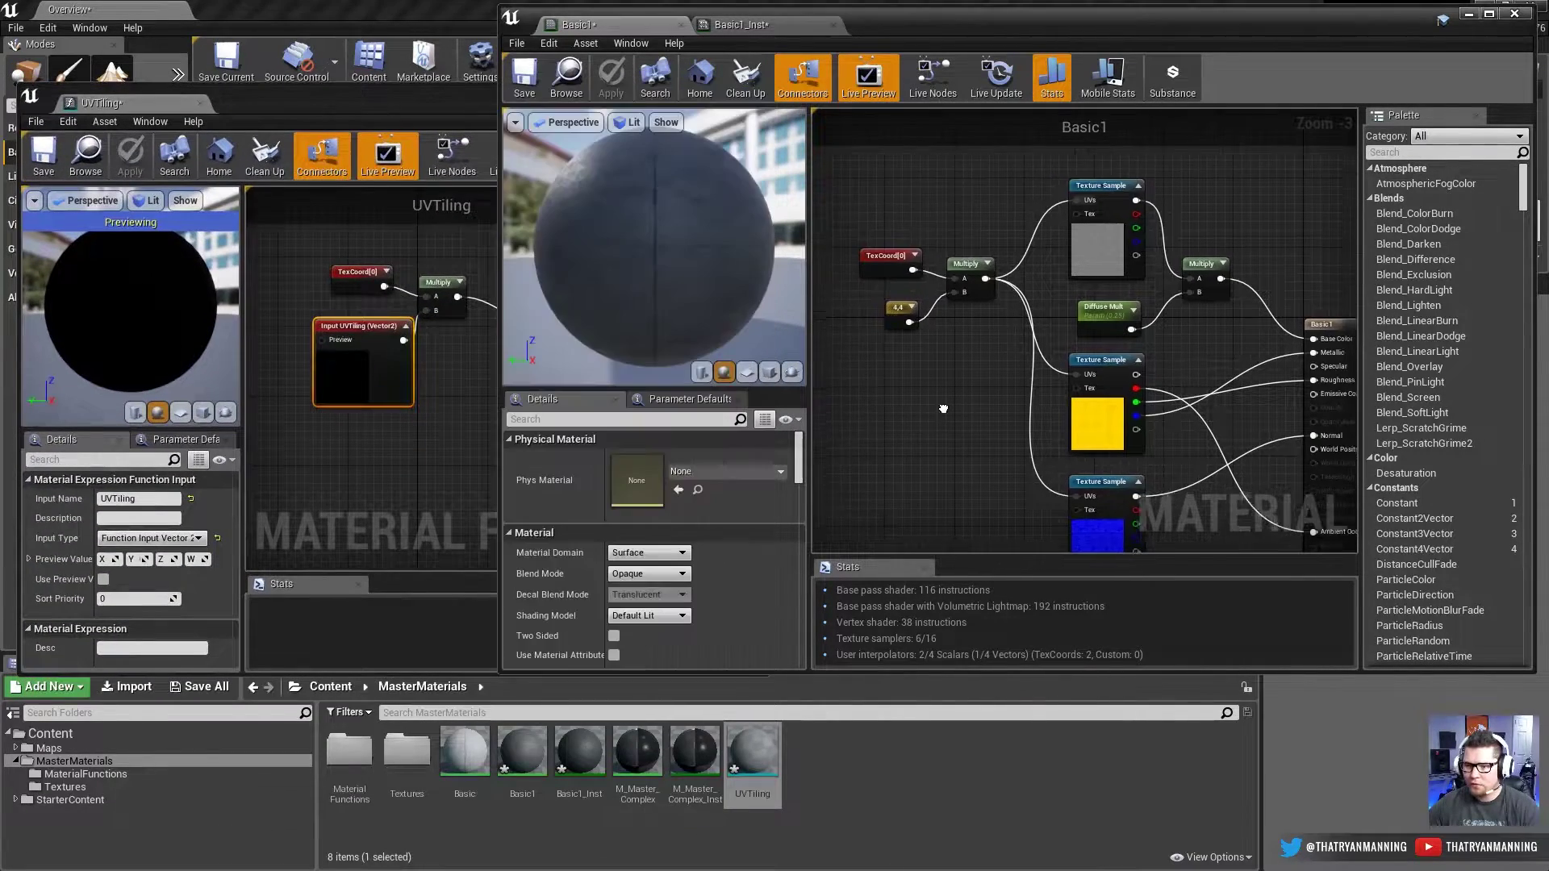
pyautogui.moveTo(751, 750); pyautogui.dragTo(899, 356)
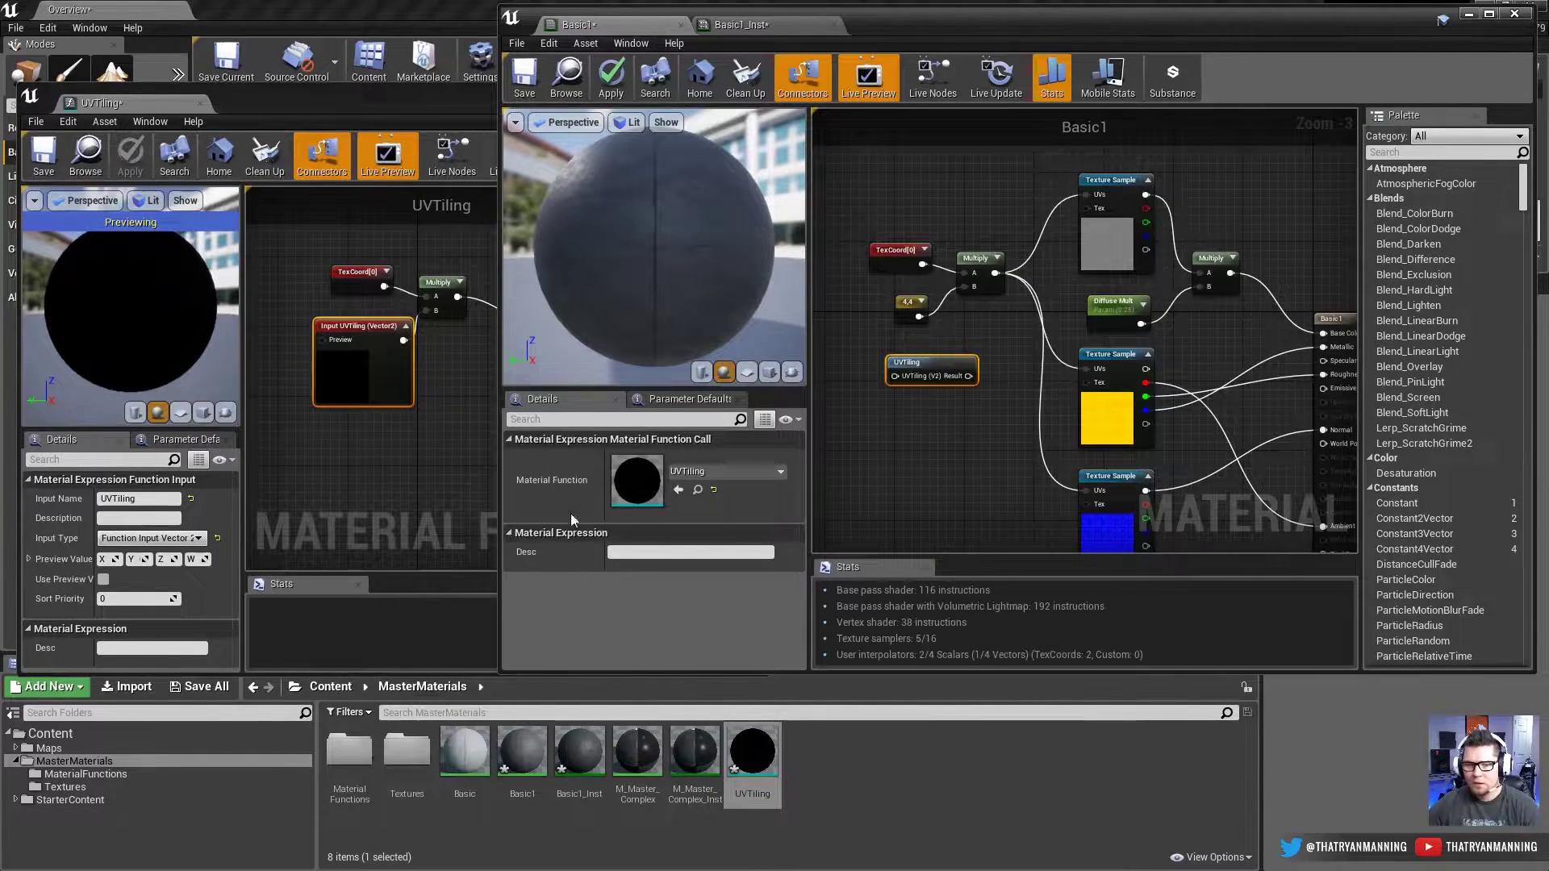
pyautogui.doubleClick(950, 372)
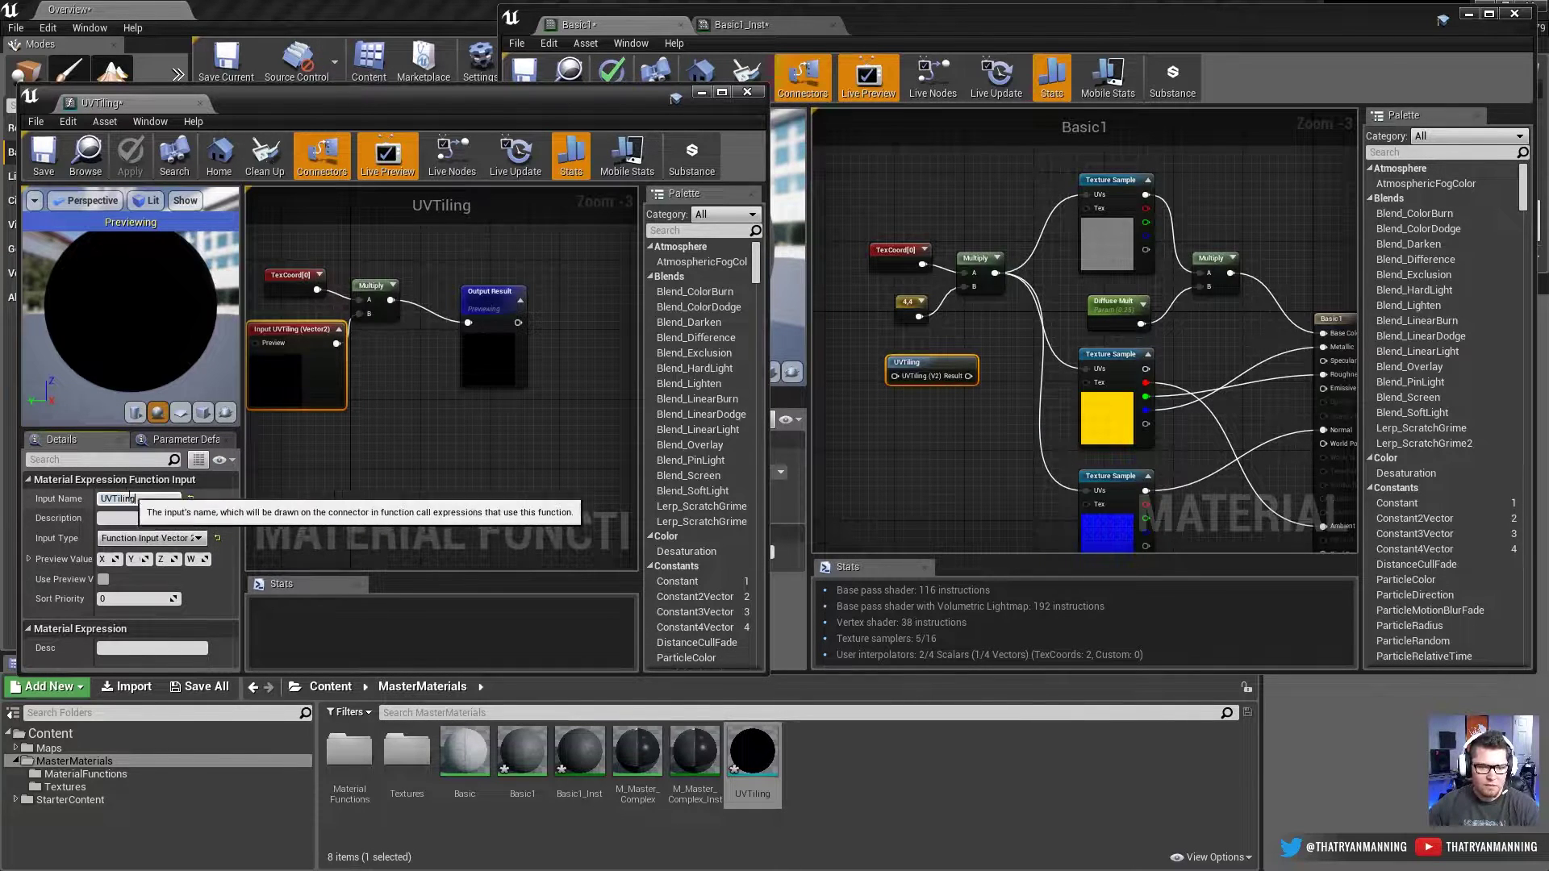
# Step: Rename the function input to UVT and apply the change
pyautogui.click(120, 498)
pyautogui.press('BackSpace')
pyautogui.press('Return')
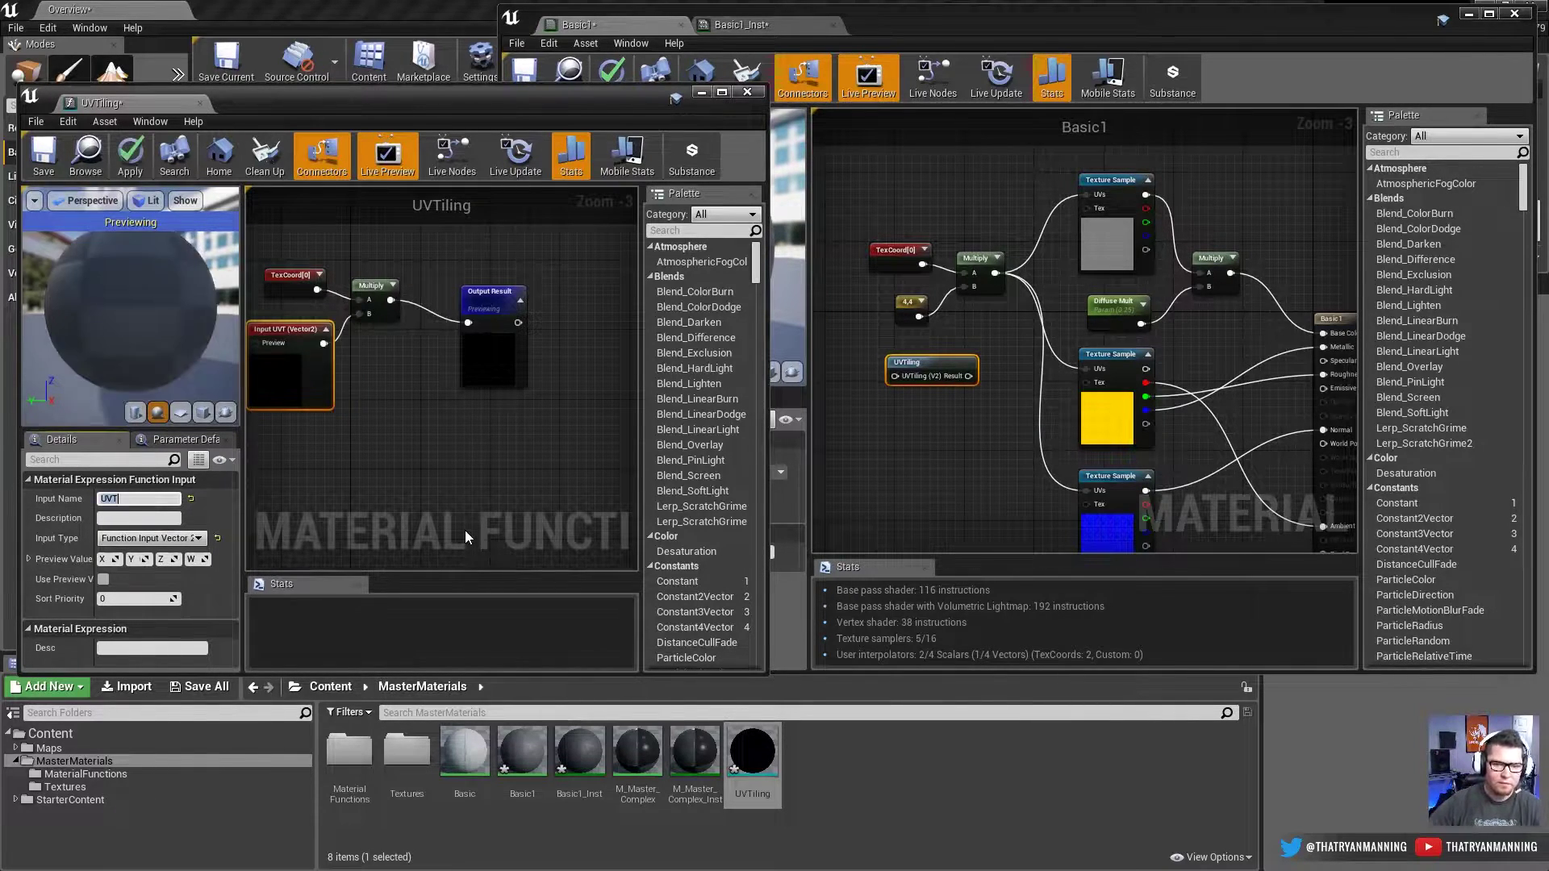
pyautogui.click(128, 168)
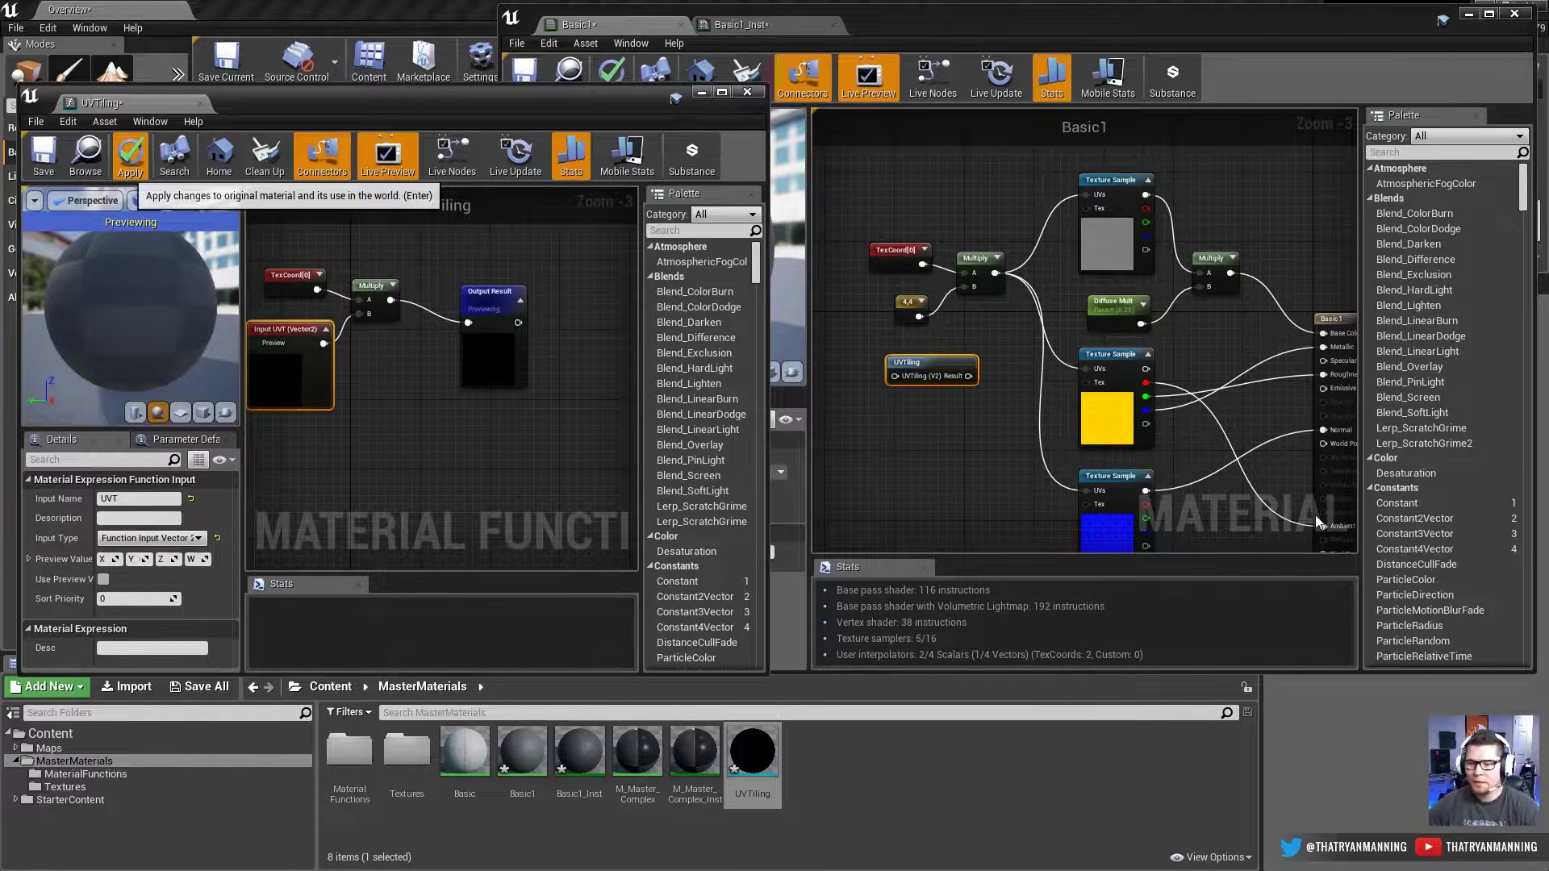
pyautogui.click(921, 375)
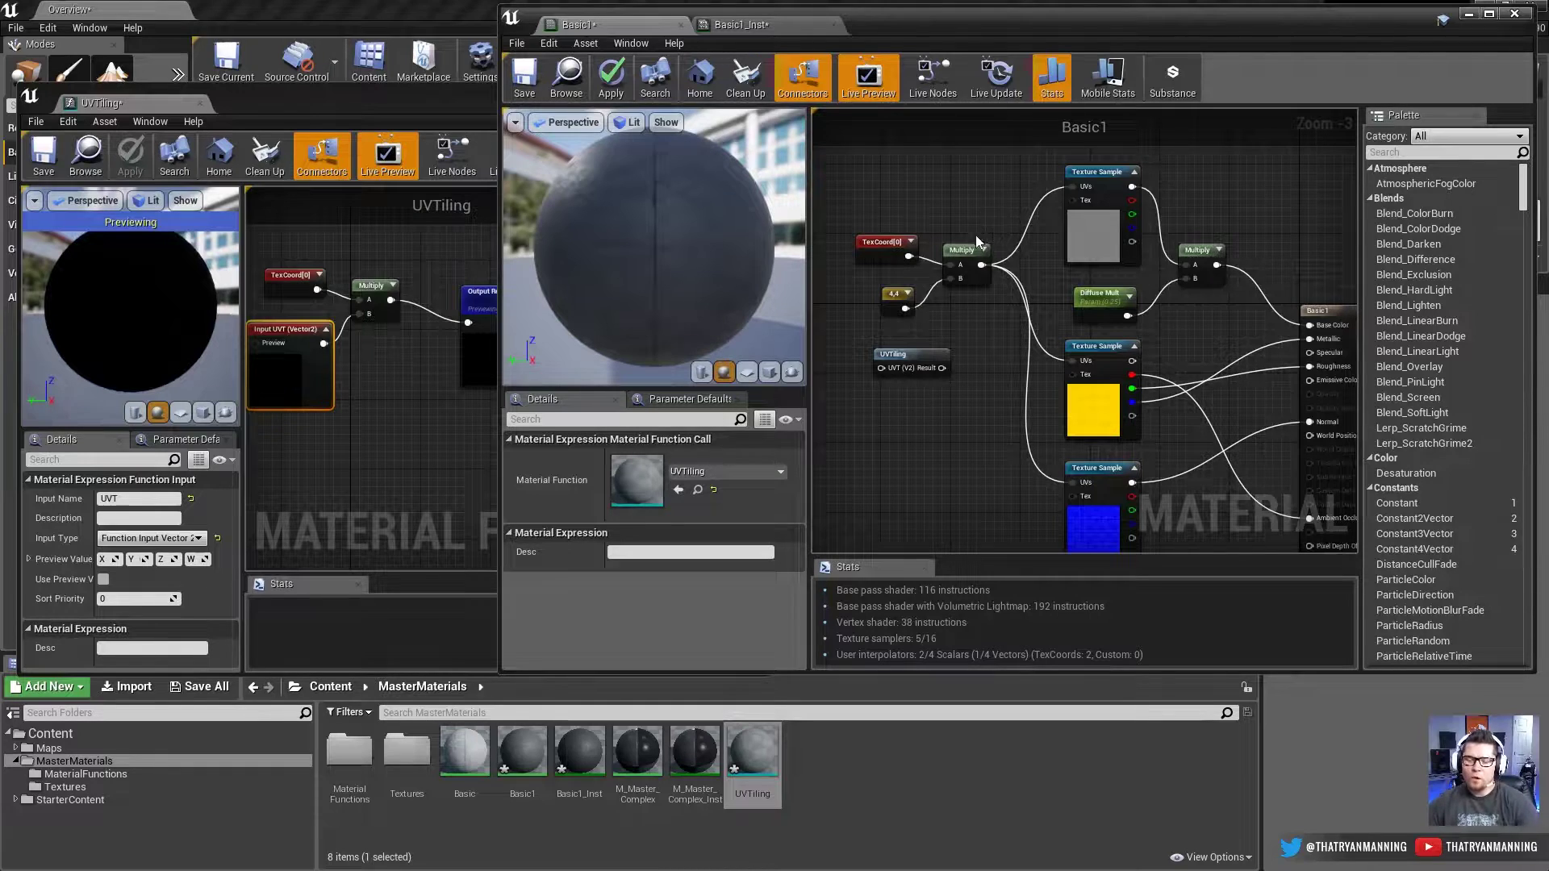
pyautogui.moveTo(832, 195); pyautogui.dragTo(976, 327)
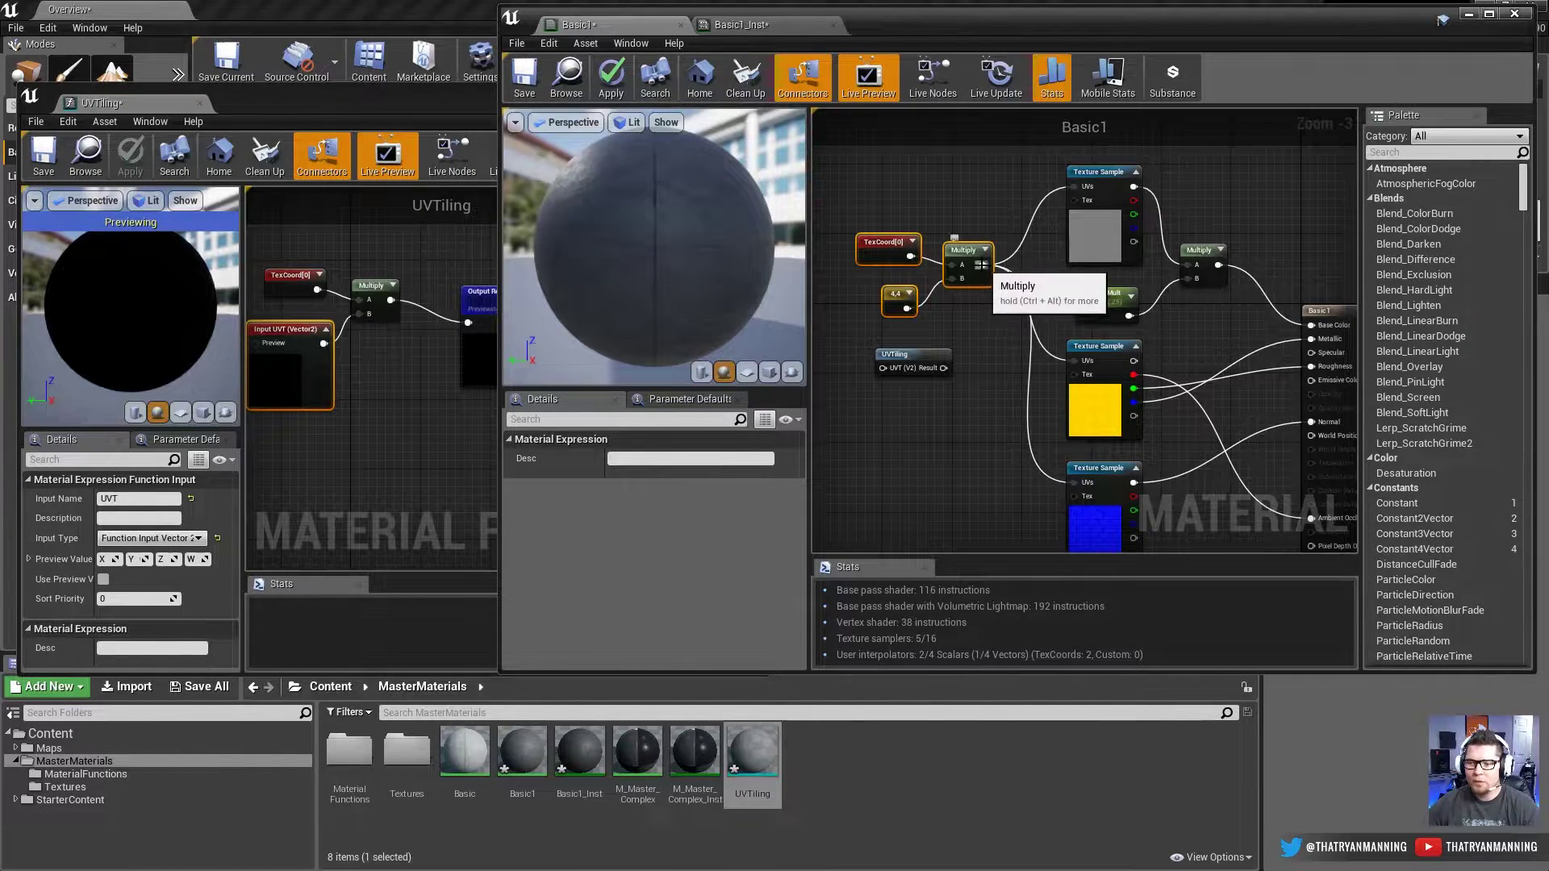
# Step: Reconnect the texture UVs to UVTiling's result and delete the old TexCoord and Multiply nodes
pyautogui.click(982, 266)
pyautogui.keyDown('ctrl'); pyautogui.moveTo(982, 266); pyautogui.dragTo(945, 370); pyautogui.keyUp('ctrl')
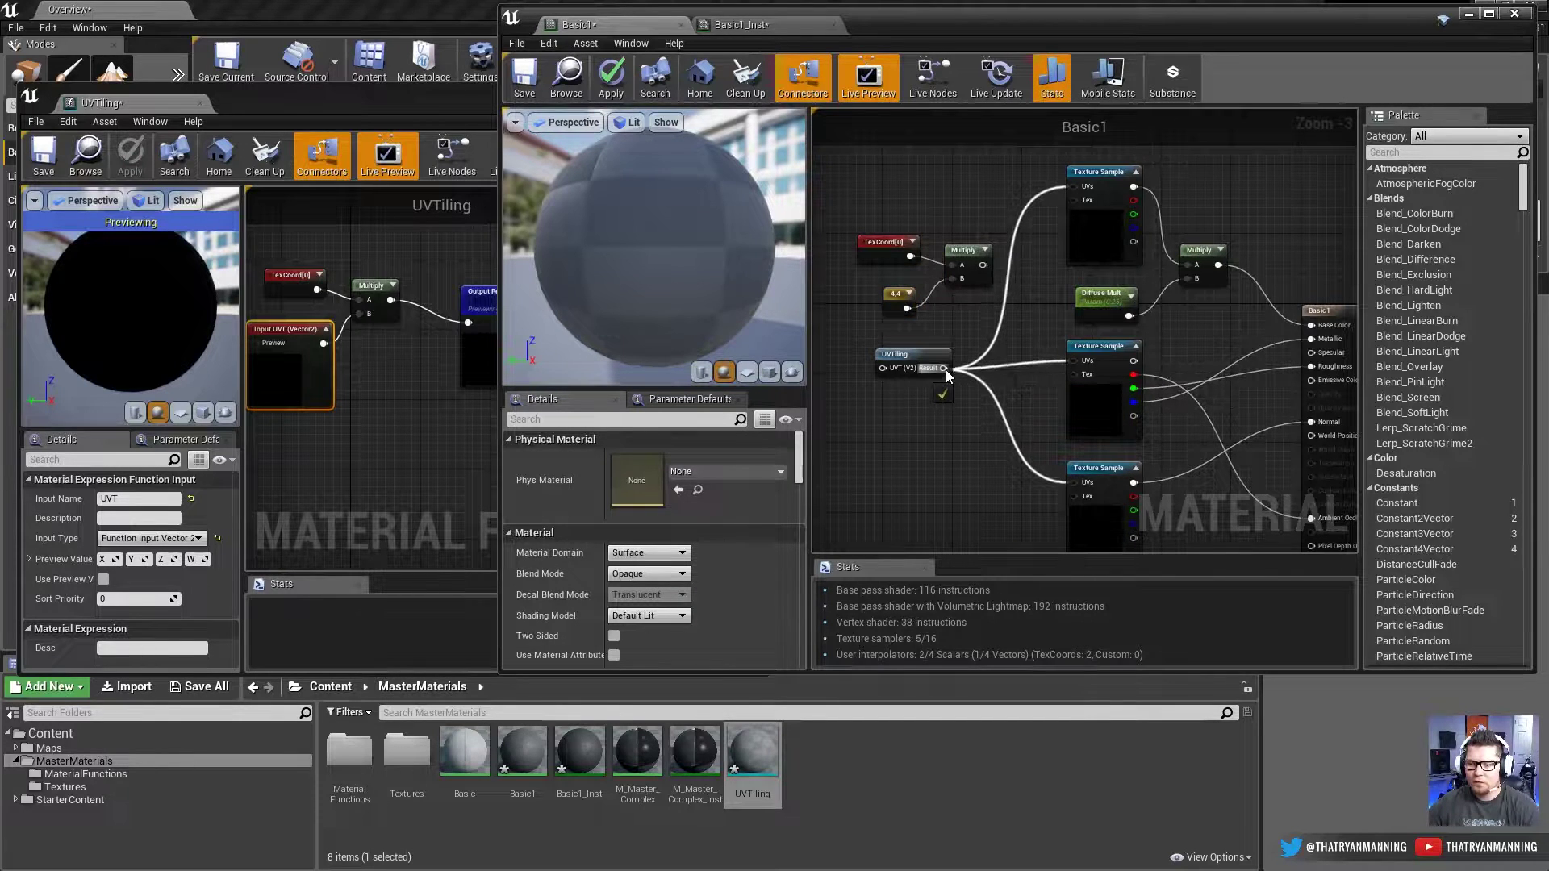
pyautogui.moveTo(1001, 152); pyautogui.dragTo(880, 319)
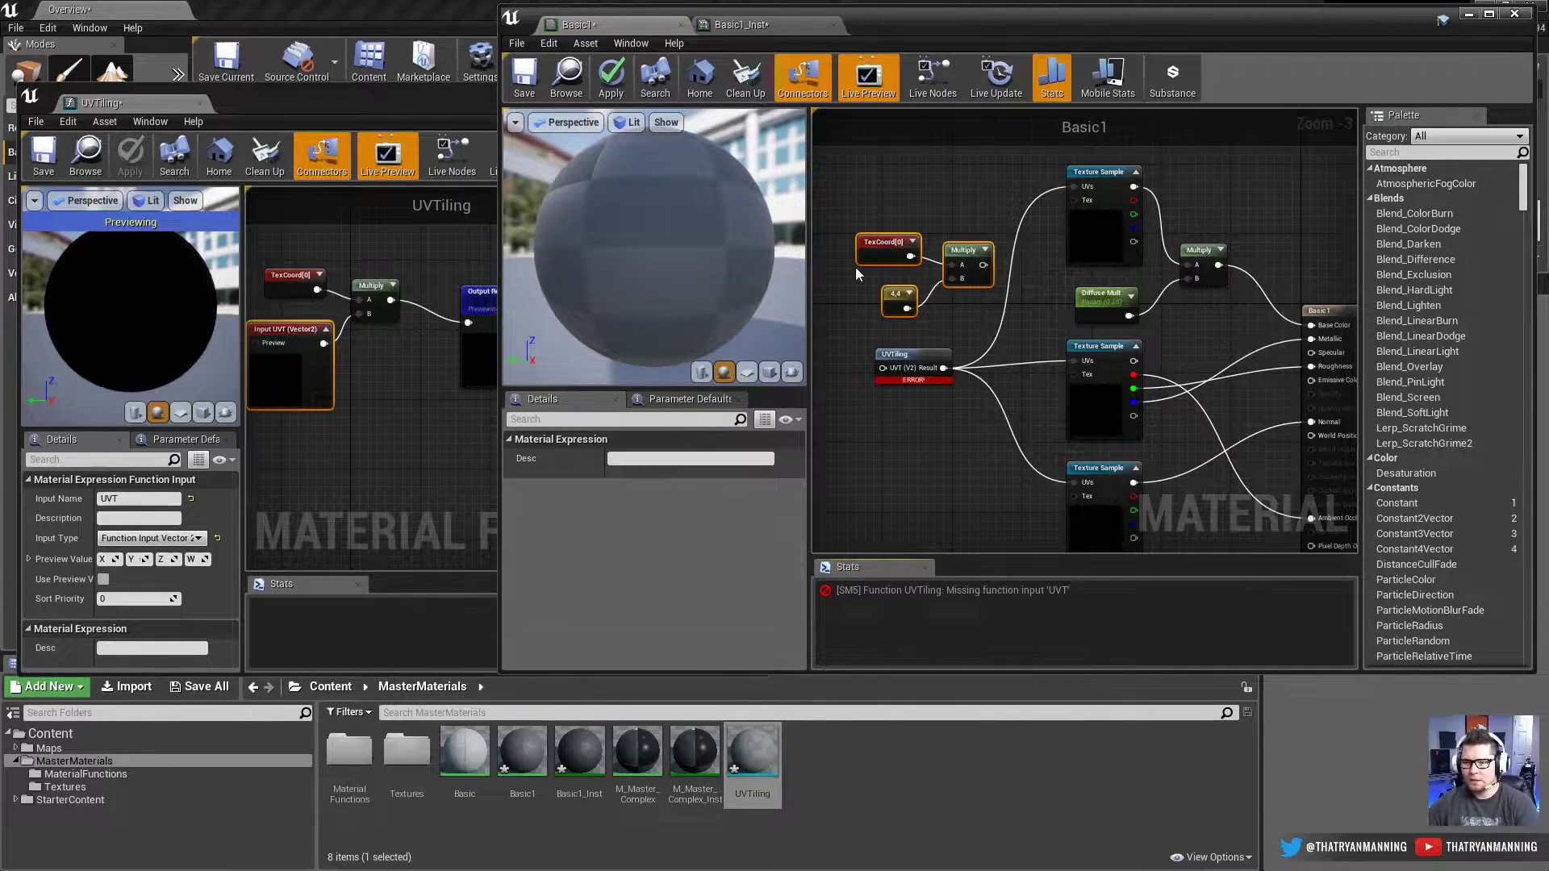
pyautogui.moveTo(876, 194); pyautogui.dragTo(977, 260)
pyautogui.press('Delete')
# Step: Convert the leftover 4,4 constant into a vector parameter
pyautogui.moveTo(944, 324); pyautogui.dragTo(1054, 252, button='right')
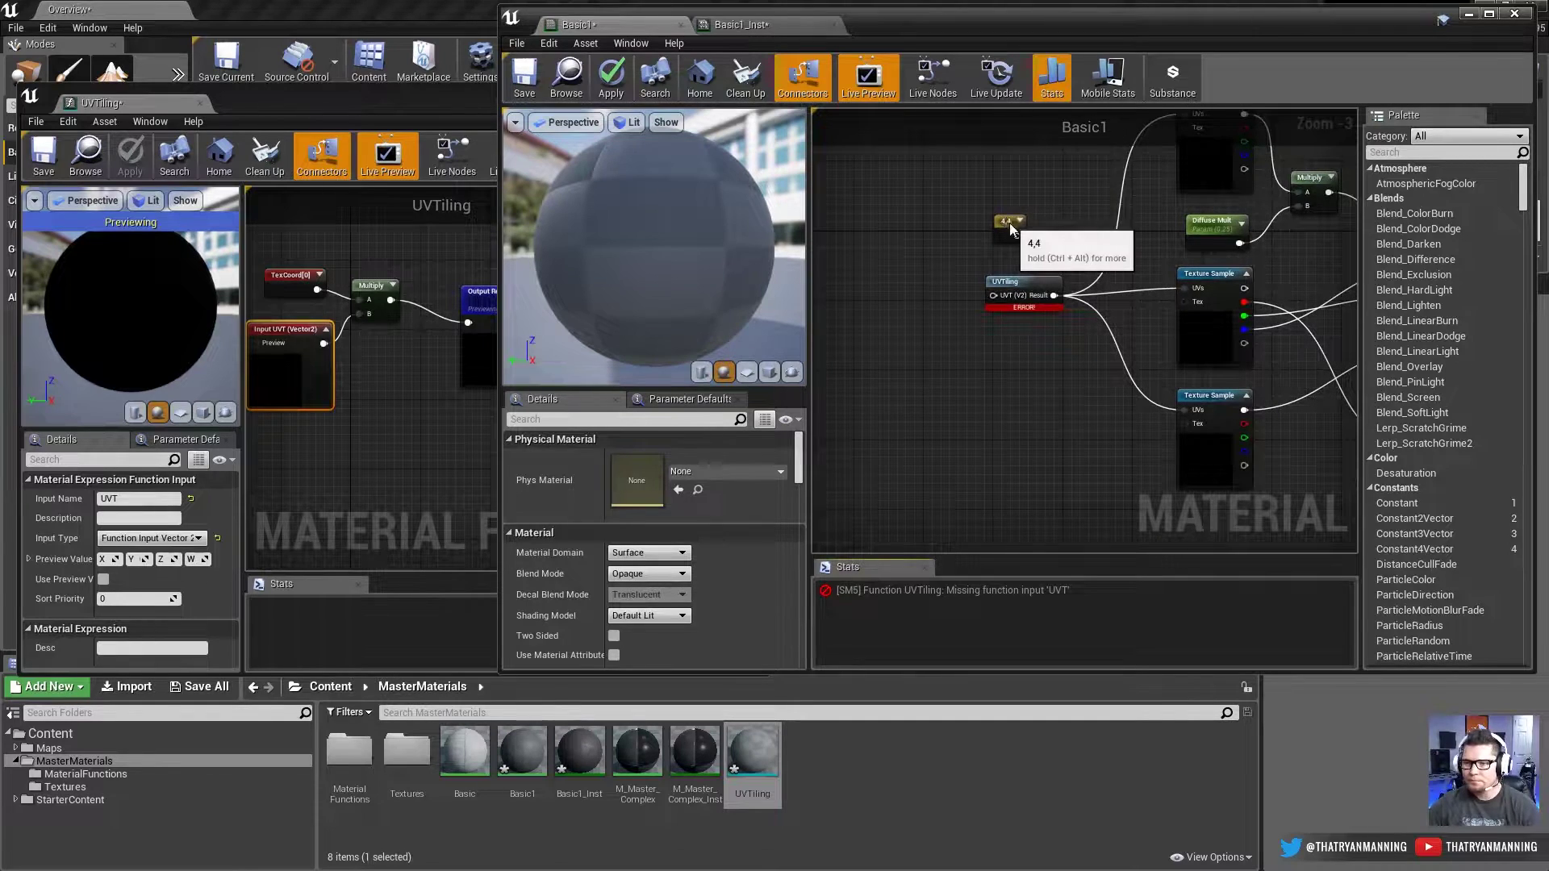
pyautogui.moveTo(1010, 223); pyautogui.dragTo(922, 278)
pyautogui.rightClick(923, 279)
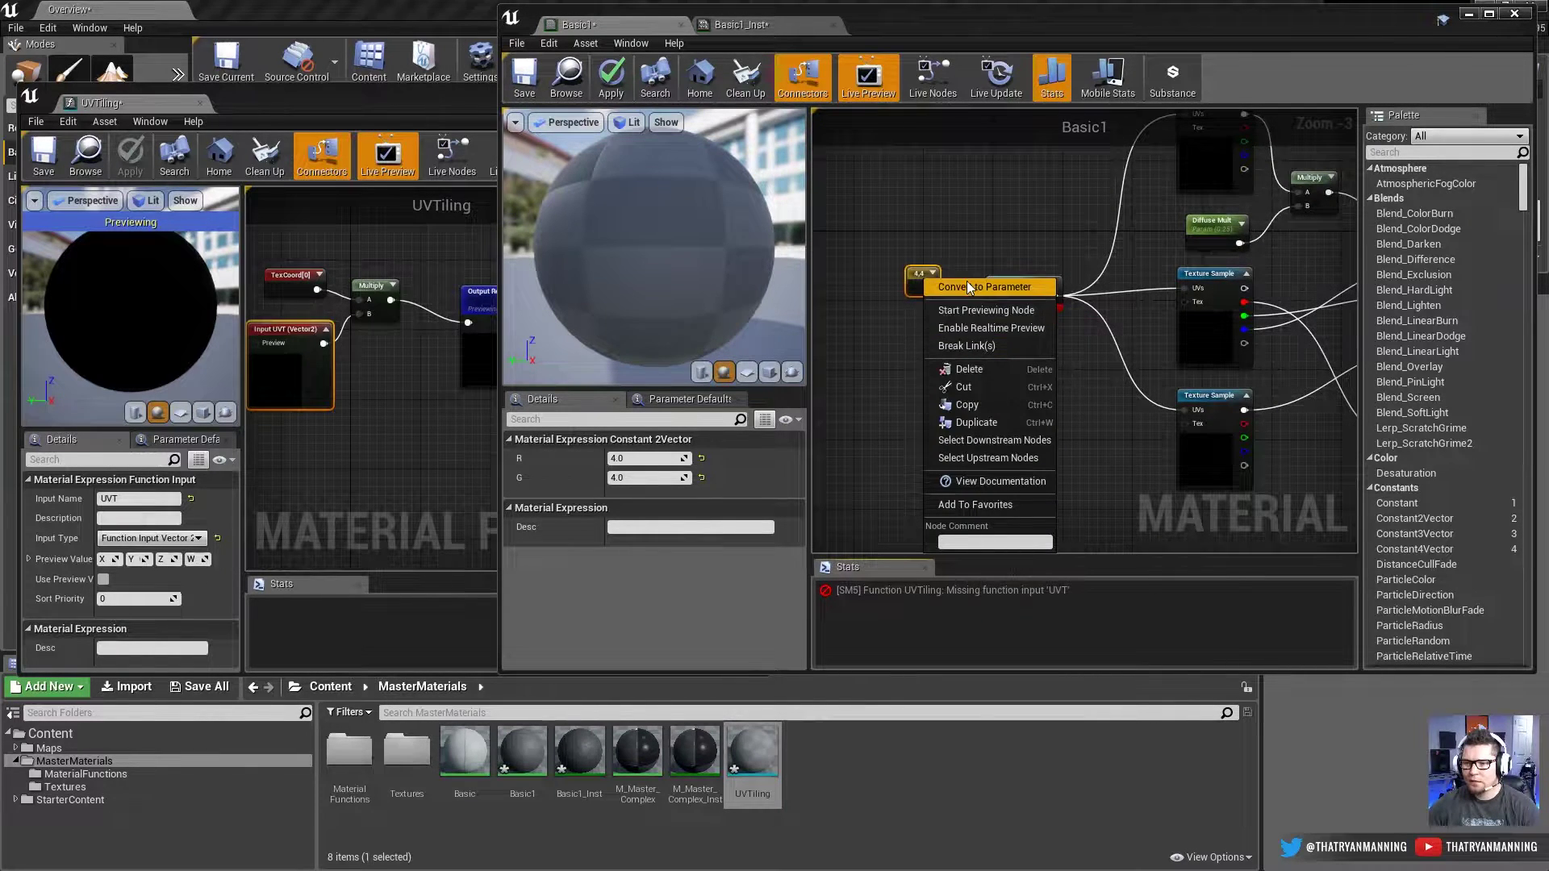
pyautogui.click(967, 284)
pyautogui.moveTo(968, 280); pyautogui.dragTo(926, 297)
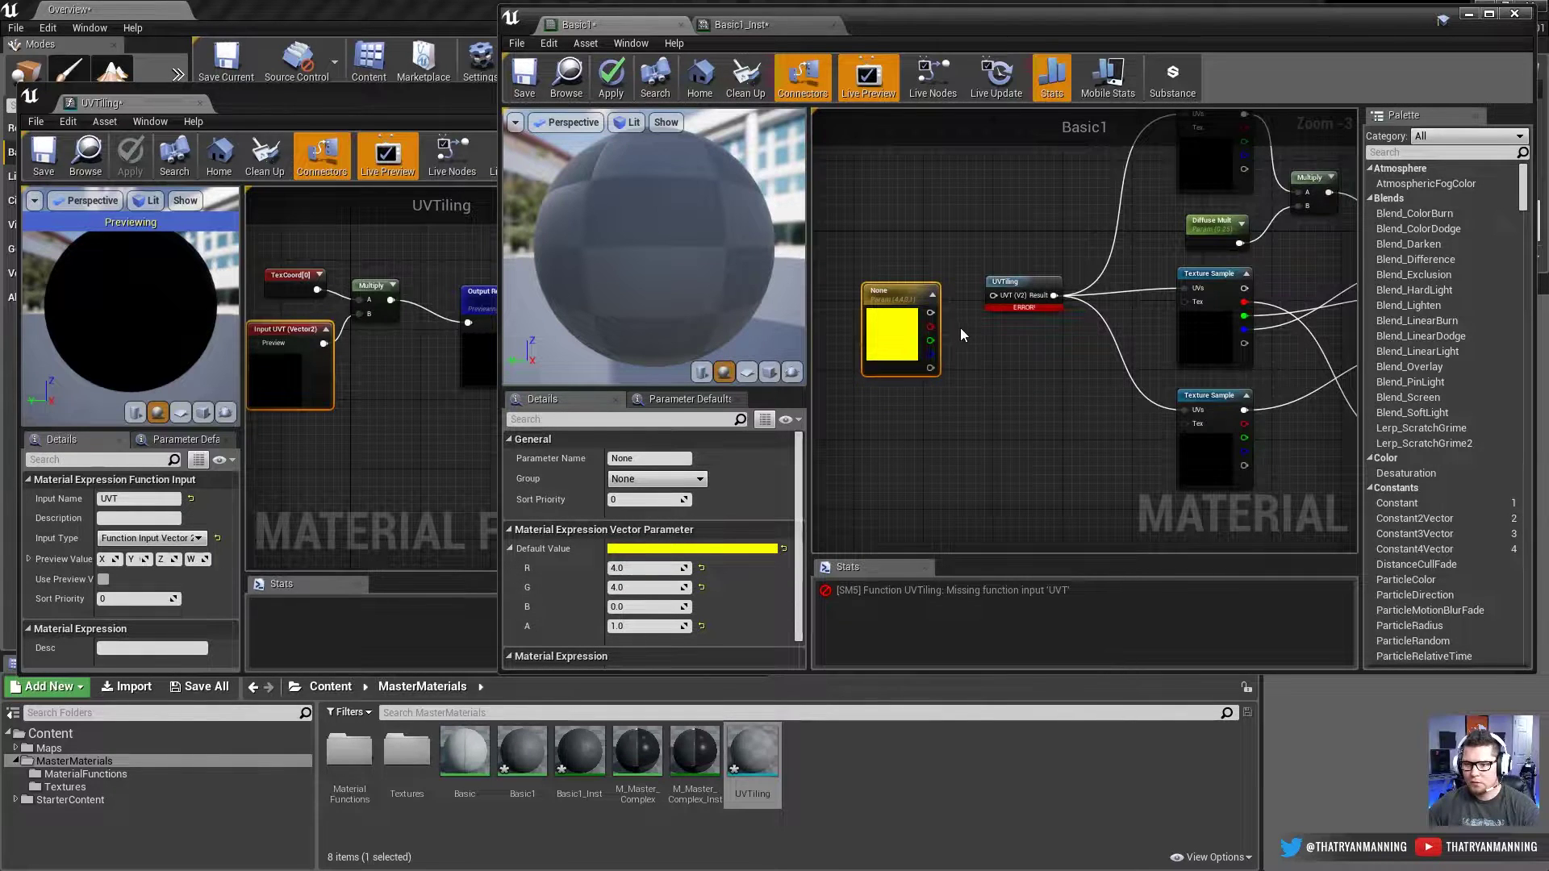
pyautogui.click(960, 328)
# Step: Make the UVT input a Scalar, apply it, and delete the vector parameter
pyautogui.click(1018, 281)
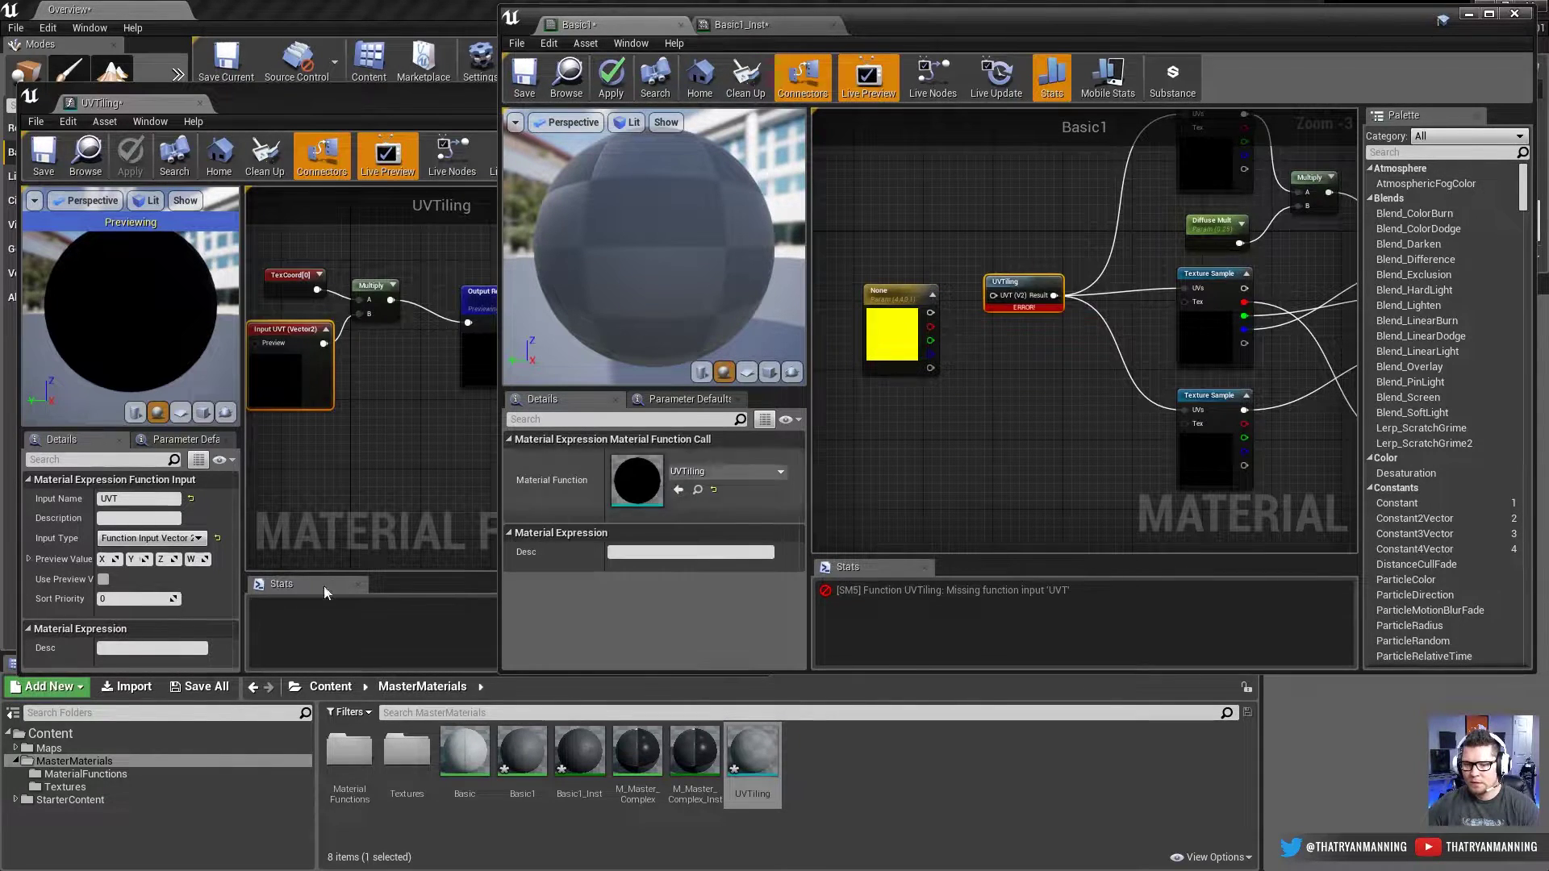
pyautogui.click(297, 365)
pyautogui.click(198, 538)
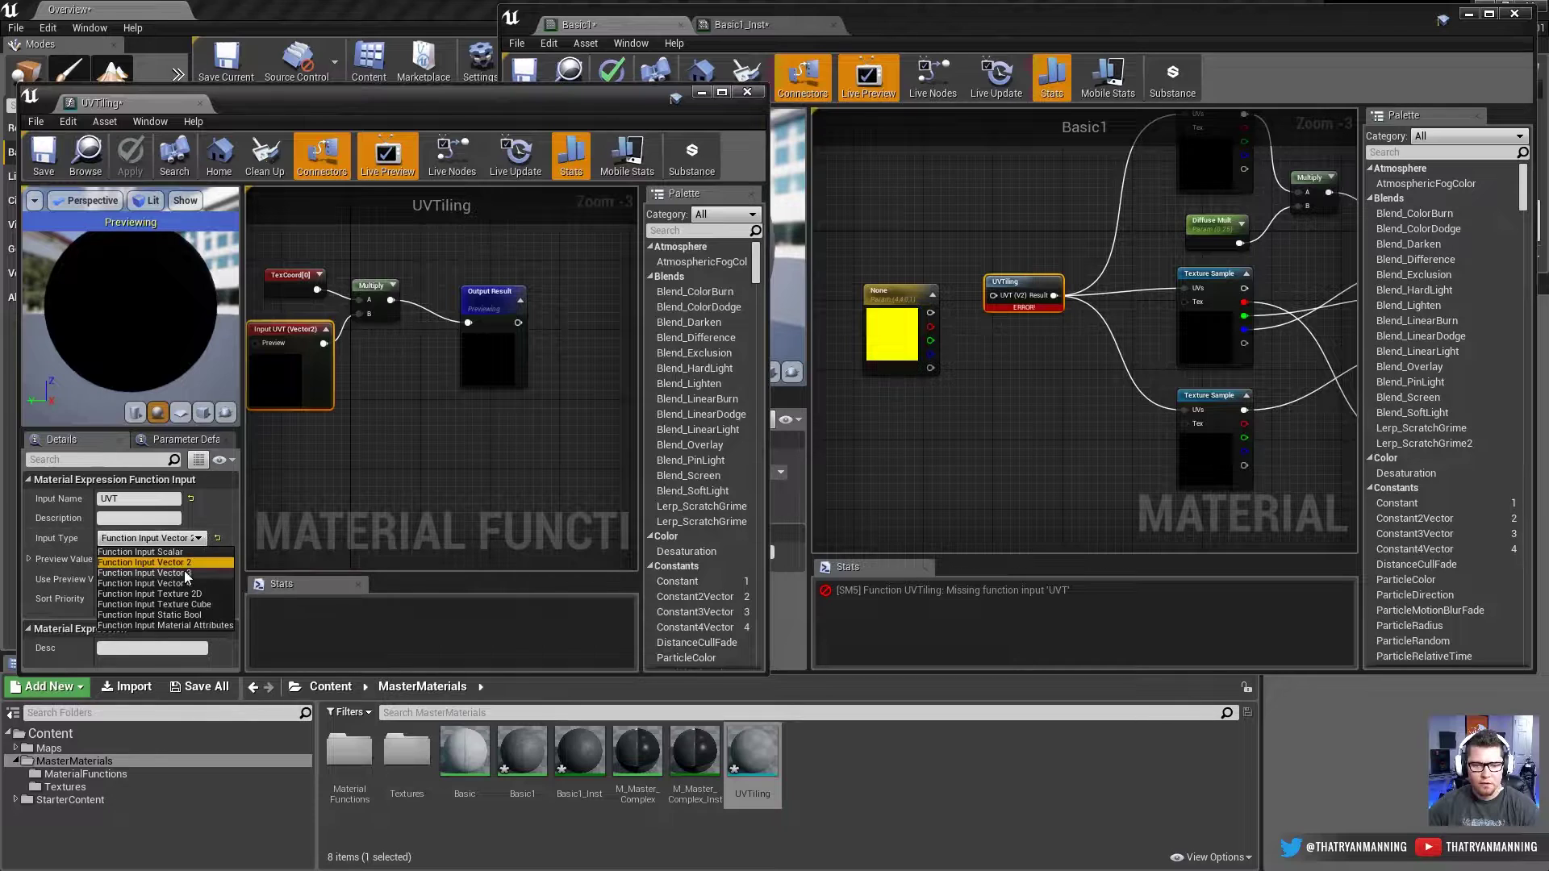
pyautogui.click(145, 552)
pyautogui.moveTo(327, 439); pyautogui.dragTo(411, 443, button='right')
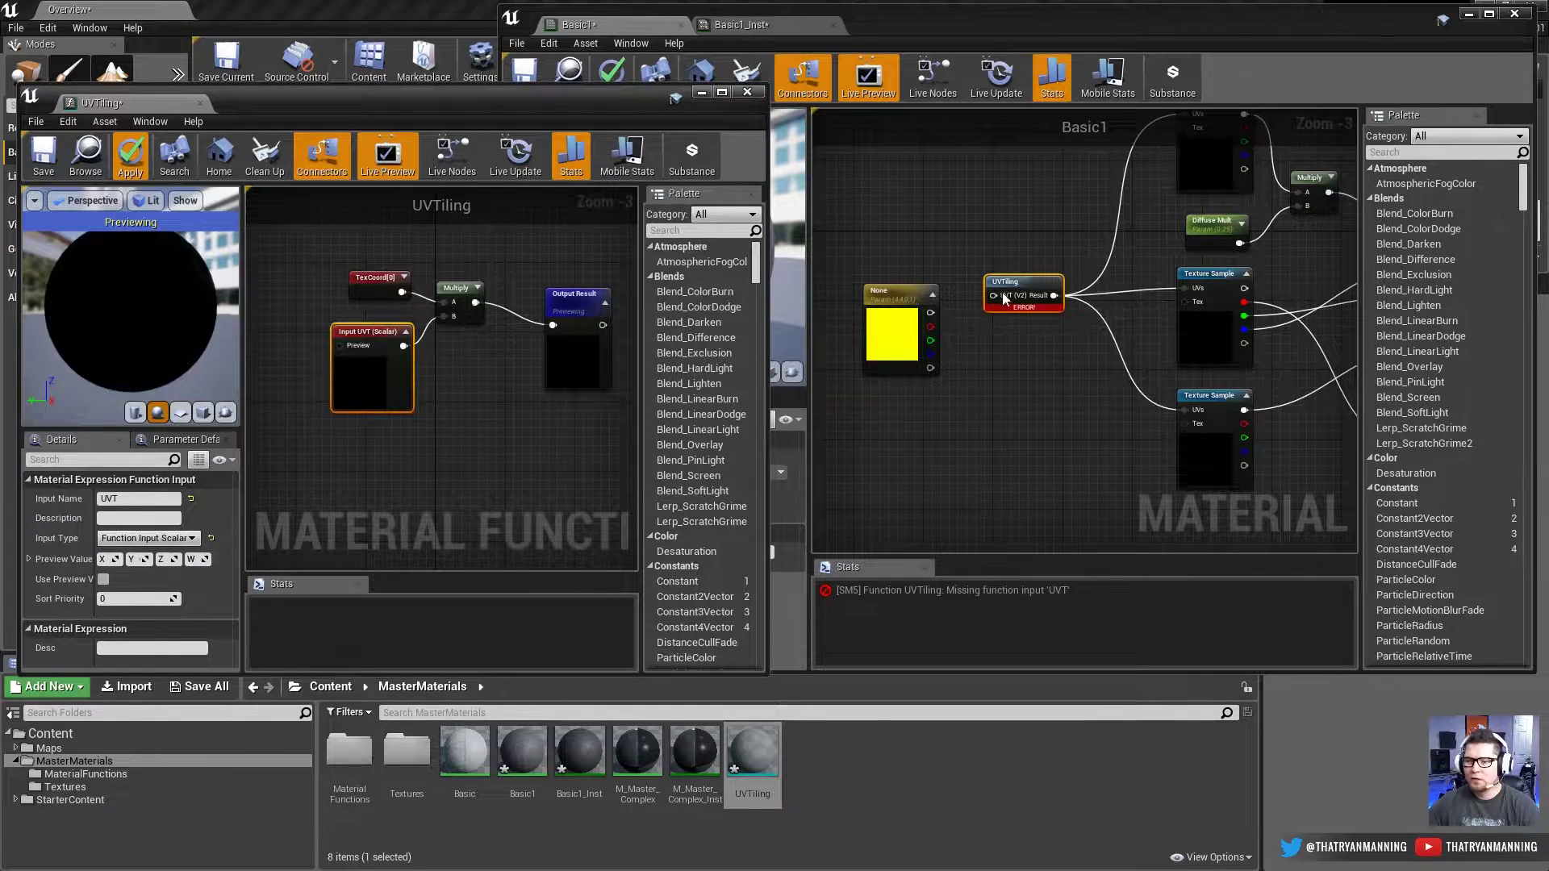
pyautogui.click(915, 317)
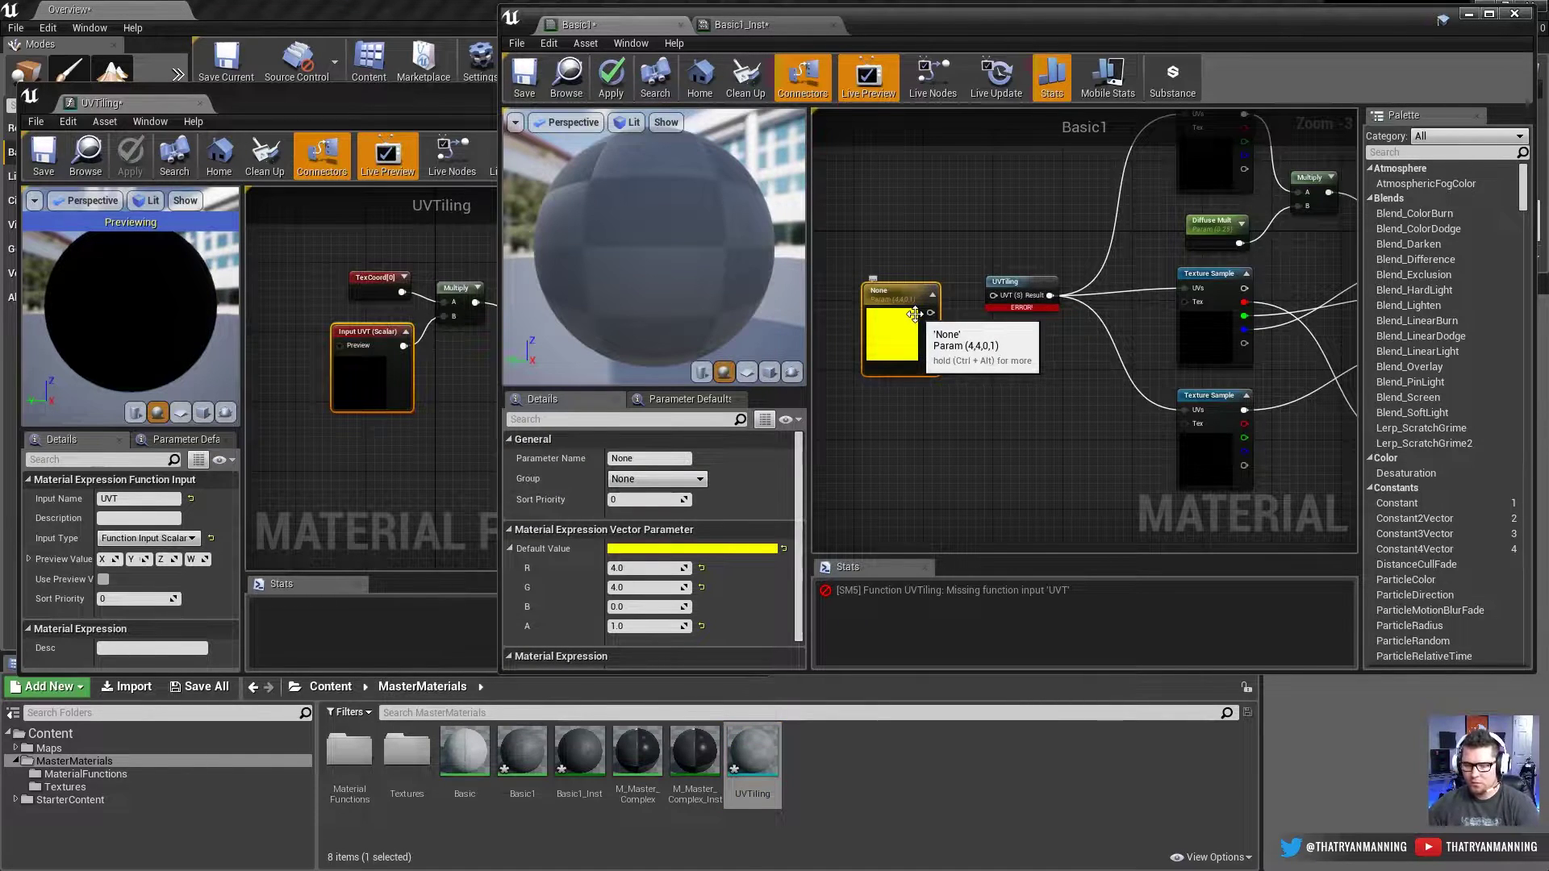
pyautogui.press('Delete')
# Step: Add a Constant, convert it to a UVTiling parameter defaulting to 4, and connect it to UVT
pyautogui.rightClick(910, 295)
pyautogui.write('constant')
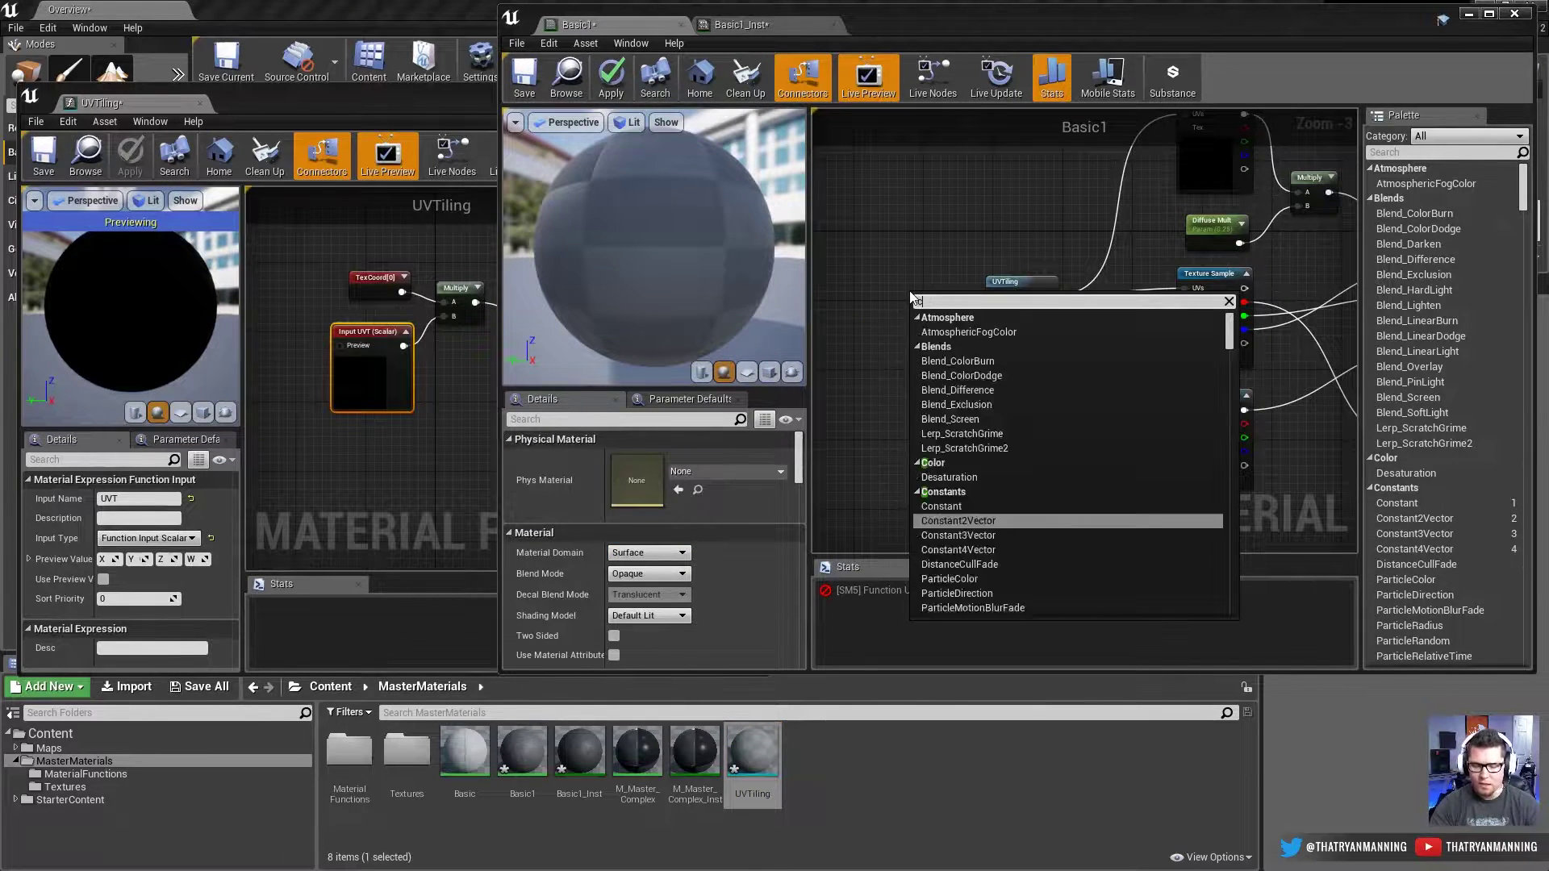
pyautogui.press('Return')
pyautogui.rightClick(923, 303)
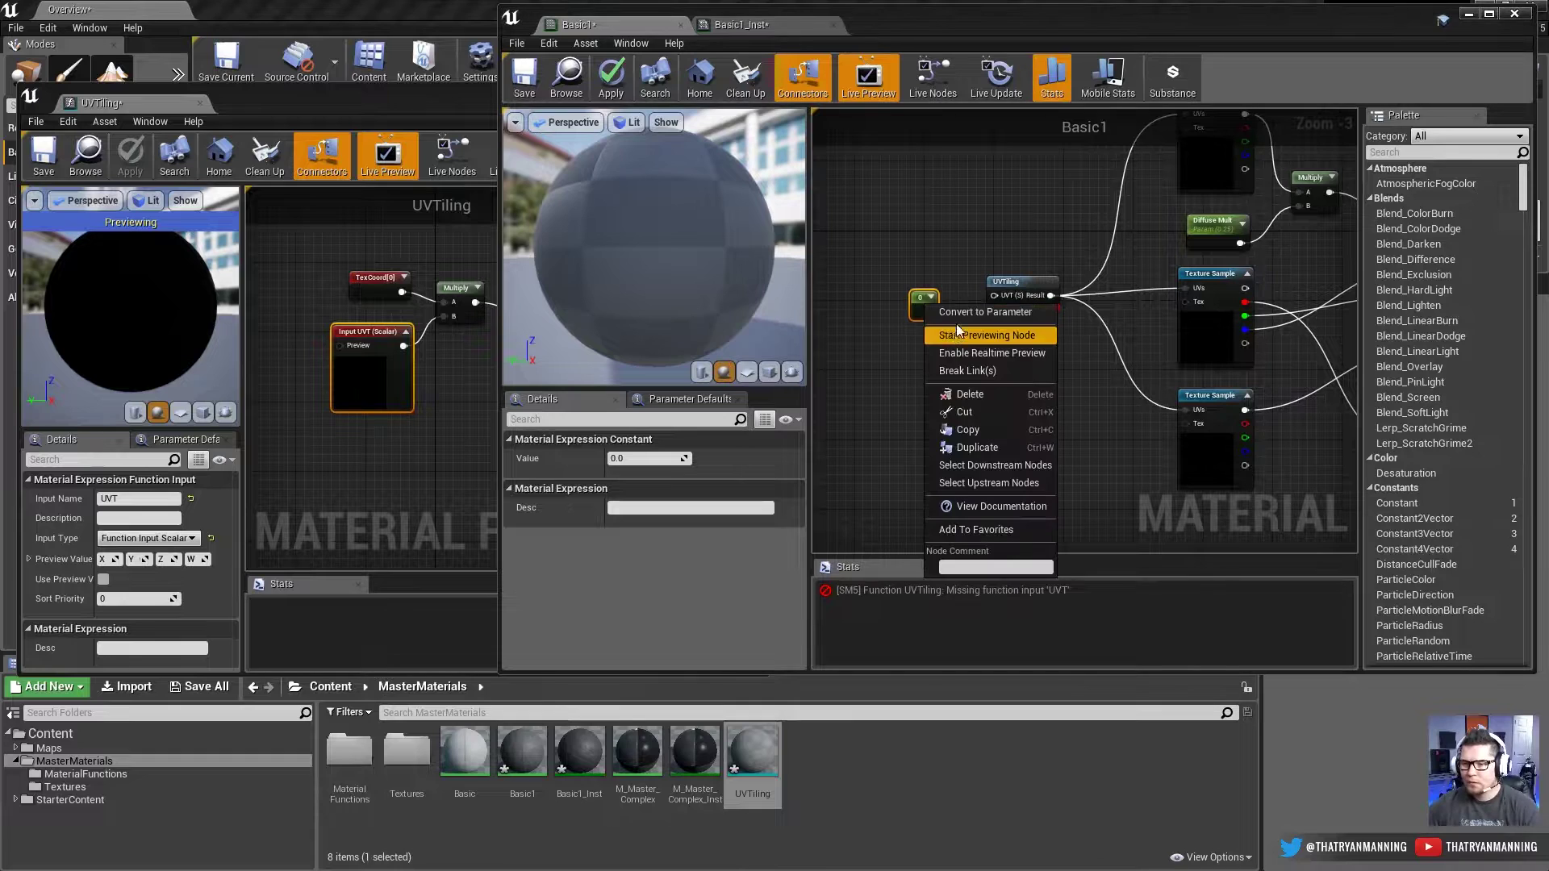
pyautogui.click(957, 326)
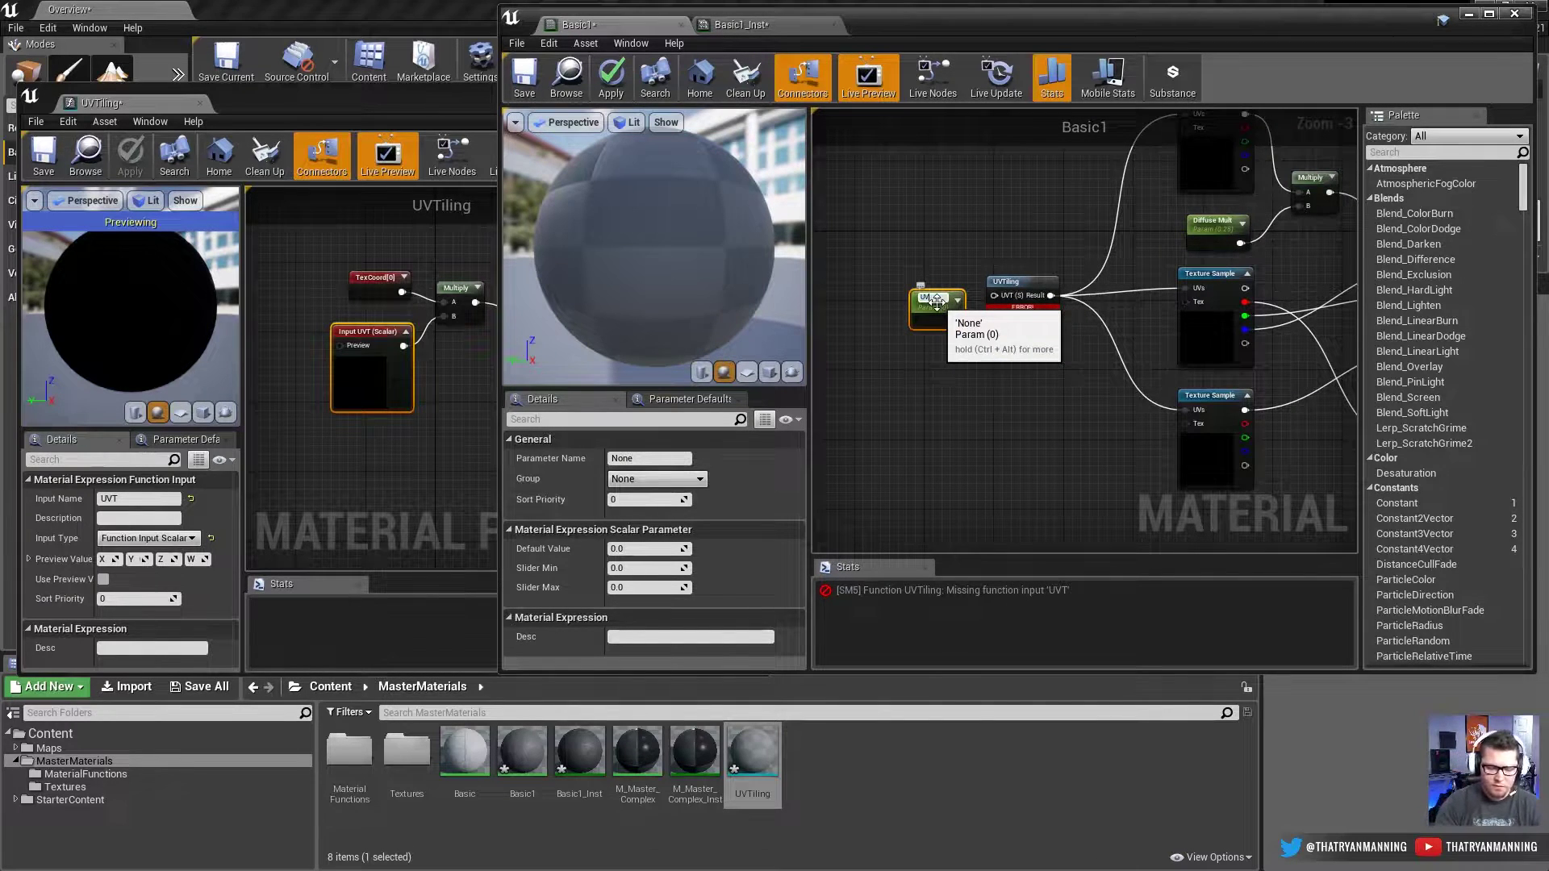
pyautogui.write('UVTiling')
pyautogui.press('Return')
pyautogui.moveTo(956, 320); pyautogui.dragTo(926, 274)
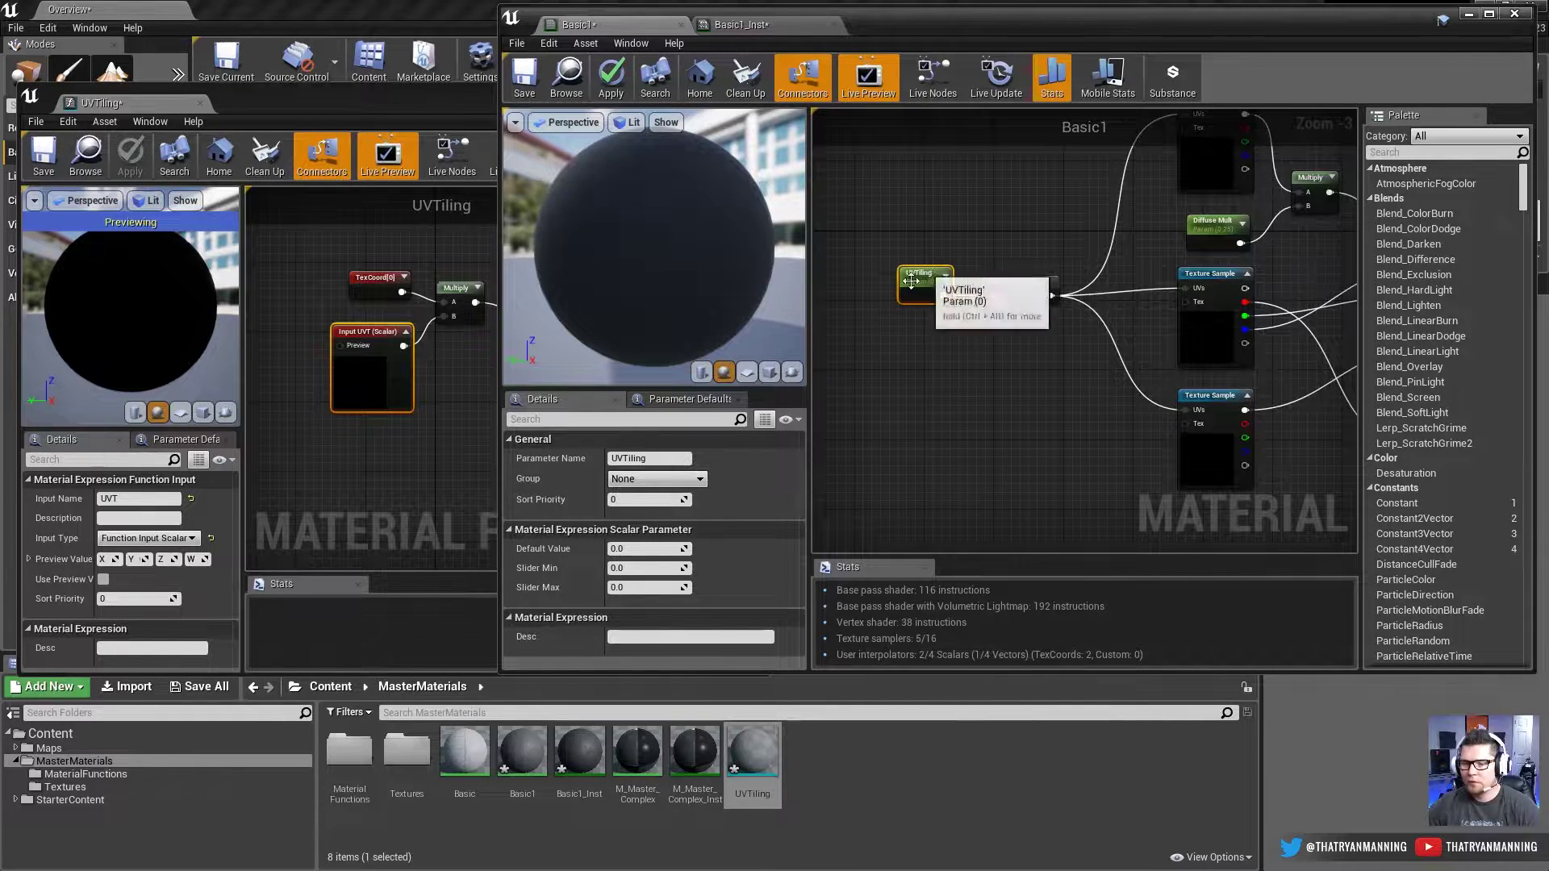
pyautogui.click(651, 549)
pyautogui.write('4')
pyautogui.press('Return')
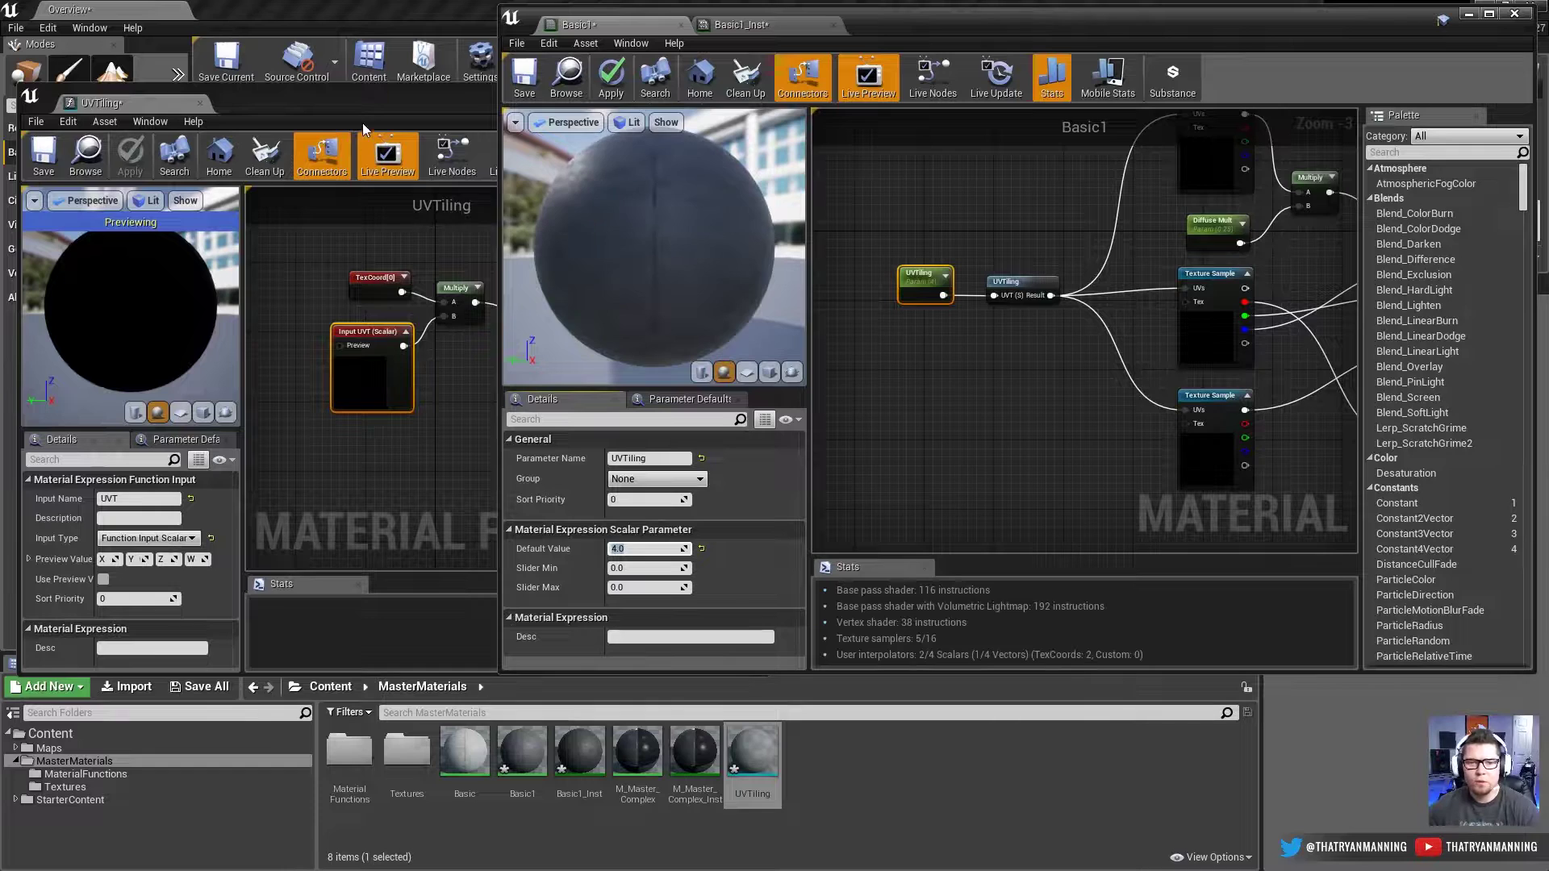
# Step: Switch between the two editors, close the UVTiling function editor, and shift Basic1's window right
pyautogui.click(363, 97)
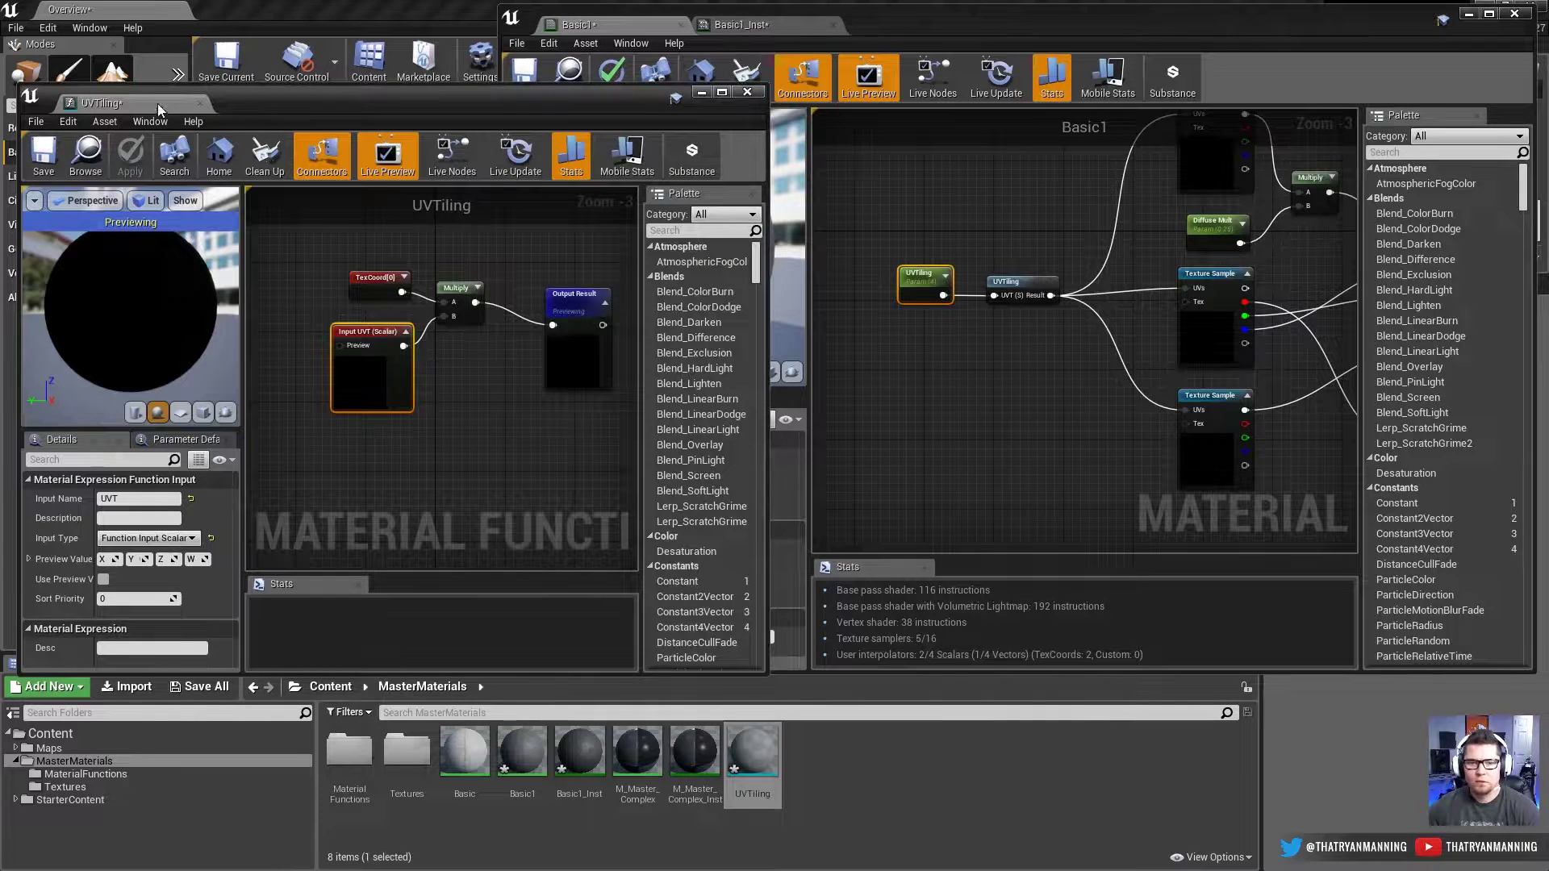
pyautogui.click(1035, 378)
pyautogui.click(357, 389)
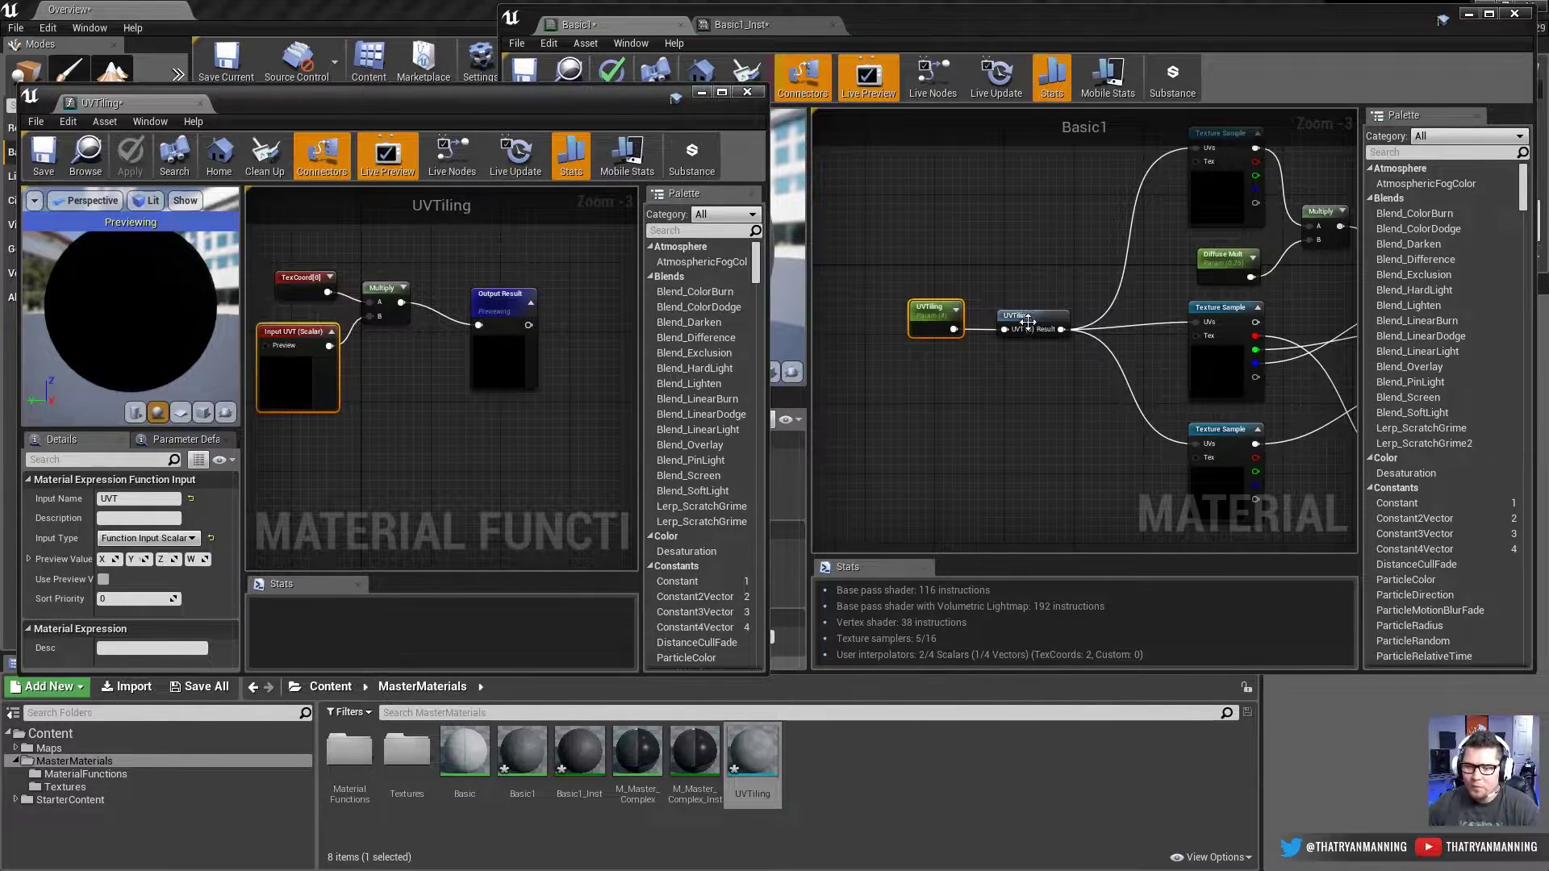
pyautogui.click(1018, 294)
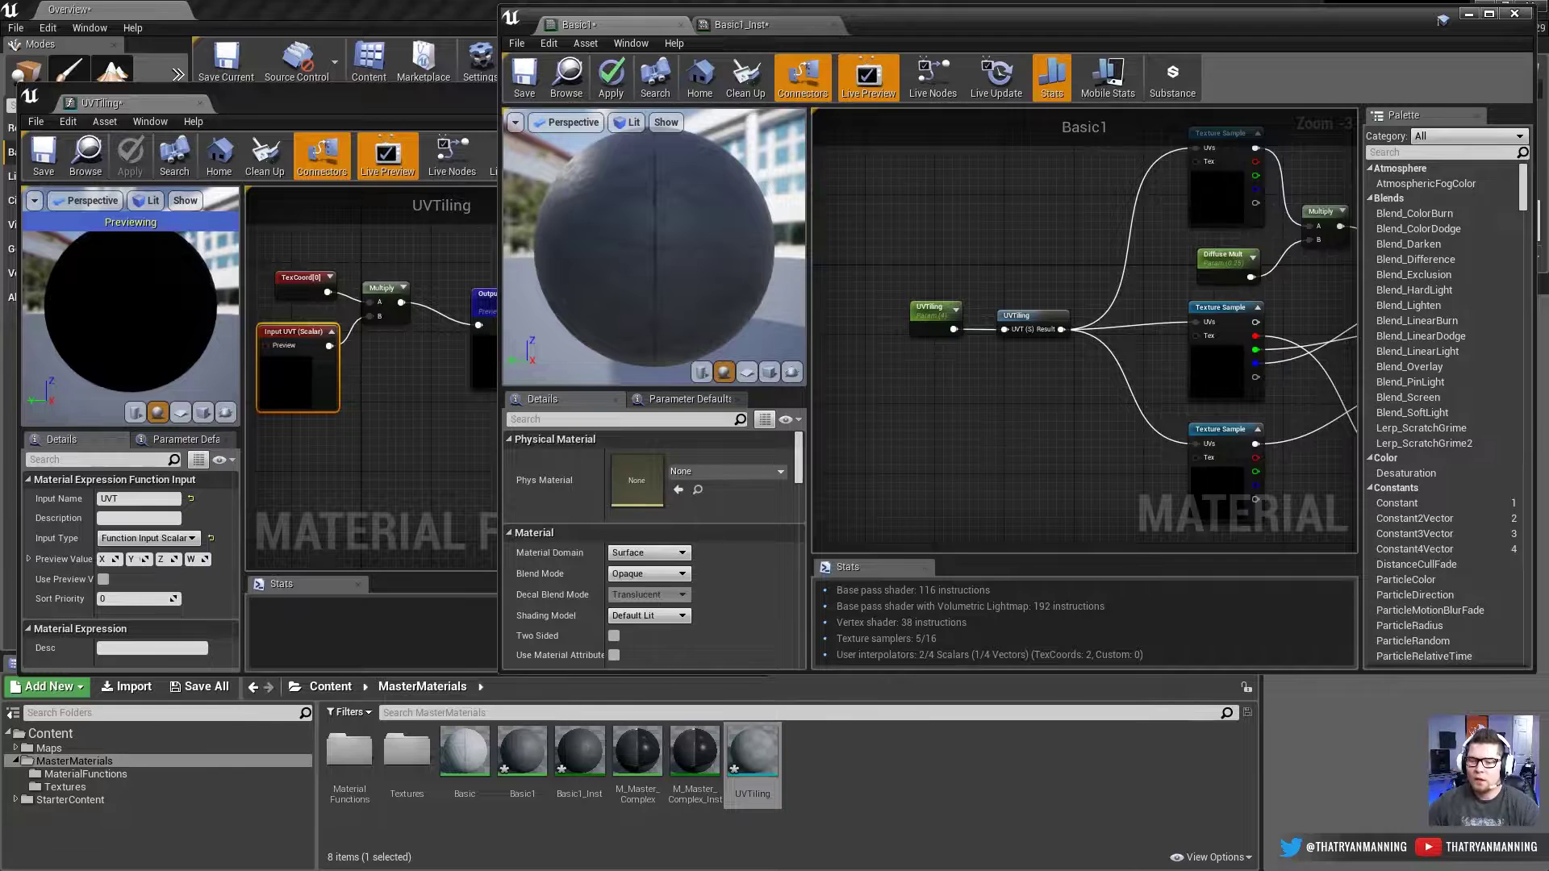
pyautogui.moveTo(997, 448); pyautogui.dragTo(1023, 383, button='right')
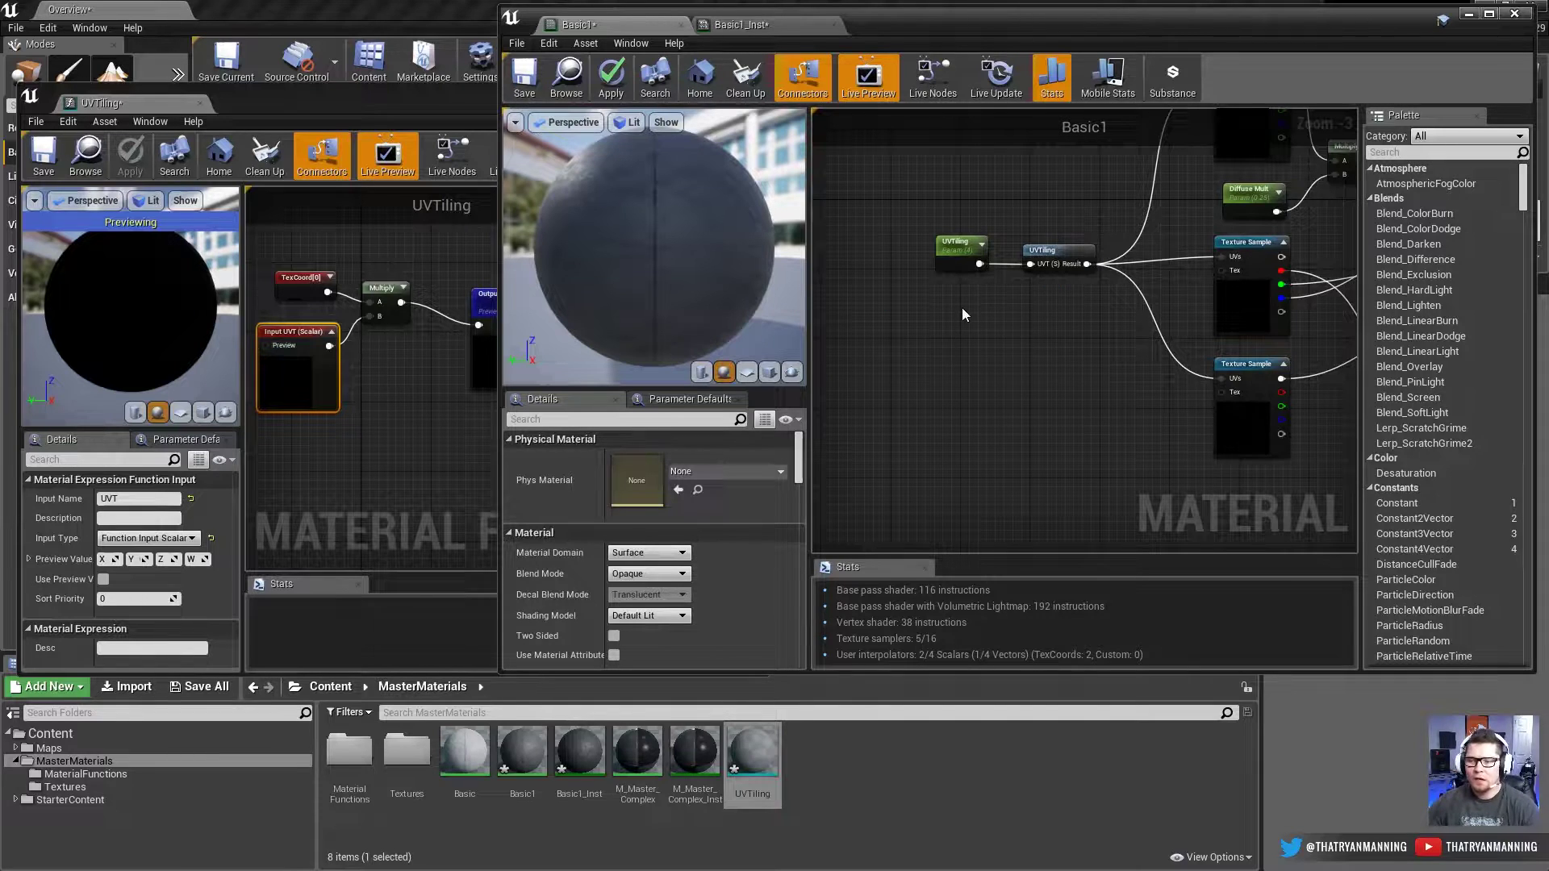
pyautogui.click(199, 104)
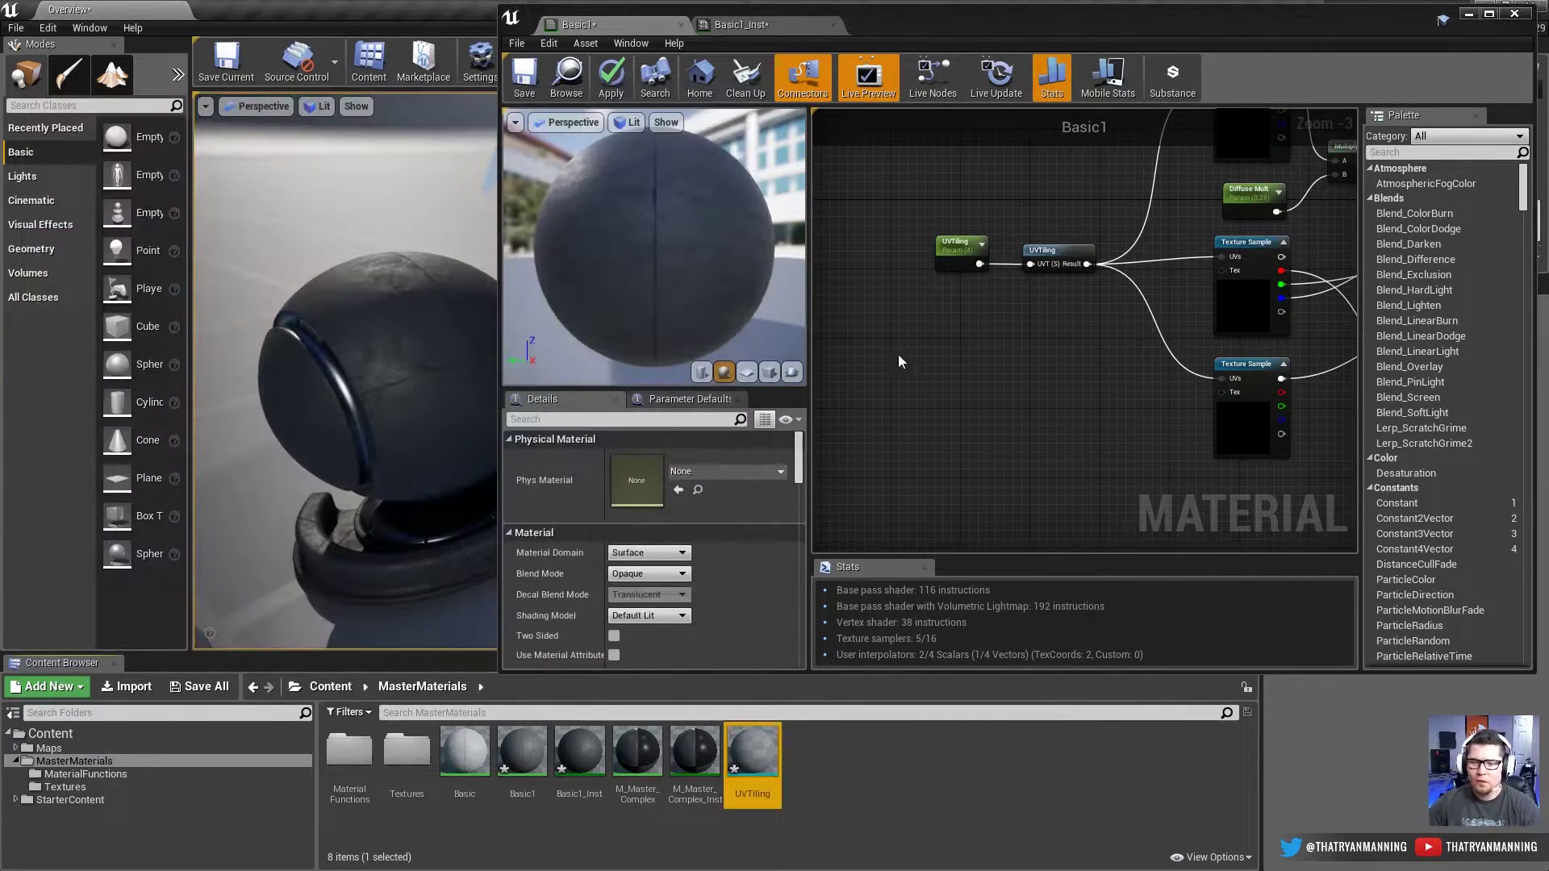
pyautogui.moveTo(897, 13); pyautogui.dragTo(937, 14)
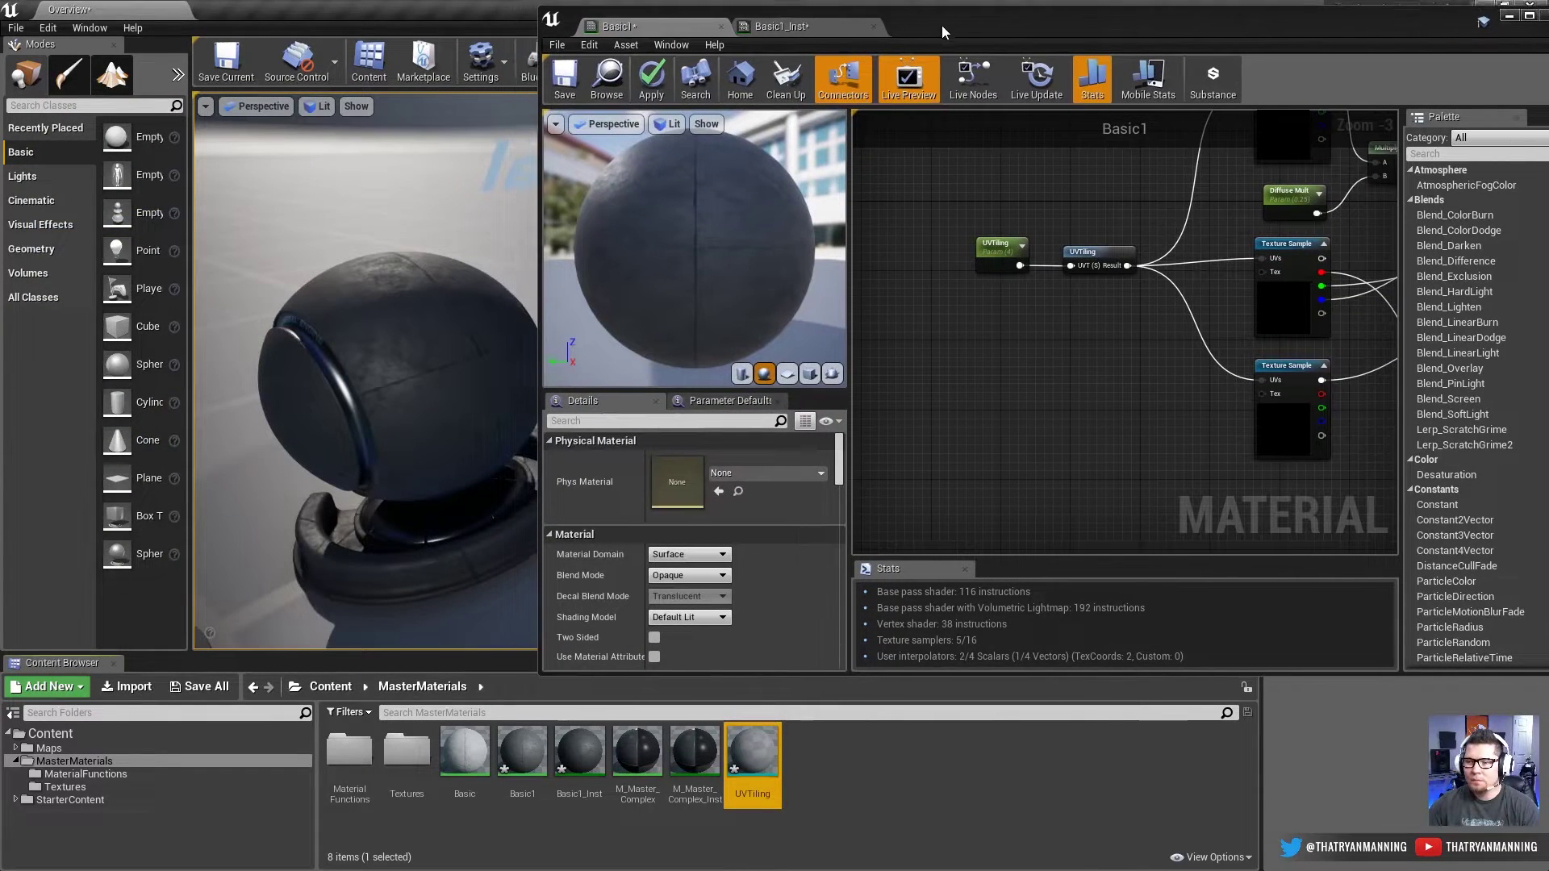
# Step: Place a fresh UVTiling node from MaterialFunctions and delete the old one
pyautogui.doubleClick(349, 750)
pyautogui.moveTo(416, 751); pyautogui.dragTo(1106, 240)
pyautogui.click(1096, 252)
pyautogui.press('Delete')
pyautogui.moveTo(1146, 347); pyautogui.dragTo(1060, 342, button='right')
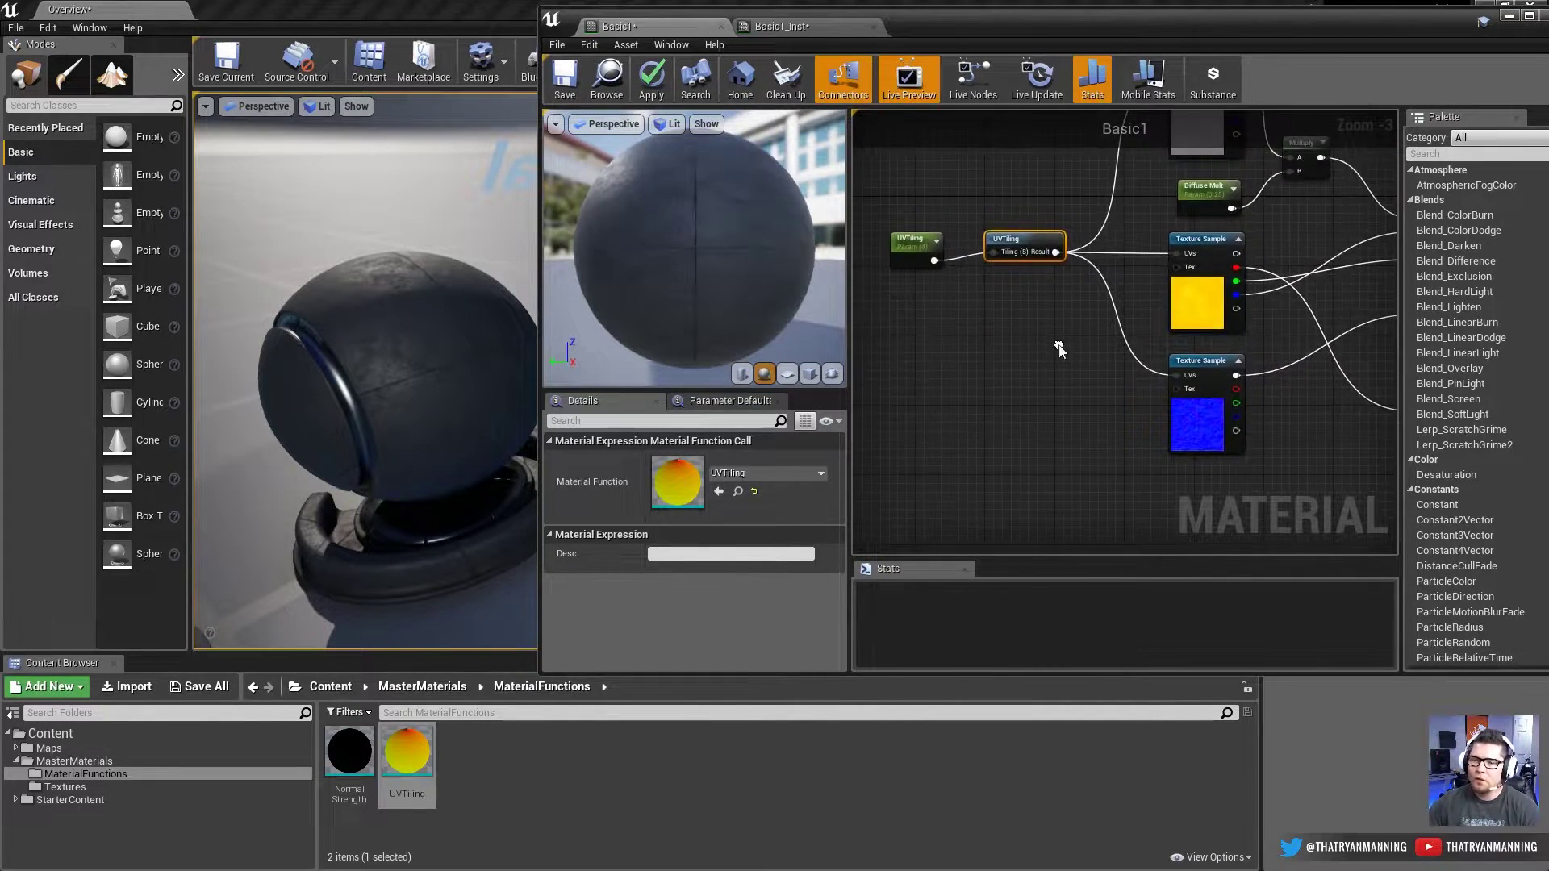
pyautogui.moveTo(1135, 461); pyautogui.dragTo(994, 416, button='right')
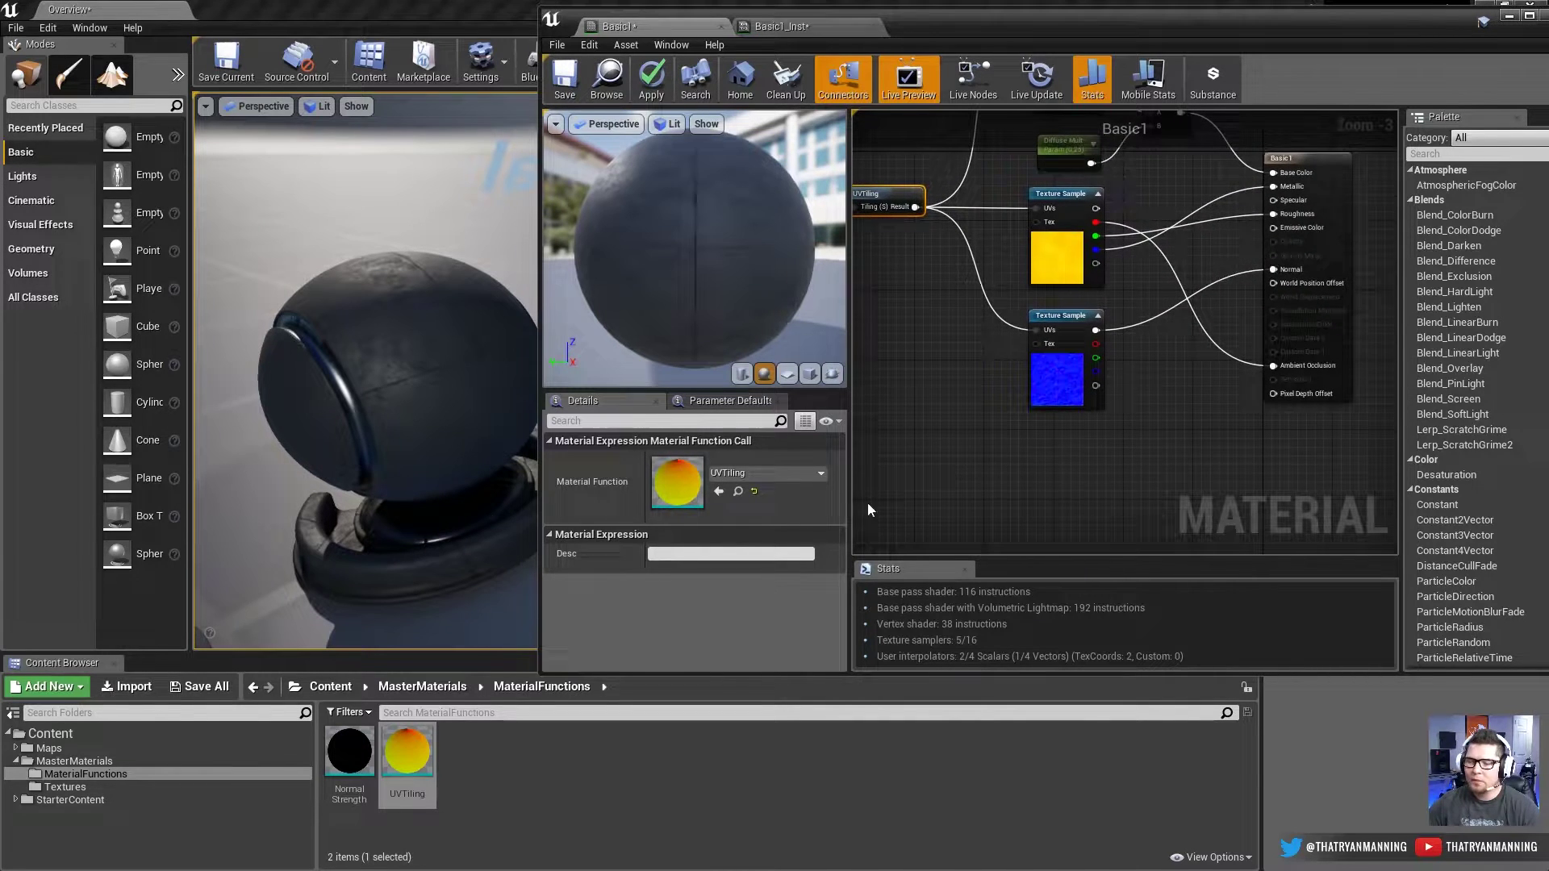
# Step: Open the NormalStrength function to inspect its scalar input, then close it
pyautogui.click(341, 751)
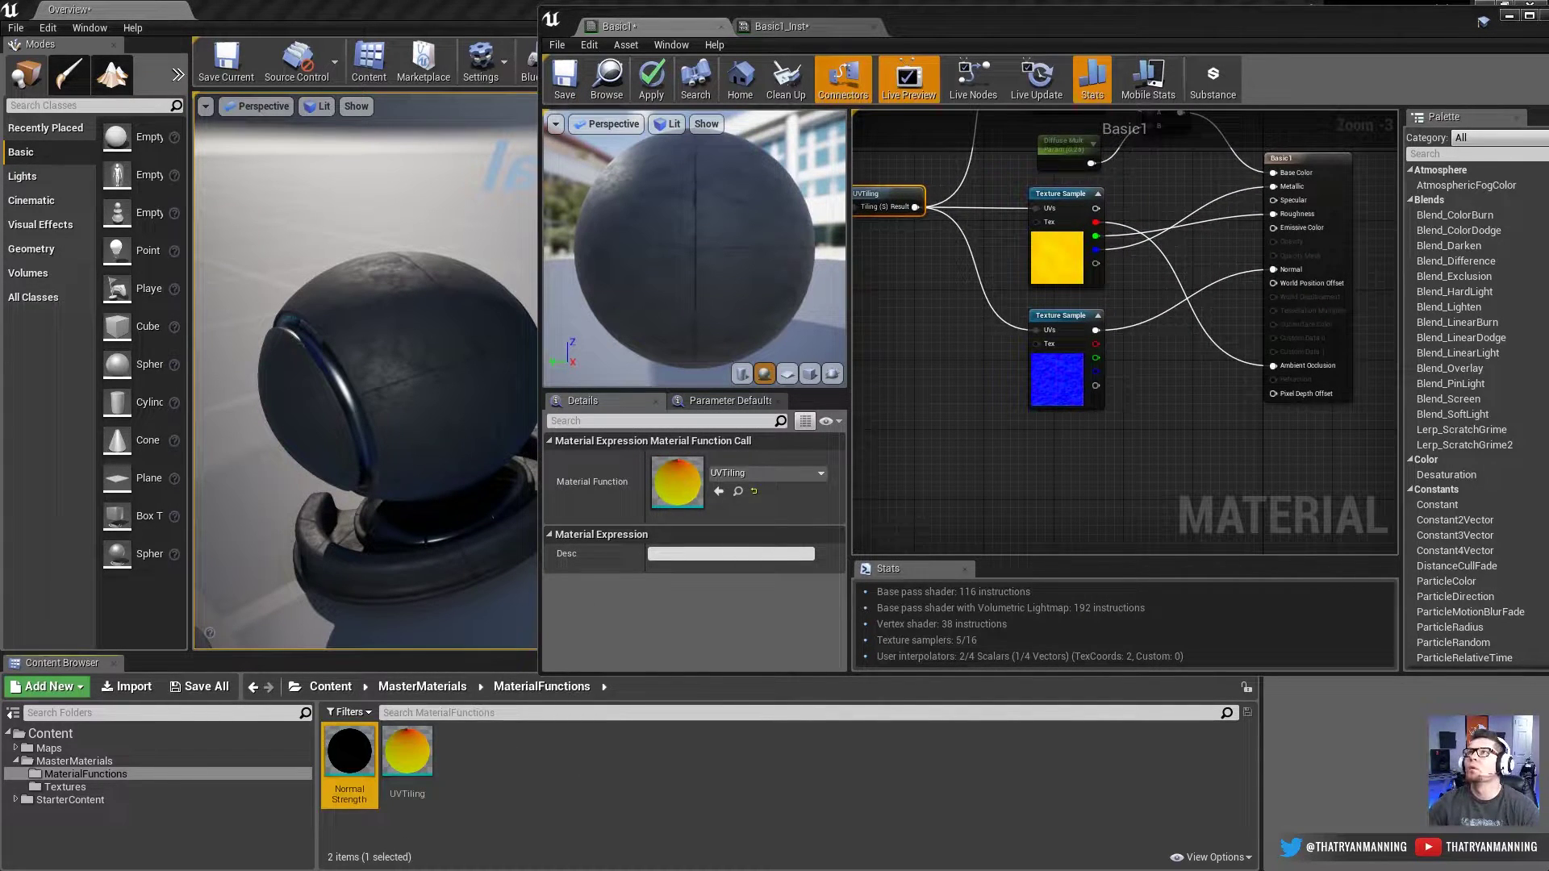
pyautogui.doubleClick(350, 751)
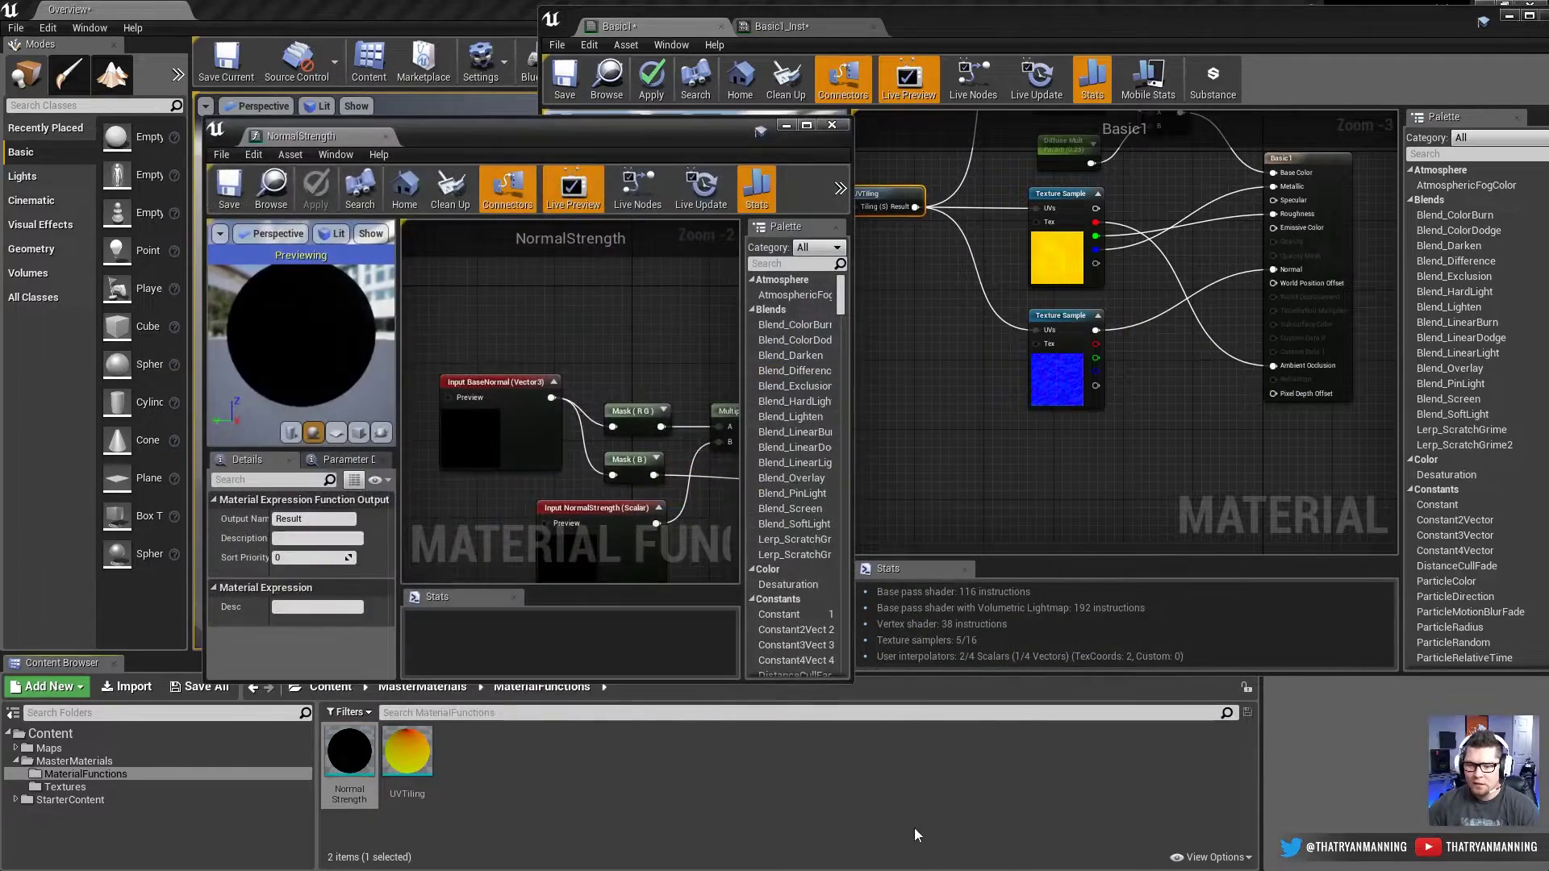
pyautogui.moveTo(850, 679); pyautogui.dragTo(1479, 839)
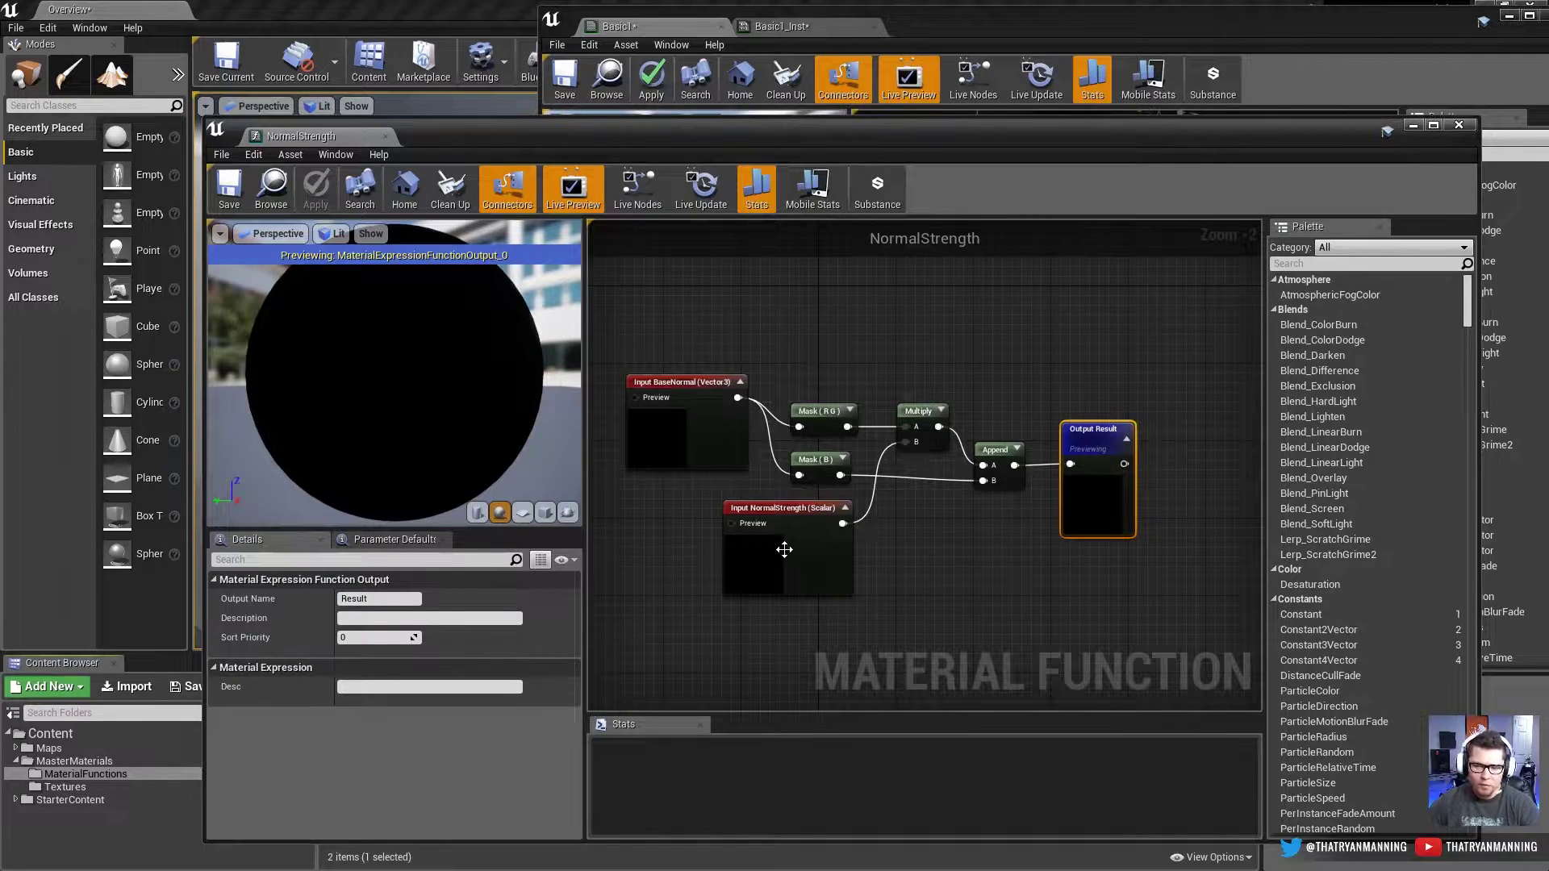
pyautogui.click(811, 536)
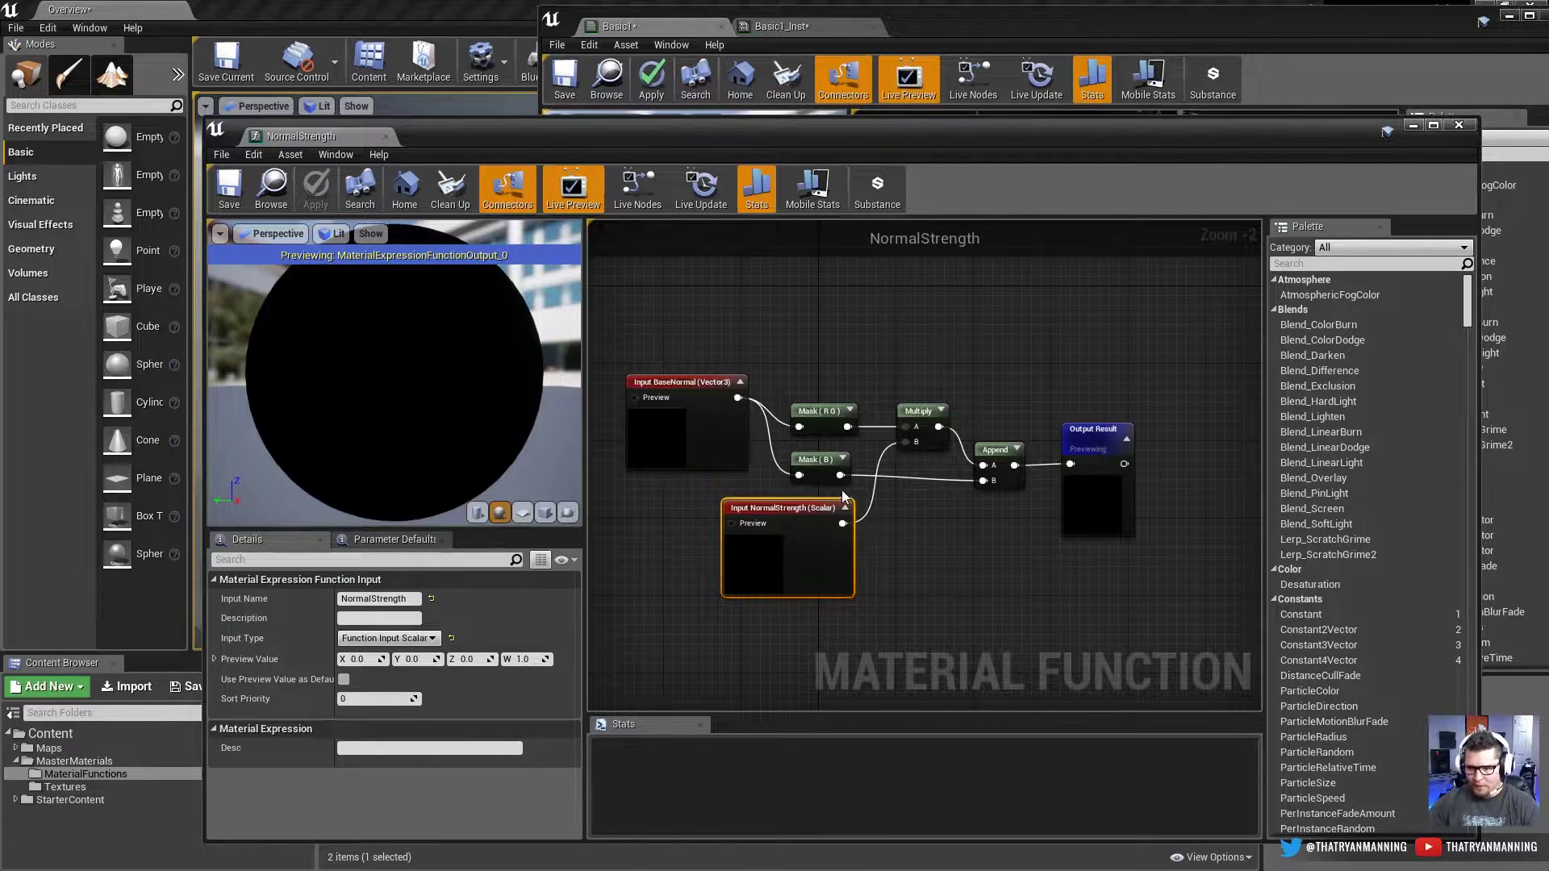
pyautogui.click(384, 136)
# Step: Add a NormalStrength node and feed the blue normal texture into its BaseNormal
pyautogui.moveTo(1049, 484); pyautogui.dragTo(1003, 482, button='right')
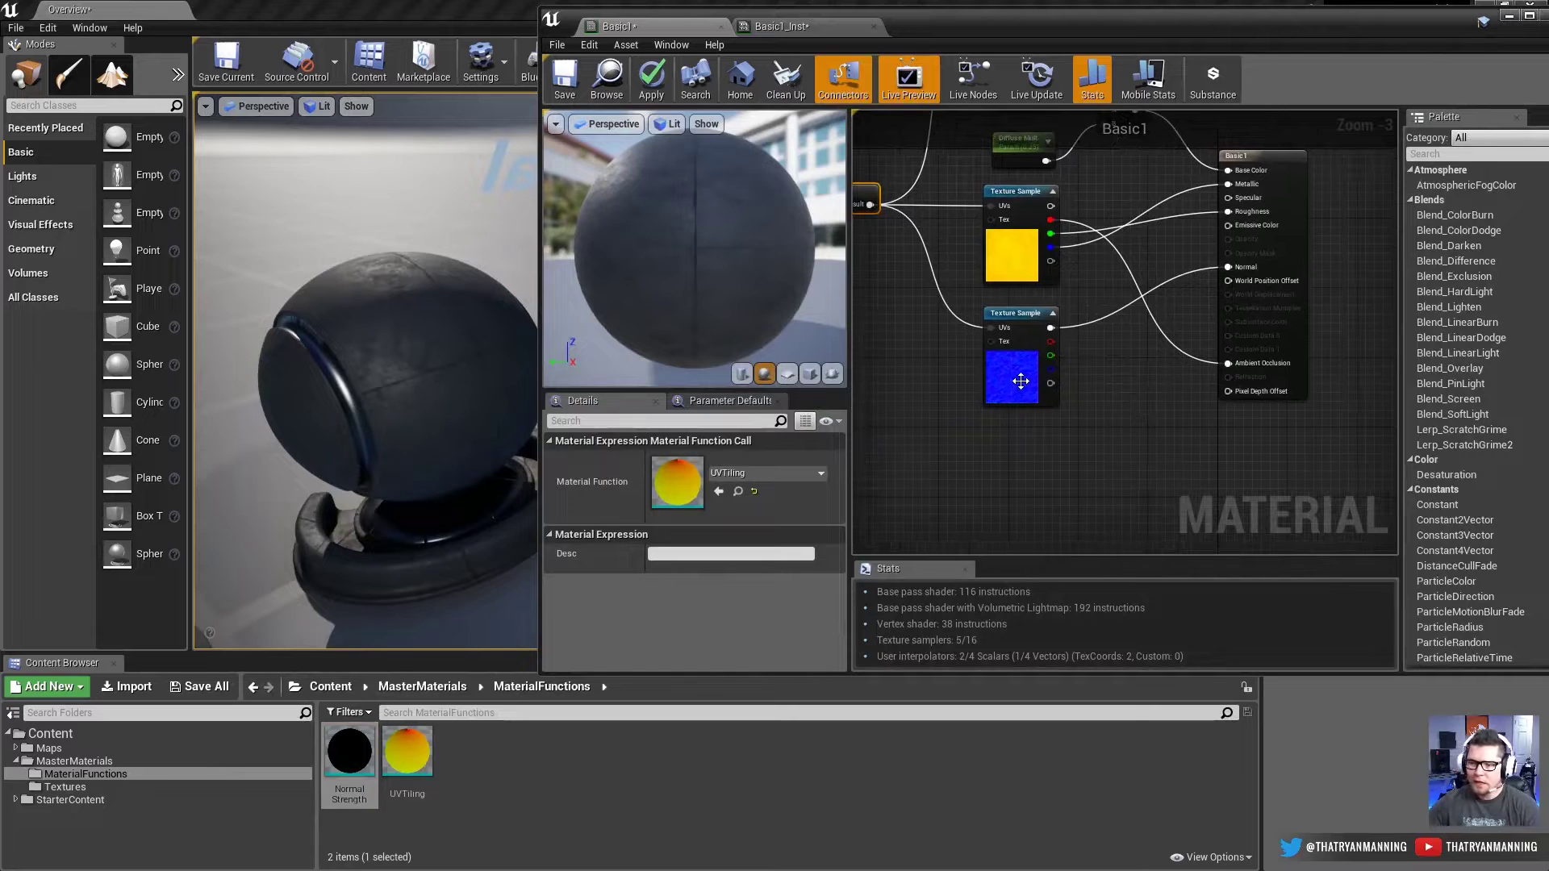
pyautogui.moveTo(1015, 392); pyautogui.dragTo(944, 401)
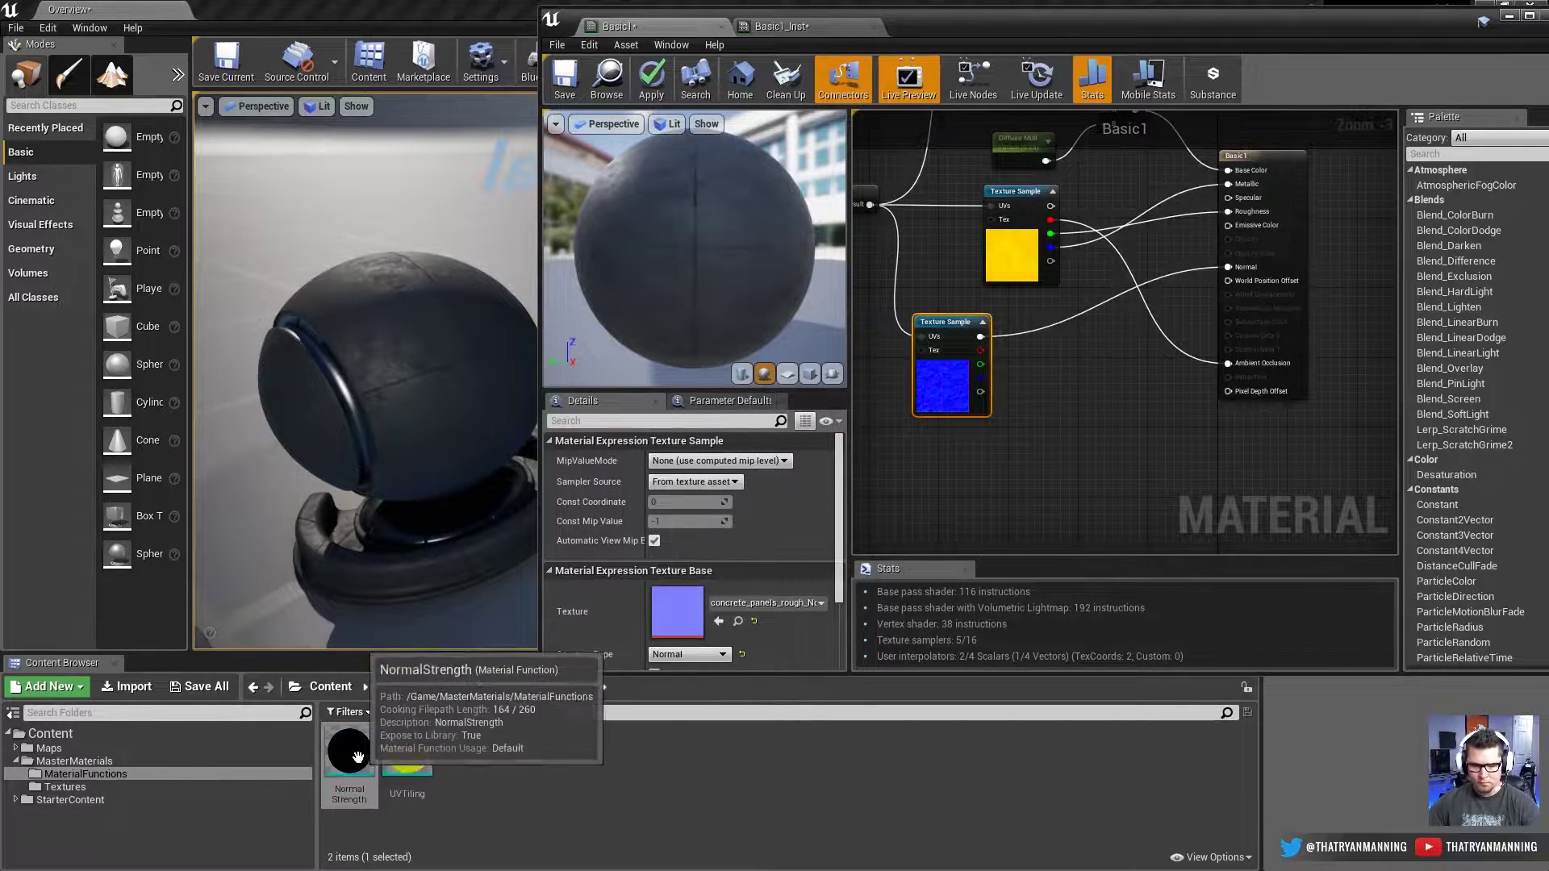
pyautogui.moveTo(350, 754); pyautogui.dragTo(1077, 347)
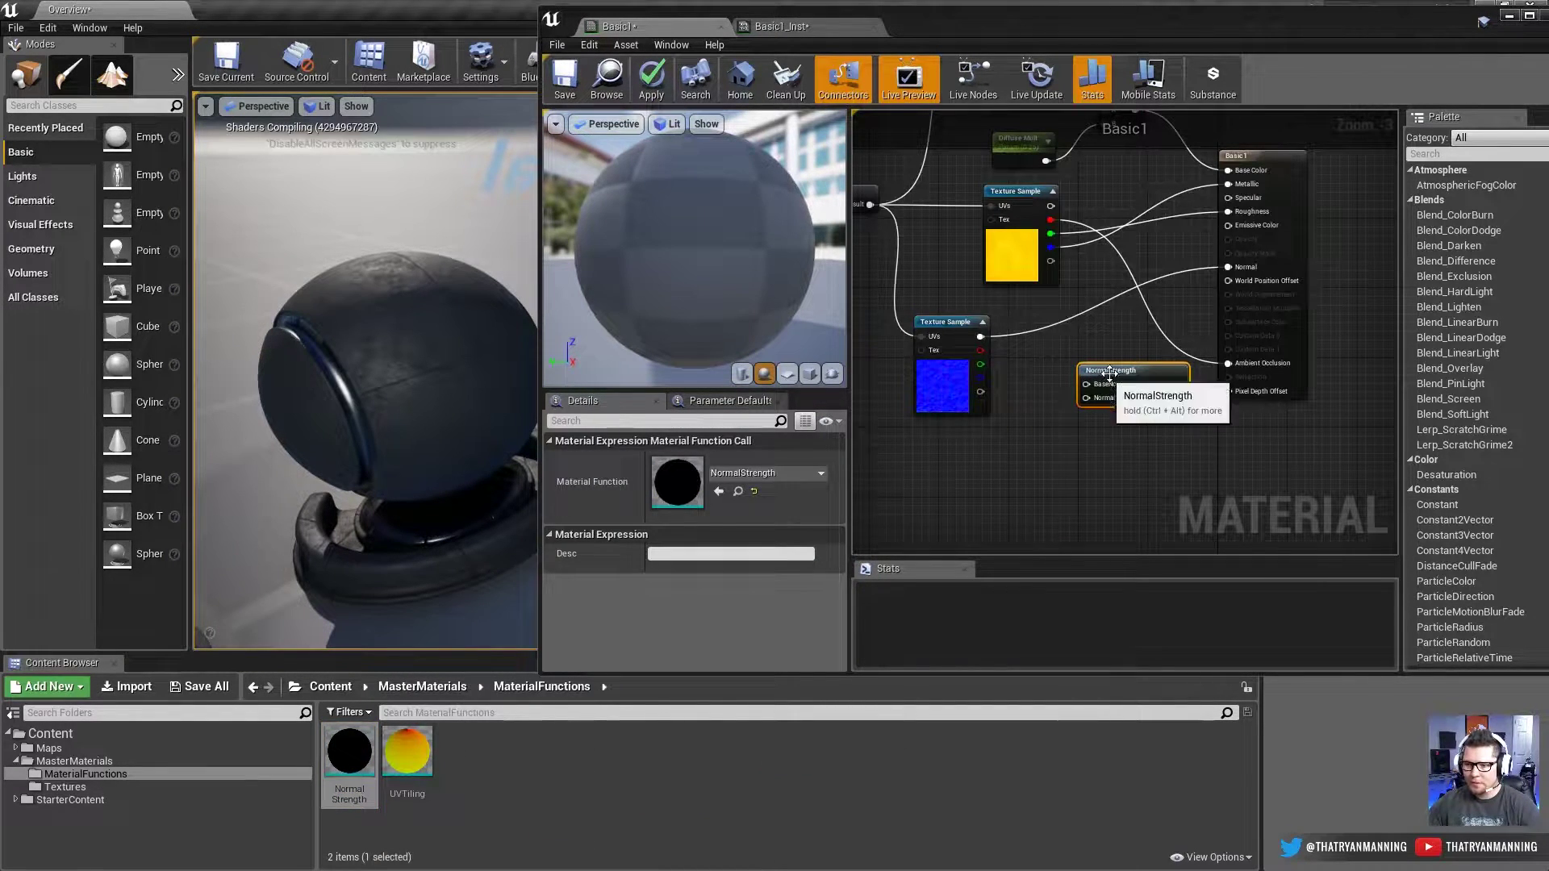
pyautogui.moveTo(980, 337); pyautogui.dragTo(956, 464)
# Step: Add a Constant and convert it into a parameter named Normal Strength
pyautogui.write('cons')
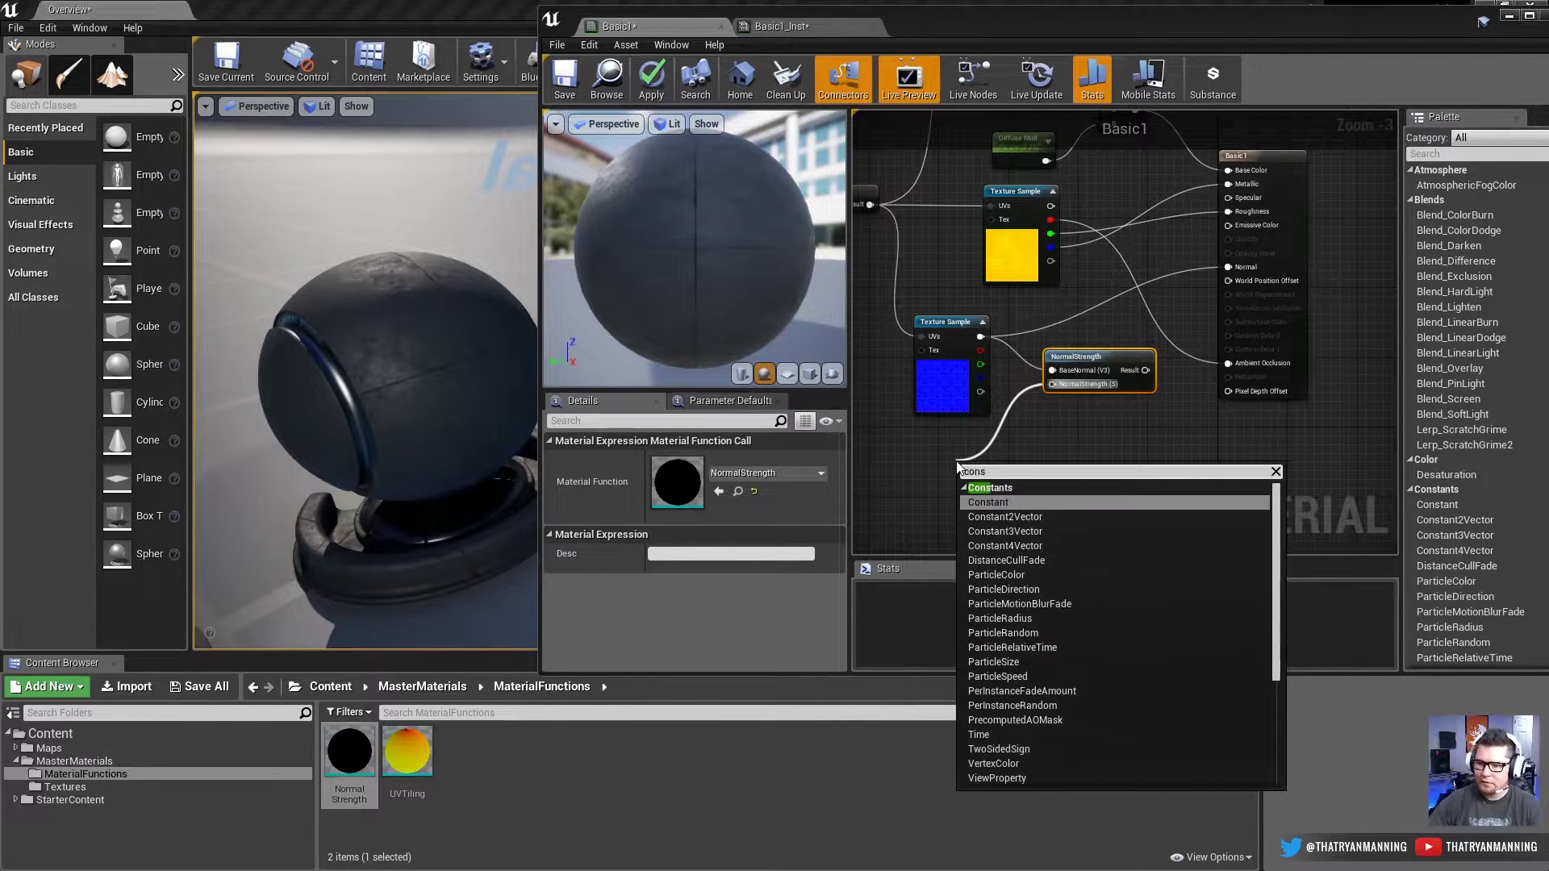
pyautogui.press('Return')
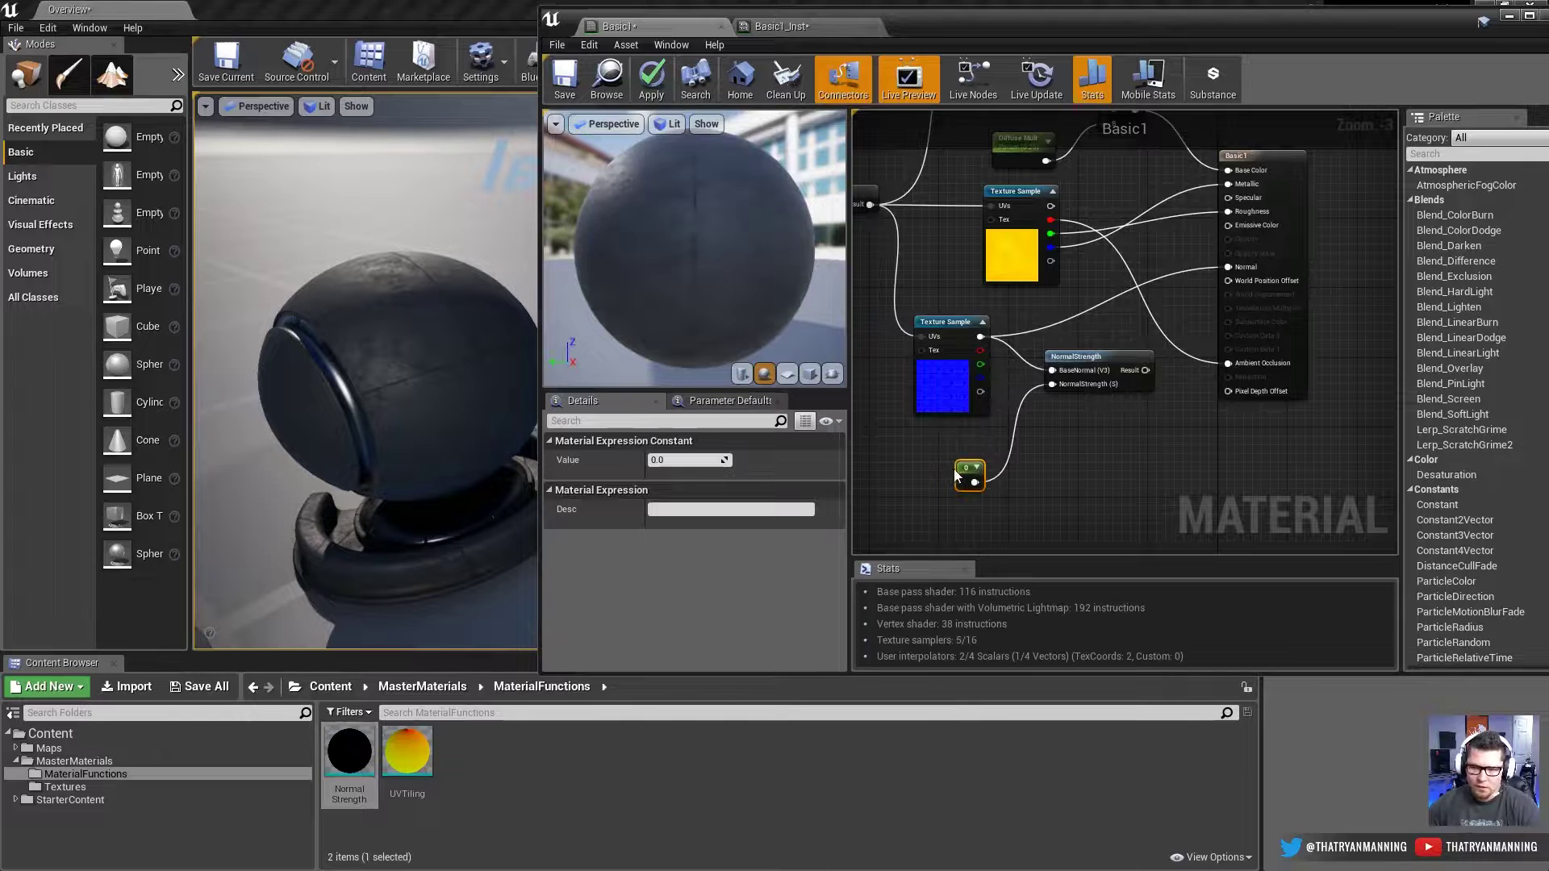
pyautogui.rightClick(970, 468)
pyautogui.click(992, 470)
pyautogui.rightClick(972, 468)
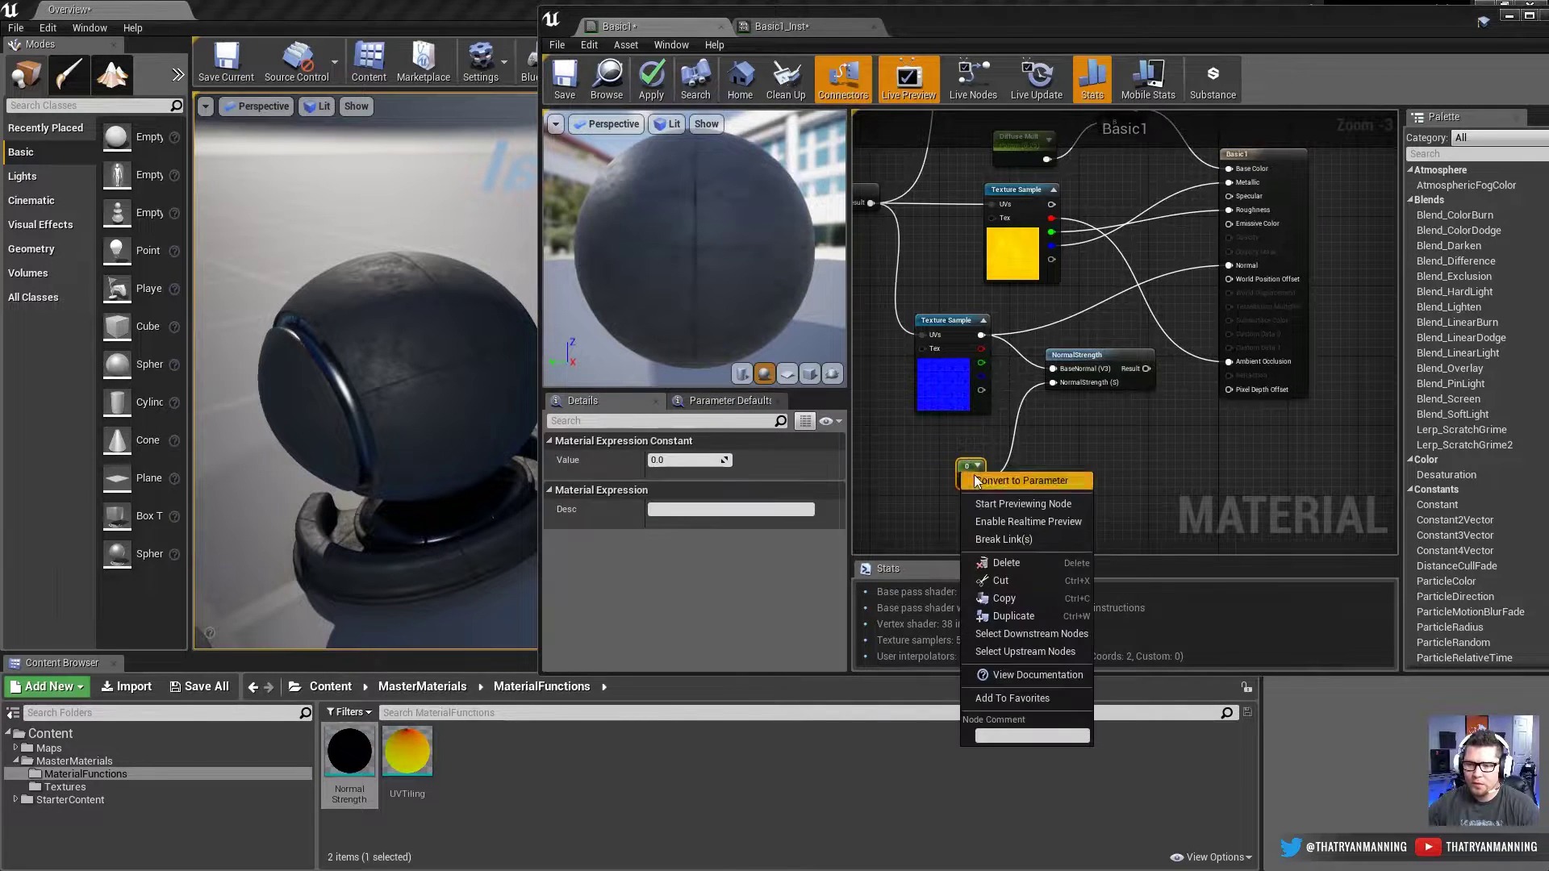
pyautogui.click(1020, 476)
pyautogui.click(712, 460)
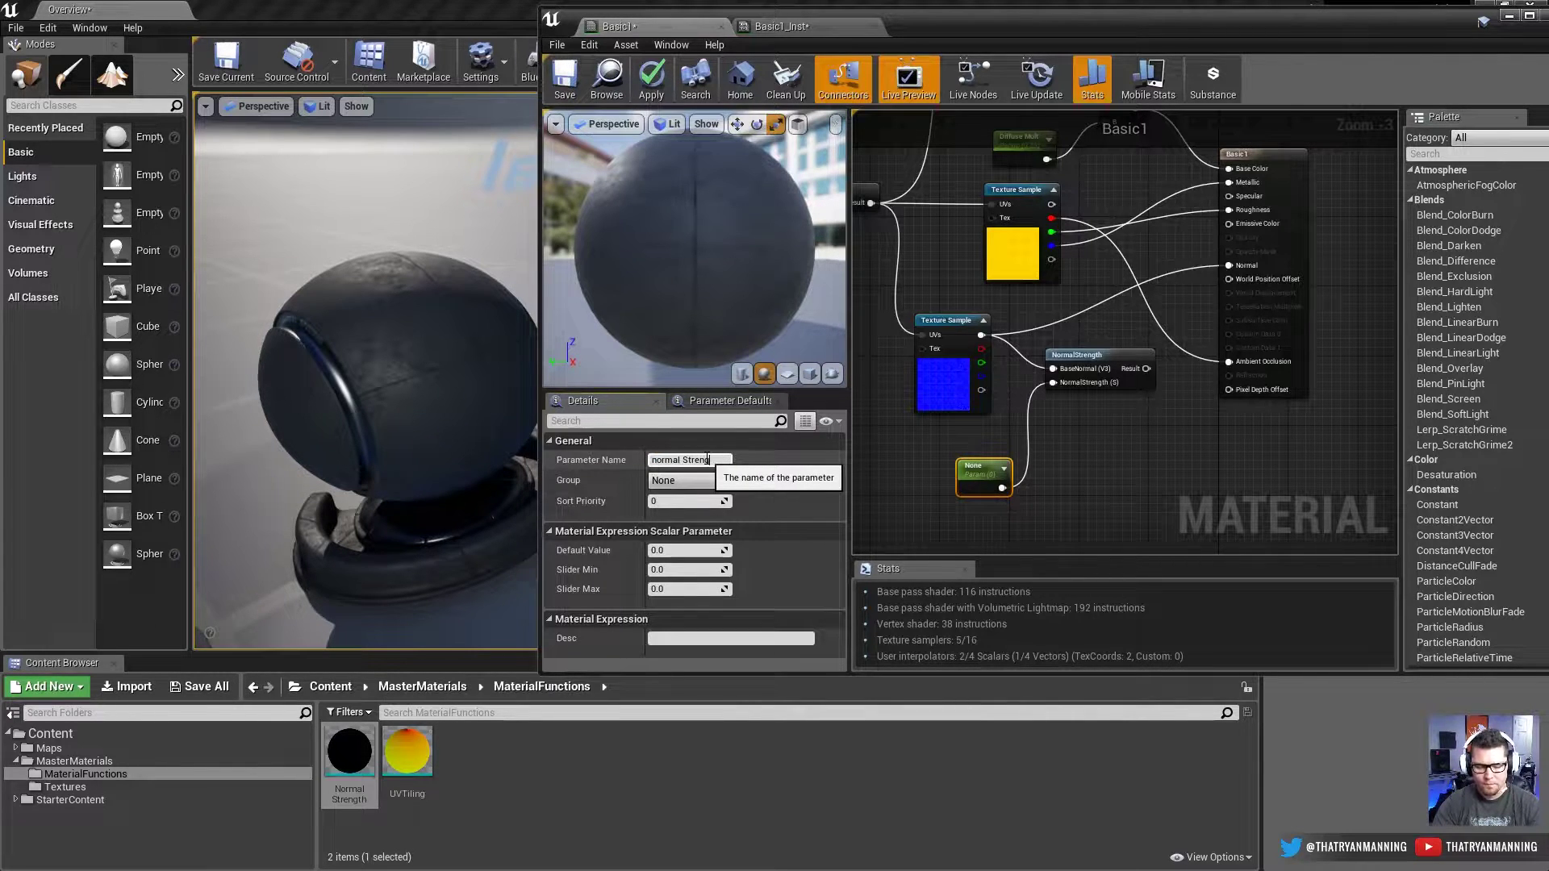
pyautogui.write('Normal Strength')
pyautogui.press('Return')
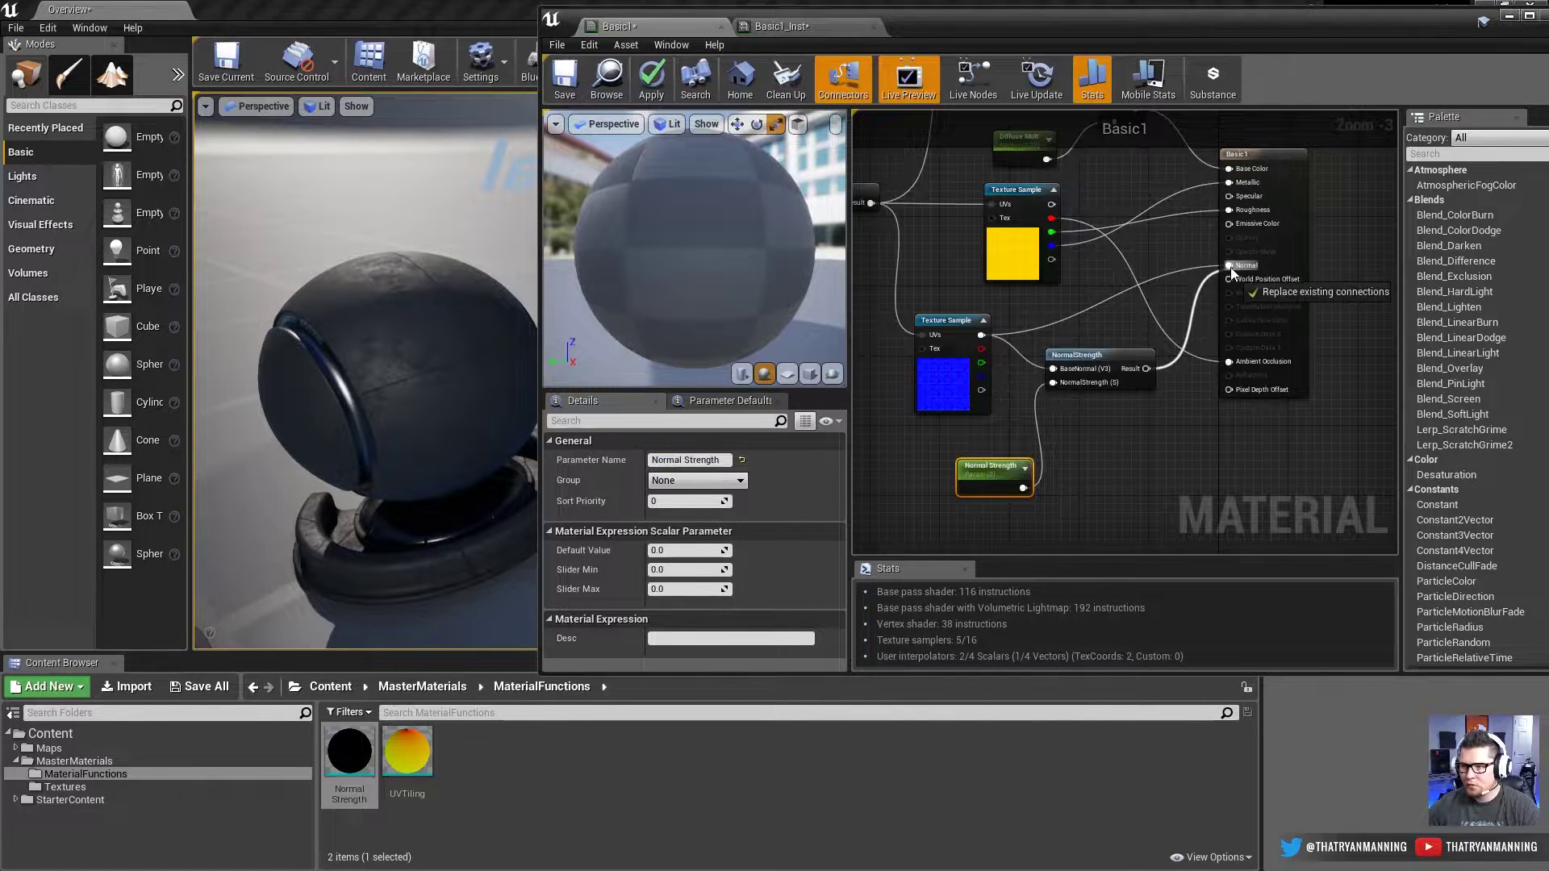
# Step: Set Normal Strength's default to 1.0 and apply the material
pyautogui.moveTo(984, 471); pyautogui.dragTo(950, 439)
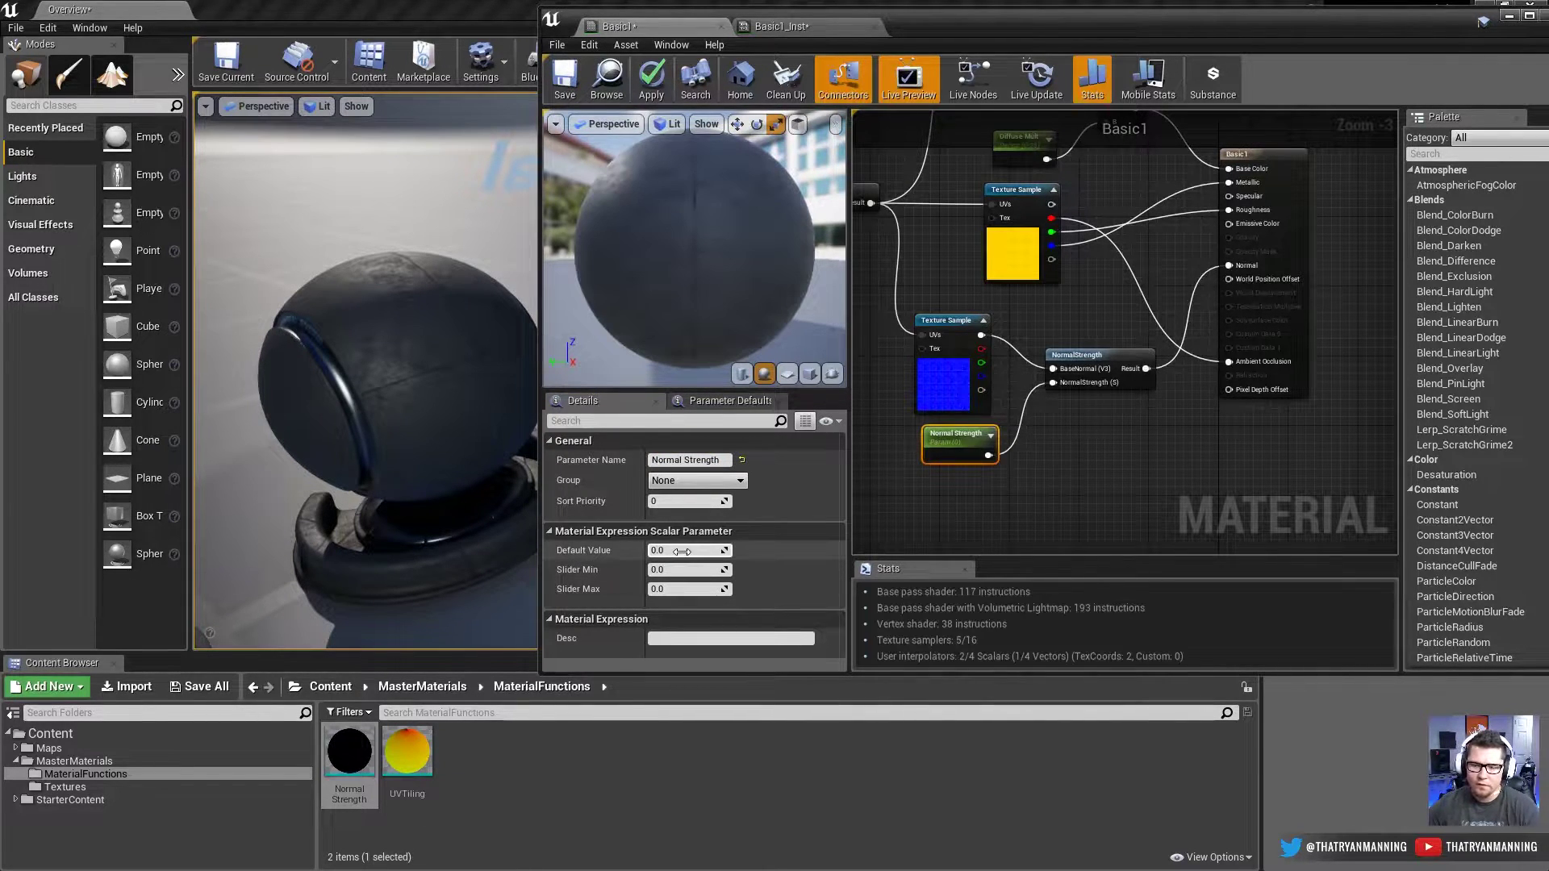
pyautogui.write('1')
pyautogui.press('Return')
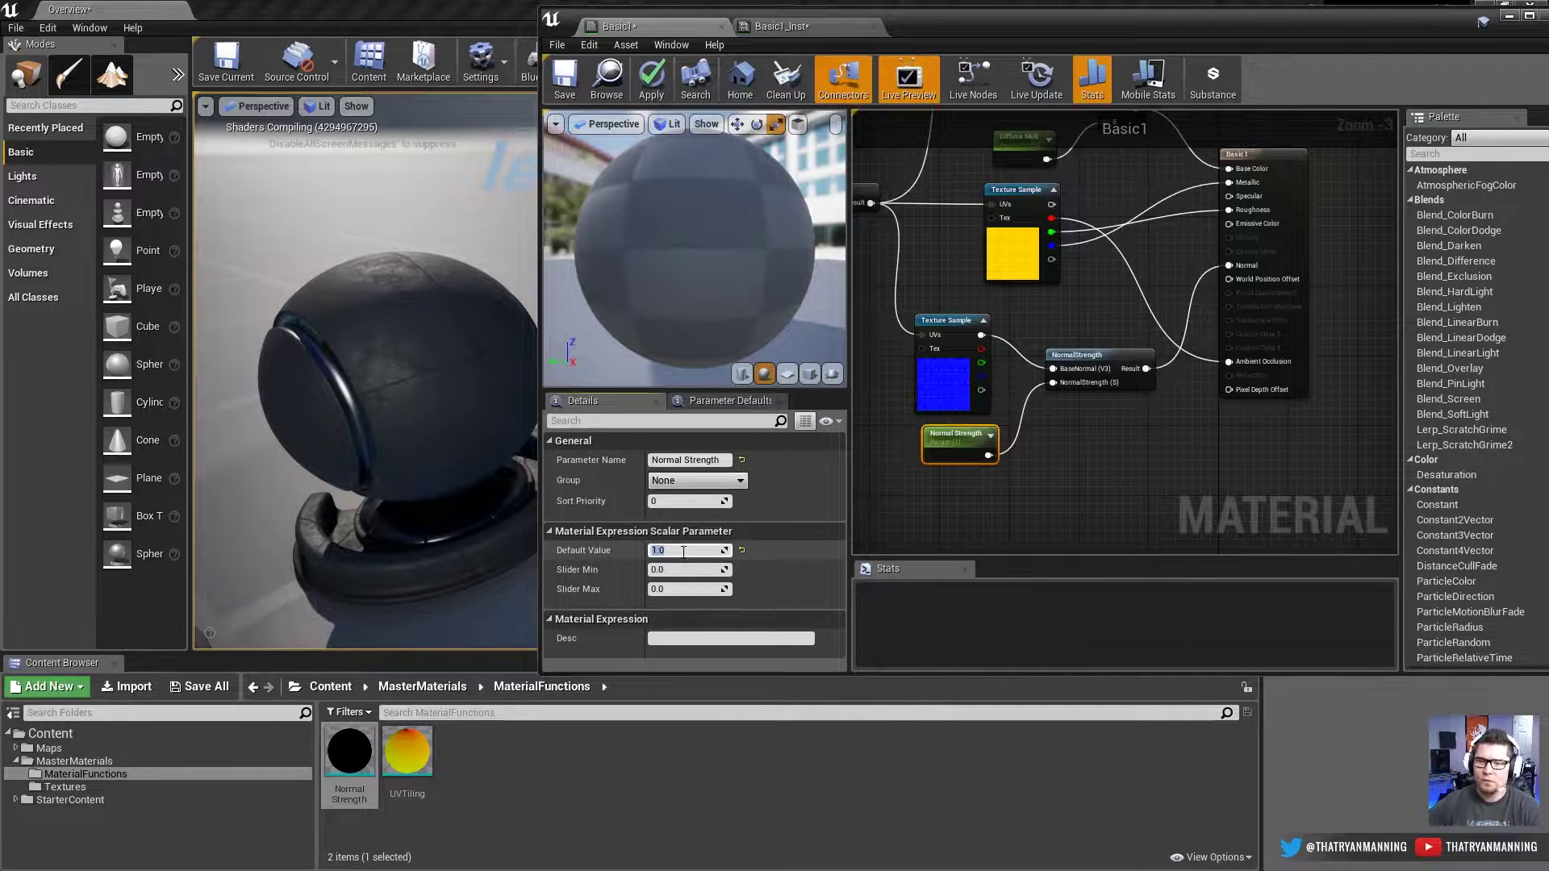
pyautogui.click(652, 84)
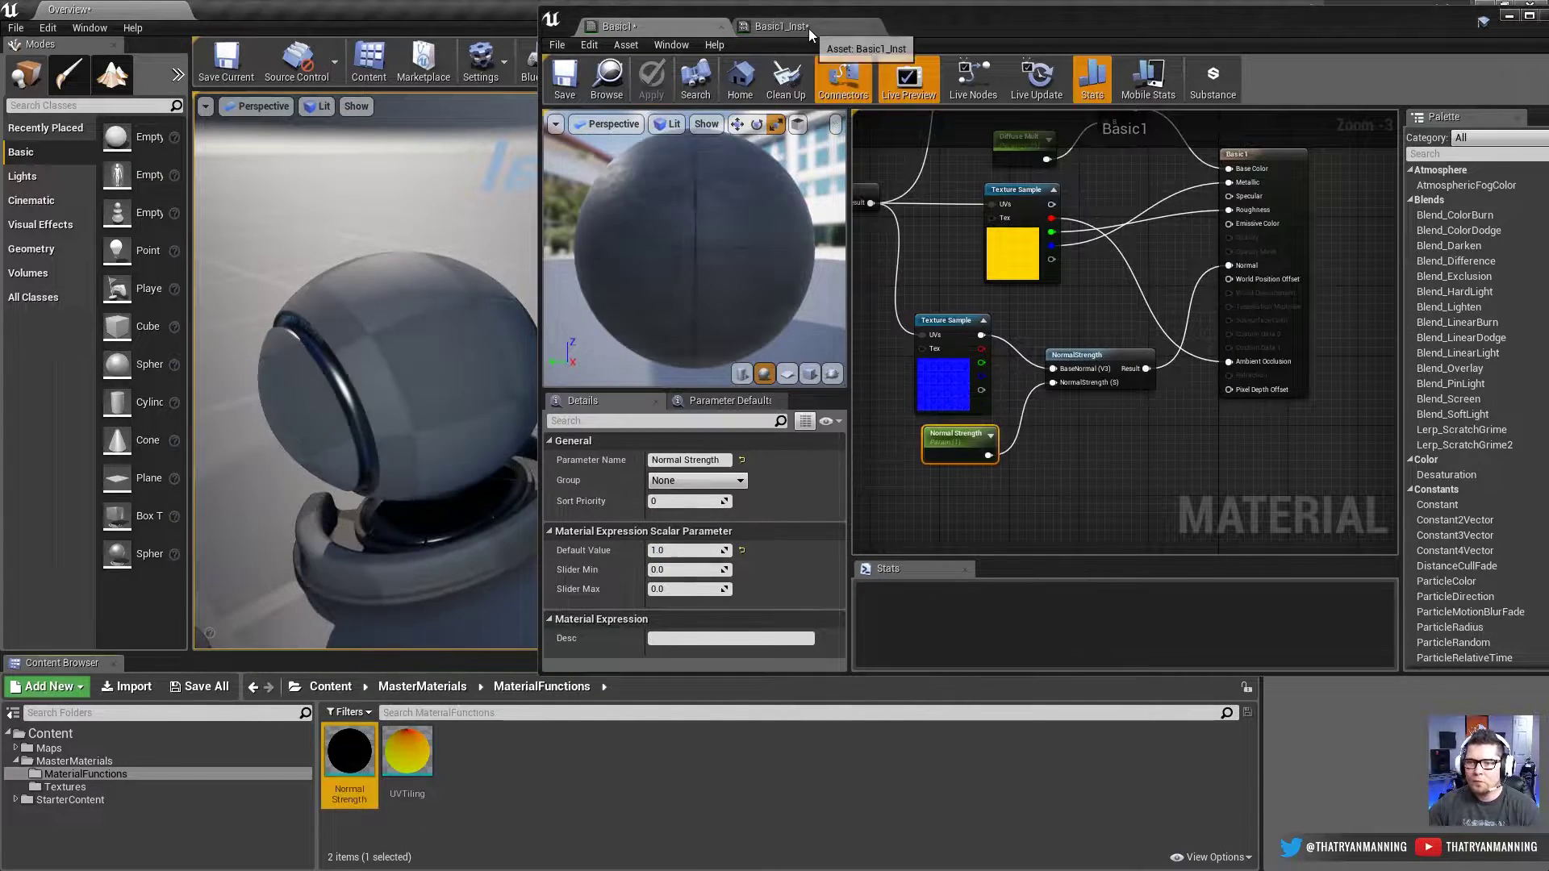
# Step: In Basic1_Inst, test a lower UVTiling override, then reset and disable it
pyautogui.click(809, 28)
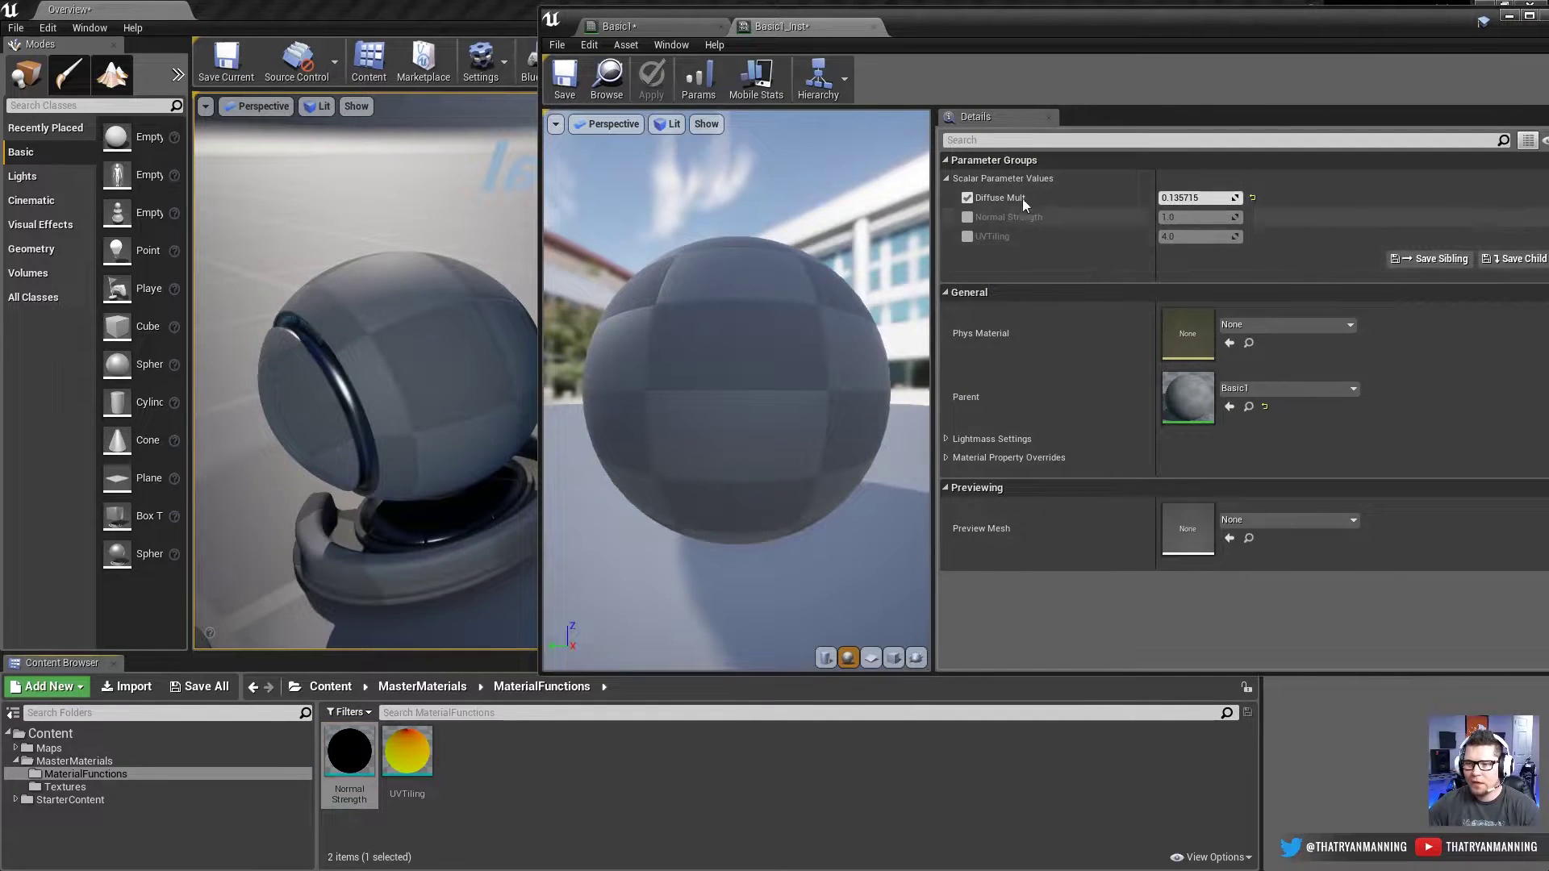
pyautogui.click(967, 236)
pyautogui.moveTo(1198, 236); pyautogui.dragTo(1160, 236)
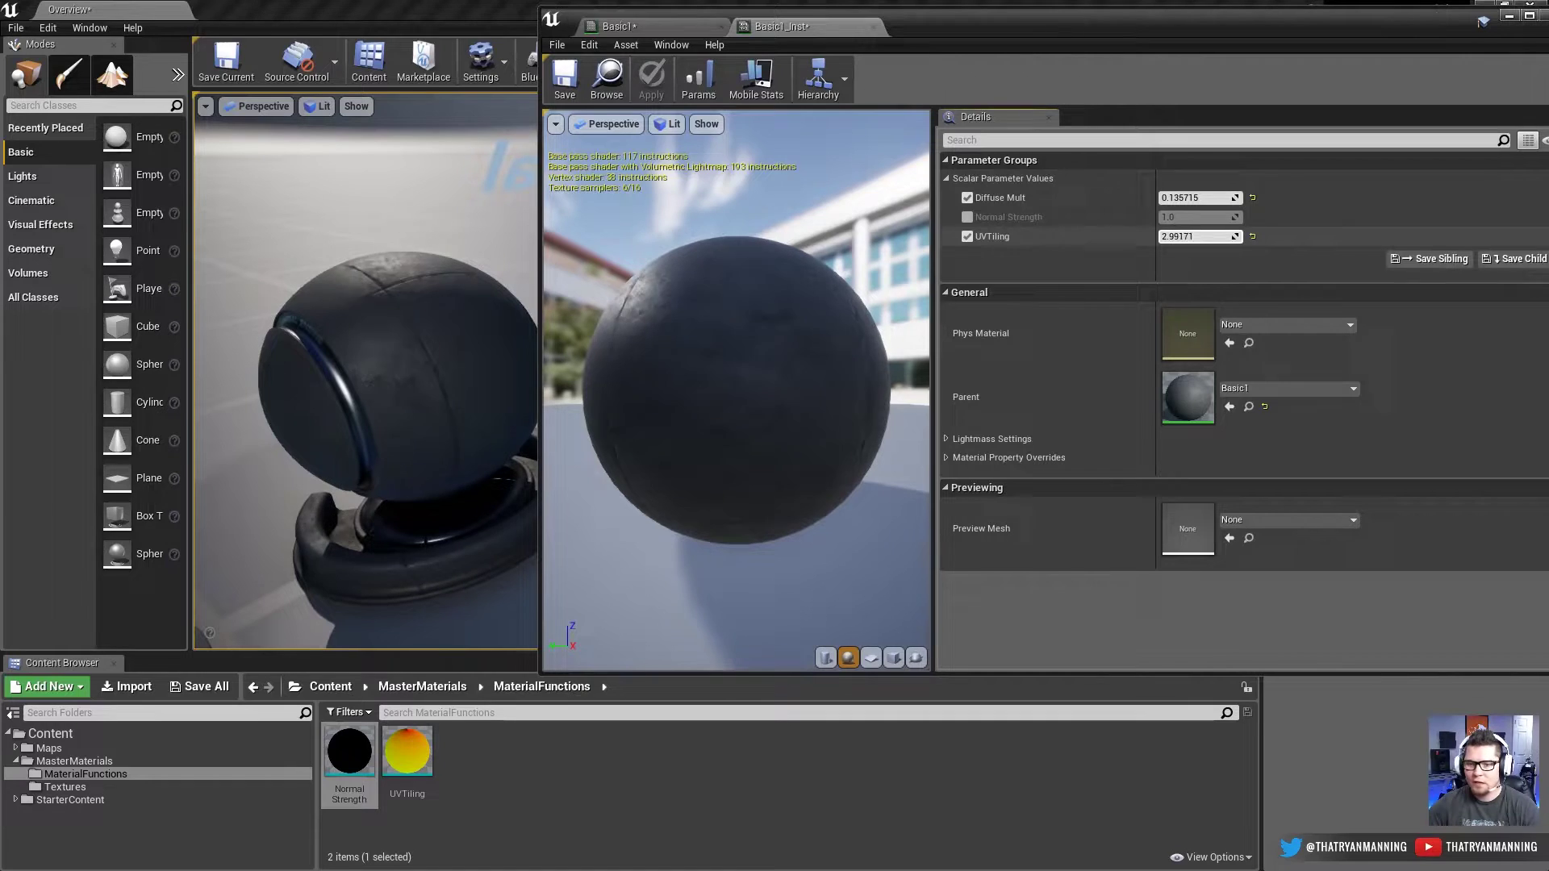
pyautogui.click(1252, 236)
pyautogui.click(967, 237)
# Step: Enable the Normal Strength override, adjust its value, and return to the Basic1 graph
pyautogui.click(967, 217)
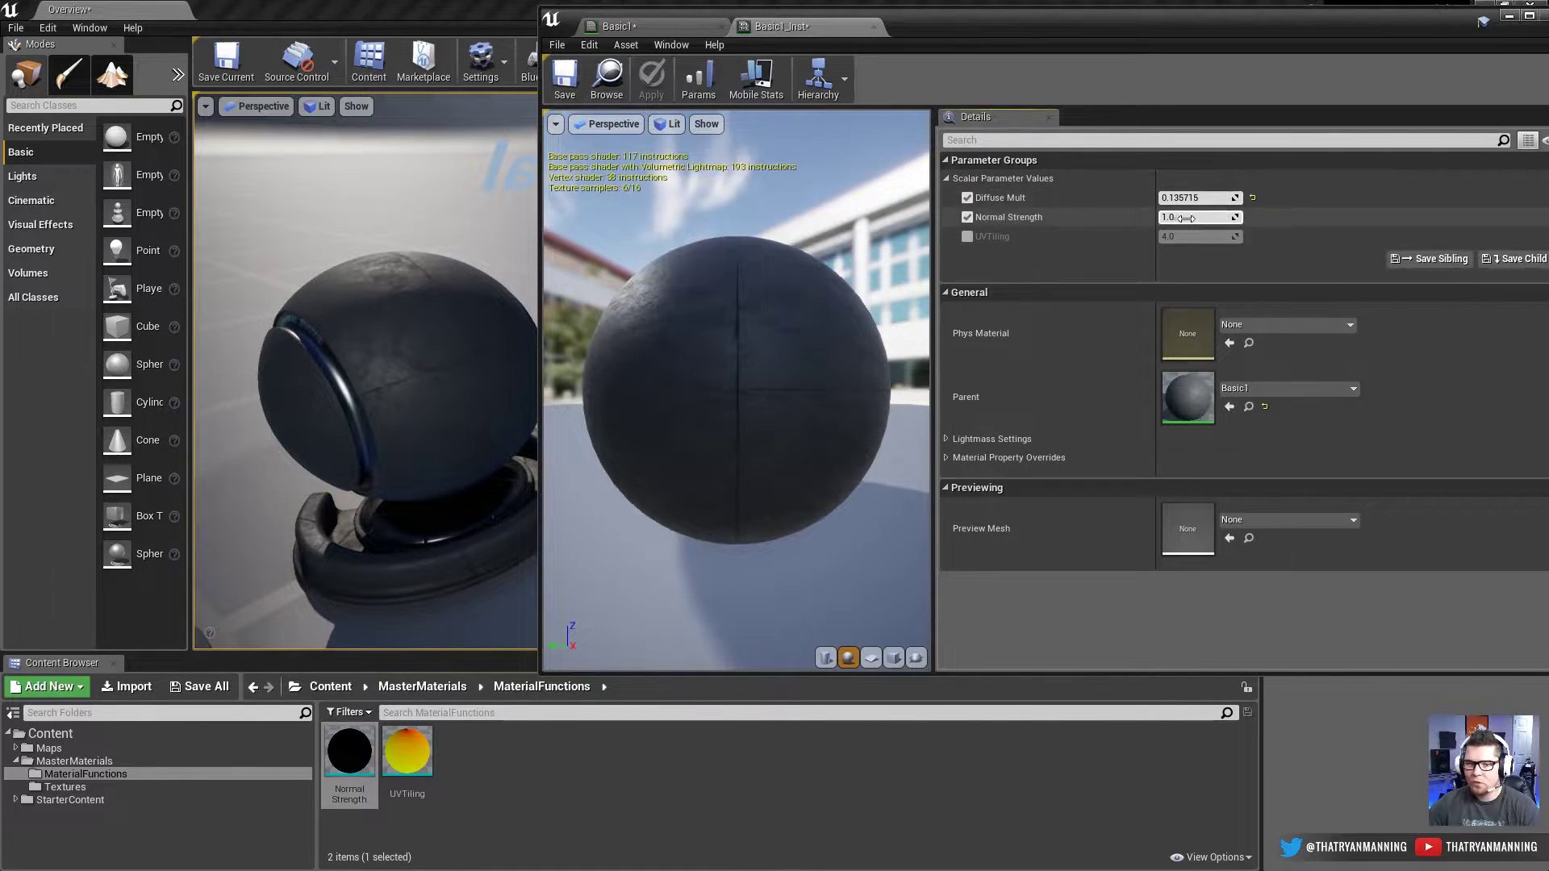
pyautogui.moveTo(1198, 217); pyautogui.dragTo(1268, 223)
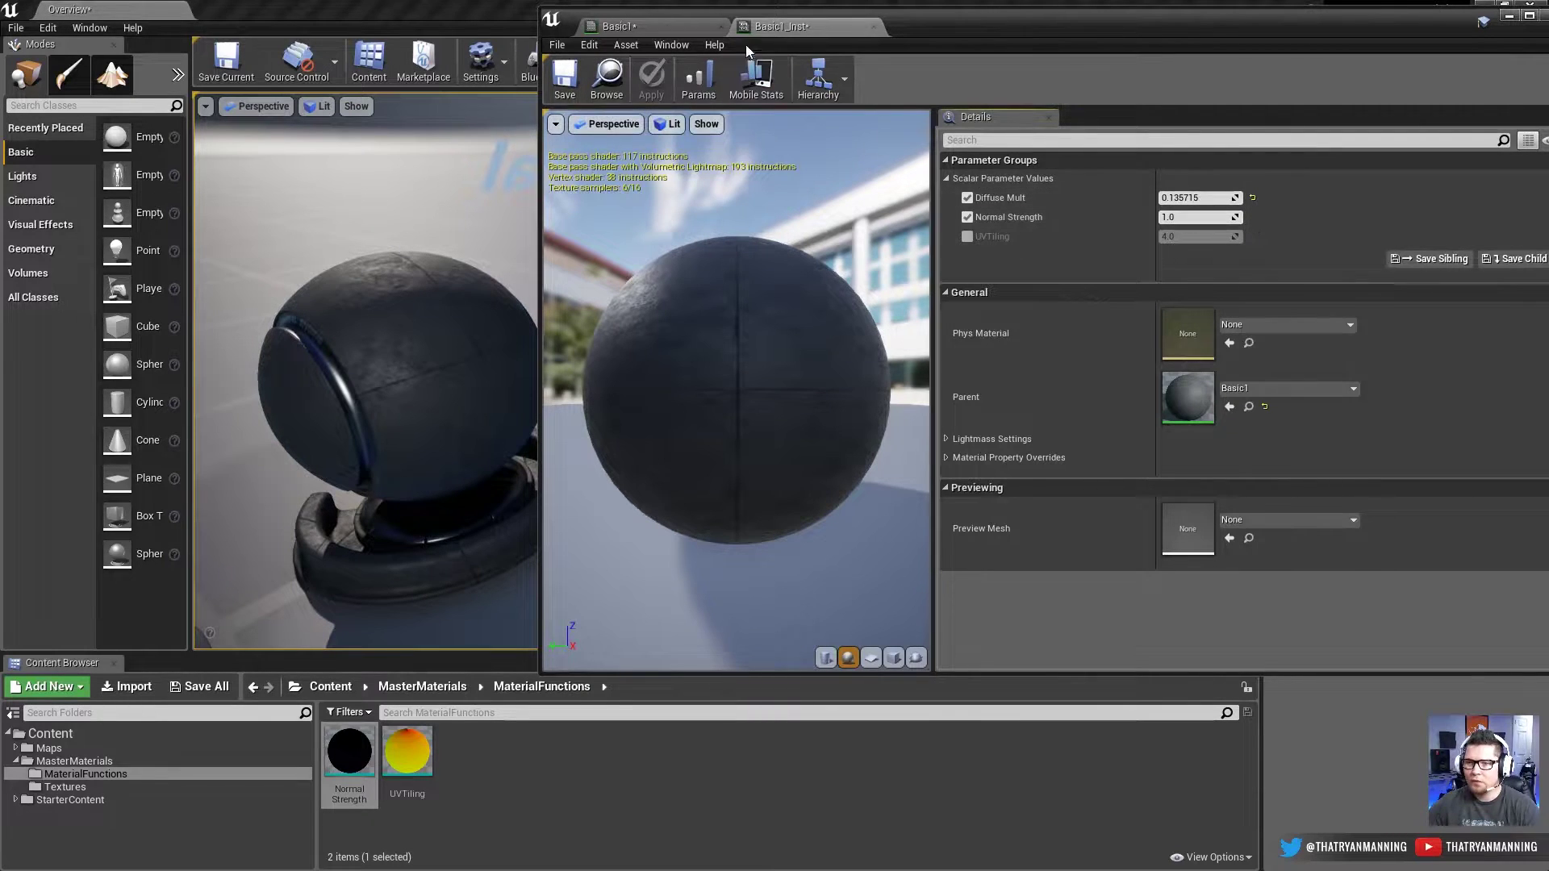
pyautogui.click(662, 27)
pyautogui.scroll(-1, 1184, 555)
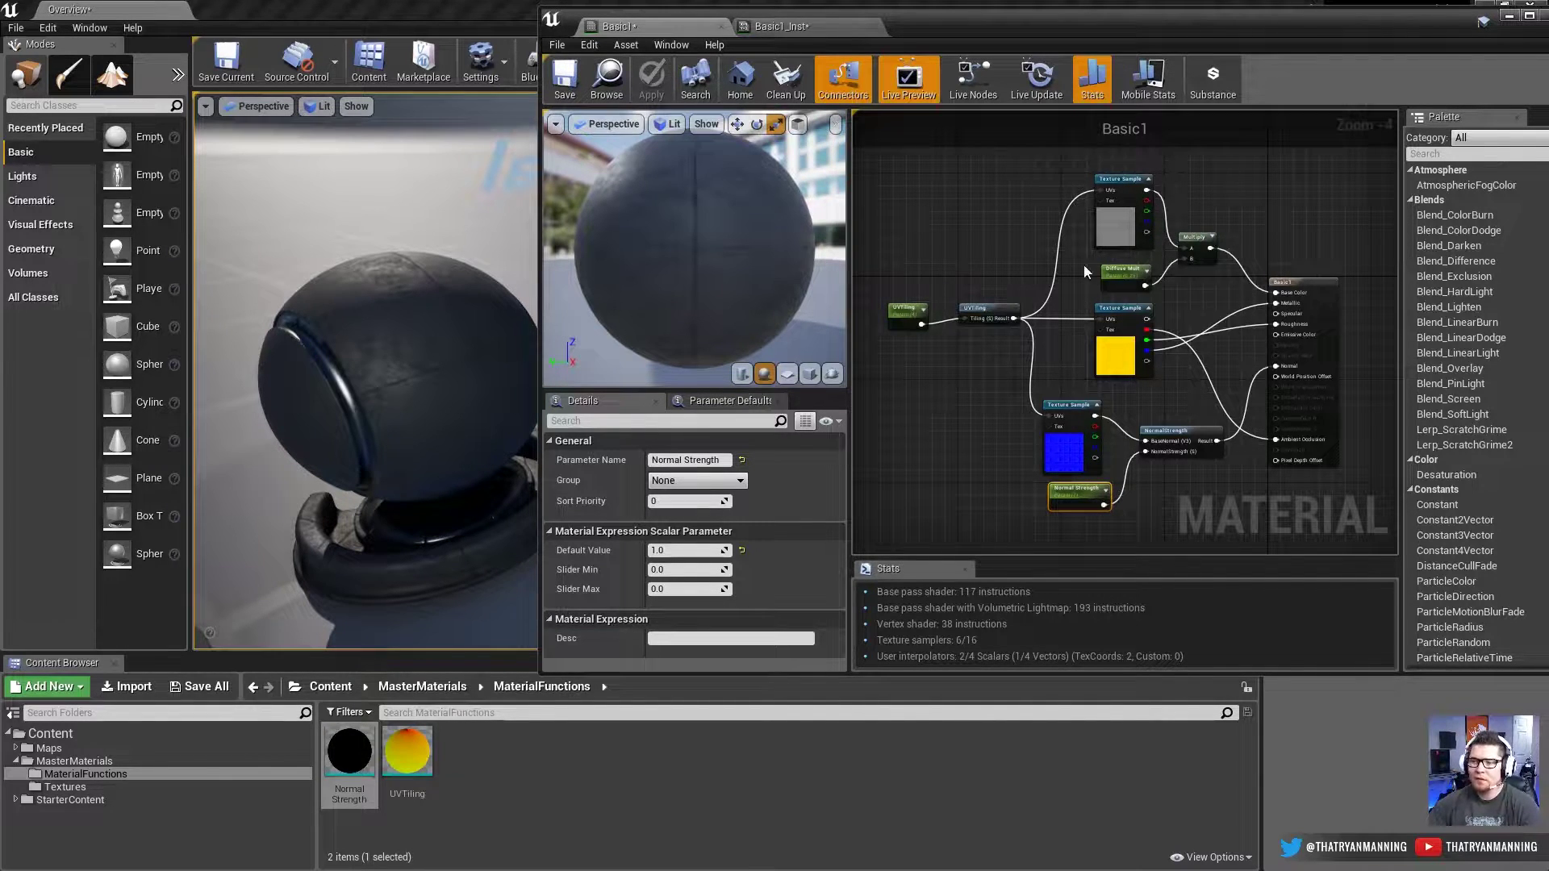
# Step: Flip between Basic1_Inst and Basic1, checking the Diffuse Mult value
pyautogui.click(799, 25)
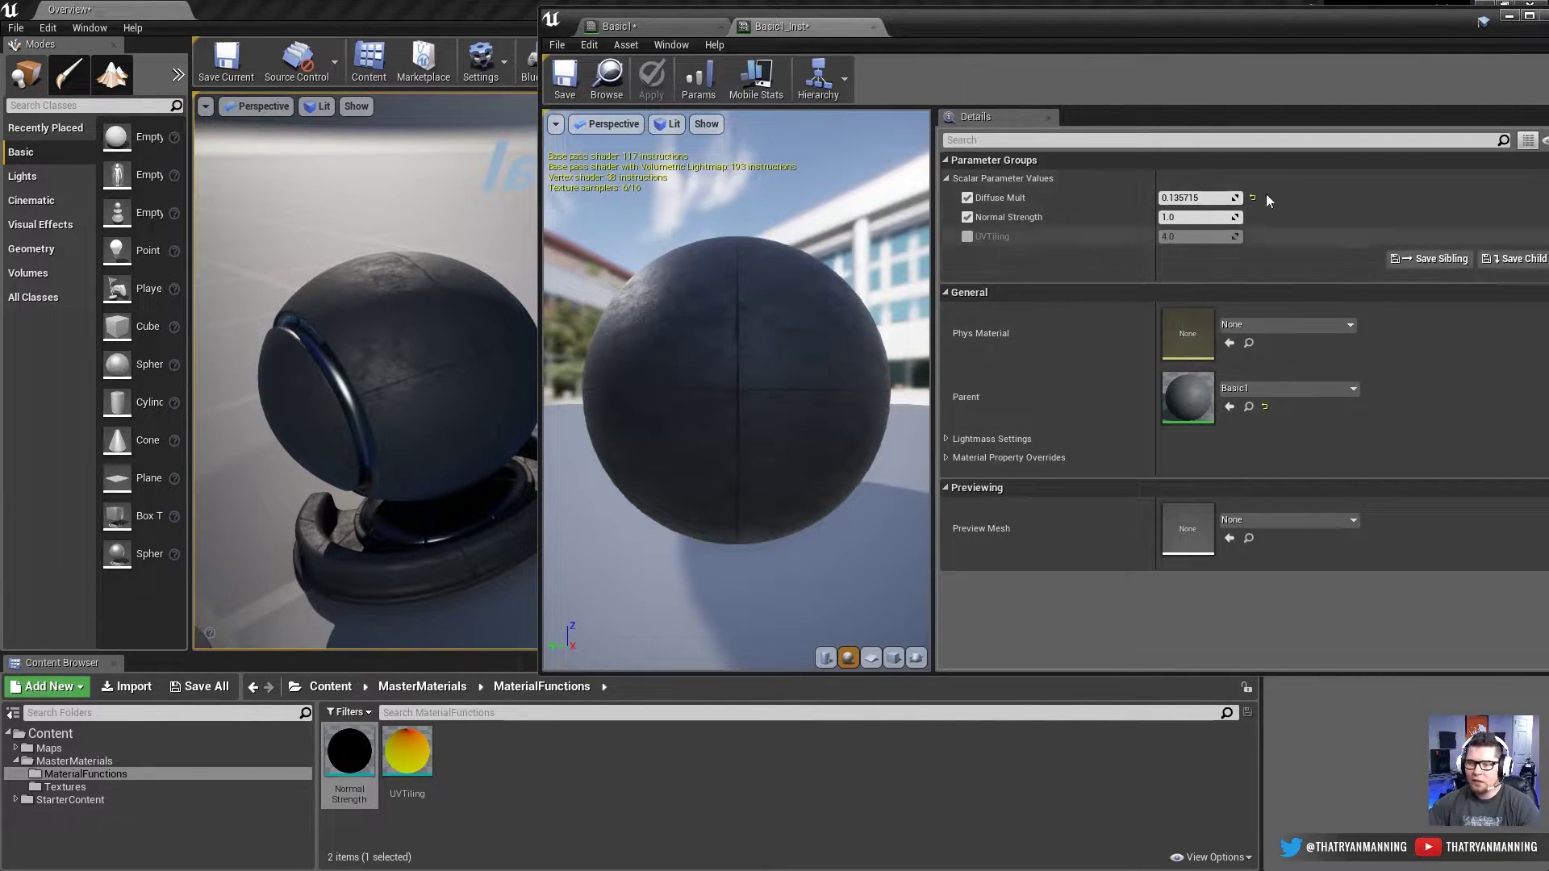
pyautogui.click(1212, 198)
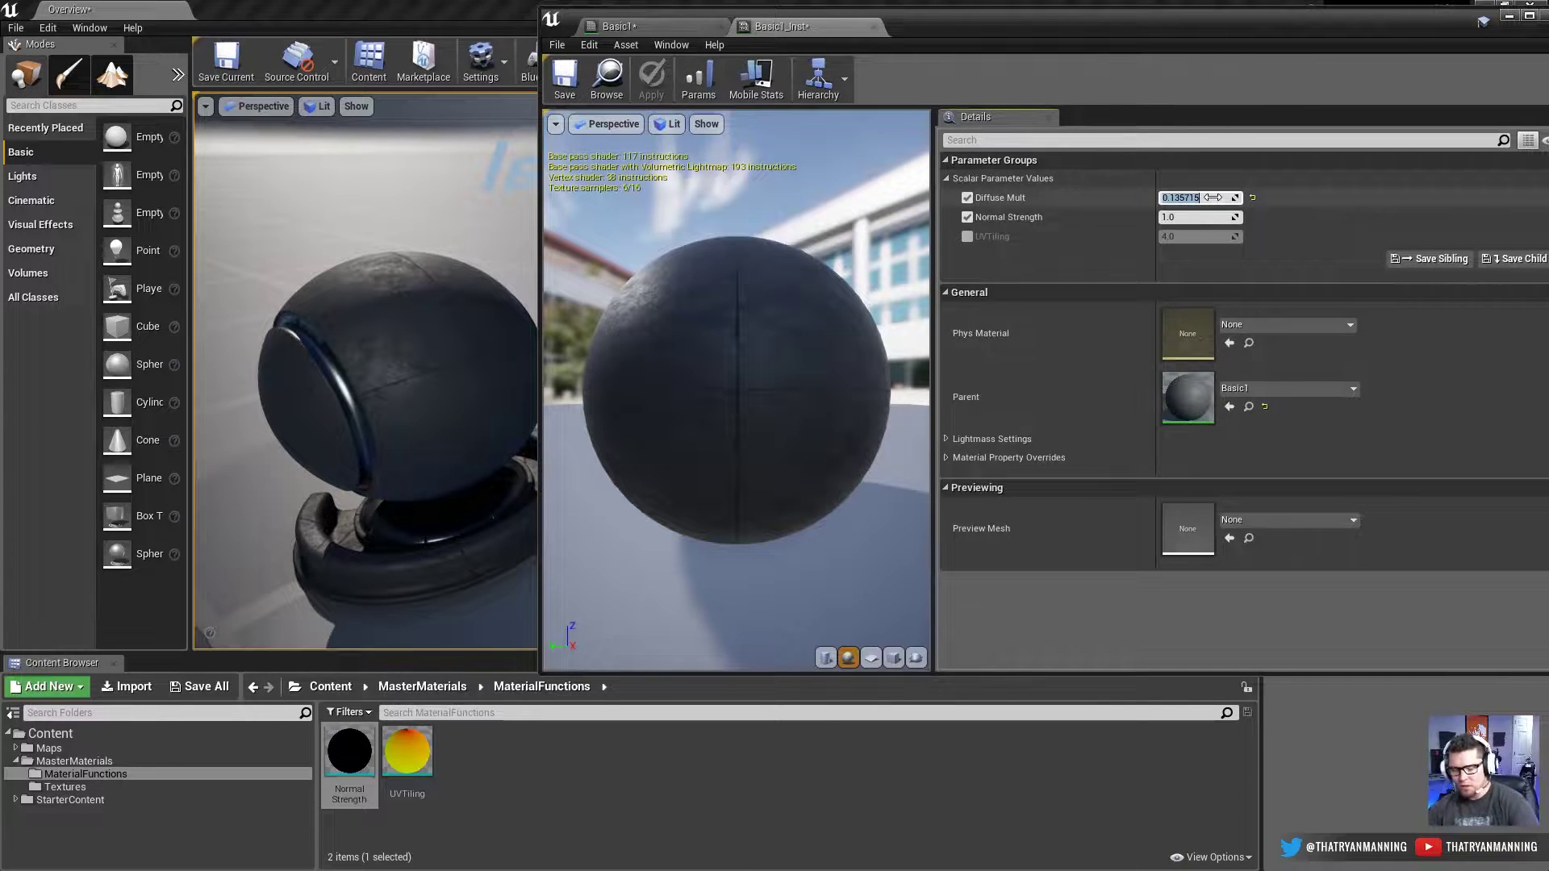
pyautogui.click(658, 21)
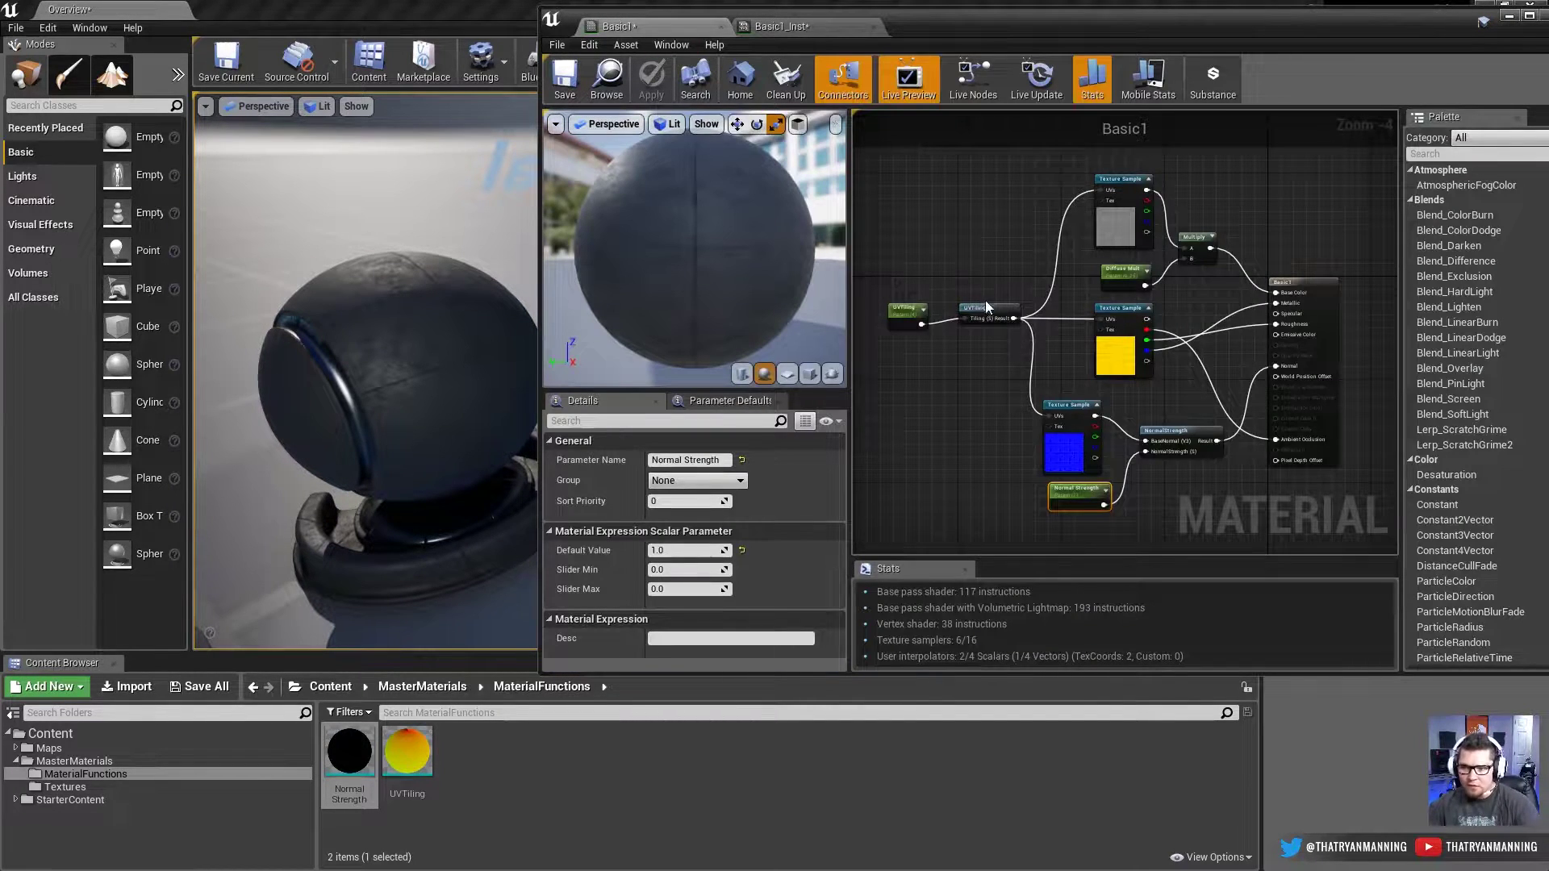
pyautogui.click(777, 28)
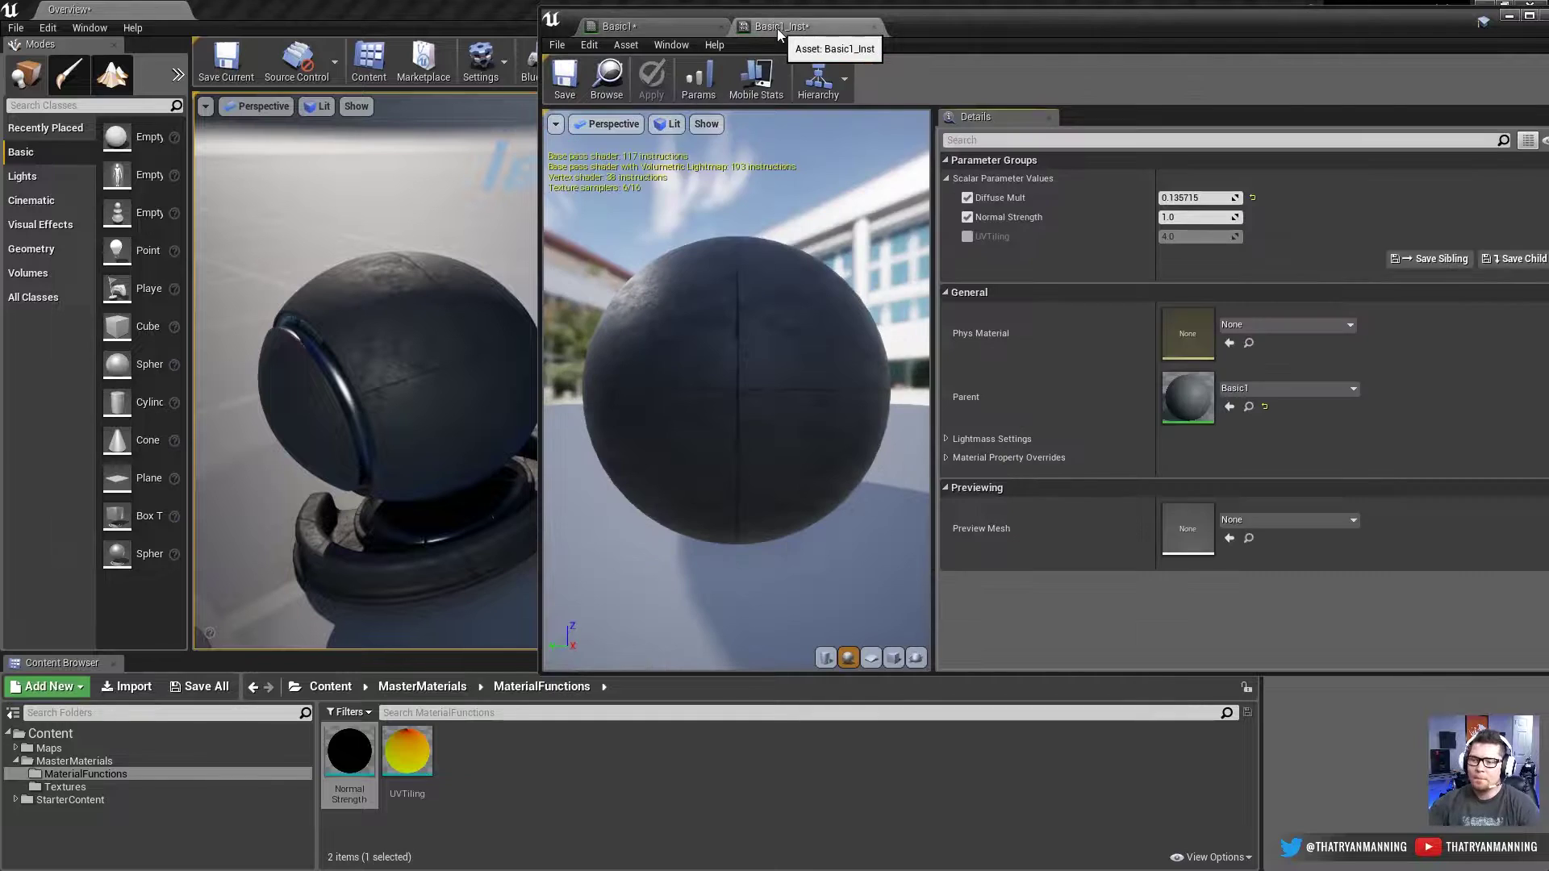
pyautogui.click(651, 33)
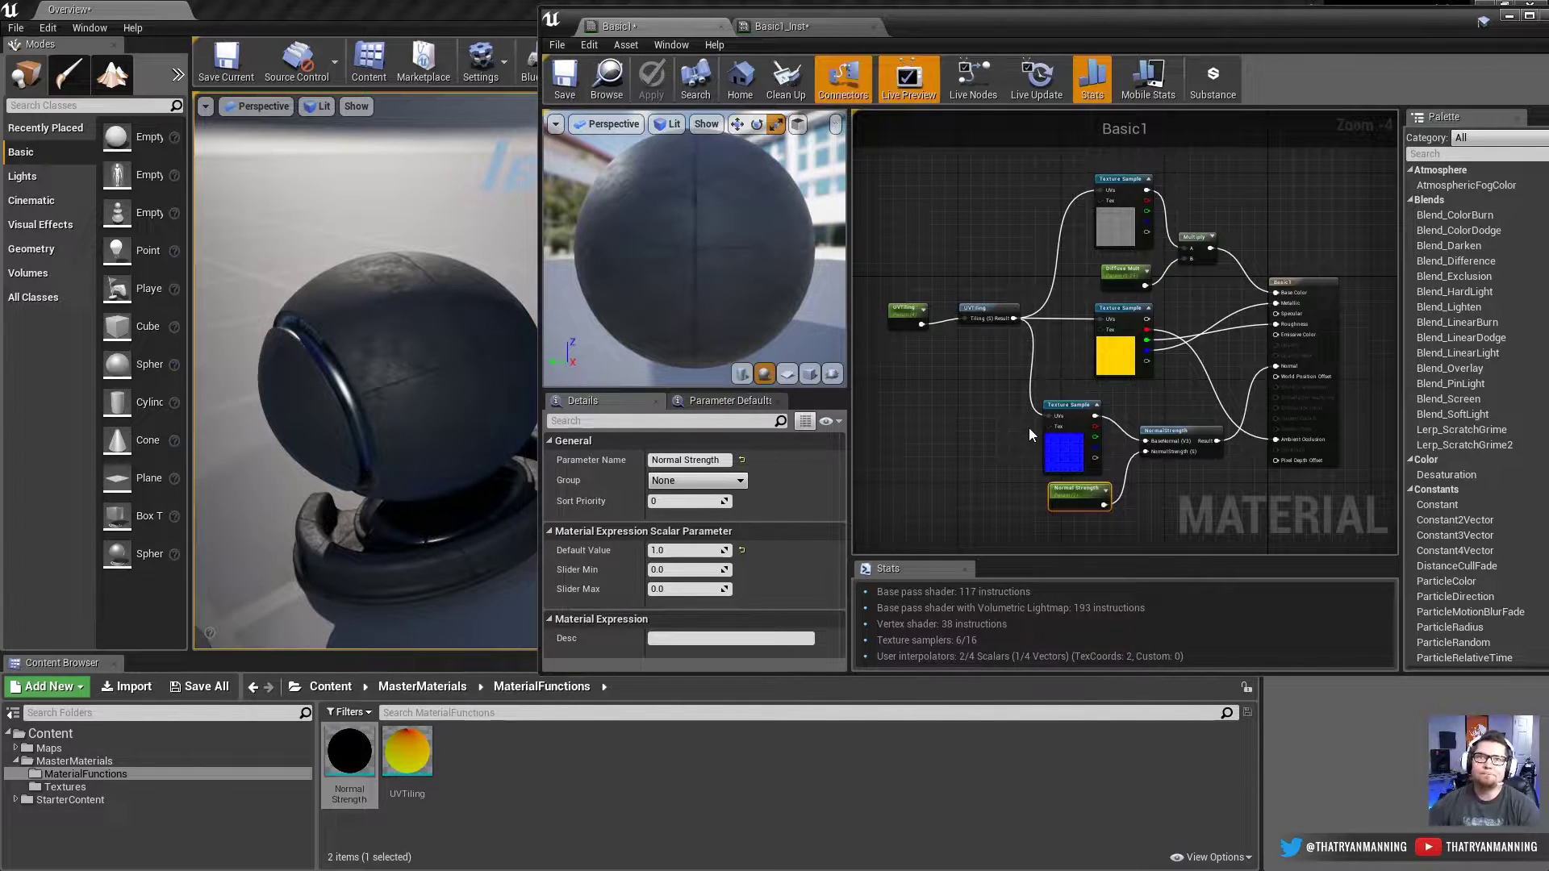
# Step: Inspect the NormalStrength and UVTiling nodes in the Basic1 graph
pyautogui.click(1170, 439)
pyautogui.moveTo(1170, 436); pyautogui.dragTo(1168, 440)
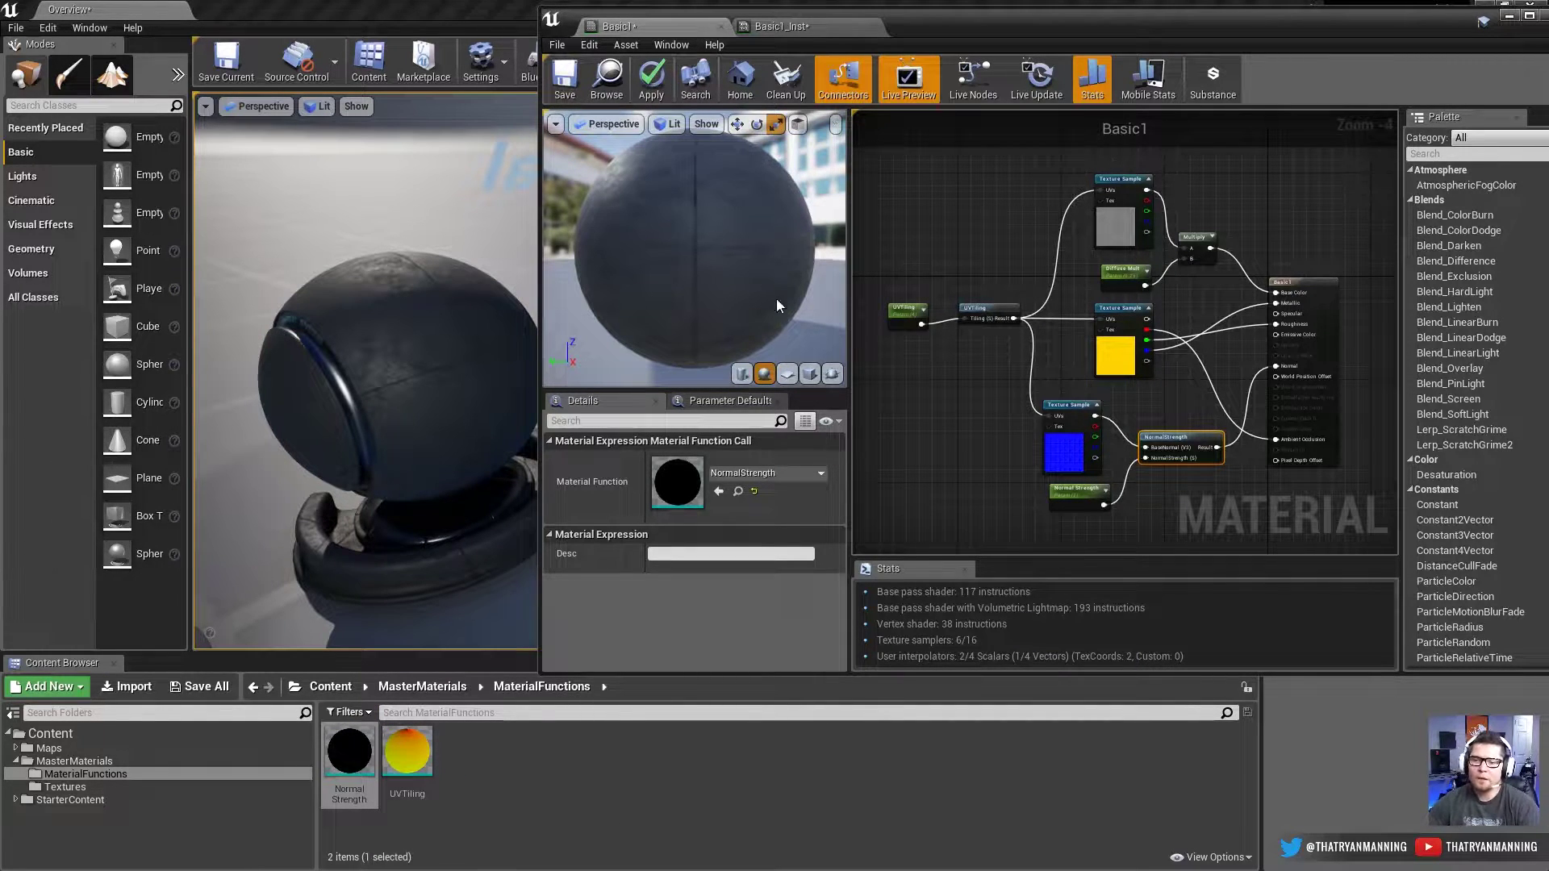
pyautogui.click(907, 313)
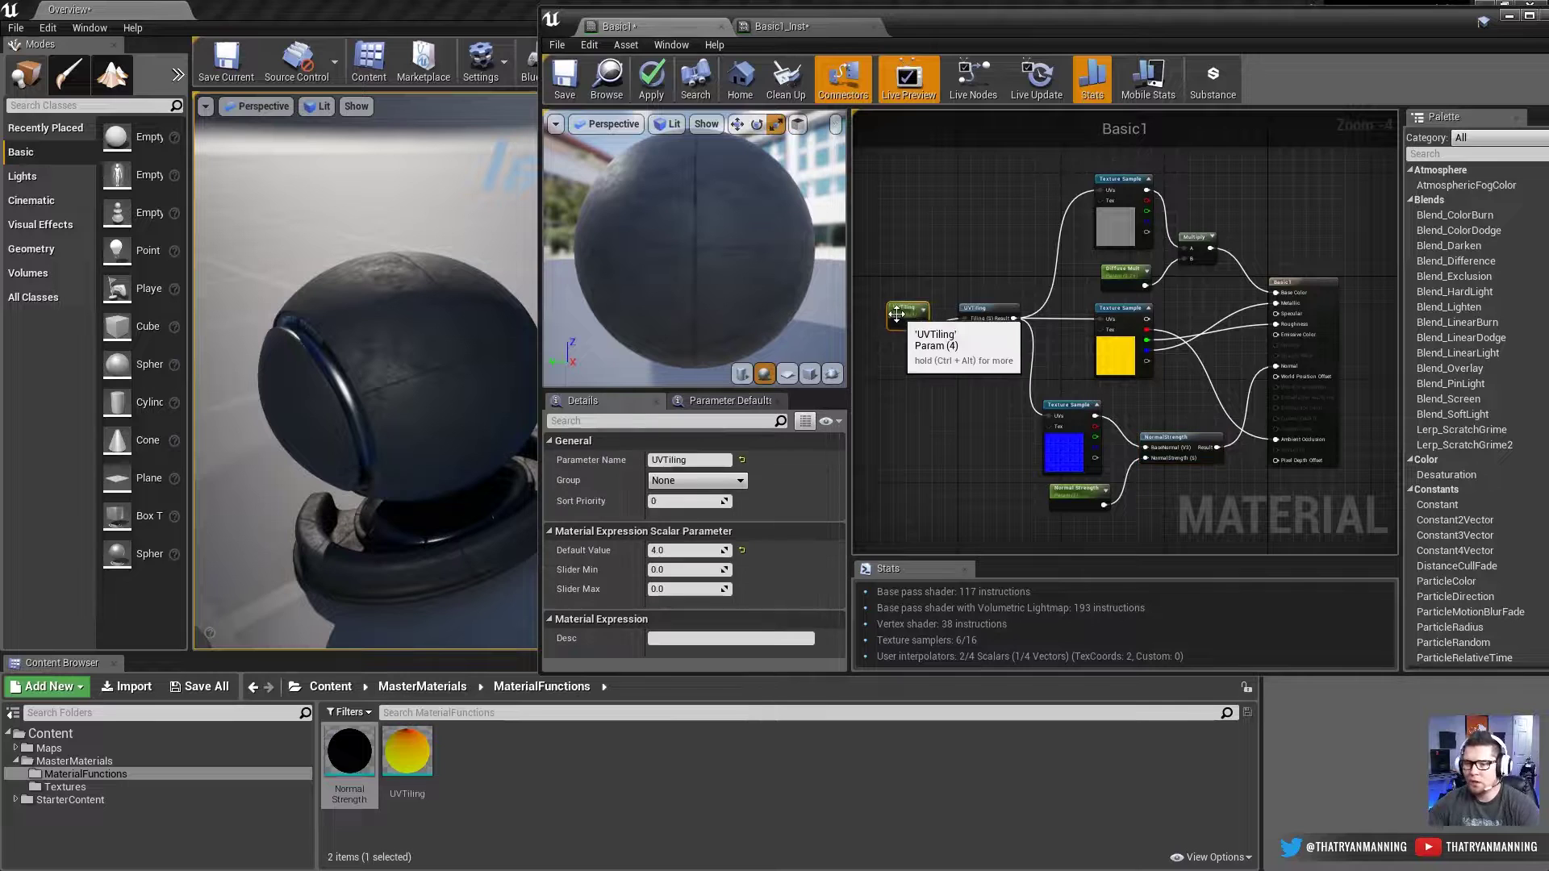
pyautogui.rightClick(904, 314)
pyautogui.click(979, 218)
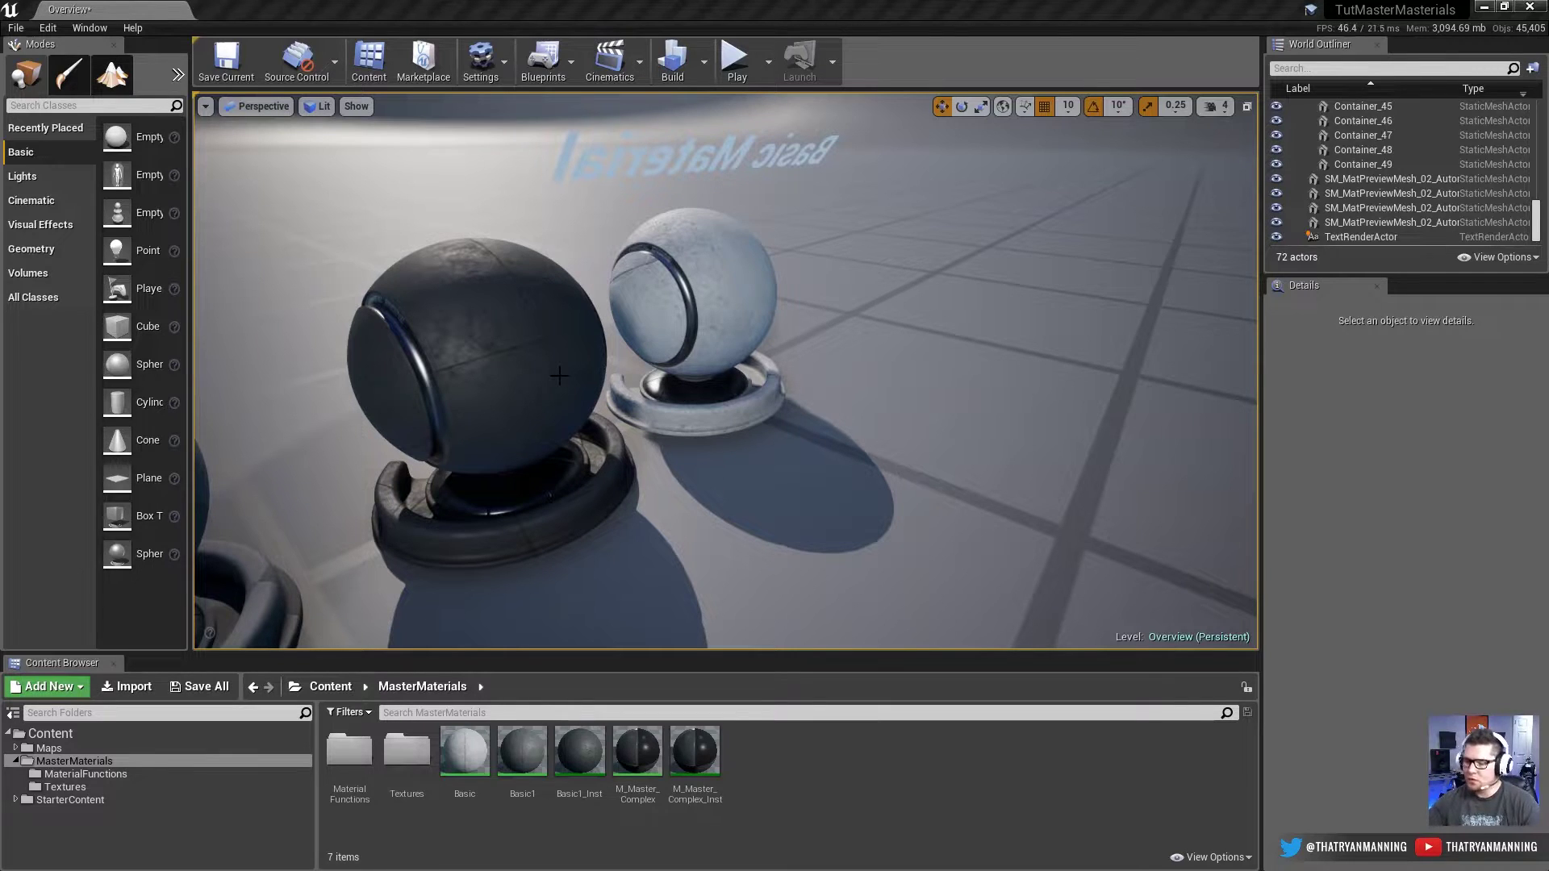
# Step: Create a new Material asset in MasterMaterials, name it M_master, and bring its editor into view
pyautogui.moveTo(559, 376); pyautogui.dragTo(222, 364, button='right')
pyautogui.rightClick(808, 749)
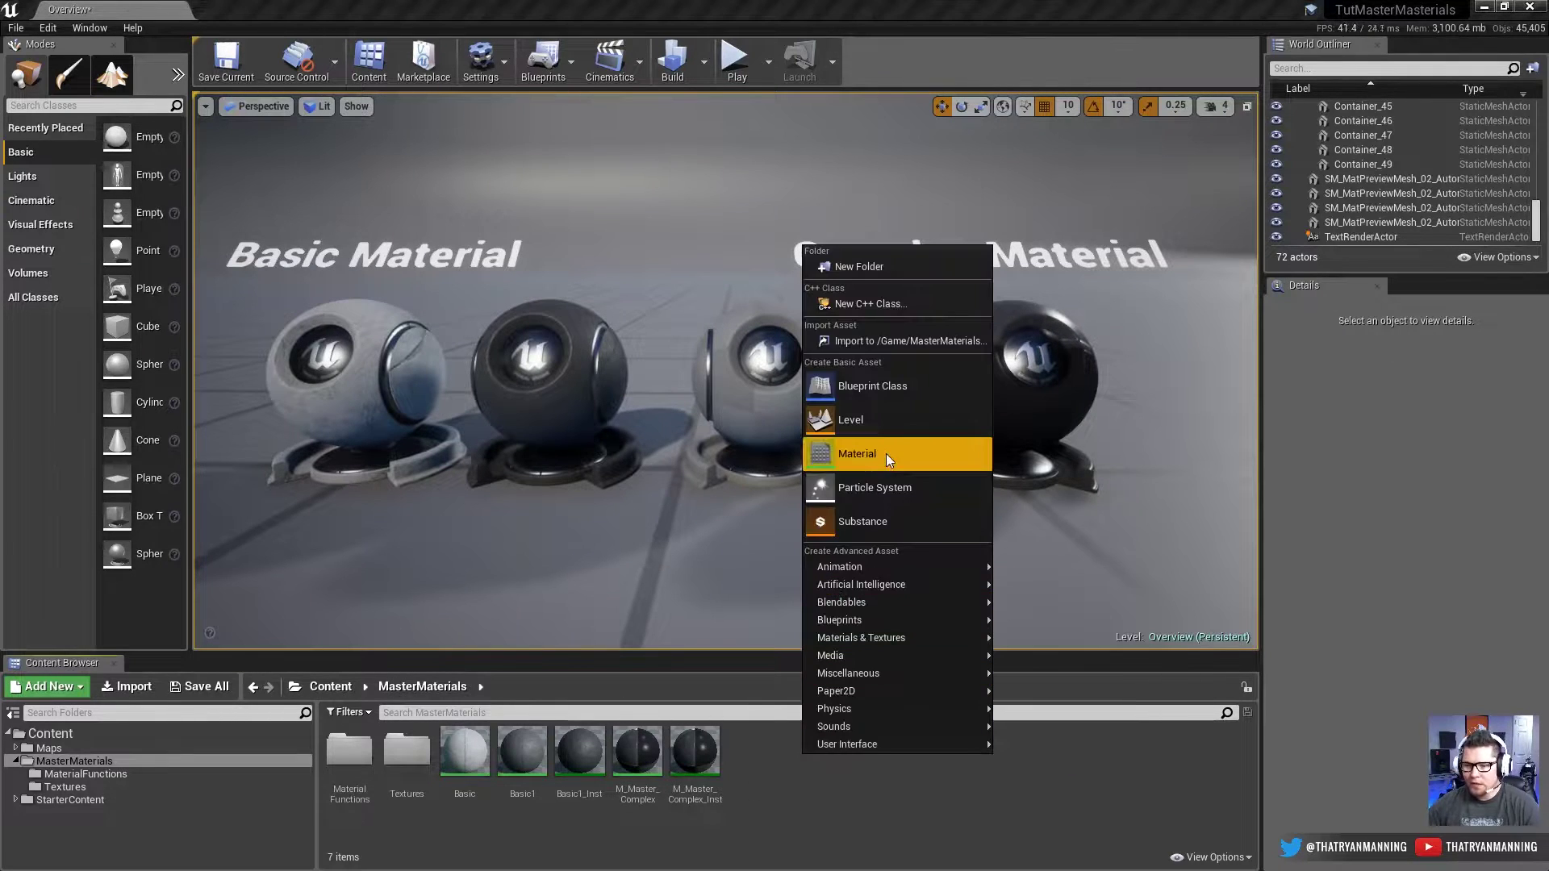
pyautogui.click(885, 453)
pyautogui.write('M_M')
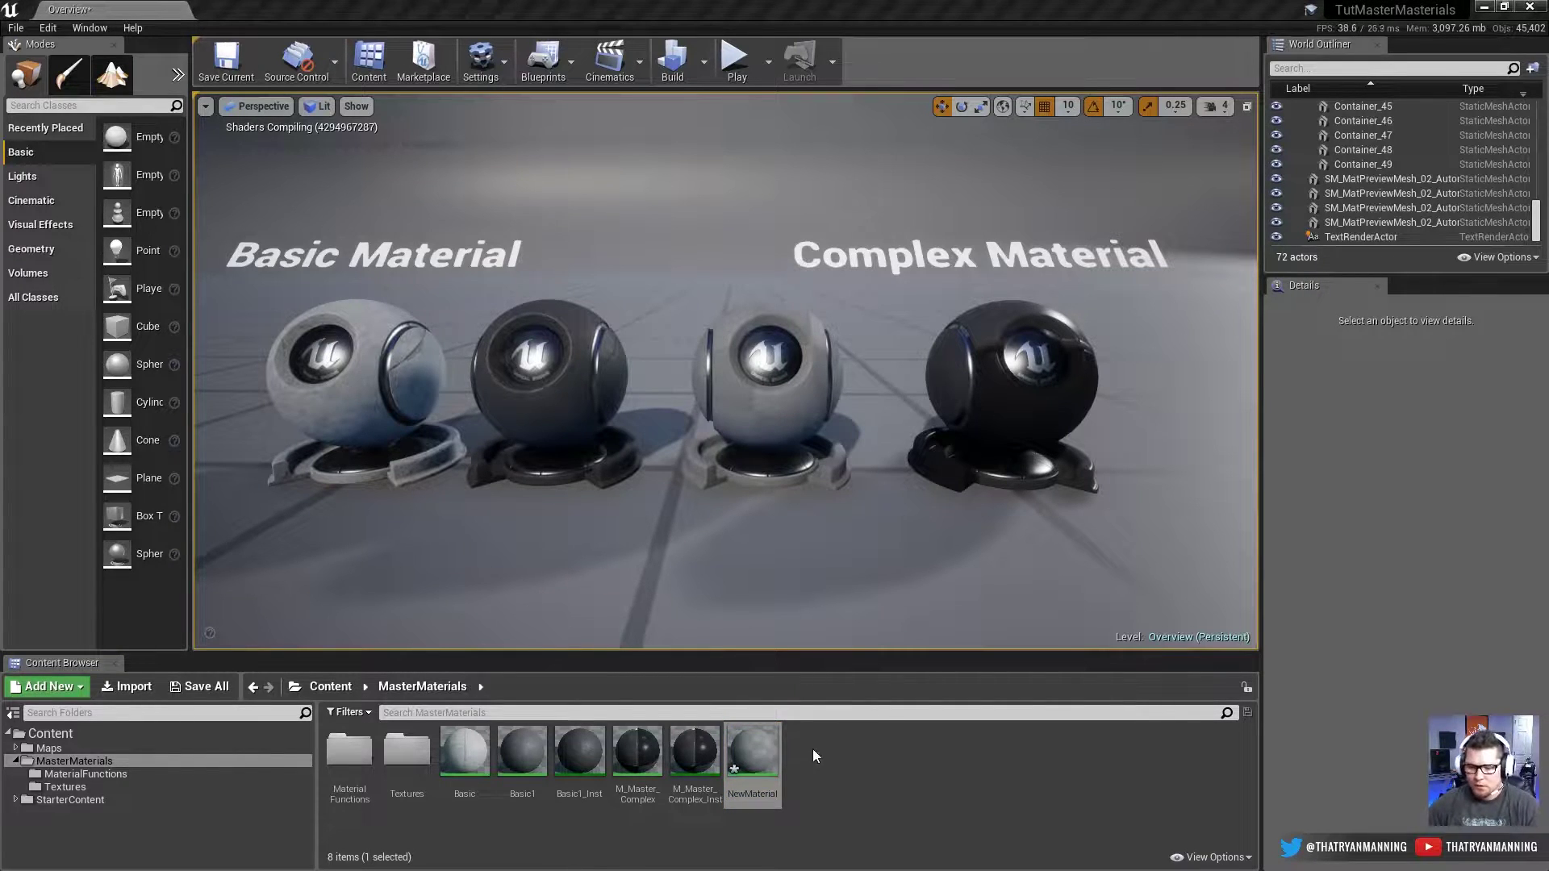
pyautogui.press('F2')
pyautogui.write('M')
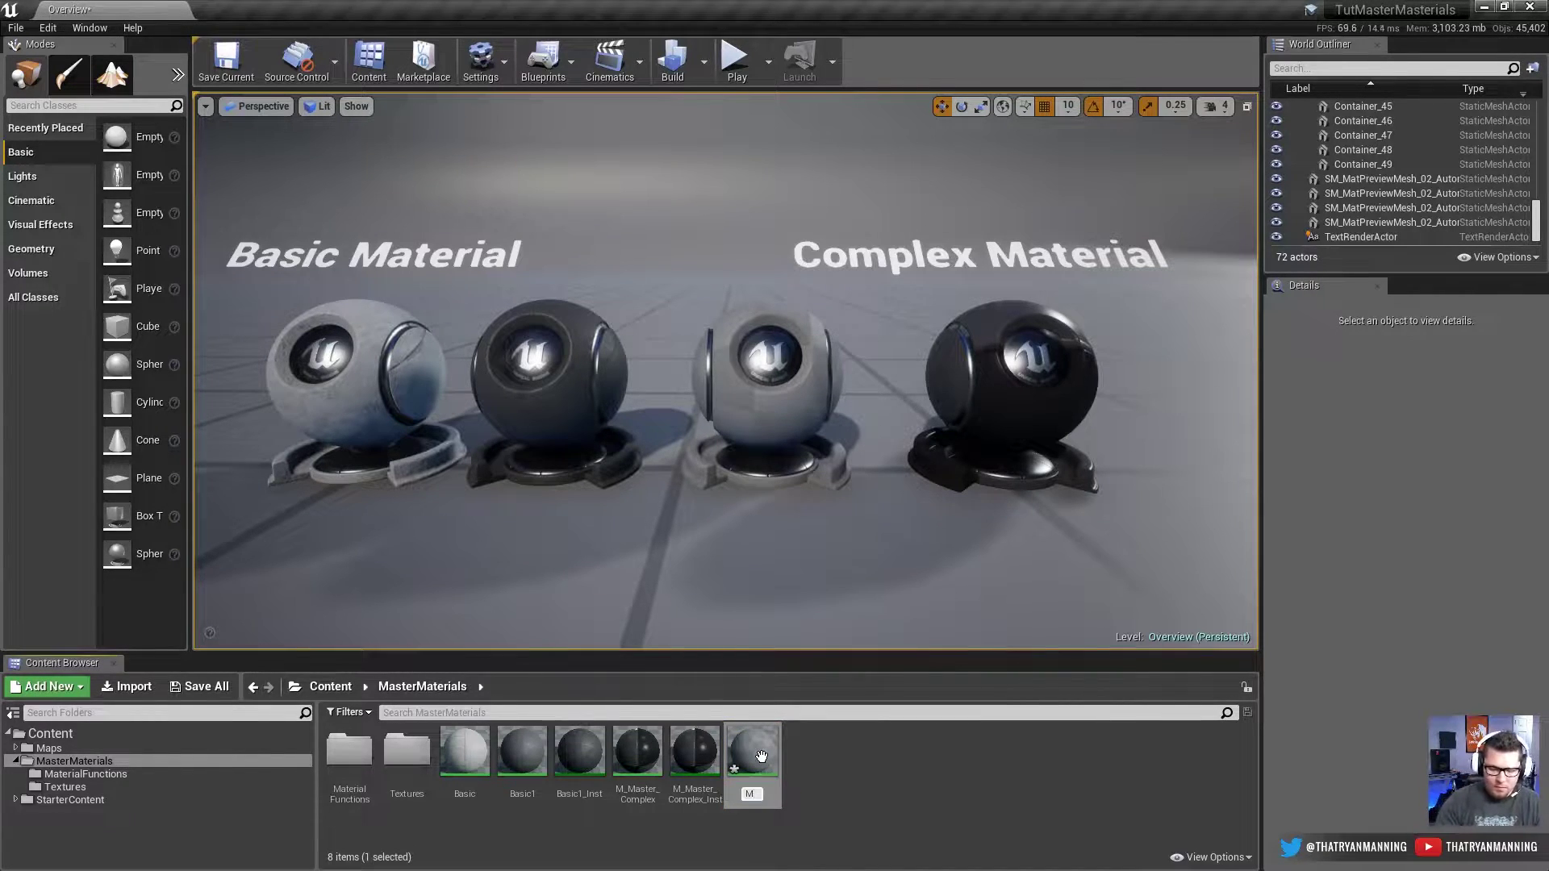
pyautogui.write('_master')
pyautogui.press('Return')
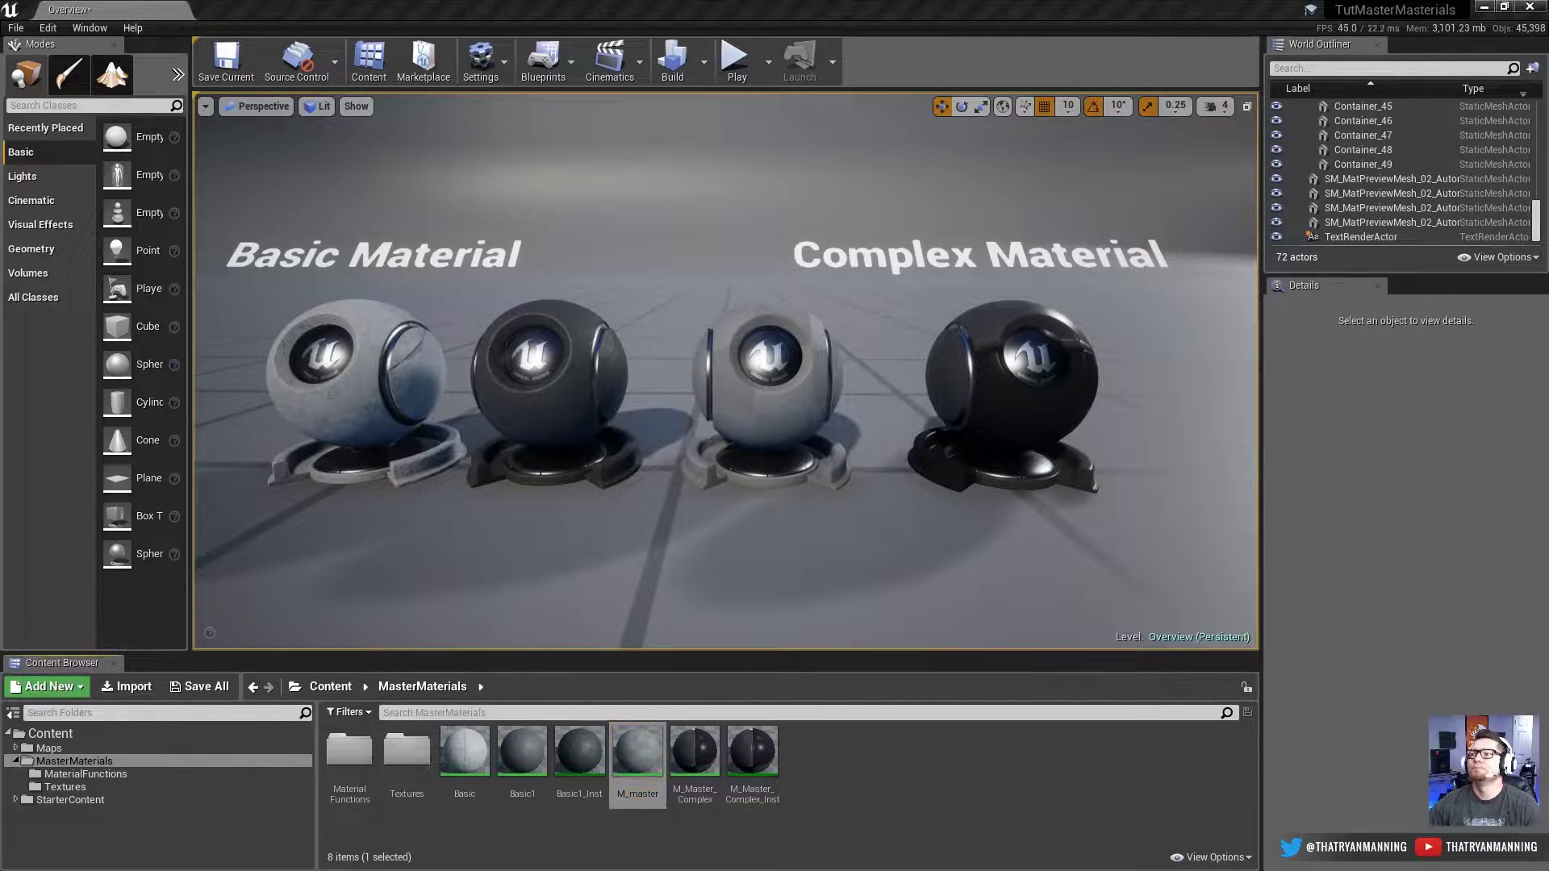
pyautogui.moveTo(1008, 2); pyautogui.dragTo(530, 12)
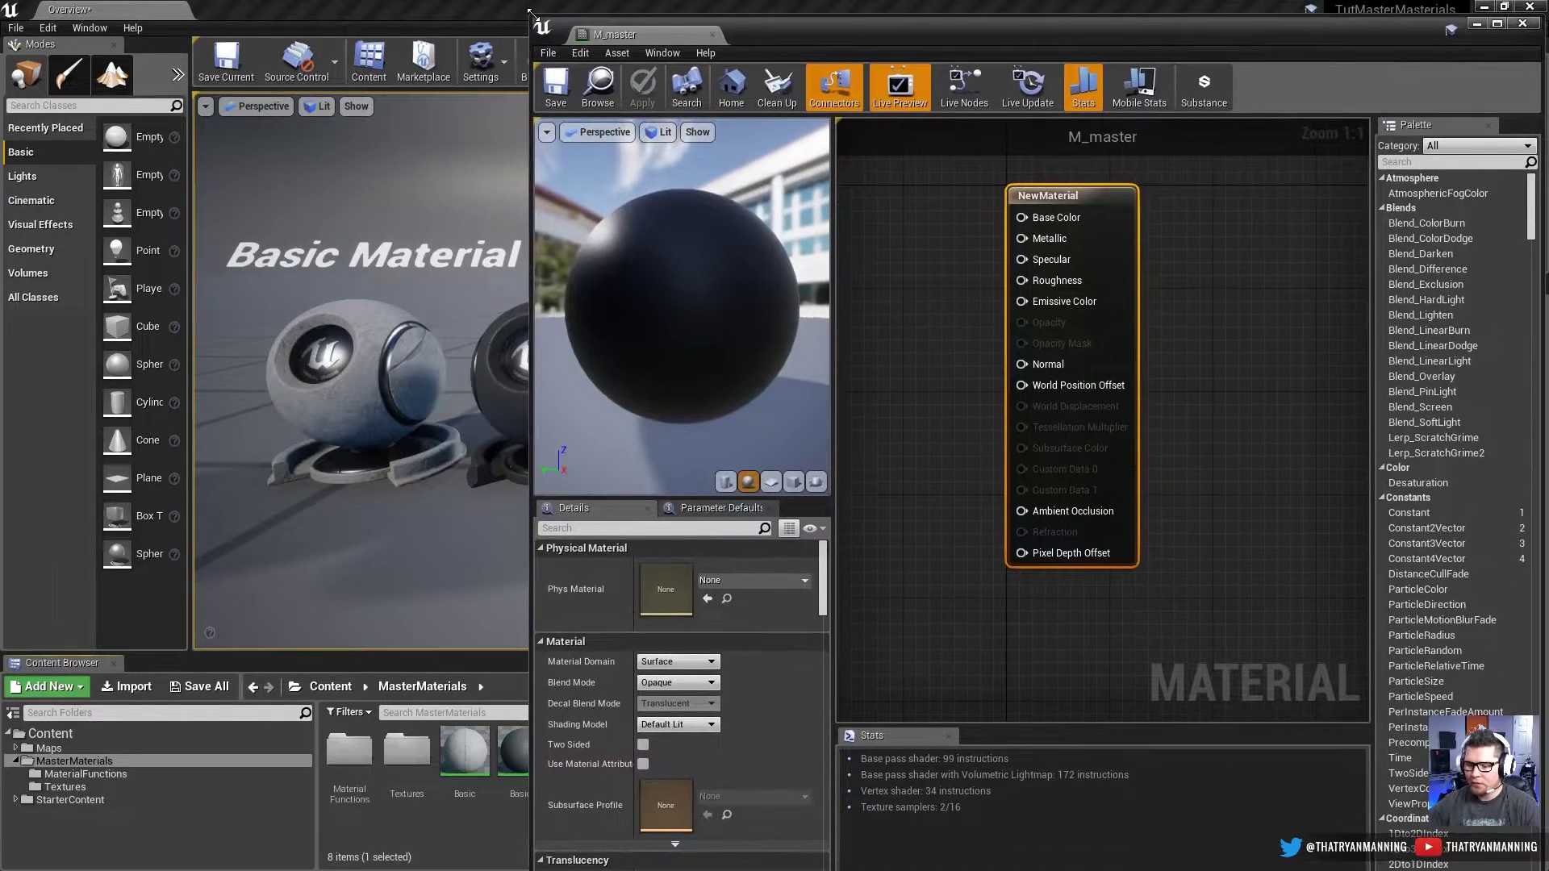
# Step: Resize the M_master editor window and move it to the top of the screen
pyautogui.moveTo(944, 336); pyautogui.dragTo(1071, 375, button='right')
pyautogui.scroll(-1, 1071, 376)
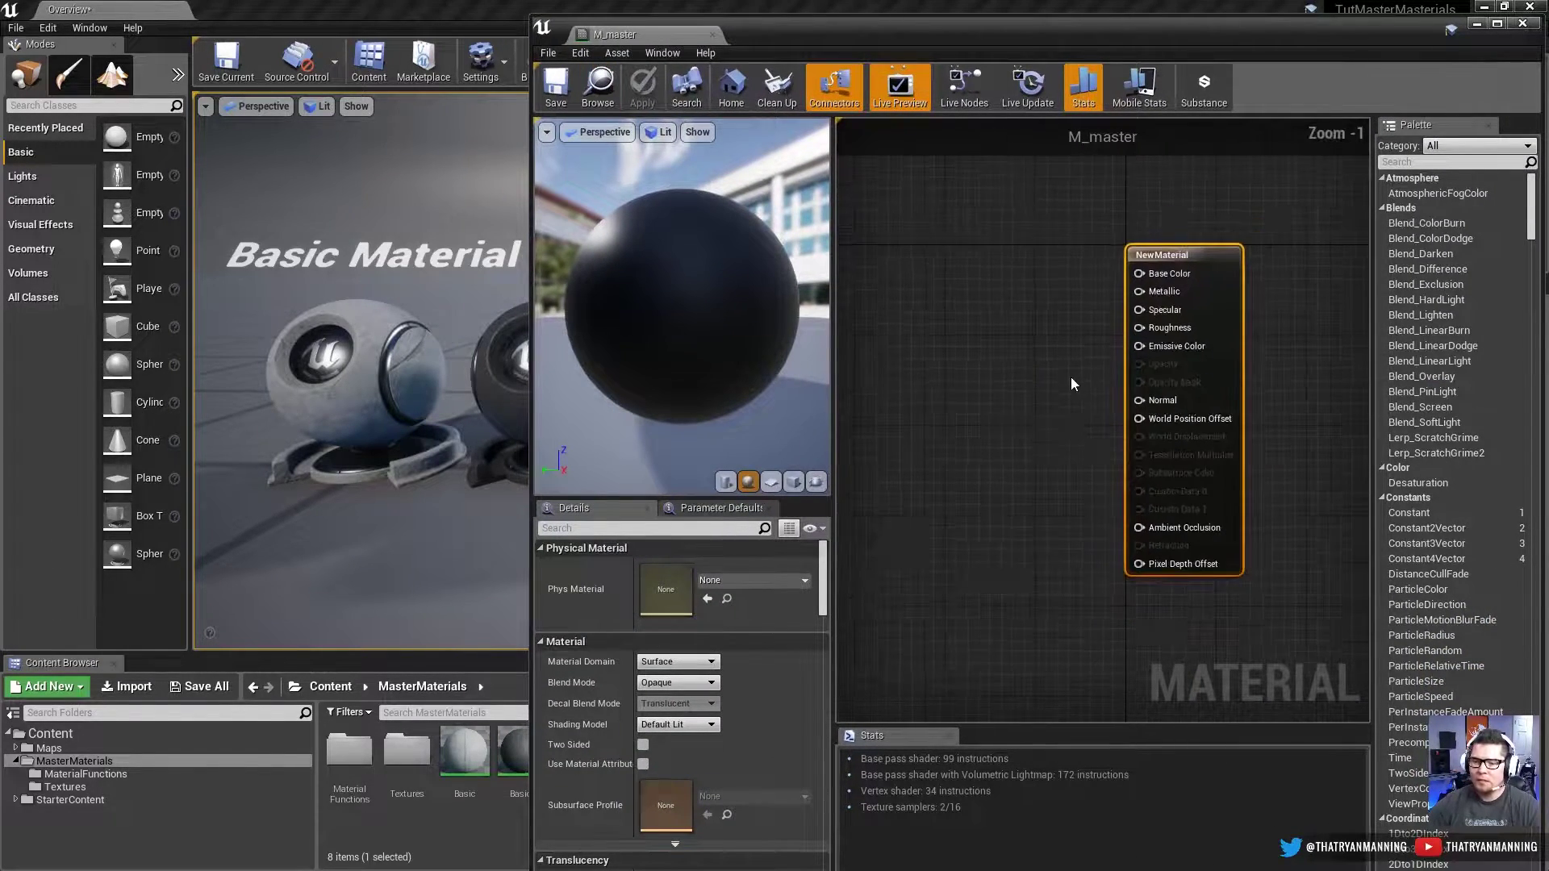
pyautogui.moveTo(530, 14); pyautogui.dragTo(452, 363)
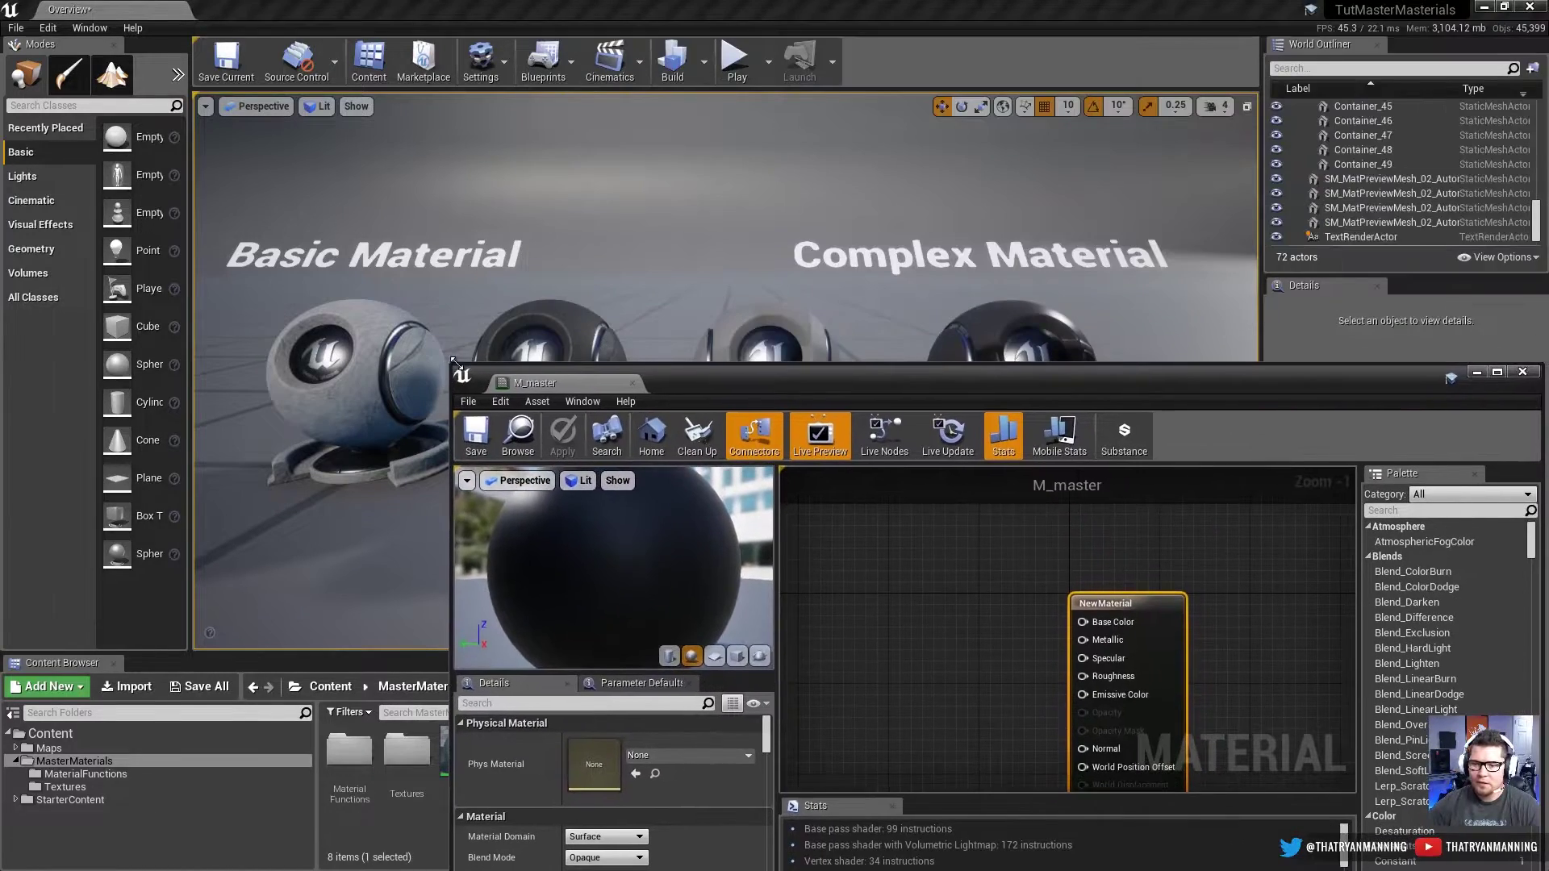
pyautogui.moveTo(780, 374); pyautogui.dragTo(780, 13)
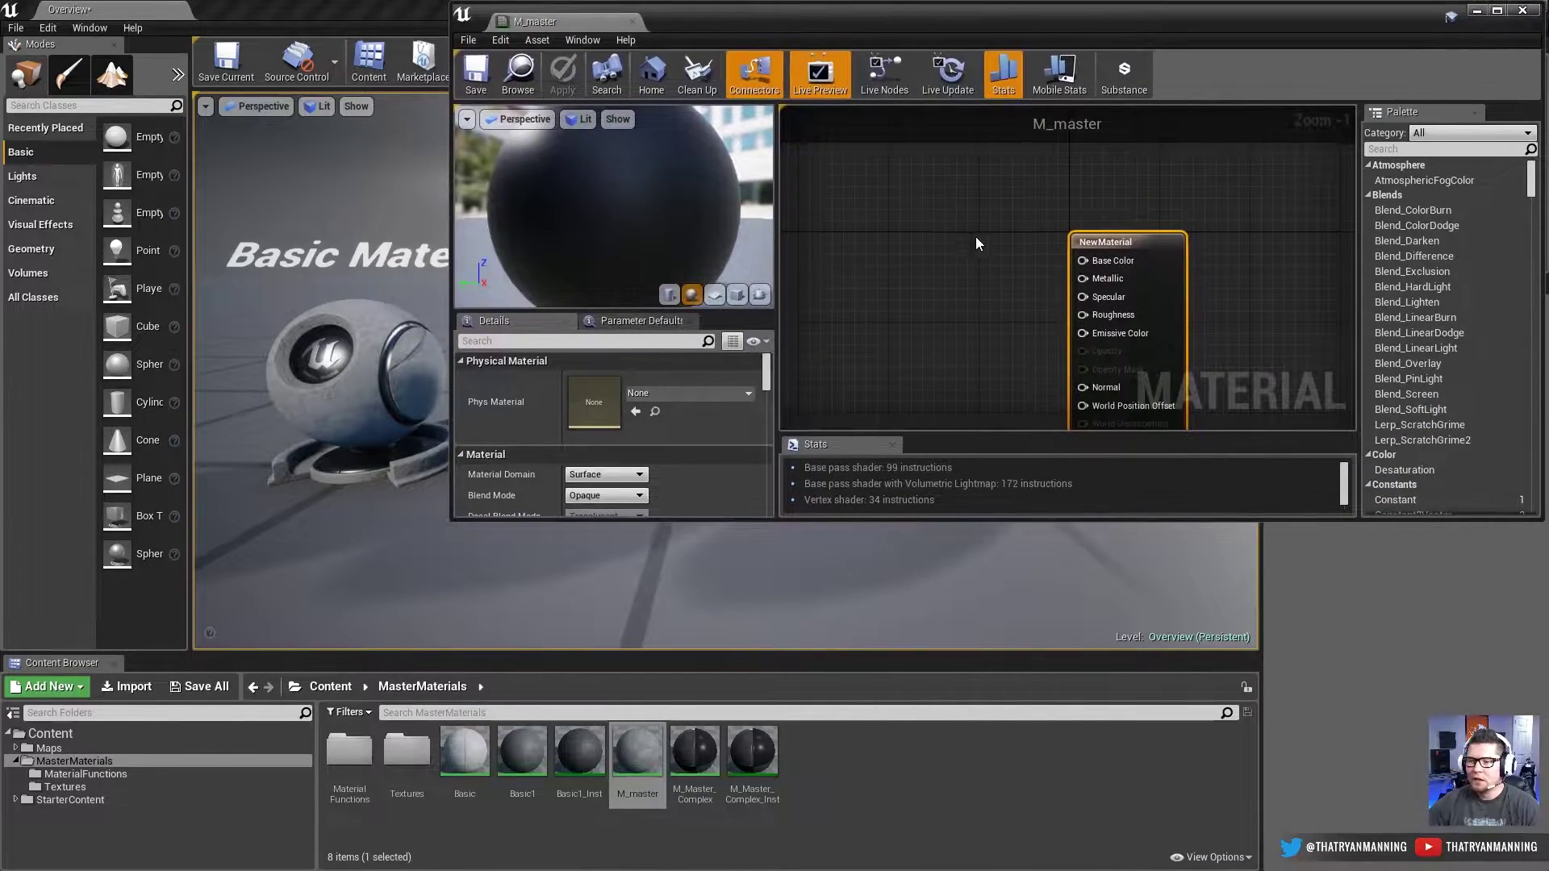
pyautogui.scroll(-2, 975, 236)
pyautogui.moveTo(1097, 537); pyautogui.dragTo(1097, 714)
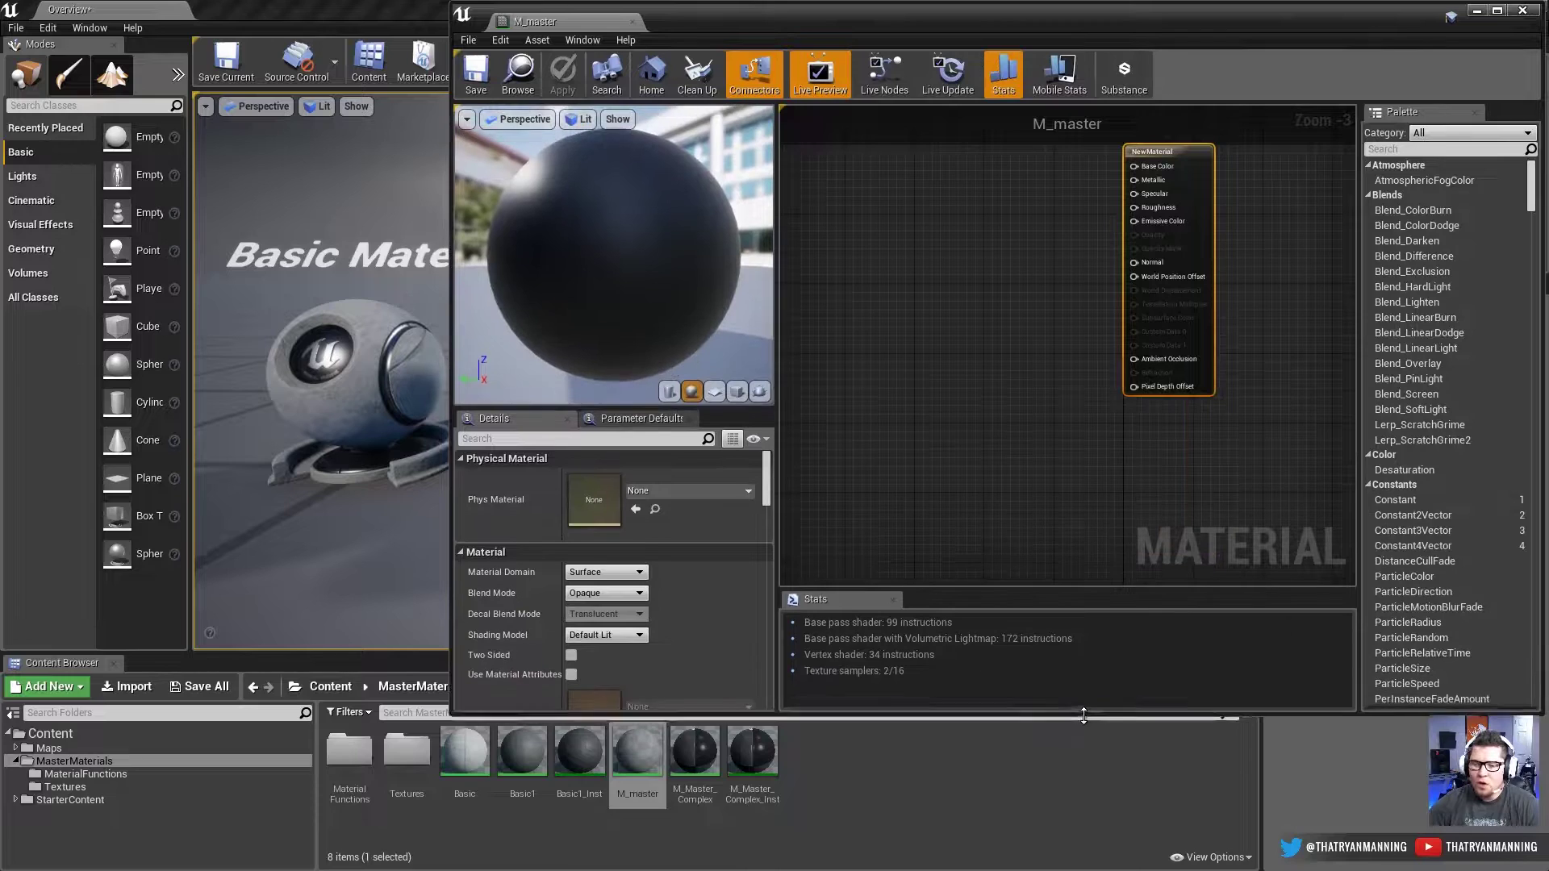
# Step: Add the base color, normal and ORM textures plus the UVTiling and NormalStrength functions to the graph
pyautogui.doubleClick(407, 751)
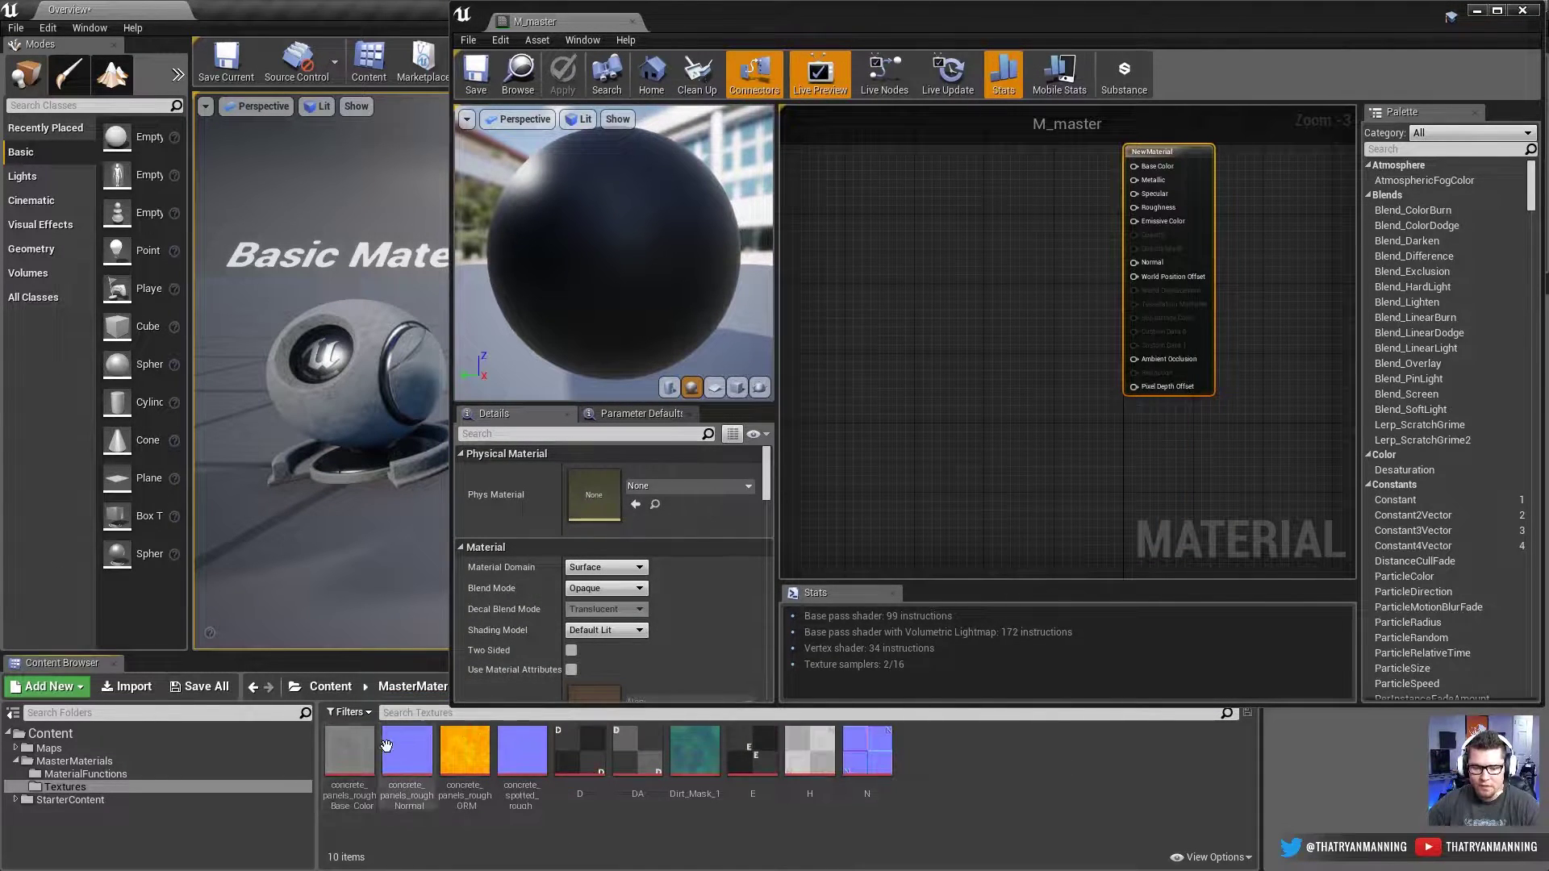
pyautogui.click(349, 750)
pyautogui.keyDown('ctrl'); pyautogui.click(407, 750); pyautogui.keyUp('ctrl')
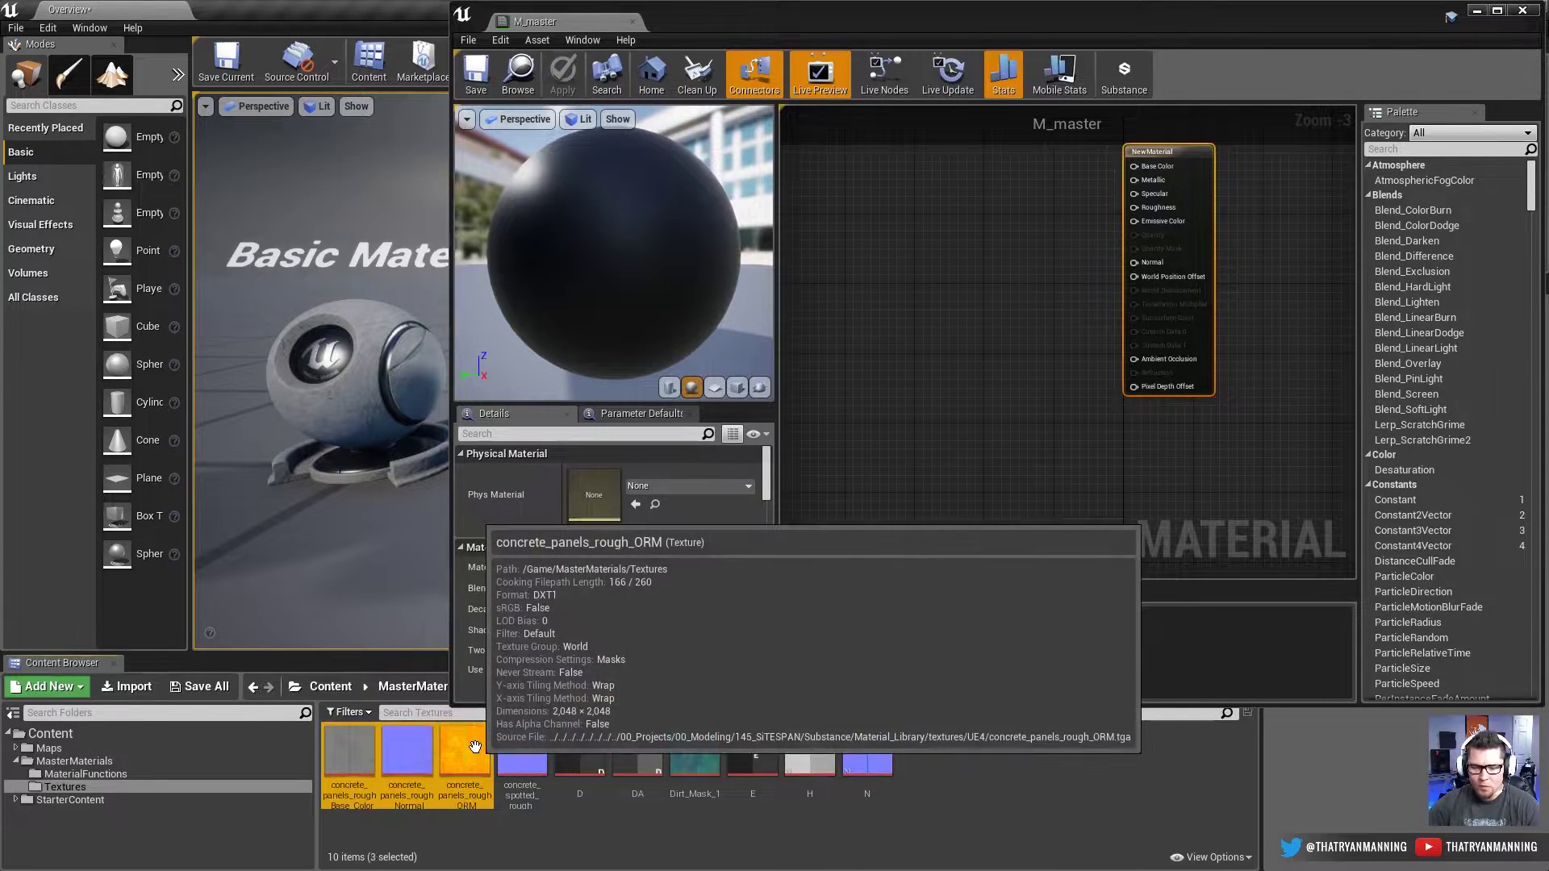
pyautogui.keyDown('ctrl'); pyautogui.click(475, 773); pyautogui.keyUp('ctrl')
pyautogui.moveTo(474, 772); pyautogui.dragTo(1002, 234)
pyautogui.click(81, 774)
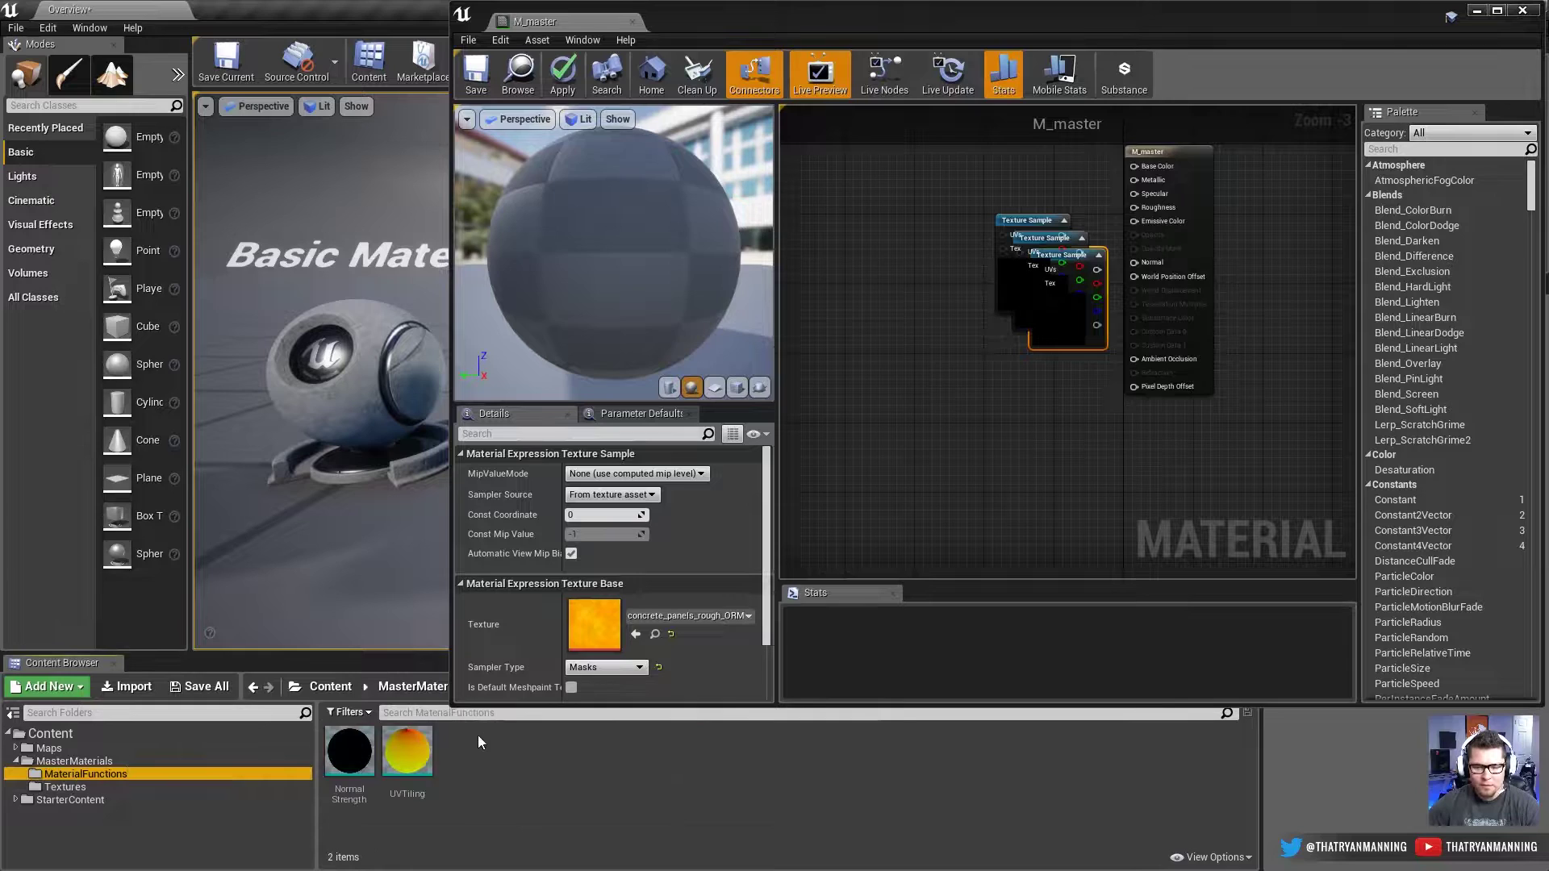
pyautogui.moveTo(406, 763); pyautogui.dragTo(1001, 419)
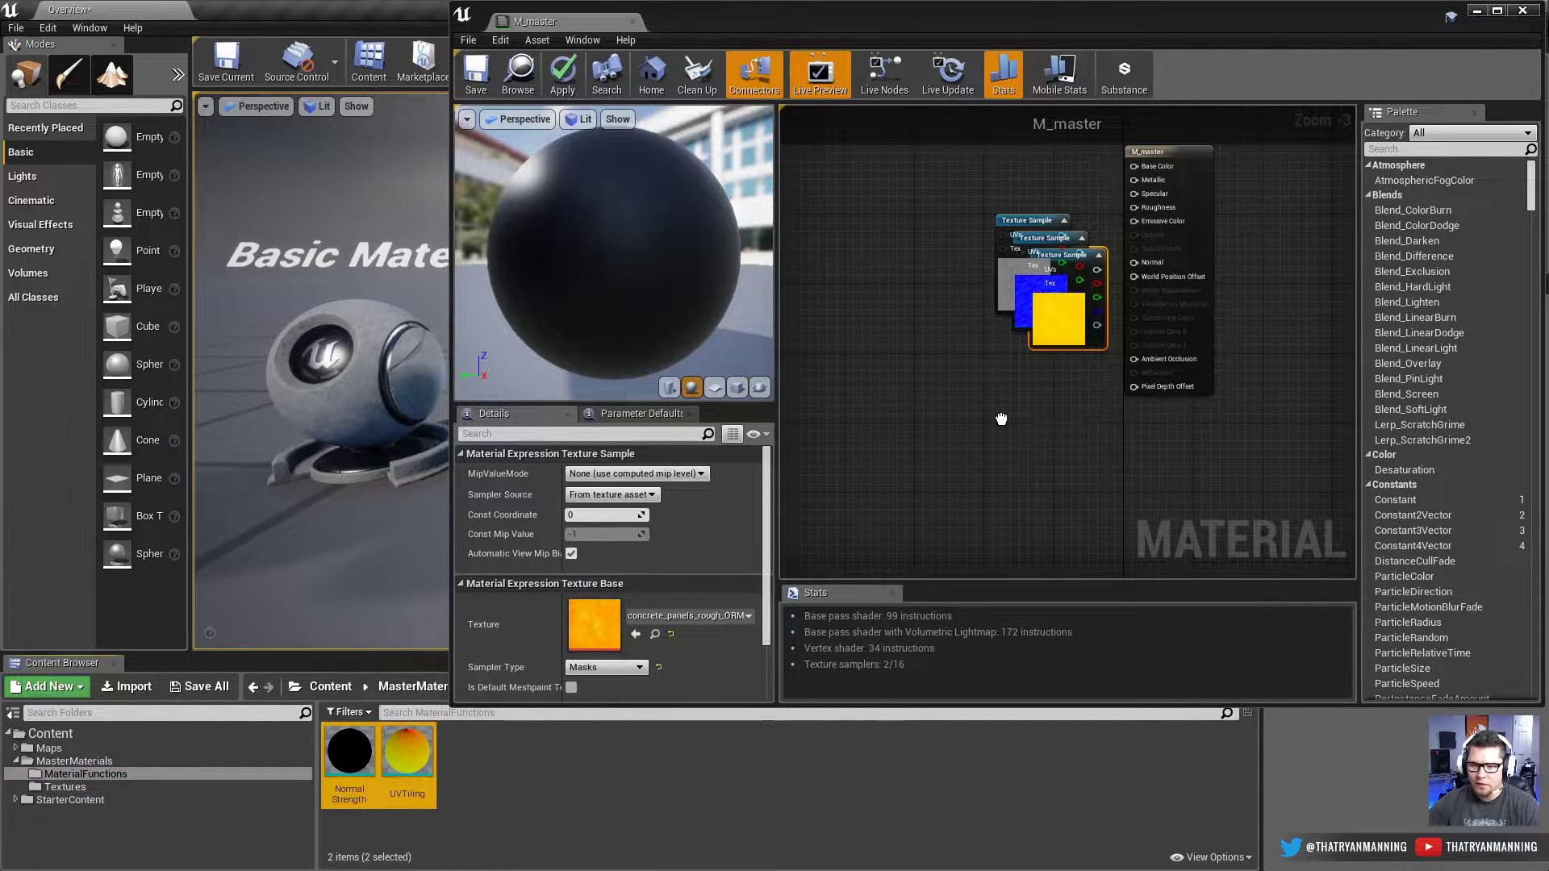
# Step: Reposition NormalStrength and UVTiling, and stack the grey, yellow and blue samples in one column
pyautogui.click(949, 456)
pyautogui.moveTo(1113, 442); pyautogui.dragTo(839, 311)
pyautogui.moveTo(1054, 375); pyautogui.dragTo(1110, 429, button='right')
pyautogui.moveTo(1116, 389); pyautogui.dragTo(1019, 444)
pyautogui.moveTo(1097, 355); pyautogui.dragTo(966, 513)
pyautogui.moveTo(1032, 437); pyautogui.dragTo(980, 384)
pyautogui.moveTo(1061, 348); pyautogui.dragTo(951, 269)
pyautogui.moveTo(967, 380); pyautogui.dragTo(976, 372)
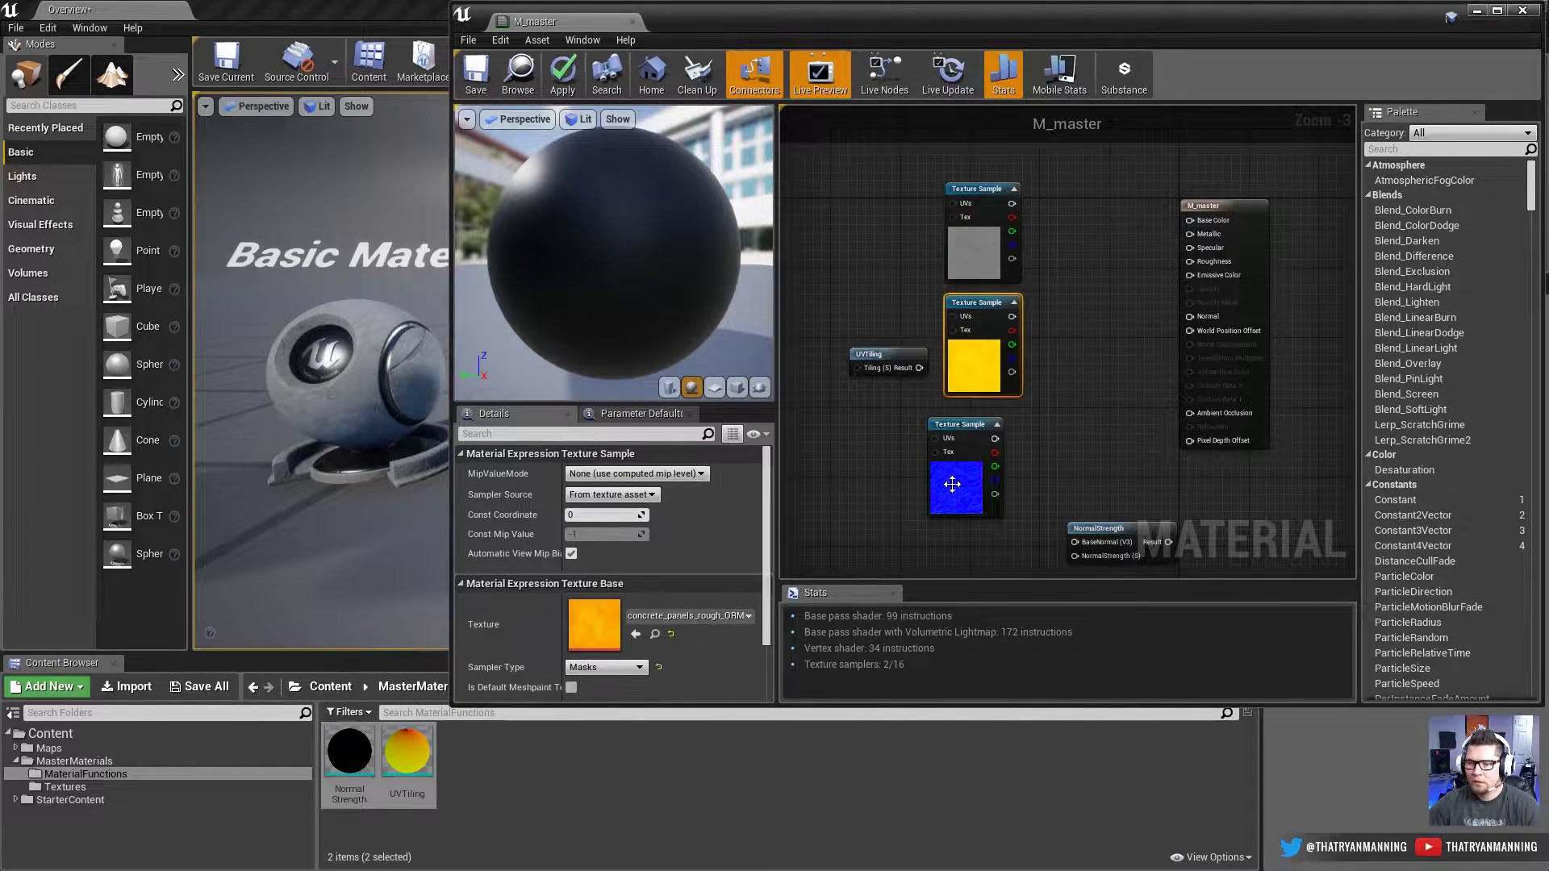
pyautogui.moveTo(952, 487); pyautogui.dragTo(914, 147)
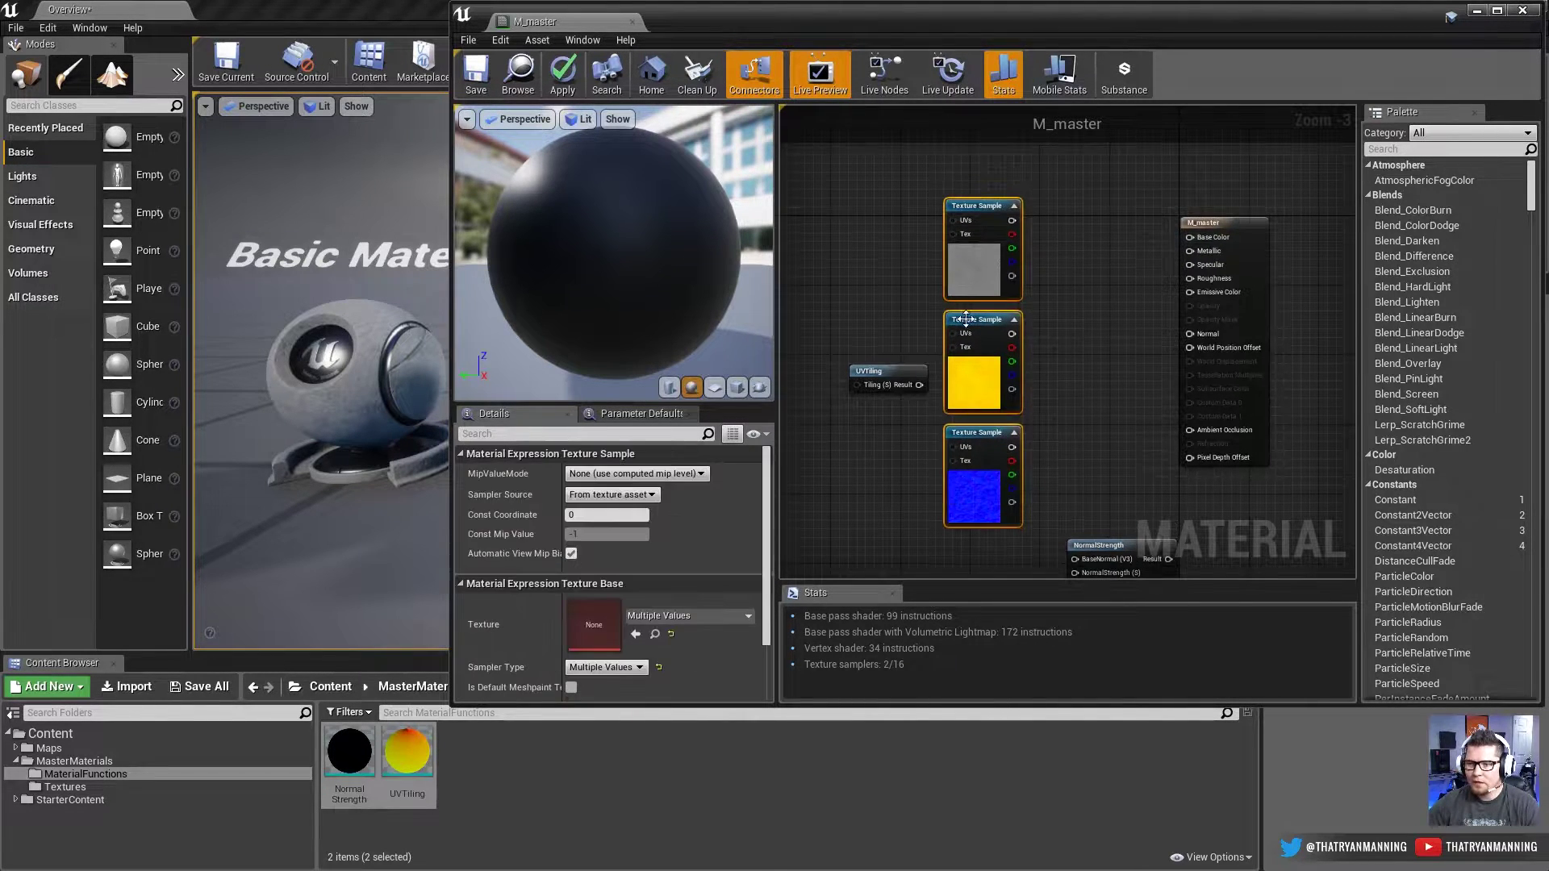
# Step: Convert the three texture samples to parameters, naming the top one BaseColor in group Texture Inputs
pyautogui.rightClick(965, 317)
pyautogui.click(1004, 373)
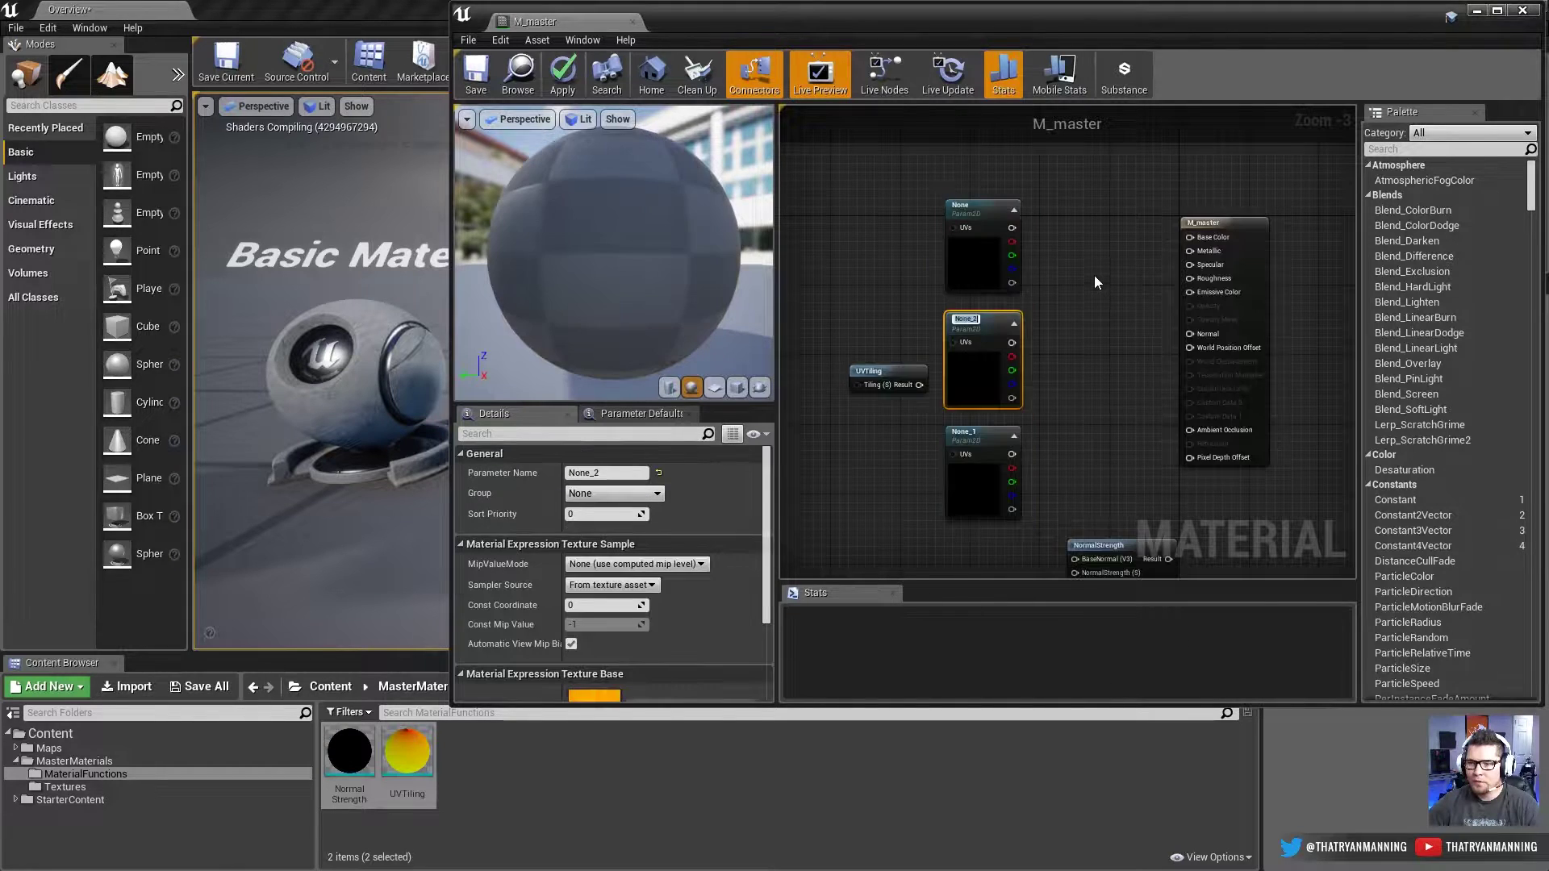
pyautogui.click(1093, 274)
pyautogui.click(992, 271)
pyautogui.click(601, 471)
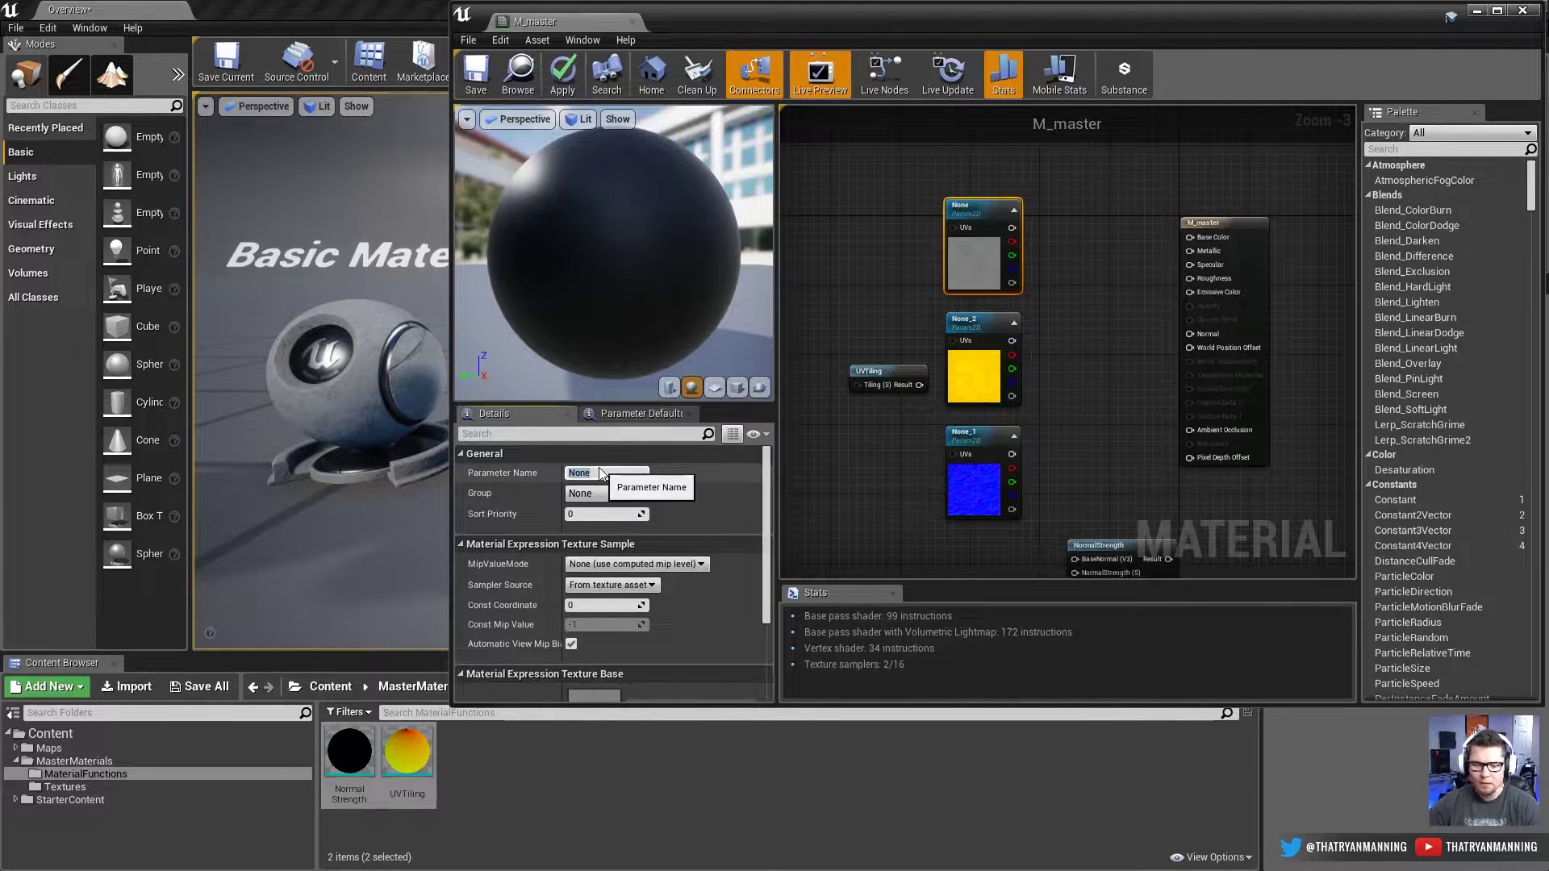
pyautogui.write('Base')
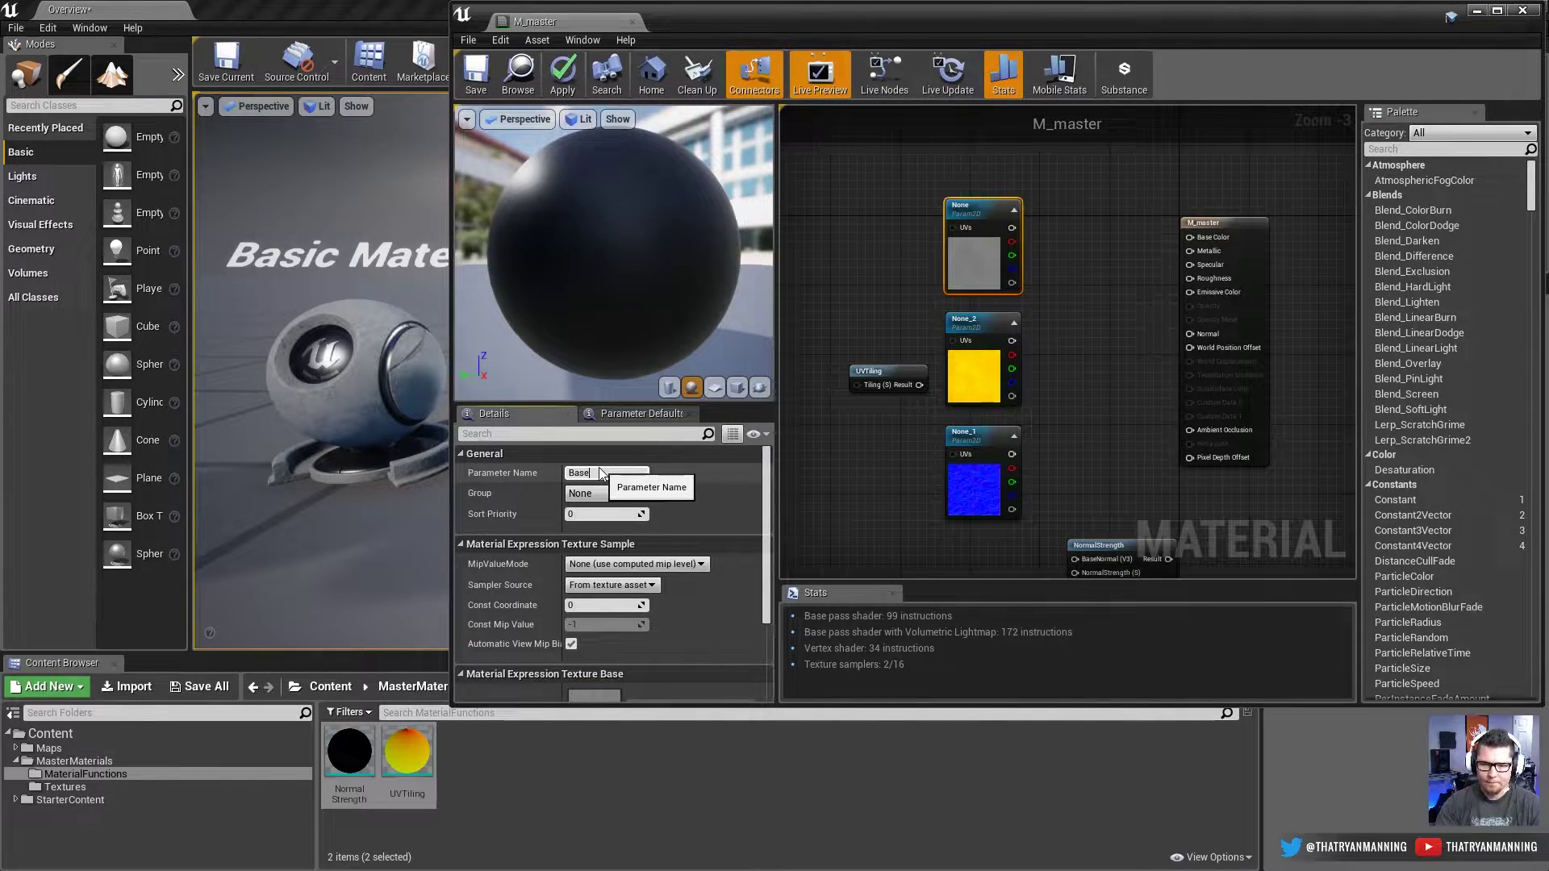
pyautogui.write('Color')
pyautogui.press('Return')
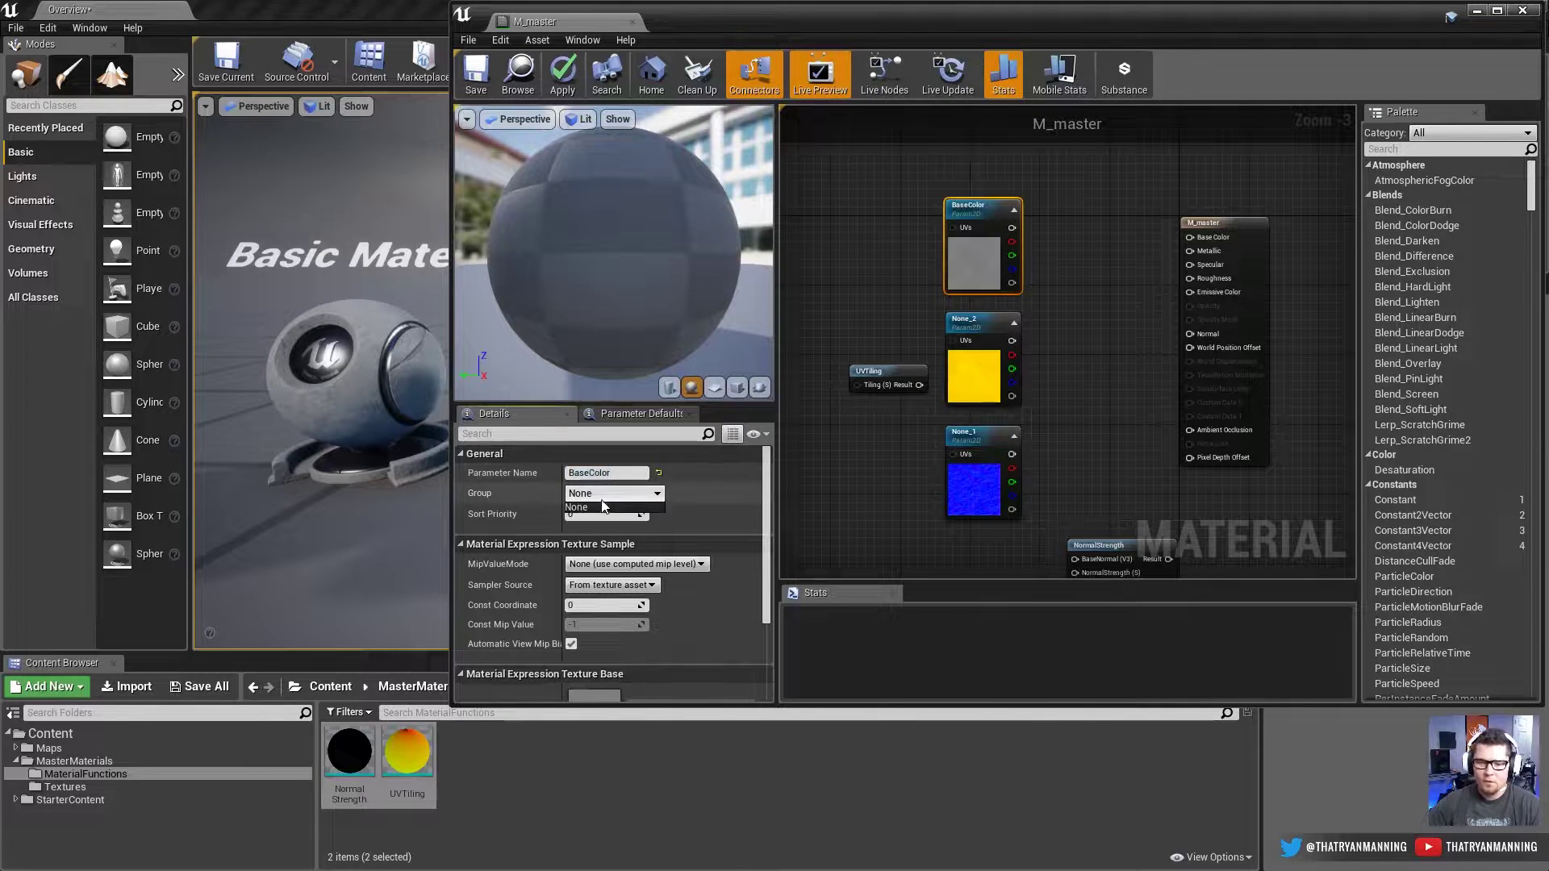
pyautogui.click(605, 495)
pyautogui.write('Text')
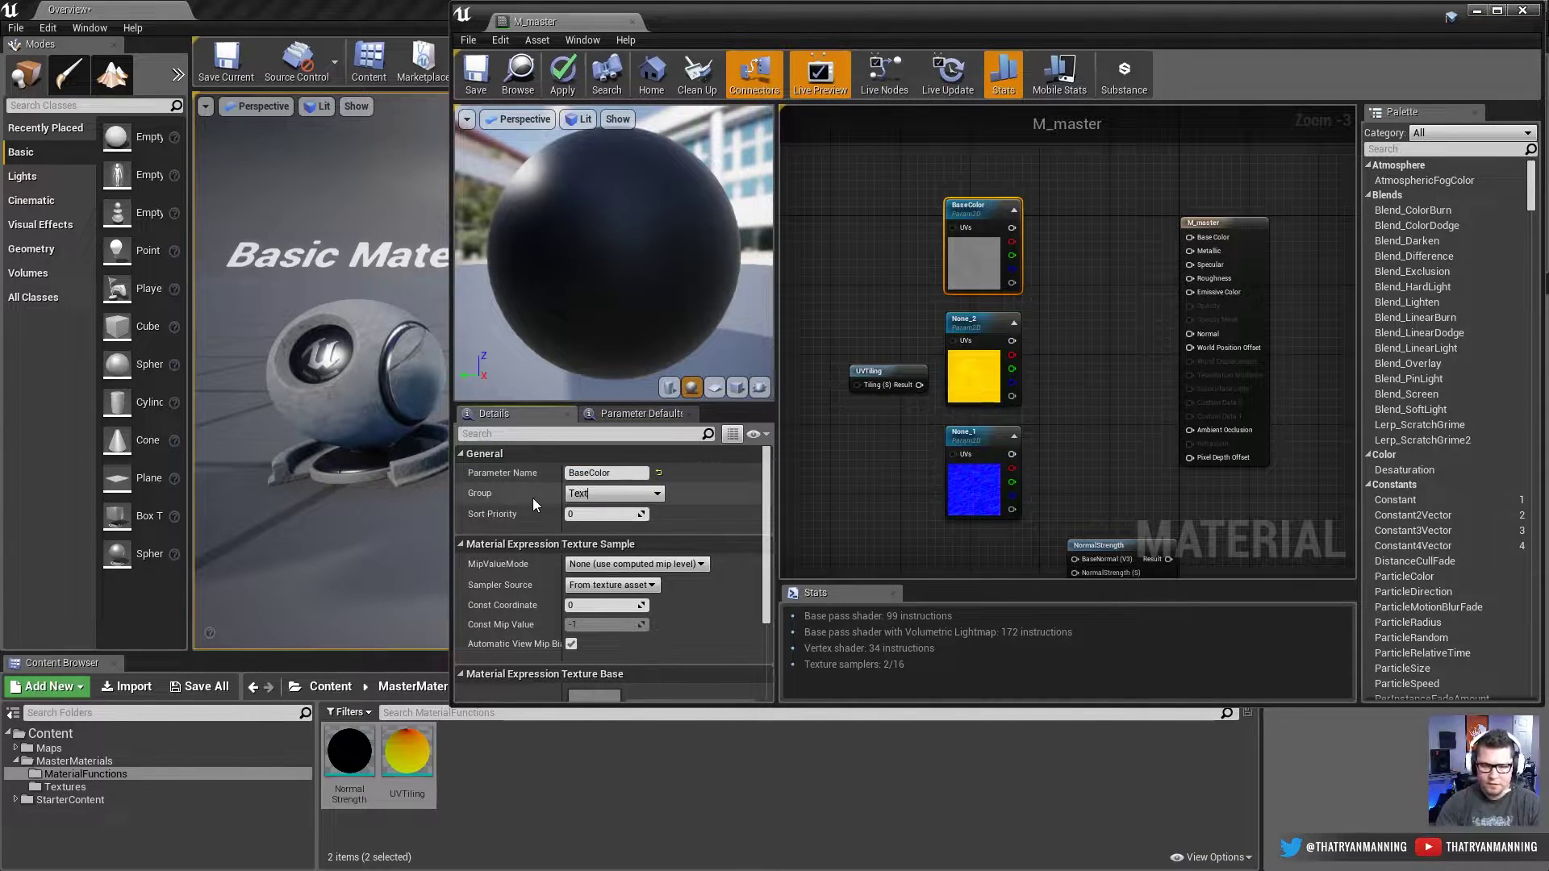
pyautogui.write('ure Inputs')
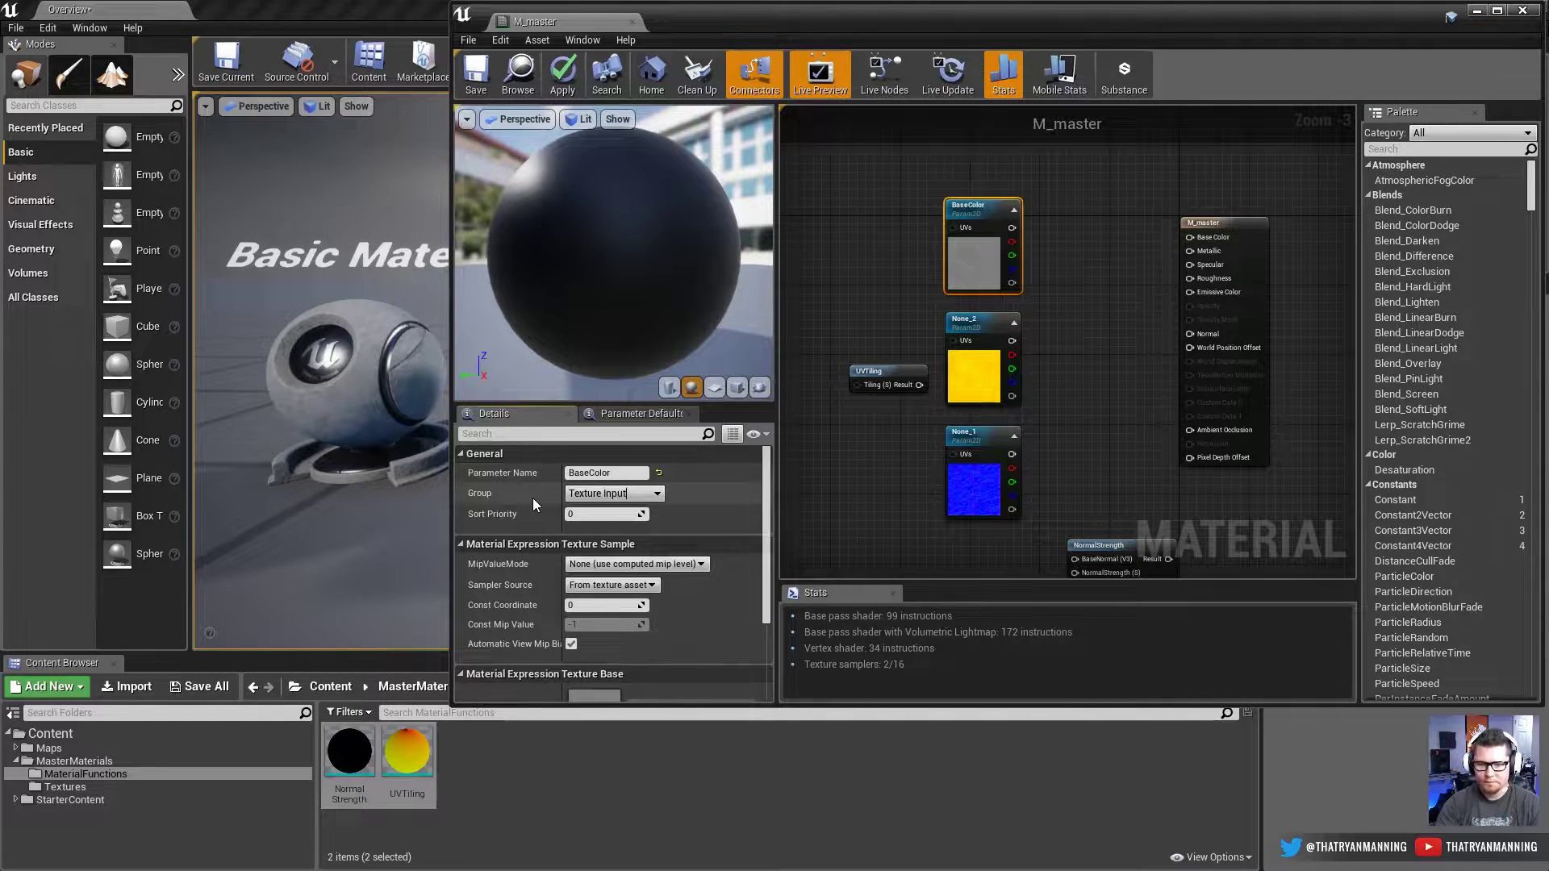
pyautogui.press('Return')
# Step: Rename the yellow texture parameter ARM and put it in the Texture Inputs group
pyautogui.click(986, 375)
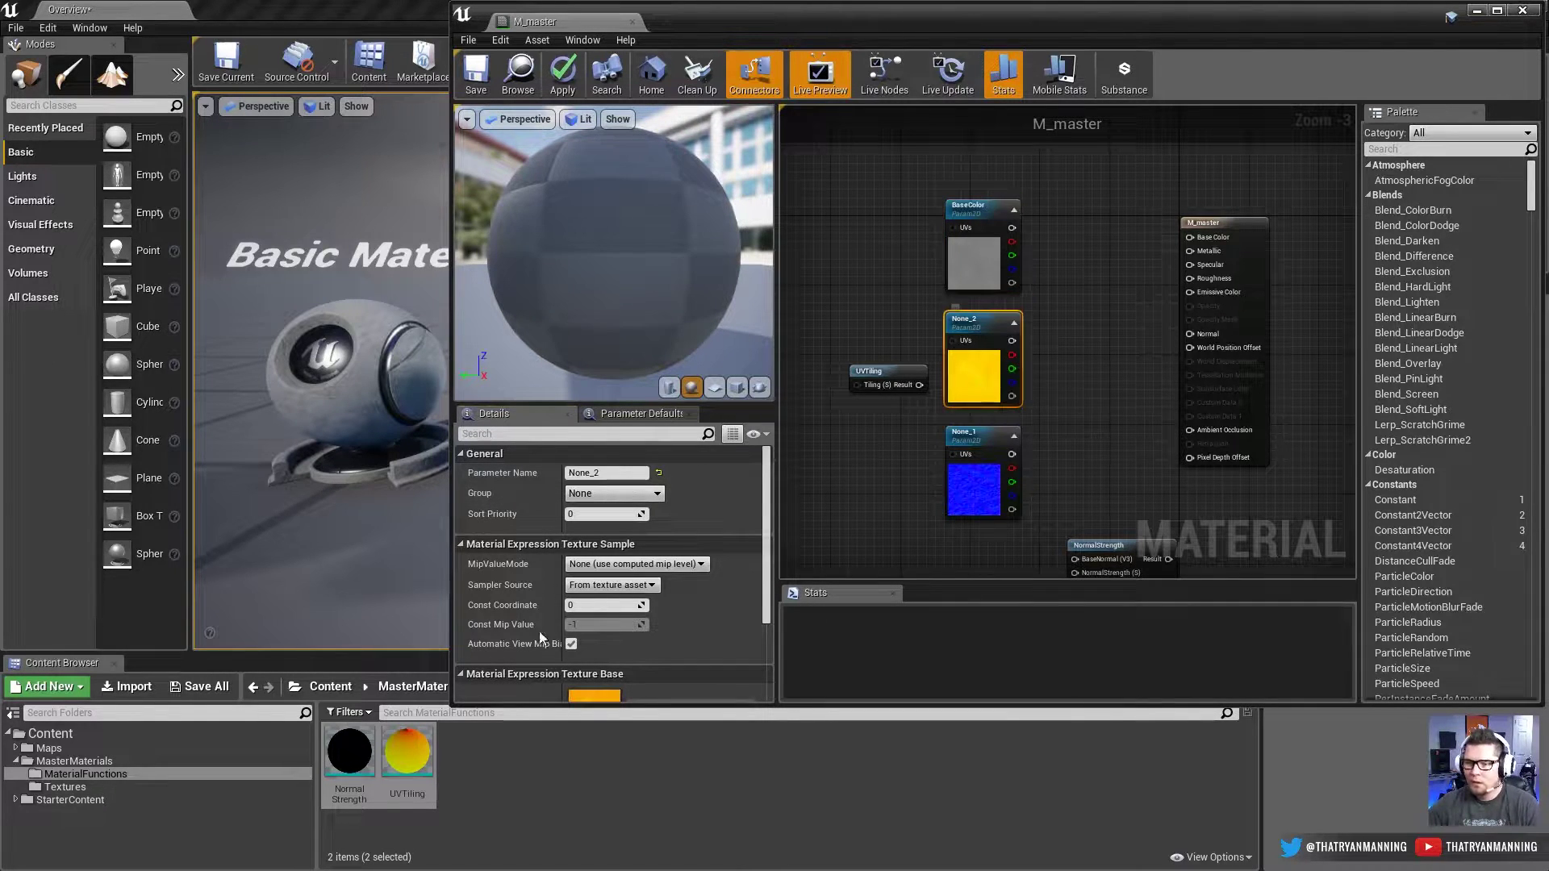
pyautogui.click(607, 474)
pyautogui.write('ARM')
pyautogui.press('Return')
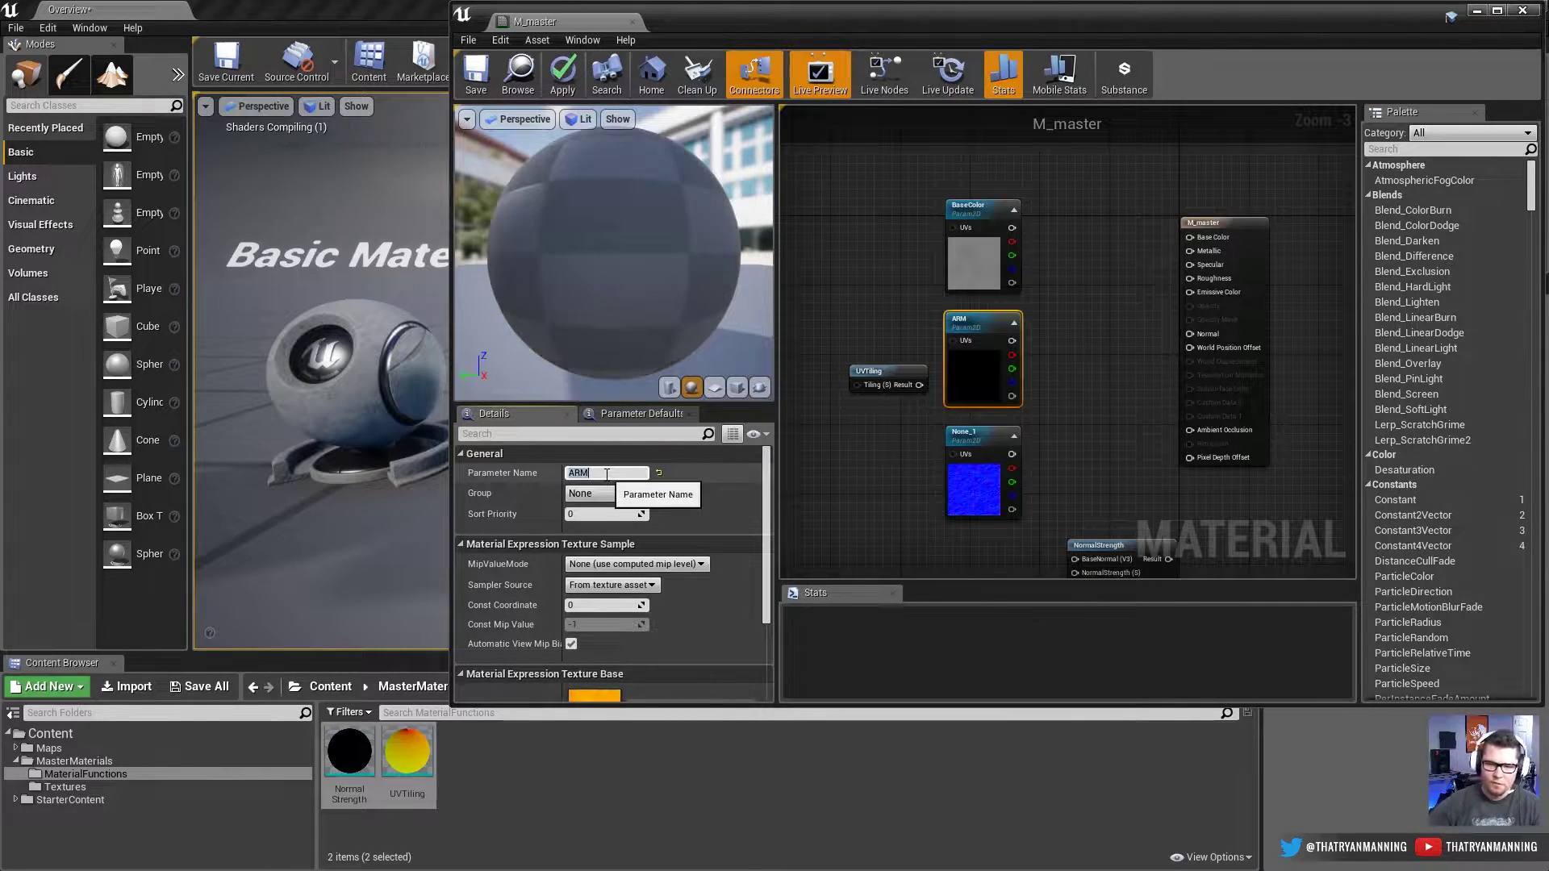
pyautogui.click(656, 492)
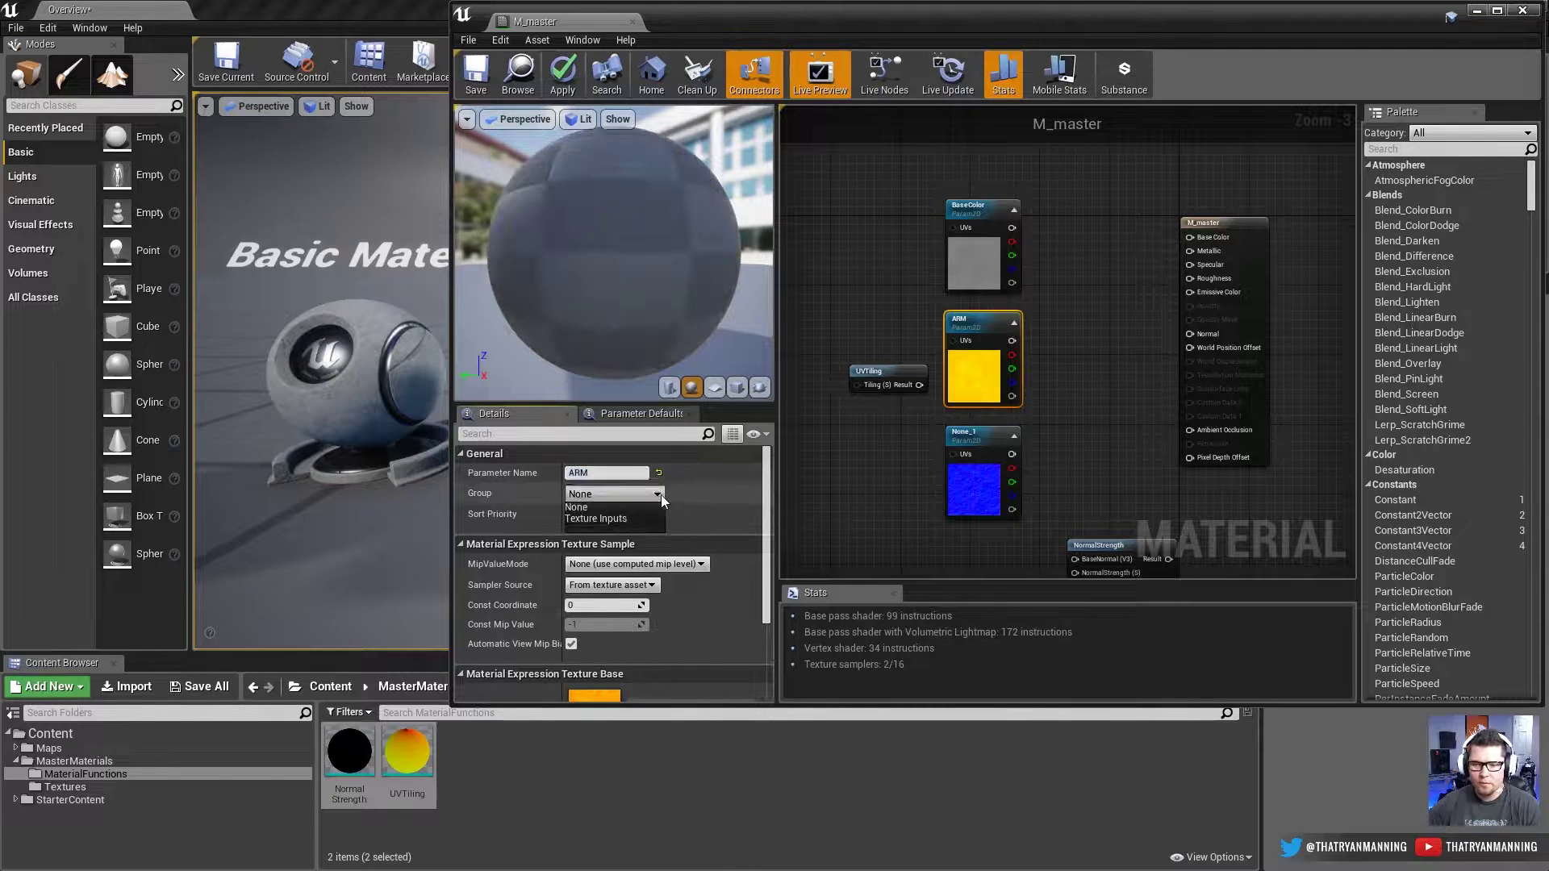
pyautogui.click(603, 507)
# Step: Rename the blue texture parameter Normal and assign it to the Texture Inputs group
pyautogui.click(997, 473)
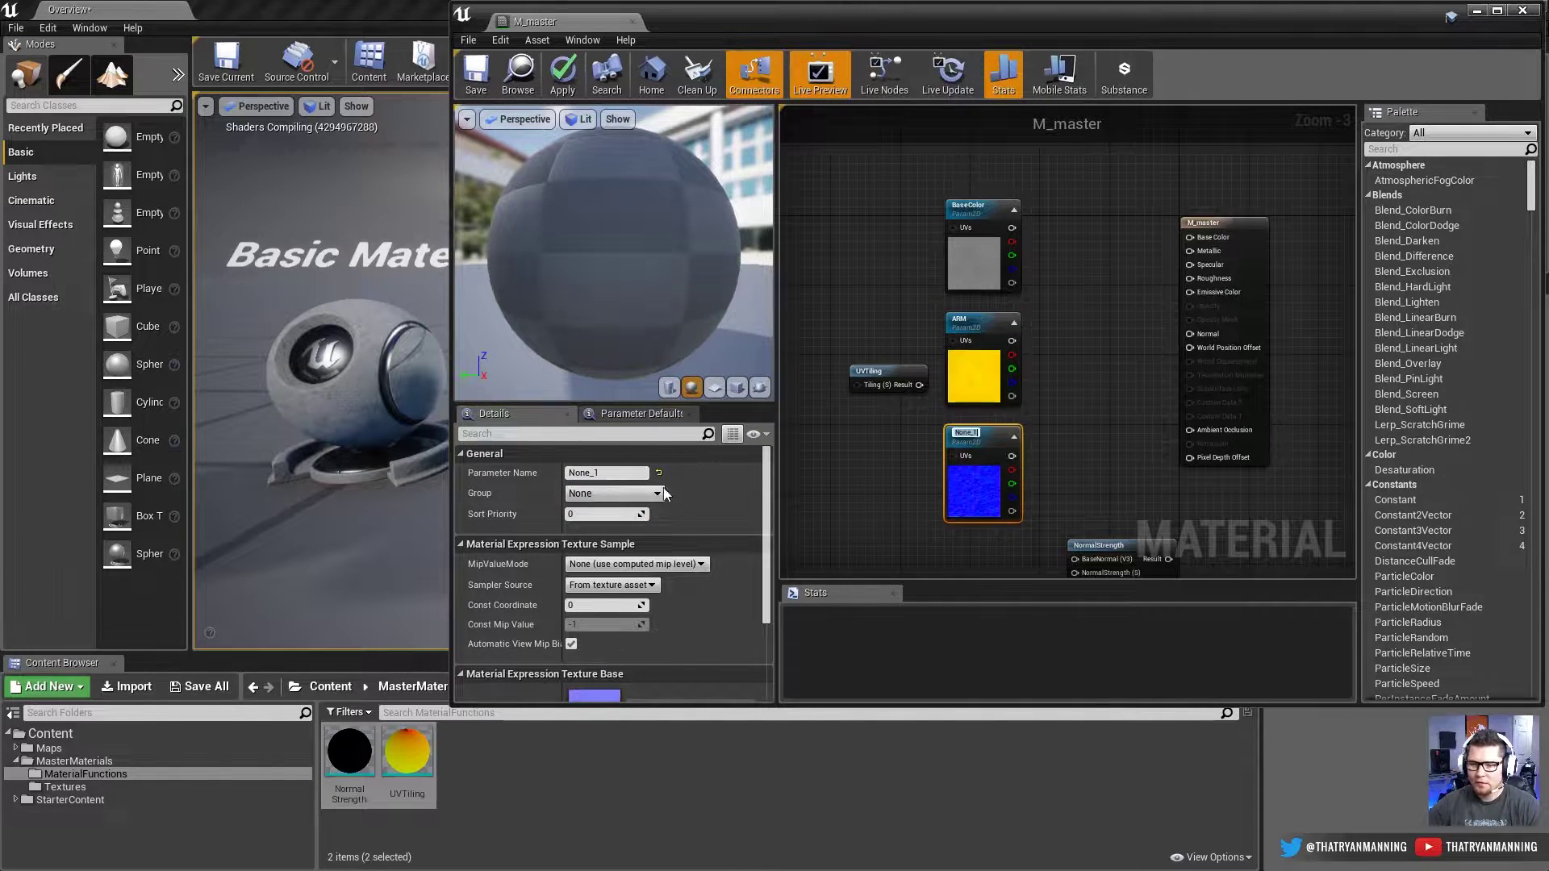
pyautogui.click(614, 473)
pyautogui.write('Nora')
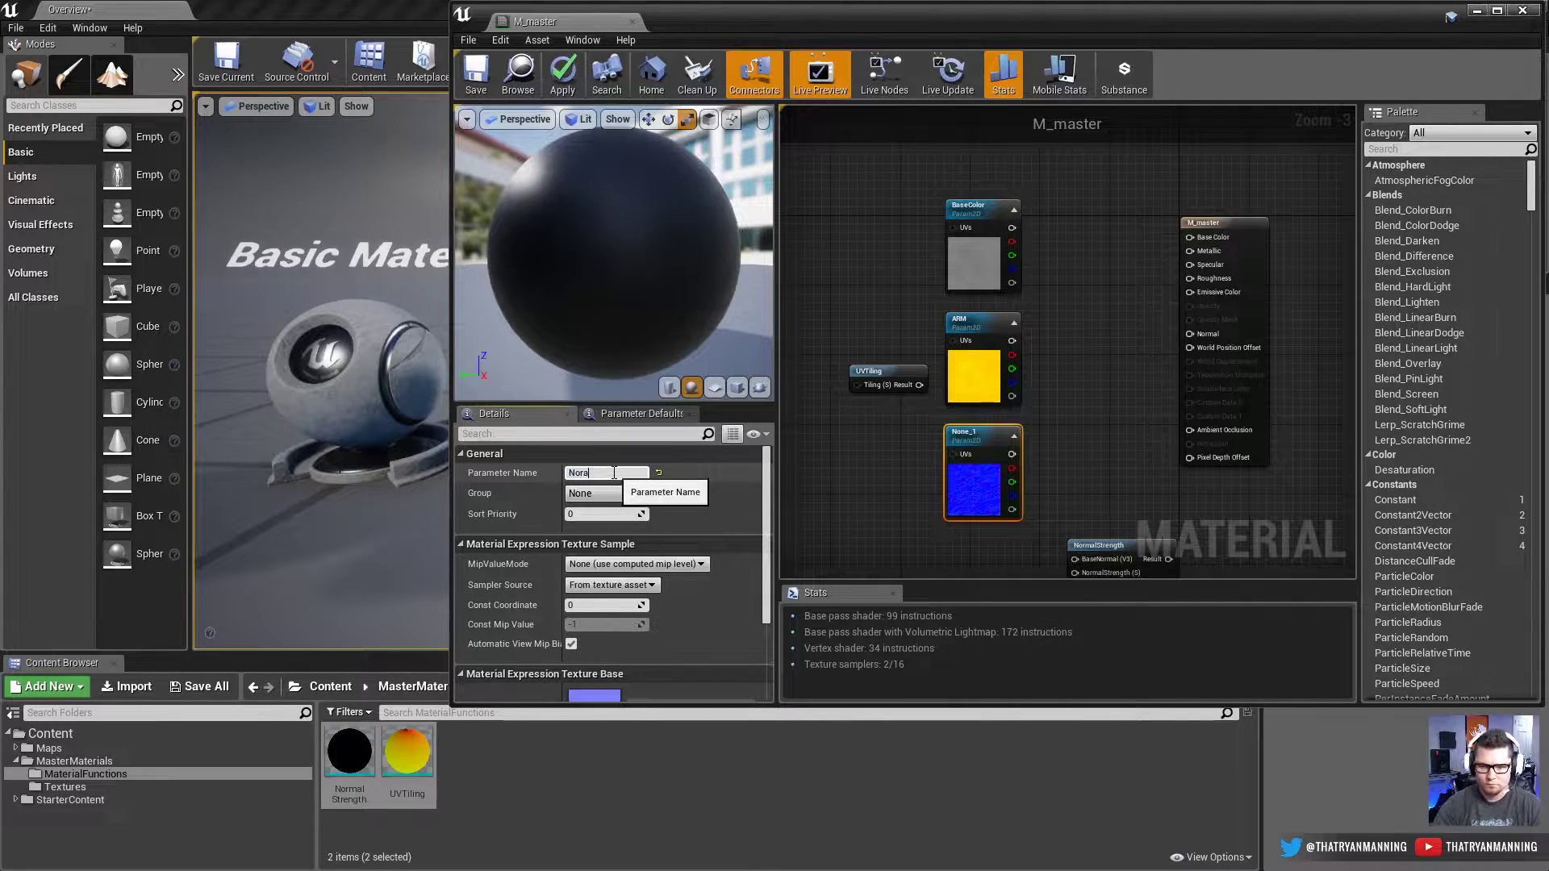
pyautogui.write('m')
pyautogui.press('BackSpace')
pyautogui.press('BackSpace')
pyautogui.write('mal')
pyautogui.press('Return')
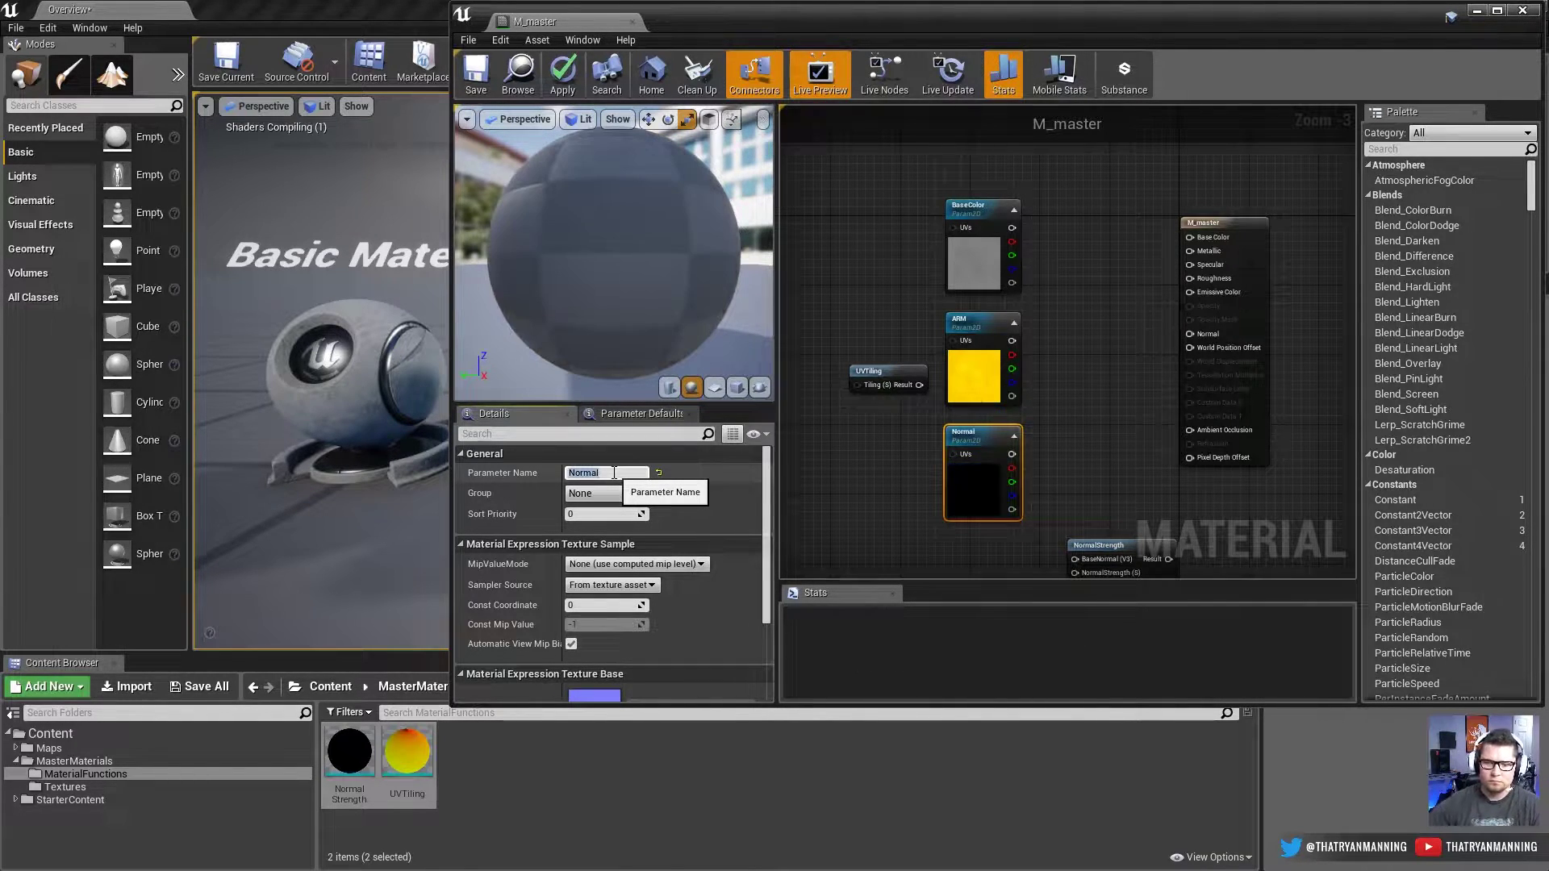
pyautogui.click(651, 494)
pyautogui.click(593, 520)
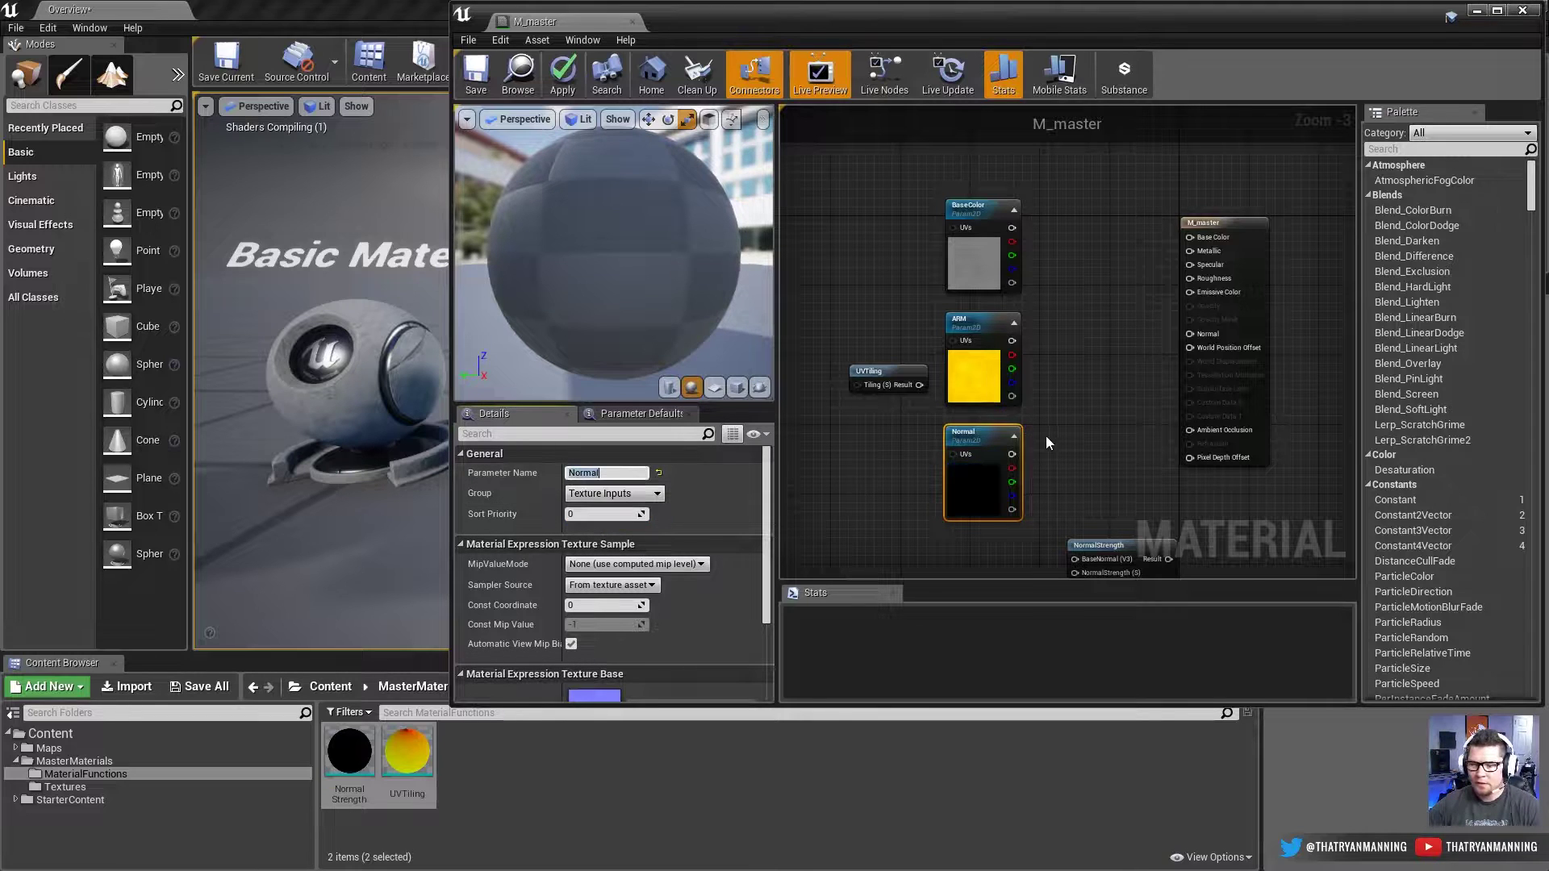
pyautogui.moveTo(1084, 446); pyautogui.dragTo(1121, 358, button='right')
# Step: Feed UVTiling's Tiling input from a Constant converted to a scalar parameter named UV Tiling
pyautogui.click(883, 296)
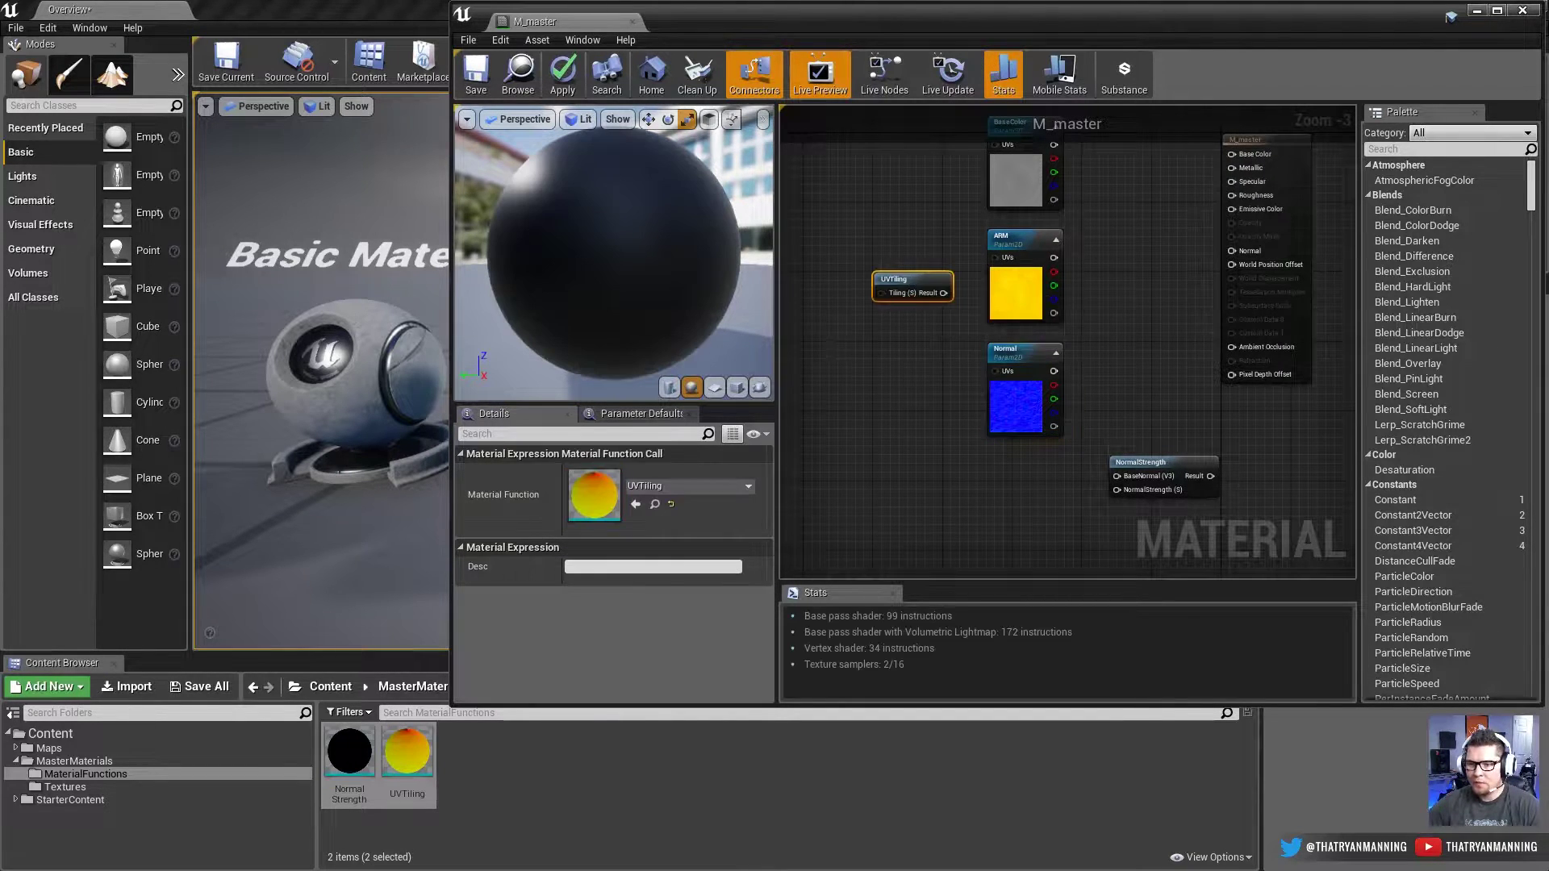
pyautogui.moveTo(883, 296); pyautogui.dragTo(945, 313, button='right')
pyautogui.moveTo(943, 310); pyautogui.dragTo(868, 319)
pyautogui.write('constant')
pyautogui.press('Return')
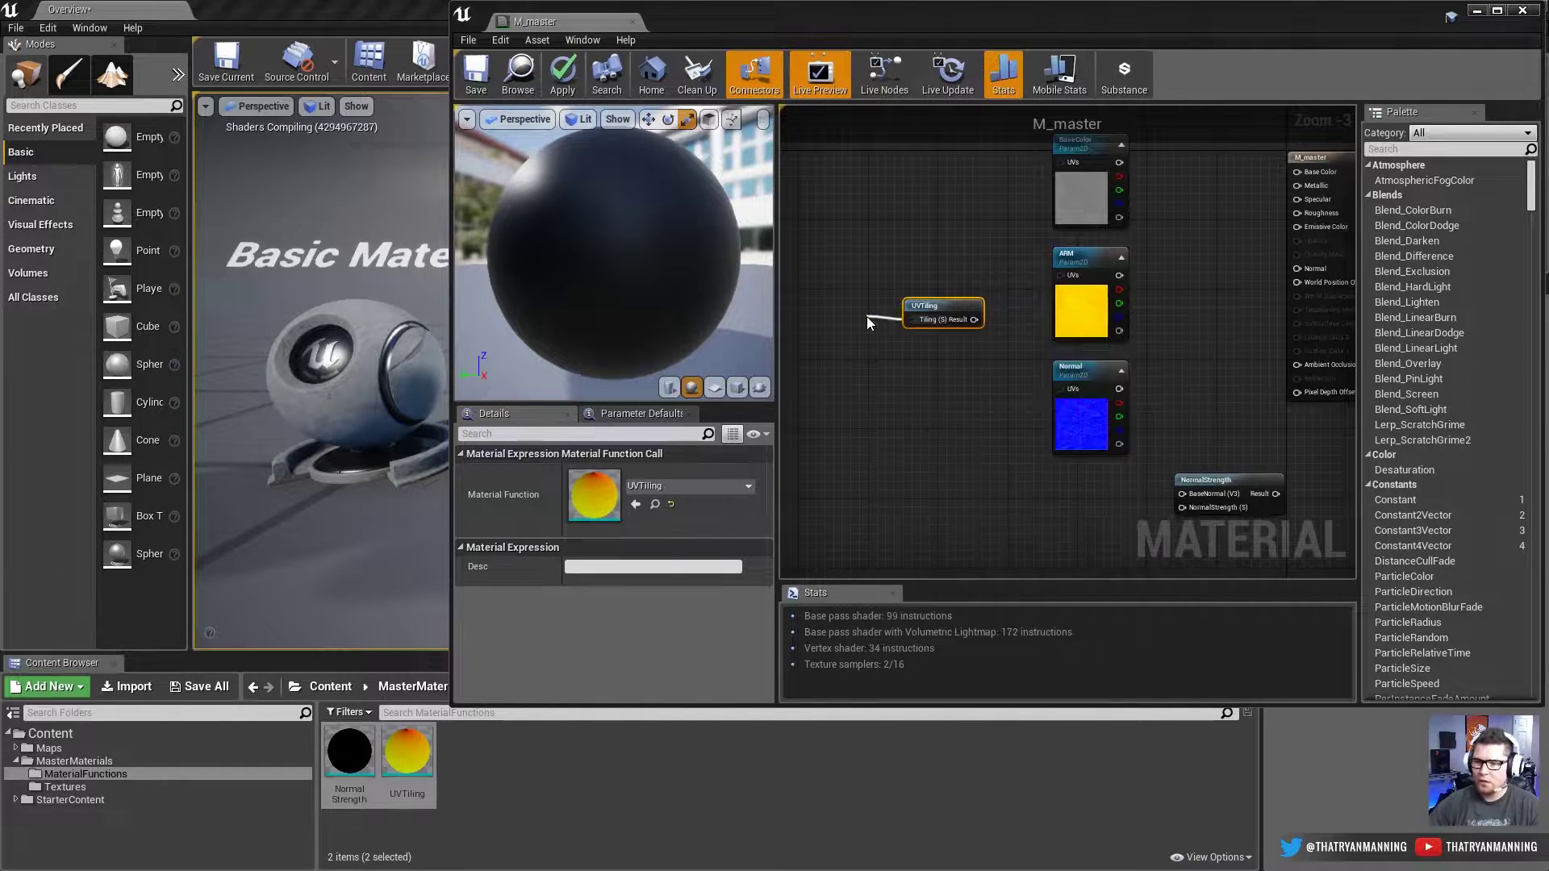
pyautogui.rightClick(880, 325)
pyautogui.click(889, 326)
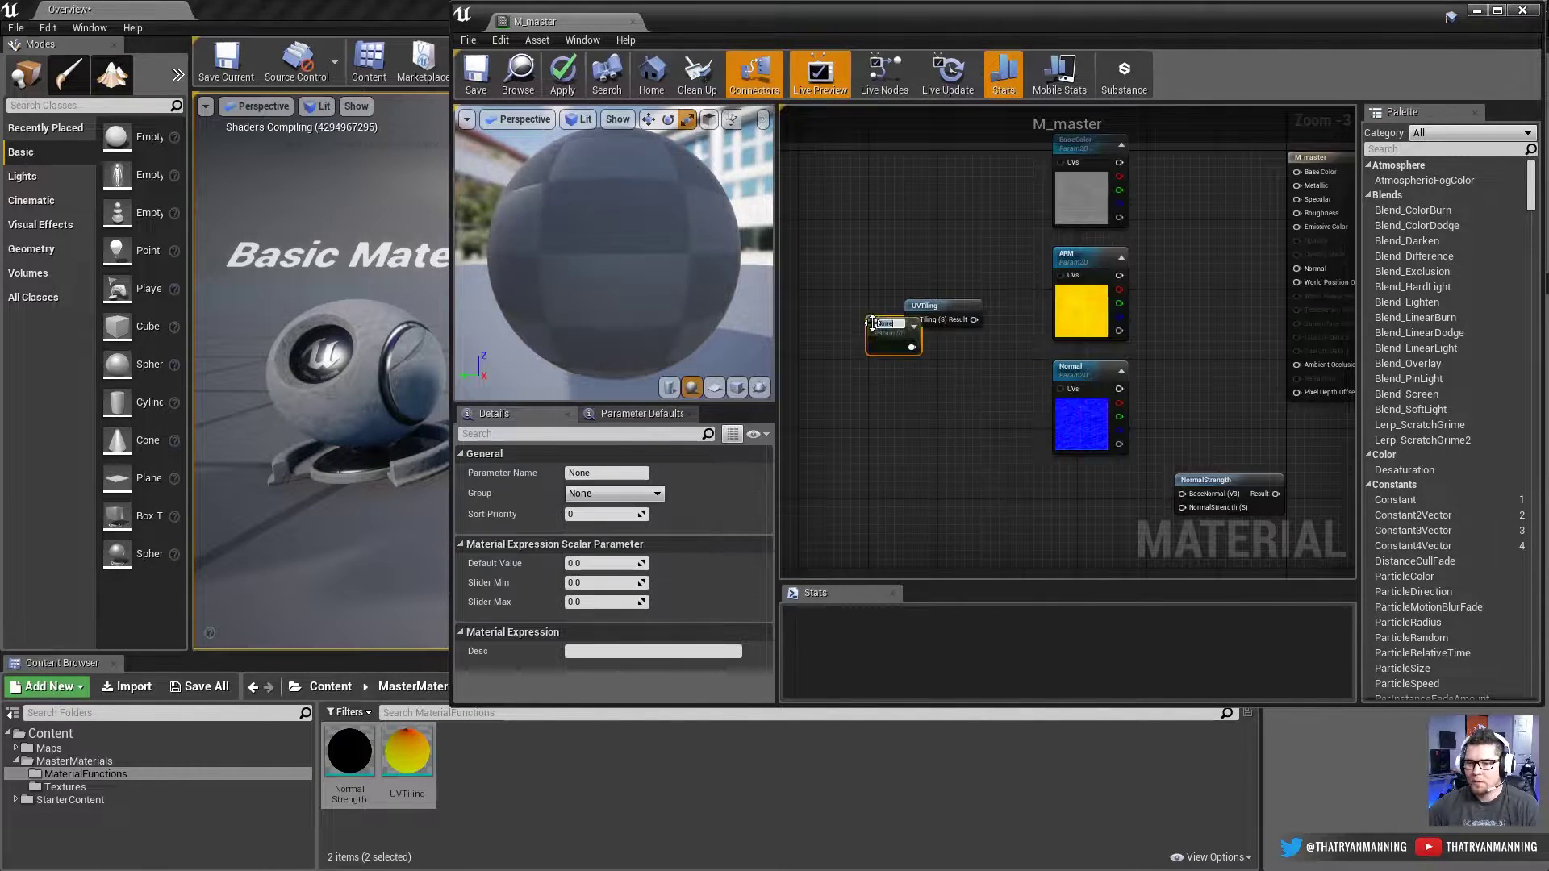
pyautogui.moveTo(875, 319); pyautogui.dragTo(849, 302)
pyautogui.click(606, 474)
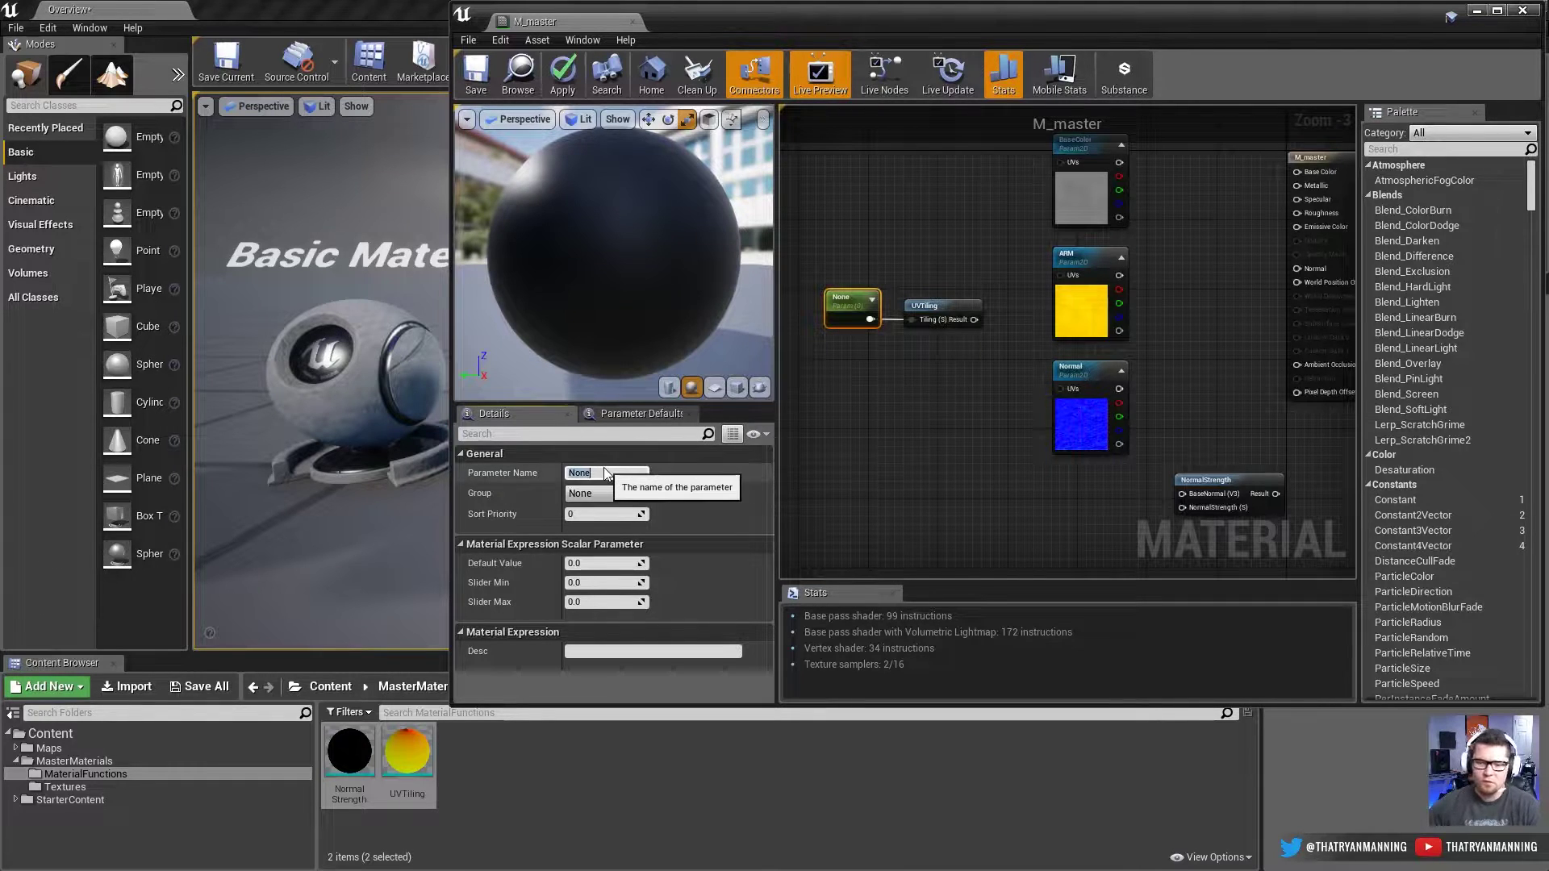
pyautogui.write('UV Tiling')
pyautogui.press('Return')
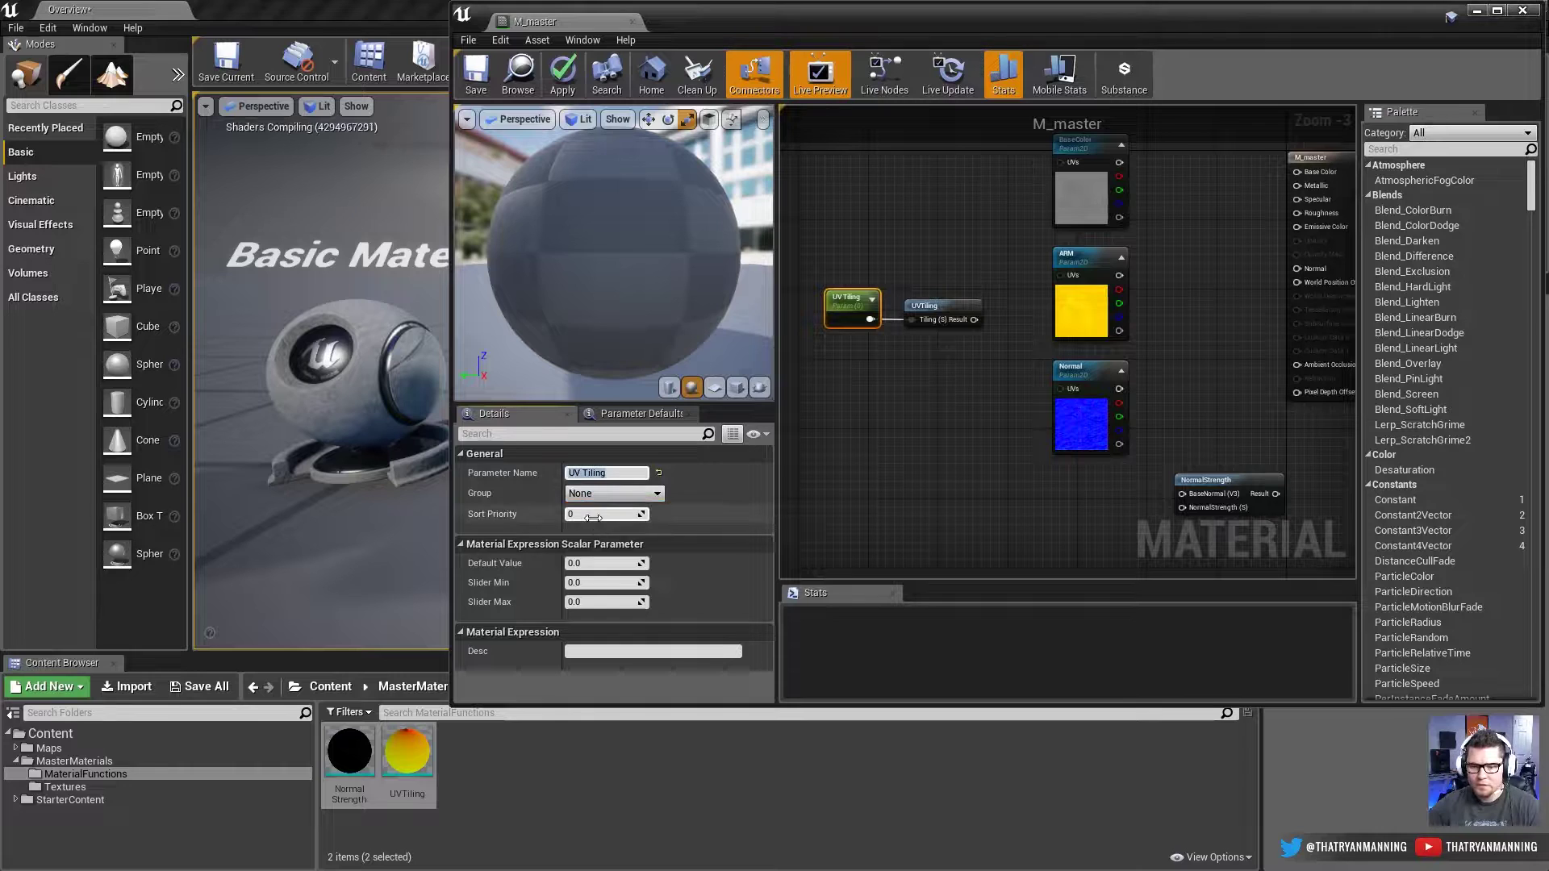
pyautogui.click(937, 381)
# Step: Wire UVTiling's output into the BaseColor, ARM and Normal UVs, and Normal's RGB into BaseNormal
pyautogui.moveTo(975, 319); pyautogui.dragTo(1062, 162)
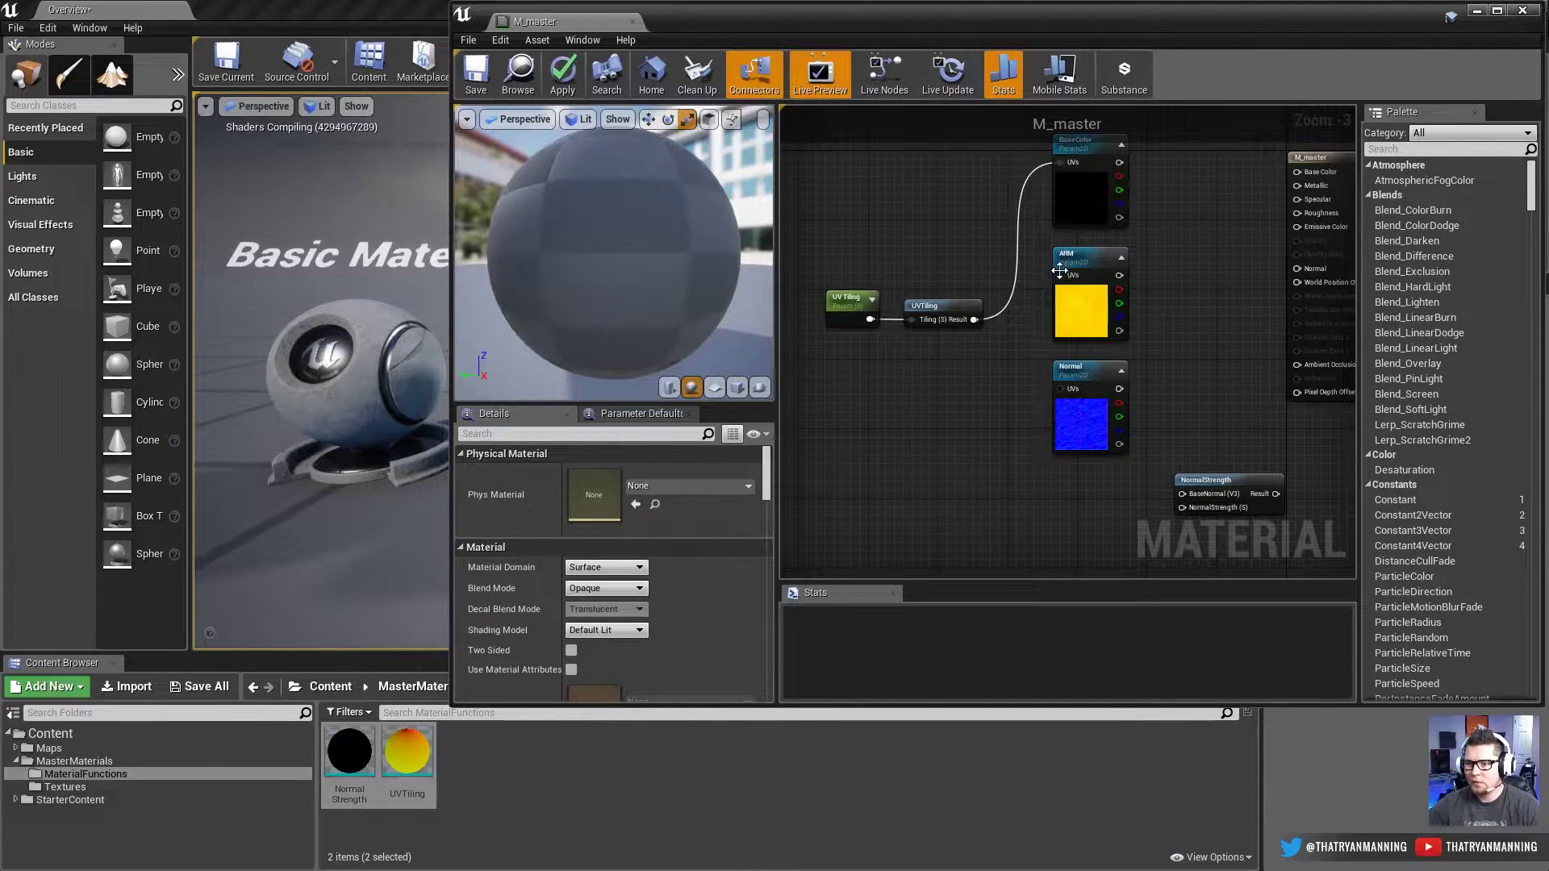
pyautogui.moveTo(1011, 312); pyautogui.dragTo(1064, 390)
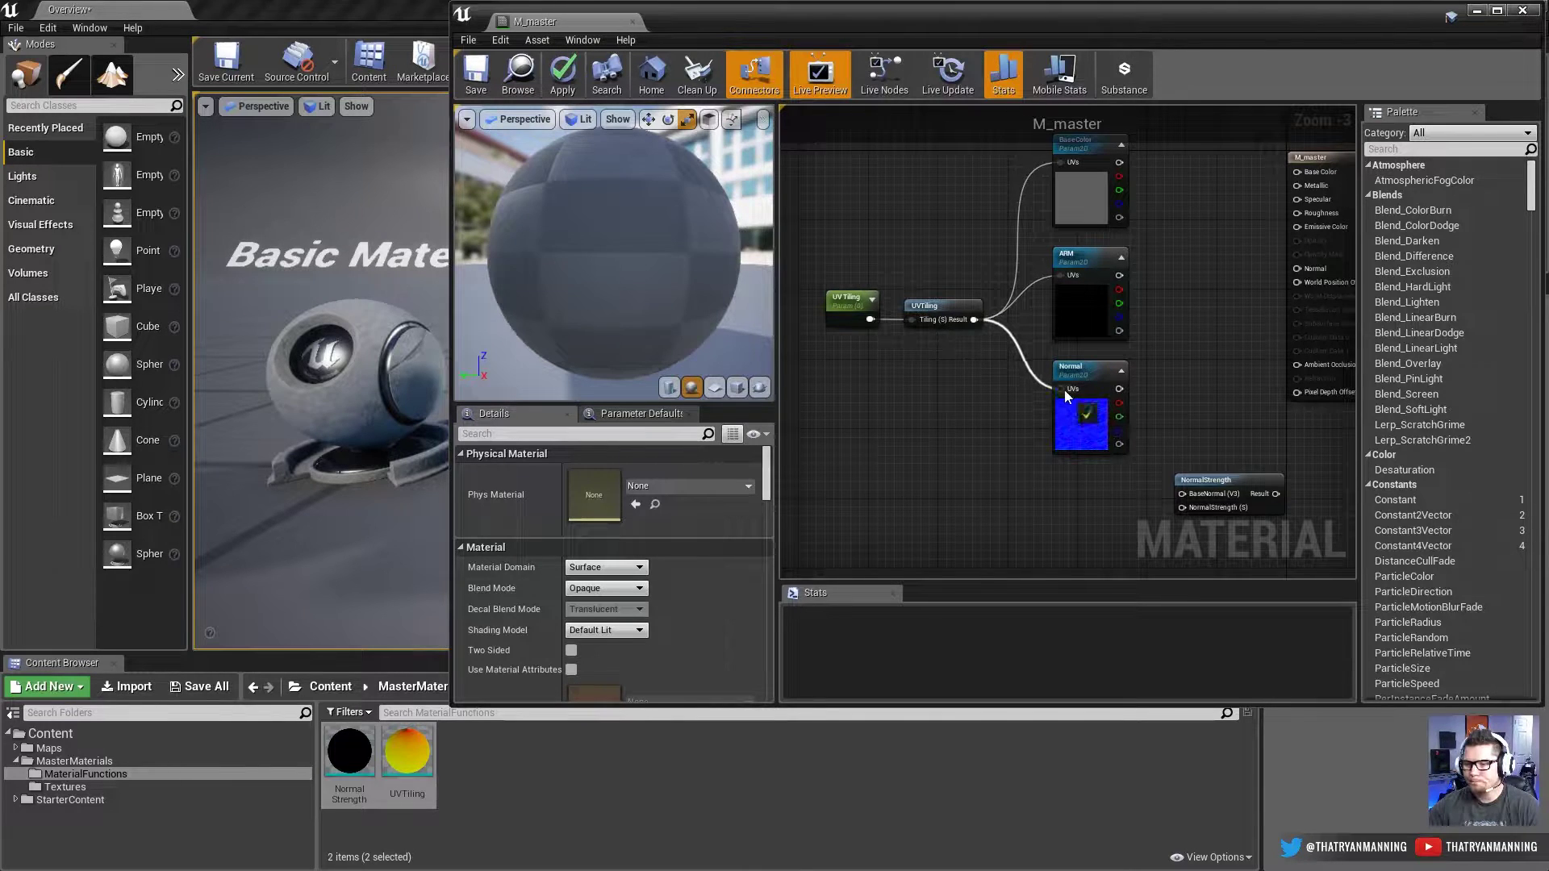
pyautogui.moveTo(1238, 386); pyautogui.dragTo(1104, 368, button='right')
pyautogui.moveTo(1095, 462); pyautogui.dragTo(1077, 429)
pyautogui.moveTo(985, 371); pyautogui.dragTo(972, 476)
# Step: Add a Constant to NormalStrength's strength input and convert it to a parameter named Normal Strength
pyautogui.write('const')
pyautogui.press('Return')
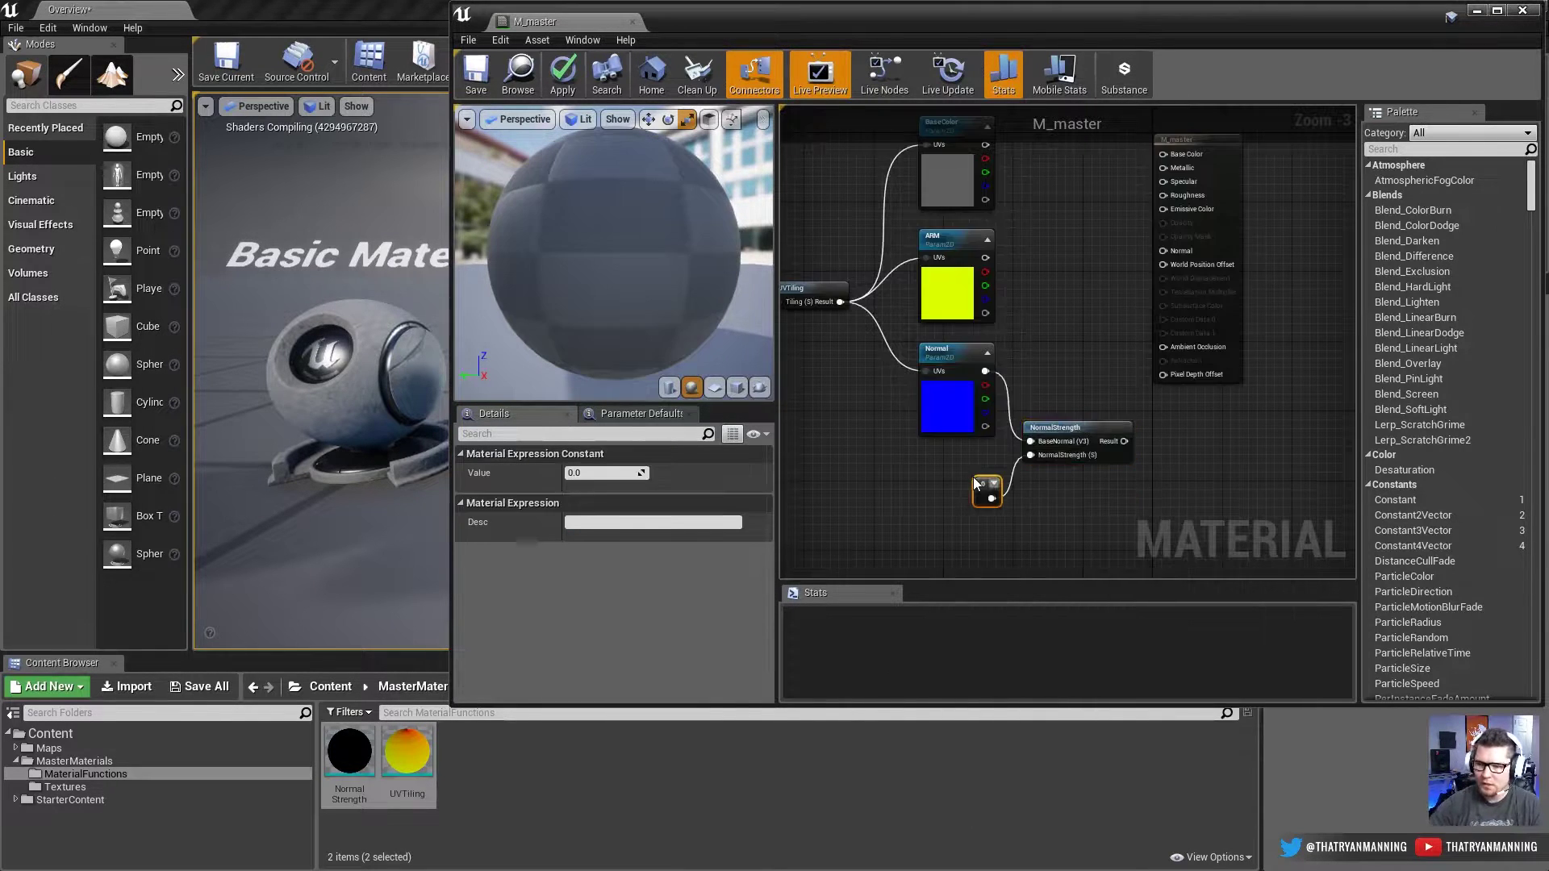
pyautogui.rightClick(973, 478)
pyautogui.click(941, 460)
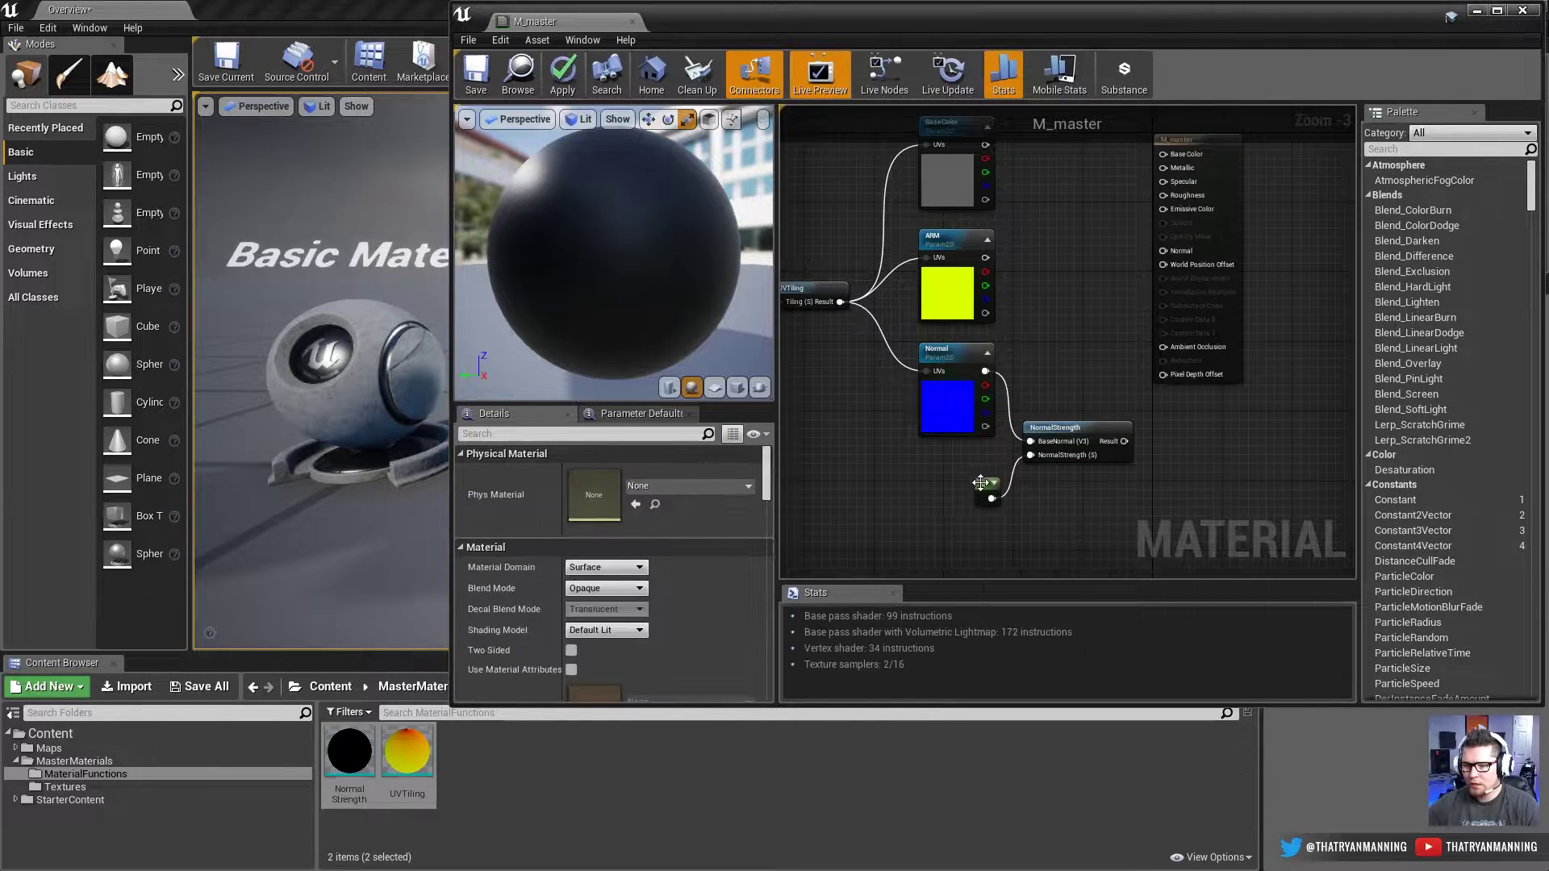
pyautogui.rightClick(982, 485)
pyautogui.click(1045, 492)
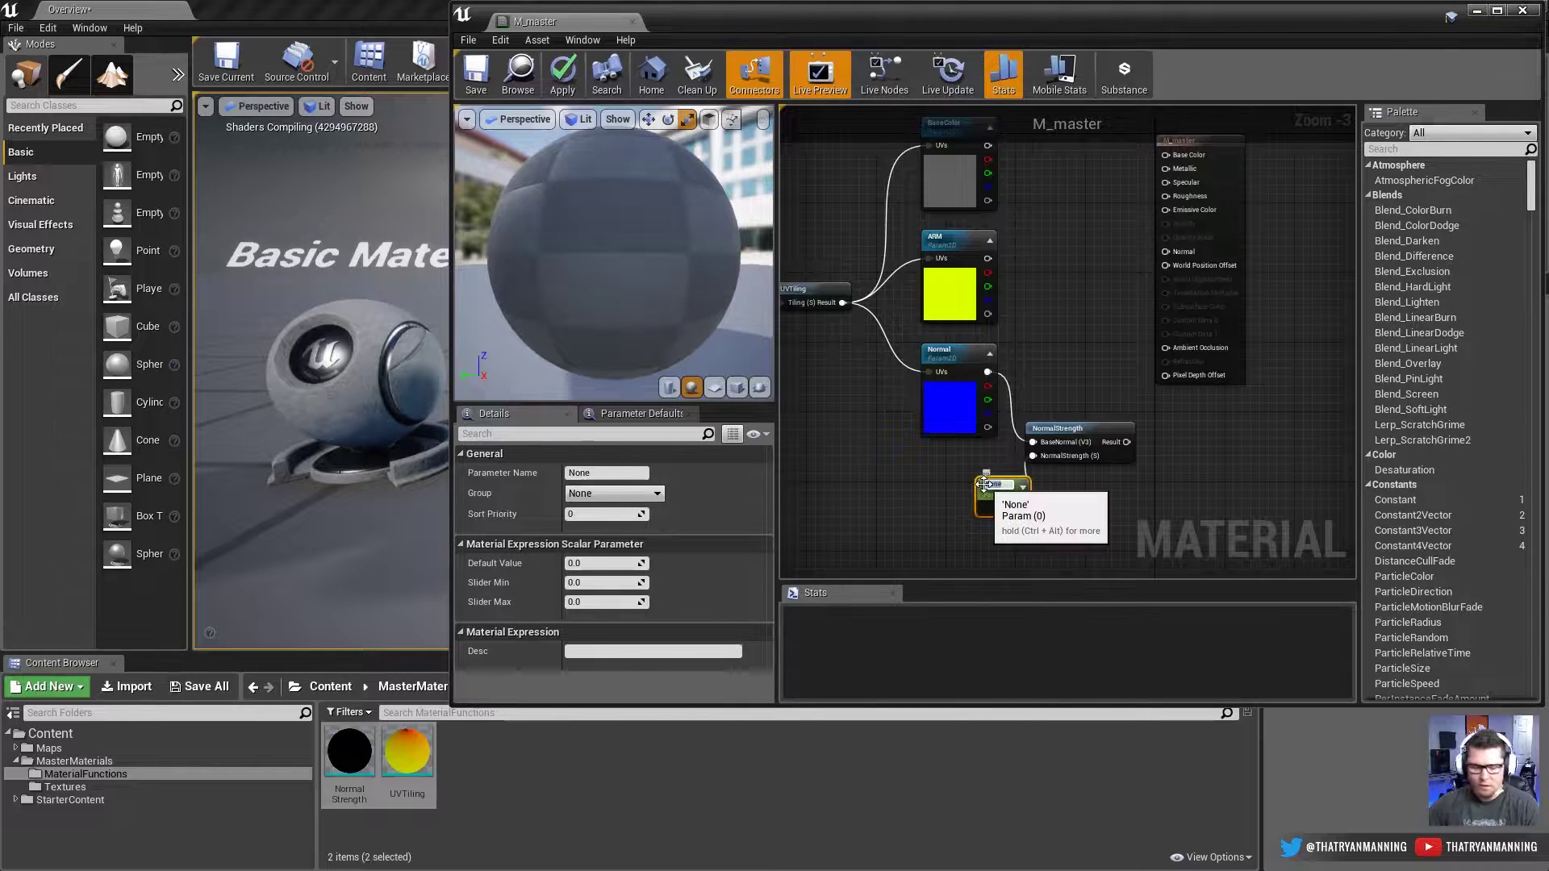
pyautogui.write('Normal St')
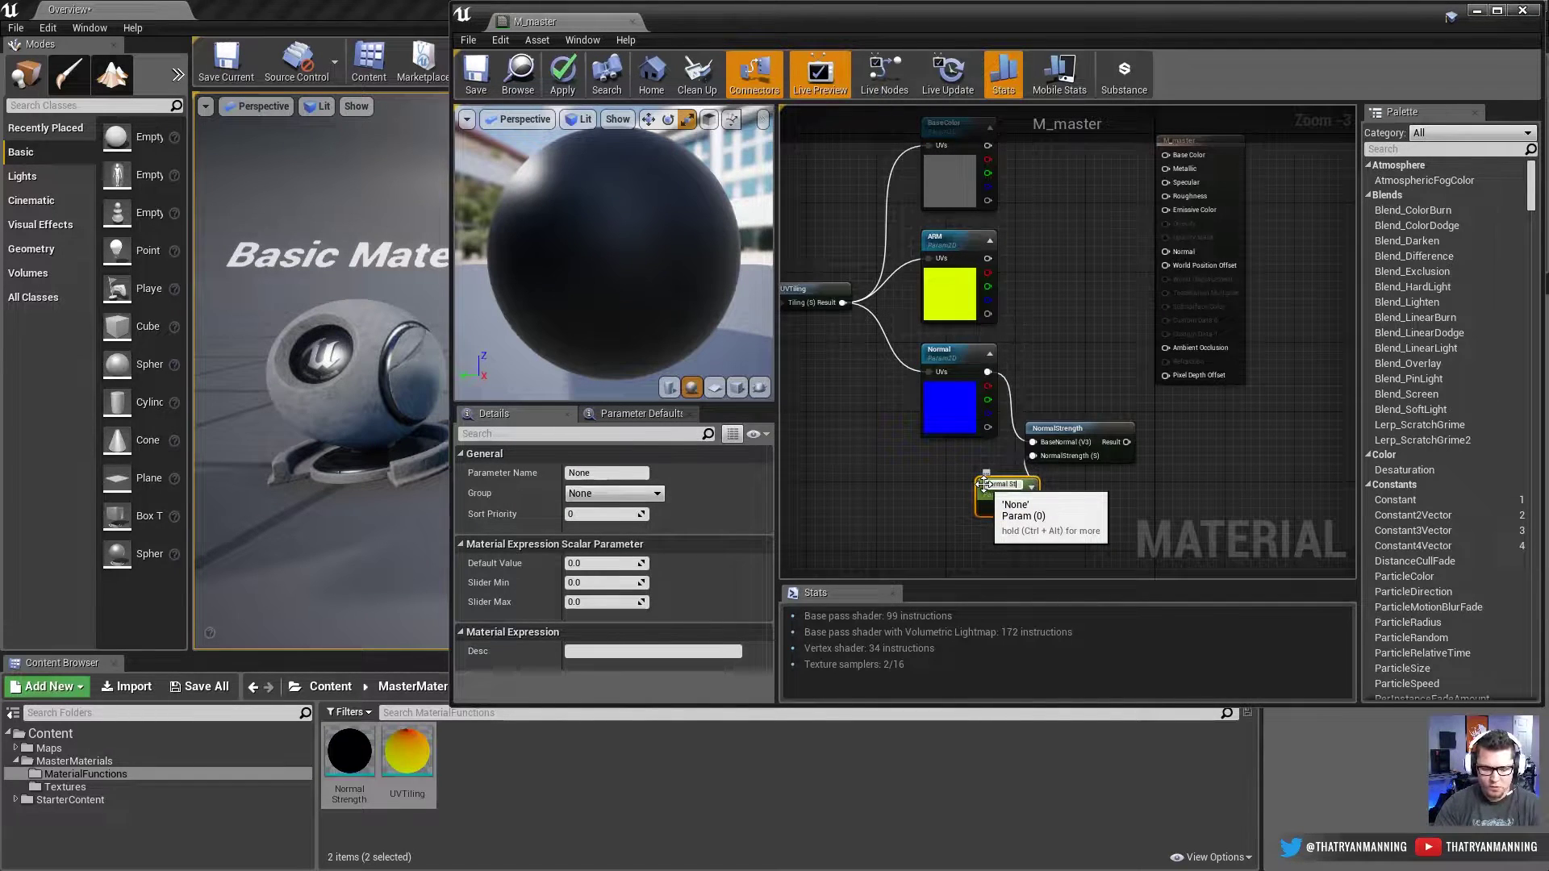
pyautogui.write('rength')
pyautogui.press('Return')
pyautogui.moveTo(998, 490); pyautogui.dragTo(942, 477)
# Step: Put Normal Strength in a new Normals group and wire NormalStrength into the material's Normal
pyautogui.click(612, 494)
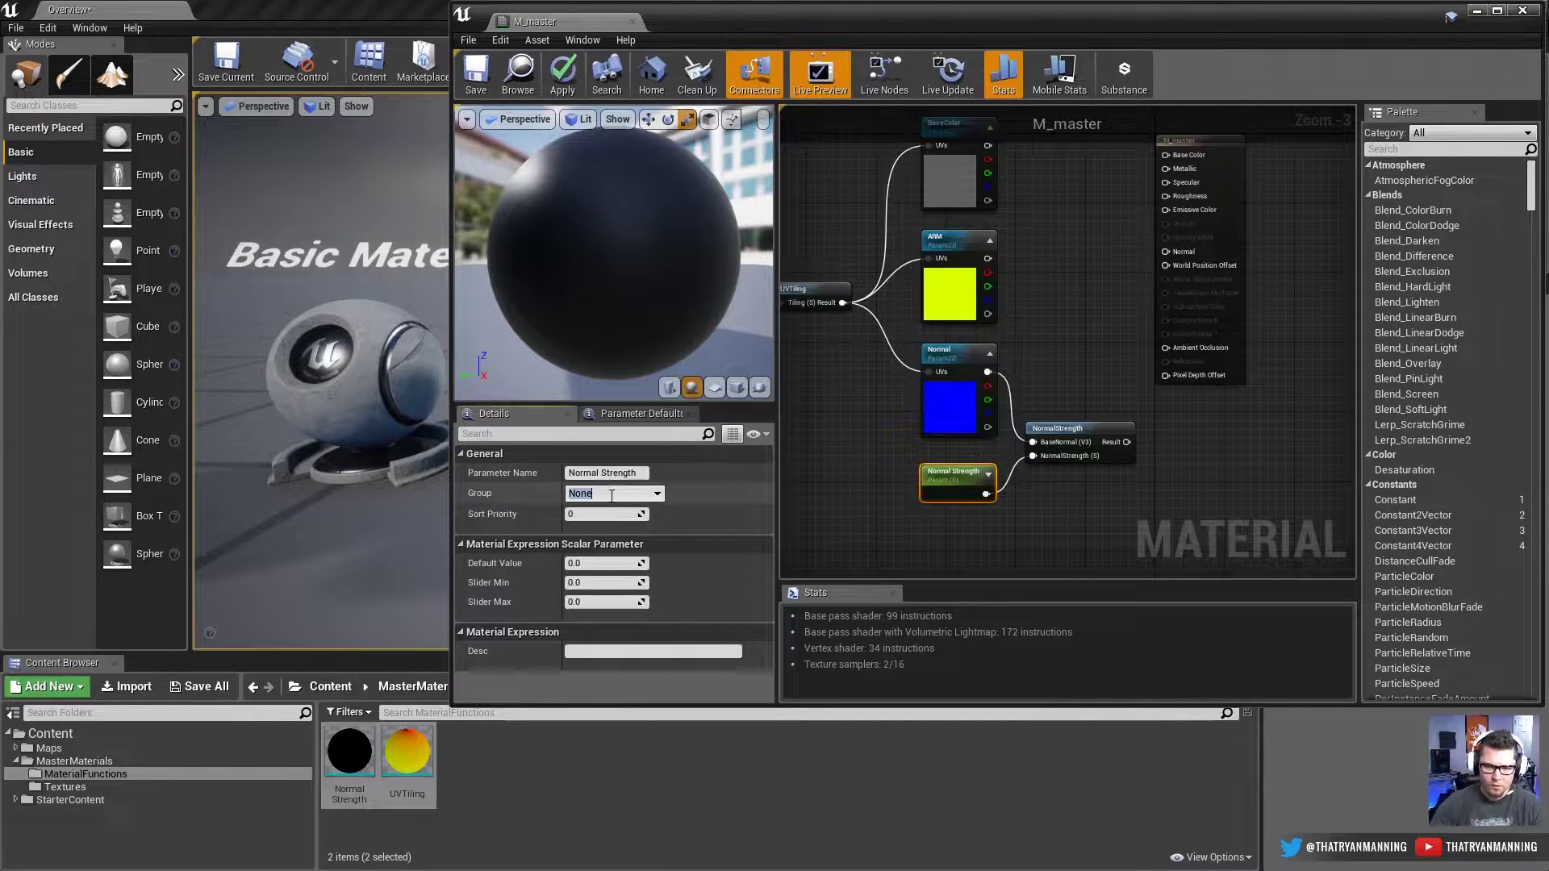
pyautogui.write('Normals')
pyautogui.press('Return')
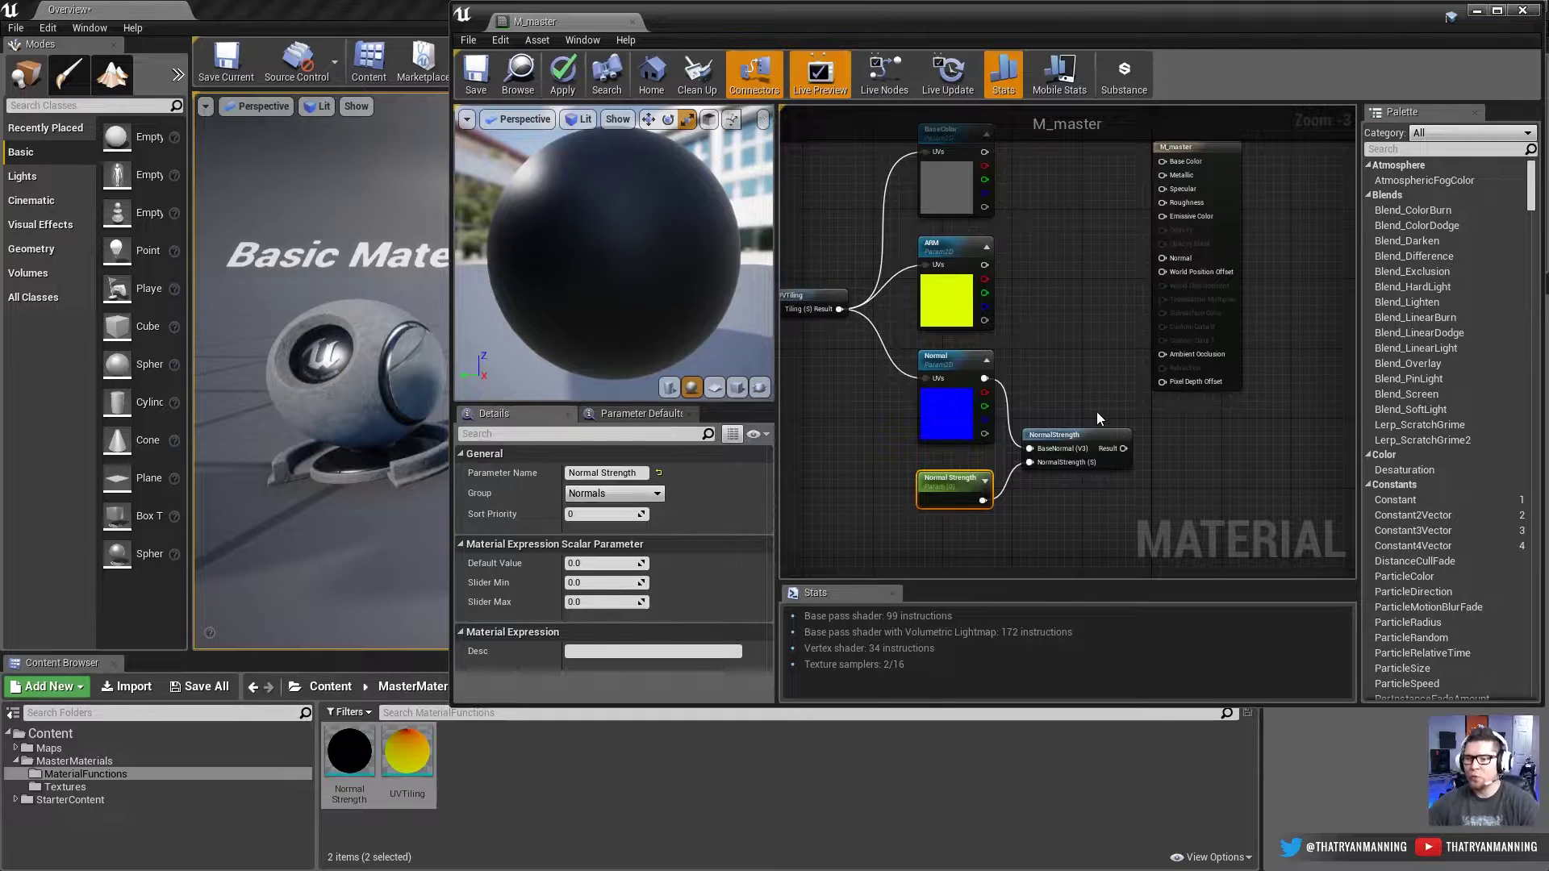
pyautogui.moveTo(1130, 448); pyautogui.dragTo(1164, 258)
# Step: Wire ARM's red channel to Ambient Occlusion and its blue channel to Metallic
pyautogui.moveTo(976, 264); pyautogui.dragTo(951, 339, button='right')
pyautogui.moveTo(959, 355); pyautogui.dragTo(1137, 430)
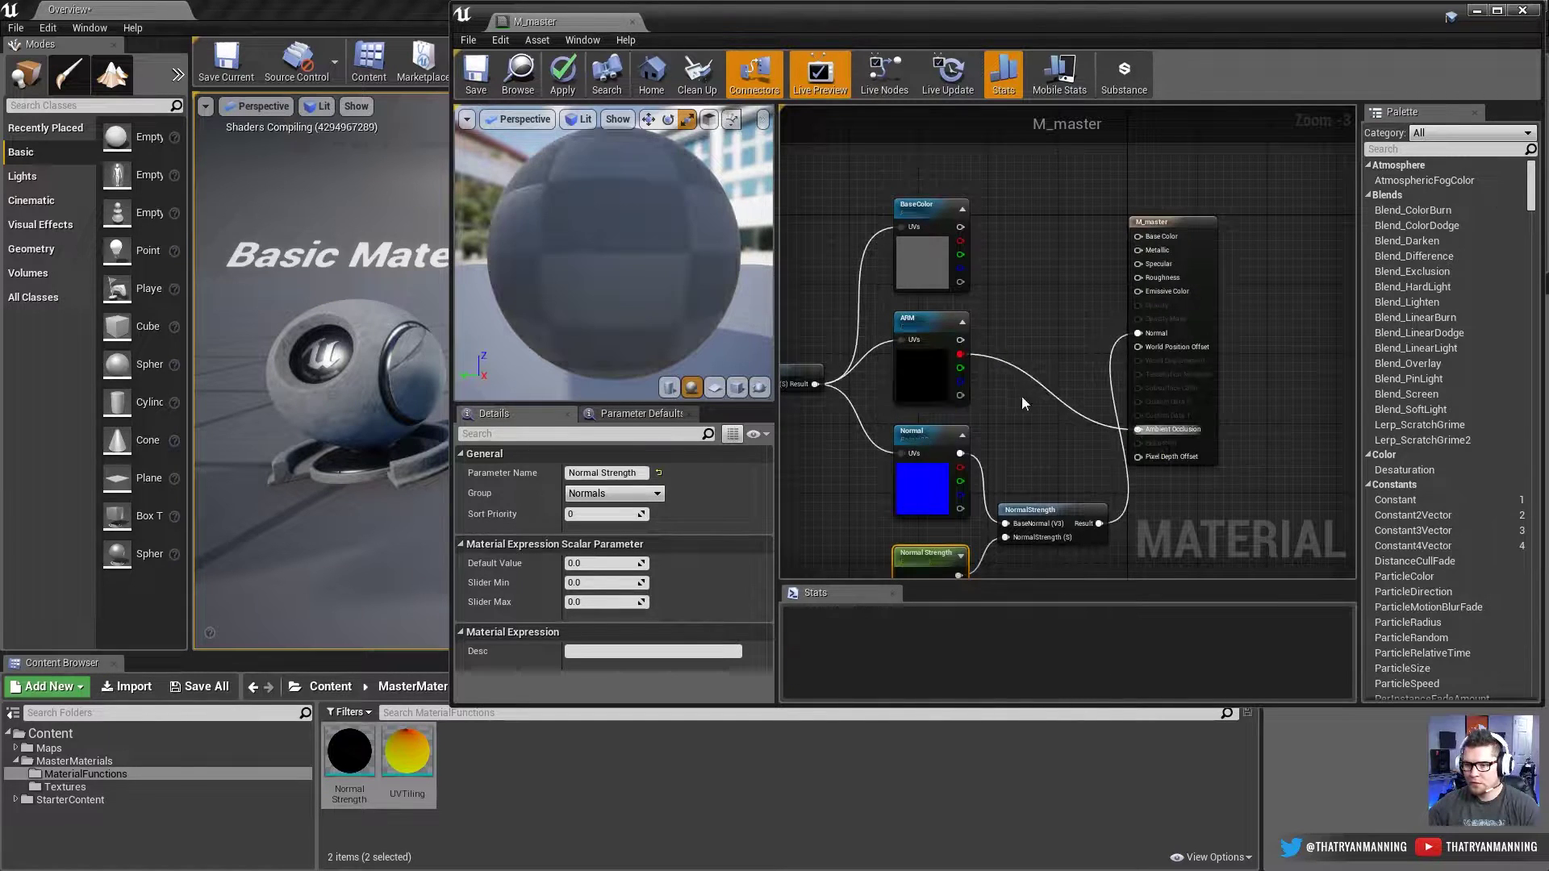
pyautogui.moveTo(960, 368)
pyautogui.mouseDown()
pyautogui.moveTo(1138, 278)
pyautogui.moveTo(961, 384)
pyautogui.mouseUp()
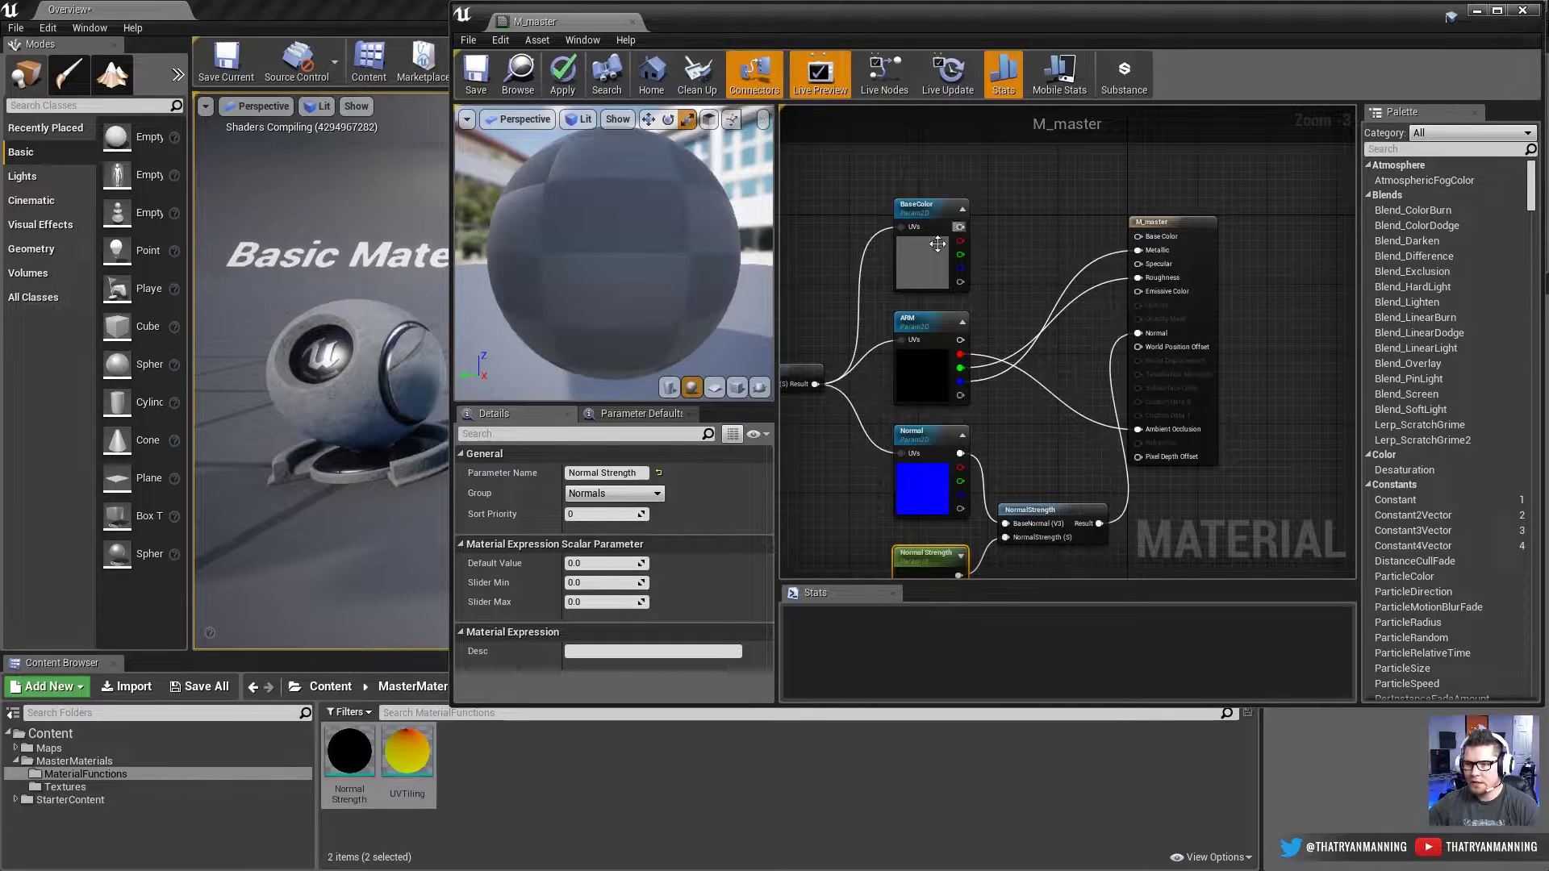
pyautogui.moveTo(960, 227); pyautogui.dragTo(1140, 239)
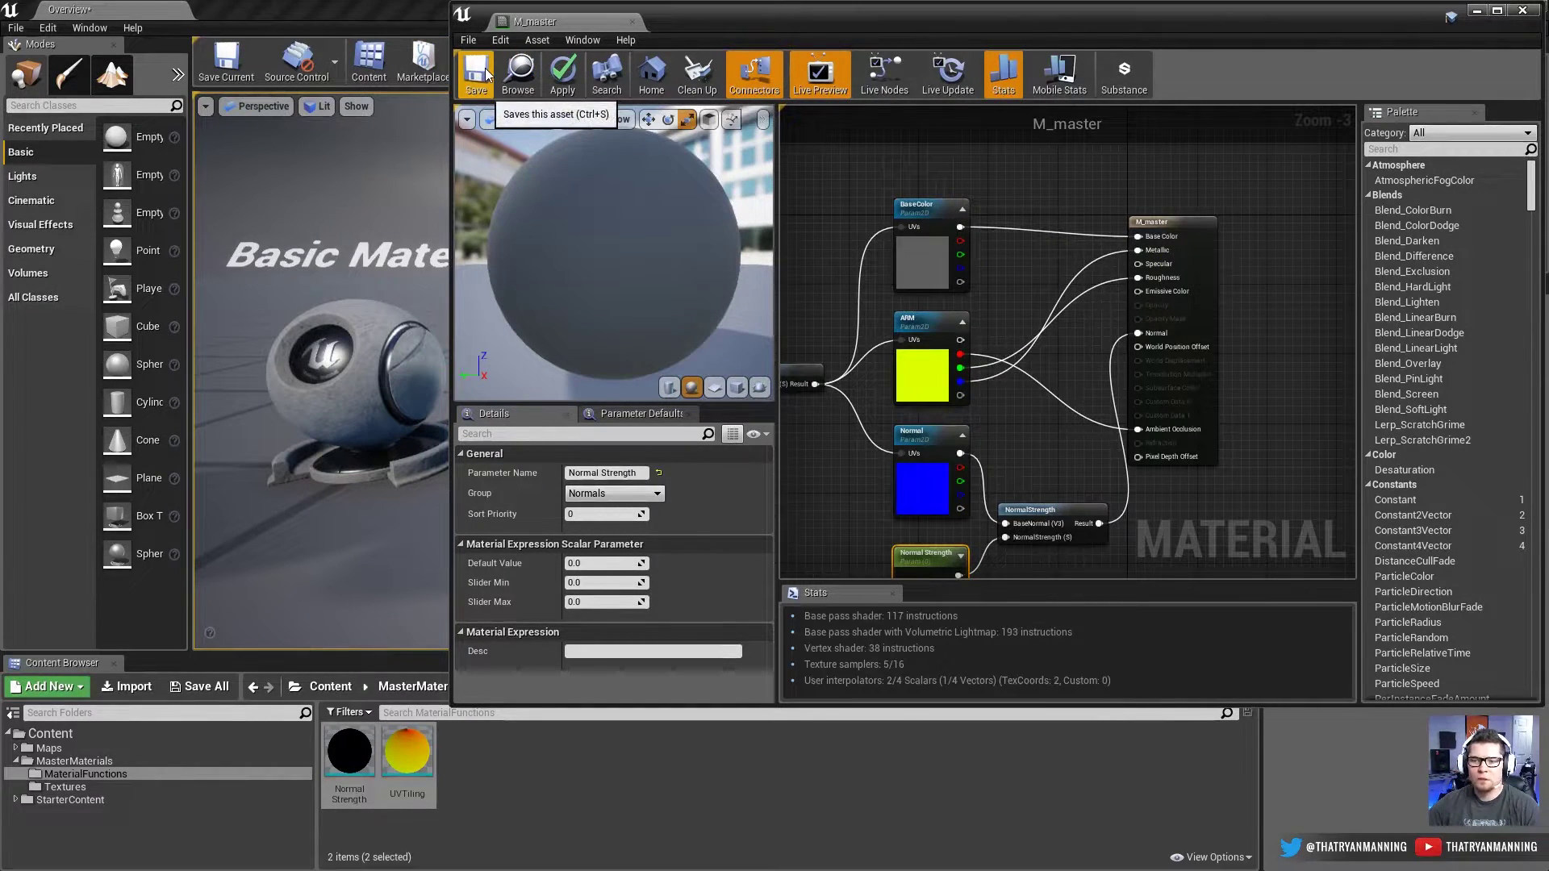
# Step: Set UV Tiling's default value to 1.0, check the preview sphere, and save M_master
pyautogui.moveTo(892, 409); pyautogui.dragTo(1048, 356, button='right')
pyautogui.click(829, 309)
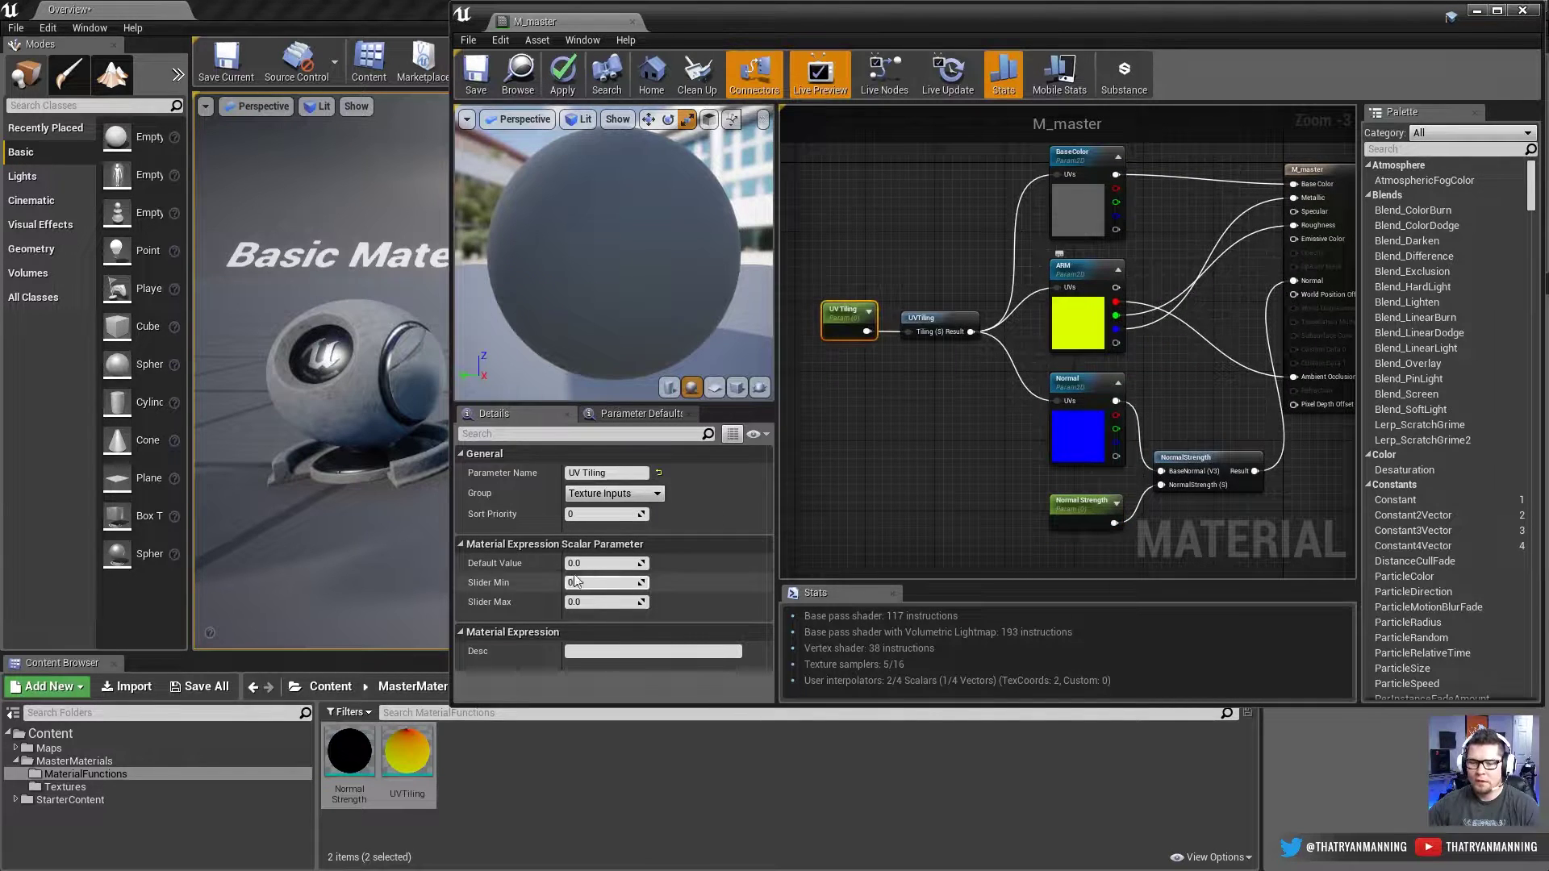
pyautogui.click(597, 563)
pyautogui.write('1')
pyautogui.press('Tab')
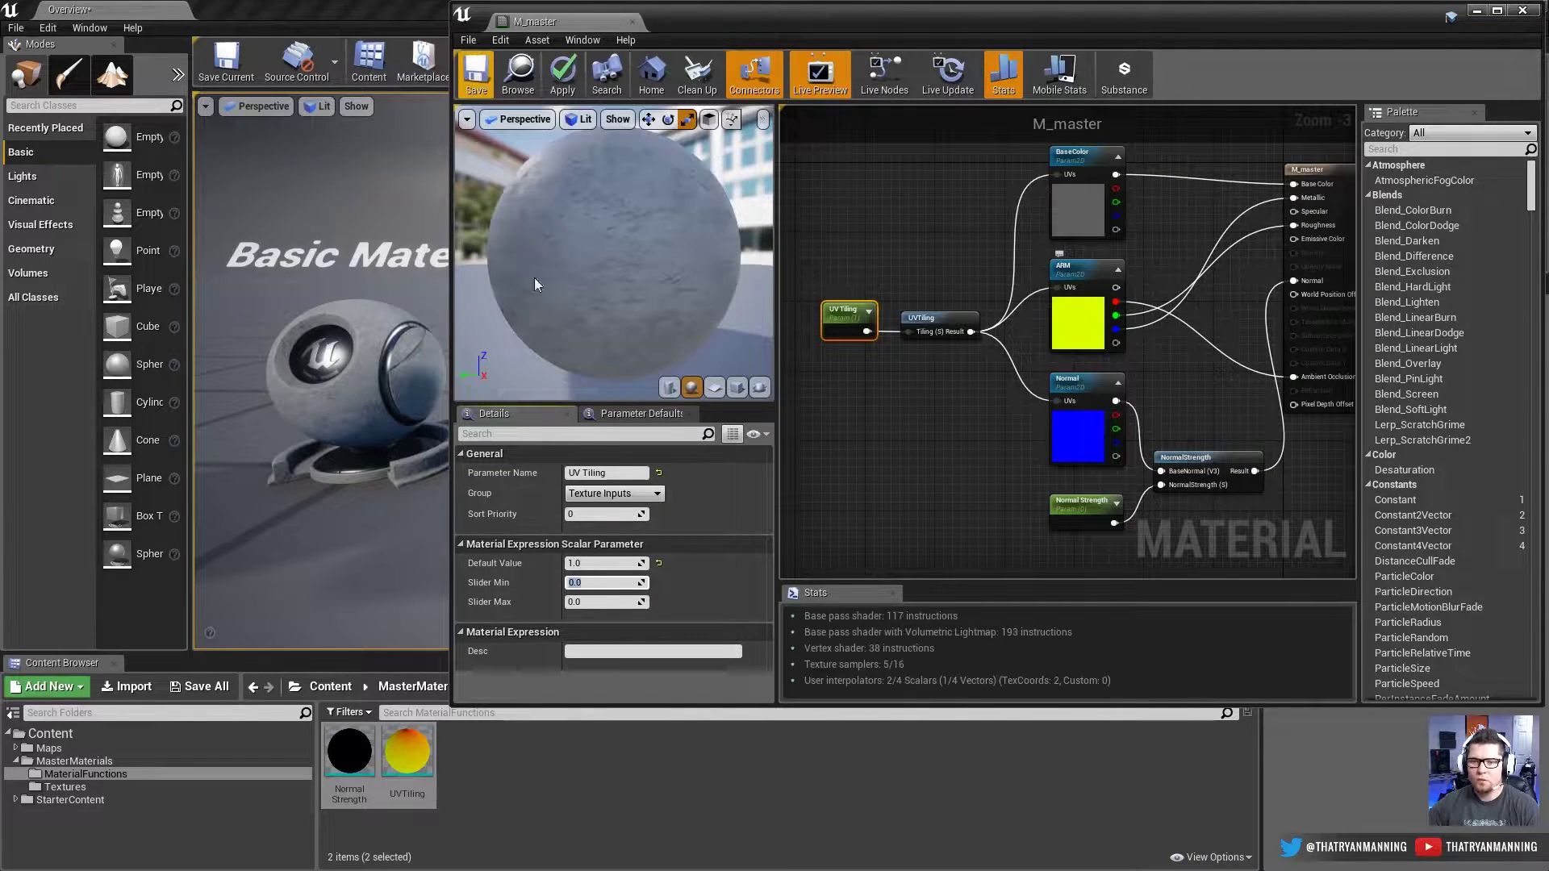
pyautogui.moveTo(534, 278); pyautogui.dragTo(597, 242)
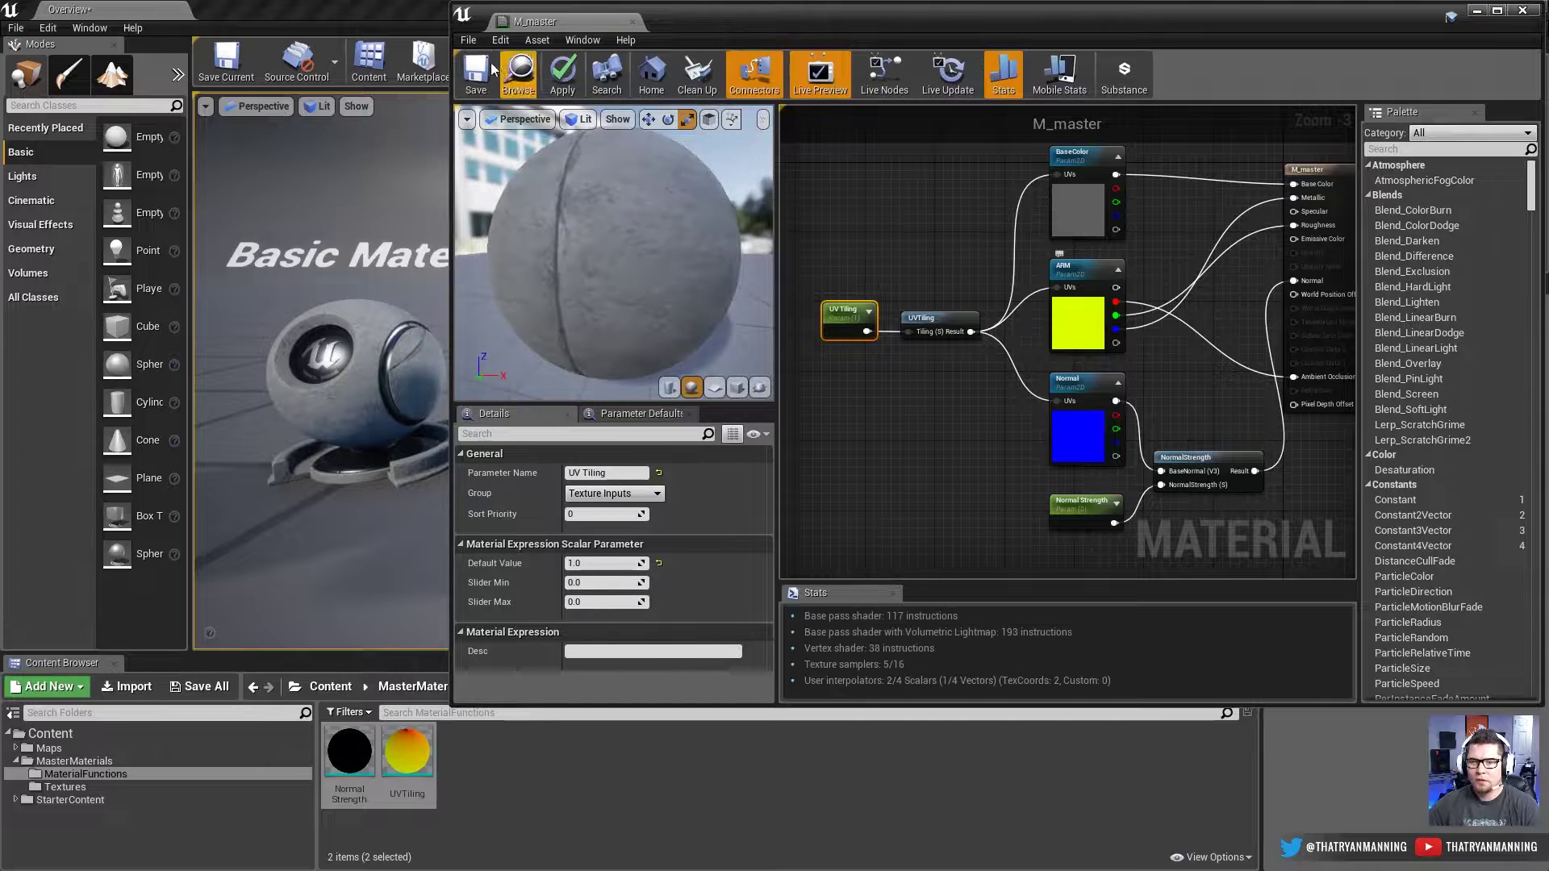
pyautogui.hotkey('ctrl', 's')
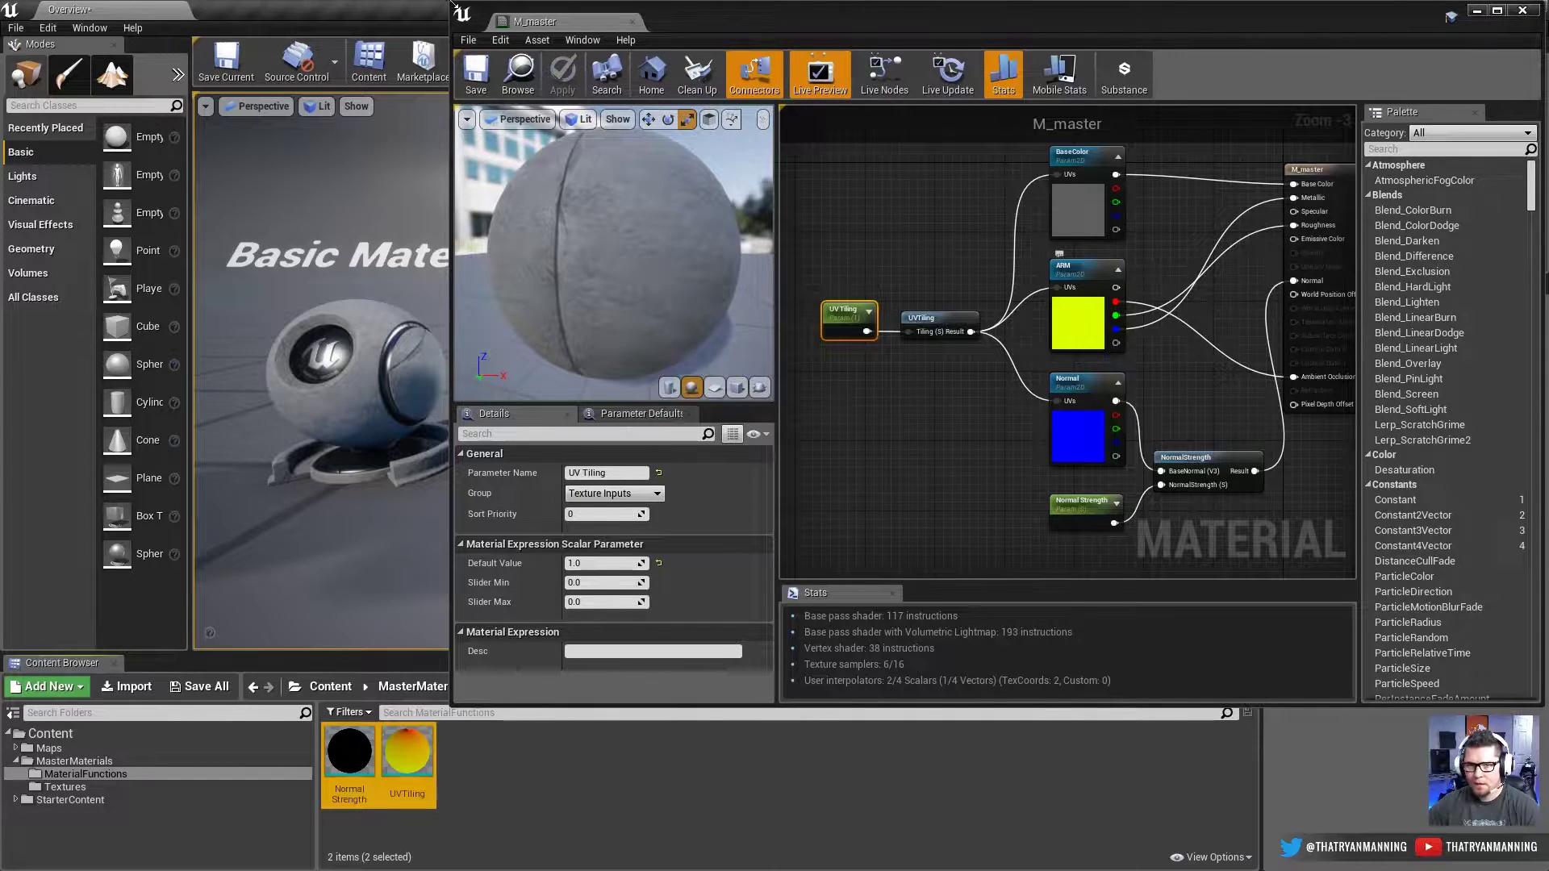
# Step: Create the M_master_Inst material instance from M_master and dock its editor beside M_master
pyautogui.moveTo(543, 9); pyautogui.dragTo(498, 12)
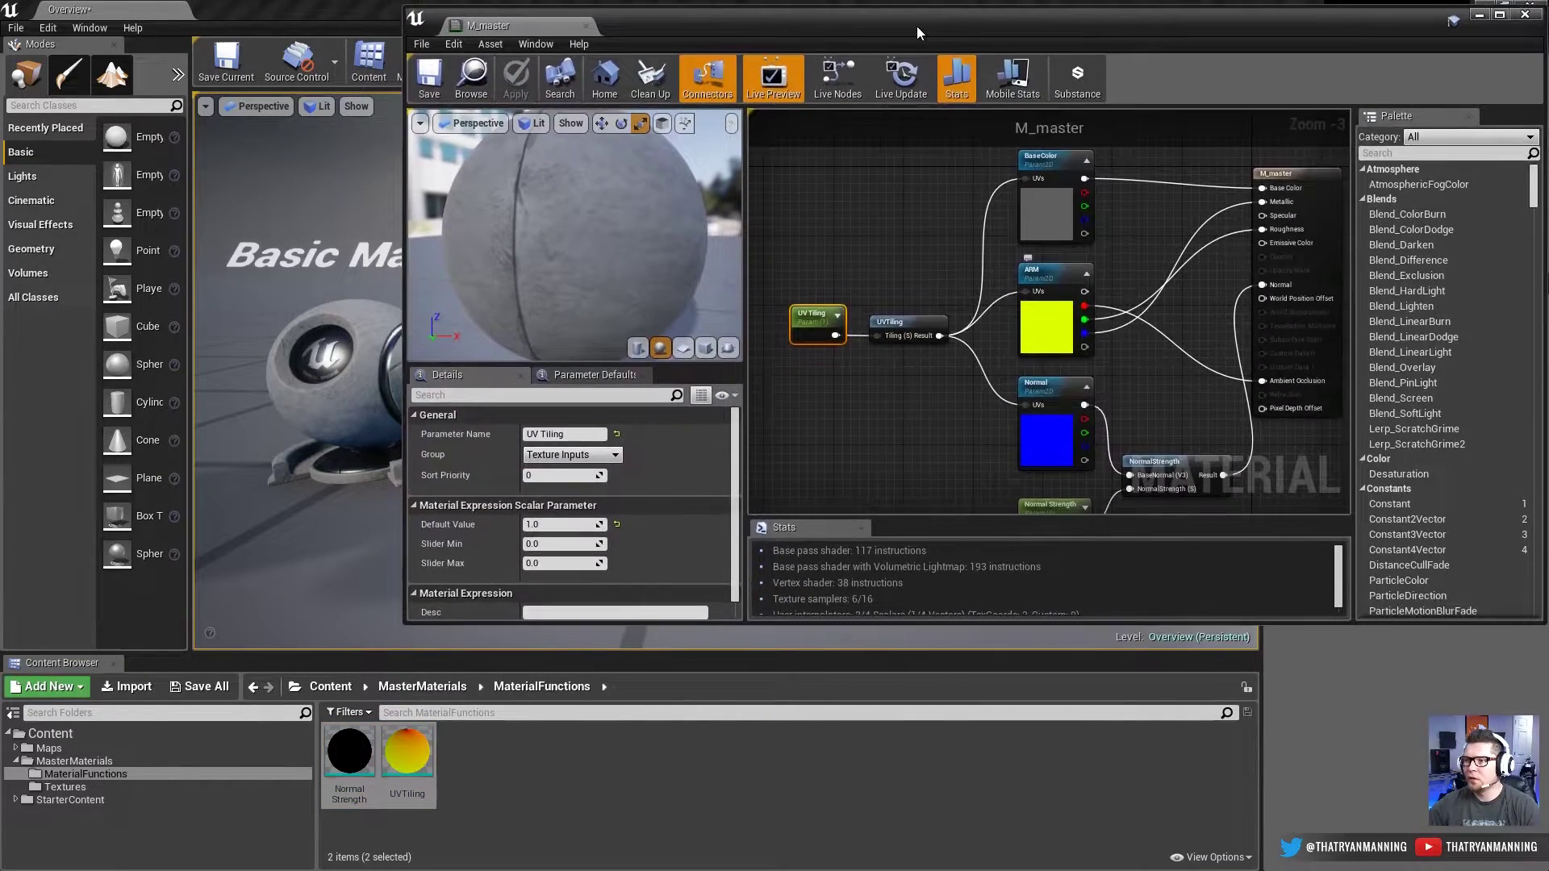
pyautogui.click(95, 762)
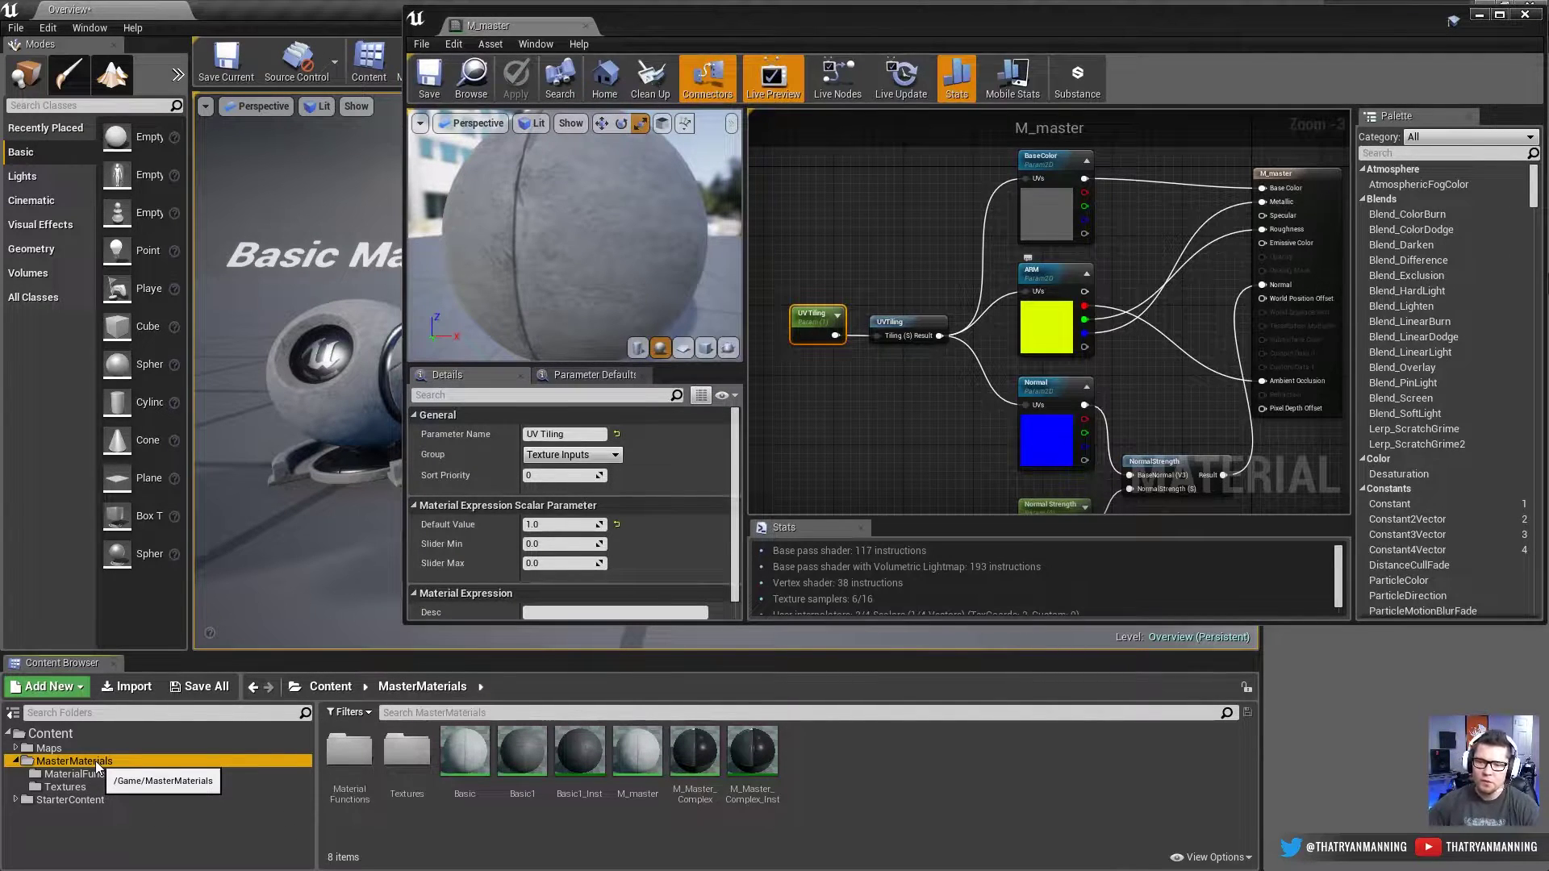
pyautogui.rightClick(648, 757)
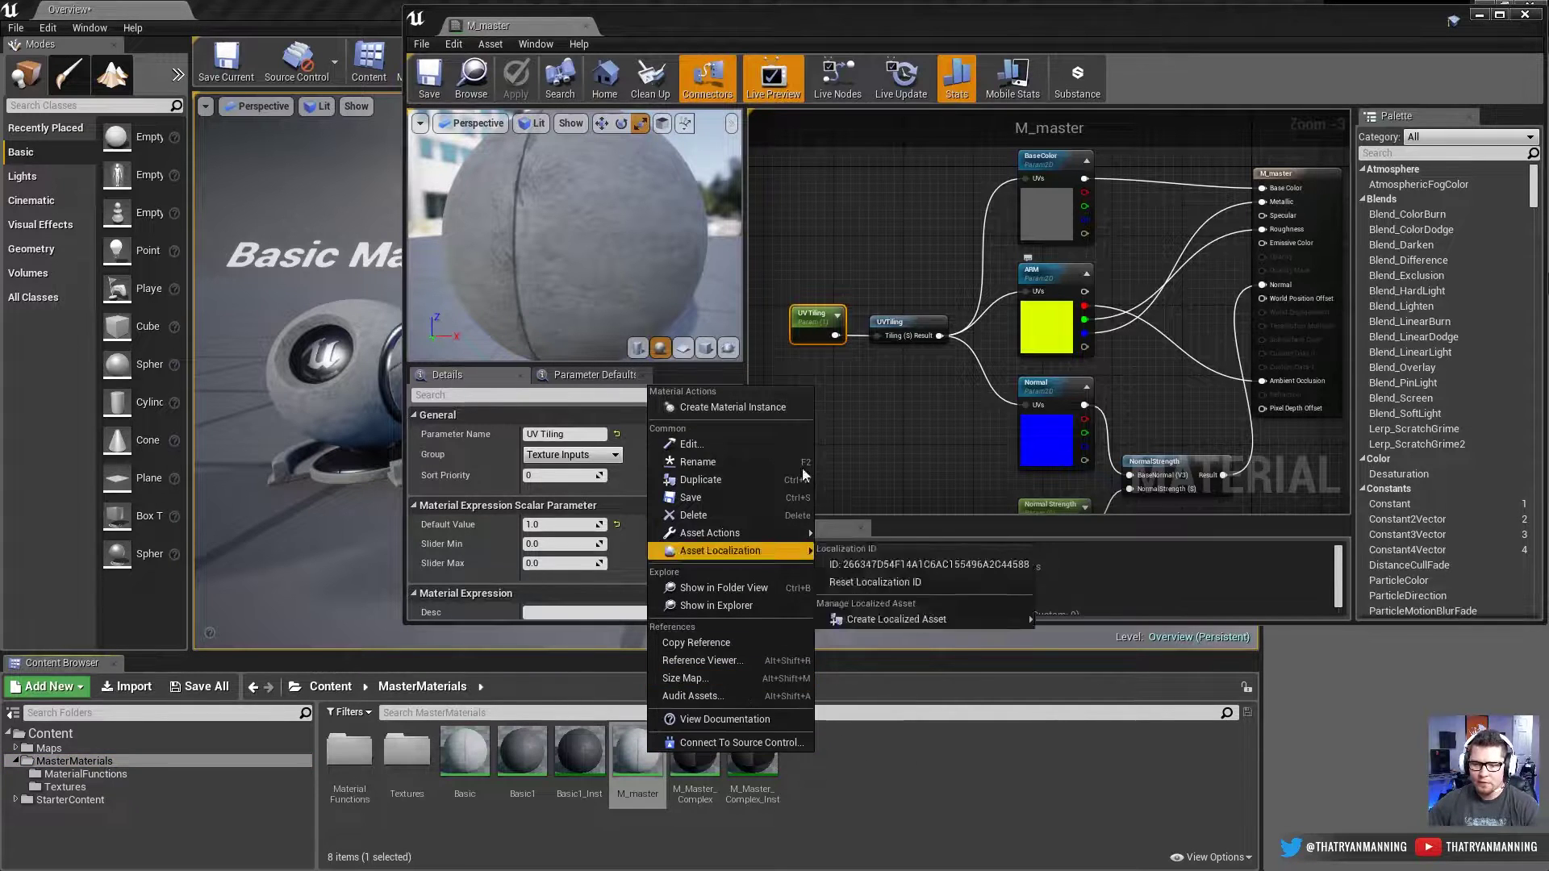
pyautogui.click(765, 408)
pyautogui.press('Return')
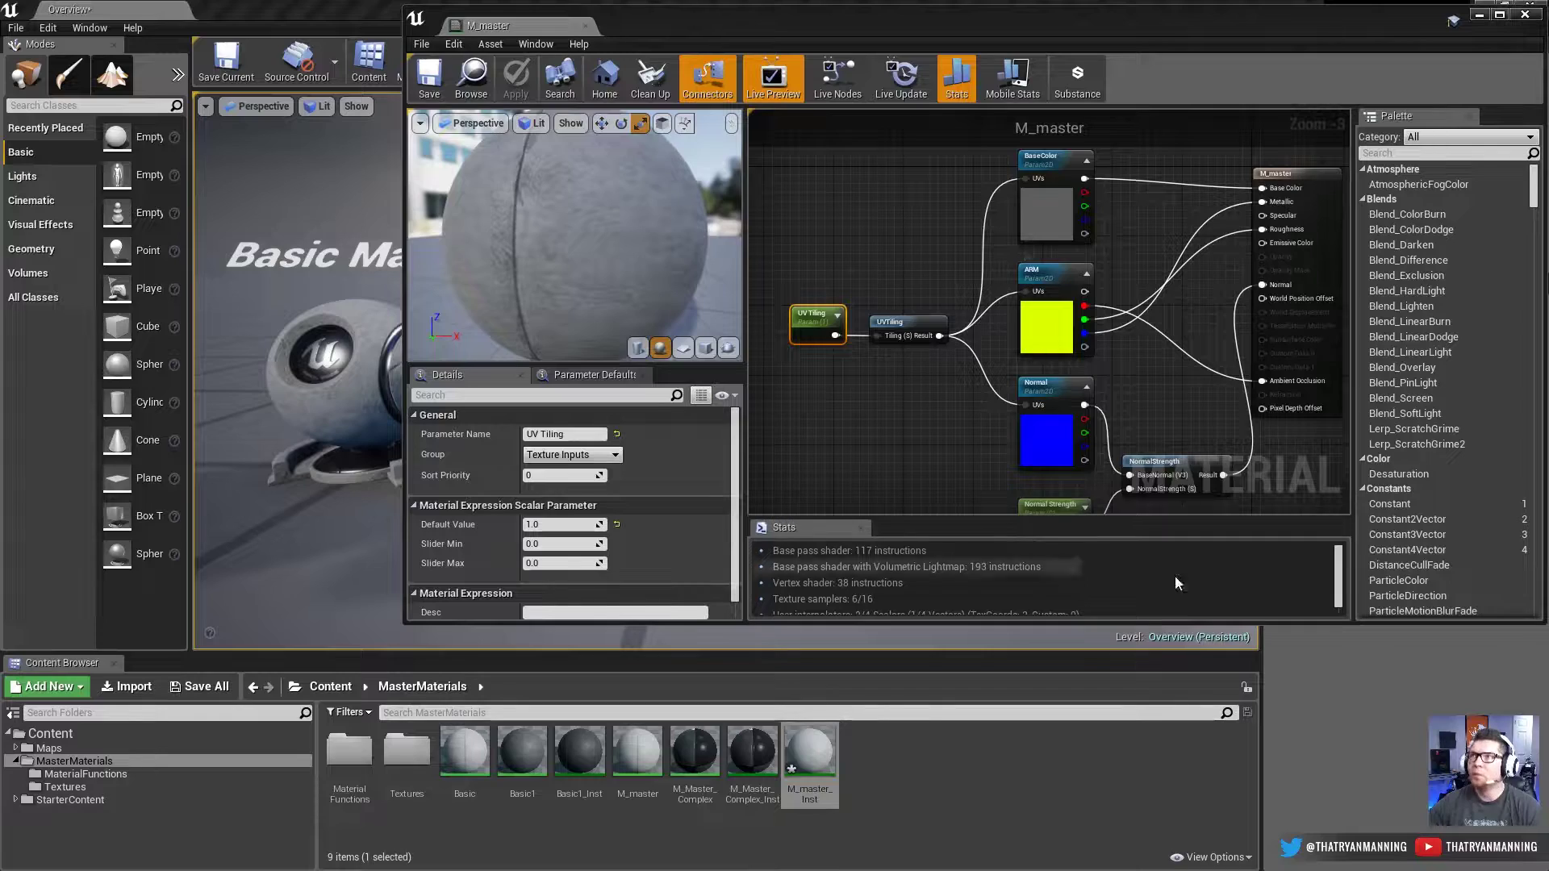
pyautogui.moveTo(1548, 259); pyautogui.dragTo(622, 27)
pyautogui.moveTo(898, 22); pyautogui.dragTo(877, 32)
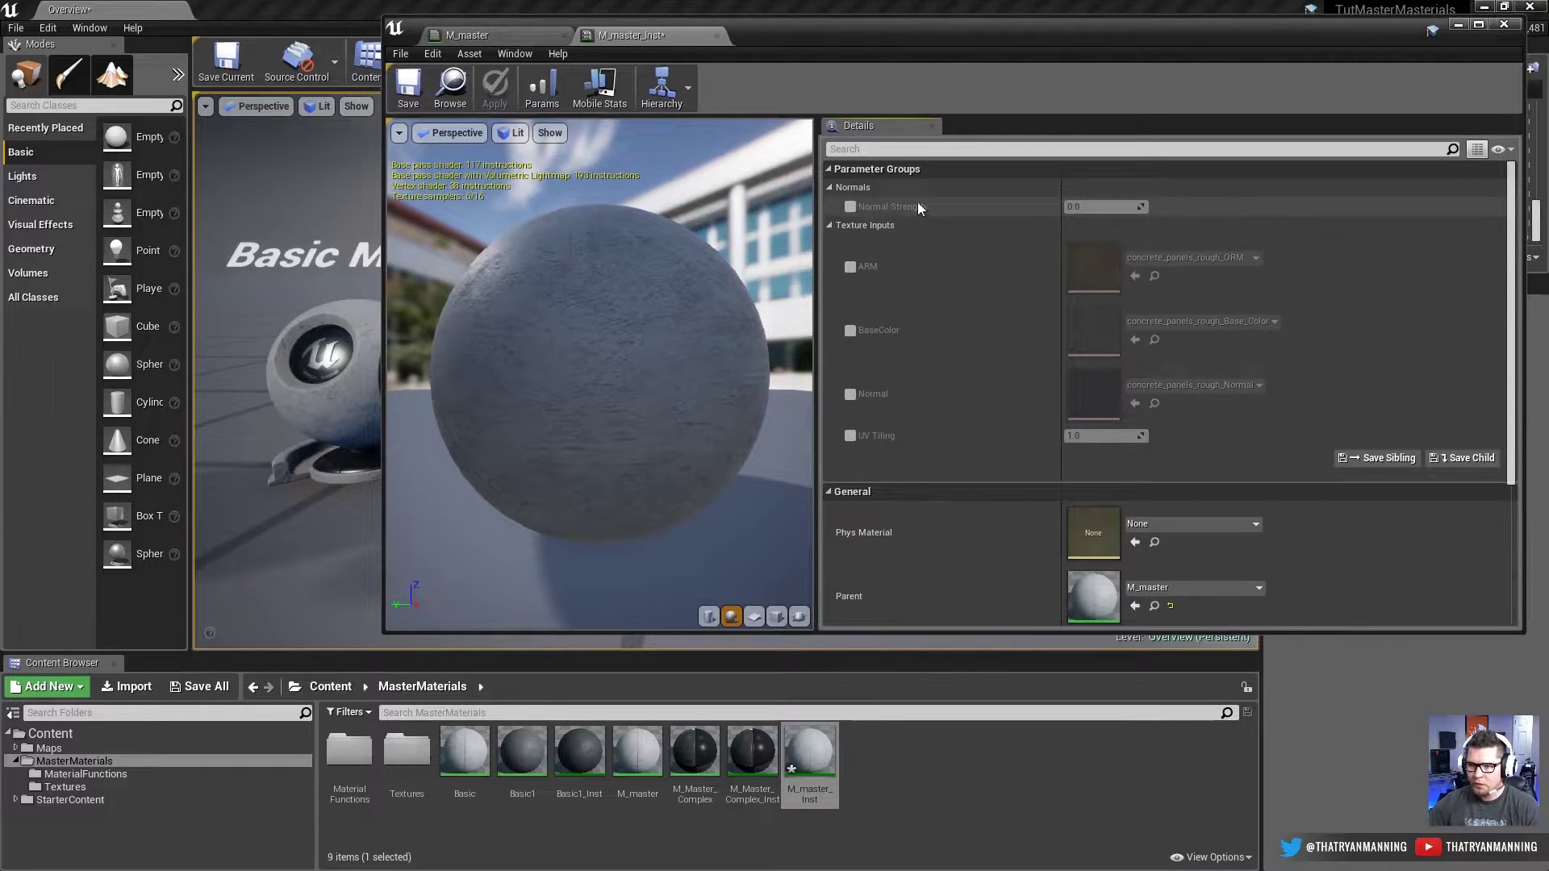
# Step: Enable the UV Tiling override at 4.0 in M_master_Inst, inspect the denser tiling, and save
pyautogui.click(849, 267)
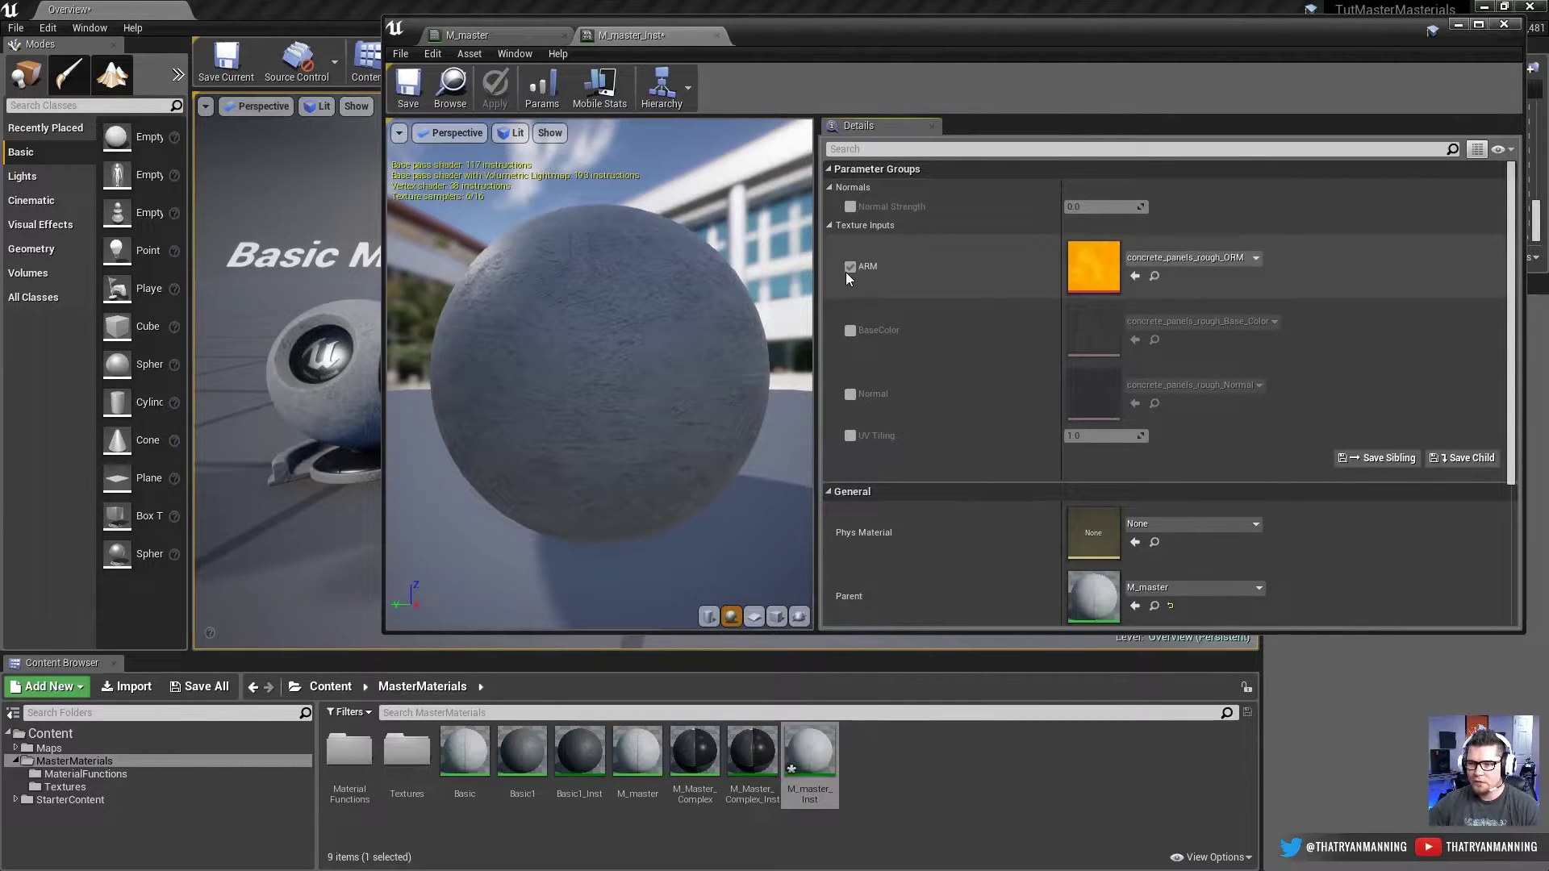
pyautogui.click(1216, 257)
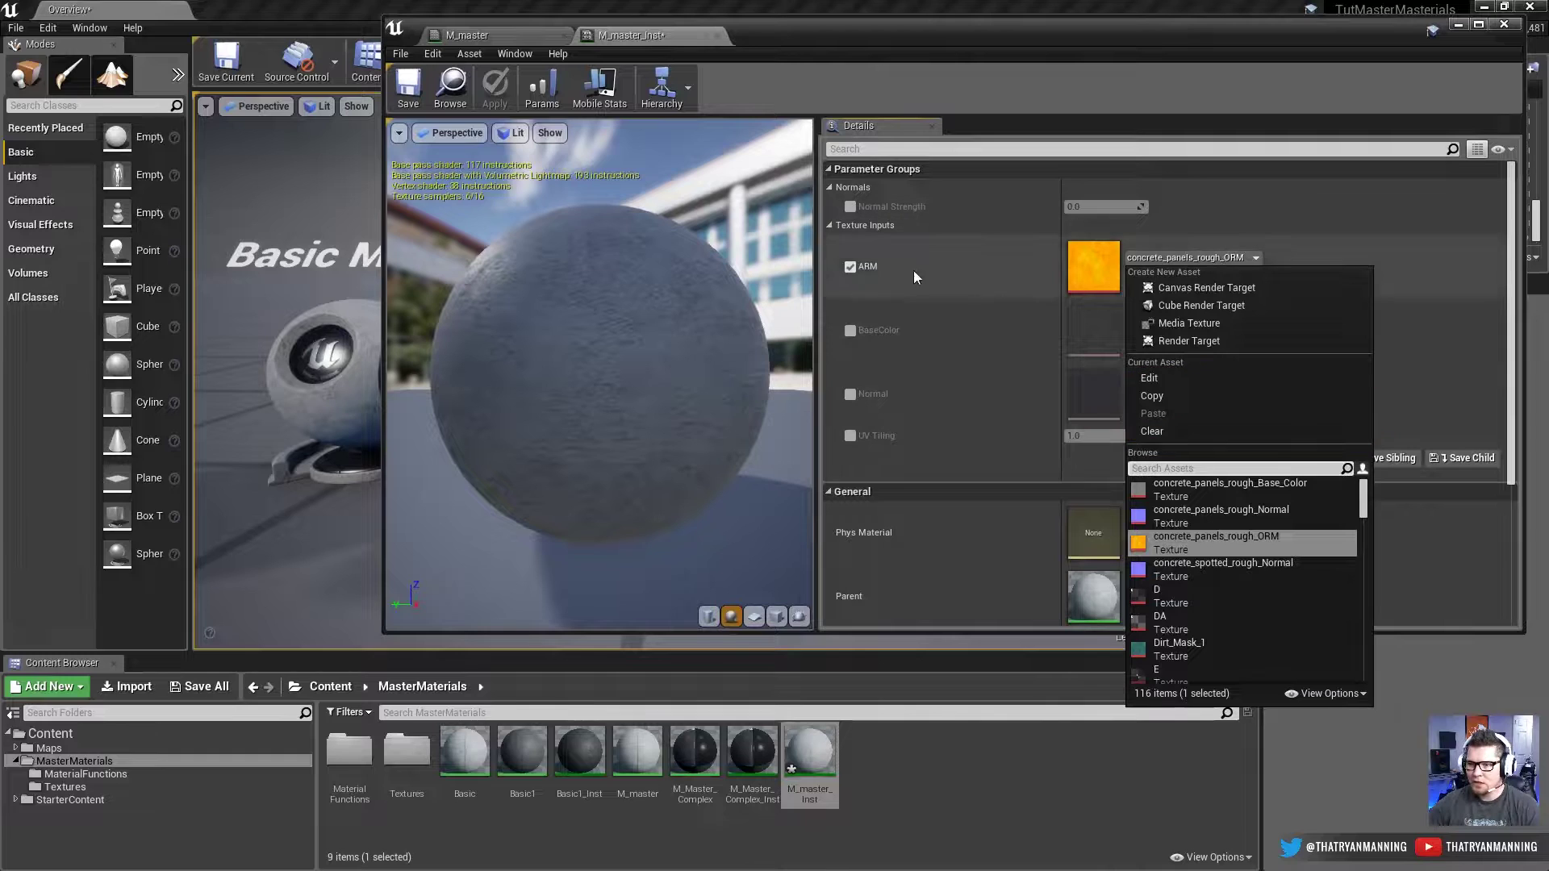
pyautogui.click(843, 266)
pyautogui.click(844, 268)
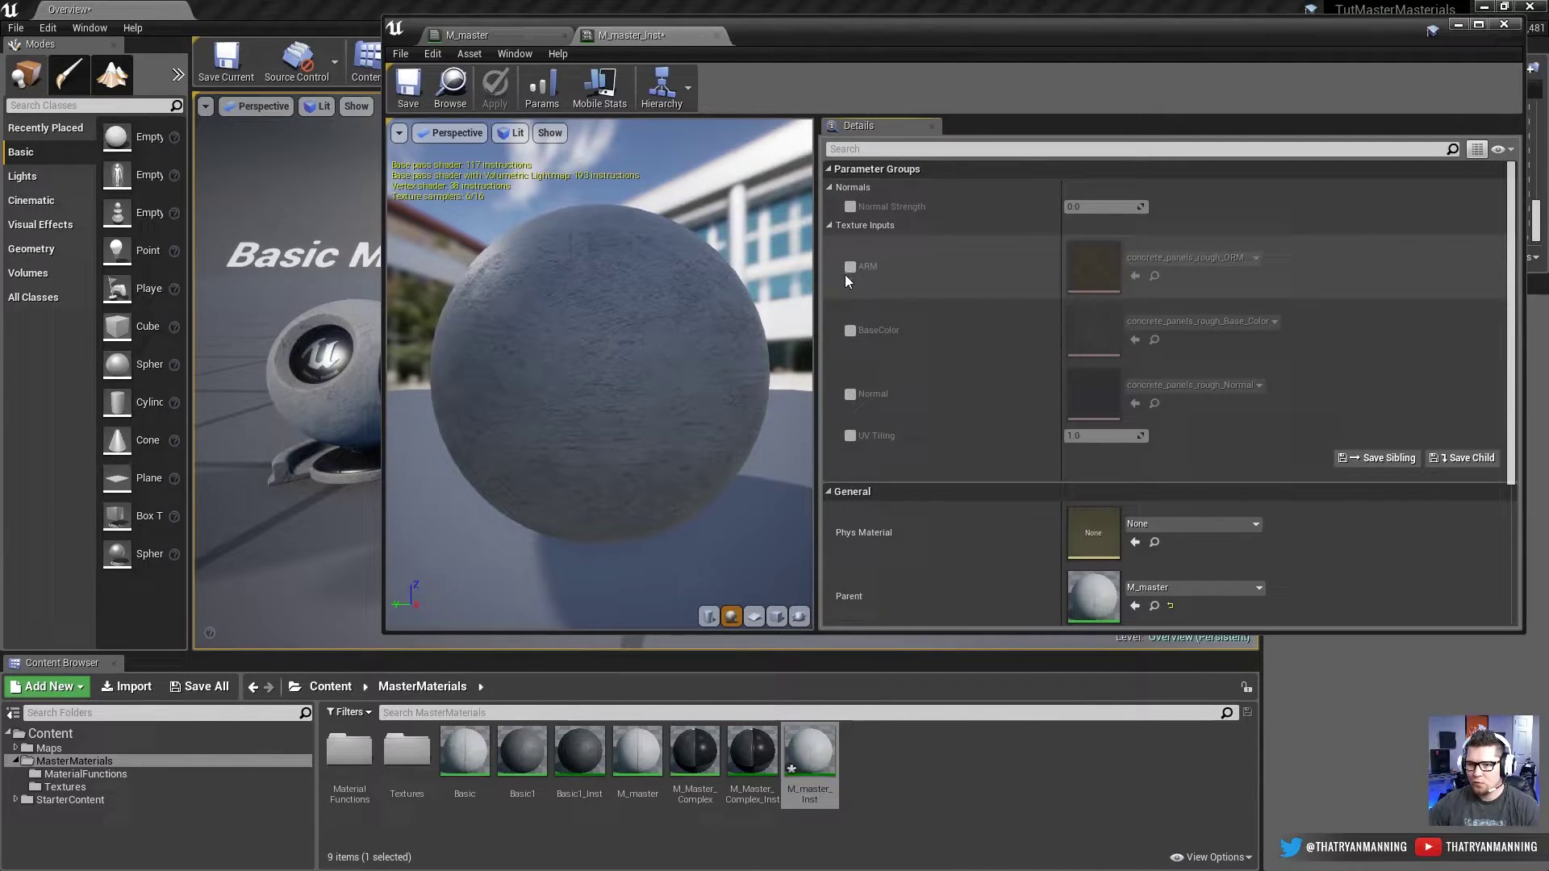
pyautogui.click(849, 436)
pyautogui.moveTo(1120, 440); pyautogui.dragTo(1105, 436)
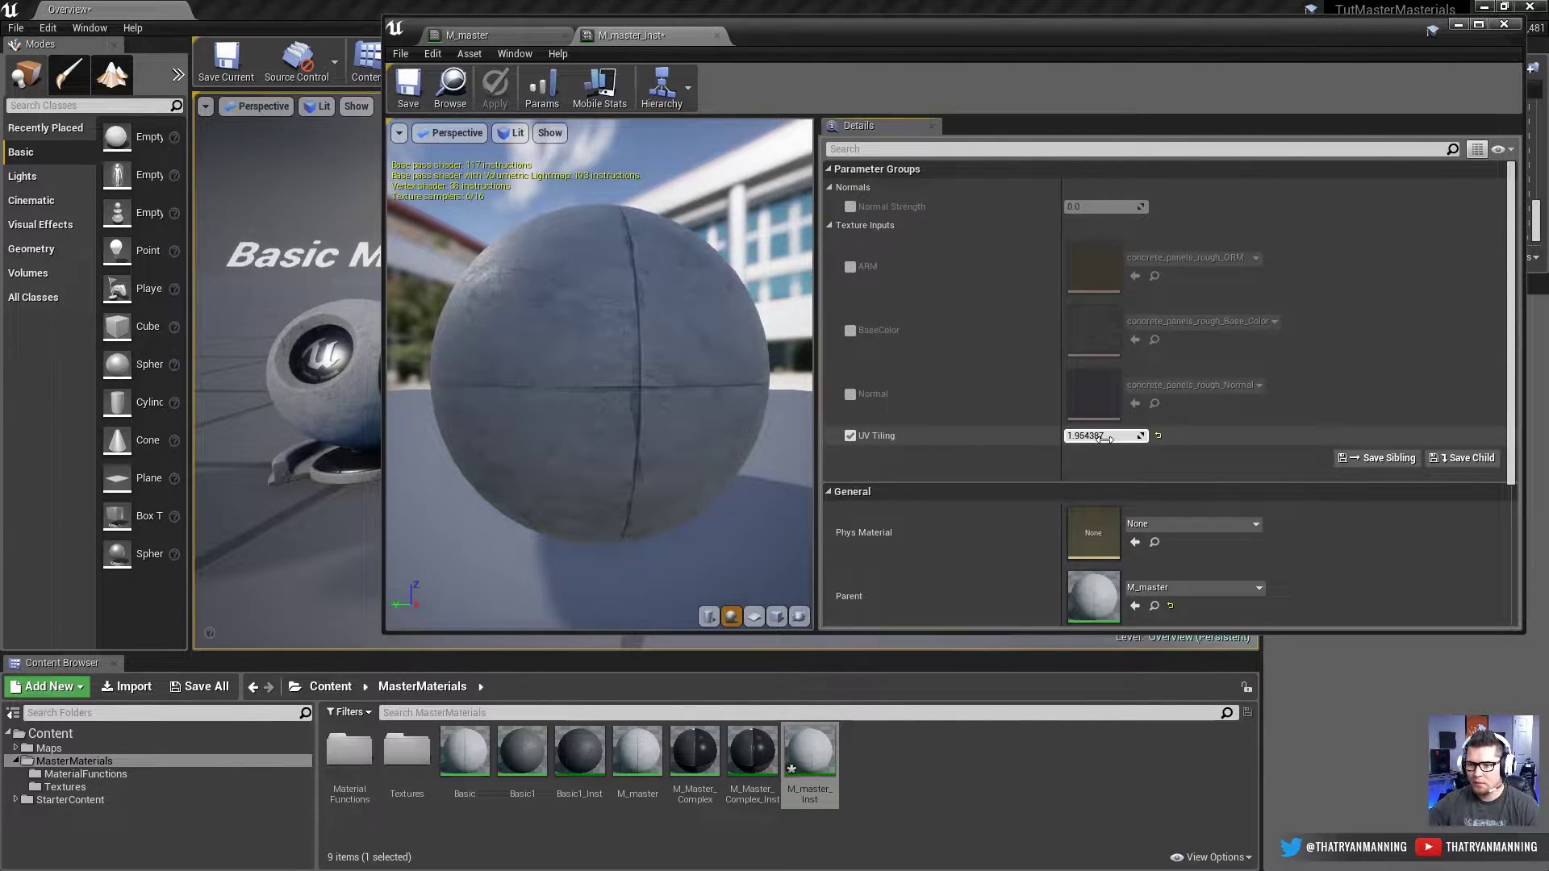
pyautogui.click(1105, 436)
pyautogui.write('4')
pyautogui.press('Return')
pyautogui.moveTo(432, 248); pyautogui.dragTo(645, 323)
pyautogui.moveTo(476, 298); pyautogui.dragTo(538, 275)
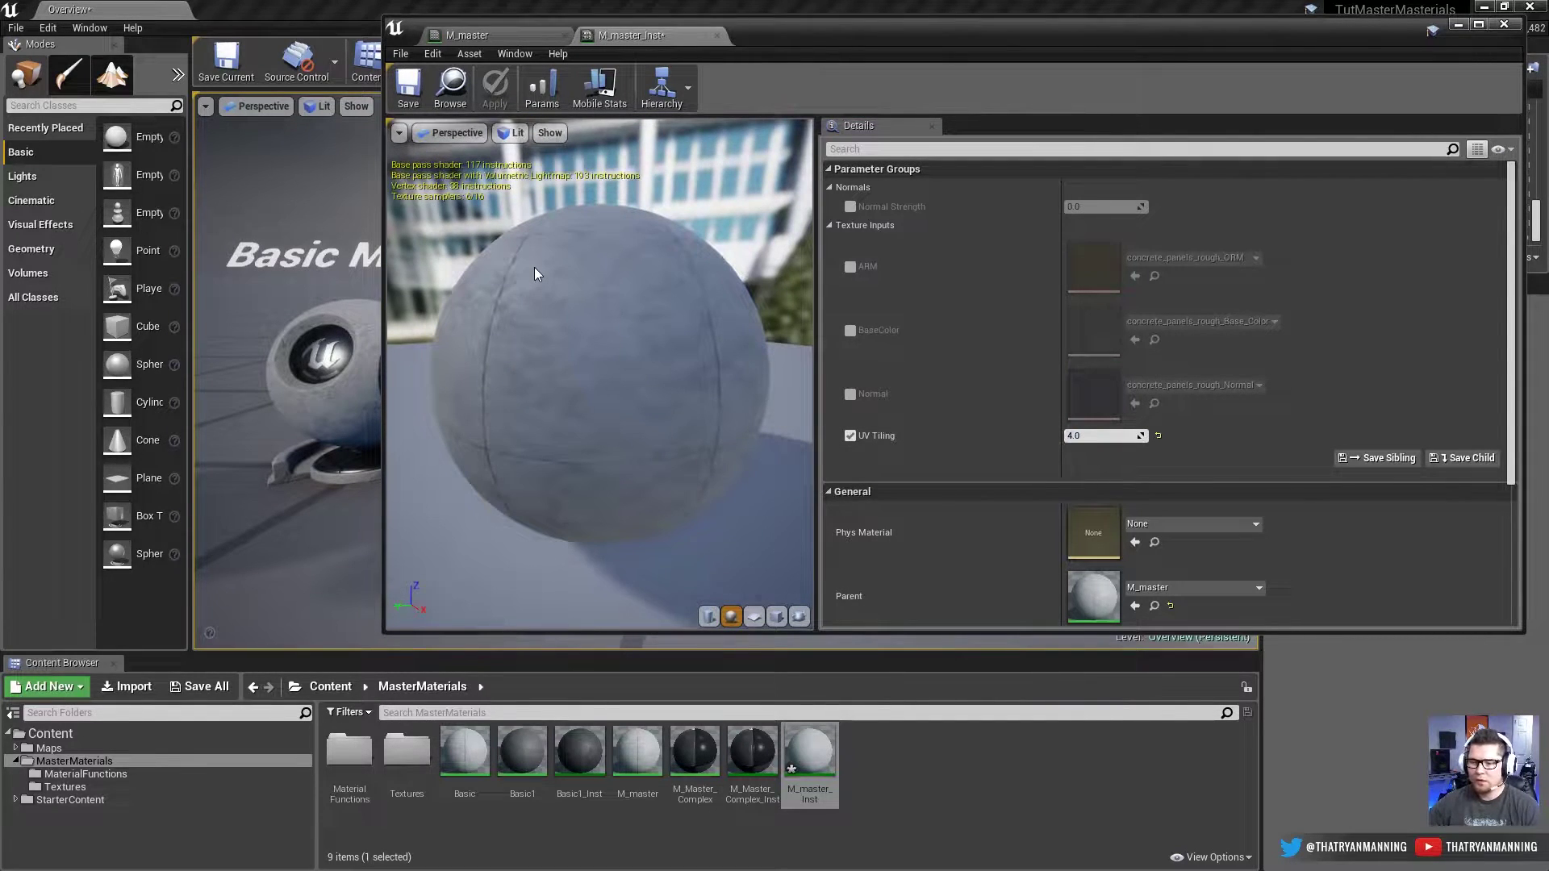
pyautogui.click(405, 89)
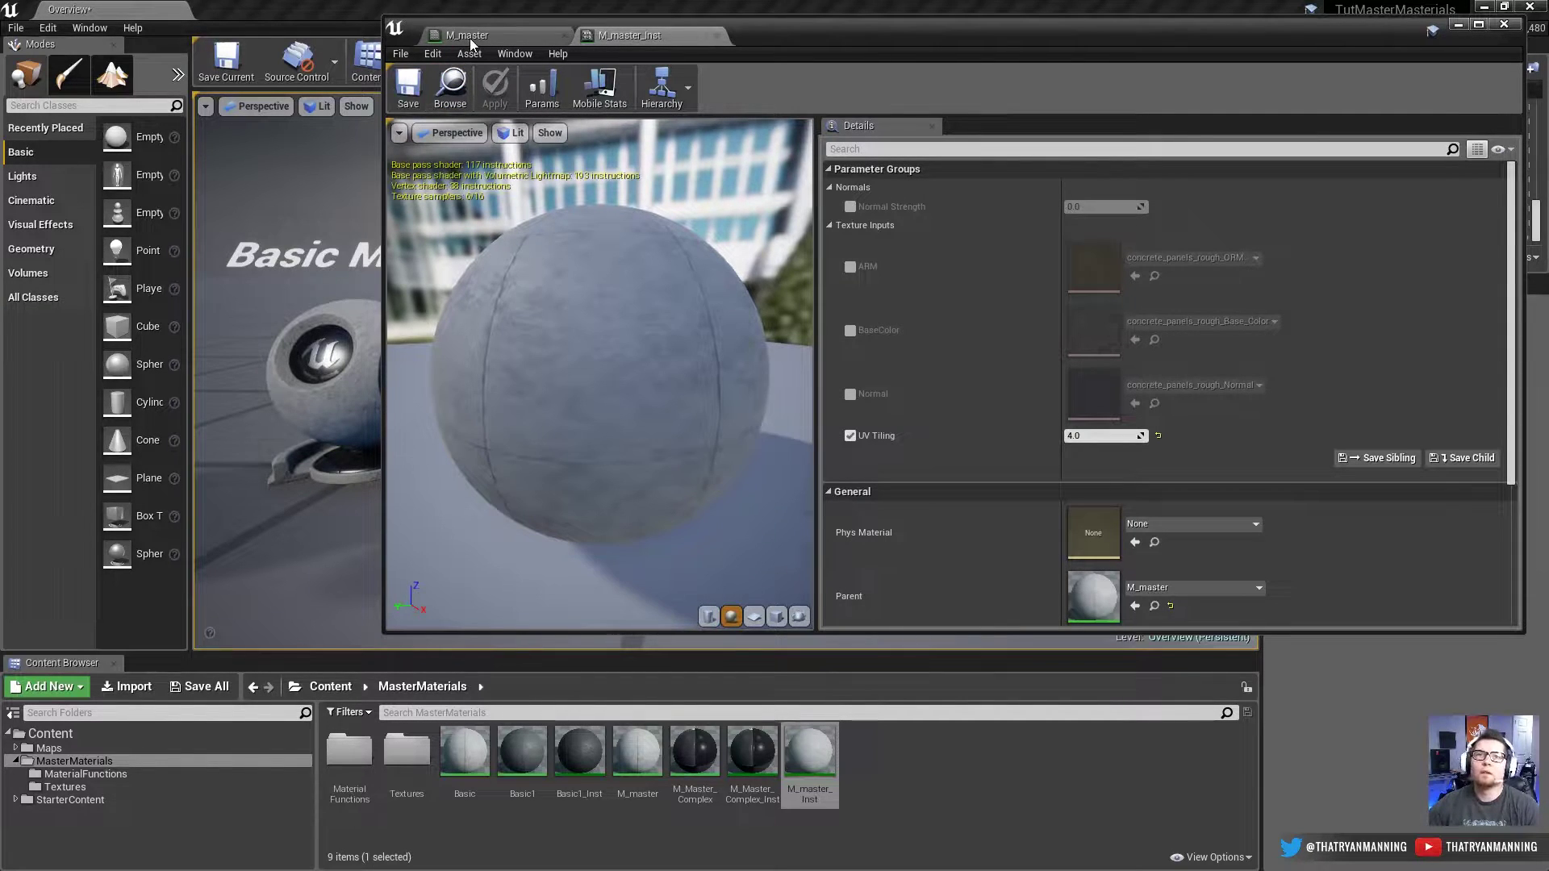
# Step: Switch to the M_master tab and zoom out the node graph
pyautogui.click(469, 37)
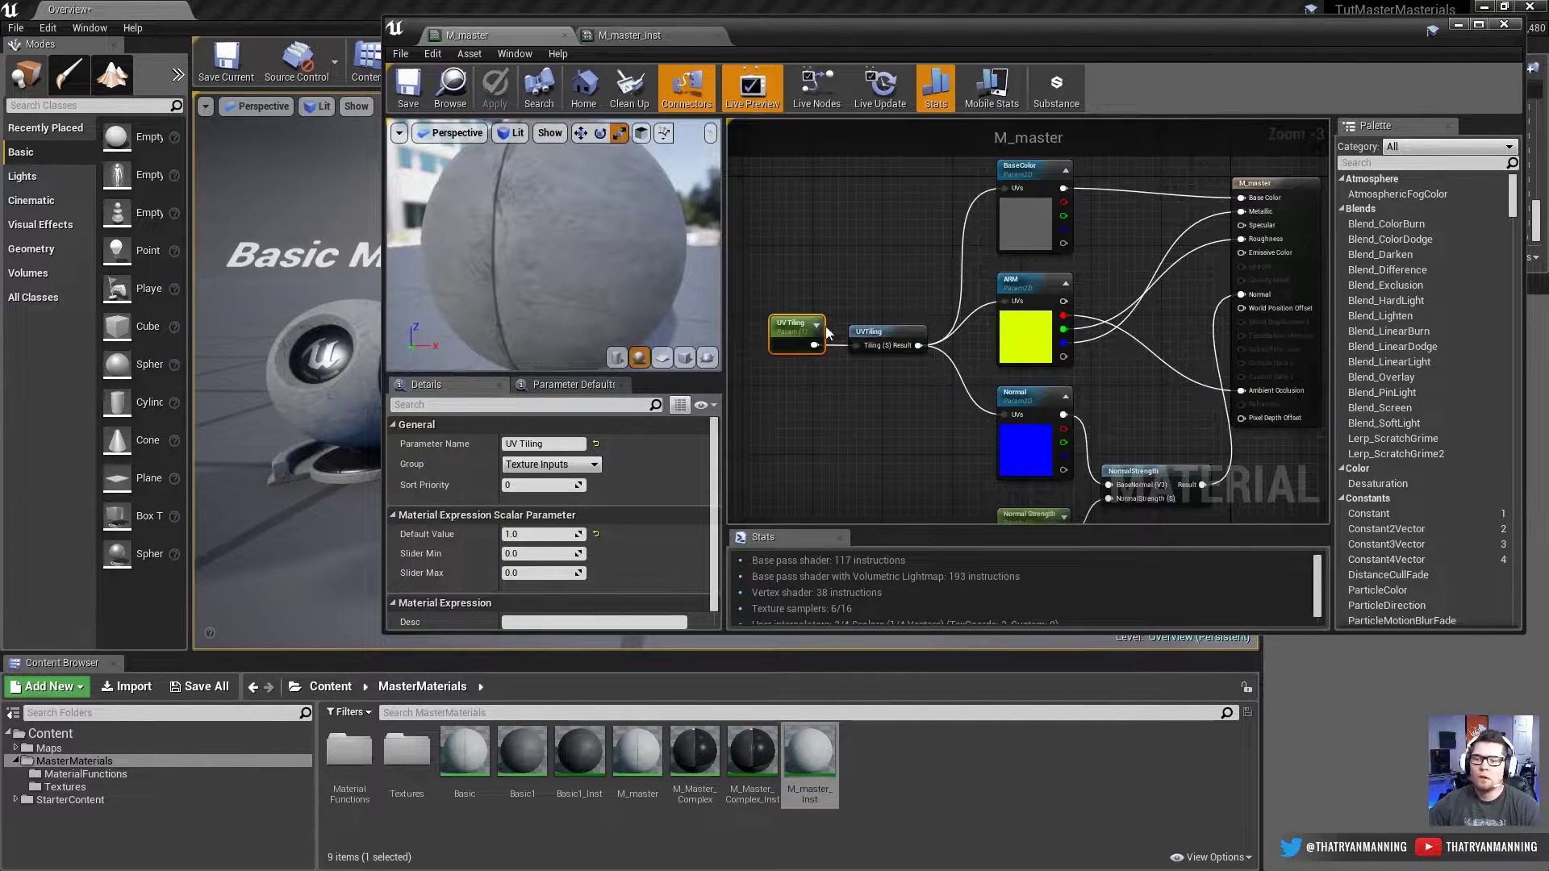
pyautogui.scroll(-3, 905, 318)
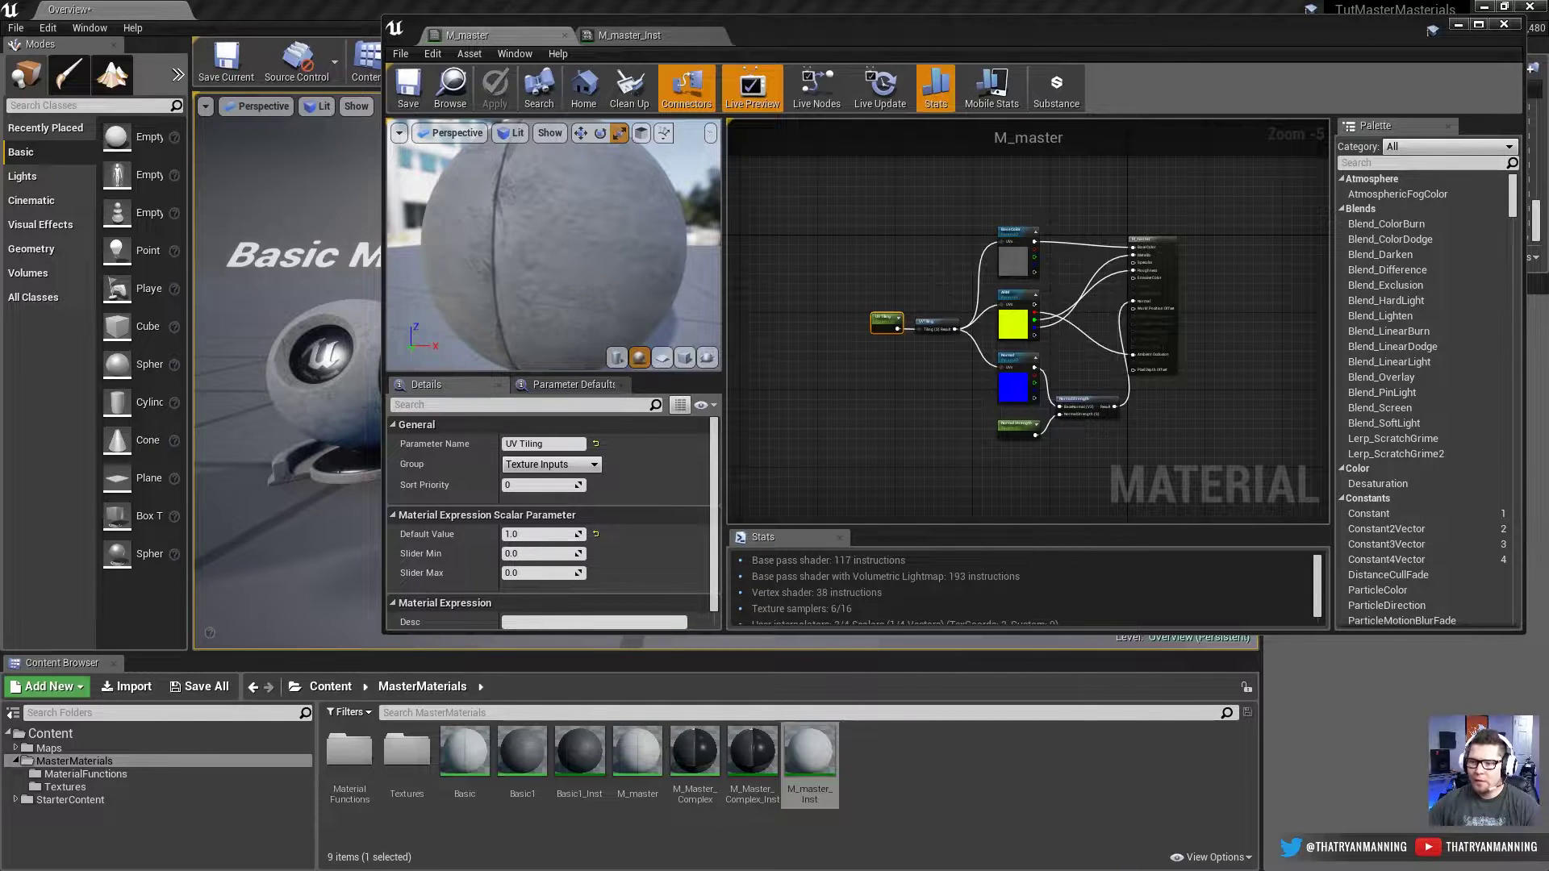
# Step: Shift the nodes left, raise the BaseColor parameter, and wrap it in a comment titled BaseColor
pyautogui.moveTo(850, 173); pyautogui.dragTo(1101, 450)
pyautogui.scroll(-2, 968, 458)
pyautogui.moveTo(1011, 368); pyautogui.dragTo(779, 368)
pyautogui.click(912, 277)
pyautogui.moveTo(913, 277); pyautogui.dragTo(1015, 254, button='right')
pyautogui.moveTo(877, 344); pyautogui.dragTo(899, 256)
pyautogui.write('c')
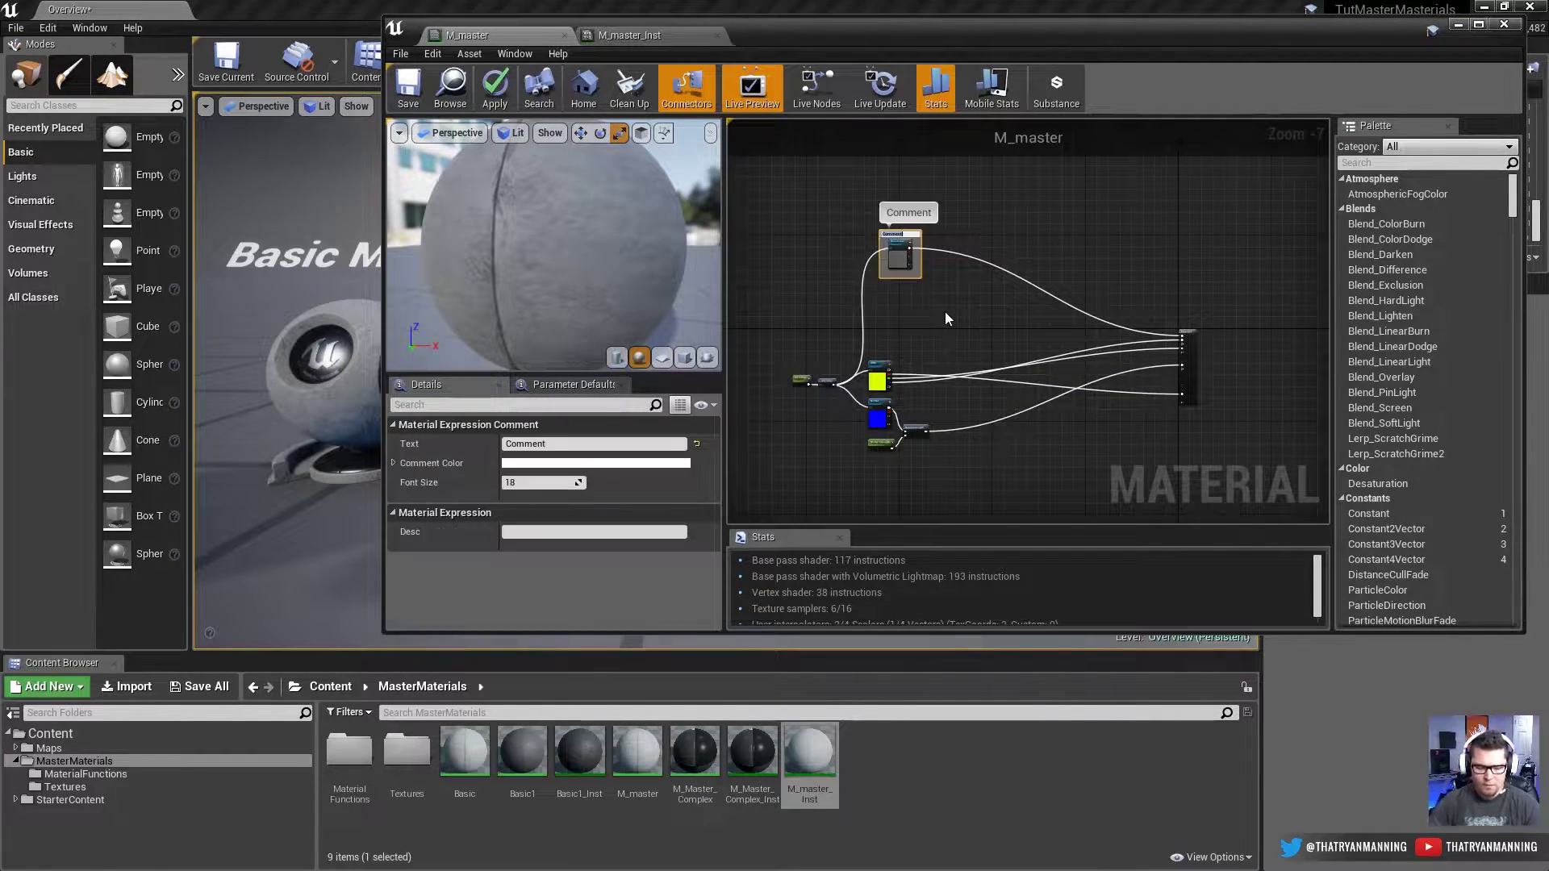
pyautogui.write('BaseColo')
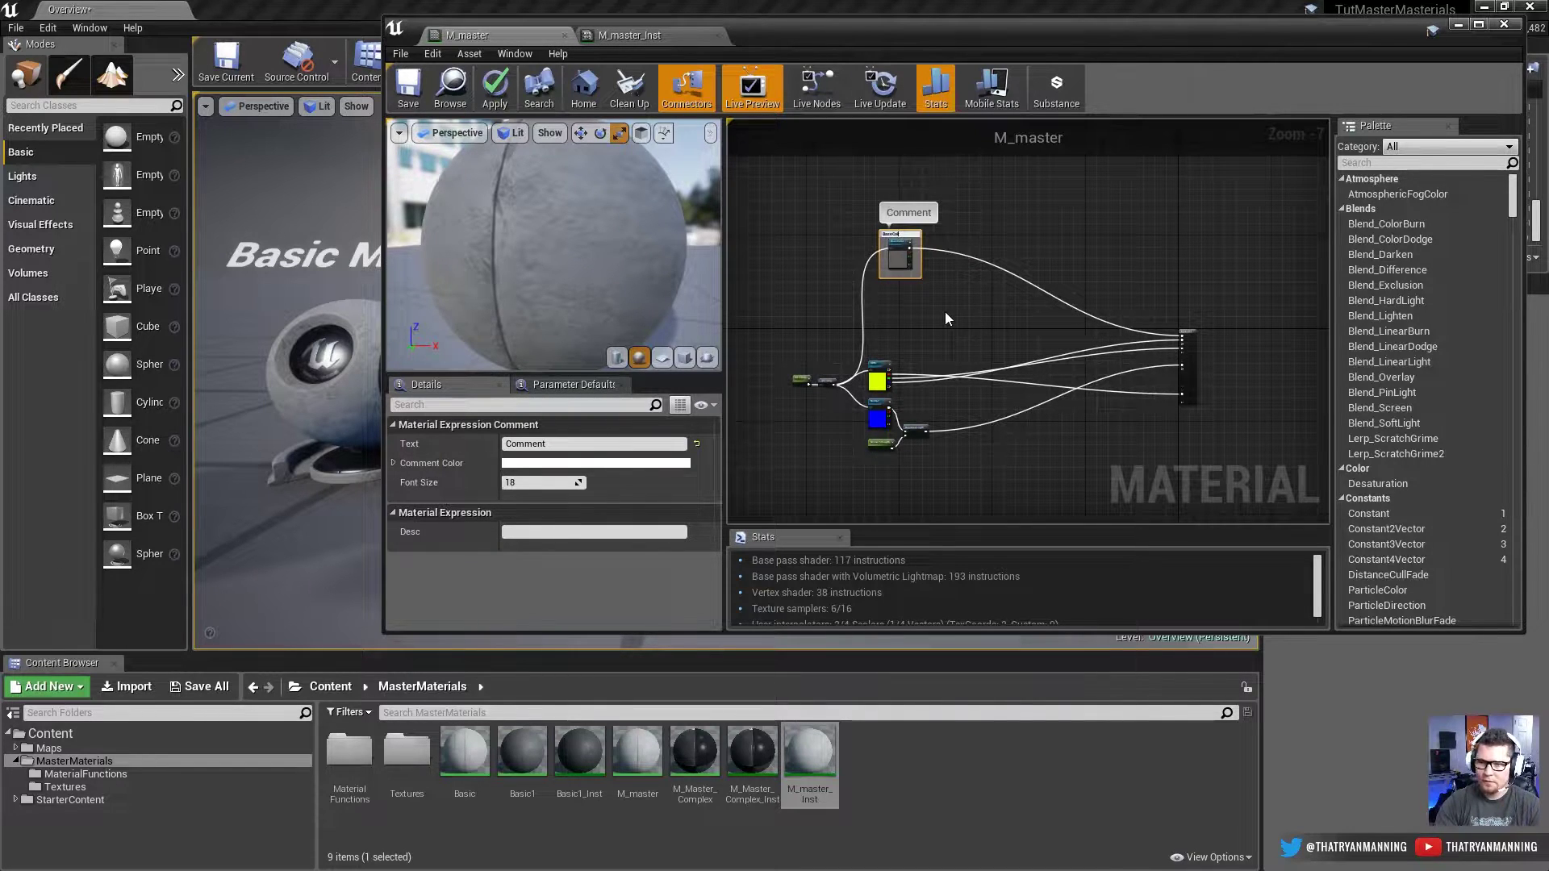
pyautogui.write('or')
pyautogui.press('Return')
pyautogui.scroll(3, 1027, 335)
# Step: Enlarge the BaseColor comment box down and to the right
pyautogui.moveTo(904, 211); pyautogui.dragTo(933, 306, button='right')
pyautogui.scroll(-2, 932, 307)
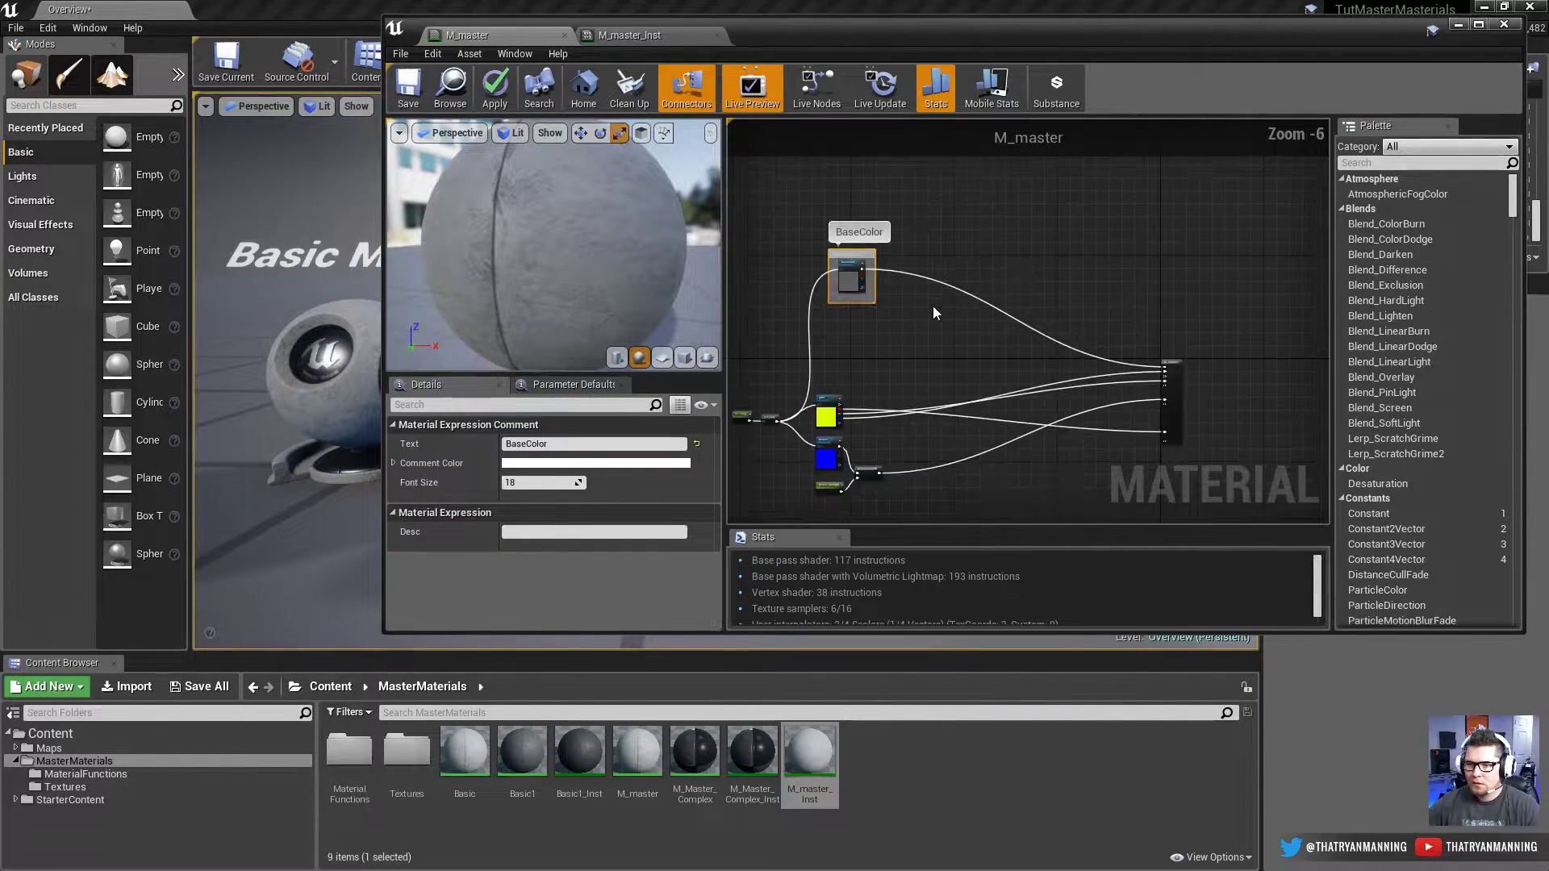
pyautogui.moveTo(873, 302); pyautogui.dragTo(1155, 356)
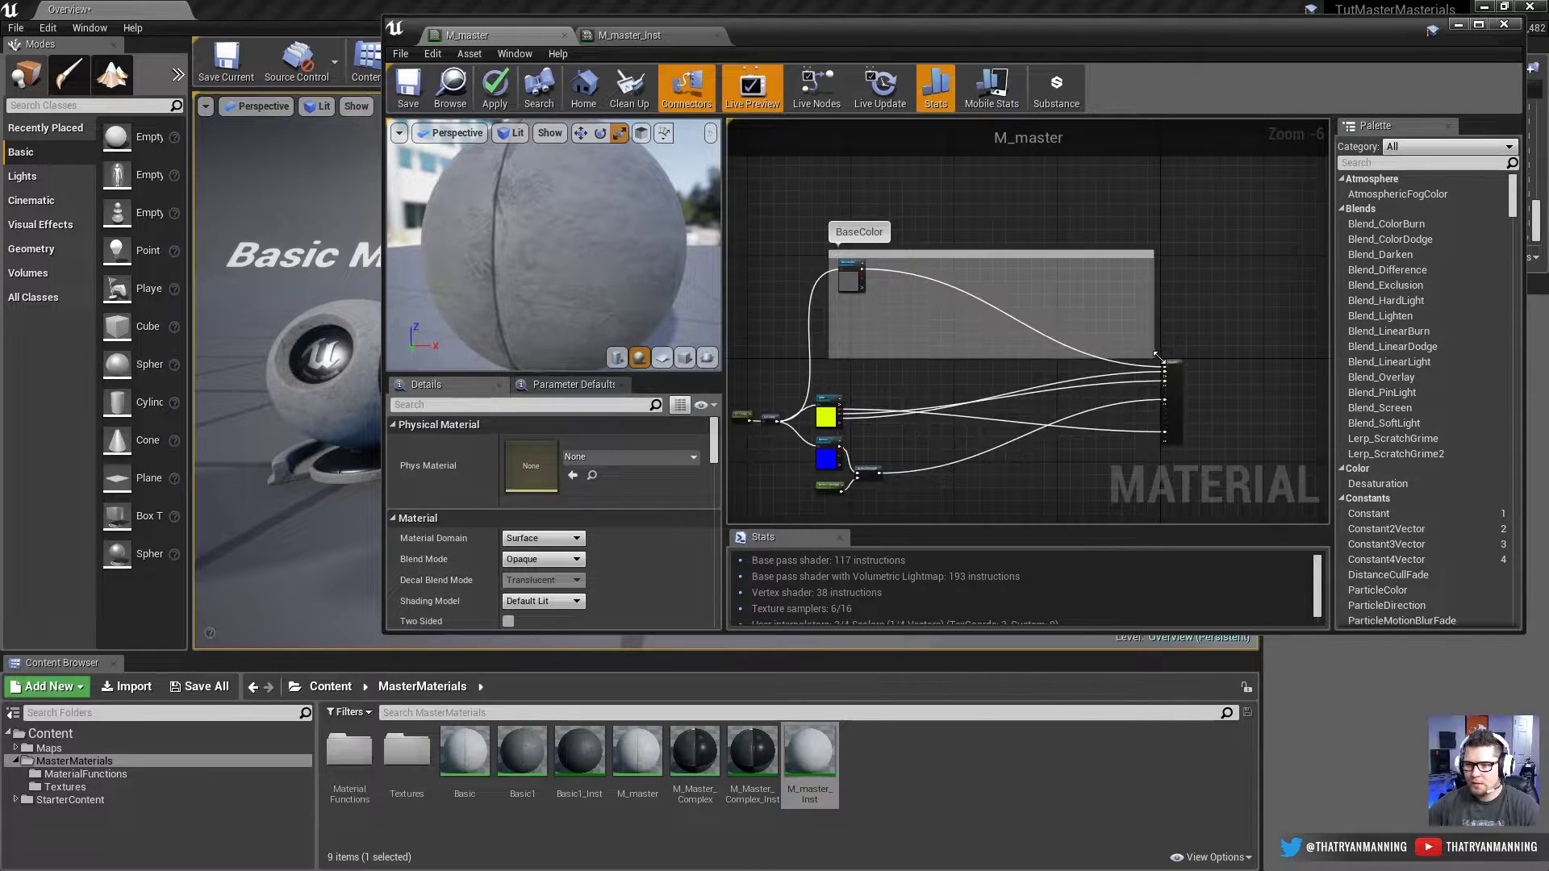
pyautogui.scroll(3, 858, 341)
# Step: Wire the BaseColor texture output into a new Multiply node
pyautogui.click(882, 236)
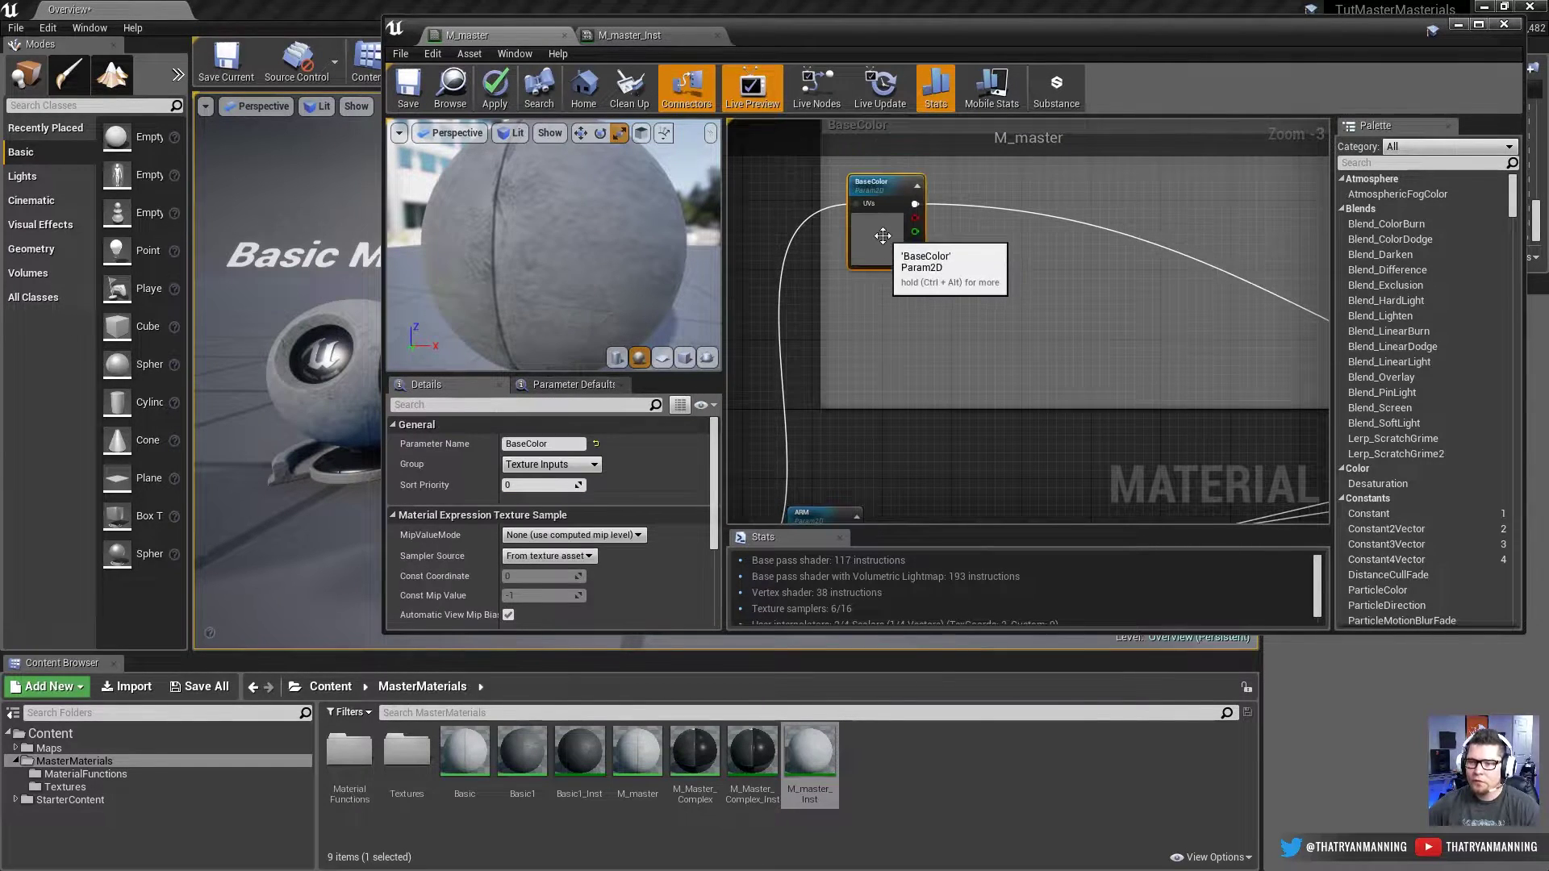
pyautogui.moveTo(915, 203); pyautogui.dragTo(970, 246)
pyautogui.write('multiply')
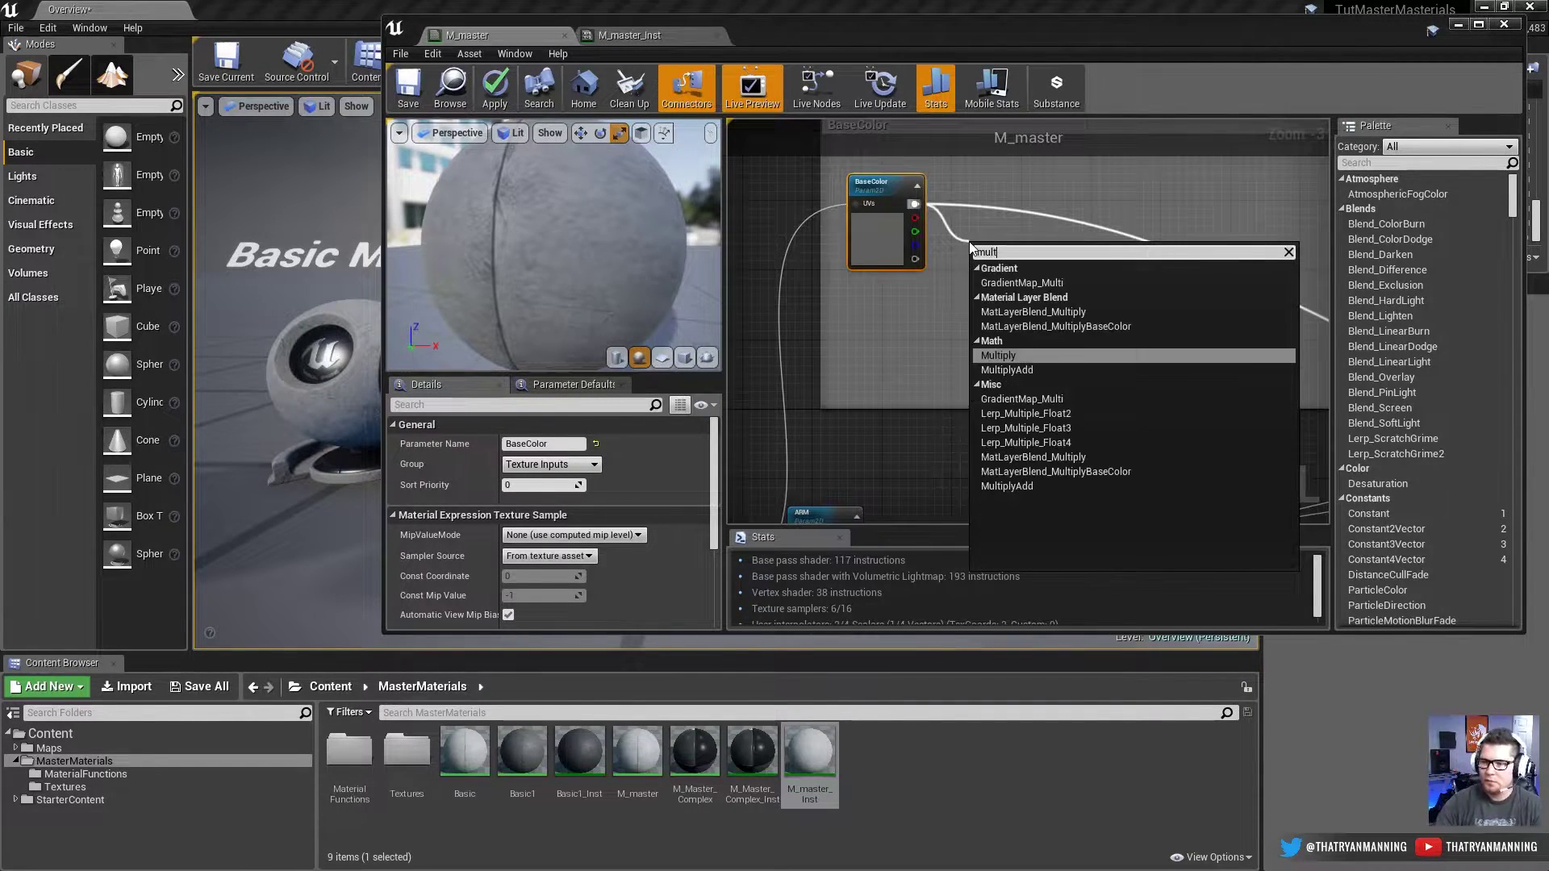
pyautogui.press('Return')
# Step: Feed Multiply's B input from a constant converted into a 'Base Color Multiply' scalar parameter
pyautogui.moveTo(975, 278); pyautogui.dragTo(889, 313)
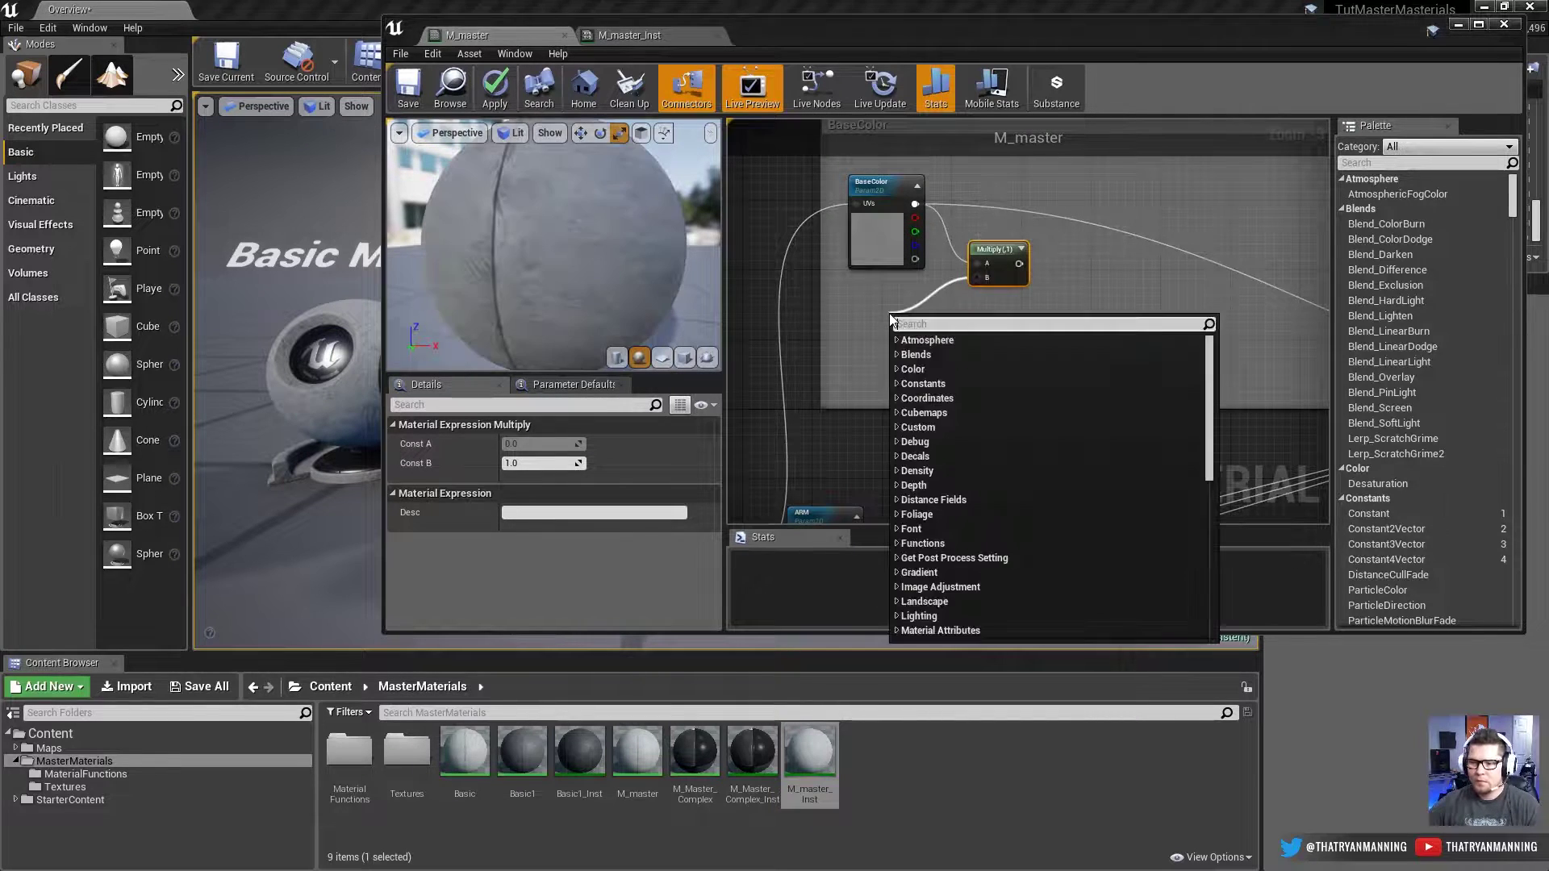
pyautogui.write('constant')
pyautogui.press('Return')
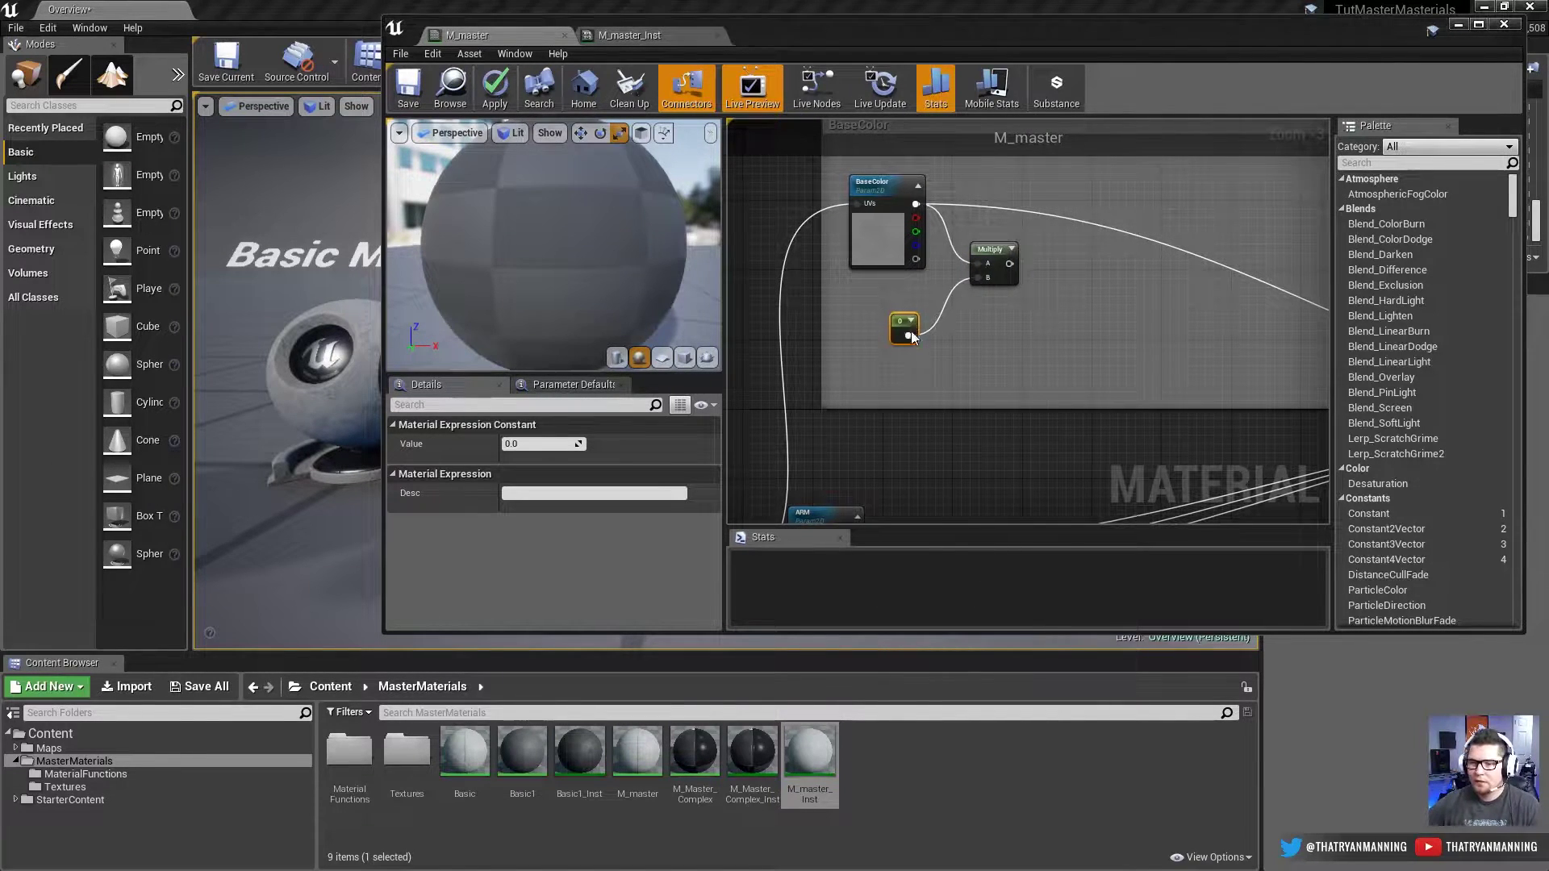
pyautogui.rightClick(902, 323)
pyautogui.click(976, 329)
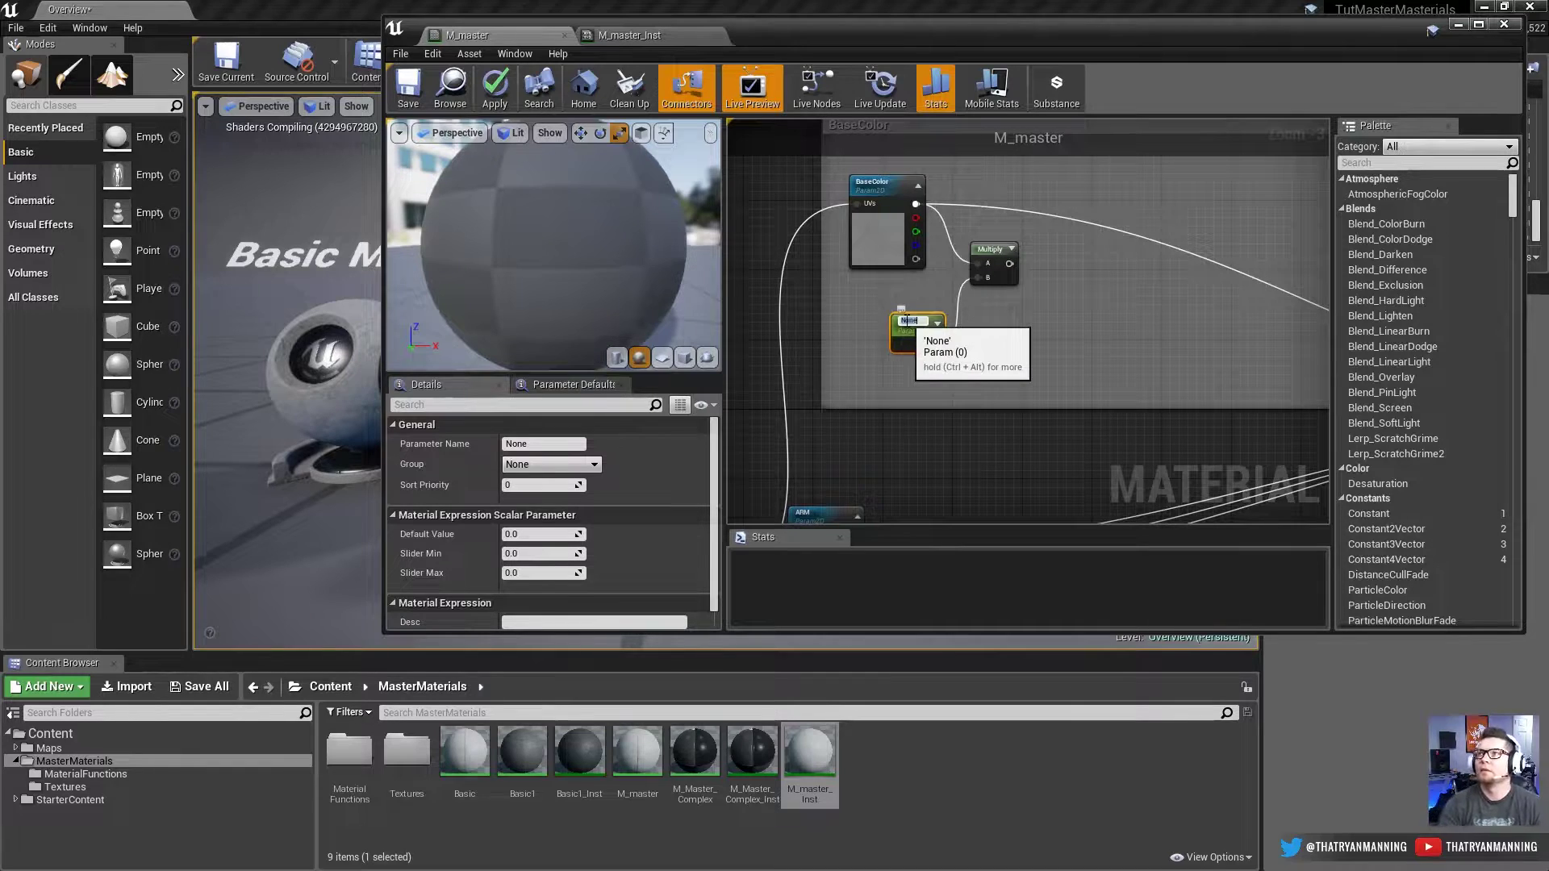
pyautogui.write('Base Color')
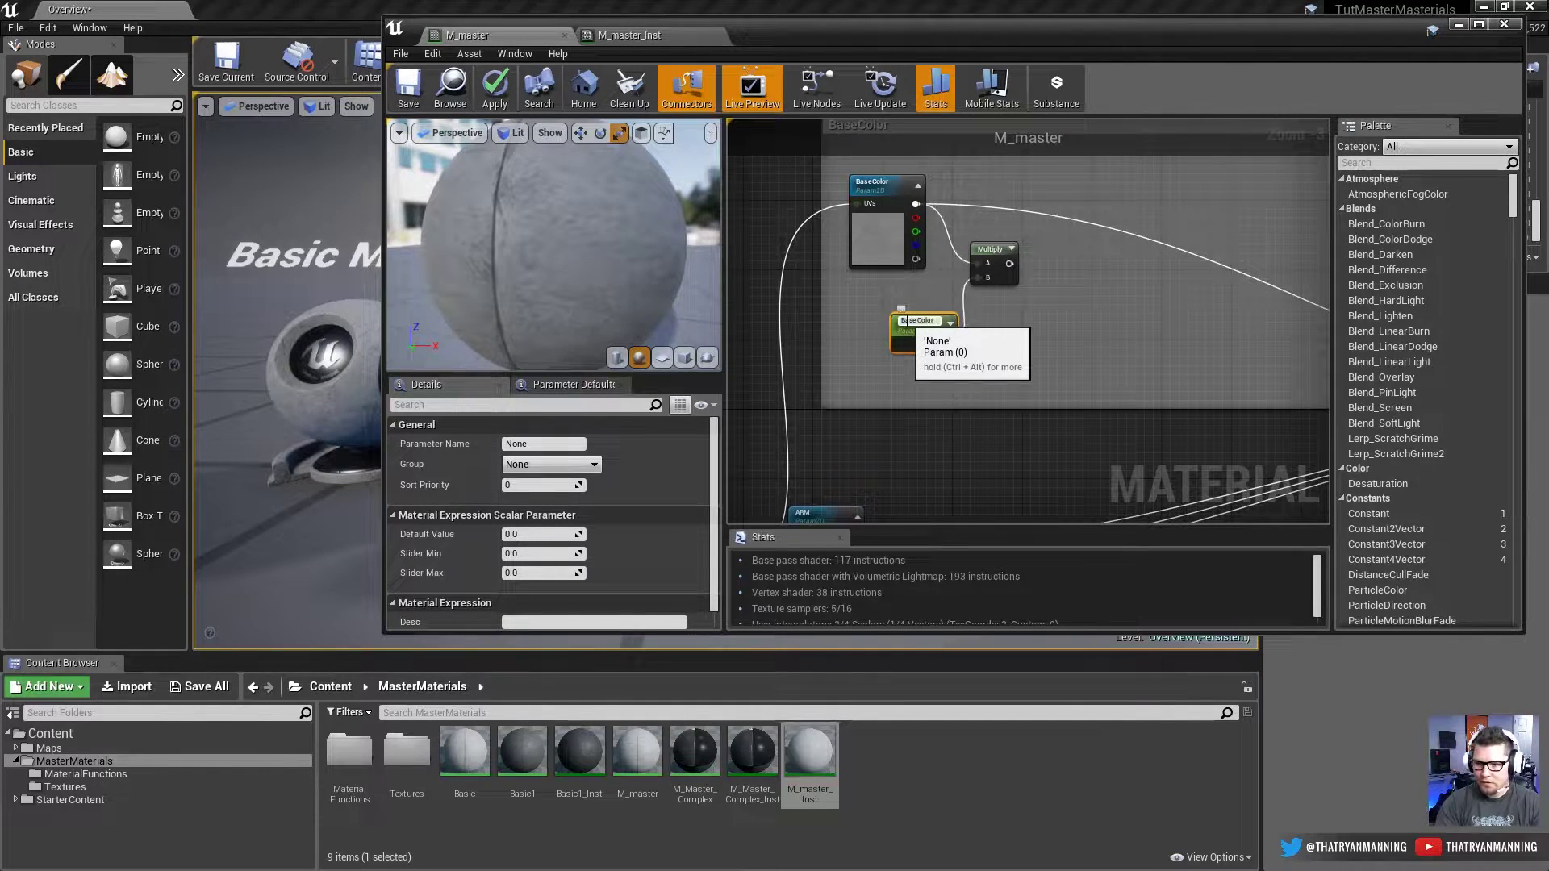
pyautogui.write(' Multiply')
pyautogui.press('Return')
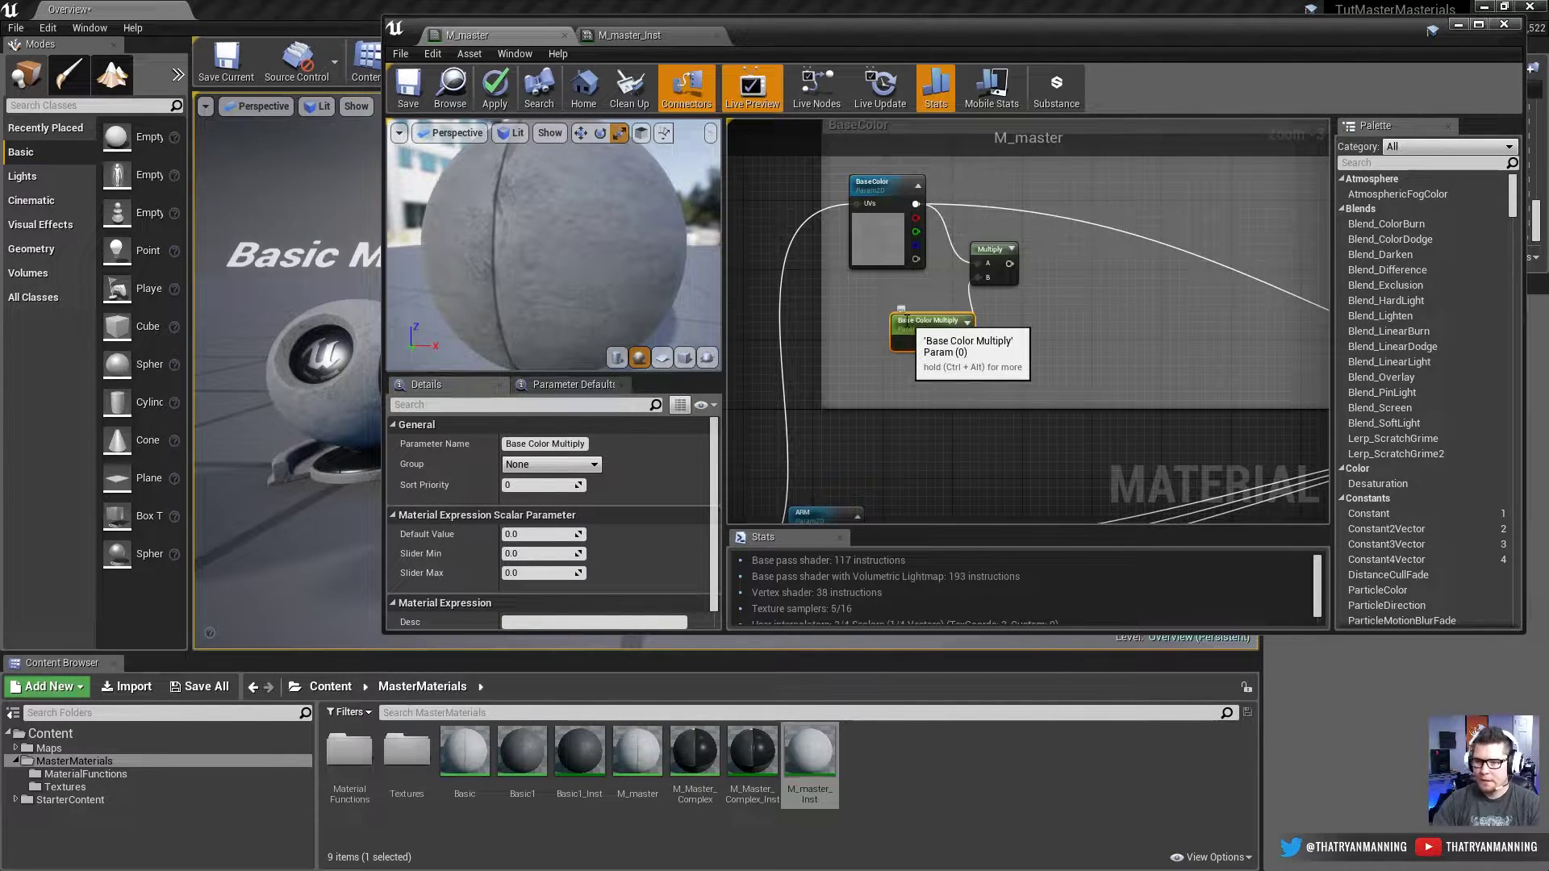
pyautogui.moveTo(919, 329); pyautogui.dragTo(882, 313)
# Step: Set the Base Color Multiply parameter's group to BaseColor
pyautogui.click(601, 465)
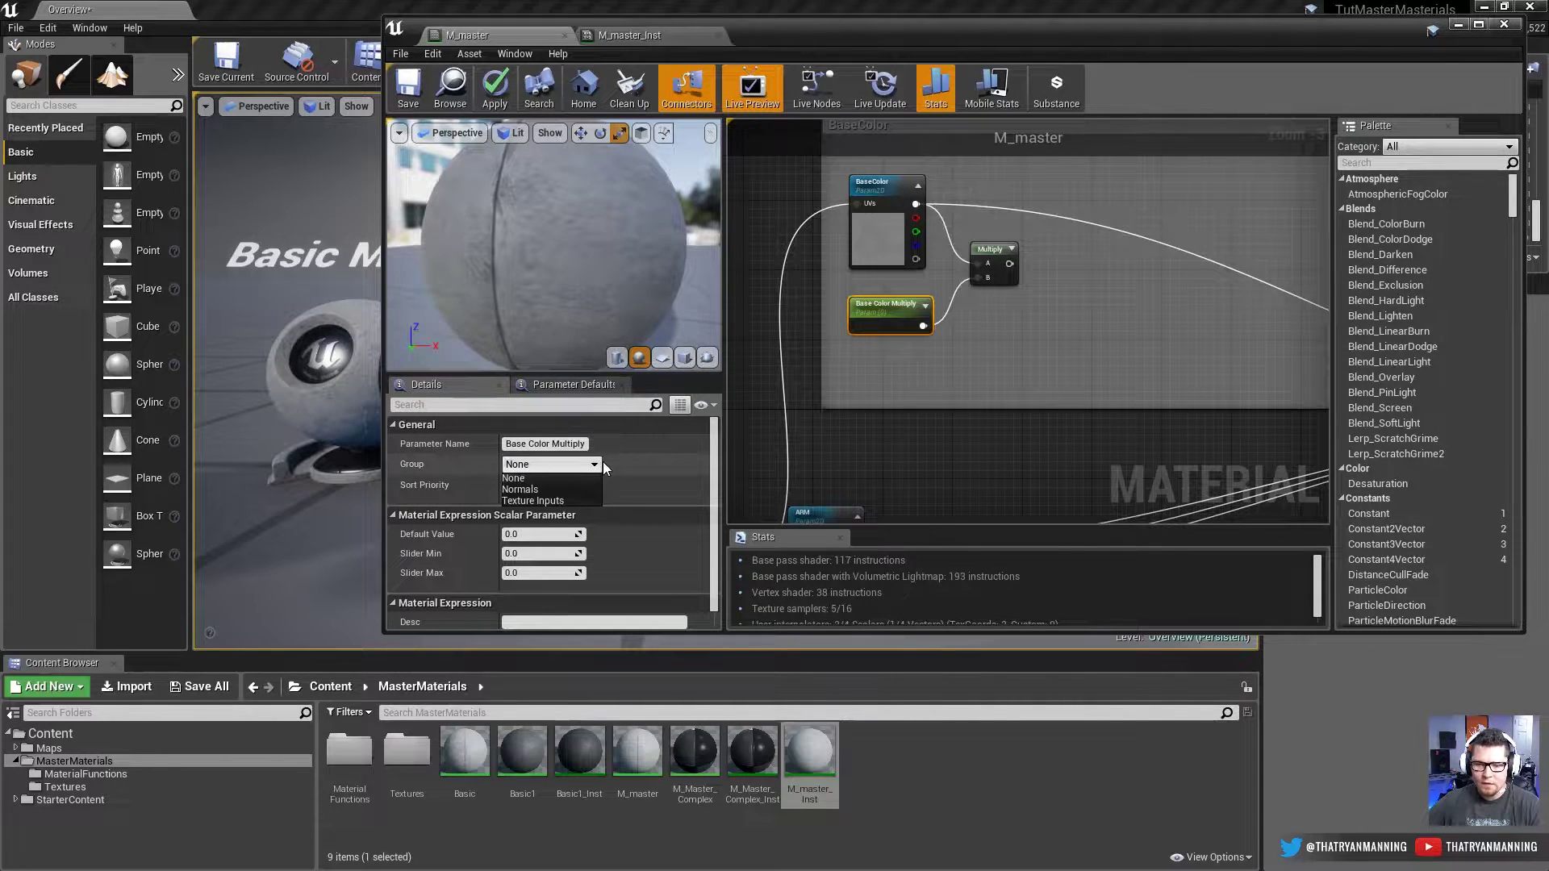
pyautogui.click(555, 465)
pyautogui.moveTo(548, 465); pyautogui.dragTo(425, 462)
pyautogui.write('BaseColor')
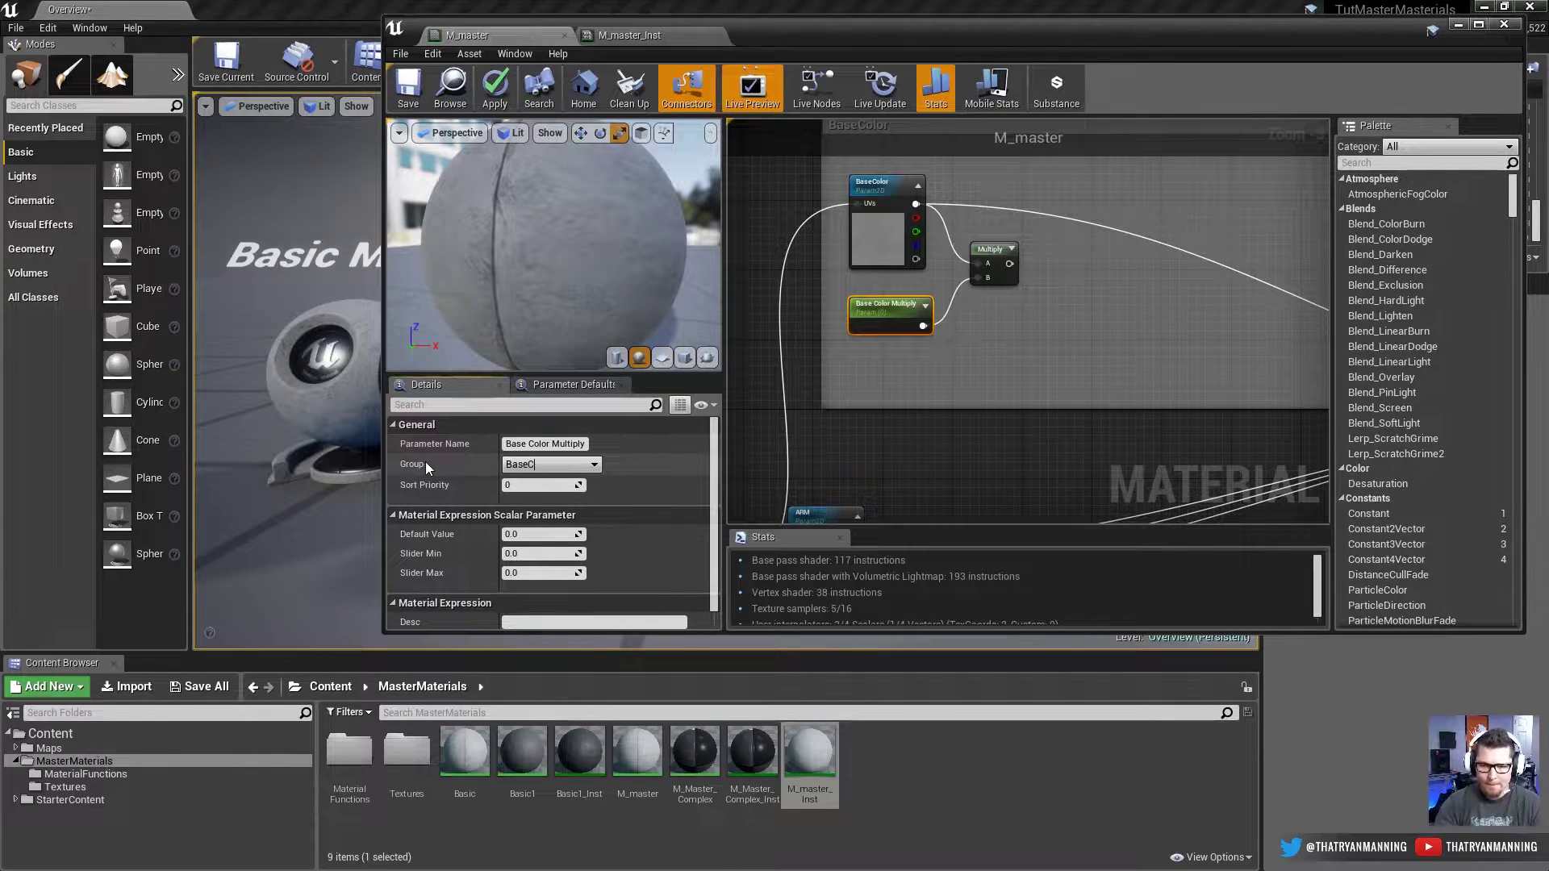
pyautogui.press('Return')
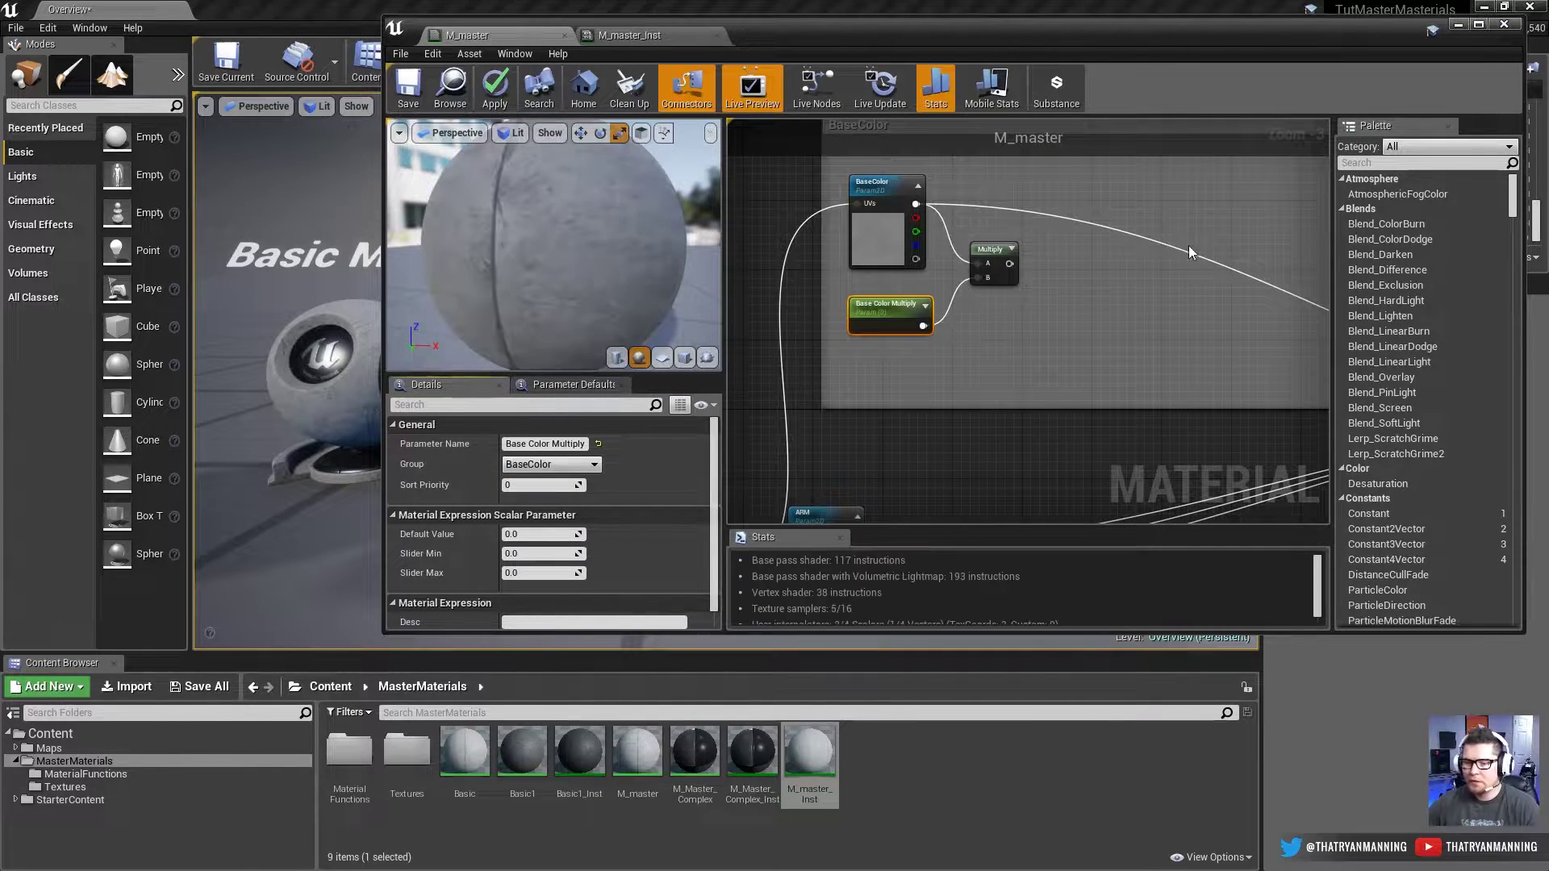
pyautogui.click(985, 261)
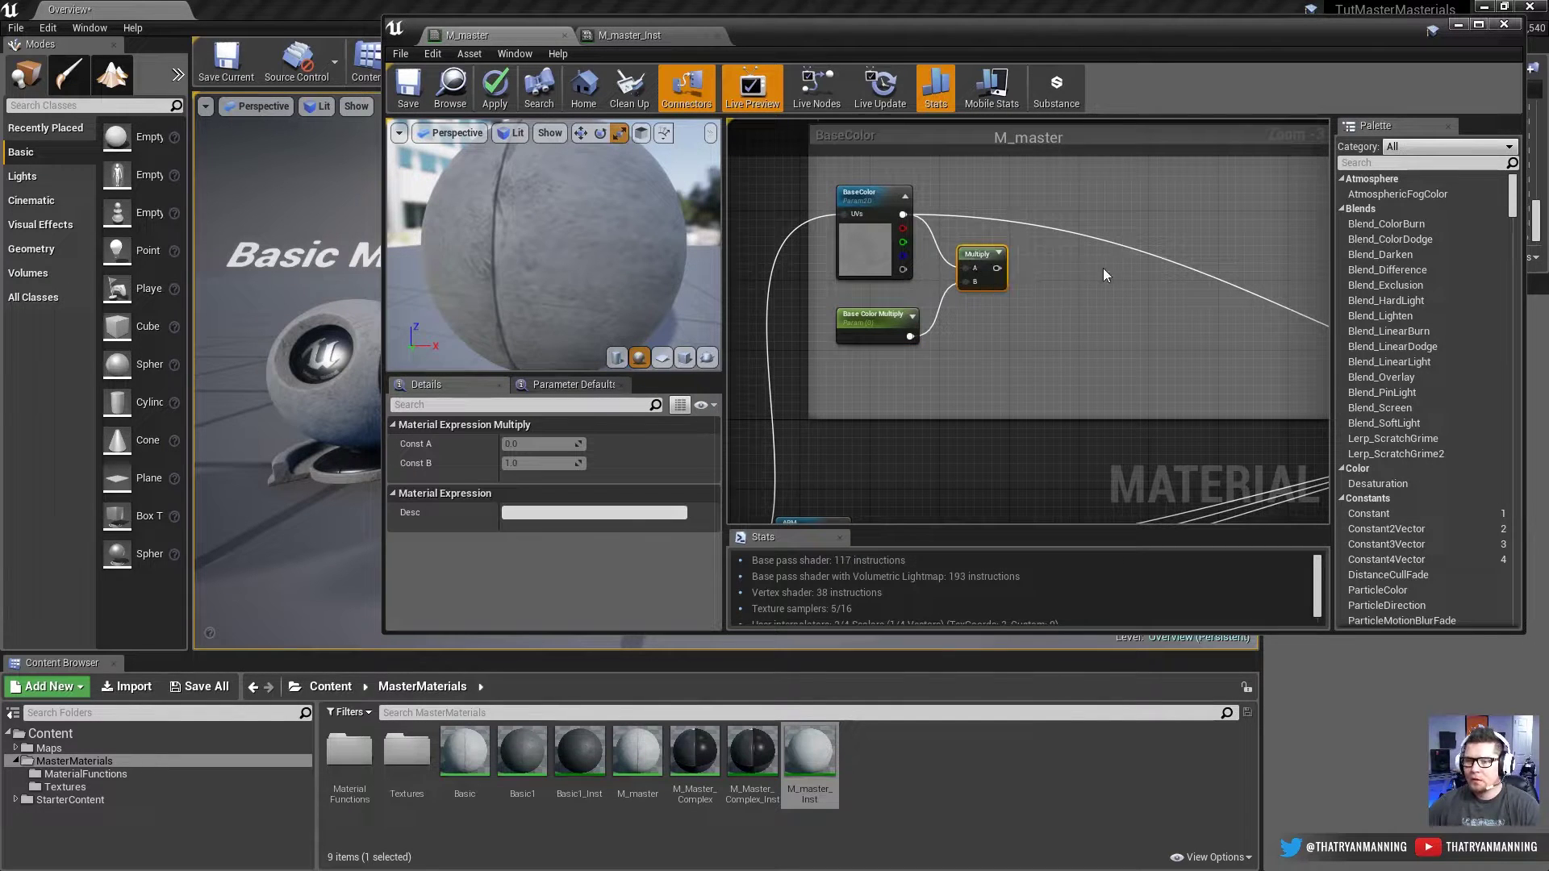
# Step: Add a blend node from the Multiply output, then delete the unwanted Blend_Screen node
pyautogui.moveTo(1102, 276); pyautogui.dragTo(1037, 286, button='right')
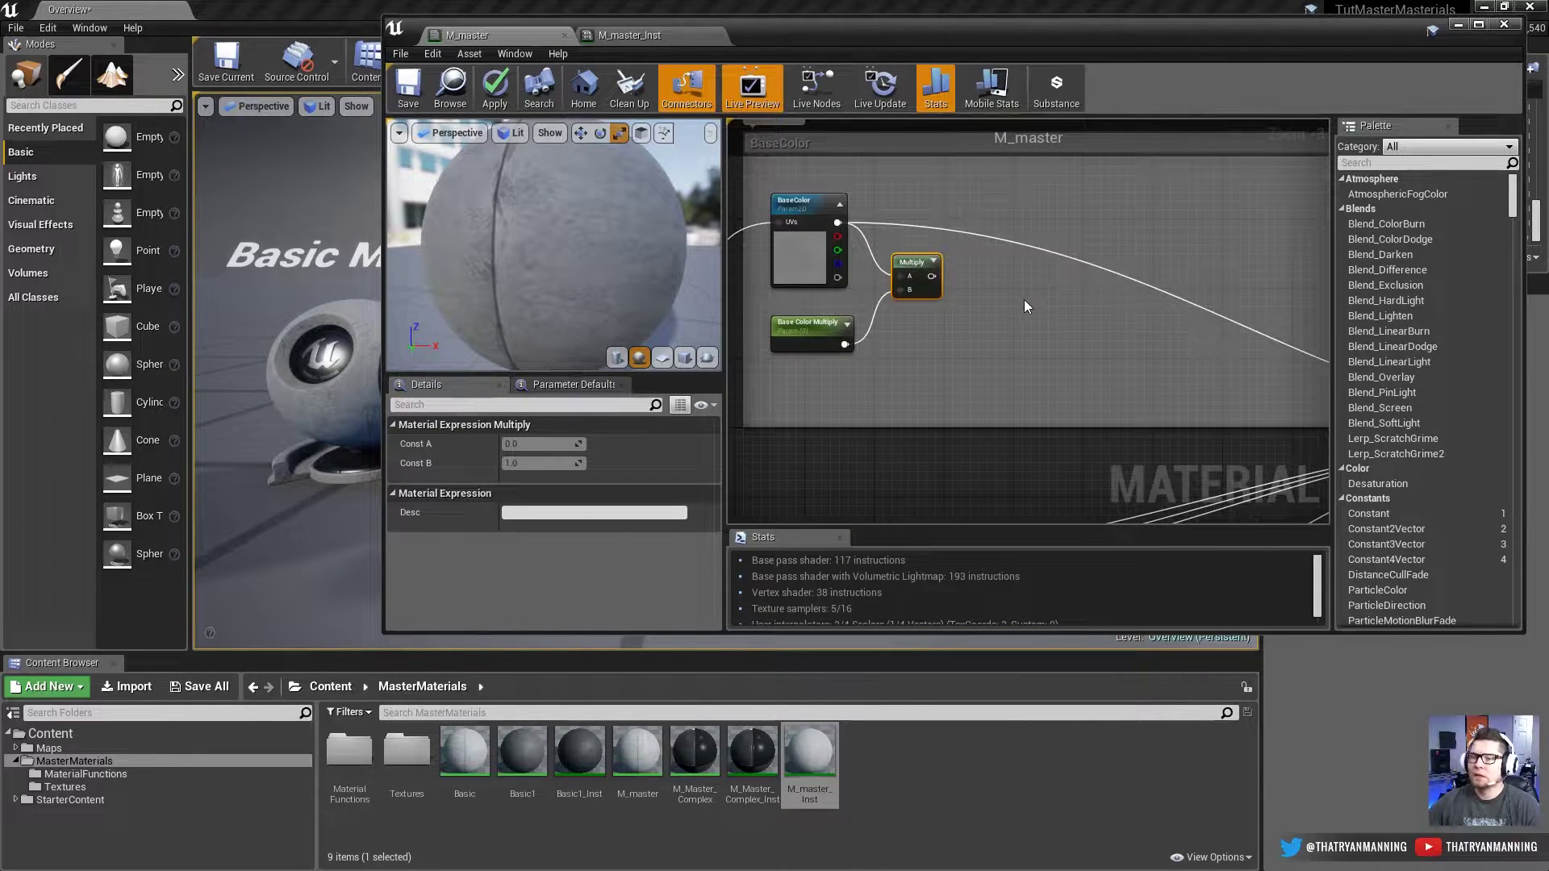
pyautogui.scroll(-3, 946, 274)
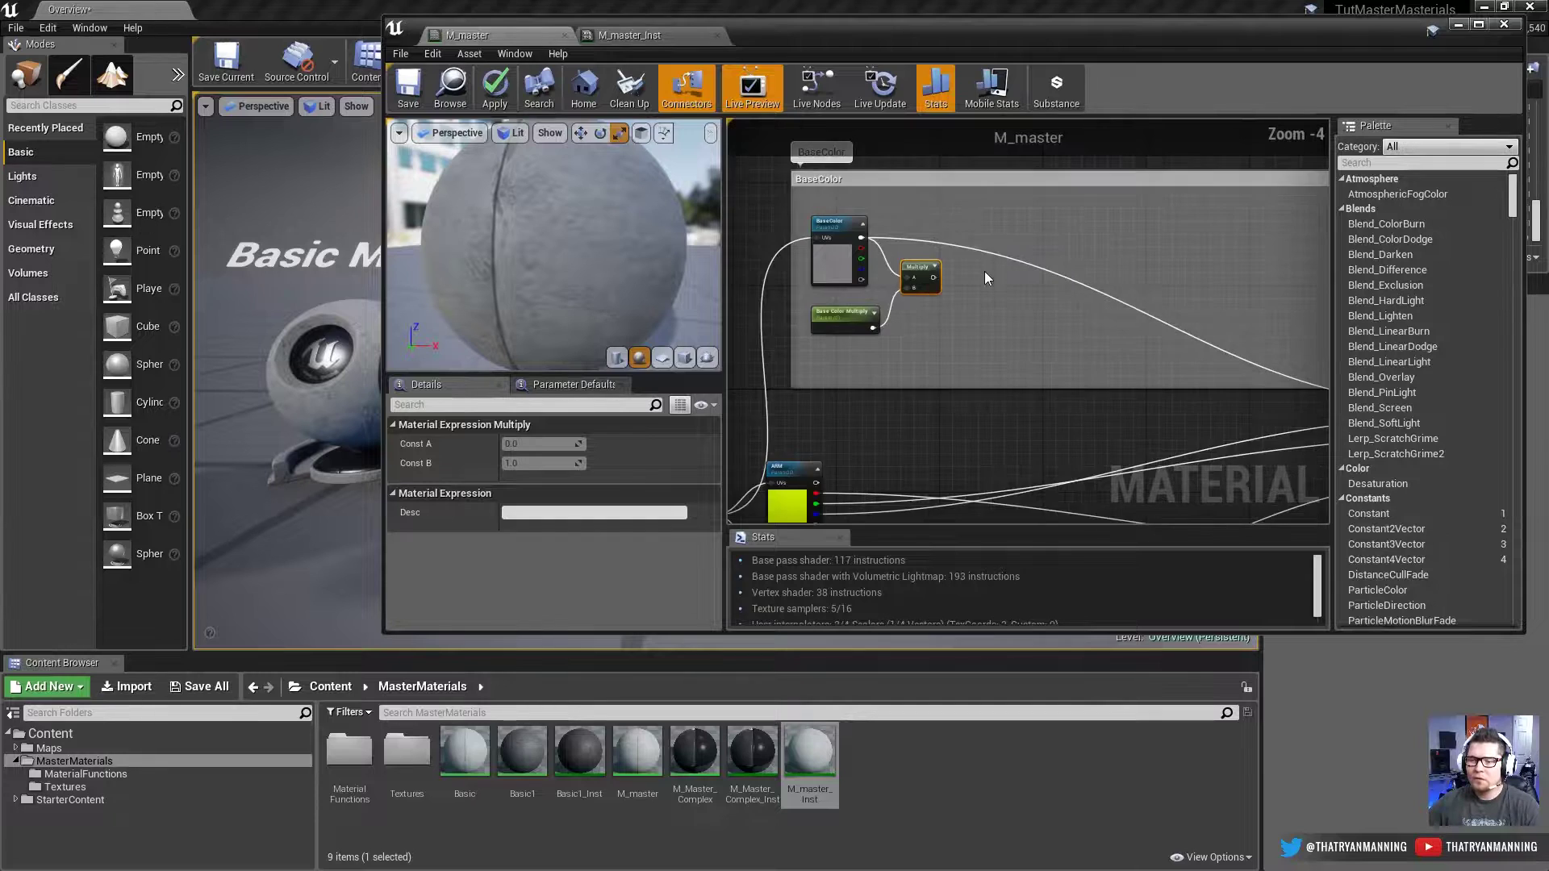
pyautogui.scroll(1, 952, 277)
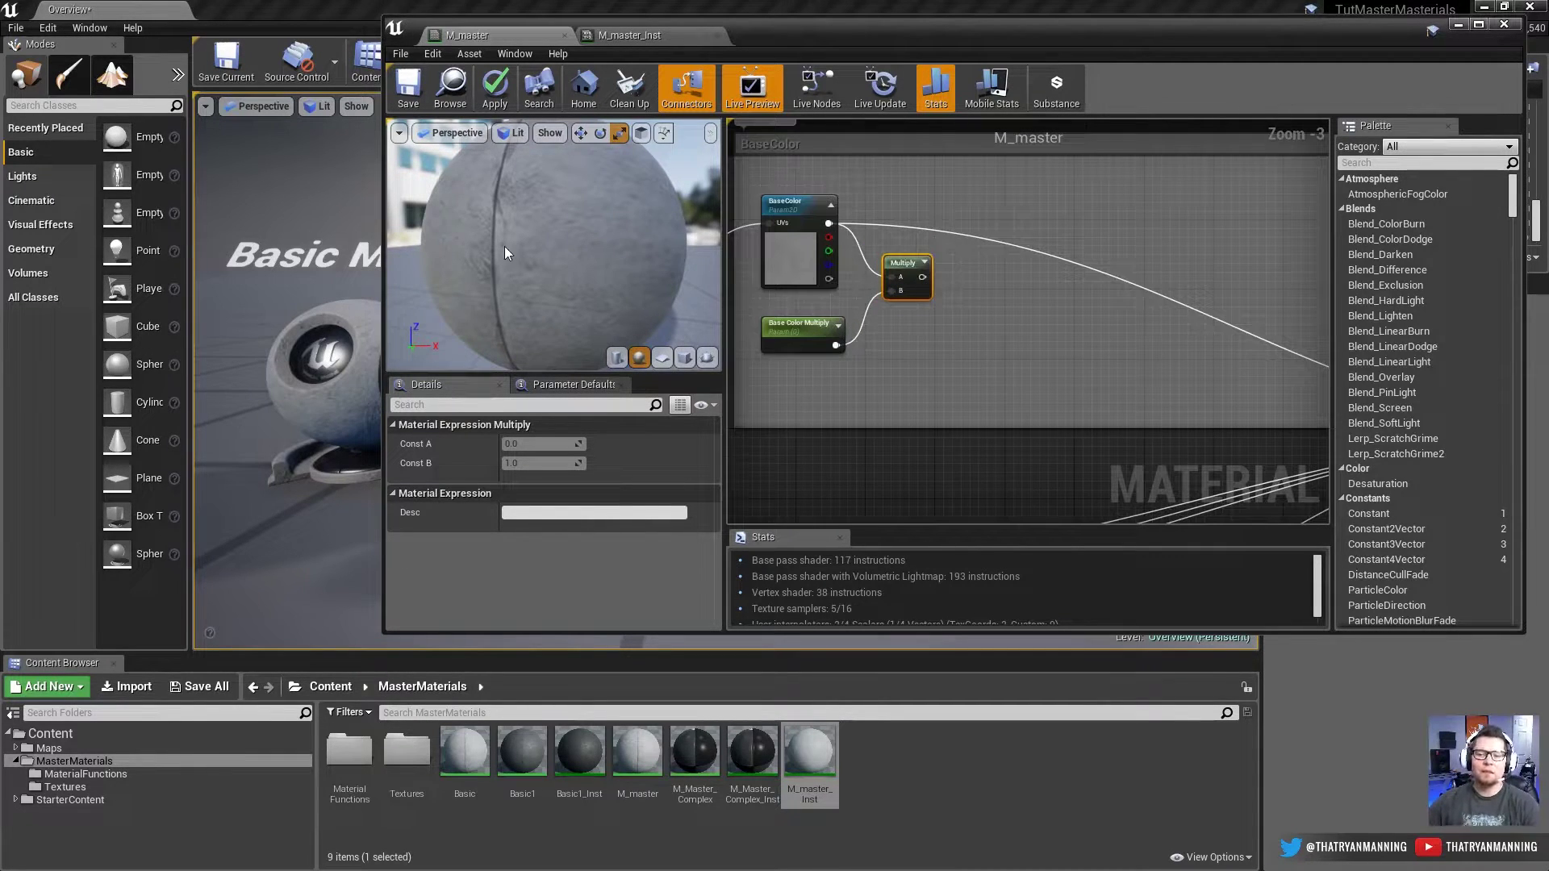
pyautogui.scroll(2, 505, 246)
pyautogui.moveTo(556, 245); pyautogui.dragTo(452, 245)
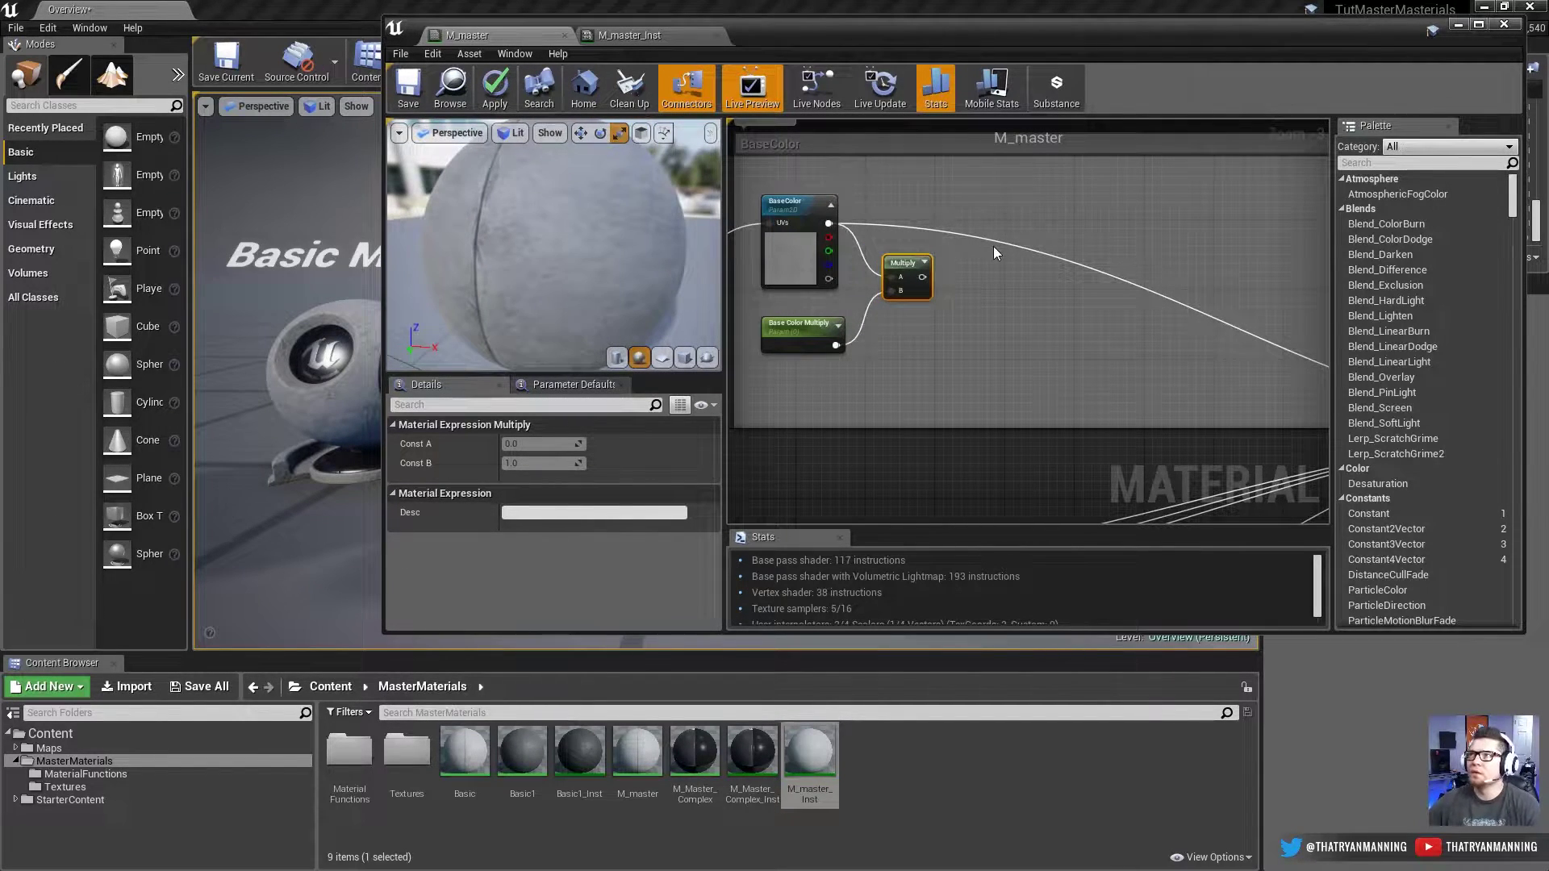
pyautogui.scroll(1, 941, 316)
pyautogui.moveTo(917, 273); pyautogui.dragTo(1024, 311)
pyautogui.write('blend')
pyautogui.press('Return')
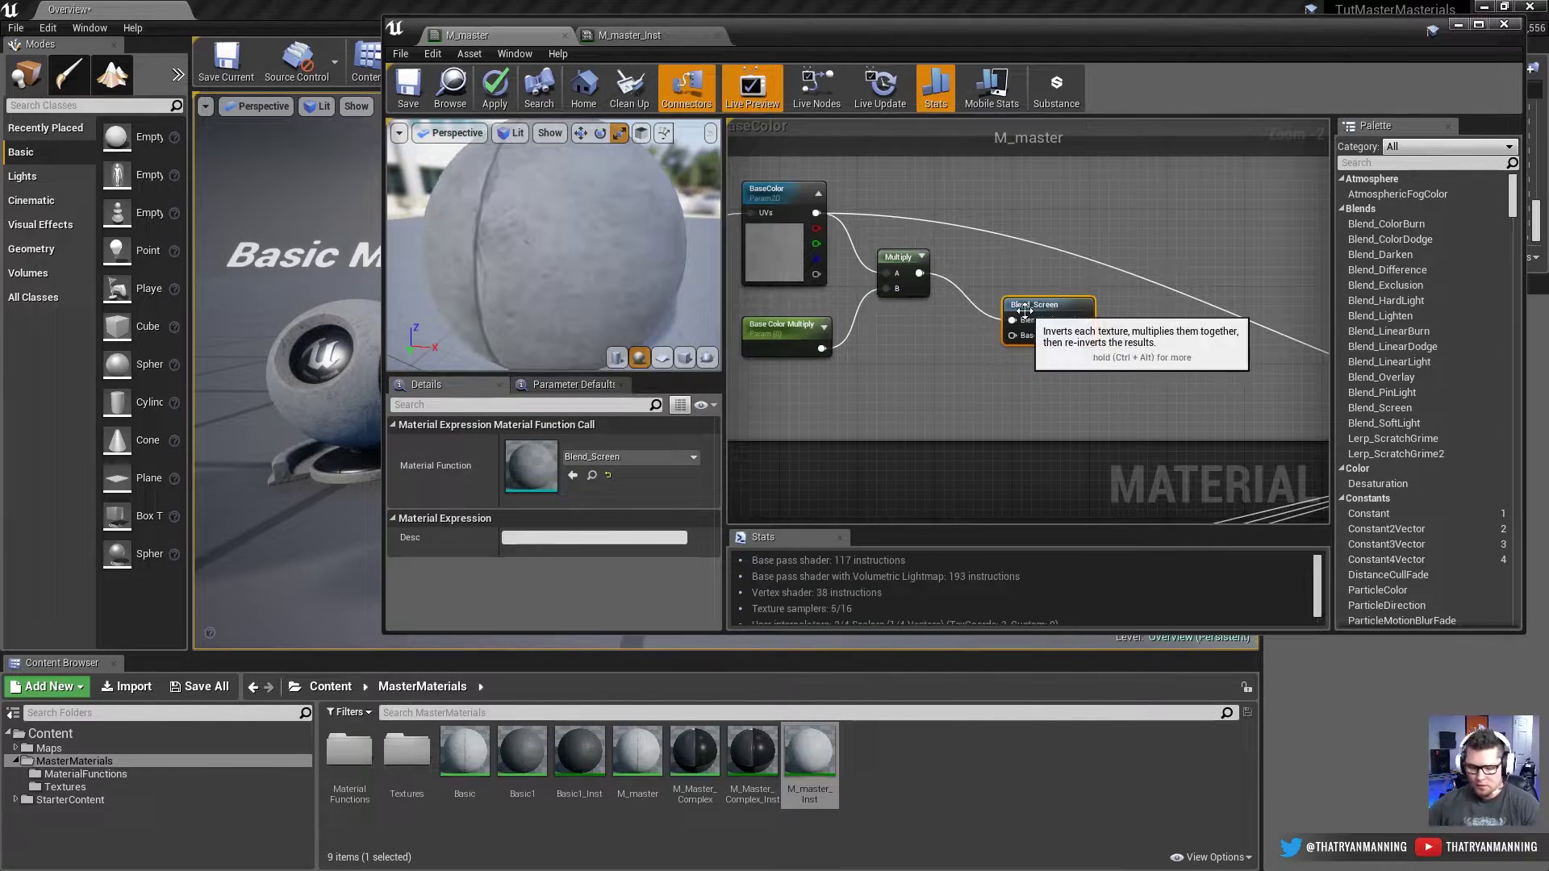
pyautogui.press('Delete')
# Step: Add a Blend_Overlay node and place it beside the Multiply node
pyautogui.rightClick(956, 303)
pyautogui.write('blend')
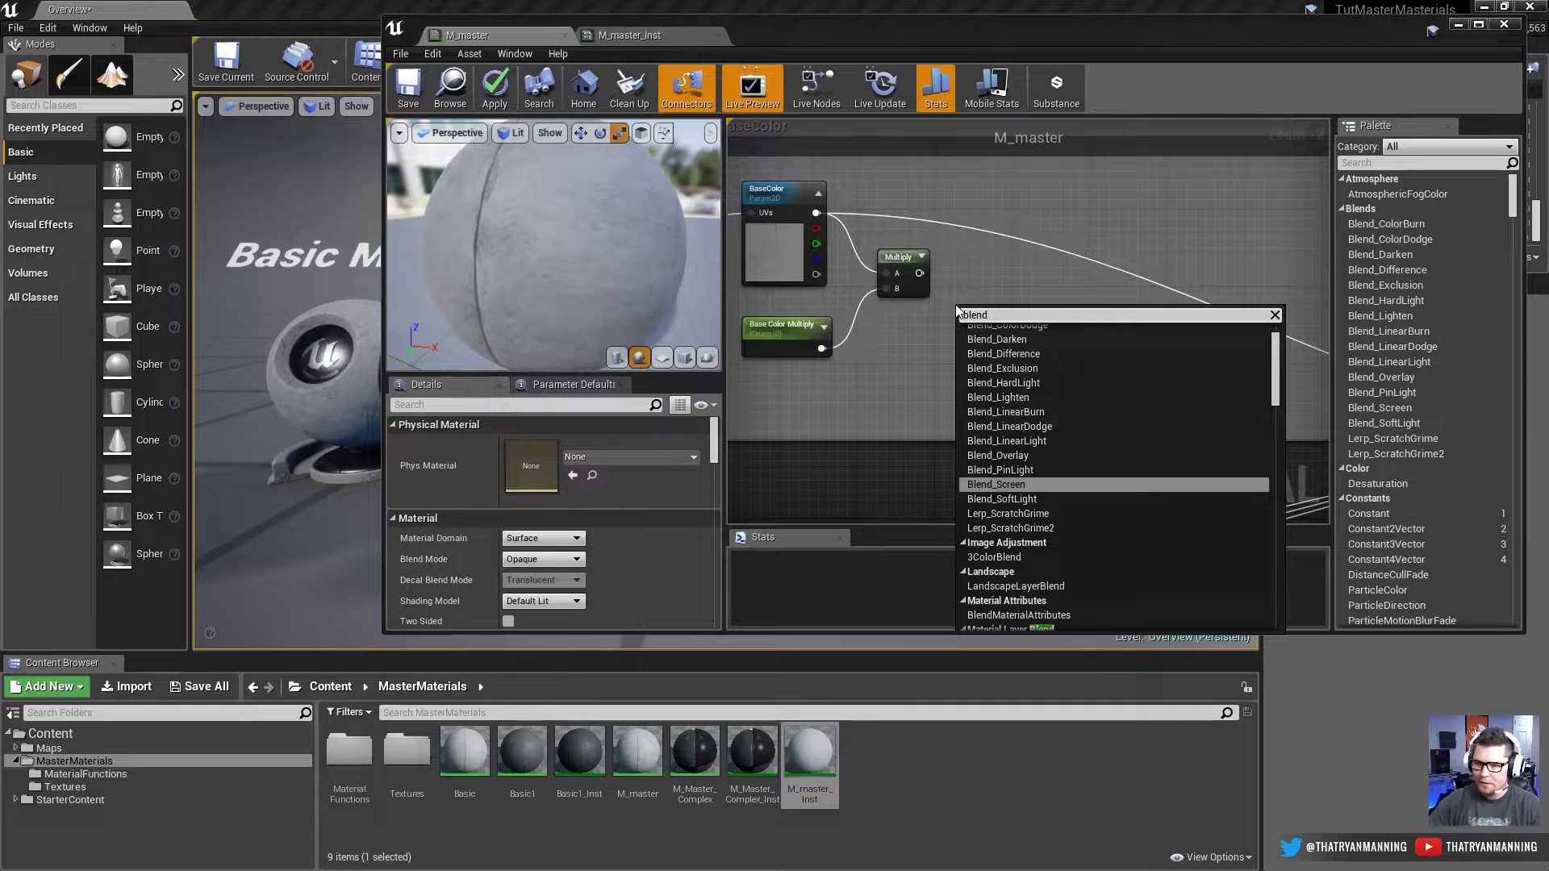
pyautogui.press('Up')
pyautogui.press('Up')
pyautogui.press('Return')
pyautogui.moveTo(969, 308); pyautogui.dragTo(930, 275)
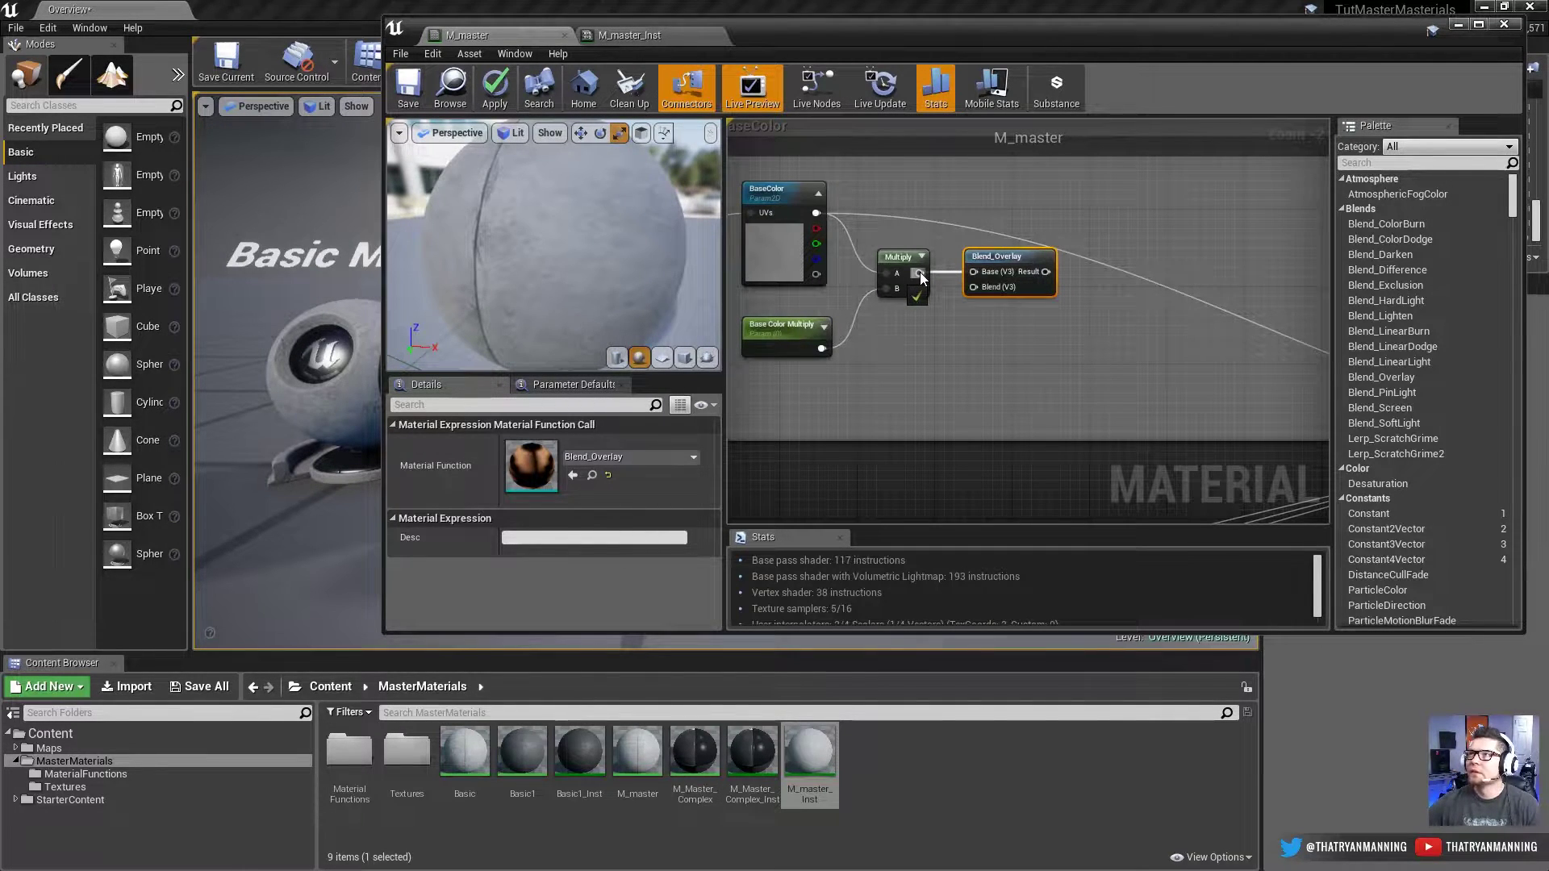
# Step: Add a black Constant3Vector node below Blend_Overlay
pyautogui.click(908, 372)
pyautogui.rightClick(901, 375)
pyautogui.write('c')
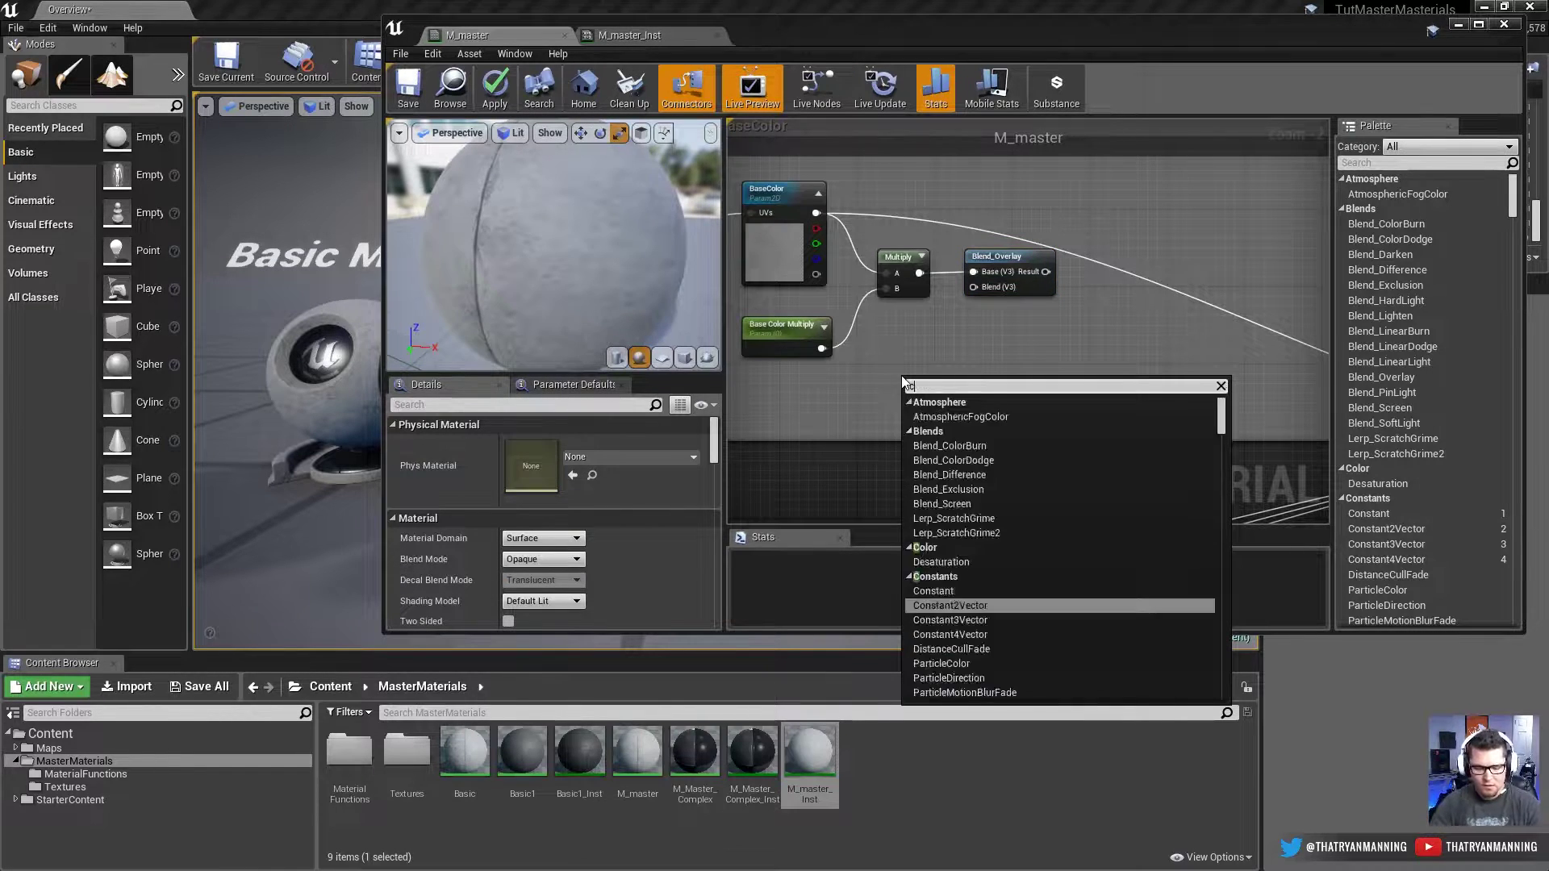
pyautogui.write('onst')
pyautogui.press('Down')
pyautogui.press('Down')
pyautogui.press('Return')
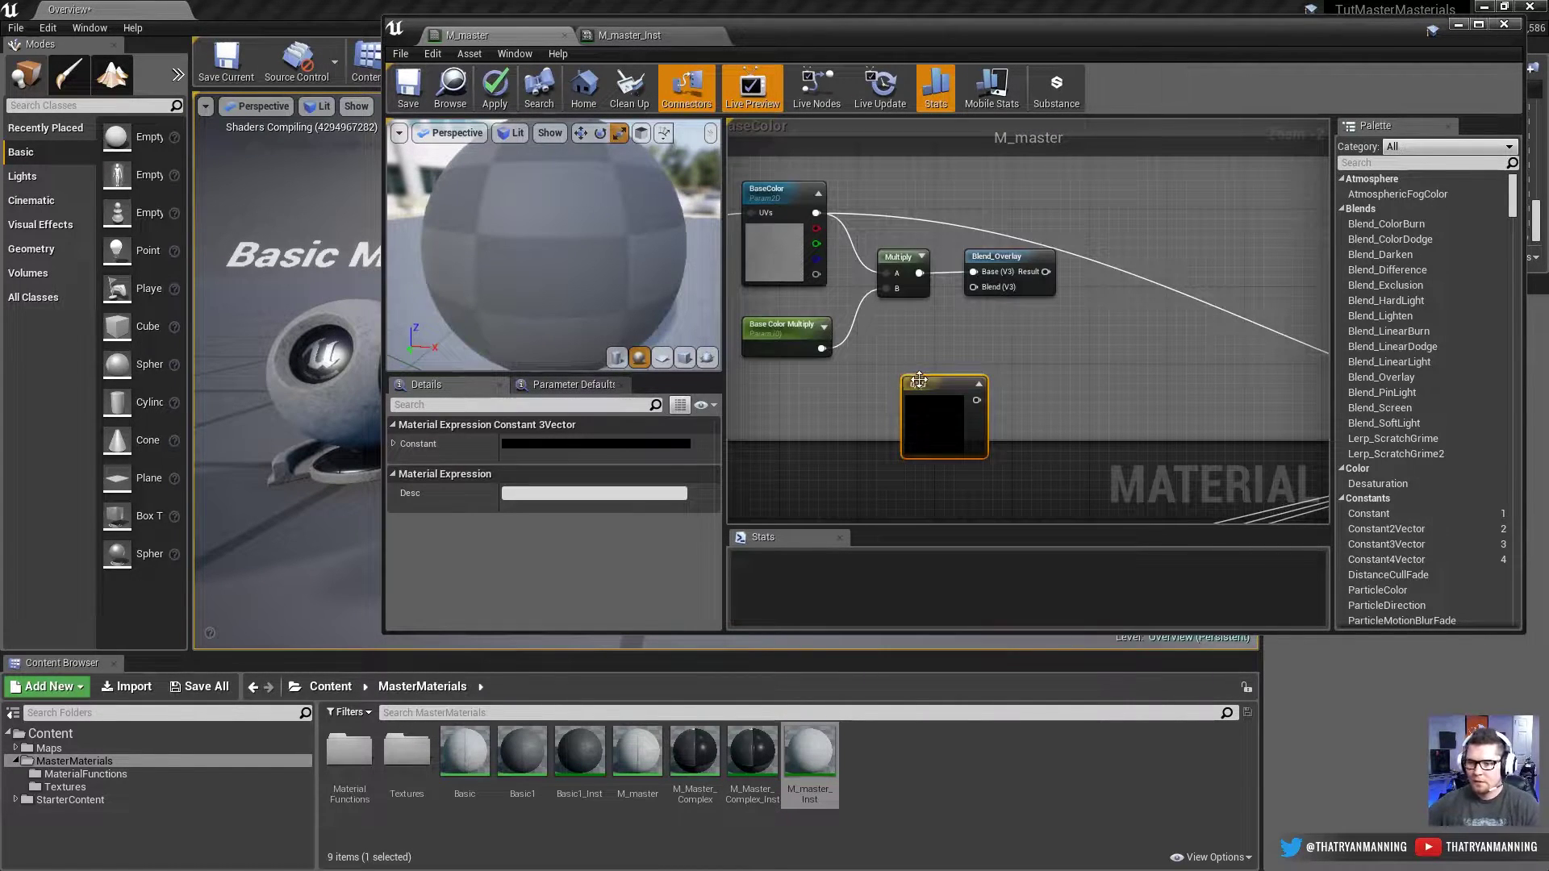
# Step: Convert the constant into a 'Base Tint' vector parameter wired to Blend_Overlay's Blend input
pyautogui.moveTo(920, 380); pyautogui.dragTo(897, 331)
pyautogui.rightClick(897, 330)
pyautogui.click(931, 348)
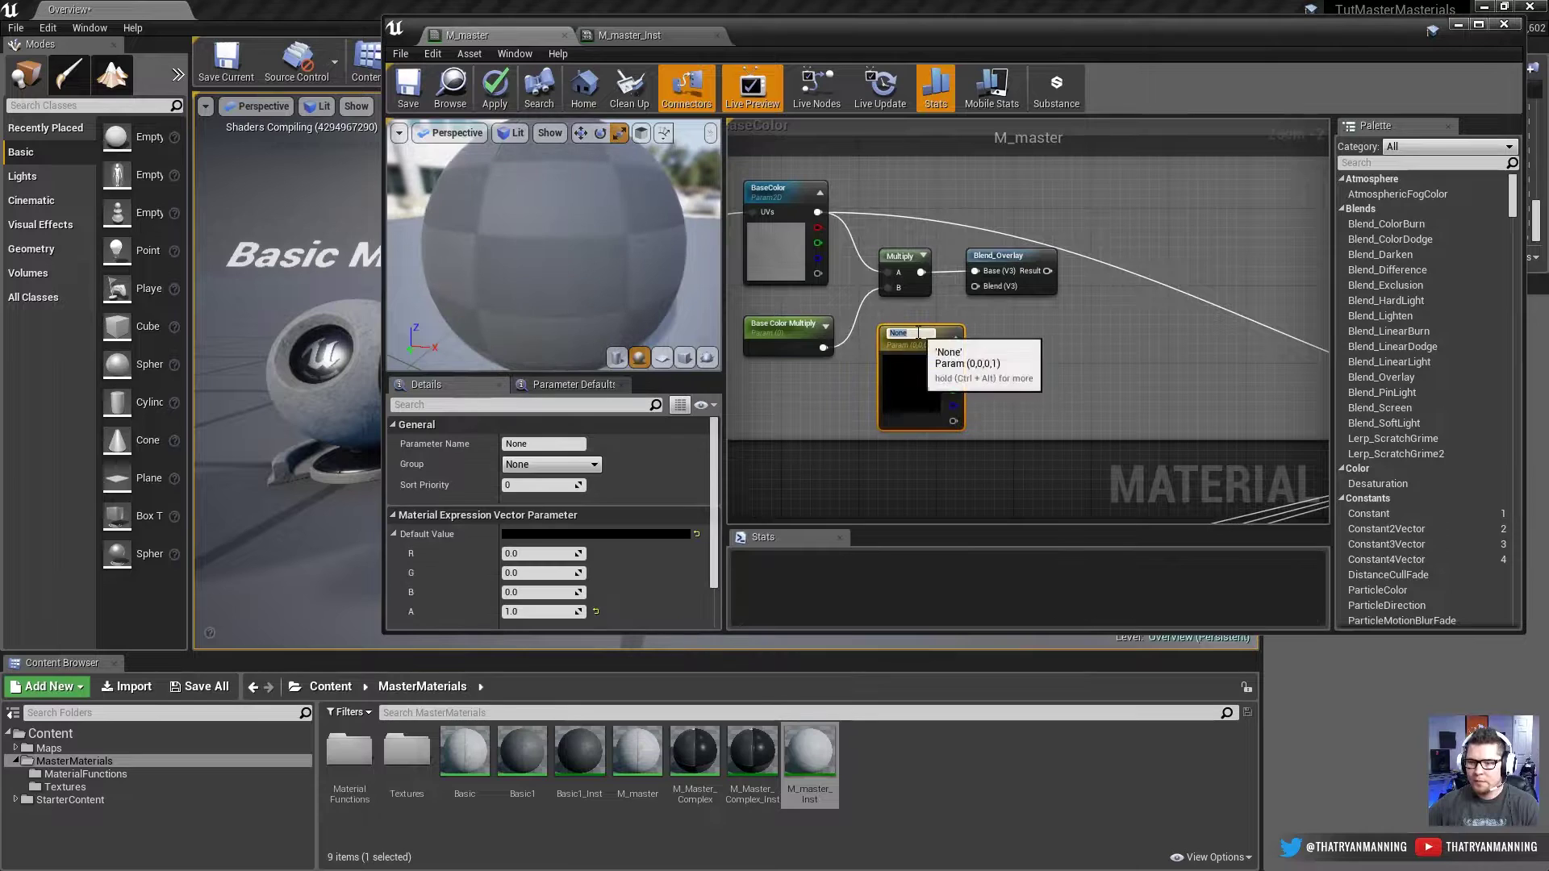
pyautogui.write('Base Tint')
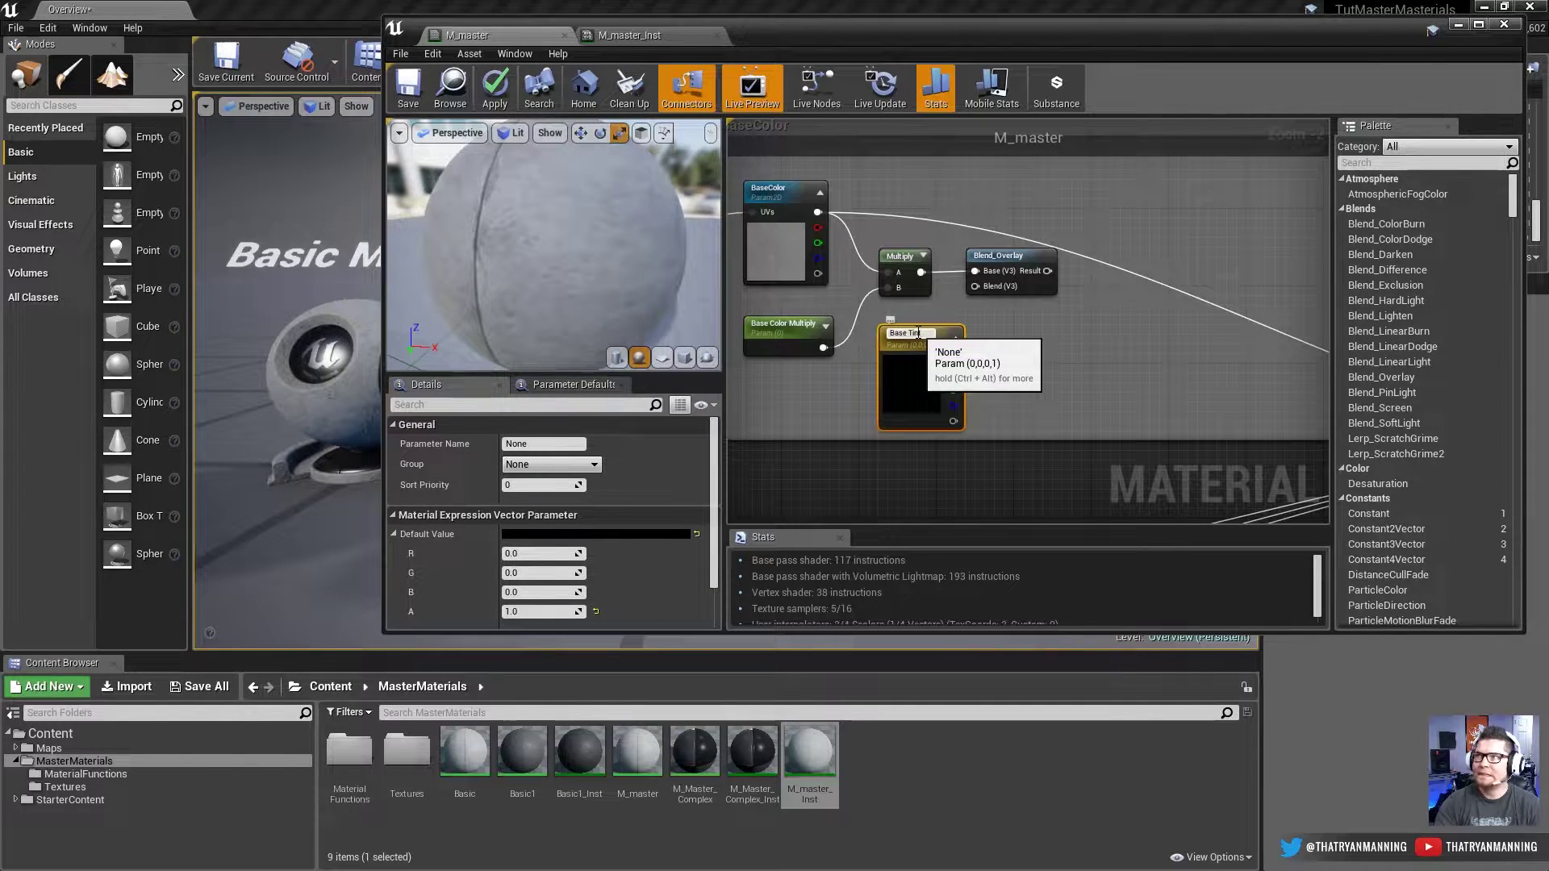
pyautogui.press('Return')
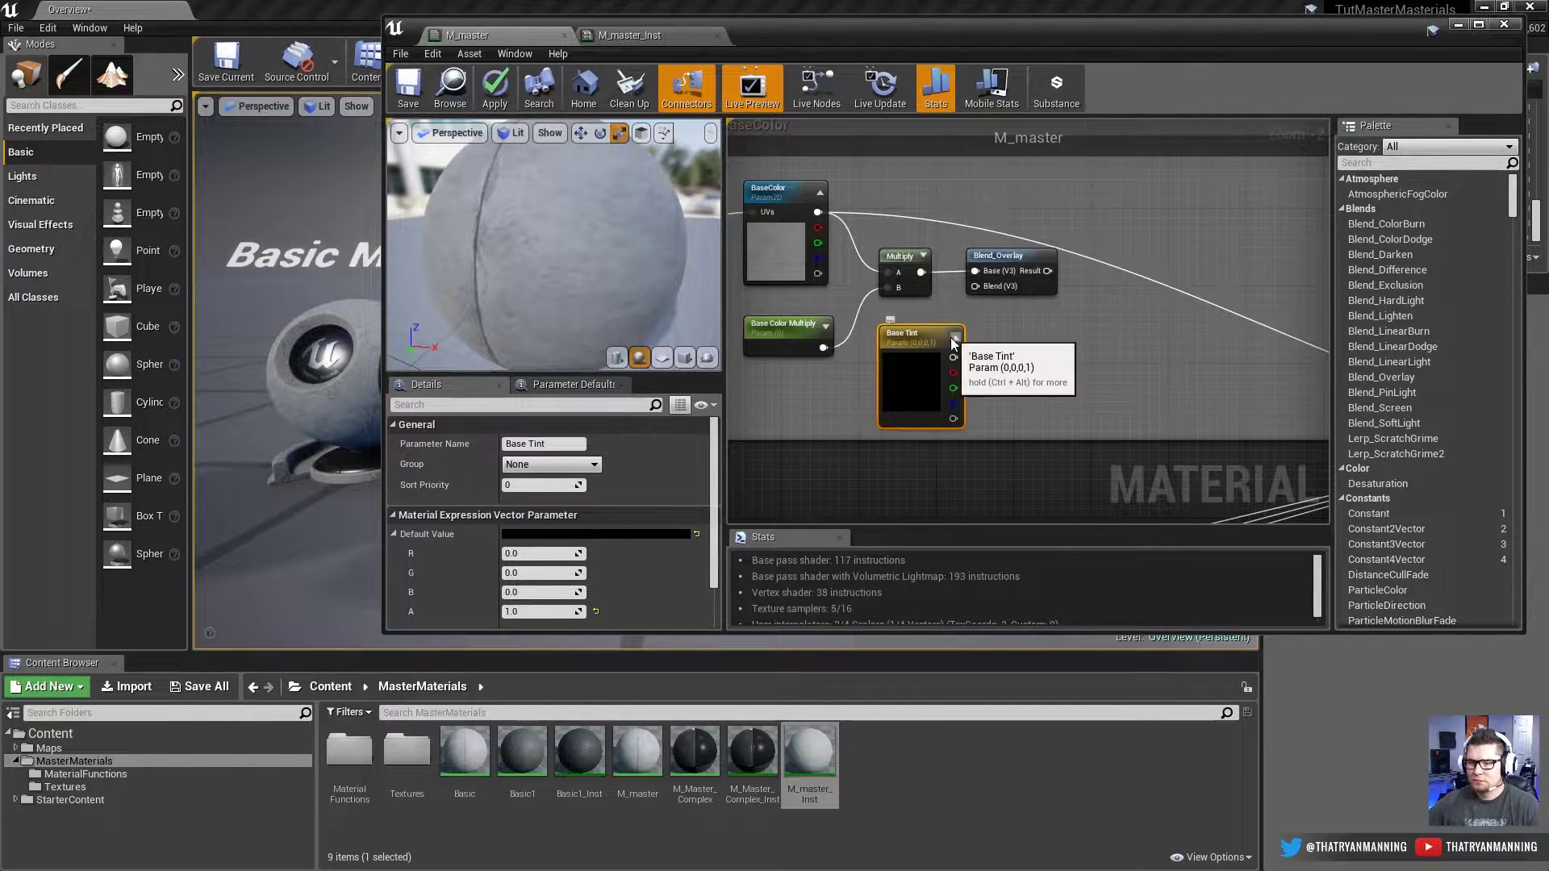
pyautogui.moveTo(951, 360); pyautogui.dragTo(974, 286)
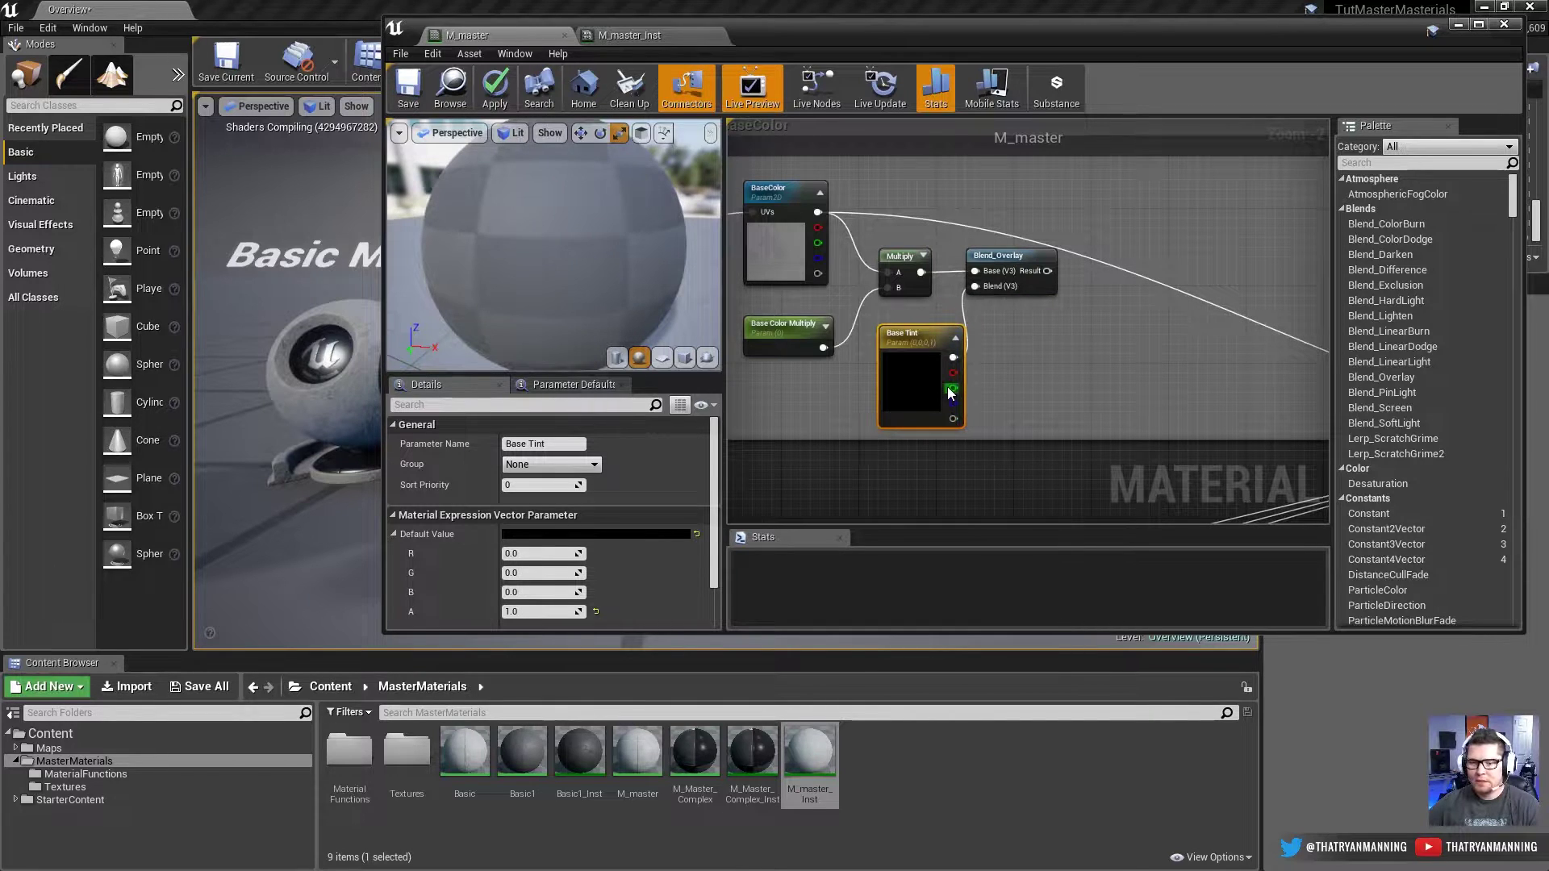
# Step: Set Base Tint's default value to a full-brightness red
pyautogui.click(569, 534)
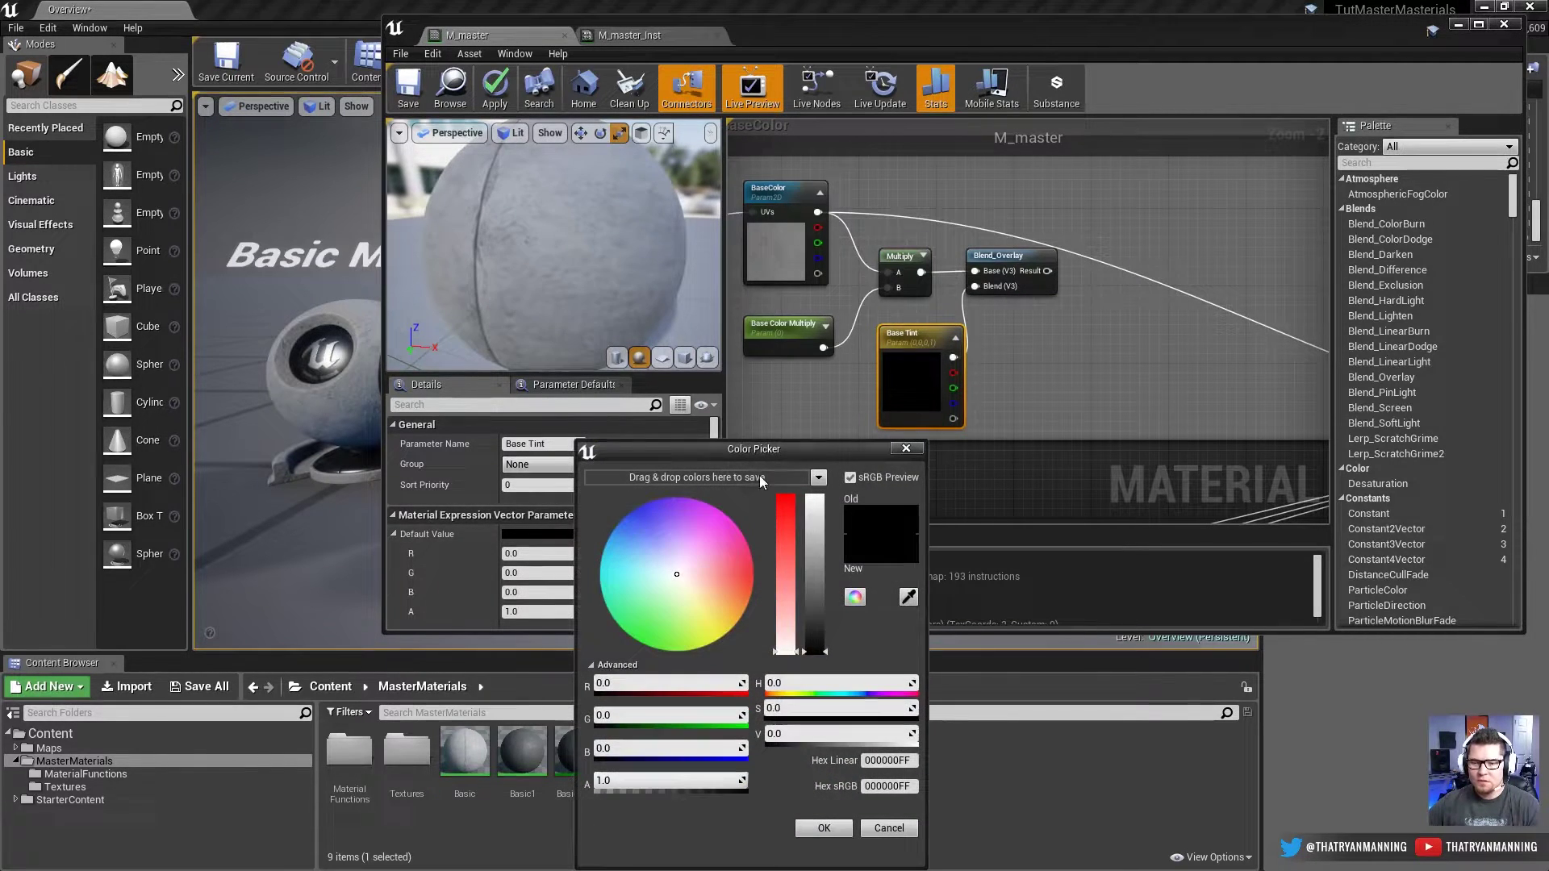
pyautogui.click(754, 568)
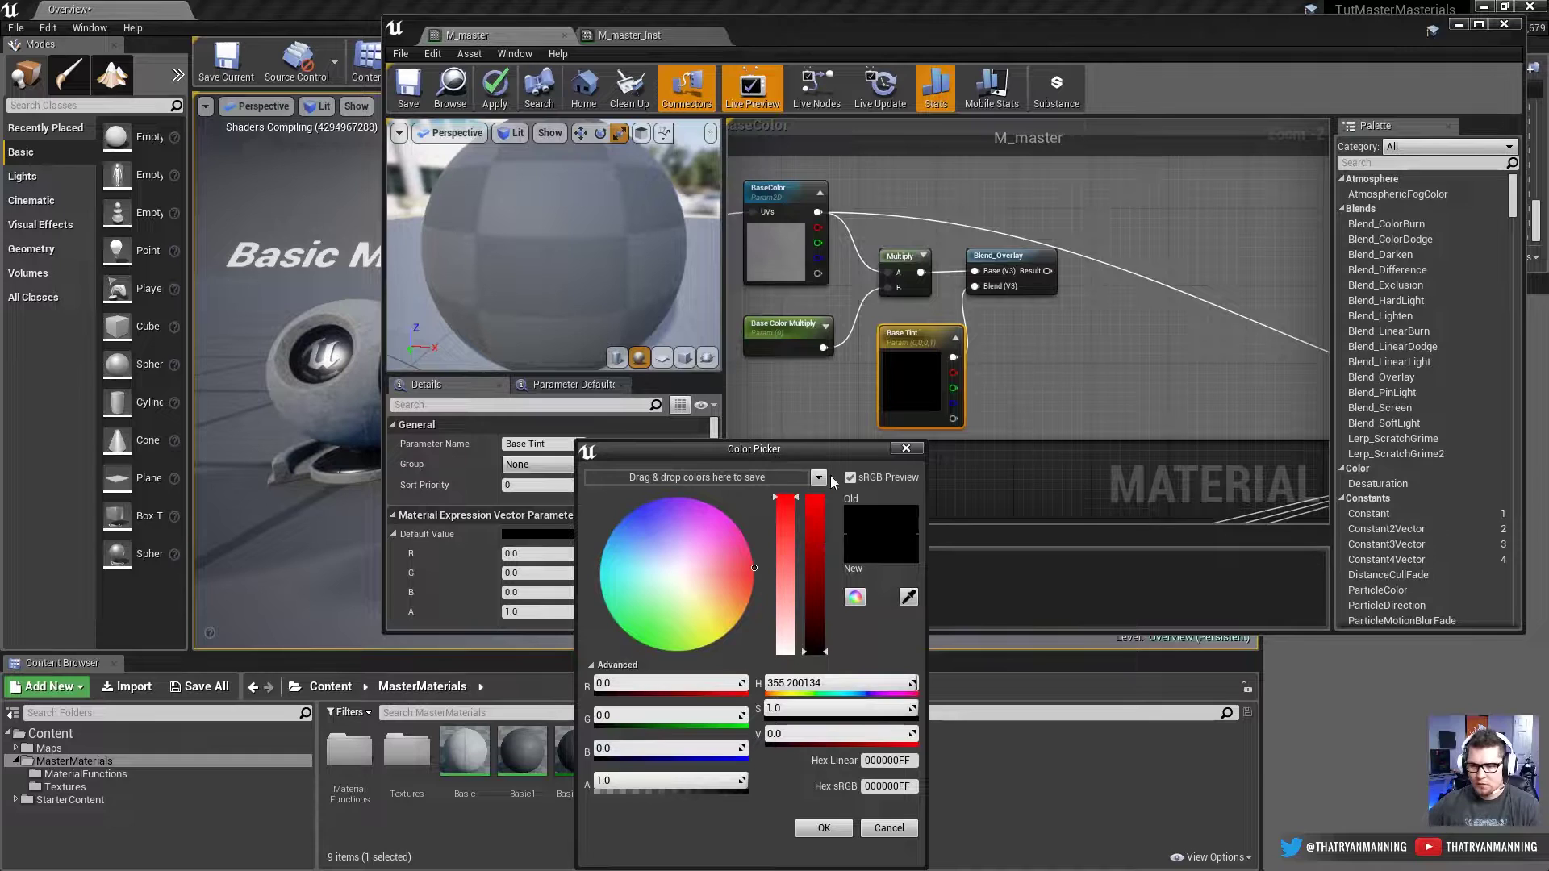
pyautogui.click(815, 497)
pyautogui.click(823, 828)
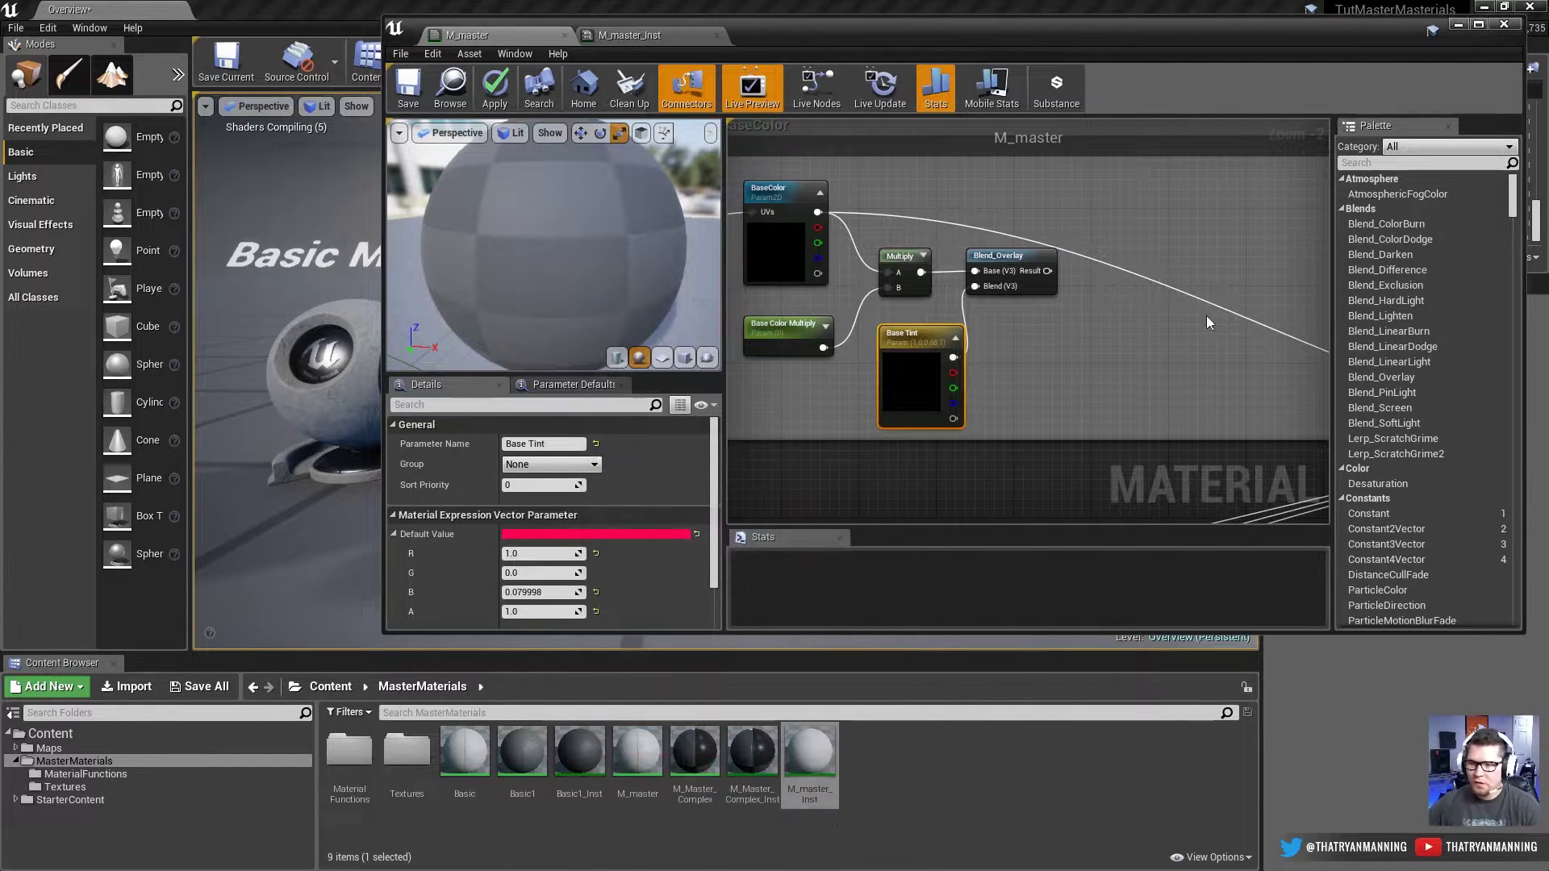
# Step: Tidy the Base Tint and Blend_Overlay positions and drag a connection from Blend_Overlay's Result
pyautogui.moveTo(910, 398); pyautogui.dragTo(888, 388)
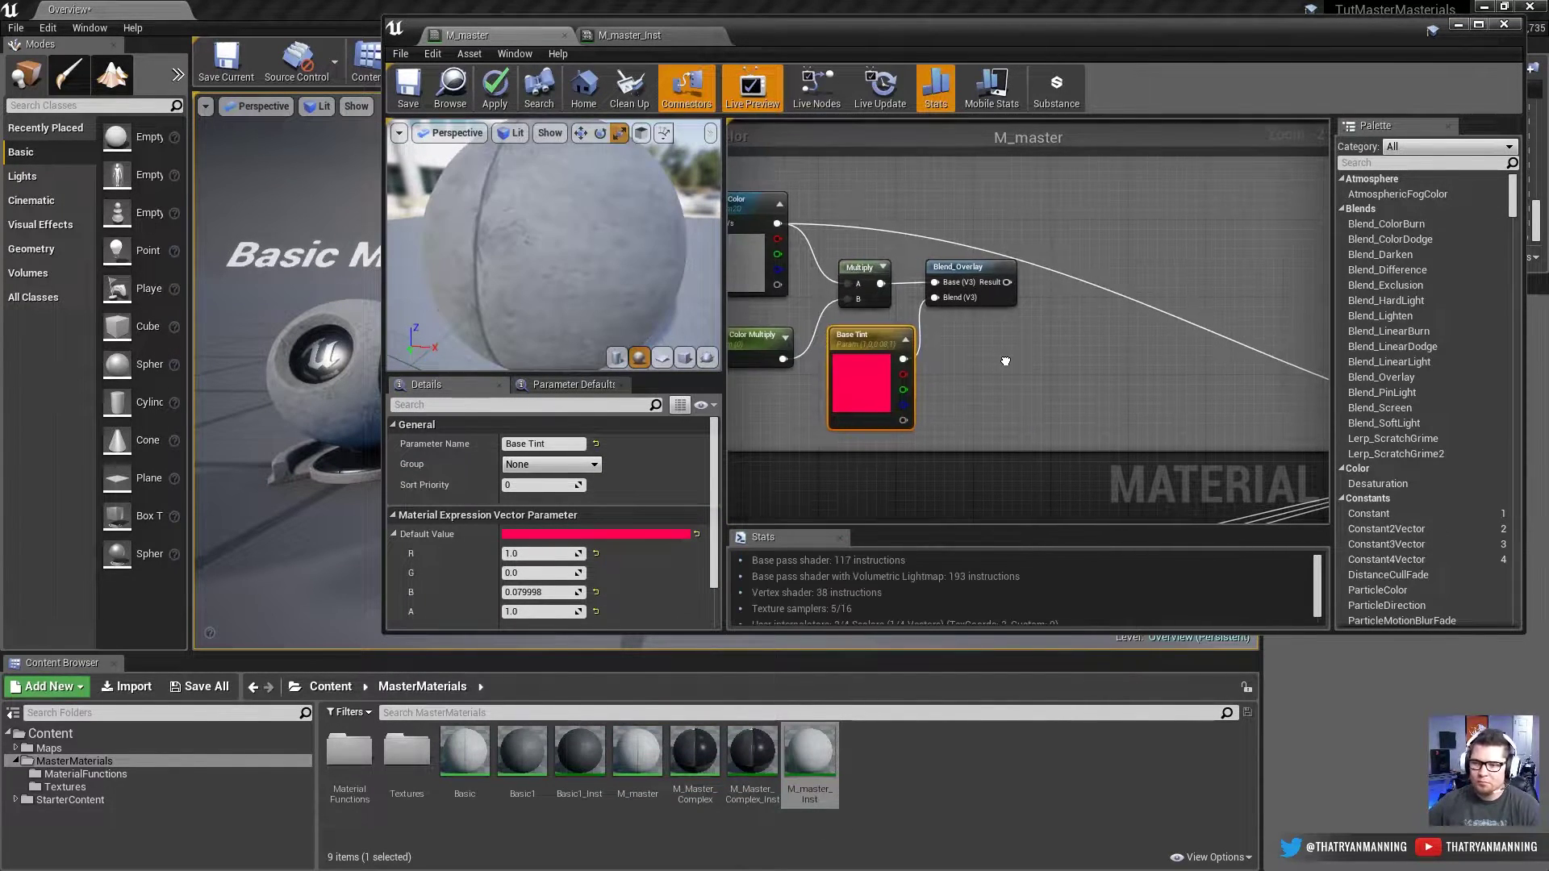
pyautogui.scroll(-1, 1008, 360)
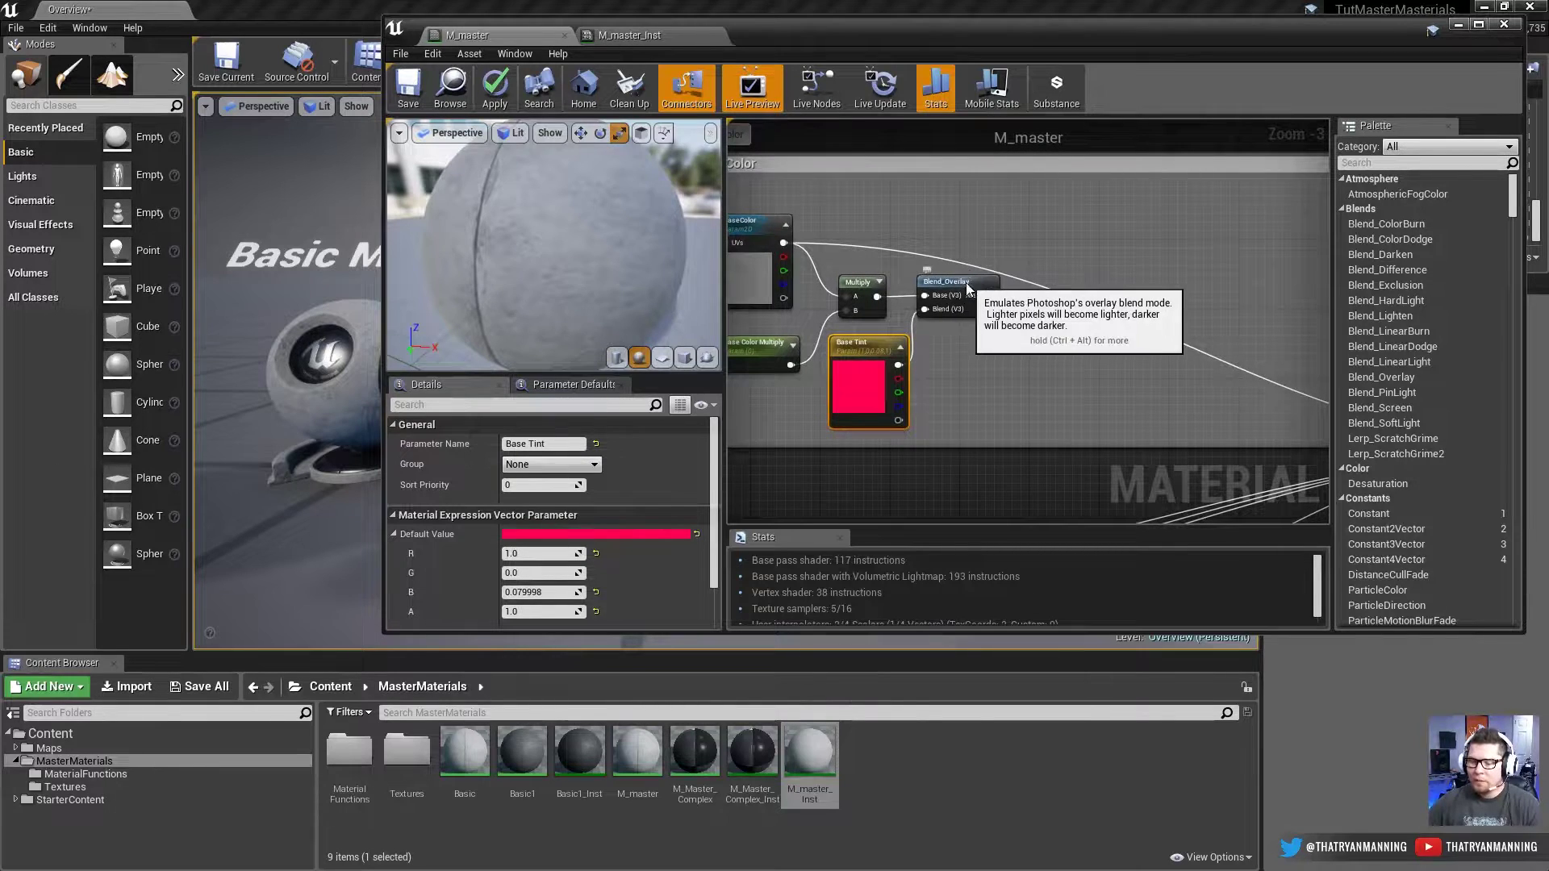
pyautogui.moveTo(966, 282); pyautogui.dragTo(979, 319)
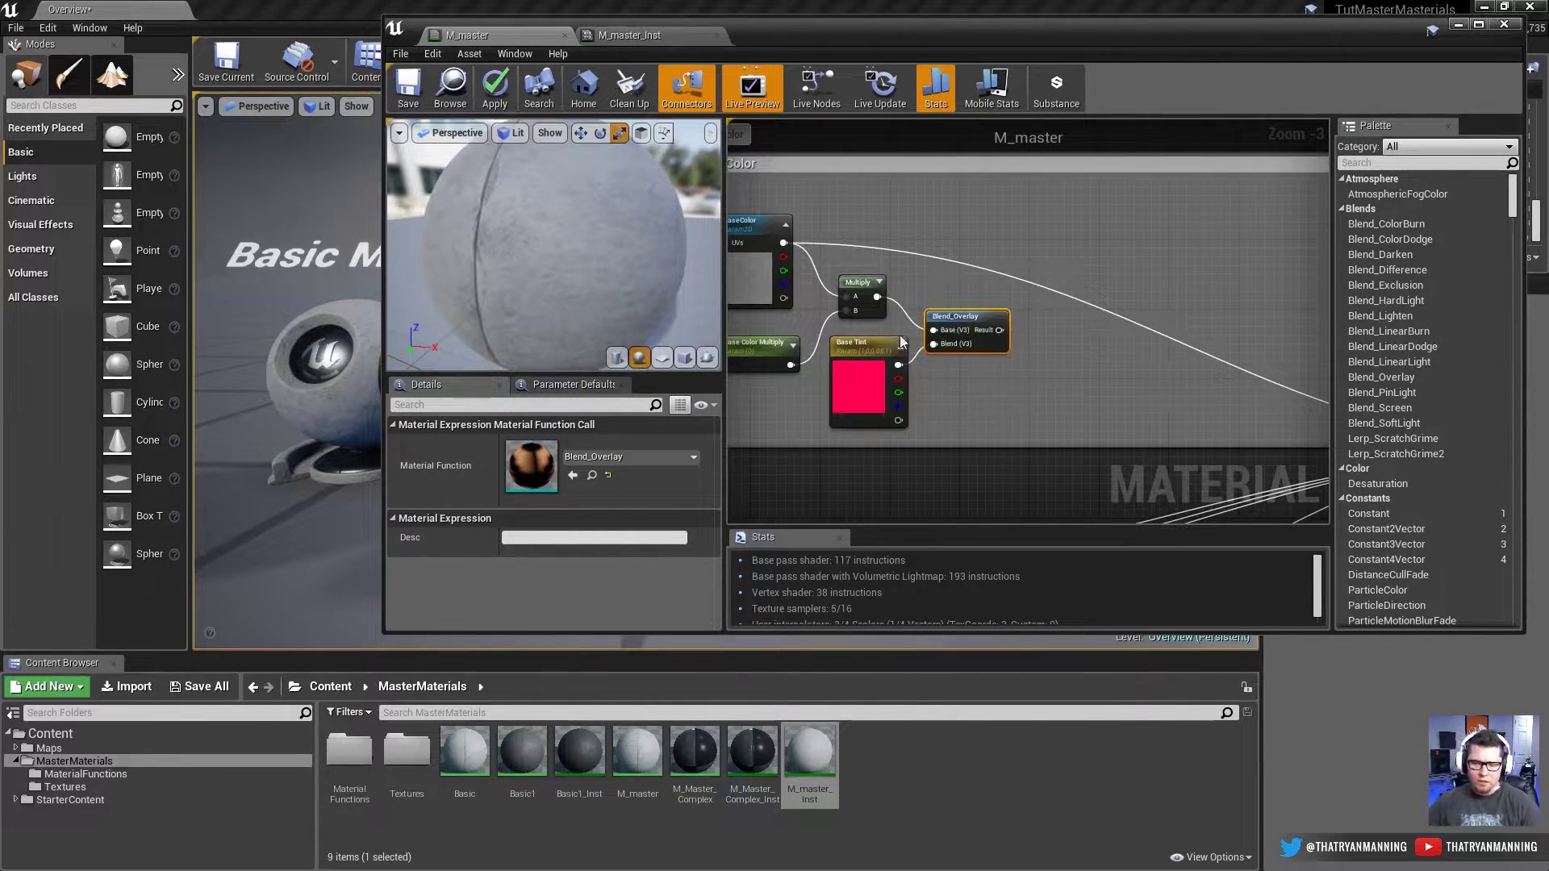
pyautogui.moveTo(999, 329); pyautogui.dragTo(1131, 287)
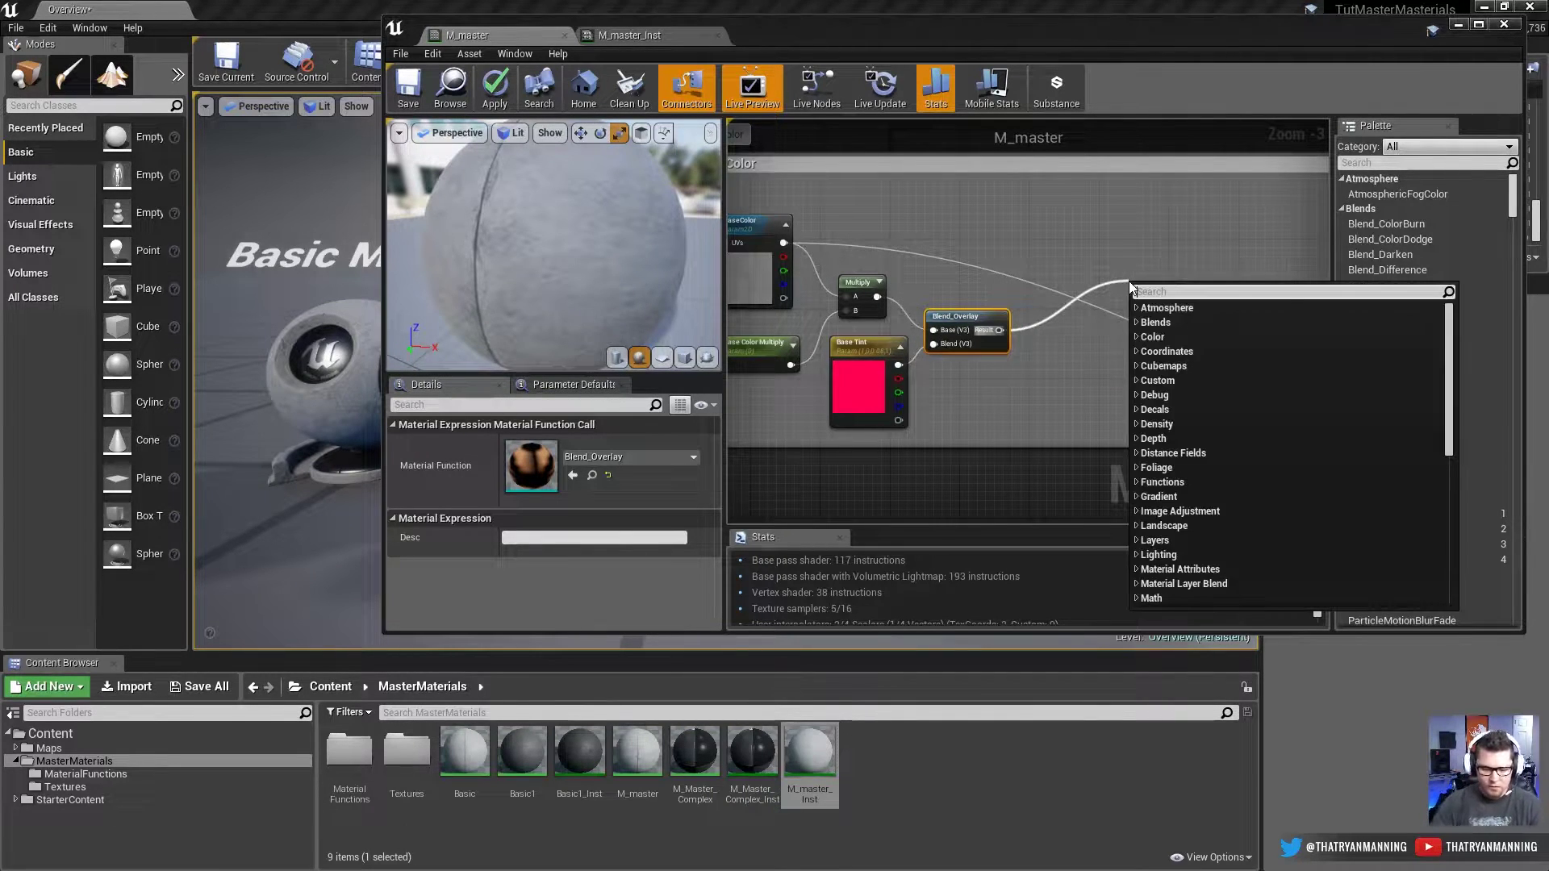
# Step: Remove the mistakenly added Lerp_Multiple_Float2 node
pyautogui.write('lerp')
pyautogui.press('Down')
pyautogui.press('Down')
pyautogui.press('Down')
pyautogui.press('Return')
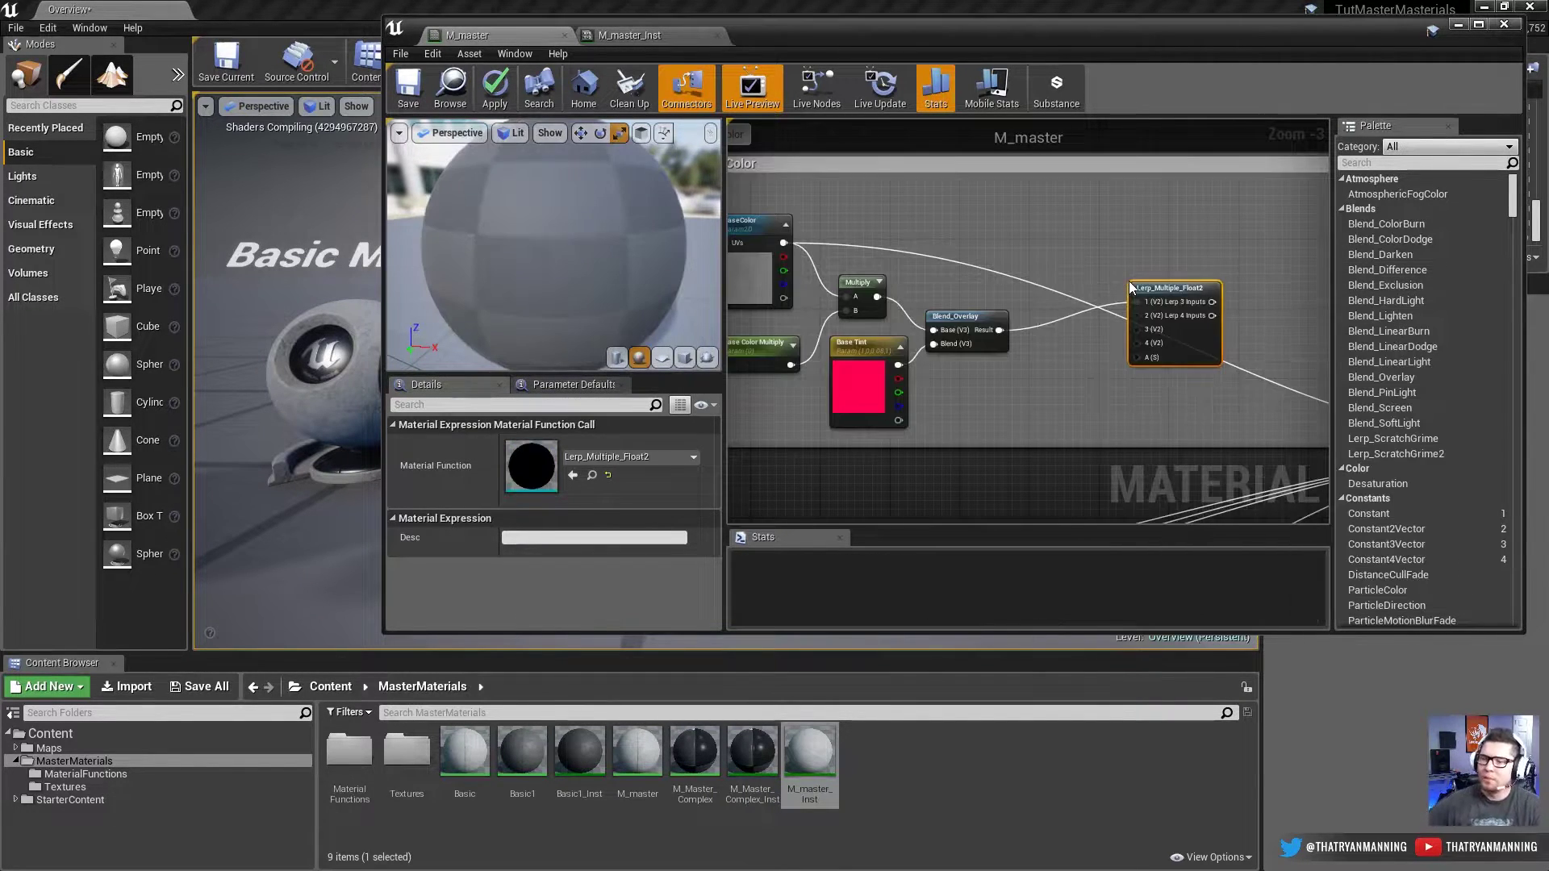
pyautogui.press('Delete')
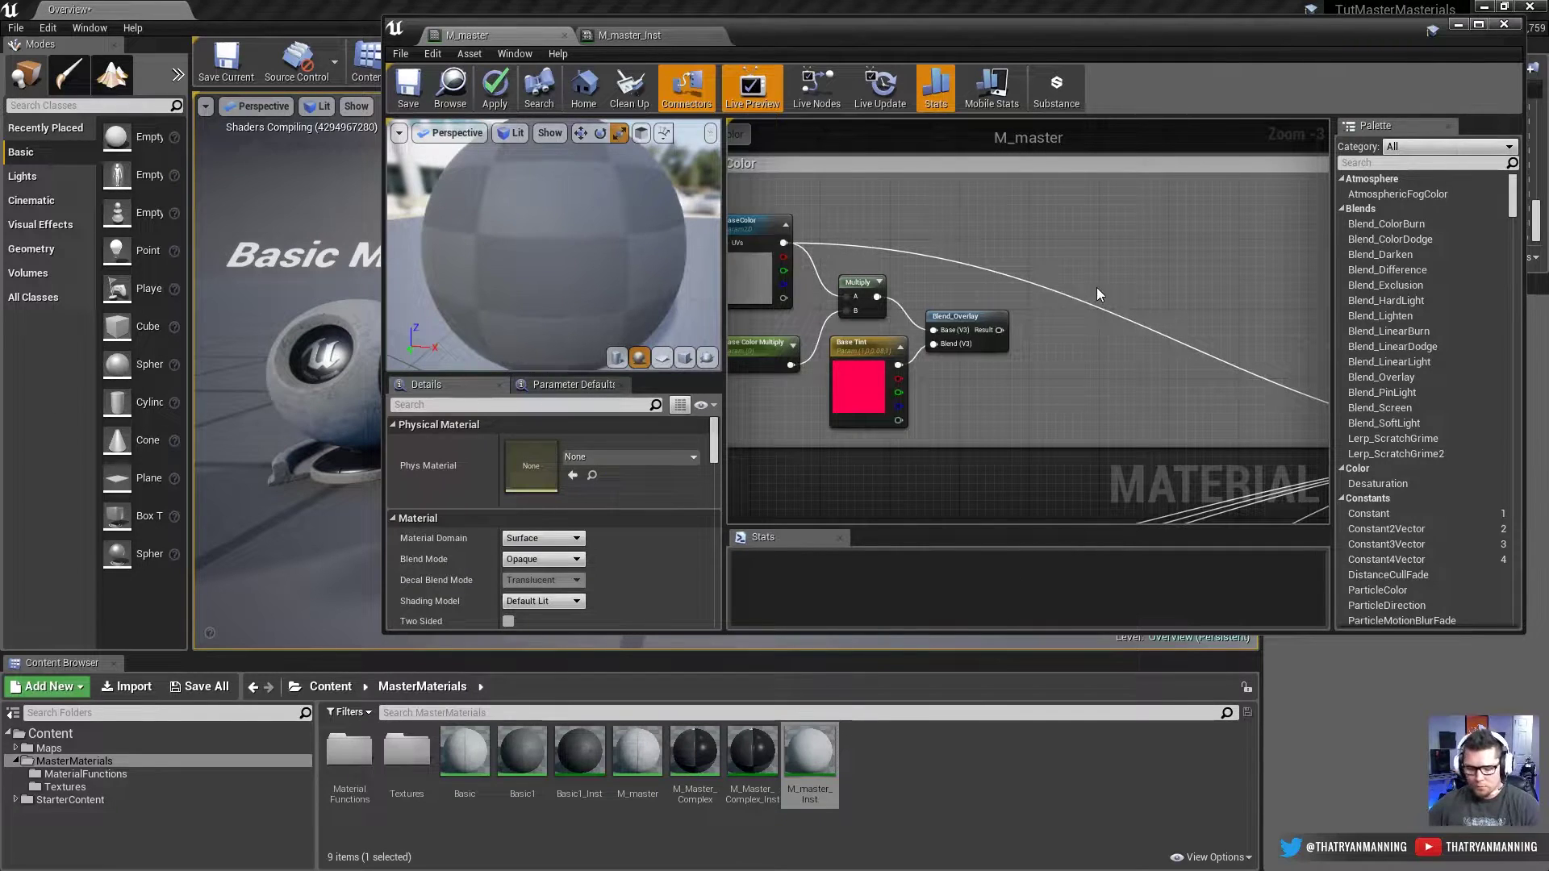
# Step: Add a LinearInterpolate node with Multiply wired into A, and enlarge the material editor window
pyautogui.rightClick(1084, 306)
pyautogui.write('ler')
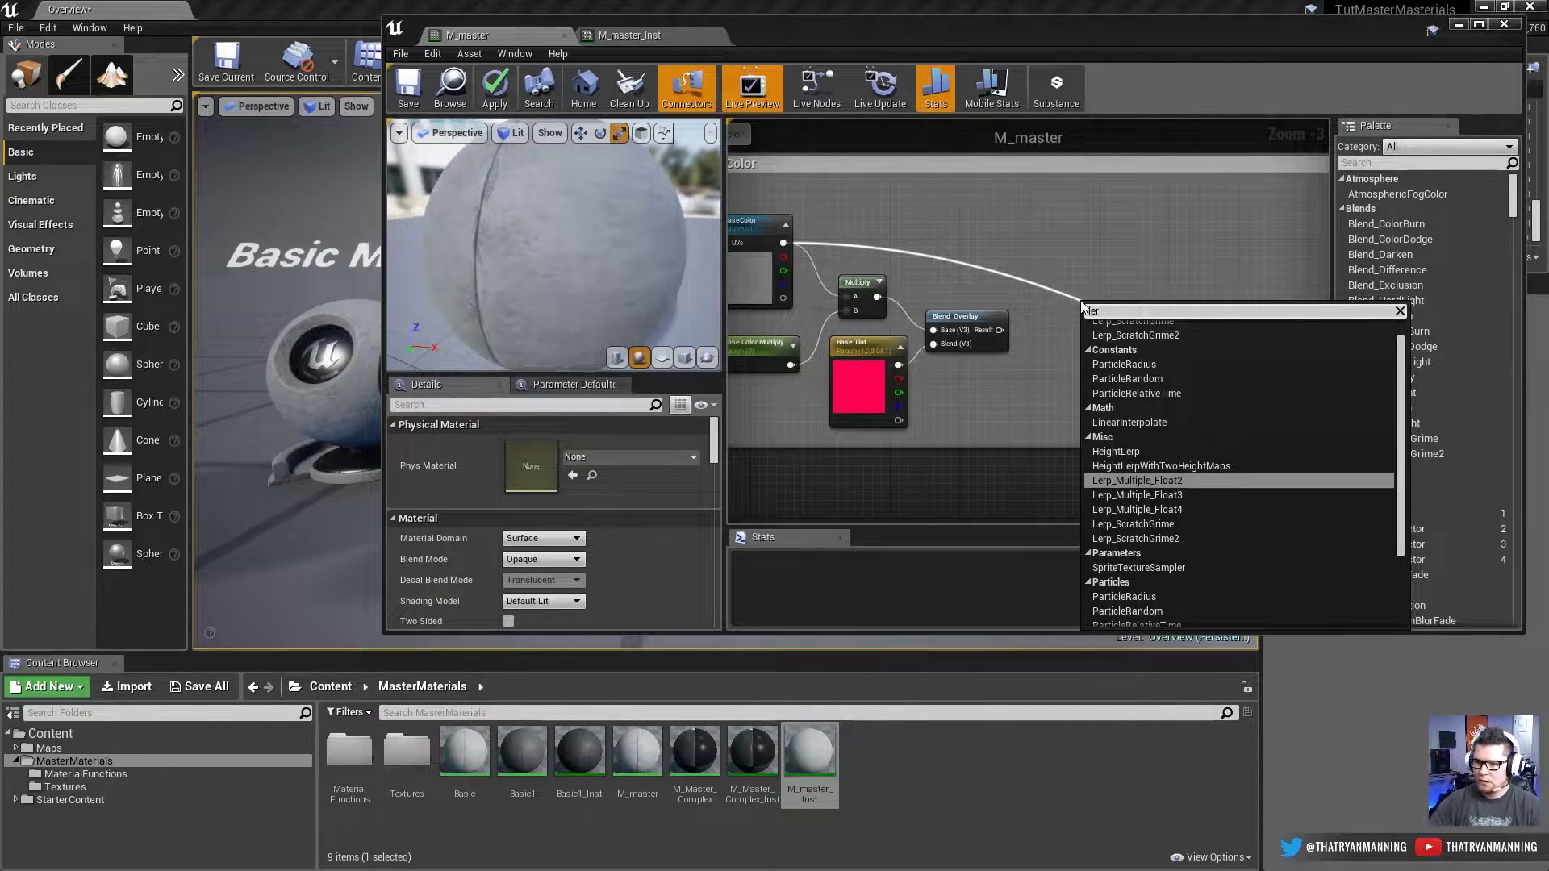
pyautogui.press('Down')
pyautogui.press('Return')
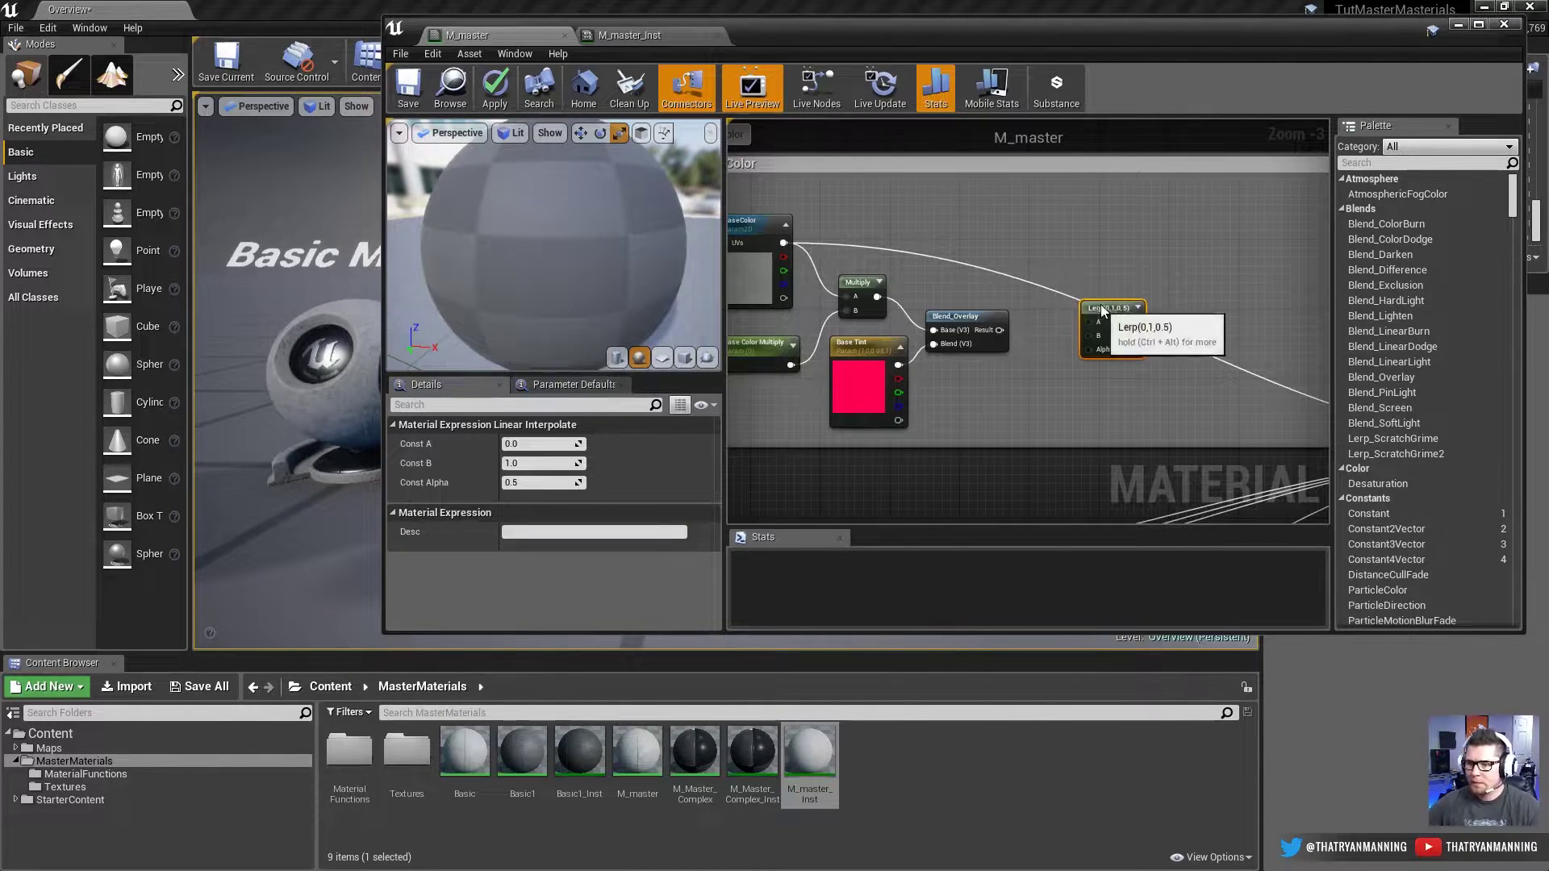
pyautogui.moveTo(876, 297); pyautogui.dragTo(1066, 285)
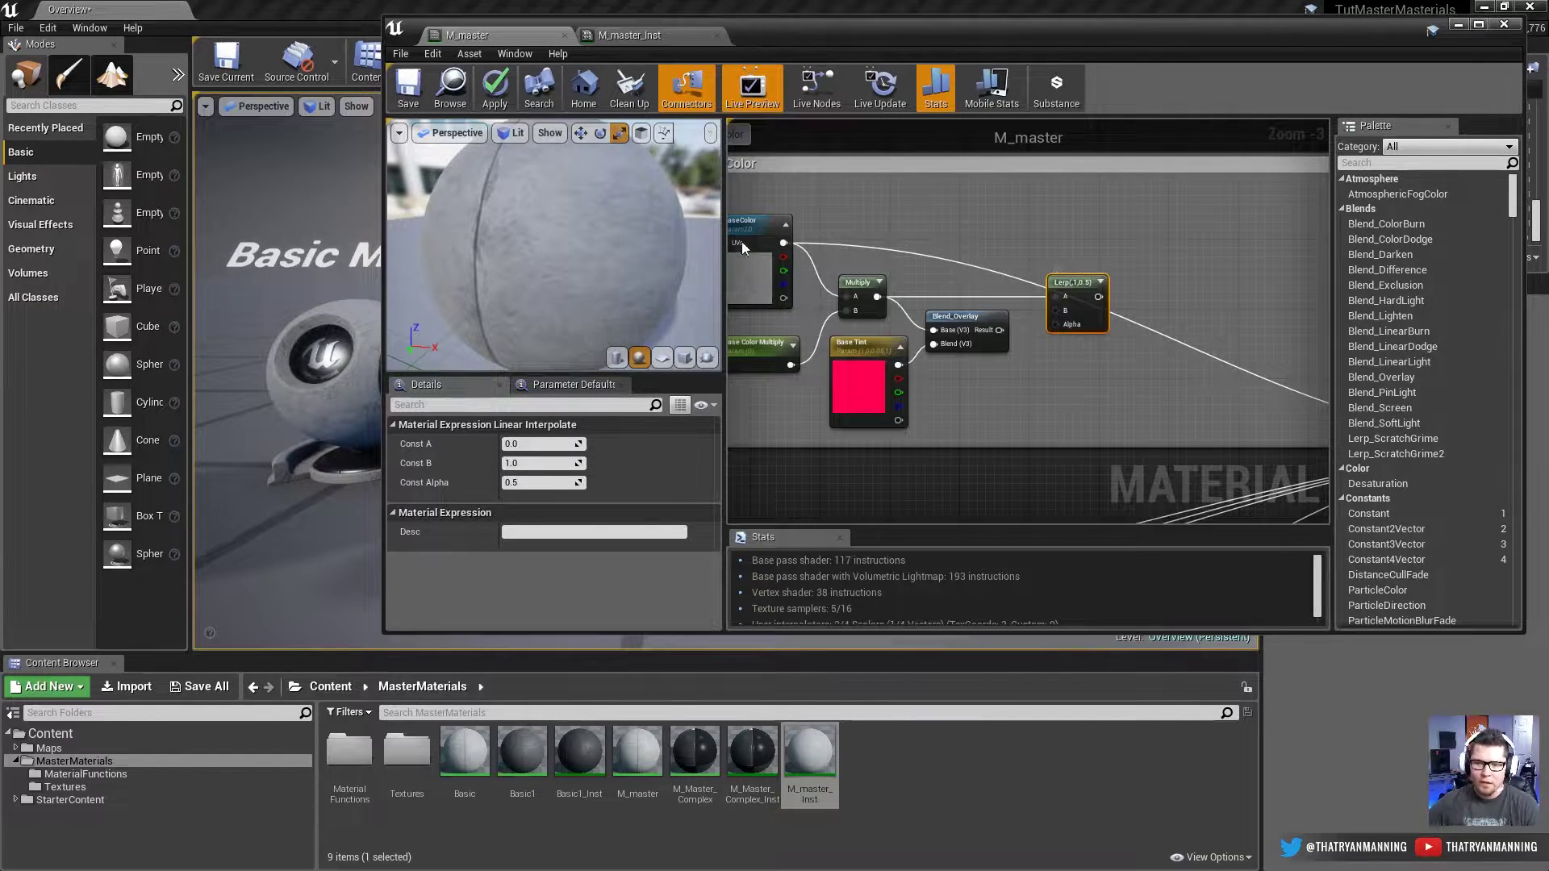
pyautogui.moveTo(793, 260); pyautogui.dragTo(844, 260, button='right')
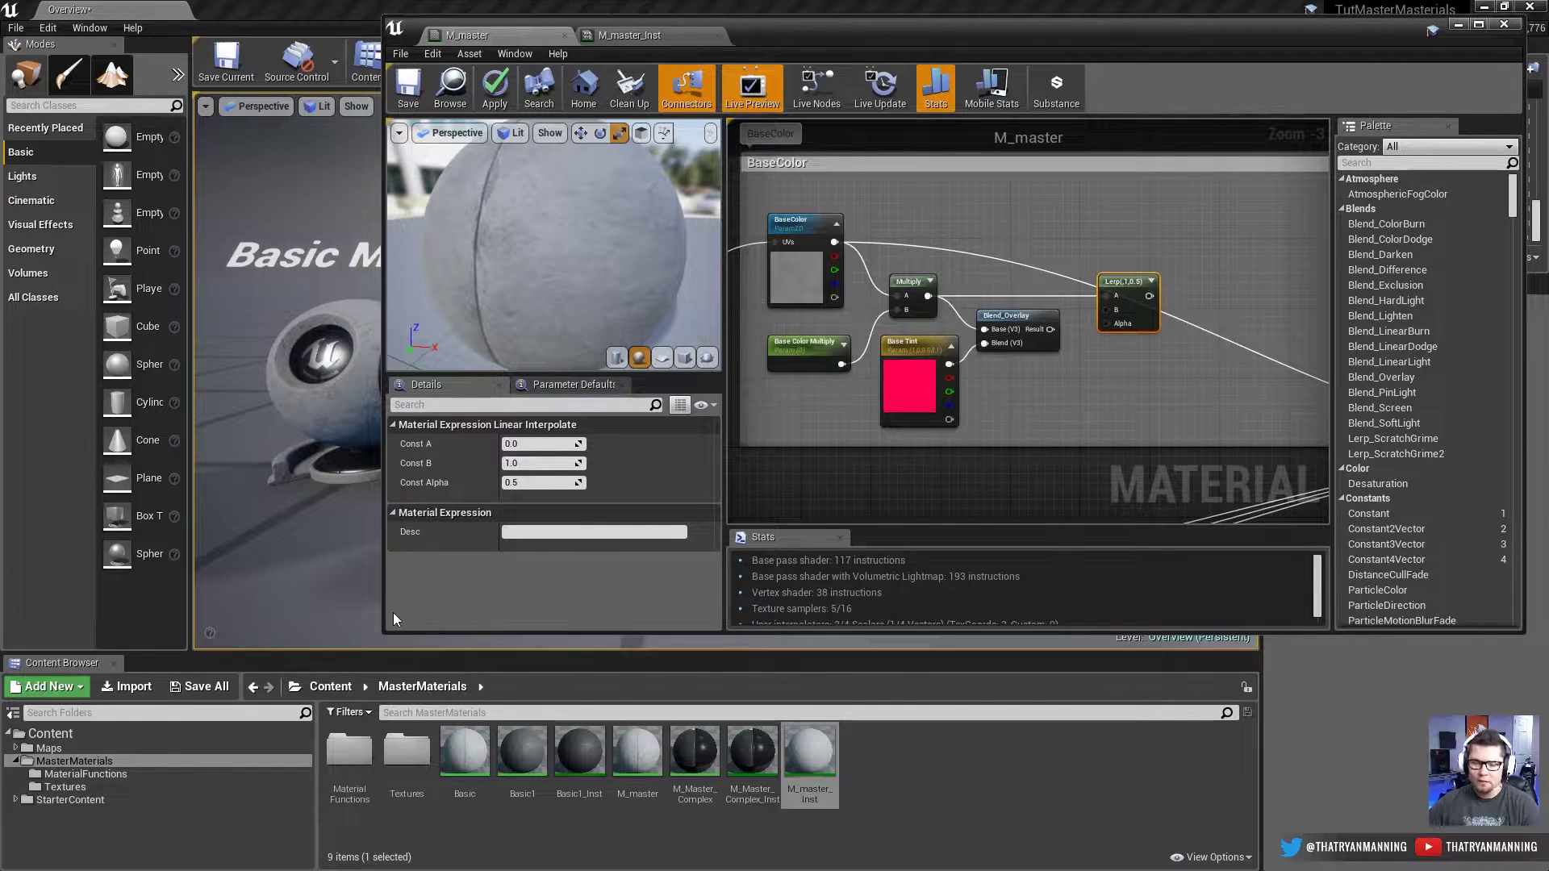
pyautogui.moveTo(385, 631); pyautogui.dragTo(266, 701)
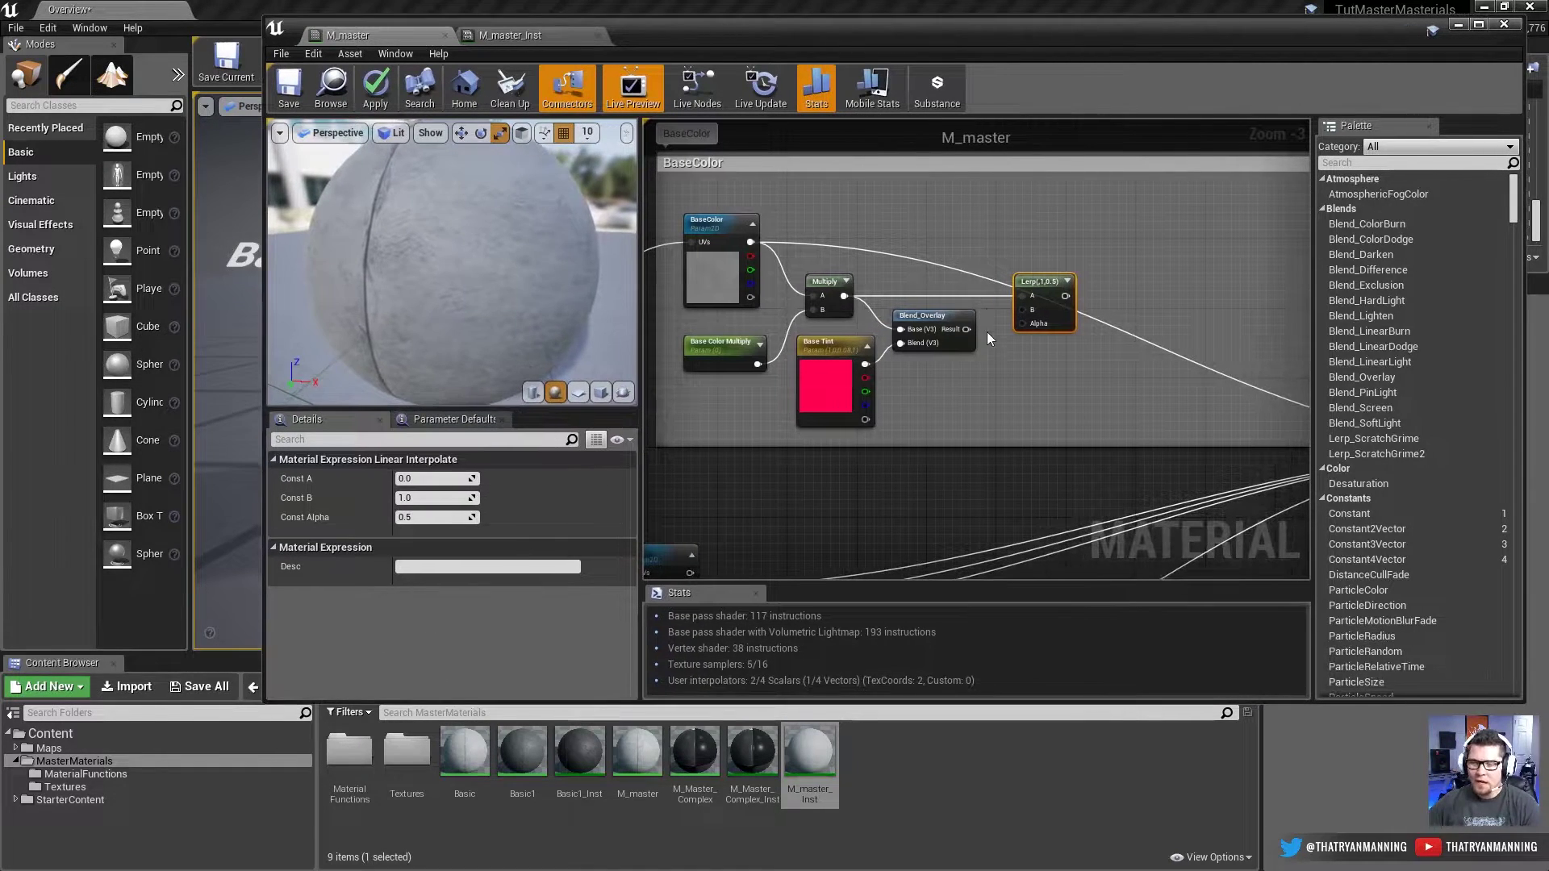
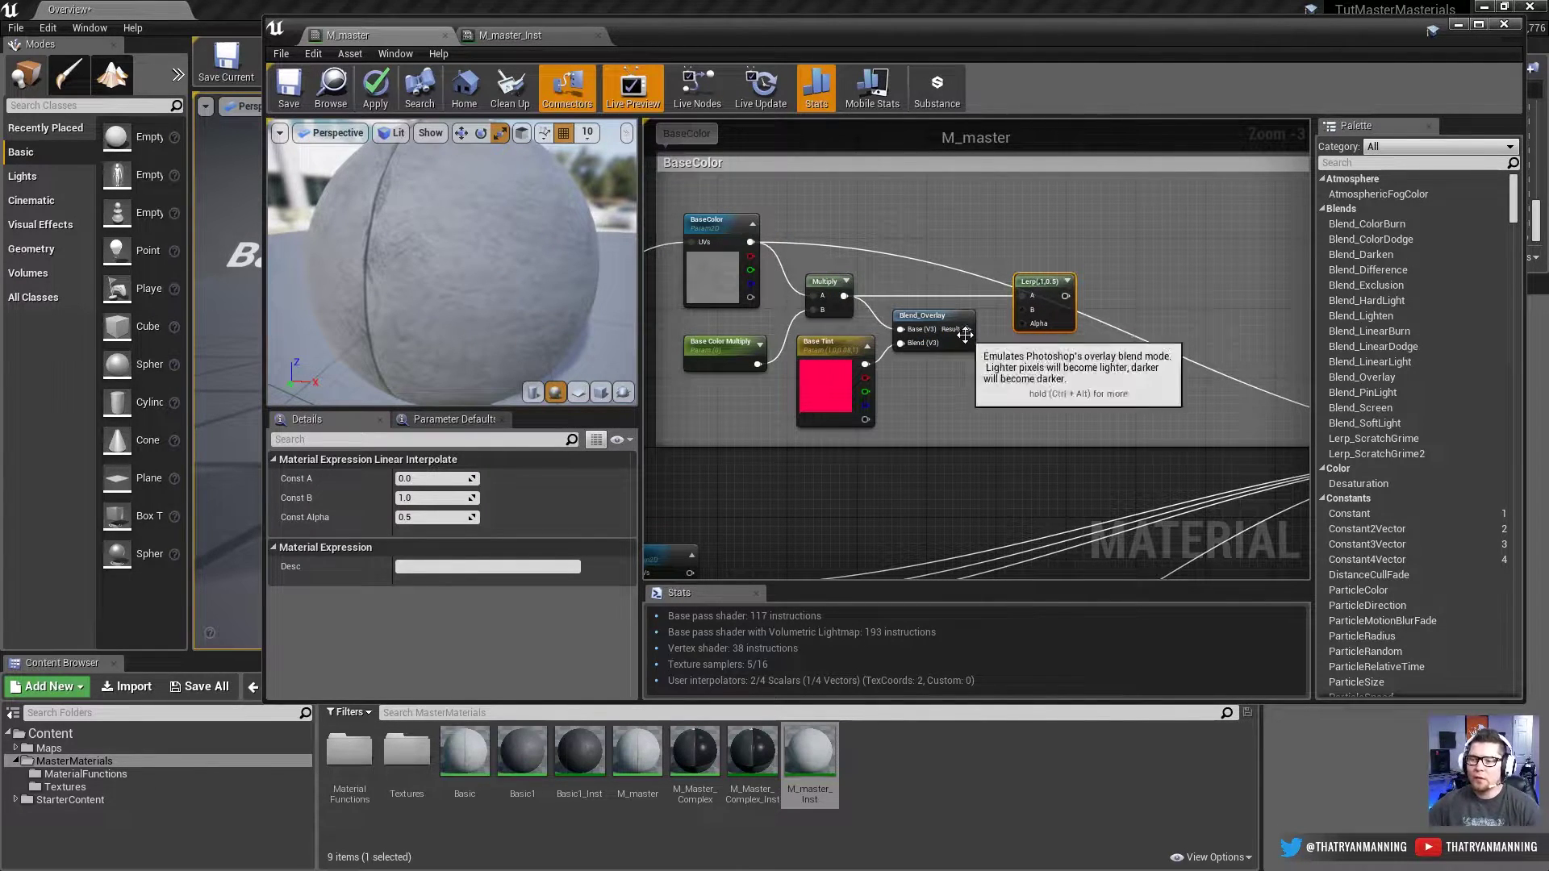
# Step: Wire Blend_Overlay Result into Lerp B and convert a new alpha Constant into a scalar parameter
pyautogui.moveTo(966, 329); pyautogui.dragTo(972, 380)
pyautogui.write('const')
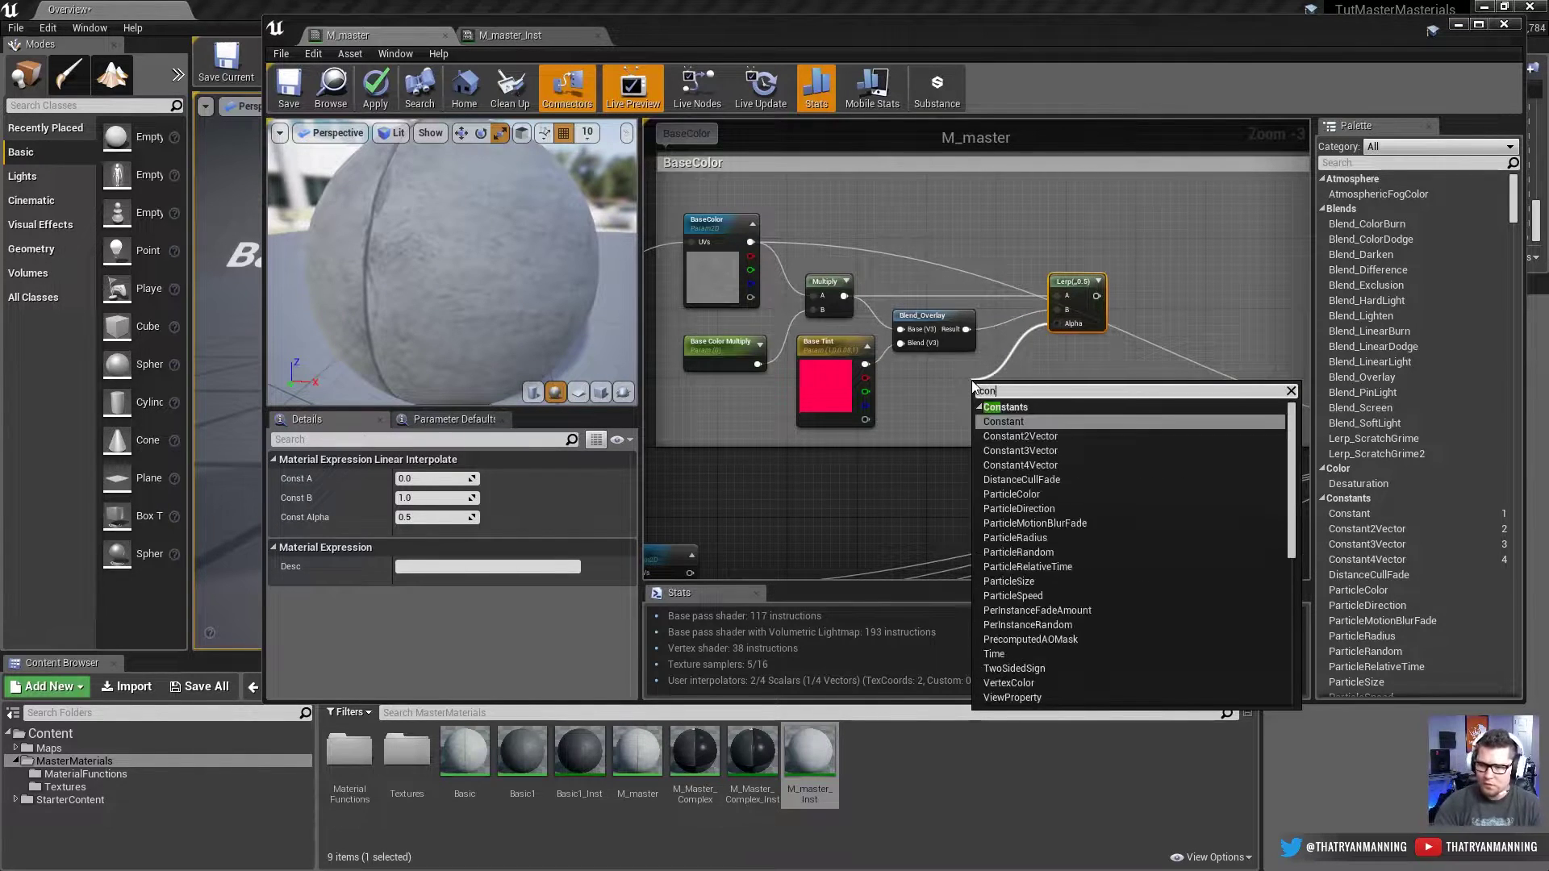
pyautogui.press('Return')
pyautogui.moveTo(975, 385); pyautogui.dragTo(976, 385, button='right')
pyautogui.rightClick(990, 397)
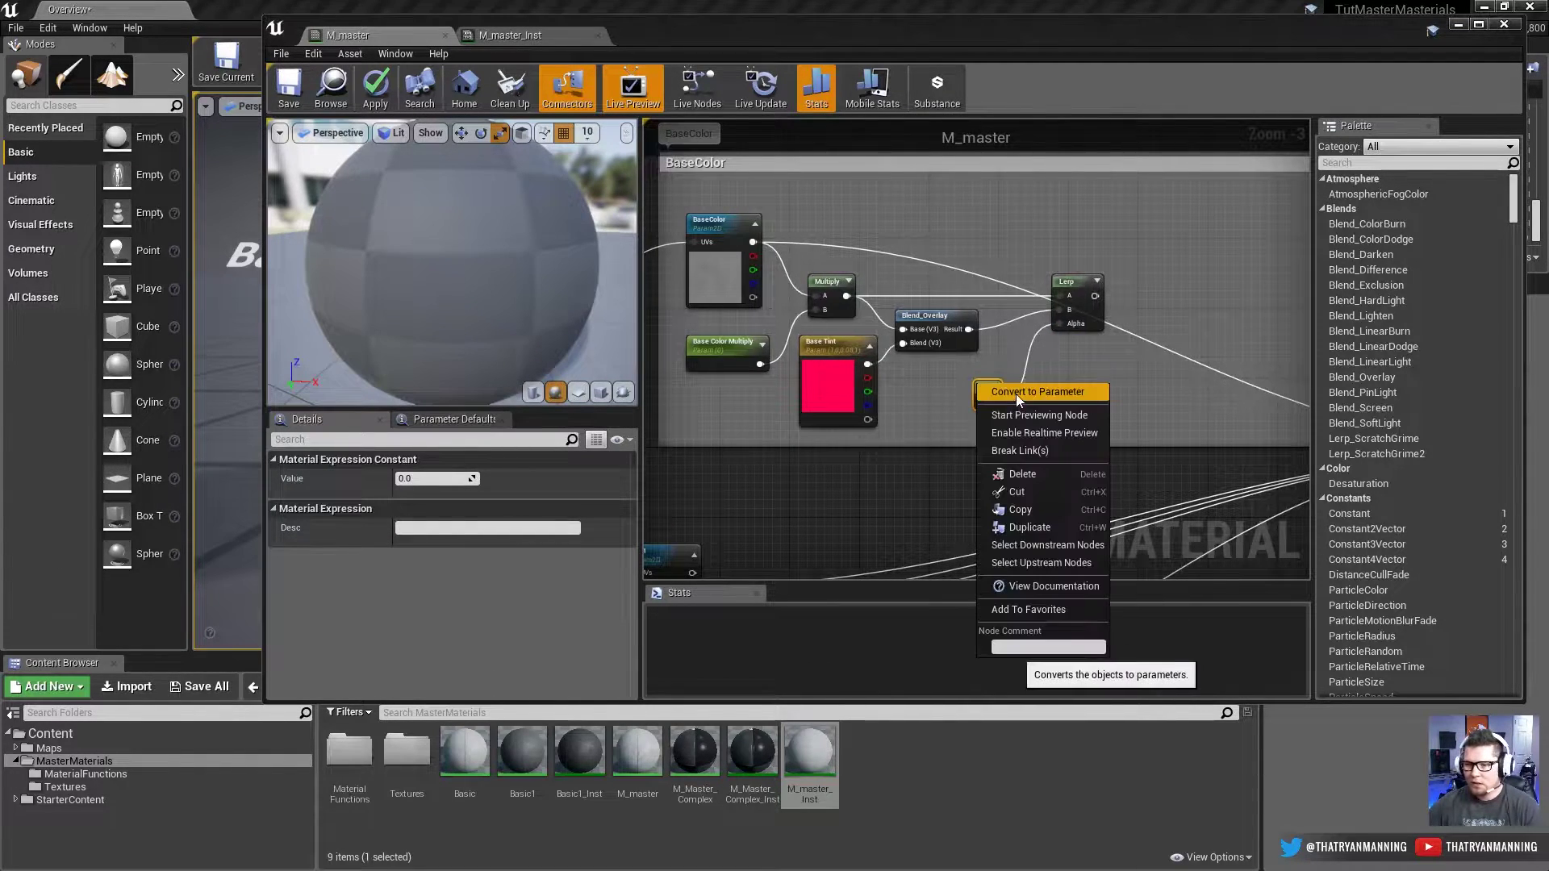
pyautogui.click(1014, 394)
pyautogui.write('TintAmount')
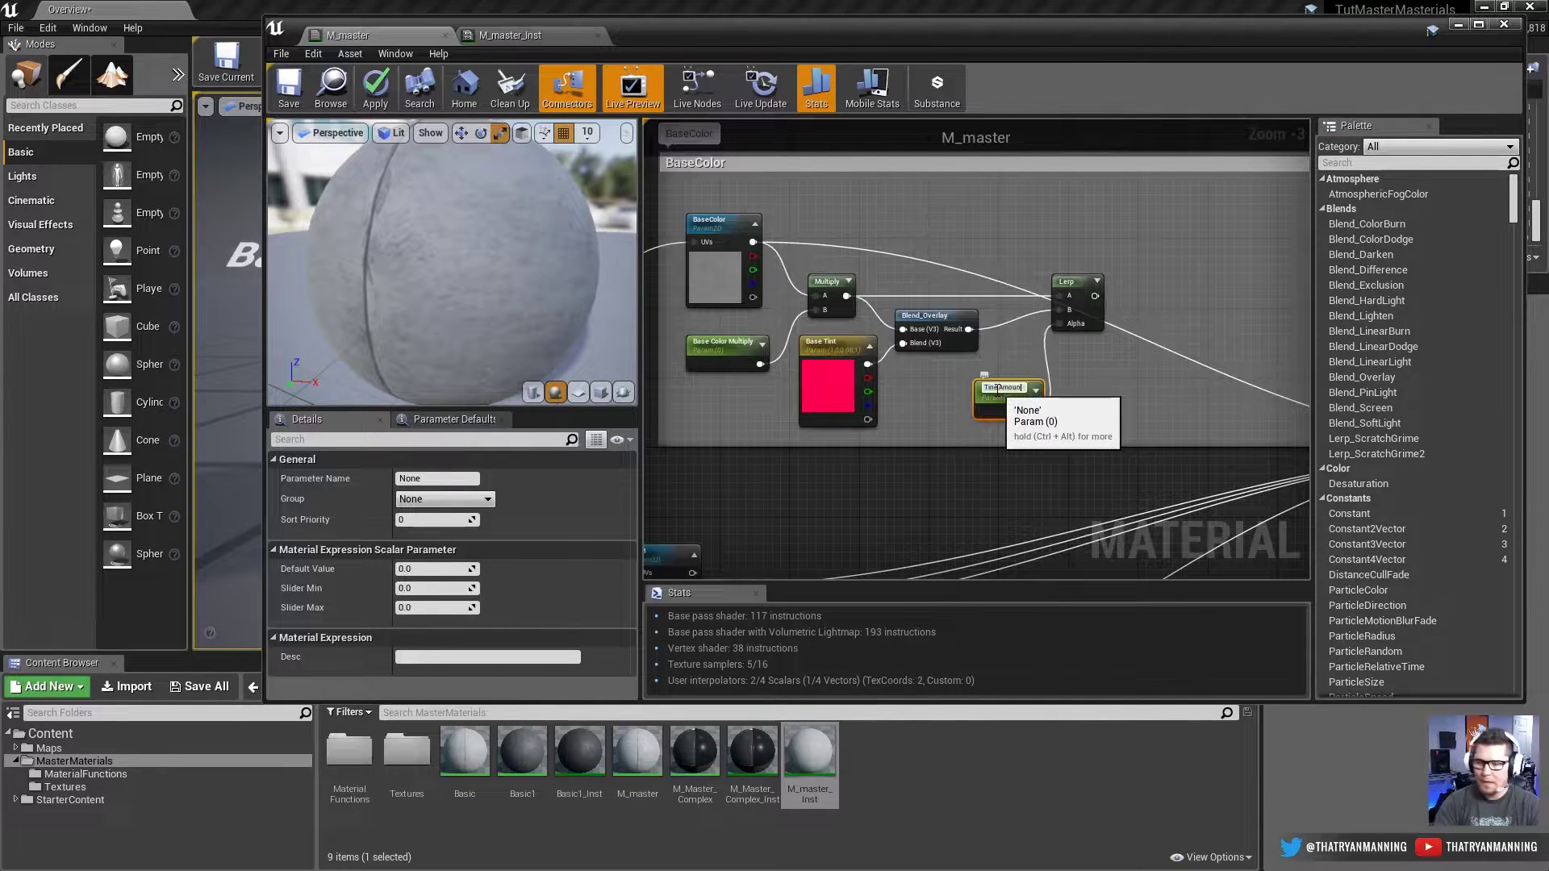
pyautogui.press('Return')
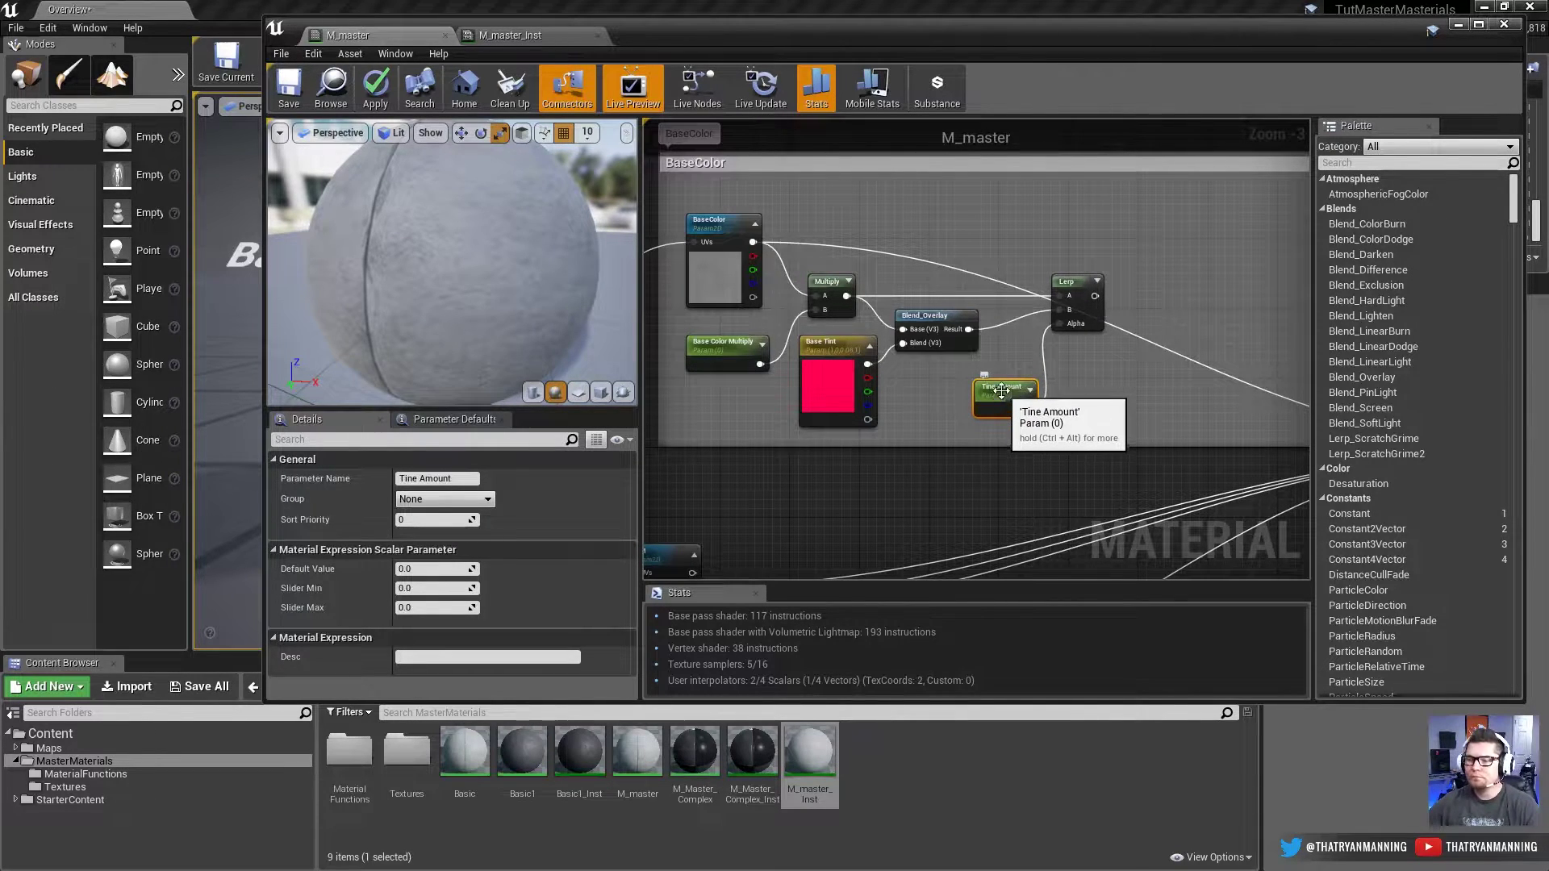
# Step: Rename the parameter to 'Base Color Tint Amount', fixing the 'Tine' typo
pyautogui.click(400, 478)
pyautogui.click(400, 478)
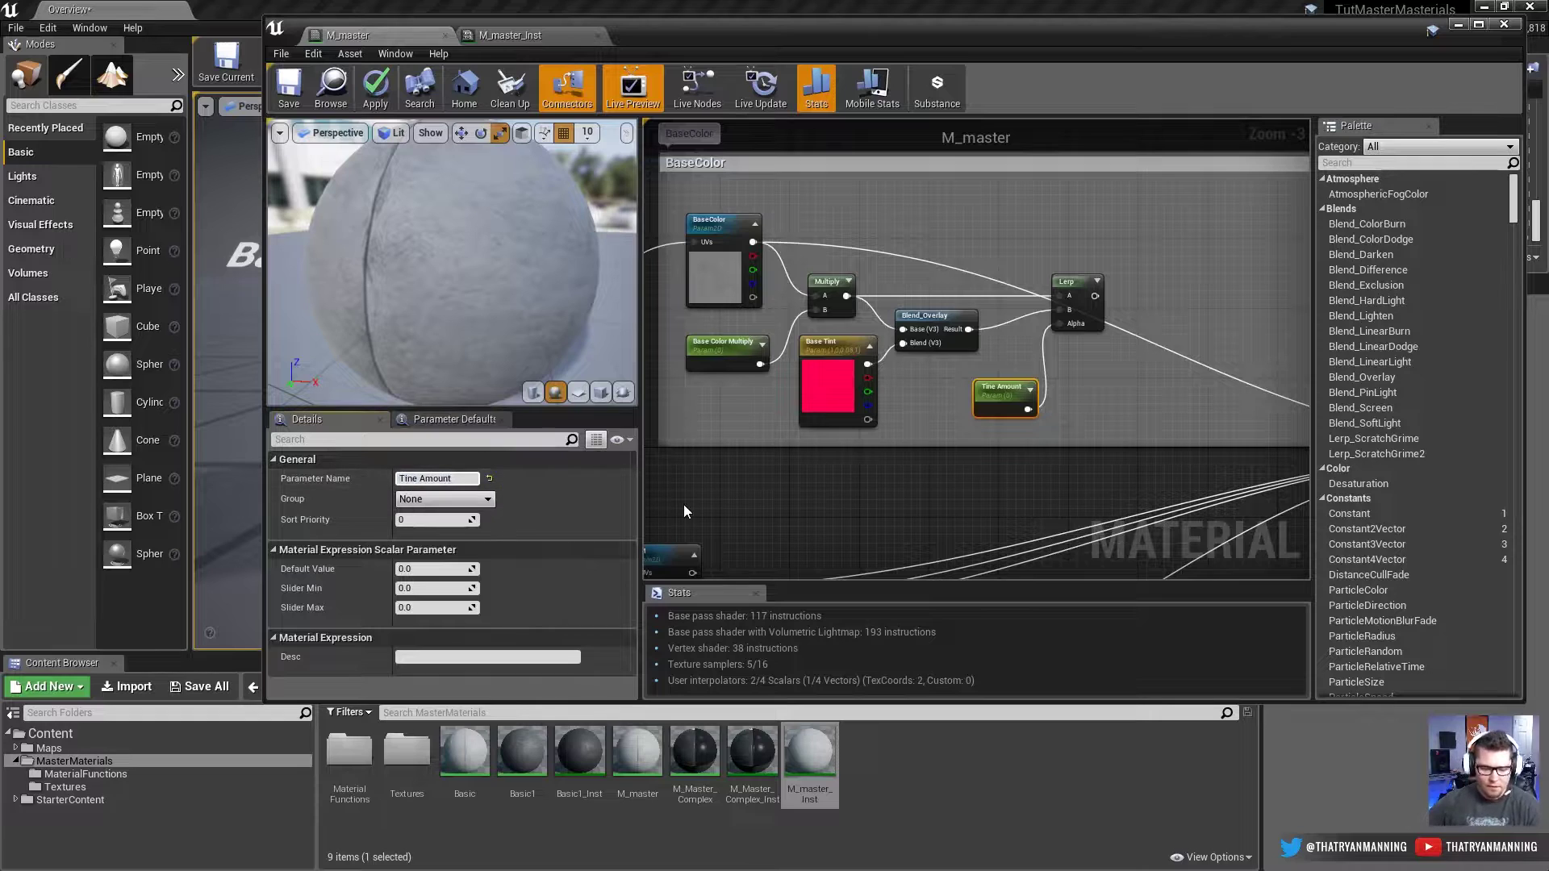
pyautogui.write('Base Color')
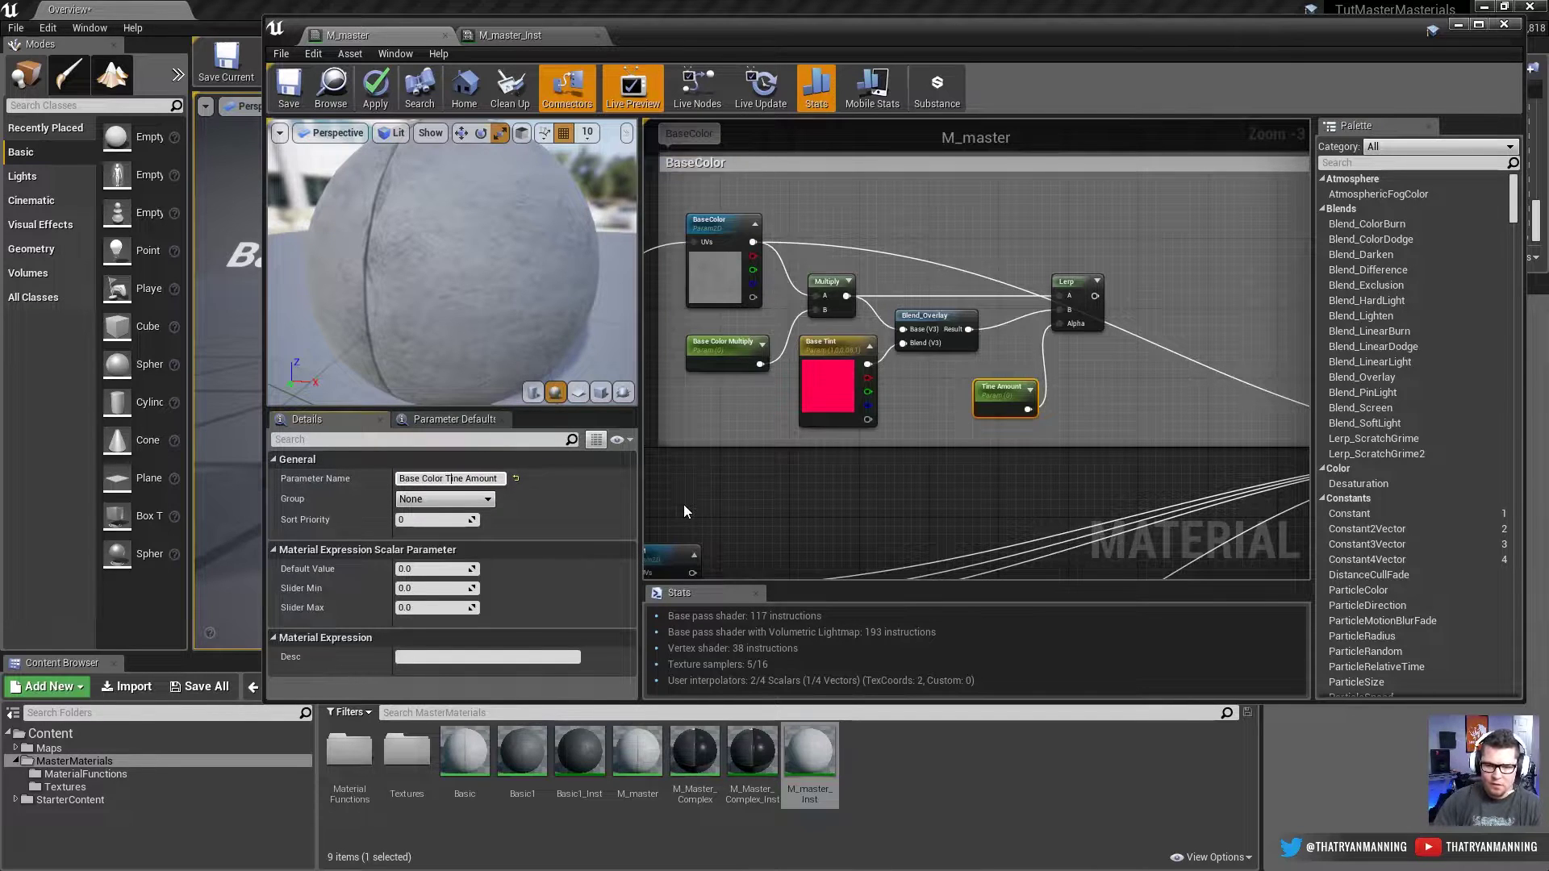
pyautogui.press('Right')
pyautogui.press('Right')
pyautogui.press('Right')
pyautogui.press('Right')
pyautogui.press('BackSpace')
pyautogui.write('t')
pyautogui.press('Return')
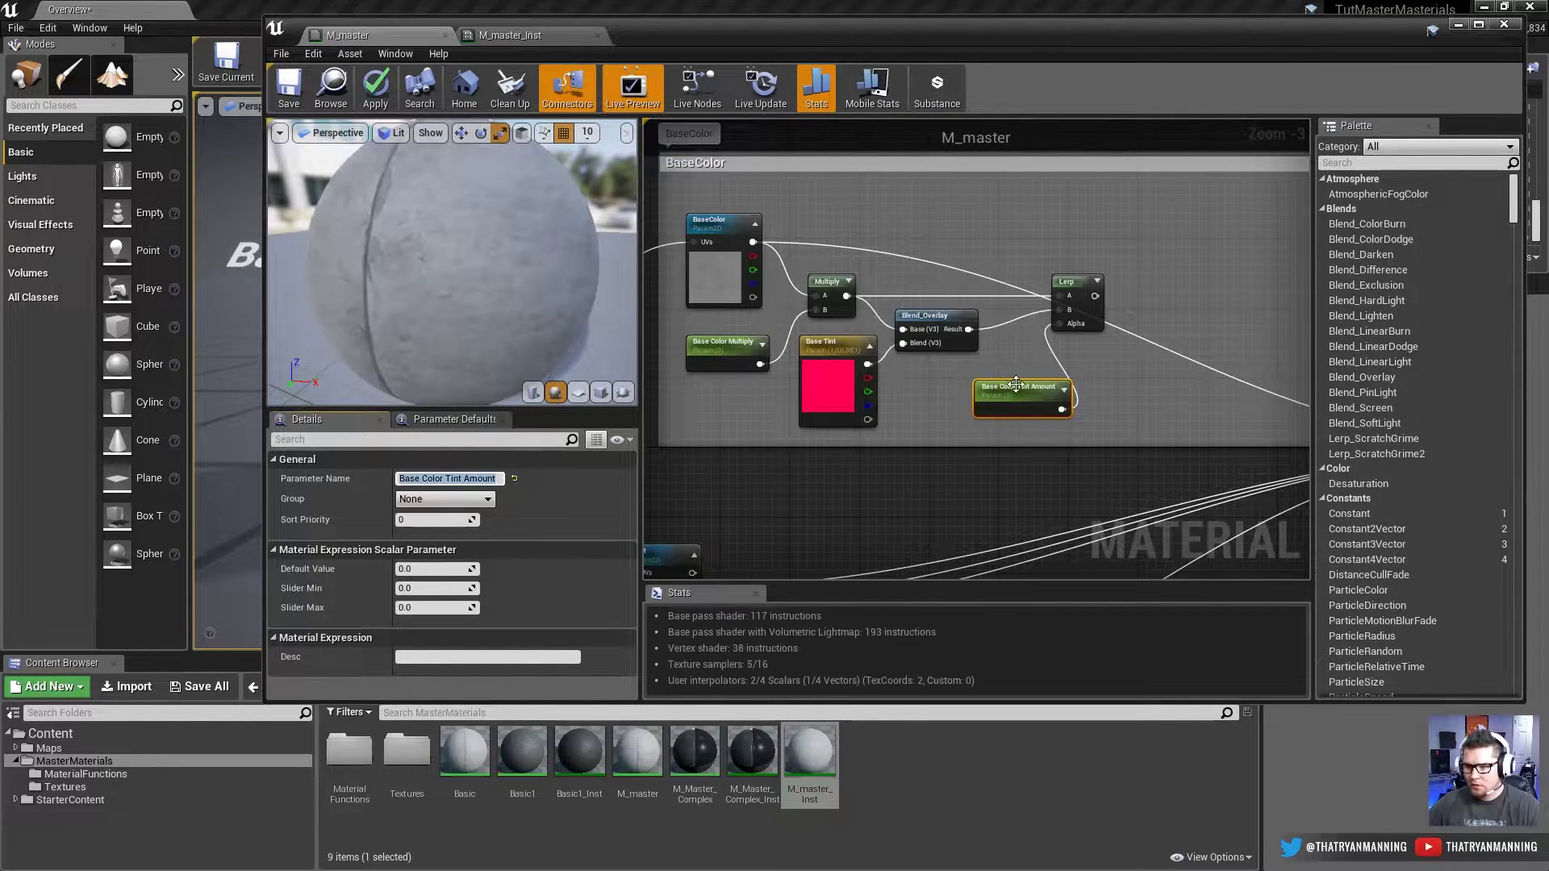
# Step: Place Base Color Tint Amount beside Base Tint and set its default value to 0.5
pyautogui.moveTo(1022, 389); pyautogui.dragTo(958, 378)
pyautogui.moveTo(1090, 353); pyautogui.dragTo(1064, 358, button='right')
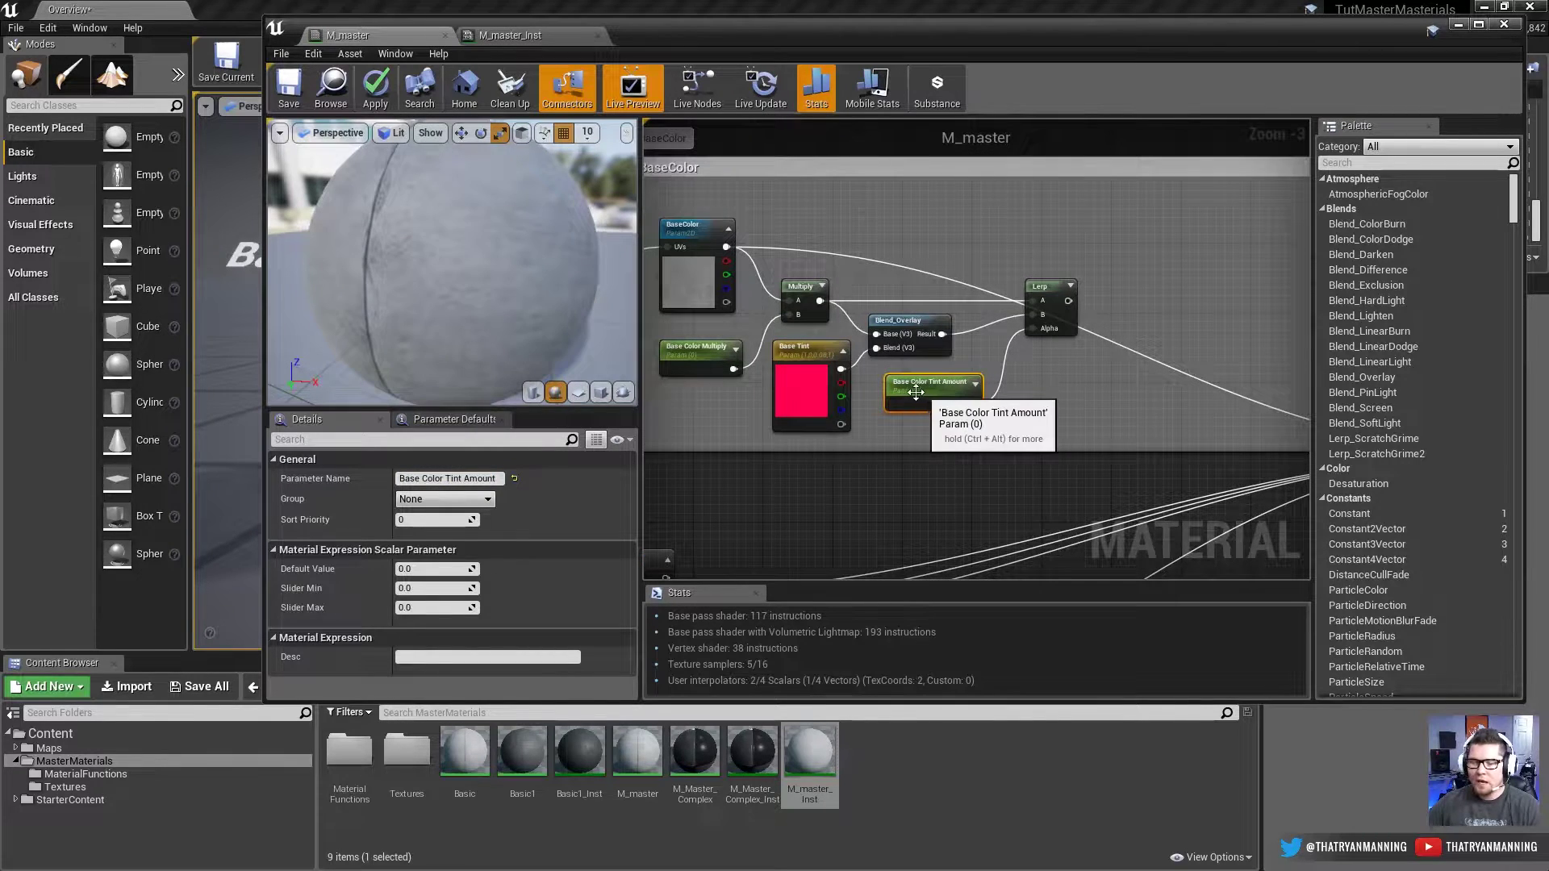
pyautogui.click(426, 569)
pyautogui.write('.5')
pyautogui.press('Return')
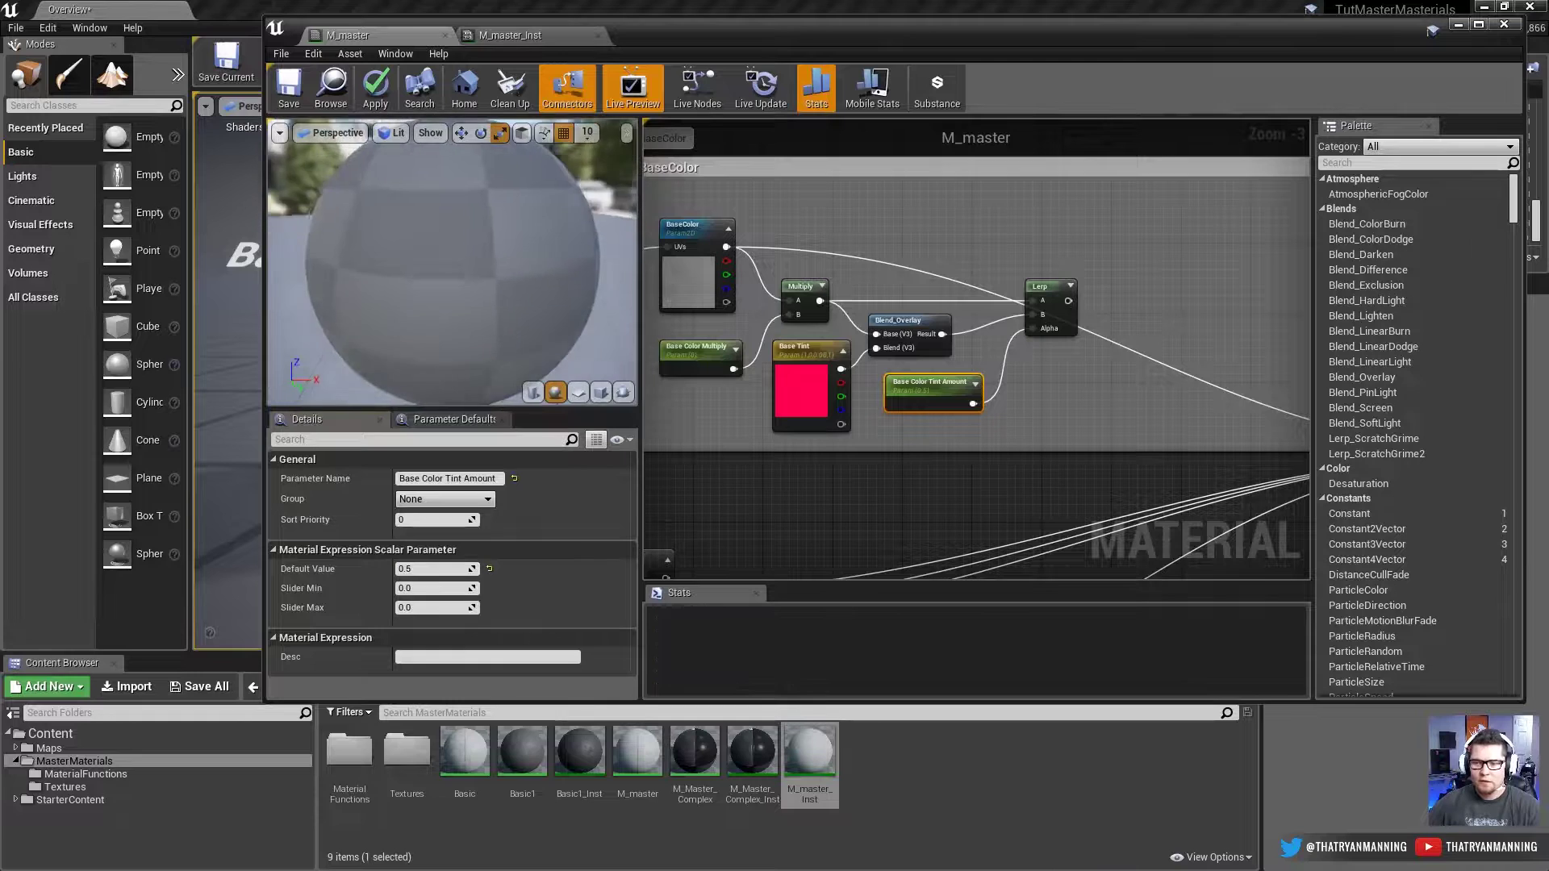
pyautogui.click(809, 401)
pyautogui.click(949, 377)
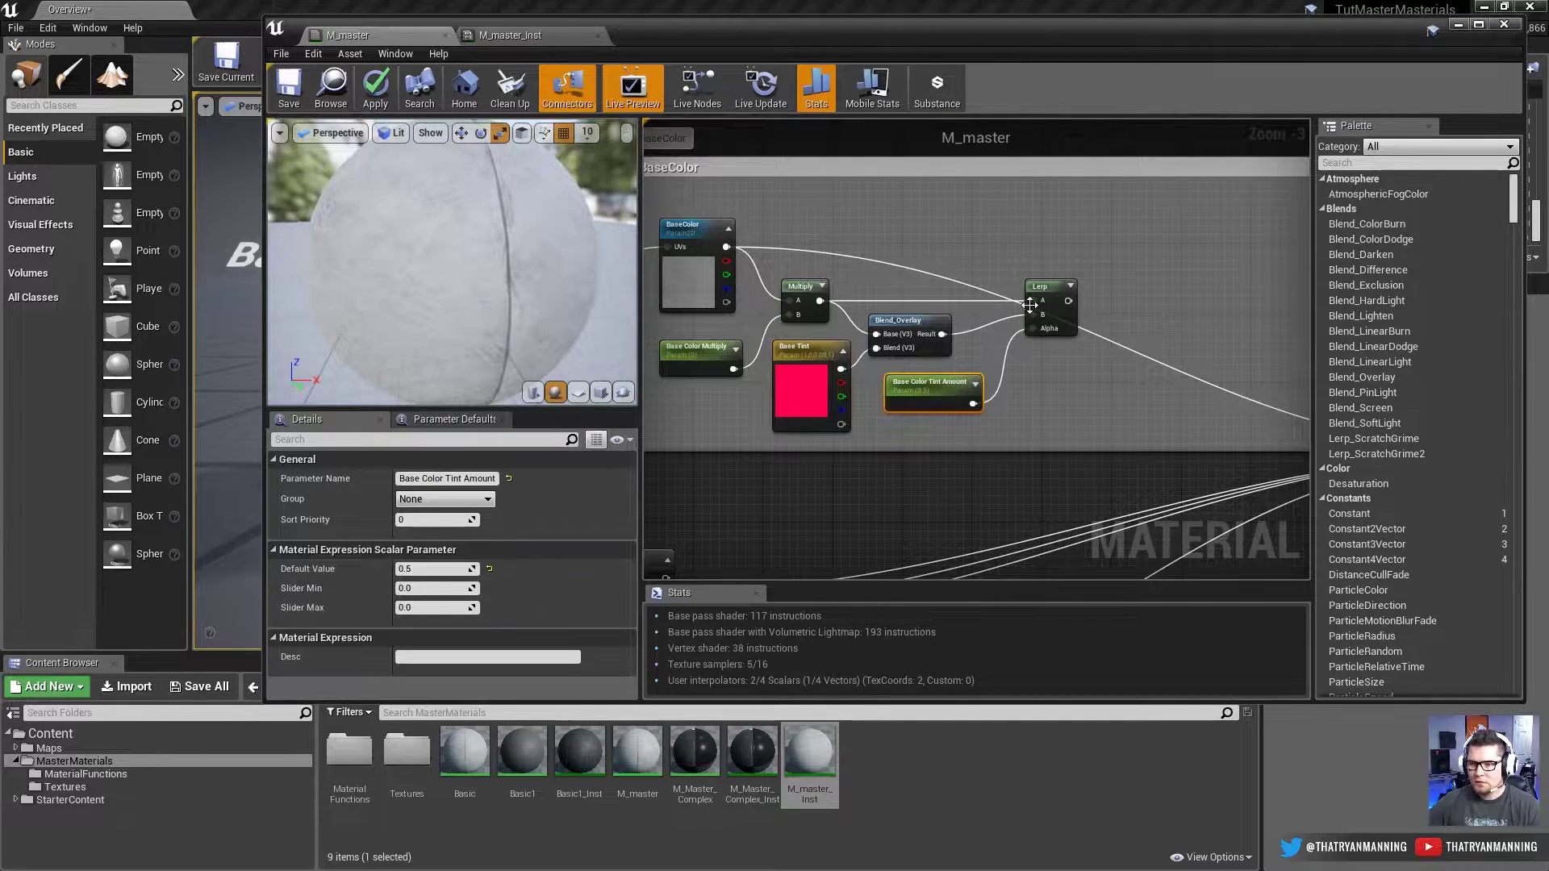
pyautogui.click(1041, 288)
# Step: Preview the Lerp node on the sphere and set Base Color Tint Amount to 0.0
pyautogui.rightClick(1057, 286)
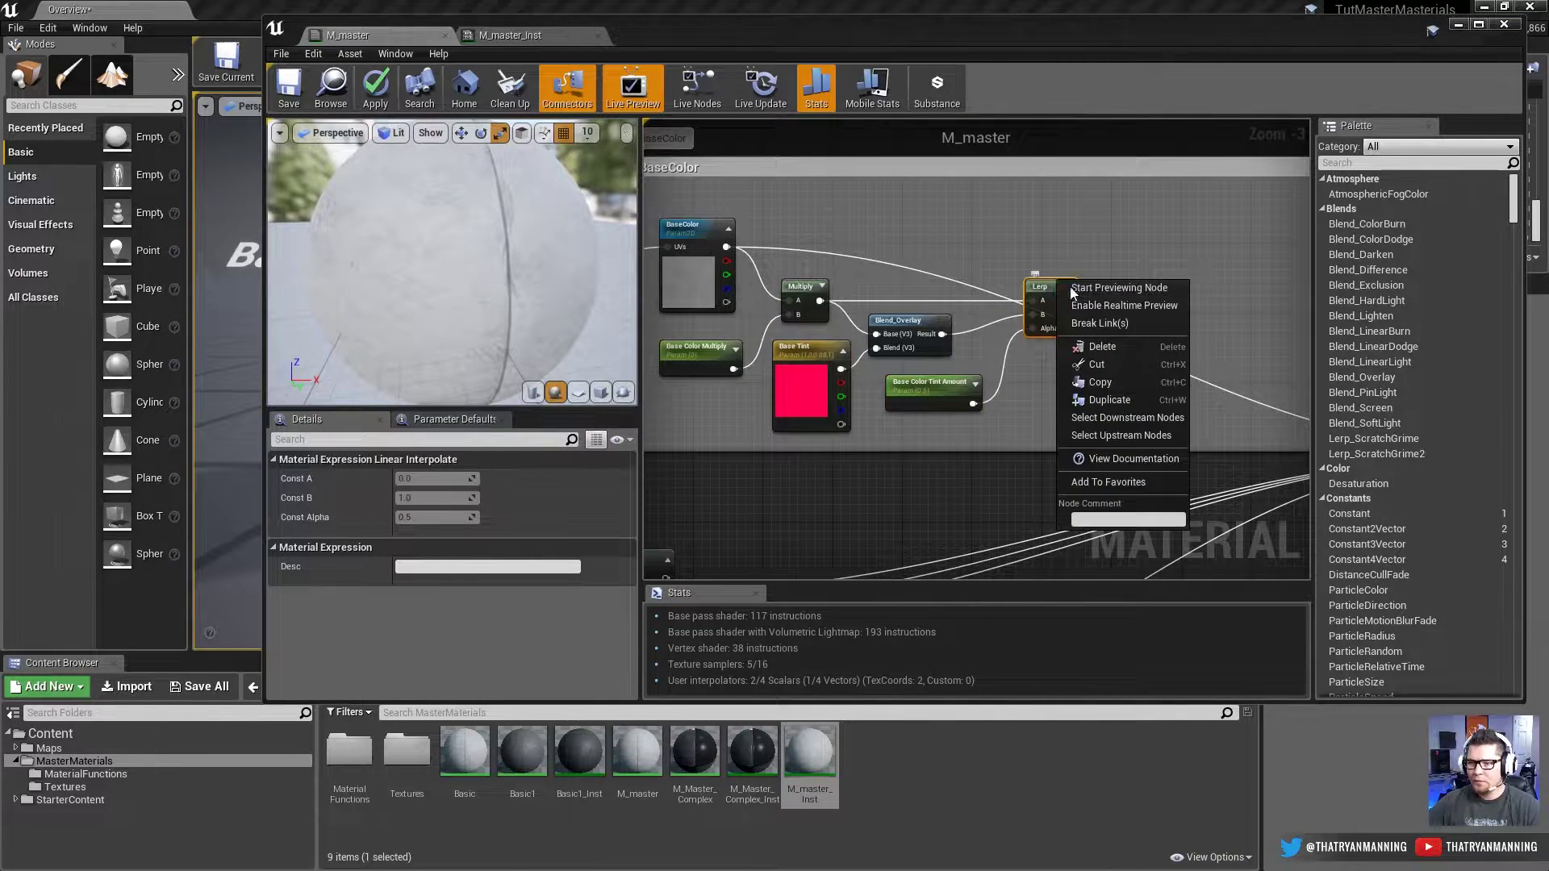
pyautogui.click(1118, 288)
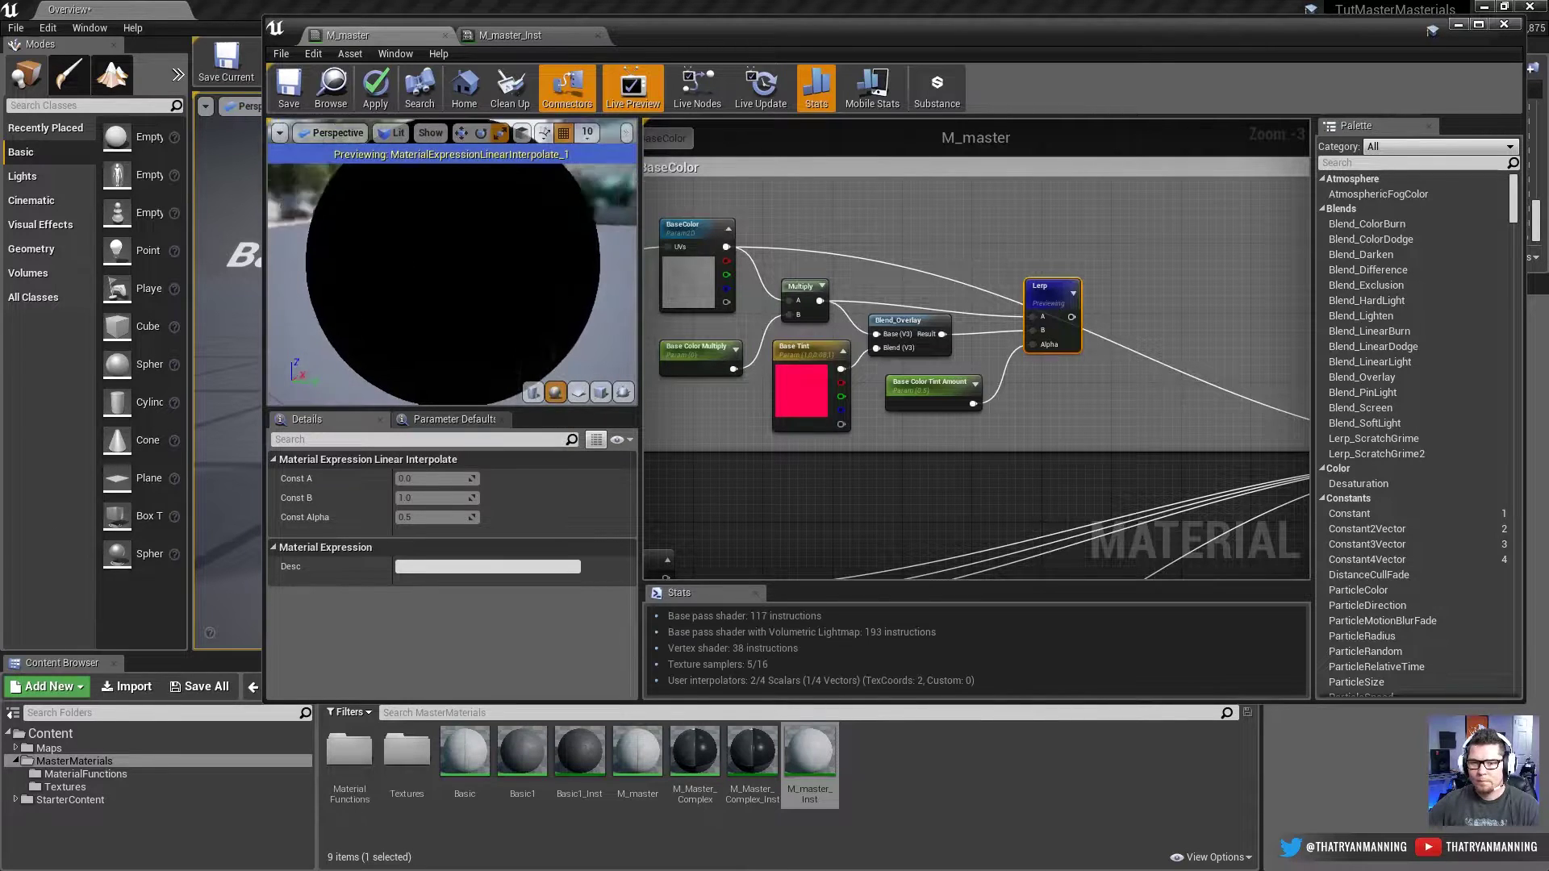
pyautogui.moveTo(409, 260); pyautogui.dragTo(444, 259)
pyautogui.moveTo(829, 258); pyautogui.dragTo(936, 302, button='right')
pyautogui.scroll(-1, 935, 302)
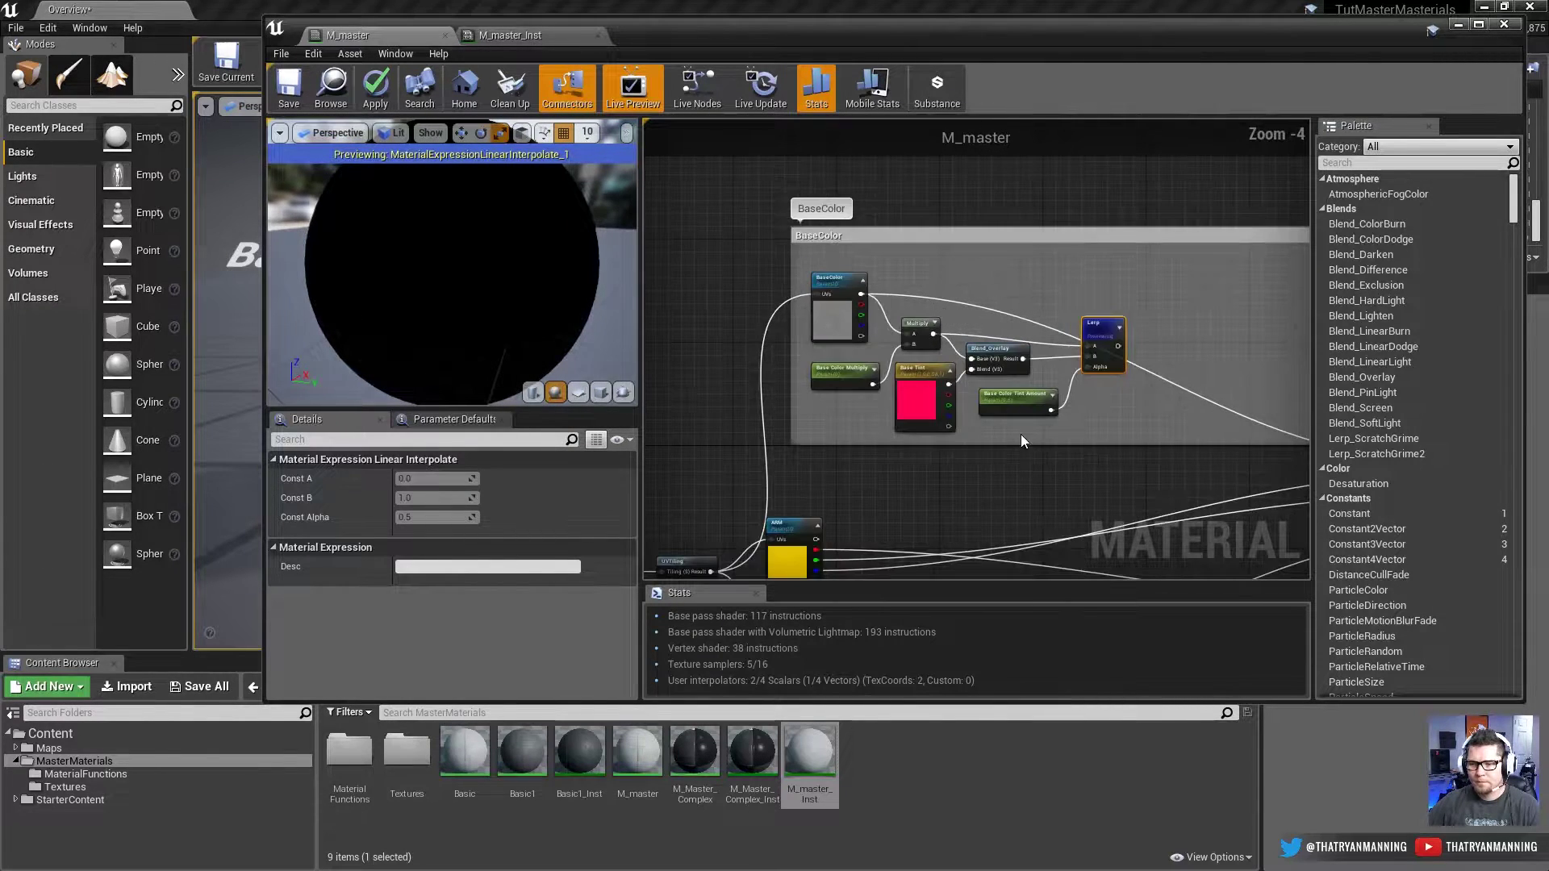
pyautogui.click(1015, 401)
pyautogui.write('0')
pyautogui.press('Return')
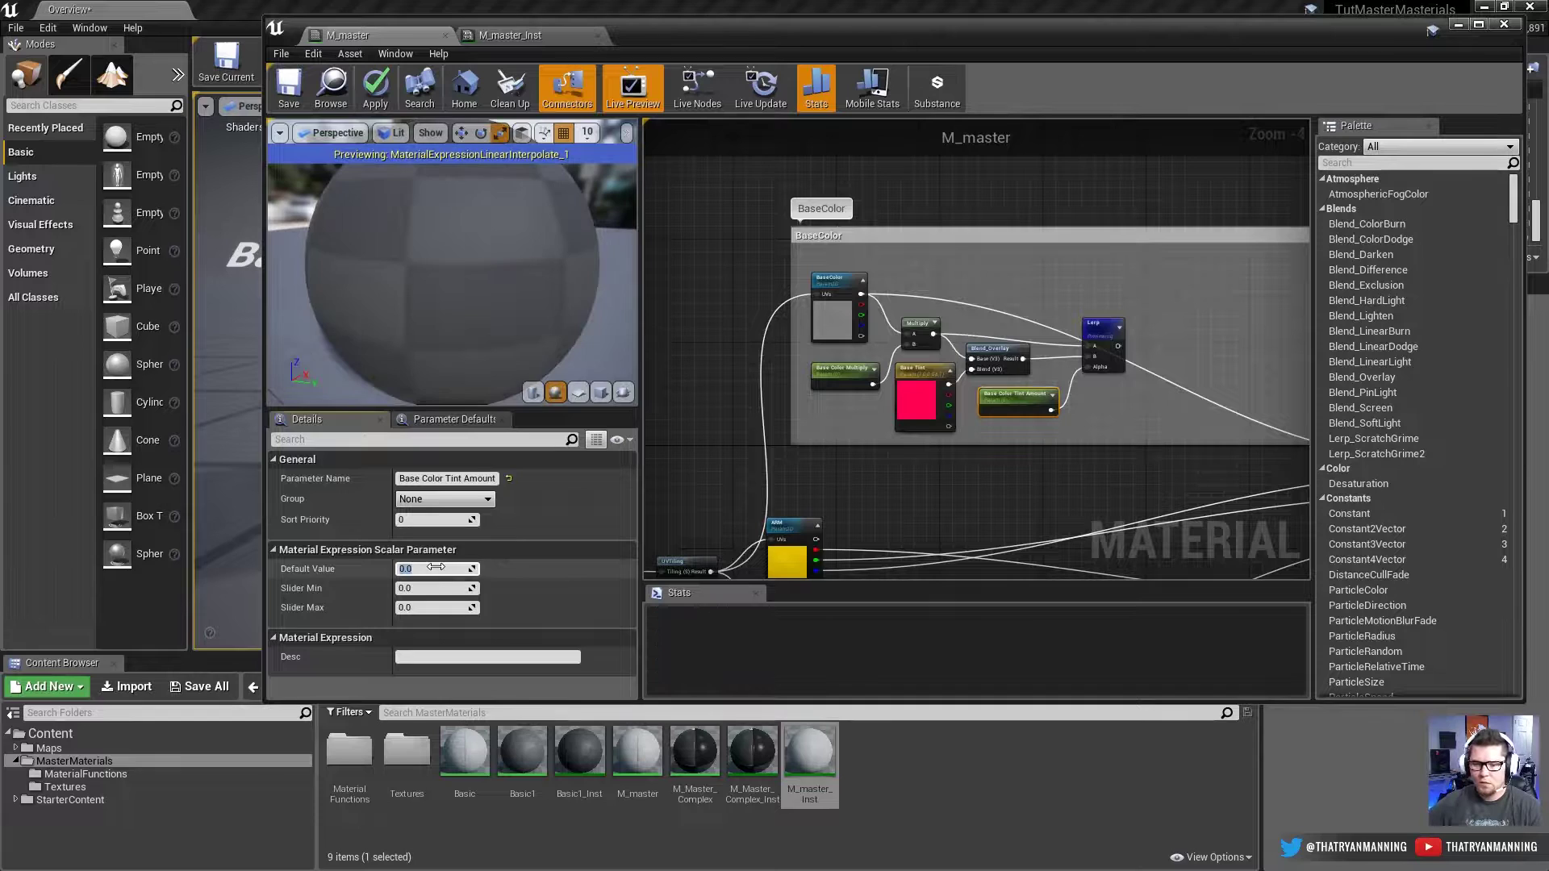
# Step: Inspect the UV Tiling parameter, move the Lerp node up, and stop previewing it
pyautogui.moveTo(688, 537); pyautogui.dragTo(863, 431, button='right')
pyautogui.scroll(1, 863, 431)
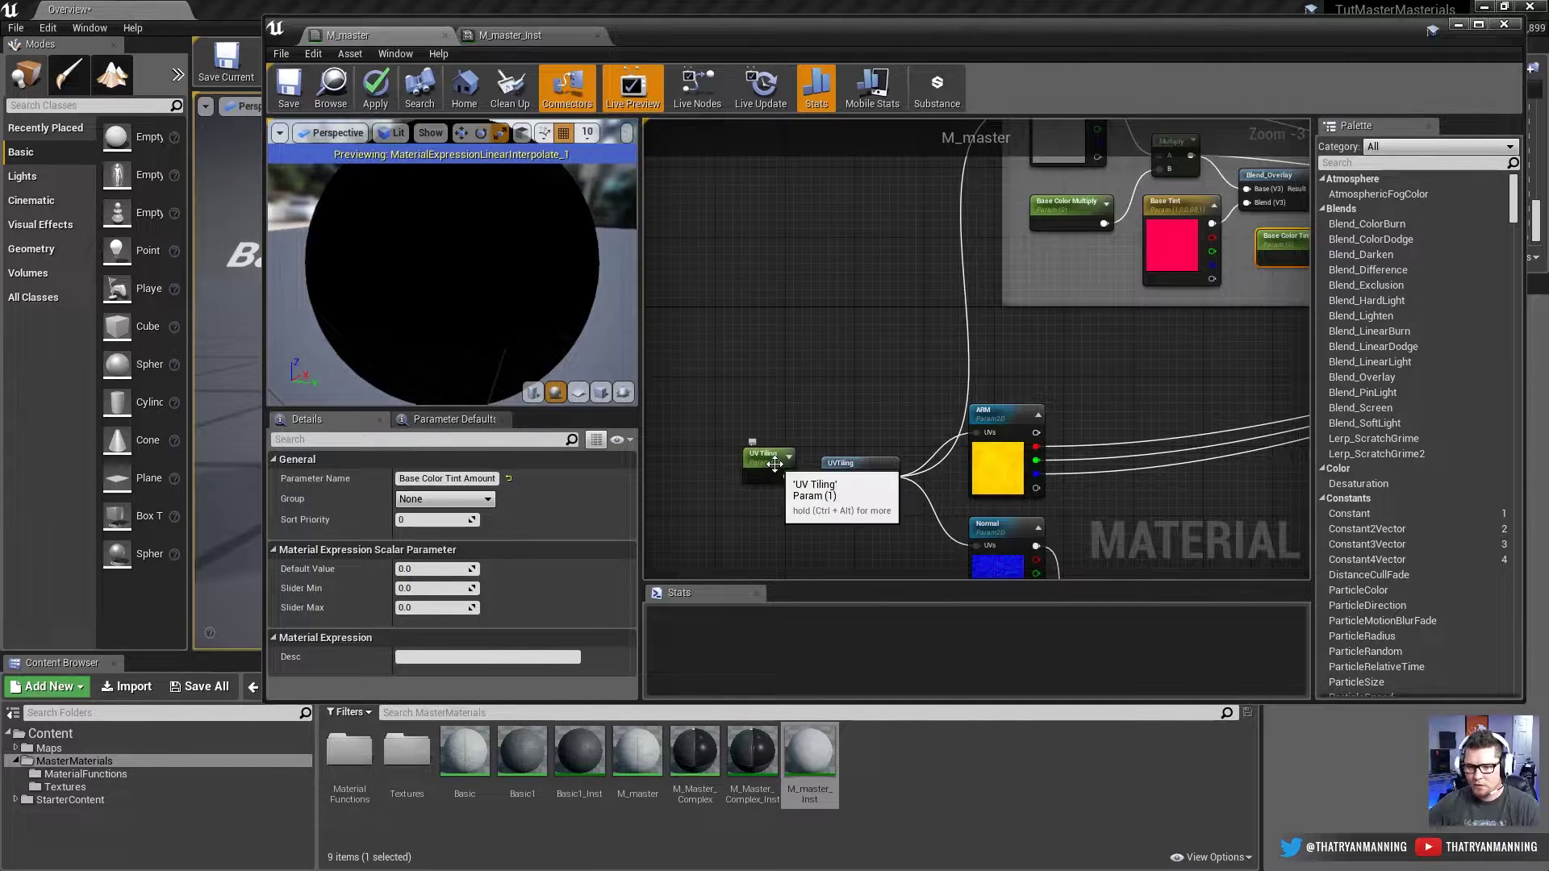
pyautogui.click(768, 465)
pyautogui.moveTo(1140, 318); pyautogui.dragTo(827, 504, button='right')
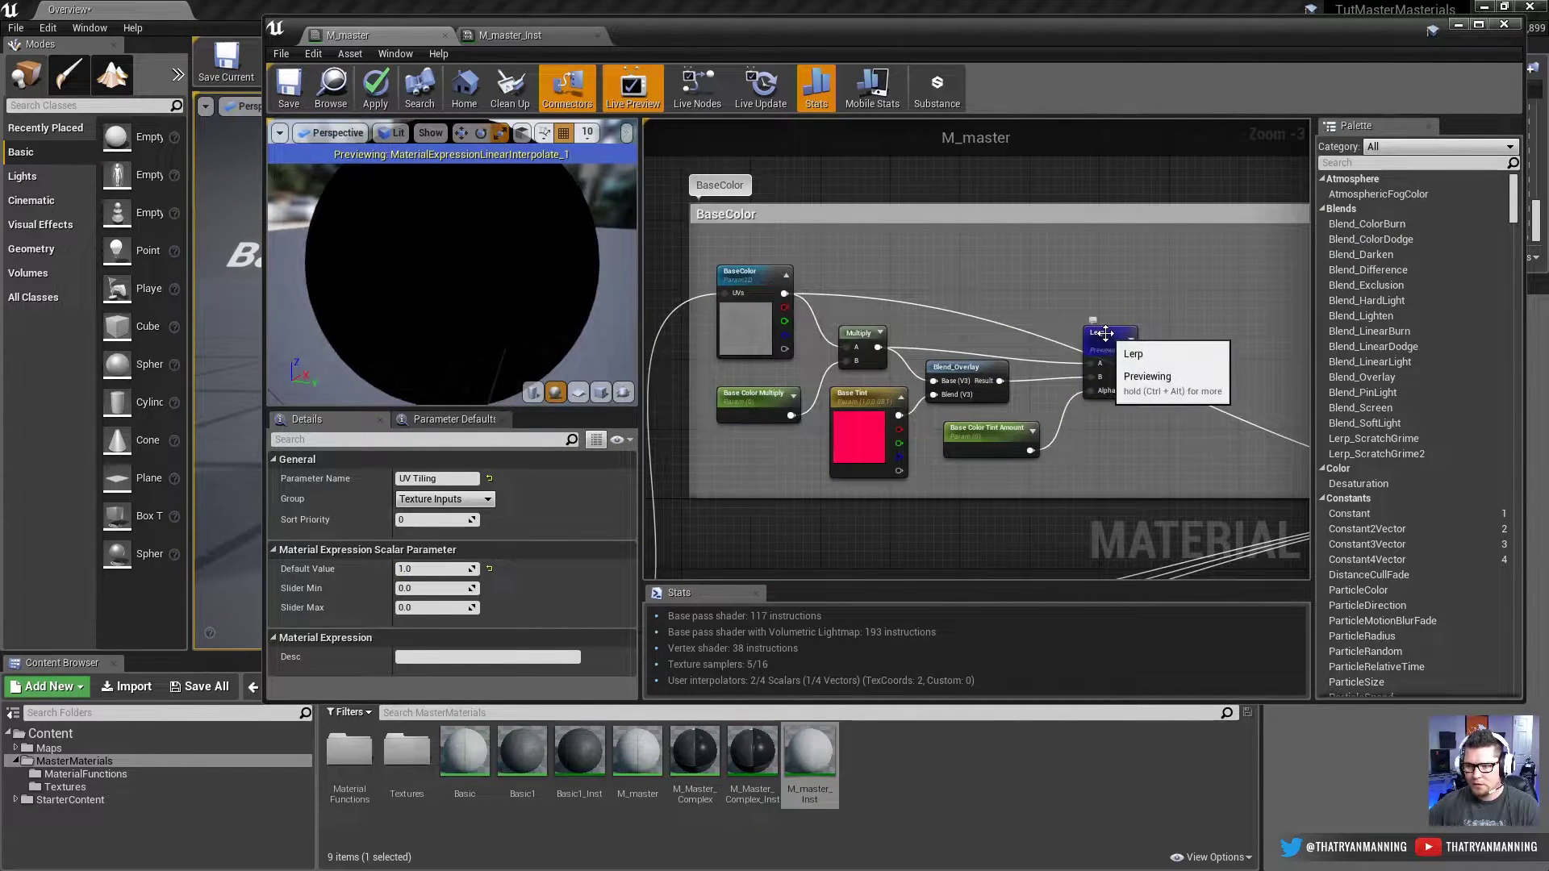
pyautogui.moveTo(1107, 349); pyautogui.dragTo(1115, 332)
pyautogui.rightClick(1115, 333)
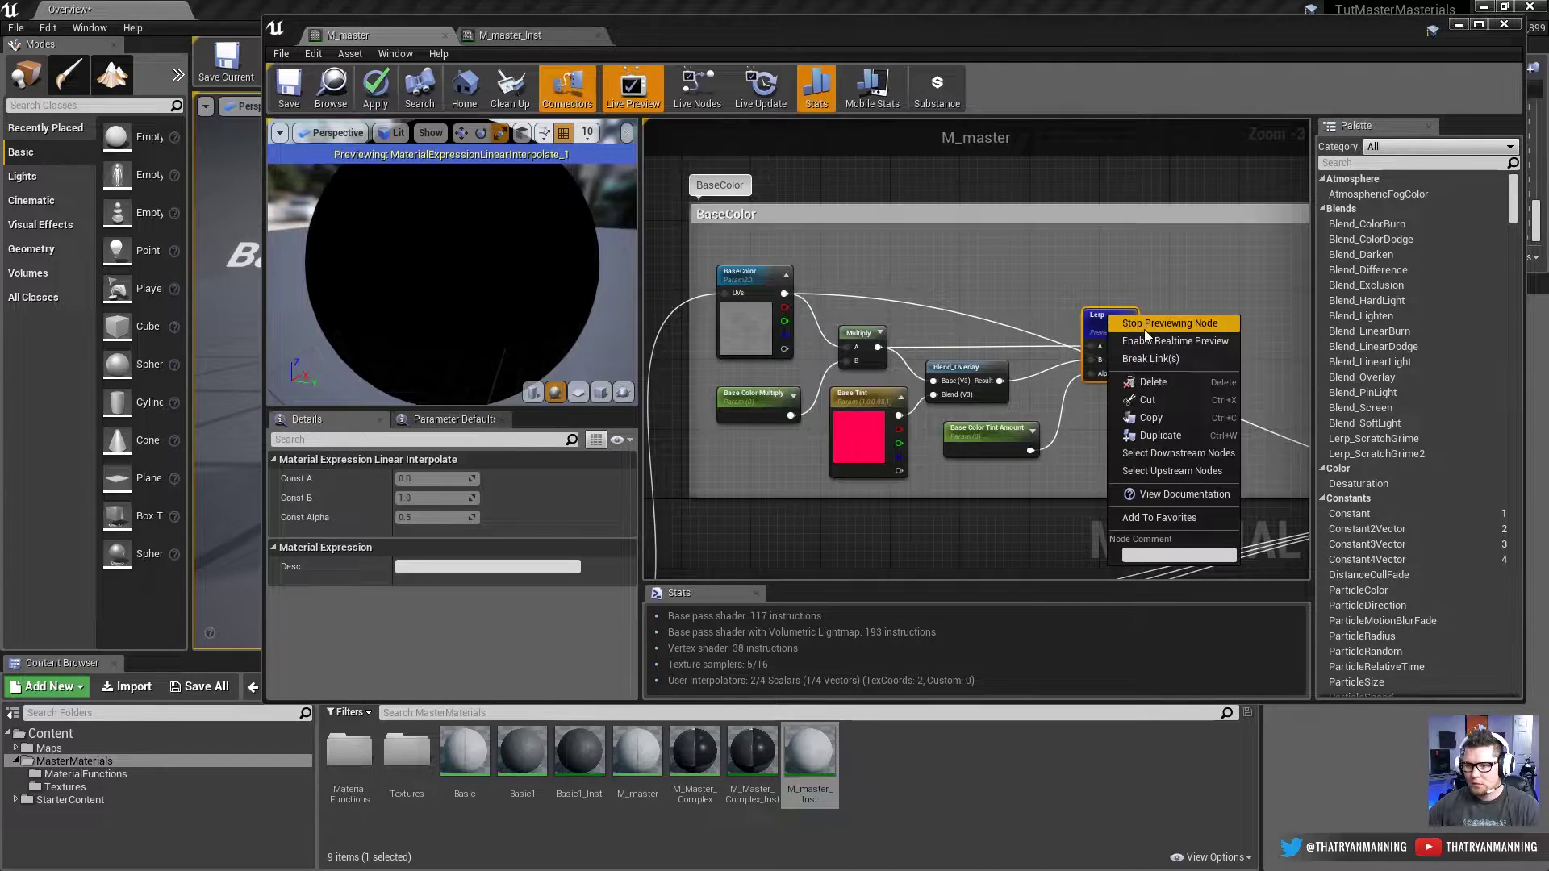
pyautogui.click(1145, 326)
# Step: Preview the Lerp node again and set Base Color Multiply's default to 1.0
pyautogui.click(1000, 429)
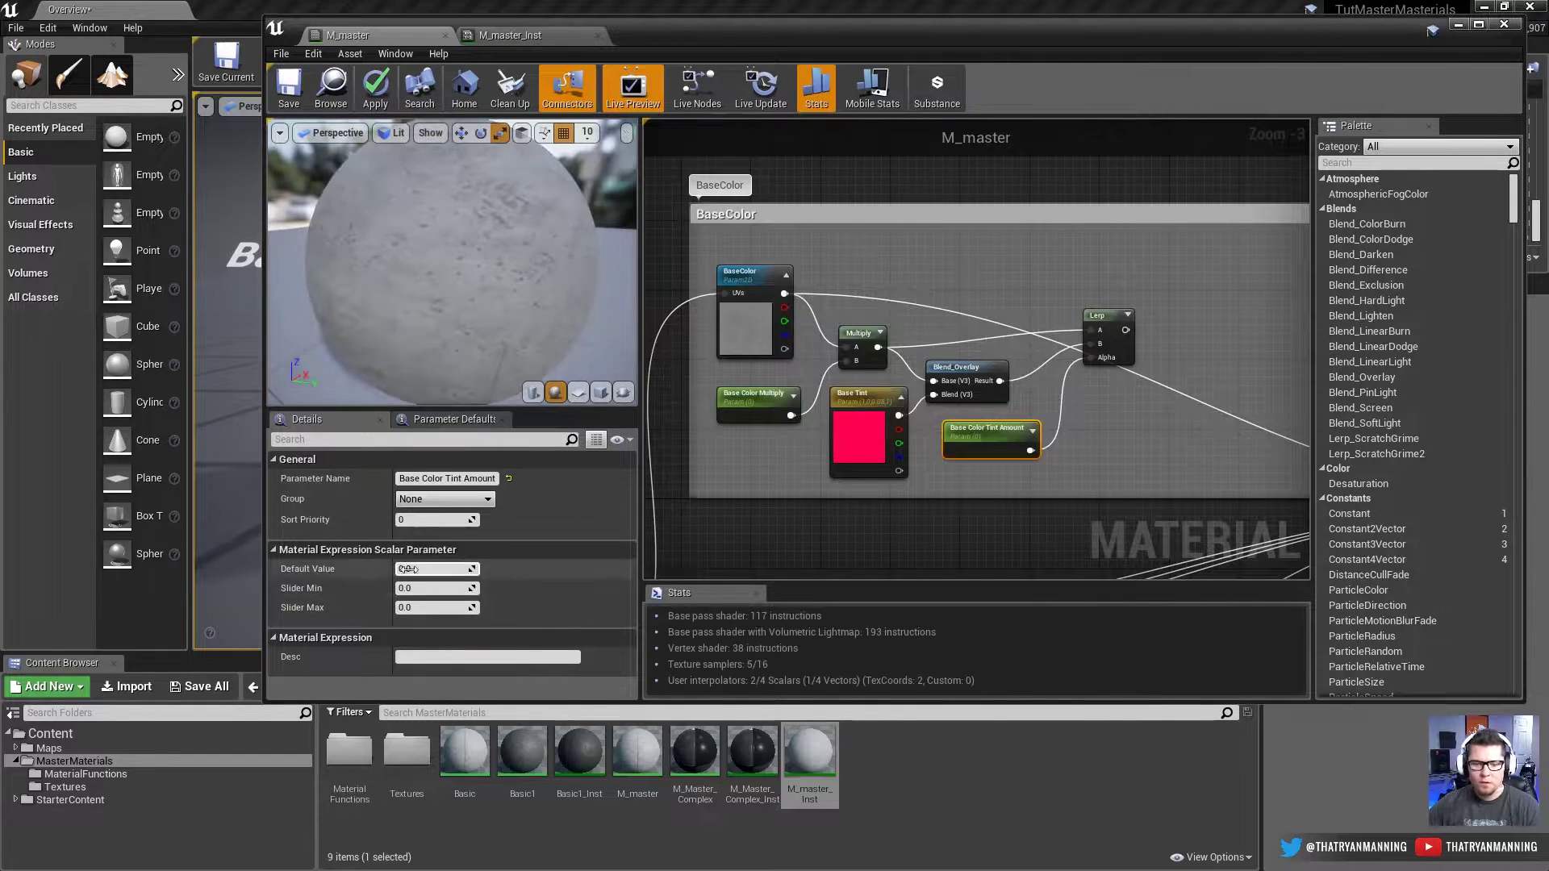
pyautogui.moveTo(1110, 314); pyautogui.dragTo(1110, 324)
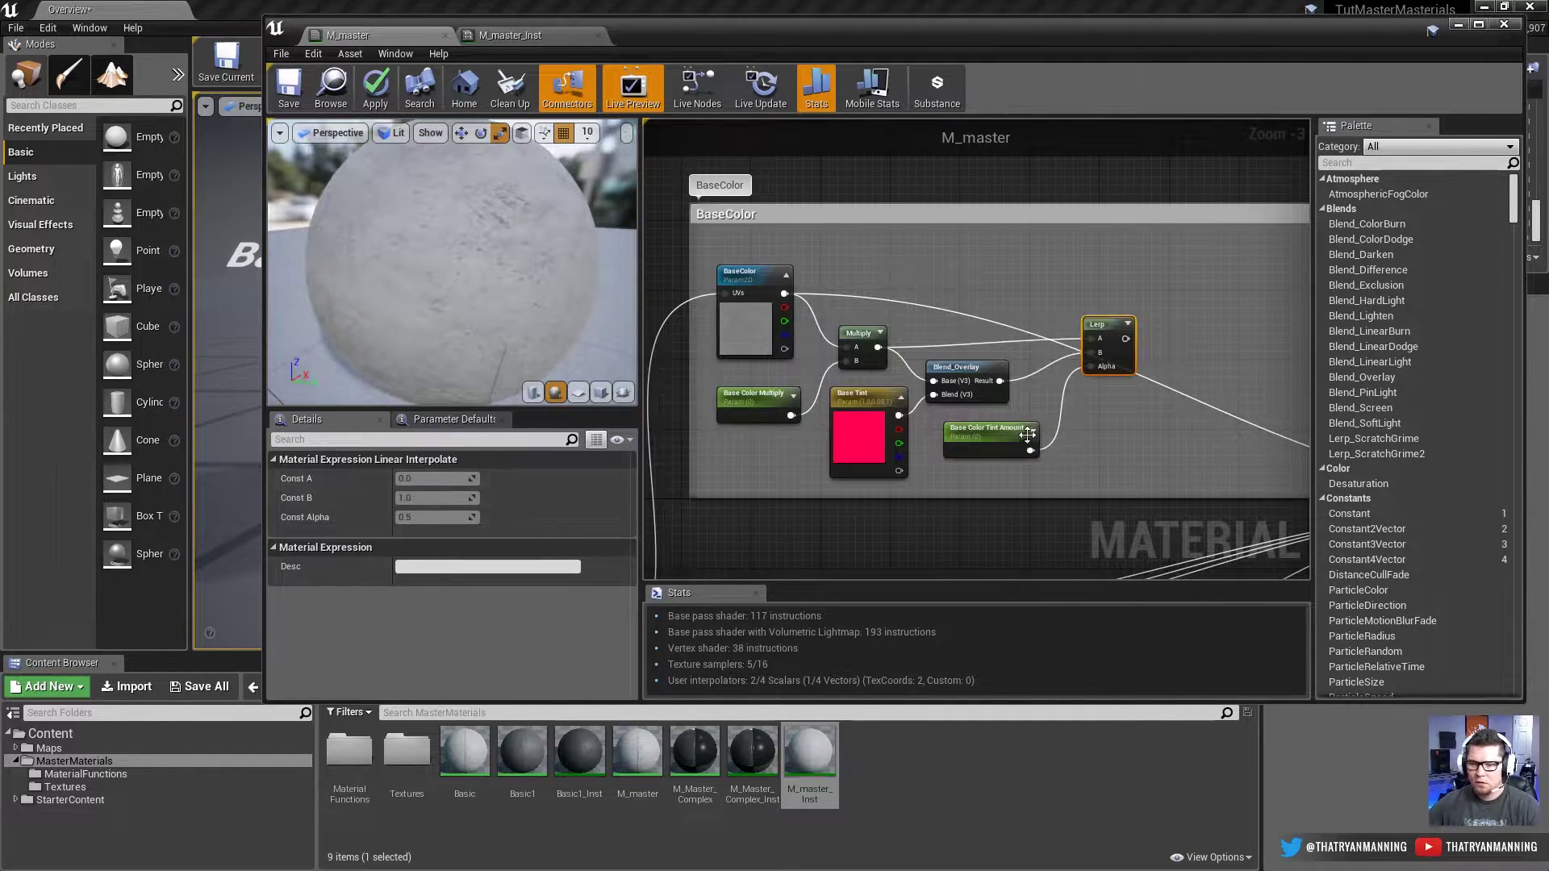
pyautogui.click(990, 439)
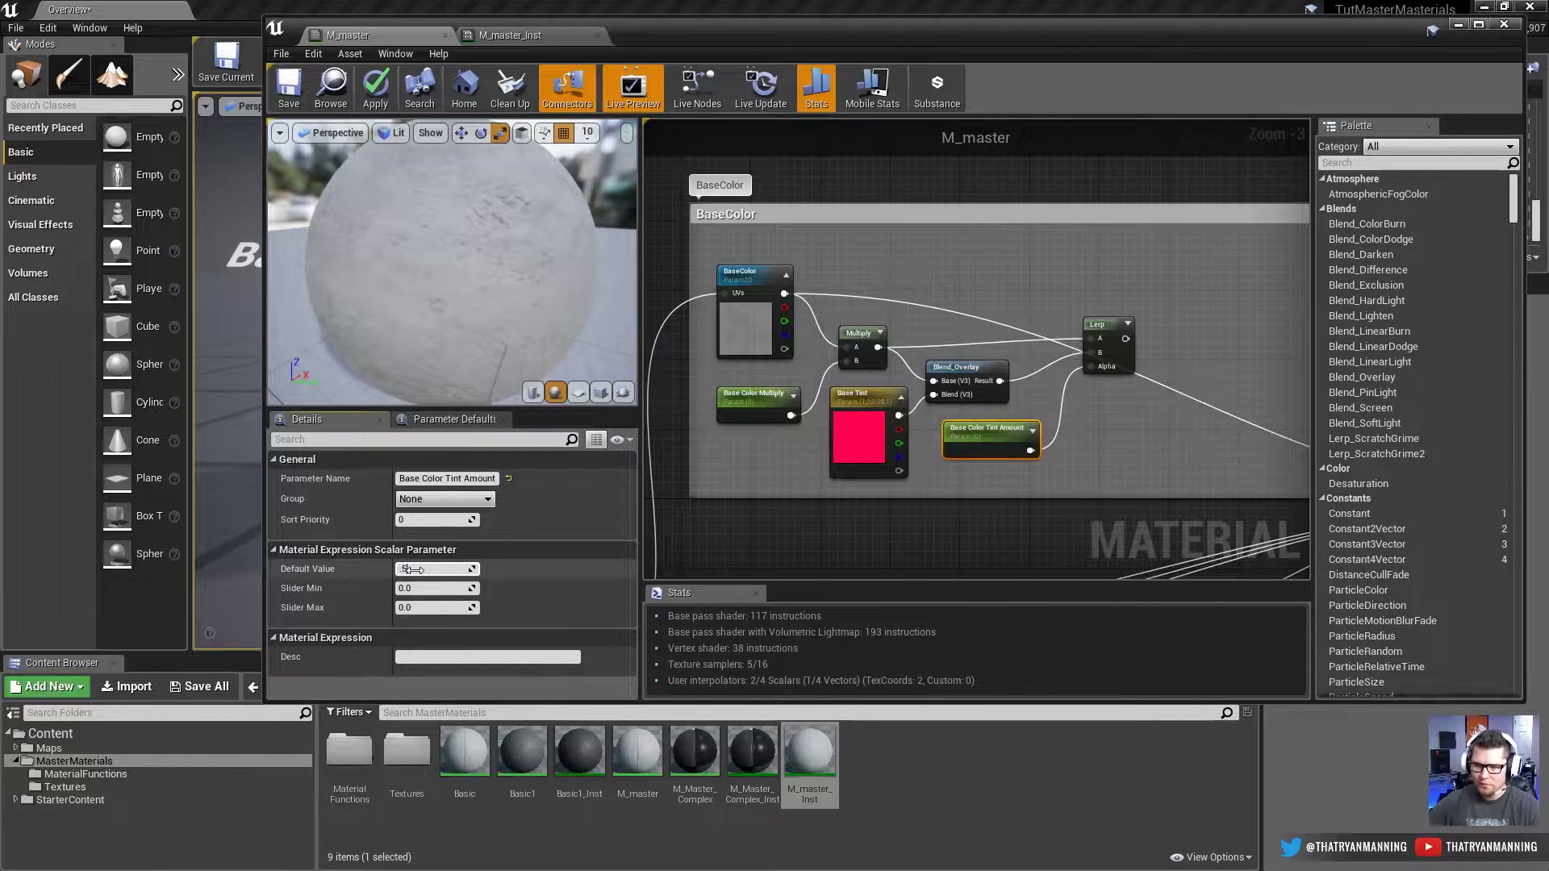
pyautogui.rightClick(1112, 326)
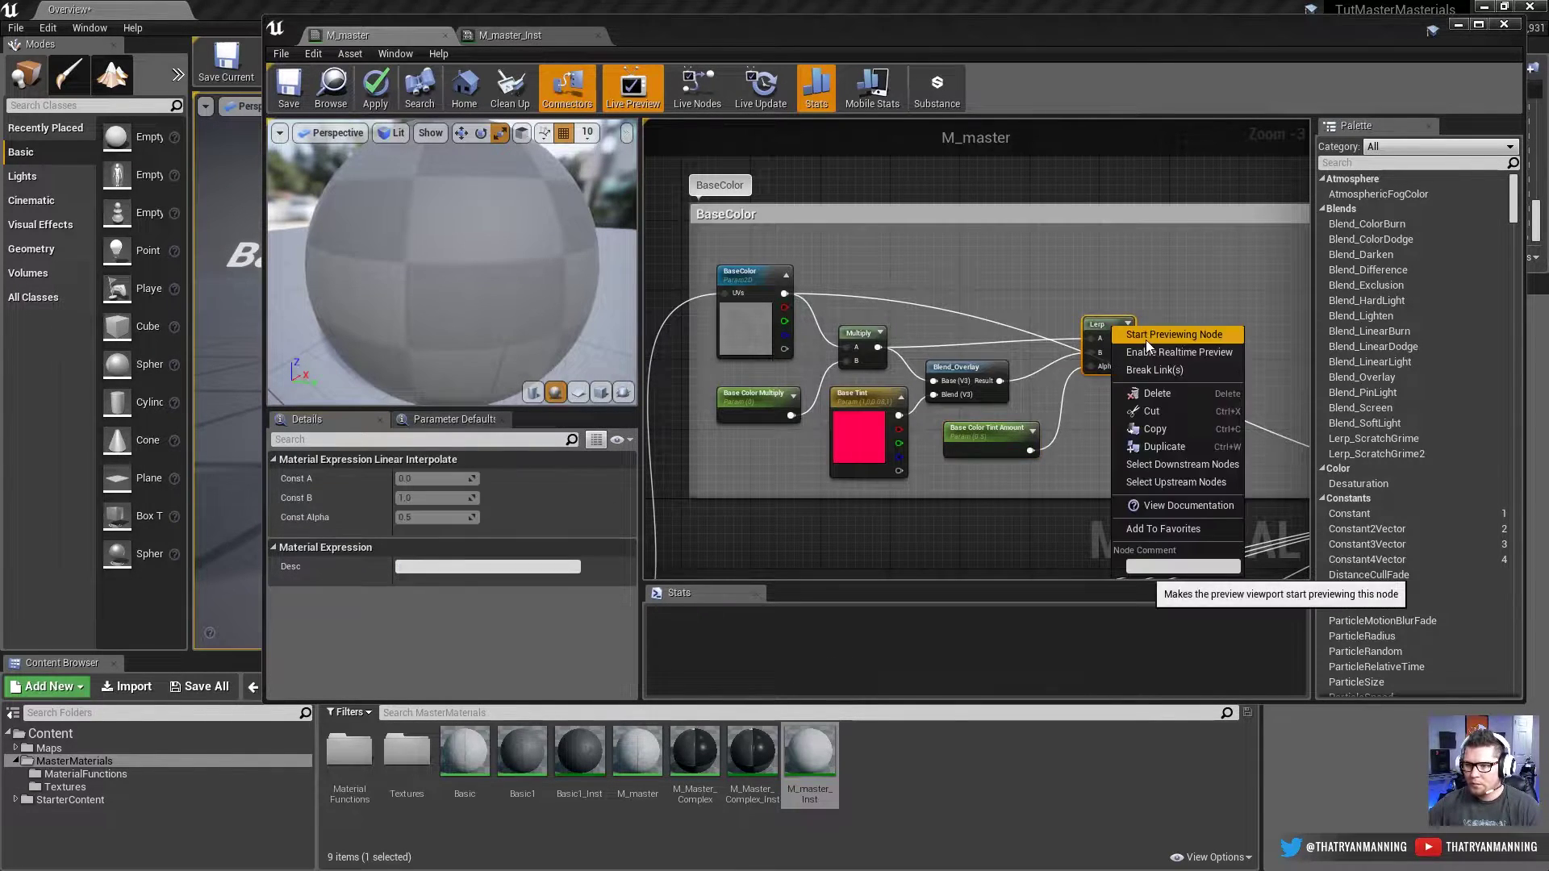
pyautogui.click(1145, 336)
pyautogui.click(754, 411)
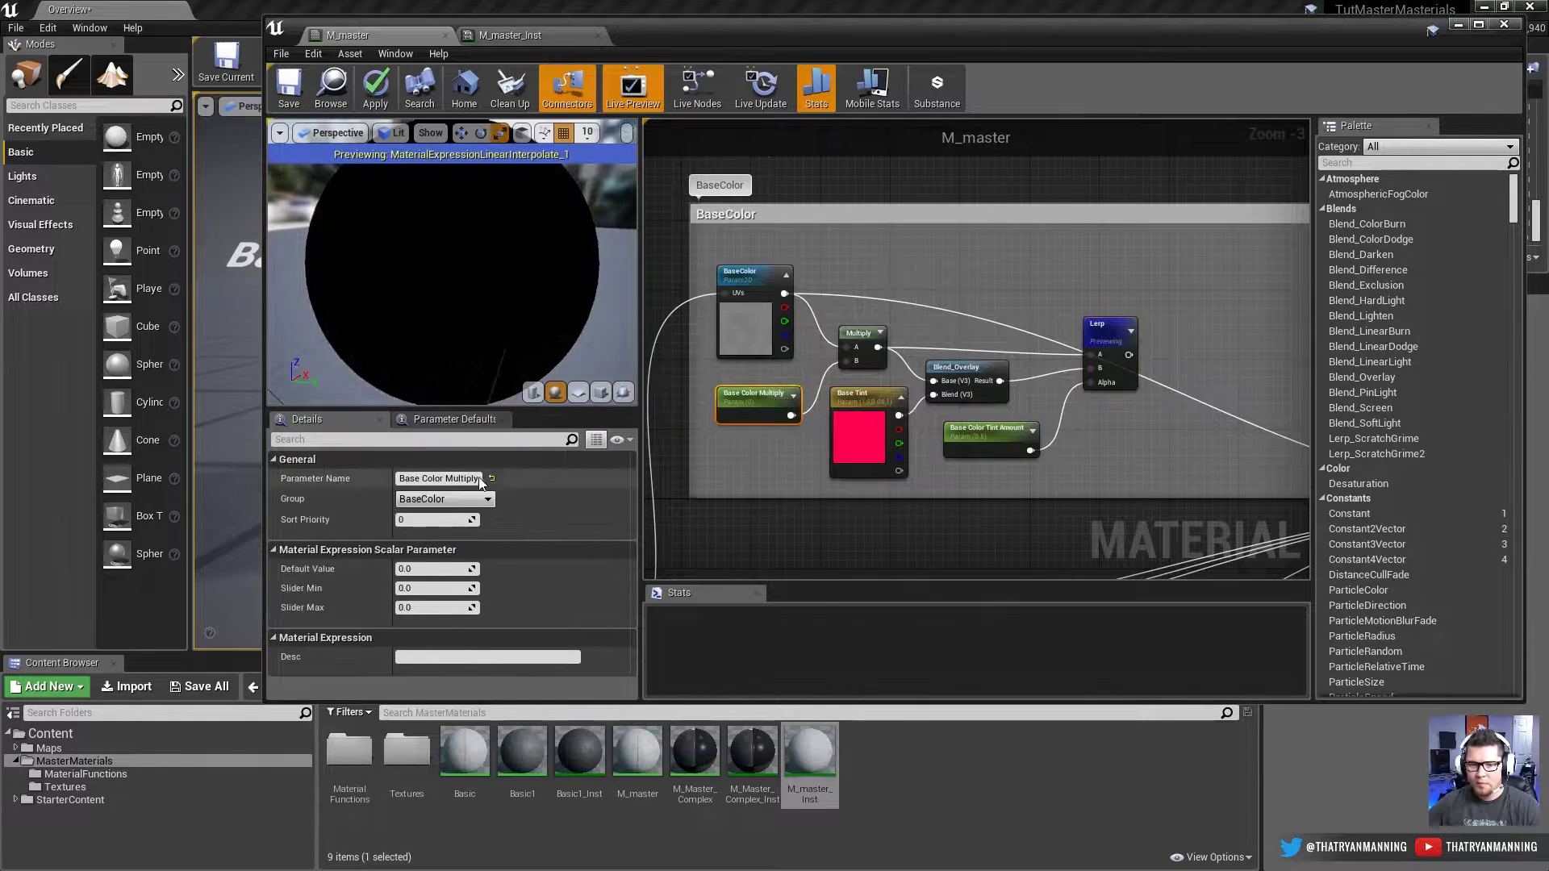
pyautogui.write('1')
pyautogui.press('Return')
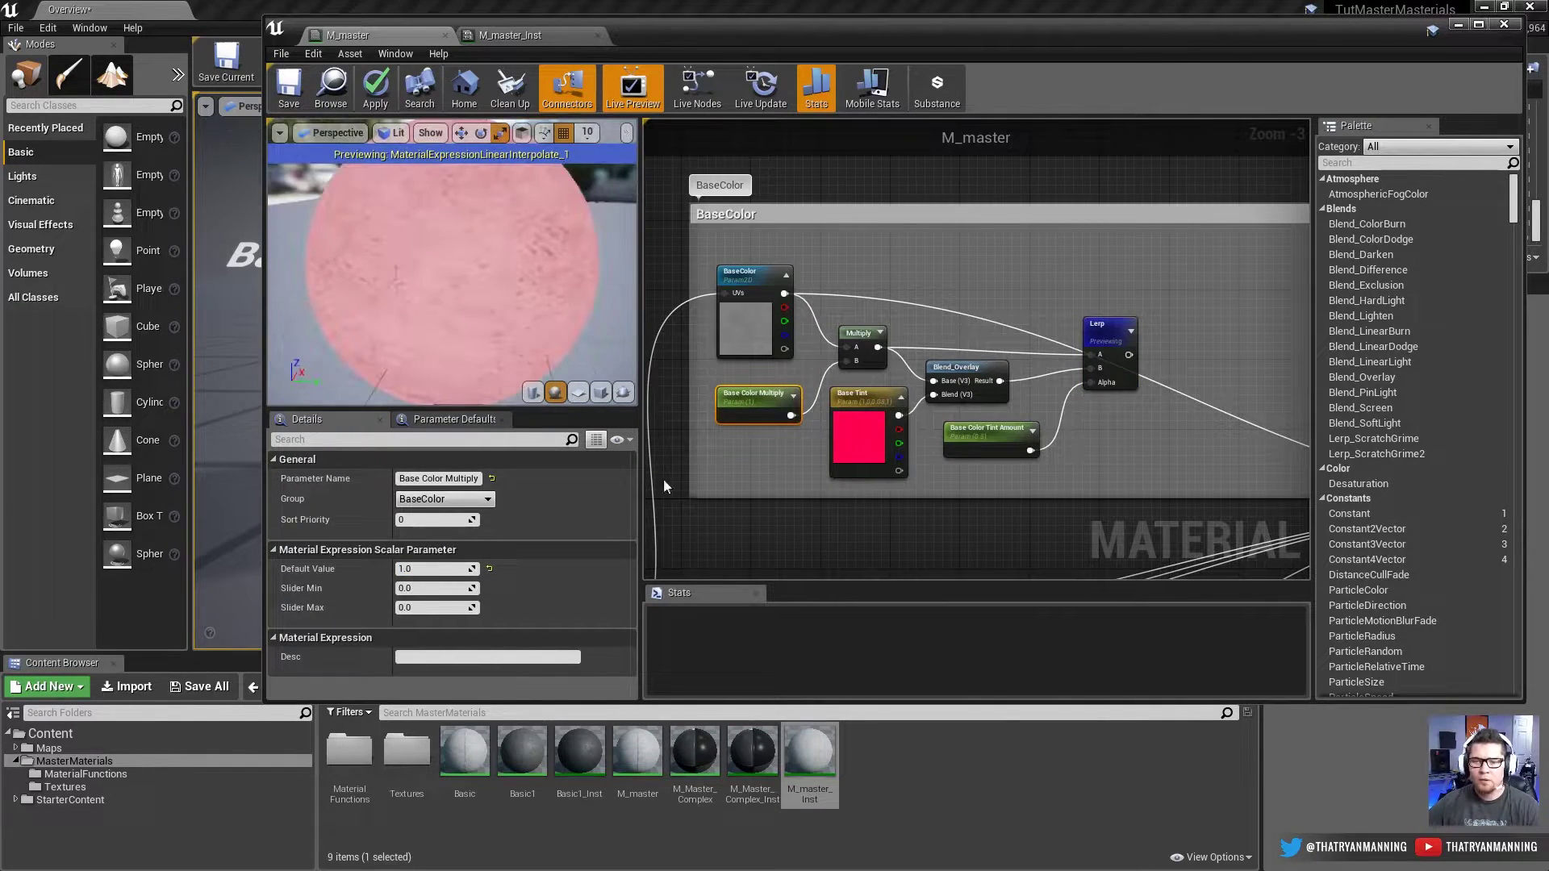
# Step: Try a tint amount of 0.1, then set Base Color Tint Amount's default to 1.0
pyautogui.moveTo(444, 302); pyautogui.dragTo(655, 310)
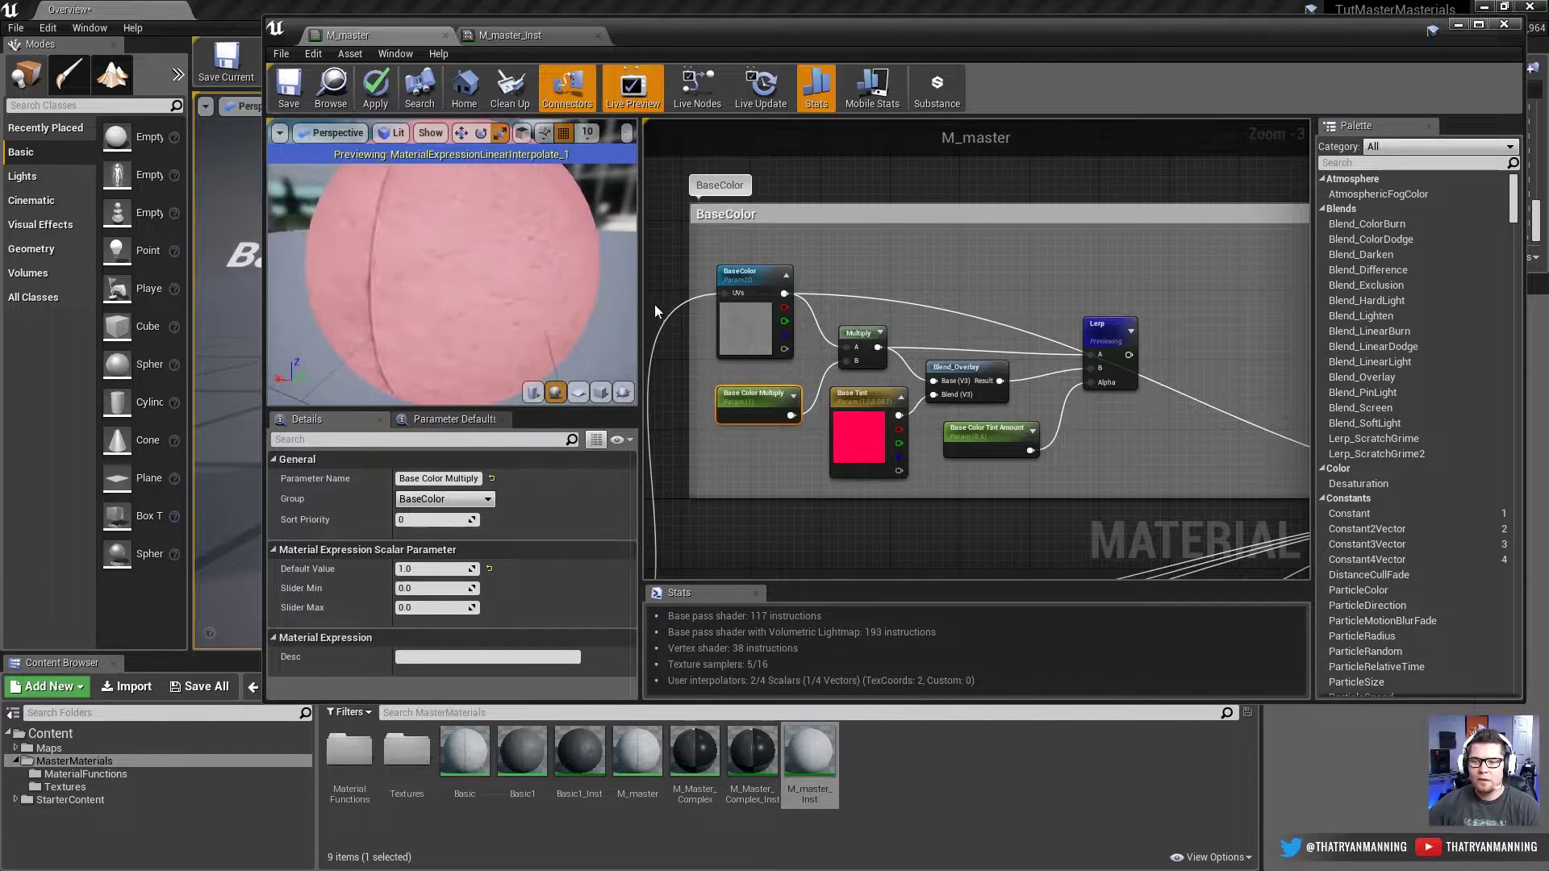
pyautogui.click(1012, 444)
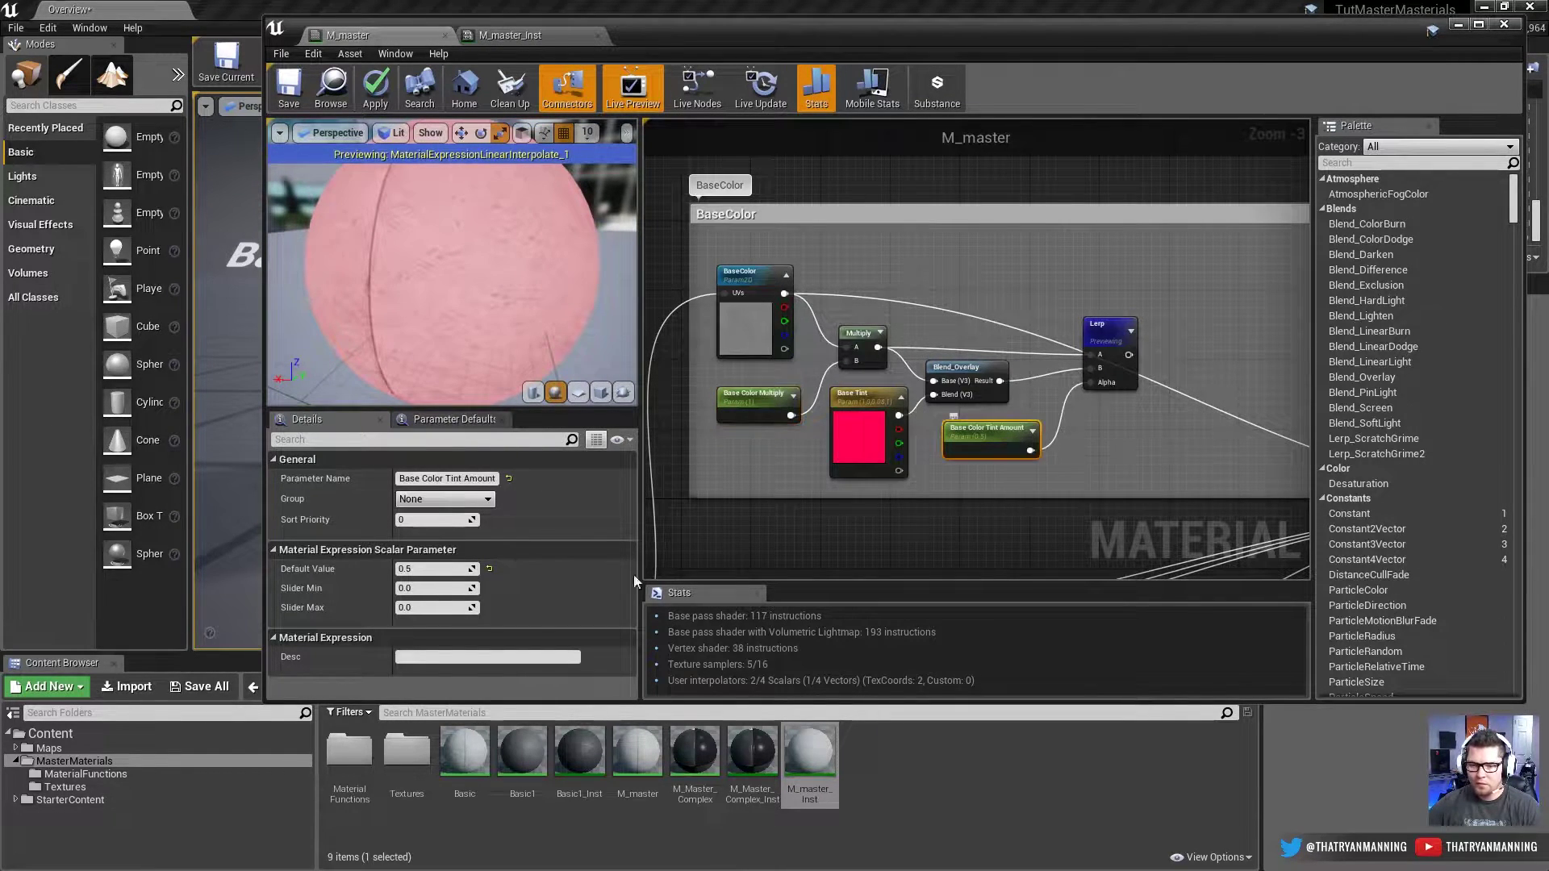
pyautogui.write('0.1')
pyautogui.press('Return')
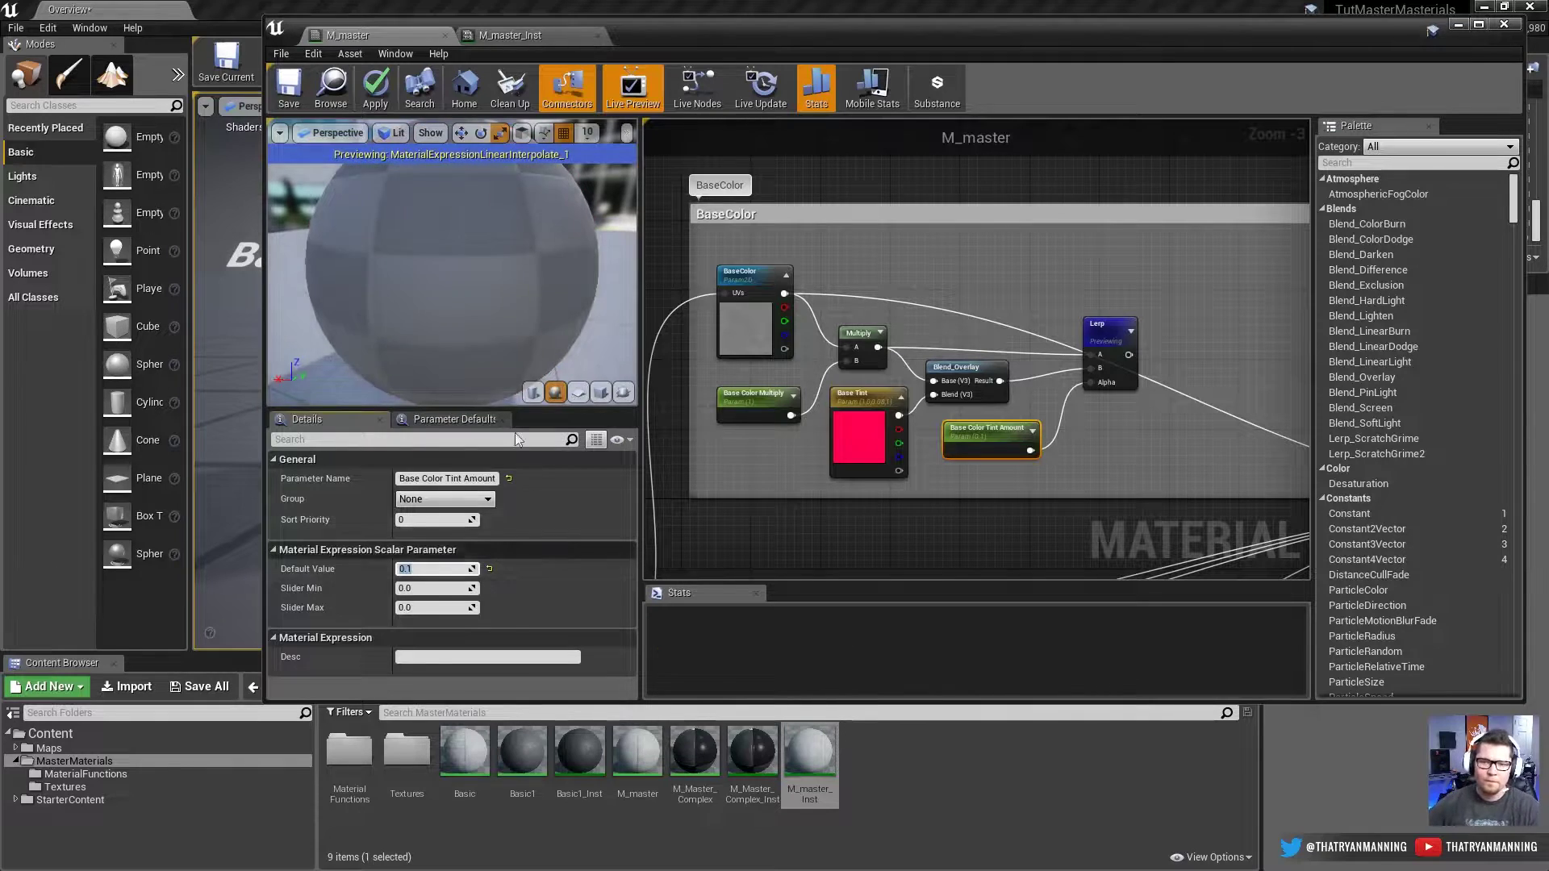
pyautogui.click(448, 552)
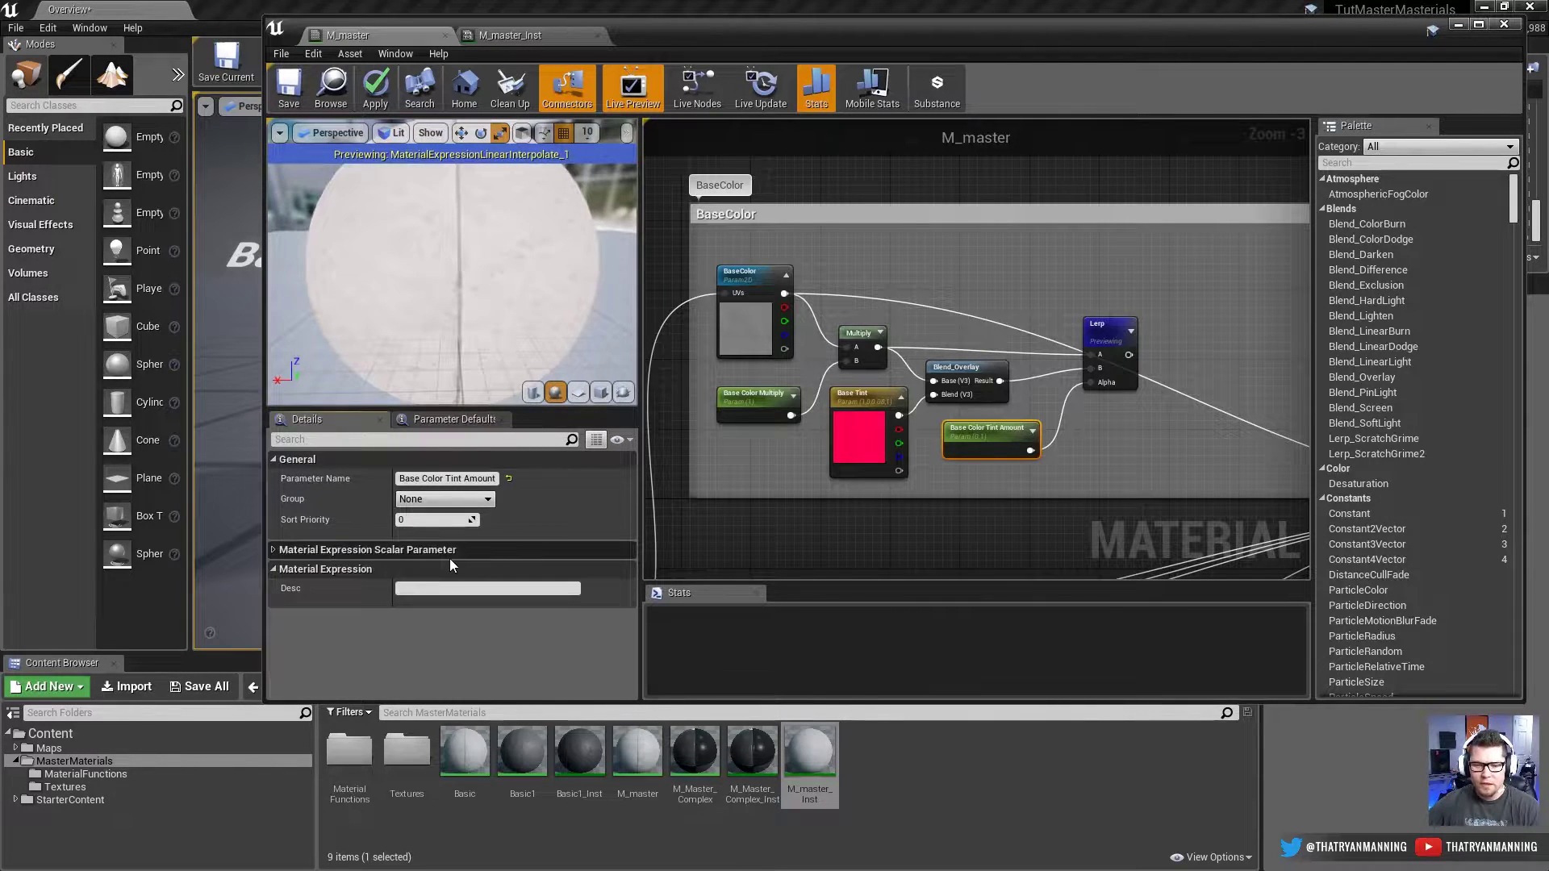
pyautogui.click(467, 549)
pyautogui.click(456, 570)
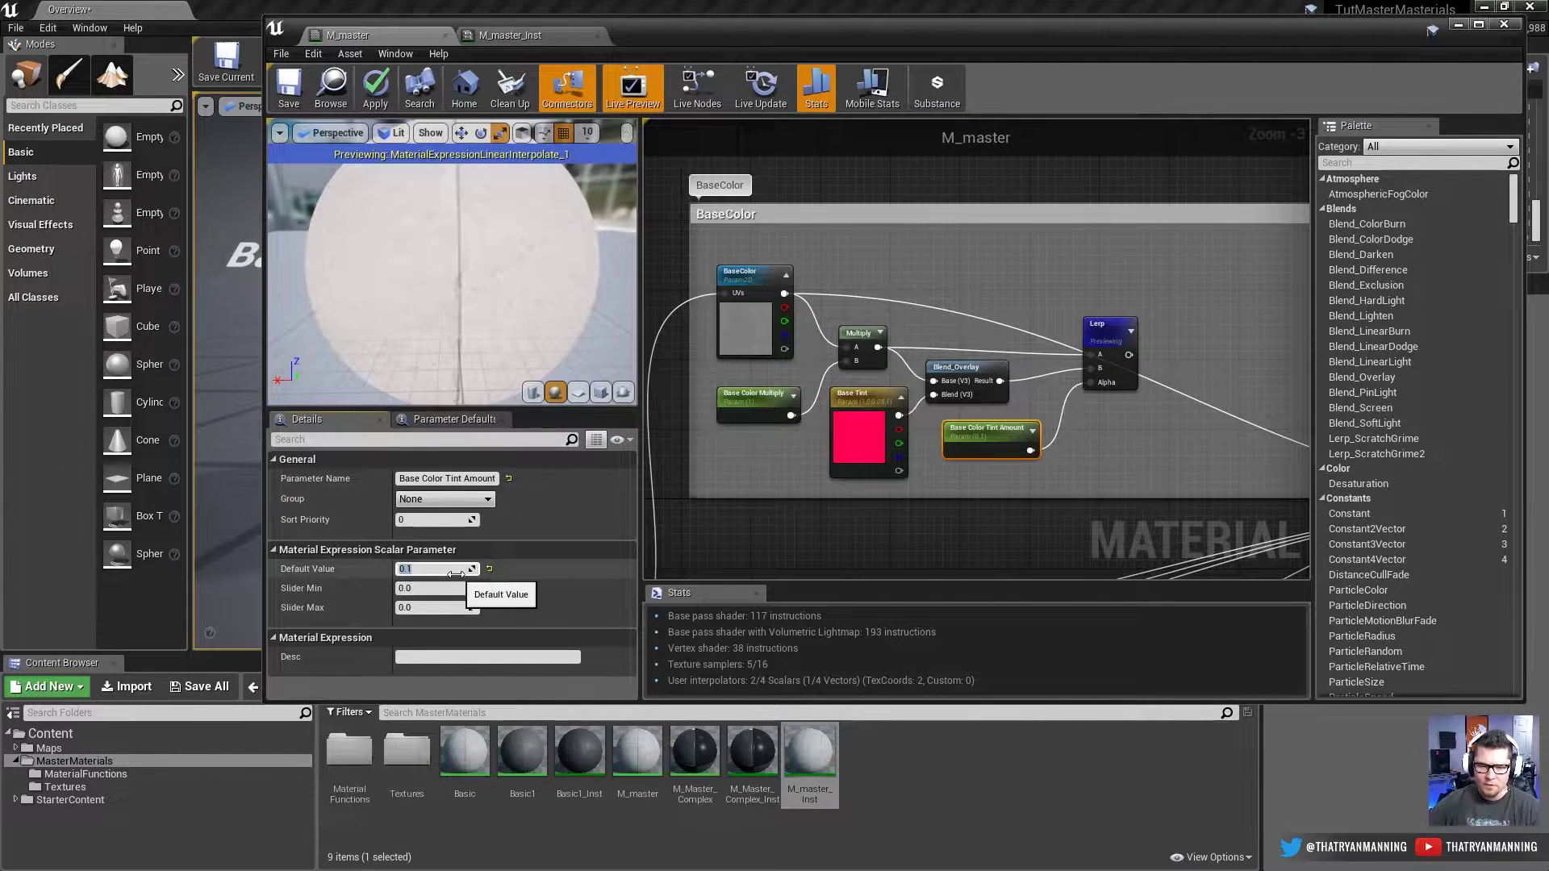
pyautogui.press('Return')
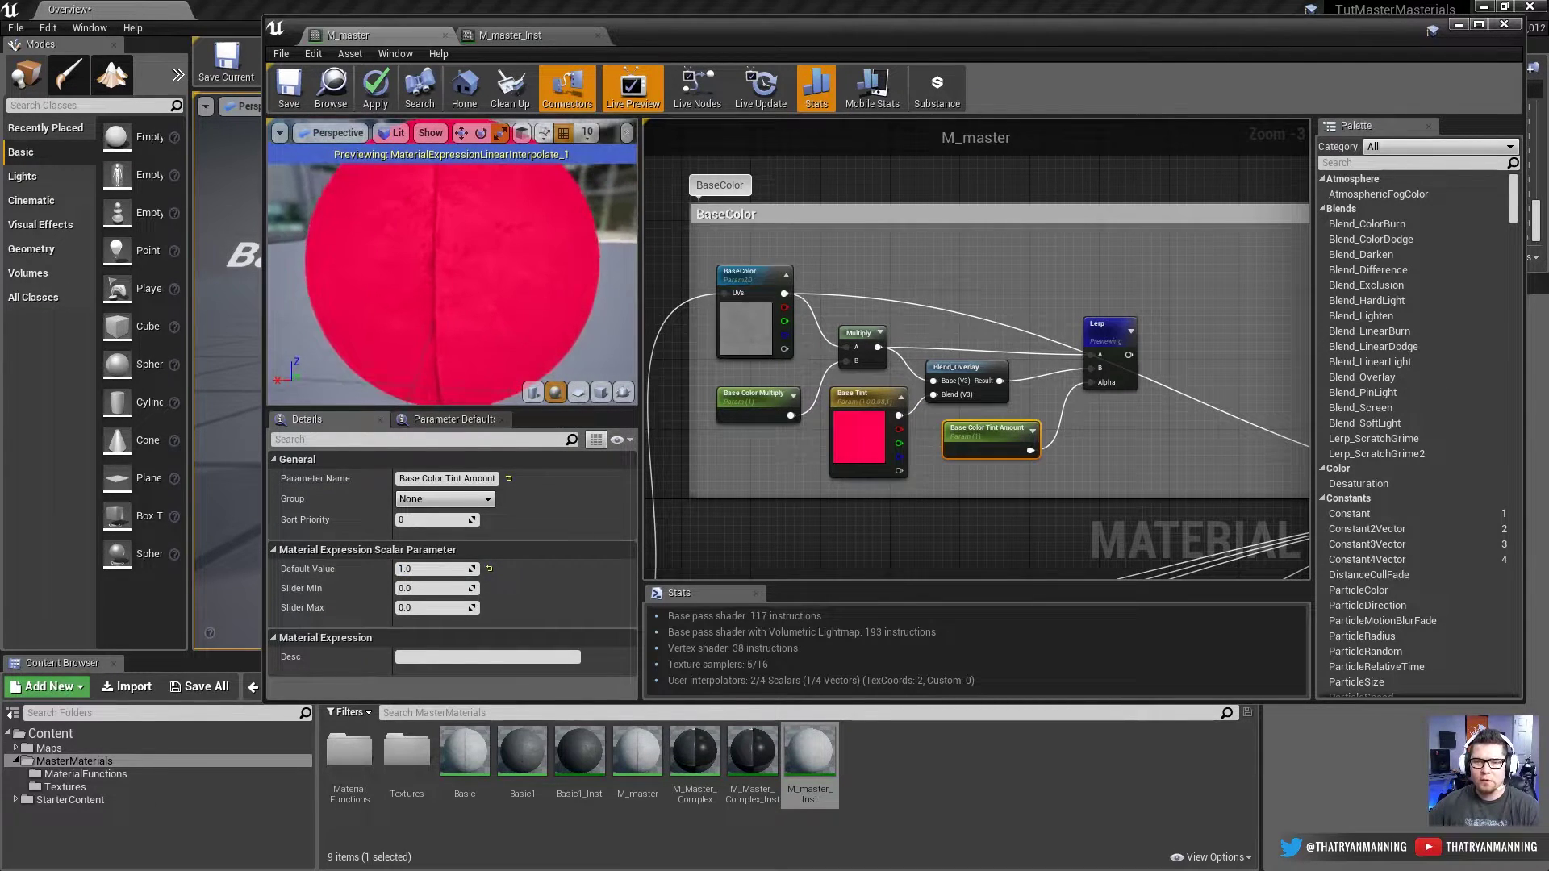
pyautogui.rightClick(1105, 330)
# Step: Stop the Lerp preview and add a HueShift node with Lerp wired into its Texture input
pyautogui.click(1130, 345)
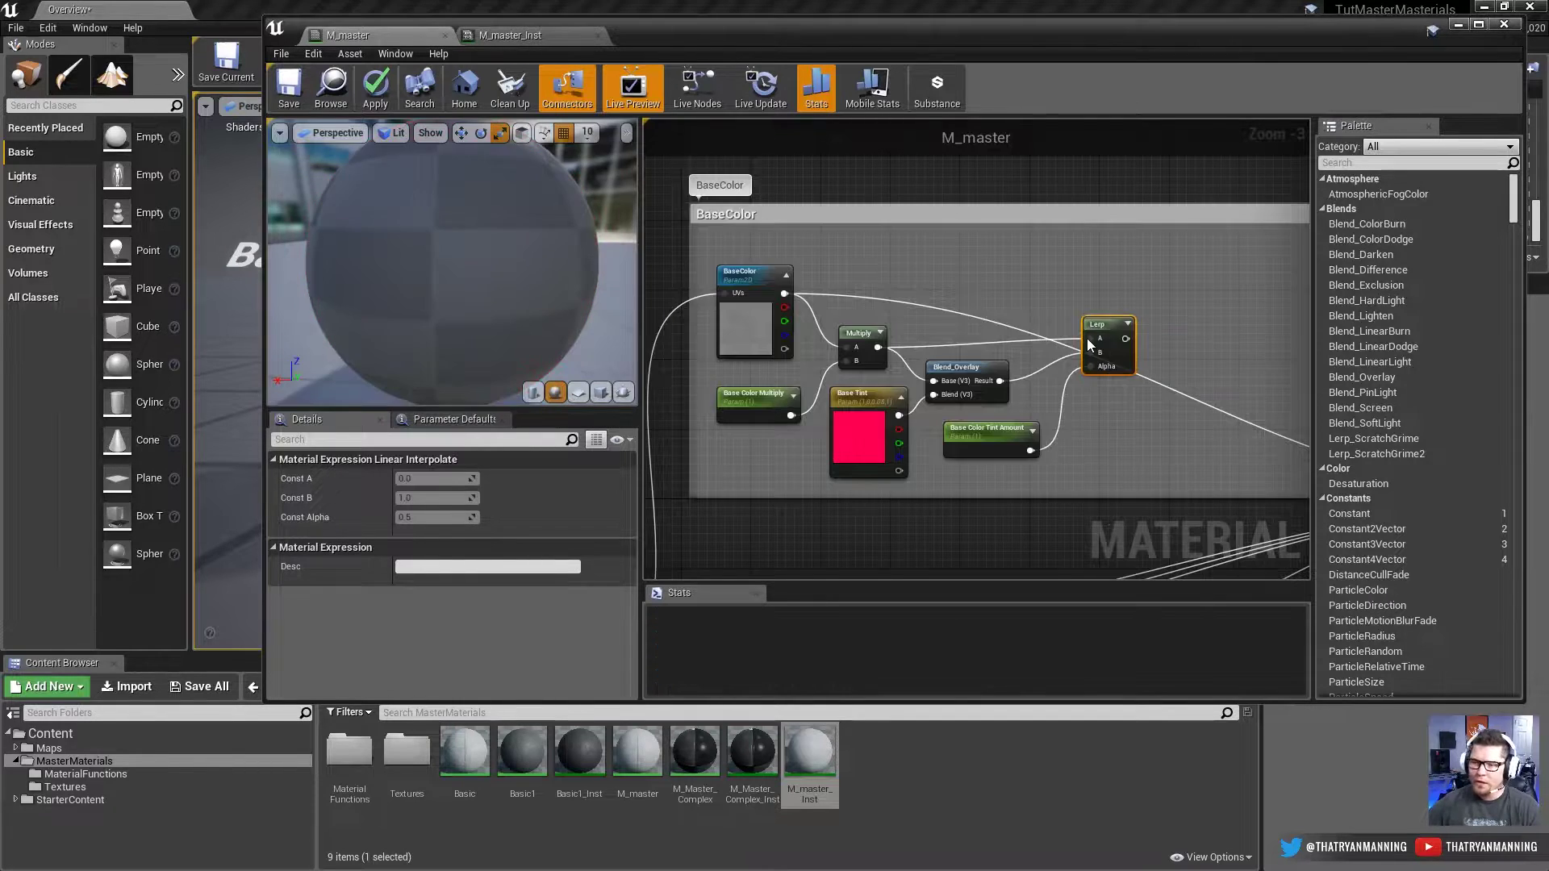
pyautogui.moveTo(1203, 322); pyautogui.dragTo(1042, 331, button='right')
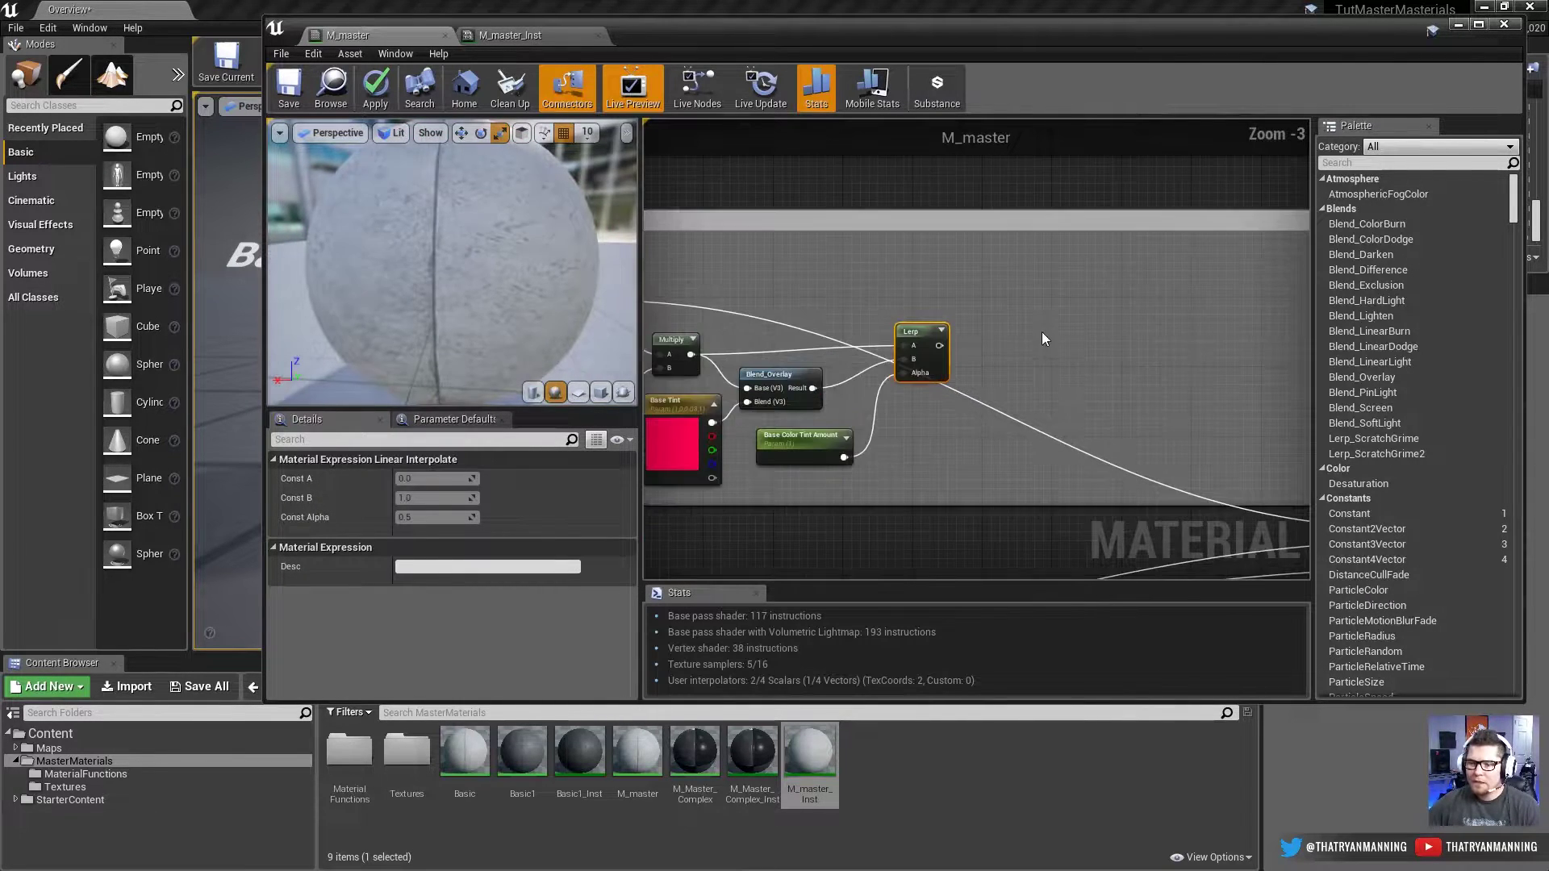
pyautogui.moveTo(992, 346); pyautogui.dragTo(1013, 340)
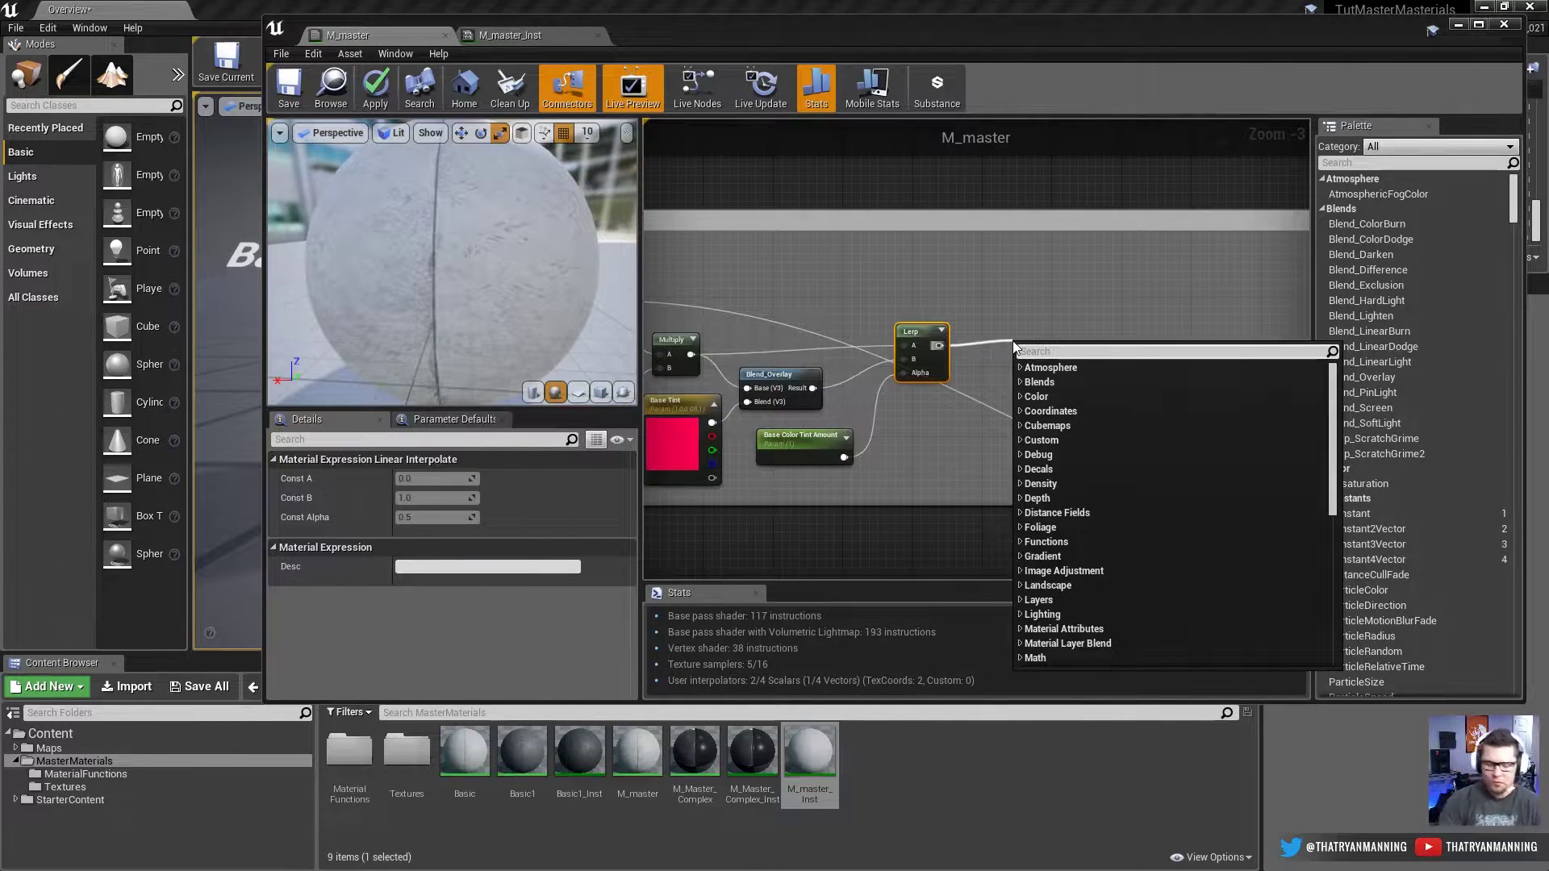
pyautogui.write('hue')
pyautogui.press('Return')
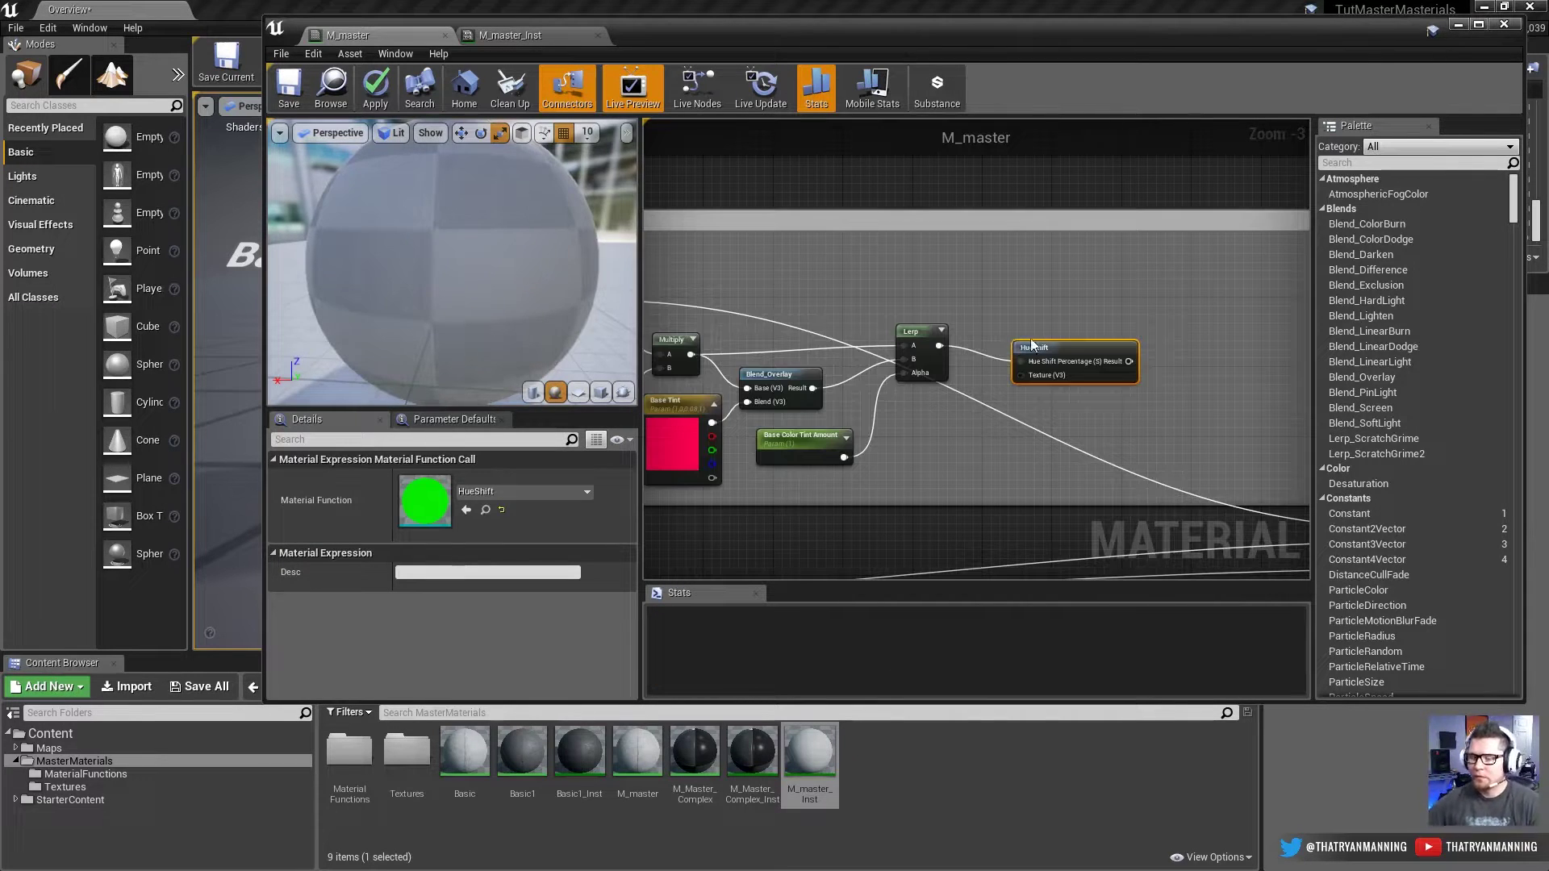
pyautogui.moveTo(1032, 346); pyautogui.dragTo(1028, 328)
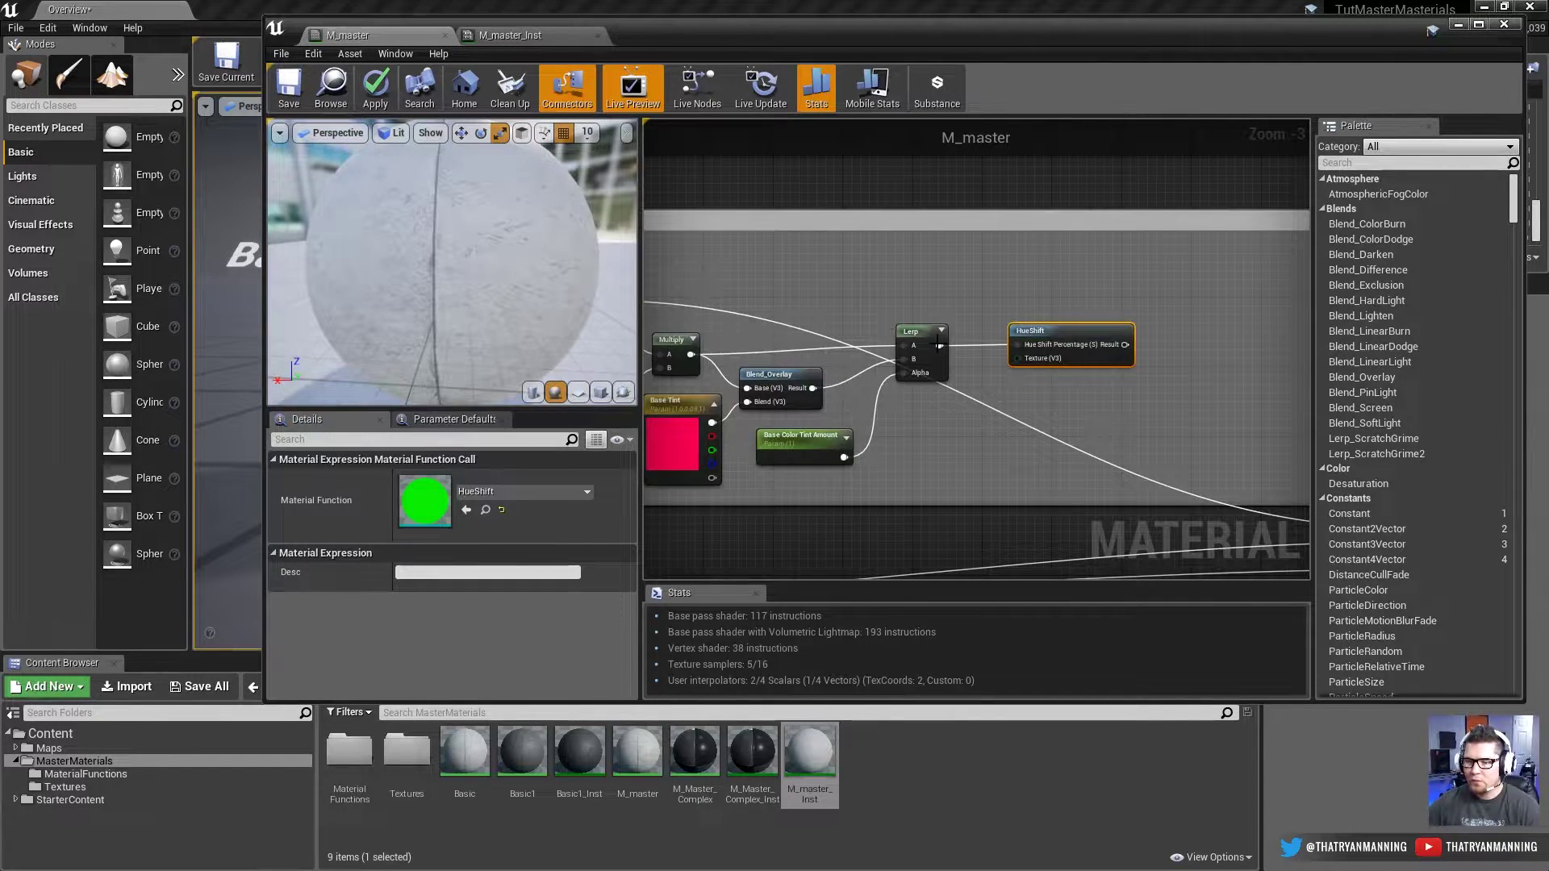
pyautogui.moveTo(939, 345); pyautogui.dragTo(1018, 357)
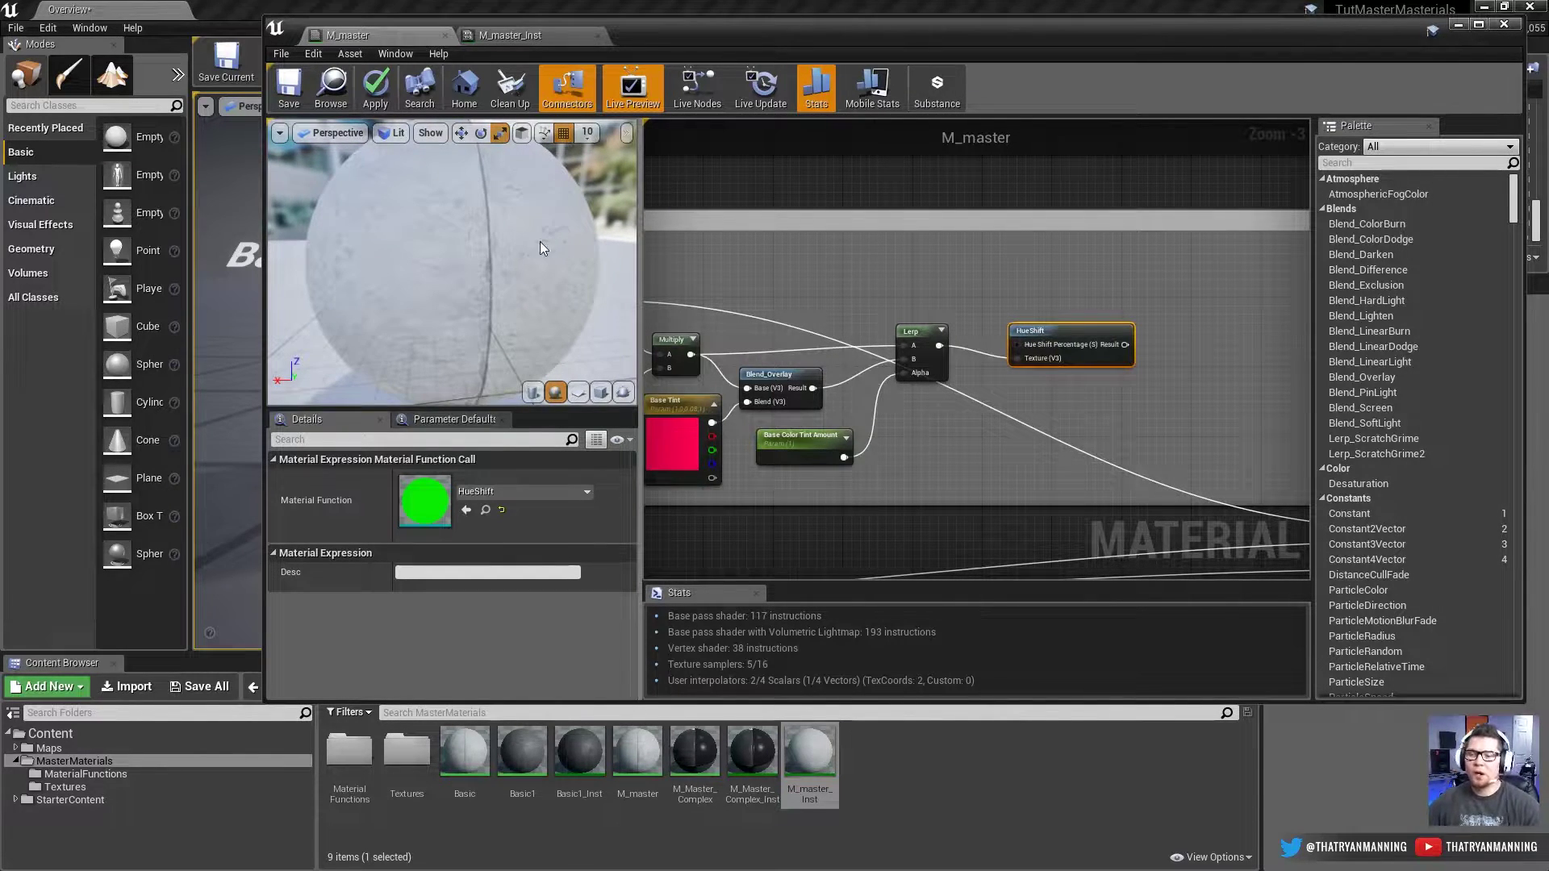
pyautogui.moveTo(1069, 325); pyautogui.dragTo(1067, 315)
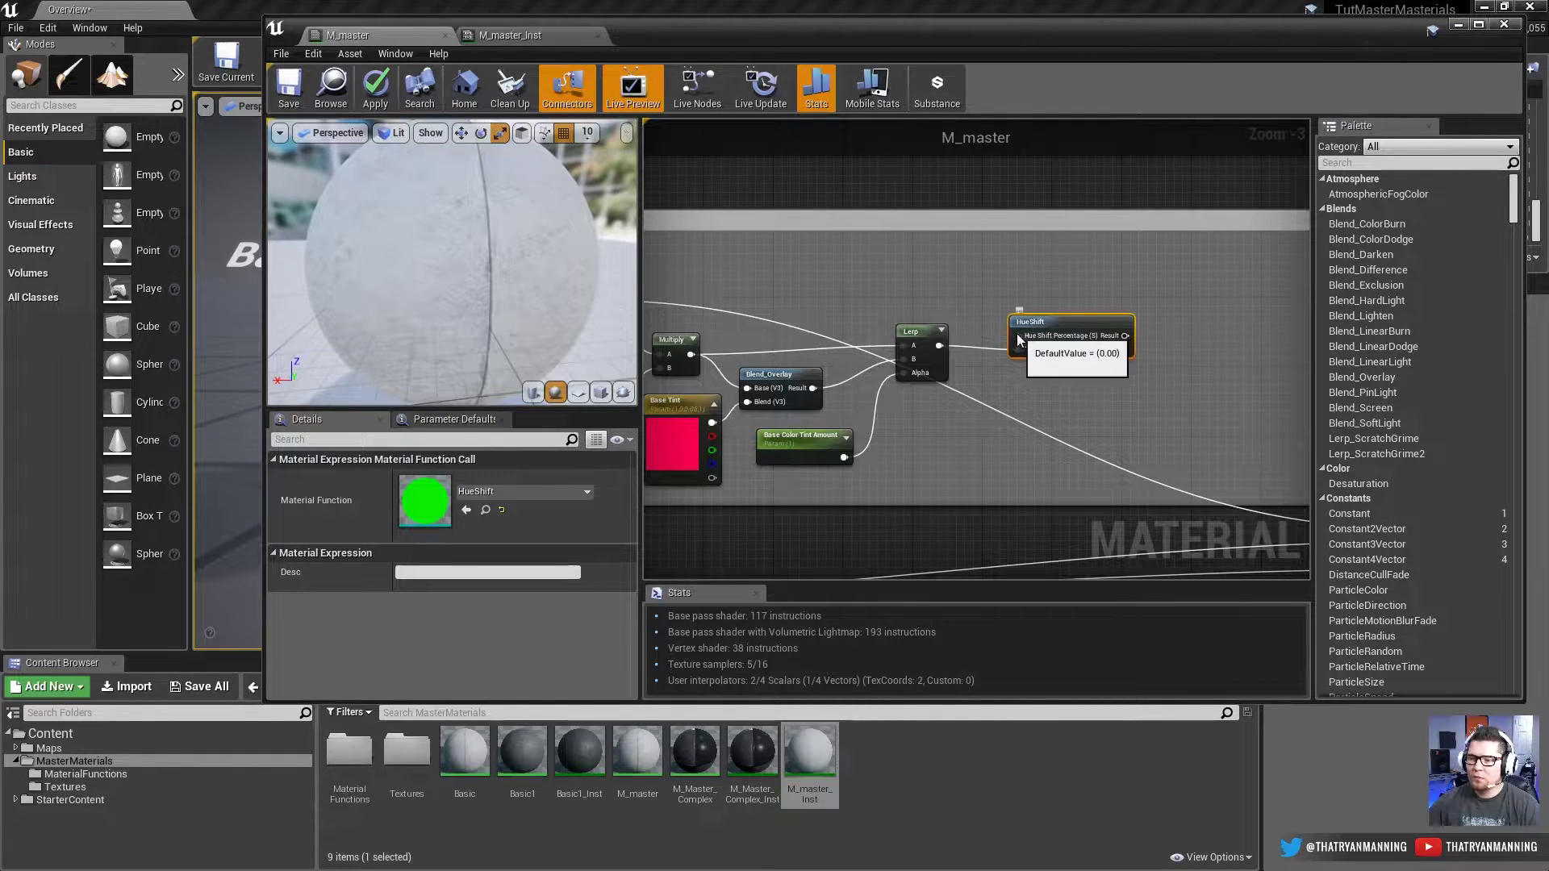
# Step: Drive Hue Shift Percentage with a Constant converted to the Hue Shift scalar parameter
pyautogui.moveTo(1016, 336); pyautogui.dragTo(934, 294)
pyautogui.write('cons')
pyautogui.press('Return')
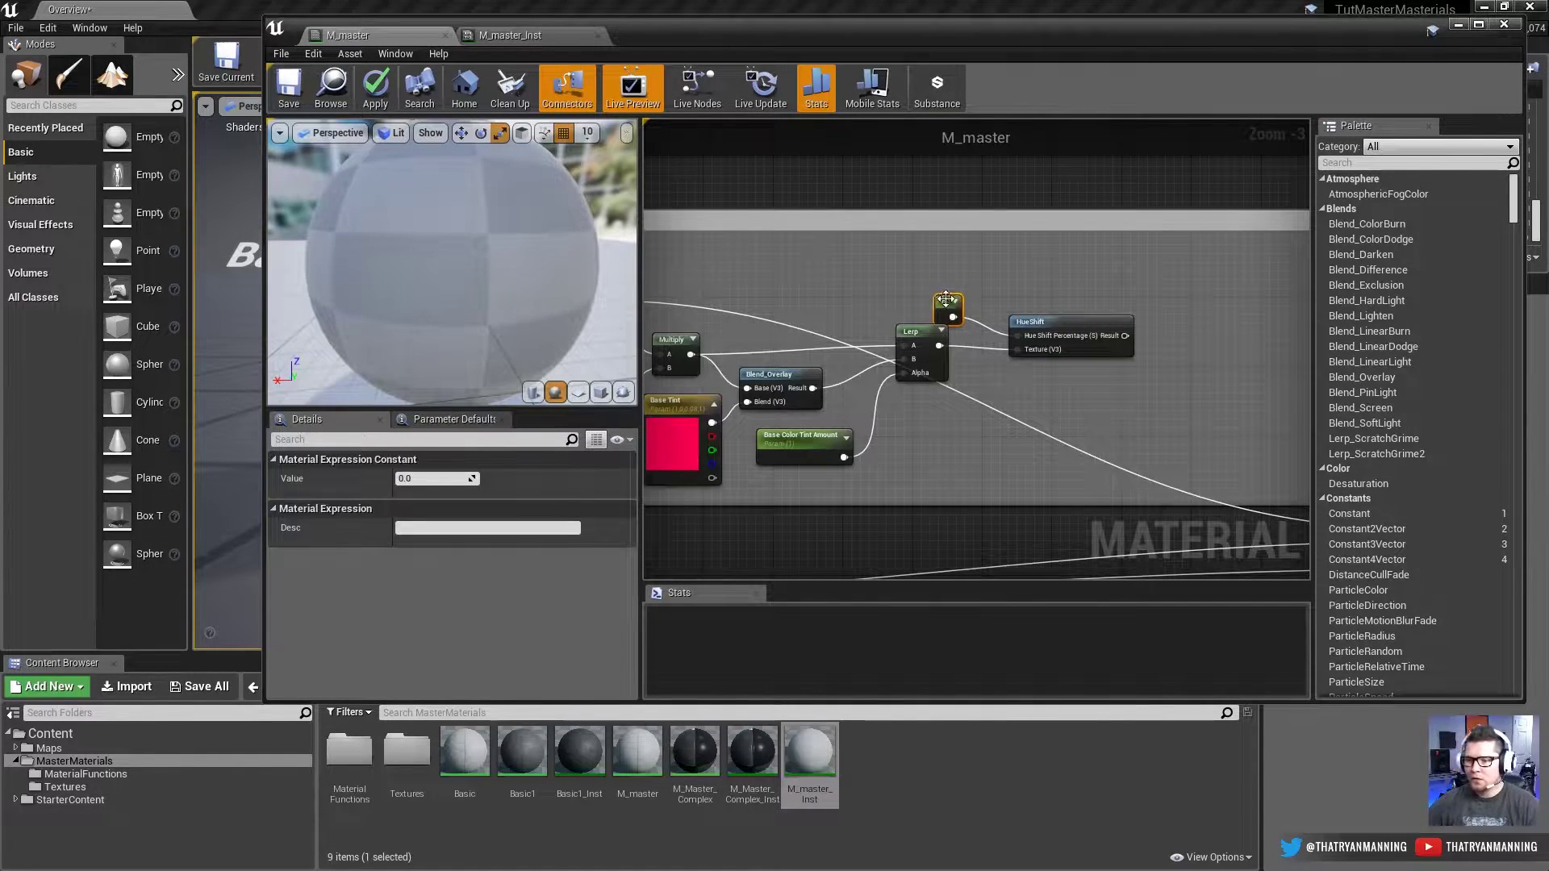
pyautogui.rightClick(945, 300)
pyautogui.click(985, 317)
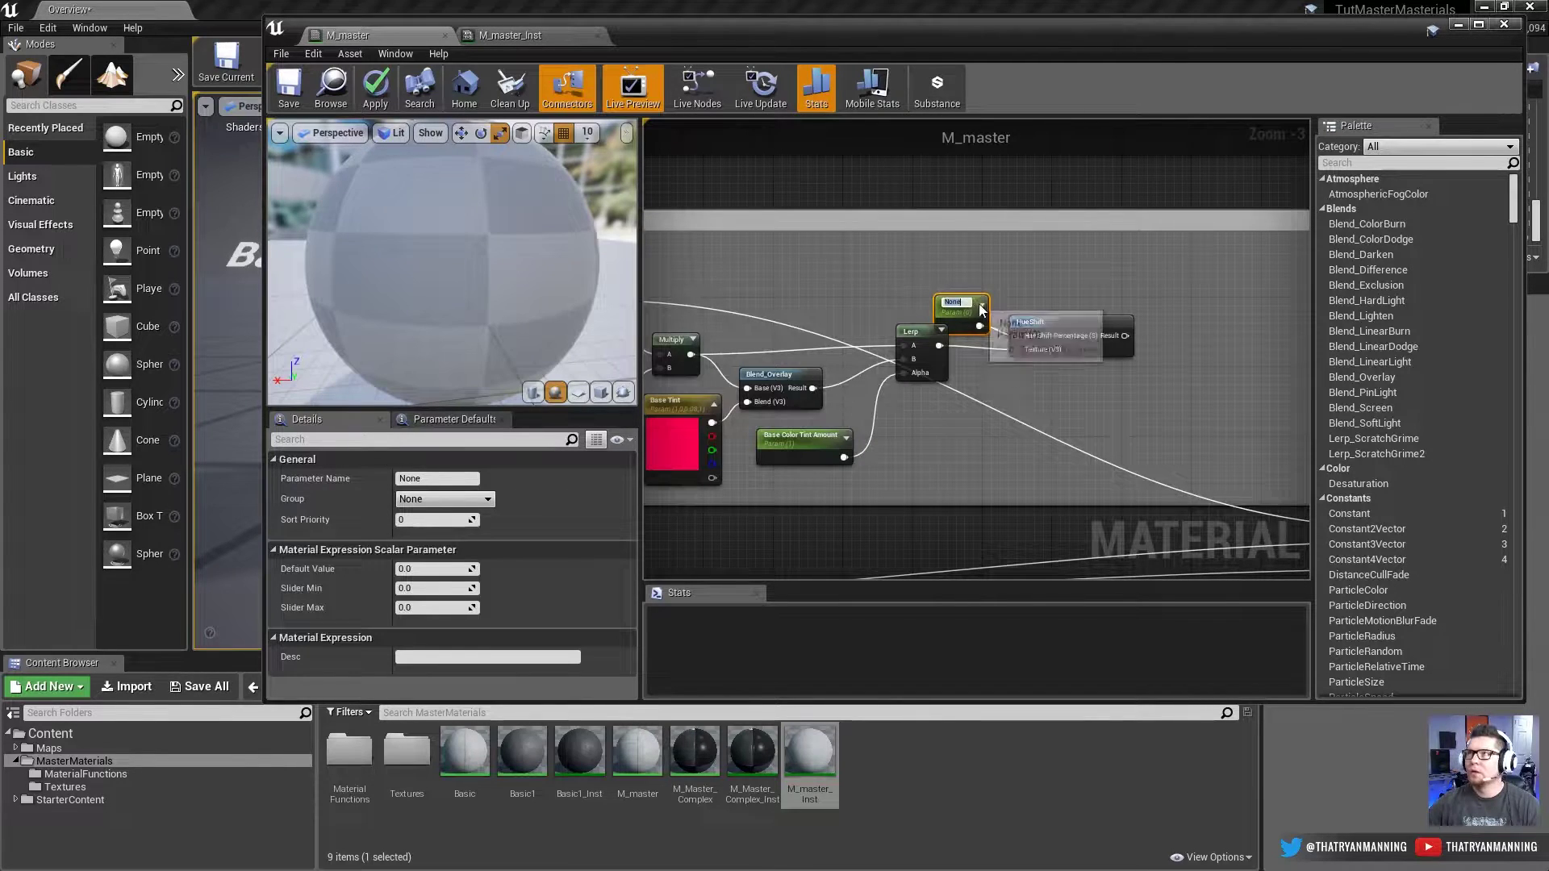
pyautogui.moveTo(940, 303); pyautogui.dragTo(919, 270)
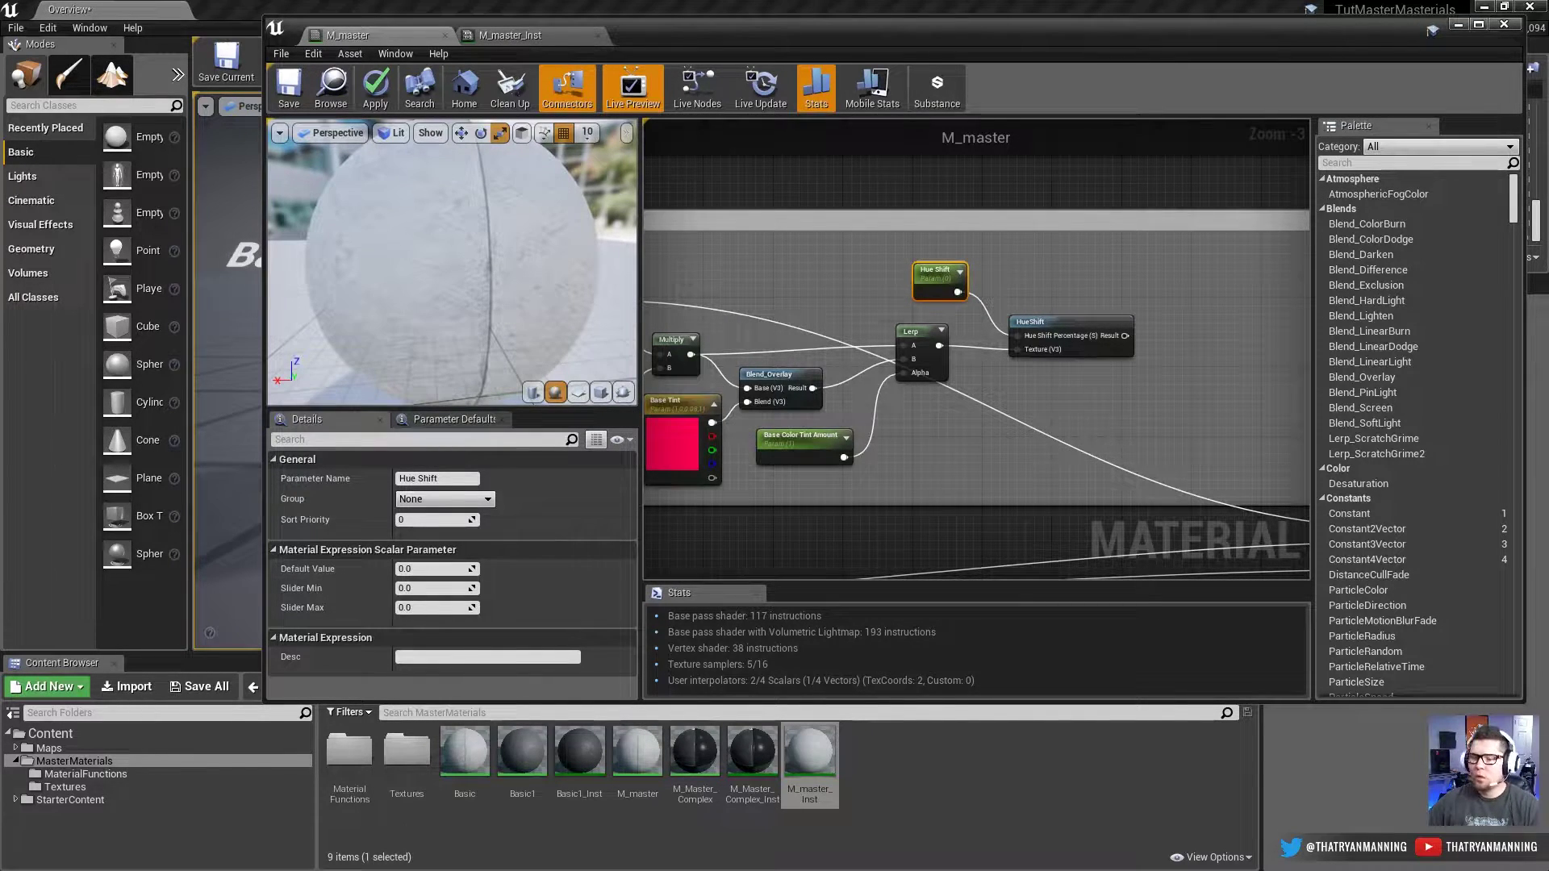
pyautogui.moveTo(1084, 349); pyautogui.dragTo(930, 340, button='right')
pyautogui.moveTo(918, 312); pyautogui.dragTo(986, 321)
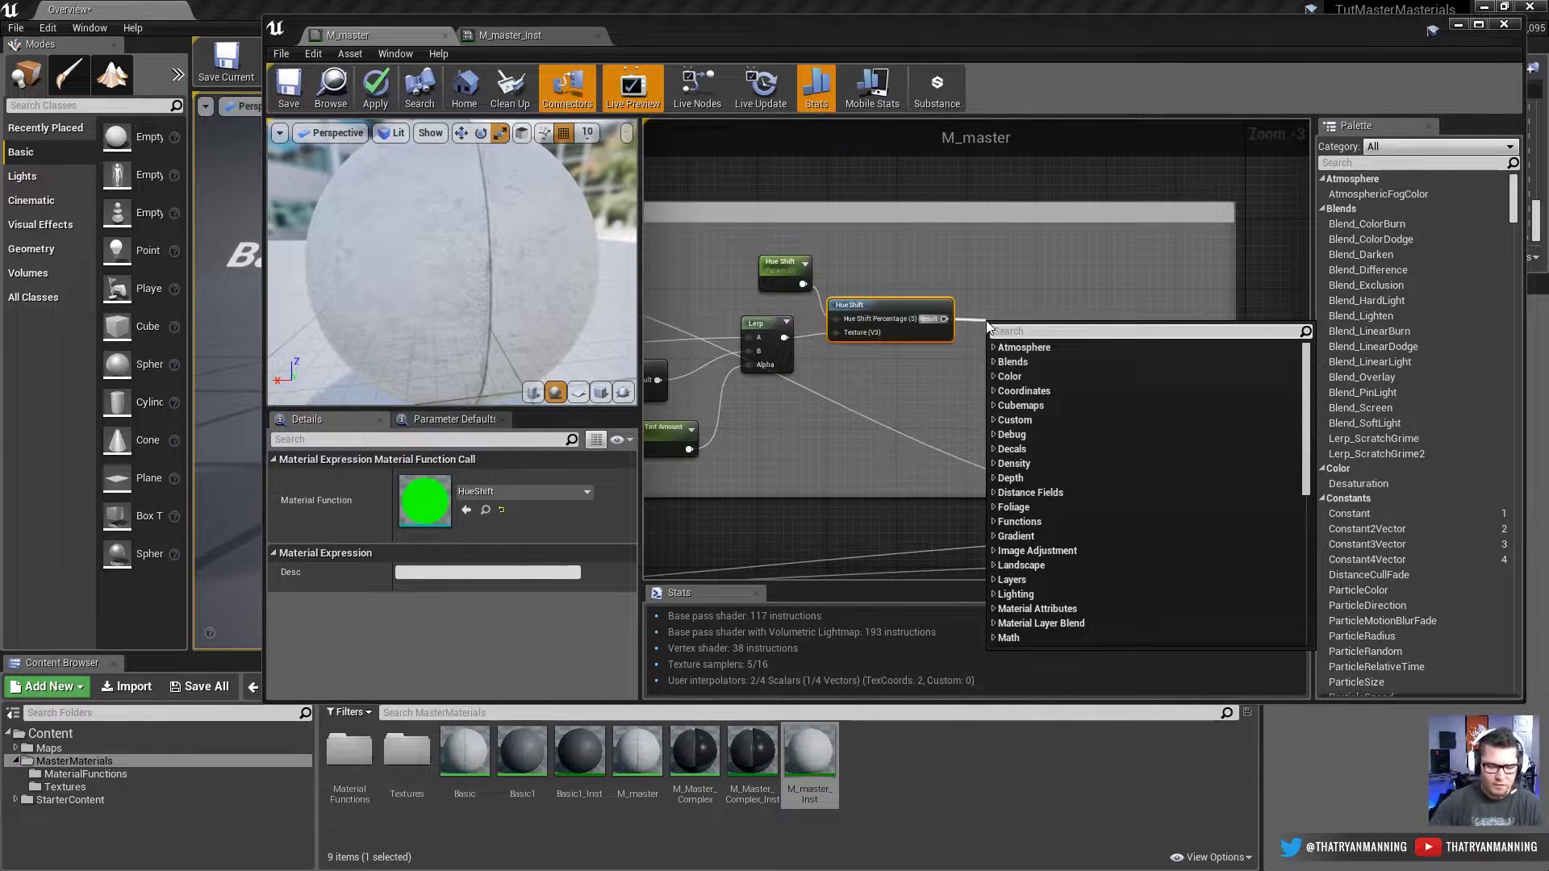
# Step: Add a Desaturation node after HueShift with a 'Desaturation Amount' parameter on Fraction
pyautogui.write('desat')
pyautogui.press('Return')
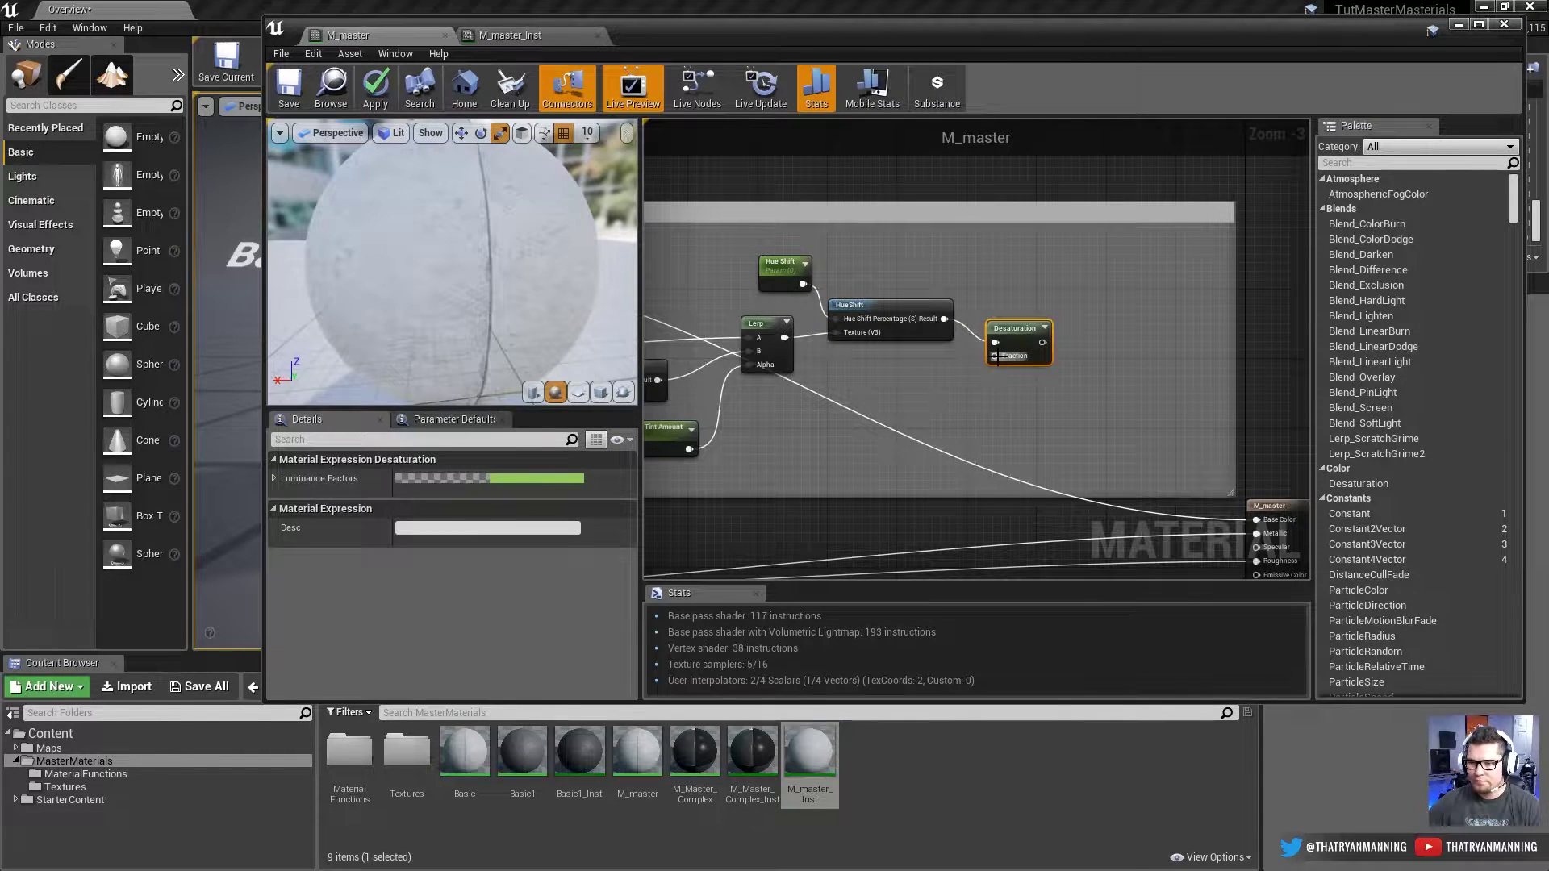
pyautogui.moveTo(990, 359); pyautogui.dragTo(928, 387)
pyautogui.write('const')
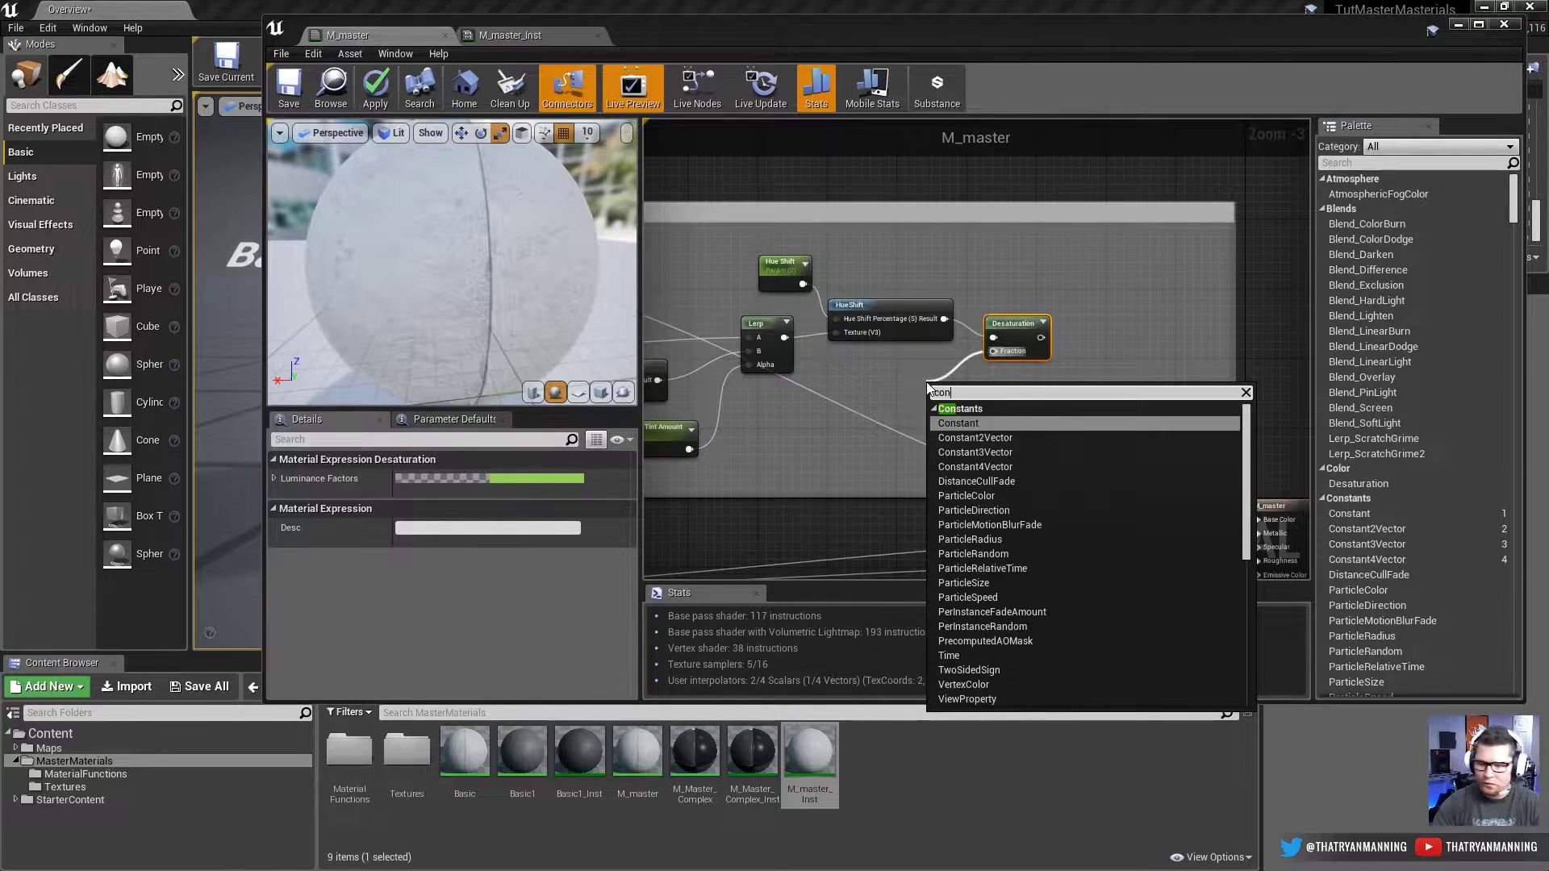
pyautogui.press('Return')
pyautogui.rightClick(937, 389)
pyautogui.click(974, 399)
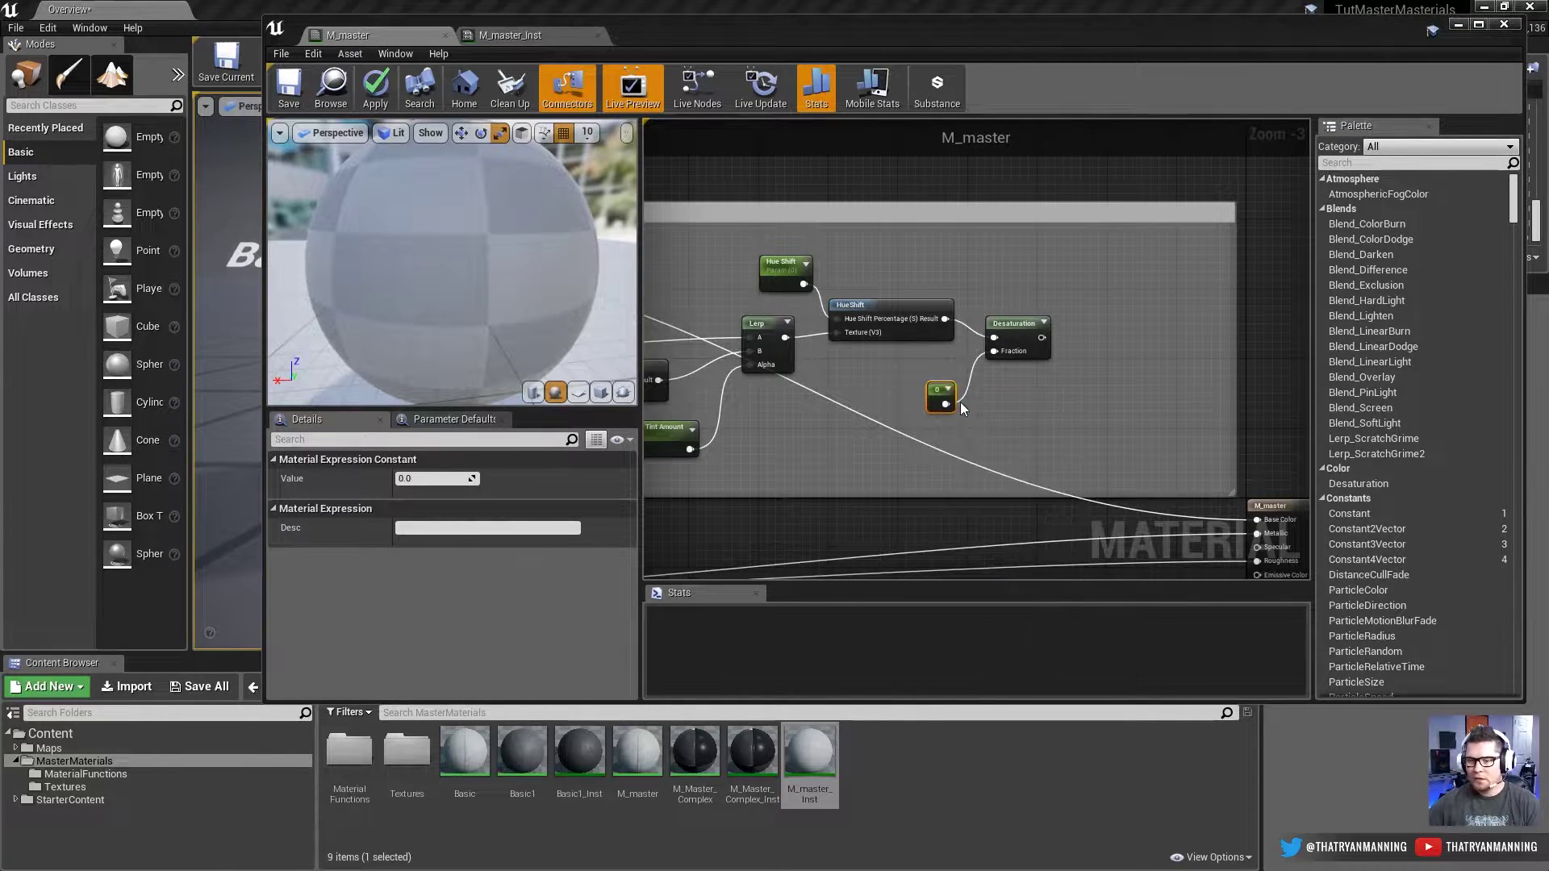
pyautogui.write('Desaturation Amount')
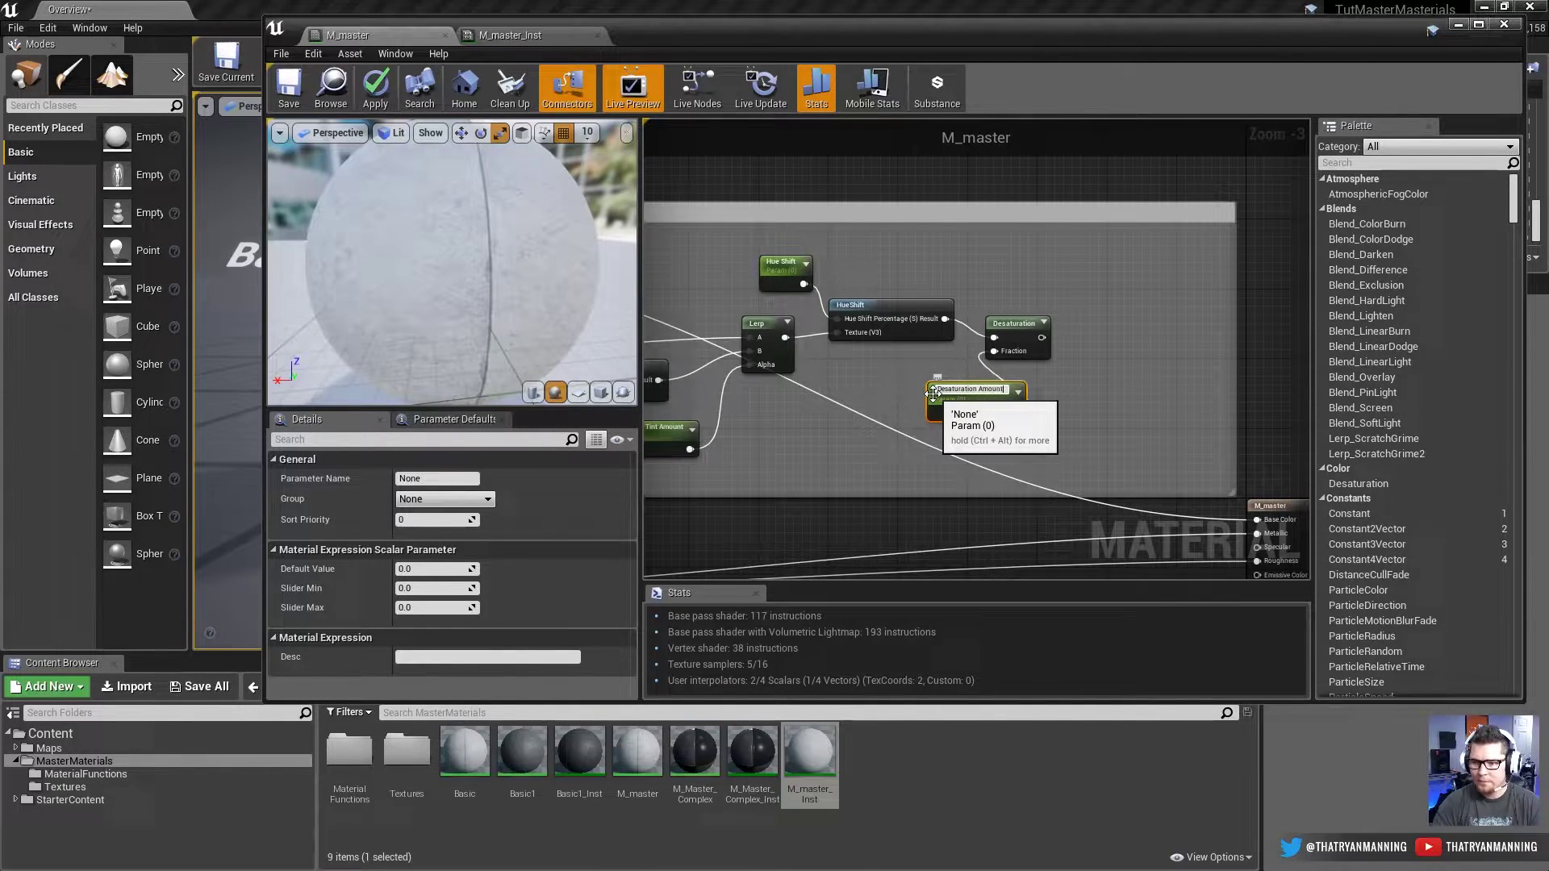
pyautogui.press('Return')
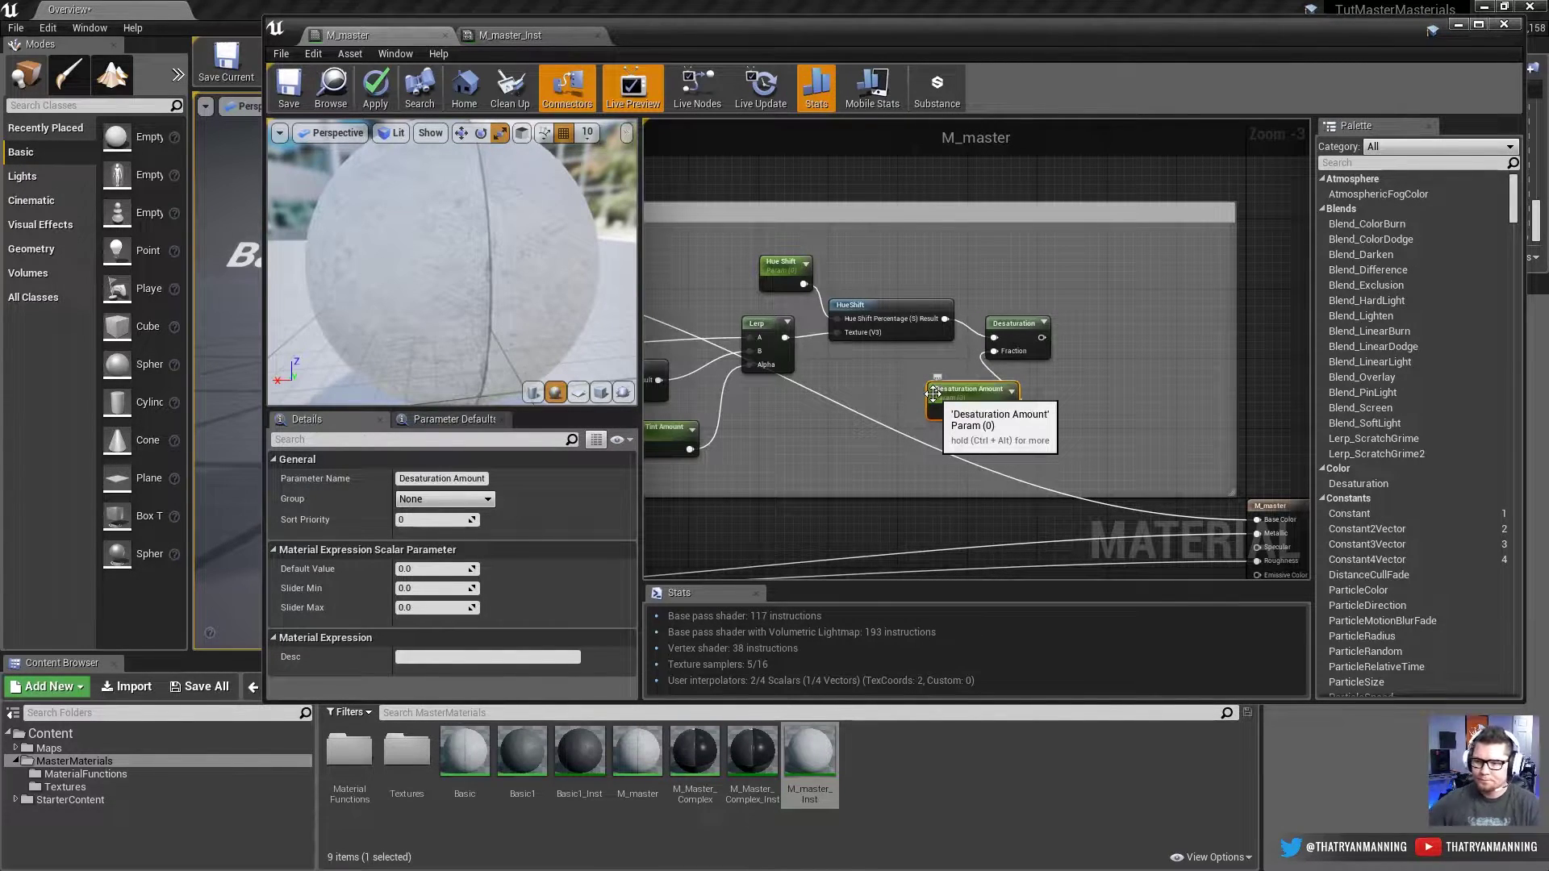
pyautogui.moveTo(950, 398); pyautogui.dragTo(889, 378)
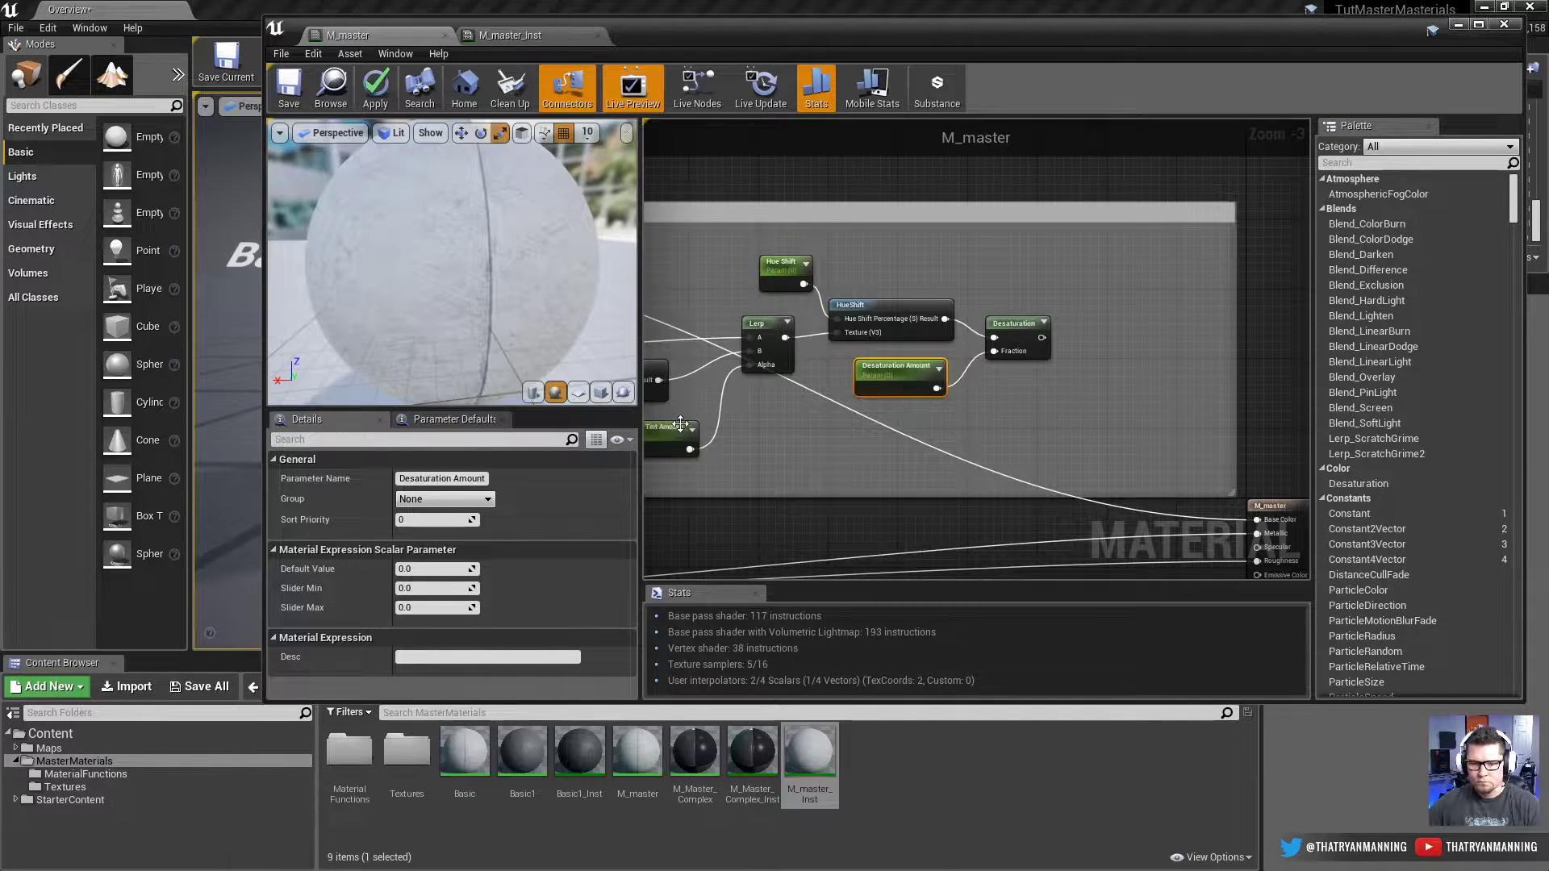
# Step: Connect the Desaturation output to M_master's Base Color input
pyautogui.scroll(-2, 1076, 423)
pyautogui.scroll(2, 1076, 423)
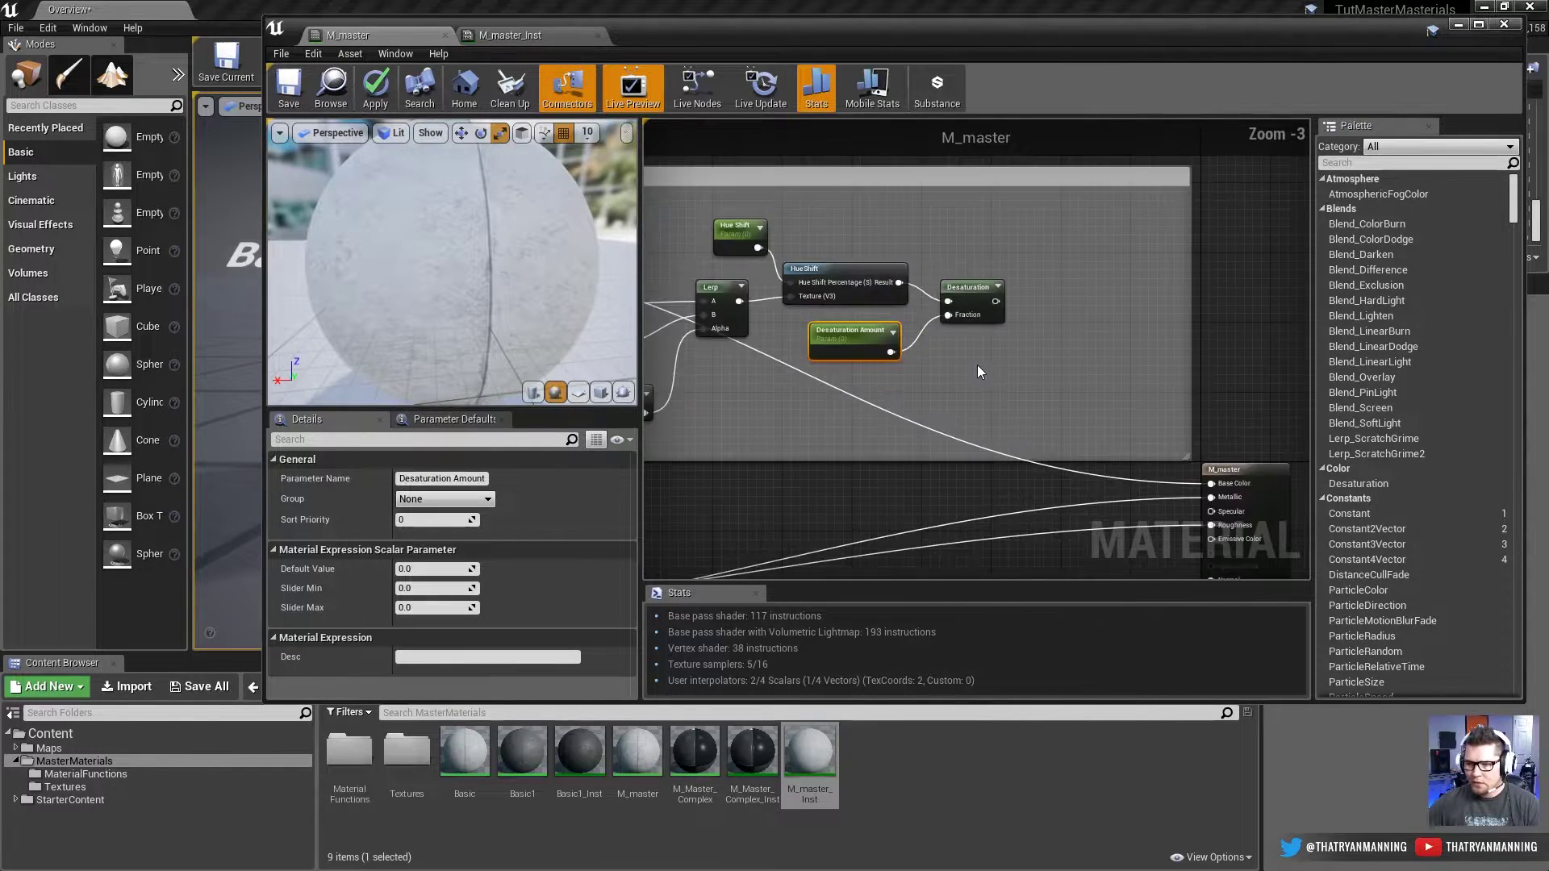
pyautogui.moveTo(995, 301); pyautogui.dragTo(1210, 484)
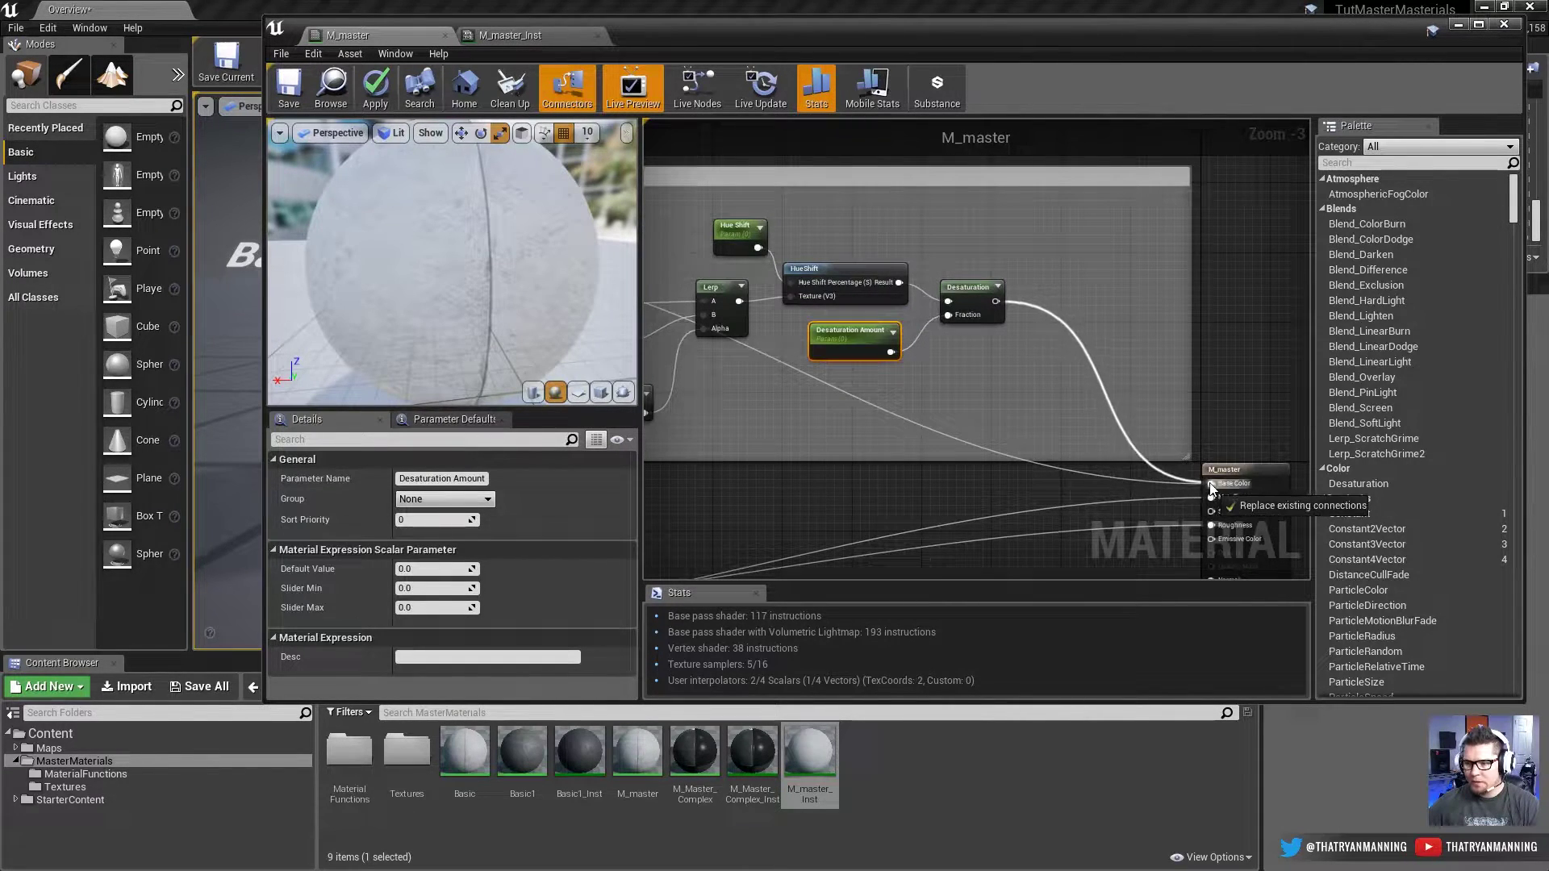
pyautogui.moveTo(807, 466); pyautogui.dragTo(1074, 442, button='right')
# Step: Set Base Color Tint Amount's default to 0 and switch to M_master_Inst
pyautogui.scroll(-1, 1142, 457)
pyautogui.scroll(1, 860, 427)
pyautogui.click(963, 421)
pyautogui.click(434, 569)
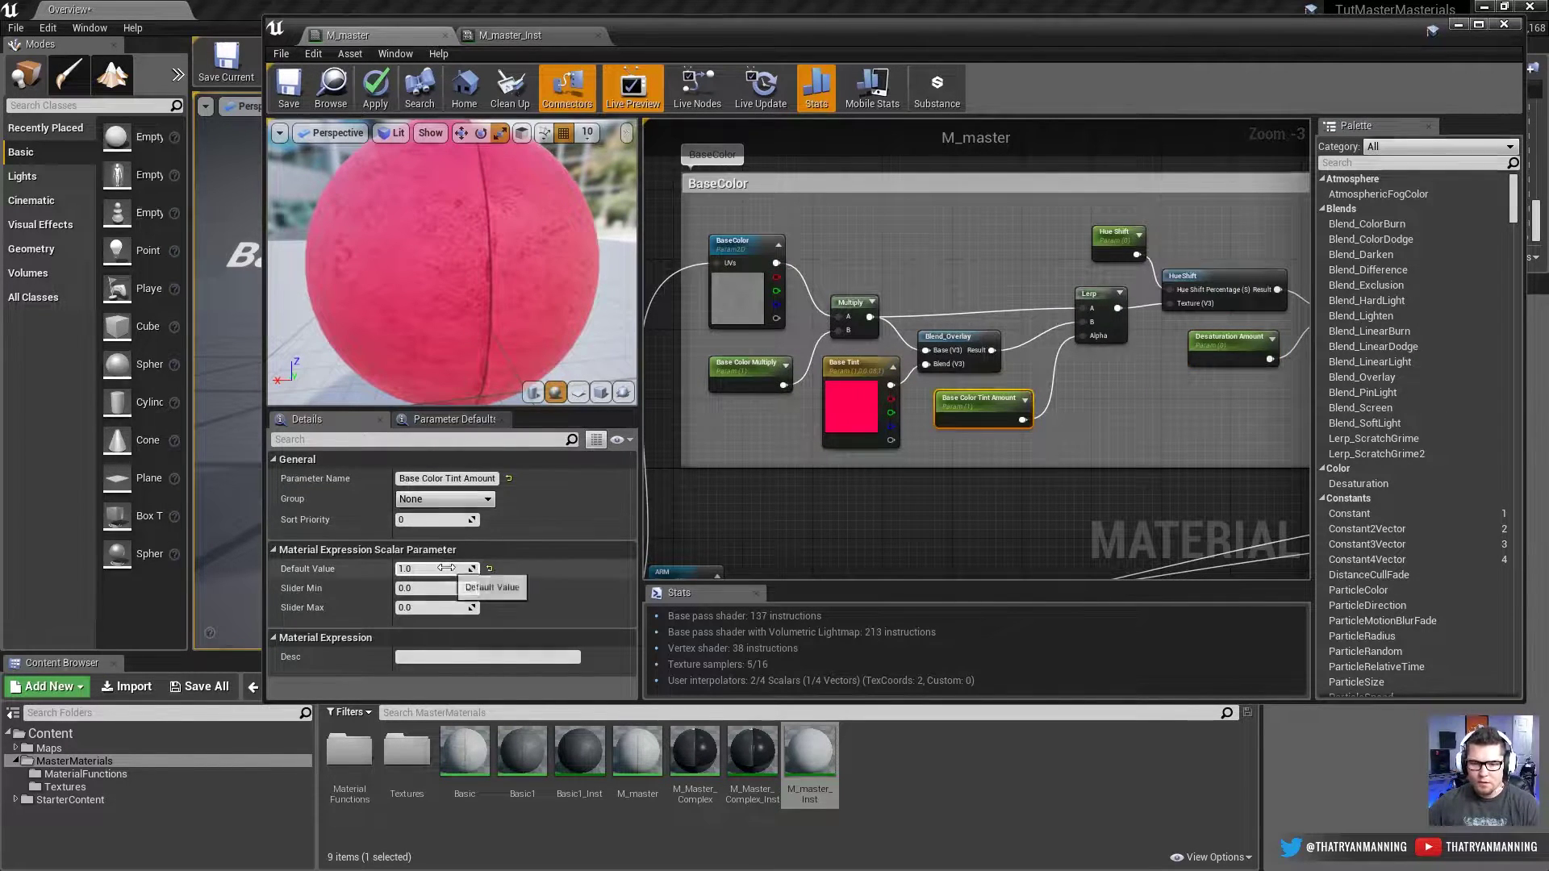
pyautogui.write('0')
pyautogui.press('Return')
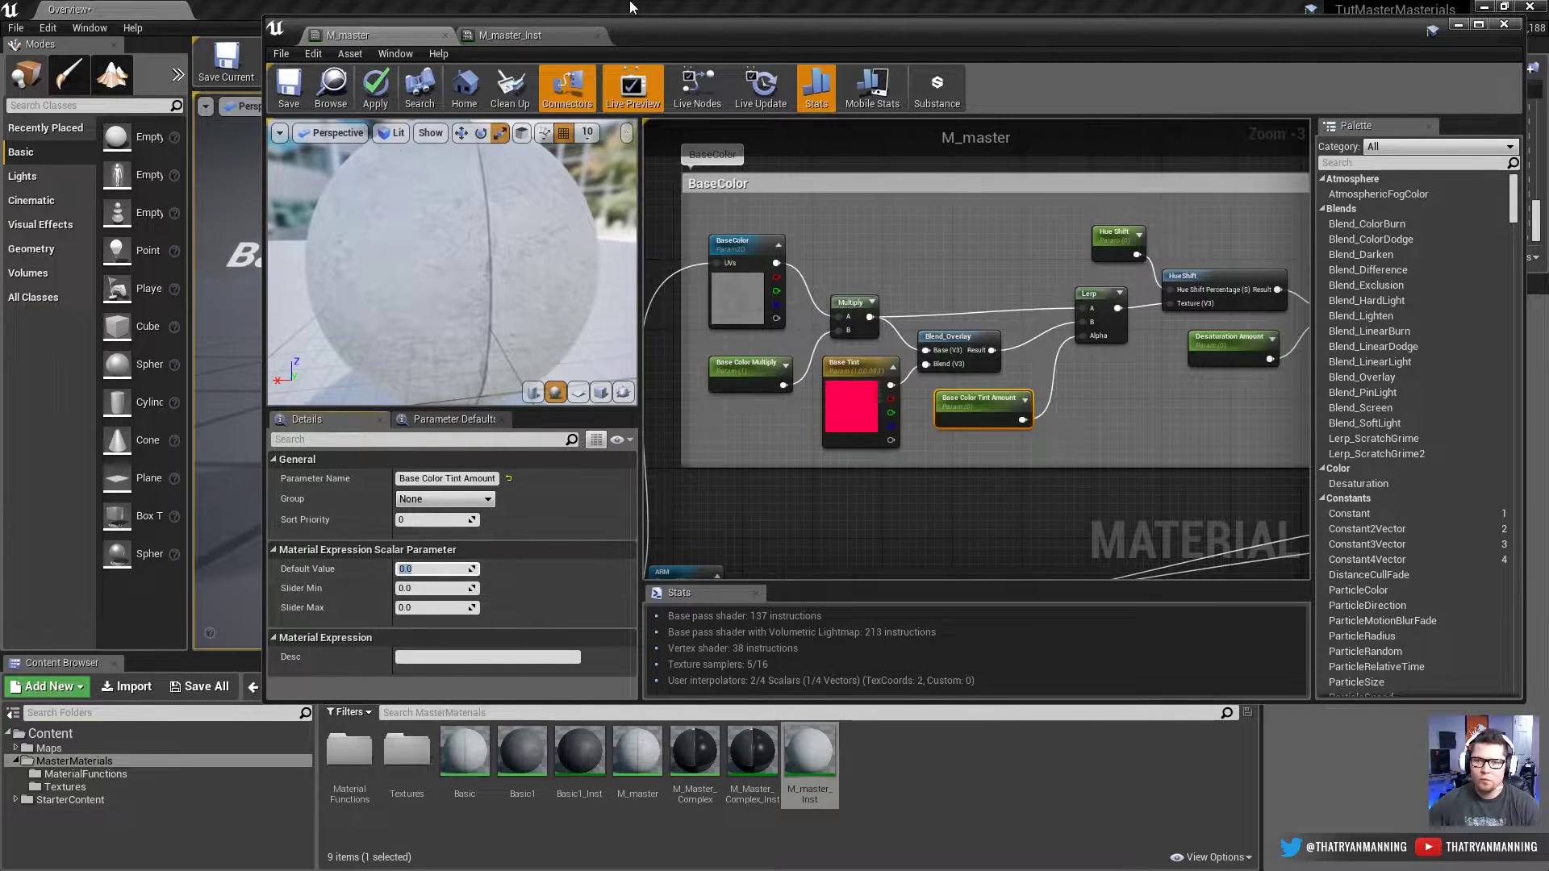
pyautogui.click(548, 37)
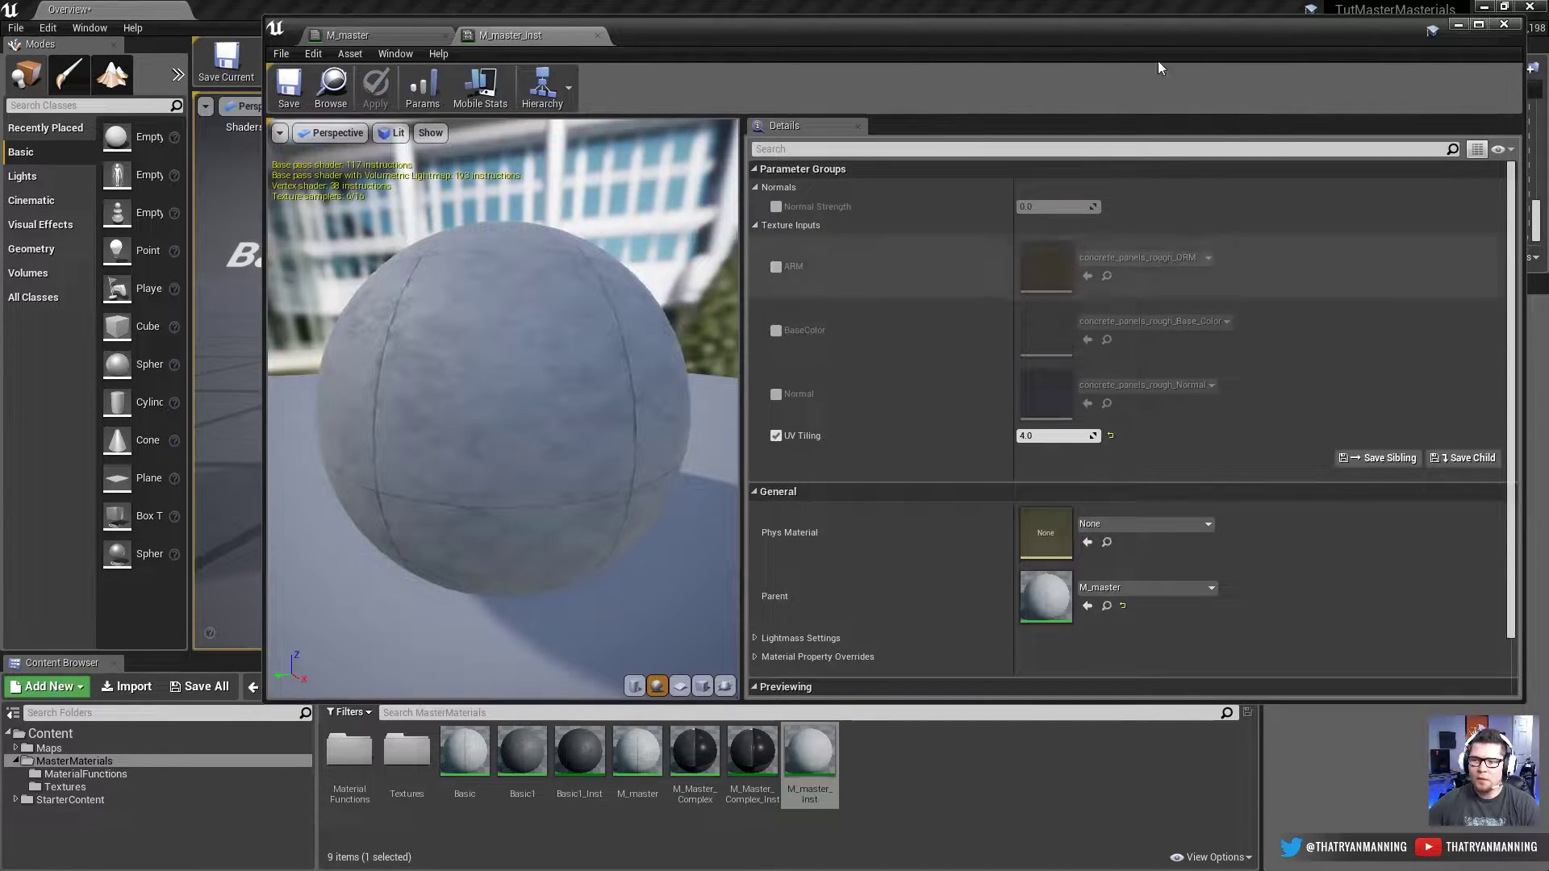
# Step: In M_master_Inst, compare the UV Tiling override at 4.0 against the default 1.0
pyautogui.click(776, 436)
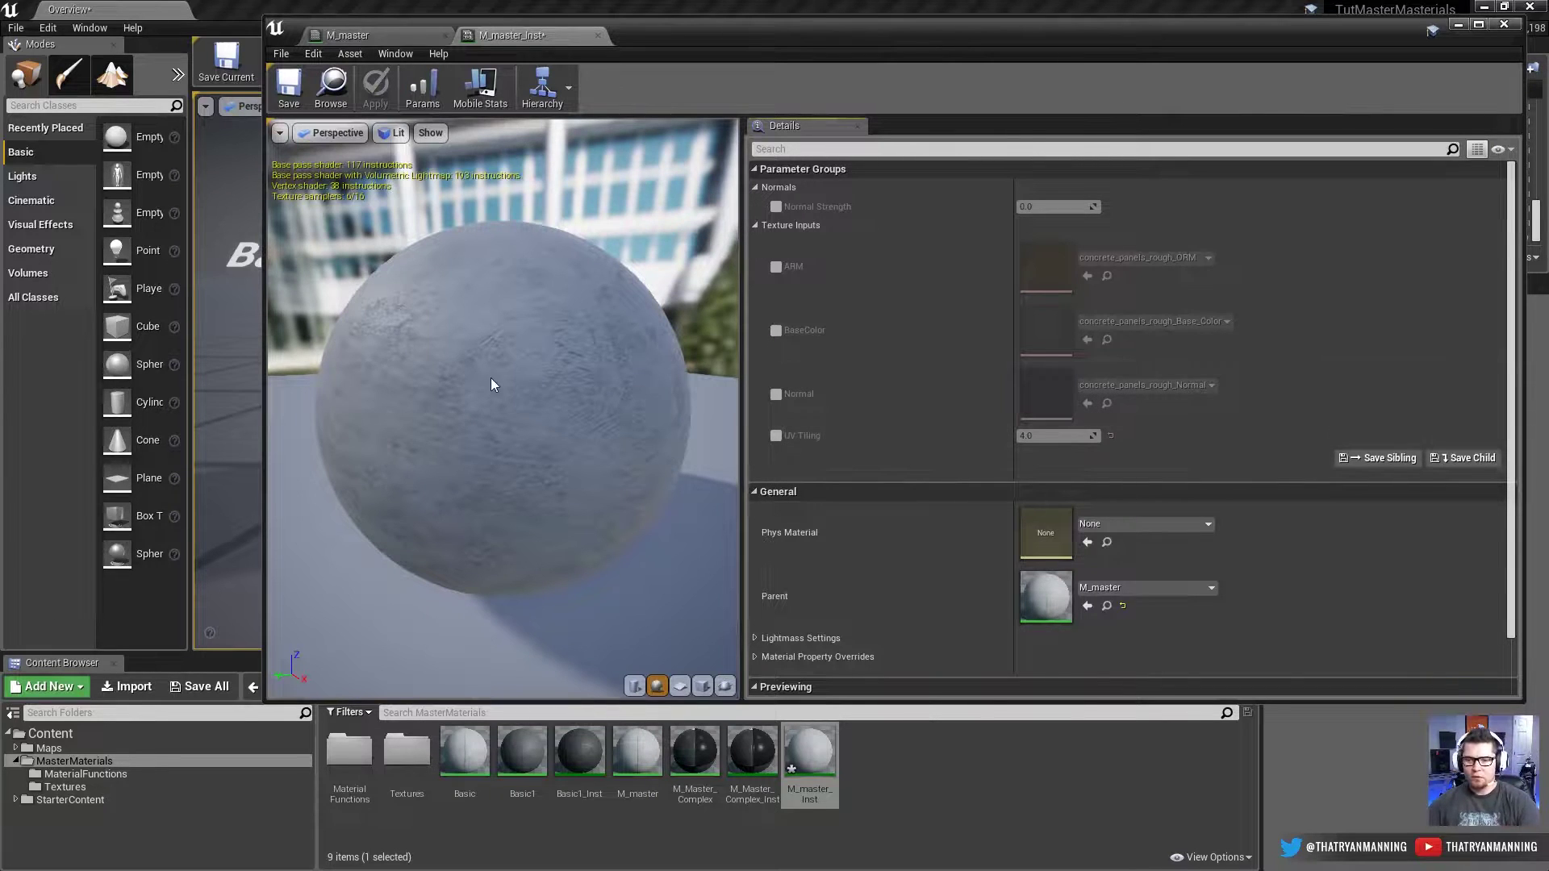
pyautogui.moveTo(494, 380); pyautogui.dragTo(613, 383)
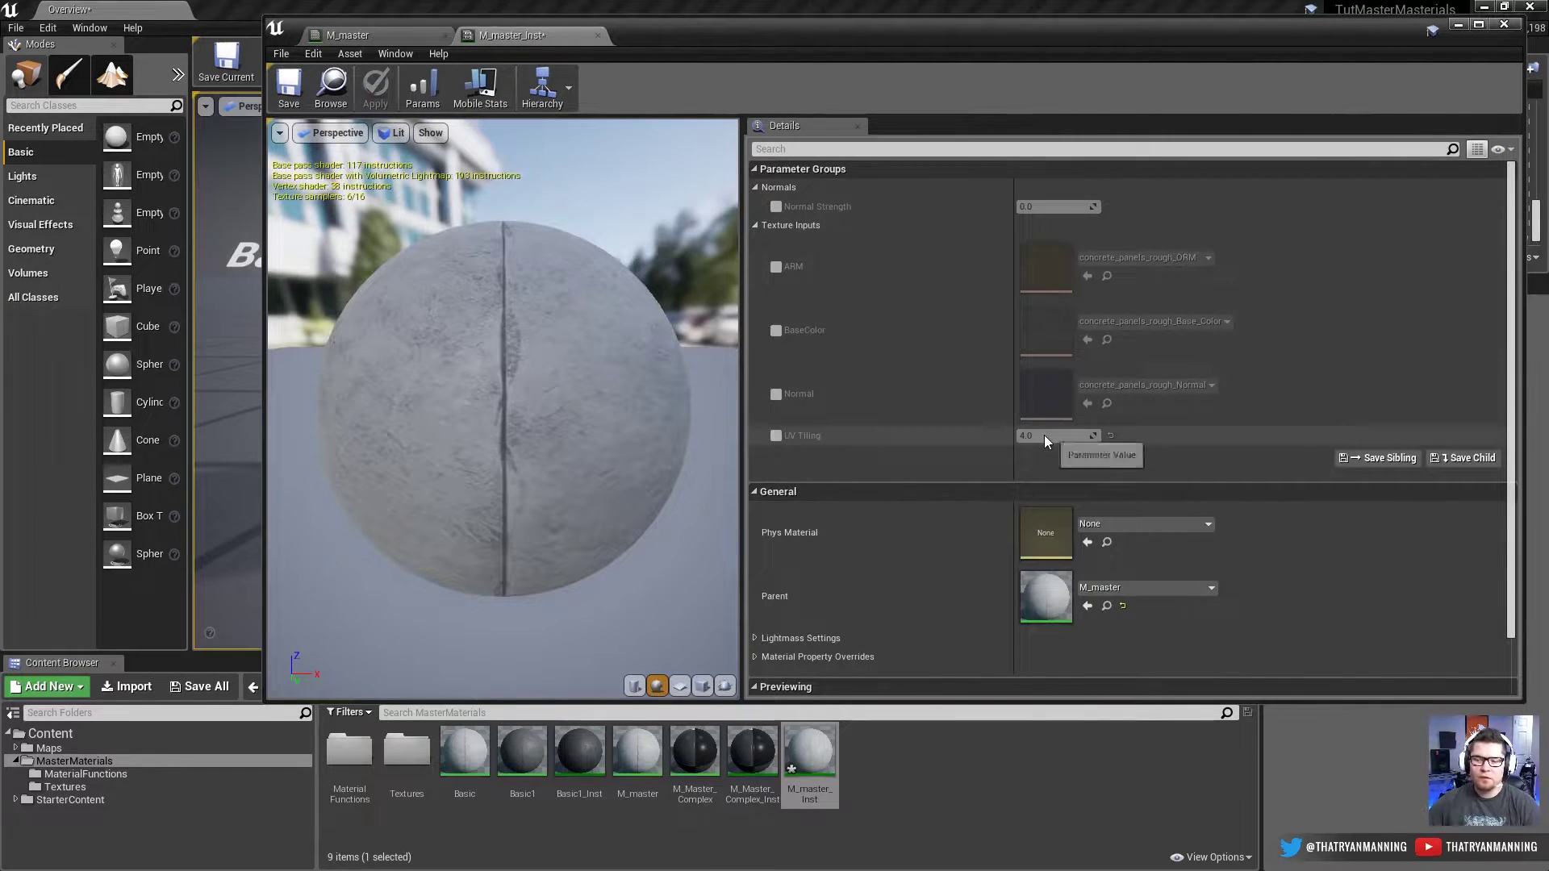
pyautogui.click(775, 435)
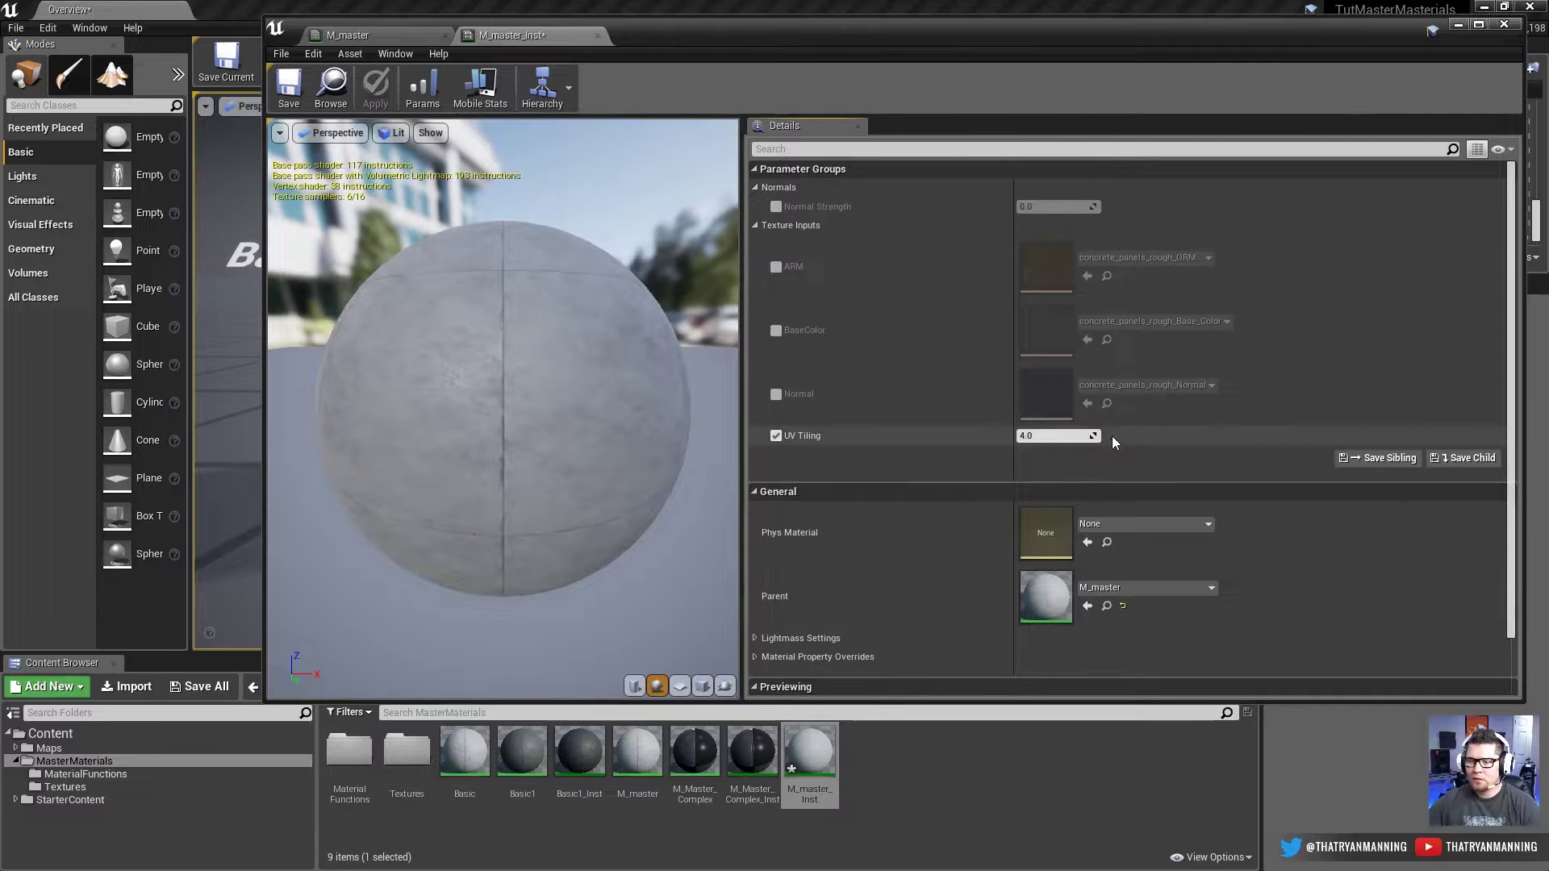
pyautogui.click(1111, 436)
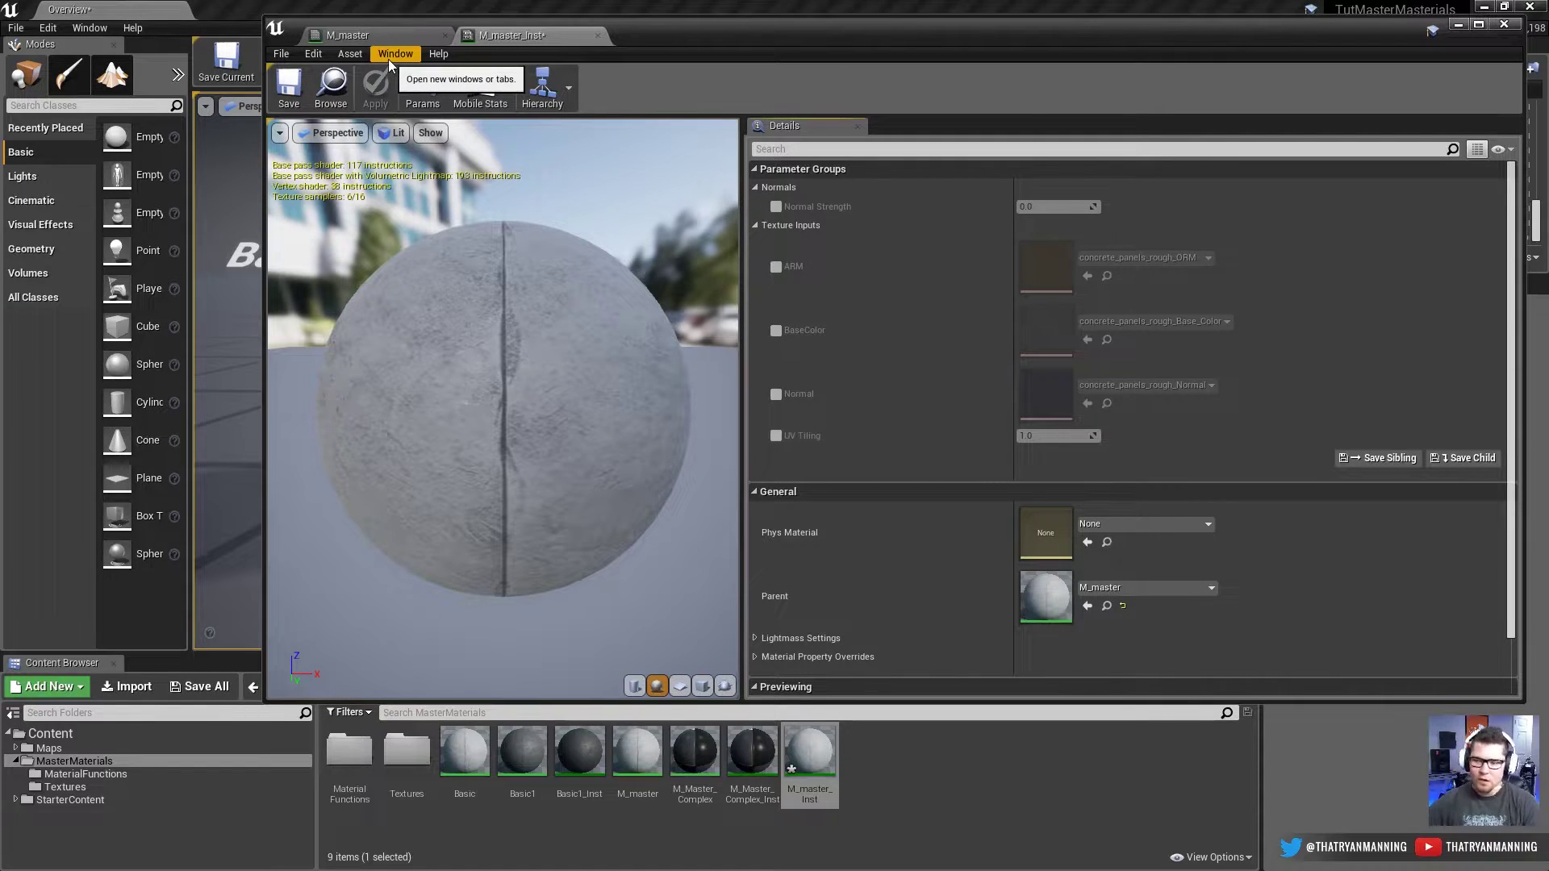
pyautogui.click(776, 436)
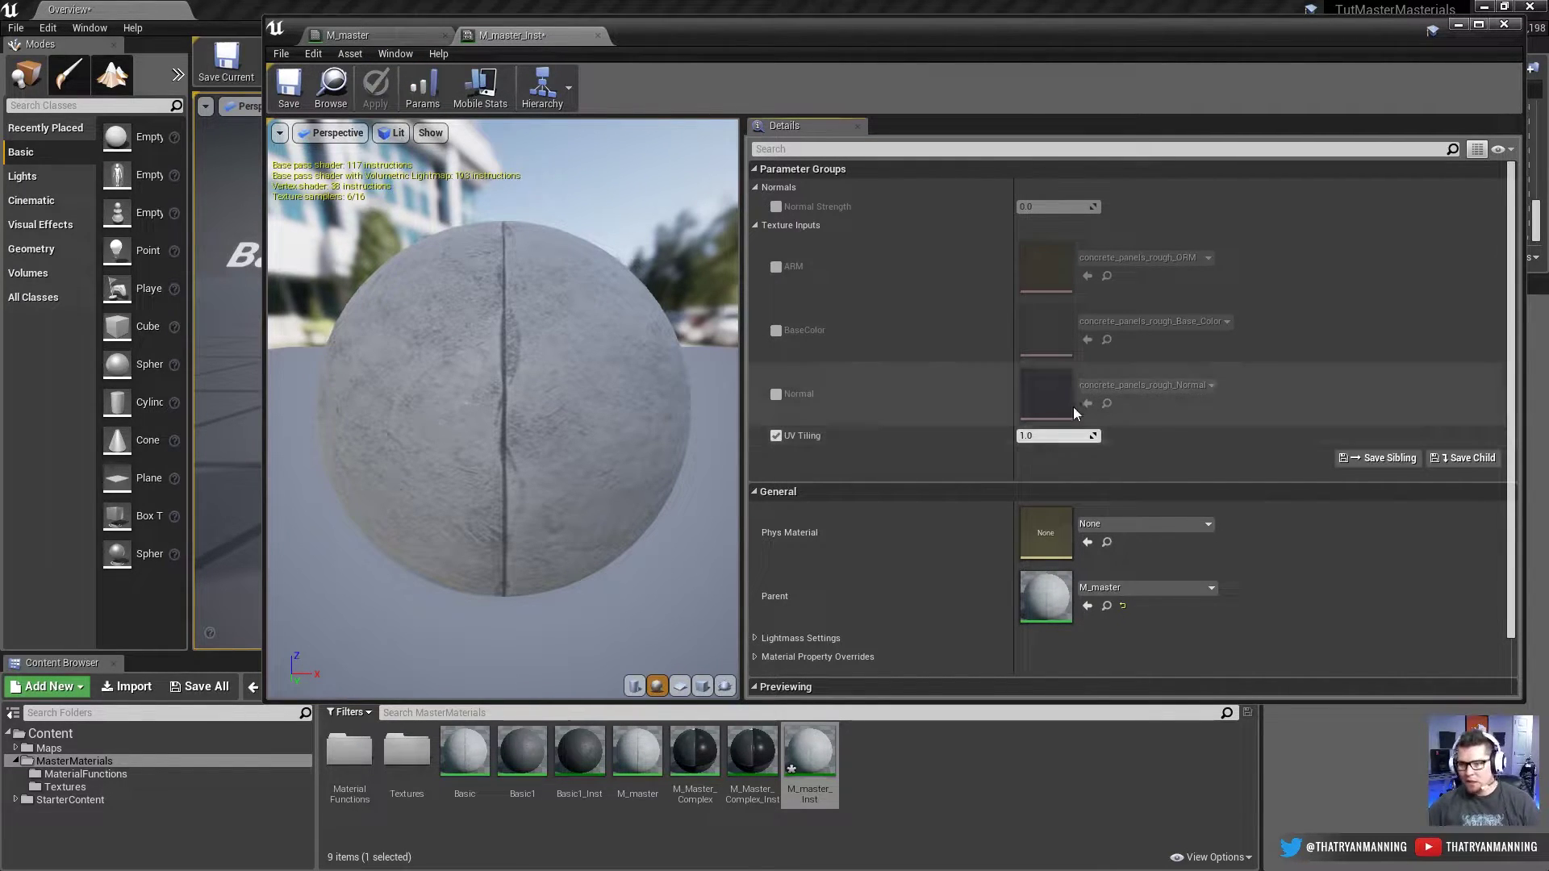
pyautogui.click(776, 435)
# Step: Set M_master's UV Tiling default to 4.0 and save the material
pyautogui.click(349, 35)
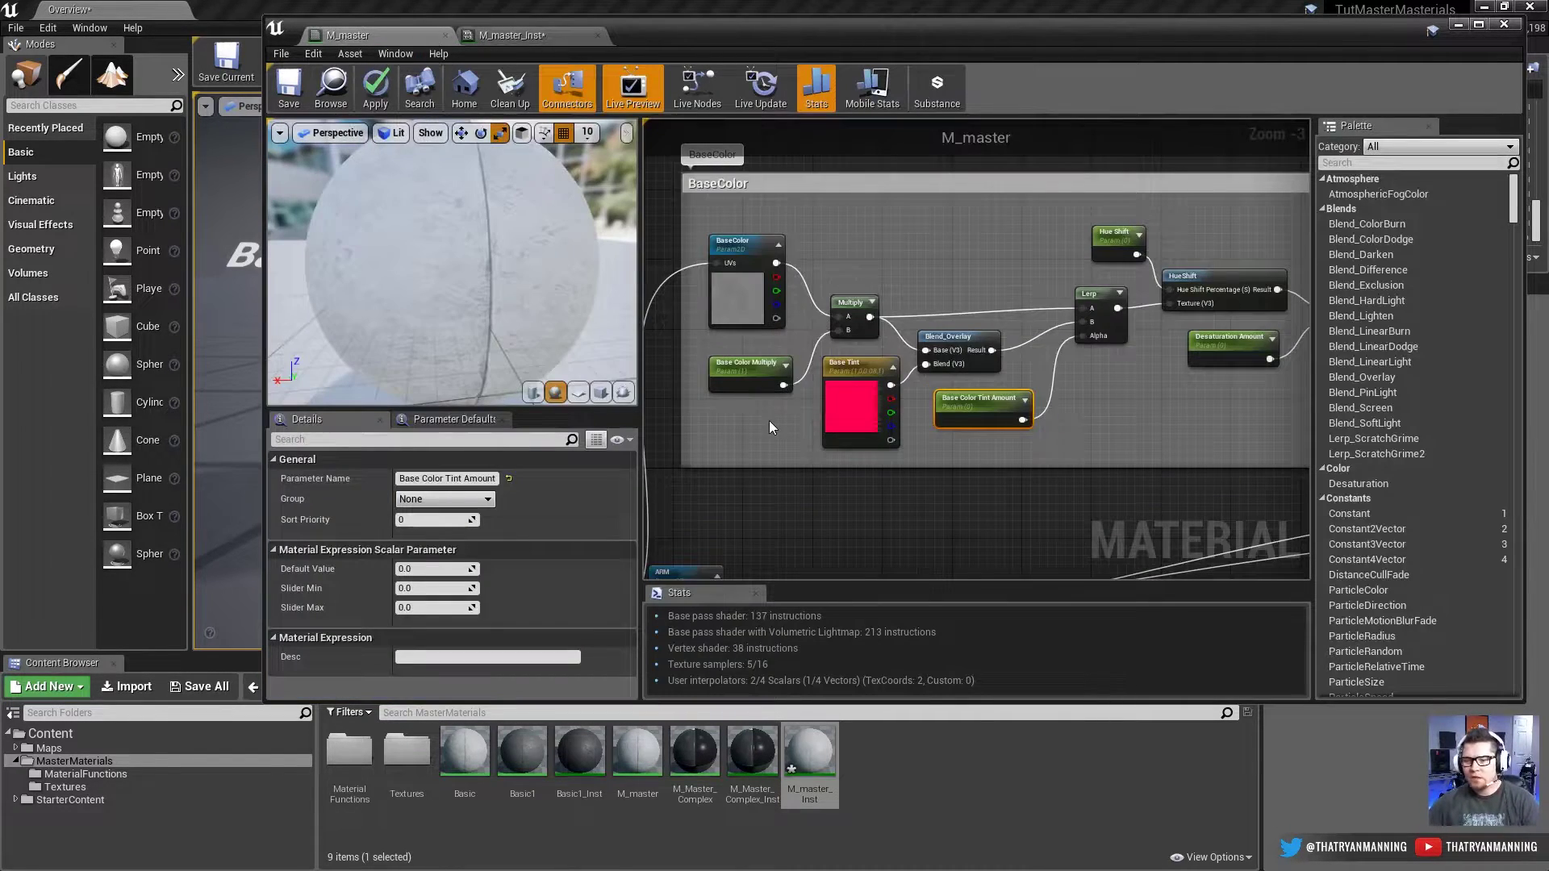
pyautogui.moveTo(758, 442); pyautogui.dragTo(1110, 332, button='right')
pyautogui.moveTo(777, 472); pyautogui.dragTo(840, 357, button='right')
pyautogui.click(854, 404)
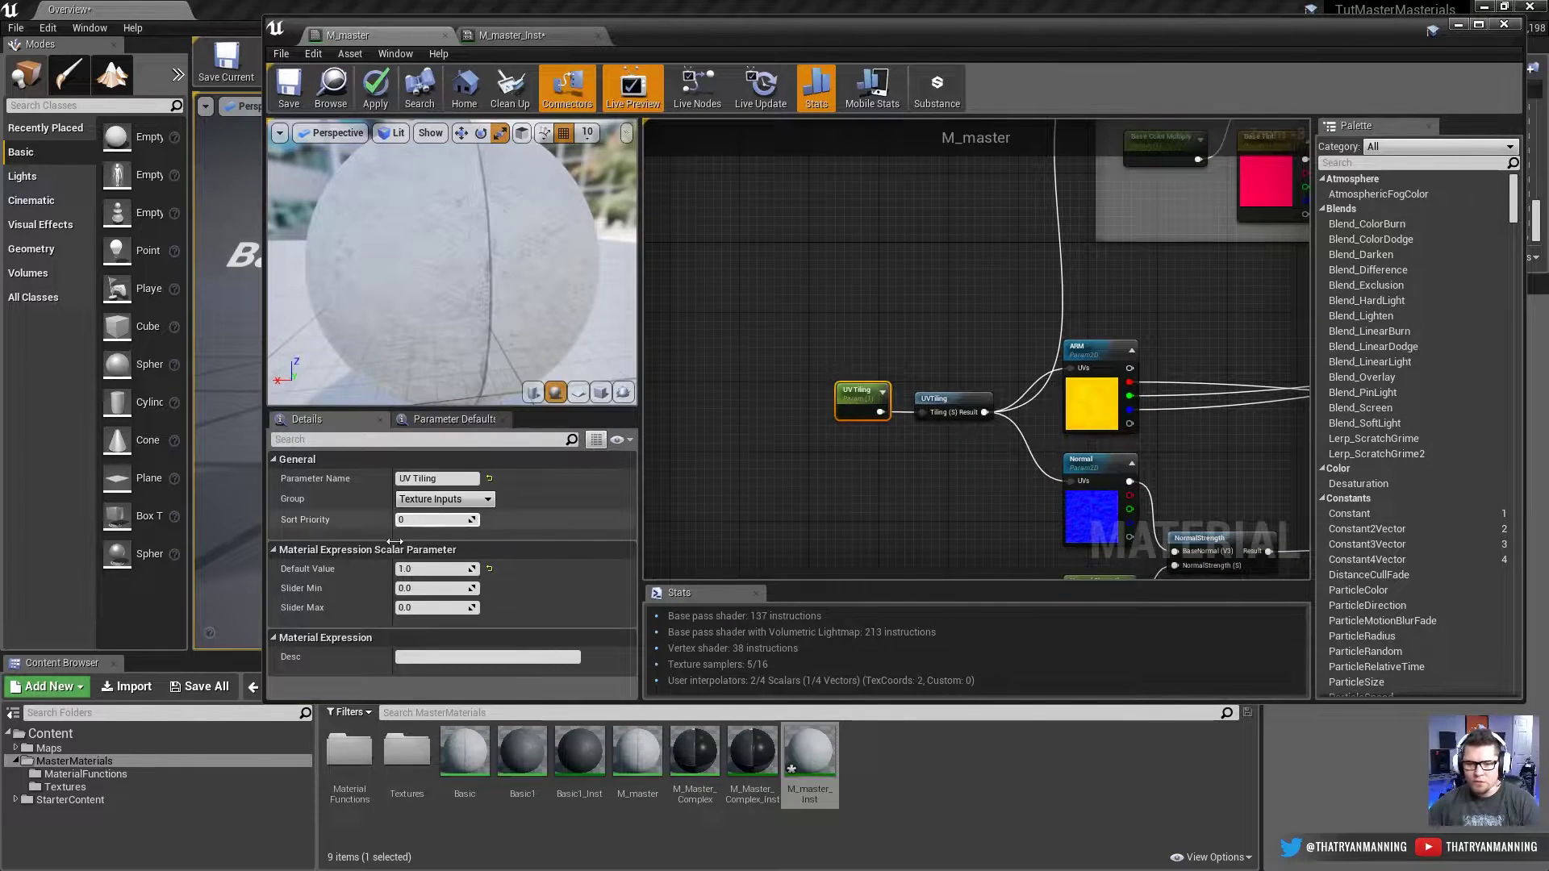
pyautogui.click(415, 568)
pyautogui.write('4')
pyautogui.press('Return')
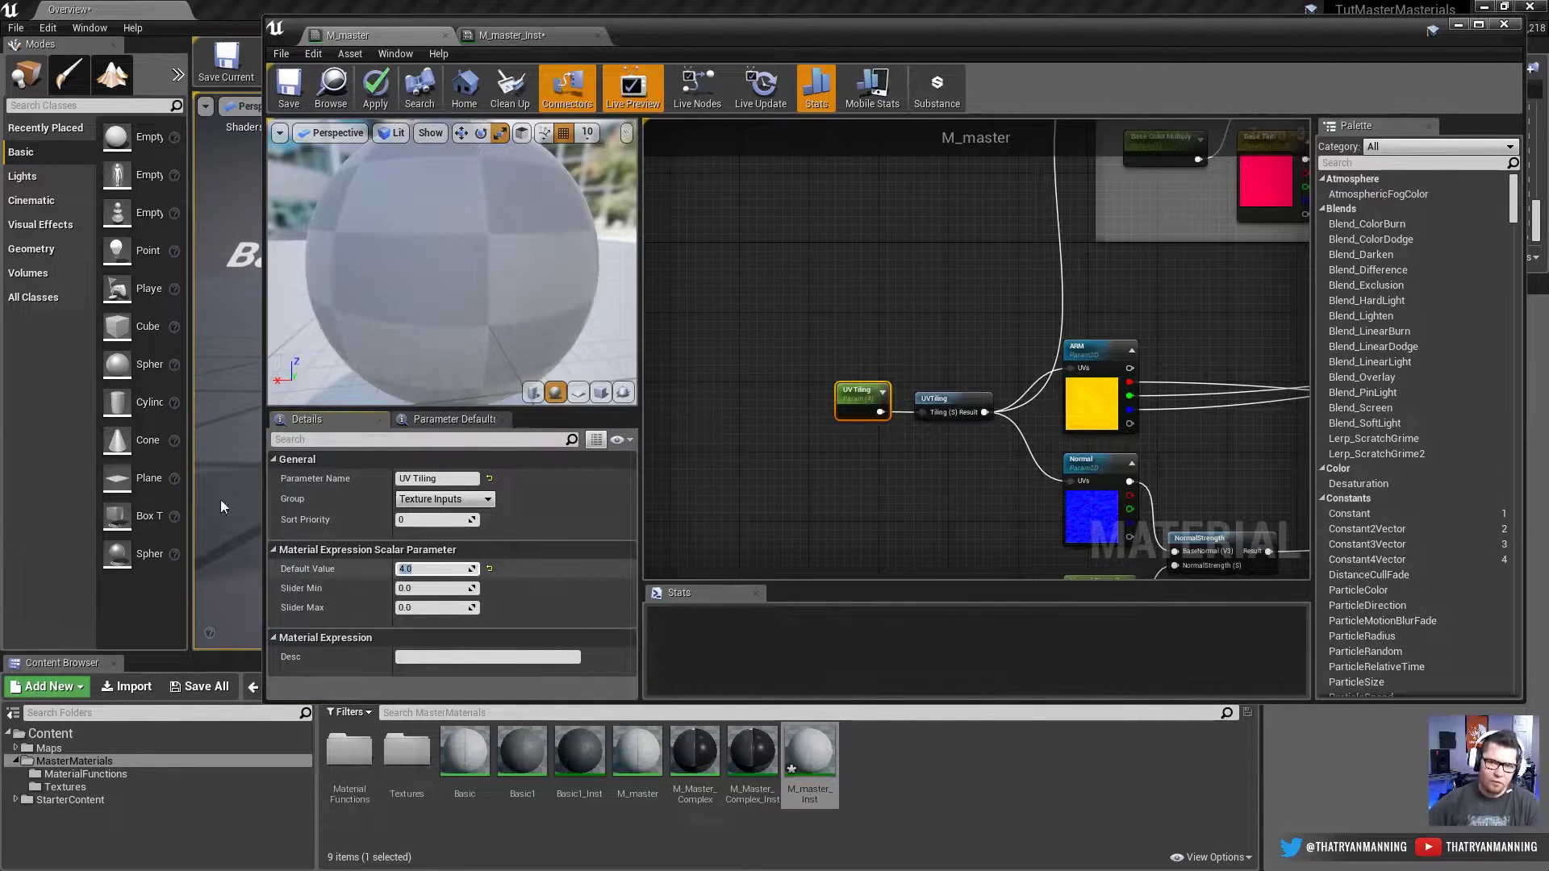
pyautogui.click(289, 88)
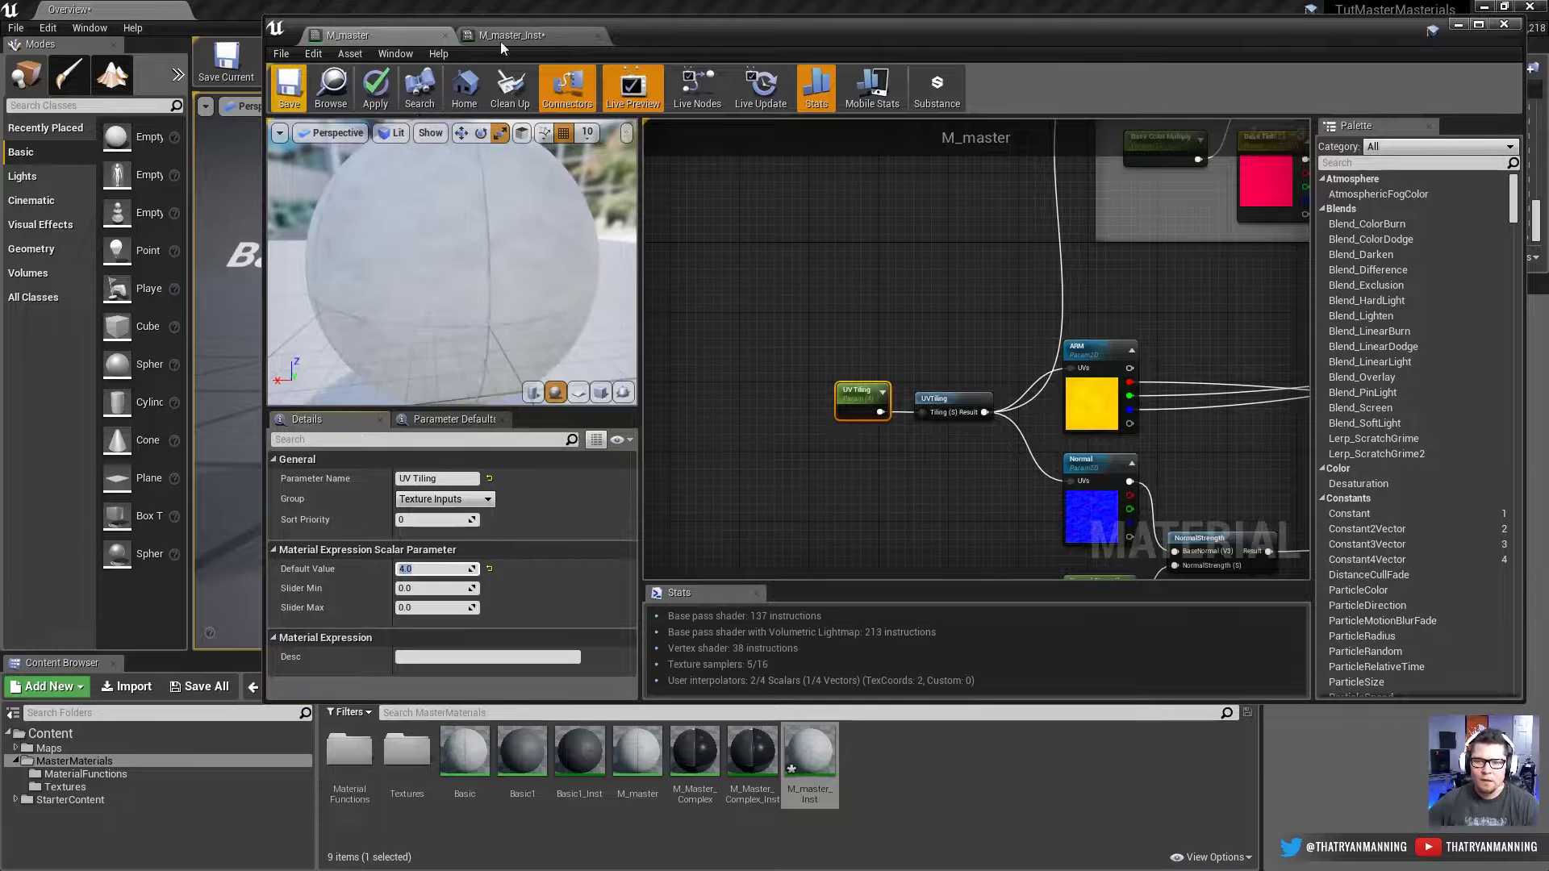
# Step: Orbit the M_master_Inst preview sphere to check the tiling, then return to M_master
pyautogui.click(511, 34)
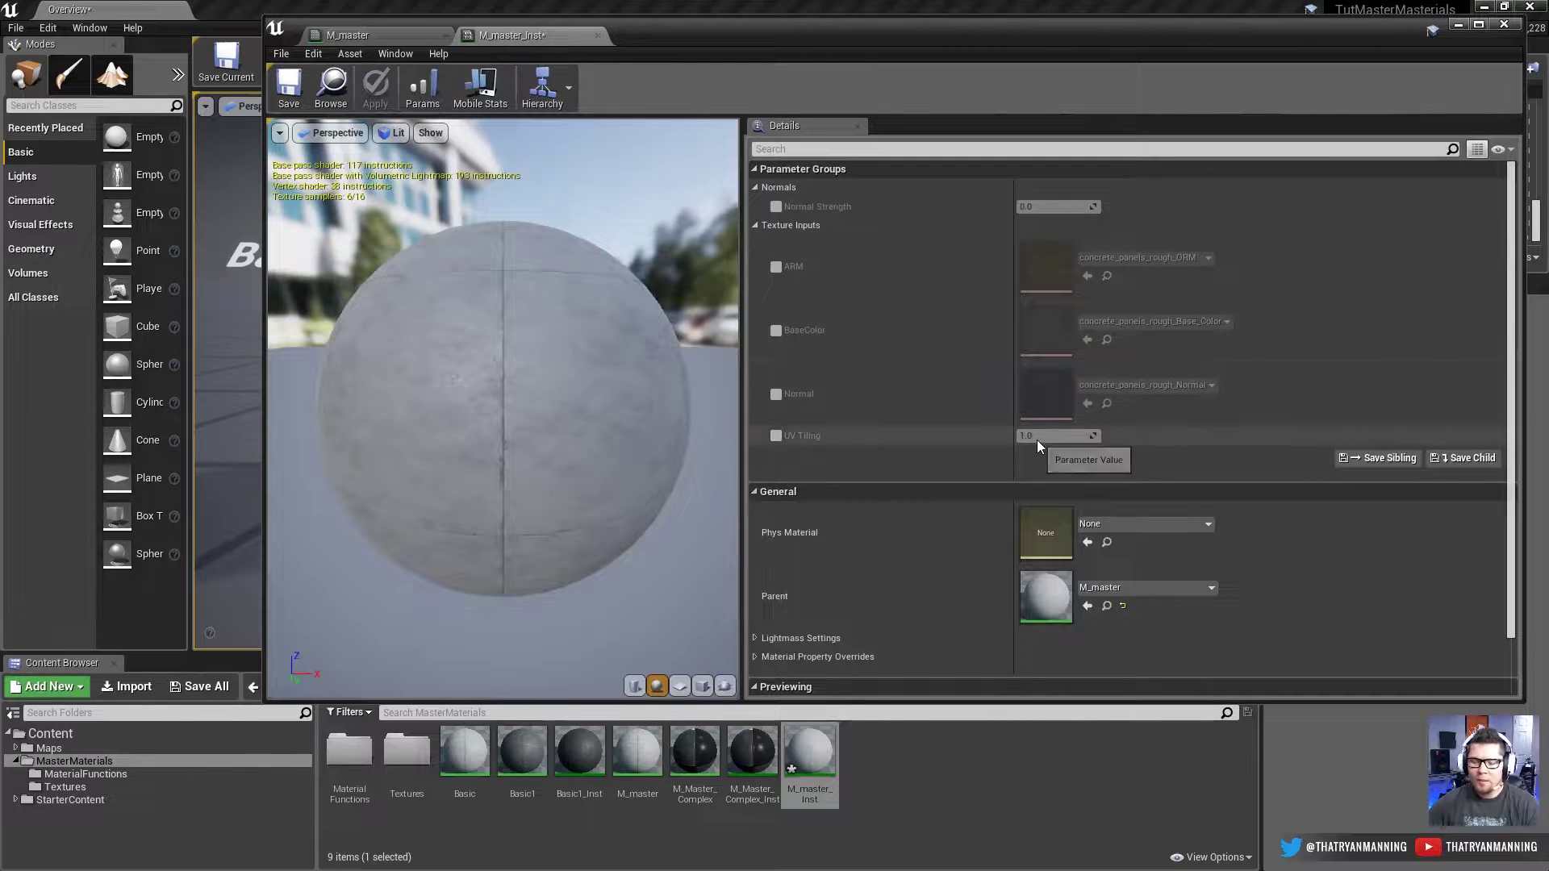
pyautogui.moveTo(466, 282); pyautogui.dragTo(386, 382)
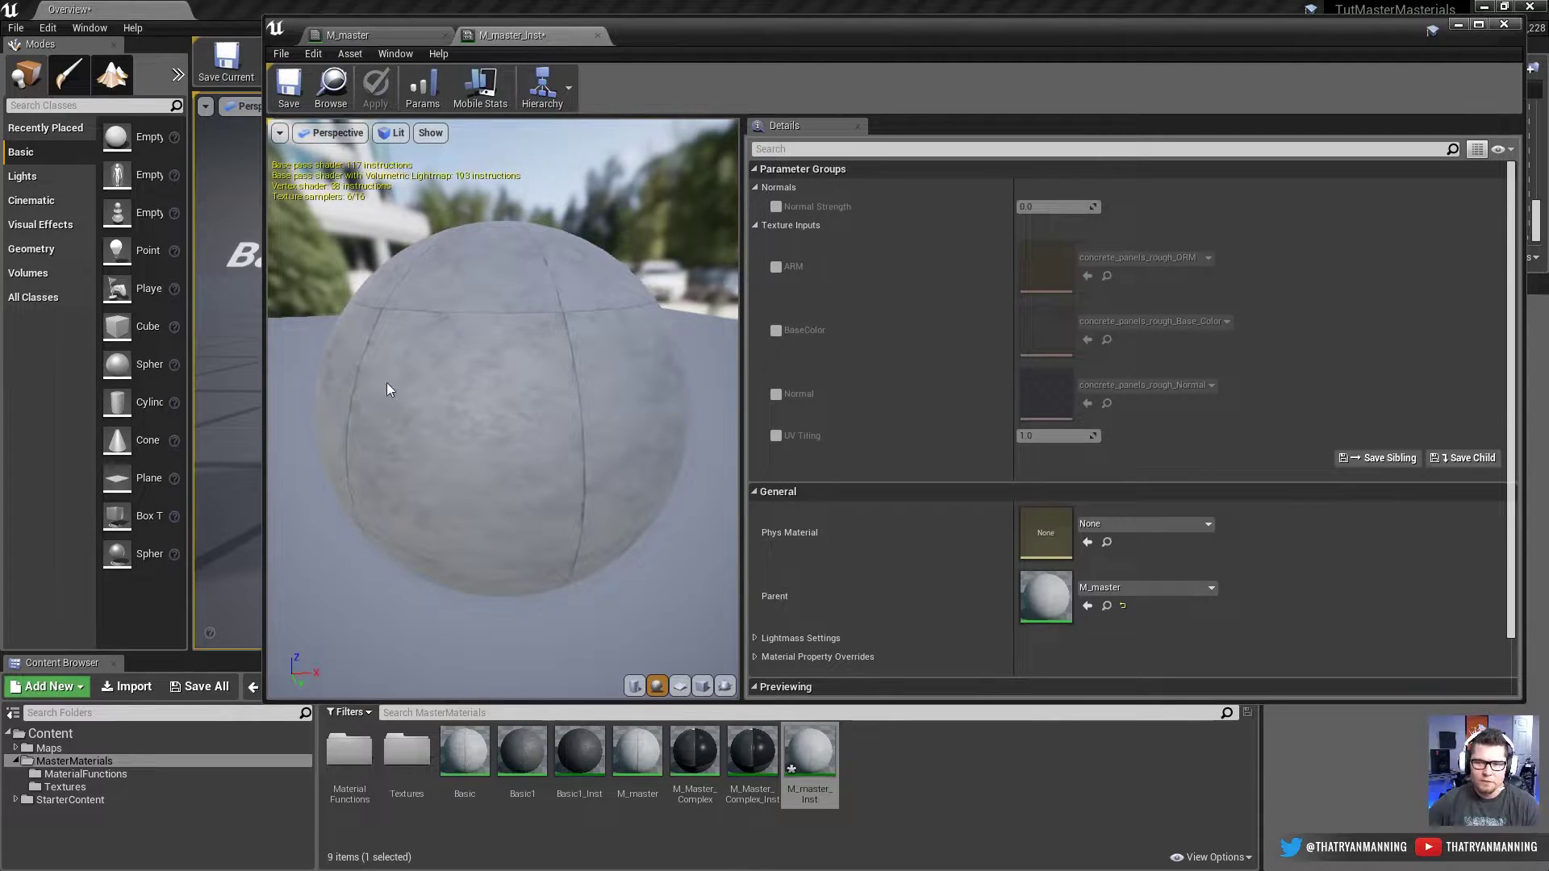
pyautogui.click(374, 32)
pyautogui.scroll(3, 992, 404)
pyautogui.scroll(-2, 1006, 426)
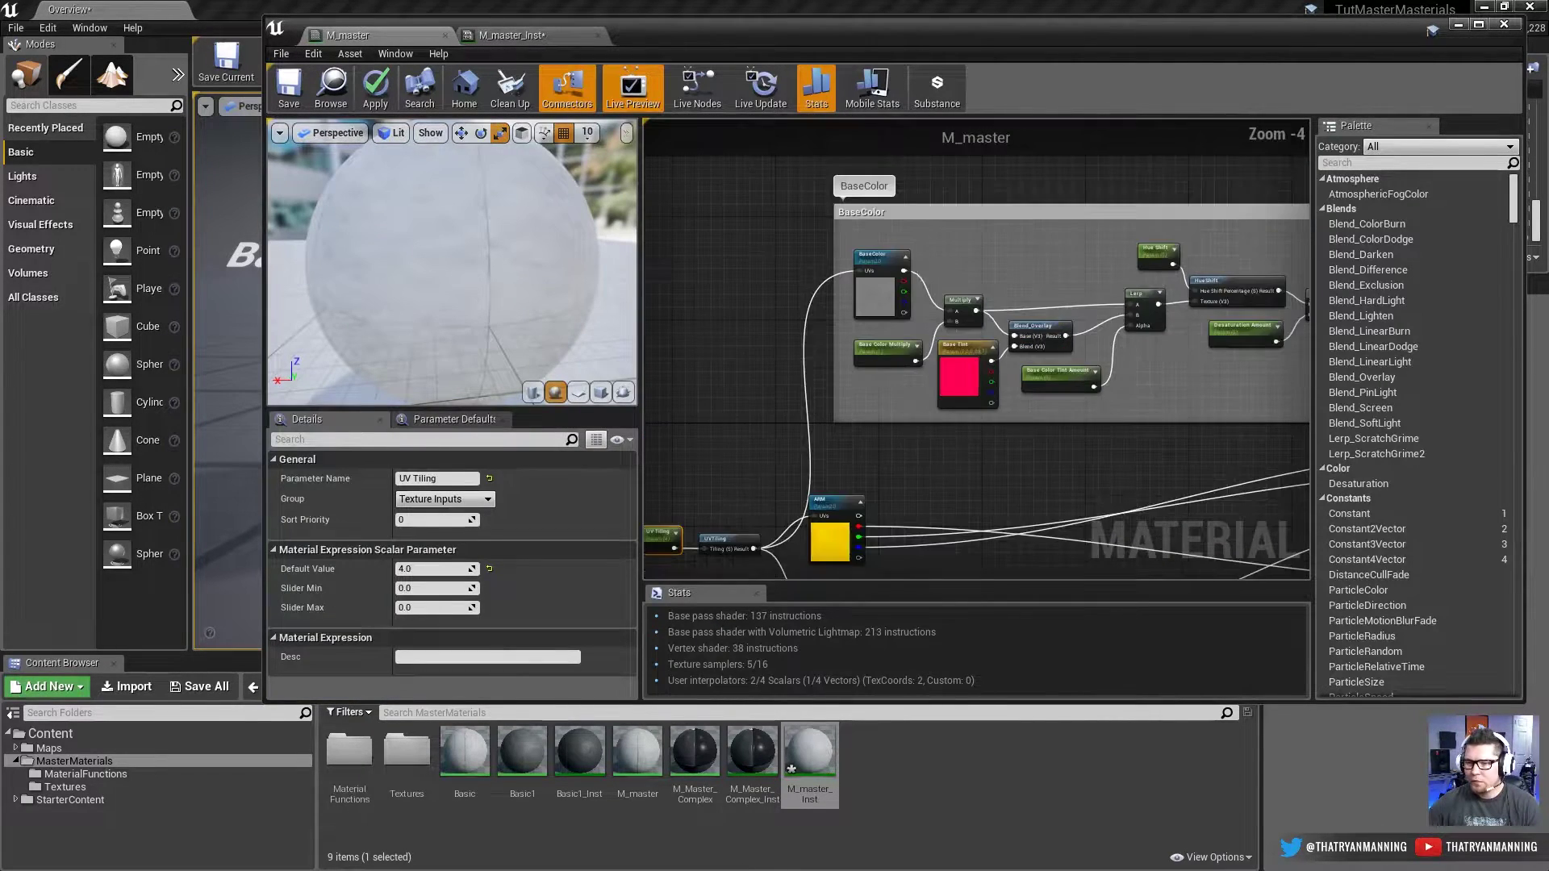
# Step: Put Base Color Multiply, Base Tint, Base Color Tint Amount and Desaturation Amount in group BaseColor, save, open M_master_Inst
pyautogui.click(727, 356)
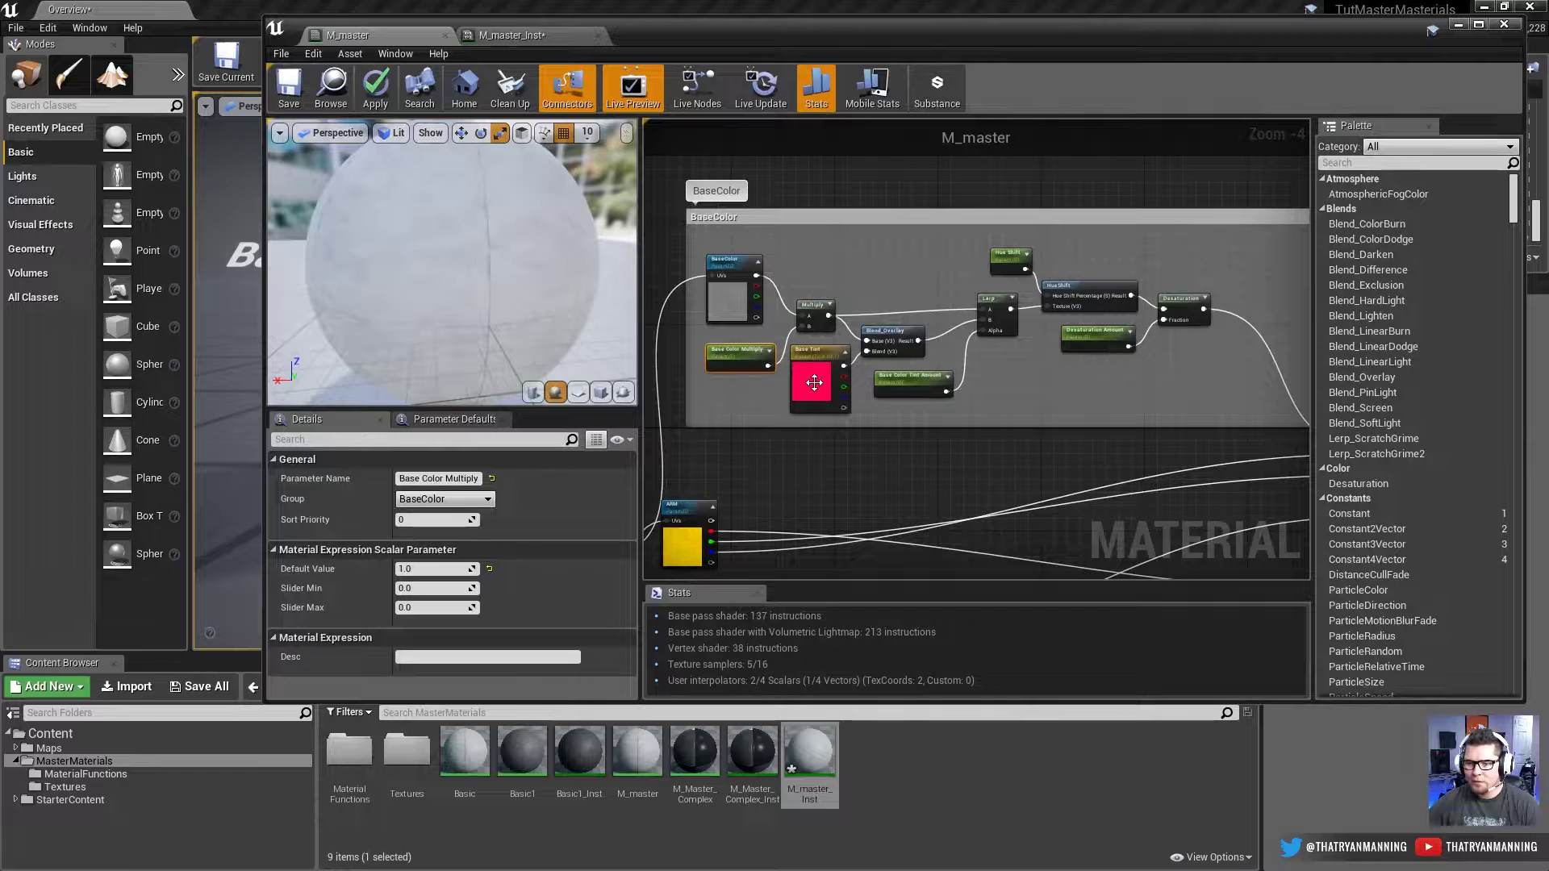
pyautogui.keyDown('shift'); pyautogui.click(813, 383); pyautogui.keyUp('shift')
pyautogui.keyDown('shift'); pyautogui.click(910, 383); pyautogui.keyUp('shift')
pyautogui.keyDown('shift'); pyautogui.click(1095, 334); pyautogui.keyUp('shift')
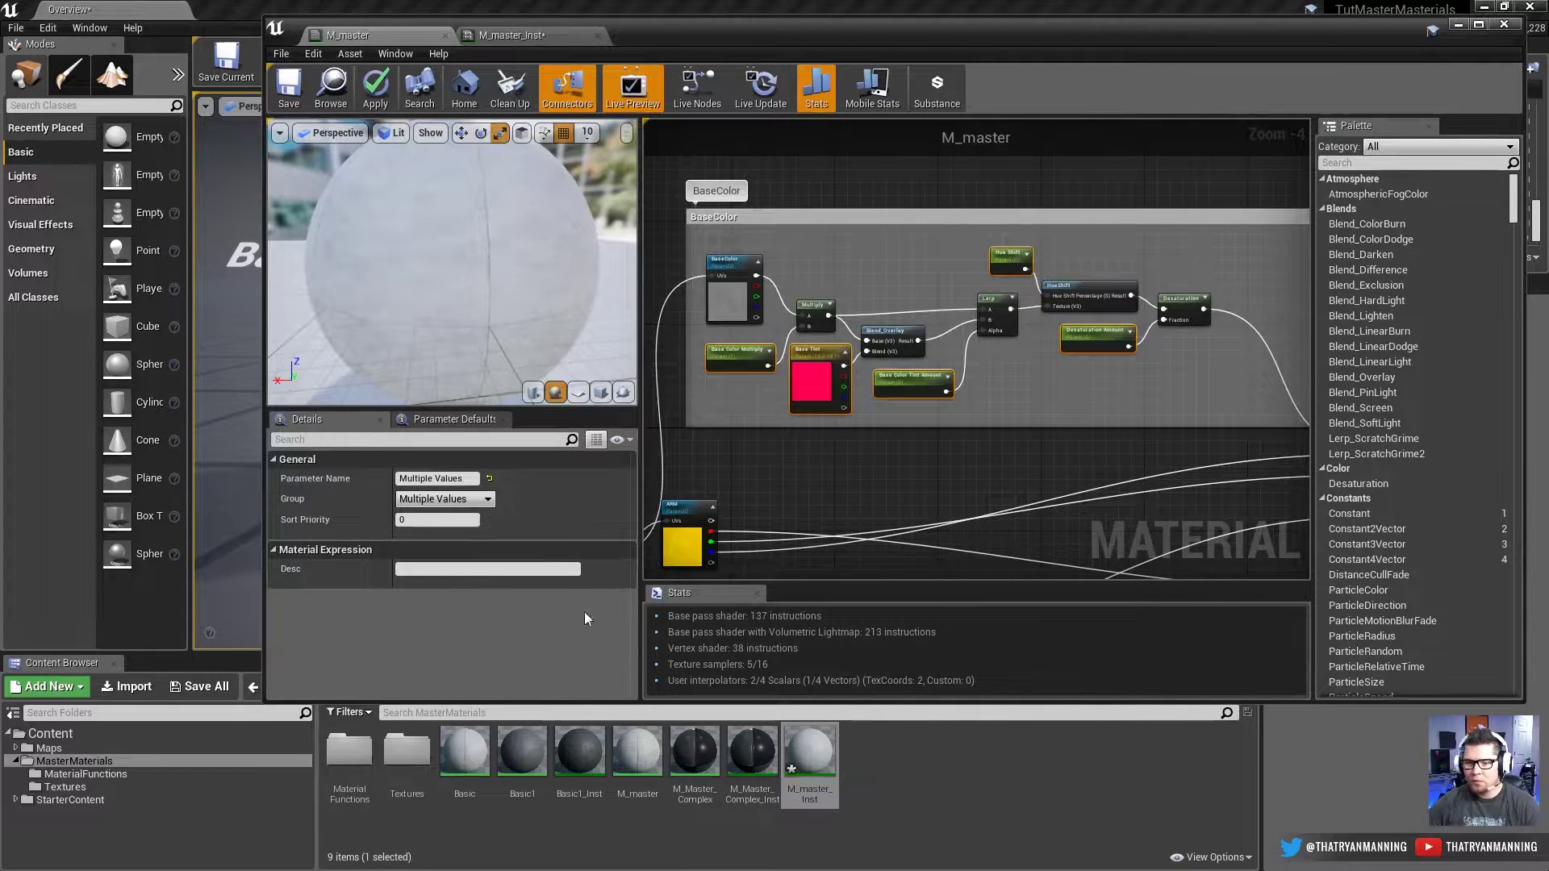
pyautogui.click(443, 499)
pyautogui.click(424, 513)
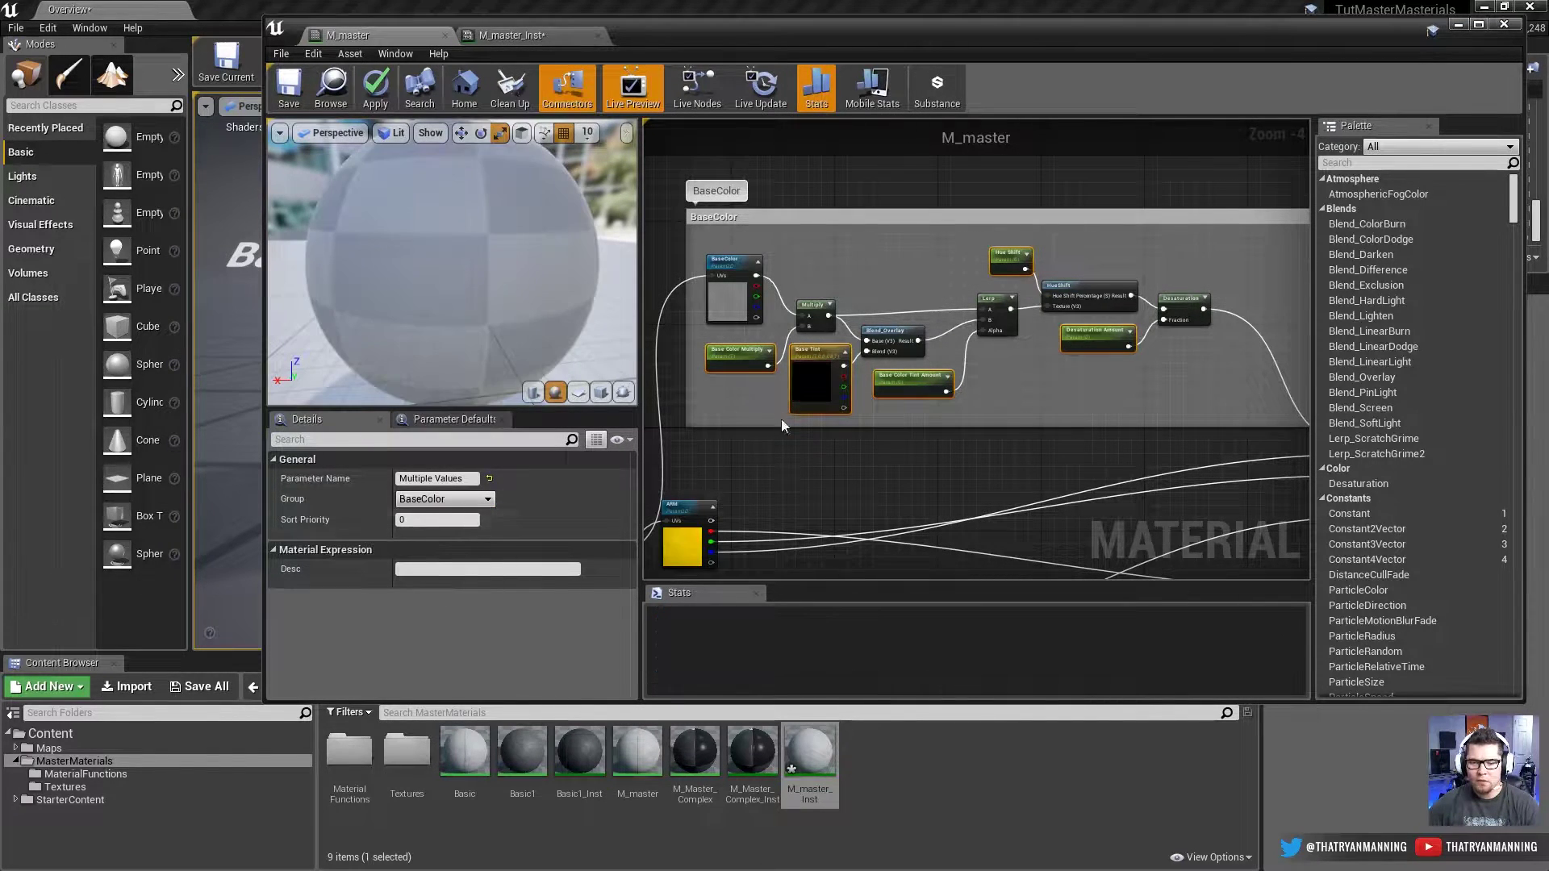
pyautogui.scroll(1, 781, 418)
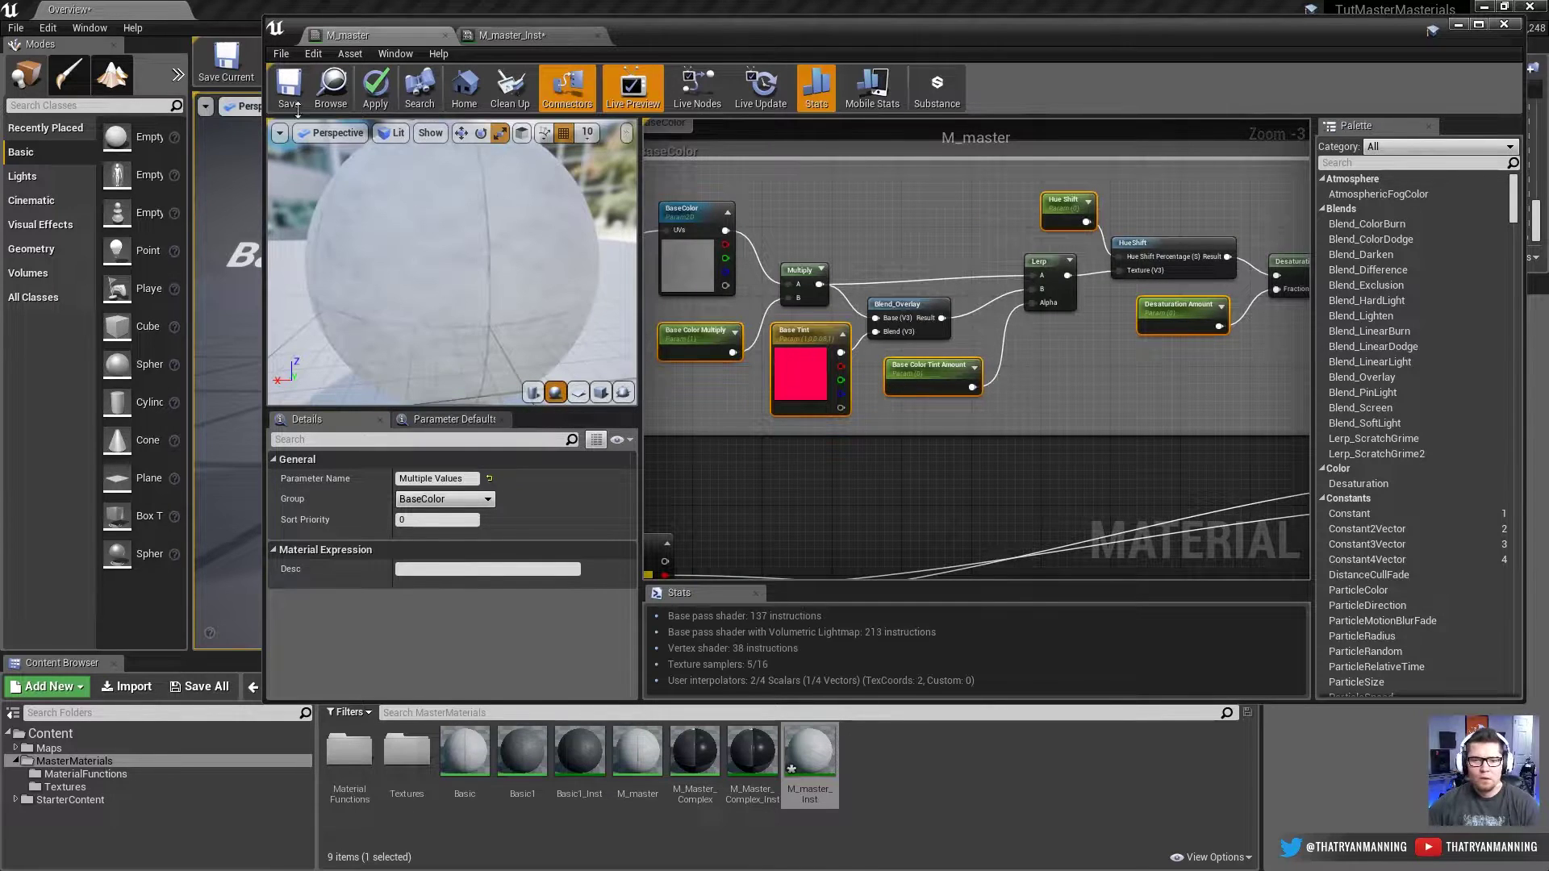
pyautogui.click(289, 89)
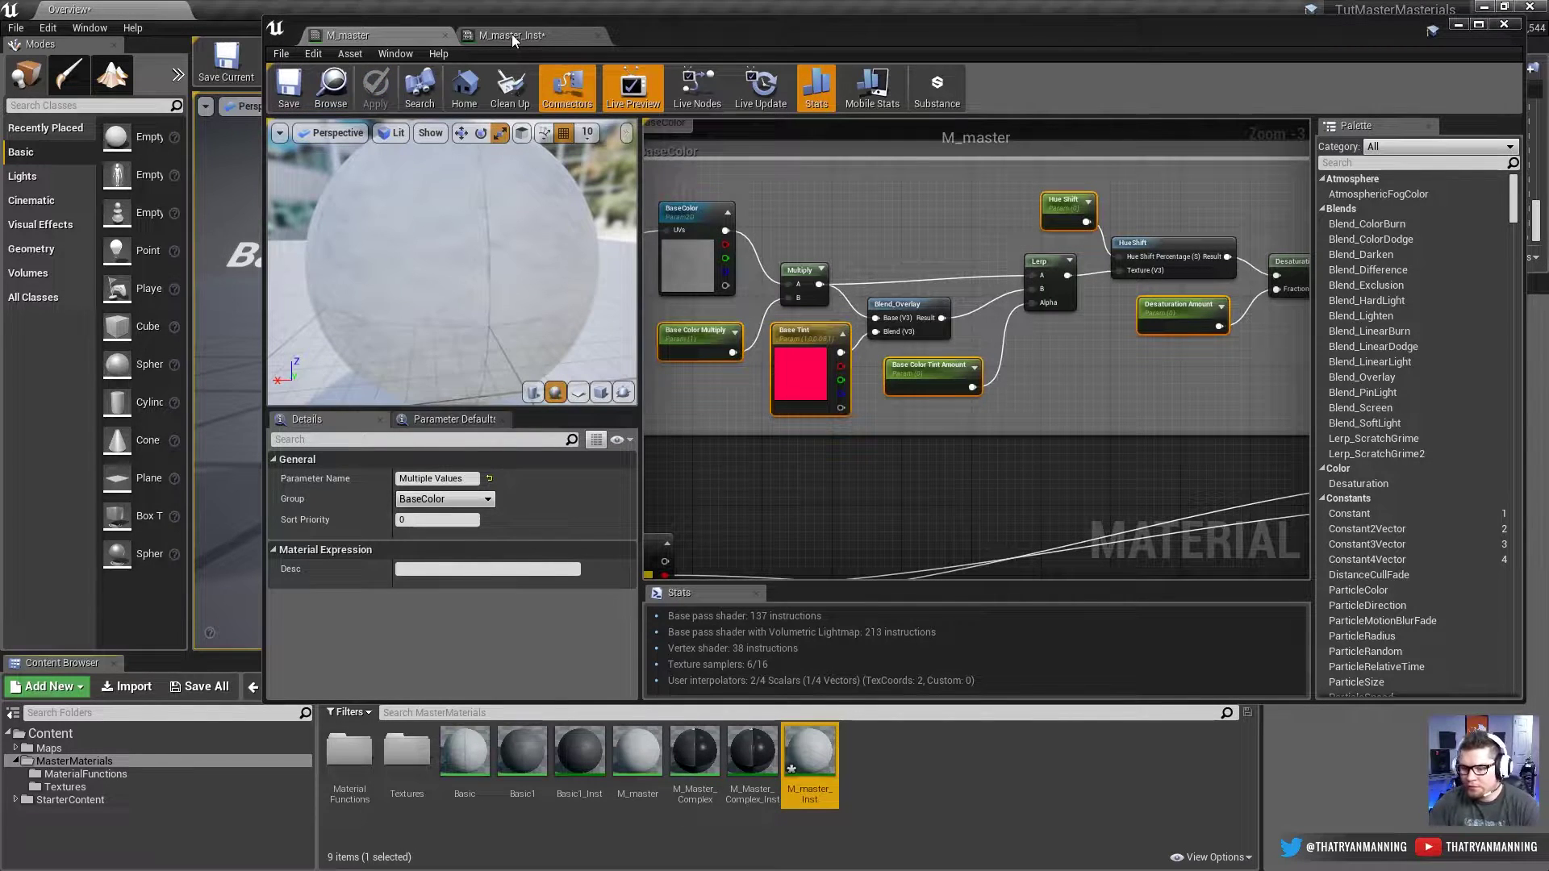
pyautogui.click(511, 34)
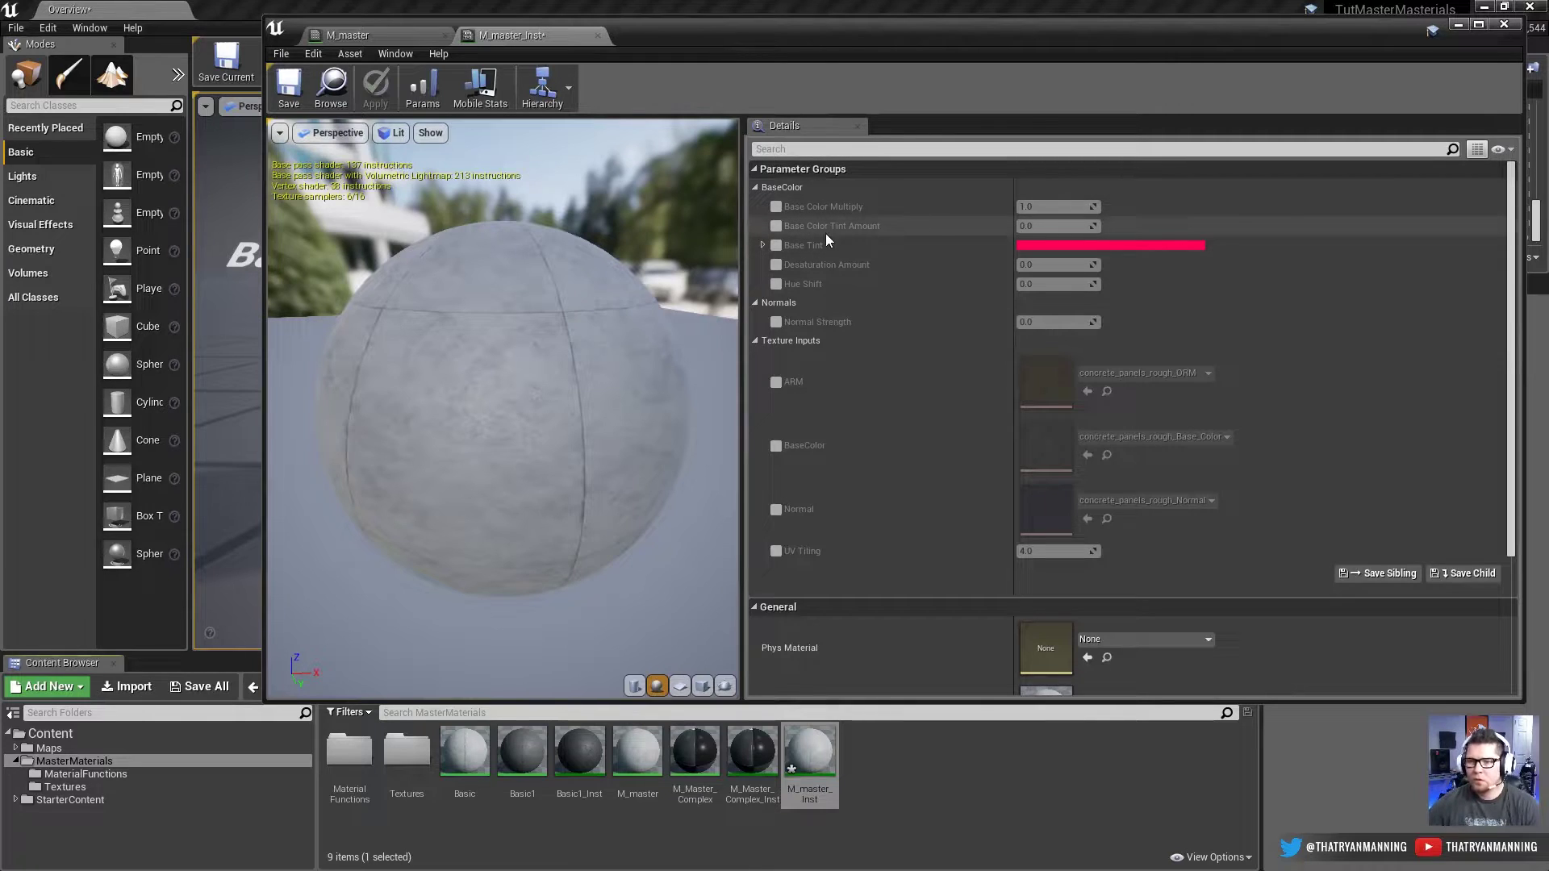
# Step: Try a raised Base Color Multiply, then enable Base Color Tint Amount at 1.0
pyautogui.click(776, 206)
pyautogui.moveTo(1049, 206); pyautogui.dragTo(1085, 226)
pyautogui.click(776, 207)
pyautogui.click(776, 226)
pyautogui.click(1085, 227)
pyautogui.write('1')
pyautogui.press('Return')
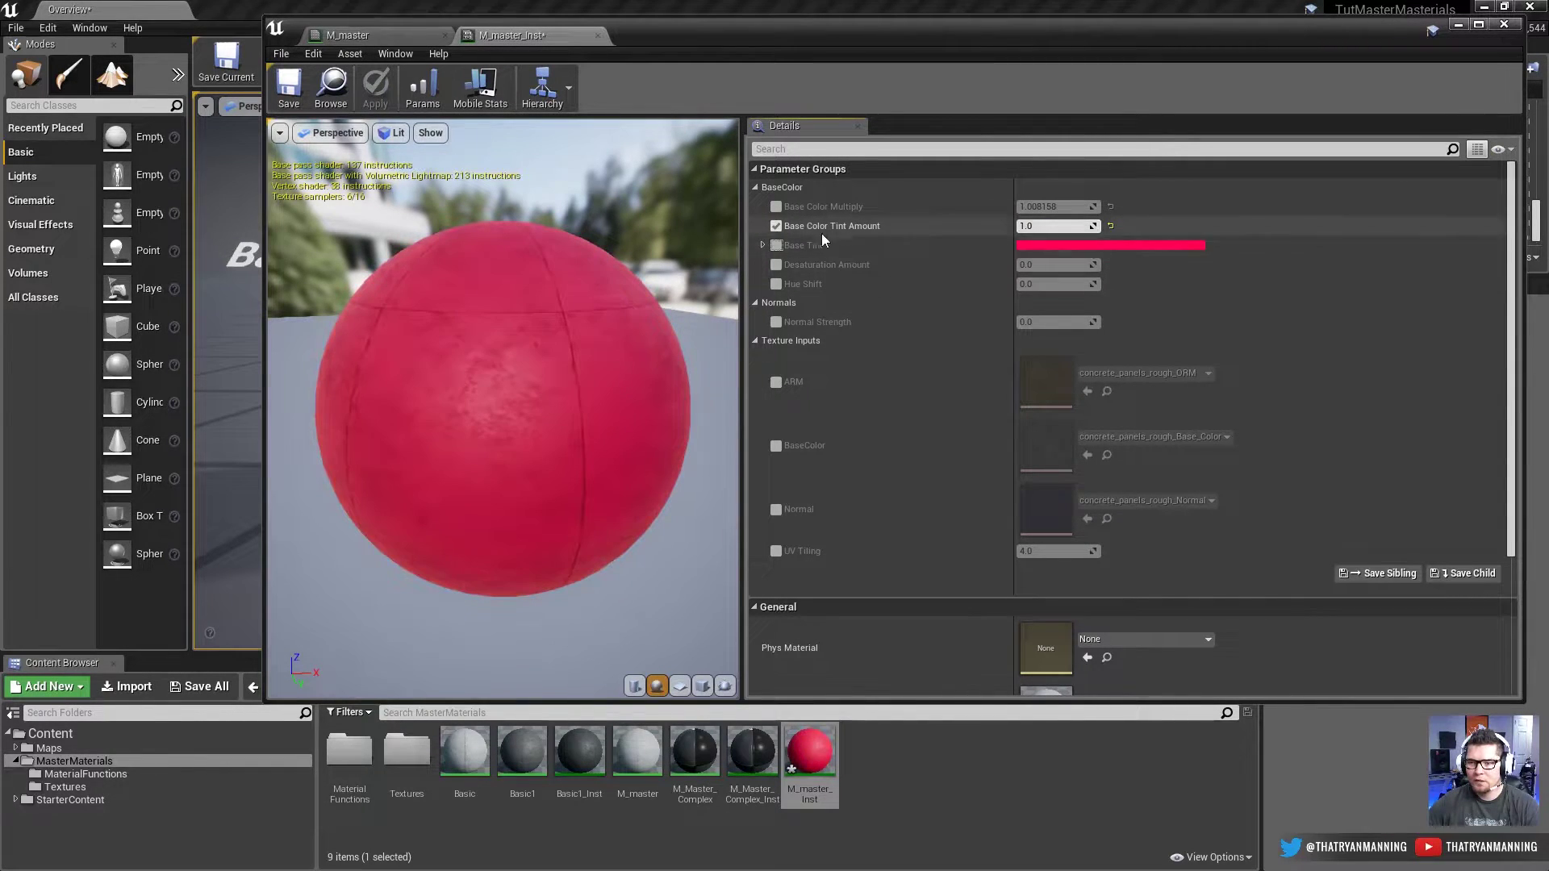
# Step: Enable Base Tint and preview a yellow tint, then cancel to keep red
pyautogui.click(776, 245)
pyautogui.click(1037, 245)
pyautogui.moveTo(1118, 379)
pyautogui.mouseDown()
pyautogui.moveTo(1095, 375)
pyautogui.moveTo(1208, 405)
pyautogui.moveTo(1082, 371)
pyautogui.moveTo(1145, 379)
pyautogui.moveTo(1151, 402)
pyautogui.moveTo(1105, 409)
pyautogui.moveTo(1144, 442)
pyautogui.moveTo(1265, 396)
pyautogui.moveTo(1168, 370)
pyautogui.moveTo(1135, 381)
pyautogui.mouseUp()
pyautogui.click(1363, 637)
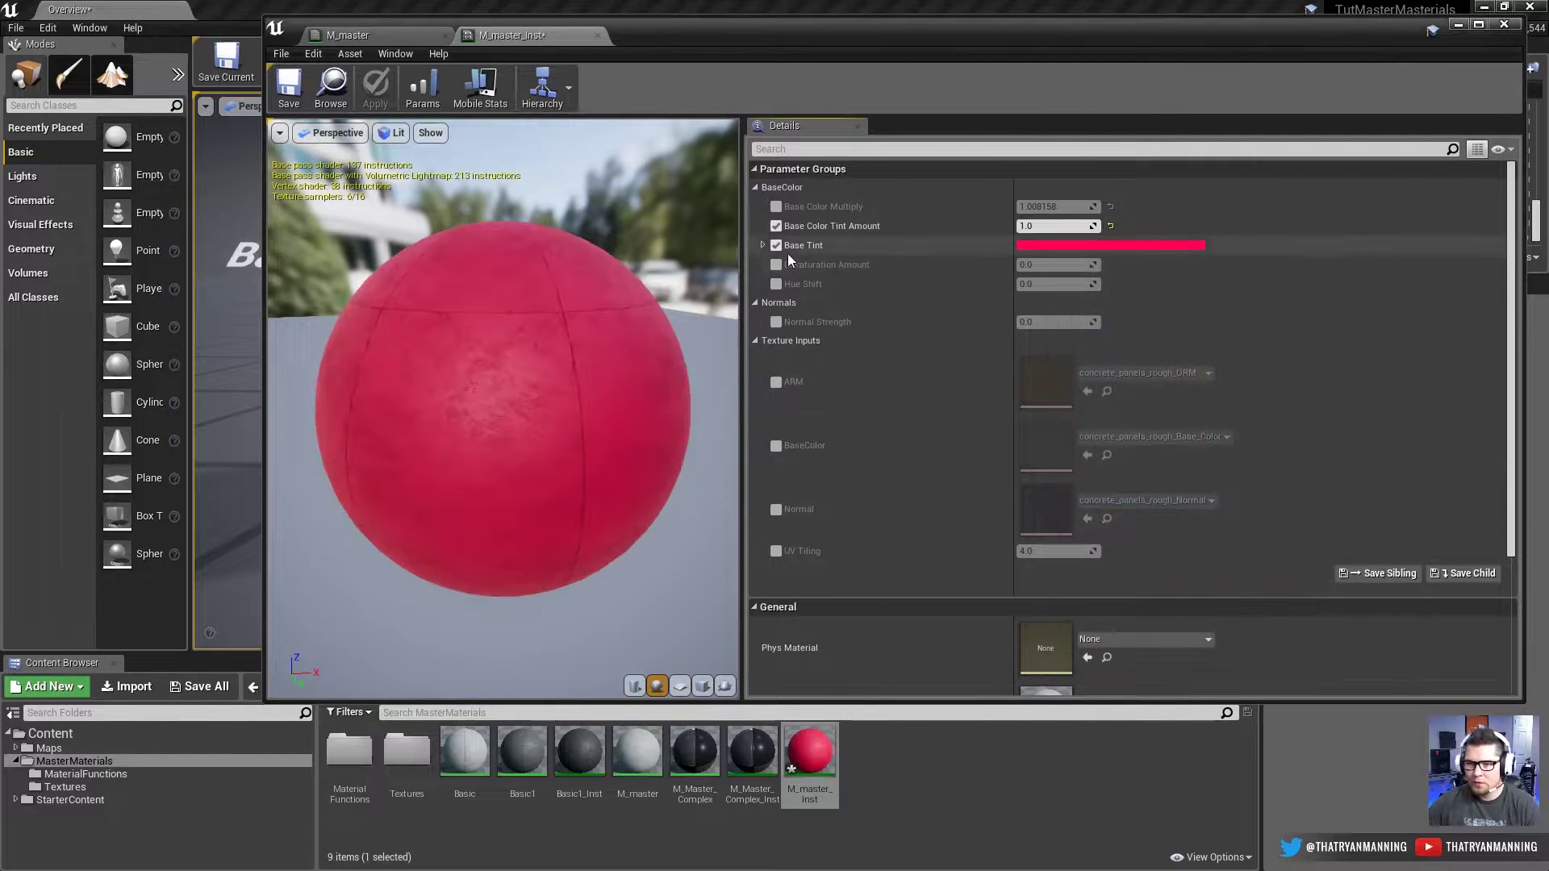
# Step: Test Desaturation Amount at 0.0 and 1.0, greying the sphere, then disable it
pyautogui.click(776, 264)
pyautogui.moveTo(1052, 264)
pyautogui.mouseDown()
pyautogui.moveTo(1037, 264)
pyautogui.moveTo(1113, 265)
pyautogui.moveTo(1032, 264)
pyautogui.mouseUp()
pyautogui.click(1037, 264)
pyautogui.write('0')
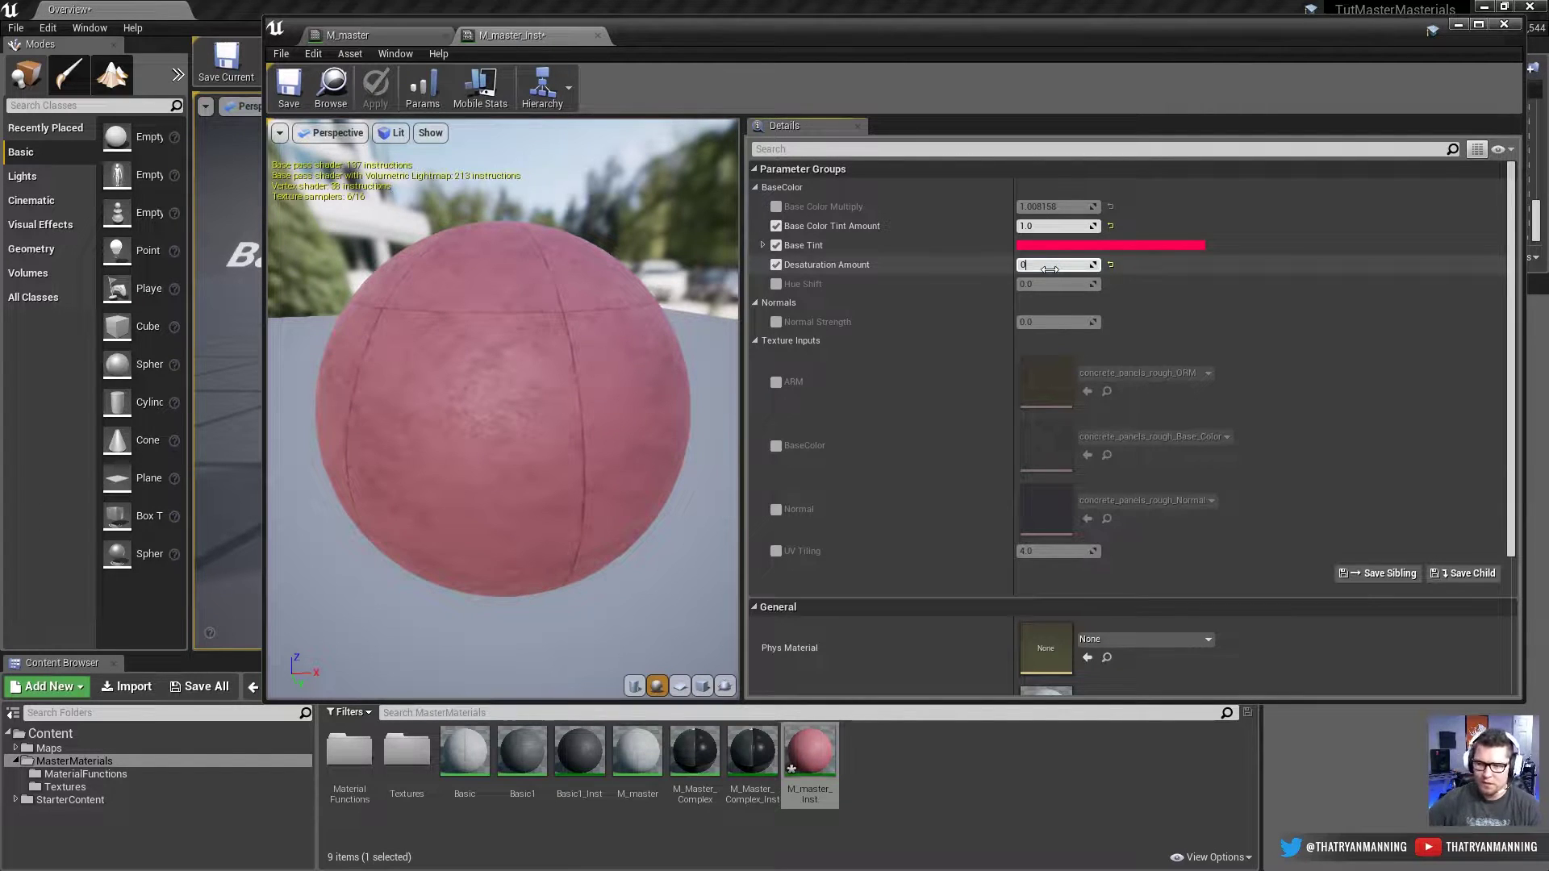
pyautogui.press('Return')
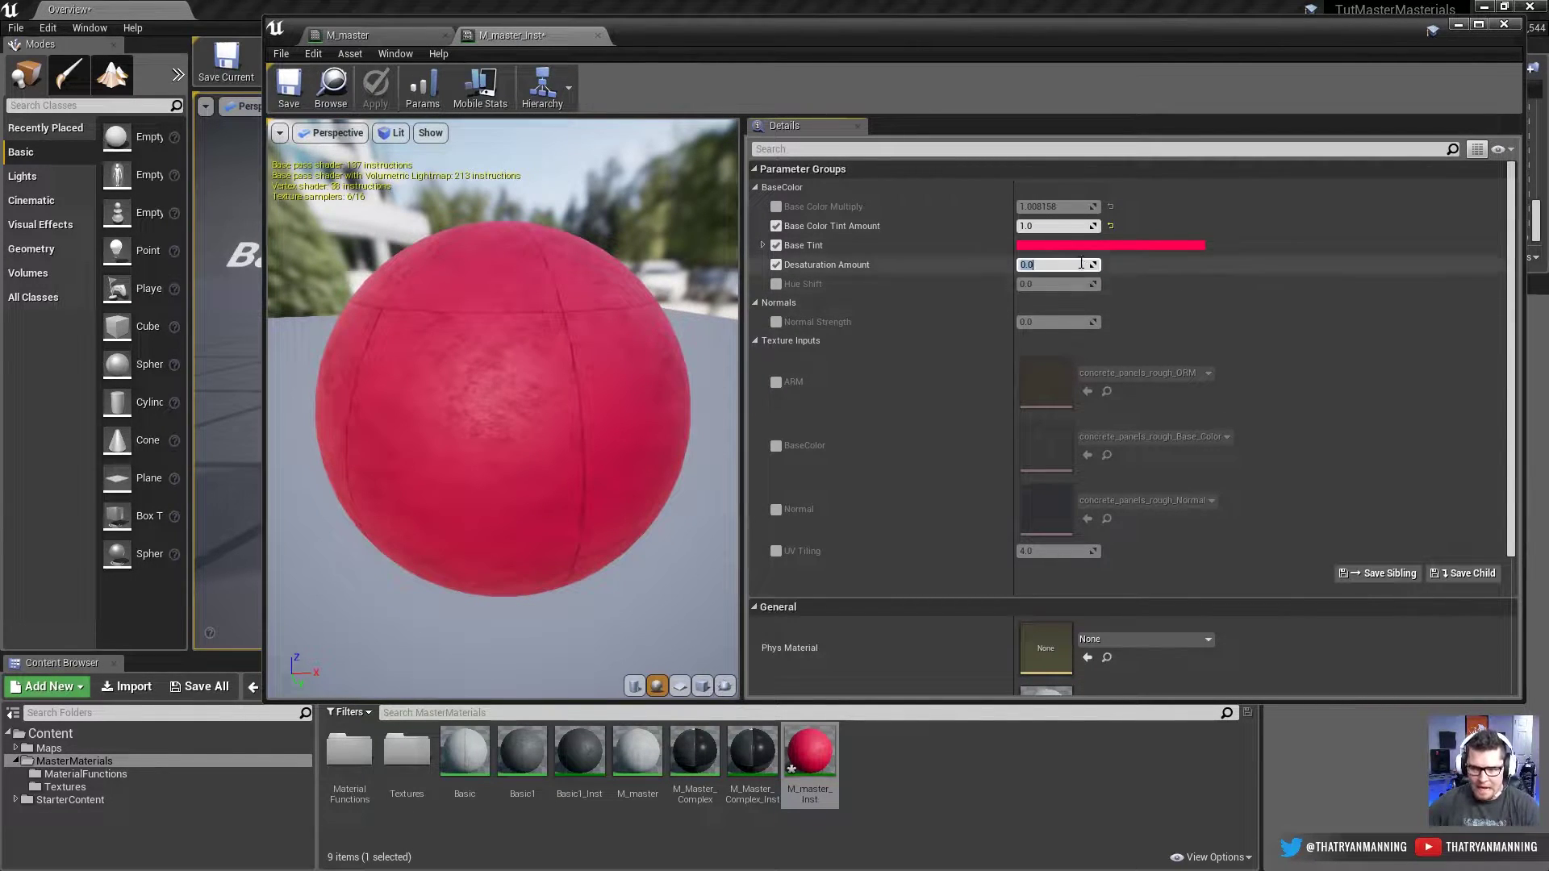
pyautogui.write('1')
pyautogui.press('Return')
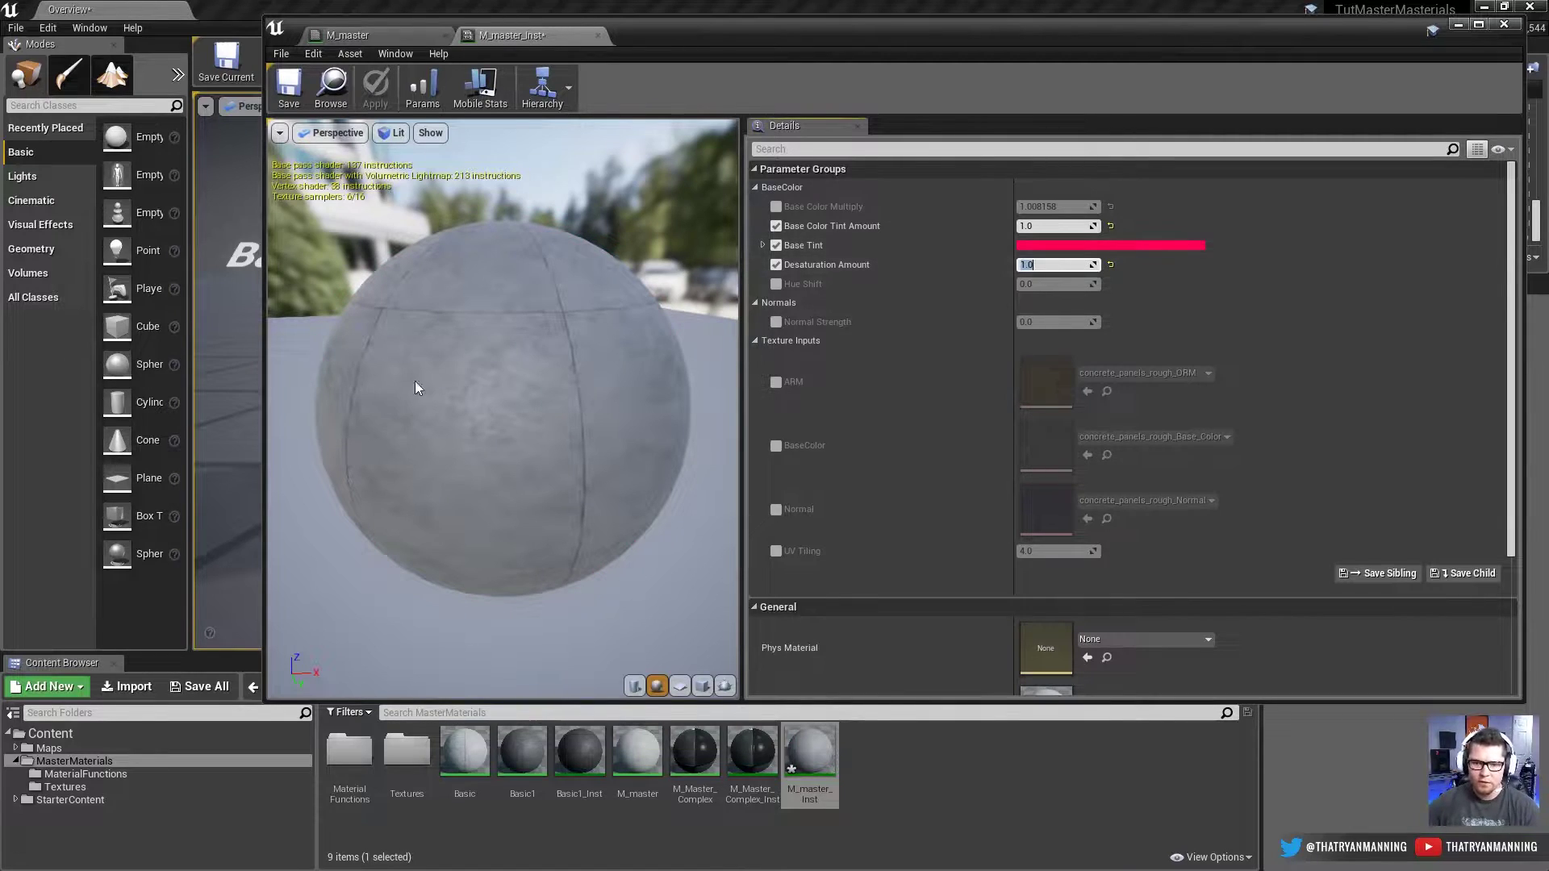
pyautogui.moveTo(453, 370); pyautogui.dragTo(347, 372)
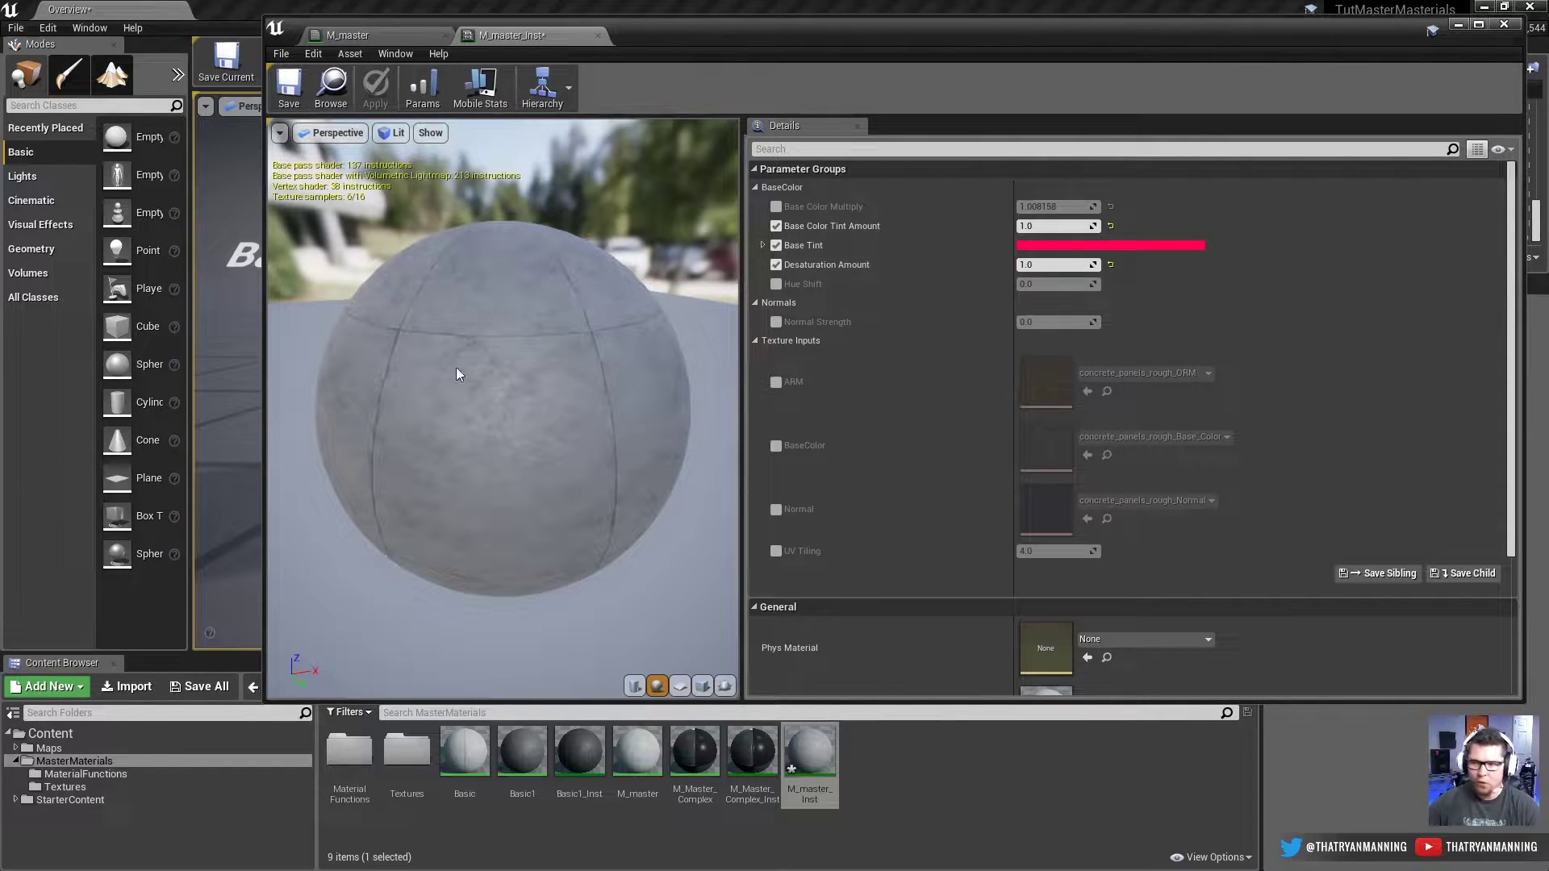
pyautogui.click(775, 265)
# Step: Sweep Hue Shift through purple, teal and green, then disable Hue Shift, Base Tint and Tint Amount
pyautogui.click(776, 283)
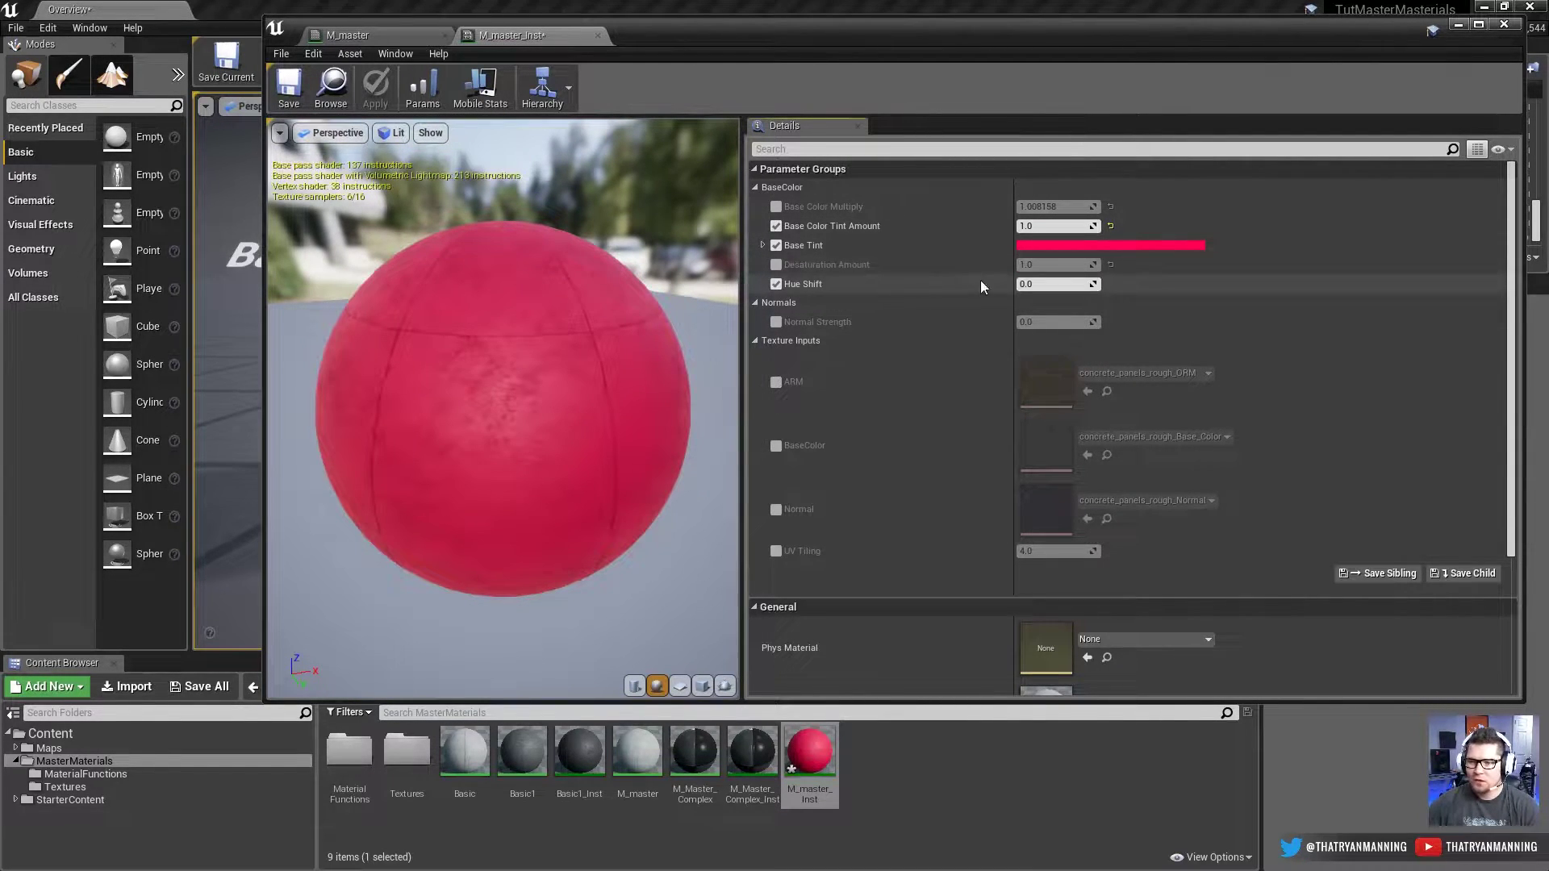
pyautogui.moveTo(1057, 284); pyautogui.dragTo(968, 284)
pyautogui.click(775, 284)
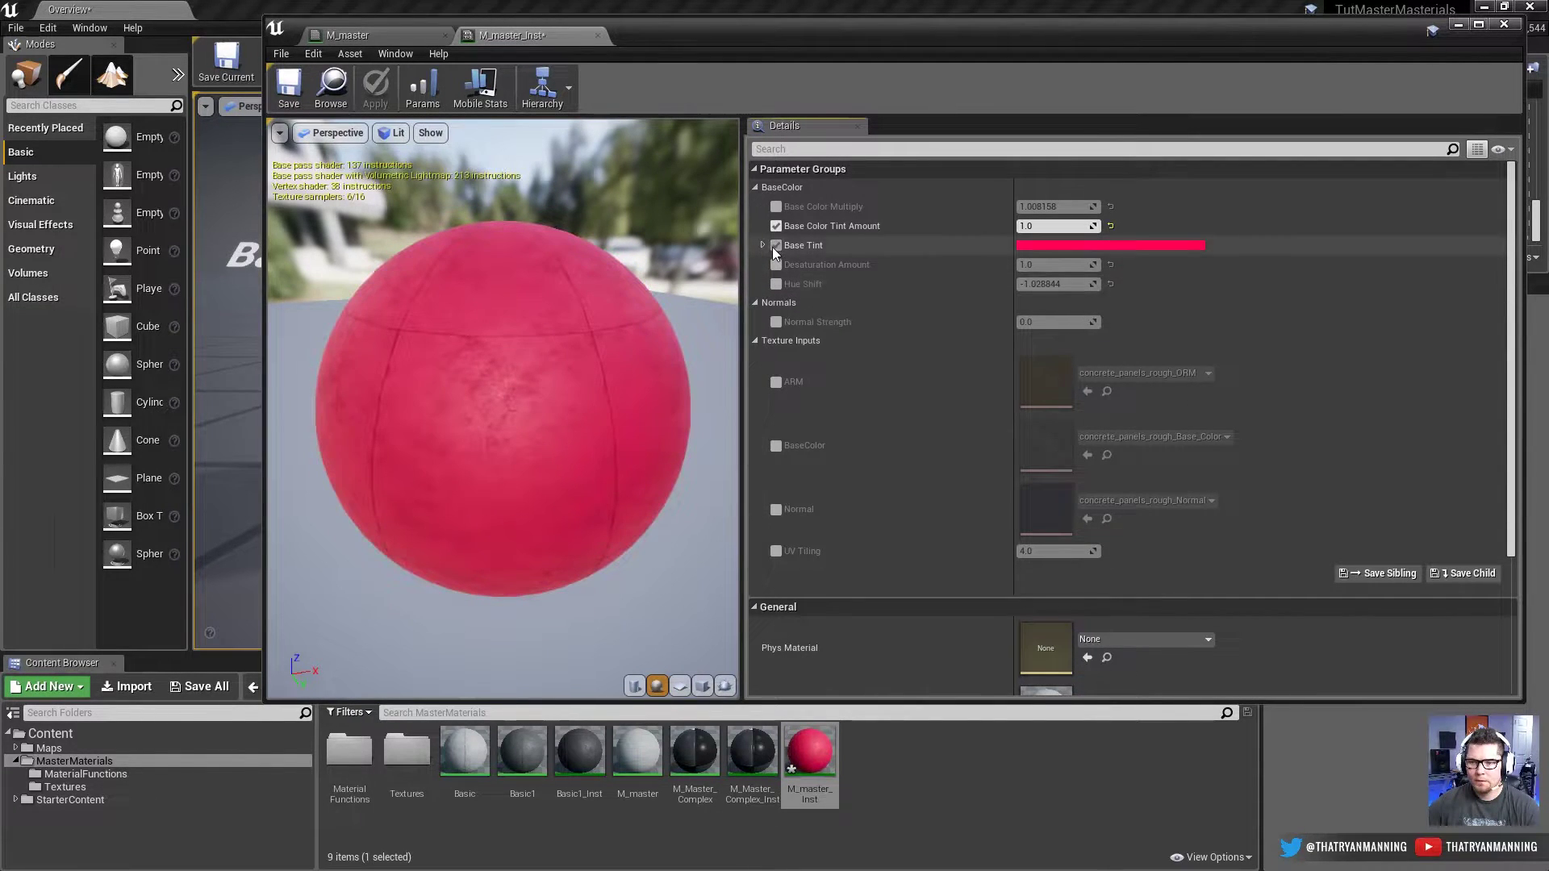
pyautogui.click(775, 245)
pyautogui.click(775, 226)
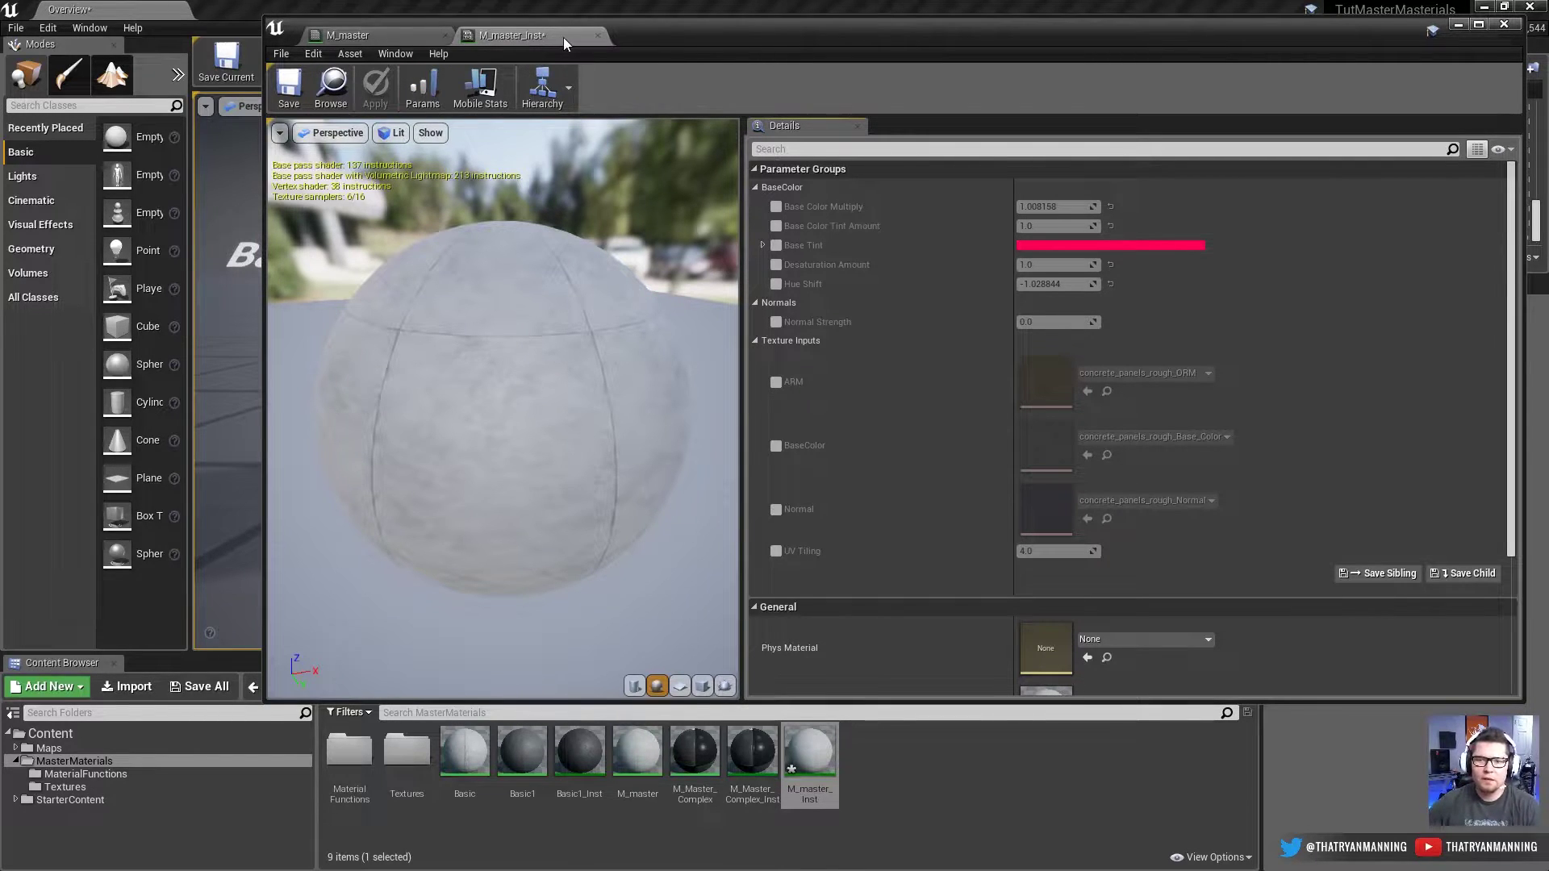
# Step: In M_master, select the Normal, Normal Strength and NormalStrength nodes and move them into open space
pyautogui.click(361, 37)
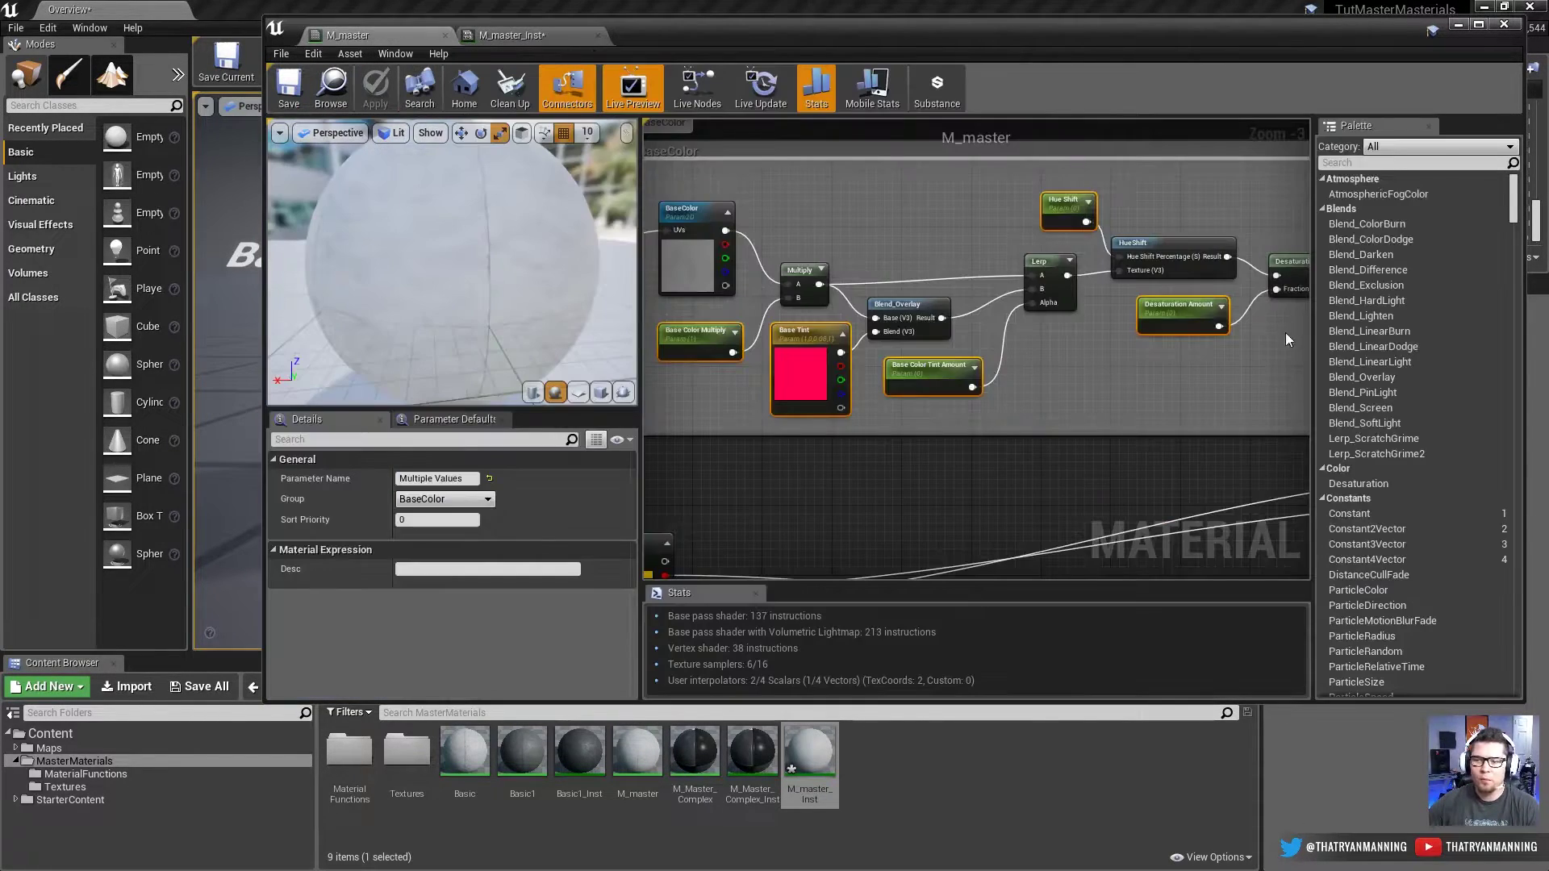
pyautogui.scroll(-5, 980, 375)
pyautogui.scroll(2, 988, 403)
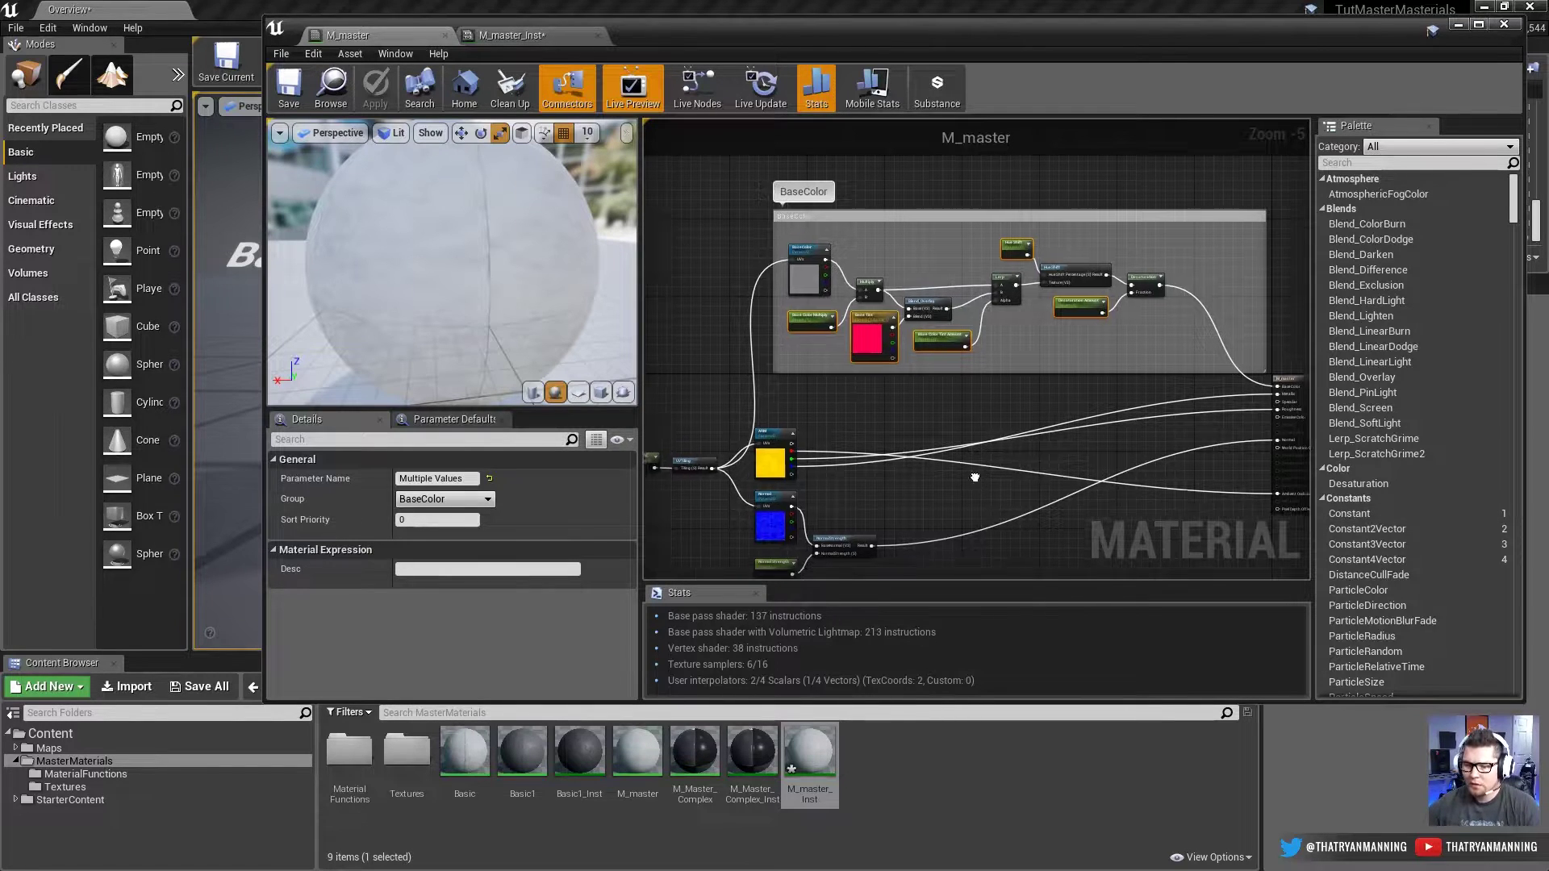
pyautogui.scroll(4, 1047, 411)
pyautogui.moveTo(1015, 399); pyautogui.dragTo(1052, 418, button='right')
pyautogui.scroll(-2, 1052, 418)
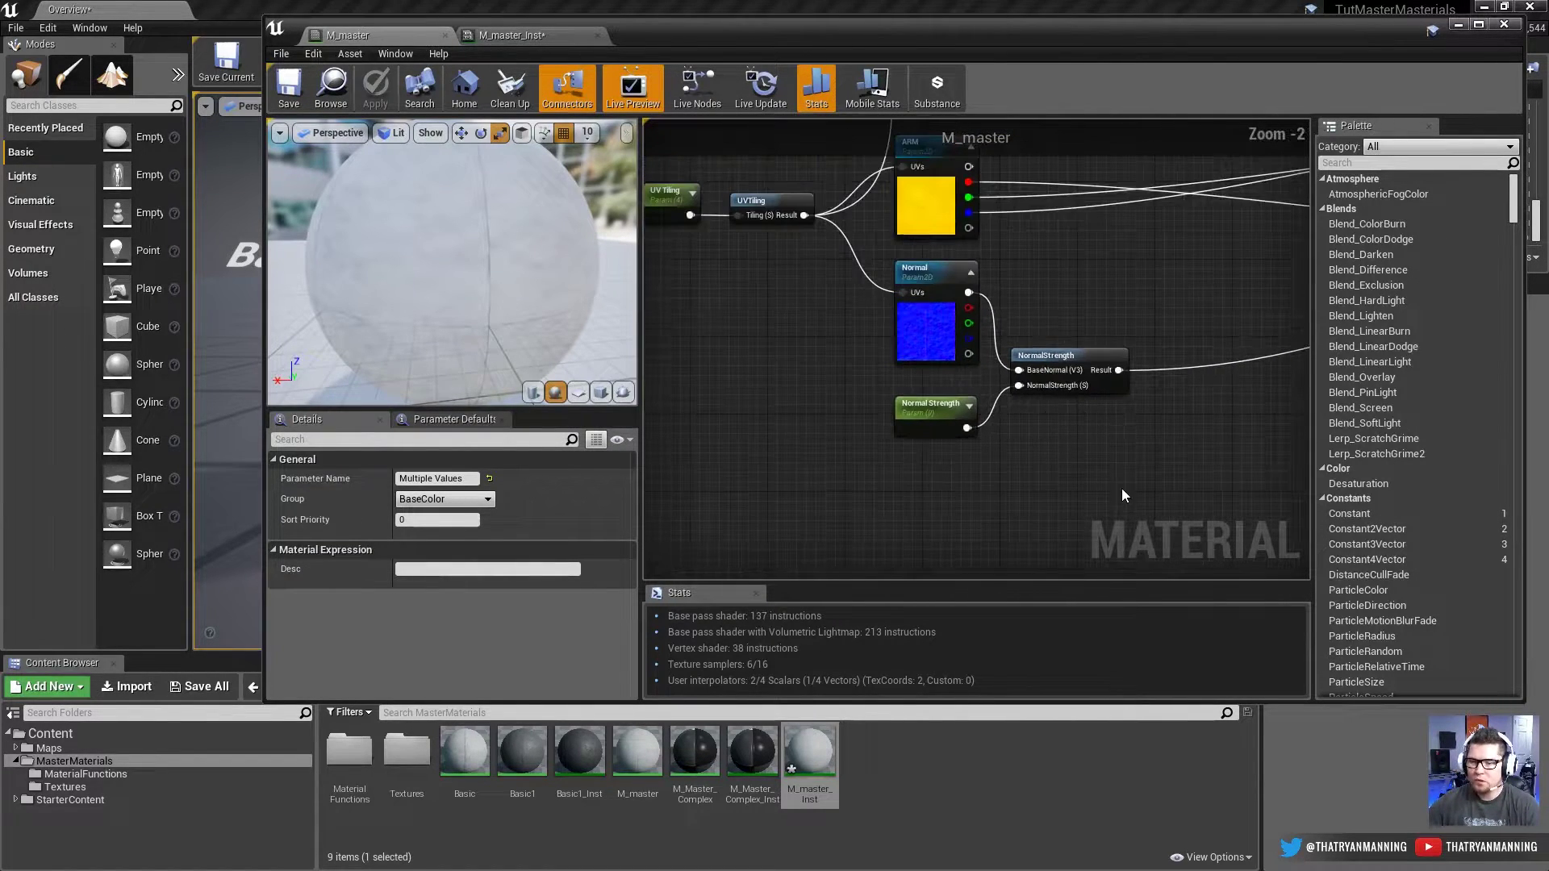
pyautogui.moveTo(1105, 464); pyautogui.dragTo(745, 257)
pyautogui.scroll(-1, 991, 450)
pyautogui.moveTo(992, 457); pyautogui.dragTo(858, 485, button='right')
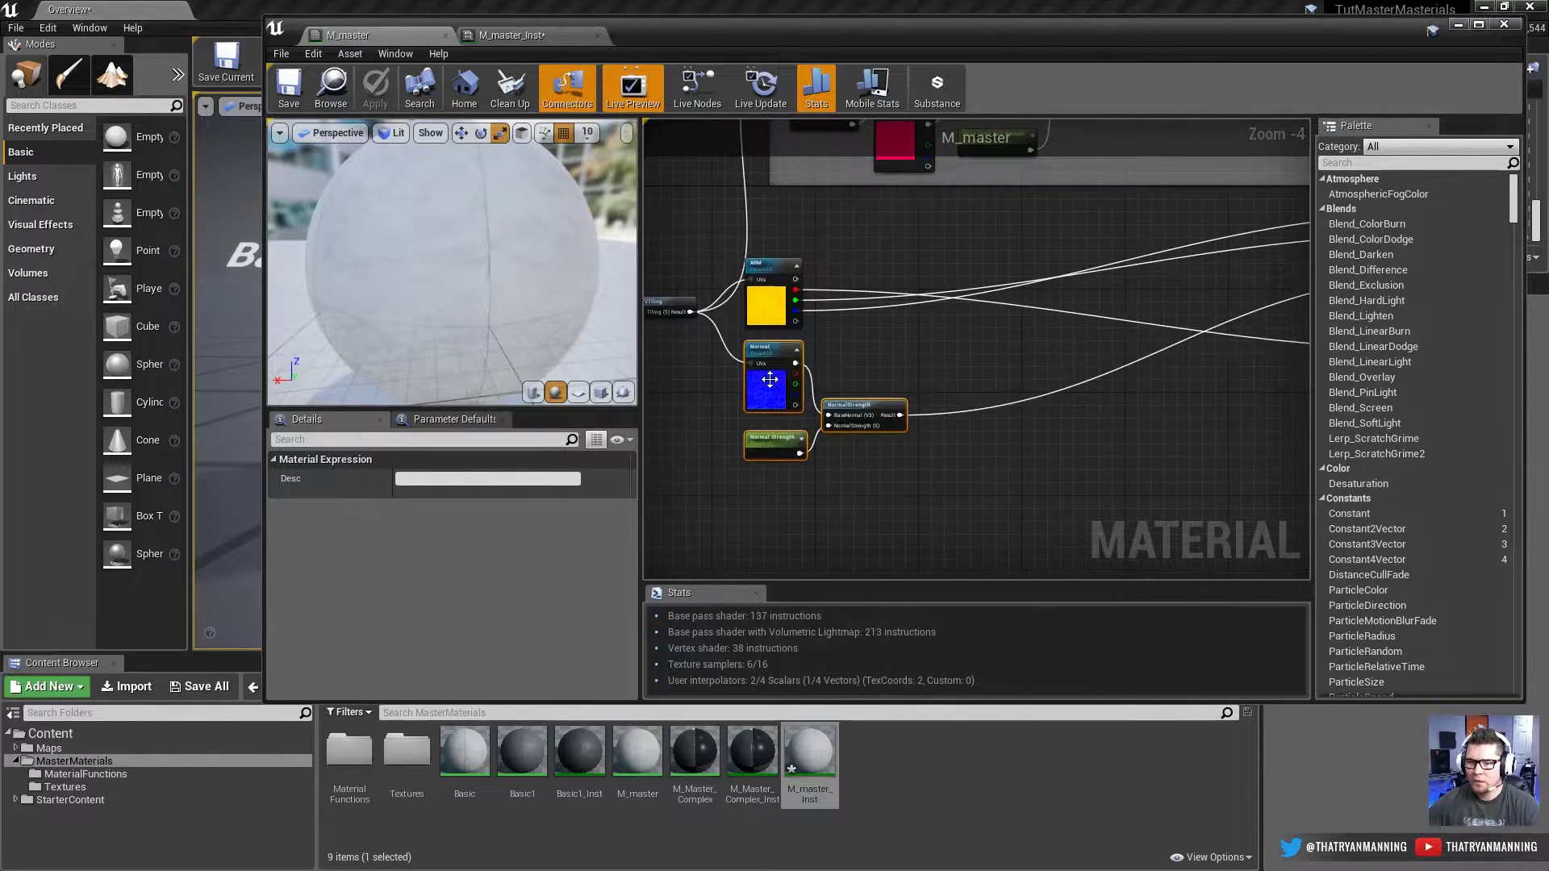
pyautogui.moveTo(766, 381); pyautogui.dragTo(863, 484)
# Step: Wrap the selected nodes in a comment titled 'Normals' and enlarge the box to fit
pyautogui.write('c')
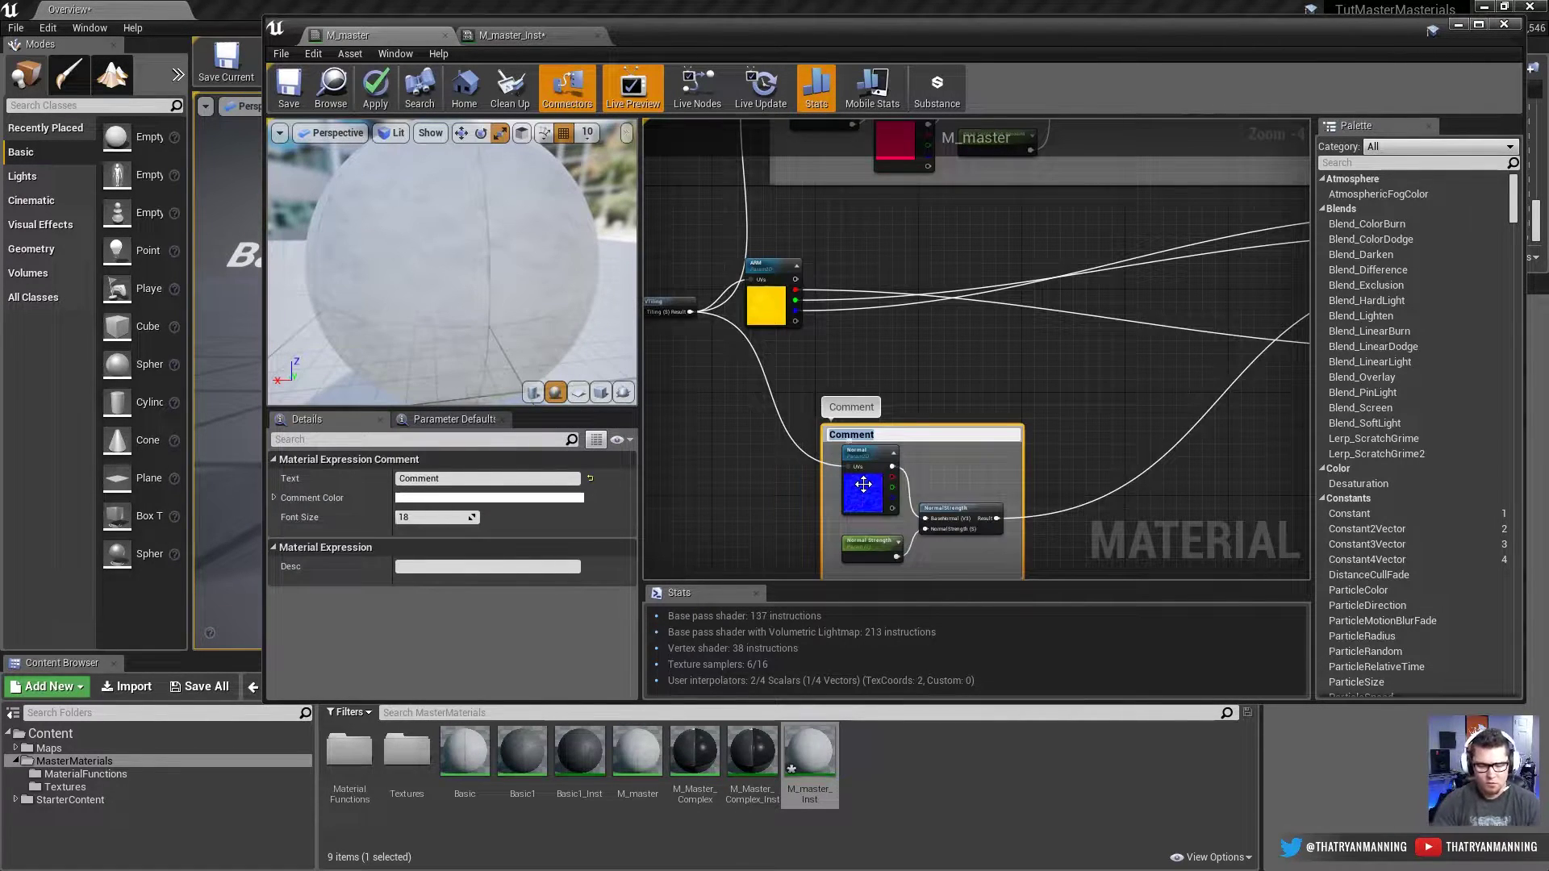
pyautogui.write('Normals')
pyautogui.press('Return')
pyautogui.moveTo(922, 448); pyautogui.dragTo(886, 380)
pyautogui.moveTo(994, 535); pyautogui.dragTo(1236, 579)
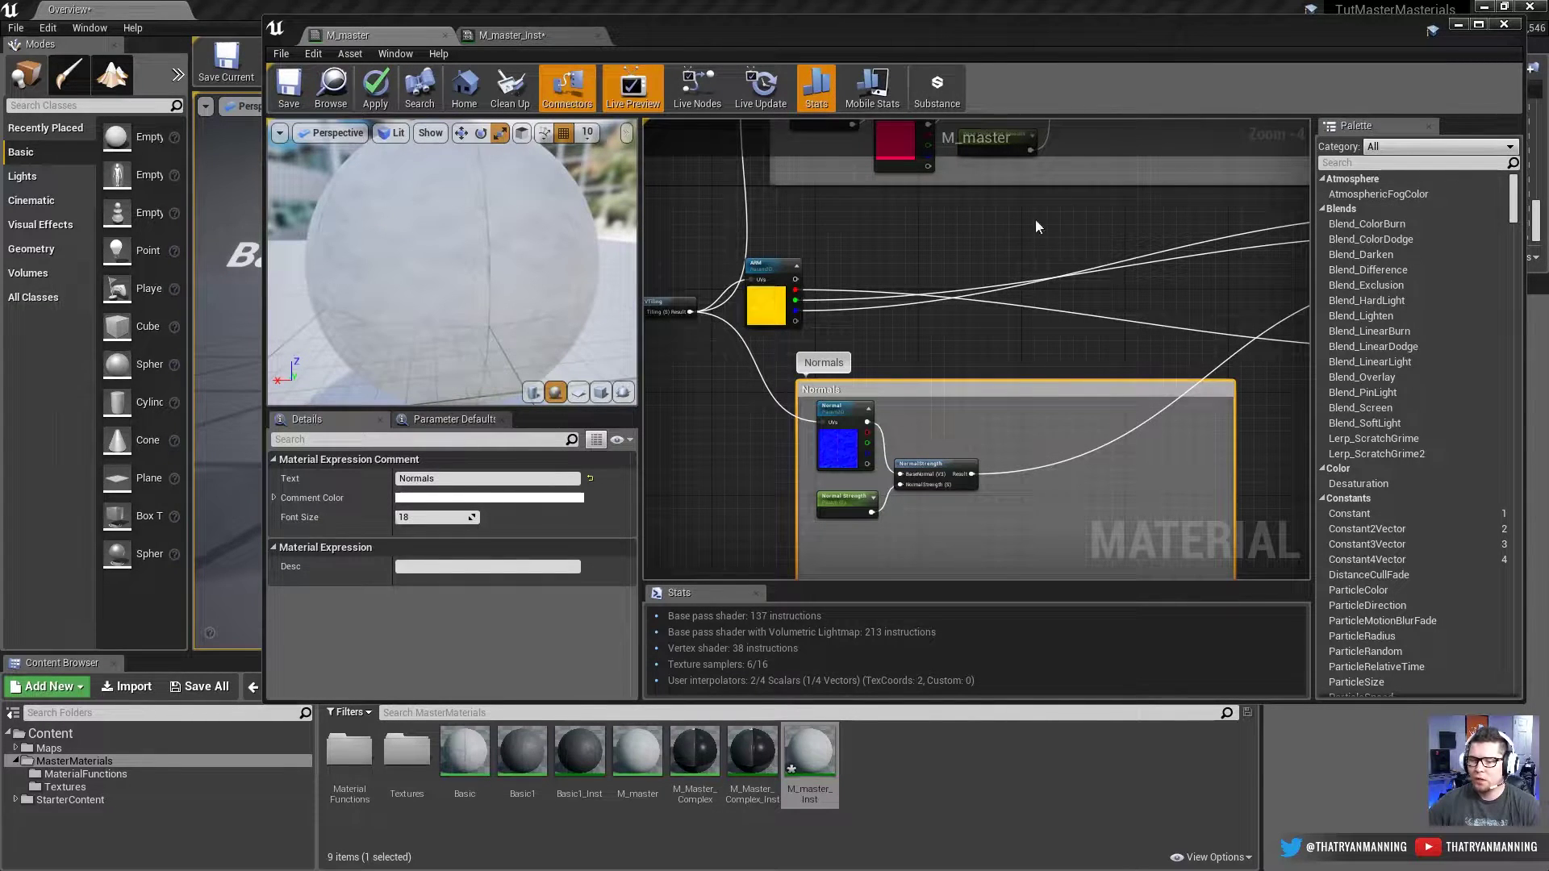
pyautogui.moveTo(511, 225); pyautogui.dragTo(593, 365)
pyautogui.moveTo(1101, 257); pyautogui.dragTo(903, 319, button='right')
pyautogui.scroll(-1, 904, 325)
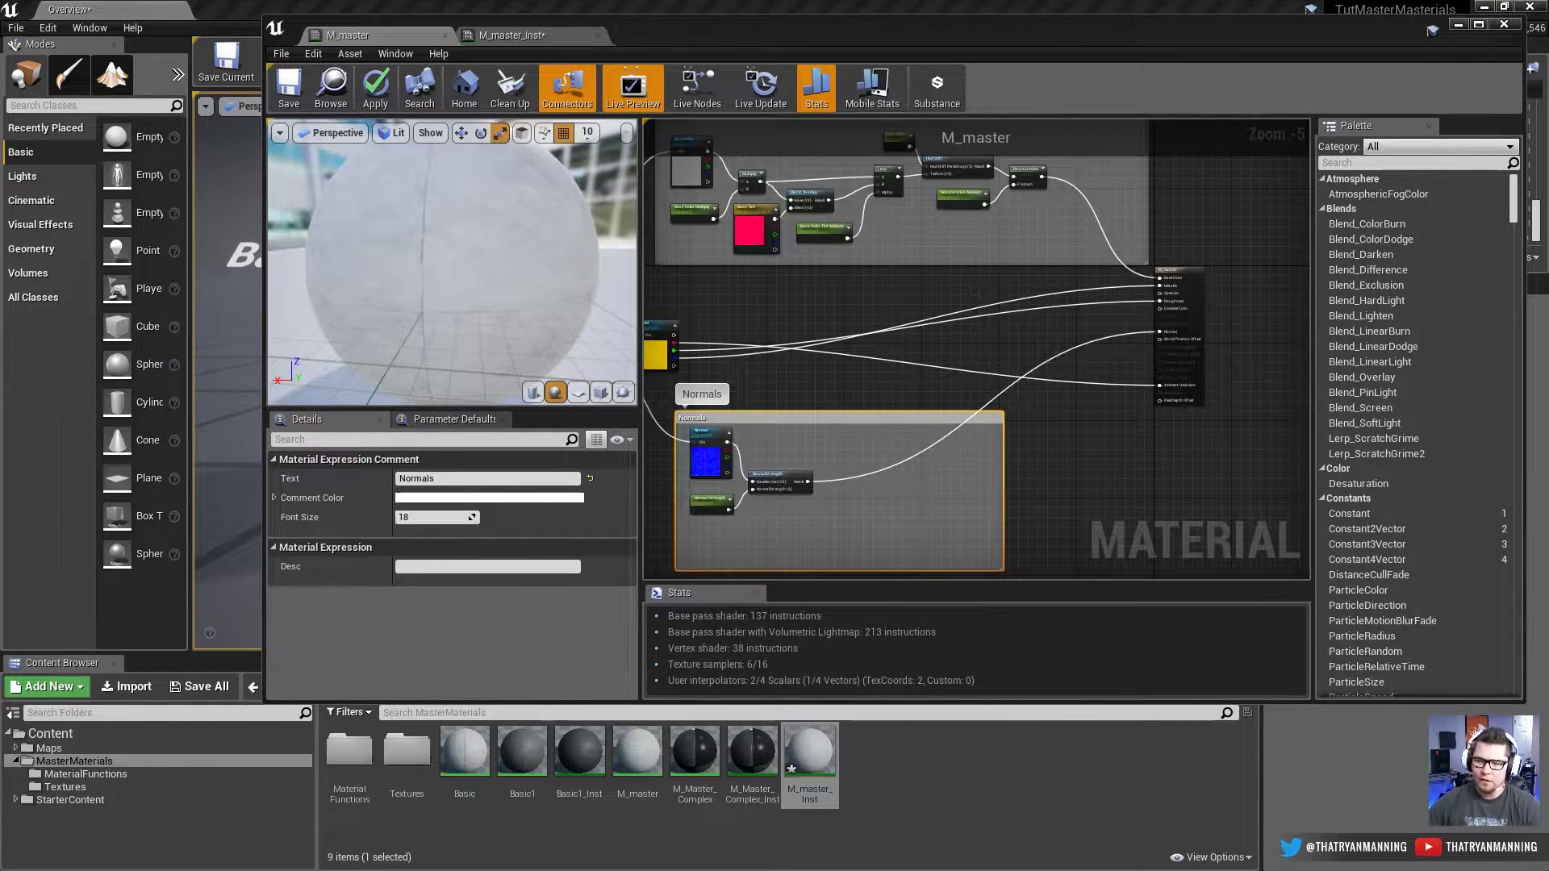
pyautogui.moveTo(782, 308); pyautogui.dragTo(892, 166, button='right')
pyautogui.scroll(-2, 1028, 302)
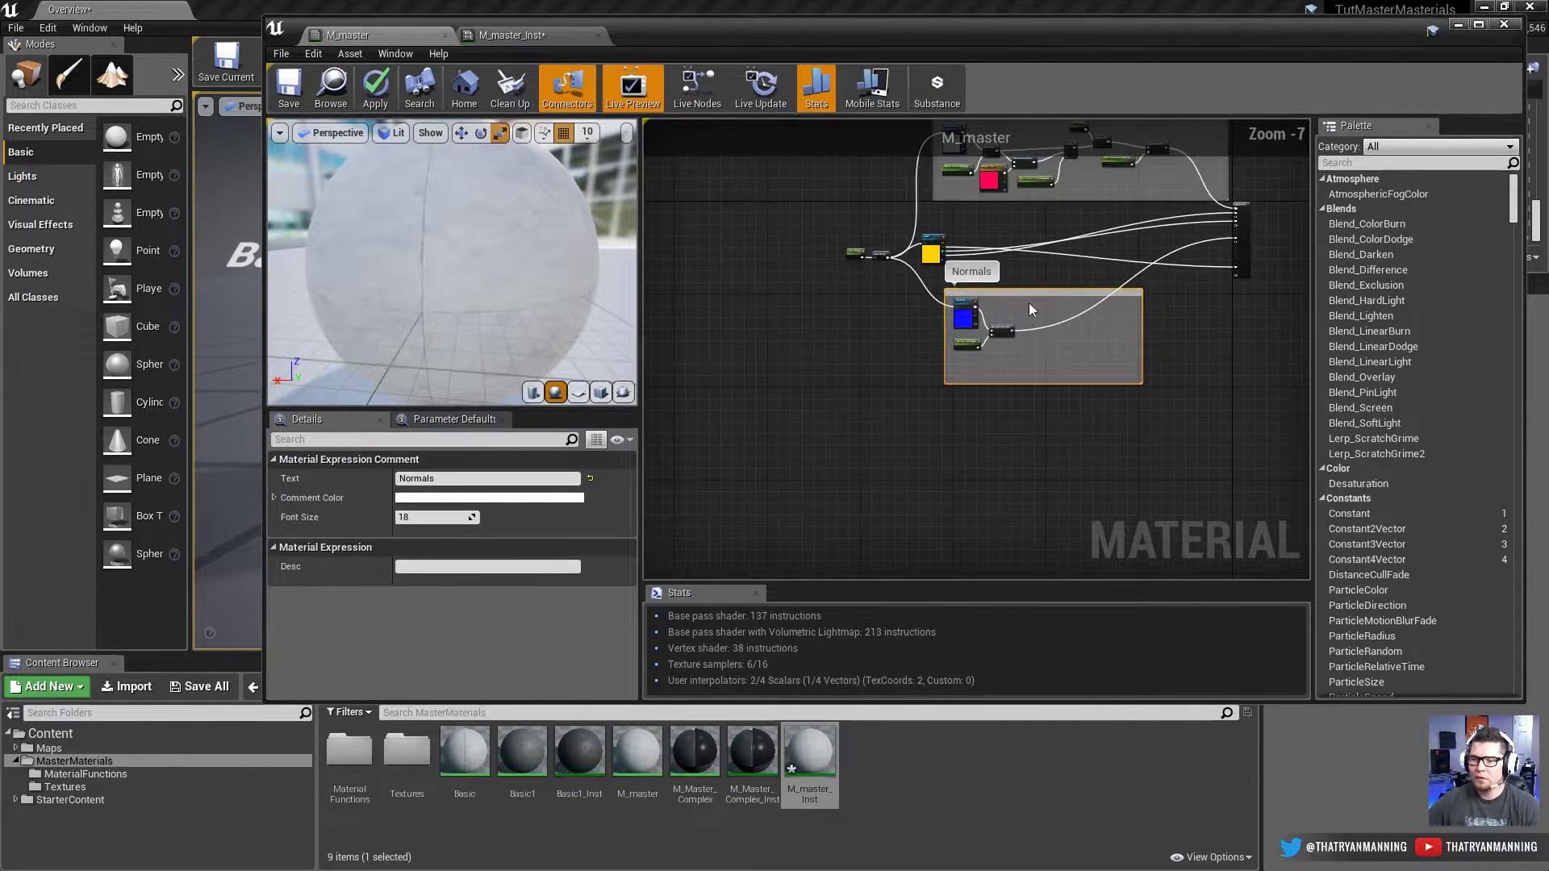
pyautogui.moveTo(1029, 302); pyautogui.dragTo(1025, 373, button='right')
pyautogui.moveTo(1026, 374); pyautogui.dragTo(1039, 348)
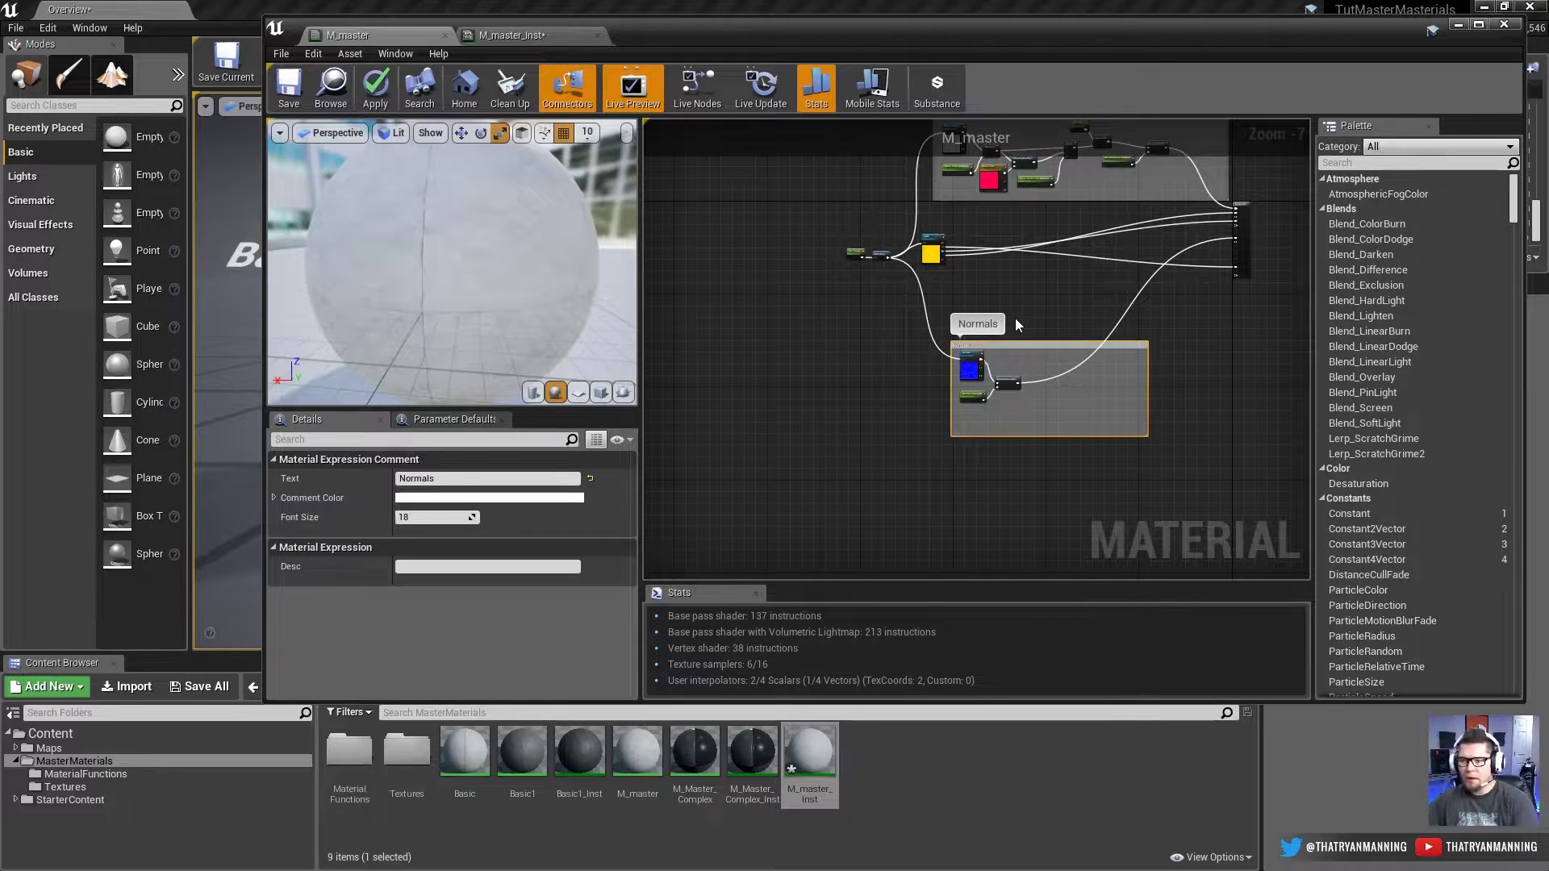
pyautogui.scroll(2, 906, 376)
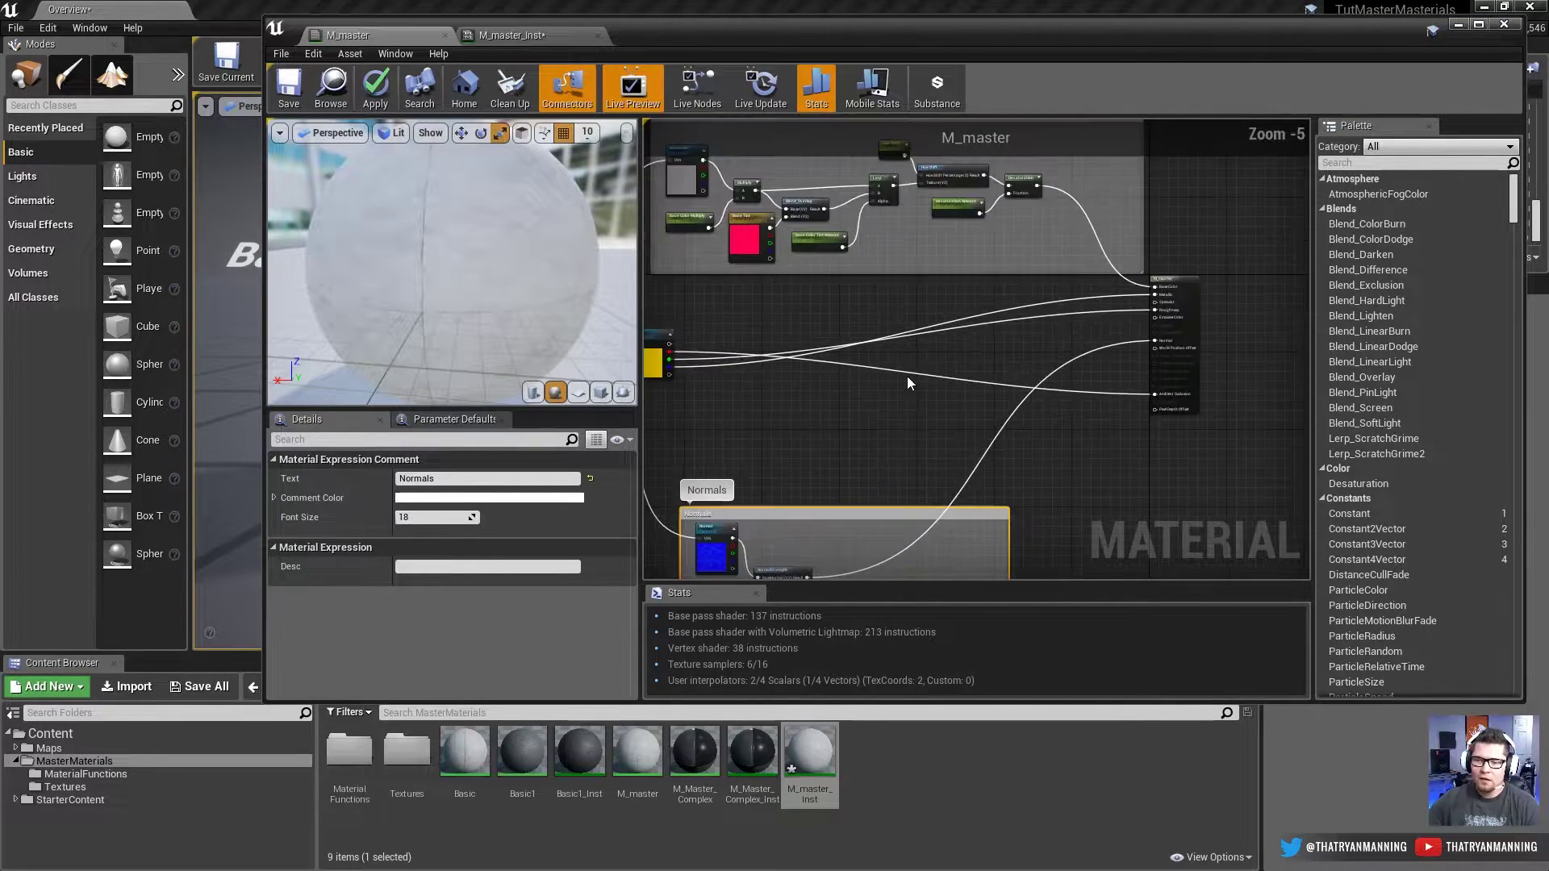
pyautogui.scroll(1, 907, 376)
pyautogui.moveTo(792, 312); pyautogui.dragTo(952, 430, button='right')
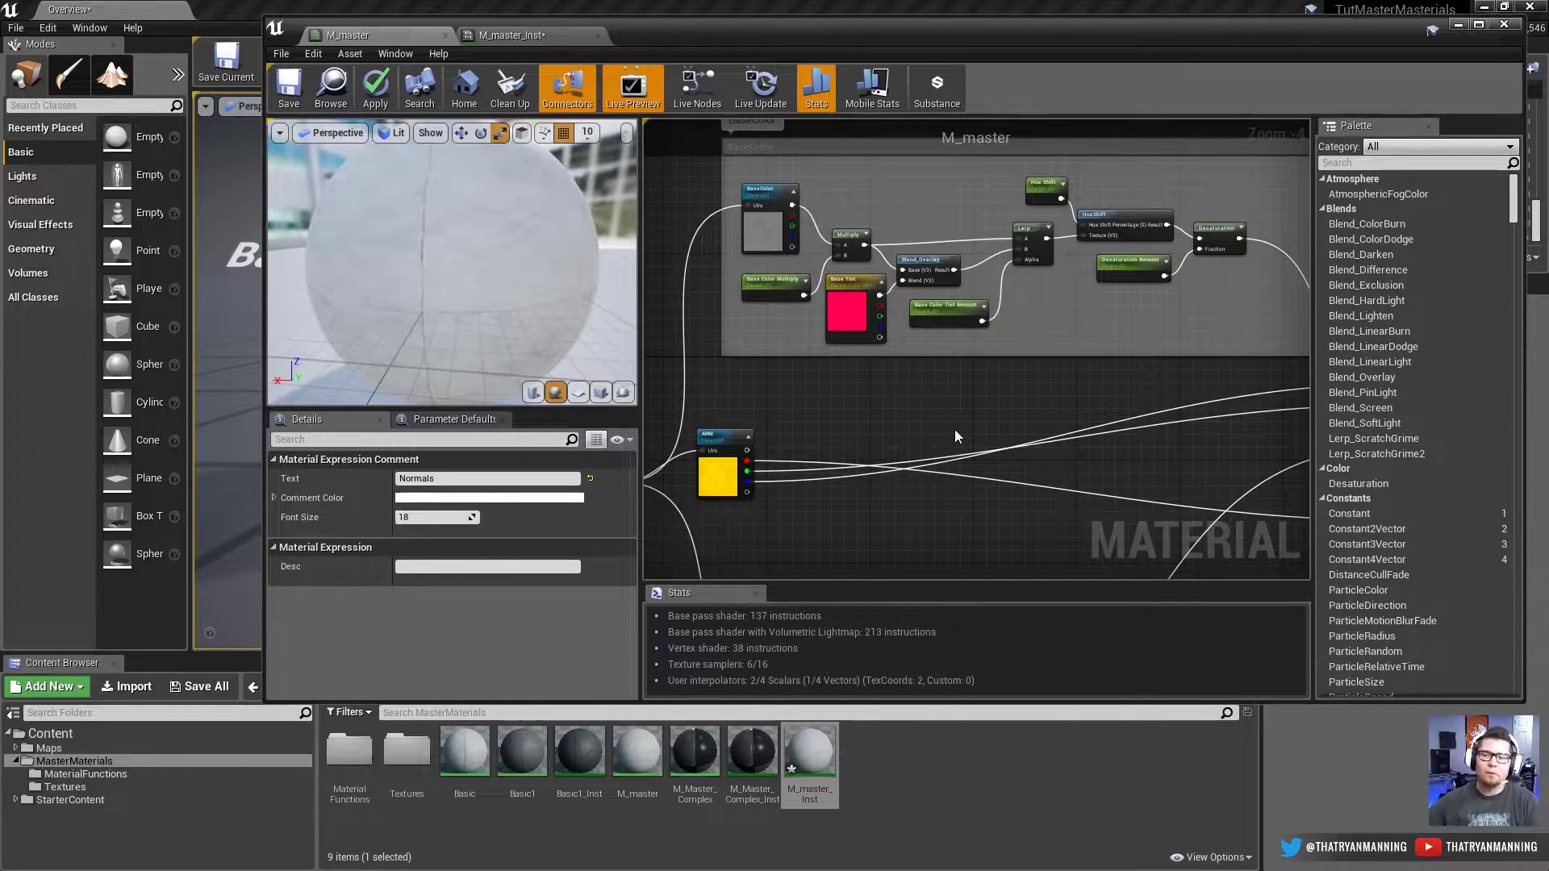
pyautogui.moveTo(1065, 401); pyautogui.dragTo(958, 315, button='right')
pyautogui.moveTo(1058, 326); pyautogui.dragTo(963, 378, button='right')
pyautogui.moveTo(811, 386); pyautogui.dragTo(945, 381, button='right')
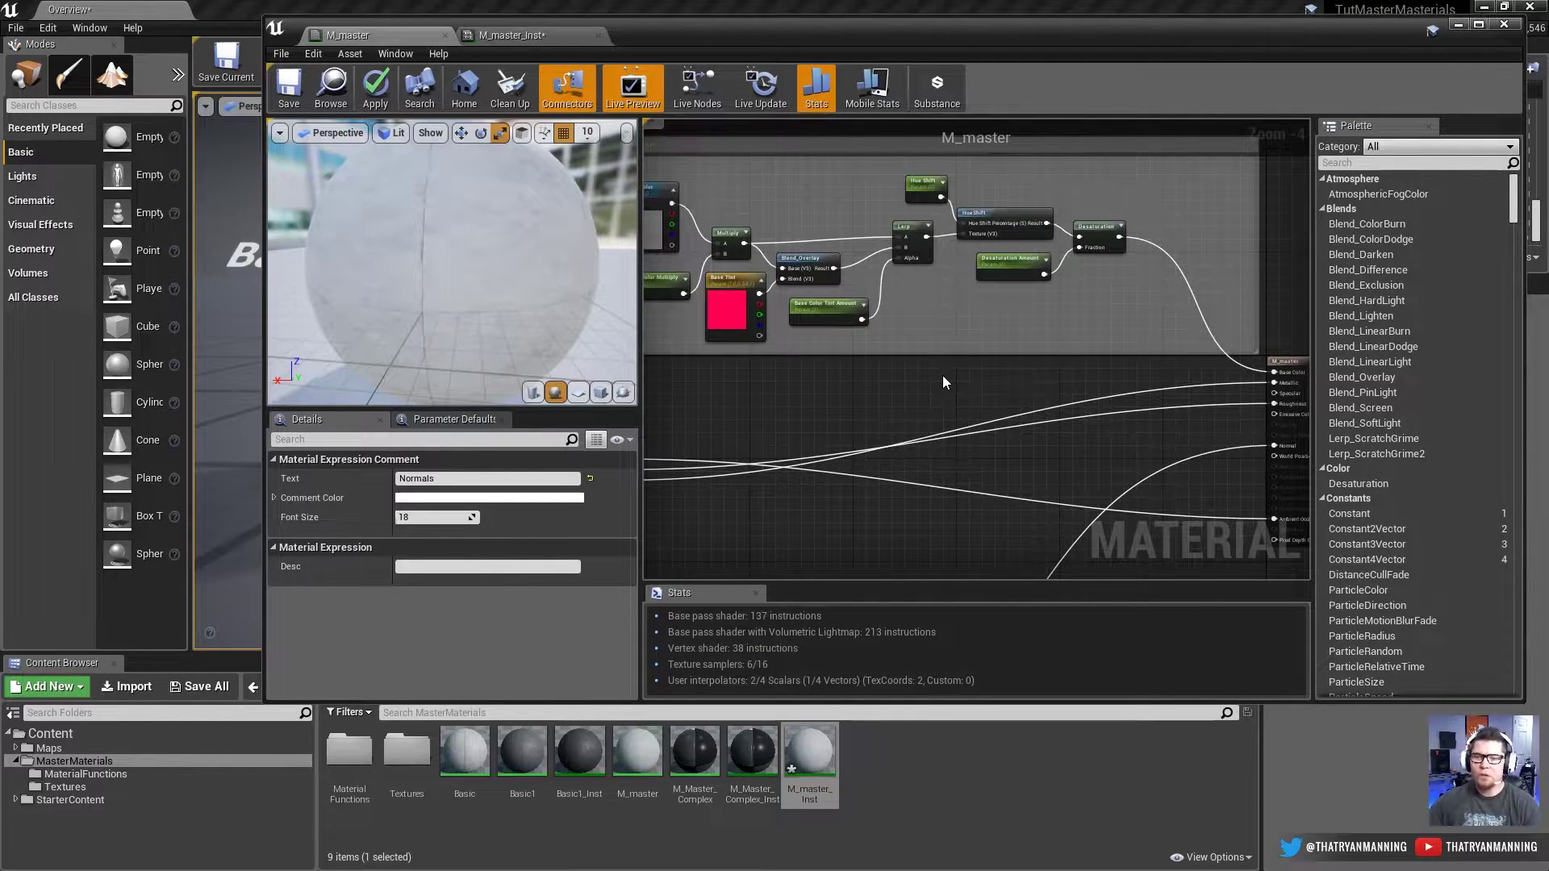
pyautogui.scroll(-1, 912, 384)
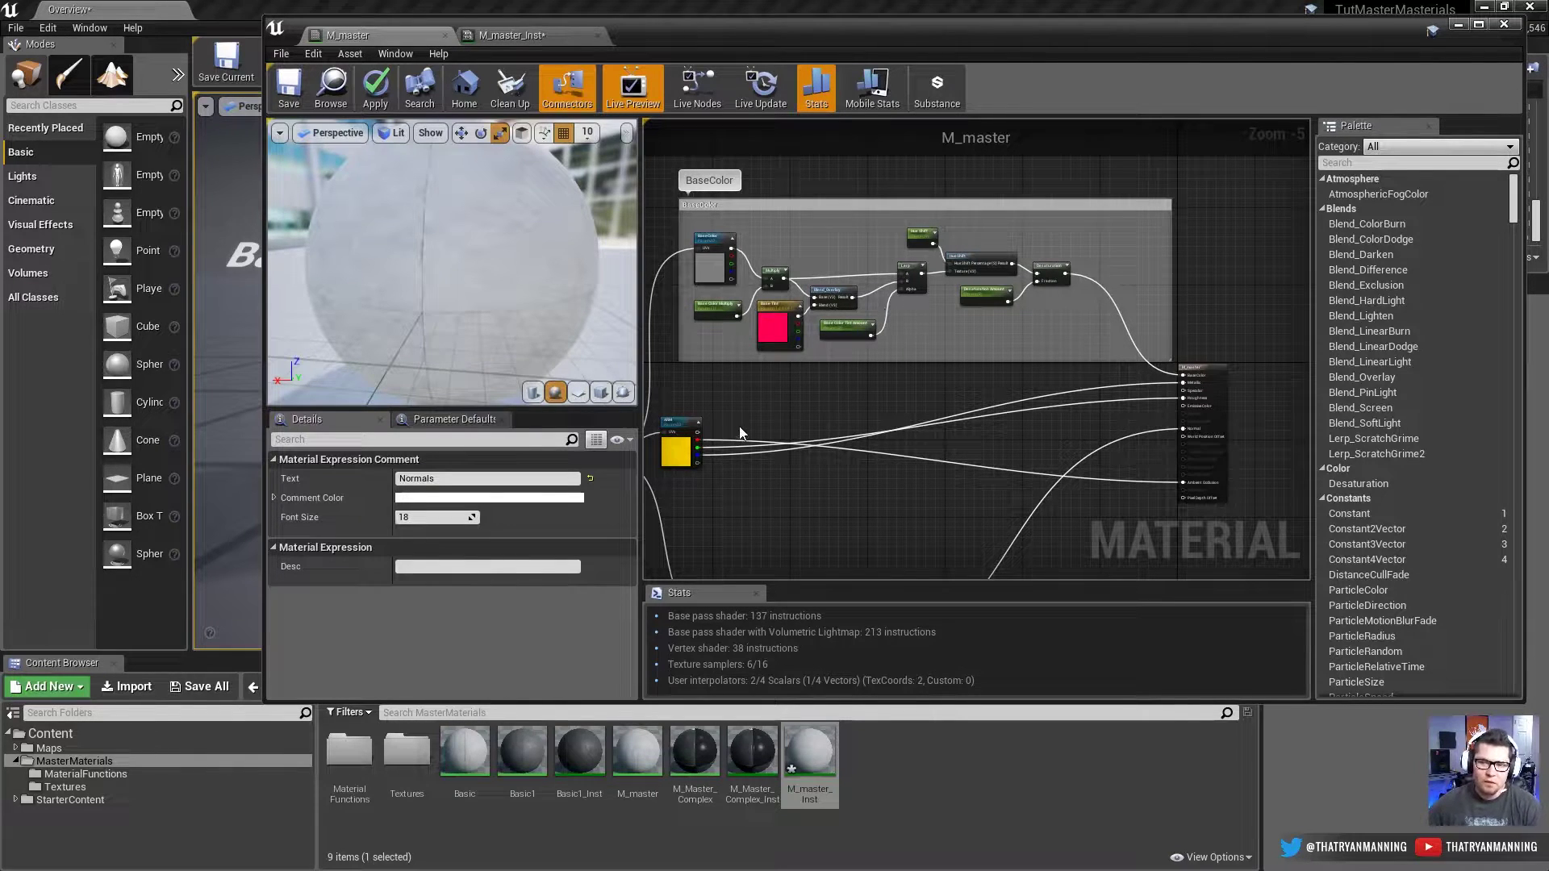
pyautogui.moveTo(739, 426); pyautogui.dragTo(749, 397, button='right')
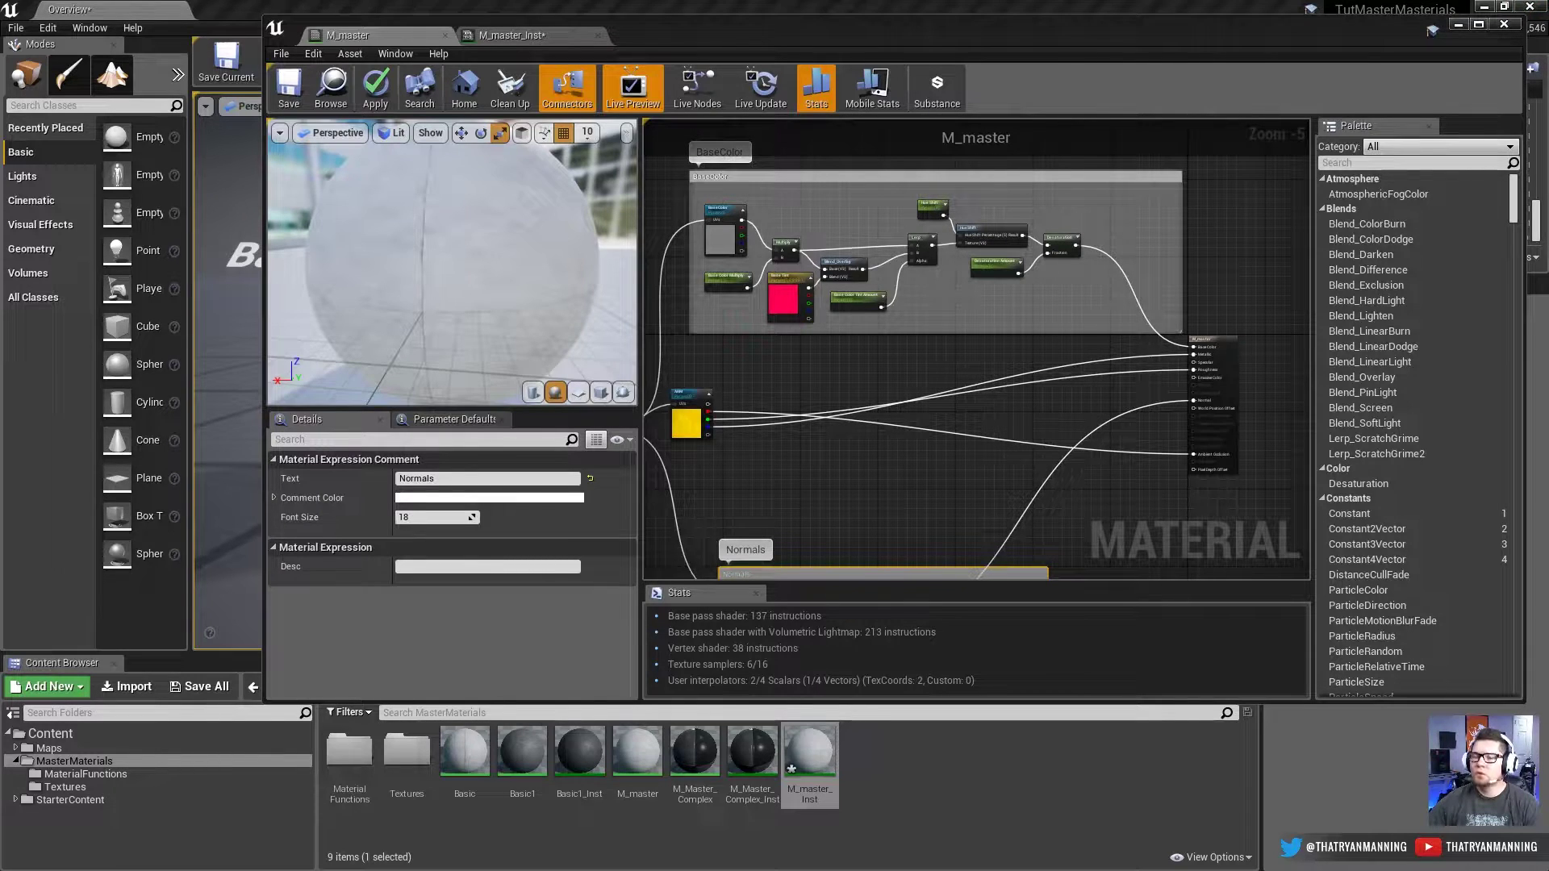
pyautogui.scroll(2, 787, 382)
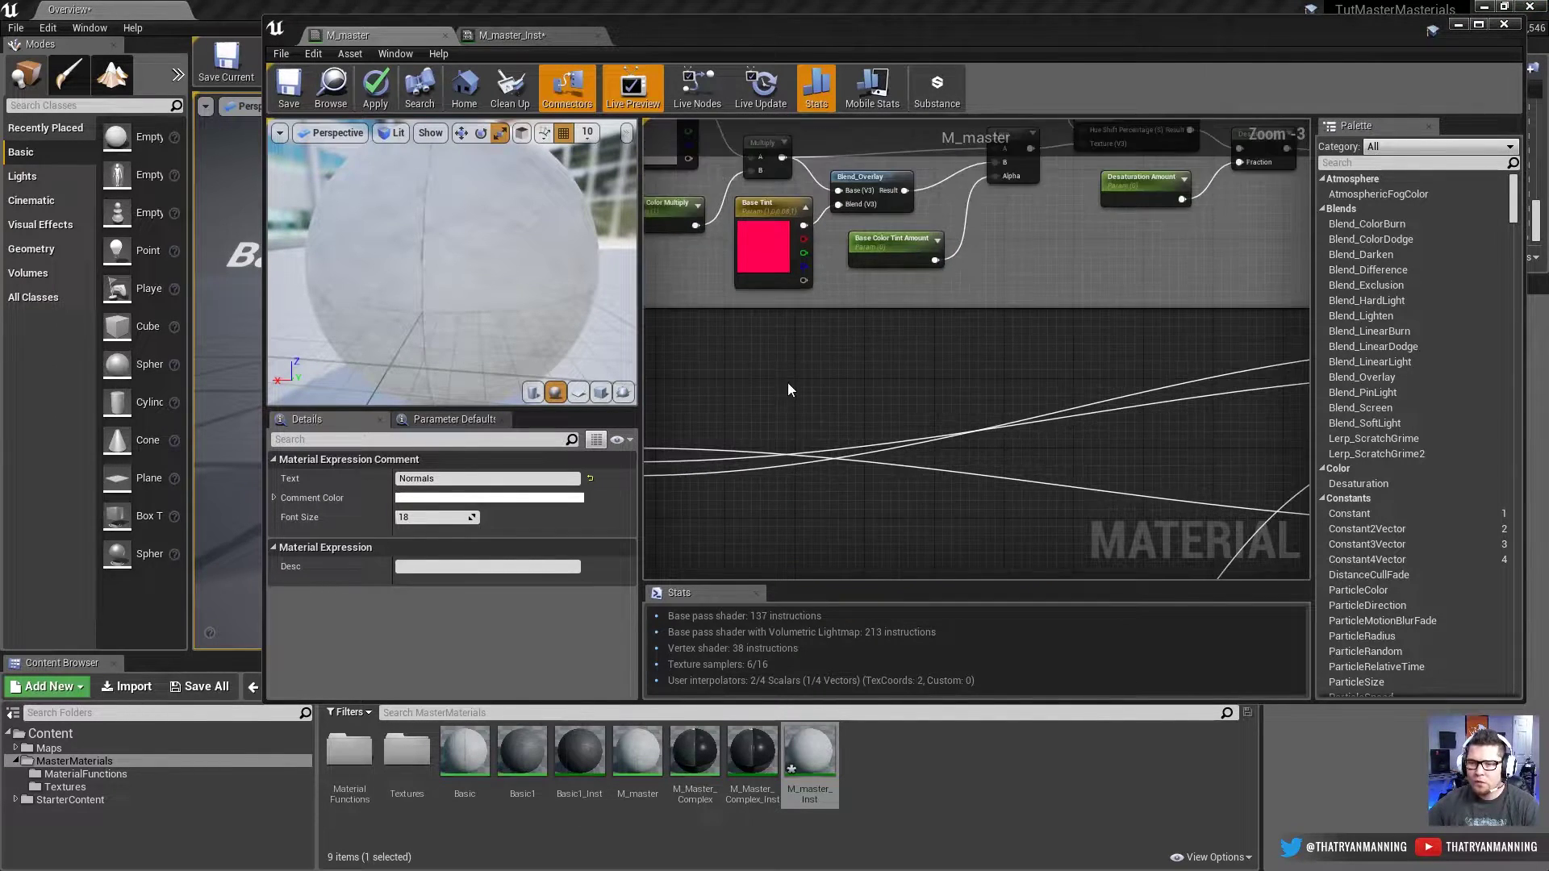
pyautogui.moveTo(789, 390); pyautogui.dragTo(921, 500, button='right')
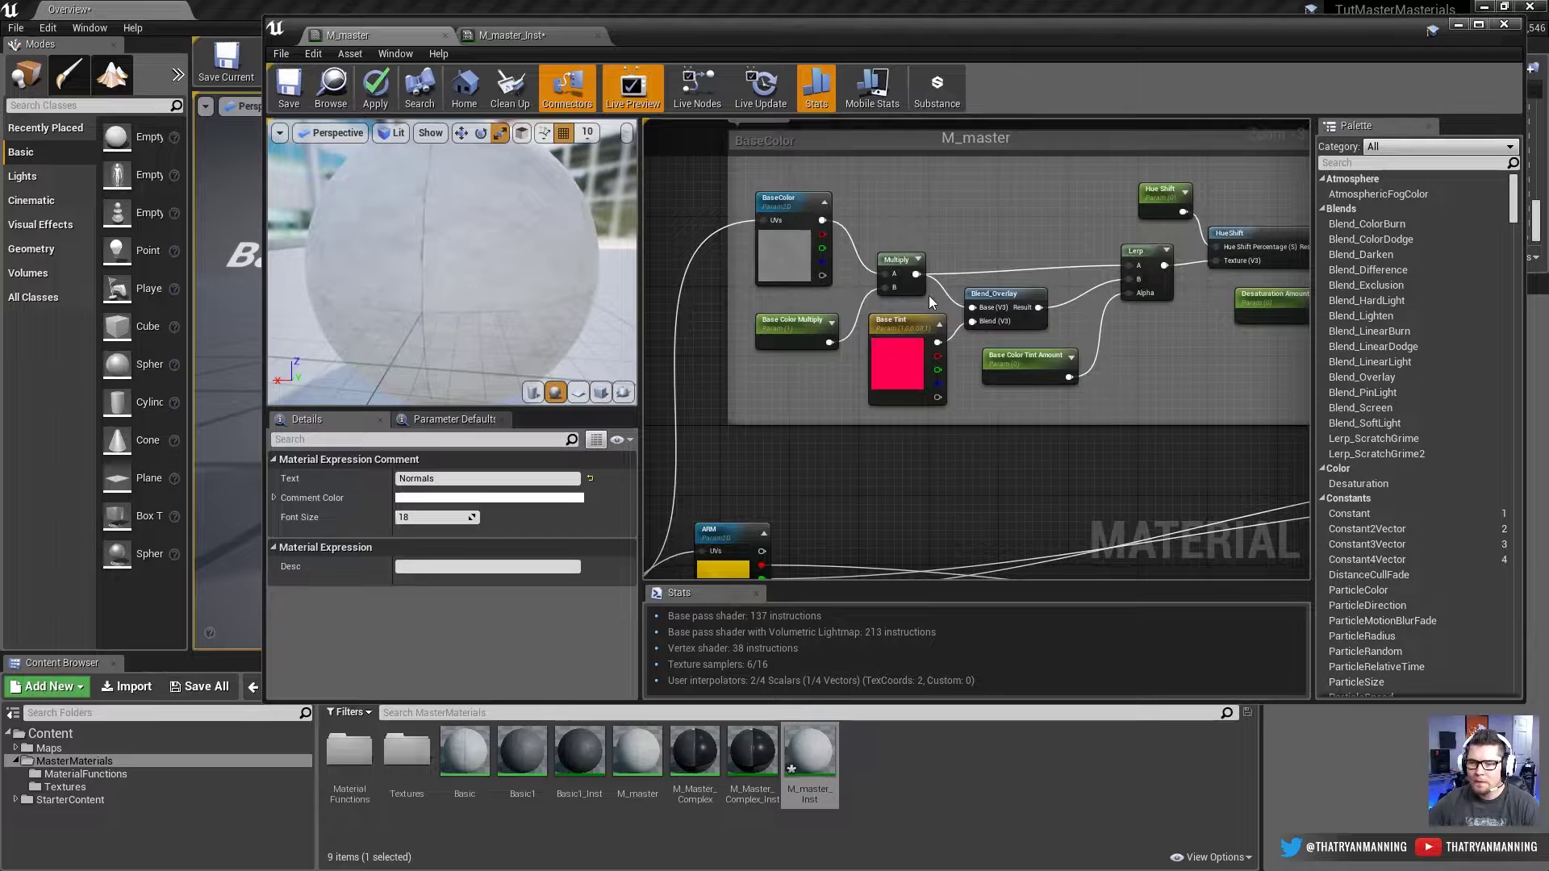
pyautogui.moveTo(1159, 359); pyautogui.dragTo(767, 334, button='right')
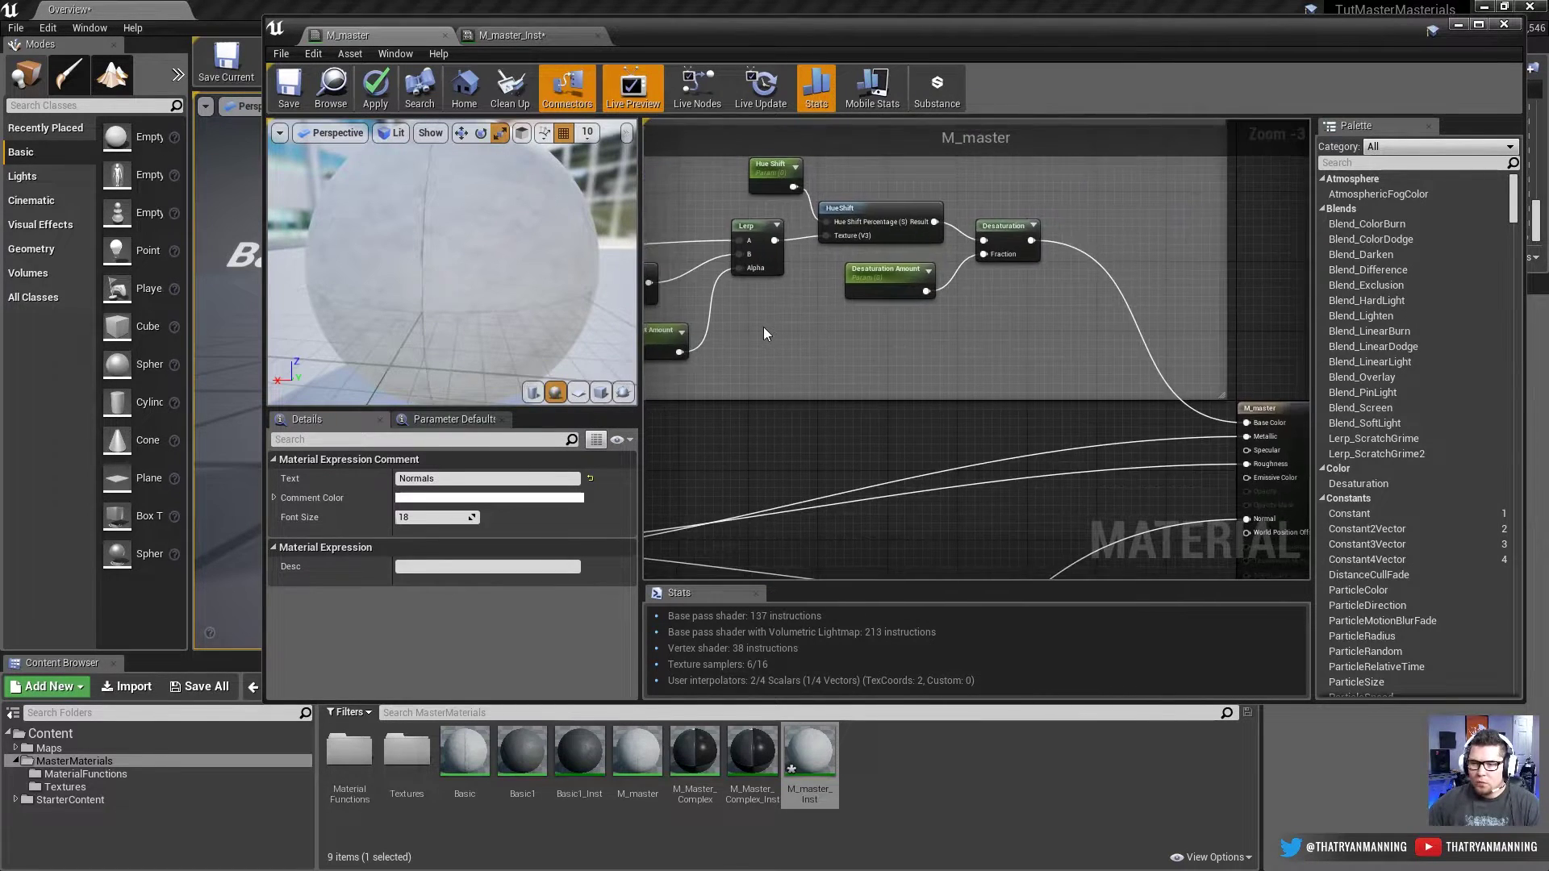
pyautogui.scroll(-2, 870, 393)
pyautogui.moveTo(870, 393); pyautogui.dragTo(960, 352, button='right')
# Step: Place a ChannelMaskParameter node off the Lerp output, then delete it
pyautogui.moveTo(906, 266); pyautogui.dragTo(979, 401)
pyautogui.write('swi')
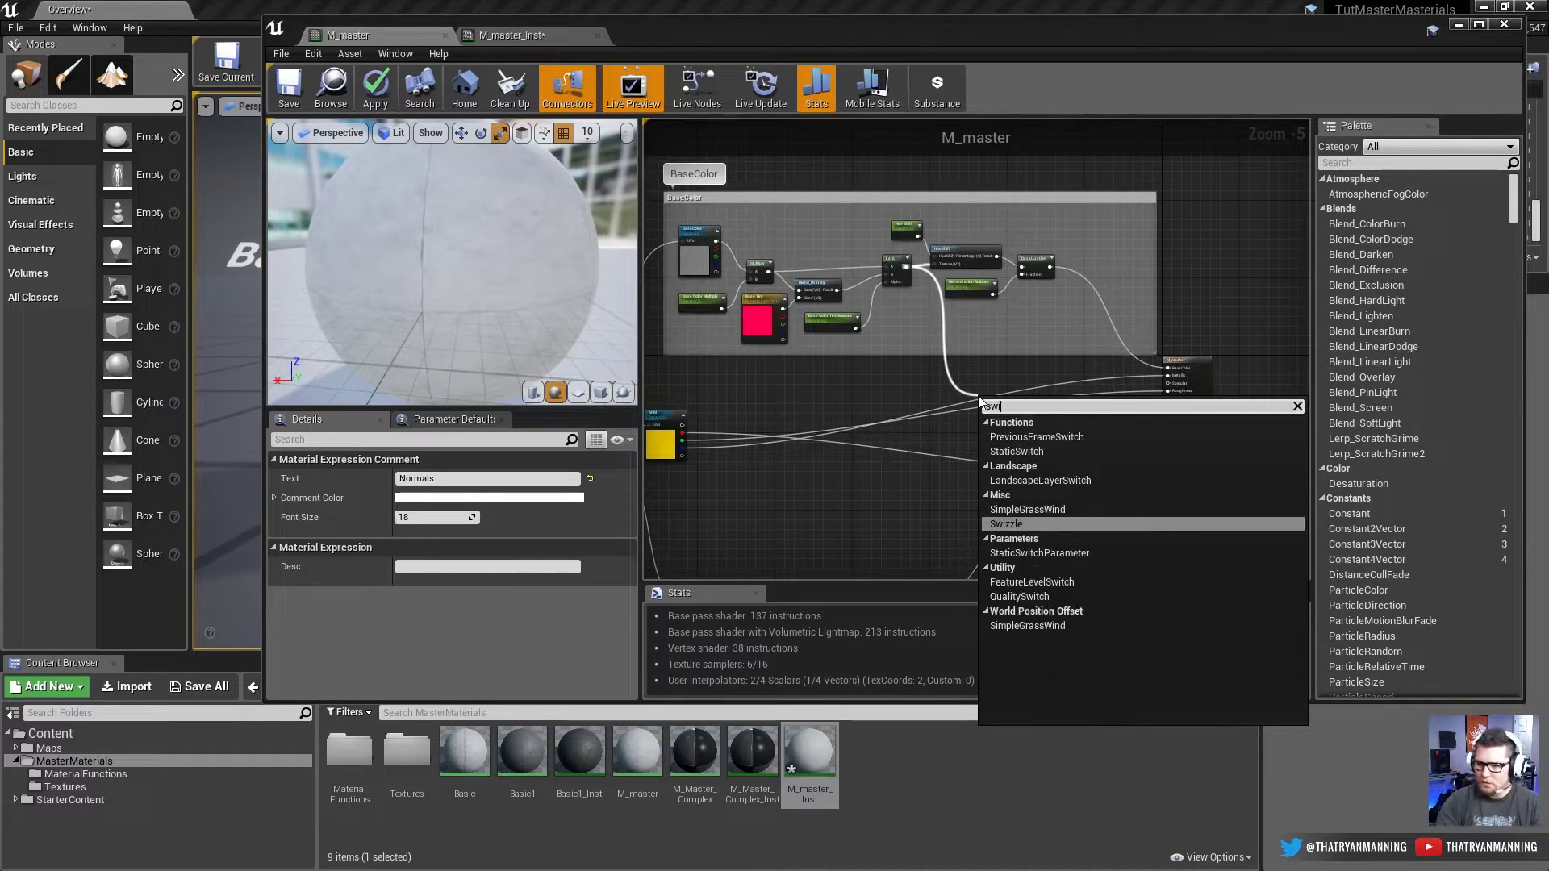
pyautogui.press('BackSpace')
pyautogui.press('BackSpace')
pyautogui.press('BackSpace')
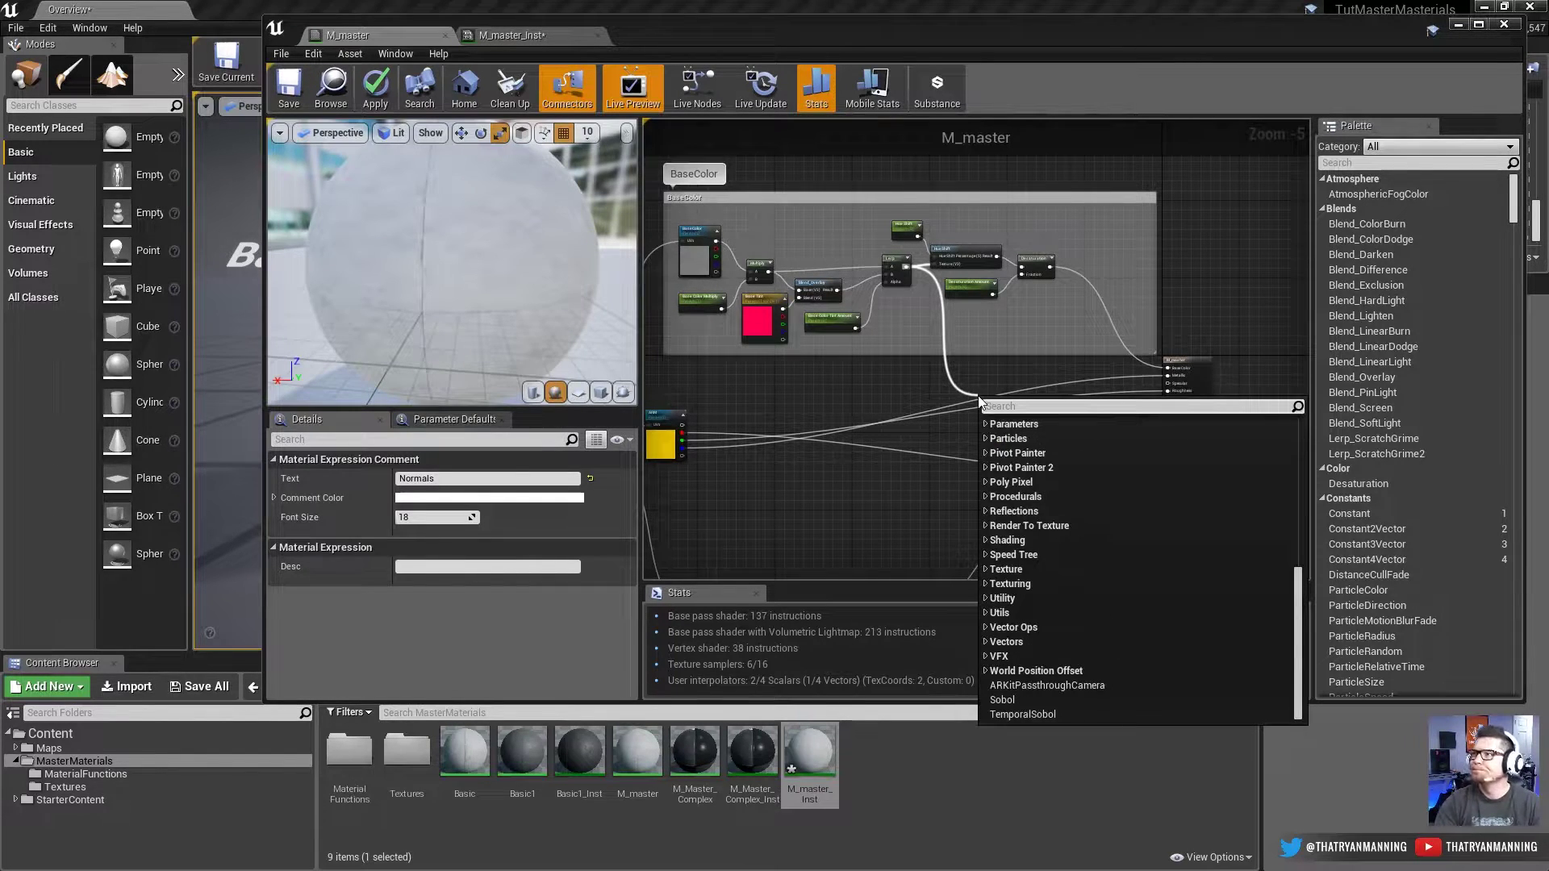
pyautogui.write('mas')
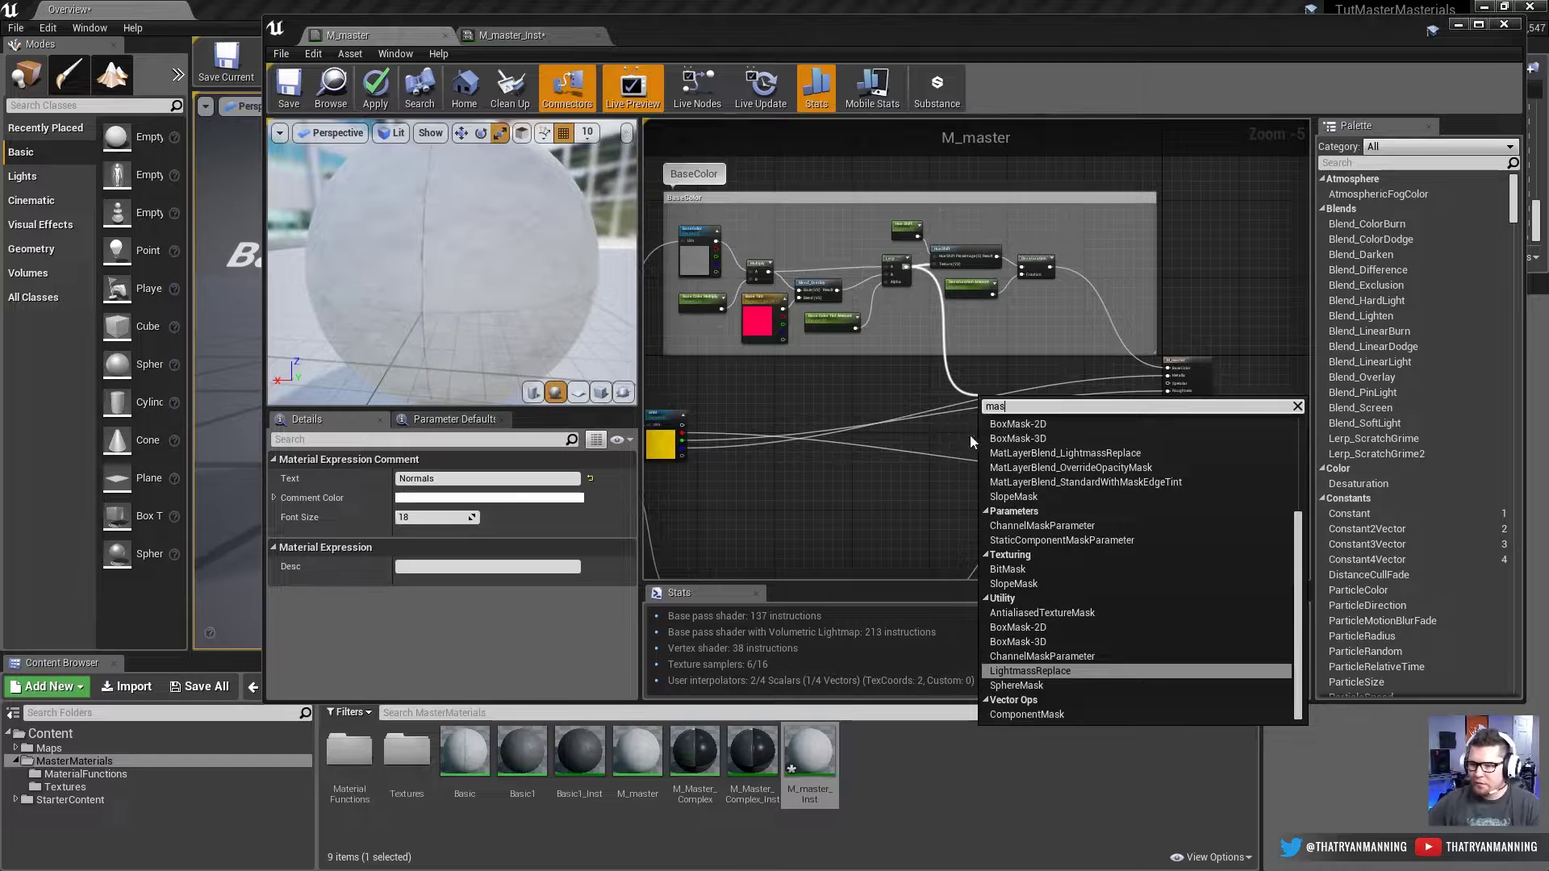
pyautogui.click(1104, 526)
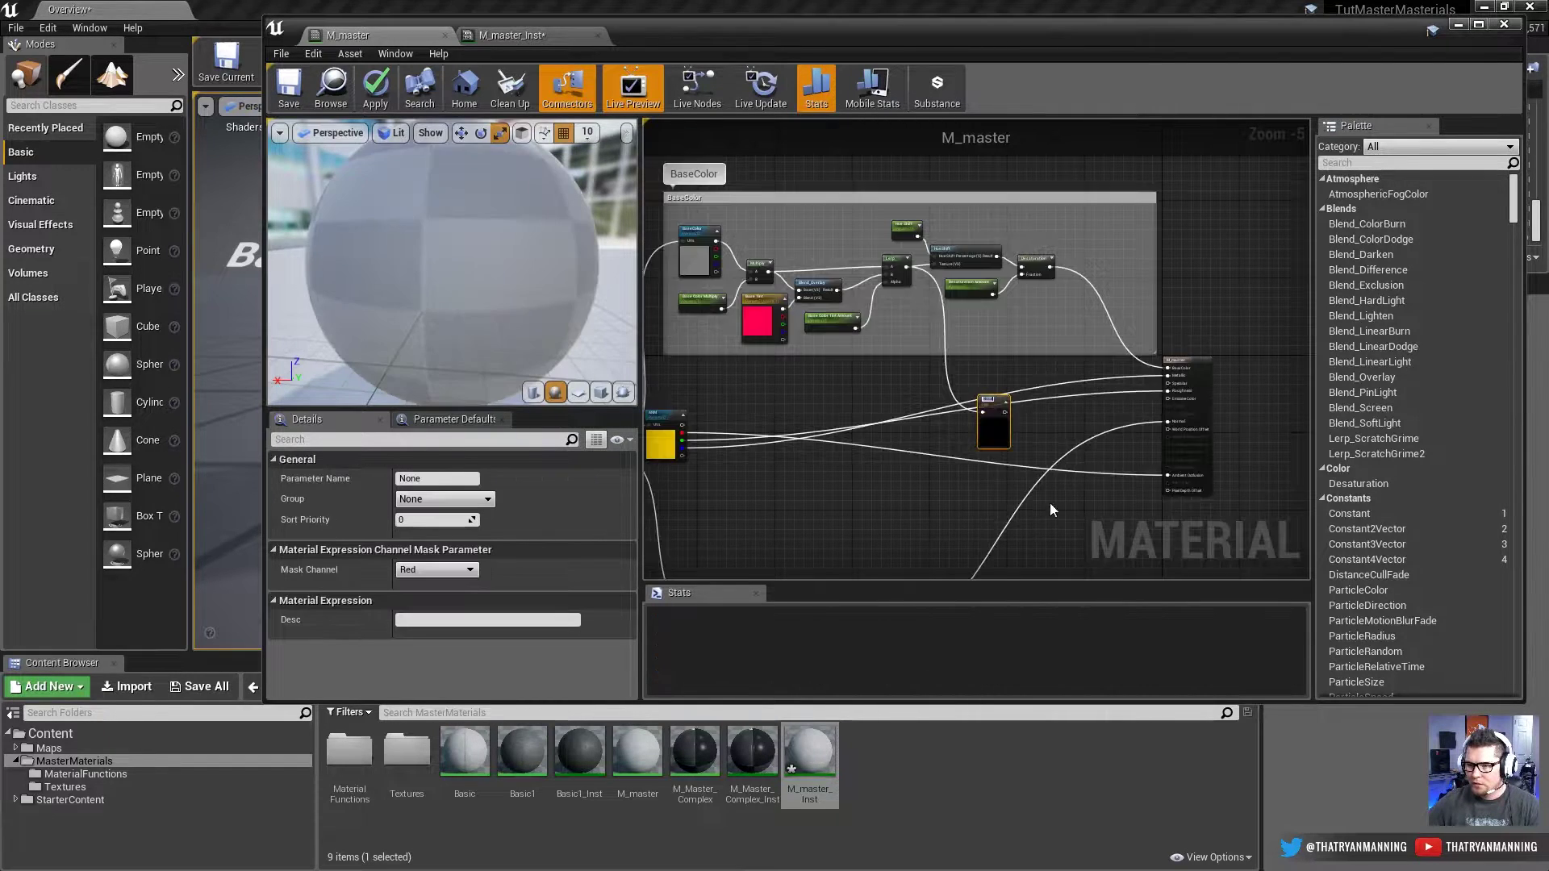
pyautogui.press('Delete')
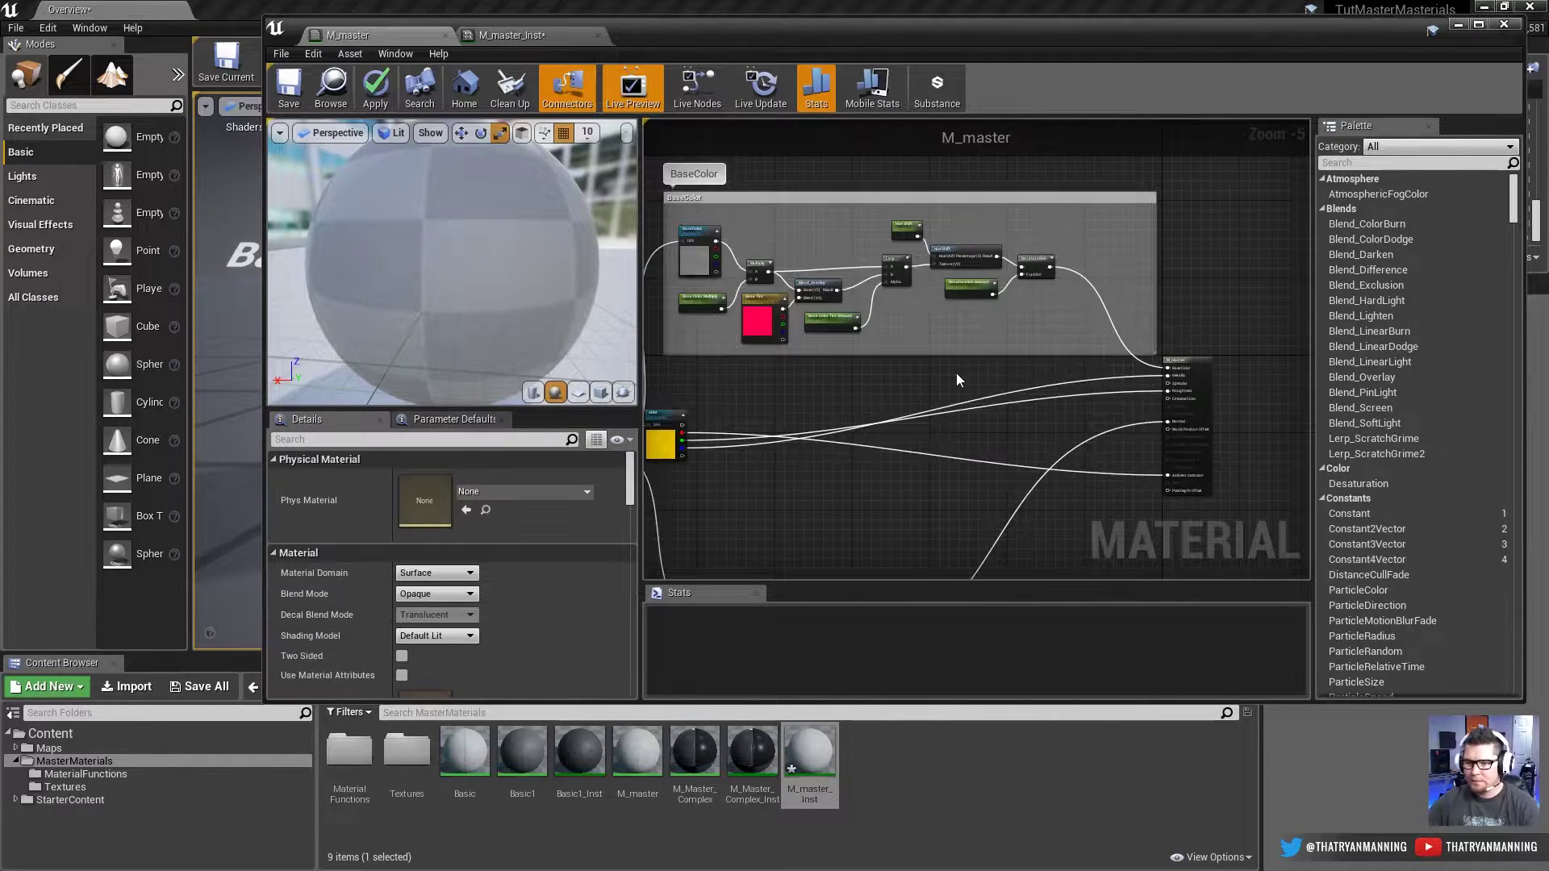
# Step: Add a ComponentMask node and set it to keep only the R channel
pyautogui.rightClick(992, 375)
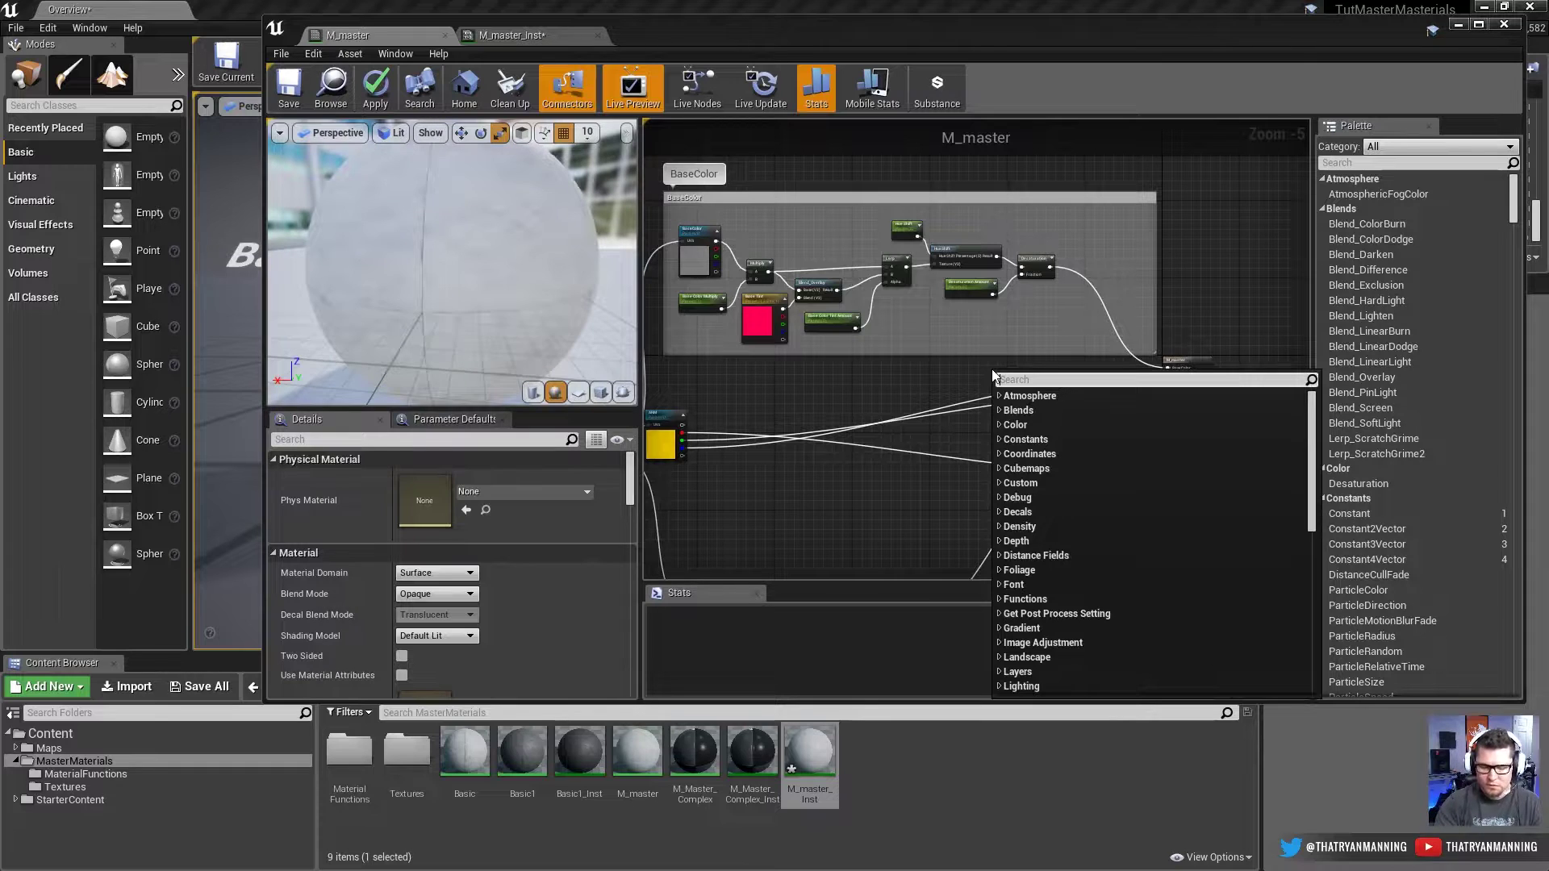
pyautogui.write('mask')
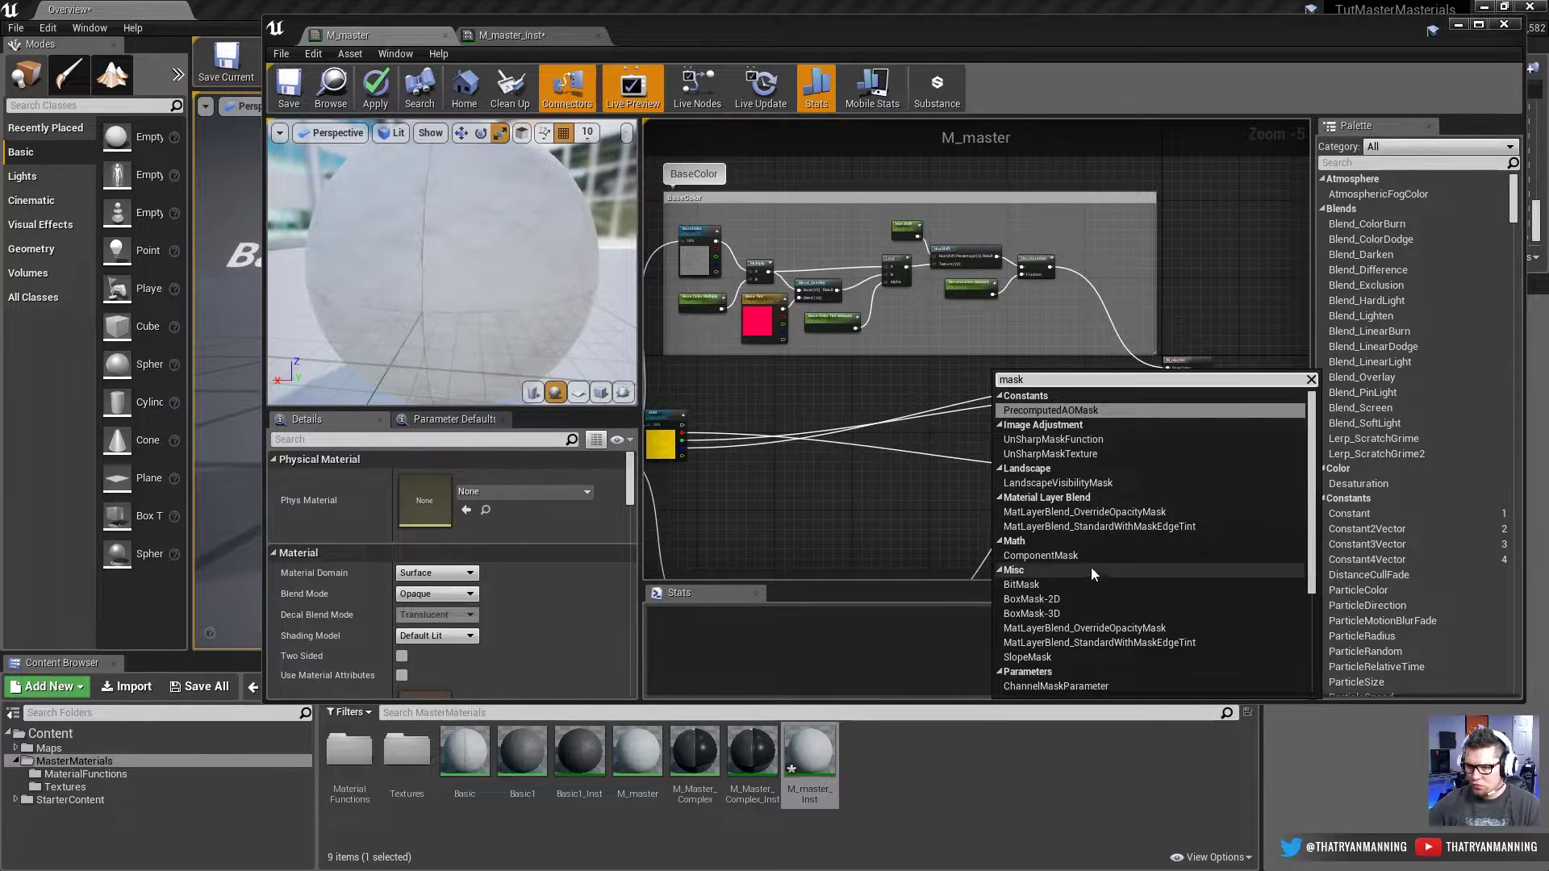
pyautogui.click(1041, 555)
pyautogui.scroll(2, 1011, 452)
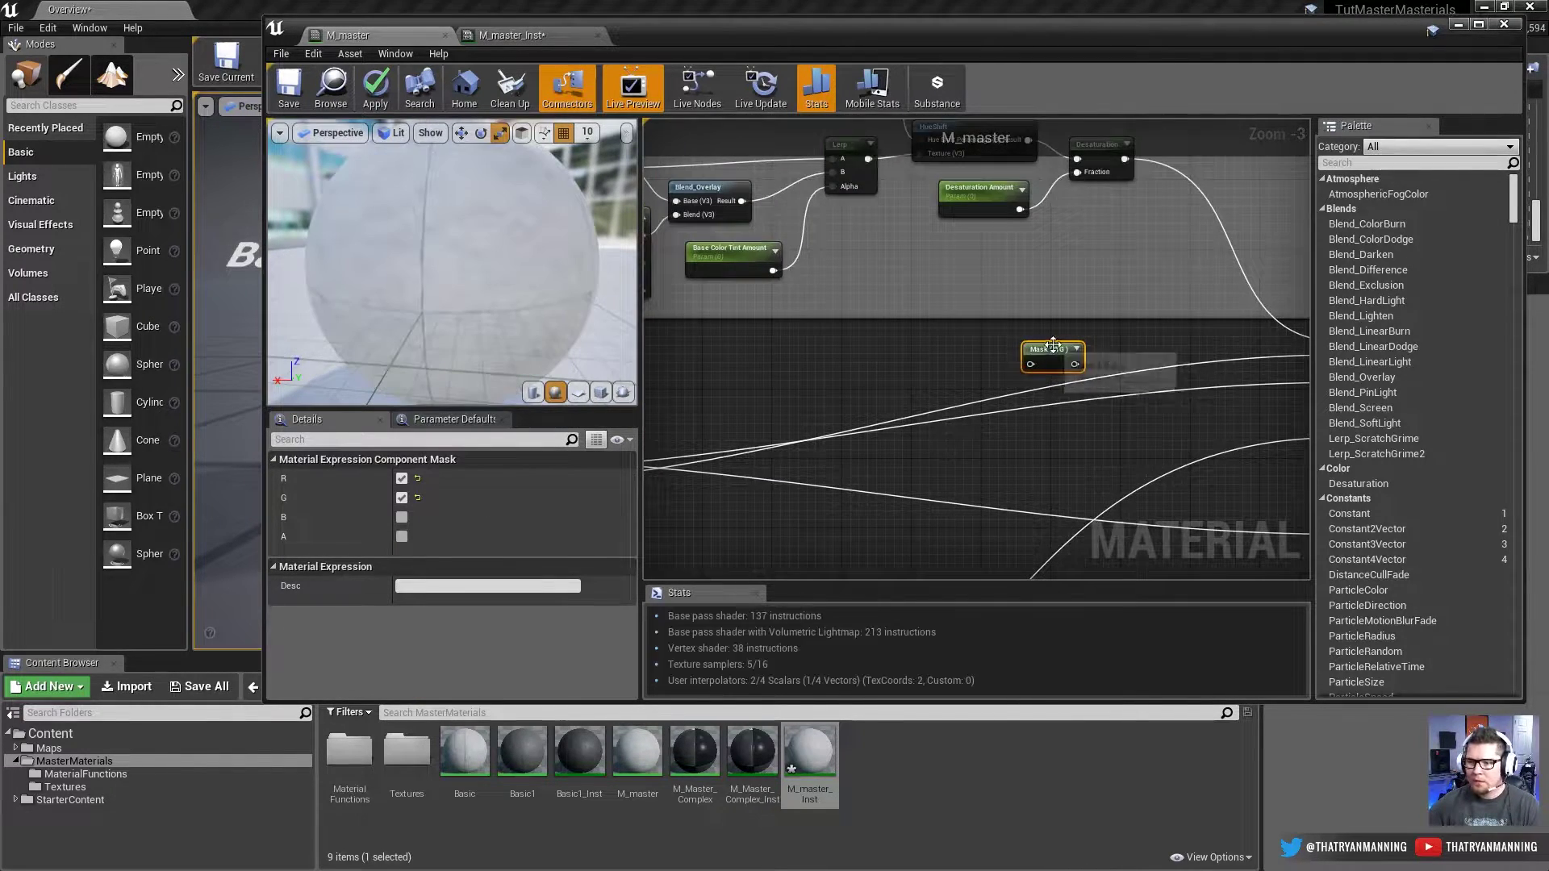
pyautogui.click(401, 498)
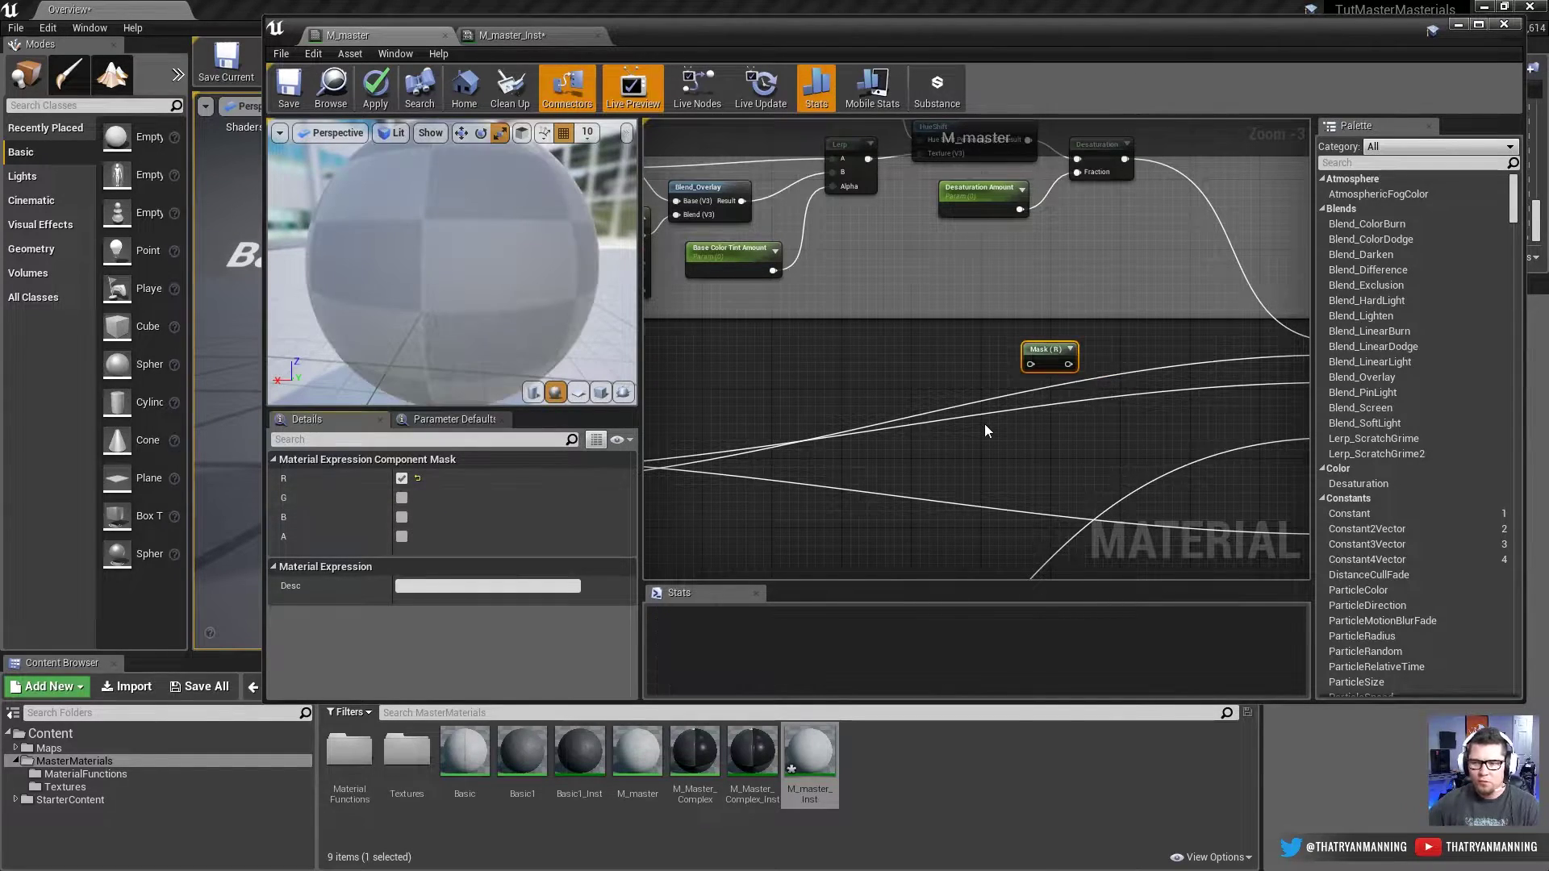
pyautogui.scroll(-1, 984, 430)
pyautogui.moveTo(1173, 32); pyautogui.dragTo(939, 18)
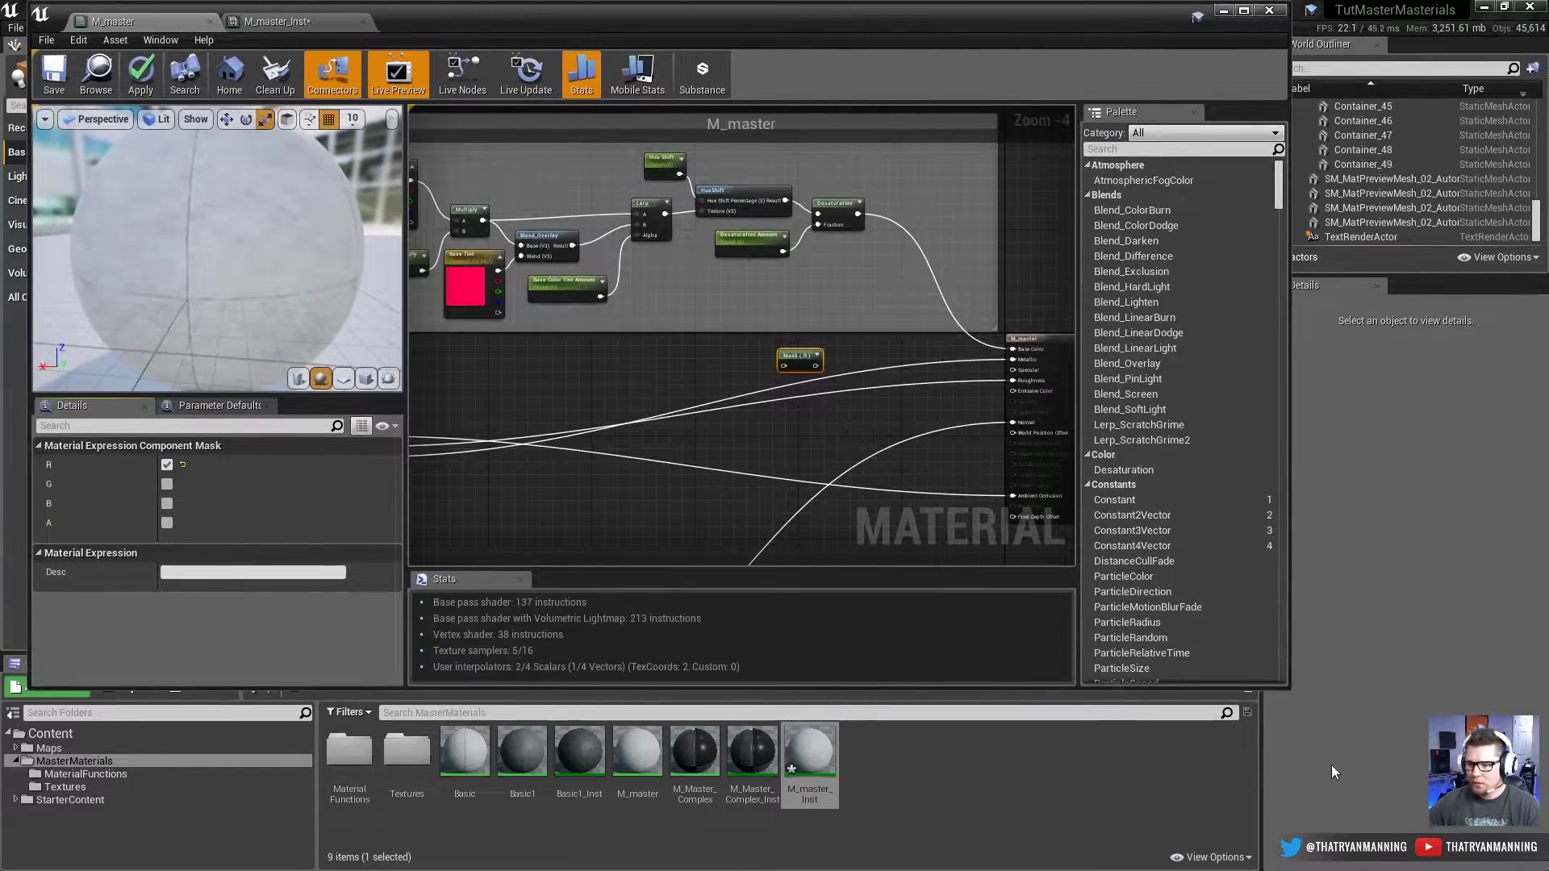
# Step: Enlarge the material editor window and connect the Lerp output to the Mask (R) input
pyautogui.moveTo(1289, 690); pyautogui.dragTo(1531, 869)
pyautogui.moveTo(775, 445); pyautogui.dragTo(1081, 540, button='right')
pyautogui.scroll(2, 1081, 540)
pyautogui.moveTo(1048, 468); pyautogui.dragTo(888, 456, button='right')
pyautogui.moveTo(885, 231); pyautogui.dragTo(1065, 460)
# Step: Place the Mask (R) node below the BaseColor group
pyautogui.moveTo(859, 466); pyautogui.dragTo(909, 490, button='right')
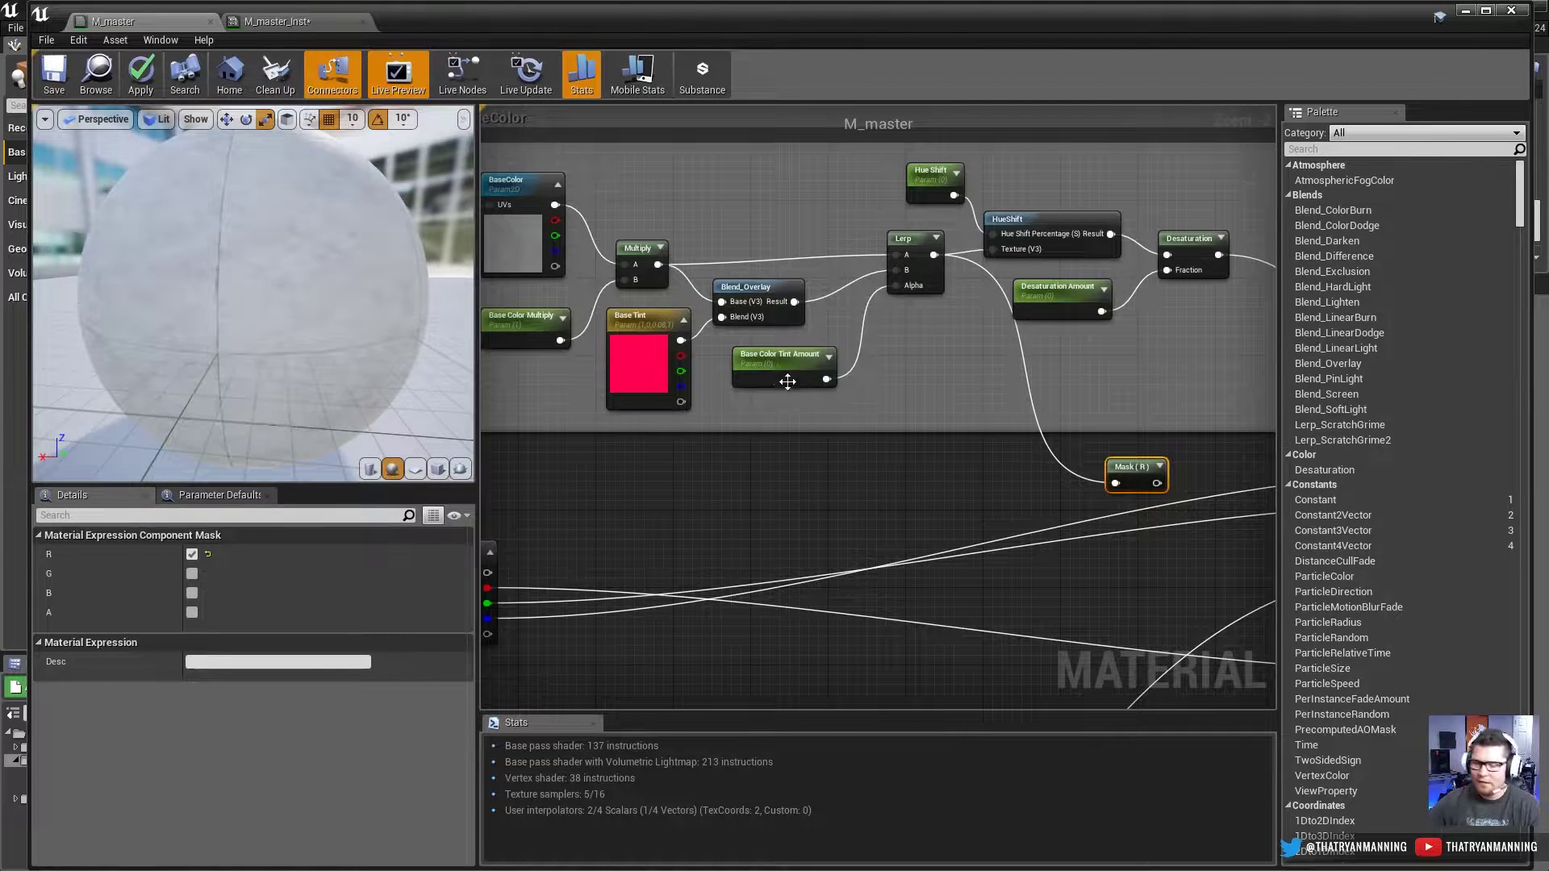
pyautogui.moveTo(924, 502); pyautogui.dragTo(622, 430, button='right')
pyautogui.moveTo(689, 388); pyautogui.dragTo(929, 449, button='right')
pyautogui.moveTo(532, 220); pyautogui.dragTo(617, 221, button='right')
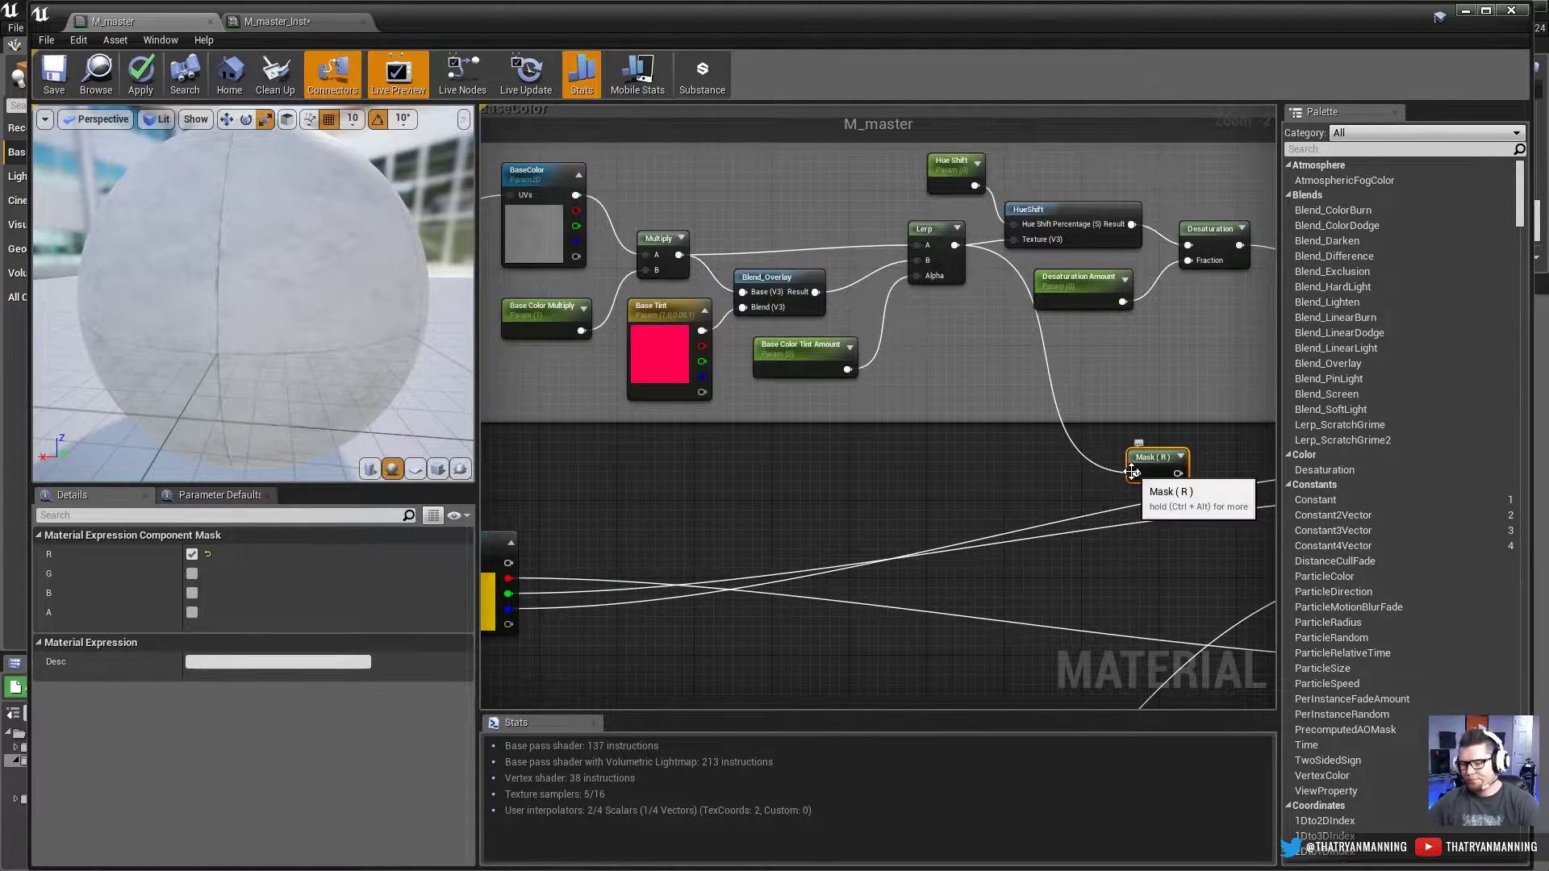
pyautogui.moveTo(1132, 471); pyautogui.dragTo(918, 453, button='right')
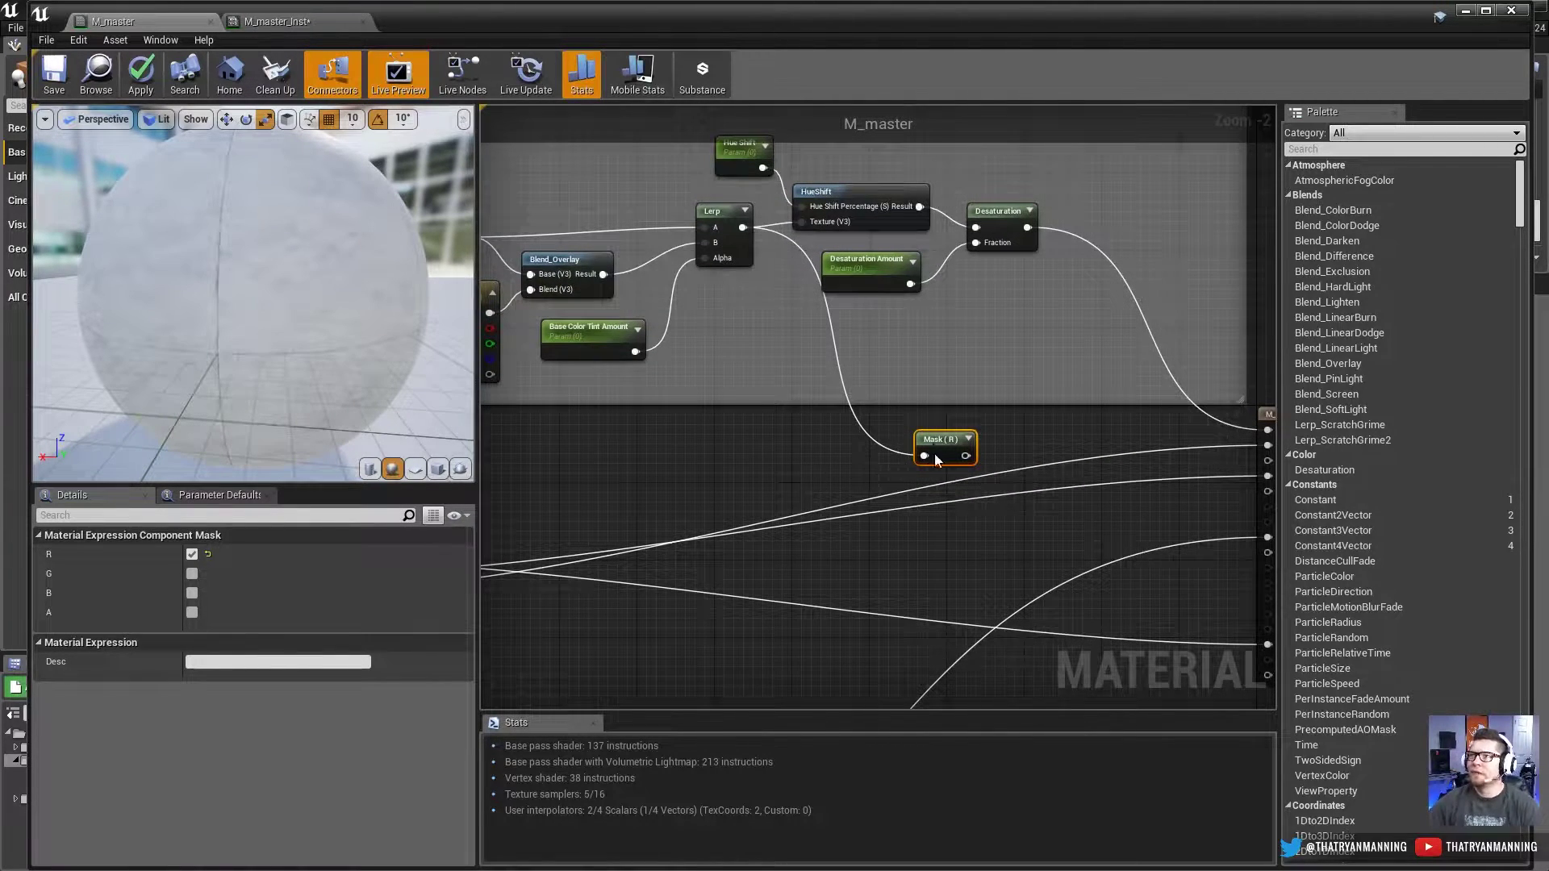
pyautogui.moveTo(935, 460); pyautogui.dragTo(822, 482)
# Step: Title the new comment 'Specular' and move the material output node to the right
pyautogui.write('c')
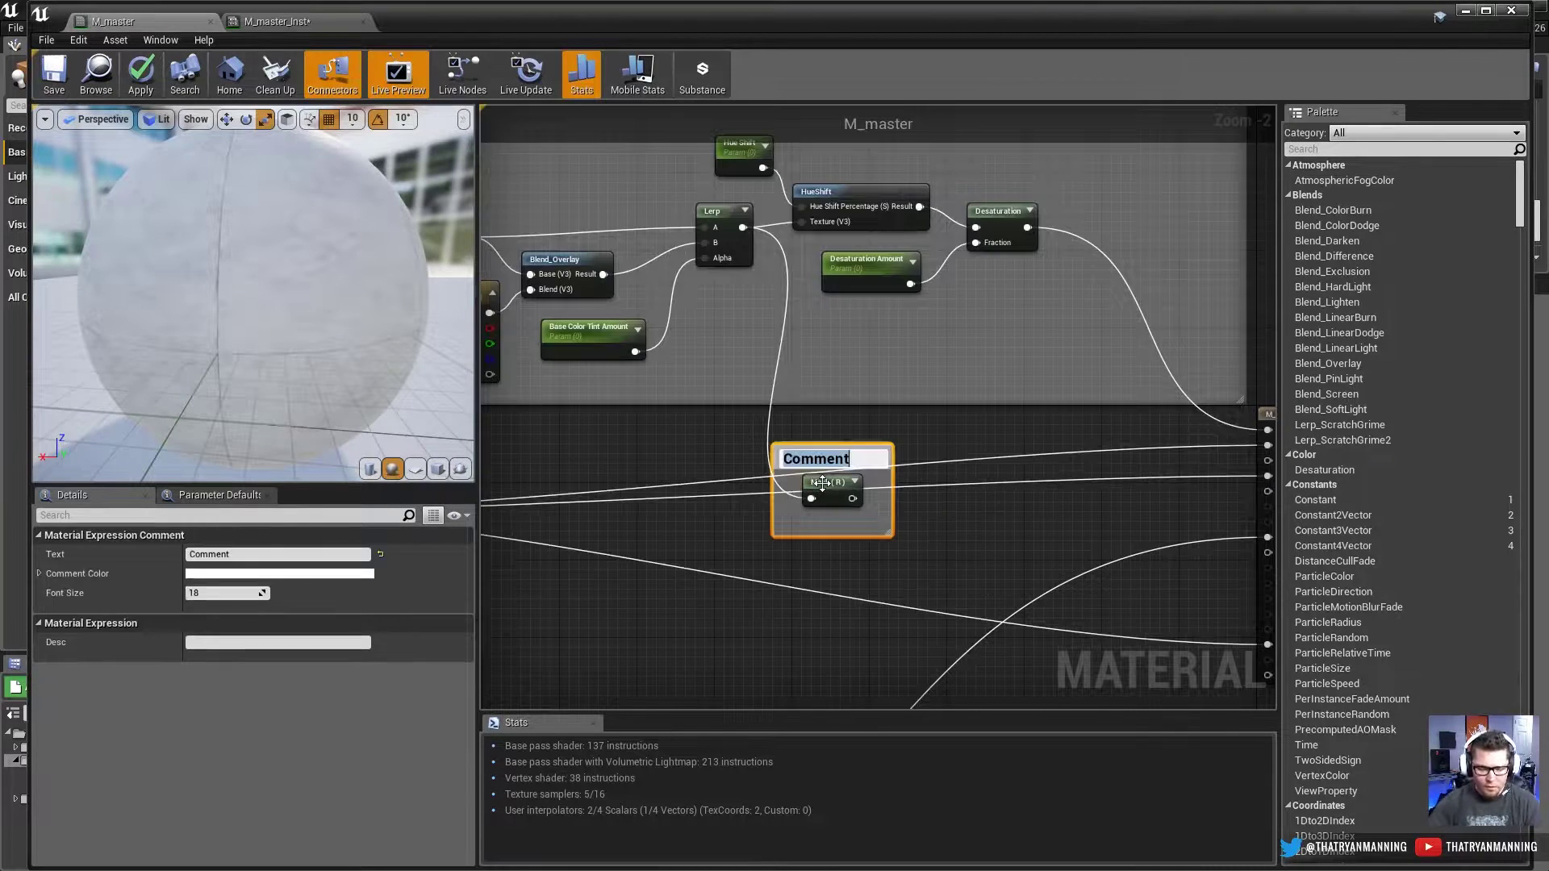
pyautogui.write('Specul')
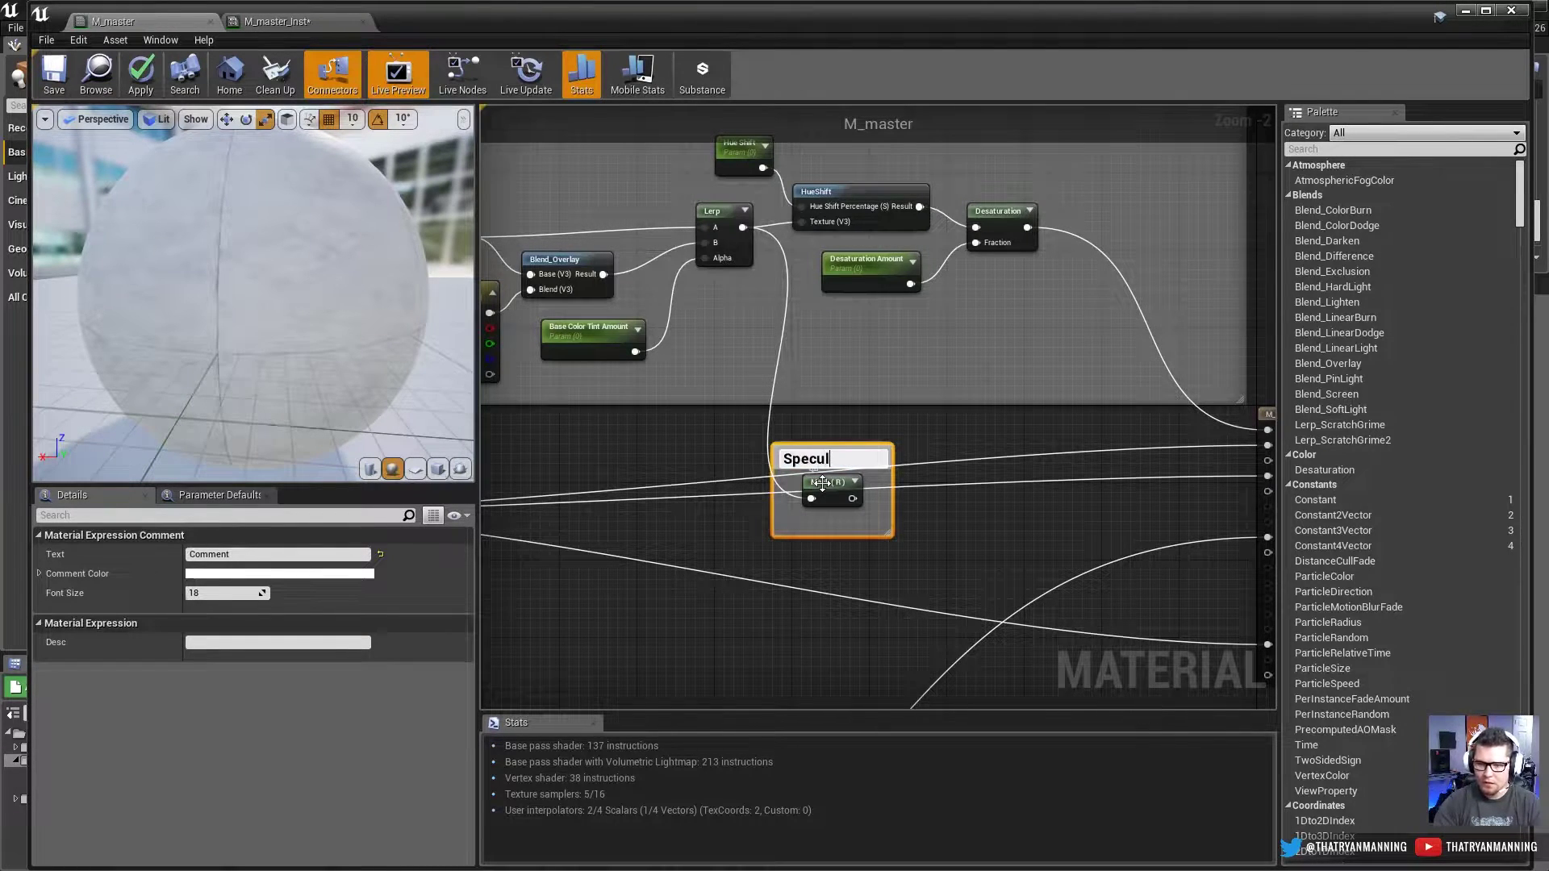
pyautogui.write('ar')
pyautogui.press('Return')
pyautogui.scroll(-3, 817, 448)
pyautogui.moveTo(747, 471); pyautogui.dragTo(844, 433, button='right')
pyautogui.moveTo(1096, 394); pyautogui.dragTo(966, 334, button='right')
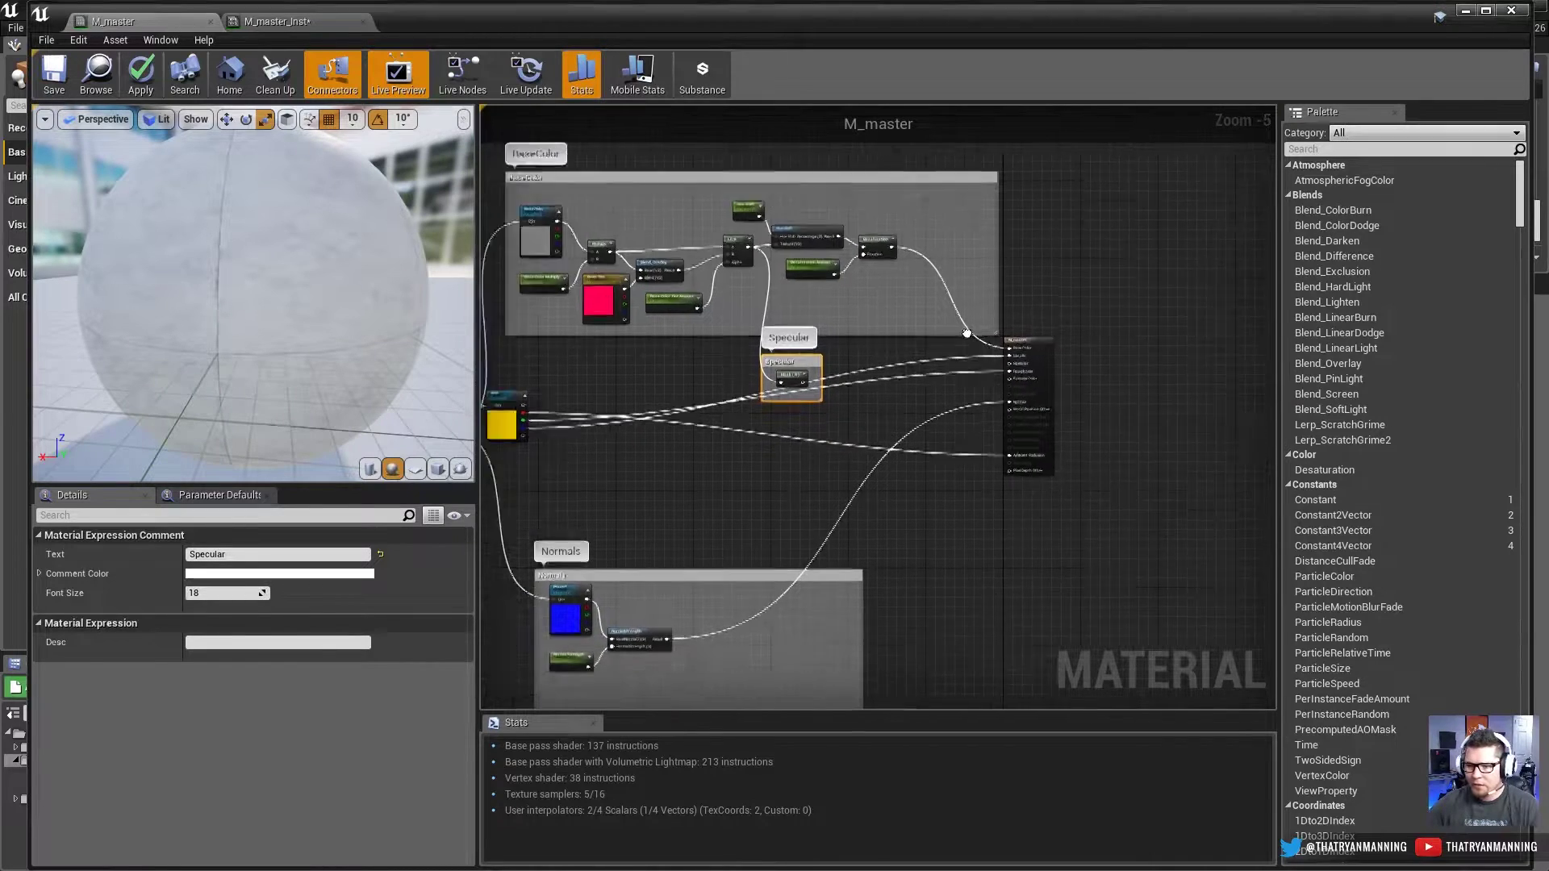
pyautogui.moveTo(976, 321); pyautogui.dragTo(1227, 323)
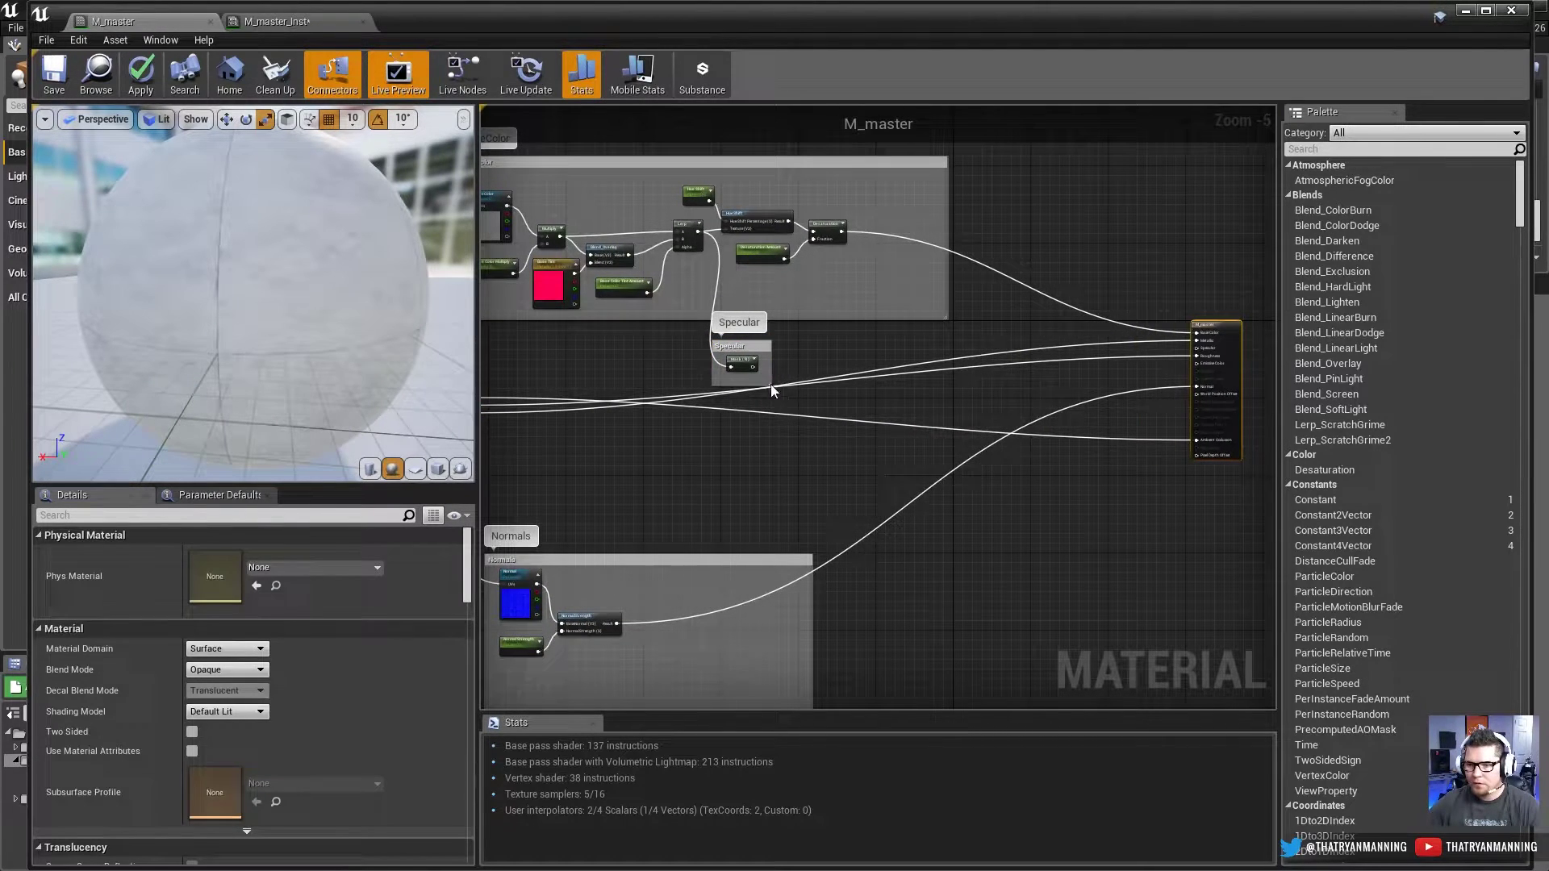
# Step: Shift the Specular comment left, enlarge it, and reposition Mask (R) inside
pyautogui.click(740, 349)
pyautogui.scroll(3, 741, 355)
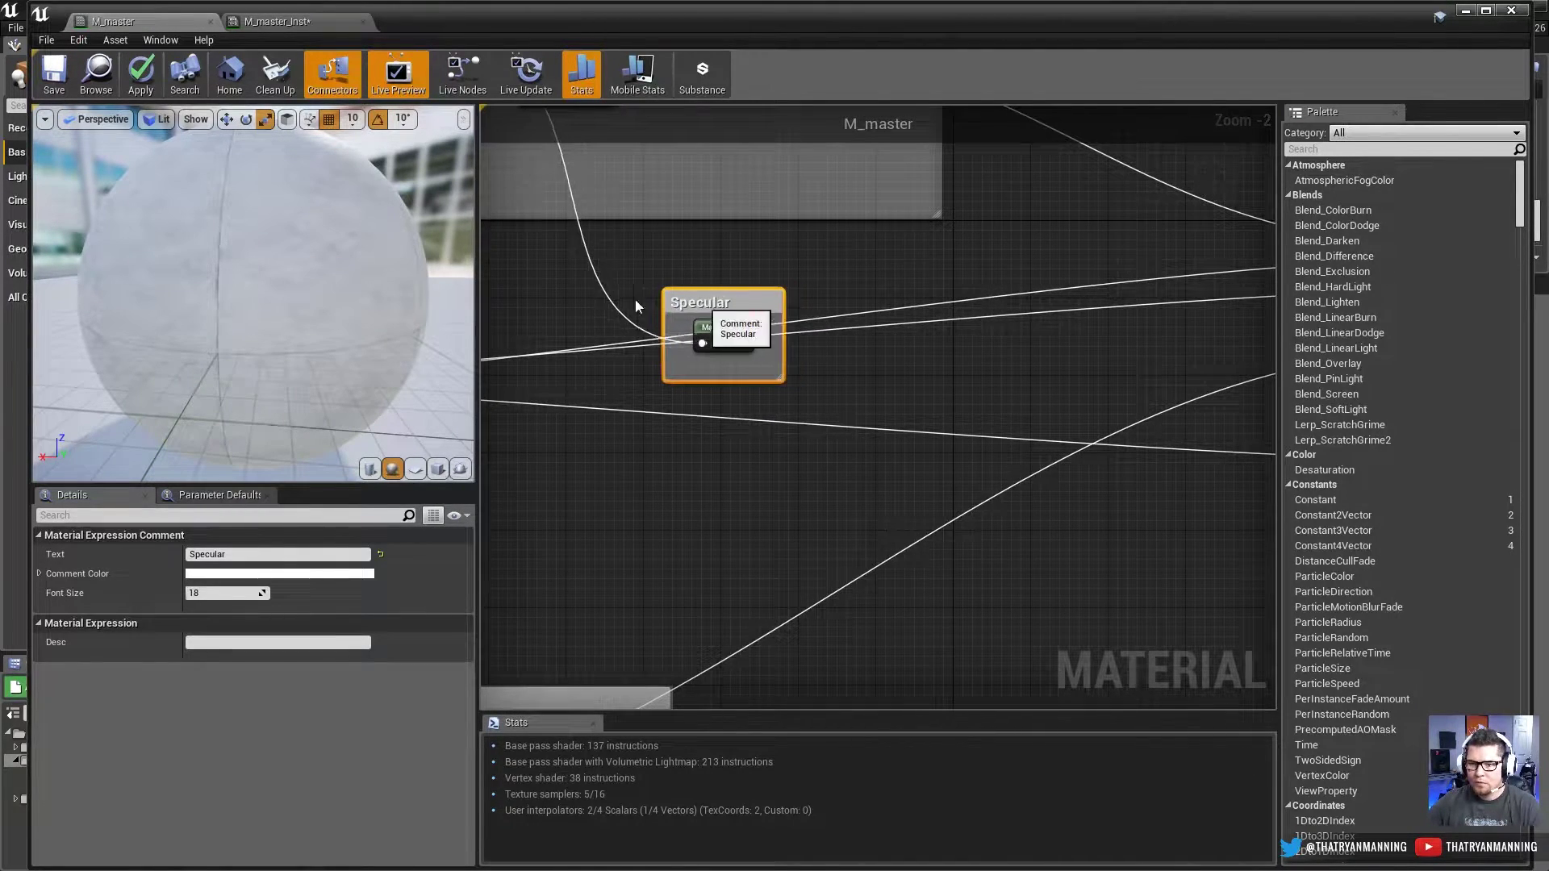
pyautogui.moveTo(704, 304); pyautogui.dragTo(550, 295)
pyautogui.moveTo(626, 369); pyautogui.dragTo(1179, 629)
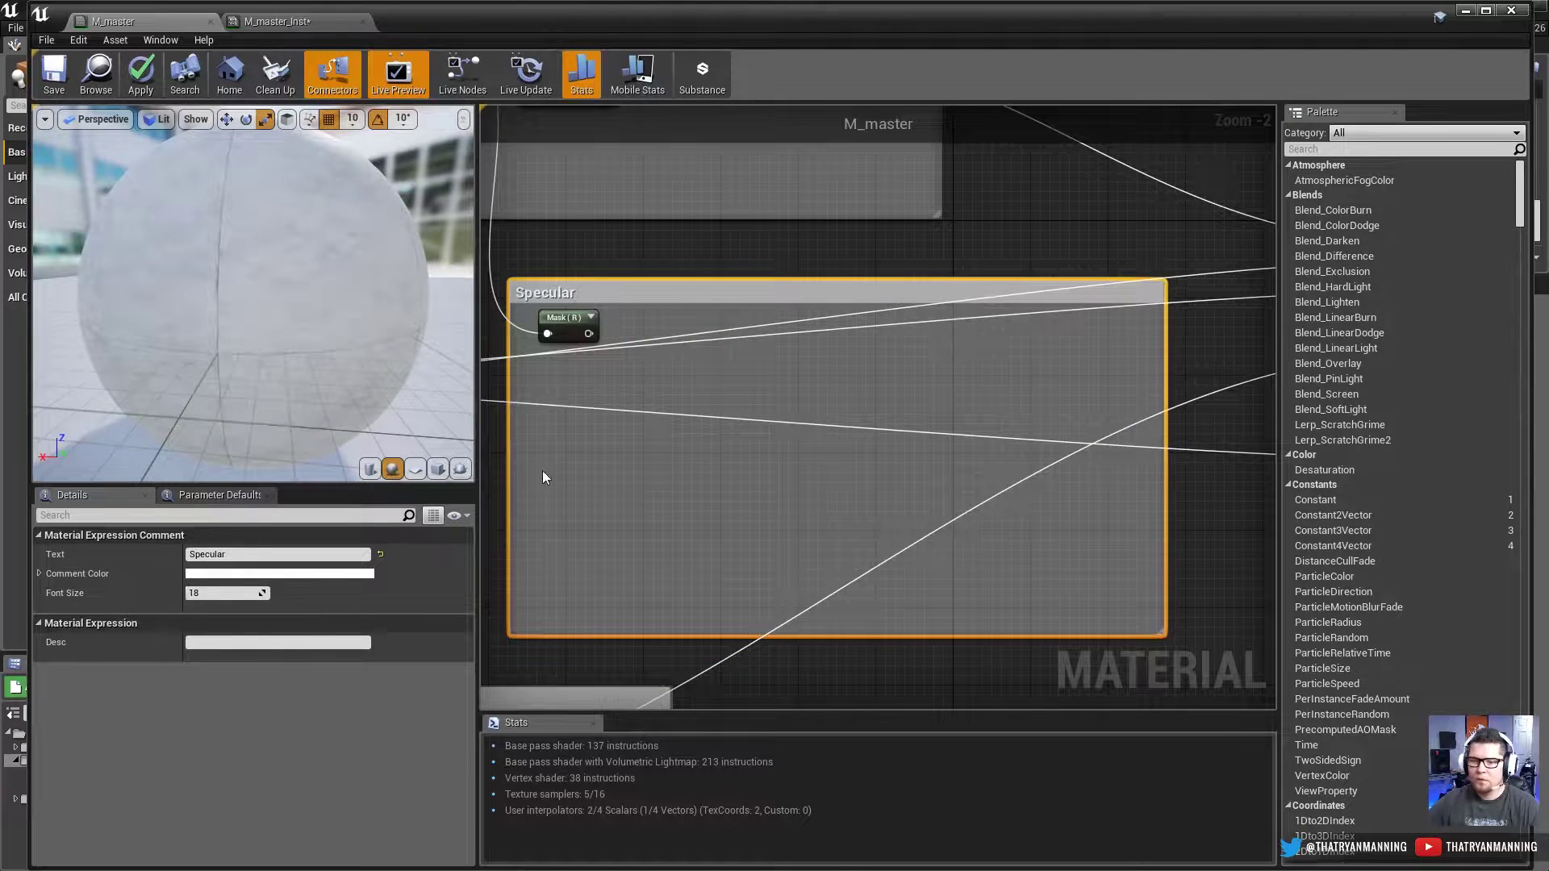
pyautogui.moveTo(542, 476); pyautogui.dragTo(628, 458, button='right')
pyautogui.moveTo(650, 304); pyautogui.dragTo(697, 340)
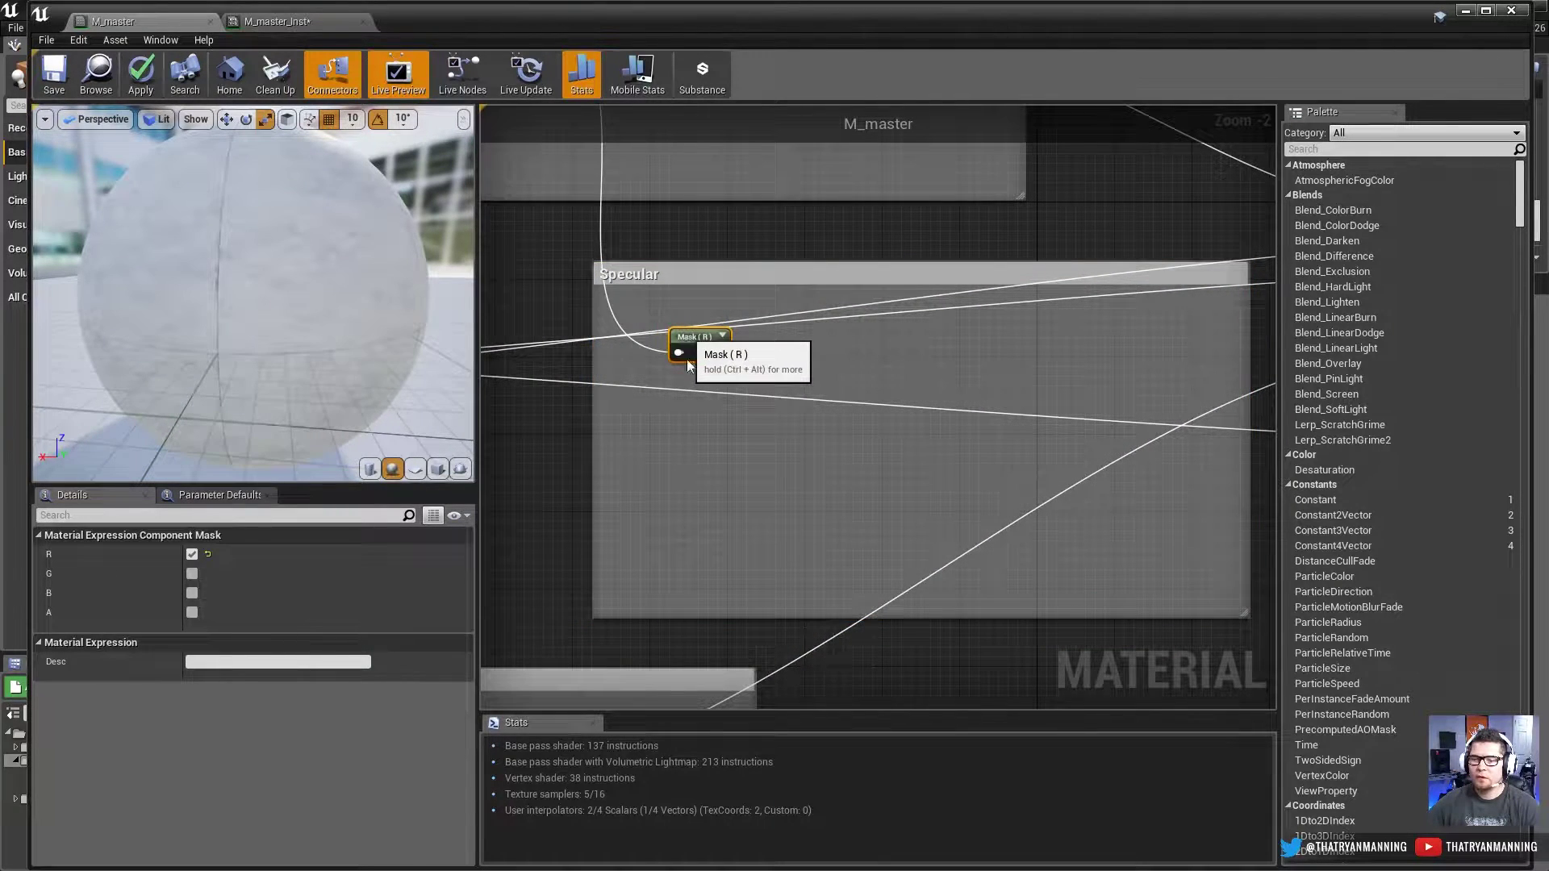
# Step: Add a Constant3Vector node inside the Specular group beside Mask (R)
pyautogui.rightClick(682, 453)
pyautogui.write('c')
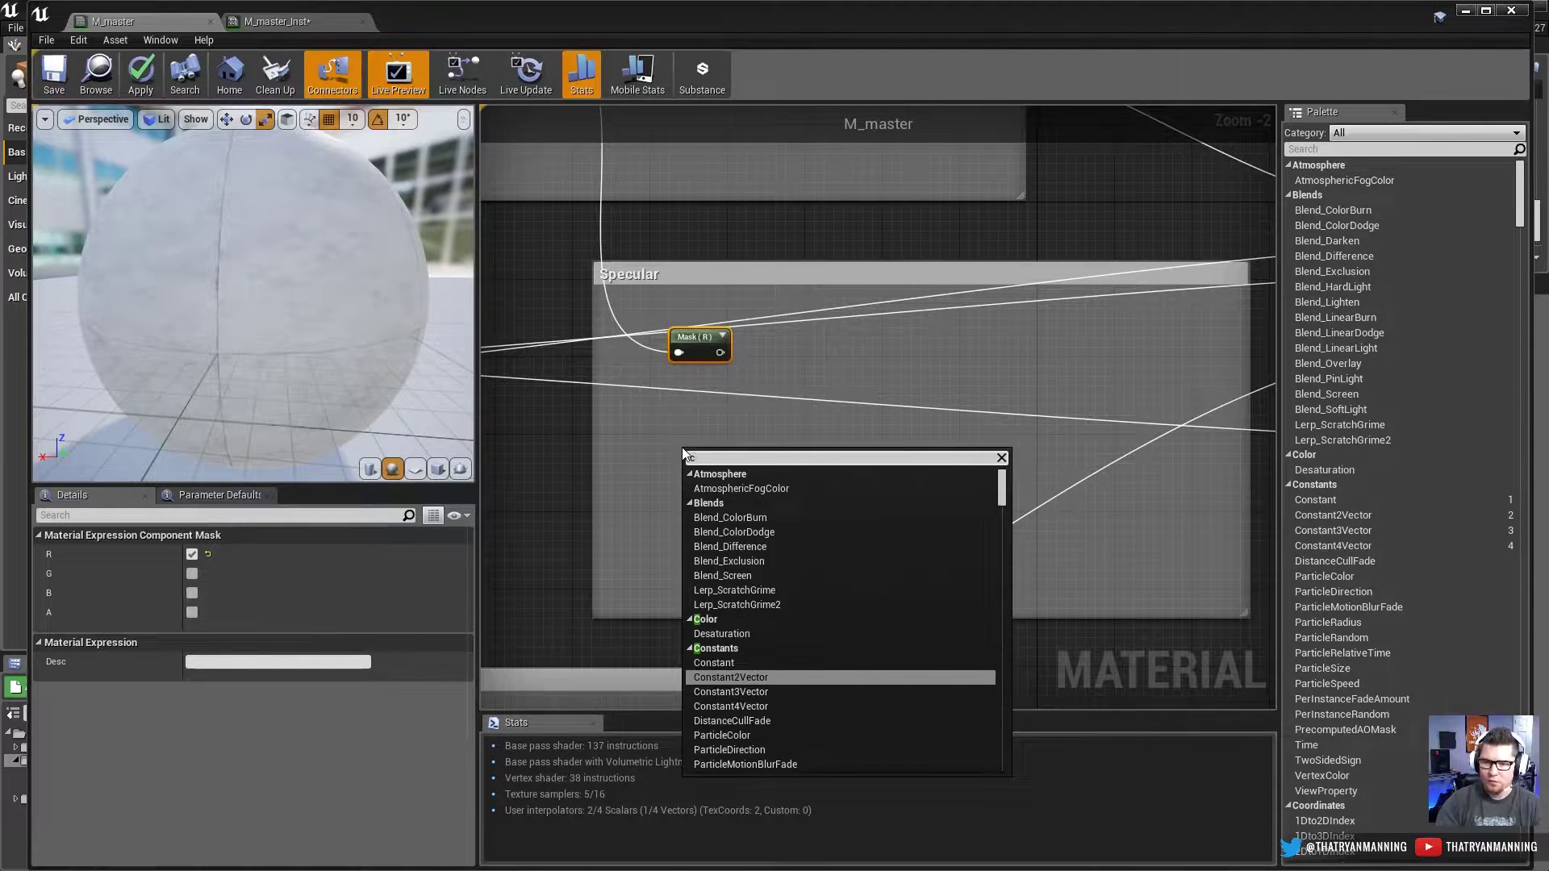
pyautogui.write('onst')
pyautogui.press('Down')
pyautogui.press('Down')
pyautogui.press('Return')
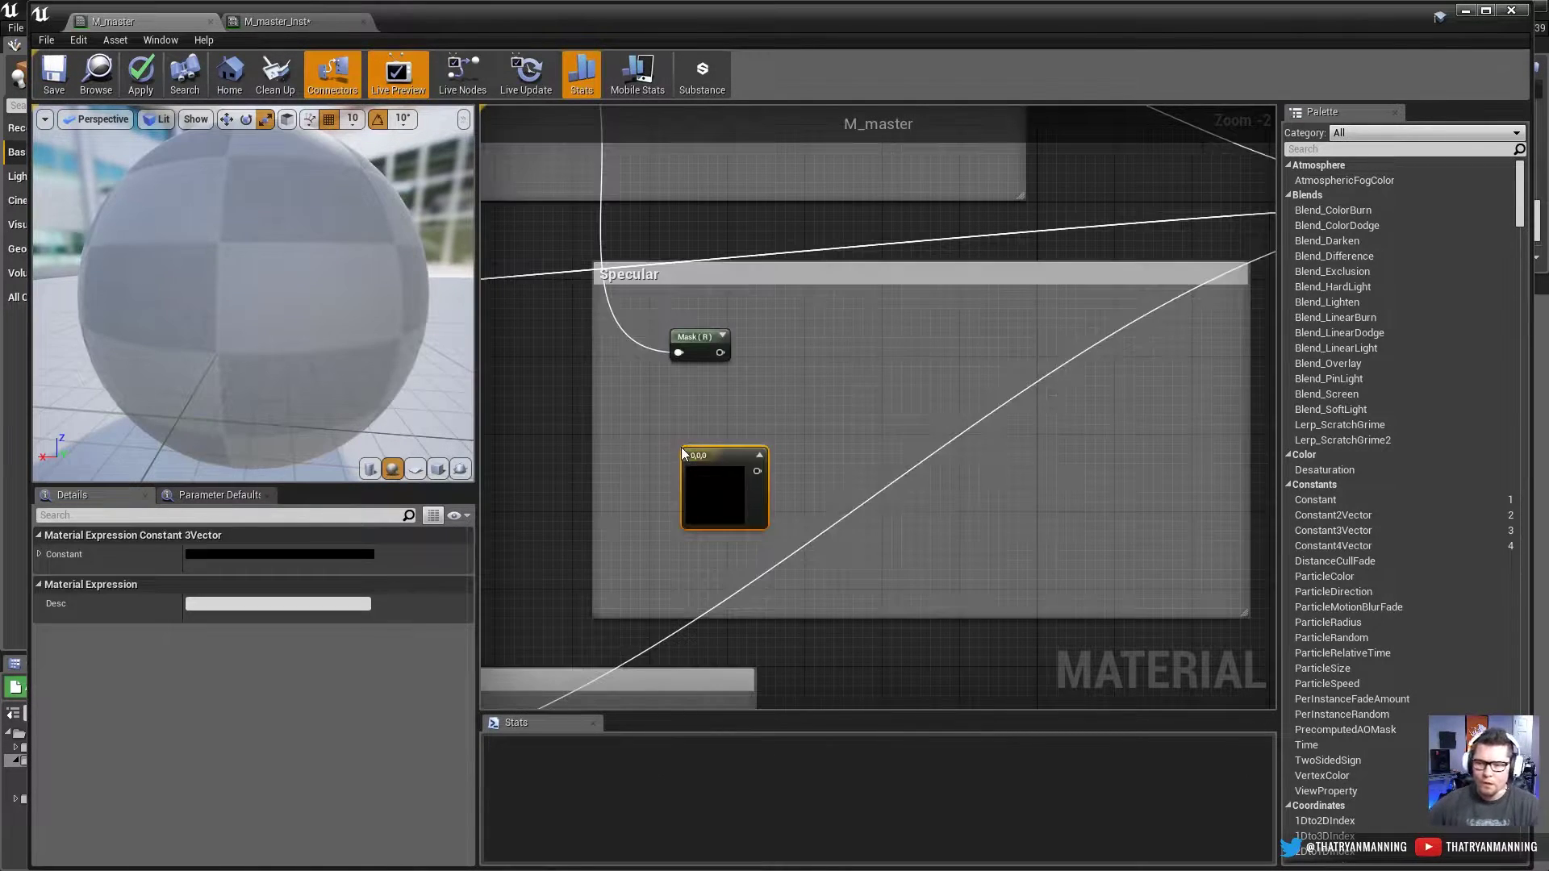
pyautogui.moveTo(721, 456); pyautogui.dragTo(680, 401)
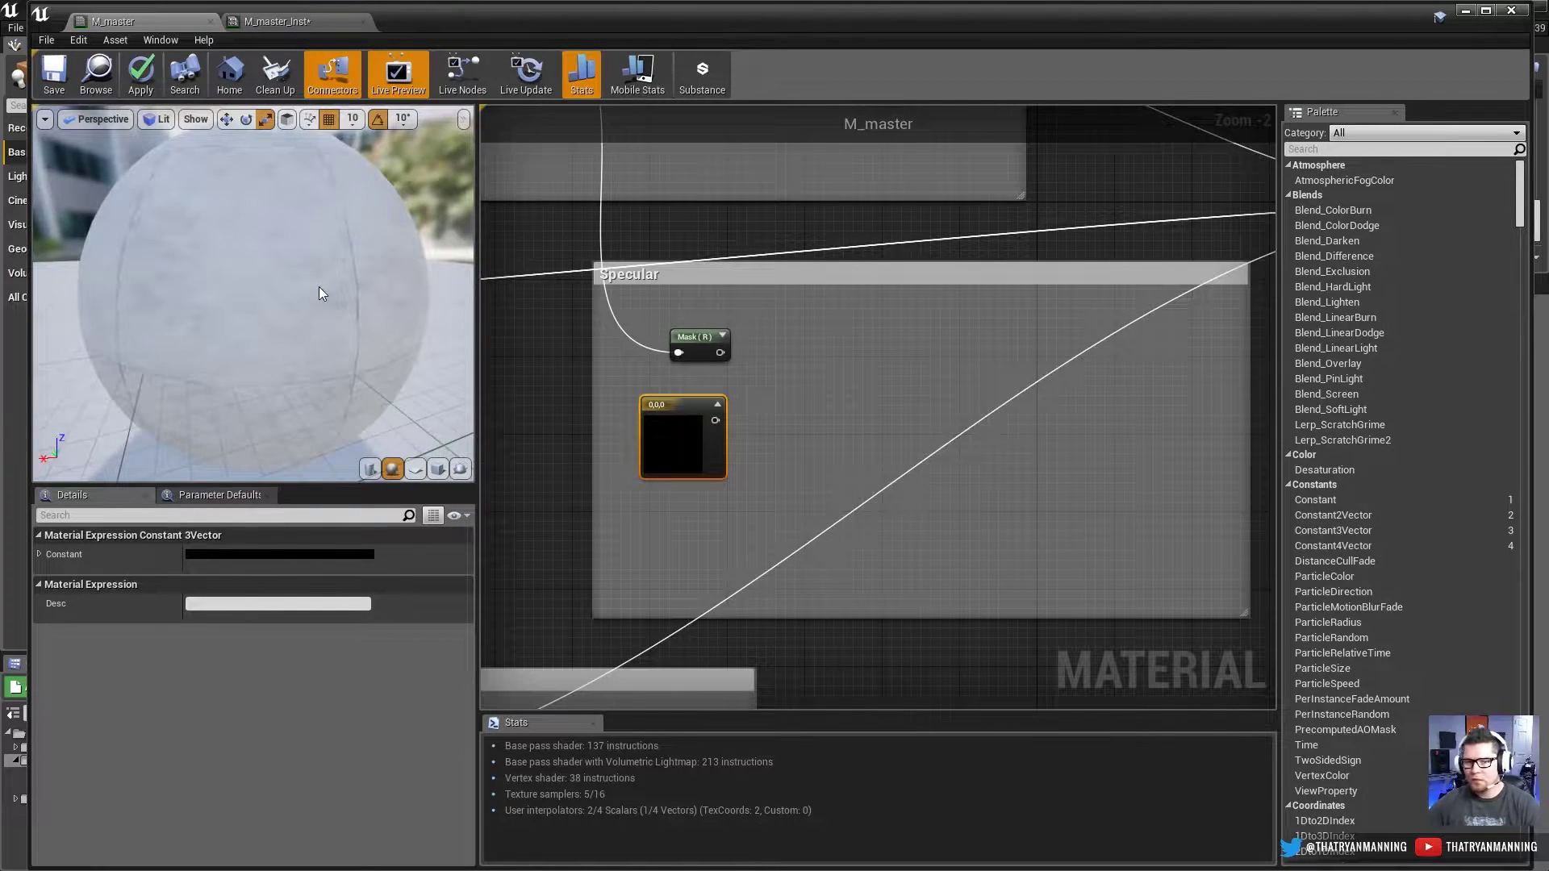
# Step: Convert the Constant3Vector into a vector parameter named 'Spec Color'
pyautogui.rightClick(684, 408)
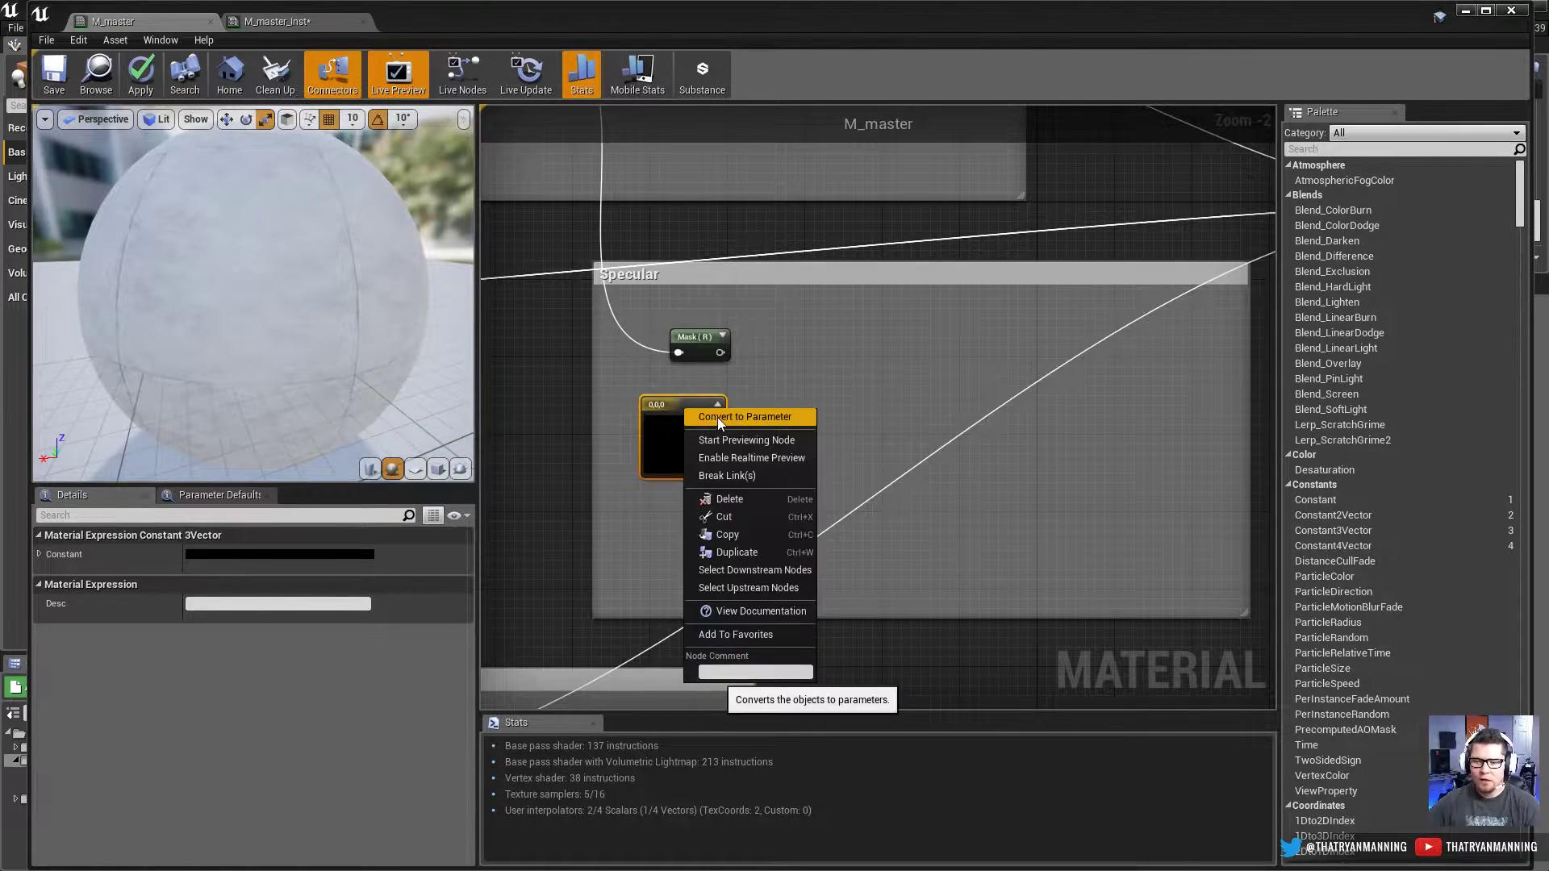
pyautogui.click(718, 418)
pyautogui.write('Spec')
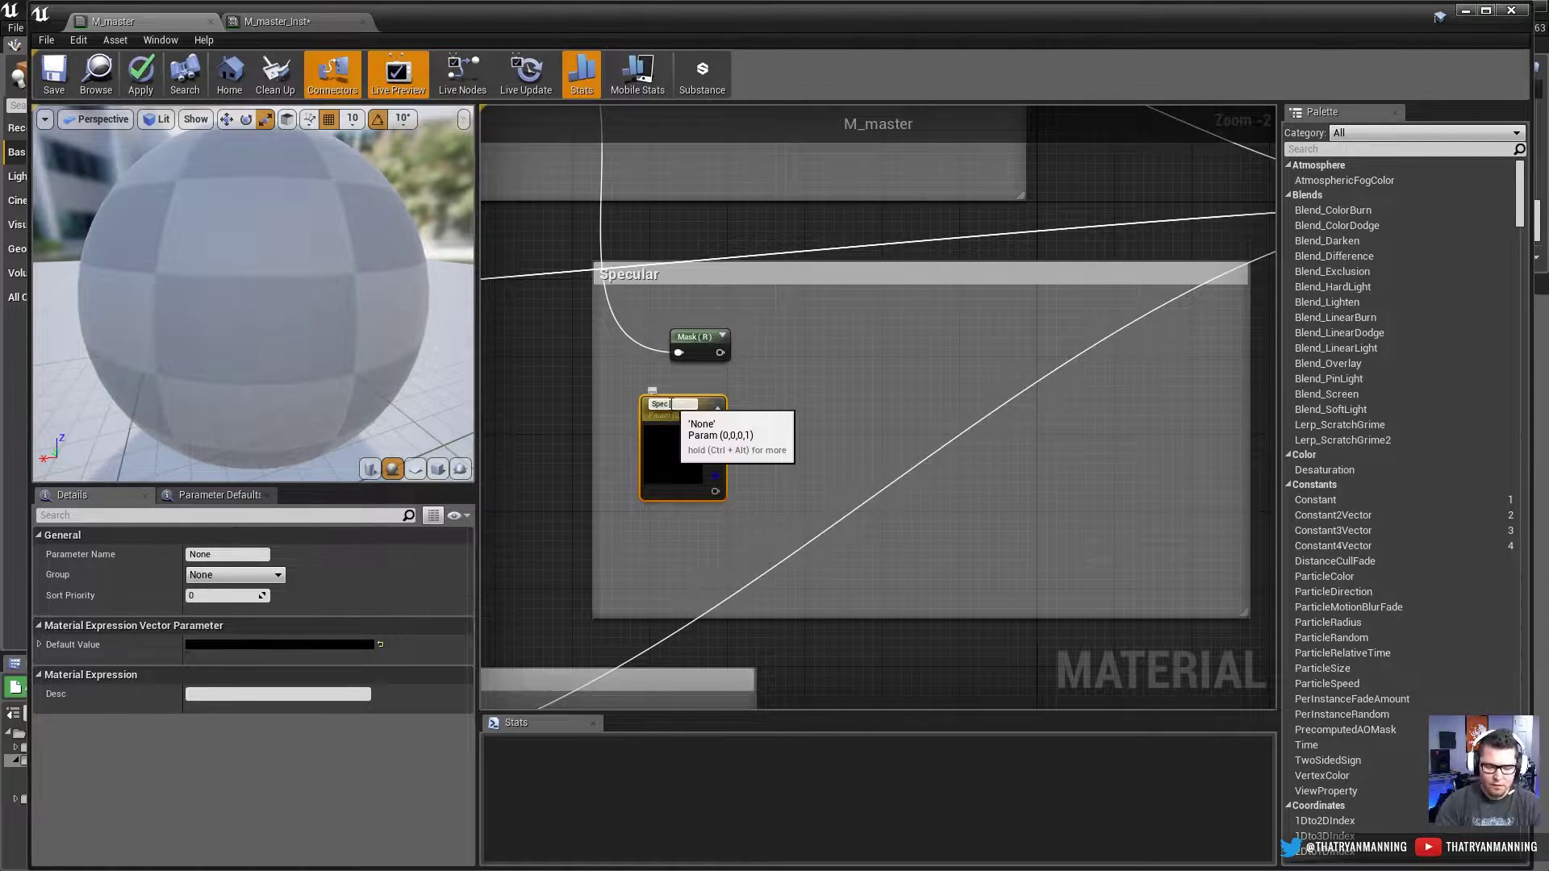
pyautogui.write(' Color')
pyautogui.press('Return')
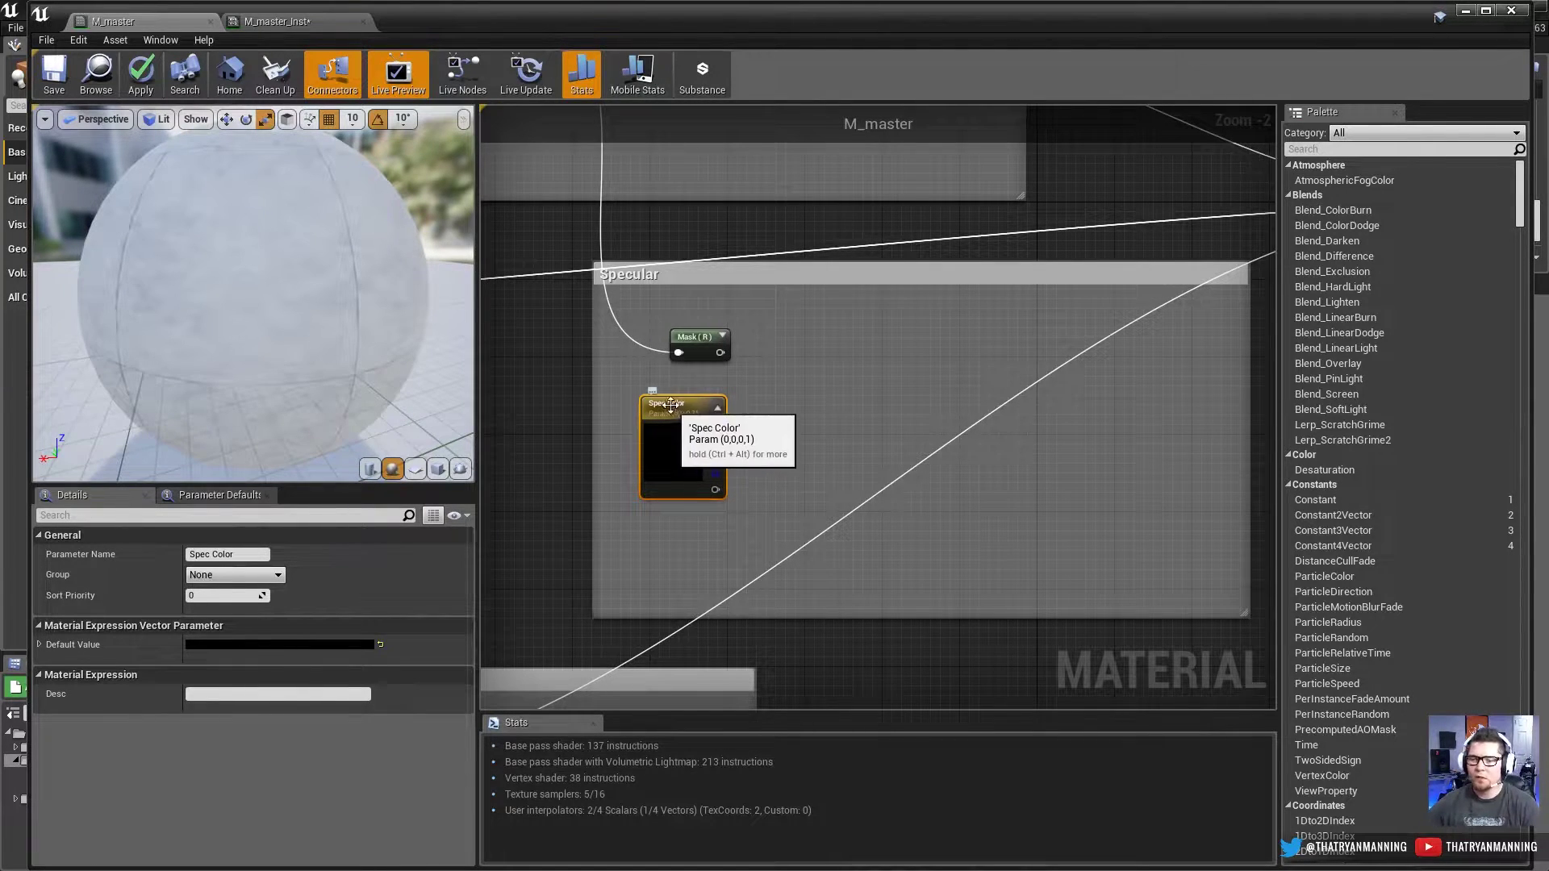
pyautogui.moveTo(720, 353); pyautogui.dragTo(775, 363)
# Step: Add a Multiply node taking Mask (R) in A and Spec Color in B
pyautogui.write('mul')
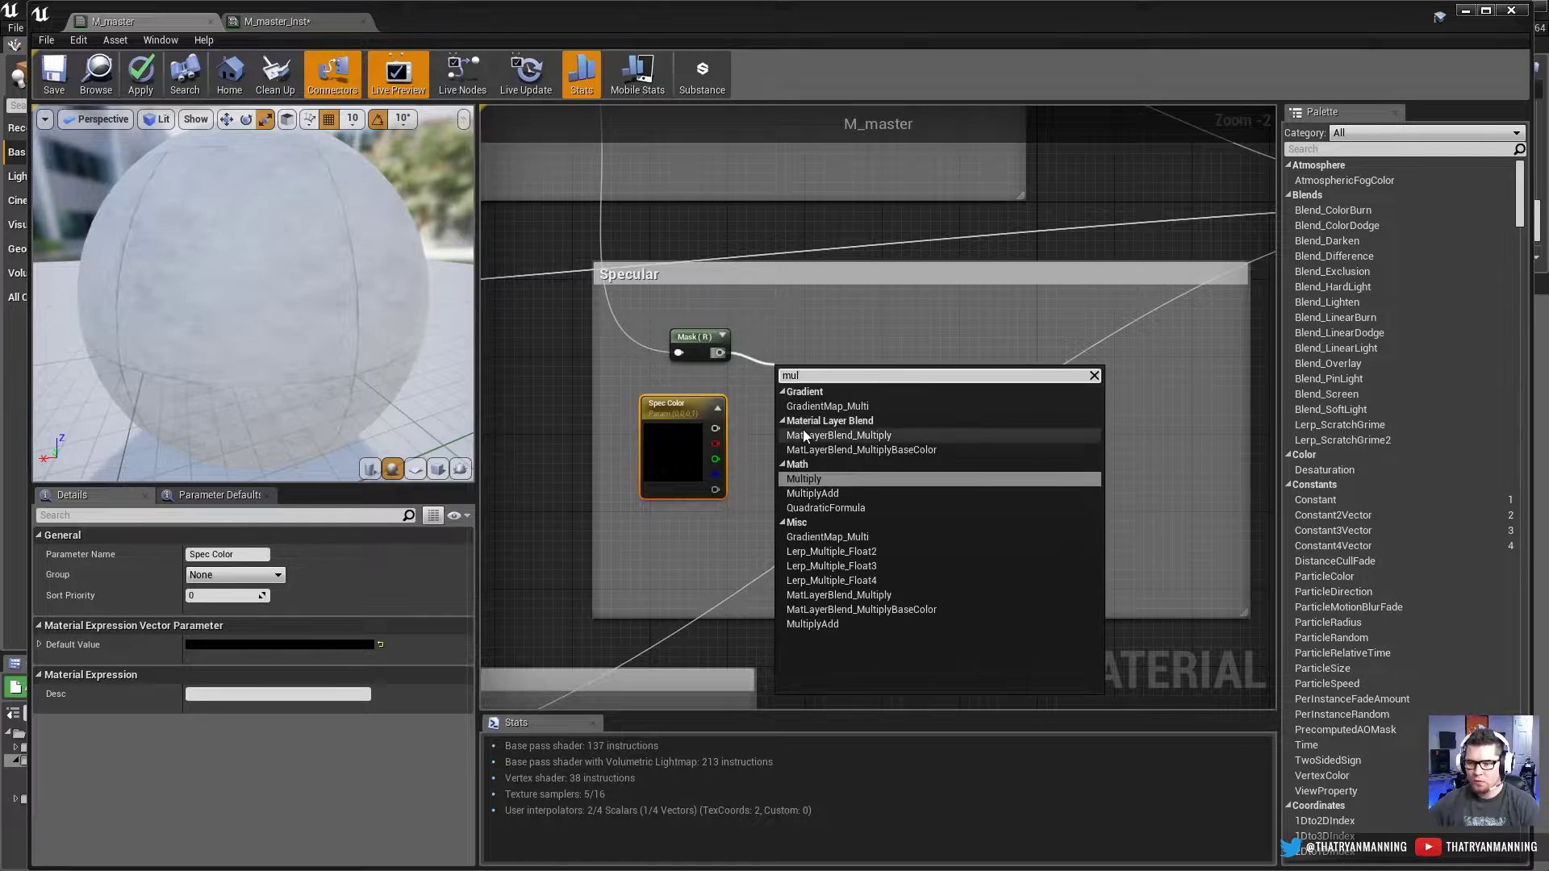
pyautogui.press('Return')
pyautogui.moveTo(715, 428); pyautogui.dragTo(789, 405)
pyautogui.click(677, 452)
# Step: Set Spec Color's default value to full-brightness yellow
pyautogui.click(207, 644)
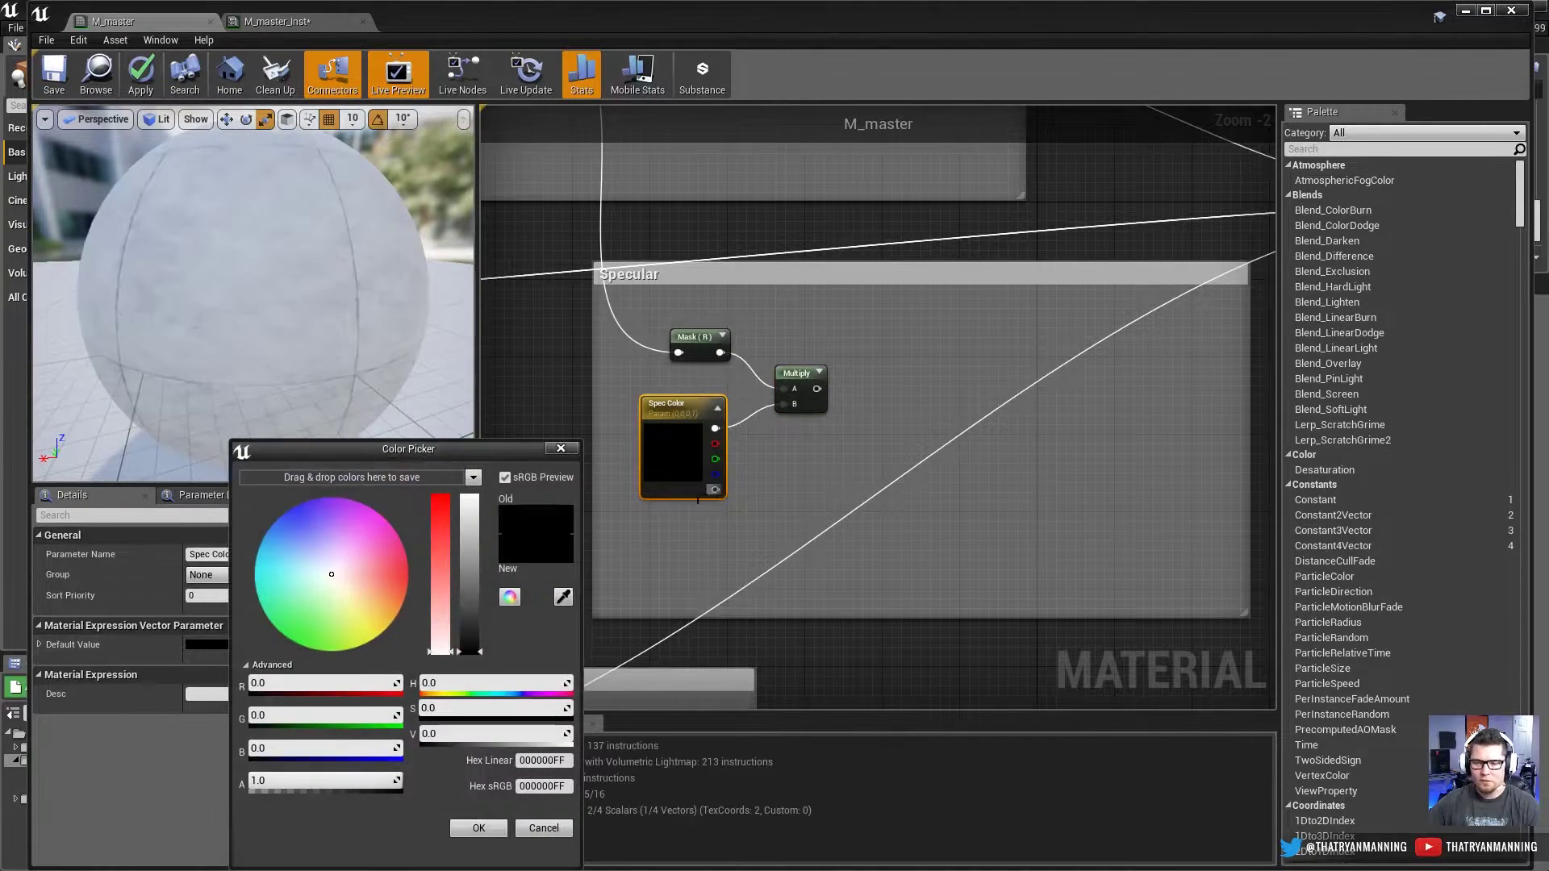
pyautogui.moveTo(377, 521)
pyautogui.mouseDown()
pyautogui.moveTo(289, 498)
pyautogui.moveTo(347, 652)
pyautogui.moveTo(407, 694)
pyautogui.mouseUp()
pyautogui.moveTo(474, 519); pyautogui.dragTo(470, 493)
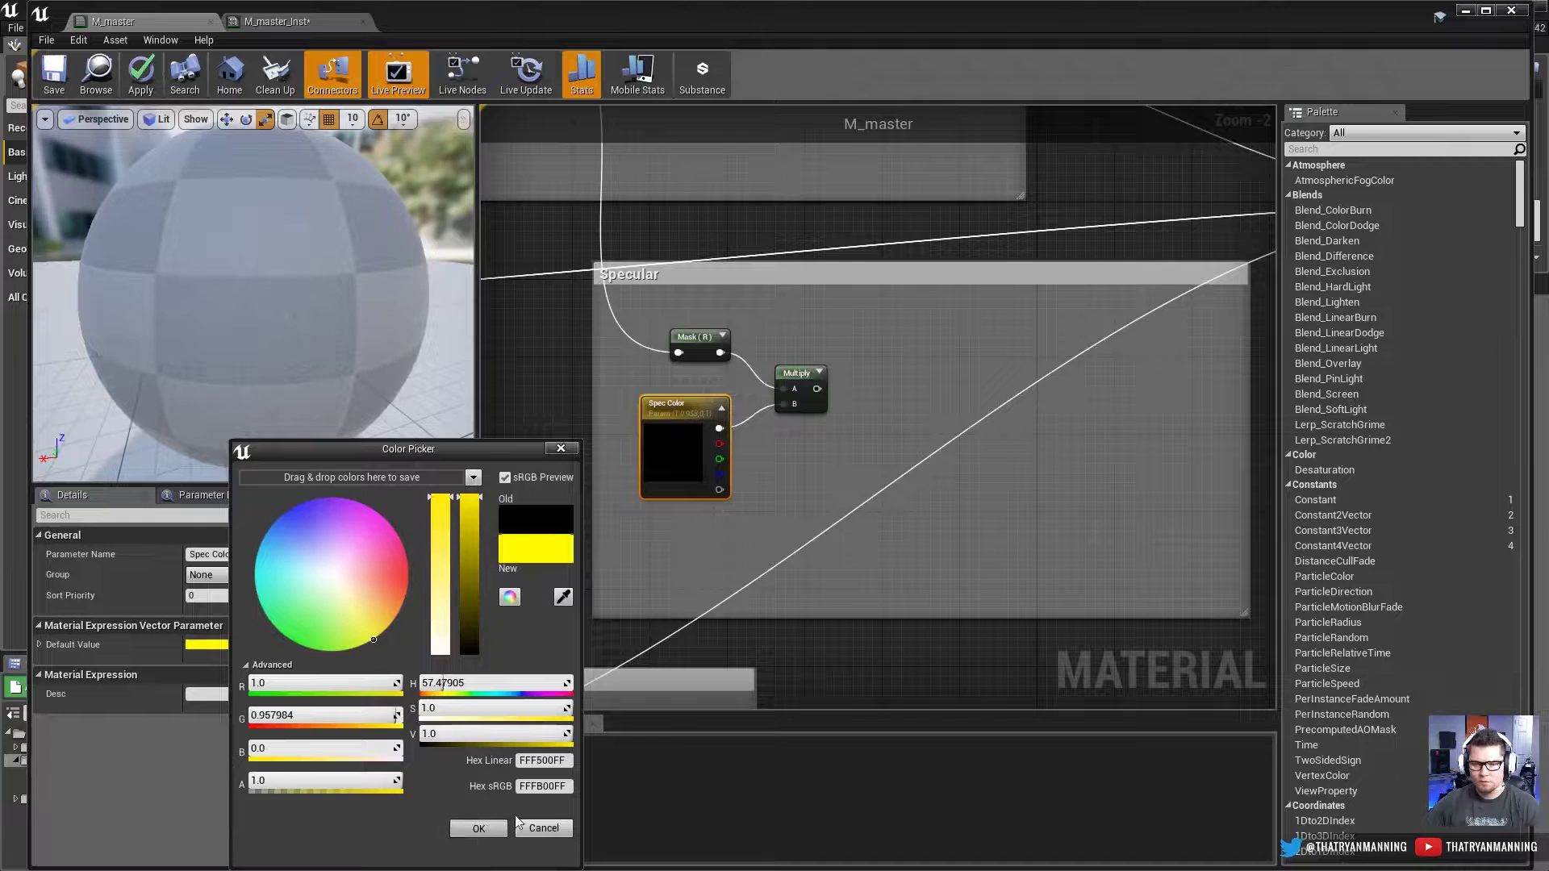
pyautogui.click(478, 828)
pyautogui.moveTo(683, 471)
pyautogui.mouseDown()
pyautogui.moveTo(690, 498)
pyautogui.moveTo(691, 482)
pyautogui.mouseUp()
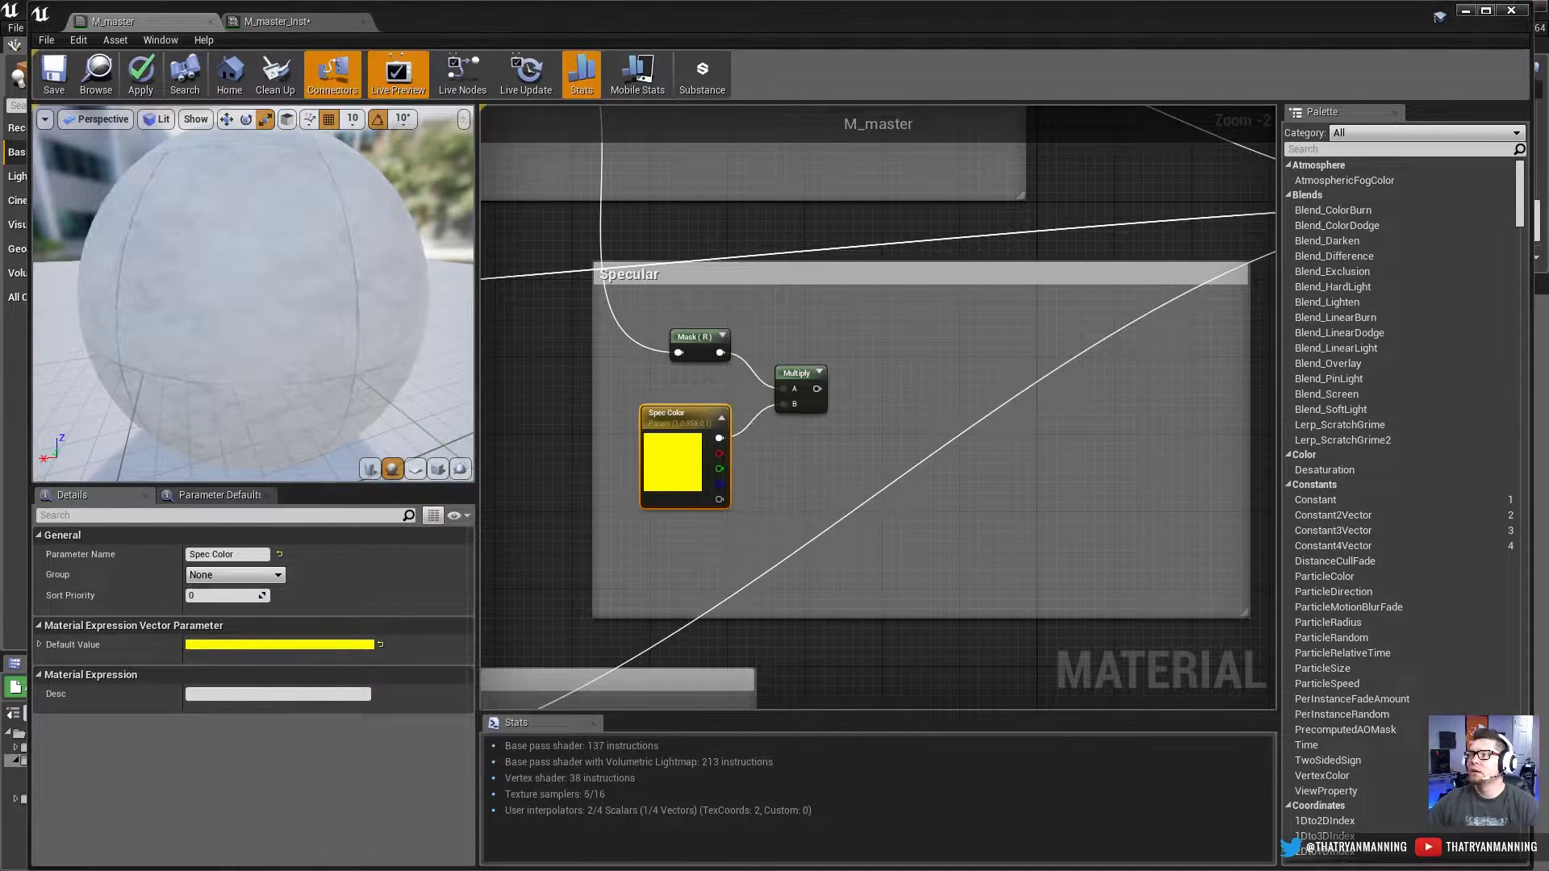
pyautogui.scroll(2, 929, 494)
pyautogui.moveTo(848, 382); pyautogui.dragTo(772, 430, button='right')
pyautogui.scroll(-2, 787, 371)
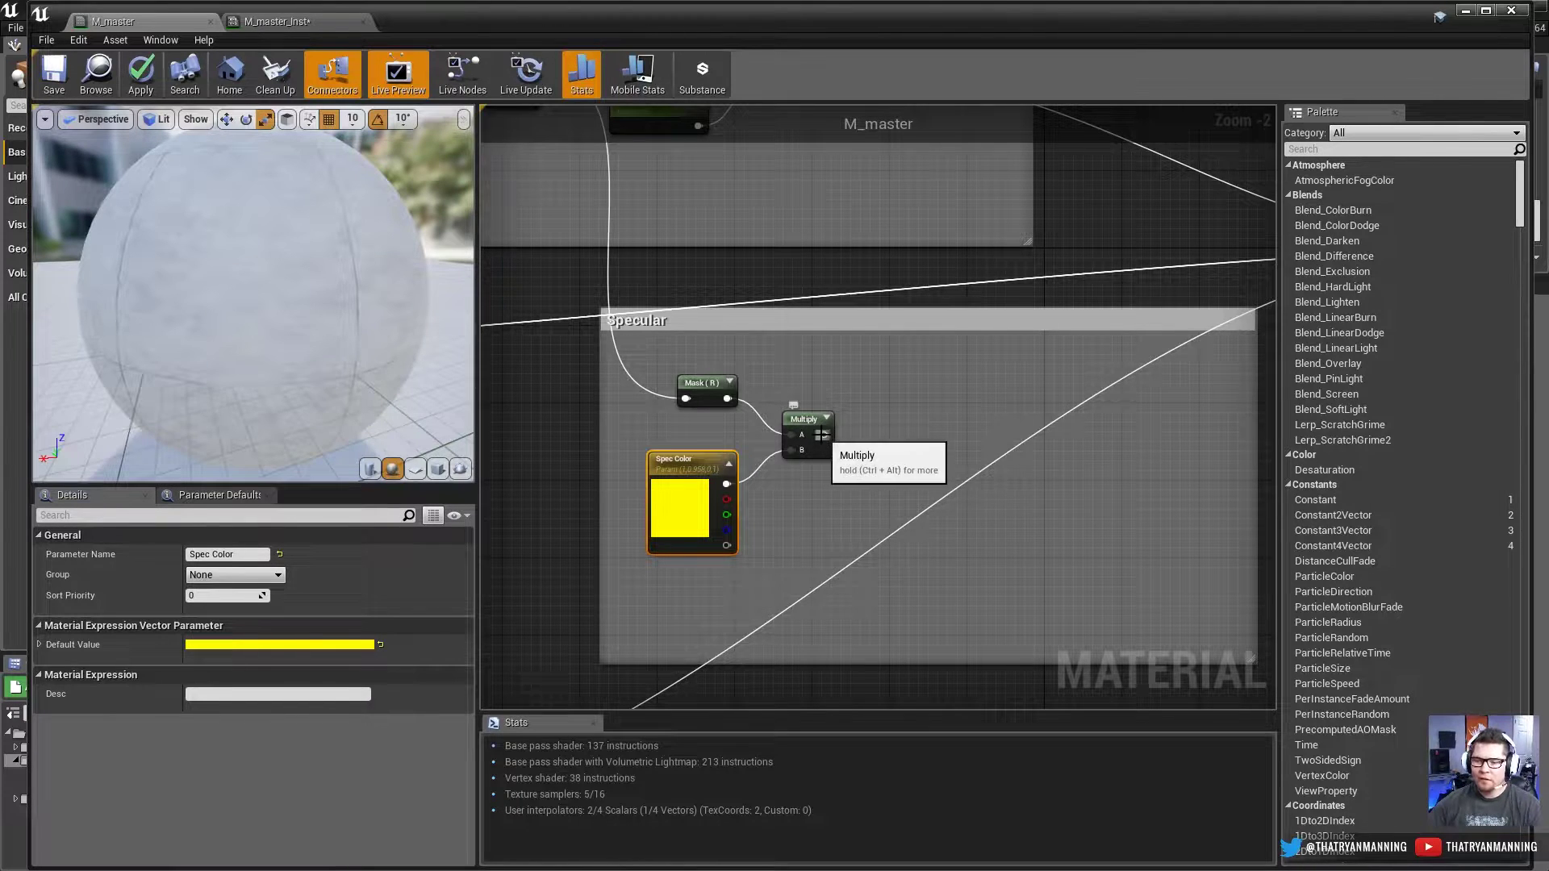
# Step: Add a Power node fed by the Multiply output
pyautogui.moveTo(823, 435); pyautogui.dragTo(910, 429)
pyautogui.write('power')
pyautogui.press('Return')
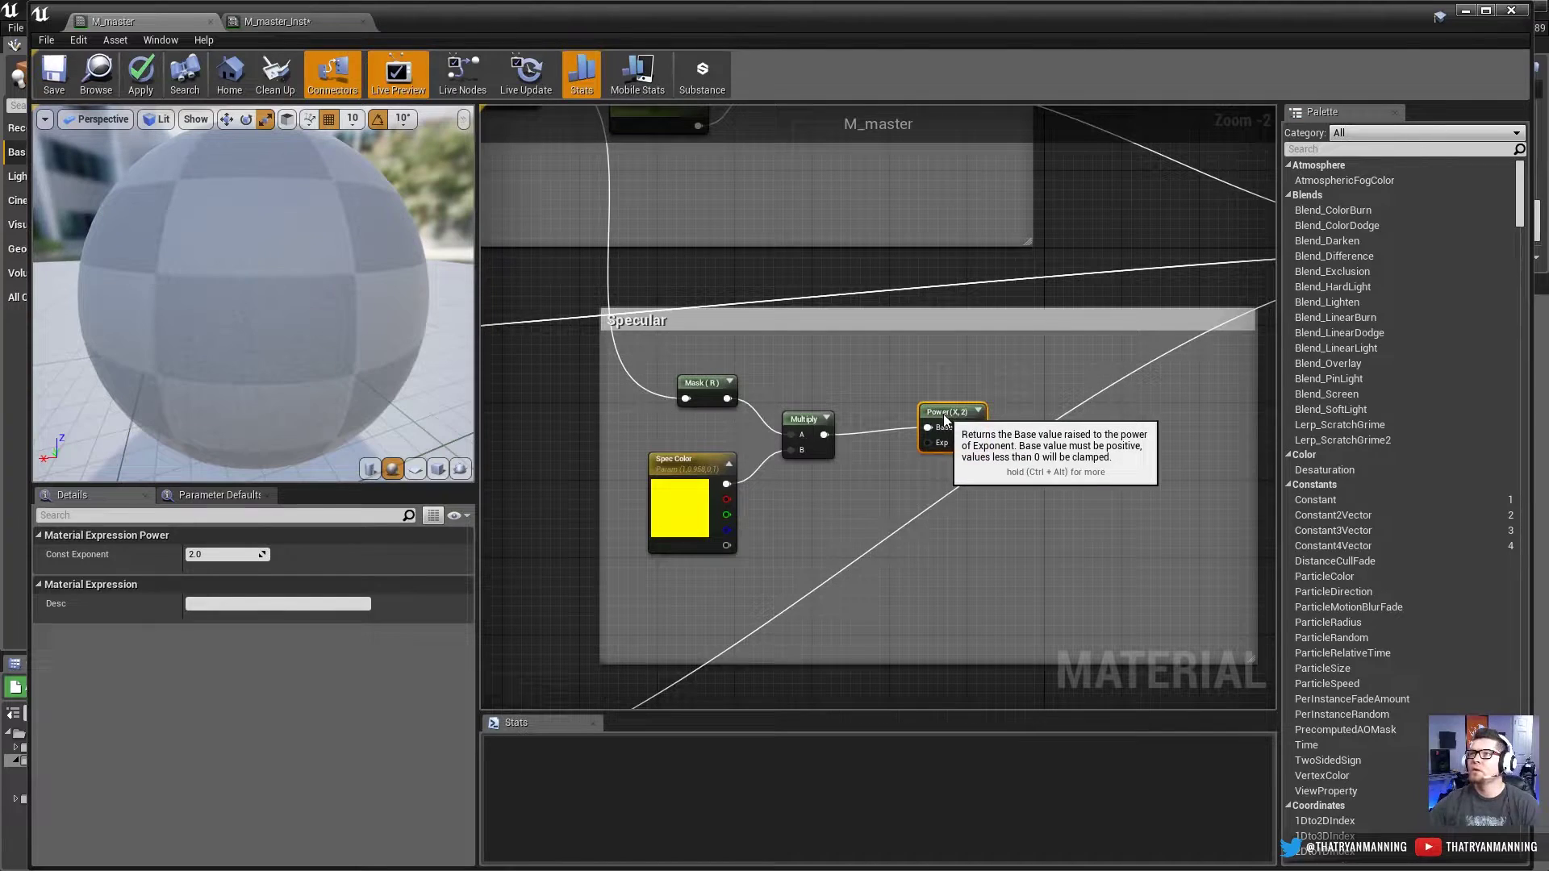
pyautogui.moveTo(936, 434); pyautogui.dragTo(947, 413)
# Step: Add a Constant and convert it into a scalar parameter named 'Spec Power'
pyautogui.rightClick(802, 534)
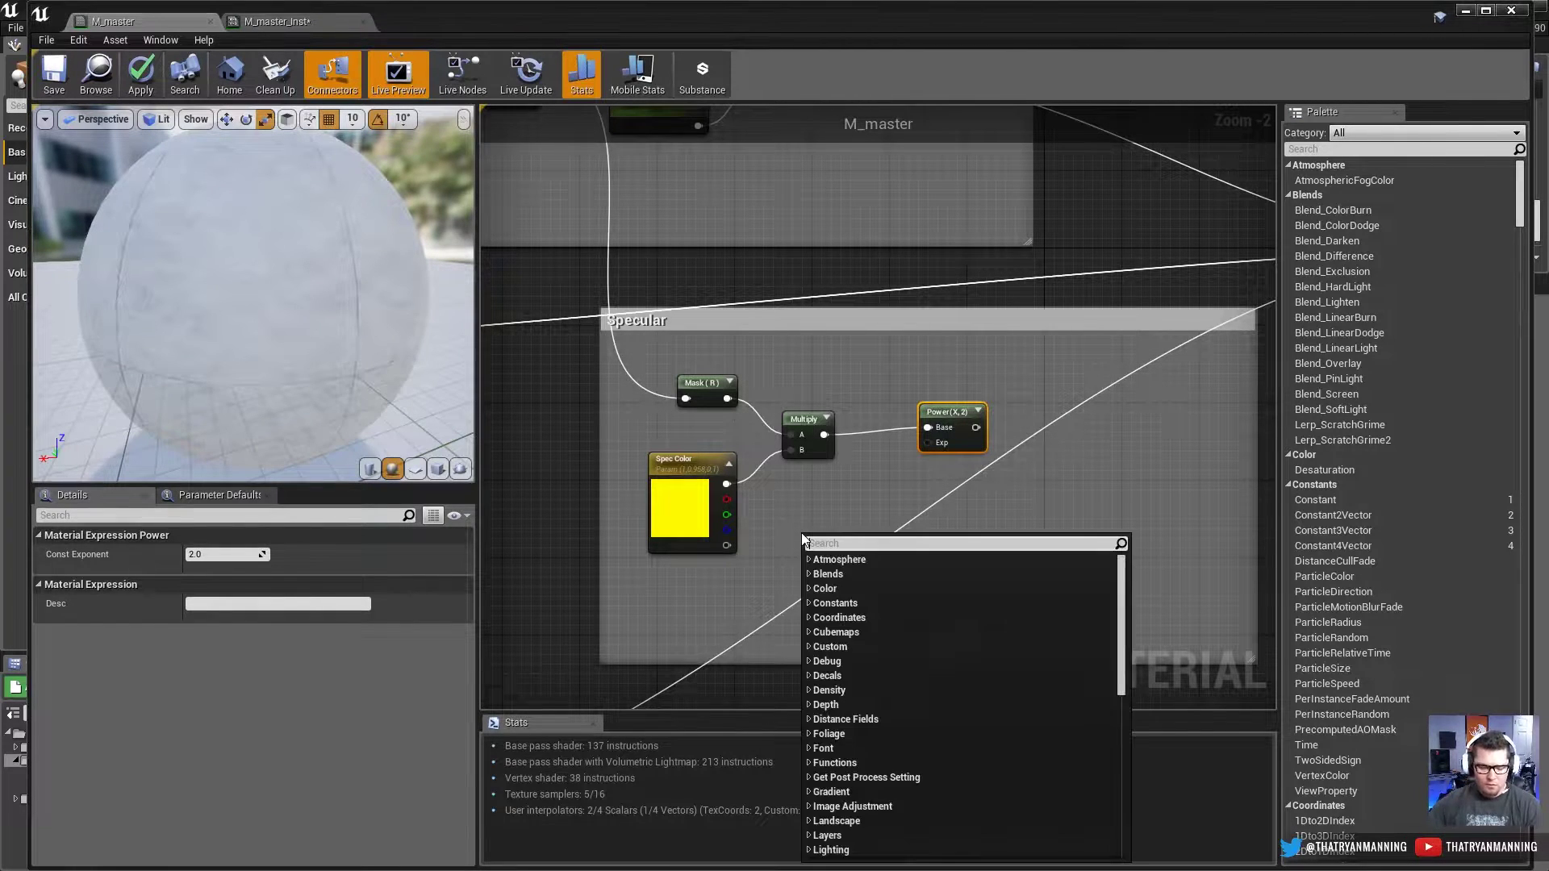
pyautogui.write('const')
pyautogui.press('Return')
pyautogui.rightClick(813, 542)
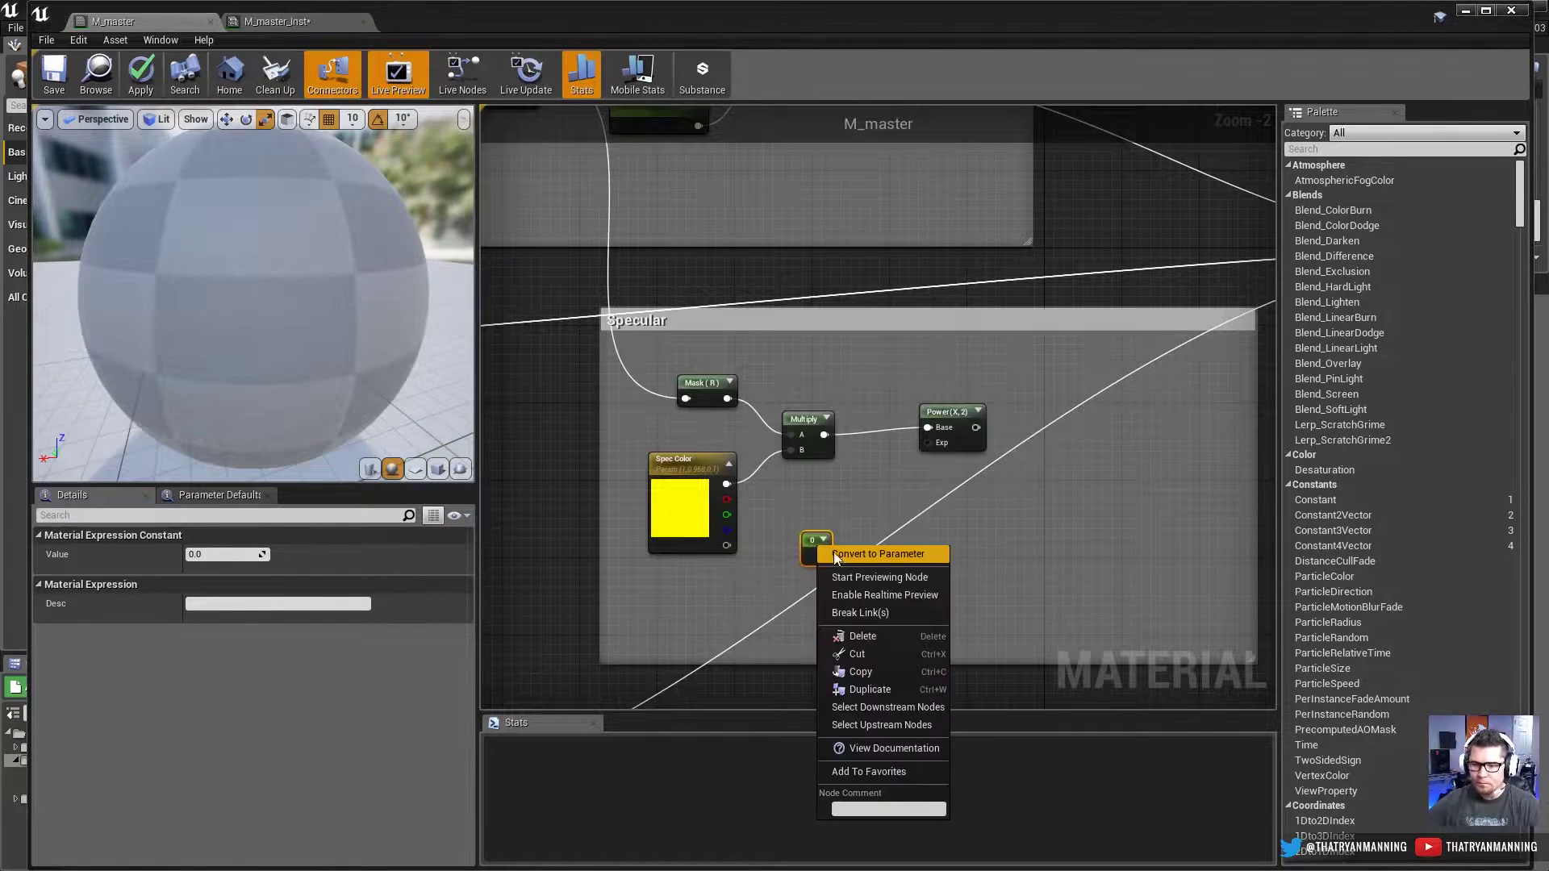
pyautogui.click(834, 552)
pyautogui.write('Spec')
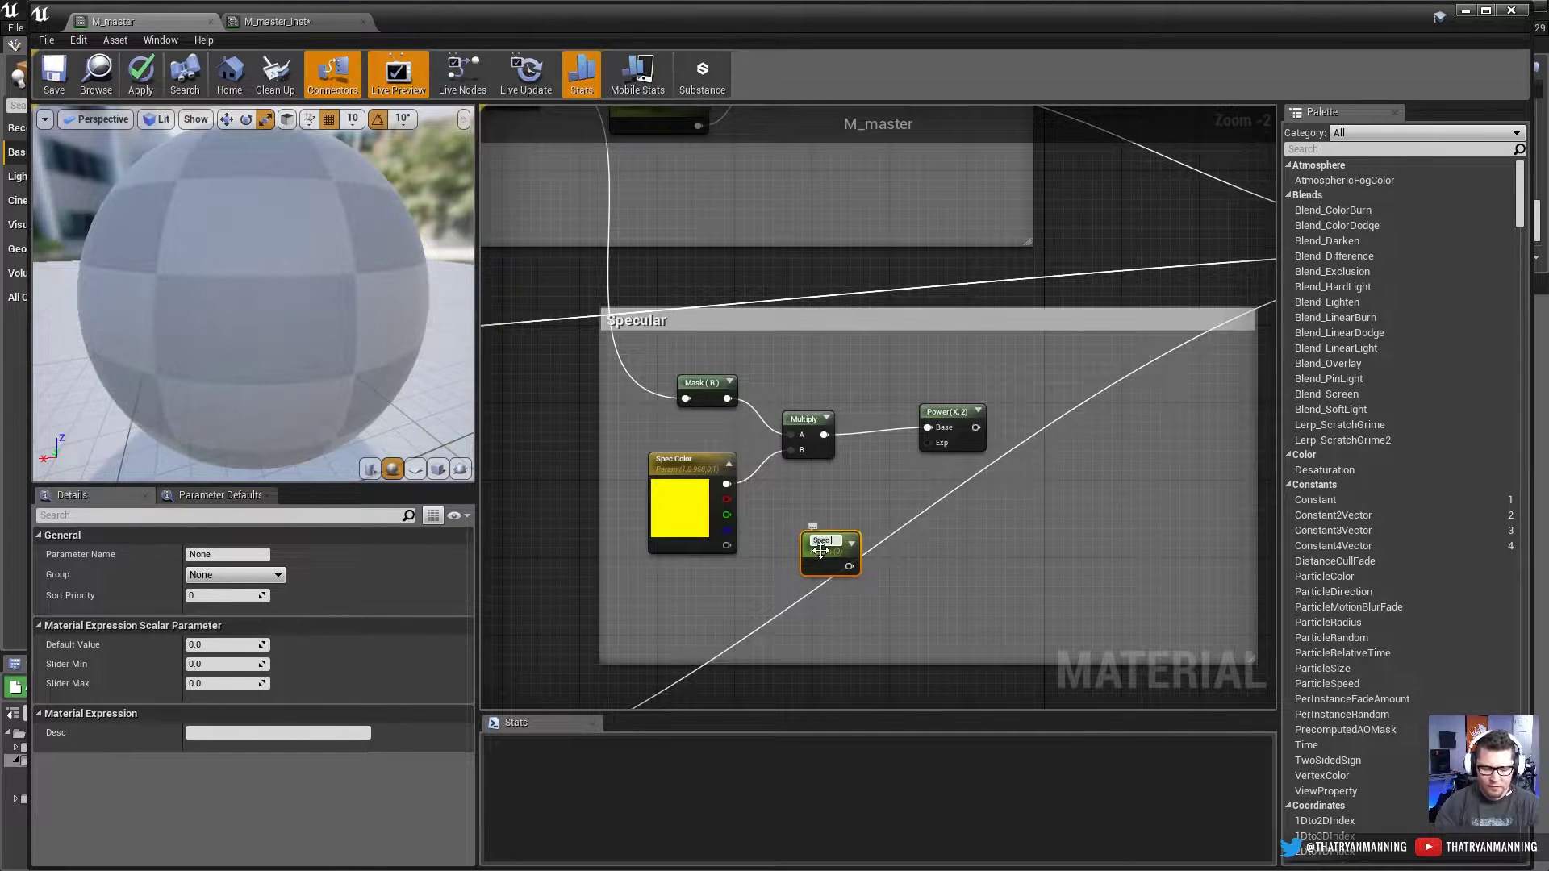
pyautogui.write(' Power')
pyautogui.press('Return')
# Step: Feed Spec Power through a 1-x node into the Power node's exponent
pyautogui.moveTo(820, 551); pyautogui.dragTo(869, 544)
pyautogui.write('1-x')
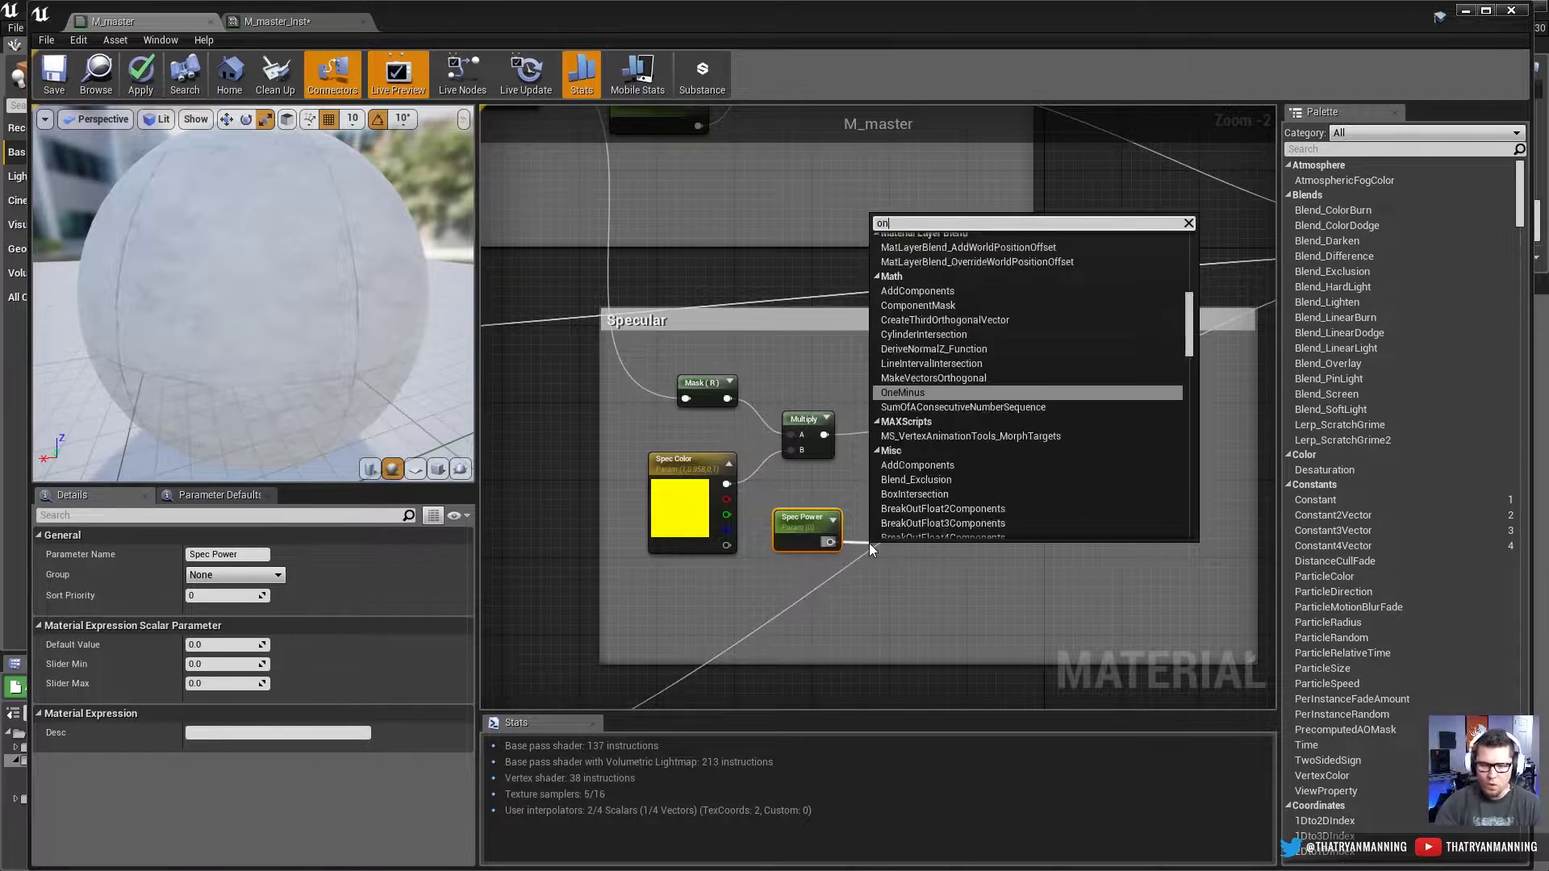
pyautogui.press('Return')
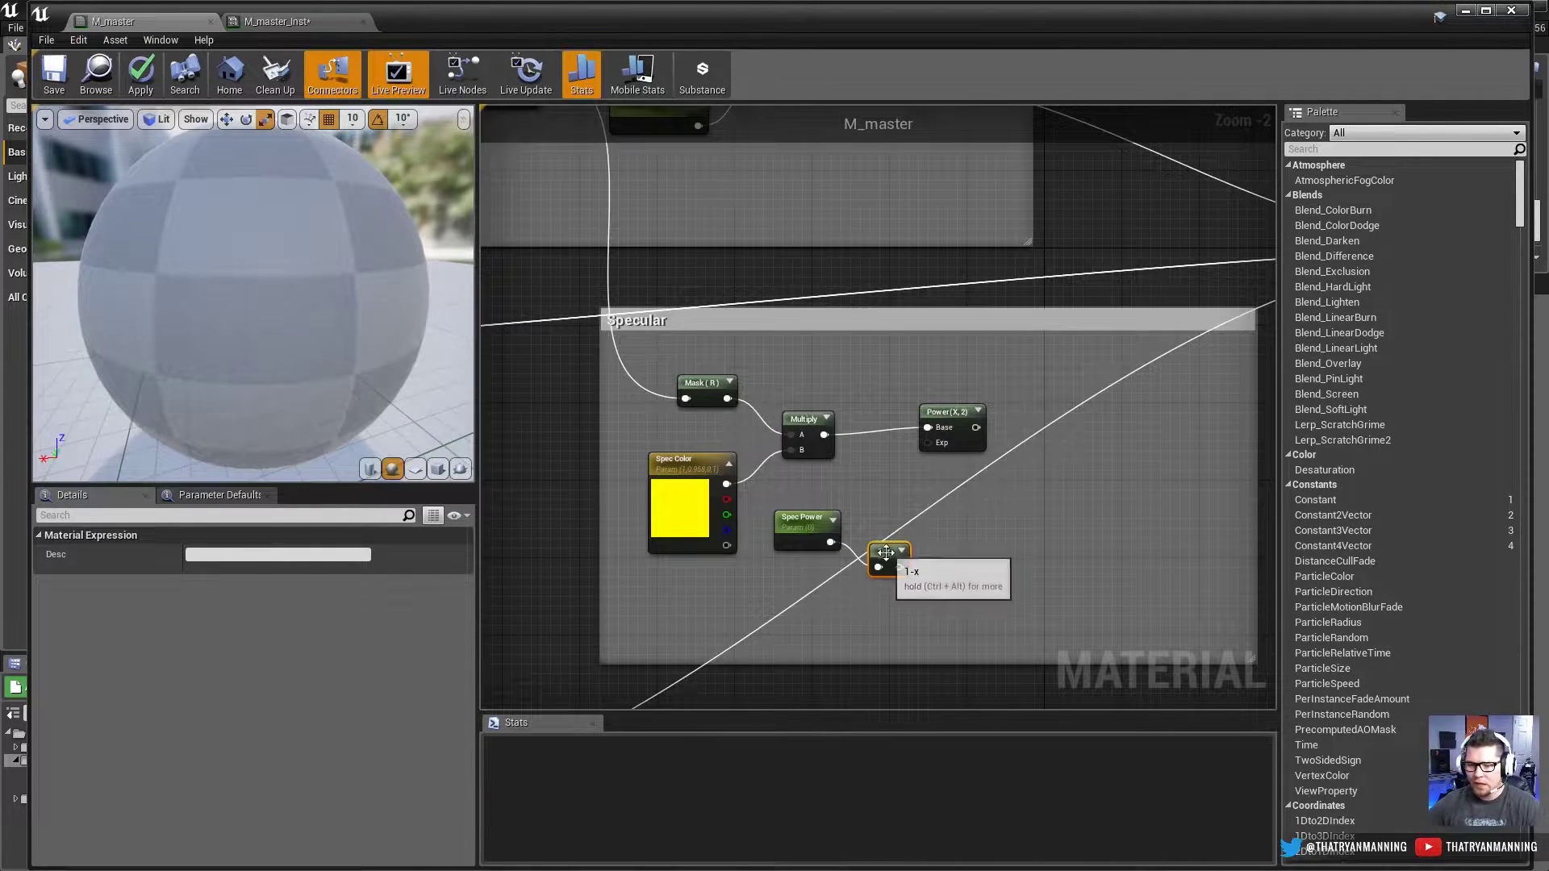
pyautogui.moveTo(885, 551); pyautogui.dragTo(876, 526)
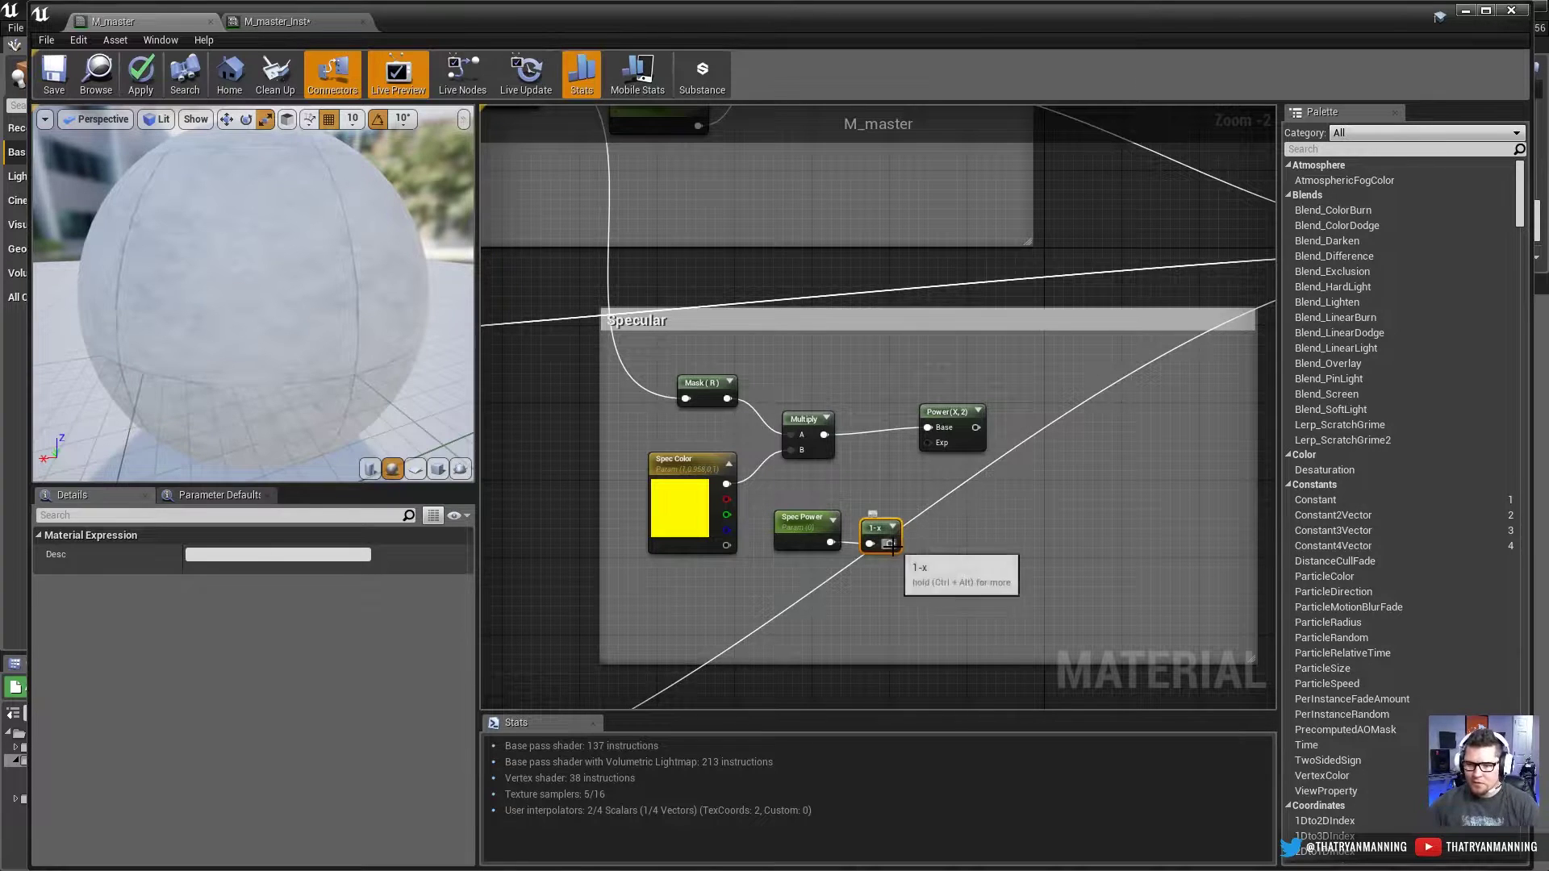
pyautogui.moveTo(891, 544); pyautogui.dragTo(929, 442)
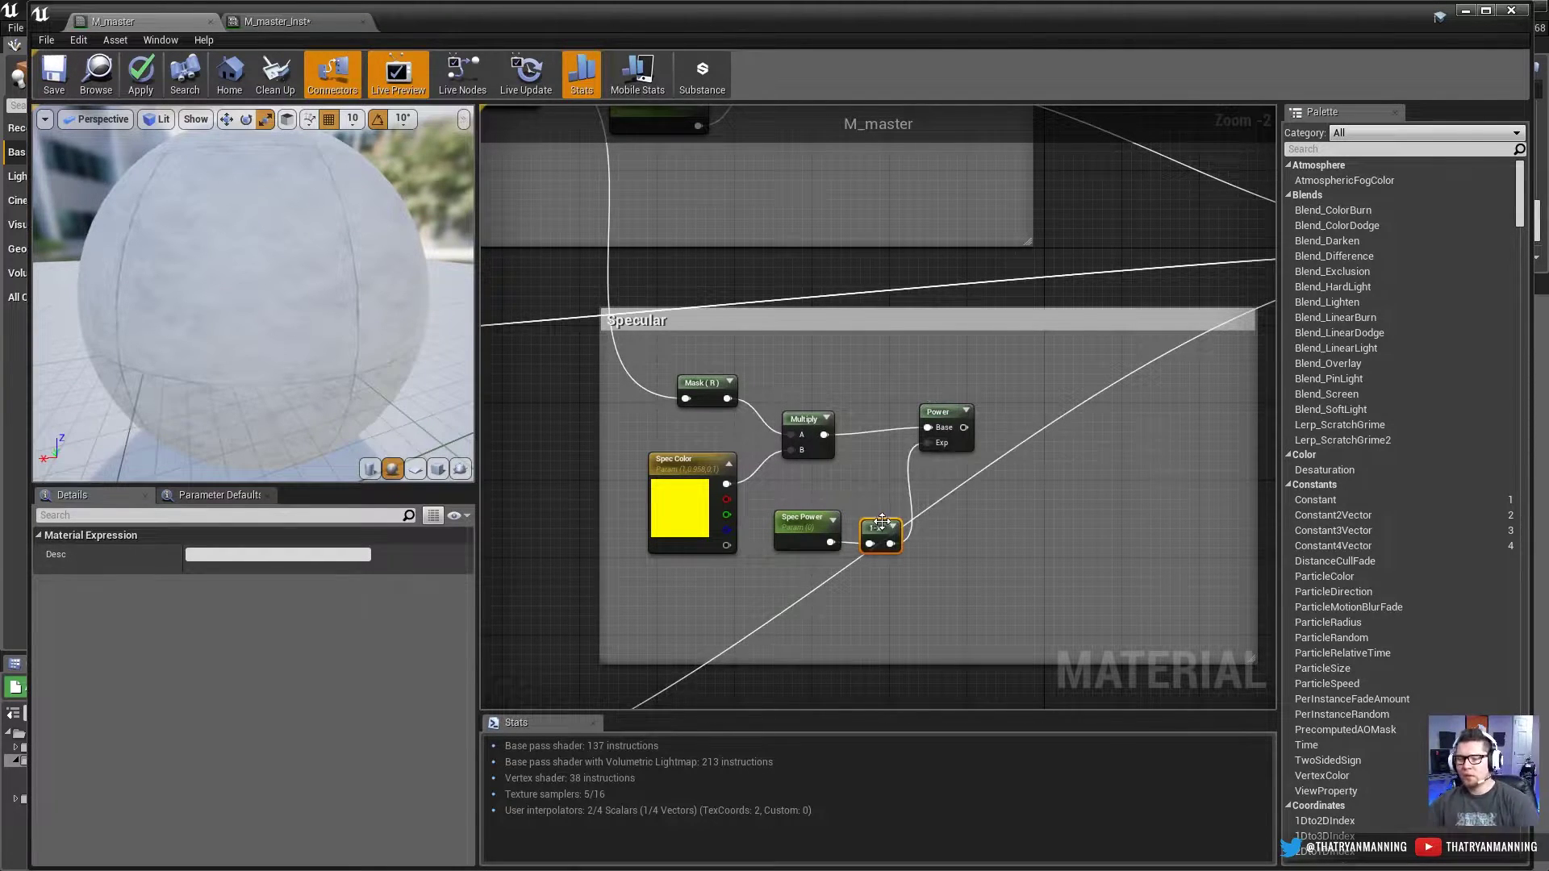
pyautogui.moveTo(883, 524); pyautogui.dragTo(883, 513)
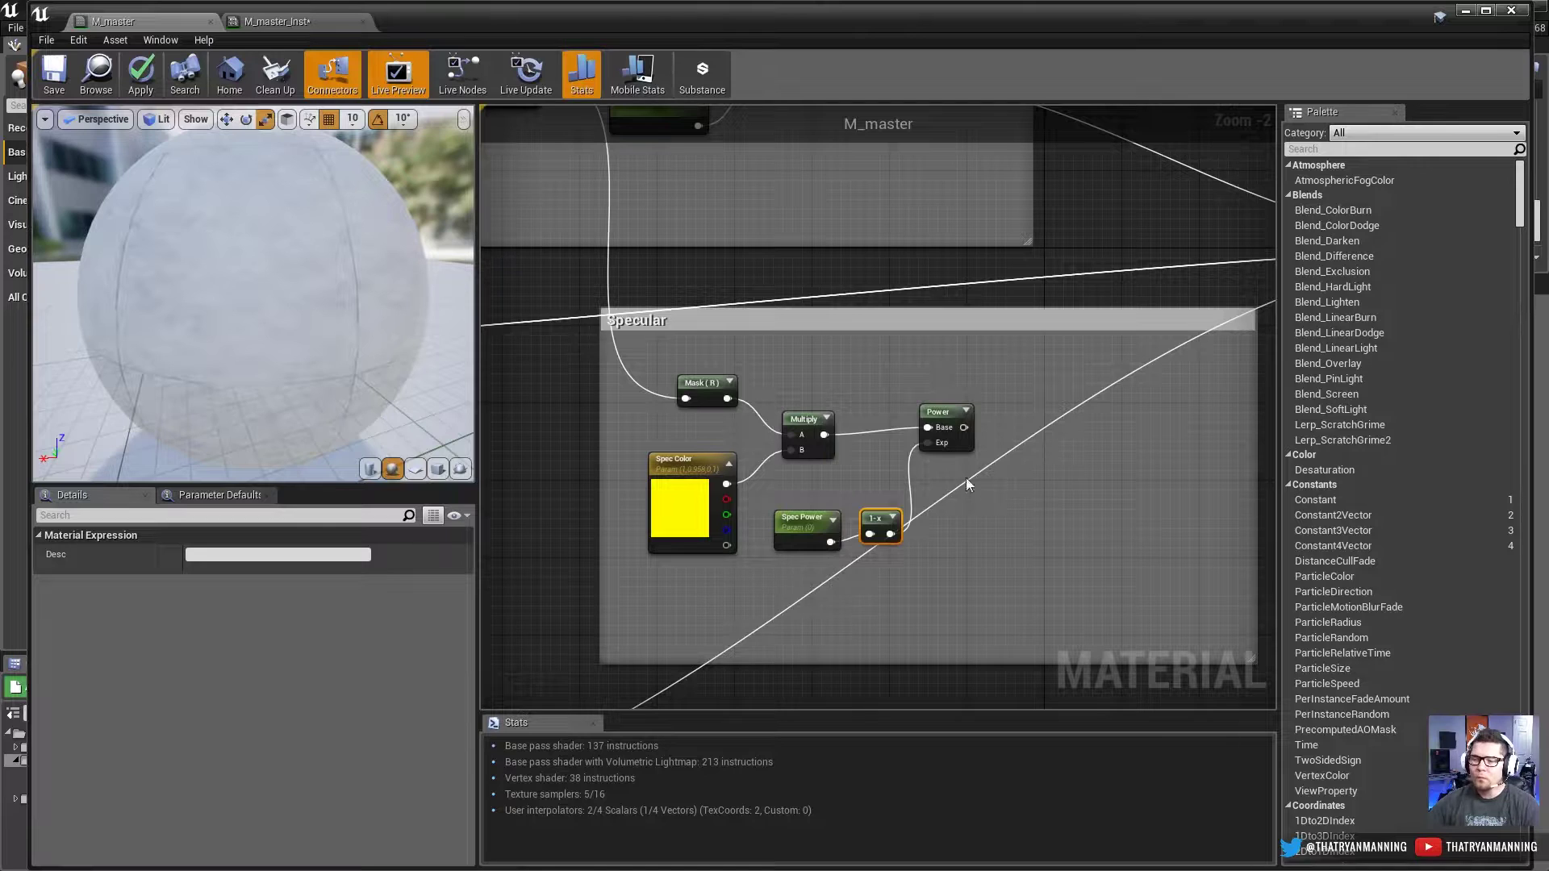
# Step: Add a Multiply node fed by the Power output
pyautogui.moveTo(965, 484); pyautogui.dragTo(938, 502, button='right')
pyautogui.click(924, 442)
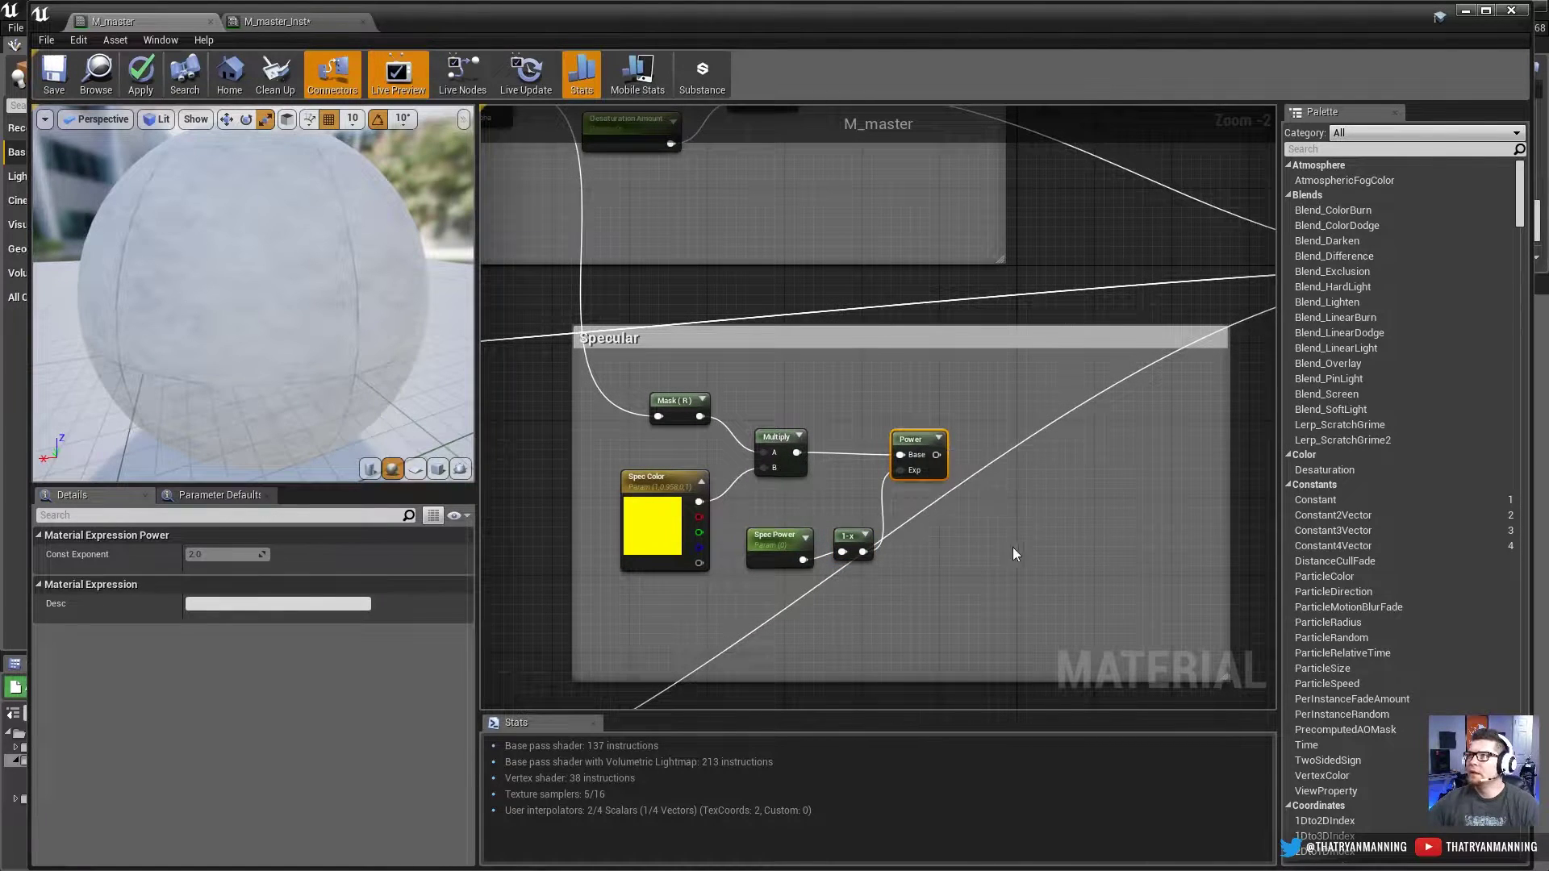
pyautogui.scroll(1, 922, 474)
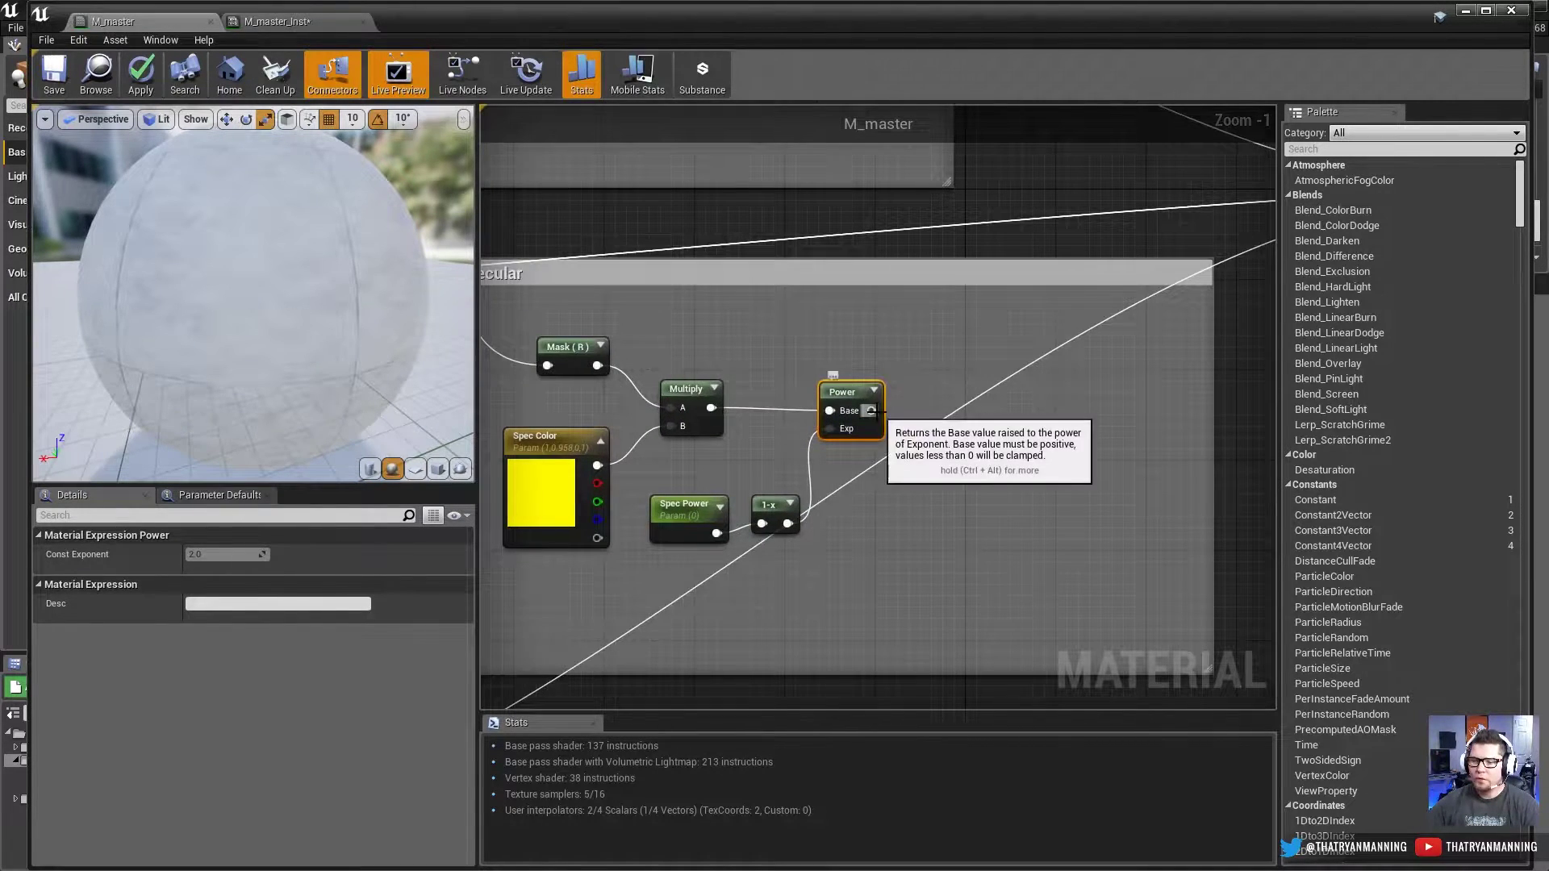
pyautogui.moveTo(871, 410); pyautogui.dragTo(967, 477)
pyautogui.write('multiply')
pyautogui.press('Return')
# Step: Wire a Constant into Multiply B and convert it into a 'Spec Multiply' scalar parameter
pyautogui.write('constant')
pyautogui.press('Return')
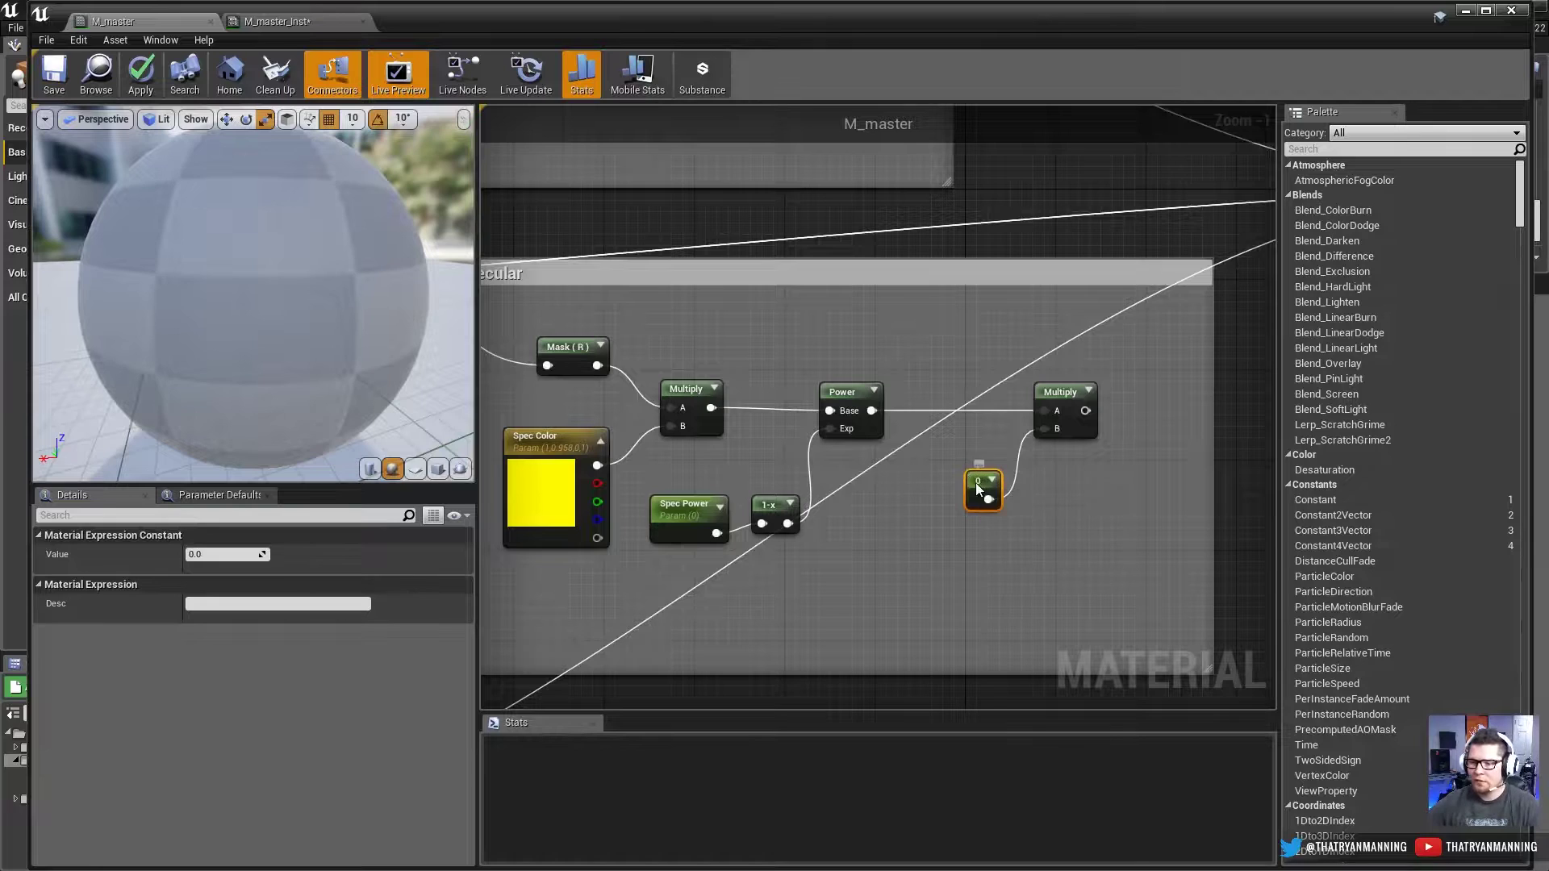
pyautogui.rightClick(975, 482)
pyautogui.click(997, 487)
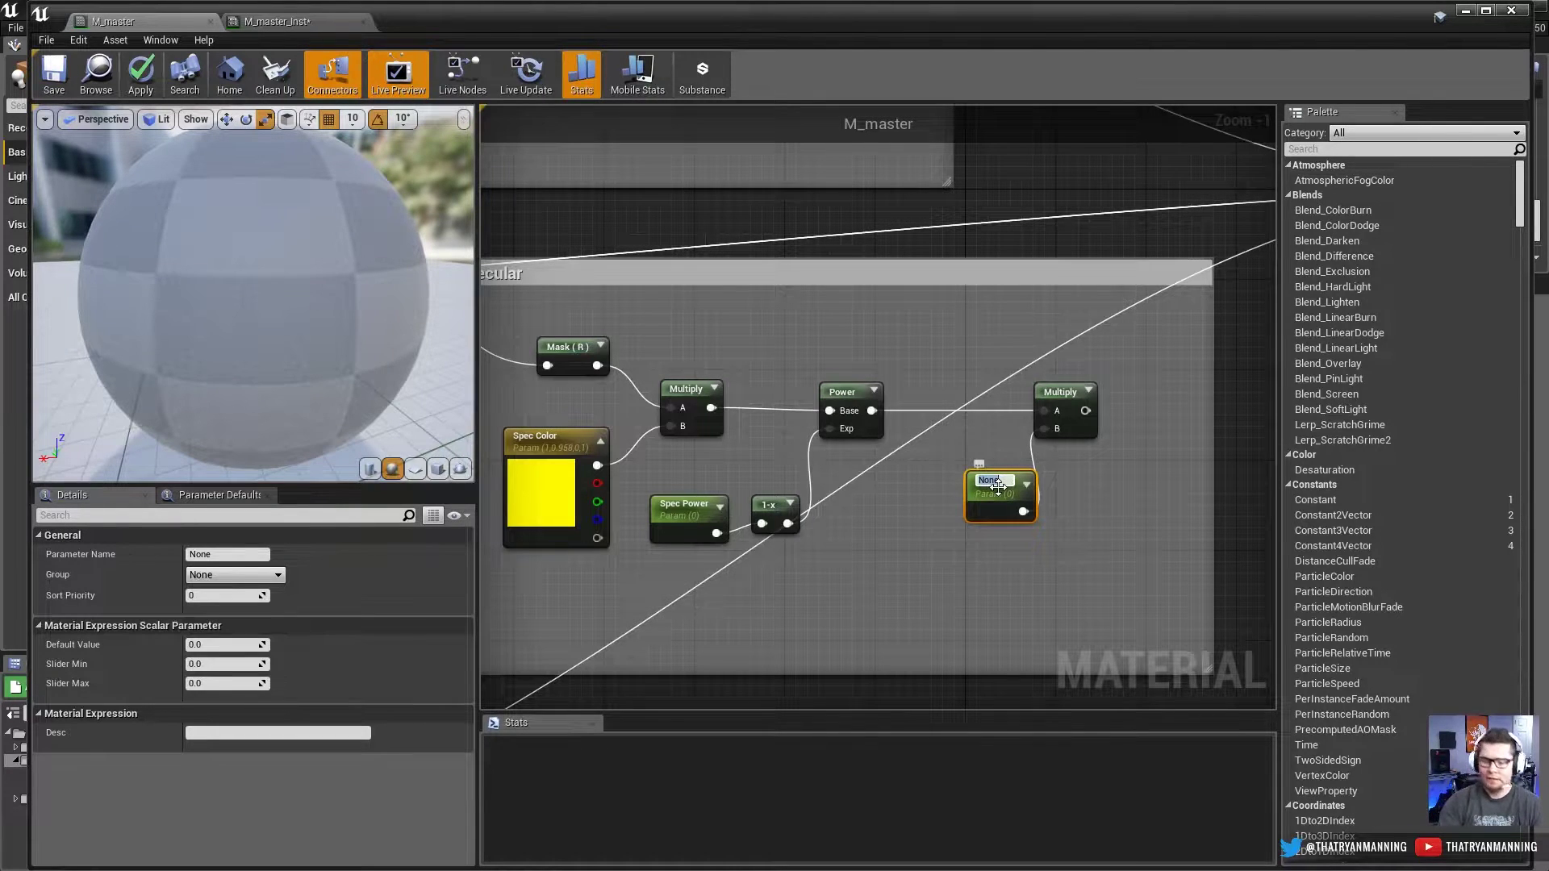
pyautogui.write('Spec')
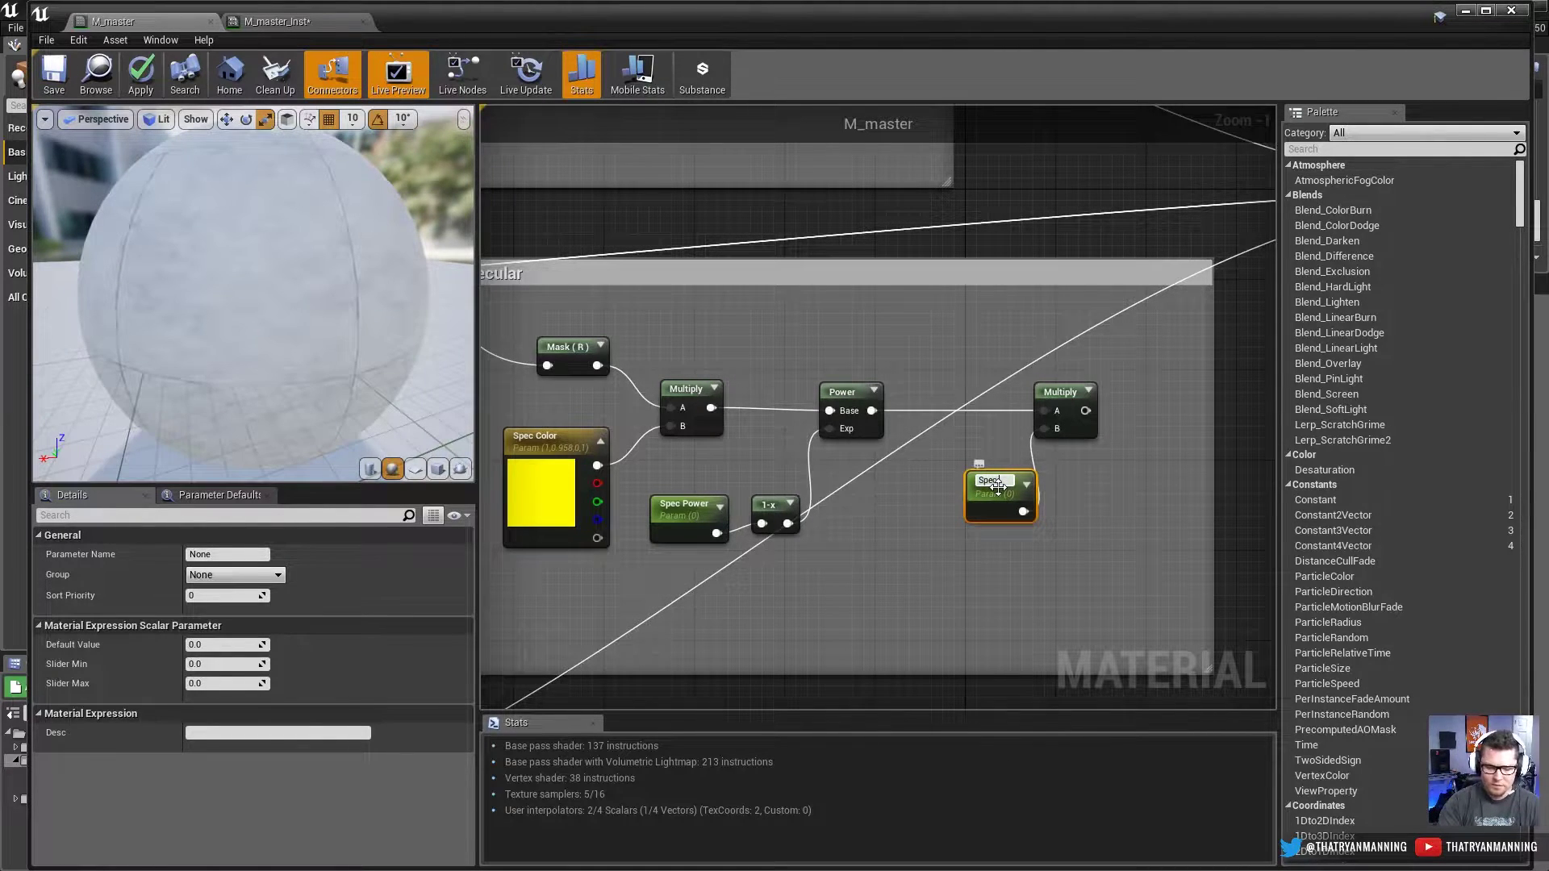
pyautogui.write(' Multiply')
pyautogui.press('Return')
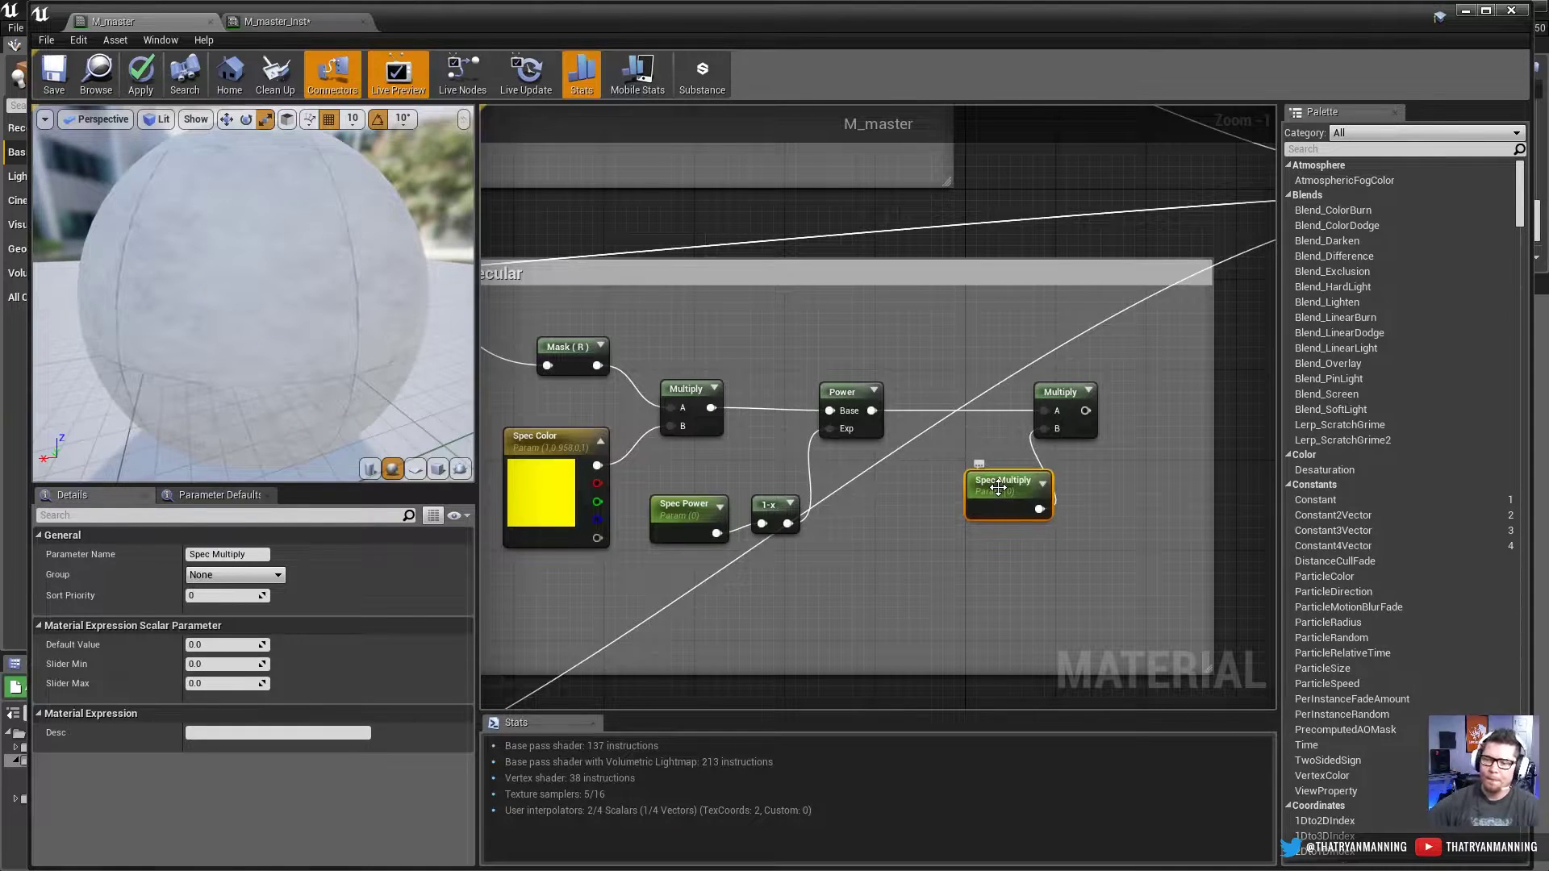
pyautogui.moveTo(998, 487); pyautogui.dragTo(943, 489)
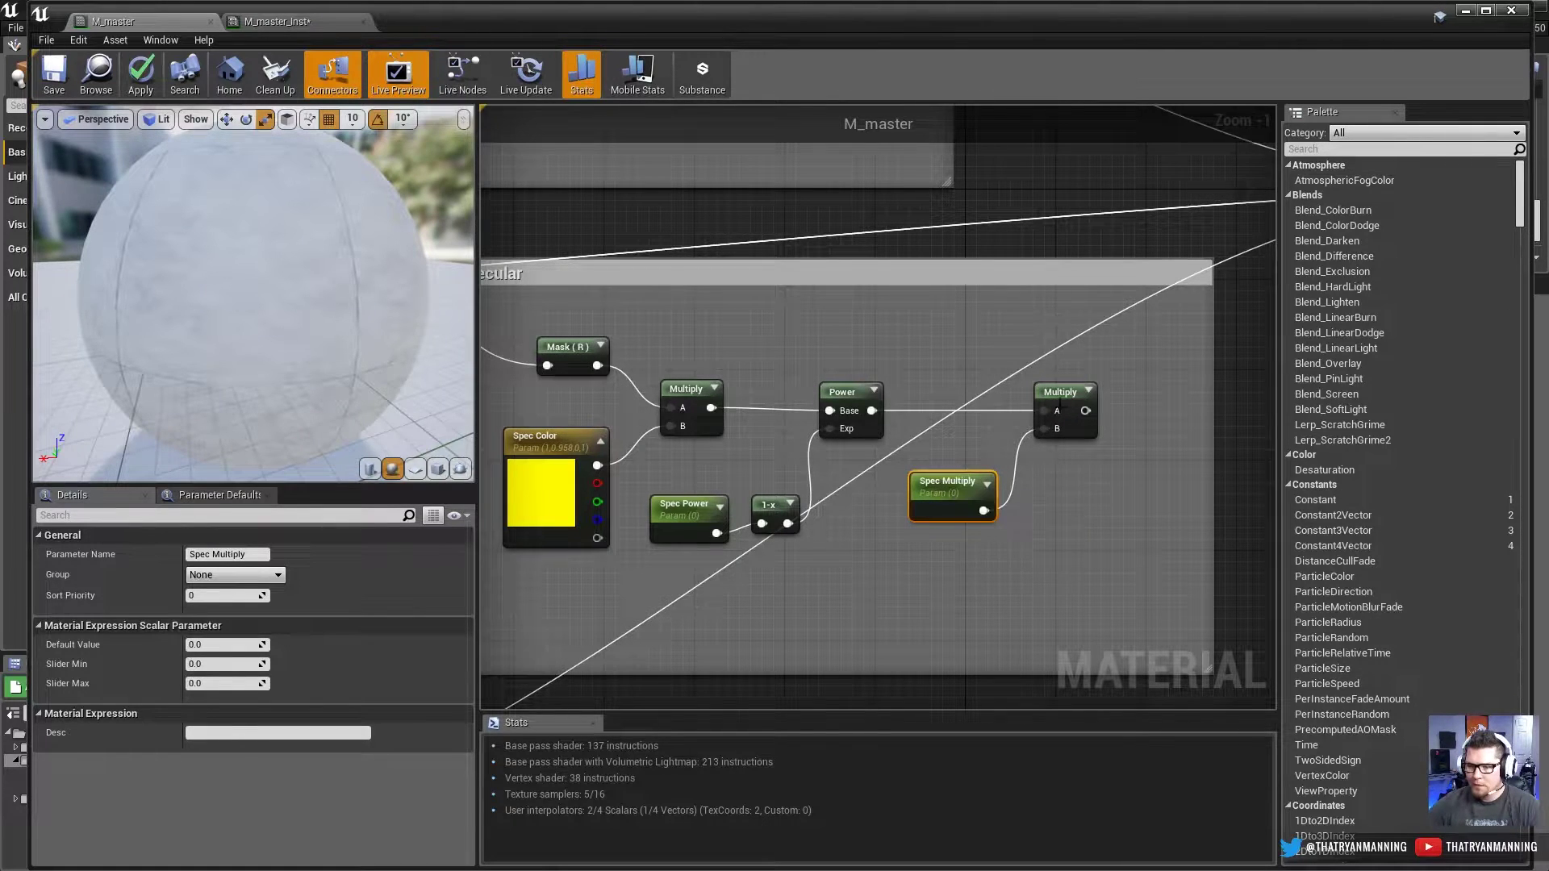
pyautogui.click(1063, 395)
pyautogui.moveTo(684, 472); pyautogui.dragTo(760, 484, button='right')
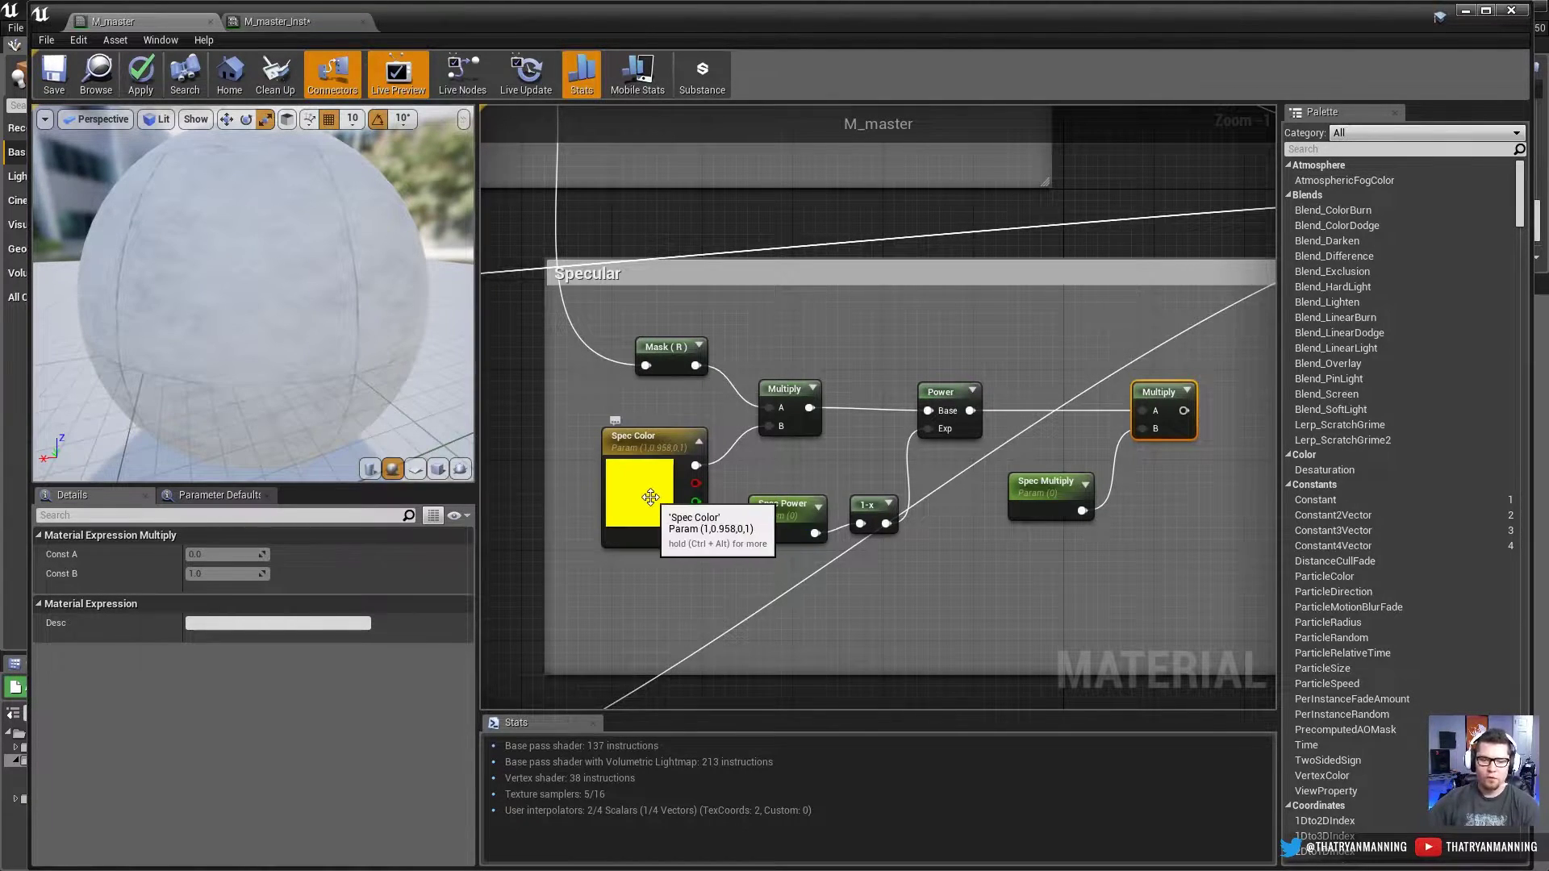
pyautogui.click(786, 516)
# Step: Set Spec Power's default value back to 0.0 and Spec Multiply's default to 1.0
pyautogui.click(225, 649)
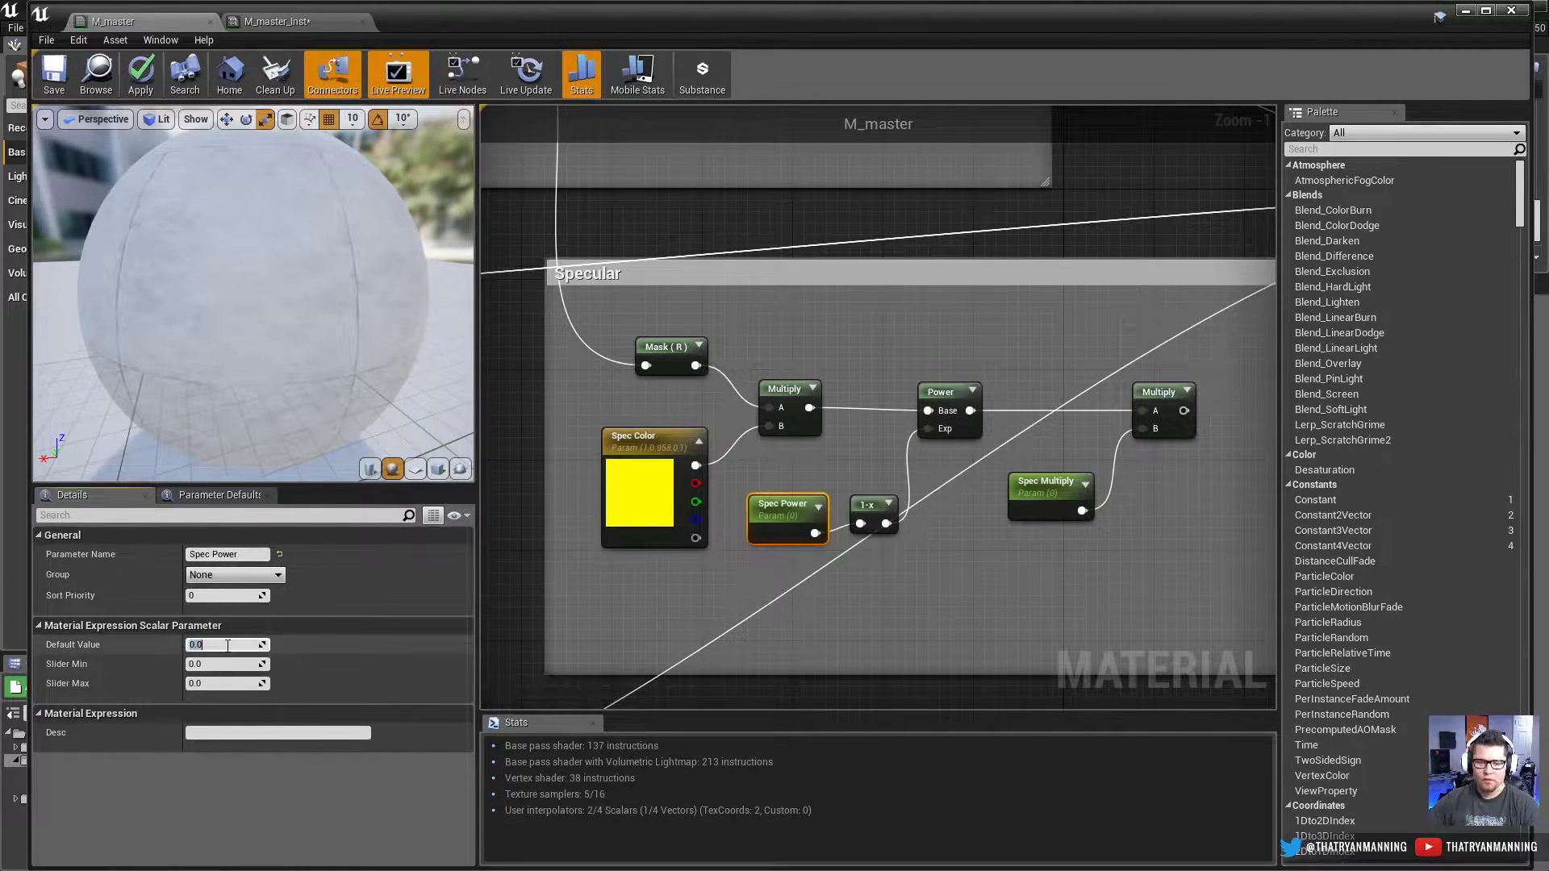
pyautogui.write('1')
pyautogui.press('Tab')
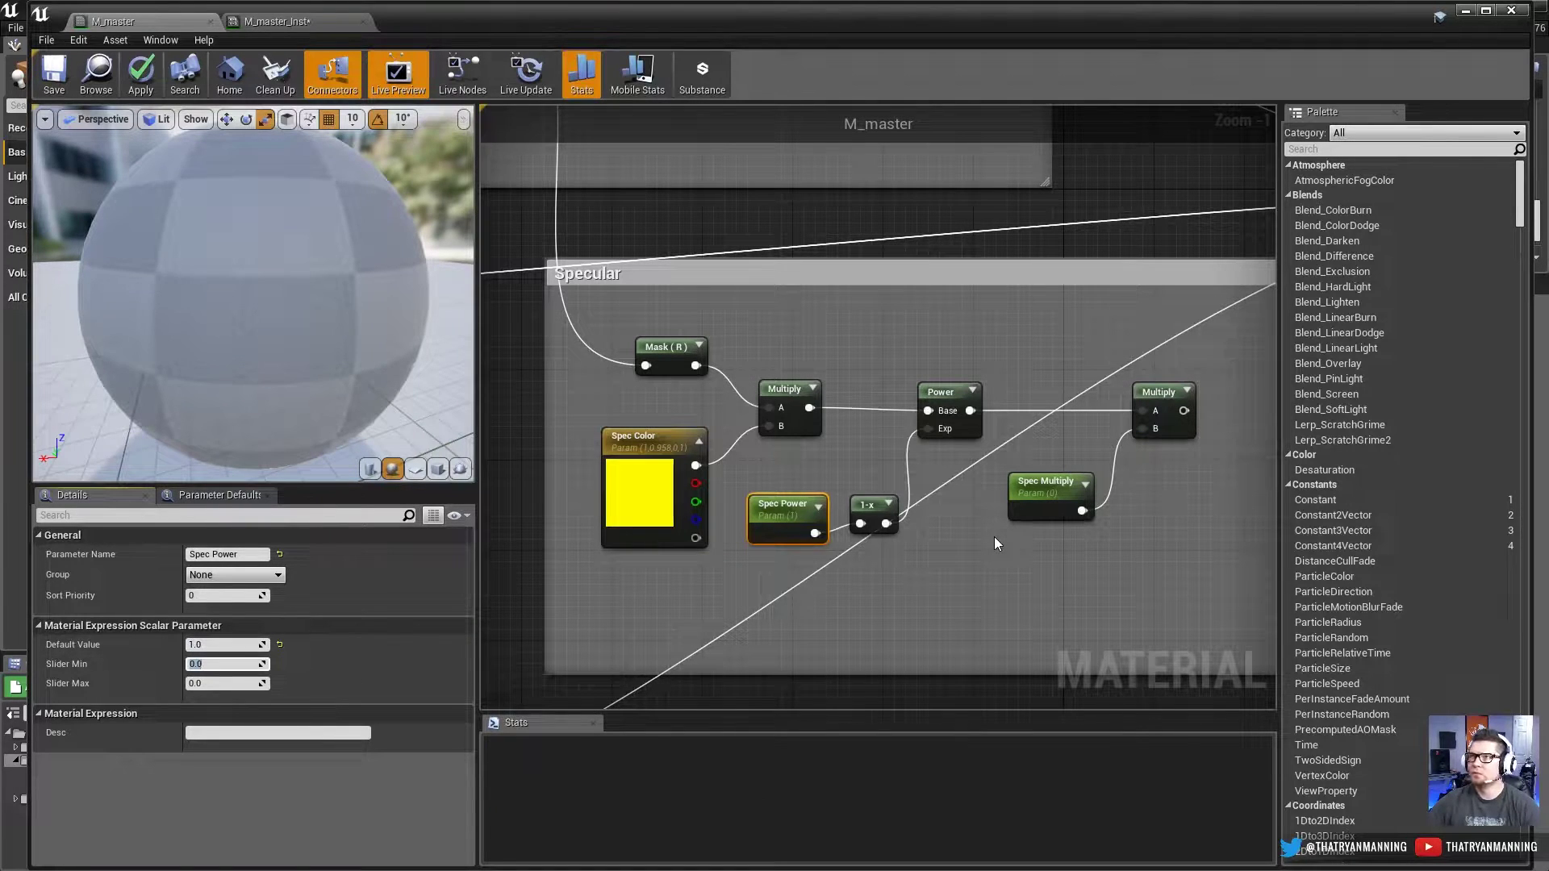
pyautogui.click(219, 646)
pyautogui.press('Return')
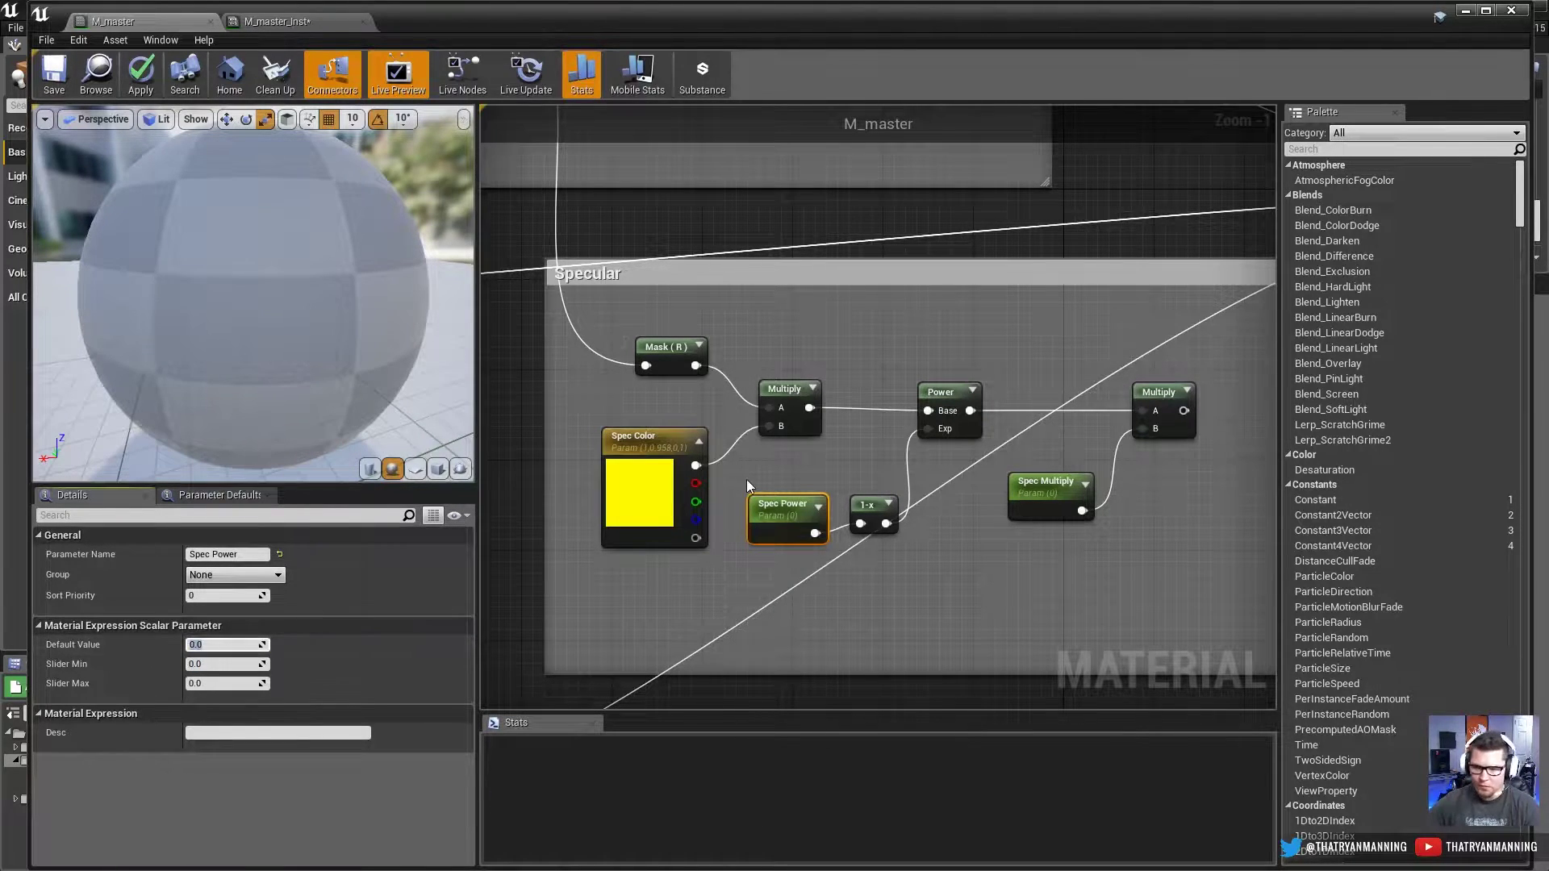
pyautogui.moveTo(1022, 390); pyautogui.dragTo(957, 380, button='right')
pyautogui.click(961, 483)
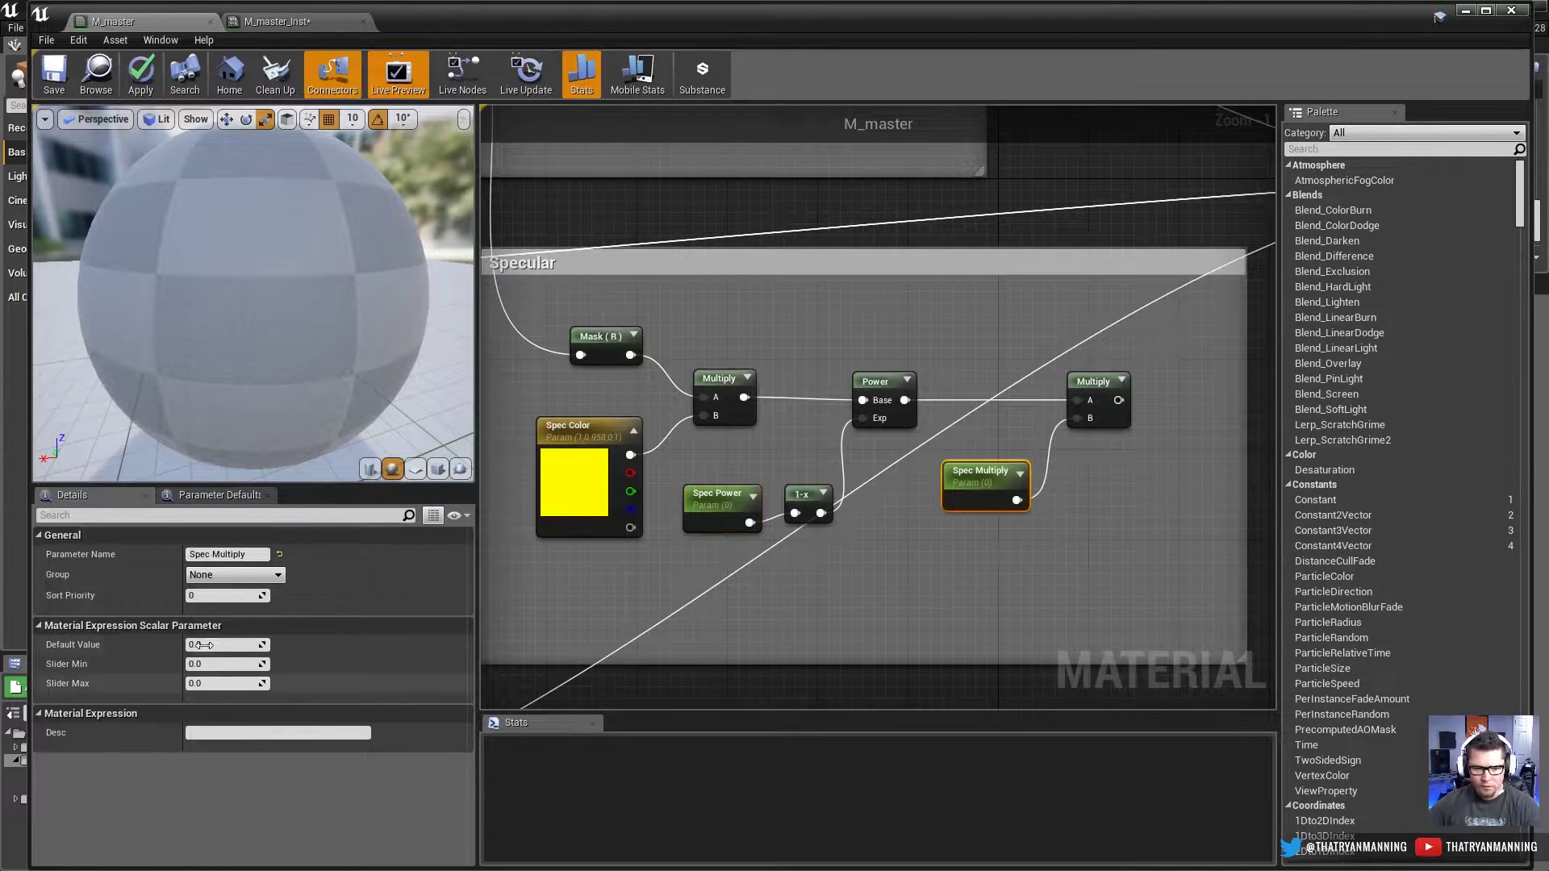
pyautogui.click(210, 645)
pyautogui.write('1')
pyautogui.press('Return')
# Step: Wire the final specular Multiply result into M_master's output node
pyautogui.moveTo(699, 410); pyautogui.dragTo(734, 439, button='right')
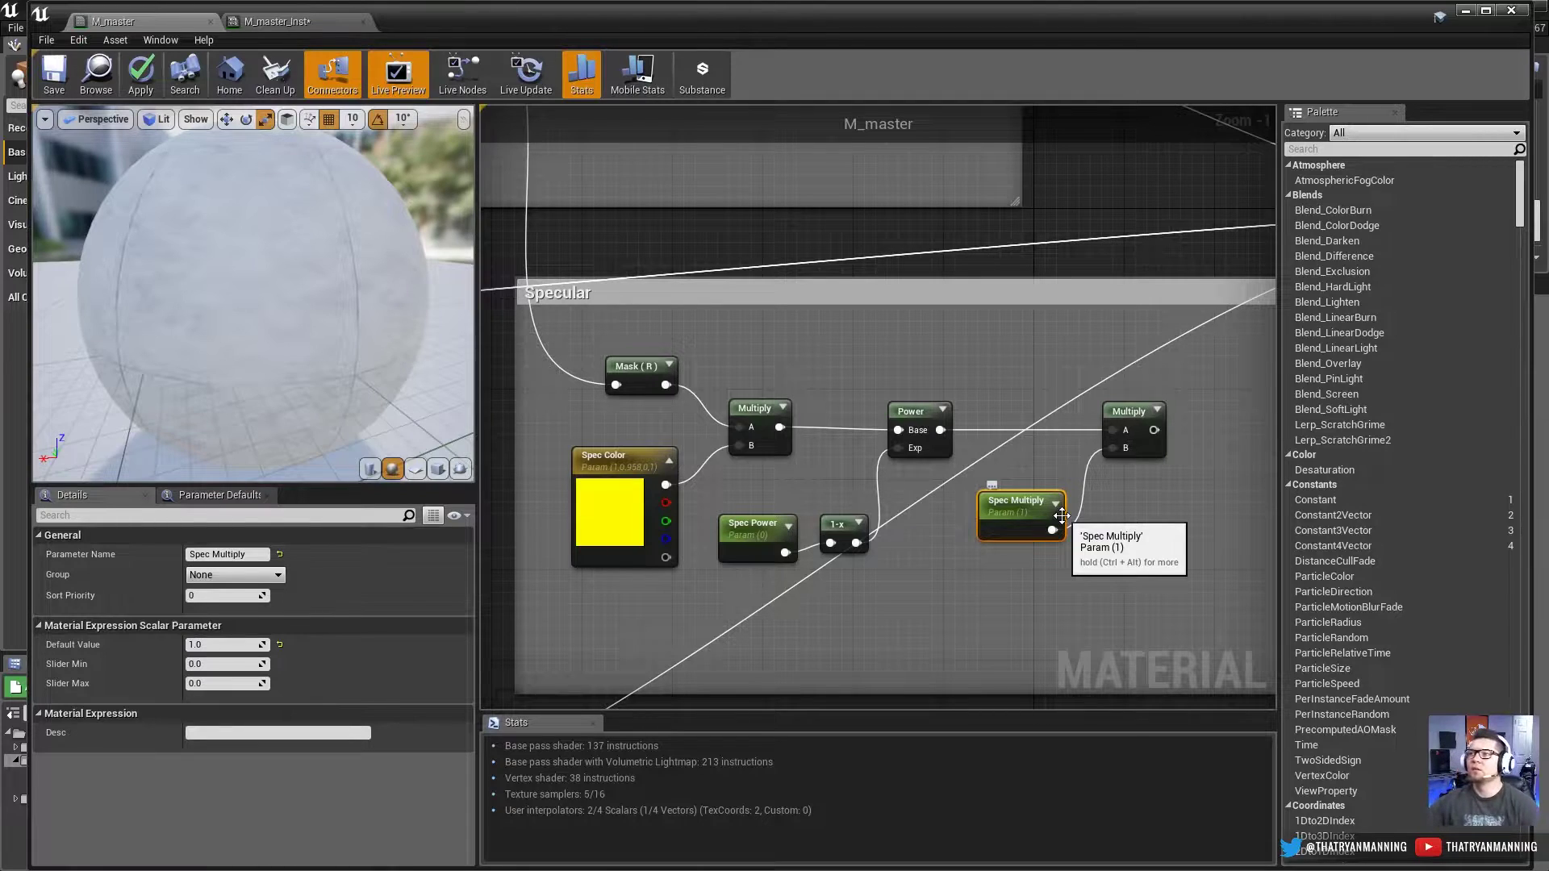
pyautogui.scroll(-2, 1062, 516)
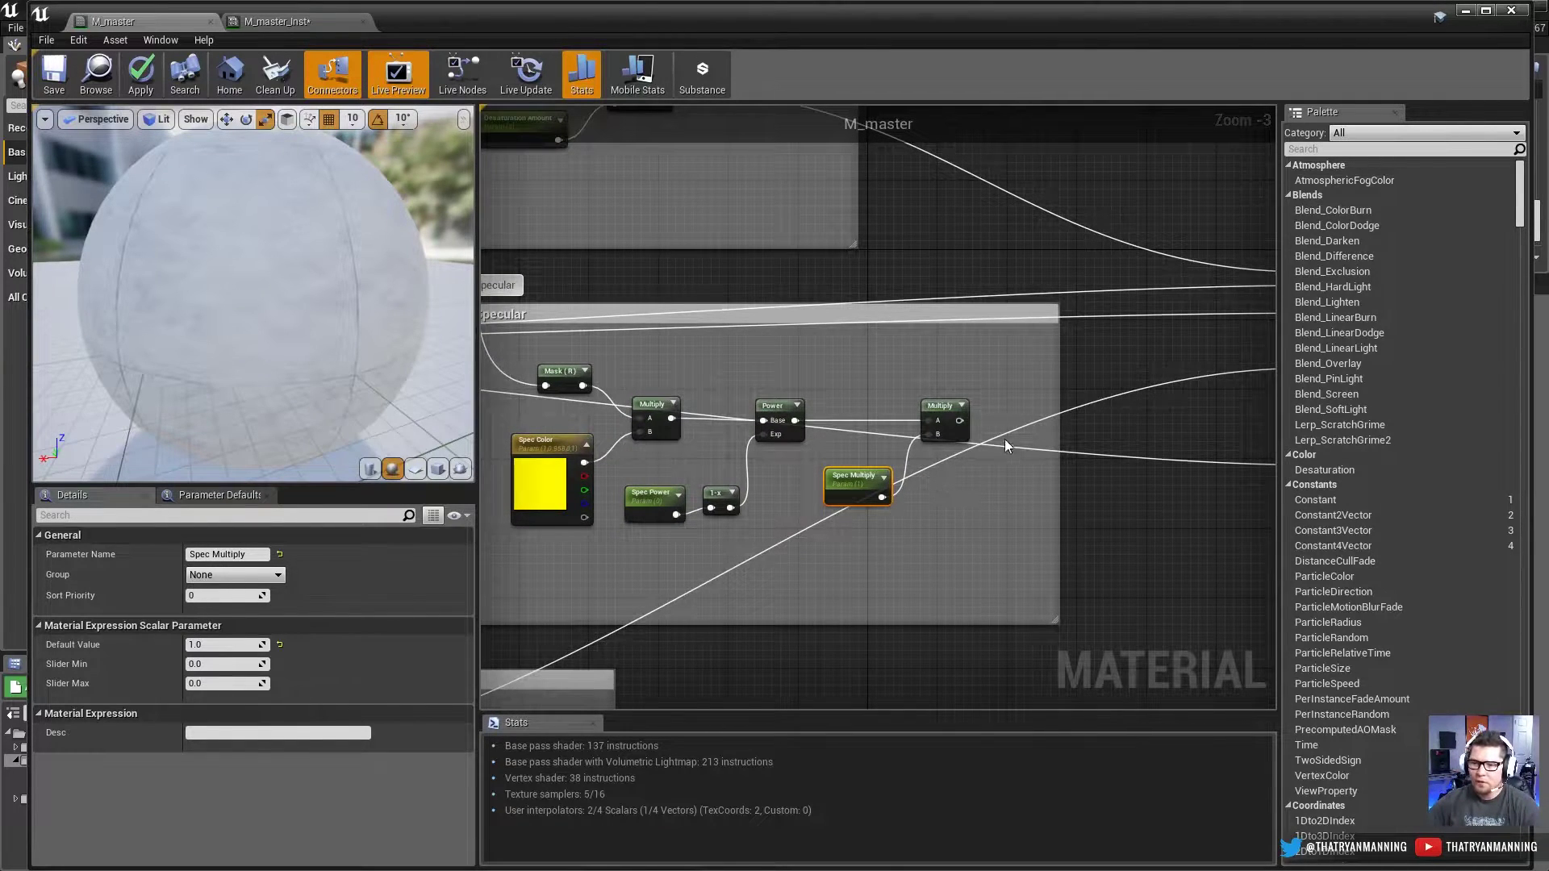
pyautogui.moveTo(1004, 438); pyautogui.dragTo(792, 385, button='right')
pyautogui.scroll(-1, 791, 392)
pyautogui.moveTo(740, 397); pyautogui.dragTo(998, 308)
pyautogui.moveTo(834, 538); pyautogui.dragTo(1129, 546, button='right')
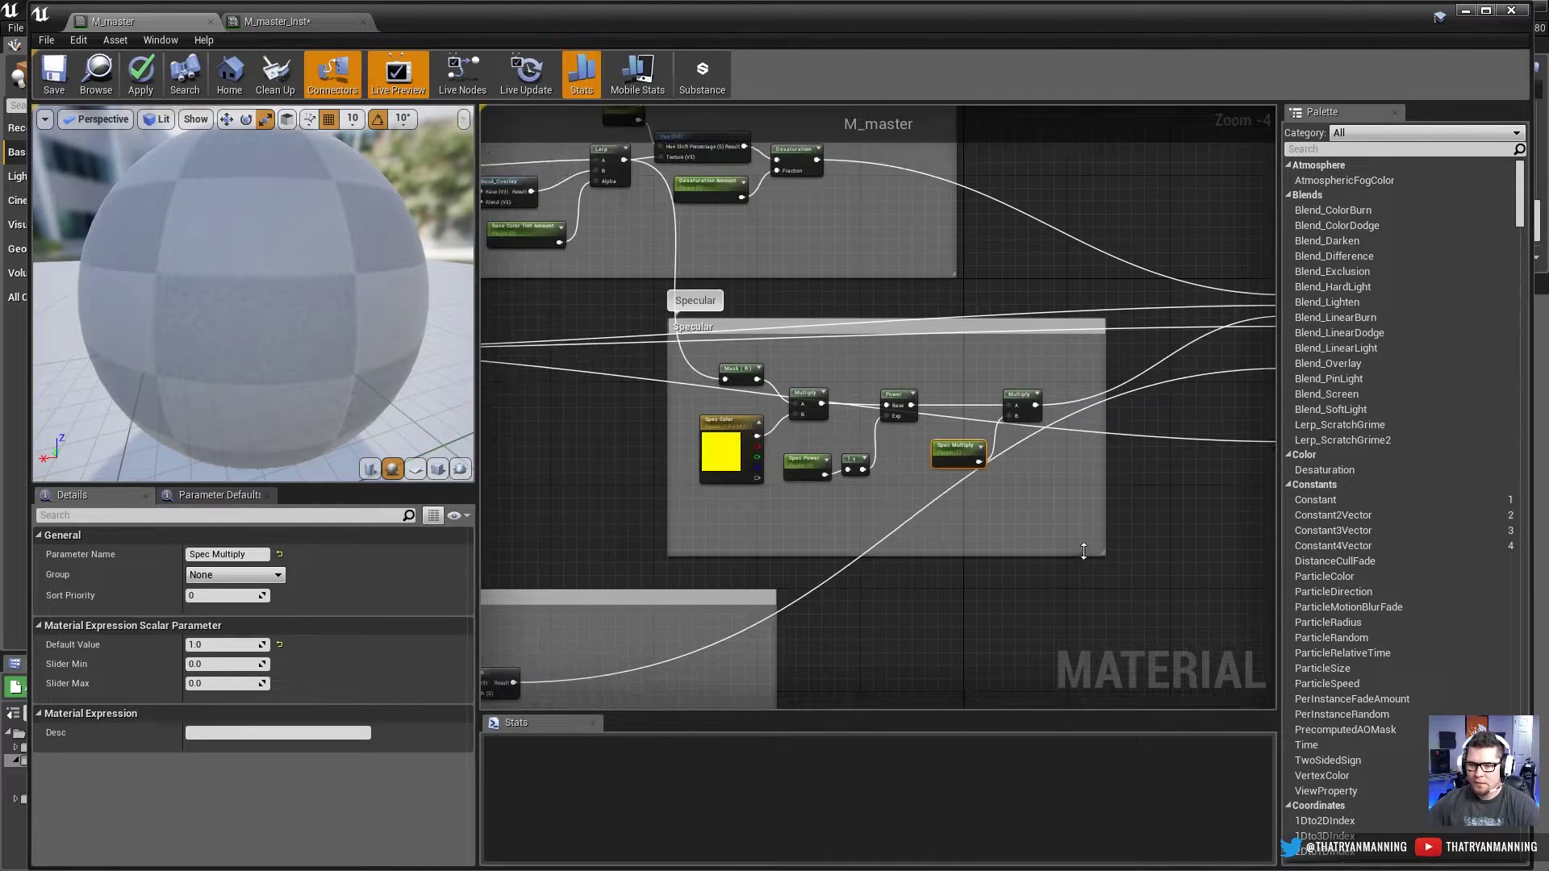
pyautogui.click(1100, 548)
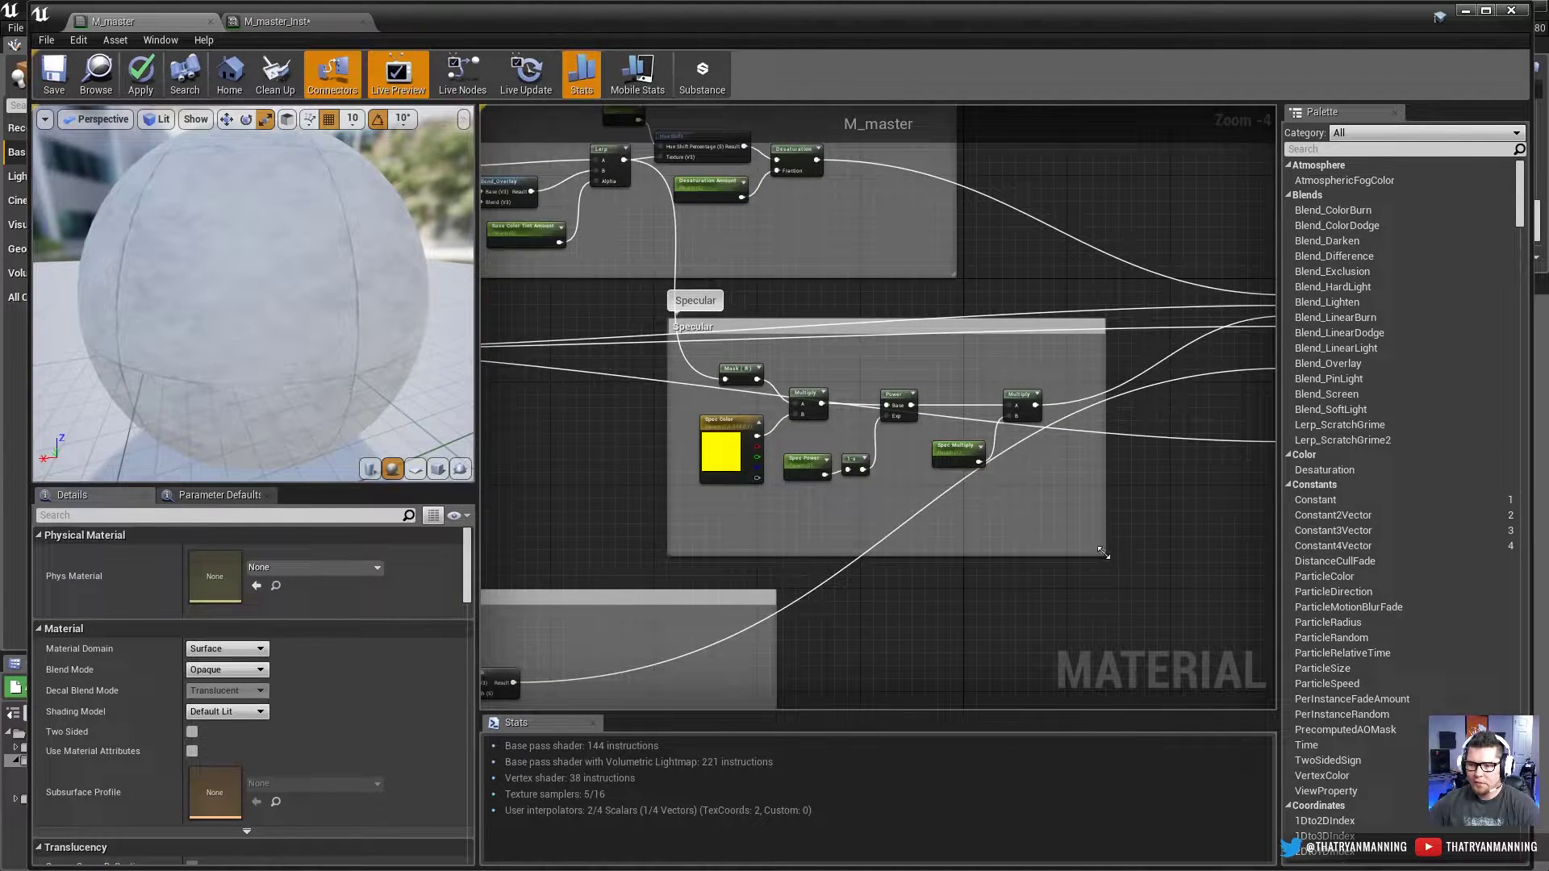
# Step: Shrink the Specular comment box and put Spec Color, Spec Power and Spec Multiply in group 'Specular'
pyautogui.moveTo(1102, 557); pyautogui.dragTo(1091, 493)
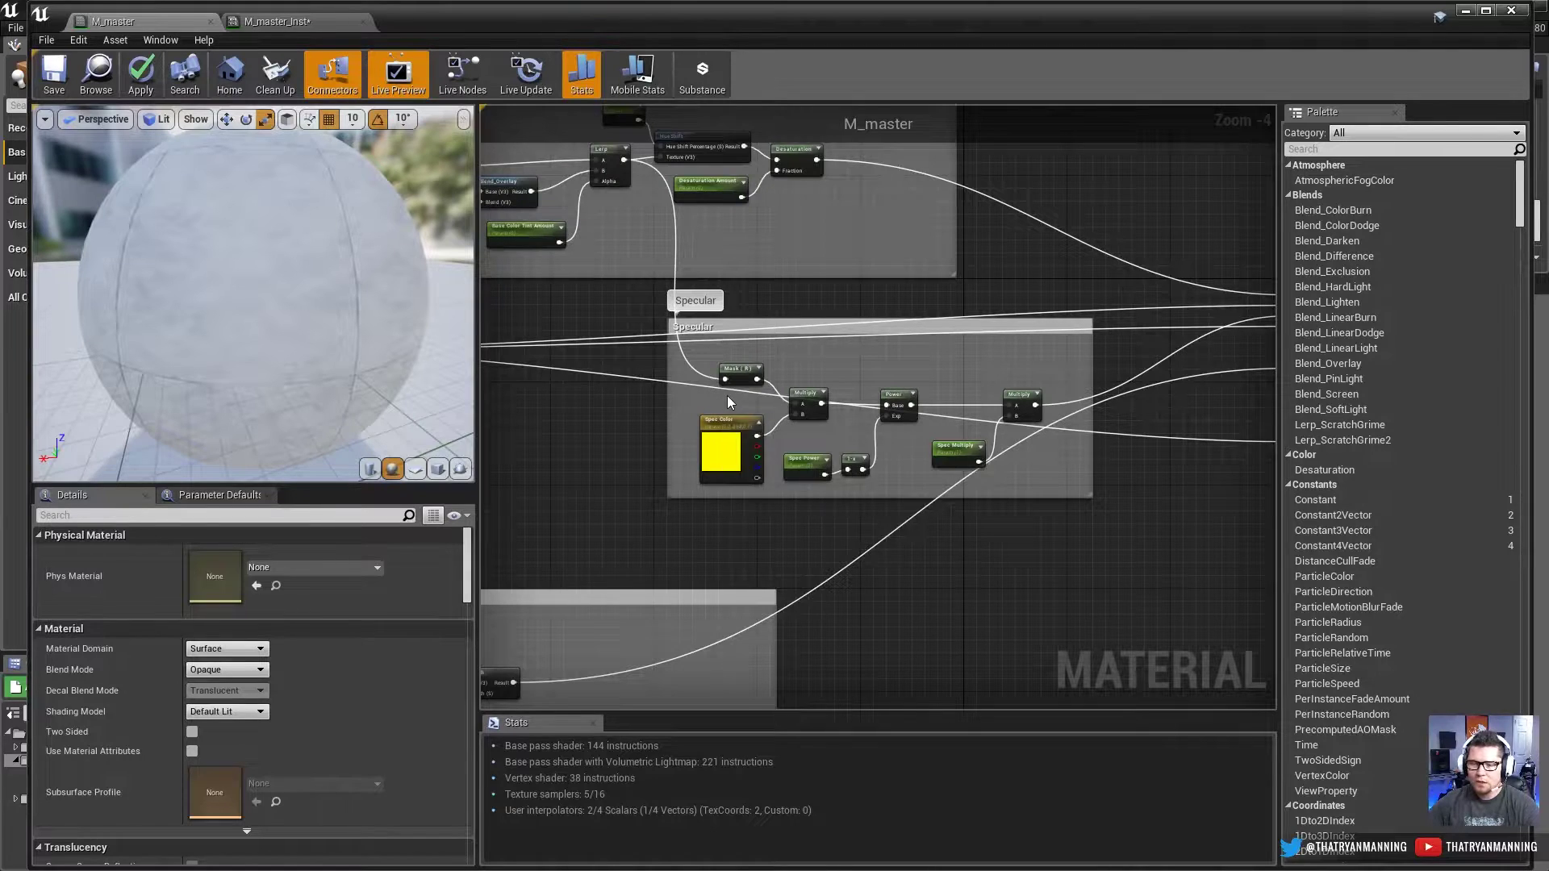
pyautogui.scroll(3, 728, 395)
pyautogui.click(722, 508)
pyautogui.click(907, 525)
pyautogui.click(861, 510)
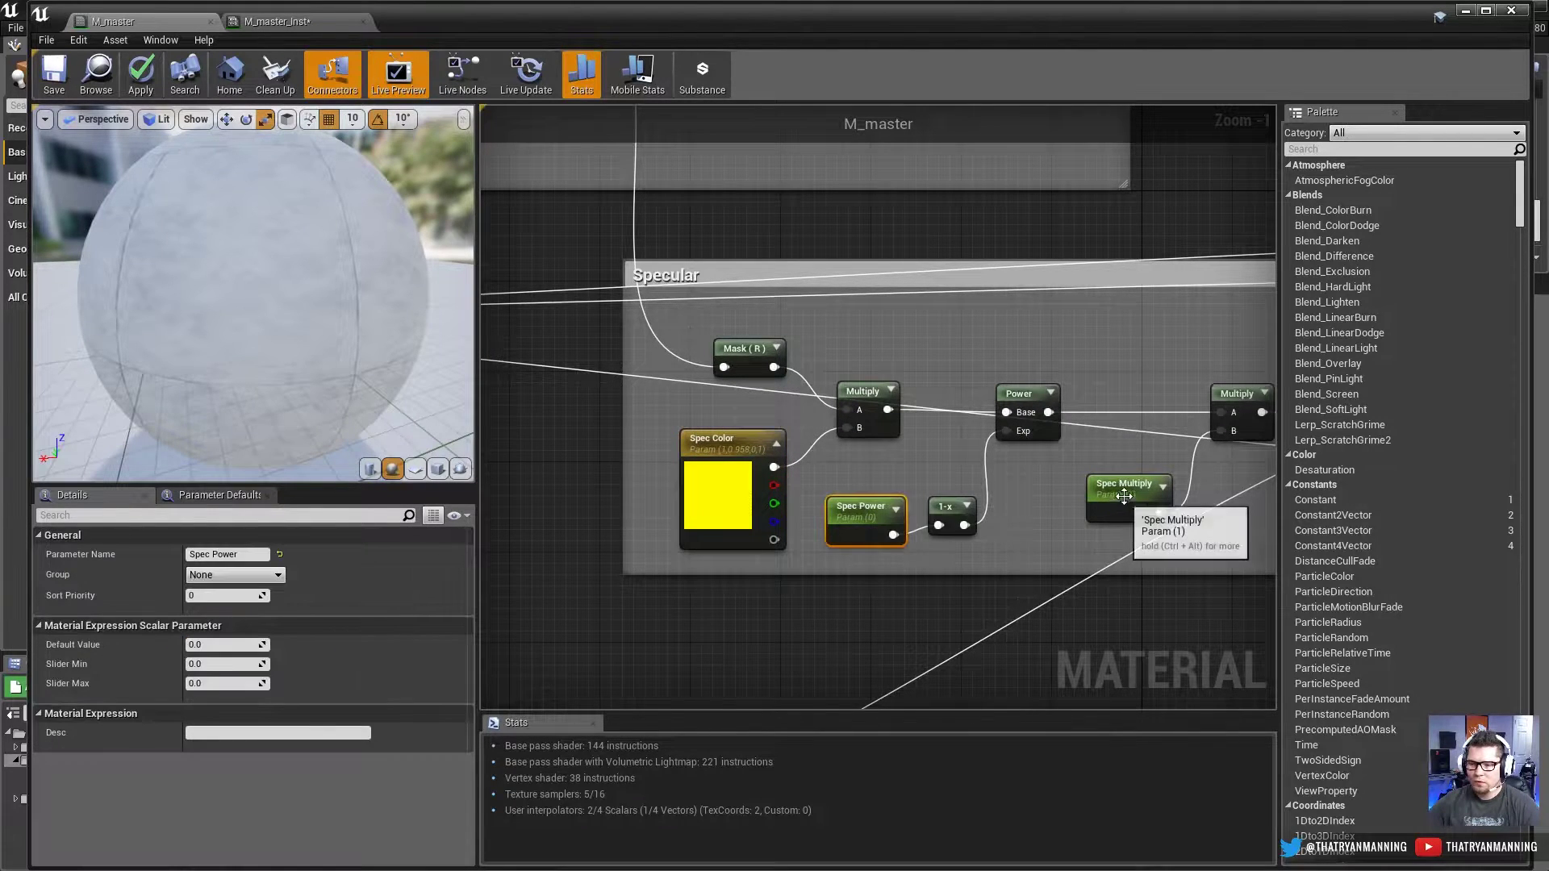
pyautogui.keyDown('ctrl'); pyautogui.click(1125, 492); pyautogui.keyUp('ctrl')
pyautogui.keyDown('ctrl'); pyautogui.click(714, 442); pyautogui.keyUp('ctrl')
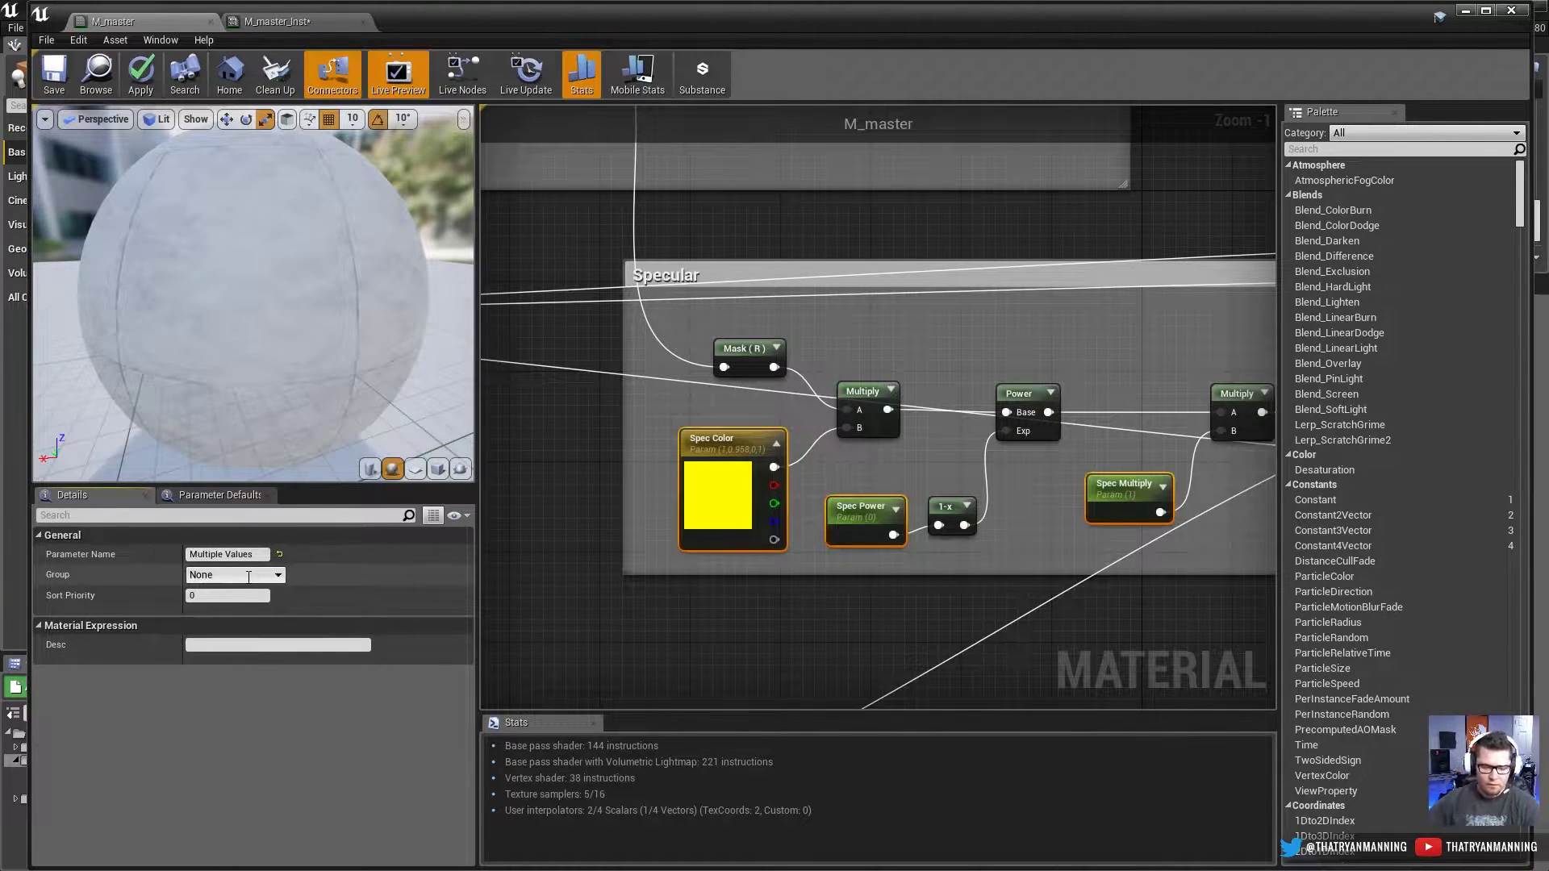
pyautogui.press('Return')
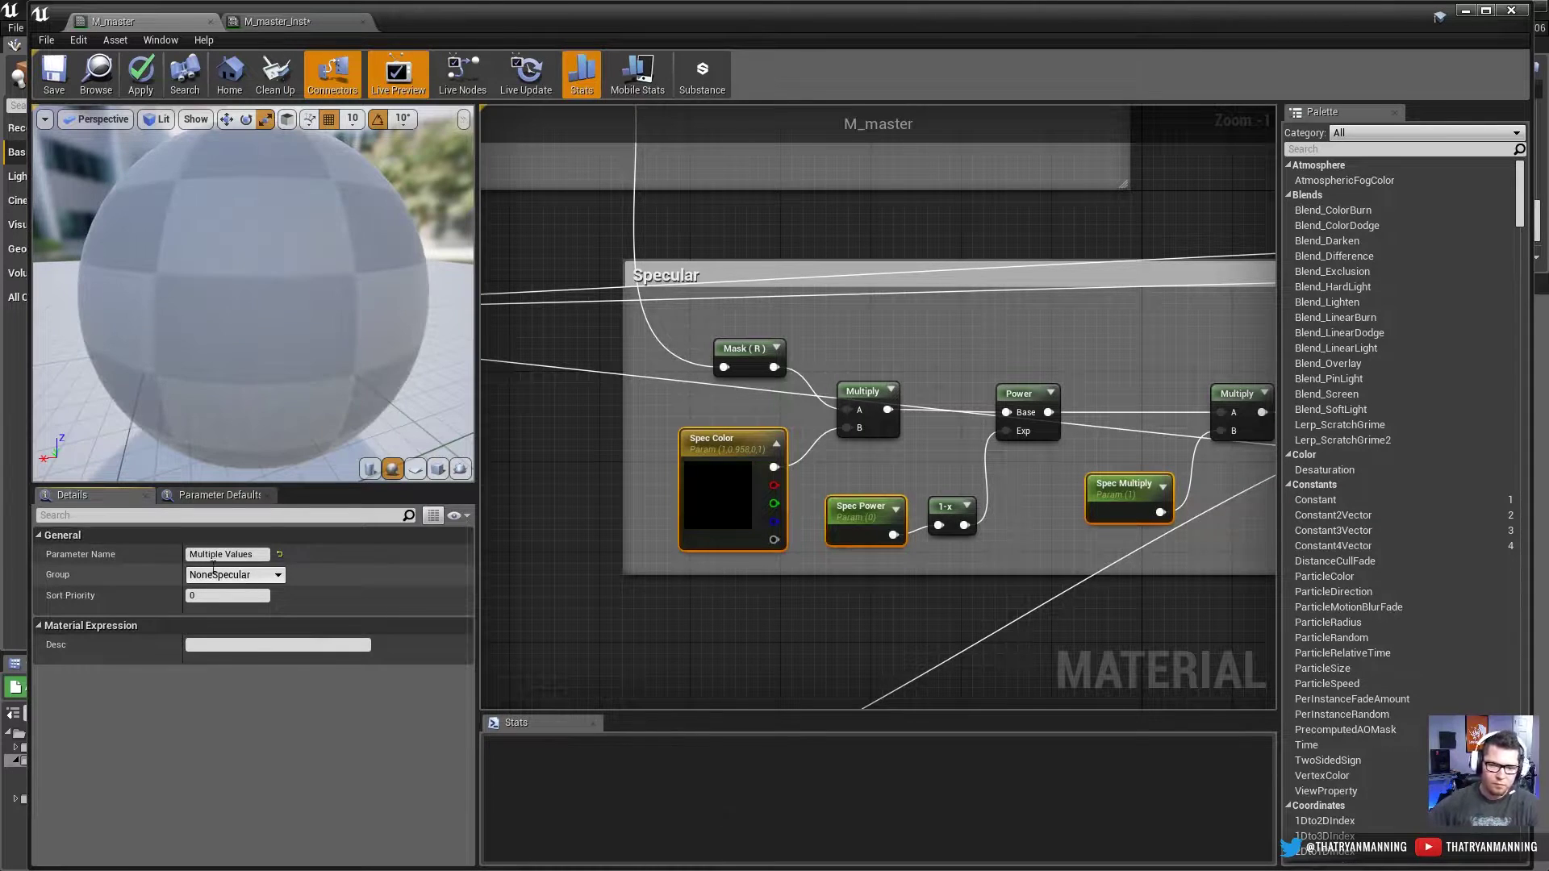
pyautogui.moveTo(213, 575); pyautogui.dragTo(152, 571)
pyautogui.press('BackSpace')
pyautogui.press('Return')
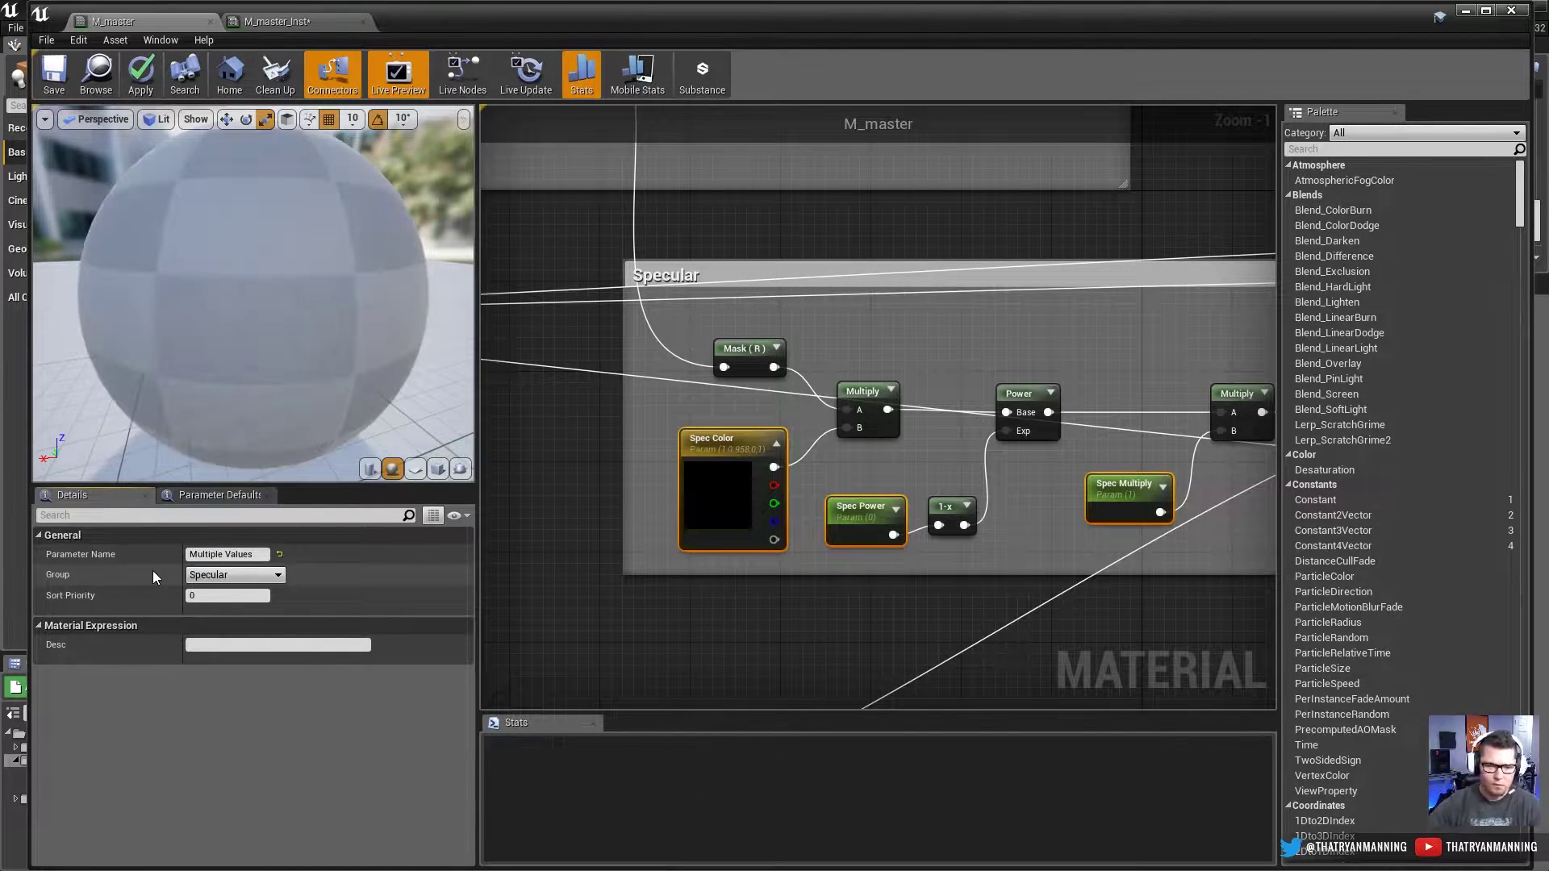
# Step: In M_master_Inst, enable the Spec Multiply override and set it to 10.0
pyautogui.click(307, 18)
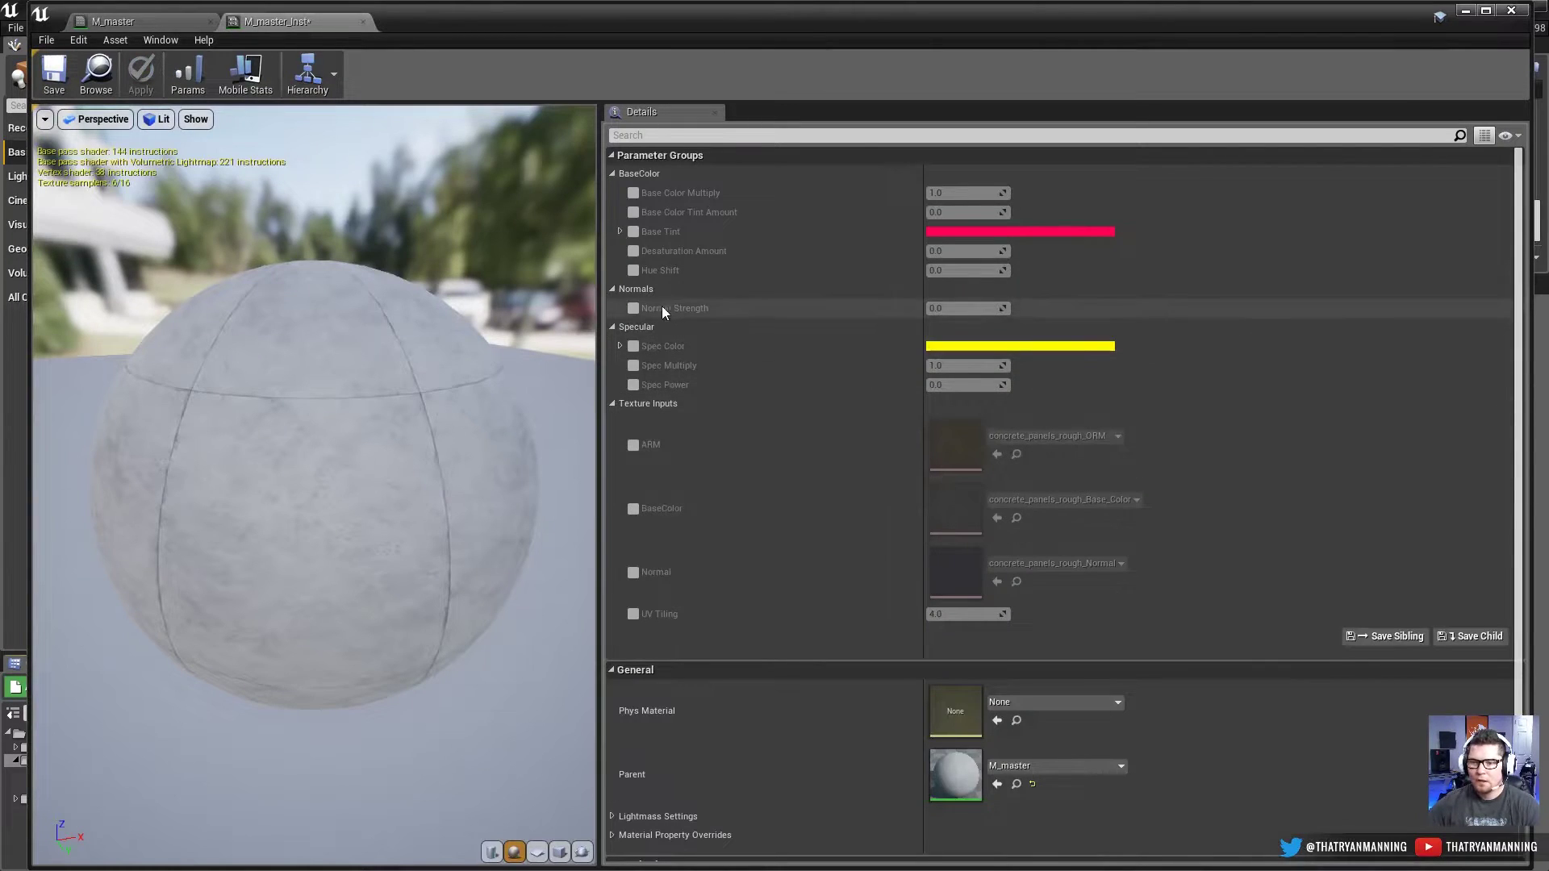
pyautogui.click(633, 365)
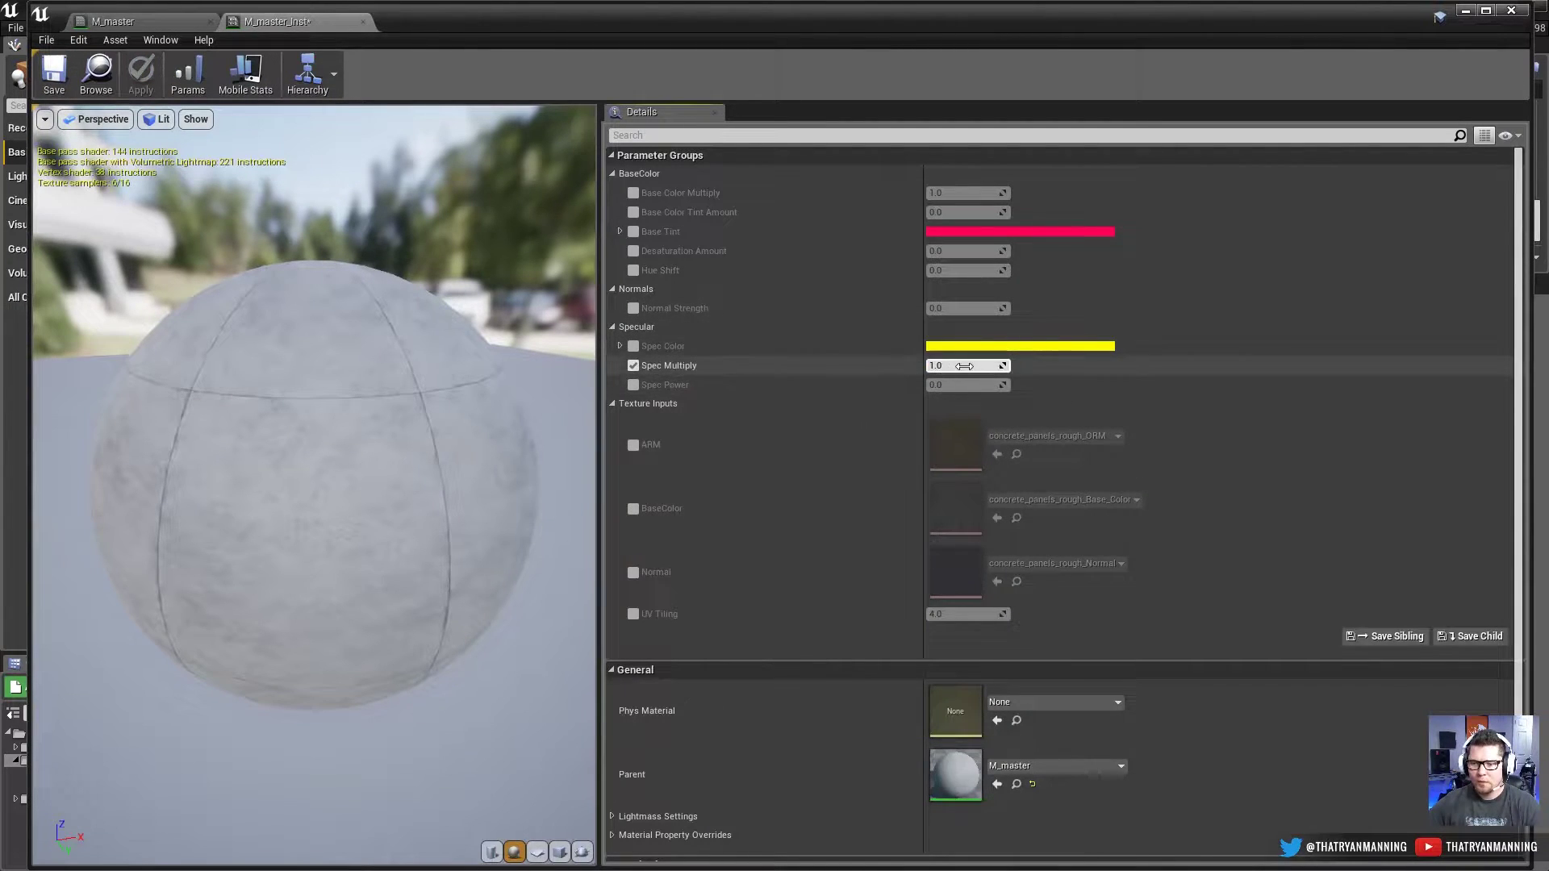
pyautogui.moveTo(964, 366)
pyautogui.mouseDown()
pyautogui.moveTo(931, 365)
pyautogui.moveTo(962, 365)
pyautogui.mouseUp()
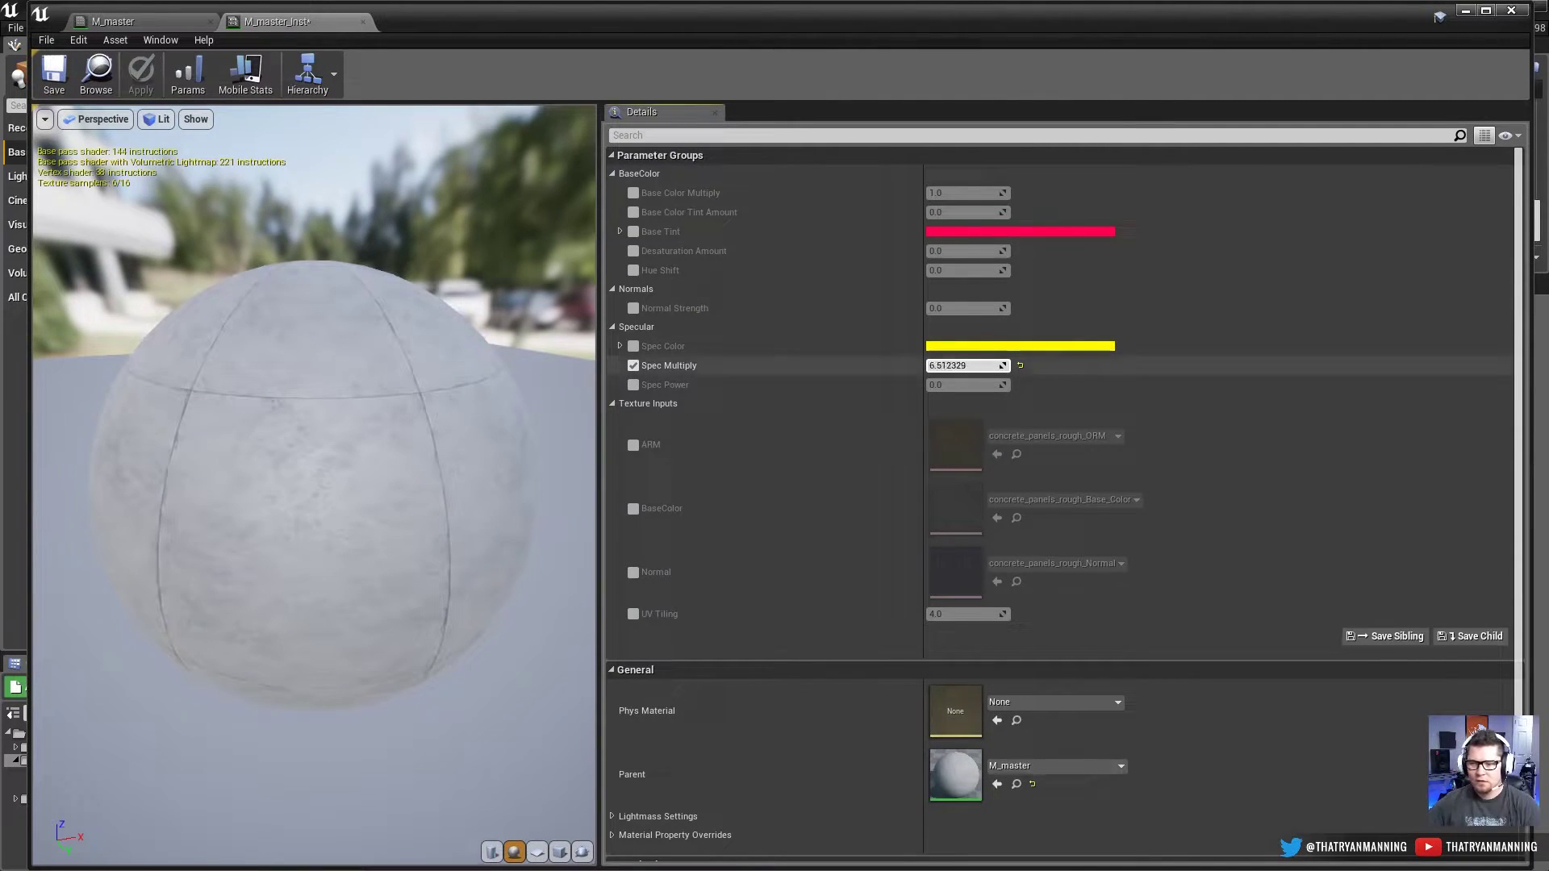
pyautogui.click(992, 362)
pyautogui.write('10')
pyautogui.press('Return')
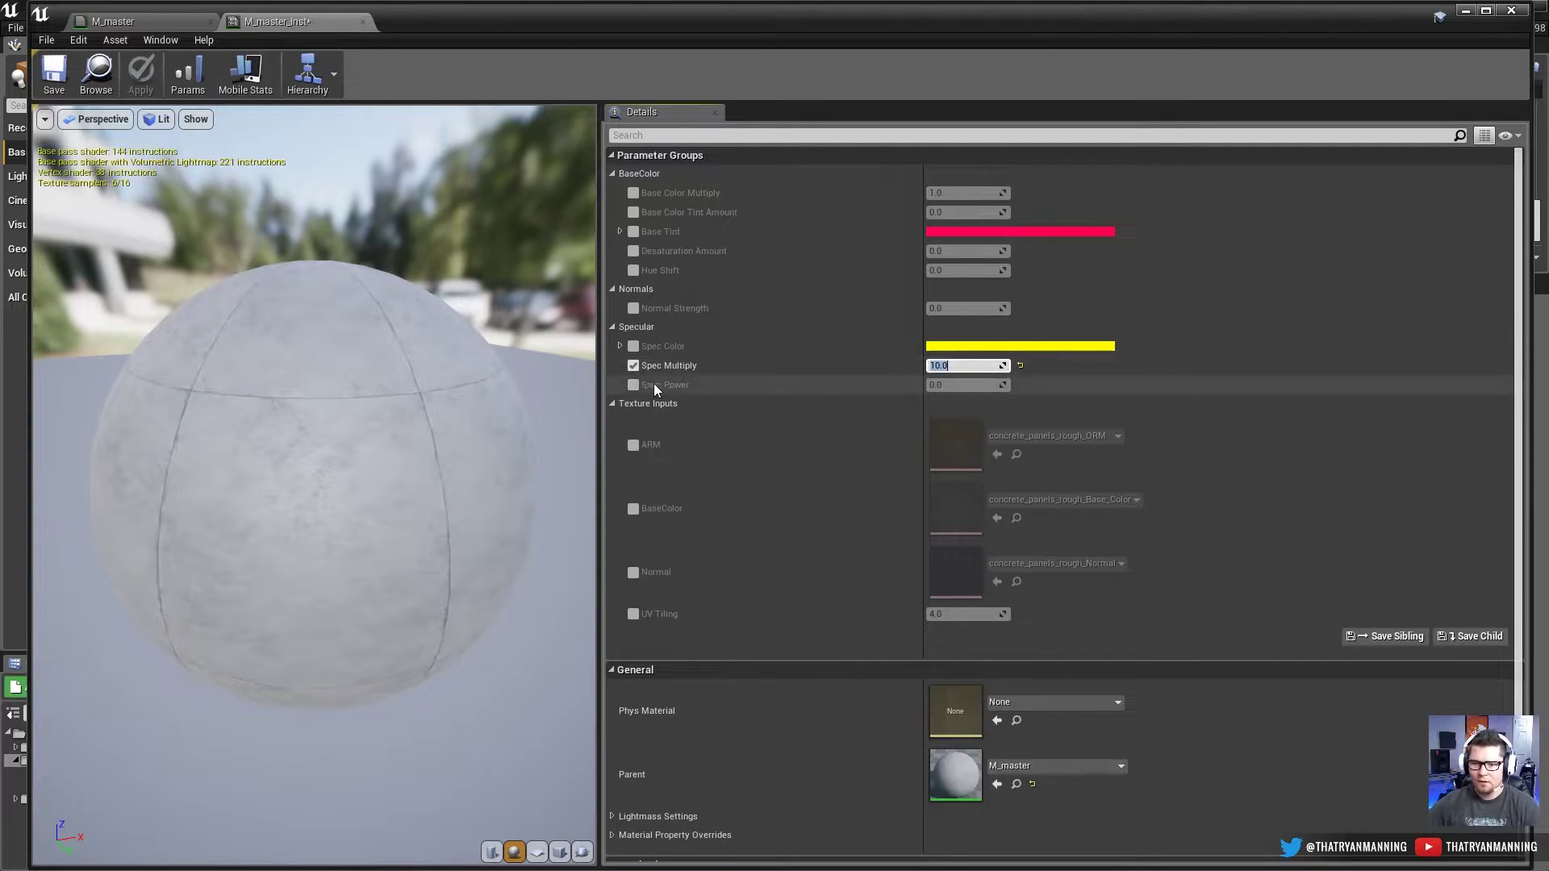
# Step: Preview Spec Power and Spec Color overrides, resetting Power to 0.0 and cancelling the colour change
pyautogui.click(633, 384)
pyautogui.moveTo(940, 385); pyautogui.dragTo(980, 384)
pyautogui.click(1022, 385)
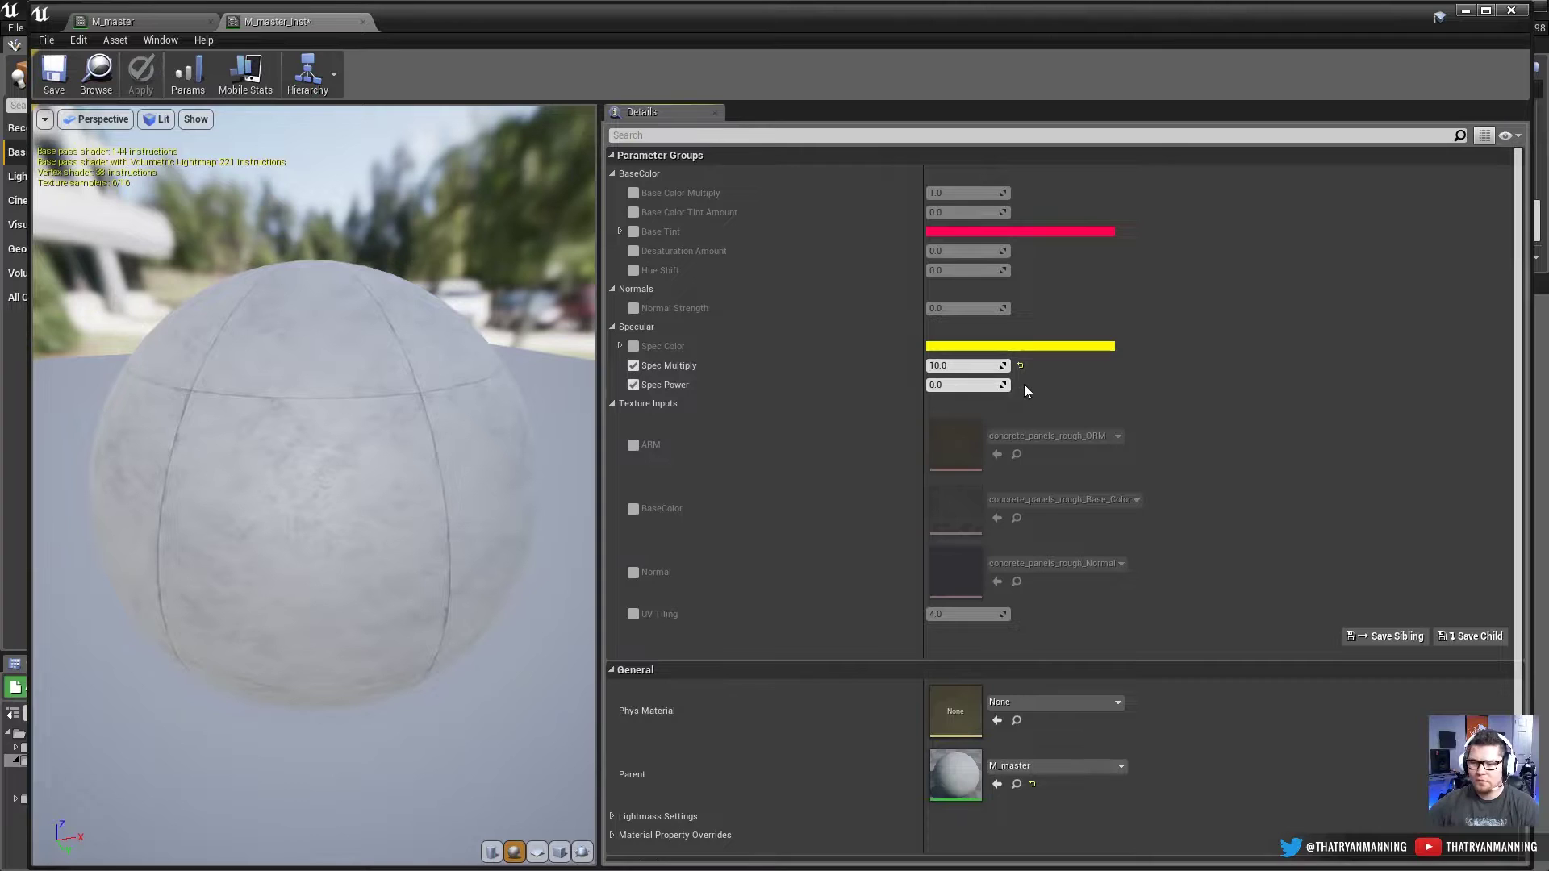
pyautogui.click(634, 385)
pyautogui.click(634, 347)
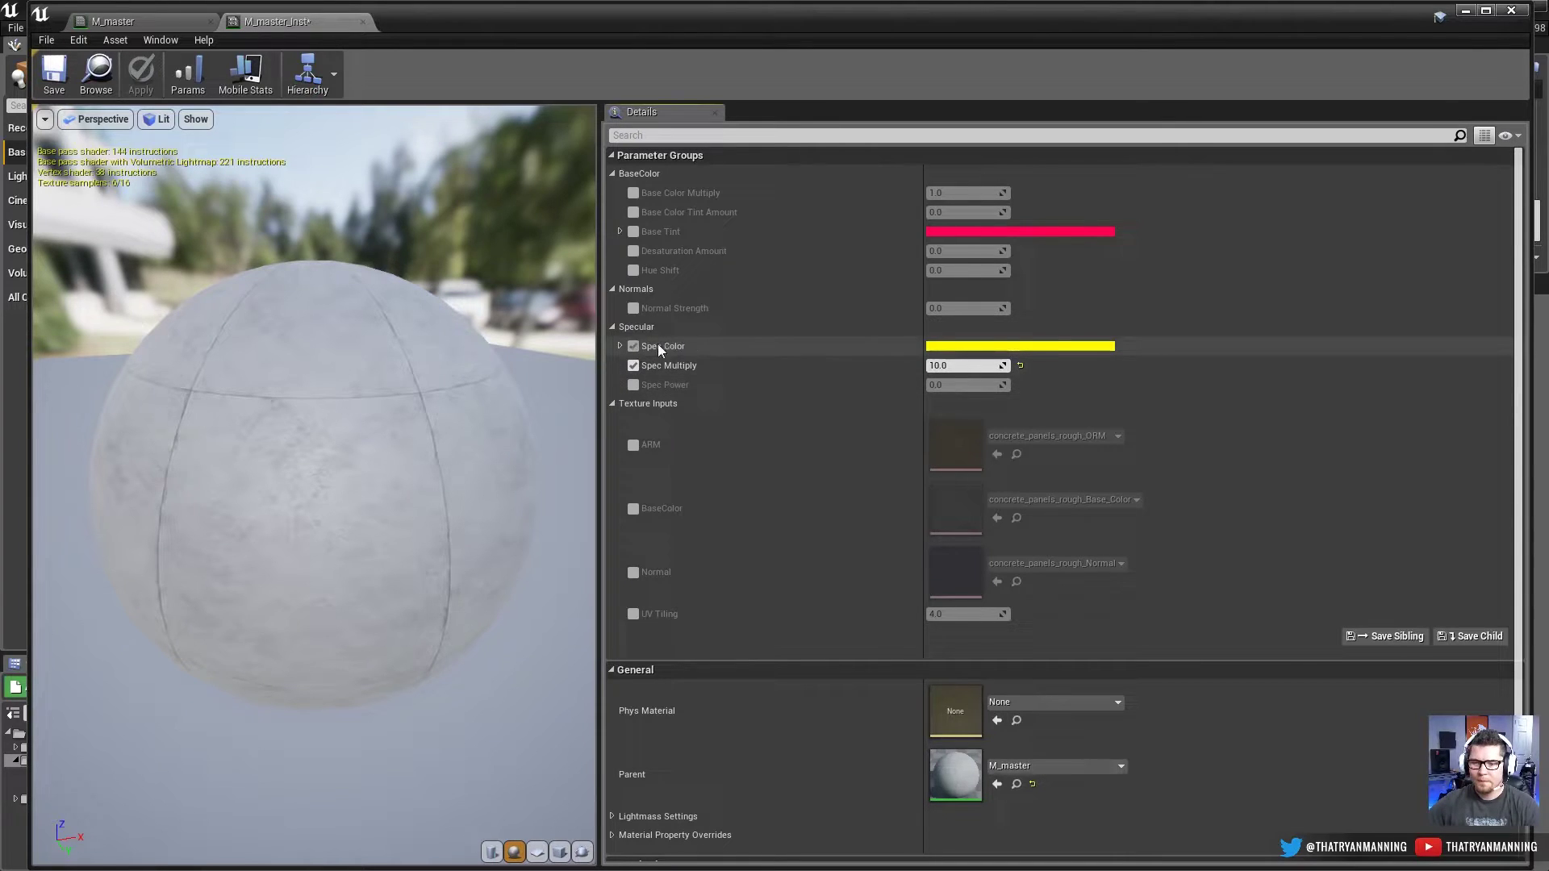
pyautogui.click(1015, 346)
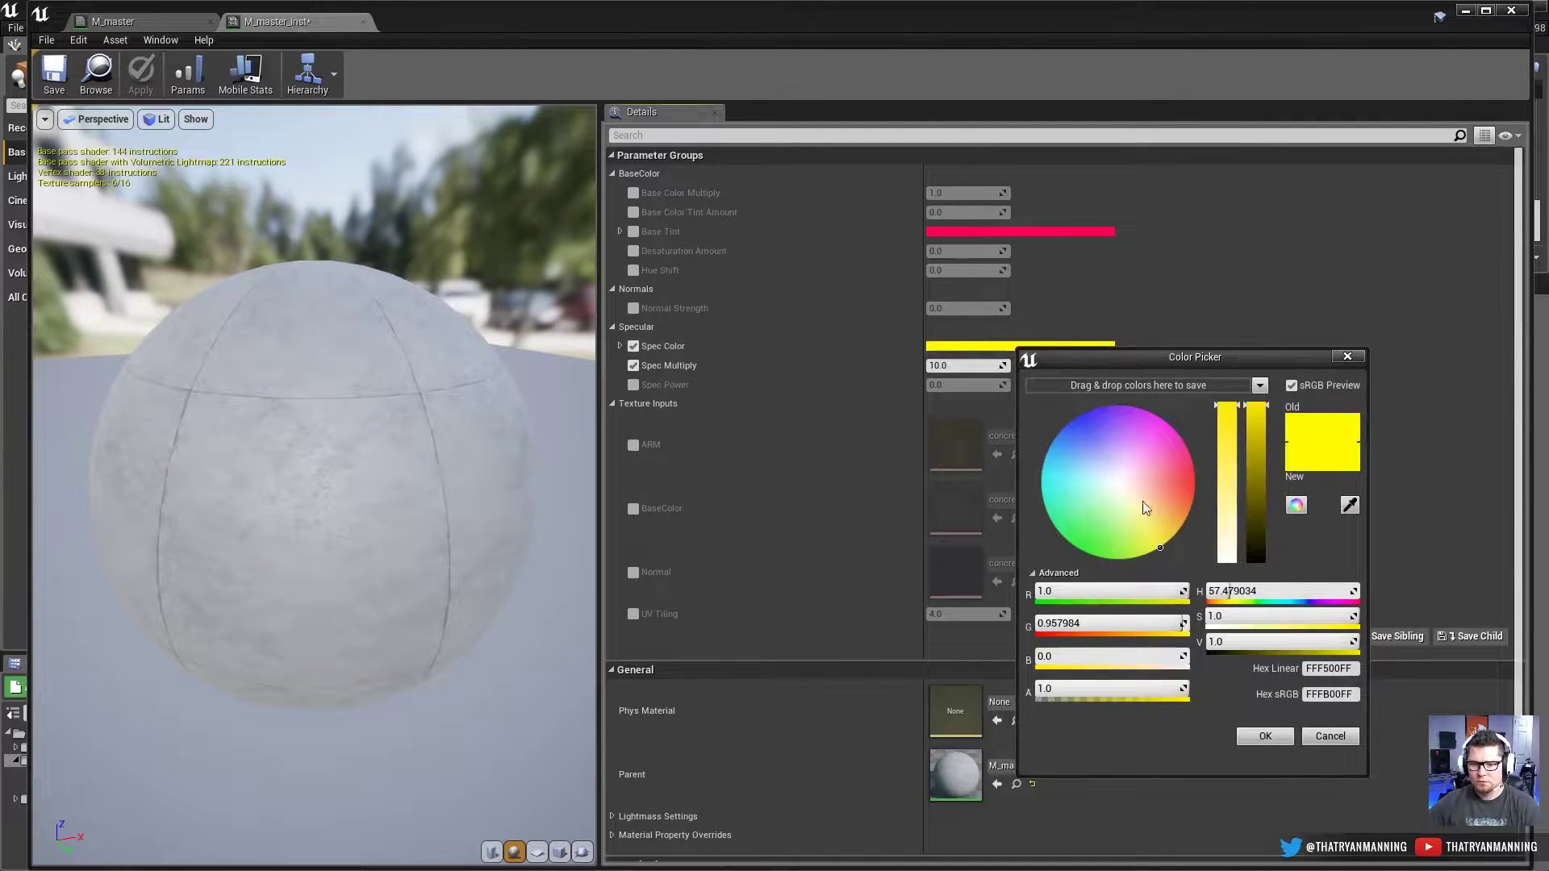
pyautogui.moveTo(1163, 447)
pyautogui.mouseDown()
pyautogui.moveTo(1115, 588)
pyautogui.moveTo(1115, 456)
pyautogui.moveTo(1043, 522)
pyautogui.moveTo(1178, 439)
pyautogui.mouseUp()
pyautogui.click(1330, 735)
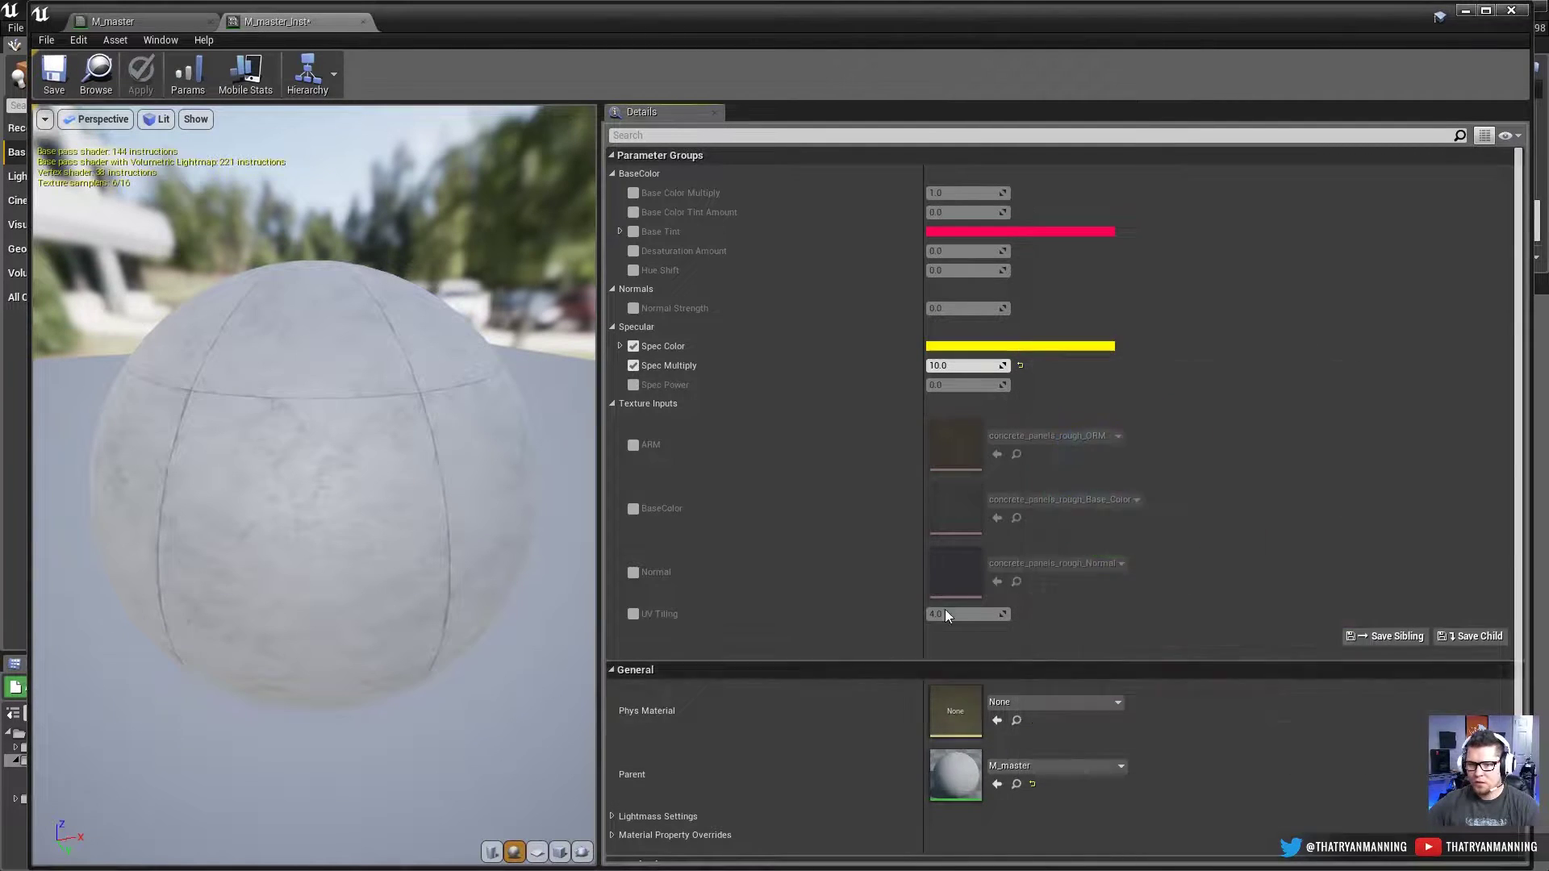
# Step: Untick the Spec Color and Spec Multiply overrides and close the M_master_Inst editor
pyautogui.click(633, 346)
pyautogui.click(633, 365)
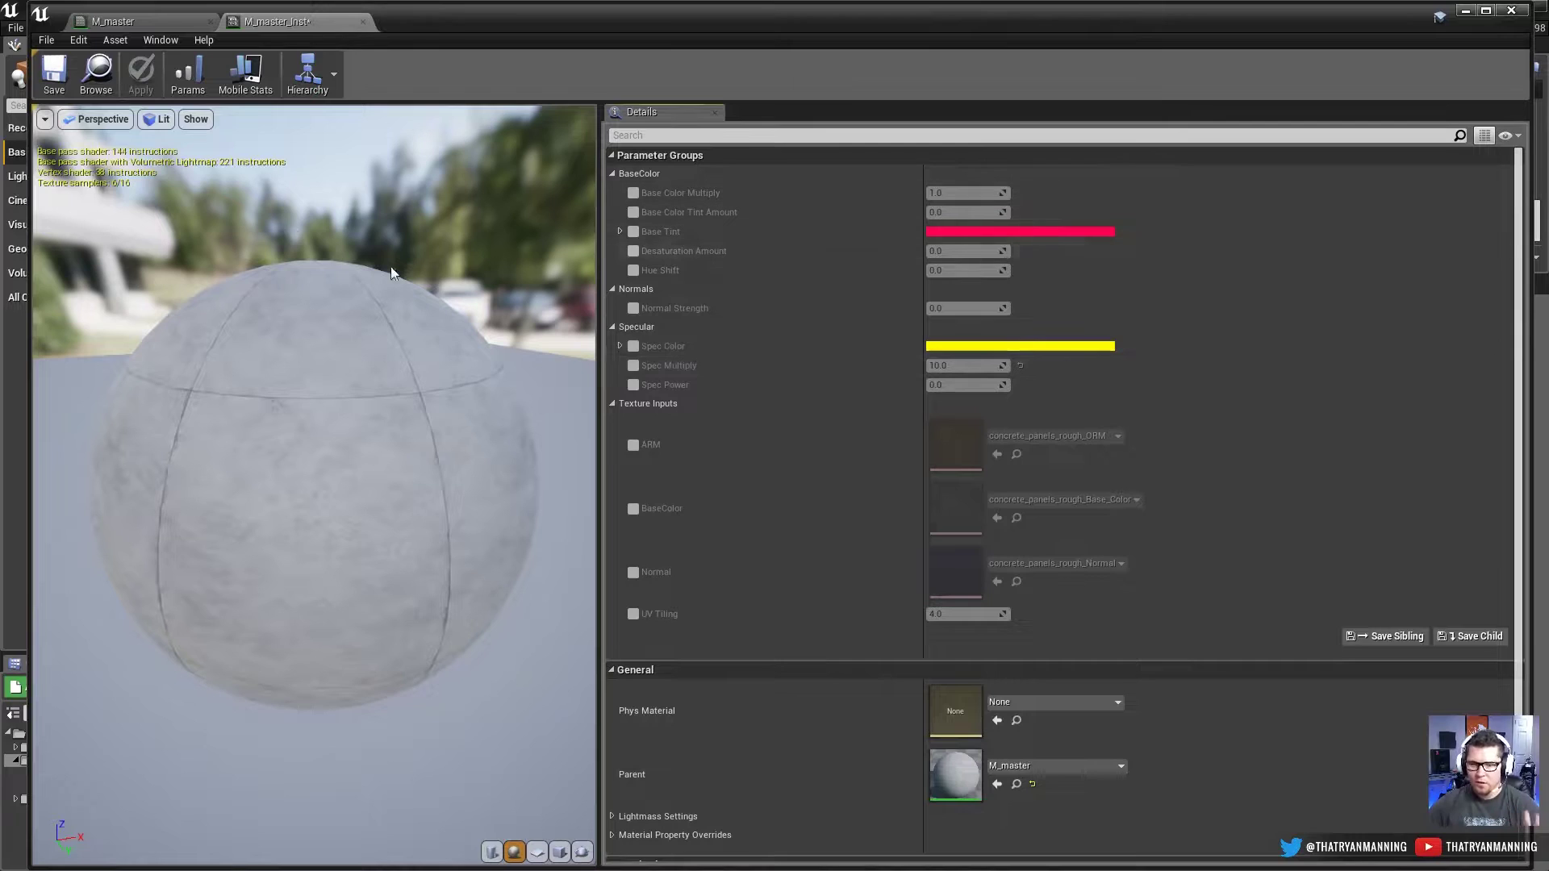
pyautogui.click(362, 23)
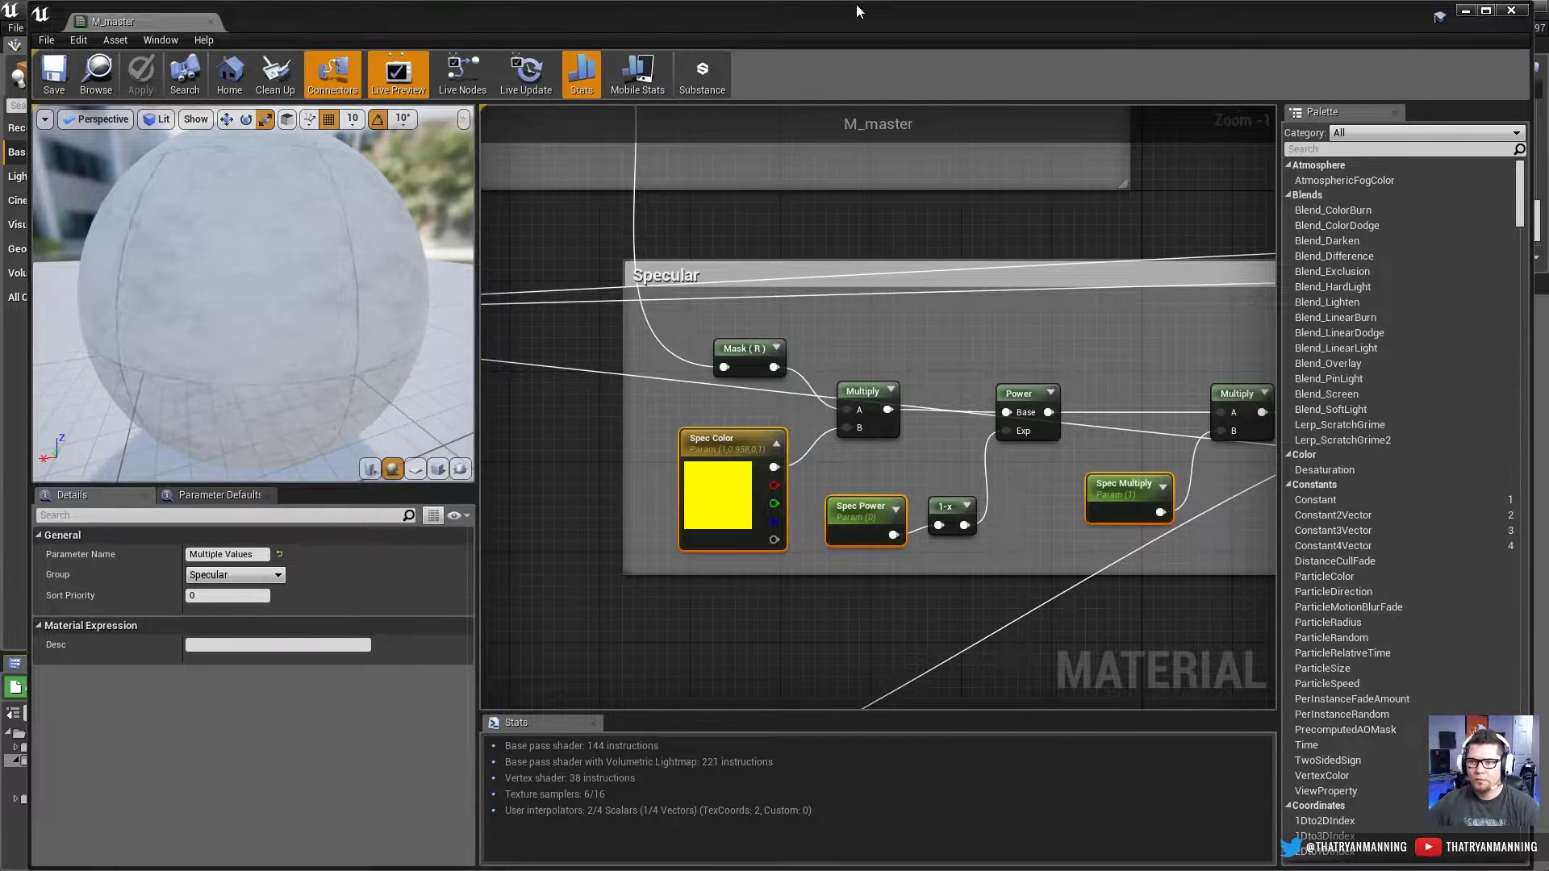
# Step: Dock M_master_Inst as a tab beside M_master and maximize the M_master graph editor
pyautogui.moveTo(856, 11); pyautogui.dragTo(855, 117)
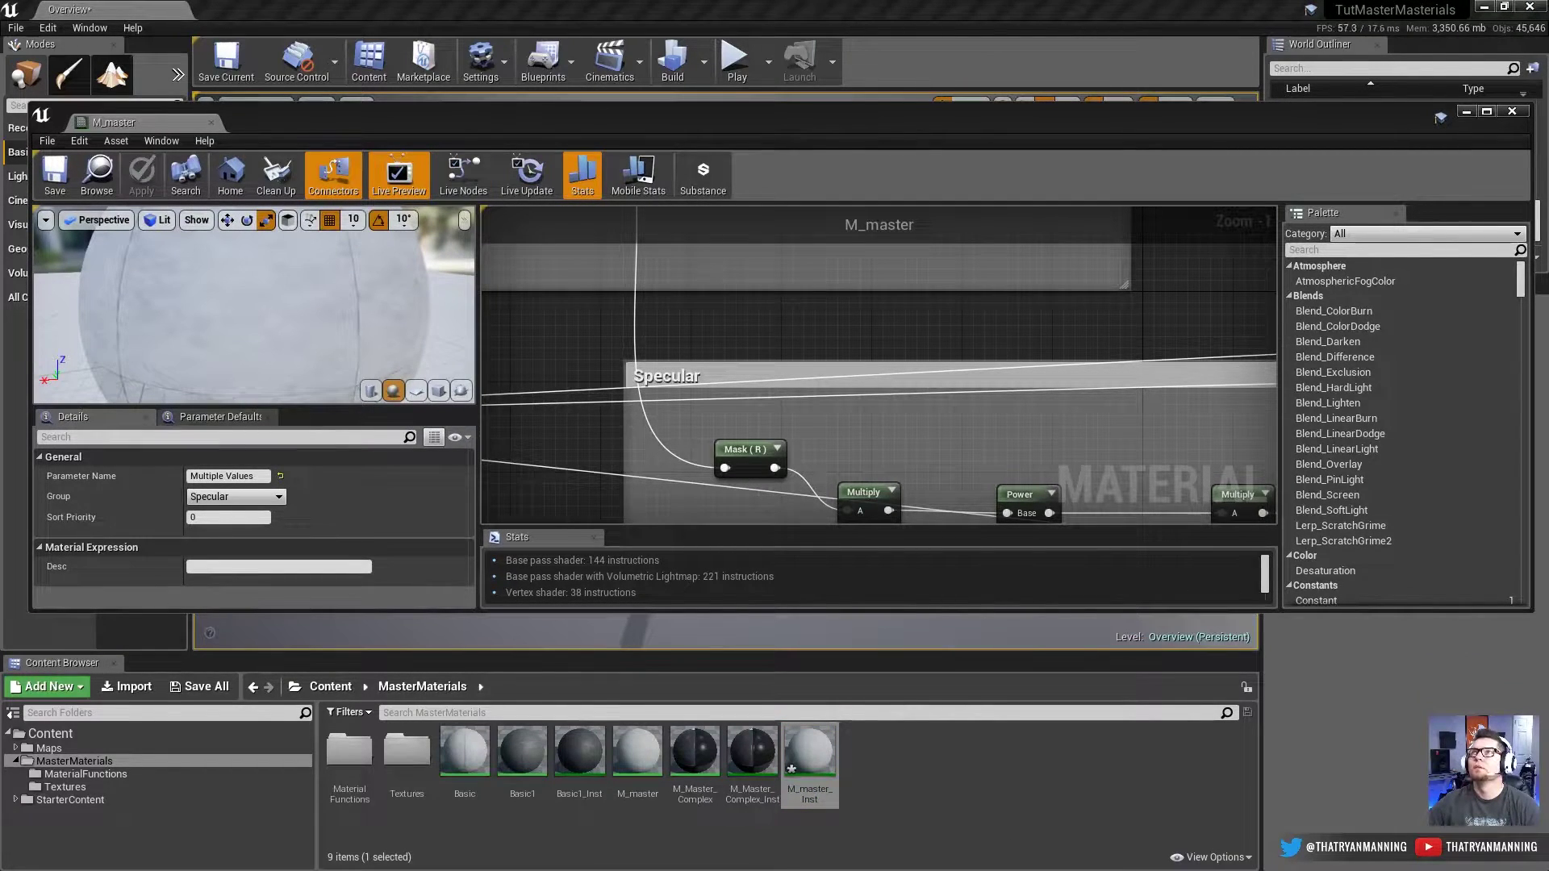
pyautogui.moveTo(1548, 685); pyautogui.dragTo(294, 126)
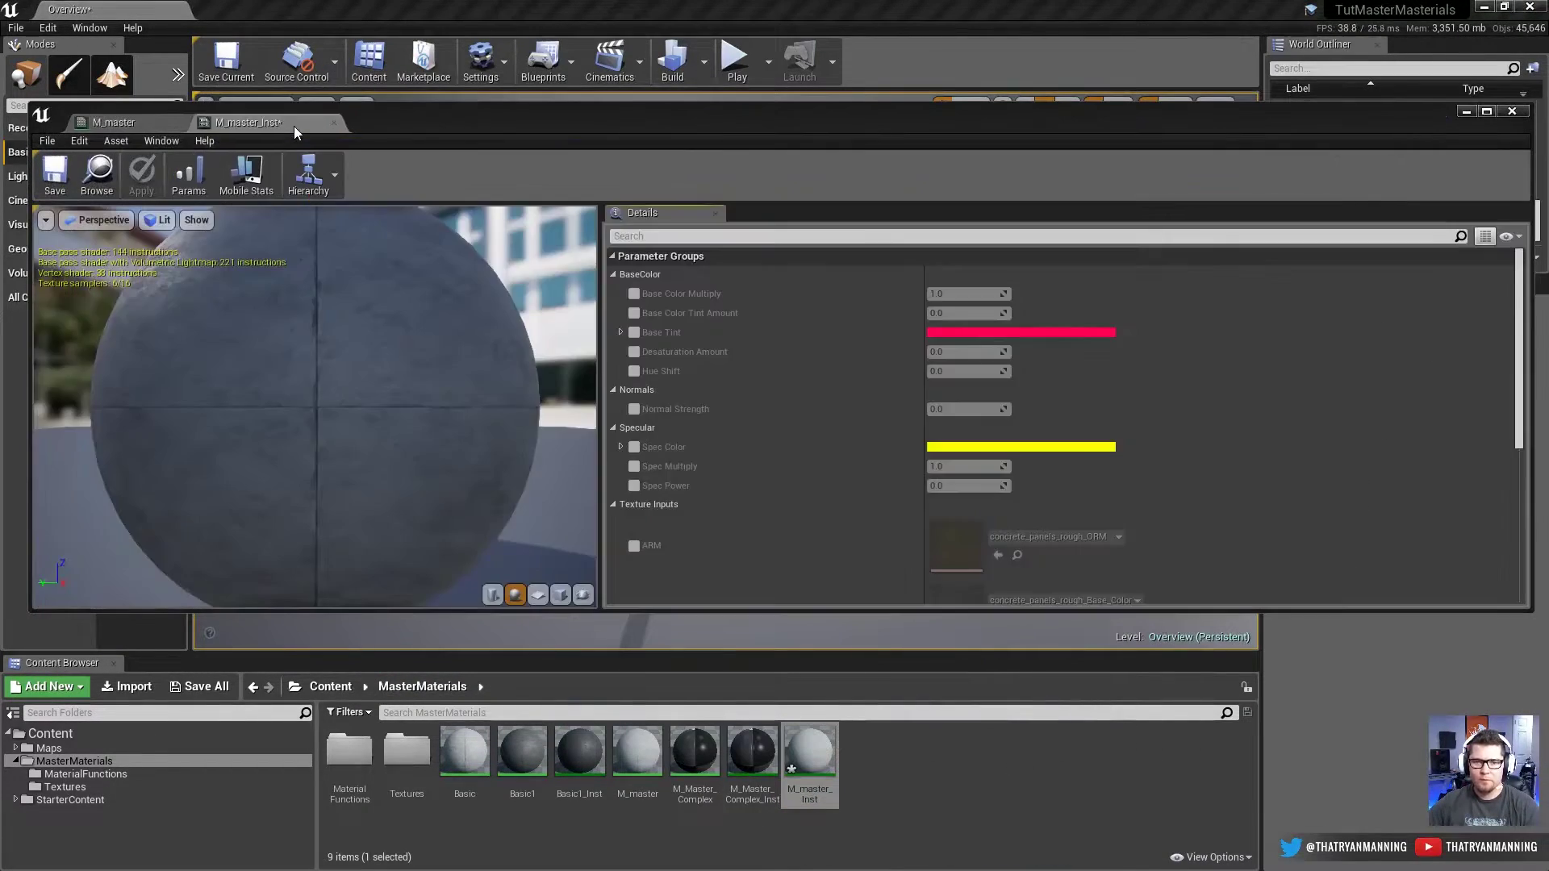
pyautogui.click(137, 127)
pyautogui.doubleClick(564, 113)
# Step: Drag the Normals comment group lower and bring the ARM texture node into view
pyautogui.scroll(-2, 996, 520)
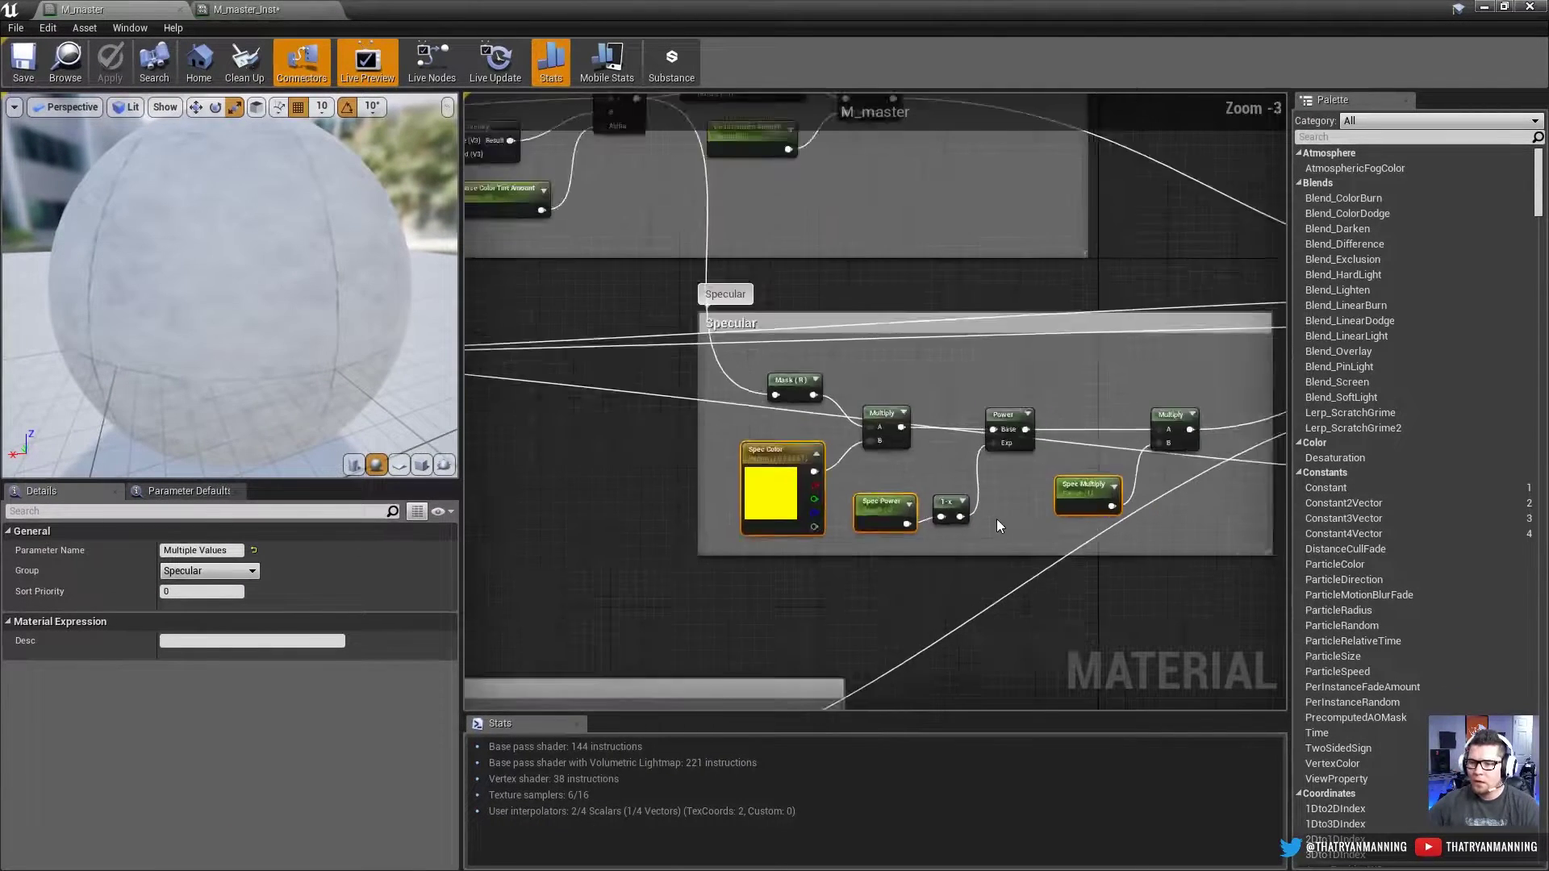
pyautogui.scroll(-1, 998, 525)
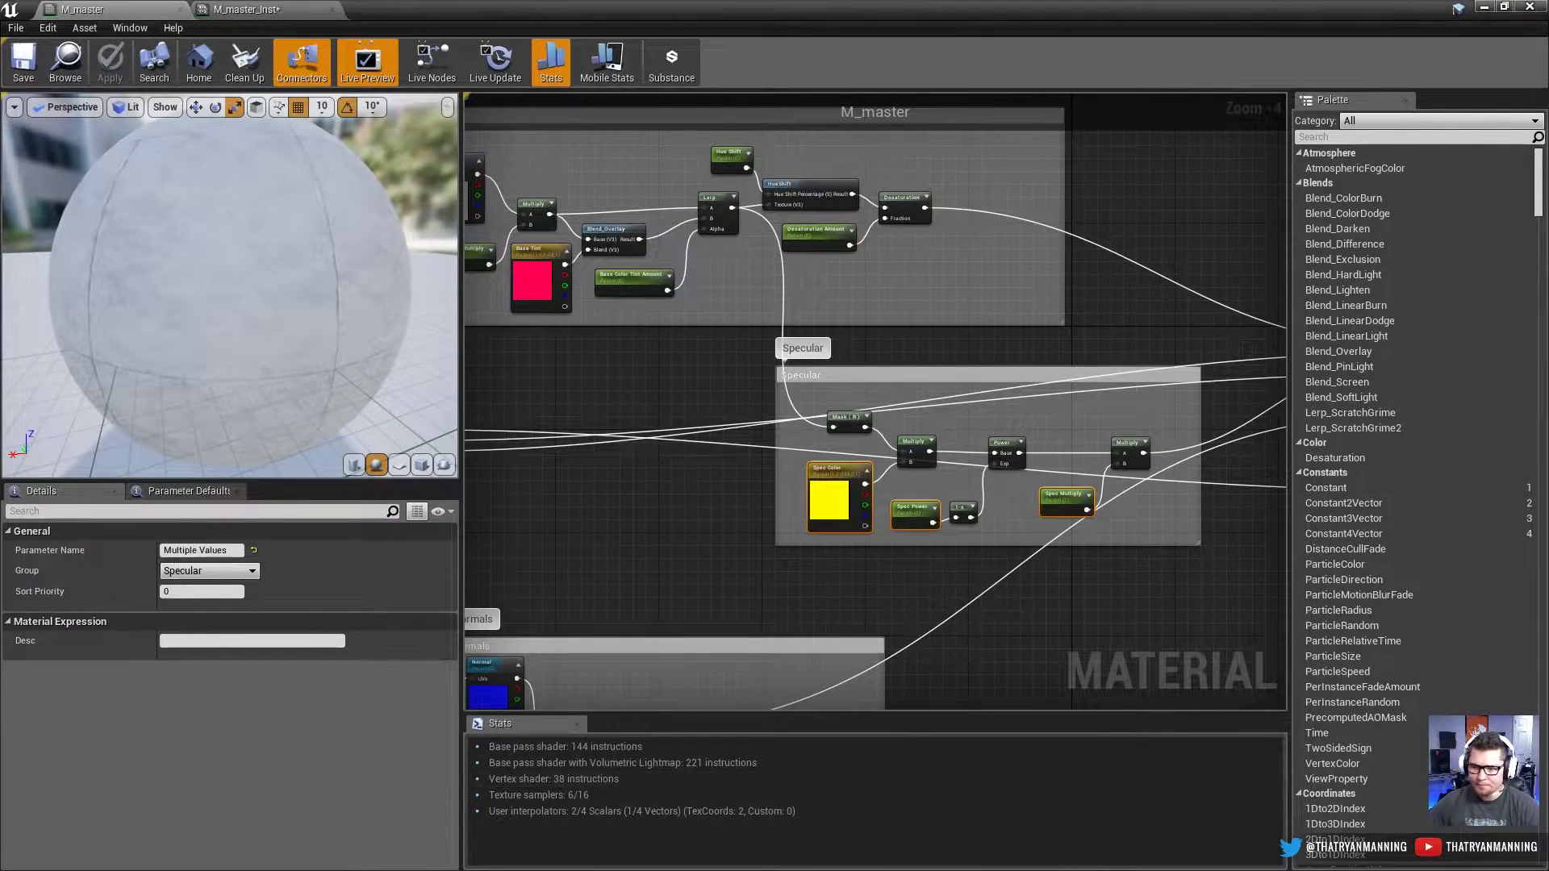
pyautogui.scroll(-3, 790, 513)
pyautogui.moveTo(794, 476); pyautogui.dragTo(789, 570)
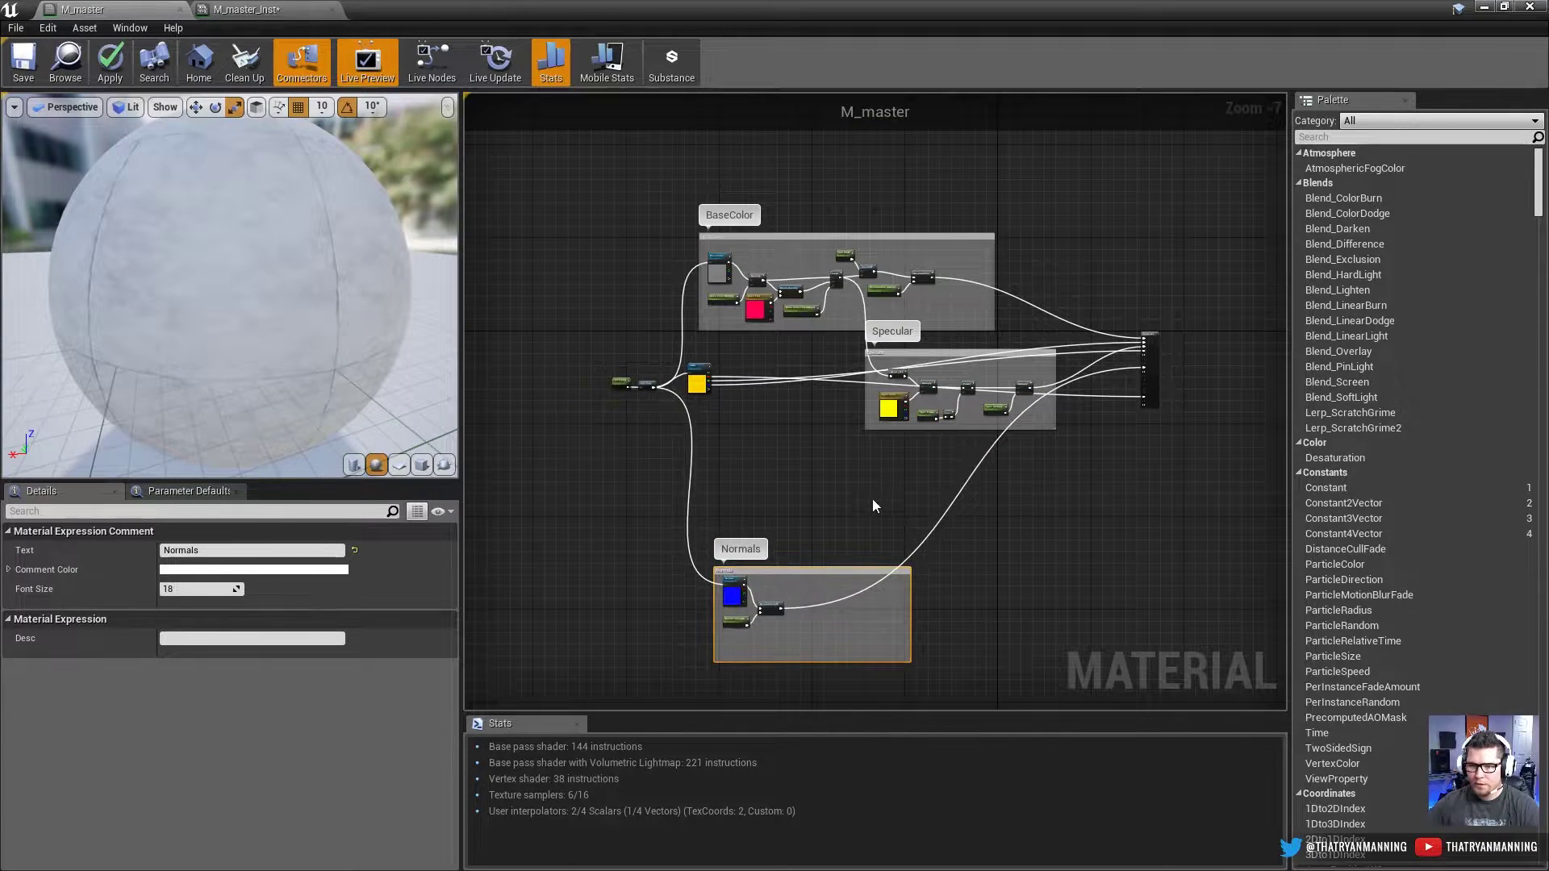
pyautogui.scroll(3, 872, 497)
pyautogui.moveTo(891, 474); pyautogui.dragTo(748, 513, button='right')
pyautogui.click(747, 508)
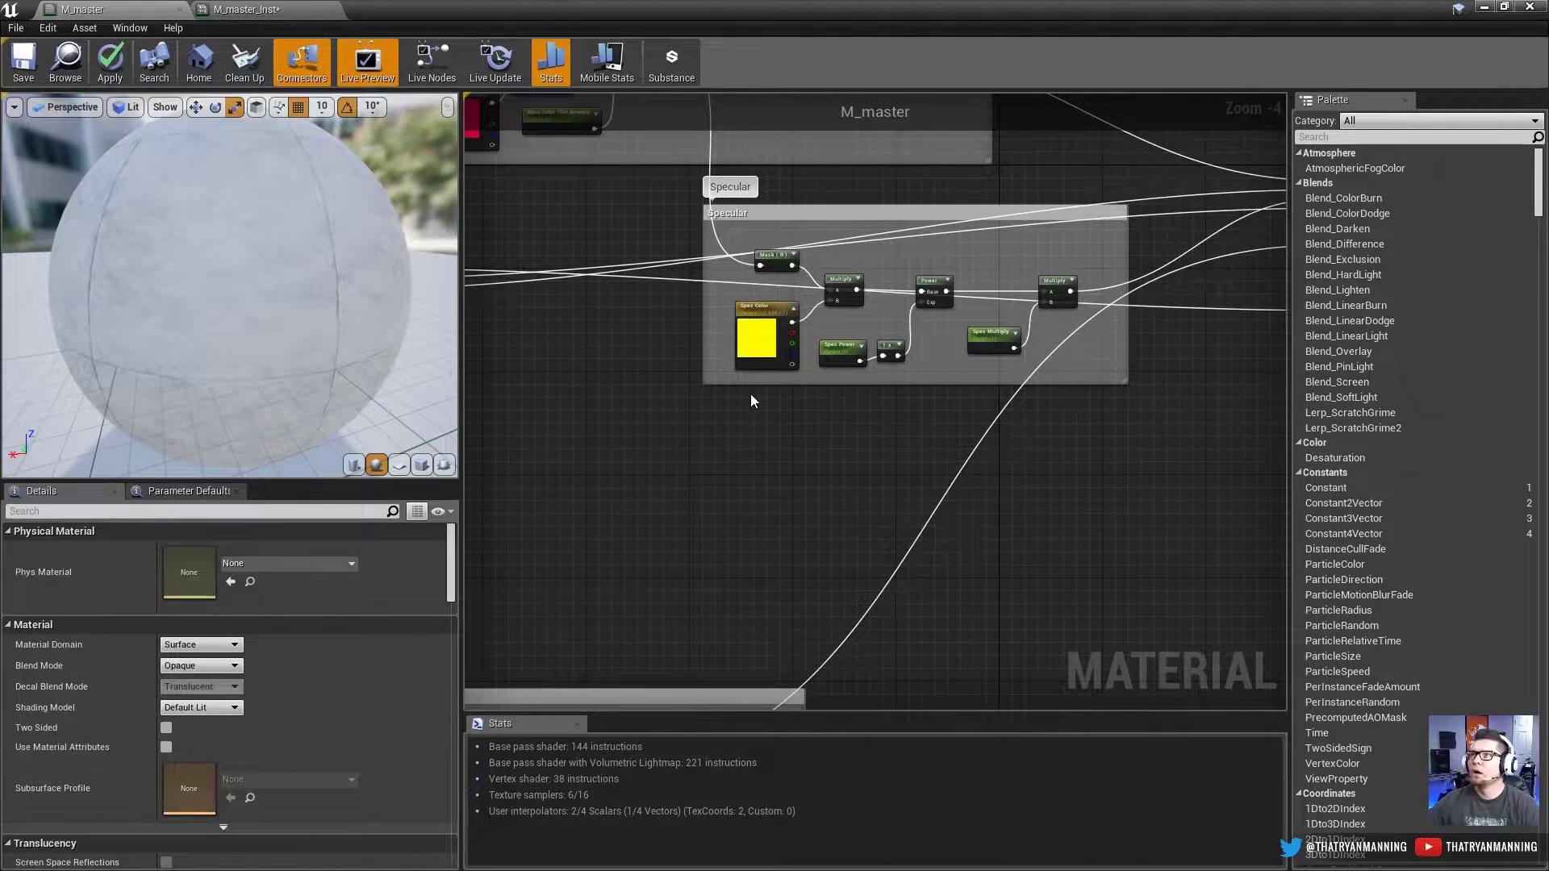
pyautogui.scroll(-1, 582, 414)
pyautogui.moveTo(582, 414); pyautogui.dragTo(935, 427, button='right')
pyautogui.scroll(2, 785, 343)
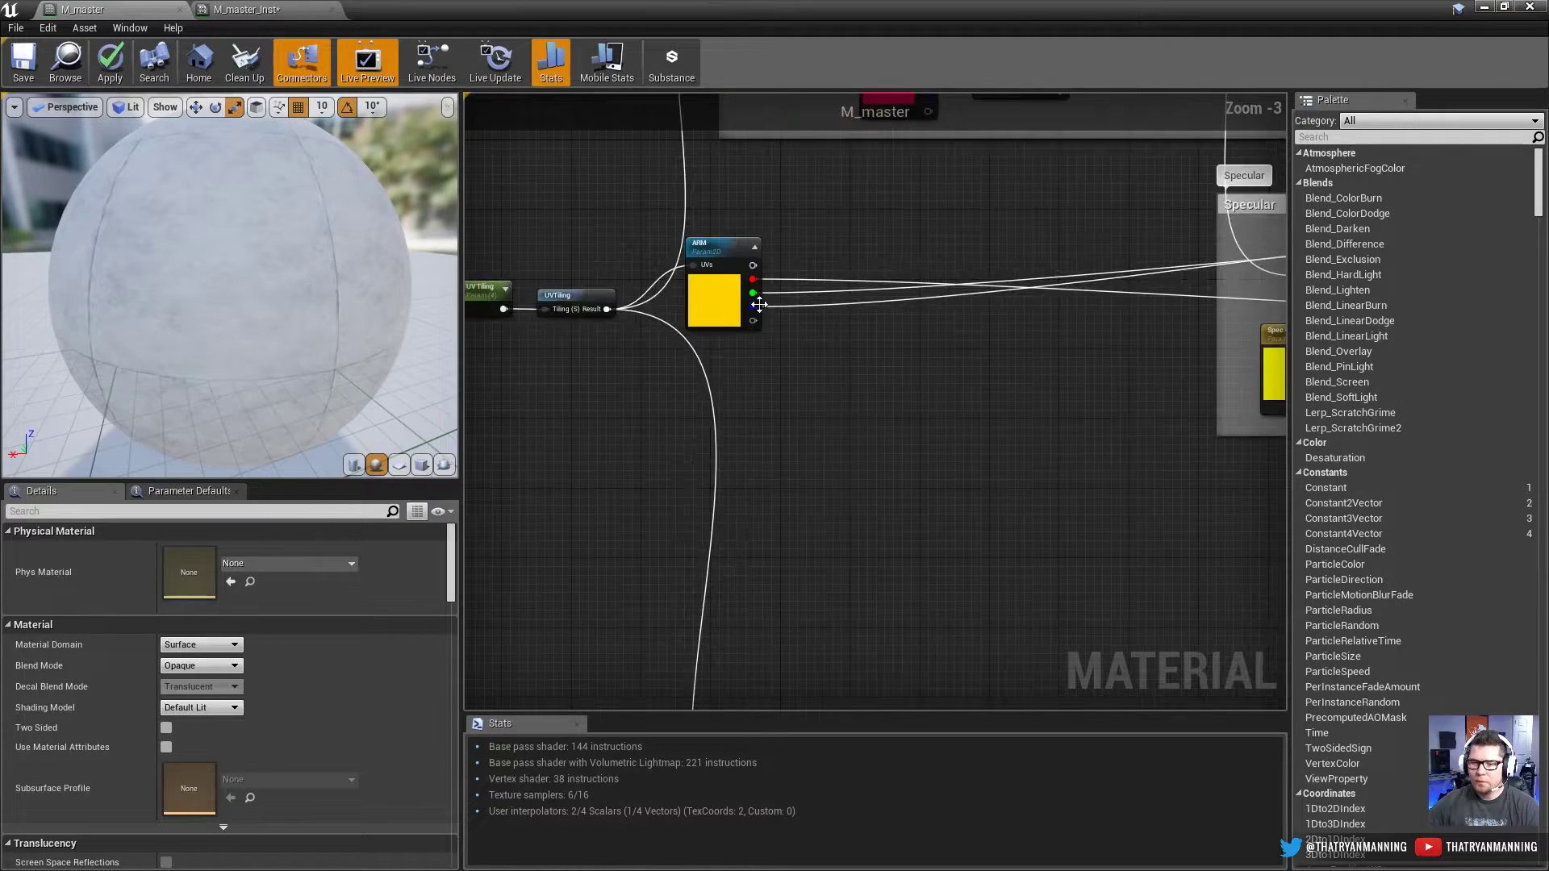
# Step: Add a Clamp node on the ARM texture's green channel output
pyautogui.moveTo(752, 293); pyautogui.dragTo(1102, 526)
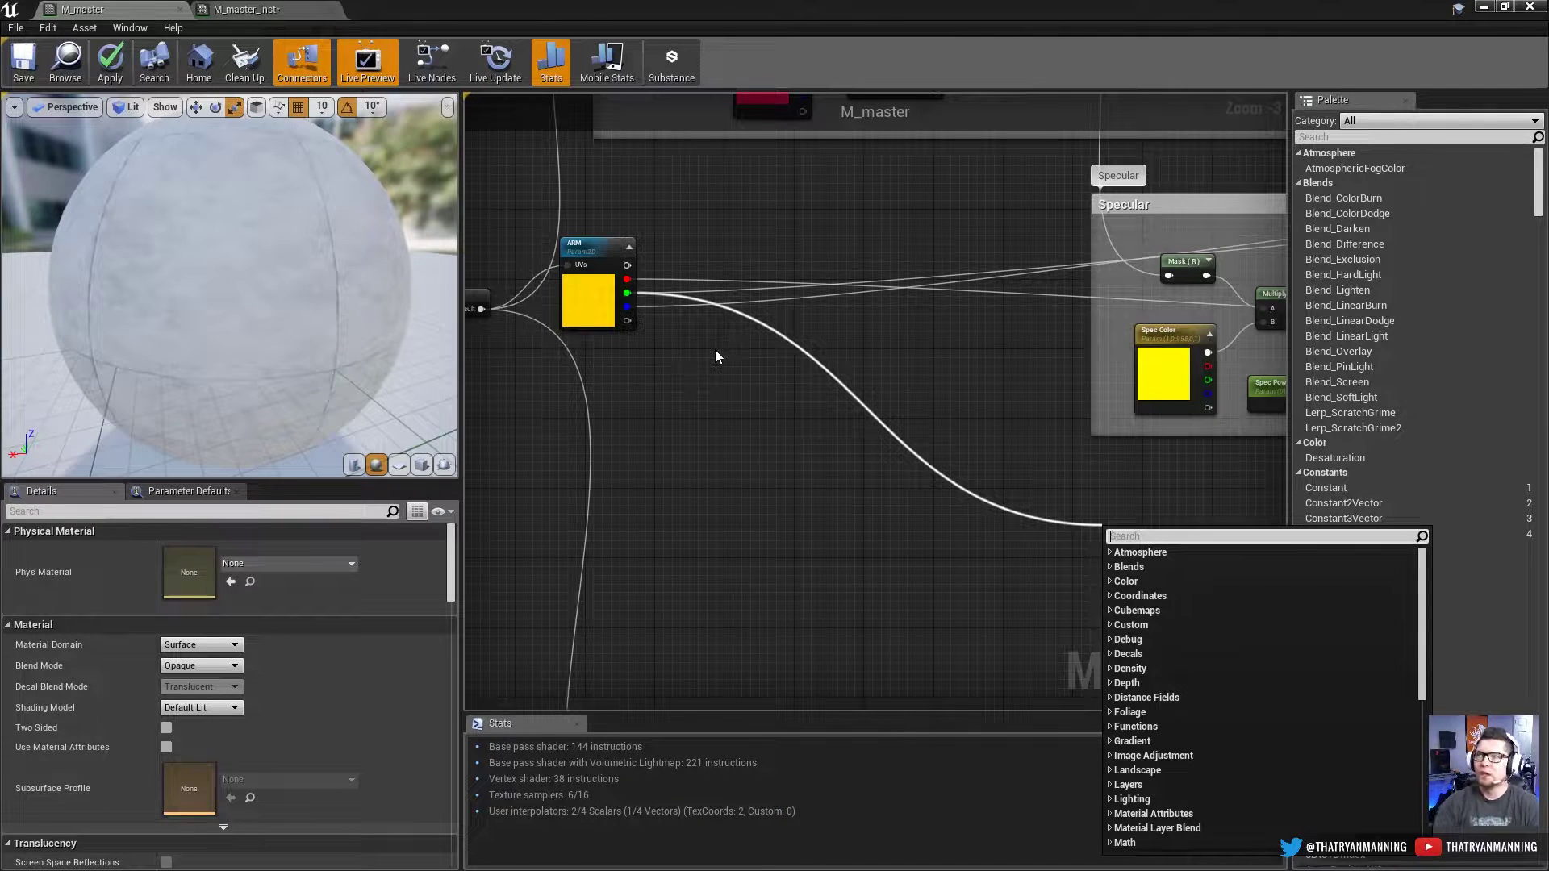
pyautogui.write('clam')
pyautogui.press('Return')
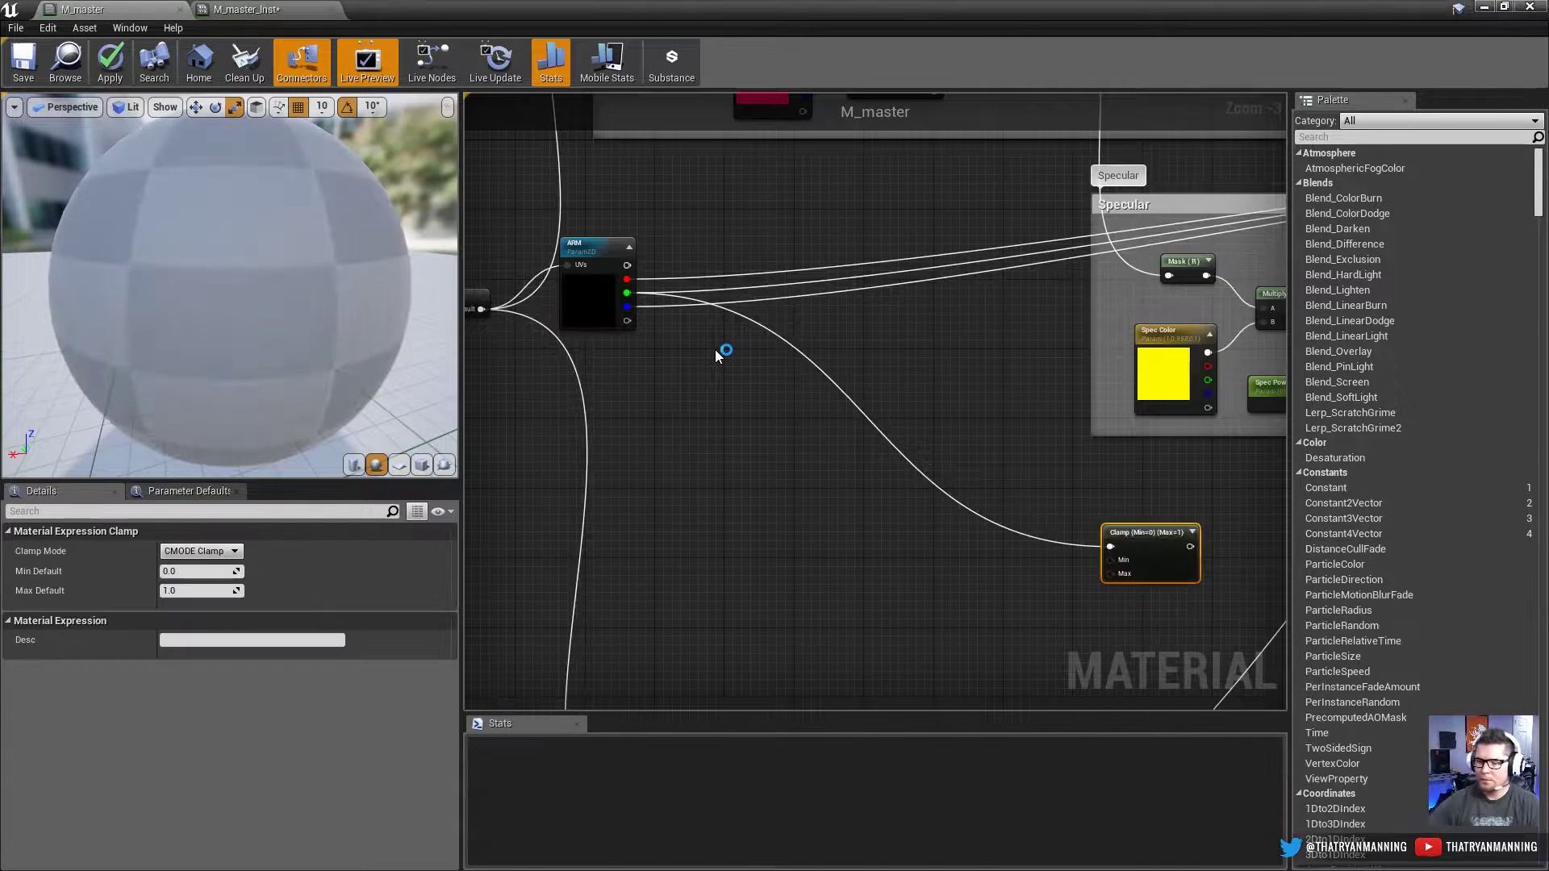
pyautogui.moveTo(1144, 540); pyautogui.dragTo(1051, 480)
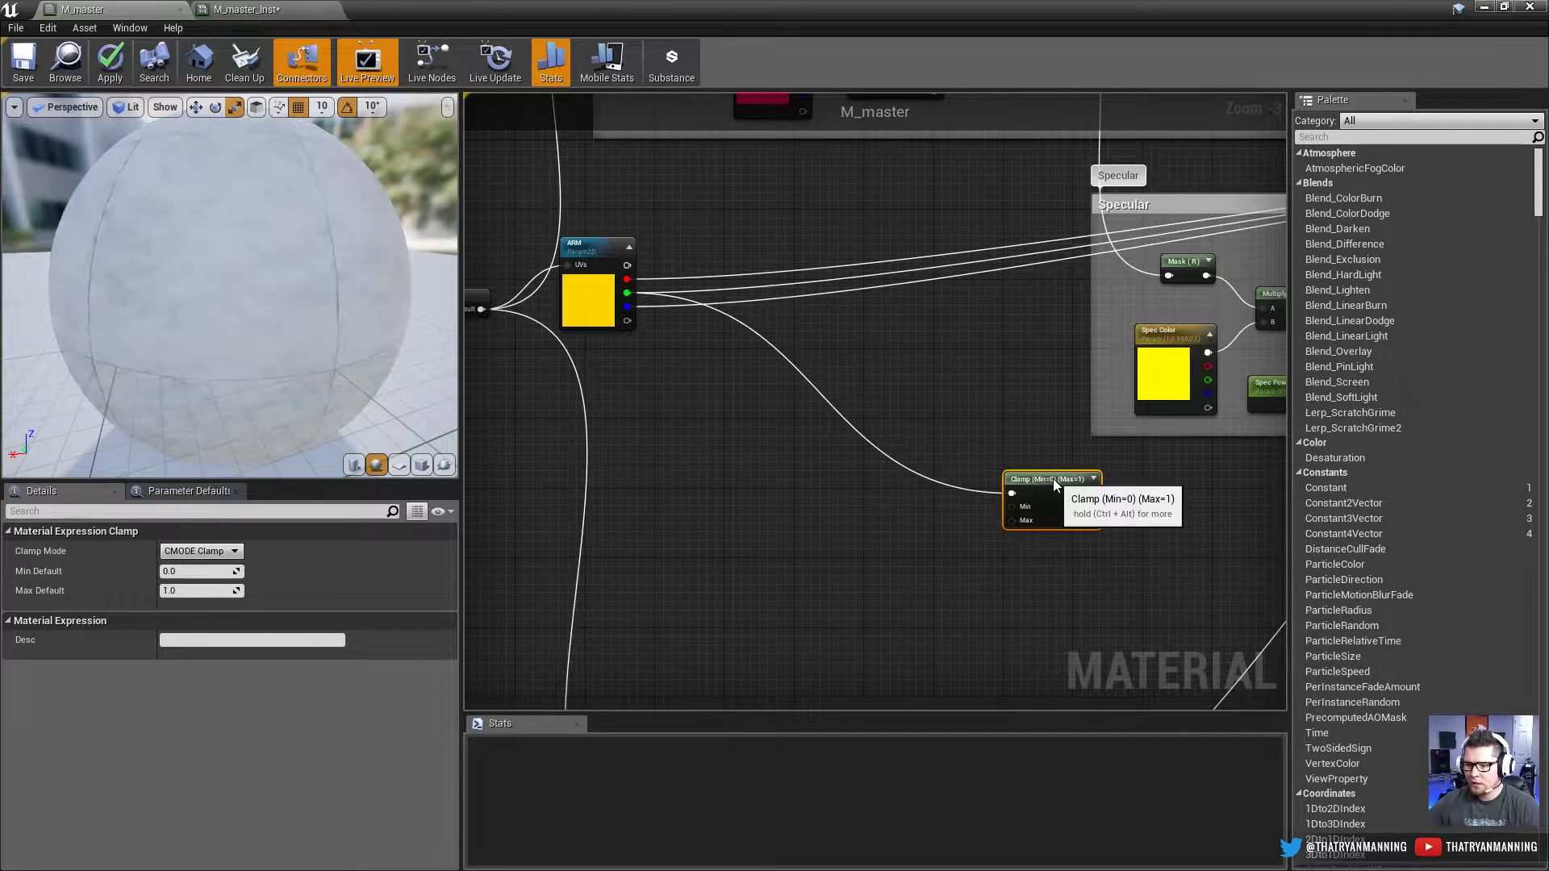
pyautogui.scroll(2, 977, 535)
pyautogui.click(855, 533)
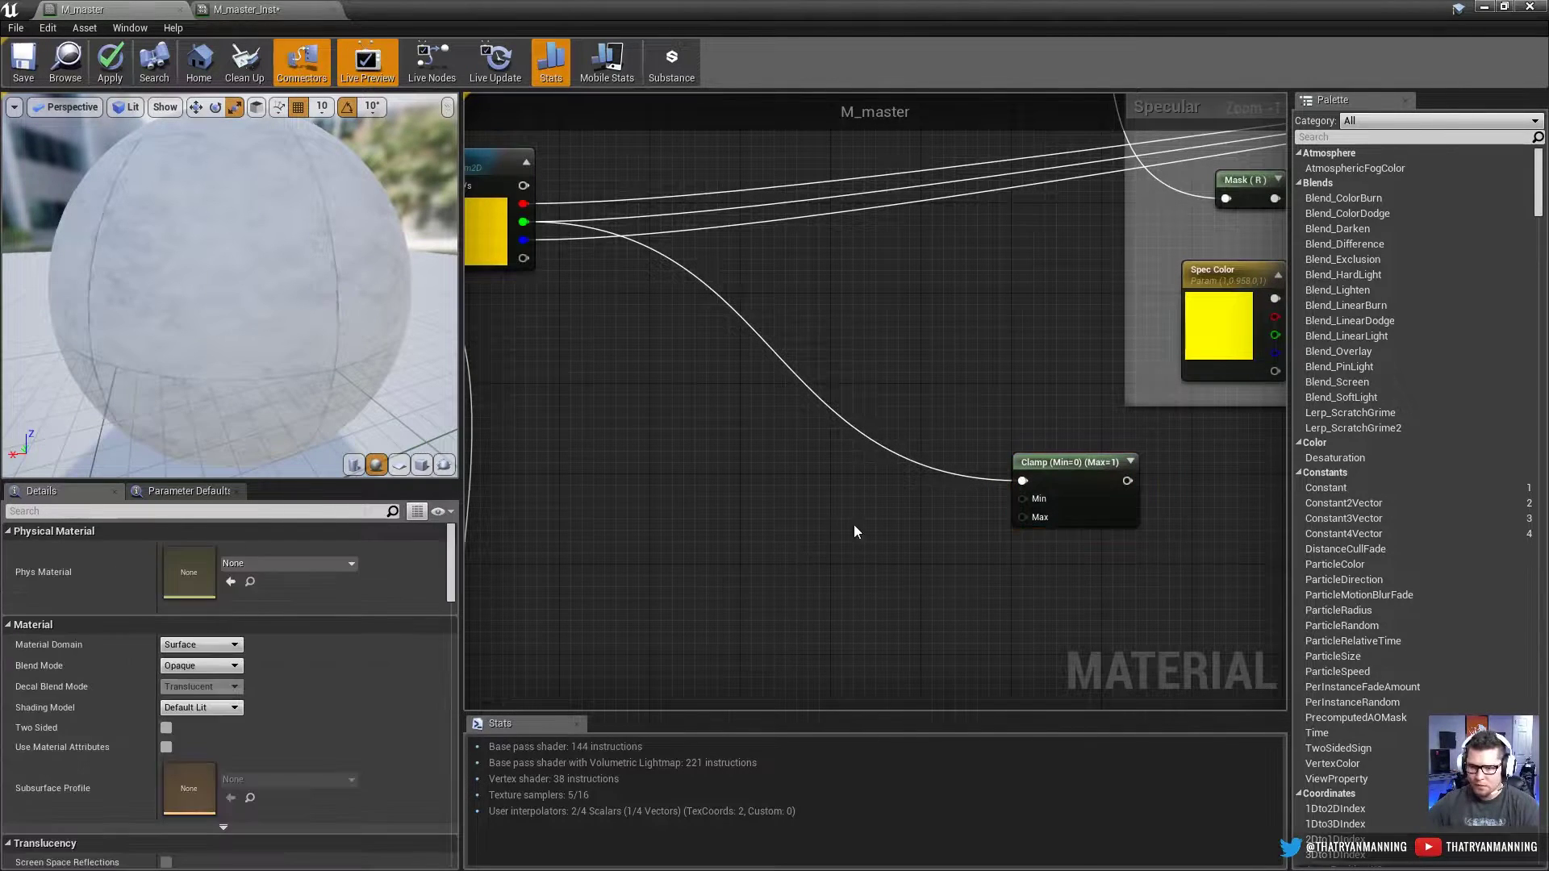
# Step: Feed Clamp's Min from a Constant converted to a scalar parameter, then duplicate it for Max
pyautogui.moveTo(1021, 500); pyautogui.dragTo(926, 510)
pyautogui.write('const')
pyautogui.press('Return')
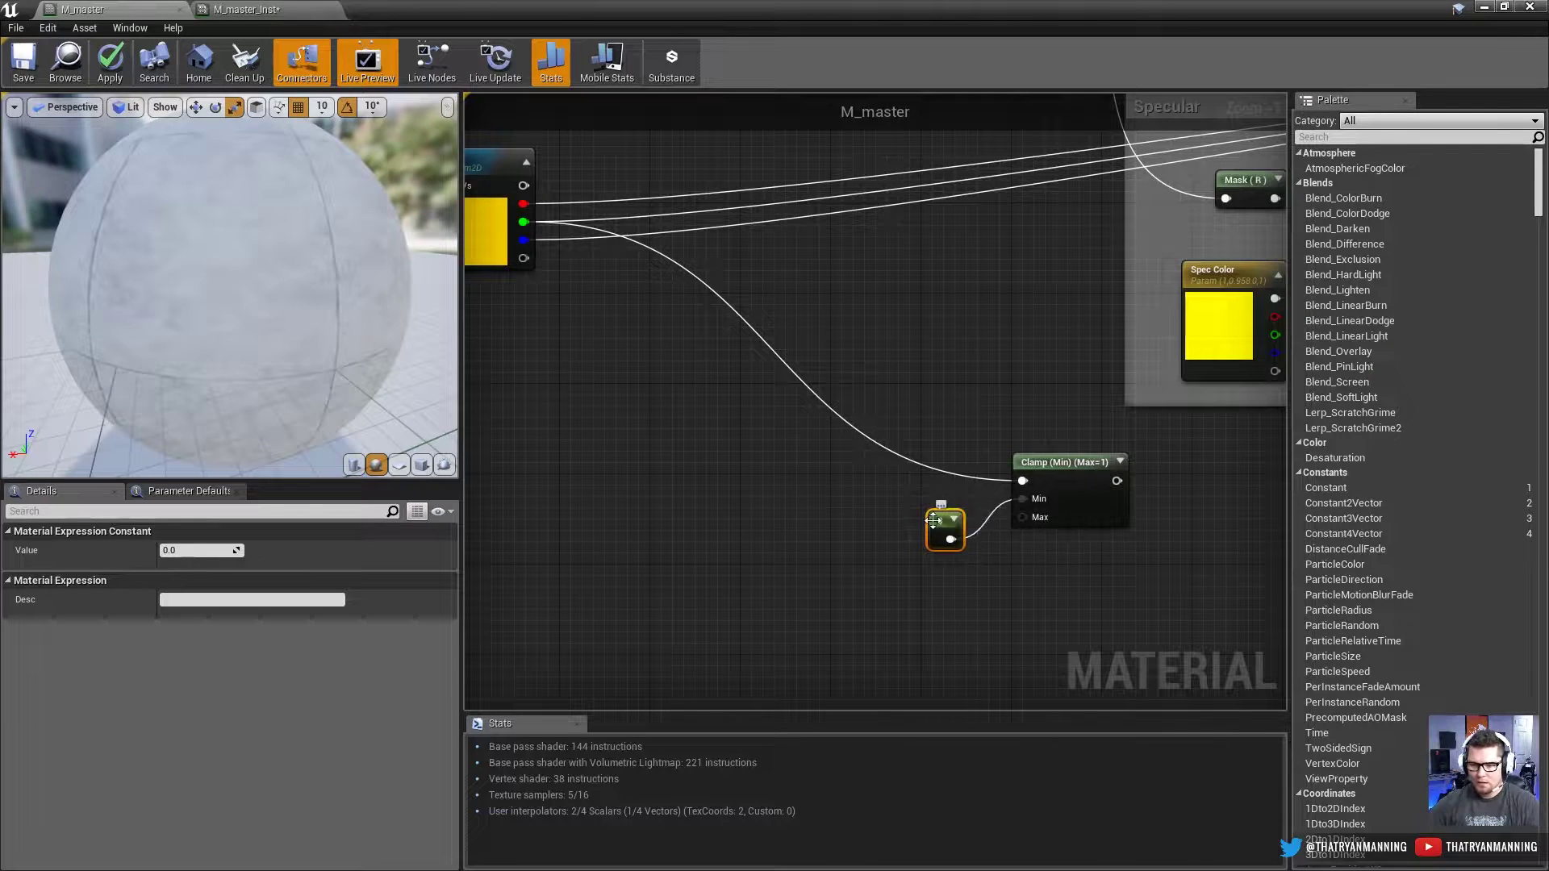
pyautogui.moveTo(933, 526); pyautogui.dragTo(936, 501)
pyautogui.rightClick(935, 501)
pyautogui.click(976, 509)
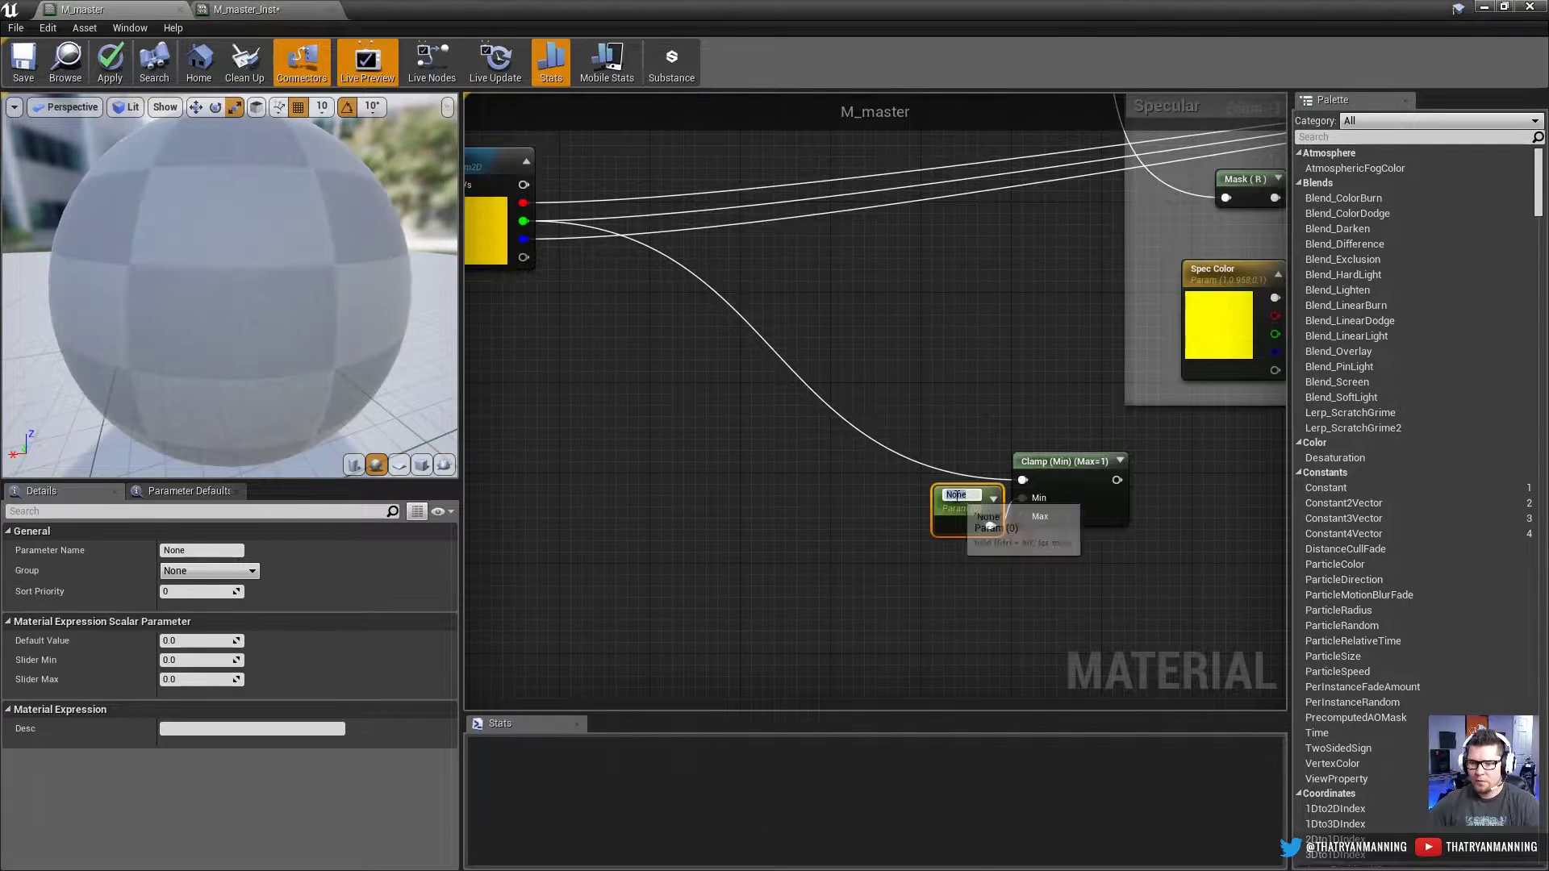
pyautogui.moveTo(923, 498); pyautogui.dragTo(914, 499)
pyautogui.hotkey('ctrl', 'w')
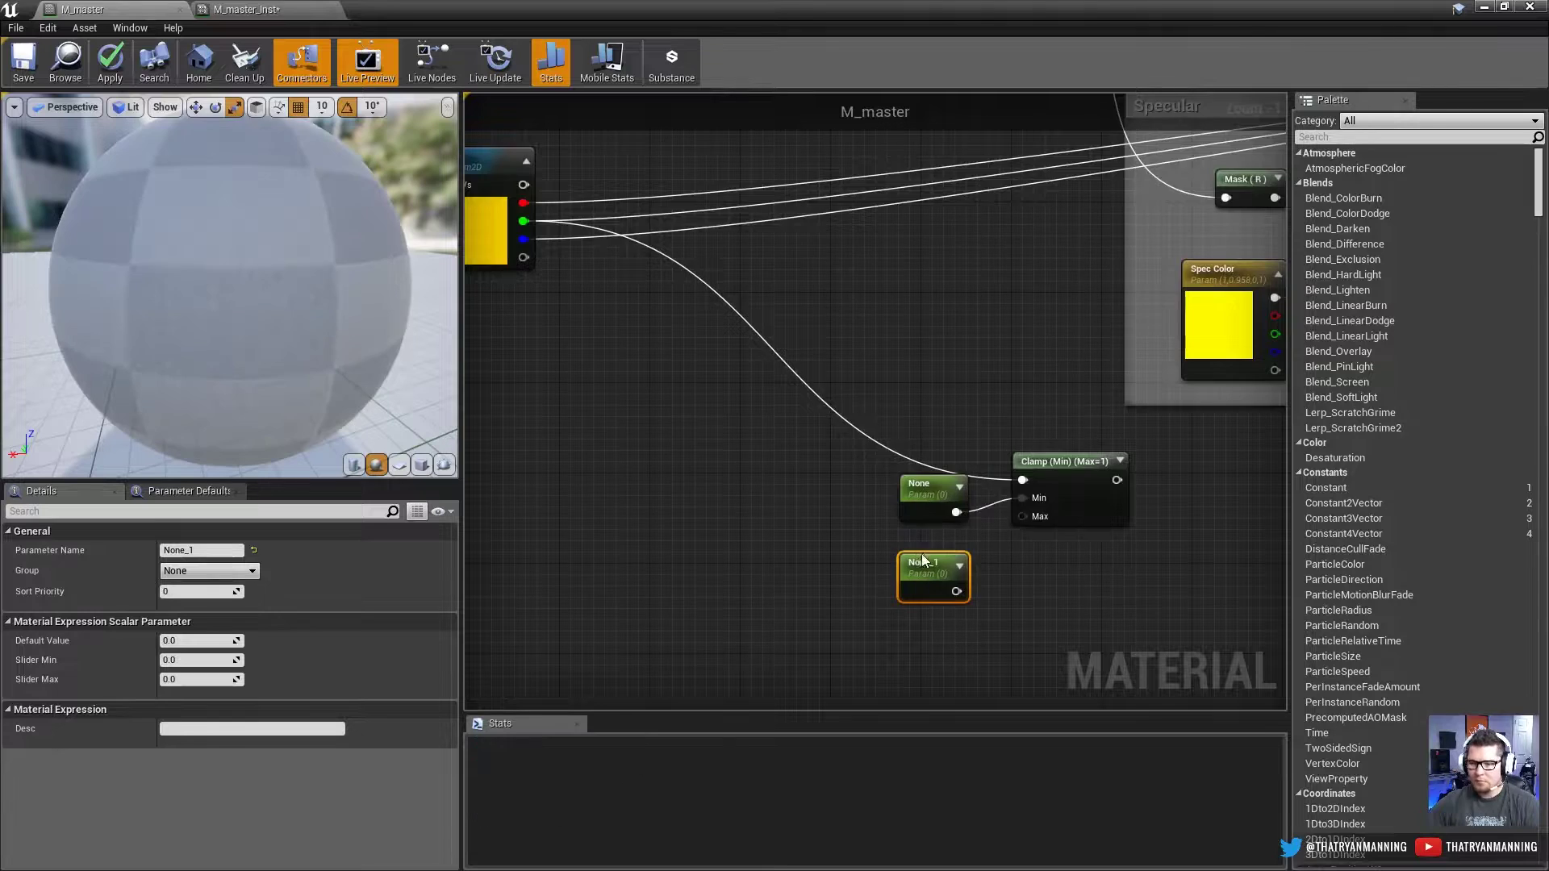
pyautogui.moveTo(933, 576); pyautogui.dragTo(1023, 517)
# Step: Rename the two clamp parameters to 'Roughness Min' and 'Roughness Max'
pyautogui.click(922, 482)
pyautogui.doubleClick(922, 483)
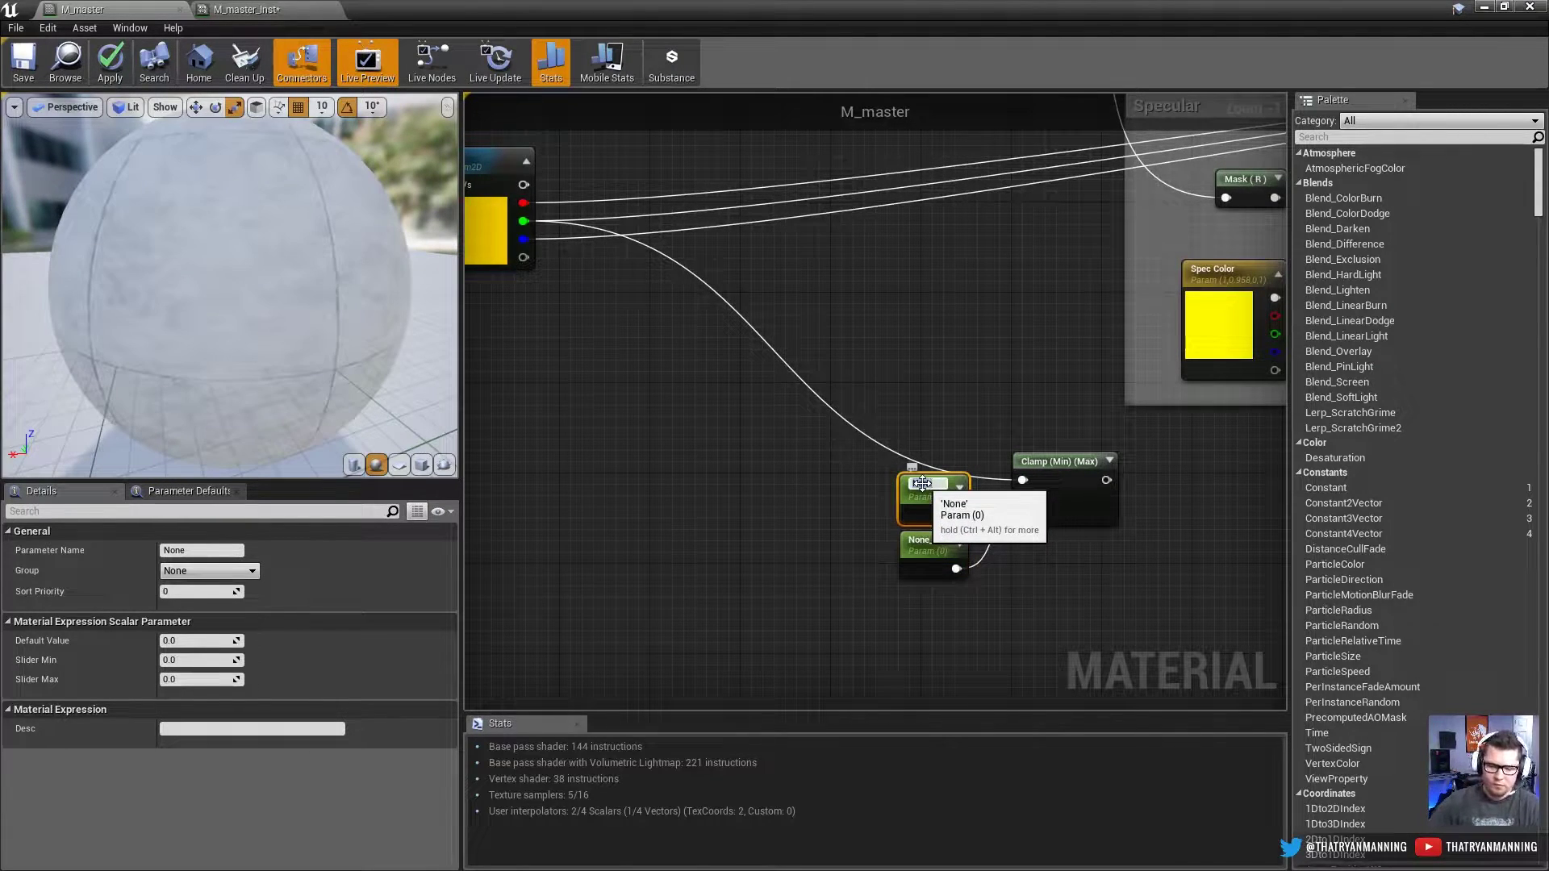
pyautogui.write('Roughness Min')
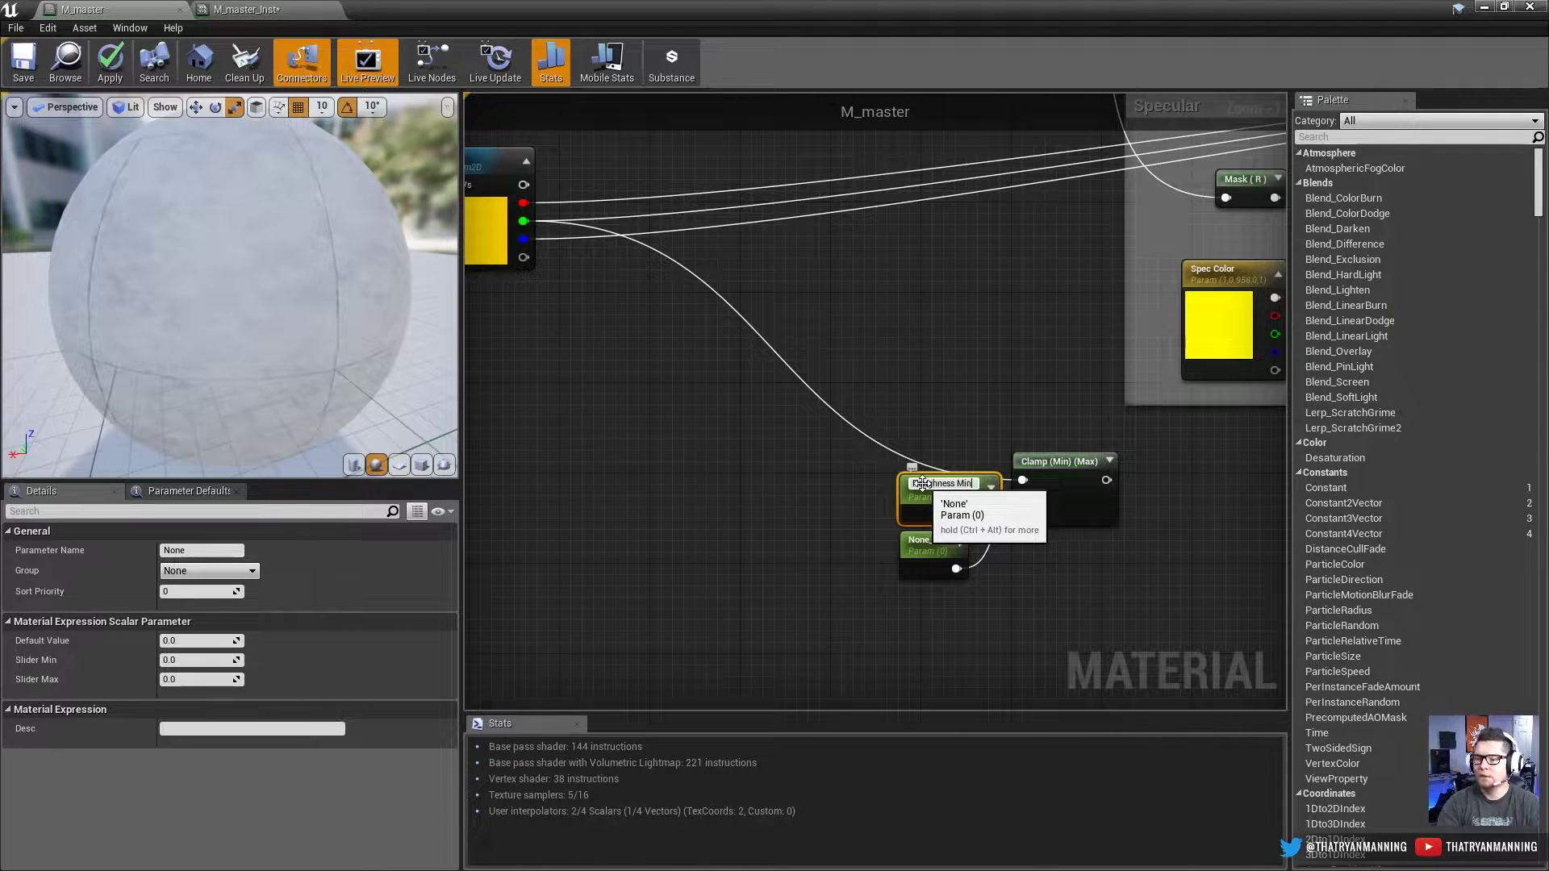
pyautogui.press('Return')
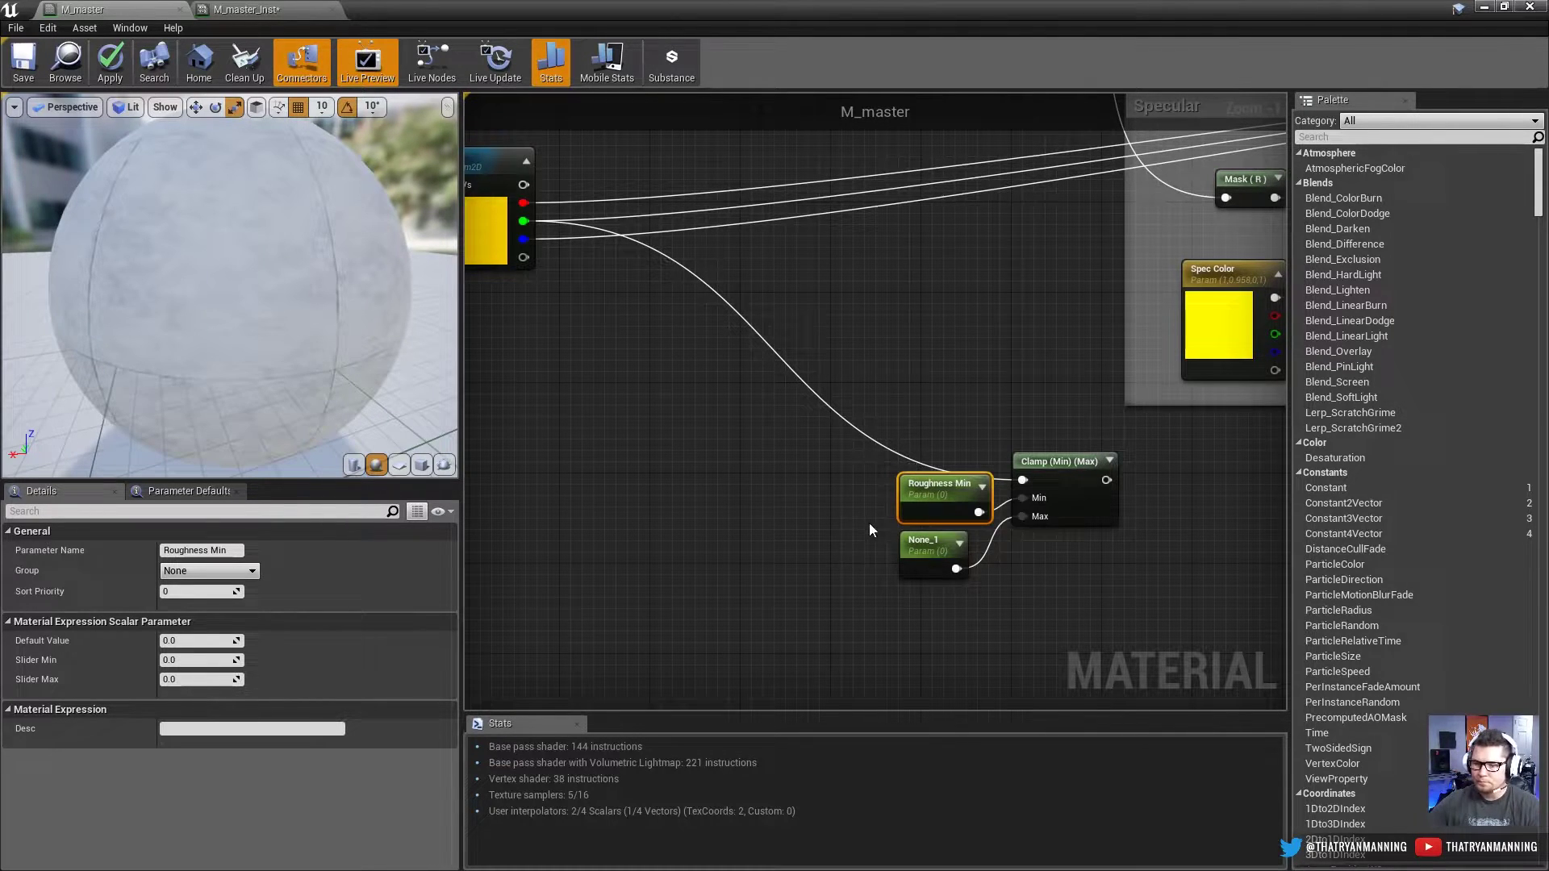
pyautogui.click(928, 555)
pyautogui.click(215, 553)
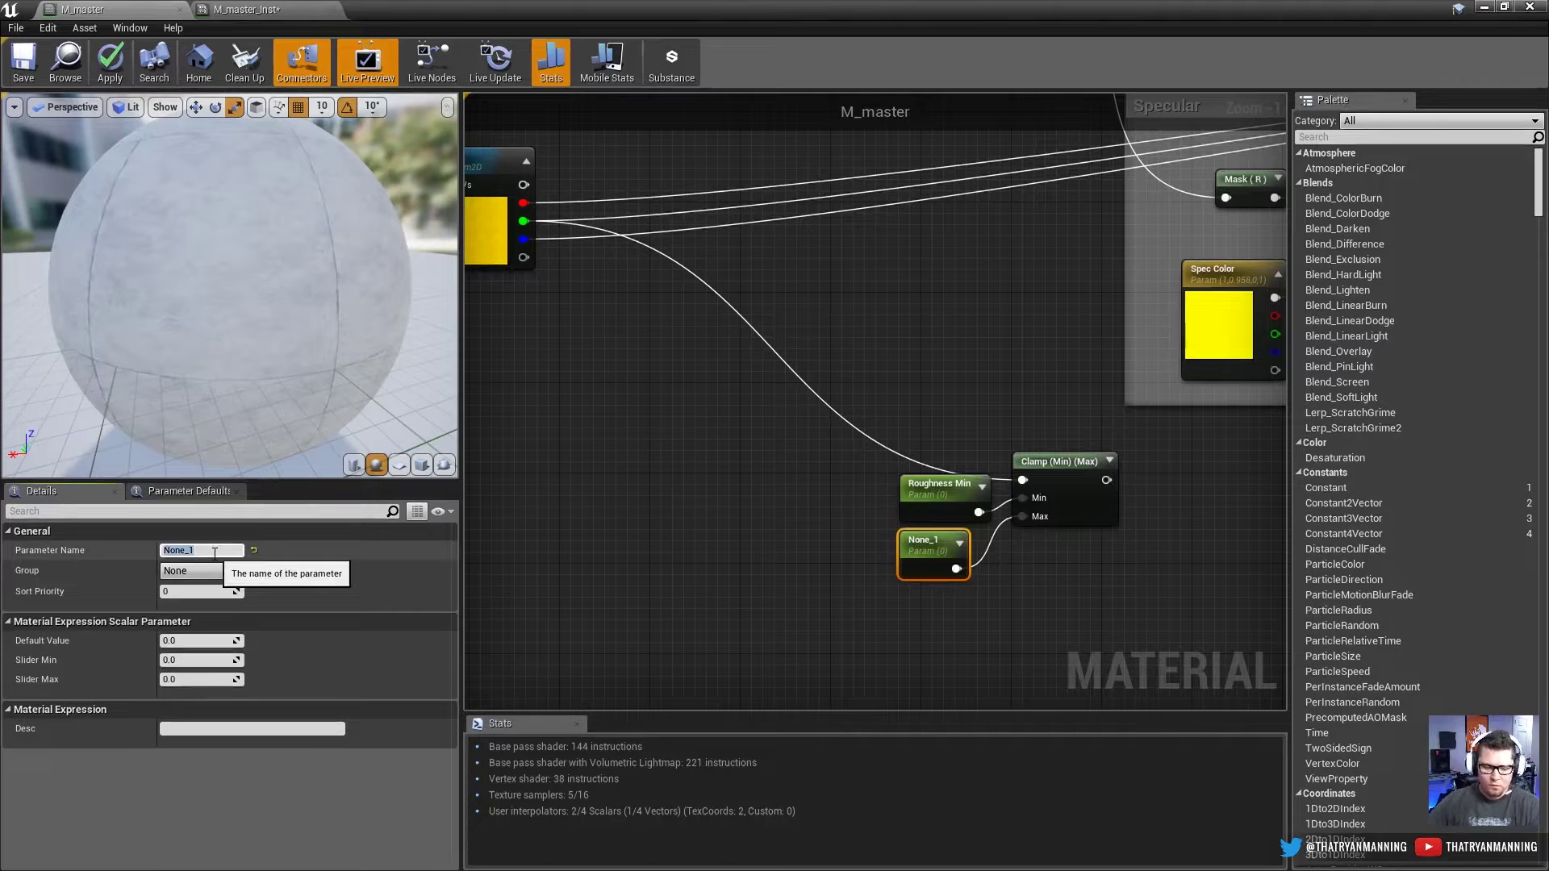
pyautogui.write('Roughness Max')
pyautogui.press('Return')
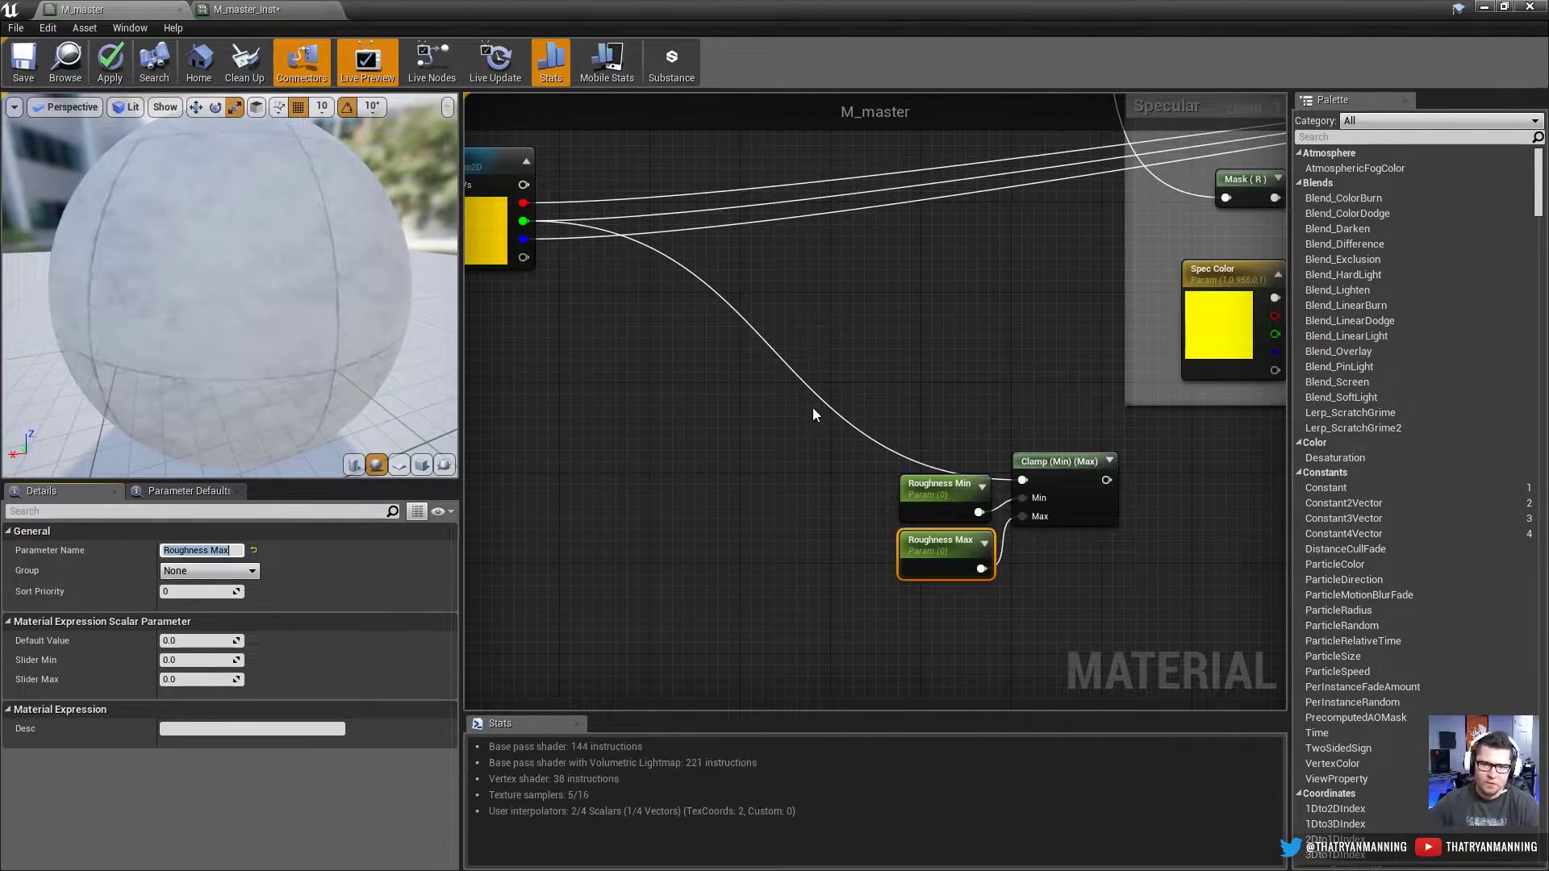
# Step: Reposition the Clamp node and add a Linear Interpolate node below it
pyautogui.click(926, 477)
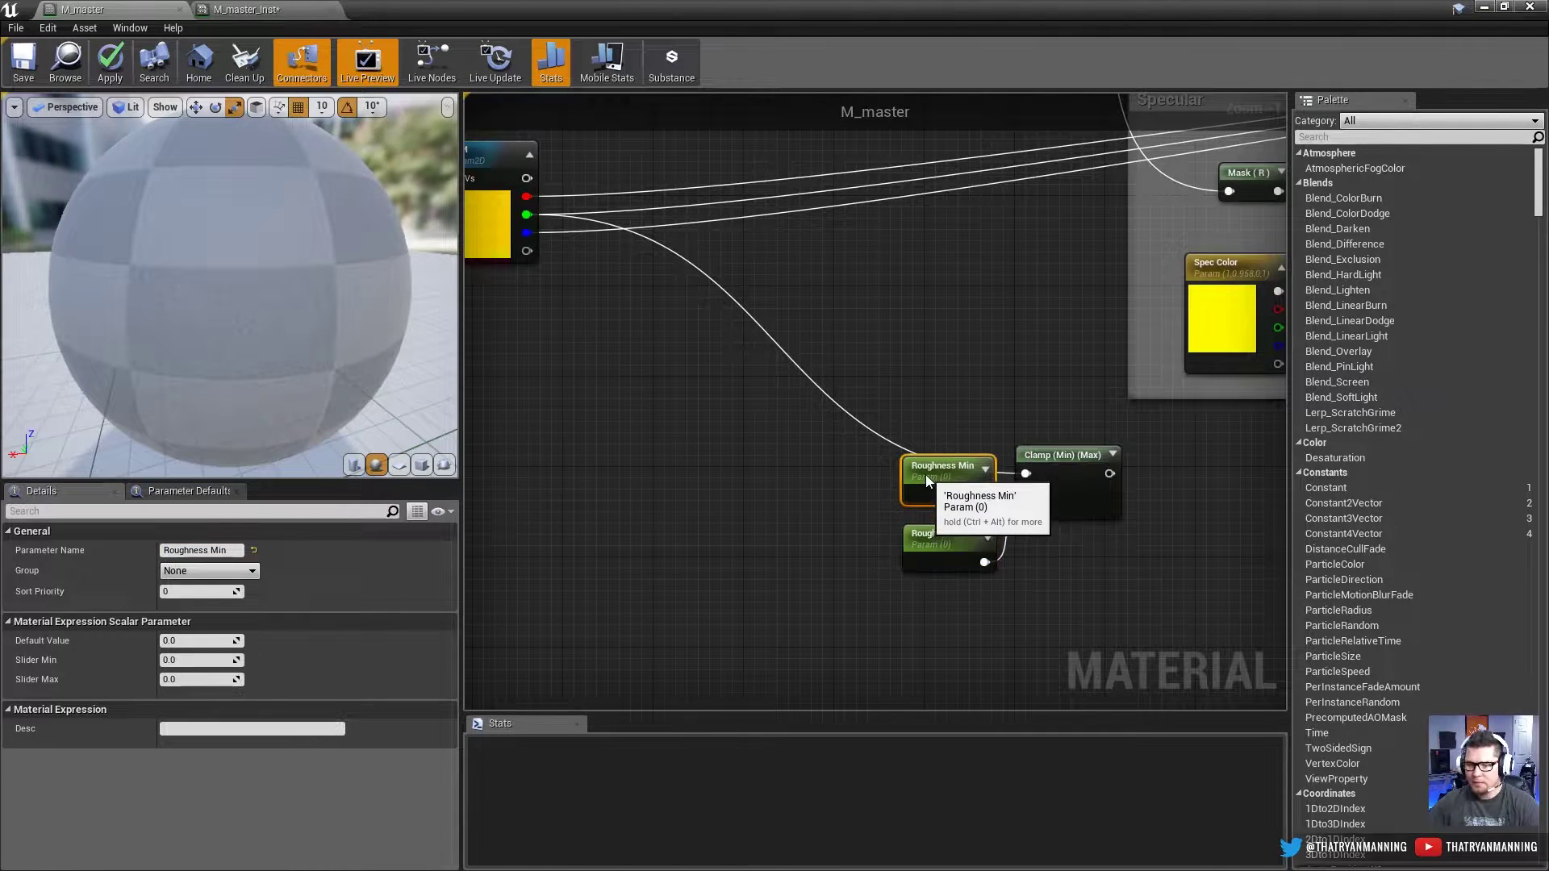
pyautogui.moveTo(1019, 411); pyautogui.dragTo(926, 376, button='right')
pyautogui.scroll(-1, 928, 374)
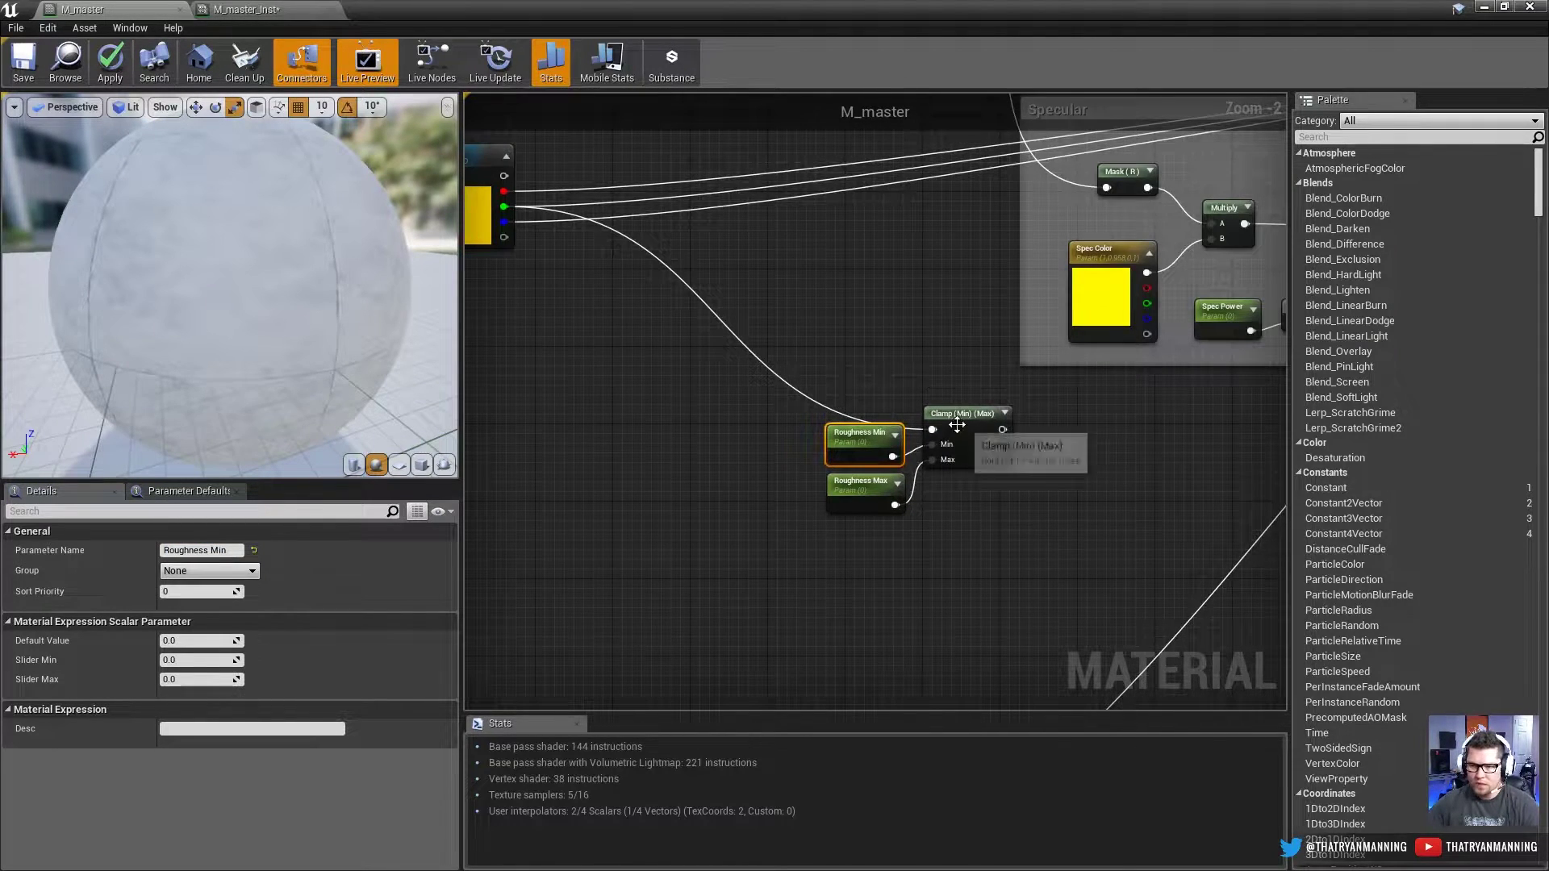
pyautogui.moveTo(961, 415); pyautogui.dragTo(970, 406)
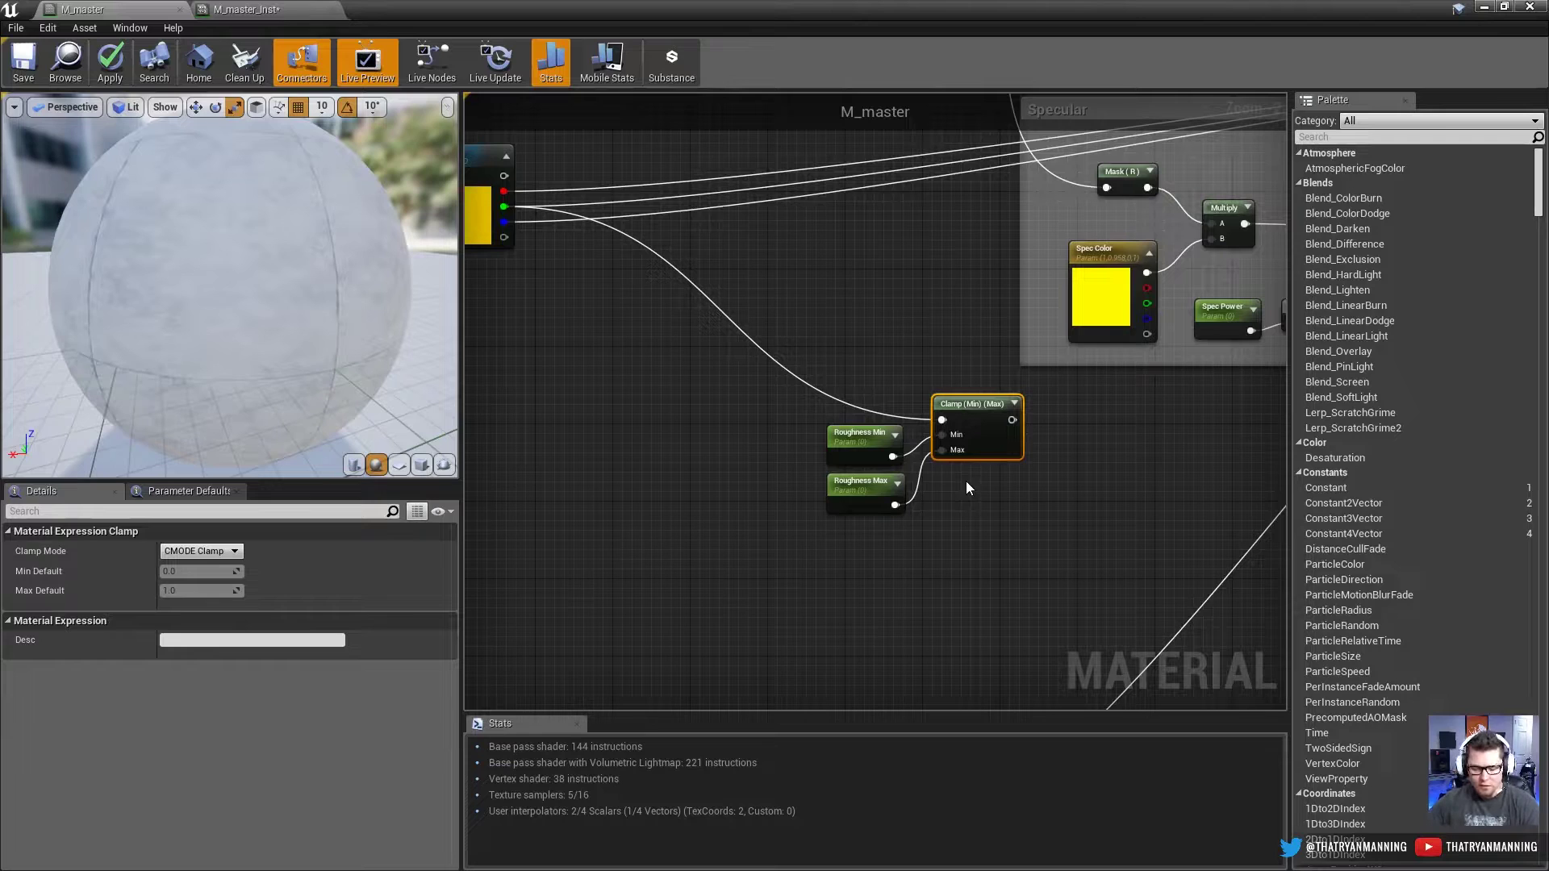
pyautogui.click(955, 510)
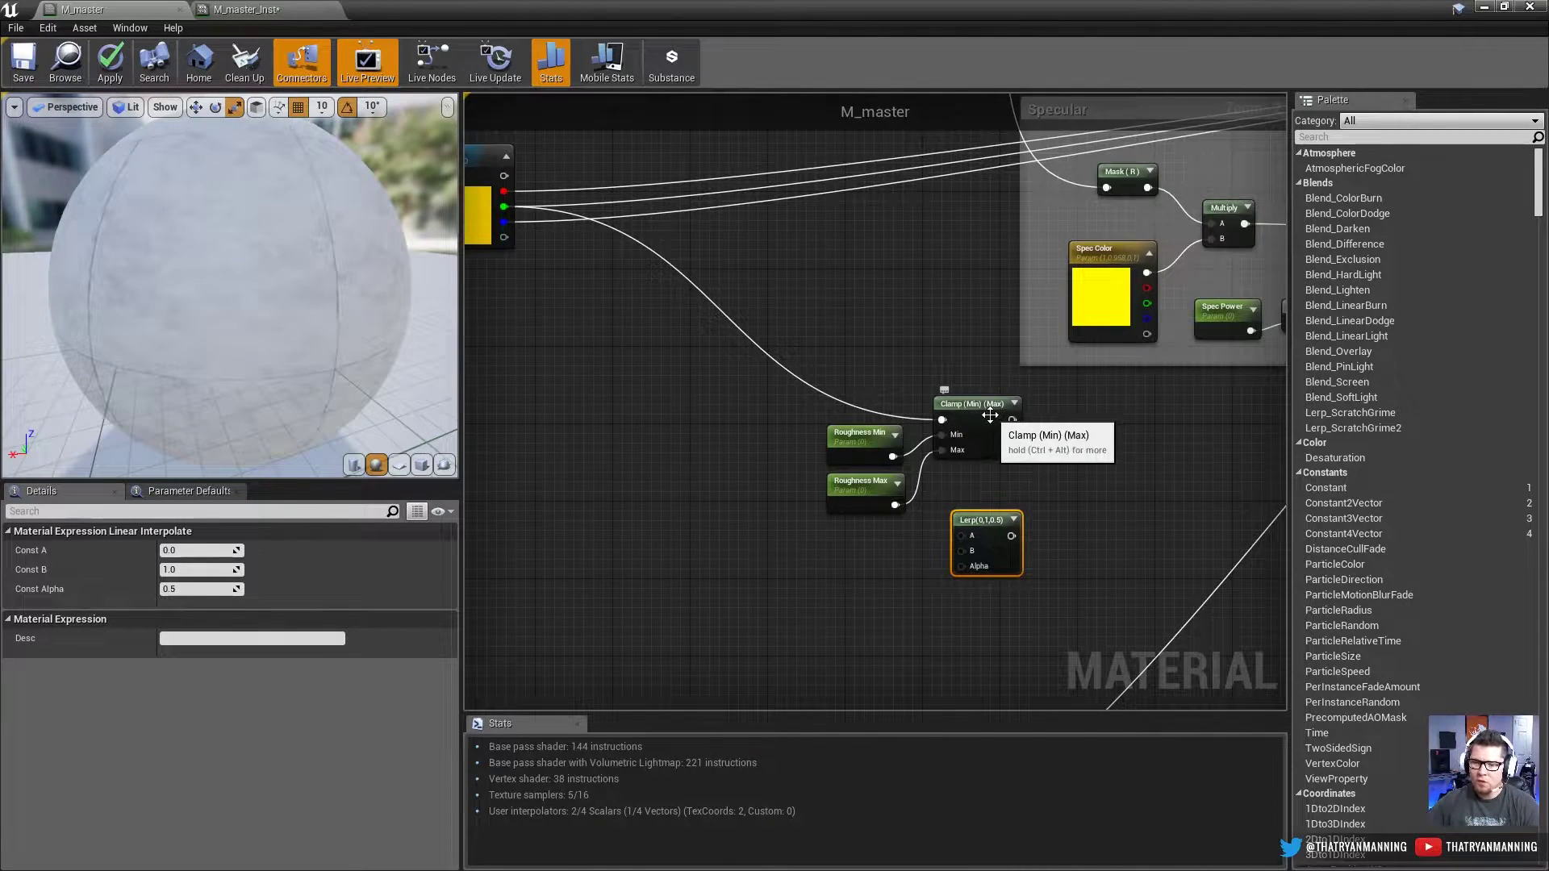
pyautogui.moveTo(770, 398); pyautogui.dragTo(836, 525)
pyautogui.click(923, 576)
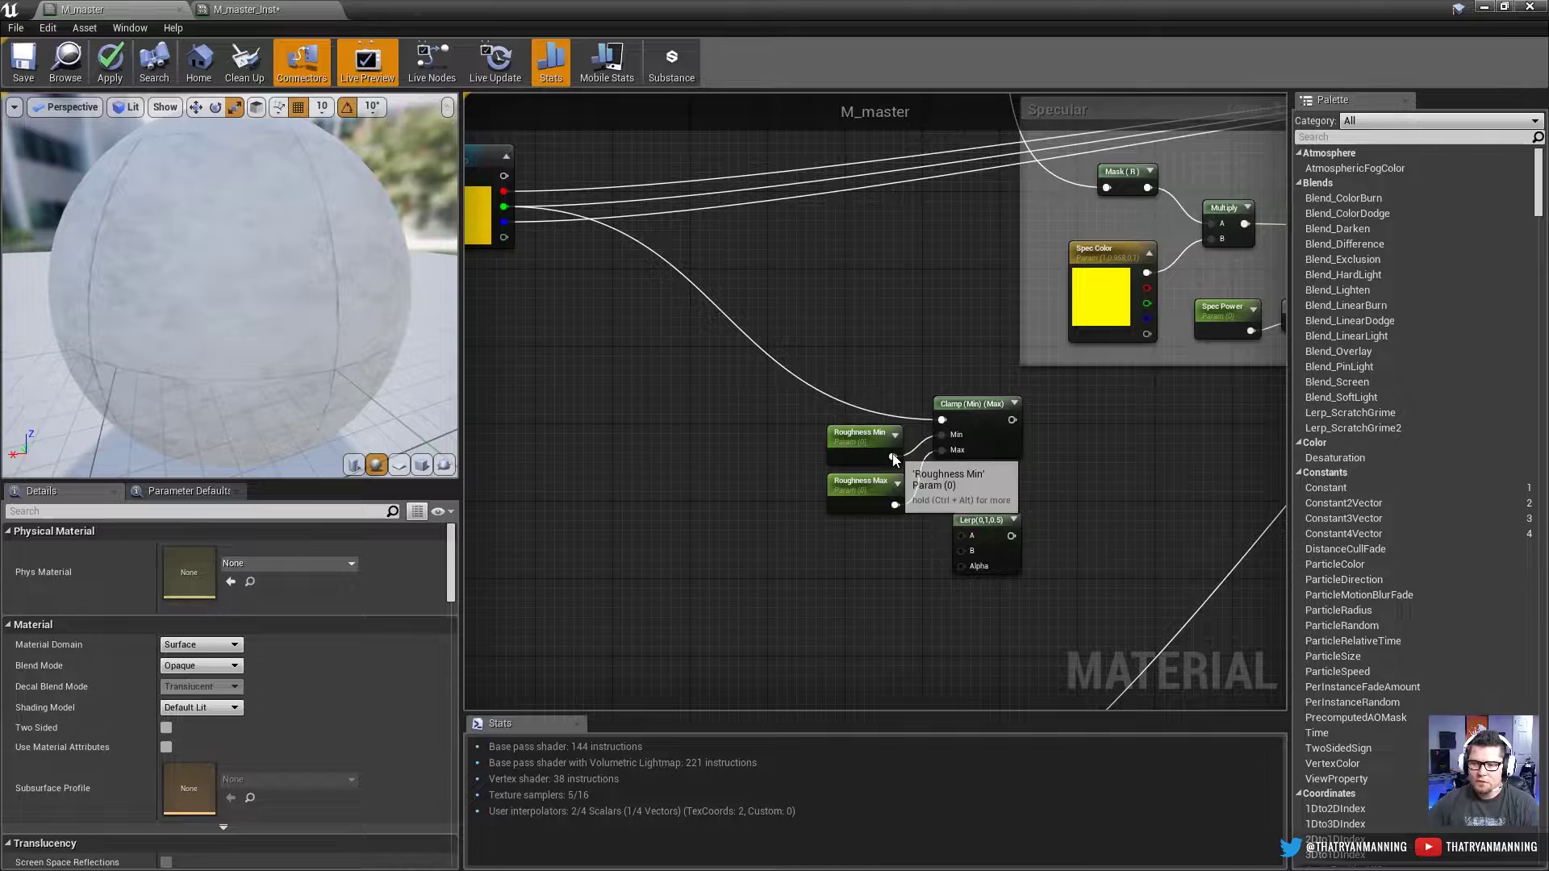
pyautogui.moveTo(988, 524); pyautogui.dragTo(592, 205)
pyautogui.moveTo(981, 462); pyautogui.dragTo(1009, 322)
pyautogui.moveTo(980, 505); pyautogui.dragTo(1110, 565)
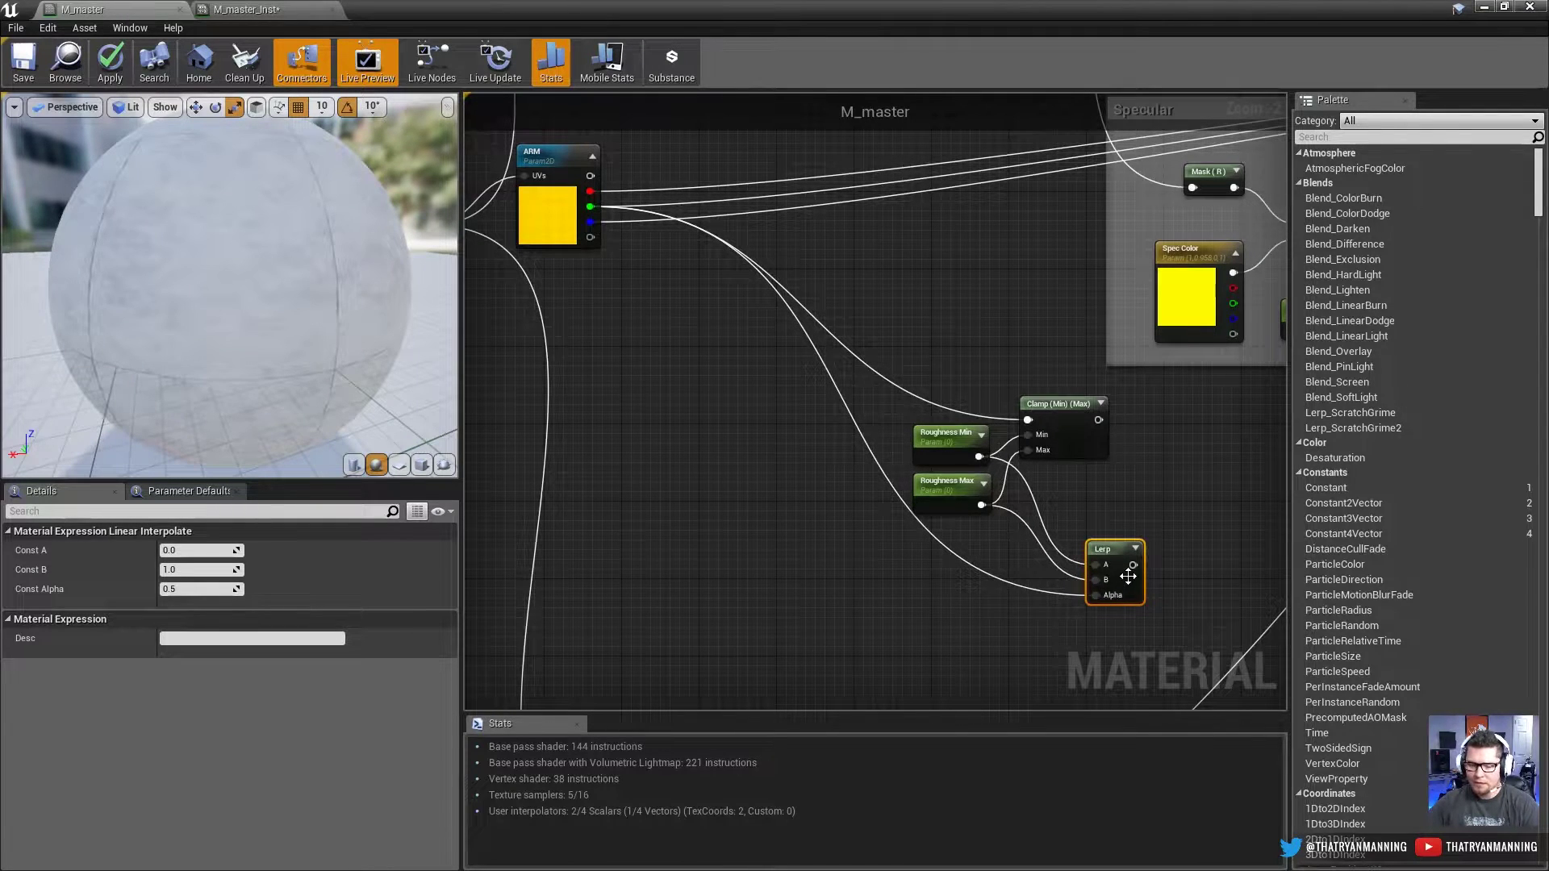
pyautogui.press('Delete')
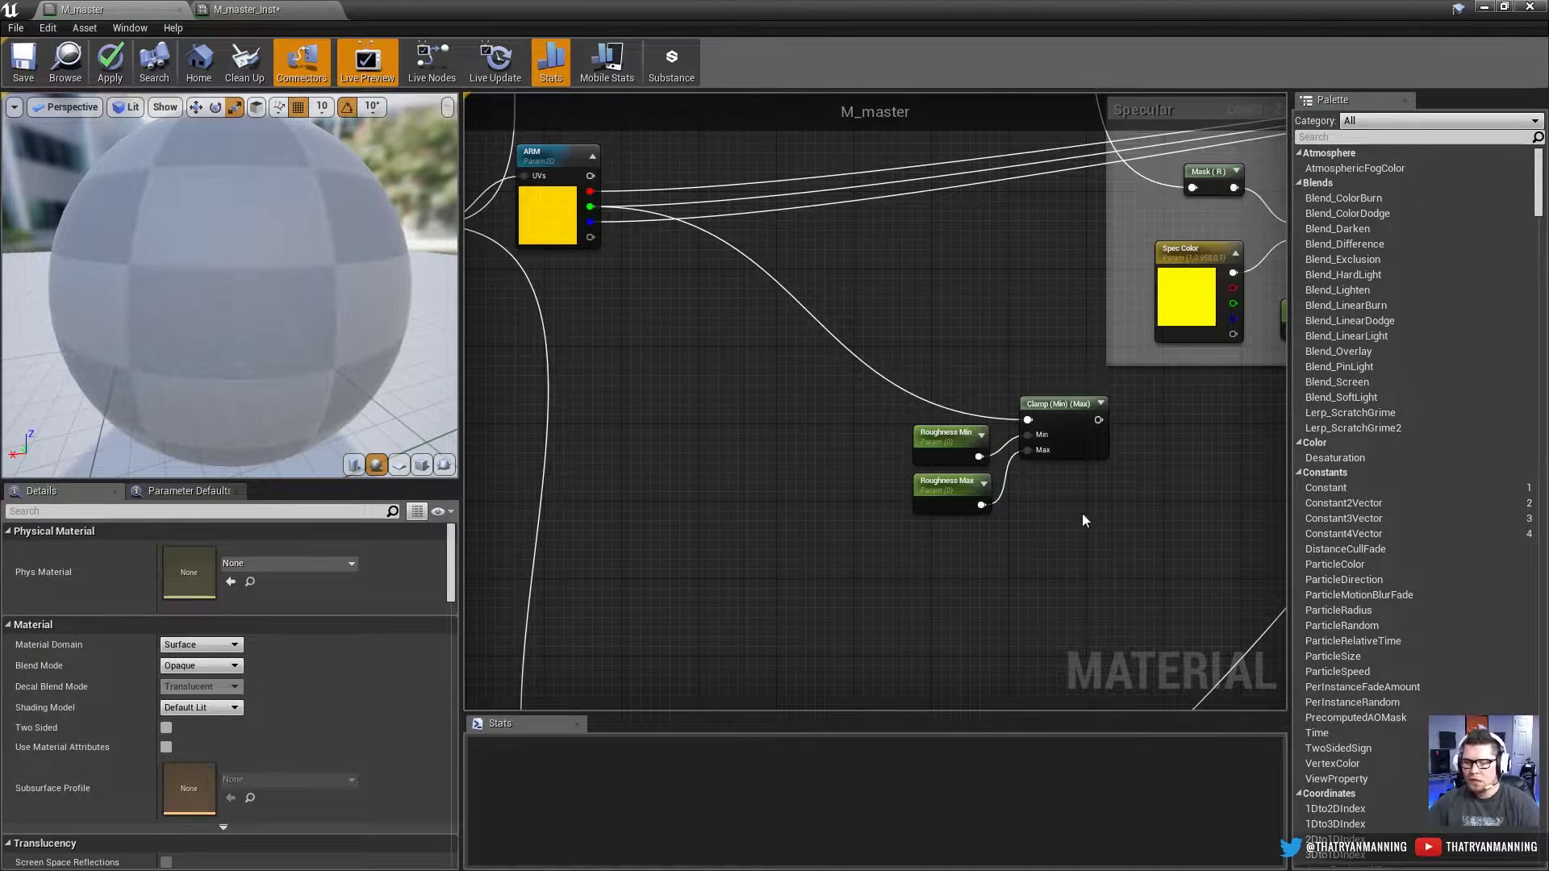
# Step: Wrap the Clamp and both roughness parameters in a 'Roughness' comment placed under Specular
pyautogui.moveTo(1081, 520); pyautogui.dragTo(904, 564, button='right')
pyautogui.moveTo(917, 558); pyautogui.dragTo(722, 429)
pyautogui.write('c')
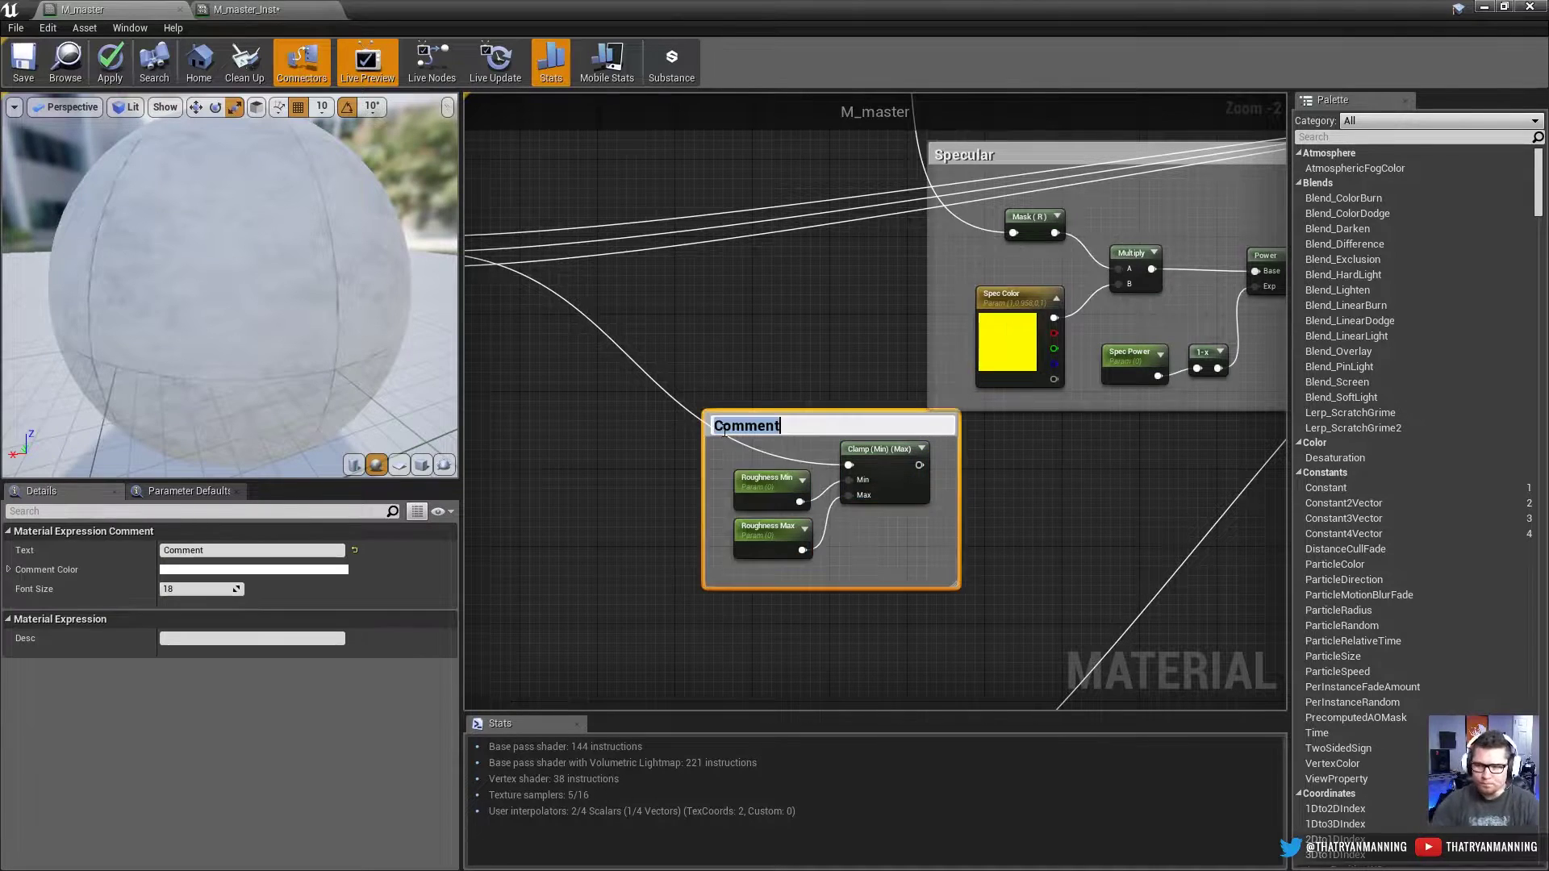
pyautogui.write('Roughness')
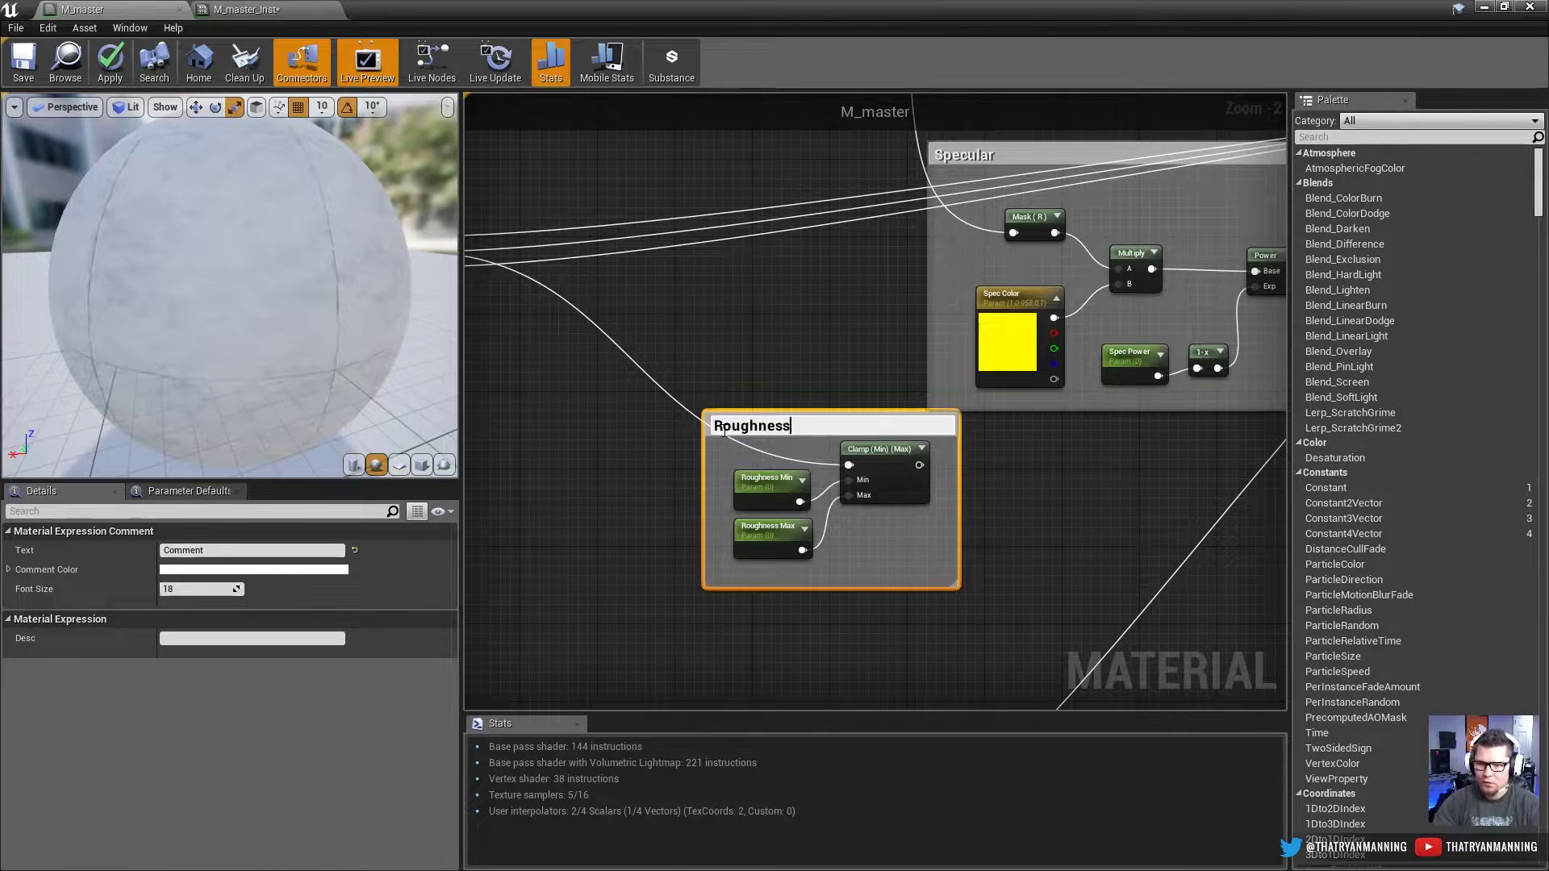
pyautogui.press('Return')
pyautogui.moveTo(811, 420); pyautogui.dragTo(840, 510)
pyautogui.scroll(-1, 1076, 499)
pyautogui.scroll(-1, 929, 495)
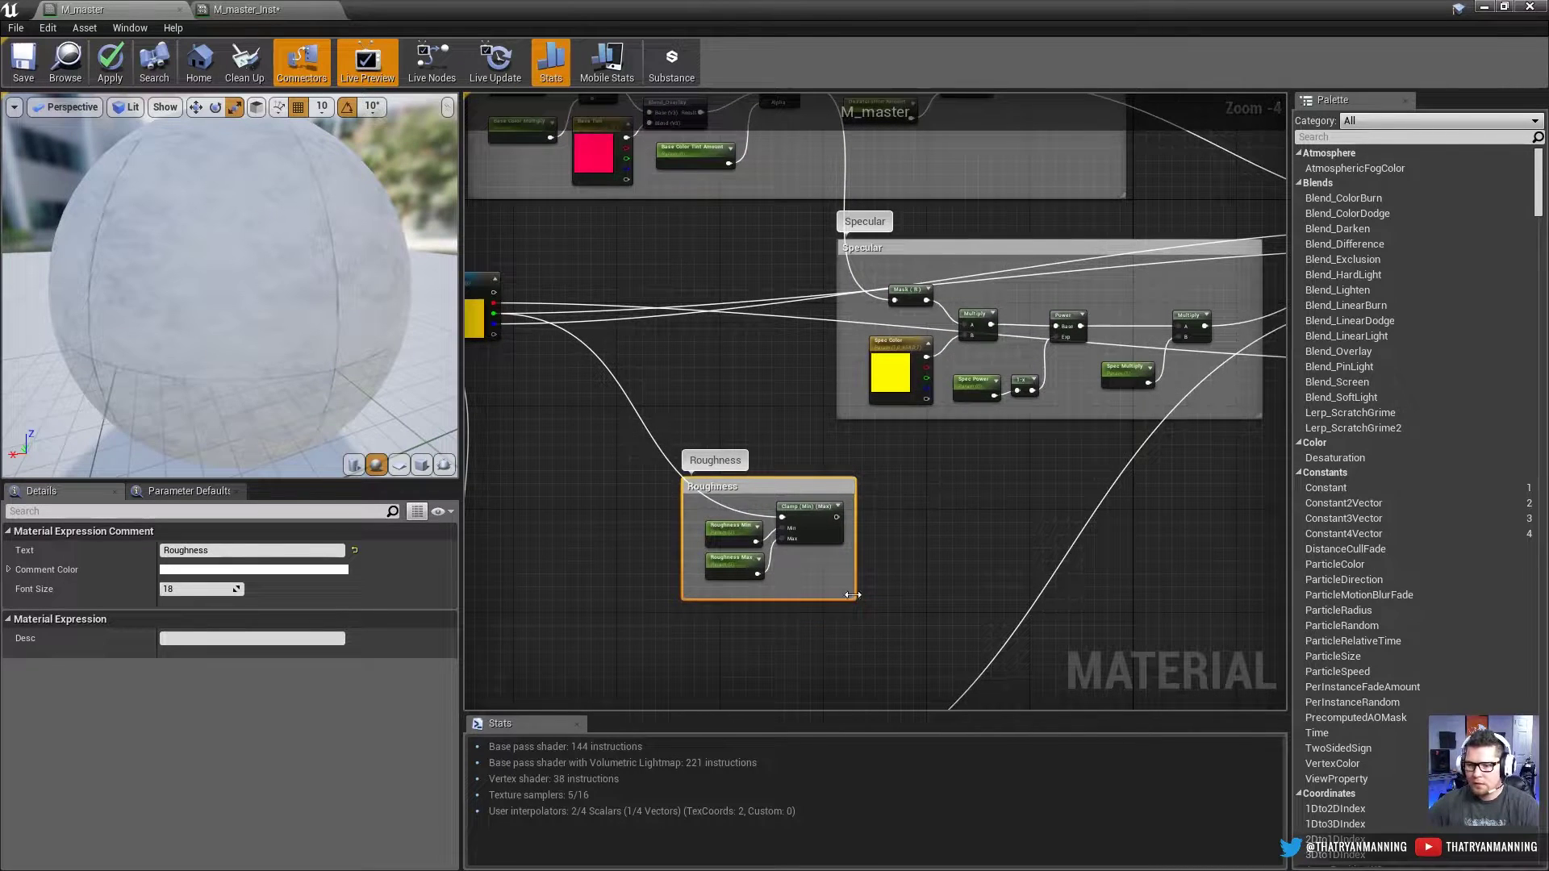
pyautogui.moveTo(855, 598); pyautogui.dragTo(1069, 620)
pyautogui.moveTo(855, 541); pyautogui.dragTo(657, 459, button='right')
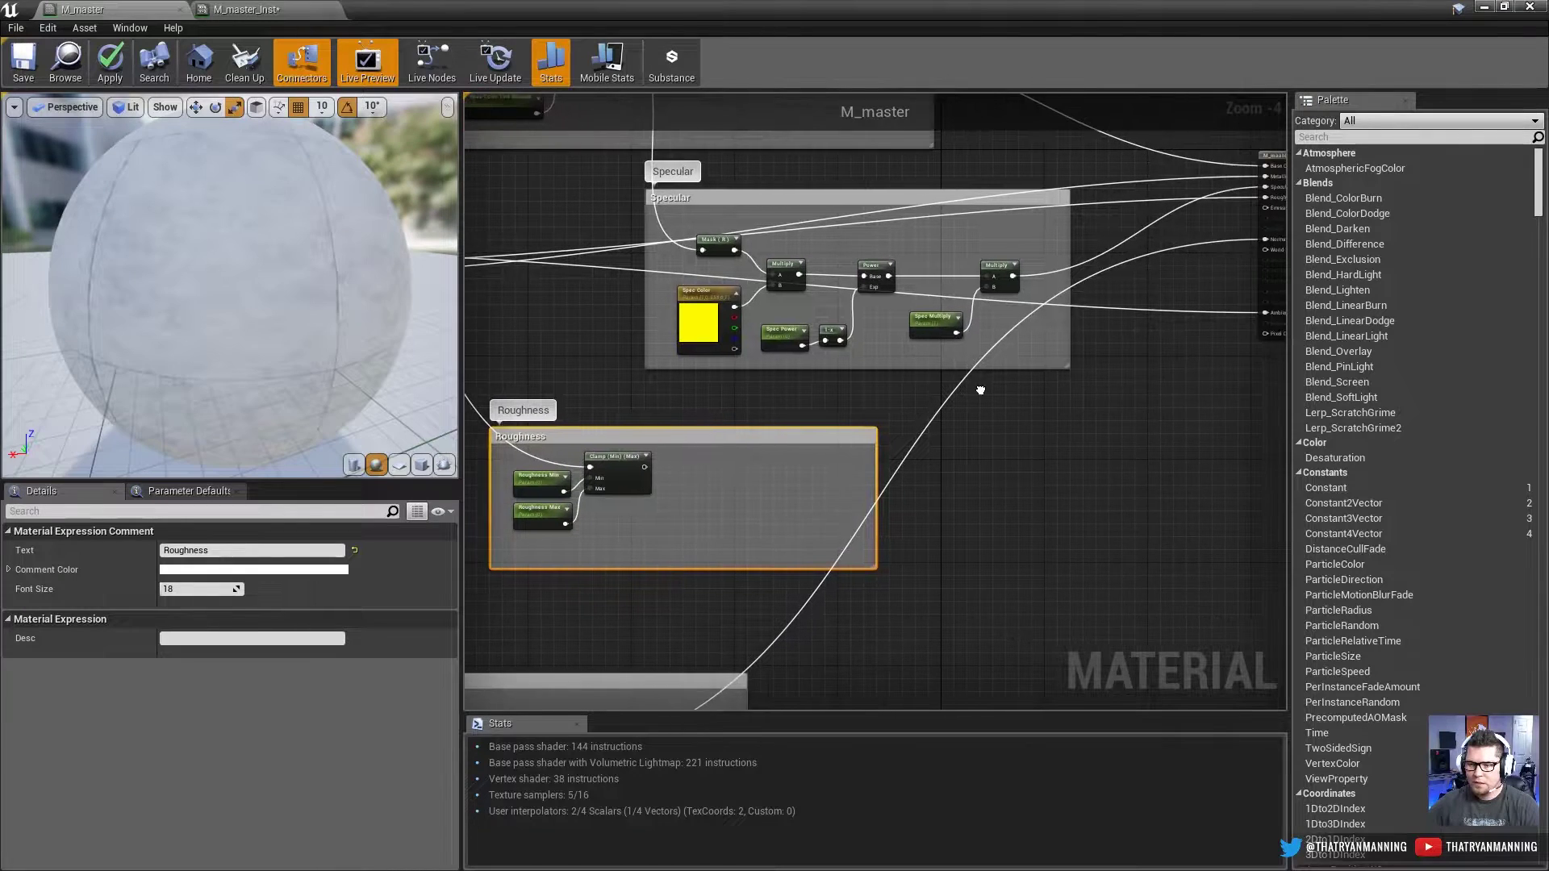
pyautogui.moveTo(734, 440); pyautogui.dragTo(883, 395)
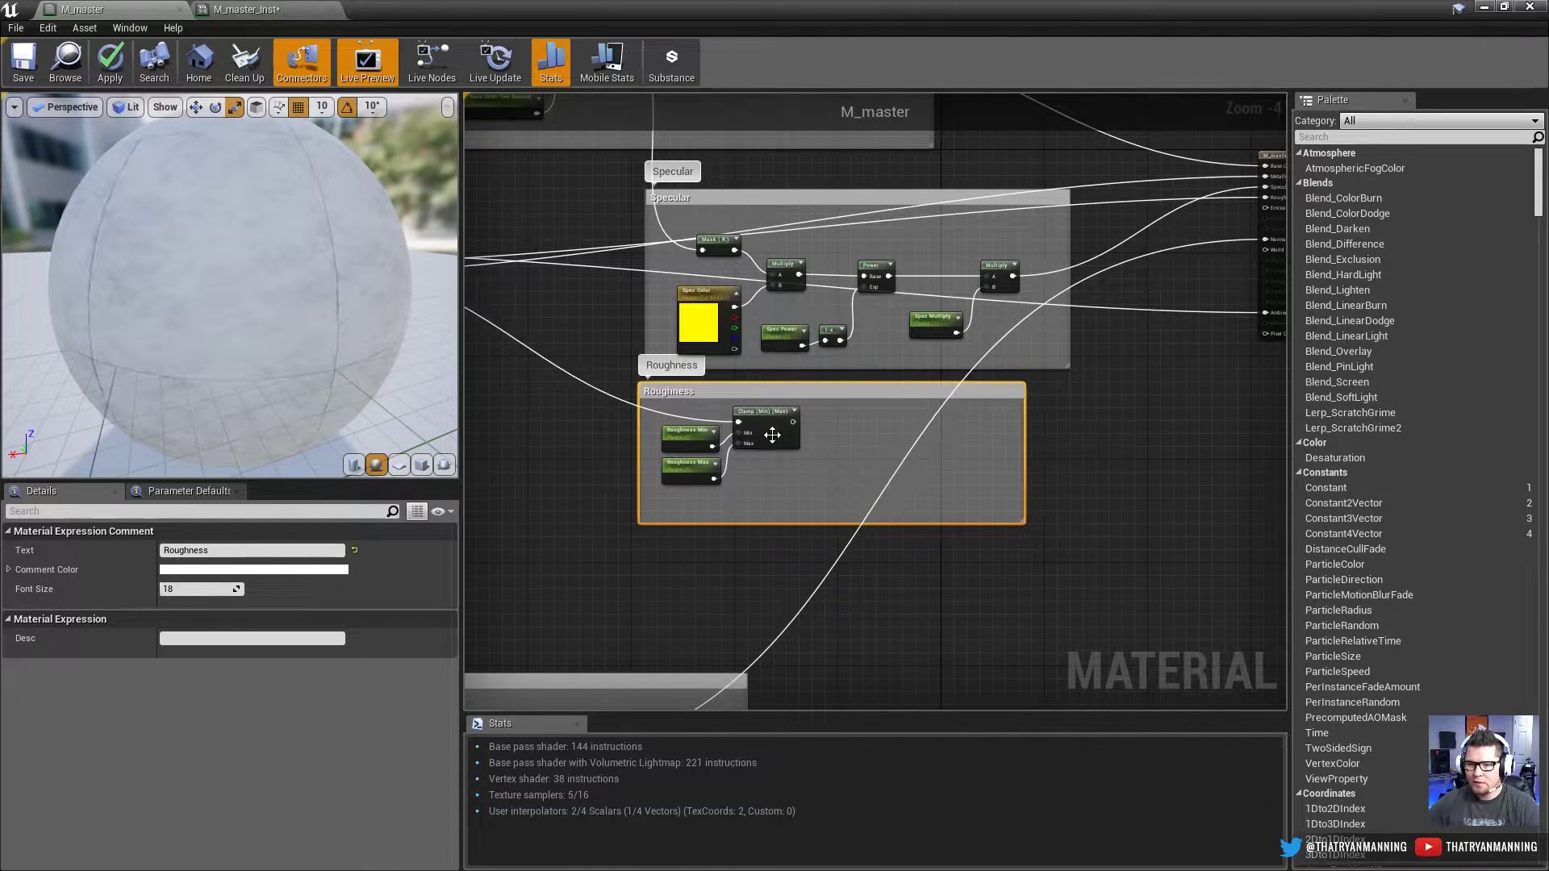
# Step: Connect the Clamp output to M_master's Roughness input
pyautogui.moveTo(792, 422); pyautogui.dragTo(1019, 198)
pyautogui.moveTo(835, 486); pyautogui.dragTo(958, 444, button='right')
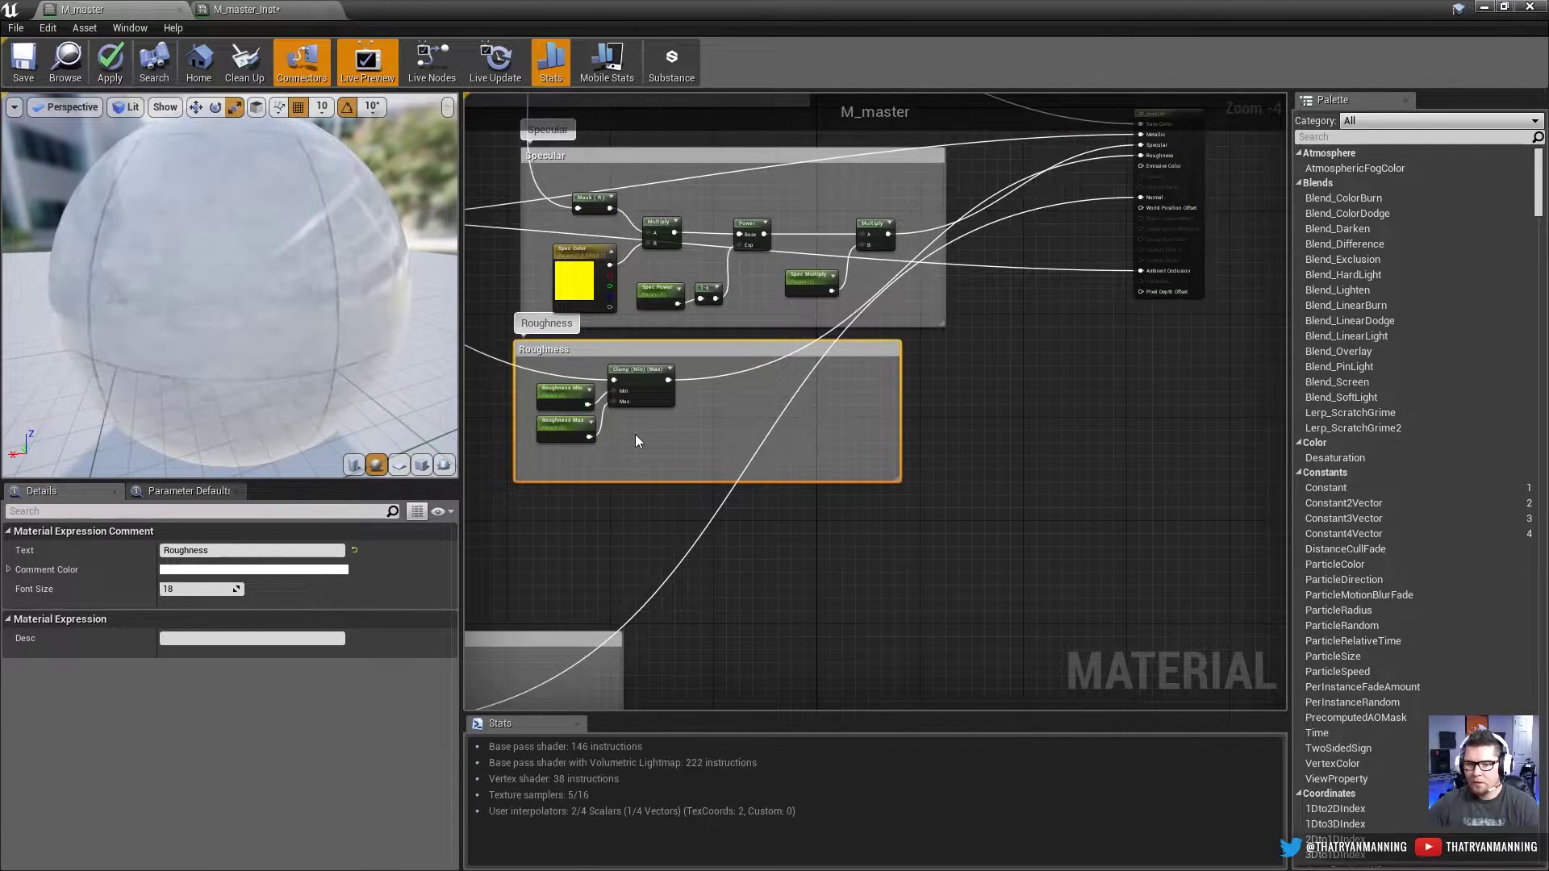
pyautogui.moveTo(635, 434); pyautogui.dragTo(547, 368)
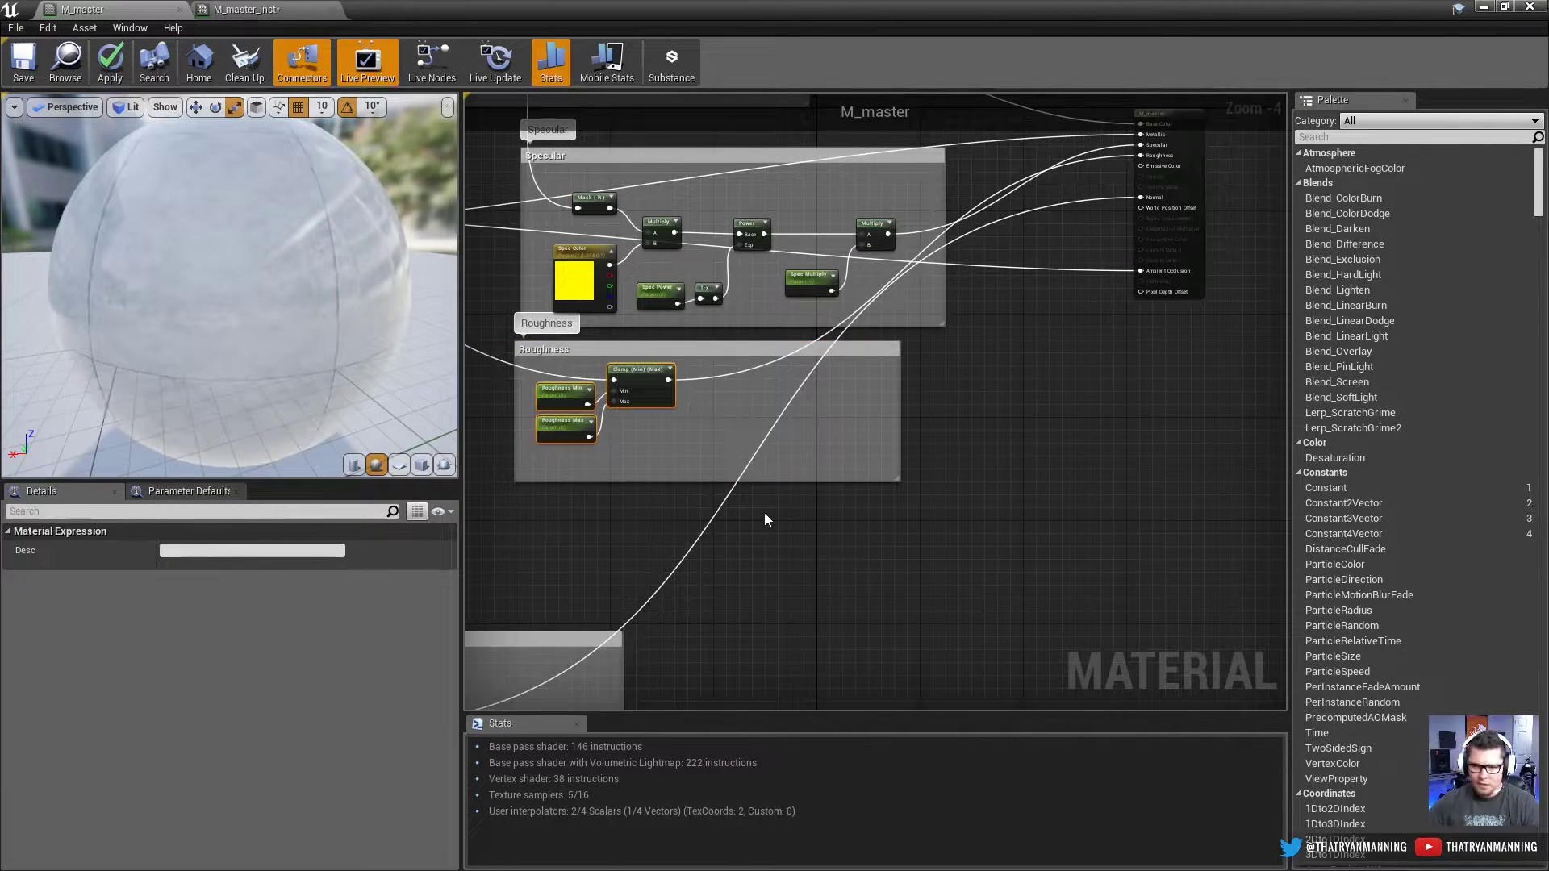
# Step: Paste a copy of the roughness nodes in a 'Metallic' comment under the Roughness group
pyautogui.hotkey('ctrl', 'v')
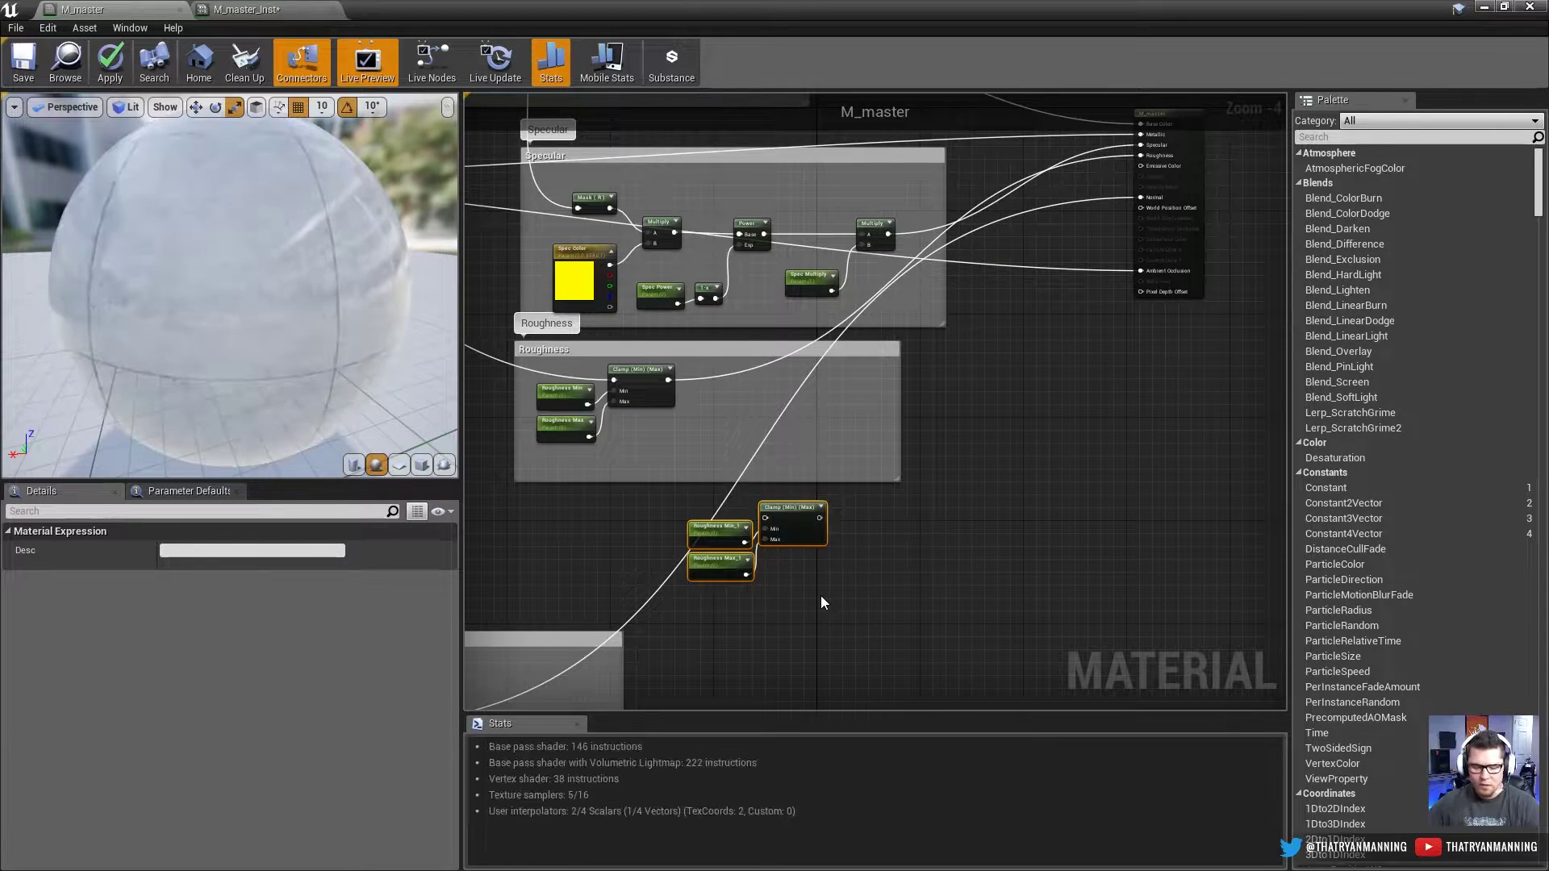
pyautogui.write('cMetallic')
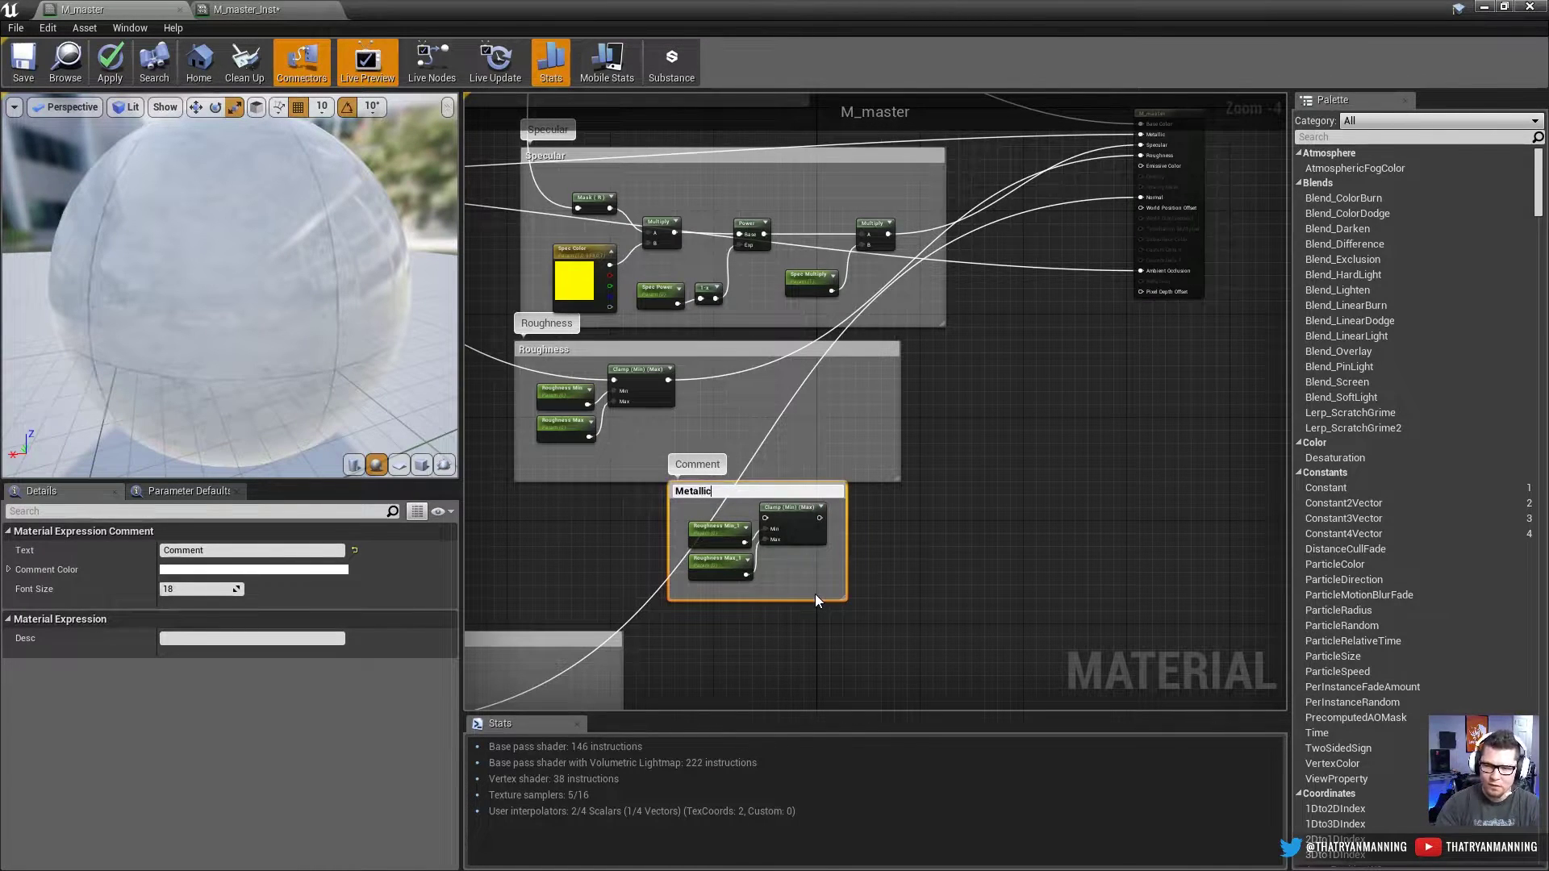
pyautogui.press('Return')
pyautogui.moveTo(784, 487); pyautogui.dragTo(630, 499)
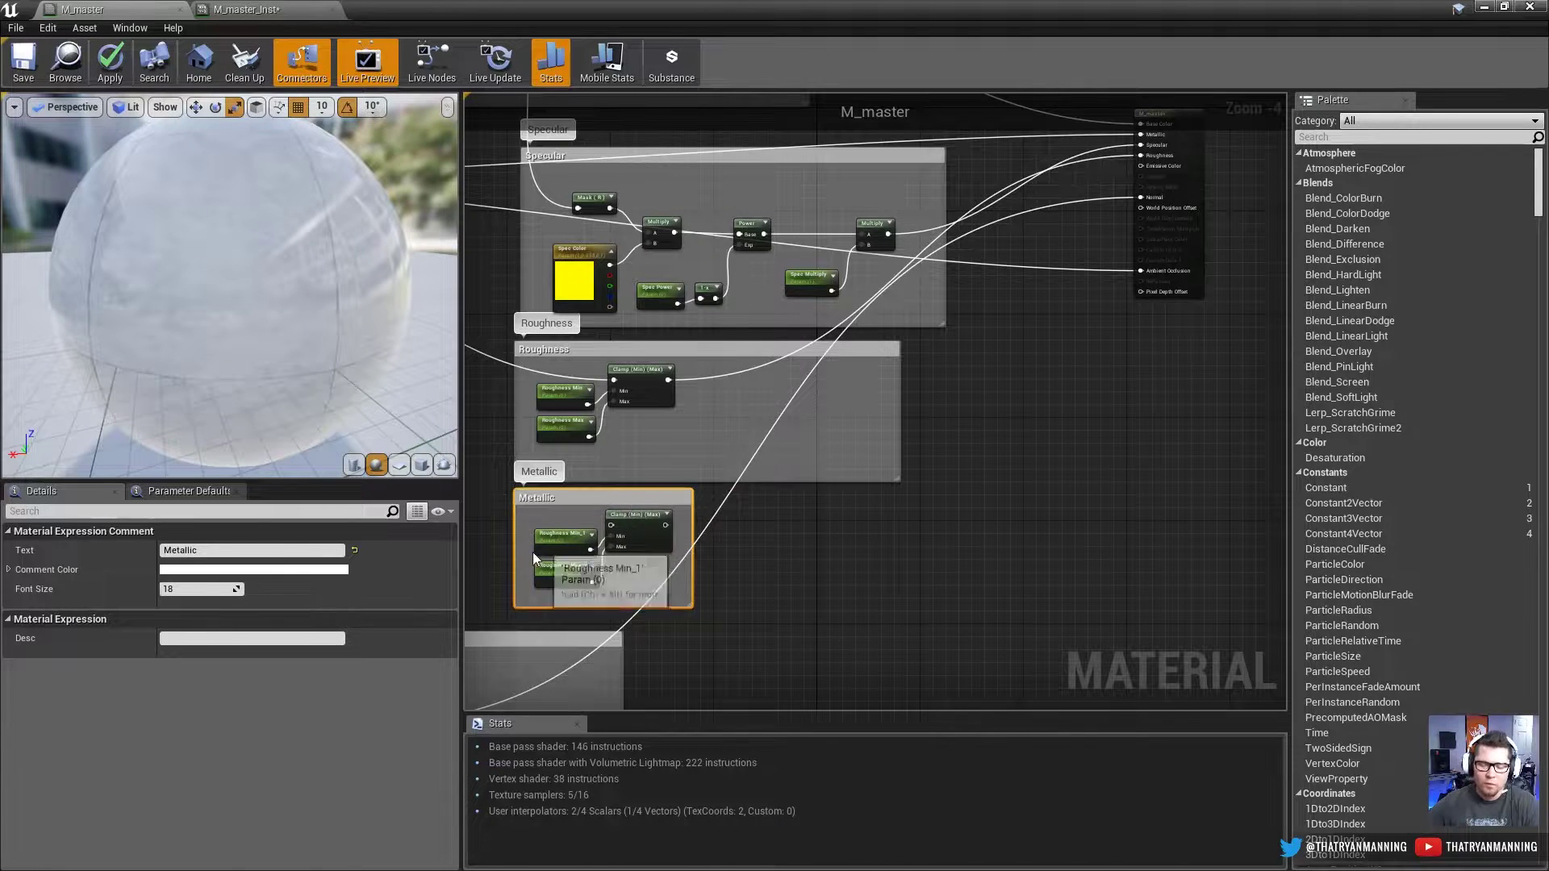
pyautogui.moveTo(574, 559); pyautogui.dragTo(850, 583, button='right')
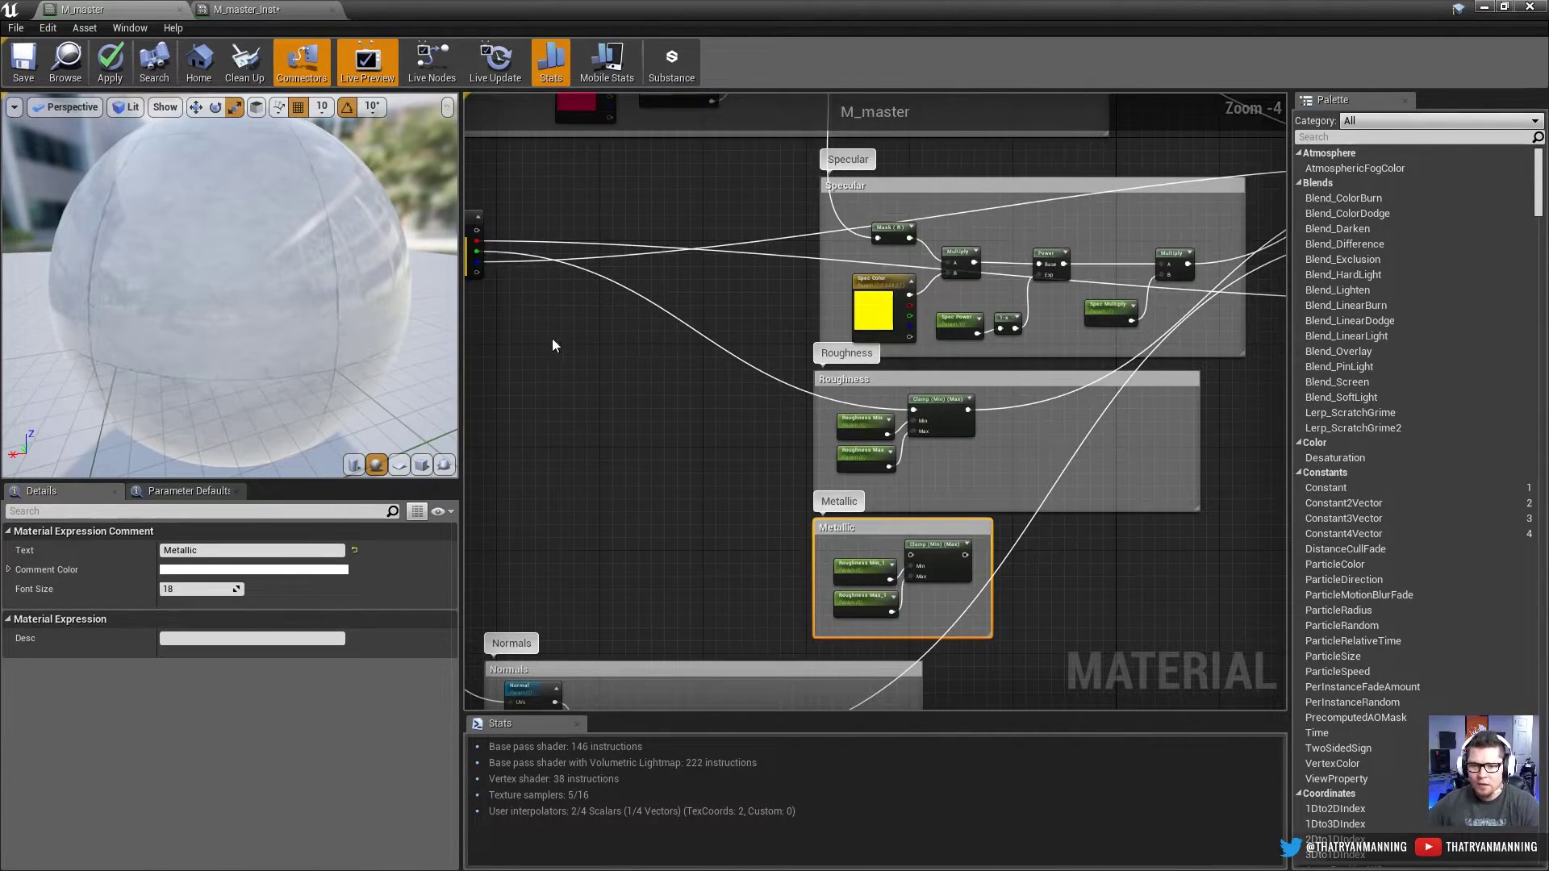
pyautogui.moveTo(552, 339); pyautogui.dragTo(588, 332, button='right')
# Step: Feed the ARM blue channel into the Metallic Clamp and its output into M_master's Metallic input
pyautogui.moveTo(513, 255); pyautogui.dragTo(958, 548)
pyautogui.moveTo(1240, 526); pyautogui.dragTo(968, 549, button='right')
pyautogui.rightClick(1093, 526)
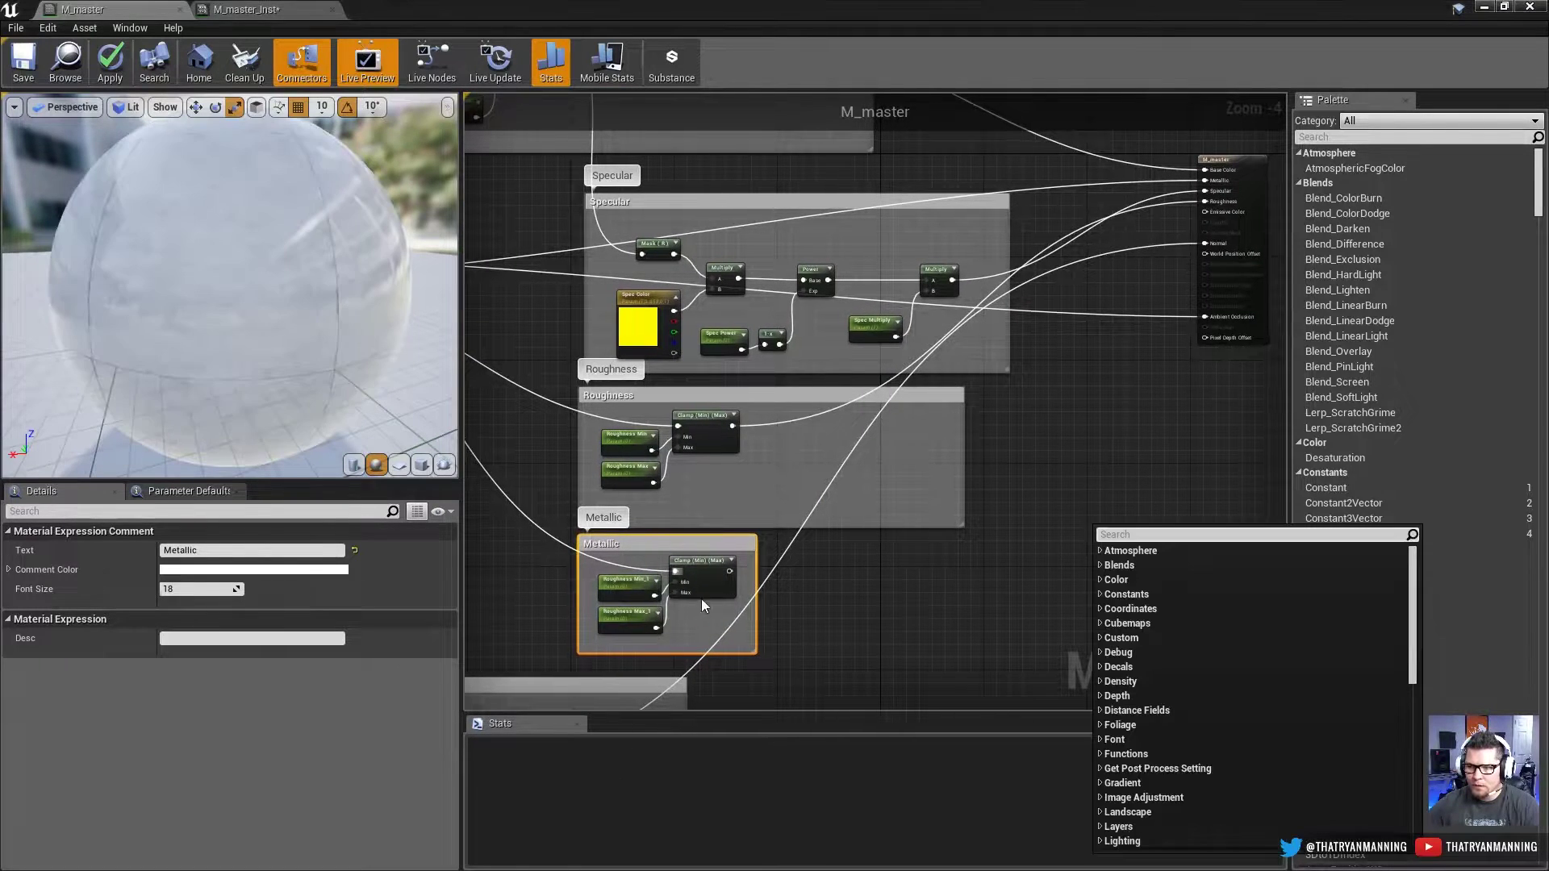
pyautogui.moveTo(730, 571); pyautogui.dragTo(1213, 183)
pyautogui.moveTo(820, 694); pyautogui.dragTo(915, 519, button='right')
pyautogui.scroll(2, 859, 395)
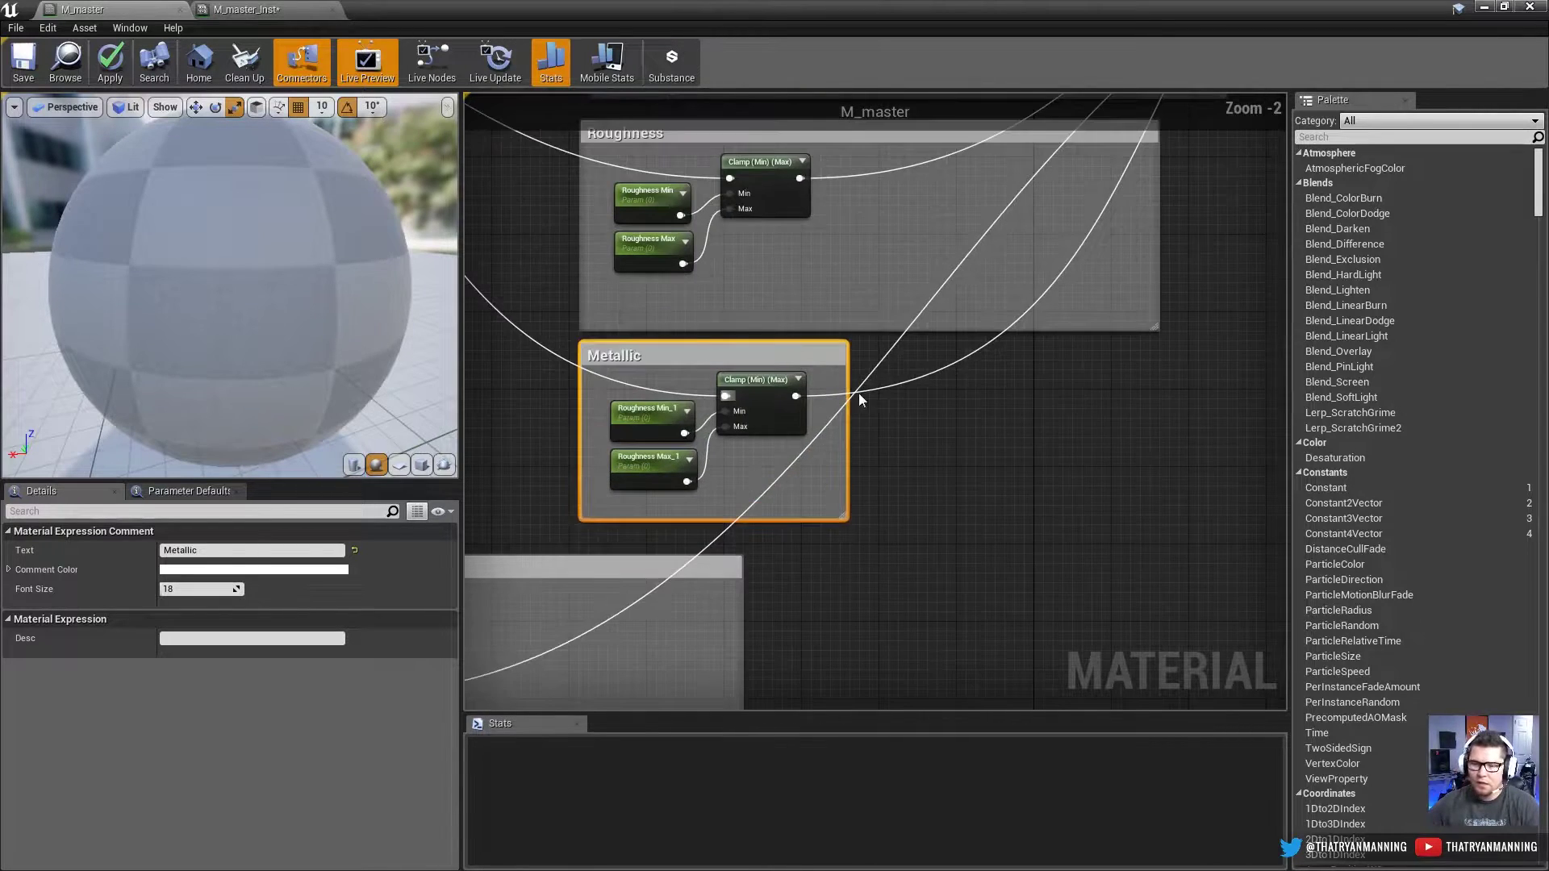
pyautogui.moveTo(858, 393); pyautogui.dragTo(900, 445, button='right')
pyautogui.click(687, 474)
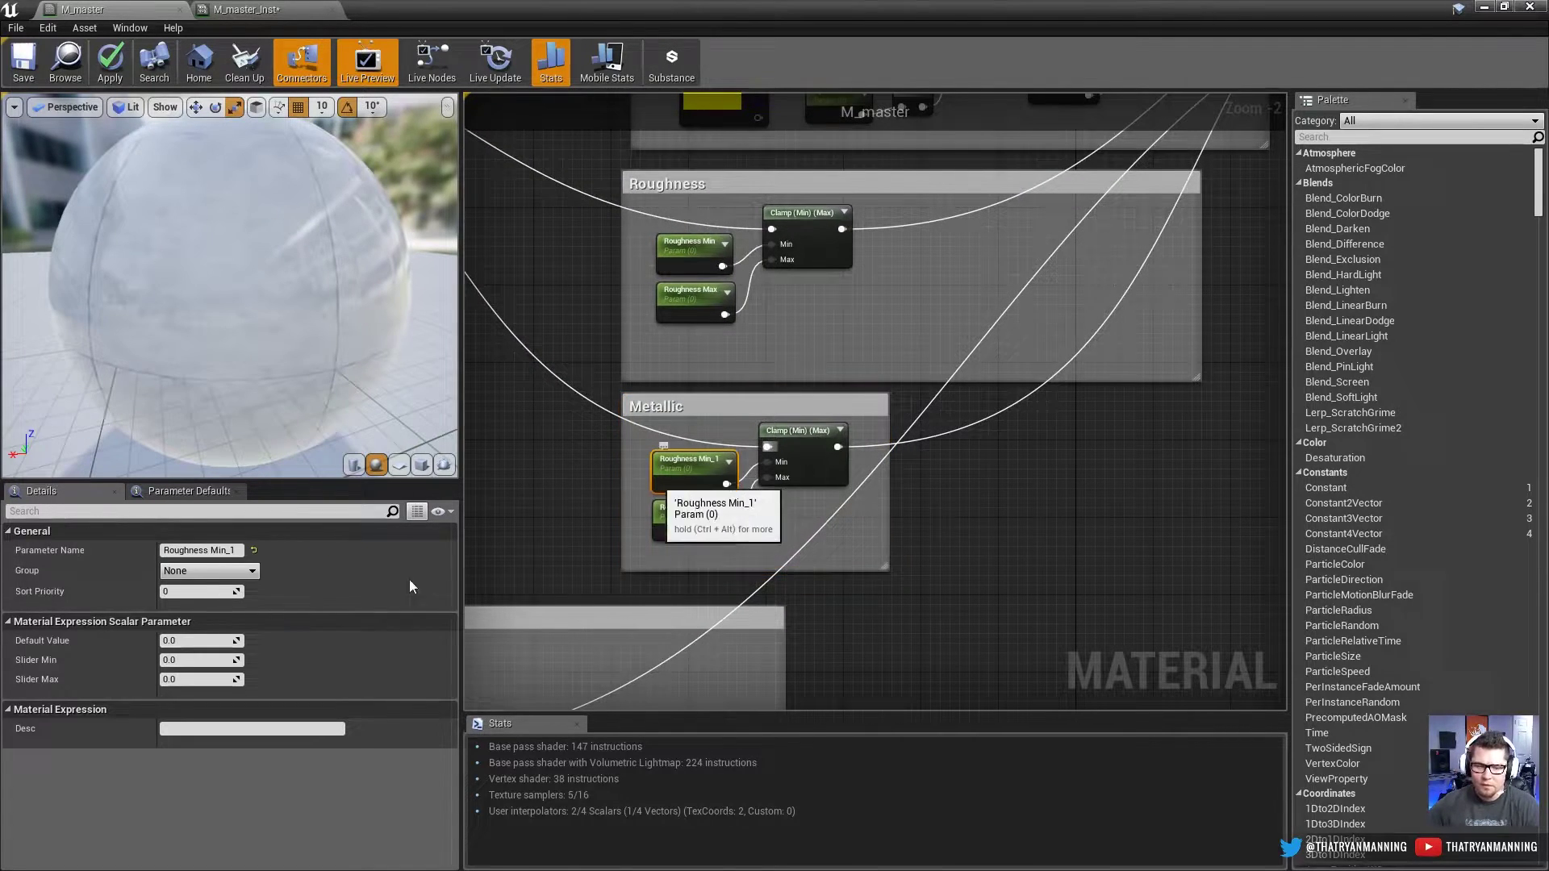
# Step: Rename the copied roughness parameters to Metallic Min and Metallic Max
pyautogui.click(222, 551)
pyautogui.write('Metallic Min')
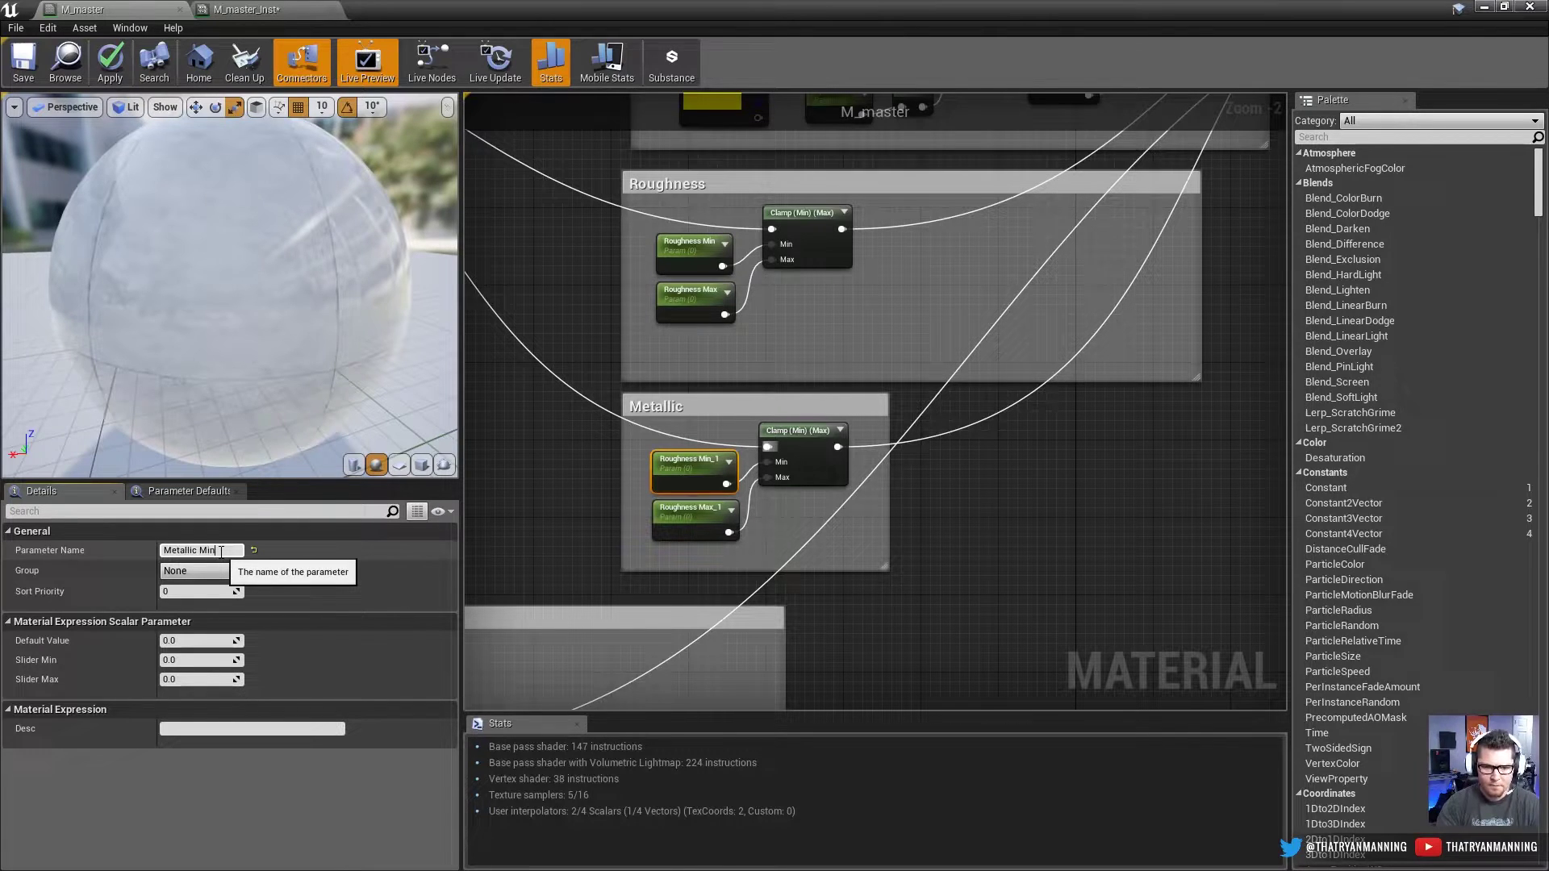
pyautogui.press('Return')
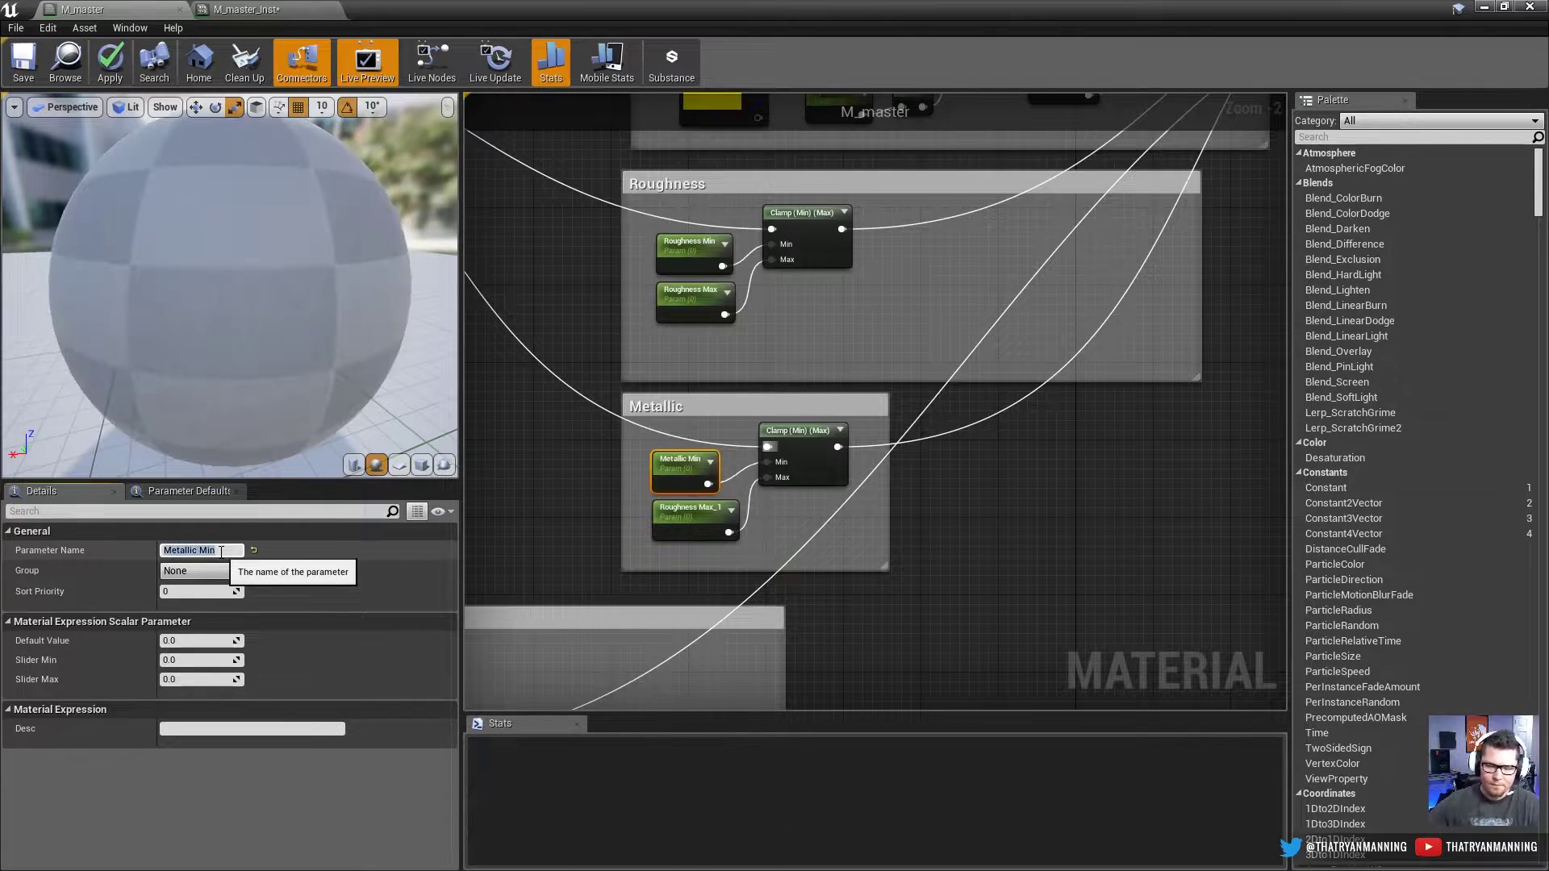
pyautogui.click(670, 517)
pyautogui.click(196, 551)
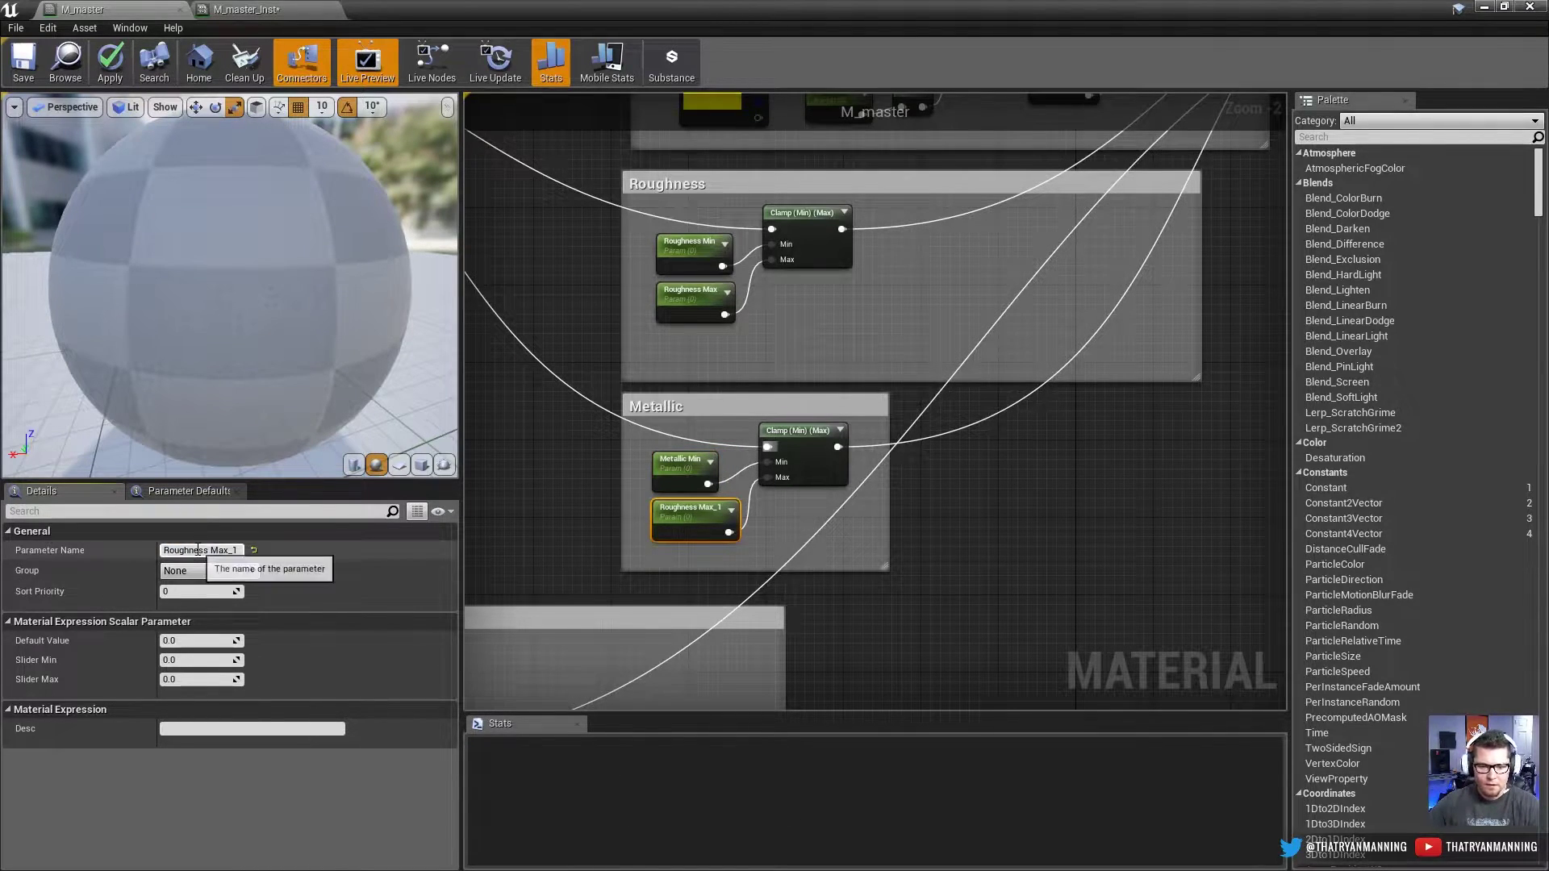
pyautogui.write('Metallic Ma')
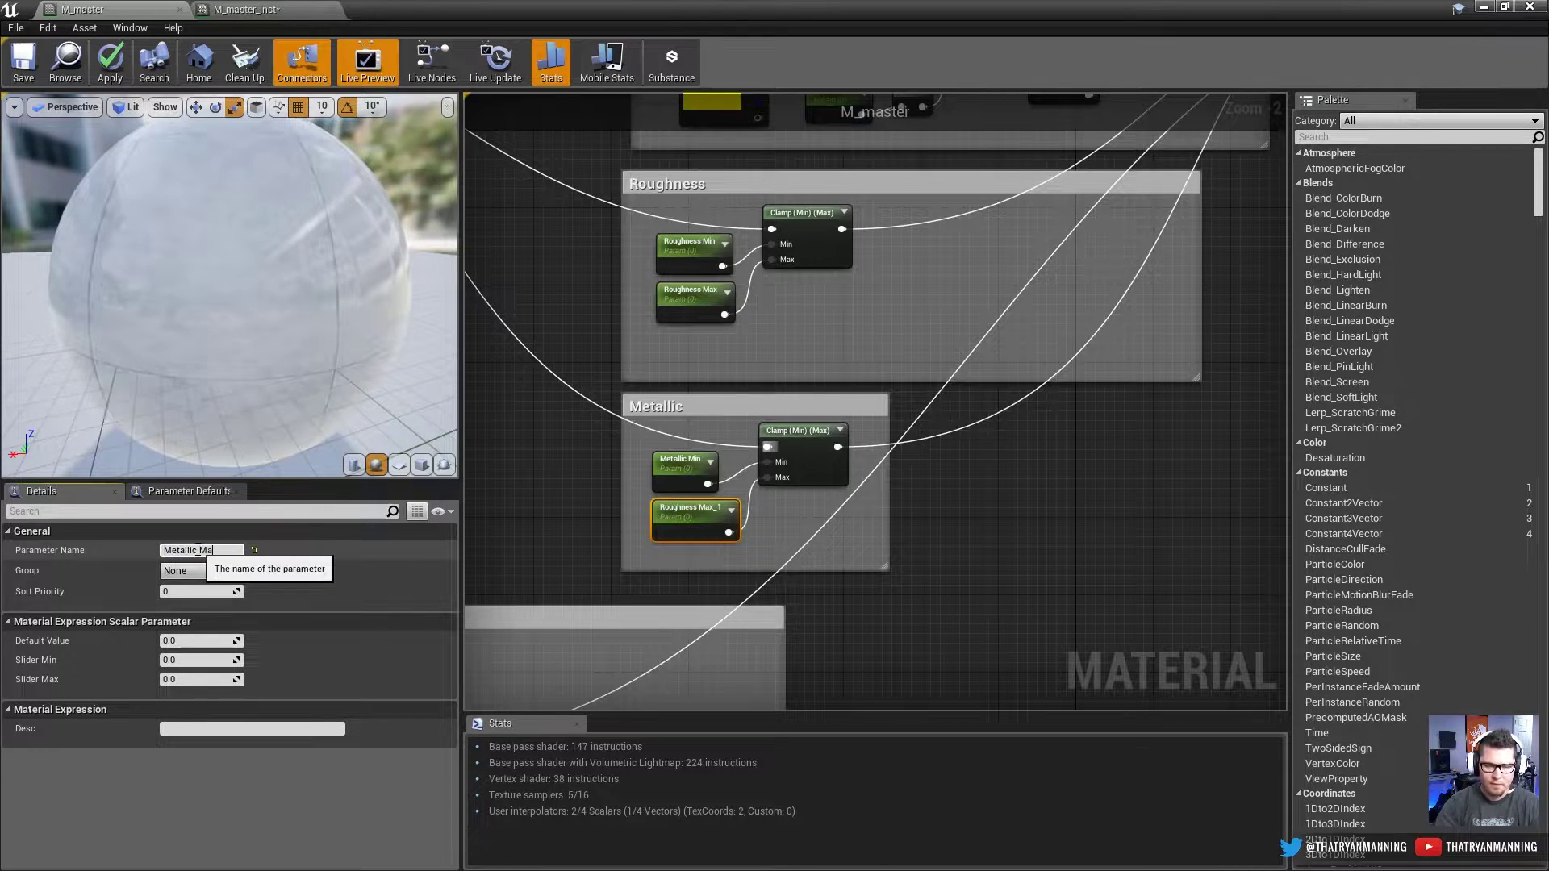
pyautogui.write('x')
pyautogui.press('Return')
pyautogui.click(746, 544)
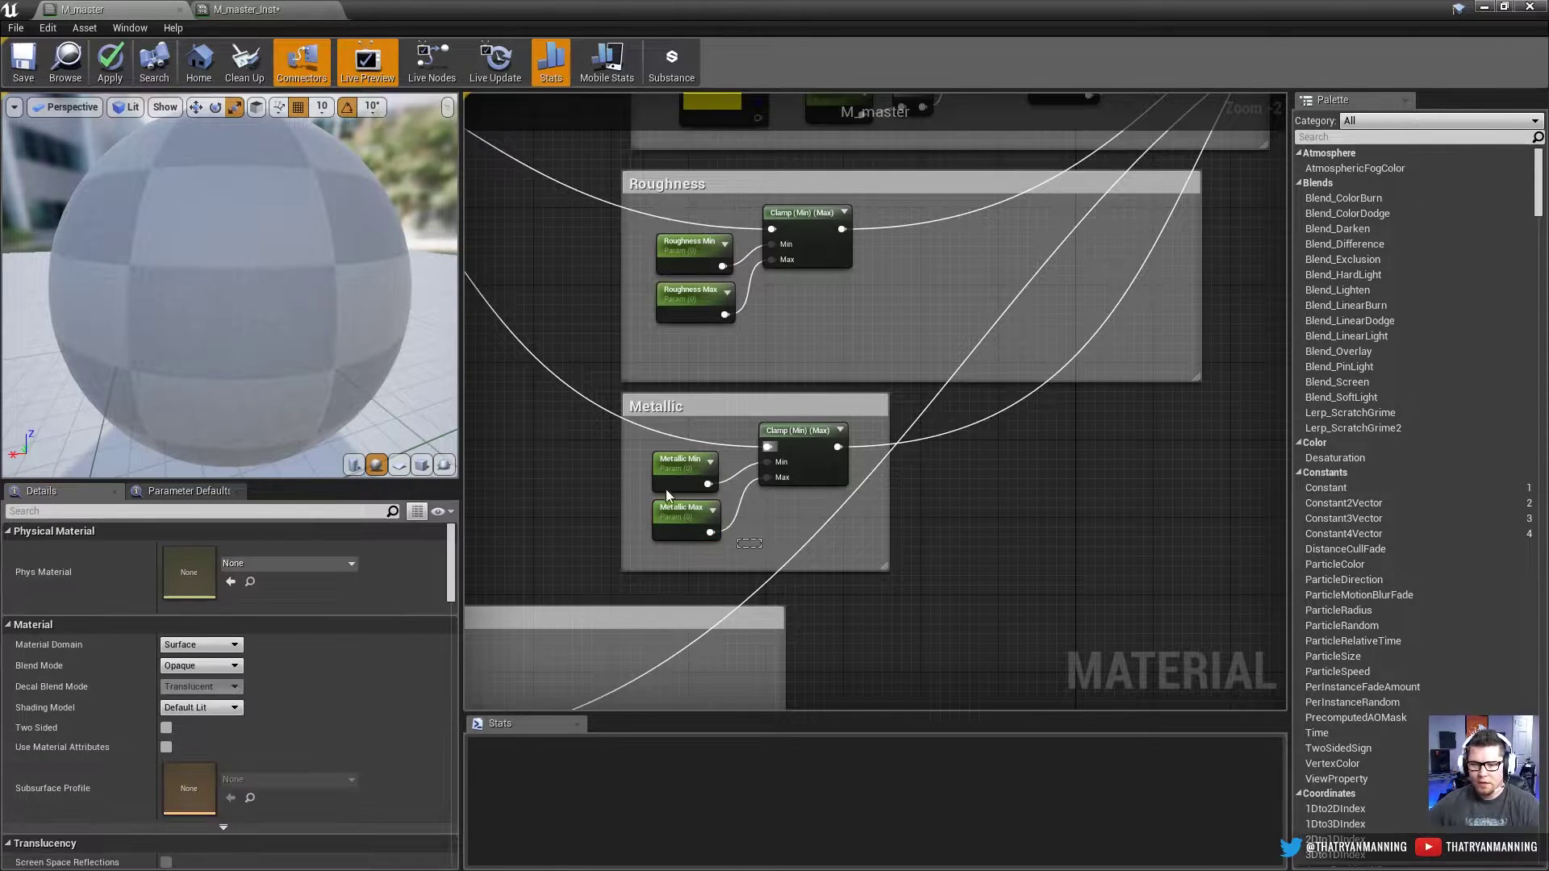
# Step: Put the Metallic Min/Max pair in the Metallic group and the Roughness pair in Roughness
pyautogui.moveTo(666, 496); pyautogui.dragTo(664, 455)
pyautogui.moveTo(638, 549); pyautogui.dragTo(690, 476)
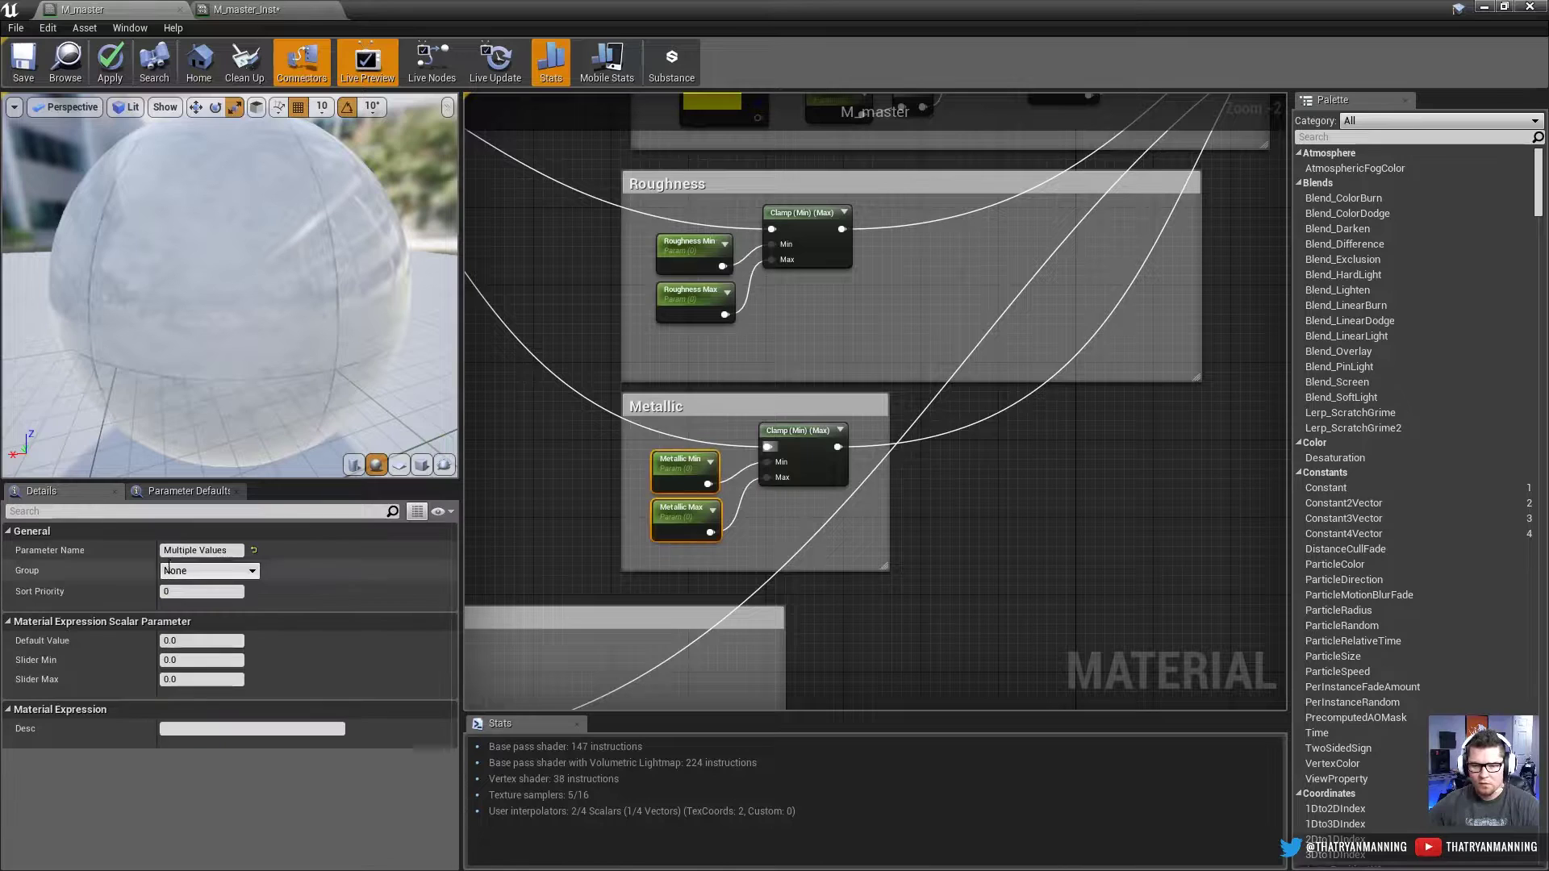
pyautogui.click(210, 571)
pyautogui.write('Metal')
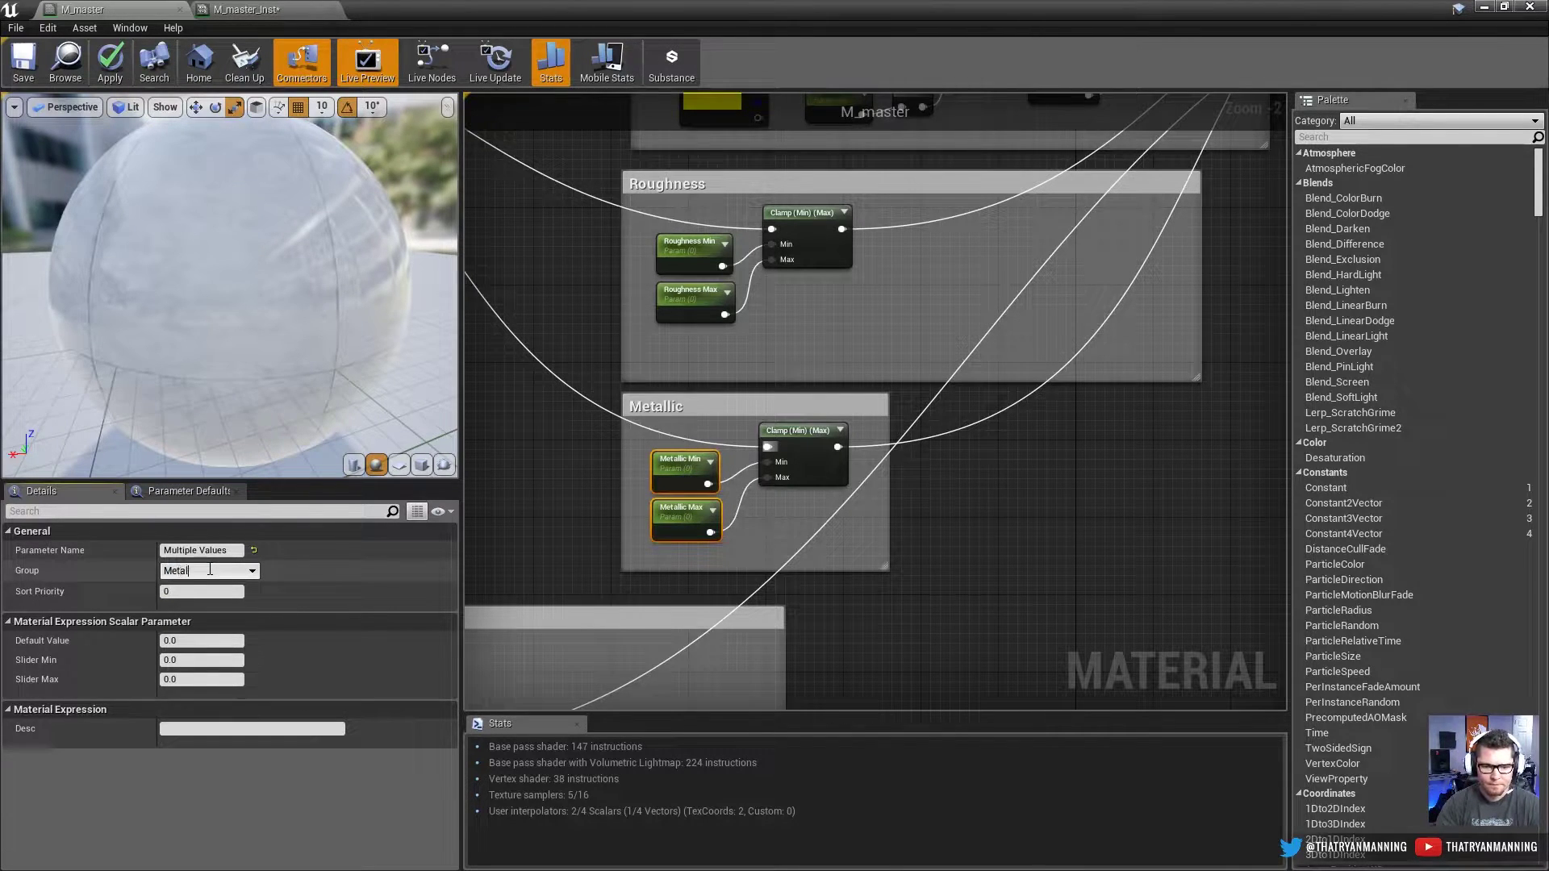
pyautogui.write('lic')
pyautogui.press('Return')
pyautogui.moveTo(728, 378); pyautogui.dragTo(652, 232)
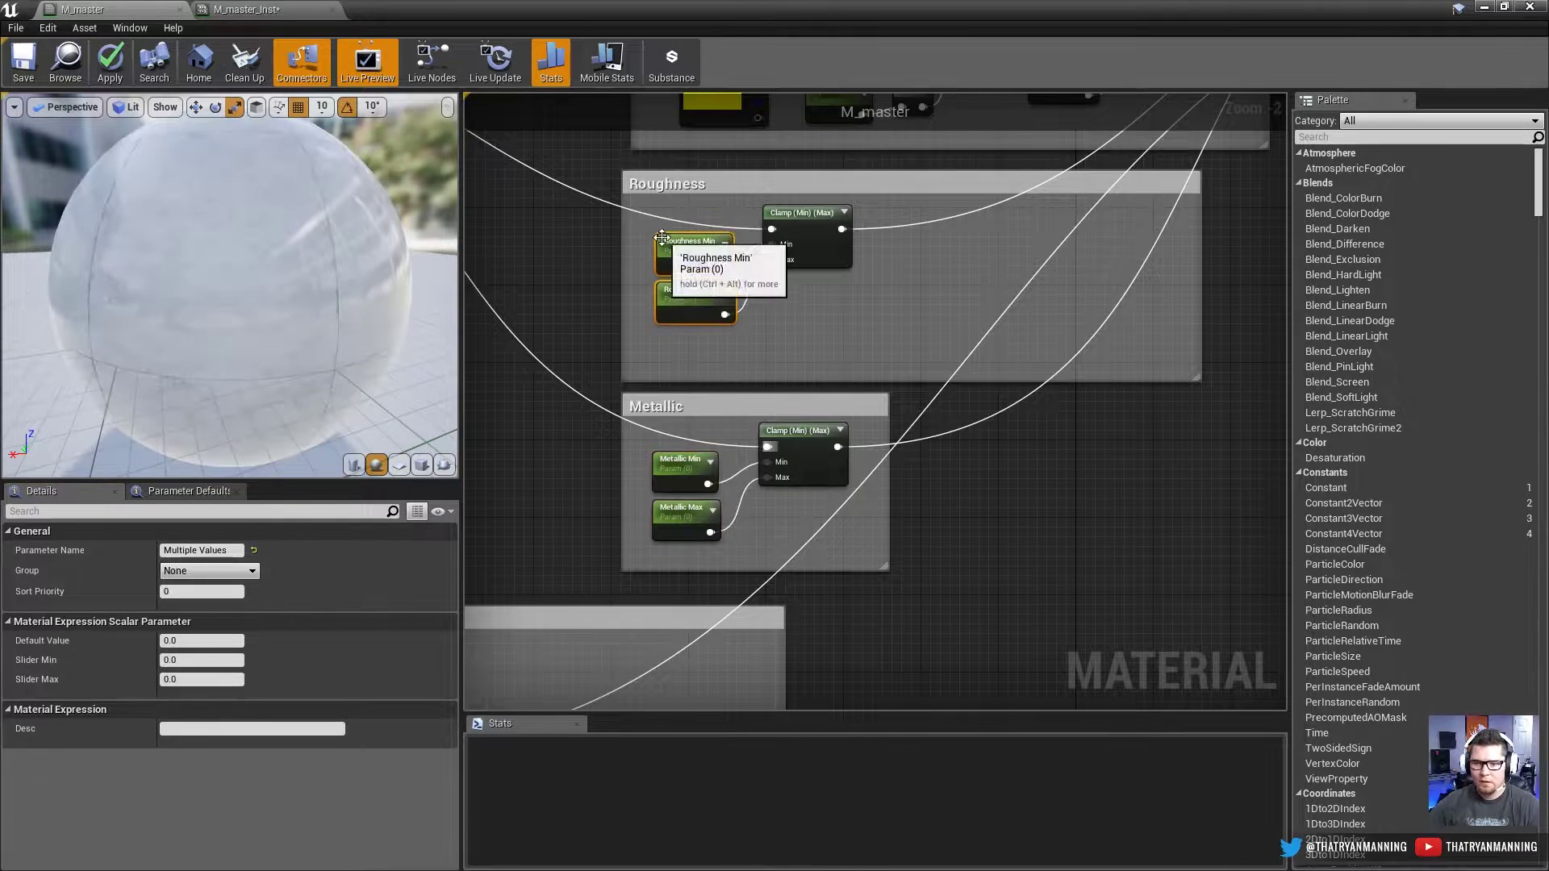
pyautogui.click(188, 572)
pyautogui.write('Rough')
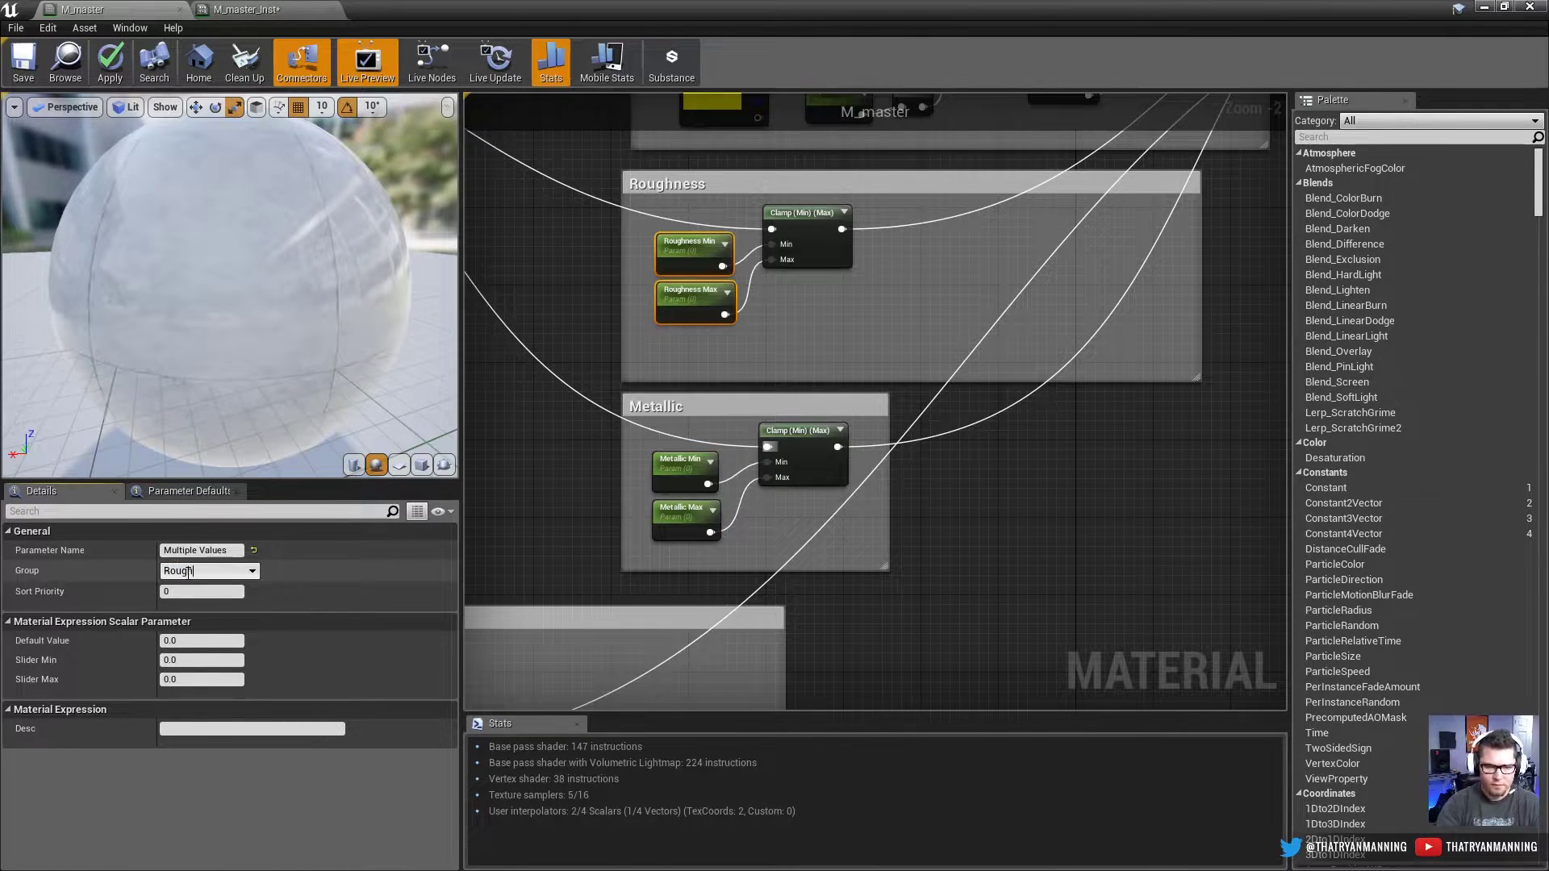
pyautogui.write('ness')
pyautogui.press('Return')
# Step: Set the default value of both Roughness Max and Metallic Max to 1
pyautogui.click(687, 301)
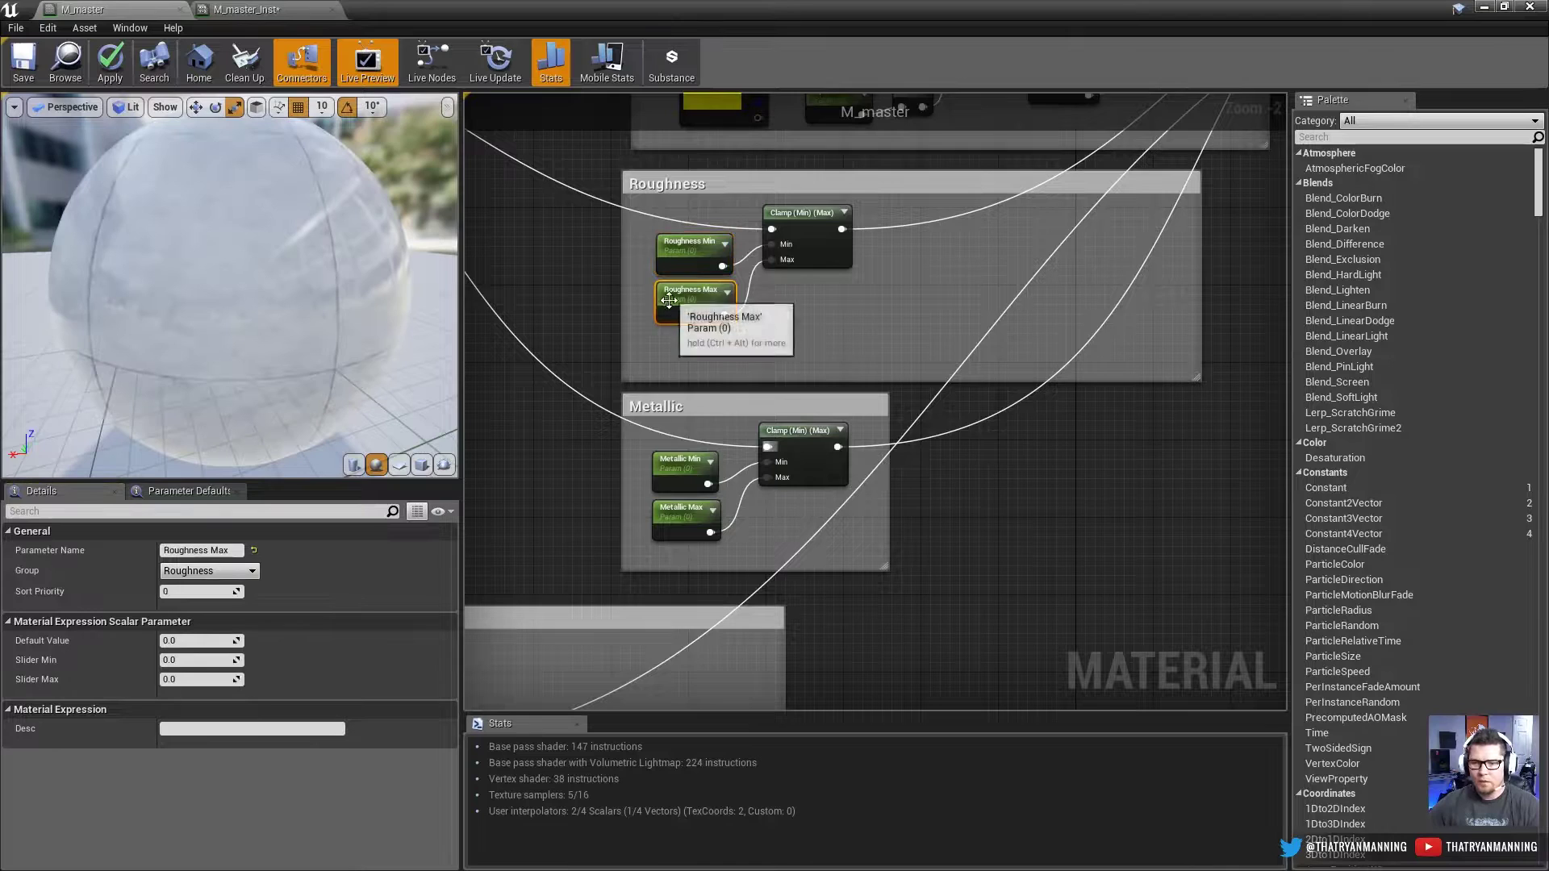
pyautogui.click(196, 640)
pyautogui.write('1')
pyautogui.press('Return')
pyautogui.click(686, 517)
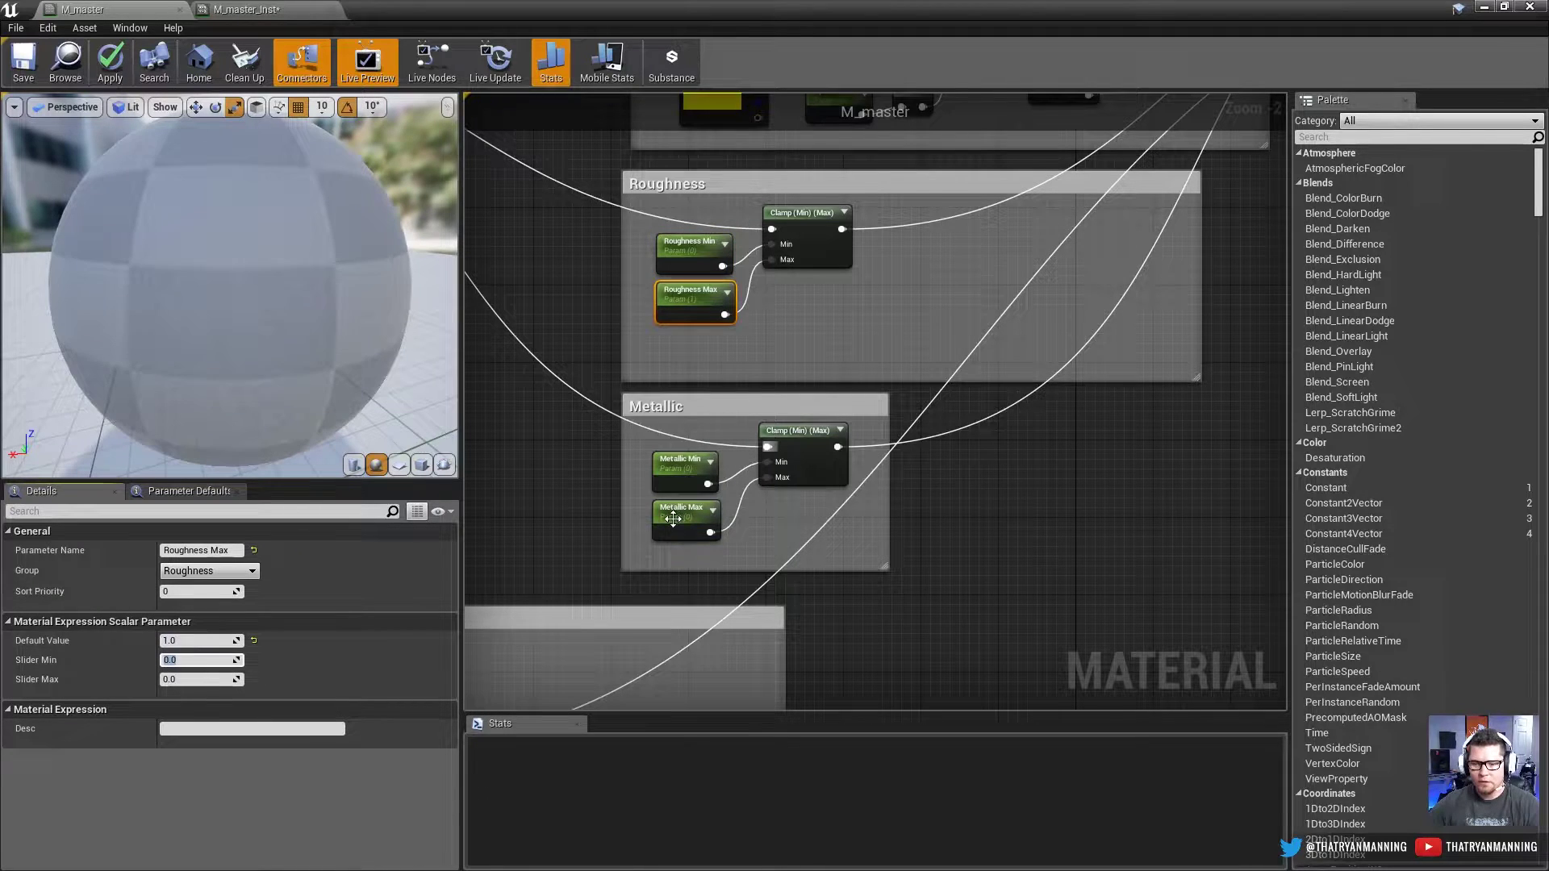
pyautogui.click(202, 640)
pyautogui.write('1')
pyautogui.press('Tab')
# Step: Narrow the Roughness comment box to fit its parameters
pyautogui.click(1068, 541)
pyautogui.moveTo(1132, 439); pyautogui.dragTo(1097, 584, button='right')
pyautogui.scroll(-1, 1098, 584)
pyautogui.moveTo(944, 617); pyautogui.dragTo(928, 542, button='right')
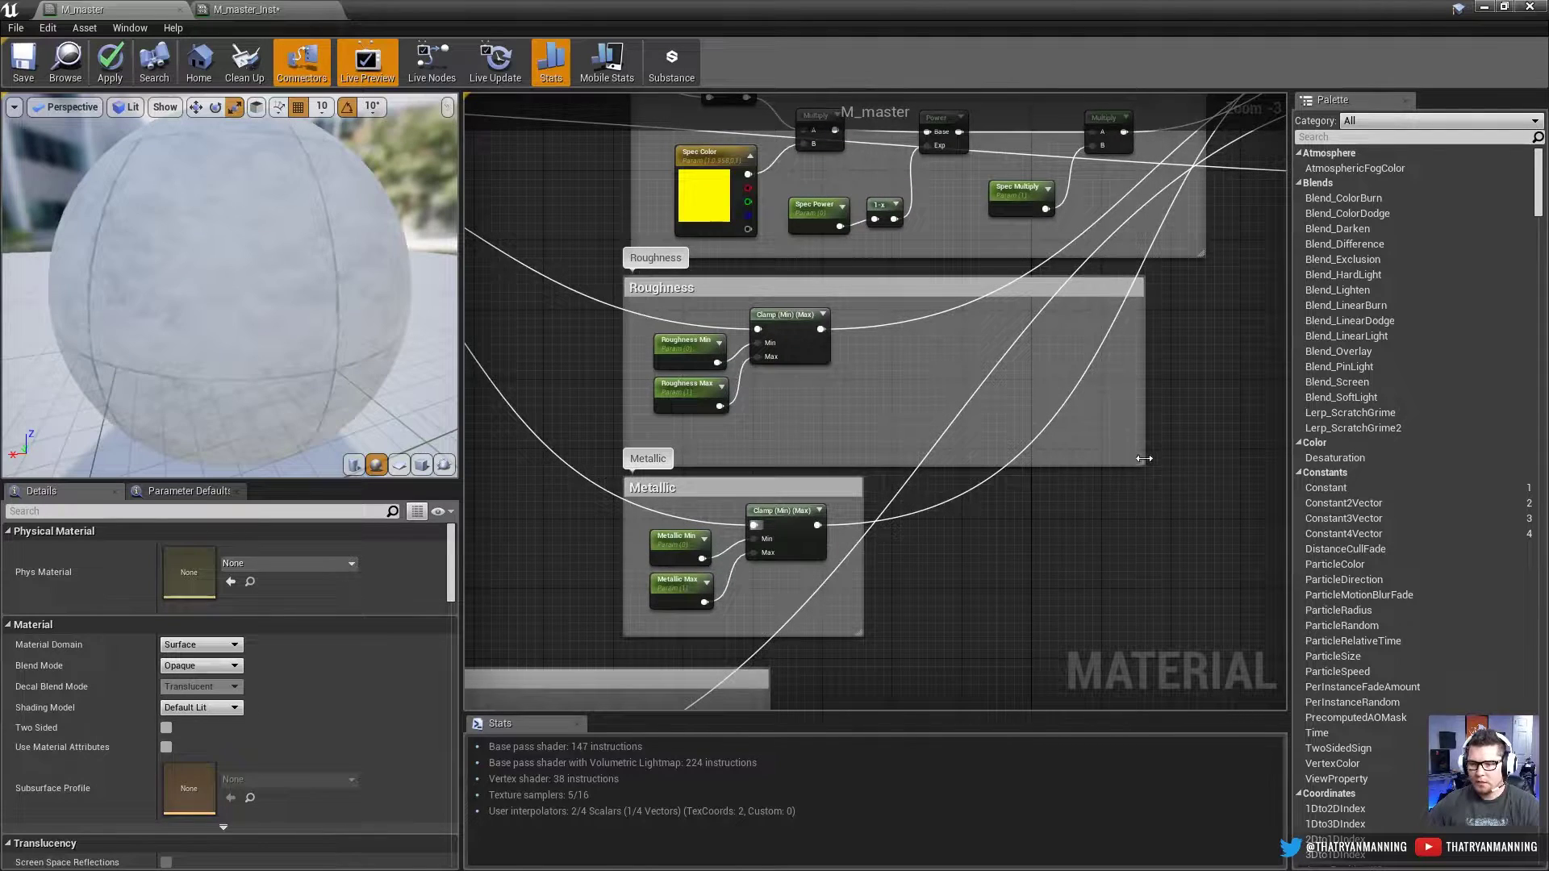
pyautogui.moveTo(1143, 461); pyautogui.dragTo(857, 462)
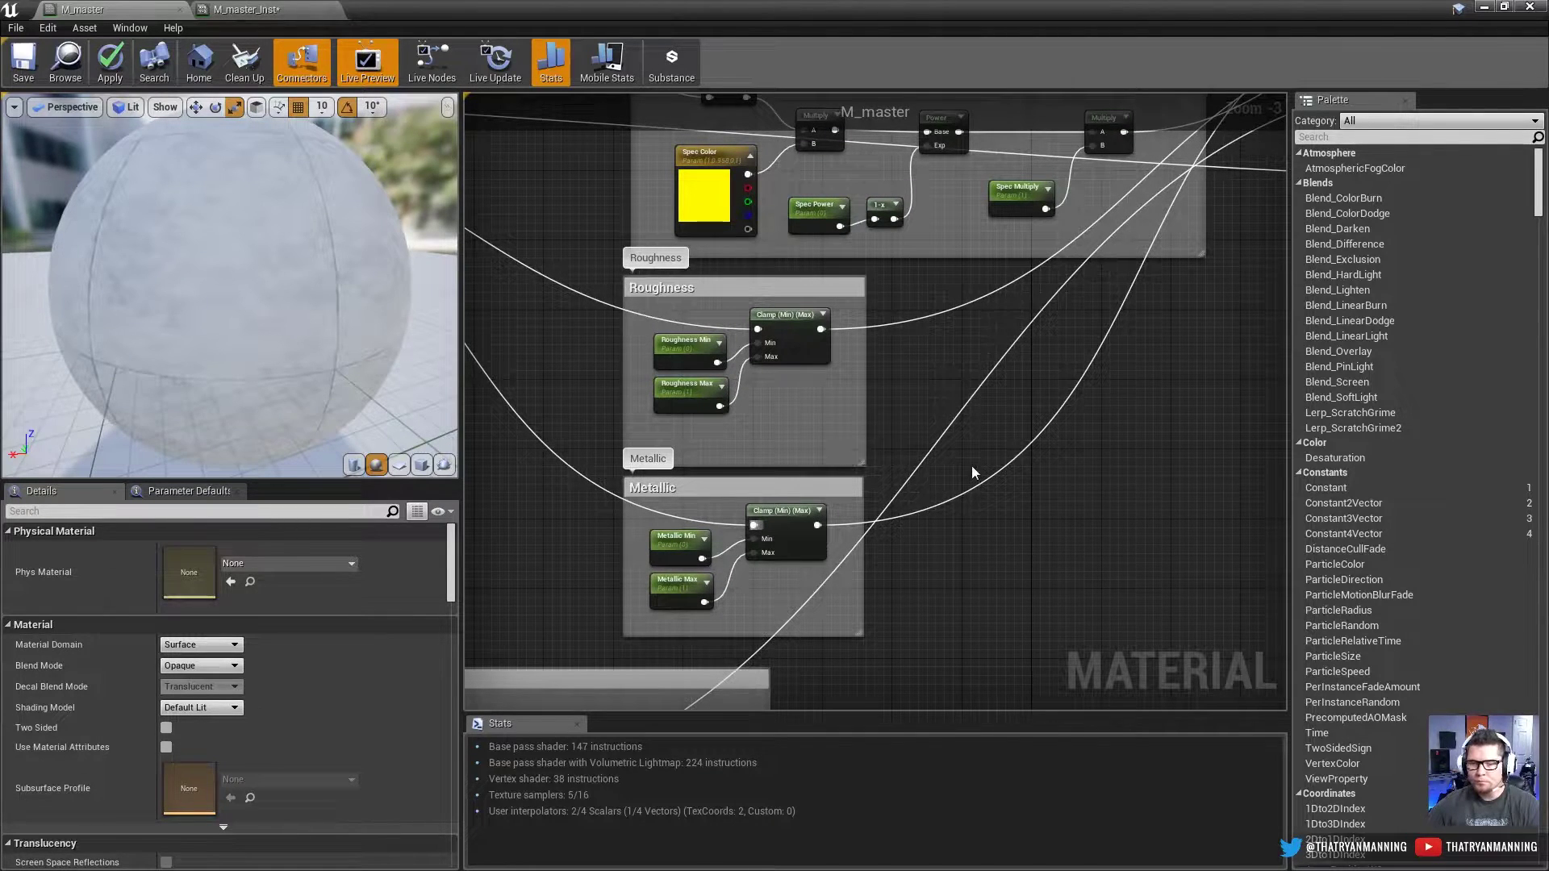
pyautogui.scroll(-2, 972, 472)
# Step: Save M_master, then test and disable the Roughness Max and Min overrides in M_master_Inst
pyautogui.click(23, 60)
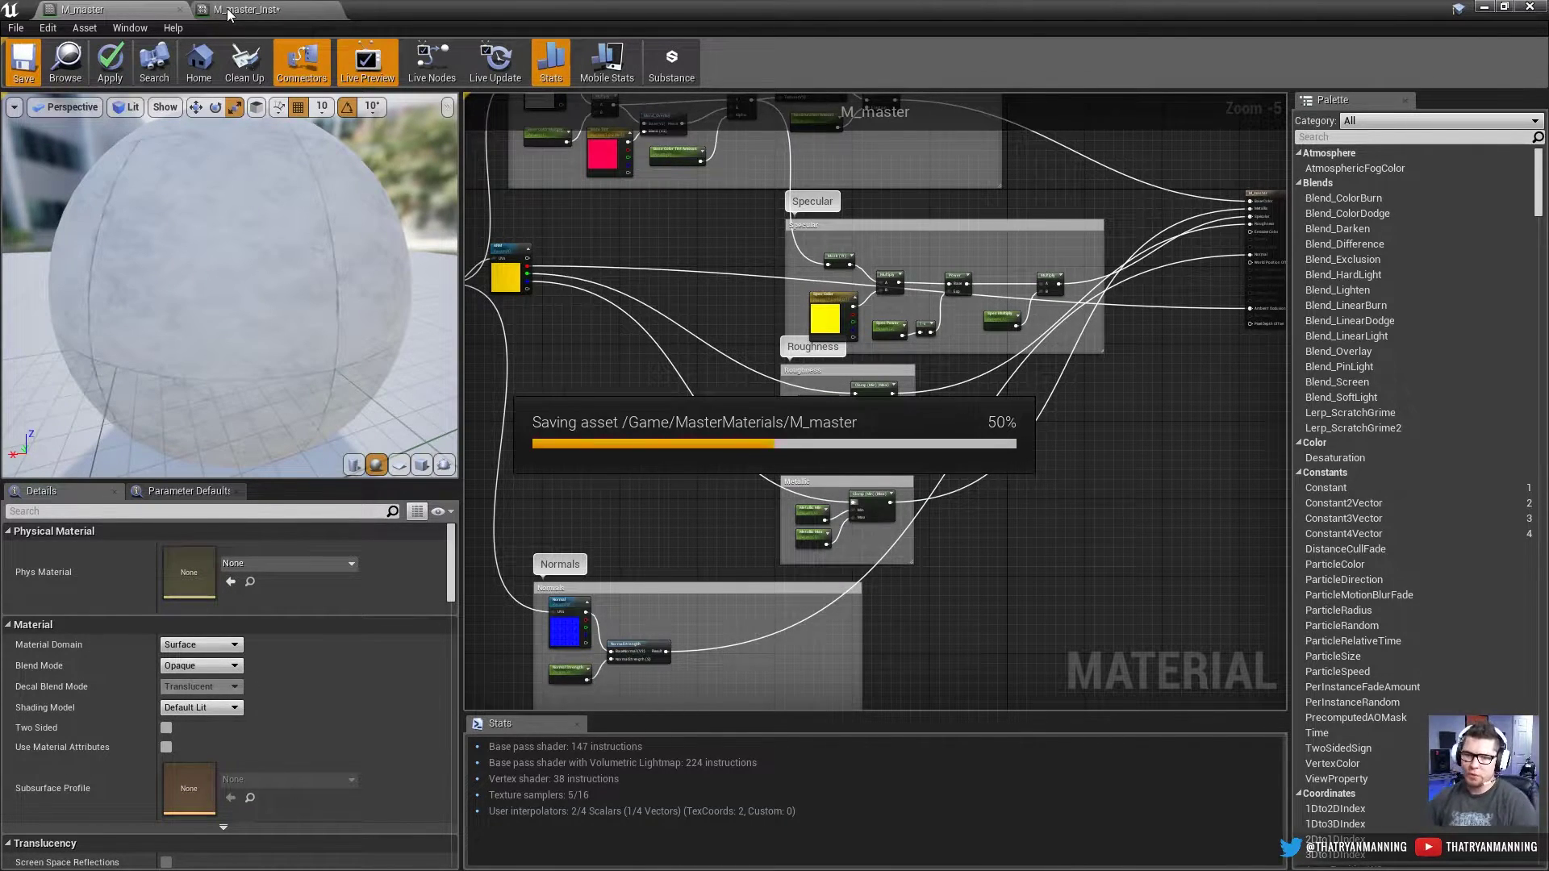
pyautogui.click(242, 10)
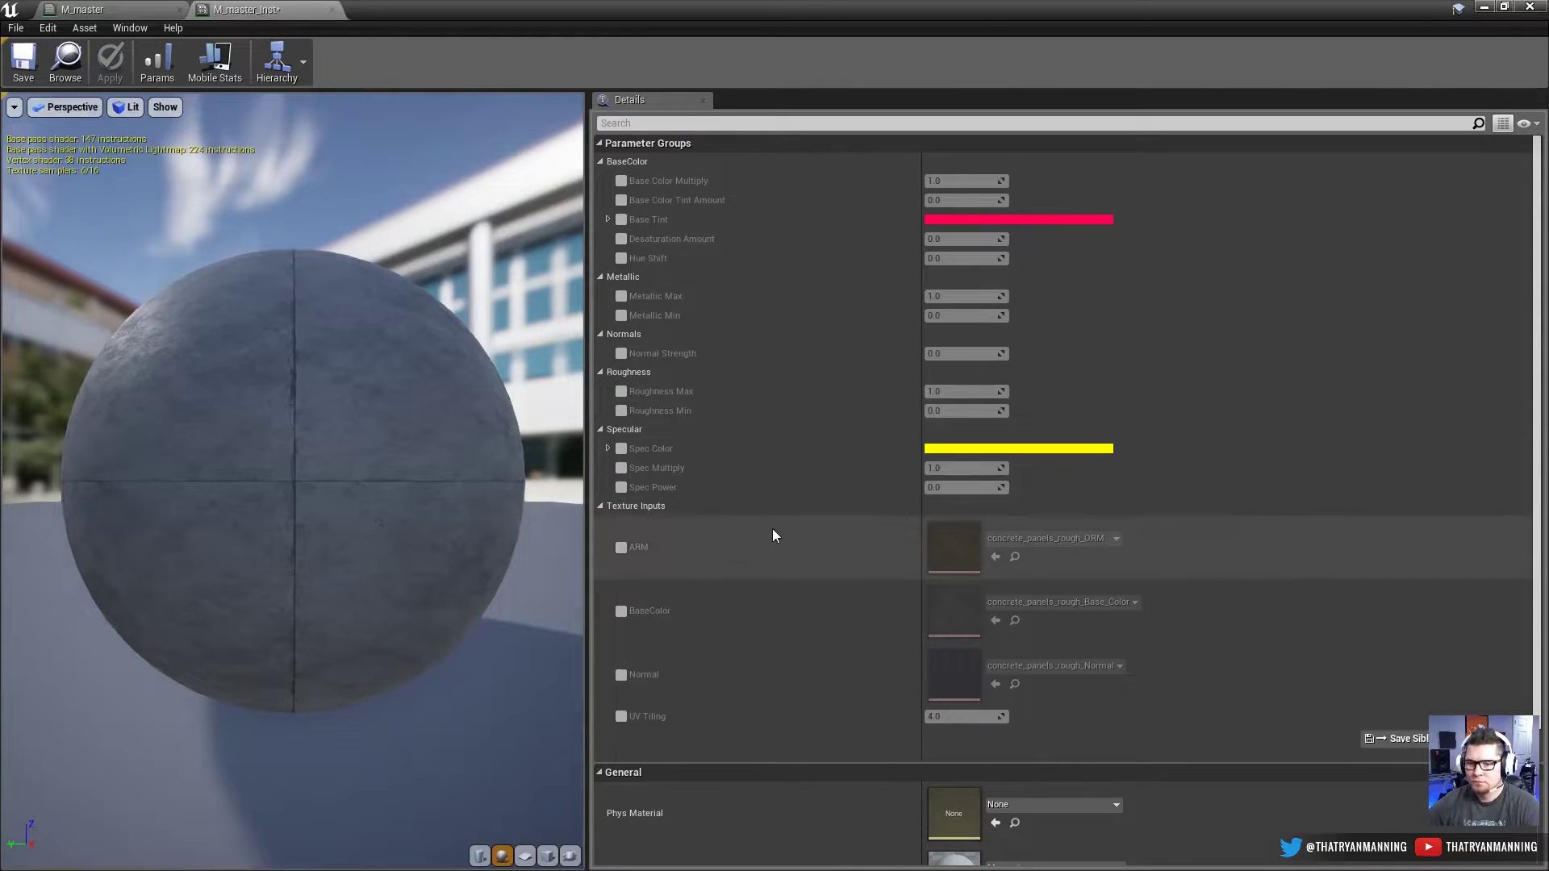
pyautogui.click(621, 391)
pyautogui.moveTo(964, 391); pyautogui.dragTo(895, 391)
pyautogui.moveTo(985, 390); pyautogui.dragTo(1021, 390)
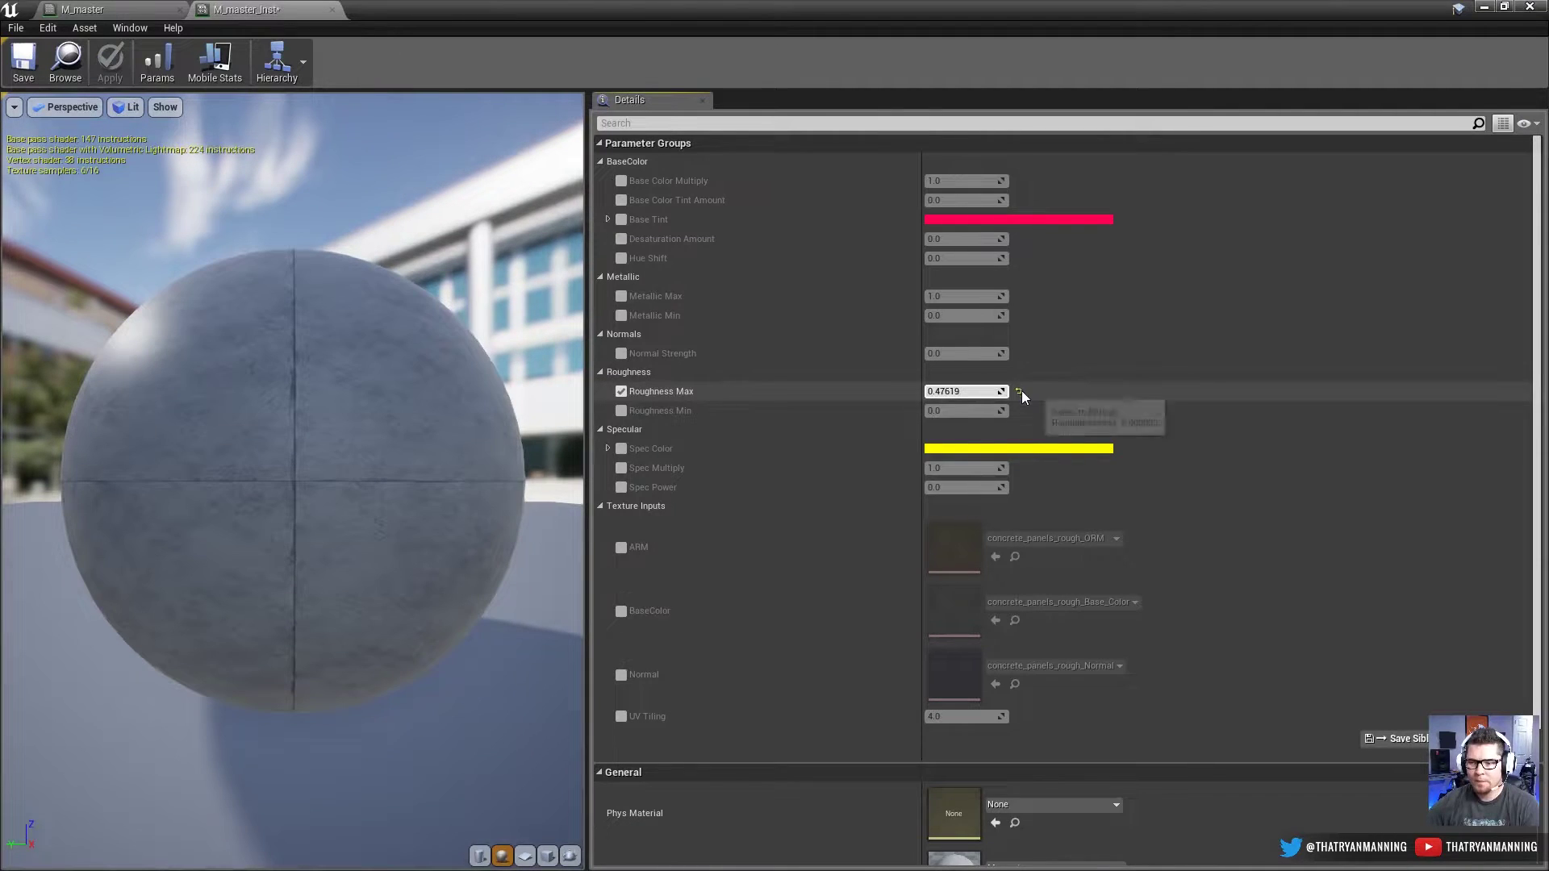
pyautogui.click(622, 411)
pyautogui.moveTo(274, 411)
pyautogui.mouseDown()
pyautogui.moveTo(346, 421)
pyautogui.moveTo(273, 411)
pyautogui.mouseUp()
pyautogui.moveTo(968, 411); pyautogui.dragTo(1020, 416)
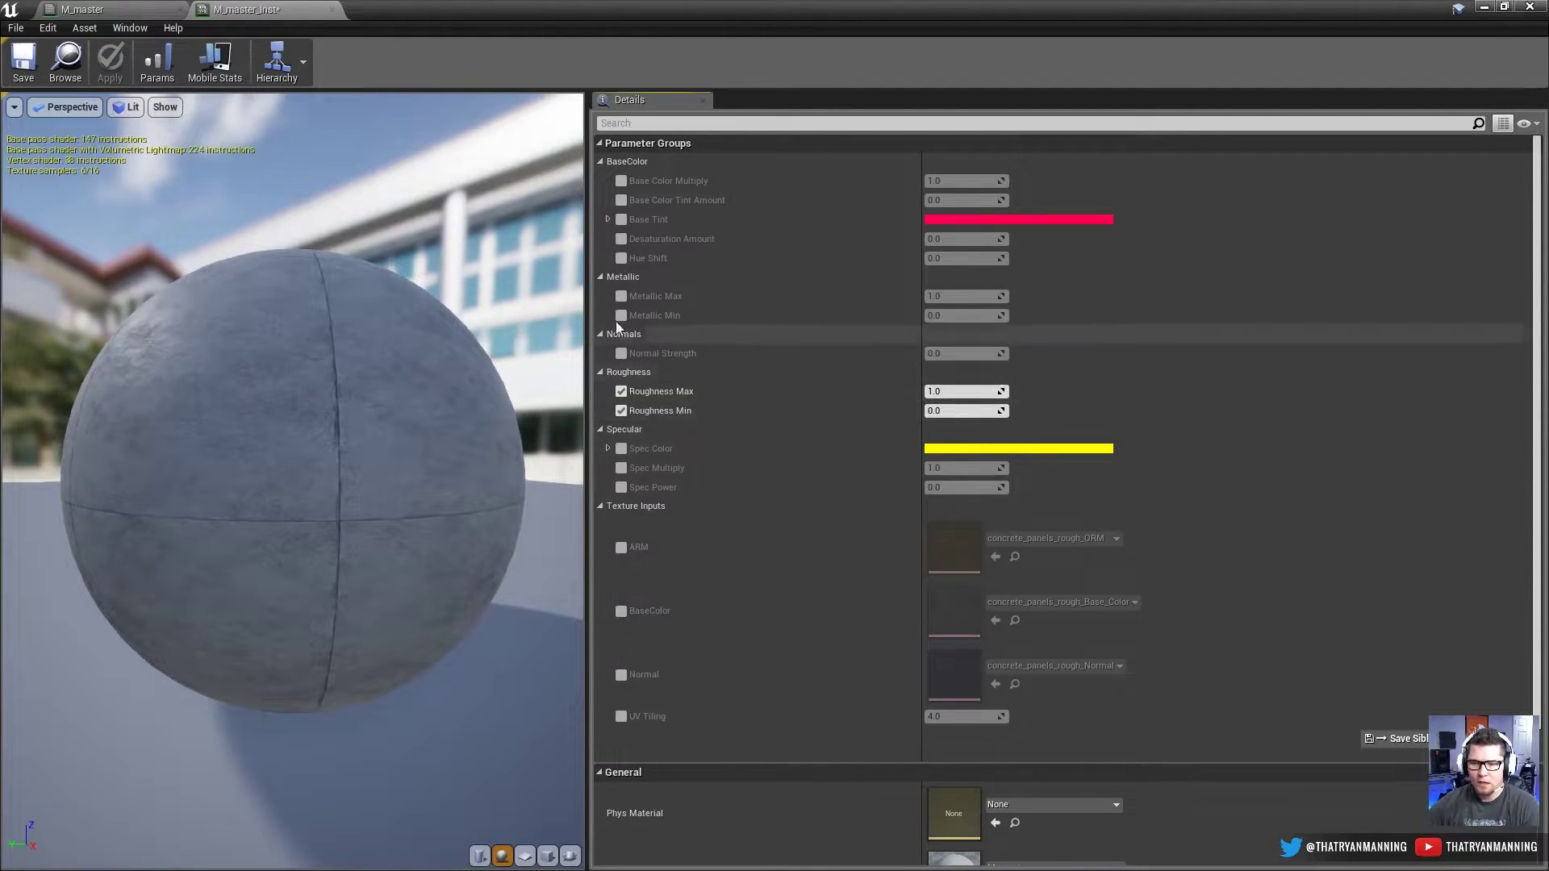
pyautogui.click(621, 391)
pyautogui.click(621, 410)
# Step: Try the Metallic Max override around 0.52, set it back to 1, then disable it
pyautogui.click(621, 296)
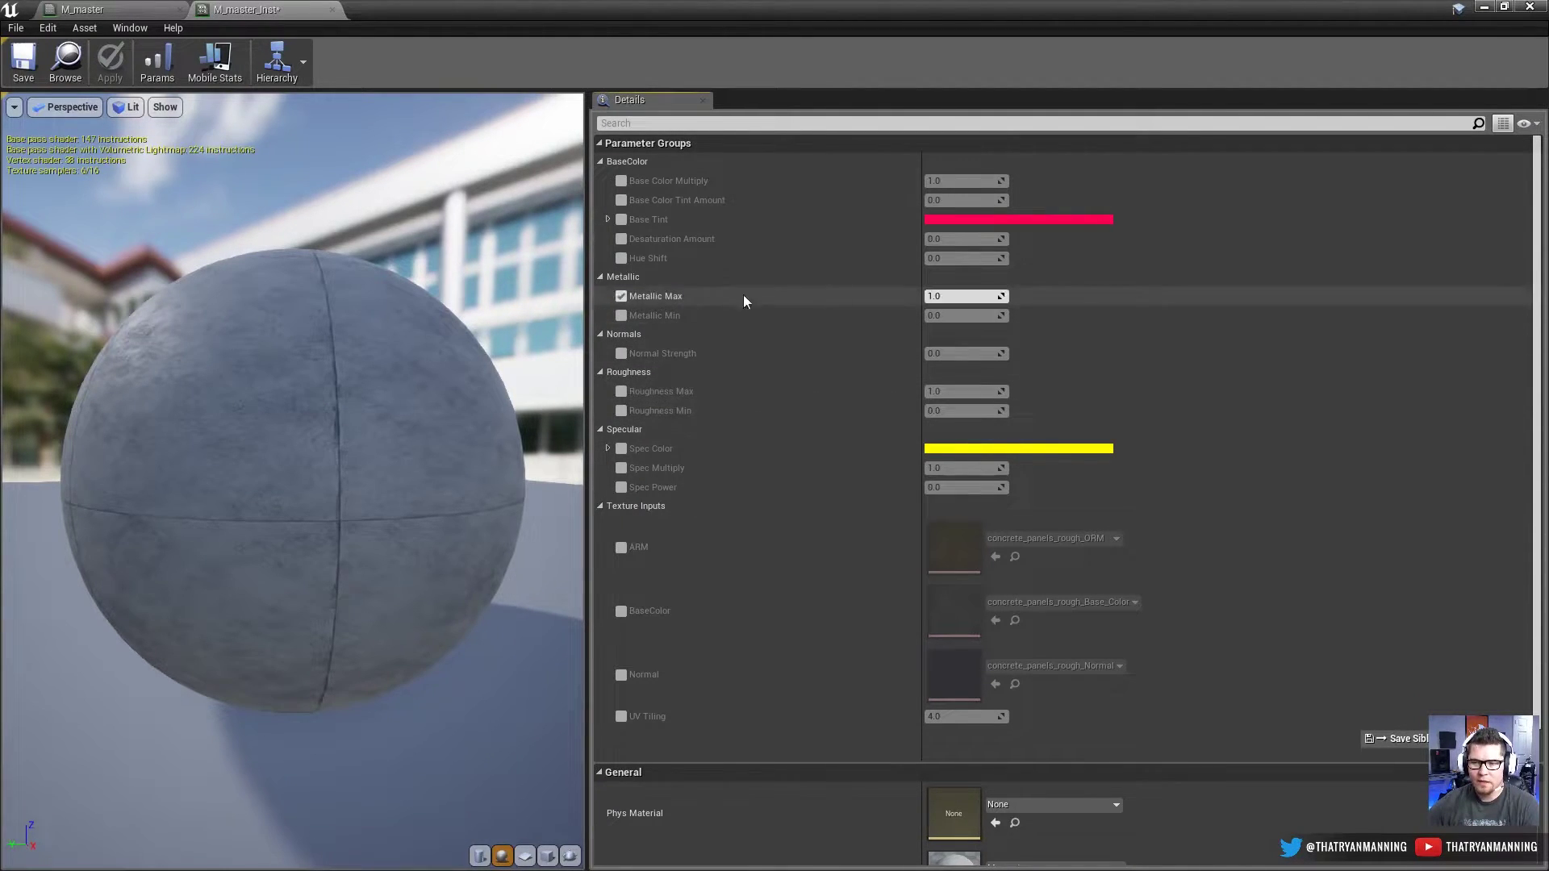
pyautogui.moveTo(963, 296); pyautogui.dragTo(1032, 297)
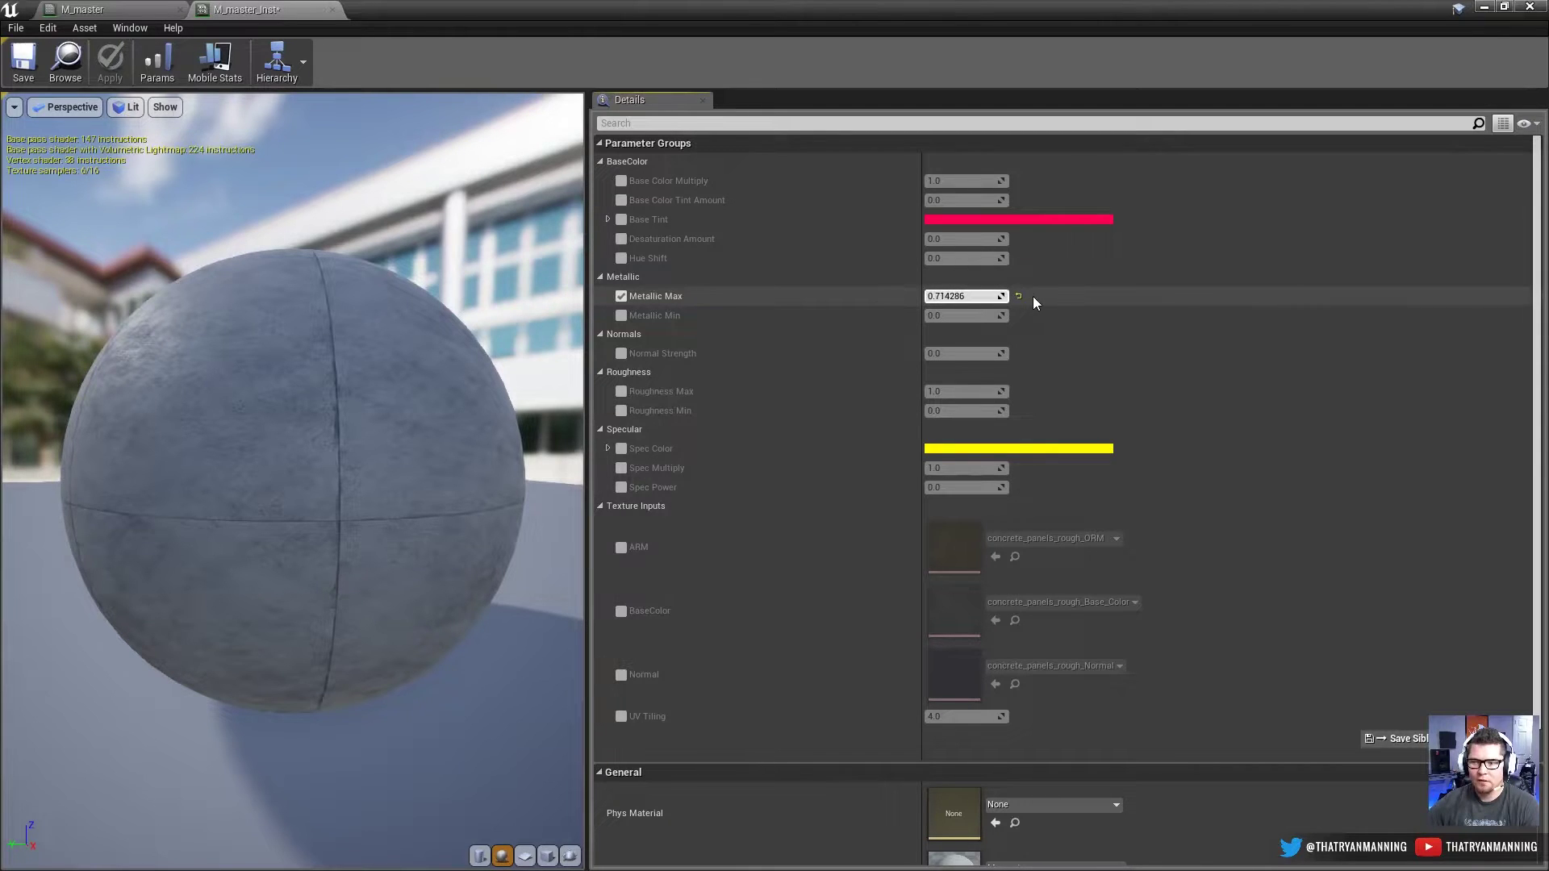
pyautogui.click(1018, 296)
pyautogui.click(963, 298)
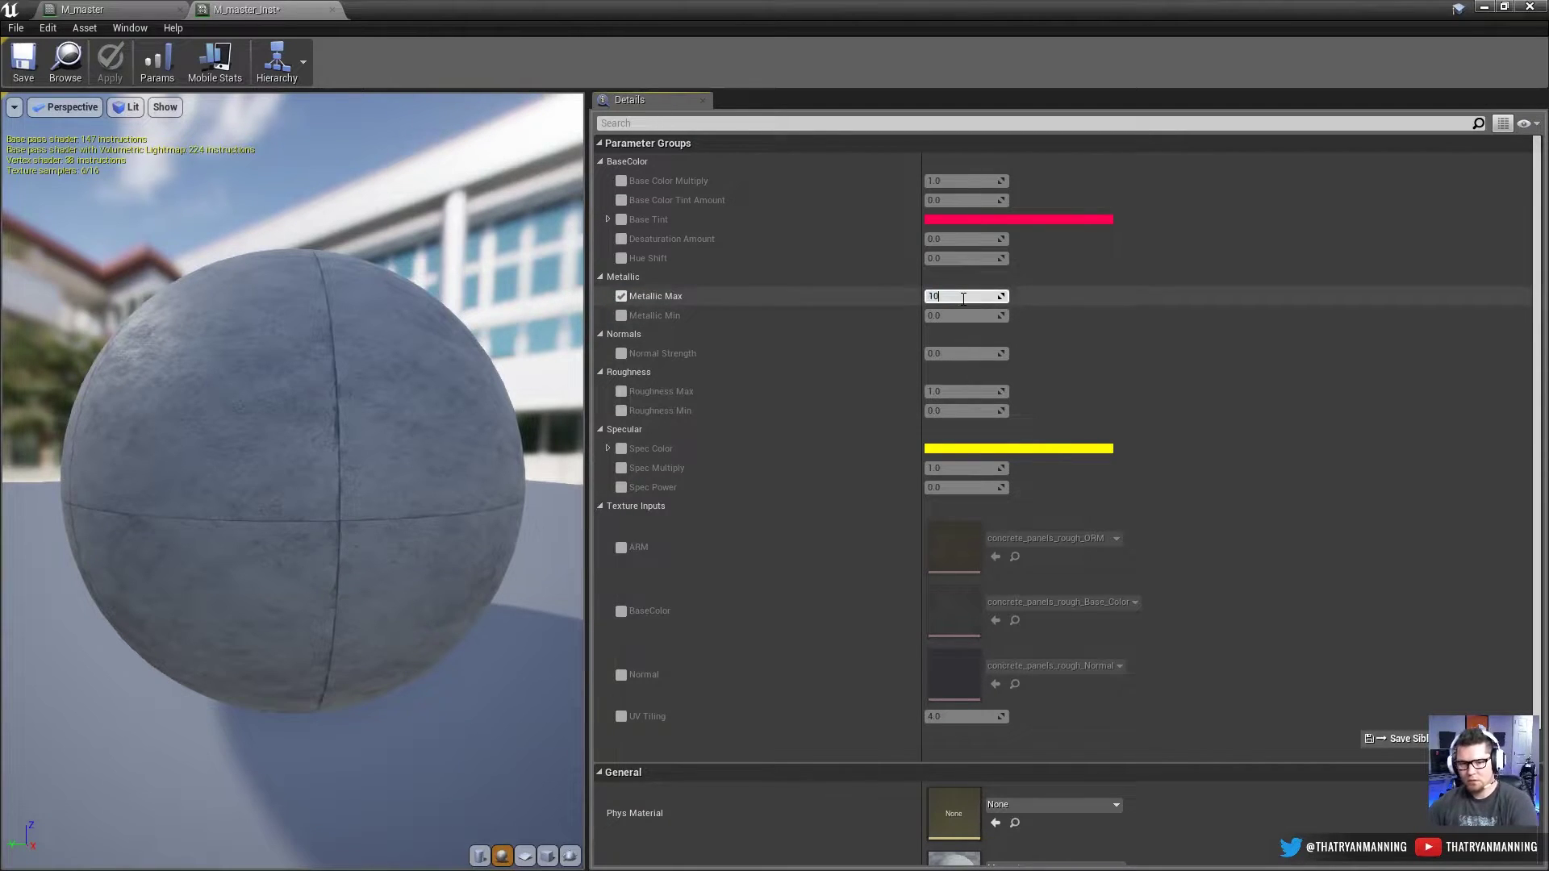
pyautogui.write('1')
pyautogui.click(621, 296)
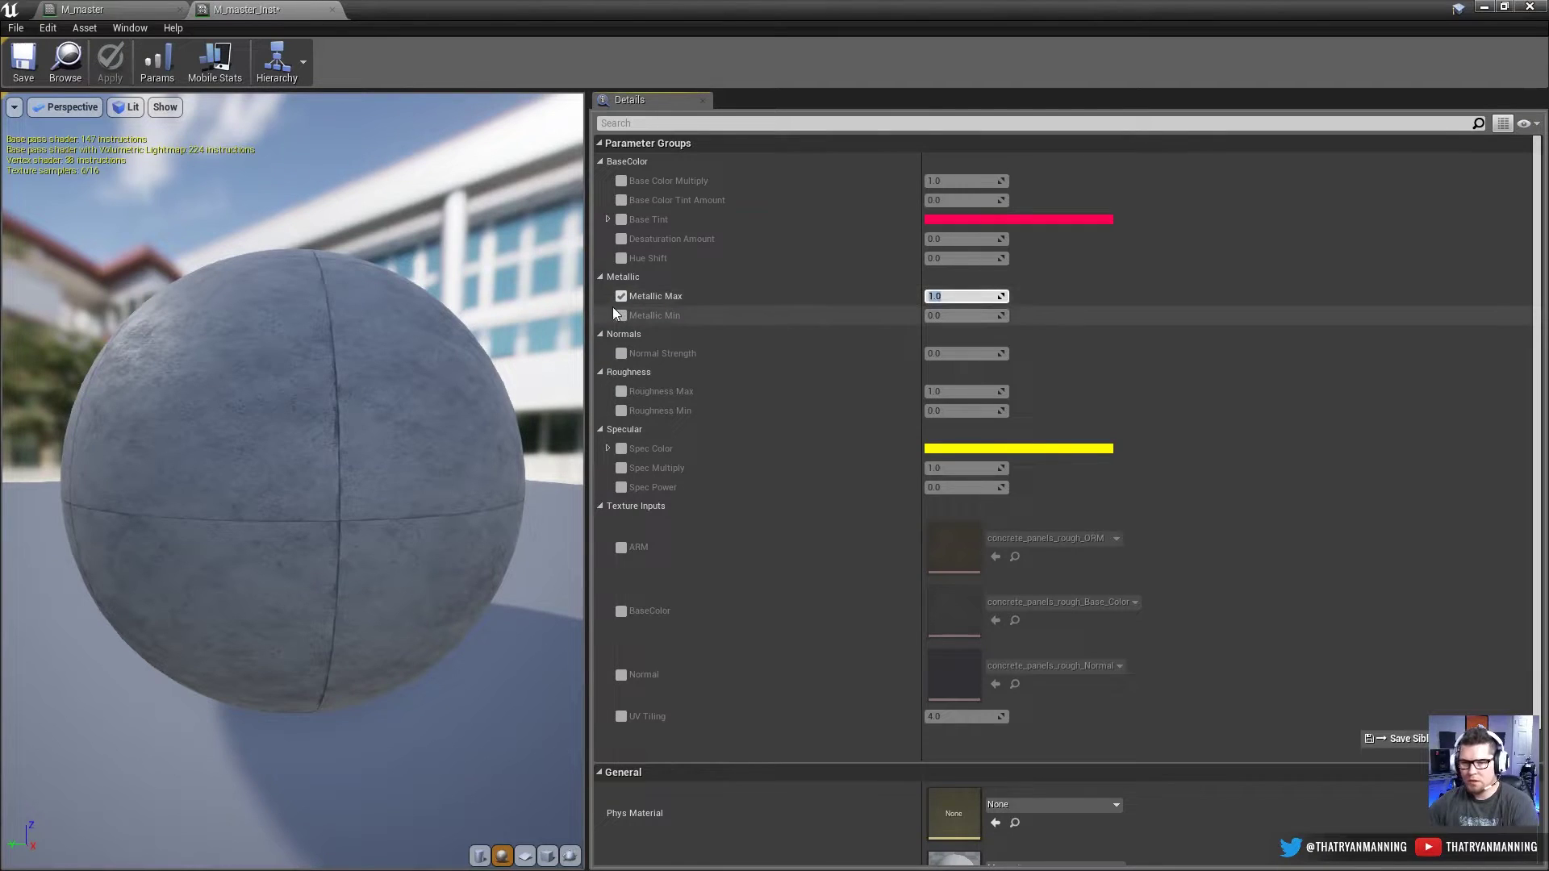
# Step: Set the Metallic Min override to 1, compare the sphere on and off, then disable it
pyautogui.click(621, 316)
pyautogui.moveTo(964, 315); pyautogui.dragTo(1040, 315)
pyautogui.click(948, 315)
pyautogui.write('1')
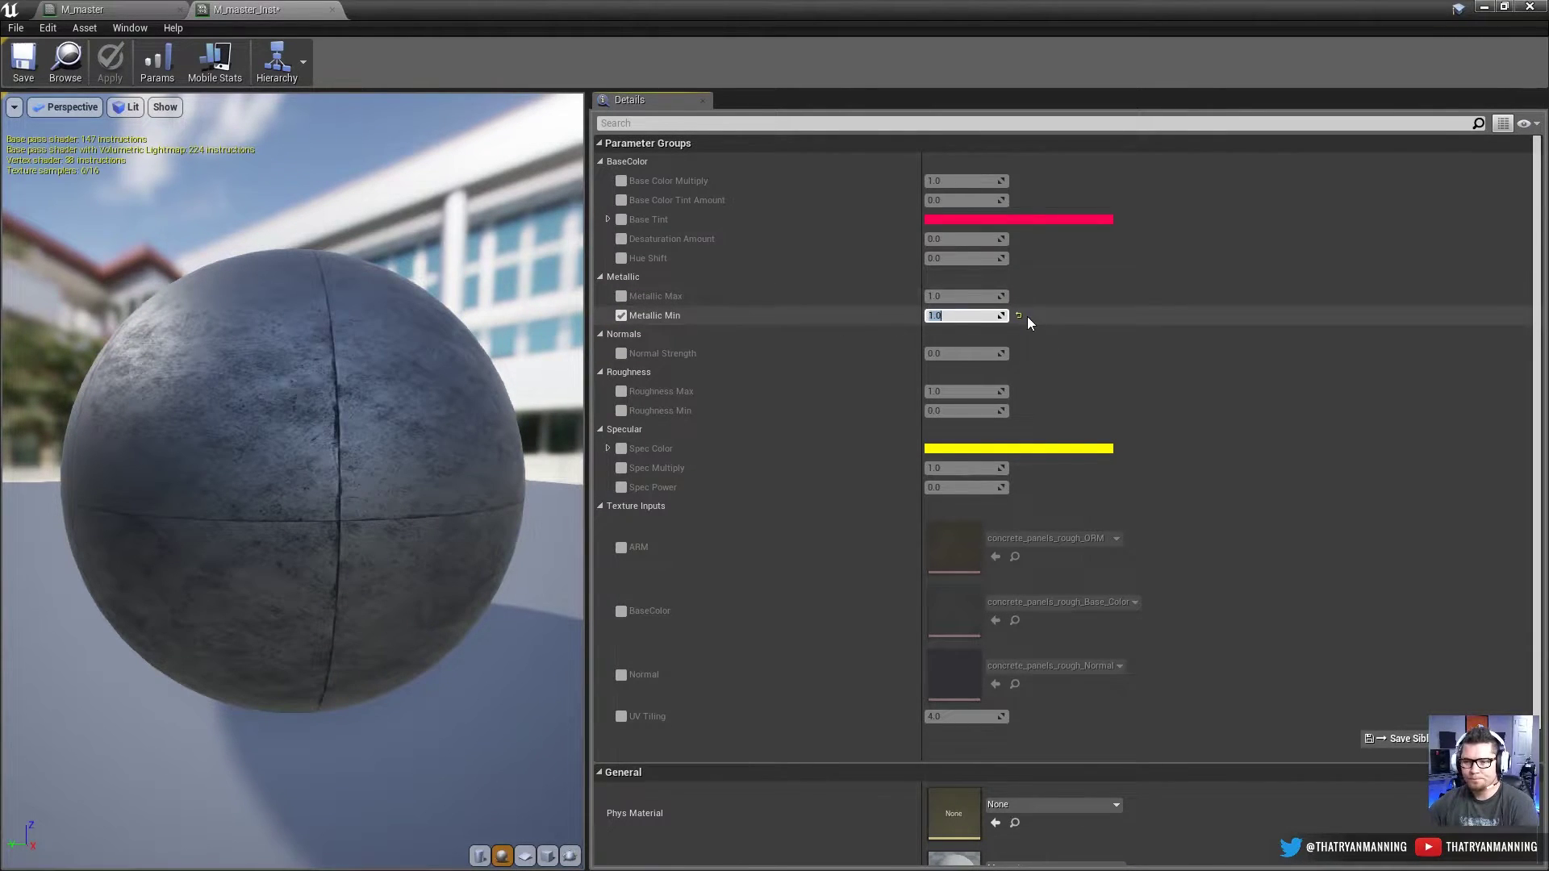
pyautogui.moveTo(276, 388); pyautogui.dragTo(428, 386)
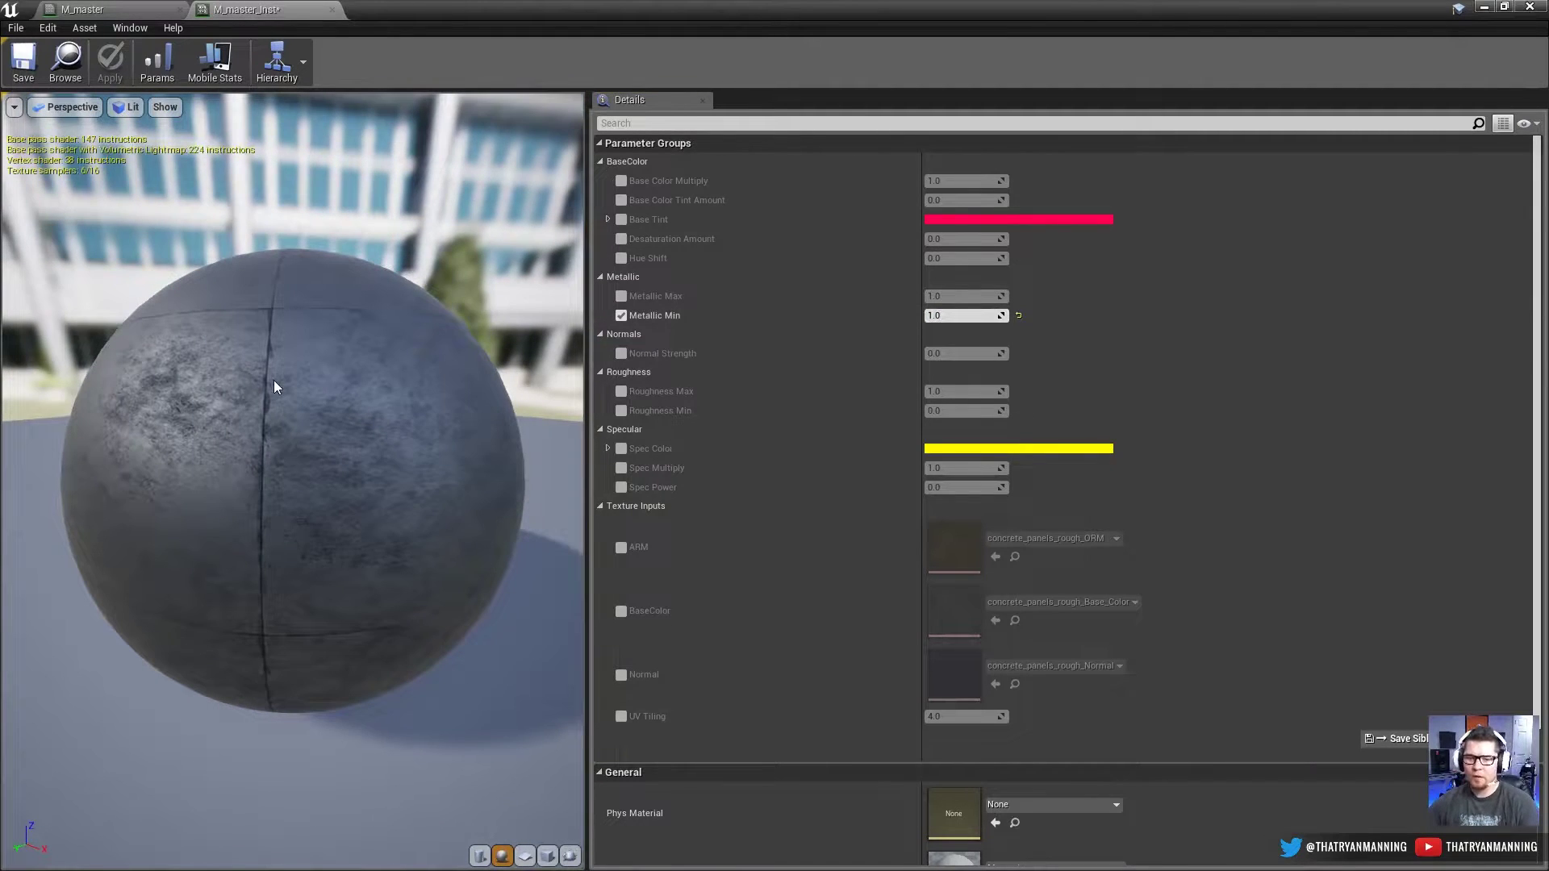
pyautogui.click(619, 315)
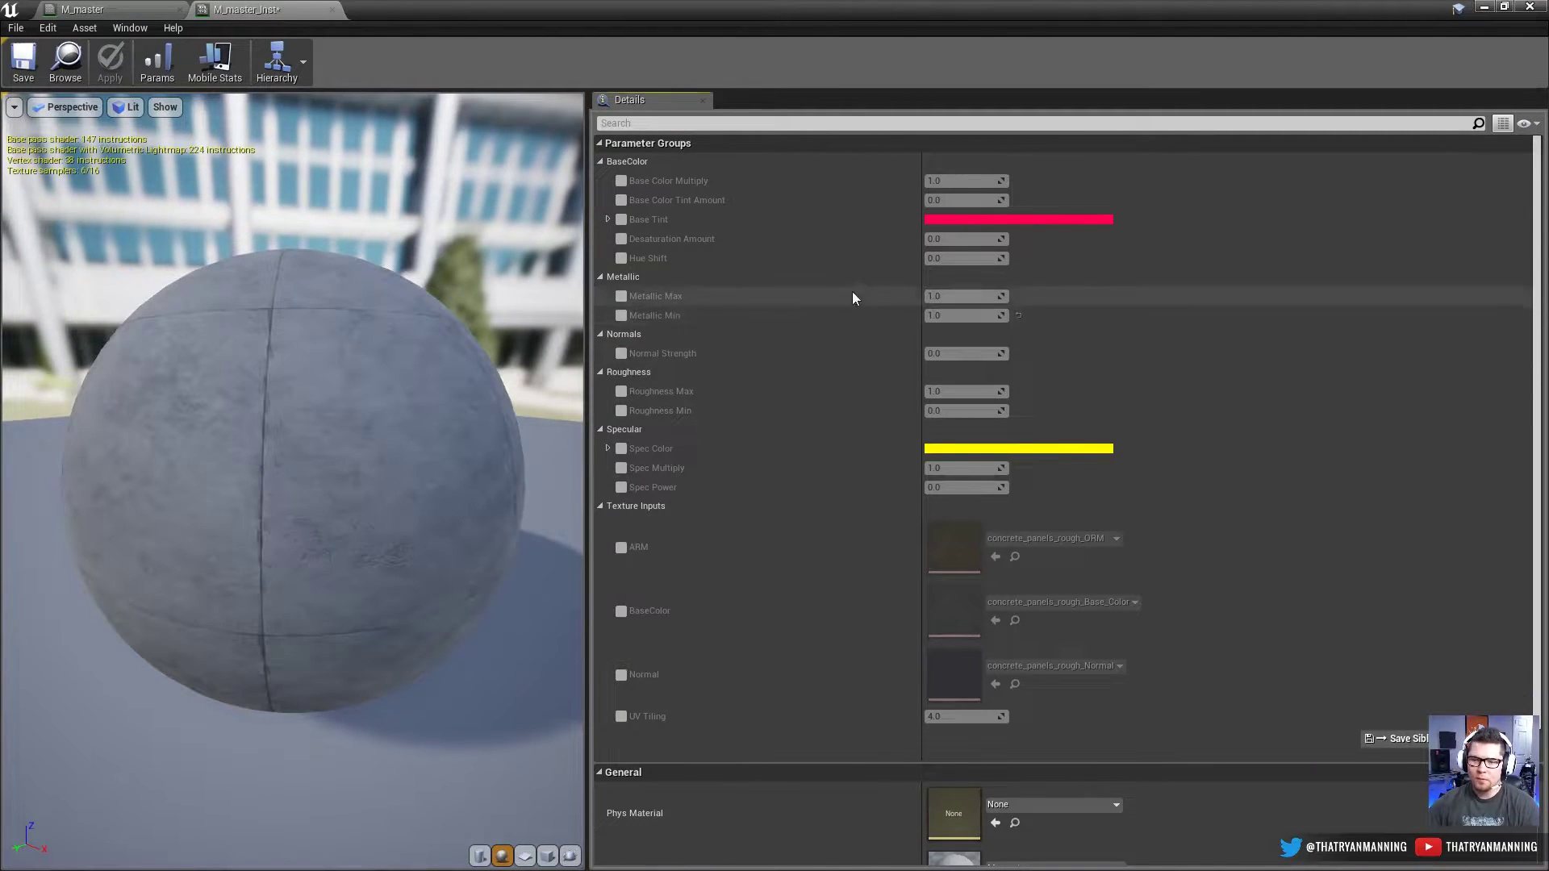
pyautogui.click(621, 315)
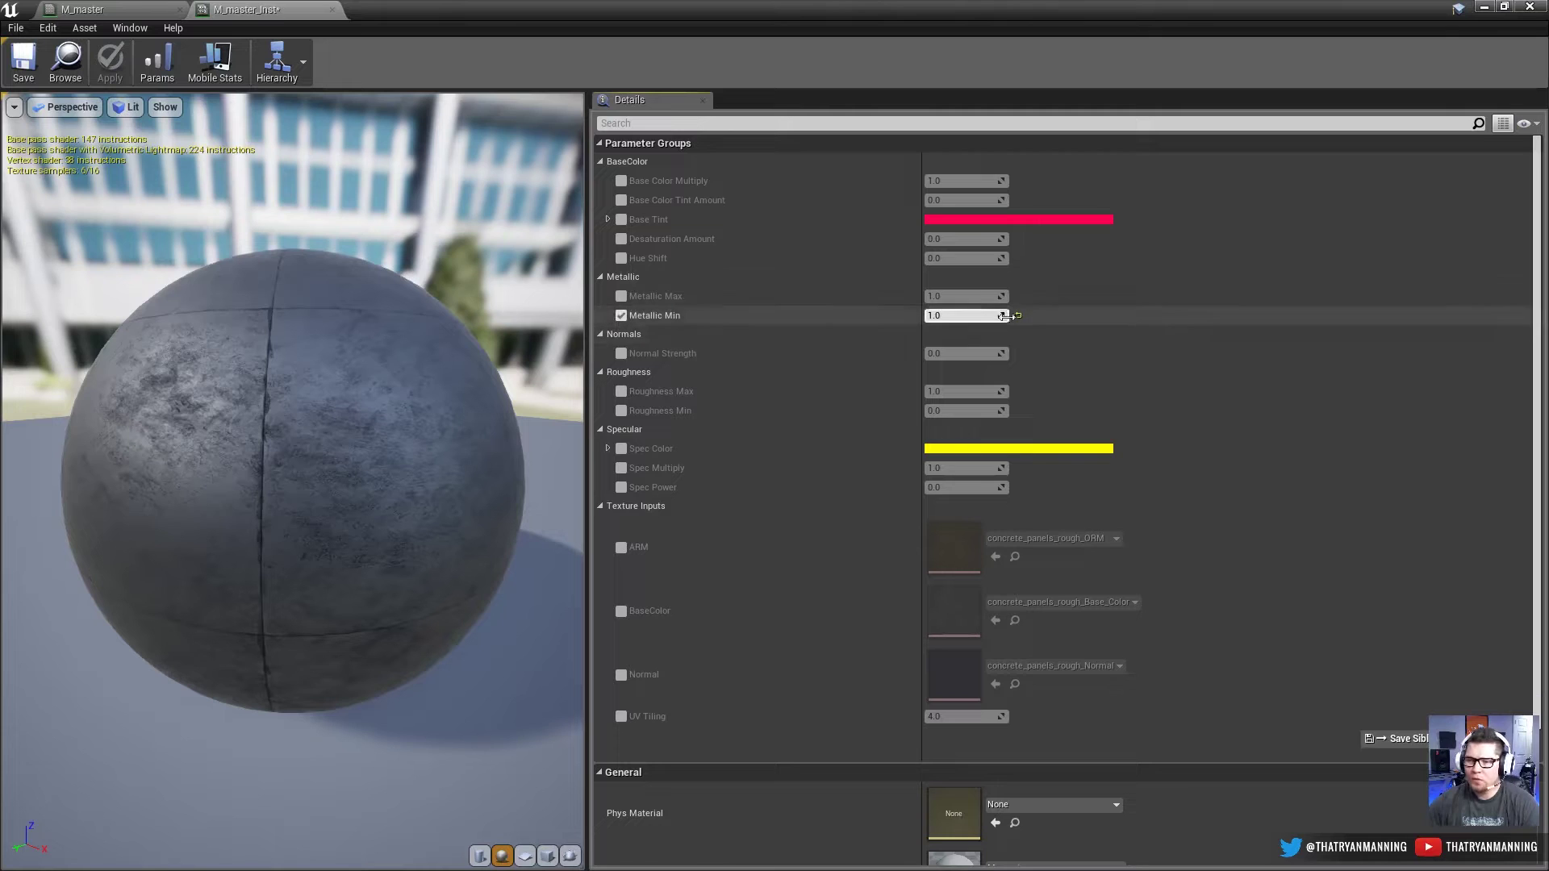
pyautogui.click(620, 315)
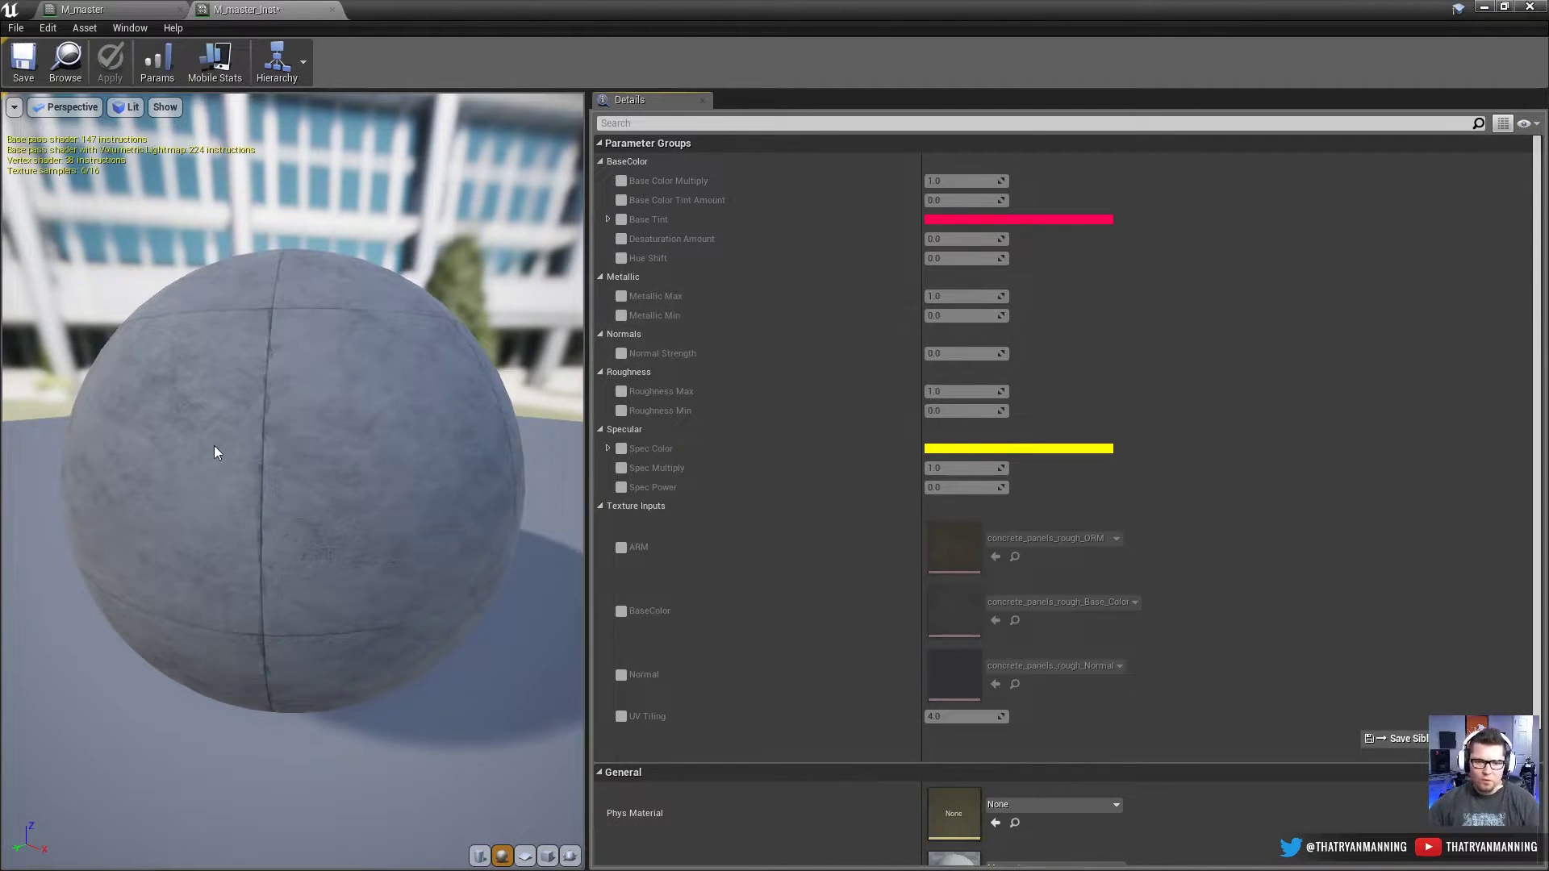
pyautogui.moveTo(214, 449); pyautogui.dragTo(214, 451)
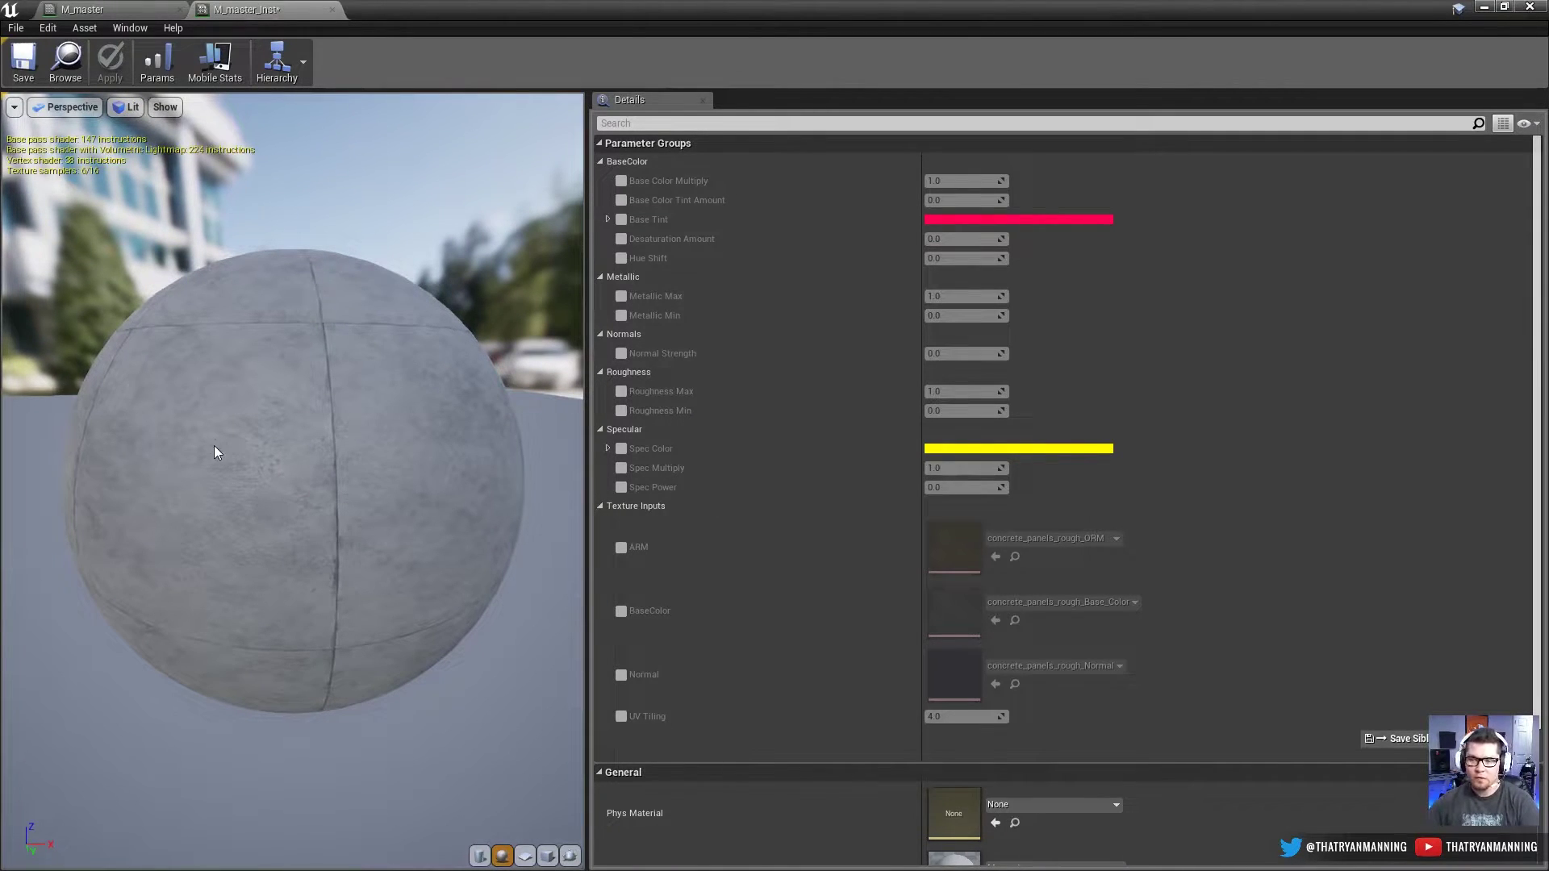
pyautogui.moveTo(325, 524); pyautogui.dragTo(325, 524)
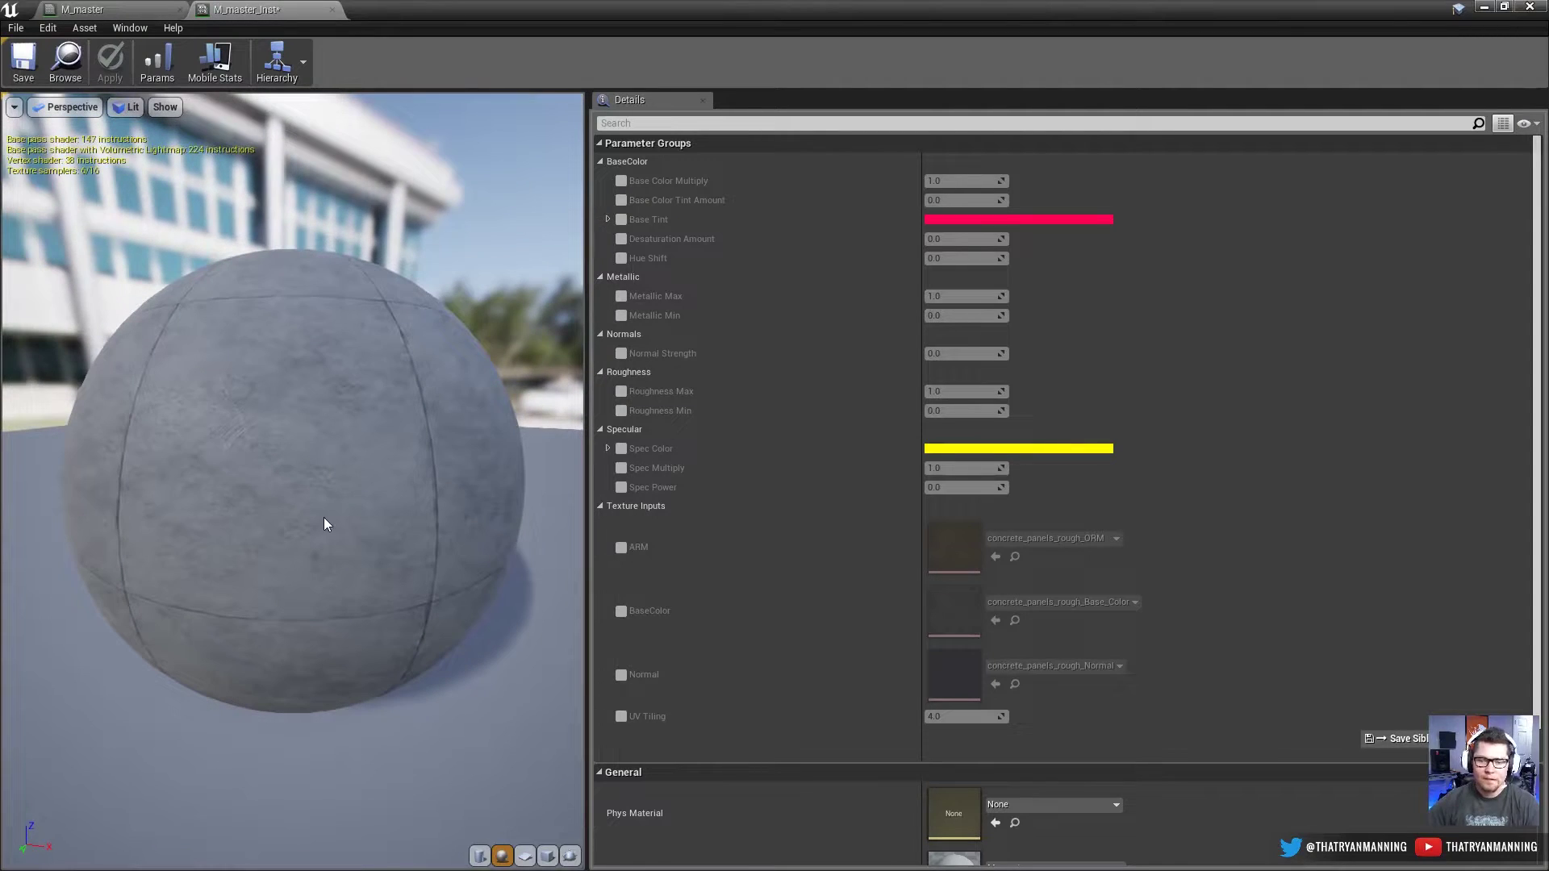
# Step: Return to the M_master graph and pan and zoom toward the Normals comment box
pyautogui.click(124, 11)
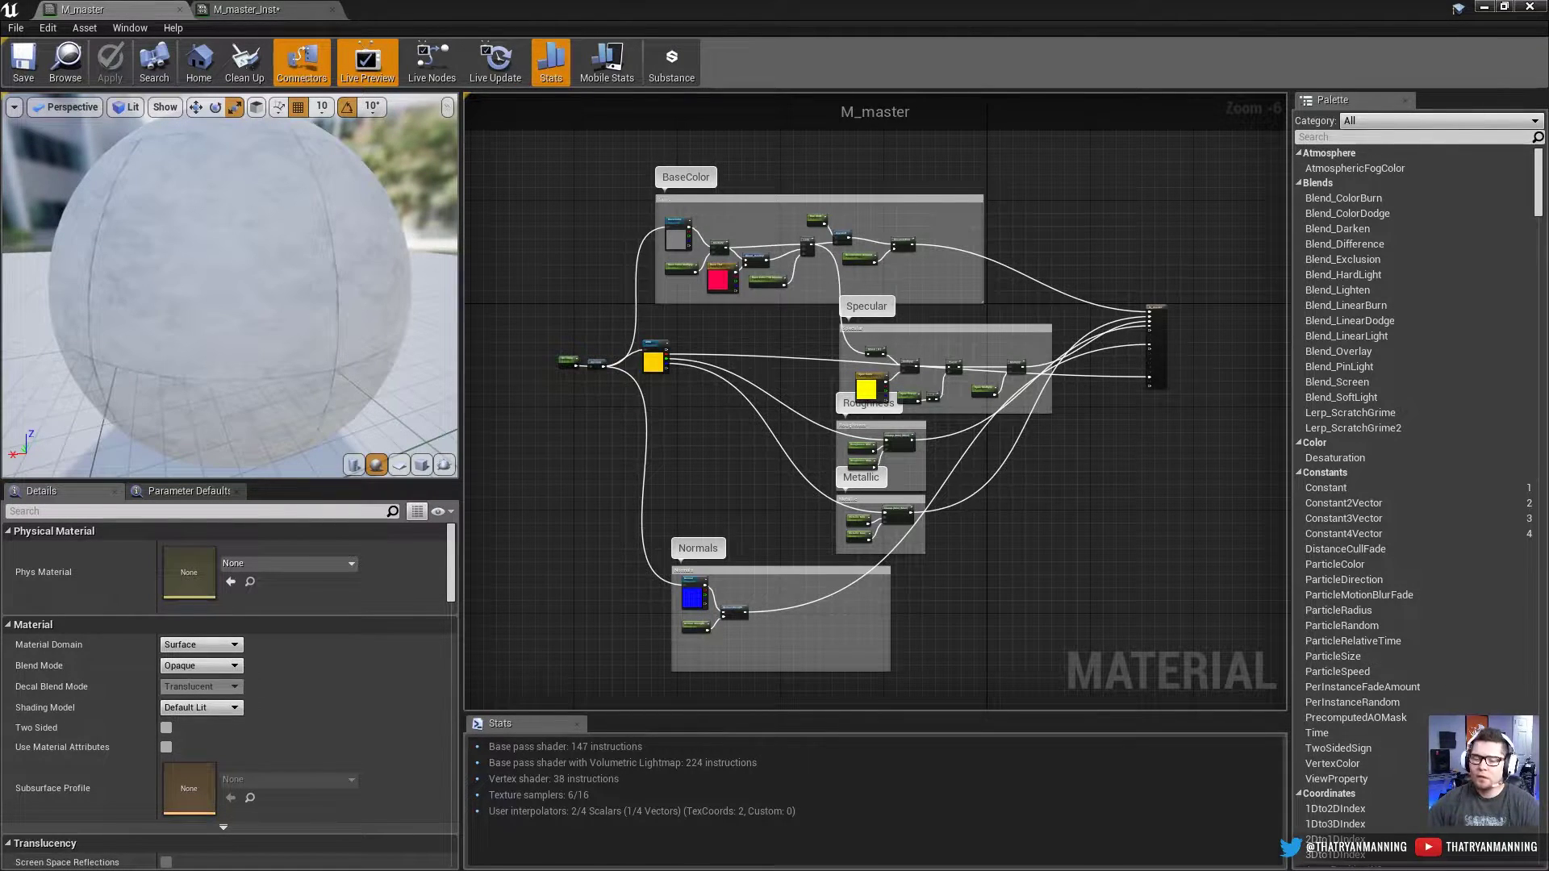
pyautogui.moveTo(725, 511); pyautogui.dragTo(806, 399, button='right')
pyautogui.scroll(1, 805, 403)
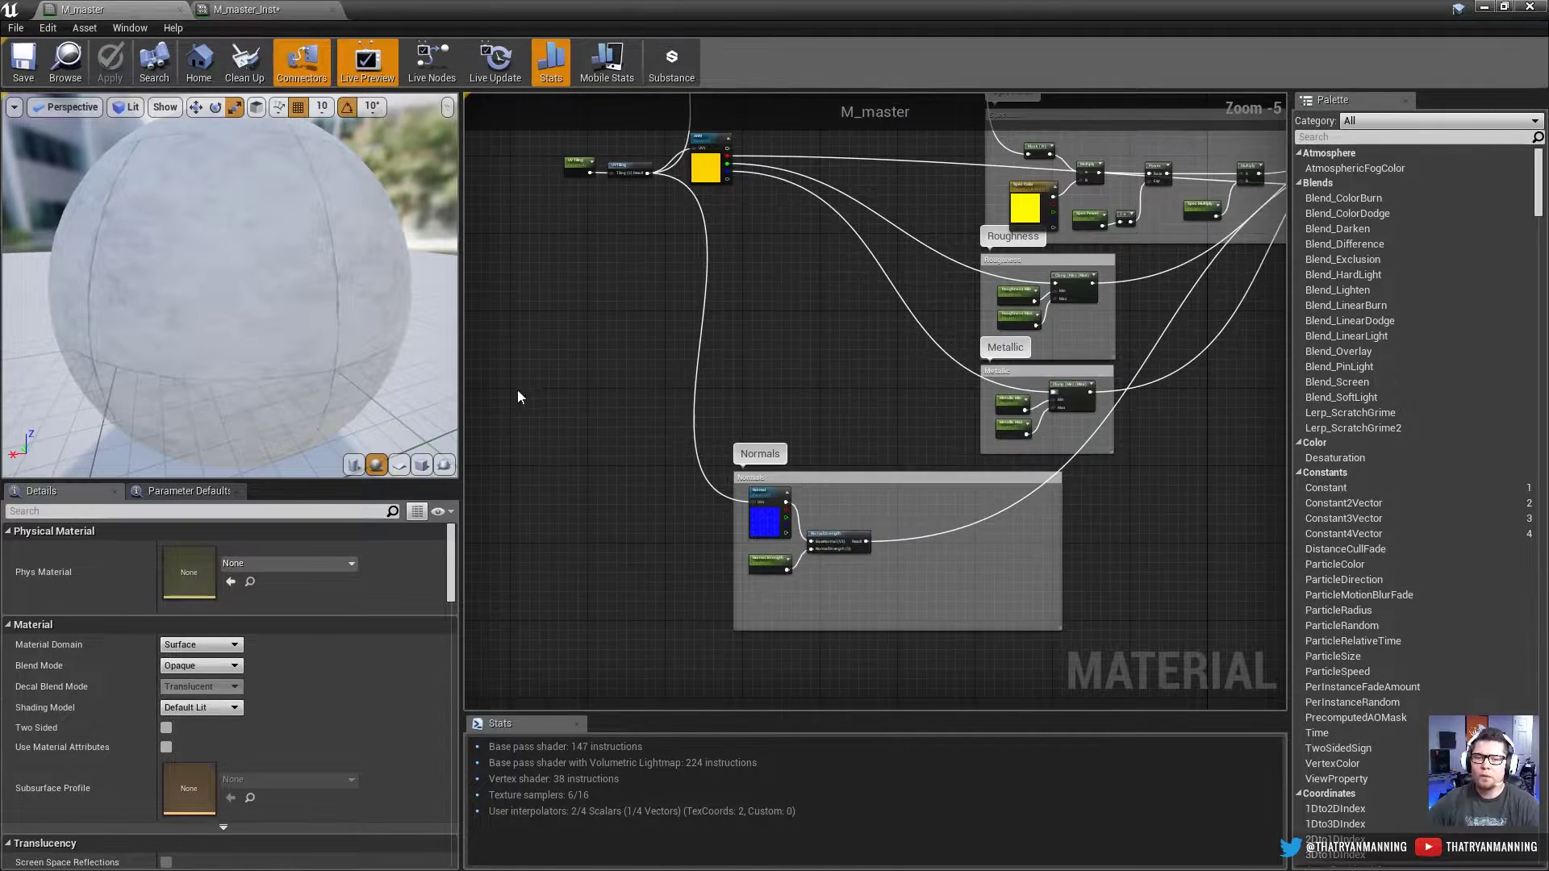
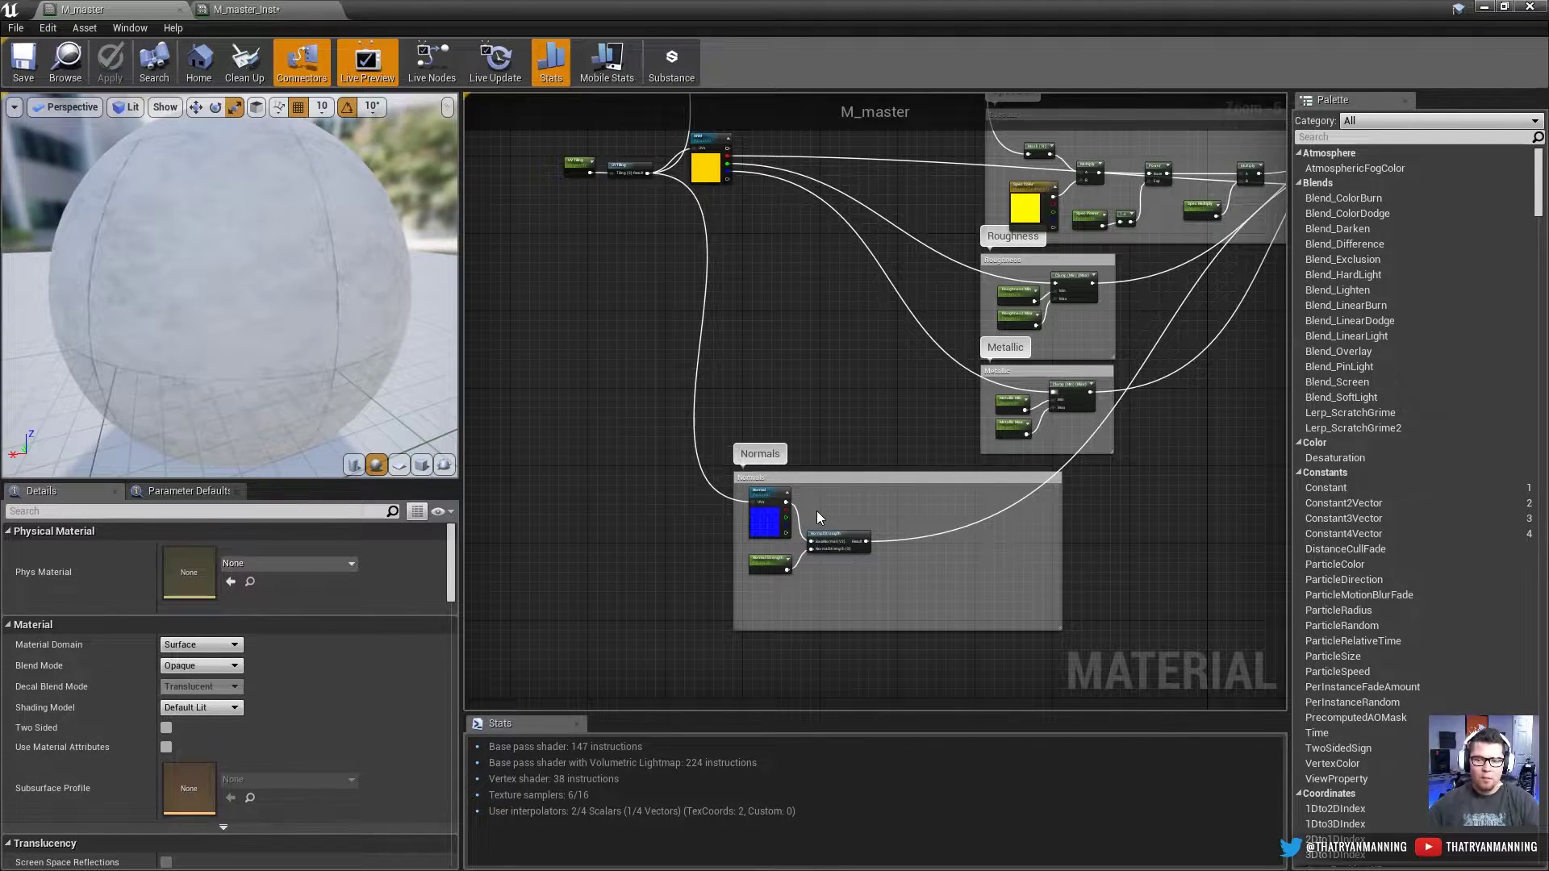
# Step: Stretch the Normals comment box down and to the right, then restore the editor window to expose the Content Browser
pyautogui.click(846, 473)
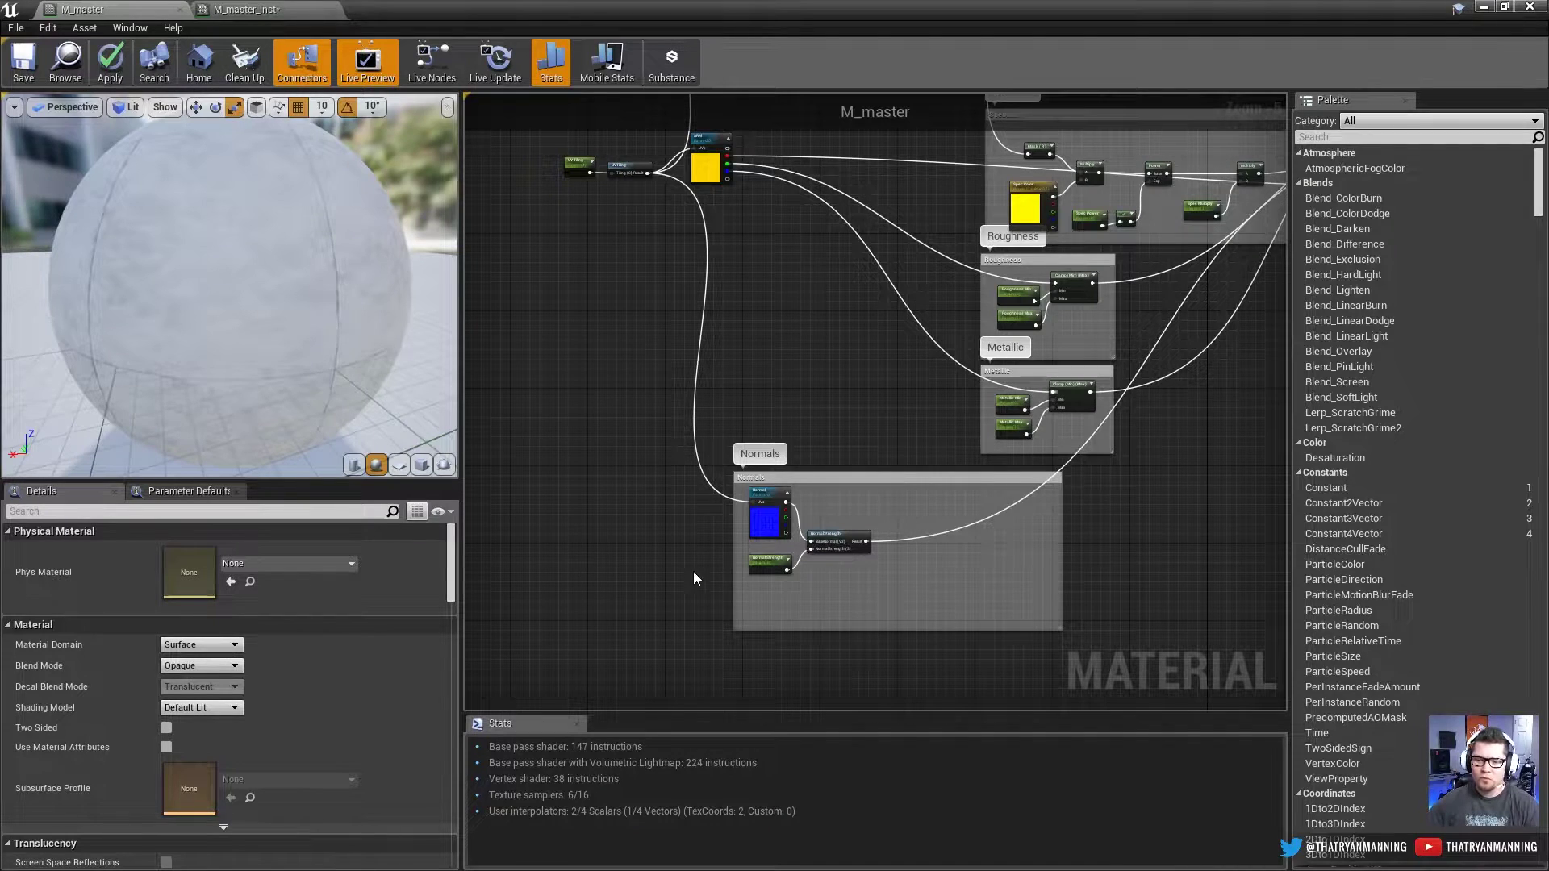
pyautogui.moveTo(694, 571); pyautogui.dragTo(690, 441, button='right')
pyautogui.scroll(2, 685, 442)
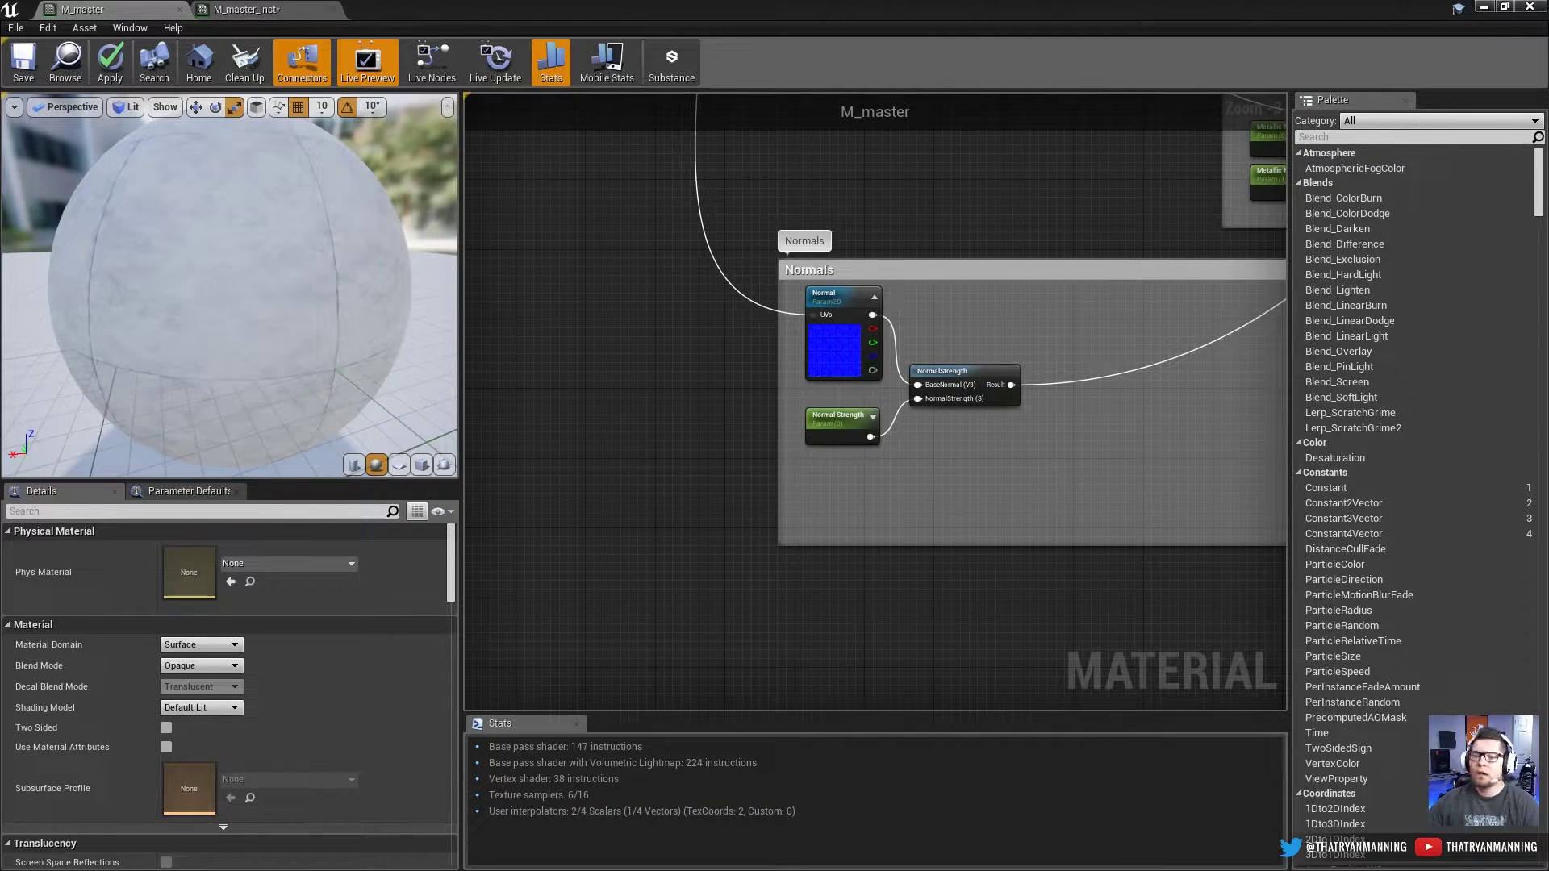
pyautogui.moveTo(904, 542); pyautogui.dragTo(703, 474, button='right')
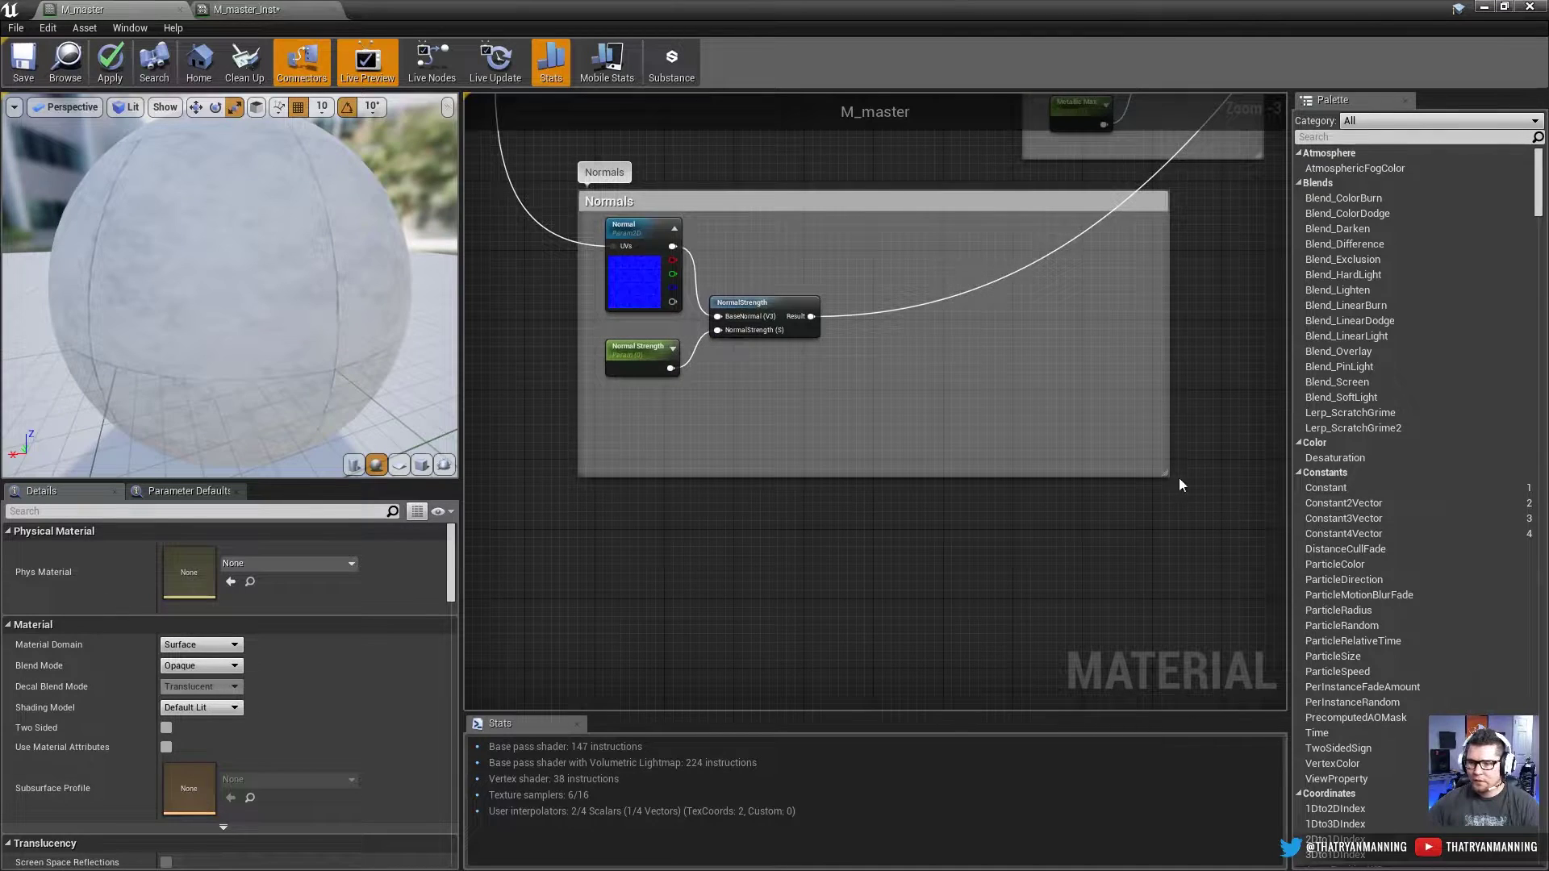
pyautogui.moveTo(1177, 479); pyautogui.dragTo(1266, 601)
pyautogui.moveTo(1119, 584); pyautogui.dragTo(1270, 585)
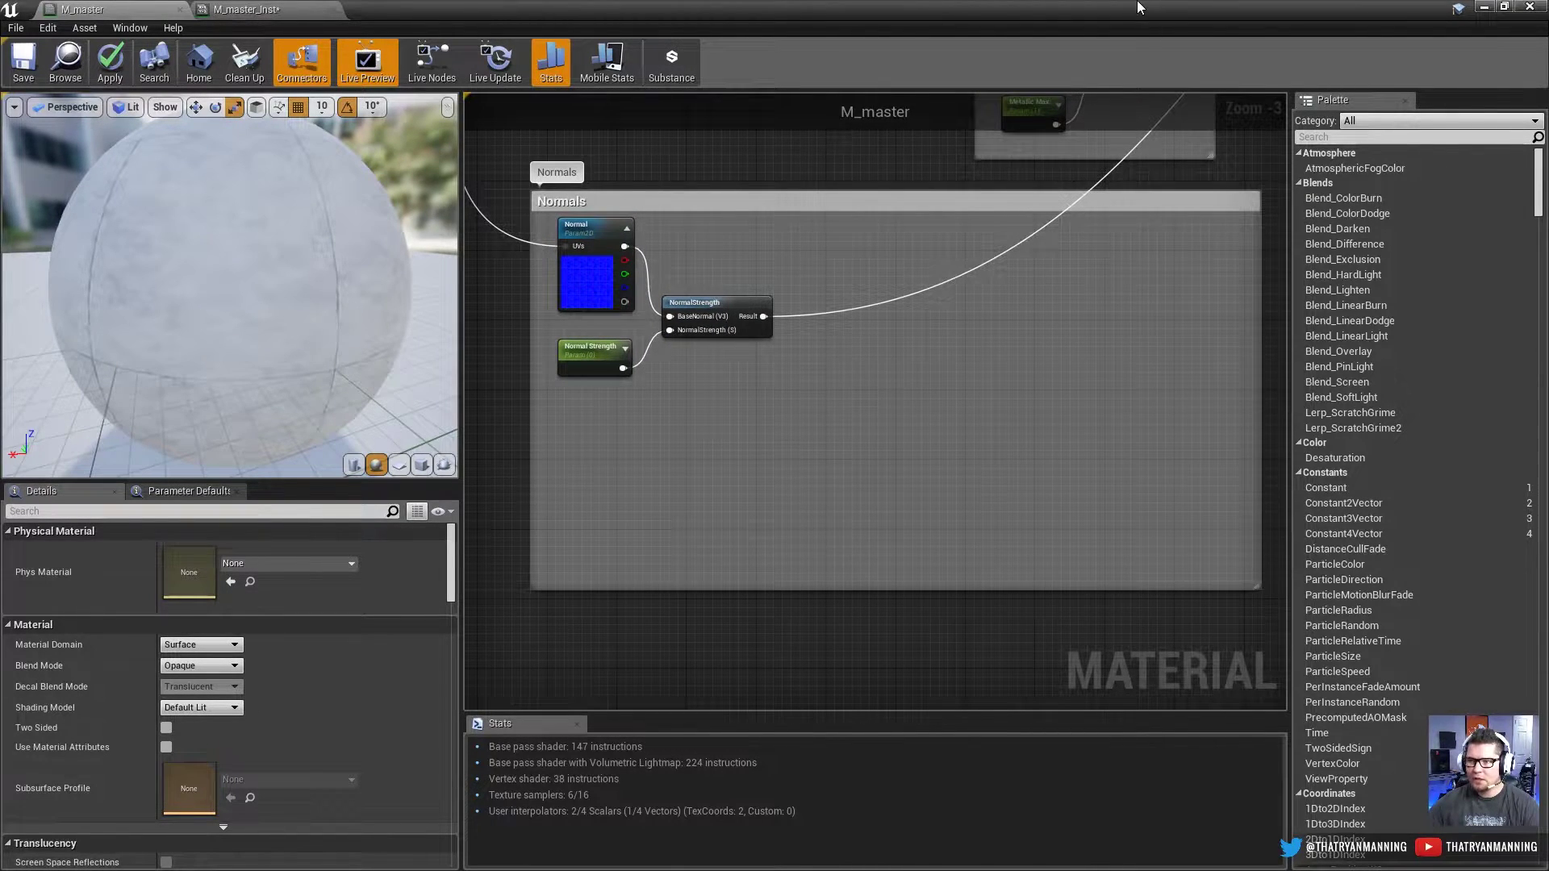
pyautogui.moveTo(1137, 7); pyautogui.dragTo(1107, 52)
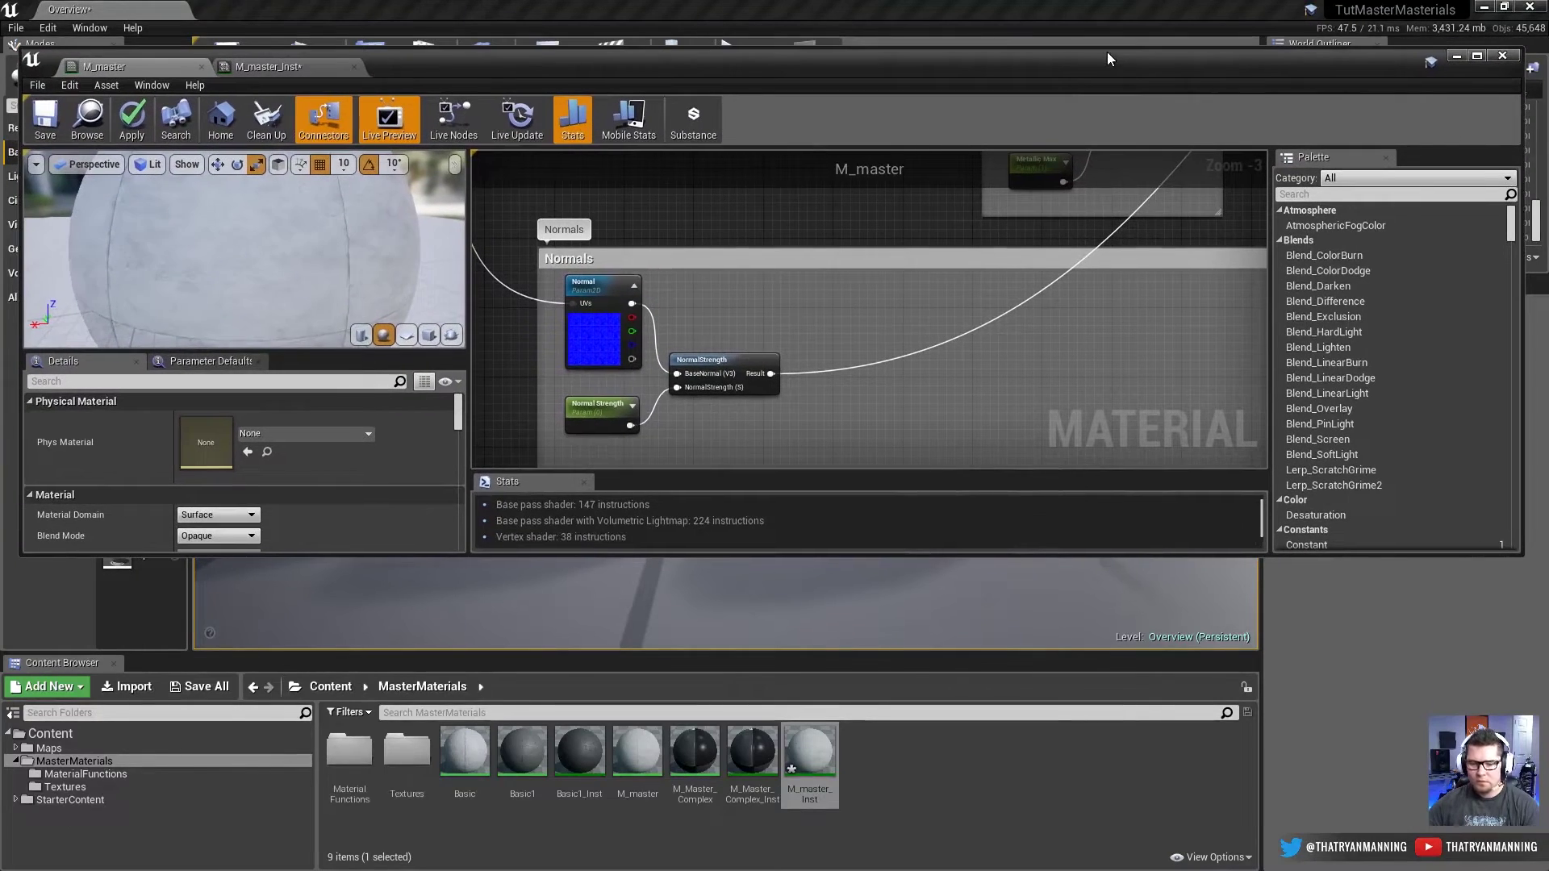
# Step: Drag concrete_spotted_rough_Normal from Textures into the graph below the normal nodes, extending the Normals comment
pyautogui.doubleClick(401, 753)
pyautogui.click(524, 758)
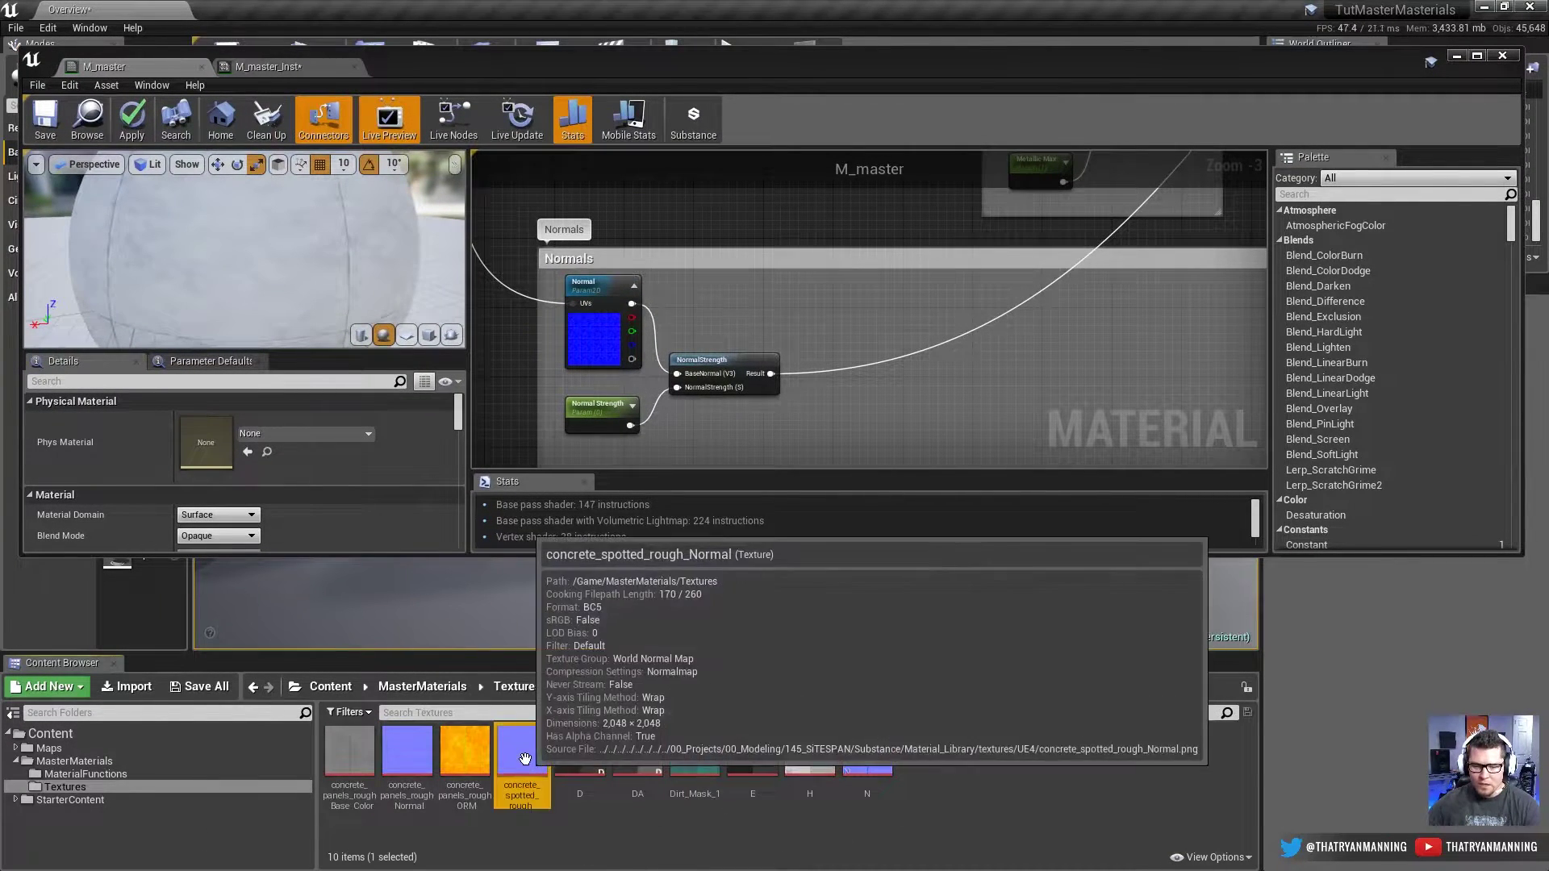
pyautogui.moveTo(524, 759); pyautogui.dragTo(859, 411)
pyautogui.moveTo(895, 466); pyautogui.dragTo(974, 340, button='right')
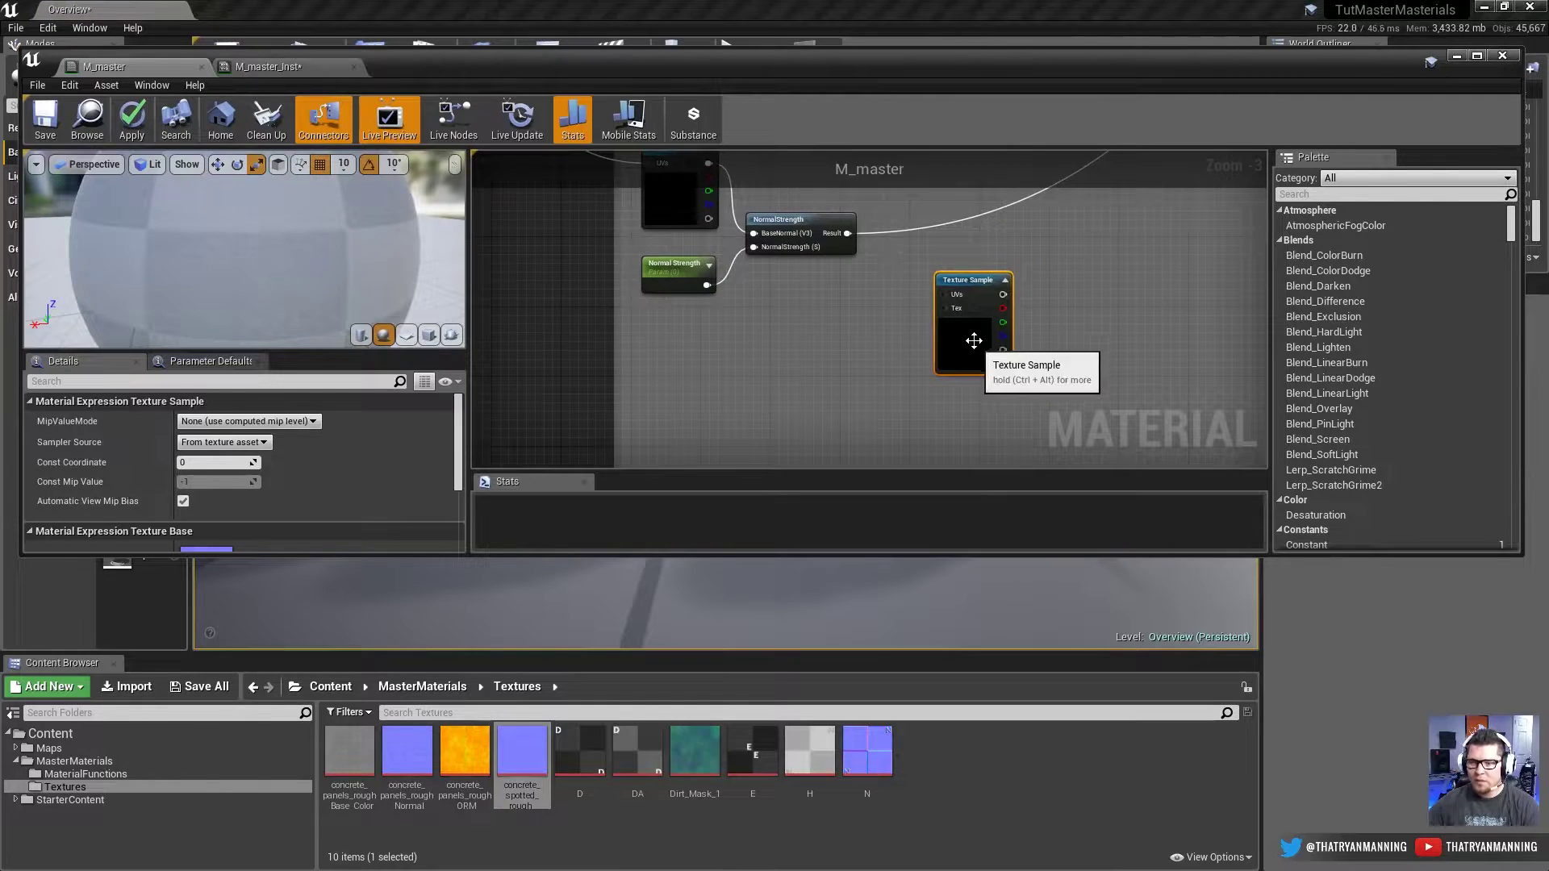
pyautogui.moveTo(973, 340); pyautogui.dragTo(714, 445)
pyautogui.doubleClick(839, 68)
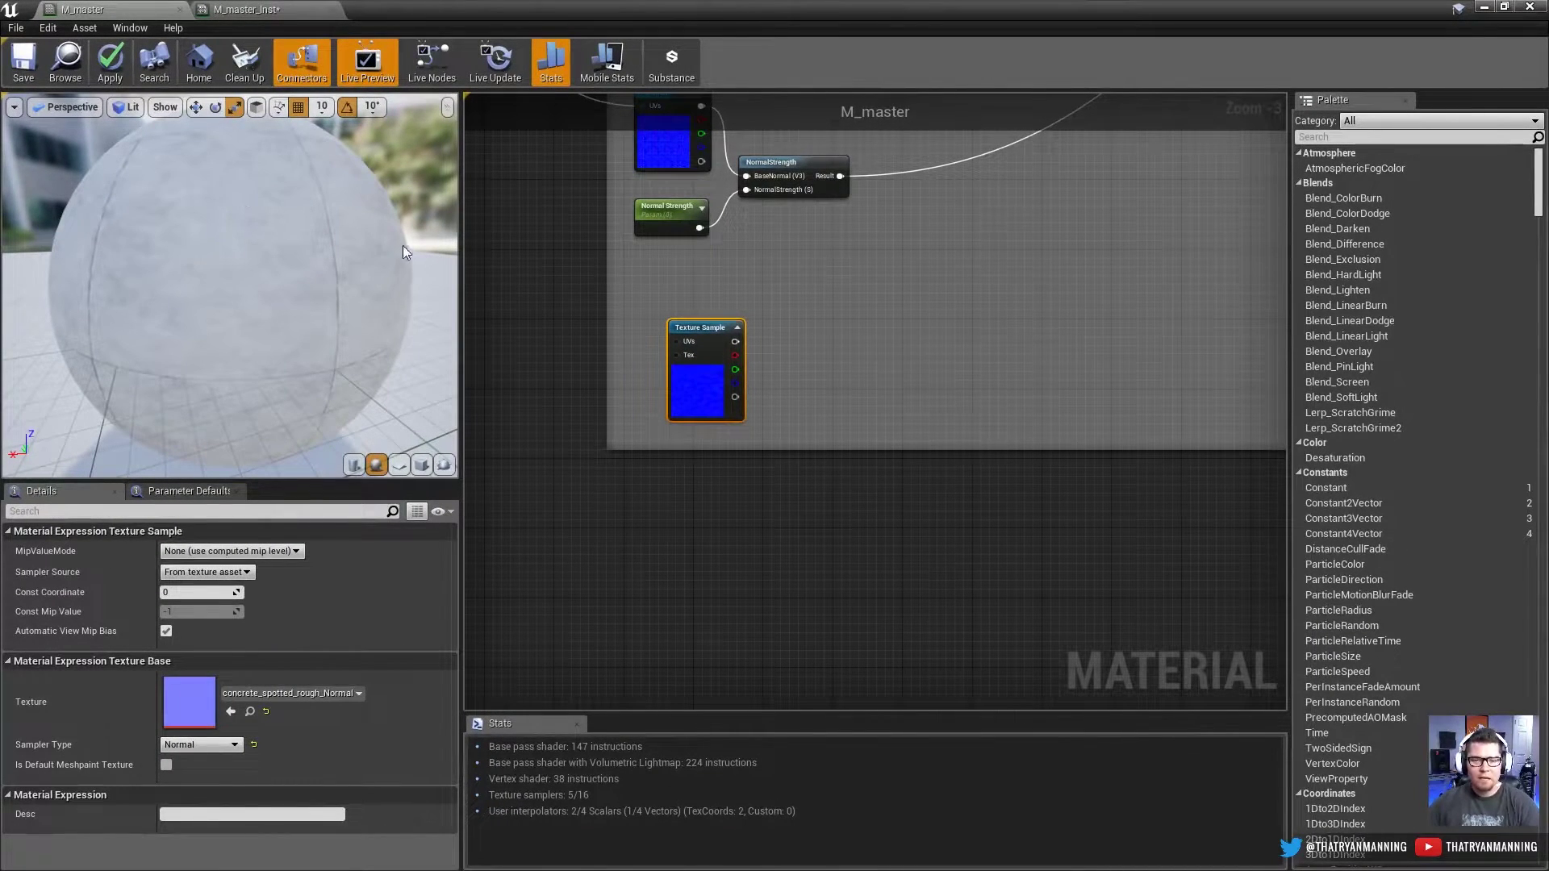
pyautogui.moveTo(701, 401); pyautogui.dragTo(705, 530)
pyautogui.moveTo(967, 280); pyautogui.dragTo(925, 413, button='right')
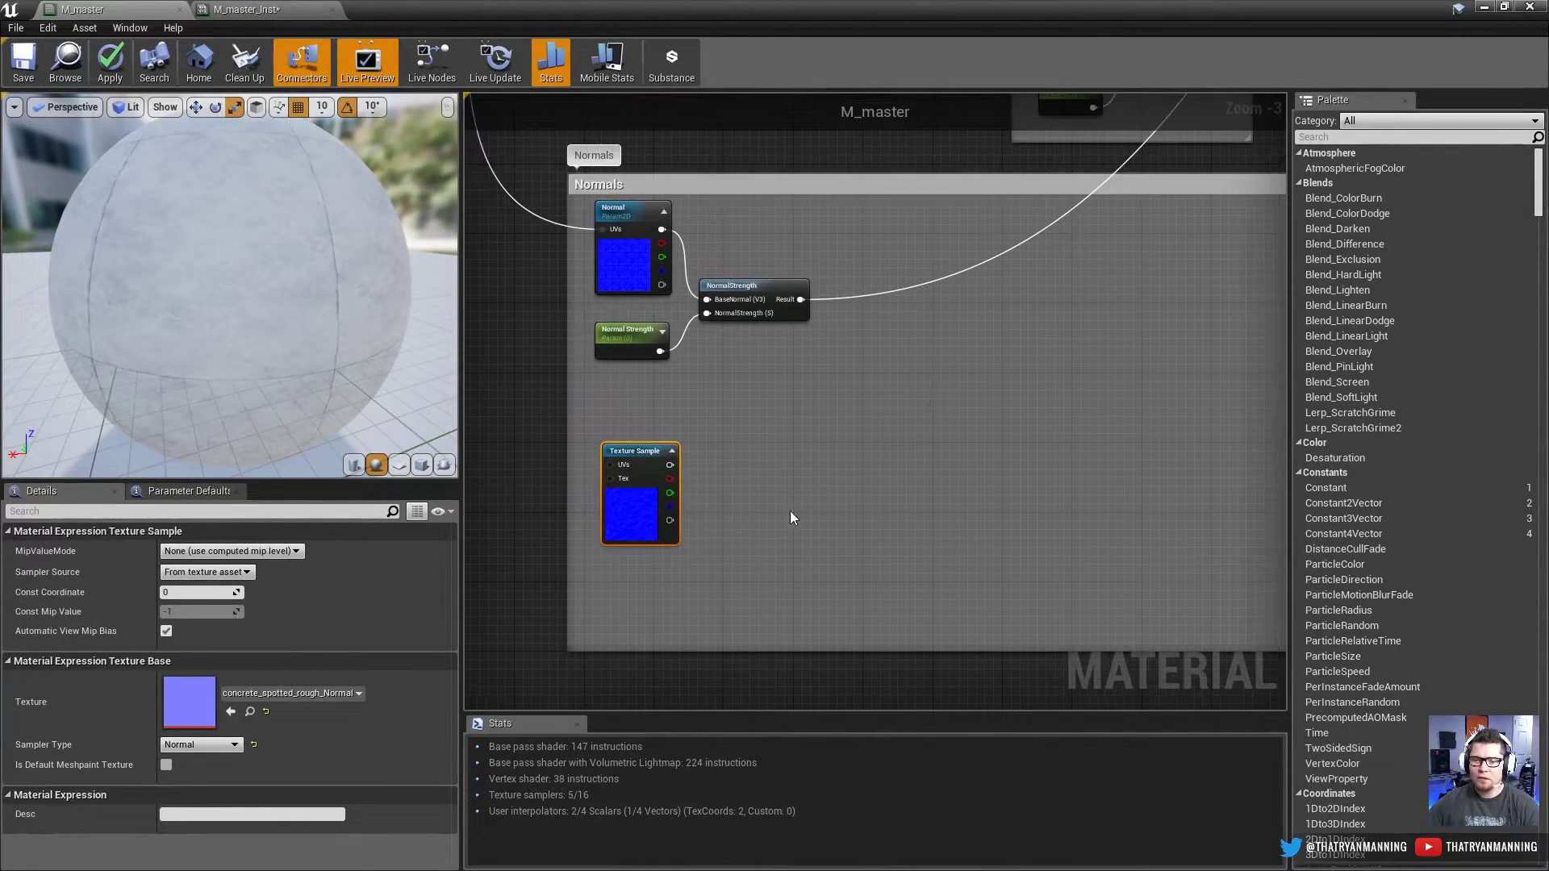
# Step: Convert the texture node to a parameter named 'Detail normal'
pyautogui.rightClick(646, 455)
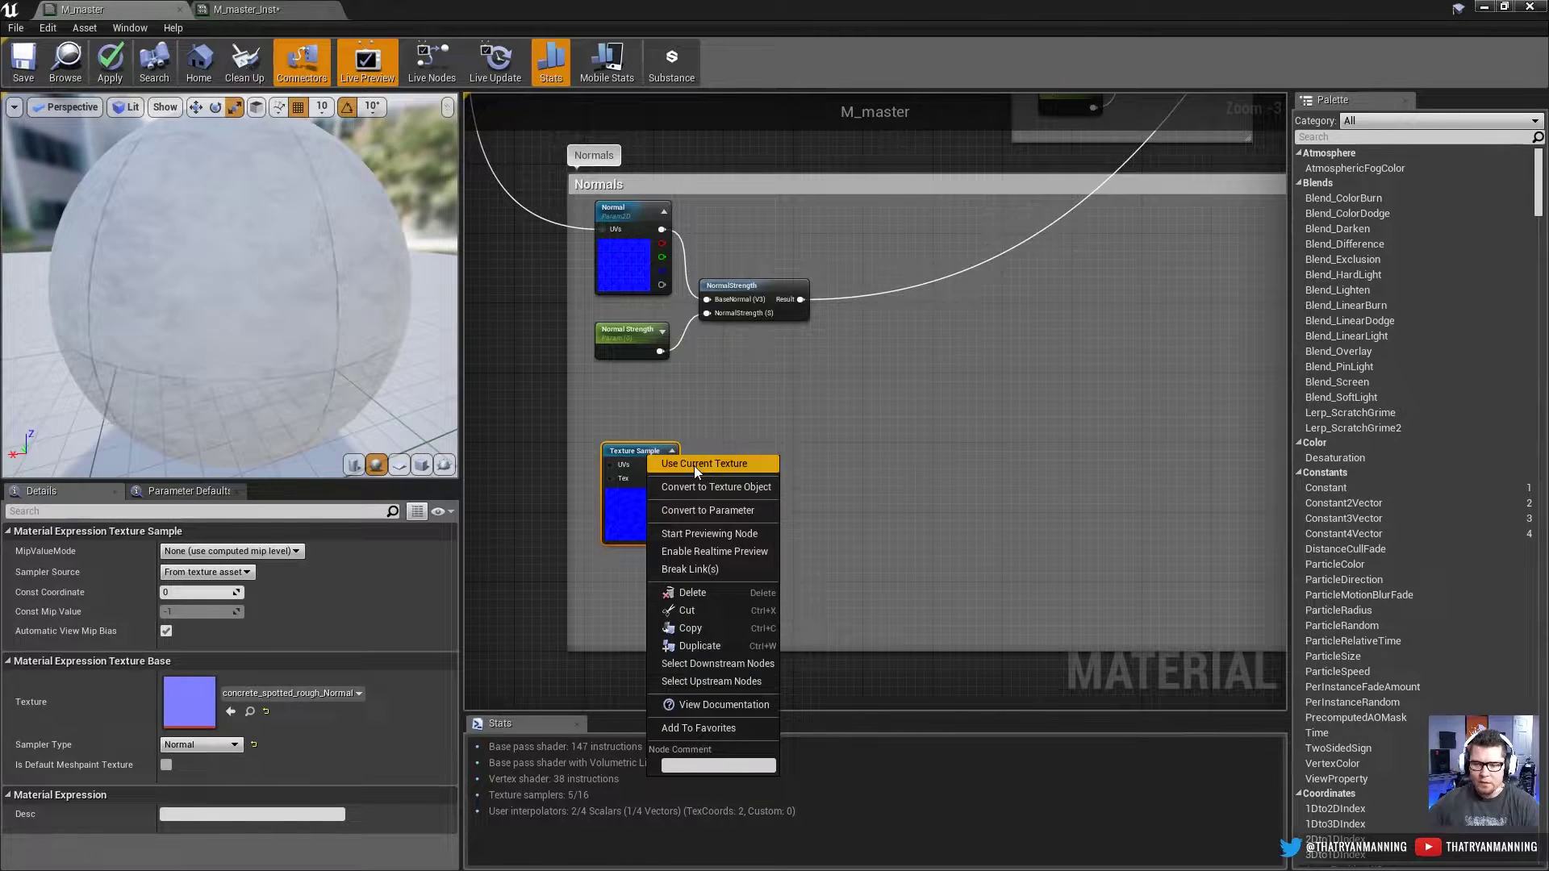
pyautogui.click(708, 511)
pyautogui.write('Detail n')
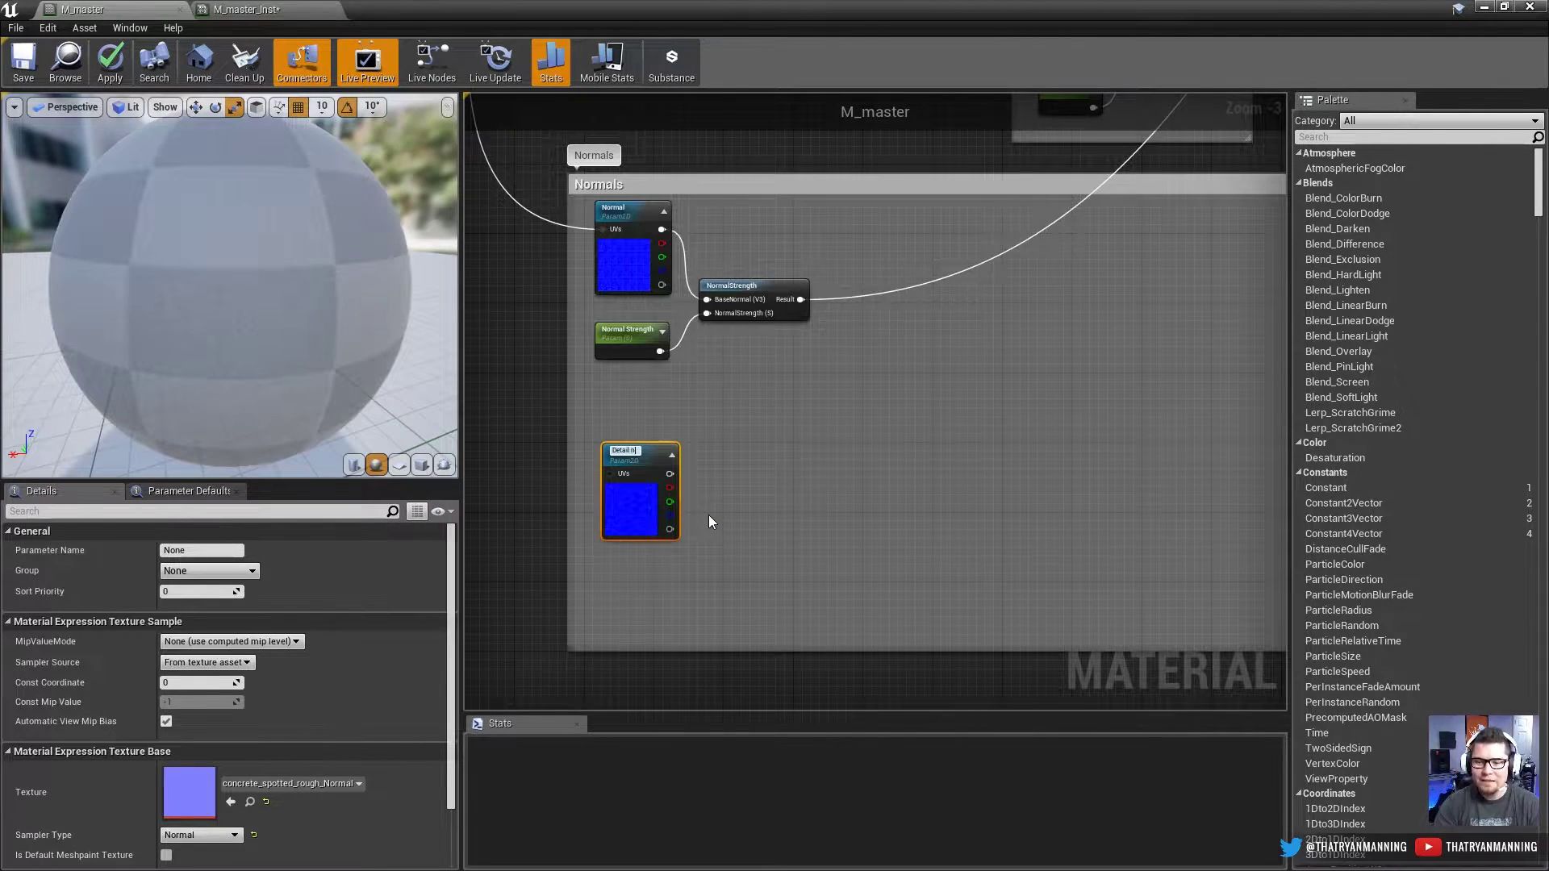
pyautogui.write('ormal')
pyautogui.press('Return')
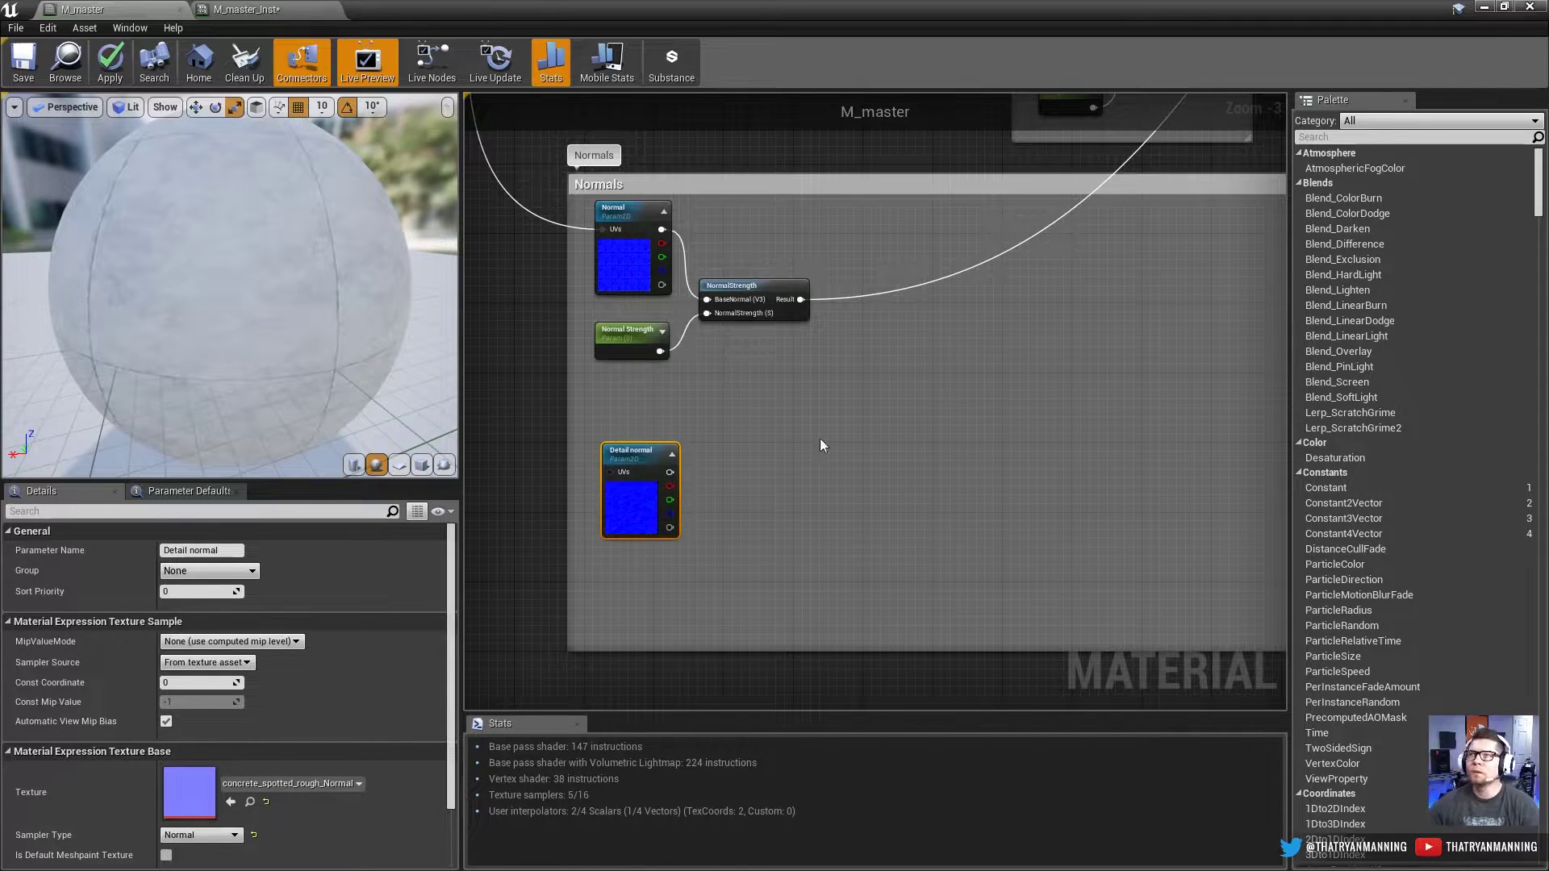
pyautogui.moveTo(657, 496); pyautogui.dragTo(779, 487)
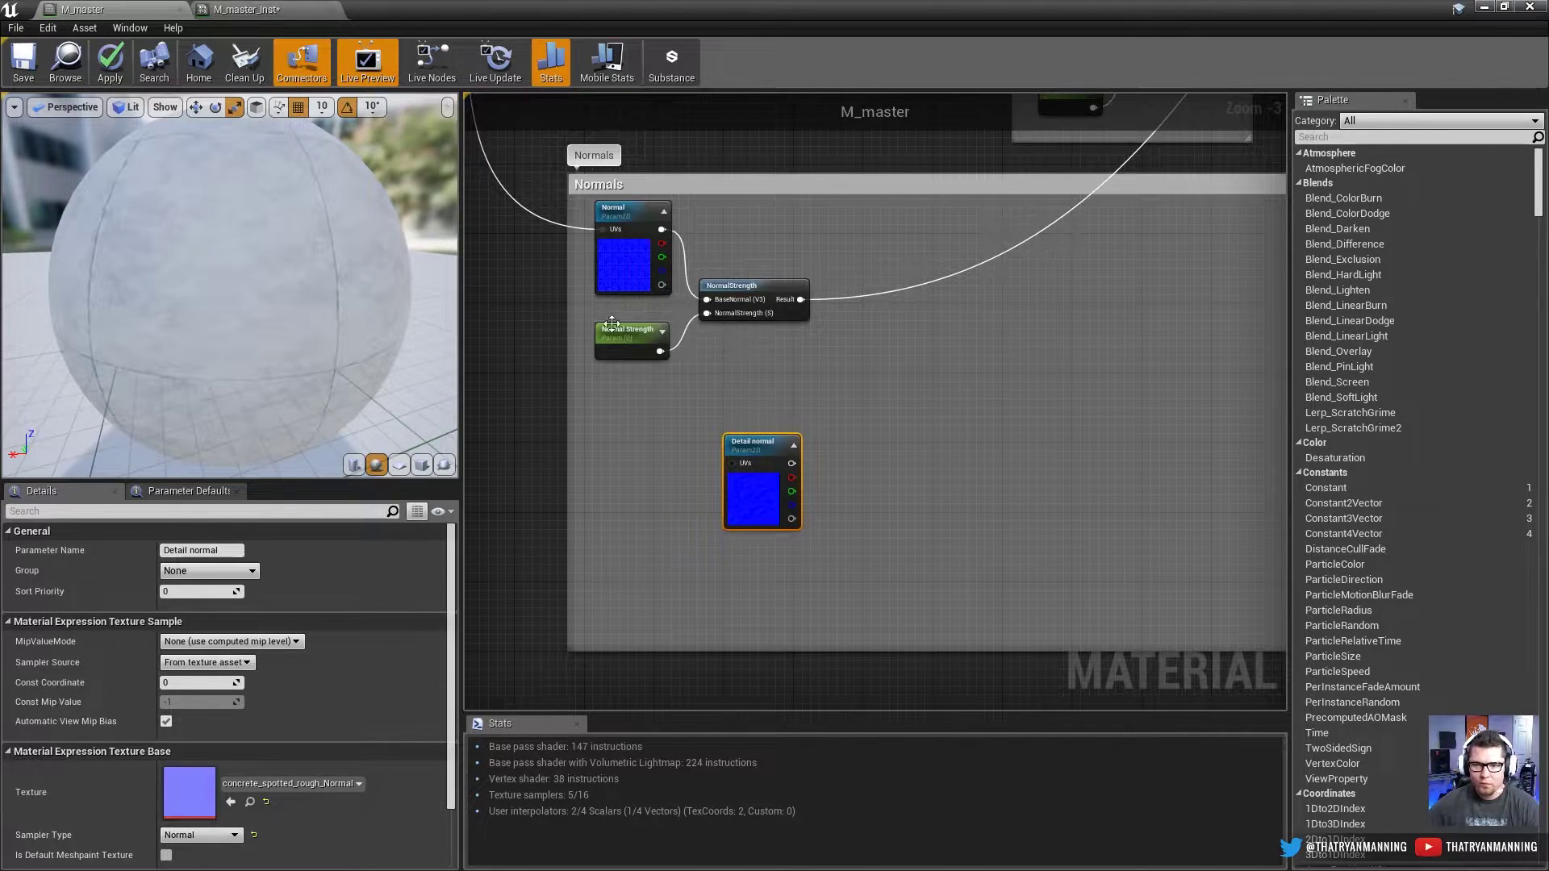
# Step: Select the two existing UV Tiling nodes
pyautogui.moveTo(611, 324); pyautogui.dragTo(975, 510, button='right')
pyautogui.scroll(-2, 709, 392)
pyautogui.moveTo(660, 252); pyautogui.dragTo(769, 548, button='right')
pyautogui.moveTo(751, 374); pyautogui.dragTo(834, 322)
pyautogui.scroll(4, 816, 410)
# Step: Paste copies of the UV Tiling nodes and wire their result into Detail normal's UVs
pyautogui.moveTo(843, 505); pyautogui.dragTo(688, 160, button='right')
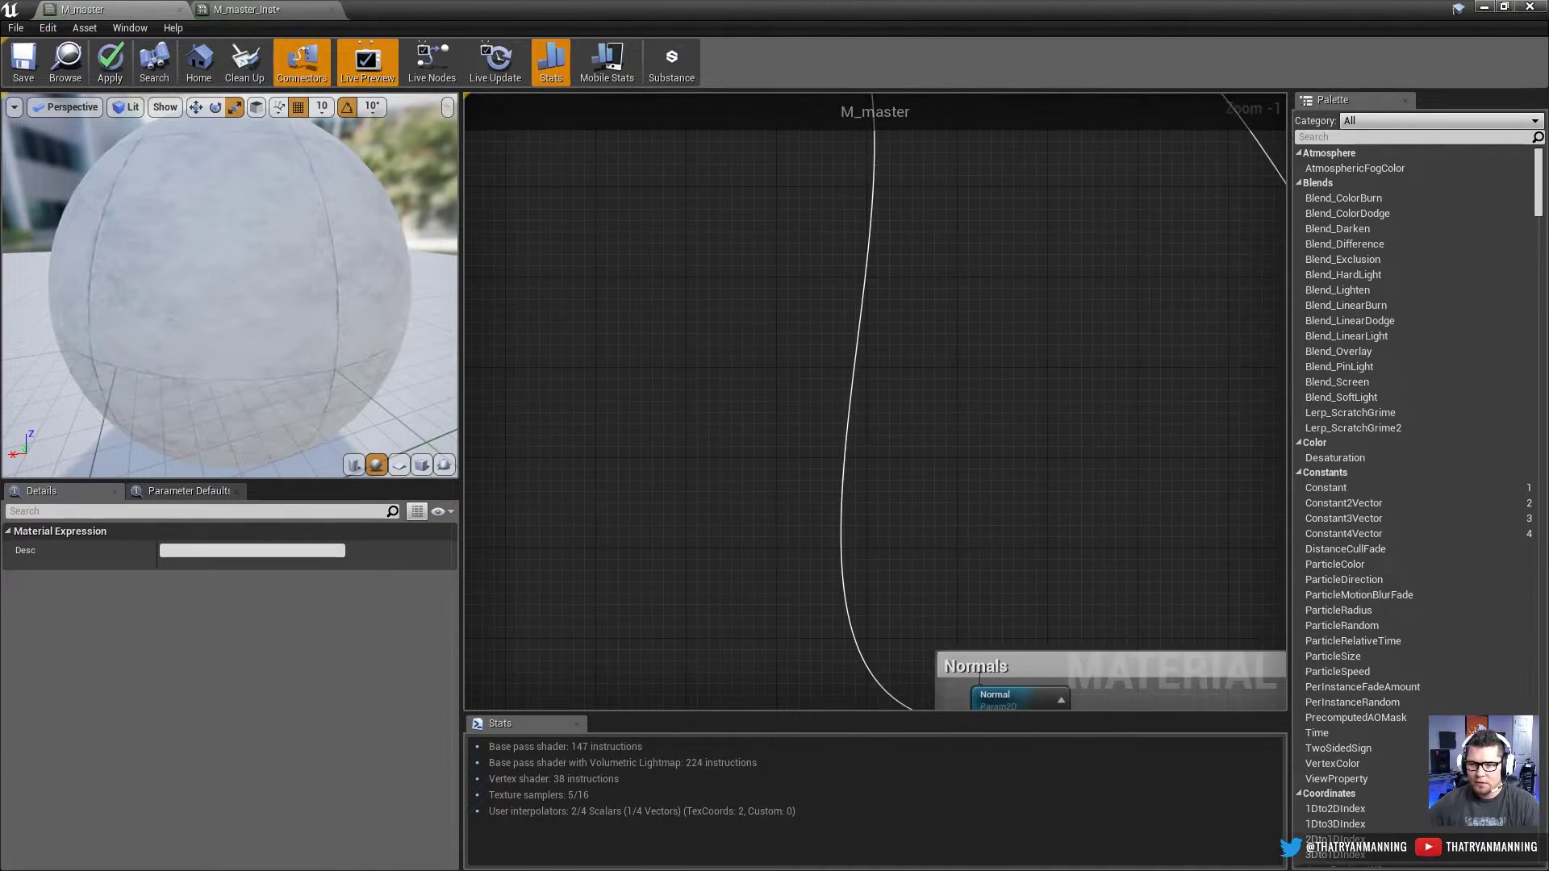
pyautogui.moveTo(979, 679); pyautogui.dragTo(921, 292, button='right')
pyautogui.moveTo(907, 581); pyautogui.dragTo(868, 389, button='right')
pyautogui.hotkey('ctrl', 'v')
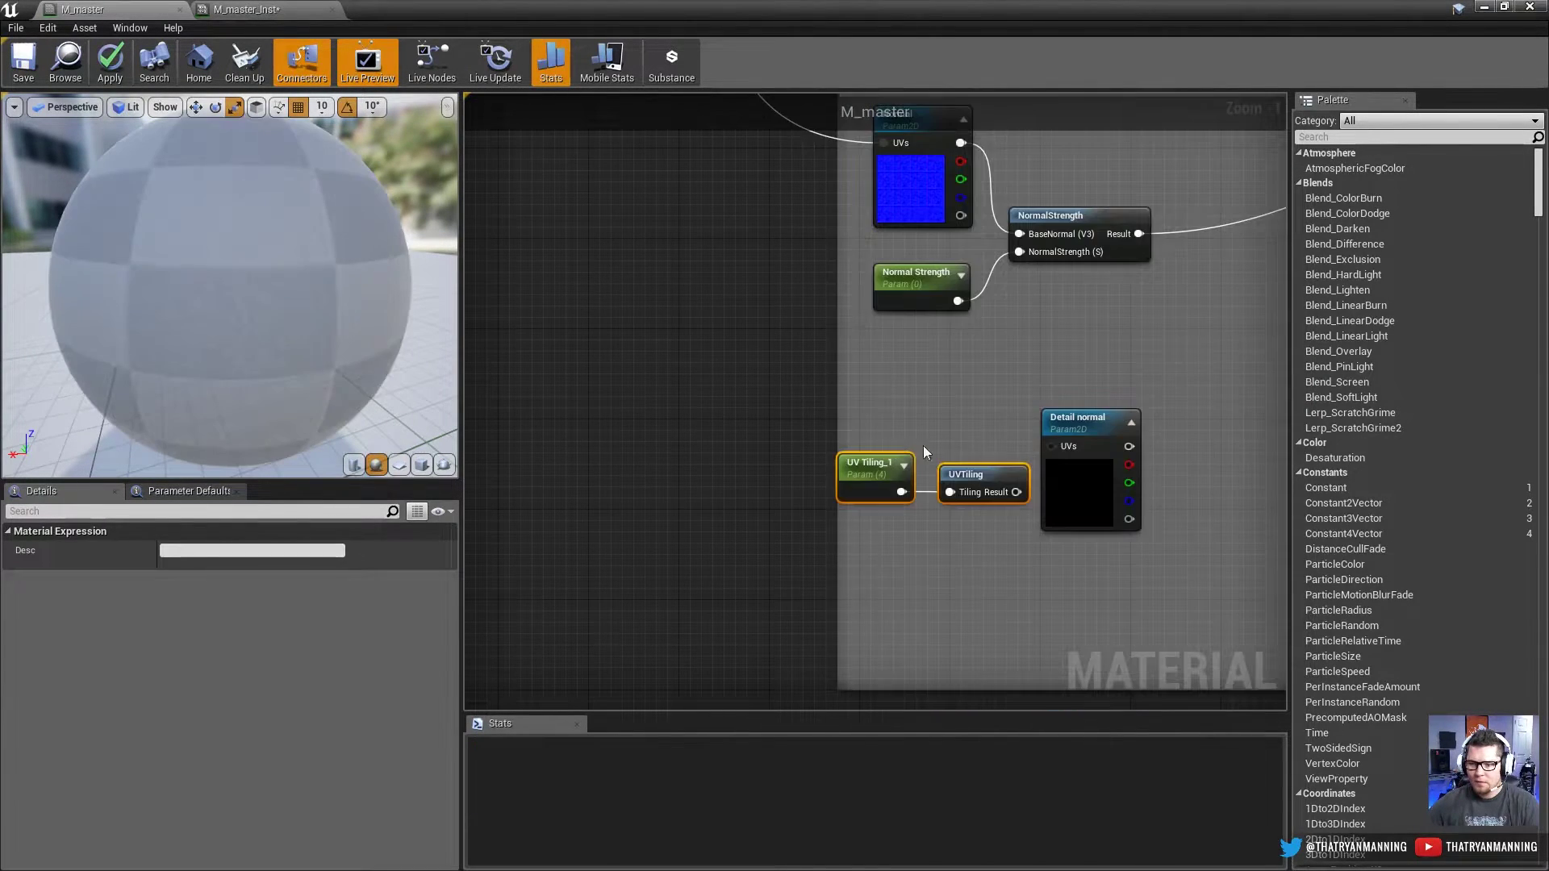
pyautogui.moveTo(986, 476); pyautogui.dragTo(1071, 447)
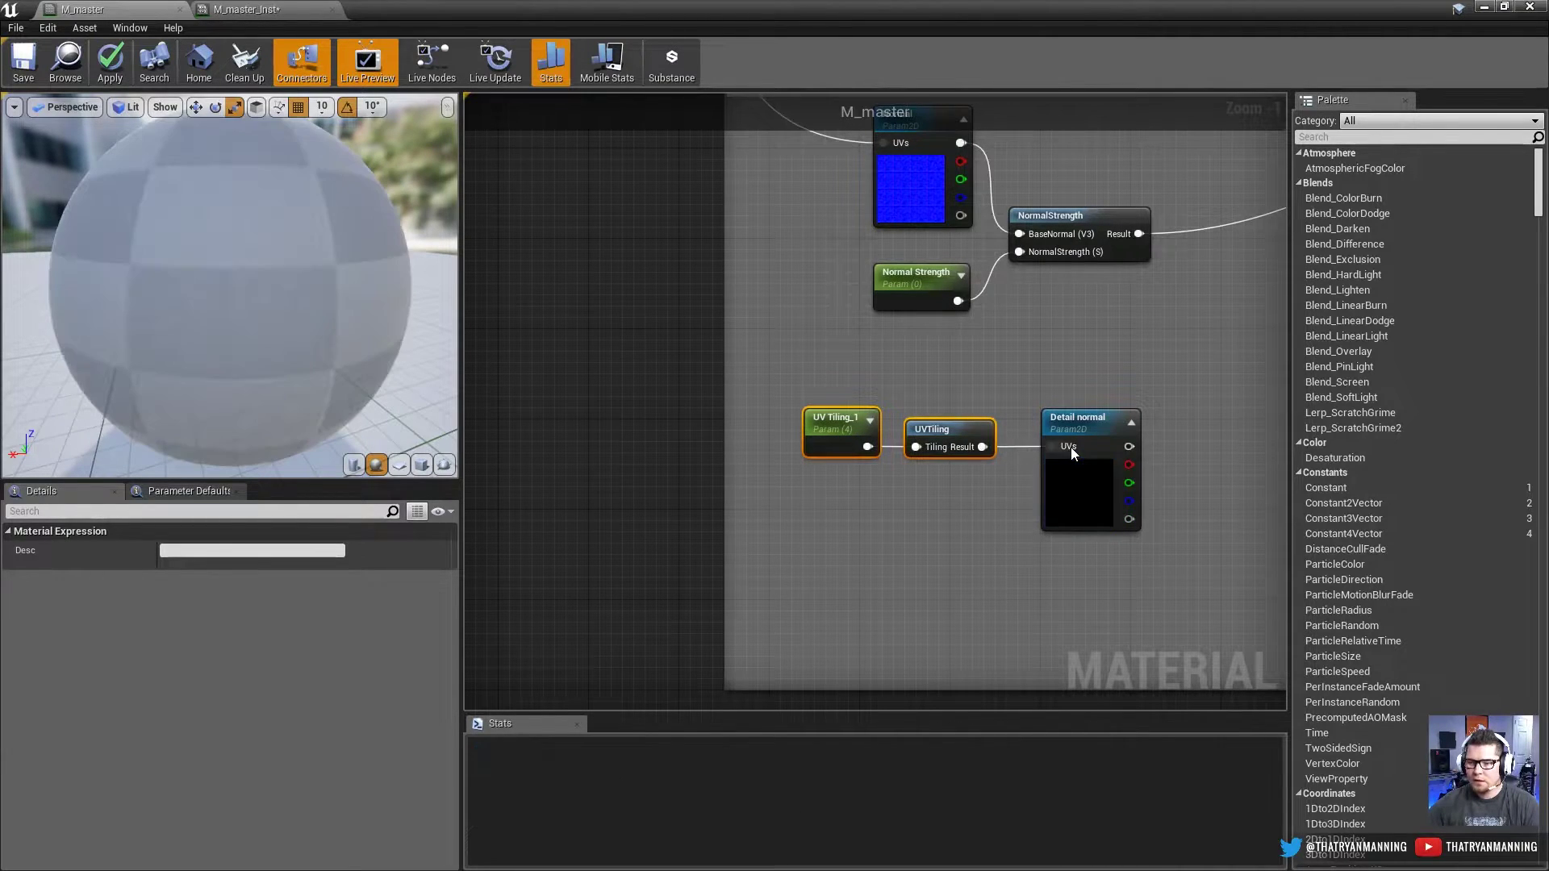
pyautogui.click(1073, 420)
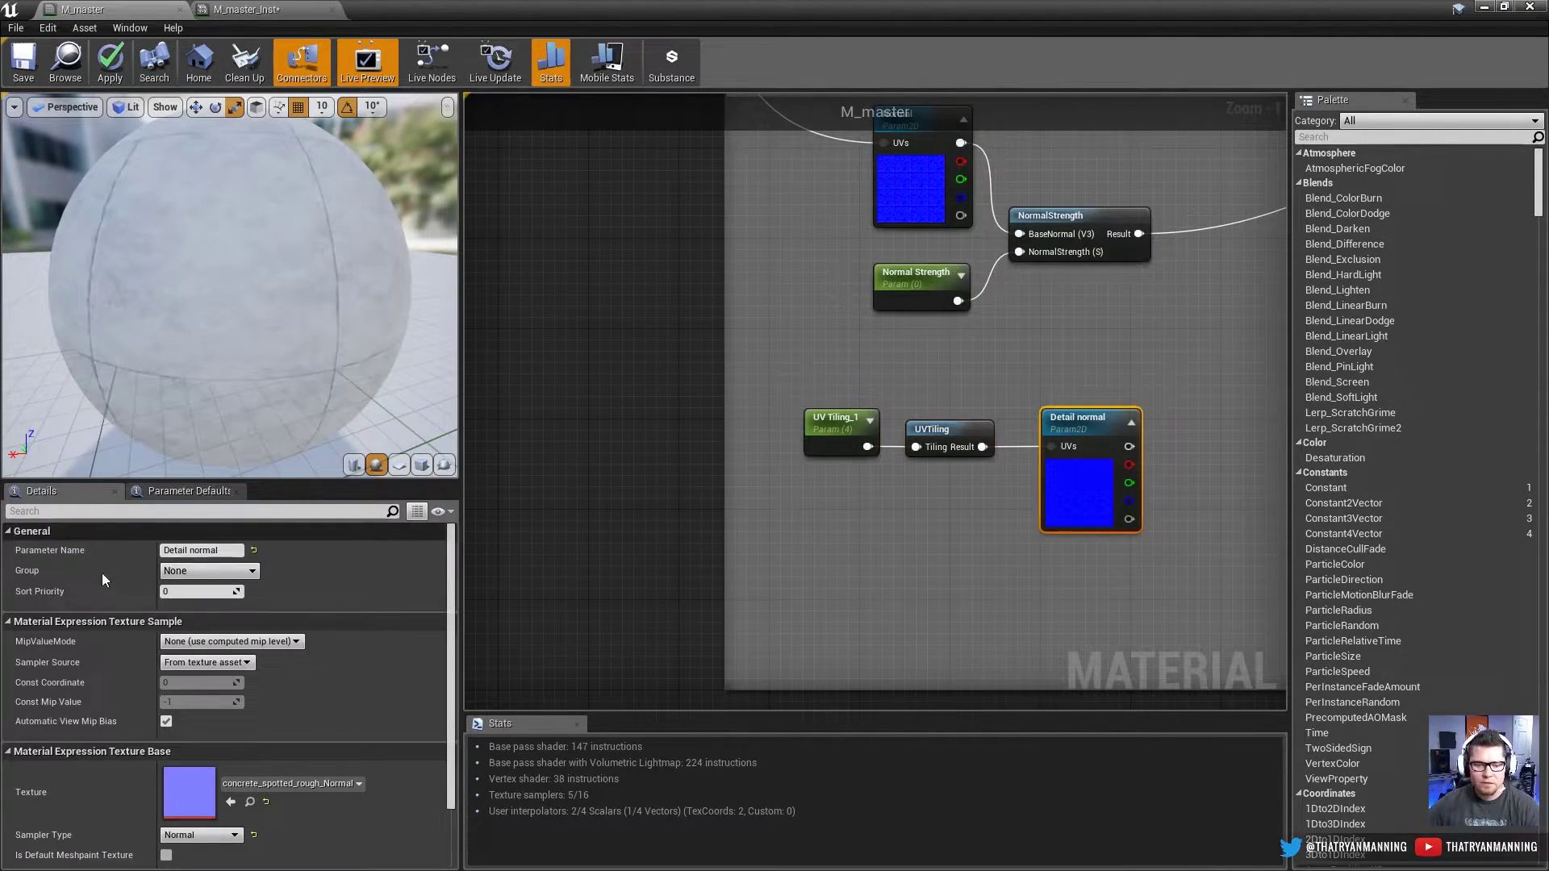
# Step: Put Detail normal in Texture Inputs; give the tiling parameter group Detail Normal and name UV Tiling
pyautogui.click(251, 570)
pyautogui.click(216, 653)
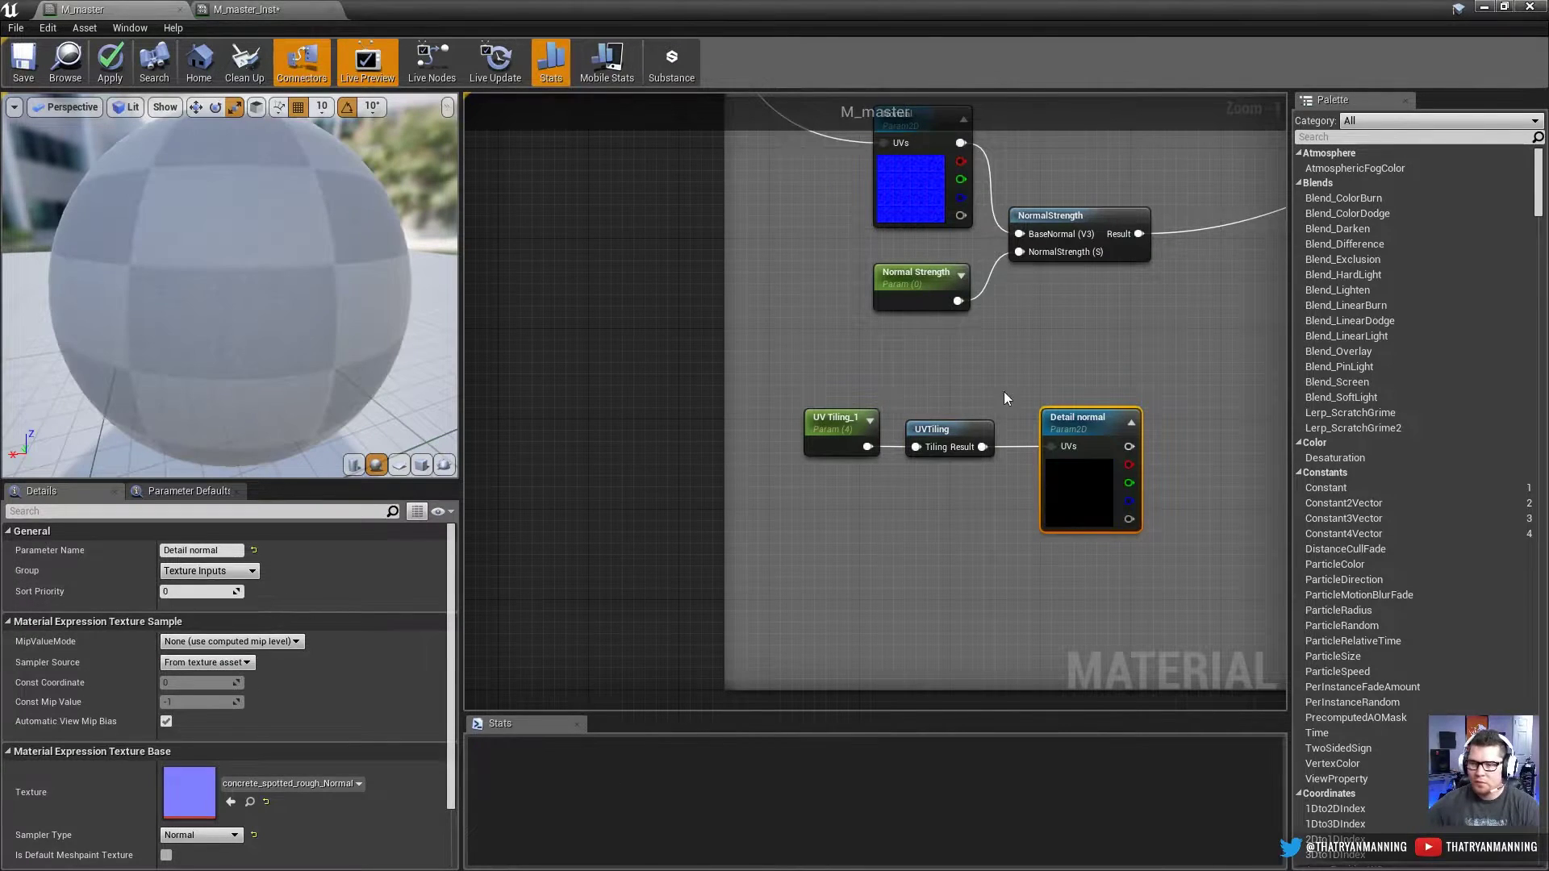
pyautogui.click(836, 419)
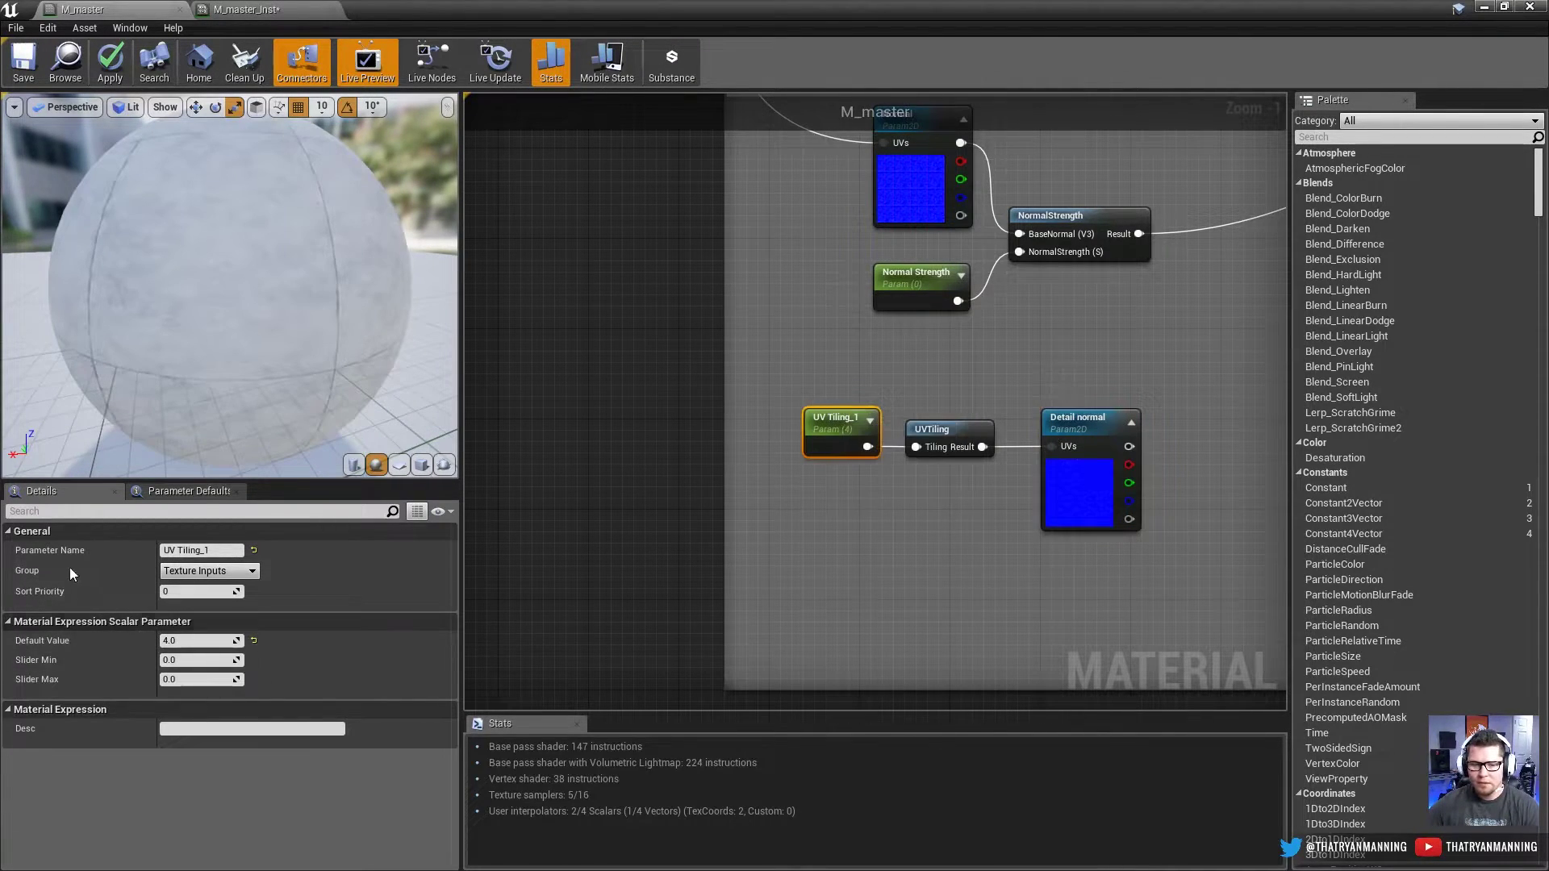
pyautogui.click(233, 568)
pyautogui.write('Deta')
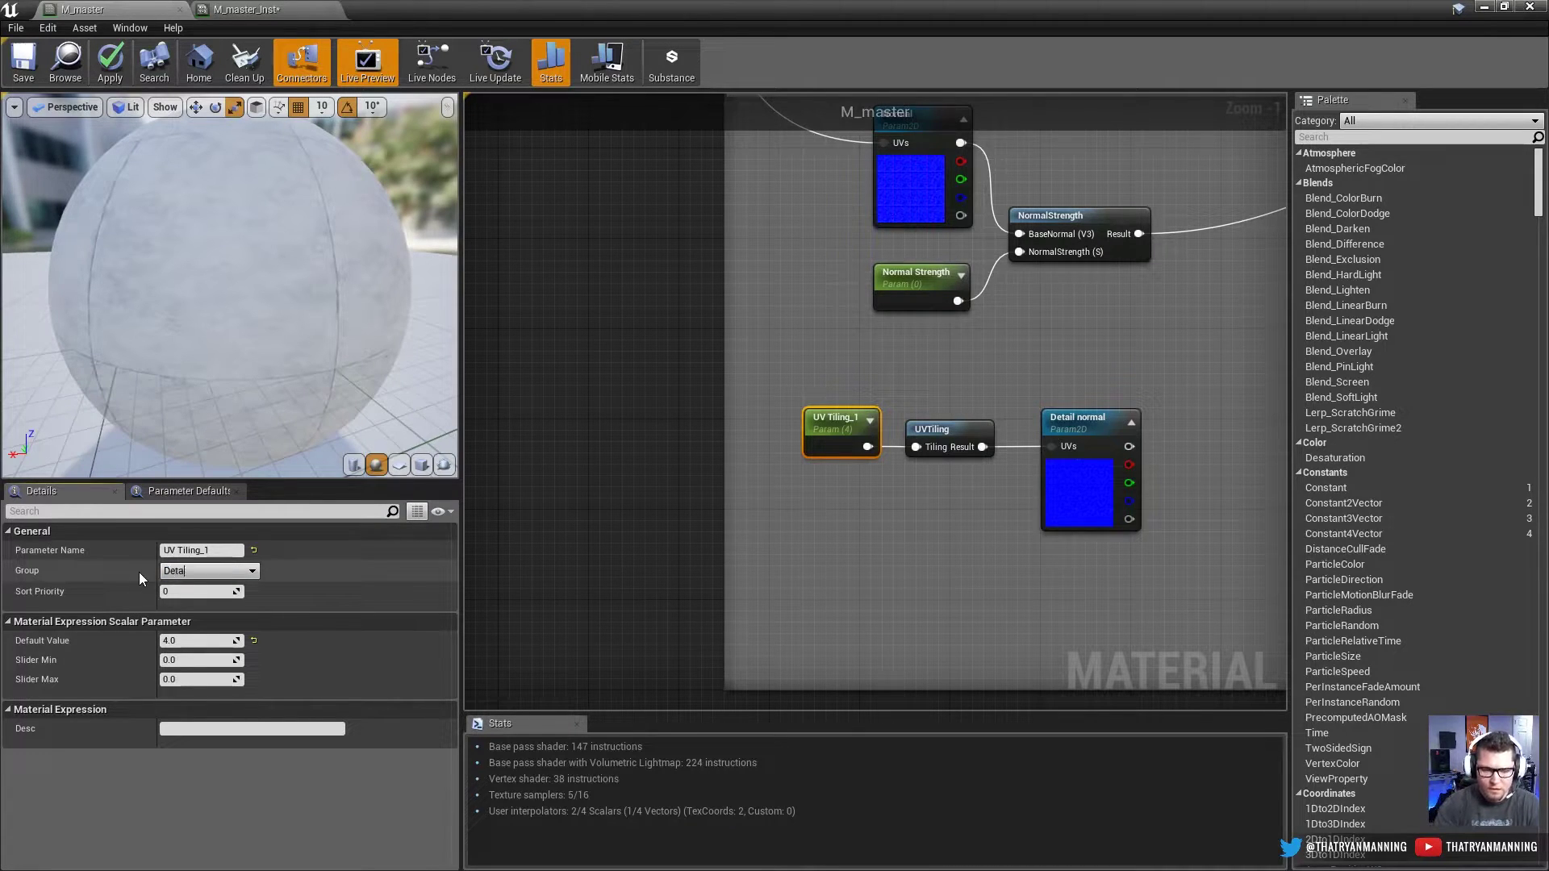
pyautogui.write('il Normal')
pyautogui.press('Return')
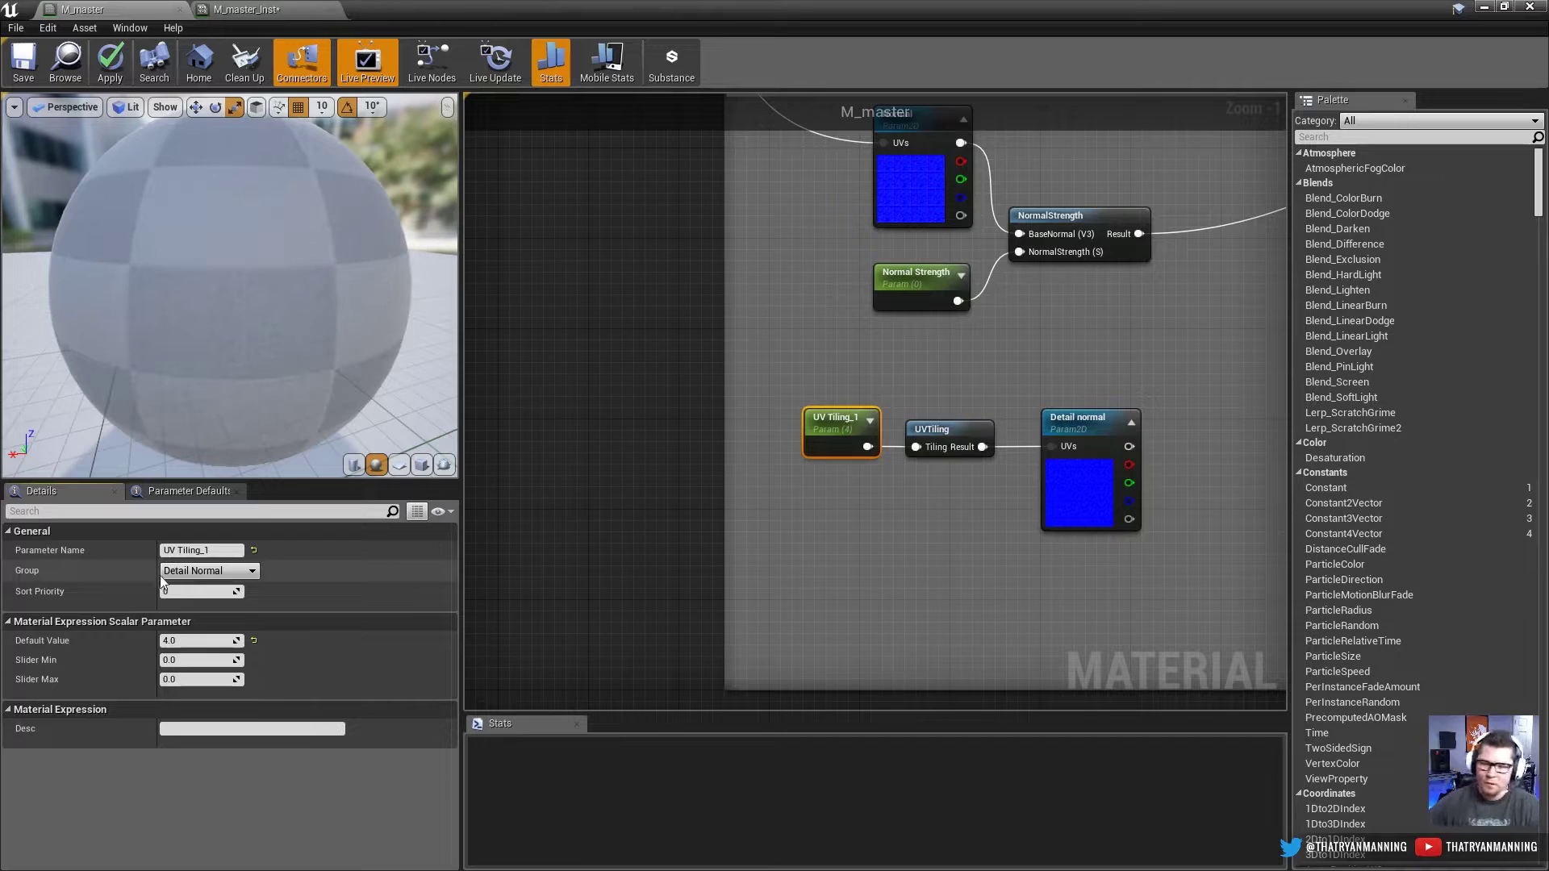
pyautogui.click(221, 550)
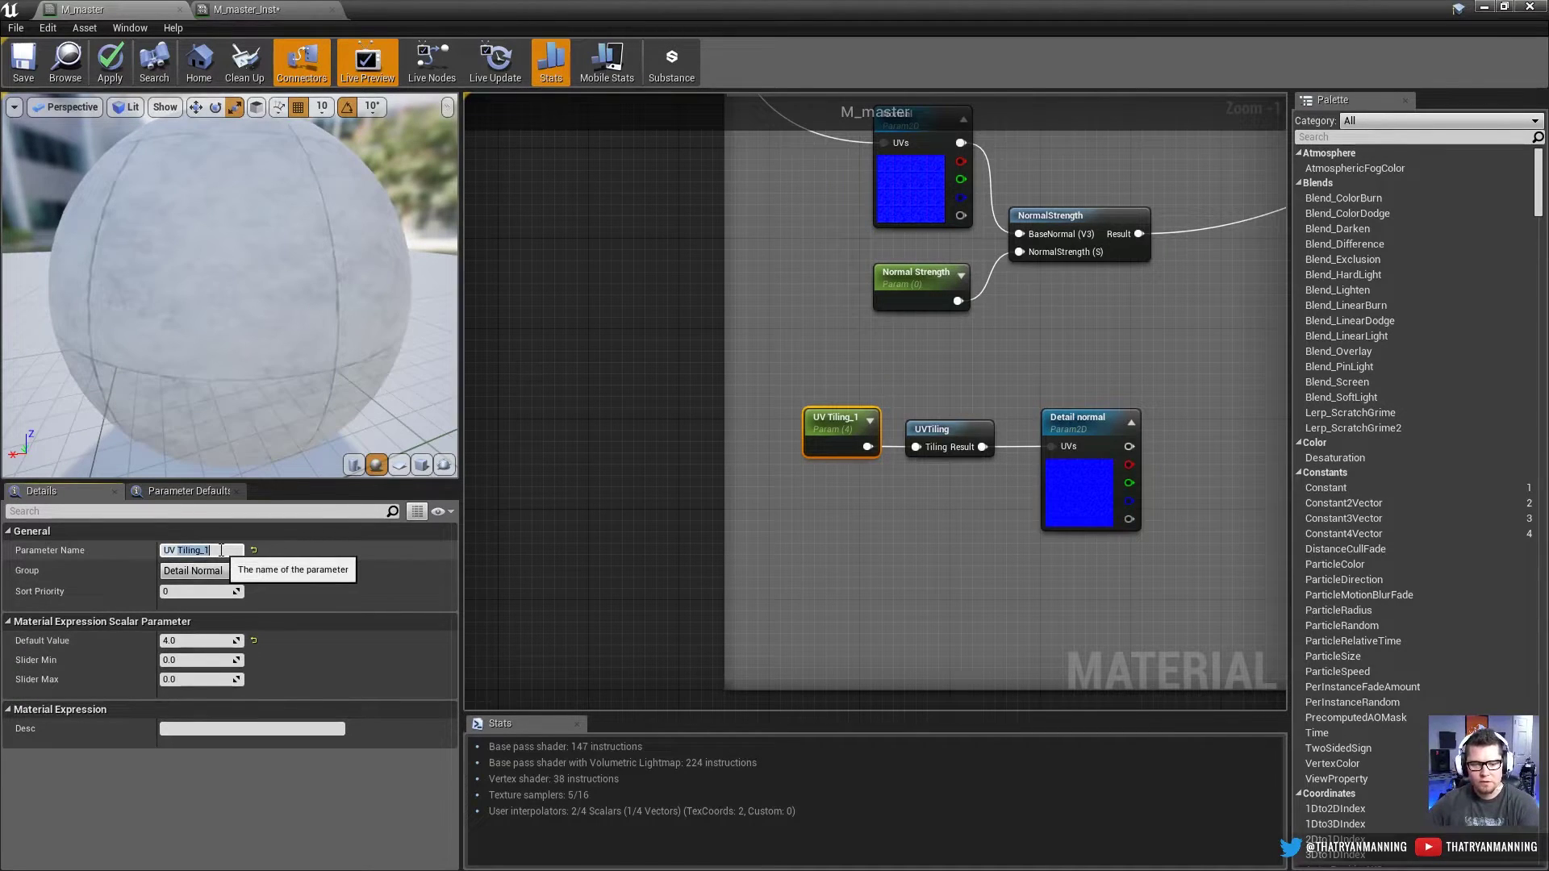
pyautogui.write('UV')
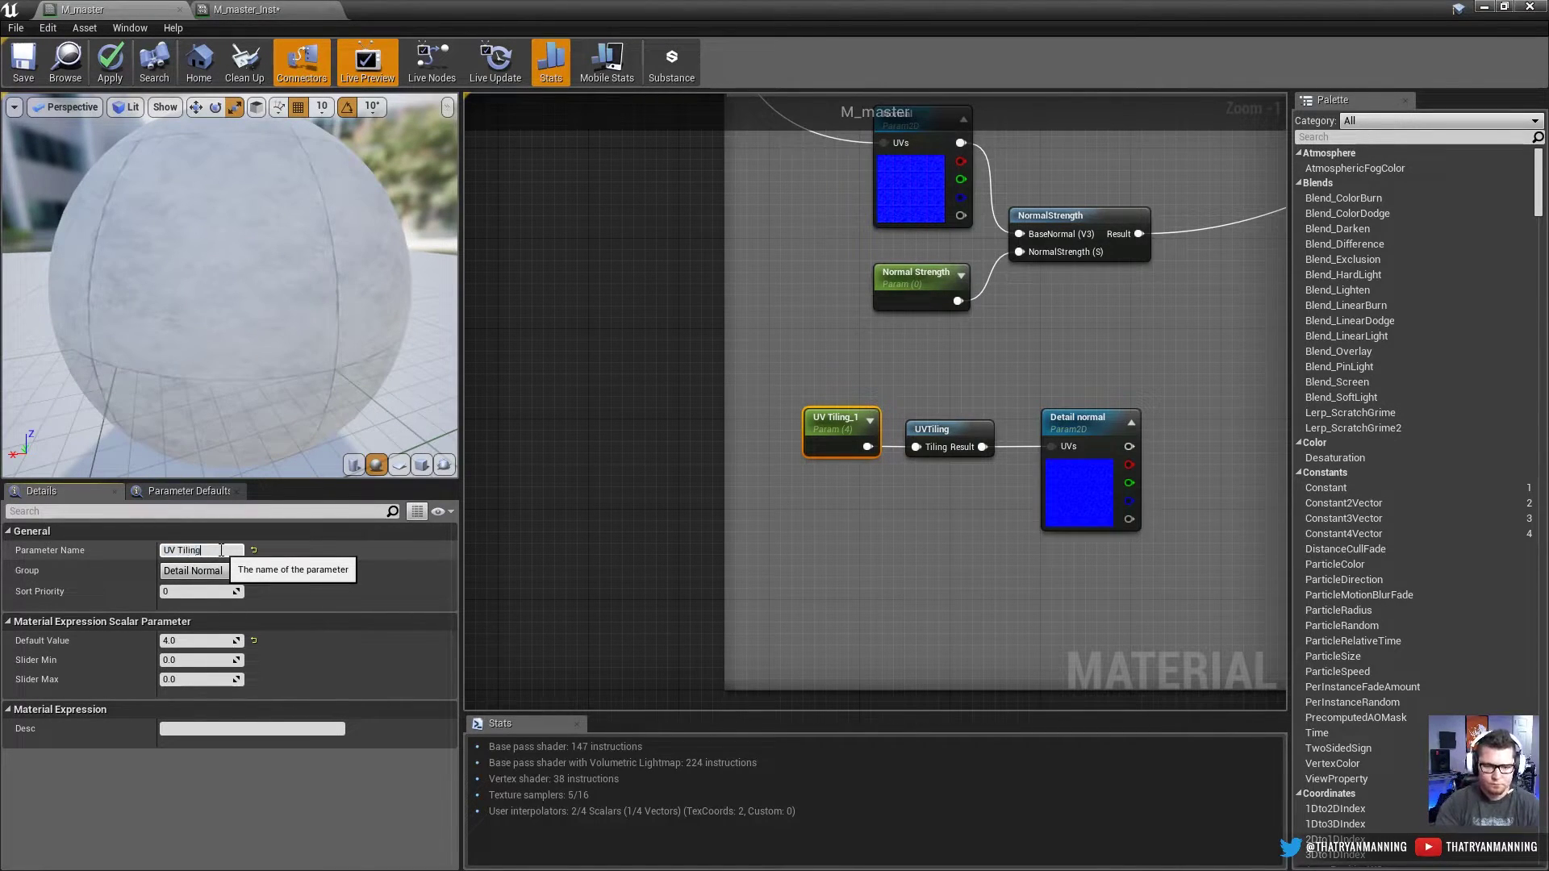
pyautogui.write(' Tiling')
pyautogui.press('Return')
# Step: Wrap the three detail normal nodes in a 'Detail Normal' comment and enlarge it
pyautogui.moveTo(1062, 590); pyautogui.dragTo(859, 567, button='right')
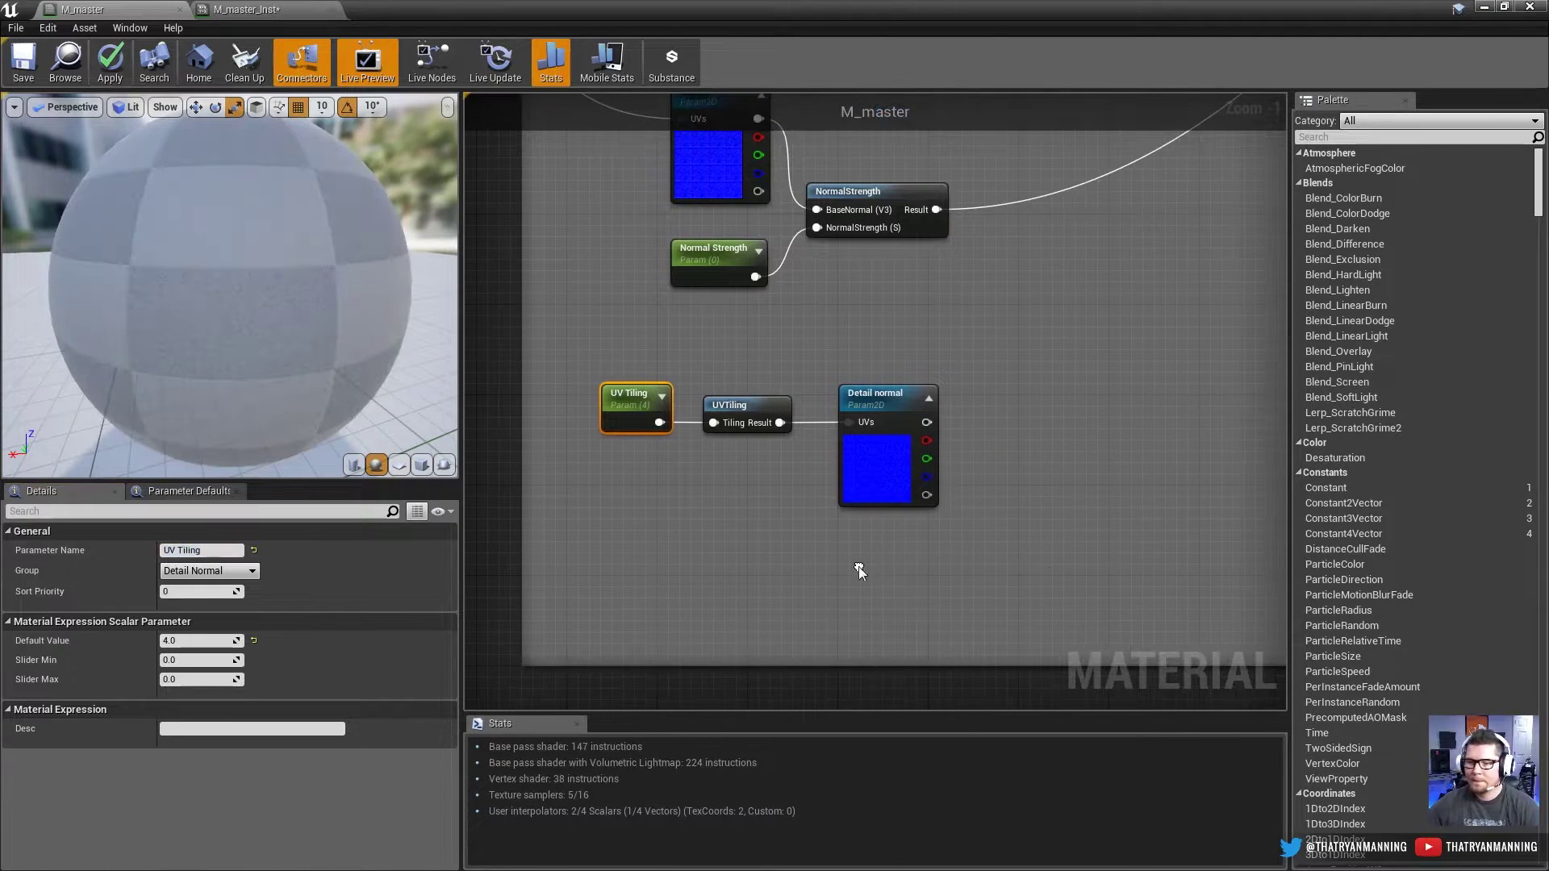
pyautogui.scroll(-1, 1033, 549)
pyautogui.moveTo(681, 395); pyautogui.dragTo(981, 543)
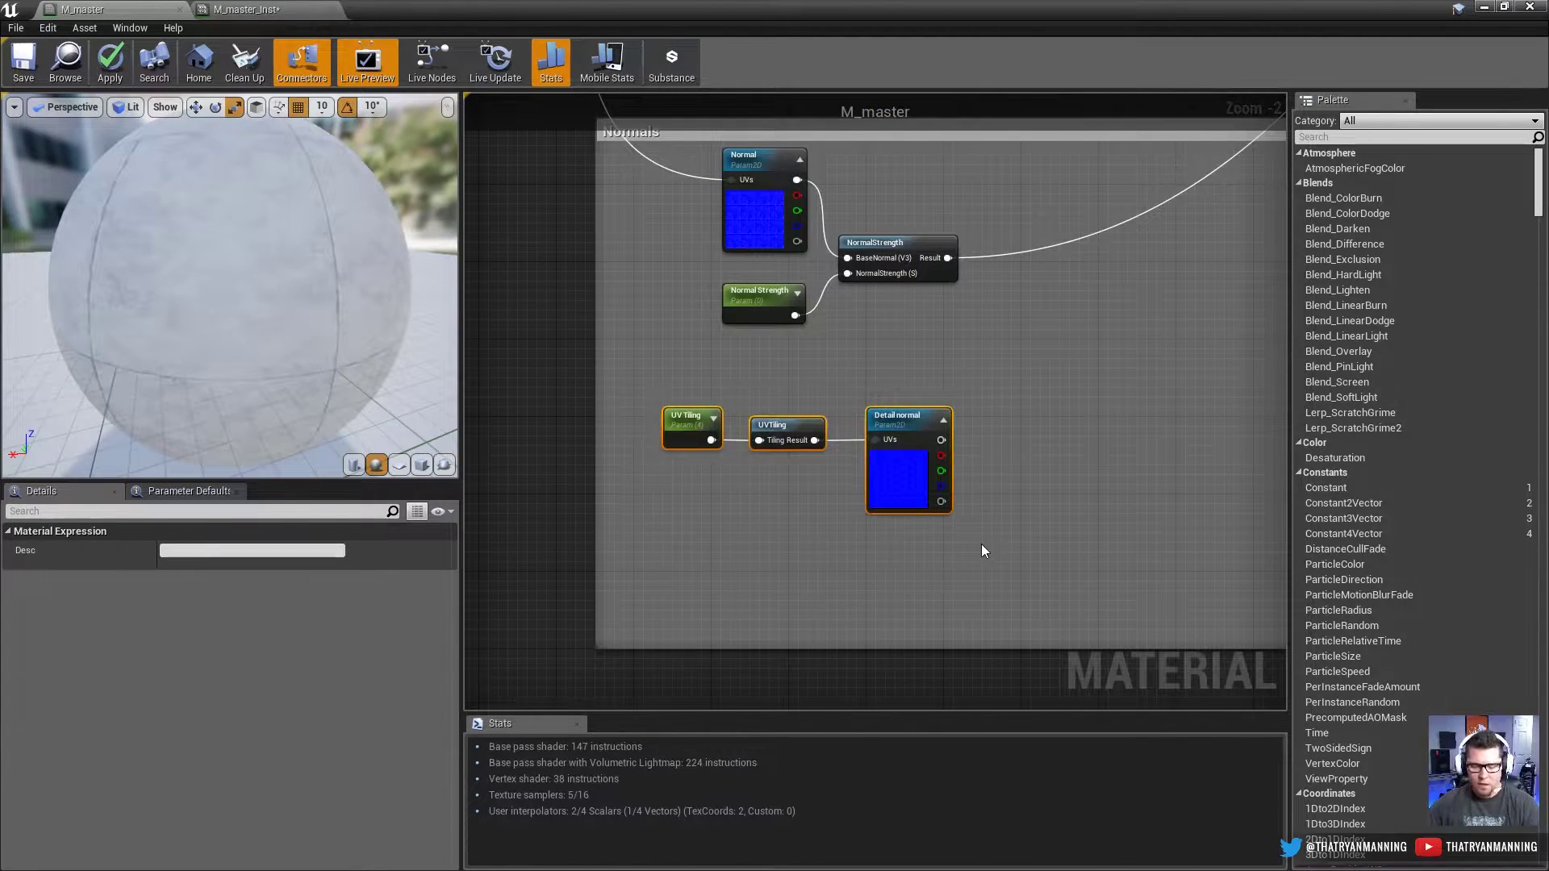
pyautogui.write('cDetail')
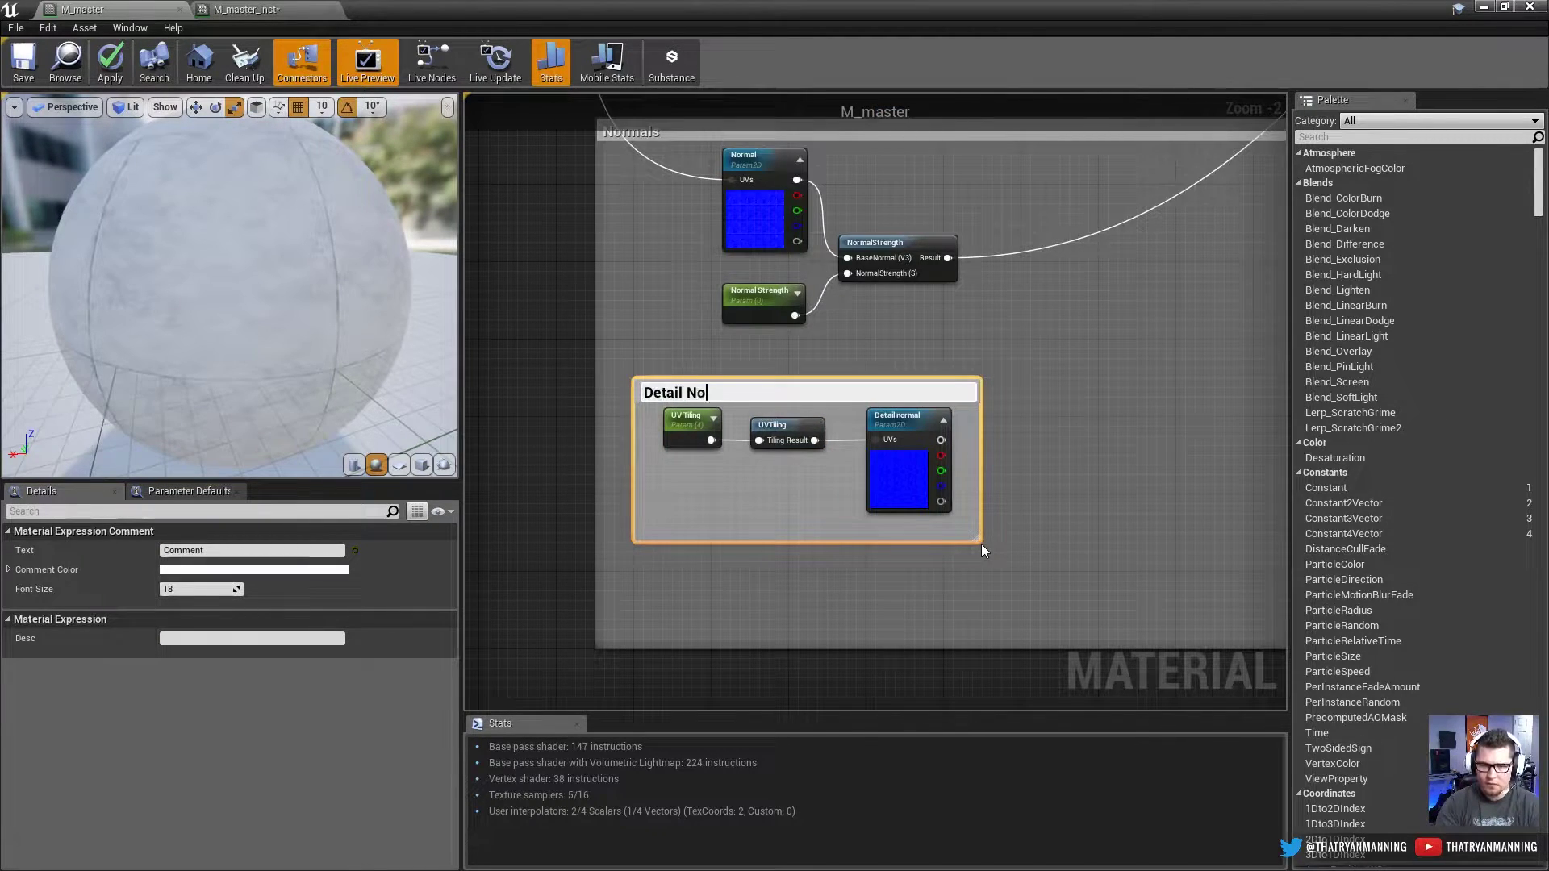
pyautogui.write(' Normal')
pyautogui.press('Return')
pyautogui.scroll(-1, 997, 519)
pyautogui.moveTo(997, 520); pyautogui.dragTo(831, 514, button='right')
pyautogui.moveTo(832, 517); pyautogui.dragTo(1279, 592)
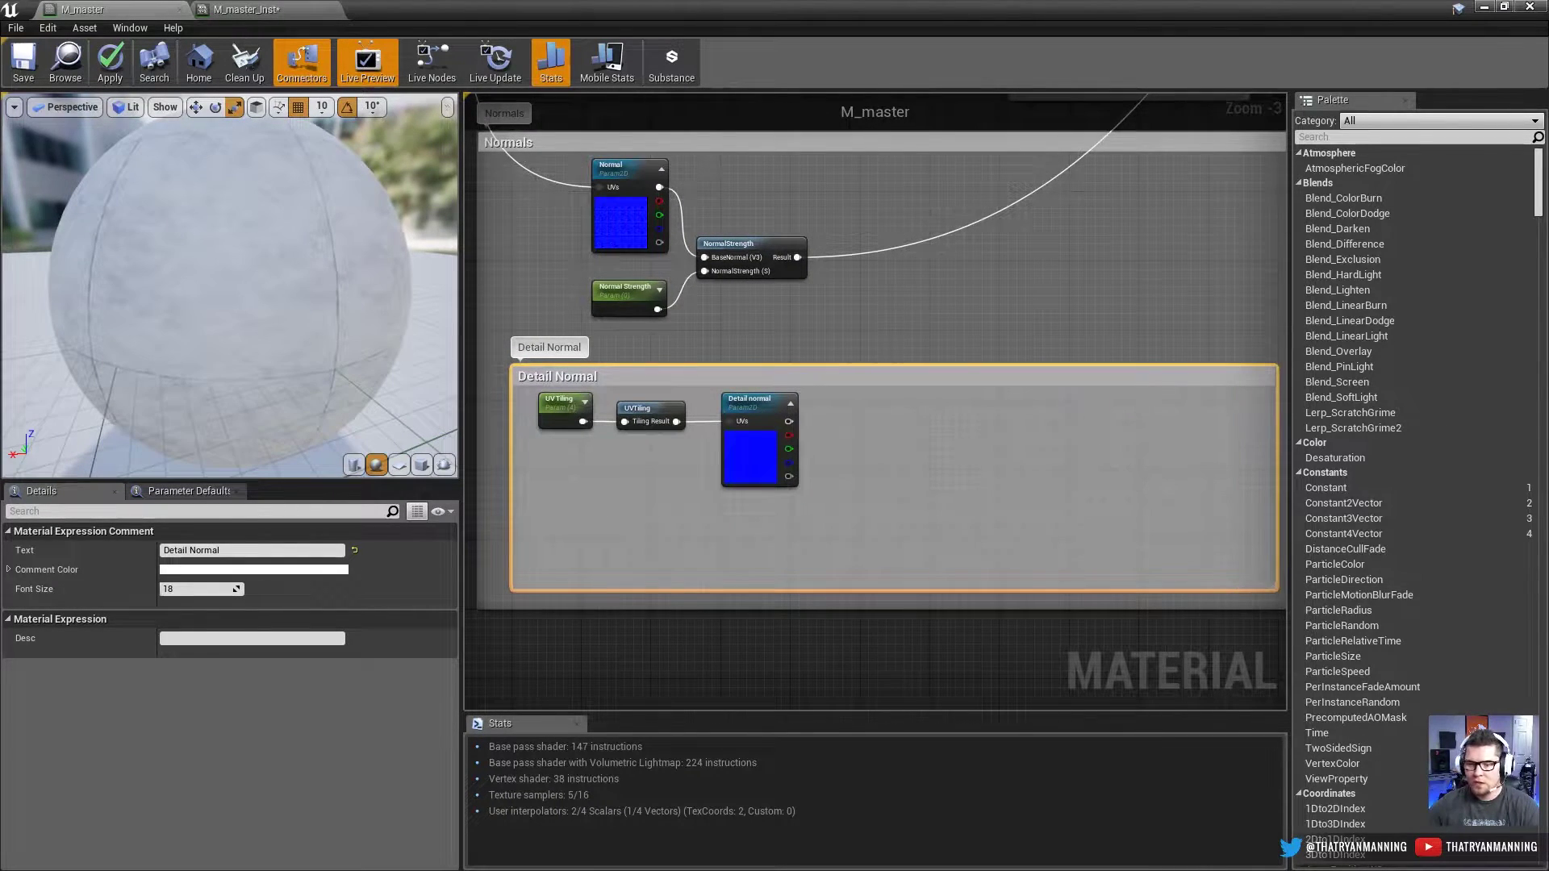
pyautogui.moveTo(588, 420); pyautogui.dragTo(528, 439, button='right')
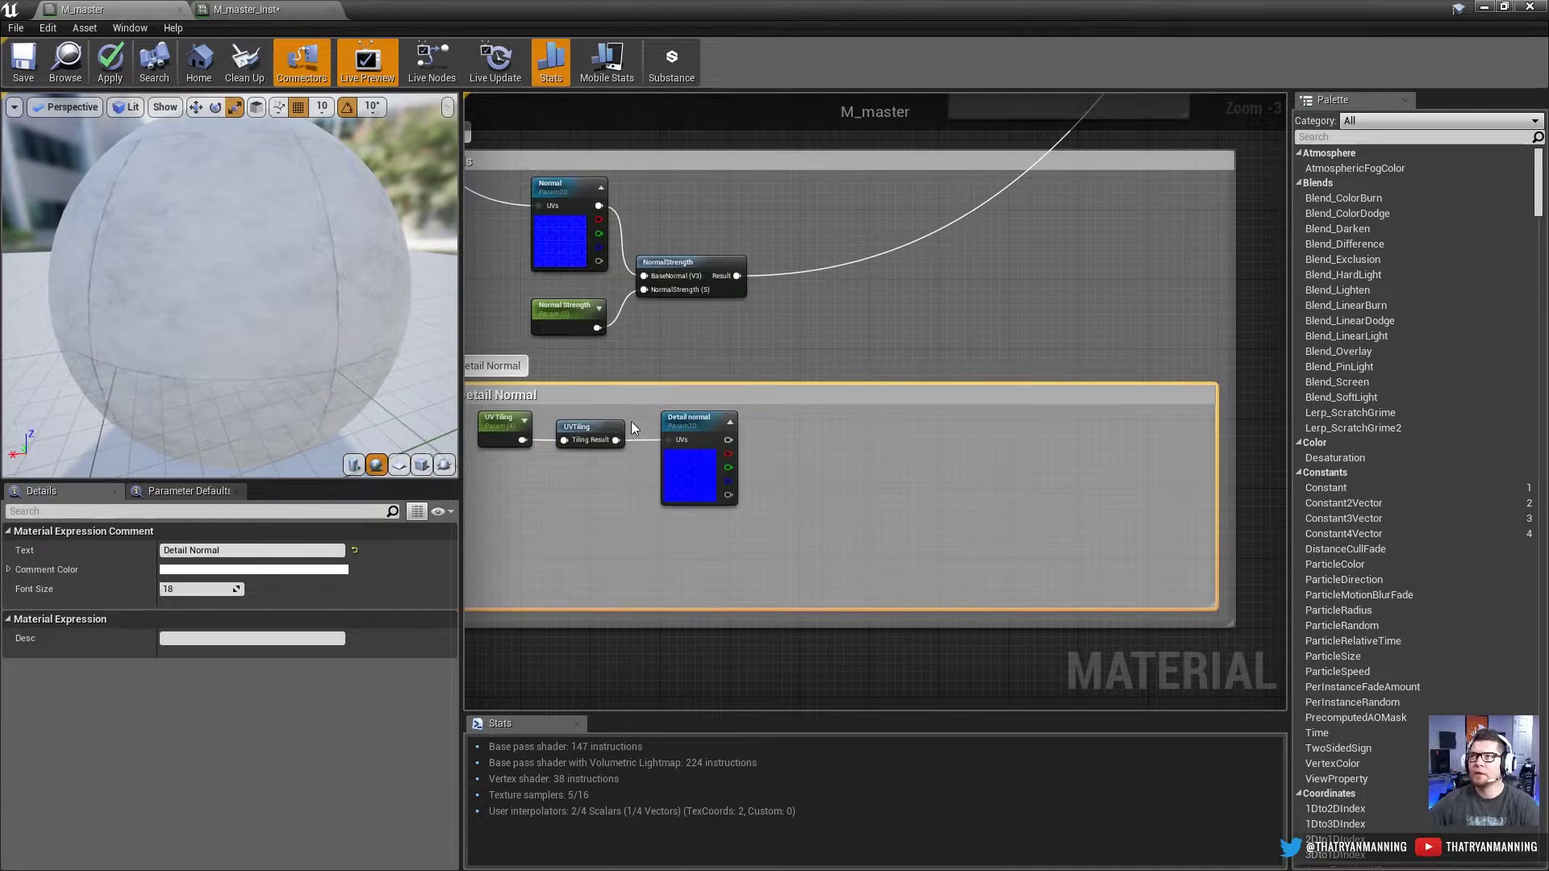
# Step: Duplicate the NormalStrength node and feed Detail normal into it
pyautogui.moveTo(575, 240); pyautogui.dragTo(715, 302, button='right')
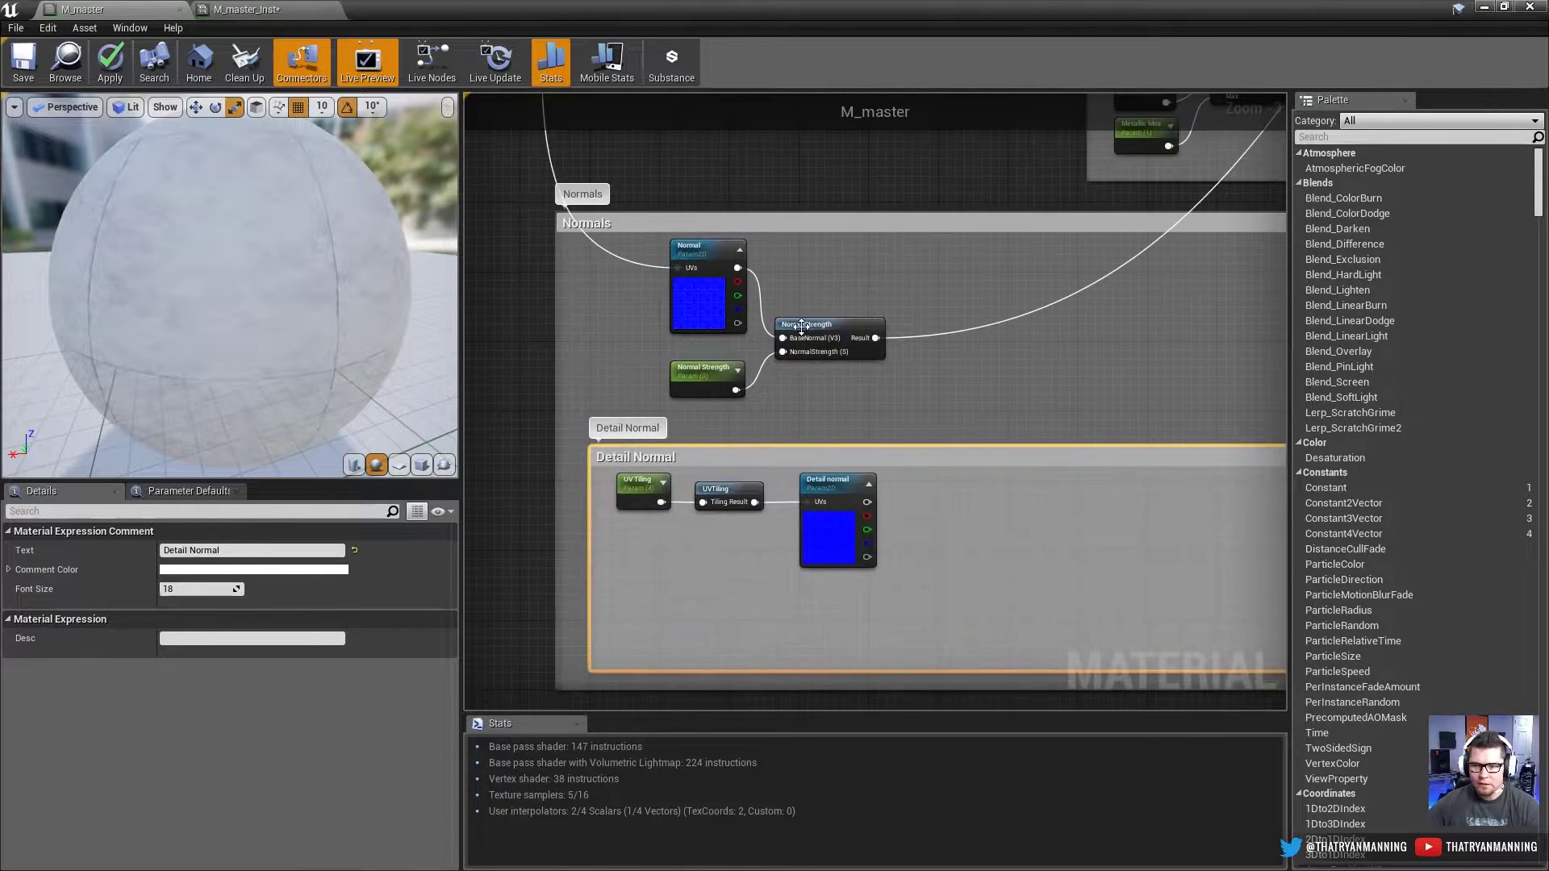
pyautogui.click(811, 331)
pyautogui.hotkey('ctrl', 'v')
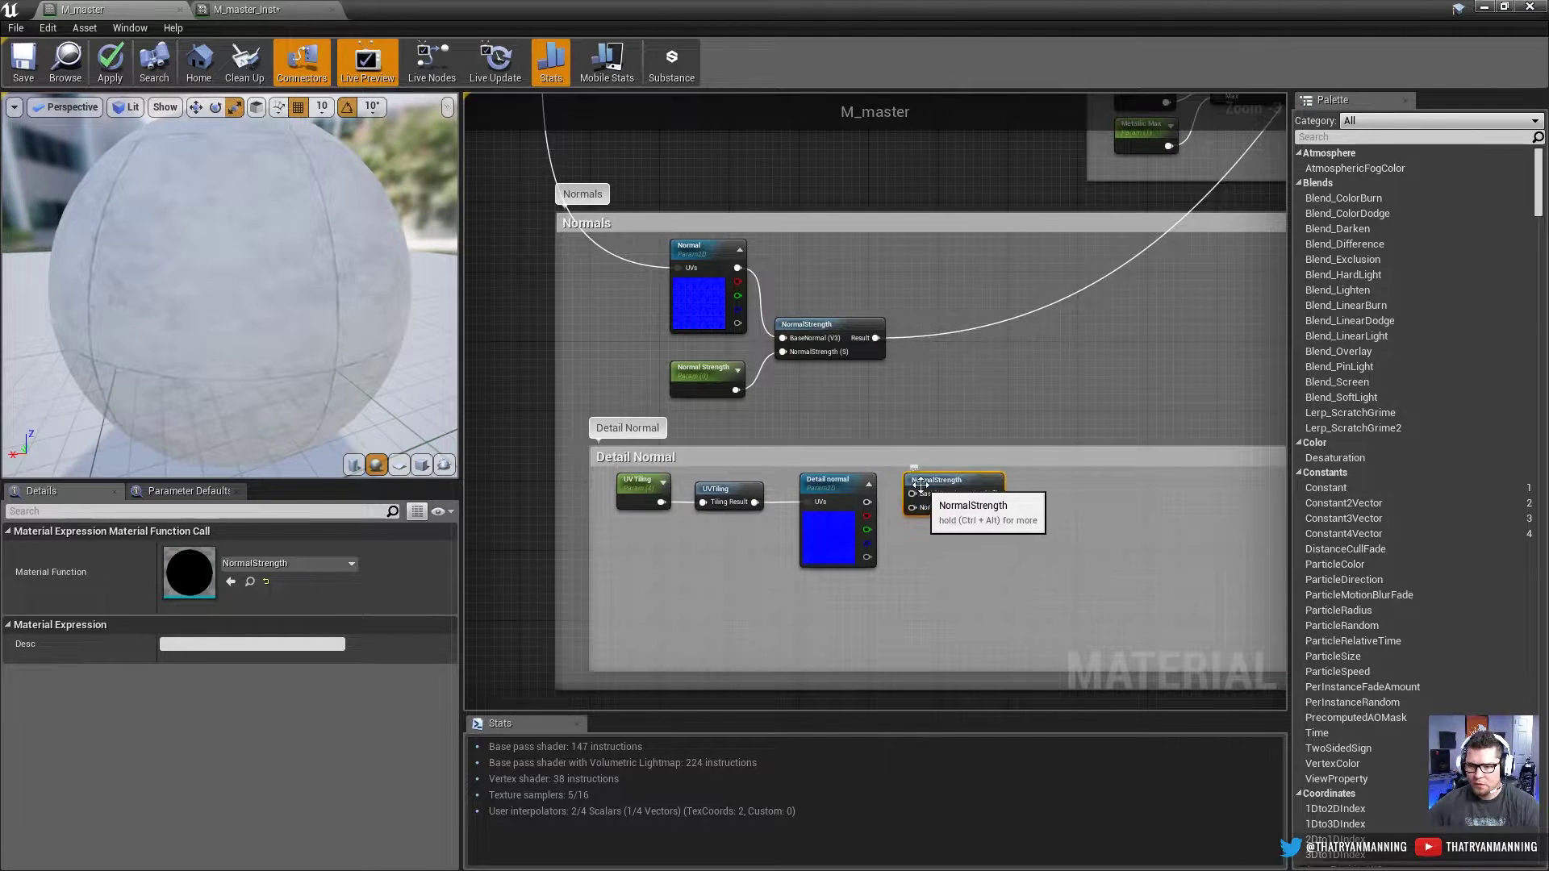
pyautogui.moveTo(926, 499); pyautogui.dragTo(866, 502)
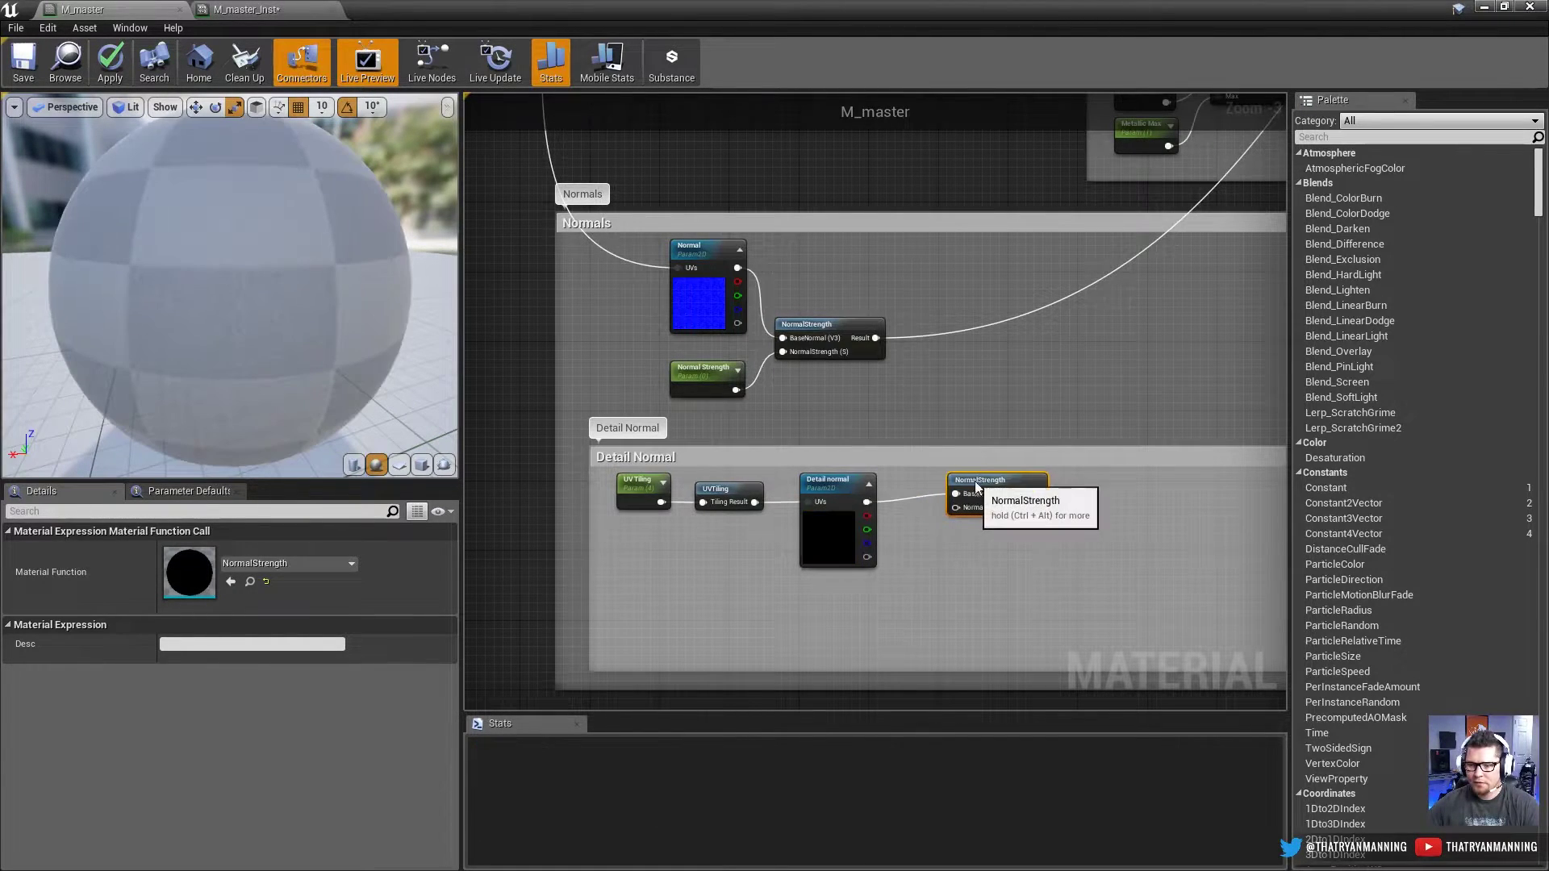
pyautogui.moveTo(993, 480); pyautogui.dragTo(992, 489)
# Step: Duplicate the Normal Strength parameter beneath Detail normal and put it in the Detail Normal group
pyautogui.click(705, 367)
pyautogui.hotkey('ctrl', 'c')
pyautogui.hotkey('ctrl', 'v')
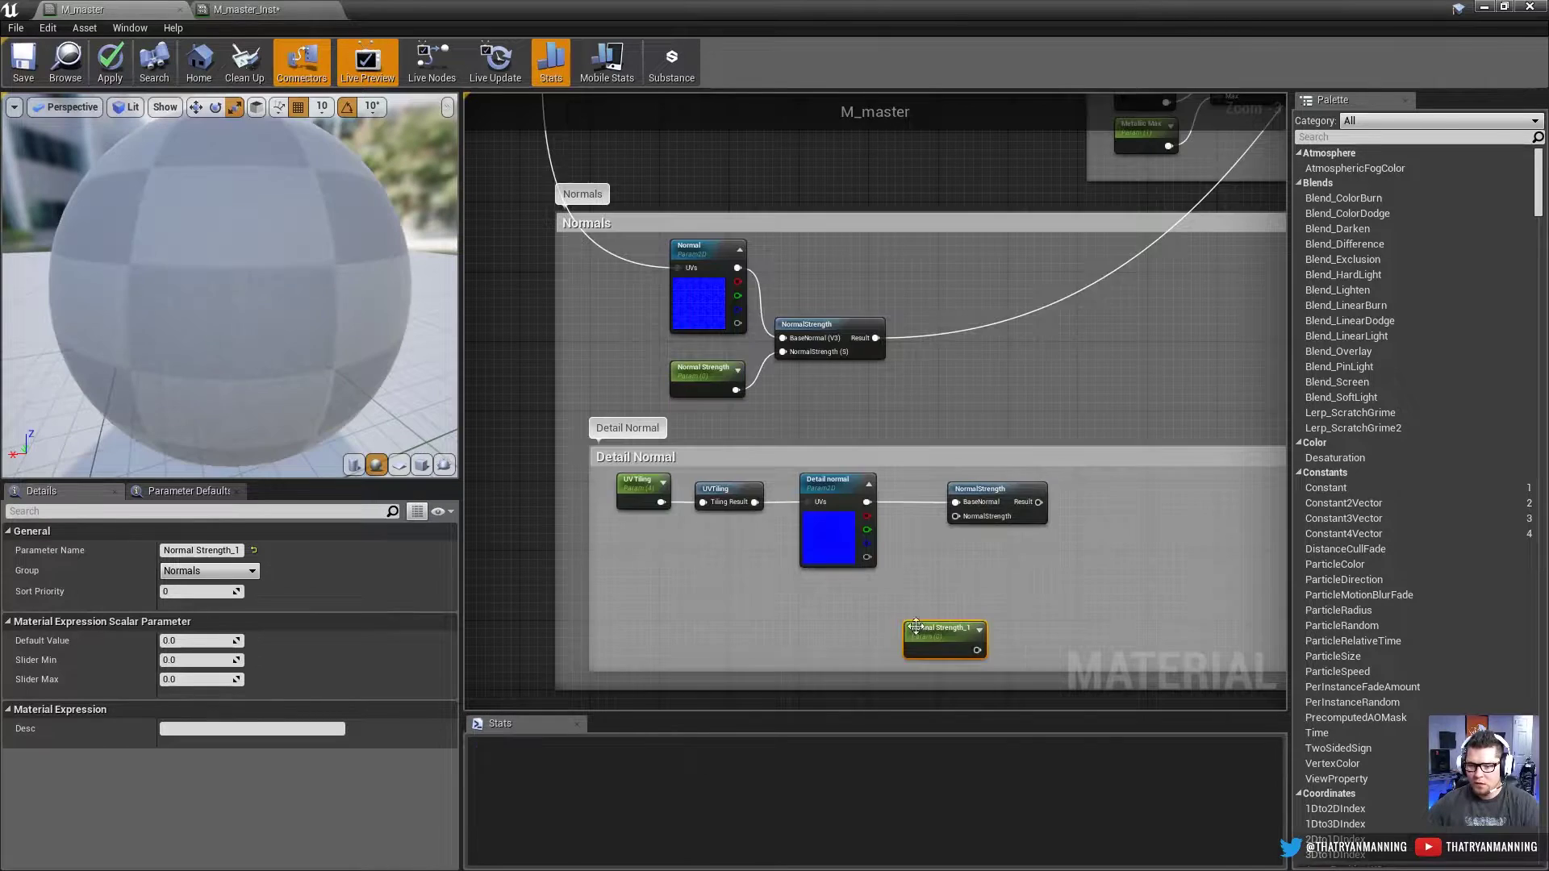
pyautogui.moveTo(939, 634); pyautogui.dragTo(848, 589)
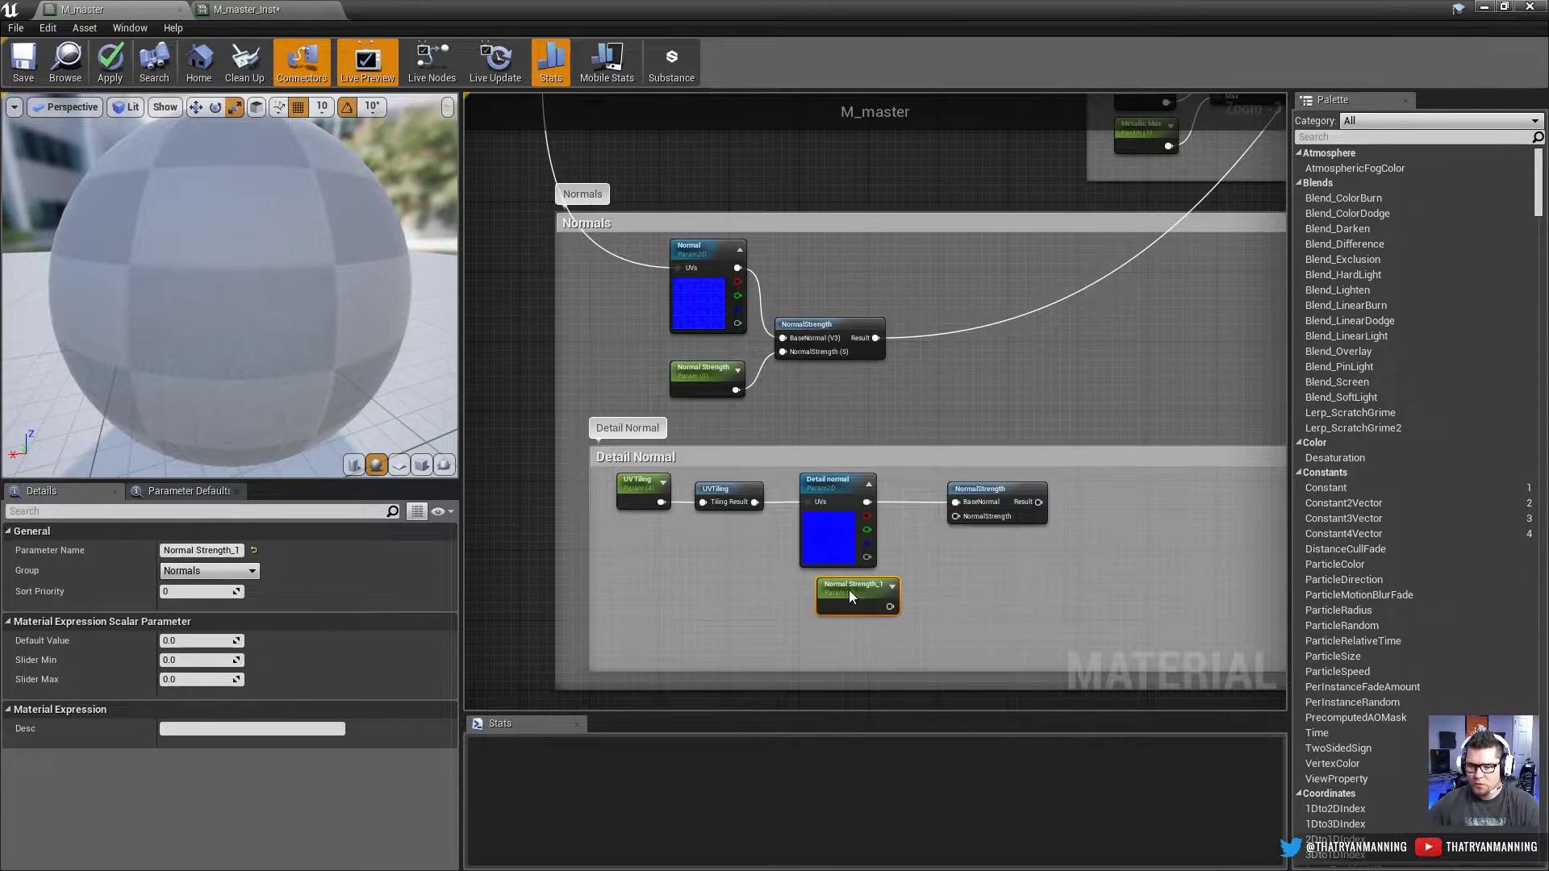
pyautogui.click(234, 571)
pyautogui.click(229, 597)
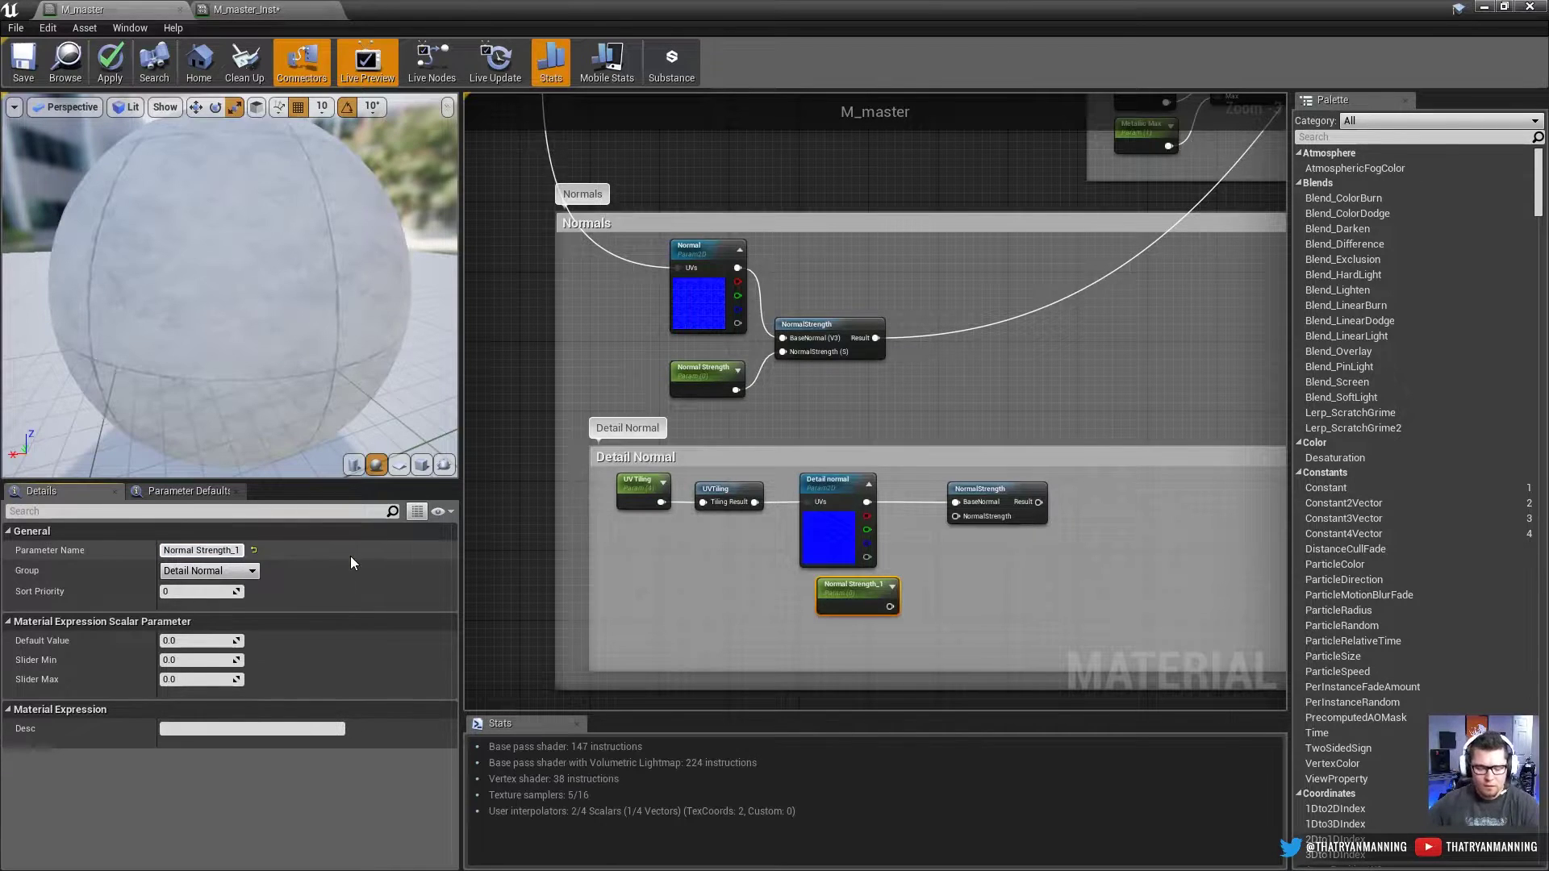
pyautogui.press('BackSpace')
pyautogui.press('BackSpace')
pyautogui.press('Return')
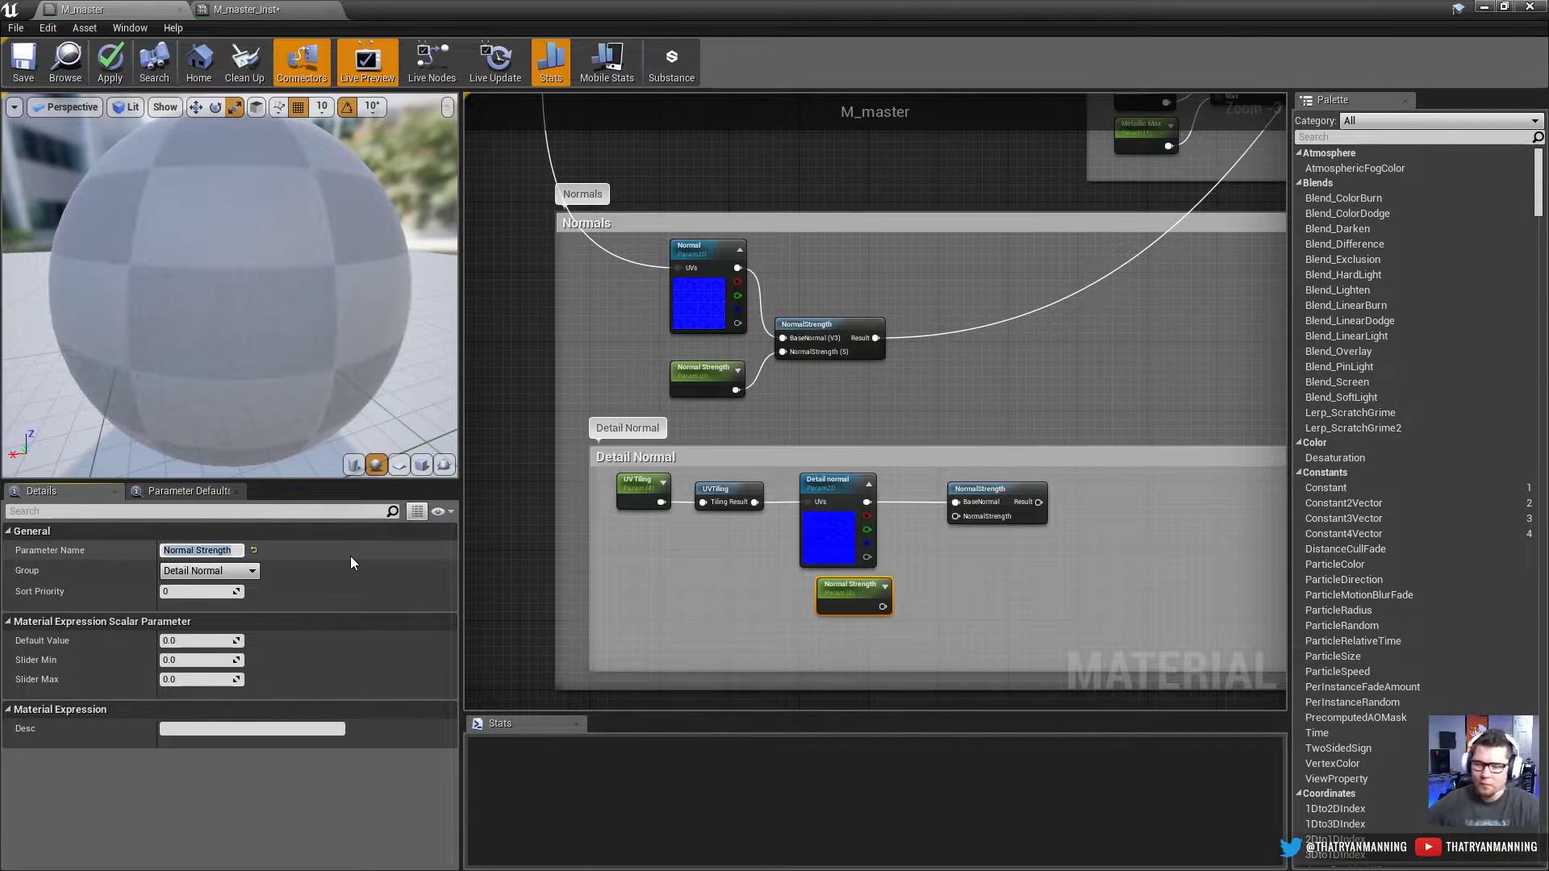
# Step: Set the Normal Strength parameter's default value to 1.0
pyautogui.moveTo(716, 373); pyautogui.dragTo(703, 334, button='right')
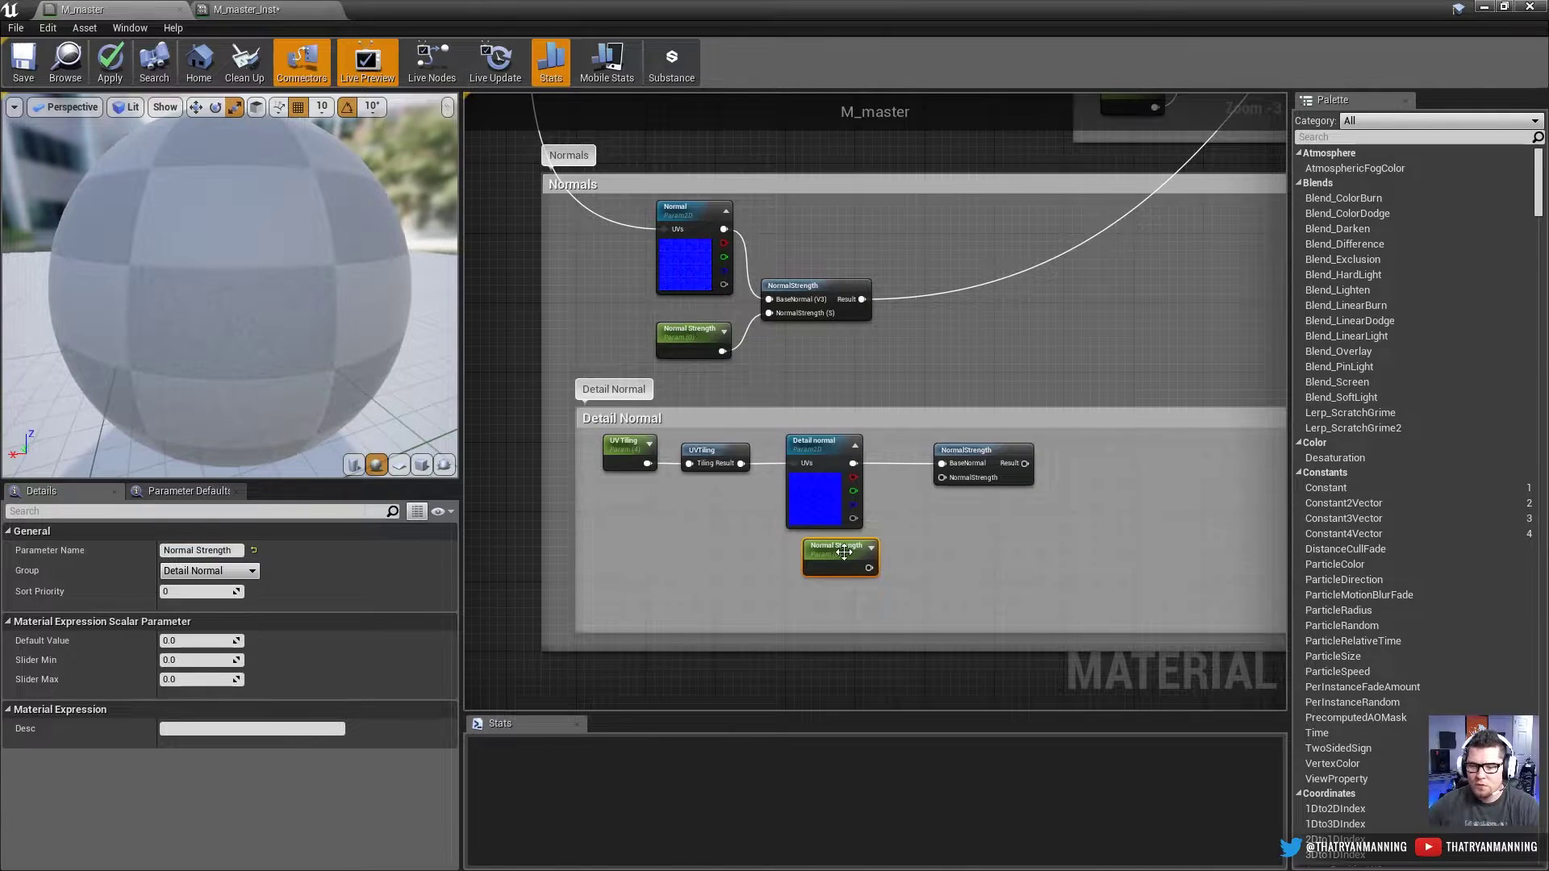
pyautogui.click(682, 337)
pyautogui.click(179, 641)
pyautogui.write('1')
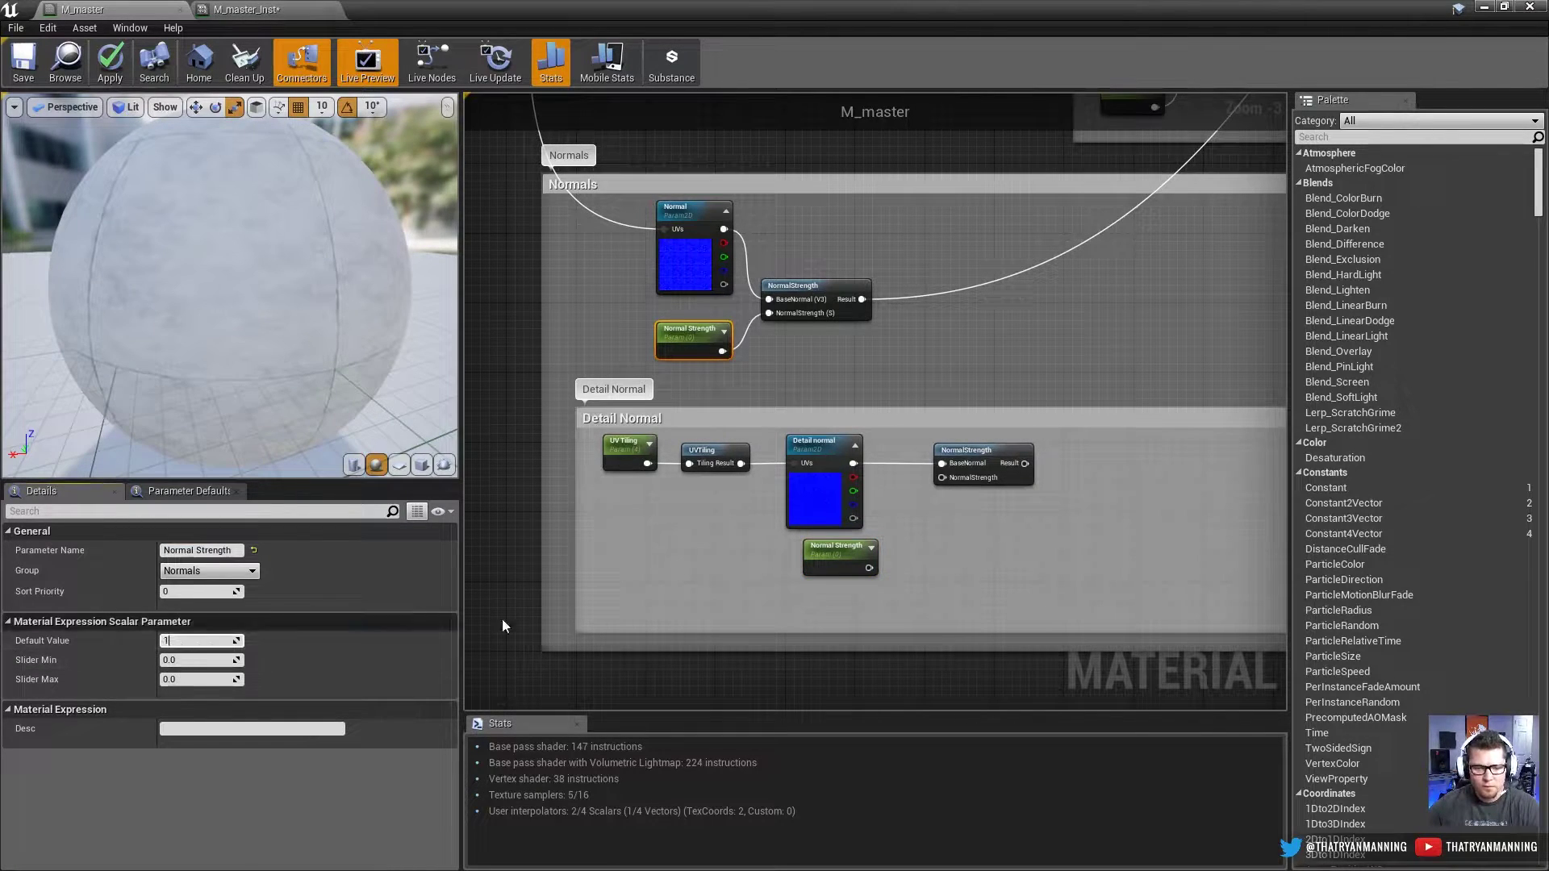
pyautogui.press('Return')
# Step: Rename the parameters to 'Detail Normal Strength' and 'Detail UV Tiling'
pyautogui.moveTo(827, 558); pyautogui.dragTo(820, 566)
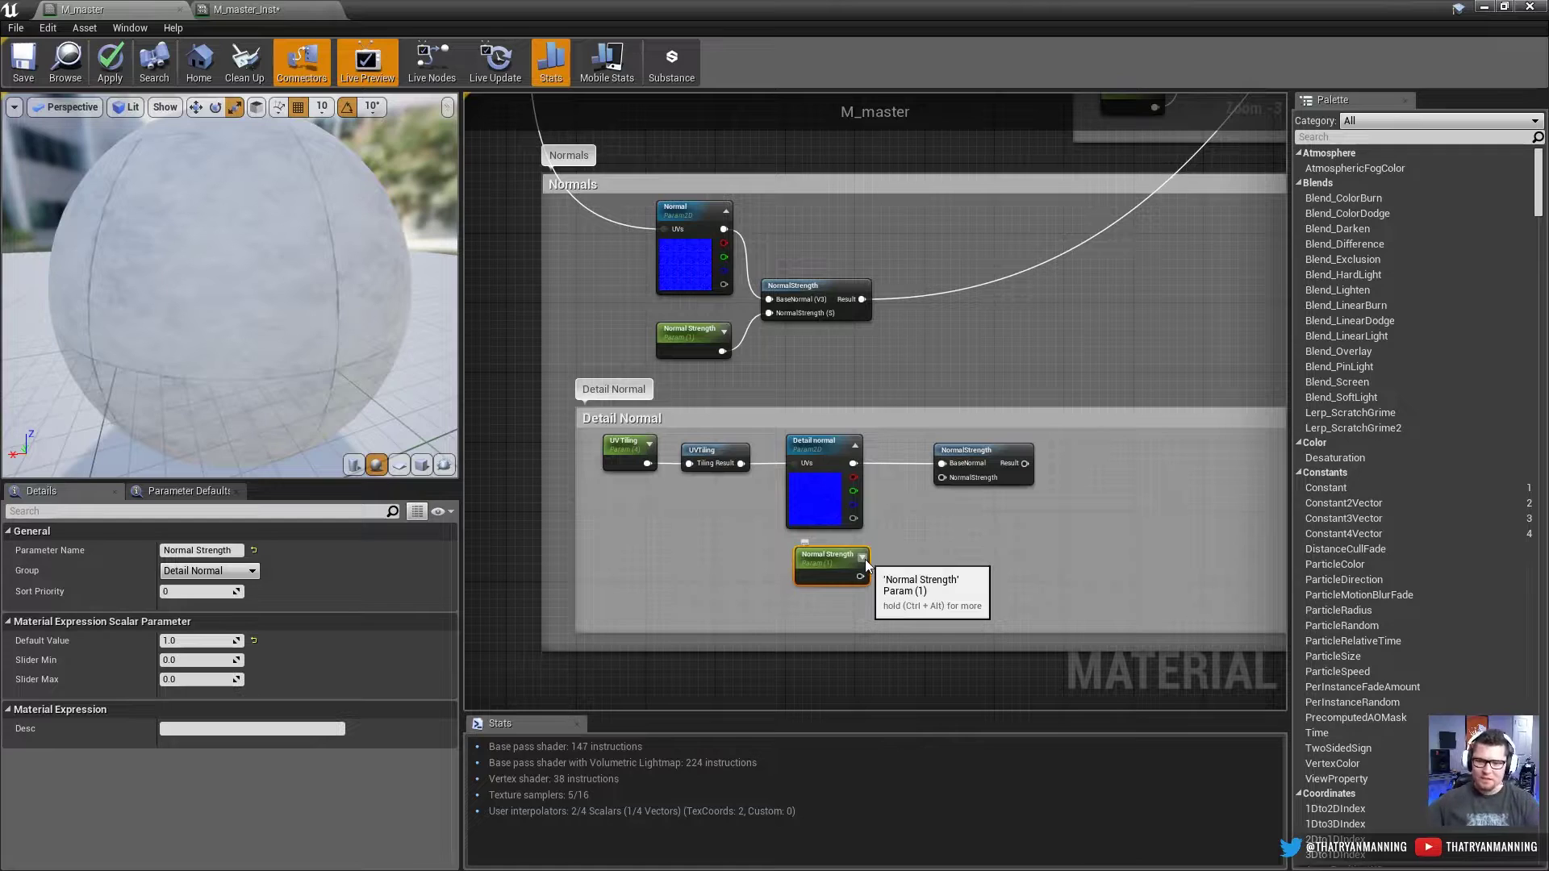
pyautogui.click(198, 549)
pyautogui.write('D')
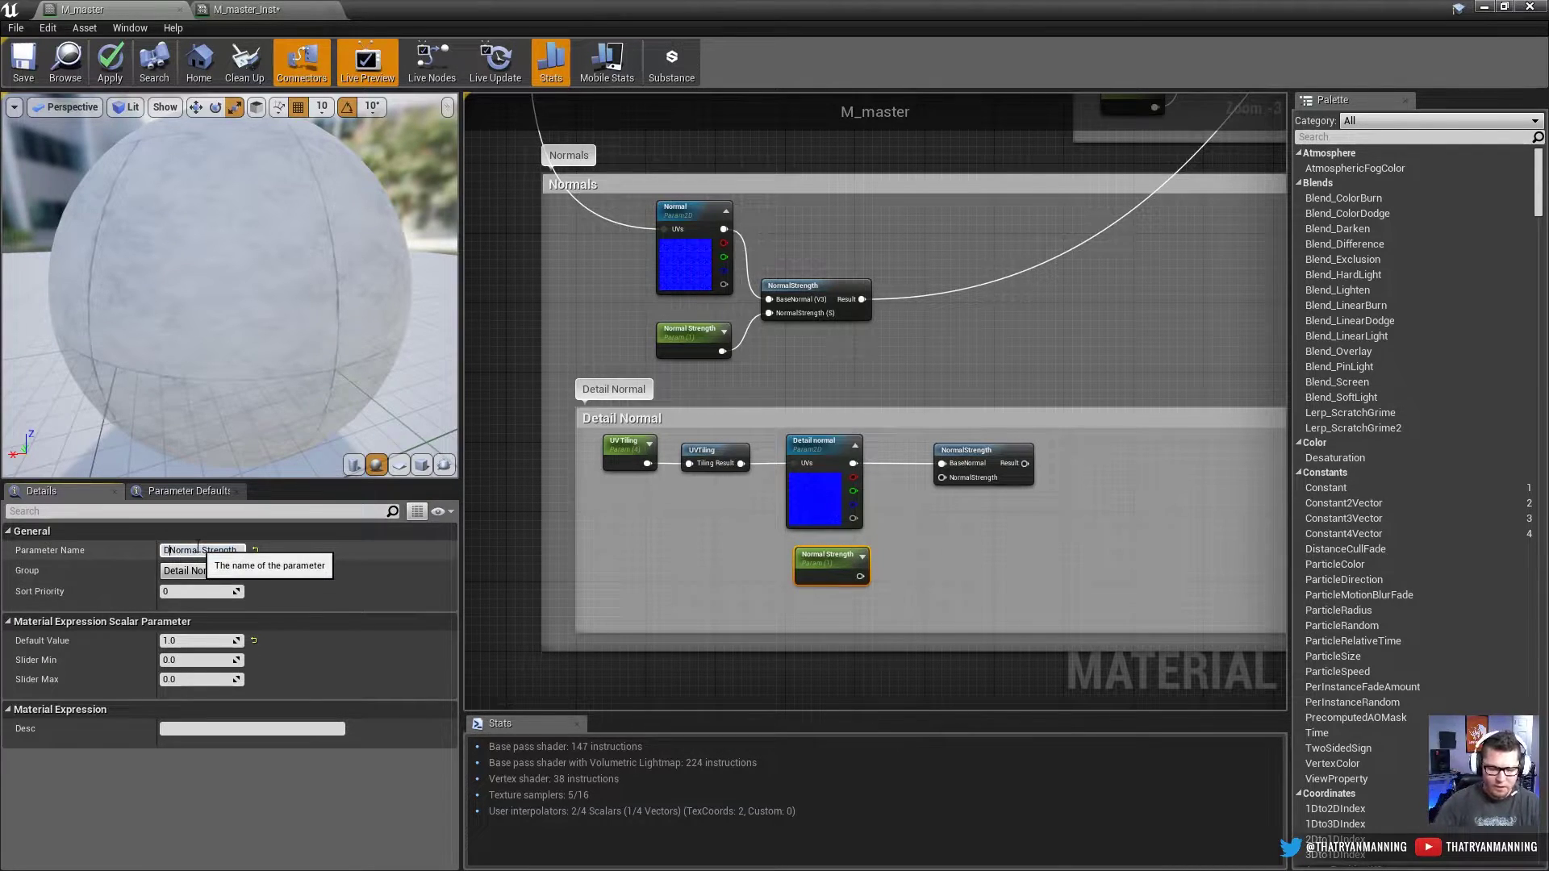
pyautogui.write('etail')
pyautogui.press('Return')
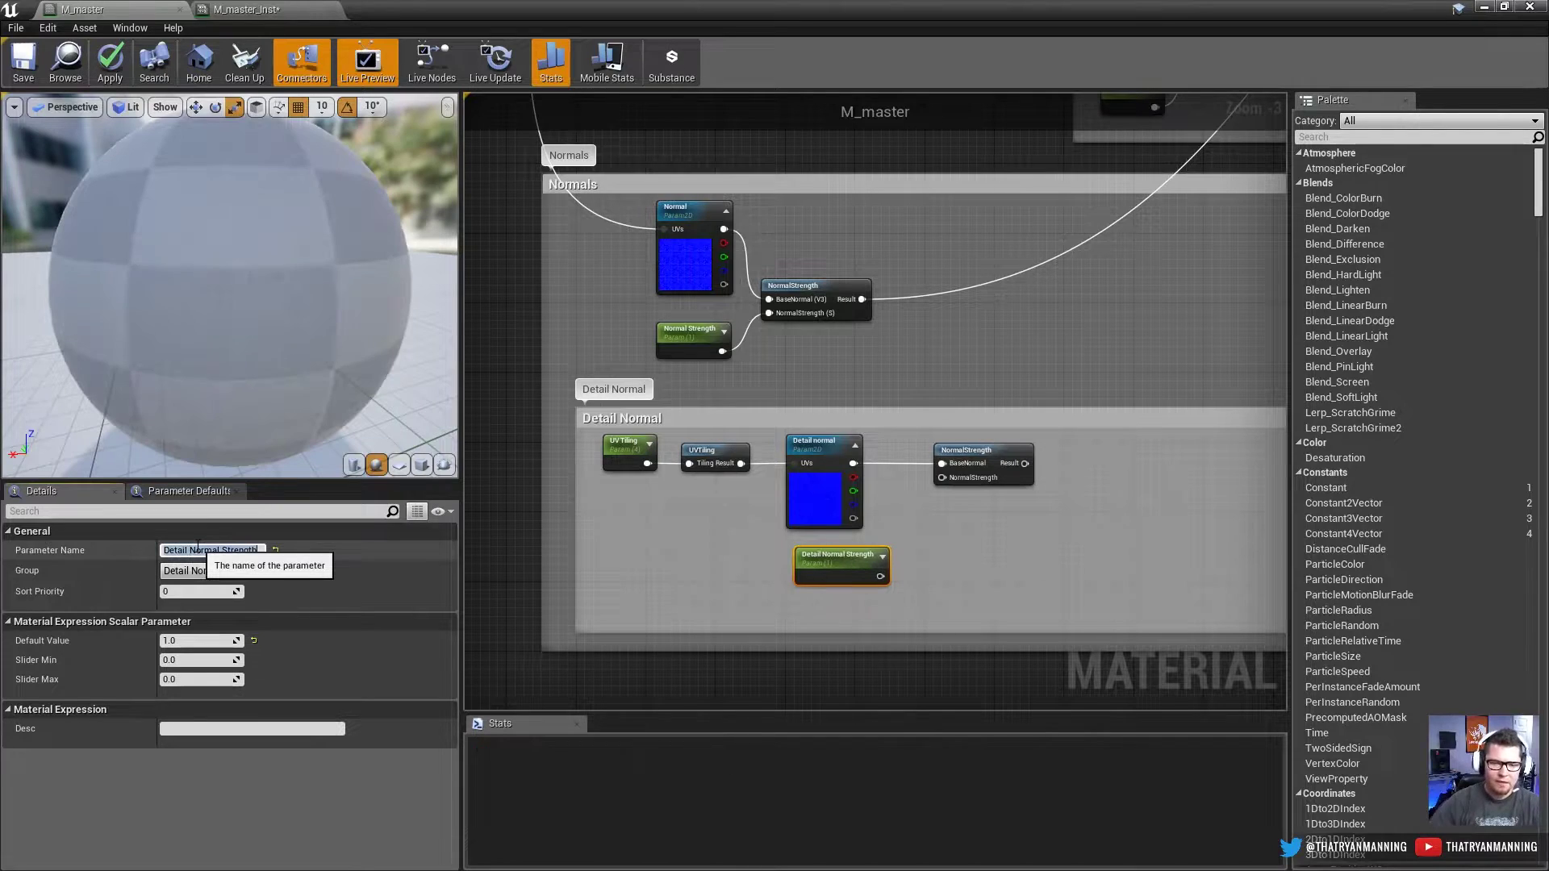
pyautogui.click(625, 462)
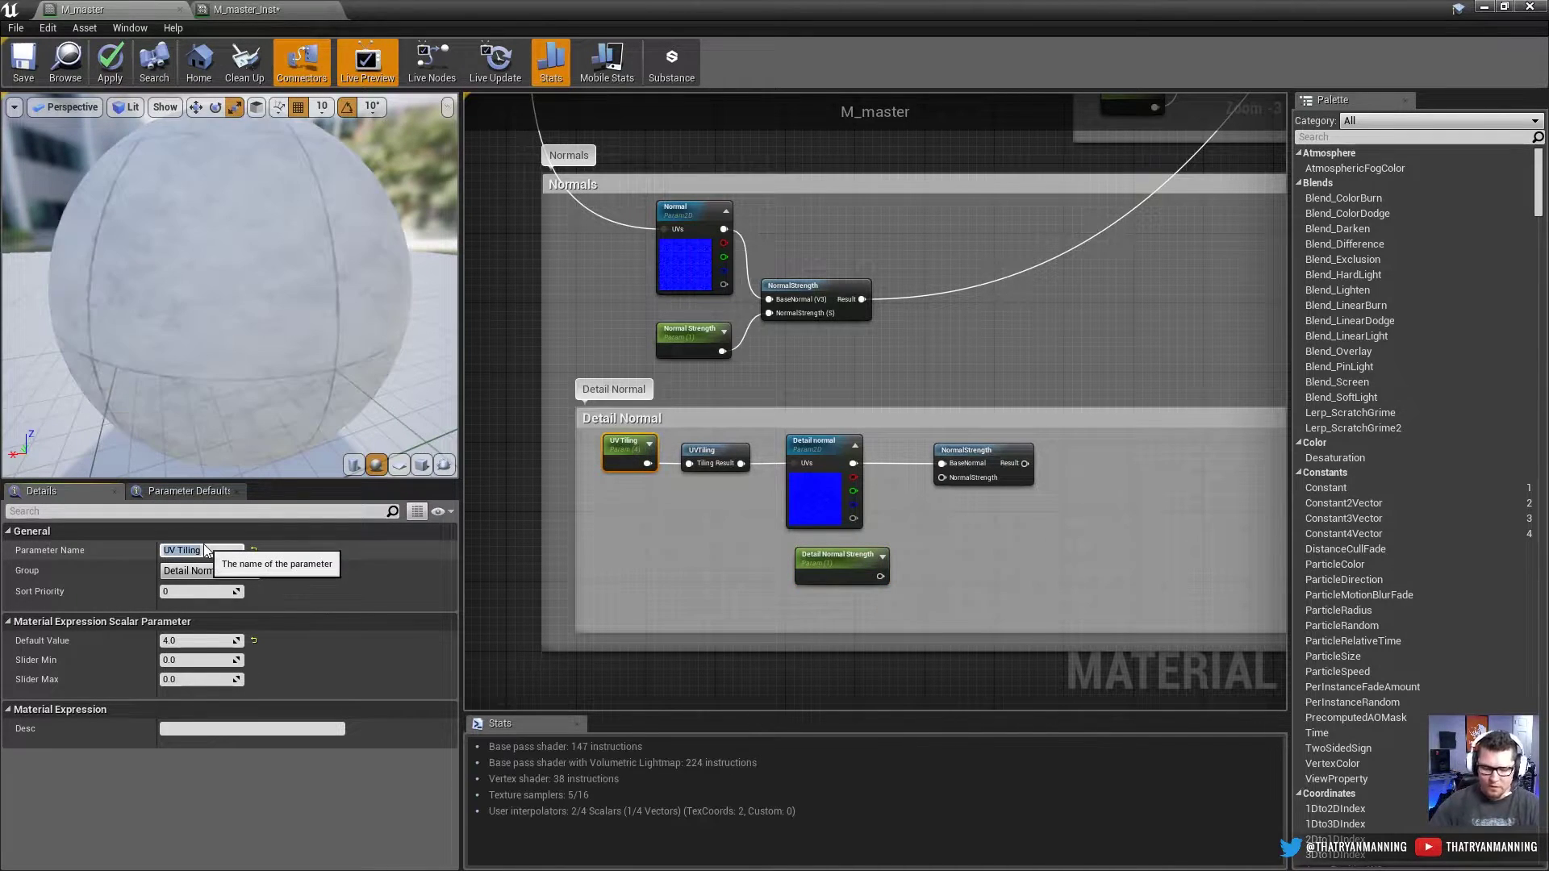
pyautogui.press('Home')
pyautogui.write('Detail')
pyautogui.press('Return')
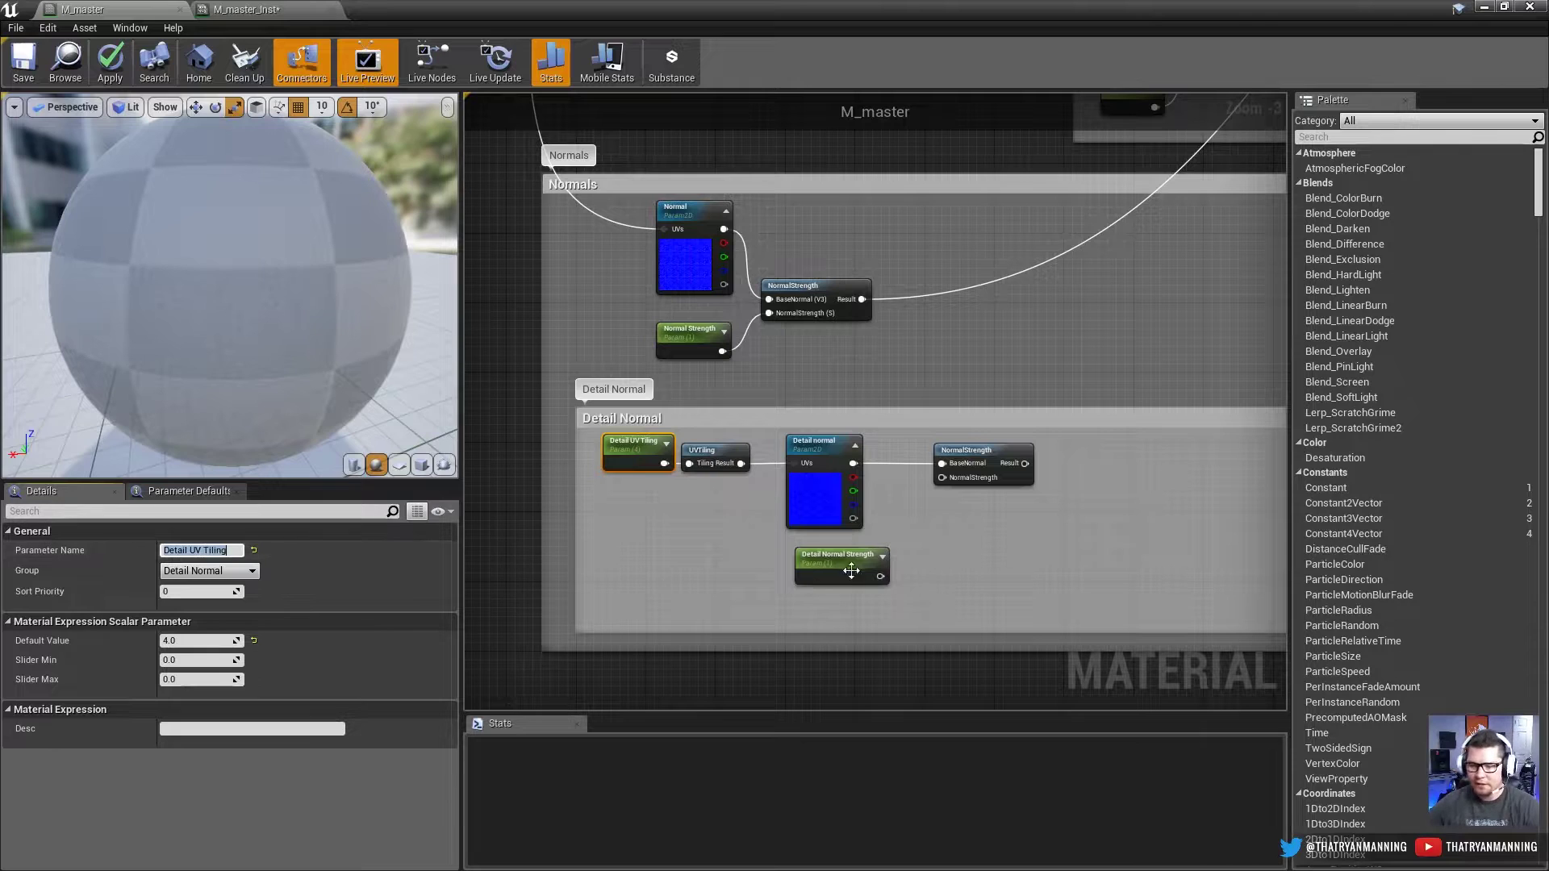
# Step: Connect Detail Normal Strength to the detail NormalStrength node's strength input
pyautogui.moveTo(851, 572); pyautogui.dragTo(944, 477)
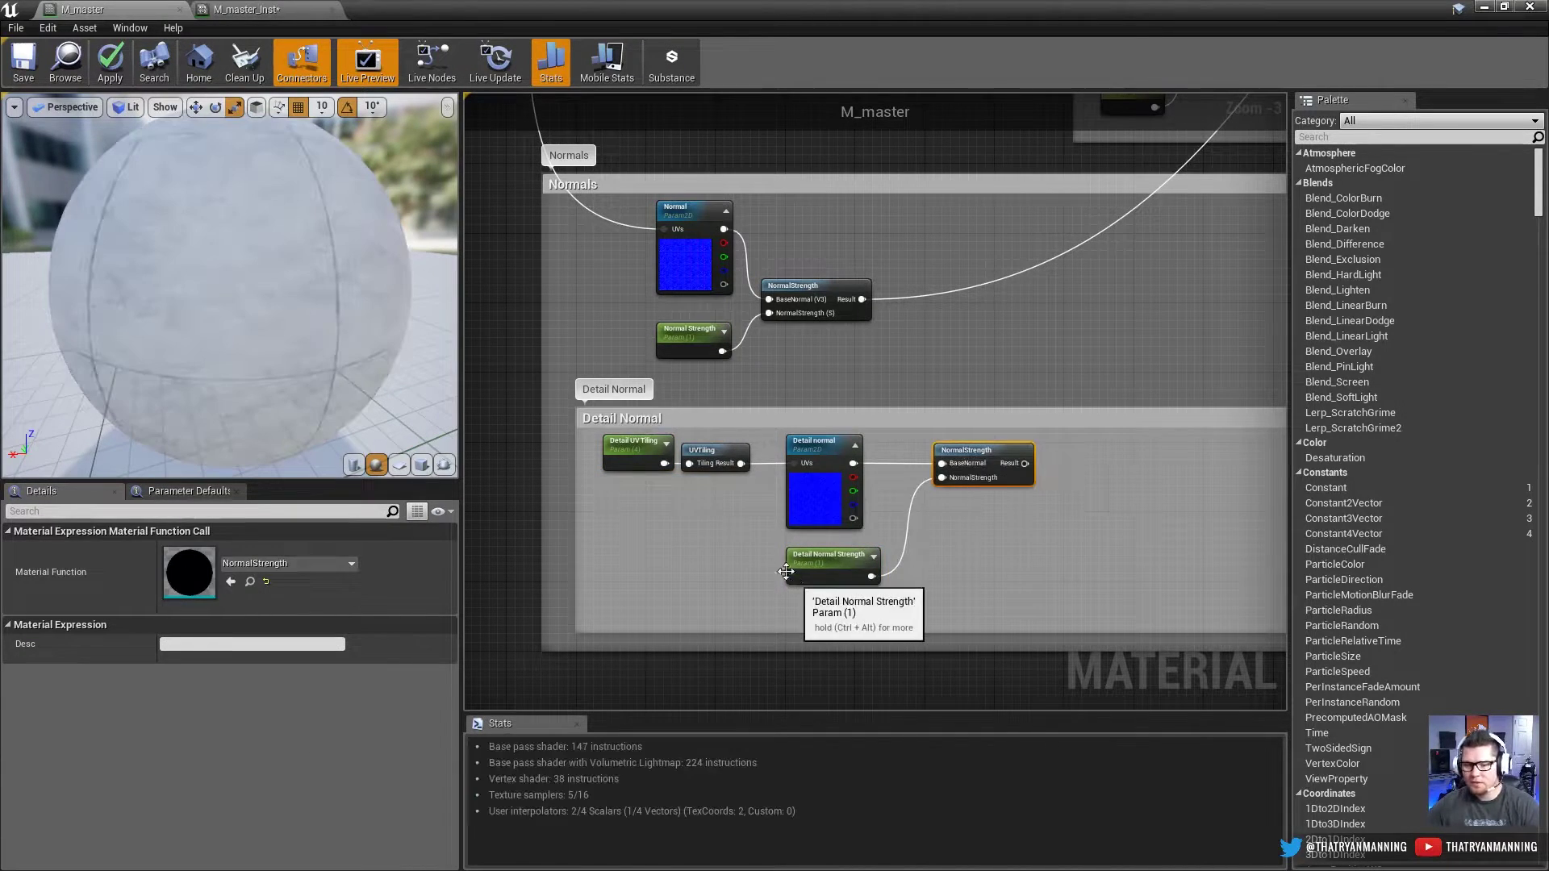
pyautogui.moveTo(1105, 573); pyautogui.dragTo(994, 541, button='right')
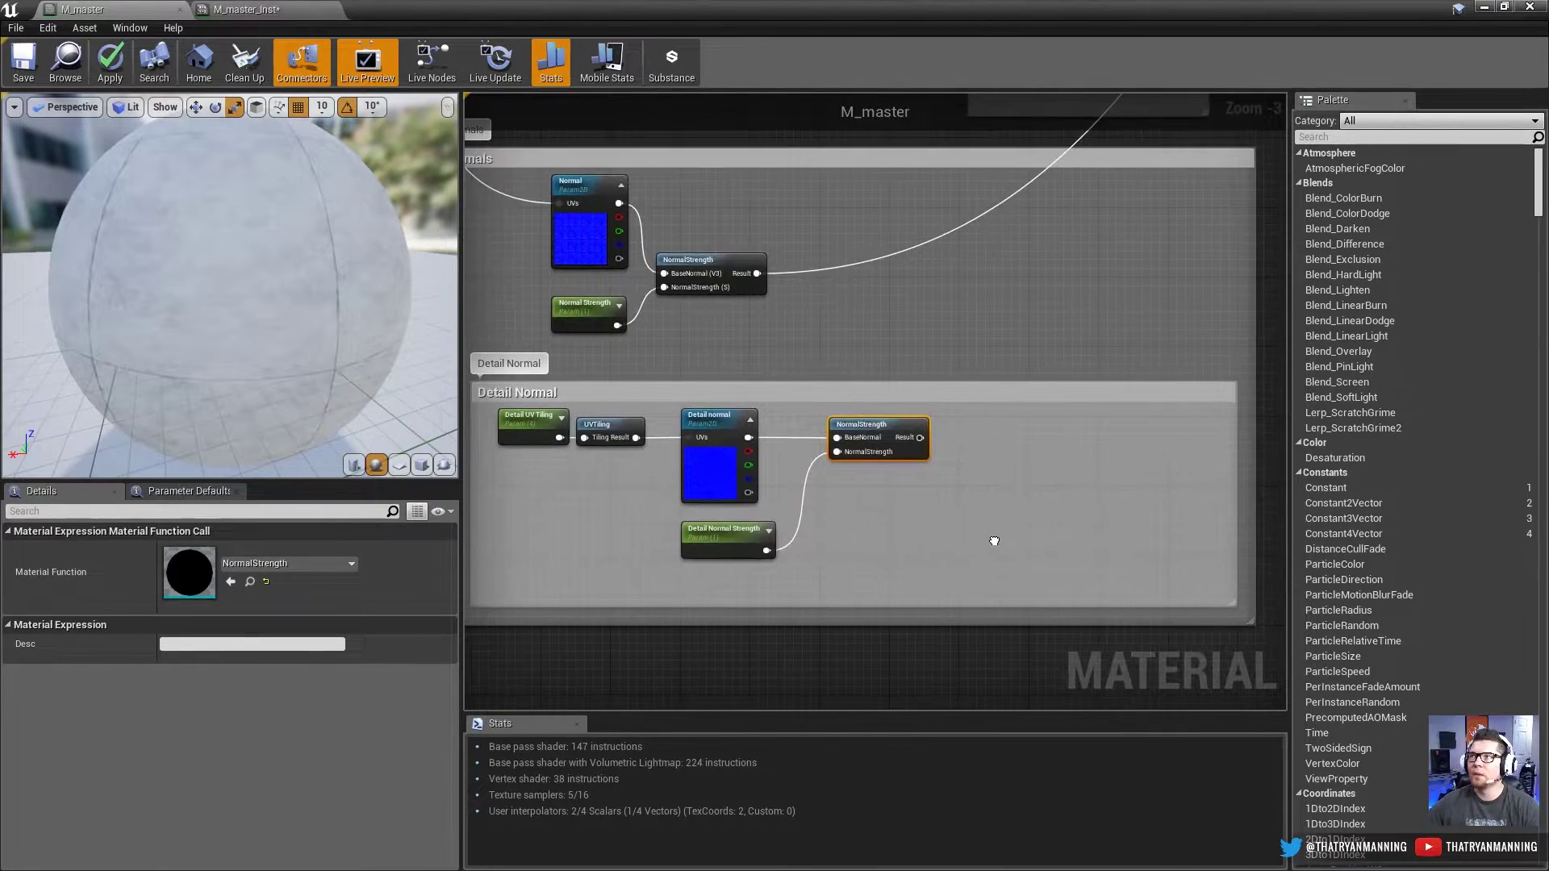
pyautogui.click(886, 337)
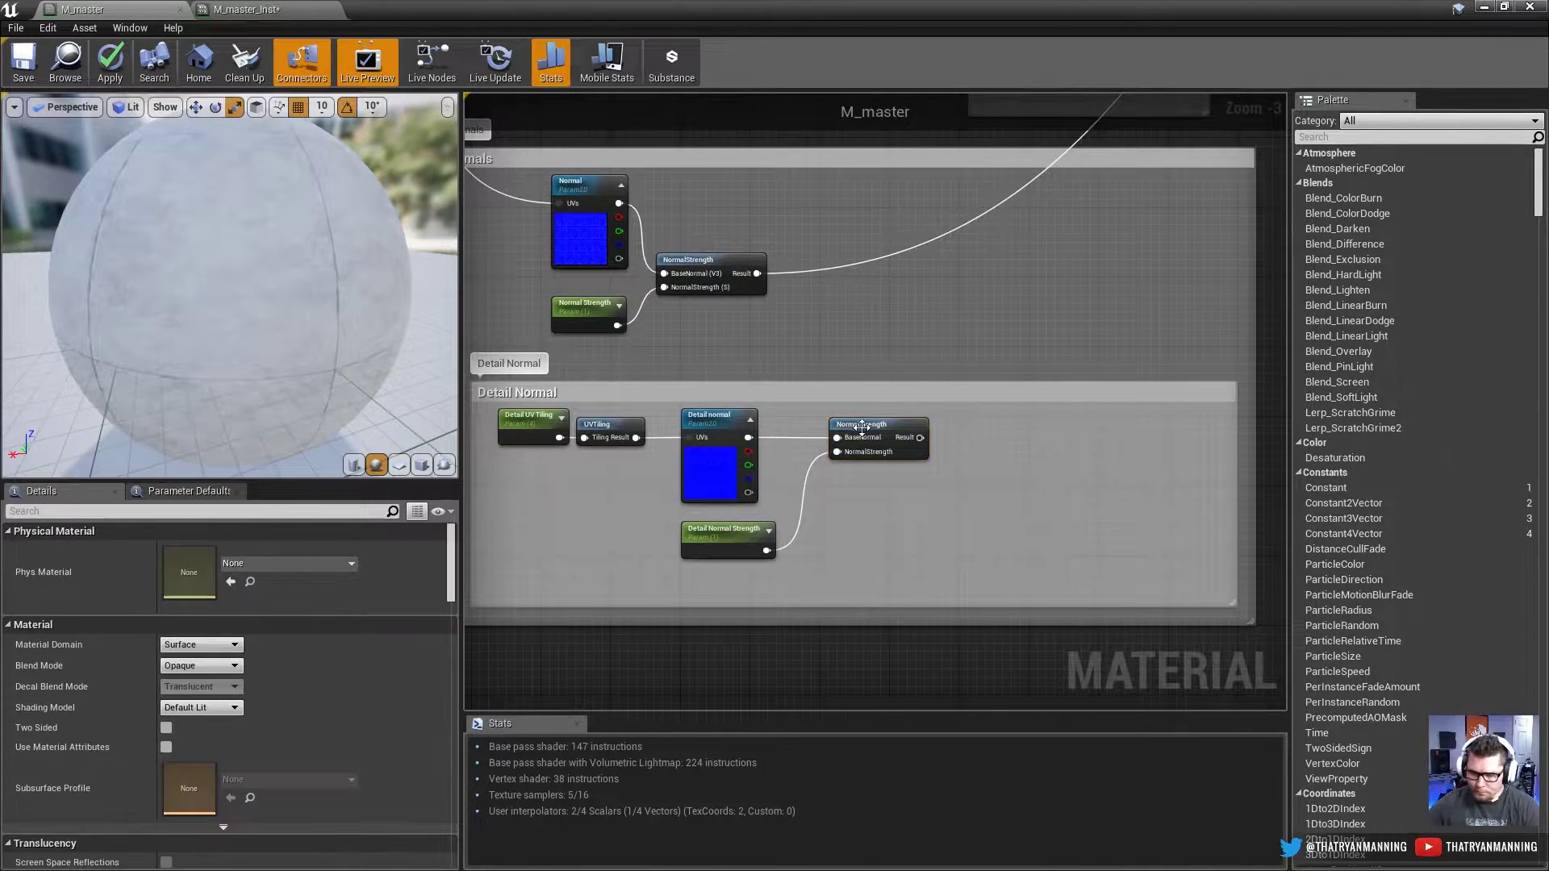
pyautogui.click(869, 425)
# Step: Add a 'Use Detail Normal' static switch parameter fed by the detail NormalStrength result on True, aligned straight
pyautogui.moveTo(920, 438); pyautogui.dragTo(1024, 438)
pyautogui.write('swti')
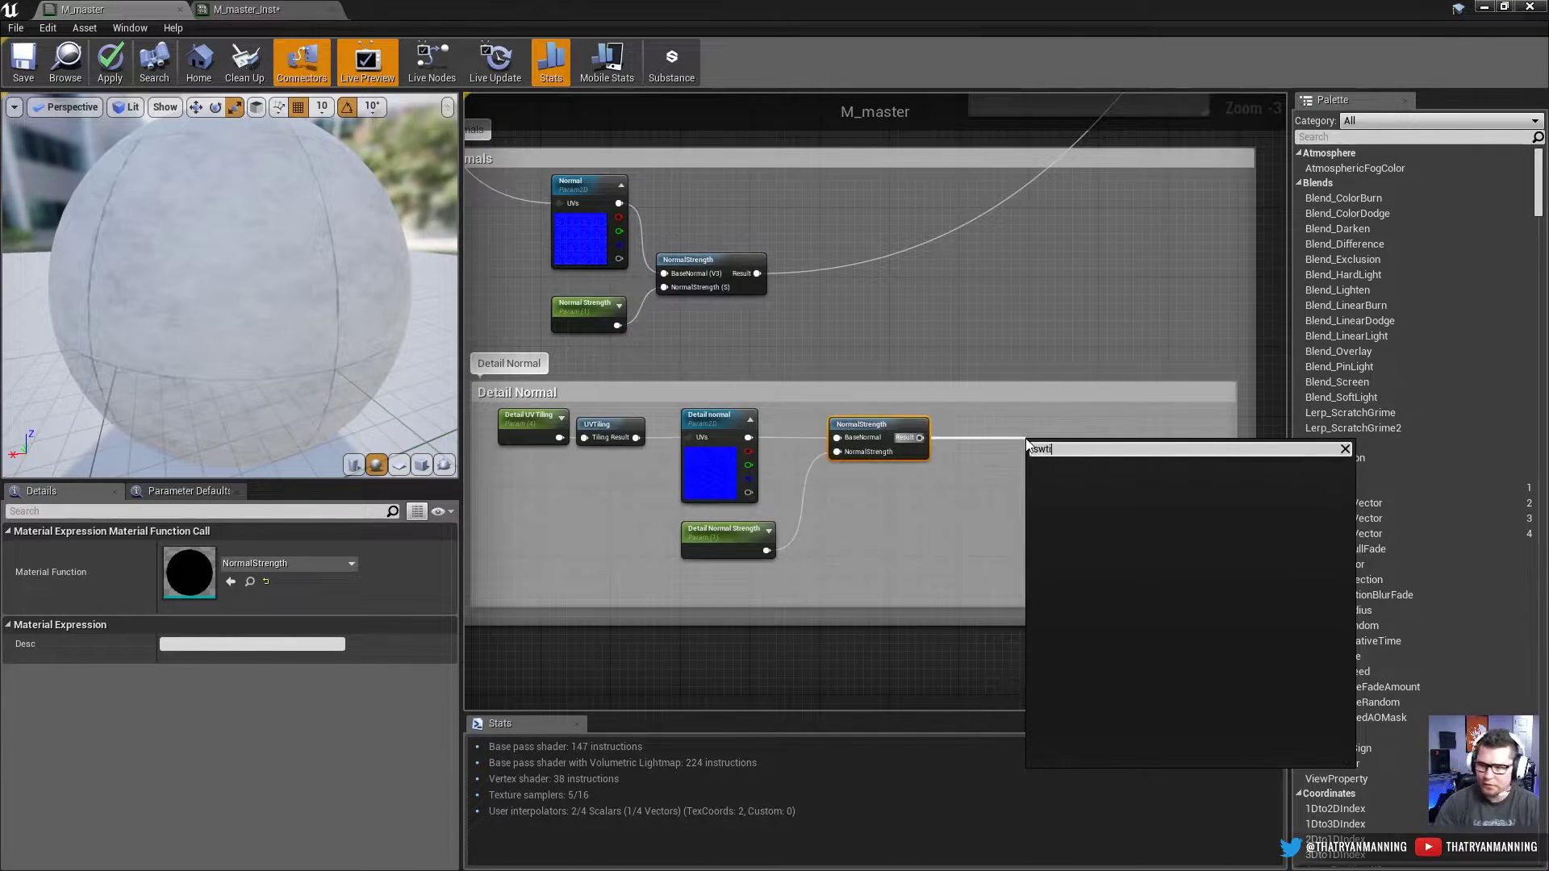
pyautogui.press('BackSpace')
pyautogui.press('BackSpace')
pyautogui.write('it')
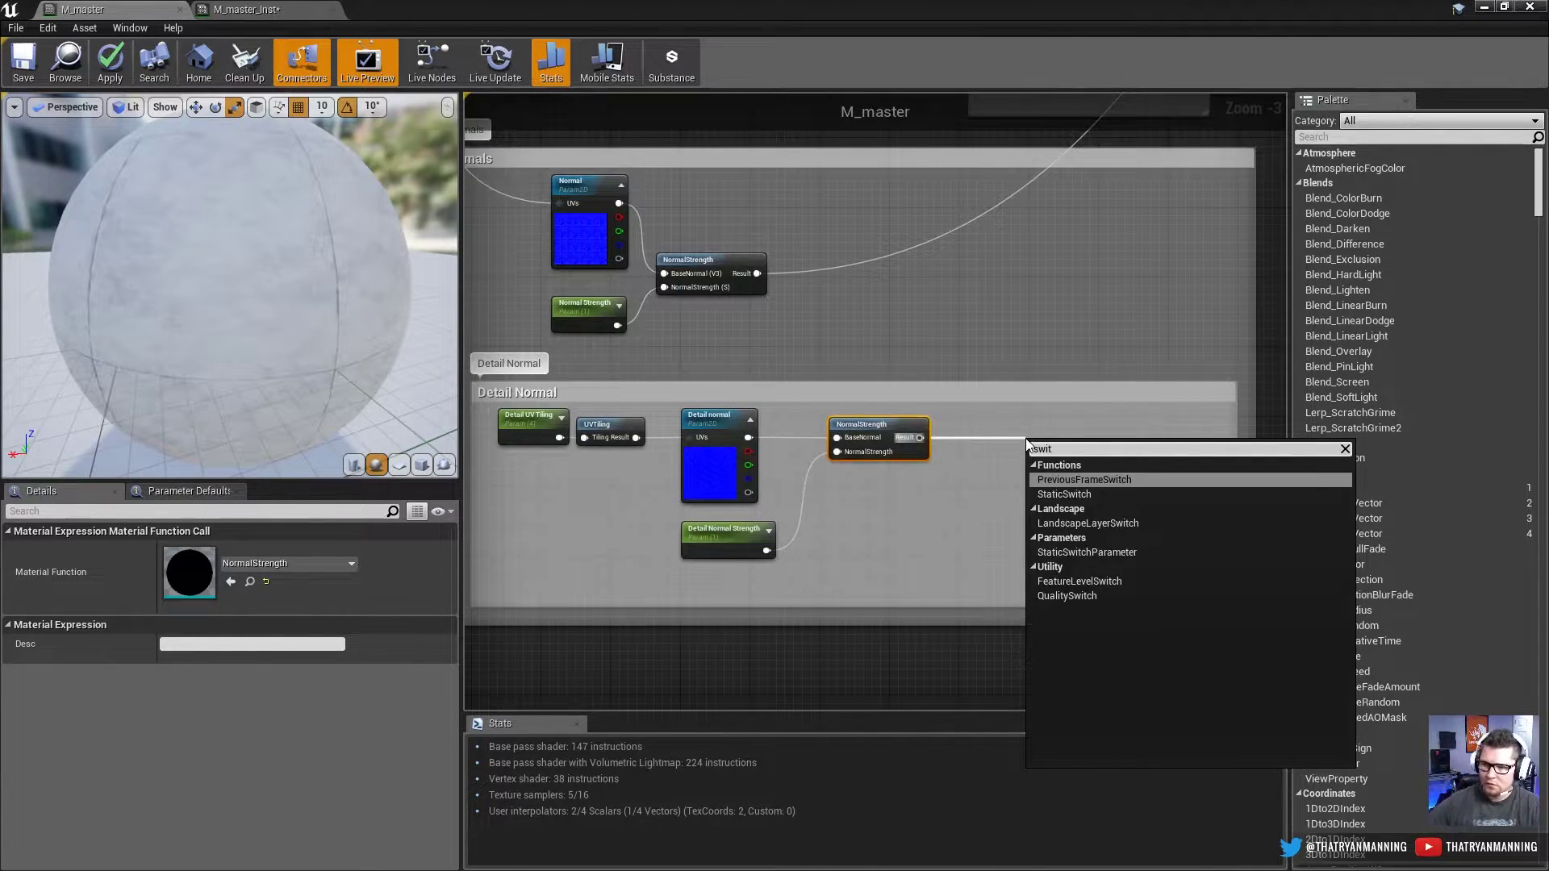
pyautogui.click(1089, 550)
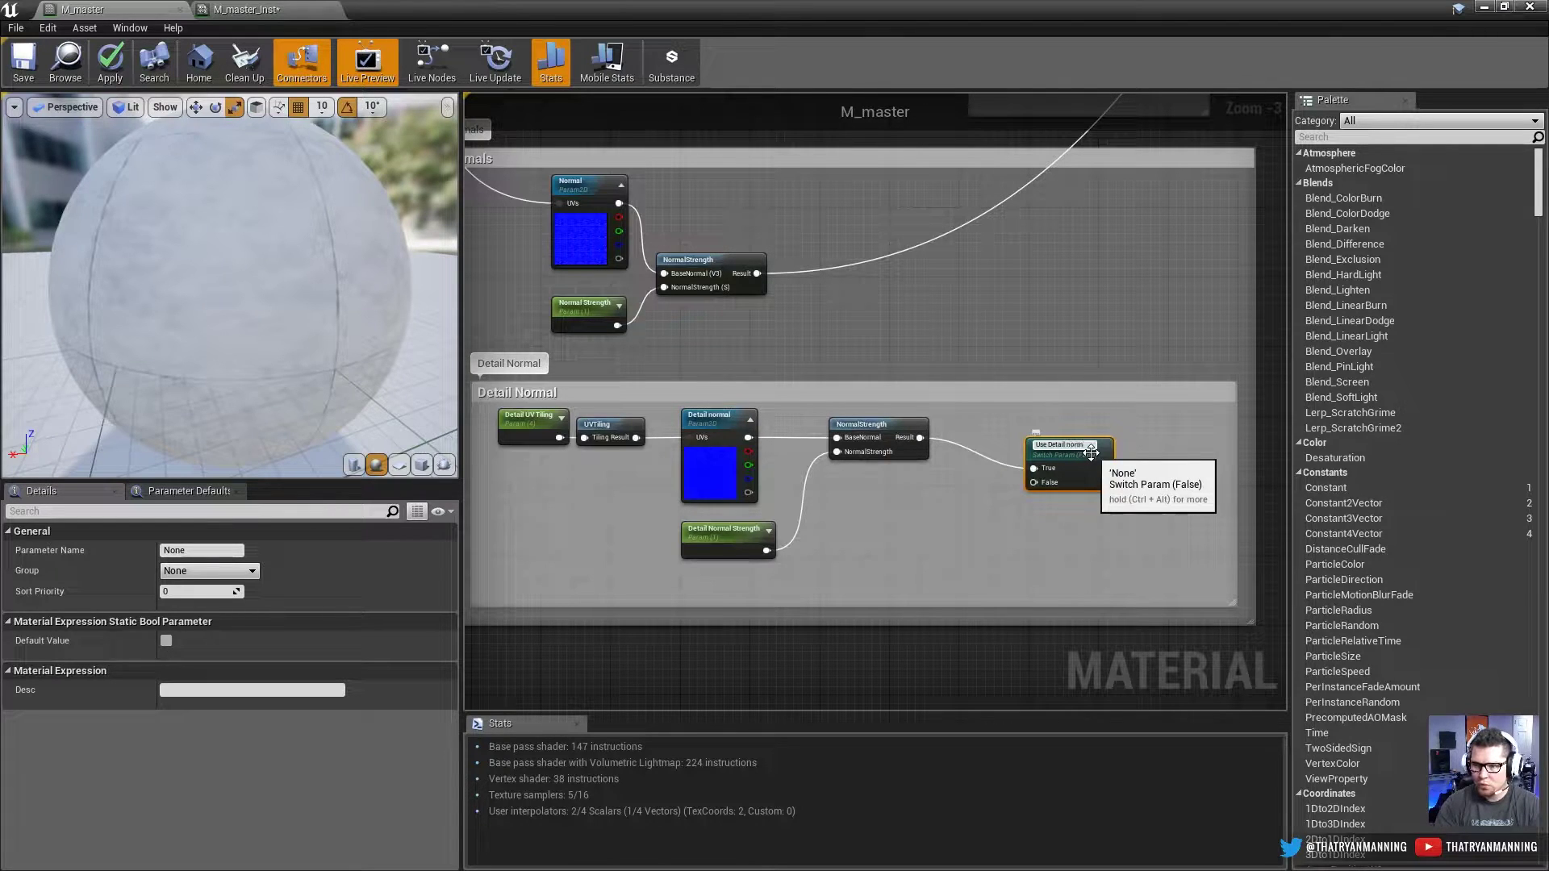
pyautogui.press('Return')
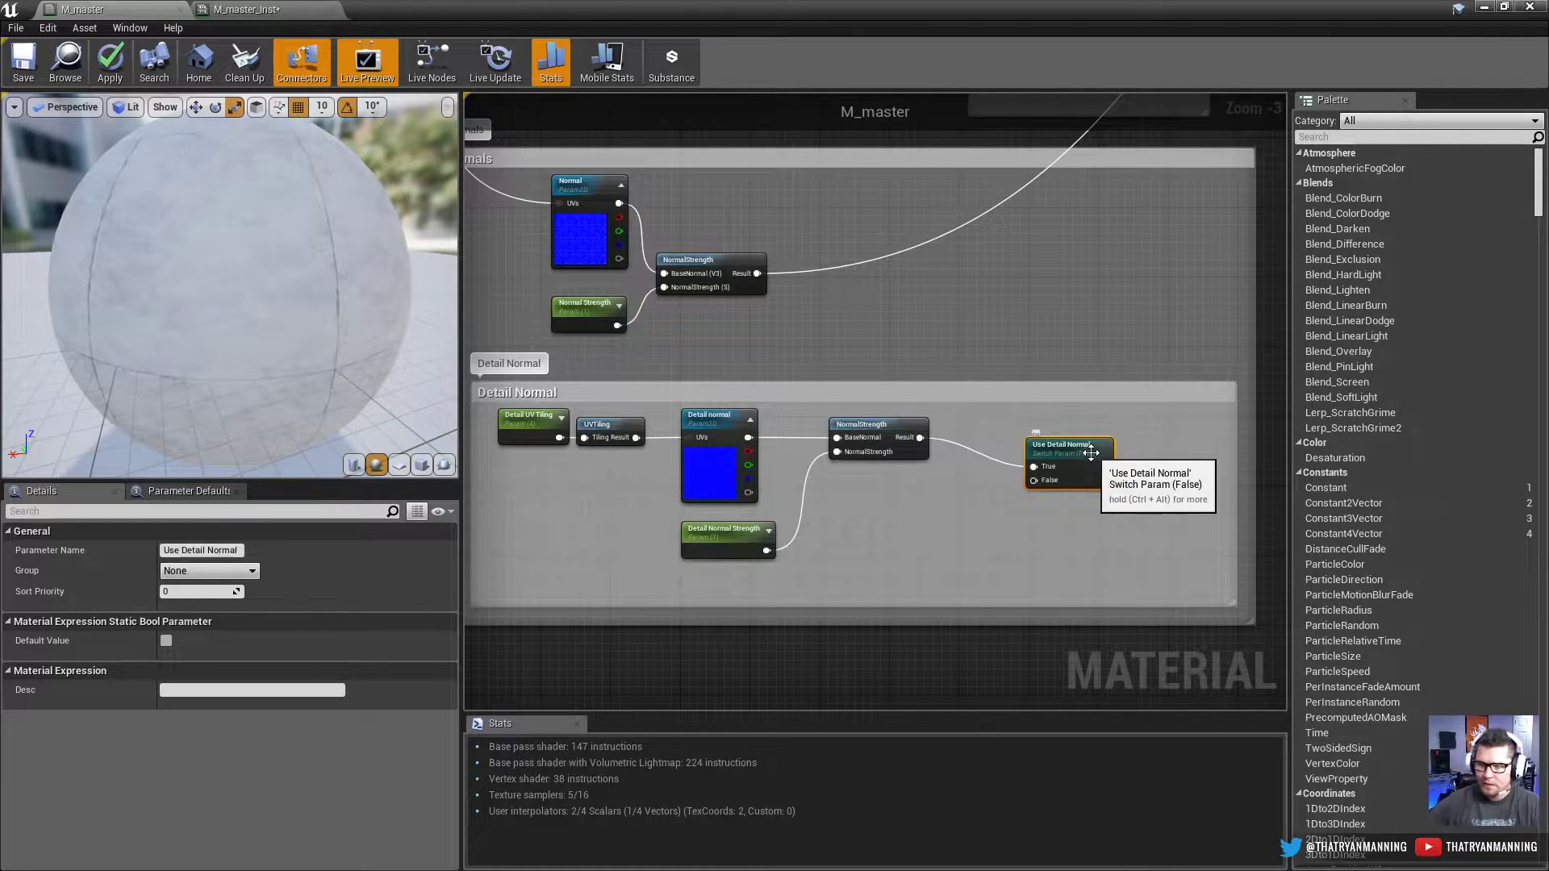
pyautogui.moveTo(1090, 458); pyautogui.dragTo(1079, 433)
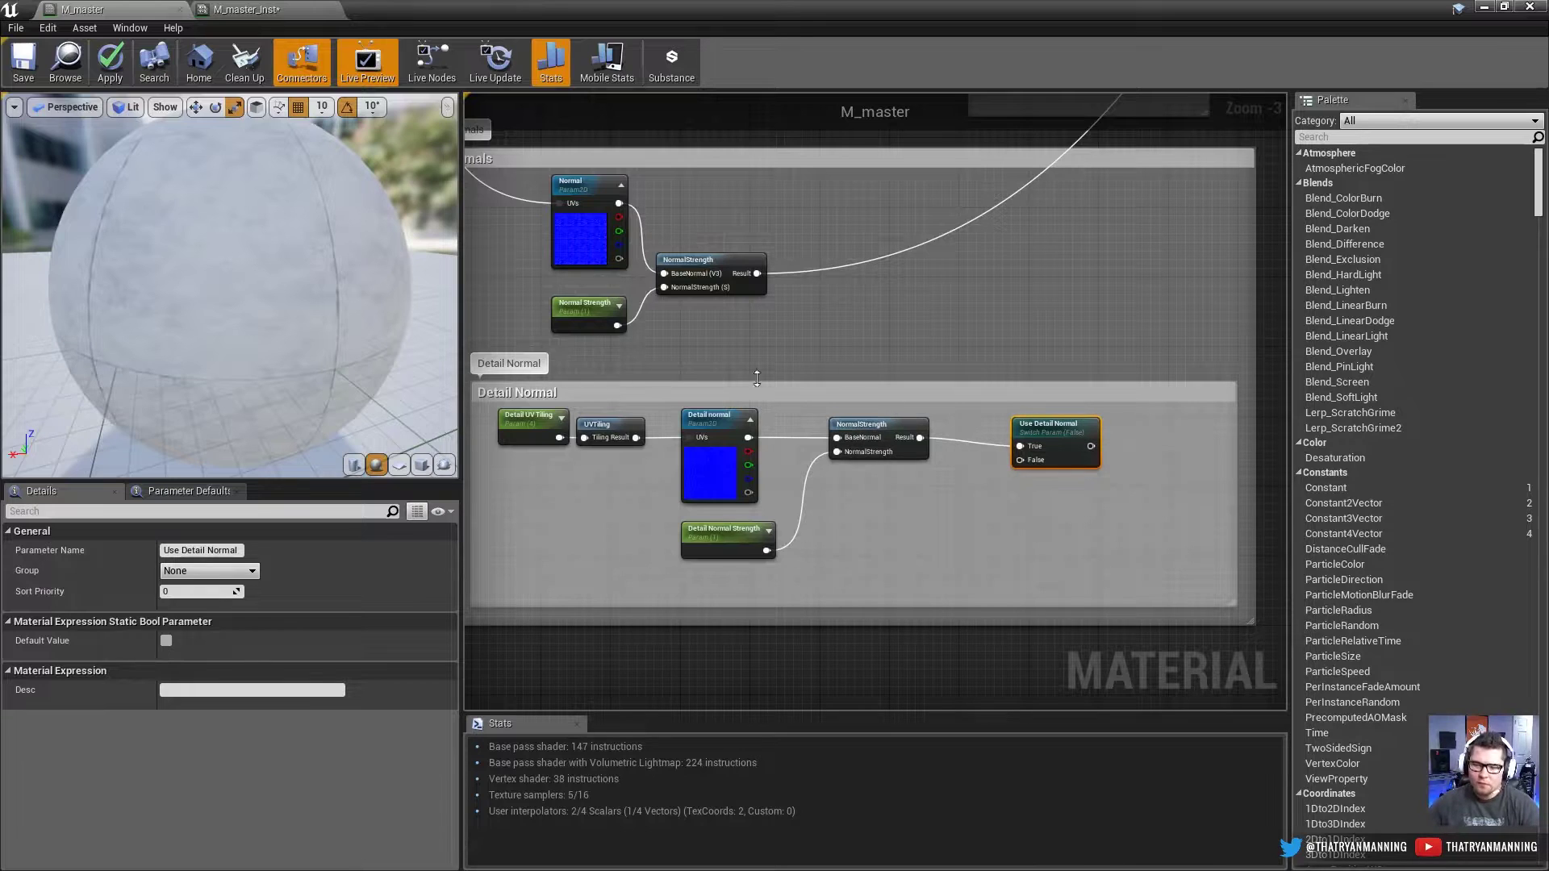
pyautogui.moveTo(1011, 354); pyautogui.dragTo(1000, 391, button='right')
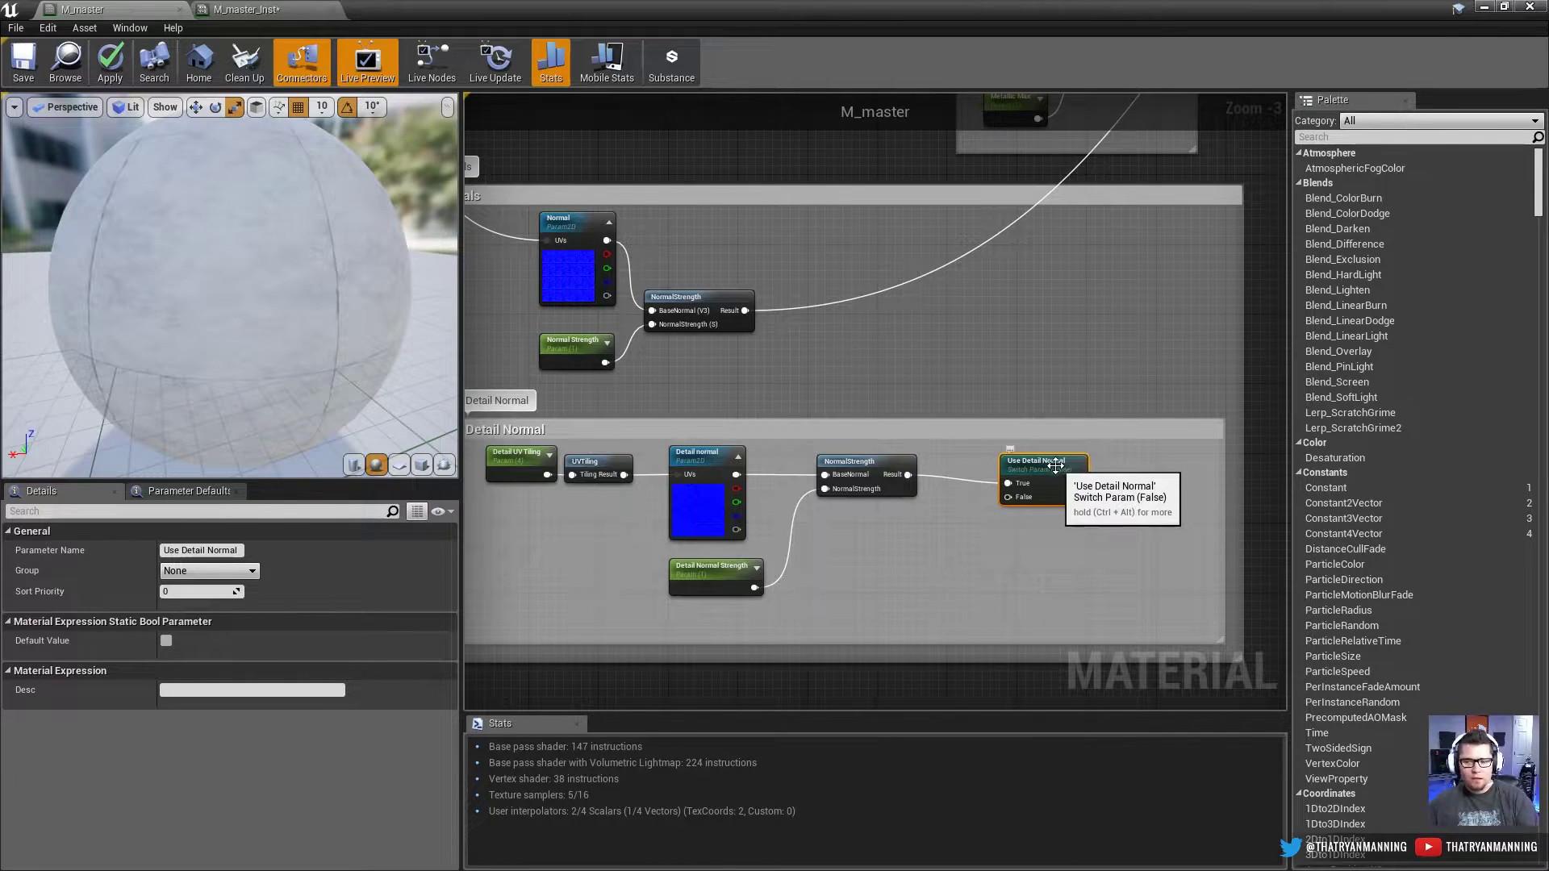
pyautogui.moveTo(1055, 470); pyautogui.dragTo(1039, 461)
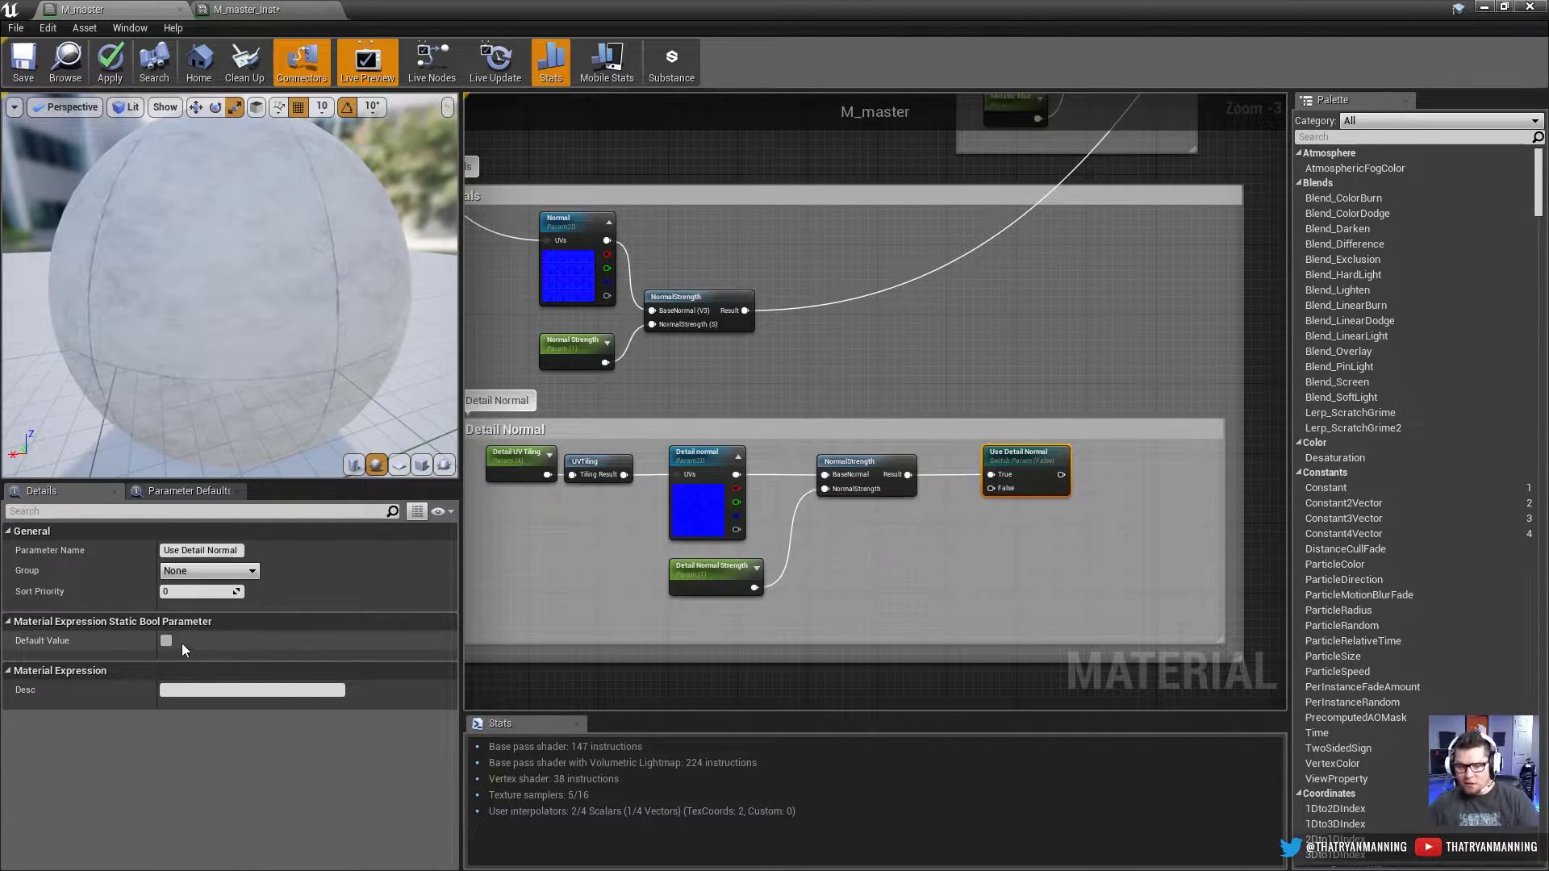
# Step: Add a Constant3Vector wired to the Use Detail Normal switch's False input
pyautogui.moveTo(990, 488); pyautogui.dragTo(901, 570)
pyautogui.write('cons')
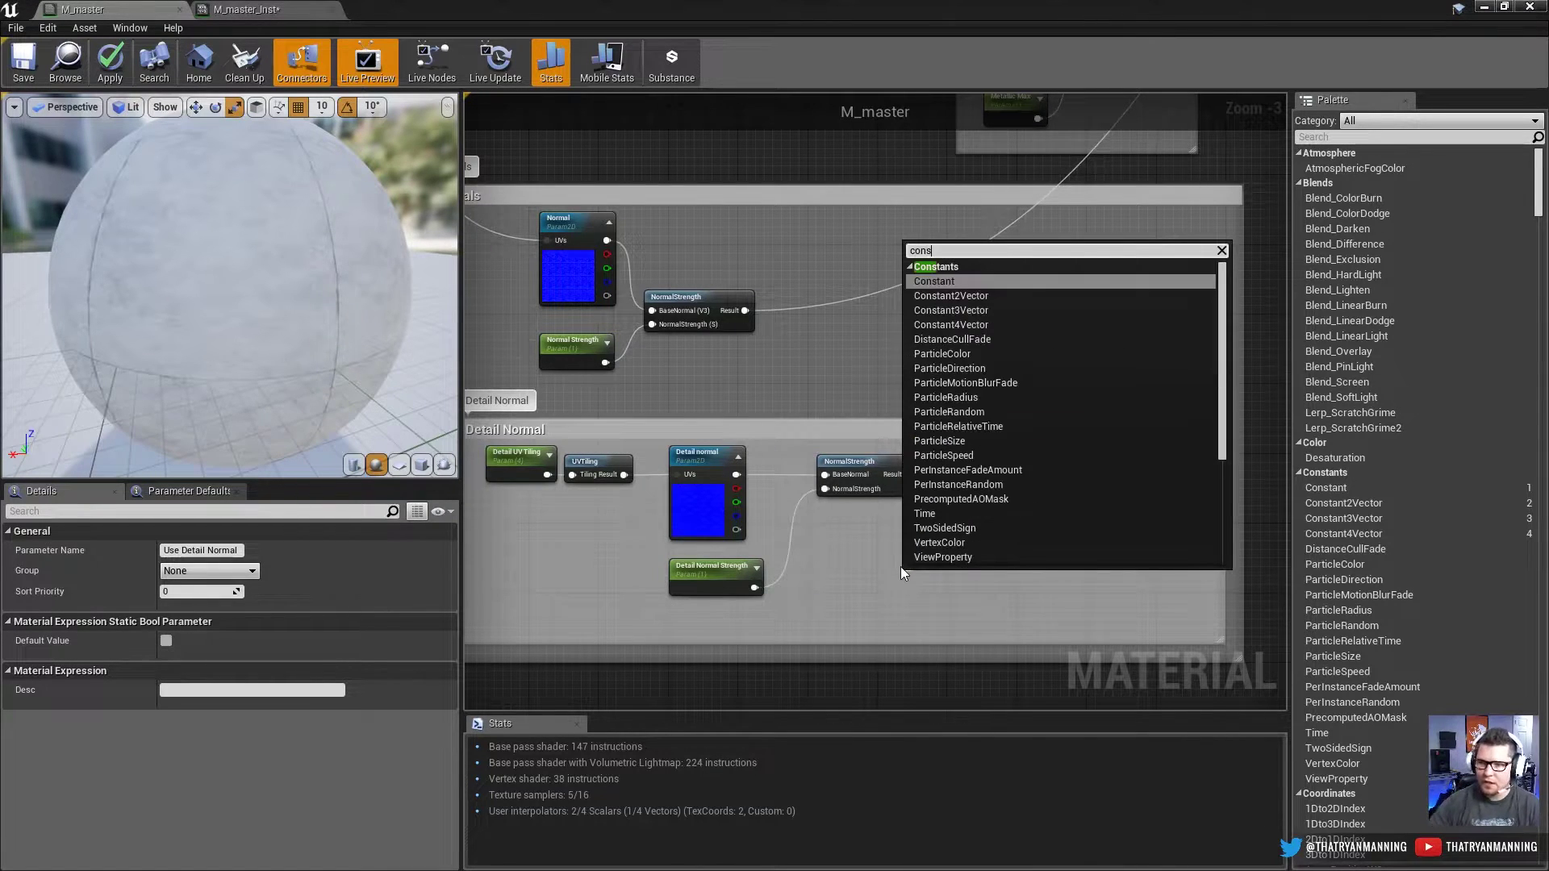
pyautogui.click(995, 311)
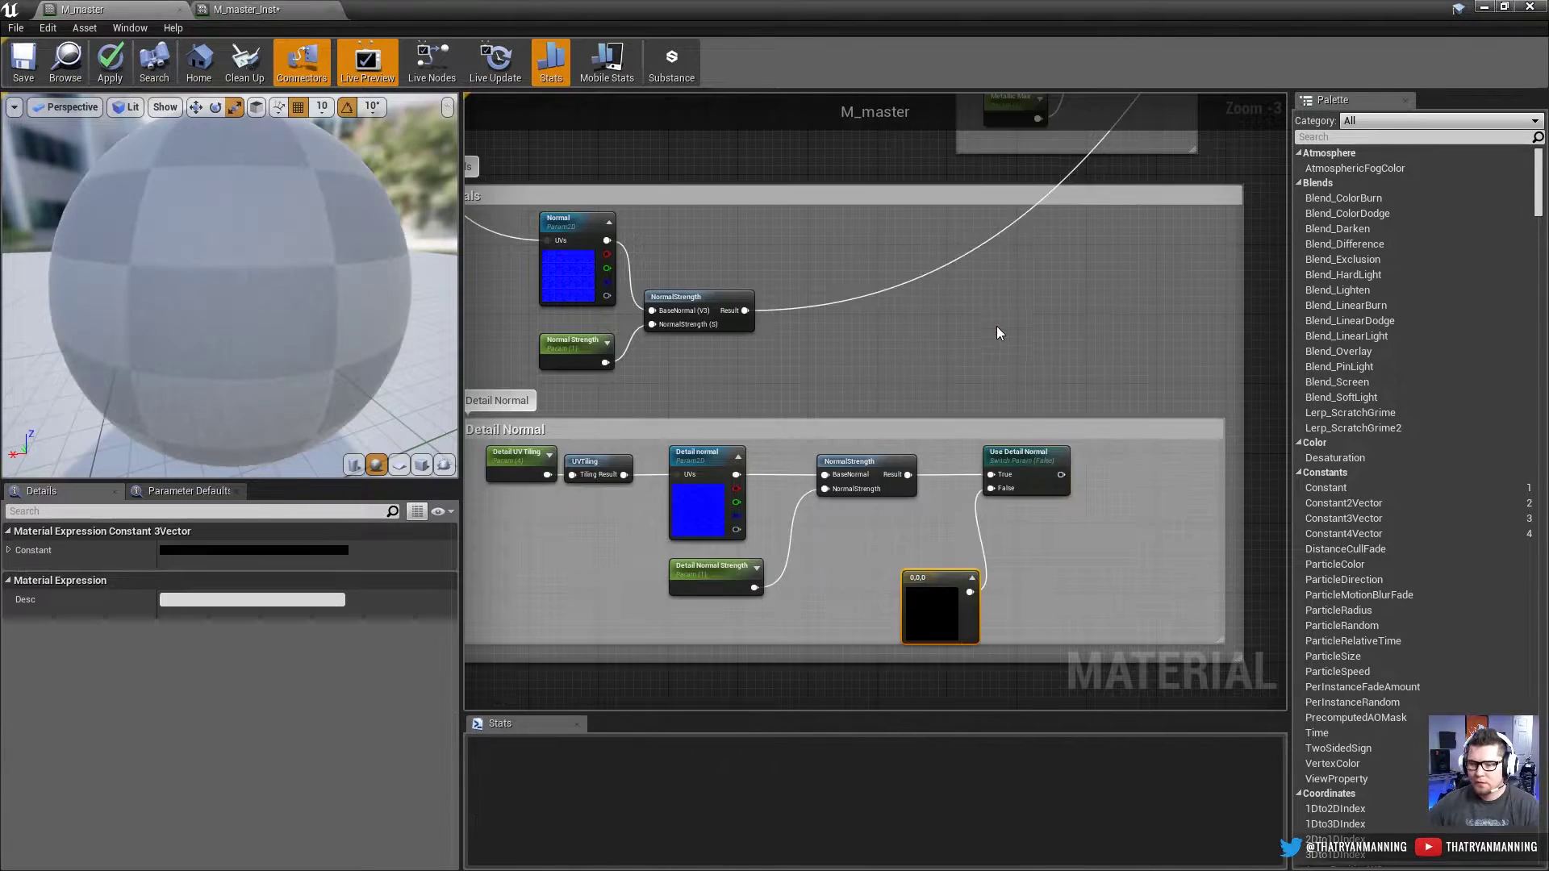
pyautogui.moveTo(940, 582); pyautogui.dragTo(890, 536)
# Step: Set the constant's colour to 0,0,1 (blue 1.0) and tidy its placement
pyautogui.doubleClick(892, 555)
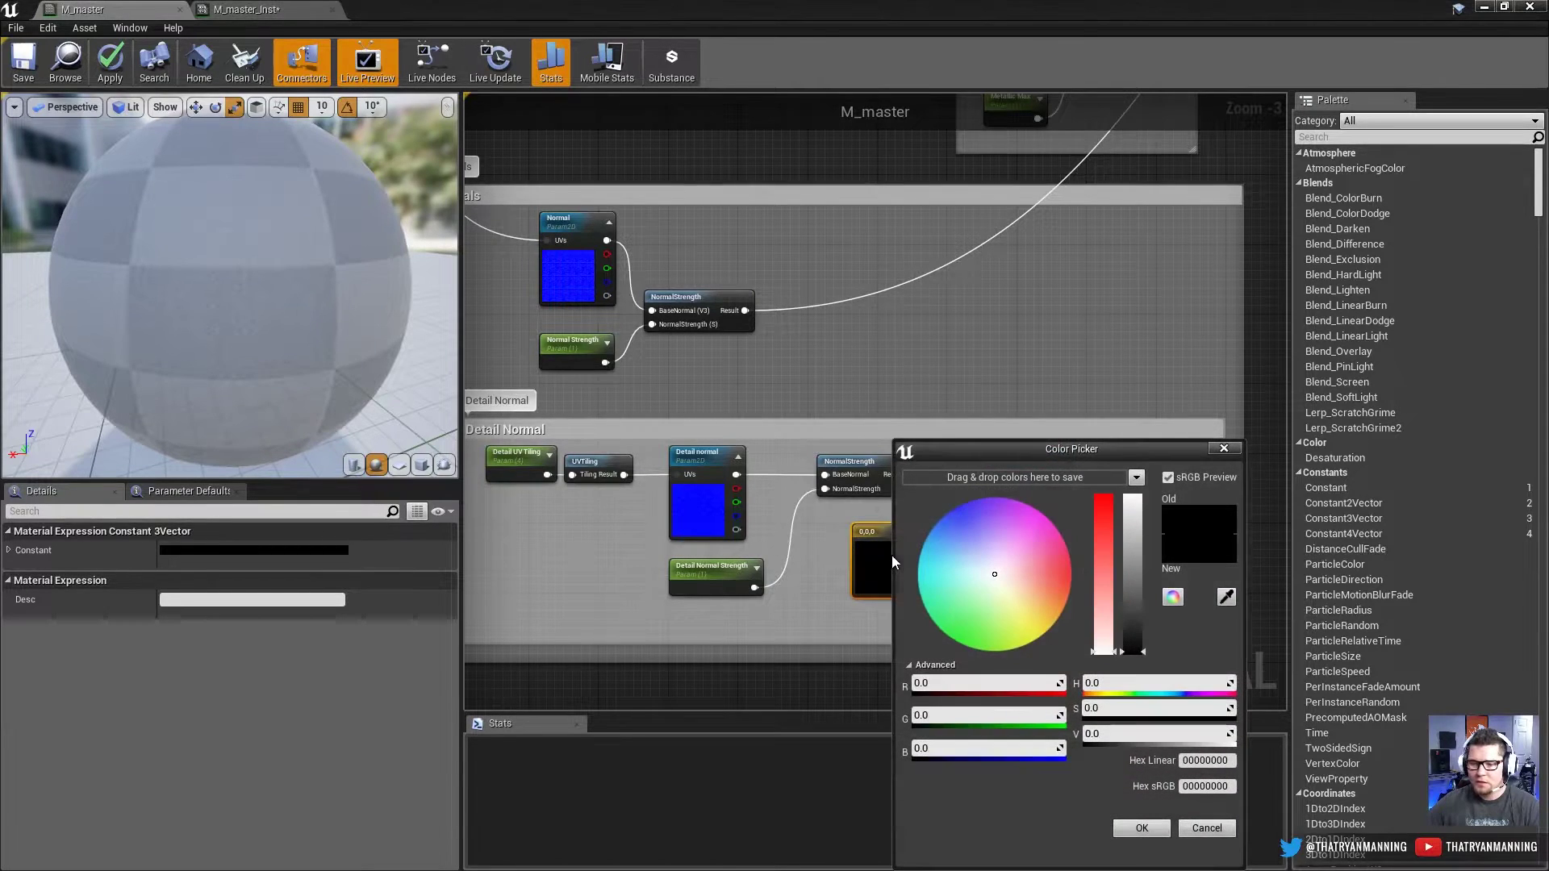
pyautogui.moveTo(1022, 452); pyautogui.dragTo(1013, 361)
pyautogui.click(939, 658)
pyautogui.write('1')
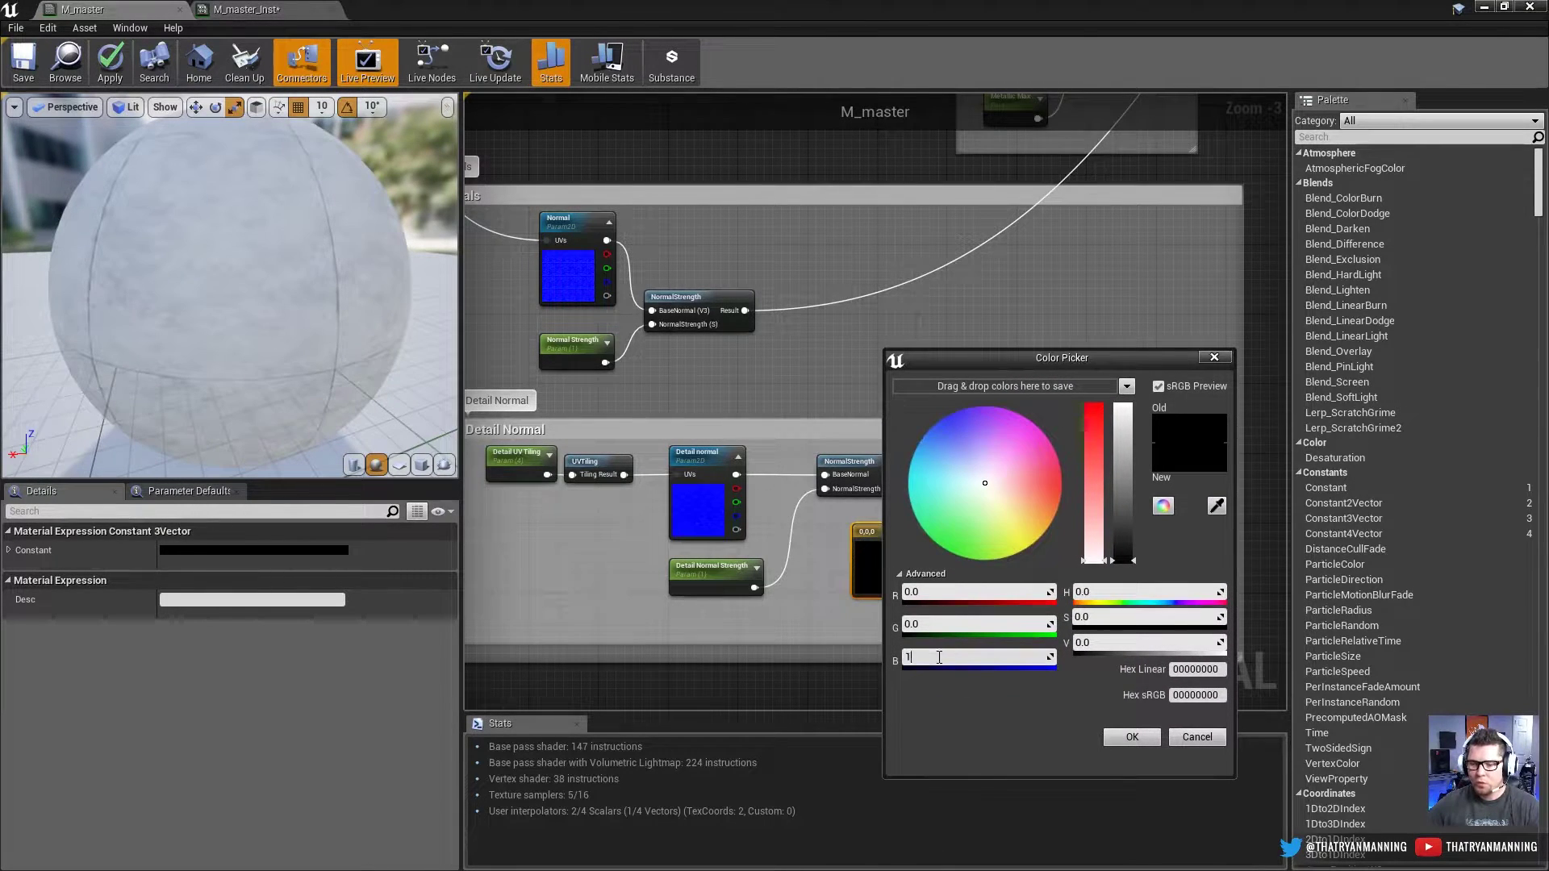
pyautogui.press('Tab')
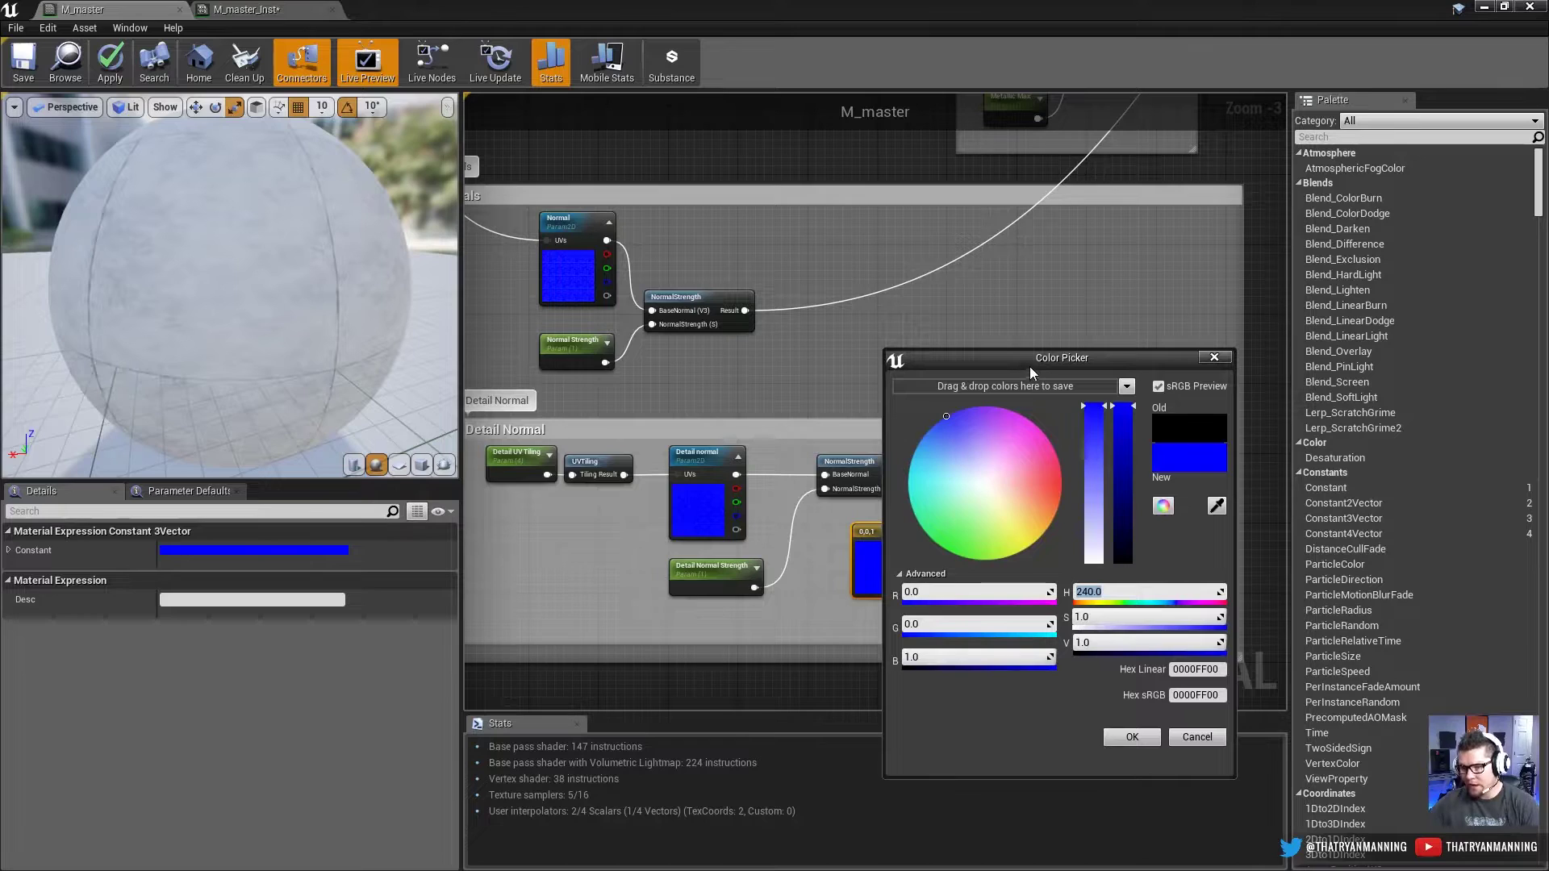
pyautogui.moveTo(1024, 362); pyautogui.dragTo(1001, 355)
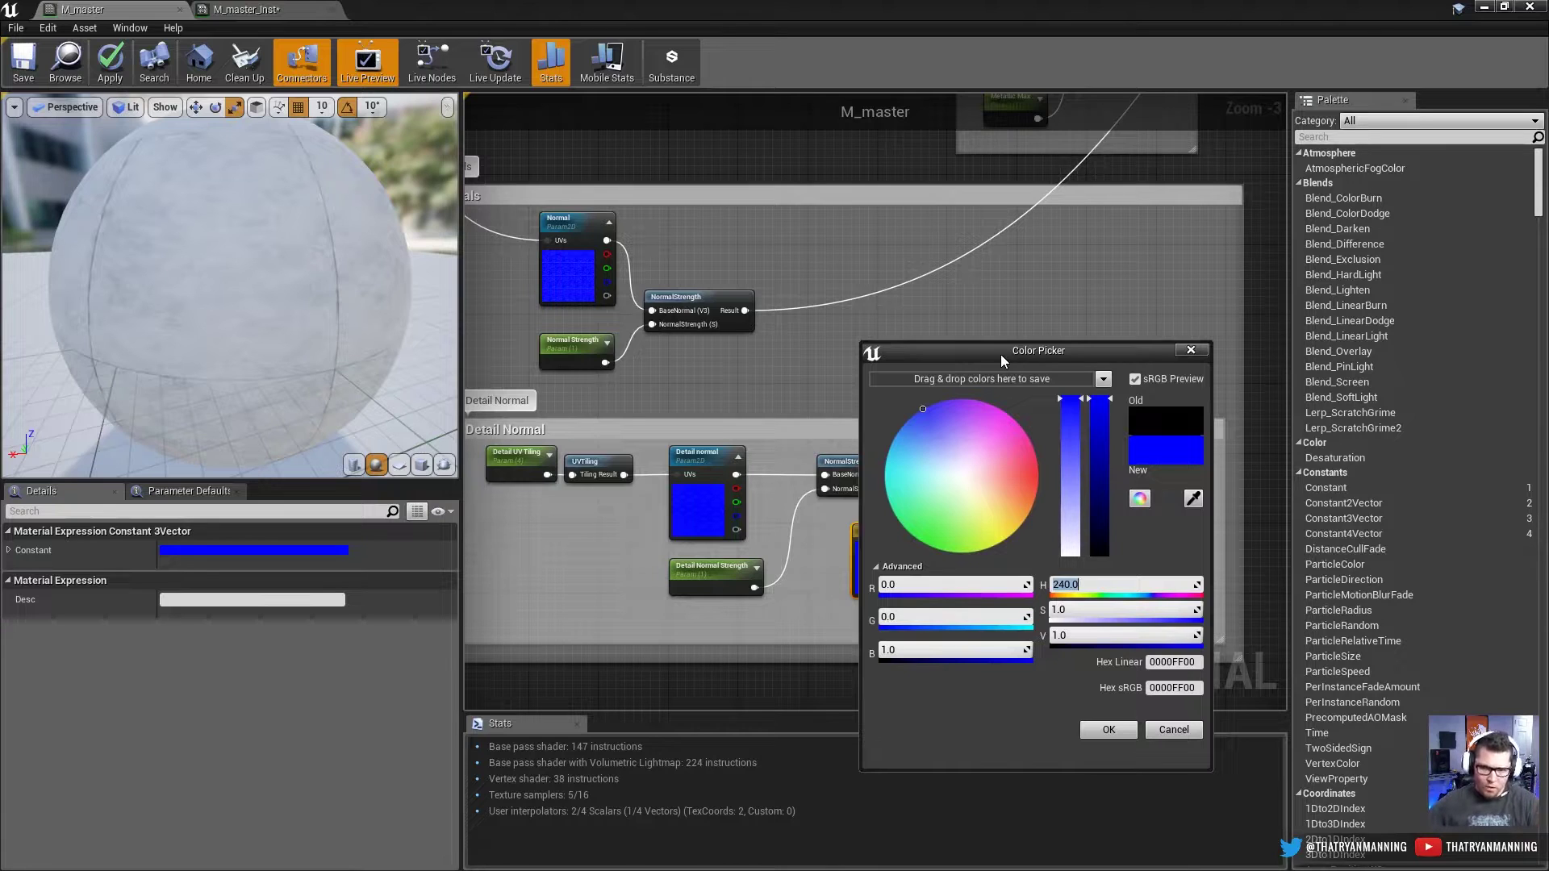
pyautogui.click(1109, 730)
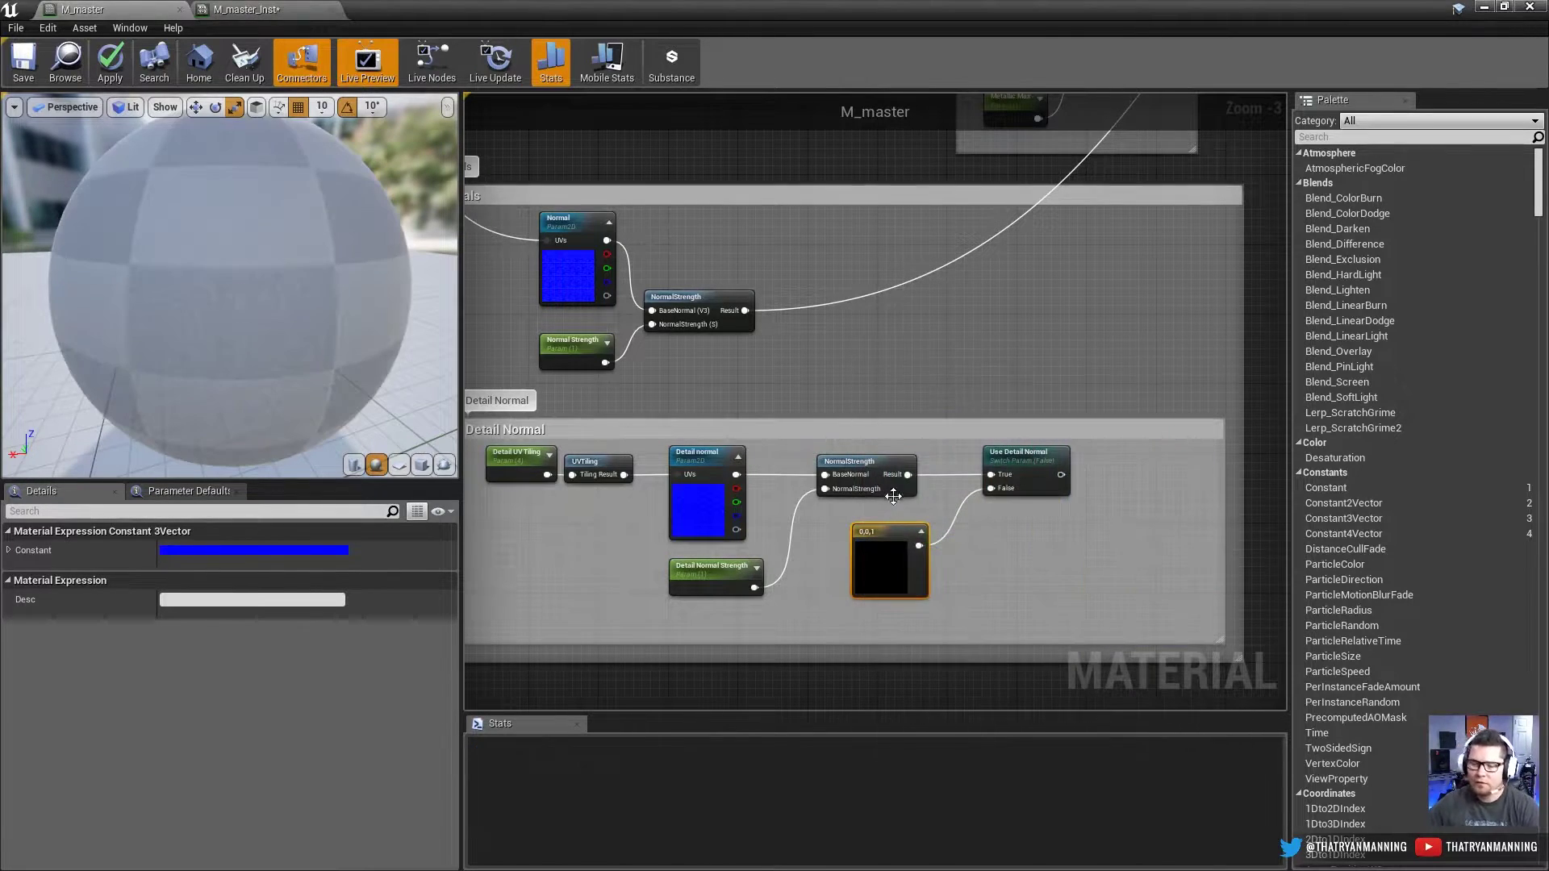
pyautogui.moveTo(896, 575); pyautogui.dragTo(886, 568)
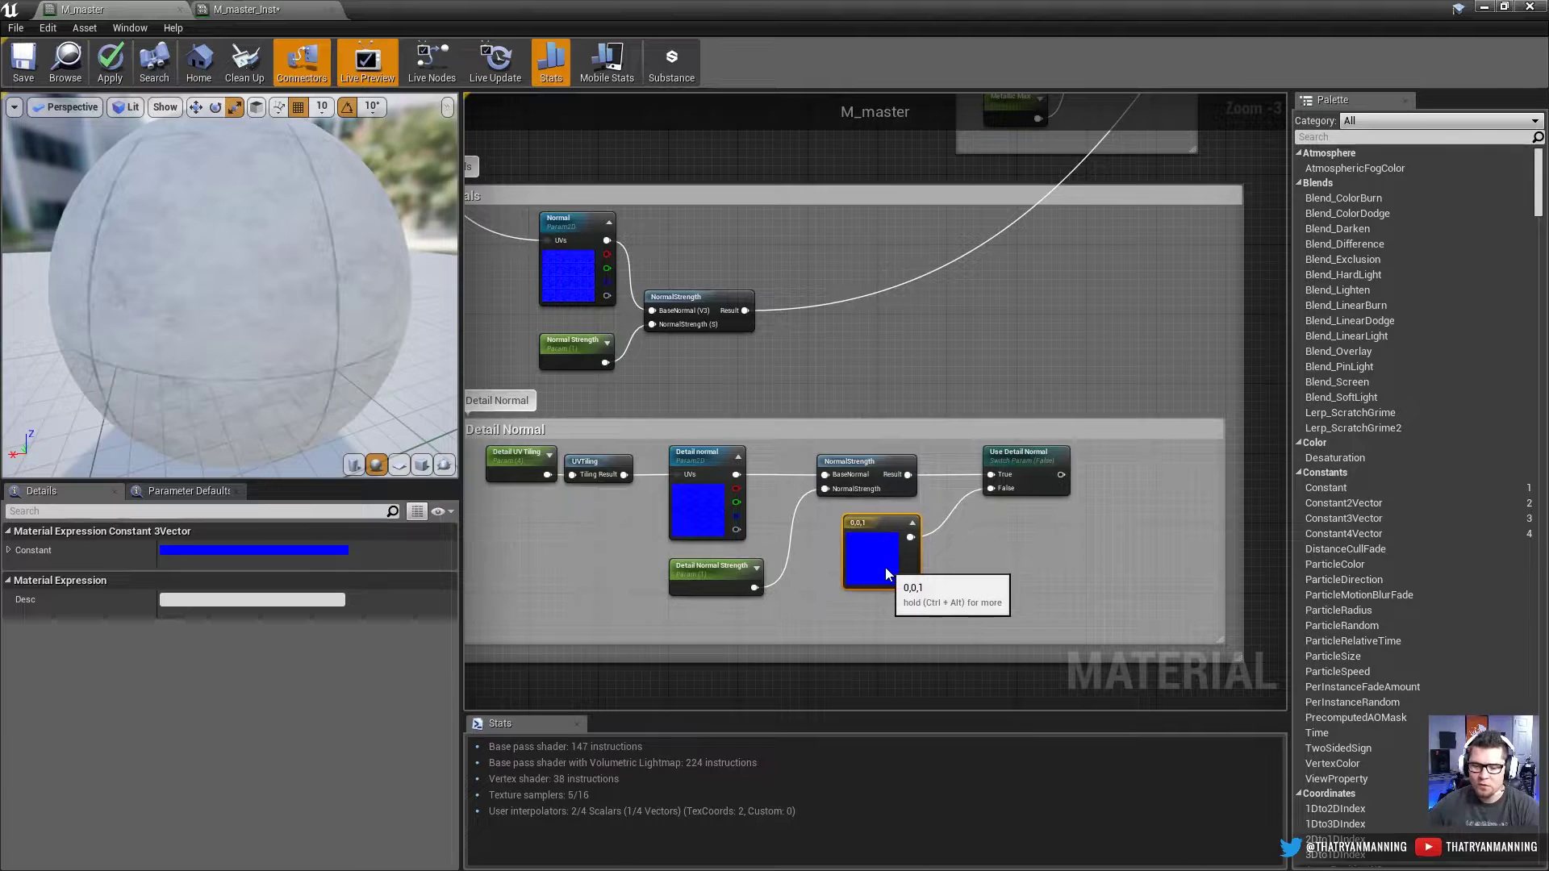
pyautogui.moveTo(1044, 361); pyautogui.dragTo(1008, 360, button='right')
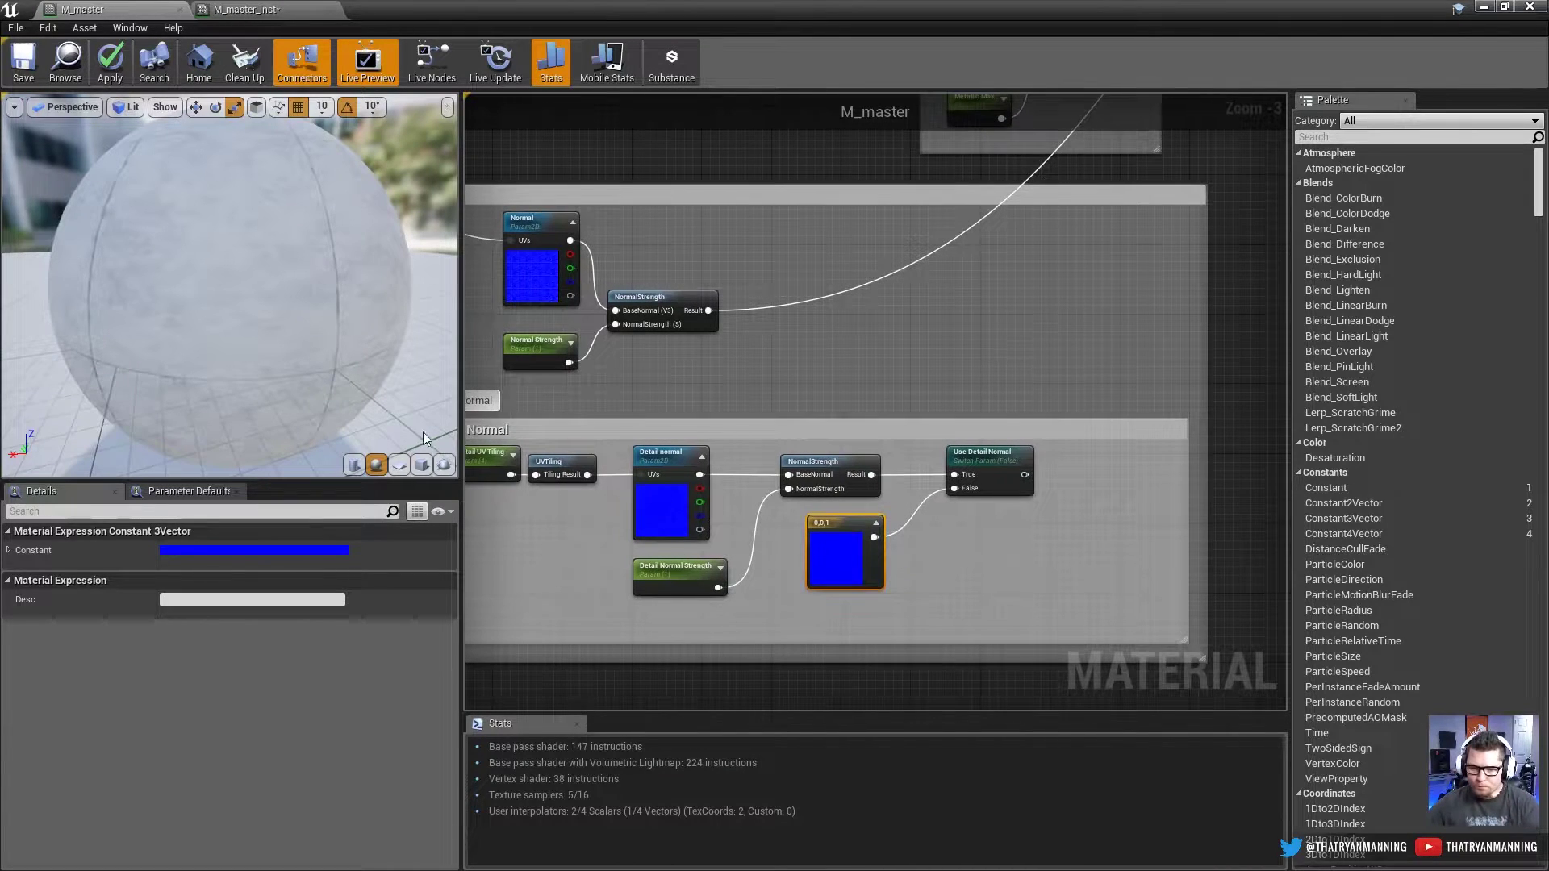
pyautogui.moveTo(1103, 517); pyautogui.dragTo(1166, 499, button='right')
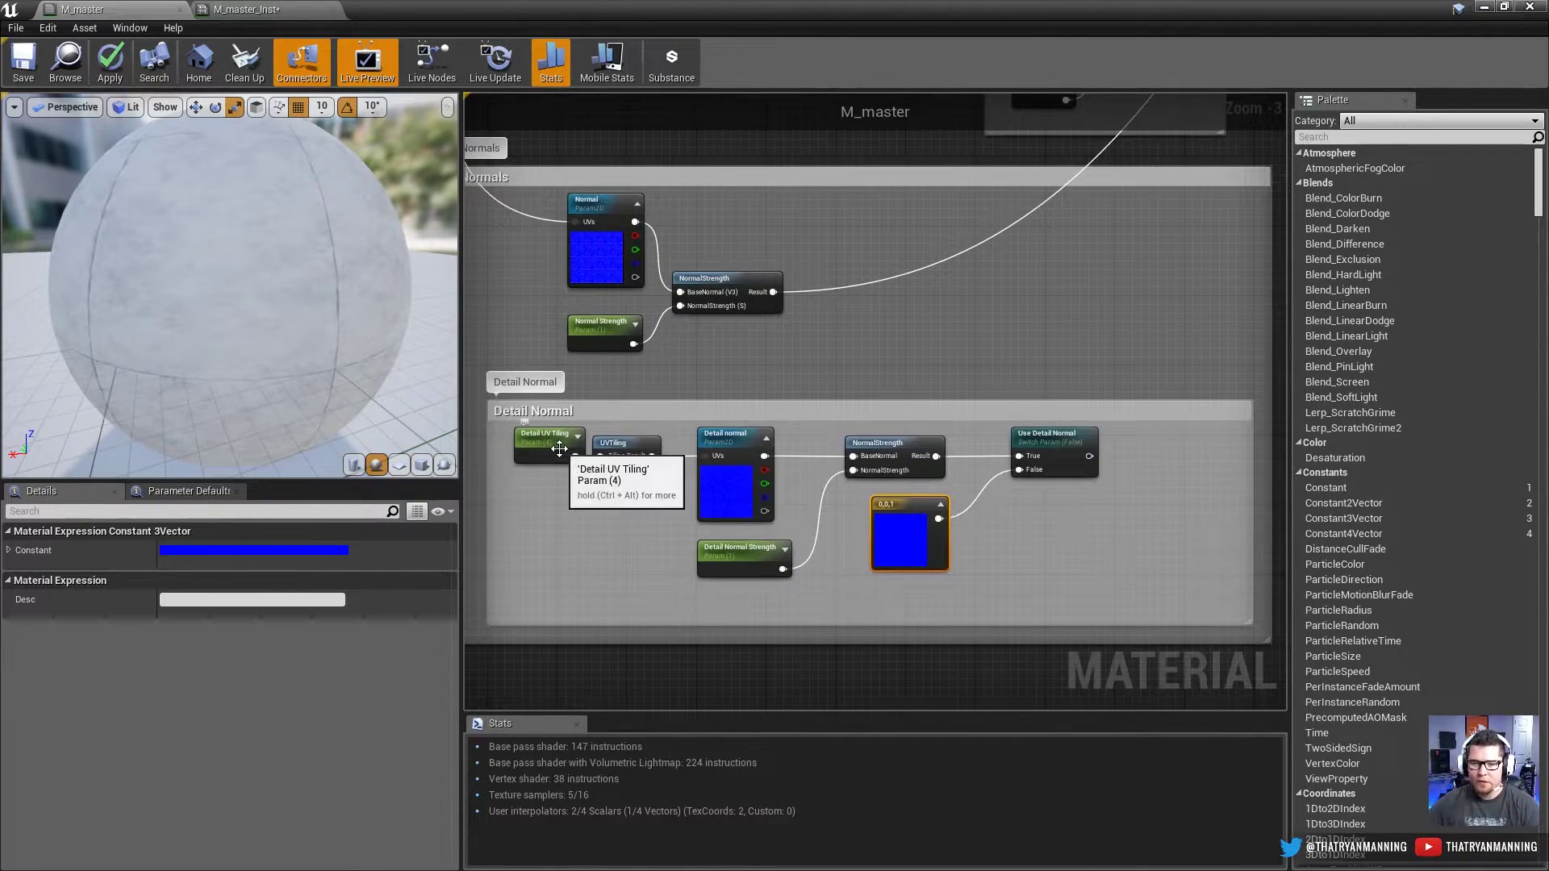
pyautogui.click(725, 495)
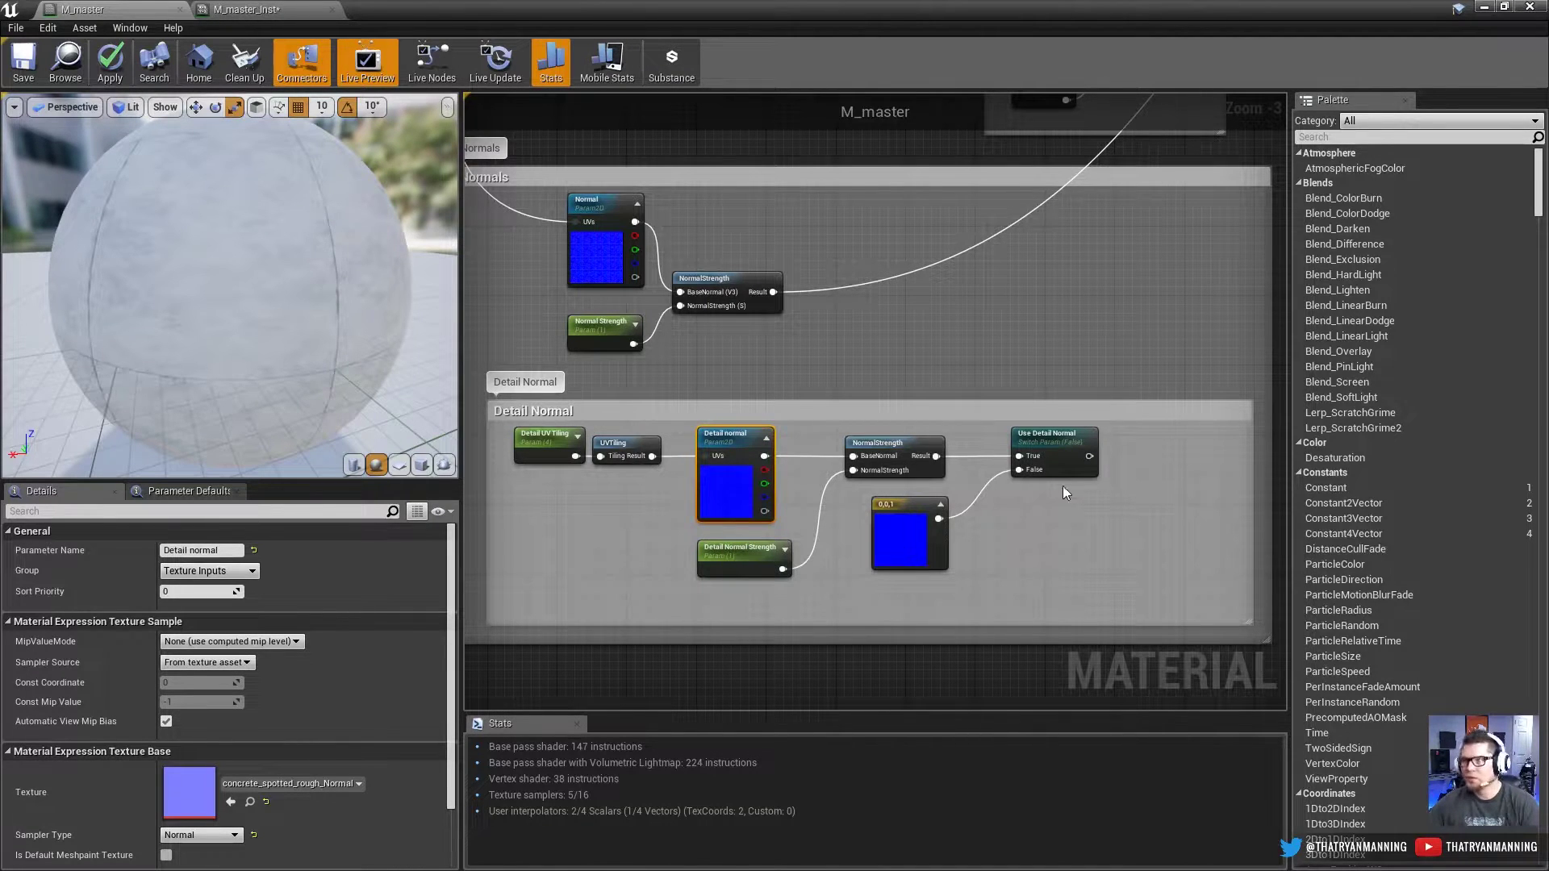
# Step: Add a MatLayerBlend_BlendAngleCorrectedNormals node off the switch, then delete it as the wrong node
pyautogui.moveTo(1110, 356); pyautogui.dragTo(1030, 398, button='right')
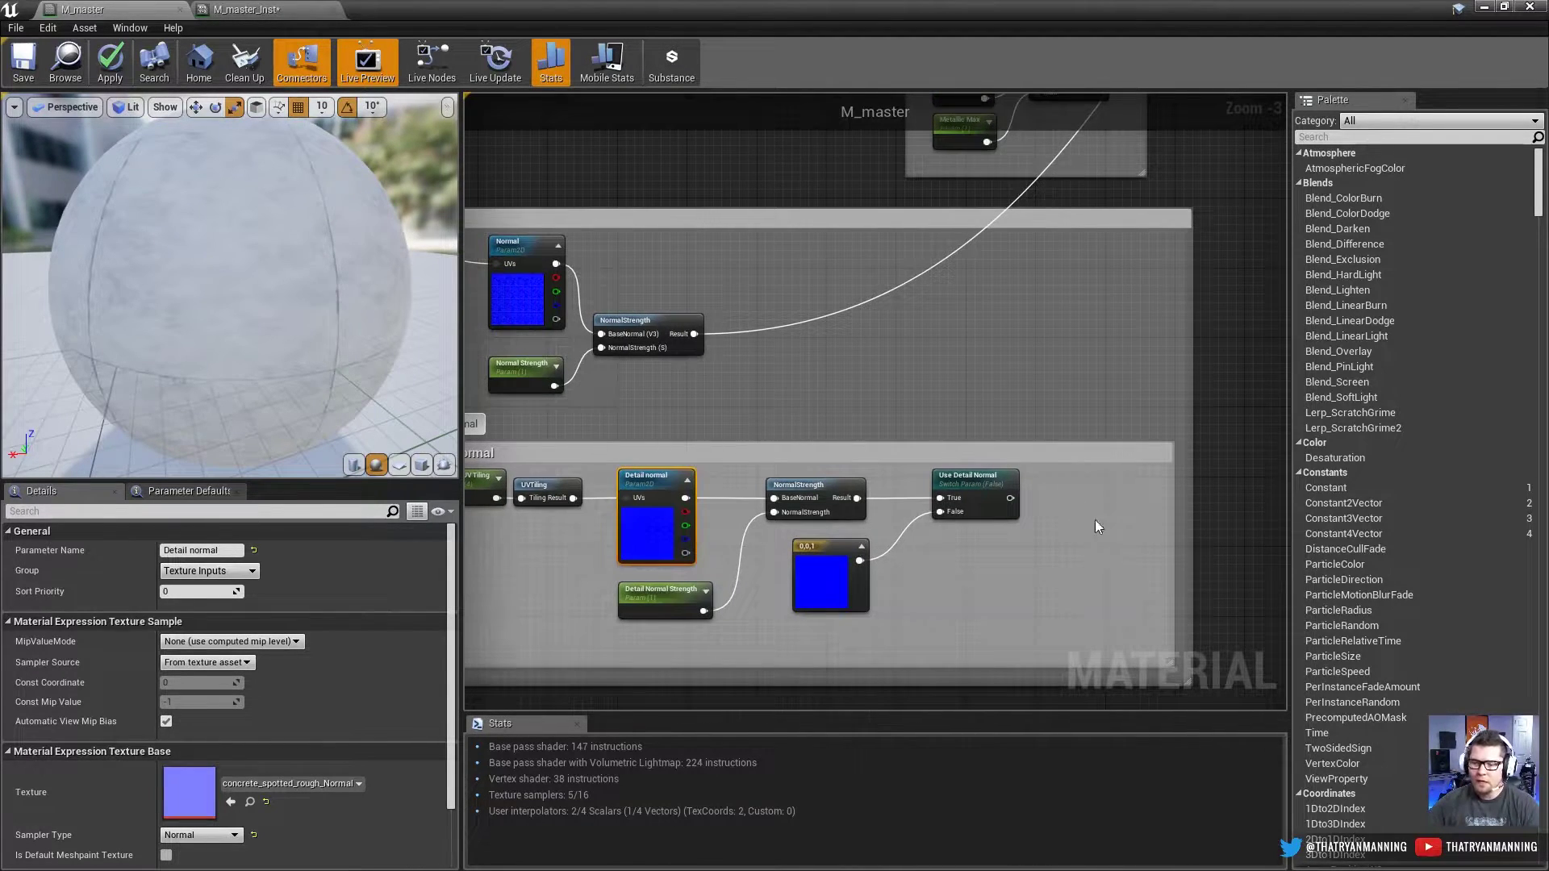
pyautogui.moveTo(1010, 497); pyautogui.dragTo(1038, 353)
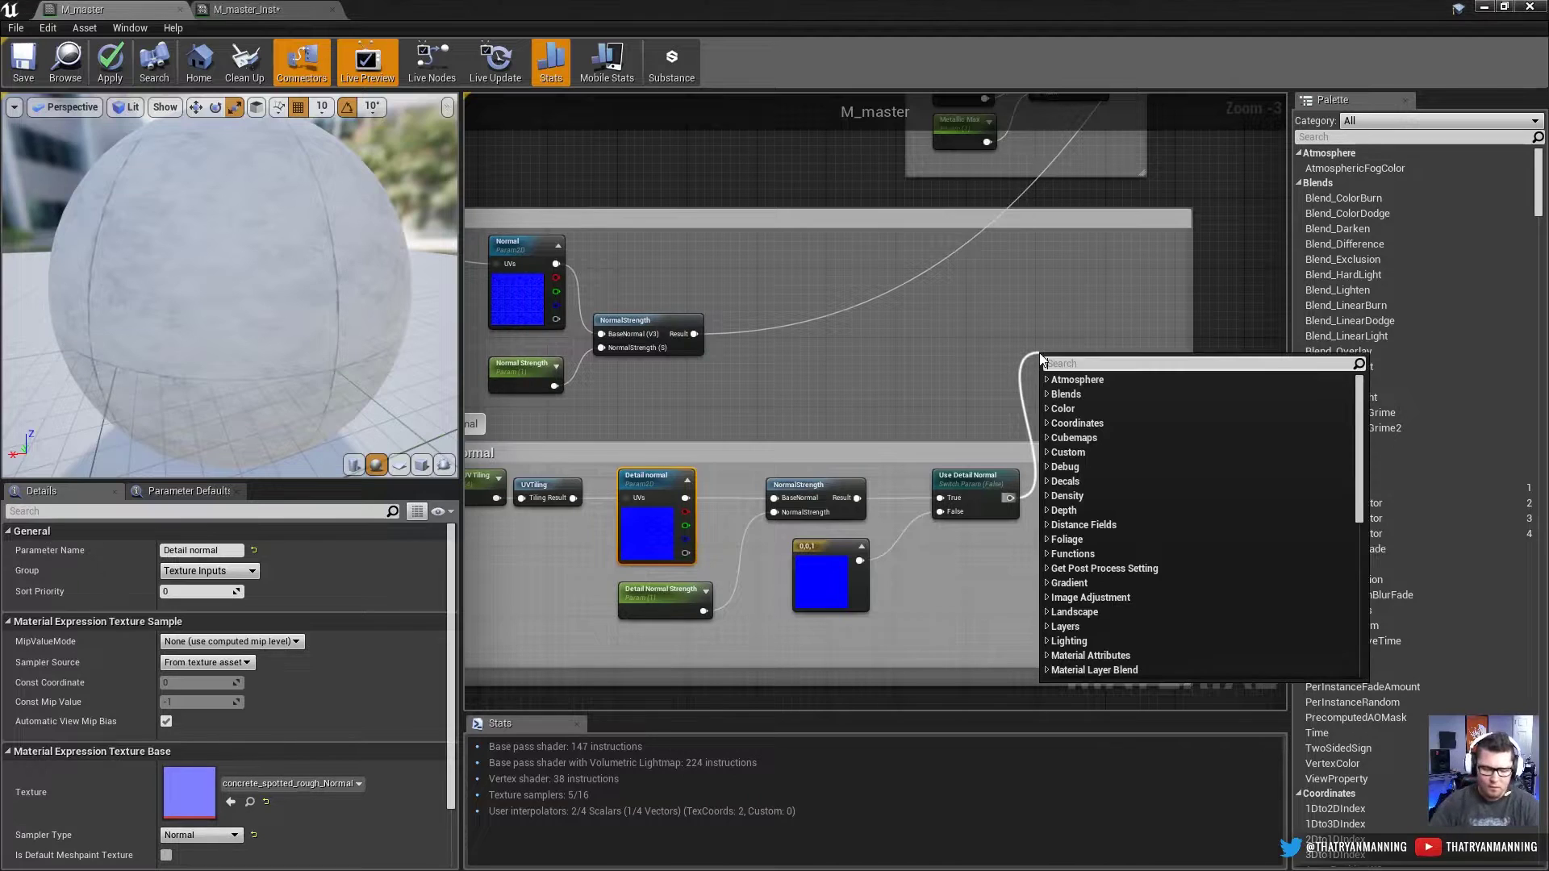
pyautogui.write('ble')
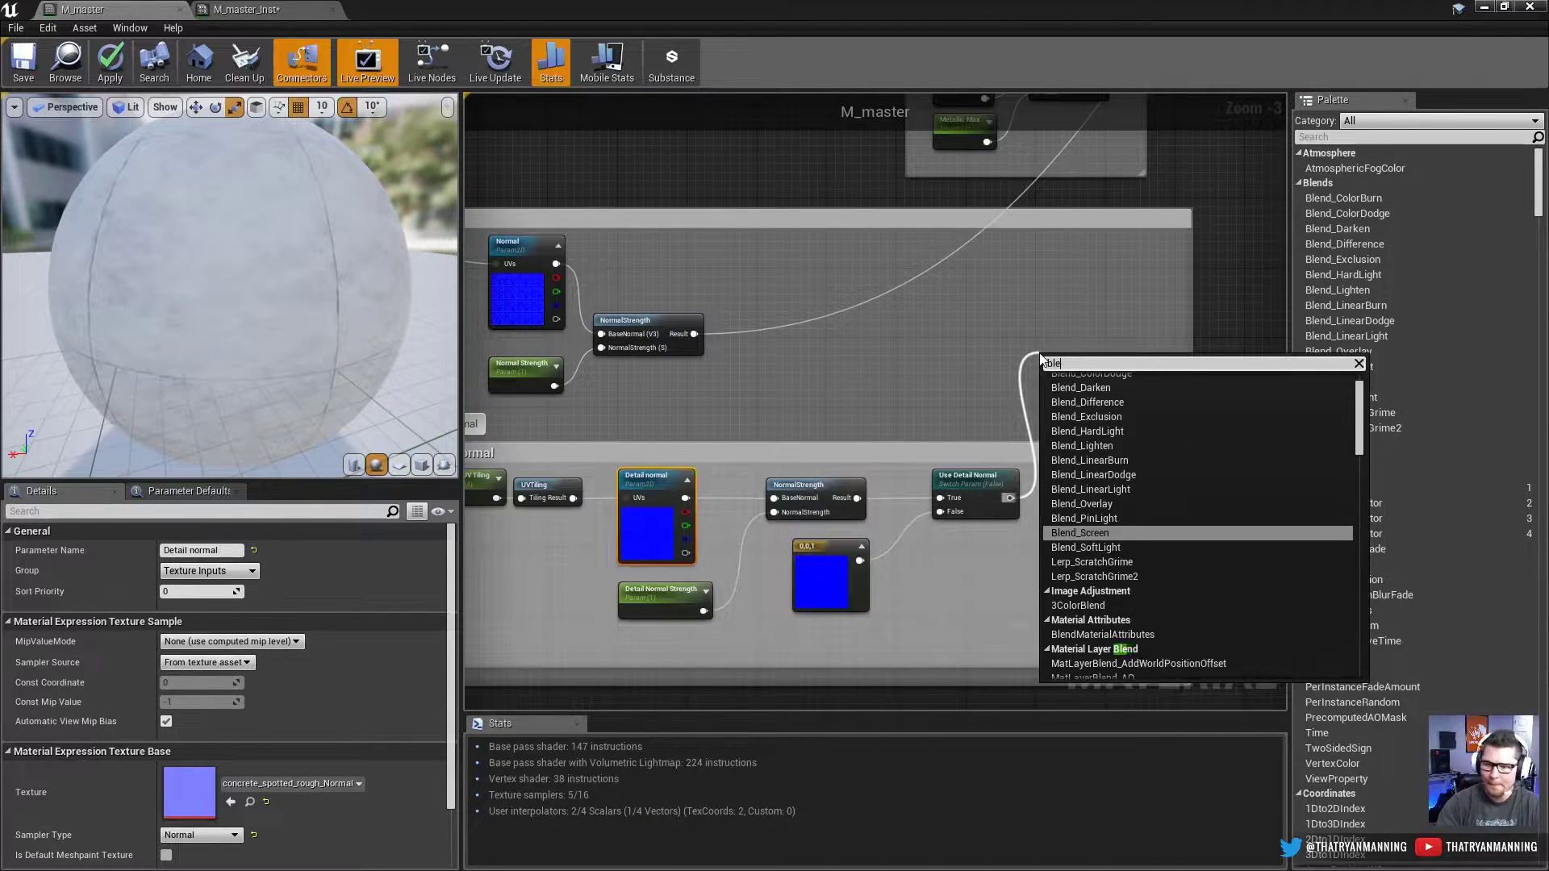
pyautogui.write('nd')
pyautogui.scroll(-5, 1187, 574)
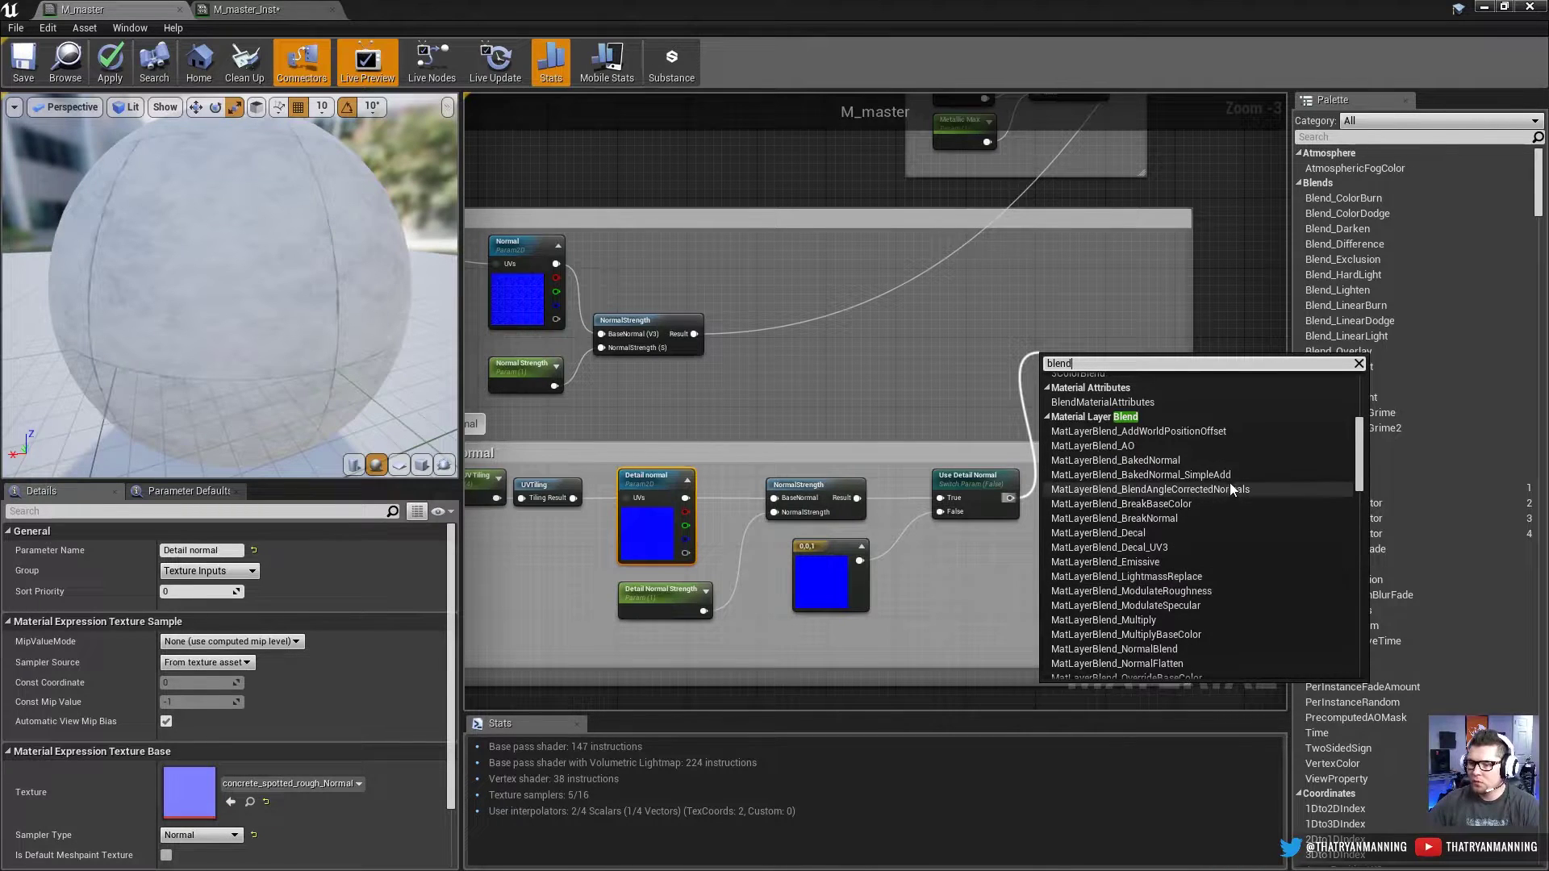
pyautogui.click(1228, 489)
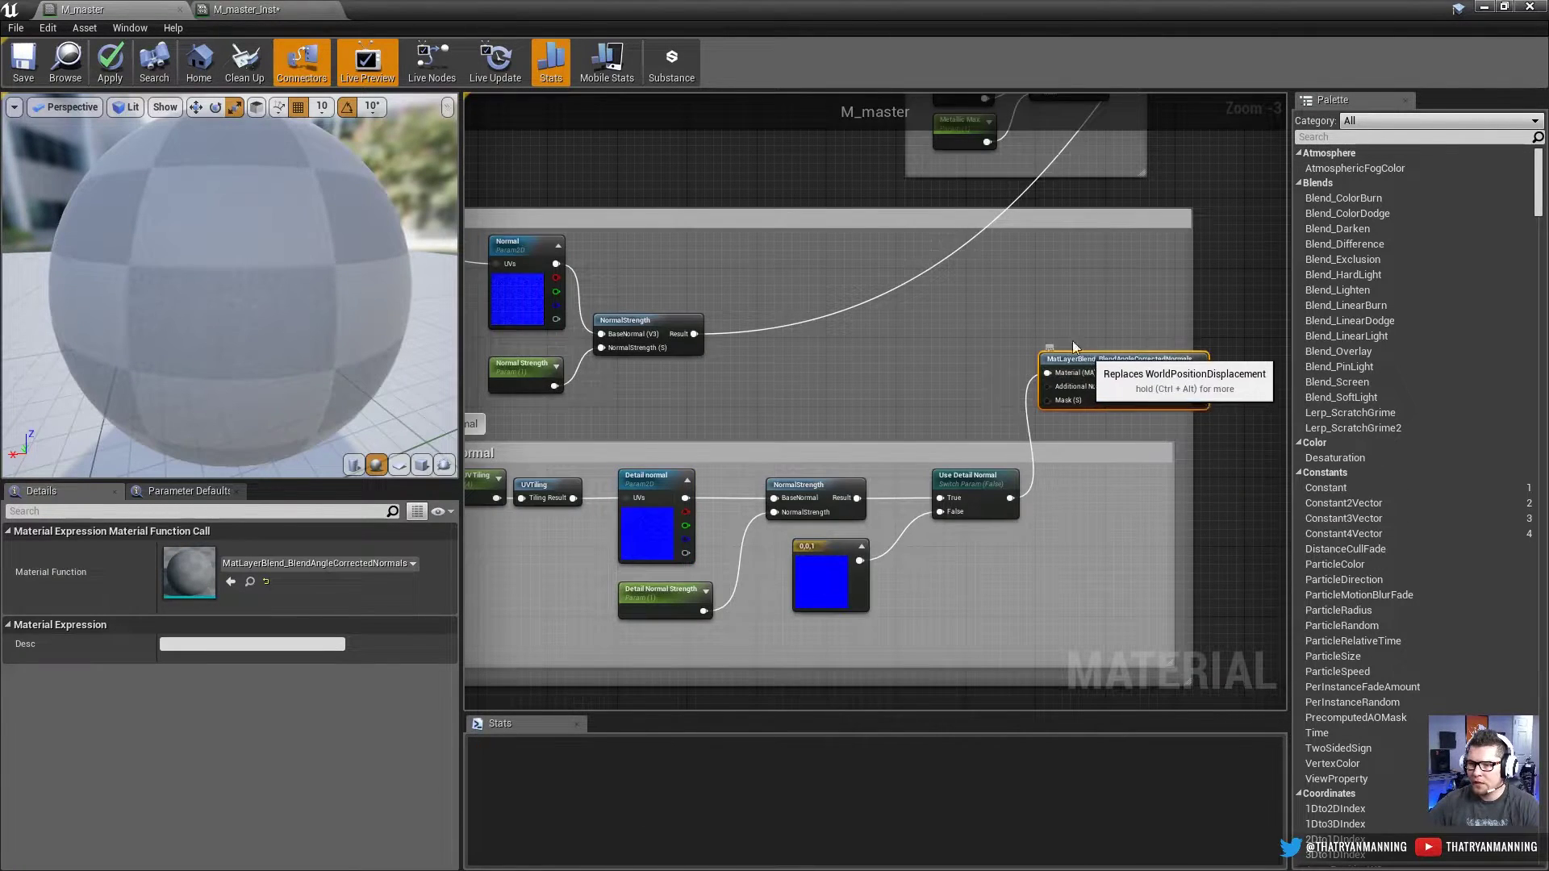
pyautogui.moveTo(1082, 375); pyautogui.dragTo(1036, 304)
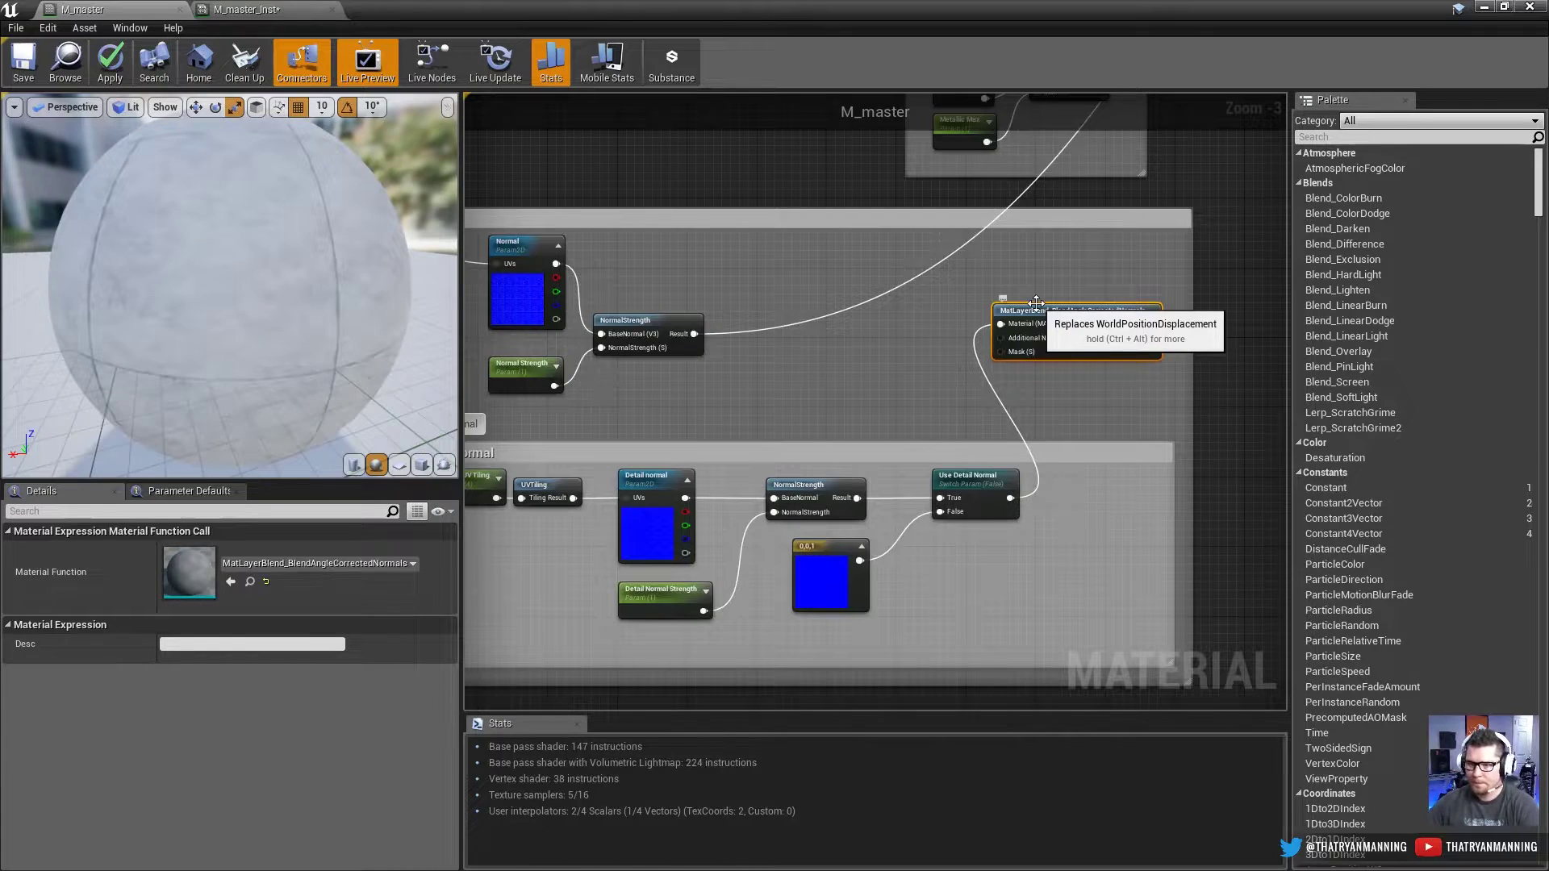
pyautogui.press('Delete')
# Step: Add BlendAngleCorrectedNormals with the switch on AdditionalNormal and main NormalStrength on BaseNormal
pyautogui.moveTo(1009, 498); pyautogui.dragTo(1060, 316)
pyautogui.write('blend')
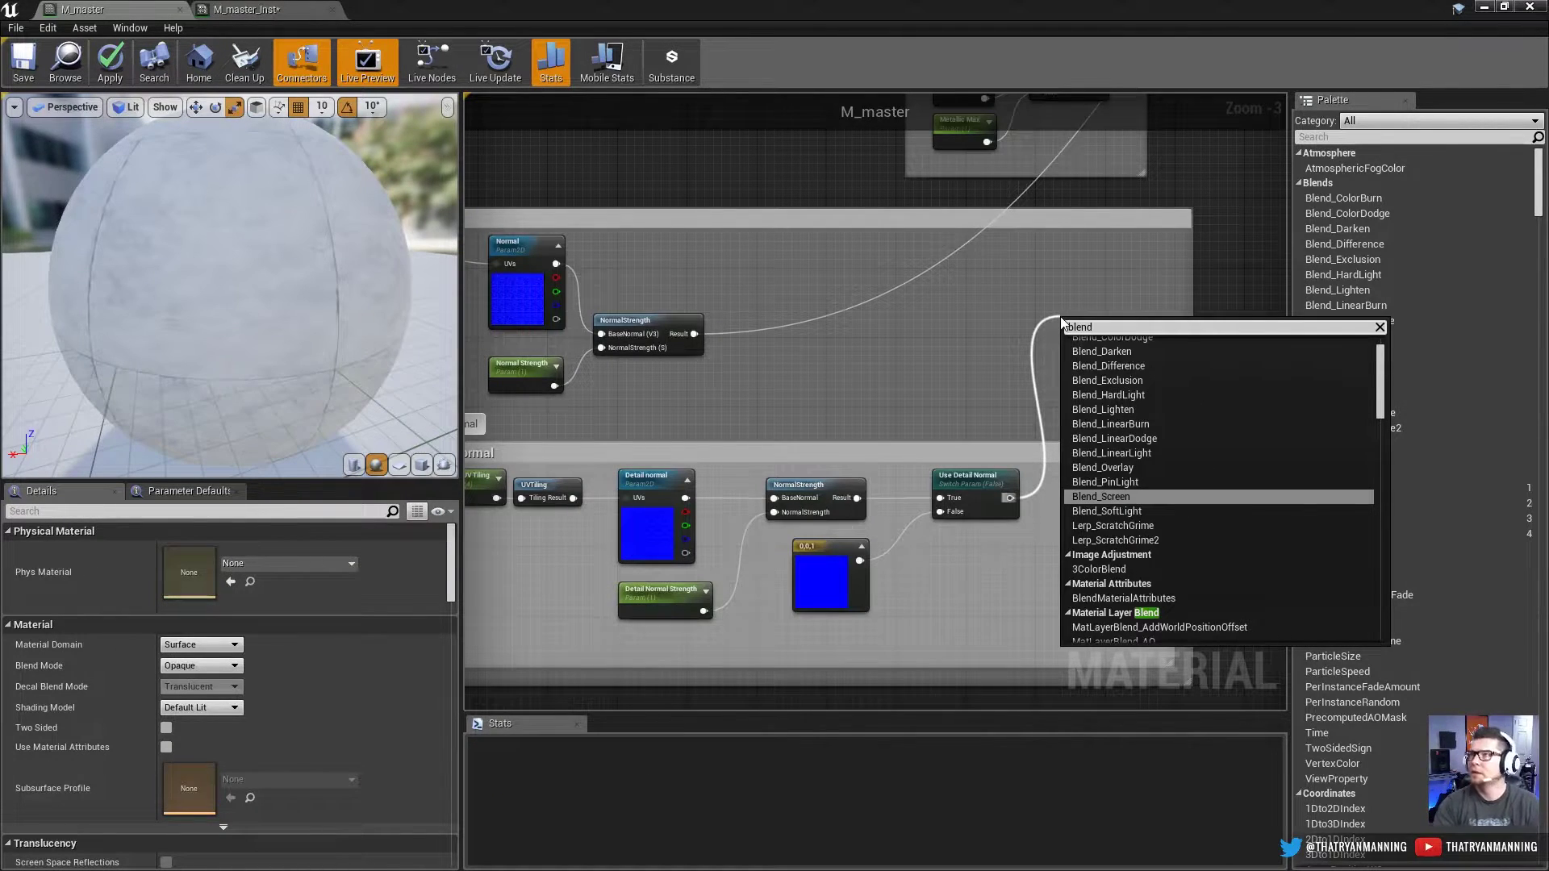
pyautogui.write('A')
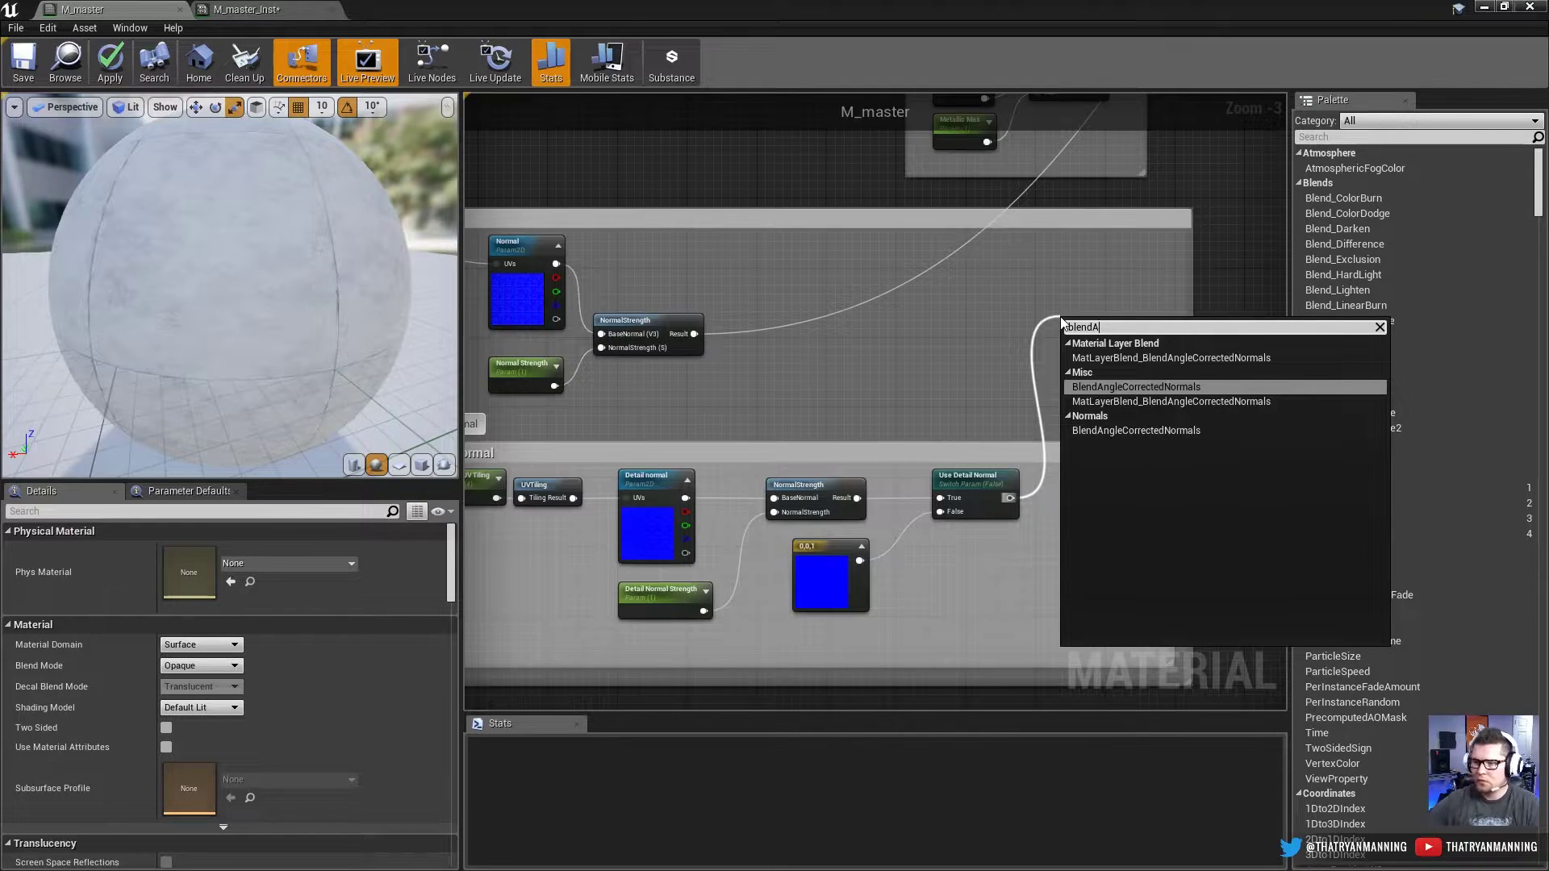
pyautogui.click(1097, 389)
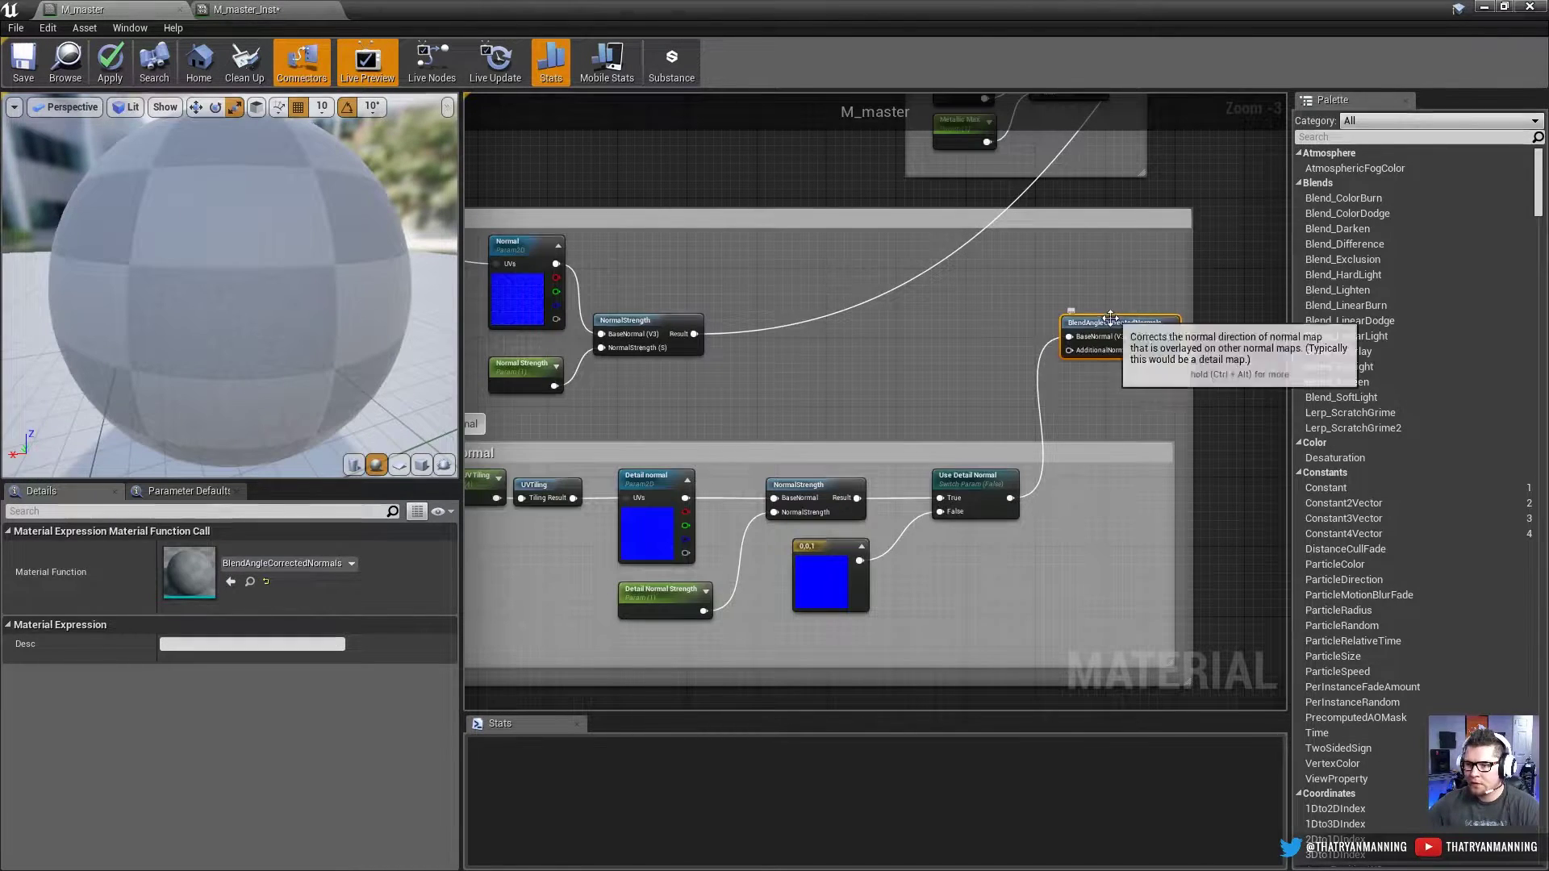
pyautogui.moveTo(1084, 300); pyautogui.dragTo(1145, 327)
pyautogui.click(709, 377)
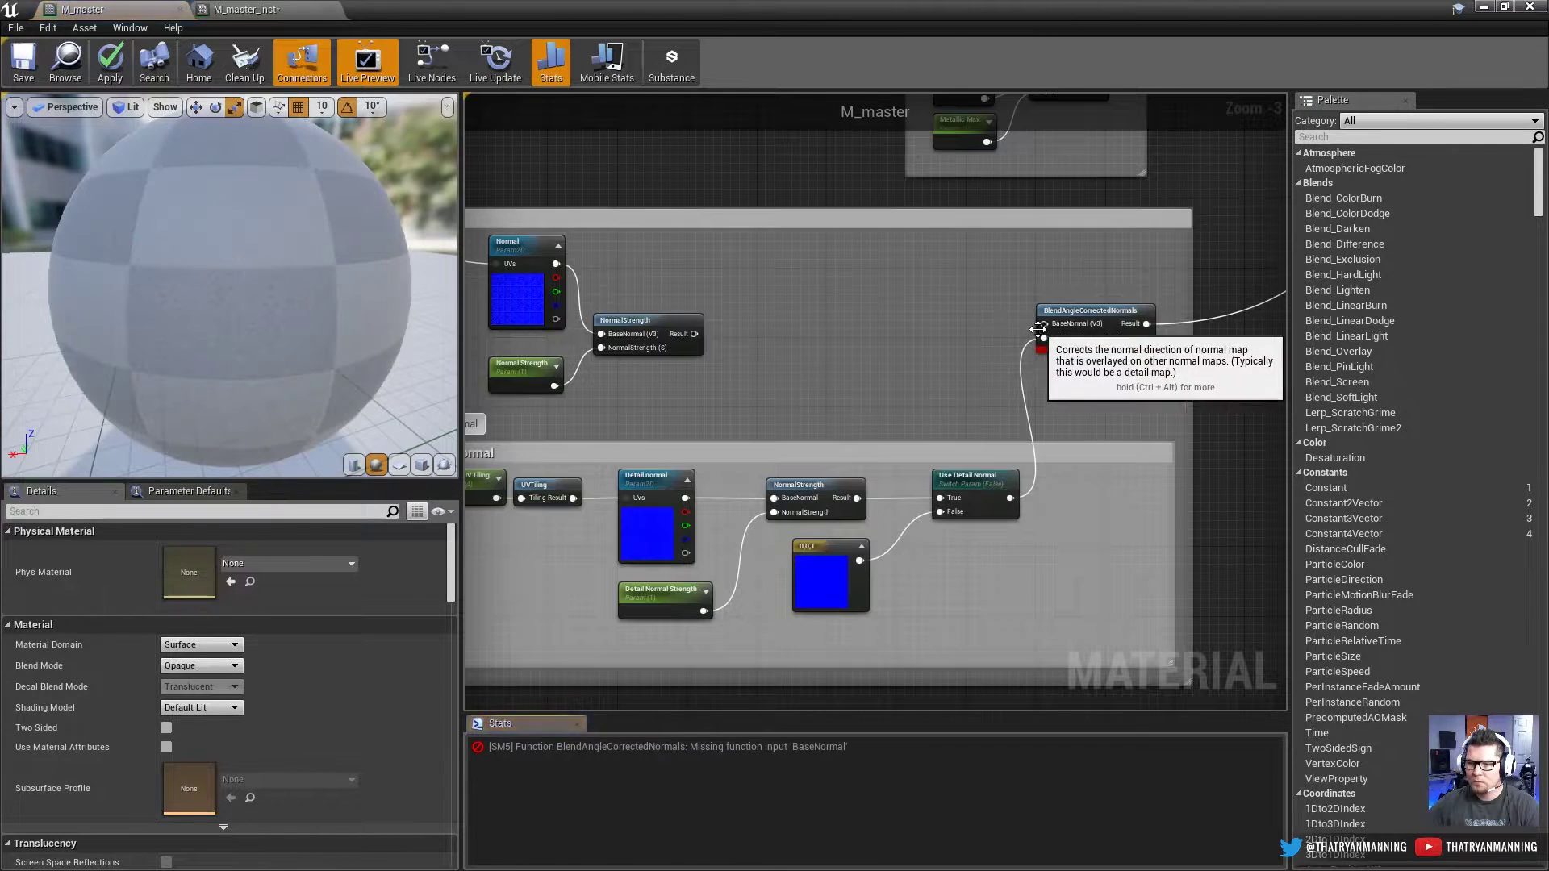
pyautogui.moveTo(1045, 323); pyautogui.dragTo(693, 334)
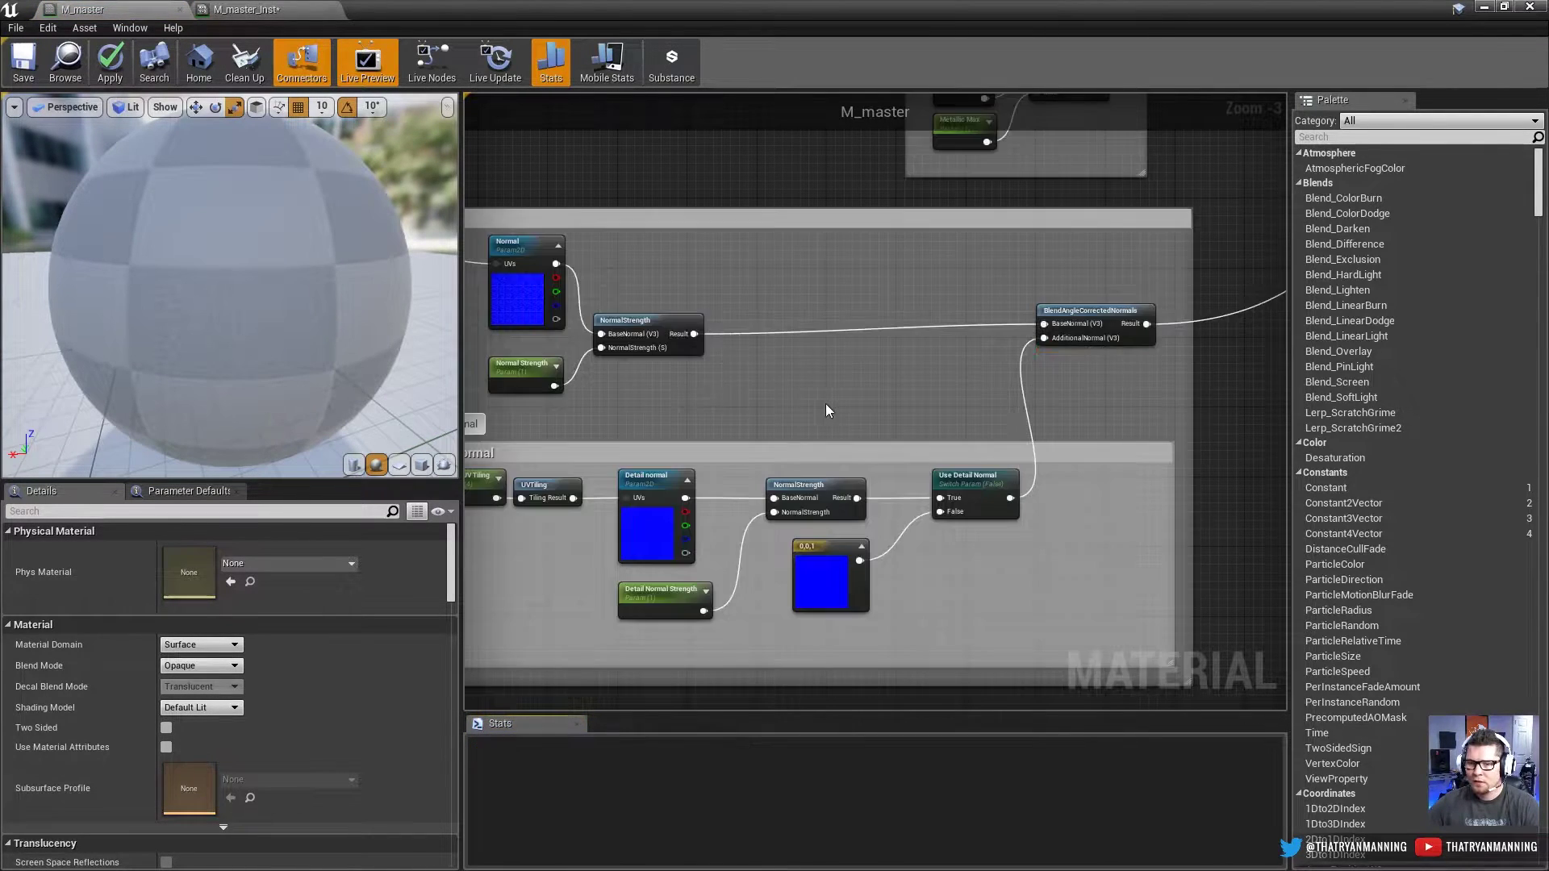
pyautogui.moveTo(825, 403); pyautogui.dragTo(949, 451, button='right')
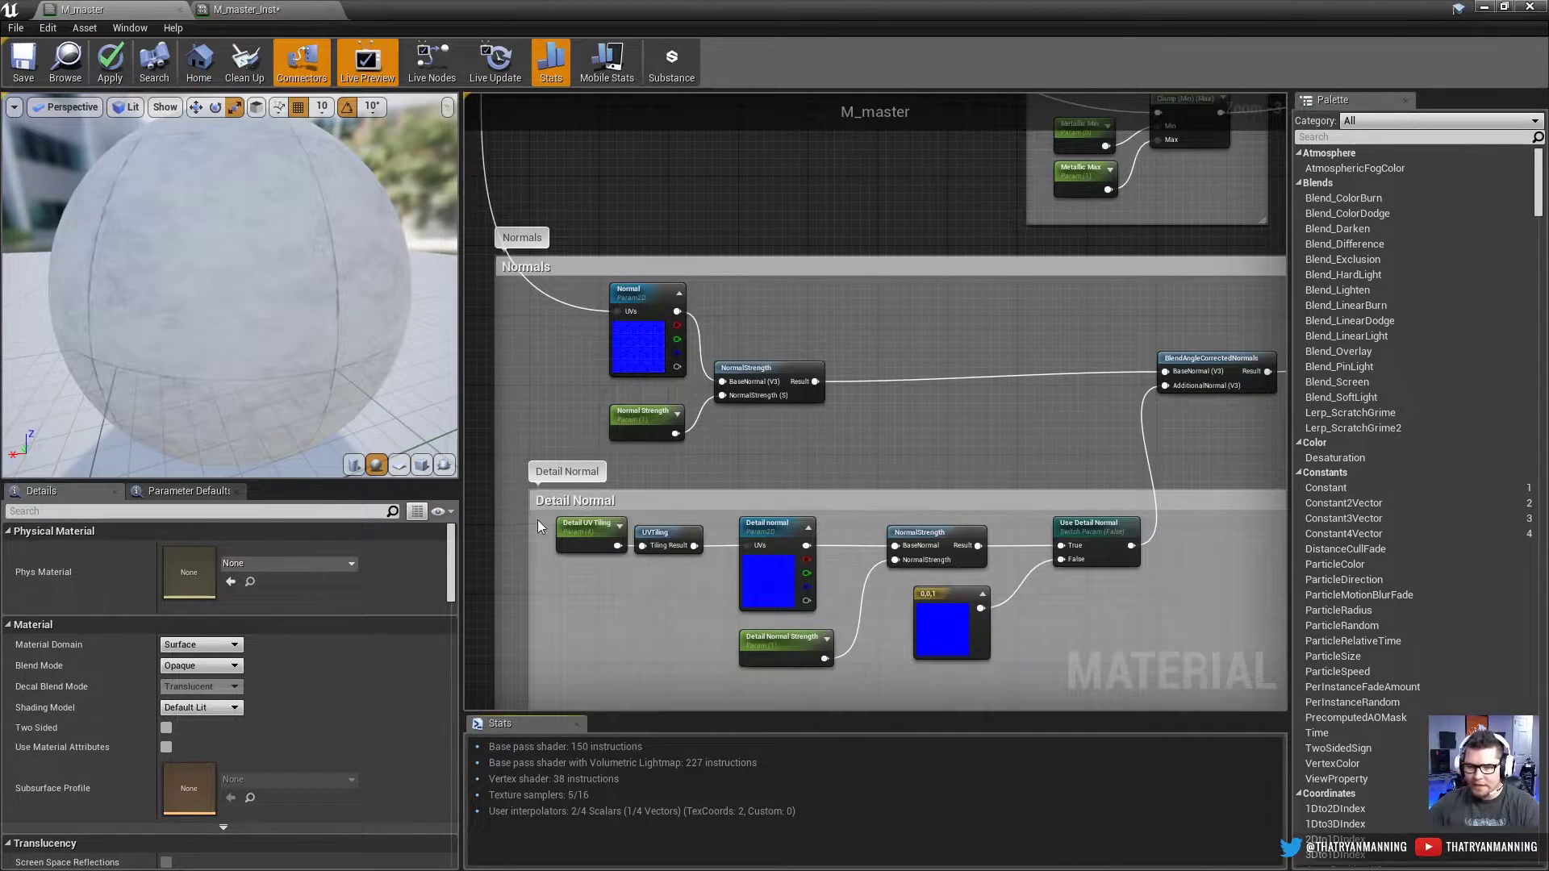
# Step: Set Detail UV Tiling's default value to 10
pyautogui.moveTo(1127, 404); pyautogui.dragTo(1034, 389, button='right')
pyautogui.click(1109, 367)
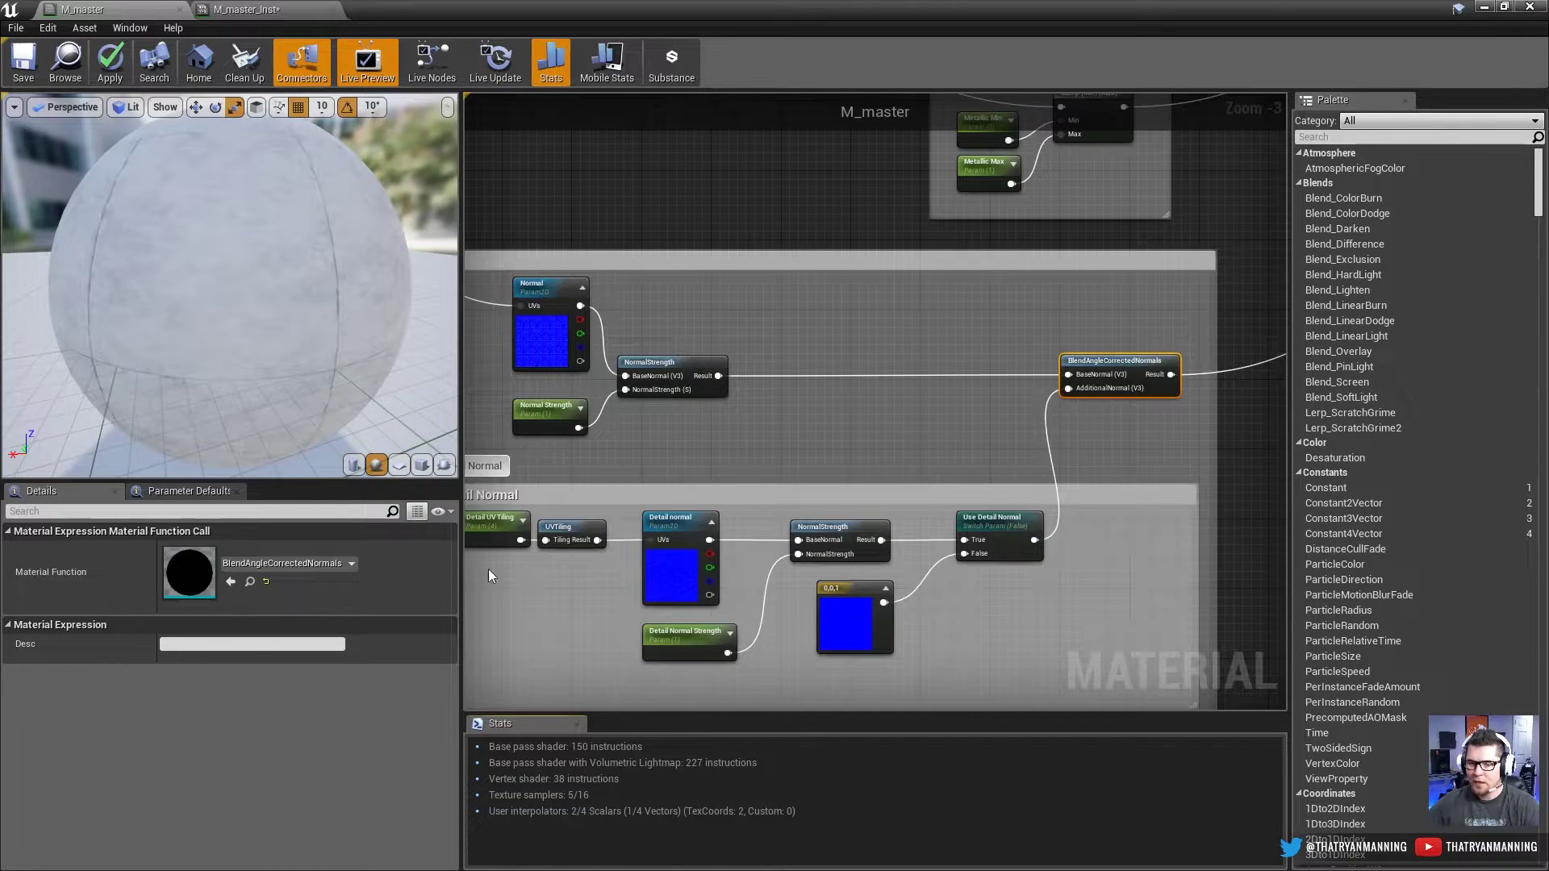
pyautogui.click(493, 523)
pyautogui.click(196, 641)
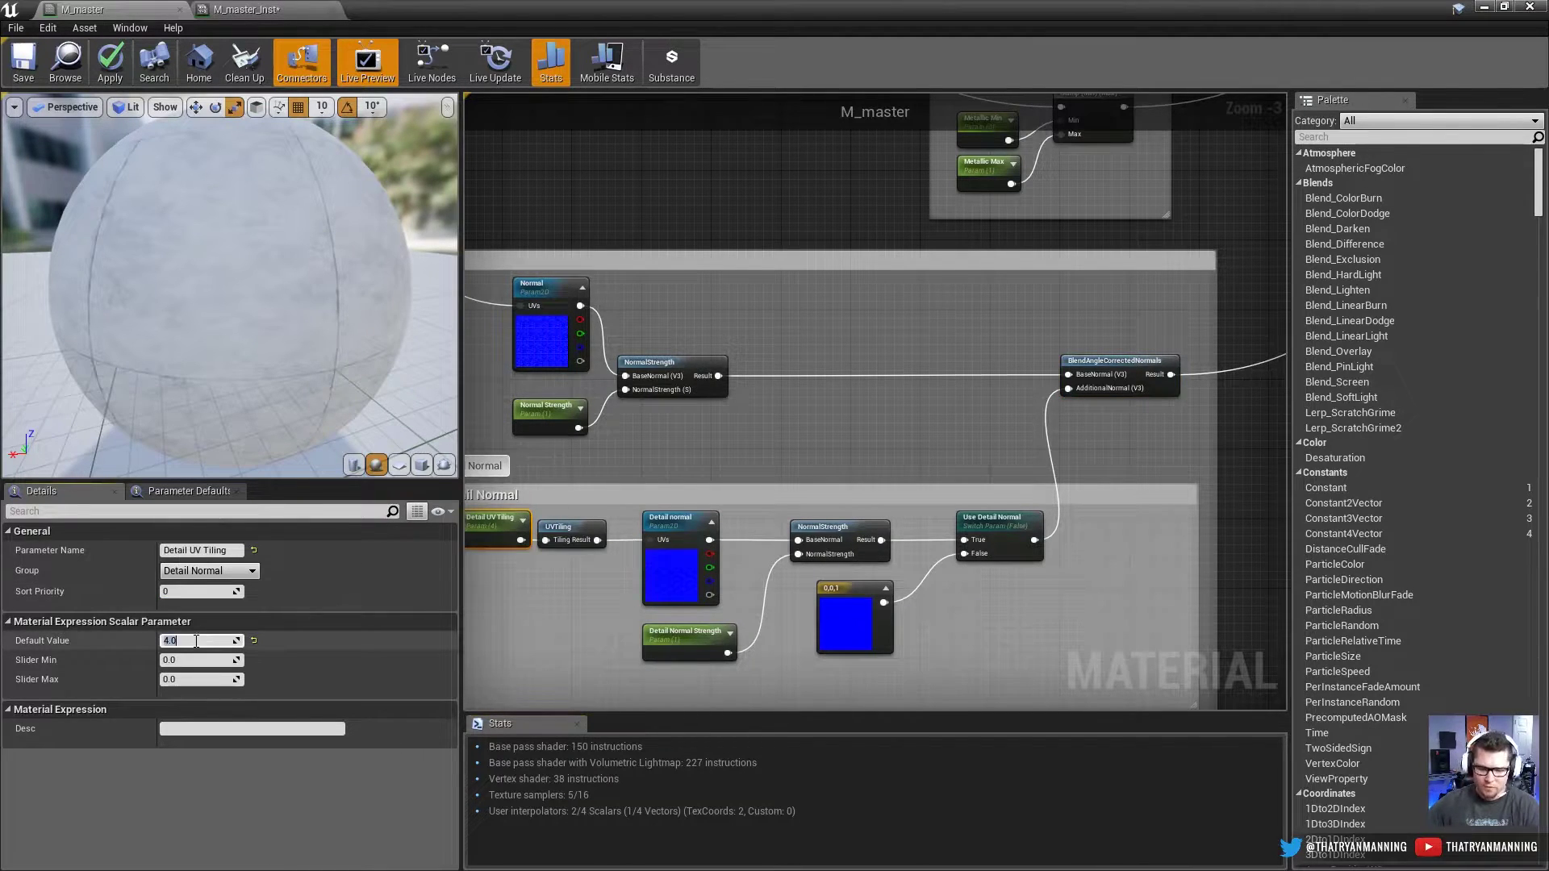
pyautogui.write('10')
pyautogui.press('Return')
# Step: Rename the switch to 'Use Detail Normal?' and put it in the Normals group
pyautogui.moveTo(635, 559); pyautogui.dragTo(711, 534, button='right')
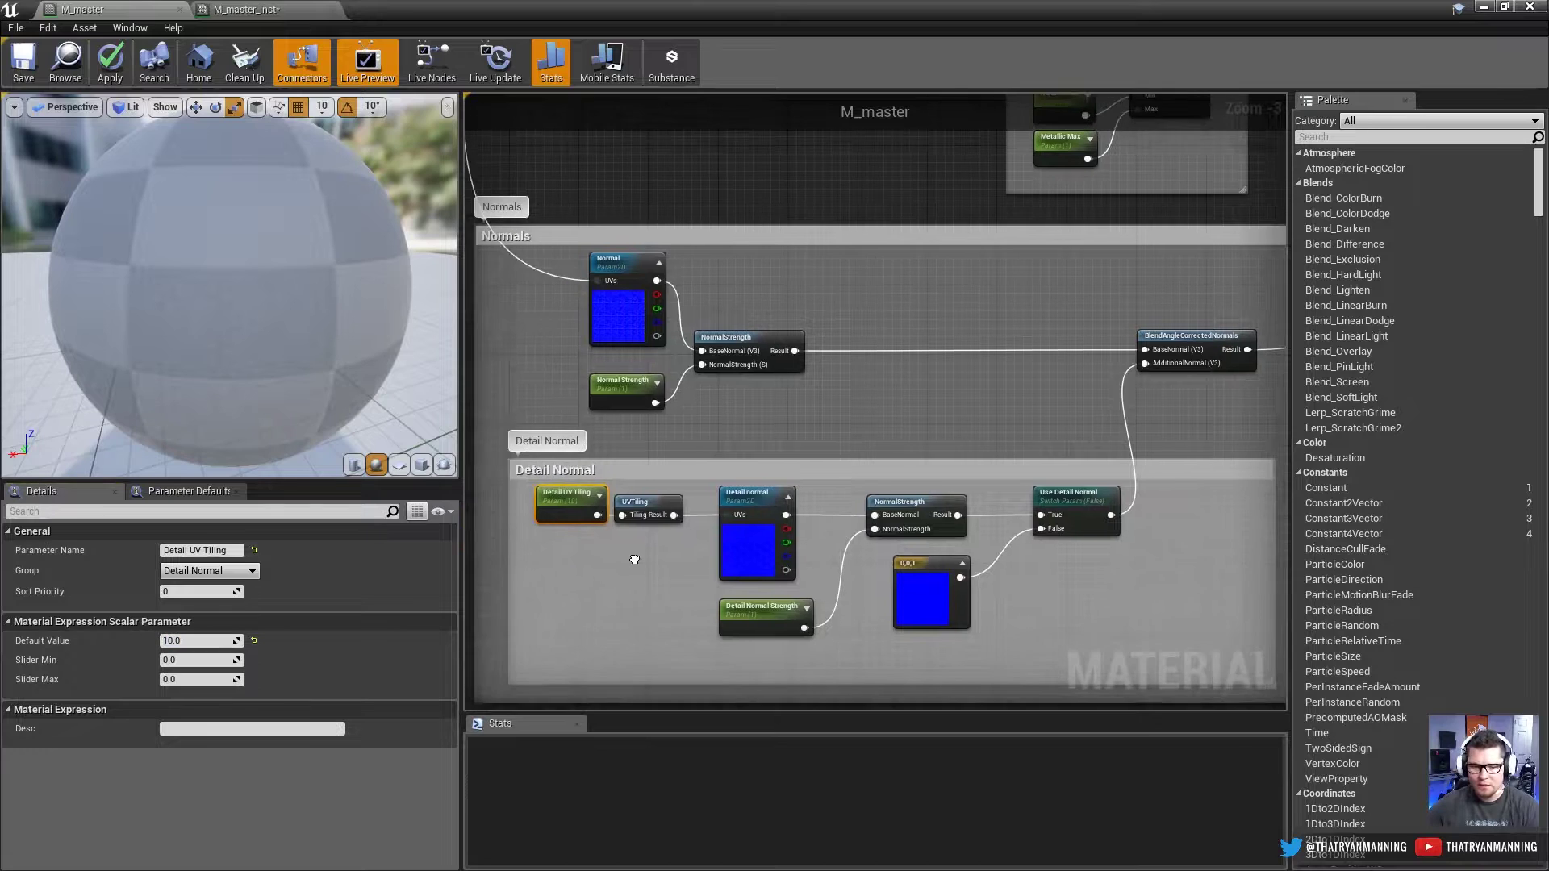
pyautogui.click(738, 552)
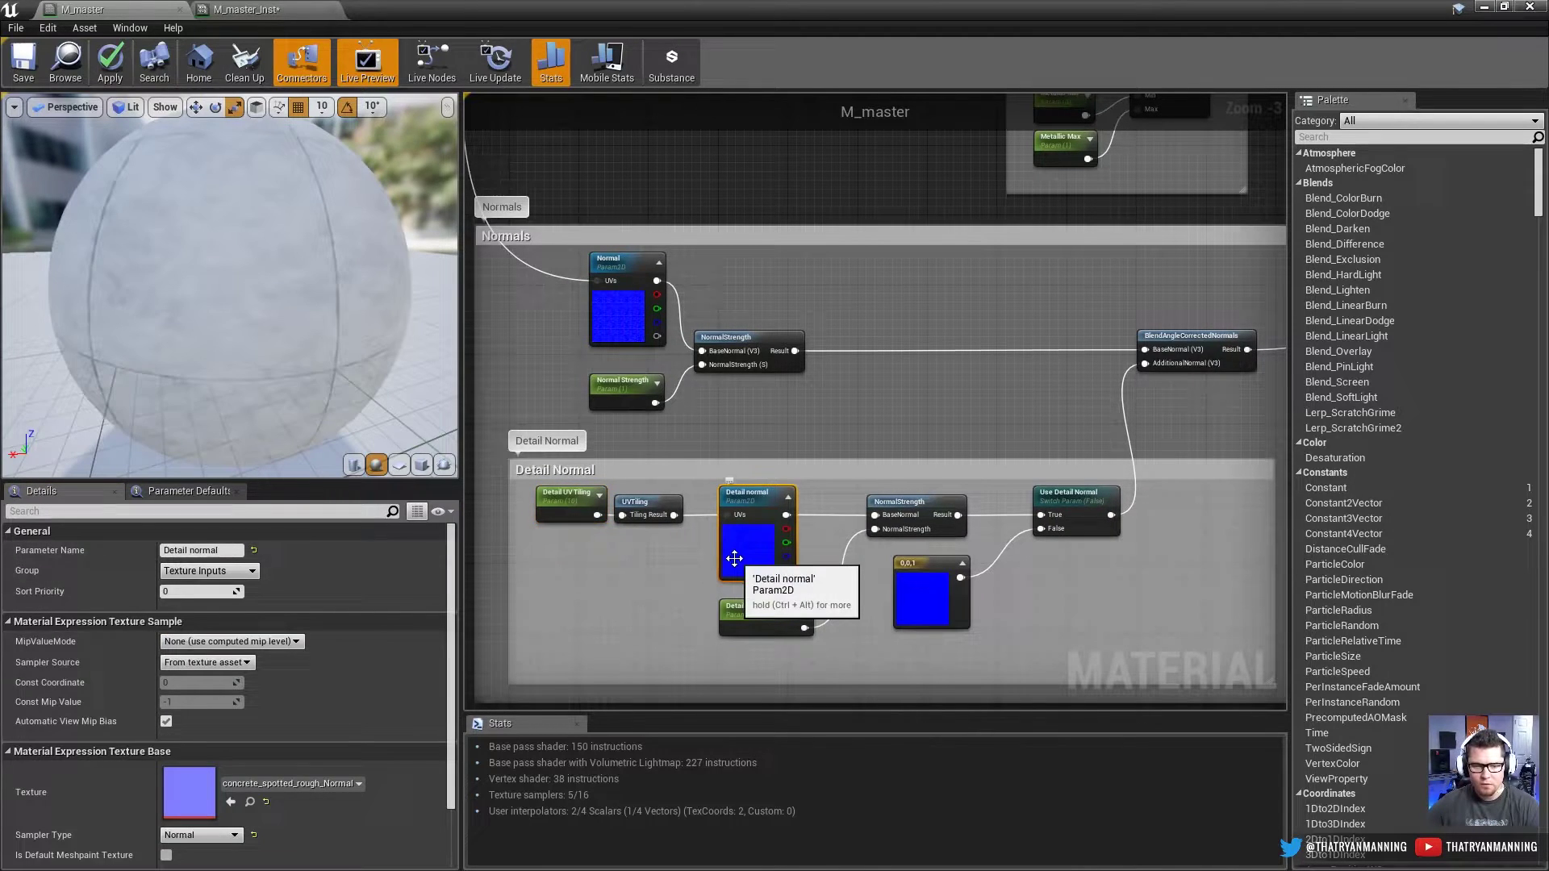
pyautogui.click(757, 626)
pyautogui.click(911, 609)
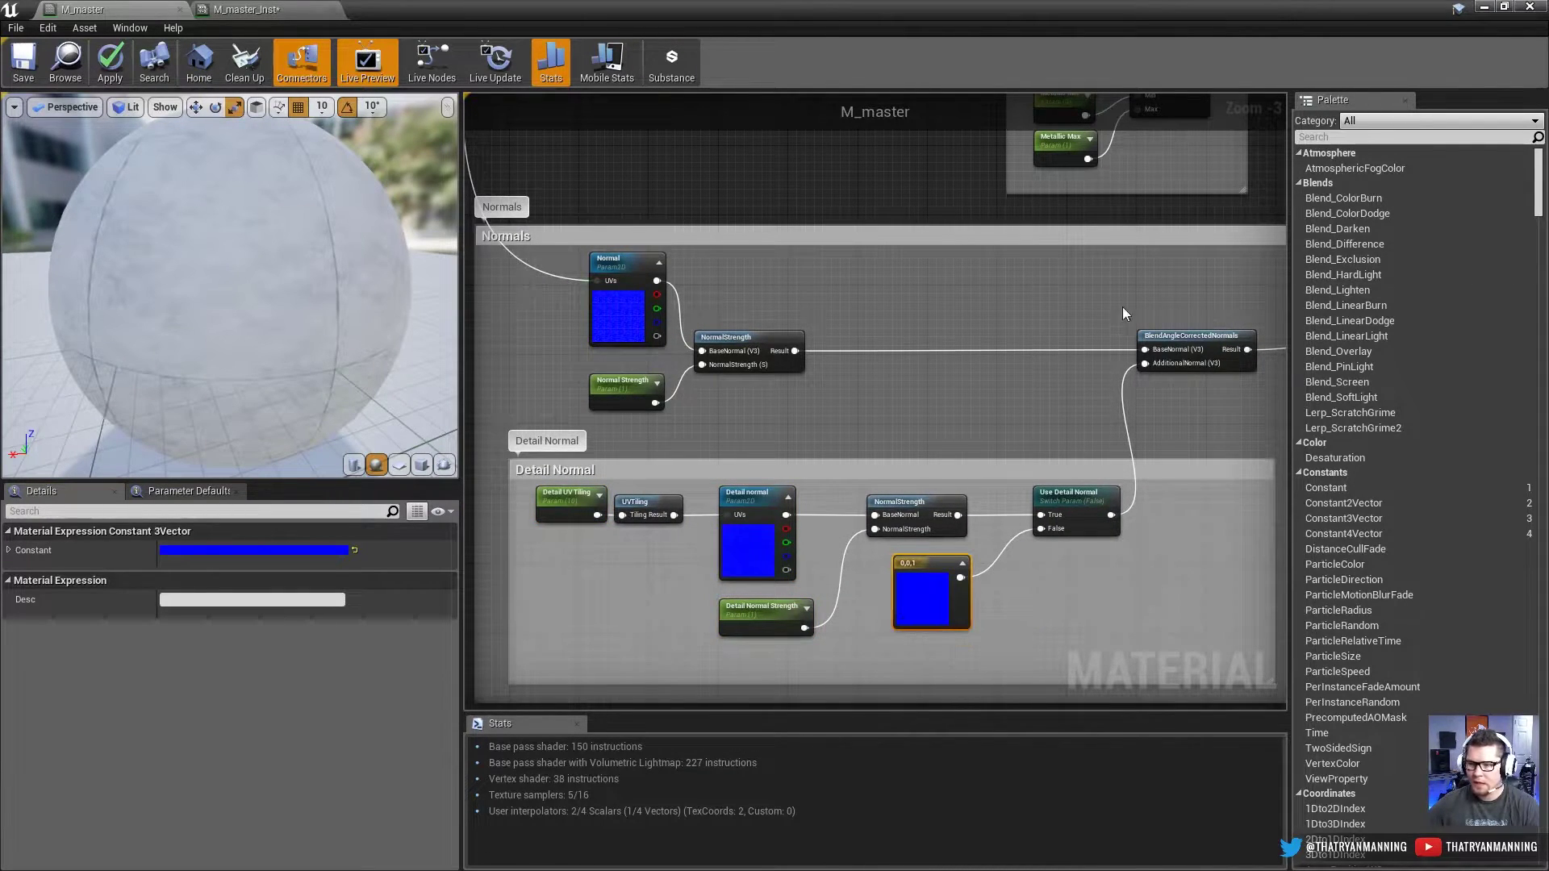
pyautogui.click(1077, 521)
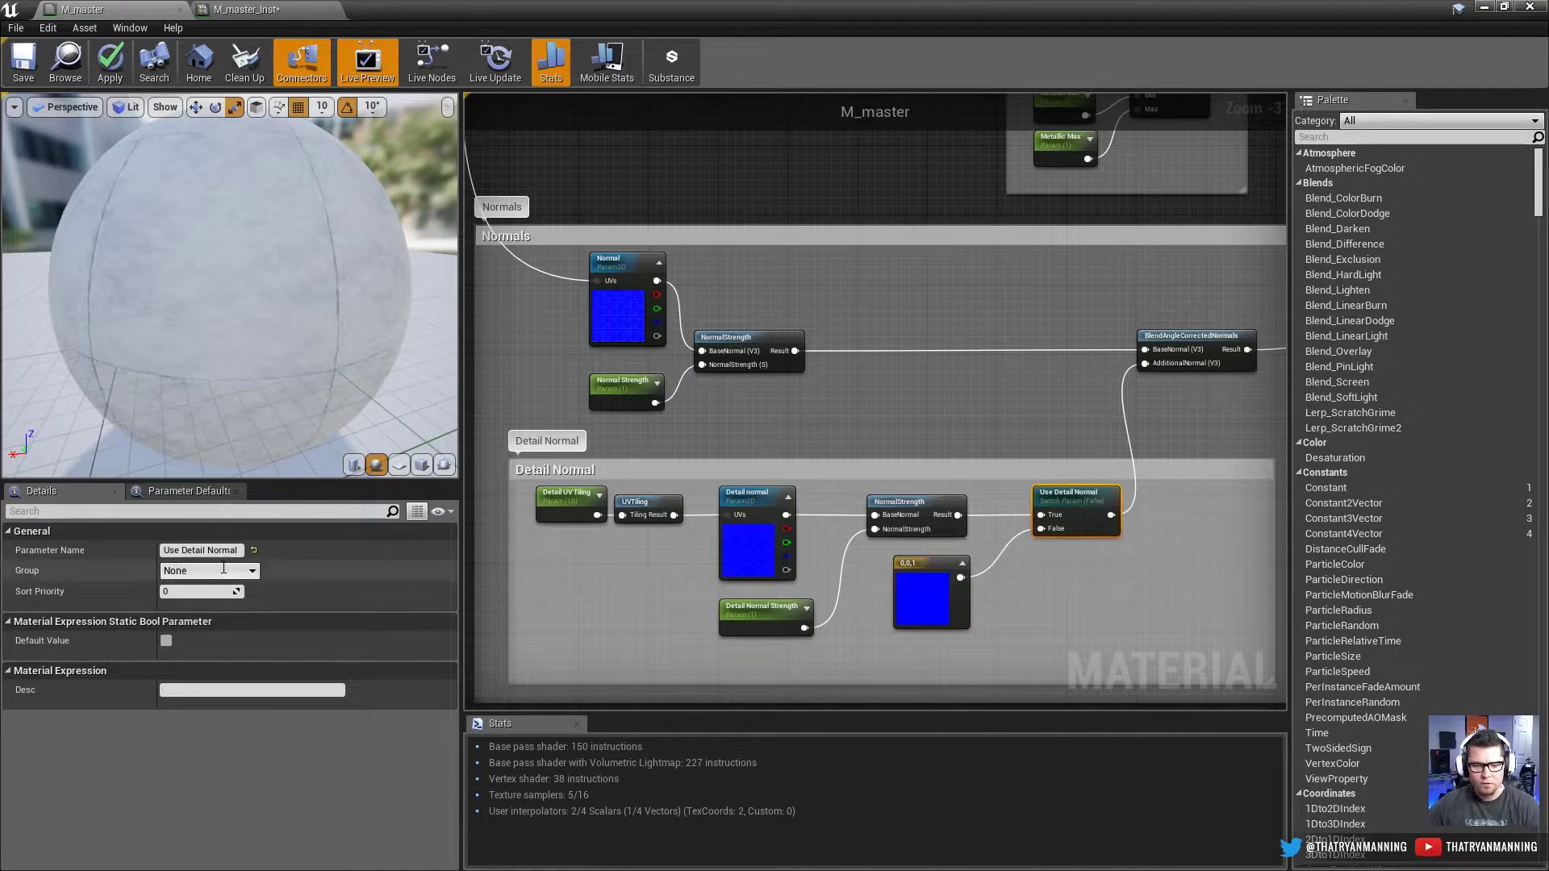
pyautogui.click(202, 550)
pyautogui.press('End')
pyautogui.write('?')
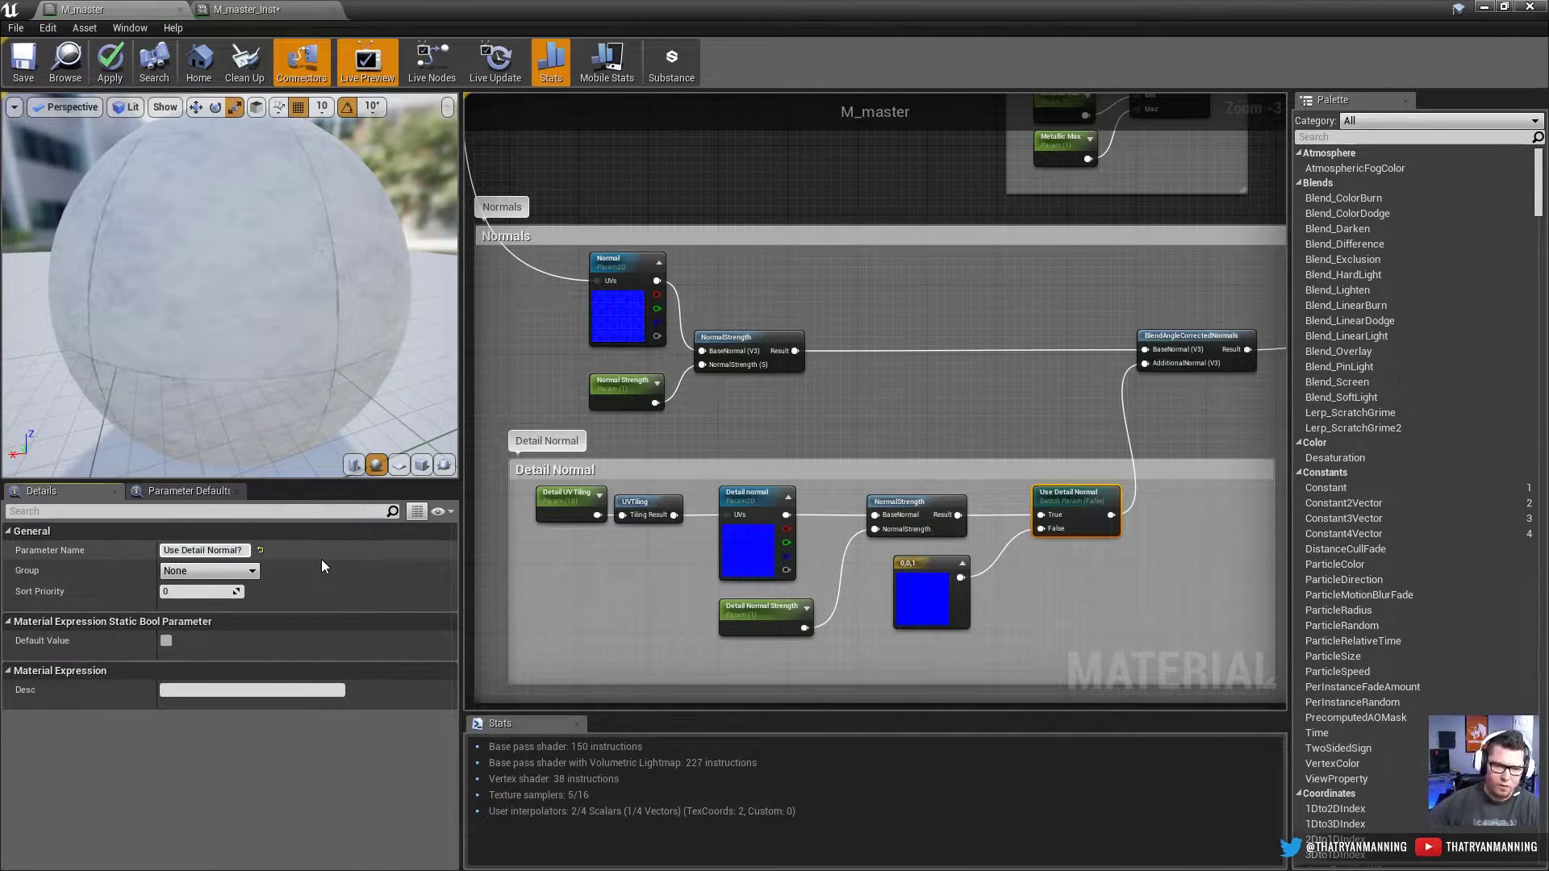
pyautogui.click(252, 571)
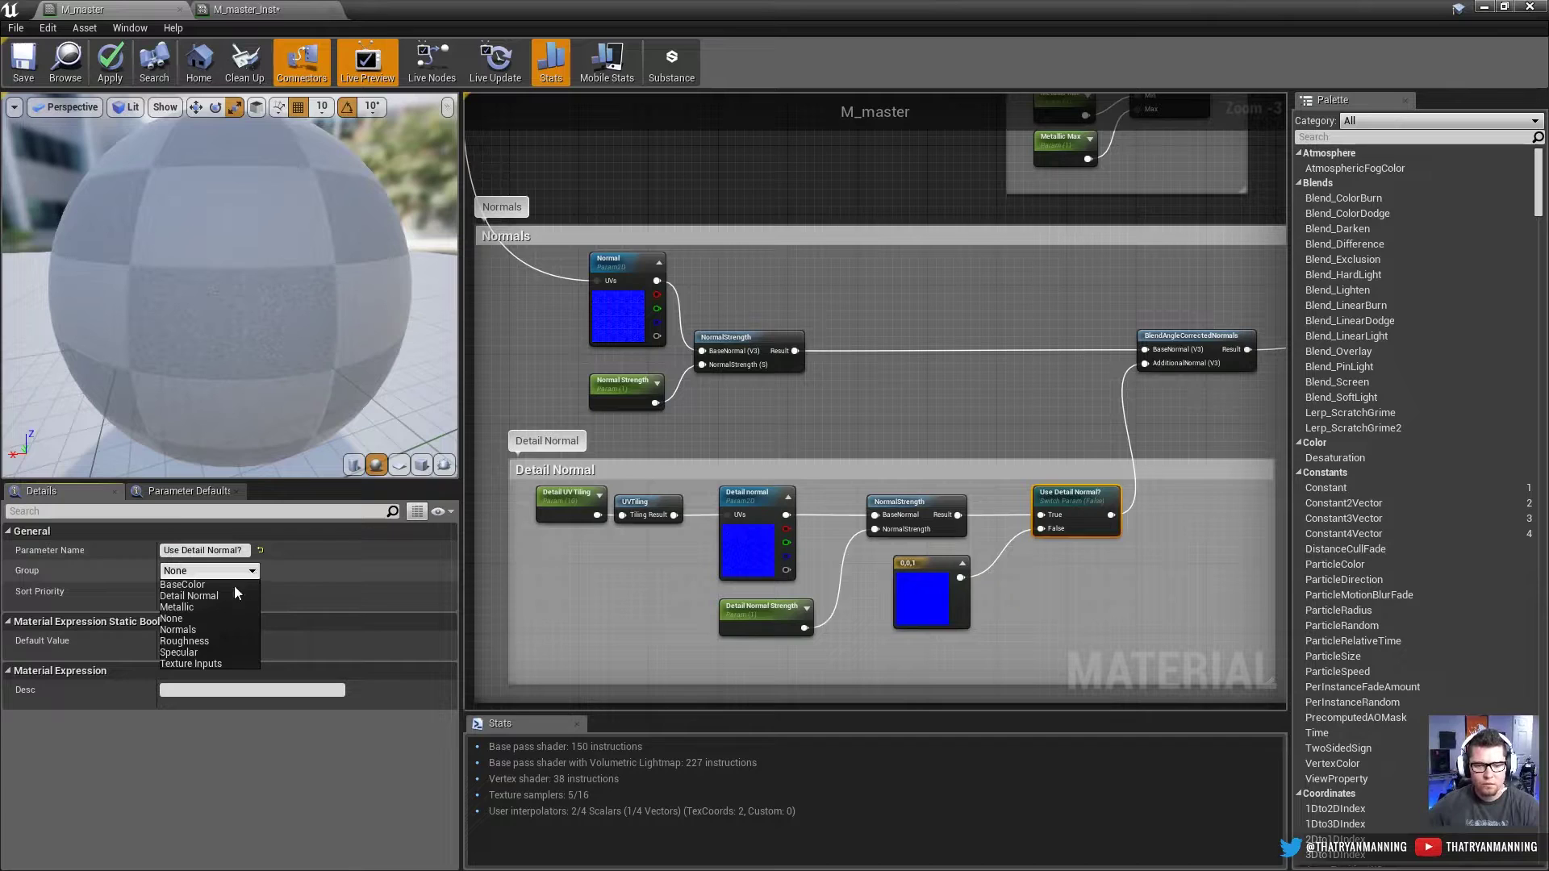
pyautogui.click(221, 629)
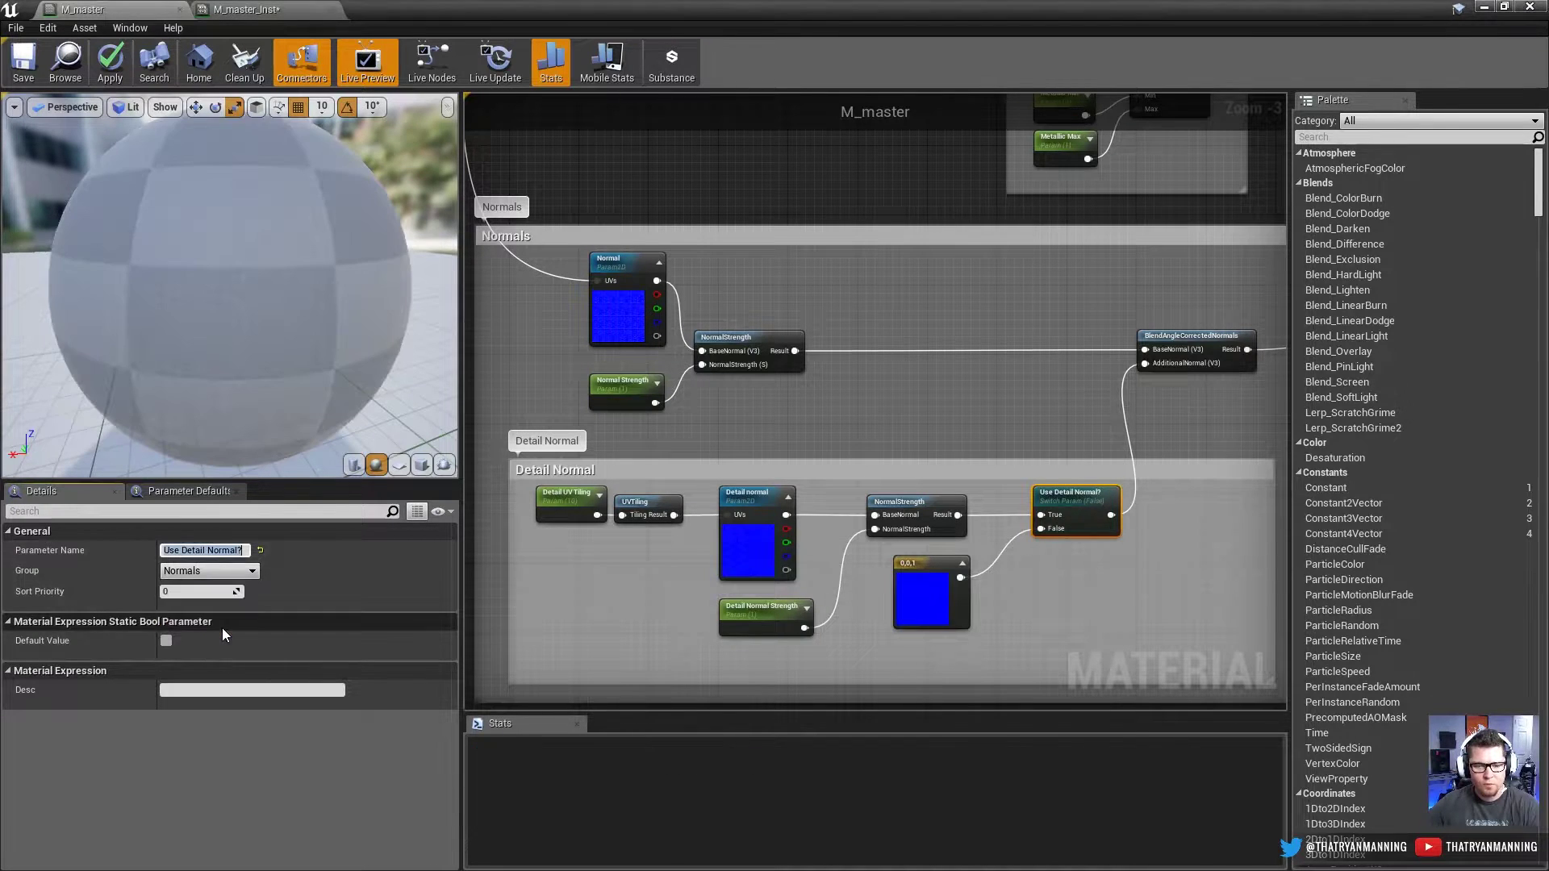
# Step: Save M_master, then bring up the M_master_Inst editor and restore its window
pyautogui.click(24, 64)
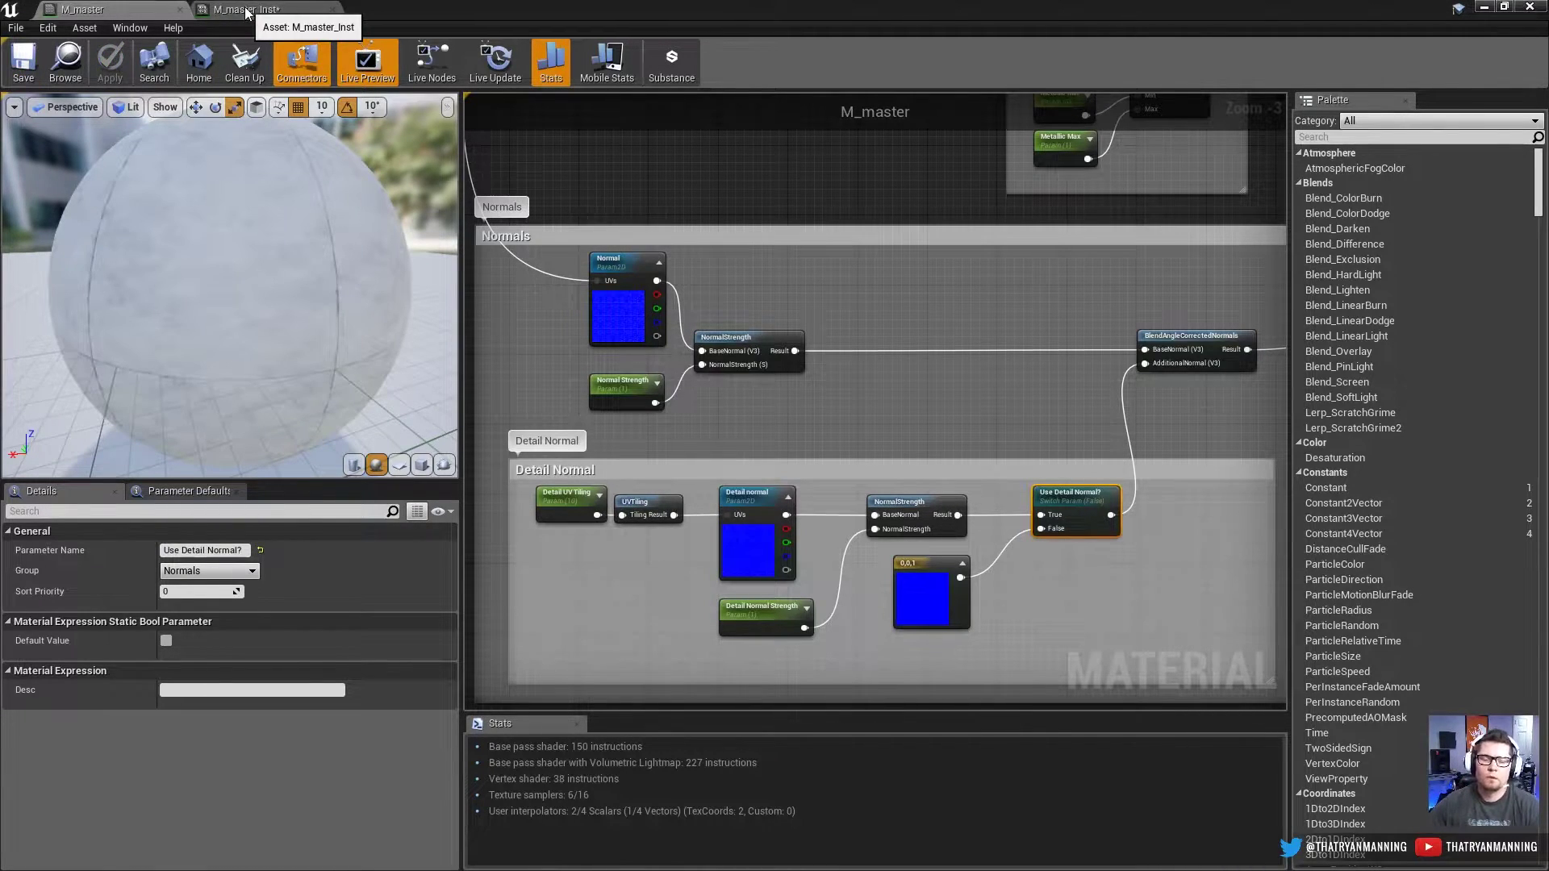
pyautogui.click(246, 9)
pyautogui.doubleClick(468, 5)
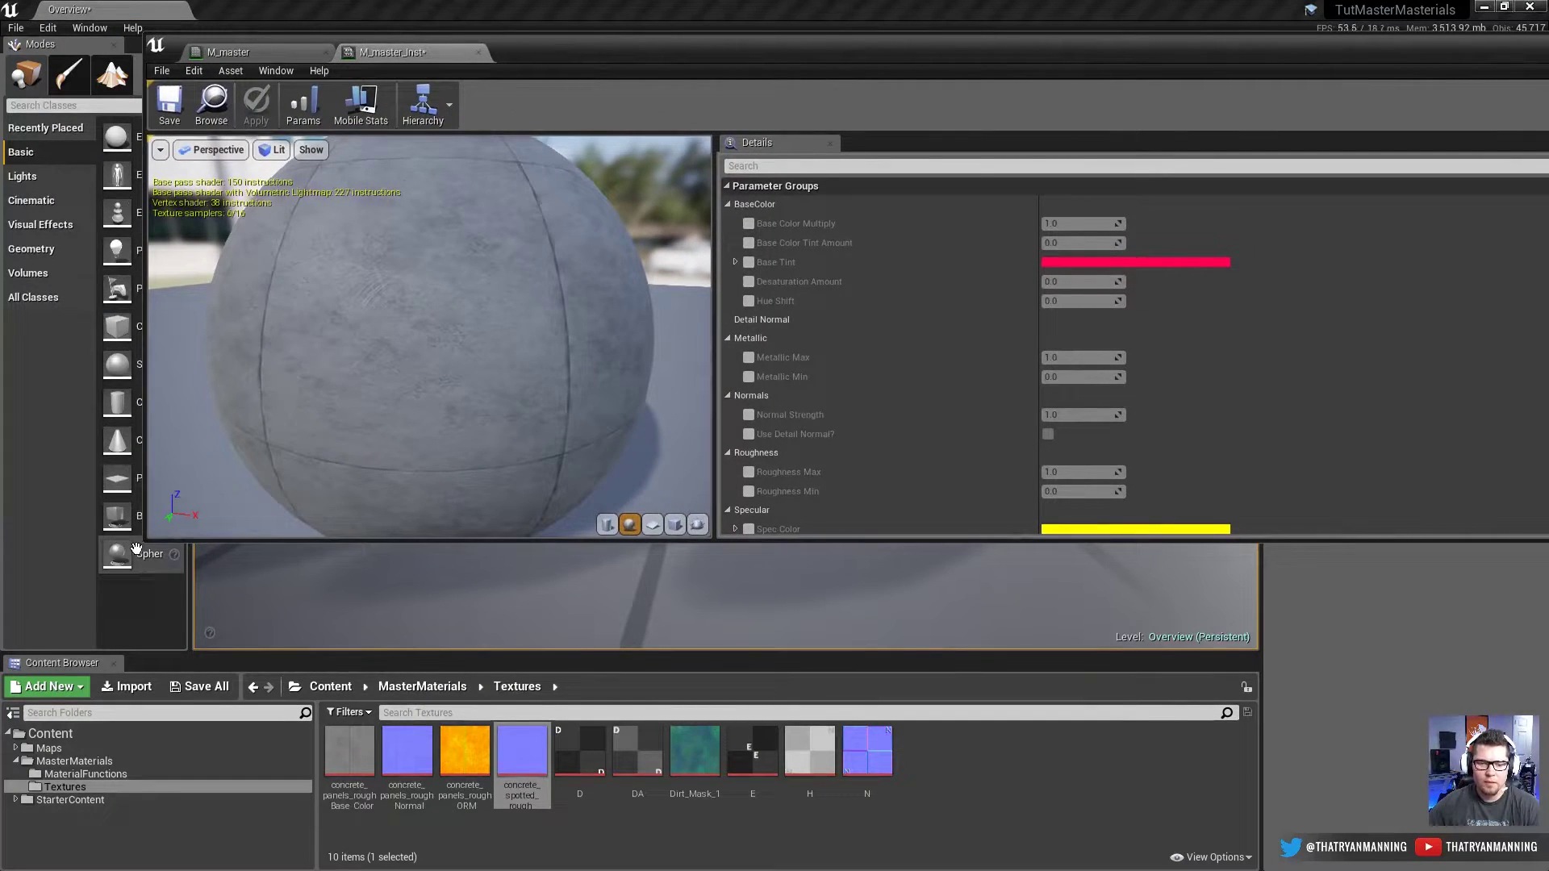
# Step: Apply M_master_Inst from the MasterMaterials folder to the third ball in the level
pyautogui.moveTo(150, 544); pyautogui.dragTo(1059, 870)
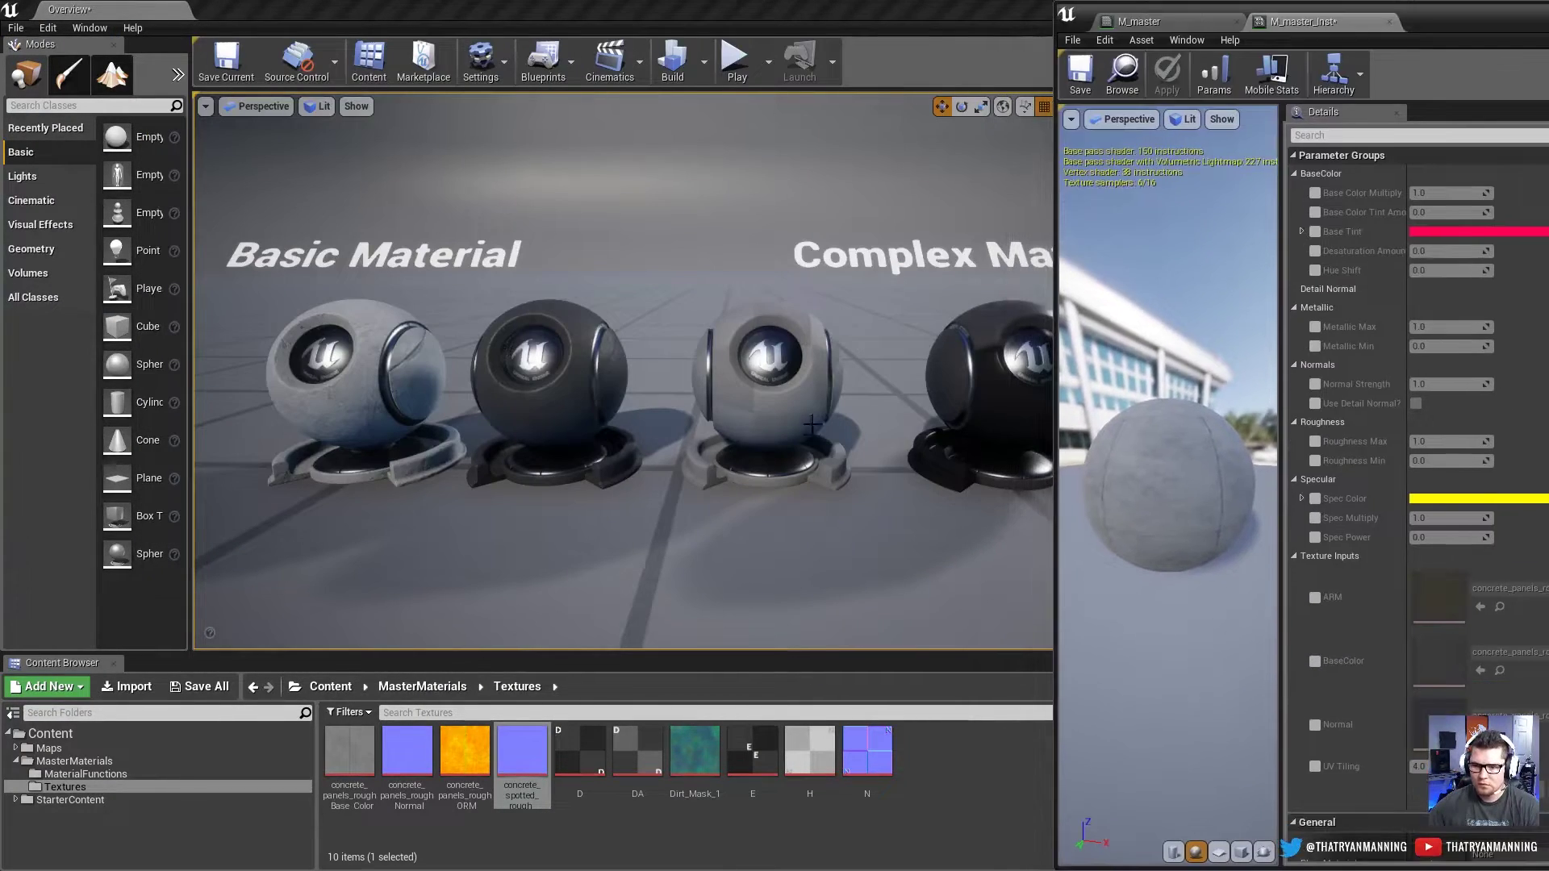
pyautogui.click(75, 760)
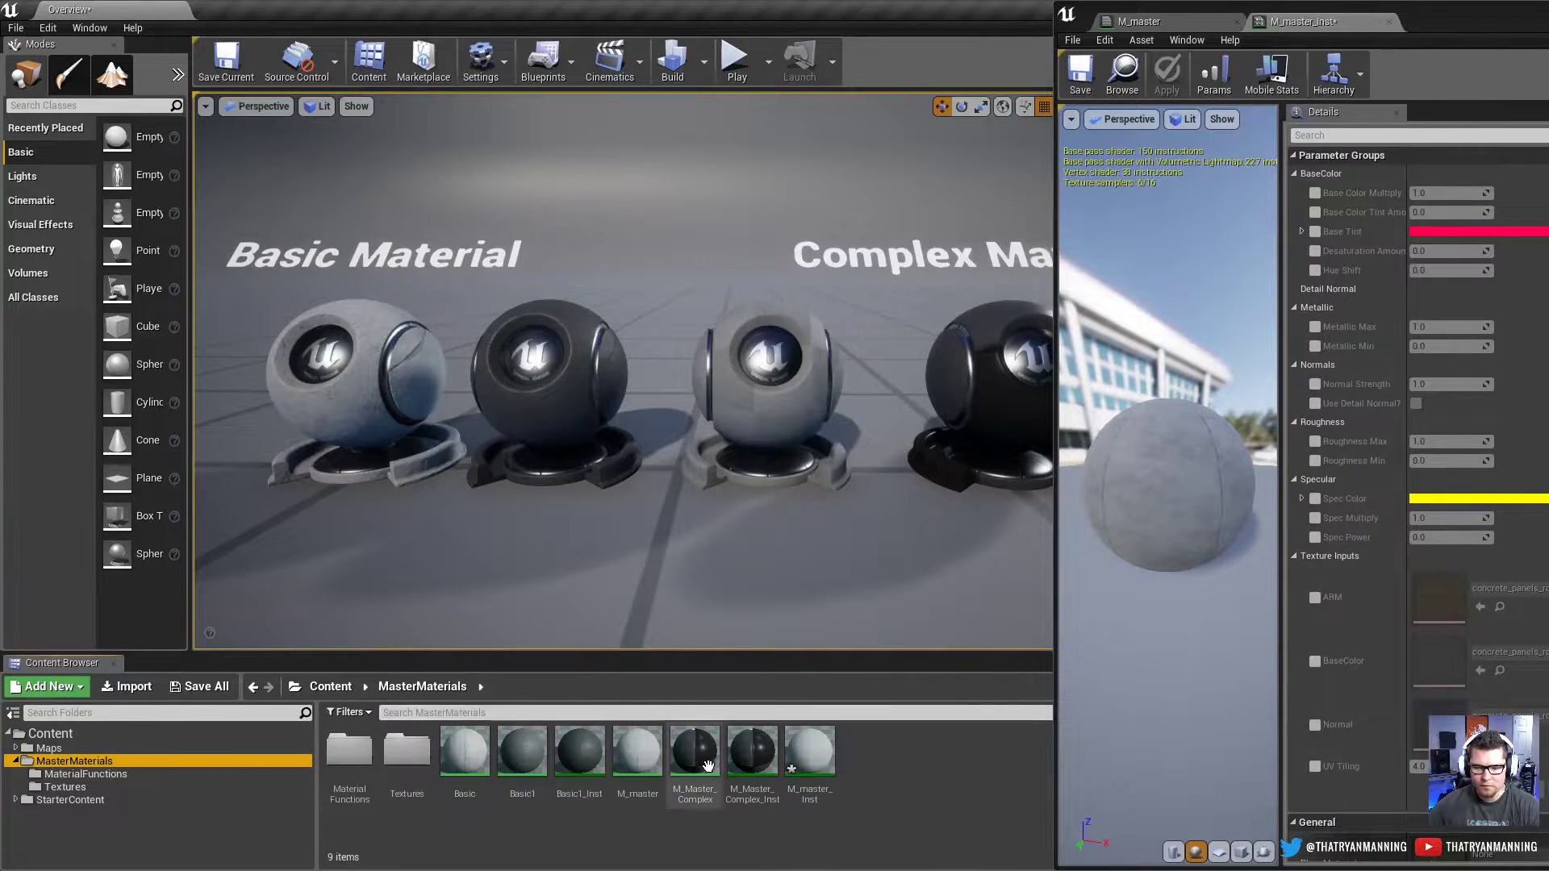
pyautogui.moveTo(809, 754); pyautogui.dragTo(783, 420)
pyautogui.click(803, 391)
# Step: Focus on the ball and fly the camera in to inspect its surface up close
pyautogui.press('f')
pyautogui.keyDown('alt'); pyautogui.moveTo(937, 294); pyautogui.dragTo(661, 334); pyautogui.keyUp('alt')
pyautogui.moveTo(1161, 355); pyautogui.dragTo(1161, 379, button='right')
pyautogui.moveTo(662, 355); pyautogui.dragTo(662, 323, button='right')
pyautogui.press('Escape')
pyautogui.press('w')
pyautogui.press('s')
pyautogui.moveTo(840, 428); pyautogui.dragTo(840, 408, button='right')
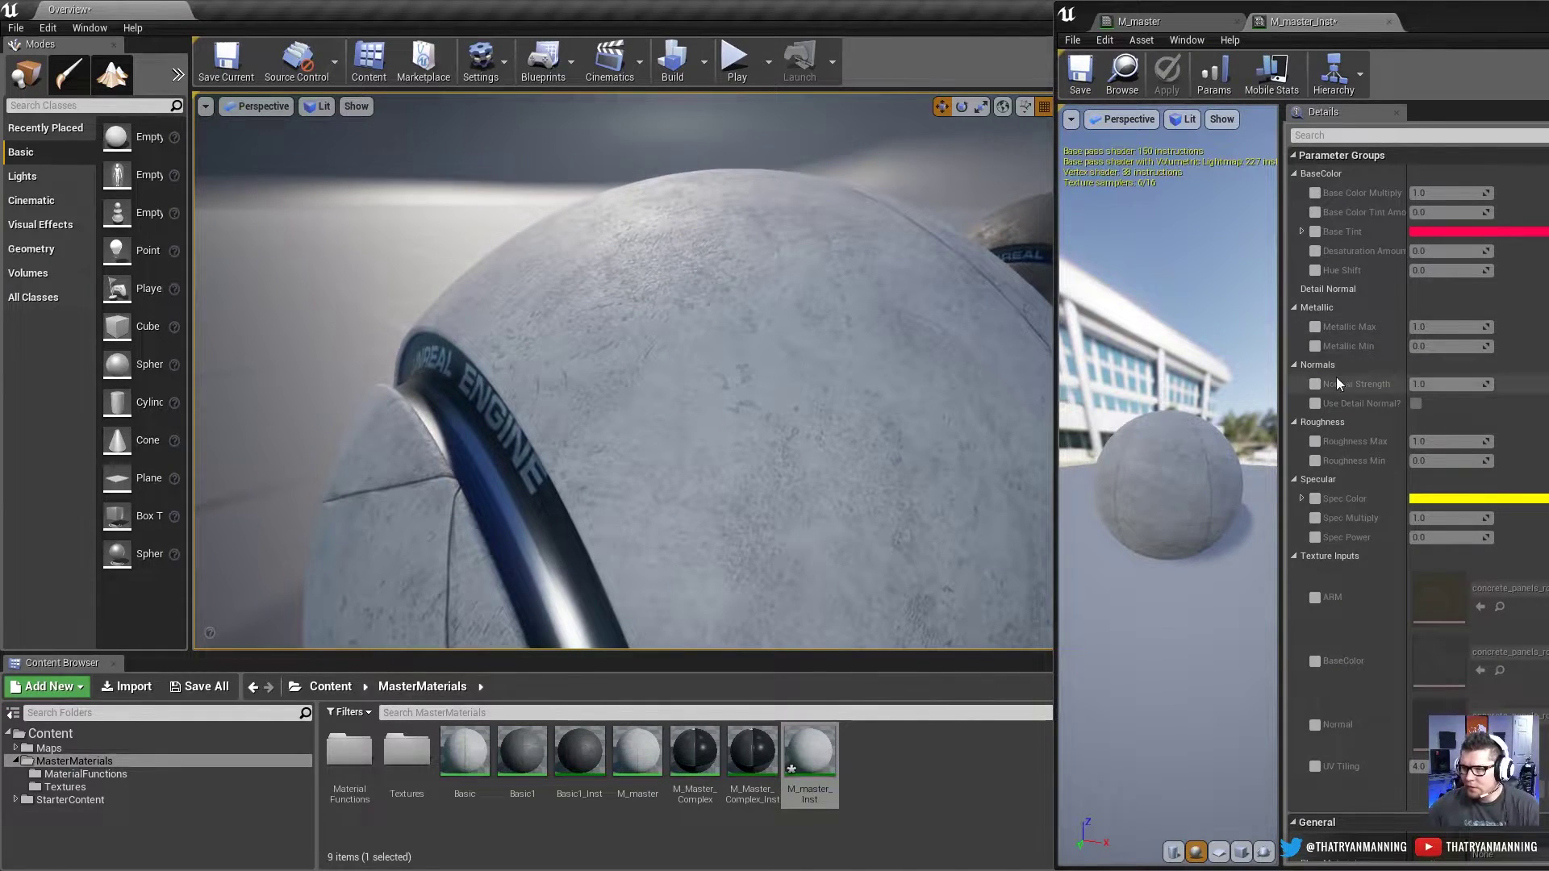
# Step: Try Normal Strength at about 1.54, turn that override back off, and widen the instance editor
pyautogui.click(1315, 384)
pyautogui.moveTo(1436, 384); pyautogui.dragTo(1468, 384)
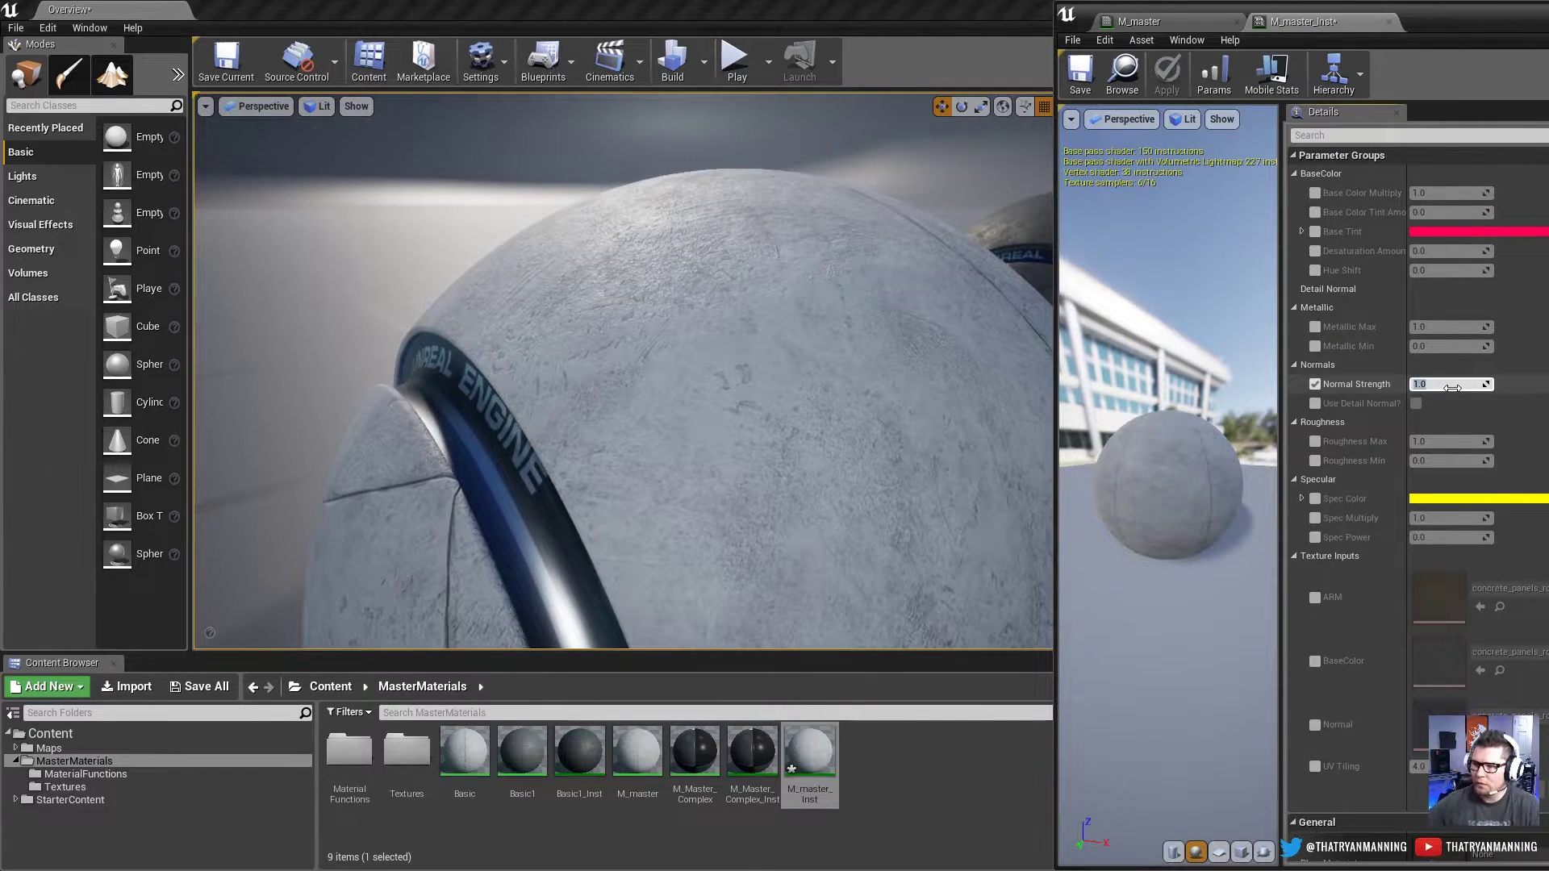
pyautogui.click(1315, 384)
pyautogui.moveTo(1055, 335); pyautogui.dragTo(843, 336)
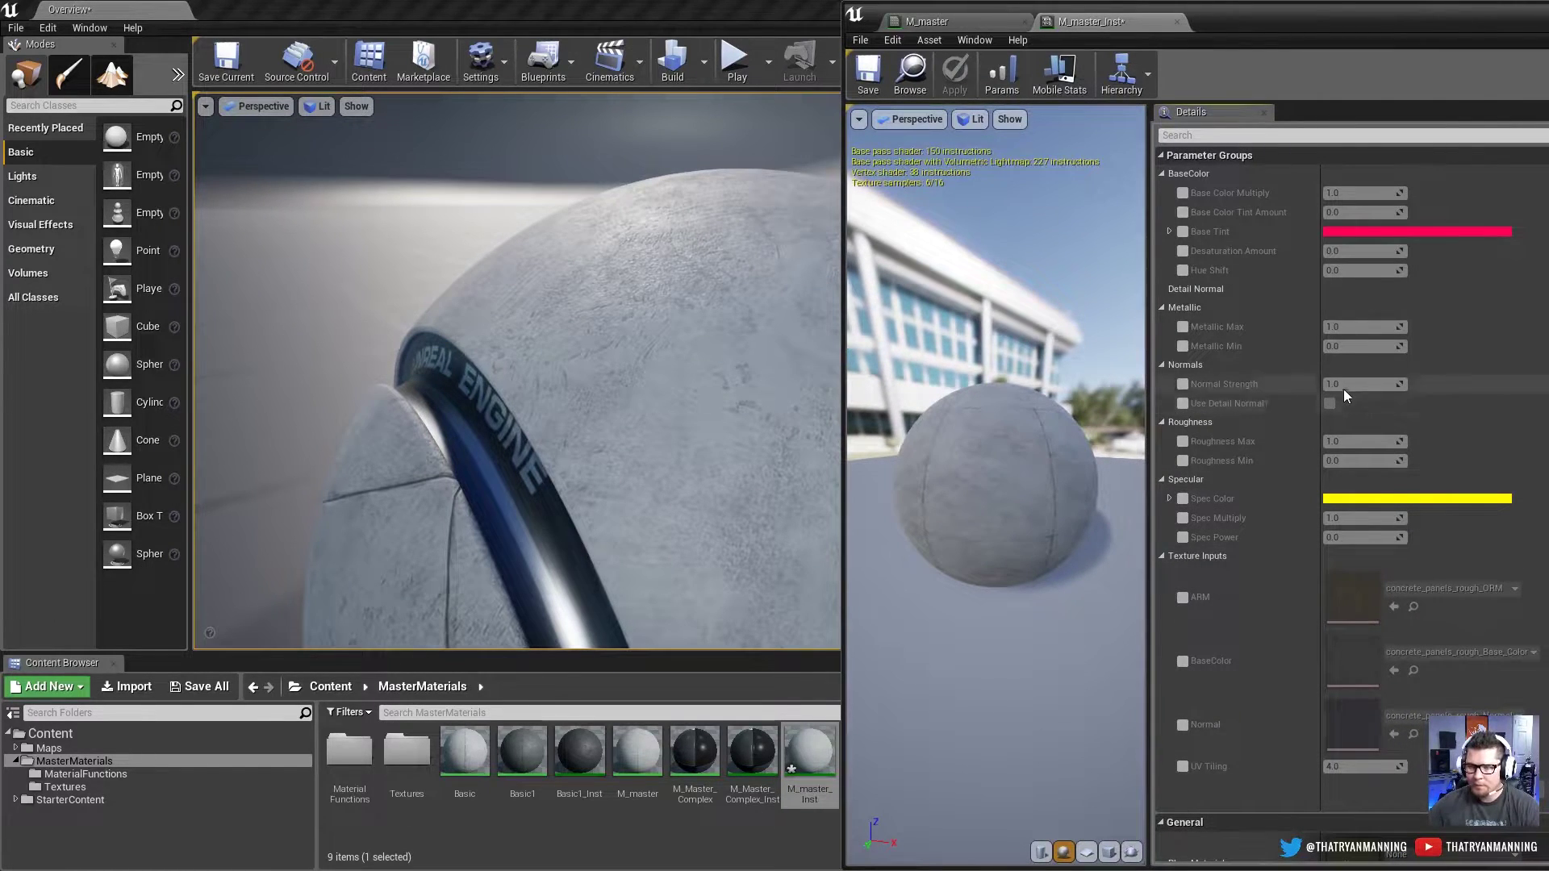
# Step: Check the Detail normal node in M_master, then override Use Detail Normal? in M_master_Inst
pyautogui.click(929, 21)
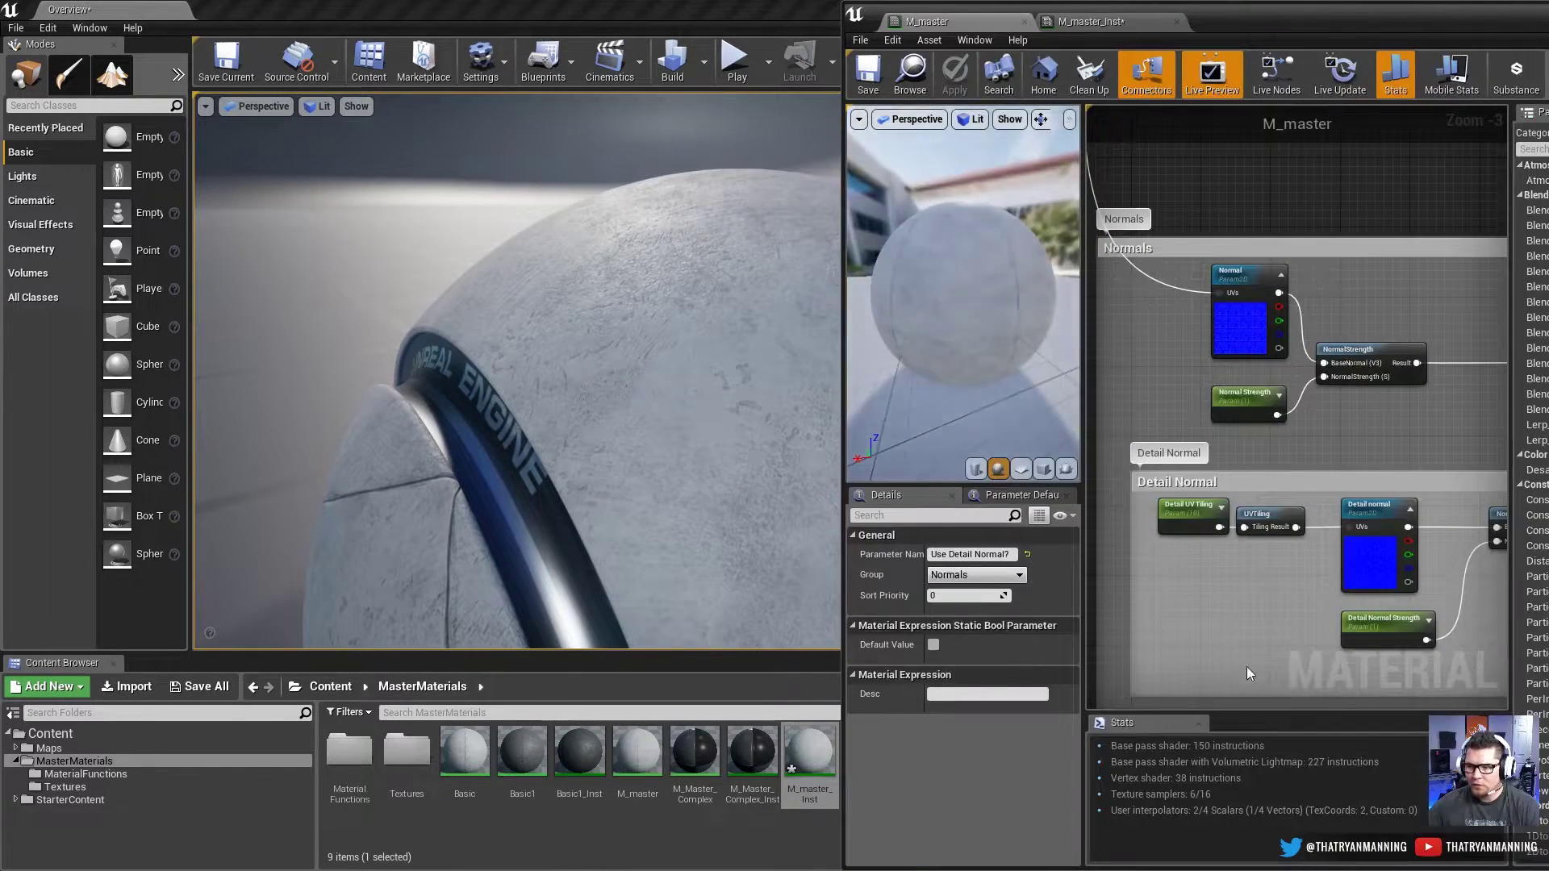
pyautogui.click(1381, 549)
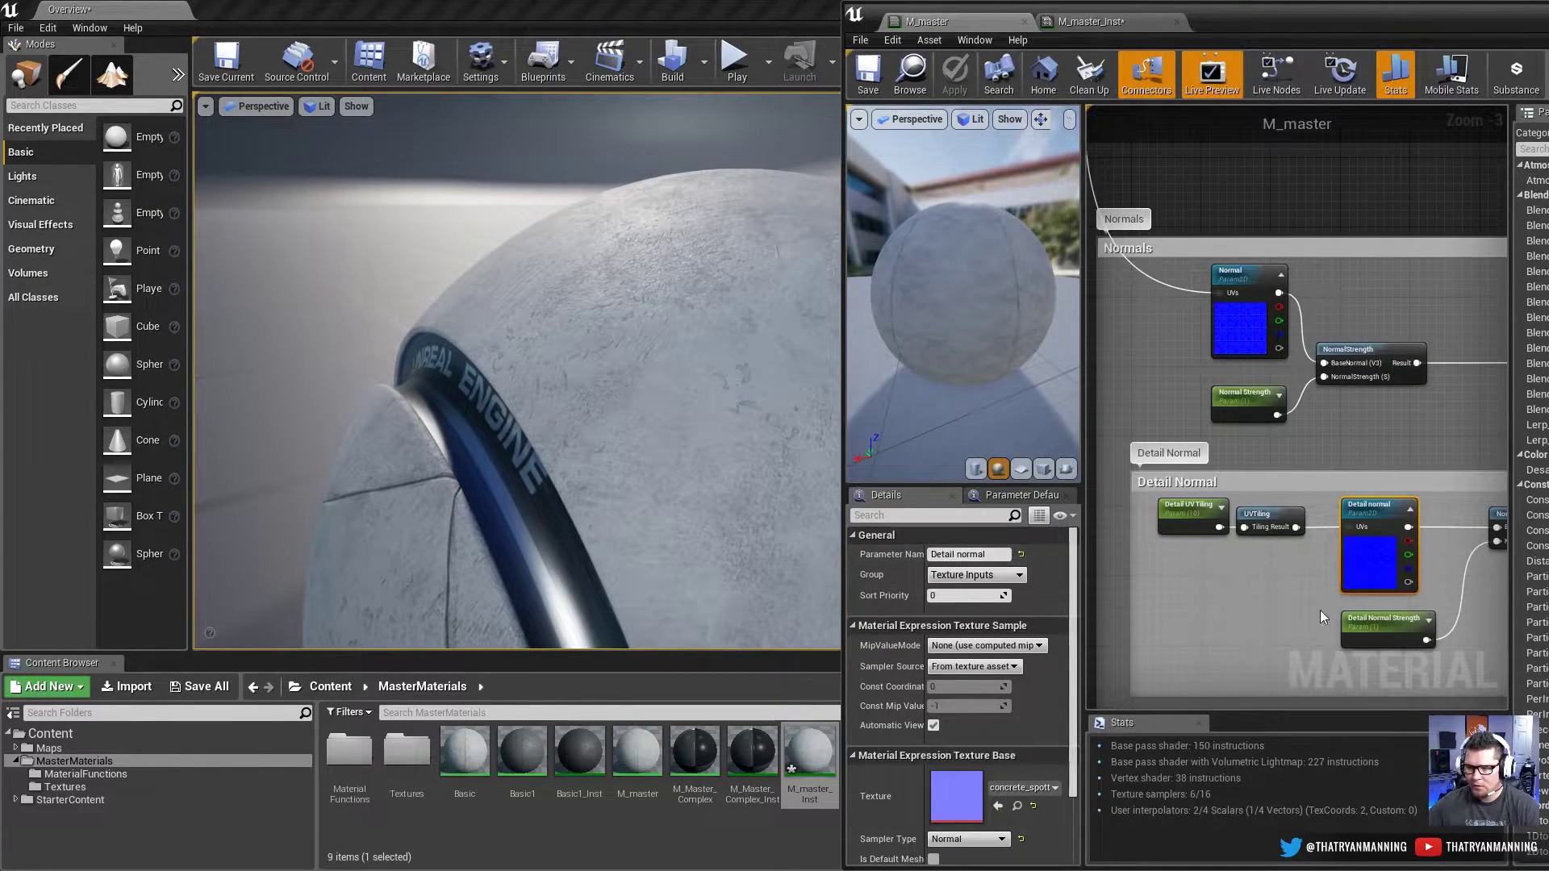
pyautogui.click(1088, 24)
pyautogui.click(1182, 404)
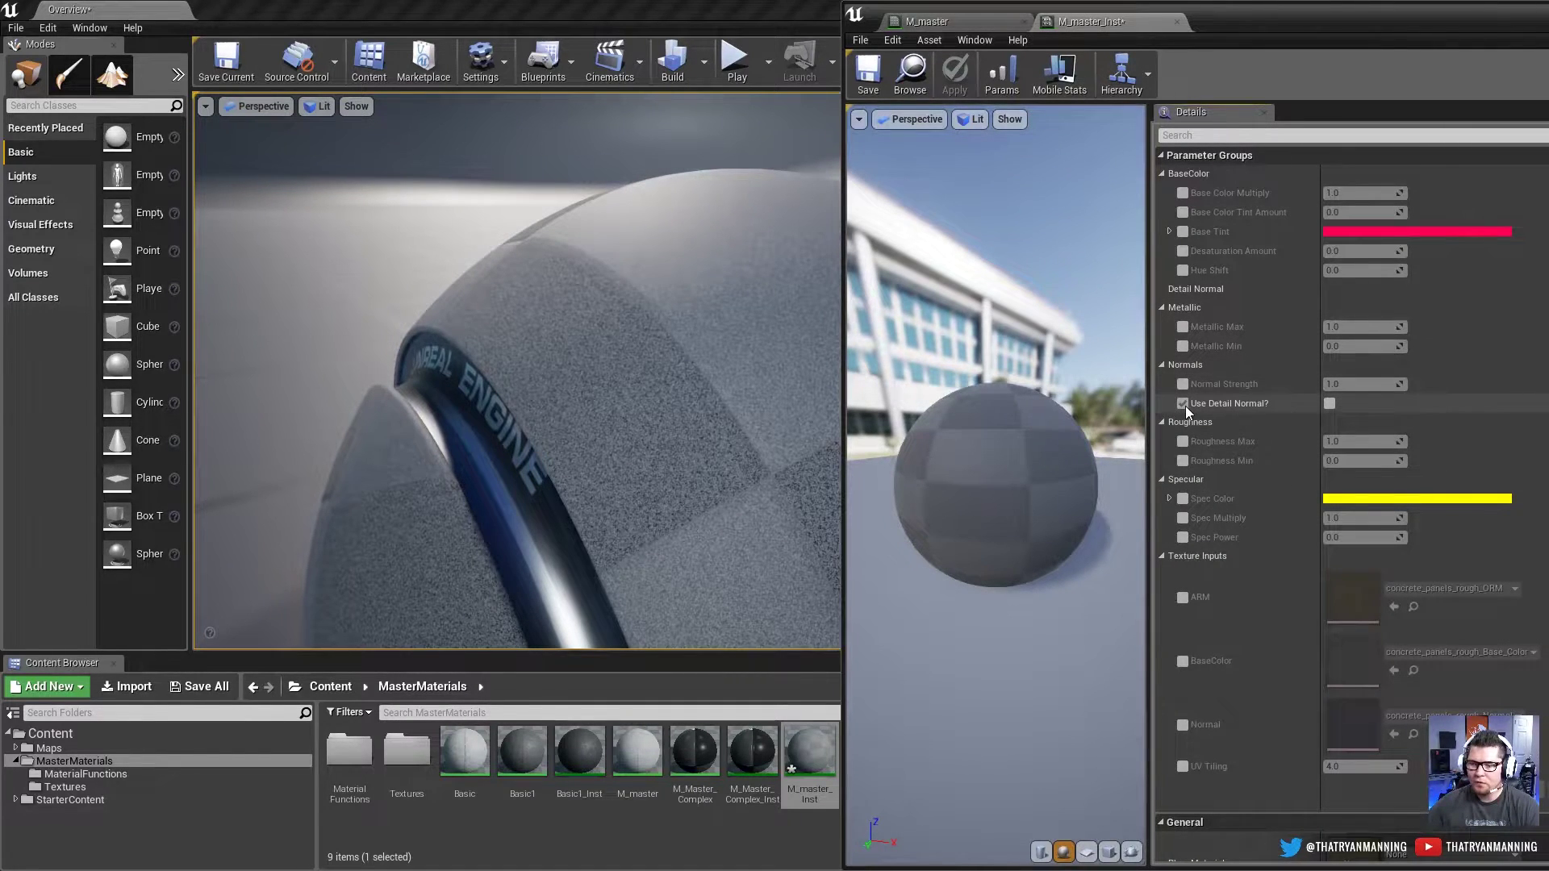
# Step: Turn Use Detail Normal? on, try and drop a Detail normal texture override, and toggle it to compare
pyautogui.click(1330, 403)
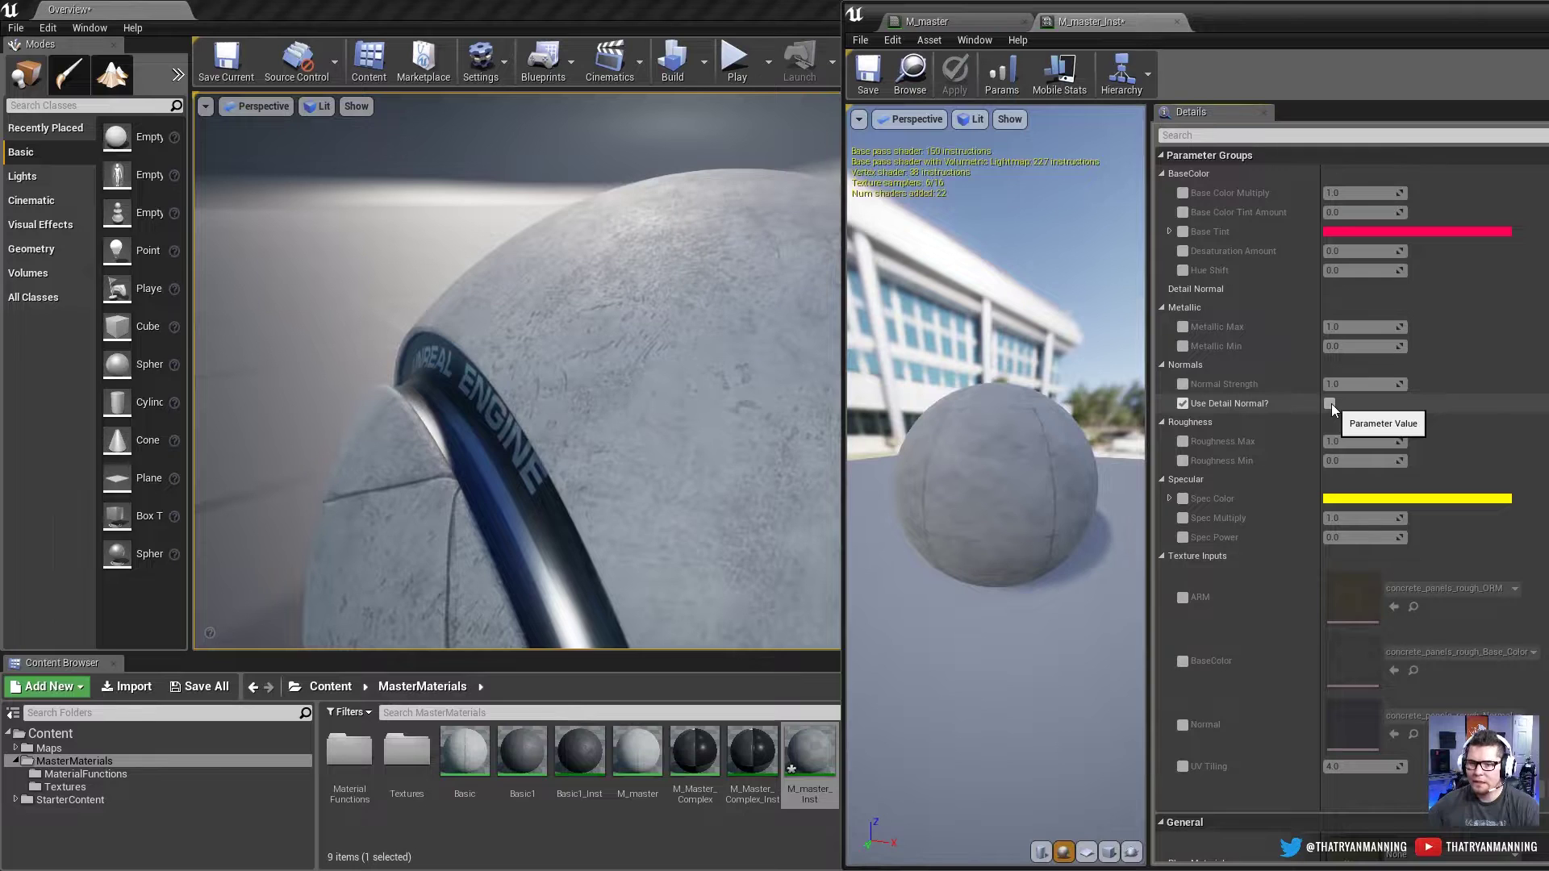
pyautogui.scroll(-1, 1170, 816)
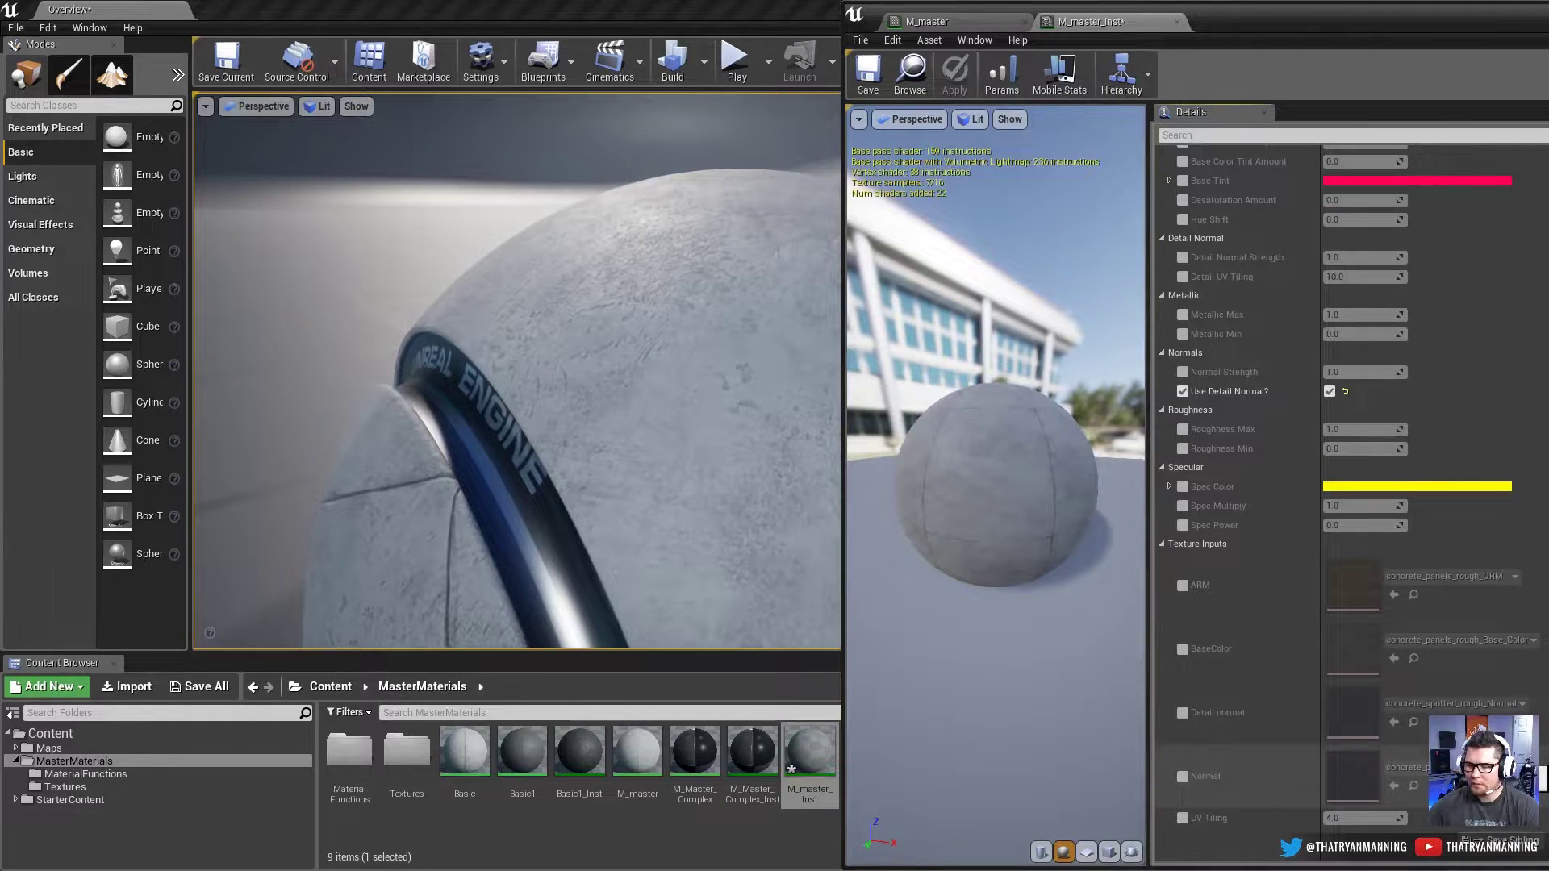
pyautogui.click(1184, 713)
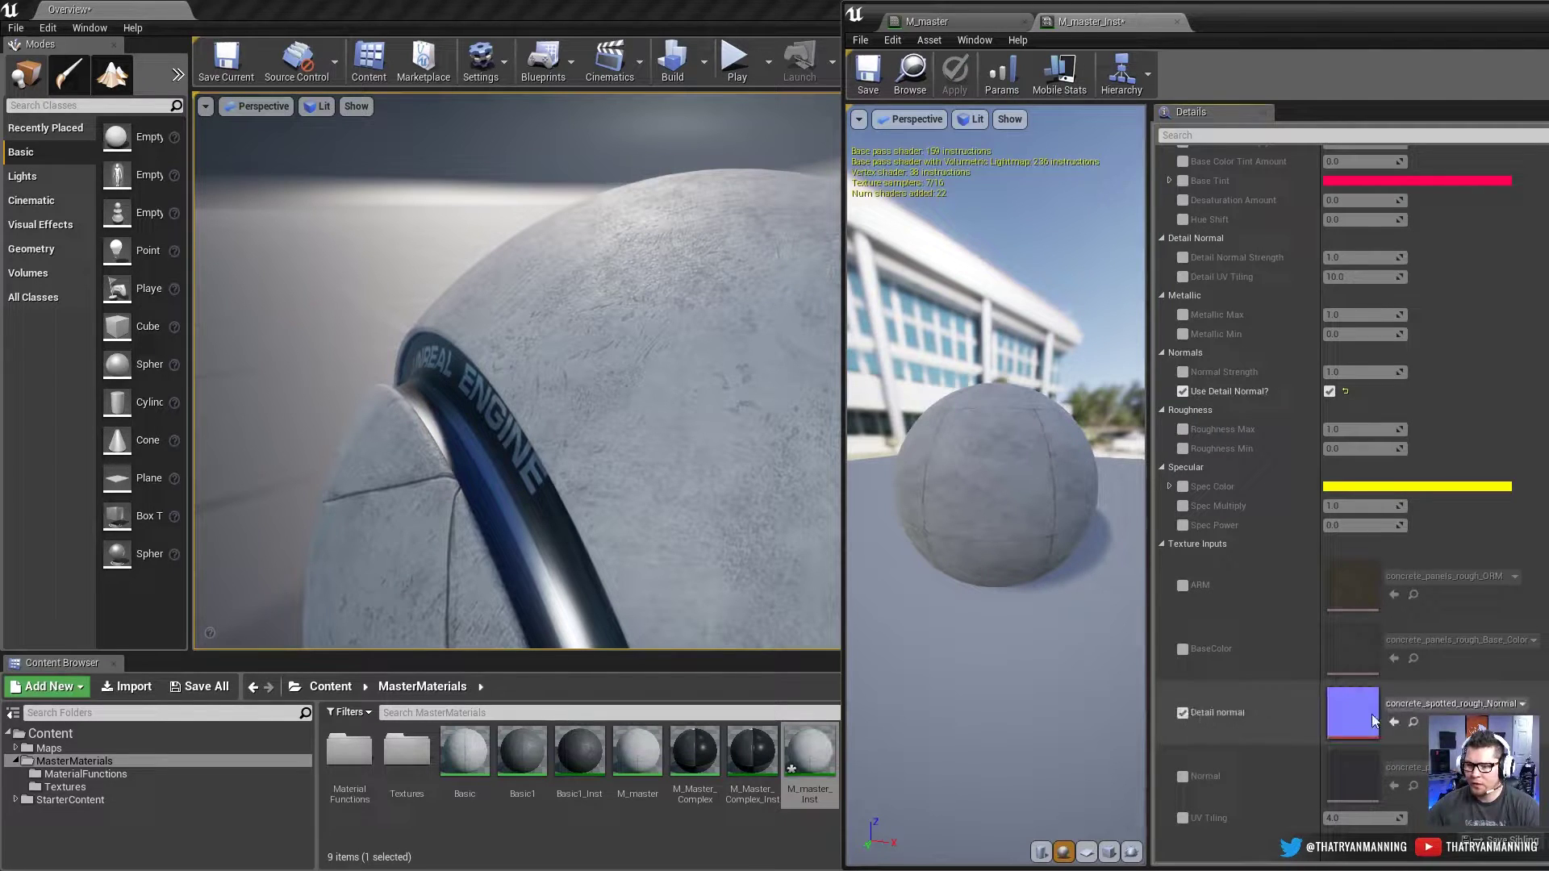
pyautogui.click(1448, 704)
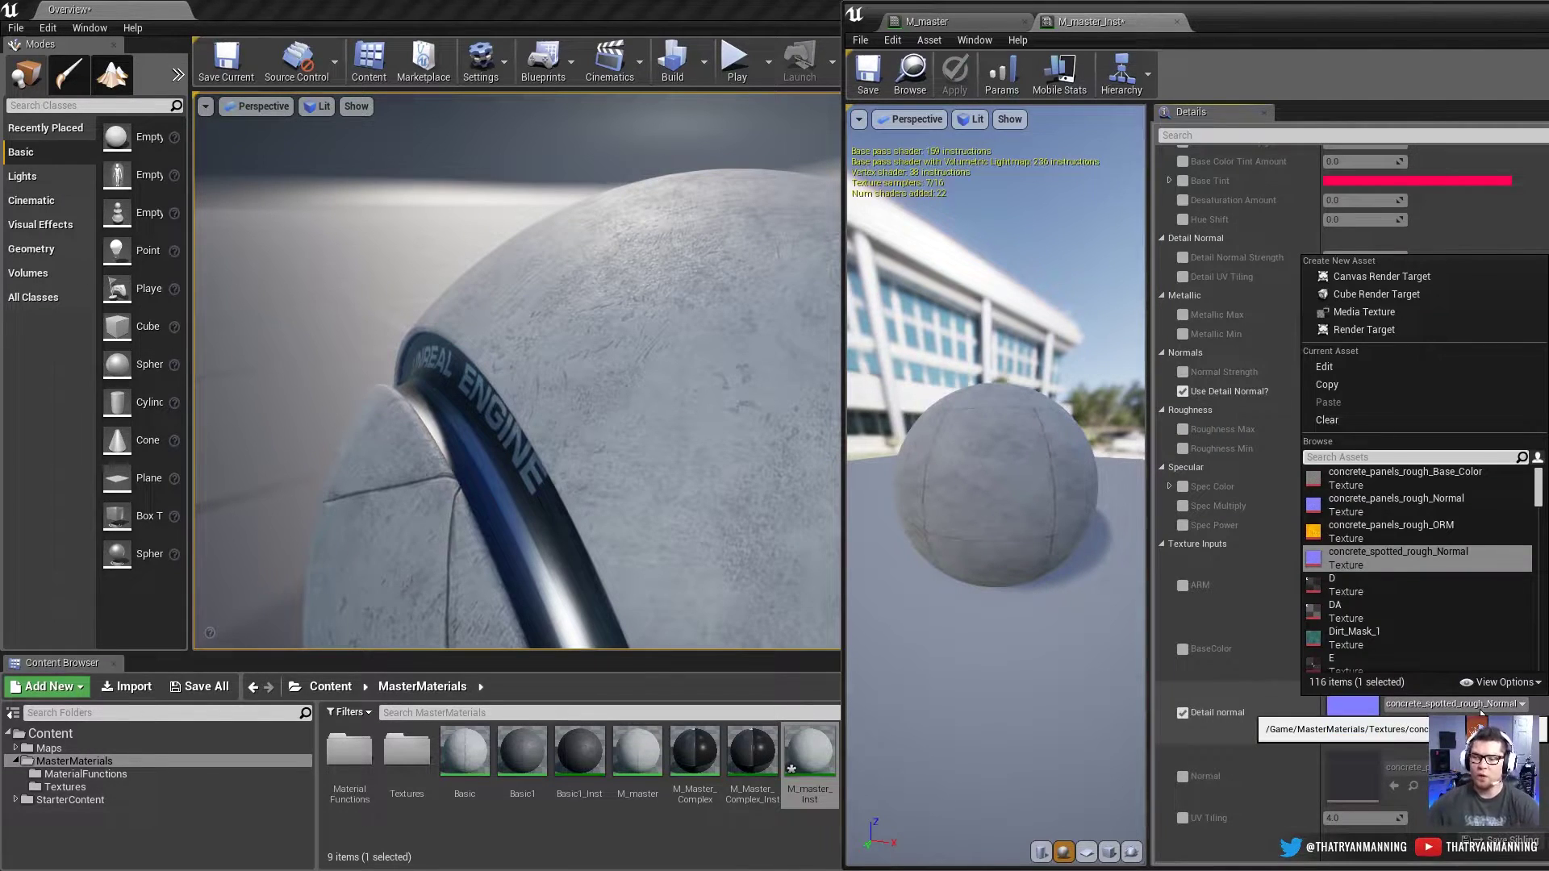
pyautogui.click(1192, 711)
pyautogui.click(1182, 713)
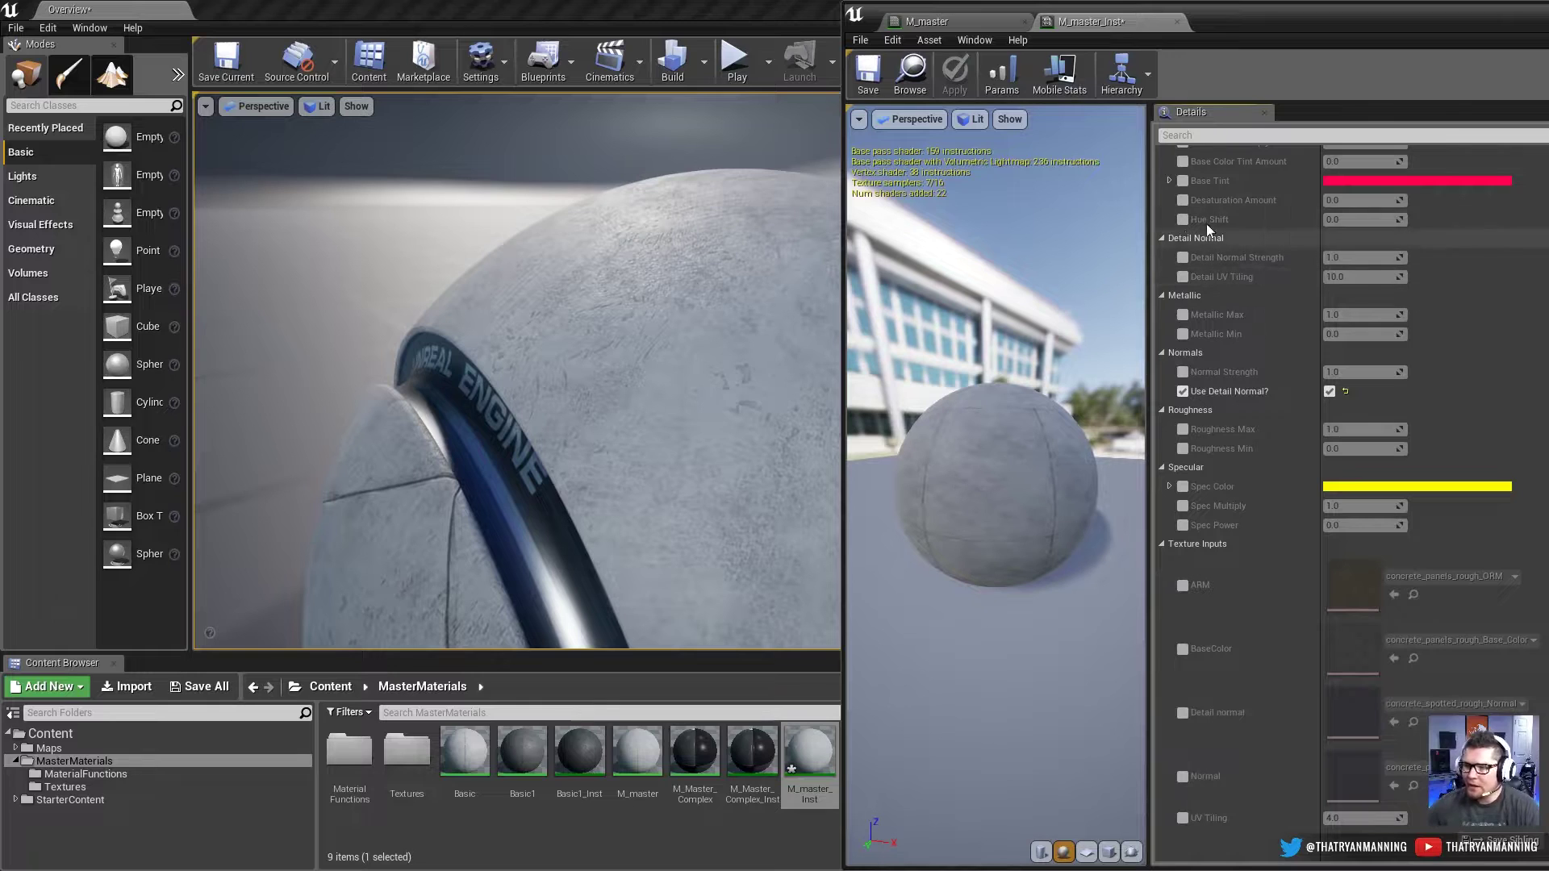
pyautogui.click(1329, 391)
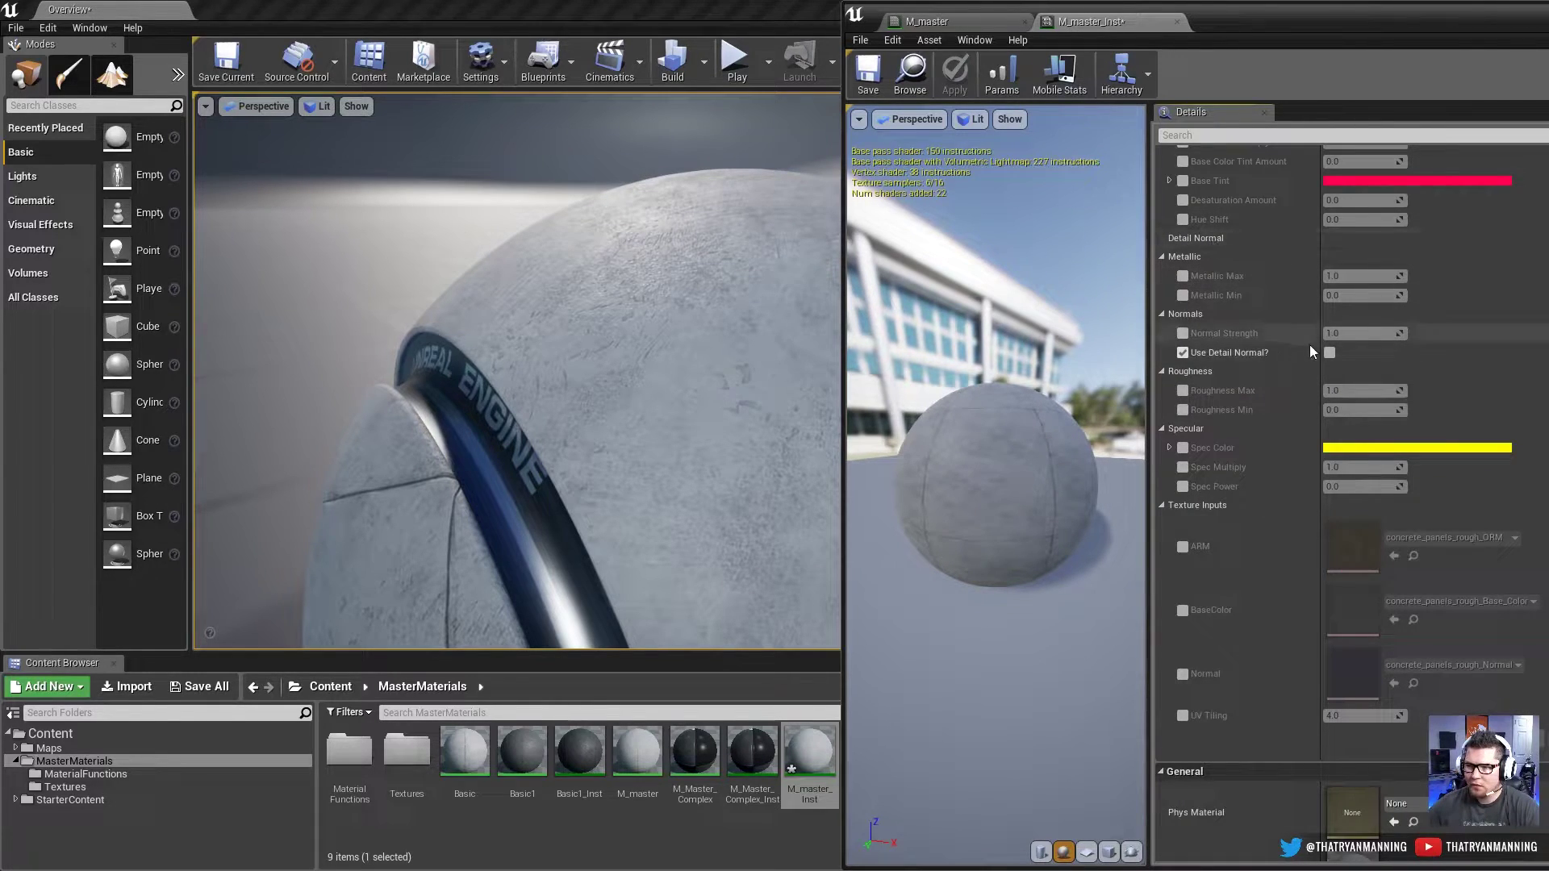
pyautogui.click(1329, 353)
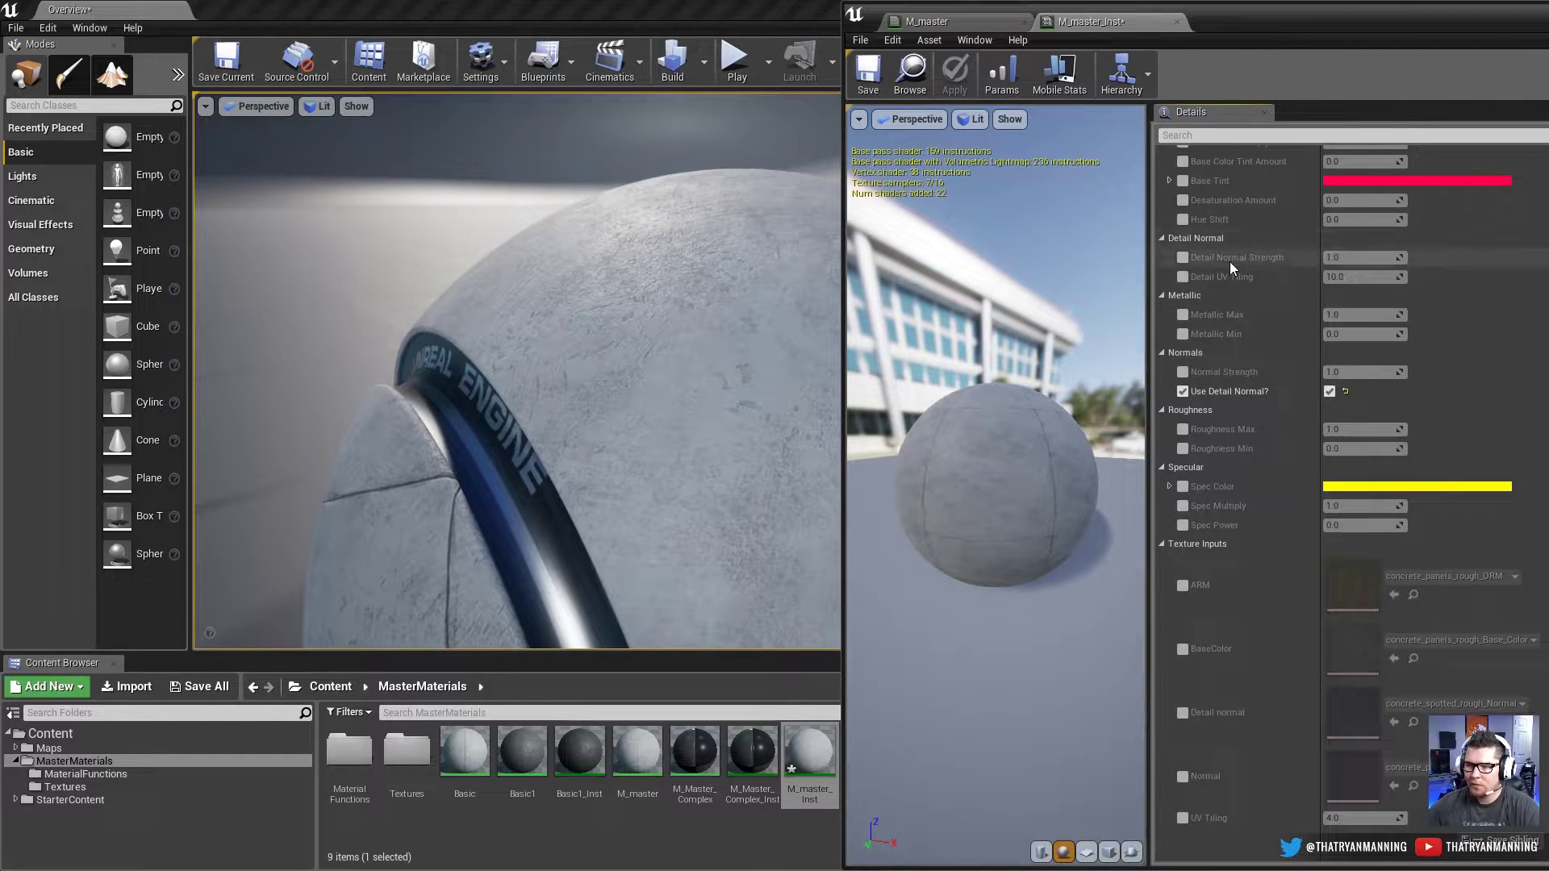
# Step: Override Detail Normal Strength, trying 100, and scrub Detail UV Tiling down to about 4.8
pyautogui.click(1182, 258)
pyautogui.click(1339, 257)
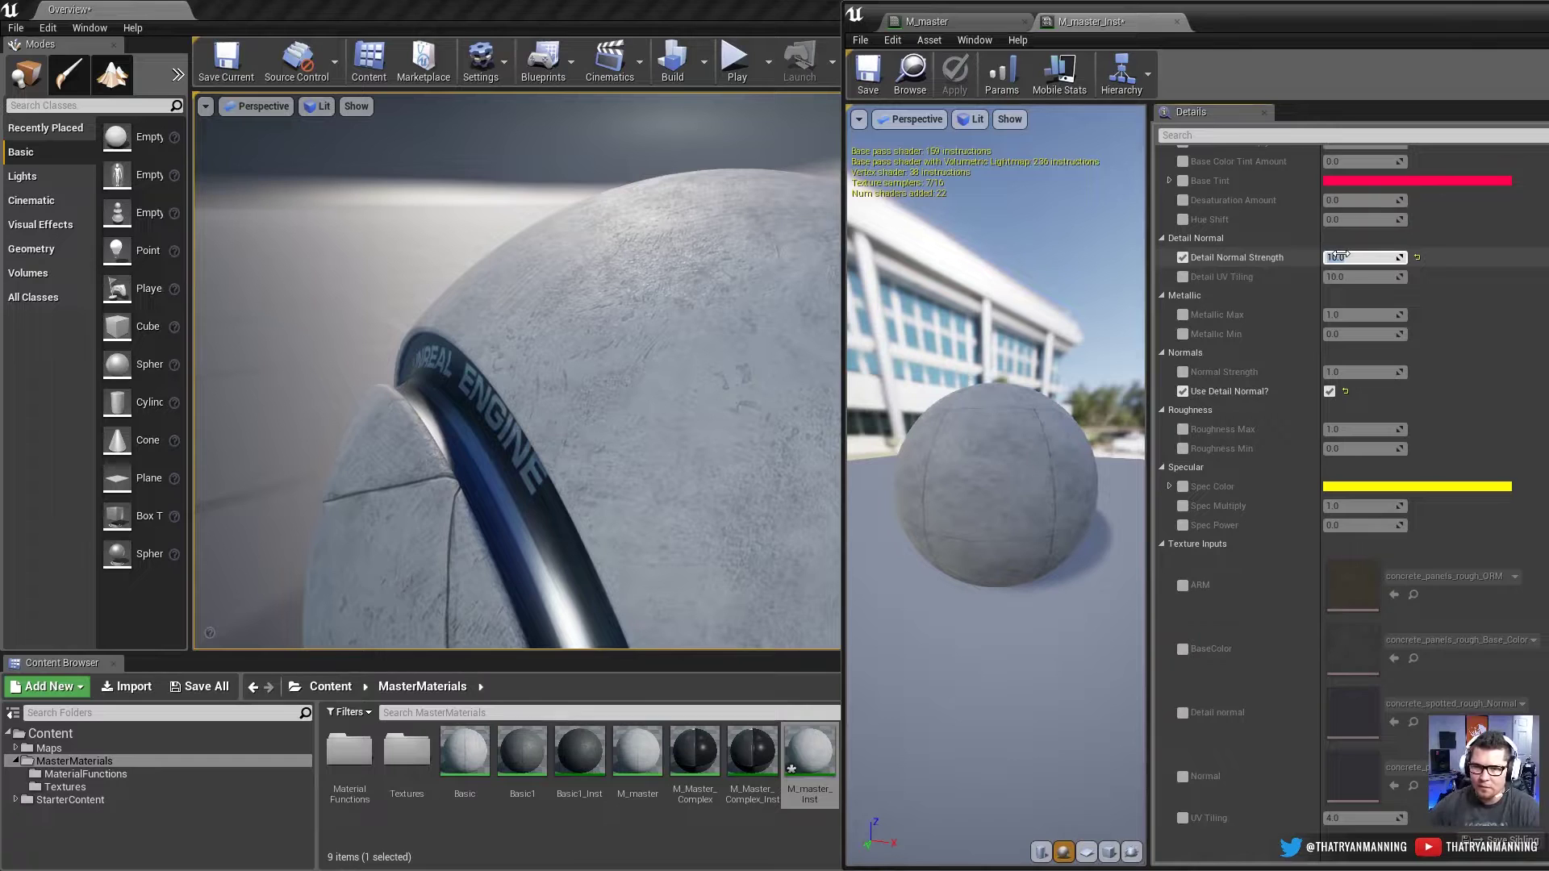
pyautogui.moveTo(484, 363); pyautogui.dragTo(585, 324, button='right')
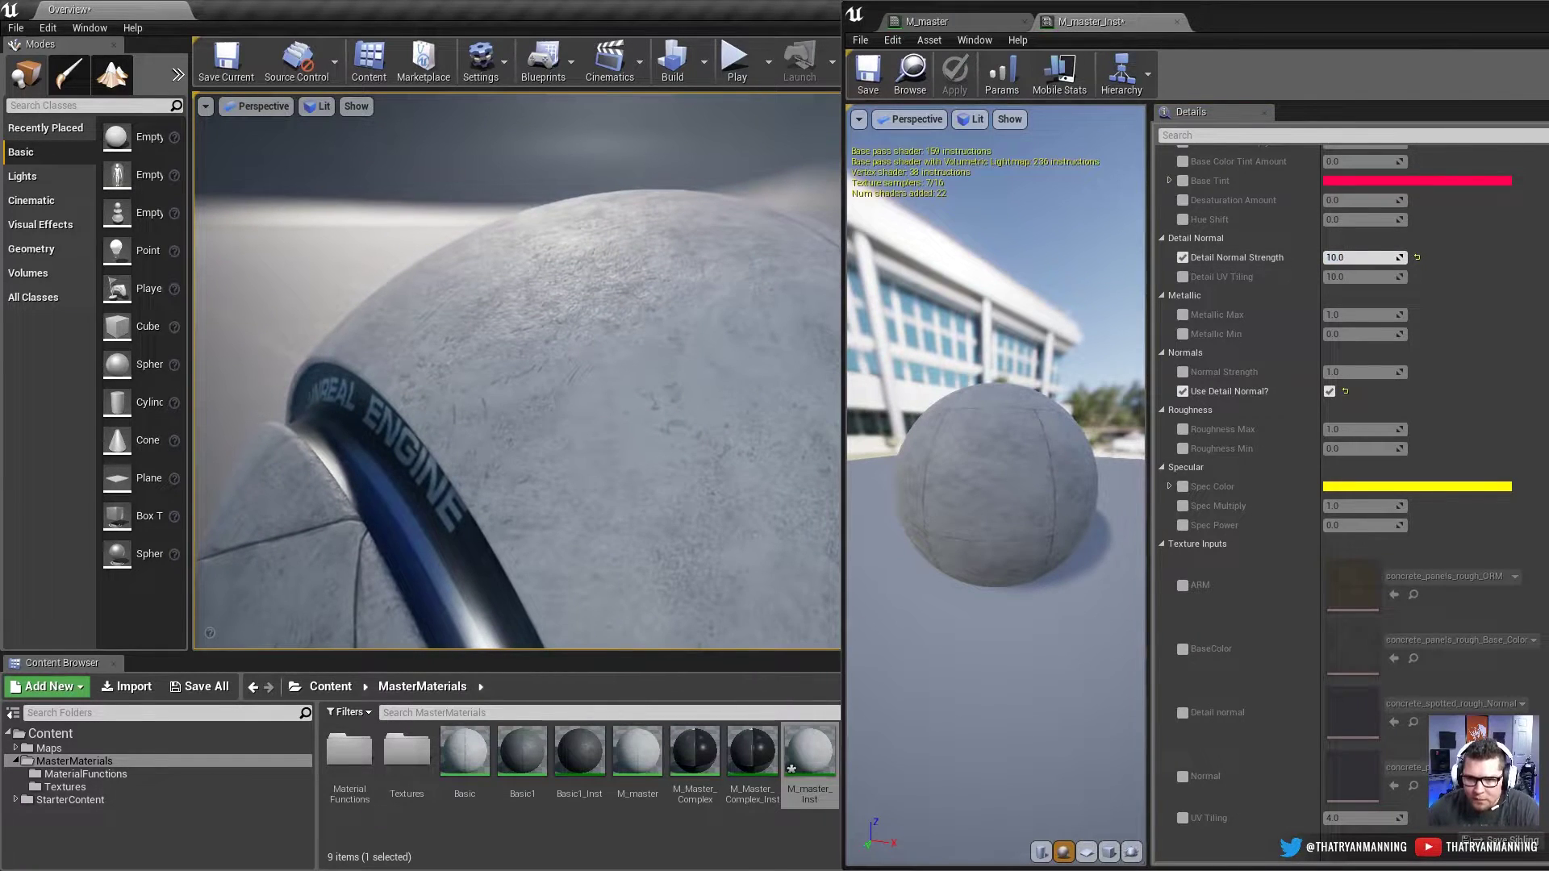
pyautogui.click(1184, 273)
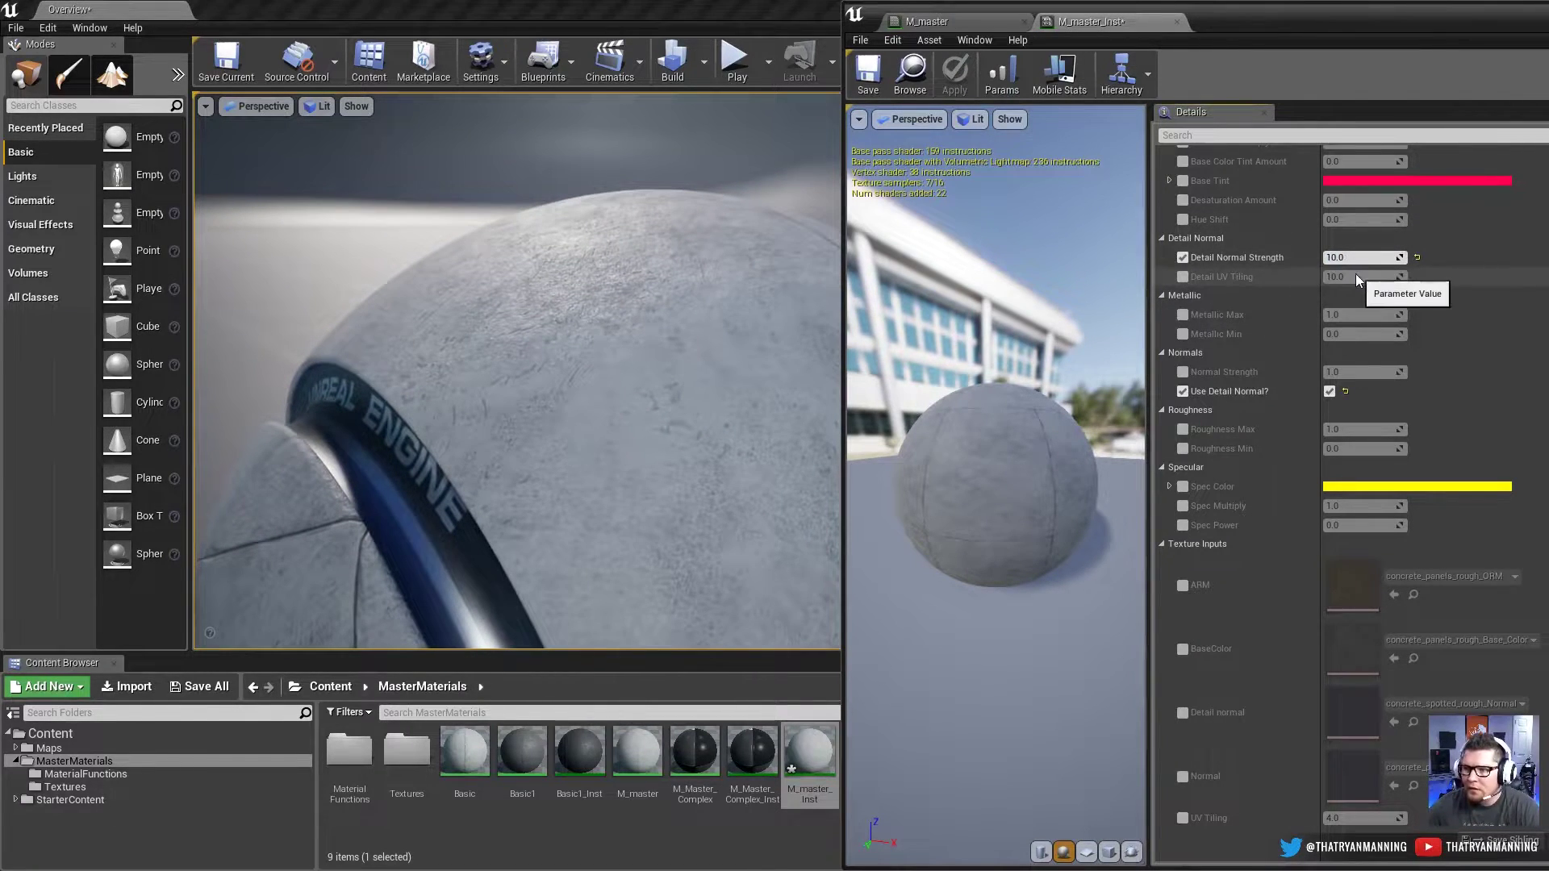
pyautogui.click(1183, 276)
pyautogui.moveTo(1363, 277); pyautogui.dragTo(1345, 277)
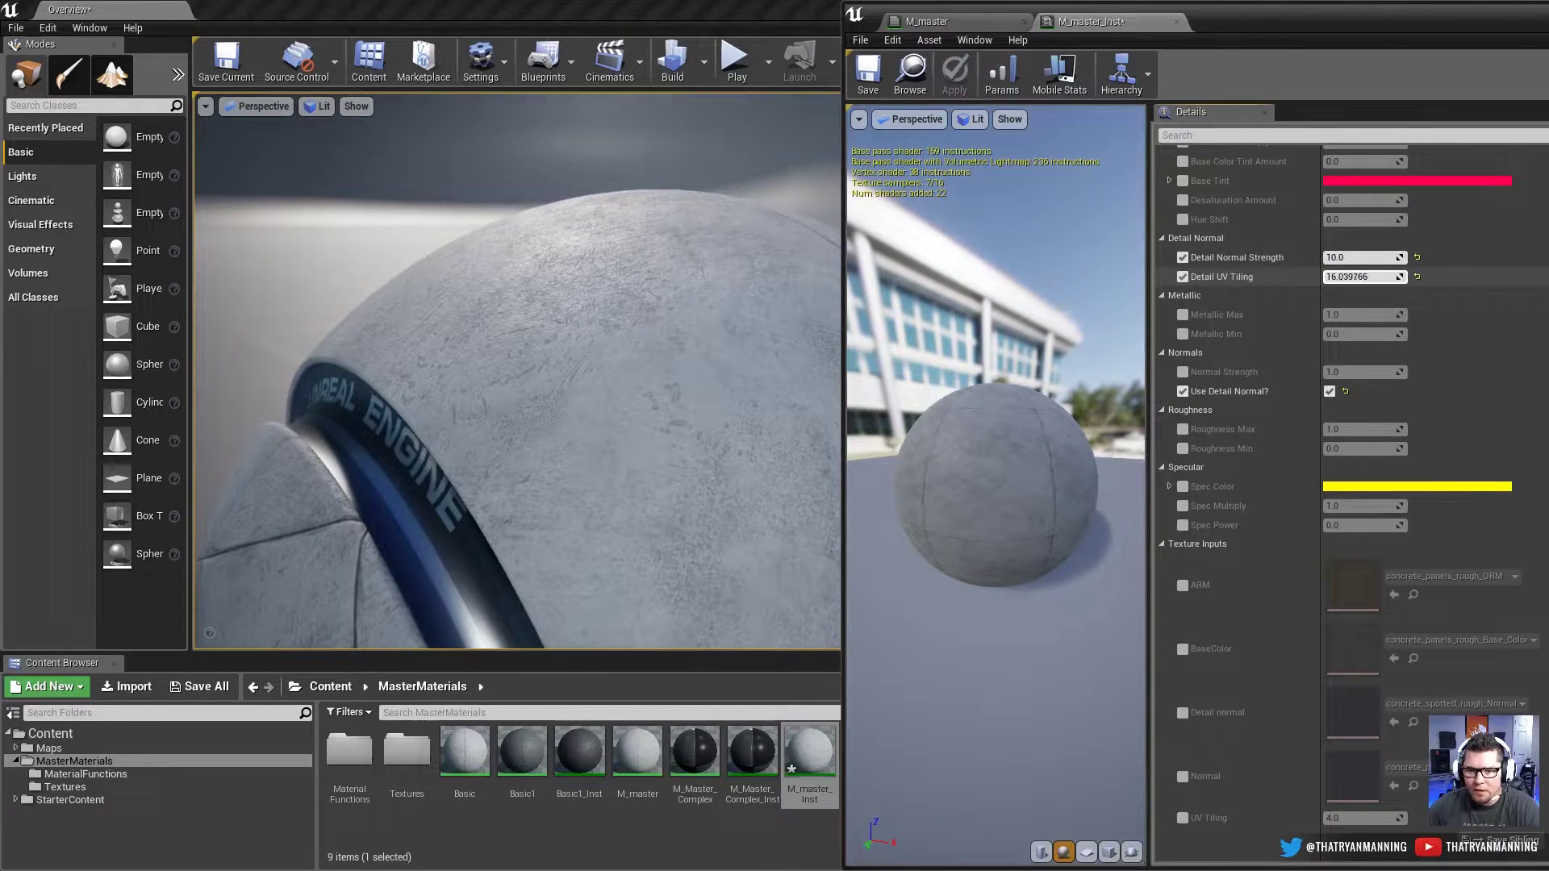
pyautogui.moveTo(1345, 276); pyautogui.dragTo(1332, 277)
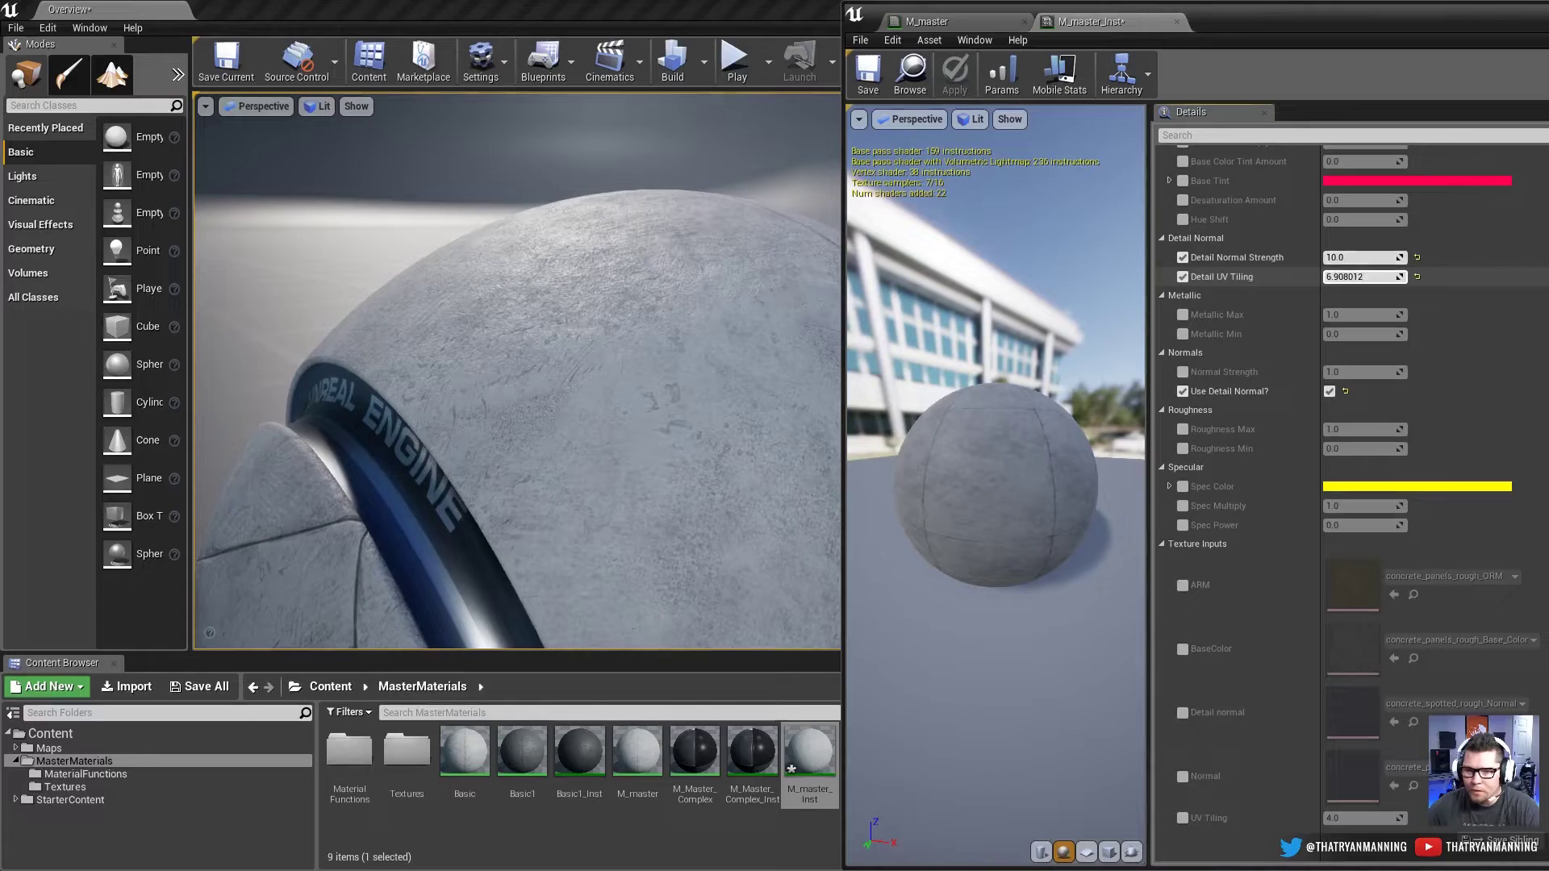
pyautogui.click(1367, 259)
pyautogui.write('100')
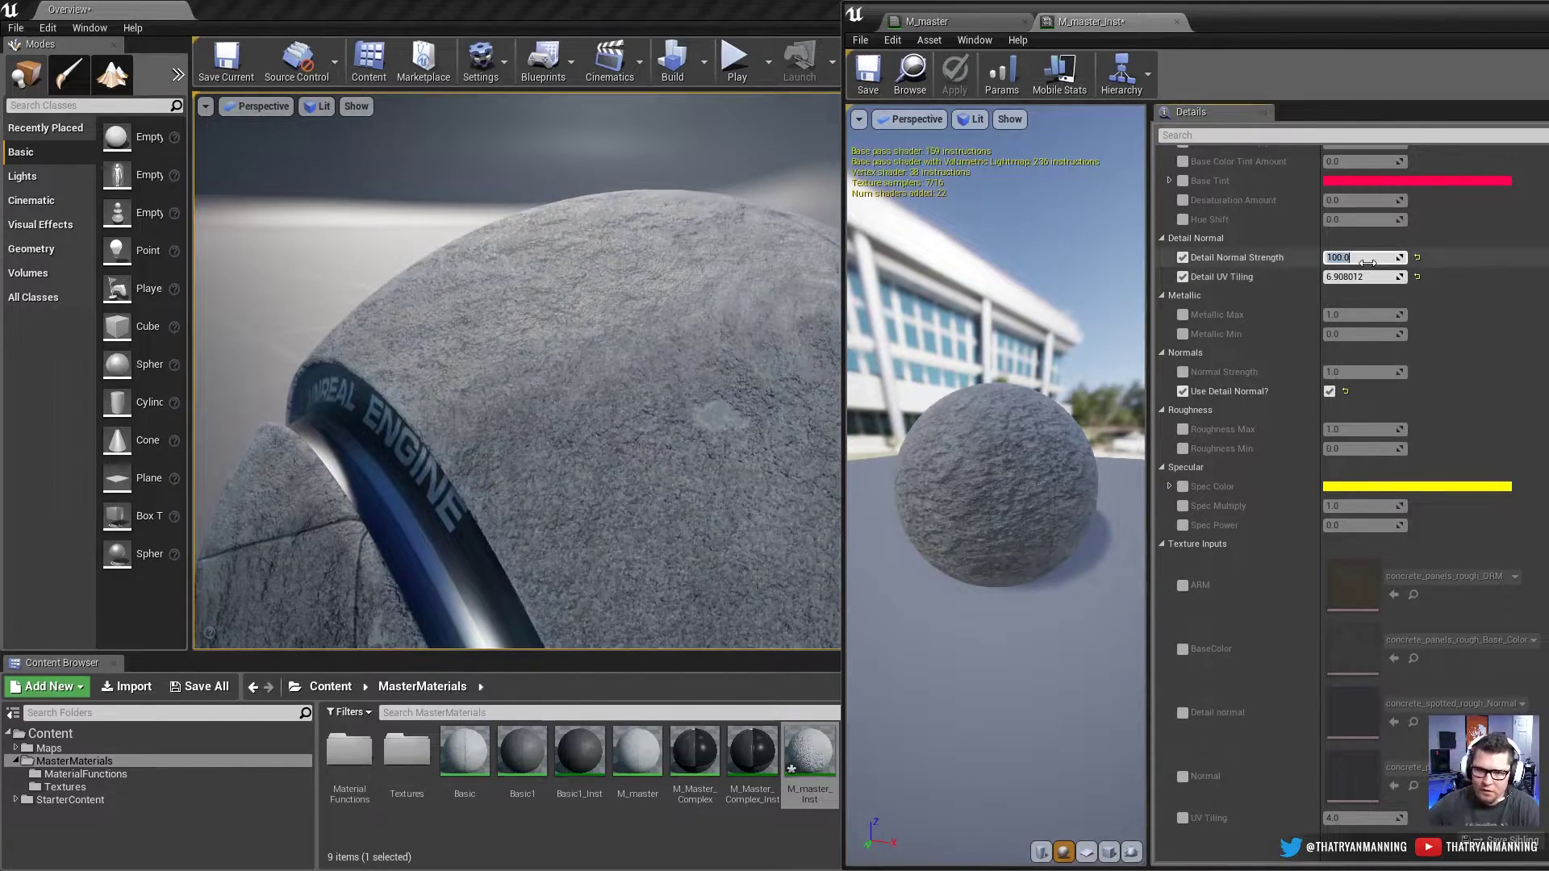
pyautogui.press('Return')
pyautogui.moveTo(1364, 277); pyautogui.dragTo(1338, 257)
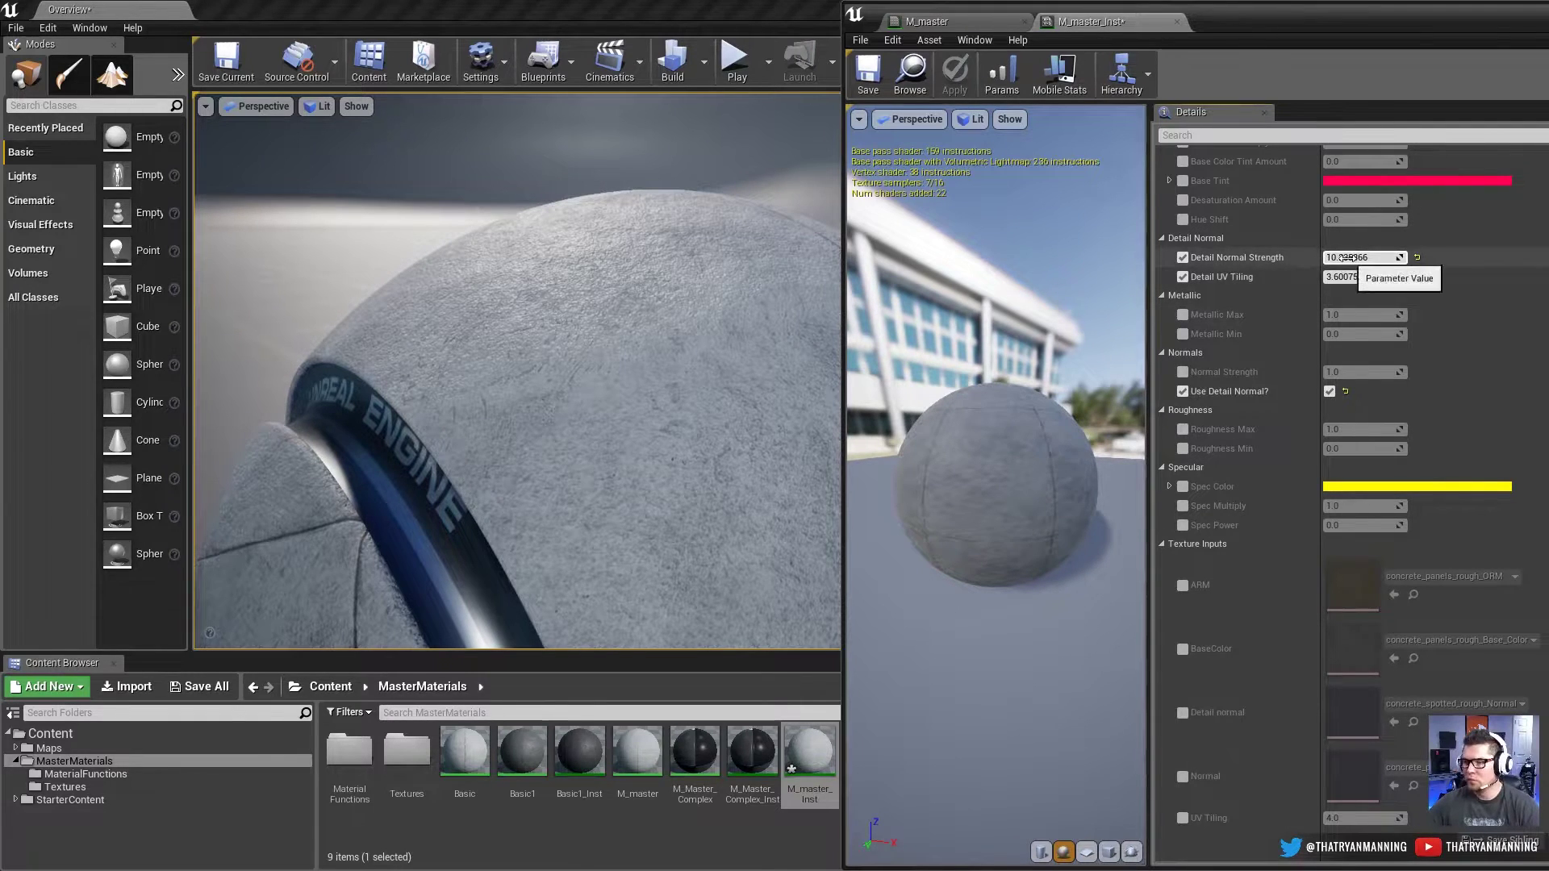
# Step: Enable Normal Strength at 1.0 and settle Detail Normal Strength at 10.0 with Detail UV Tiling 3.0
pyautogui.click(1182, 372)
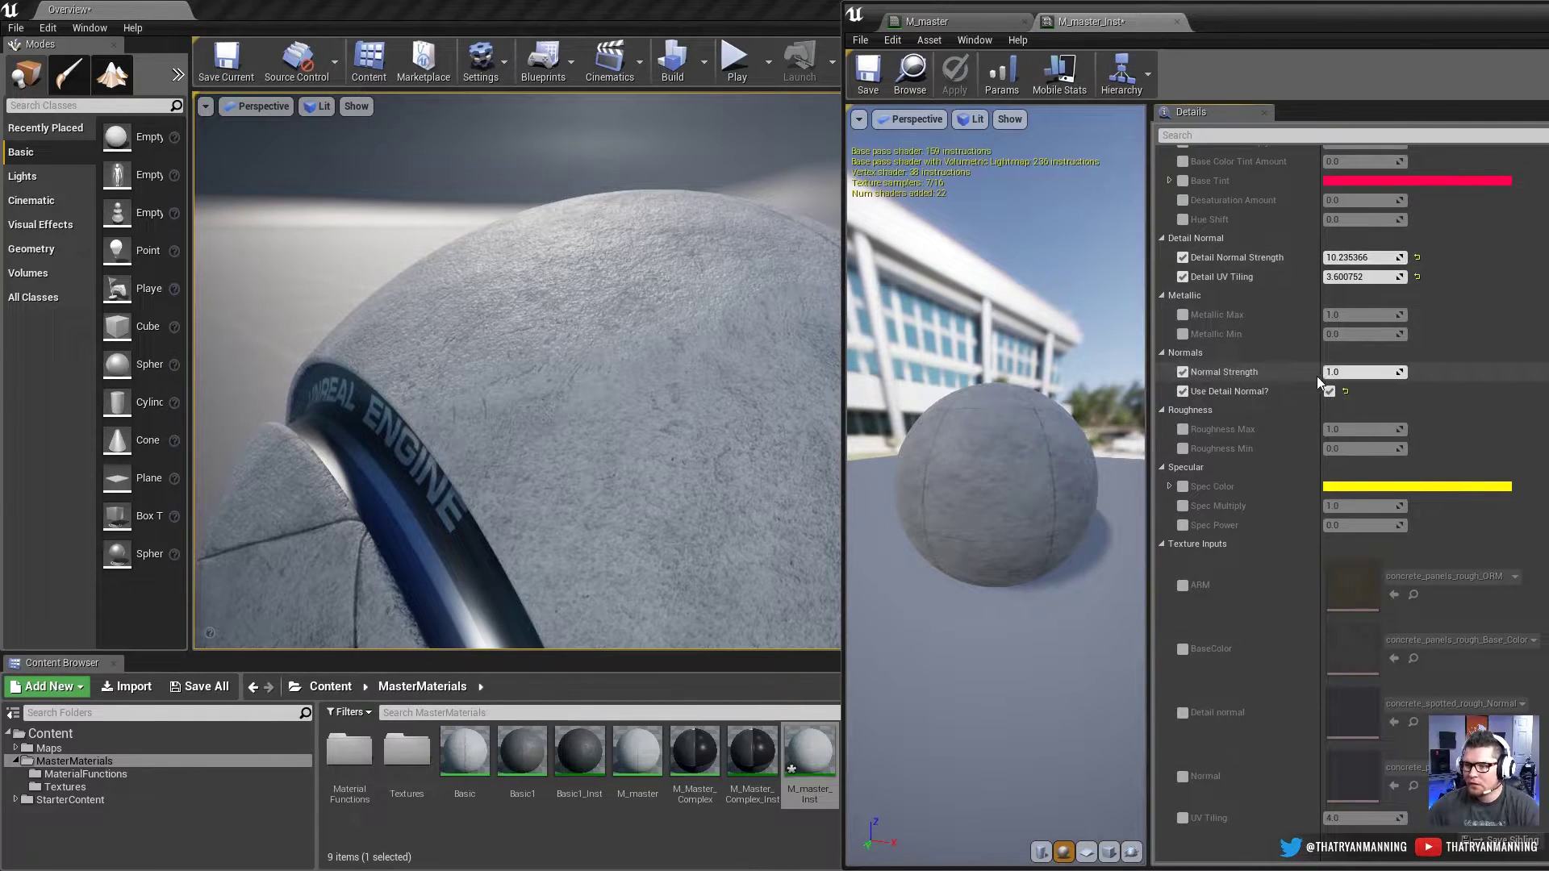
pyautogui.moveTo(1362, 372); pyautogui.dragTo(1376, 371)
pyautogui.click(1417, 372)
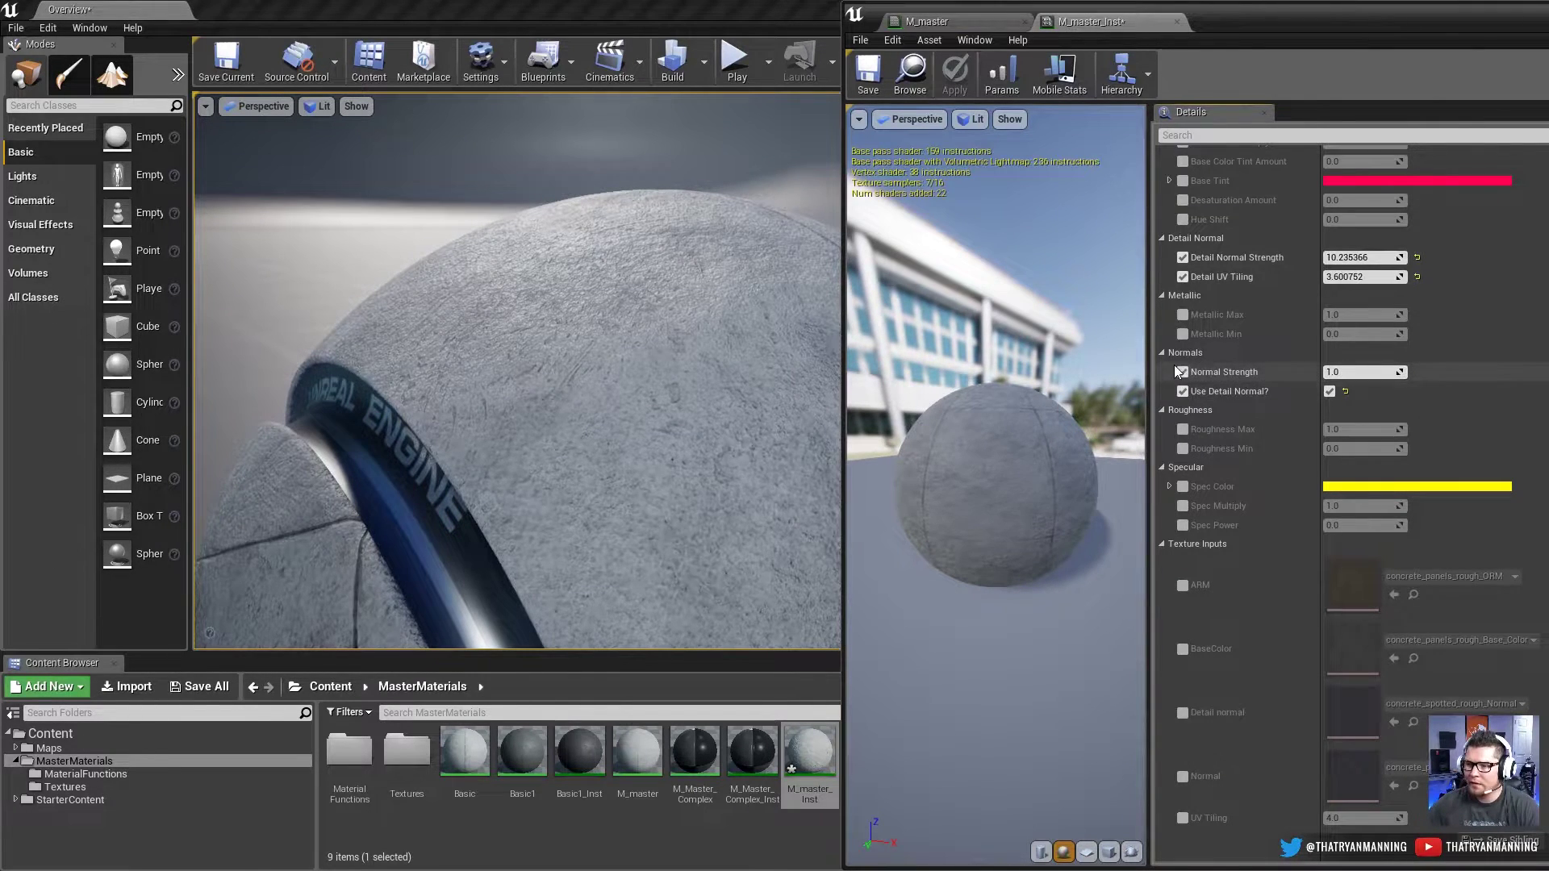
pyautogui.click(1374, 258)
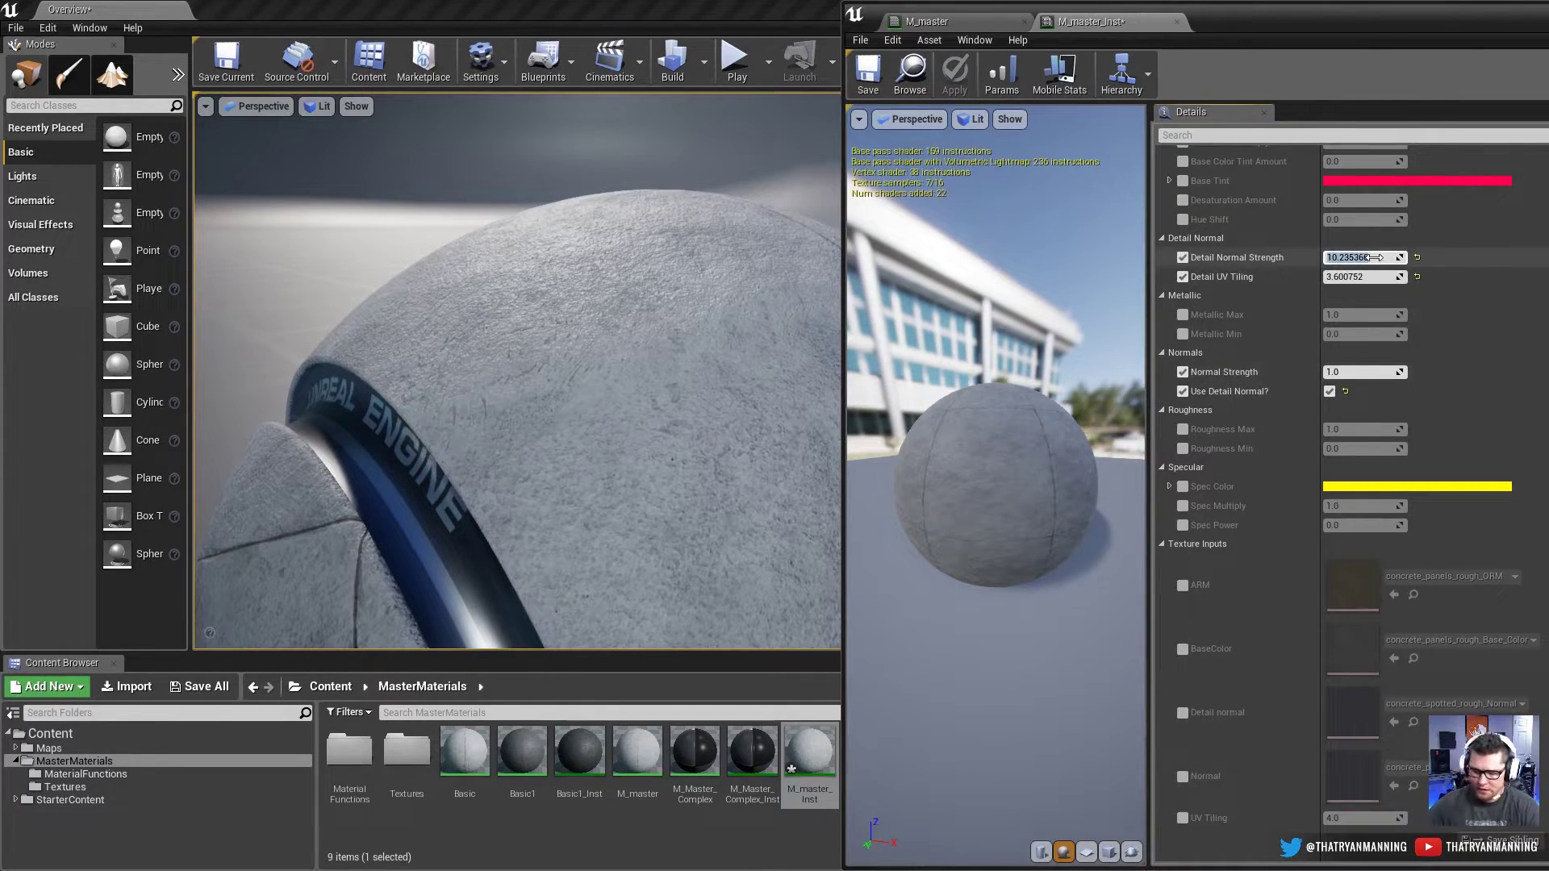
pyautogui.write('10.0')
pyautogui.click(1363, 277)
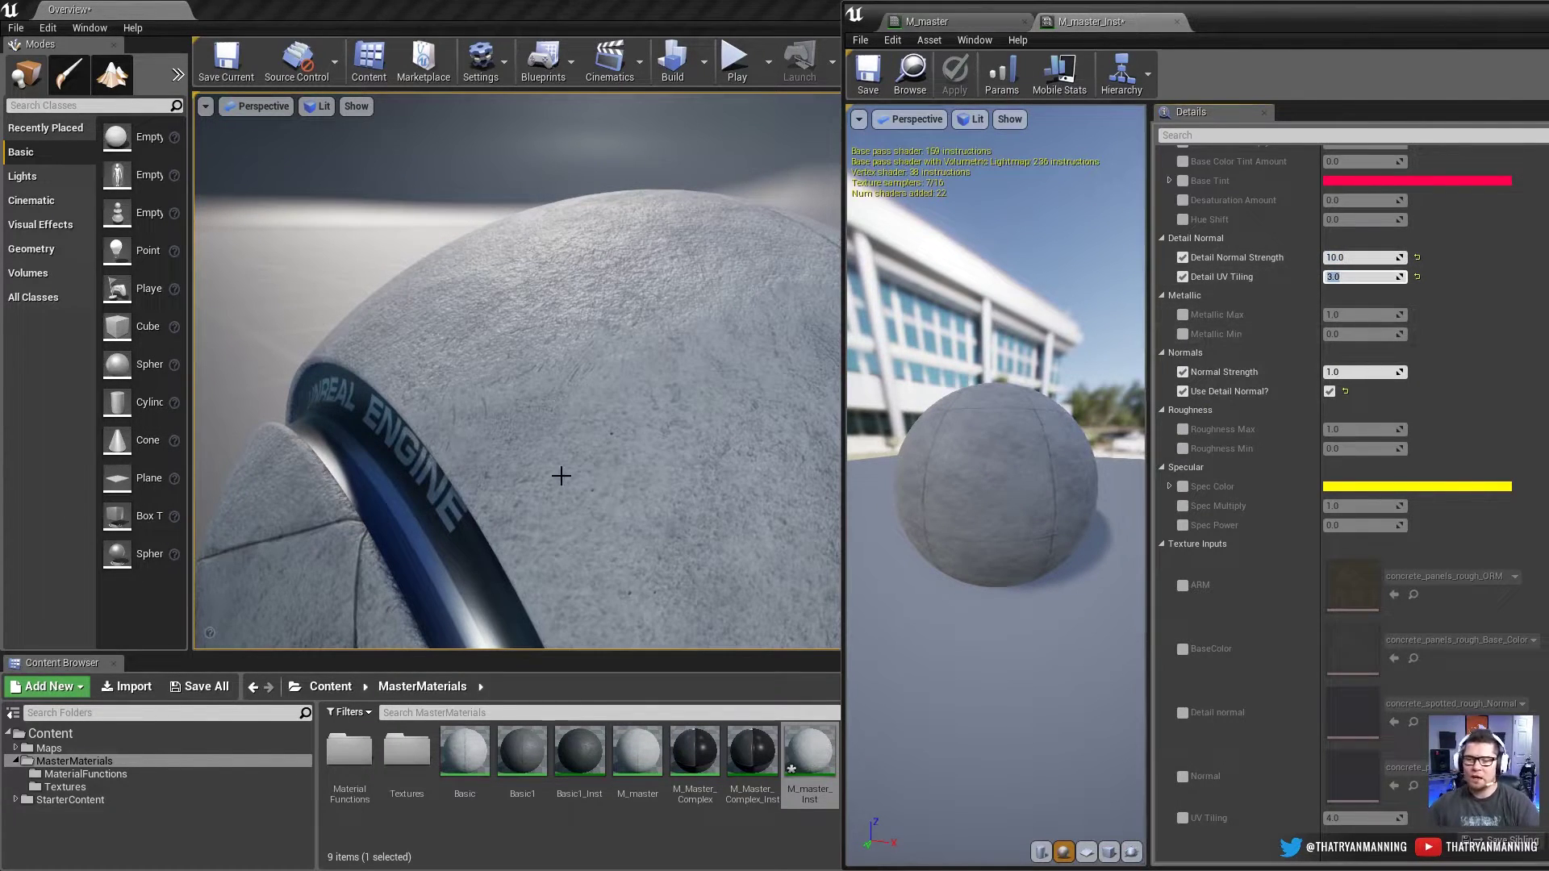
pyautogui.moveTo(649, 331); pyautogui.dragTo(649, 330, button='right')
pyautogui.click(680, 372)
pyautogui.moveTo(712, 390); pyautogui.dragTo(711, 390, button='right')
# Step: Switch to the M_master graph and widen the material editor window
pyautogui.press('Escape')
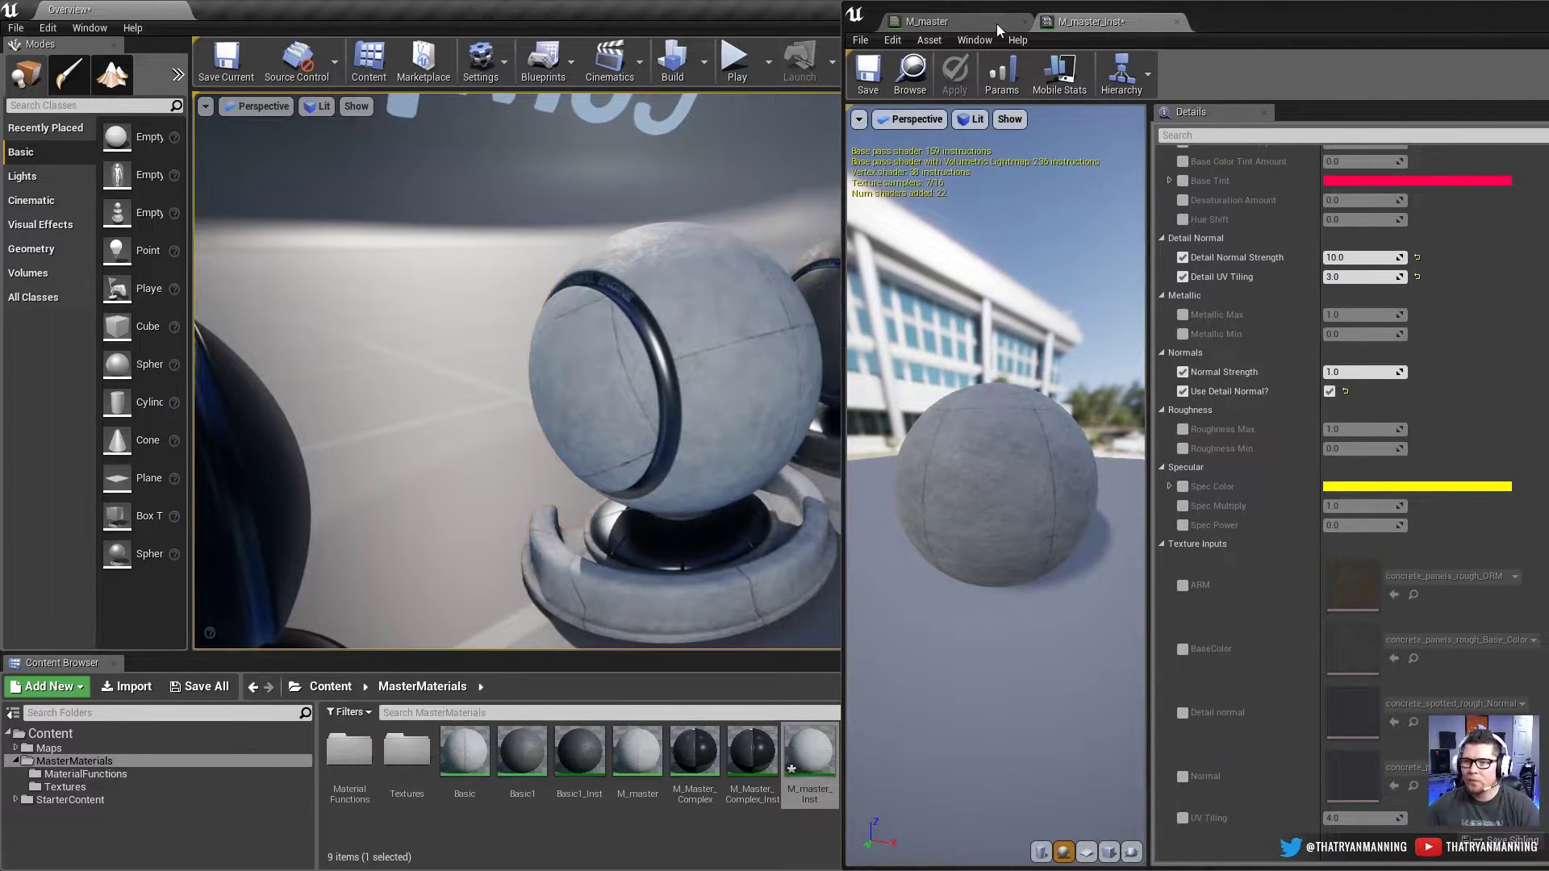
pyautogui.click(935, 21)
pyautogui.scroll(-1, 1289, 539)
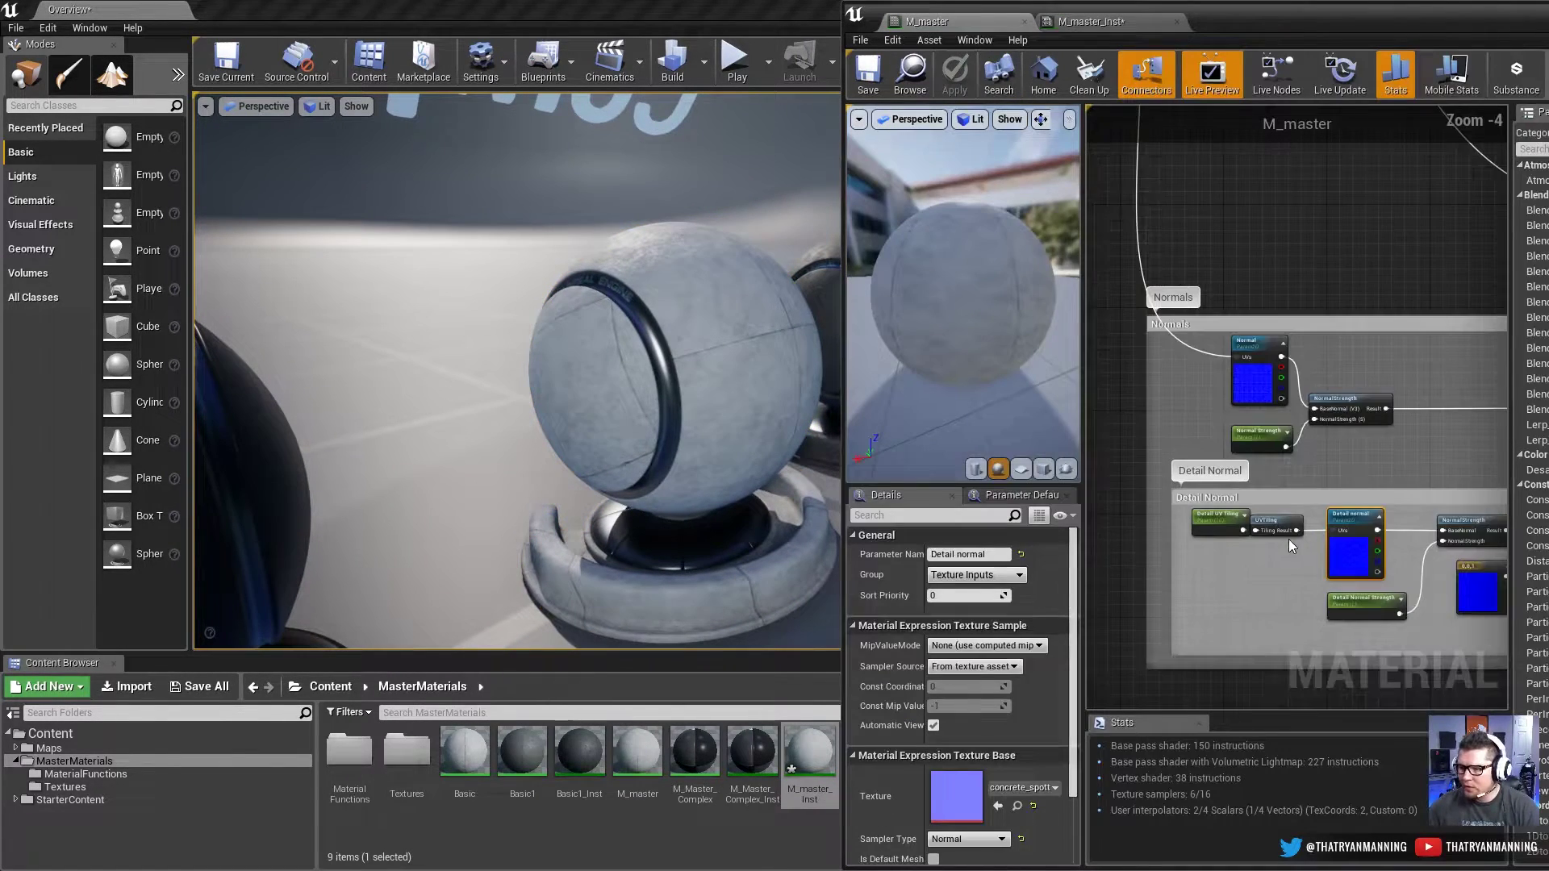
pyautogui.moveTo(545, 365); pyautogui.dragTo(829, 268, button='right')
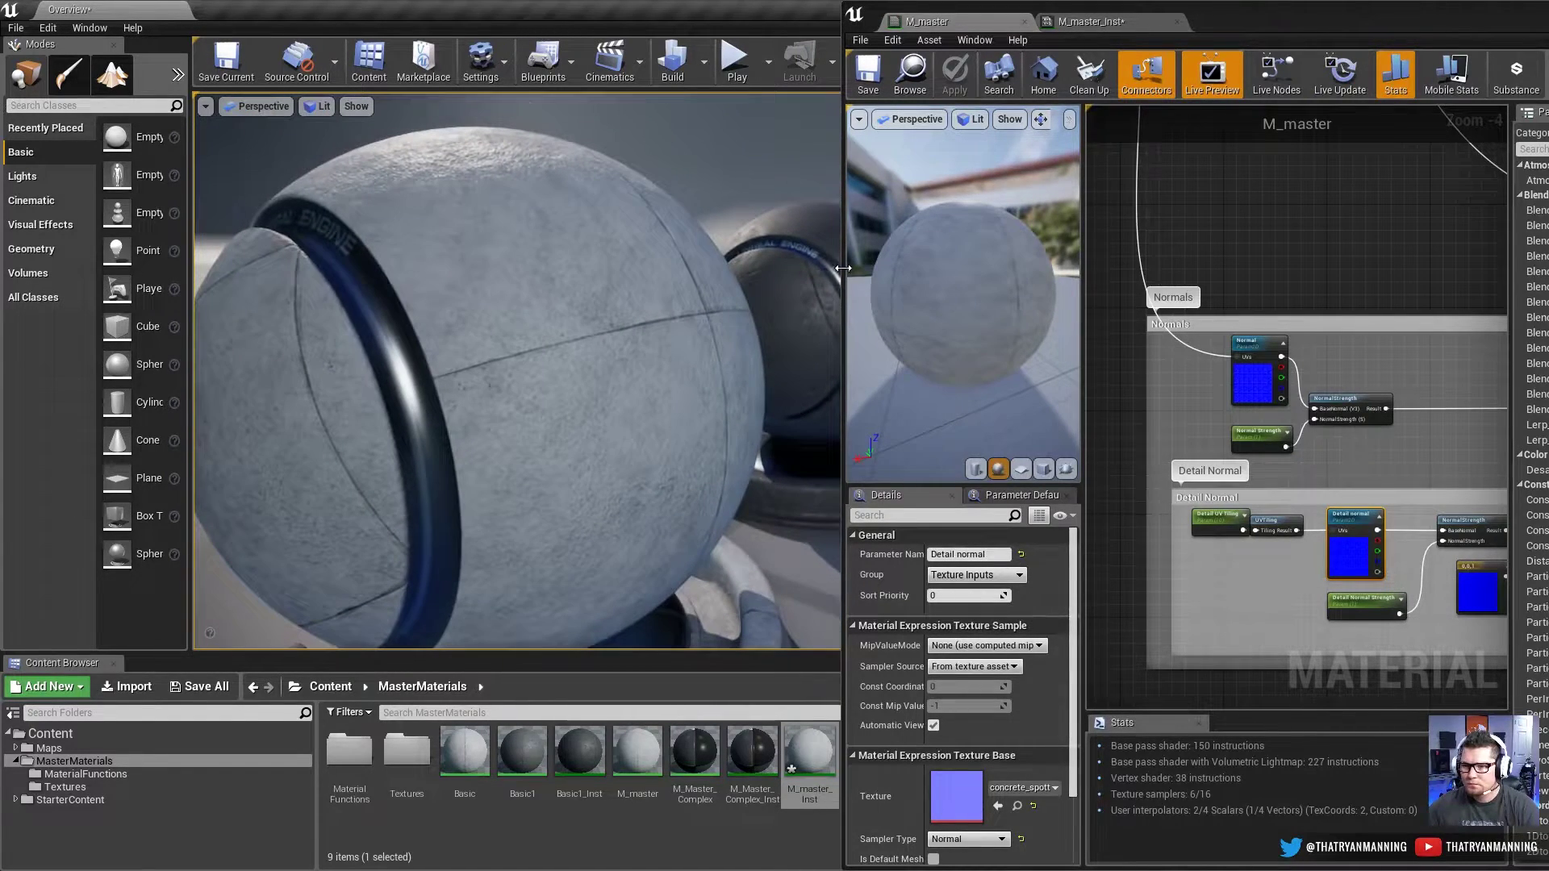
pyautogui.moveTo(843, 268); pyautogui.dragTo(410, 328)
pyautogui.scroll(-2, 1210, 482)
pyautogui.moveTo(1144, 466); pyautogui.dragTo(1160, 469, button='right')
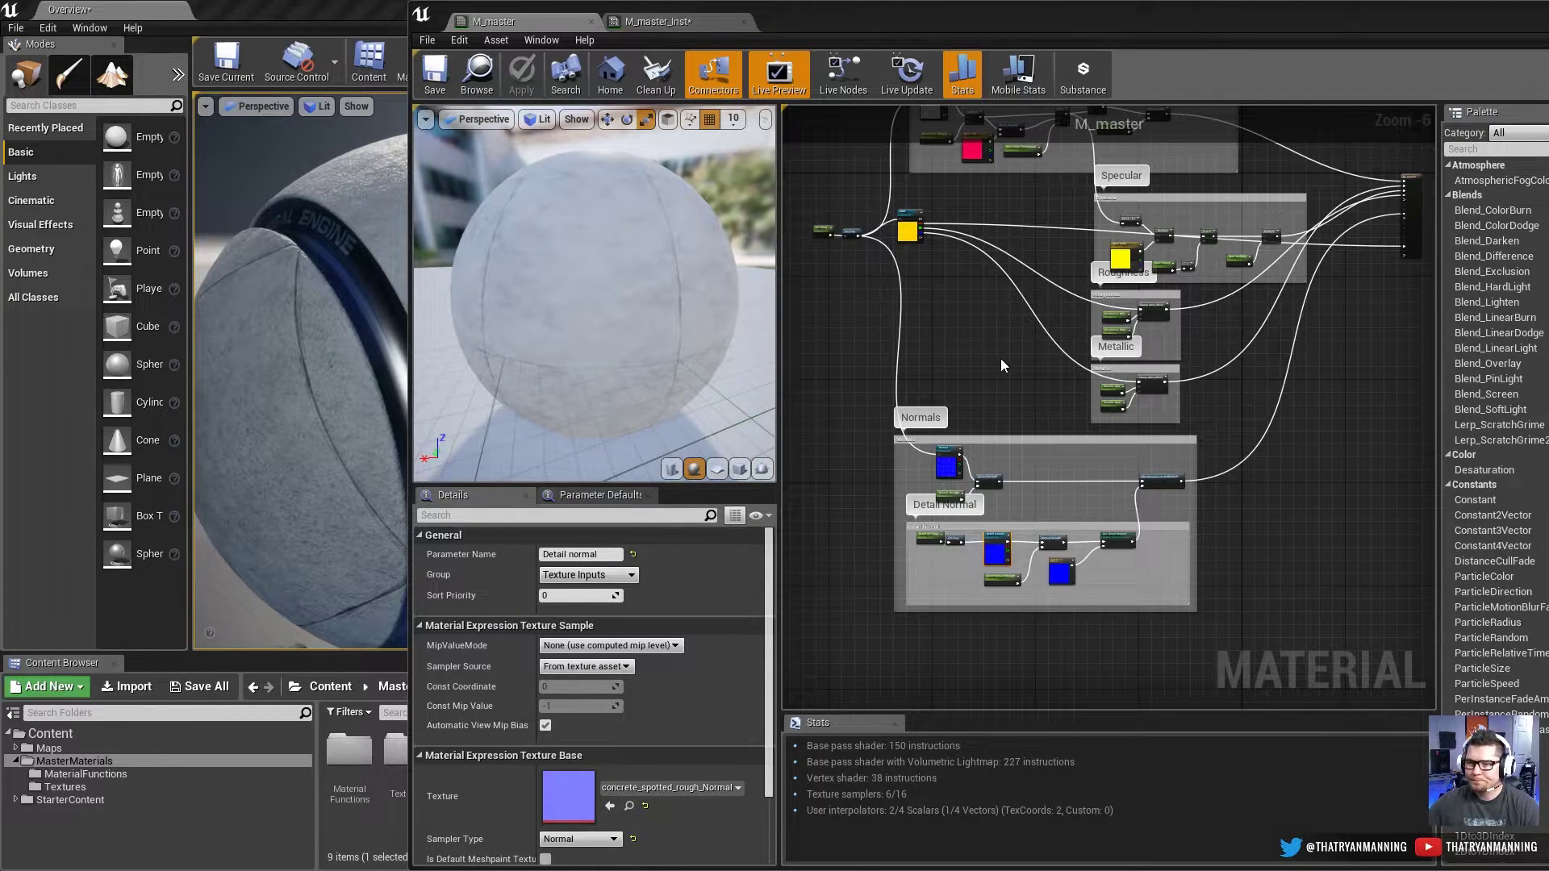
# Step: Move the Normals comment group lower and to the right, then return to M_master_Inst
pyautogui.moveTo(1003, 365); pyautogui.dragTo(956, 452, button='right')
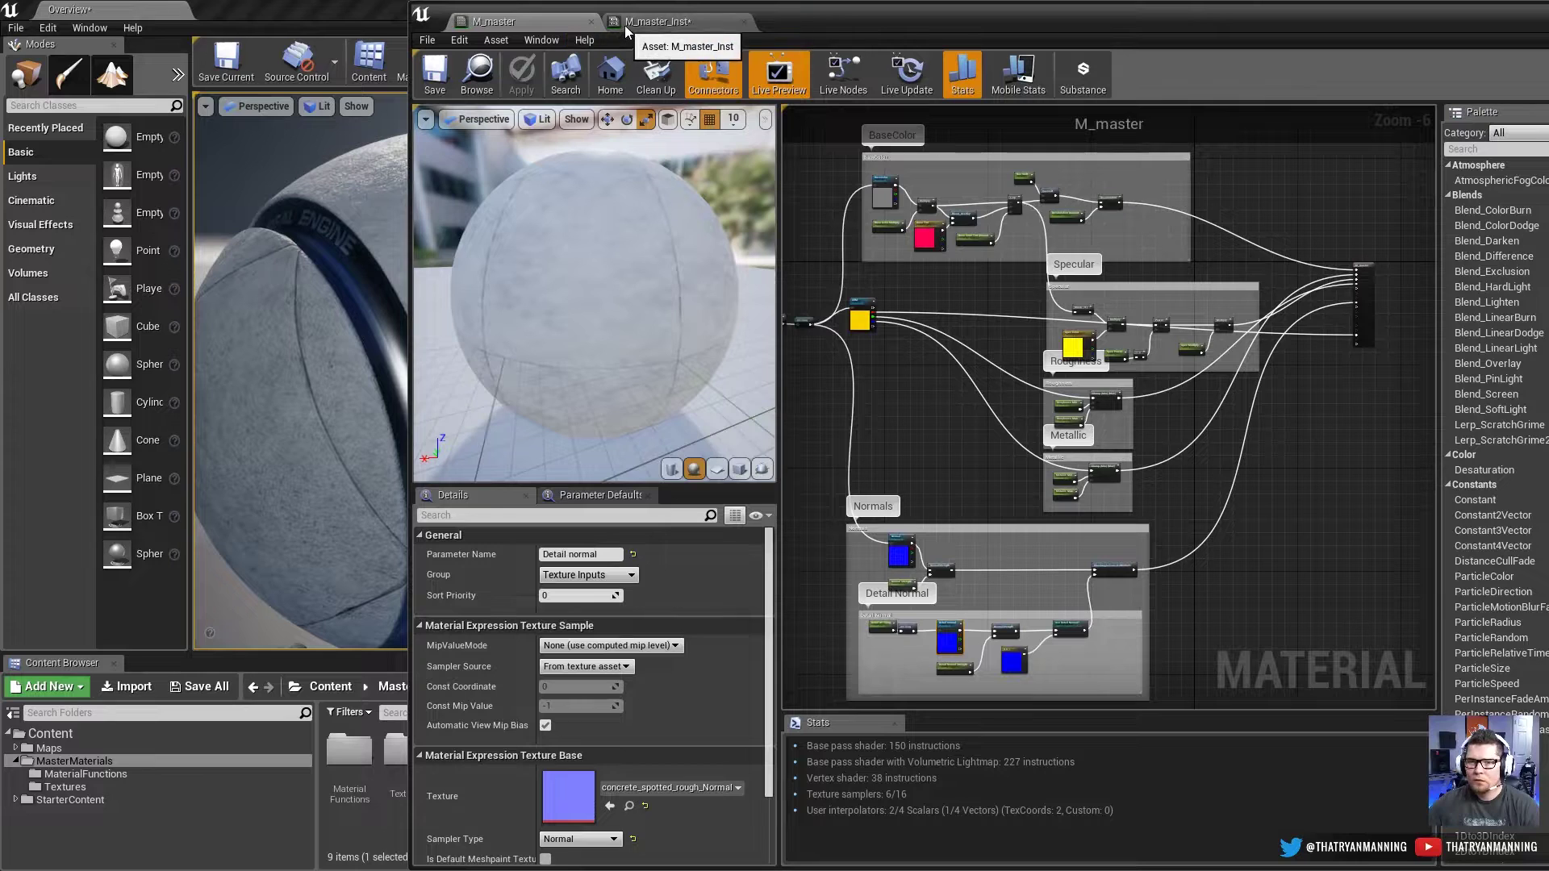
pyautogui.moveTo(953, 520); pyautogui.dragTo(999, 435, button='right')
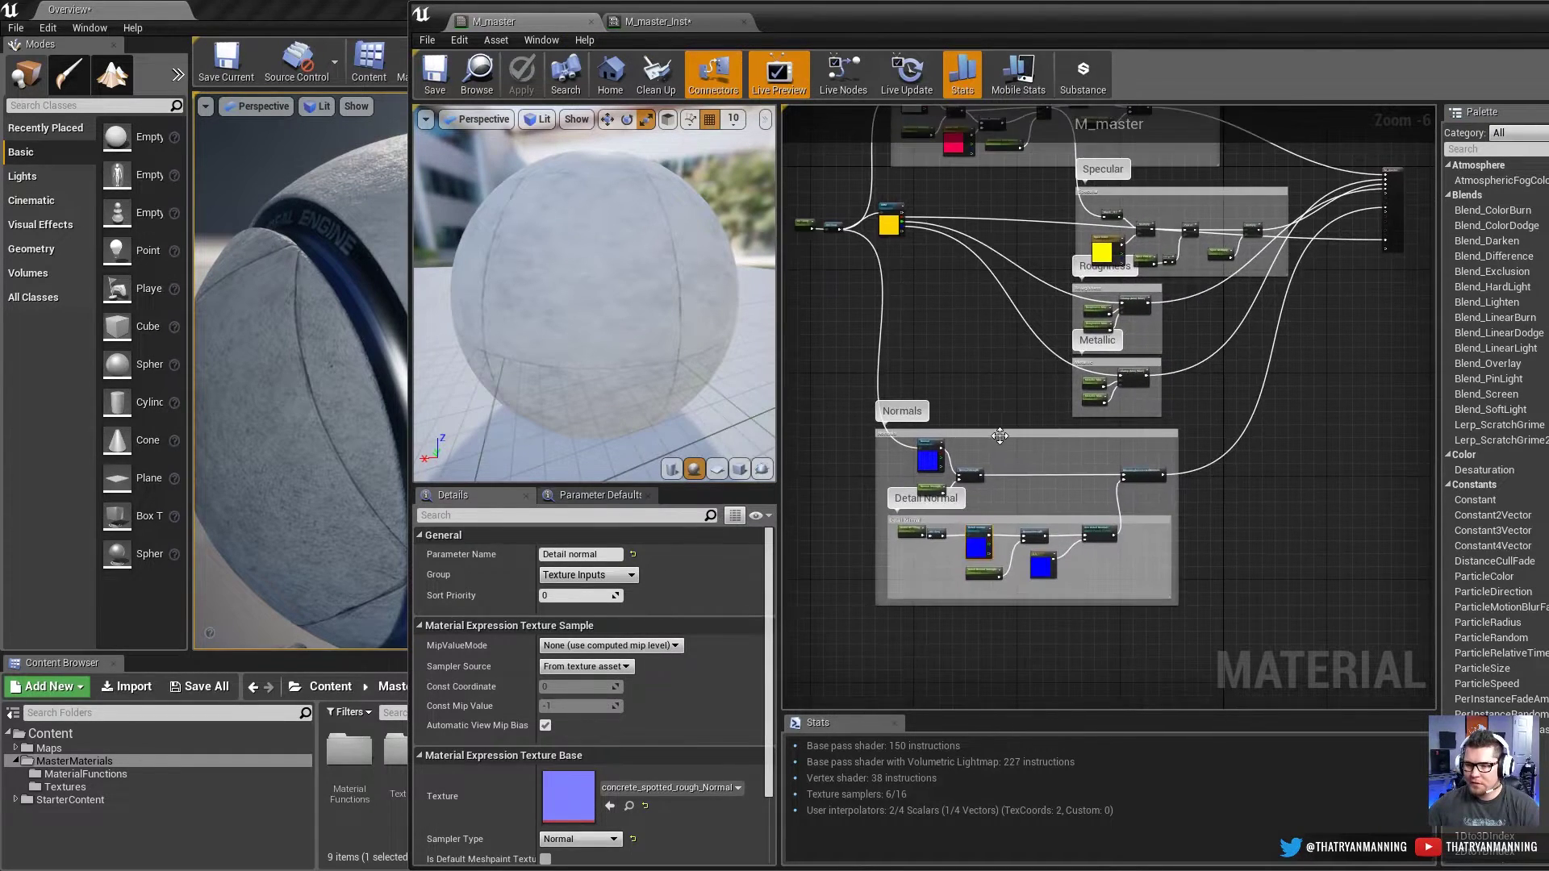
pyautogui.moveTo(1000, 435); pyautogui.dragTo(1046, 569)
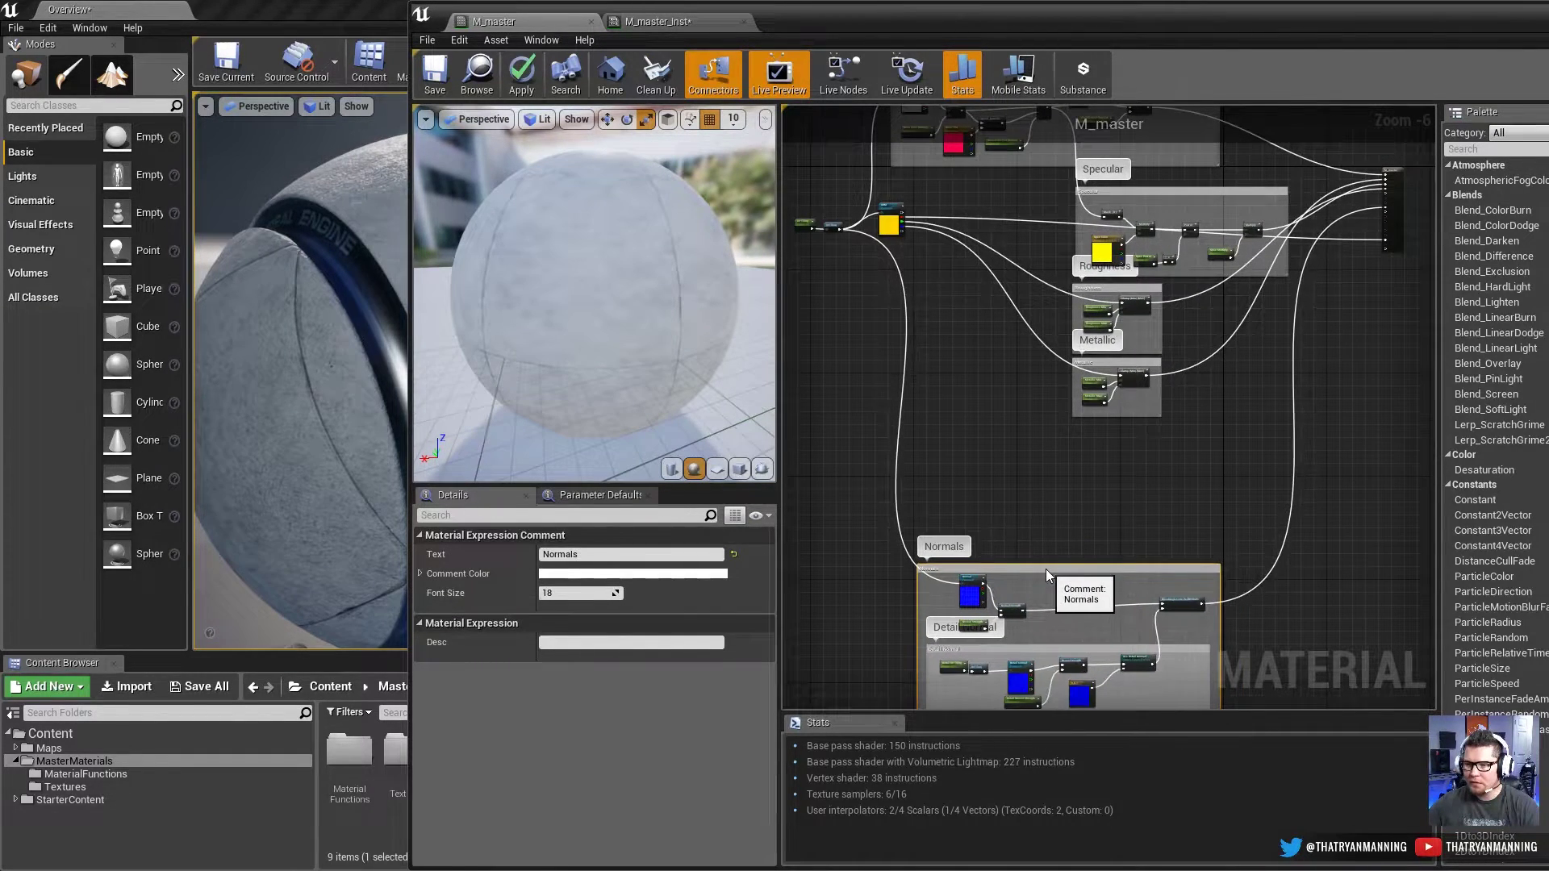
pyautogui.click(1013, 430)
pyautogui.moveTo(636, 221); pyautogui.dragTo(339, 8)
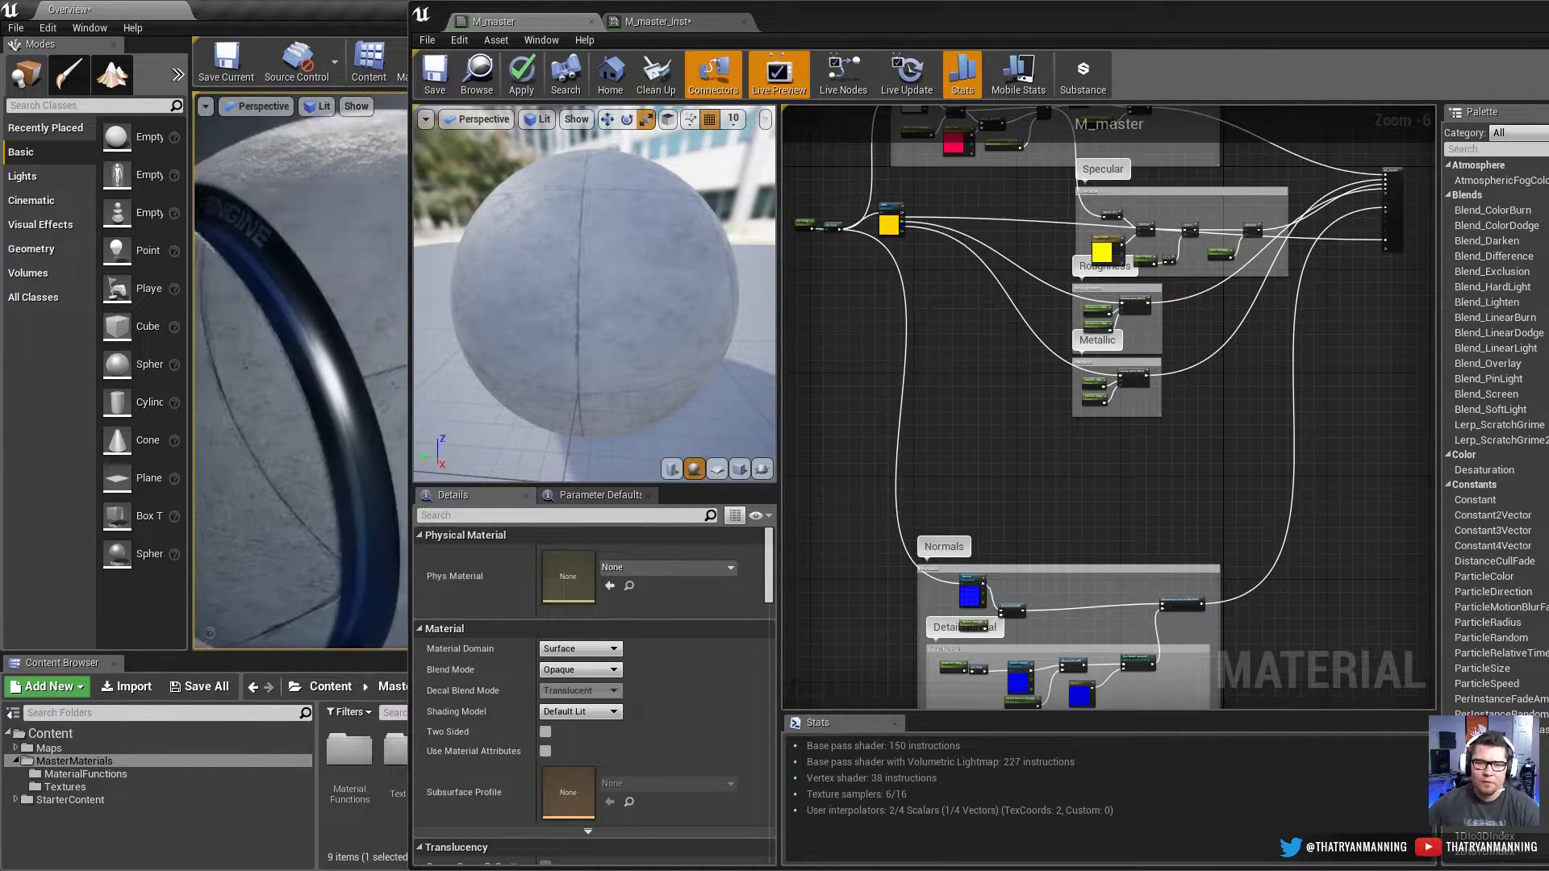
pyautogui.click(663, 23)
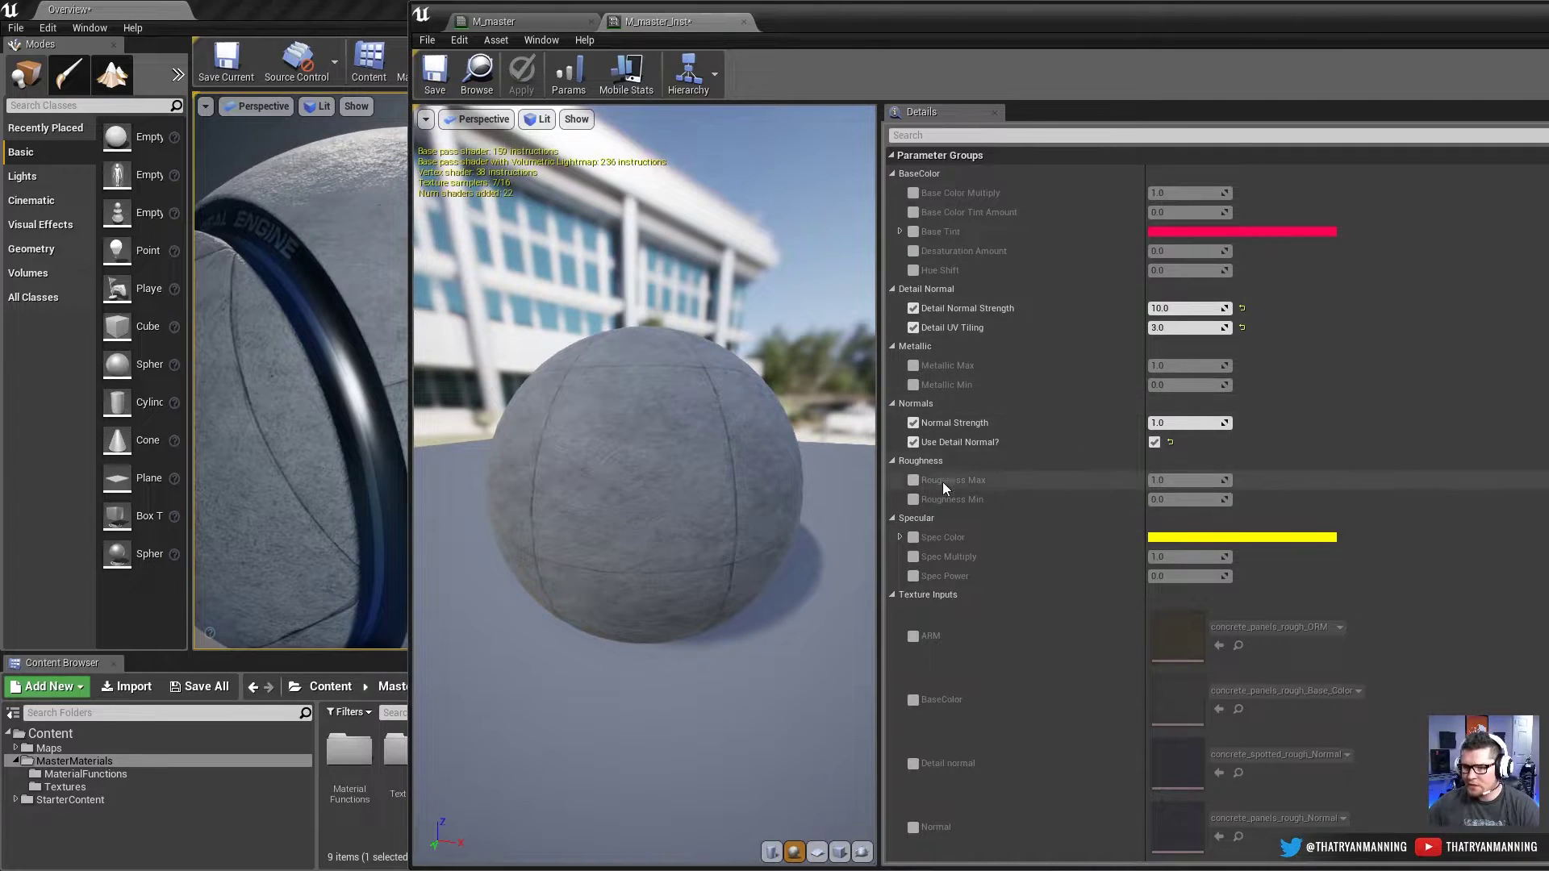
# Step: Show the M_master graph, pan toward the Roughness and Metallic groups, and shrink the editor window
pyautogui.scroll(-3, 981, 526)
pyautogui.scroll(-2, 1049, 596)
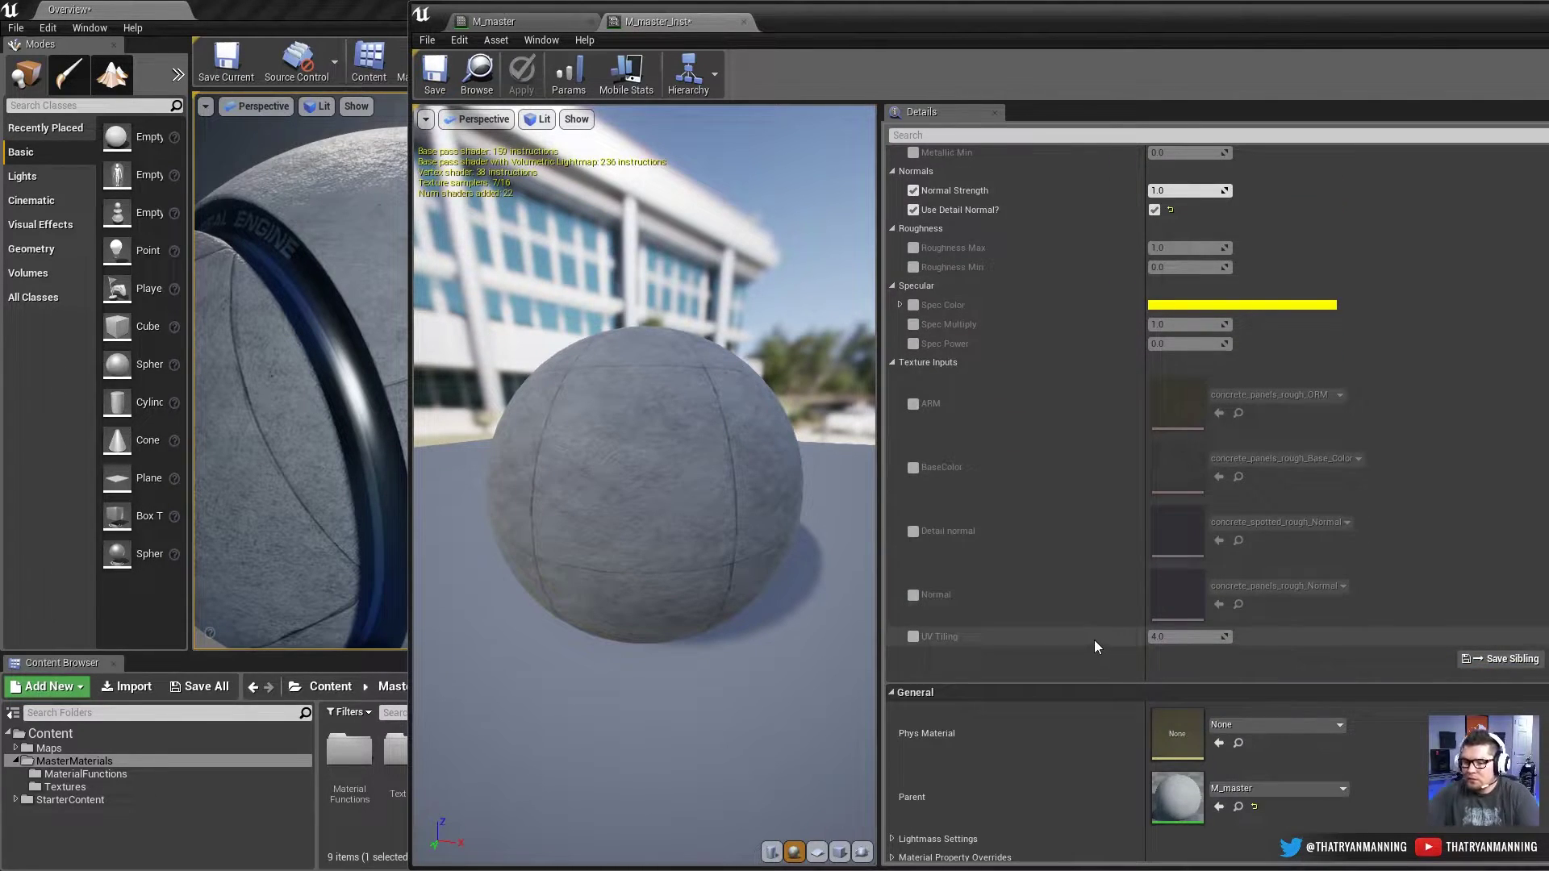
pyautogui.scroll(5, 1074, 605)
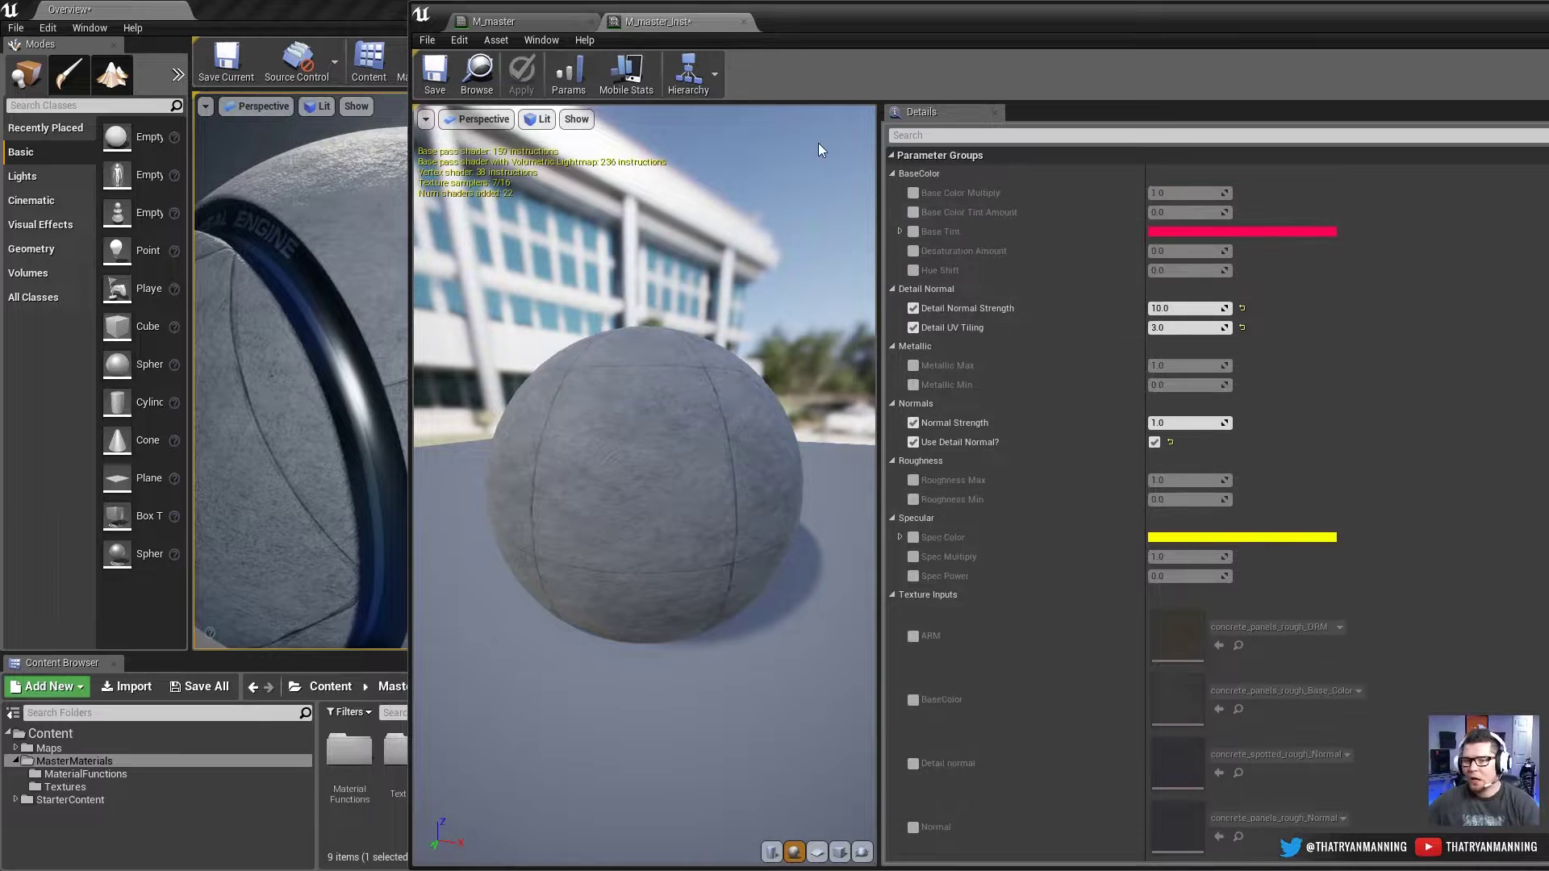
pyautogui.click(510, 21)
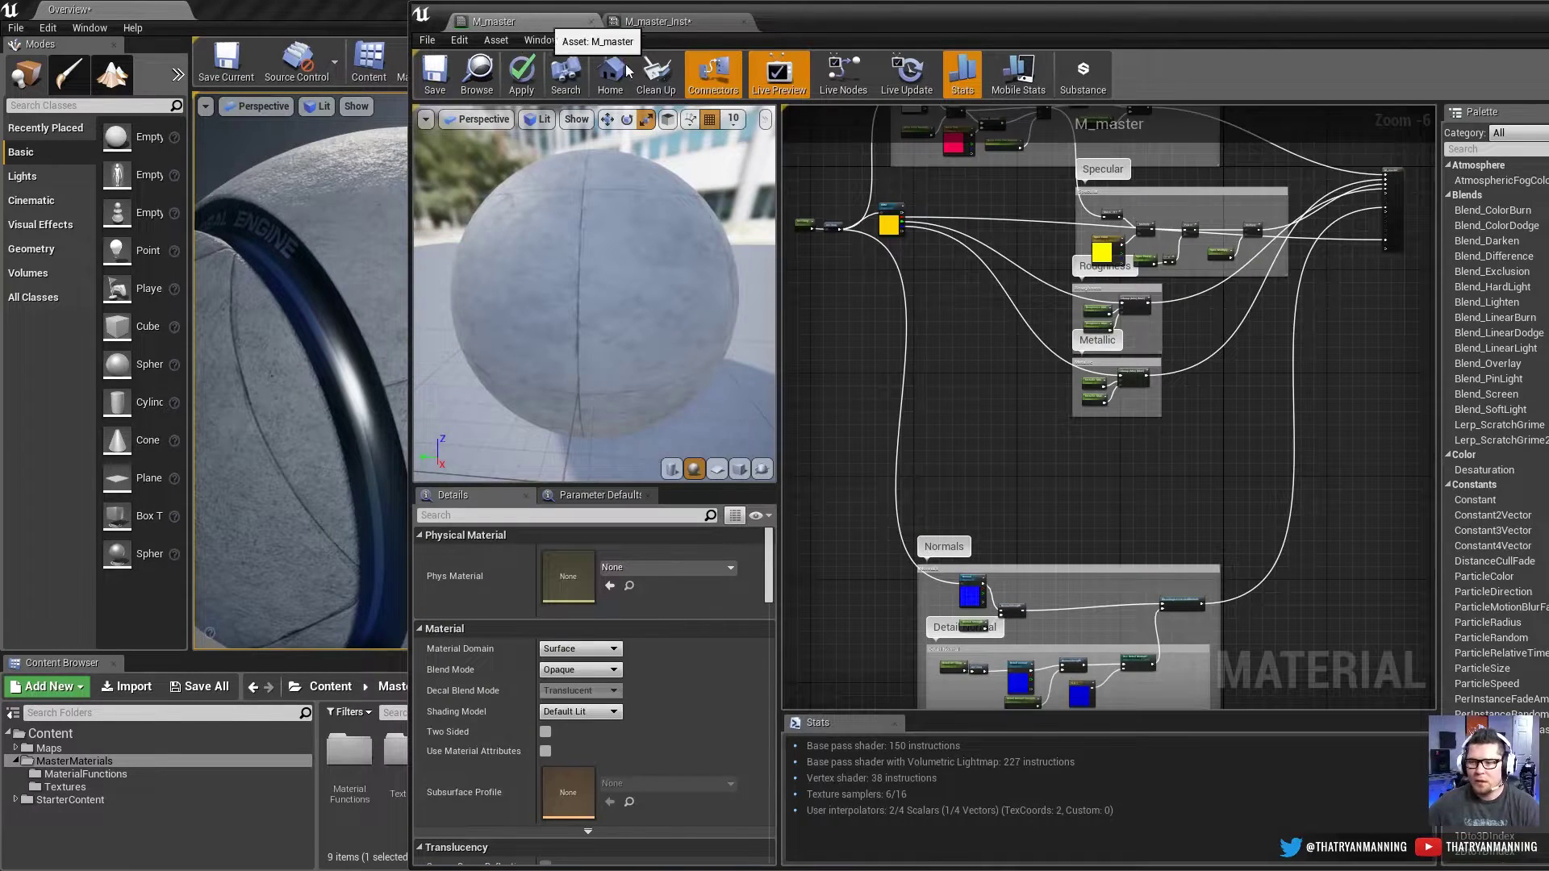
pyautogui.scroll(1, 966, 469)
pyautogui.moveTo(970, 472); pyautogui.dragTo(1034, 544, button='right')
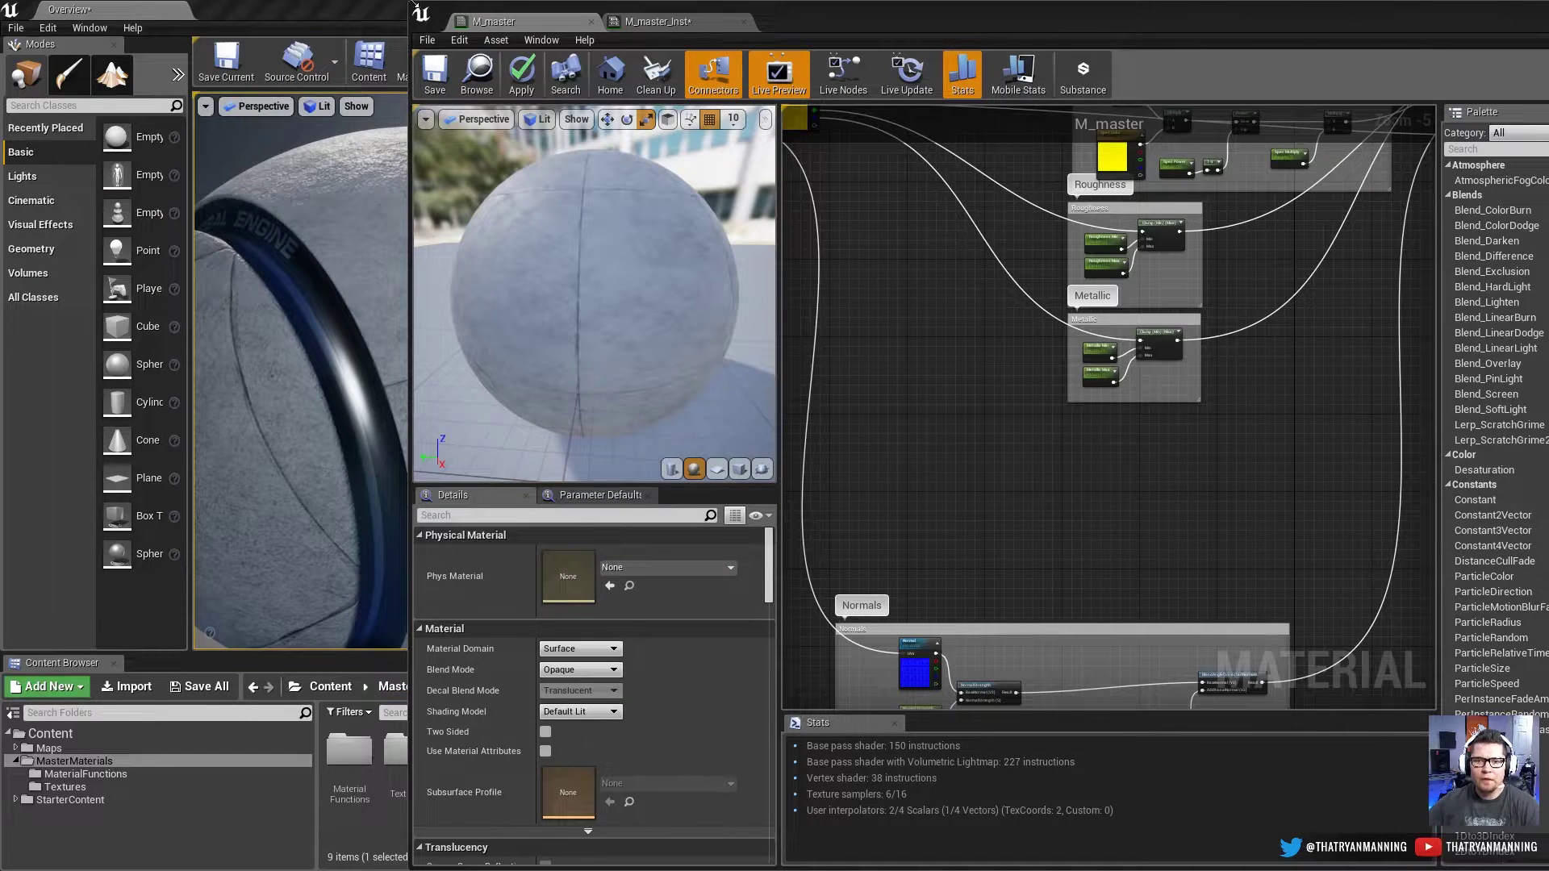
pyautogui.moveTo(413, 4); pyautogui.dragTo(983, 197)
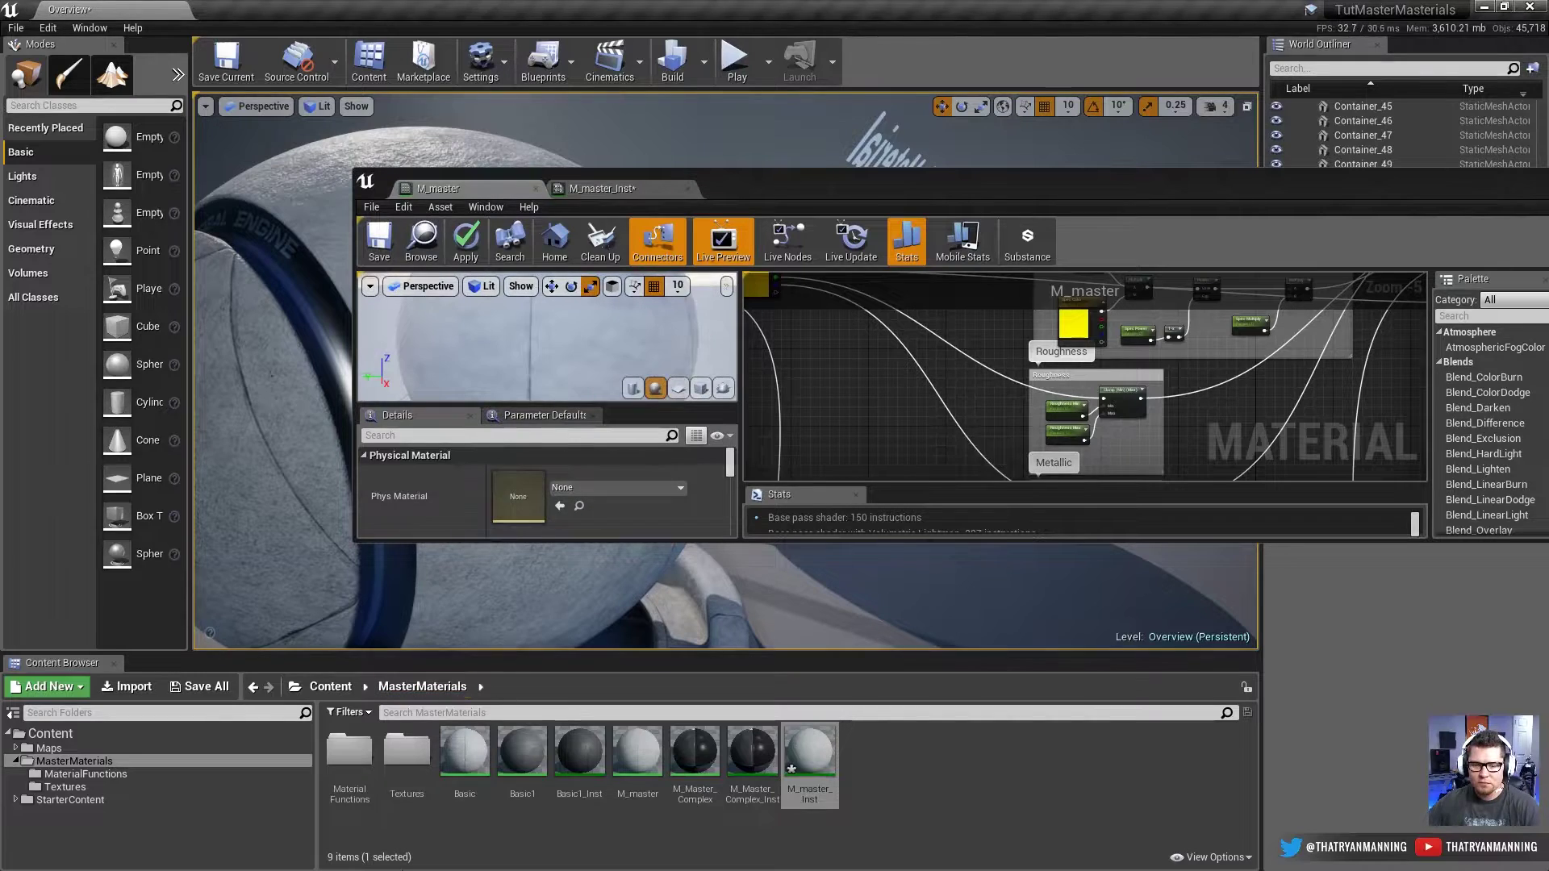
# Step: Drag Dirt_Mask_1 from the Textures folder into the M_master graph and open it in the texture editor
pyautogui.doubleClick(405, 758)
pyautogui.moveTo(694, 751); pyautogui.dragTo(875, 397)
pyautogui.doubleClick(841, 183)
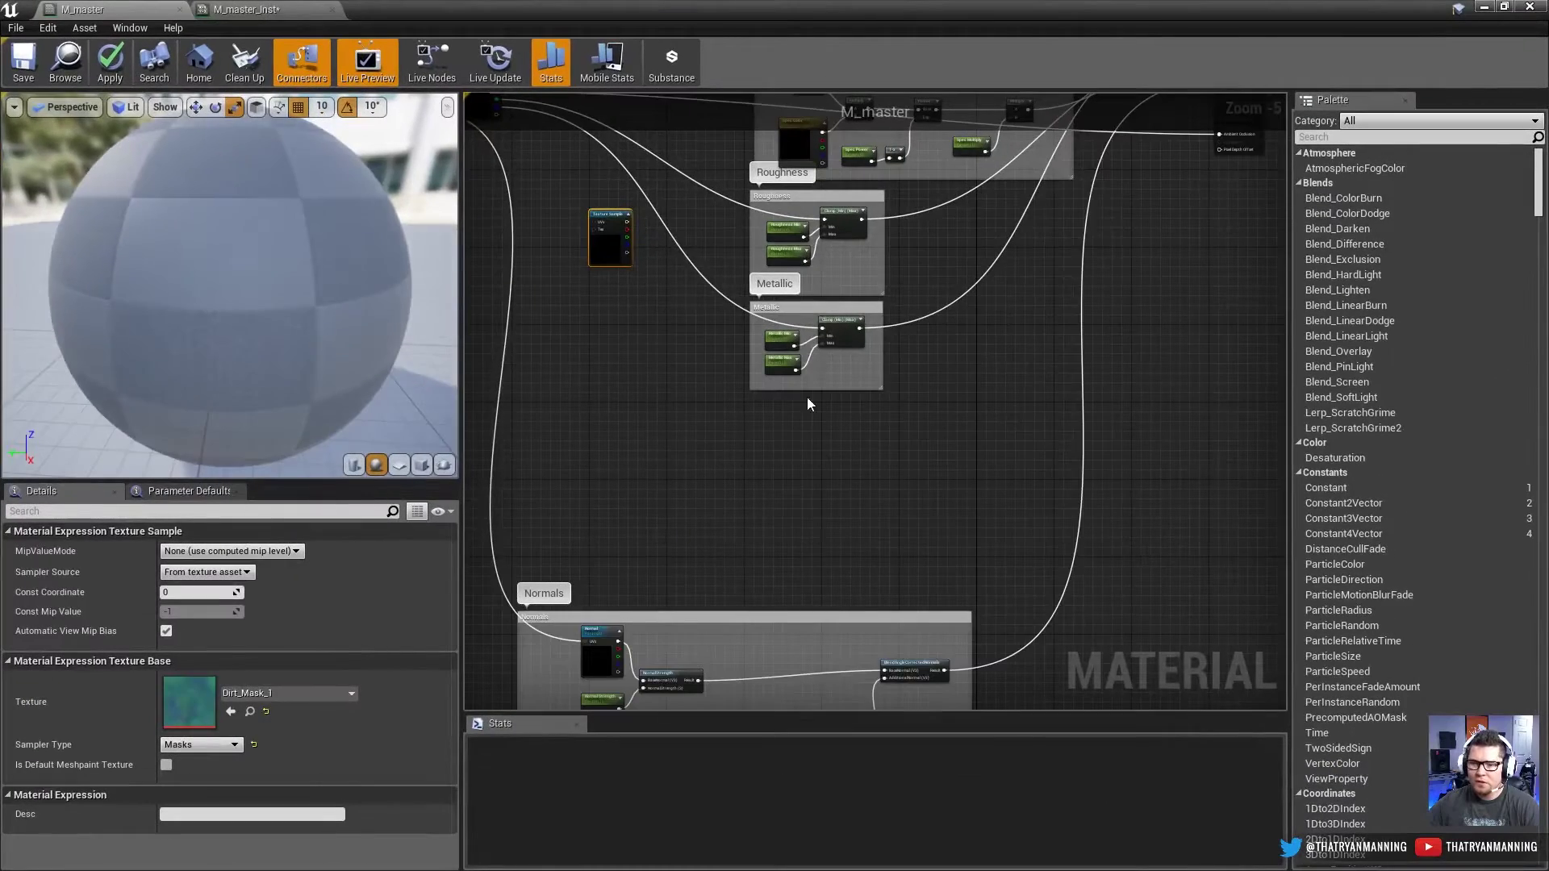
pyautogui.scroll(2, 807, 397)
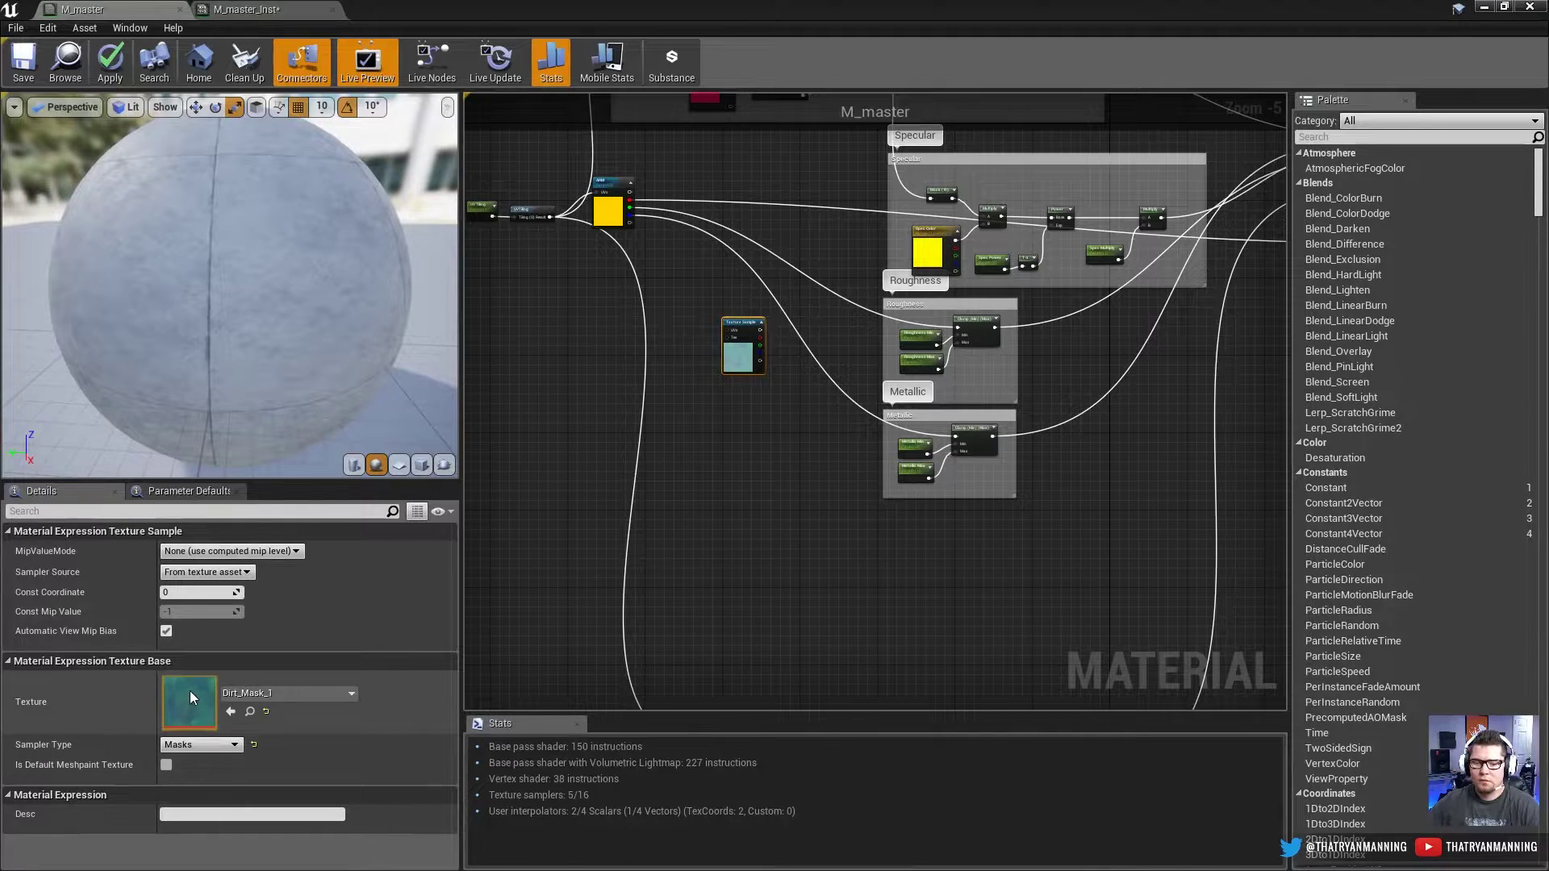
pyautogui.moveTo(1547, 173); pyautogui.dragTo(374, 15)
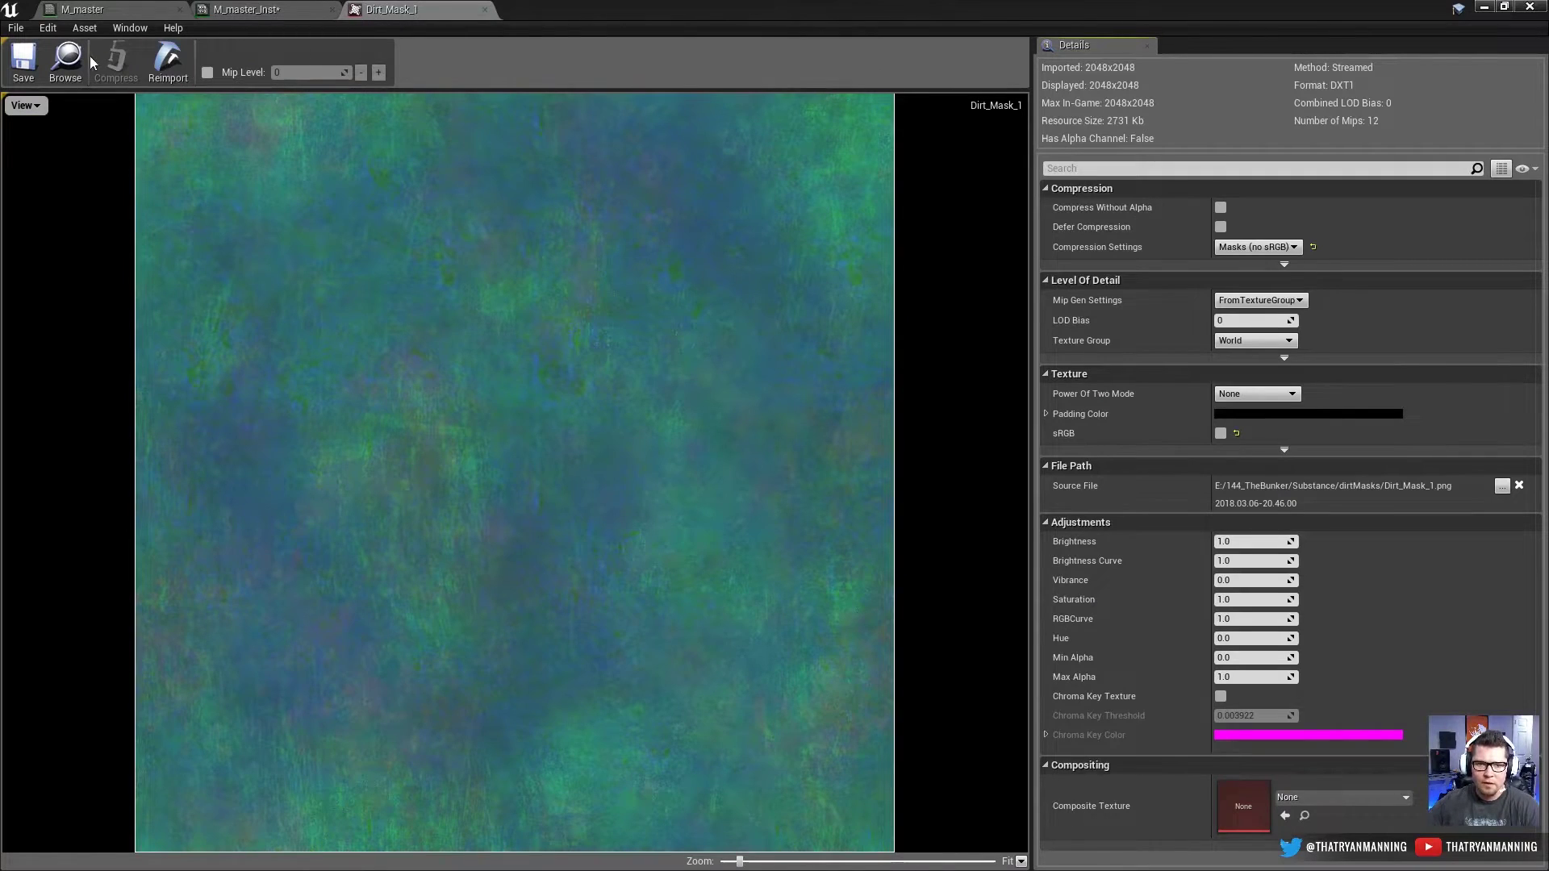
# Step: View Dirt_Mask_1's red, green, blue and alpha channels individually, then close the texture editor
pyautogui.click(29, 107)
pyautogui.click(32, 139)
pyautogui.click(29, 108)
pyautogui.click(30, 172)
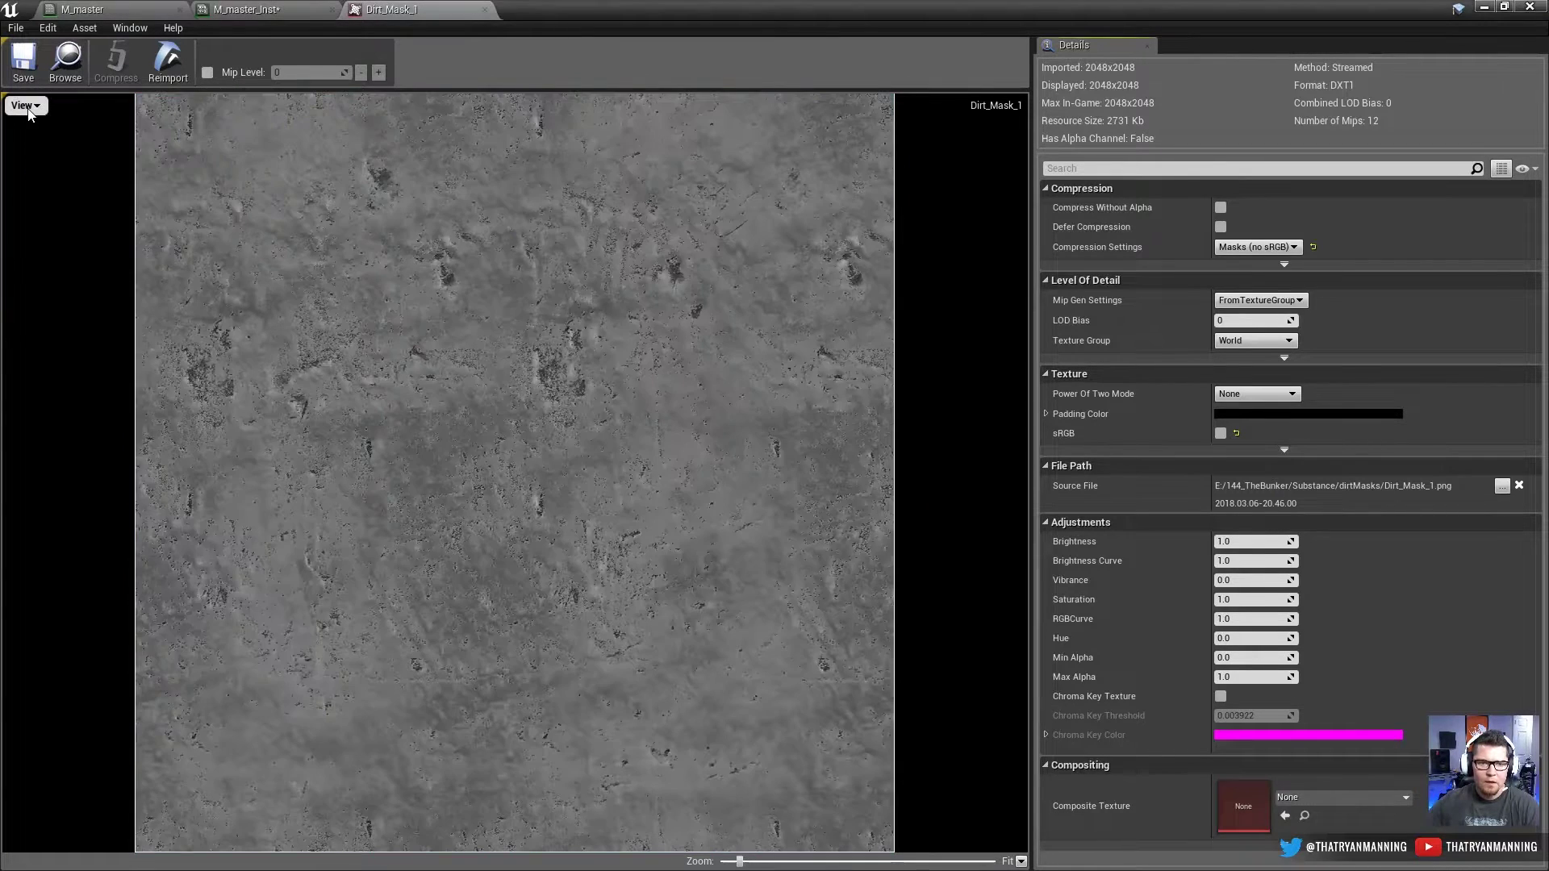
pyautogui.click(28, 111)
pyautogui.click(37, 191)
pyautogui.click(29, 107)
pyautogui.click(39, 190)
pyautogui.click(35, 109)
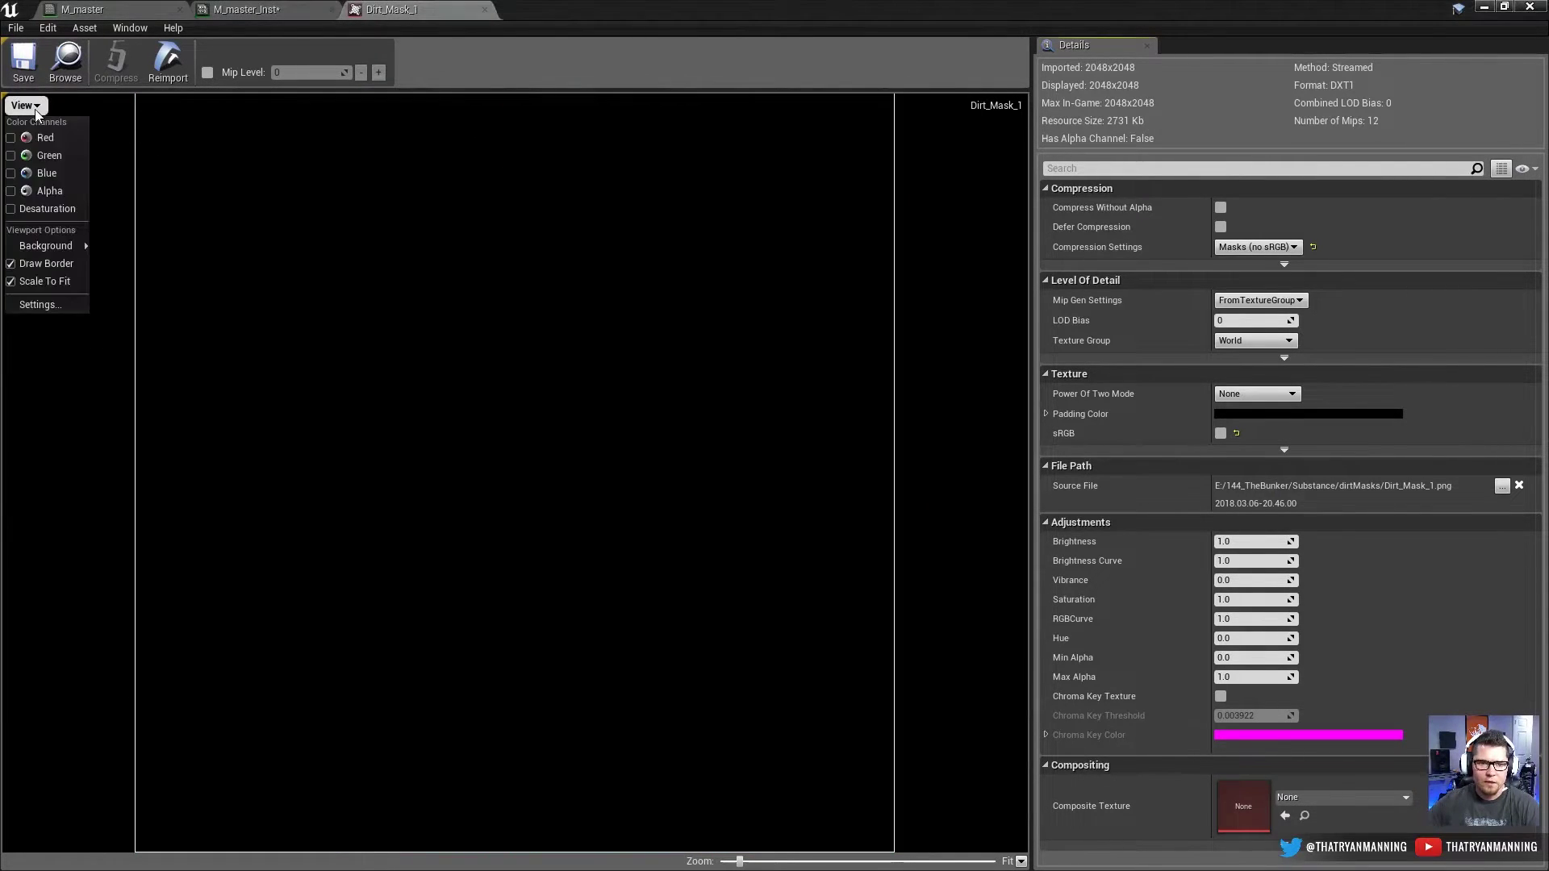
pyautogui.click(32, 137)
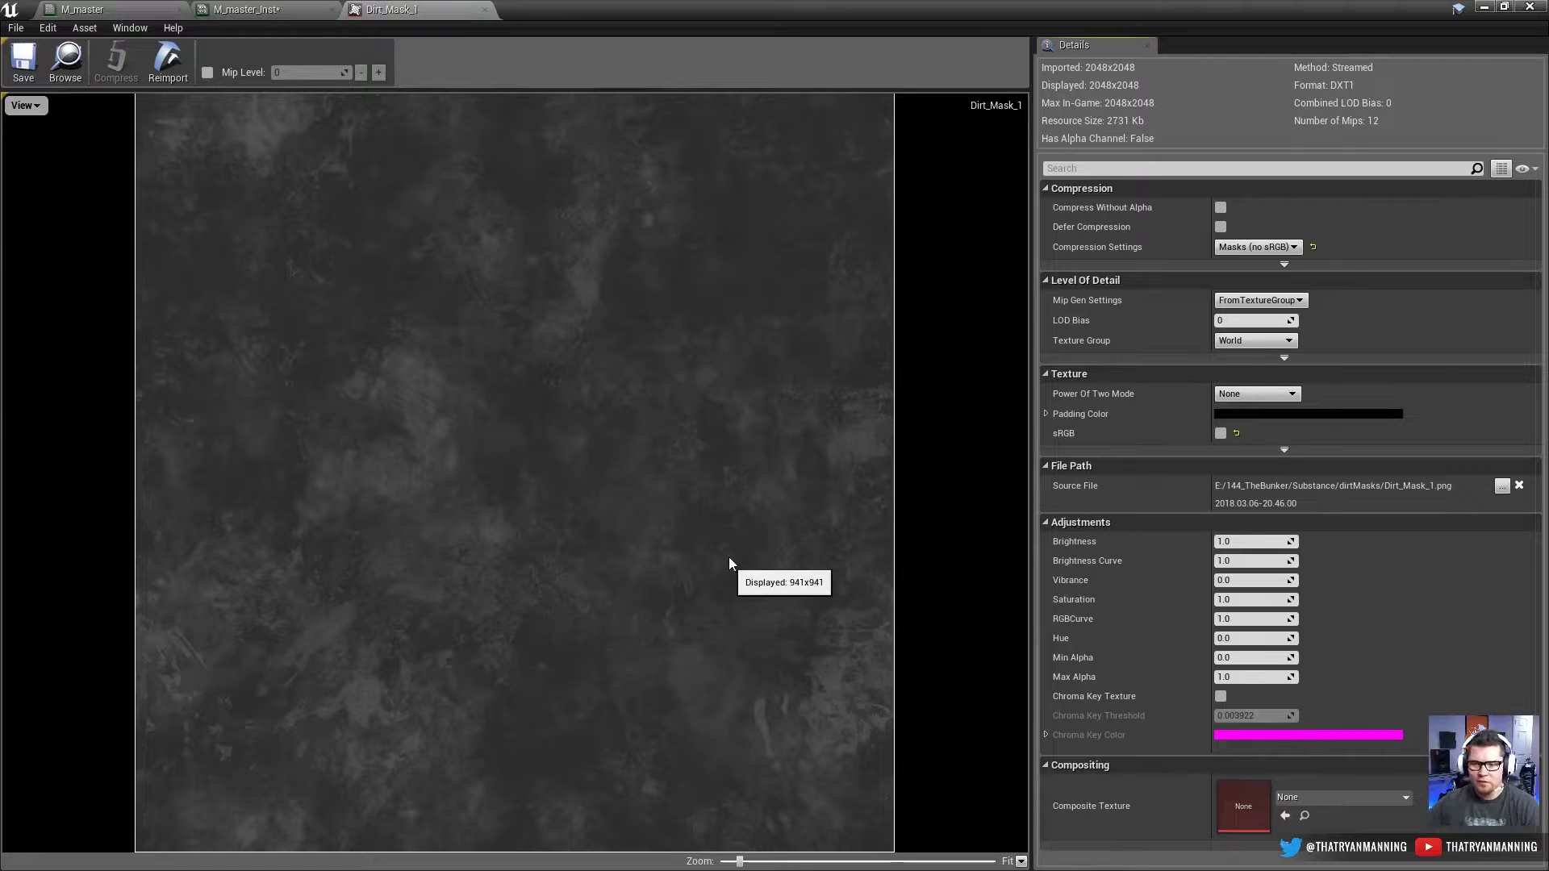
pyautogui.click(24, 106)
pyautogui.click(33, 137)
pyautogui.click(31, 112)
pyautogui.click(38, 156)
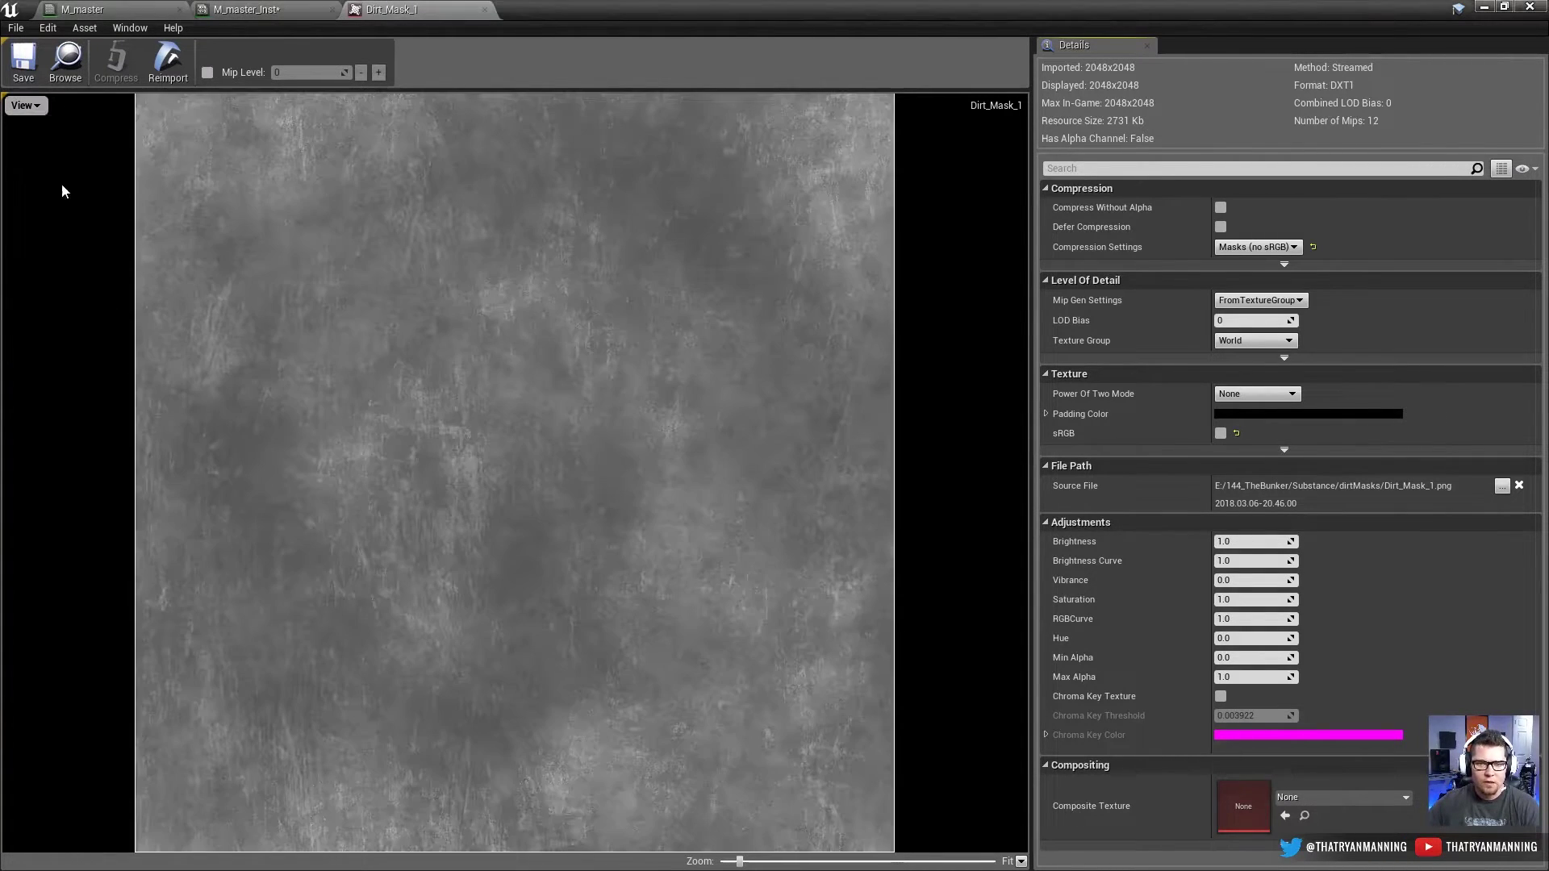
pyautogui.click(24, 106)
pyautogui.click(37, 155)
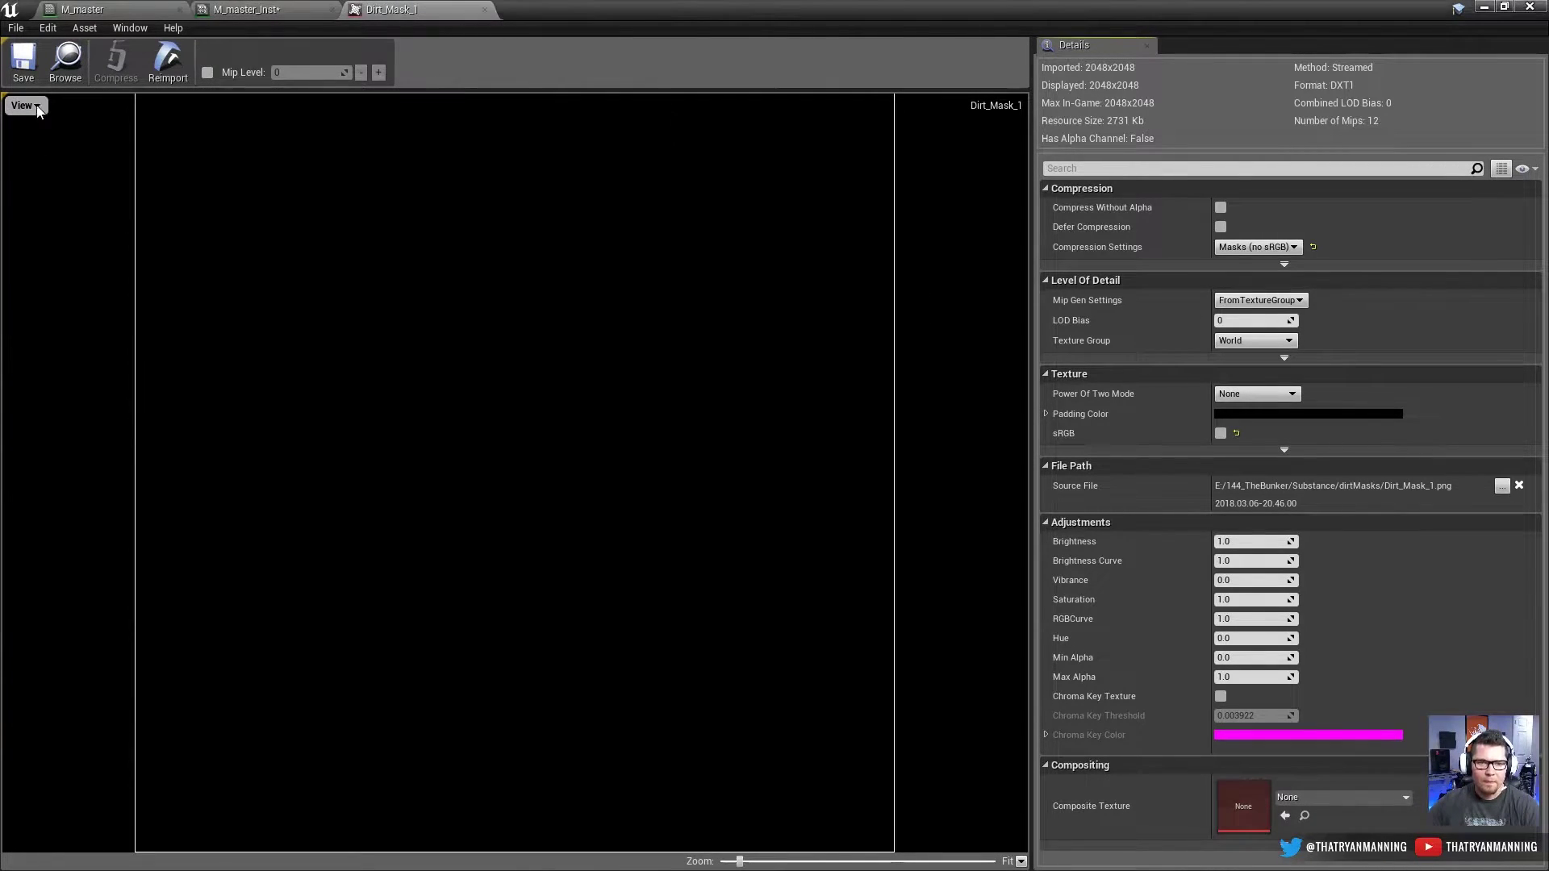
pyautogui.click(25, 108)
pyautogui.click(32, 172)
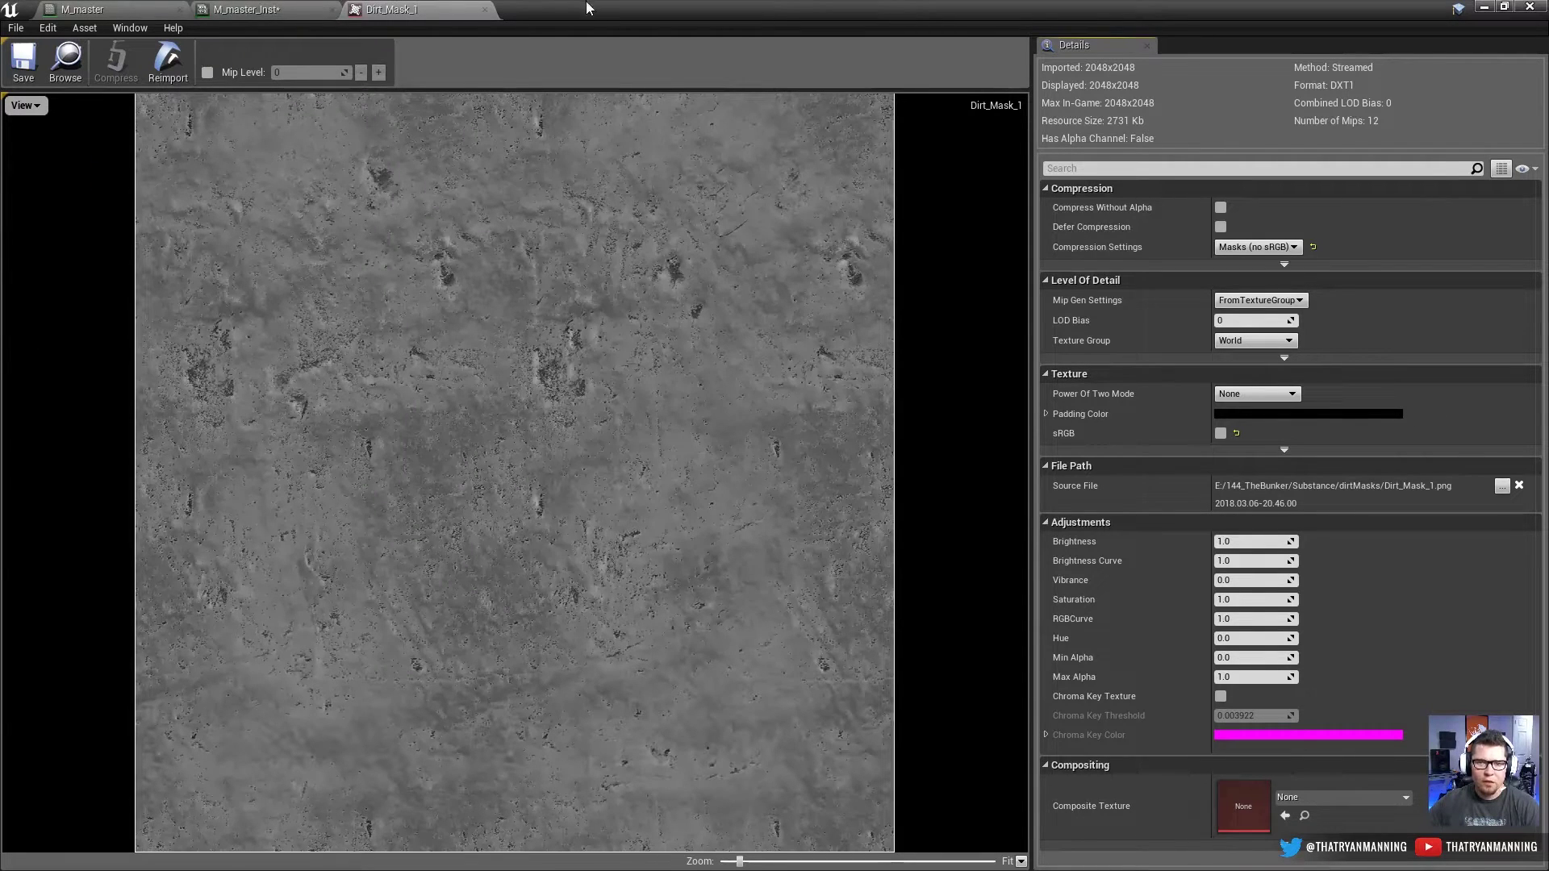
pyautogui.click(484, 9)
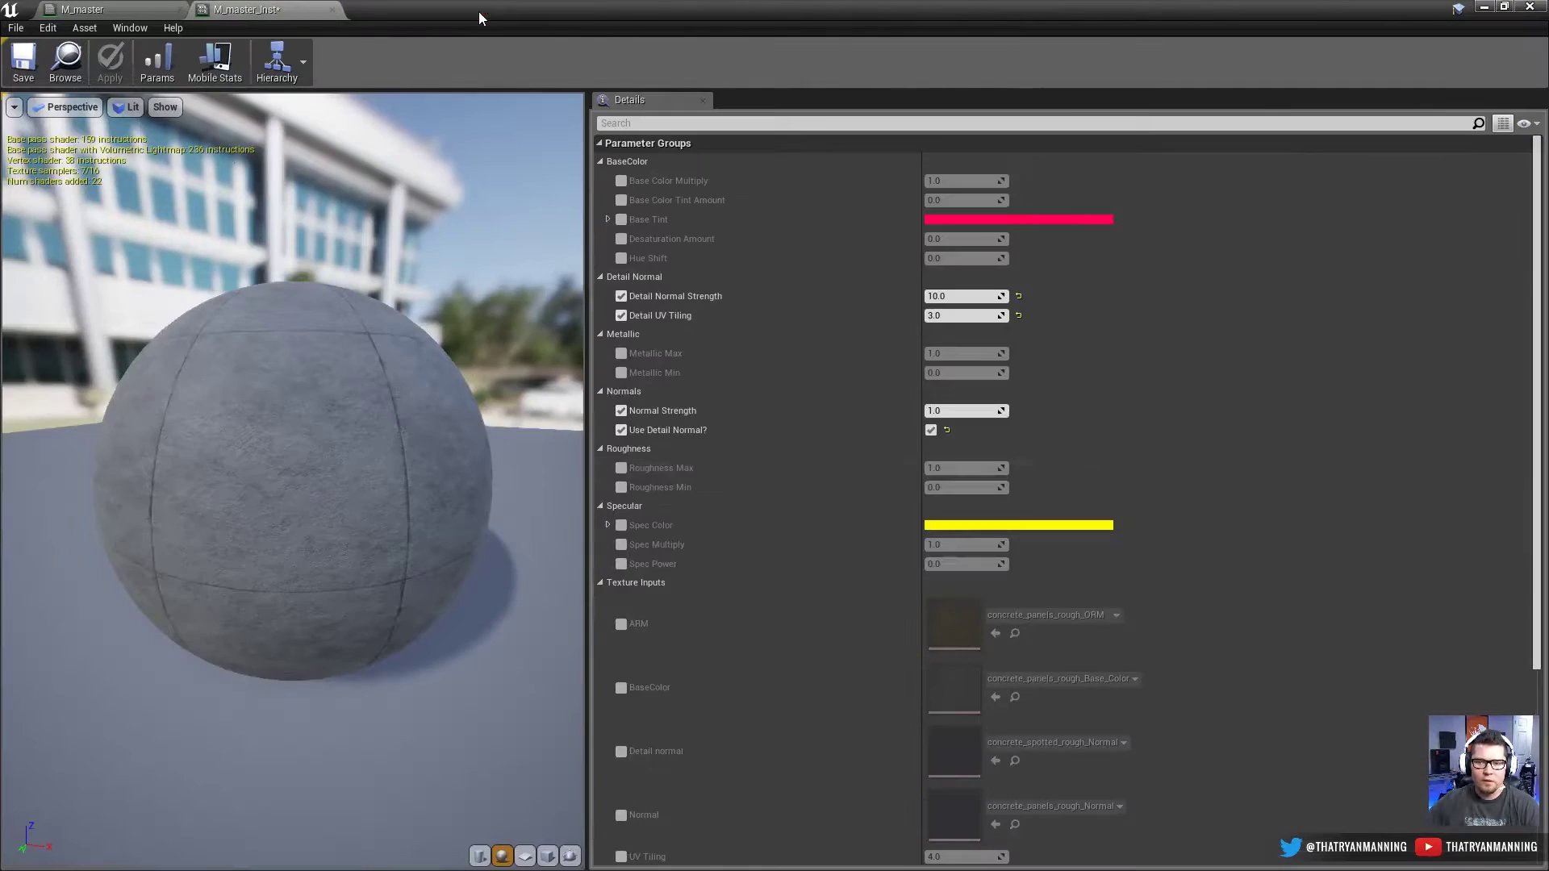
# Step: Back in M_master, place the Dirt_Mask_1 texture sample below the Metallic group
pyautogui.click(147, 10)
pyautogui.moveTo(725, 475); pyautogui.dragTo(735, 496, button='right')
pyautogui.scroll(3, 767, 511)
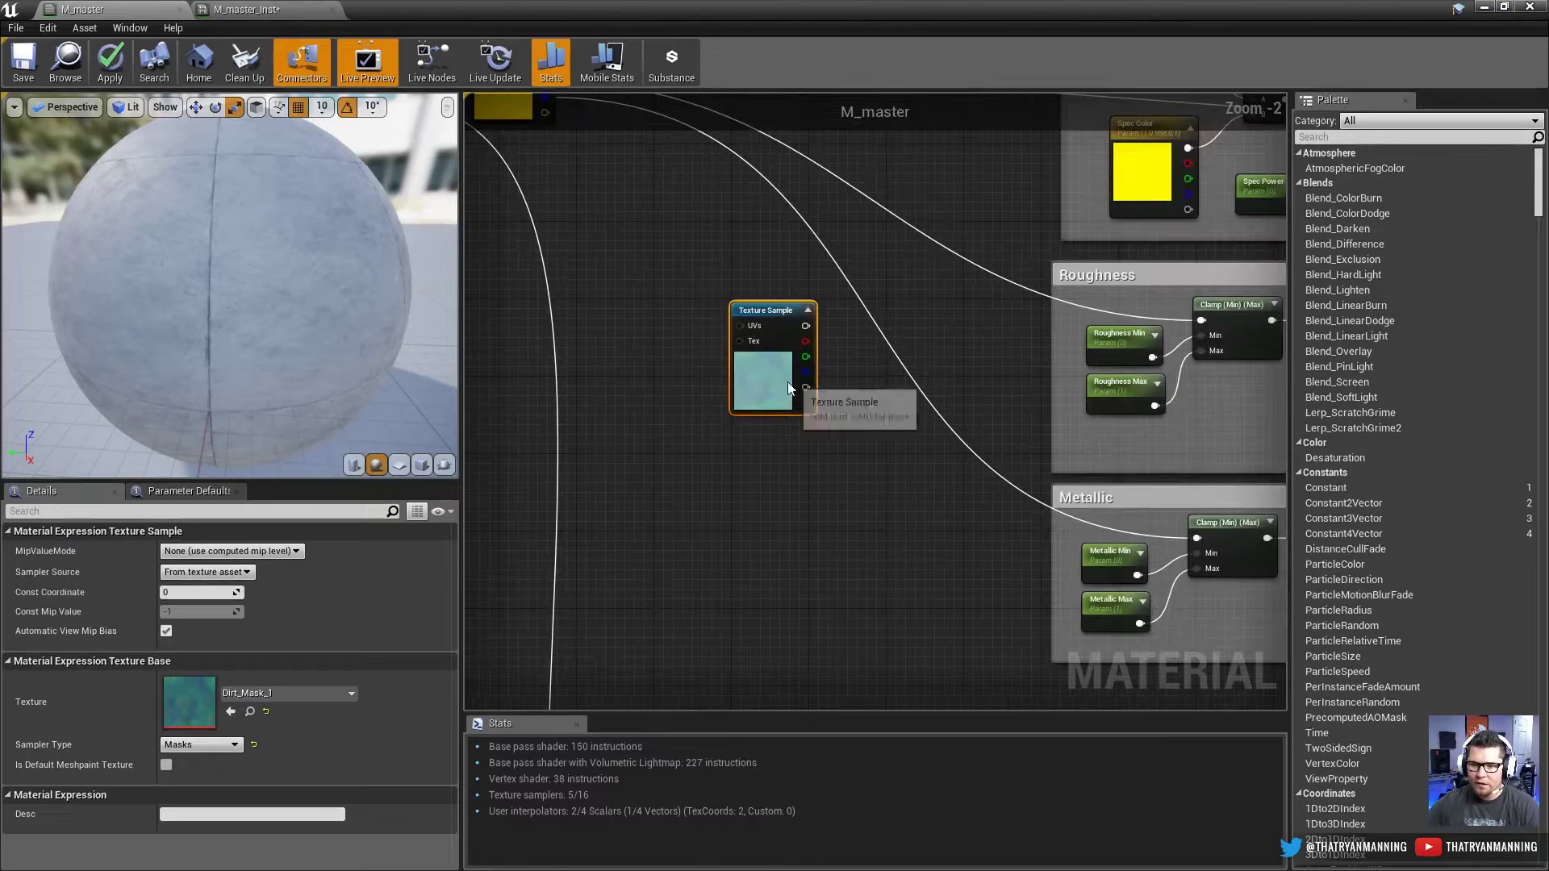
pyautogui.moveTo(795, 387); pyautogui.dragTo(770, 704)
pyautogui.moveTo(828, 558); pyautogui.dragTo(771, 300, button='right')
pyautogui.moveTo(669, 442); pyautogui.dragTo(659, 577)
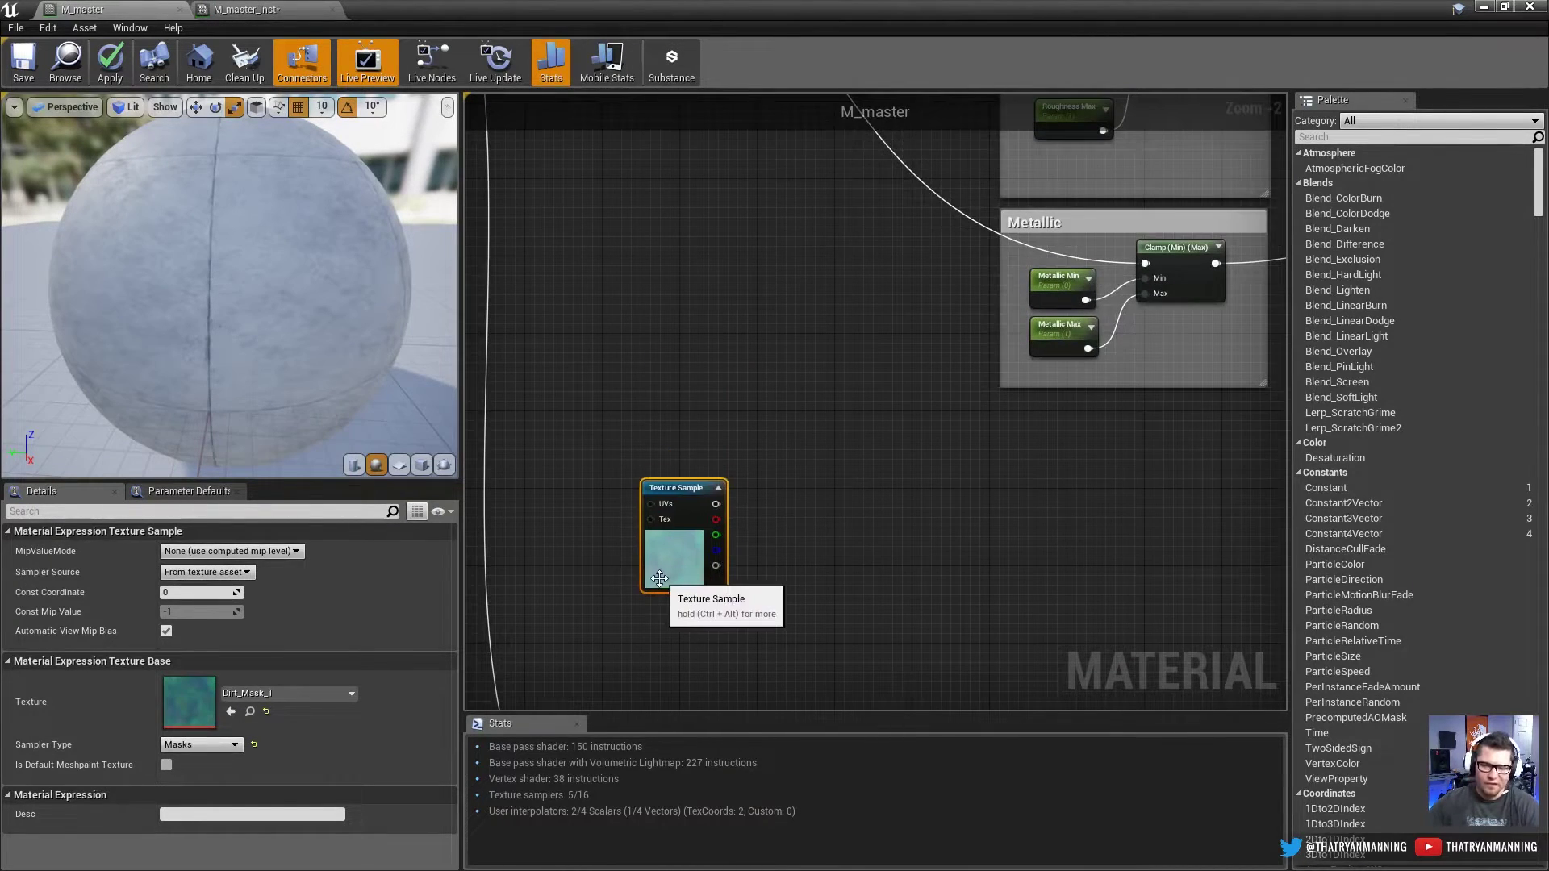
# Step: Wrap the texture sample in a comment titled Dirt and enlarge the comment box
pyautogui.rightClick(659, 576)
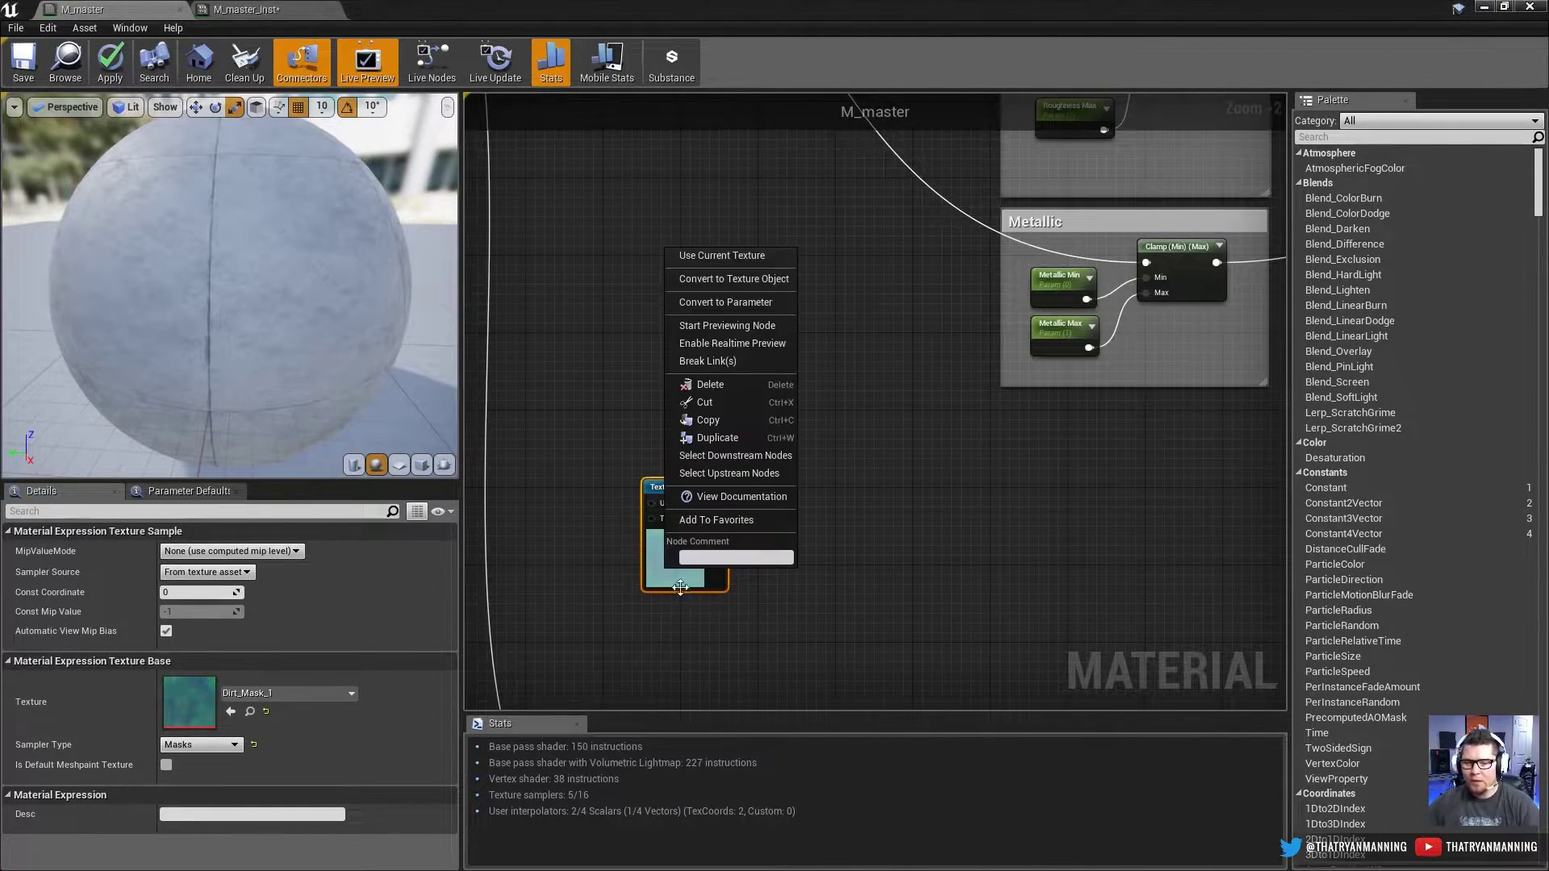
pyautogui.click(592, 642)
pyautogui.click(681, 571)
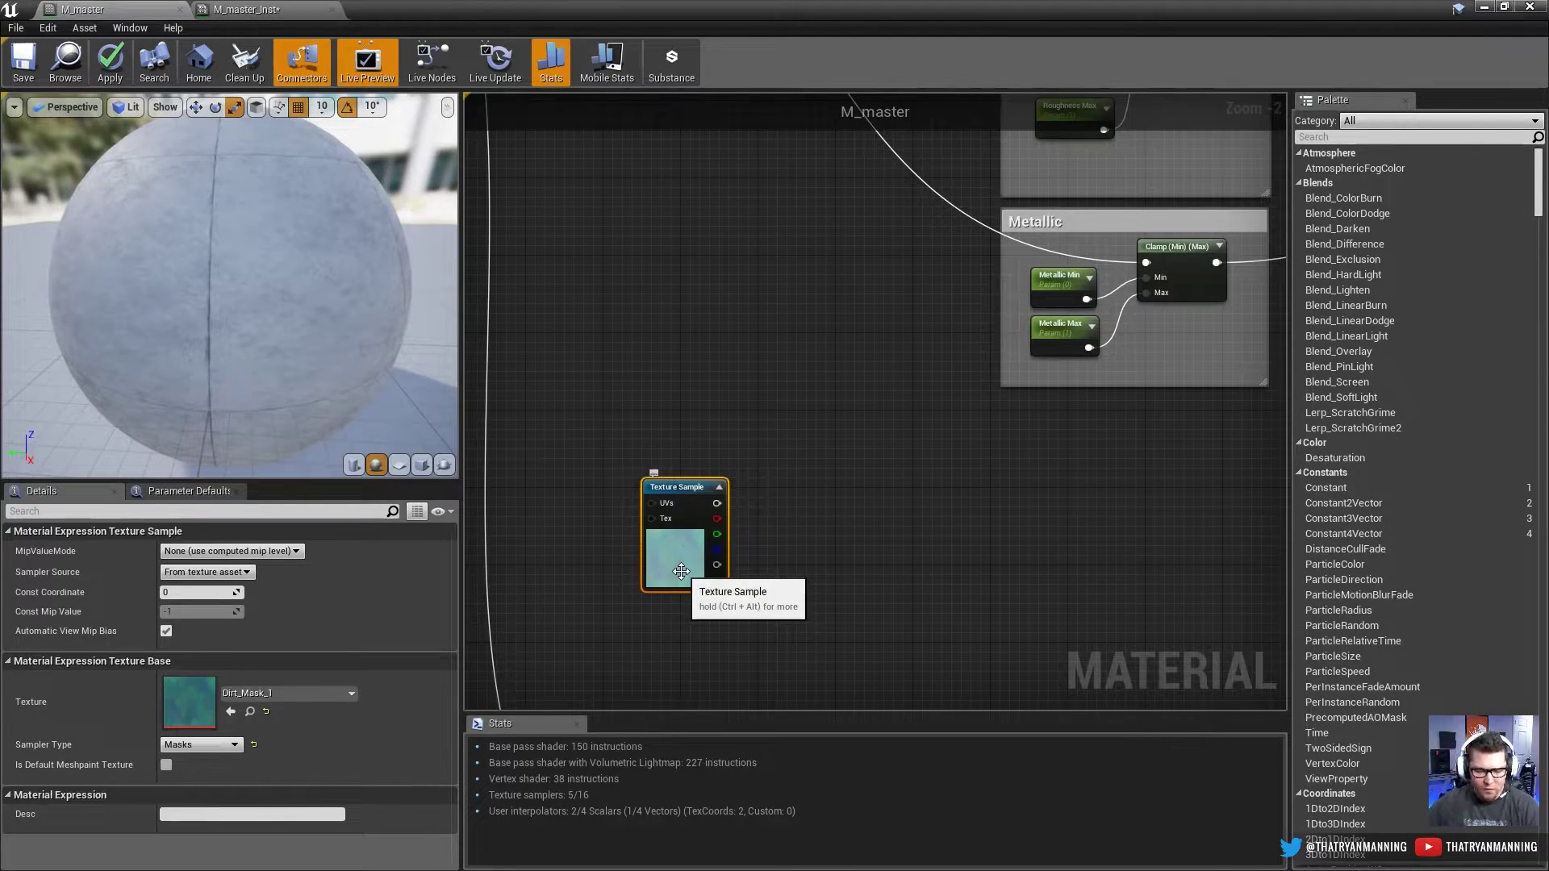
pyautogui.press('c')
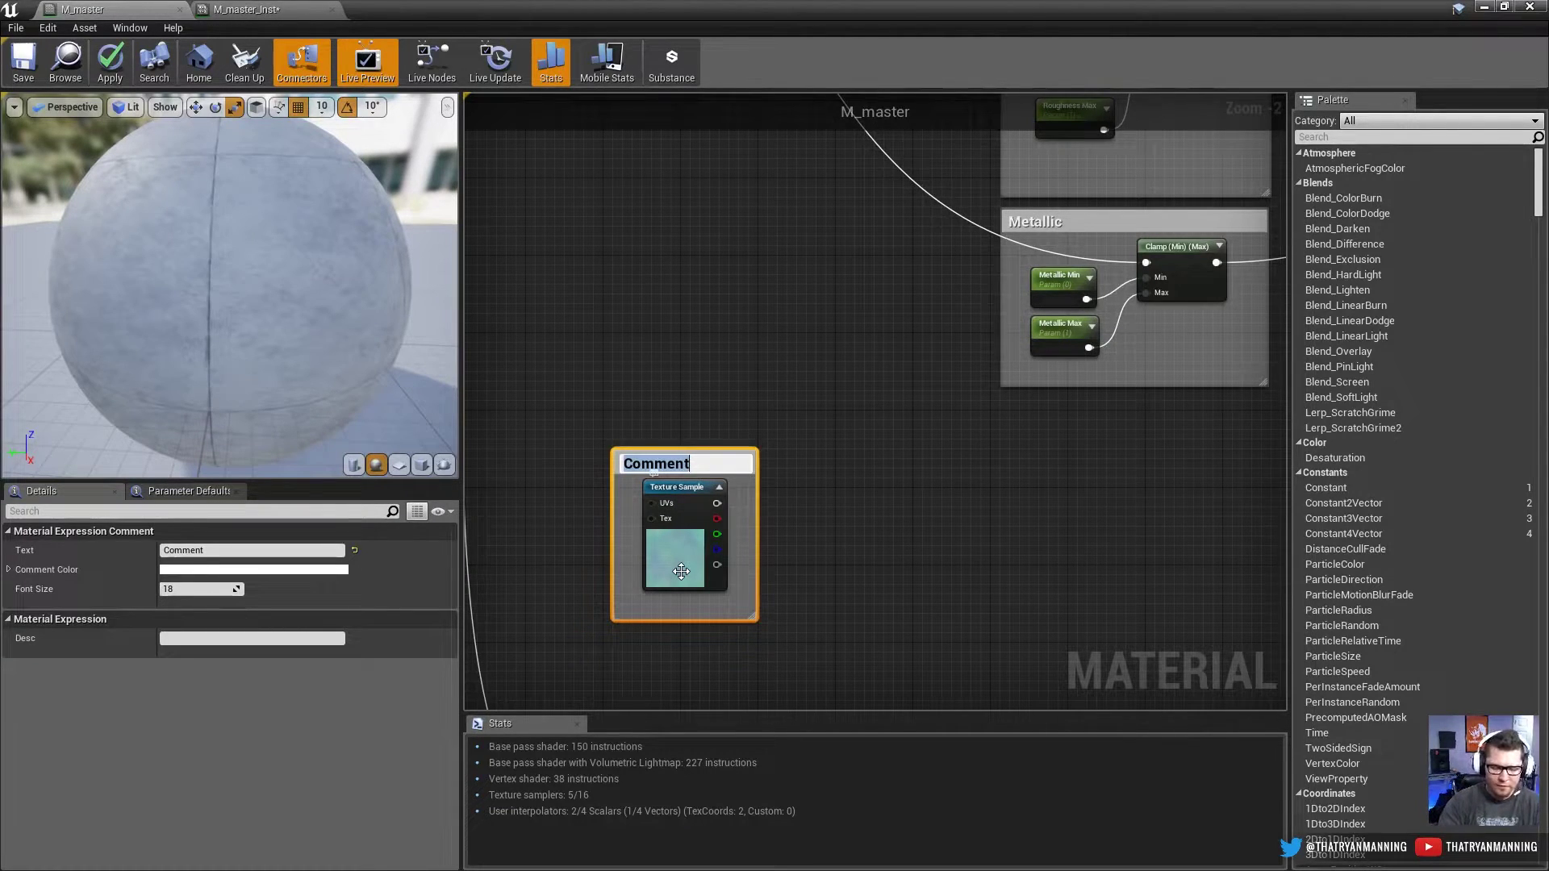
pyautogui.write('Dirt')
pyautogui.press('Return')
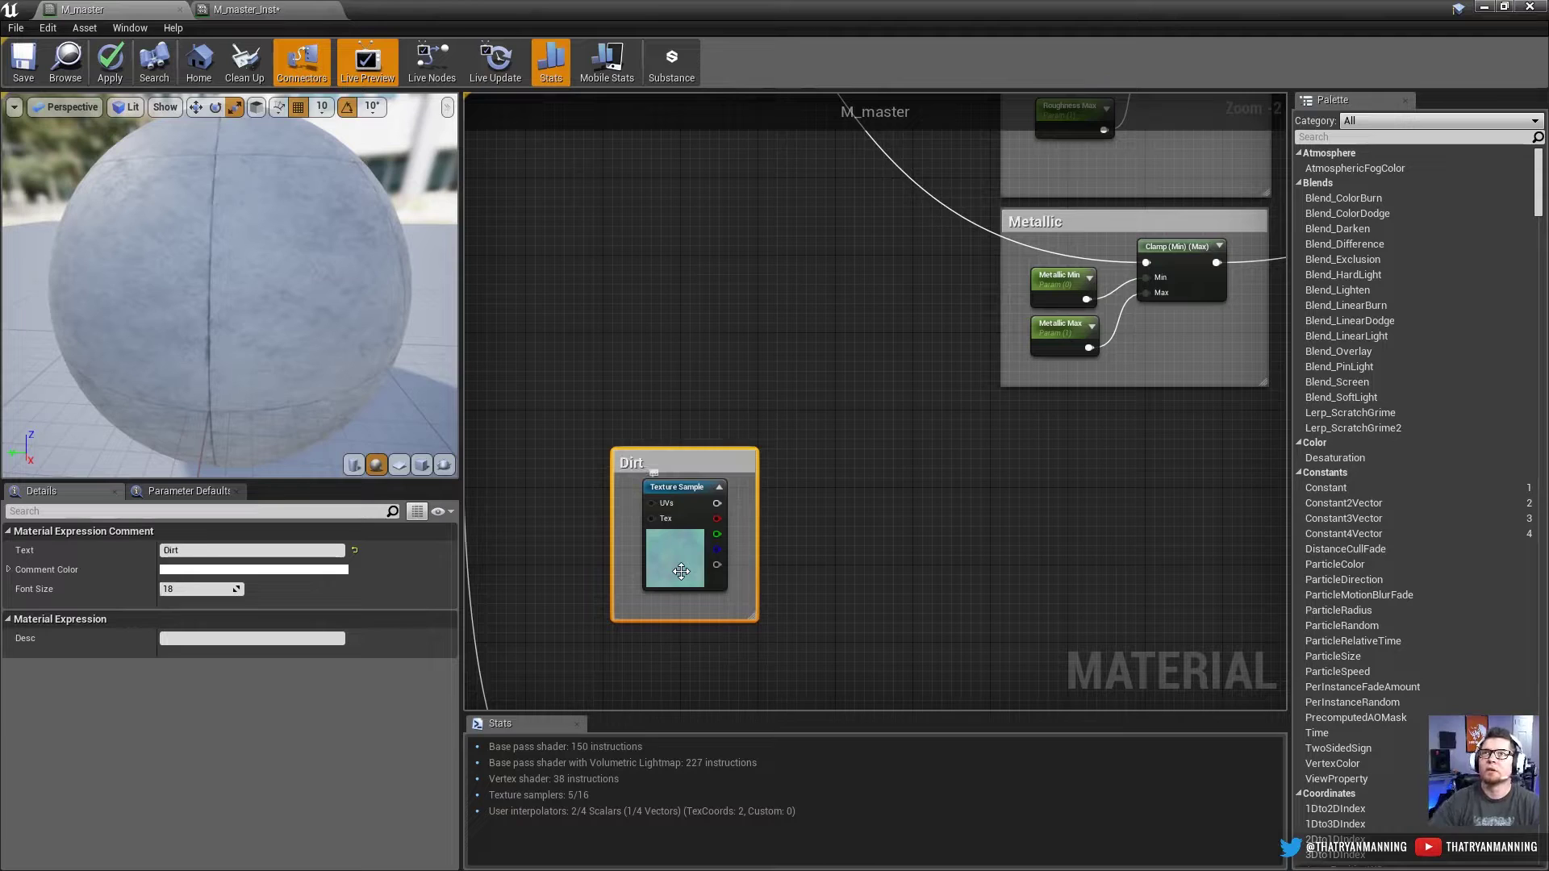
pyautogui.scroll(-4, 990, 534)
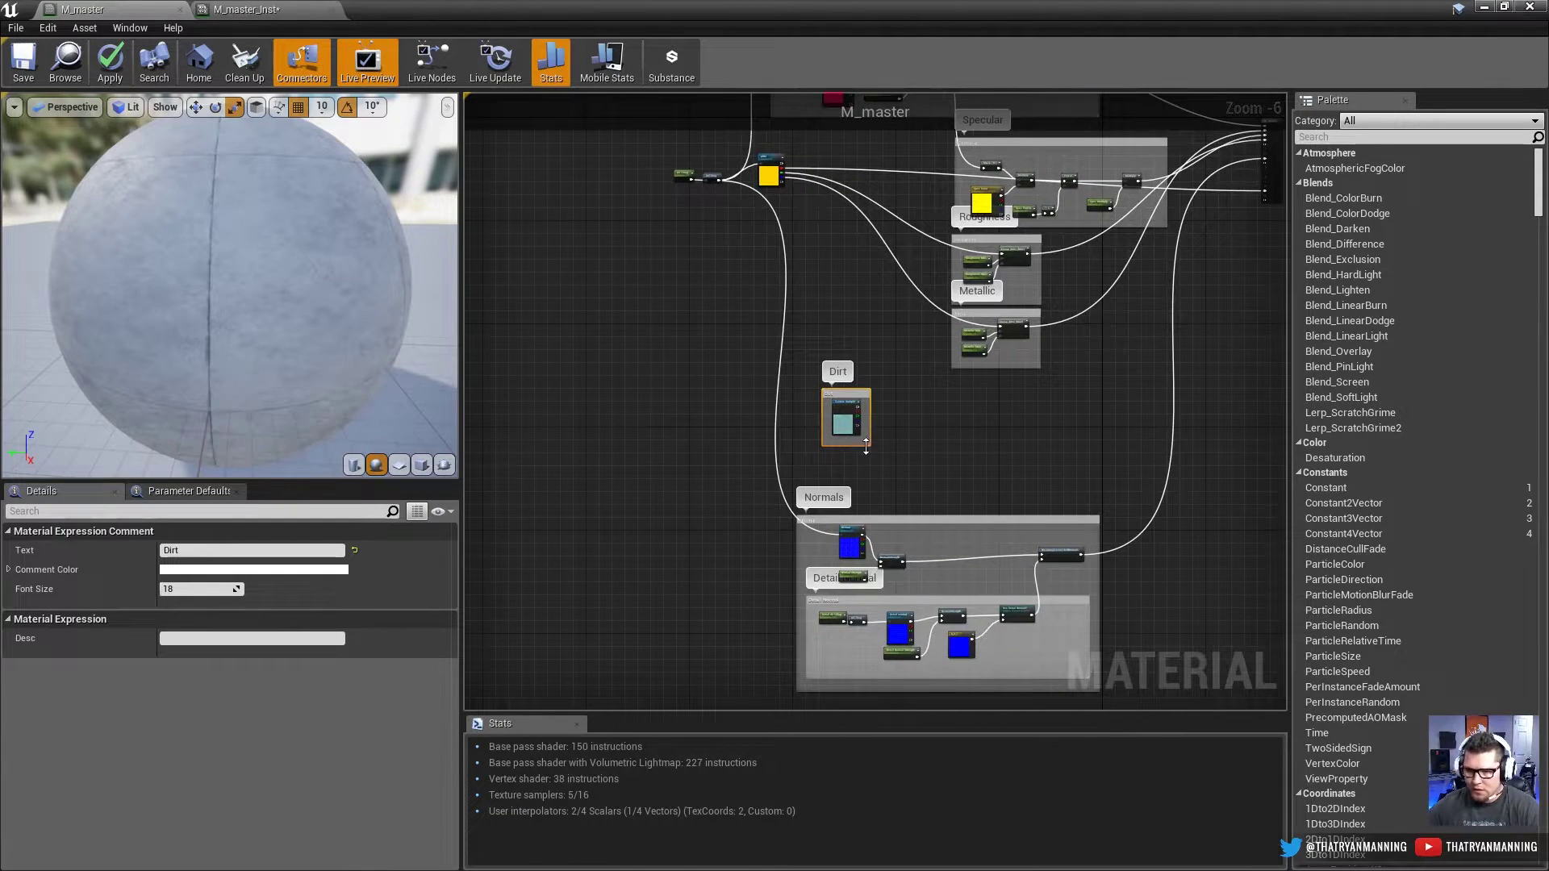
pyautogui.moveTo(868, 444); pyautogui.dragTo(1169, 507)
pyautogui.scroll(3, 898, 459)
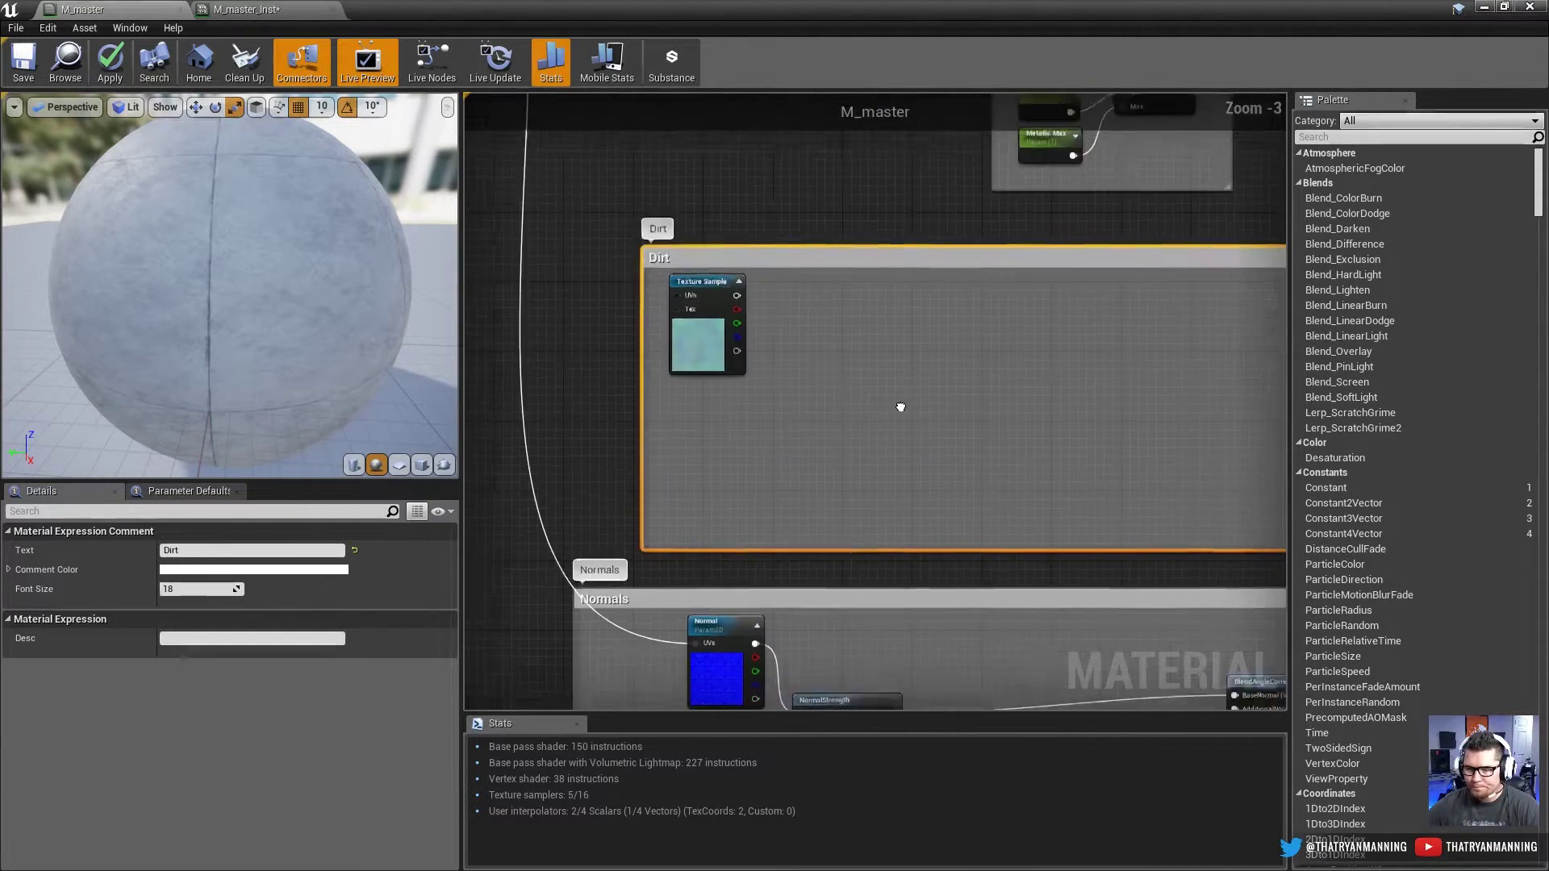
pyautogui.scroll(-1, 791, 452)
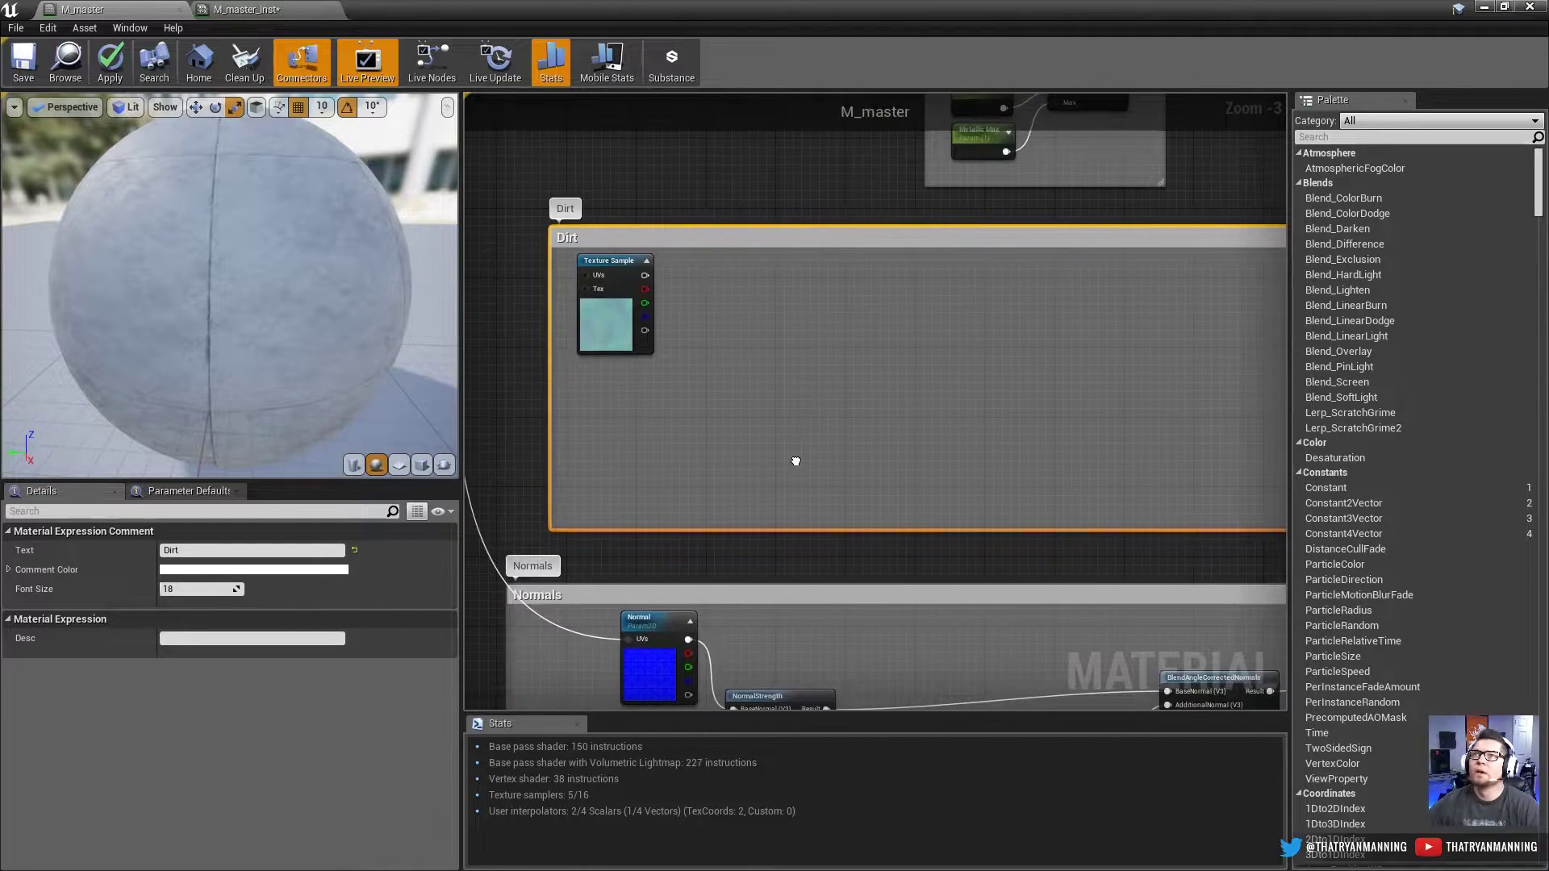
# Step: Paste copies of the Detail UV Tiling and UVTiling nodes into the widened Dirt comment
pyautogui.moveTo(781, 547); pyautogui.dragTo(768, 381, button='right')
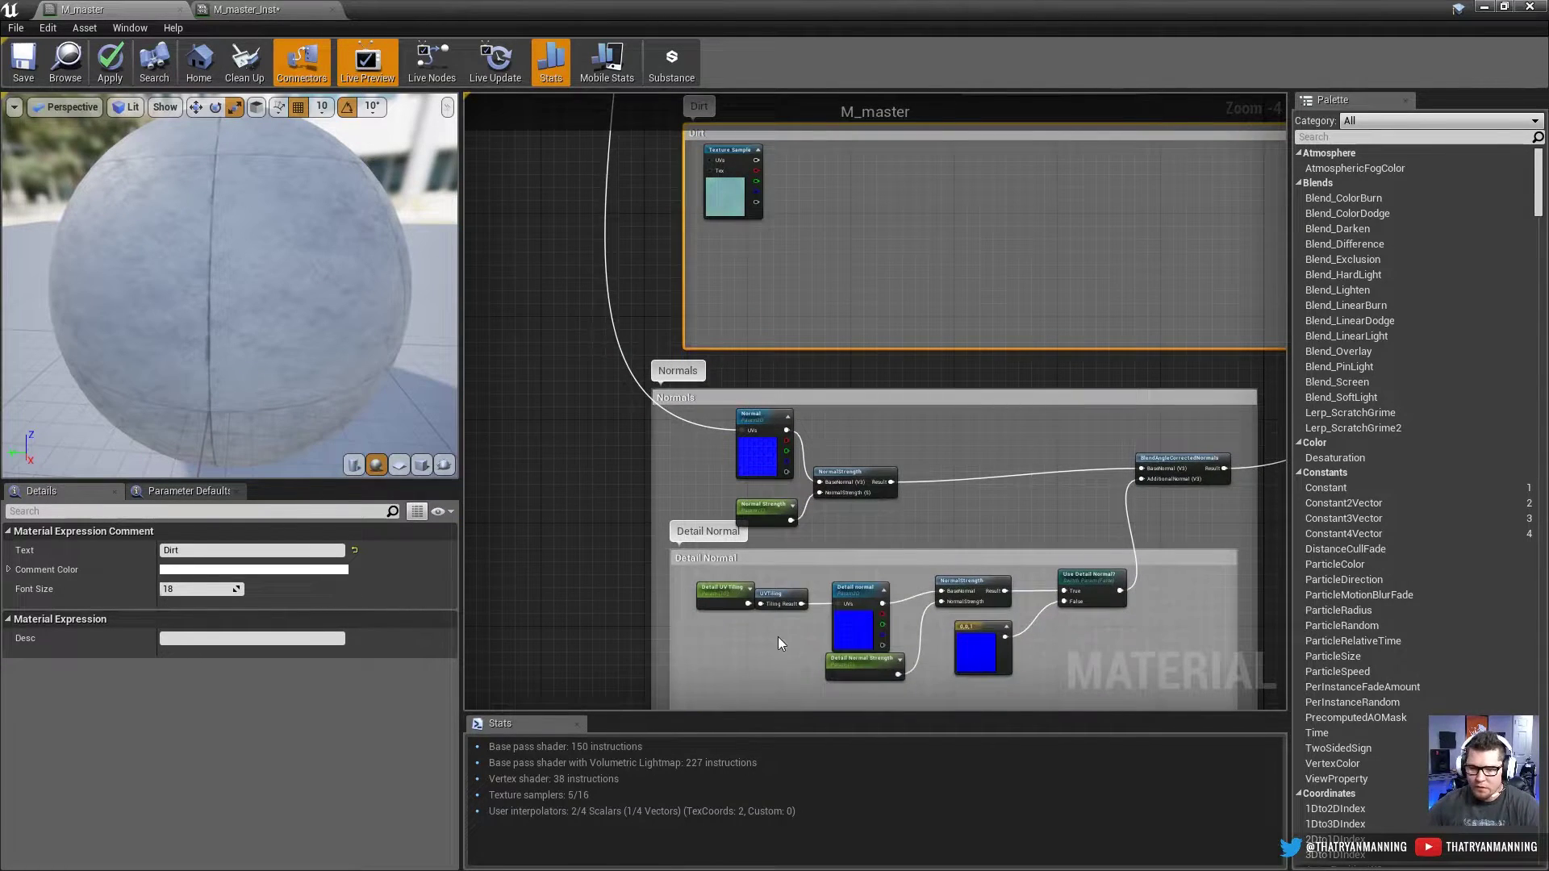
pyautogui.moveTo(778, 643); pyautogui.dragTo(684, 573)
pyautogui.rightClick(831, 342)
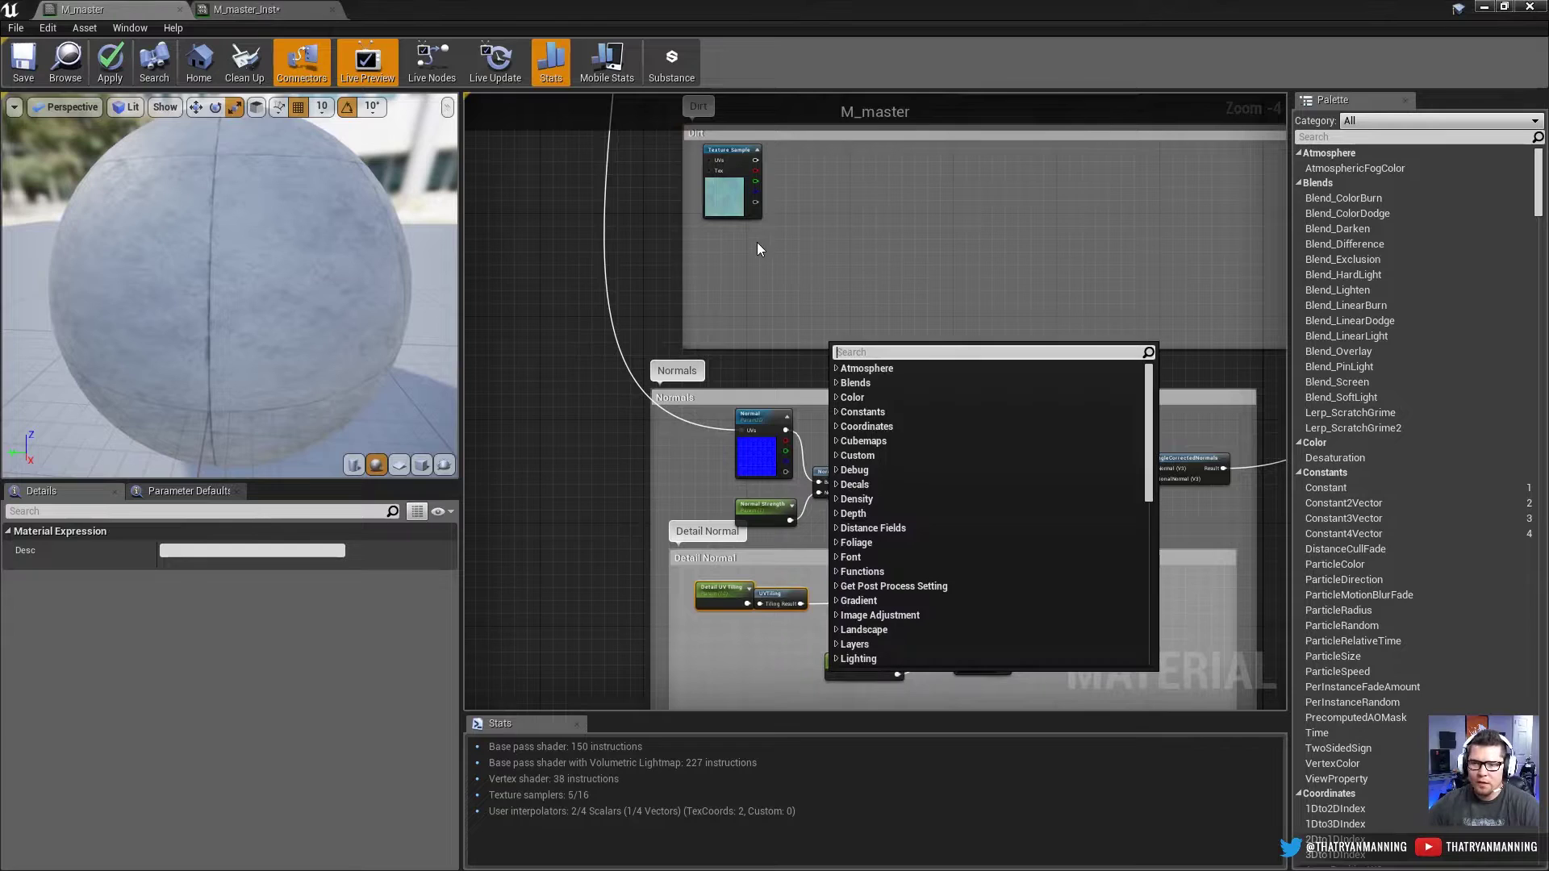
pyautogui.click(657, 233)
pyautogui.moveTo(743, 166); pyautogui.dragTo(826, 183)
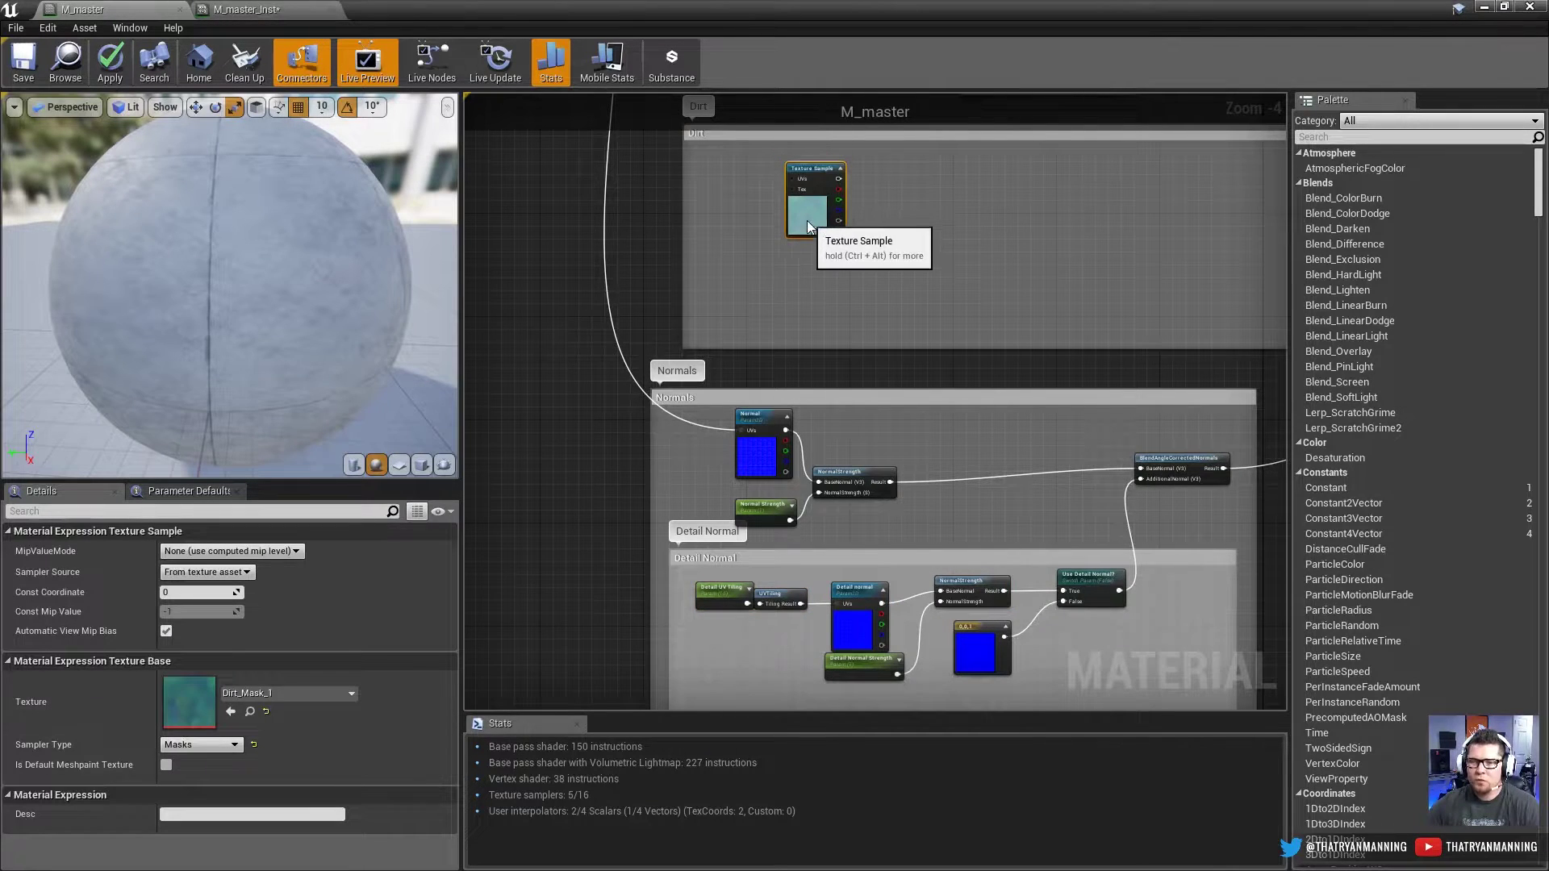
pyautogui.click(682, 196)
pyautogui.moveTo(681, 197); pyautogui.dragTo(616, 196)
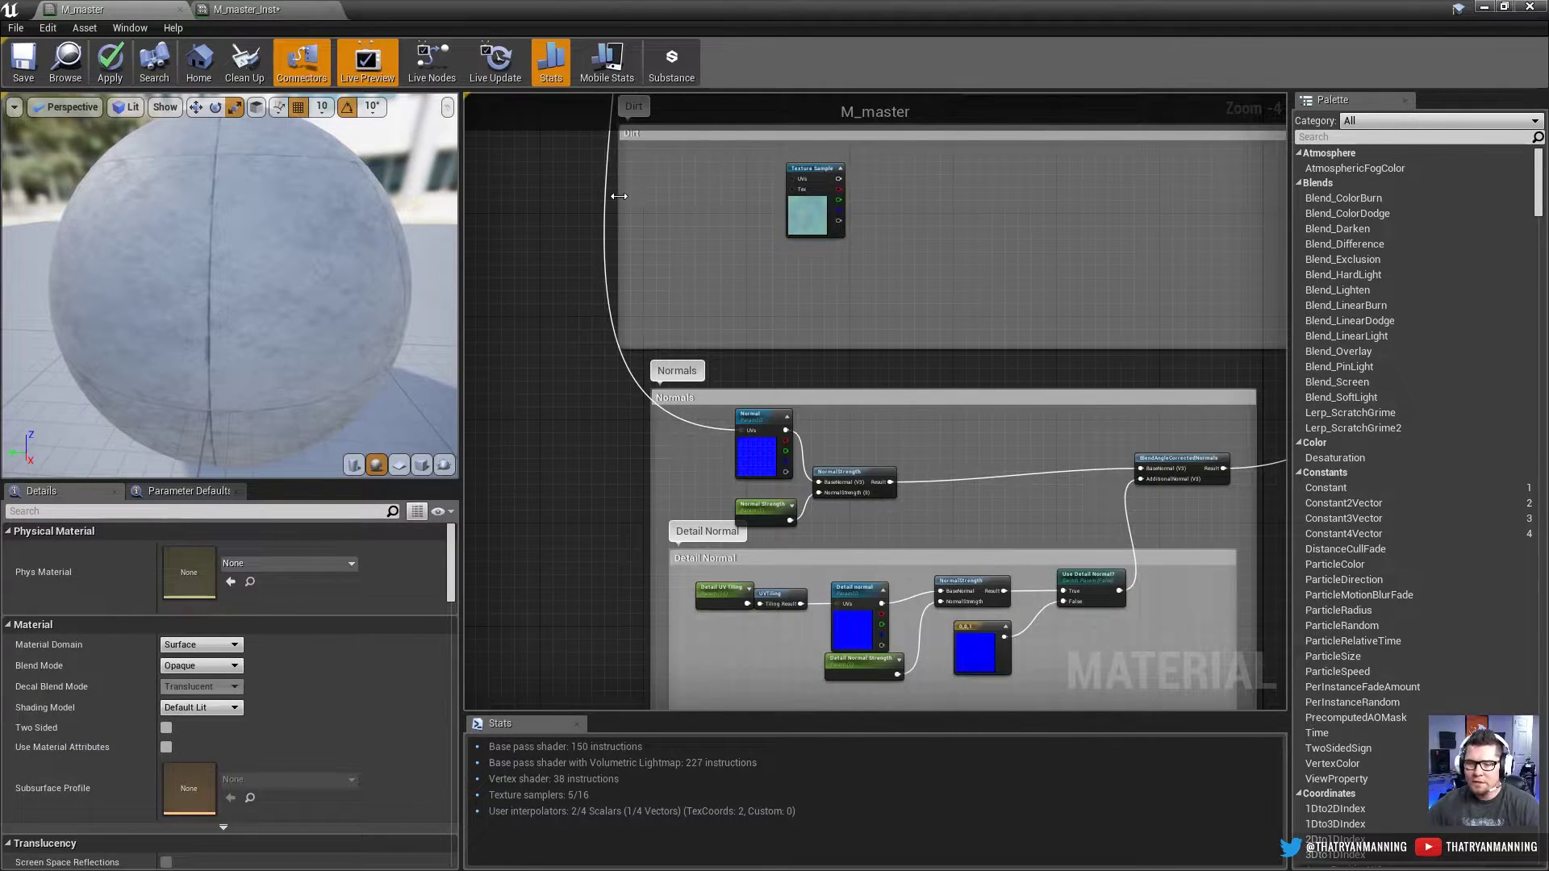
pyautogui.moveTo(672, 198); pyautogui.dragTo(690, 266, button='right')
pyautogui.hotkey('ctrl', 'v')
# Step: Rename the pasted Detail UV Tiling_1 parameter to Dirt UV Tiling in group Dirt
pyautogui.scroll(3, 705, 284)
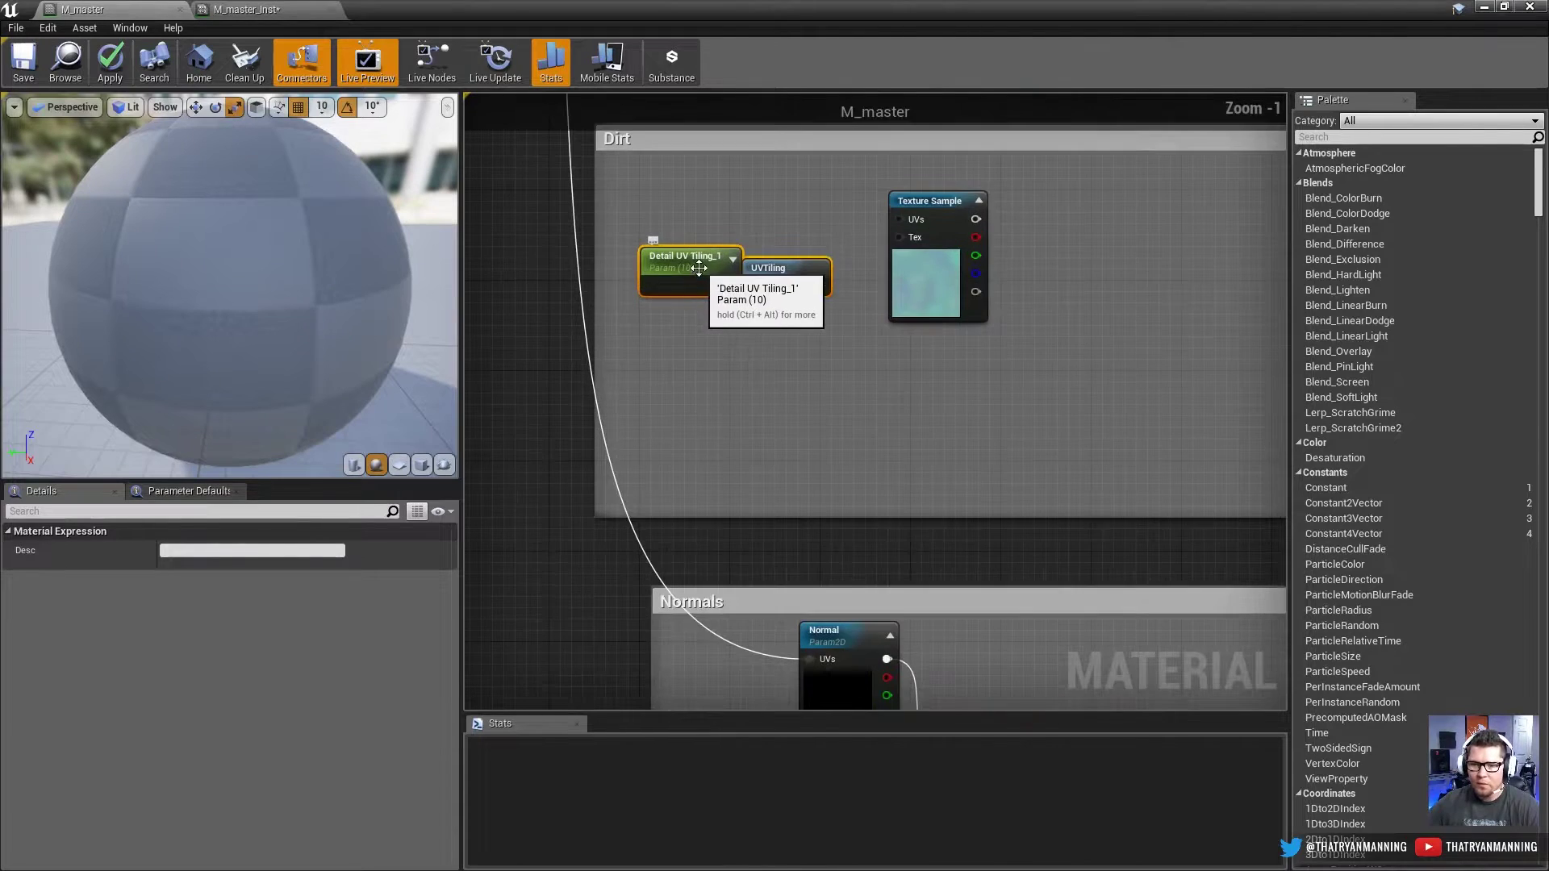
pyautogui.click(686, 265)
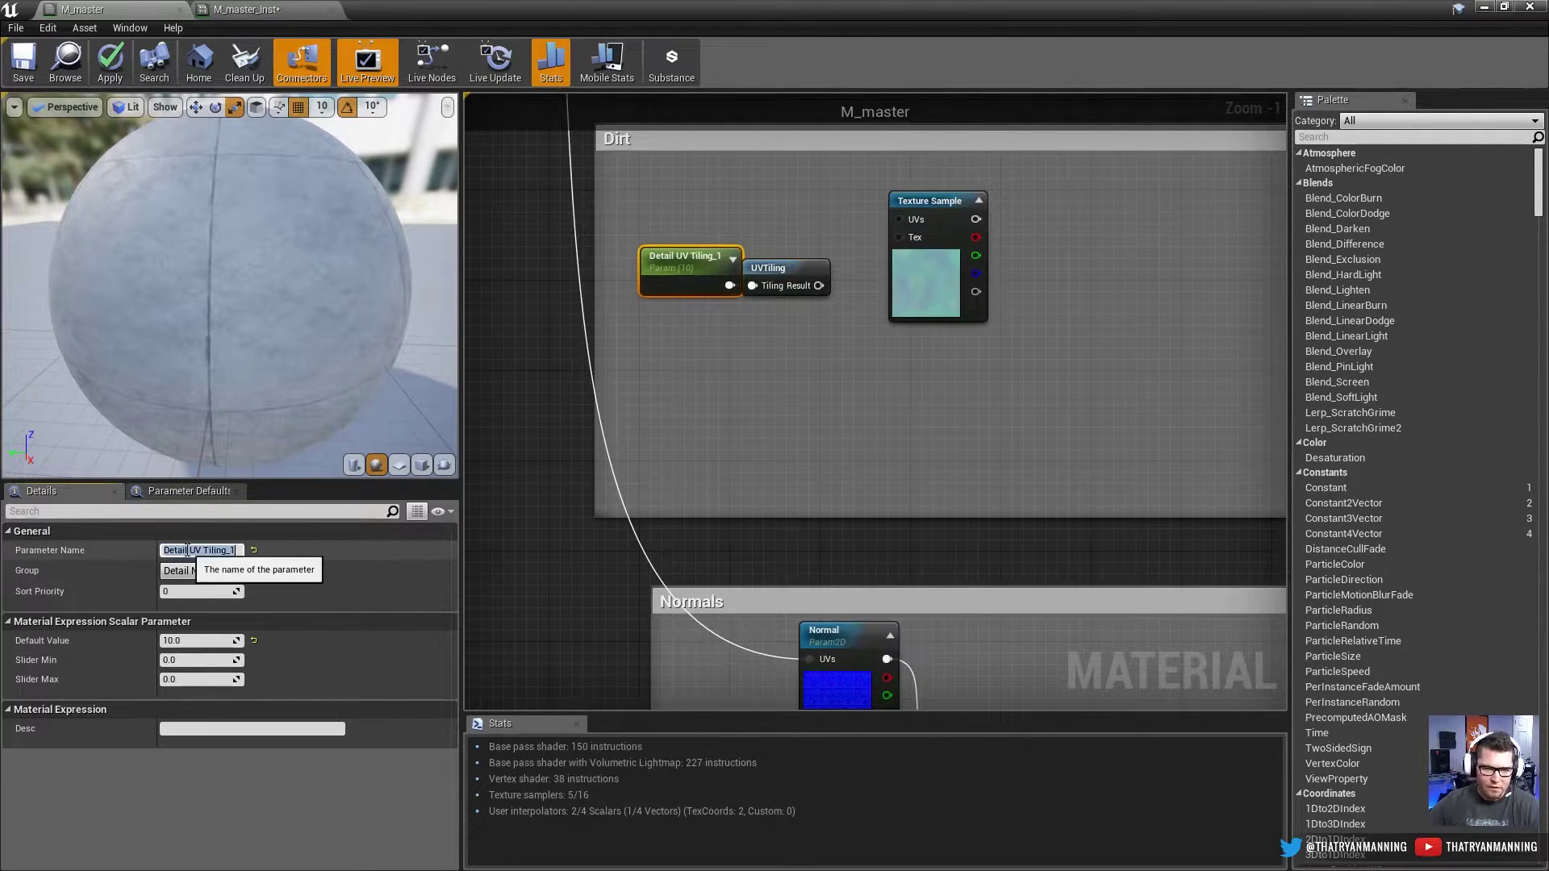
pyautogui.doubleClick(174, 550)
pyautogui.write('Dirt')
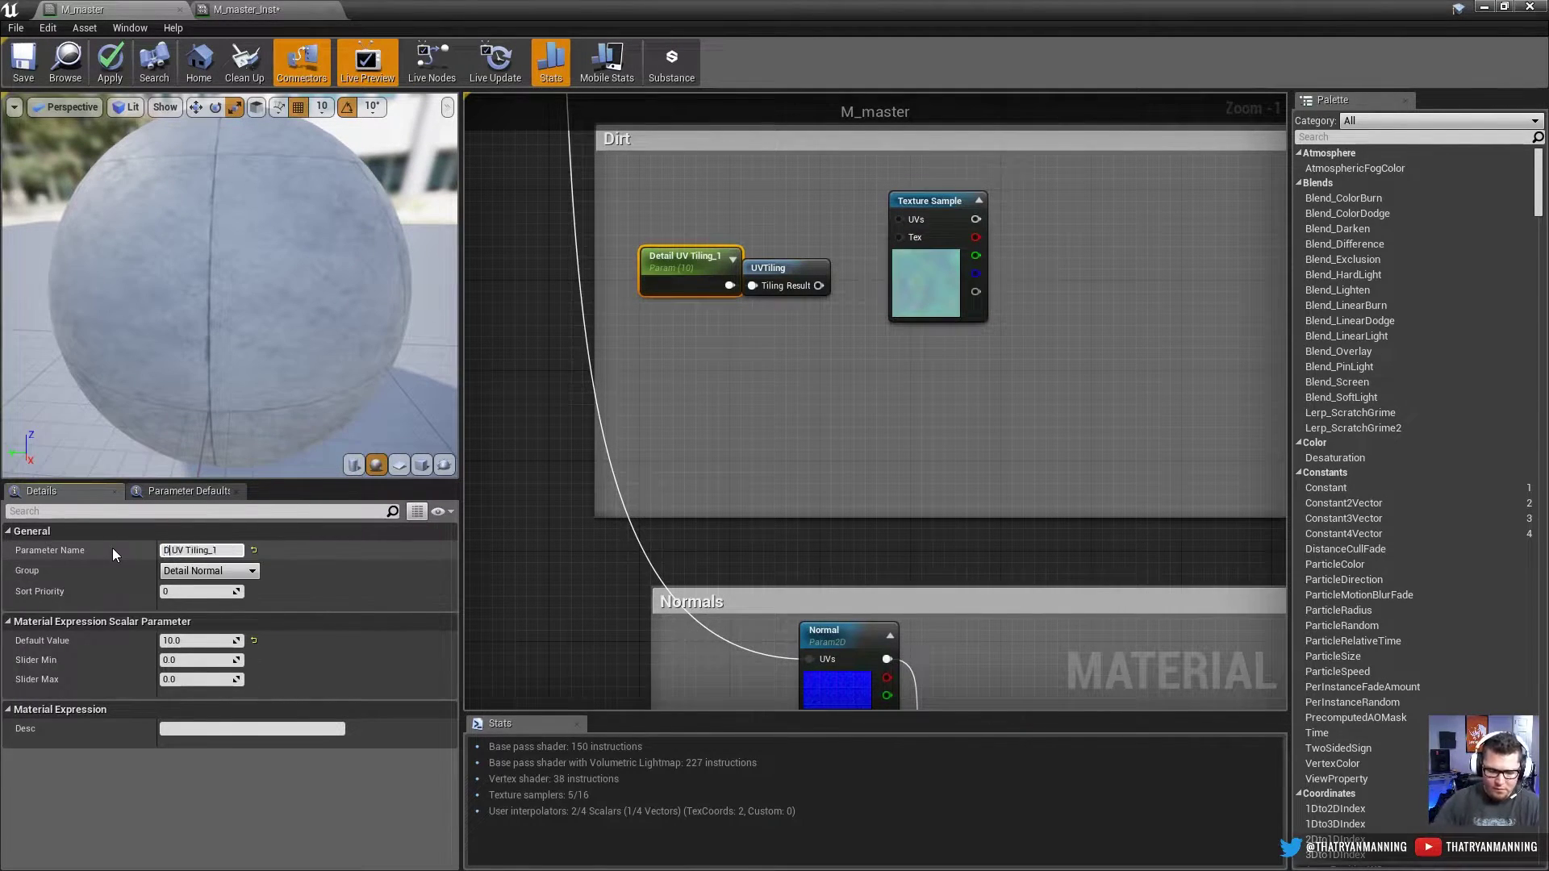
pyautogui.press('End')
pyautogui.press('BackSpace')
pyautogui.press('BackSpace')
pyautogui.press('Return')
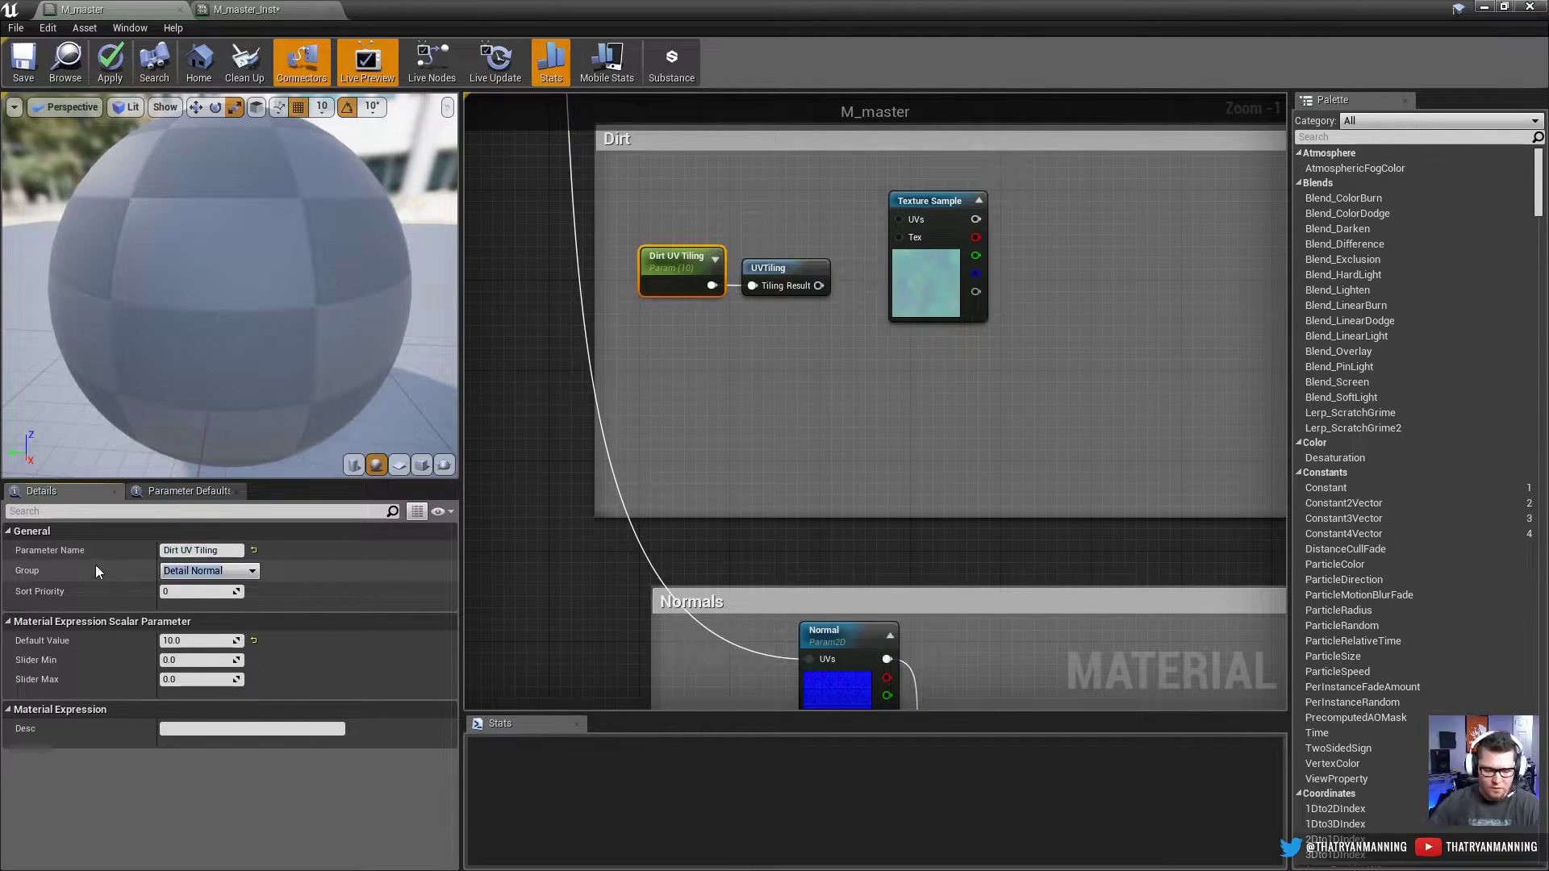
pyautogui.write('Dirt')
pyautogui.press('Return')
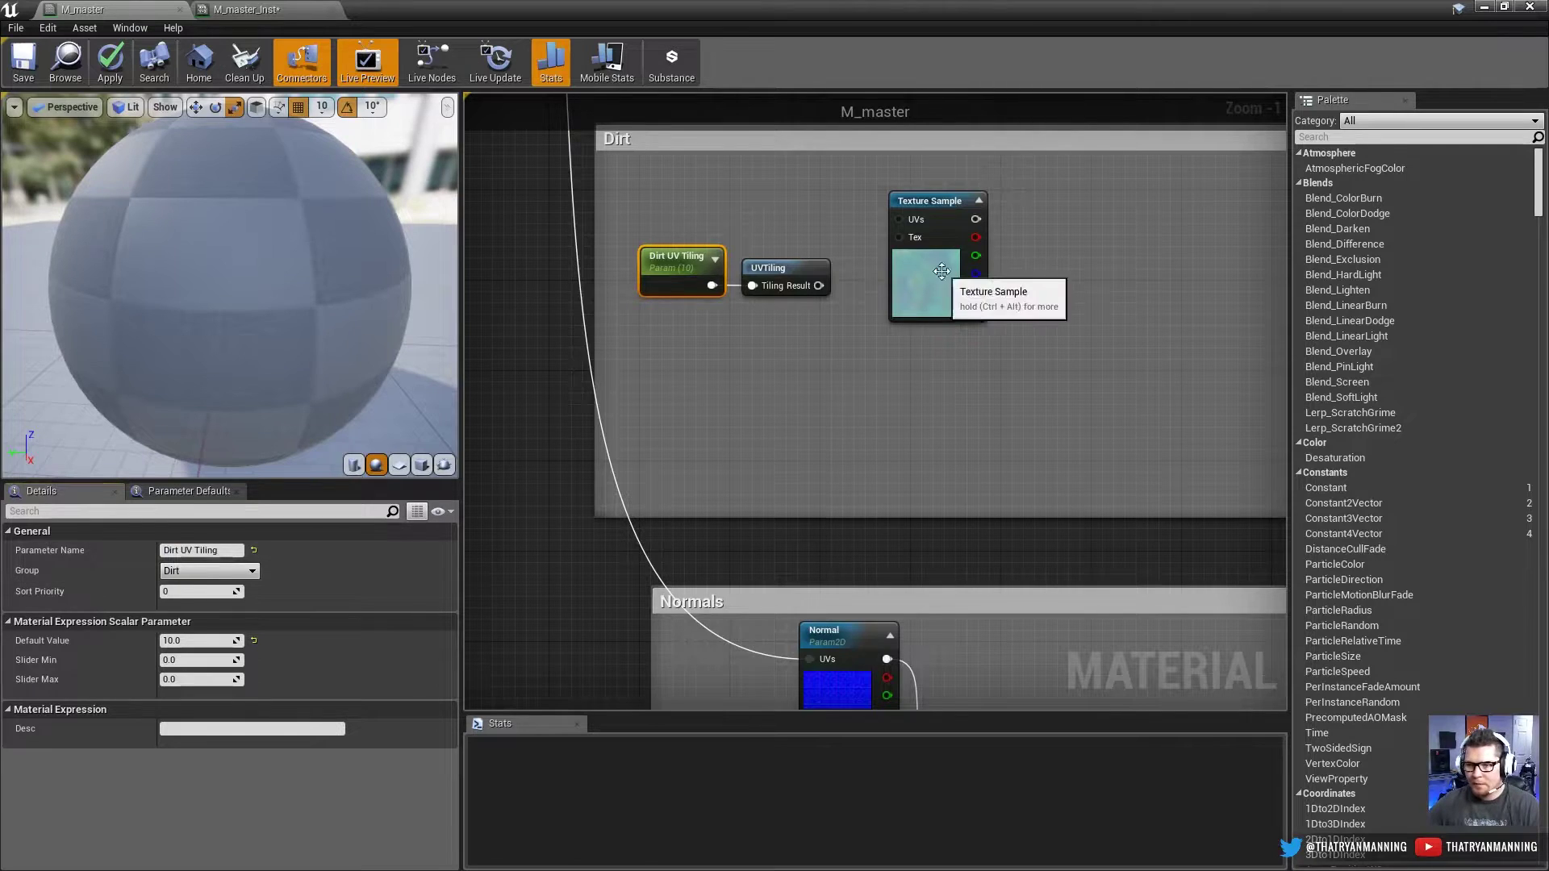
# Step: Convert the texture sample to a Dirt Mask parameter in group Dirt, fed by the tiled UVs
pyautogui.click(964, 286)
pyautogui.rightClick(964, 285)
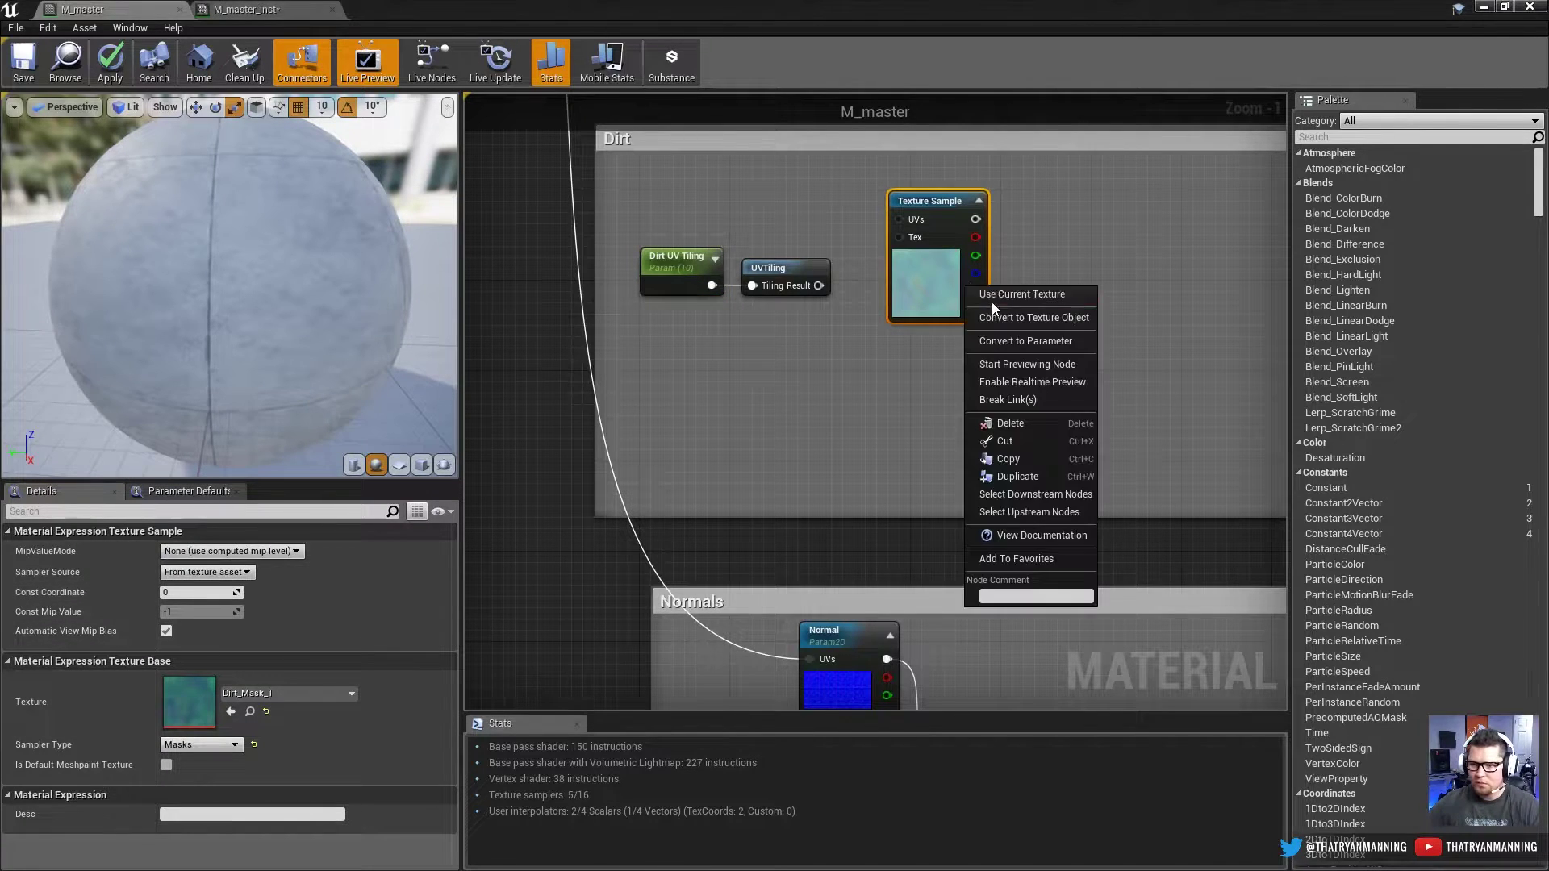
pyautogui.click(995, 337)
pyautogui.write('Dirt Mask')
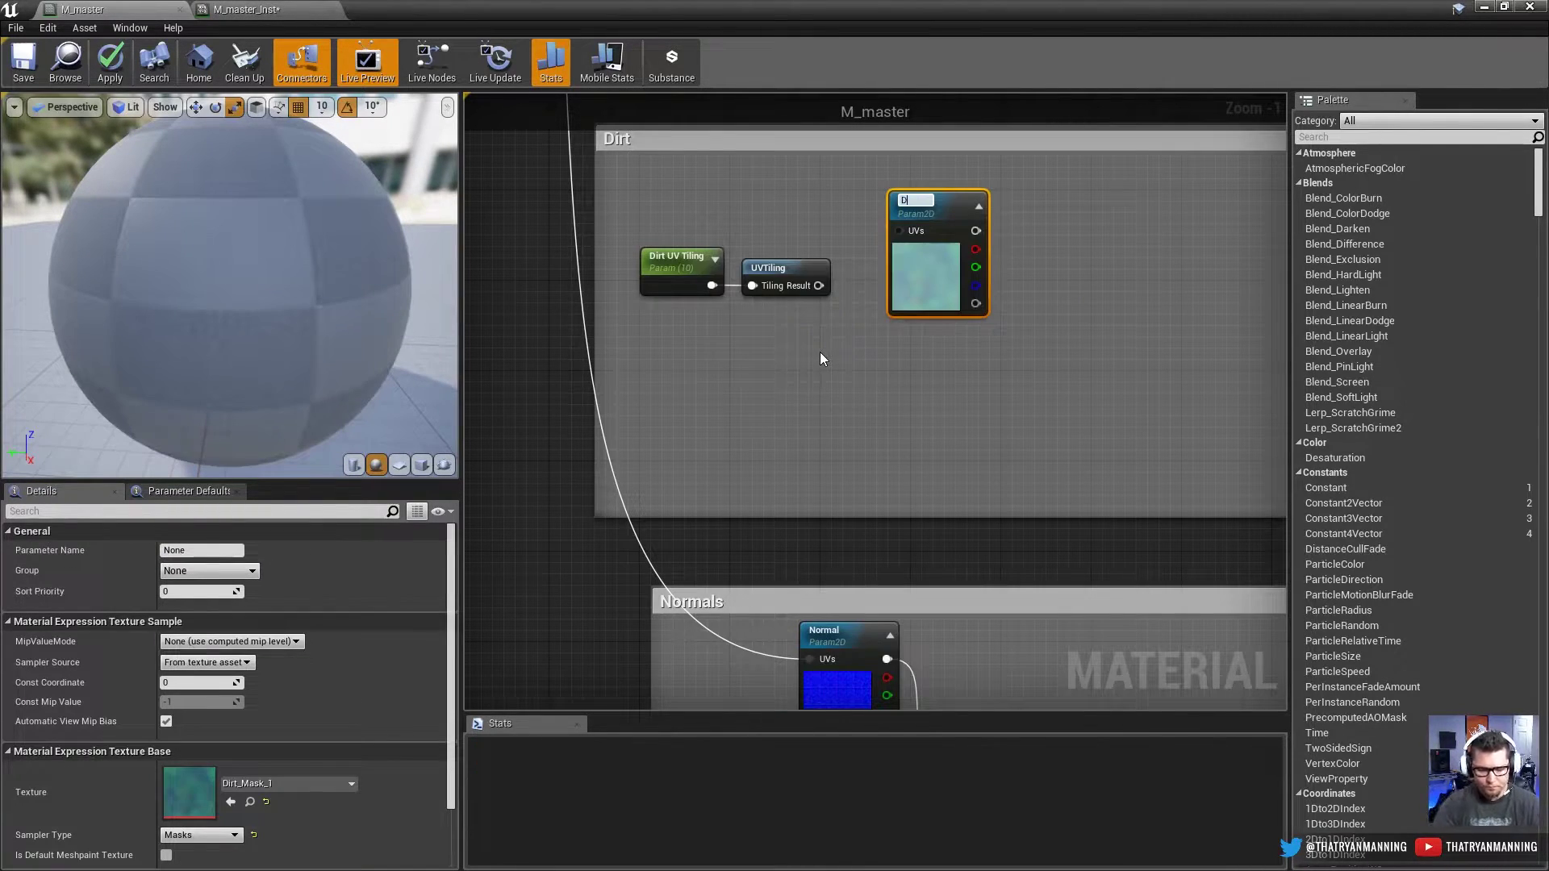
pyautogui.press('Return')
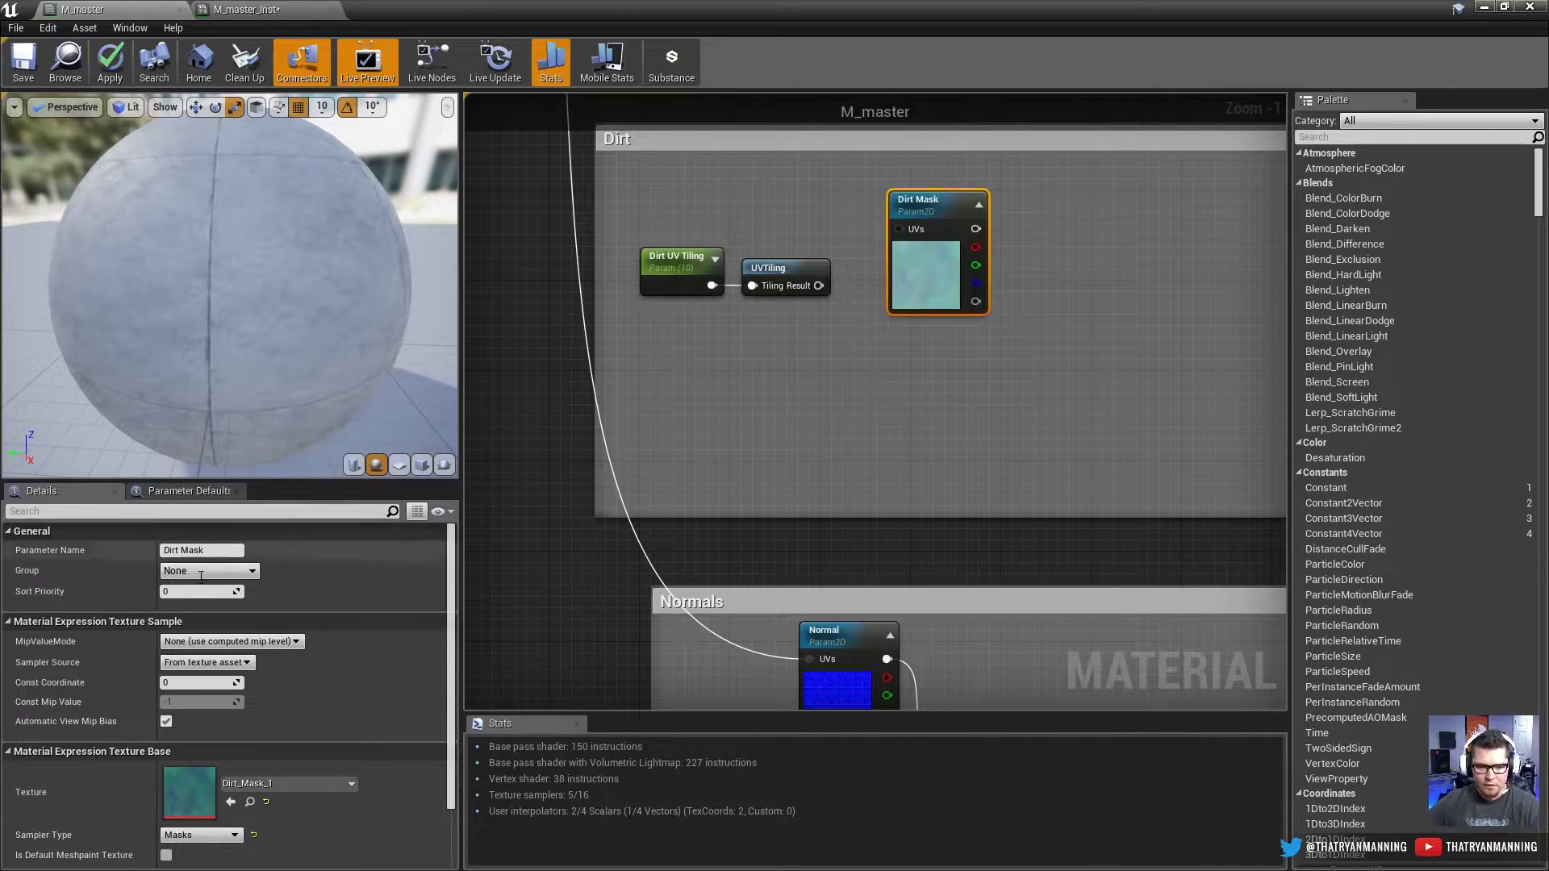
pyautogui.click(254, 570)
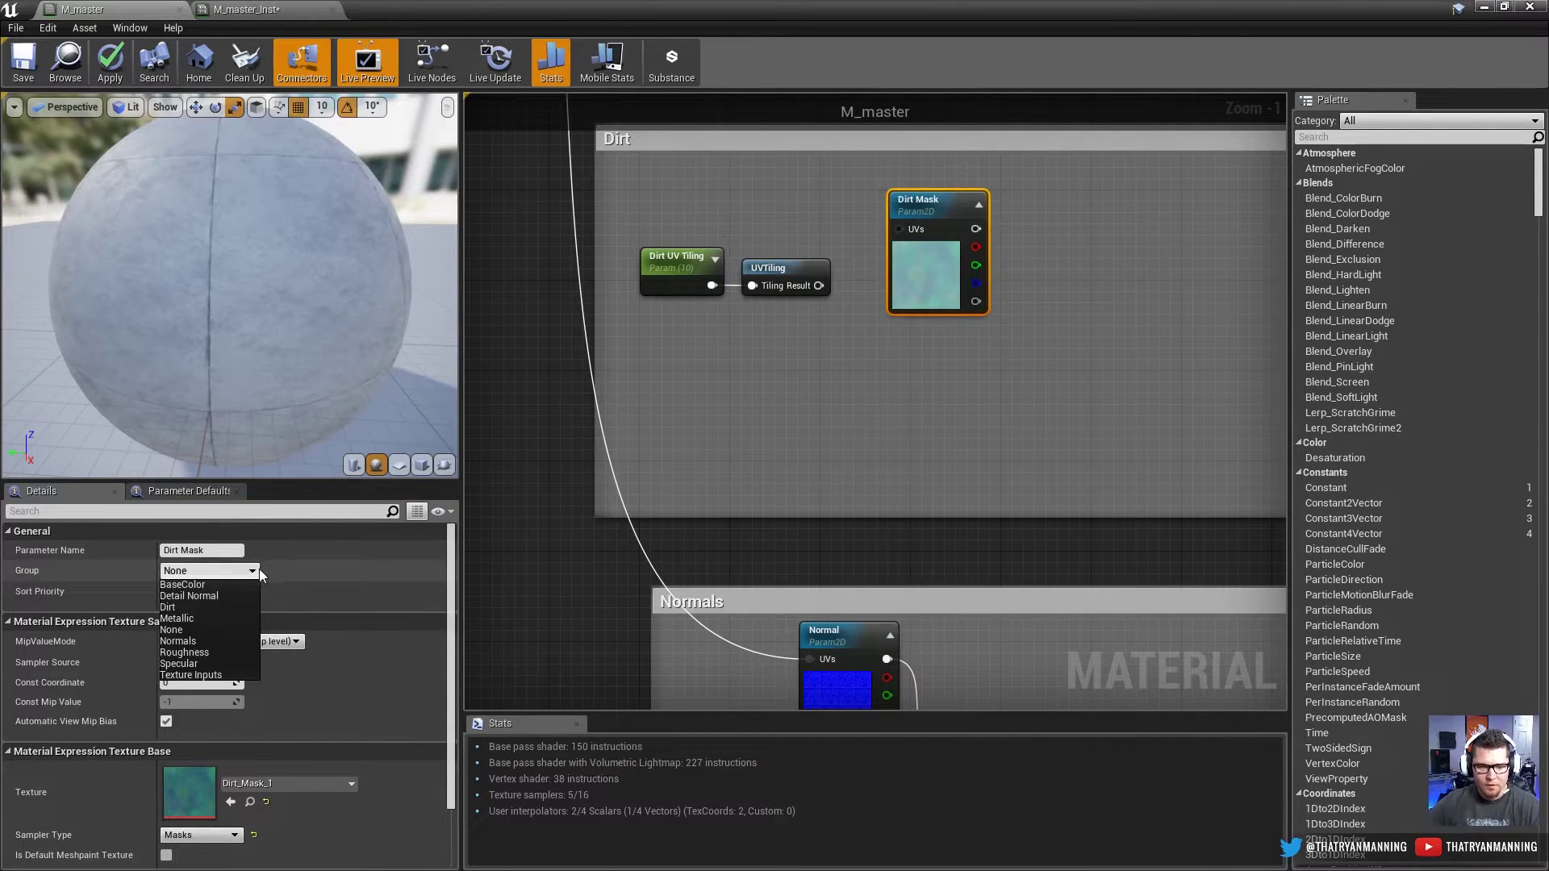
pyautogui.click(206, 607)
pyautogui.moveTo(819, 286); pyautogui.dragTo(902, 228)
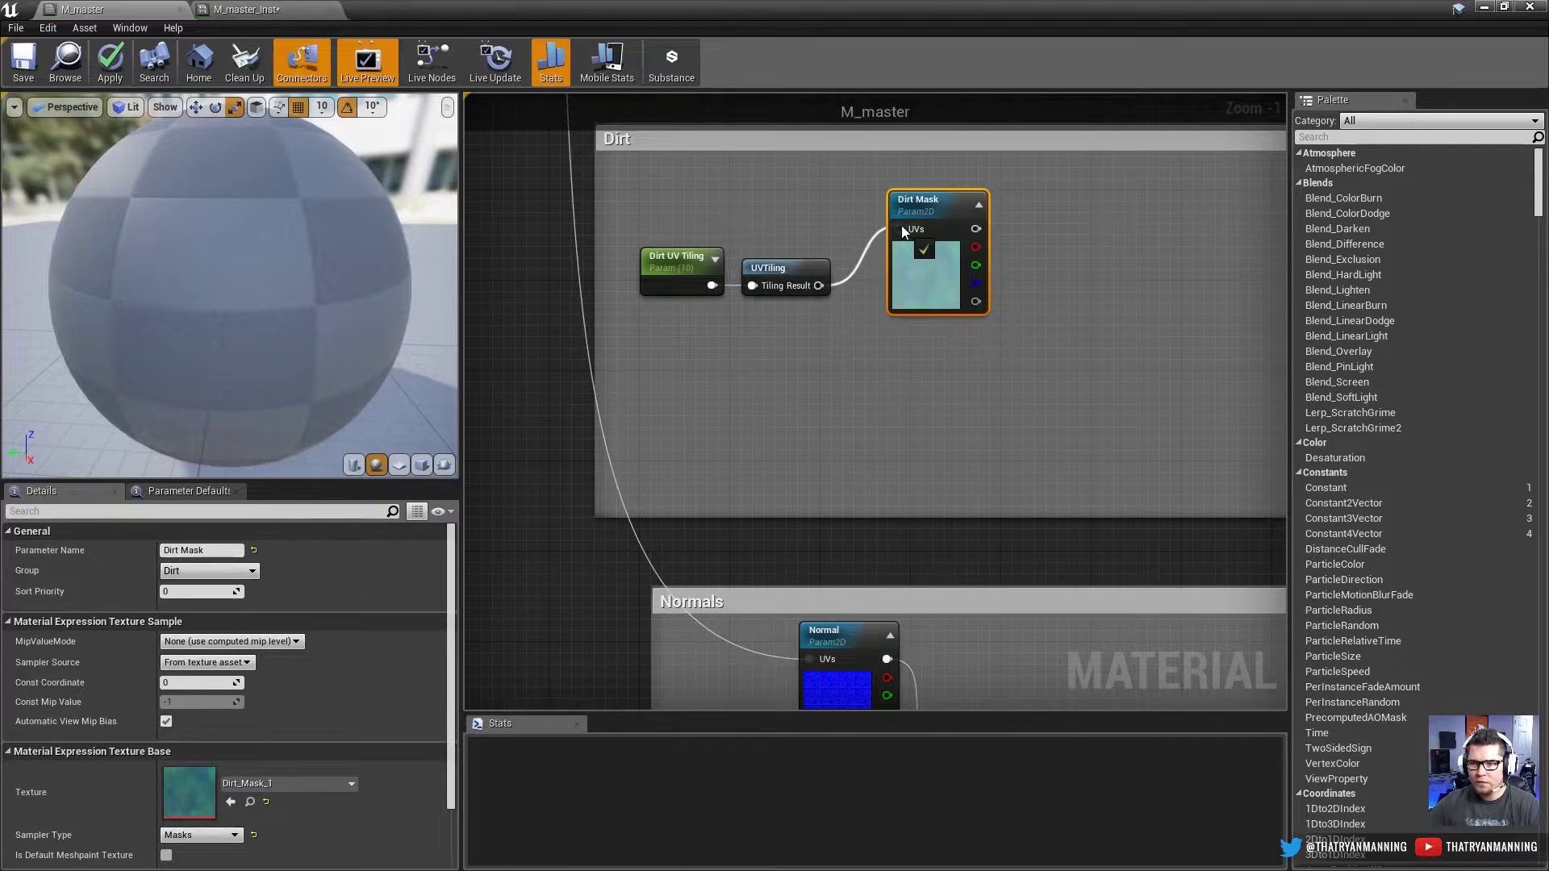
pyautogui.moveTo(927, 294); pyautogui.dragTo(927, 316)
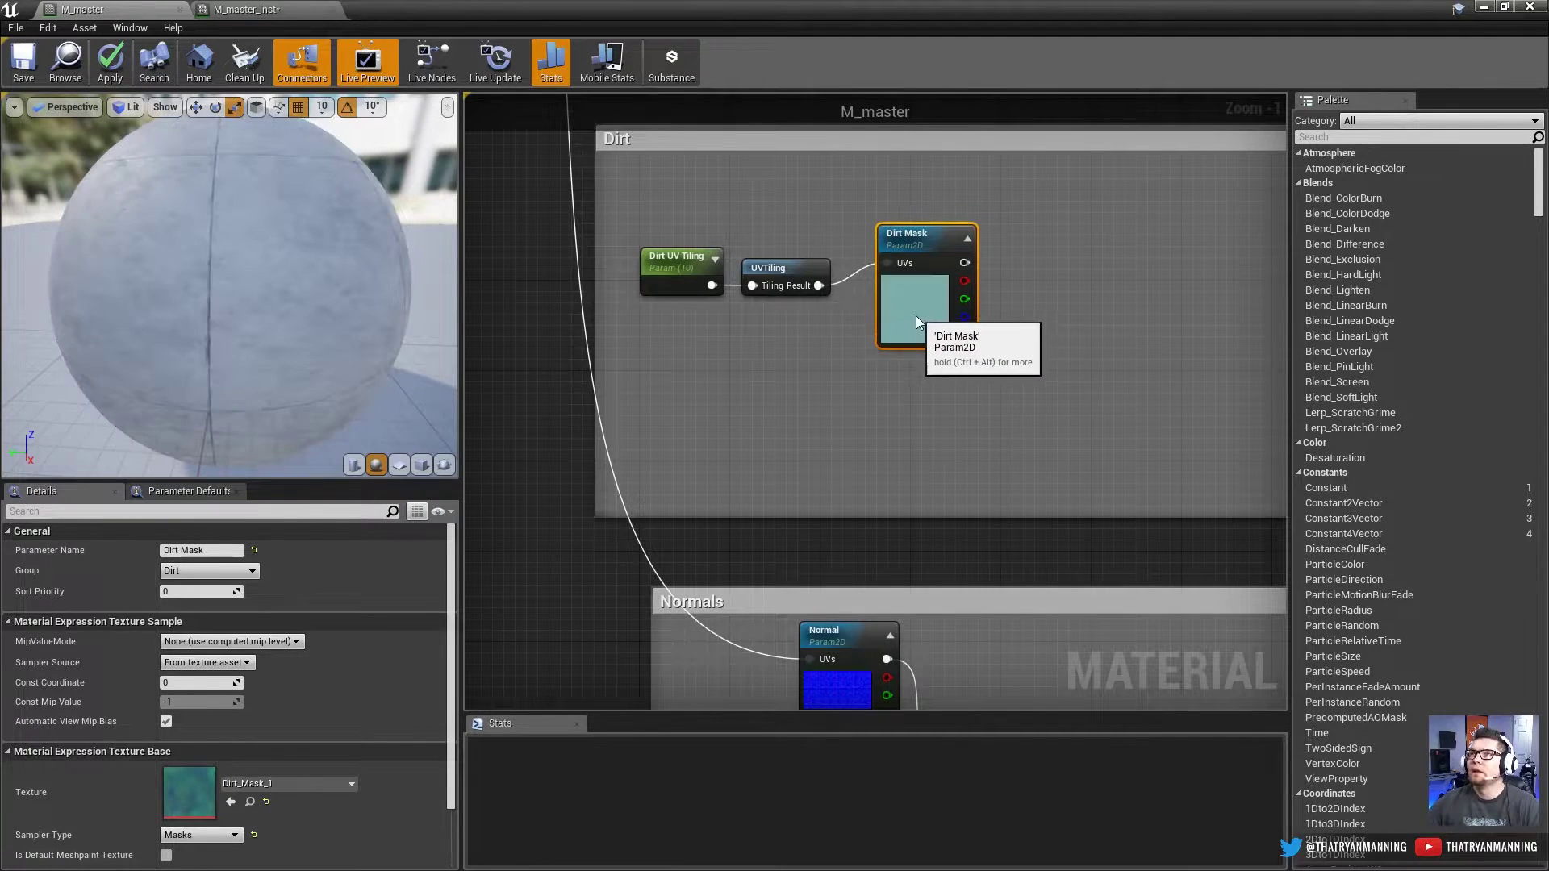
pyautogui.moveTo(906, 308); pyautogui.dragTo(886, 305, button='right')
# Step: Add a ChannelMaskParameter named Dirt Channel, wired from the Dirt Mask texture output
pyautogui.scroll(-2, 885, 305)
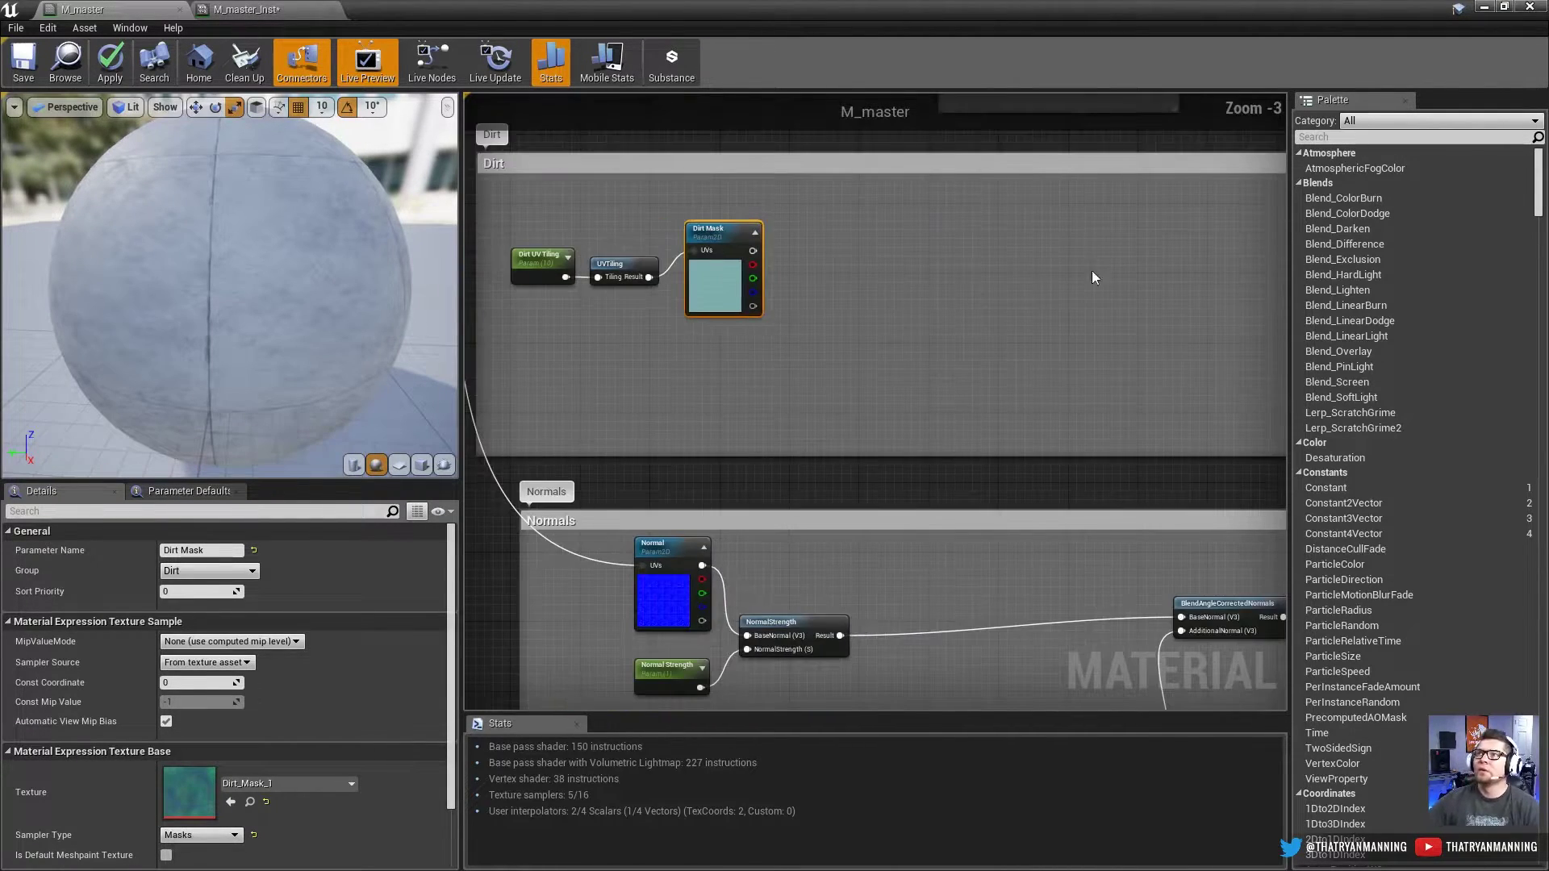
pyautogui.moveTo(1096, 277); pyautogui.dragTo(972, 271, button='right')
pyautogui.moveTo(756, 302); pyautogui.dragTo(884, 296, button='right')
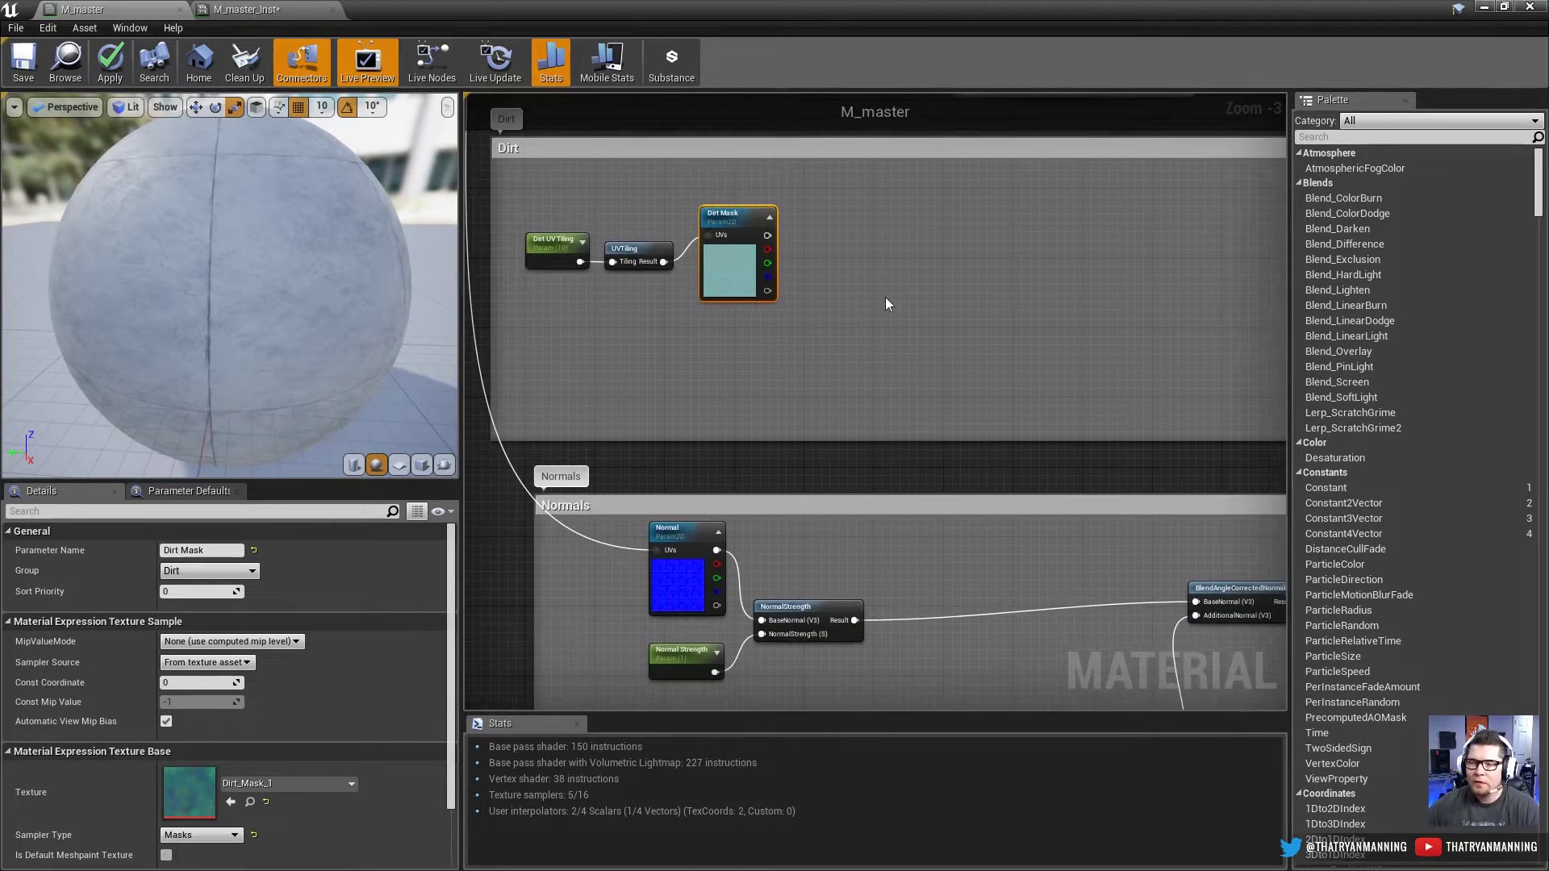
pyautogui.scroll(-1, 884, 297)
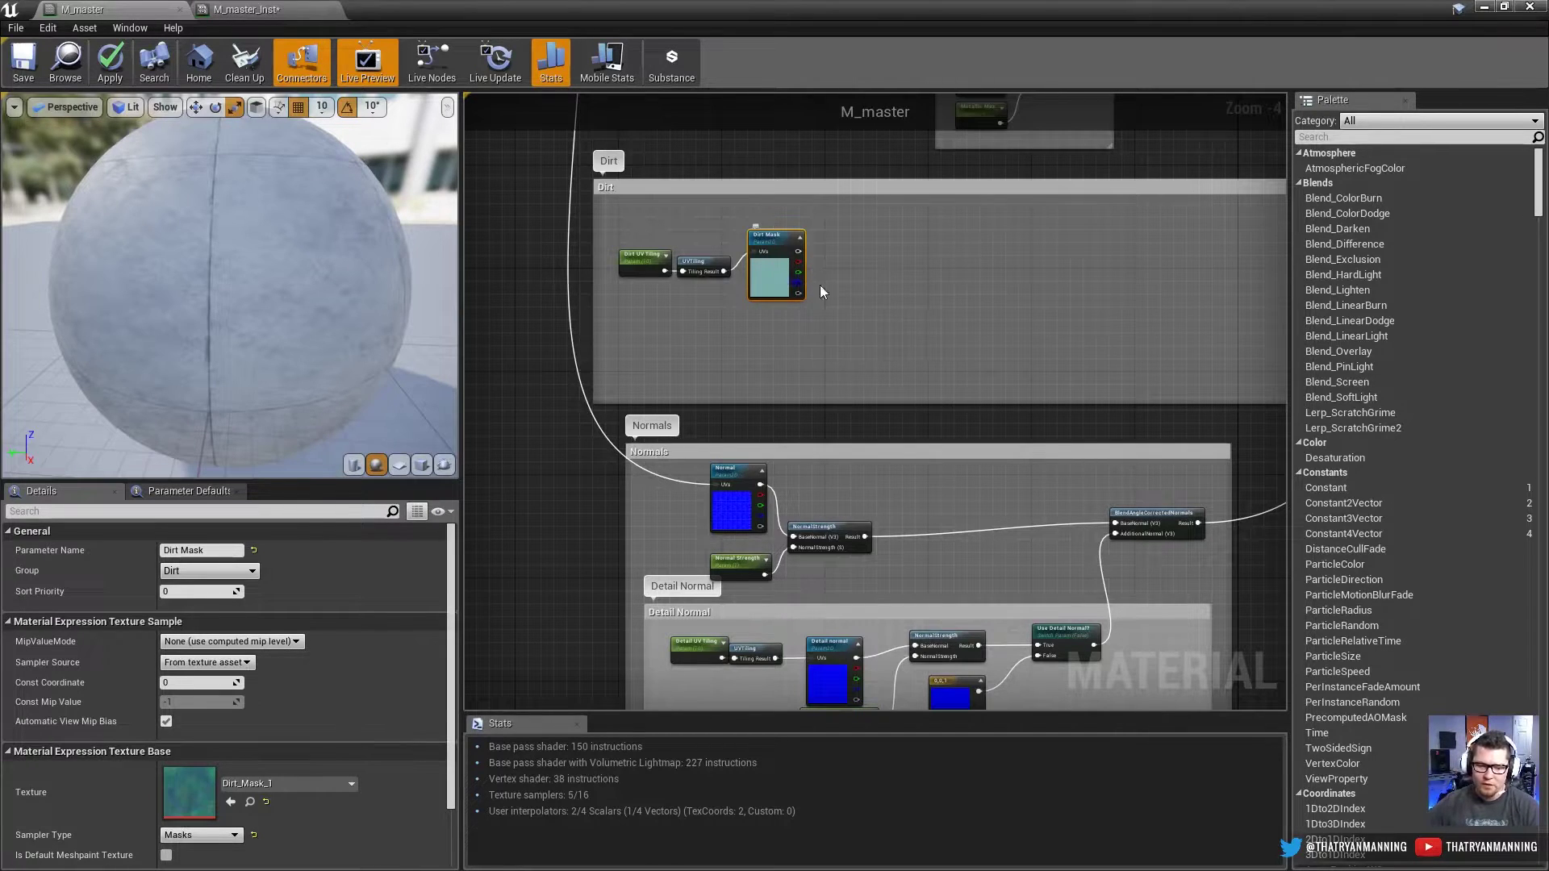
pyautogui.moveTo(794, 289); pyautogui.dragTo(788, 324, button='right')
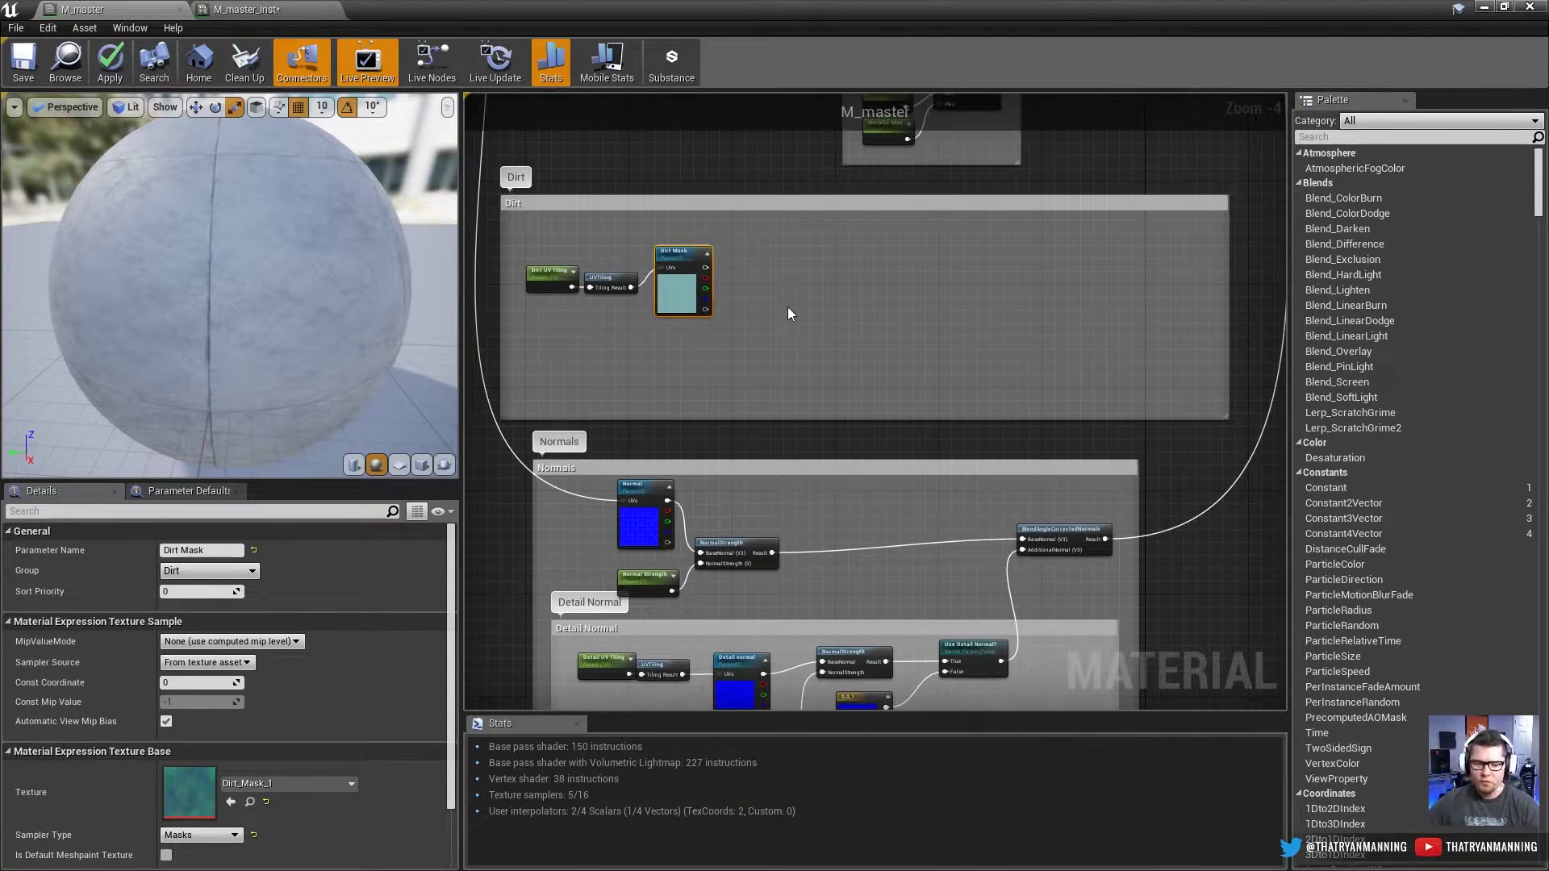
pyautogui.moveTo(706, 267); pyautogui.dragTo(761, 273)
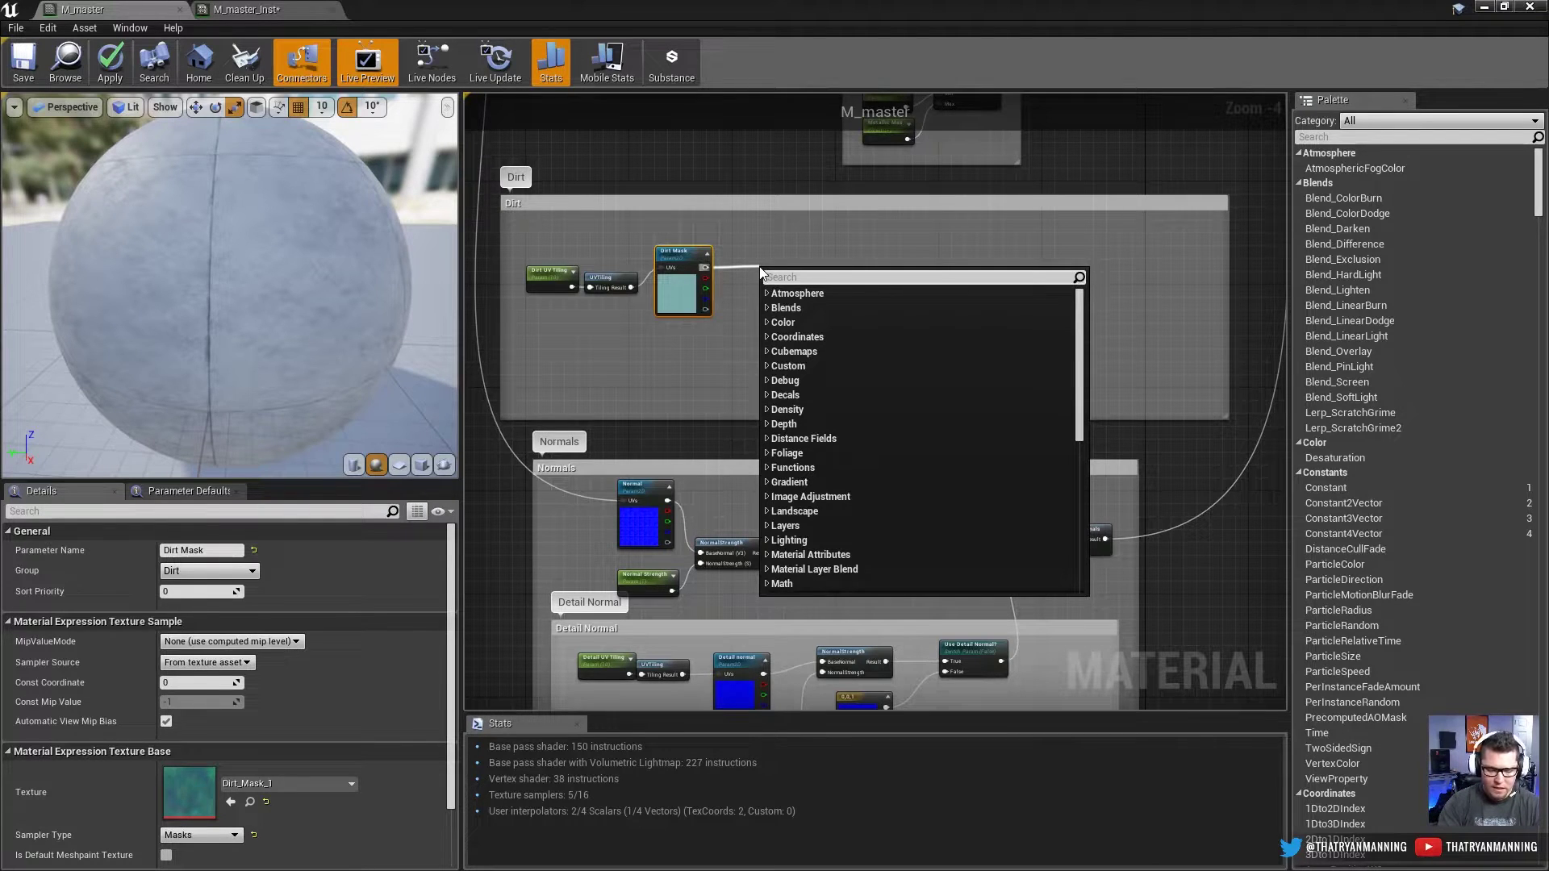
pyautogui.write('chan')
pyautogui.press('Return')
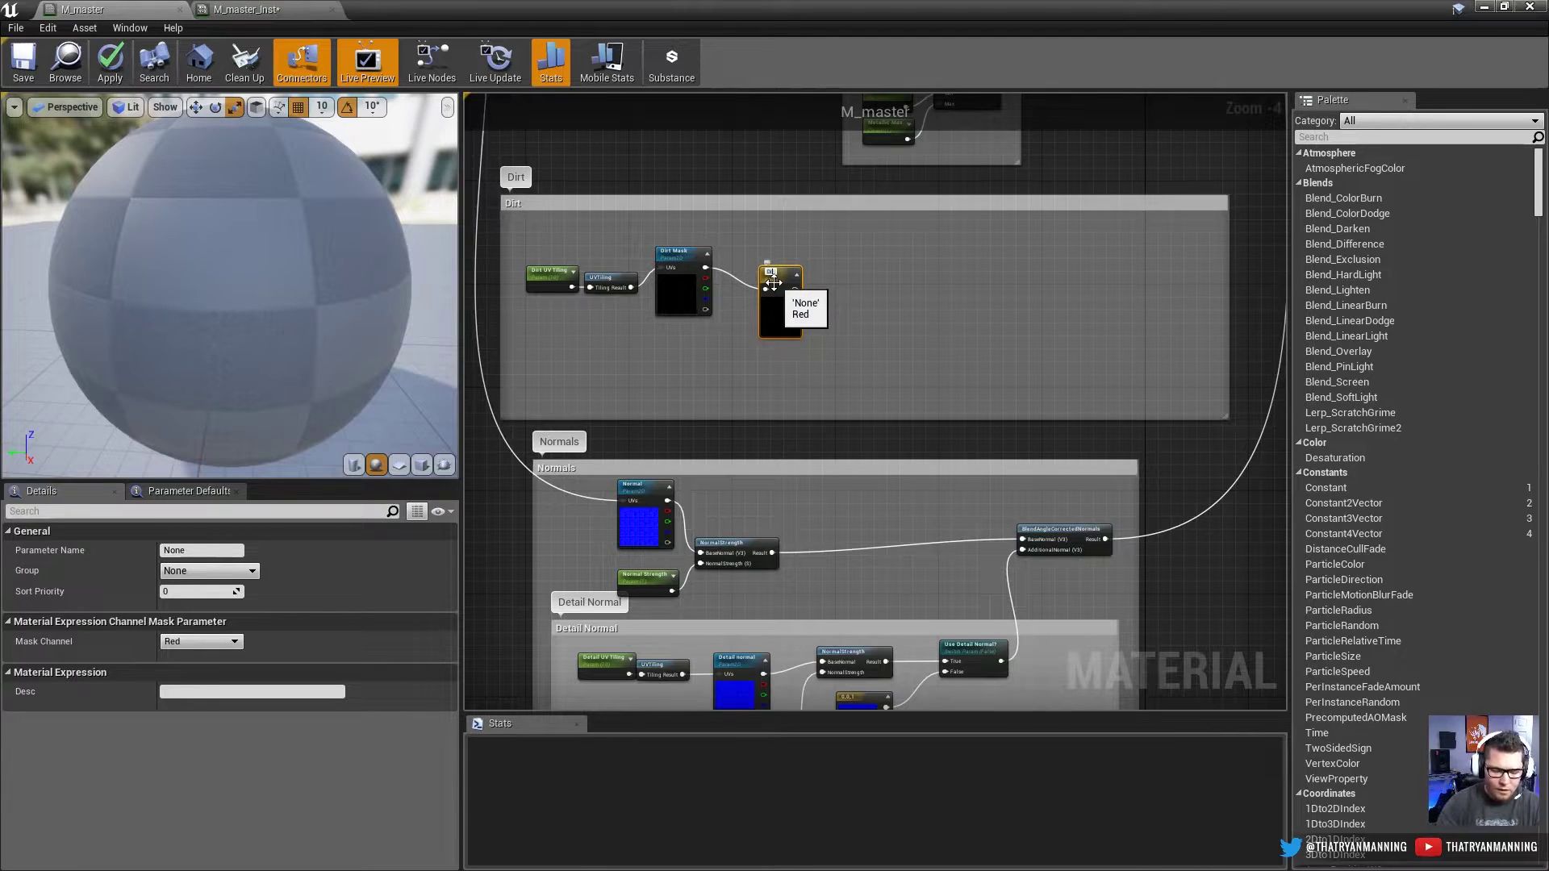
pyautogui.write('Dirt Channel')
pyautogui.press('Return')
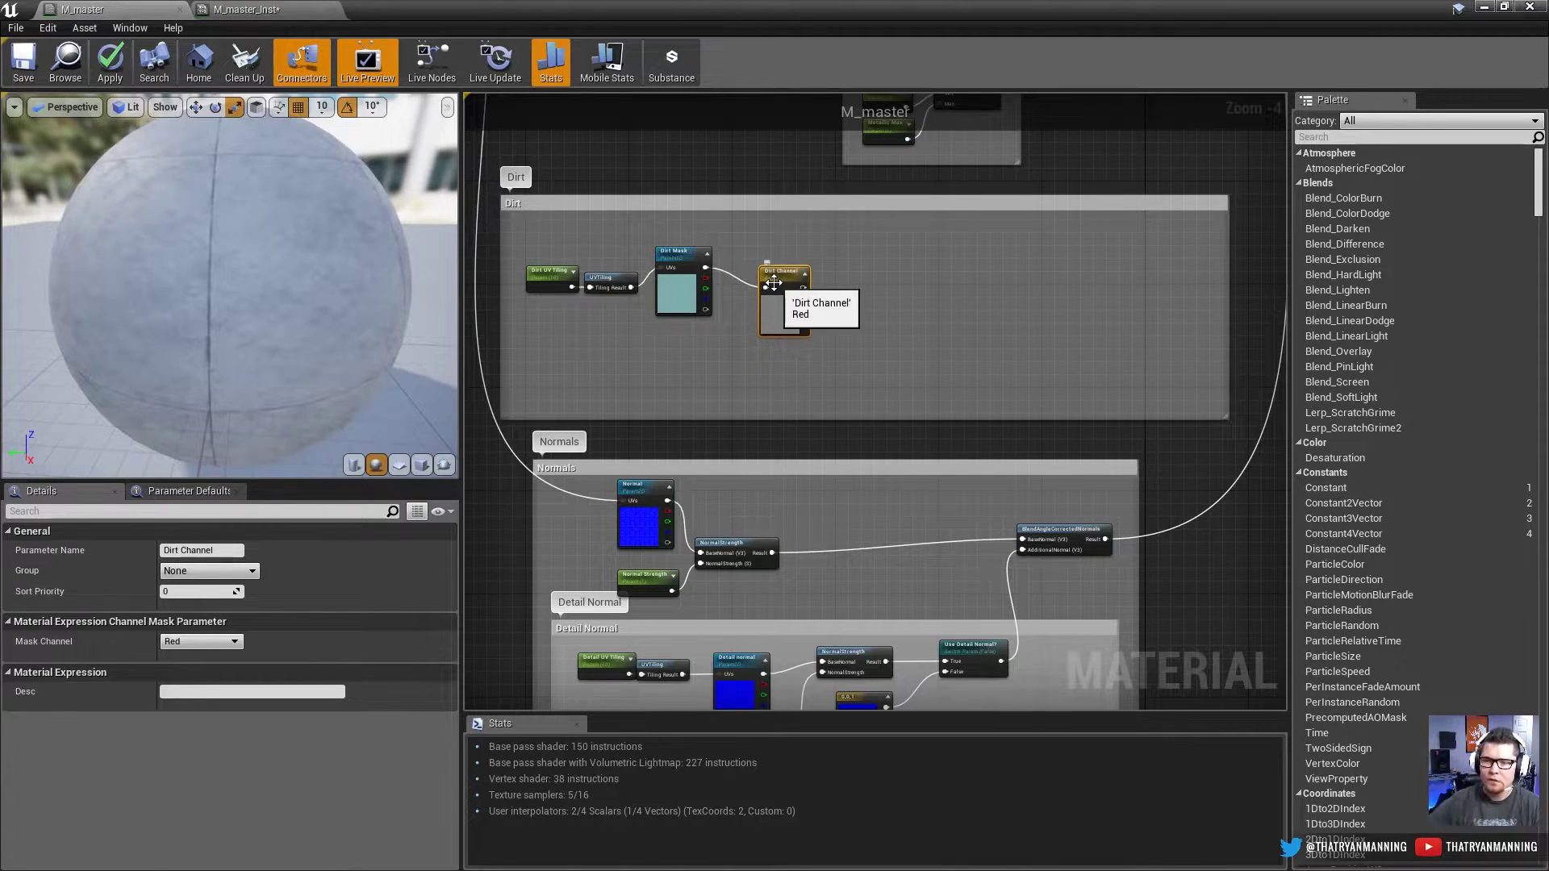
pyautogui.scroll(3, 772, 284)
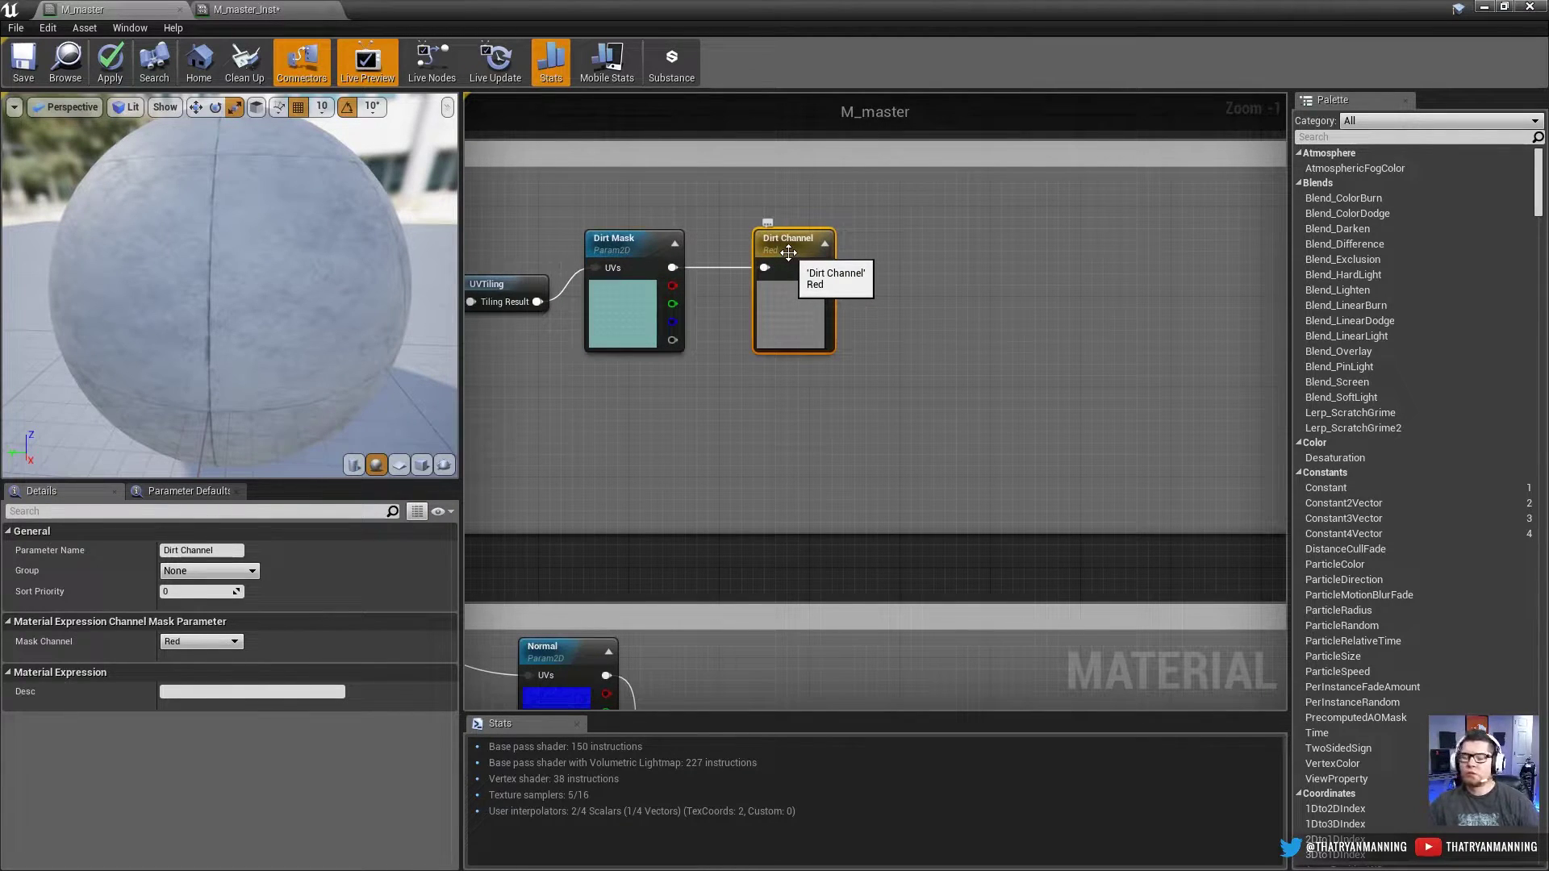
# Step: Add a ComponentMask fed by Dirt Mask's output and convert it to a parameter
pyautogui.moveTo(672, 267); pyautogui.dragTo(754, 428)
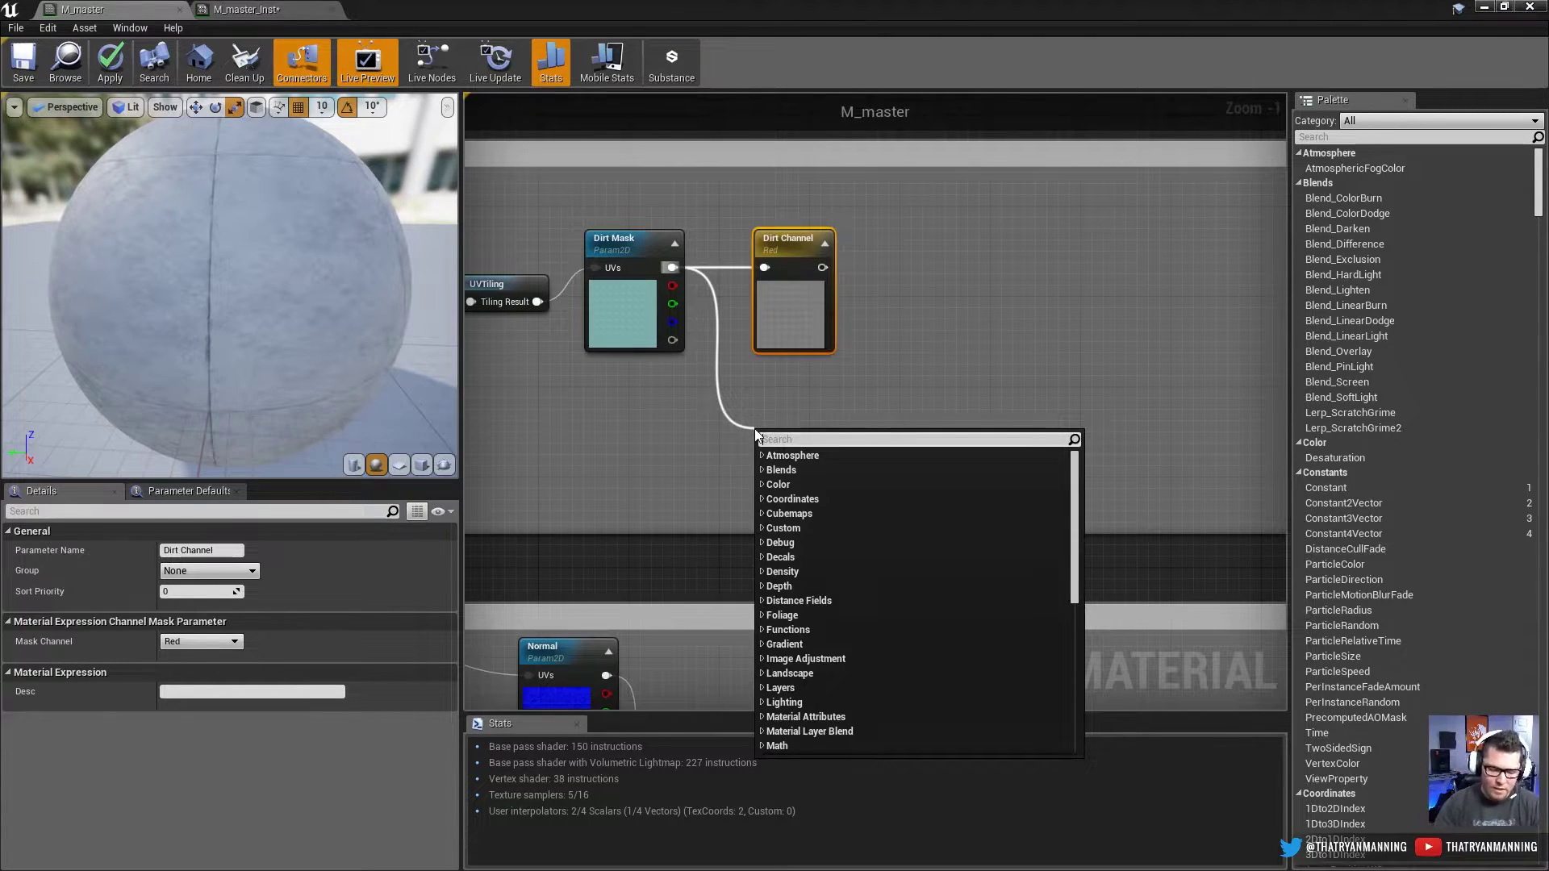
pyautogui.write('comp')
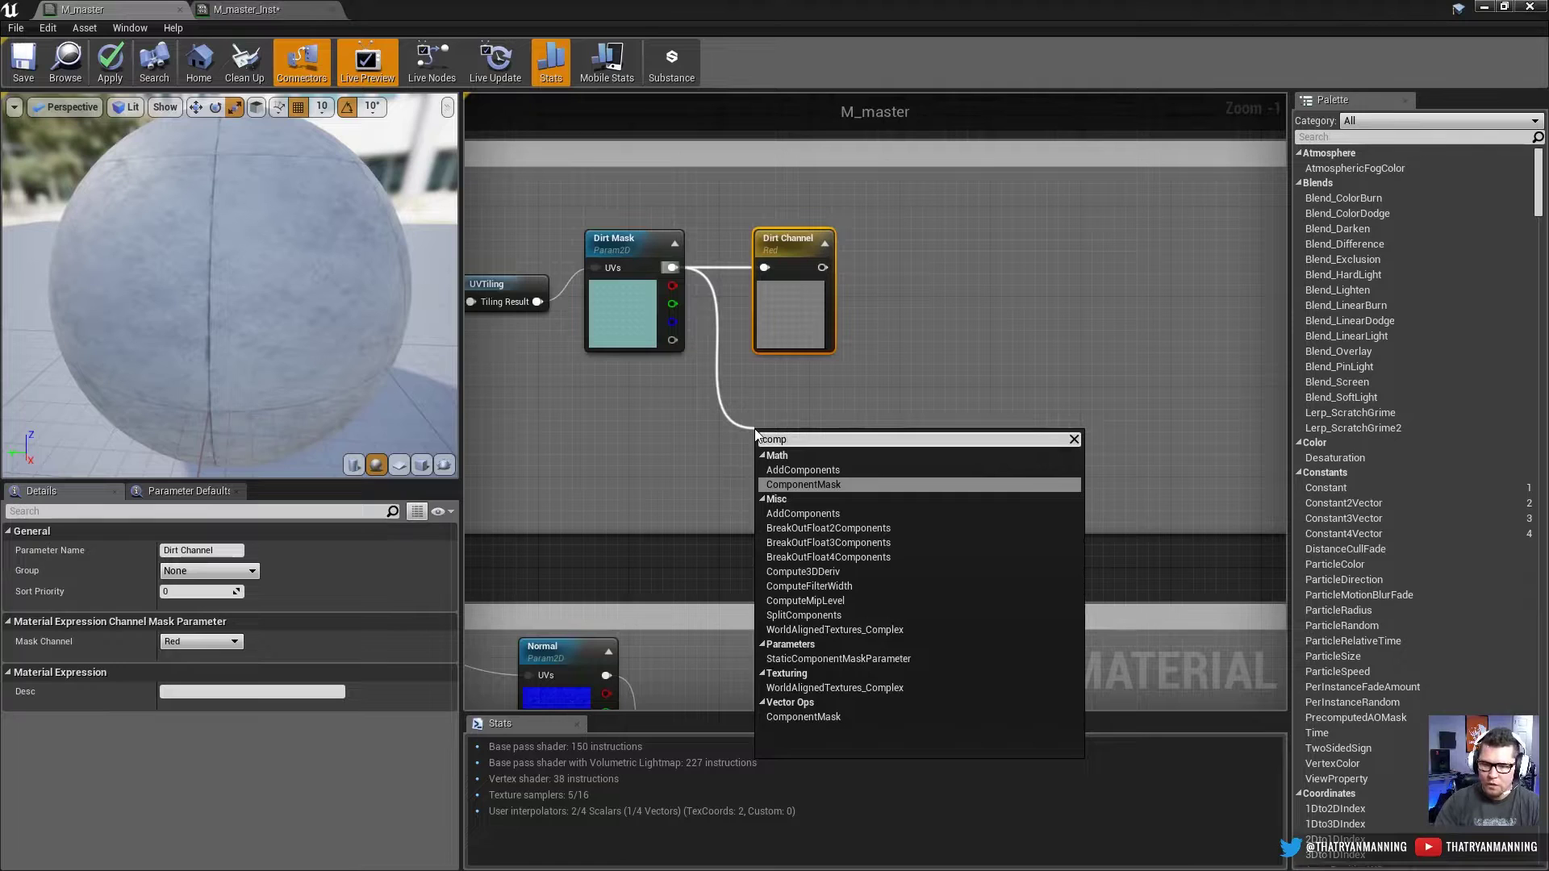
pyautogui.press('Return')
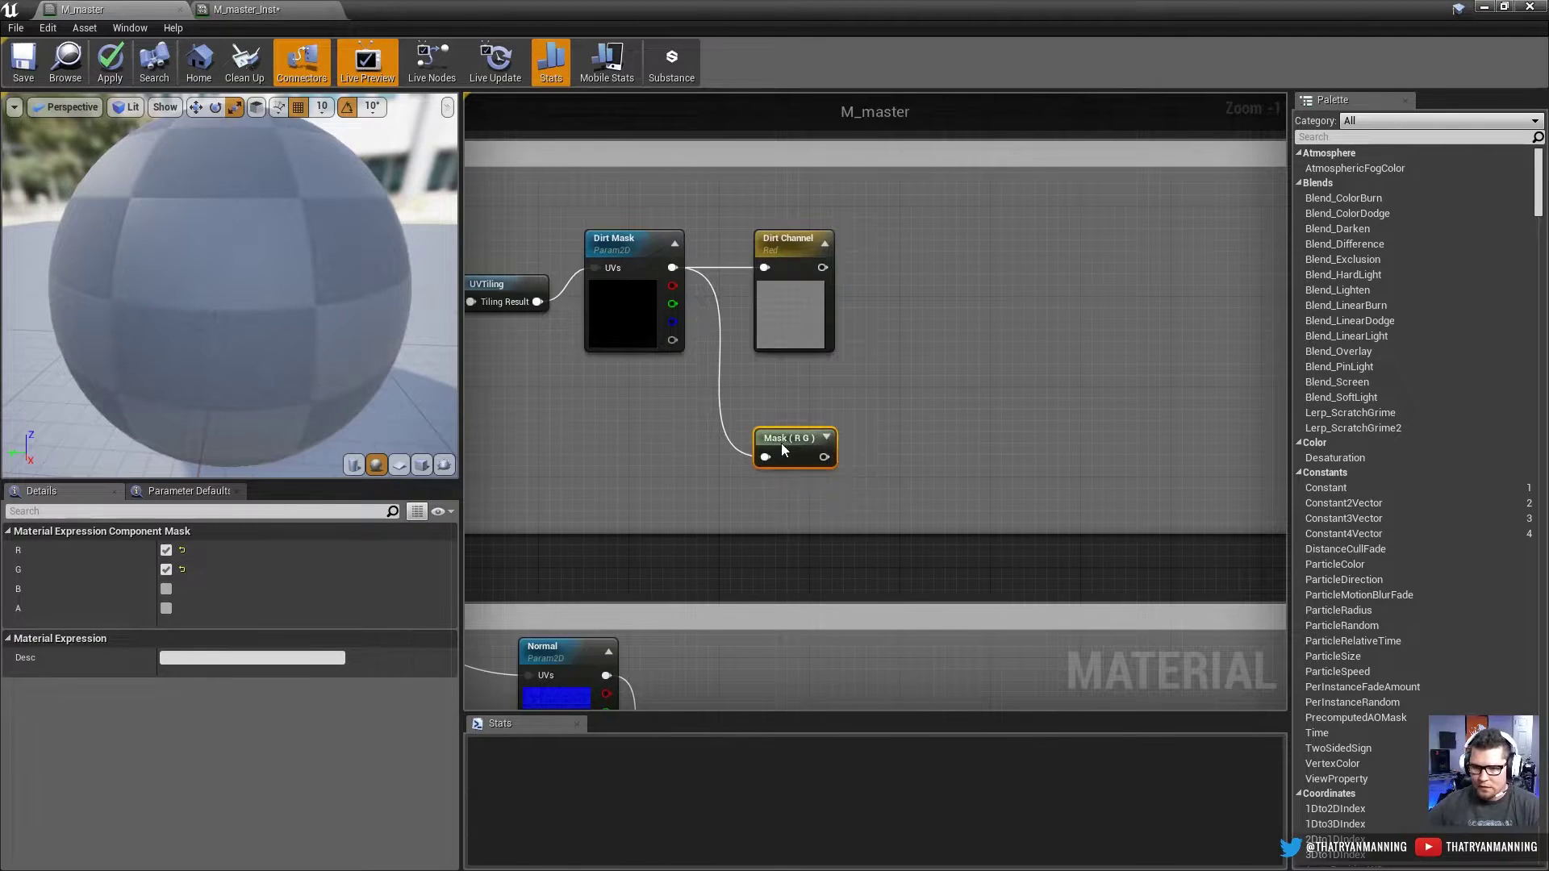
pyautogui.rightClick(783, 449)
pyautogui.click(806, 704)
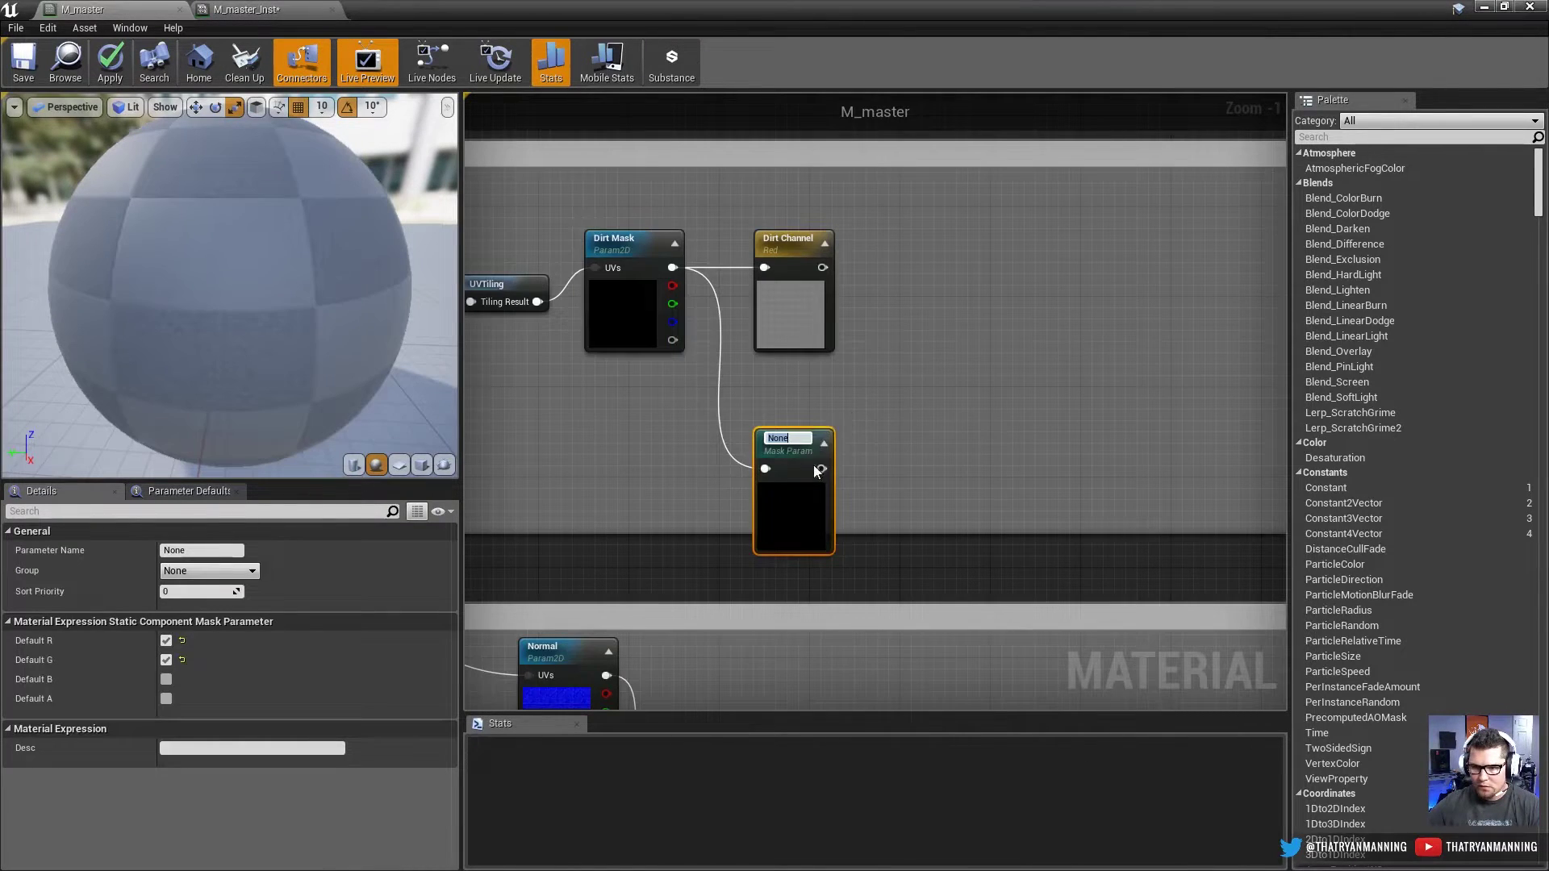
# Step: Undo a stray move and the conversion, then convert the component mask to a parameter again
pyautogui.moveTo(786, 454); pyautogui.dragTo(786, 390)
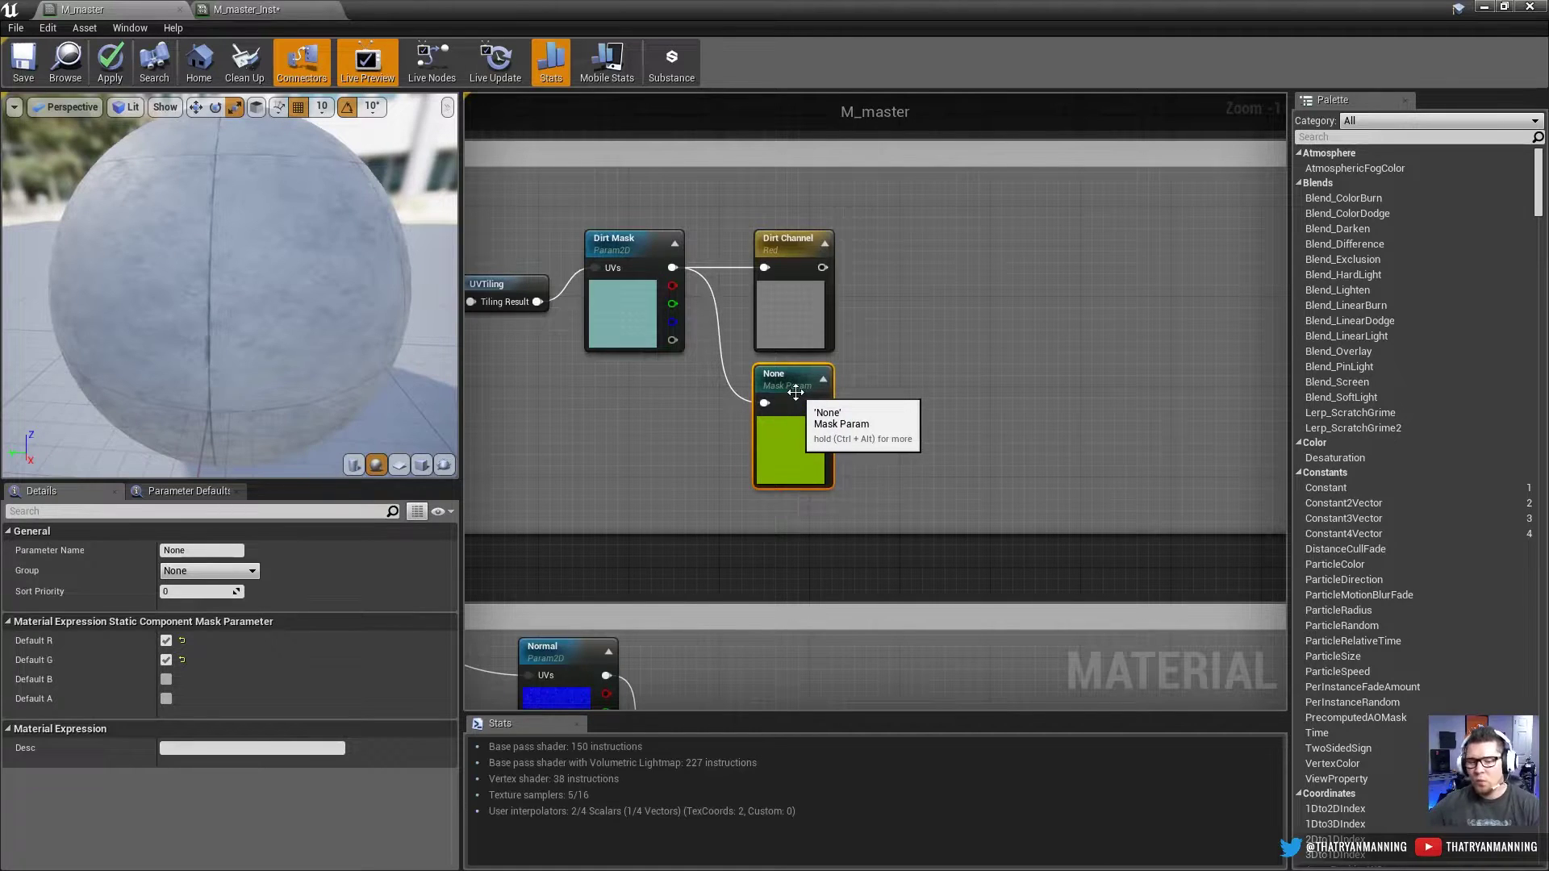
pyautogui.hotkey('ctrl', 'z')
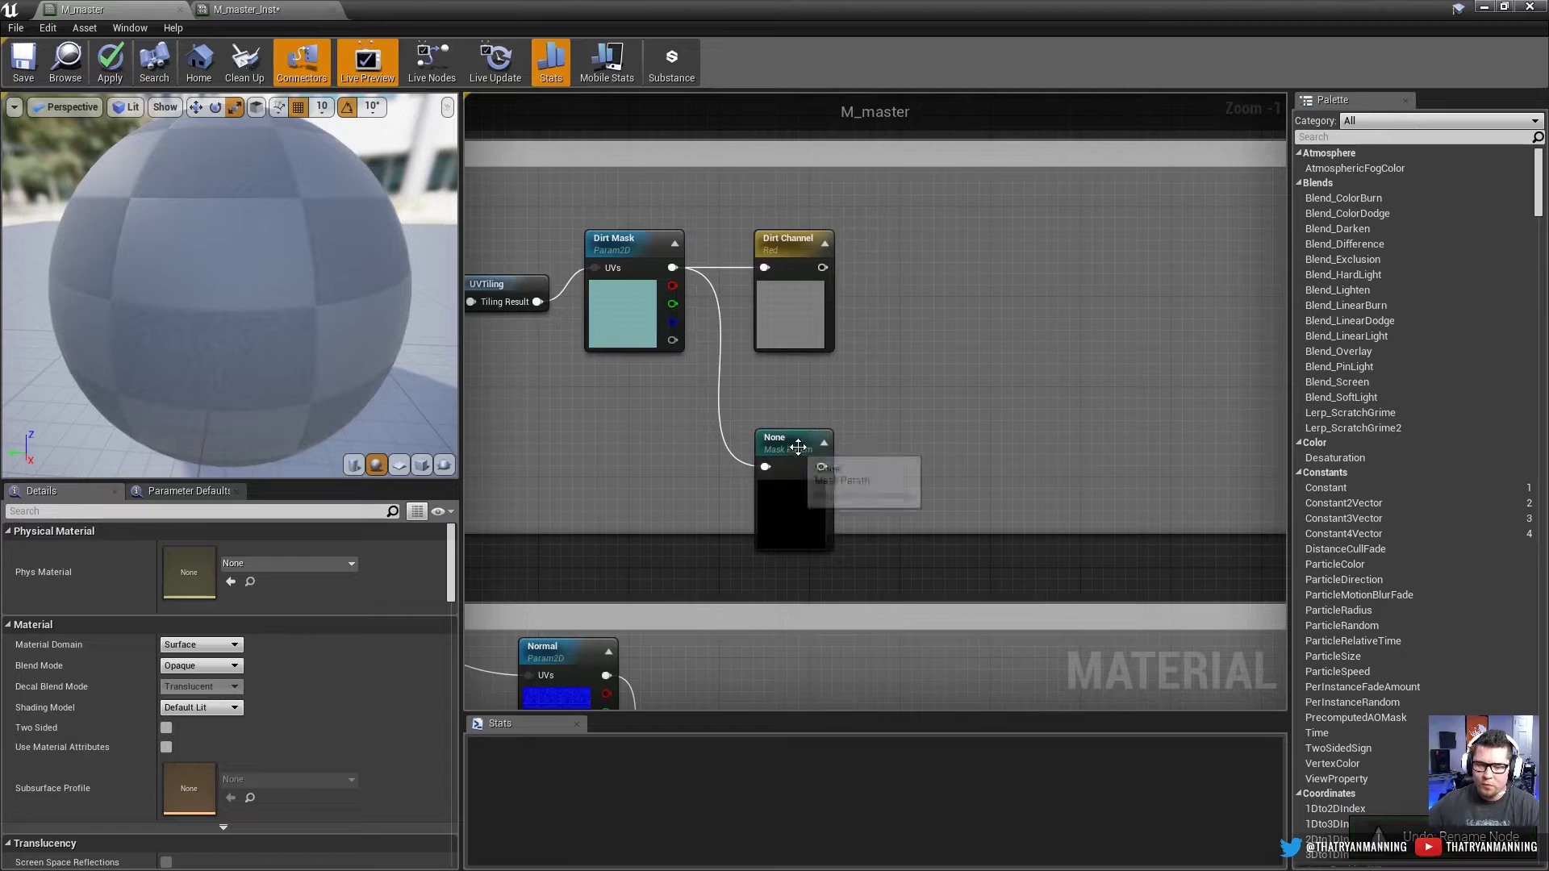
pyautogui.hotkey('ctrl', 'z')
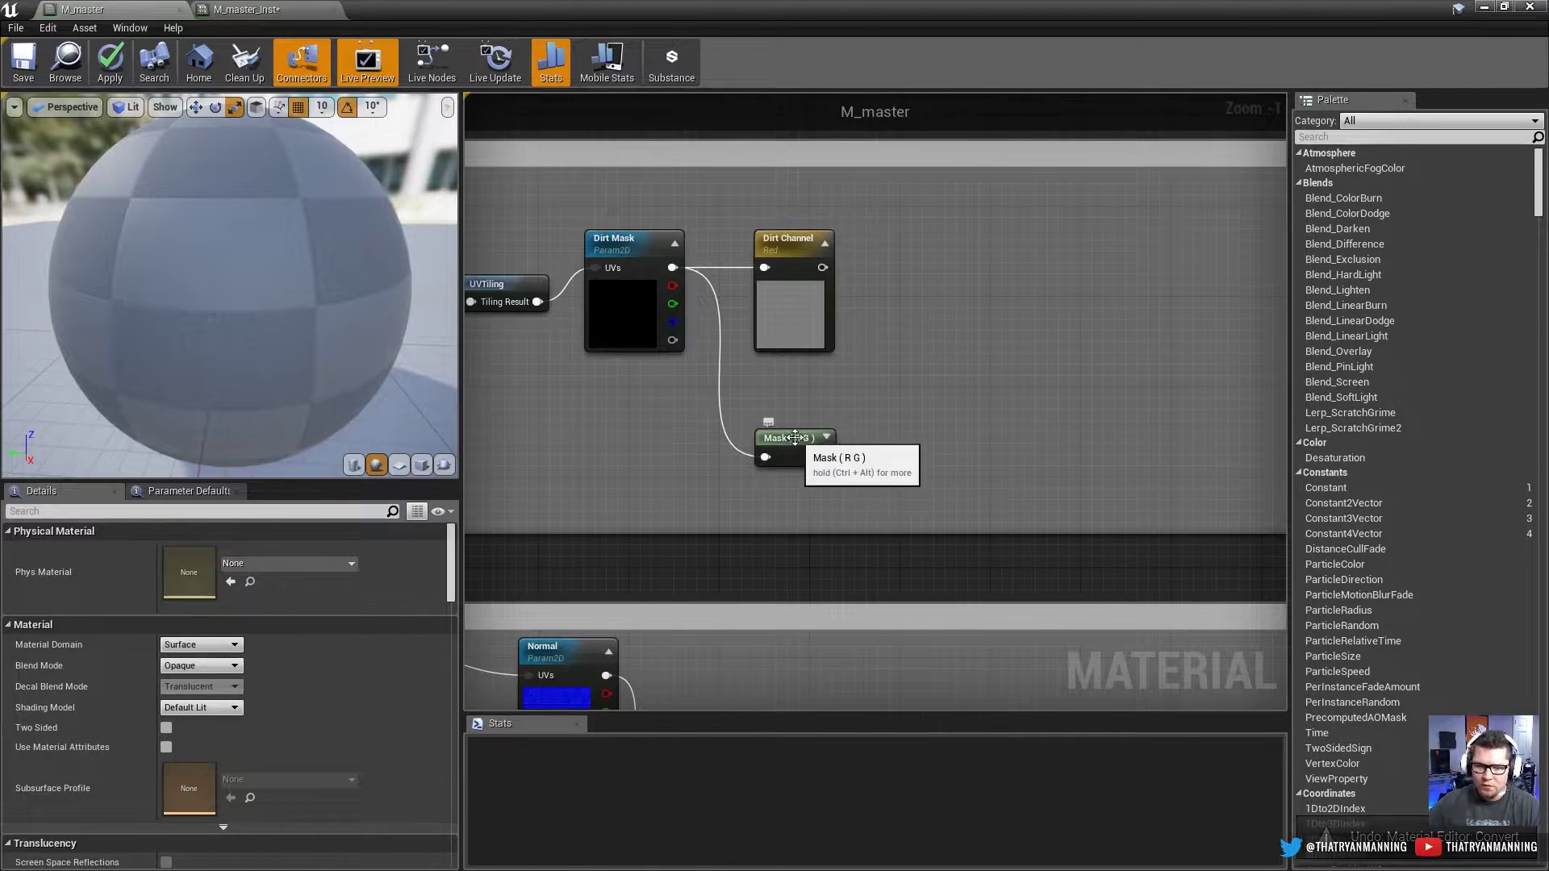
pyautogui.rightClick(817, 439)
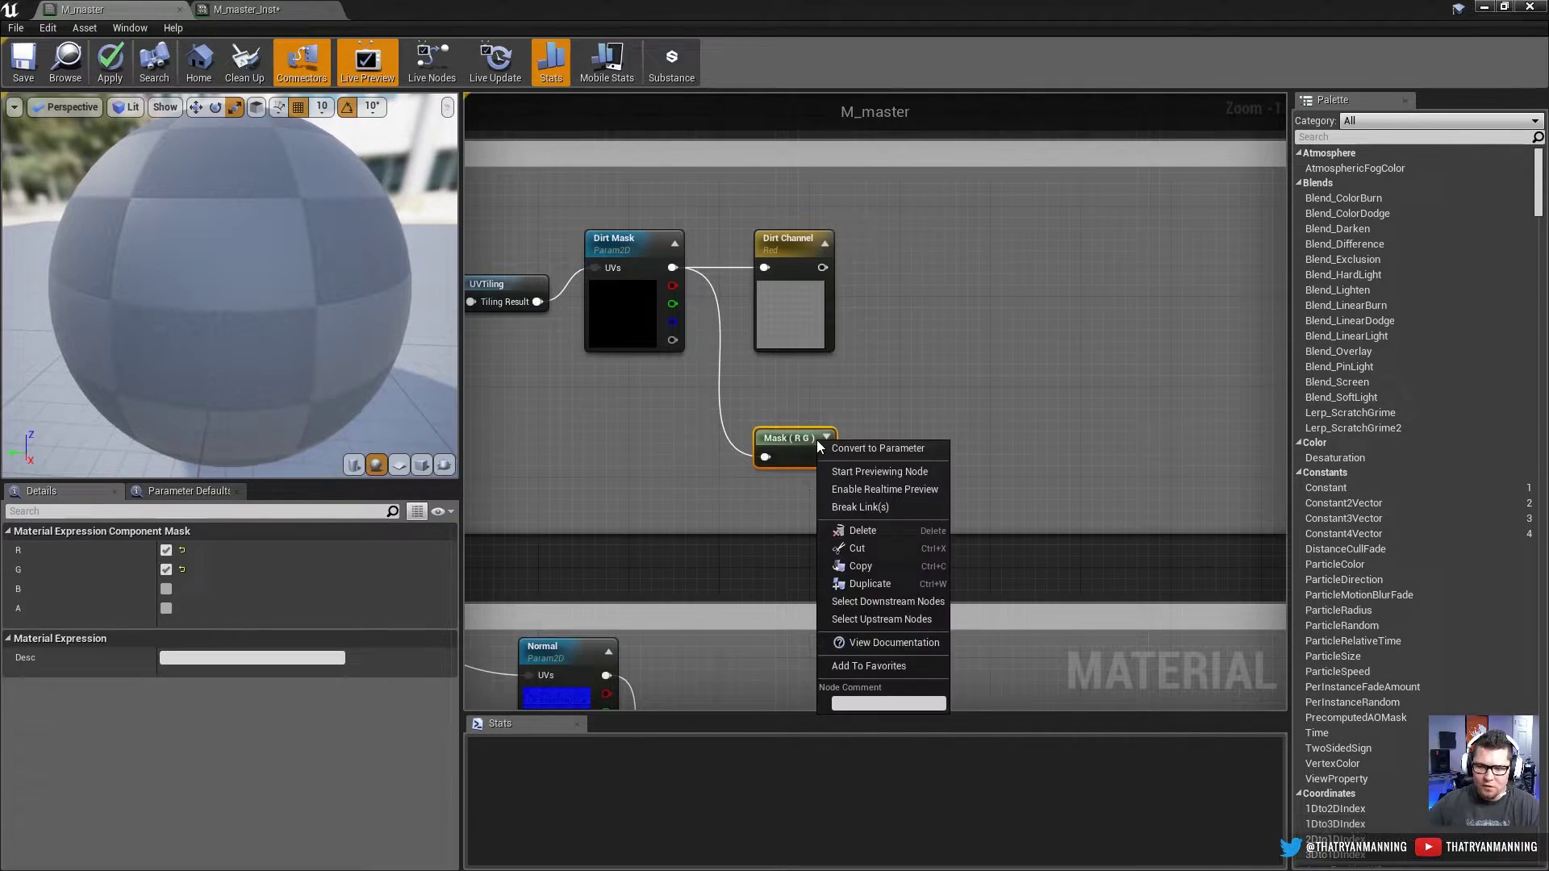
pyautogui.click(858, 452)
# Step: Delete an extra channel mask node, place the mask parameter under Dirt Channel, and clear its channels
pyautogui.click(911, 359)
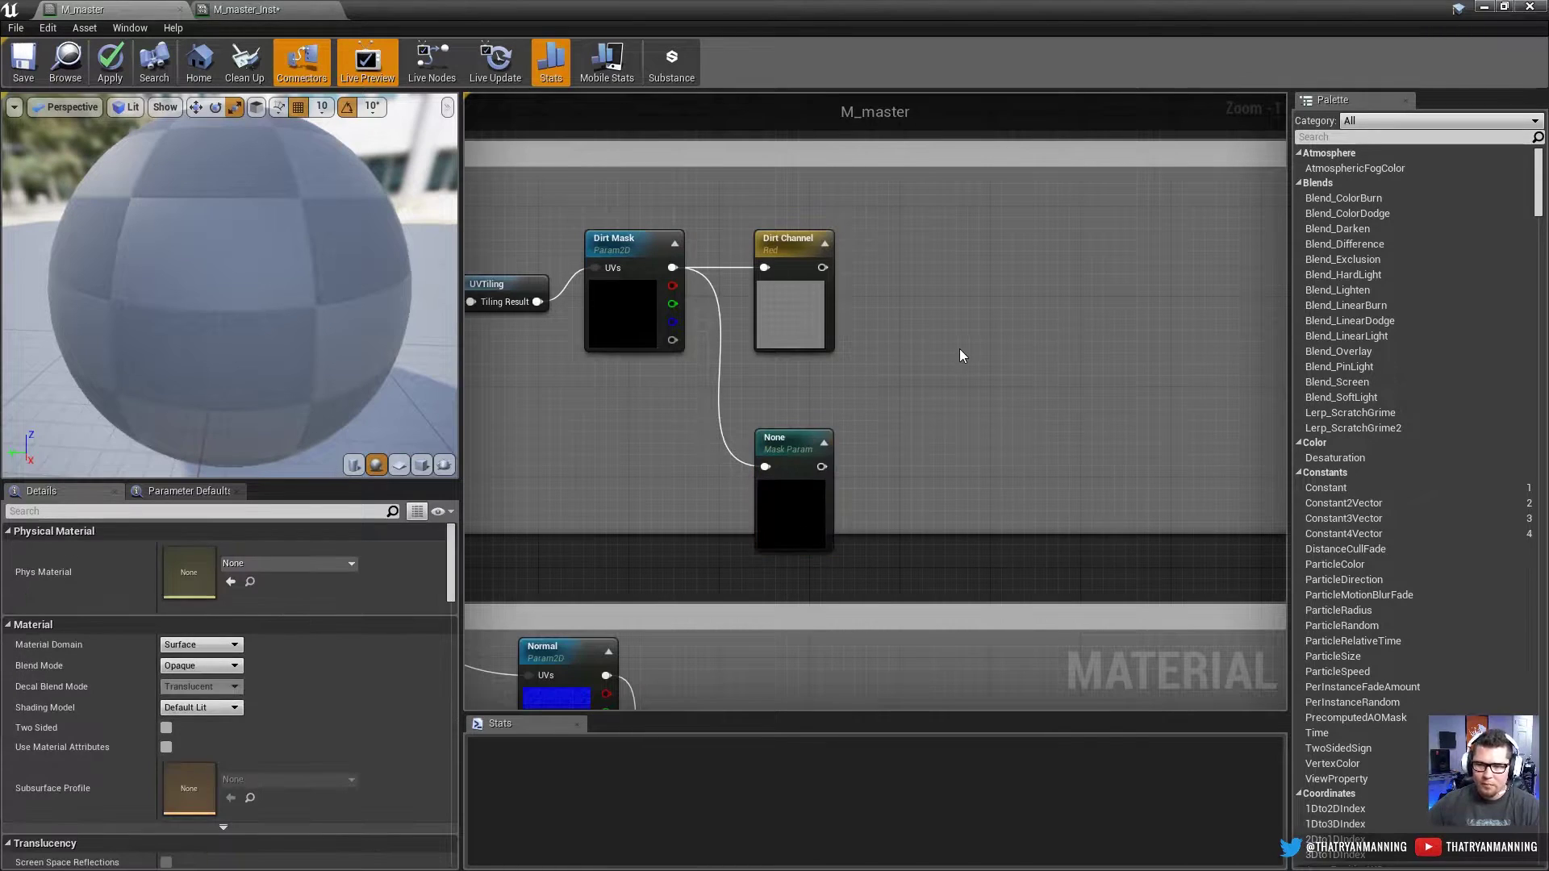
pyautogui.rightClick(959, 353)
pyautogui.write('mask')
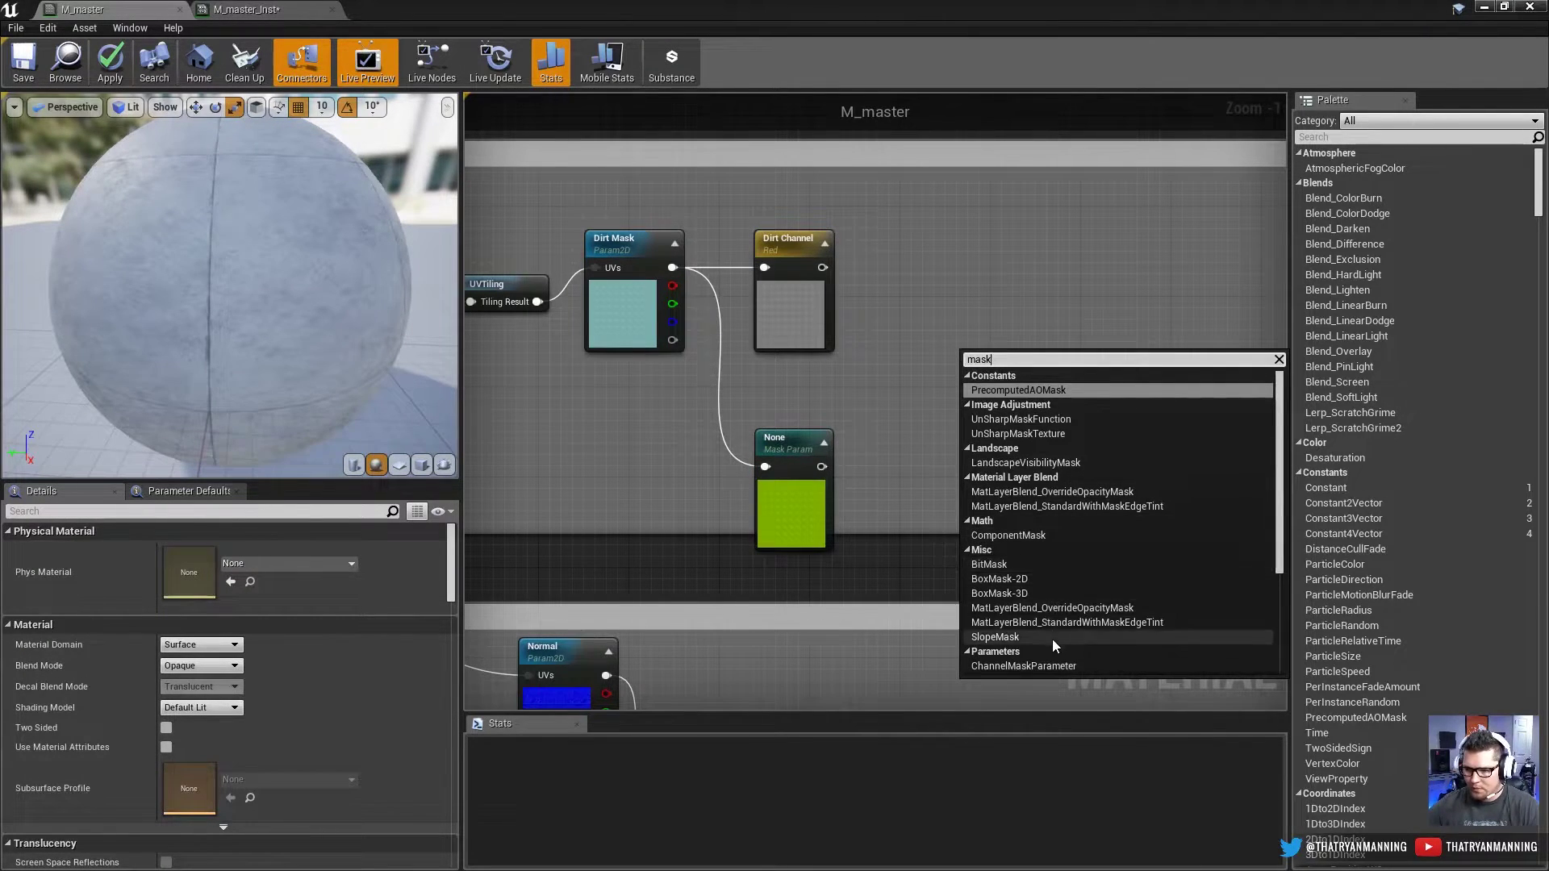
pyautogui.click(1045, 666)
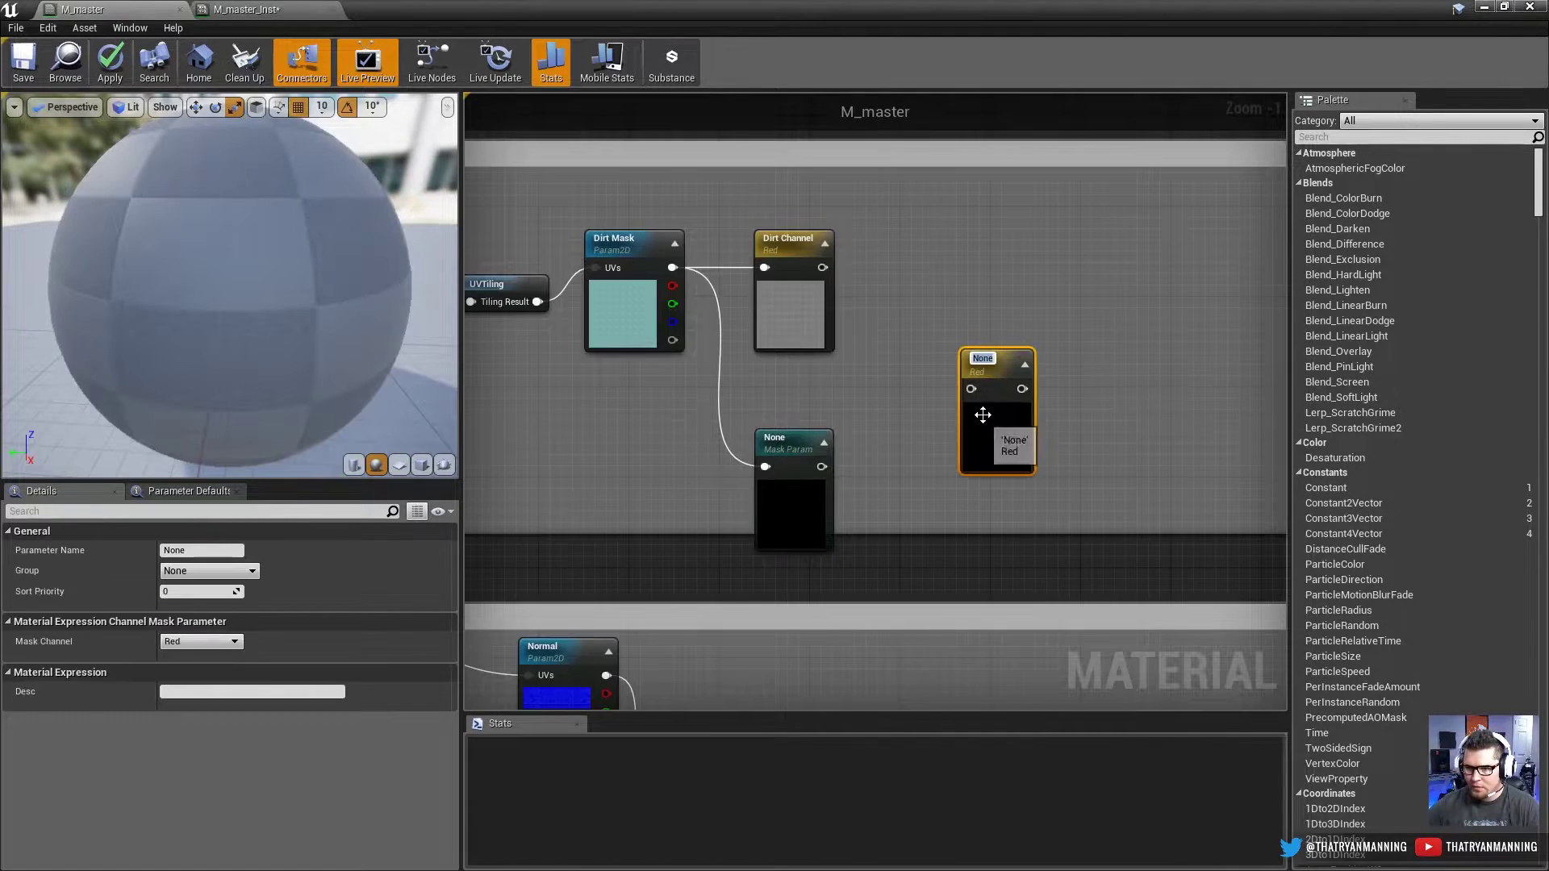
pyautogui.moveTo(981, 432); pyautogui.dragTo(908, 496)
pyautogui.press('Delete')
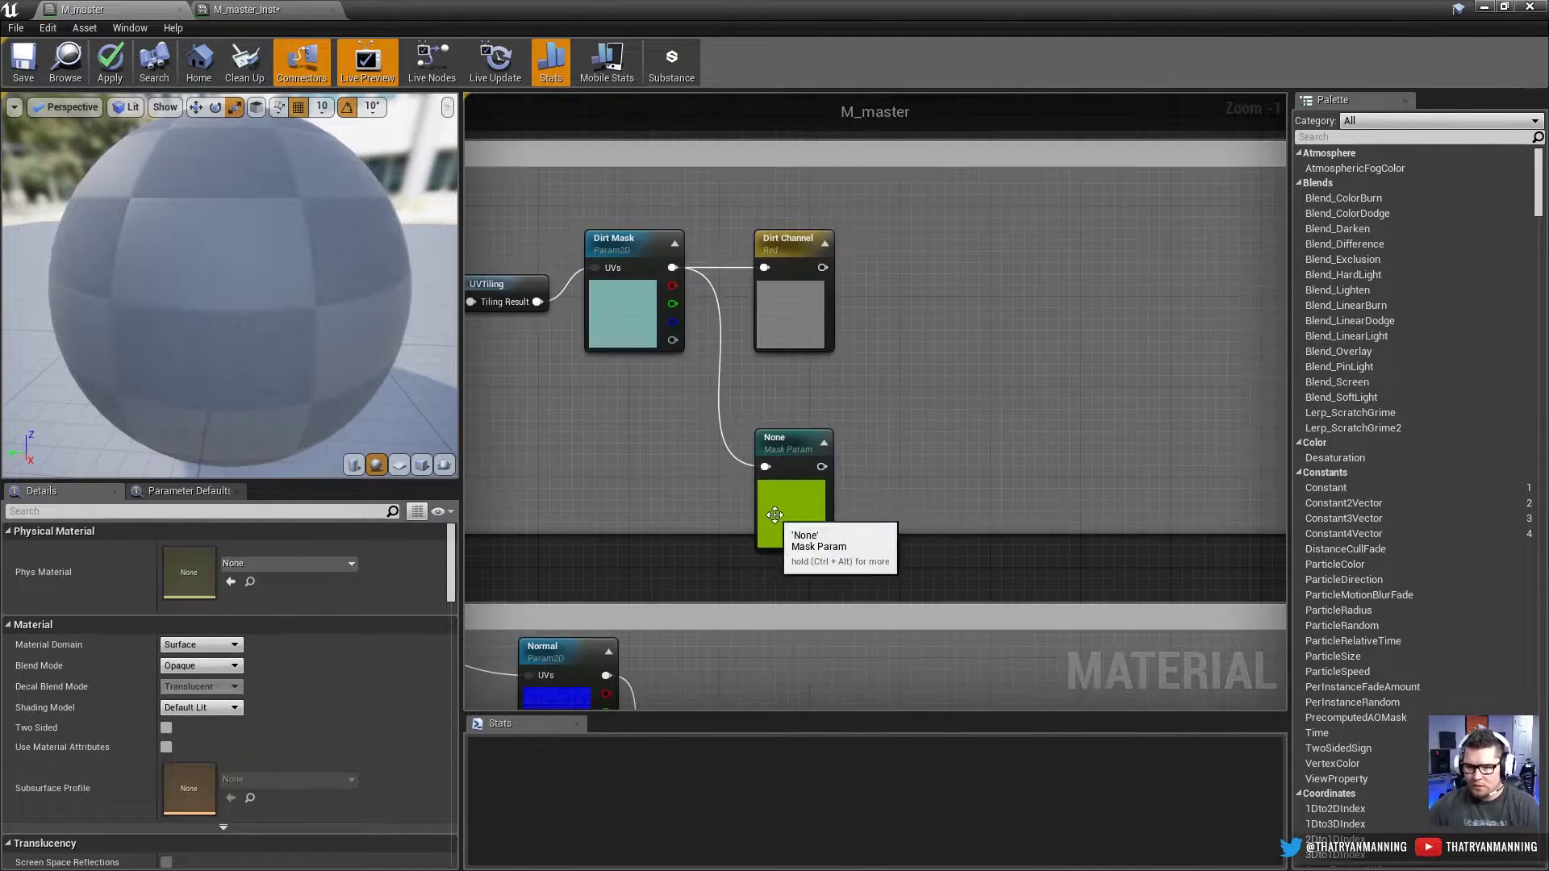
pyautogui.moveTo(775, 521); pyautogui.dragTo(776, 453)
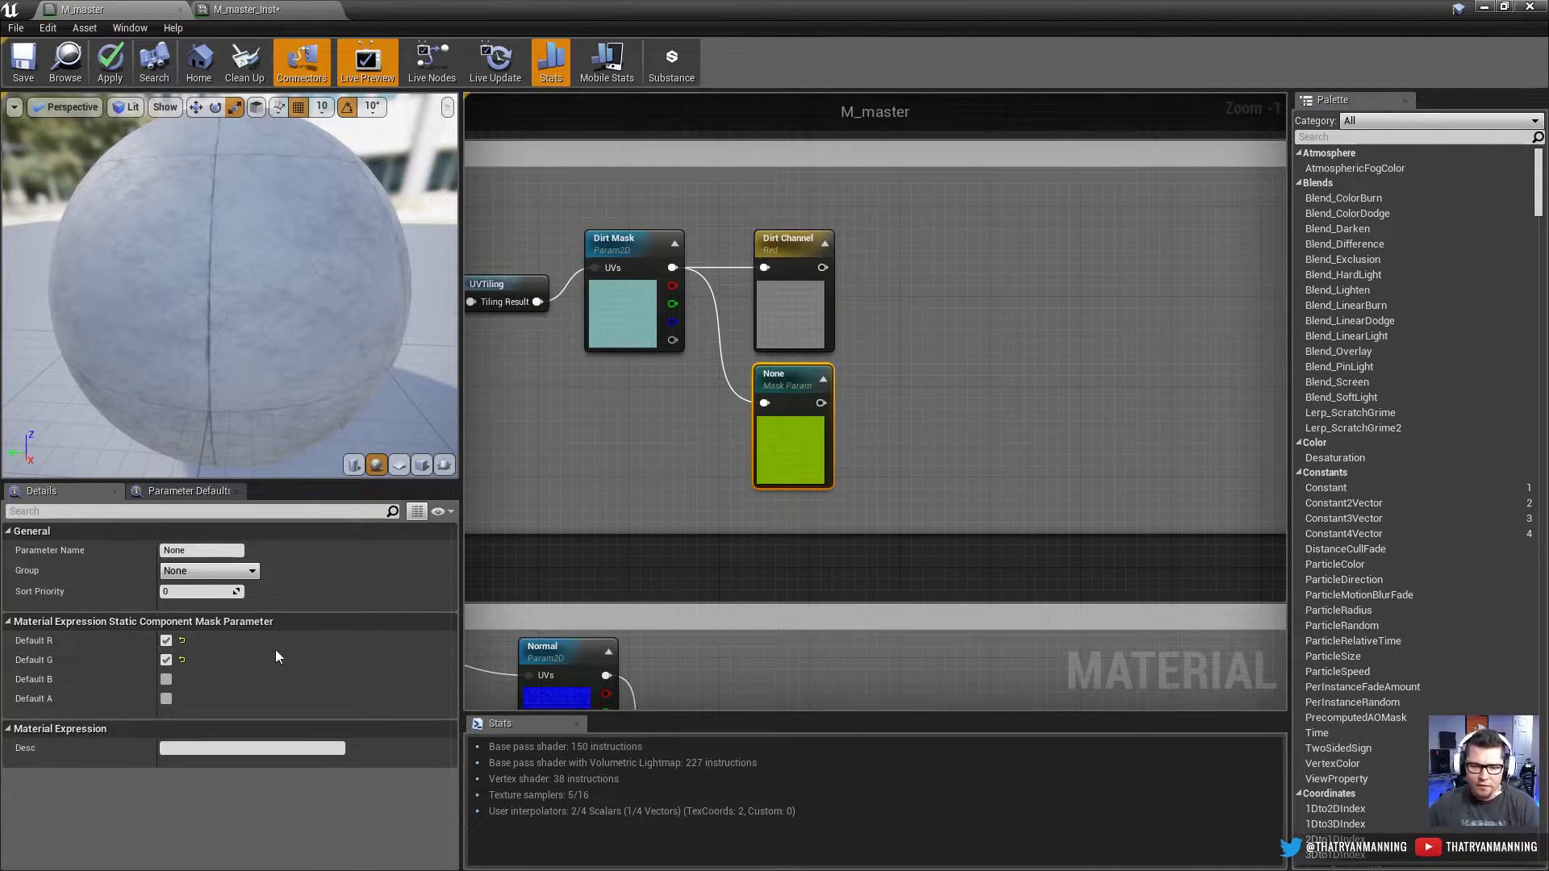
pyautogui.click(167, 659)
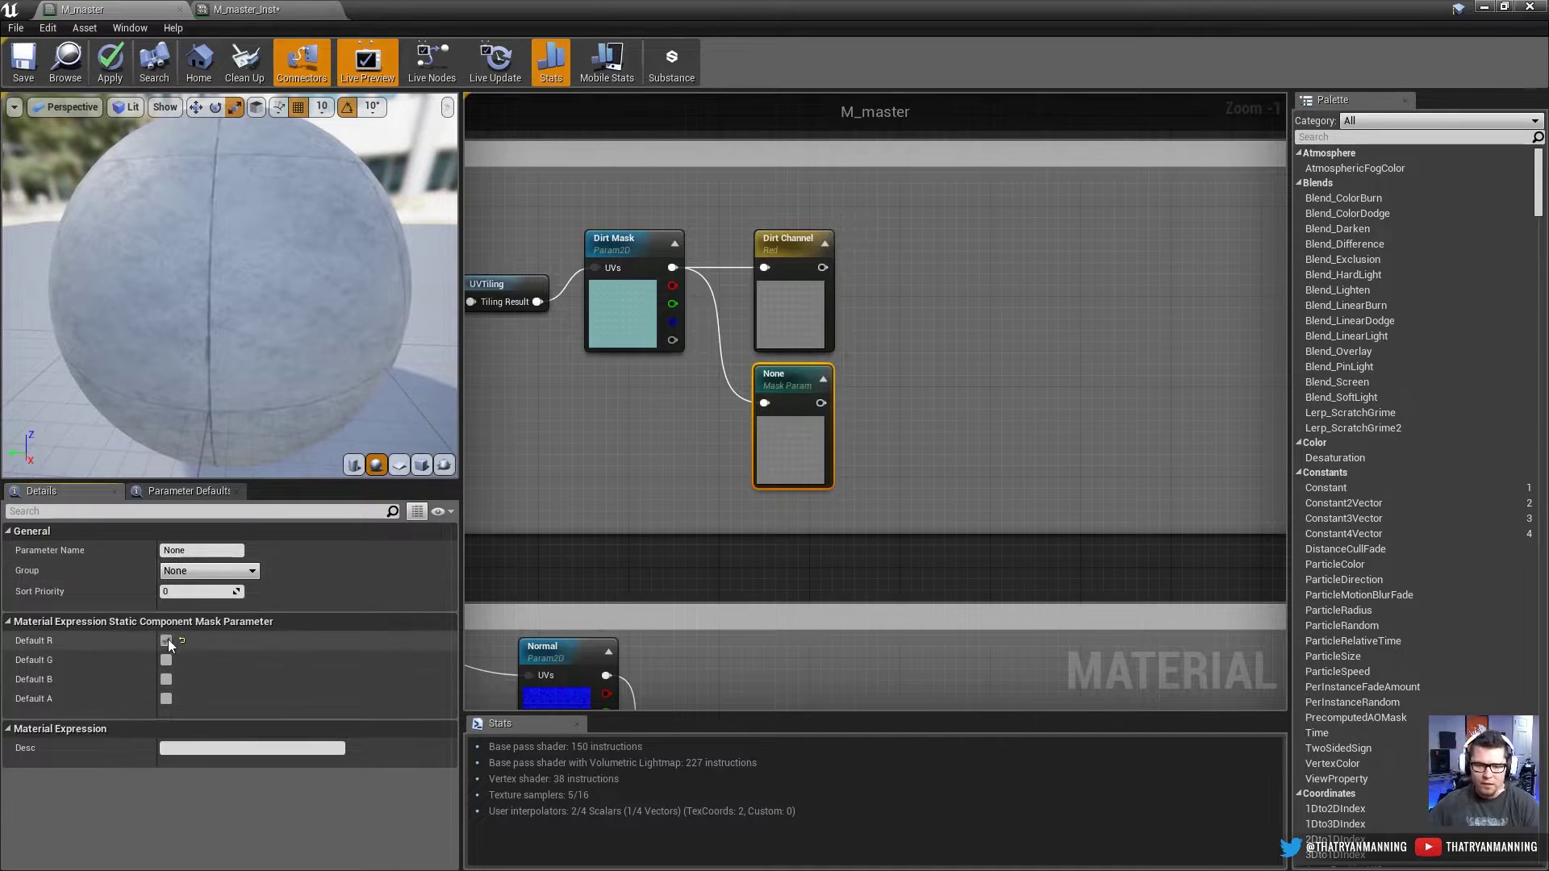
pyautogui.click(167, 641)
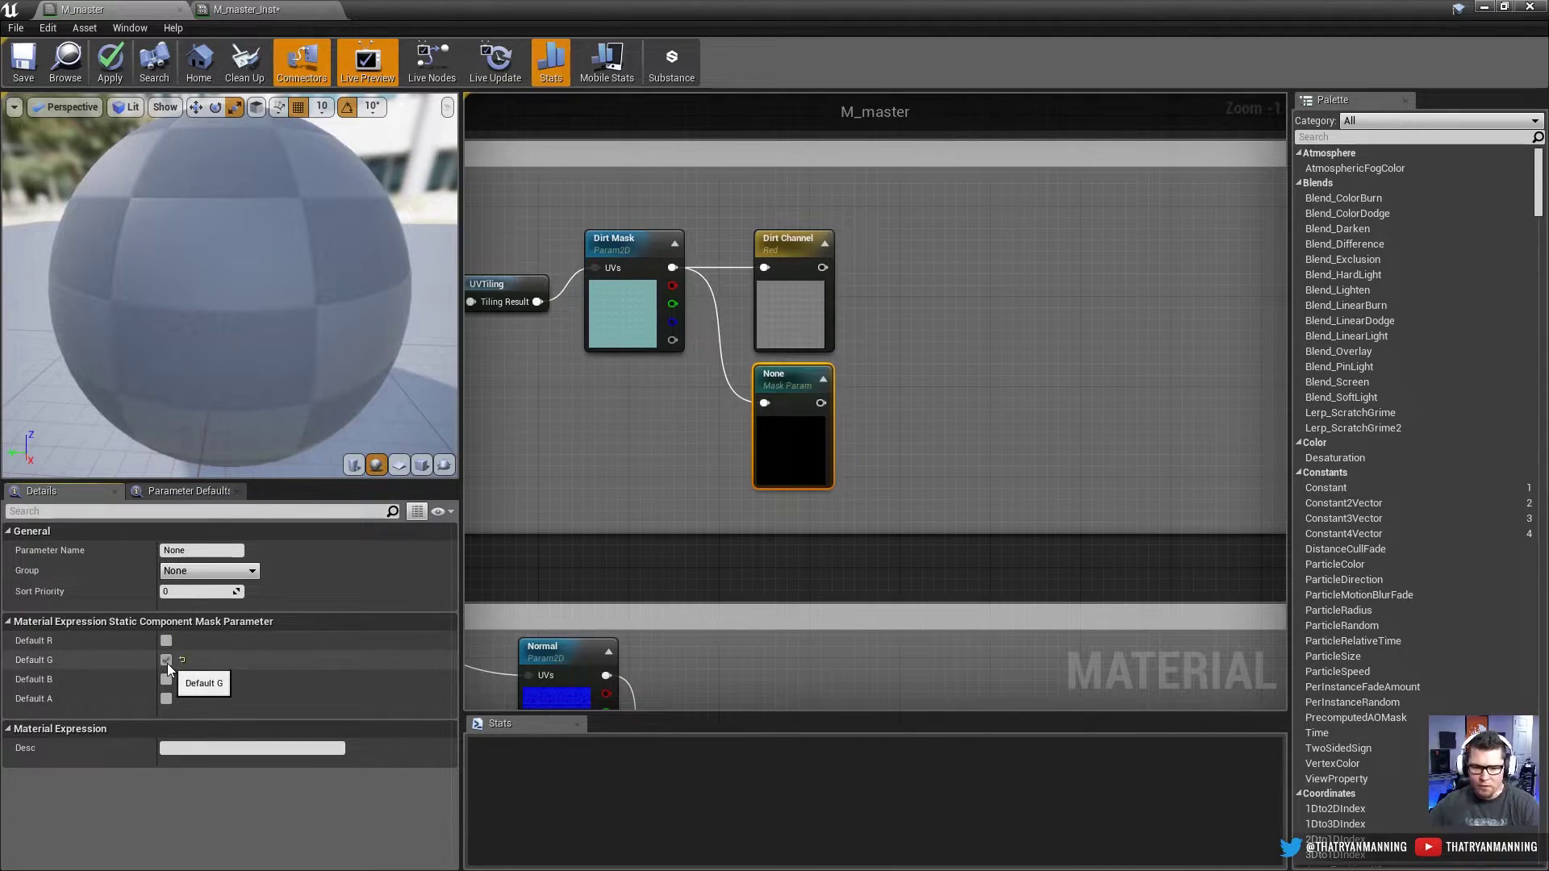
pyautogui.click(167, 662)
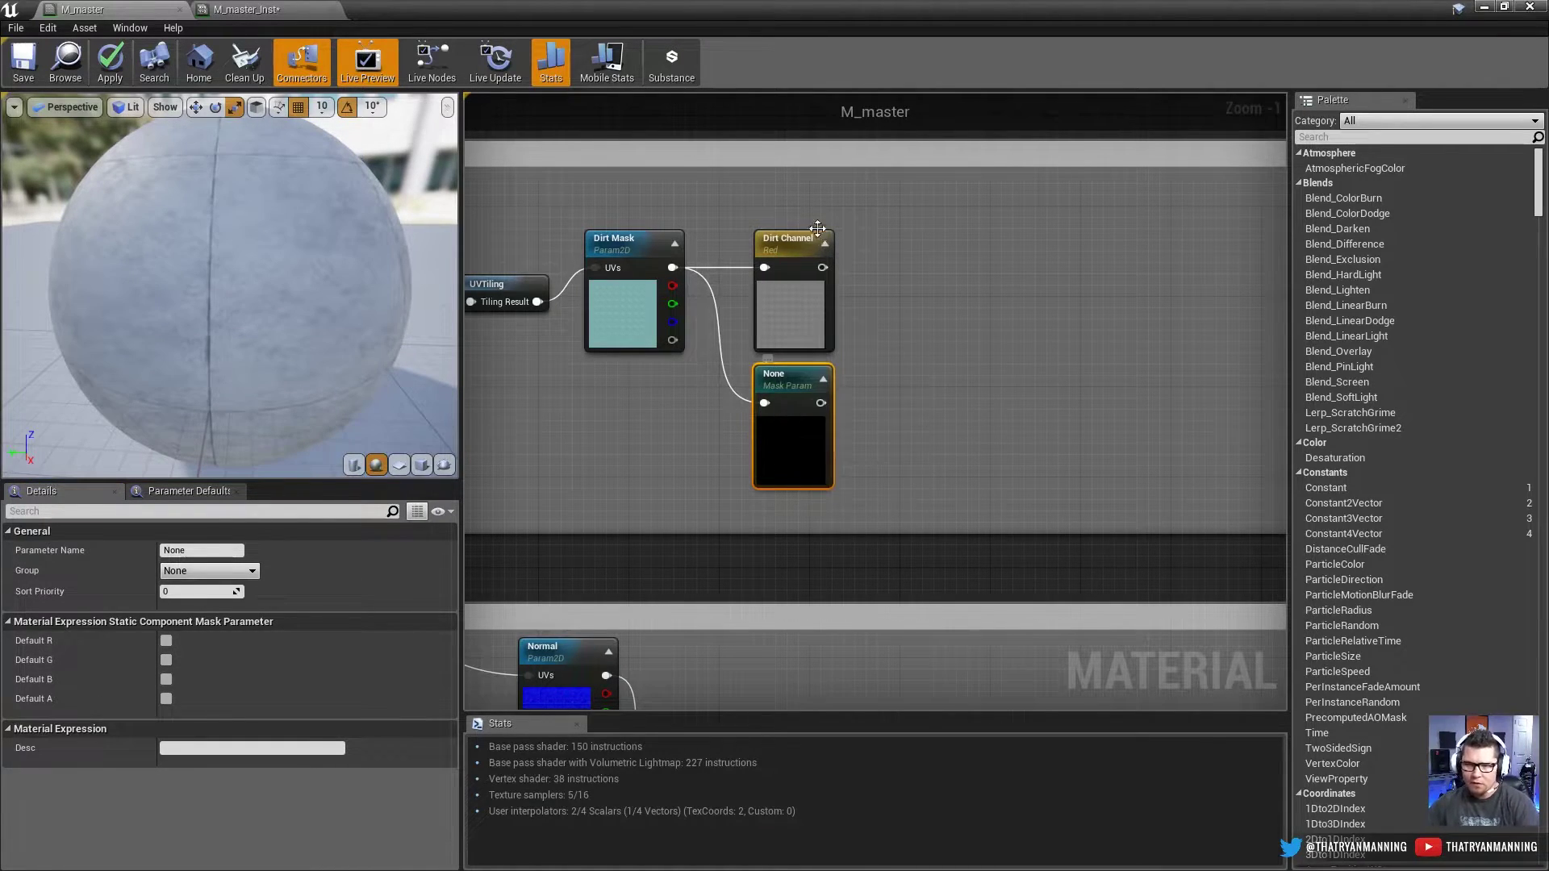
# Step: Keep Red as Dirt Channel's mask channel and inspect both mask nodes
pyautogui.click(781, 266)
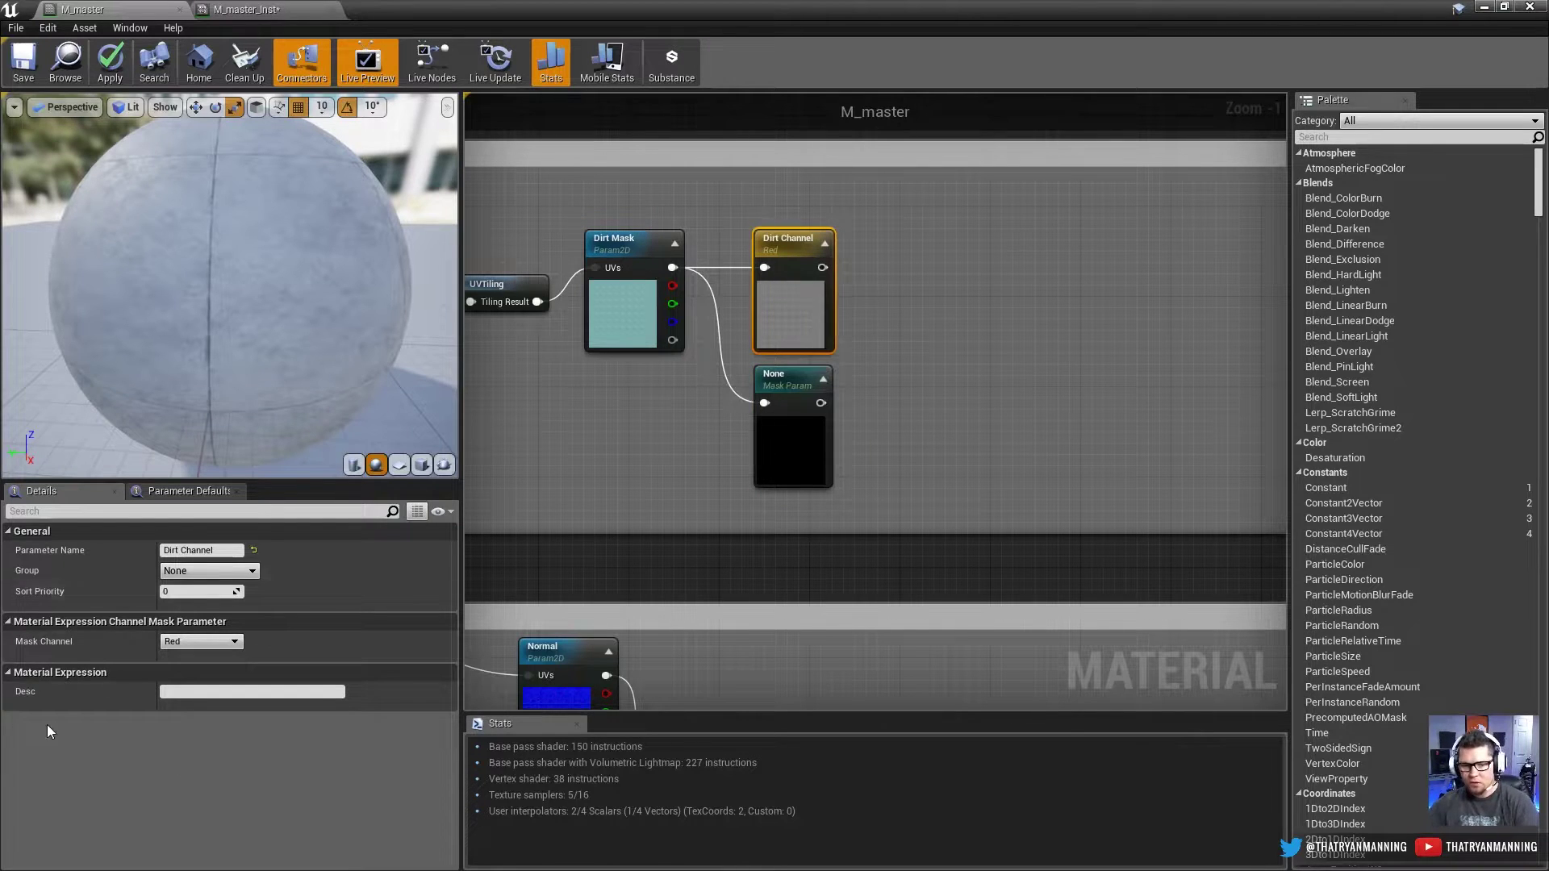
pyautogui.click(229, 643)
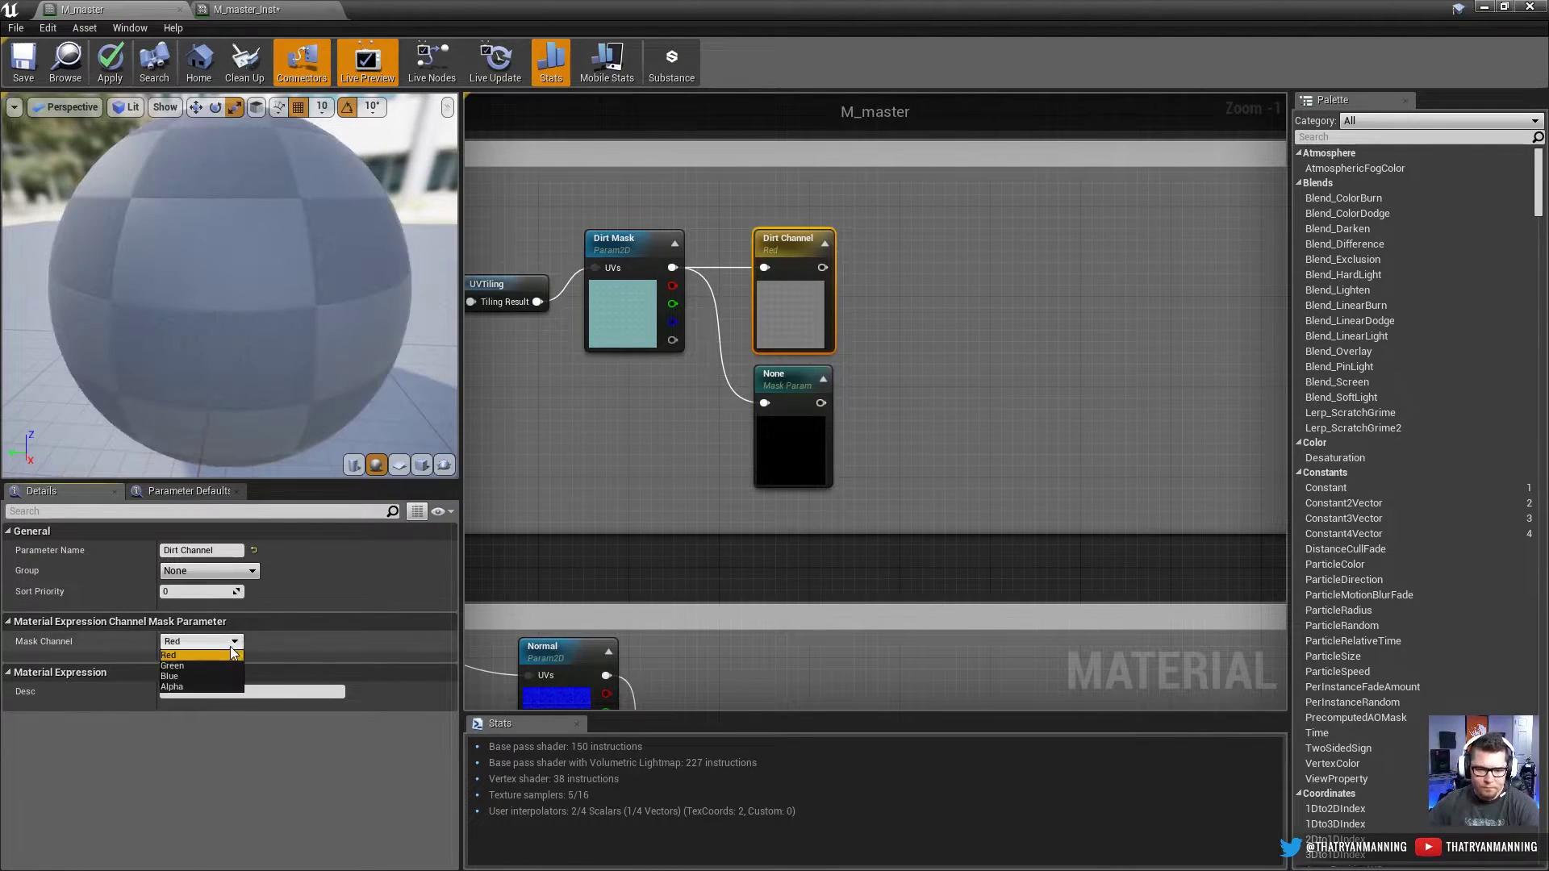
pyautogui.click(217, 651)
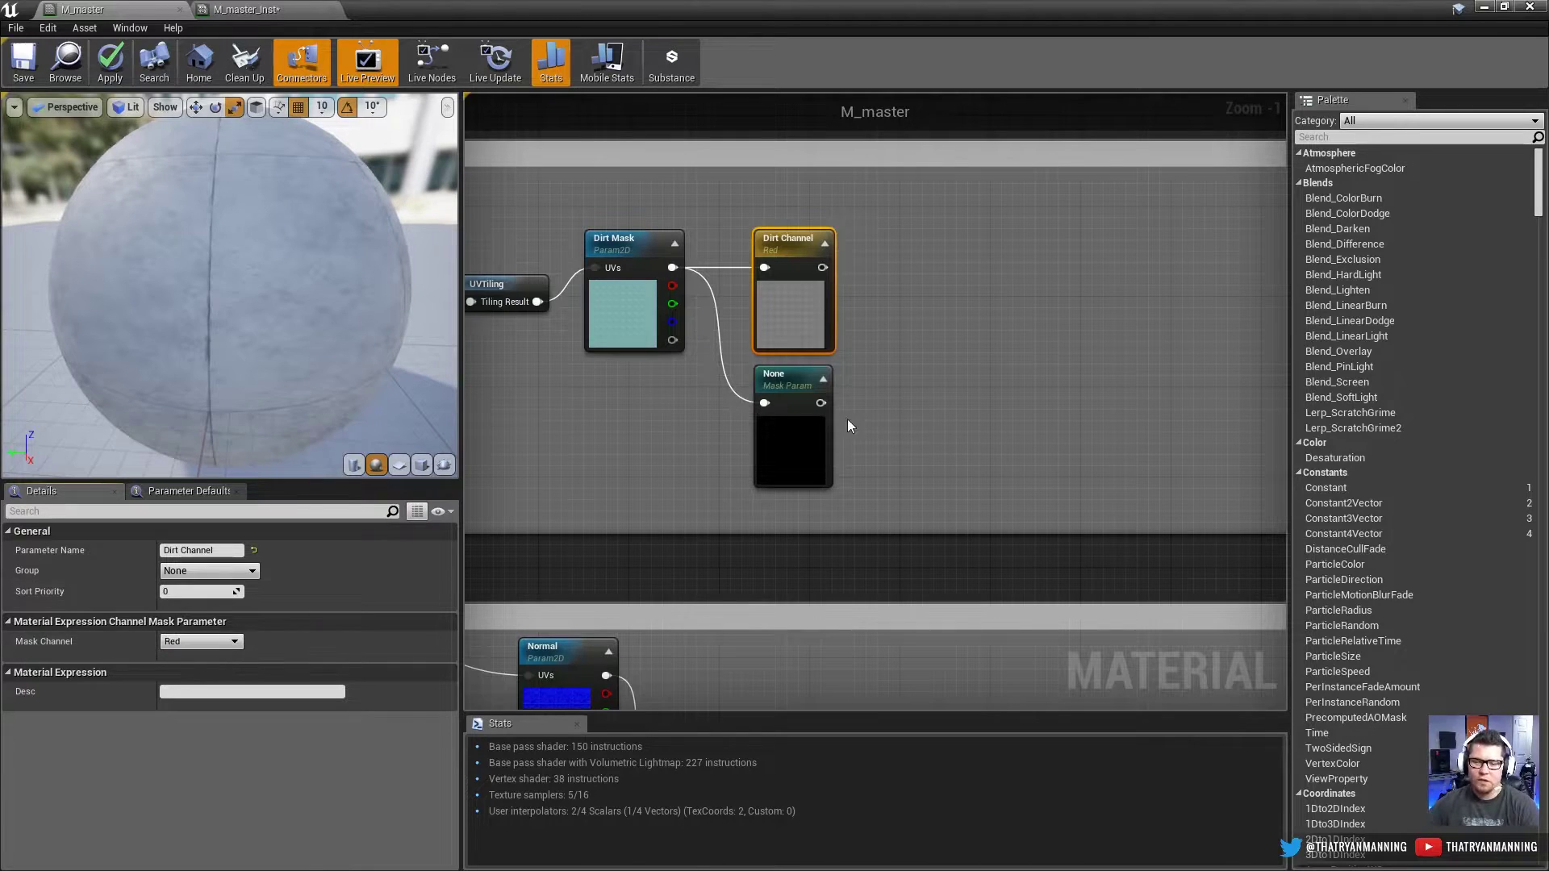
pyautogui.click(847, 421)
pyautogui.click(785, 449)
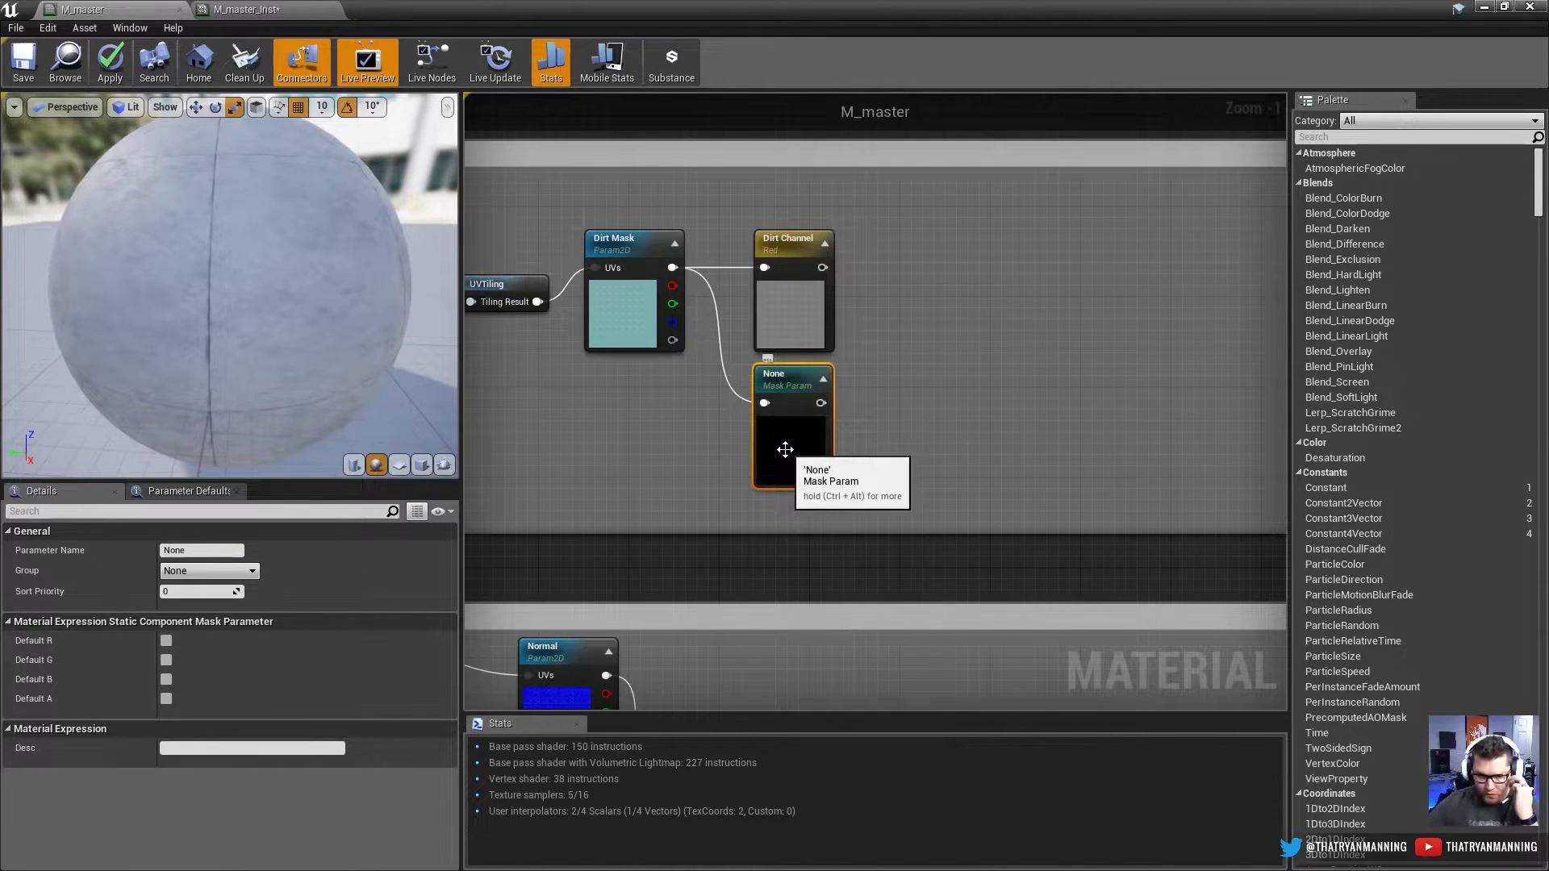
pyautogui.click(843, 305)
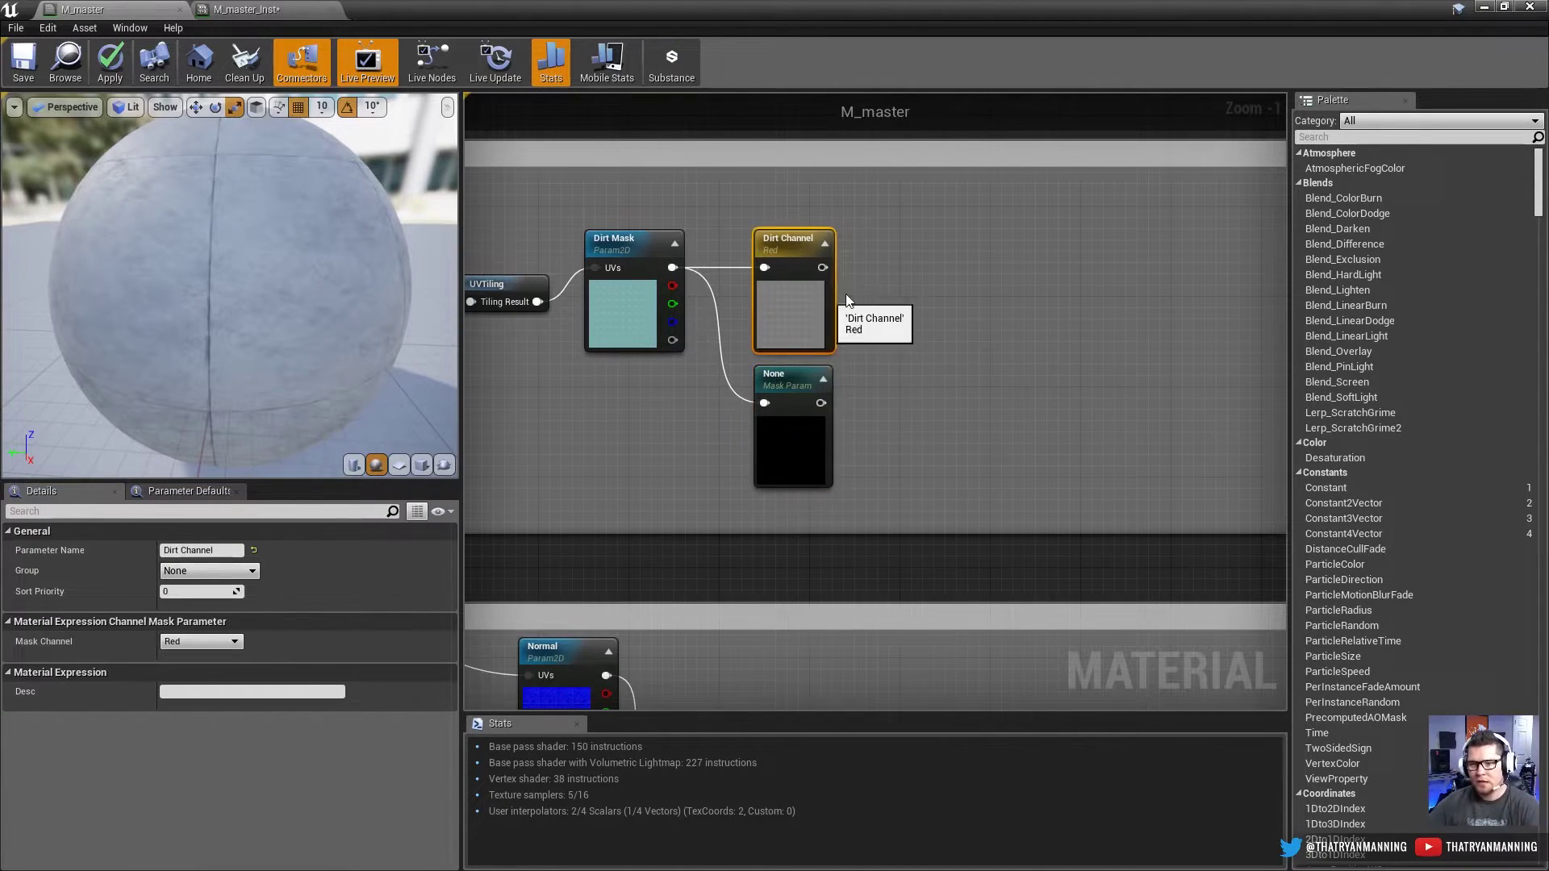
# Step: Add trial ComponentMask and ChannelMaskParameter nodes, then delete both
pyautogui.rightClick(893, 287)
pyautogui.write('mask')
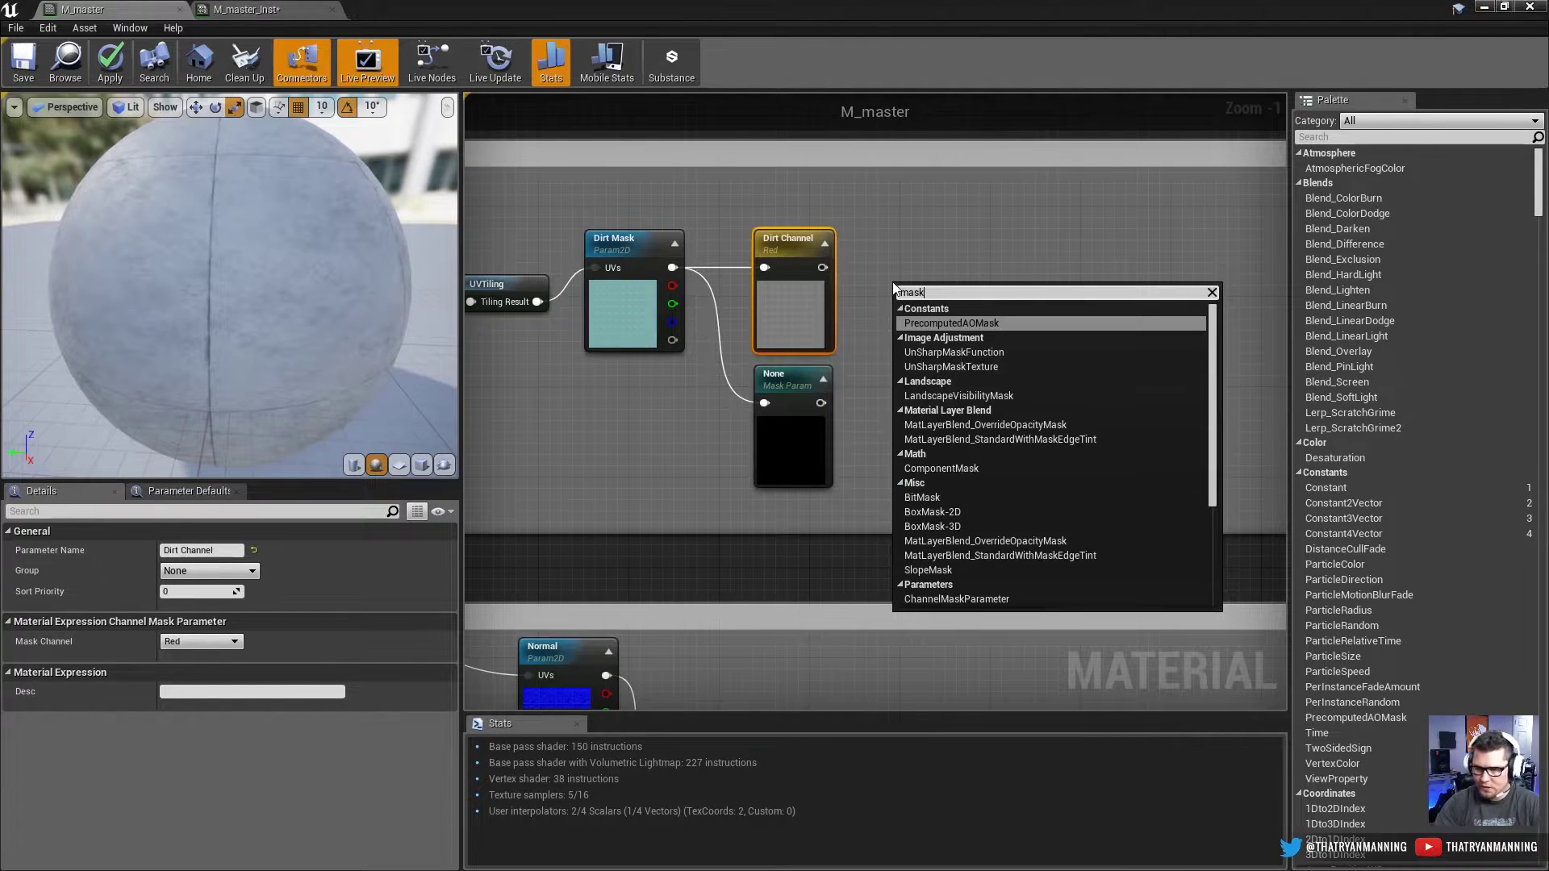
pyautogui.click(971, 468)
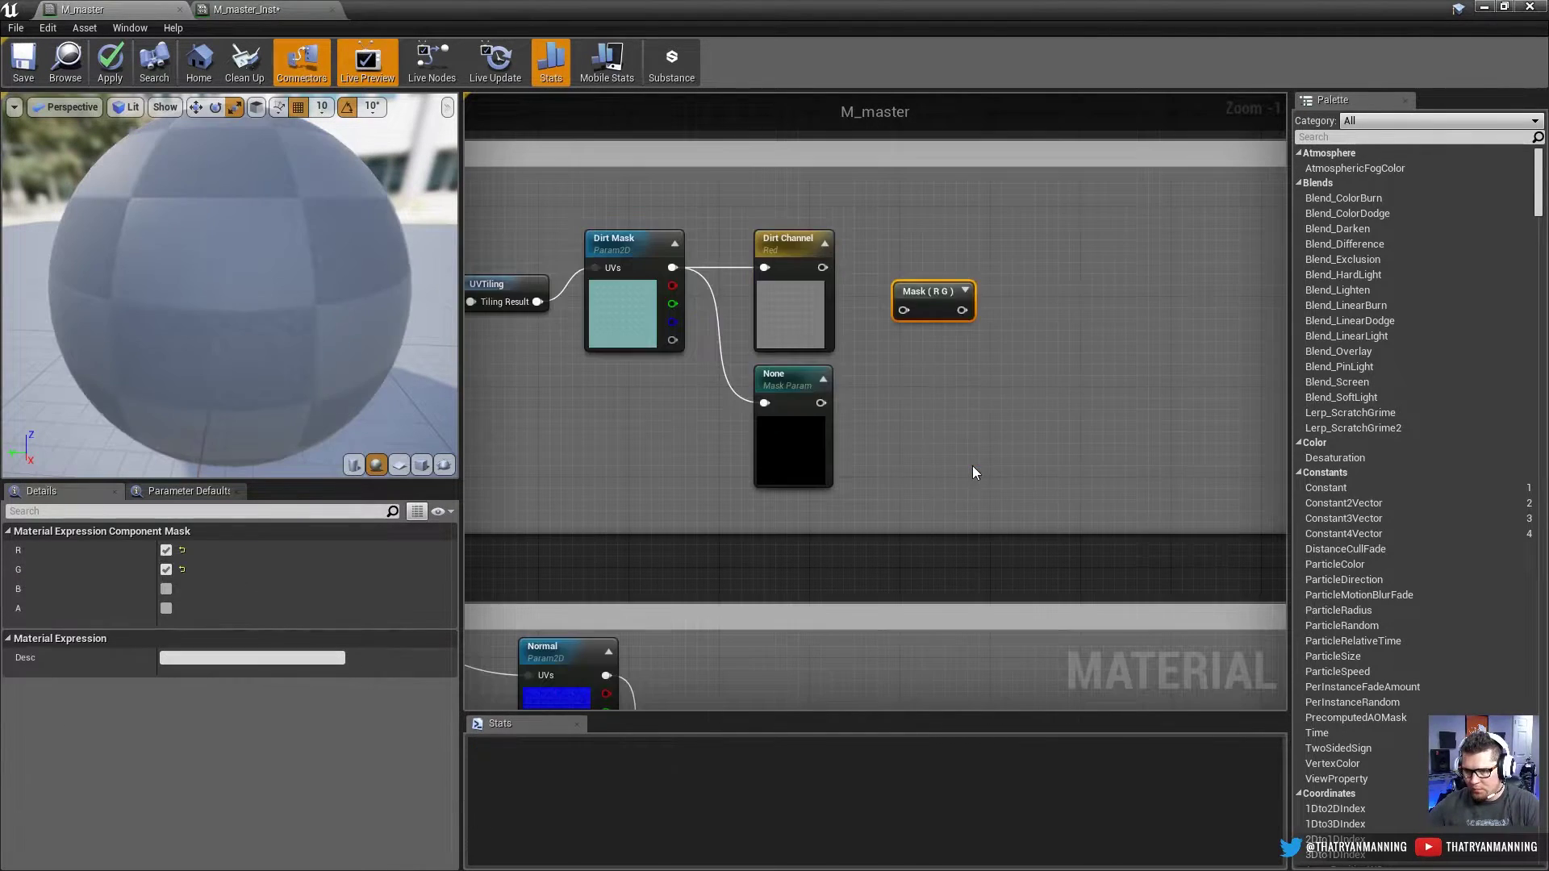
pyautogui.press('Delete')
pyautogui.rightClick(913, 303)
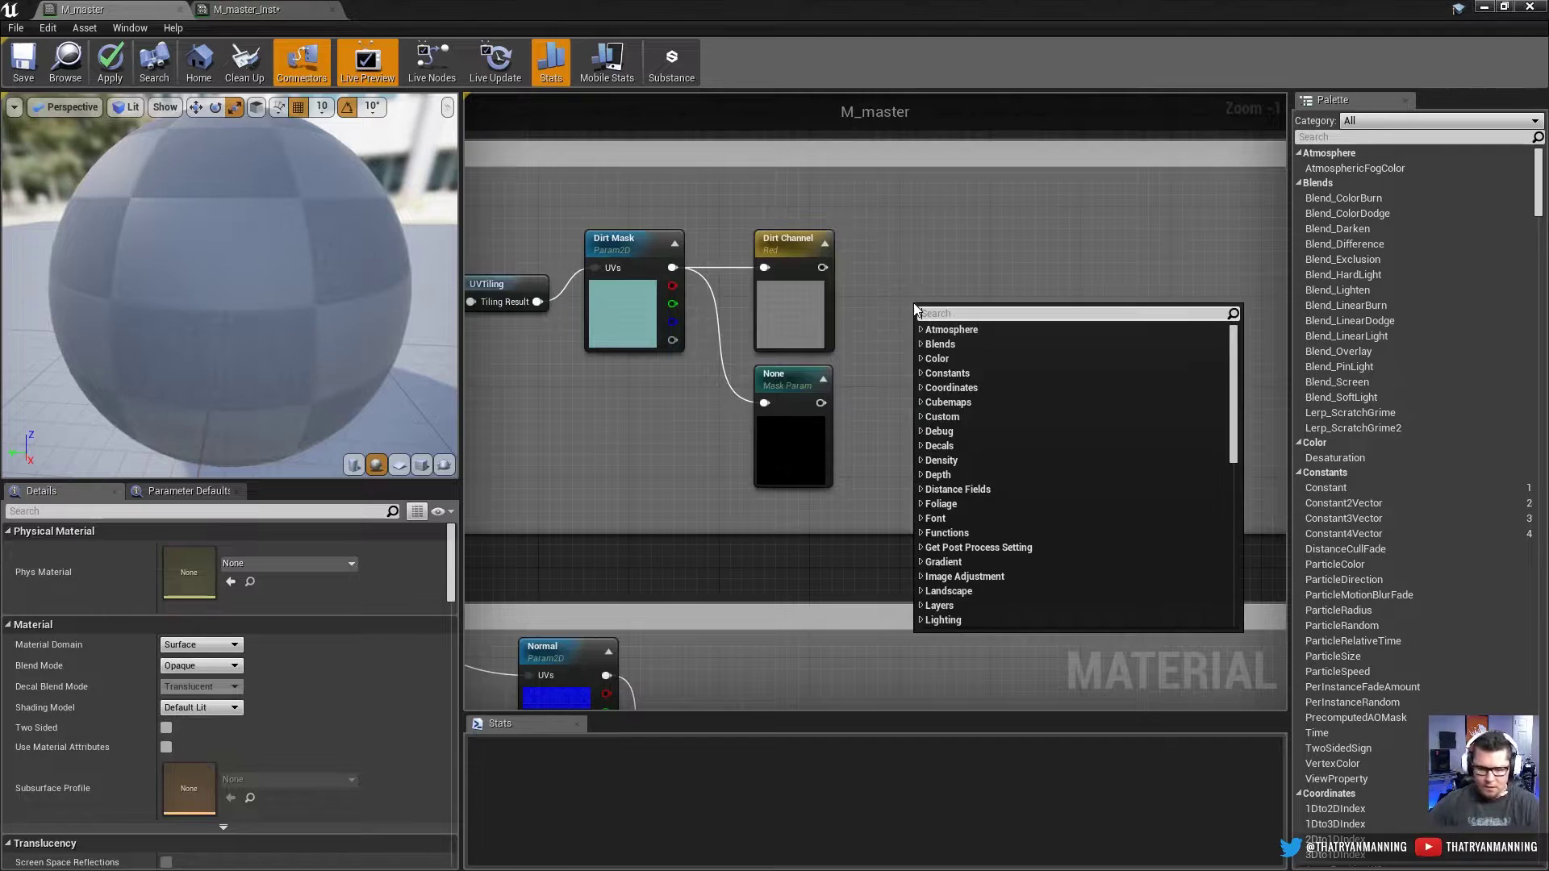
pyautogui.write('chan')
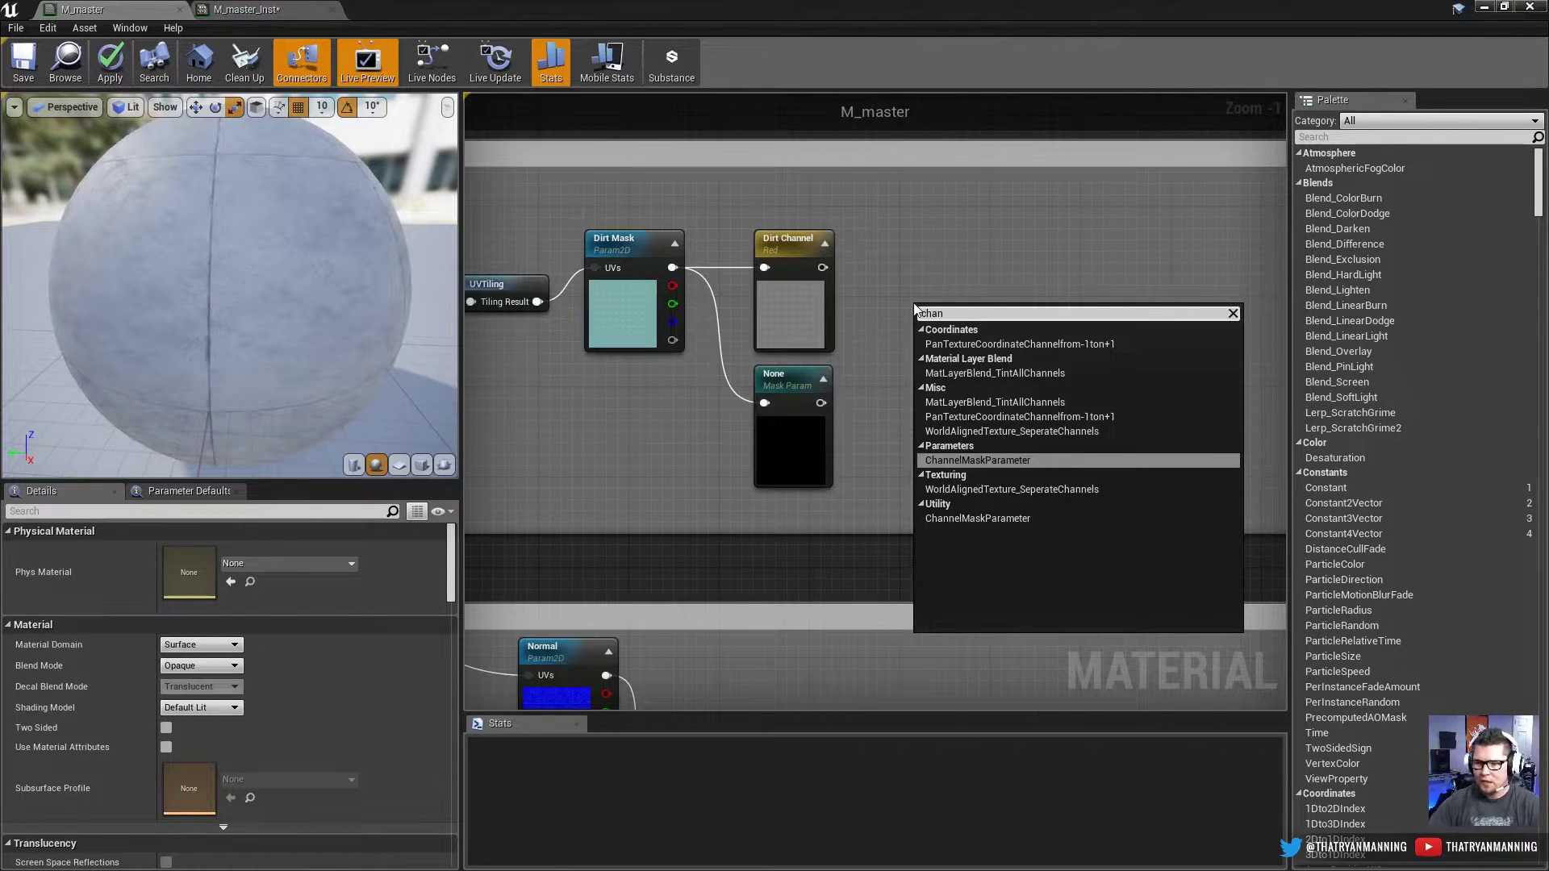
pyautogui.press('Return')
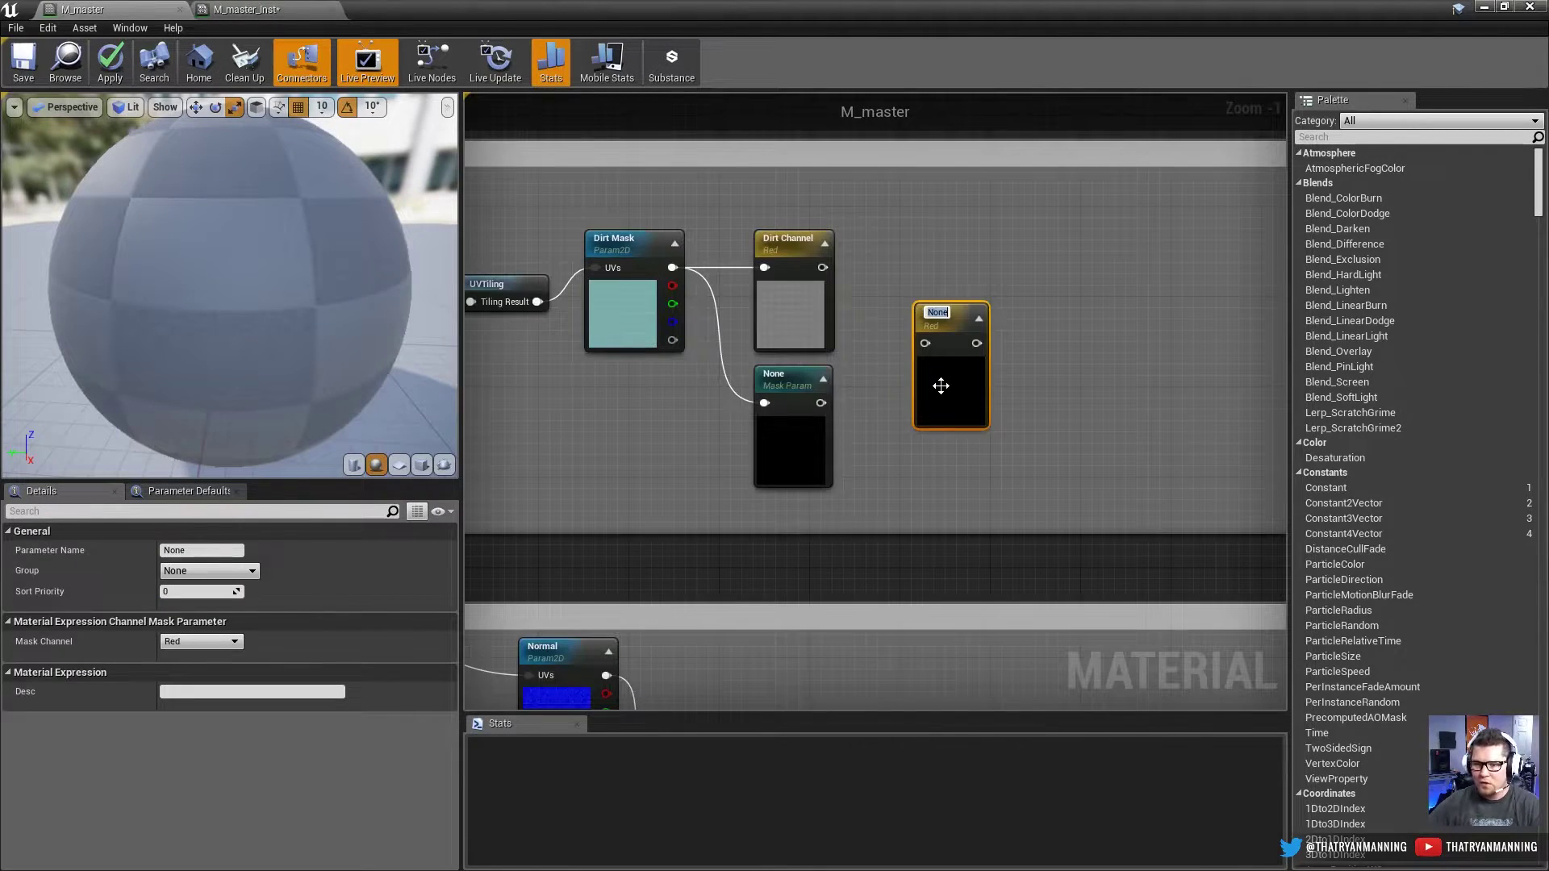
pyautogui.press('Delete')
# Step: Add two trial StaticComponentMaskParameter nodes and delete each of them
pyautogui.rightClick(864, 410)
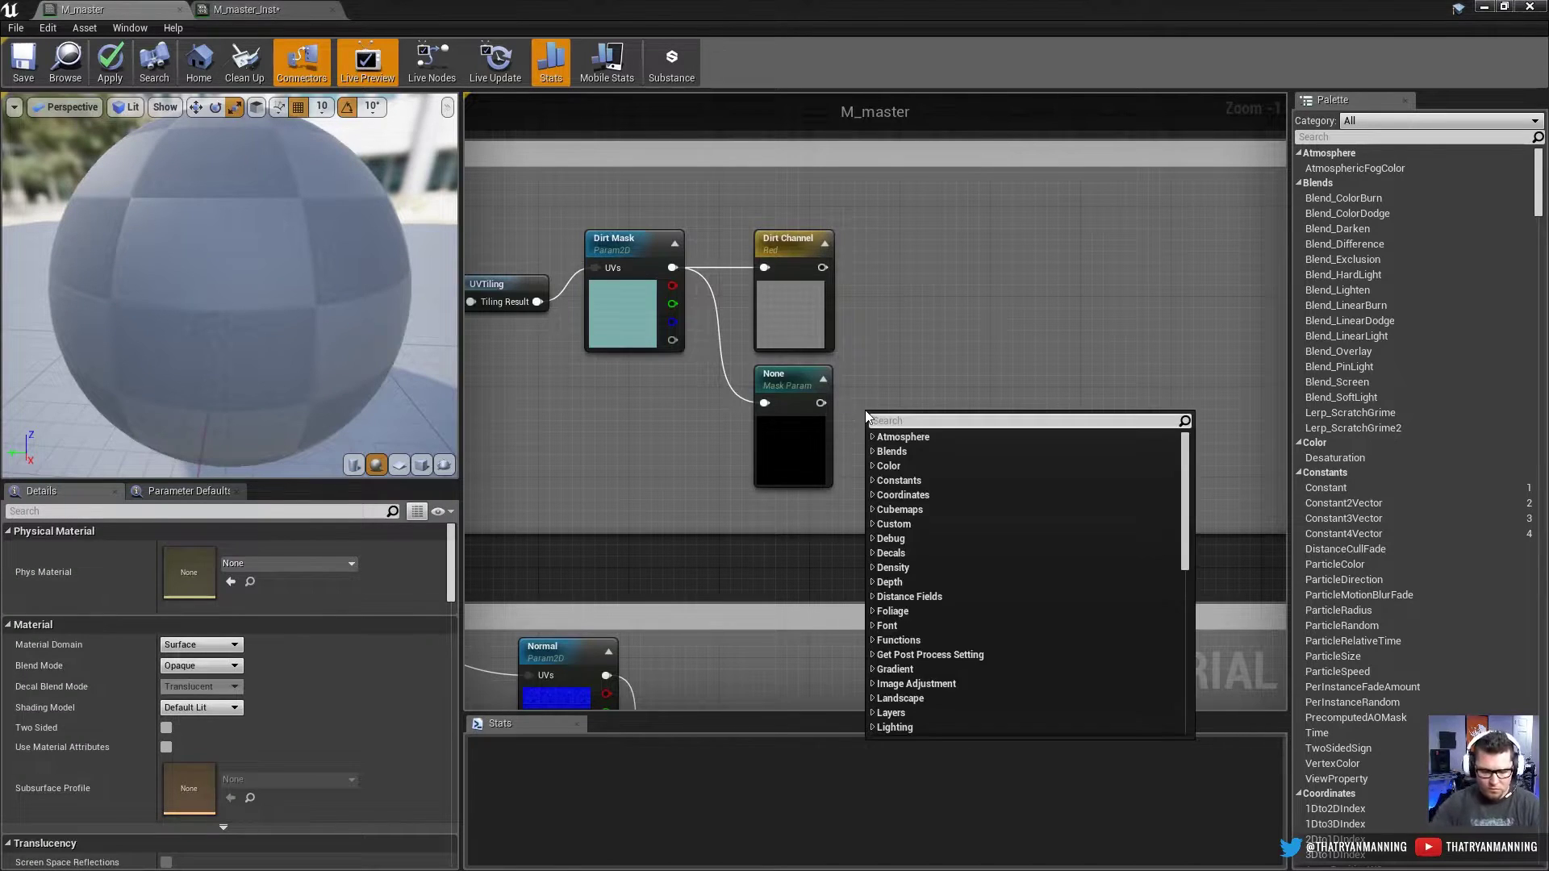
pyautogui.write('mask')
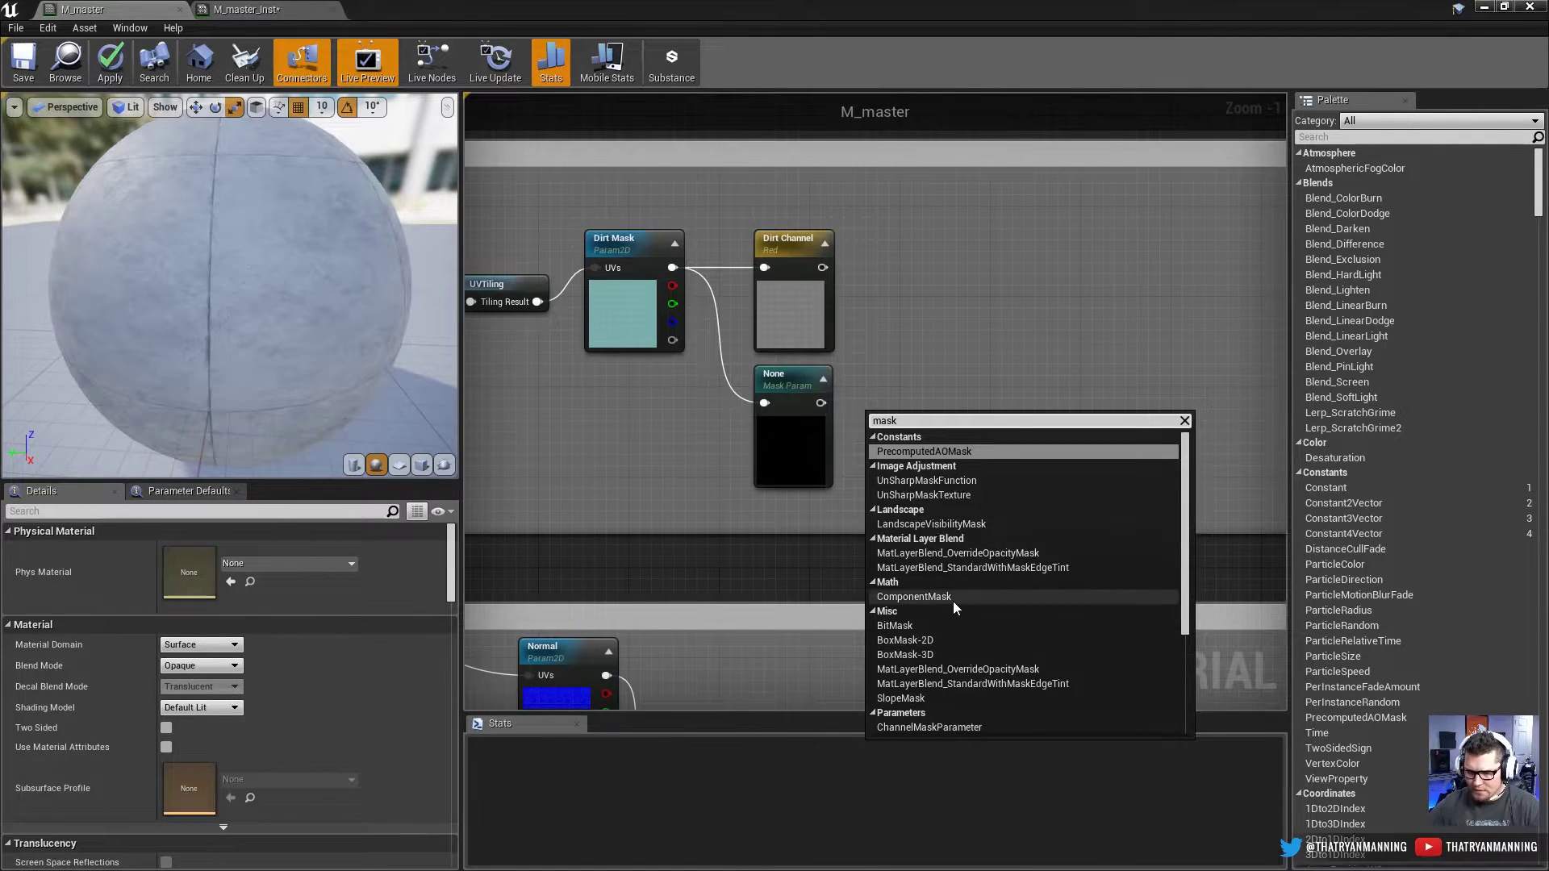
pyautogui.scroll(-1, 947, 651)
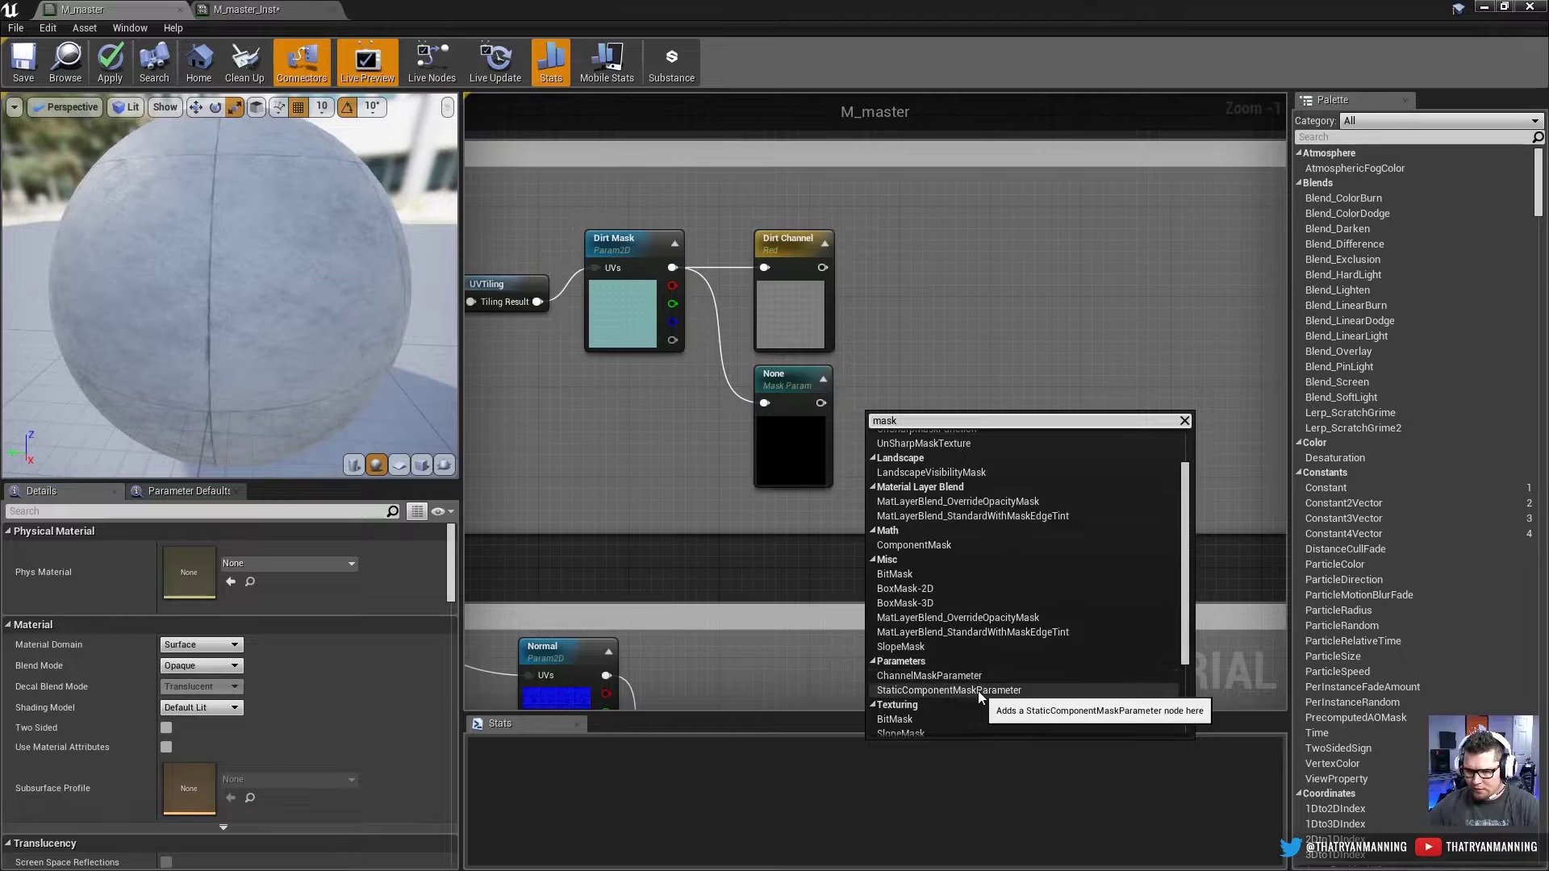
pyautogui.click(977, 690)
pyautogui.moveTo(916, 509); pyautogui.dragTo(918, 461)
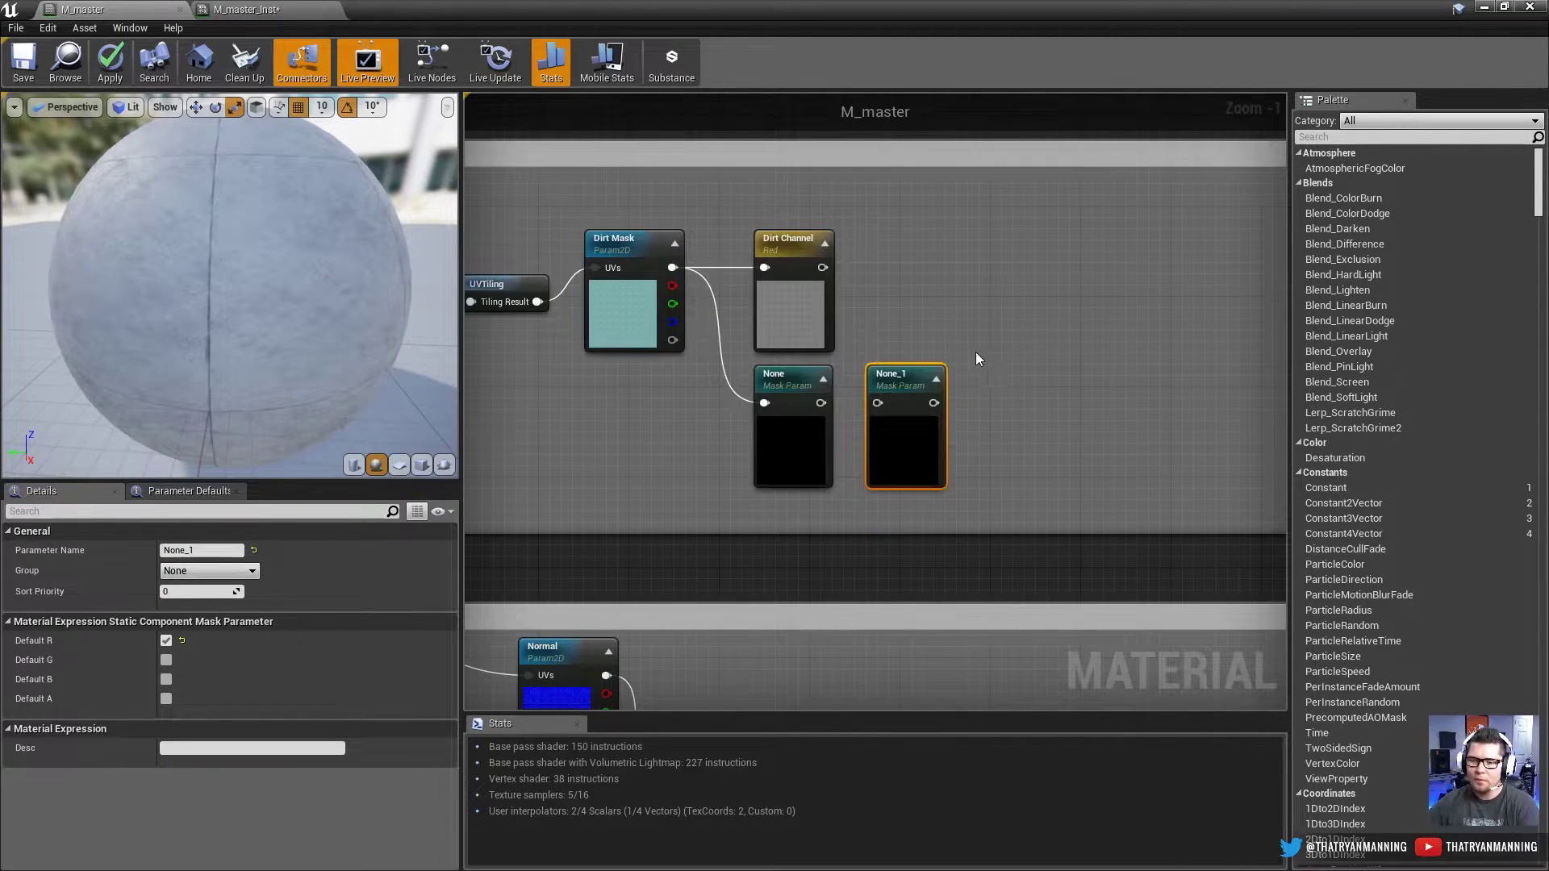
pyautogui.press('Delete')
pyautogui.rightClick(965, 333)
pyautogui.write('mask')
pyautogui.scroll(-2, 1073, 564)
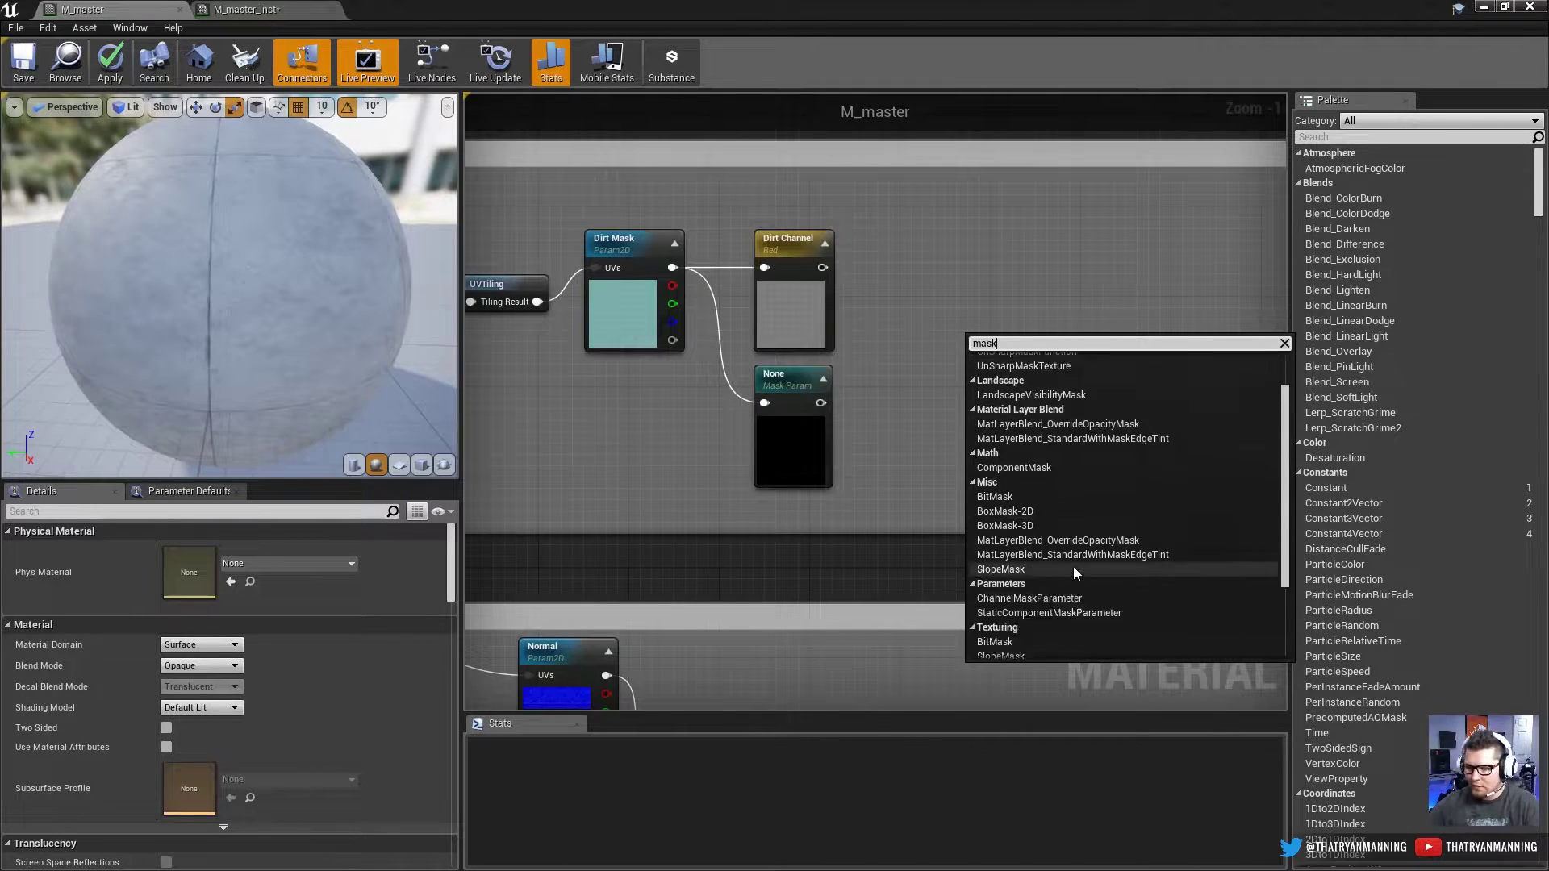
pyautogui.scroll(-1, 1073, 572)
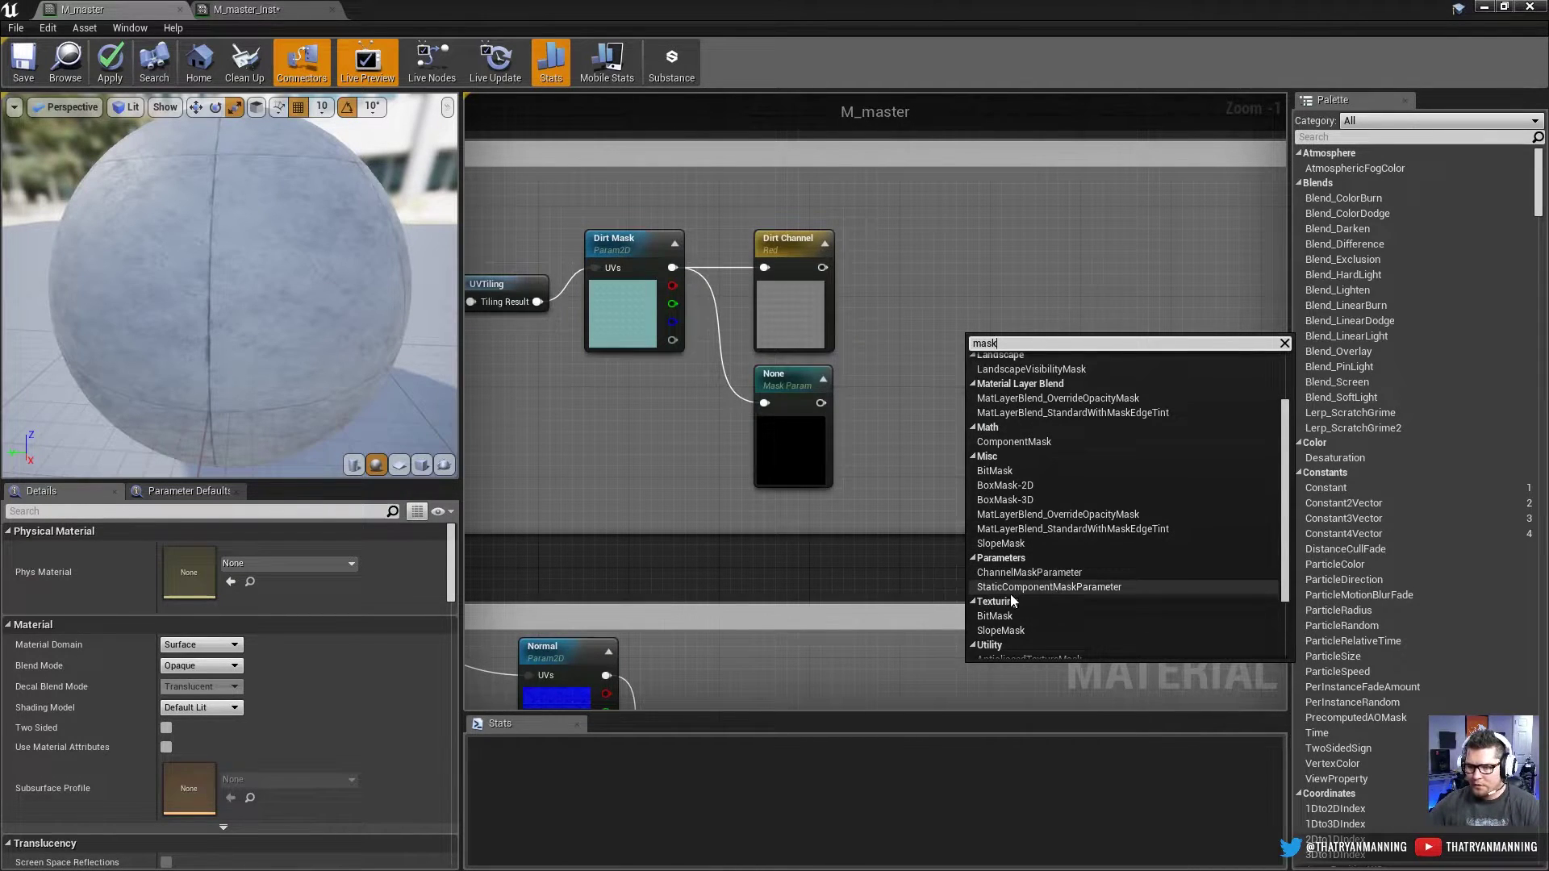
pyautogui.click(1056, 587)
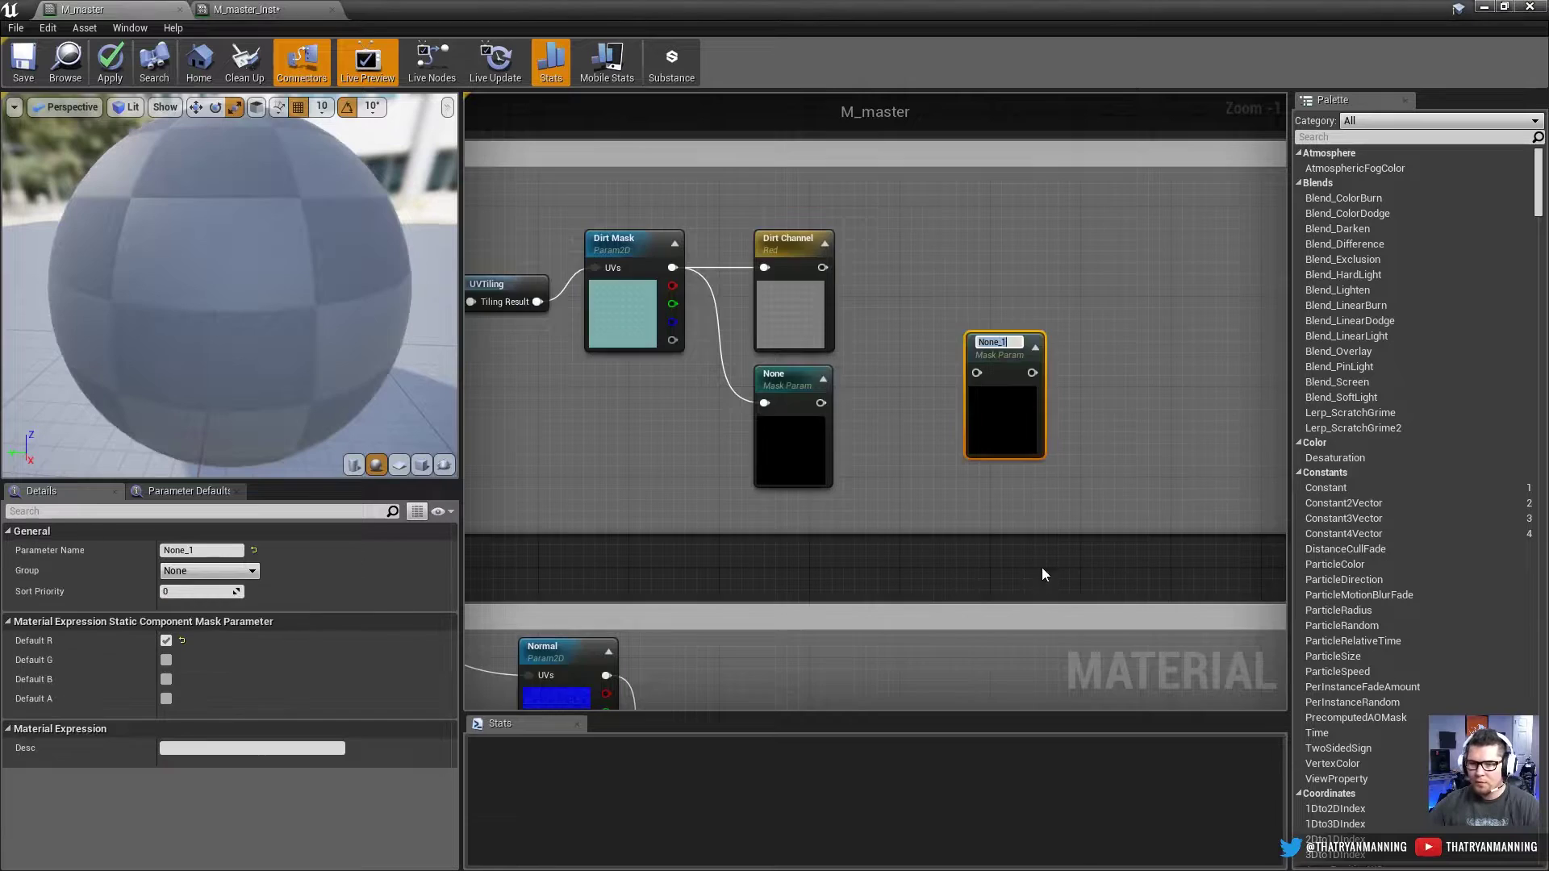
pyautogui.press('Delete')
# Step: Delete the unnamed Mask Param node and nudge Dirt Channel slightly left
pyautogui.click(787, 455)
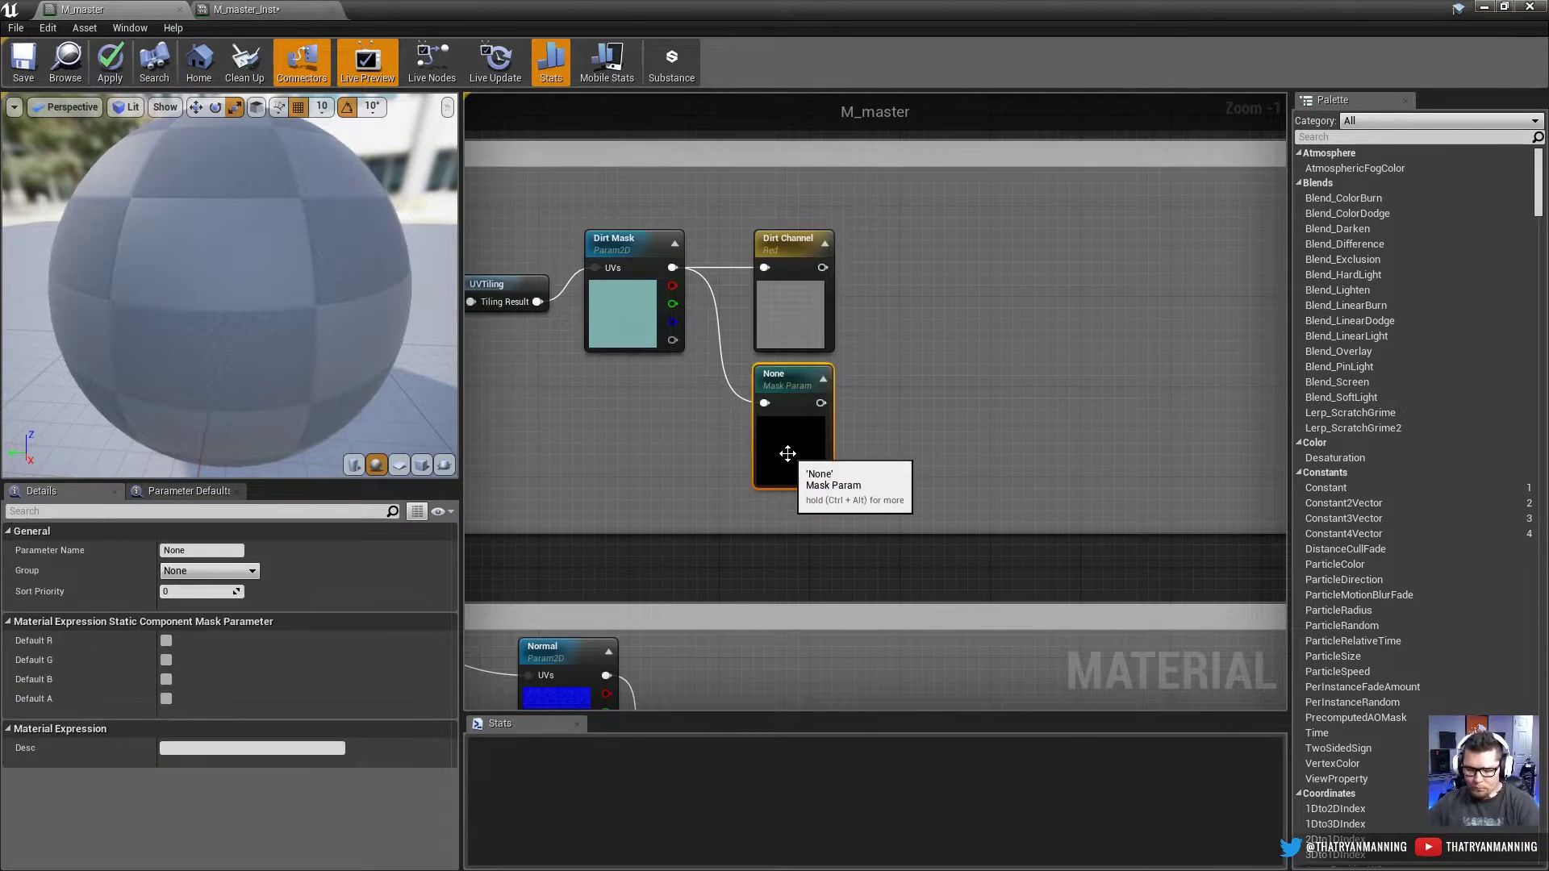
pyautogui.press('Delete')
pyautogui.moveTo(771, 311); pyautogui.dragTo(747, 311)
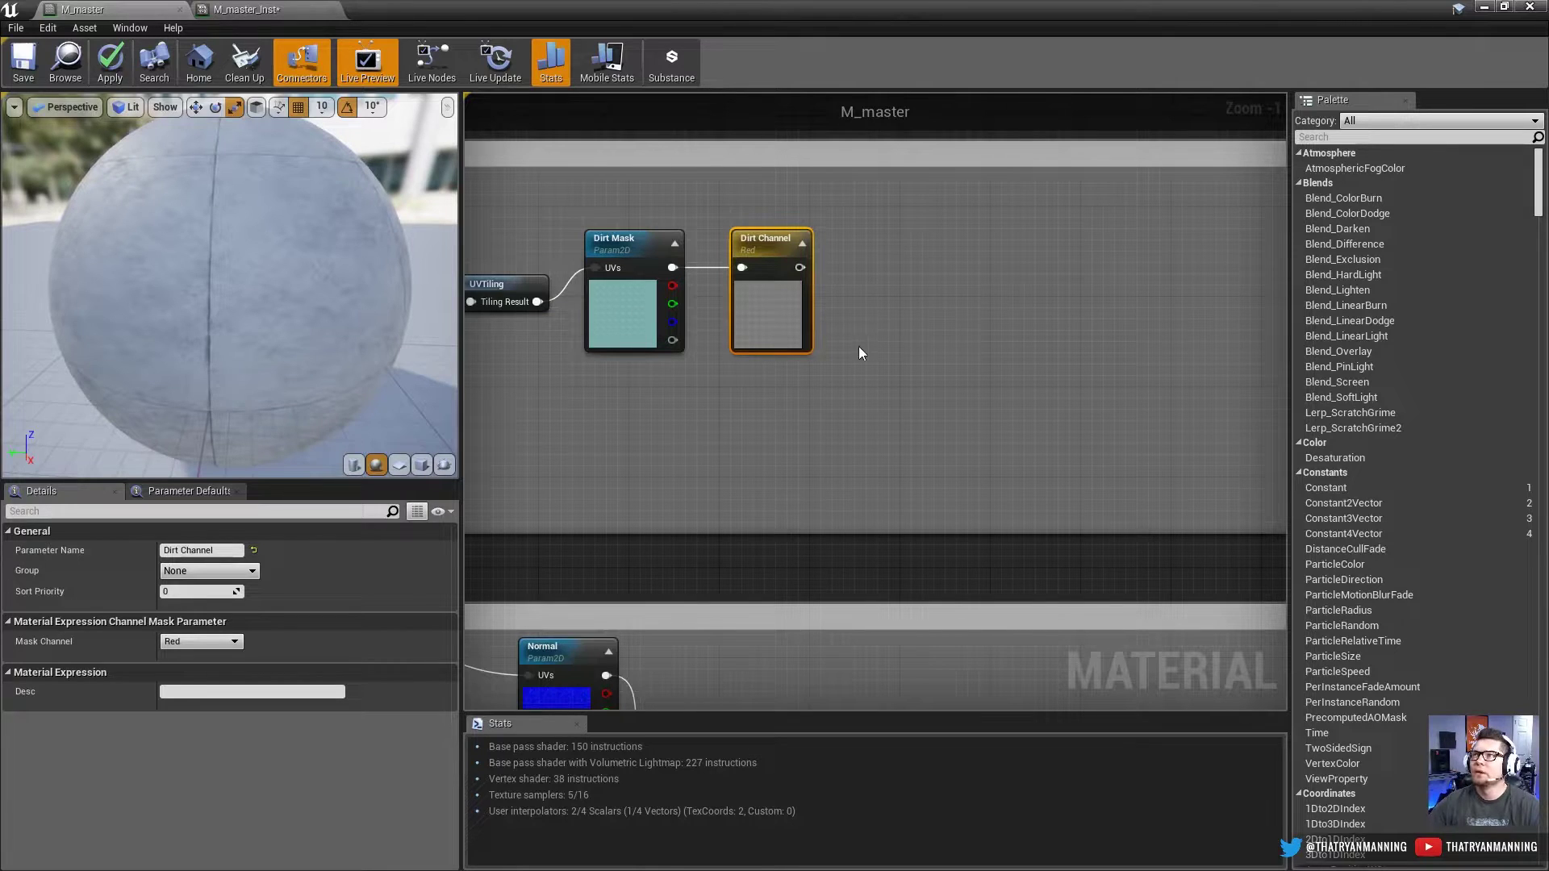
# Step: Add a LinearInterpolate node with Dirt Channel feeding its A input
pyautogui.moveTo(893, 357); pyautogui.dragTo(837, 335, button='right')
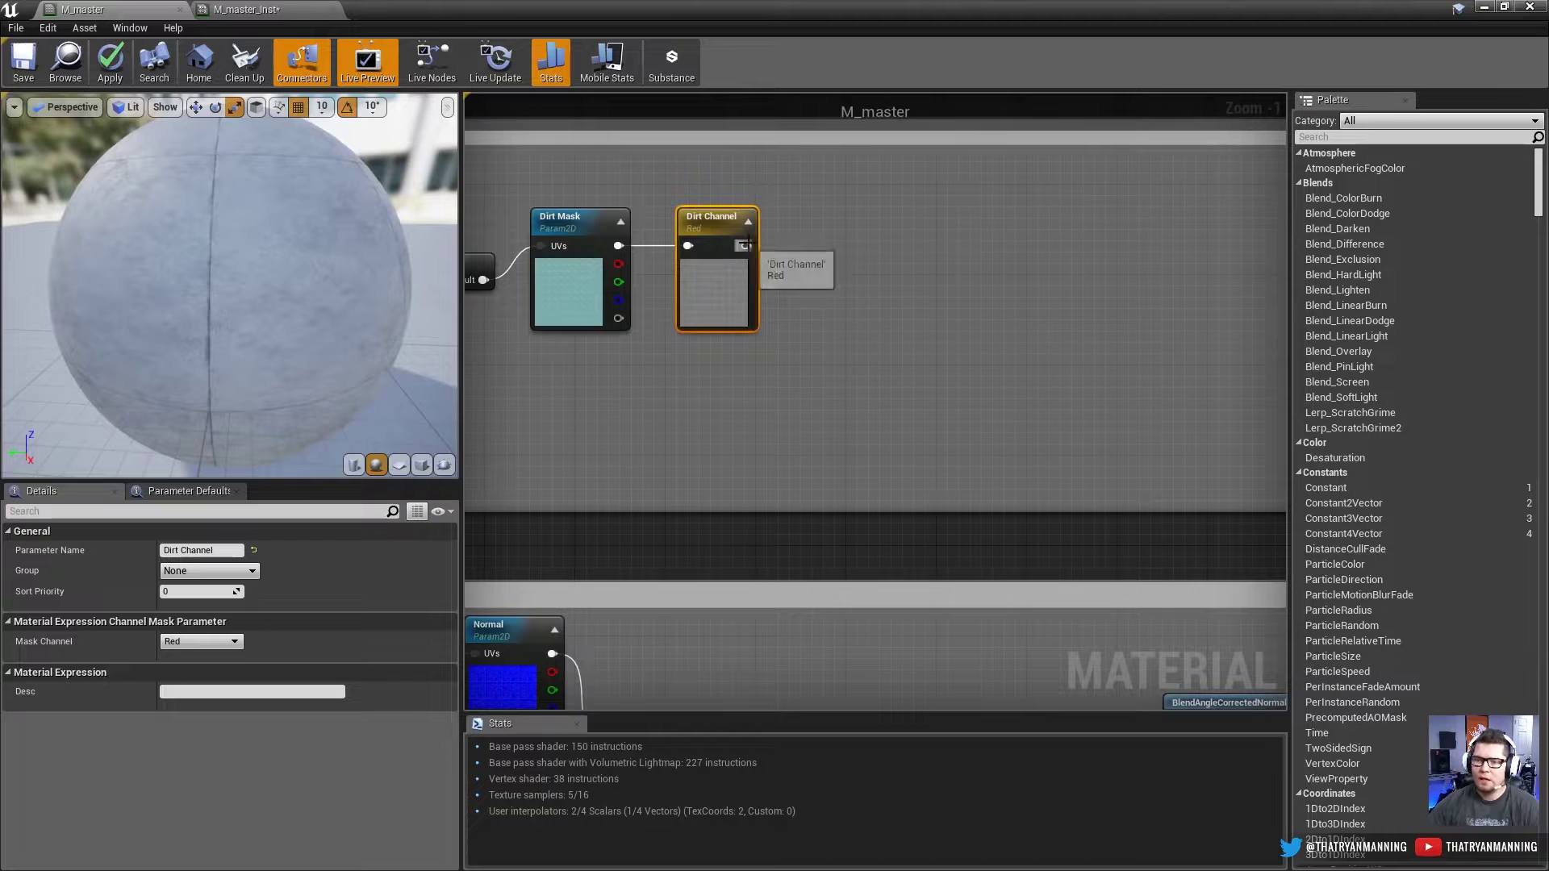
pyautogui.moveTo(746, 245); pyautogui.dragTo(860, 247)
pyautogui.write('lerp')
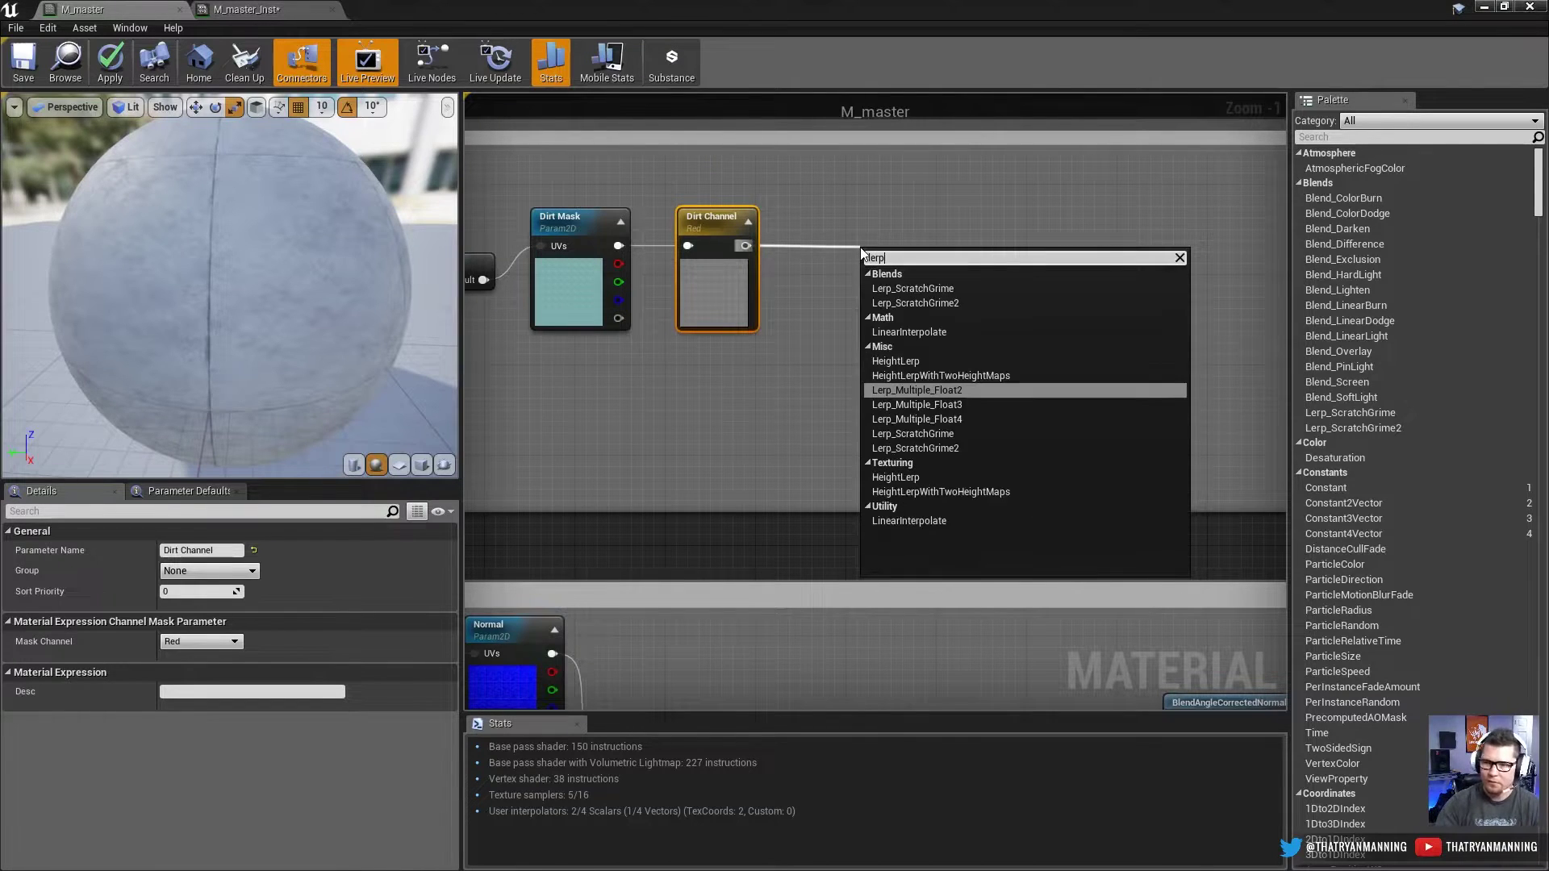
pyautogui.press('Up')
pyautogui.press('Up')
pyautogui.press('Up')
pyautogui.press('Return')
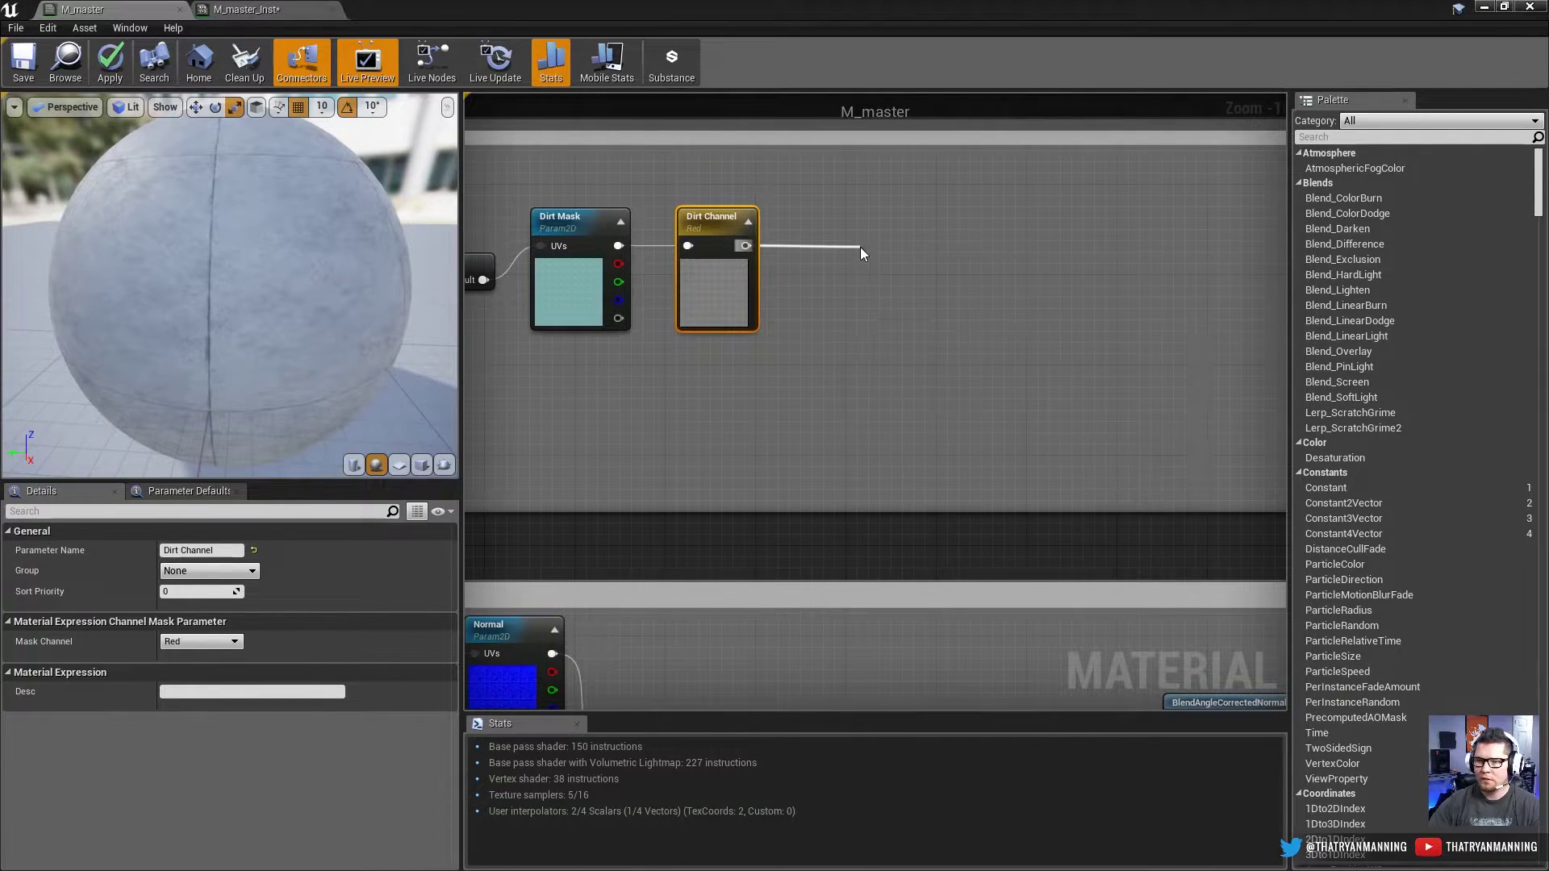
pyautogui.moveTo(910, 260); pyautogui.dragTo(919, 231)
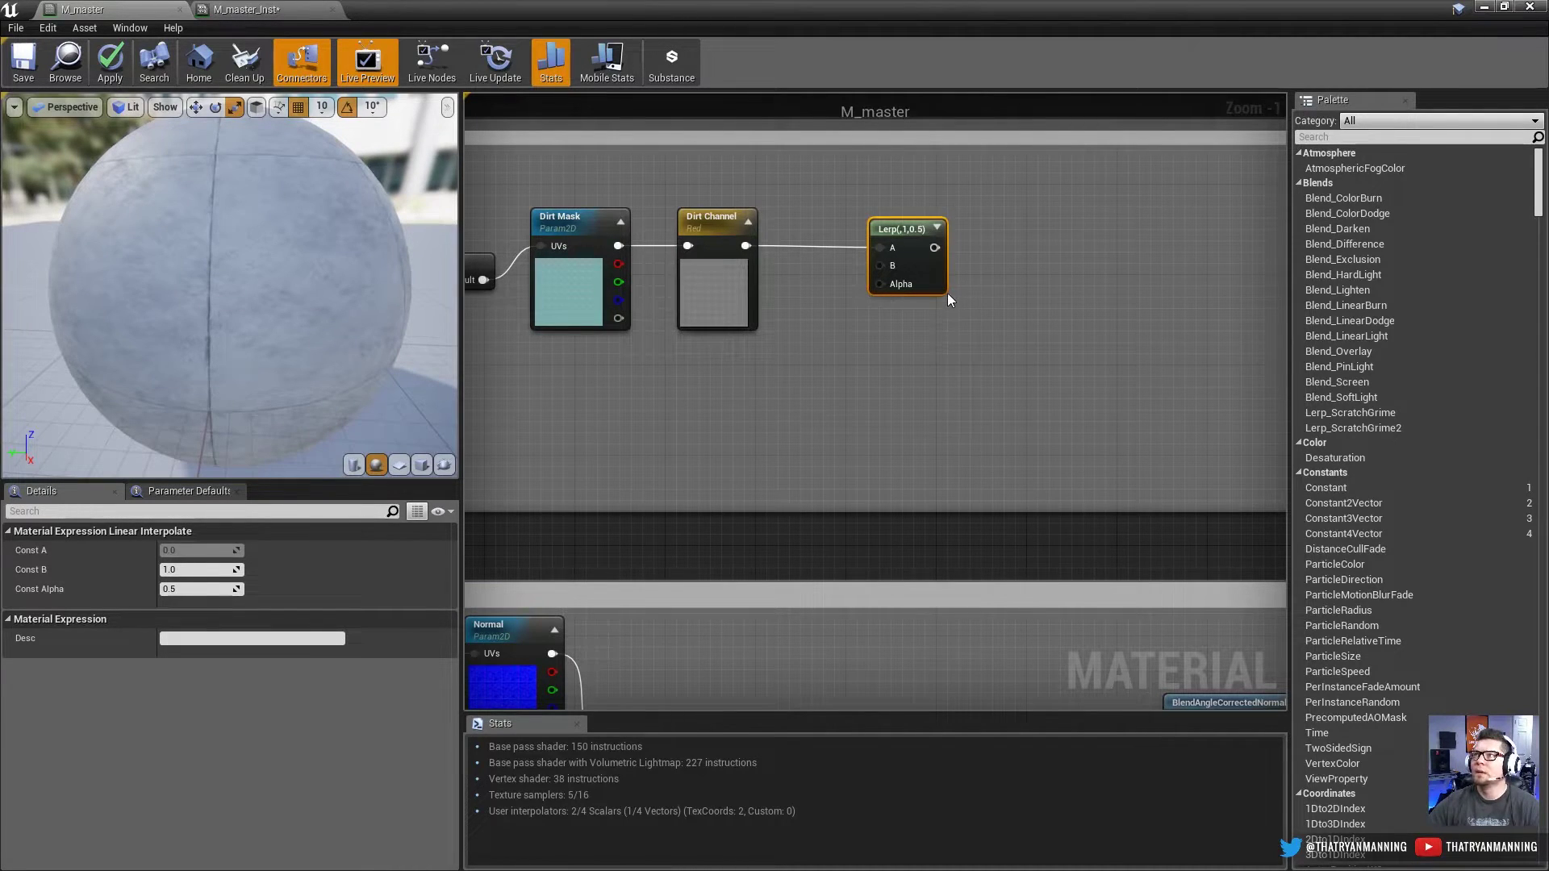
# Step: Pull a wire from the Lerp's B input and start searching for a constant node
pyautogui.moveTo(763, 280); pyautogui.dragTo(833, 281, button='right')
pyautogui.moveTo(949, 266); pyautogui.dragTo(853, 384)
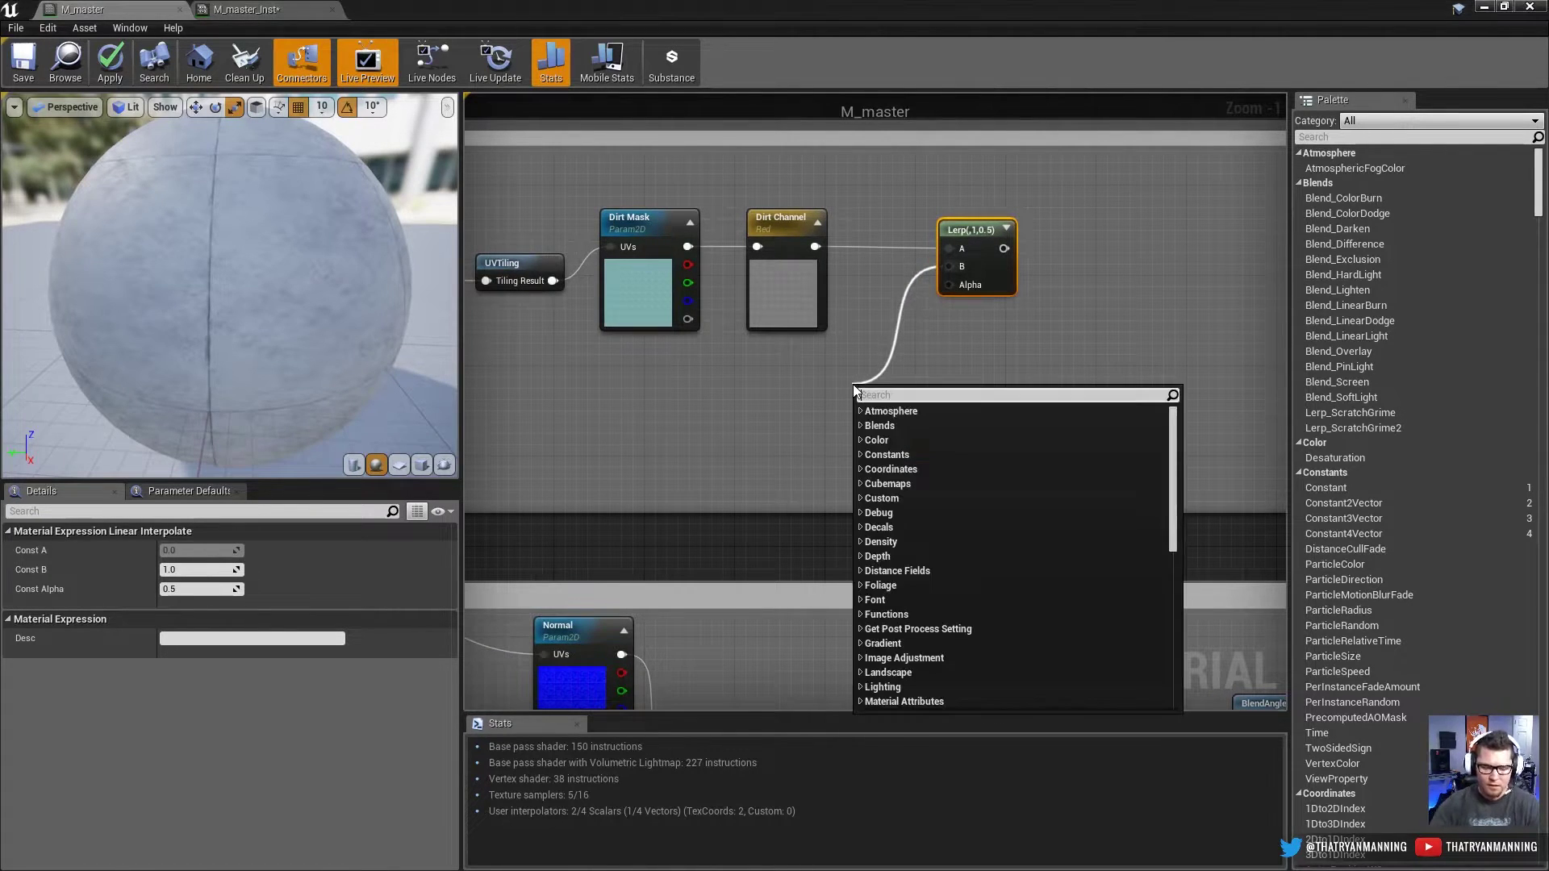
pyautogui.write('com')
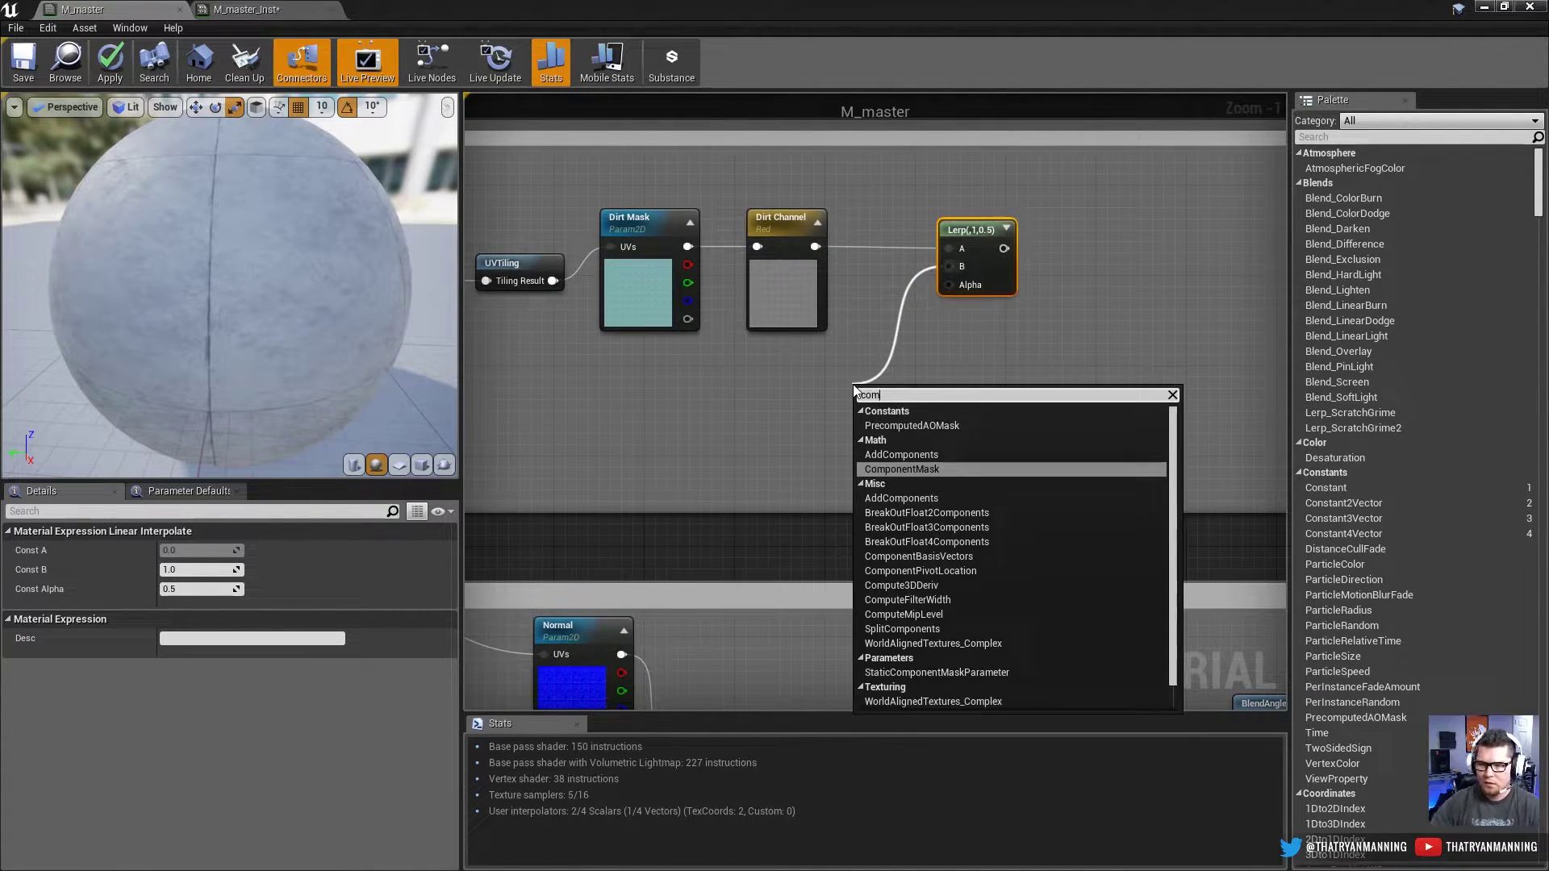
pyautogui.press('BackSpace')
# Step: Wire a Constant3Vector into Lerp B and convert it to a parameter named Dirt Tint
pyautogui.write('nst')
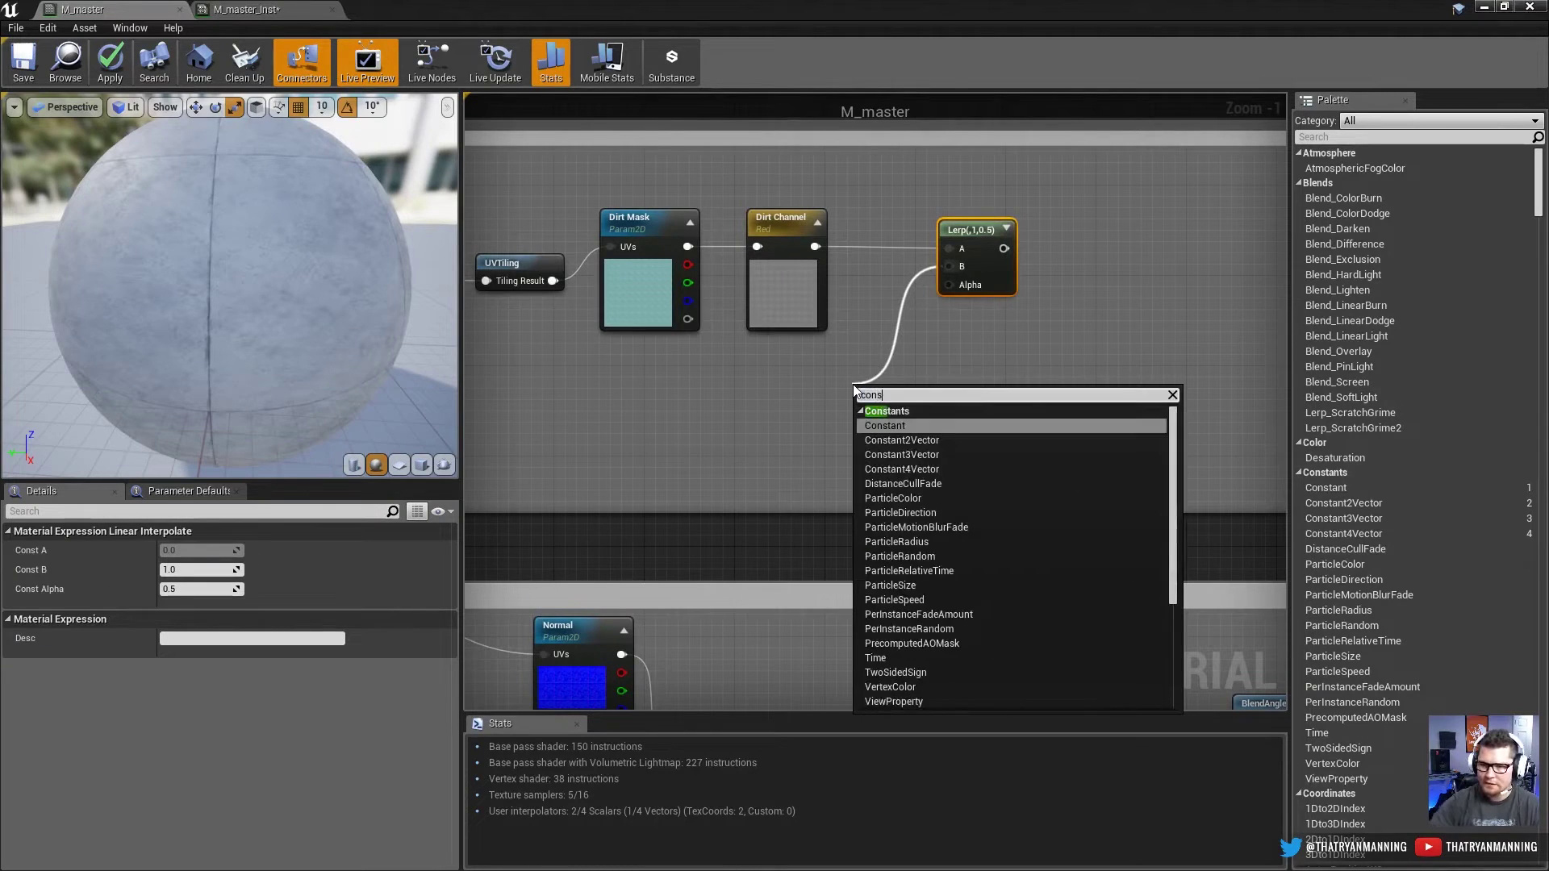
pyautogui.press('Down')
pyautogui.press('Down')
pyautogui.press('Return')
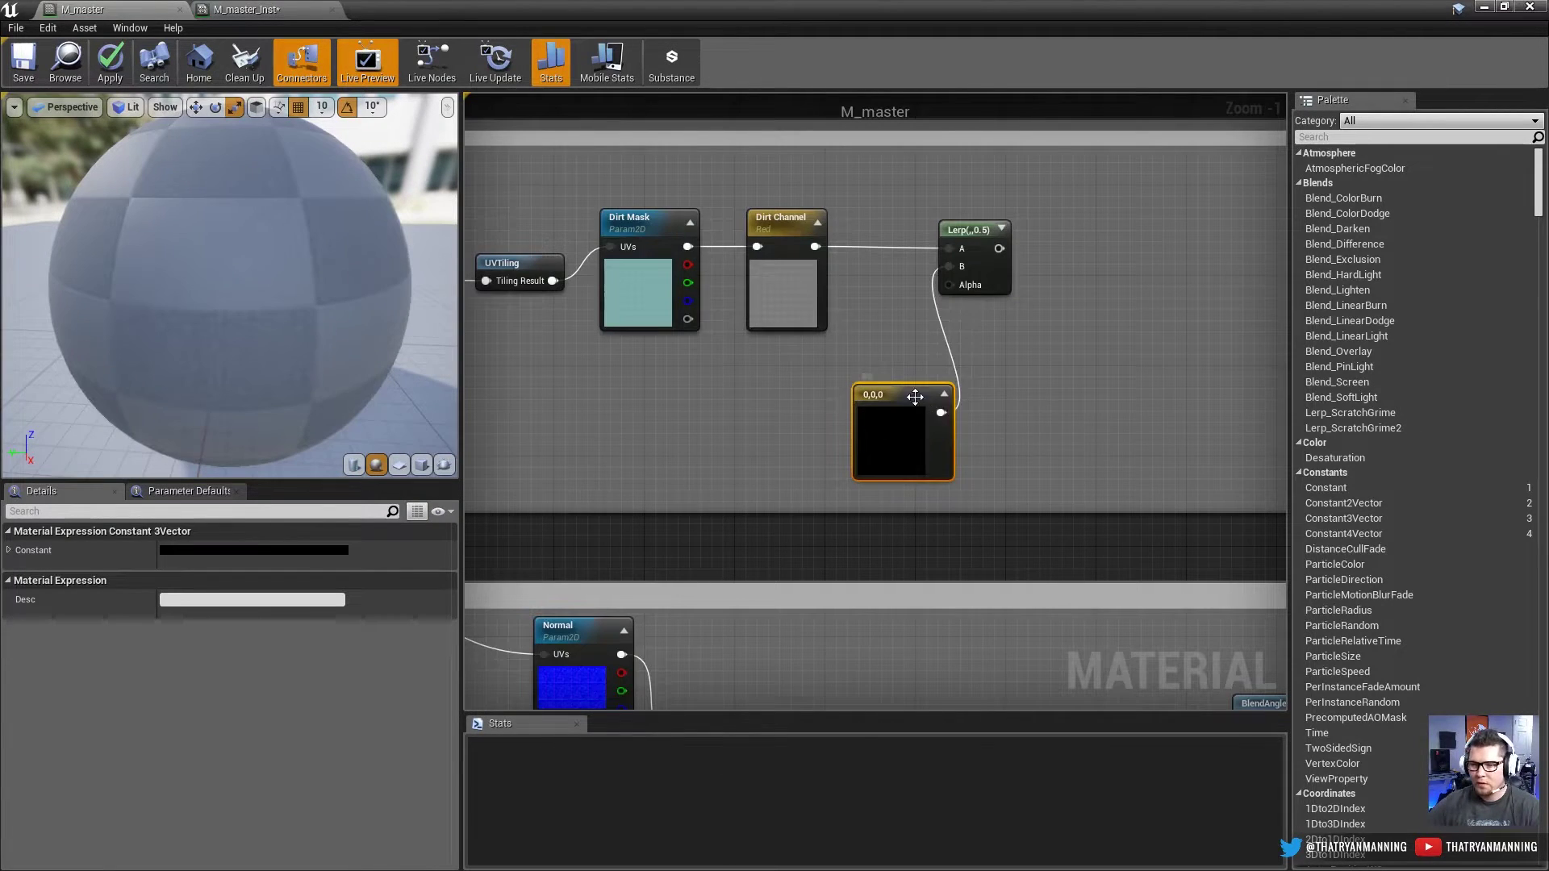
pyautogui.rightClick(914, 396)
pyautogui.click(944, 405)
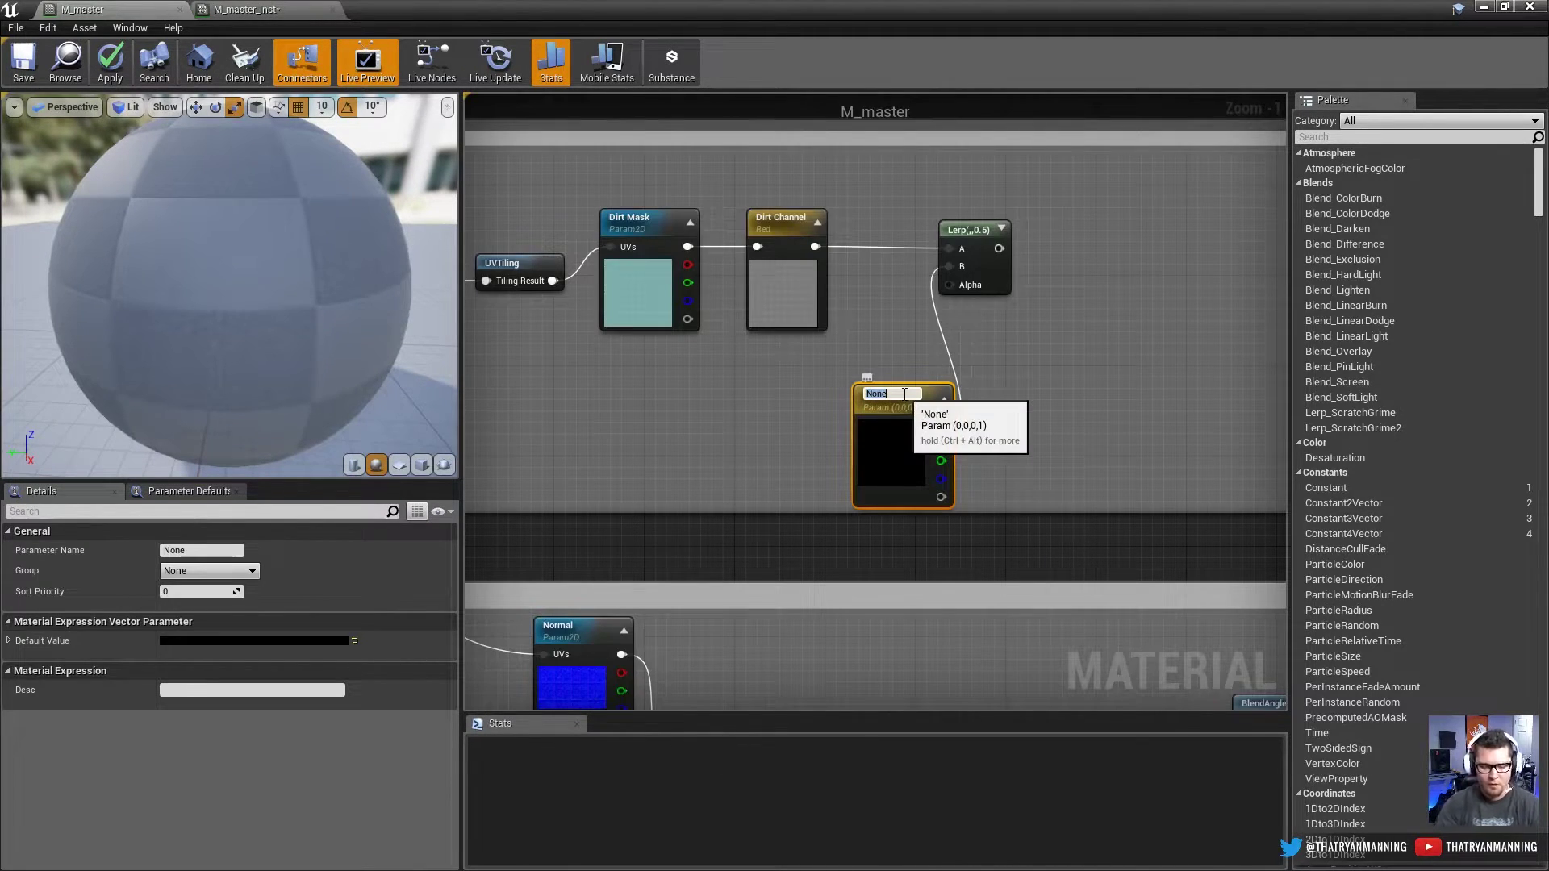
pyautogui.write('Dirt Tint')
pyautogui.press('Return')
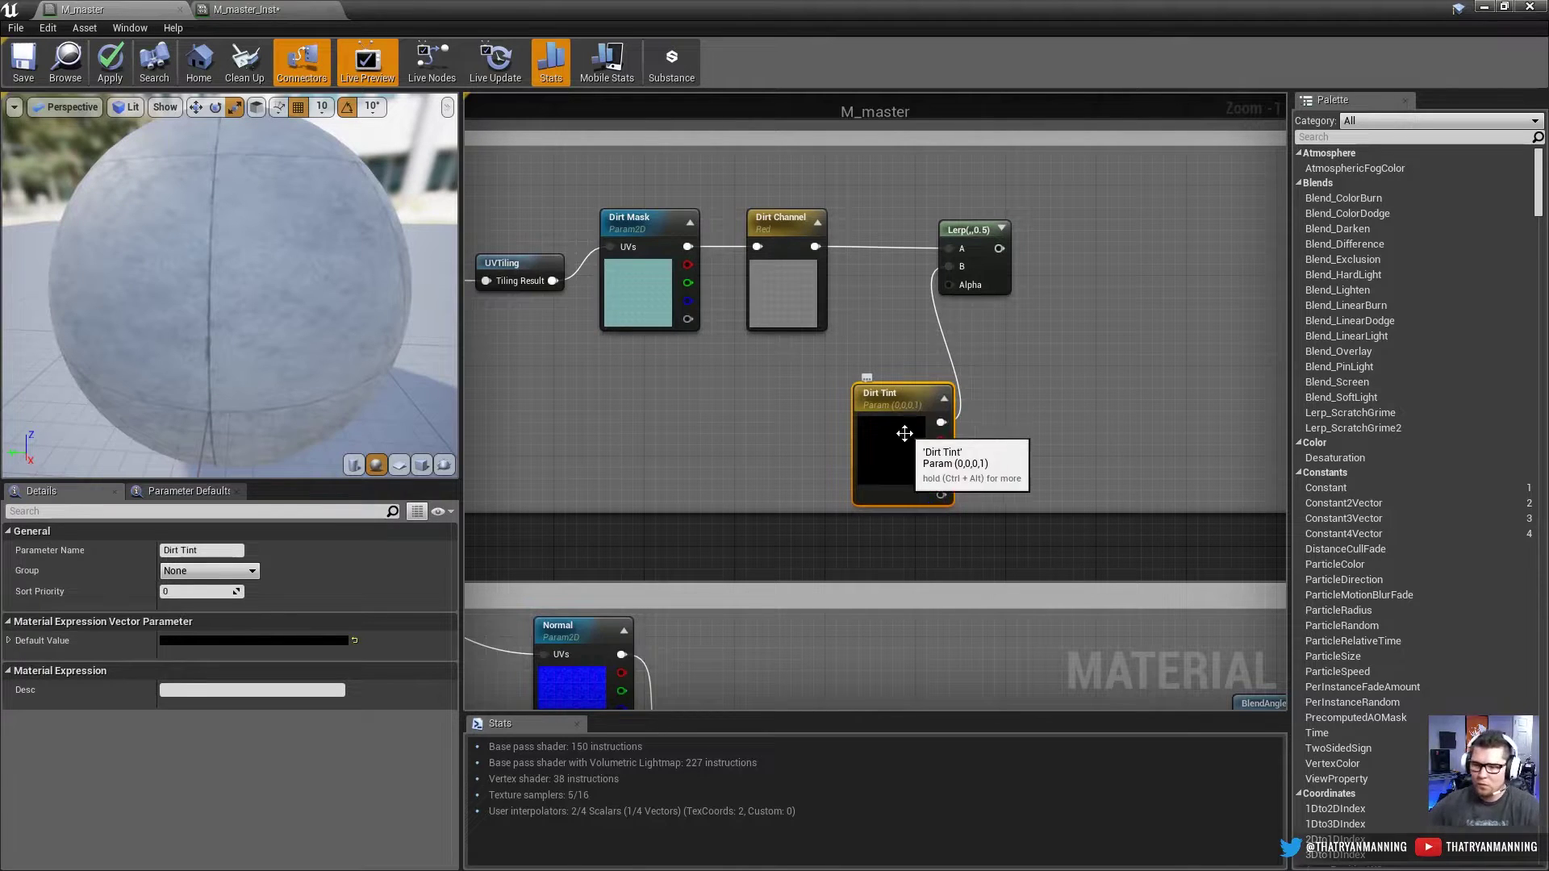
pyautogui.moveTo(886, 456); pyautogui.dragTo(801, 439)
# Step: Set Dirt Tint's default colour to white (1,1,1,1) in the Color Picker
pyautogui.click(216, 640)
pyautogui.click(449, 530)
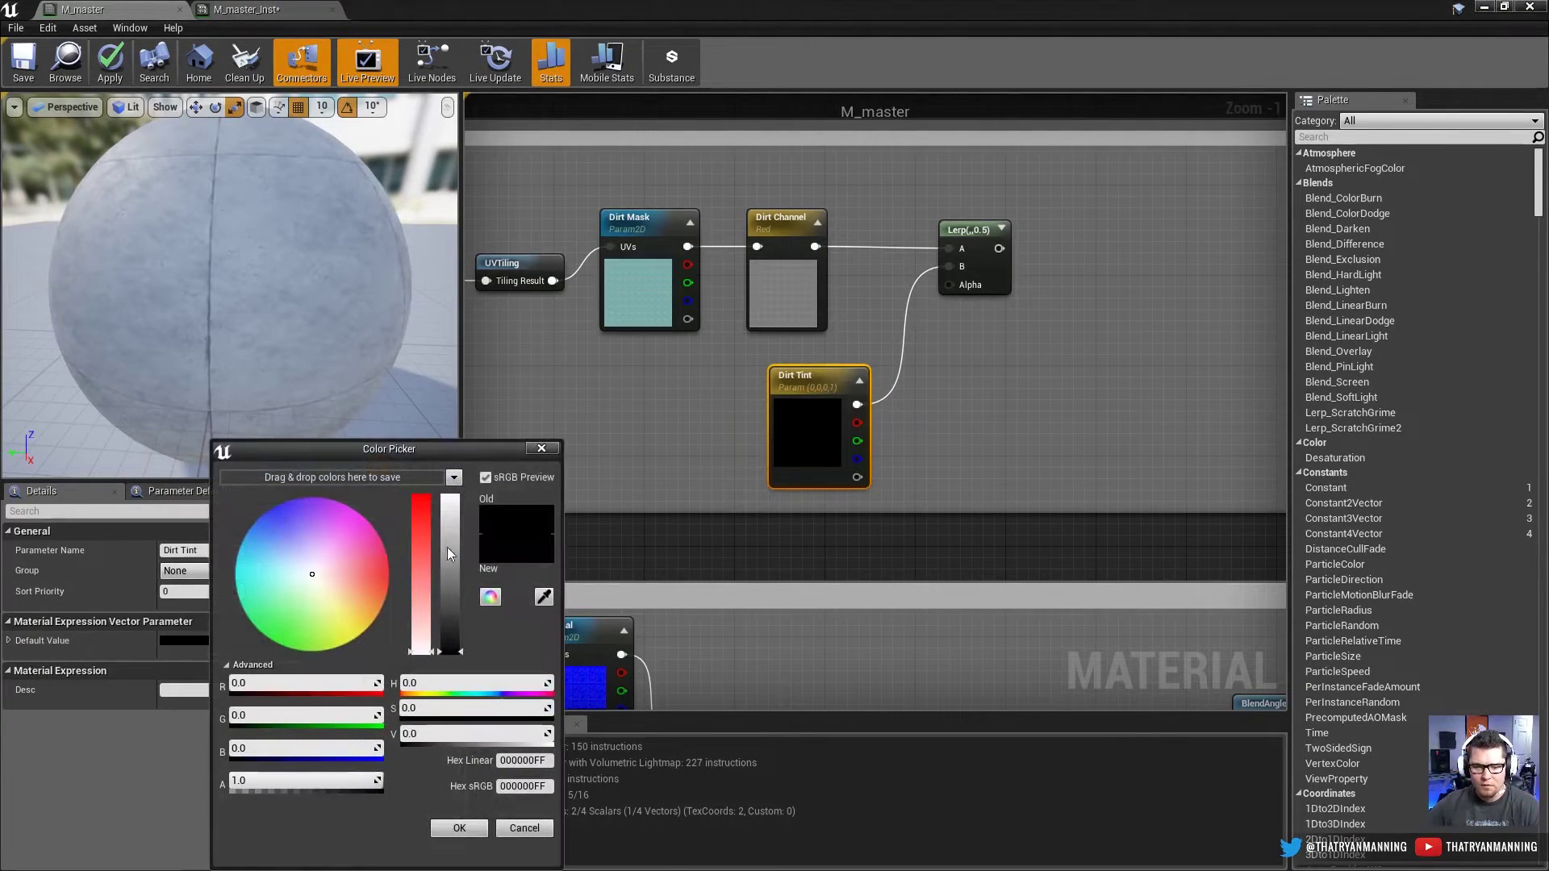
pyautogui.moveTo(461, 482); pyautogui.dragTo(472, 453)
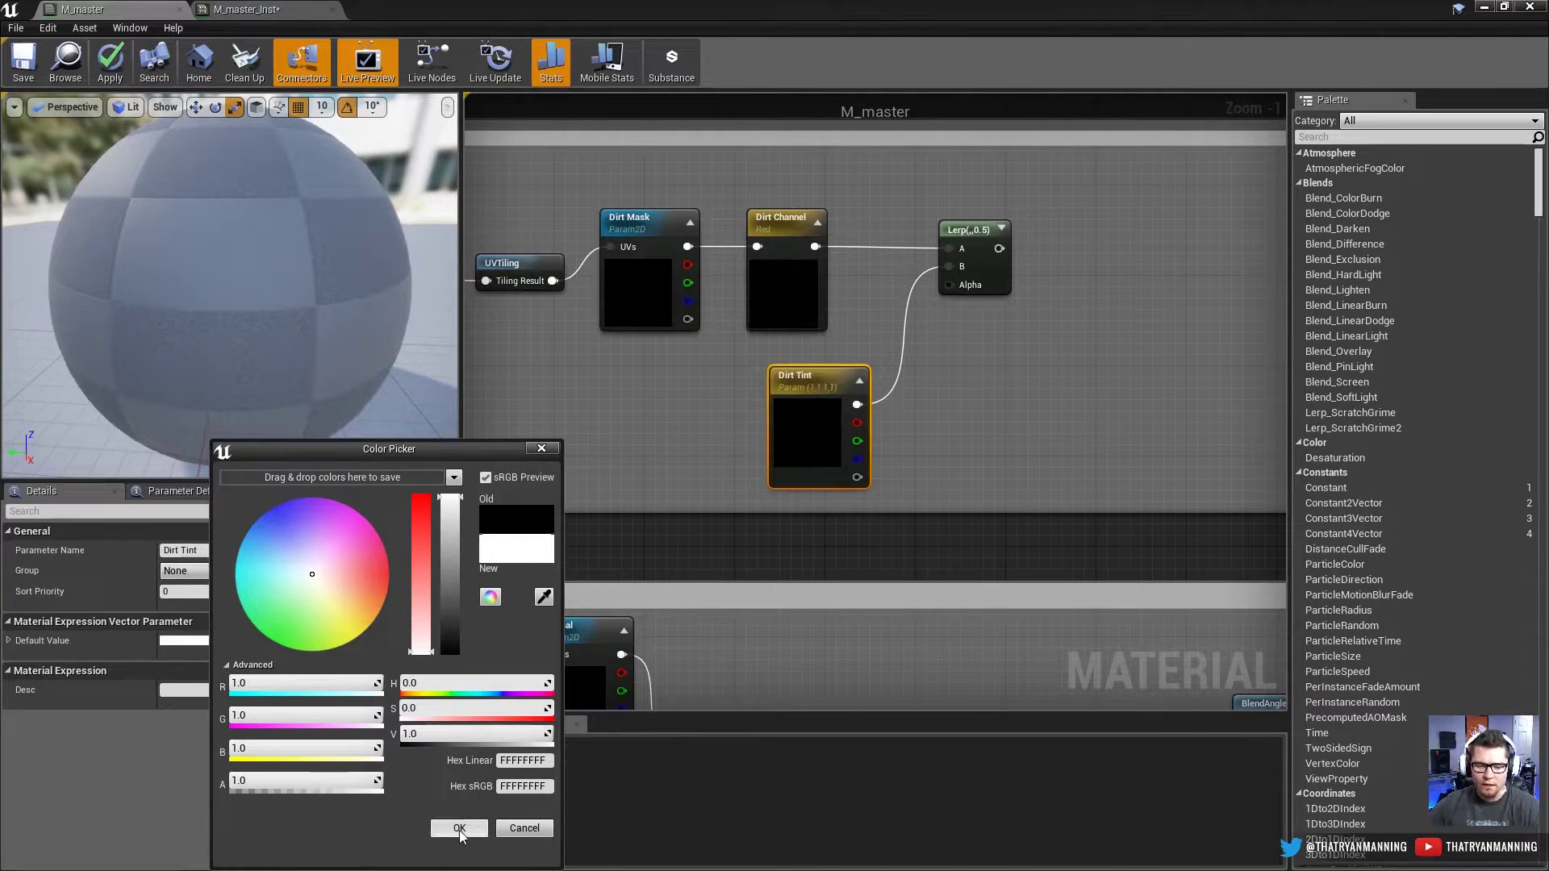
pyautogui.click(459, 828)
pyautogui.moveTo(777, 443); pyautogui.dragTo(766, 442)
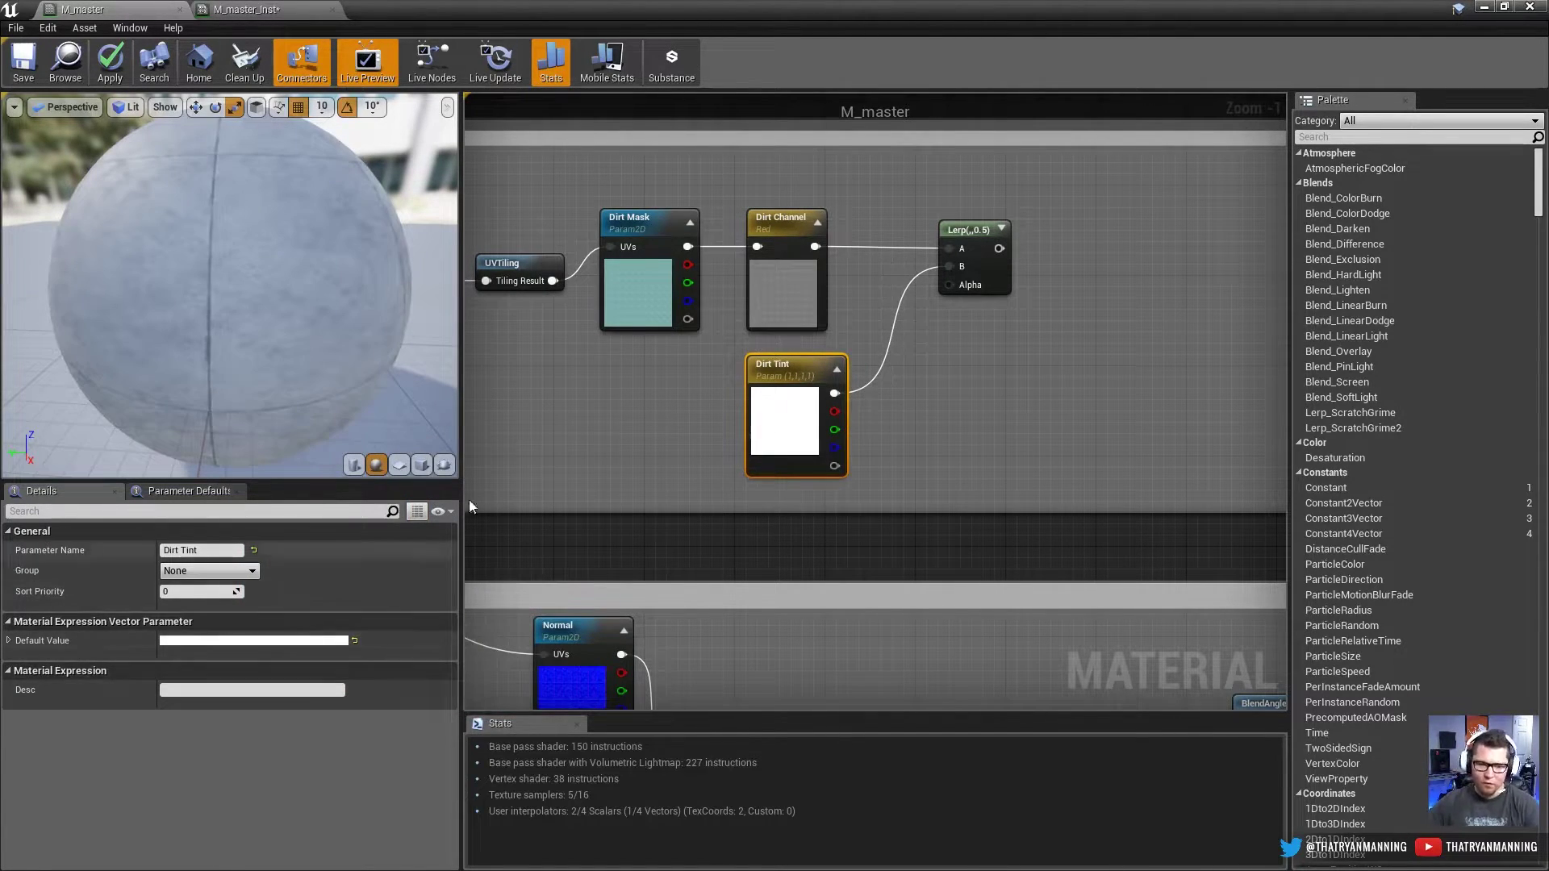
# Step: Assign Dirt Tint and Dirt Channel to the Dirt parameter group
pyautogui.click(251, 571)
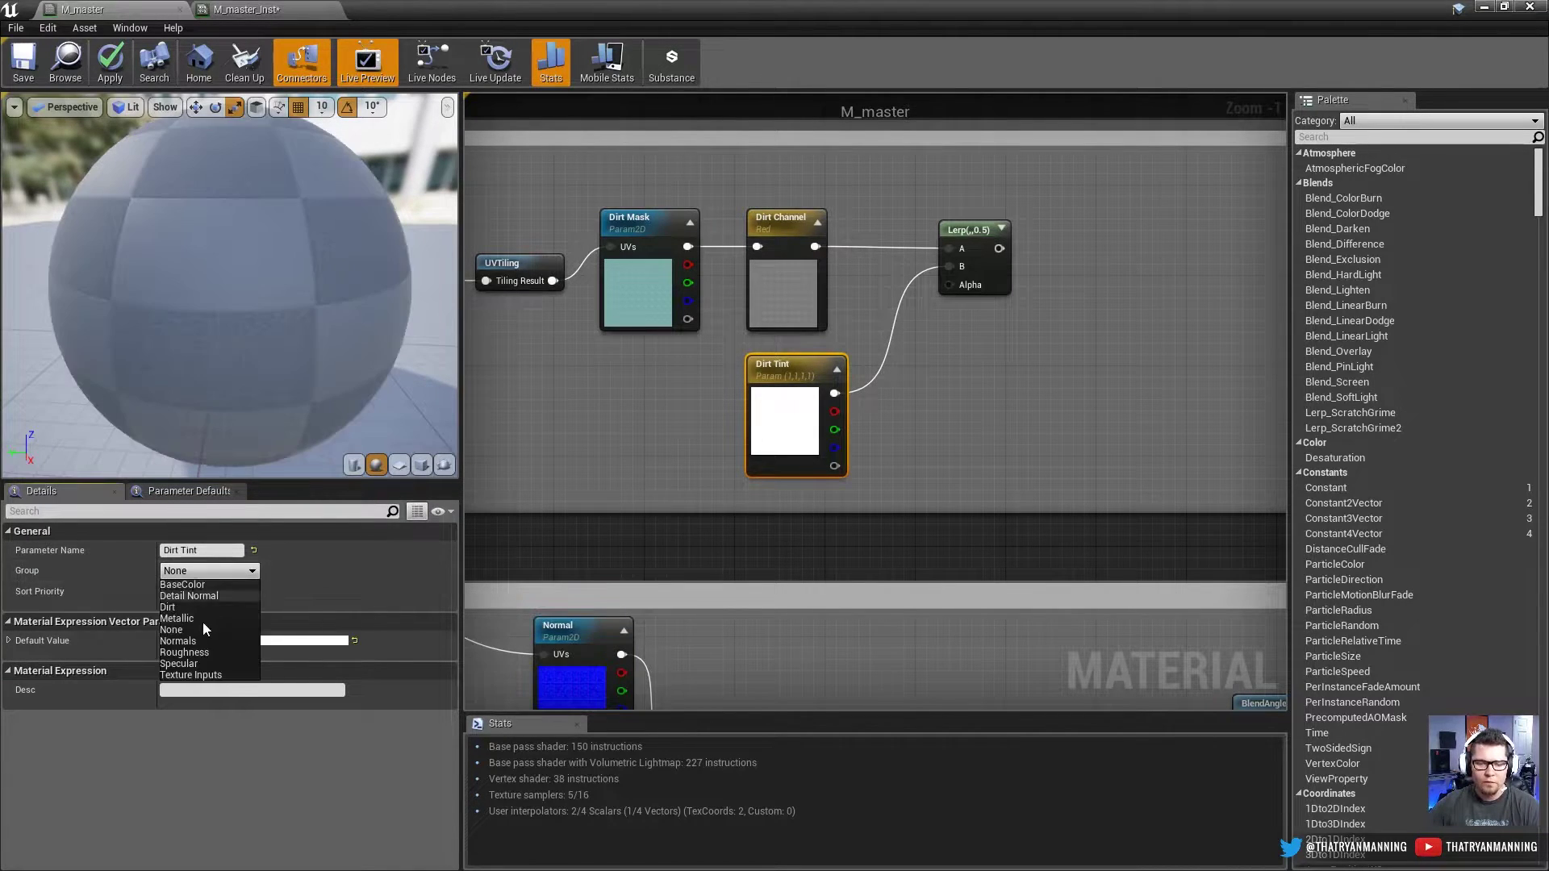
pyautogui.click(192, 604)
pyautogui.moveTo(655, 400); pyautogui.dragTo(689, 398, button='right')
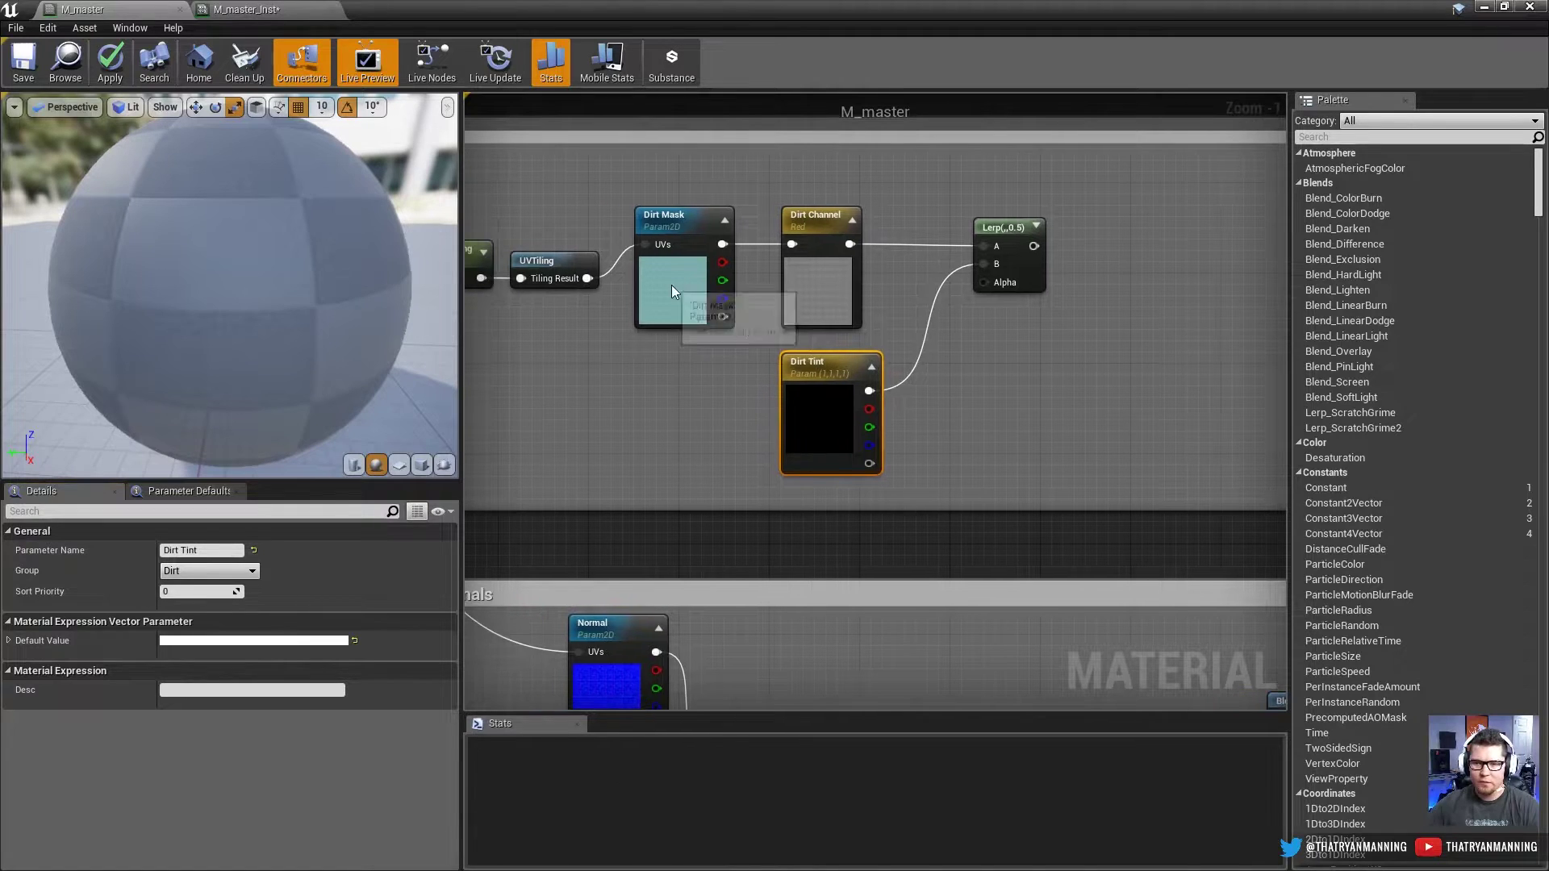
pyautogui.click(675, 286)
pyautogui.click(832, 270)
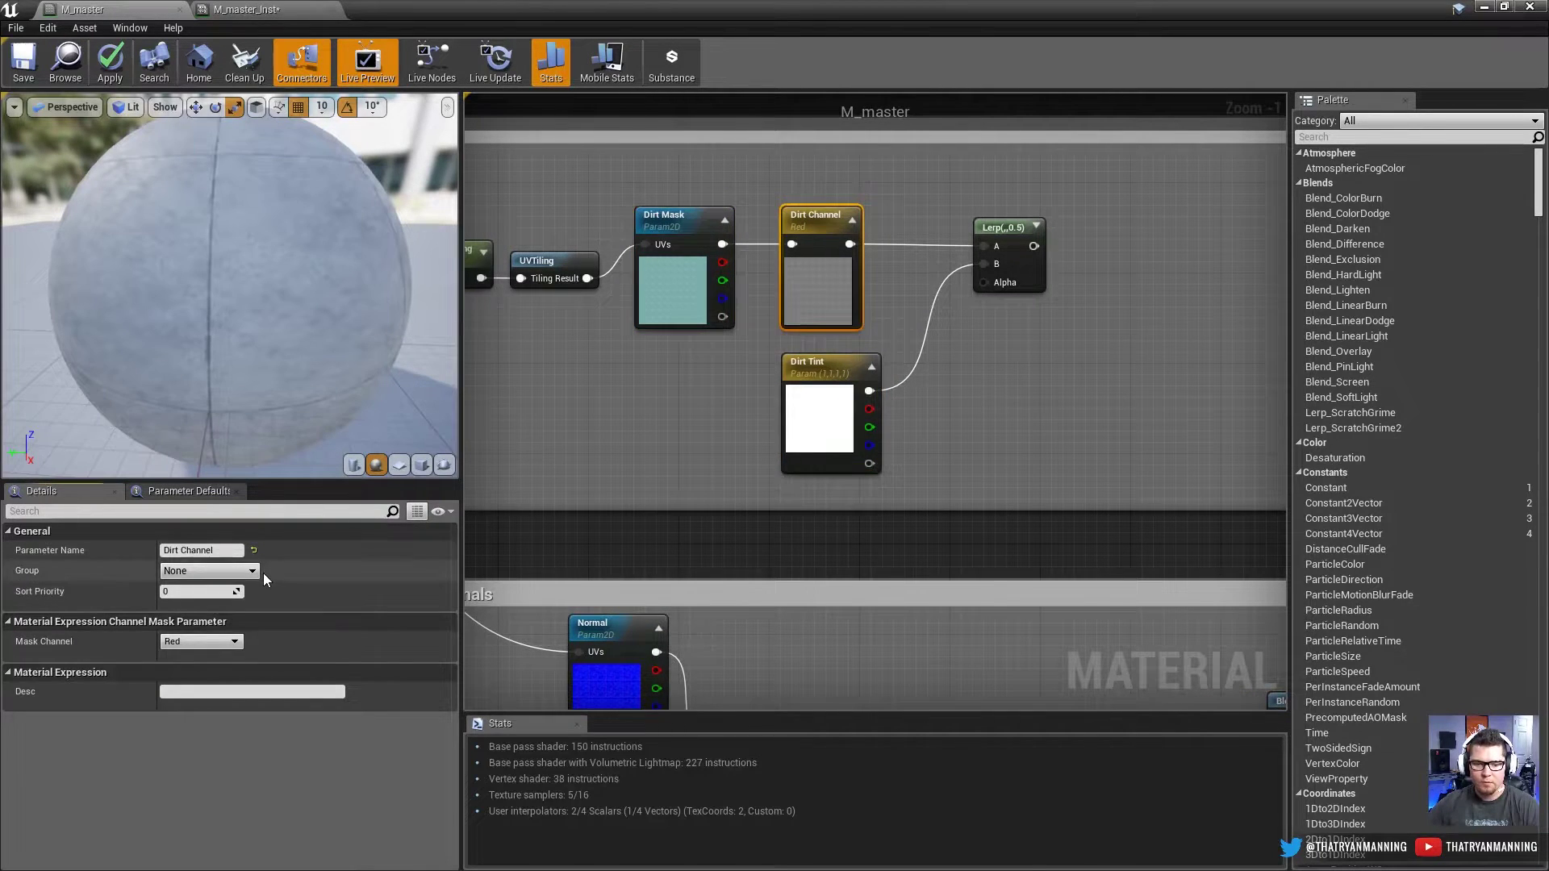
pyautogui.click(252, 571)
pyautogui.click(211, 605)
# Step: Shift the Lerp node further right and pull a wire from its Alpha input
pyautogui.moveTo(1038, 375); pyautogui.dragTo(862, 355, button='right')
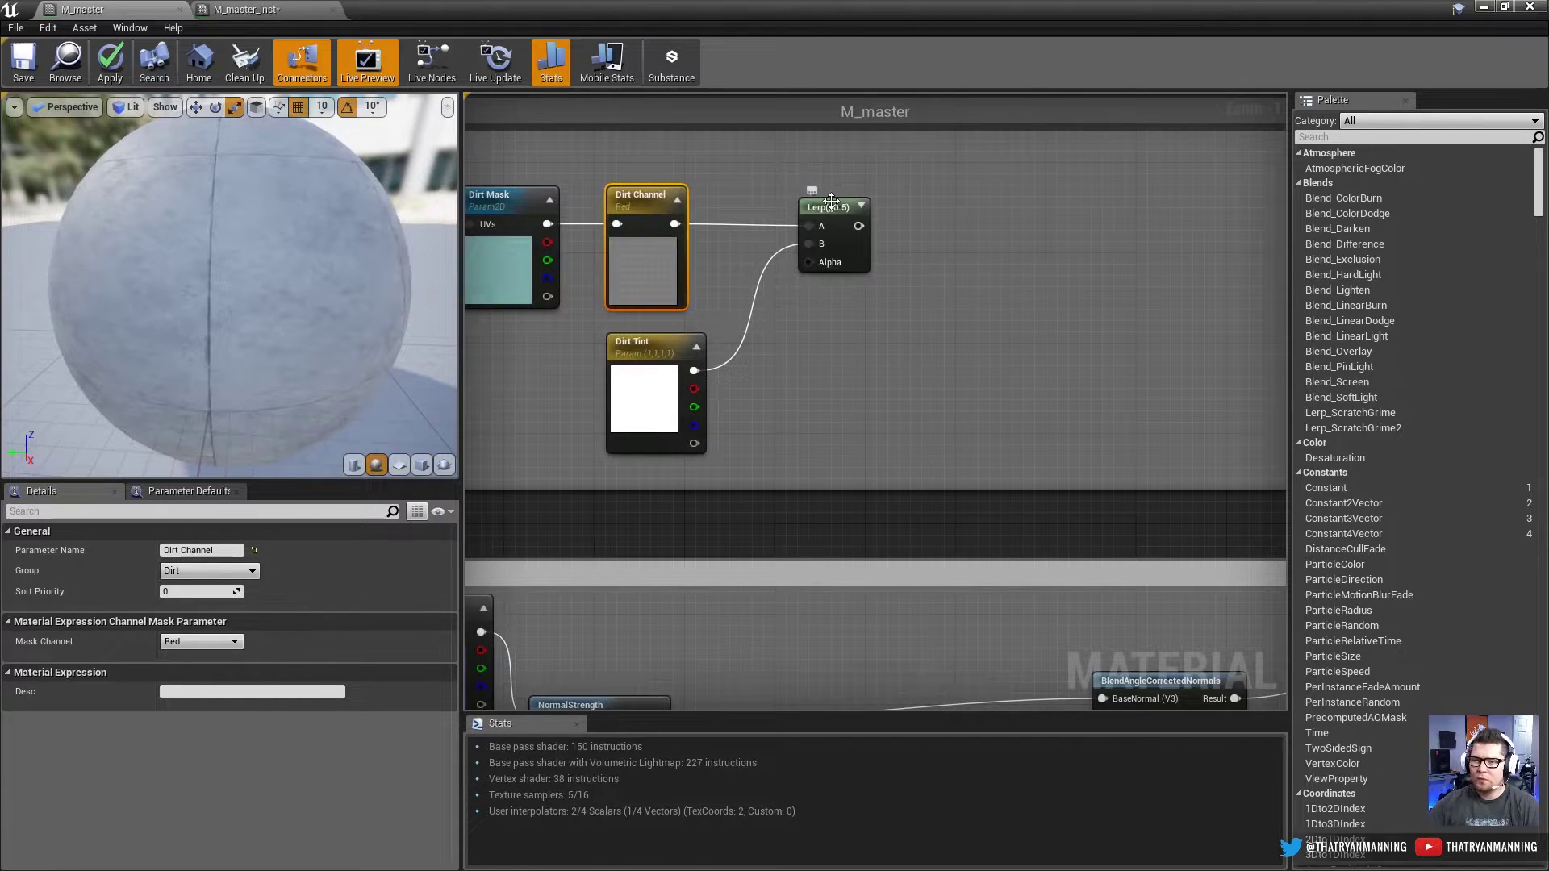
pyautogui.moveTo(831, 206); pyautogui.dragTo(933, 206)
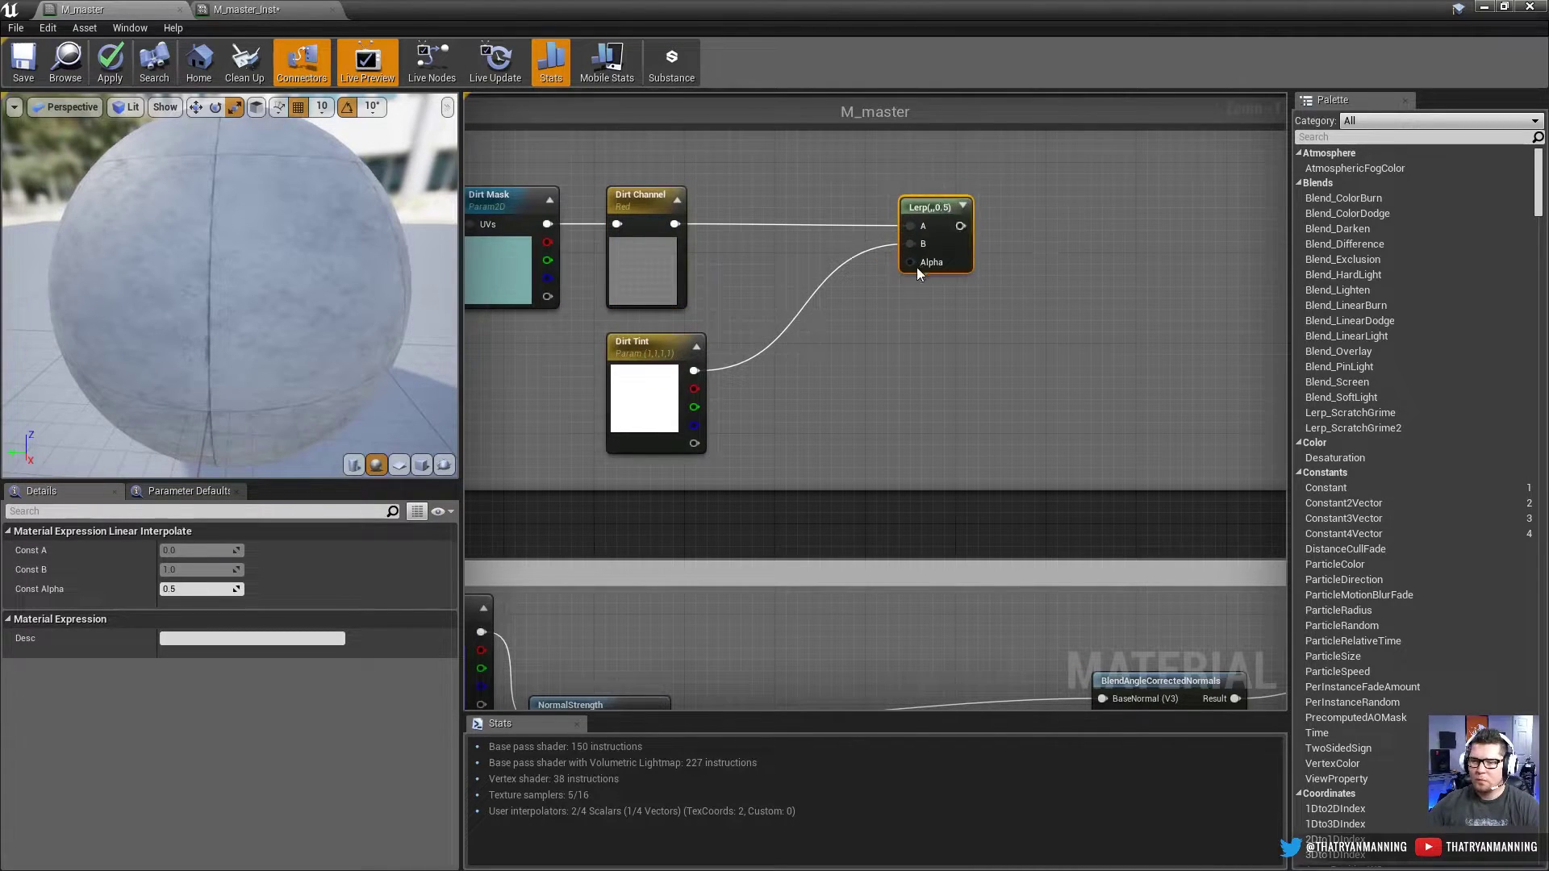
pyautogui.moveTo(911, 262); pyautogui.dragTo(859, 334)
# Step: Create a scalar parameter named Dirt Tint Amount on the Lerp's Alpha, placed below the Lerp
pyautogui.write('cons')
pyautogui.press('Return')
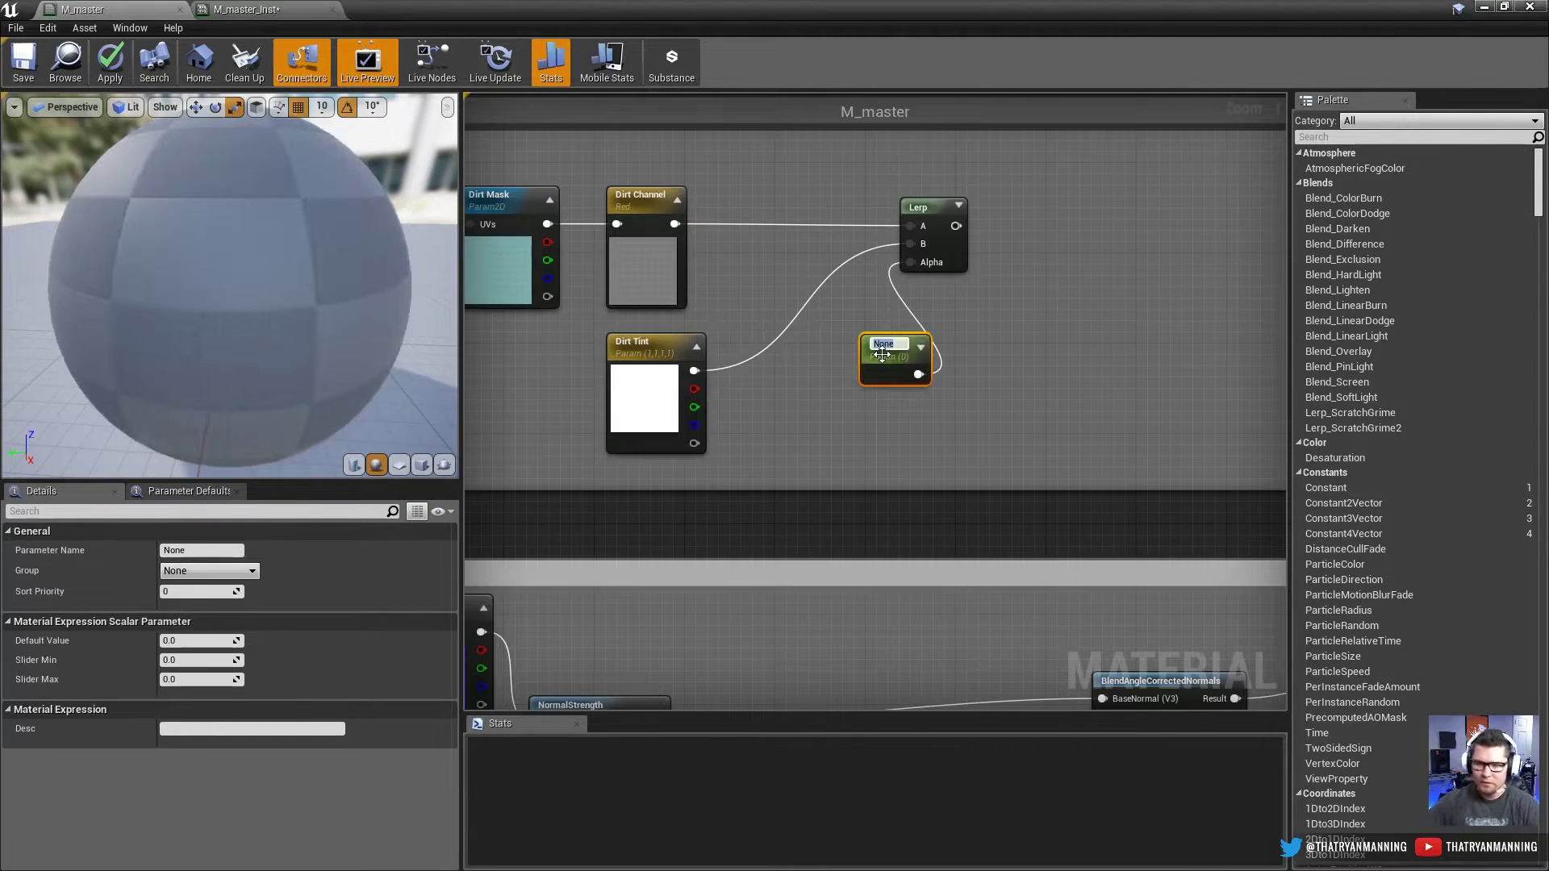
pyautogui.write('Dirt Tint')
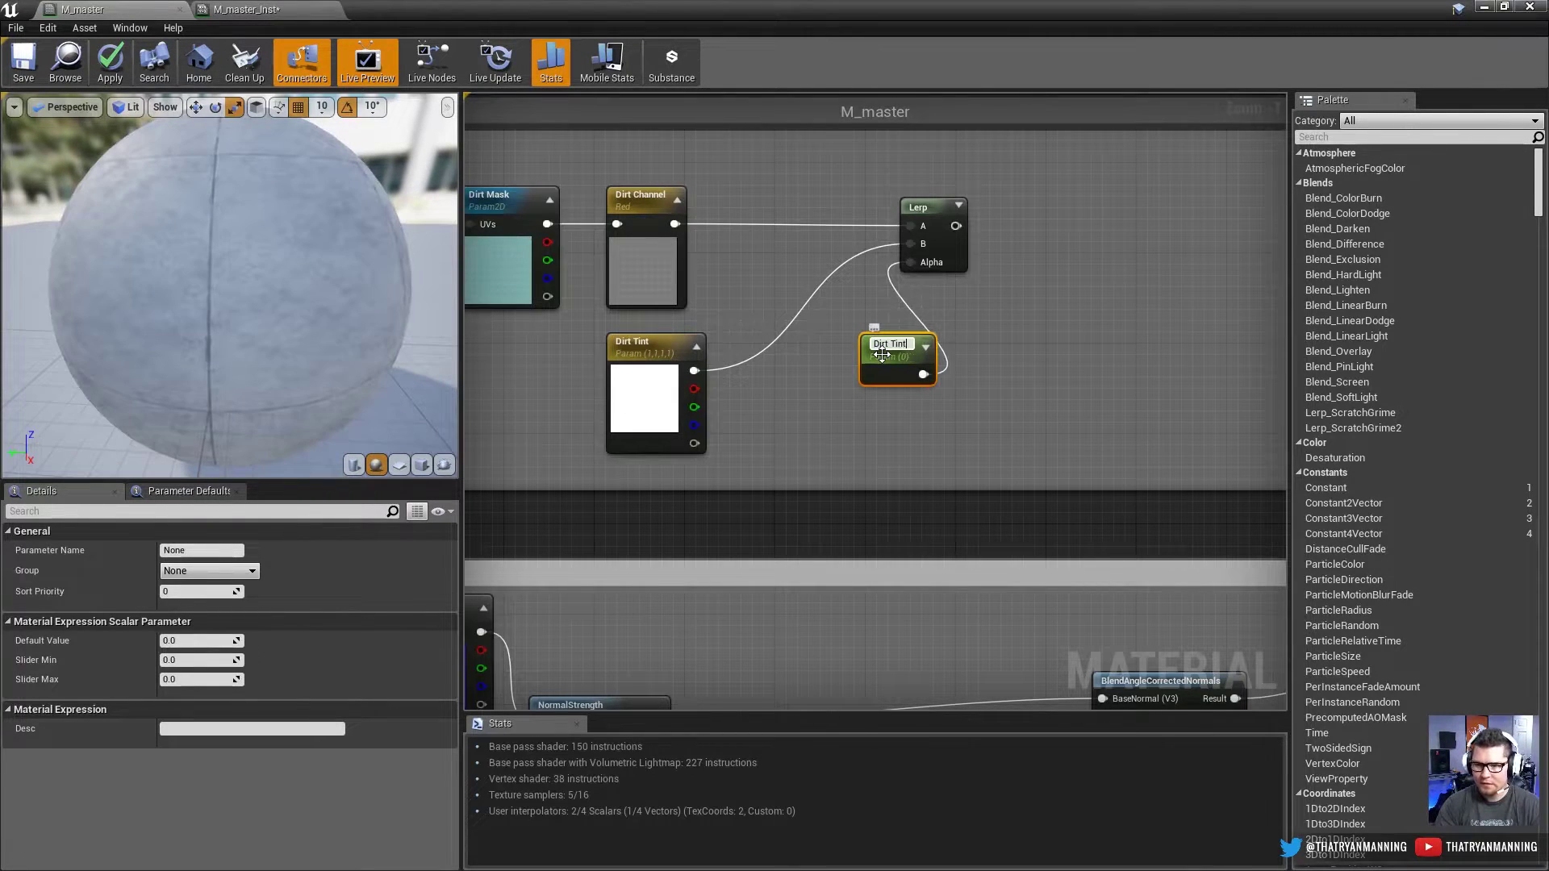
pyautogui.write(' Amount')
pyautogui.press('Return')
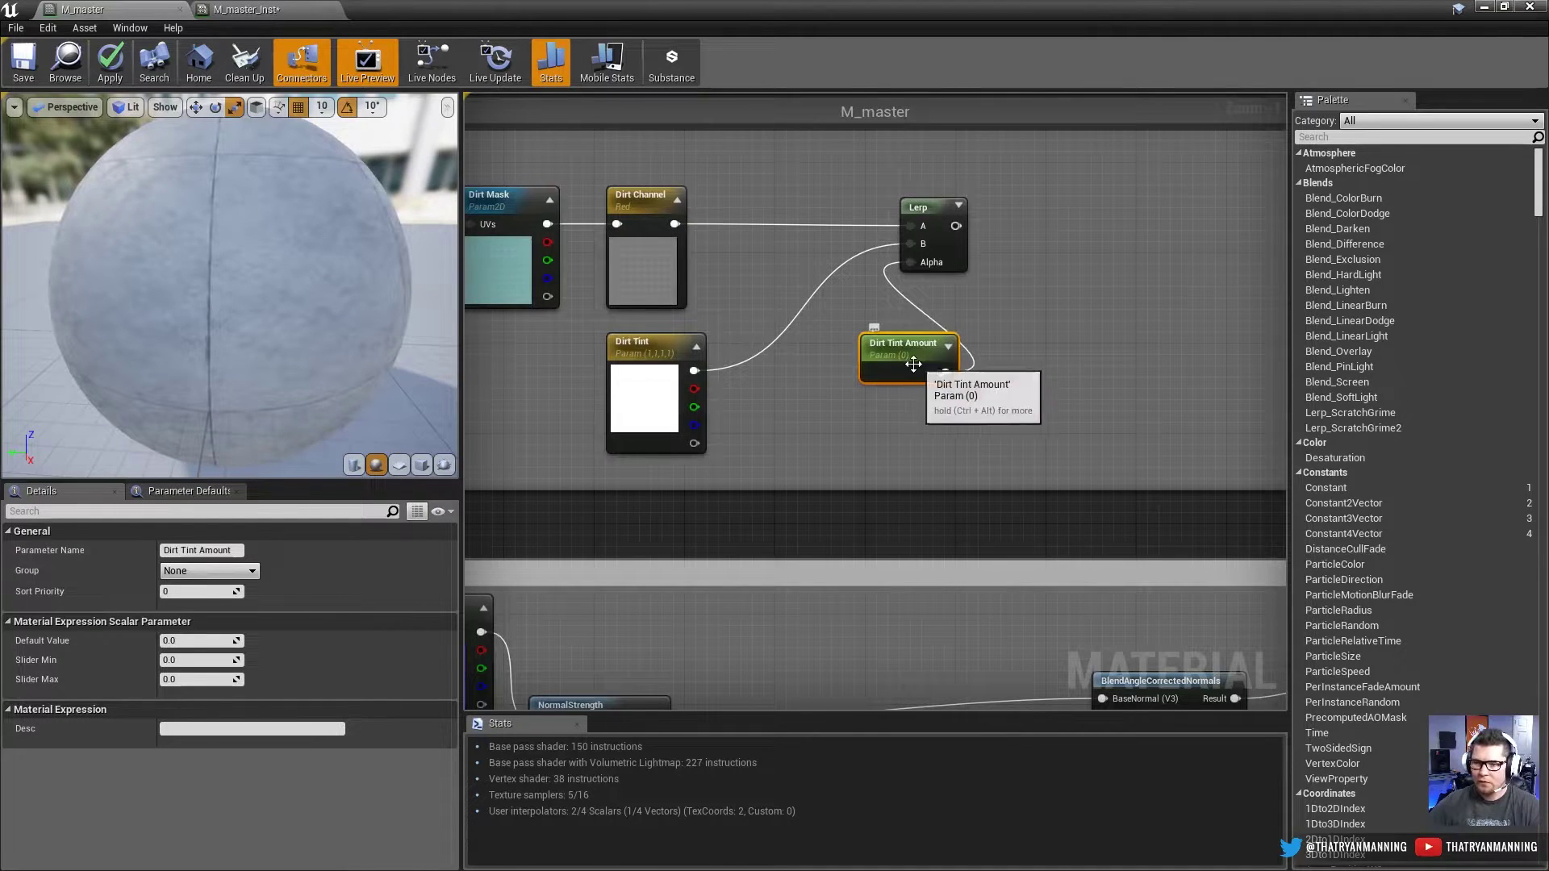
pyautogui.moveTo(900, 347); pyautogui.dragTo(851, 368)
pyautogui.moveTo(713, 290); pyautogui.dragTo(901, 318, button='right')
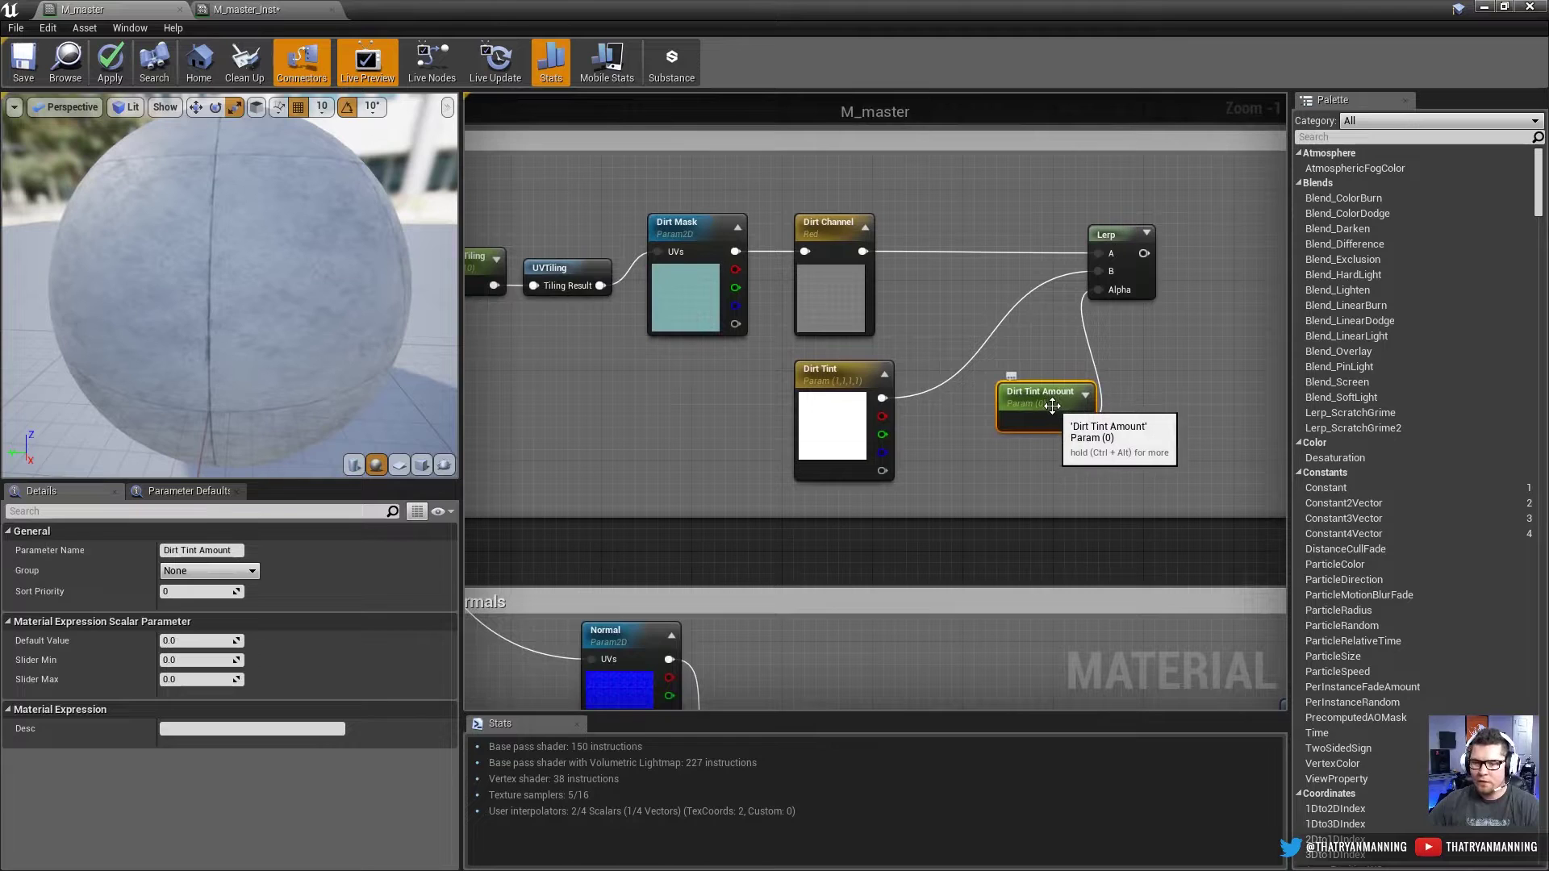
pyautogui.click(1131, 230)
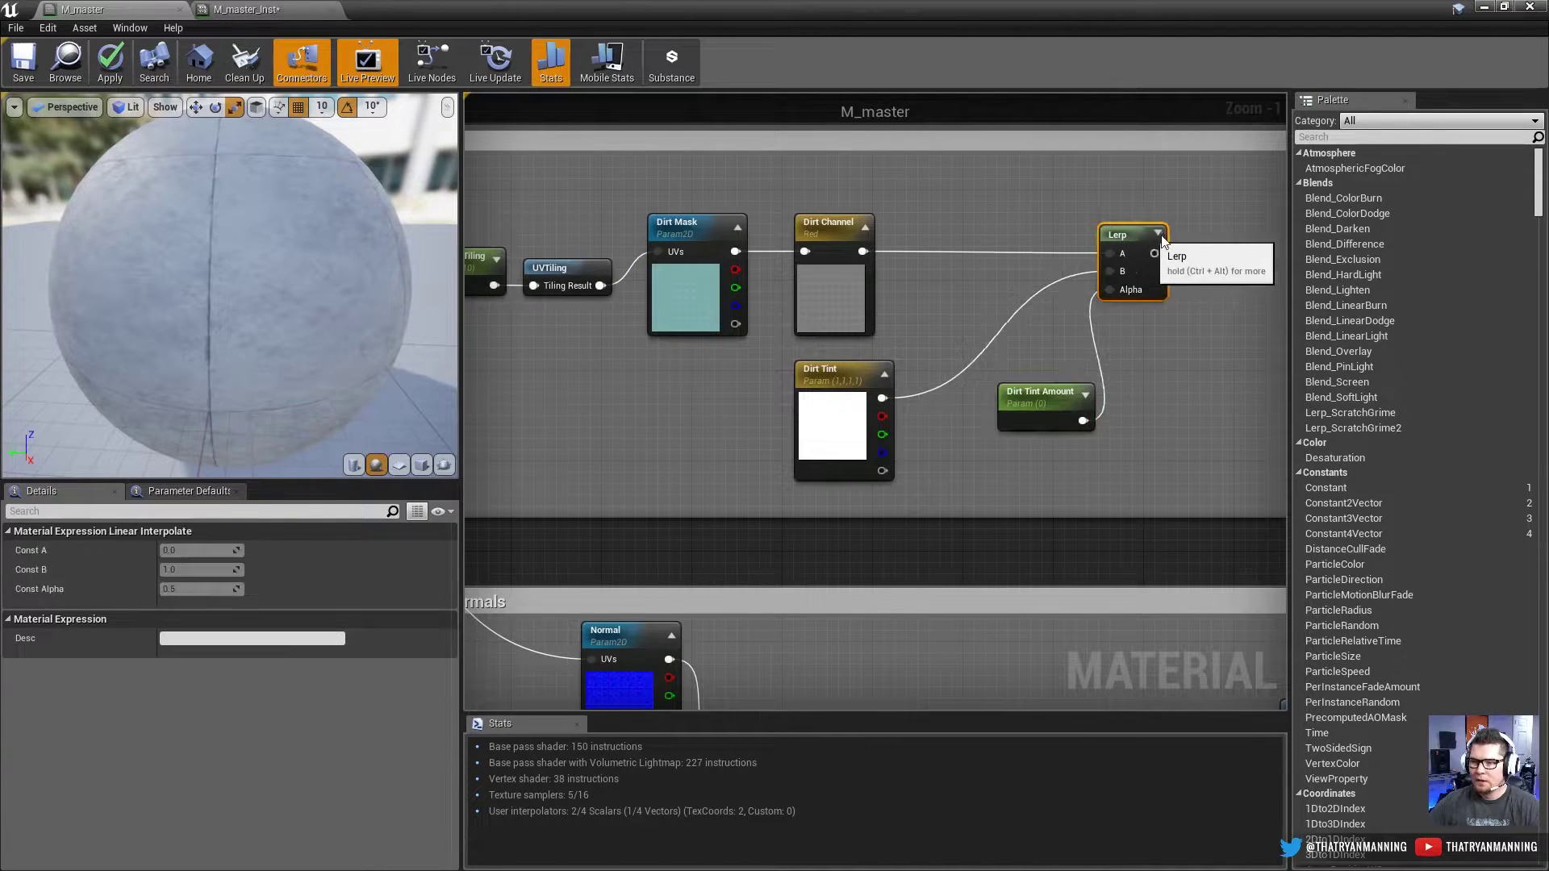
# Step: Select the BaseColor group's Multiply, Base Tint, Blend_Overlay, Lerp and Base Color Tint Amount nodes
pyautogui.scroll(-4, 944, 321)
pyautogui.moveTo(872, 302); pyautogui.dragTo(792, 490, button='right')
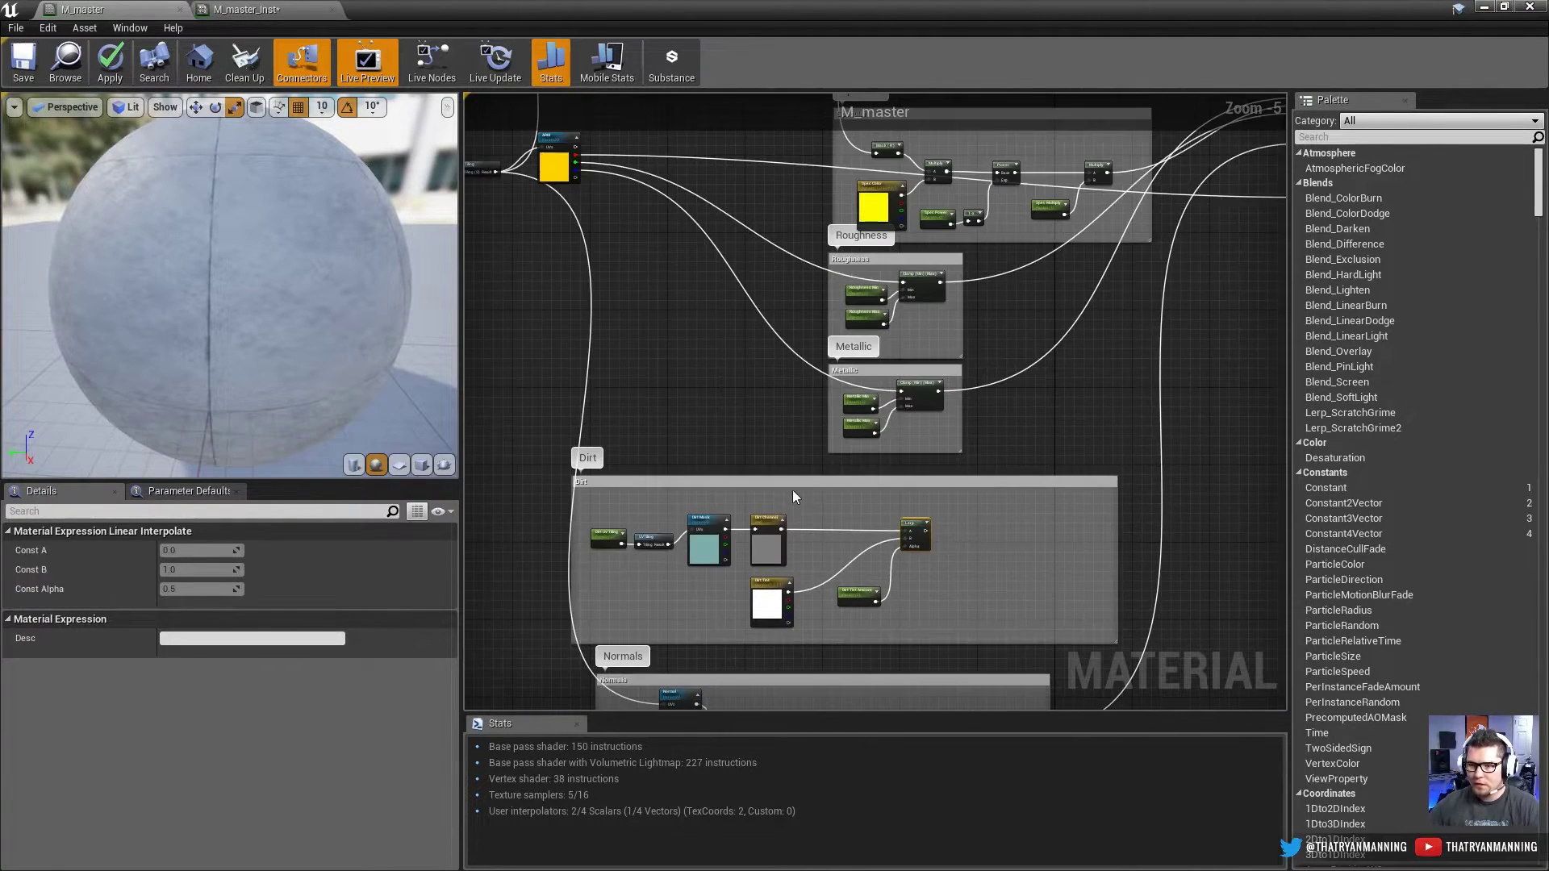
pyautogui.scroll(4, 815, 327)
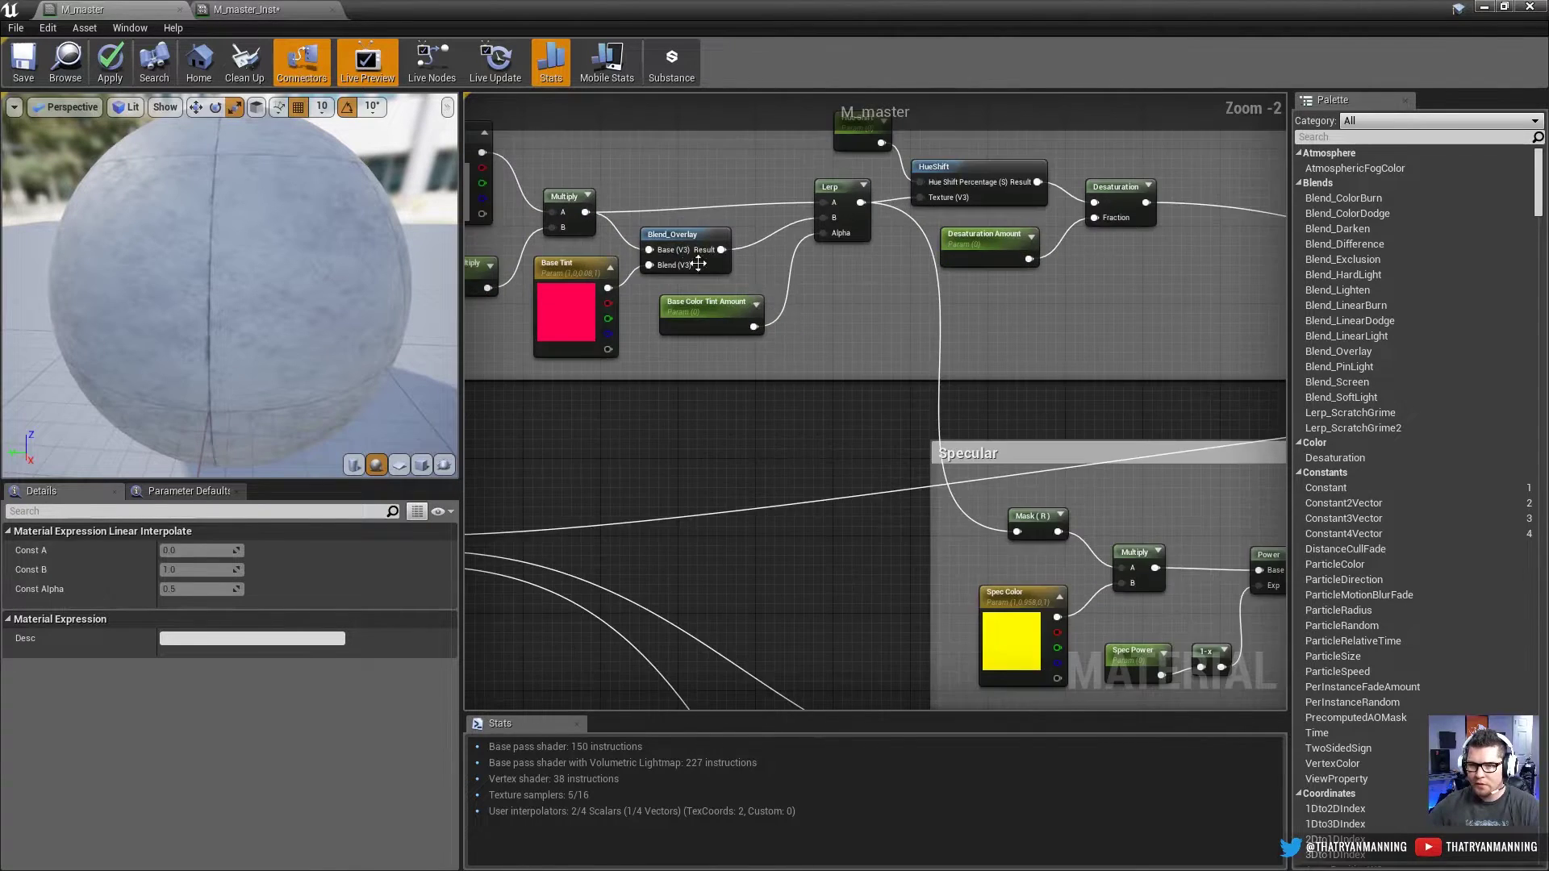
pyautogui.moveTo(742, 191); pyautogui.dragTo(1074, 387)
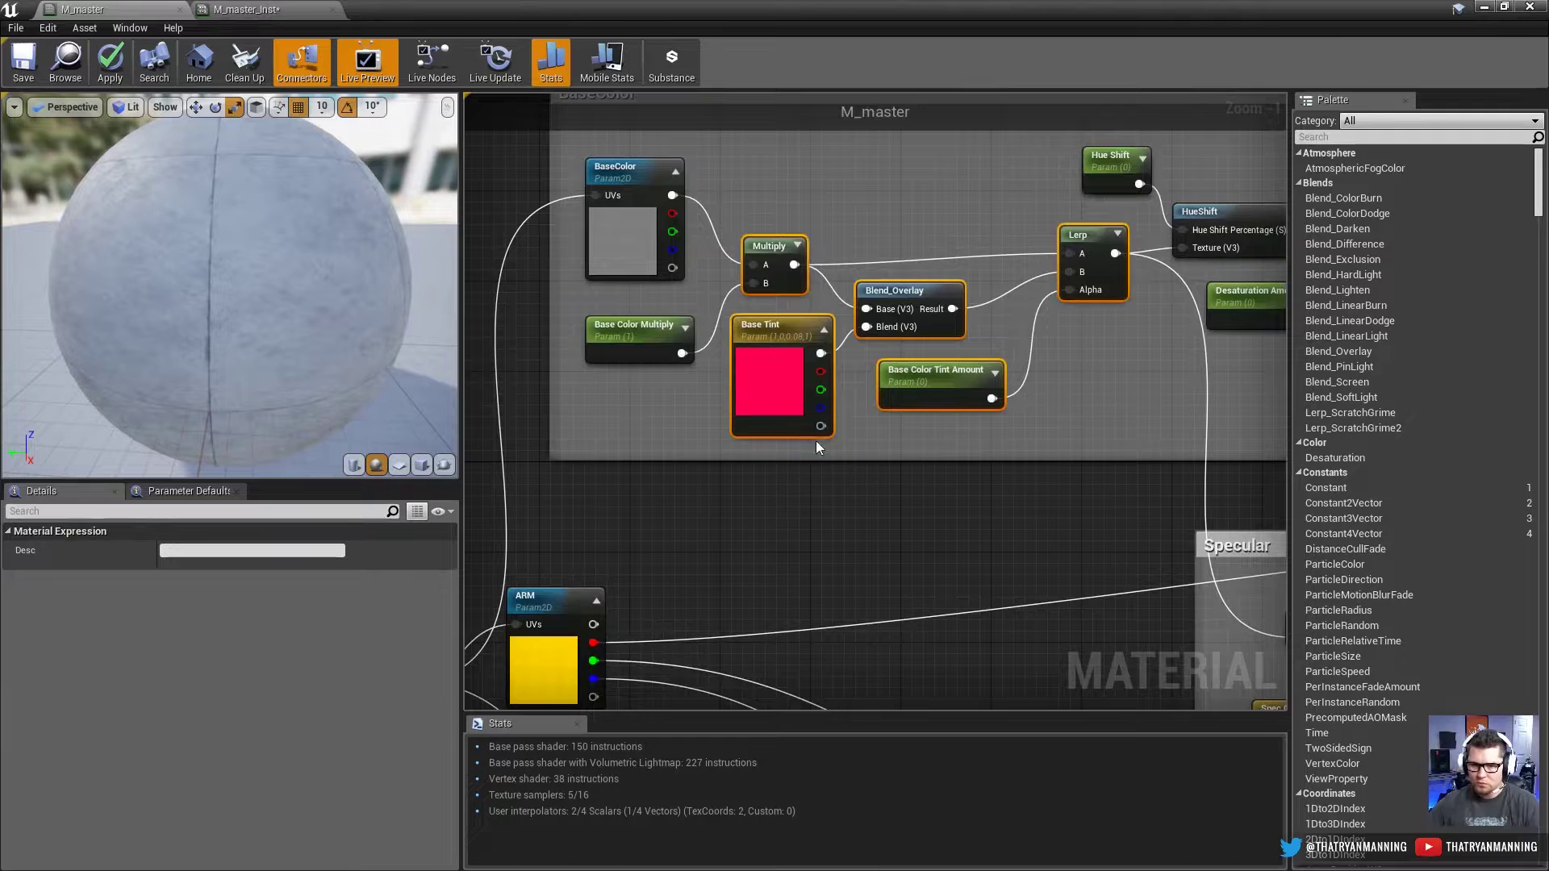
# Step: Return to the Dirt group, briefly selecting Dirt Tint and Dirt Tint Amount
pyautogui.scroll(-3, 816, 442)
pyautogui.moveTo(816, 452); pyautogui.dragTo(826, 293, button='right')
pyautogui.moveTo(951, 560); pyautogui.dragTo(907, 299, button='right')
pyautogui.moveTo(948, 661); pyautogui.dragTo(904, 467, button='right')
pyautogui.scroll(3, 903, 466)
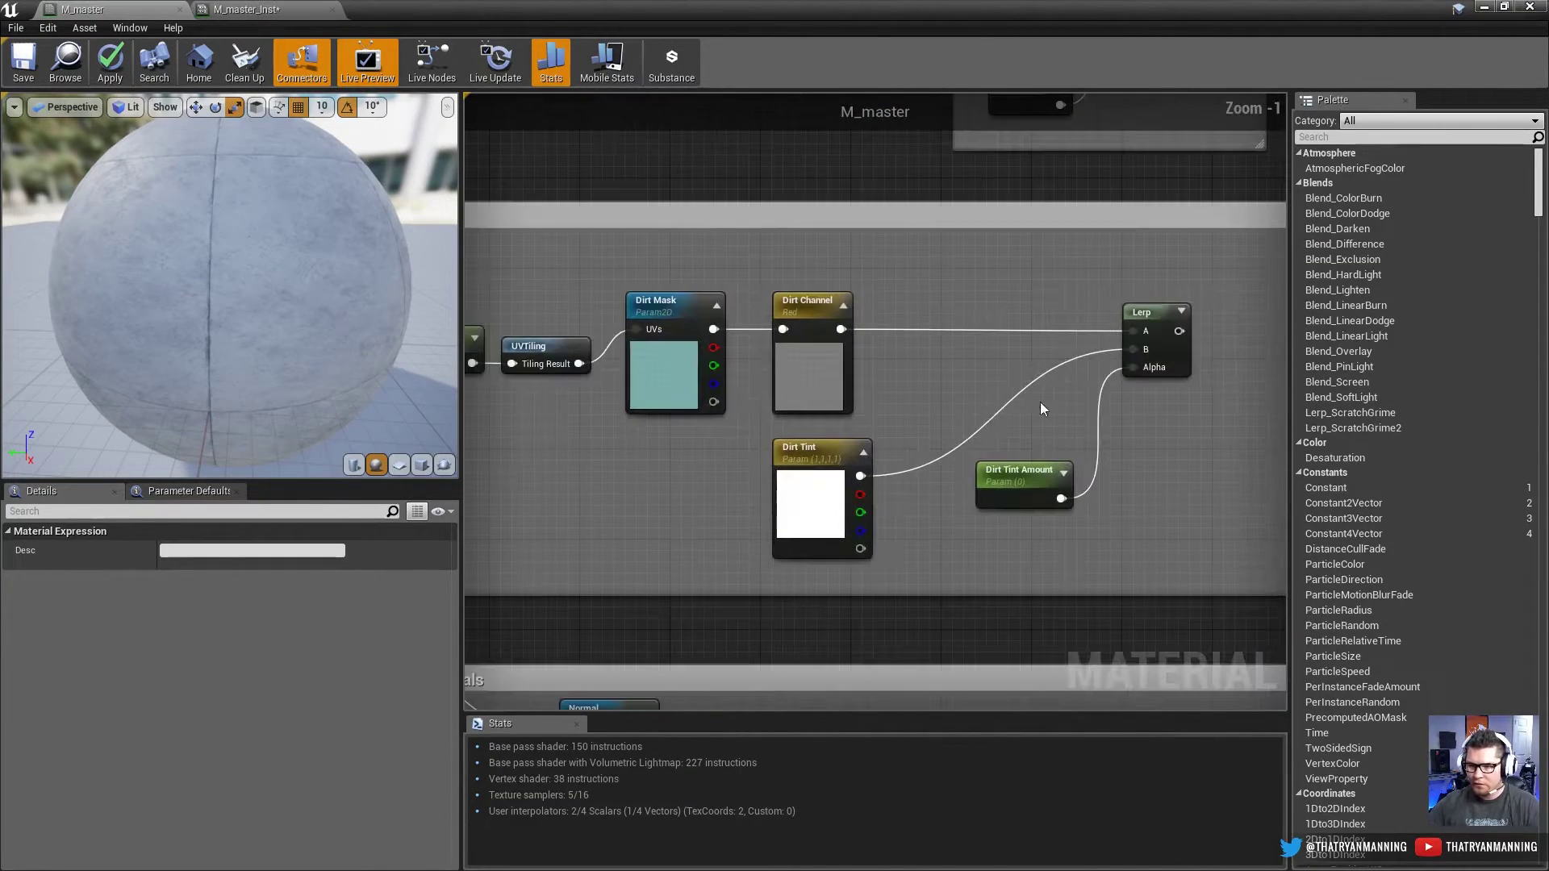
pyautogui.moveTo(1200, 544); pyautogui.dragTo(744, 480)
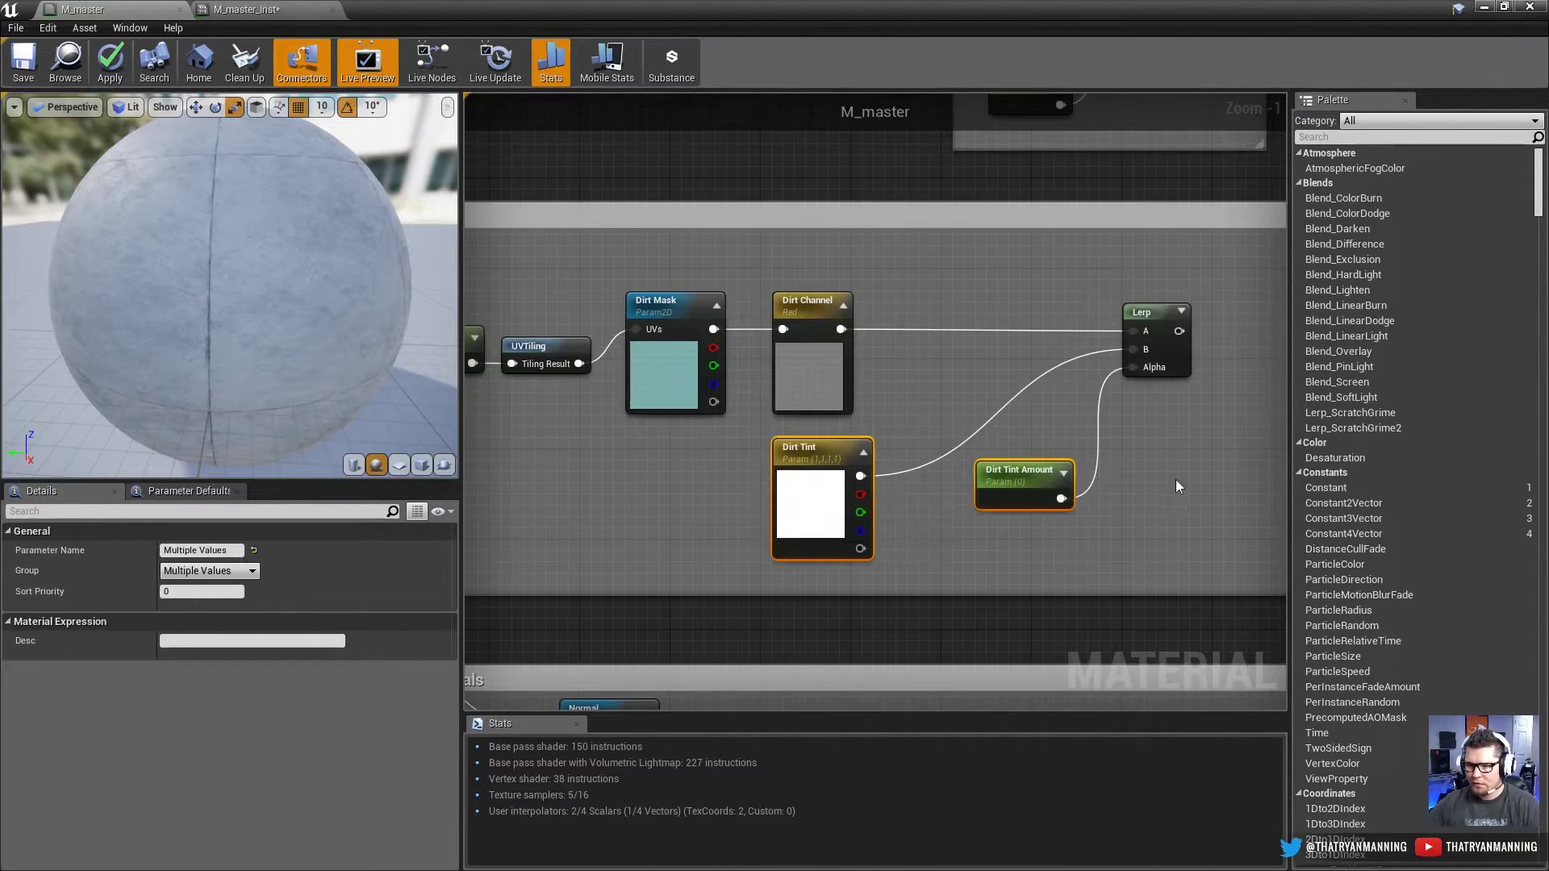
pyautogui.click(1176, 480)
# Step: Paste the copied tint-blend nodes beside Dirt and delete the old Dirt Lerp
pyautogui.moveTo(1231, 385); pyautogui.dragTo(1045, 383, button='right')
pyautogui.hotkey('ctrl', 'v')
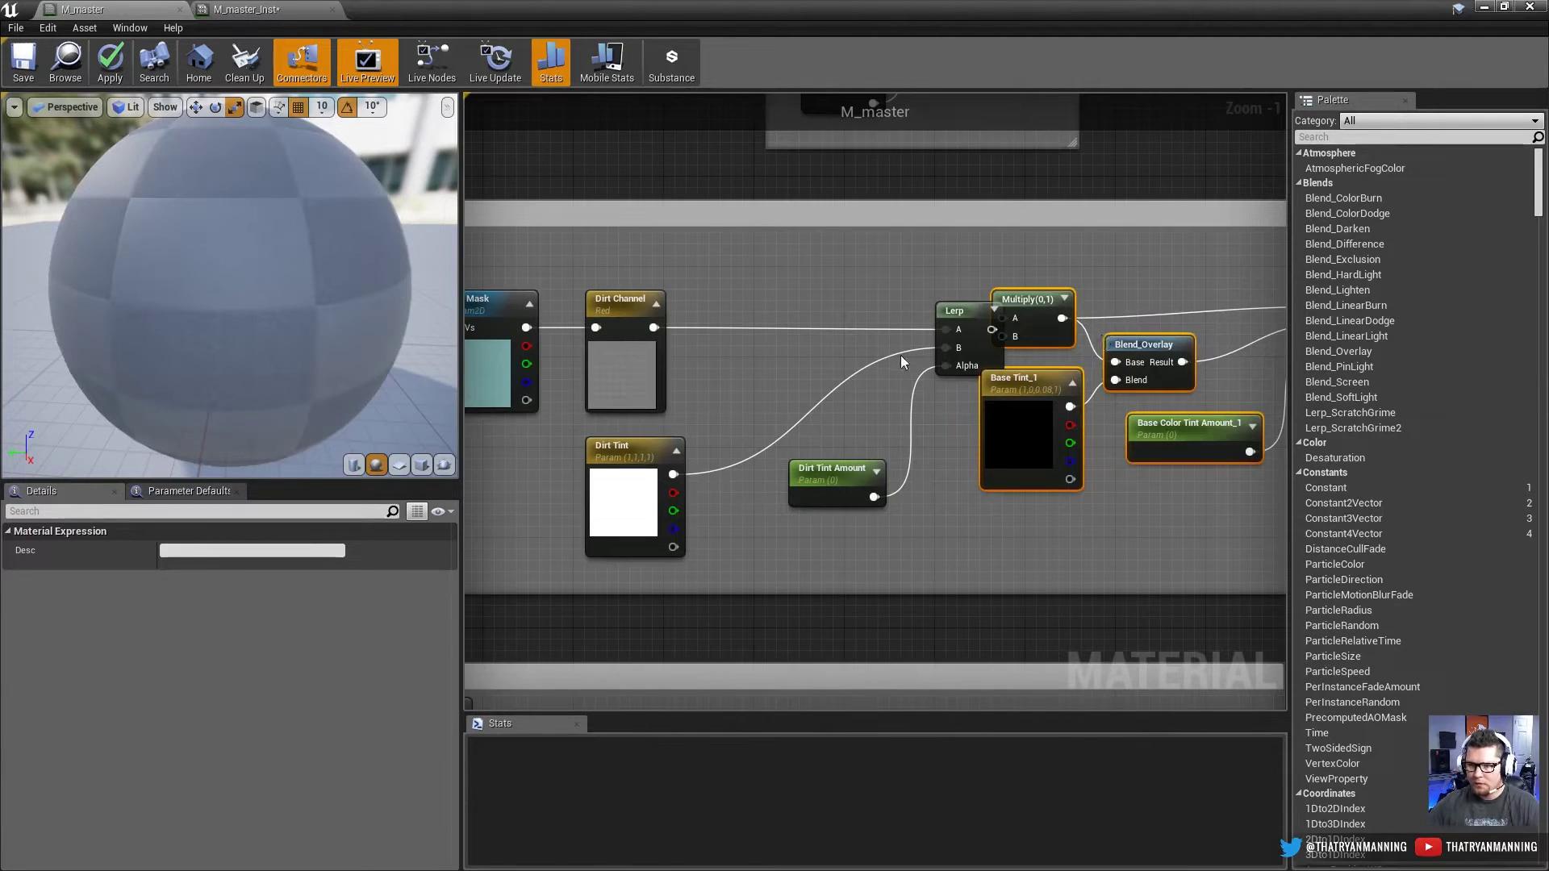
pyautogui.moveTo(975, 306); pyautogui.dragTo(862, 312)
pyautogui.press('Delete')
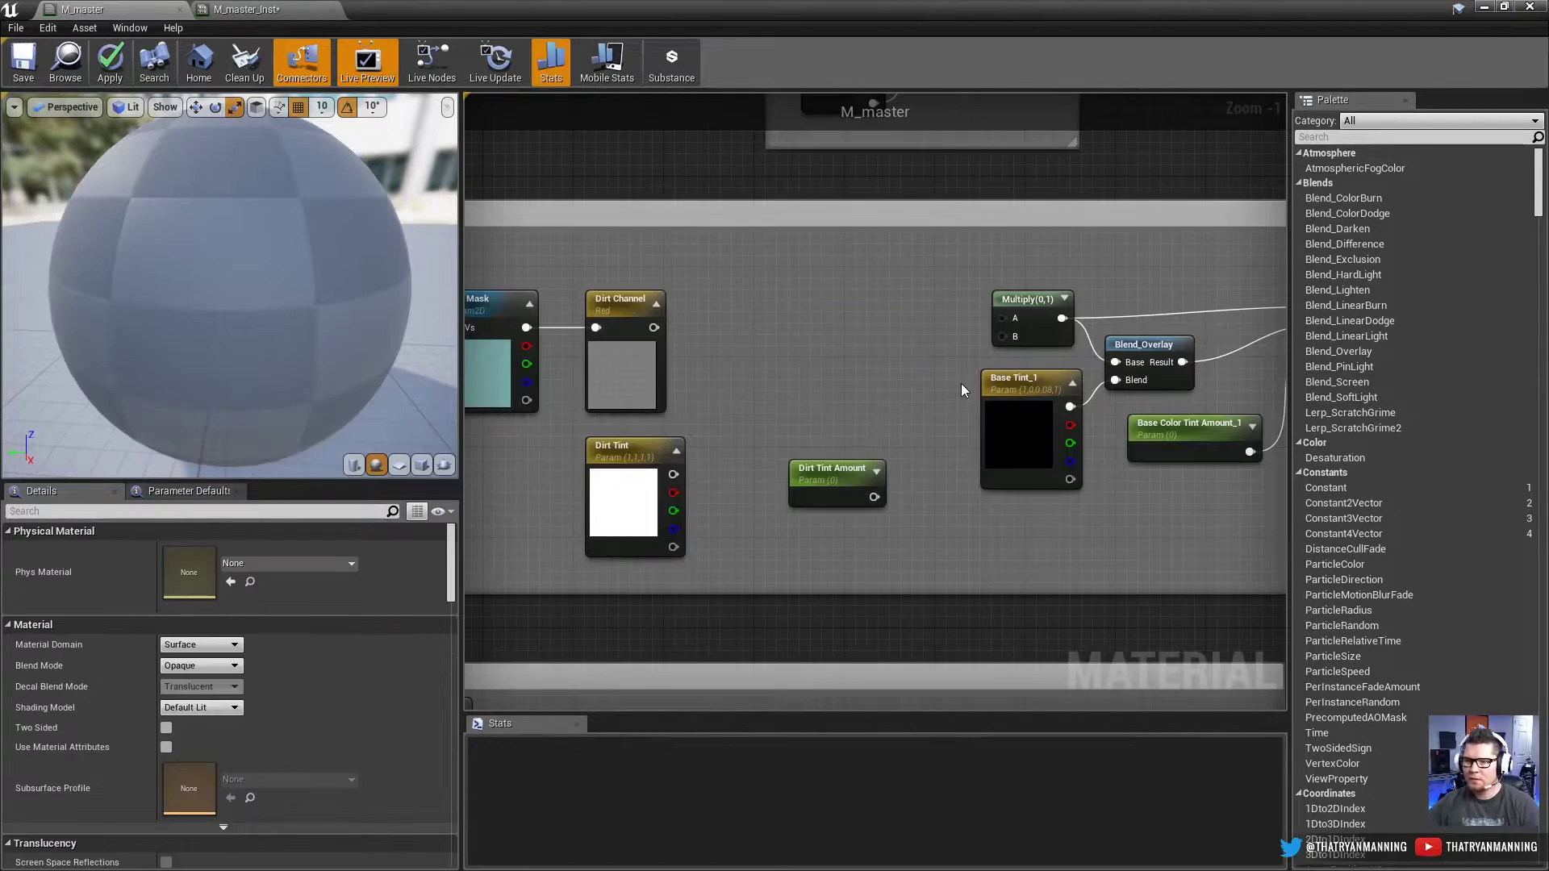
# Step: Move Multiply's output wires onto Dirt Channel's output and delete the Multiply node
pyautogui.moveTo(927, 381); pyautogui.dragTo(799, 392, button='right')
pyautogui.scroll(-3, 798, 392)
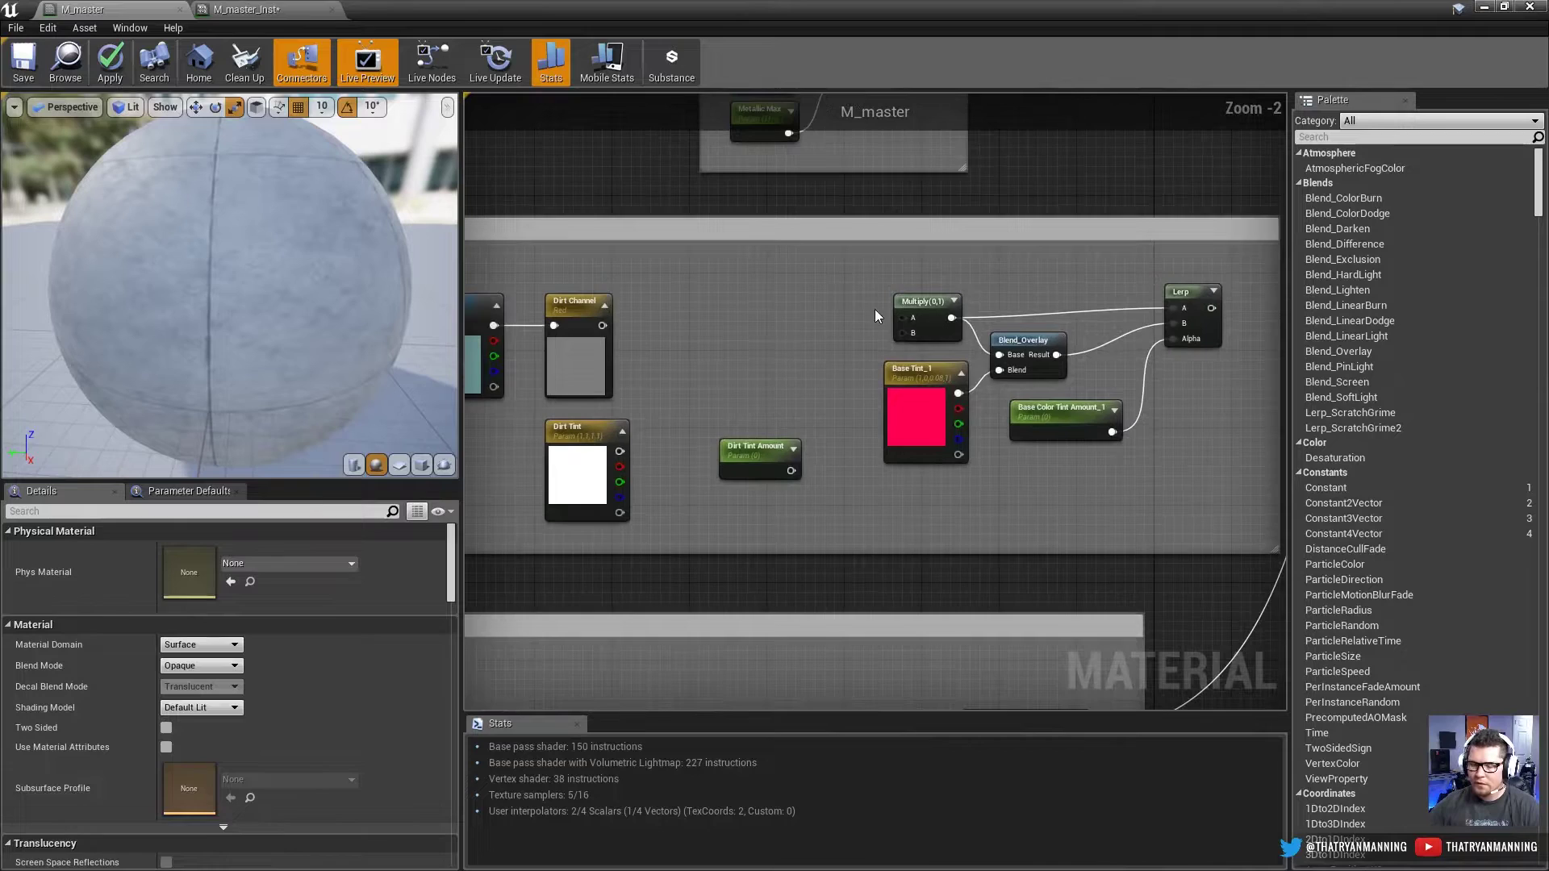
pyautogui.moveTo(677, 185); pyautogui.dragTo(821, 605, button='right')
pyautogui.moveTo(758, 202); pyautogui.dragTo(821, 473, button='right')
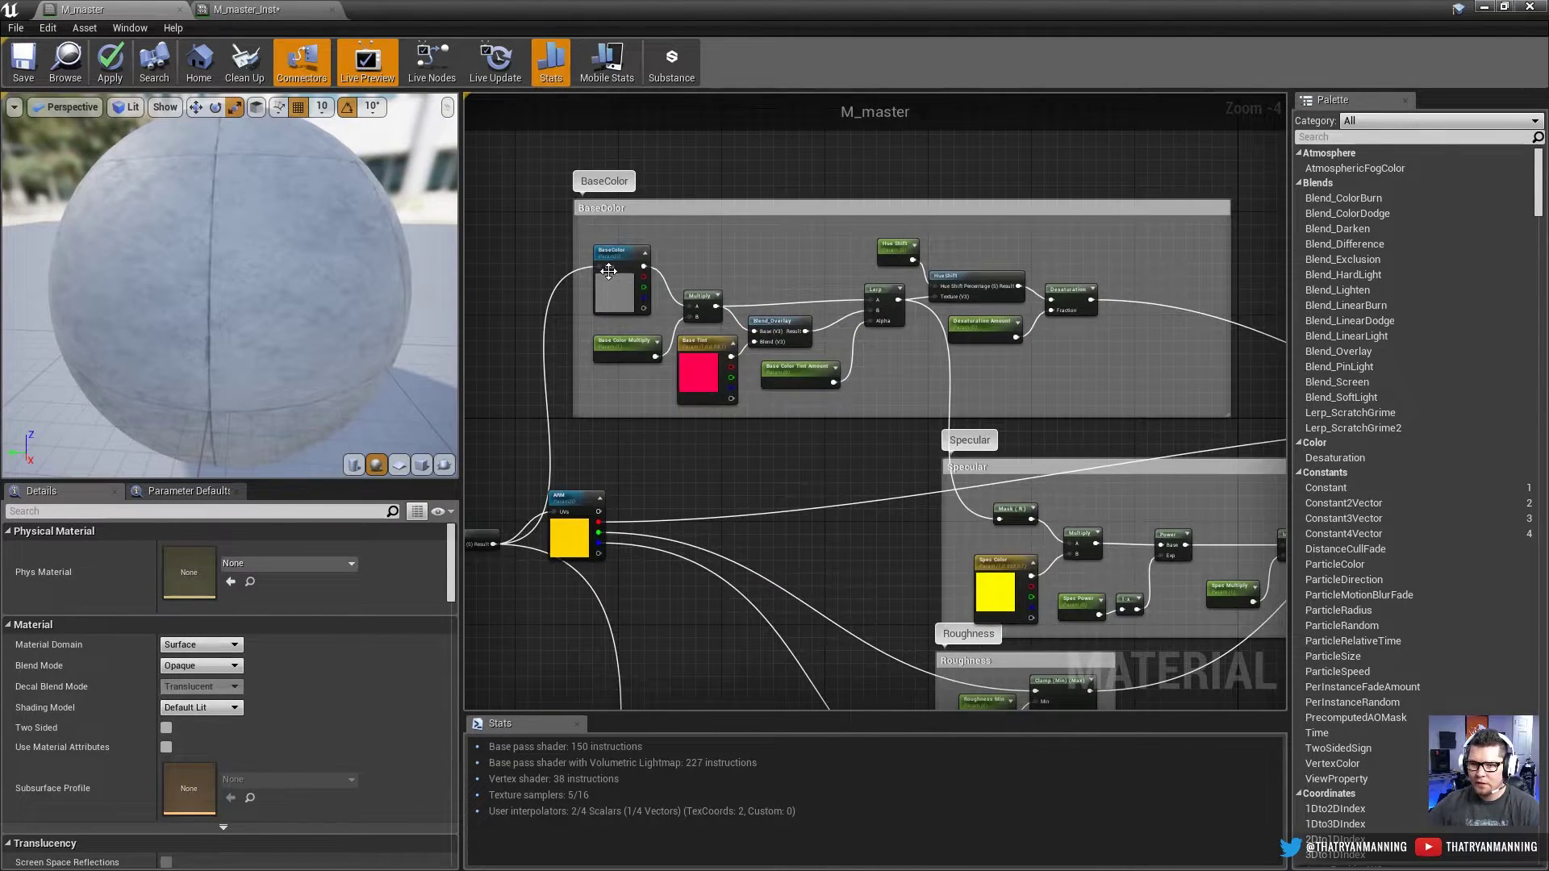
pyautogui.moveTo(897, 631); pyautogui.dragTo(815, 362, button='right')
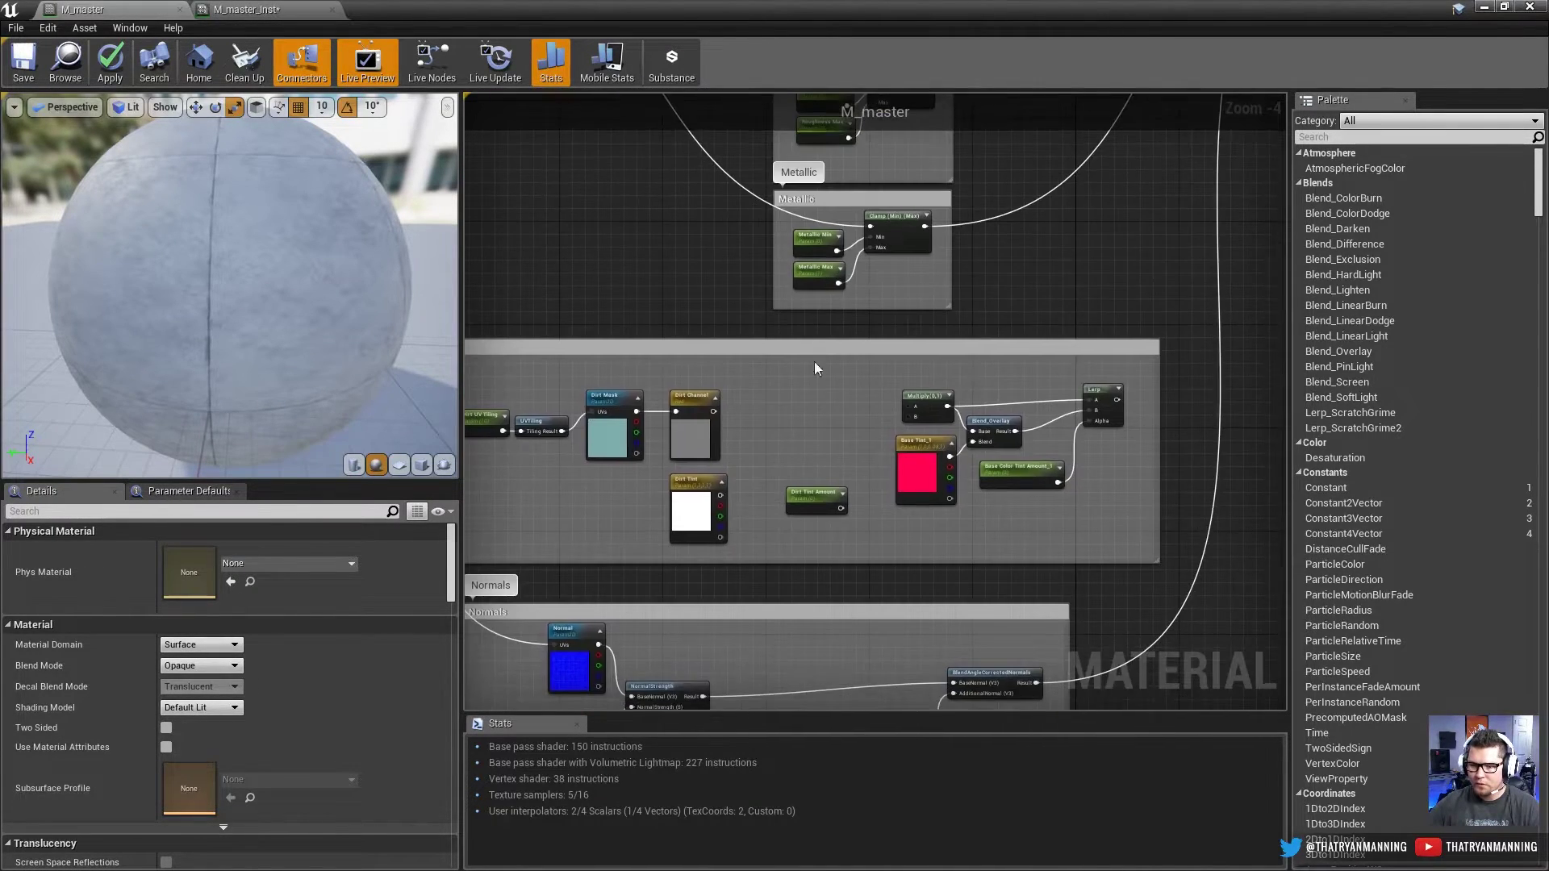
pyautogui.scroll(1, 839, 367)
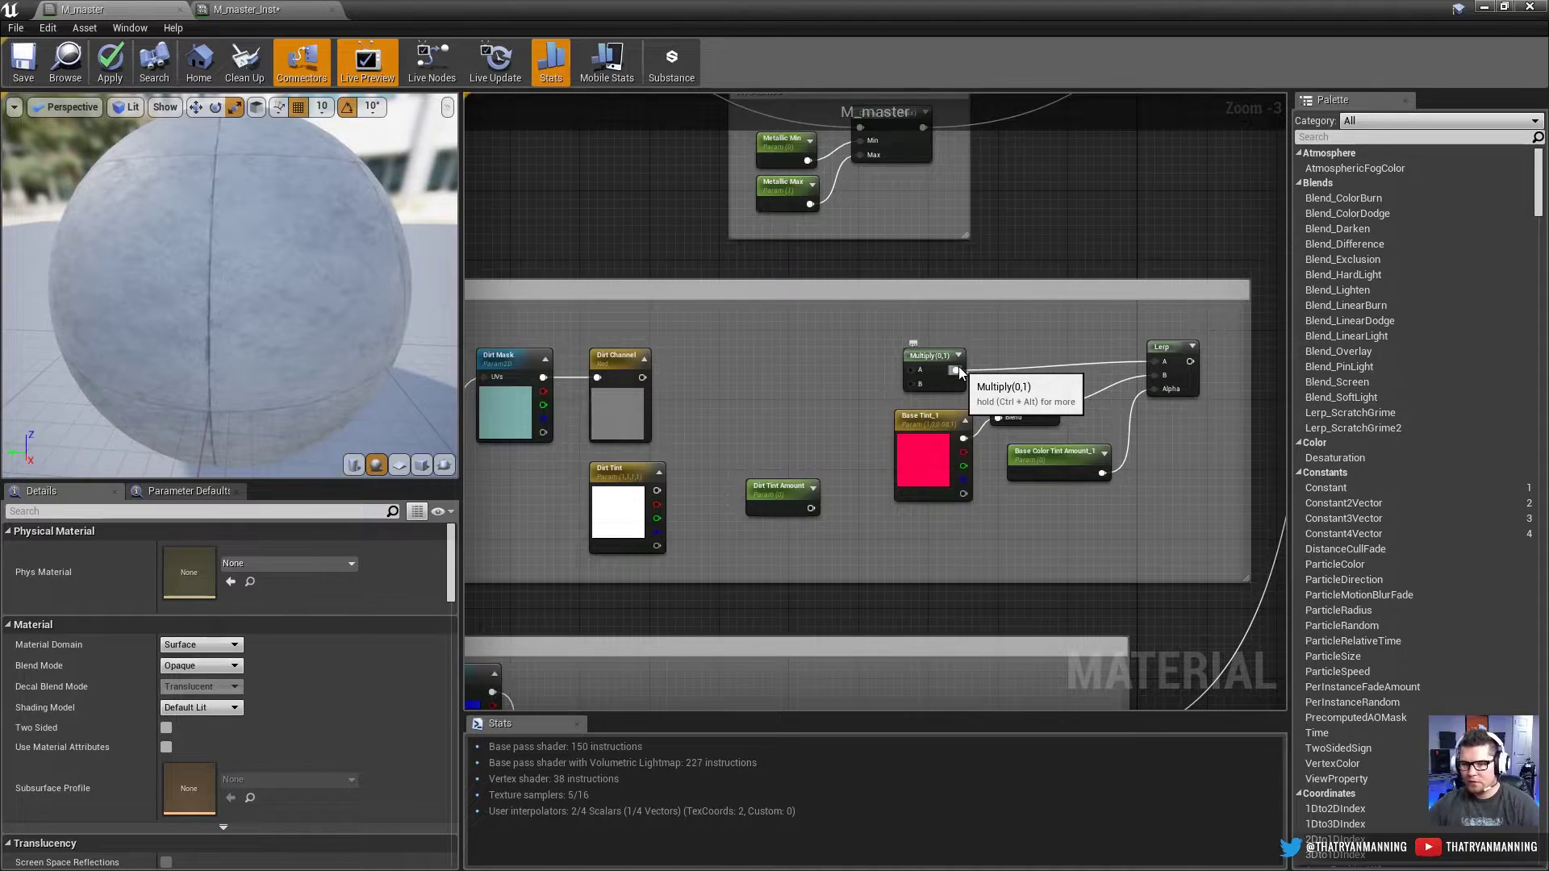
pyautogui.keyDown('ctrl'); pyautogui.moveTo(958, 366); pyautogui.dragTo(642, 377); pyautogui.keyUp('ctrl')
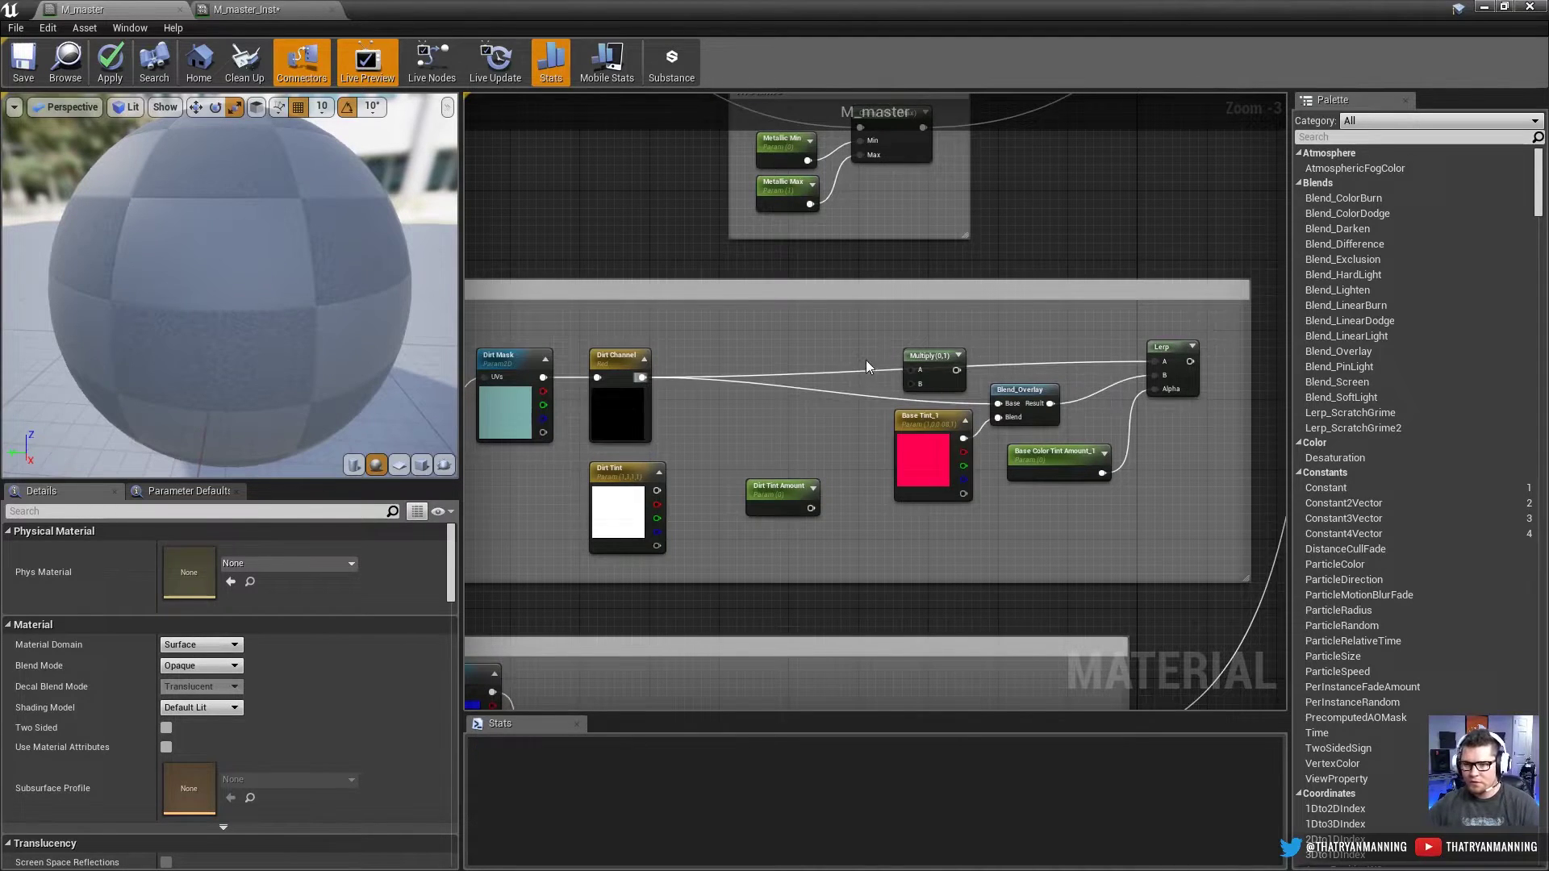
pyautogui.click(938, 358)
pyautogui.press('Delete')
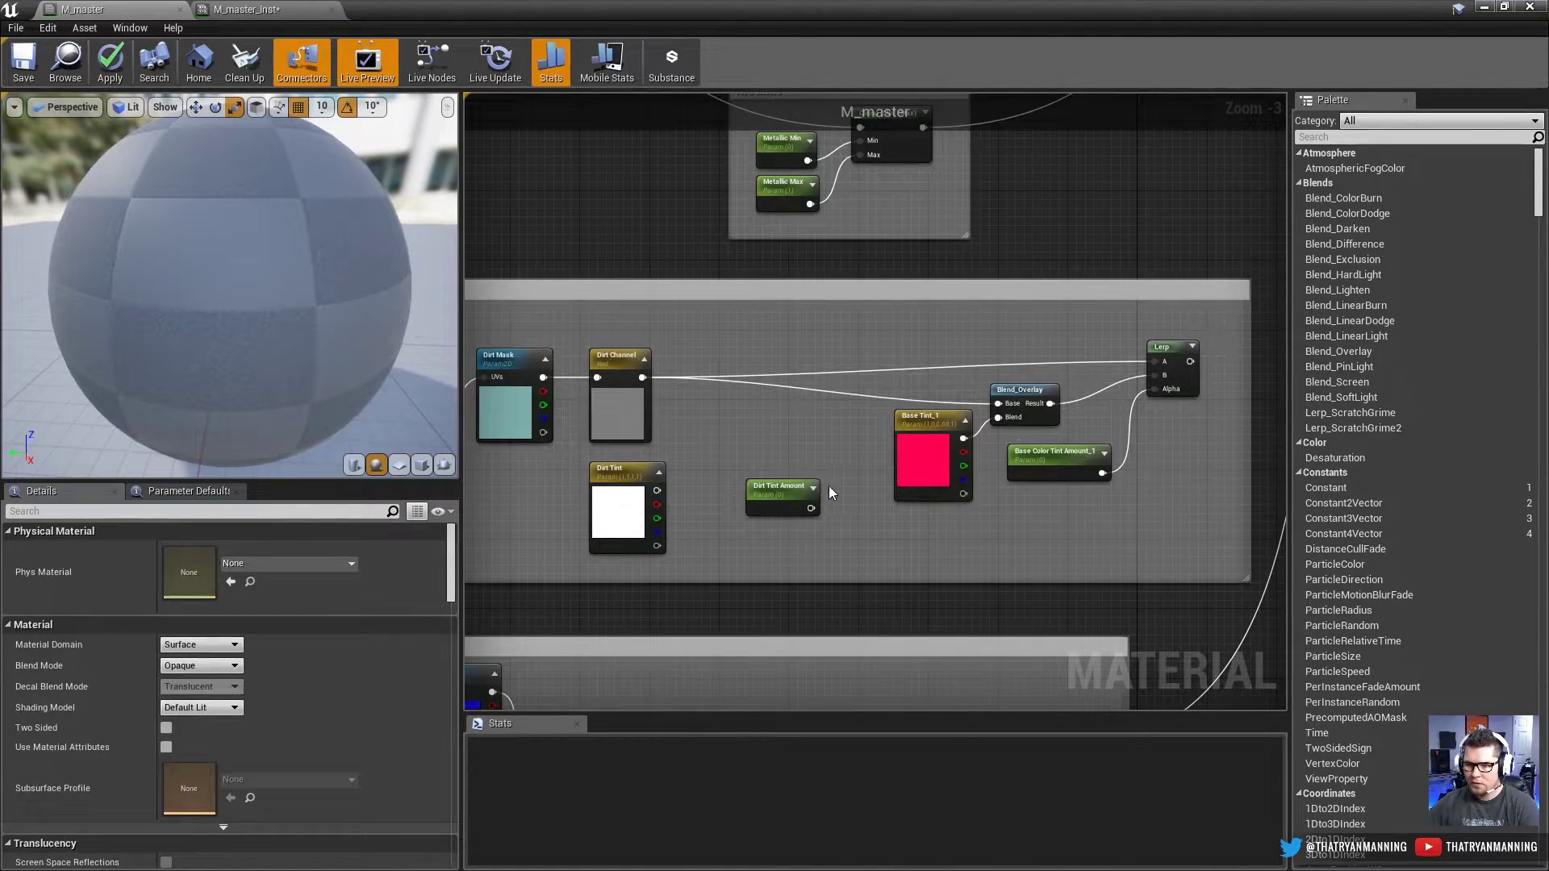
# Step: Wire Dirt Tint into Blend_Overlay's Blend and delete the copied Base Tint_1 and Base Color Tint Amount_1 nodes
pyautogui.moveTo(811, 508); pyautogui.dragTo(657, 491)
pyautogui.click(917, 478)
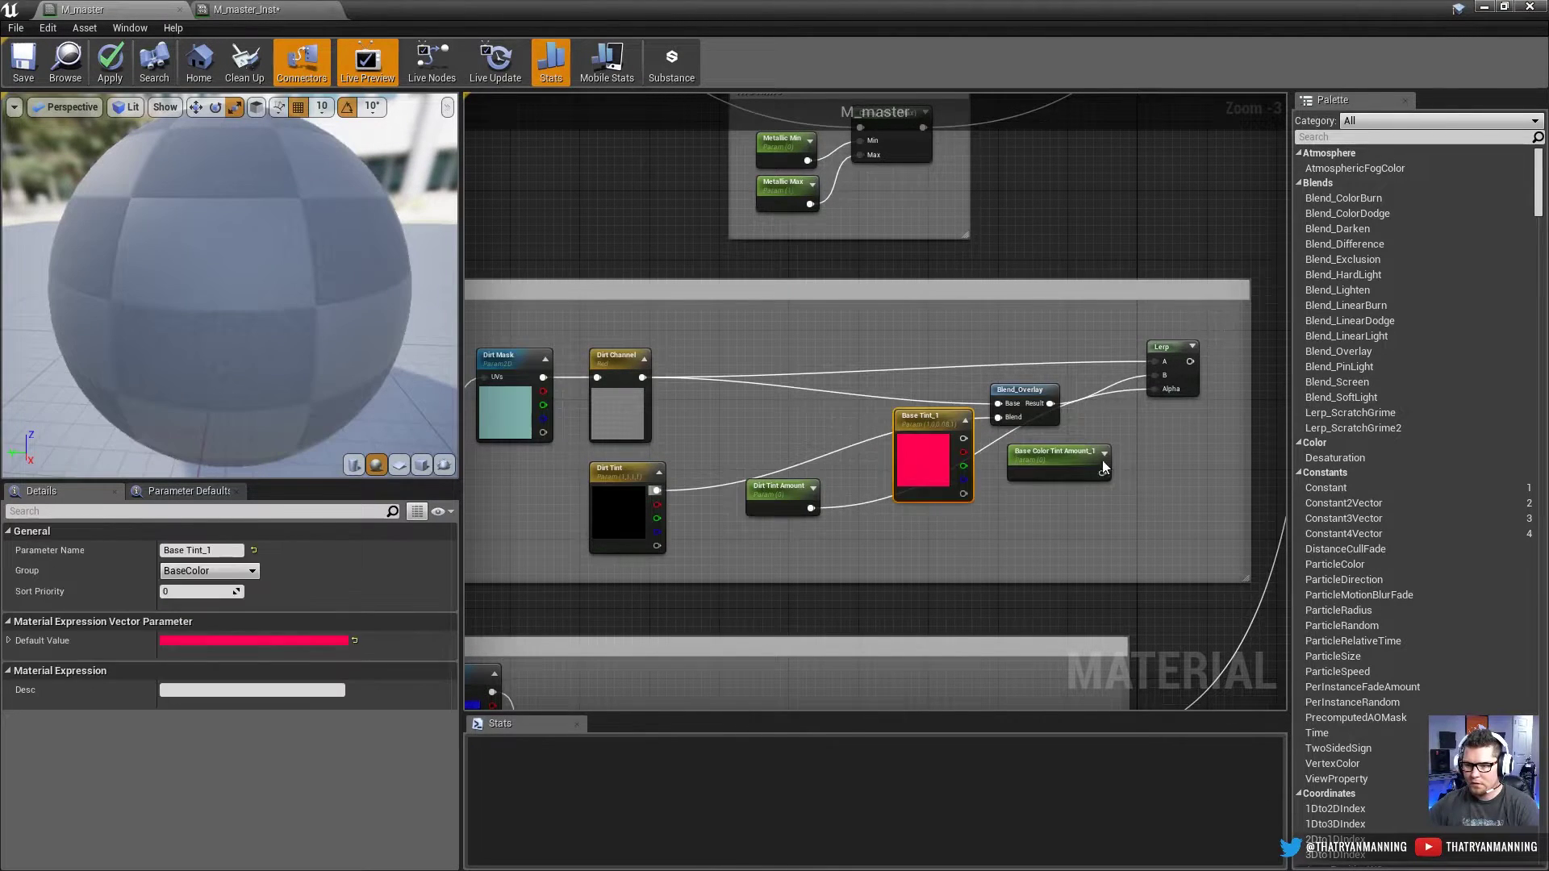
pyautogui.press('Delete')
pyautogui.click(1064, 460)
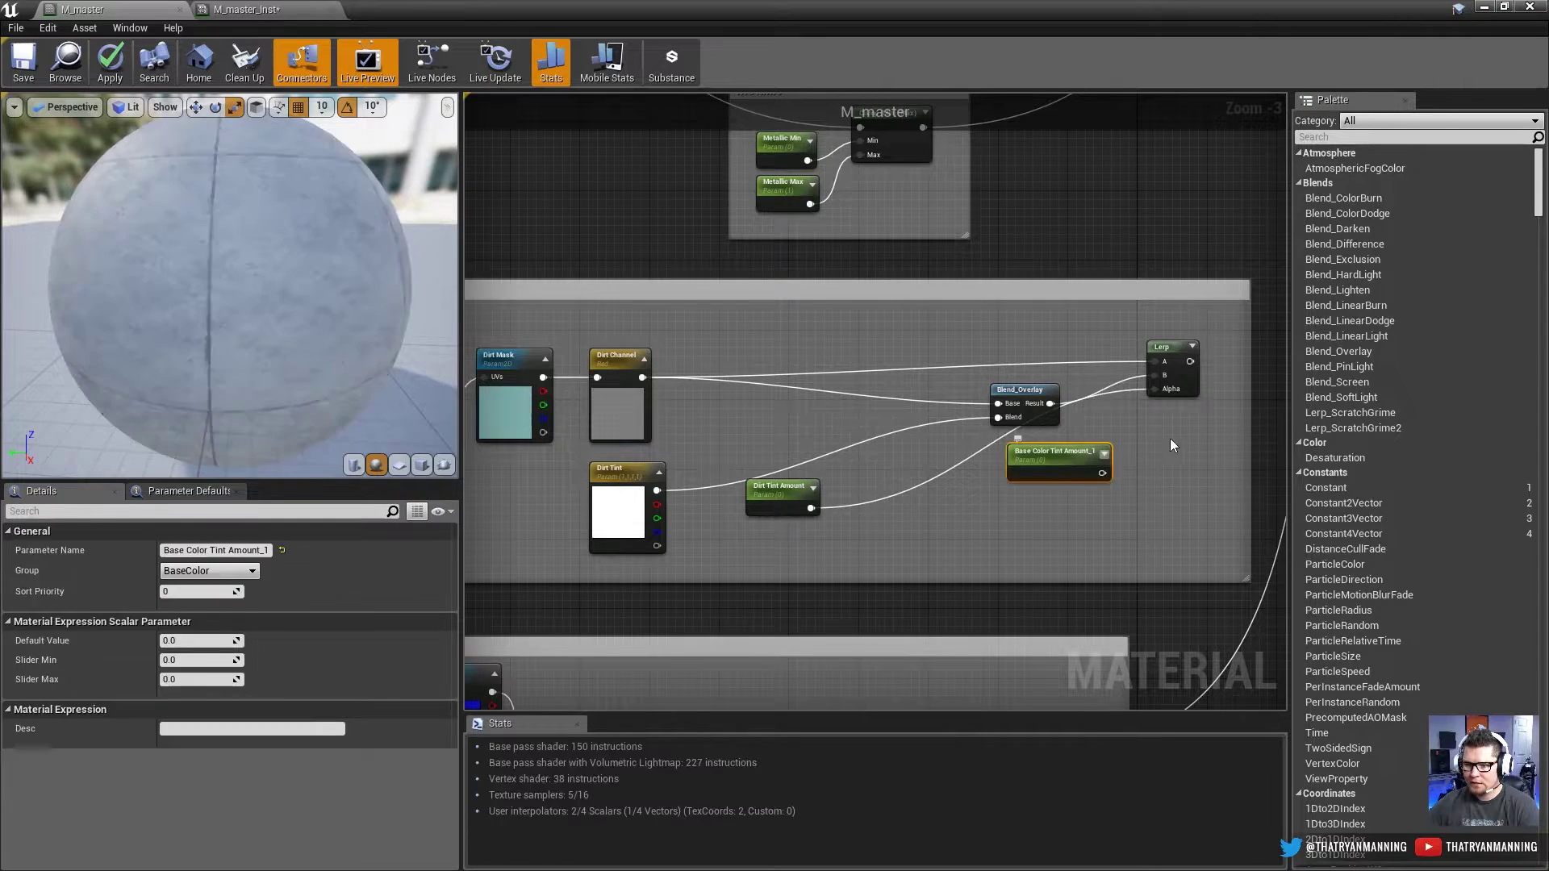
pyautogui.press('Delete')
# Step: Shift the Lerp and Blend_Overlay nodes left and pull the Lerp closer to Blend_Overlay
pyautogui.moveTo(1183, 462); pyautogui.dragTo(741, 420)
pyautogui.moveTo(779, 488); pyautogui.dragTo(735, 488)
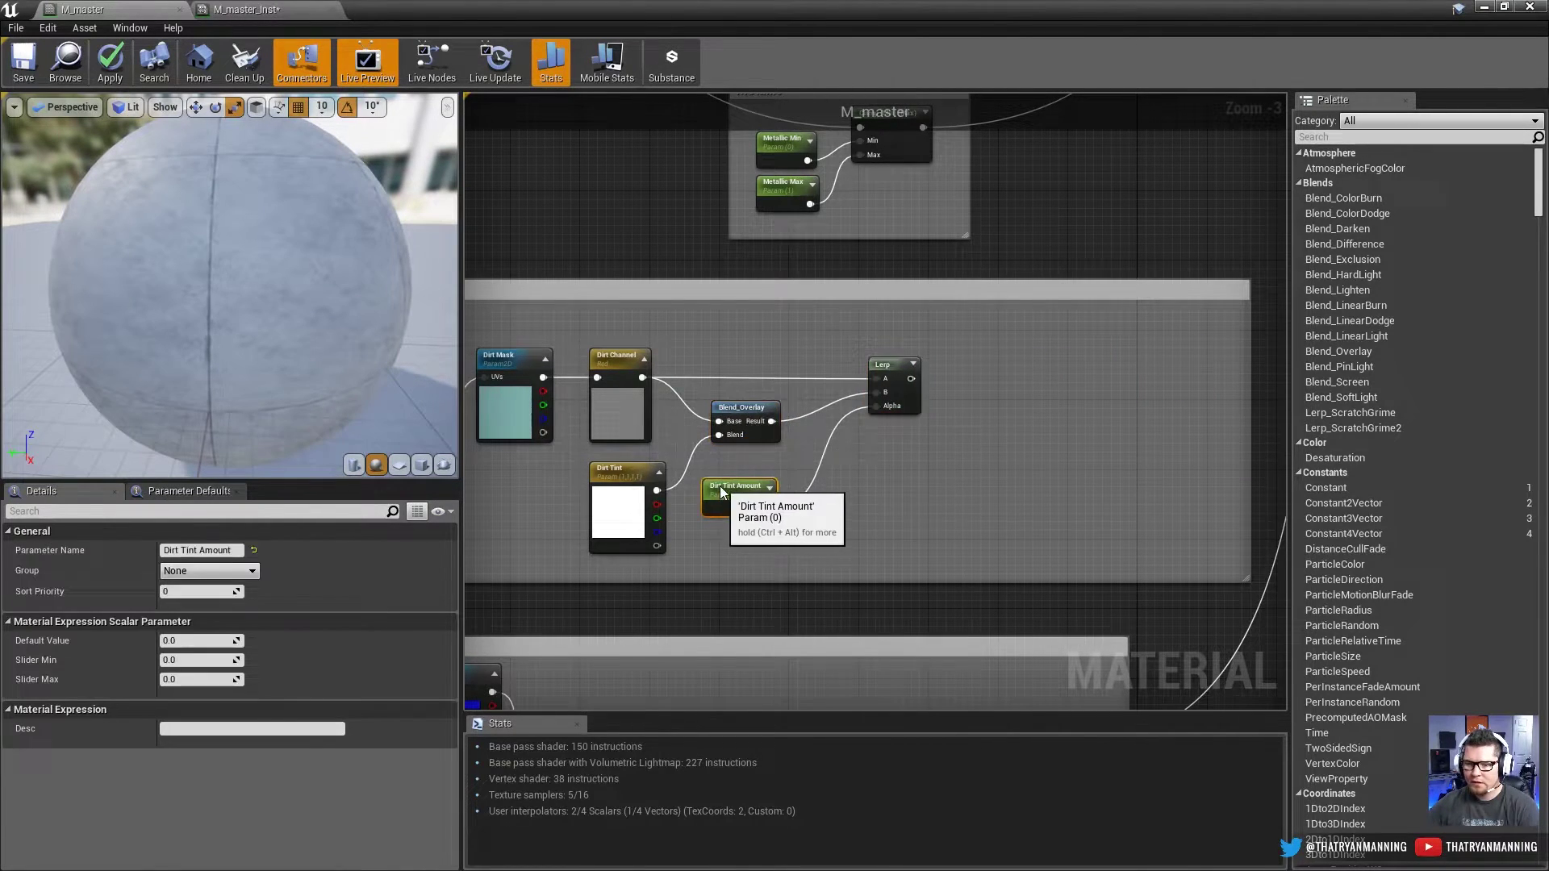
pyautogui.click(903, 460)
pyautogui.moveTo(893, 360); pyautogui.dragTo(849, 360)
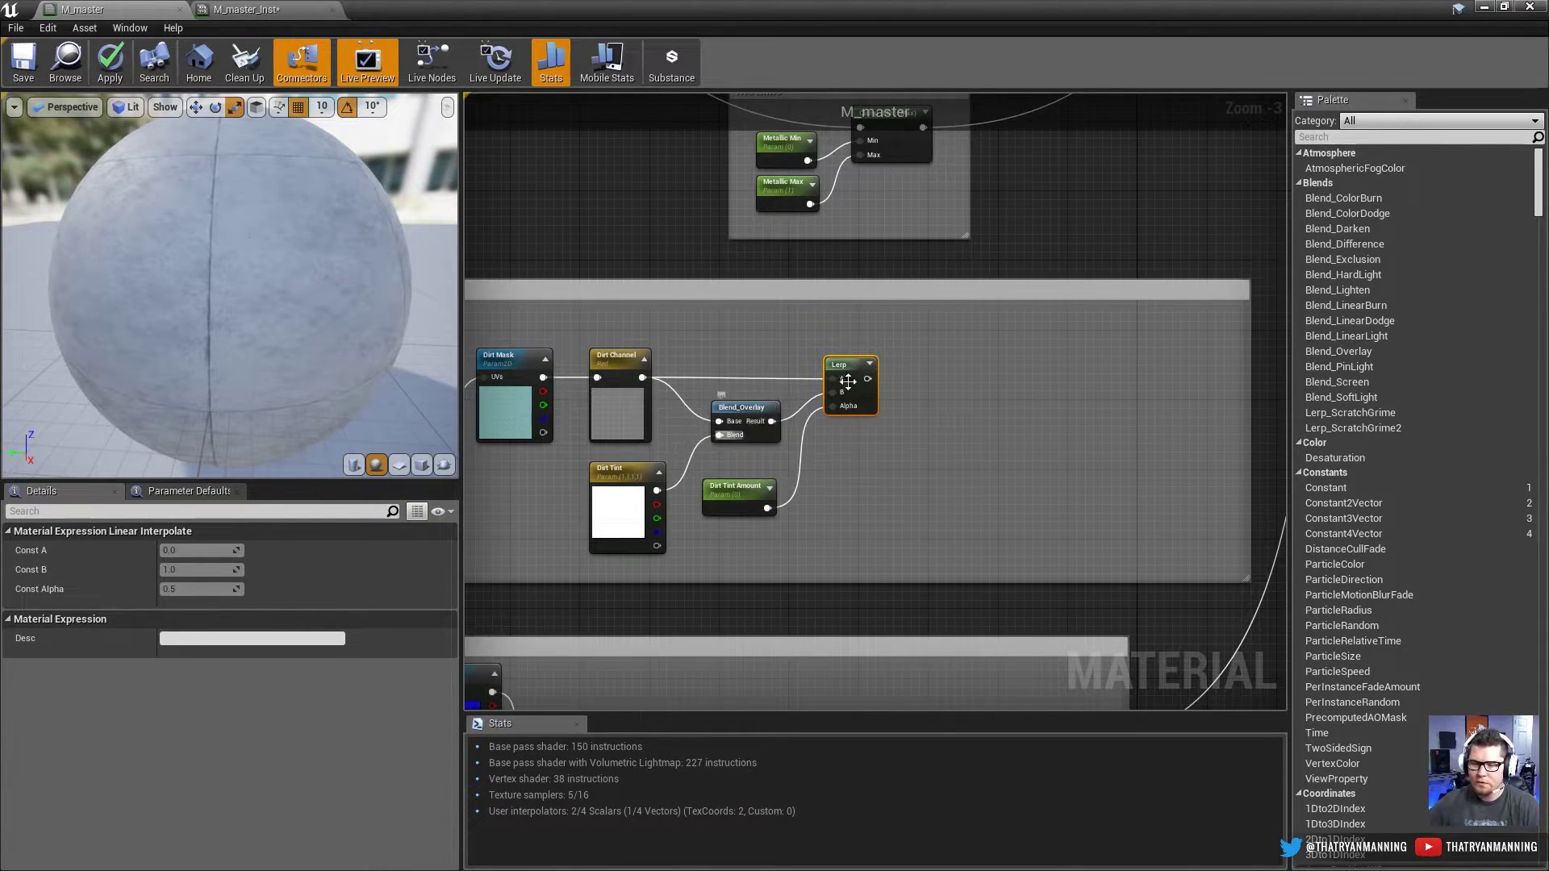
pyautogui.moveTo(906, 462); pyautogui.dragTo(940, 467, button='right')
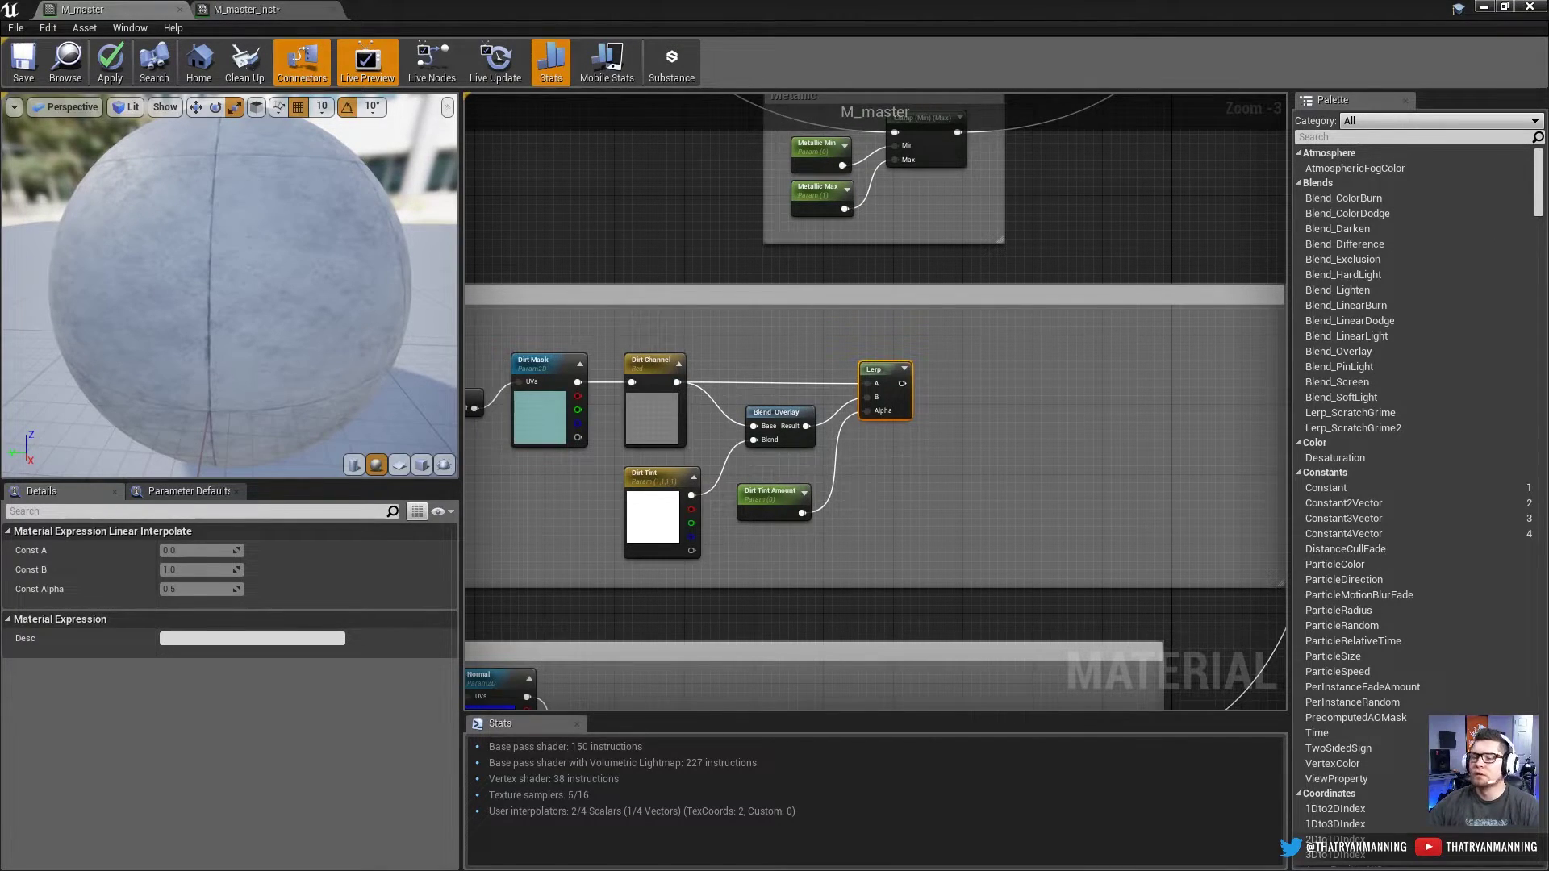
pyautogui.scroll(-2, 686, 334)
pyautogui.moveTo(837, 313); pyautogui.dragTo(749, 622, button='right')
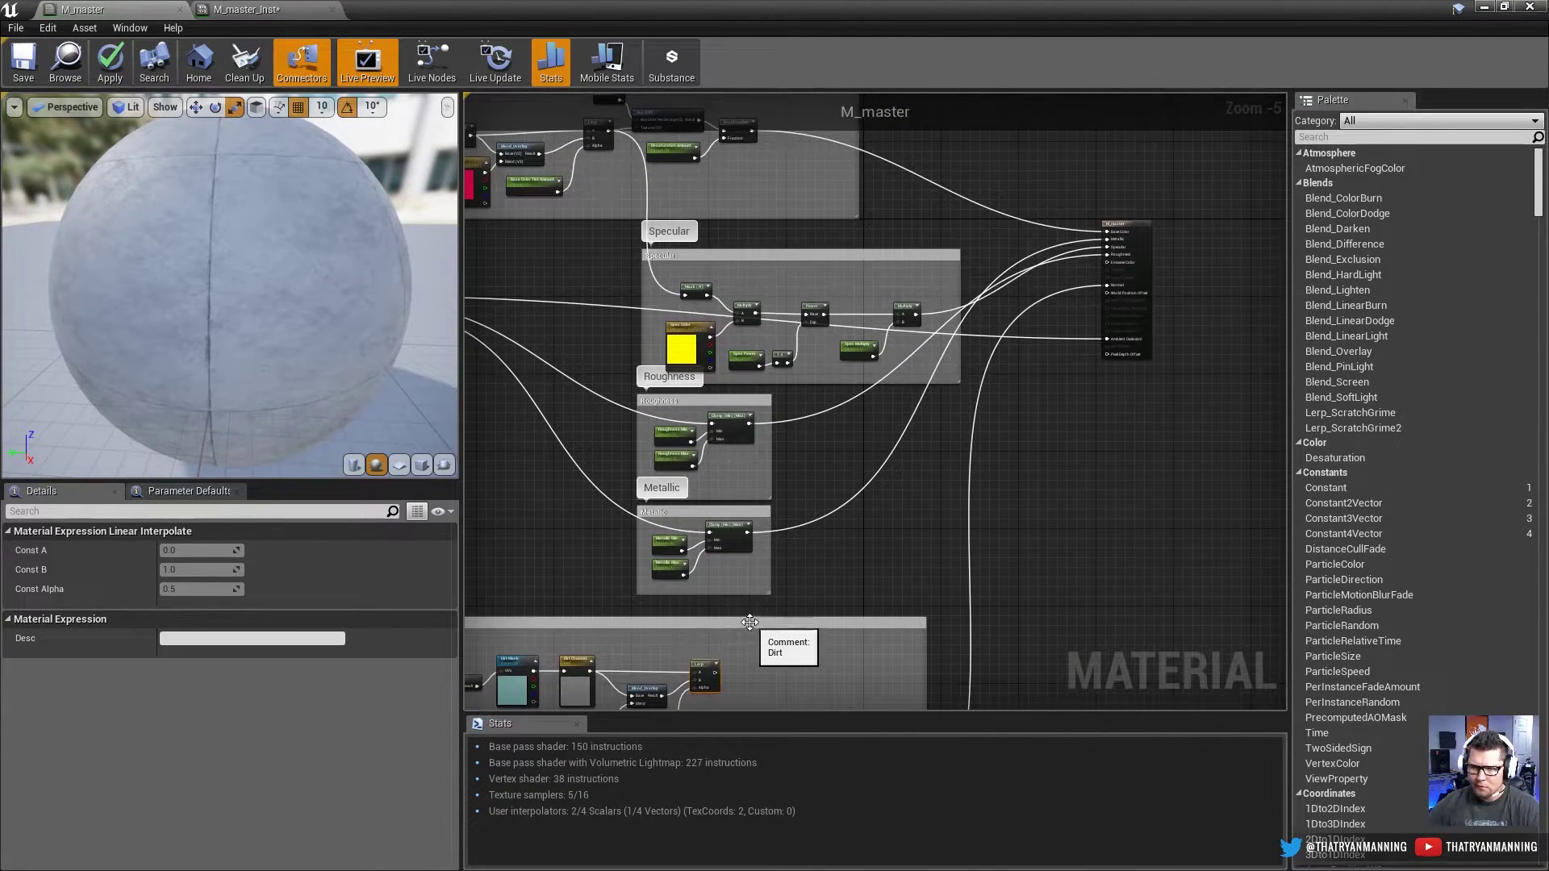
pyautogui.scroll(5, 1114, 293)
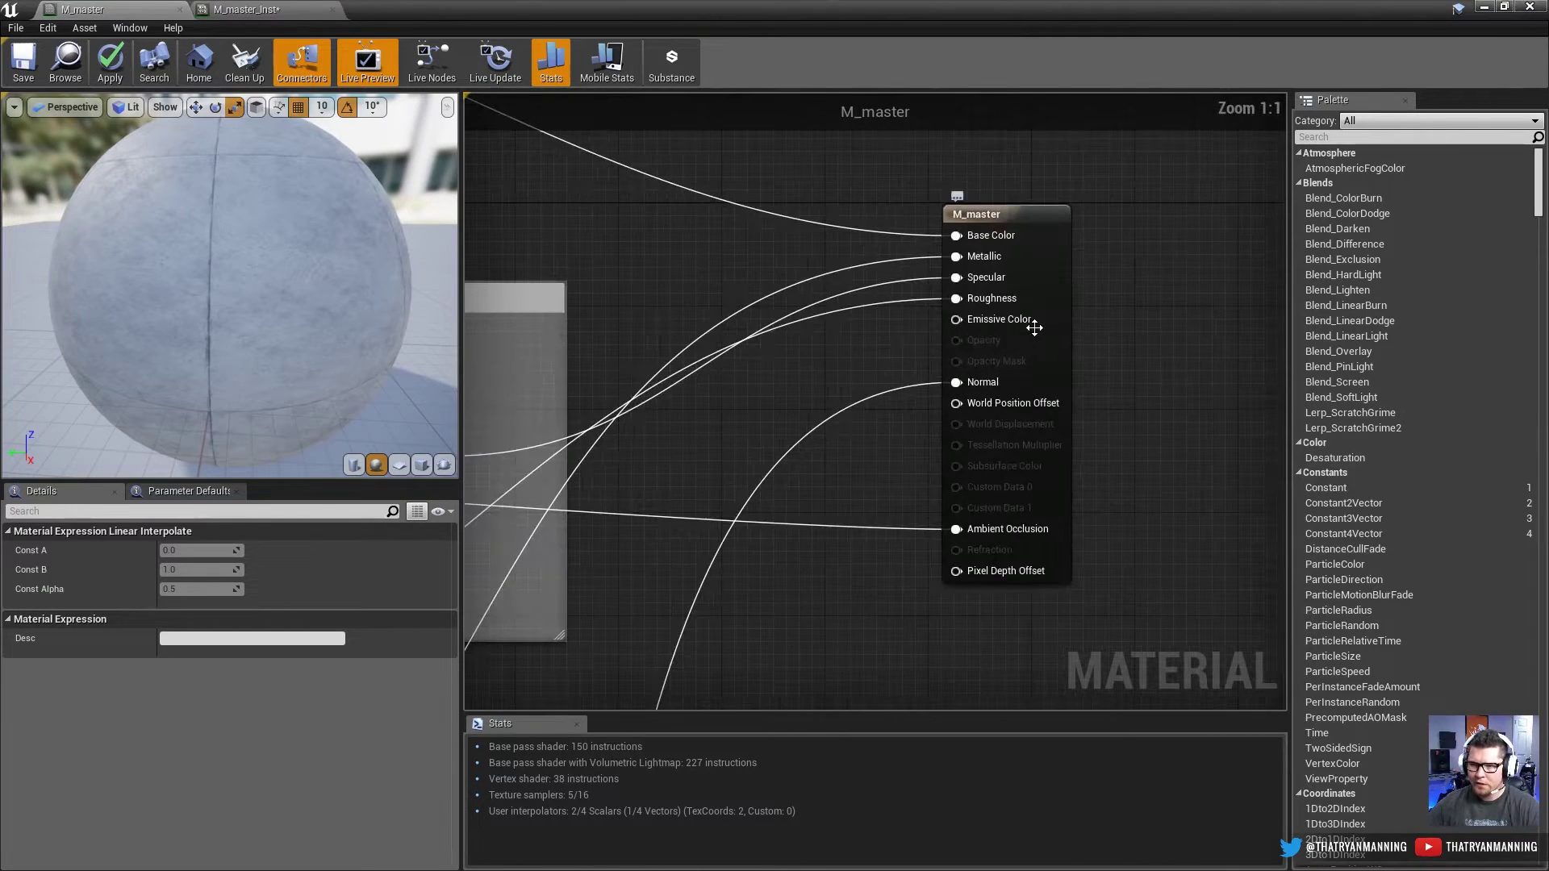
pyautogui.scroll(-8, 873, 469)
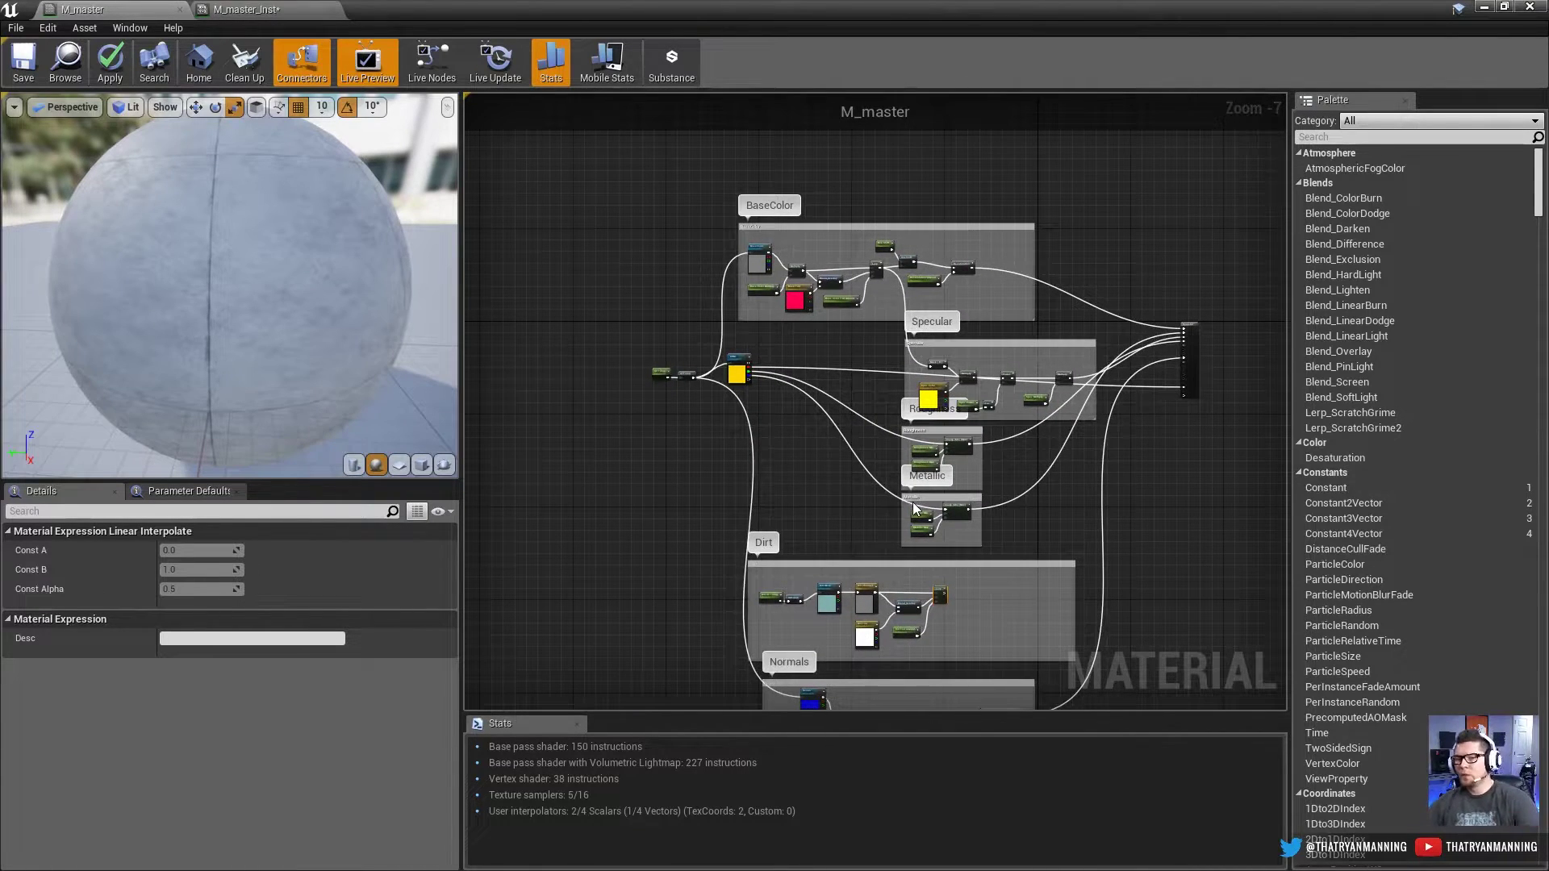
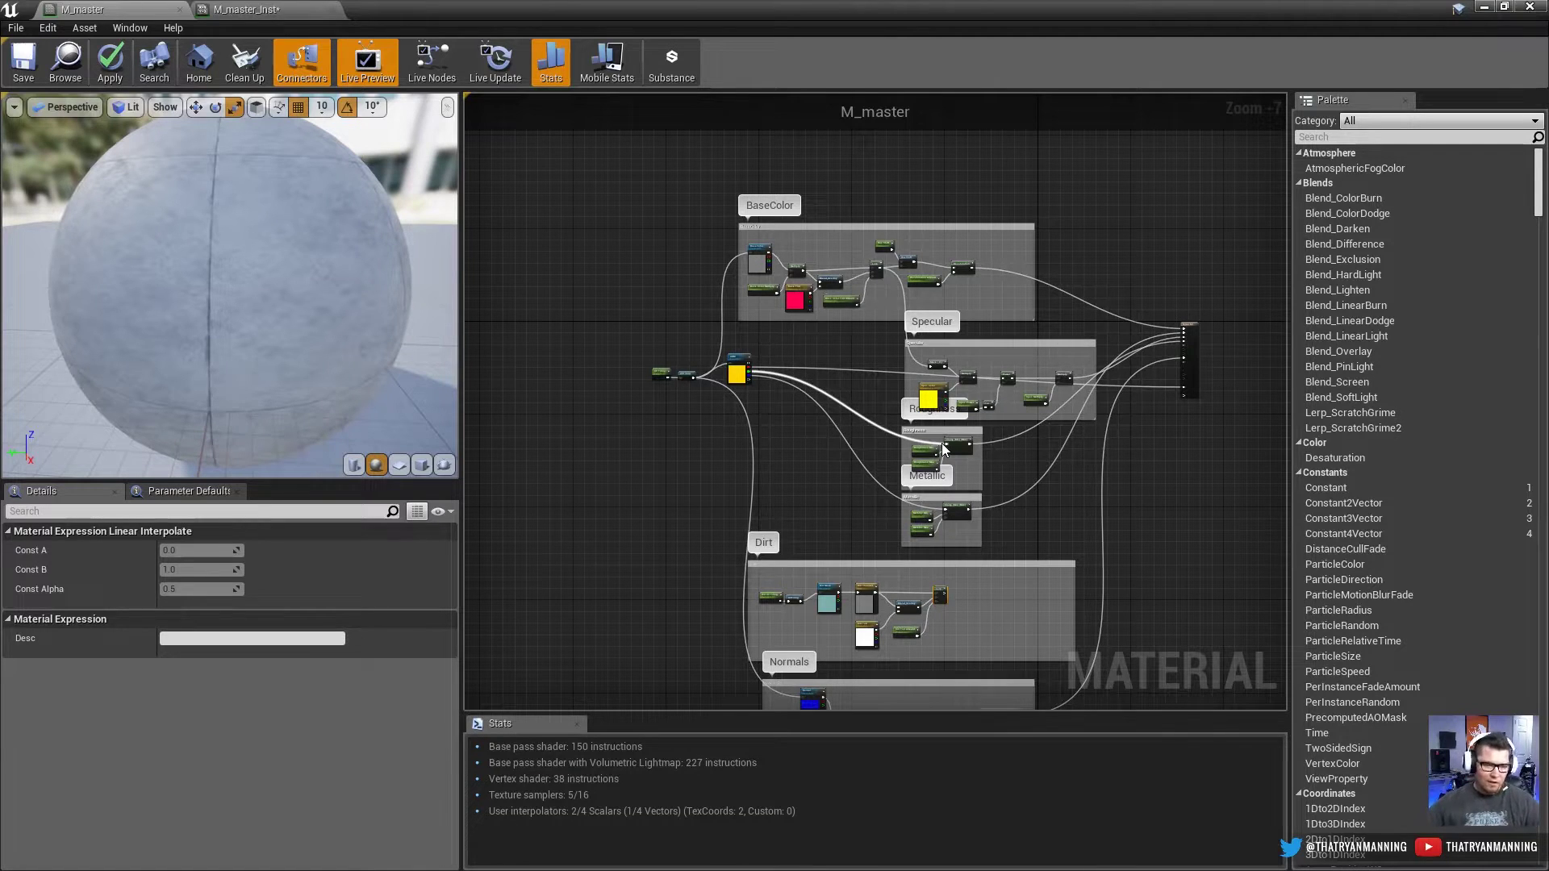
# Step: Widen the Roughness comment box by dragging out its corner
pyautogui.scroll(3, 965, 442)
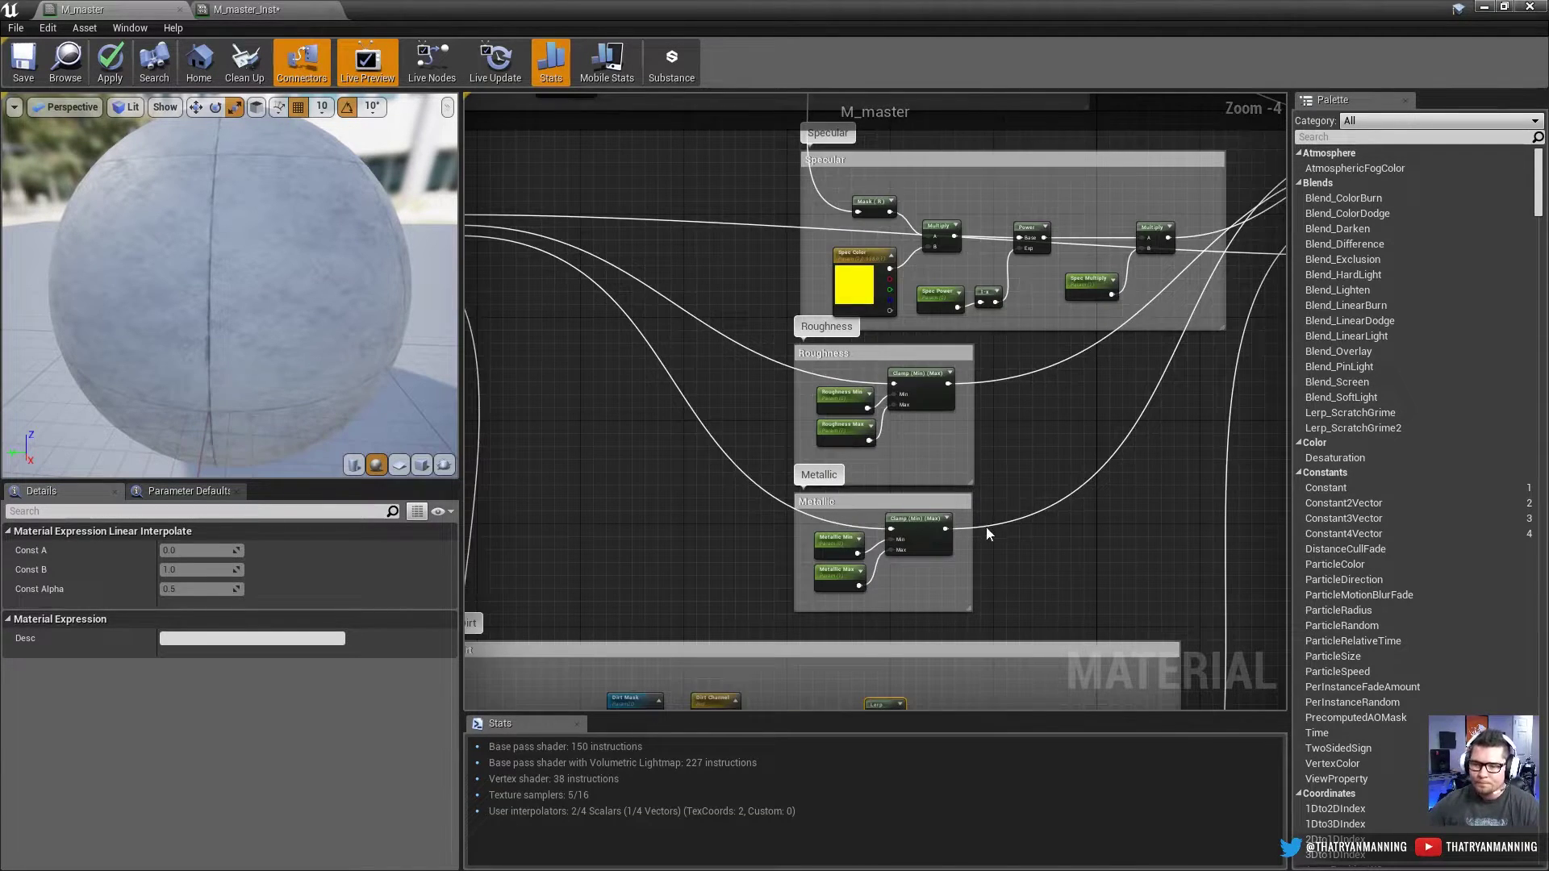
pyautogui.moveTo(986, 526); pyautogui.dragTo(906, 295, button='right')
pyautogui.moveTo(927, 331); pyautogui.dragTo(1252, 333)
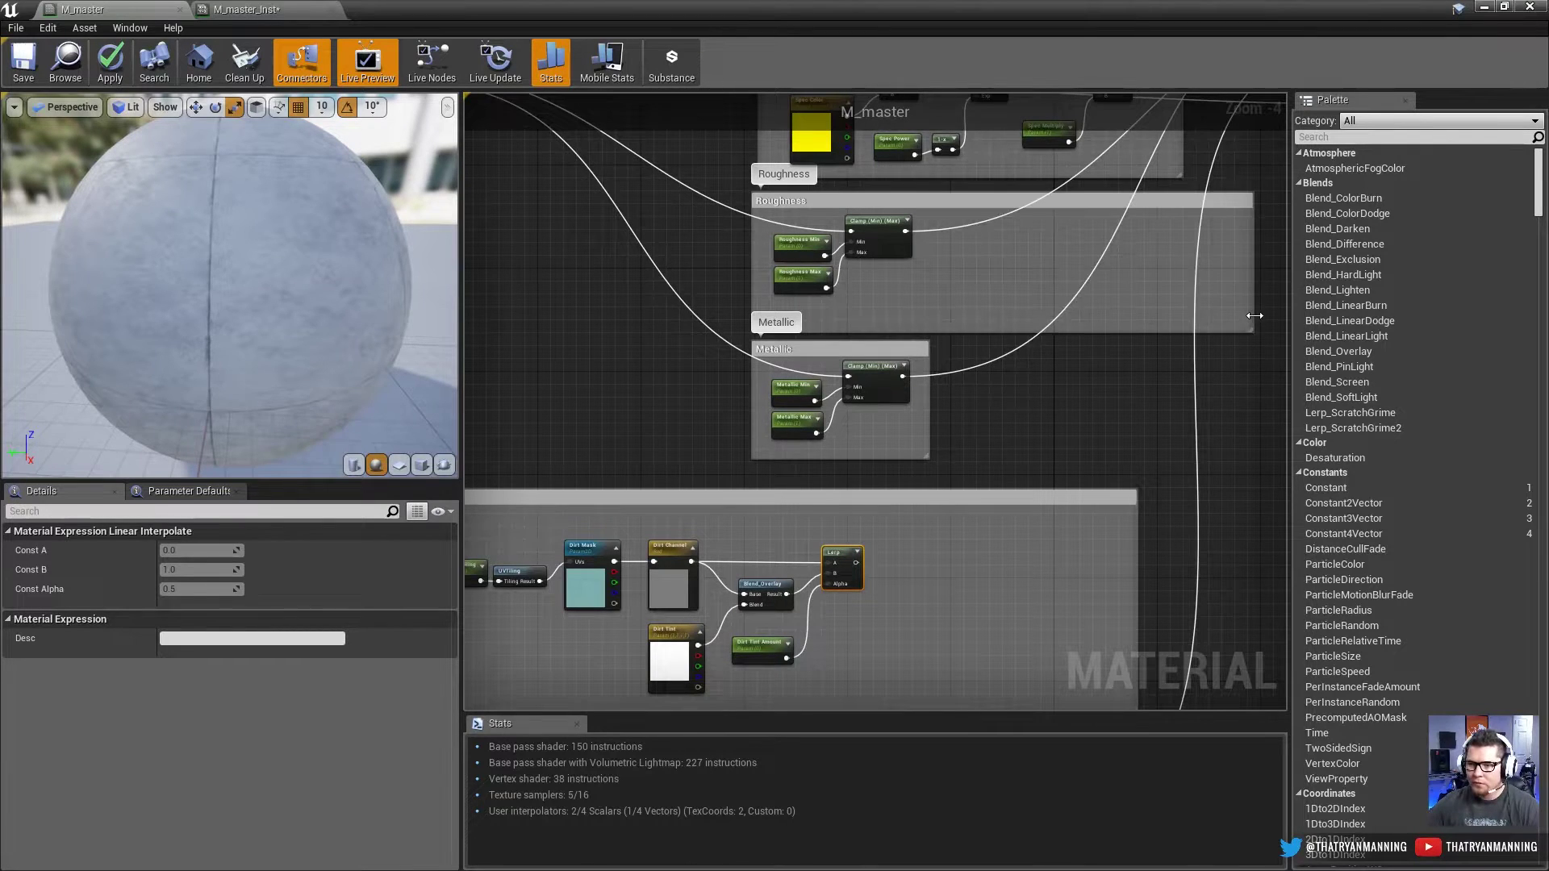
pyautogui.moveTo(1010, 409); pyautogui.dragTo(961, 374, button='right')
# Step: Move the Metallic comment group left to clear space beside Roughness
pyautogui.moveTo(773, 314); pyautogui.dragTo(559, 323)
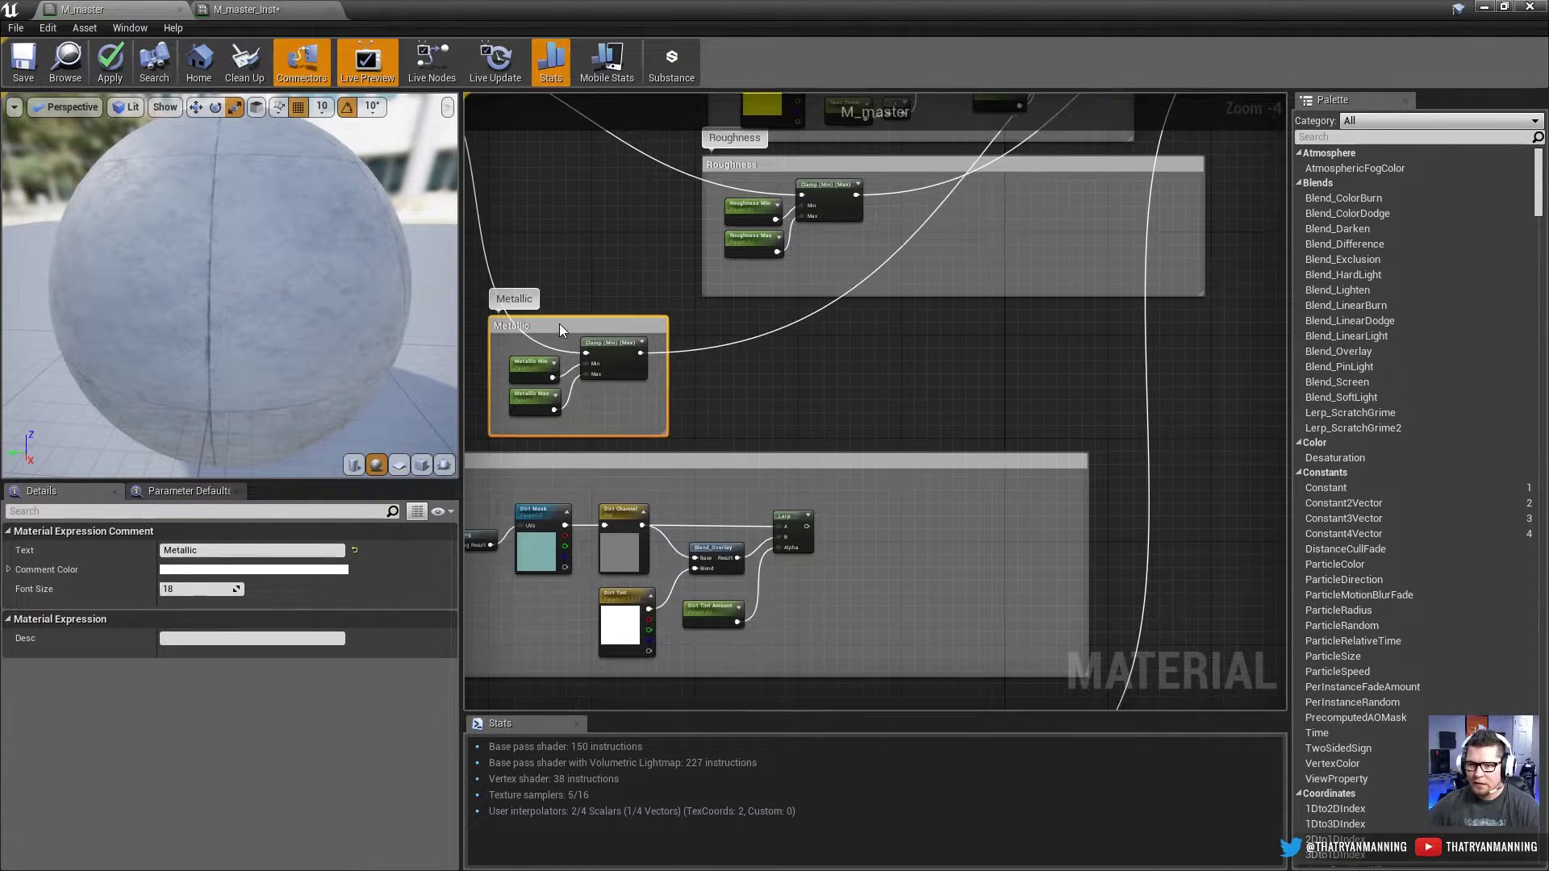
pyautogui.moveTo(1092, 370); pyautogui.dragTo(931, 351, button='right')
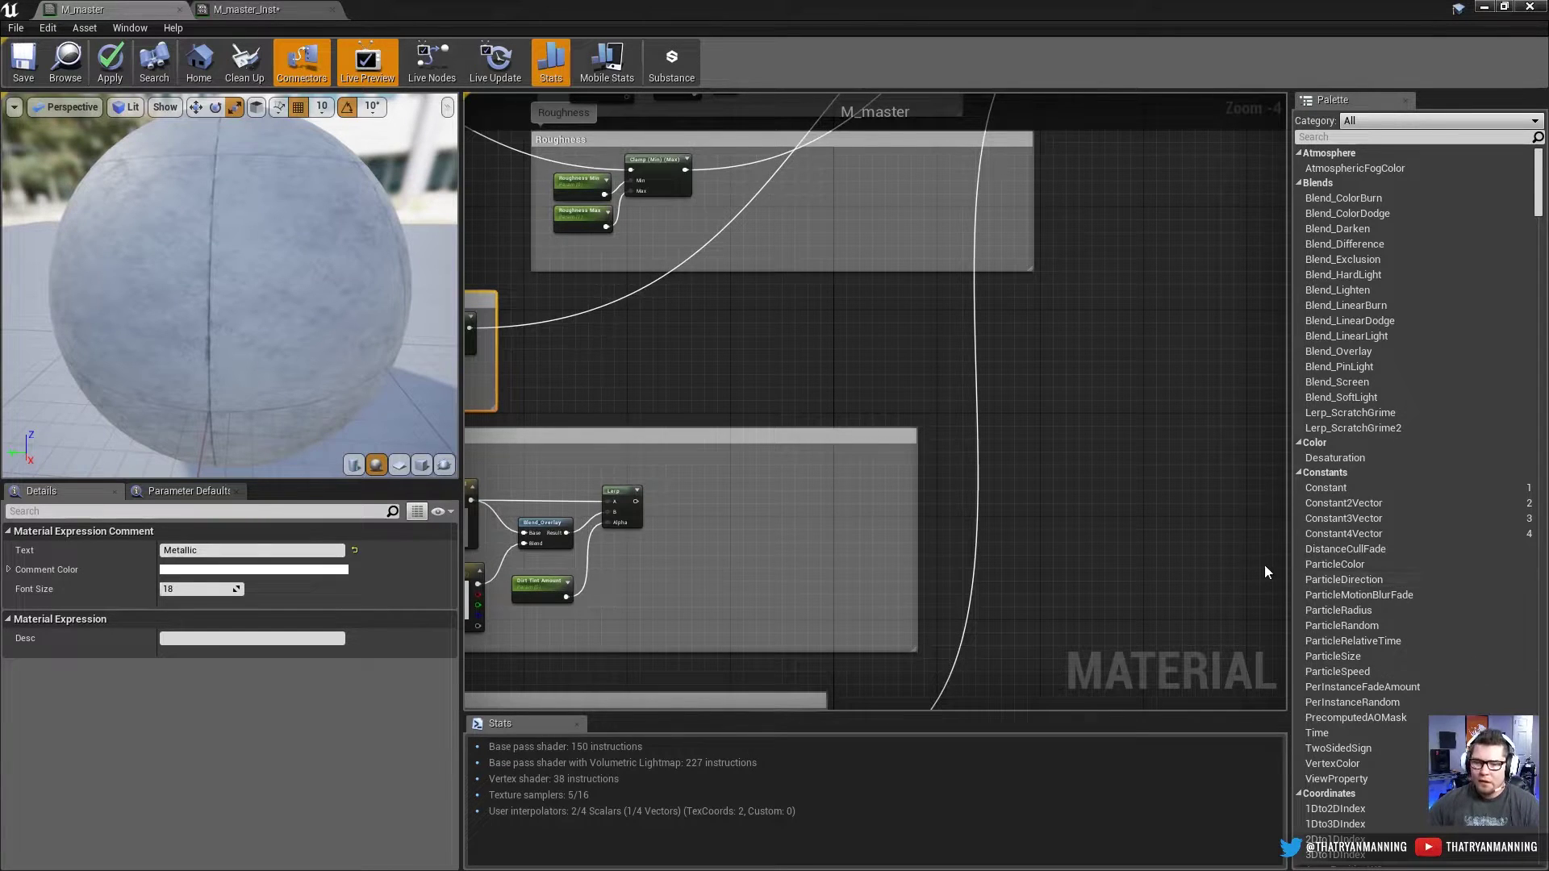
pyautogui.moveTo(798, 340); pyautogui.dragTo(960, 438, button='right')
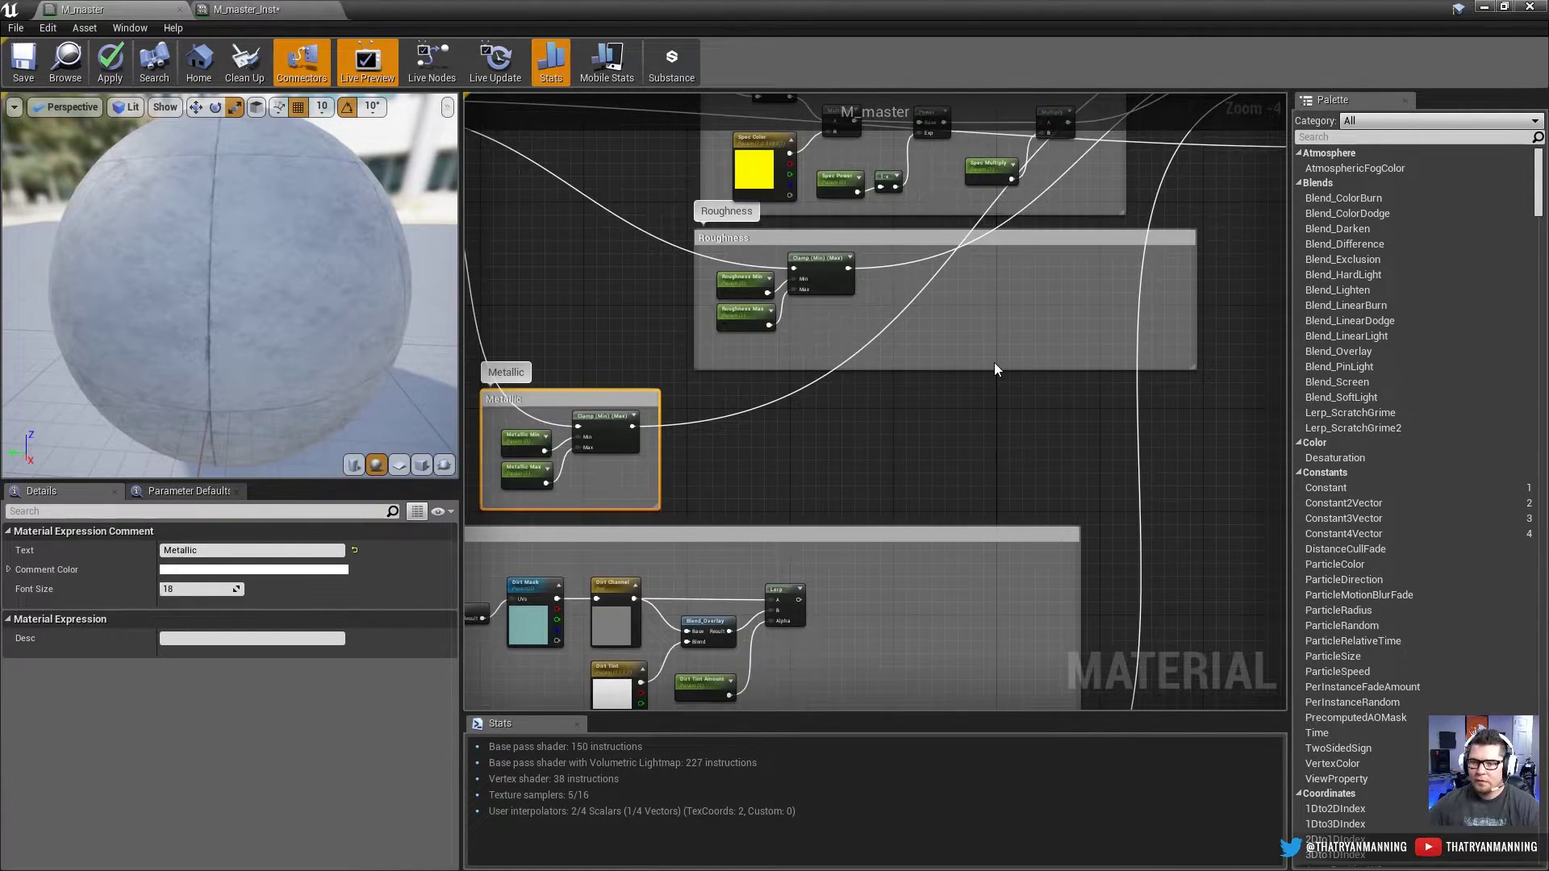
pyautogui.moveTo(994, 365); pyautogui.dragTo(903, 295, button='right')
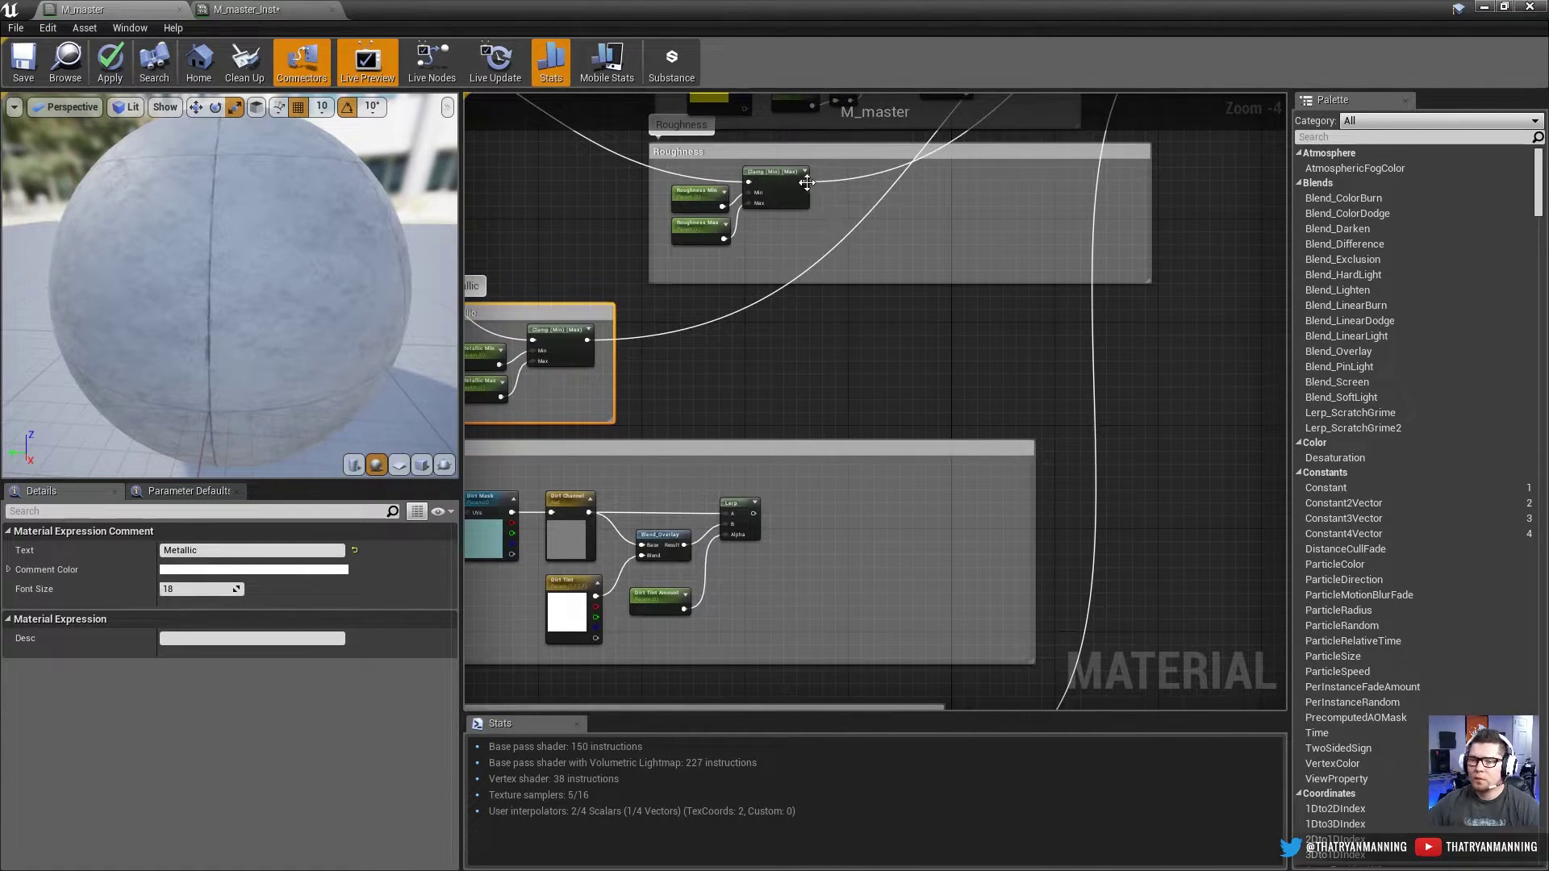
pyautogui.moveTo(803, 181); pyautogui.dragTo(905, 220)
# Step: Add a LinearInterpolate node wired from the Clamp output, replacing a wrongly added Lerp_Multiple_Float2
pyautogui.write('lerp')
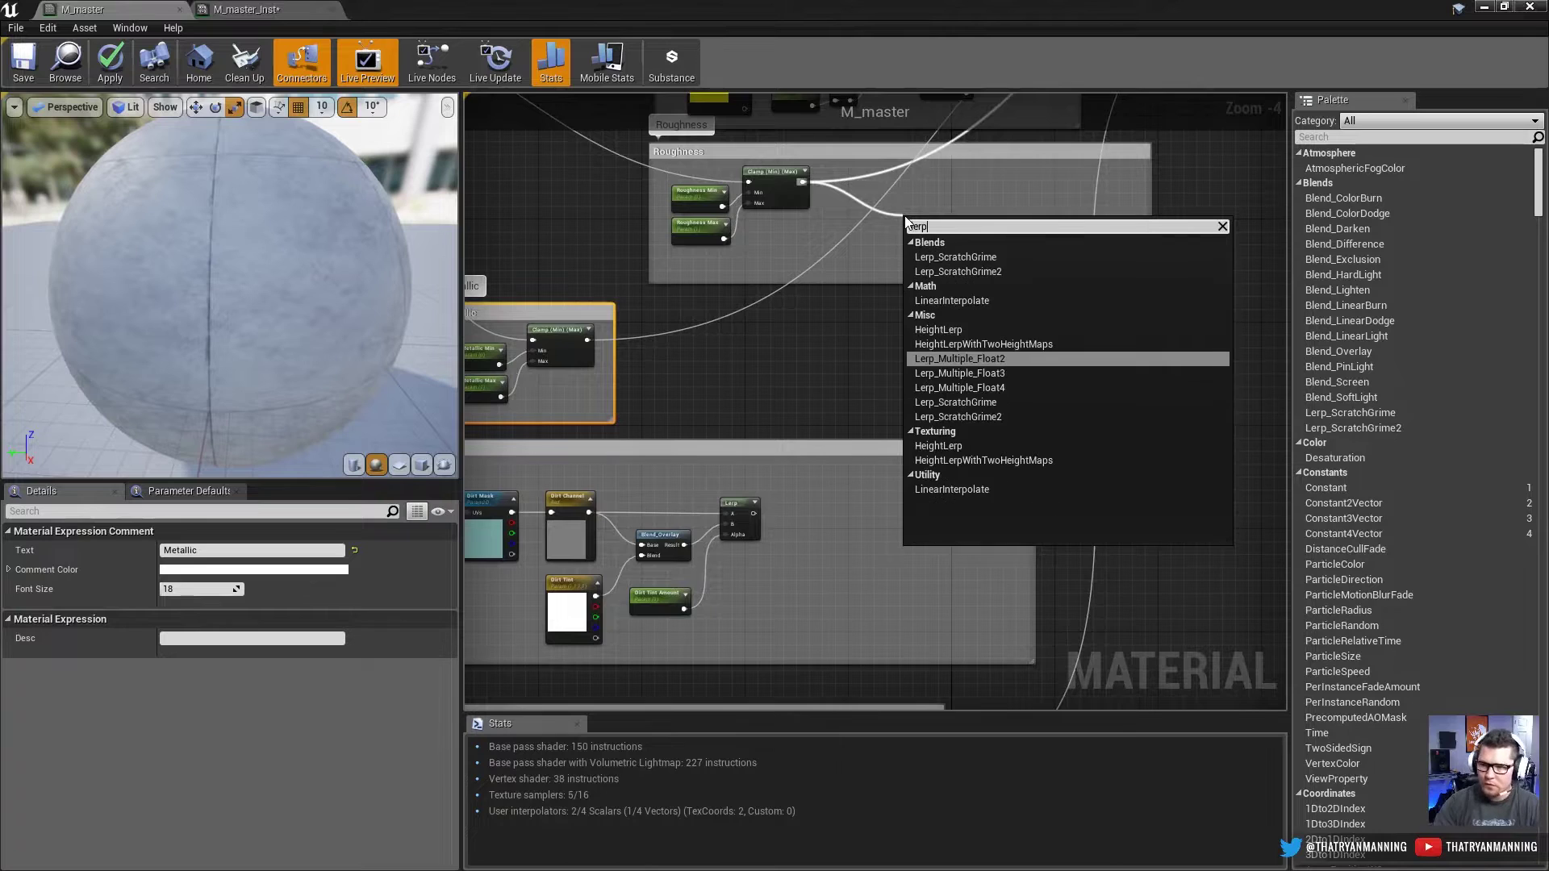
pyautogui.press('Return')
pyautogui.press('Delete')
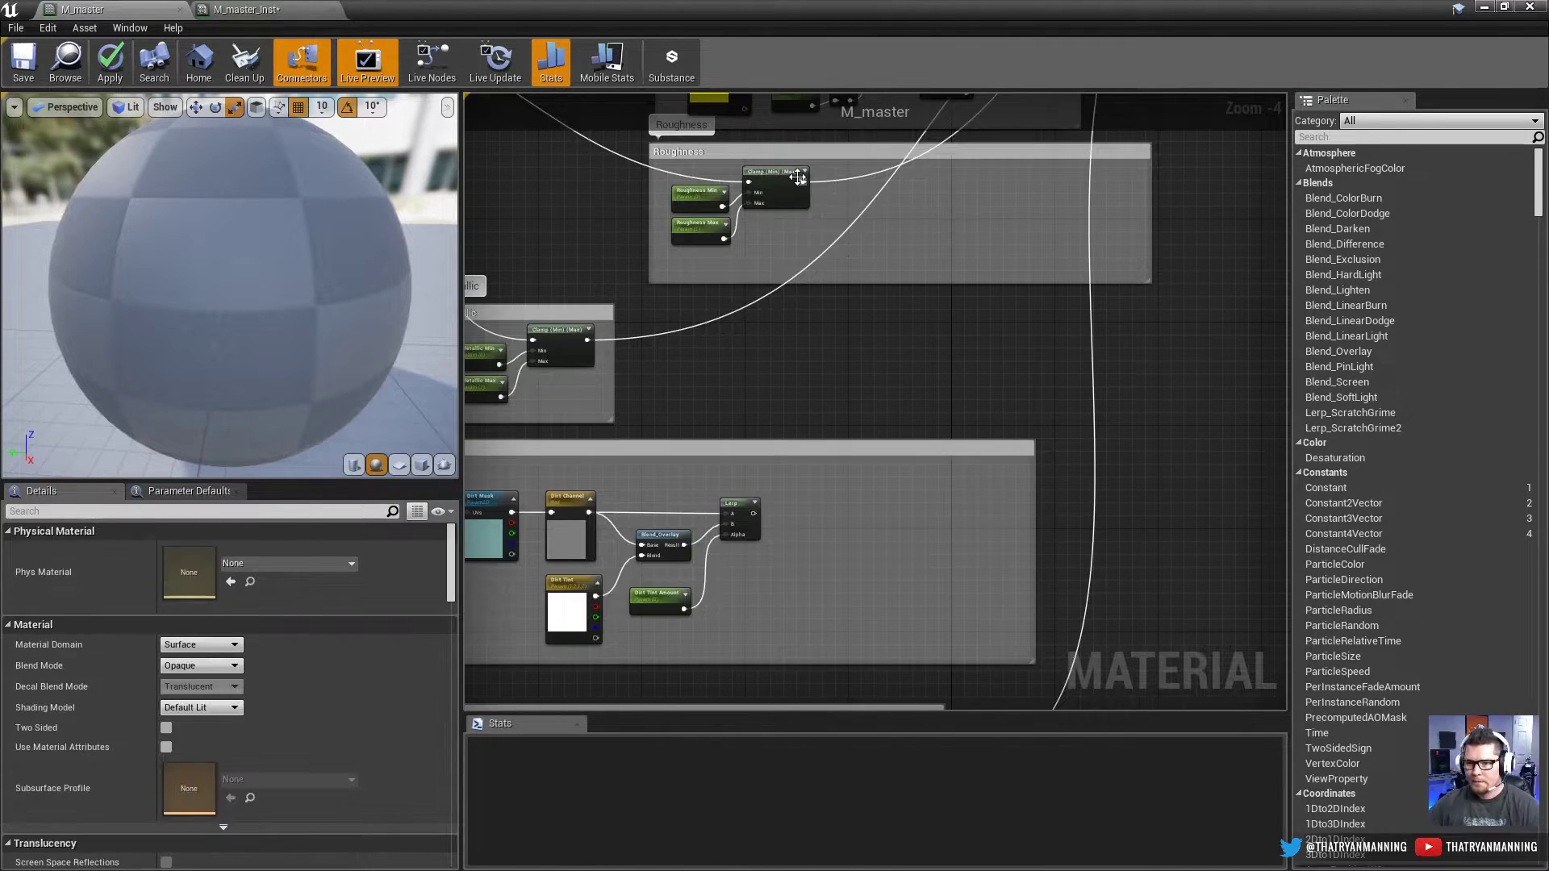
pyautogui.moveTo(805, 182); pyautogui.dragTo(917, 239)
pyautogui.write('lerp')
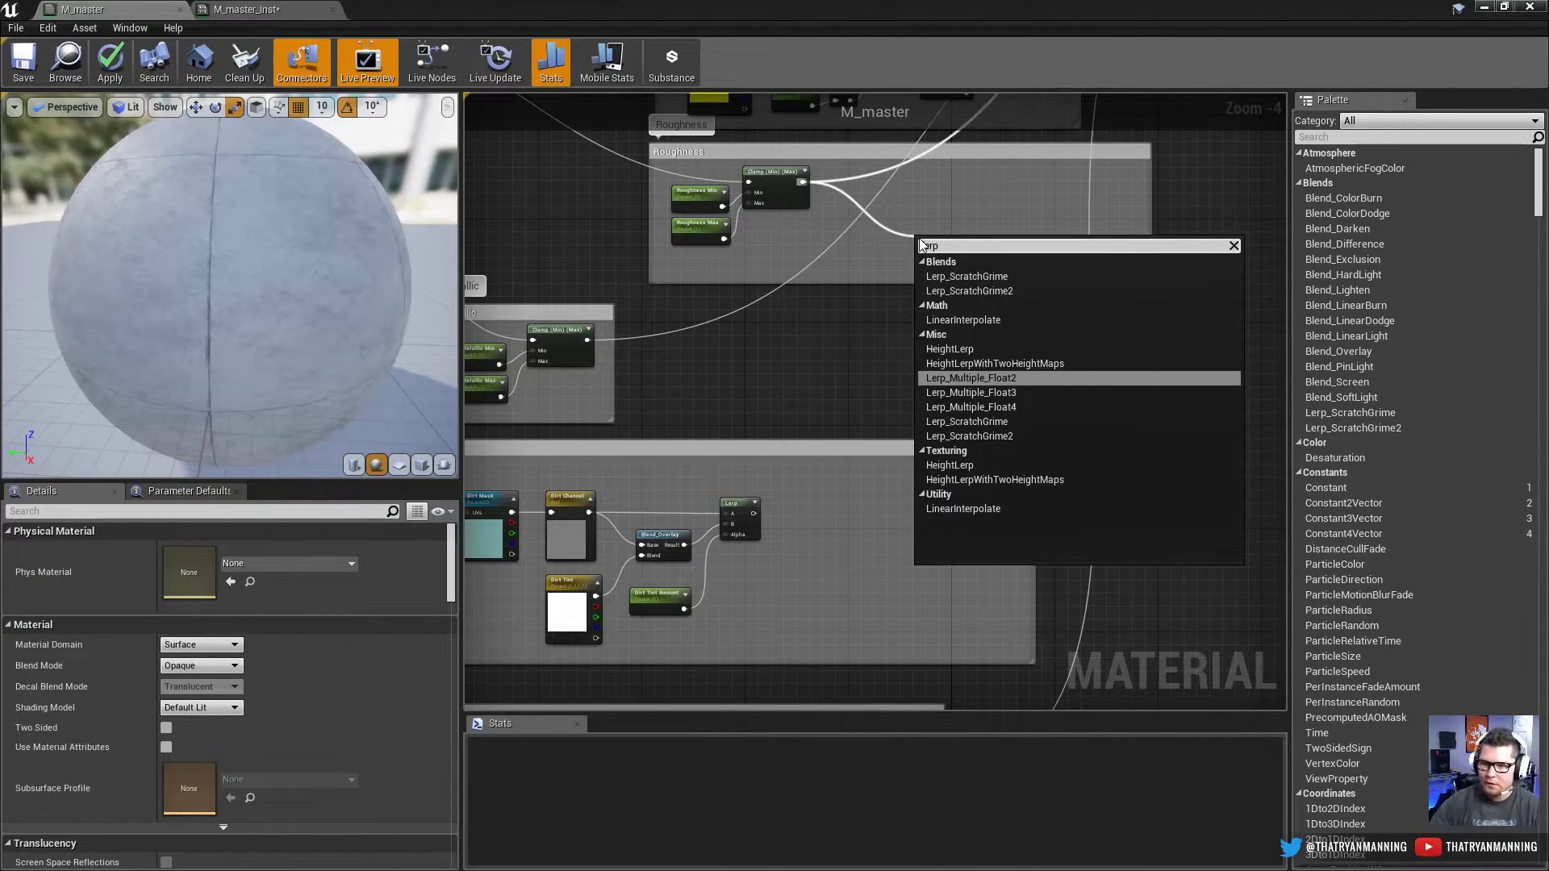
pyautogui.press('Up')
pyautogui.press('Up')
pyautogui.press('Up')
pyautogui.press('Up')
pyautogui.press('Return')
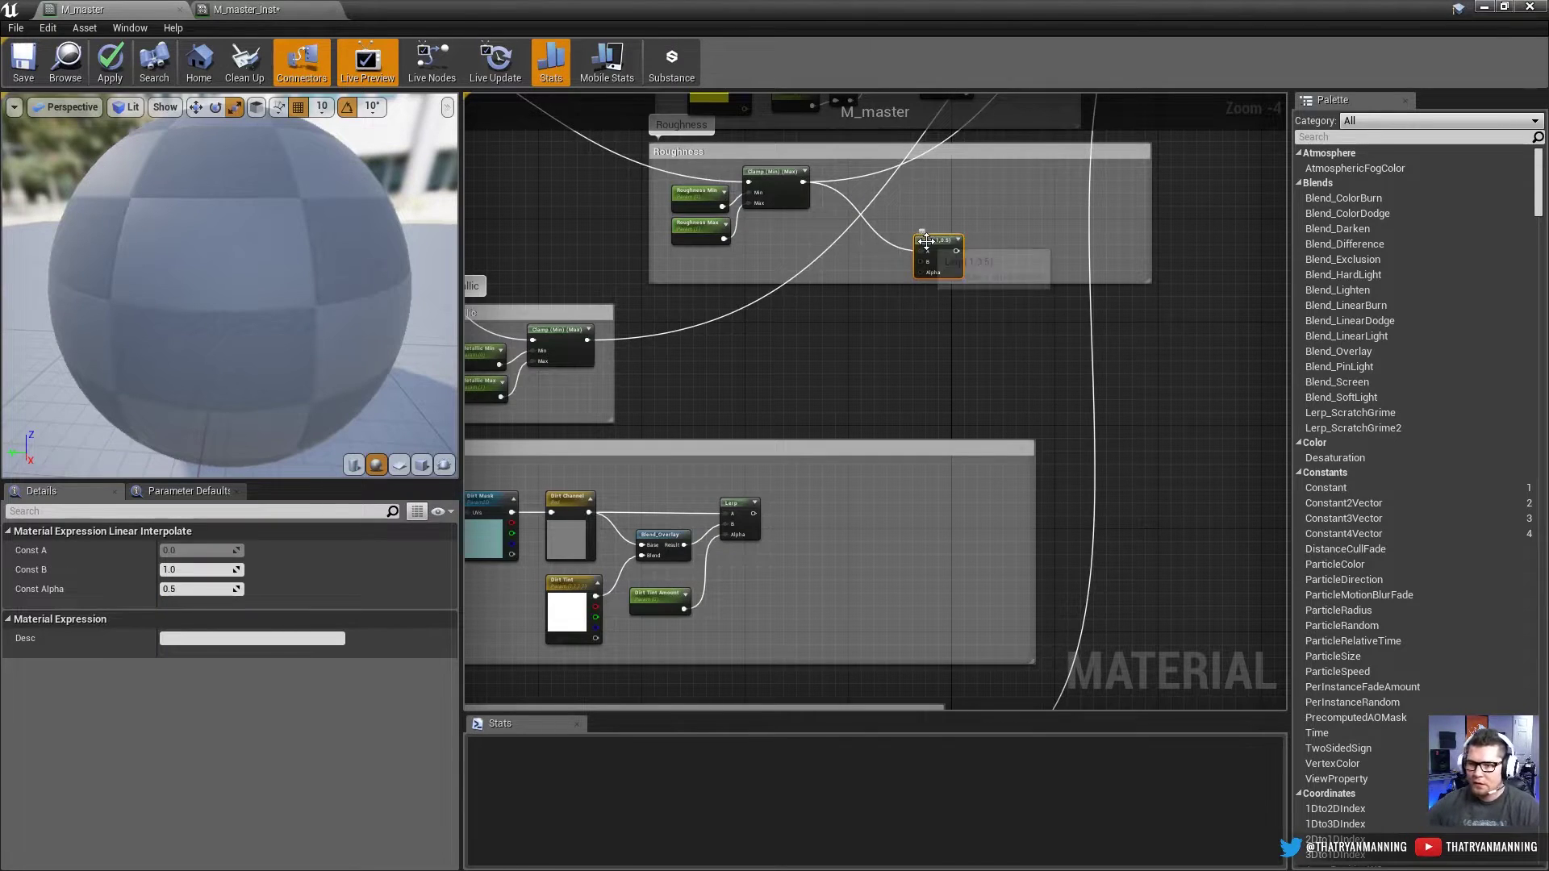
pyautogui.moveTo(918, 239); pyautogui.dragTo(755, 515)
pyautogui.scroll(2, 928, 290)
# Step: Feed the Lerp's Alpha from a scalar parameter 'Dirt Roughness Amount' in the Dirt group
pyautogui.moveTo(1066, 286); pyautogui.dragTo(1004, 332)
pyautogui.write('cons')
pyautogui.press('Return')
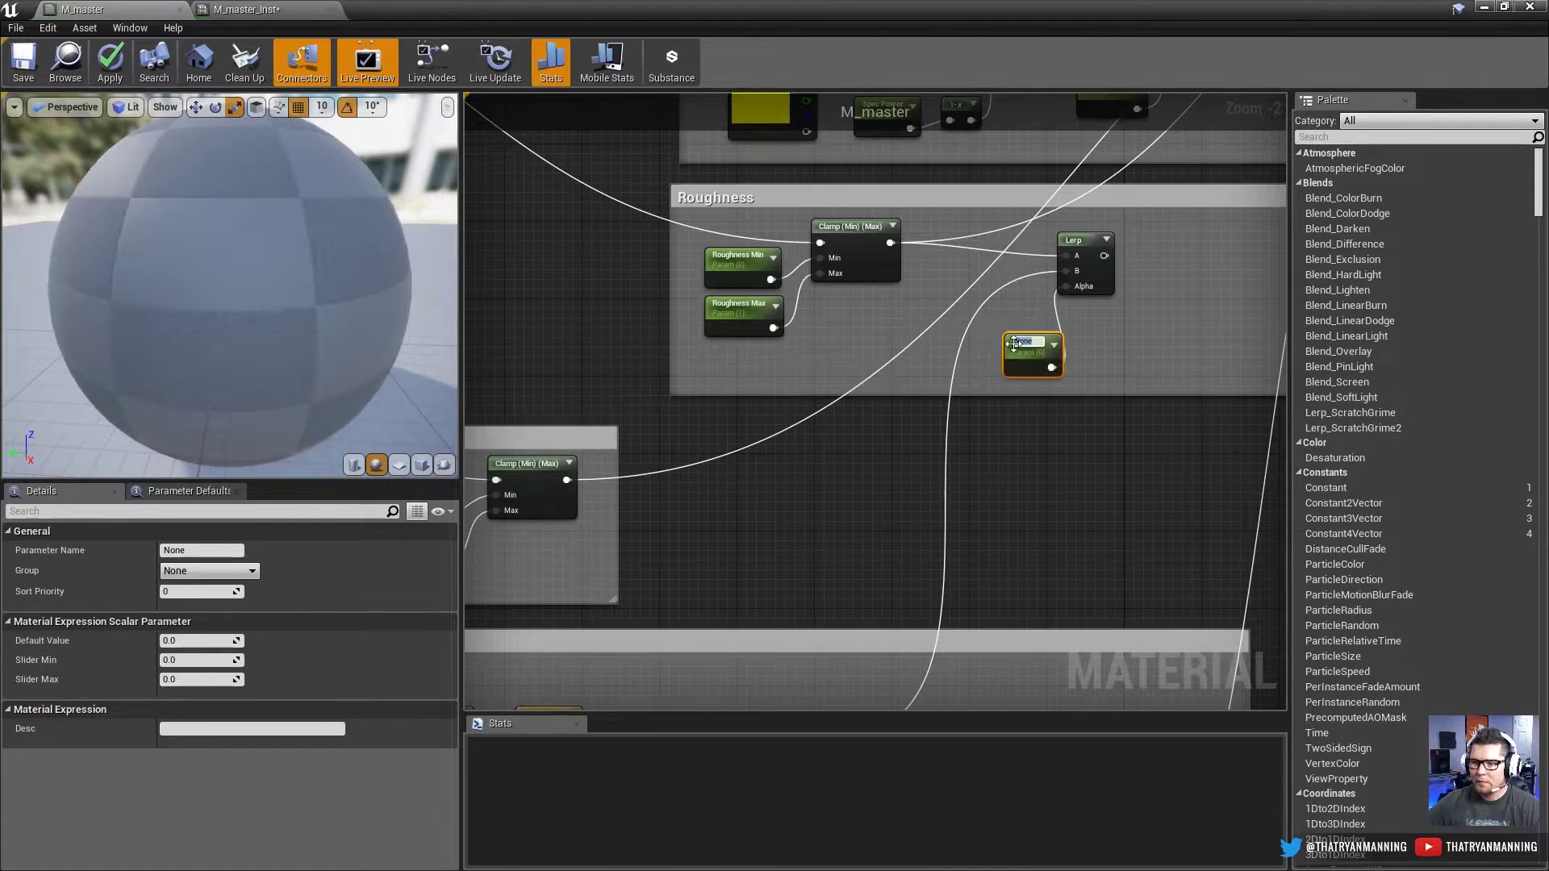
pyautogui.write('Rort A')
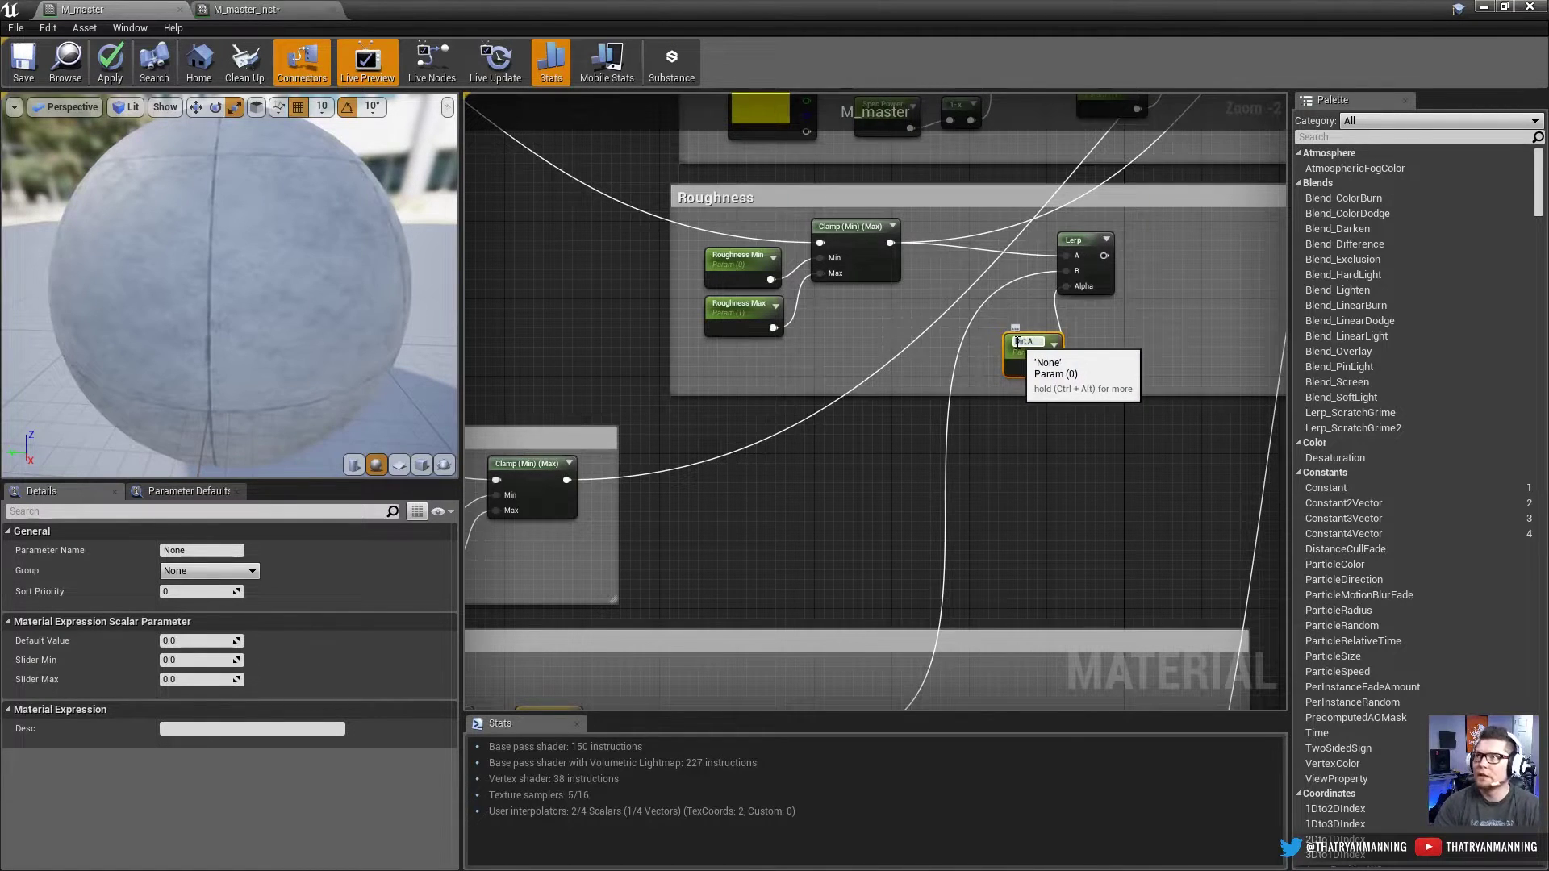
pyautogui.write('mount')
pyautogui.press('Return')
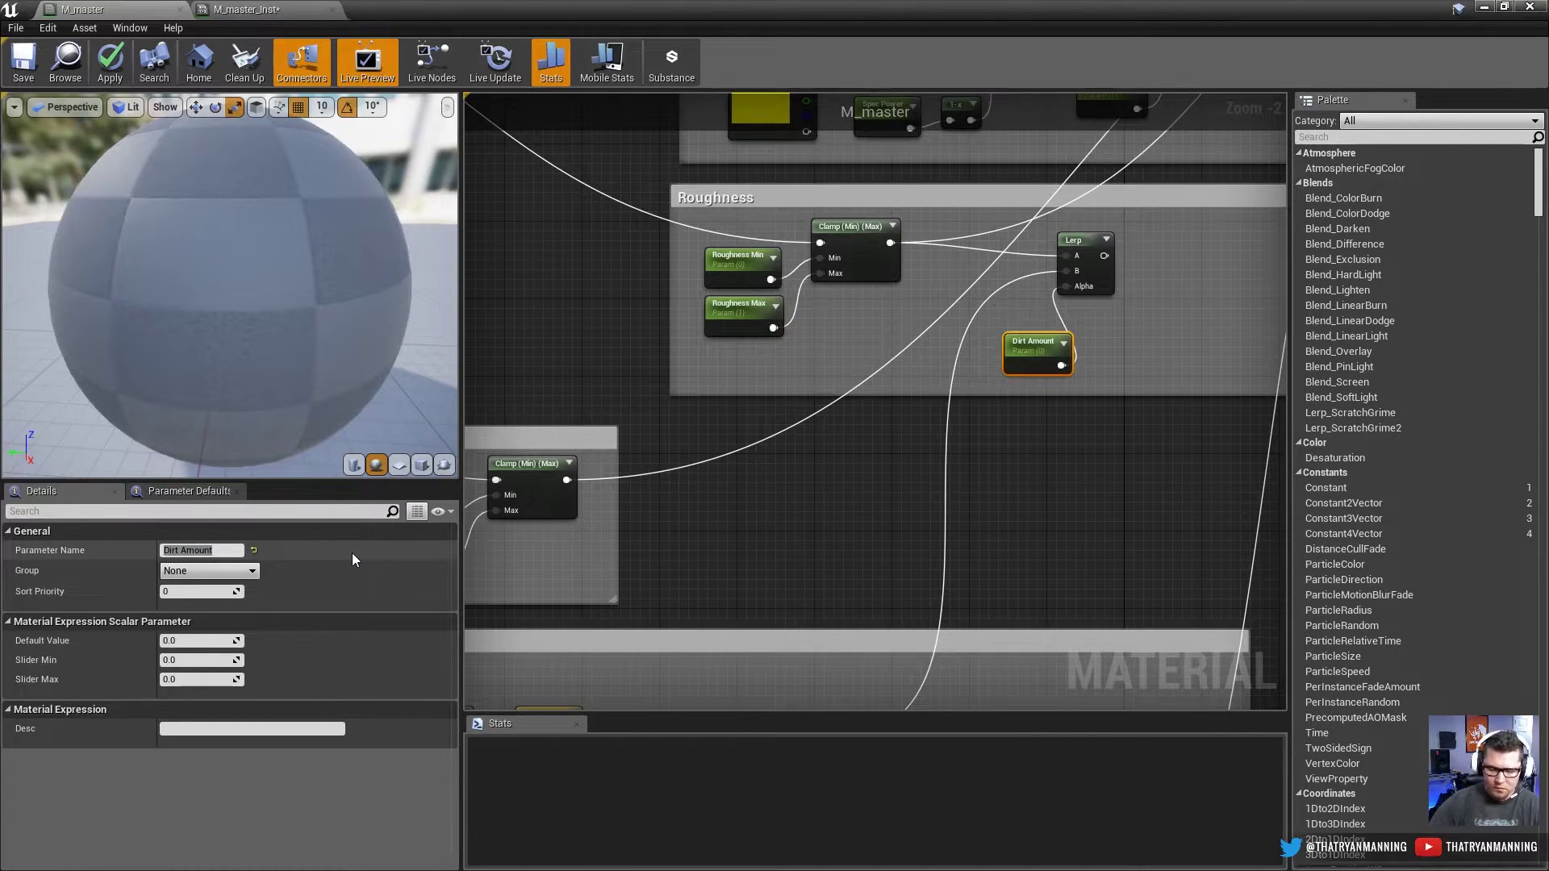
pyautogui.click(180, 550)
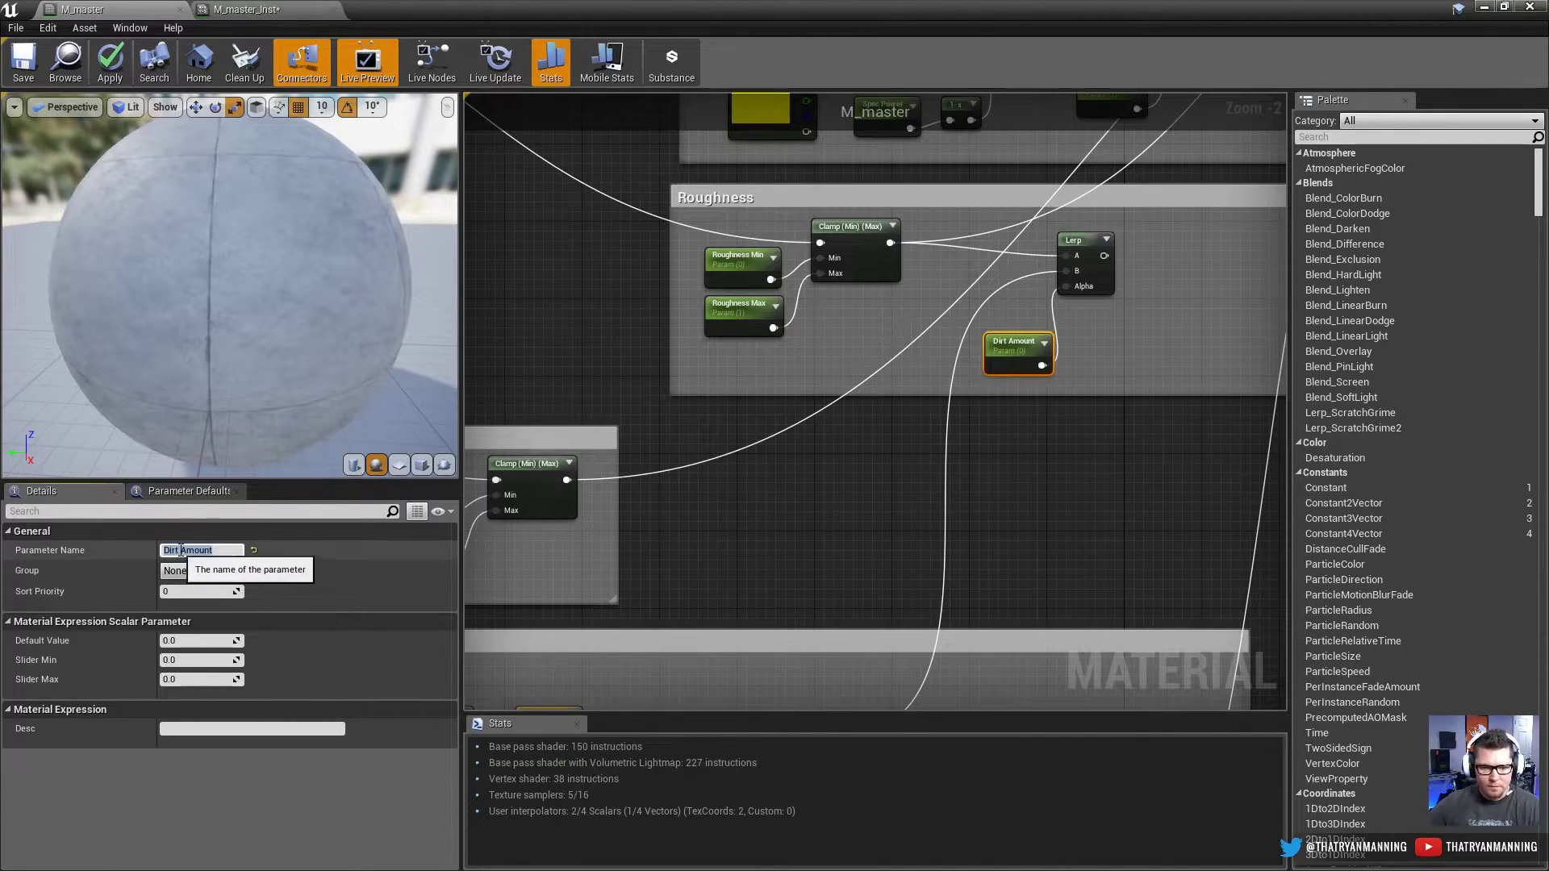
pyautogui.click(181, 550)
pyautogui.write('Roughness')
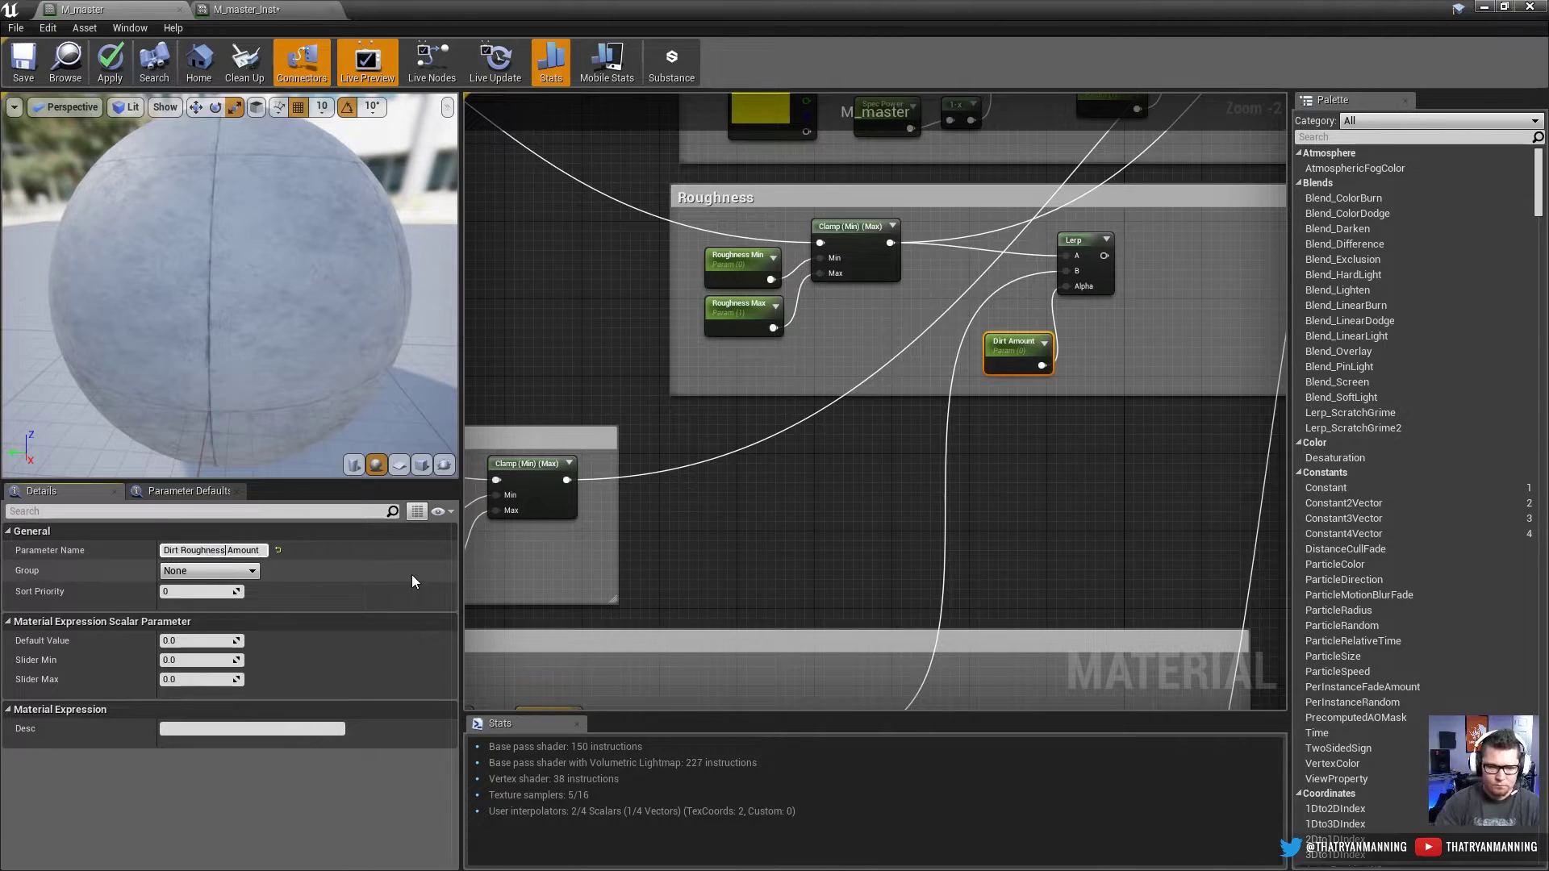
pyautogui.press('Return')
pyautogui.click(258, 568)
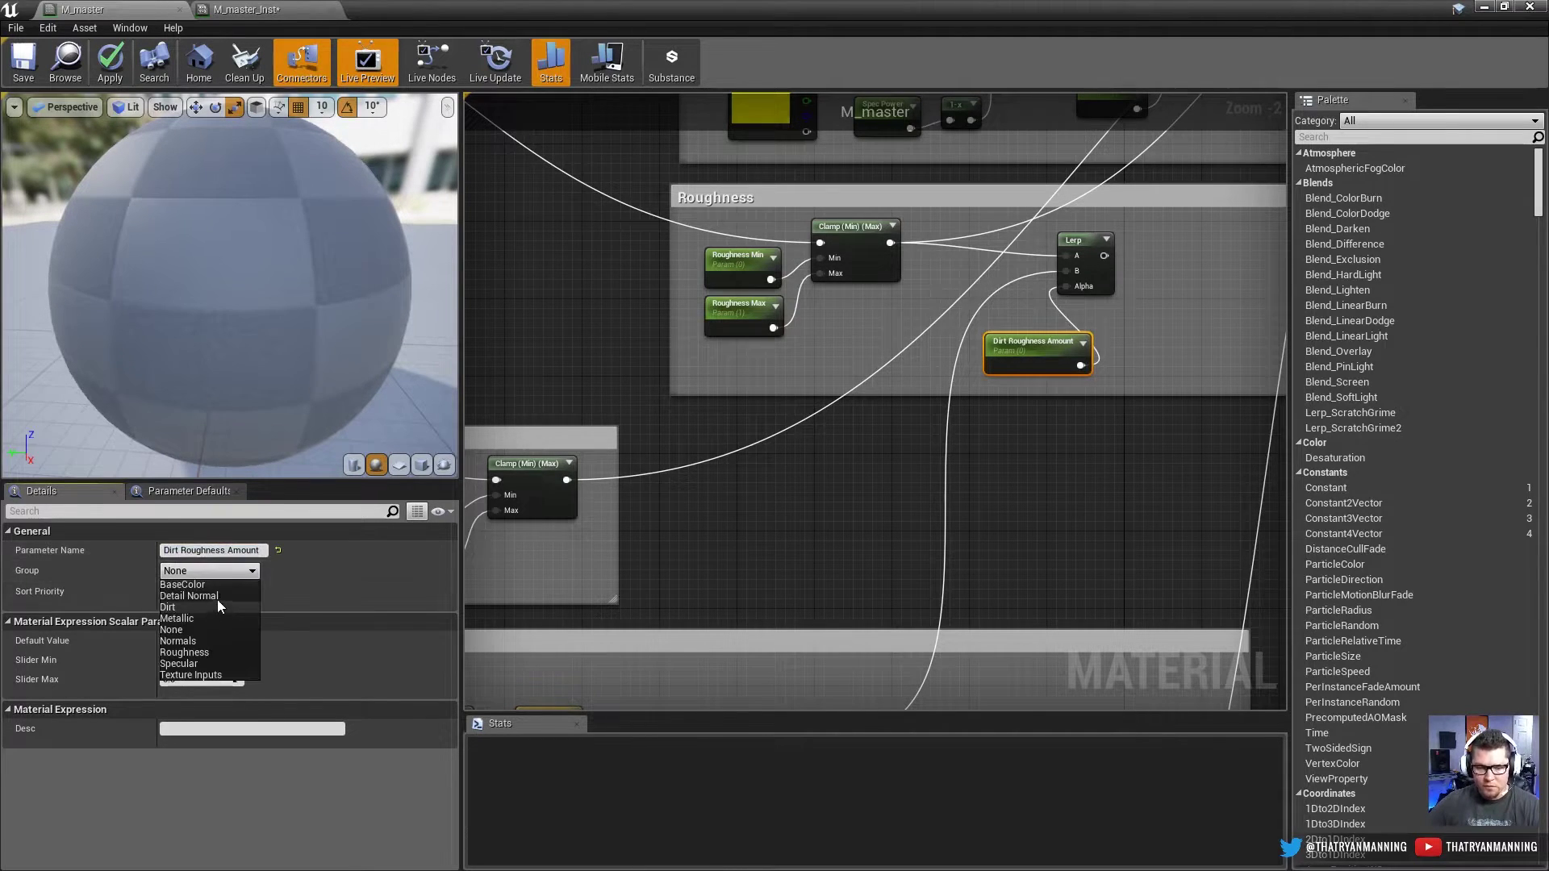
pyautogui.click(211, 607)
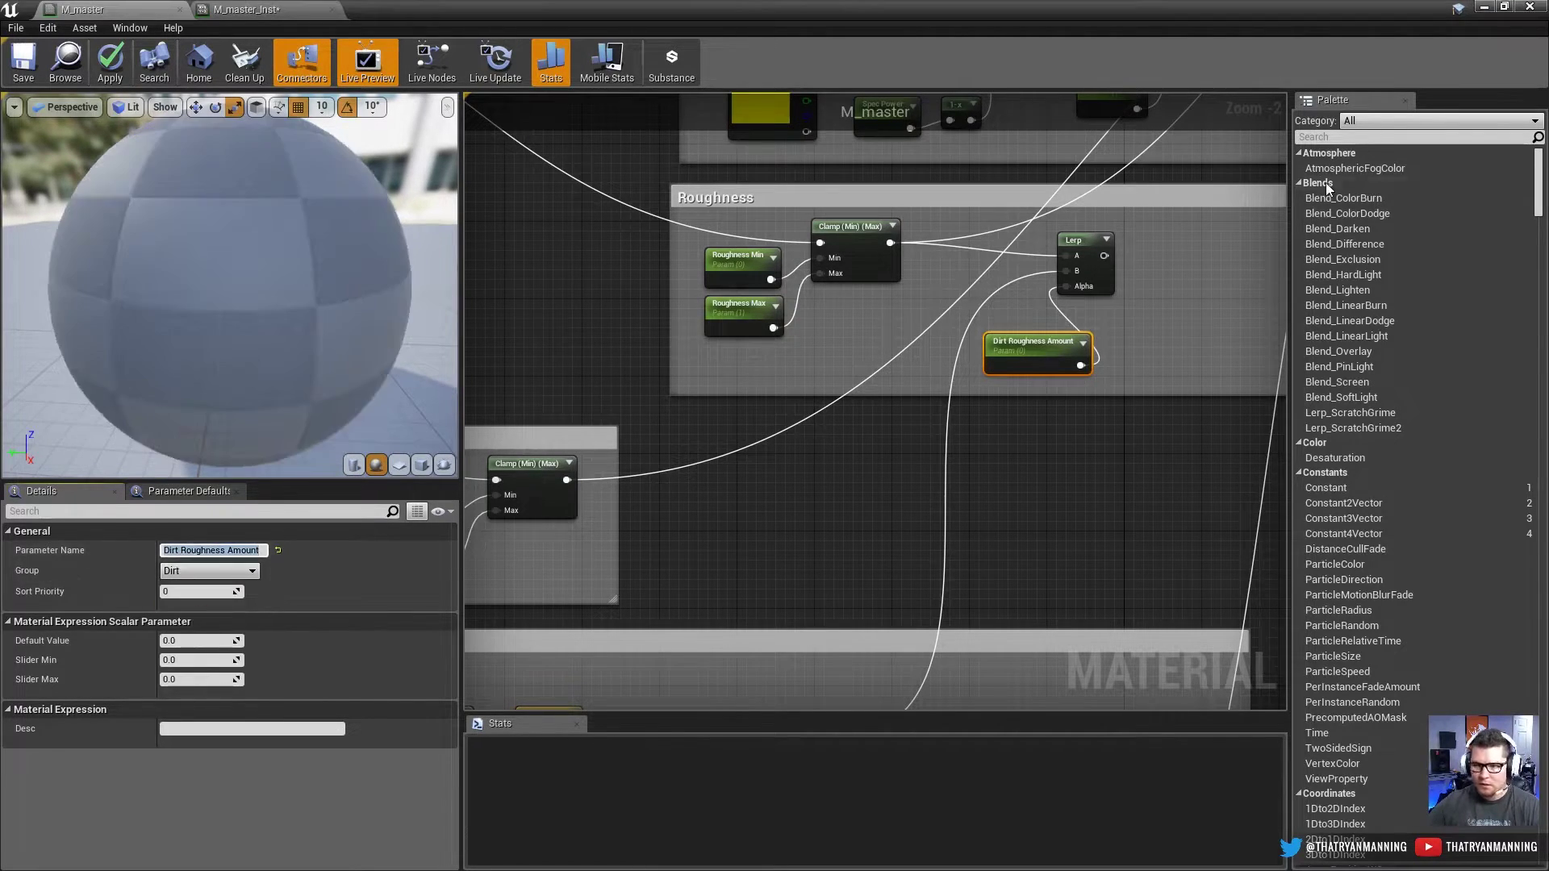
pyautogui.moveTo(1032, 355); pyautogui.dragTo(911, 350)
# Step: Connect the Lerp result to the material's Roughness input
pyautogui.moveTo(1231, 265); pyautogui.dragTo(845, 521, button='right')
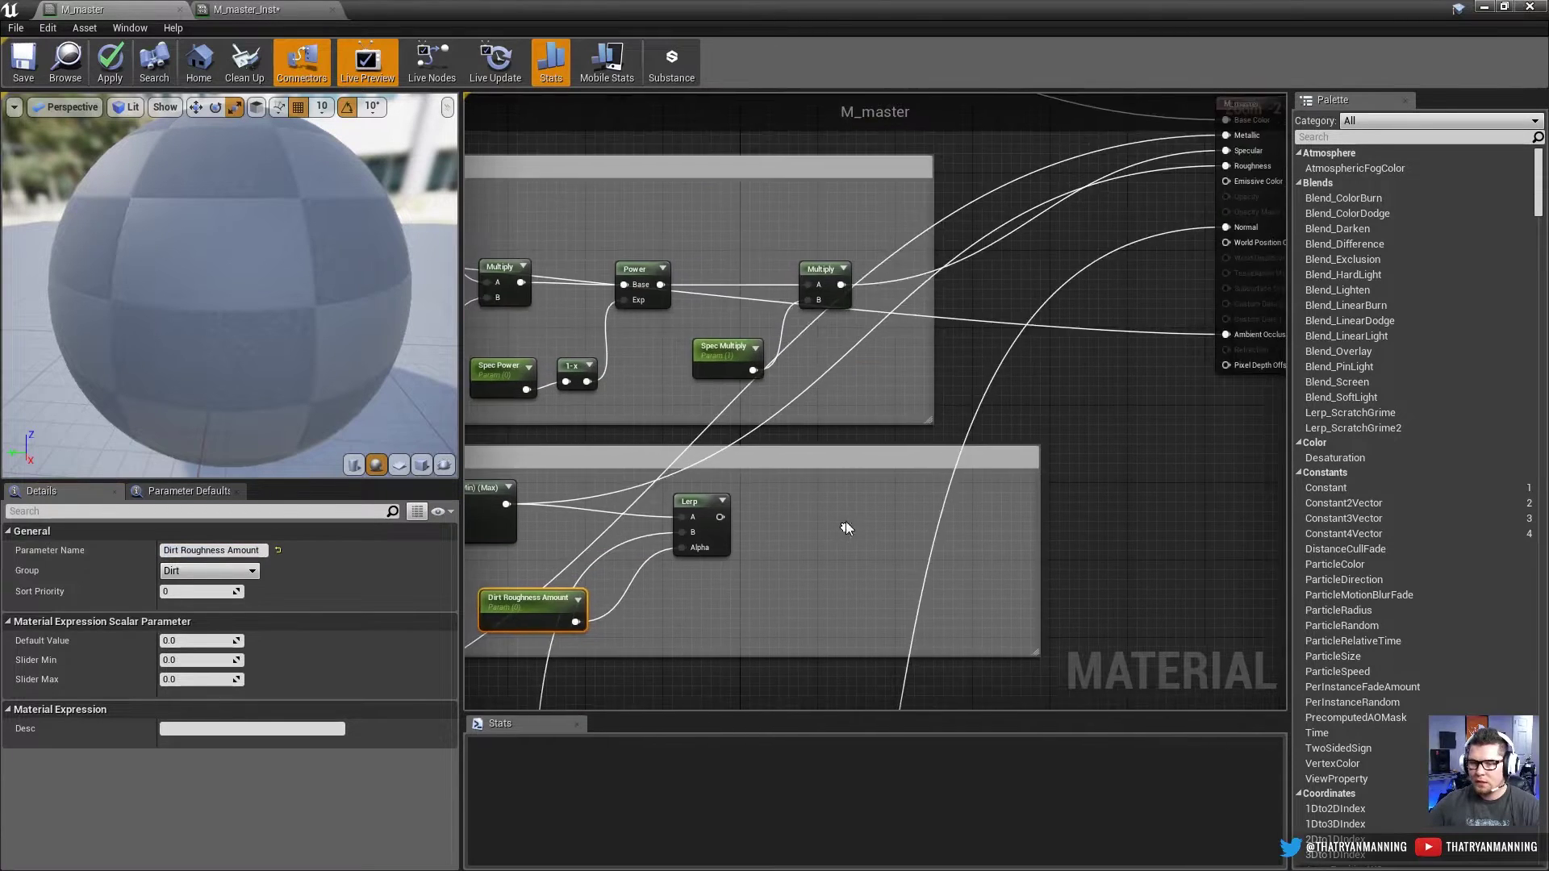
pyautogui.scroll(-1, 901, 463)
pyautogui.moveTo(952, 410); pyautogui.dragTo(882, 432, button='right')
pyautogui.moveTo(666, 535); pyautogui.dragTo(1123, 219)
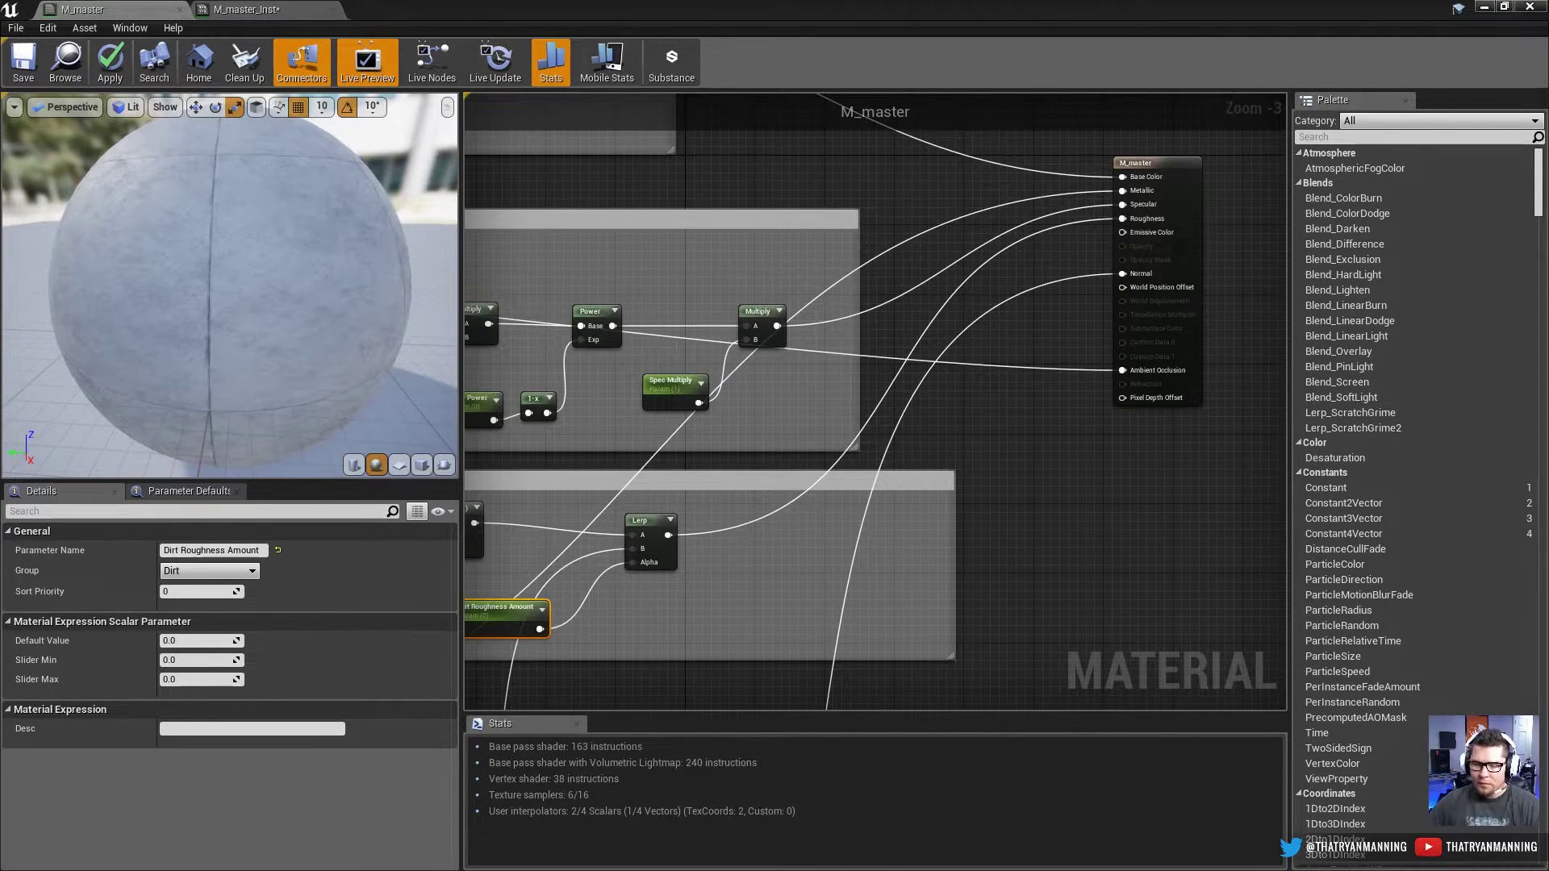
pyautogui.moveTo(698, 561); pyautogui.dragTo(940, 407, button='right')
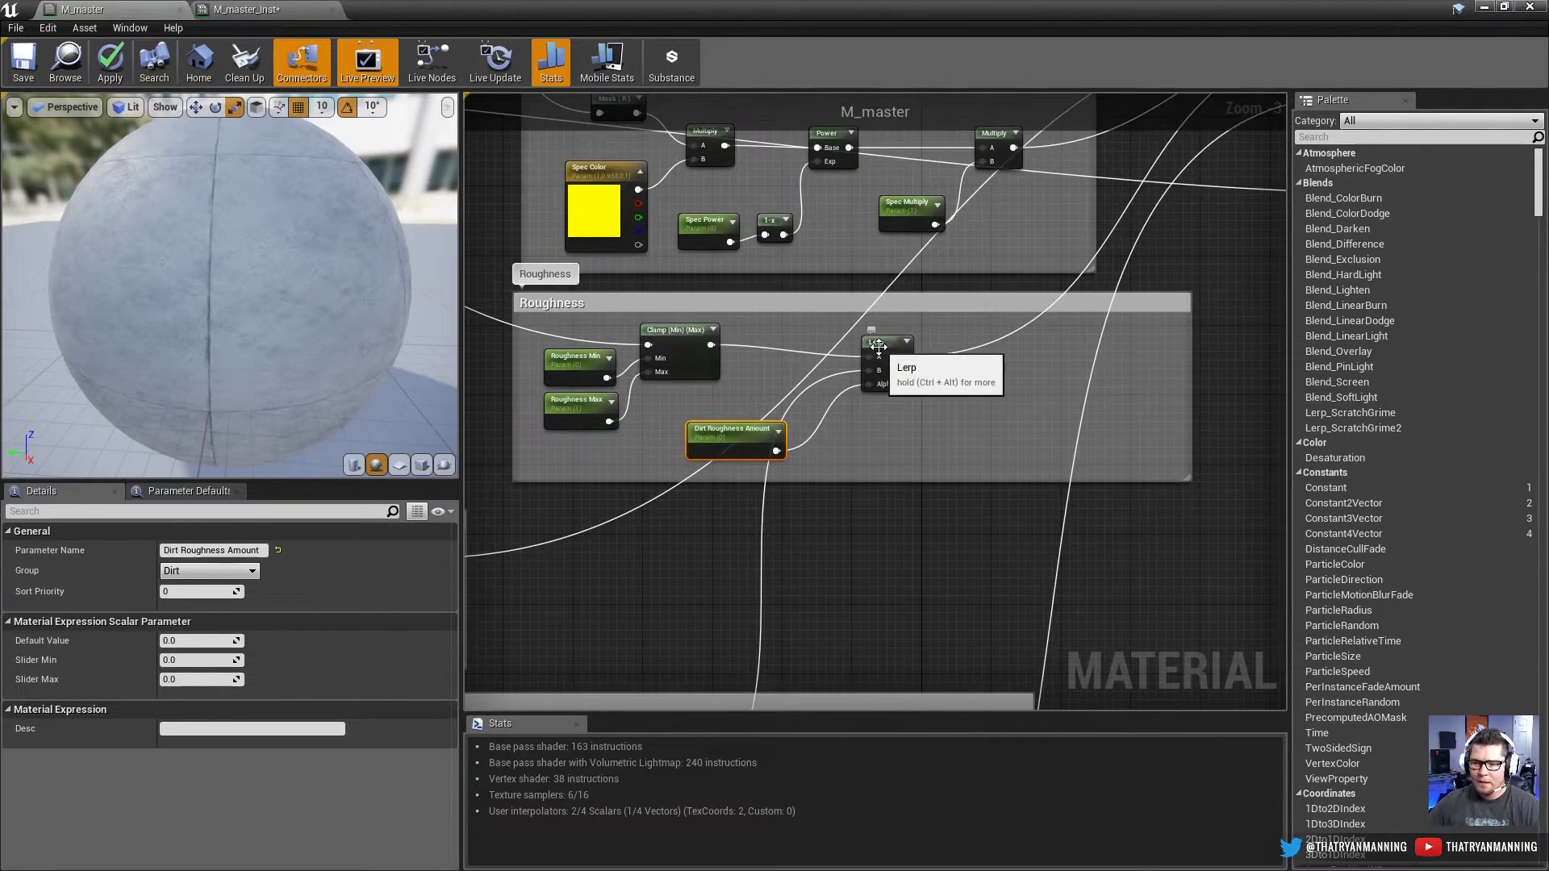
pyautogui.click(884, 383)
pyautogui.scroll(-3, 943, 442)
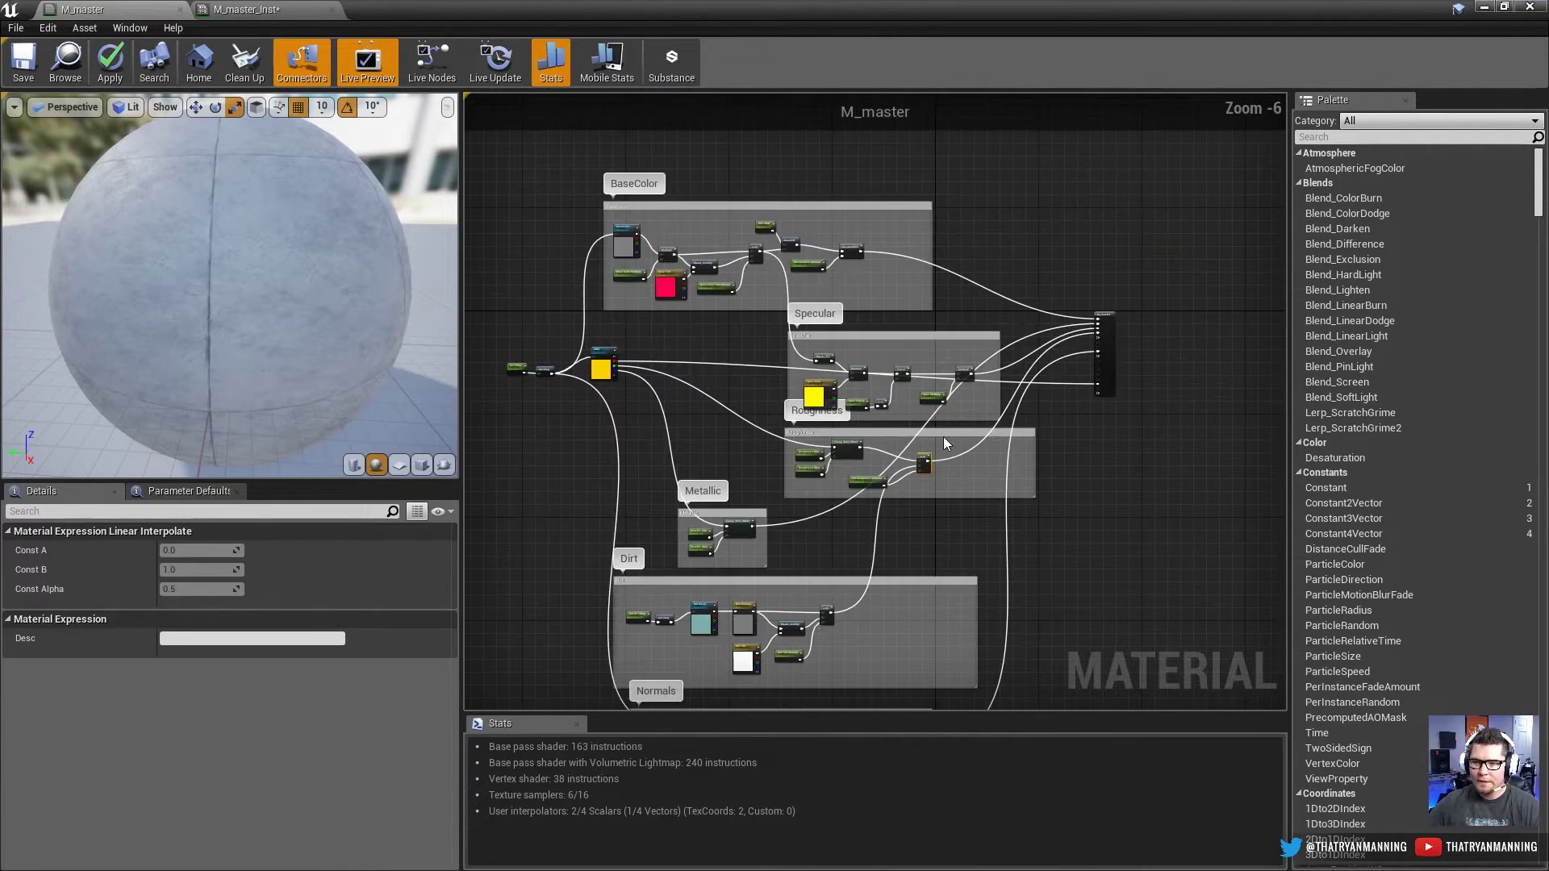
pyautogui.scroll(4, 863, 491)
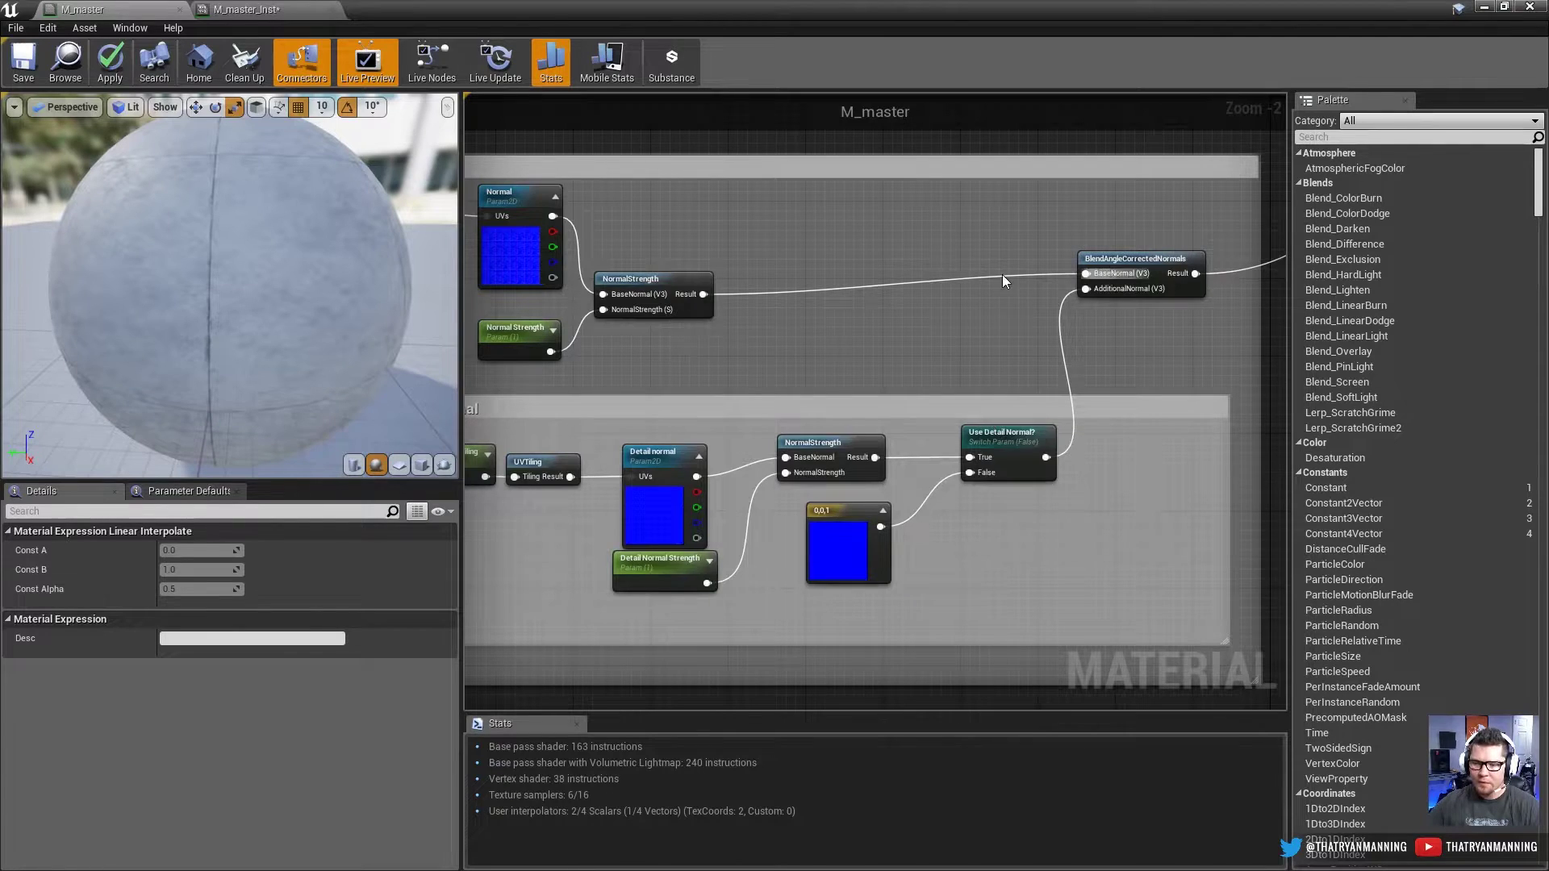
pyautogui.moveTo(1002, 275); pyautogui.dragTo(956, 668, button='right')
pyautogui.moveTo(1024, 216); pyautogui.dragTo(958, 421, button='right')
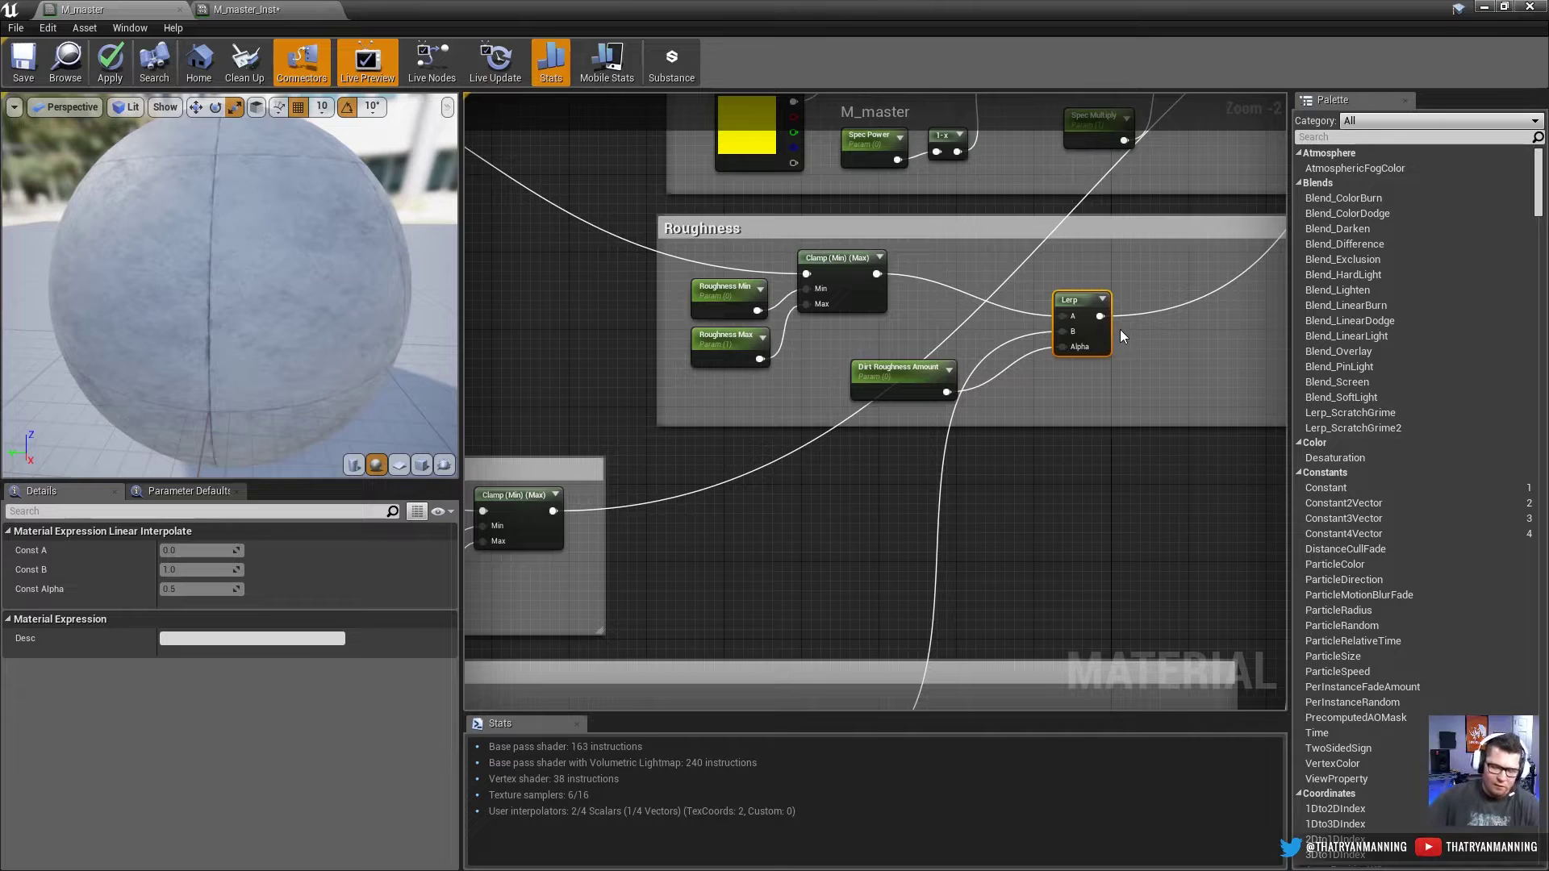
pyautogui.moveTo(1146, 252); pyautogui.dragTo(922, 246, button='right')
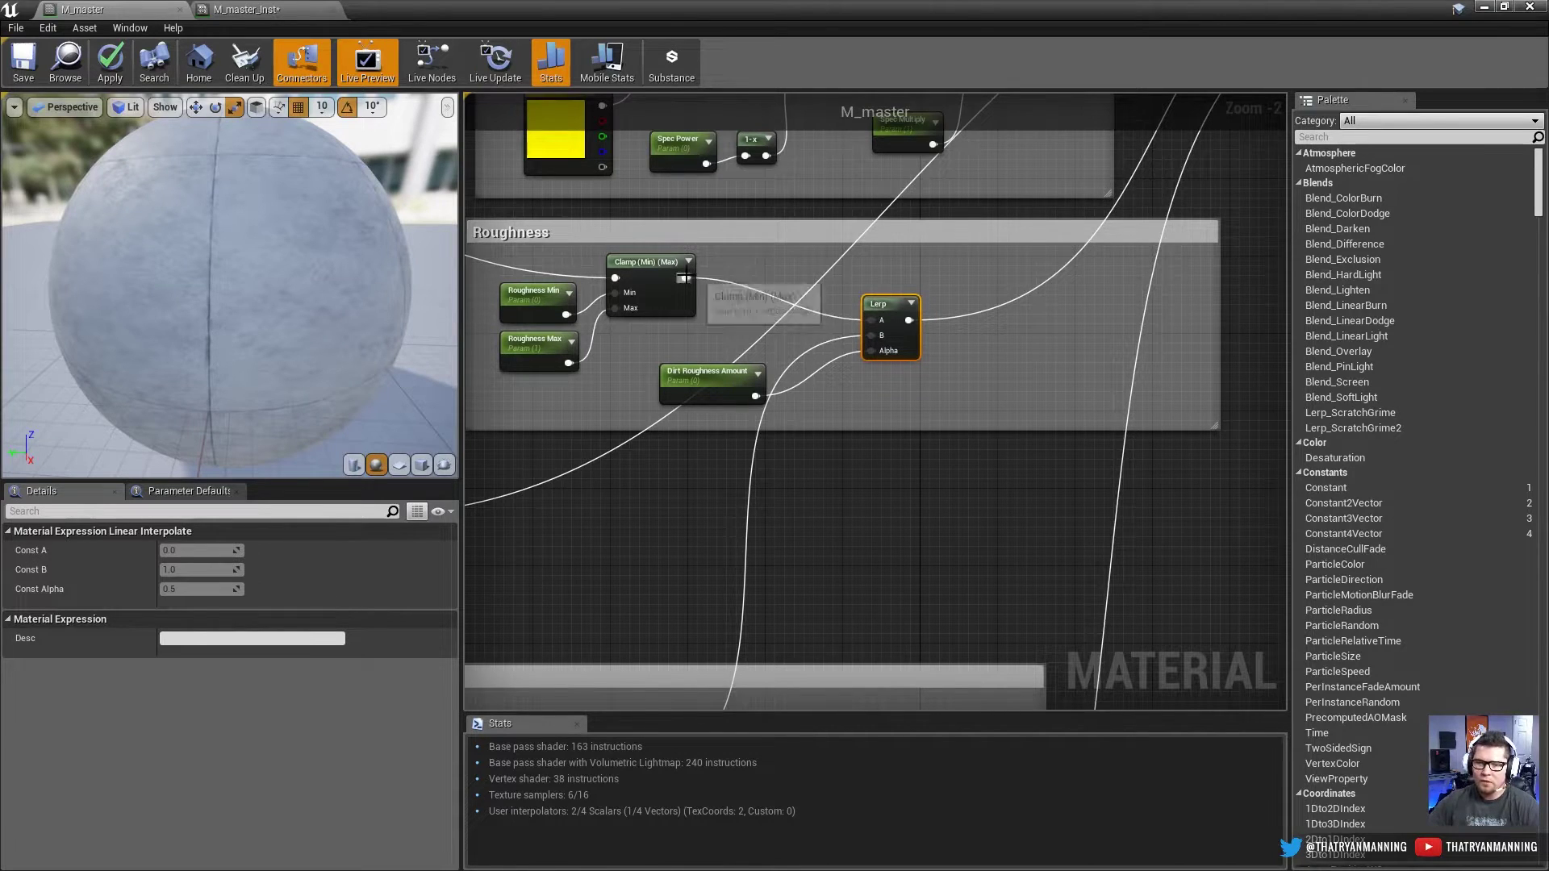
# Step: Add a Static Switch Parameter named 'Use Dirt Overlay?' off the Clamp output
pyautogui.moveTo(685, 277); pyautogui.dragTo(1009, 269)
pyautogui.write('swit')
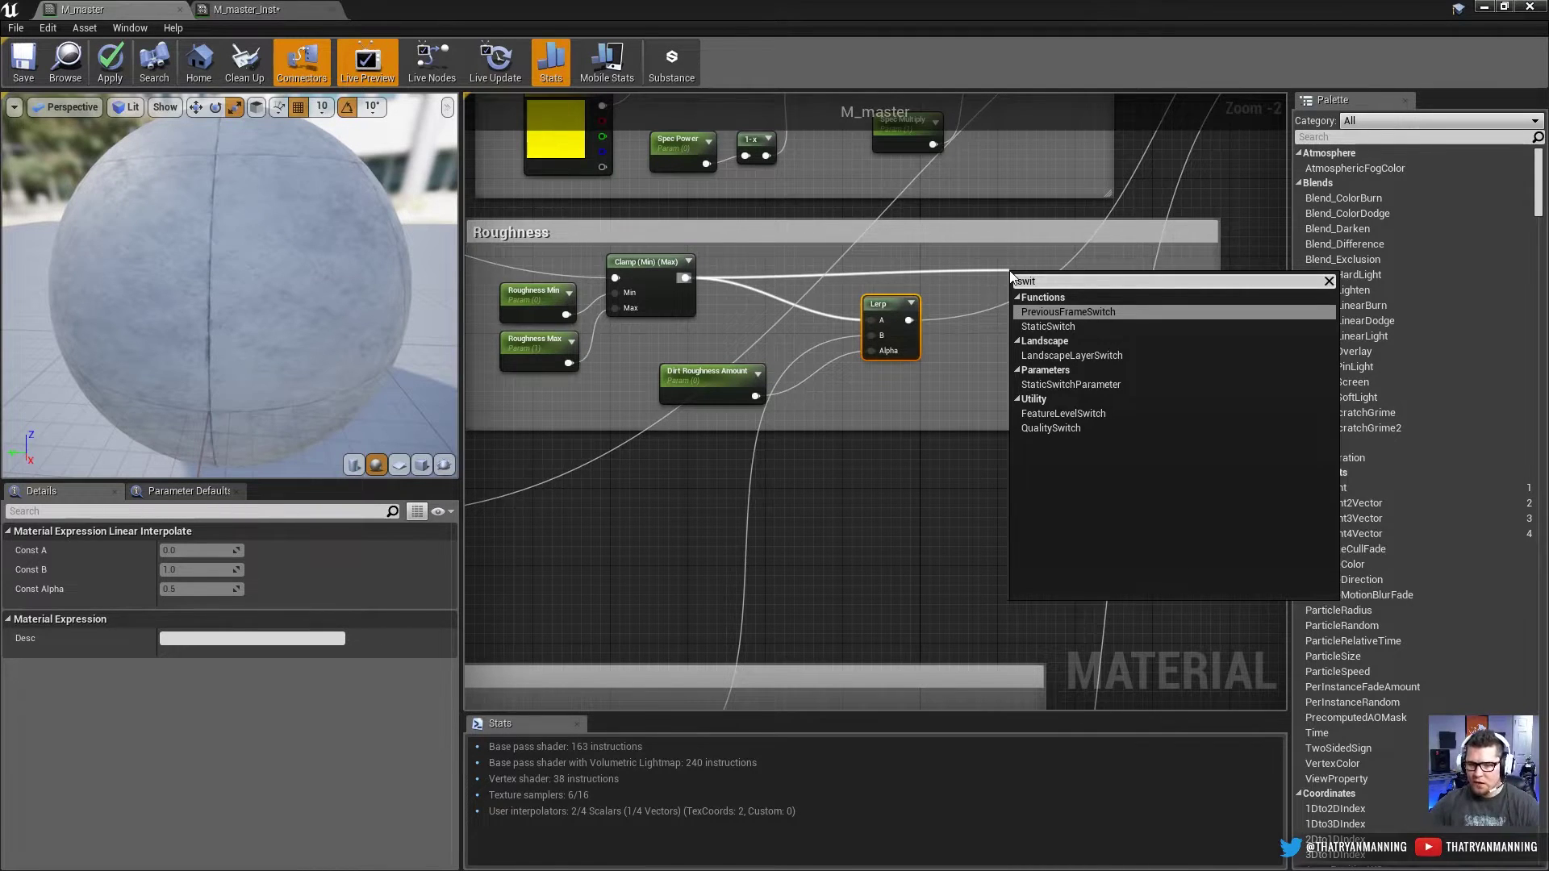
pyautogui.click(1090, 325)
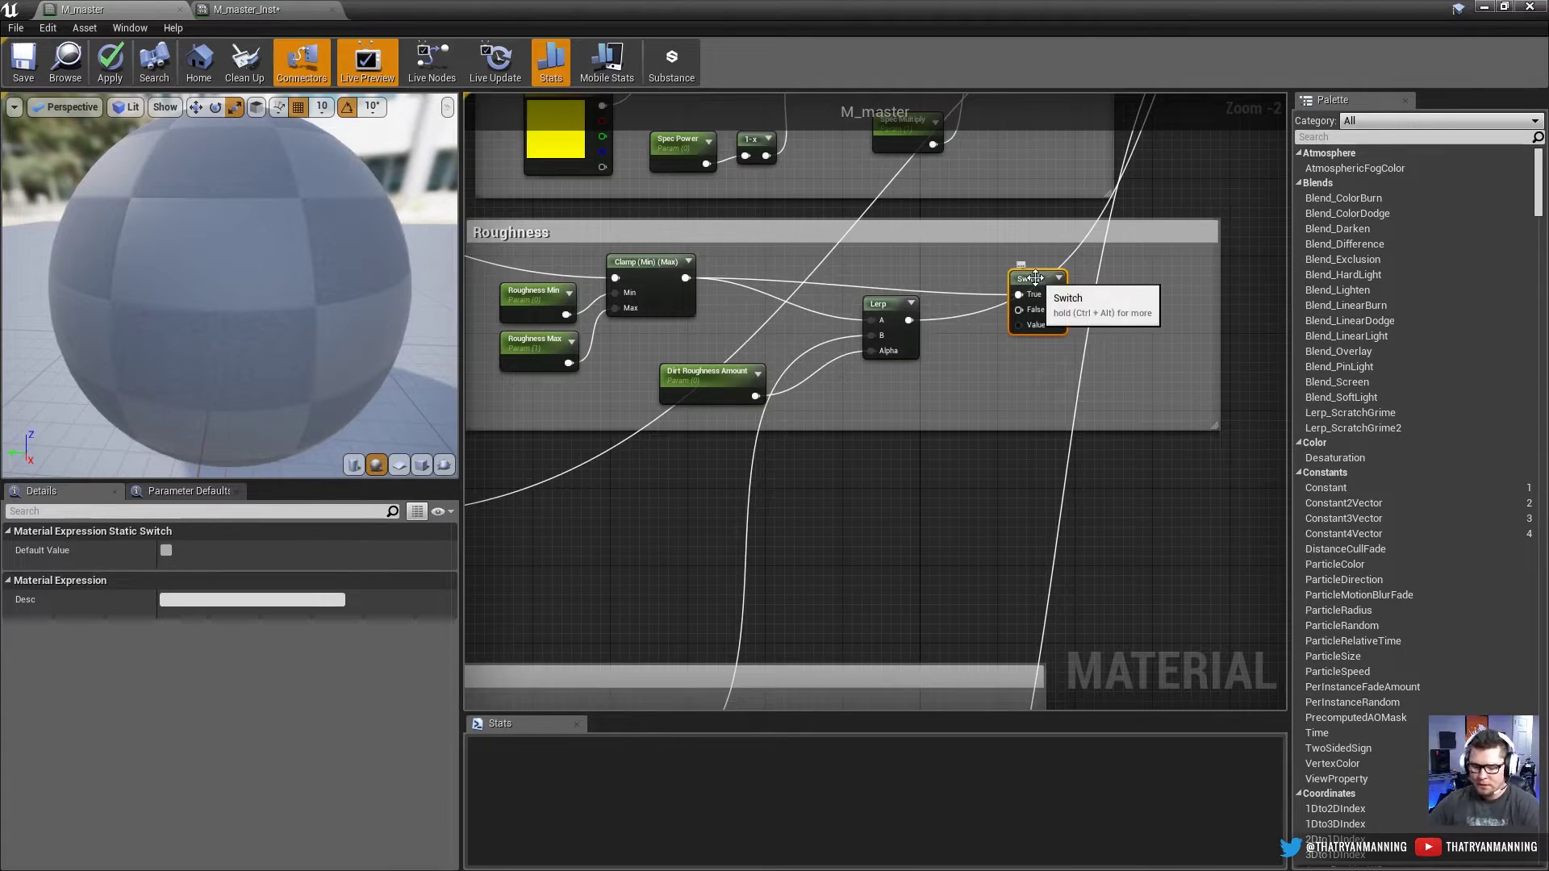
pyautogui.press('Delete')
pyautogui.moveTo(683, 277); pyautogui.dragTo(995, 269)
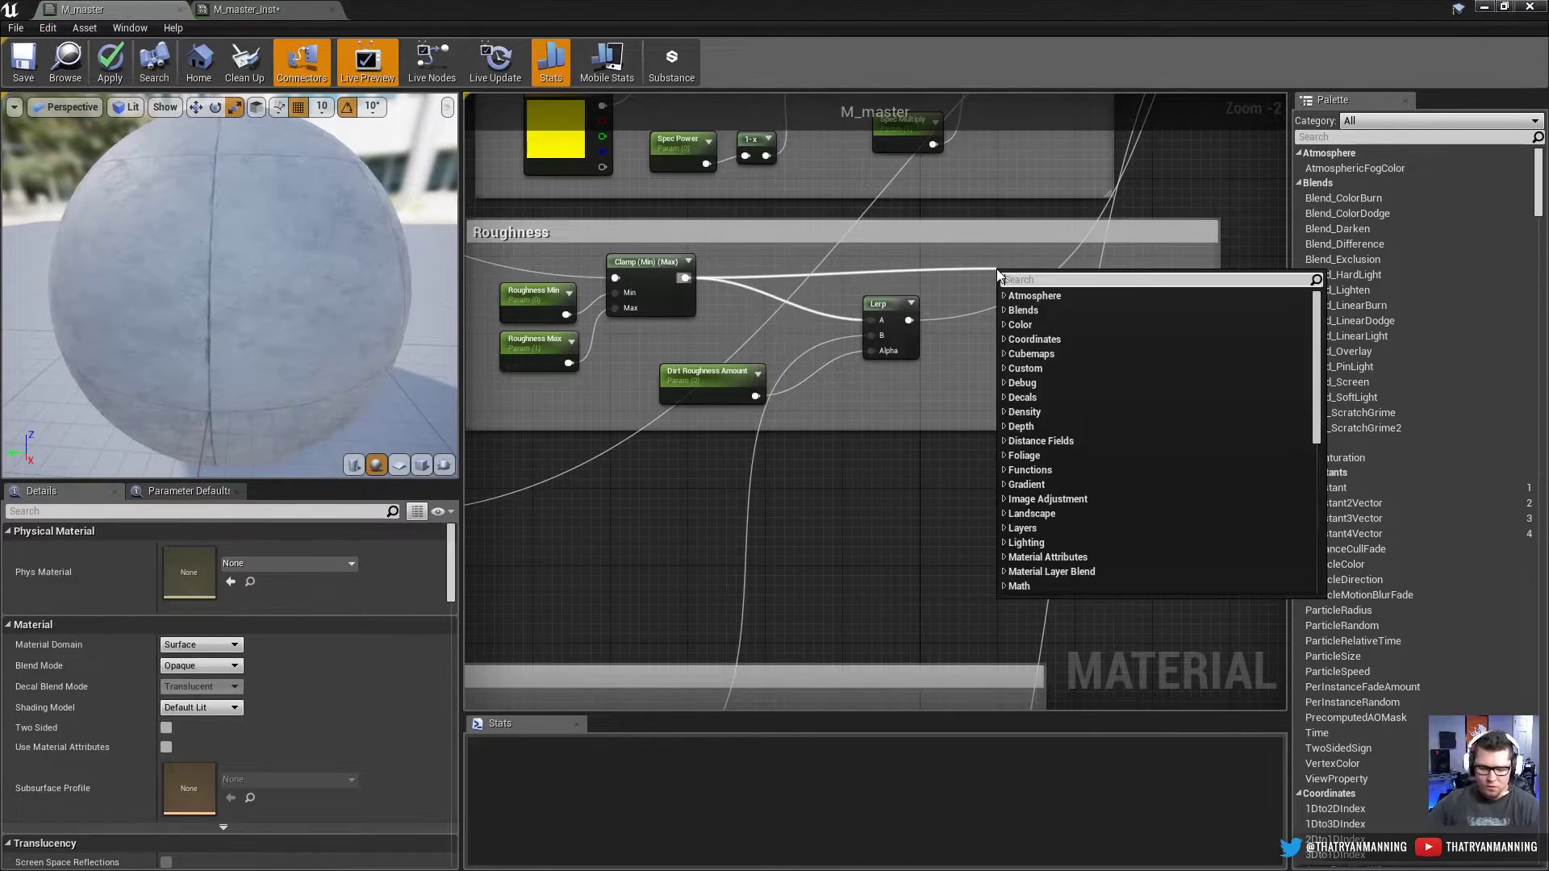
pyautogui.write('switc')
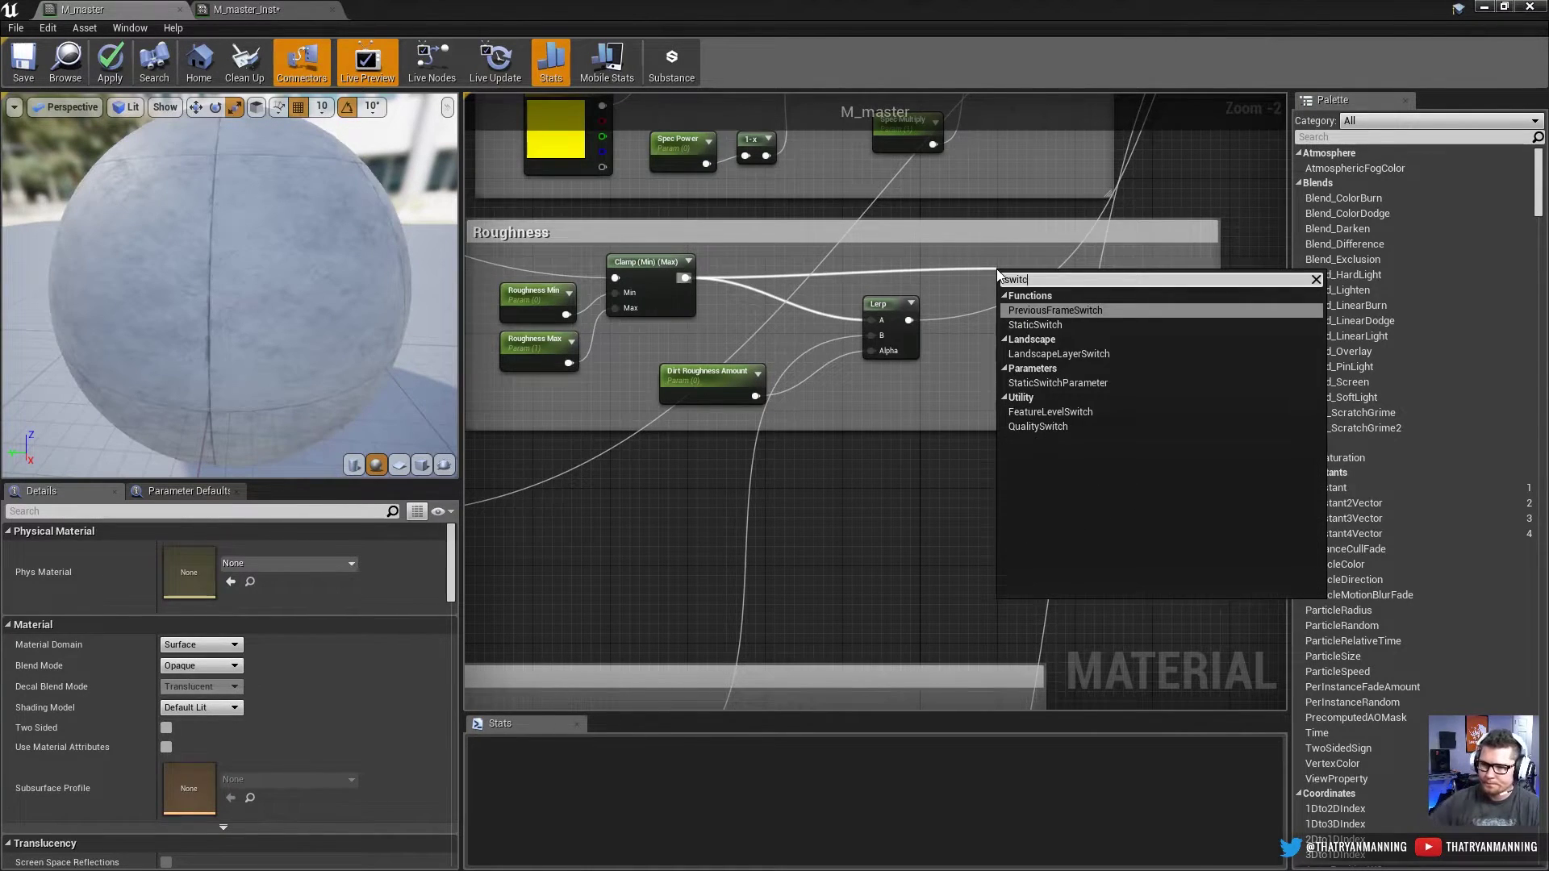
pyautogui.click(1092, 382)
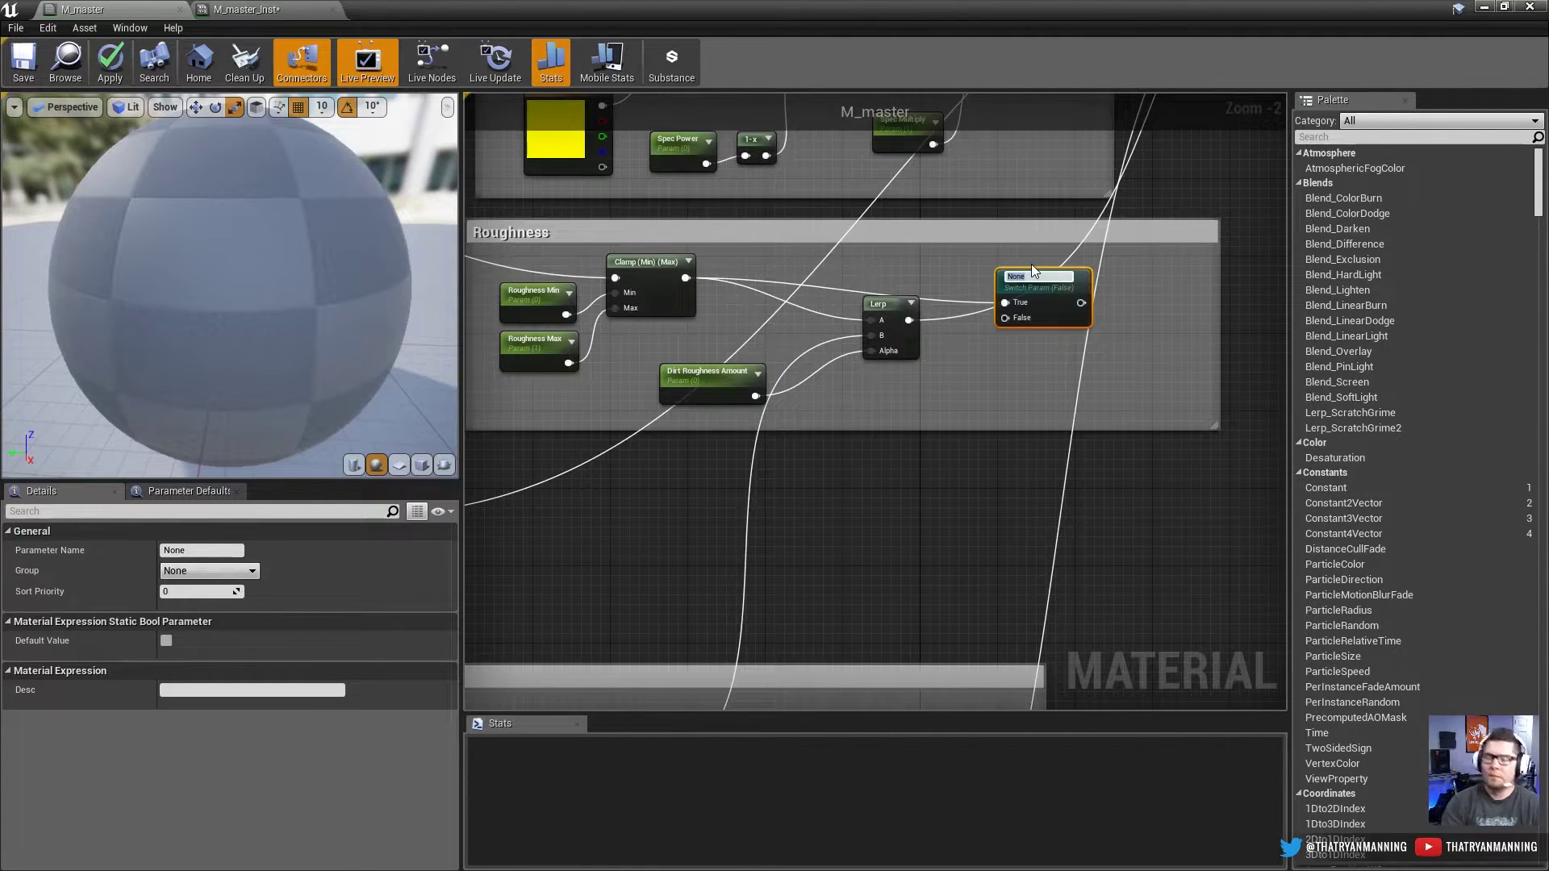
pyautogui.write('Use Dirt')
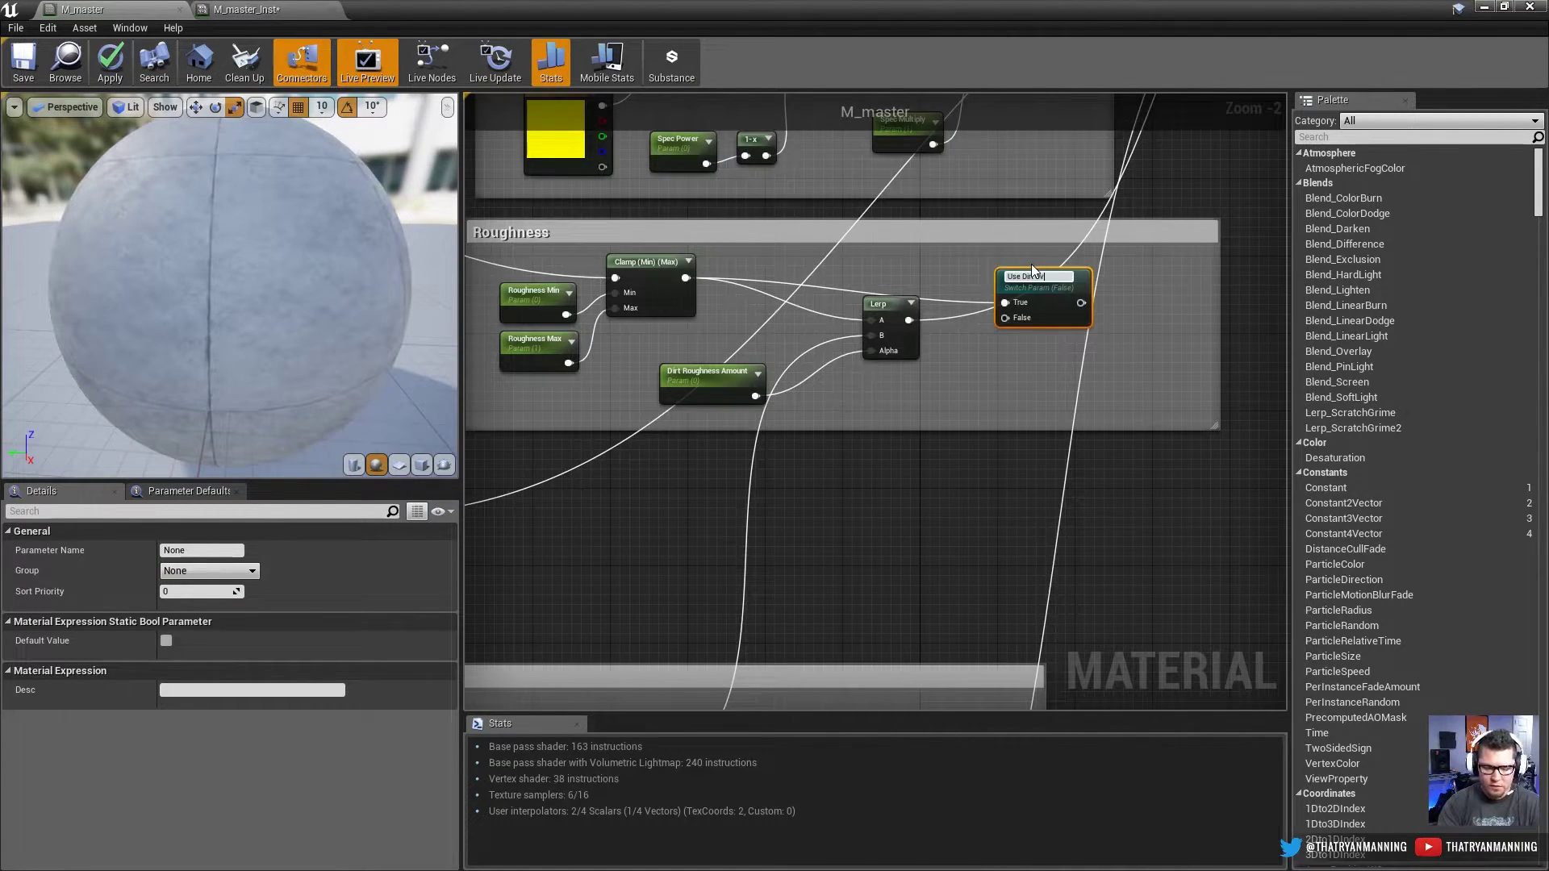
pyautogui.write(' Overlay?\\')
pyautogui.press('Return')
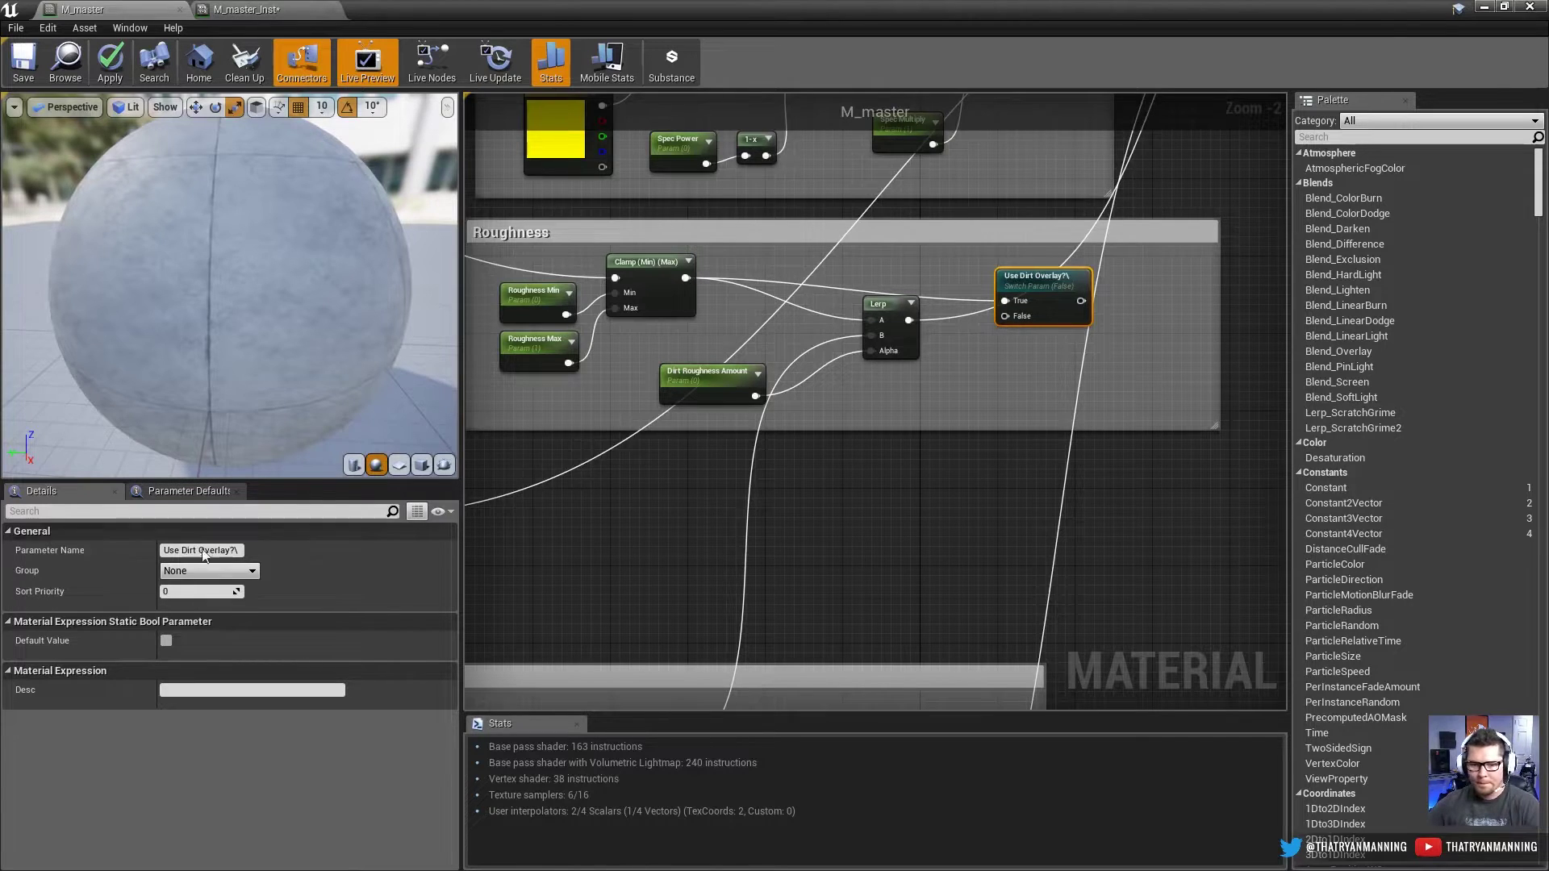
pyautogui.press('BackSpace')
pyautogui.press('Return')
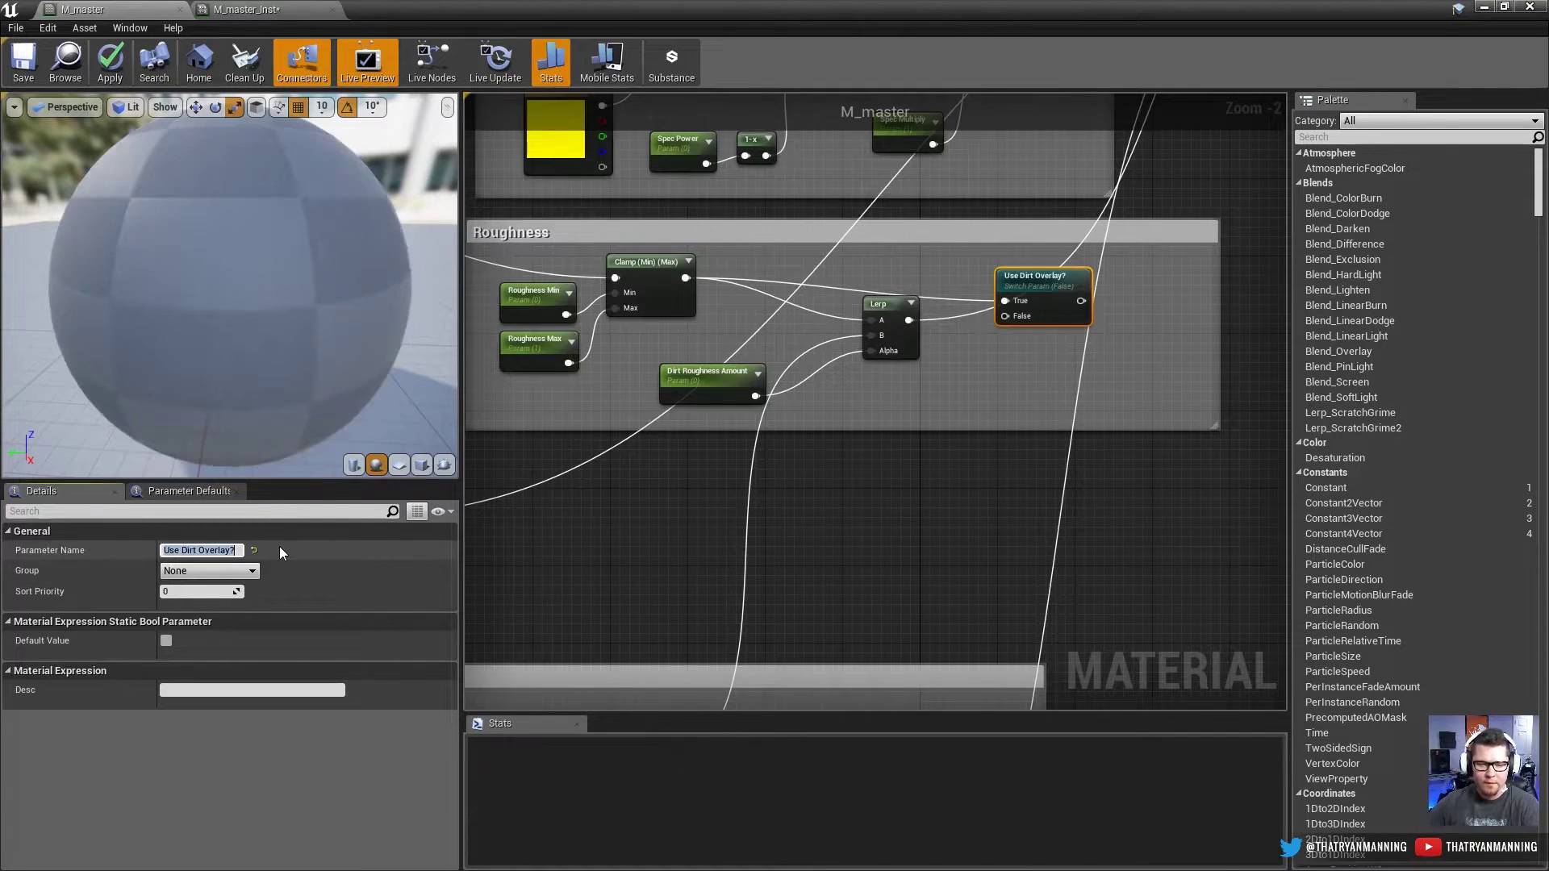
pyautogui.moveTo(1041, 277); pyautogui.dragTo(1010, 263)
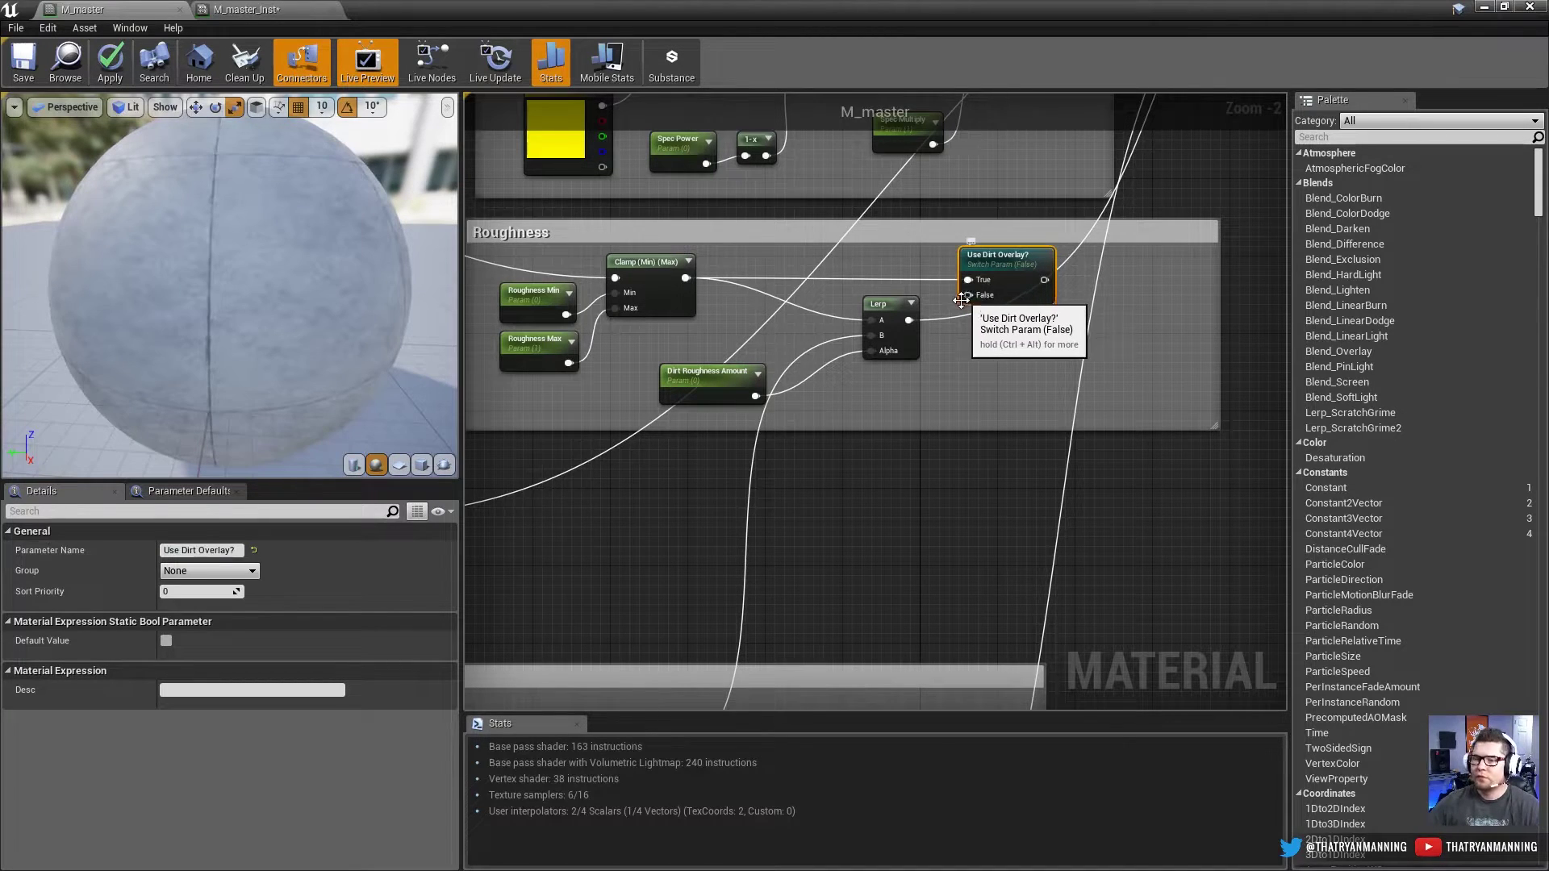
# Step: Wire Clamp into the switch's False, Lerp into True, and its output to Roughness
pyautogui.moveTo(967, 293); pyautogui.dragTo(685, 279)
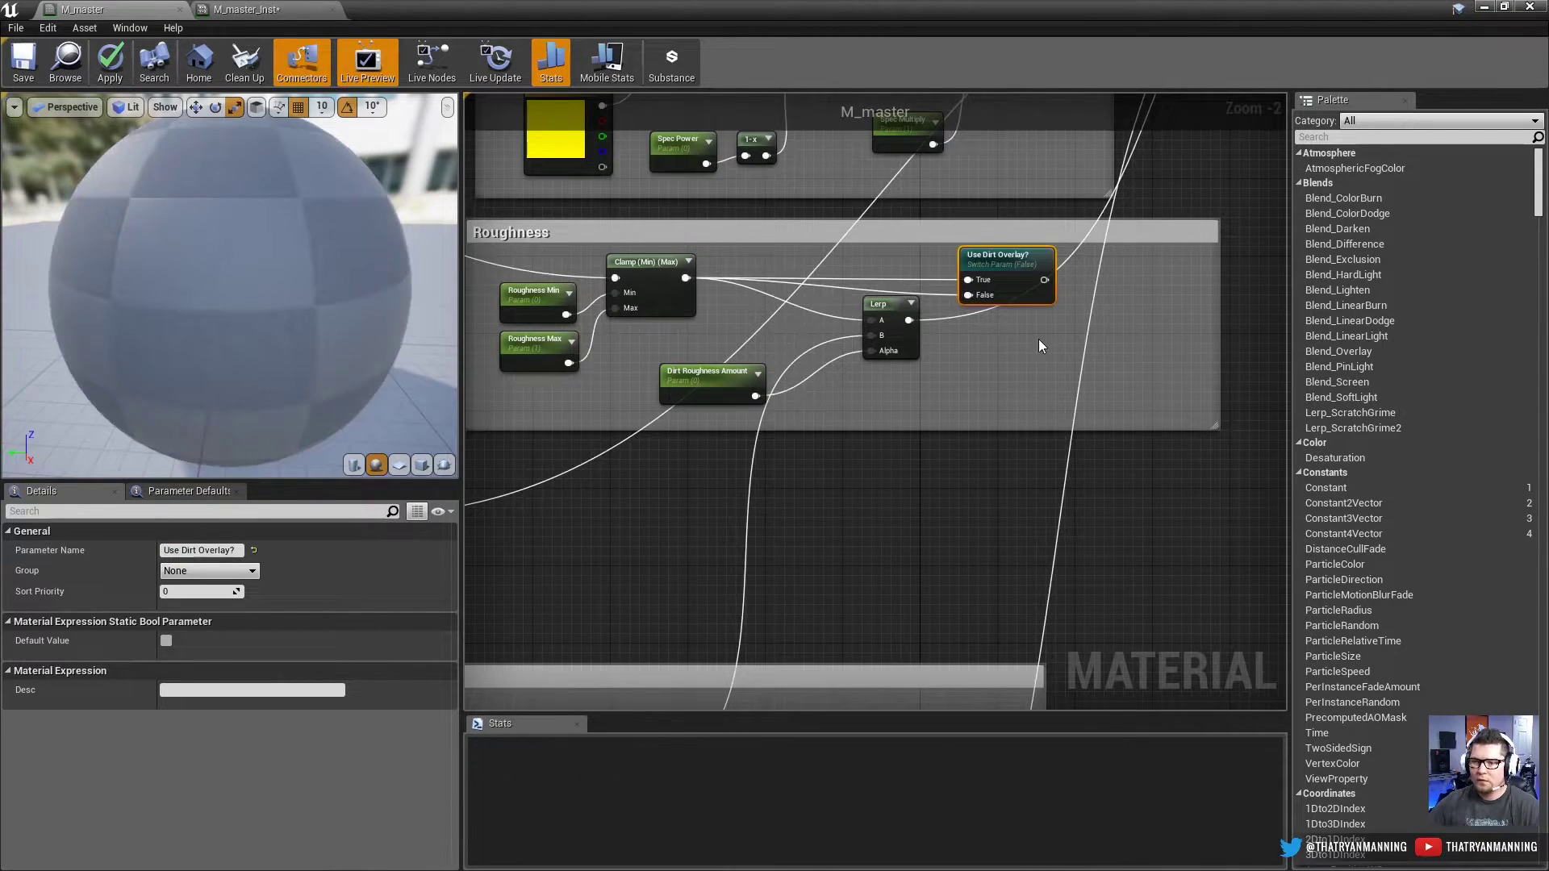
pyautogui.moveTo(917, 317); pyautogui.dragTo(969, 280)
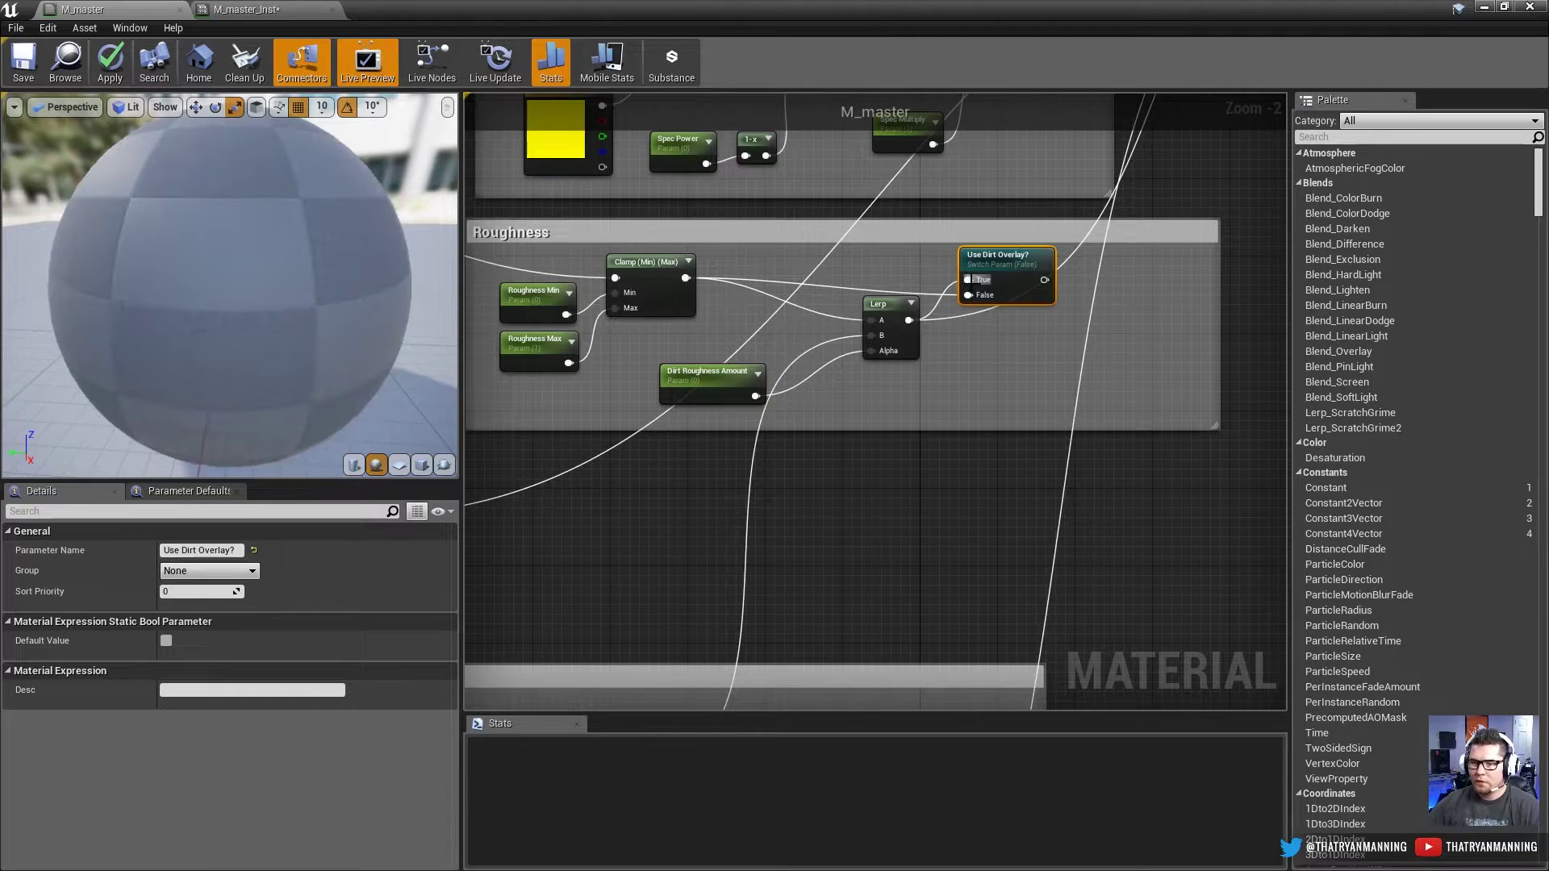
pyautogui.moveTo(1149, 245); pyautogui.dragTo(837, 499, button='right')
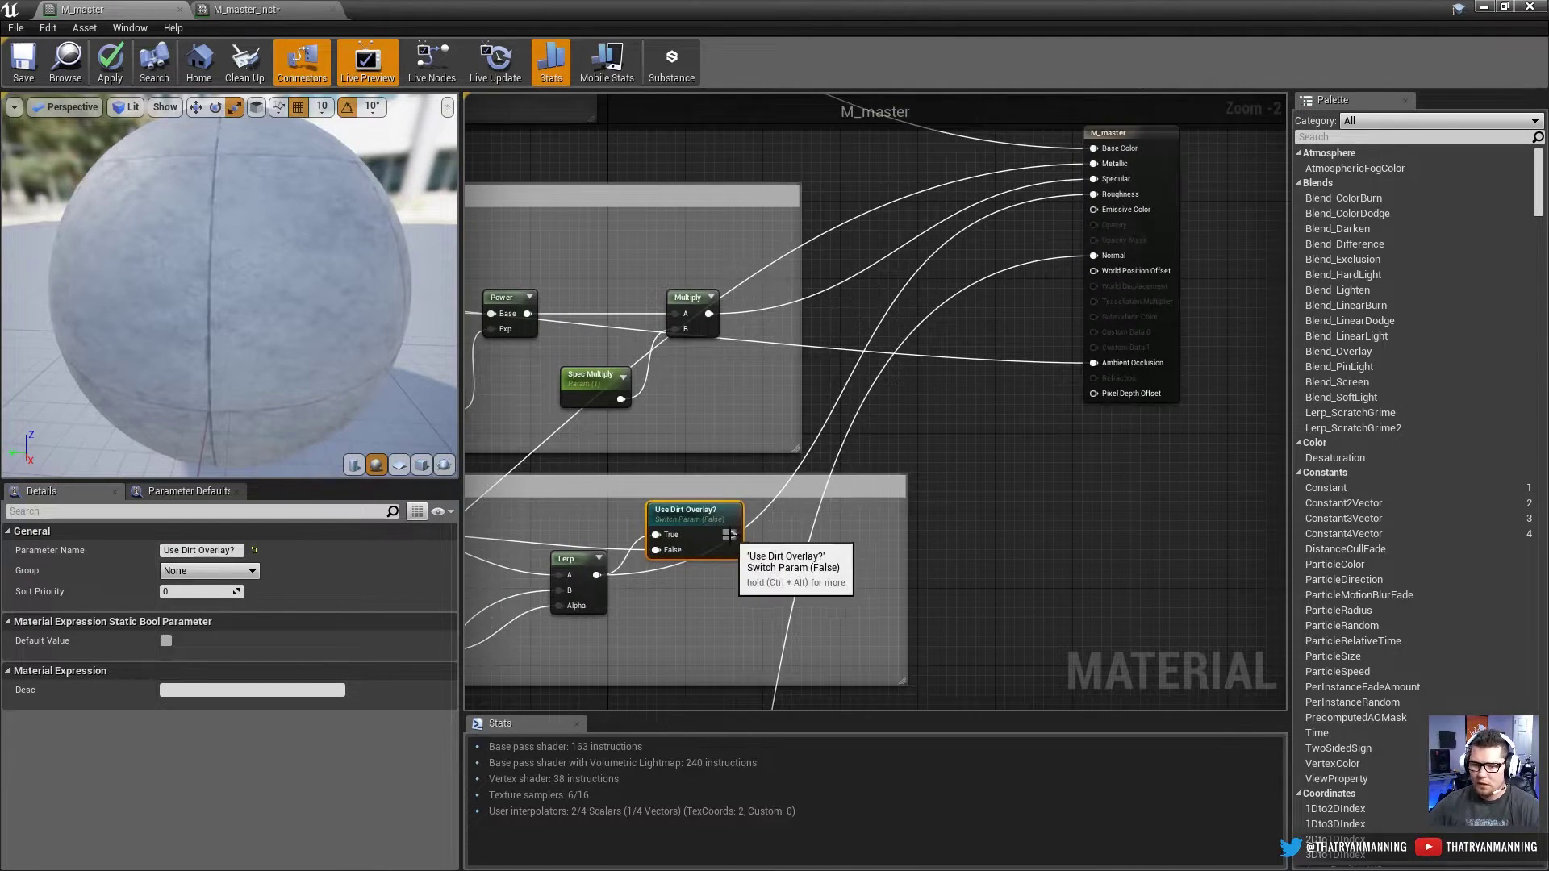
pyautogui.moveTo(732, 534); pyautogui.dragTo(1097, 196)
pyautogui.moveTo(720, 538); pyautogui.dragTo(1022, 480, button='right')
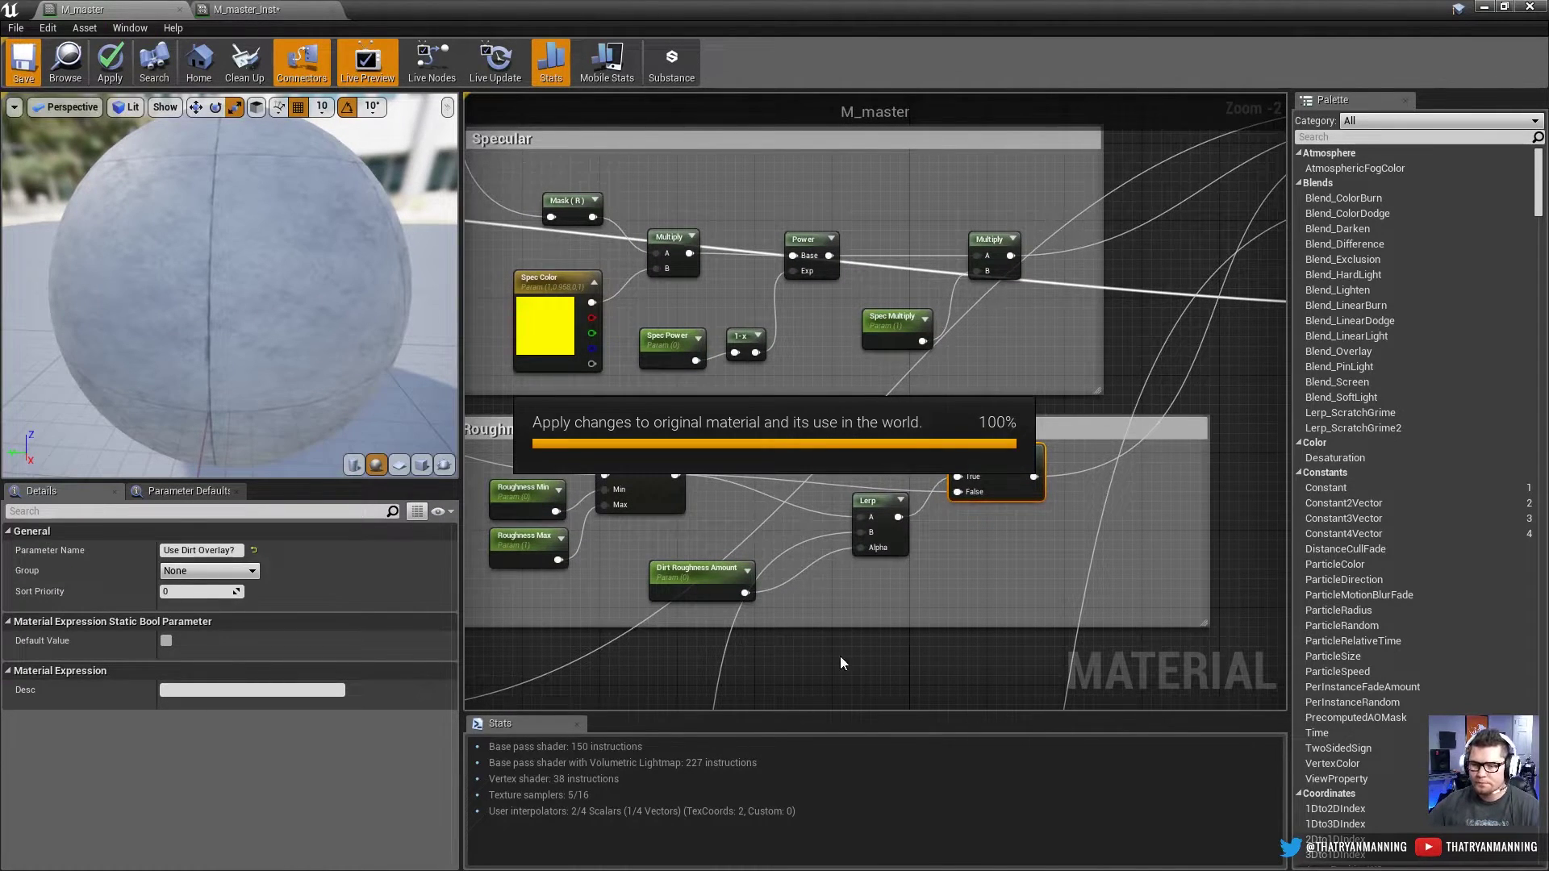
# Step: Check that M_master_Inst lists Use Dirt Overlay?, then view M_master's Dirt group
pyautogui.click(262, 11)
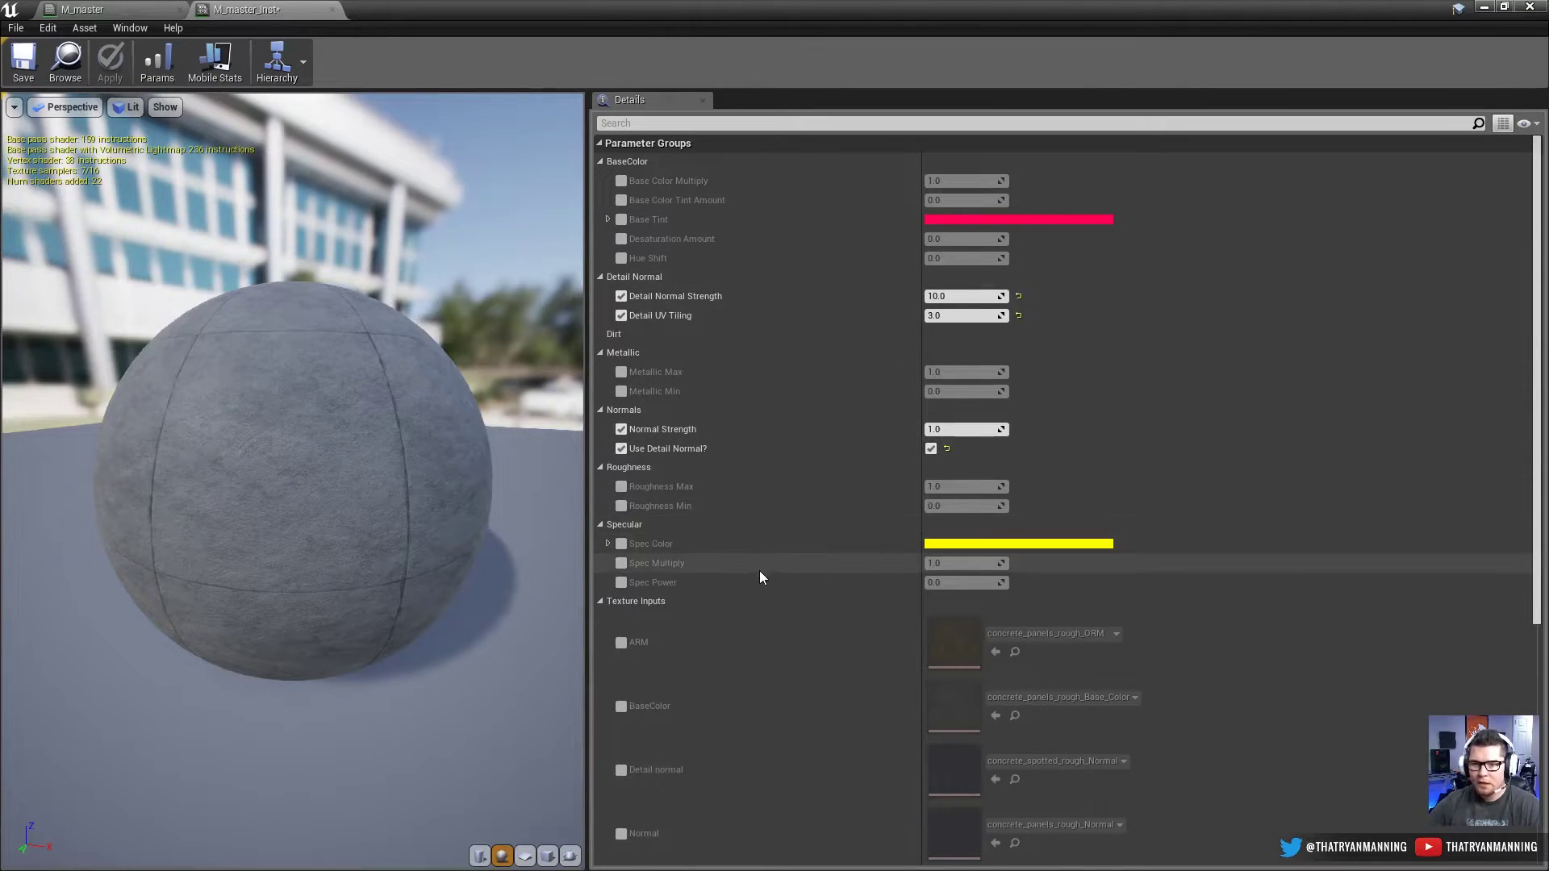
pyautogui.scroll(-1, 708, 347)
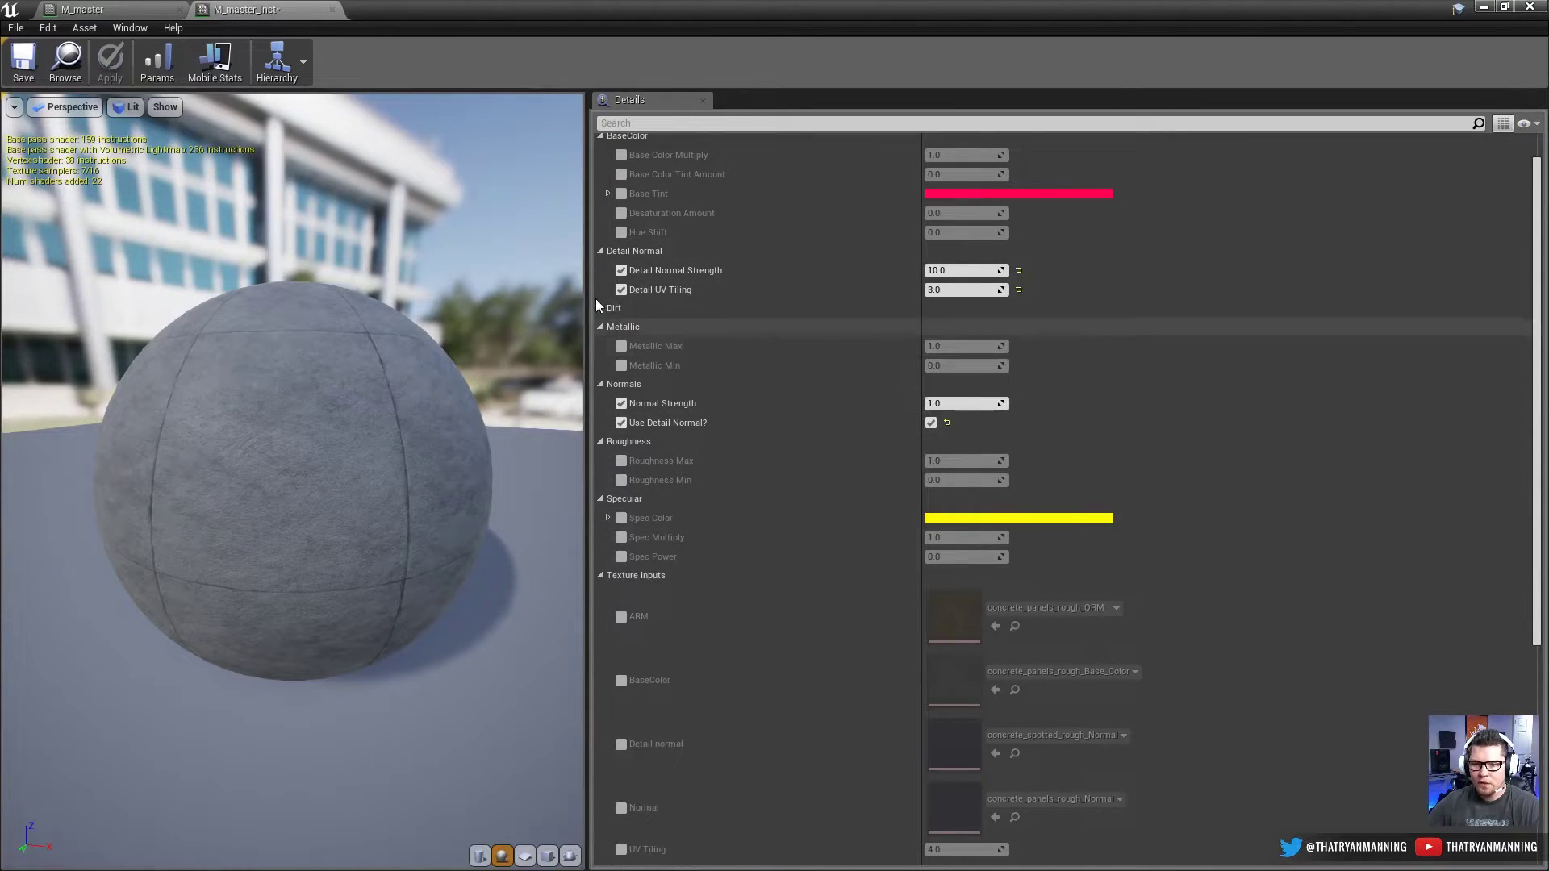
pyautogui.click(98, 9)
pyautogui.moveTo(500, 629); pyautogui.dragTo(942, 414, button='right')
pyautogui.scroll(-1, 942, 414)
pyautogui.moveTo(952, 648); pyautogui.dragTo(1064, 390, button='right')
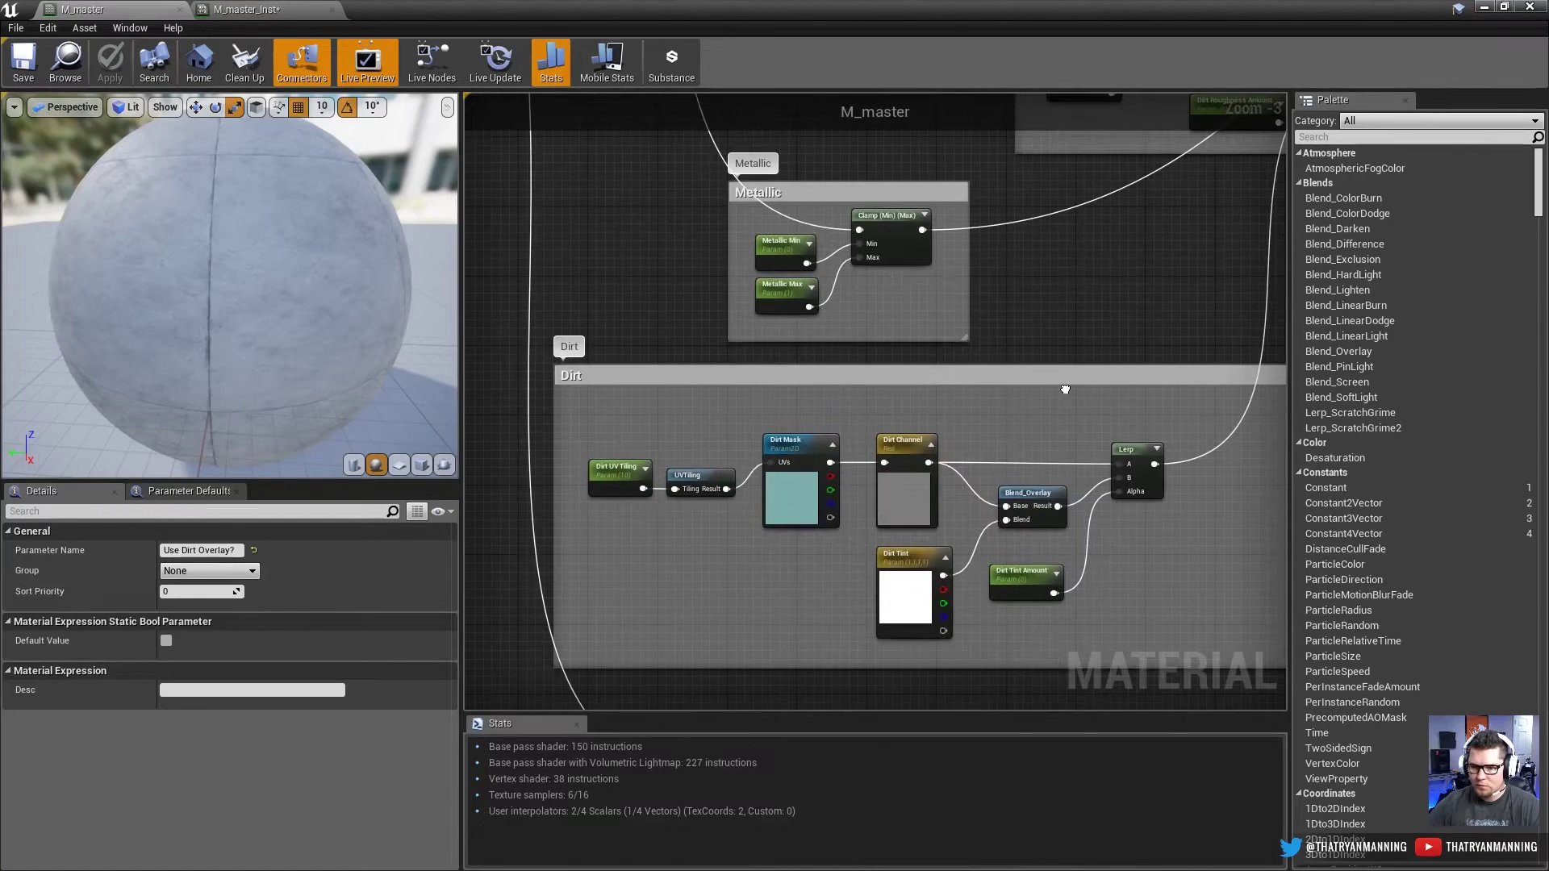
pyautogui.moveTo(1174, 352); pyautogui.dragTo(868, 464, button='right')
# Step: Recheck the instance's Static Switch Parameter Values and return to the M_master graph
pyautogui.click(246, 10)
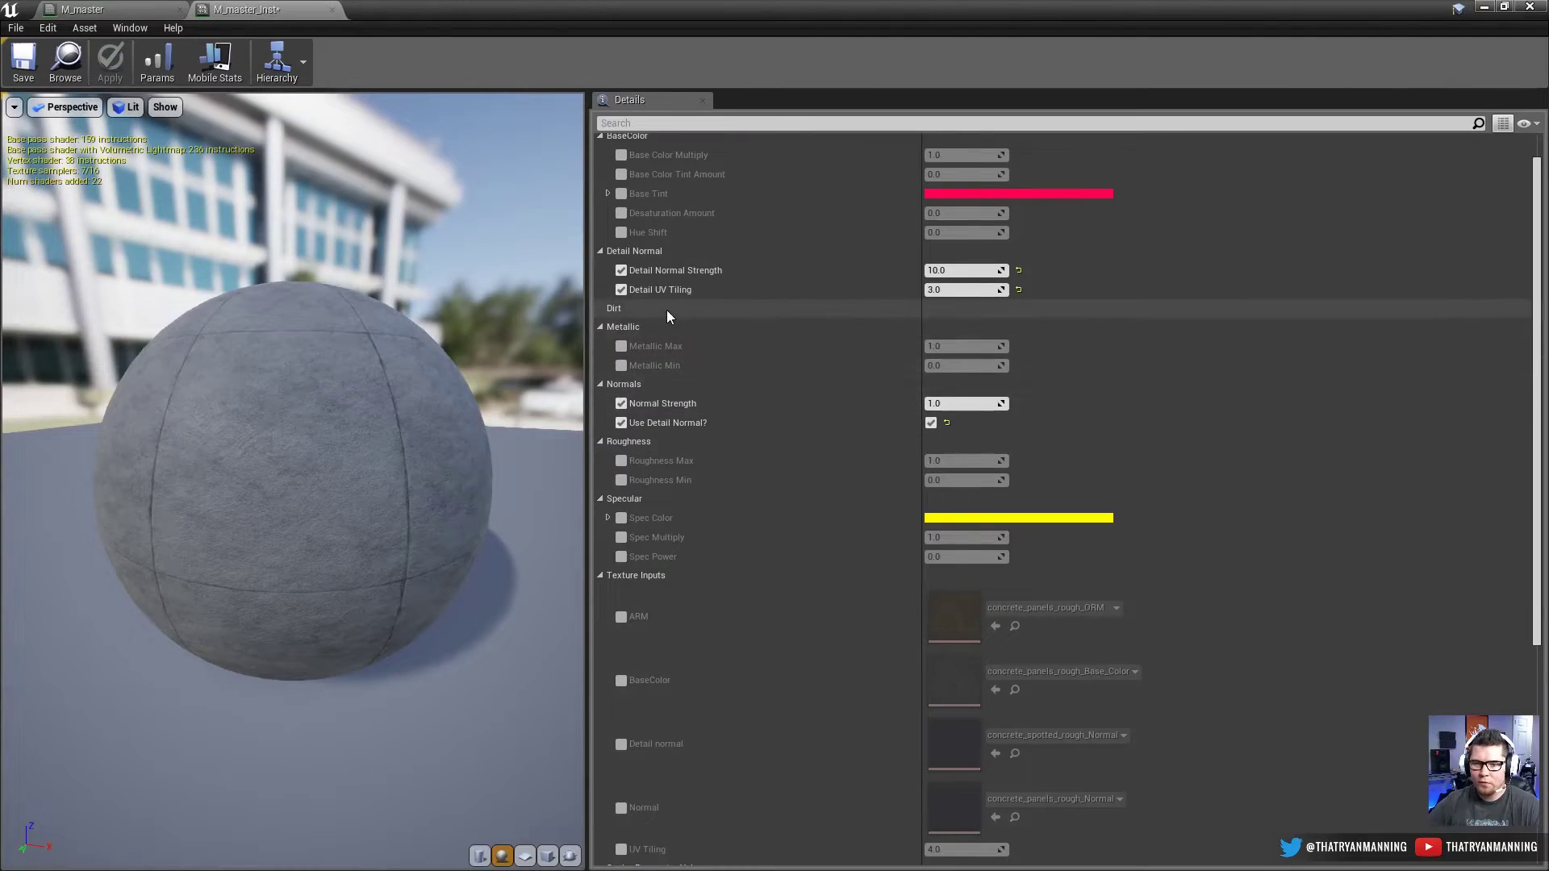
pyautogui.scroll(-3, 699, 704)
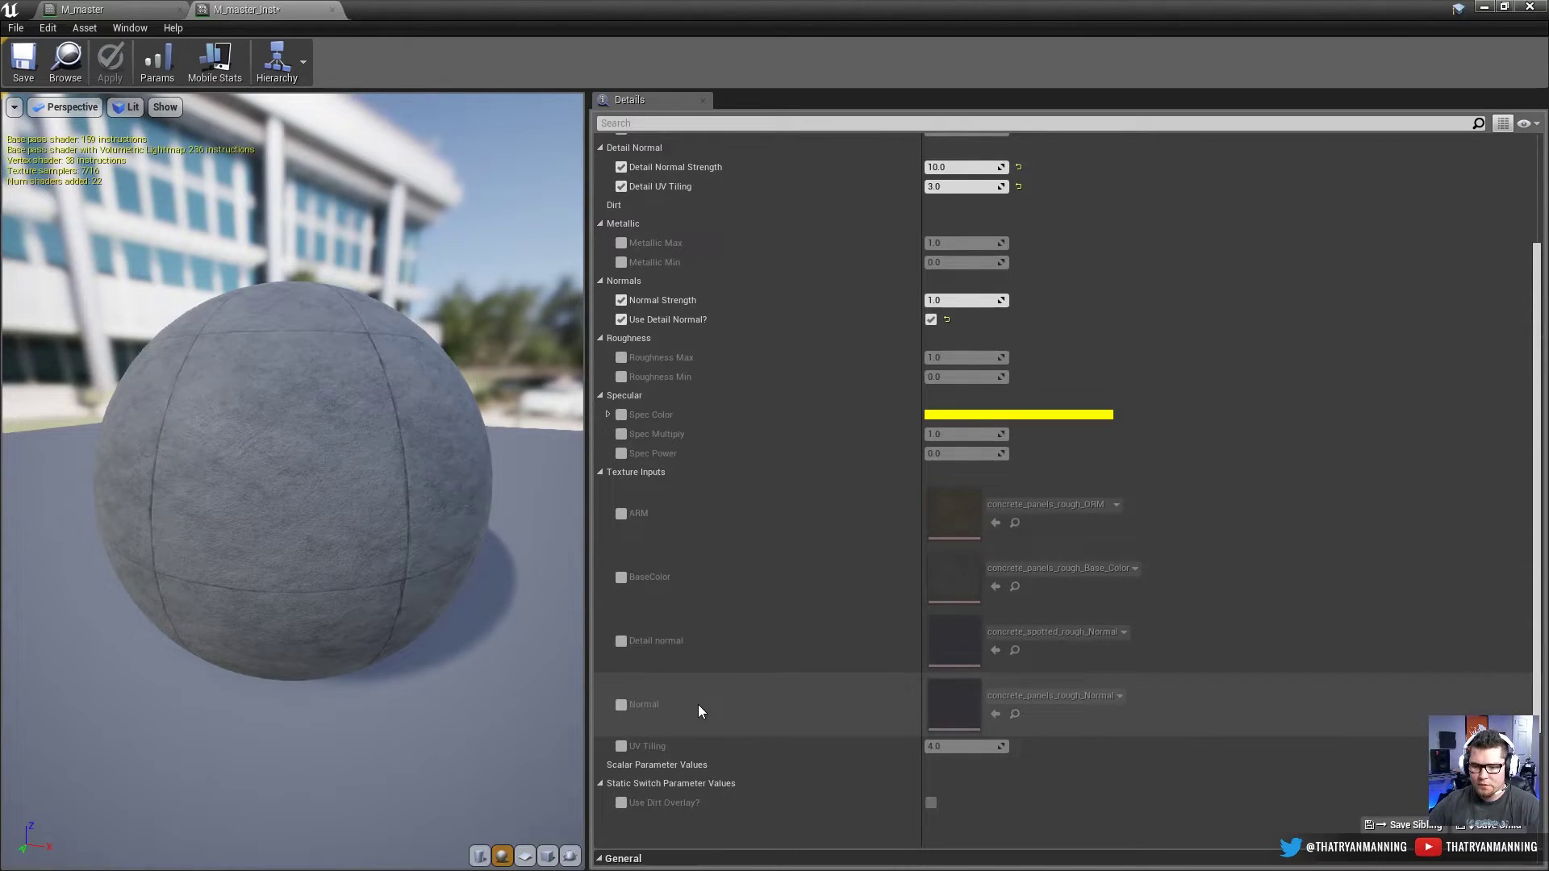
pyautogui.click(97, 9)
# Step: Put the Use Dirt Overlay? switch in the Dirt group and save M_master
pyautogui.moveTo(904, 458); pyautogui.dragTo(902, 458, button='right')
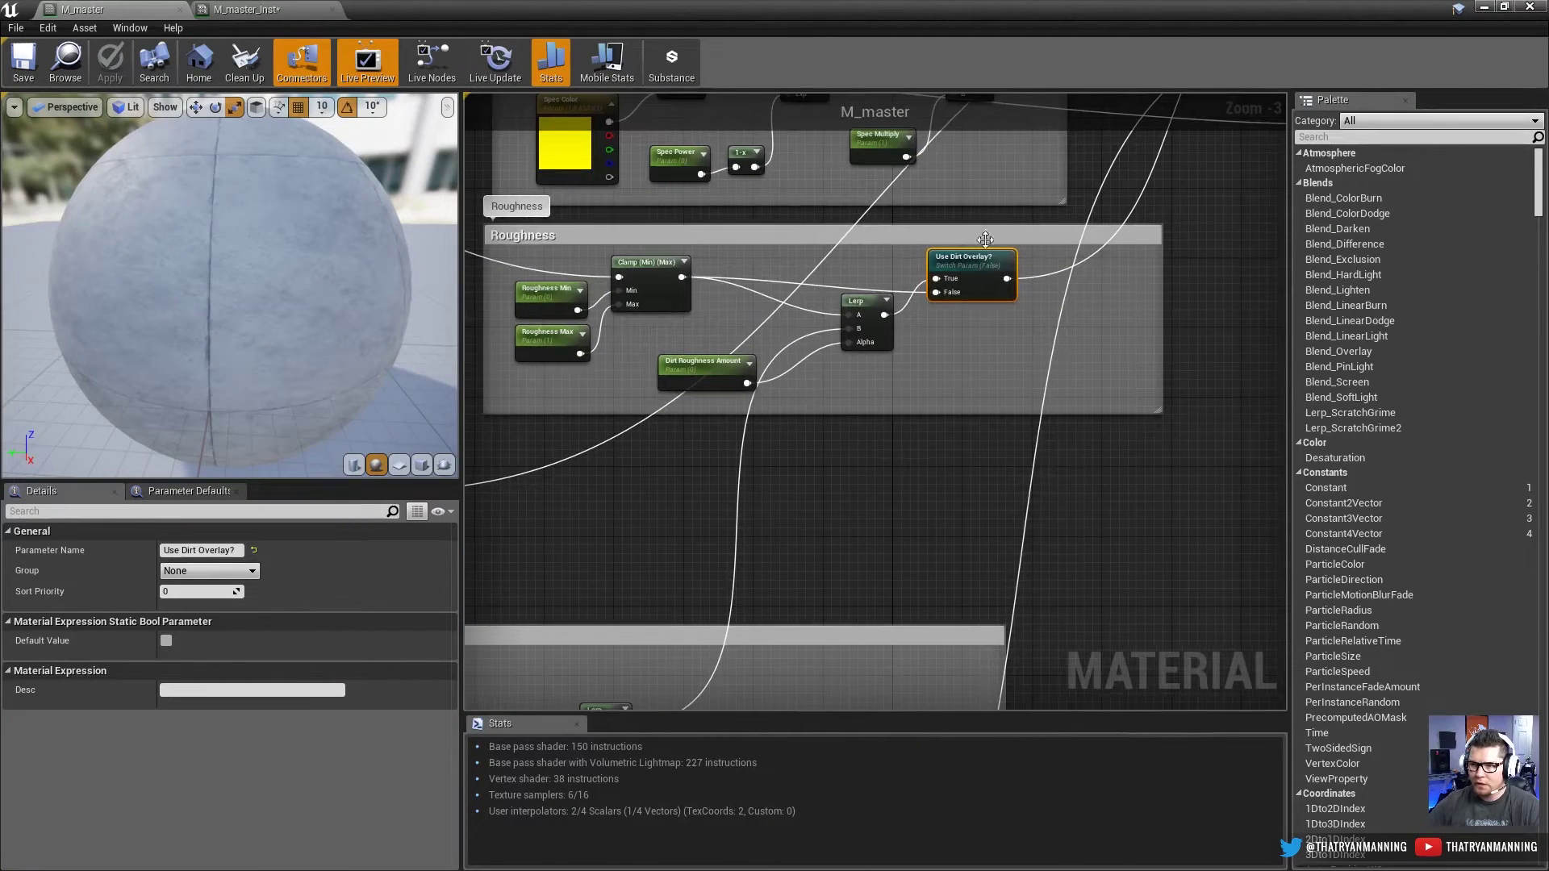
pyautogui.click(209, 571)
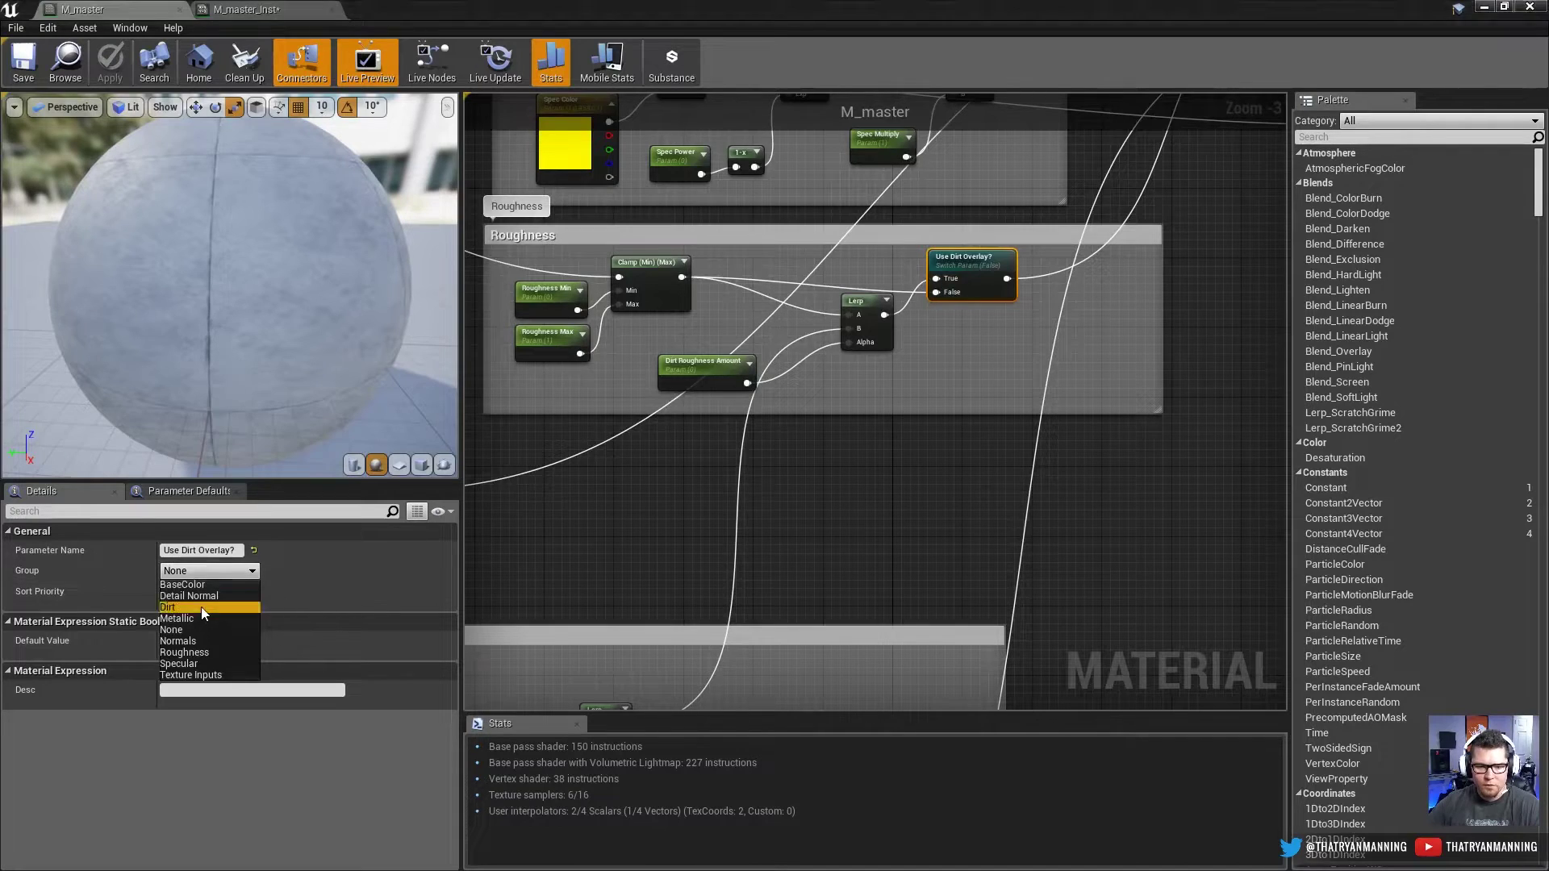
pyautogui.click(192, 607)
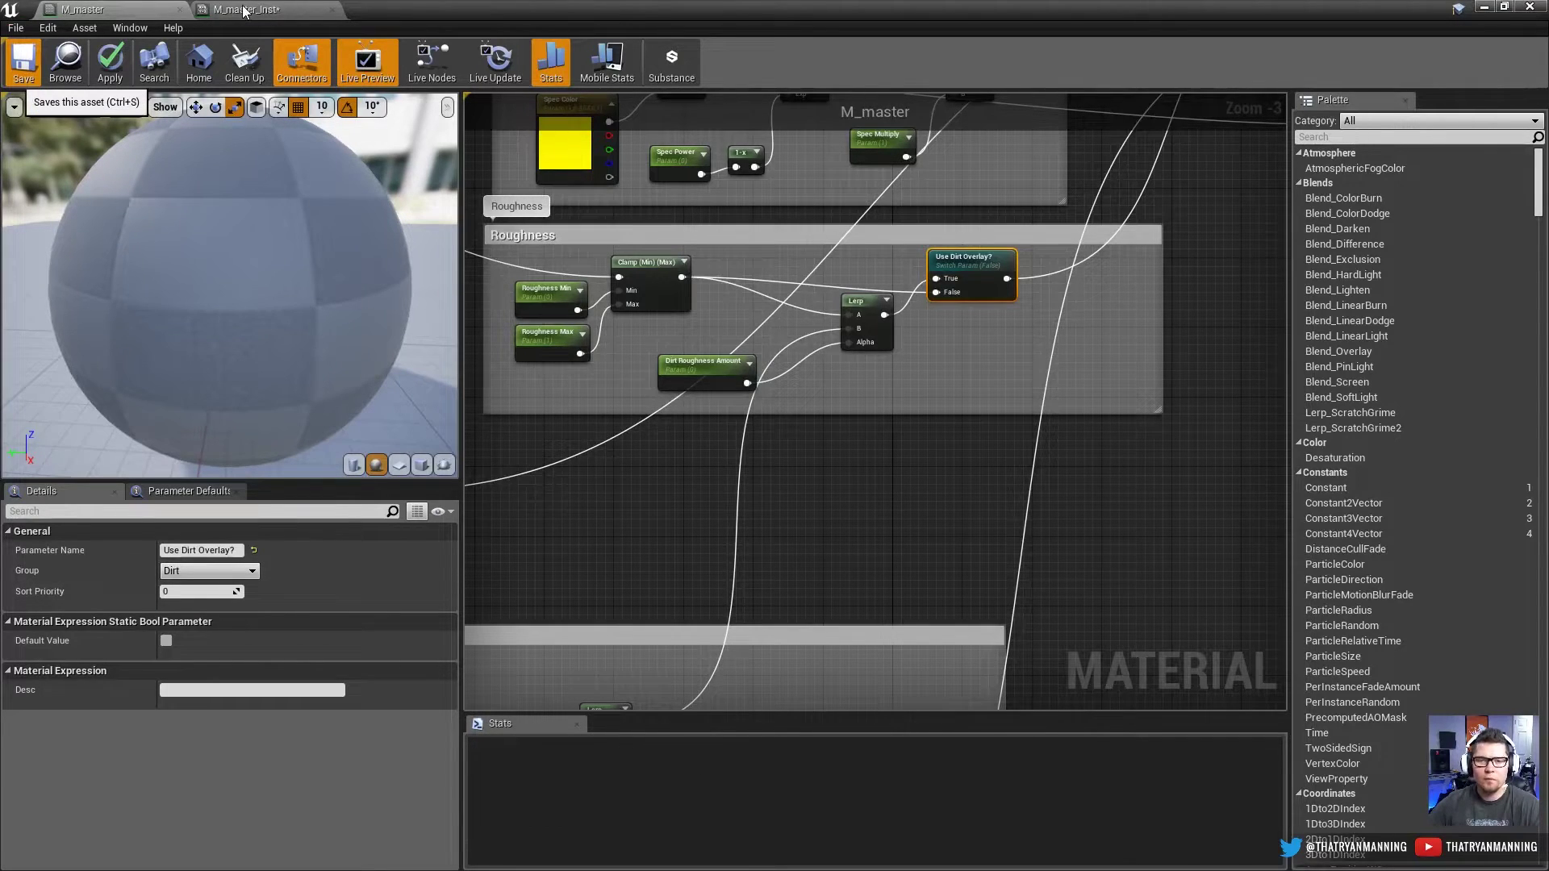
pyautogui.hotkey('ctrl', 's')
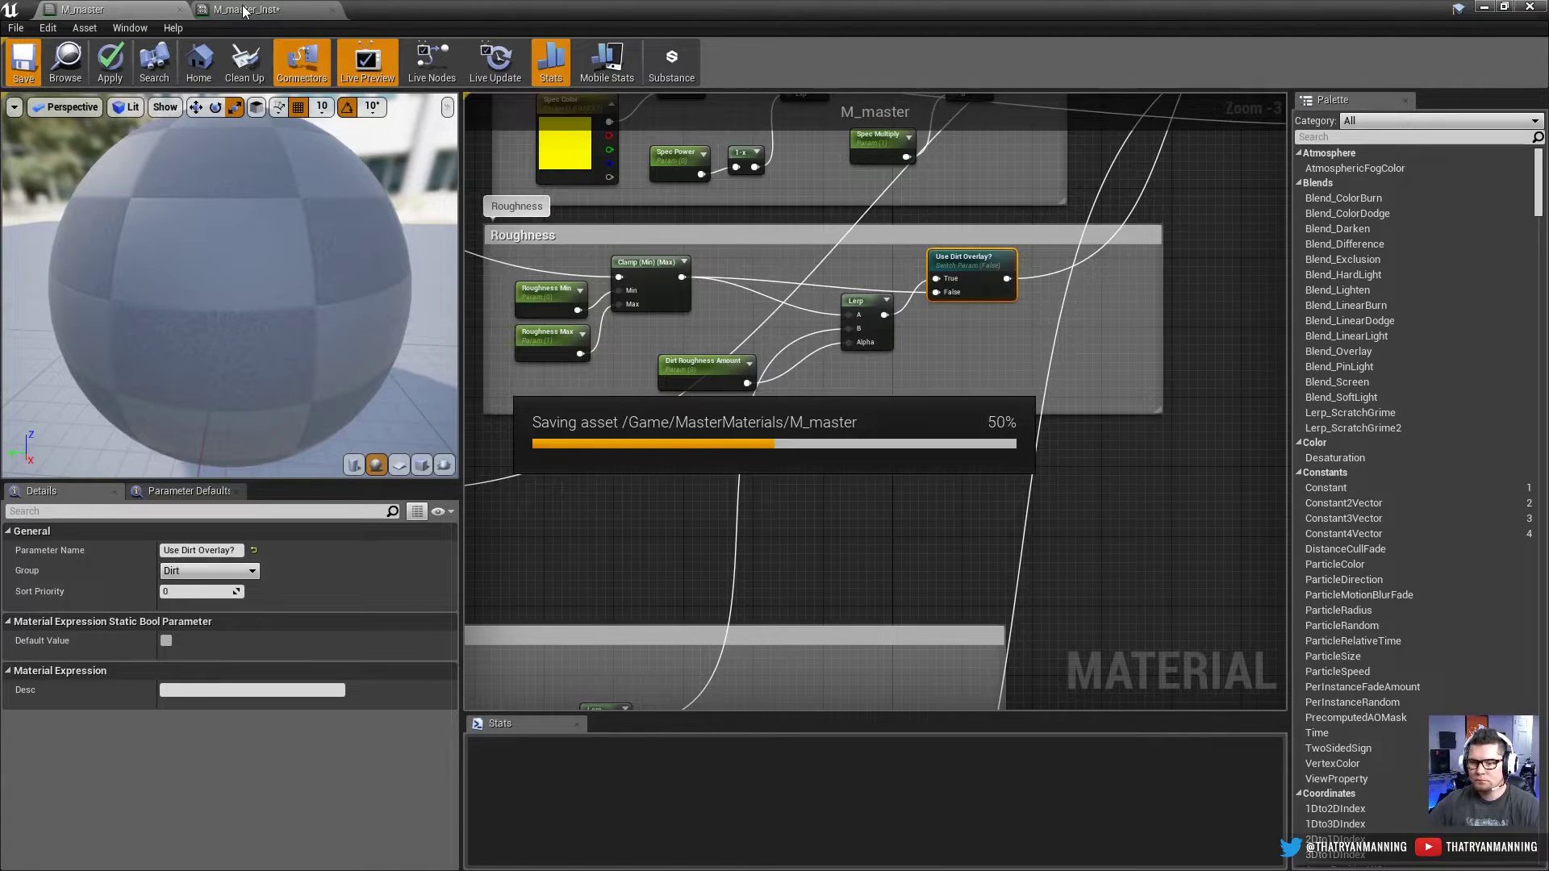
# Step: On M_master_Inst, enable Use Dirt Overlay? and try Dirt Channel Green, then Red
pyautogui.click(243, 10)
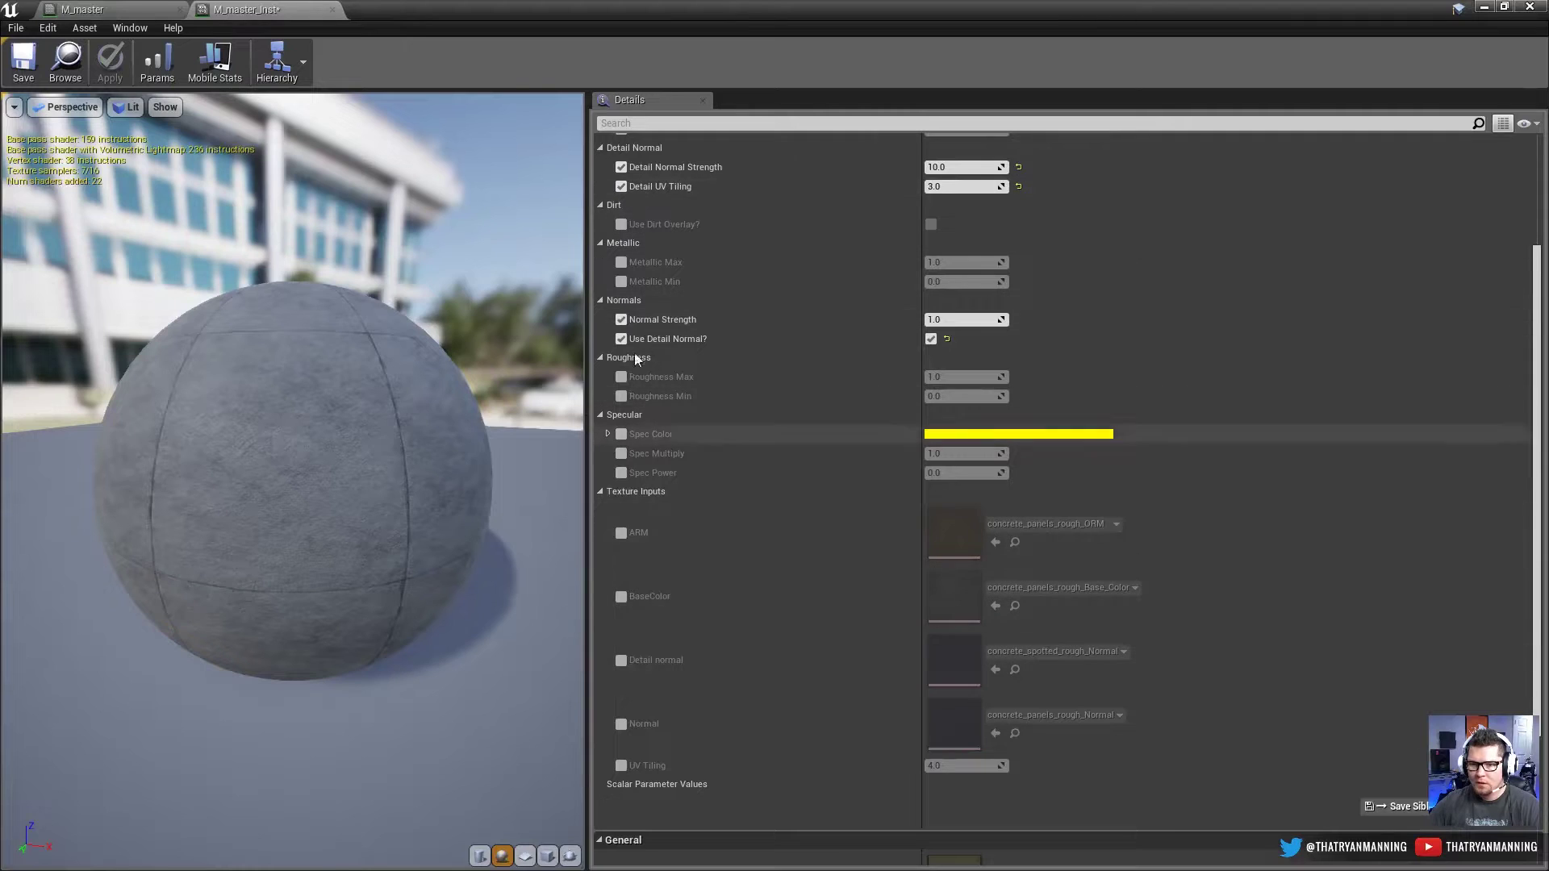
pyautogui.click(929, 224)
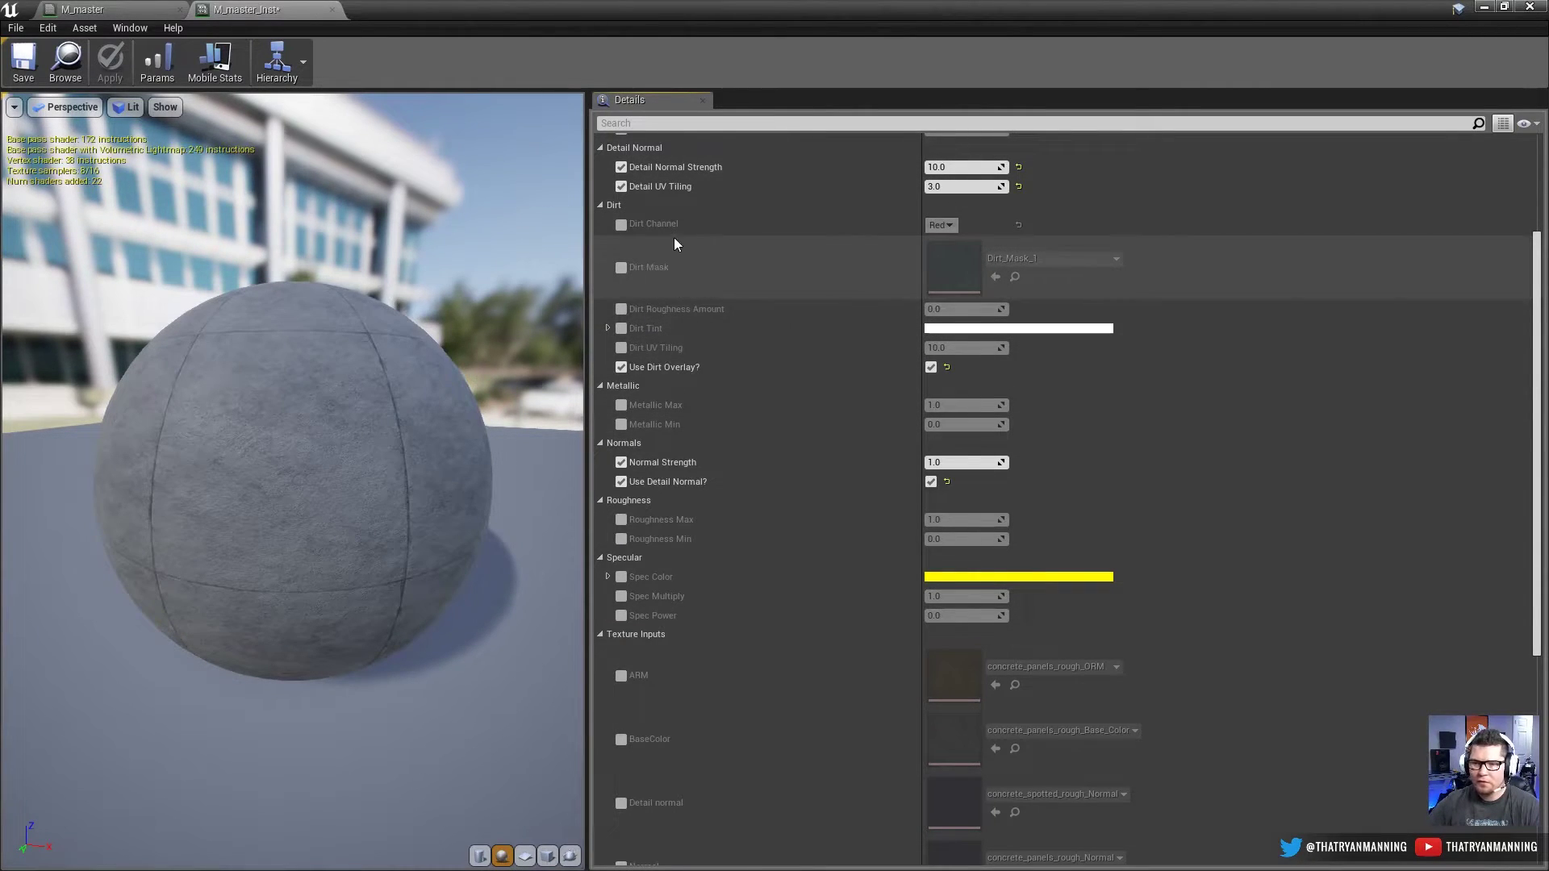
pyautogui.click(620, 224)
pyautogui.click(942, 225)
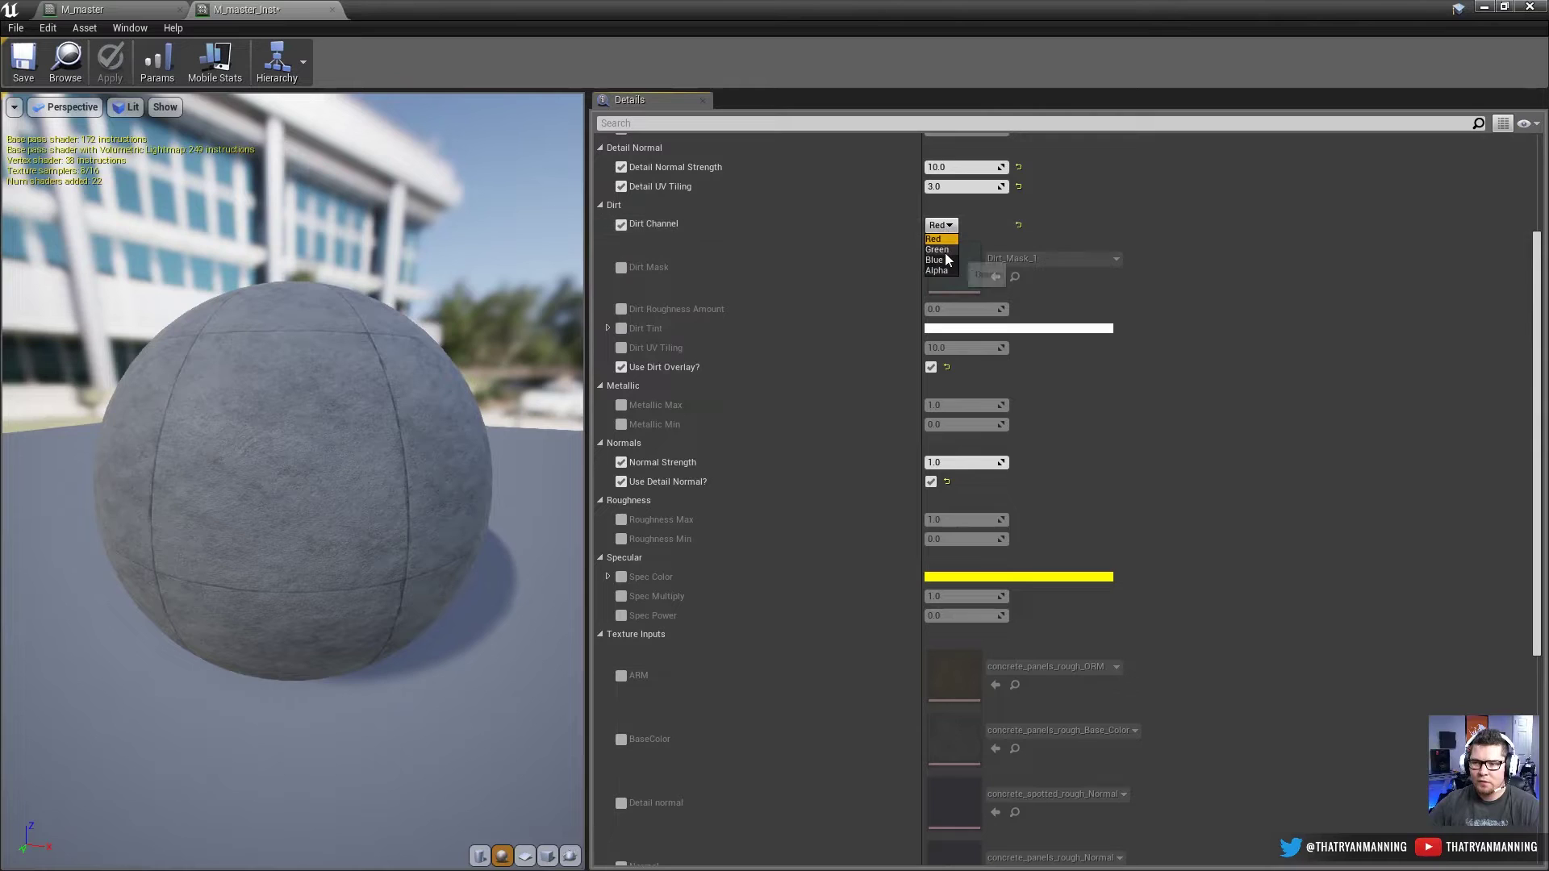
pyautogui.click(938, 249)
pyautogui.click(942, 226)
pyautogui.click(942, 226)
pyautogui.click(942, 226)
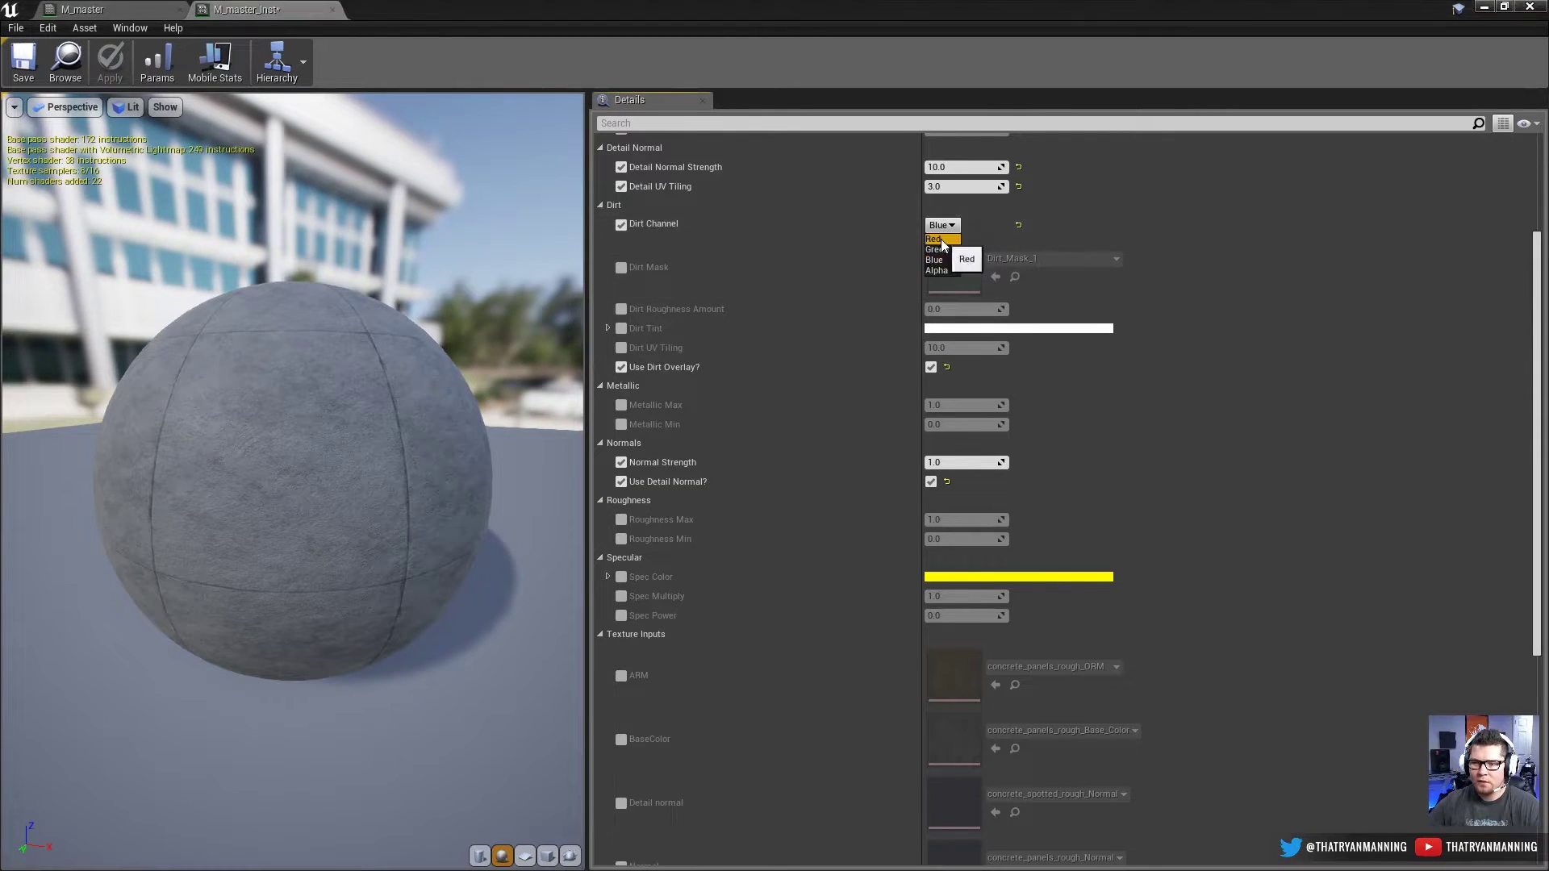
pyautogui.click(933, 239)
# Step: Clear the Dirt Channel override and turn the instance's dirt overlay off
pyautogui.click(621, 224)
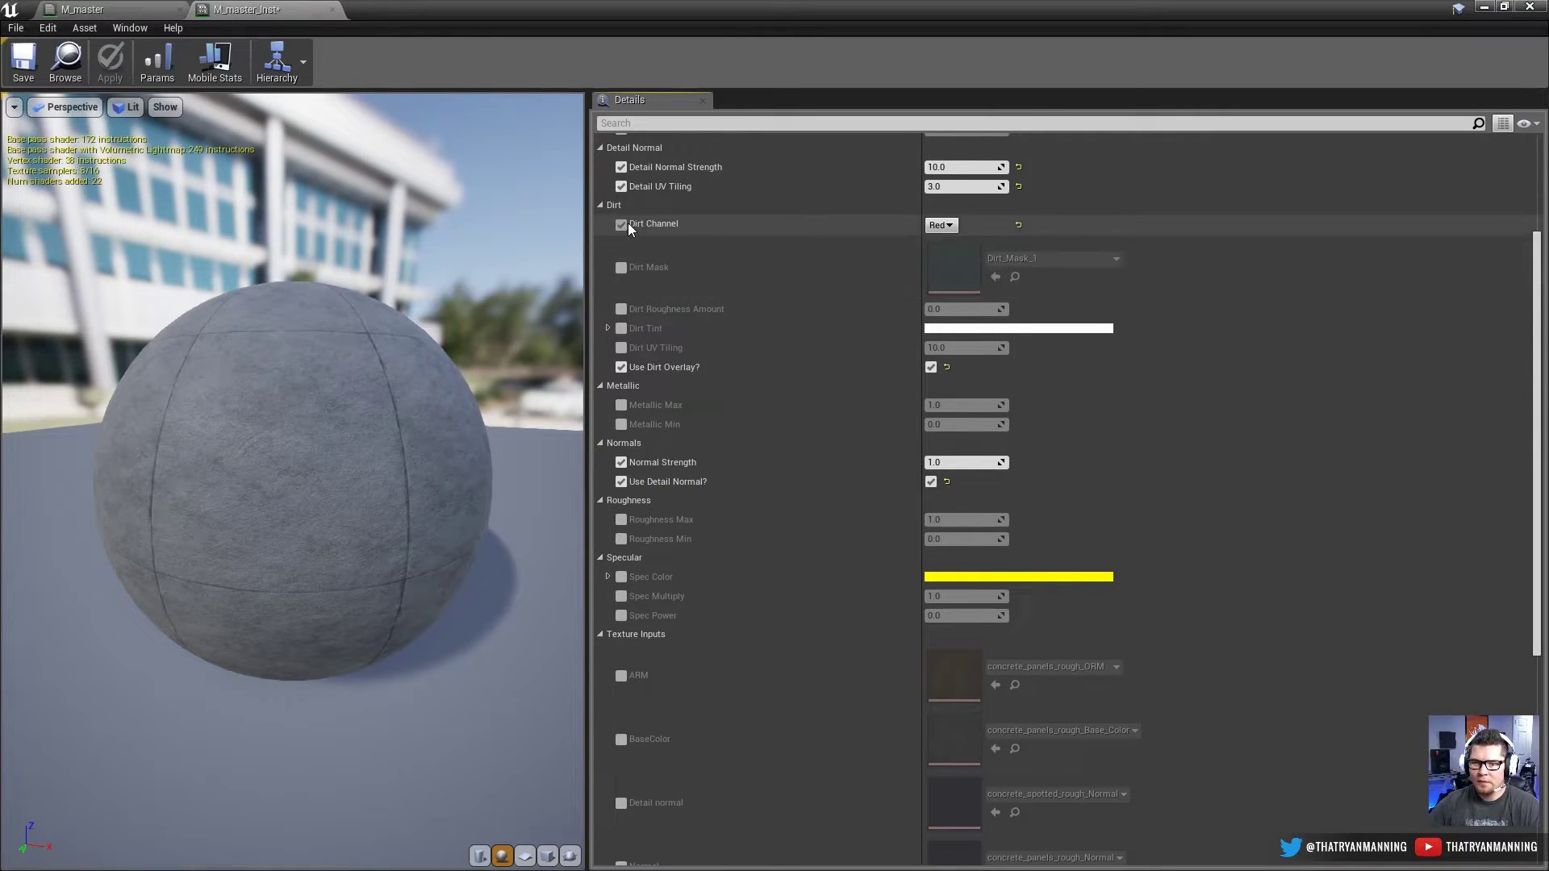
pyautogui.click(931, 367)
pyautogui.moveTo(440, 363); pyautogui.dragTo(492, 359)
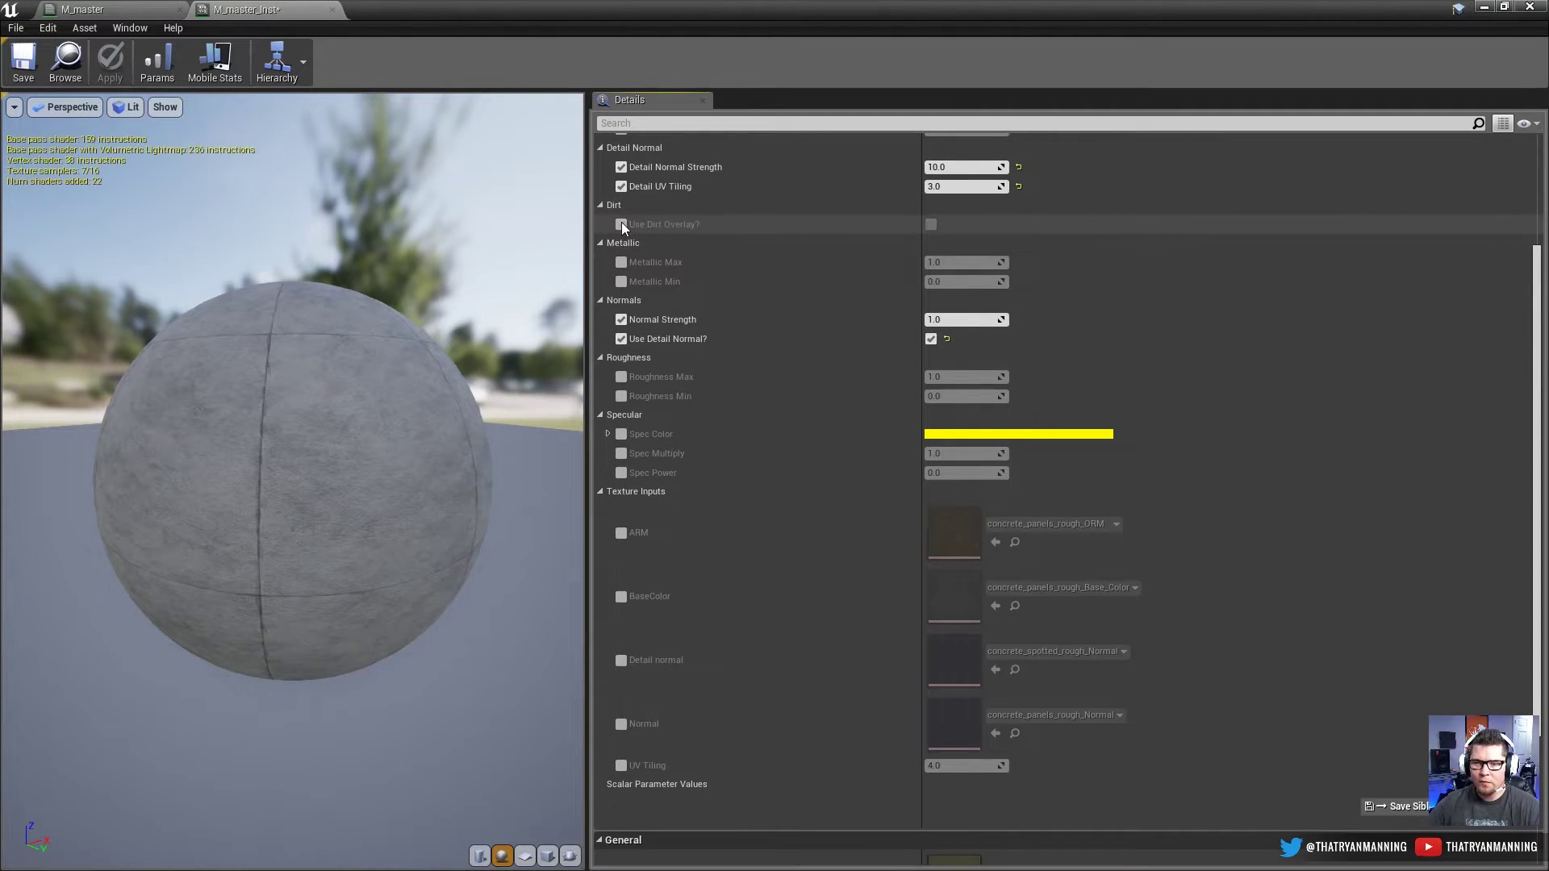
pyautogui.click(105, 9)
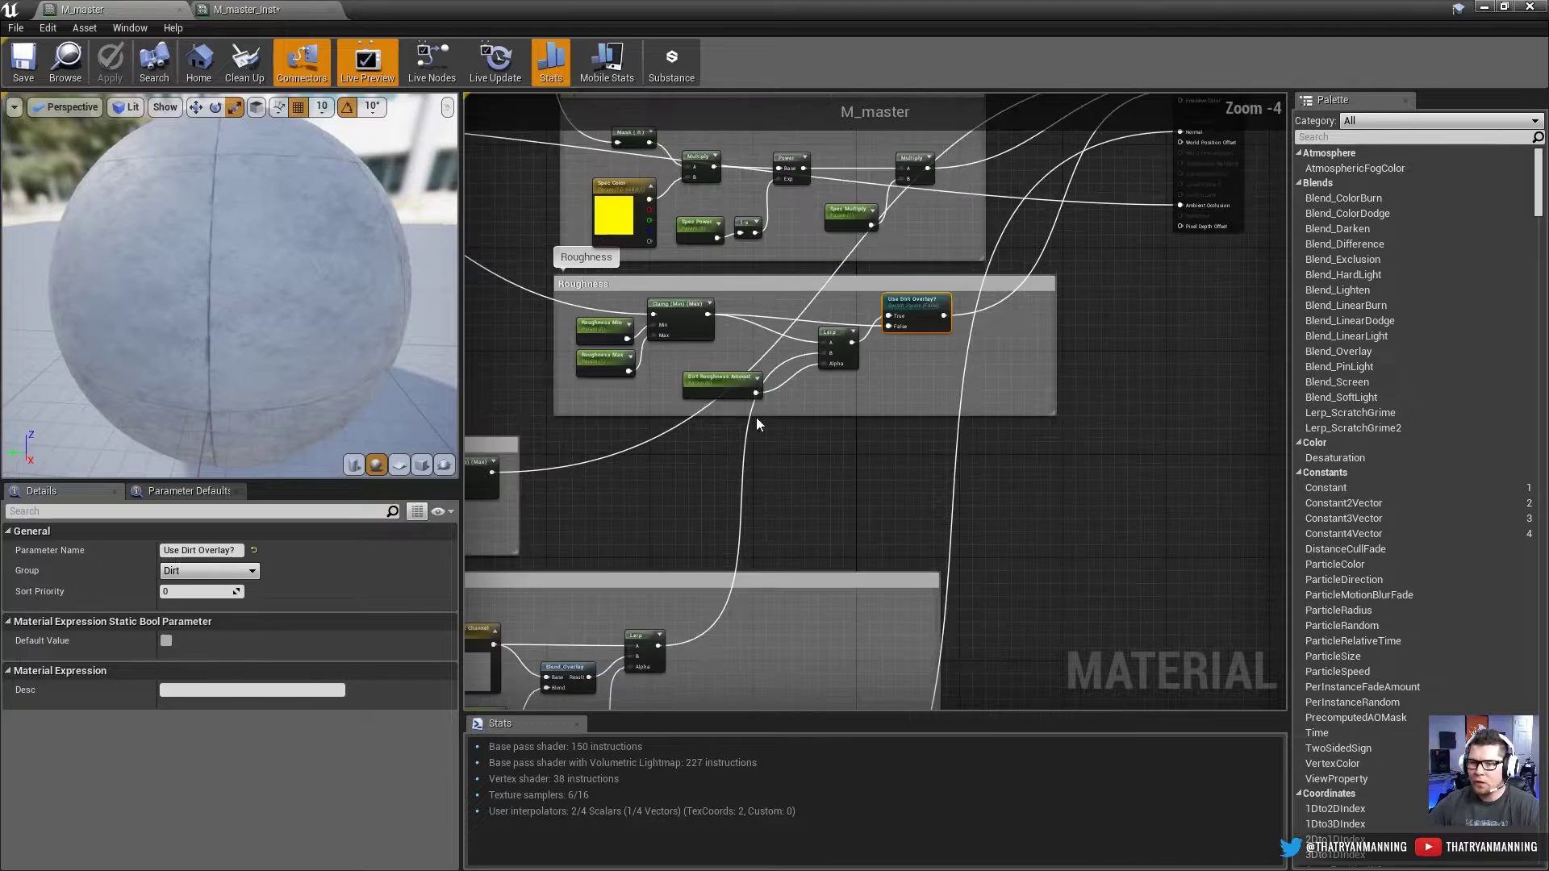
# Step: Move the Roughness comment down and tidy the Lerp and Use Dirt Overlay? nodes inside it
pyautogui.moveTo(1013, 358); pyautogui.dragTo(1098, 452, button='right')
pyautogui.moveTo(1059, 376); pyautogui.dragTo(1065, 414)
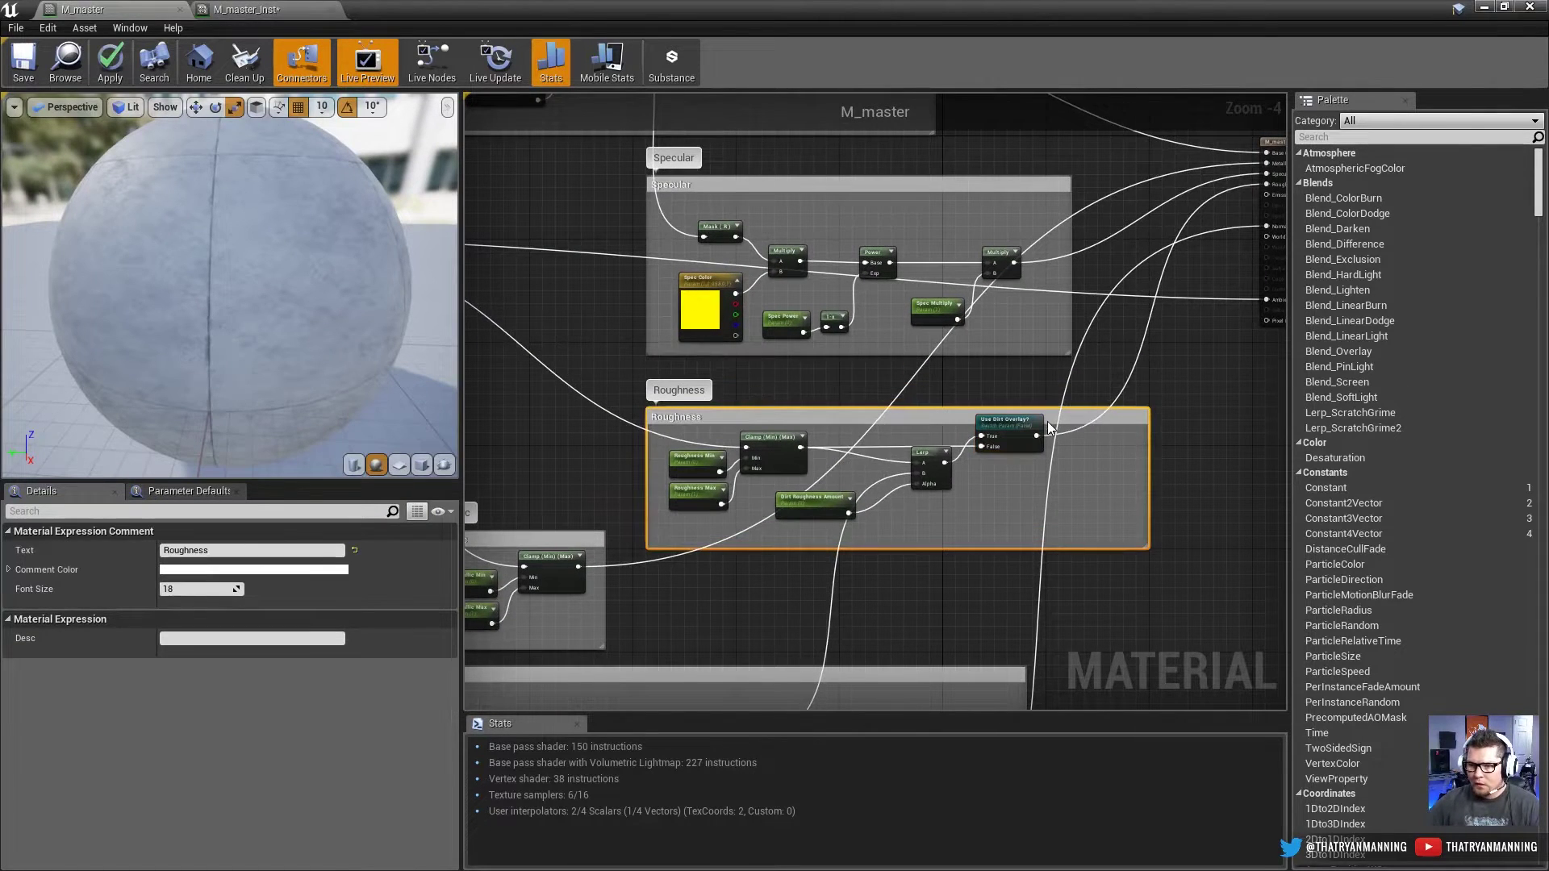
pyautogui.click(1026, 430)
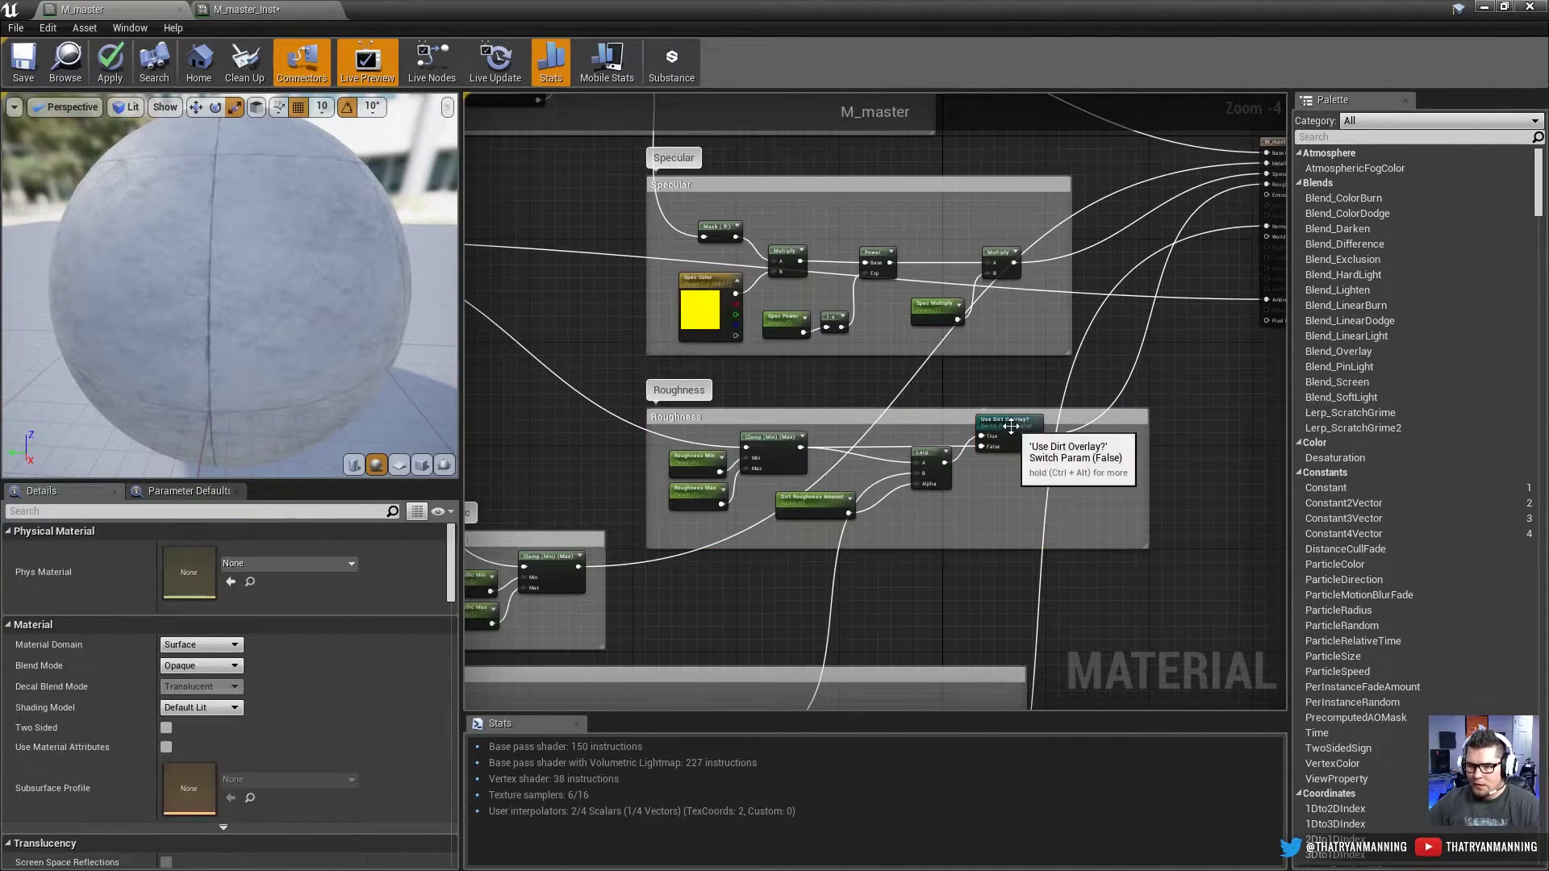
pyautogui.moveTo(929, 454); pyautogui.dragTo(895, 467)
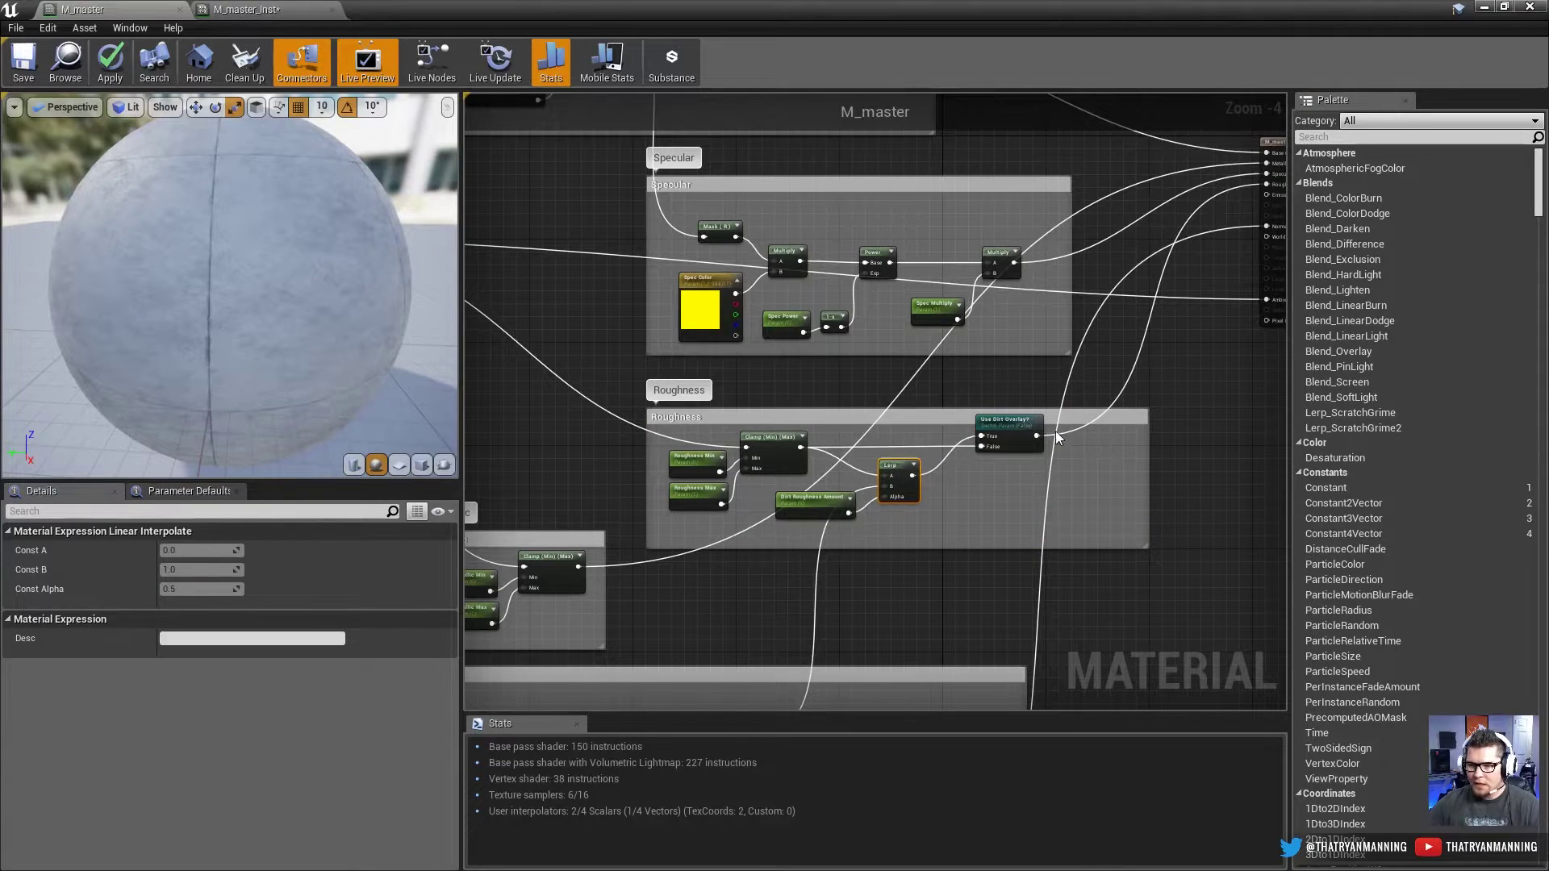
pyautogui.moveTo(1004, 431); pyautogui.dragTo(992, 386)
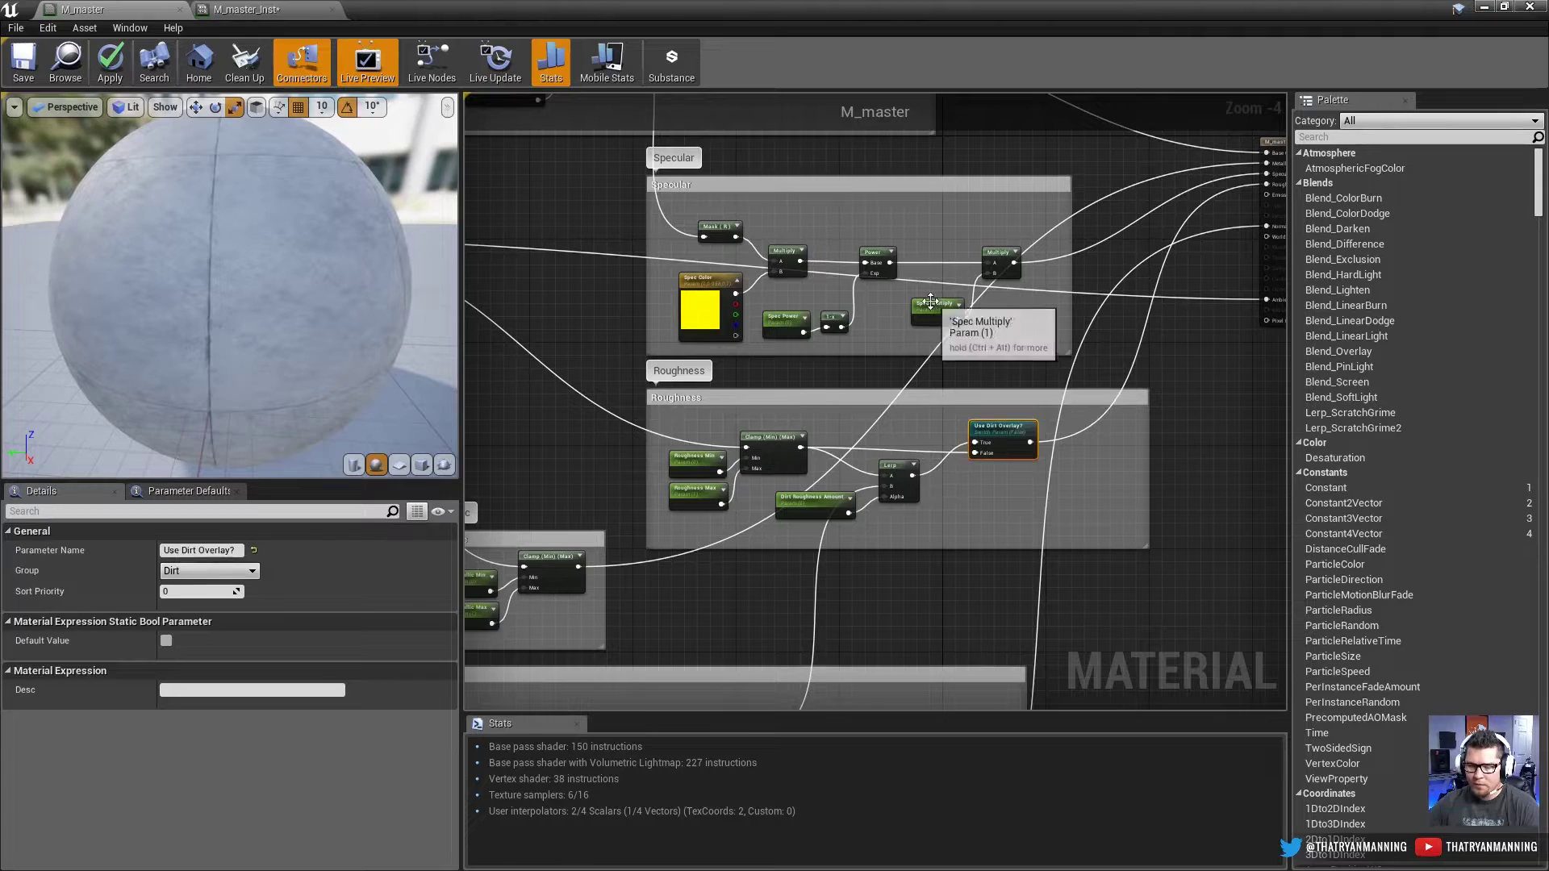
pyautogui.click(937, 307)
pyautogui.scroll(2, 937, 307)
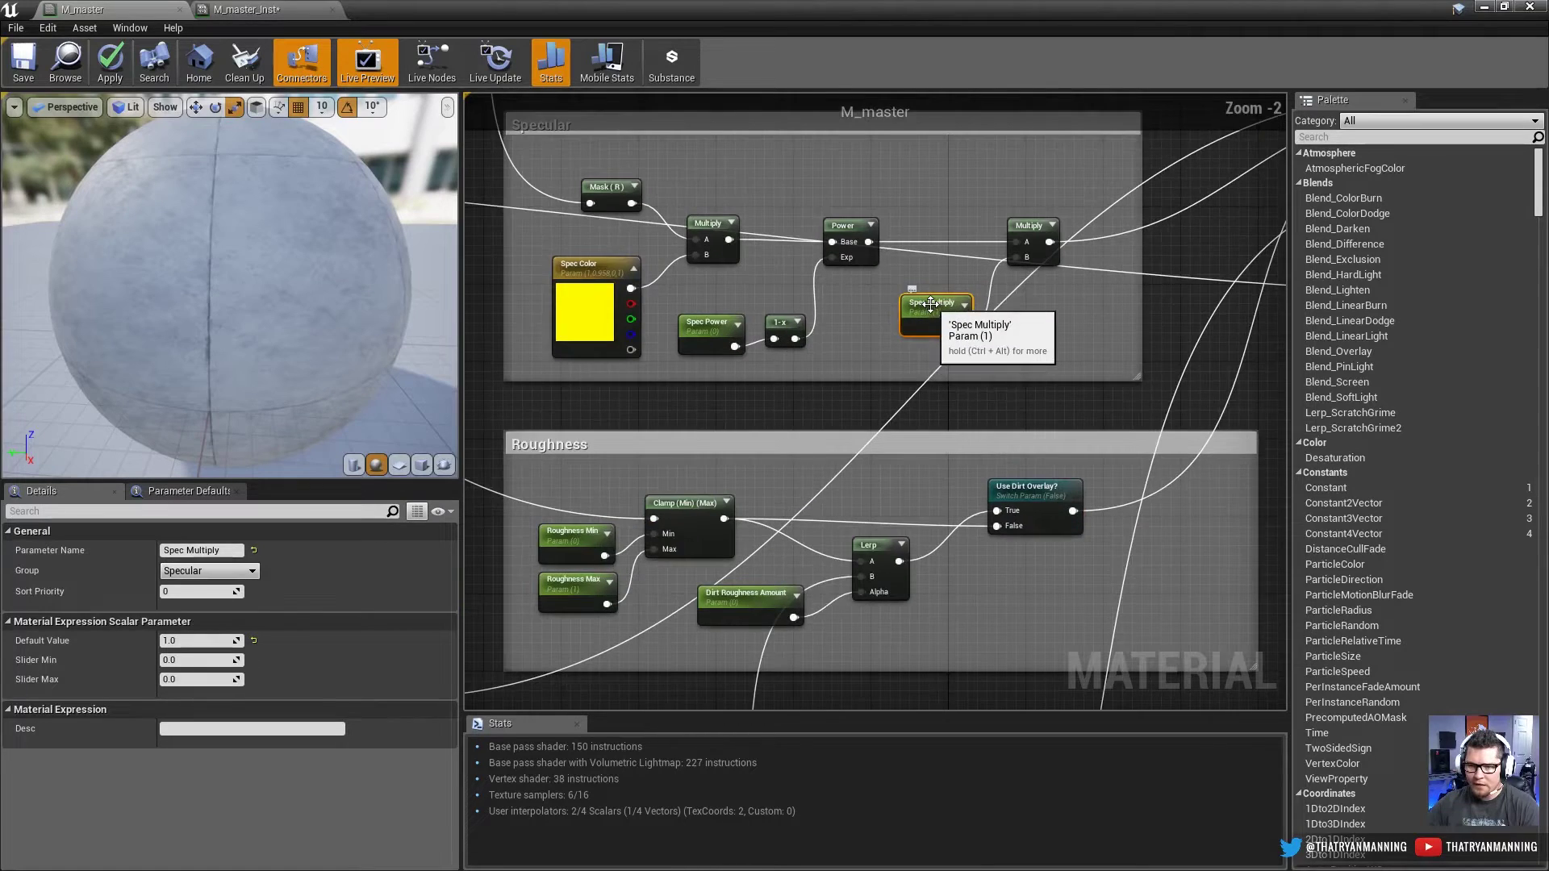
# Step: Inspect the Spec Power parameter and the Use Dirt Overlay? switch's Dirt group setting
pyautogui.click(716, 328)
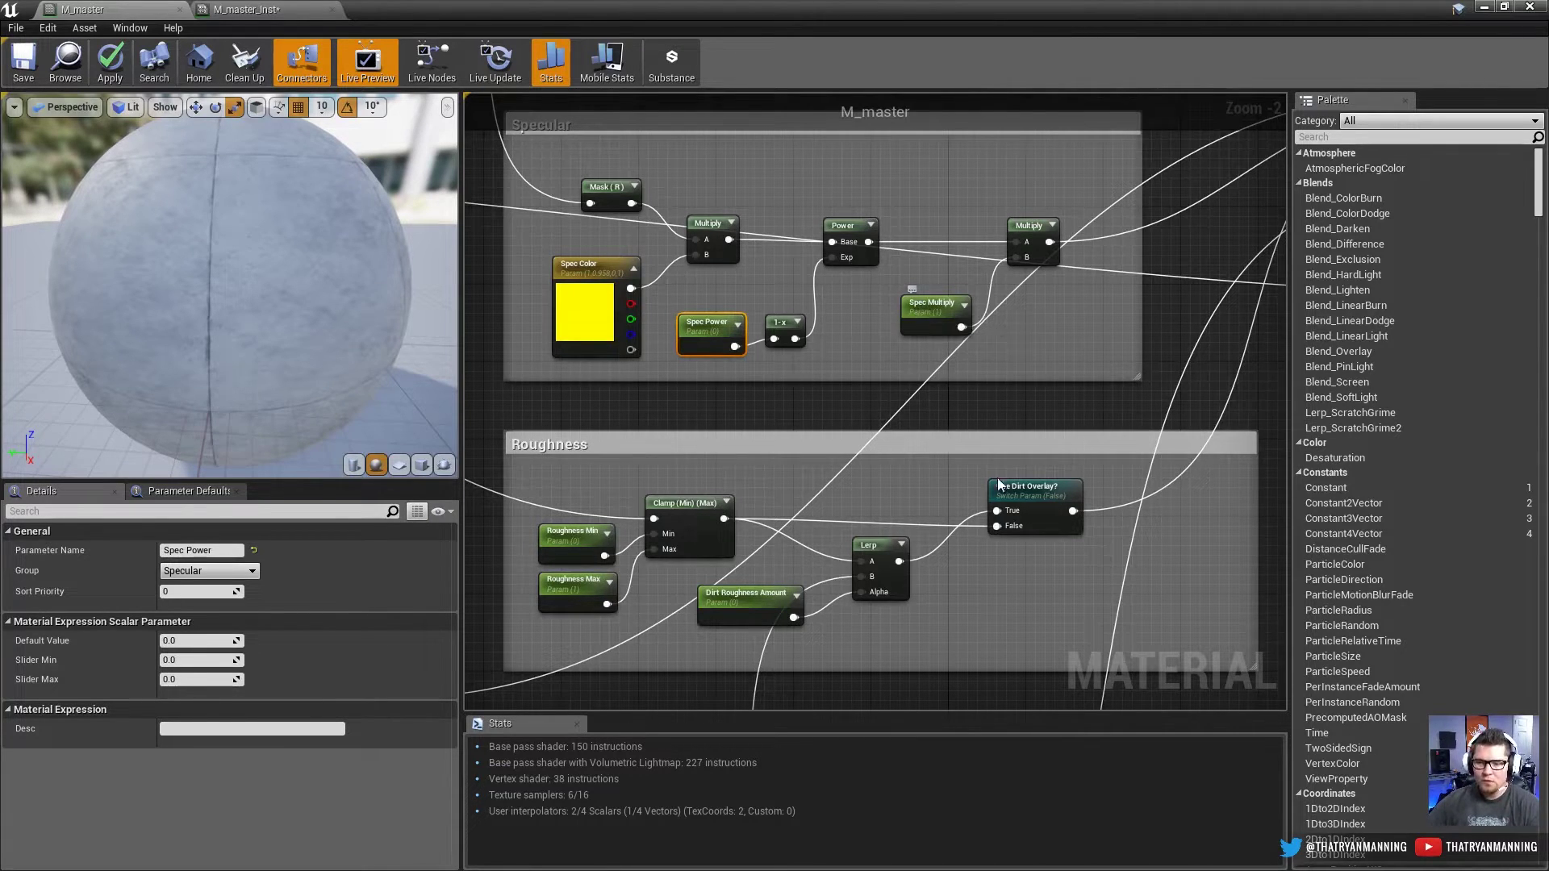
pyautogui.click(1021, 488)
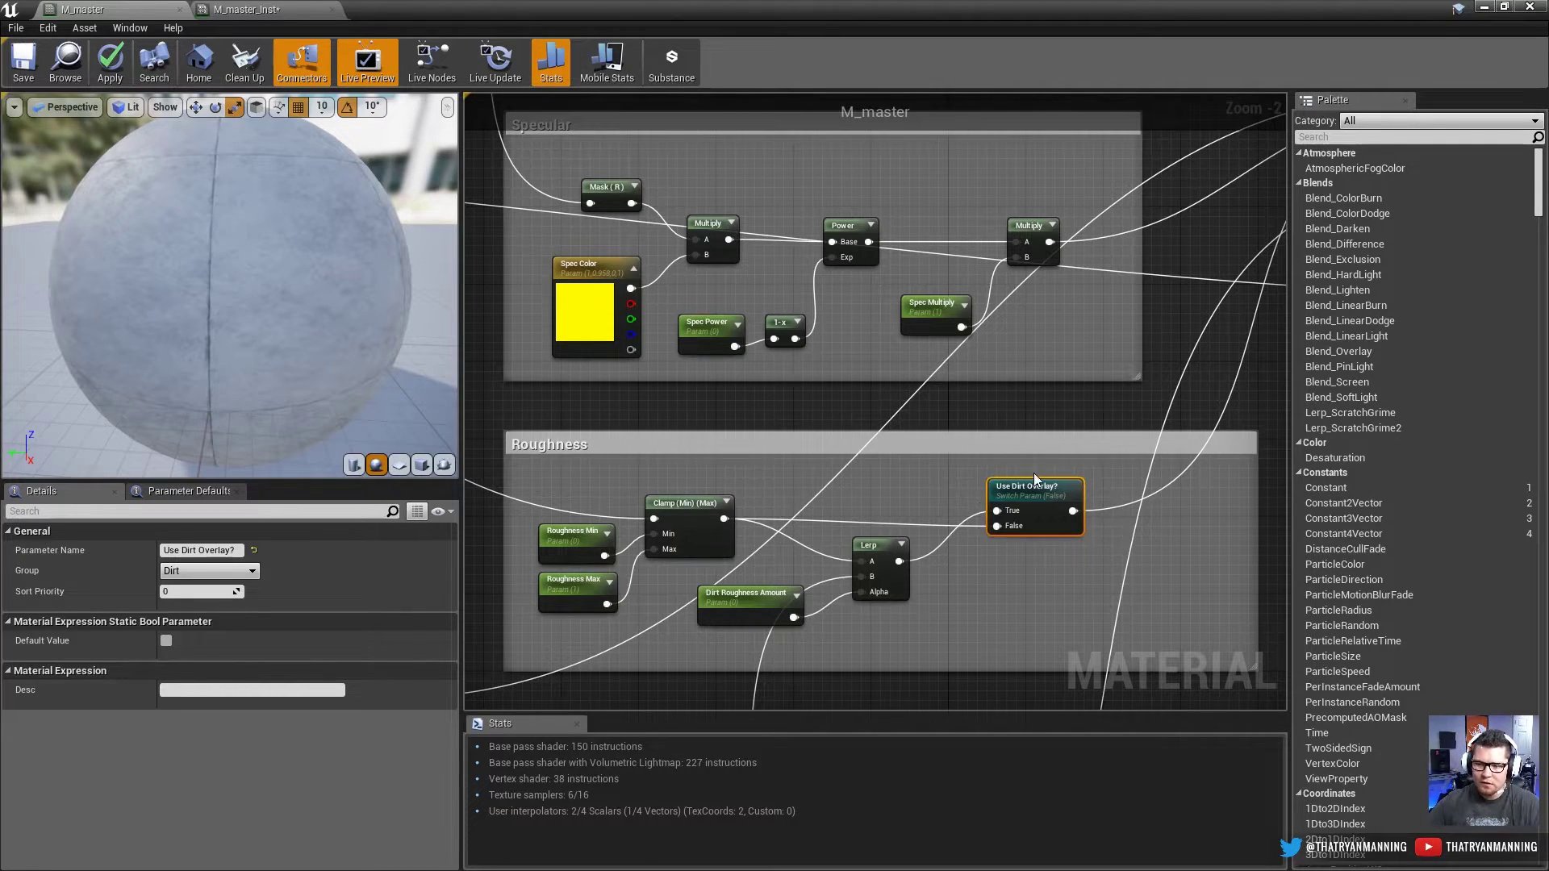
pyautogui.scroll(-3, 976, 390)
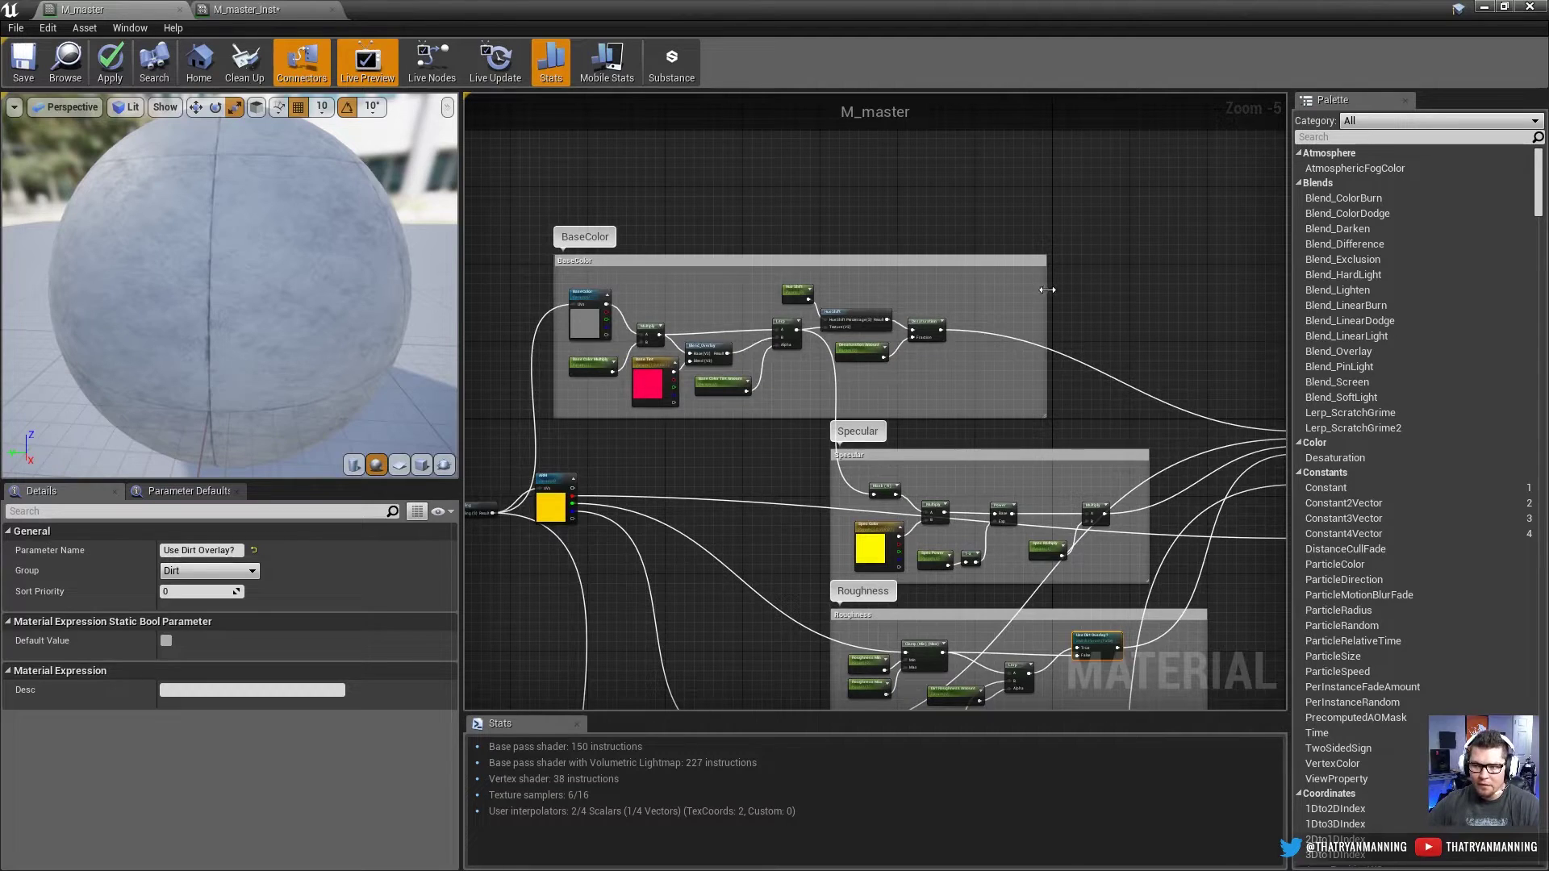
# Step: Widen the BaseColor comment section to make room for a switch
pyautogui.moveTo(1048, 291); pyautogui.dragTo(1195, 298)
pyautogui.moveTo(1127, 446); pyautogui.dragTo(1067, 277, button='right')
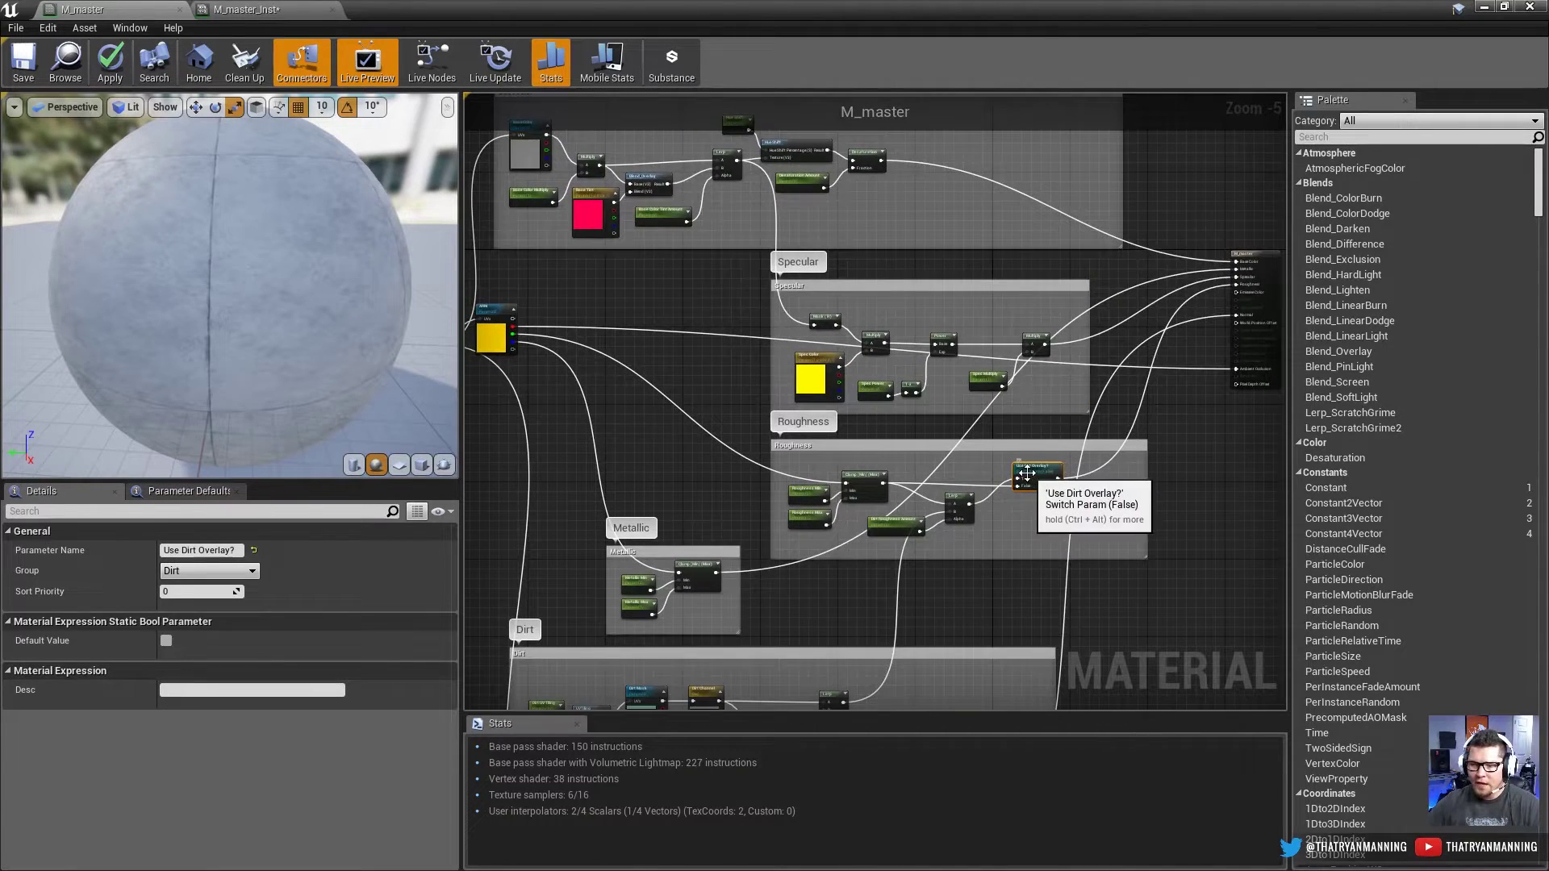
pyautogui.scroll(4, 1031, 477)
pyautogui.moveTo(1046, 202); pyautogui.dragTo(1006, 550, button='right')
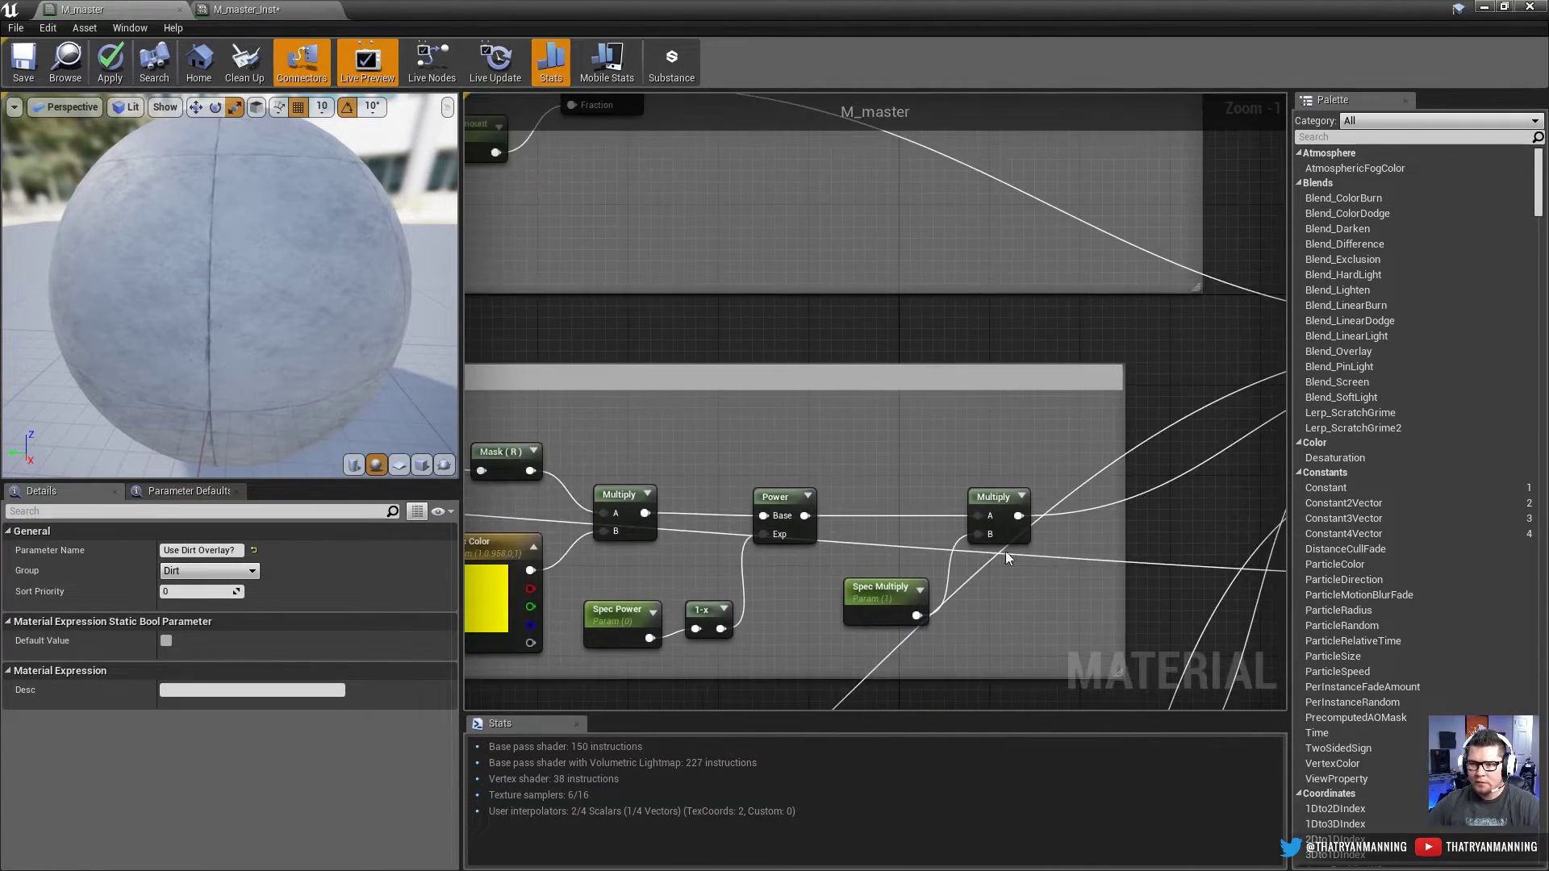
pyautogui.moveTo(1037, 146); pyautogui.dragTo(1008, 298, button='right')
# Step: Paste the Use Dirt Overlay? switch into BaseColor and remove the '_1' suffix from its name
pyautogui.hotkey('ctrl', 'v')
pyautogui.moveTo(994, 272); pyautogui.dragTo(984, 250)
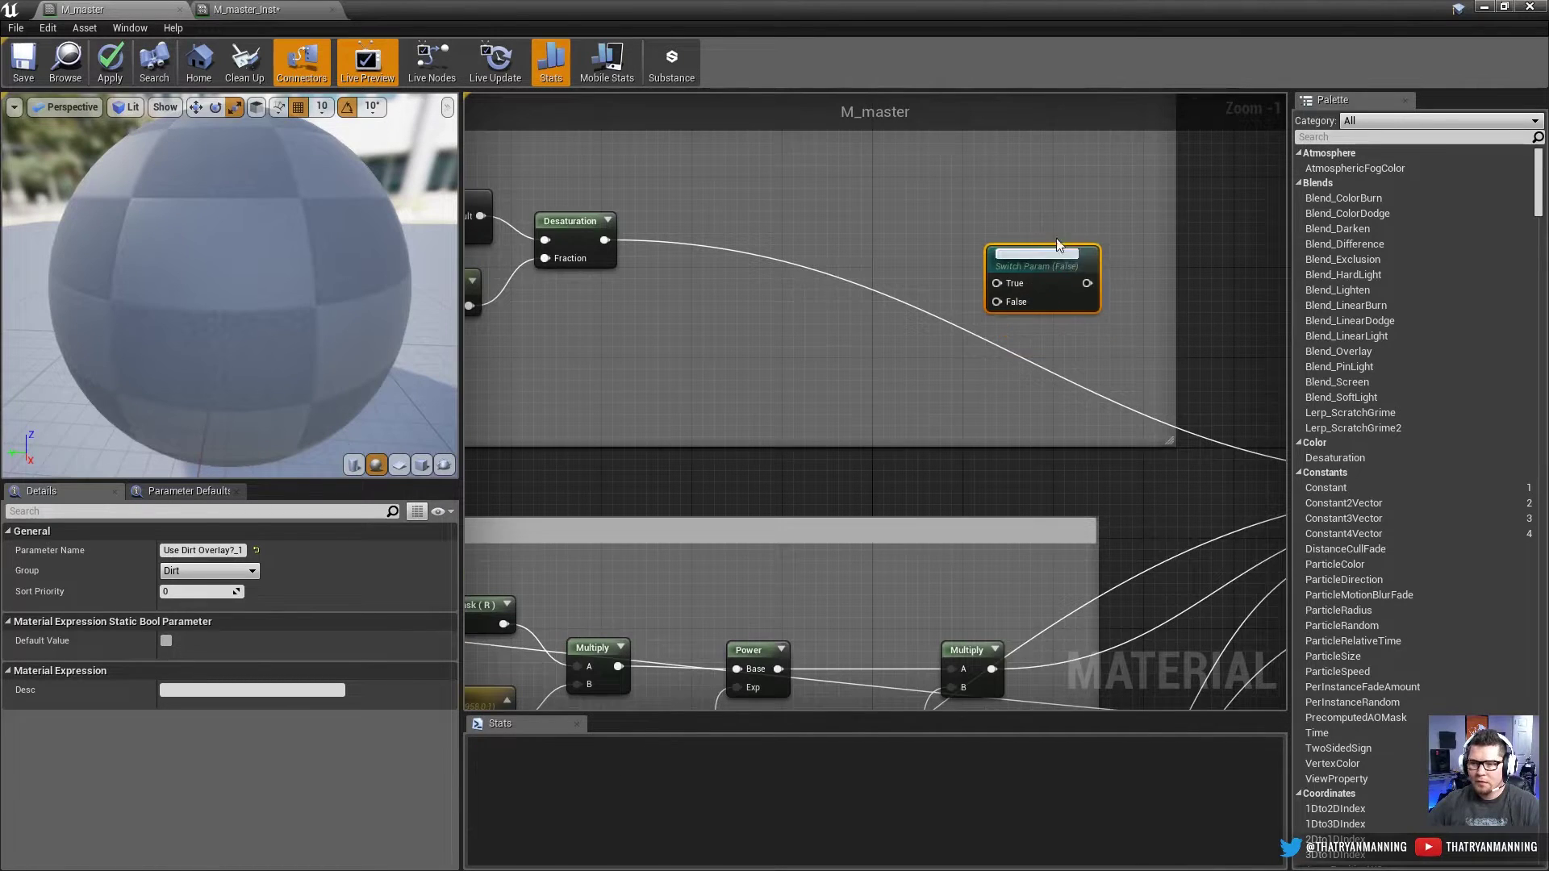
pyautogui.doubleClick(1065, 255)
pyautogui.click(1072, 255)
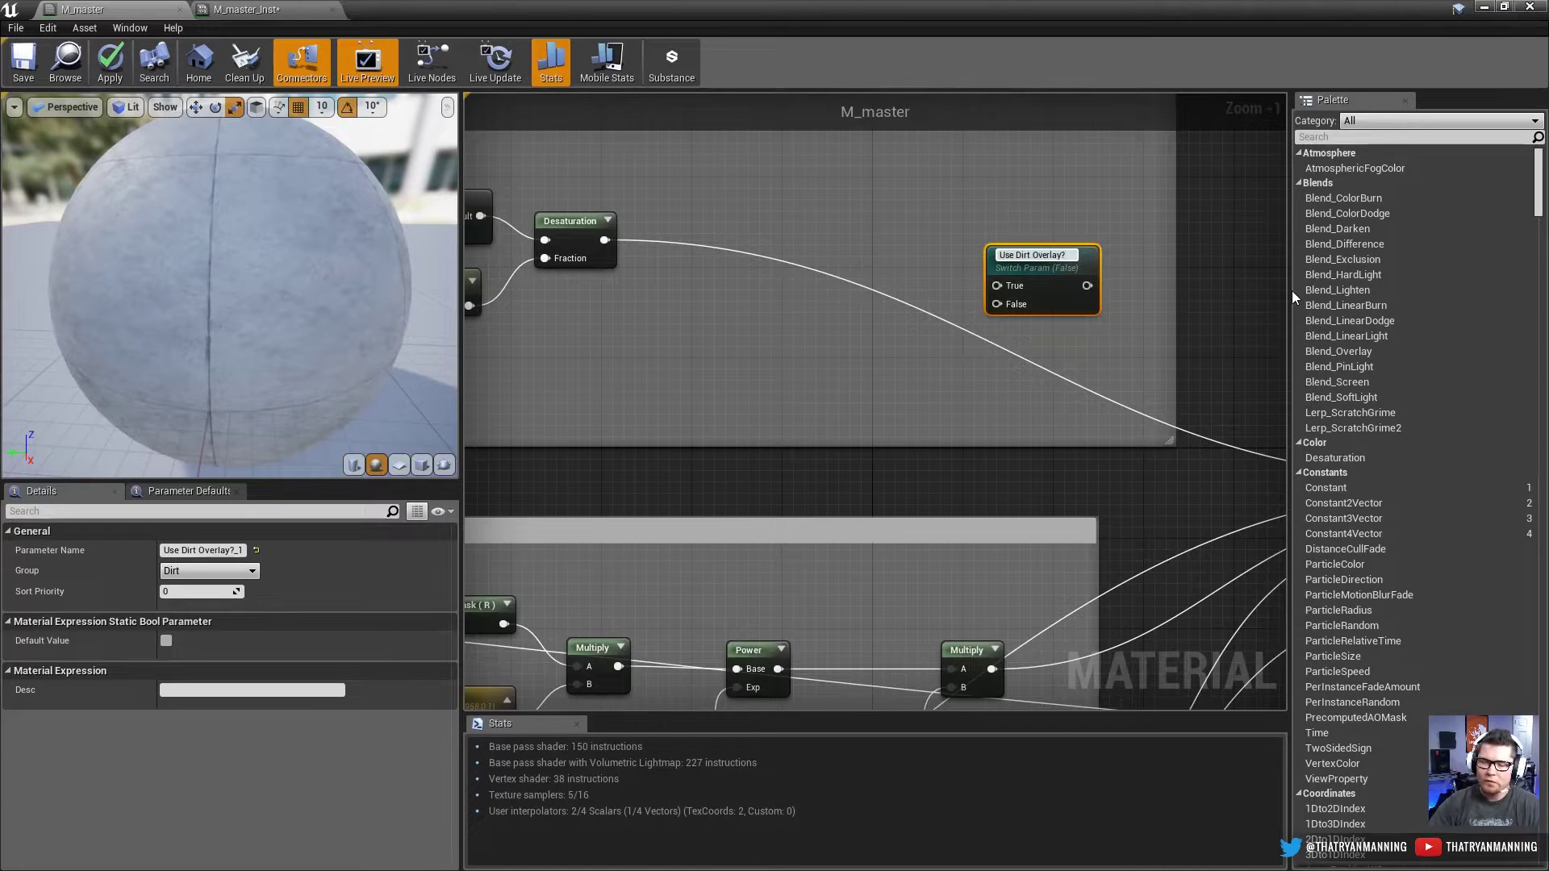
pyautogui.press('BackSpace')
pyautogui.press('Return')
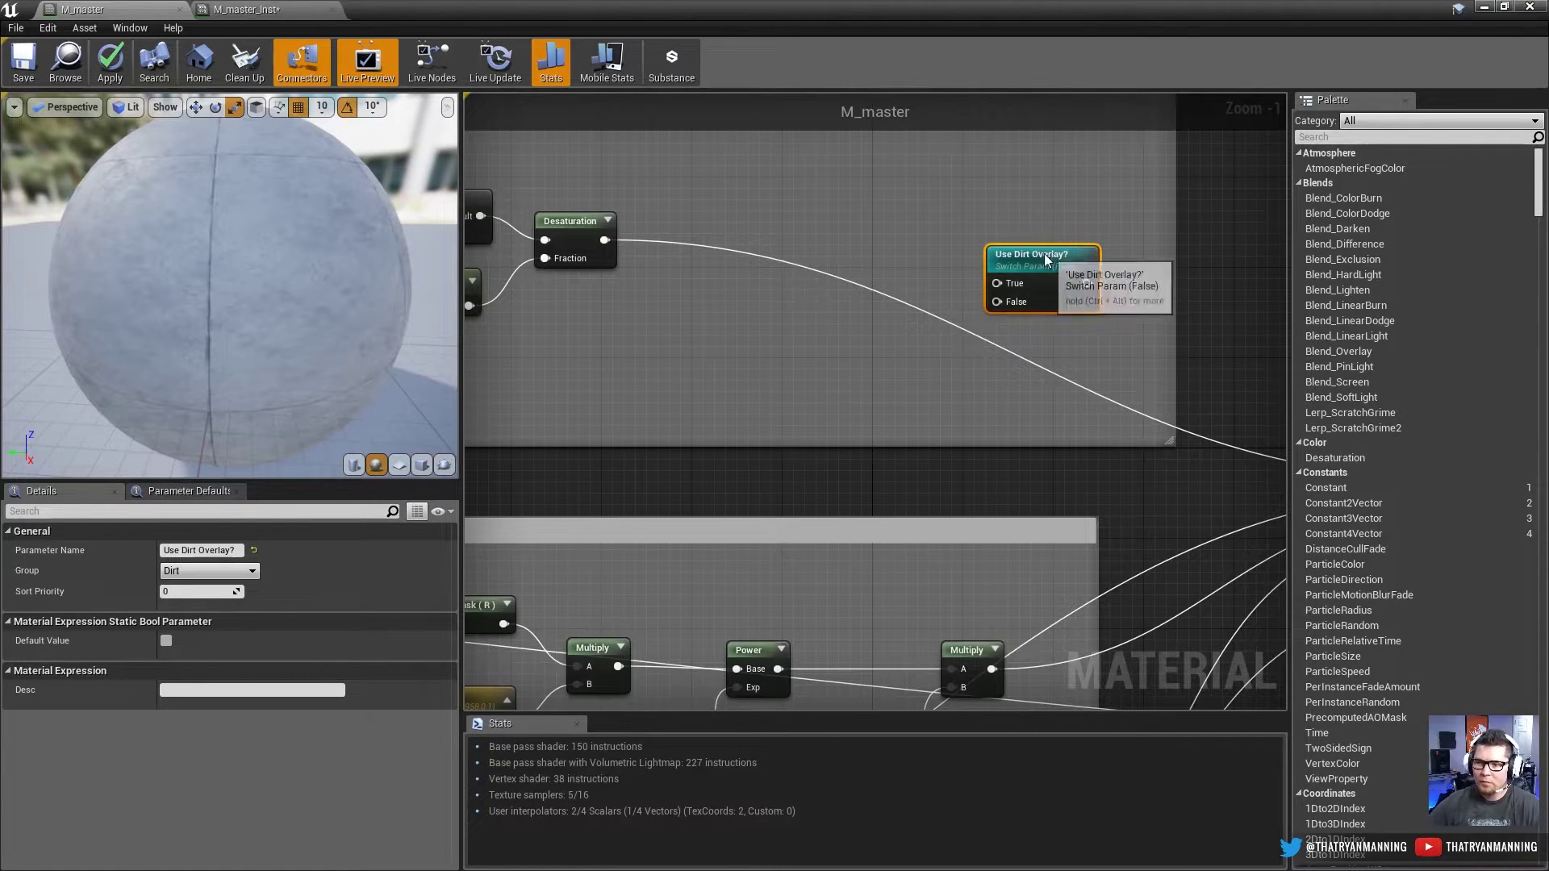
# Step: Nudge the BaseColor switch into place, then pan down to the Dirt and Normals groups
pyautogui.scroll(-3, 1025, 274)
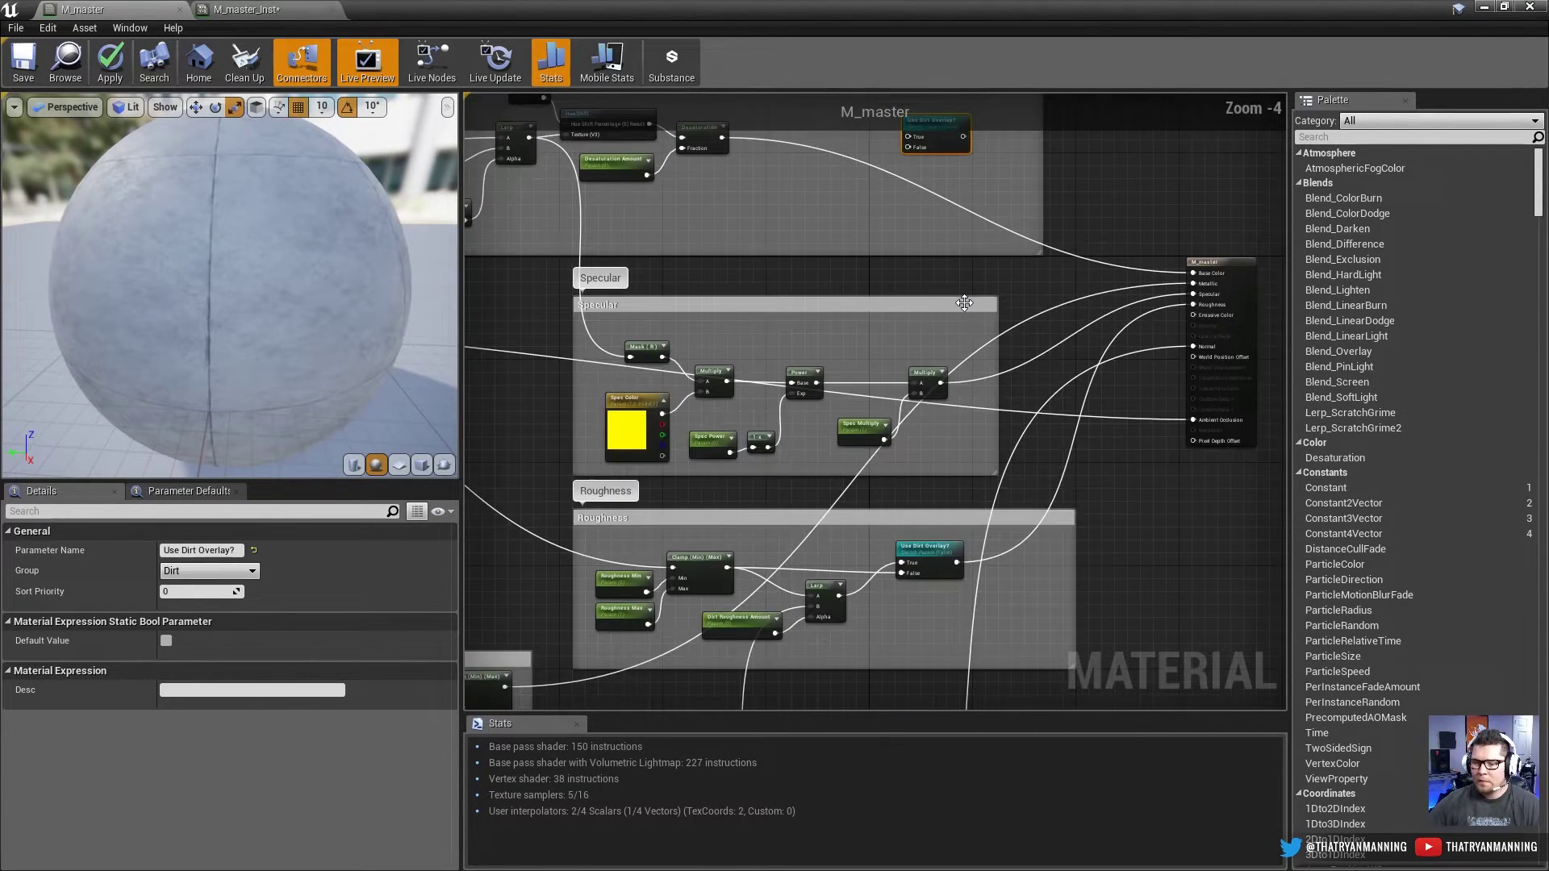
pyautogui.click(999, 340)
pyautogui.moveTo(990, 302); pyautogui.dragTo(986, 363, button='right')
pyautogui.moveTo(931, 186); pyautogui.dragTo(916, 185)
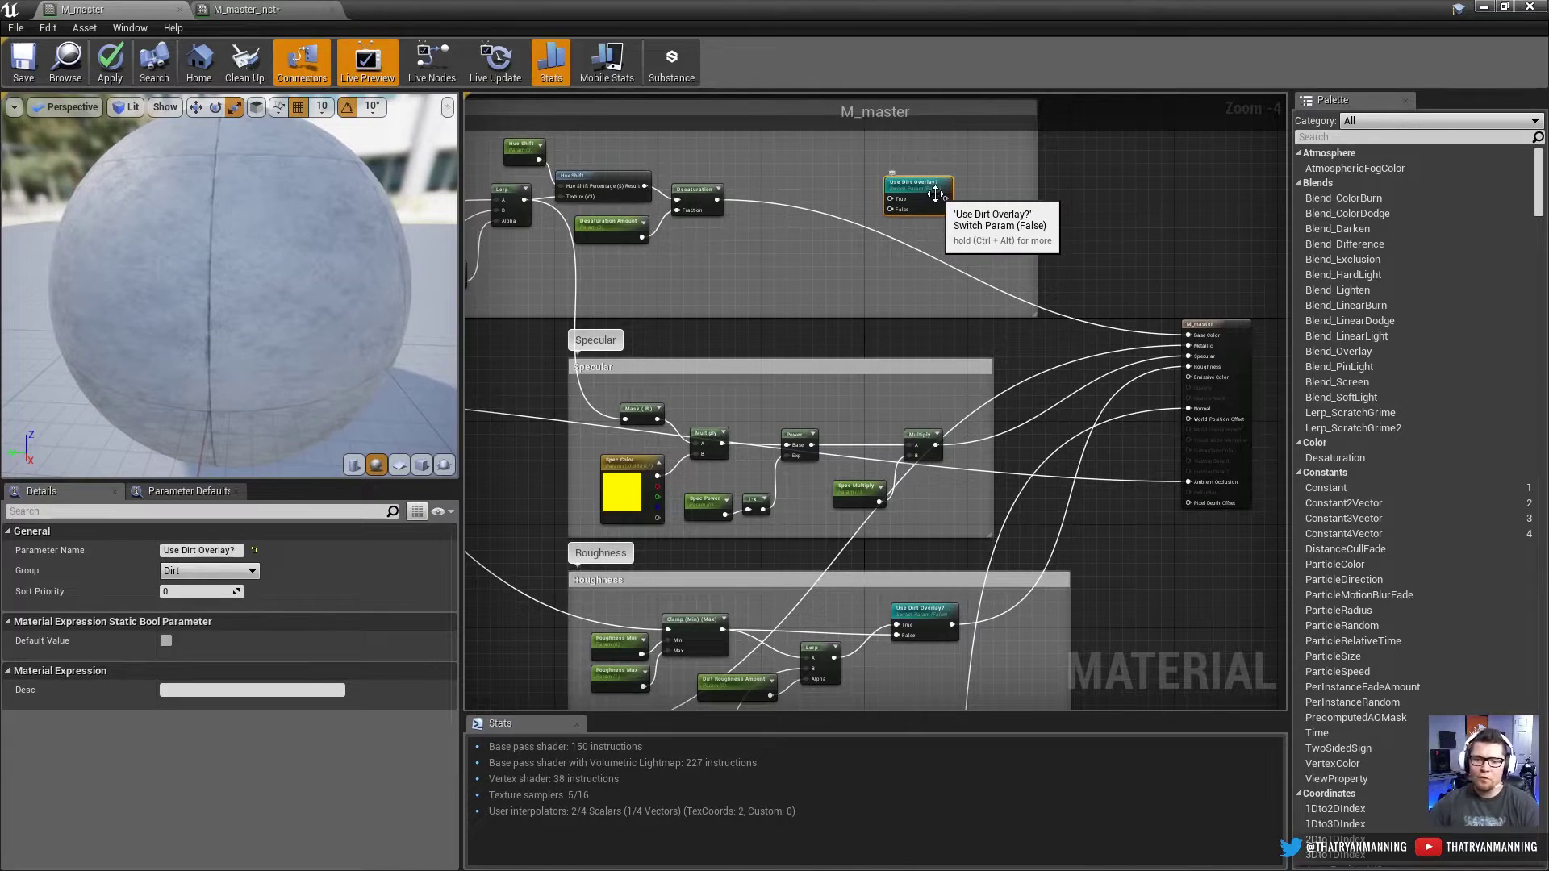
pyautogui.scroll(-2, 934, 195)
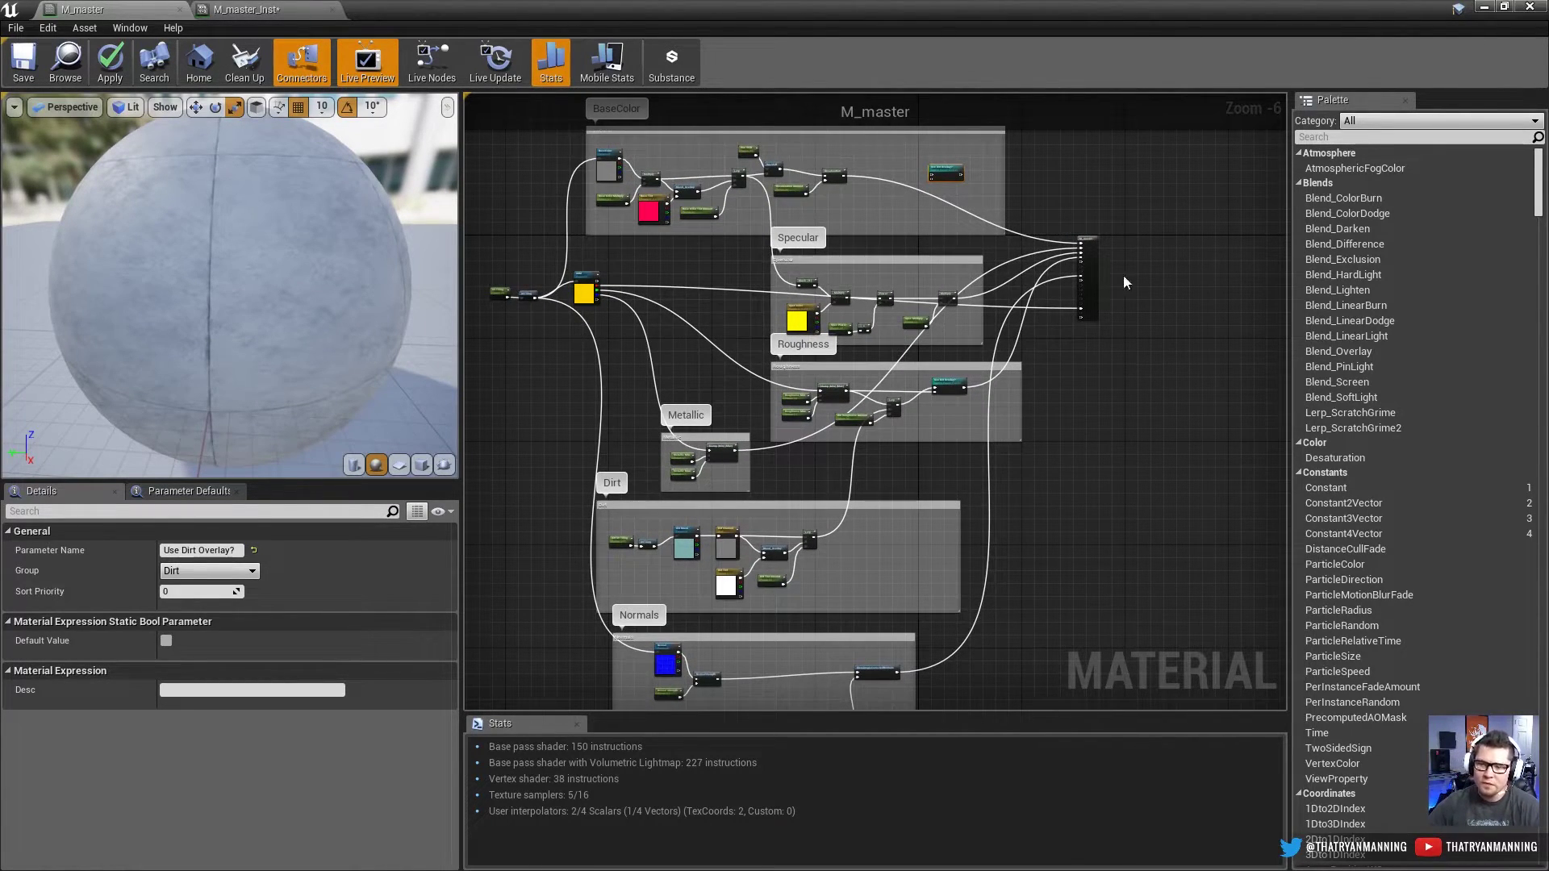
pyautogui.scroll(3, 934, 215)
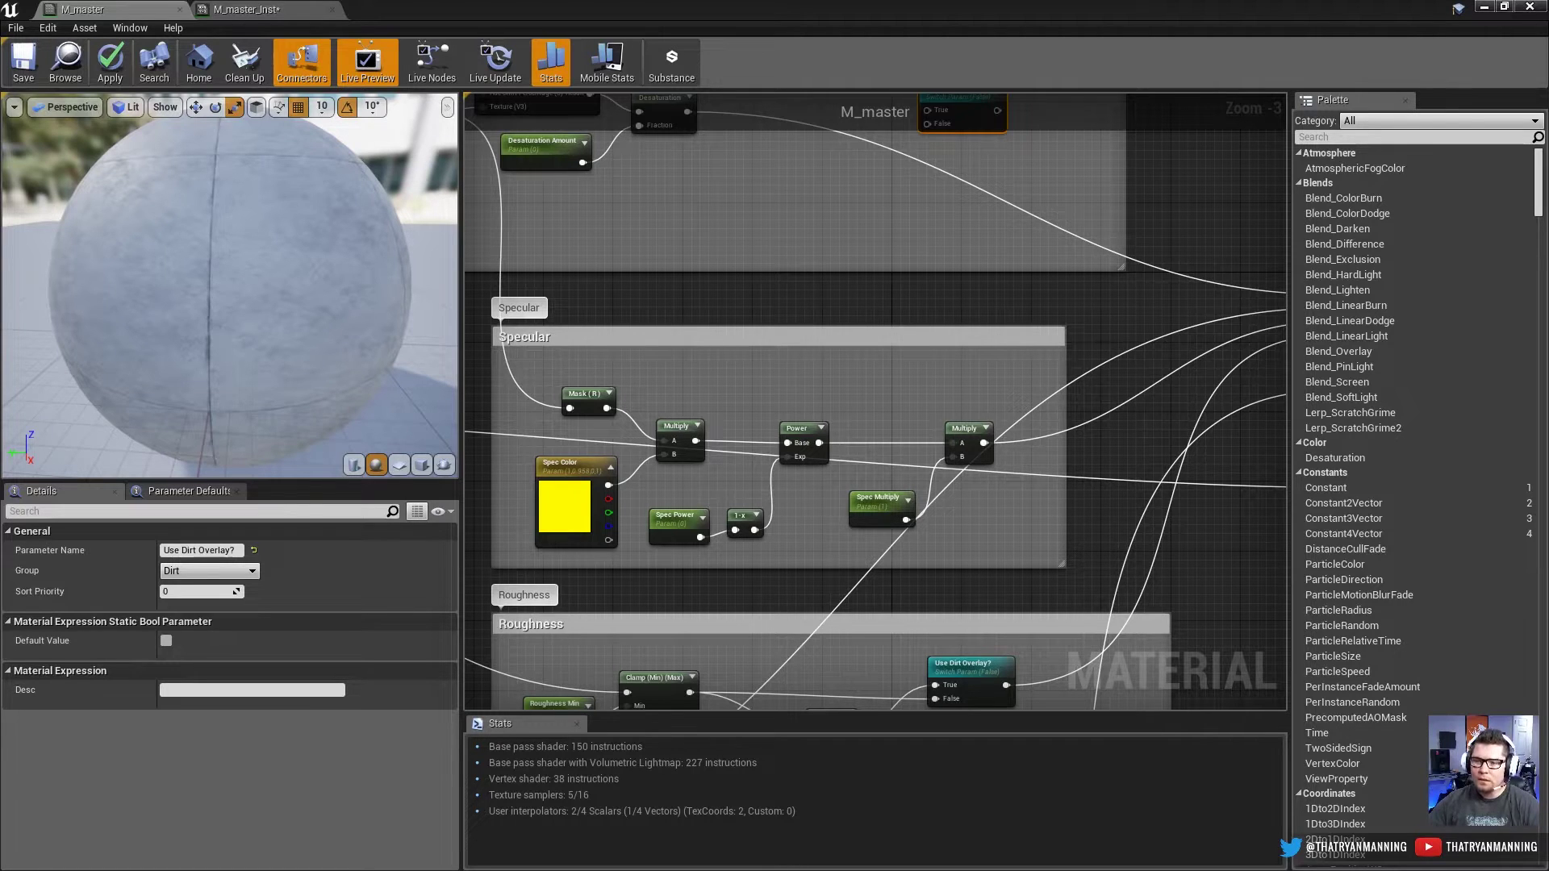
pyautogui.moveTo(830, 322); pyautogui.dragTo(1079, 304, button='right')
pyautogui.scroll(-1, 1048, 490)
pyautogui.scroll(-1, 1071, 377)
pyautogui.moveTo(1071, 377); pyautogui.dragTo(1020, 308, button='right')
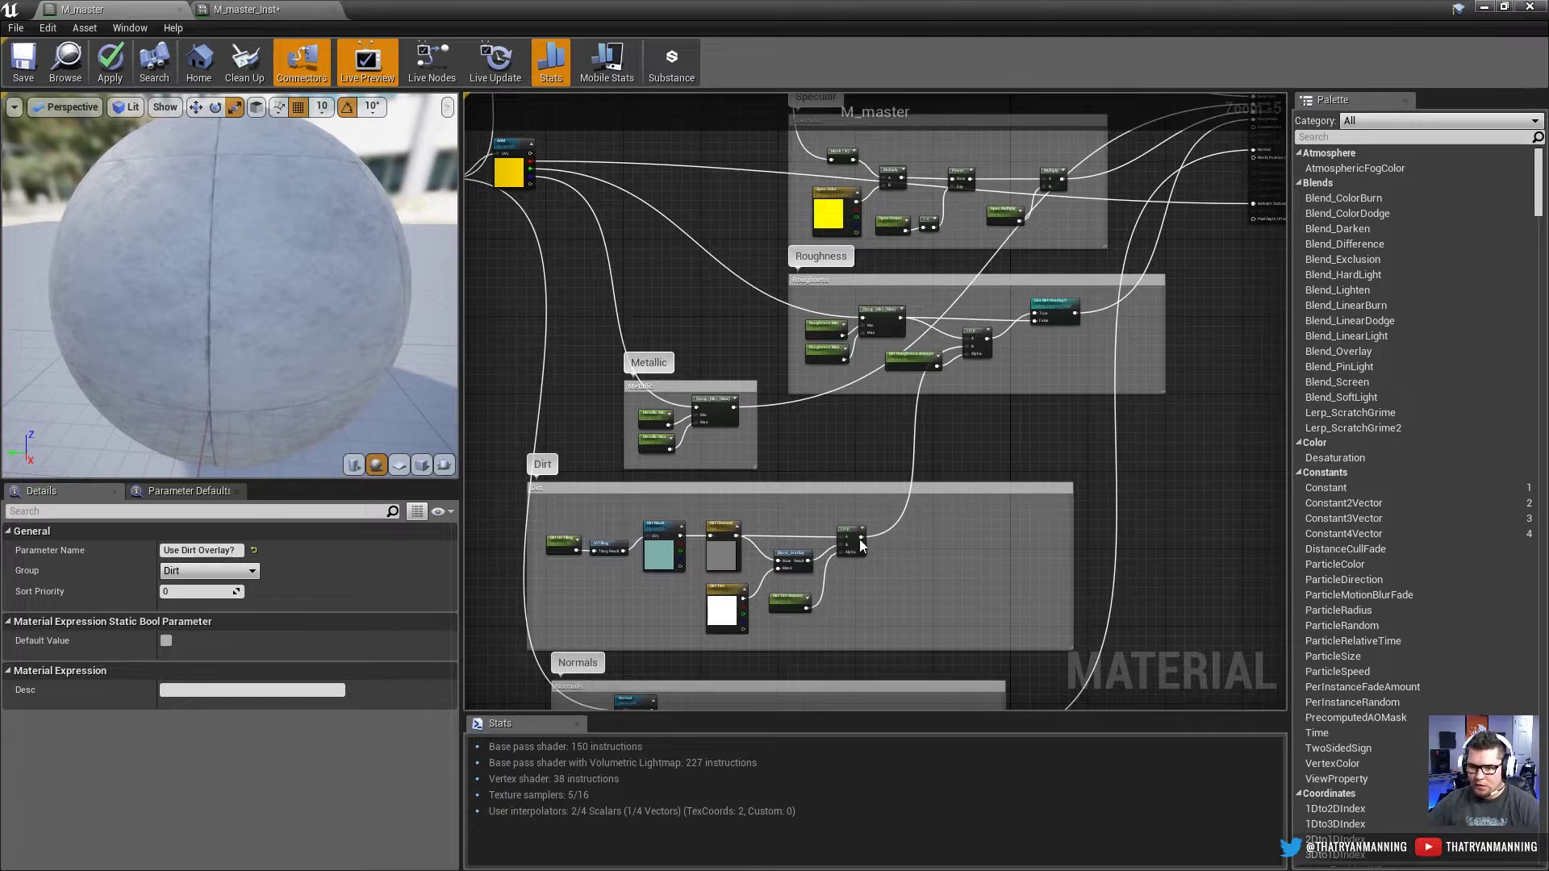
# Step: Create a Blend_Overlay node from the Dirt group's Lerp output
pyautogui.scroll(5, 861, 546)
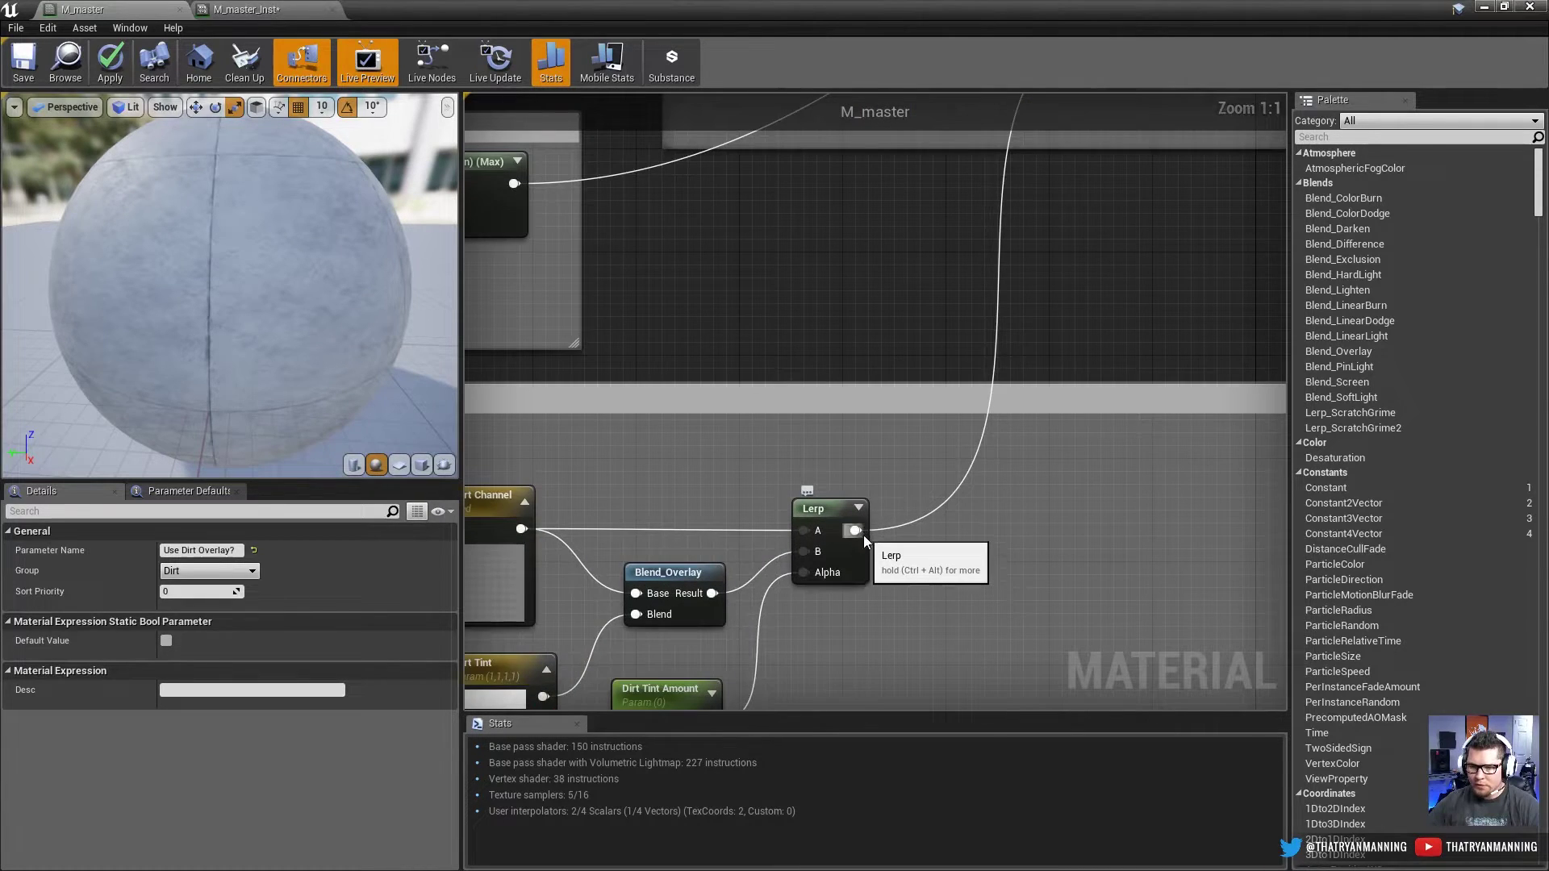
pyautogui.scroll(-5, 864, 535)
pyautogui.moveTo(863, 535); pyautogui.dragTo(802, 631, button='right')
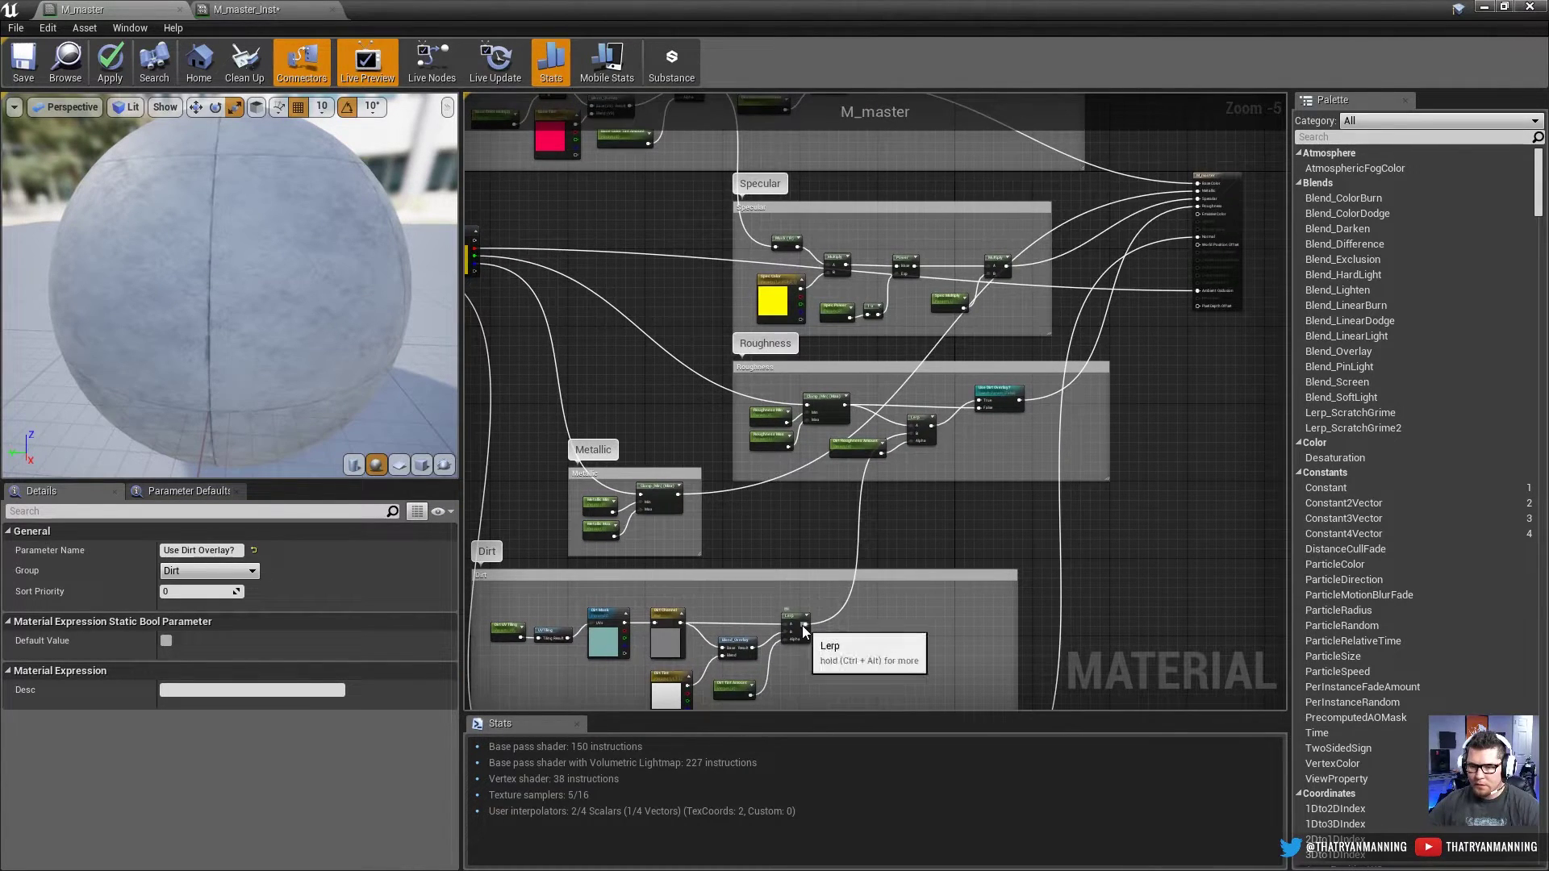
pyautogui.moveTo(804, 626); pyautogui.dragTo(880, 139)
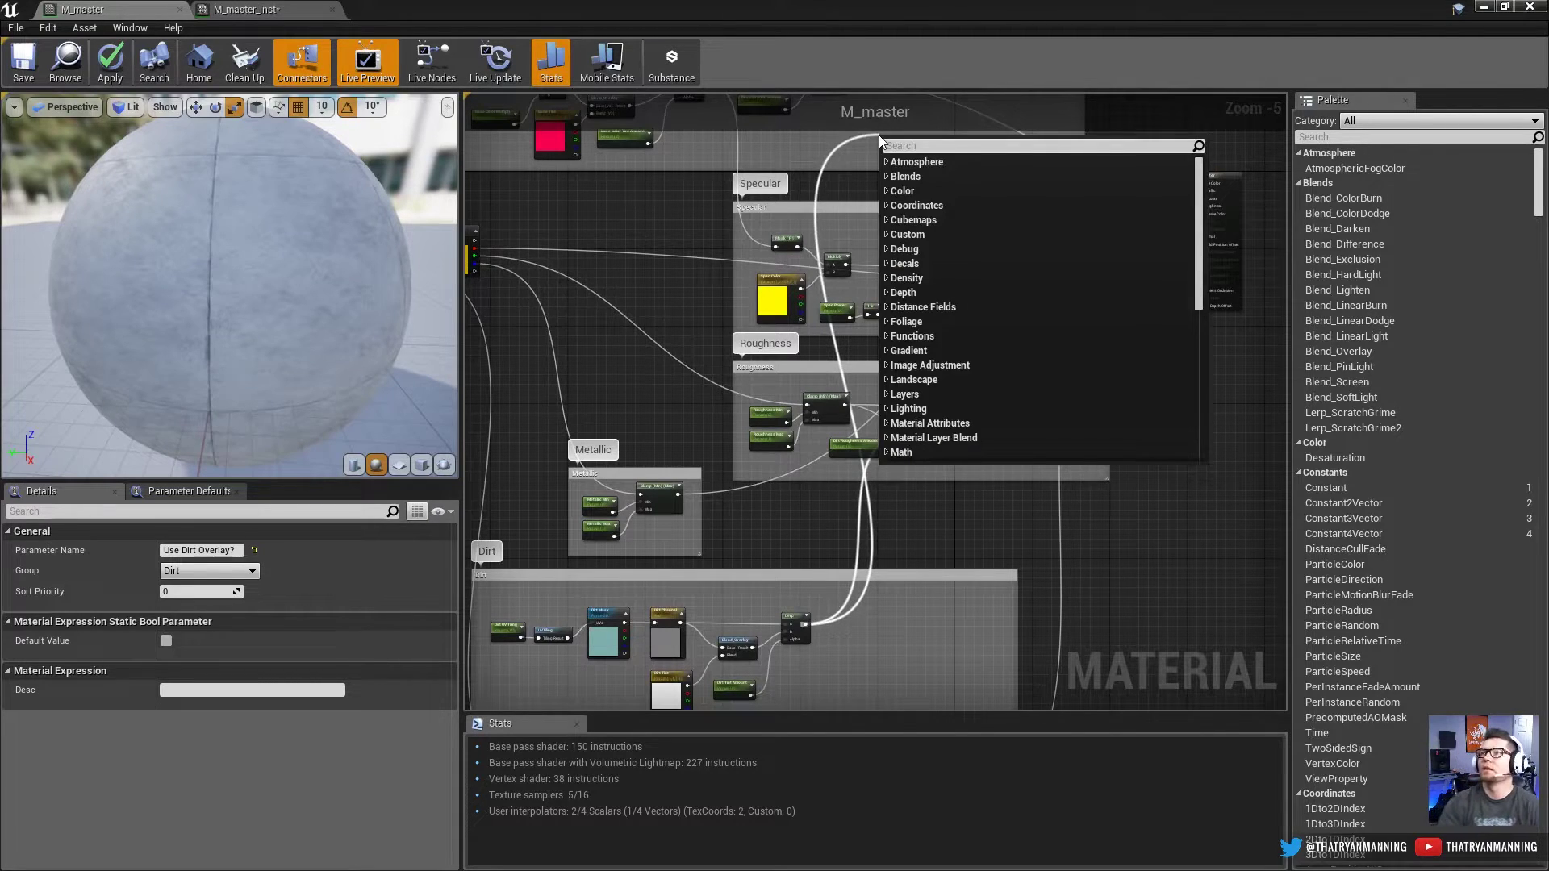
pyautogui.write('blend')
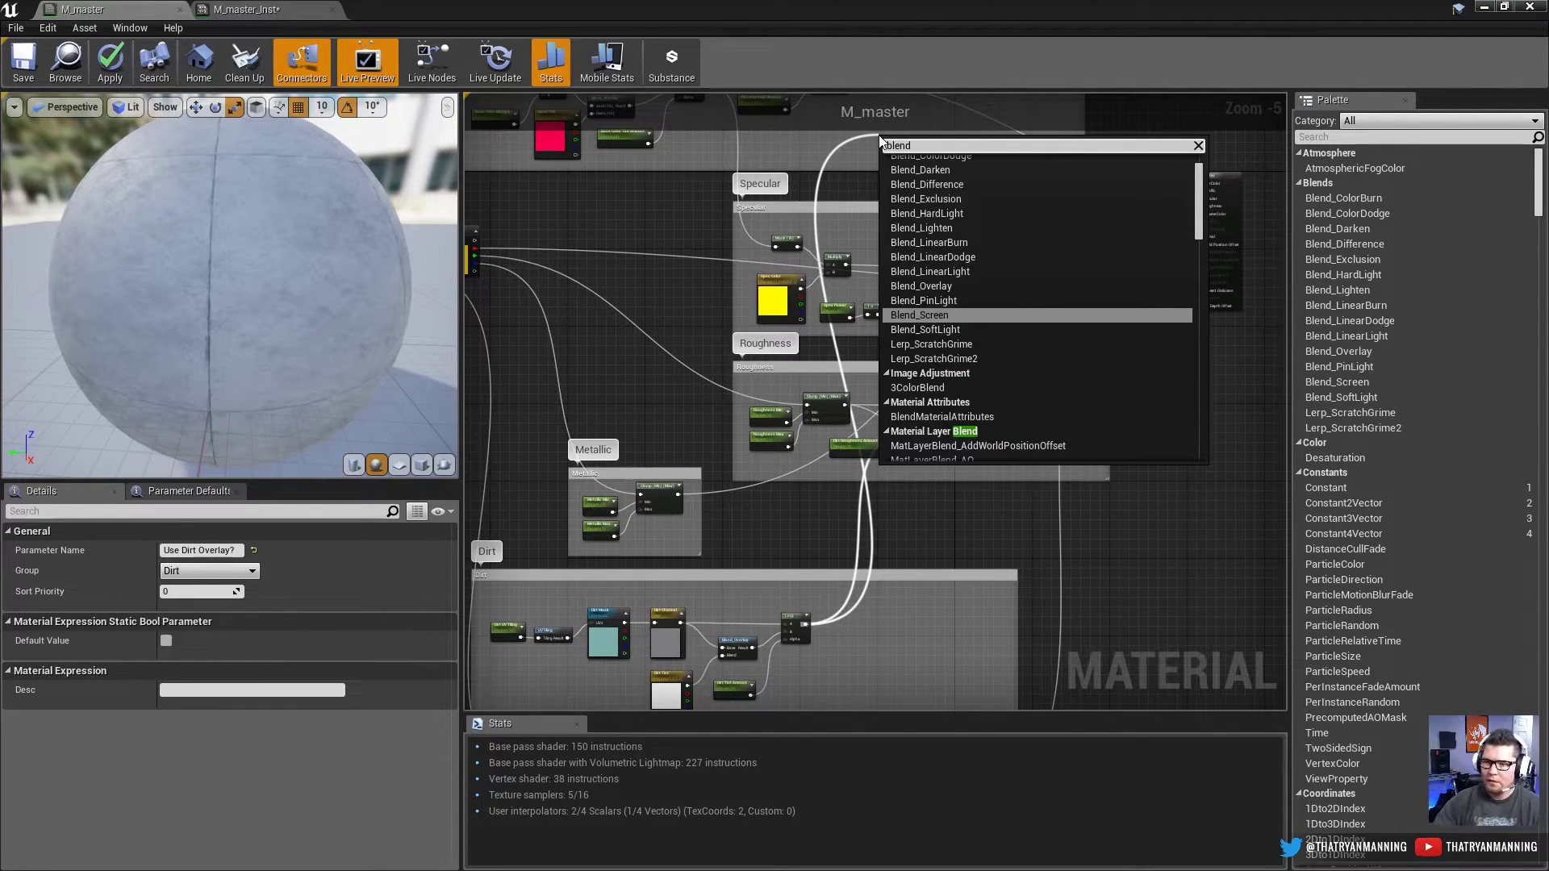
pyautogui.press('Up')
pyautogui.press('Up')
pyautogui.press('Return')
pyautogui.moveTo(881, 142); pyautogui.dragTo(903, 363, button='right')
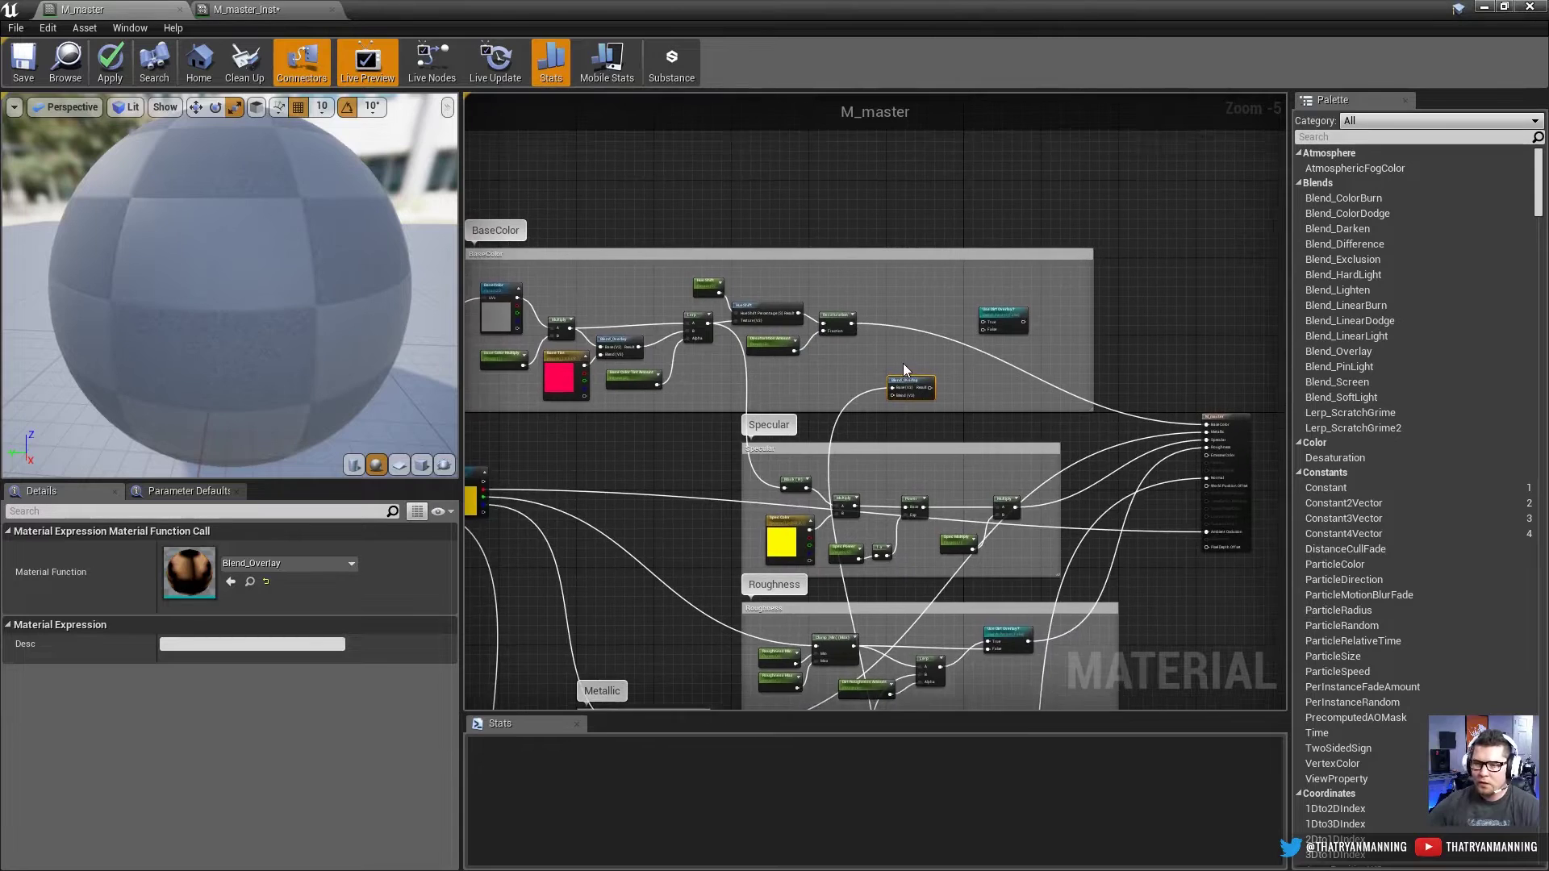
pyautogui.scroll(2, 903, 371)
# Step: Wire the dirt Lerp into Blend_Overlay's Blend and Desaturation into Base, then arrange the nodes
pyautogui.moveTo(1077, 268); pyautogui.dragTo(1137, 259)
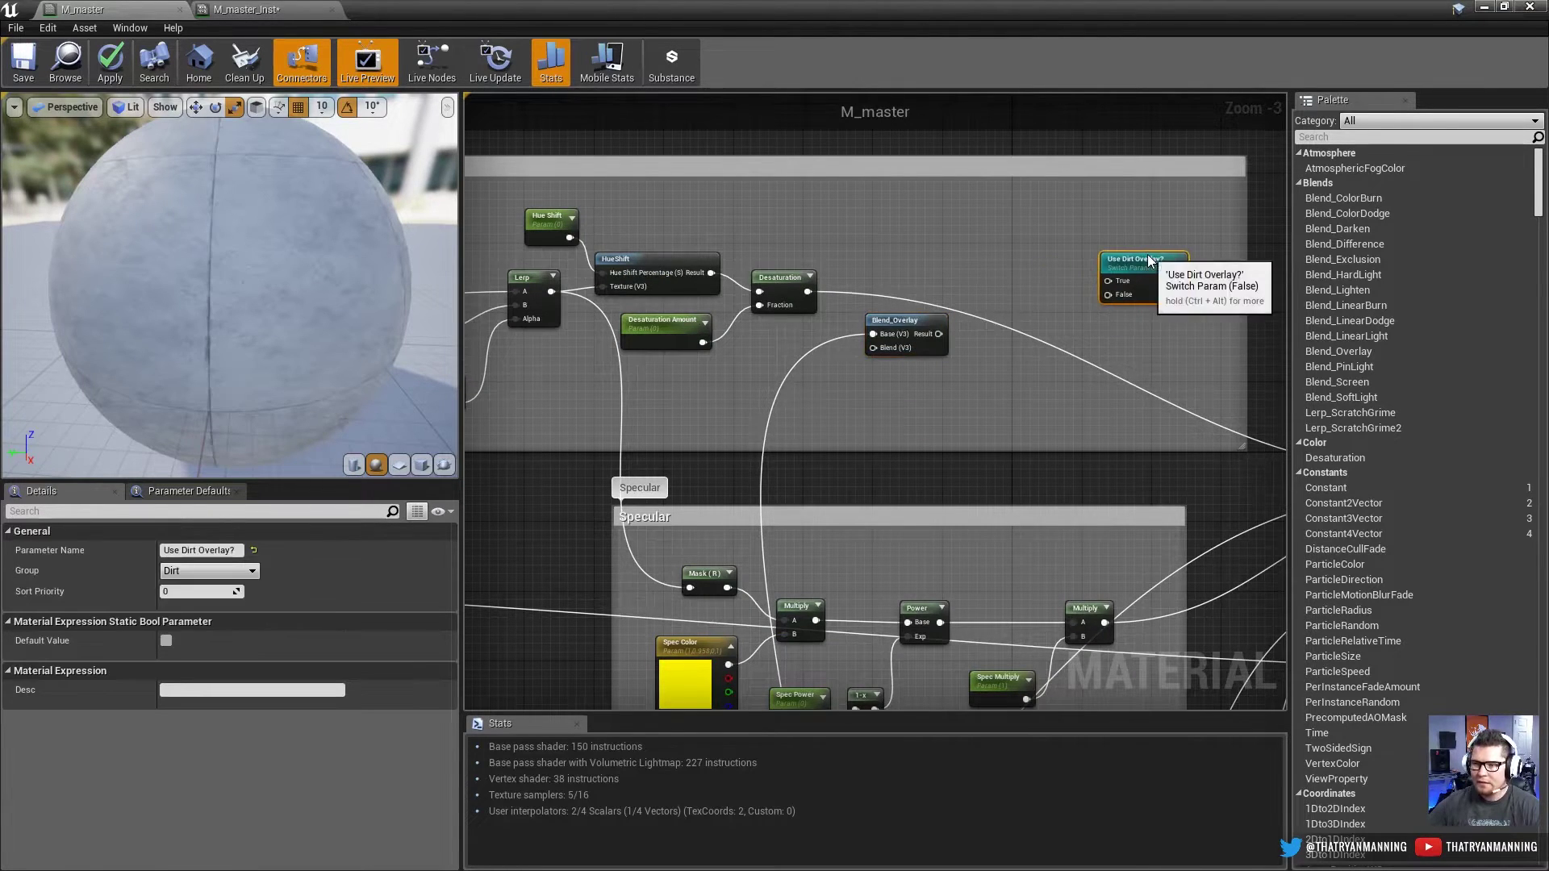
pyautogui.keyDown('ctrl'); pyautogui.moveTo(872, 334); pyautogui.dragTo(875, 347); pyautogui.keyUp('ctrl')
pyautogui.moveTo(807, 292); pyautogui.dragTo(807, 292)
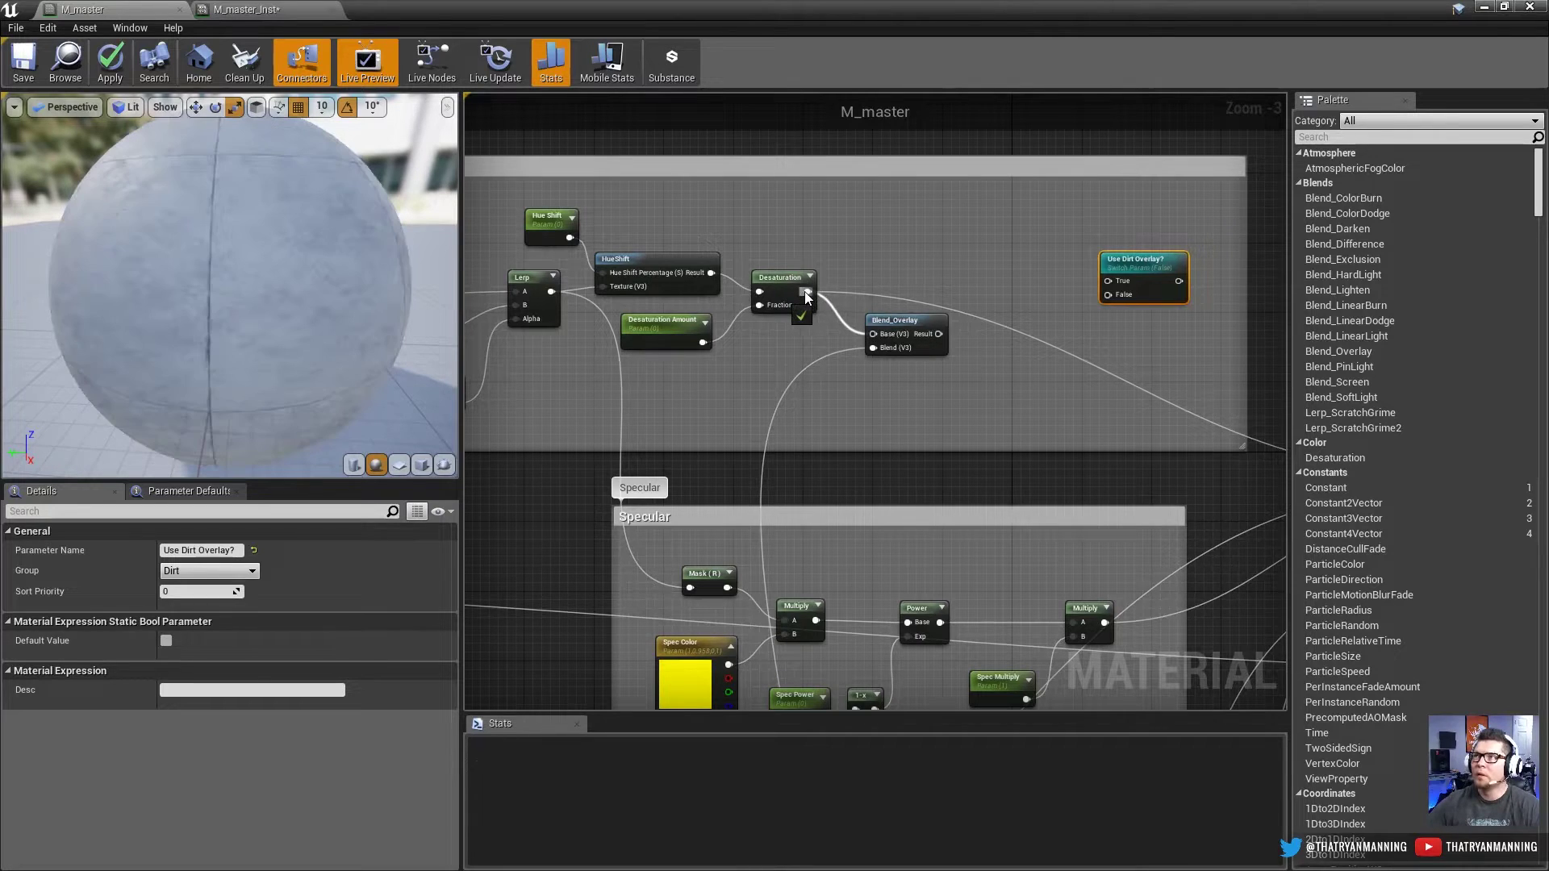
pyautogui.moveTo(1005, 287); pyautogui.dragTo(943, 288, button='right')
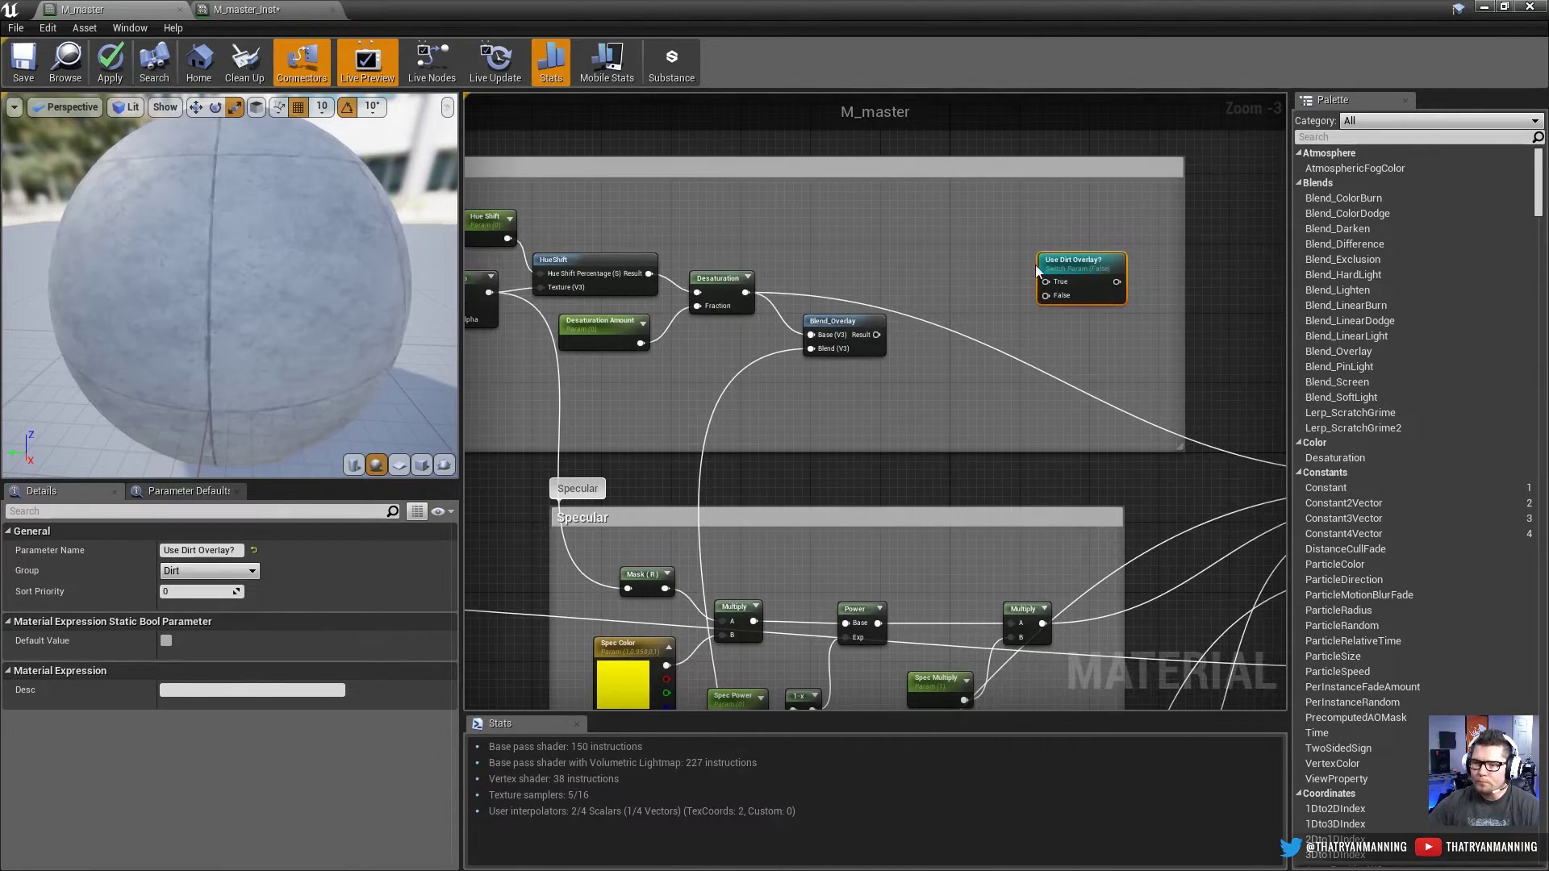
pyautogui.moveTo(1065, 263); pyautogui.dragTo(1073, 263)
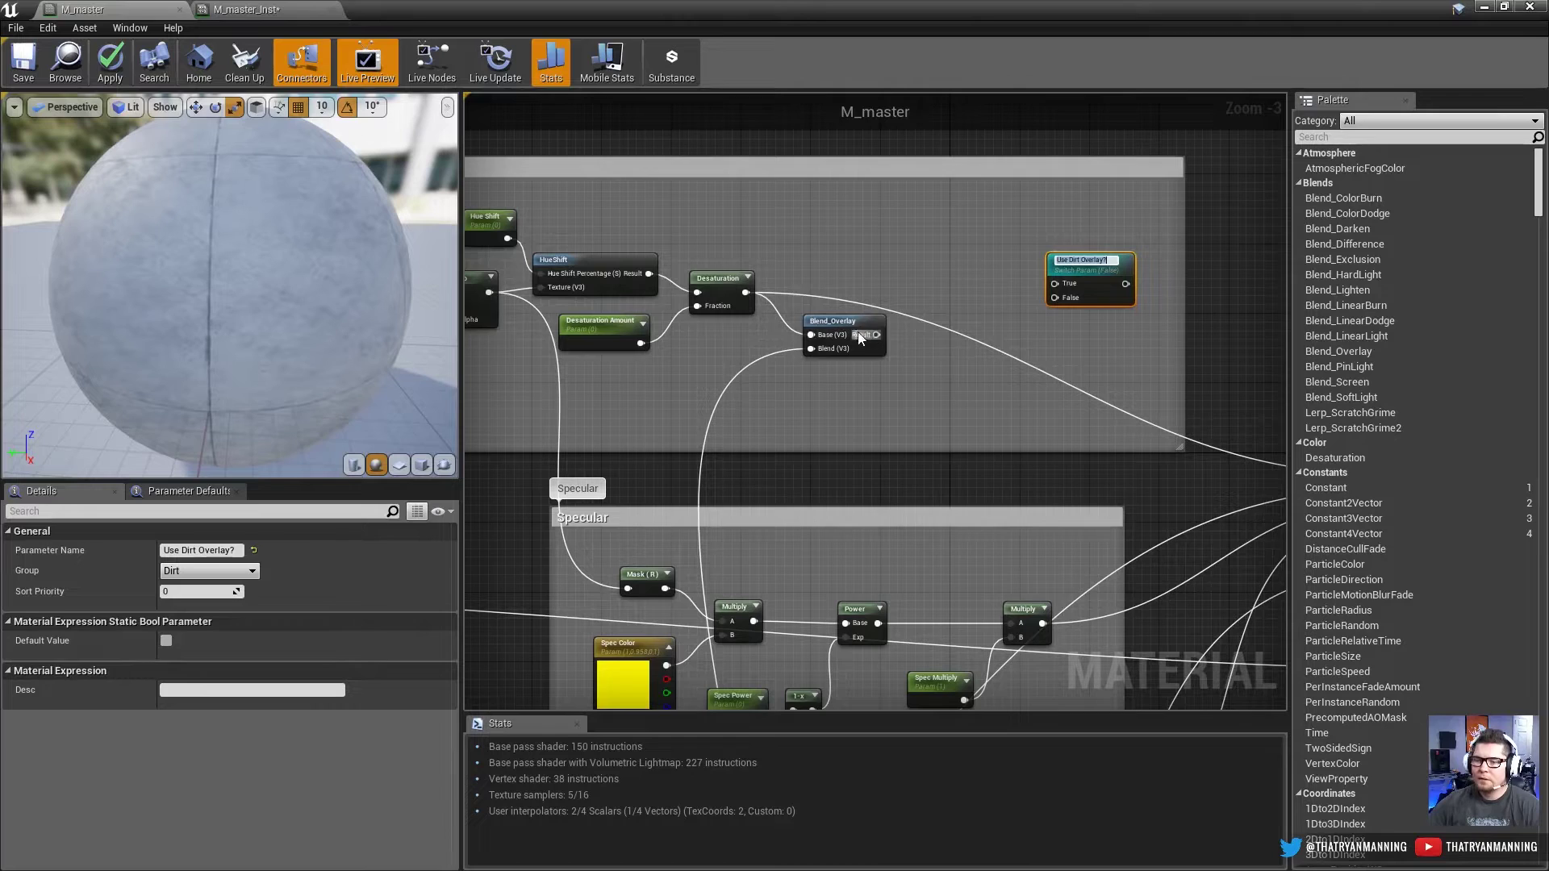
pyautogui.moveTo(839, 321); pyautogui.dragTo(821, 321)
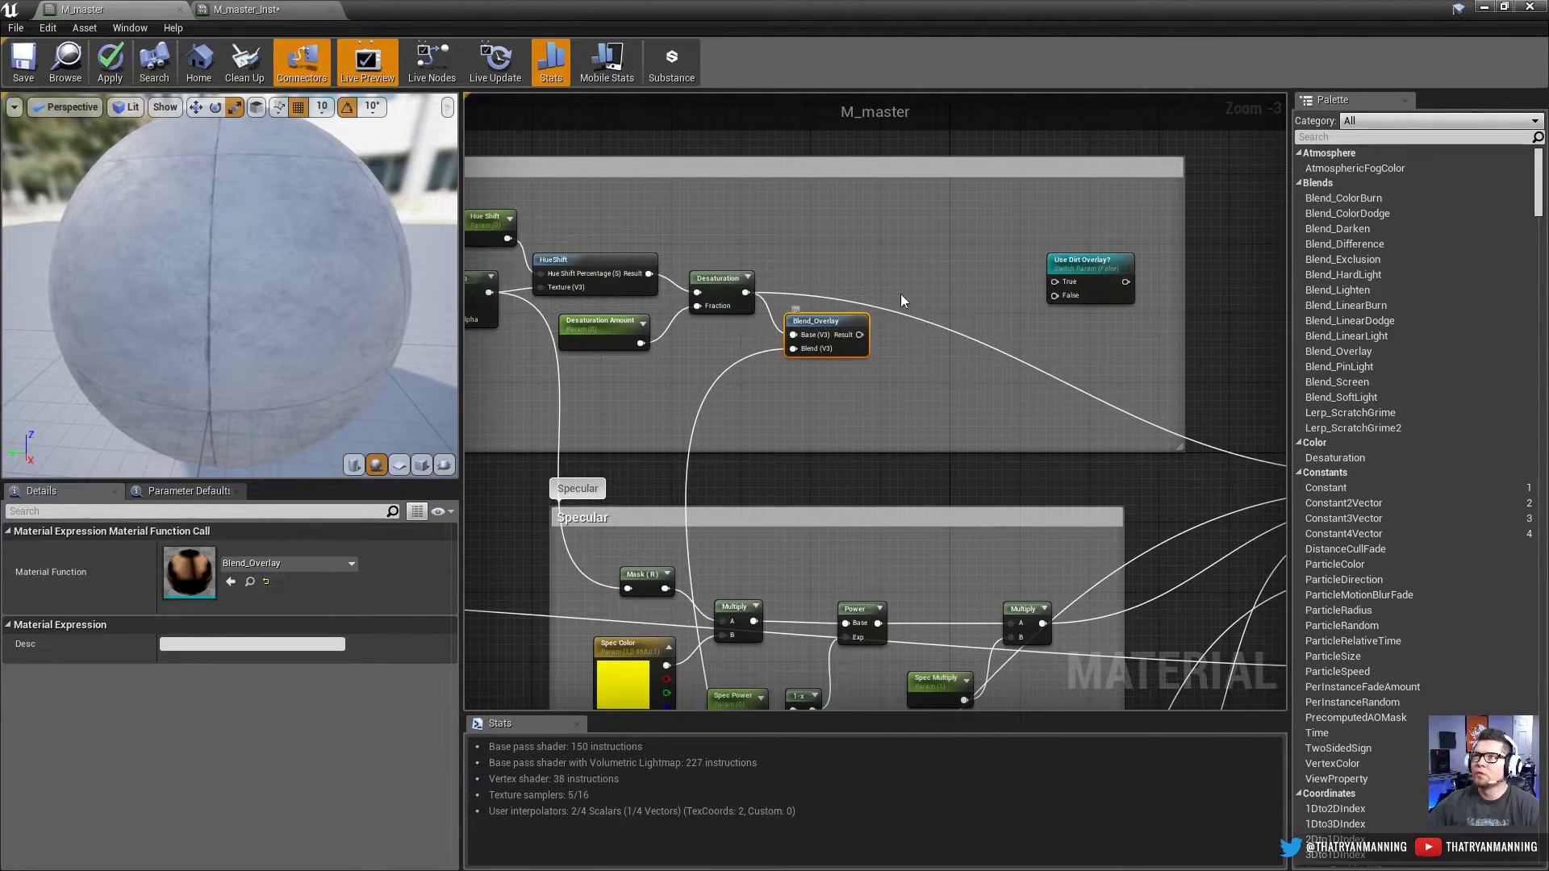
# Step: Add a Lerp node blending Desaturation (A) with Blend_Overlay (B)
pyautogui.click(924, 289)
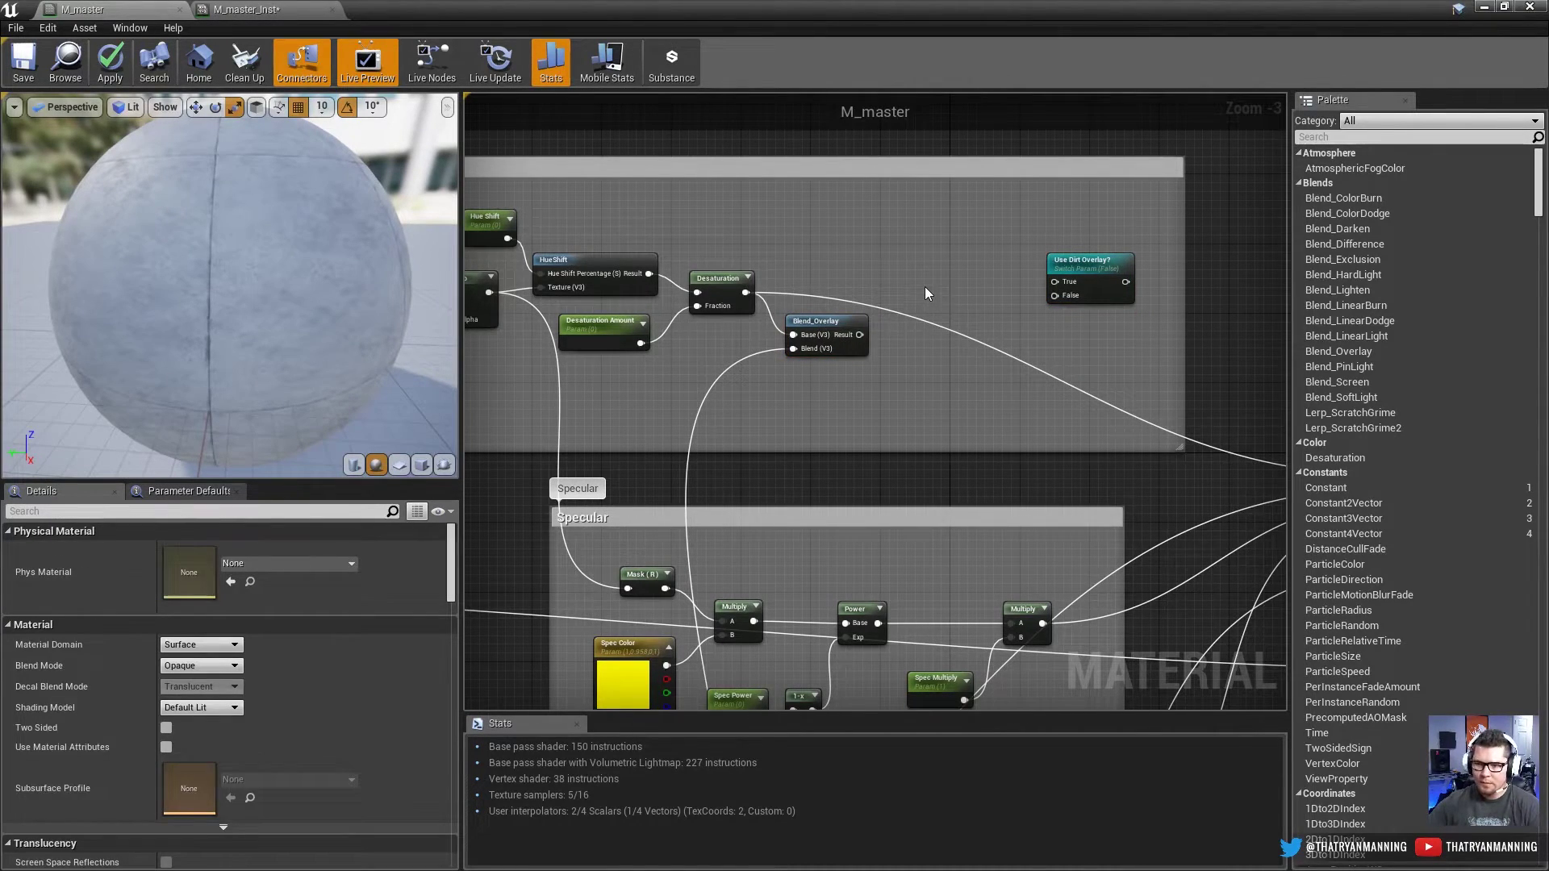
pyautogui.rightClick(924, 289)
pyautogui.write('ler')
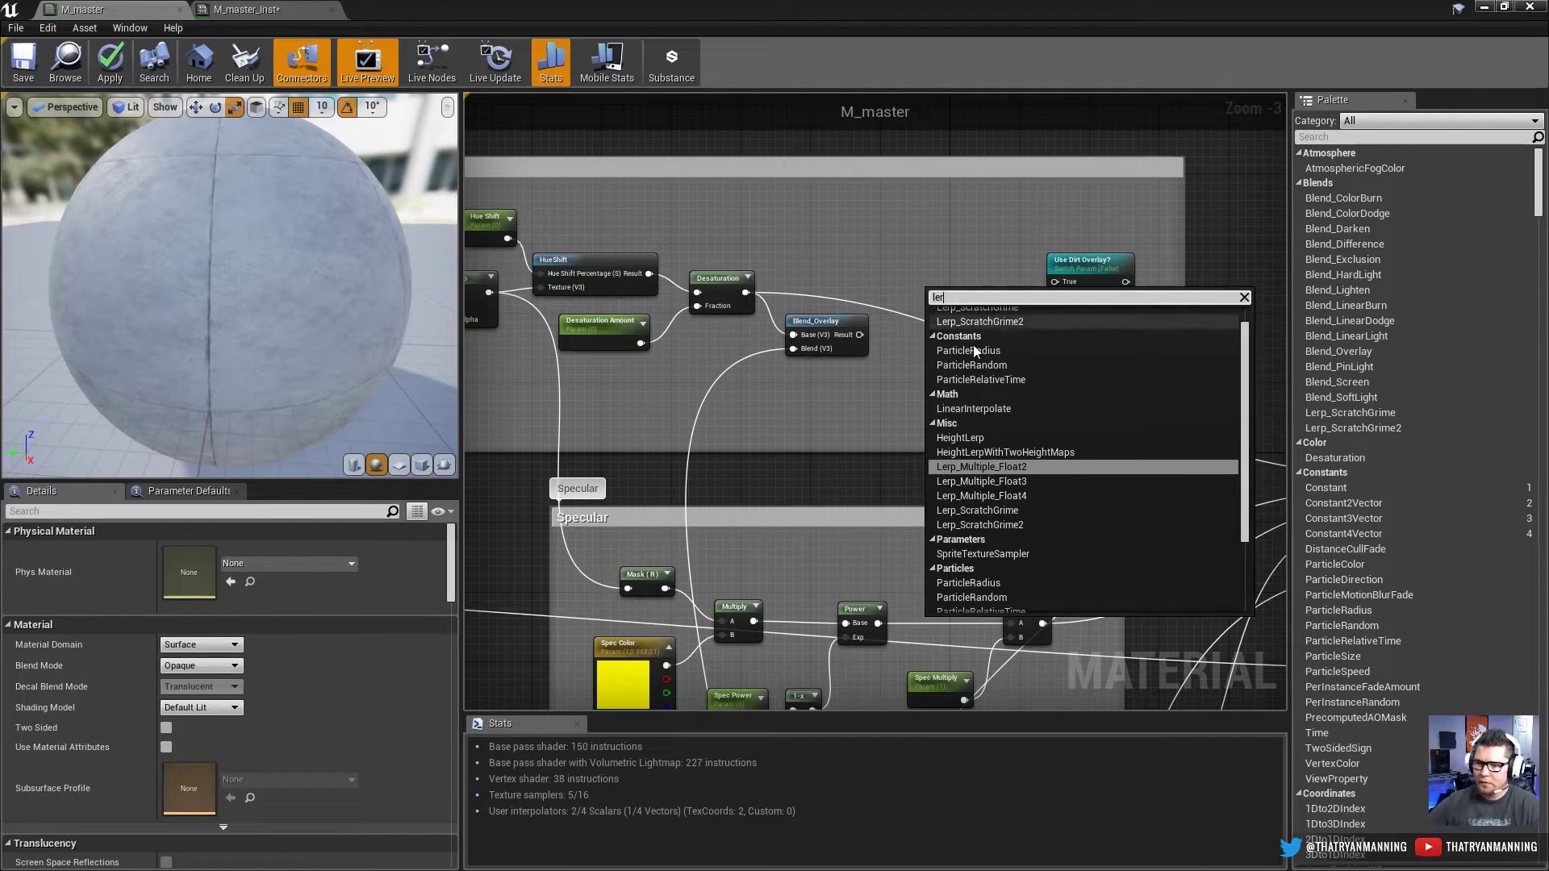
pyautogui.click(978, 408)
pyautogui.moveTo(961, 278); pyautogui.dragTo(743, 293)
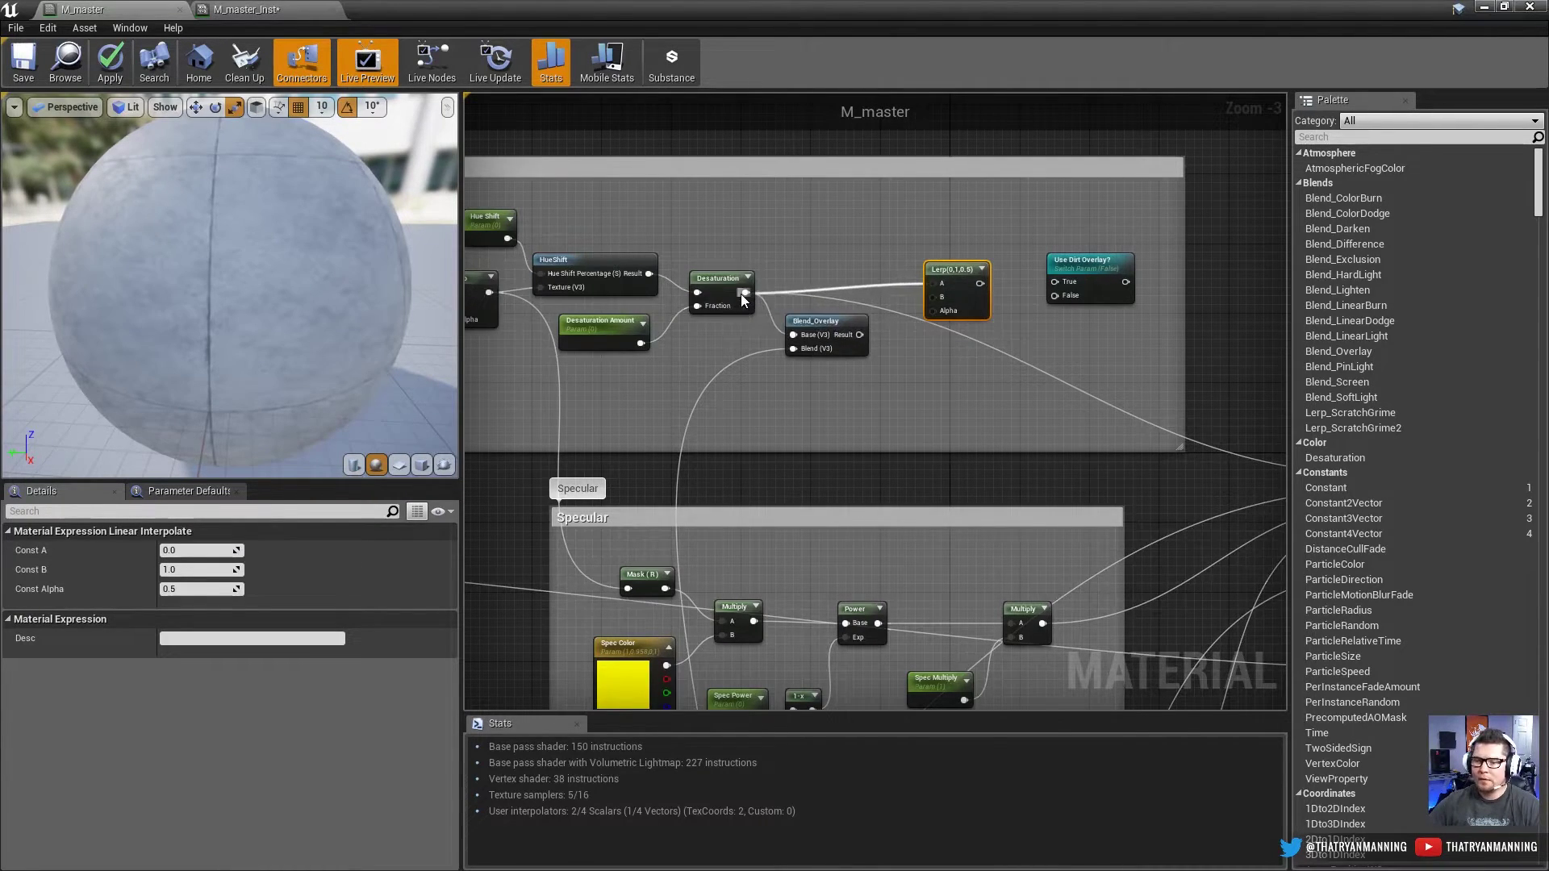
pyautogui.moveTo(936, 297); pyautogui.dragTo(863, 392)
# Step: Feed the Lerp's Alpha a scalar parameter named Dirt BaseColor Overlay
pyautogui.write('const')
pyautogui.press('Return')
pyautogui.click(864, 392)
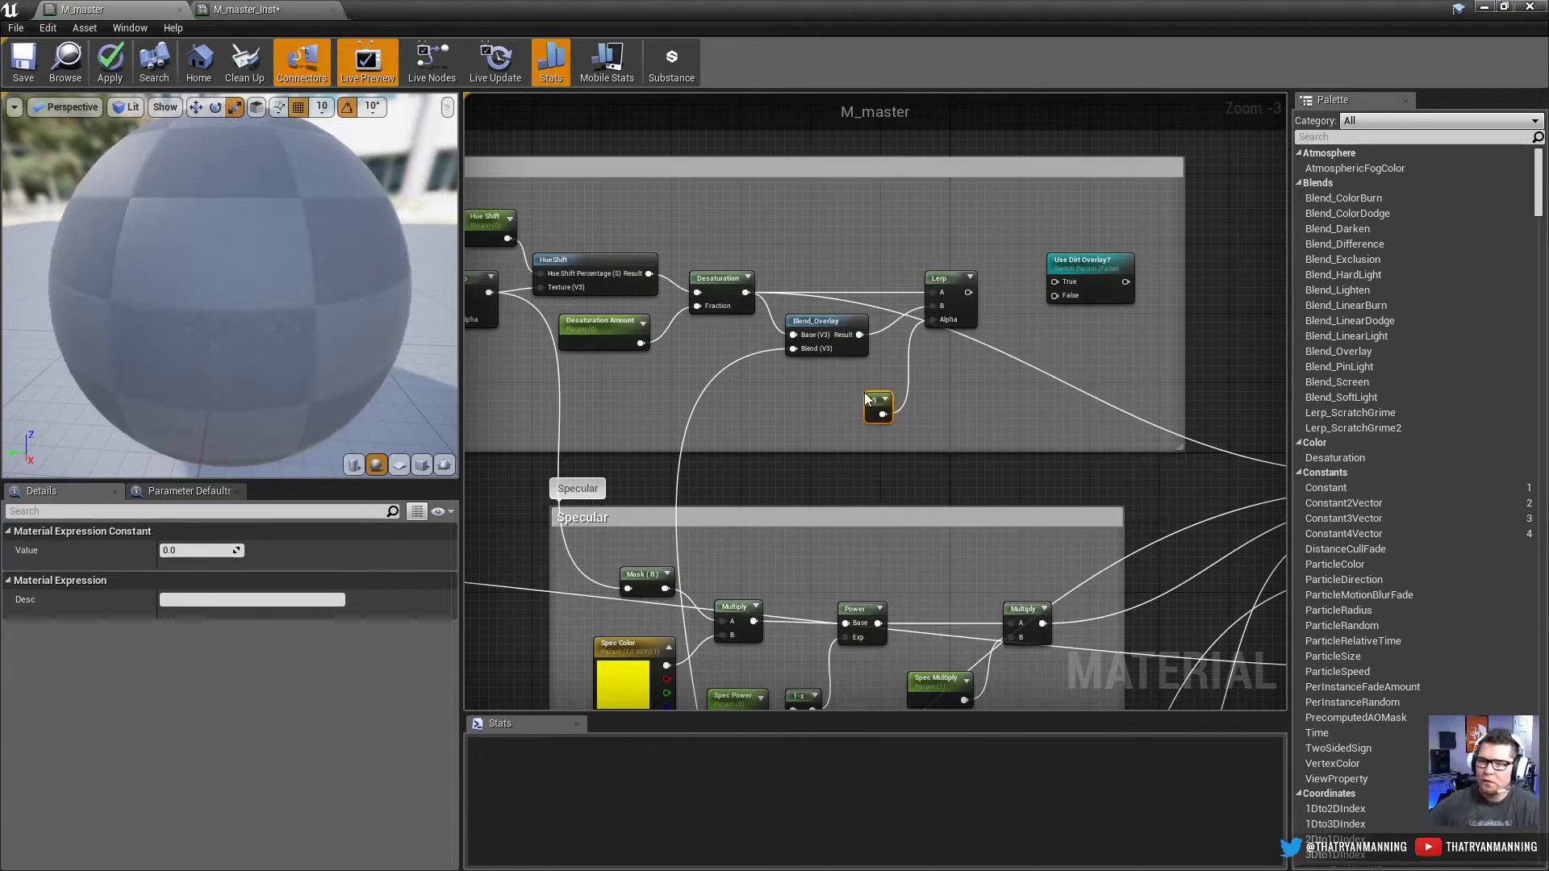
pyautogui.rightClick(875, 403)
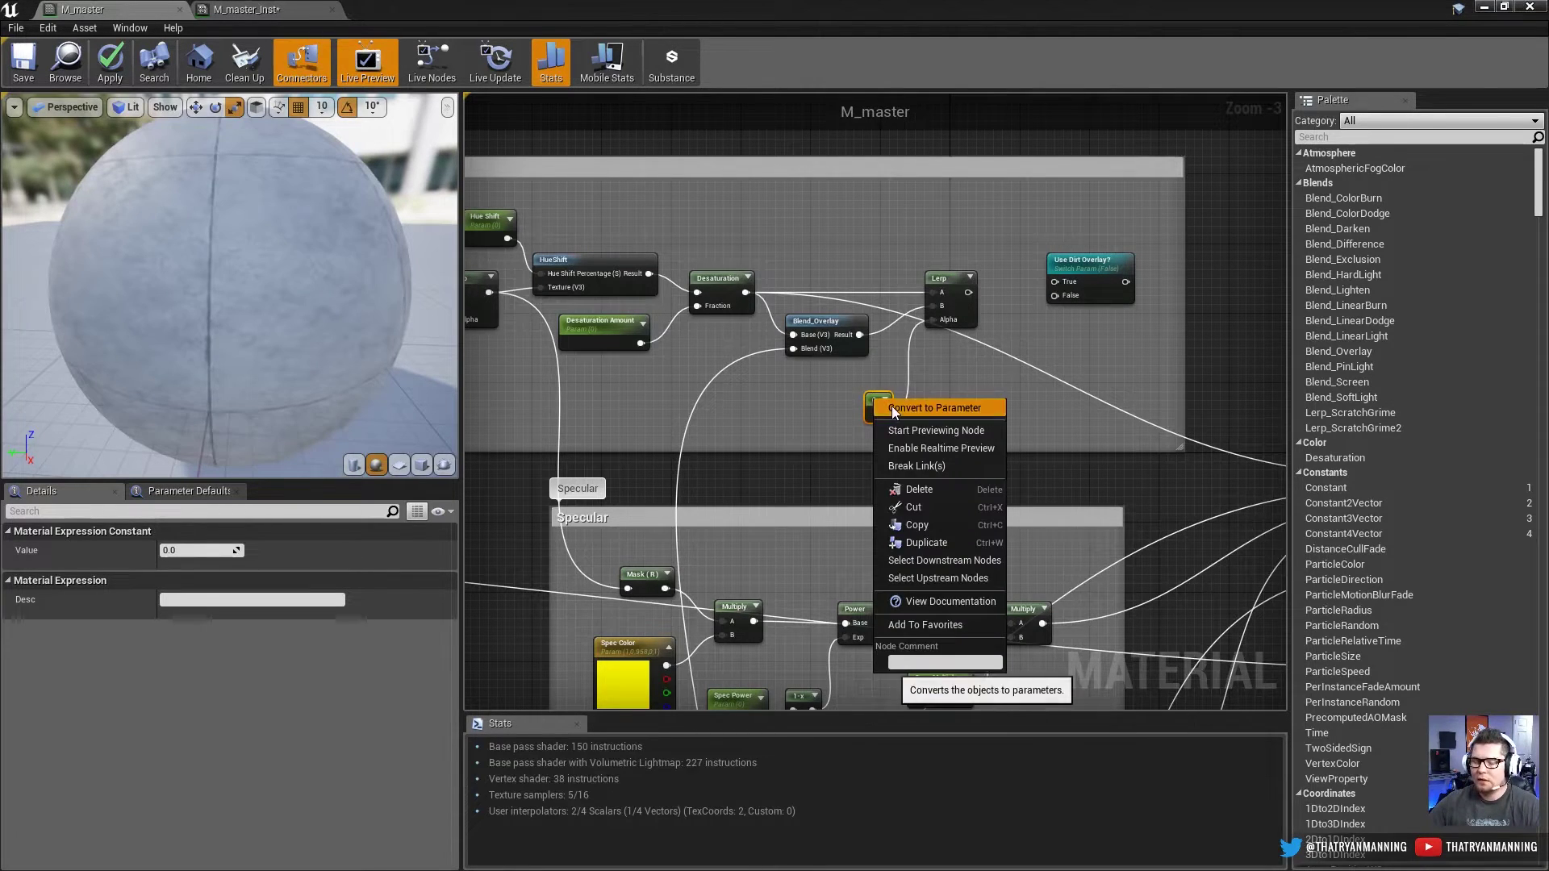
pyautogui.click(896, 406)
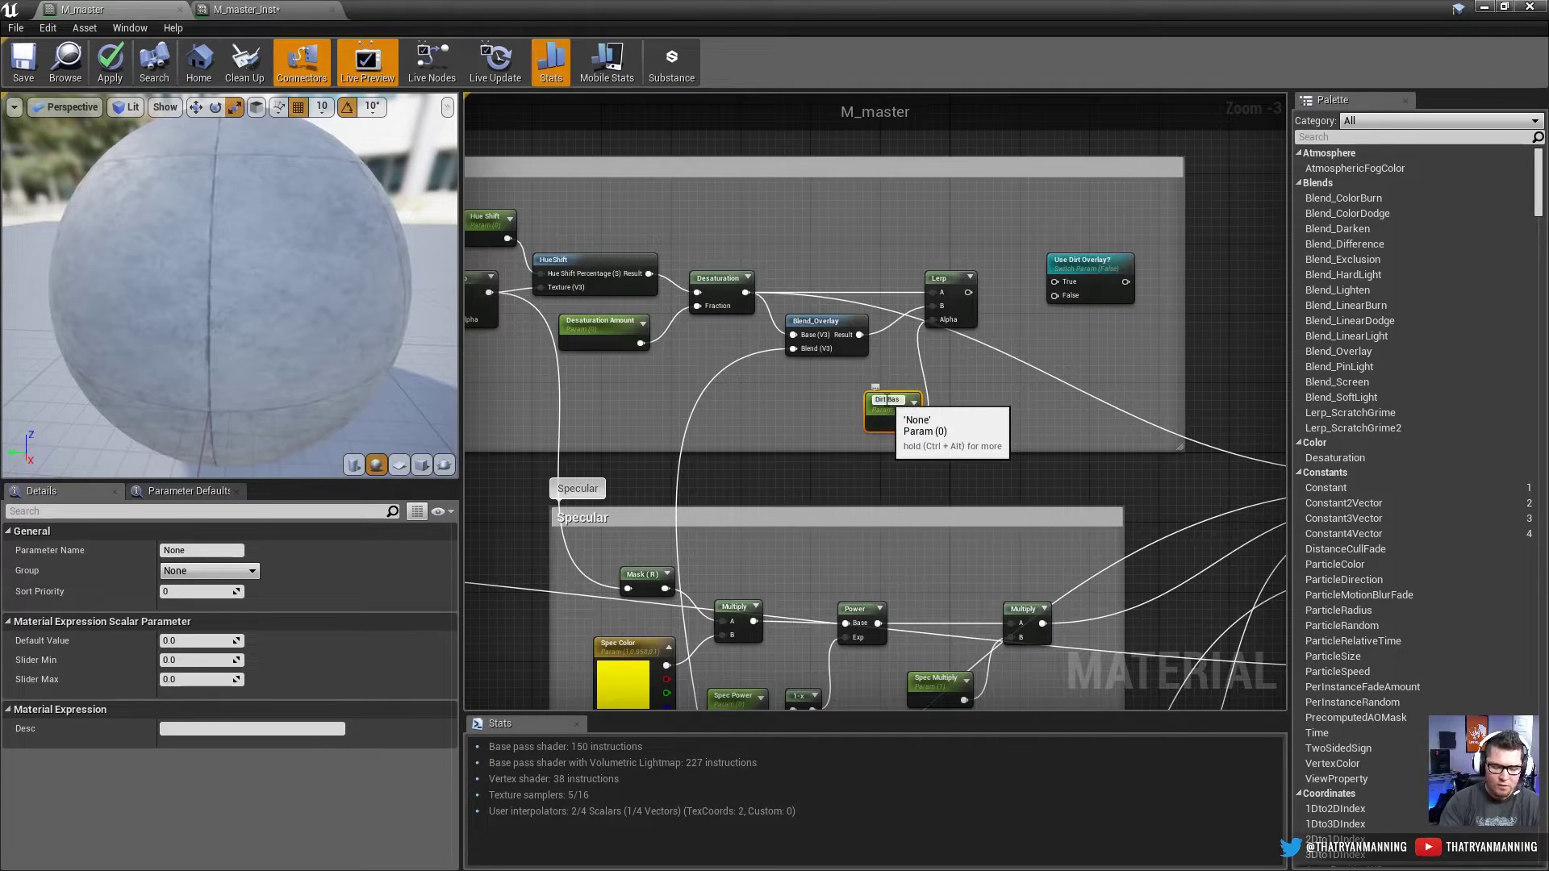
pyautogui.write('Dirt Bas')
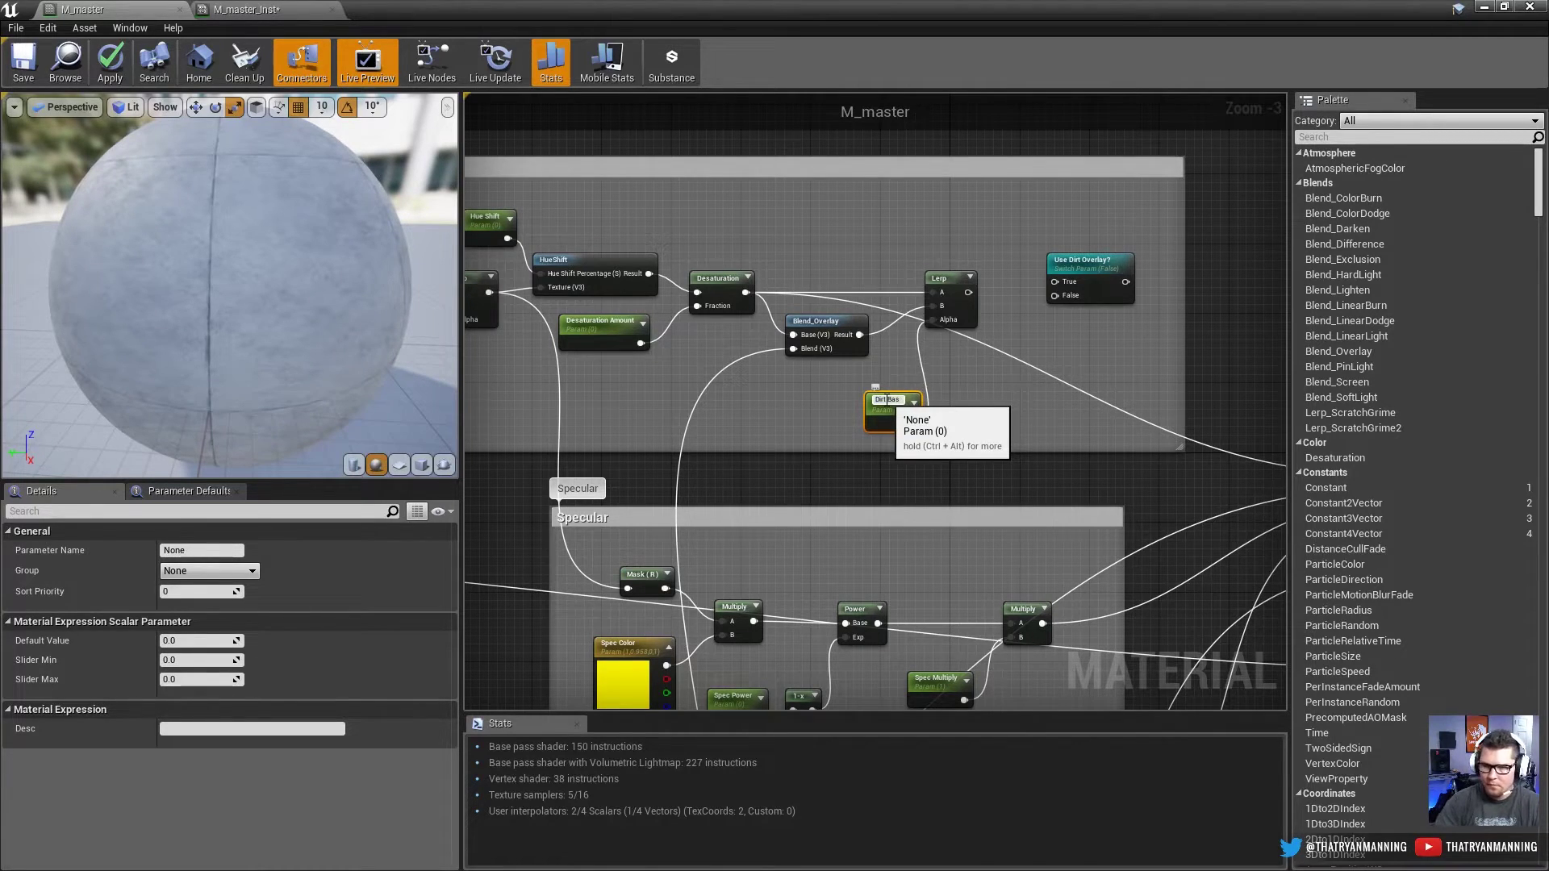
pyautogui.write('e')
pyautogui.scroll(3, 916, 424)
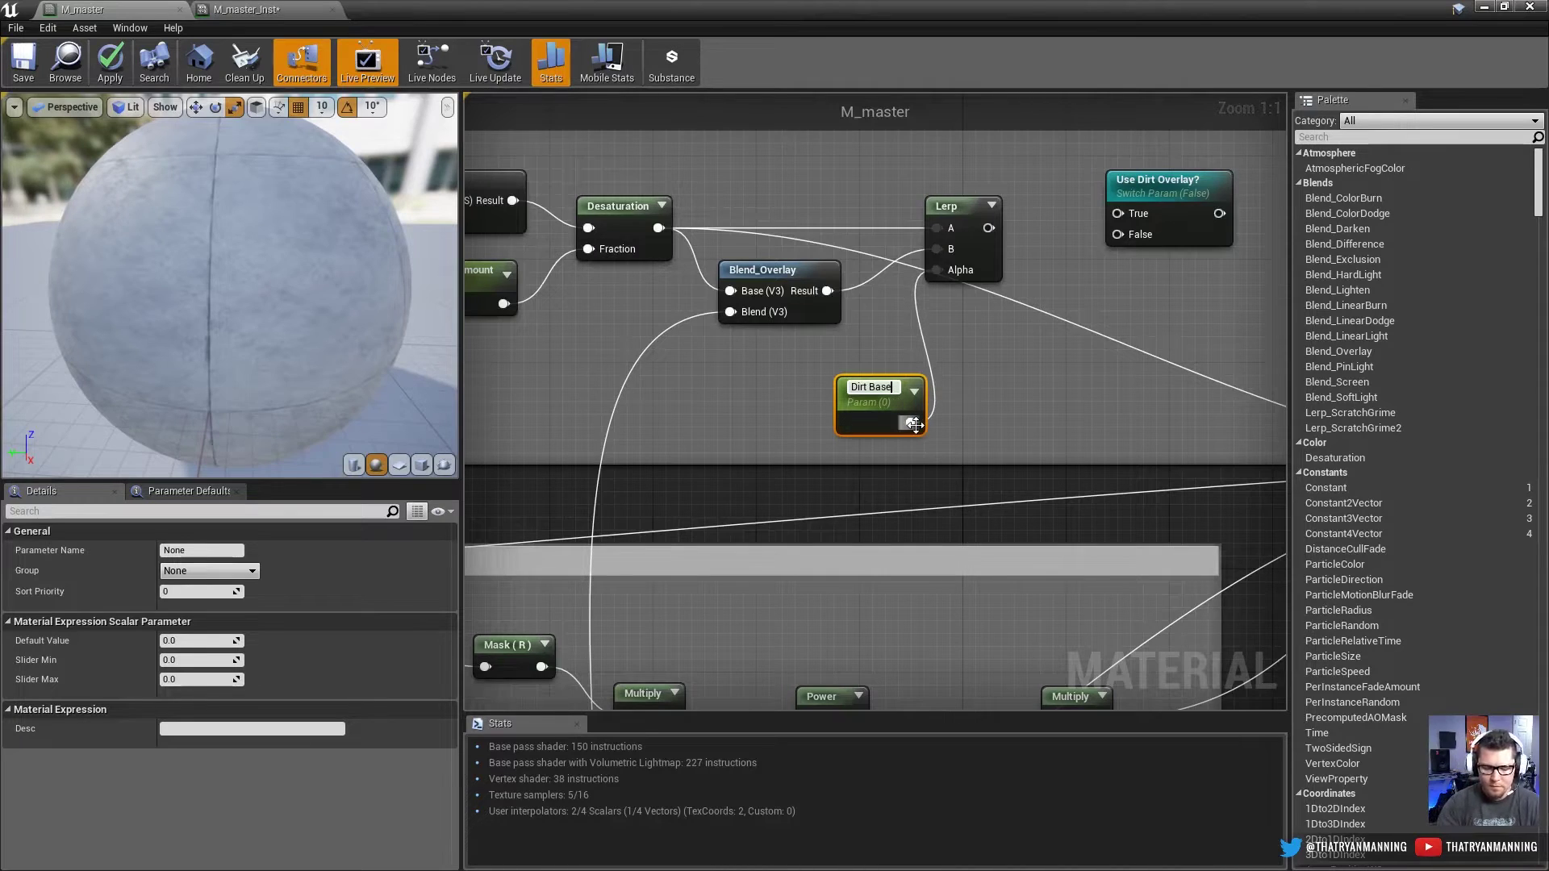
pyautogui.write('Color Averlay')
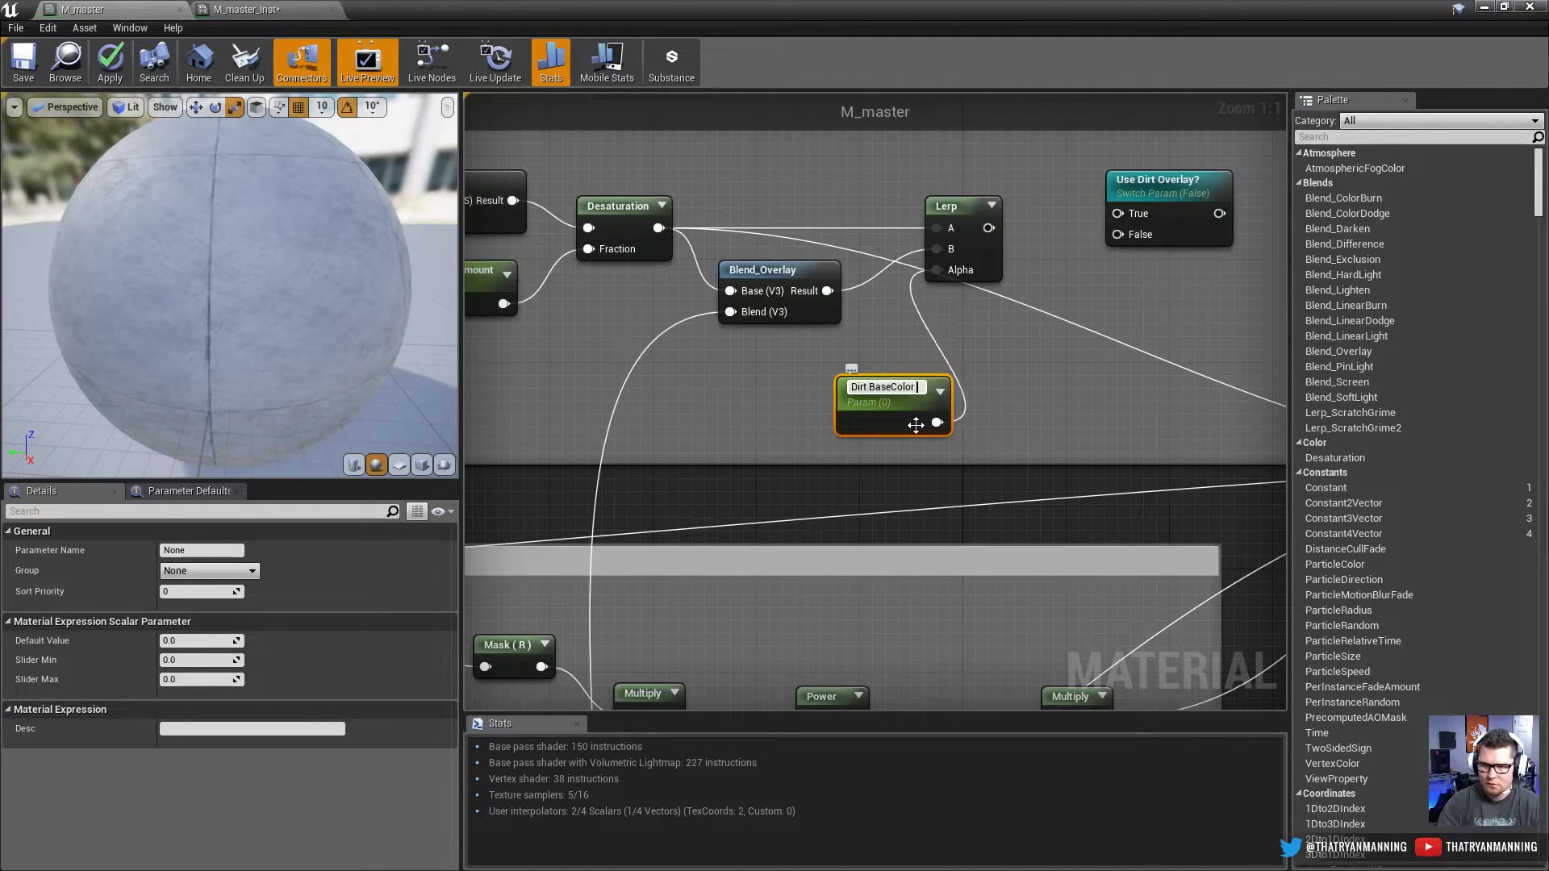
pyautogui.press('Return')
# Step: Move the Dirt BaseColor Overlay node below Blend_Overlay and pan to Desaturation and Mask
pyautogui.moveTo(915, 424); pyautogui.dragTo(772, 412)
pyautogui.scroll(-1, 1129, 296)
pyautogui.moveTo(1096, 312); pyautogui.dragTo(873, 320, button='right')
pyautogui.moveTo(726, 430); pyautogui.dragTo(862, 394, button='right')
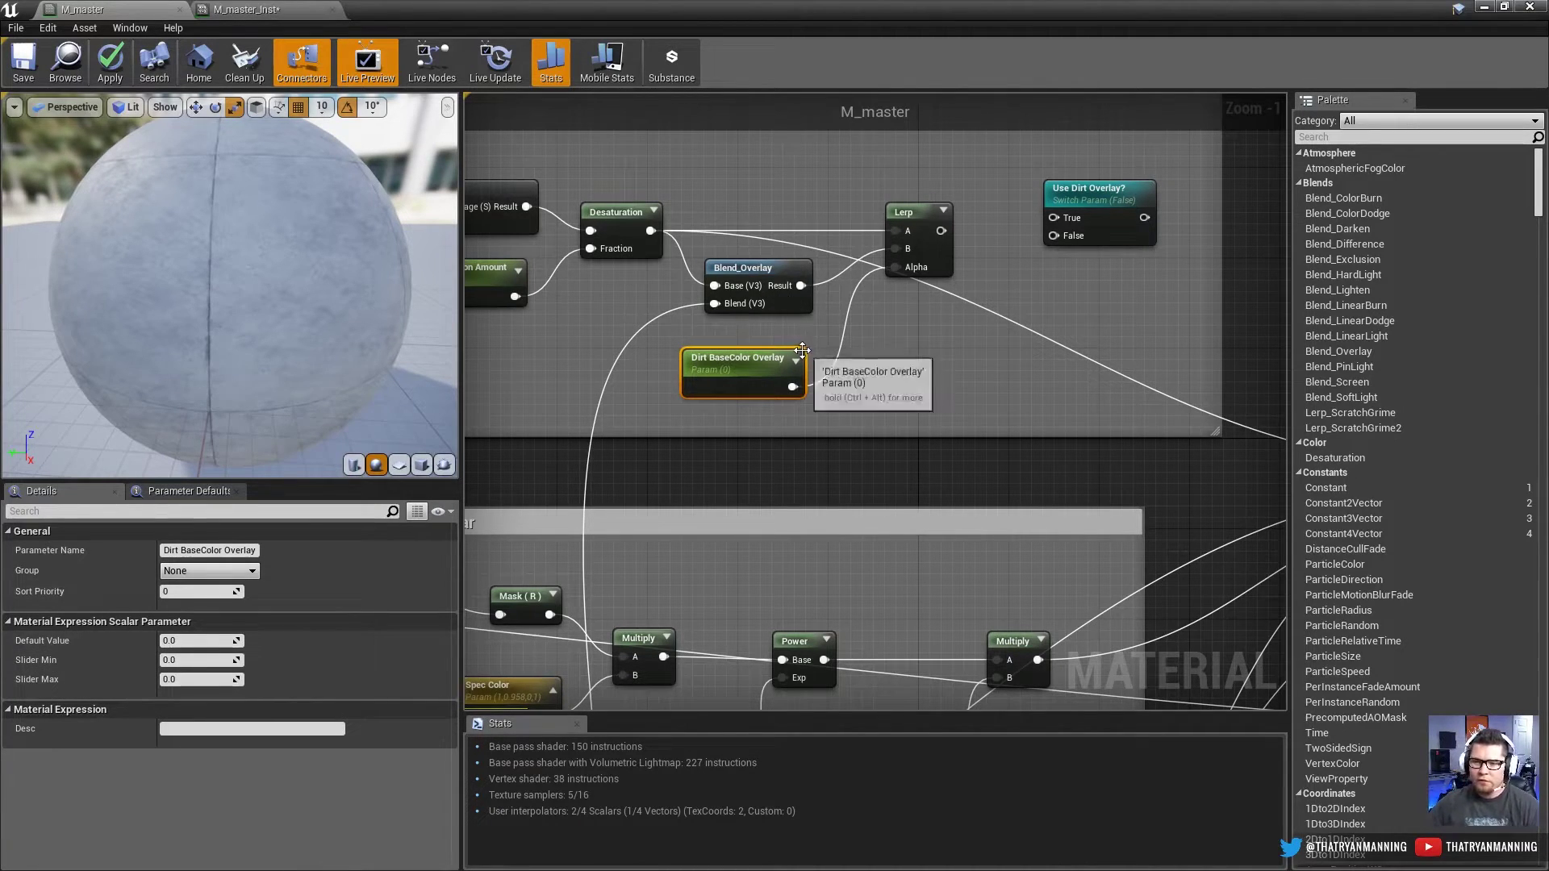
# Step: Nudge Blend_Overlay and Dirt BaseColor Overlay upward, then feed the parameter into a Divide node
pyautogui.moveTo(765, 280); pyautogui.dragTo(777, 270)
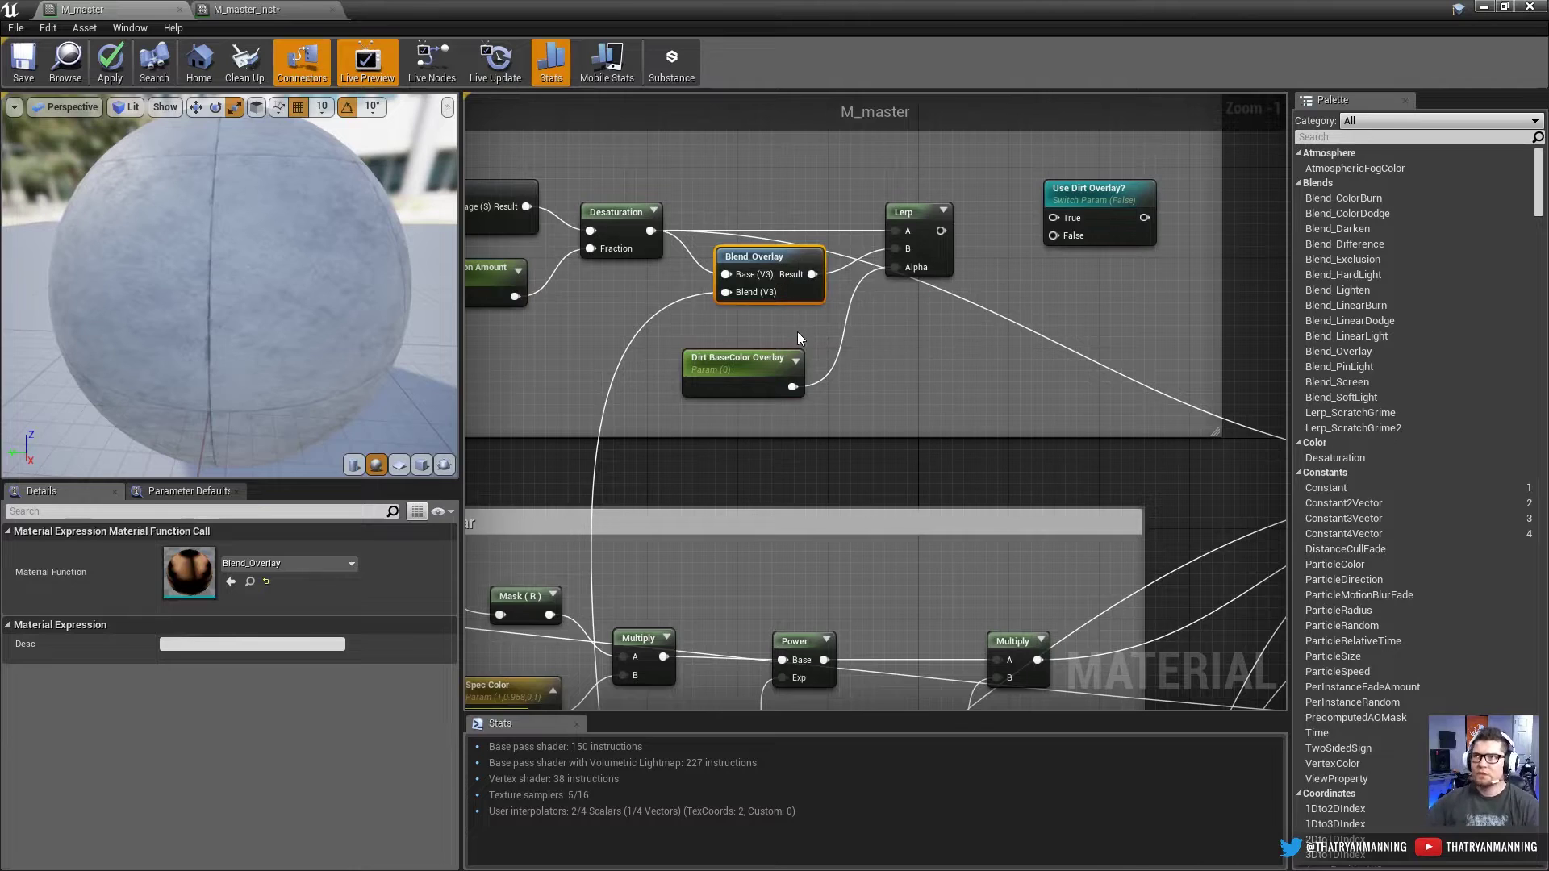
pyautogui.moveTo(779, 368); pyautogui.dragTo(779, 334)
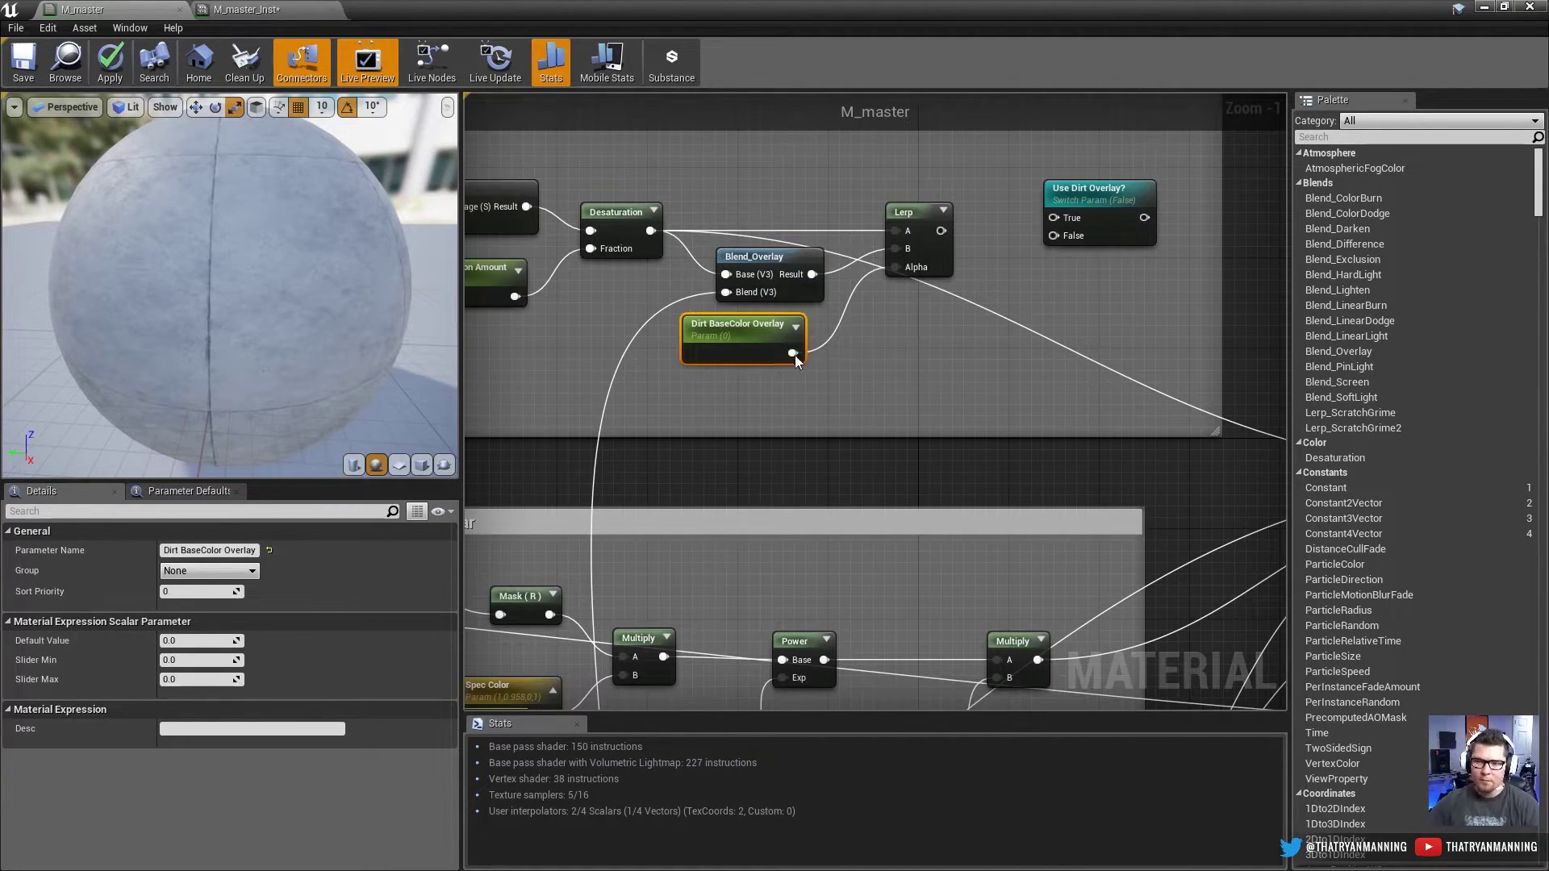
pyautogui.moveTo(792, 353); pyautogui.dragTo(864, 384)
pyautogui.write('divide')
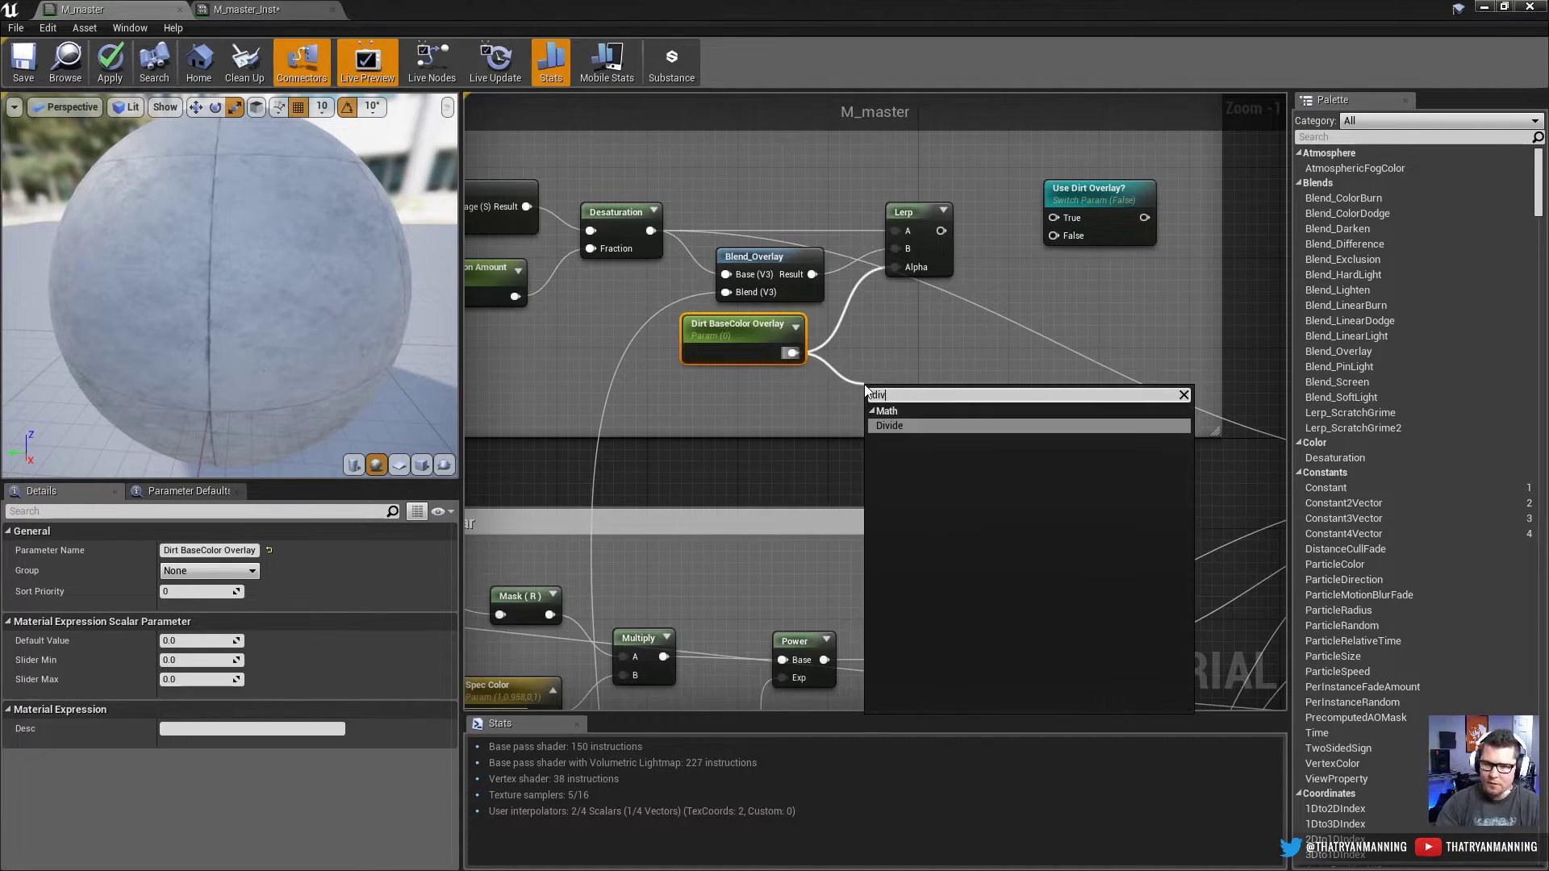
pyautogui.press('Return')
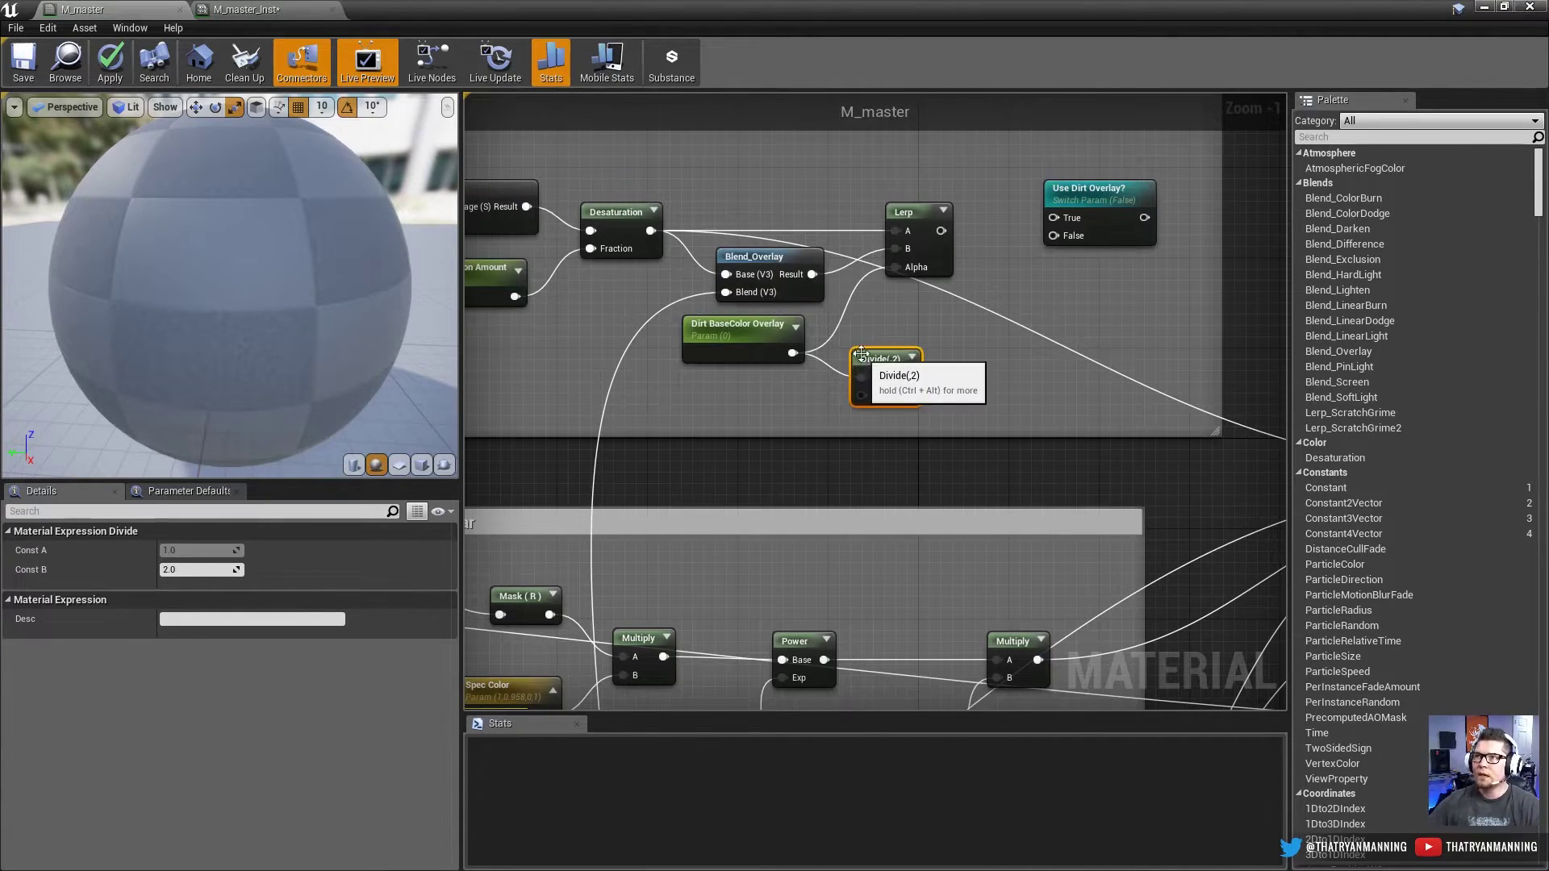
pyautogui.moveTo(861, 395); pyautogui.dragTo(781, 403)
# Step: Divide Dirt BaseColor Overlay by a Constant of 10 and wire the result into Lerp Alpha
pyautogui.write('constant')
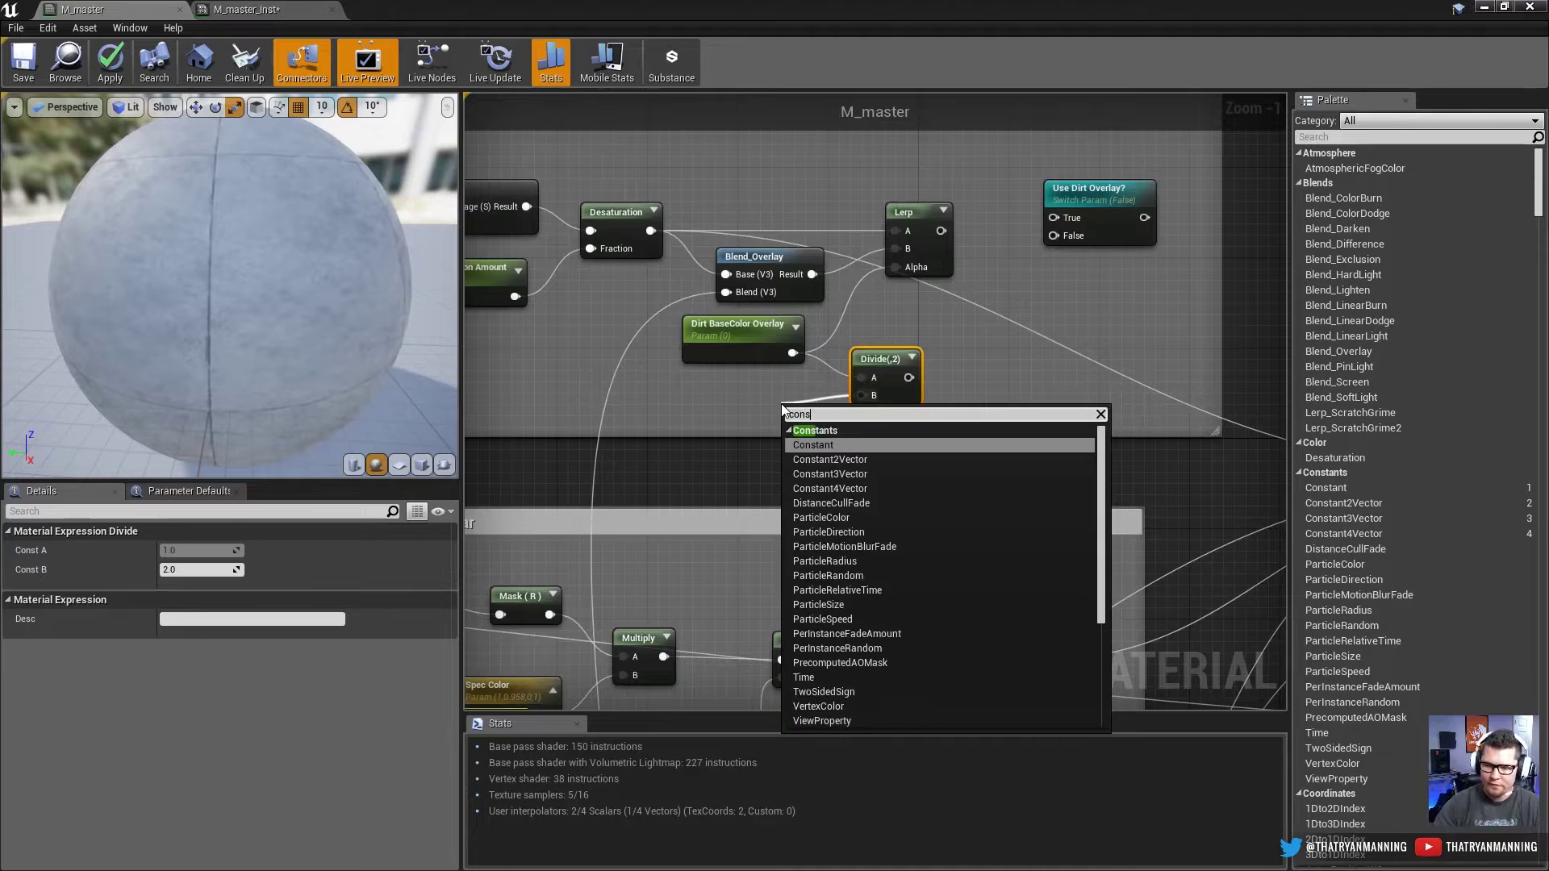
pyautogui.press('Return')
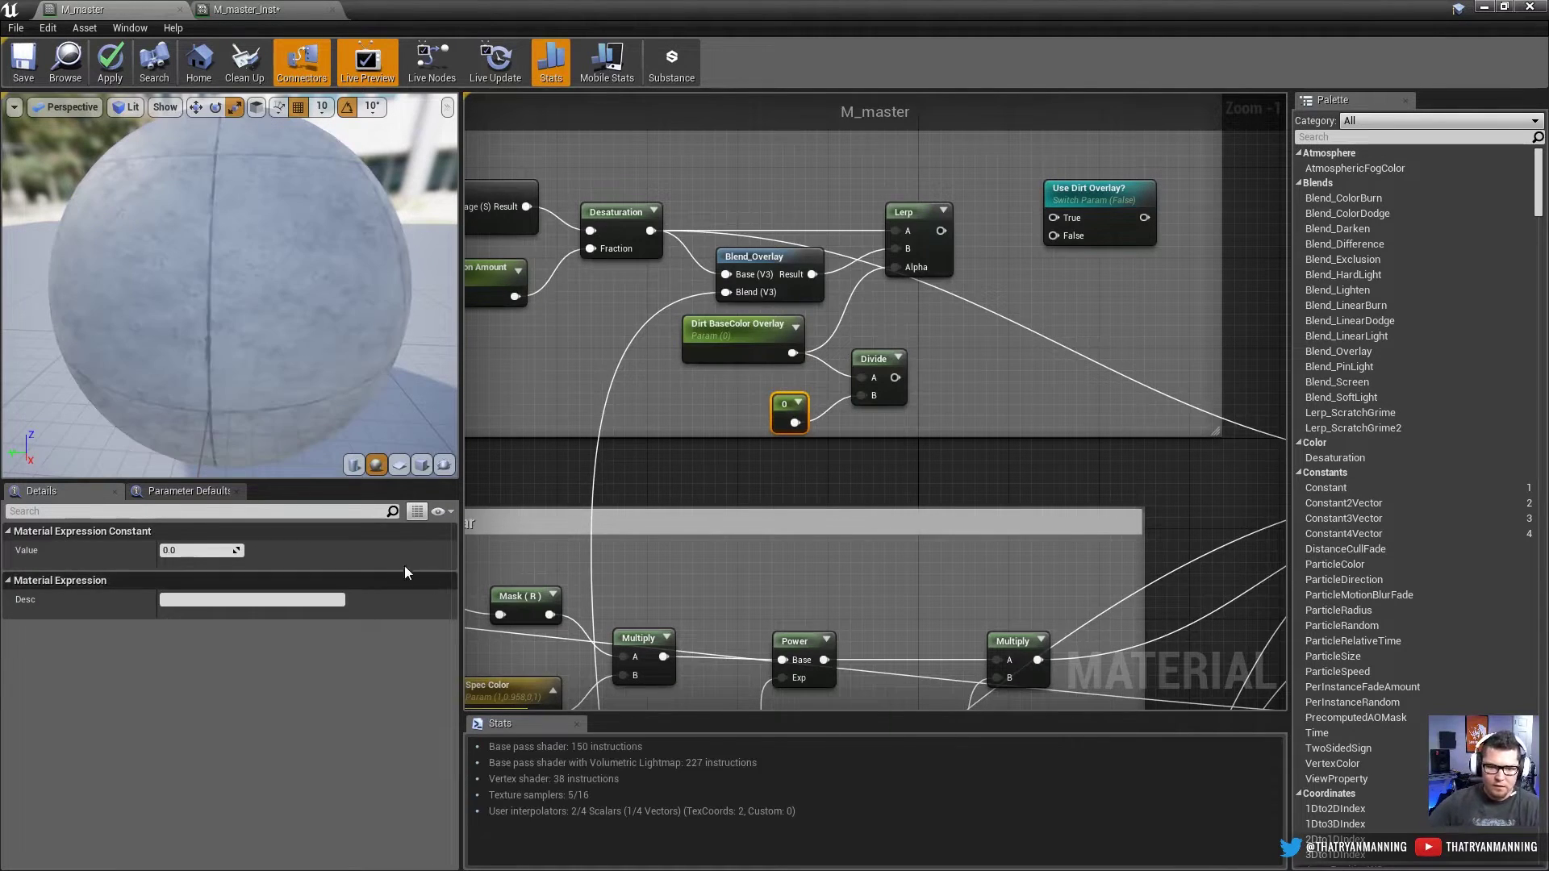
pyautogui.write('10')
pyautogui.press('Return')
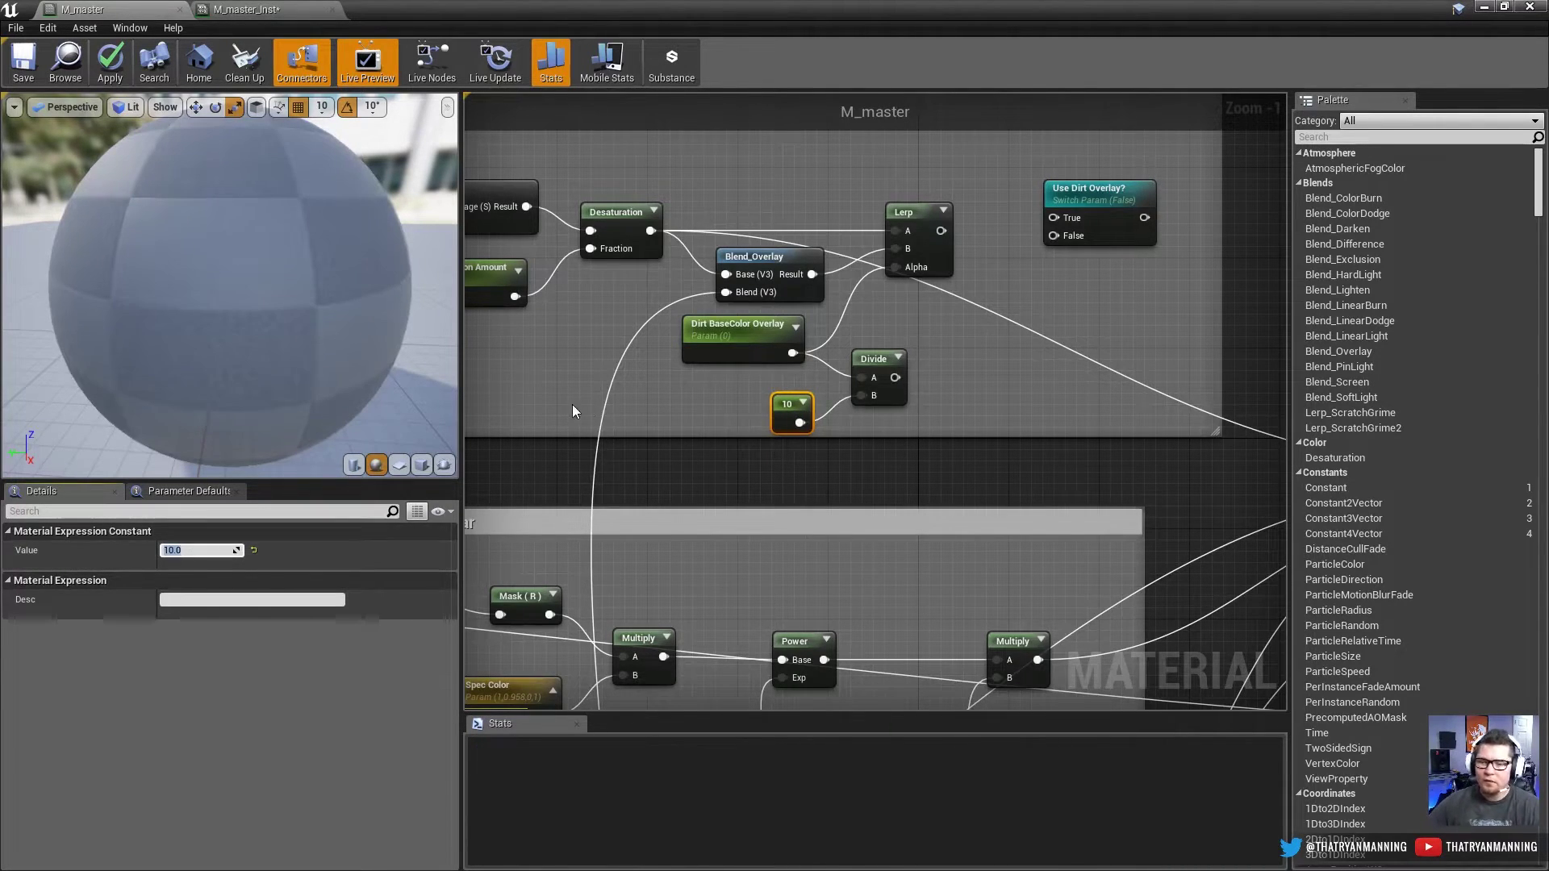
pyautogui.moveTo(772, 403); pyautogui.dragTo(752, 403)
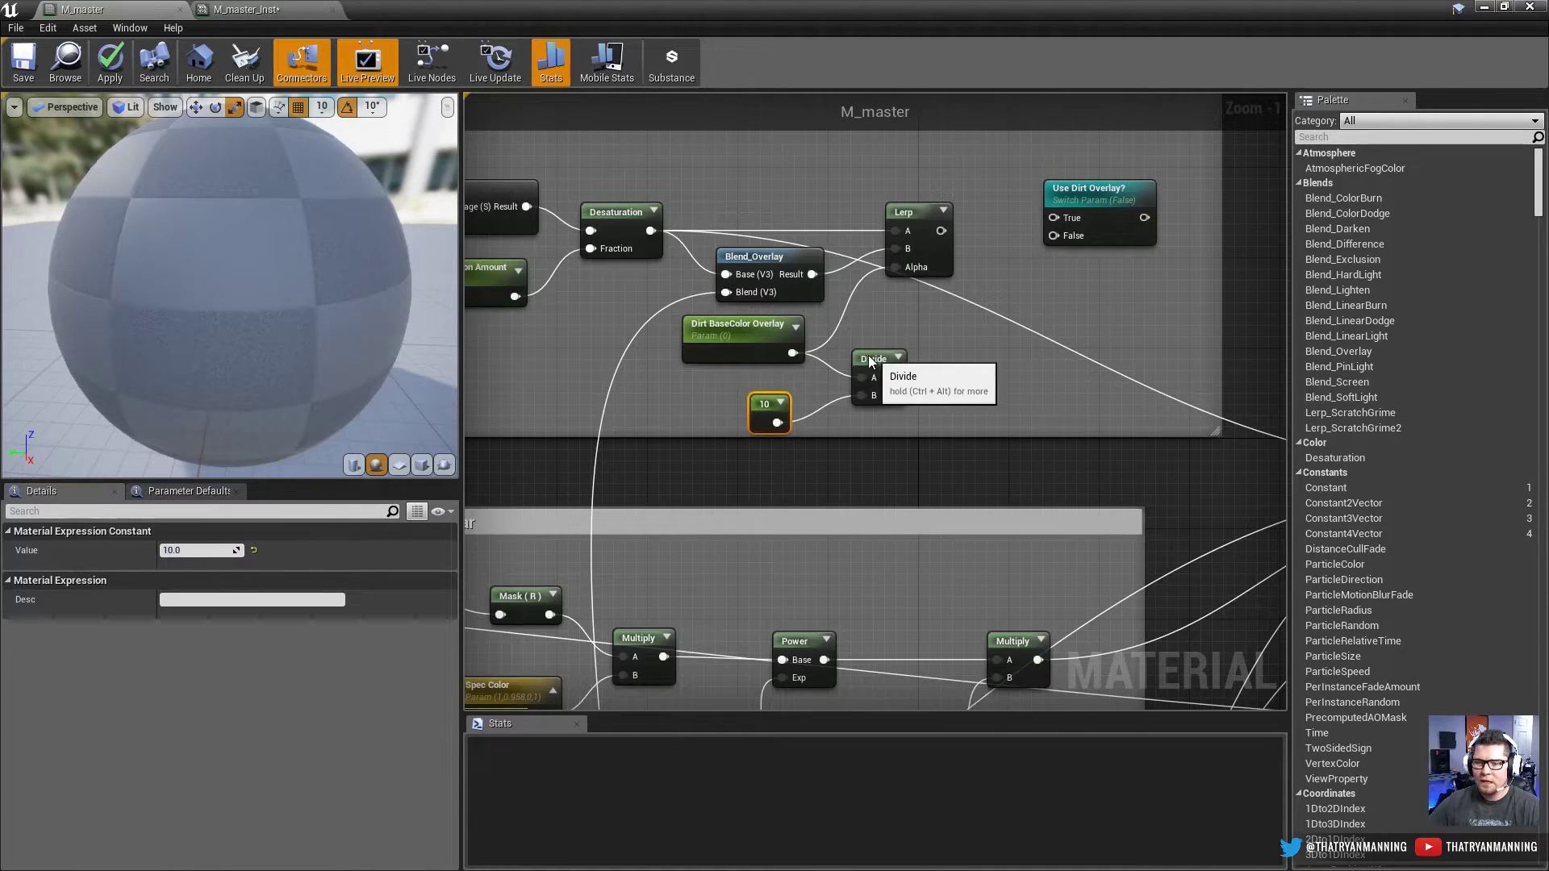
pyautogui.moveTo(873, 355); pyautogui.dragTo(861, 353)
pyautogui.moveTo(909, 214); pyautogui.dragTo(954, 214)
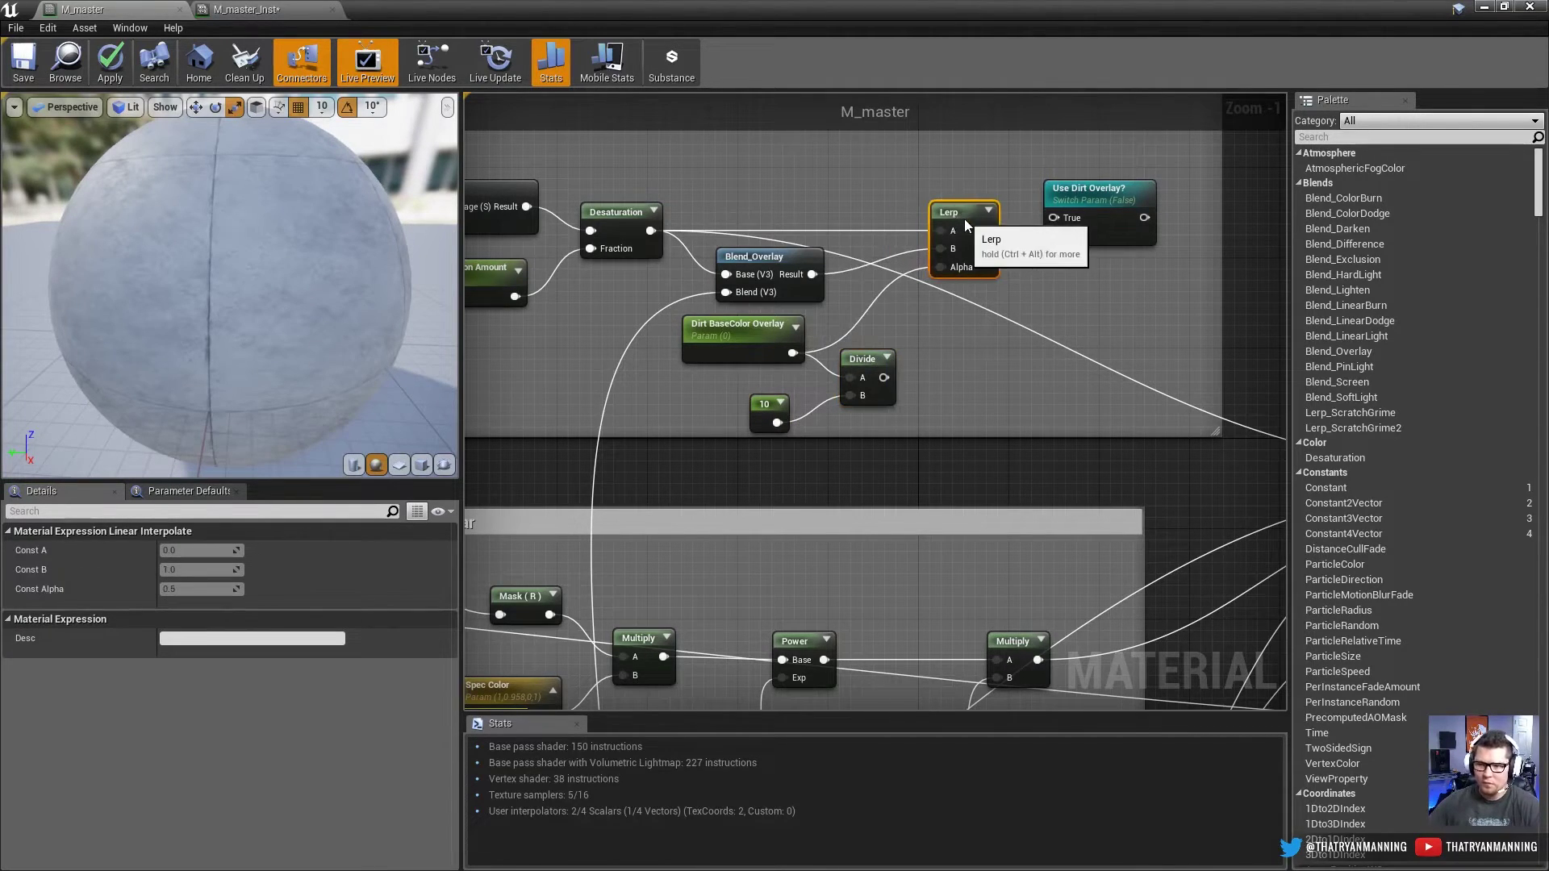
pyautogui.moveTo(942, 267); pyautogui.dragTo(750, 383)
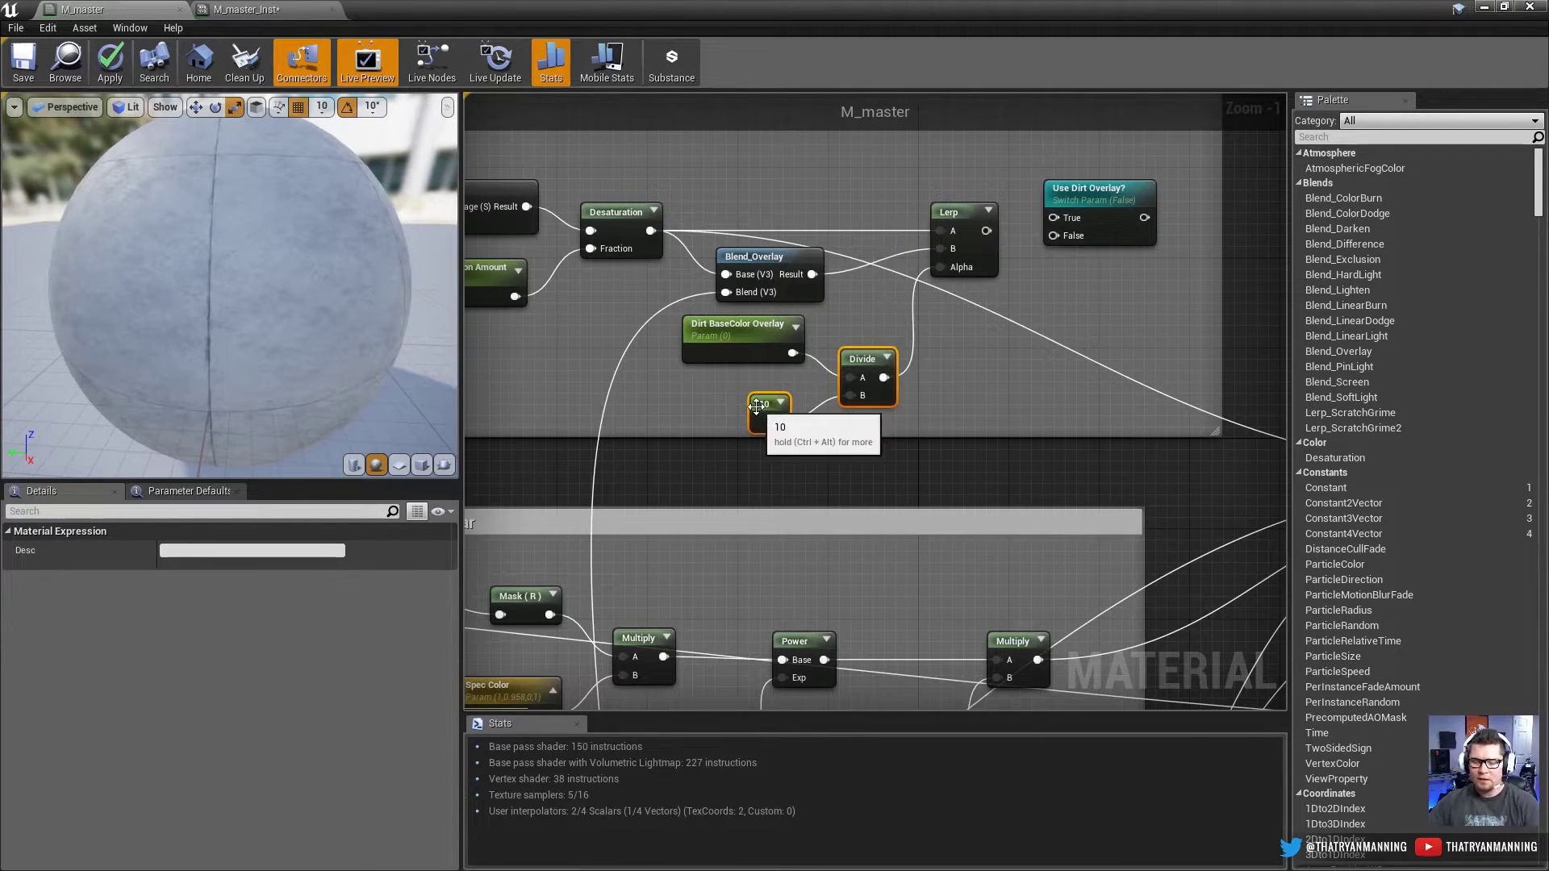
pyautogui.click(752, 379)
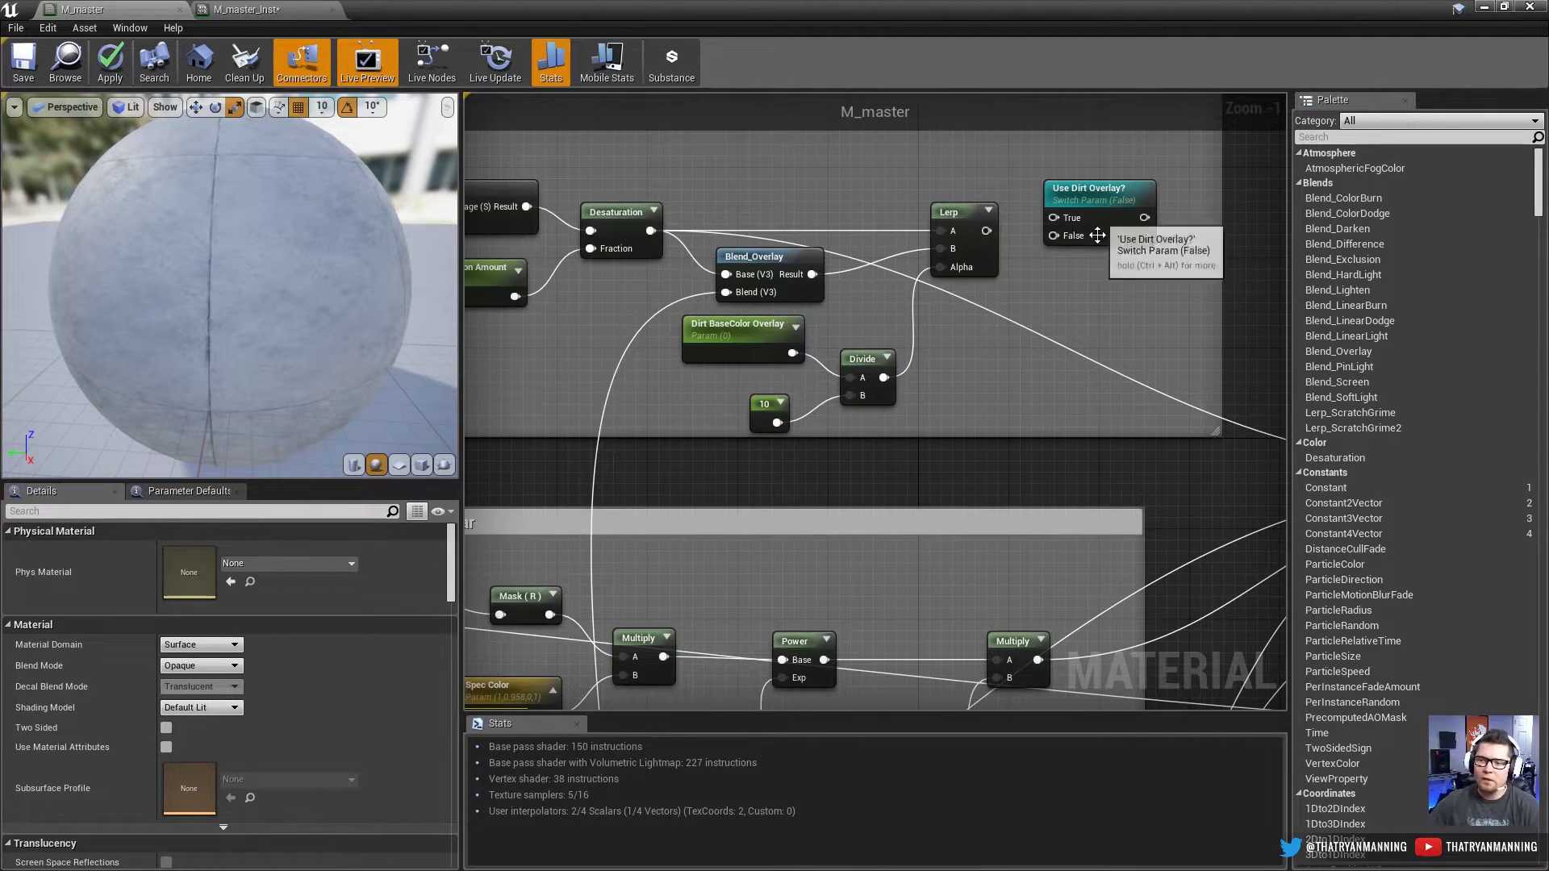
# Step: Wire the Lerp into Use Dirt Overlay? and Desaturation into its False input
pyautogui.scroll(-1, 1008, 328)
pyautogui.moveTo(902, 233); pyautogui.dragTo(961, 223)
pyautogui.moveTo(1005, 204); pyautogui.dragTo(1007, 156)
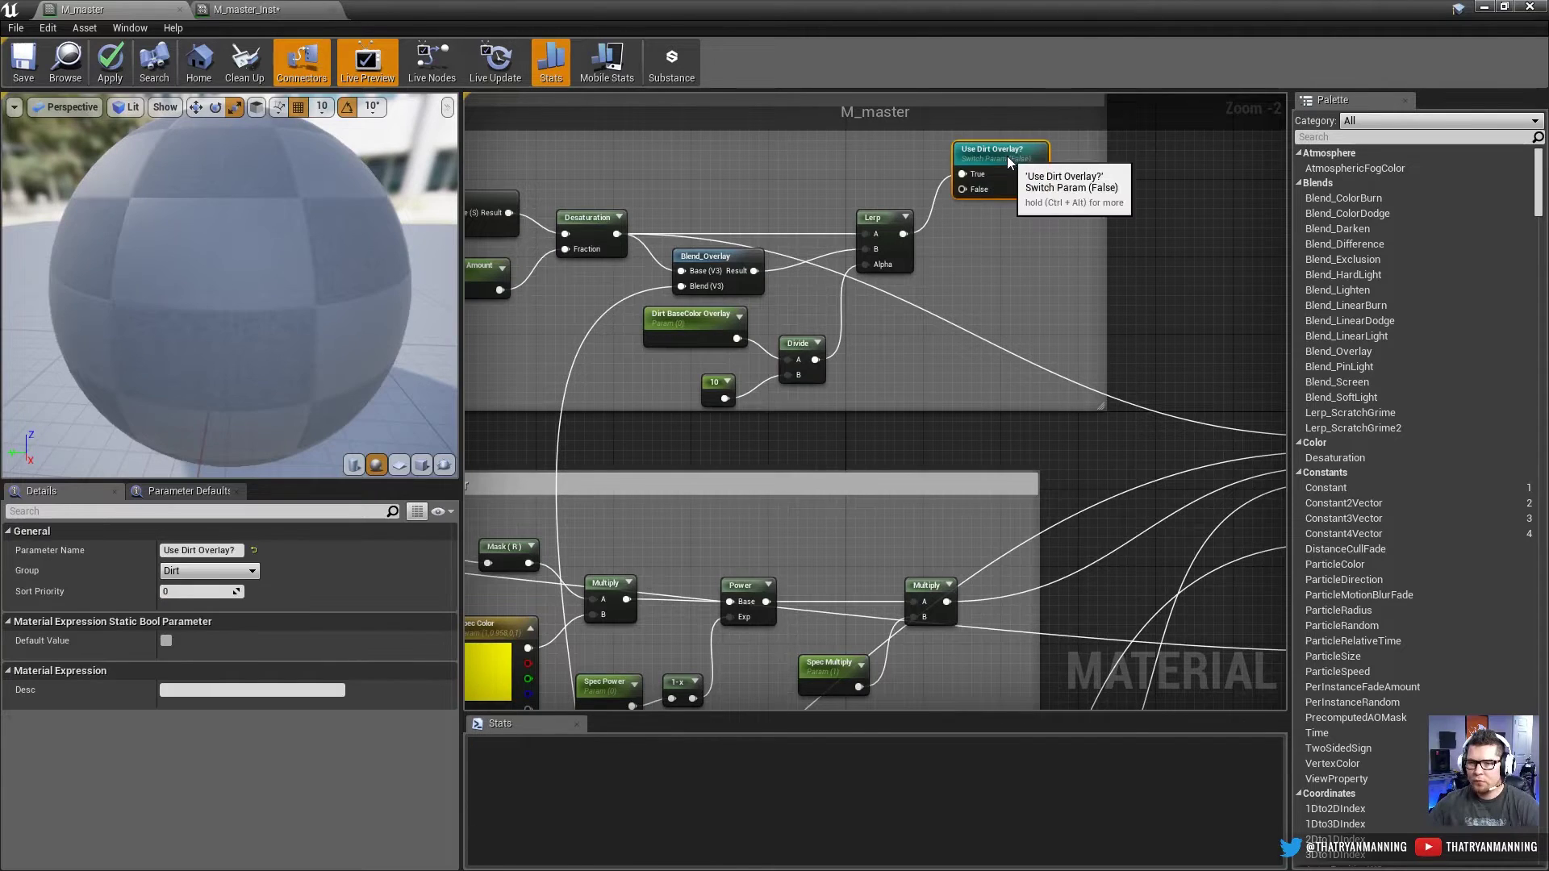
pyautogui.moveTo(617, 234); pyautogui.dragTo(969, 190)
pyautogui.moveTo(734, 267); pyautogui.dragTo(1085, 366, button='right')
# Step: Group the base colour nodes in a Base Color Controls comment and enlarge the BaseColor comment
pyautogui.scroll(-2, 1085, 366)
pyautogui.moveTo(1033, 270); pyautogui.dragTo(521, 447)
pyautogui.write('c')
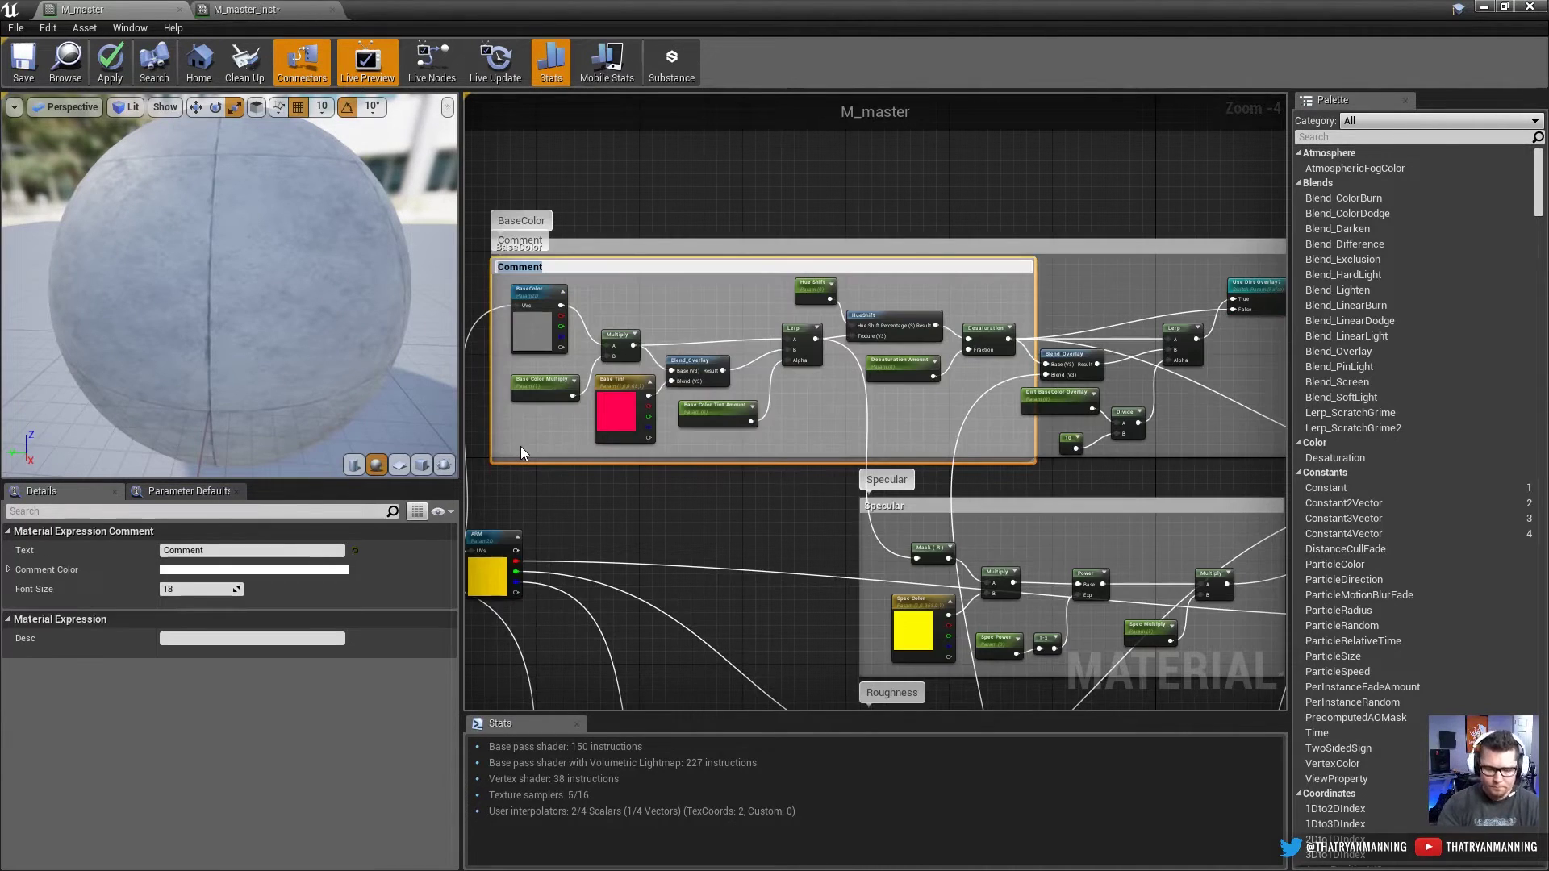
pyautogui.write('Base Color Controls')
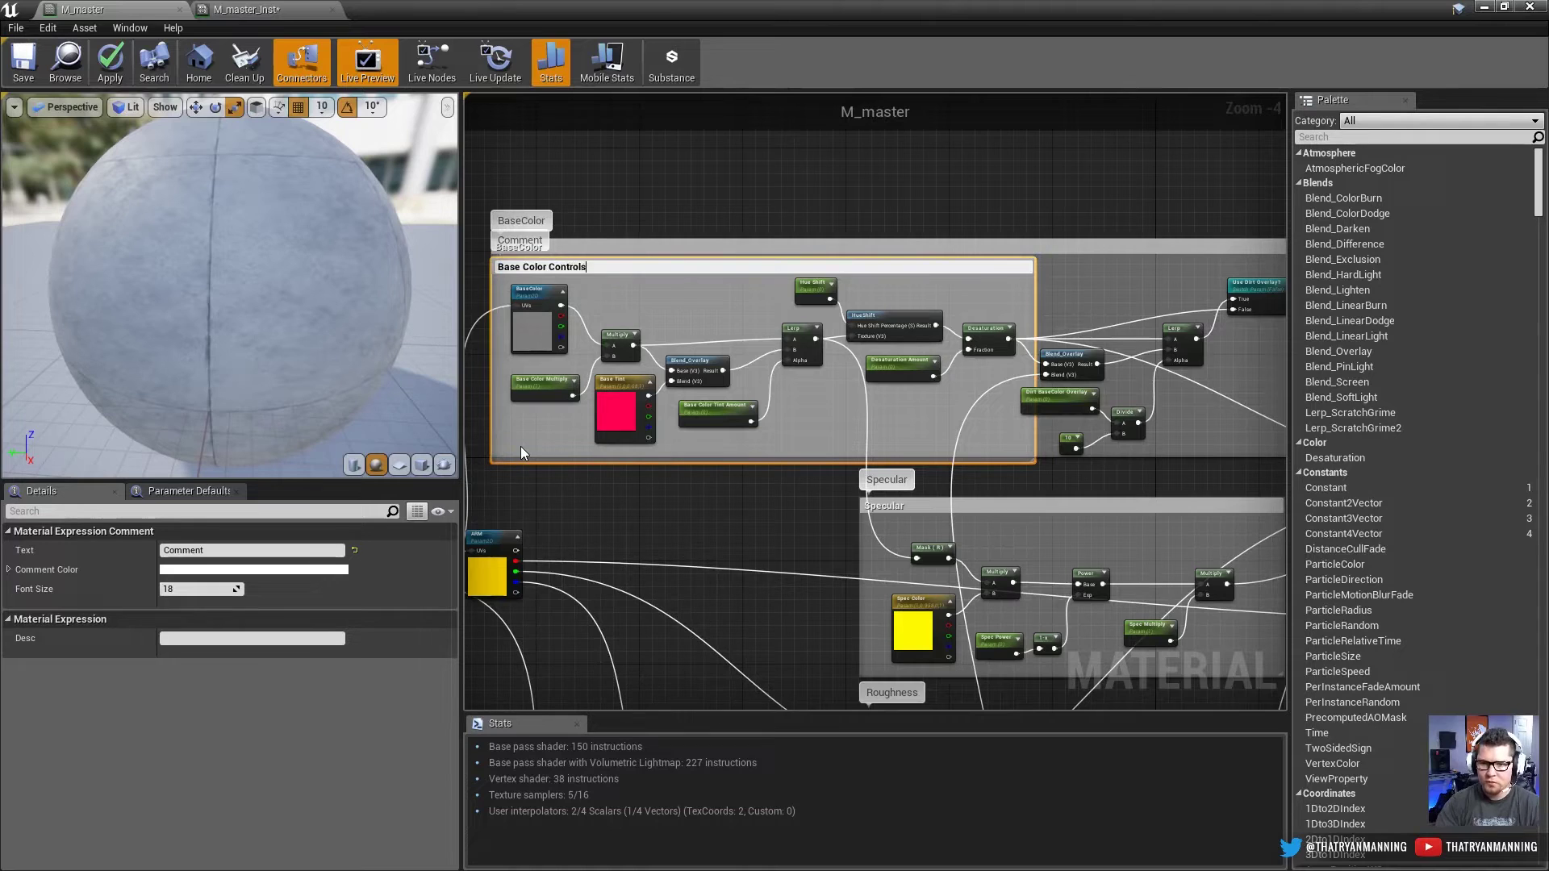
pyautogui.press('Return')
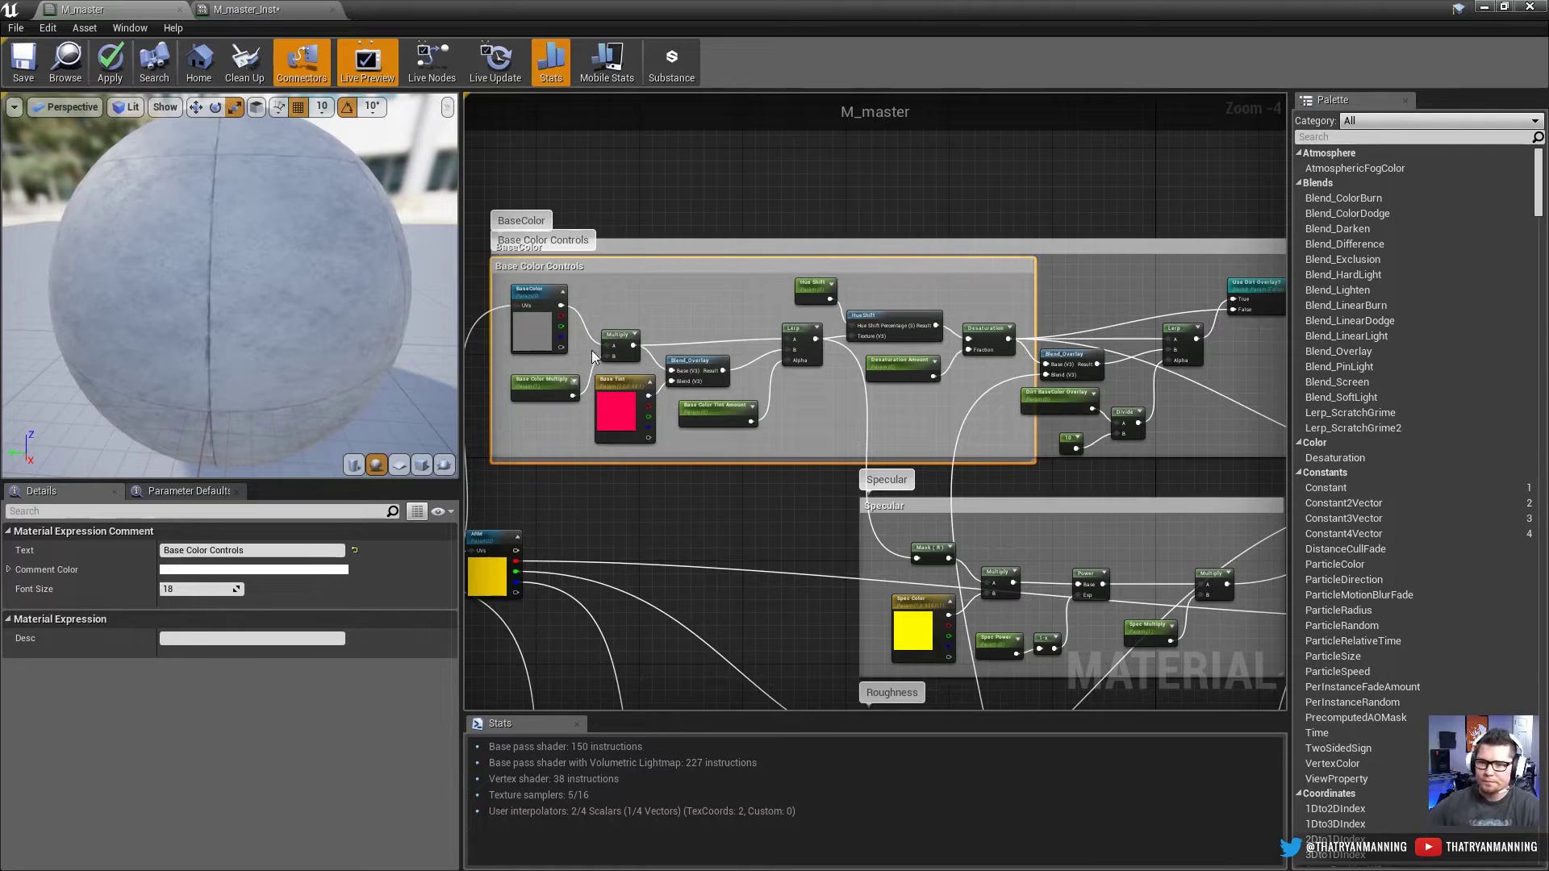
pyautogui.click(693, 237)
pyautogui.moveTo(695, 241); pyautogui.dragTo(695, 185)
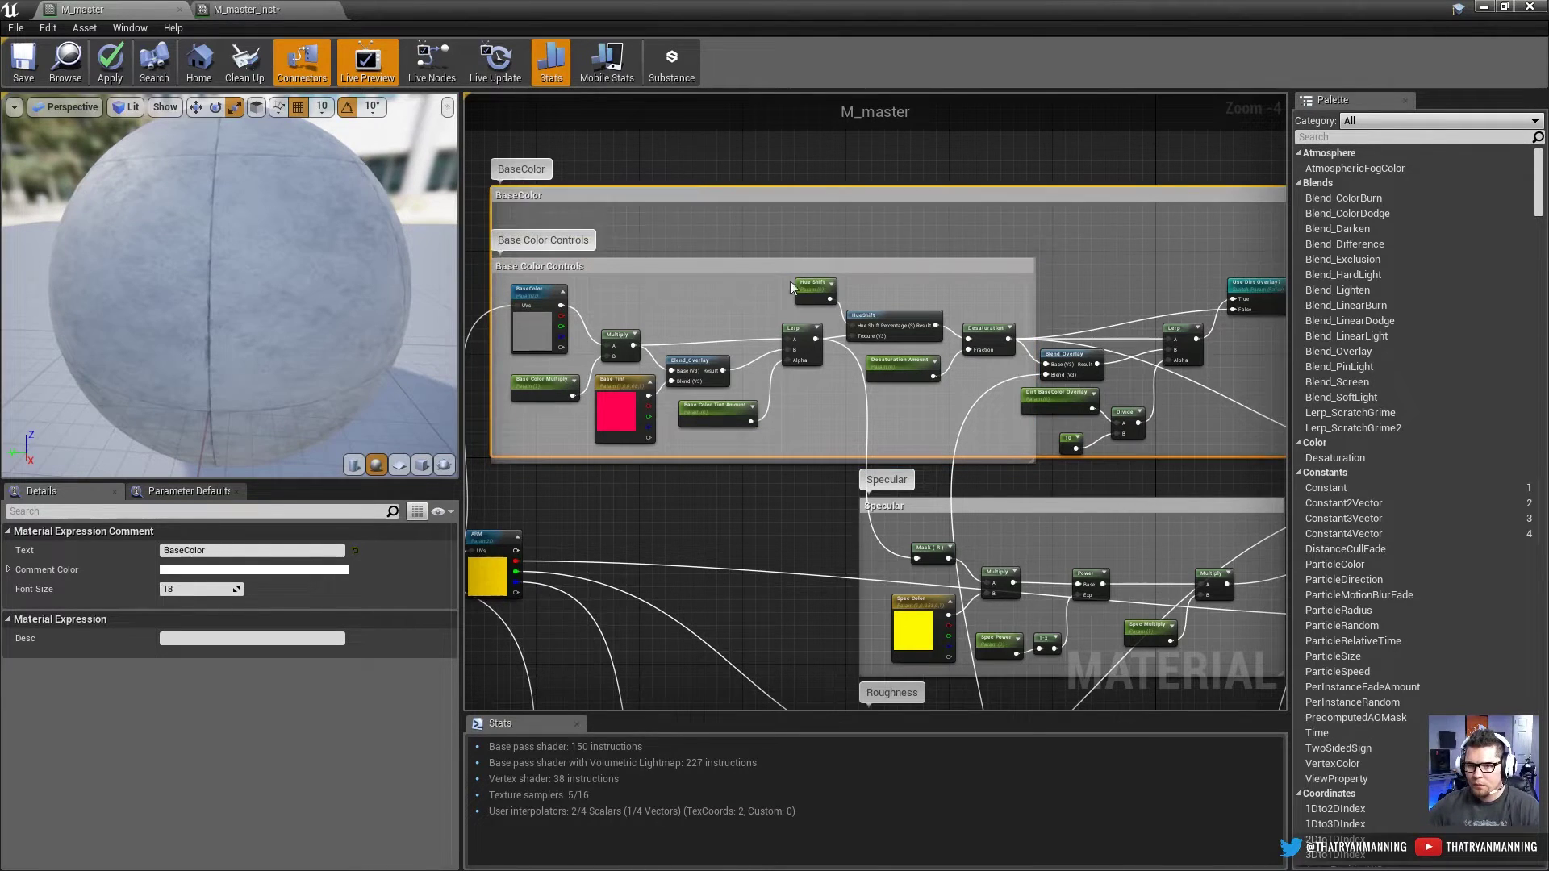
pyautogui.moveTo(791, 280); pyautogui.dragTo(708, 241, button='right')
pyautogui.click(707, 232)
pyautogui.scroll(-2, 817, 284)
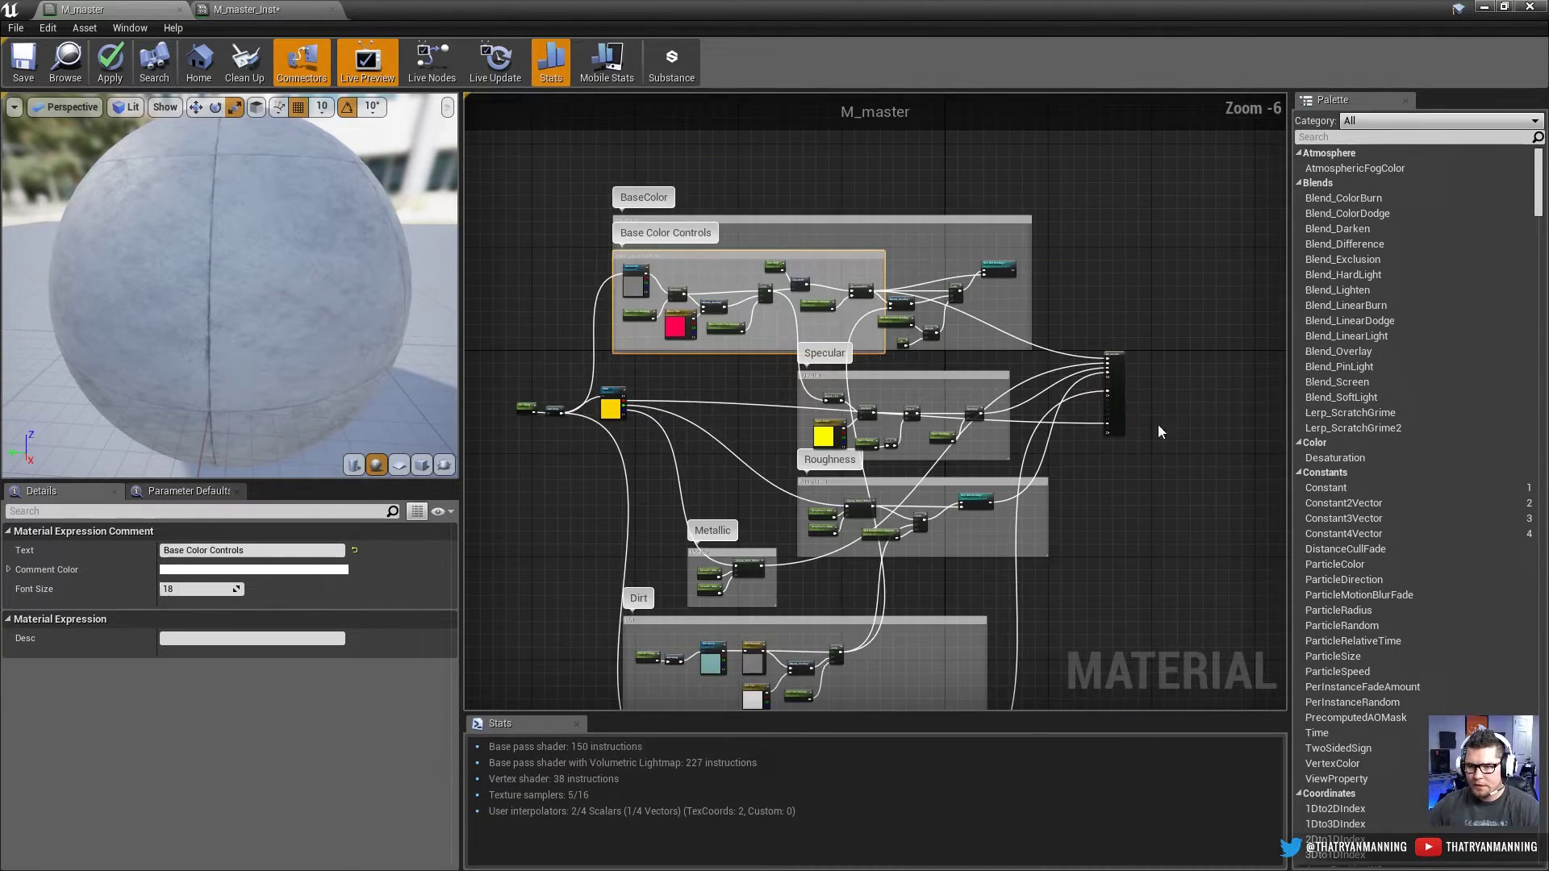
pyautogui.click(972, 346)
pyautogui.scroll(3, 972, 345)
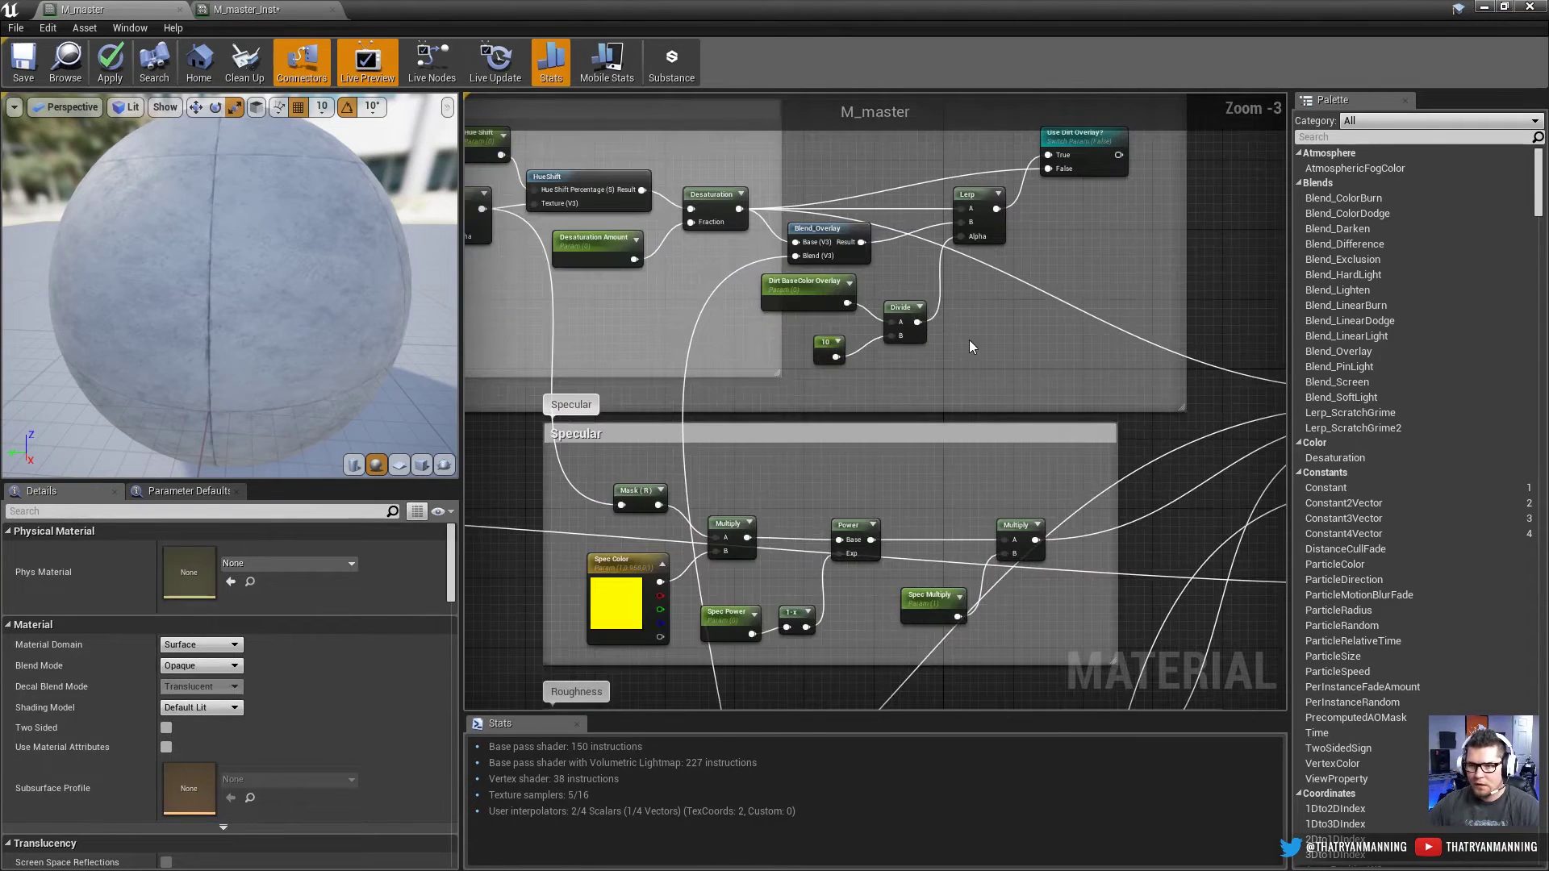
# Step: Rearrange the six dirt nodes and wrap them in a comment titled Dirt Addtion
pyautogui.moveTo(983, 378); pyautogui.dragTo(817, 179)
pyautogui.moveTo(821, 235); pyautogui.dragTo(873, 253)
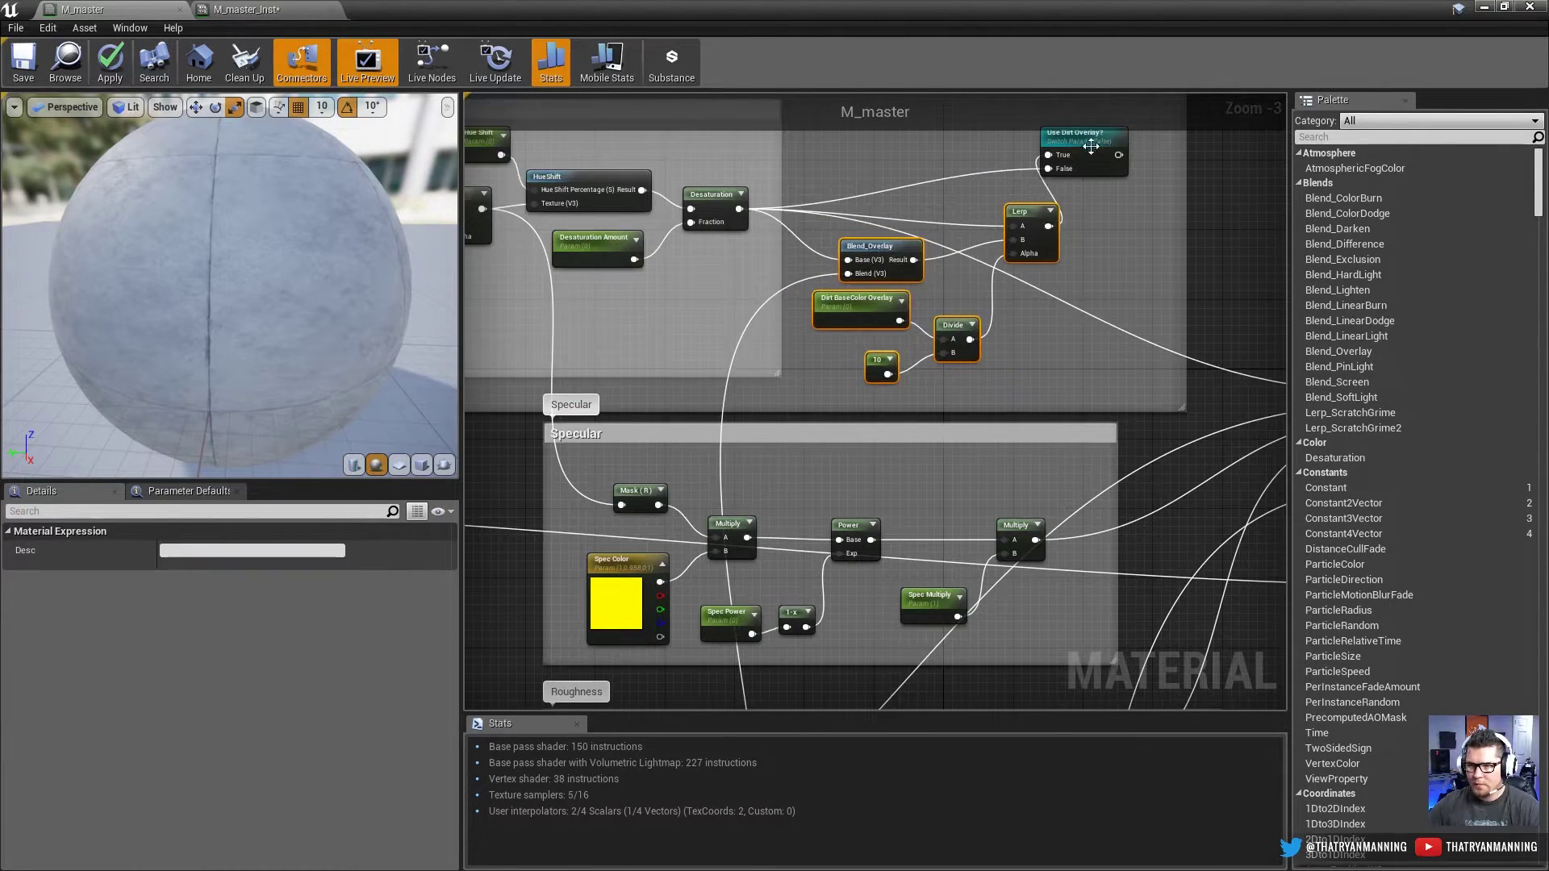
pyautogui.moveTo(1091, 146); pyautogui.dragTo(1130, 168)
pyautogui.moveTo(1129, 391); pyautogui.dragTo(839, 132)
pyautogui.write('cDirt')
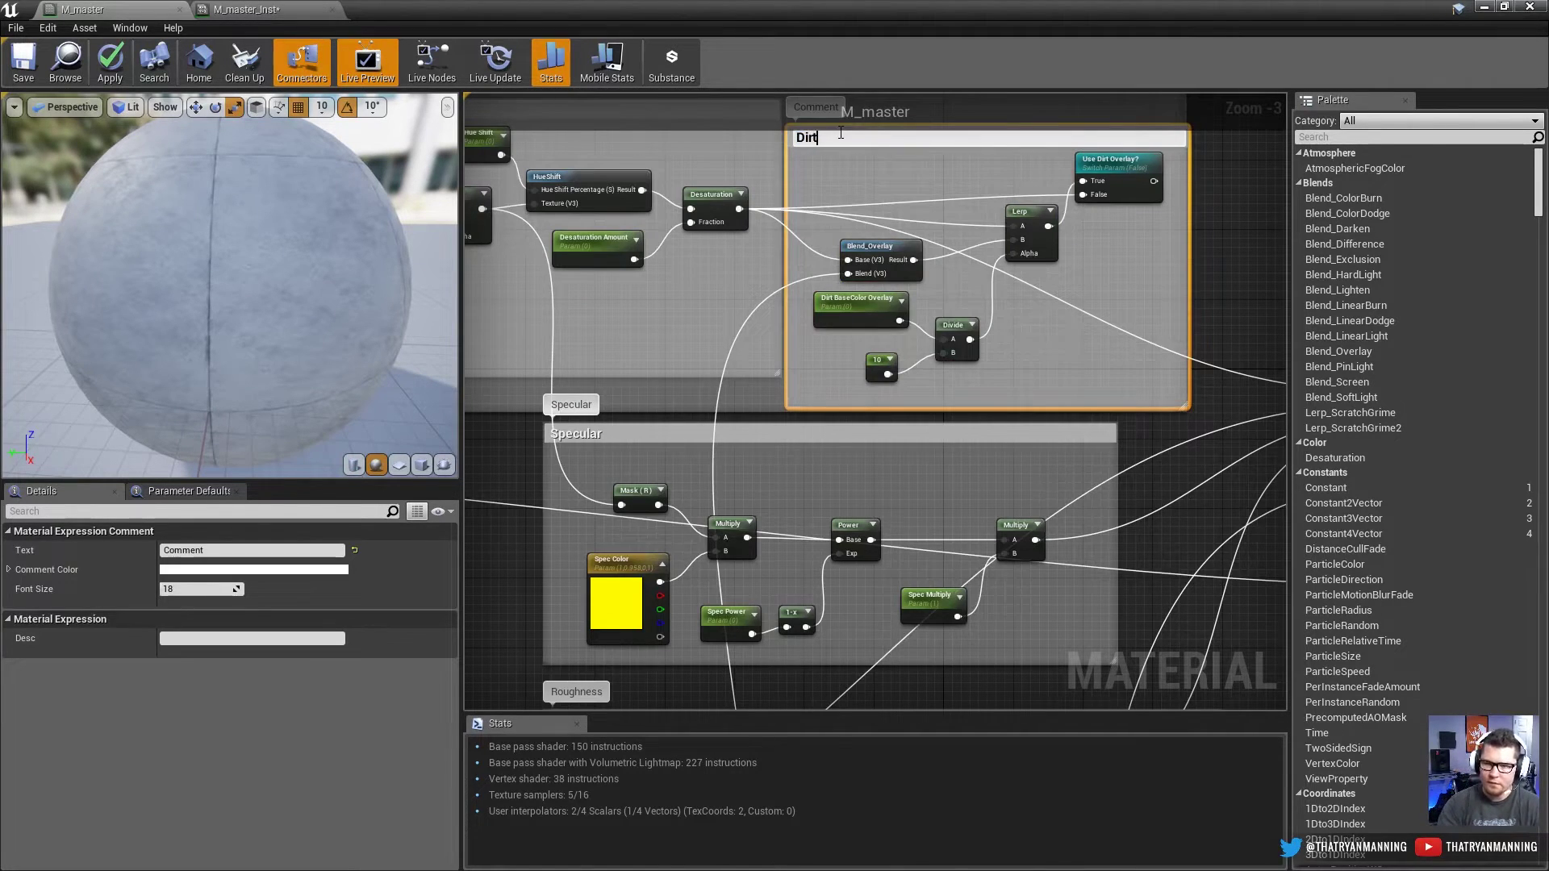
pyautogui.write(' Addtion')
pyautogui.press('Return')
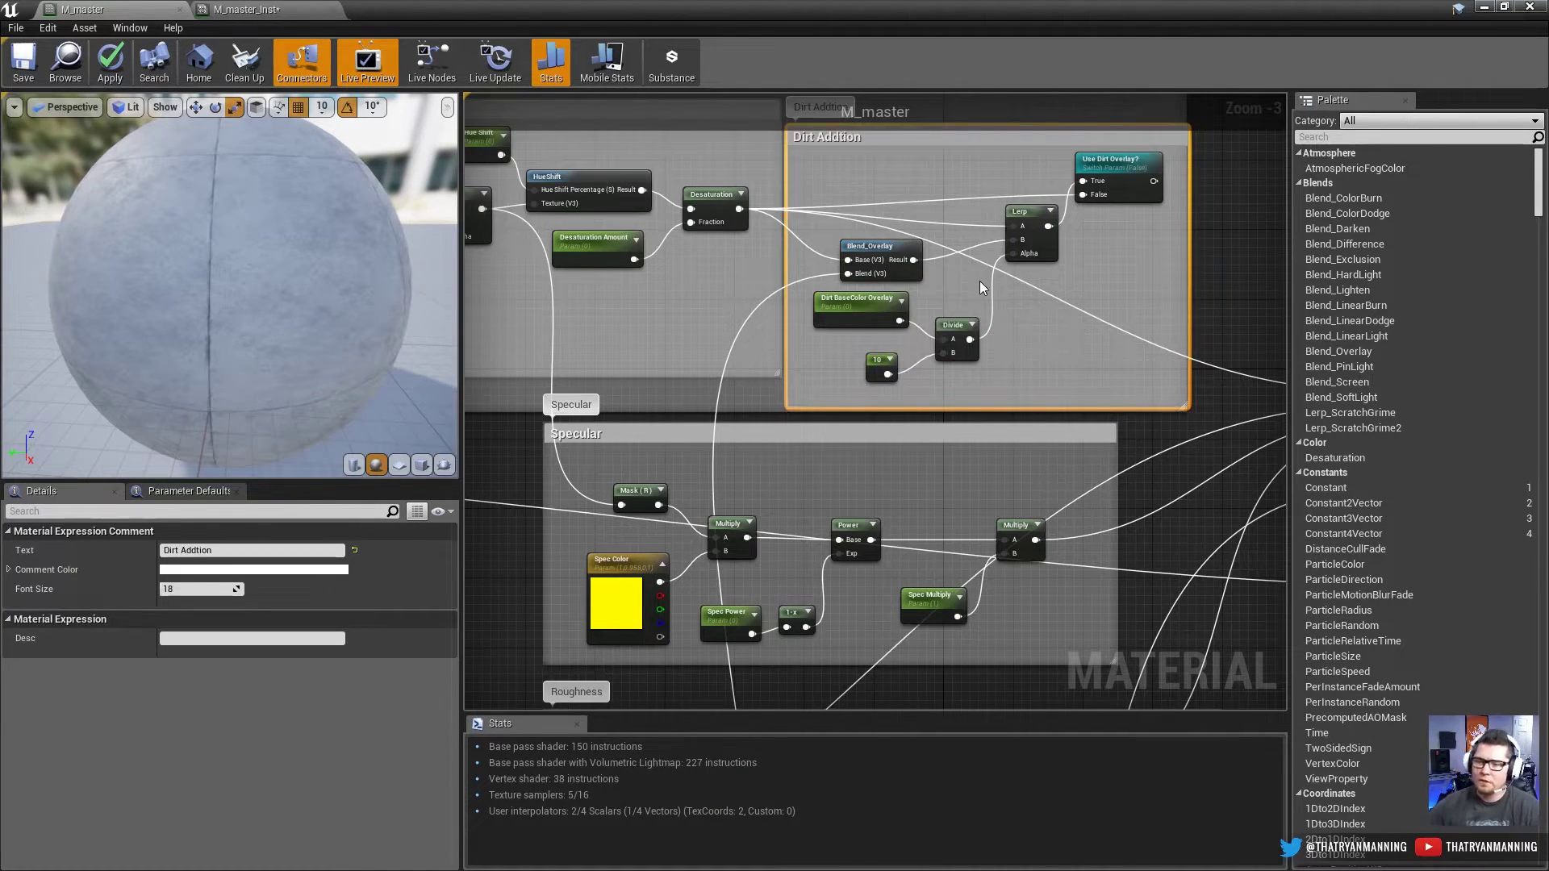
# Step: Review the layout, selecting the Base Color Controls comment and the Use Dirt Overlay? node
pyautogui.scroll(-3, 984, 302)
pyautogui.scroll(1, 776, 290)
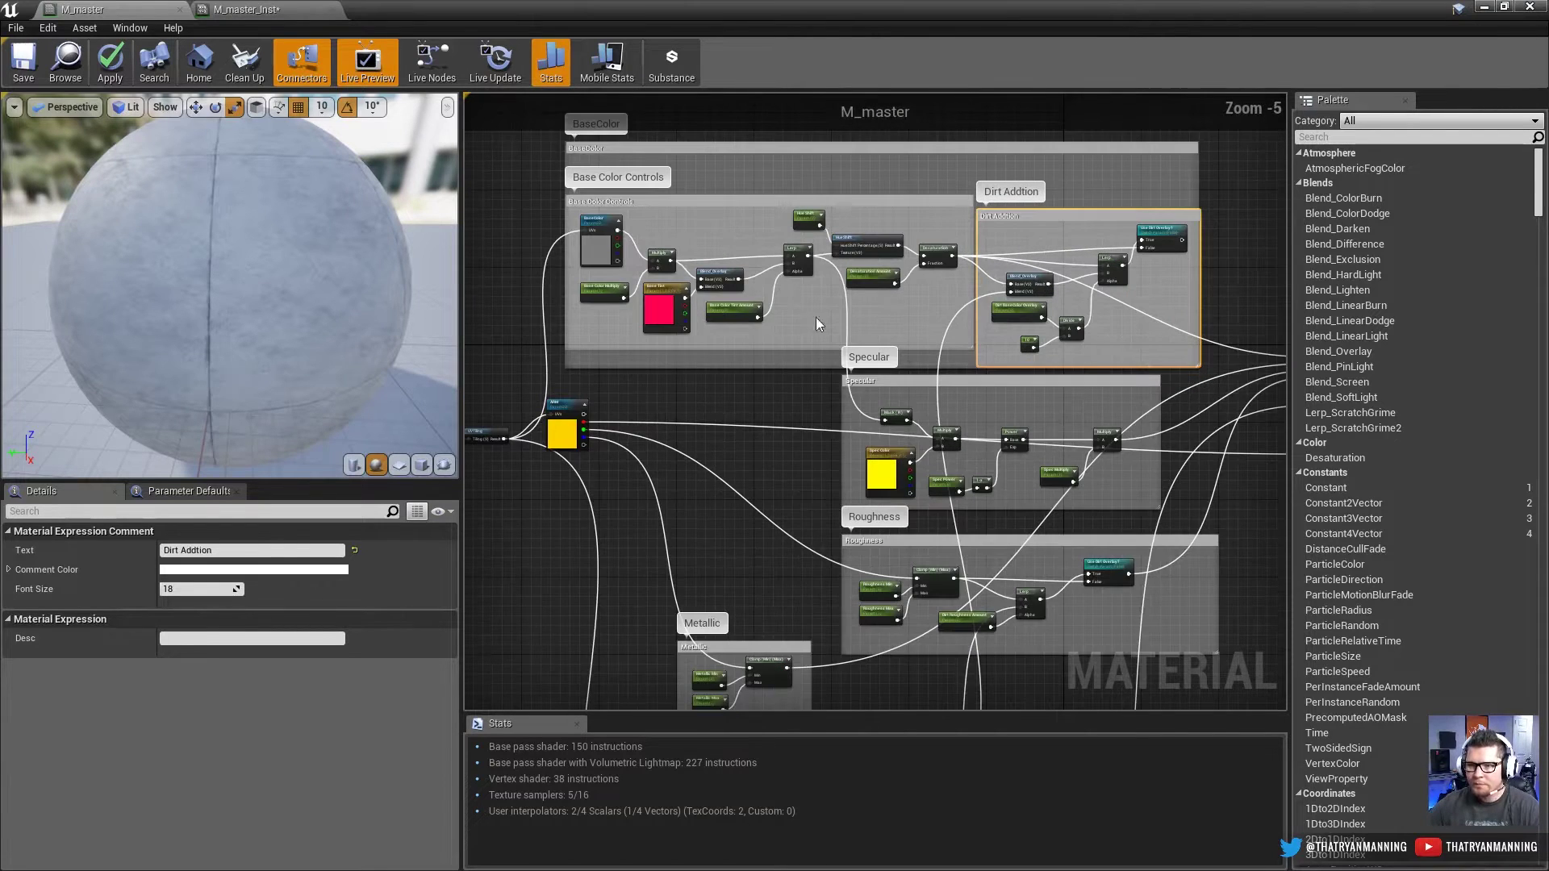
pyautogui.click(720, 389)
pyautogui.click(641, 201)
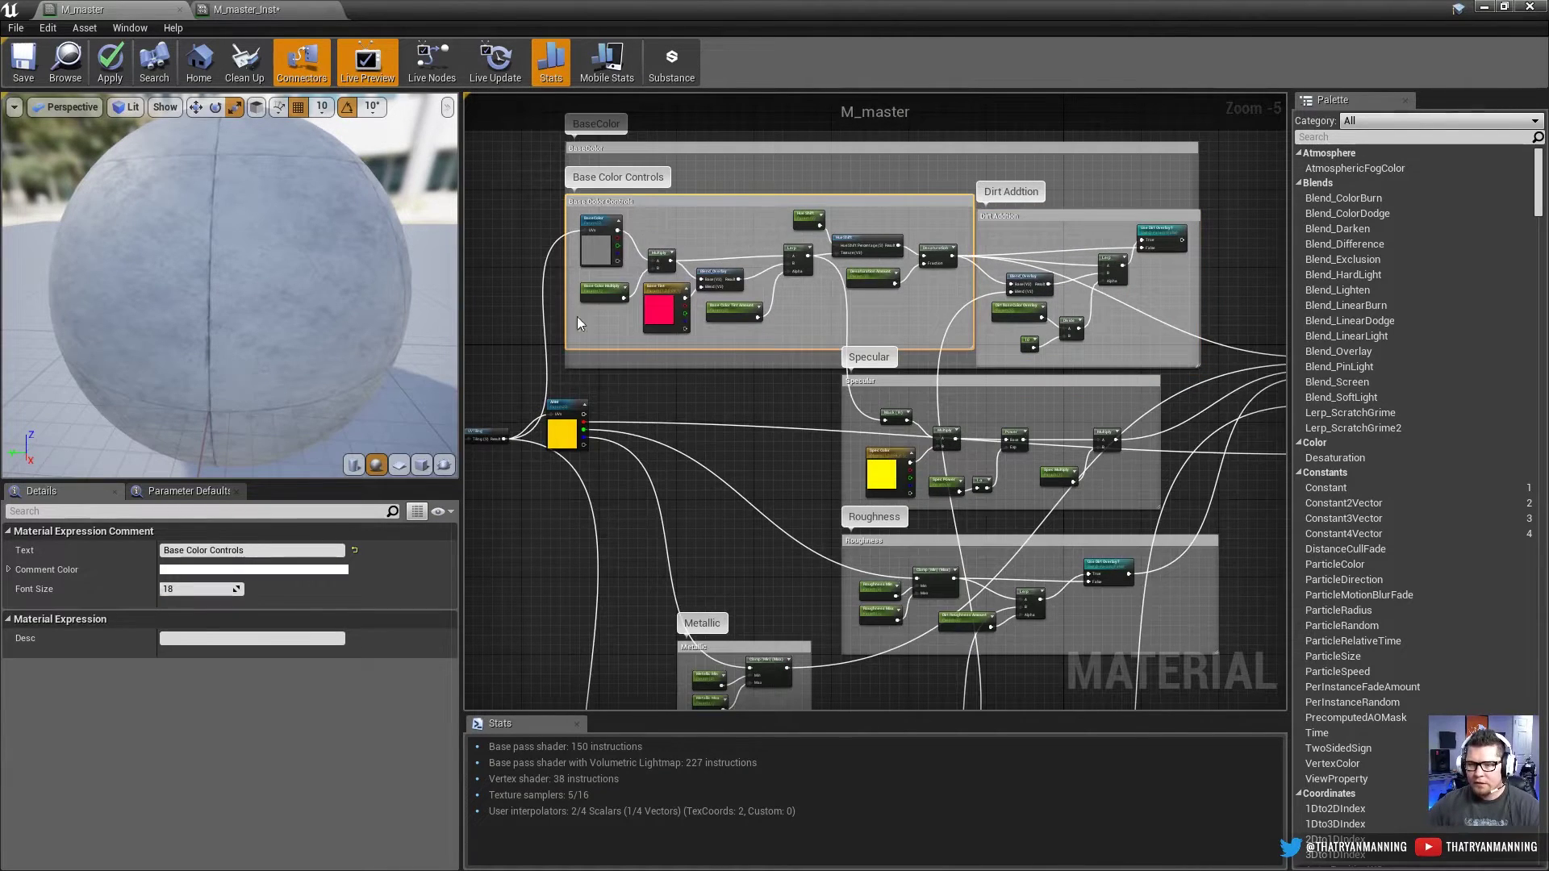
pyautogui.scroll(2, 1078, 269)
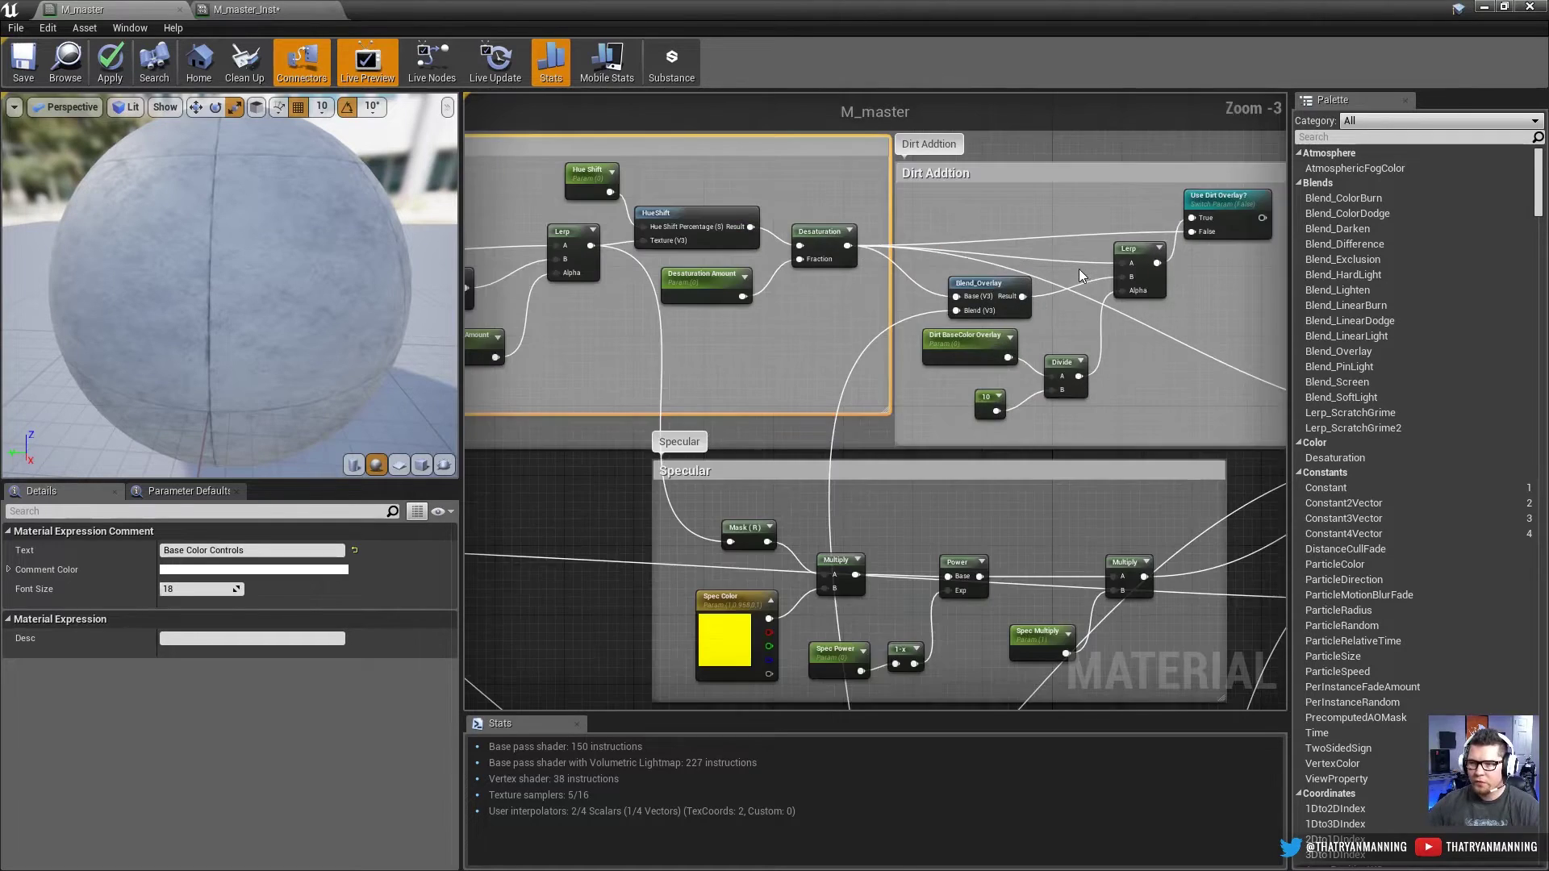
pyautogui.click(1207, 228)
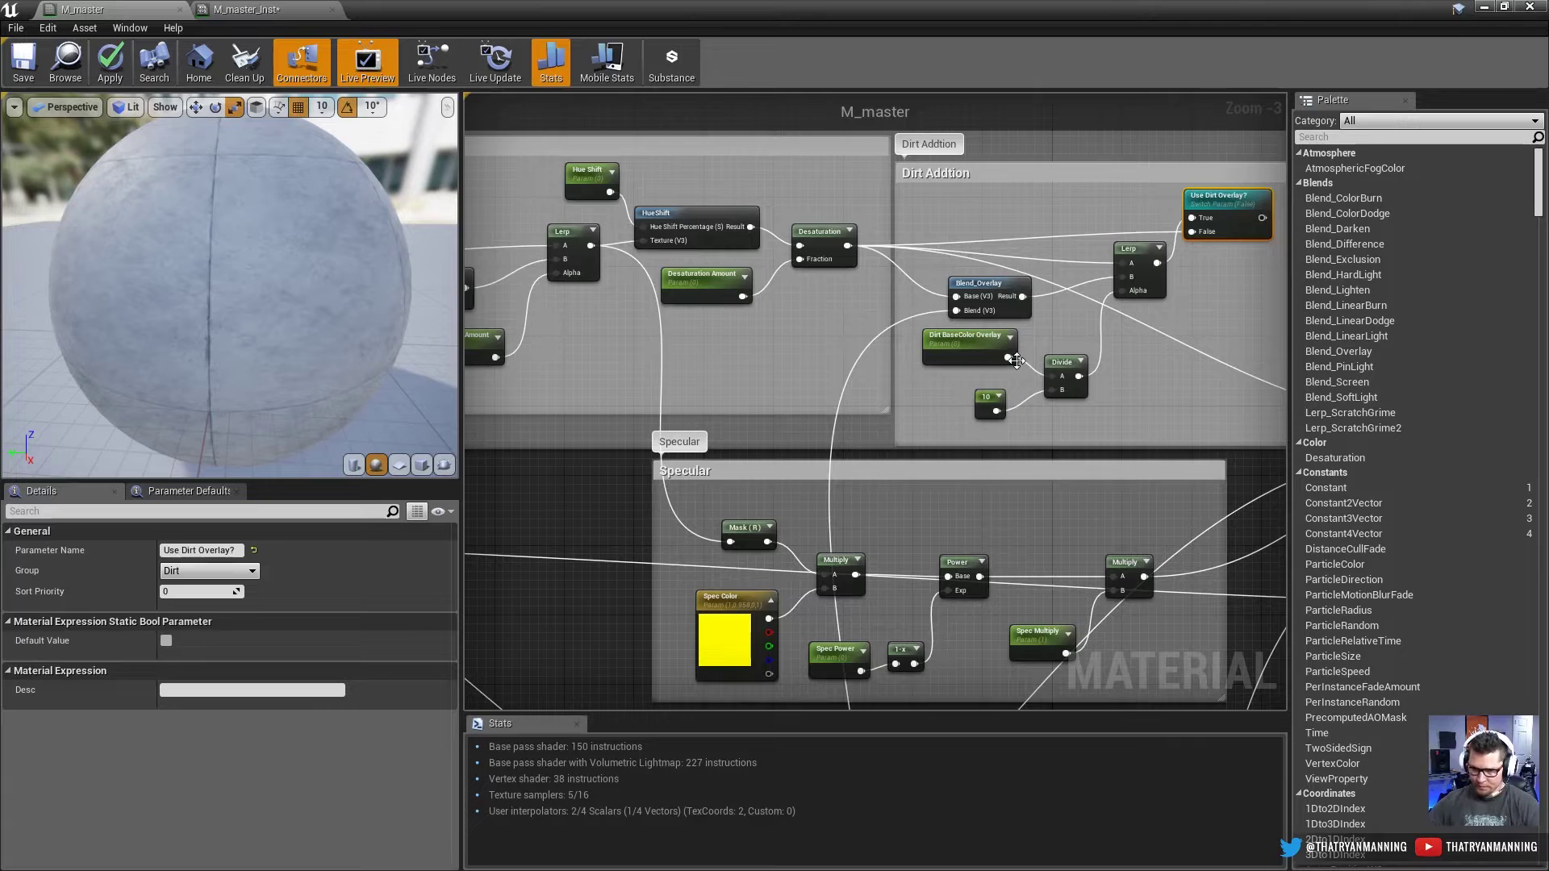
# Step: Put the Dirt BaseColor Overlay parameter in the Dirt group
pyautogui.moveTo(1208, 328); pyautogui.dragTo(934, 336, button='right')
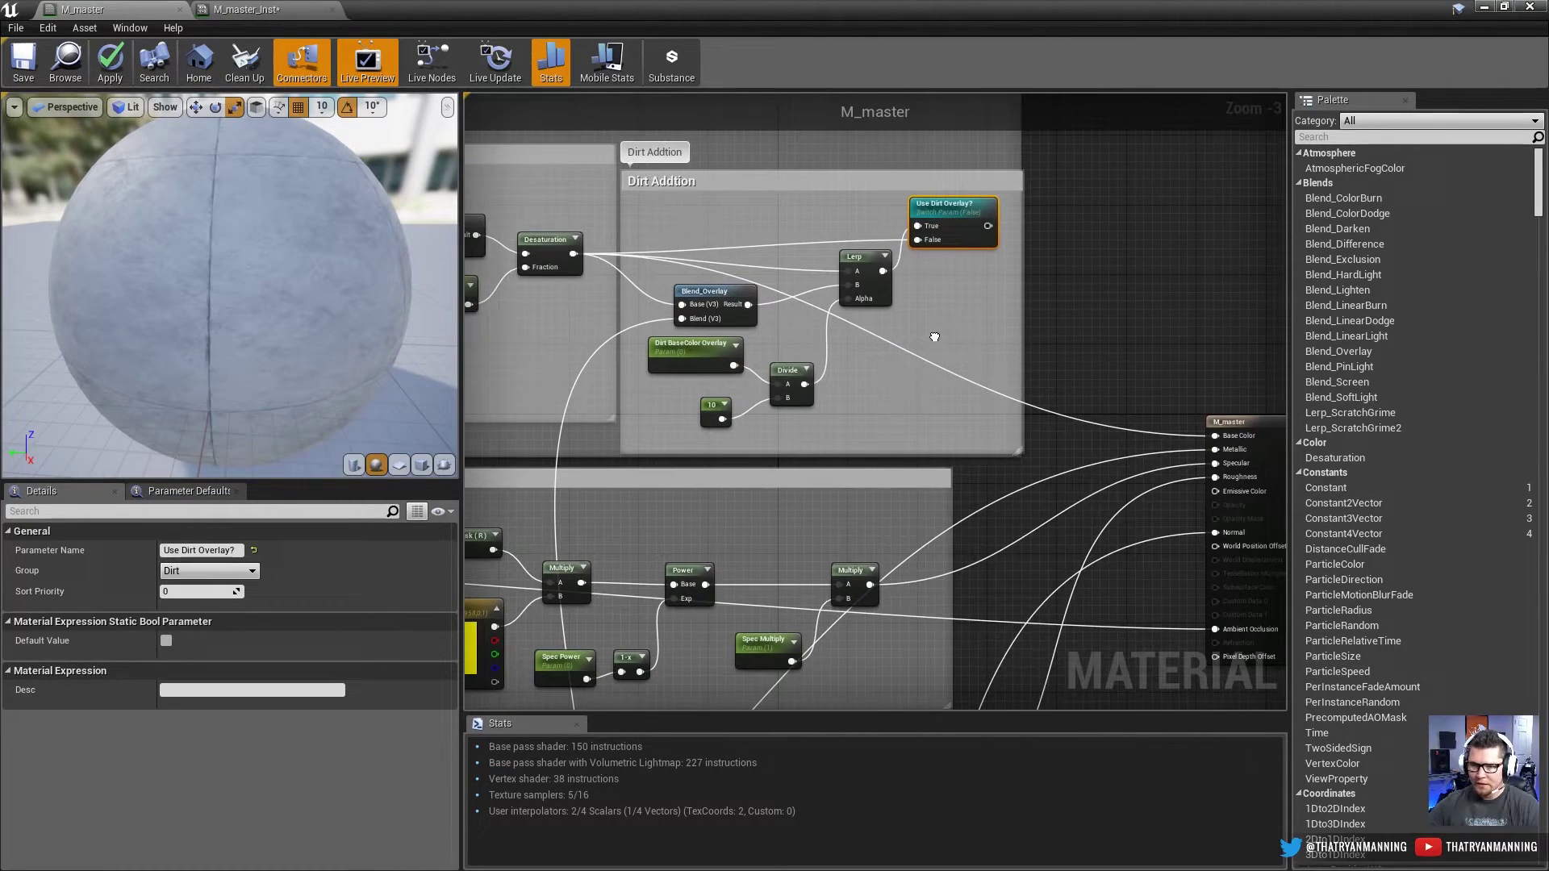
pyautogui.click(686, 349)
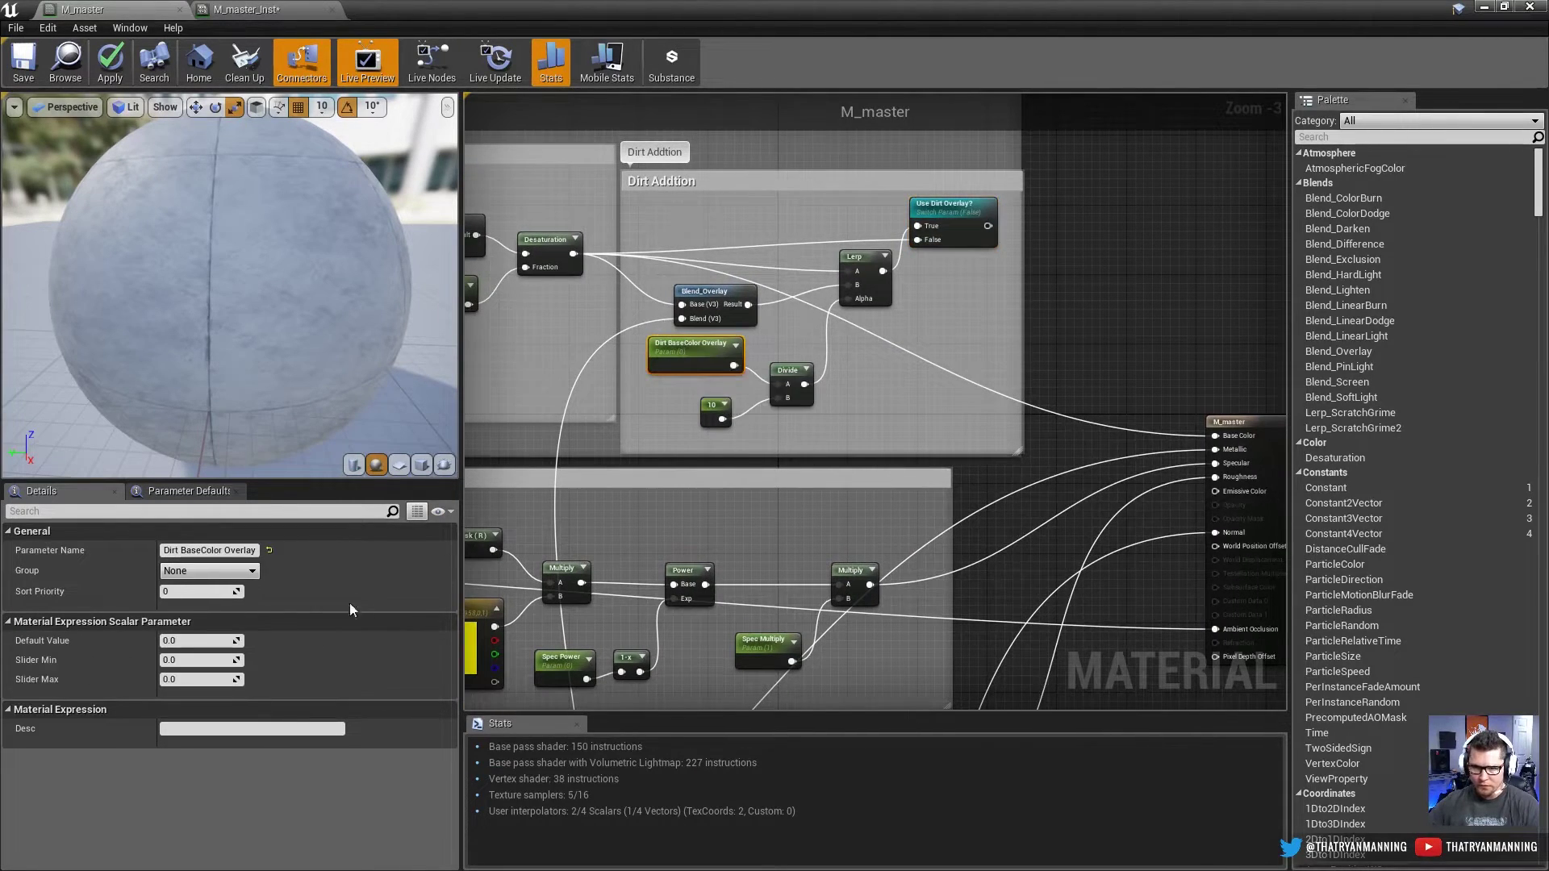
pyautogui.click(252, 570)
pyautogui.click(196, 603)
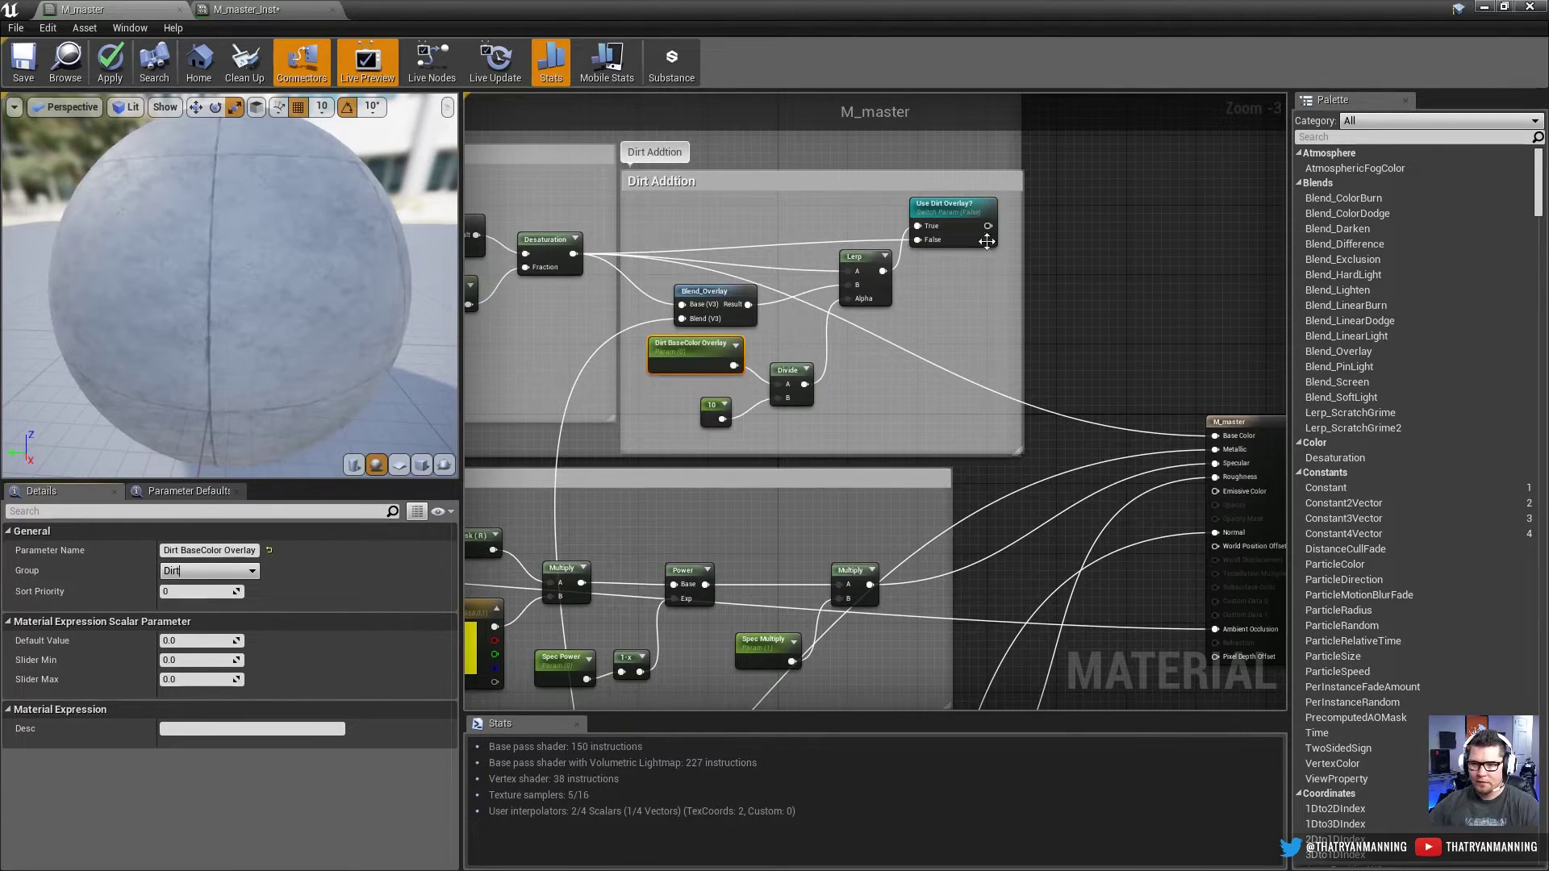
# Step: Connect Use Dirt Overlay? to M_master's Base Color and save the material
pyautogui.click(945, 214)
pyautogui.moveTo(991, 311); pyautogui.dragTo(753, 258, button='right')
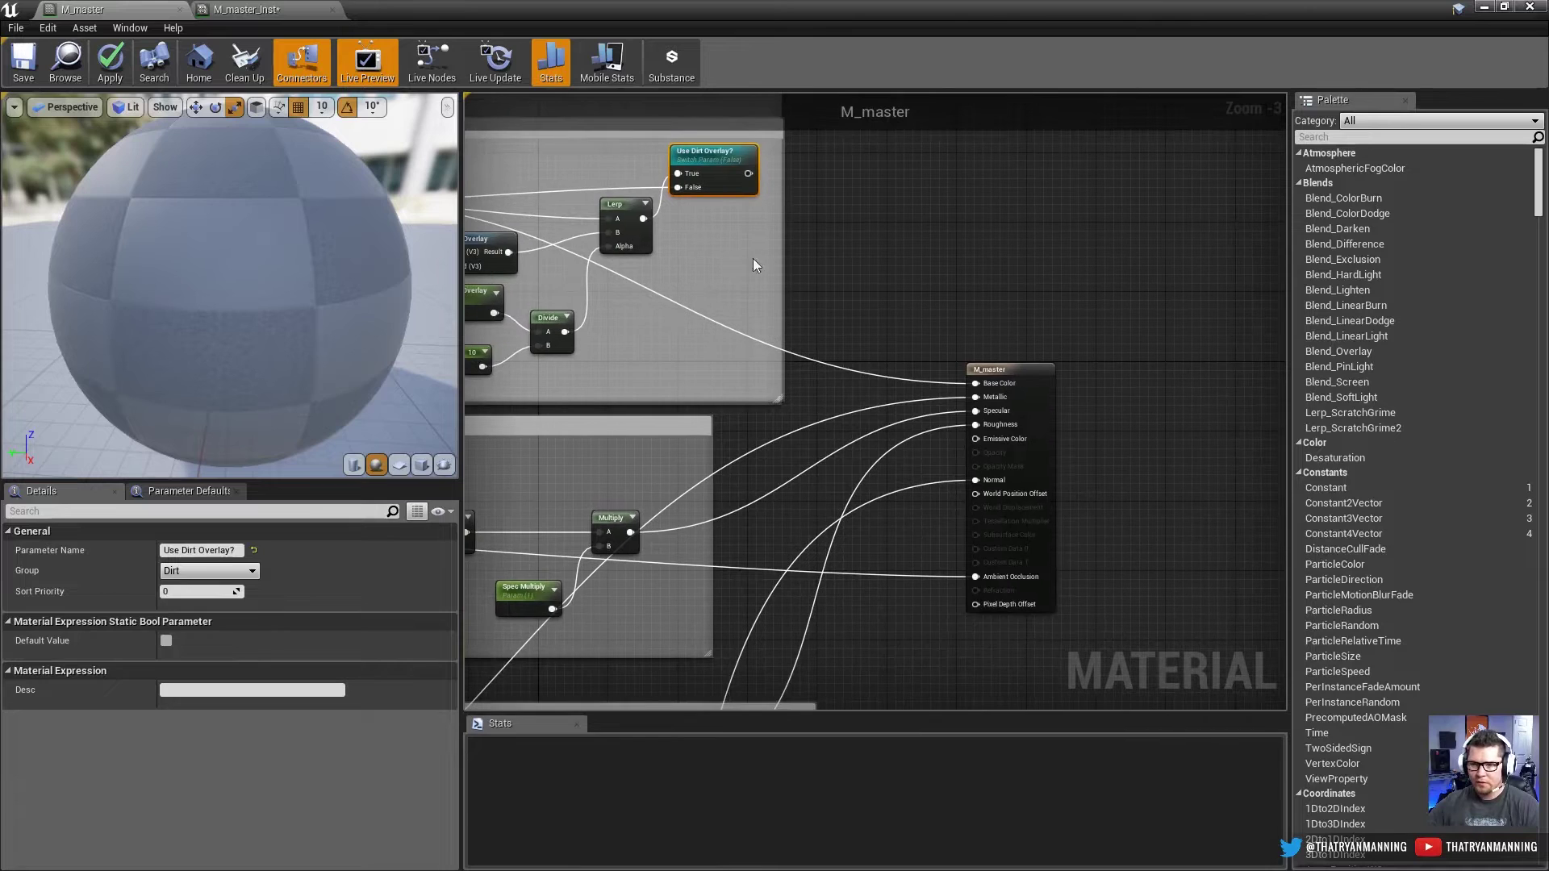
pyautogui.moveTo(747, 173); pyautogui.dragTo(976, 384)
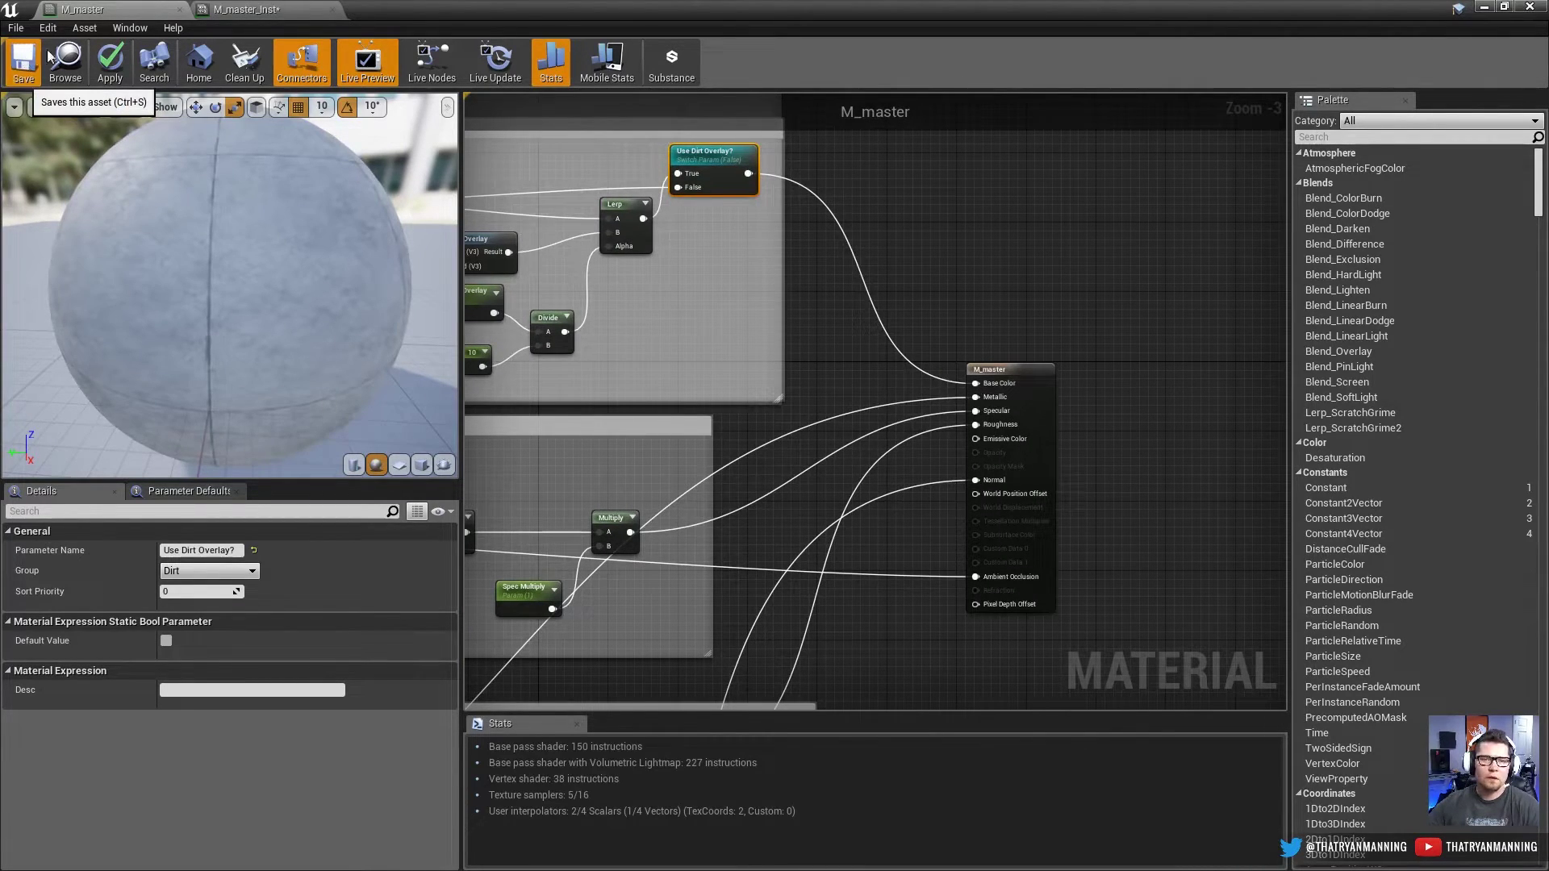
pyautogui.click(23, 62)
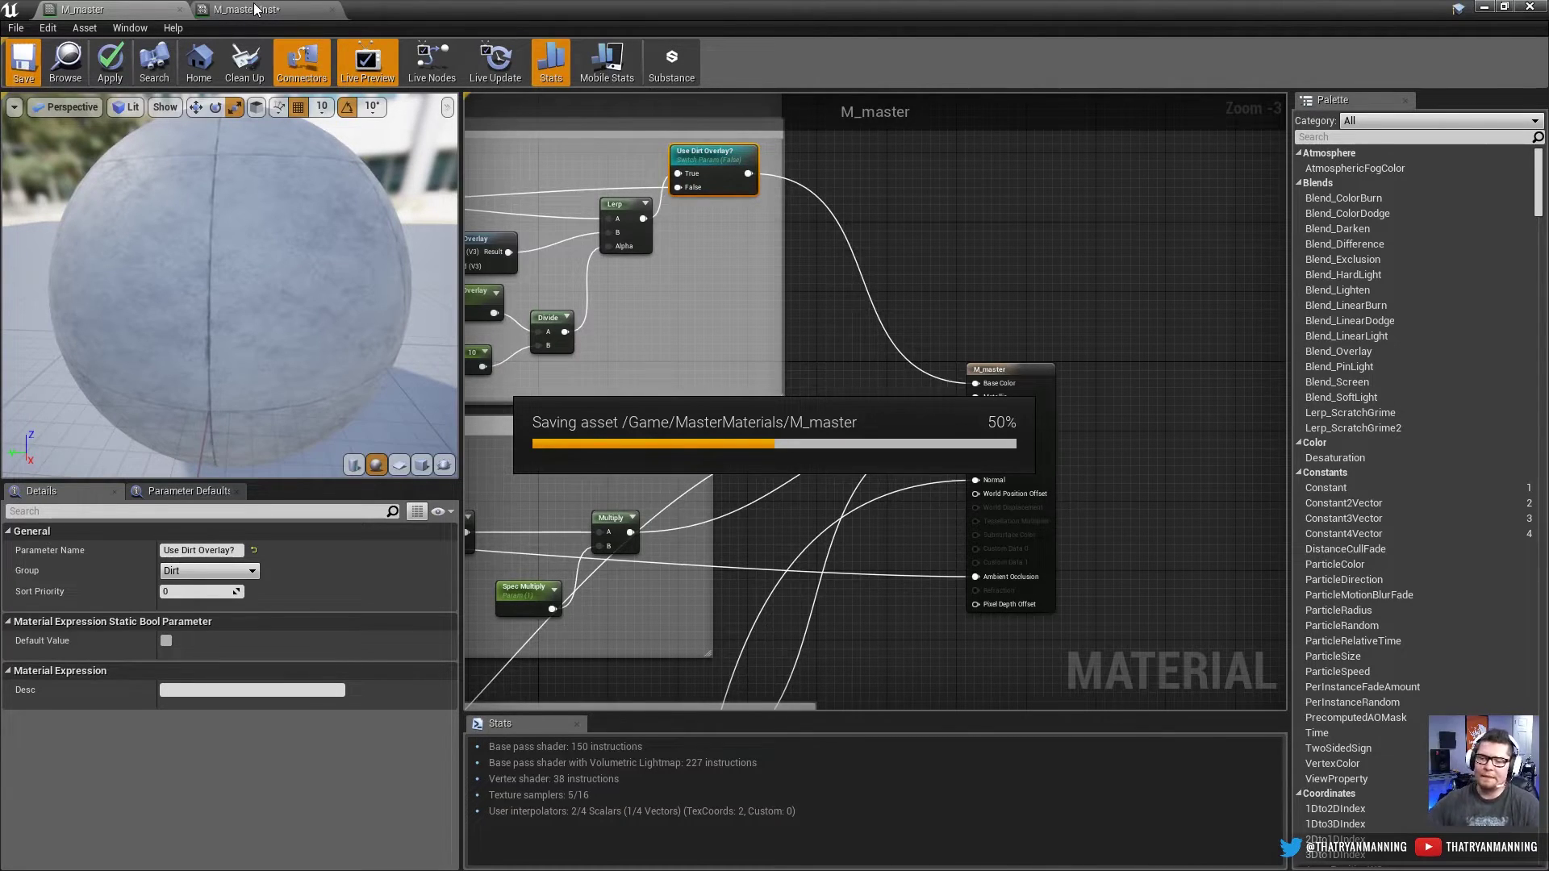
# Step: In M_master_Inst, turn on Use Dirt Overlay? and check the preview sphere
pyautogui.click(255, 9)
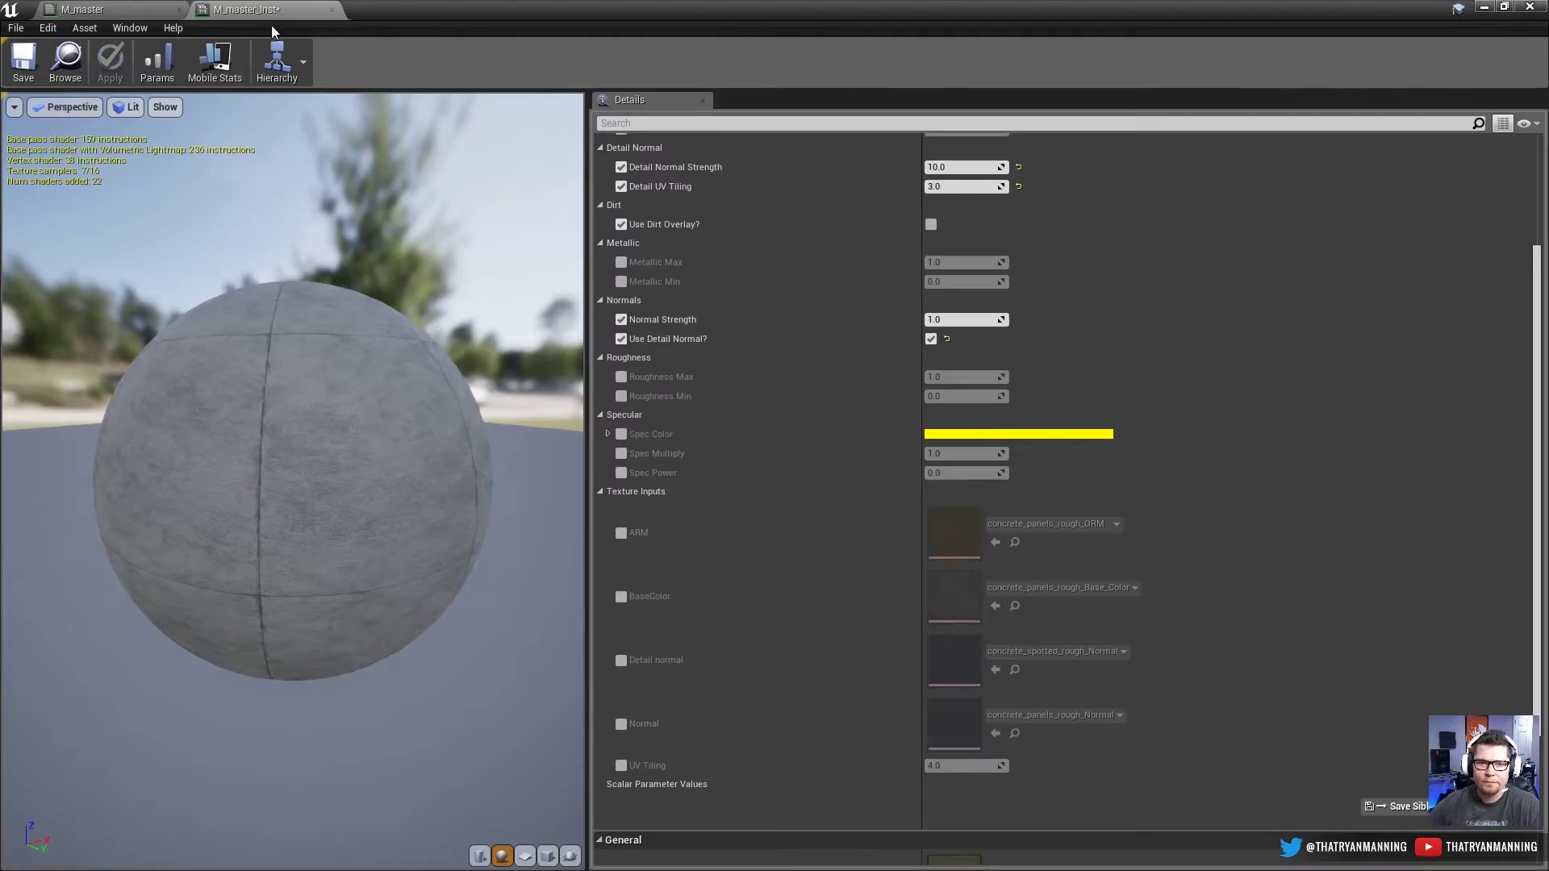
pyautogui.click(932, 225)
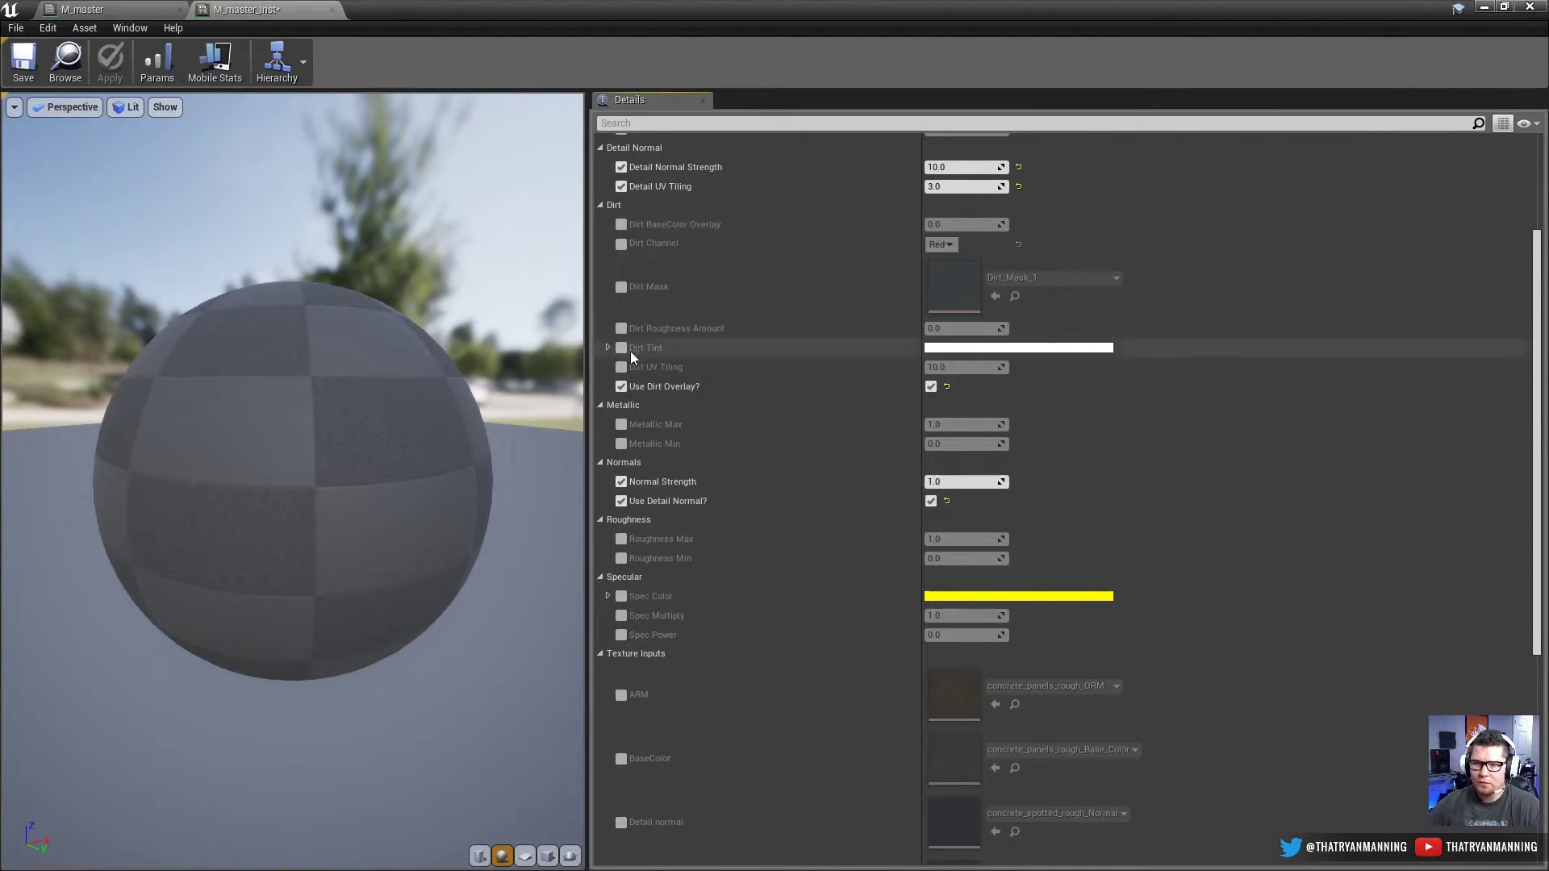
pyautogui.moveTo(268, 416); pyautogui.dragTo(480, 414)
pyautogui.scroll(-5, 483, 421)
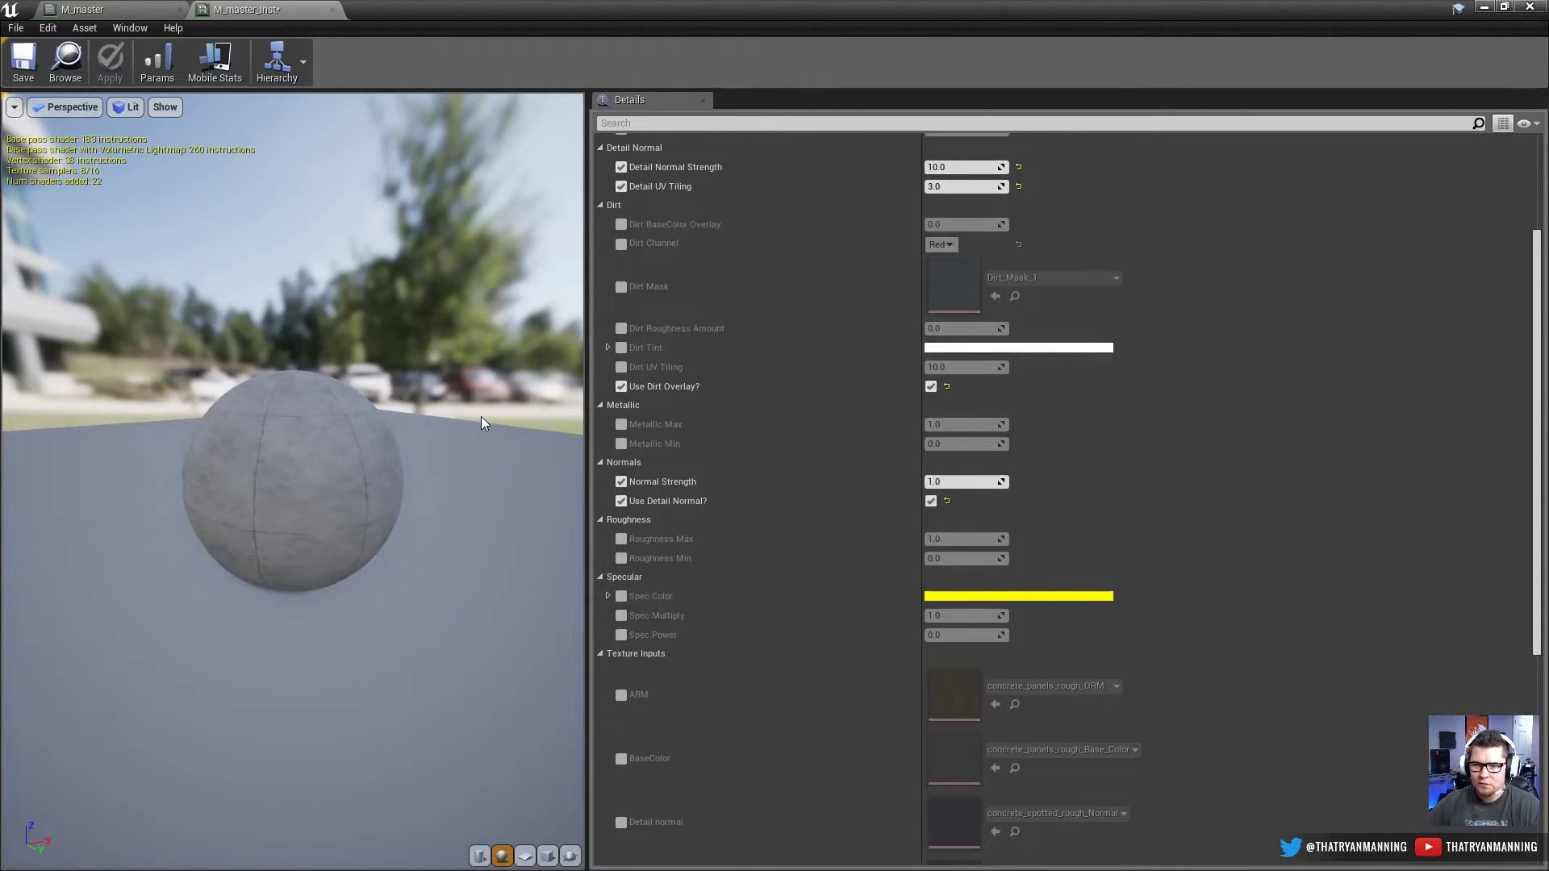
pyautogui.scroll(10, 483, 421)
pyautogui.scroll(-3, 474, 444)
# Step: Set Dirt BaseColor Overlay to about 11, Dirt Channel to Blue and Dirt UV Tiling to 2.52
pyautogui.click(621, 225)
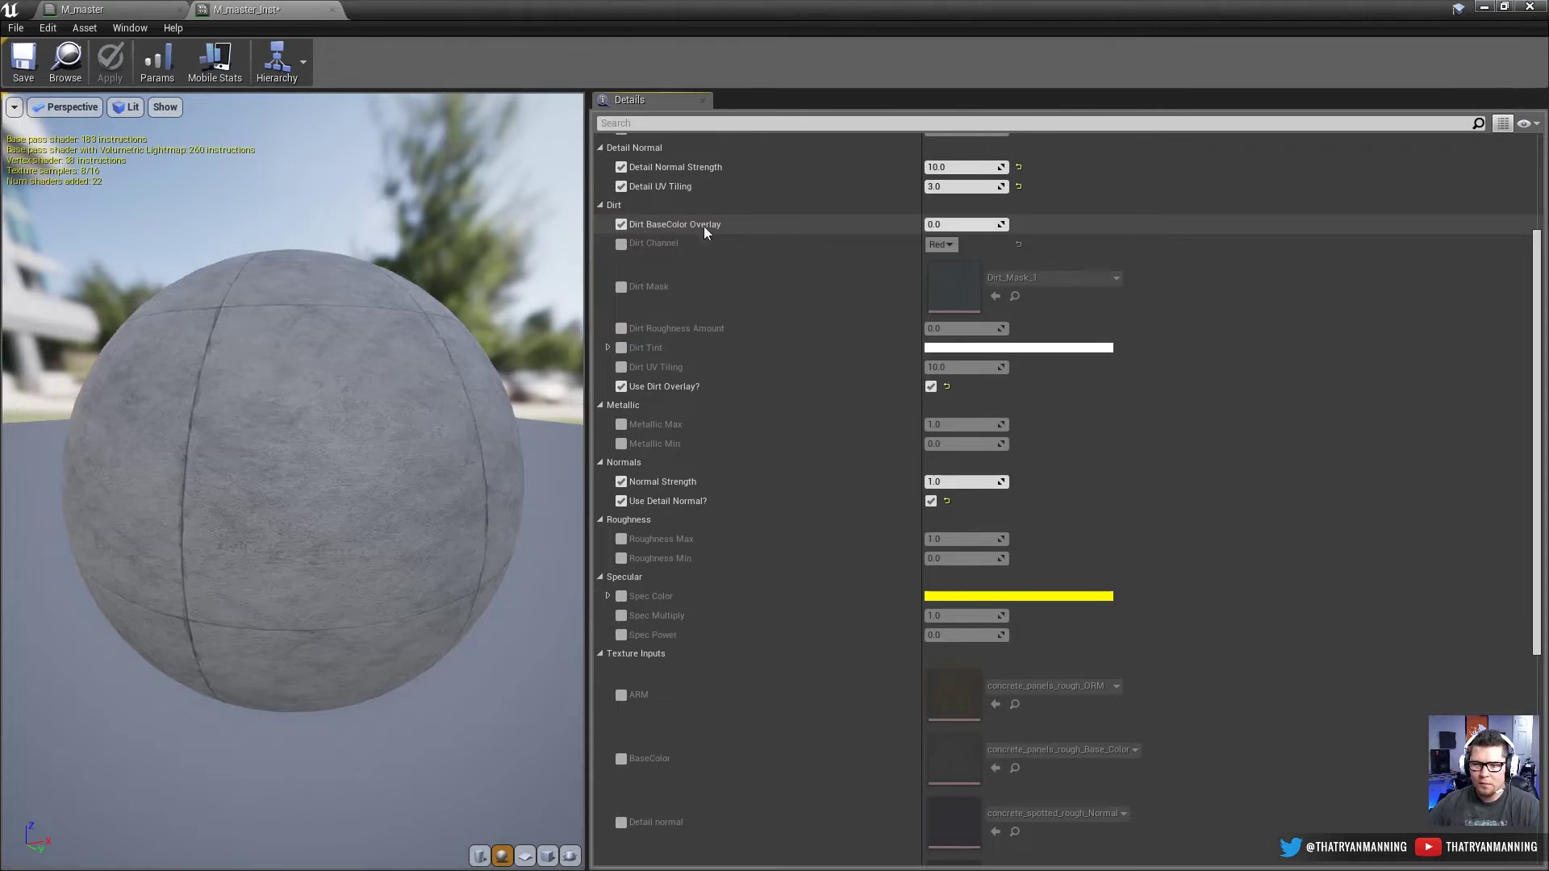
pyautogui.moveTo(988, 224); pyautogui.dragTo(1041, 224)
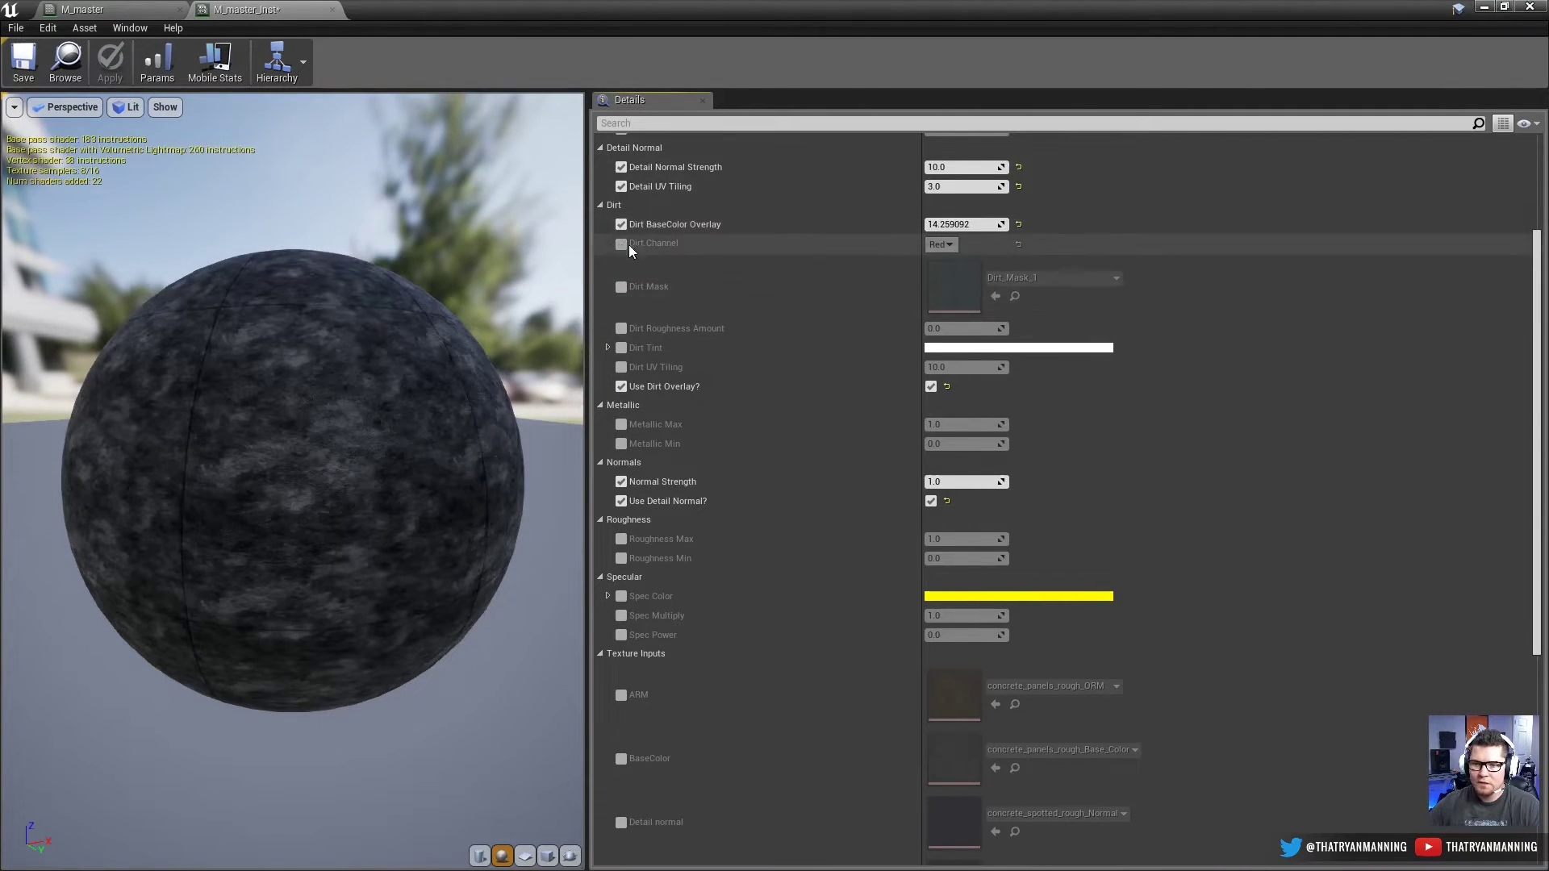
pyautogui.click(946, 269)
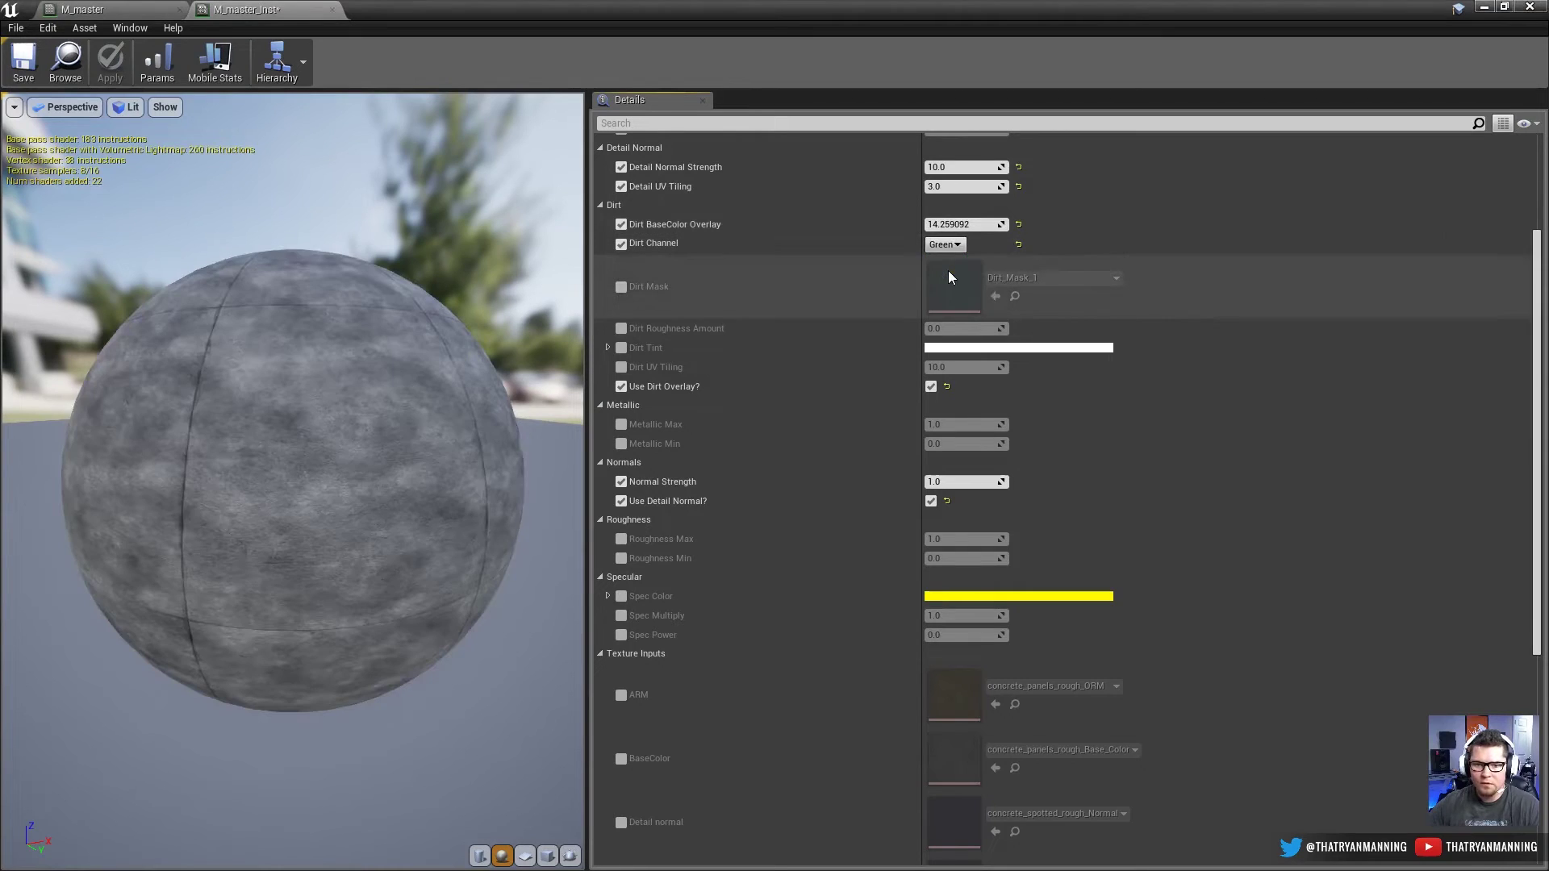
pyautogui.click(944, 249)
pyautogui.click(935, 279)
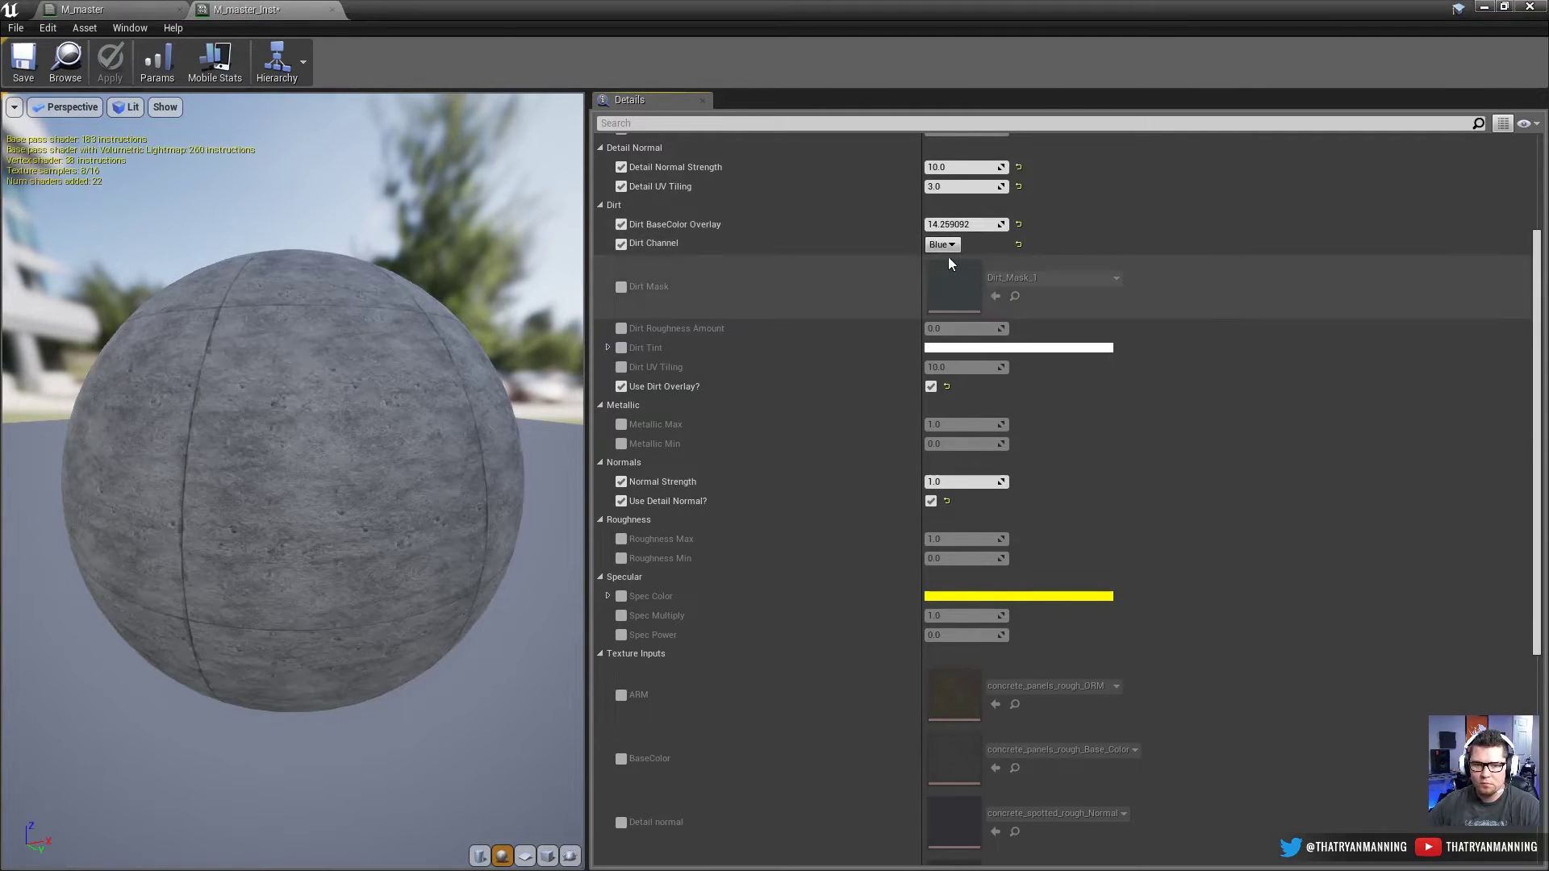
pyautogui.moveTo(966, 225); pyautogui.dragTo(981, 224)
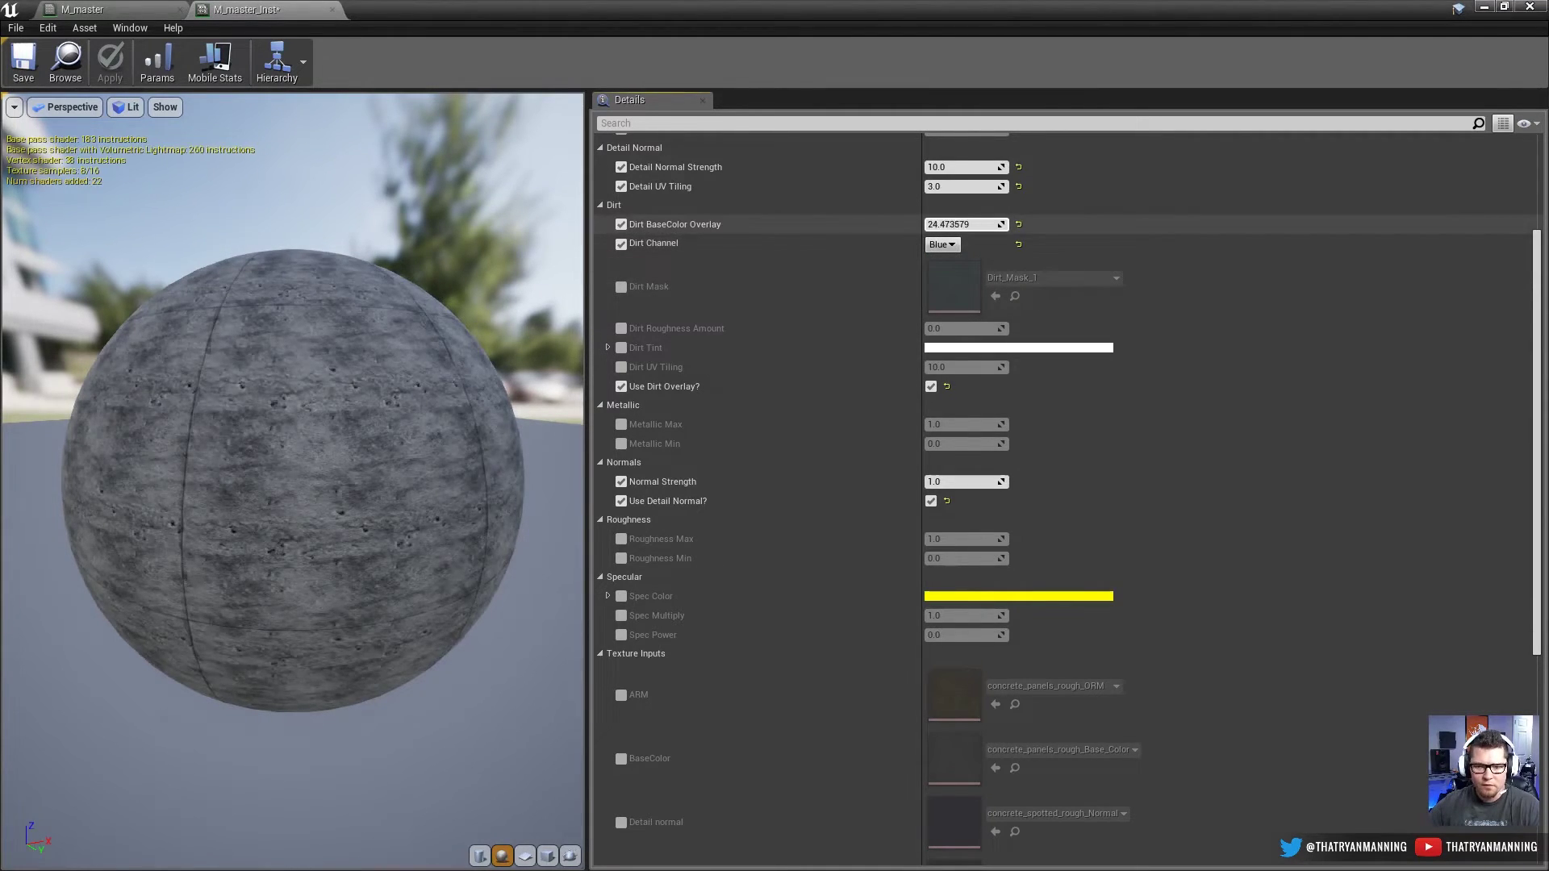
pyautogui.click(622, 368)
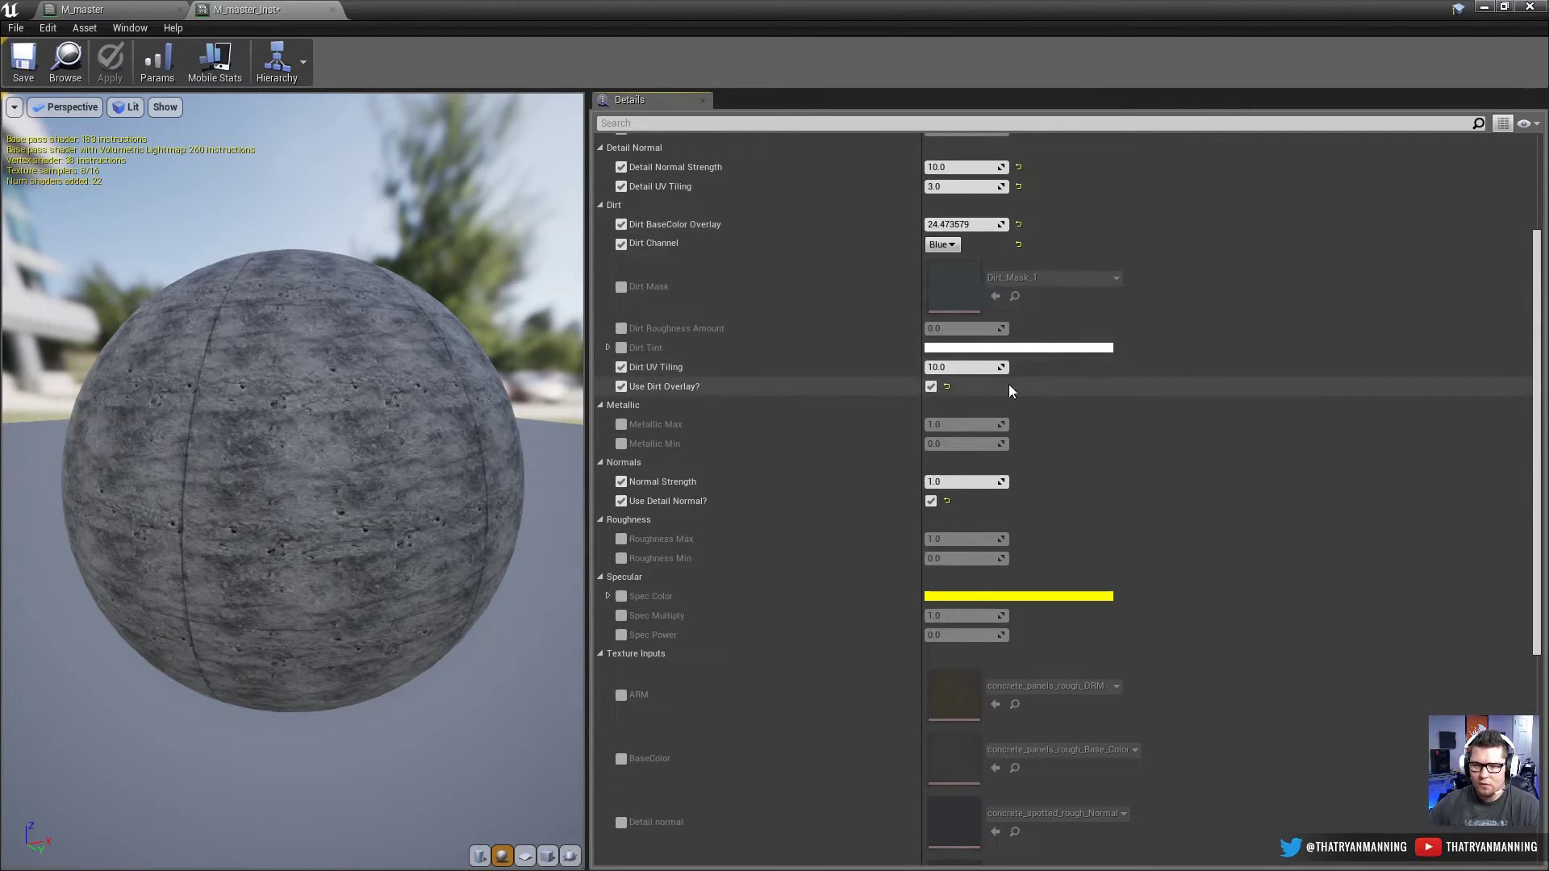
pyautogui.moveTo(964, 367); pyautogui.dragTo(917, 367)
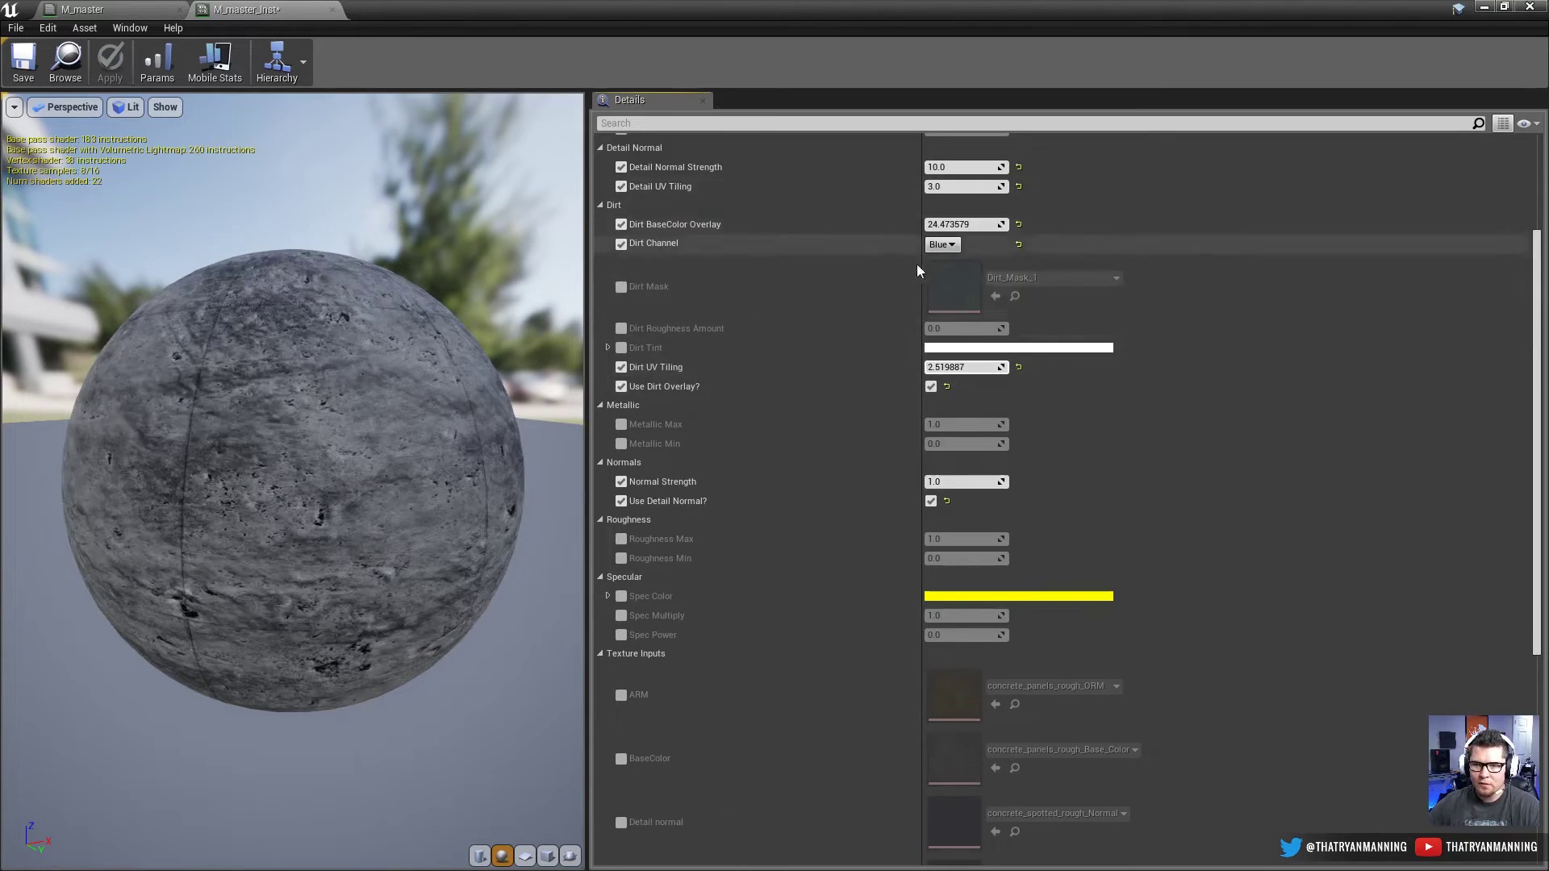
pyautogui.moveTo(963, 224); pyautogui.dragTo(935, 224)
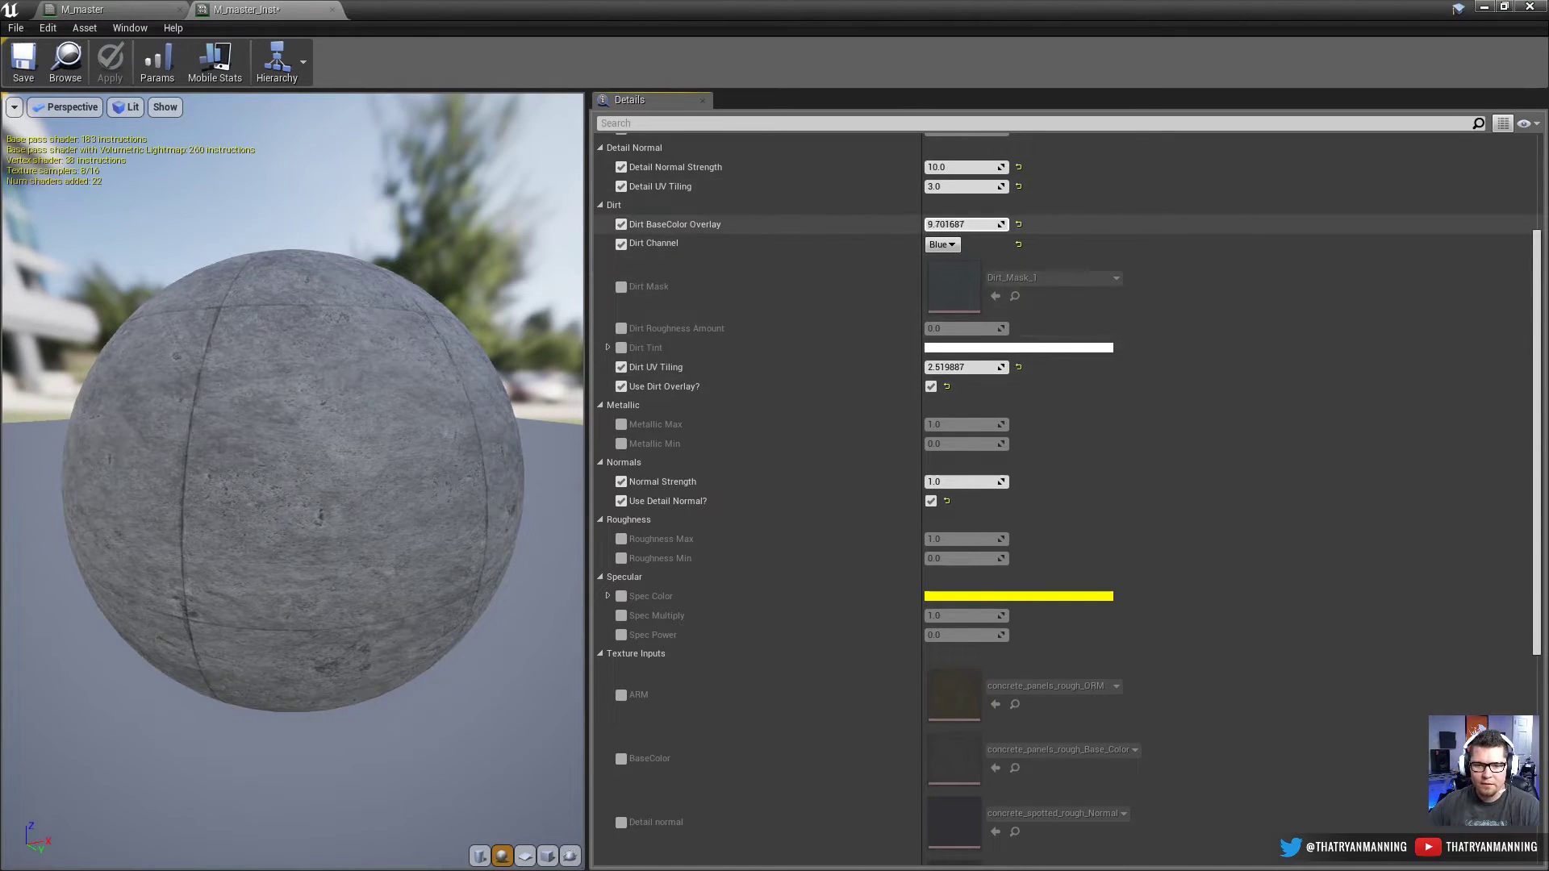
# Step: Give the instance a pink Dirt Tint
pyautogui.moveTo(387, 452)
pyautogui.mouseDown()
pyautogui.moveTo(291, 411)
pyautogui.moveTo(145, 431)
pyautogui.moveTo(209, 411)
pyautogui.moveTo(355, 500)
pyautogui.moveTo(387, 460)
pyautogui.mouseUp()
pyautogui.moveTo(226, 427); pyautogui.dragTo(212, 413)
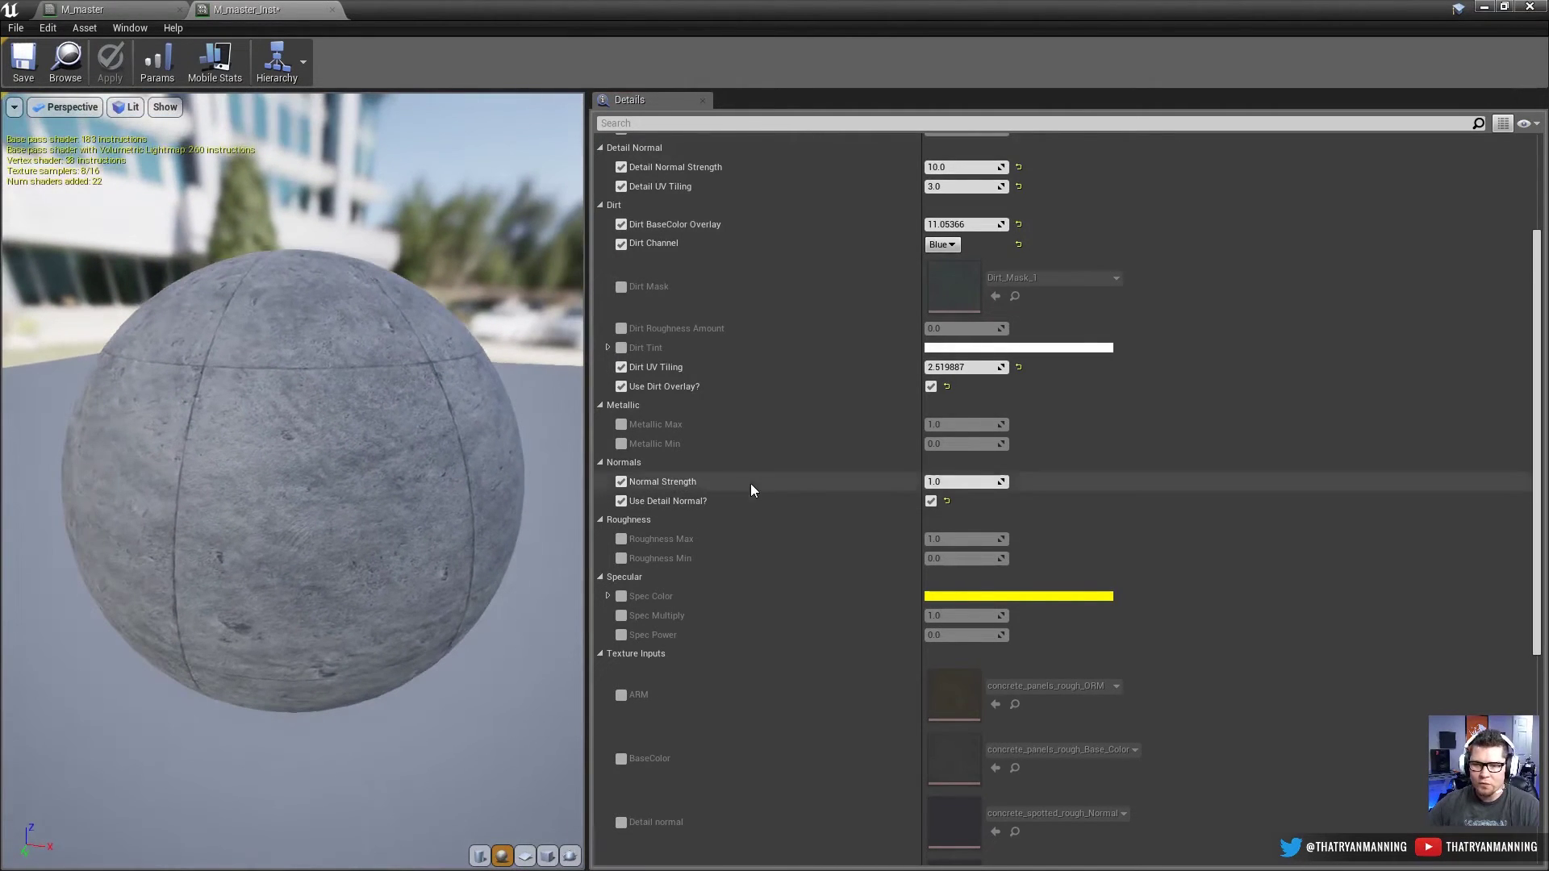
pyautogui.click(622, 348)
pyautogui.click(955, 347)
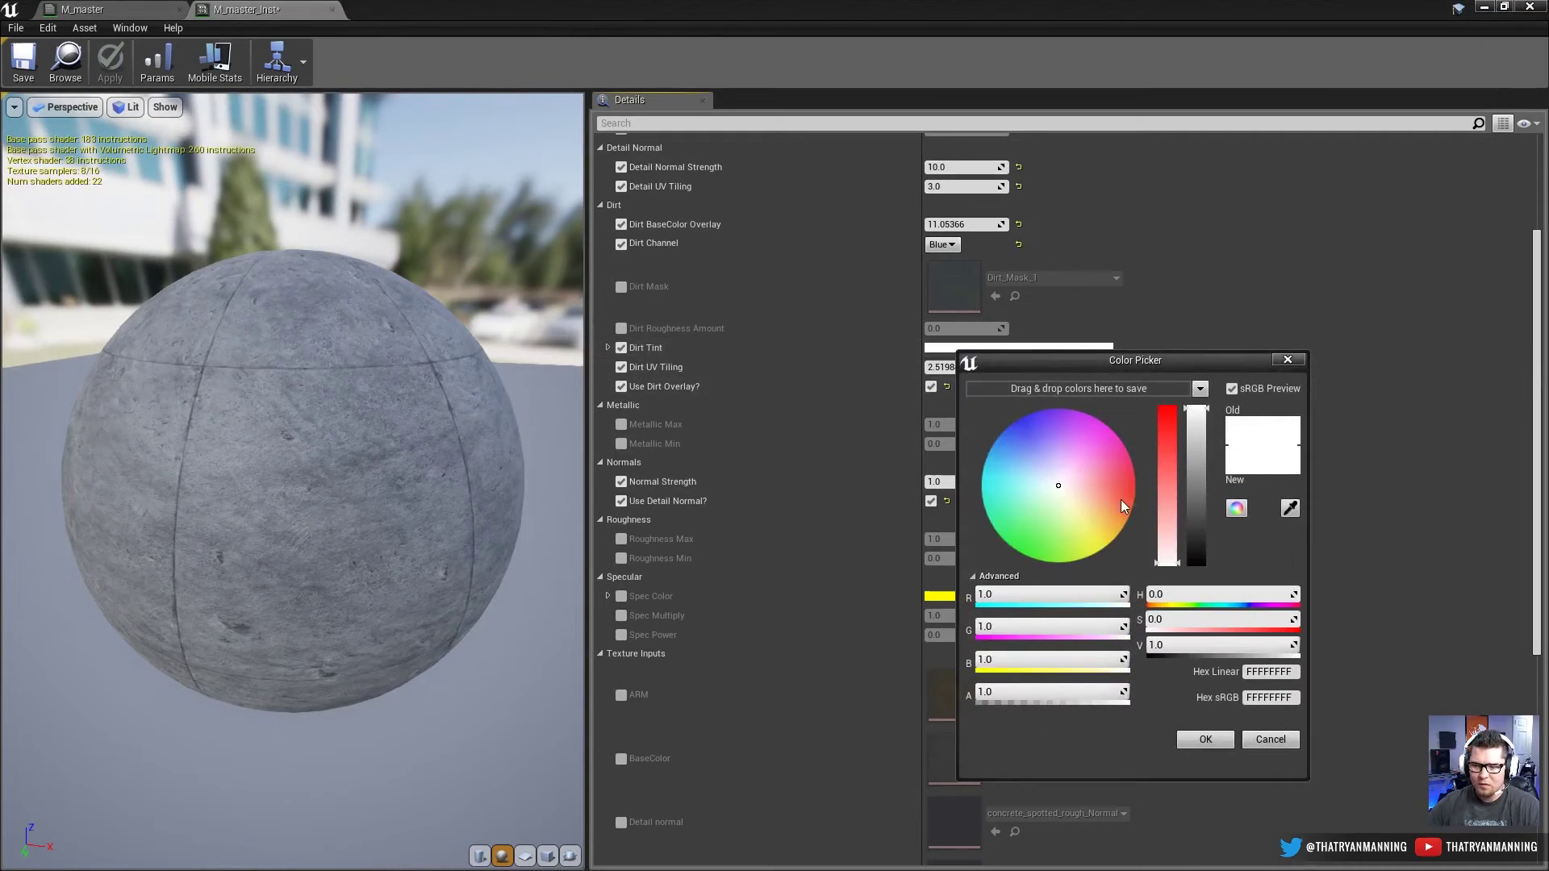
pyautogui.moveTo(1120, 500); pyautogui.dragTo(1120, 449)
pyautogui.click(1222, 743)
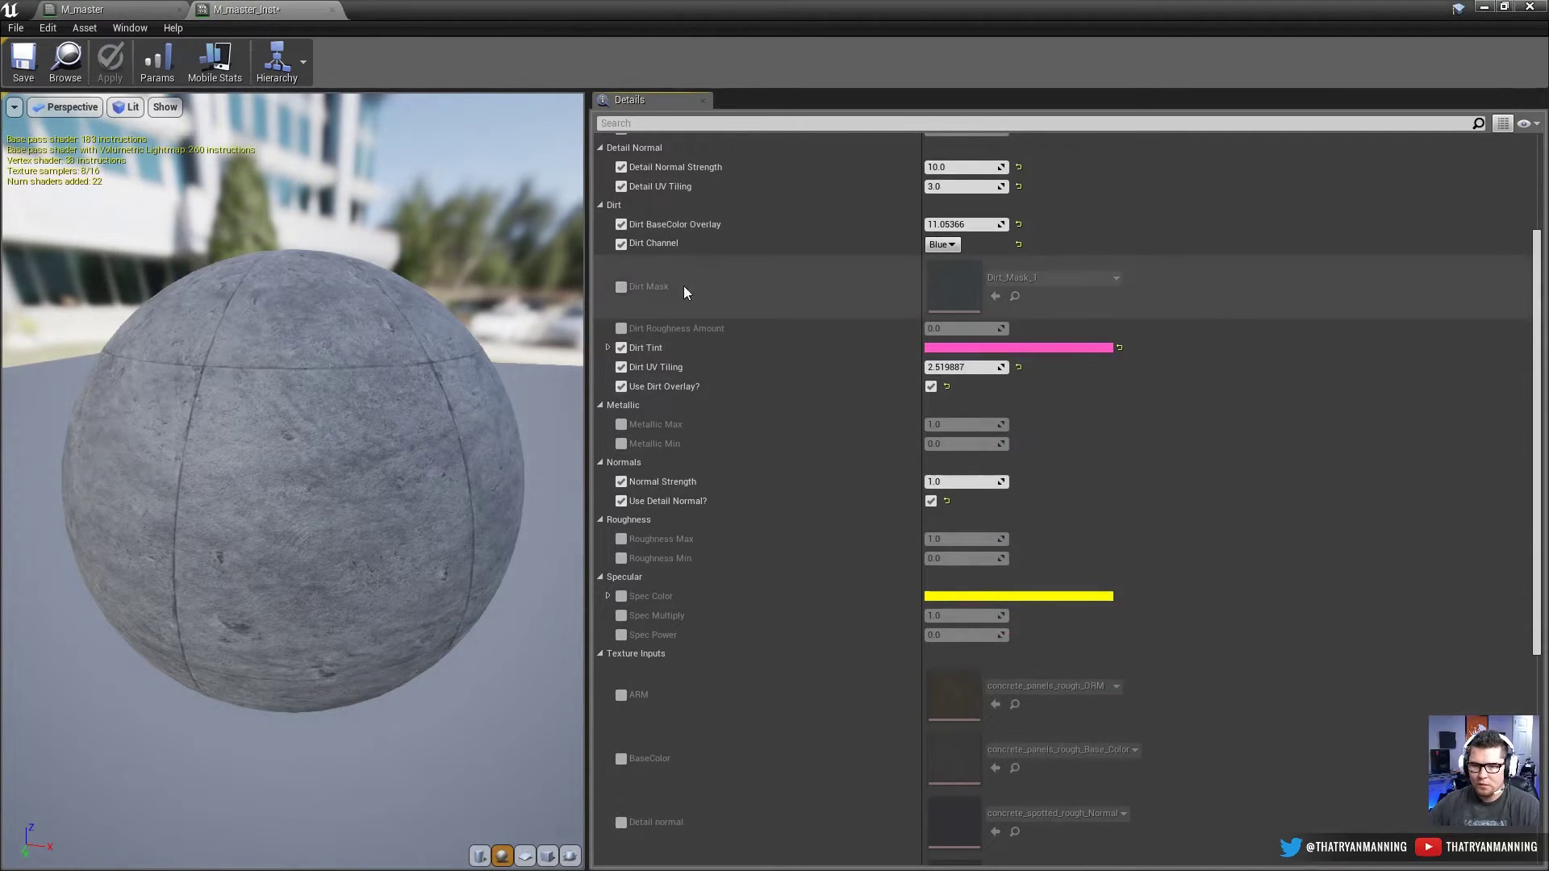
# Step: Return to the M_master graph and pan the view
pyautogui.scroll(-10, 737, 645)
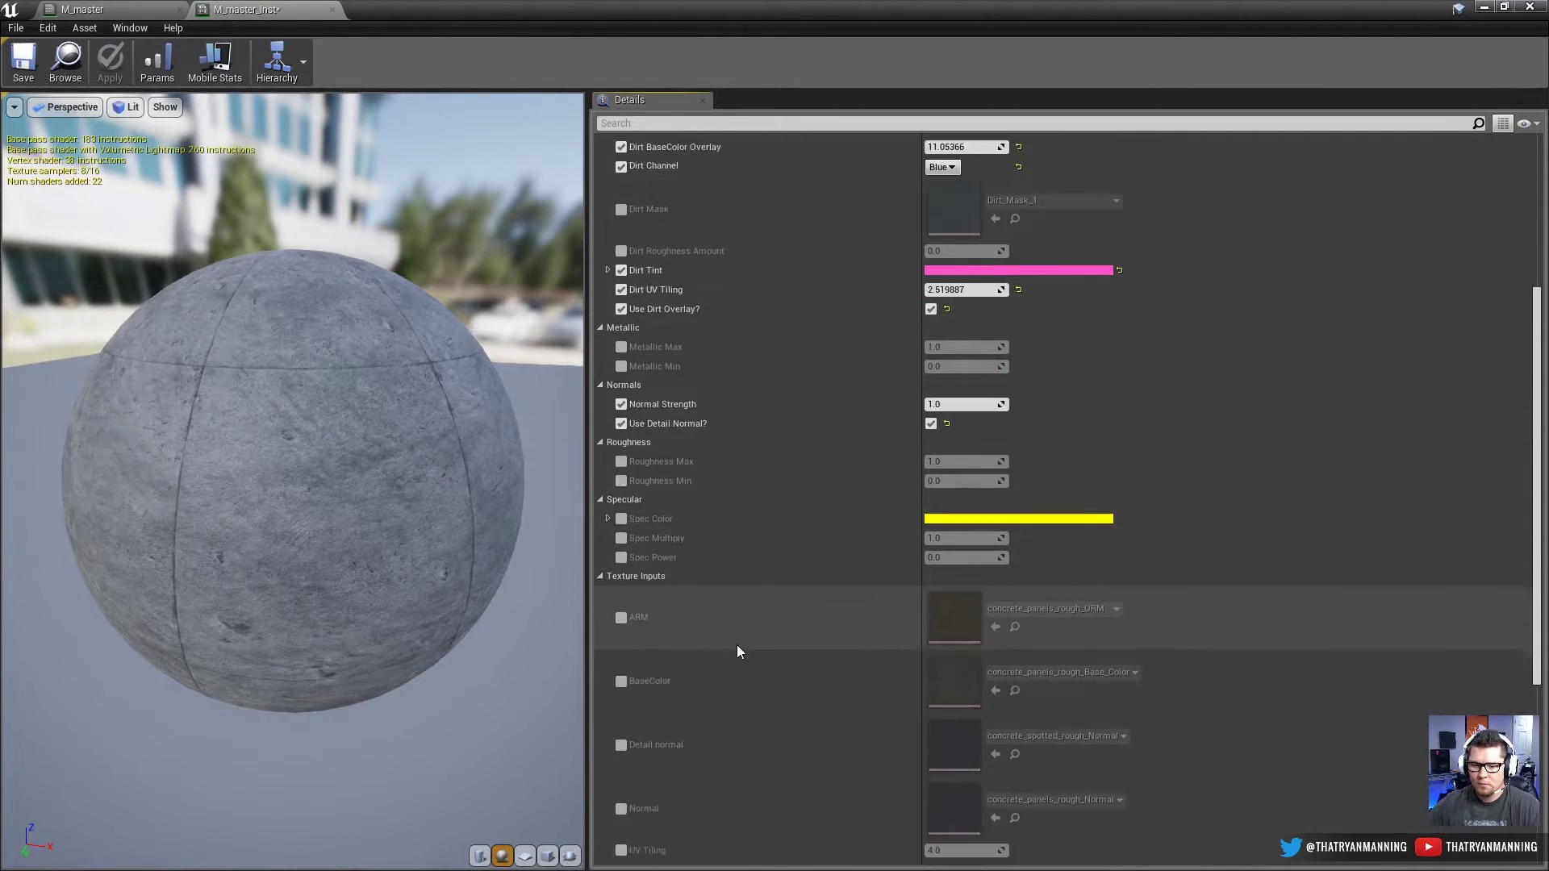
pyautogui.scroll(14, 695, 709)
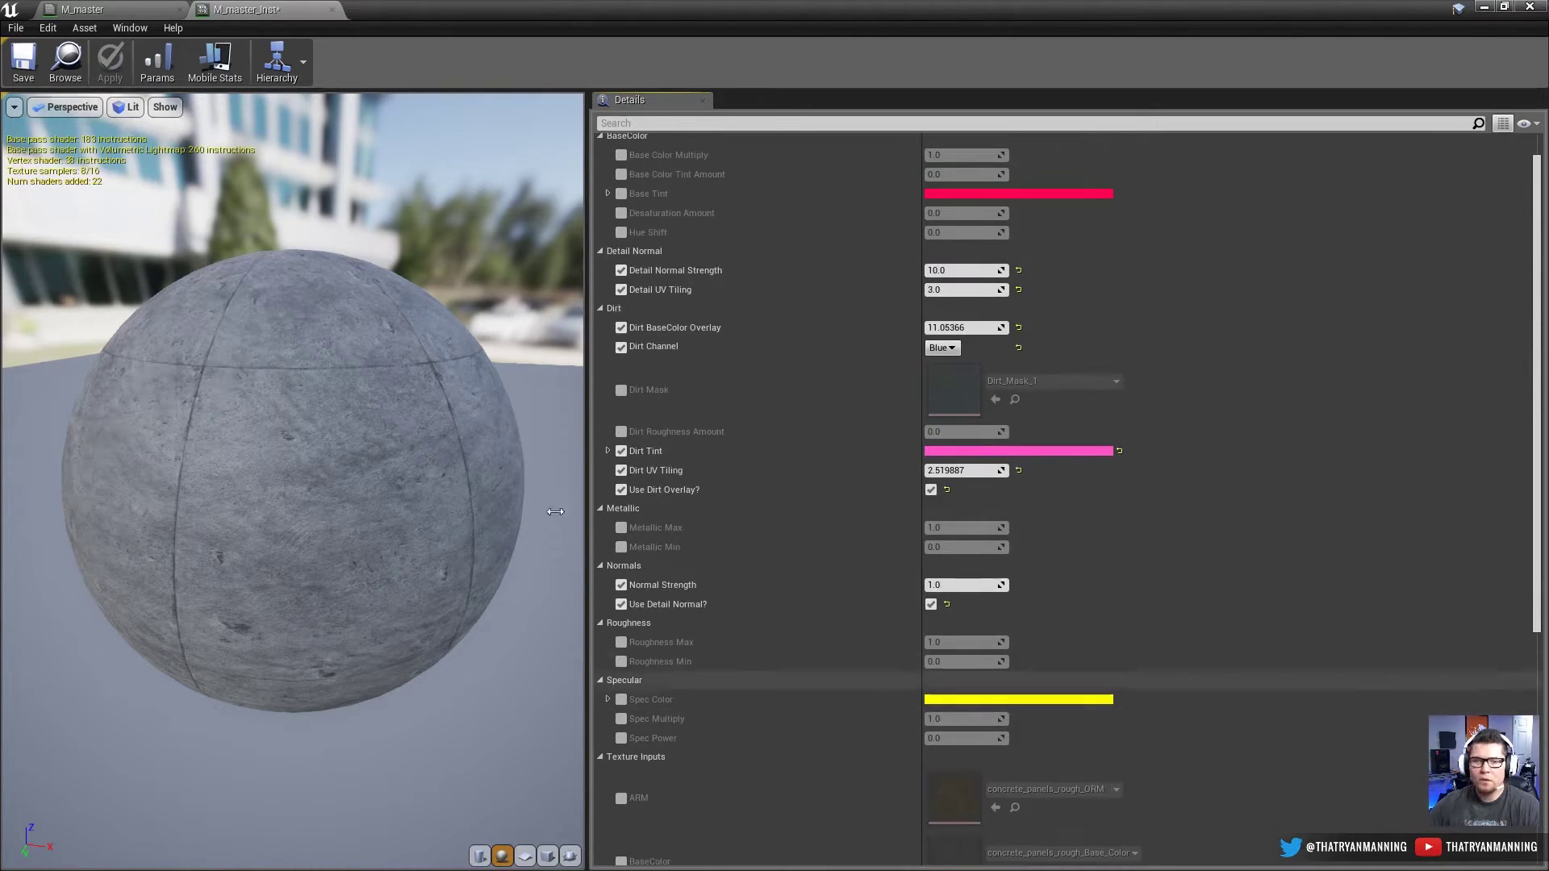
pyautogui.click(88, 10)
pyautogui.scroll(-5, 988, 365)
pyautogui.moveTo(726, 557); pyautogui.dragTo(811, 440, button='right')
# Step: Assign Dirt Tint Amount to the Dirt group, then go back to M_master_Inst
pyautogui.scroll(6, 811, 440)
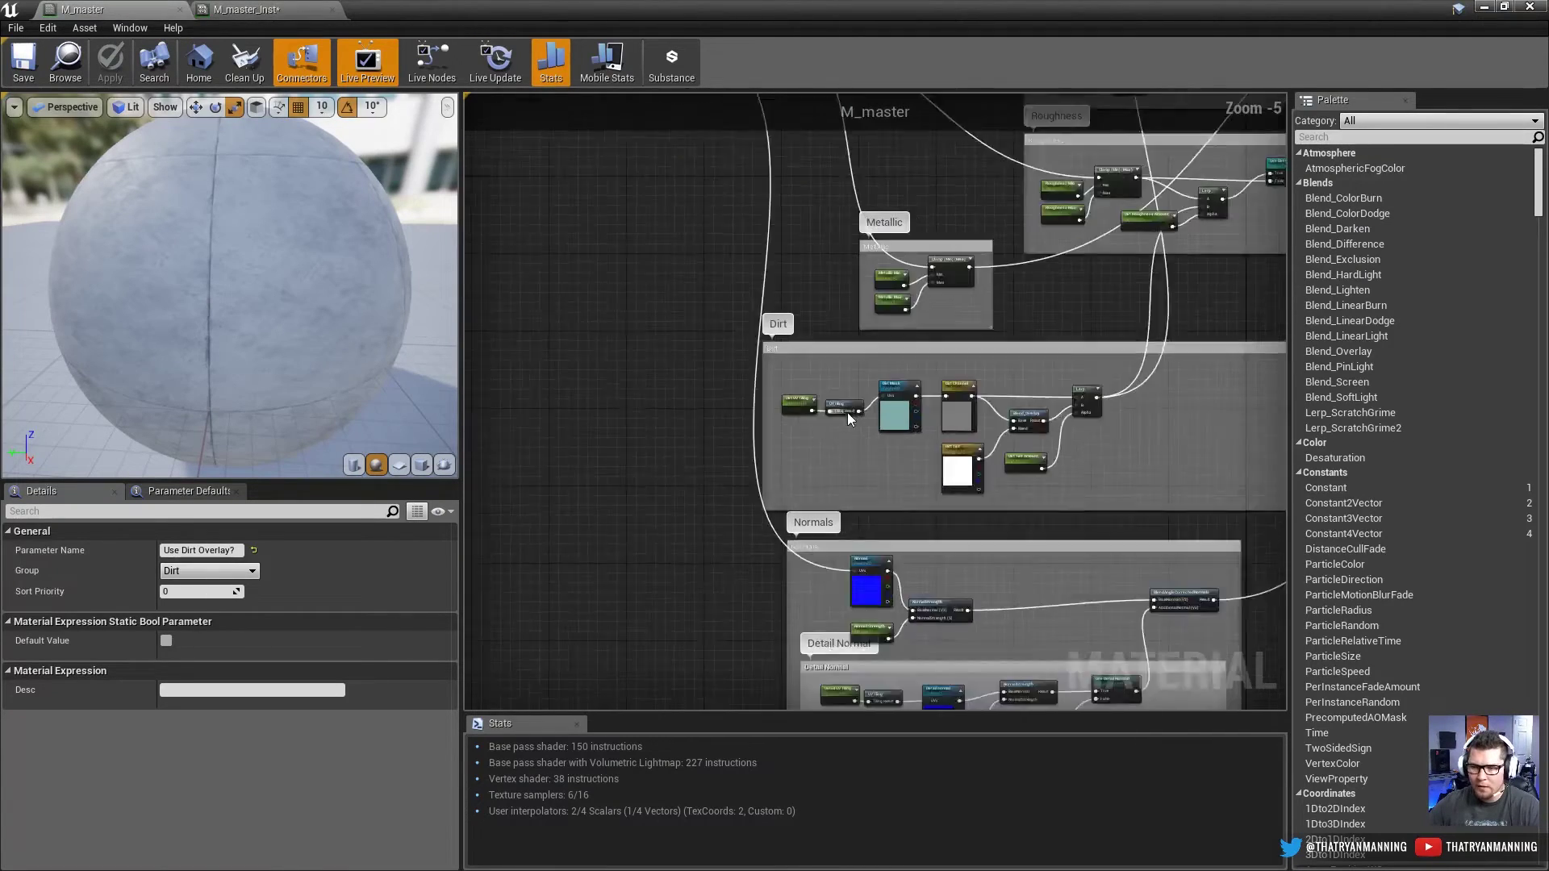
pyautogui.click(986, 479)
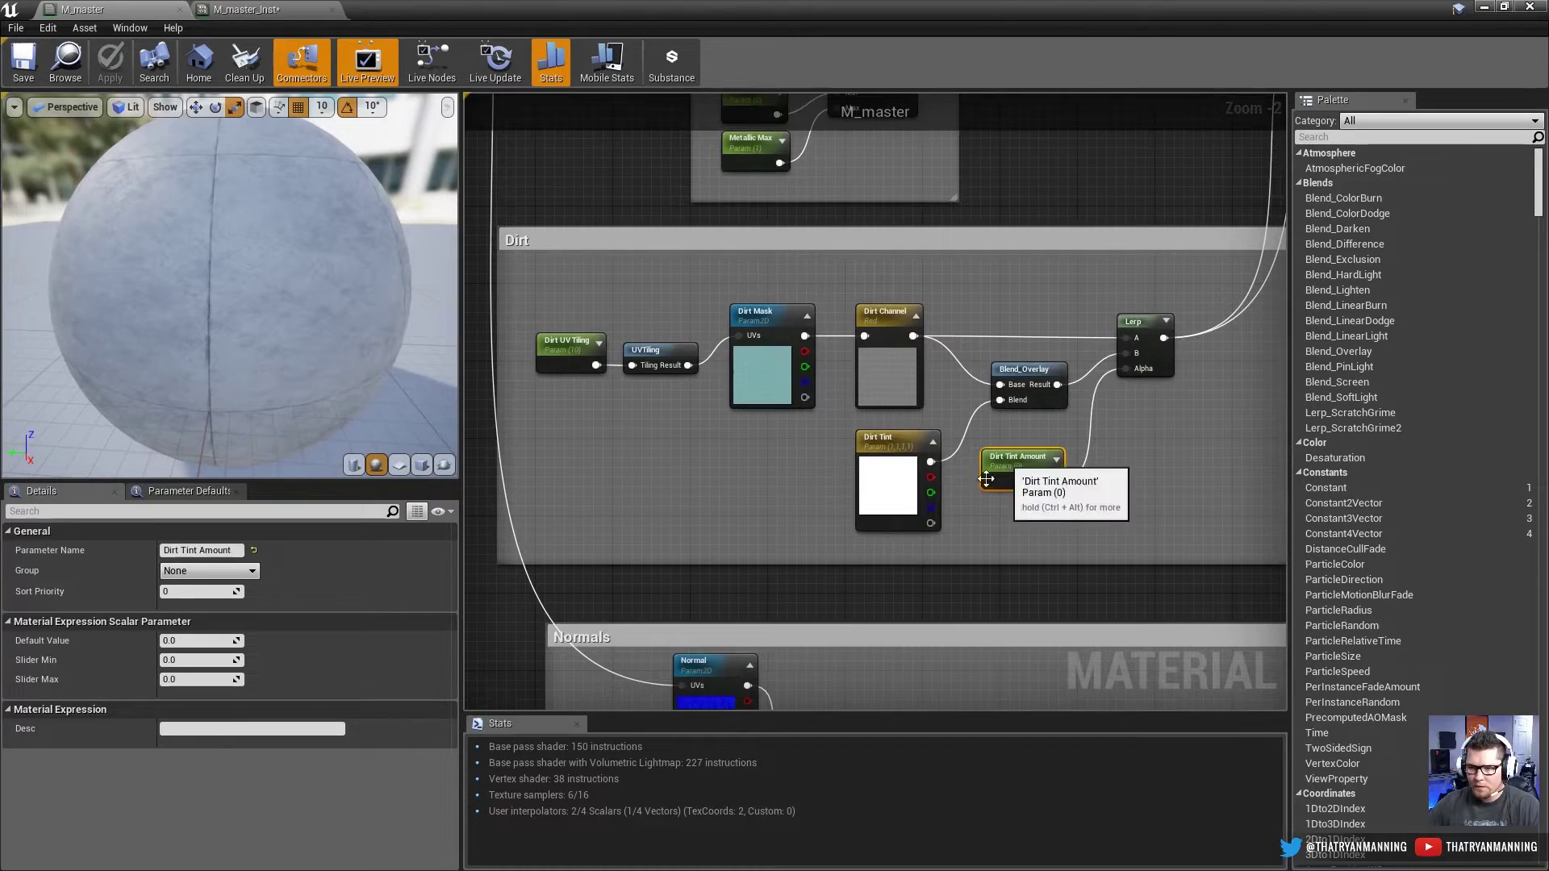
pyautogui.click(208, 570)
pyautogui.click(202, 608)
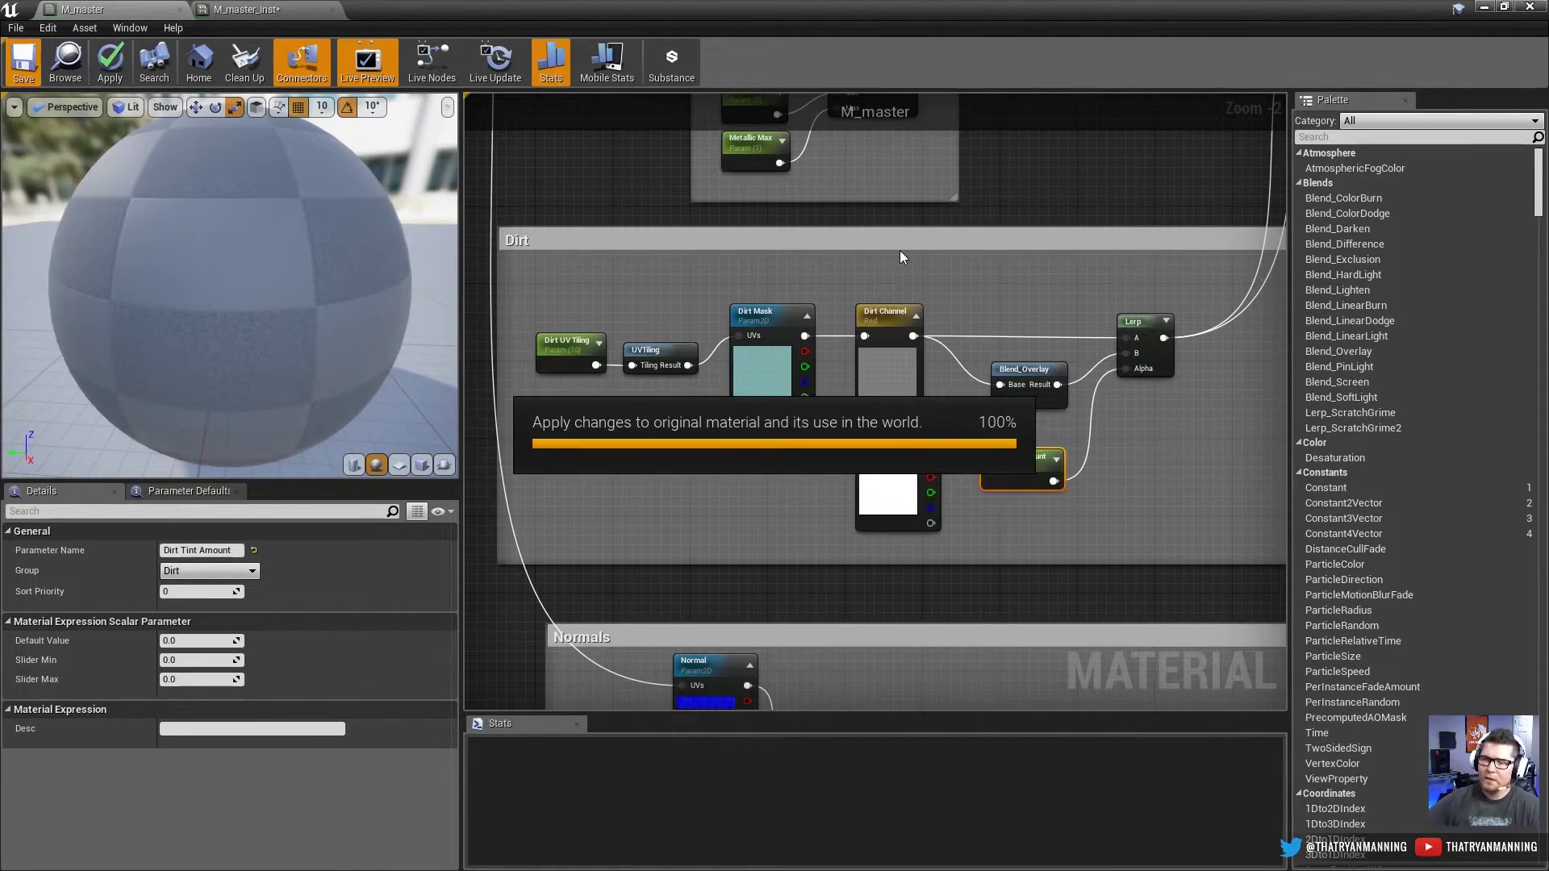
pyautogui.click(260, 10)
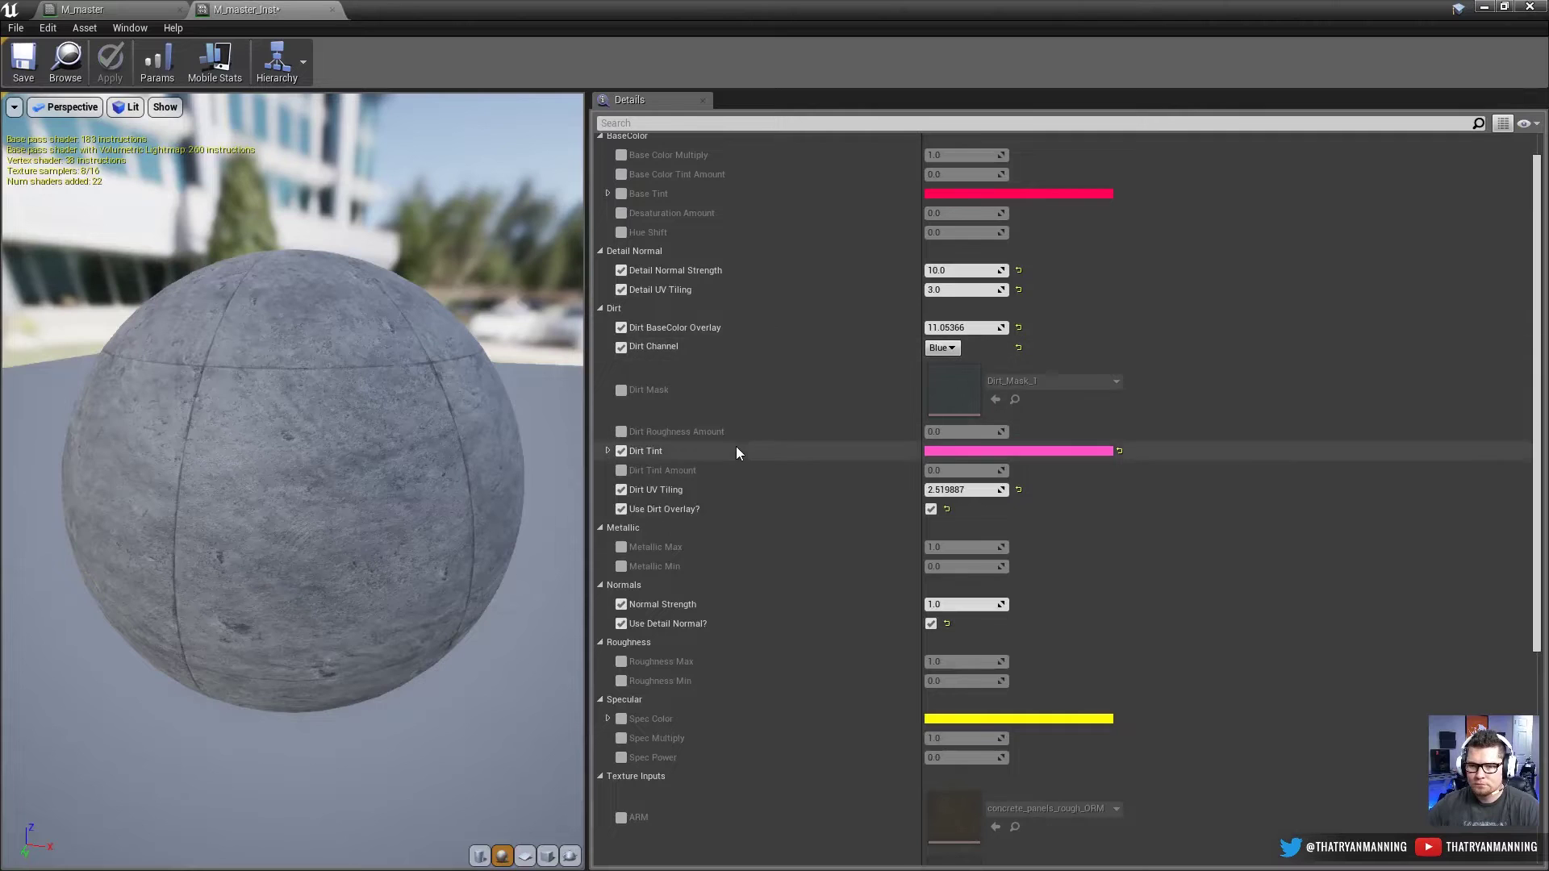
# Step: Try Dirt Tint Amount at 0.4, then switch that override off
pyautogui.click(620, 470)
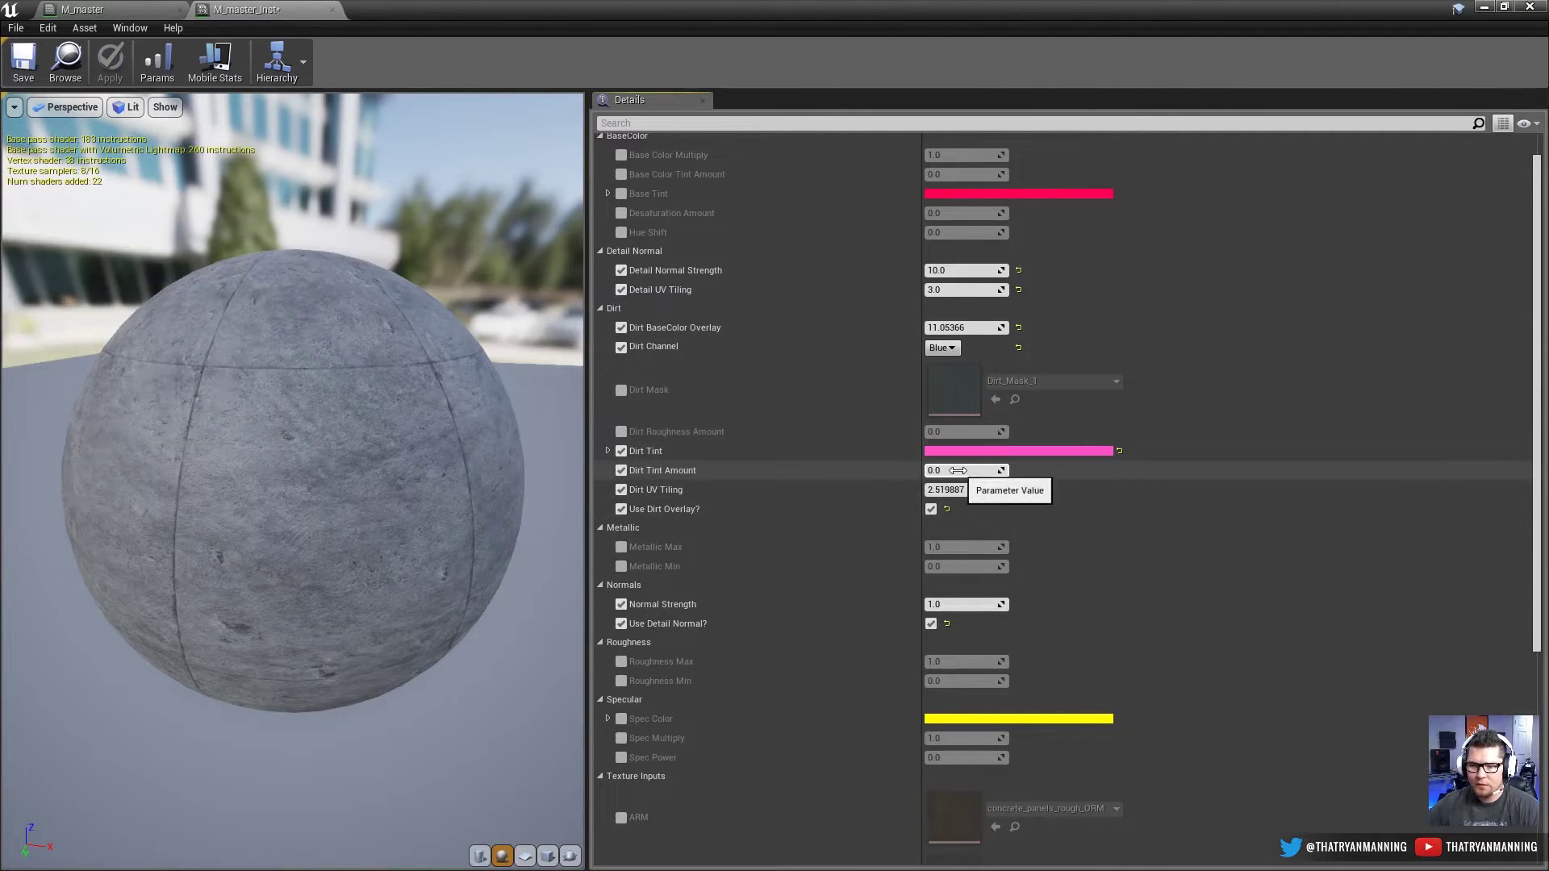
pyautogui.moveTo(964, 470)
pyautogui.mouseDown()
pyautogui.moveTo(1012, 470)
pyautogui.moveTo(958, 470)
pyautogui.mouseUp()
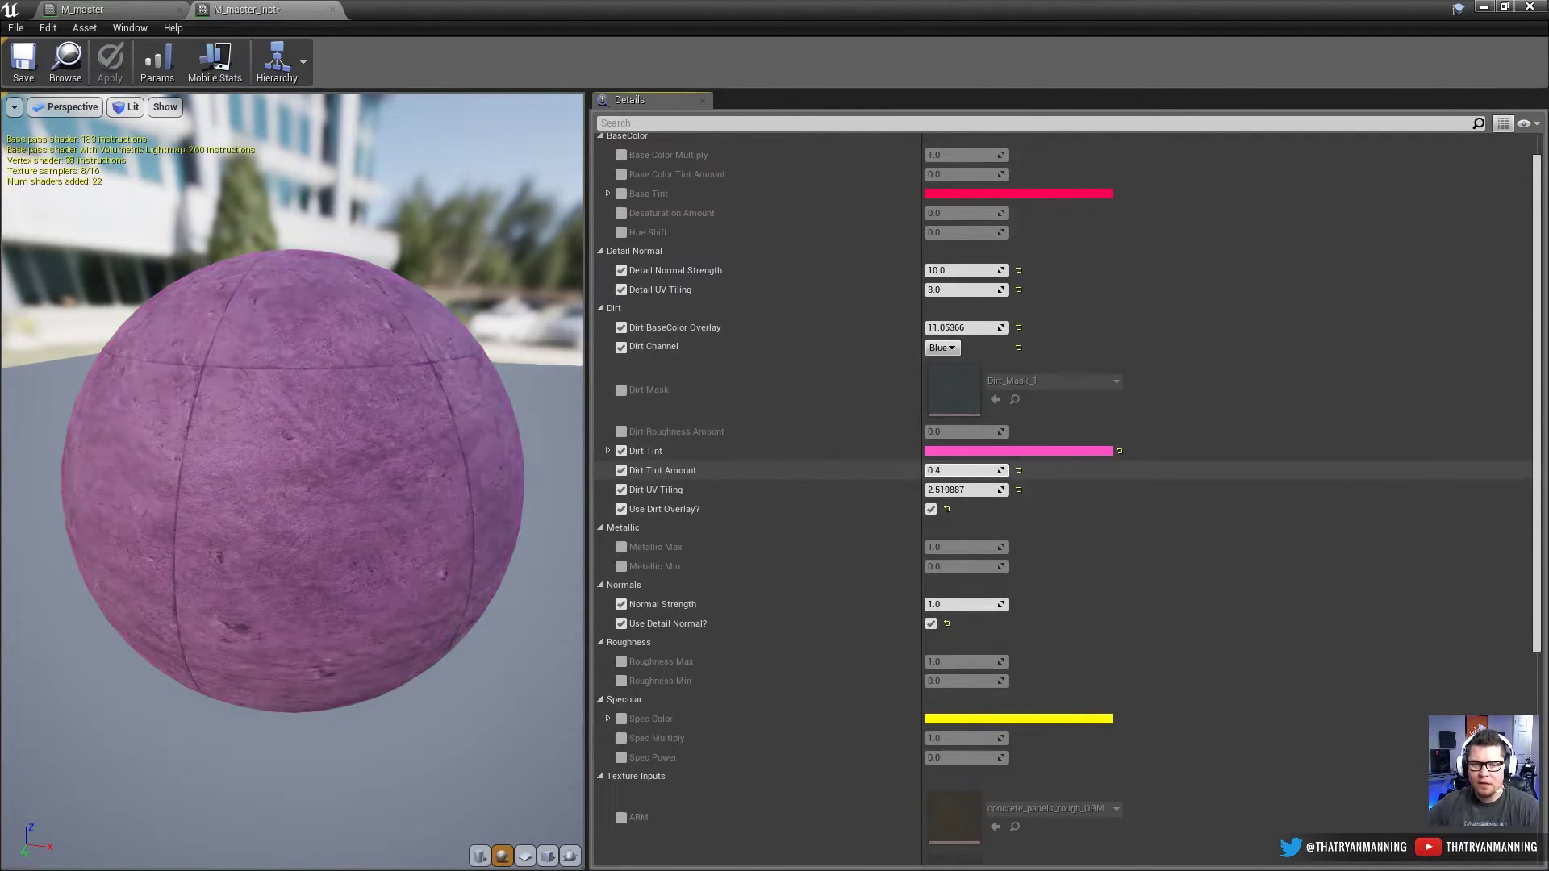
pyautogui.click(621, 470)
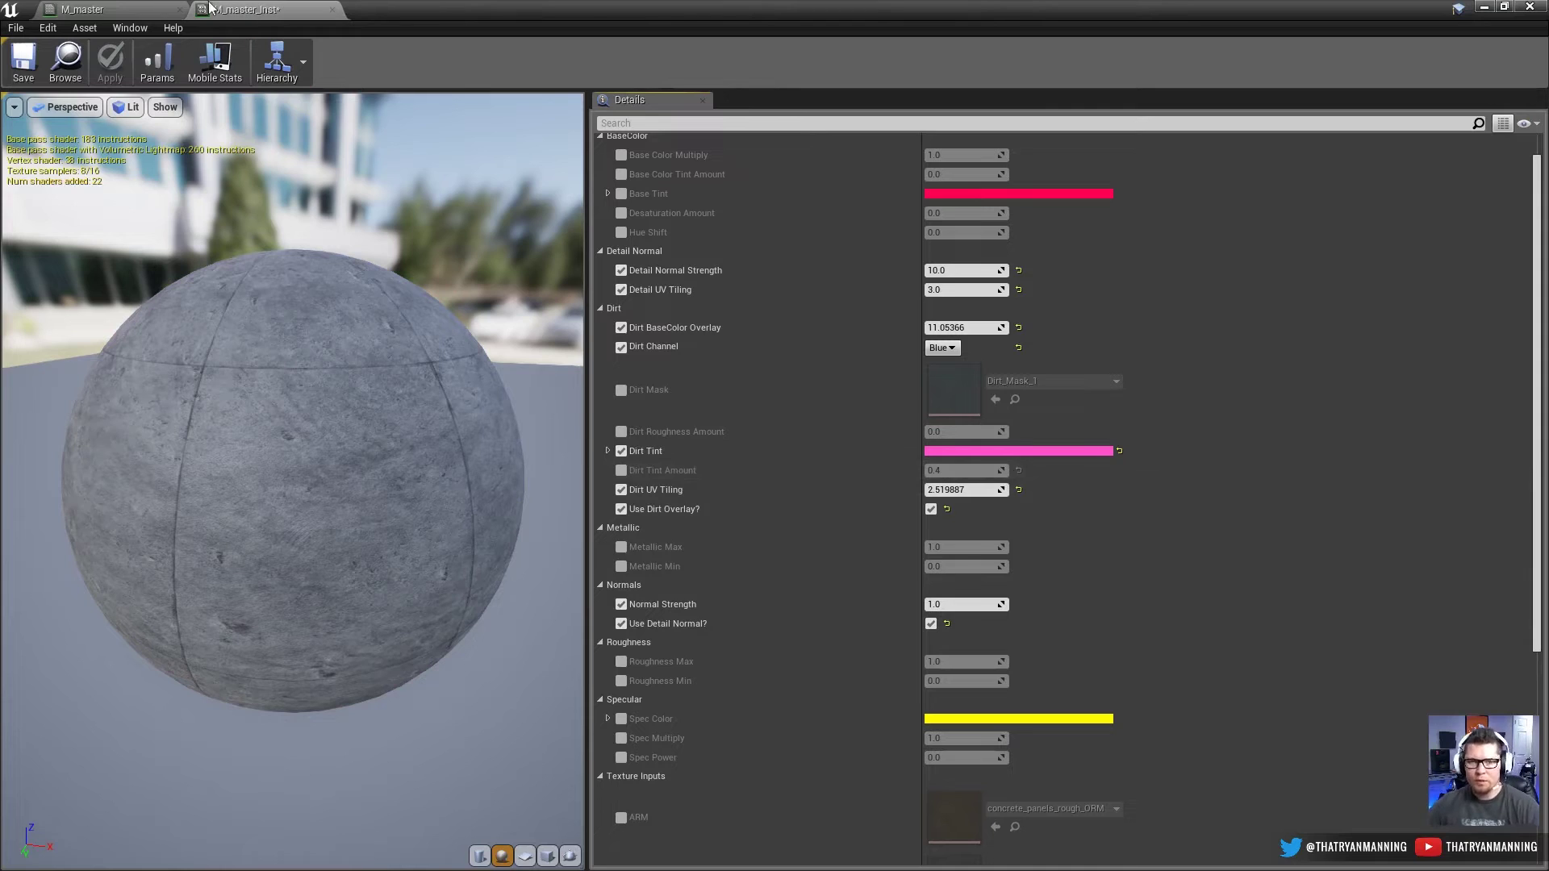
# Step: Inspect M_master's Roughness and Dirt groups, then return to the instance
pyautogui.click(113, 8)
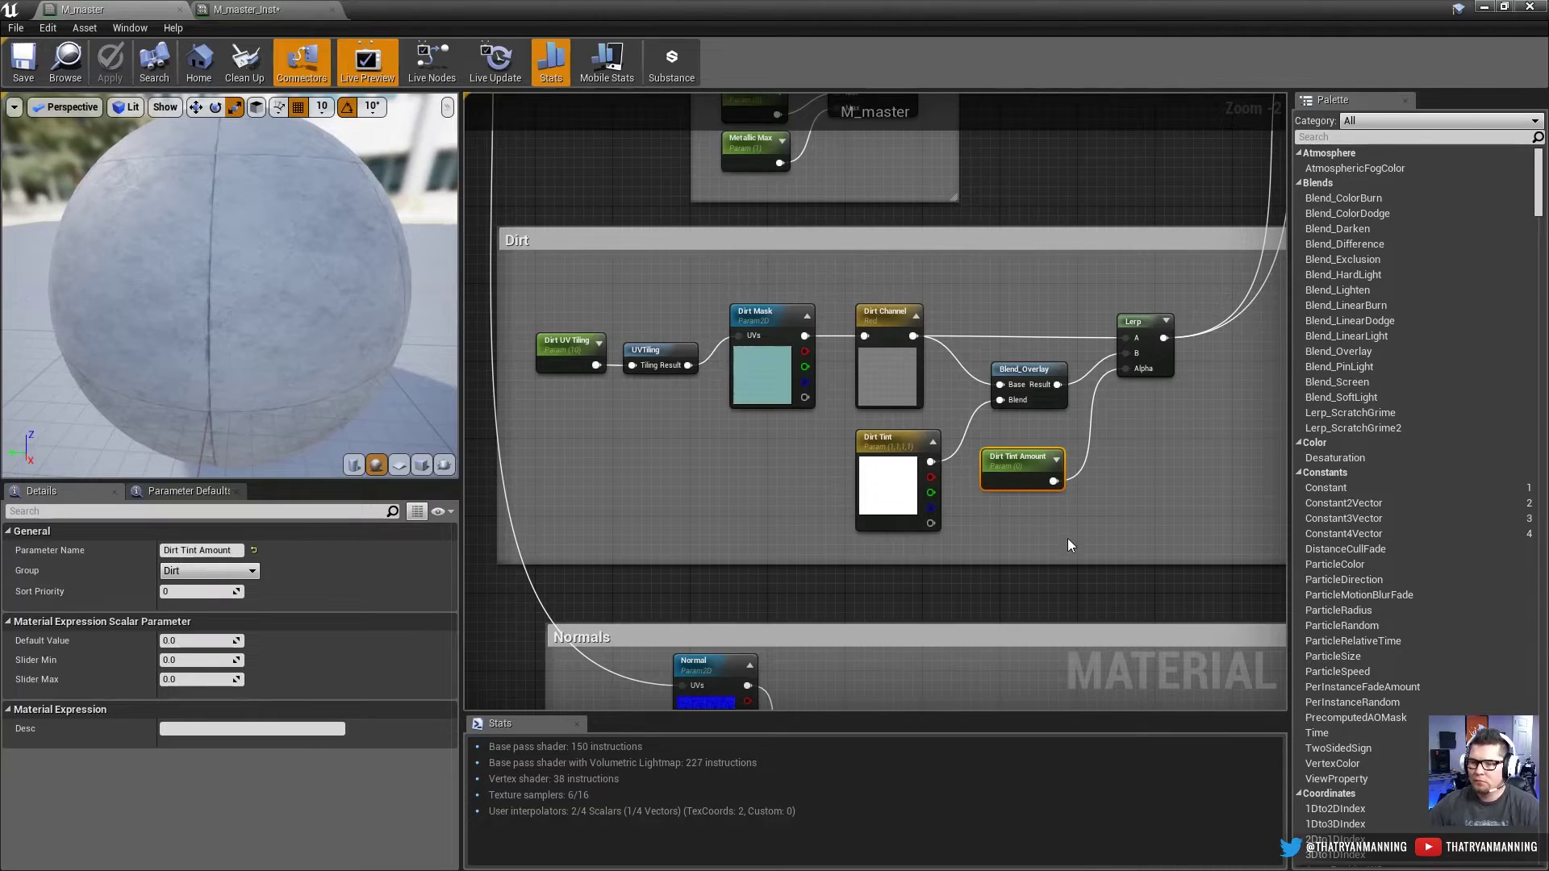
pyautogui.scroll(-5, 1069, 546)
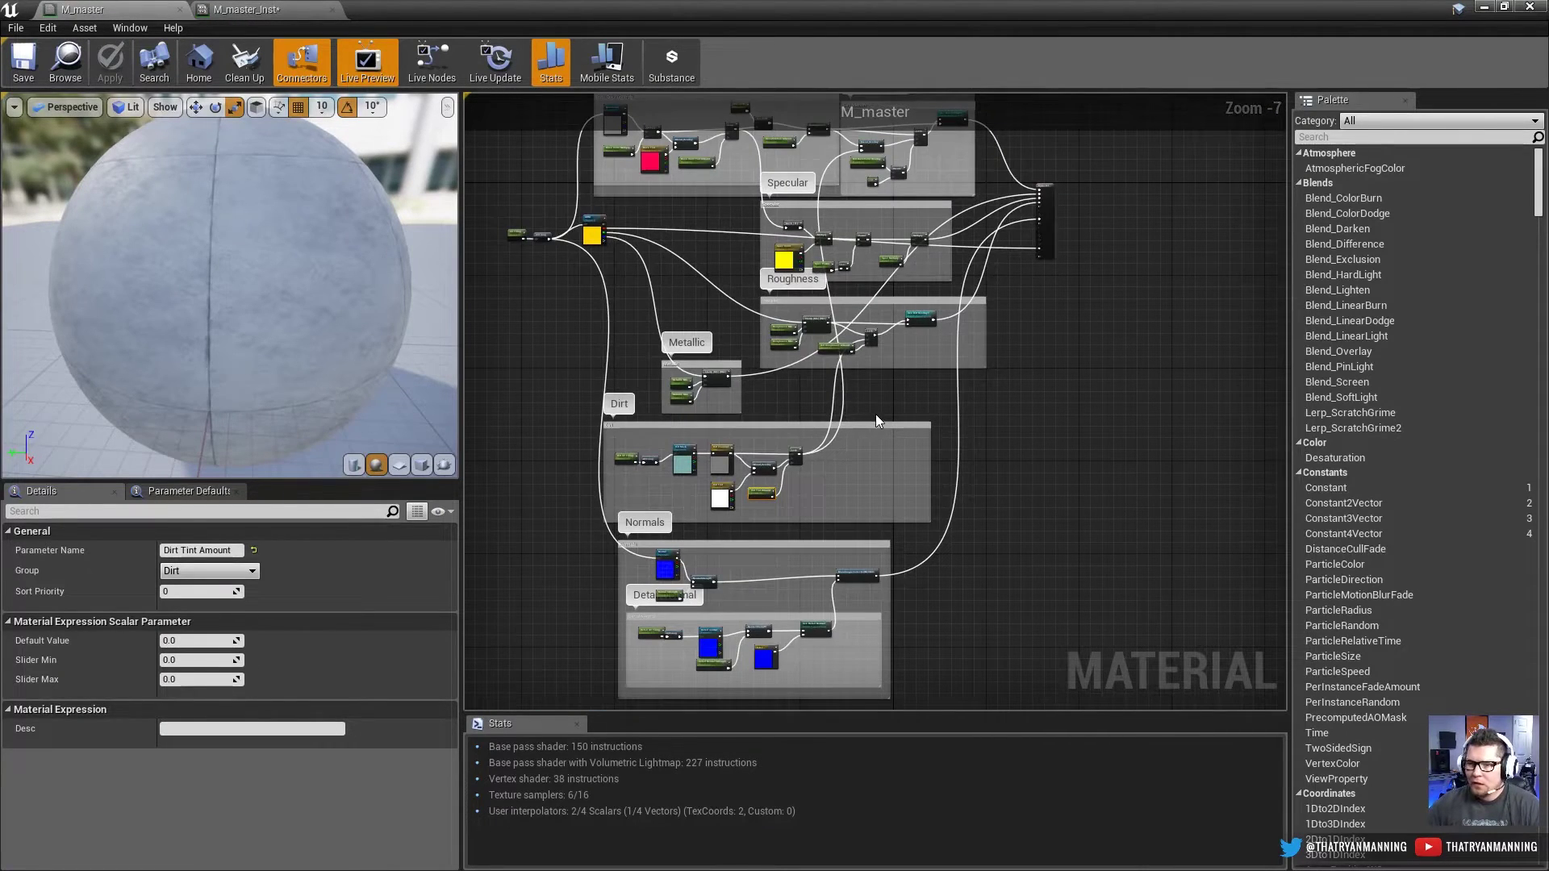
pyautogui.scroll(1, 876, 416)
pyautogui.scroll(2, 852, 509)
pyautogui.moveTo(767, 349); pyautogui.dragTo(948, 472, button='right')
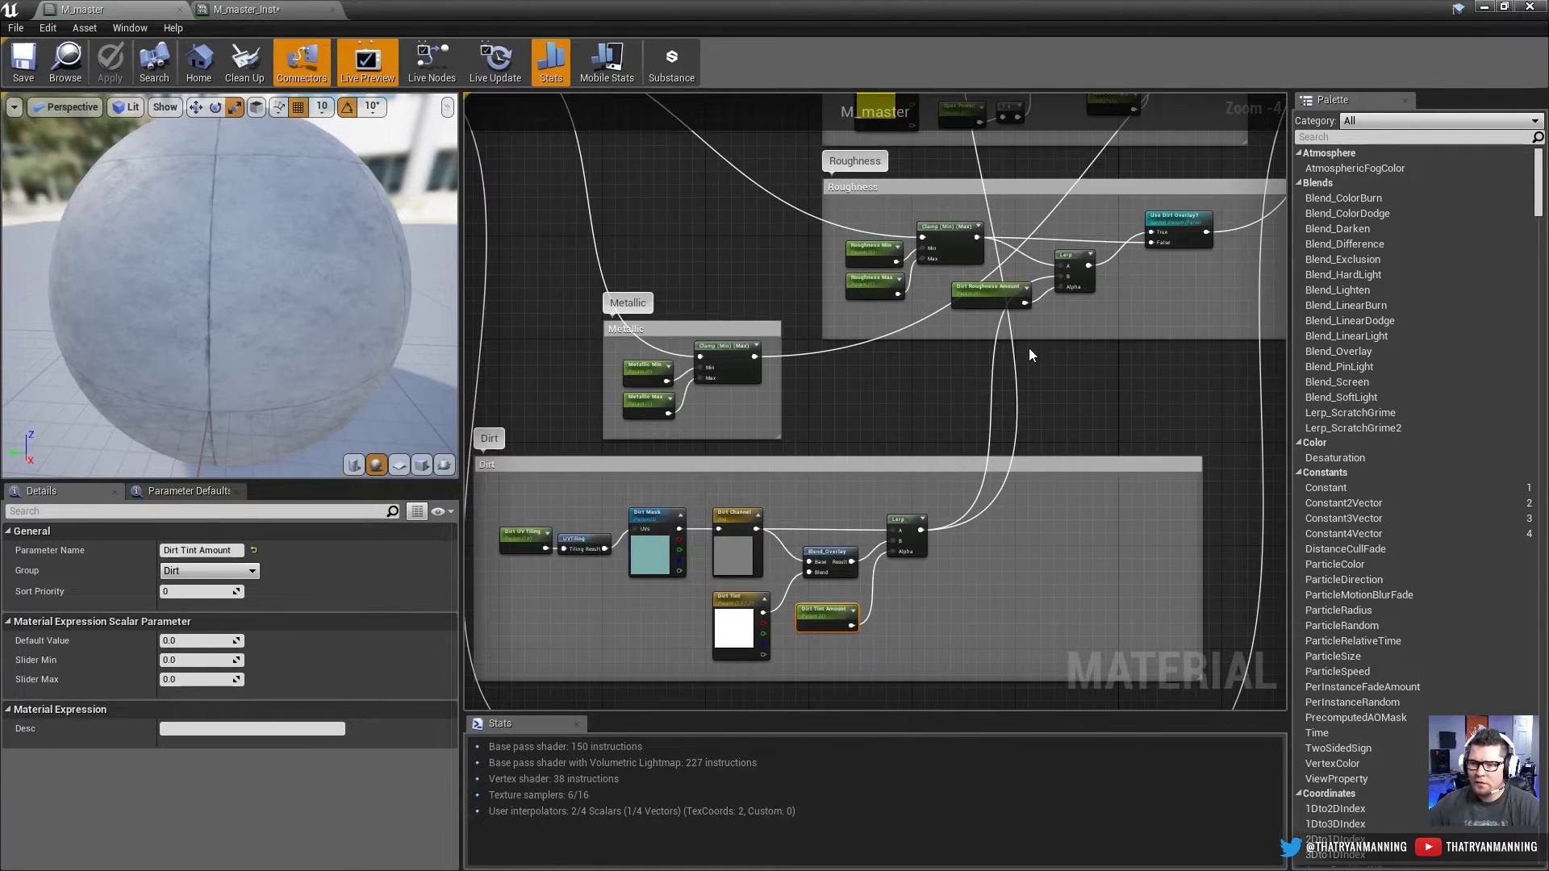
pyautogui.click(246, 9)
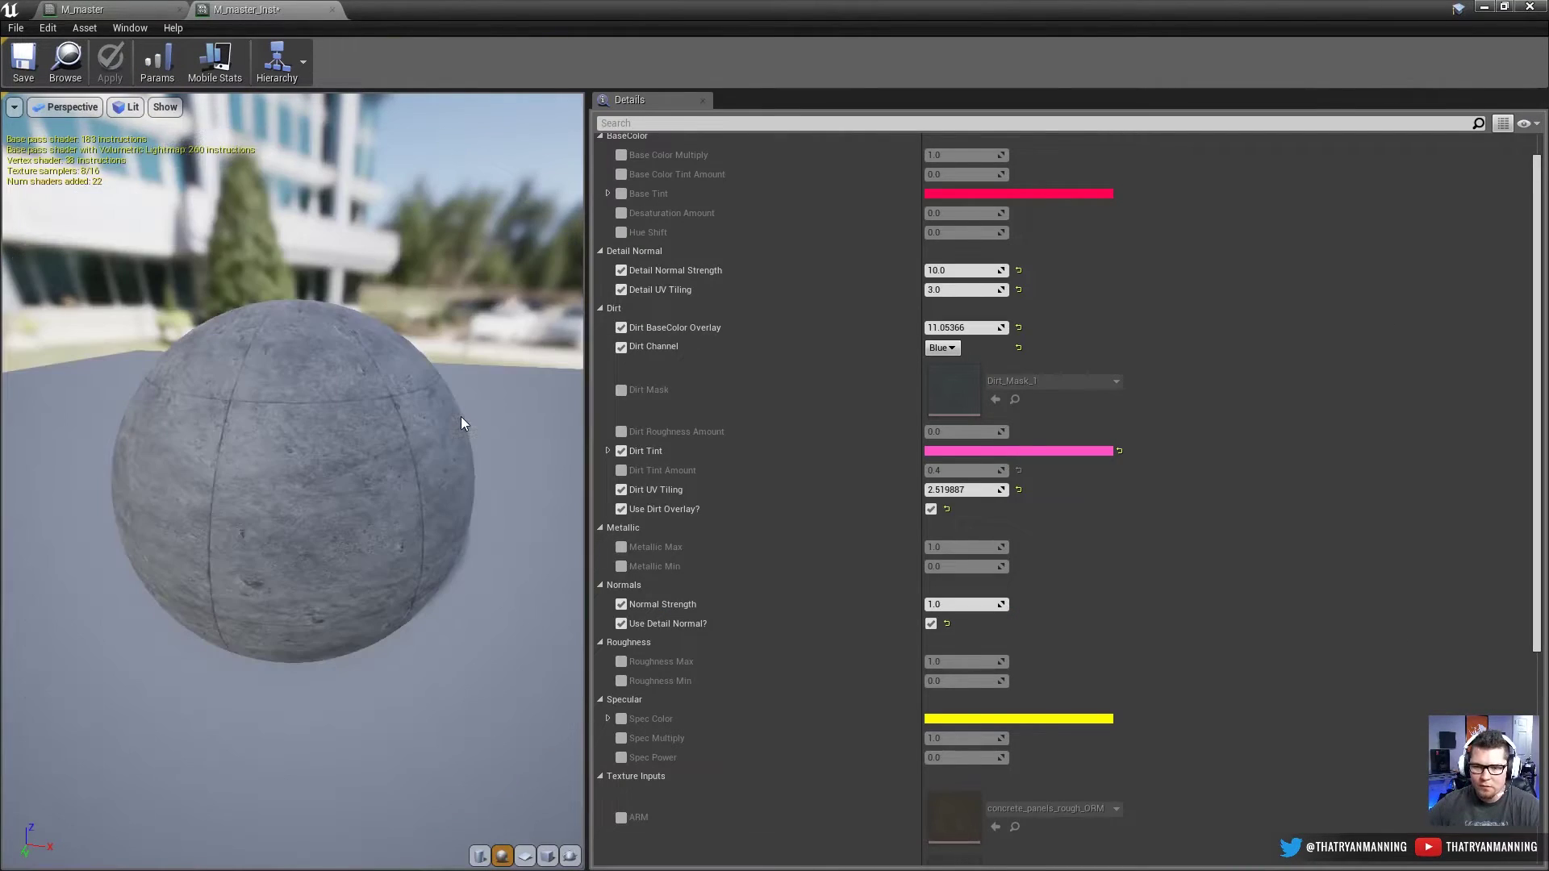
# Step: Enable Dirt Roughness Amount at about 1.10 and set Dirt Channel to Red
pyautogui.click(618, 433)
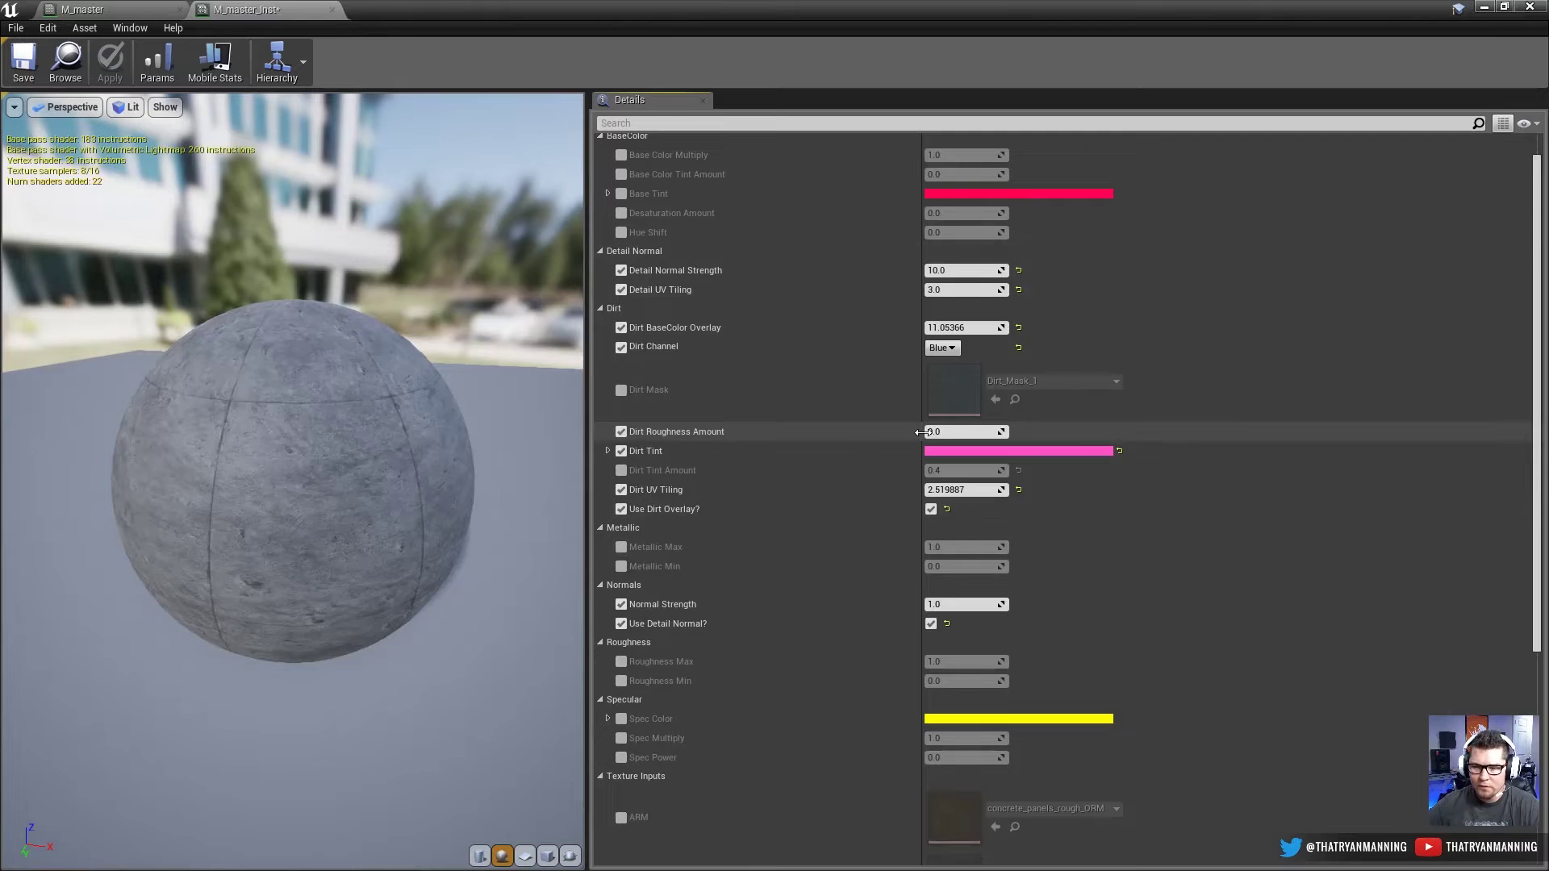
pyautogui.moveTo(919, 432); pyautogui.dragTo(976, 432)
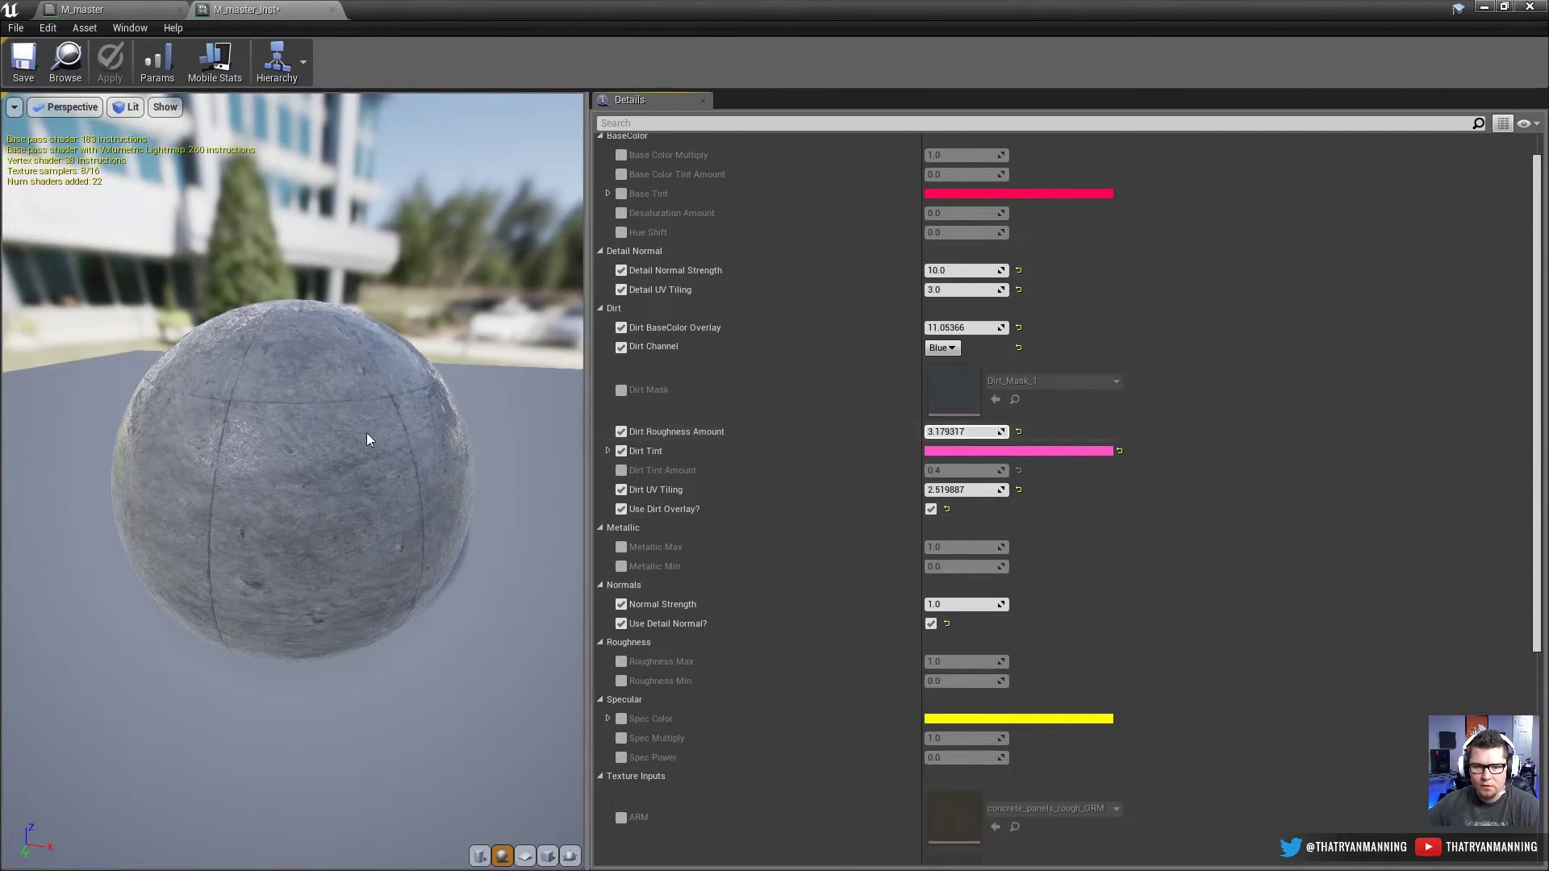
pyautogui.moveTo(367, 439); pyautogui.dragTo(214, 384)
pyautogui.moveTo(274, 441); pyautogui.dragTo(415, 429)
pyautogui.scroll(-5, 414, 428)
pyautogui.scroll(1, 858, 317)
pyautogui.scroll(5, 476, 443)
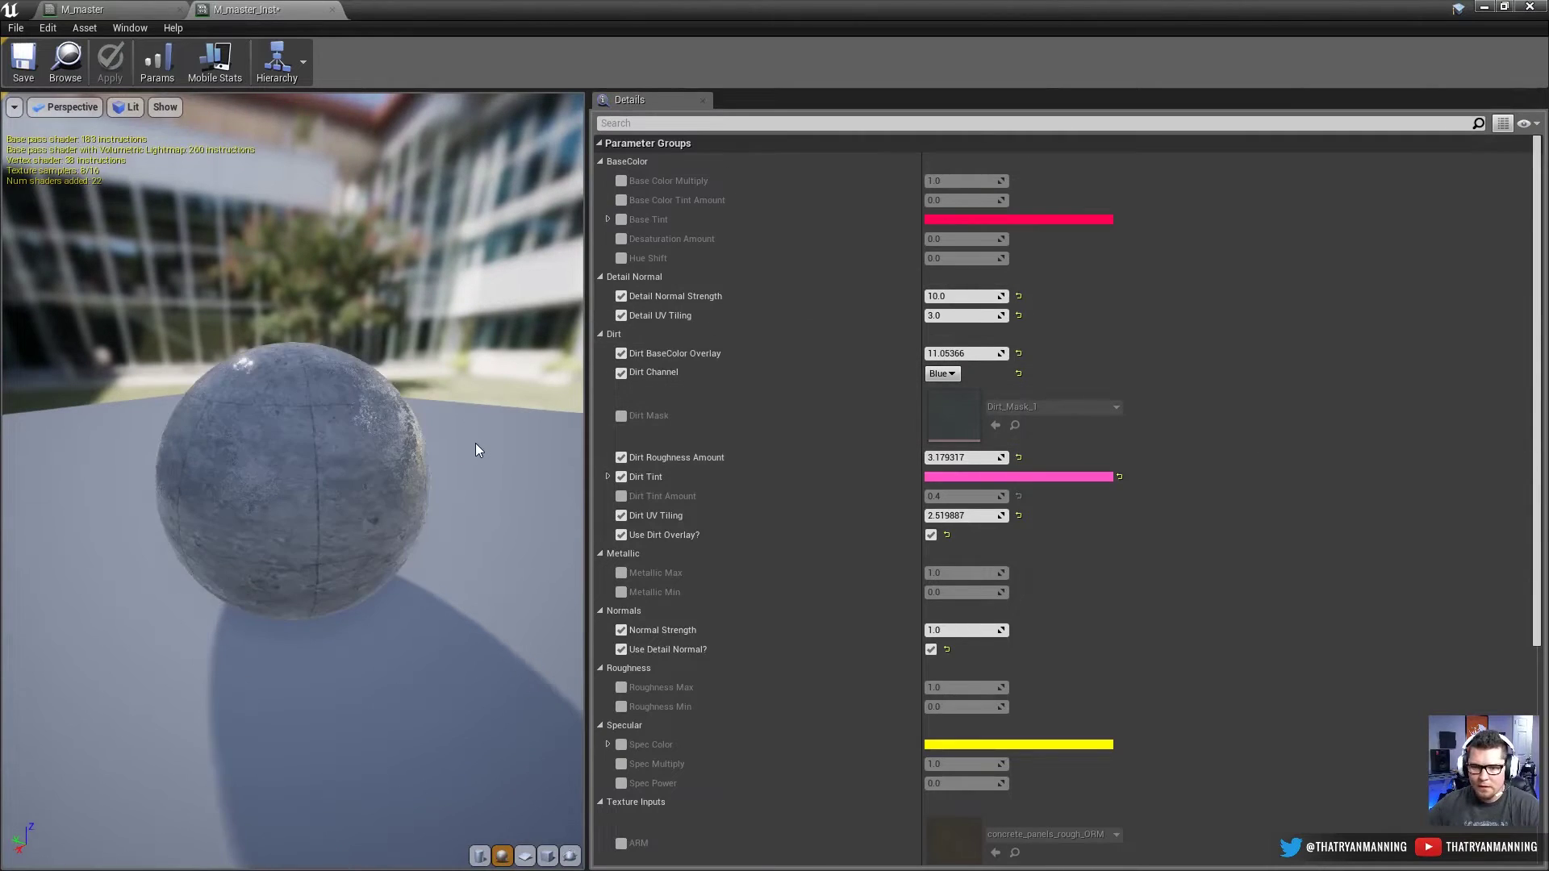
pyautogui.click(948, 387)
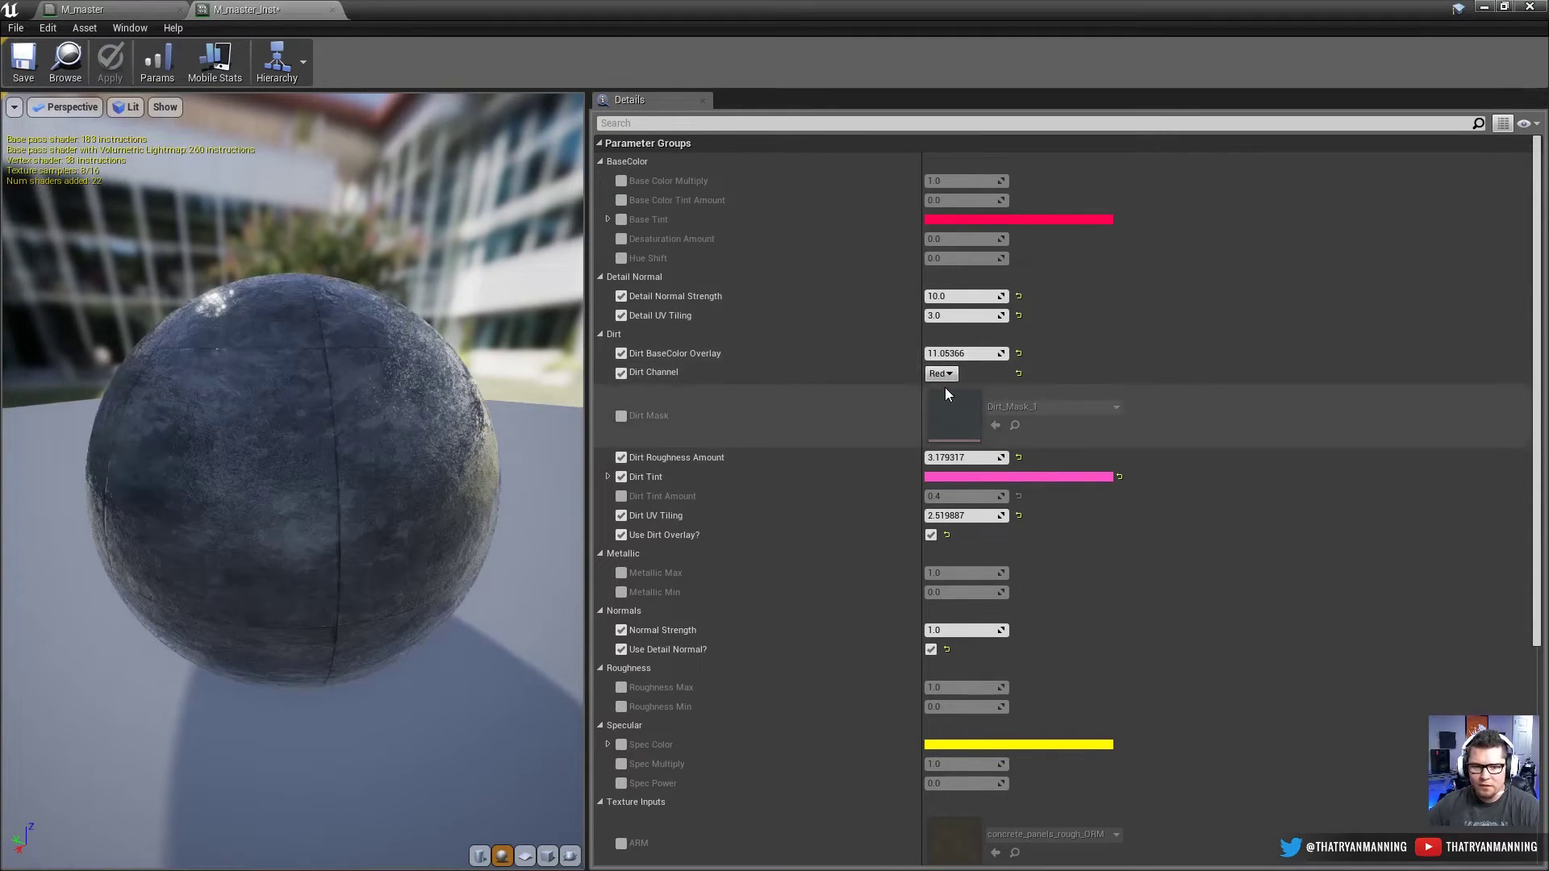
pyautogui.moveTo(969, 458); pyautogui.dragTo(919, 458)
# Step: Test Roughness Max and Roughness Min, reset them to 1.0 and 0.0, and disable both
pyautogui.scroll(-3, 819, 631)
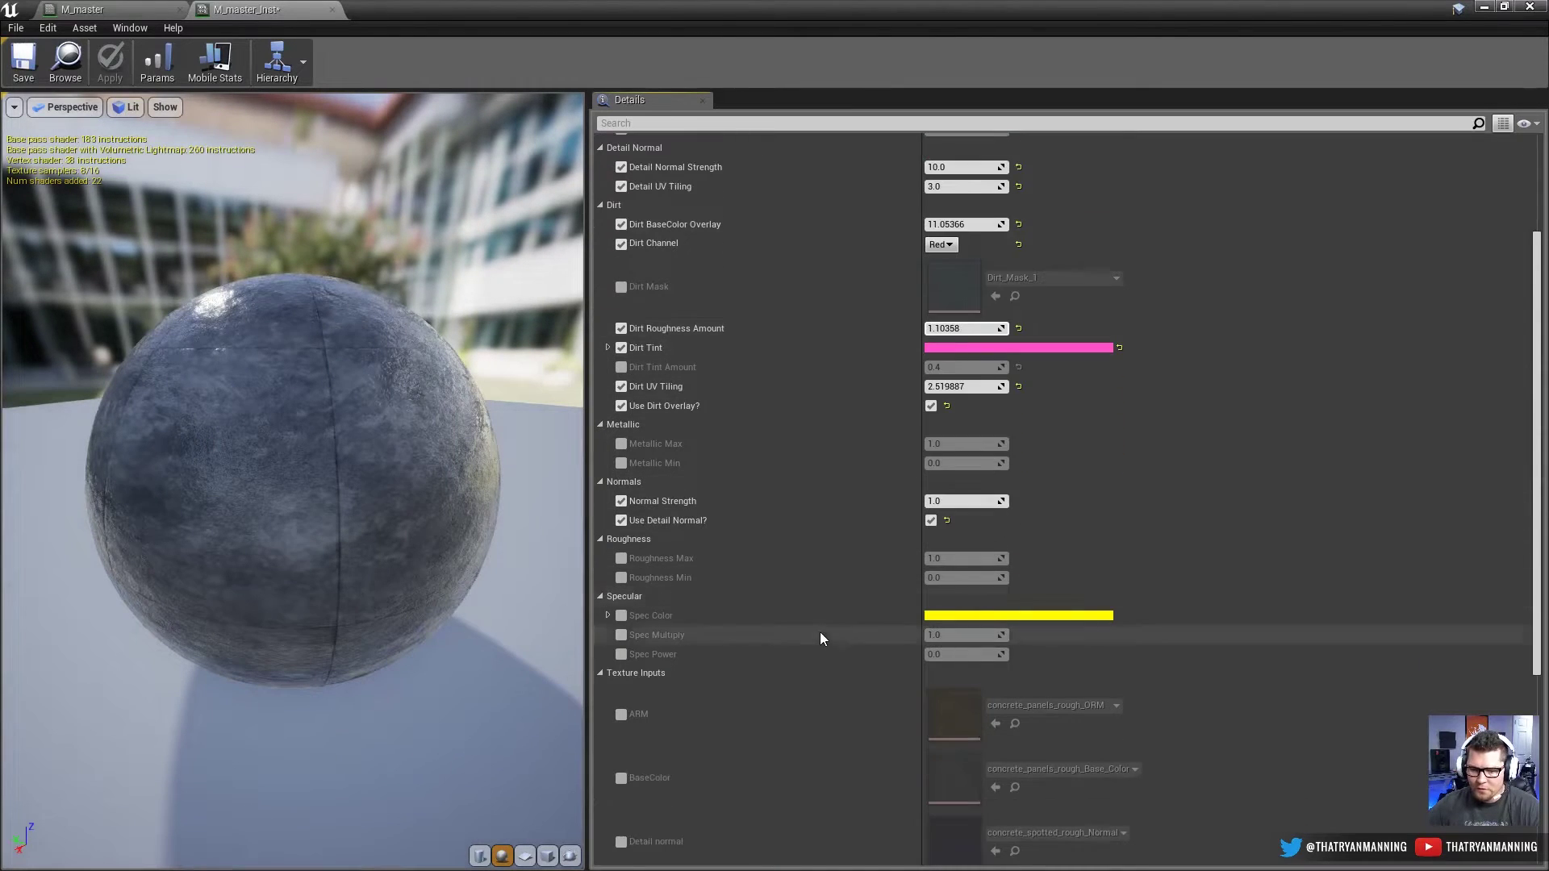
pyautogui.click(621, 559)
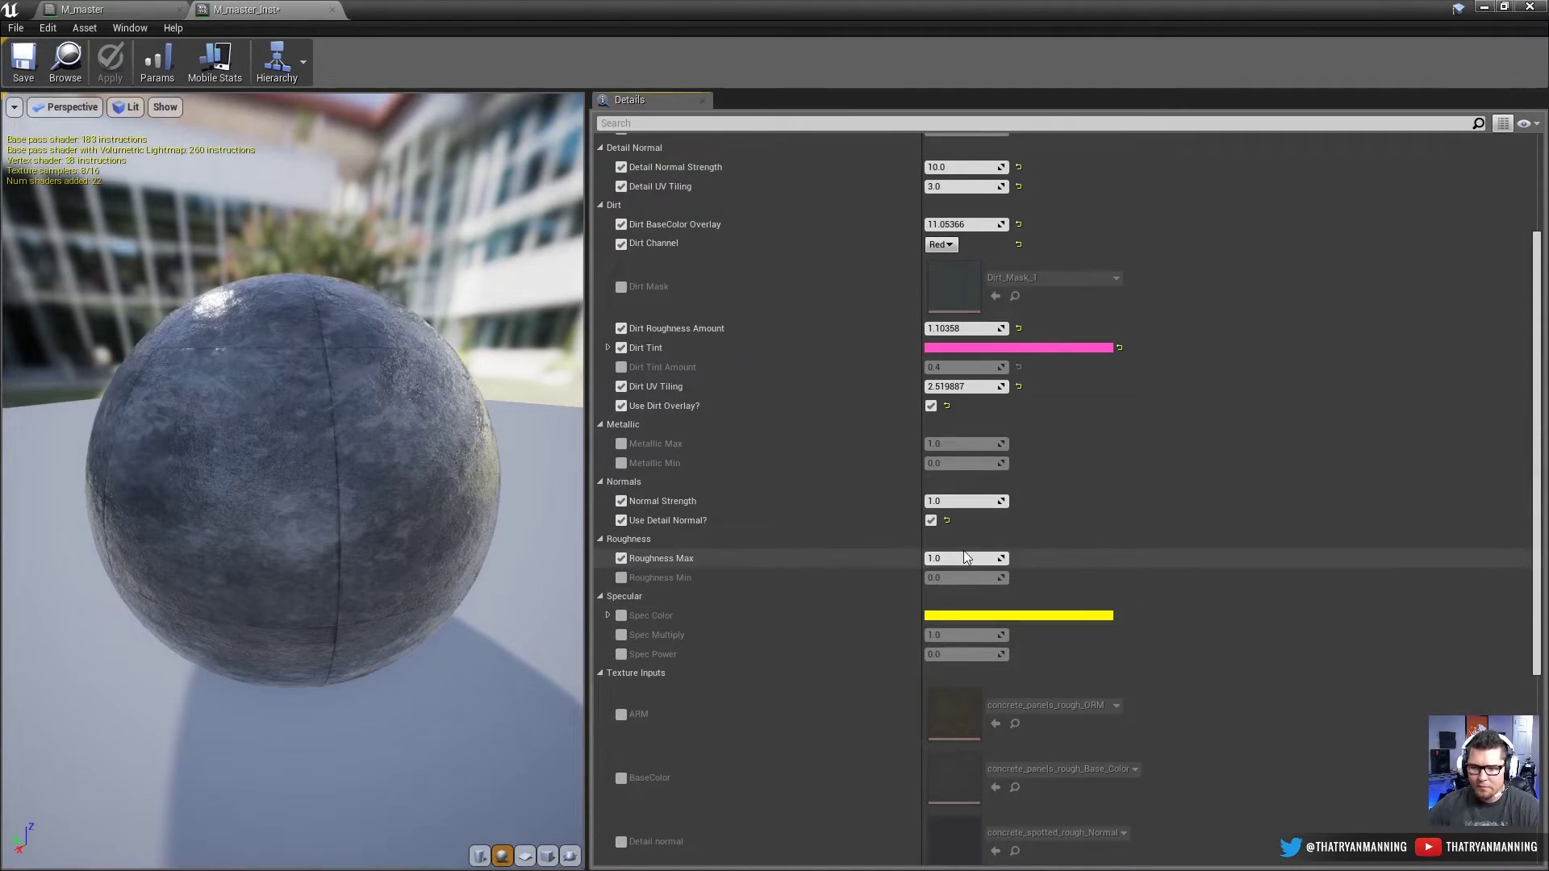
pyautogui.moveTo(958, 558)
pyautogui.mouseDown()
pyautogui.moveTo(946, 558)
pyautogui.moveTo(1016, 577)
pyautogui.mouseUp()
pyautogui.click(1019, 558)
pyautogui.click(621, 578)
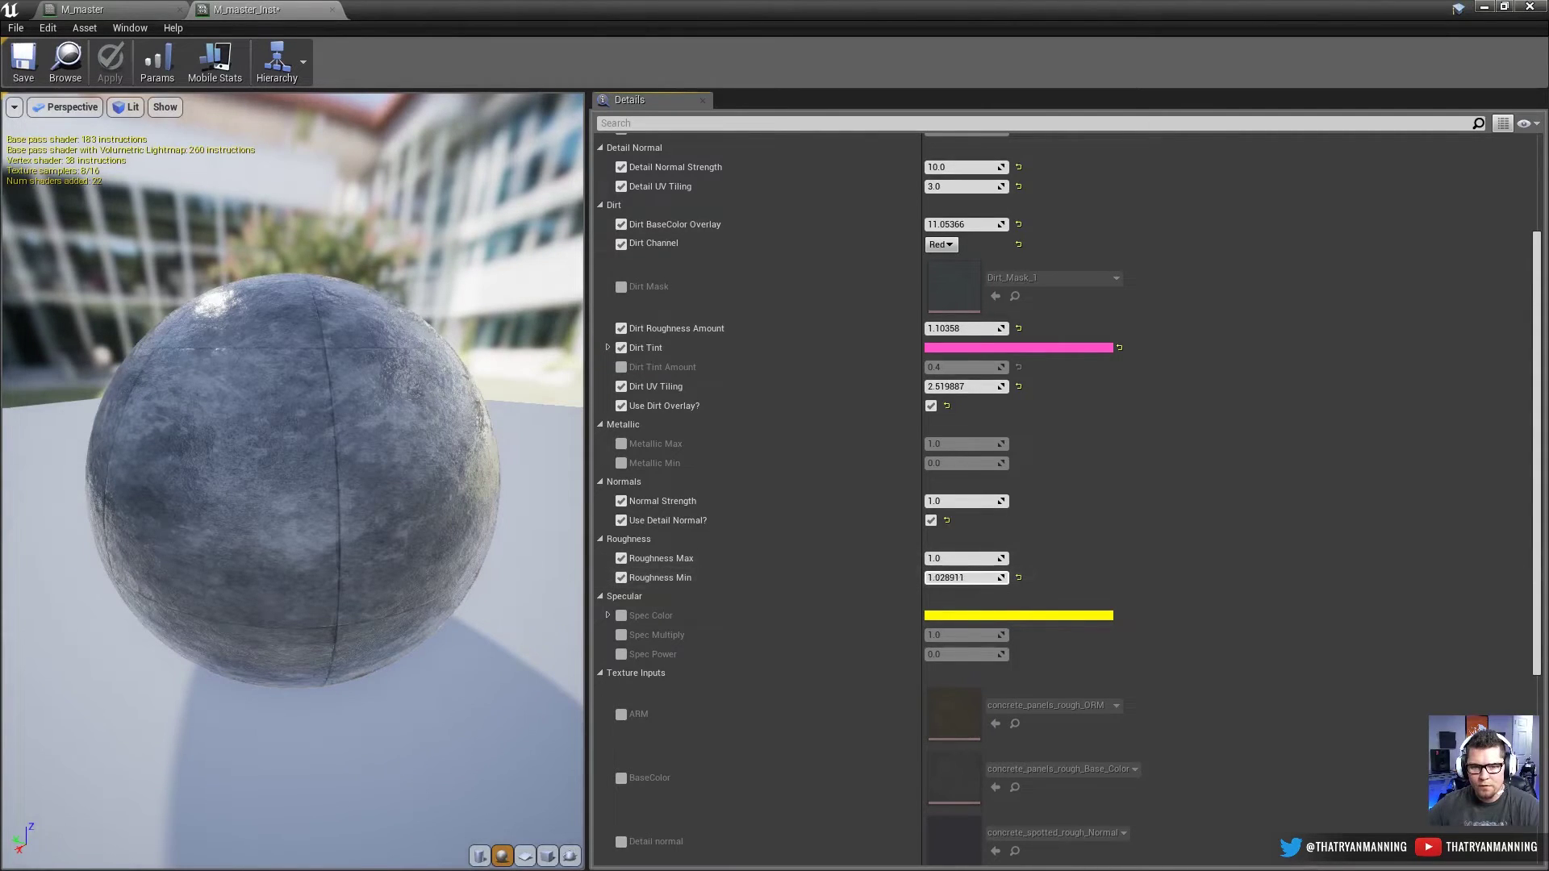
pyautogui.click(1019, 578)
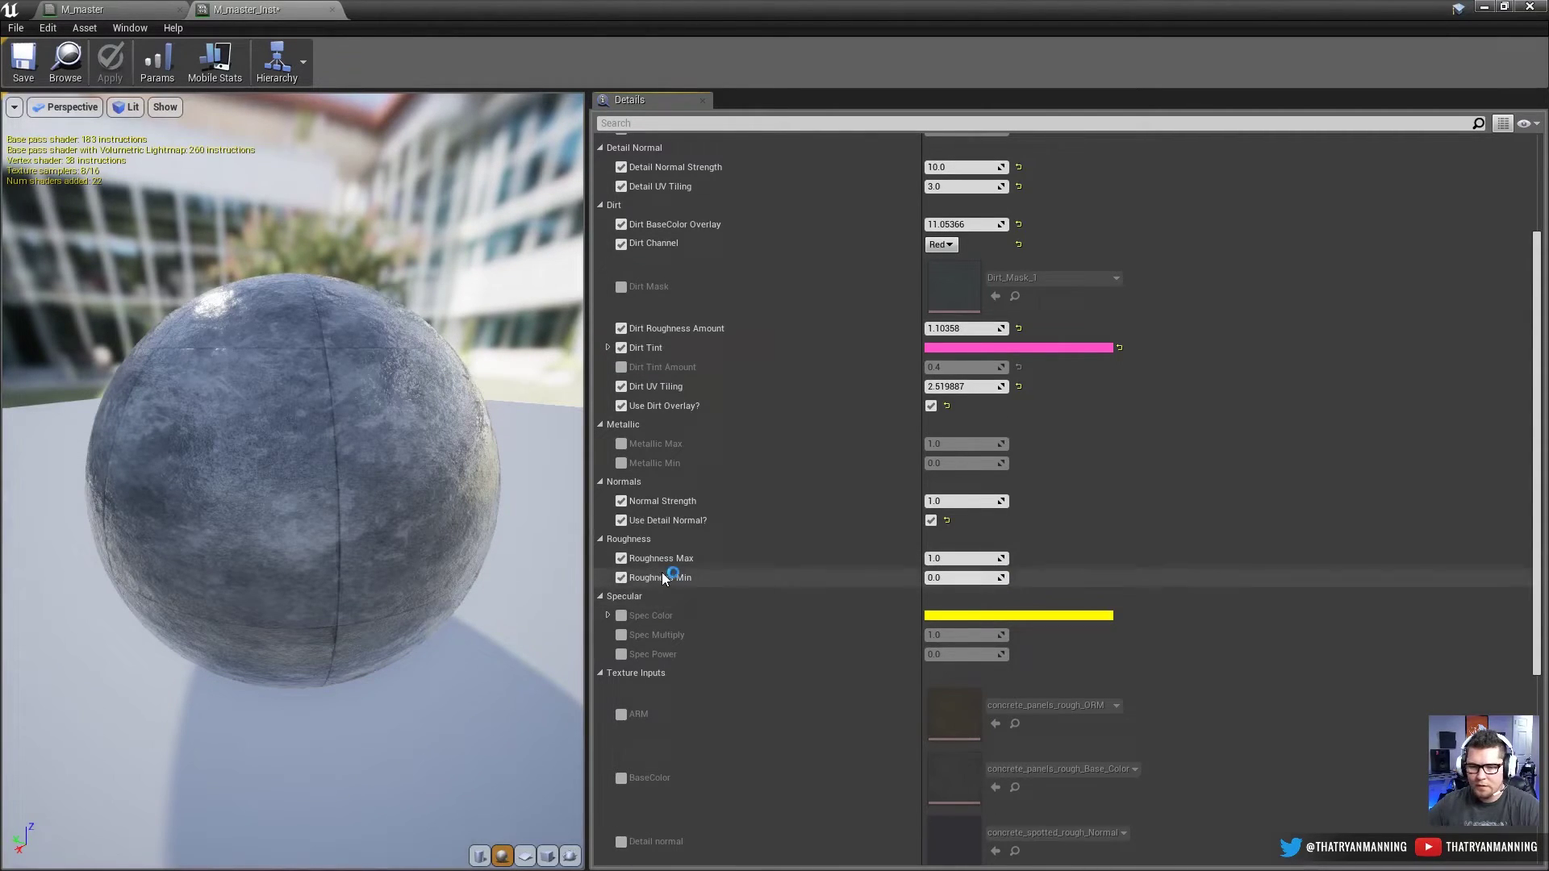
pyautogui.click(621, 578)
pyautogui.click(621, 558)
# Step: Close the material instance editor to return to the level
pyautogui.click(81, 8)
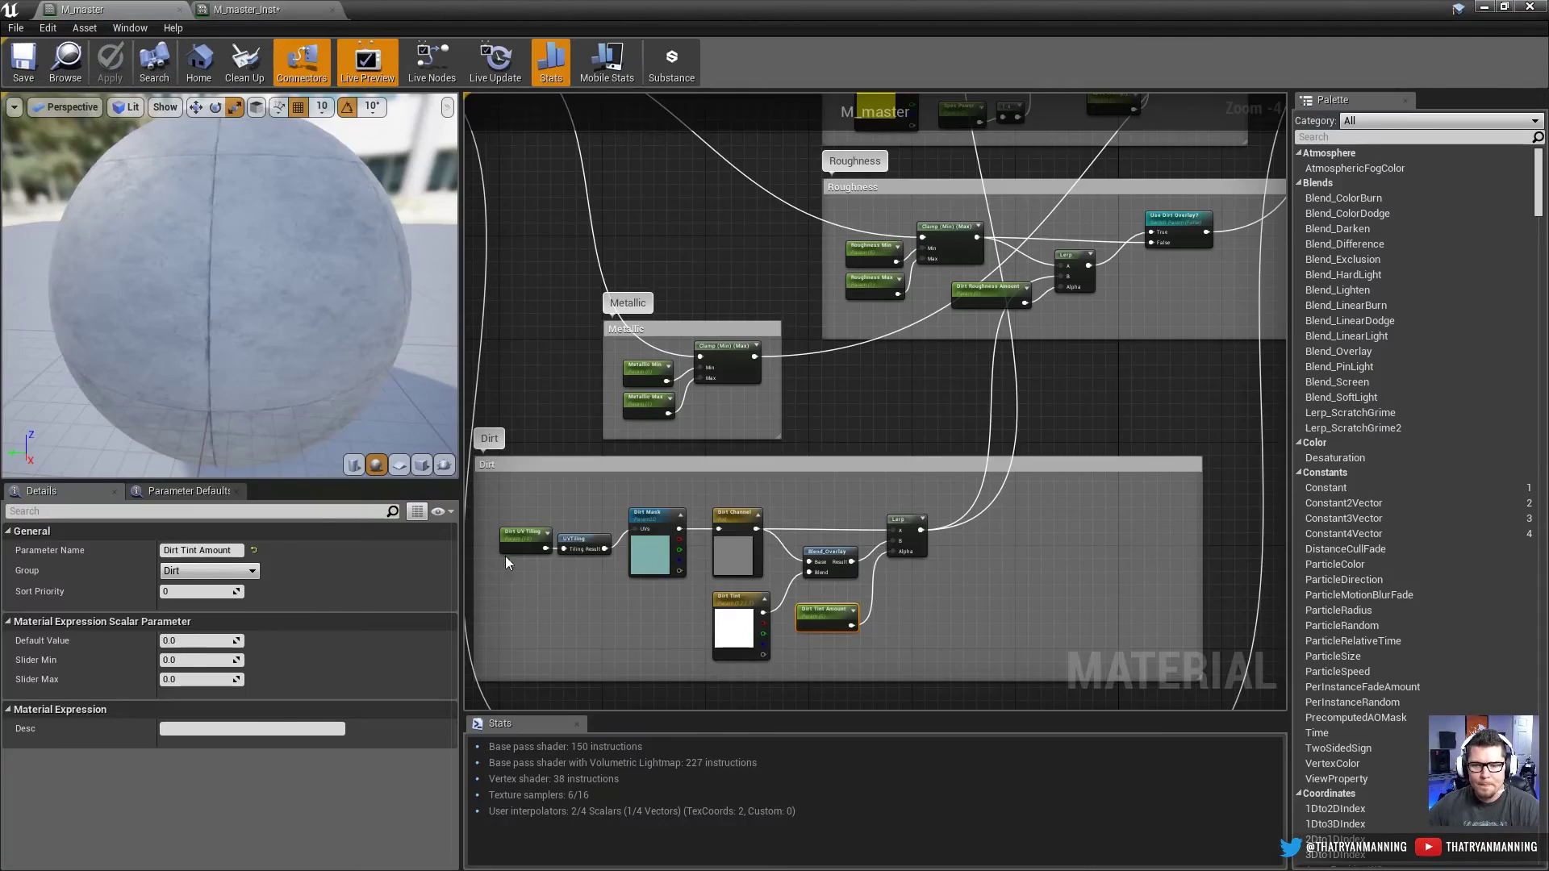
pyautogui.scroll(-2, 917, 447)
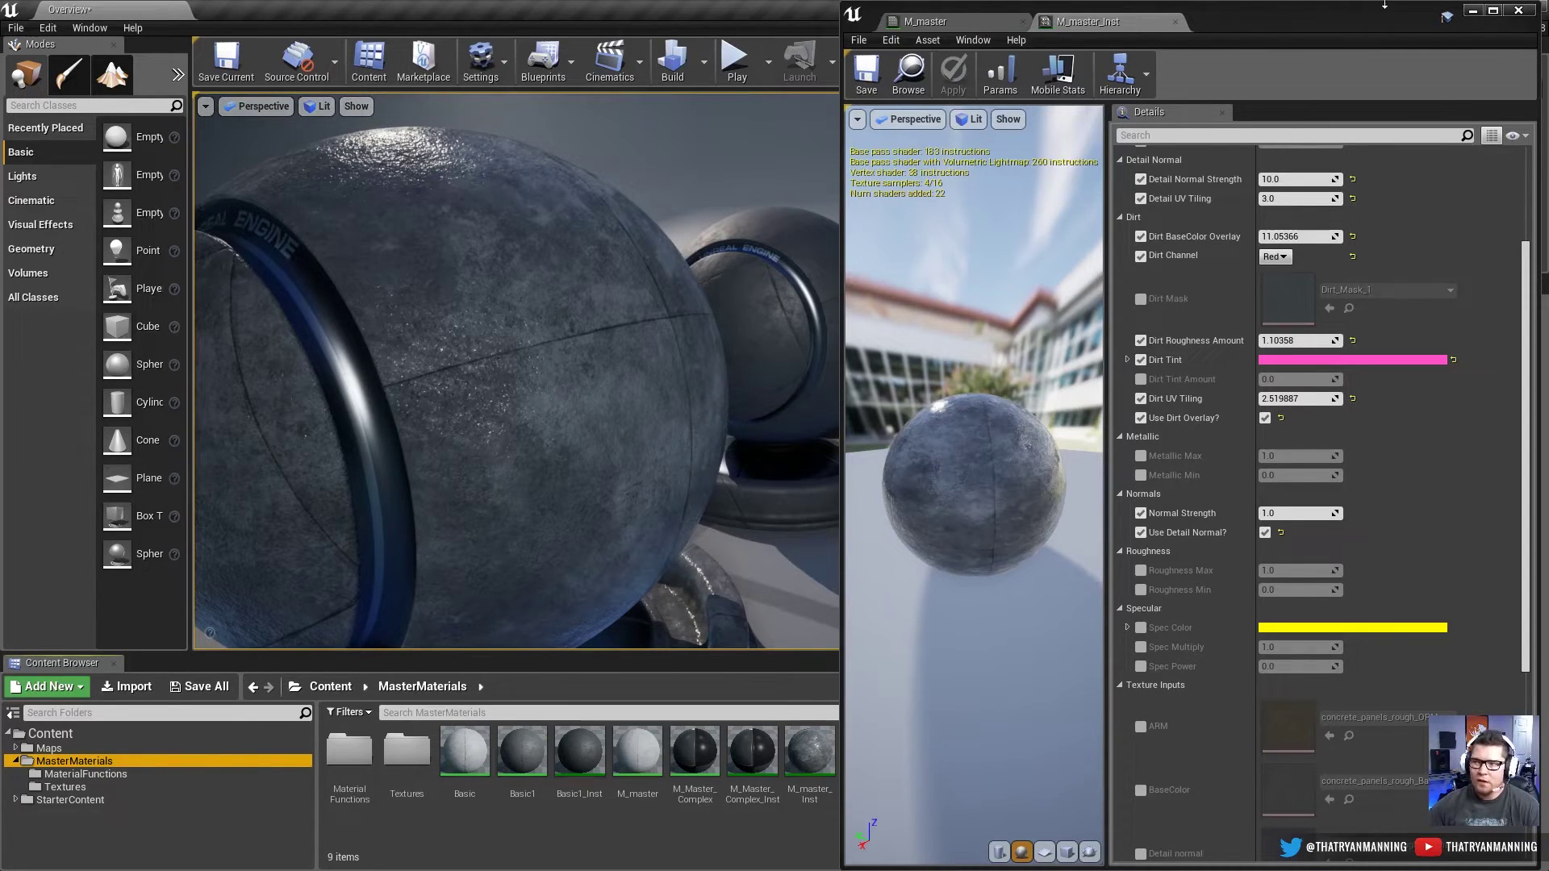
pyautogui.click(1531, 12)
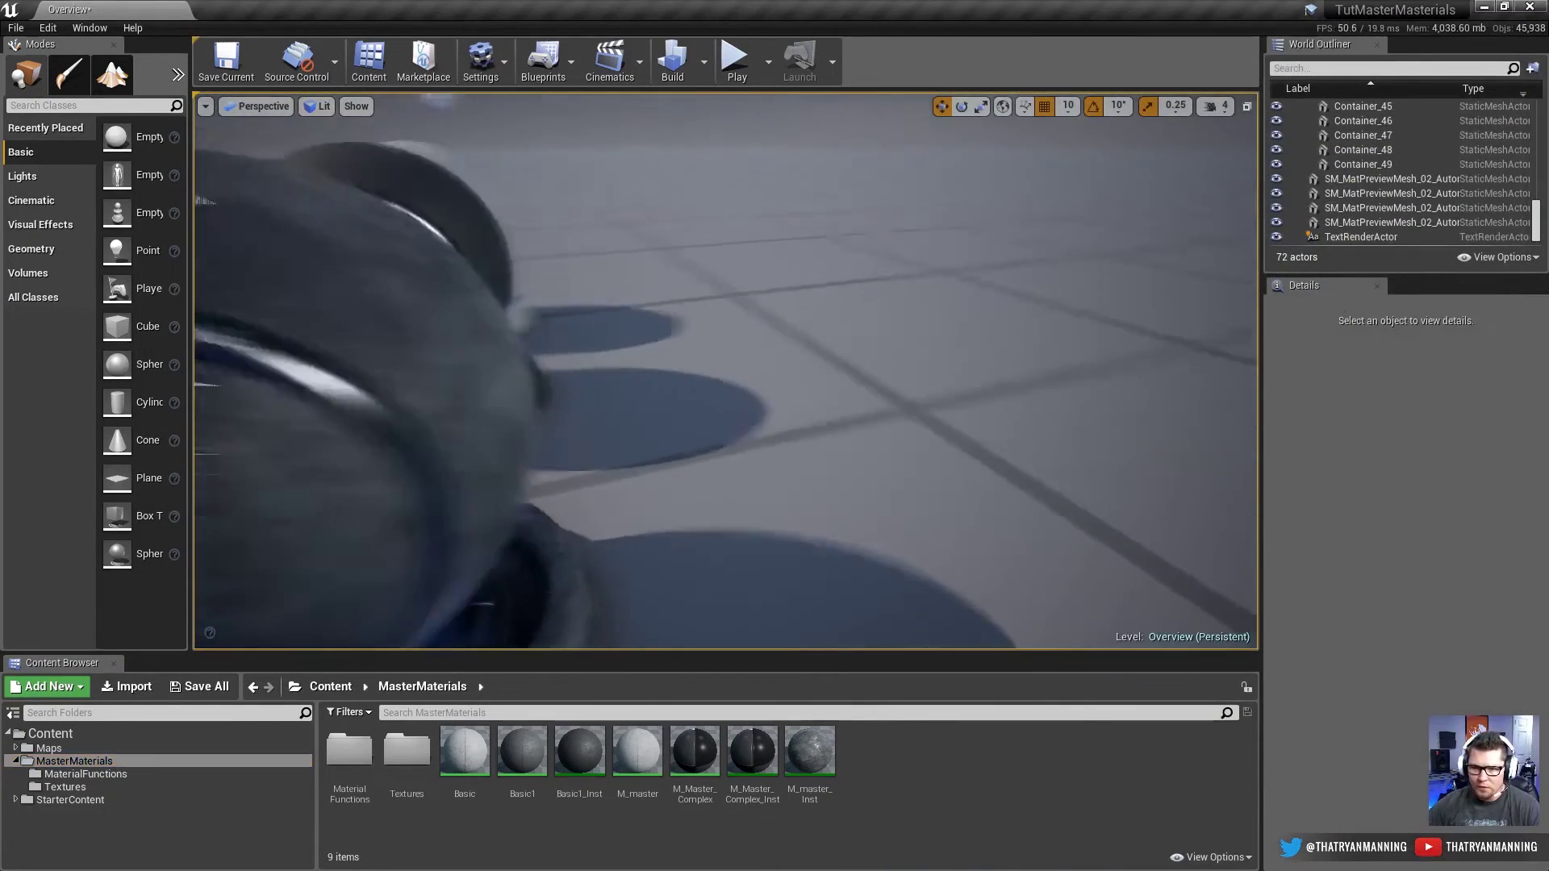
# Step: Move the middle Complex Material preview sphere to Y -1340 and duplicate it along X
pyautogui.press('w')
pyautogui.moveTo(699, 363); pyautogui.dragTo(710, 363, button='right')
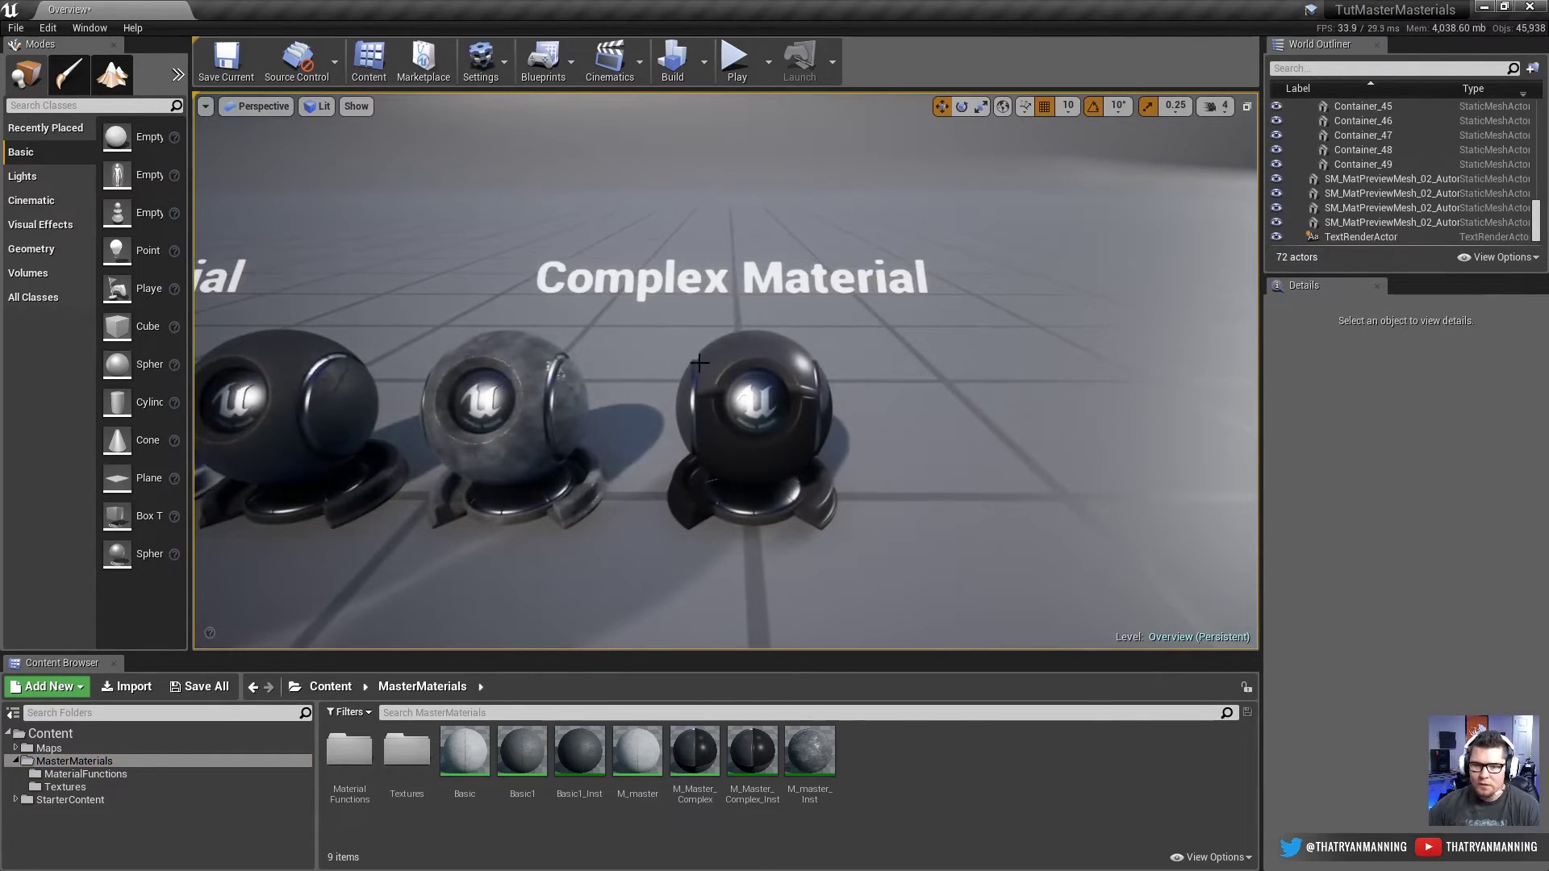
pyautogui.click(509, 512)
pyautogui.moveTo(493, 531); pyautogui.dragTo(595, 337)
pyautogui.press('f')
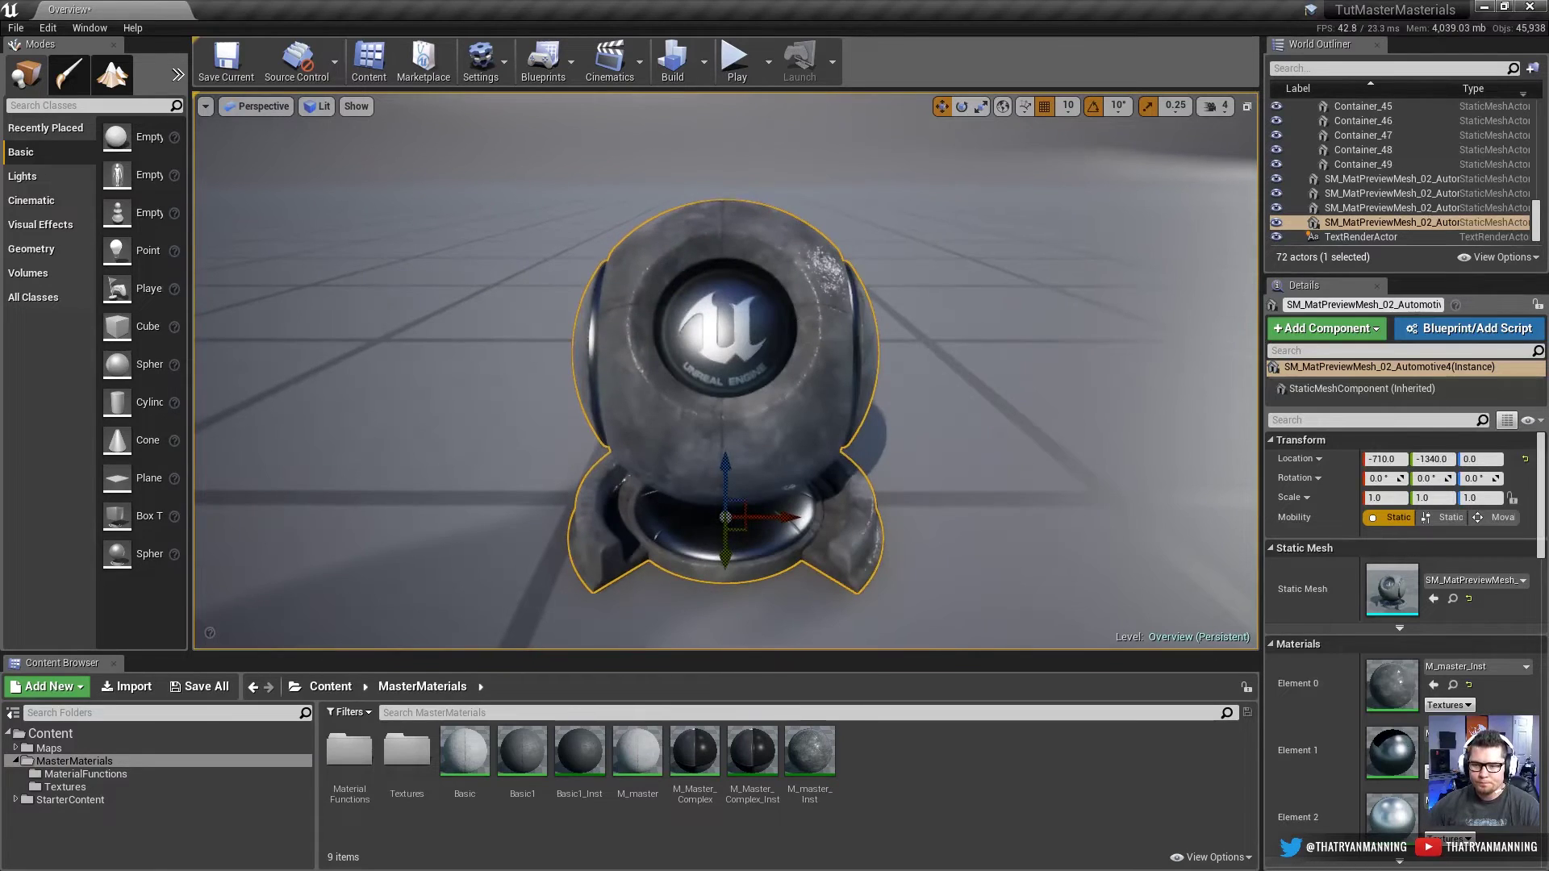
pyautogui.scroll(-4, 847, 431)
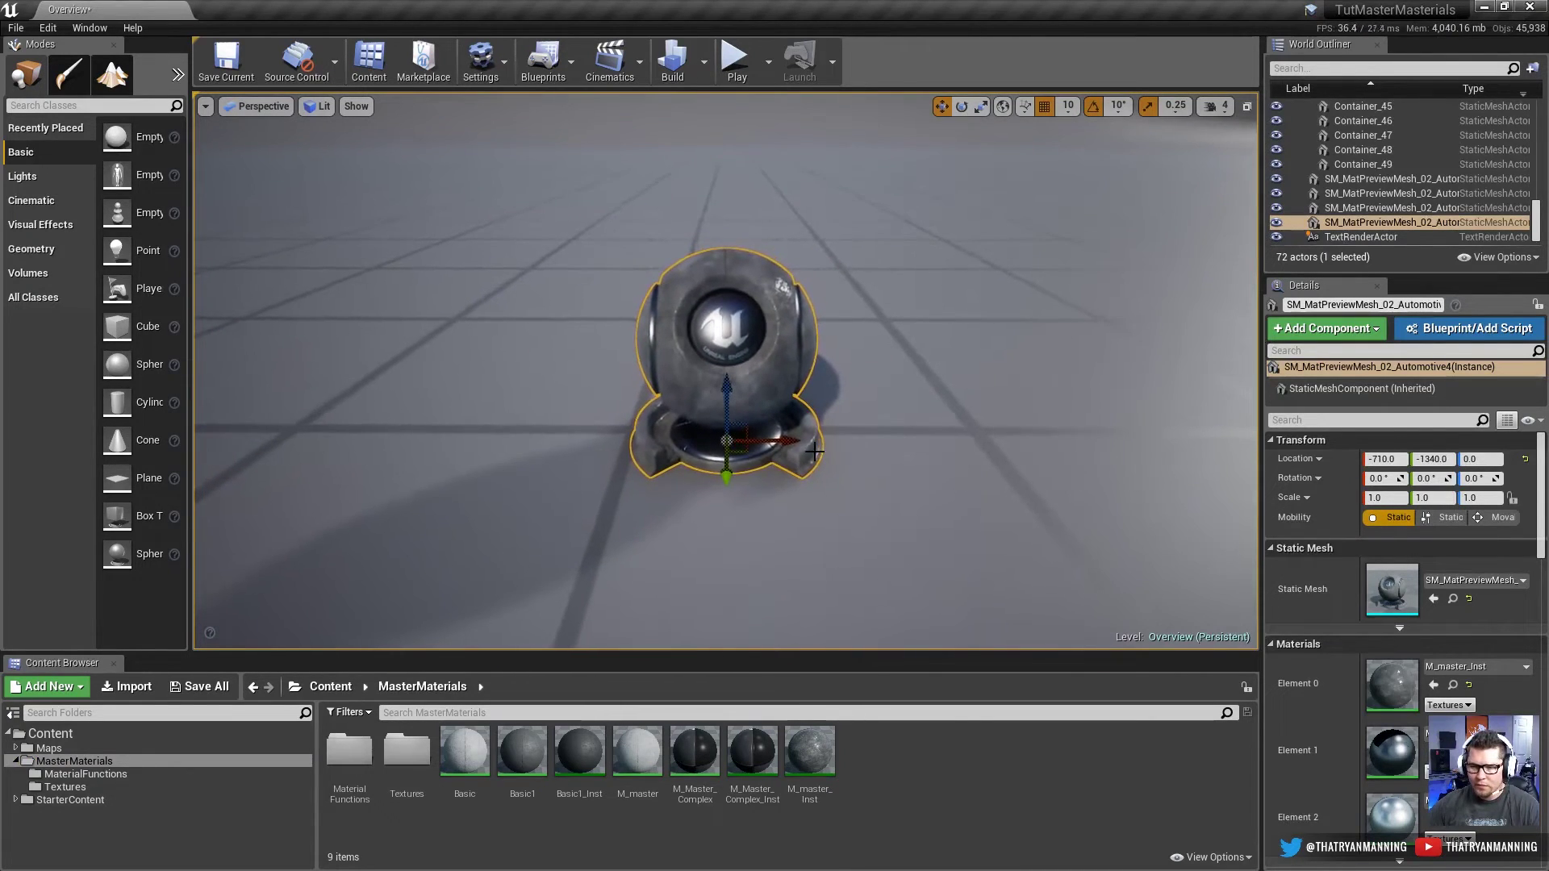
pyautogui.keyDown('alt'); pyautogui.moveTo(800, 437); pyautogui.dragTo(552, 435); pyautogui.keyUp('alt')
pyautogui.click(809, 758)
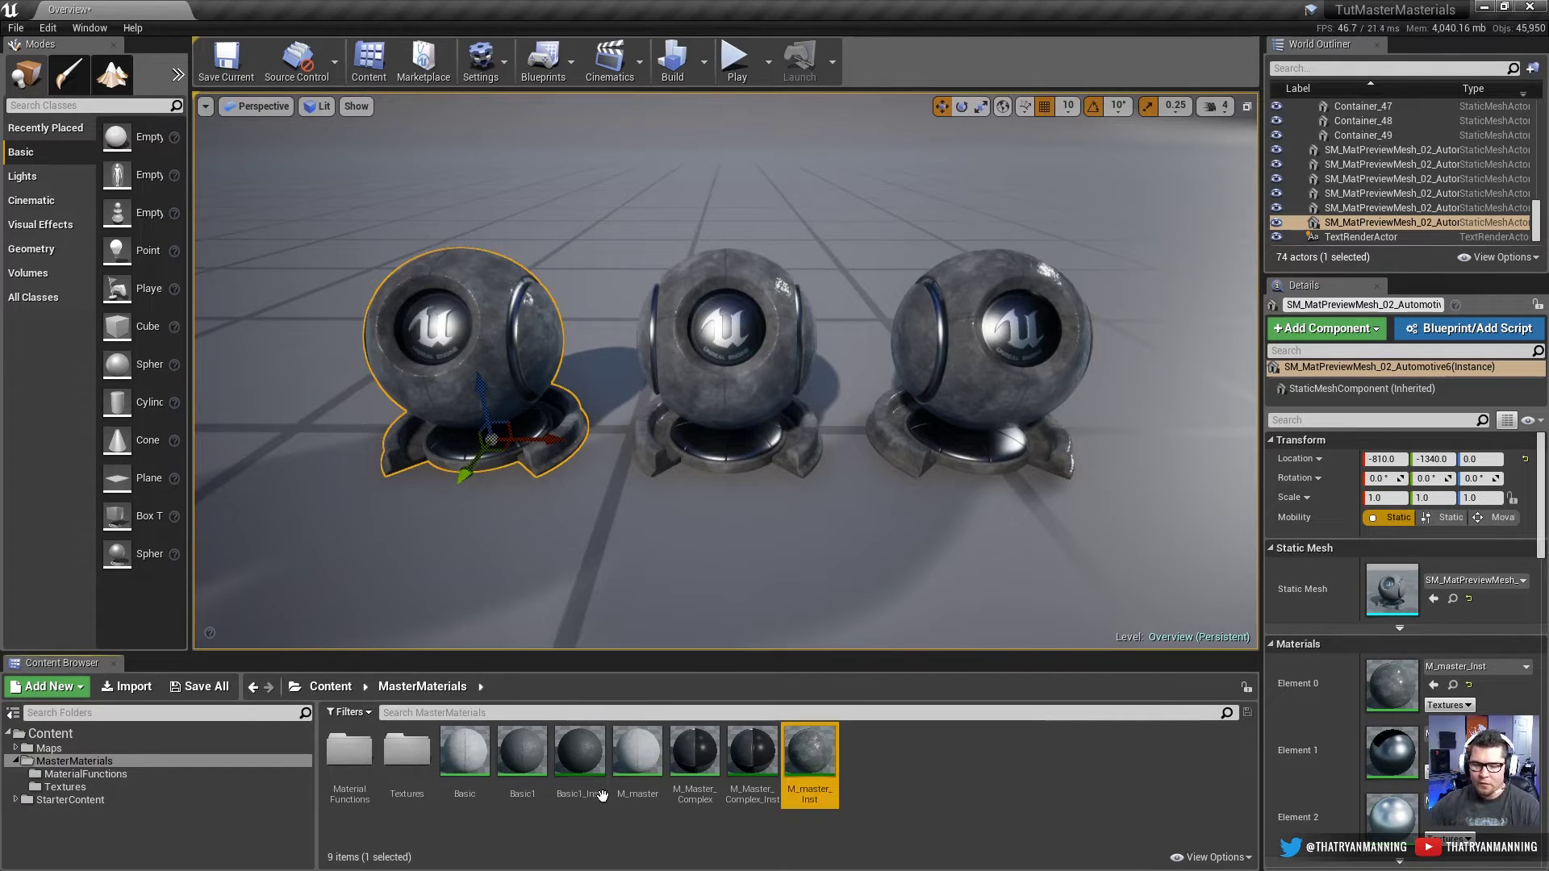
pyautogui.click(636, 748)
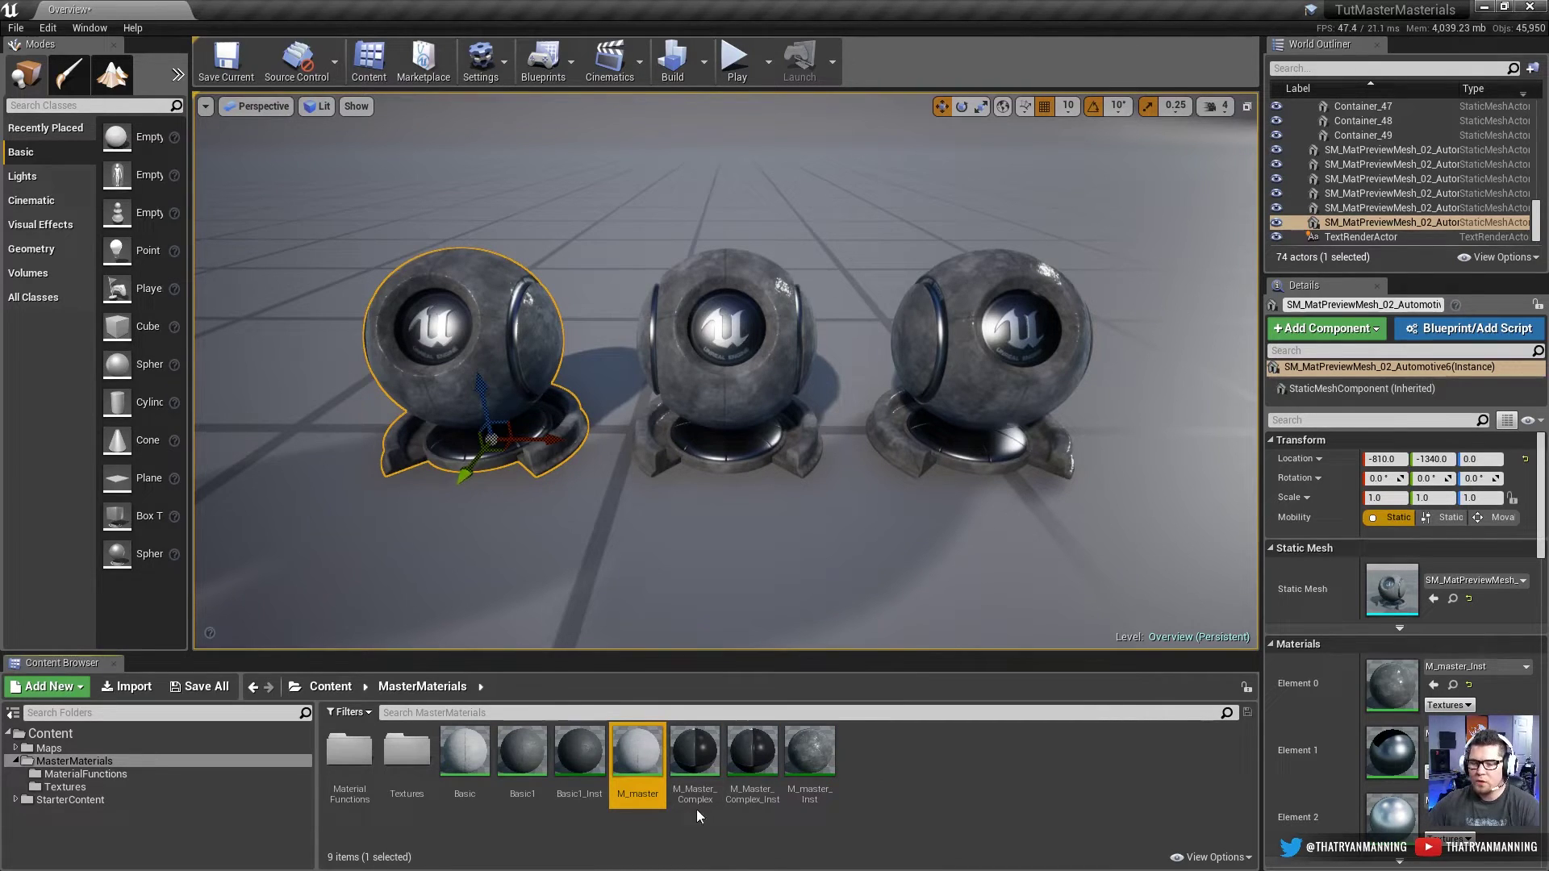
pyautogui.doubleClick(648, 752)
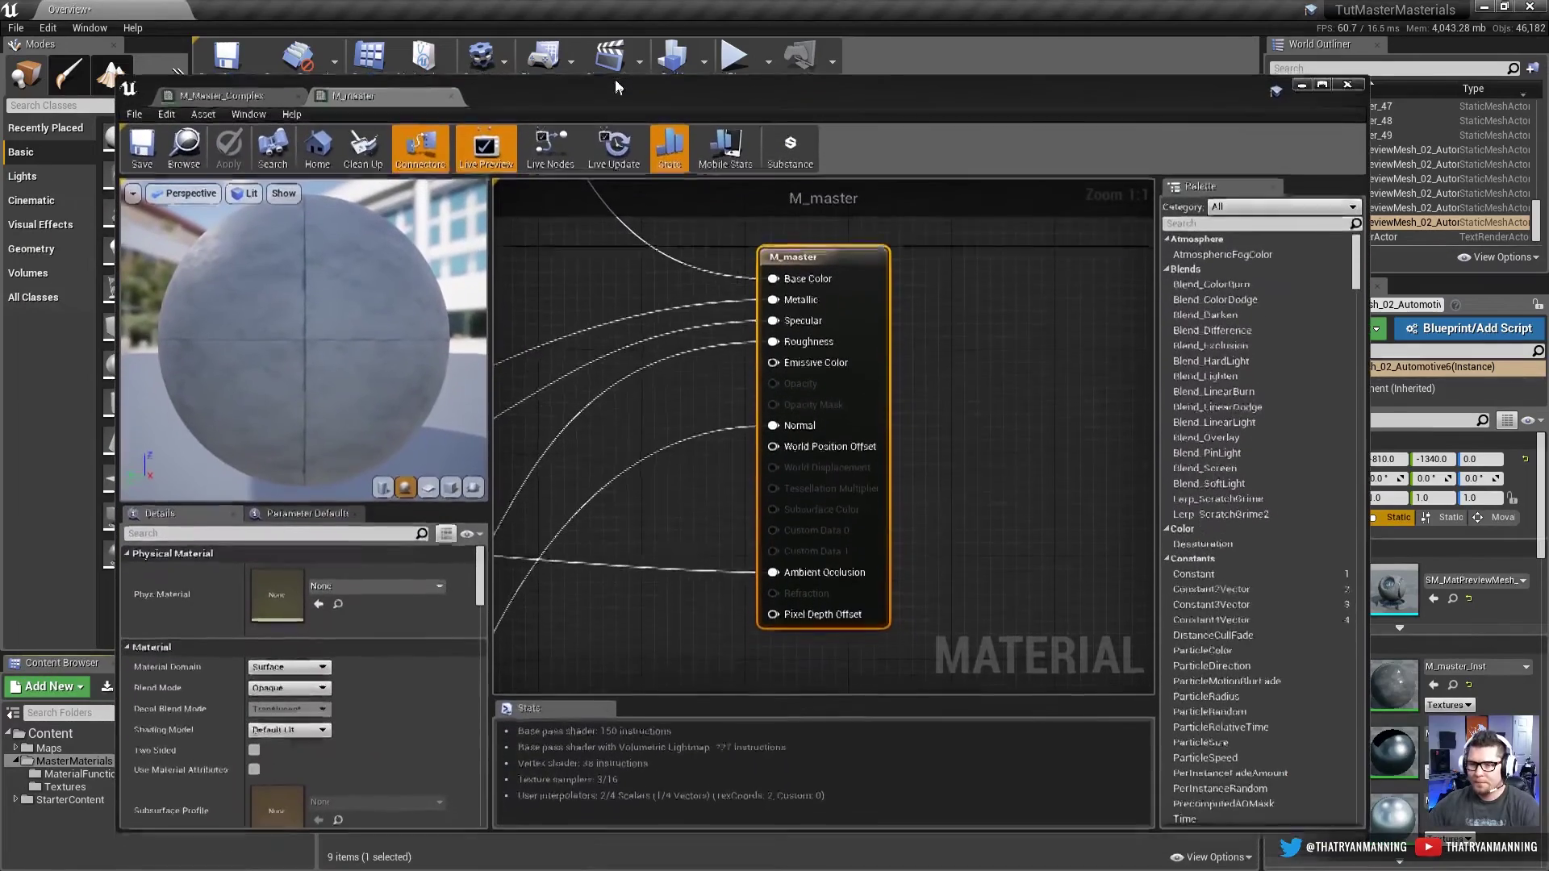
pyautogui.scroll(-8, 700, 506)
pyautogui.moveTo(701, 506); pyautogui.dragTo(960, 379, button='right')
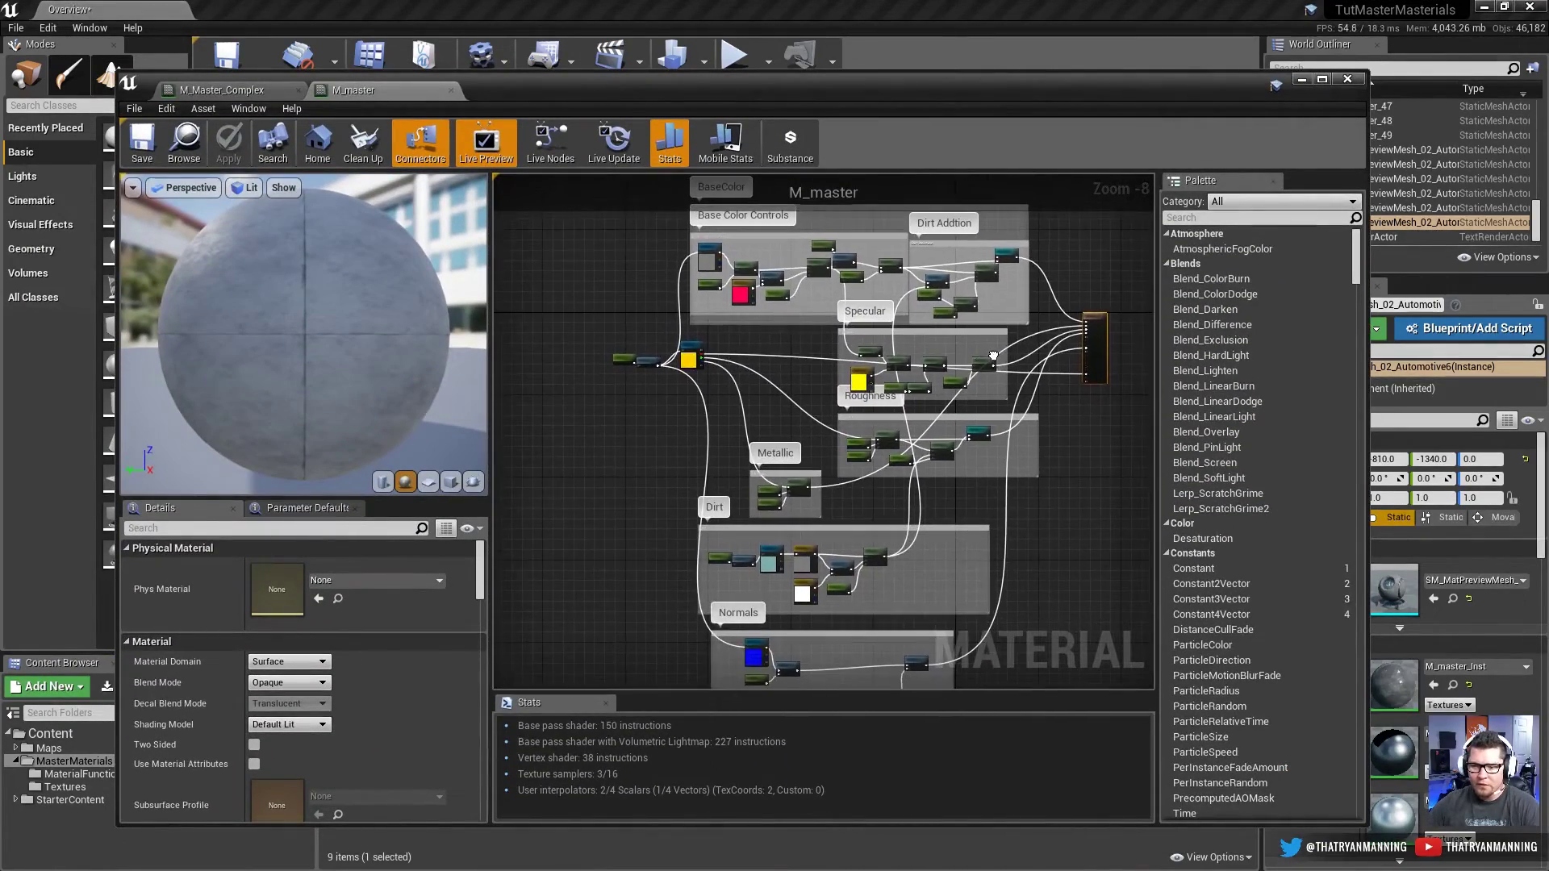
pyautogui.scroll(-1, 960, 379)
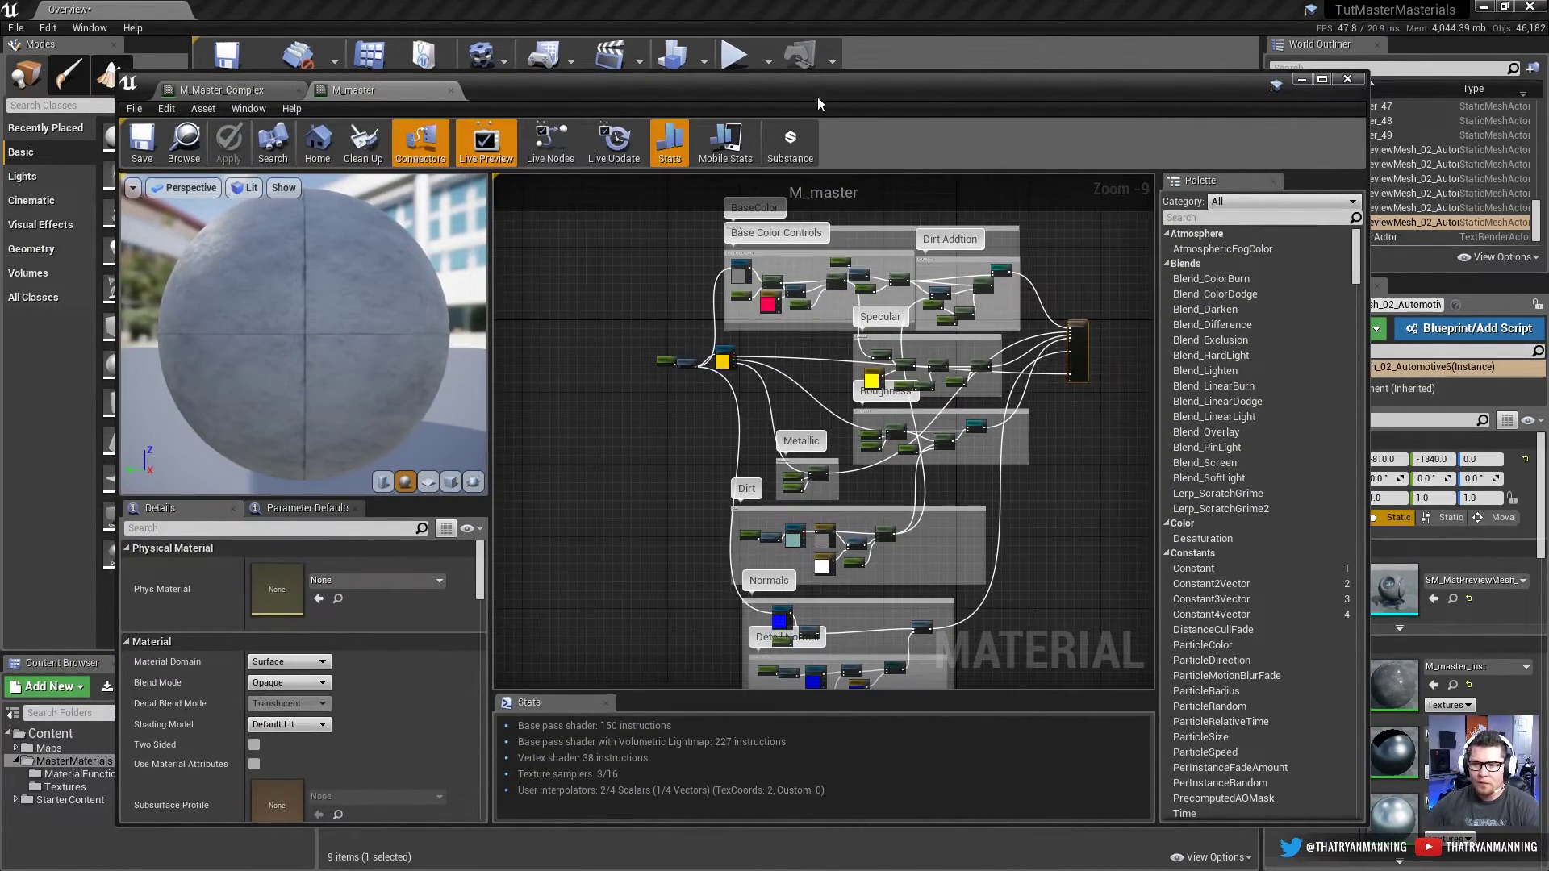
pyautogui.click(1301, 84)
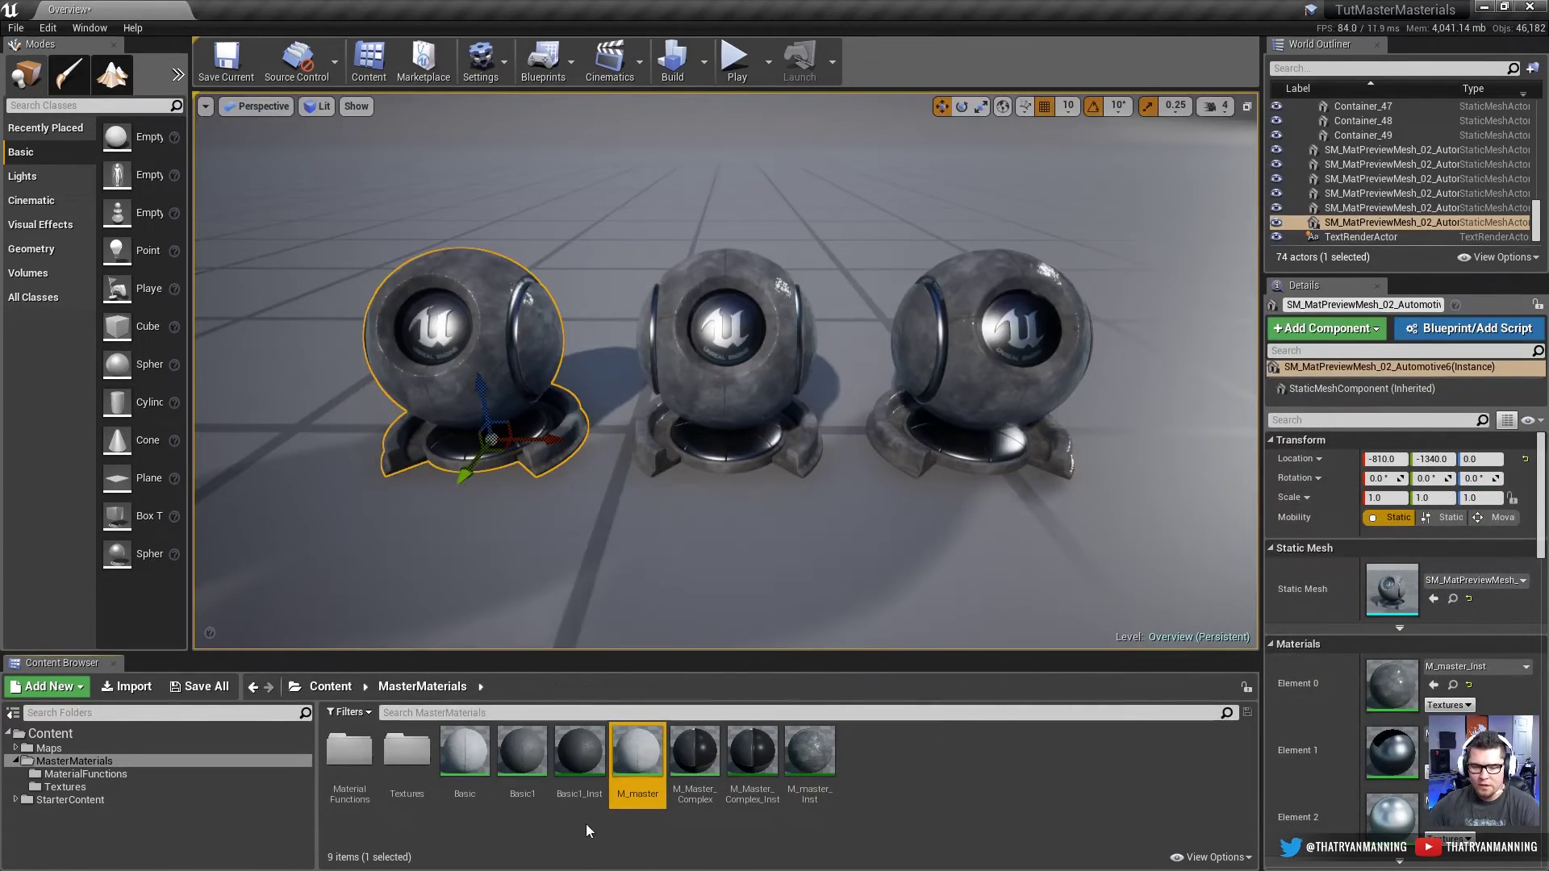
pyautogui.rightClick(647, 758)
pyautogui.click(896, 831)
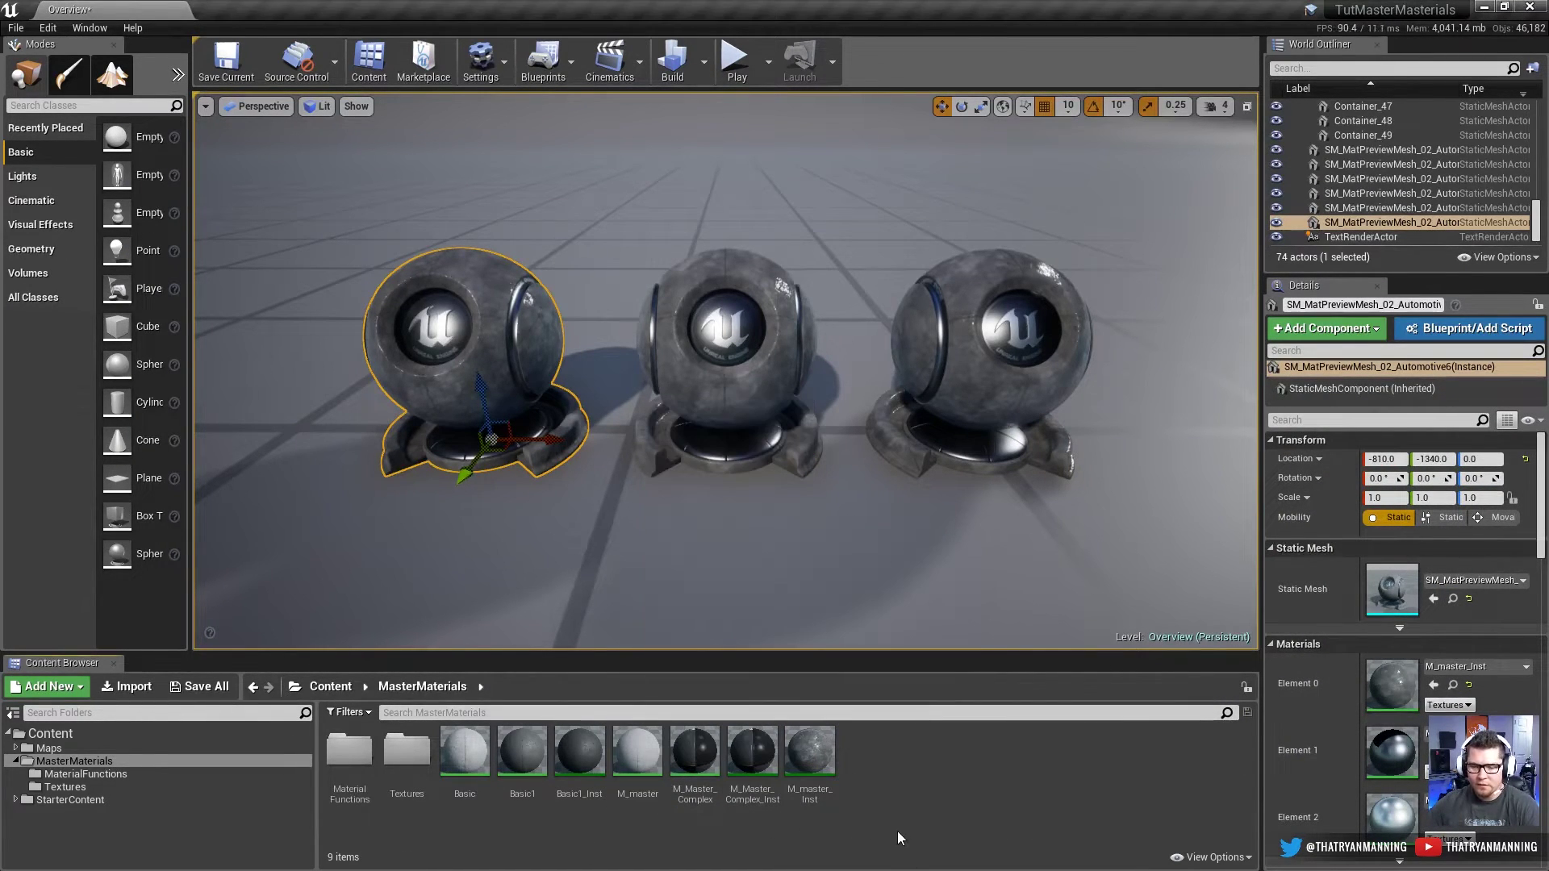
pyautogui.doubleClick(809, 762)
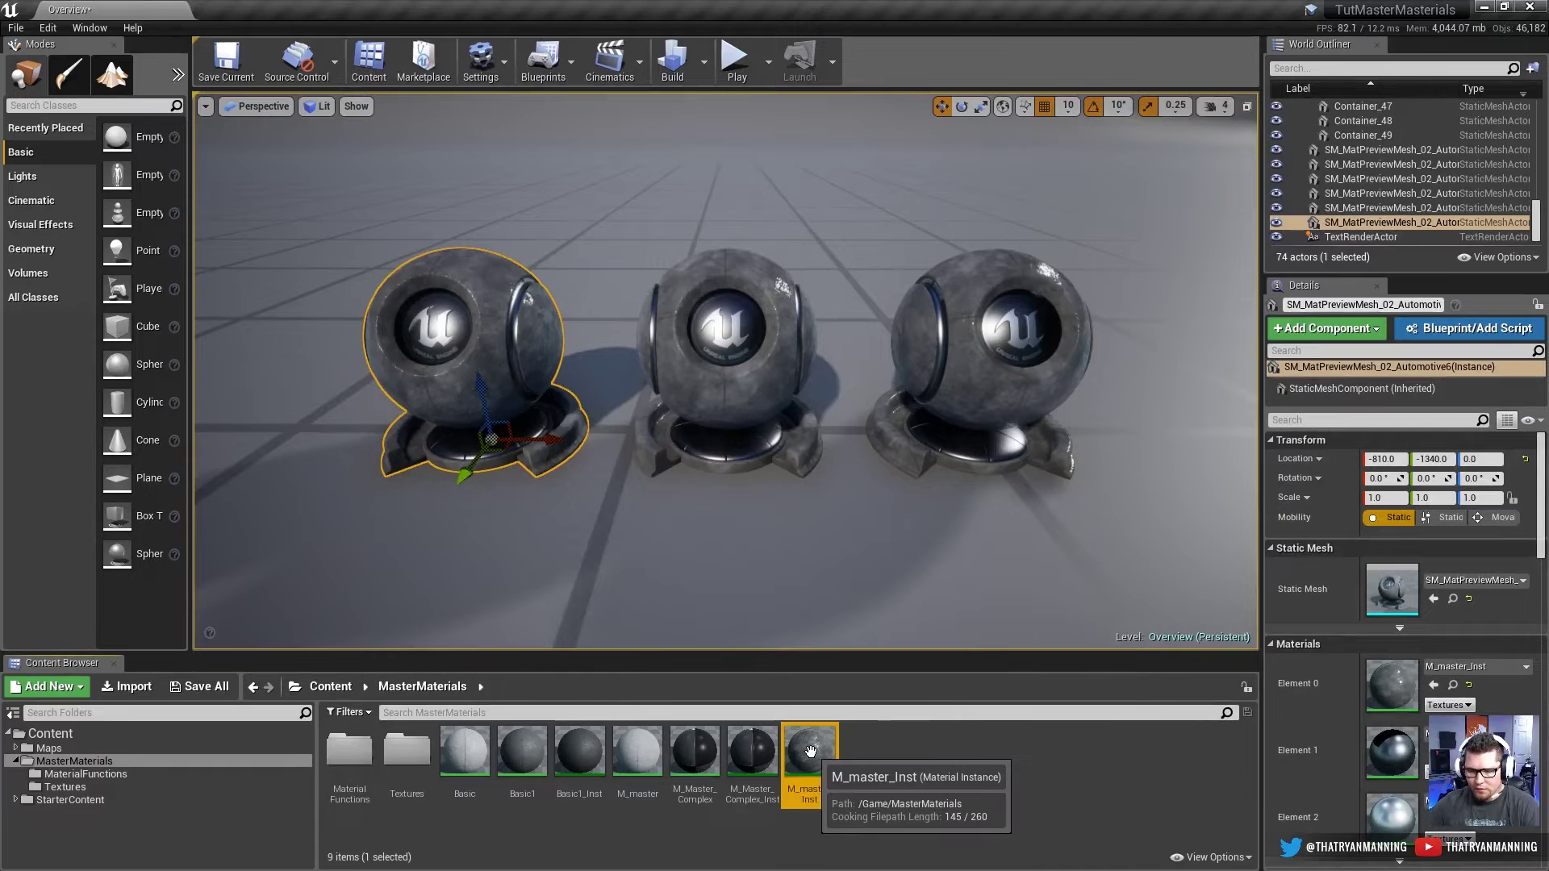
pyautogui.moveTo(279, 433); pyautogui.dragTo(387, 438)
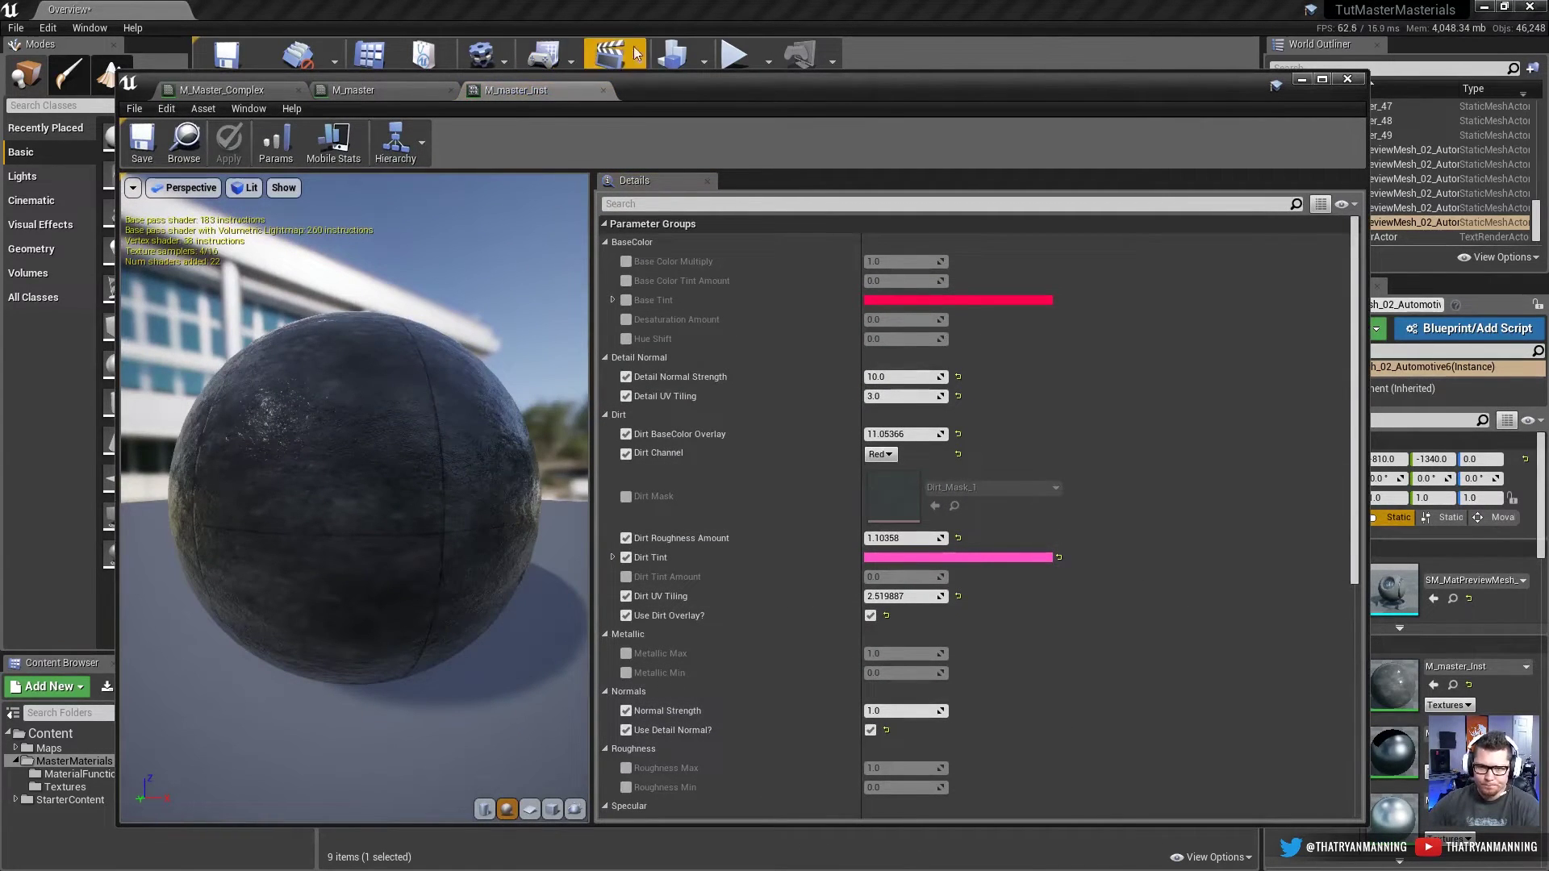
pyautogui.click(597, 89)
pyautogui.click(1302, 80)
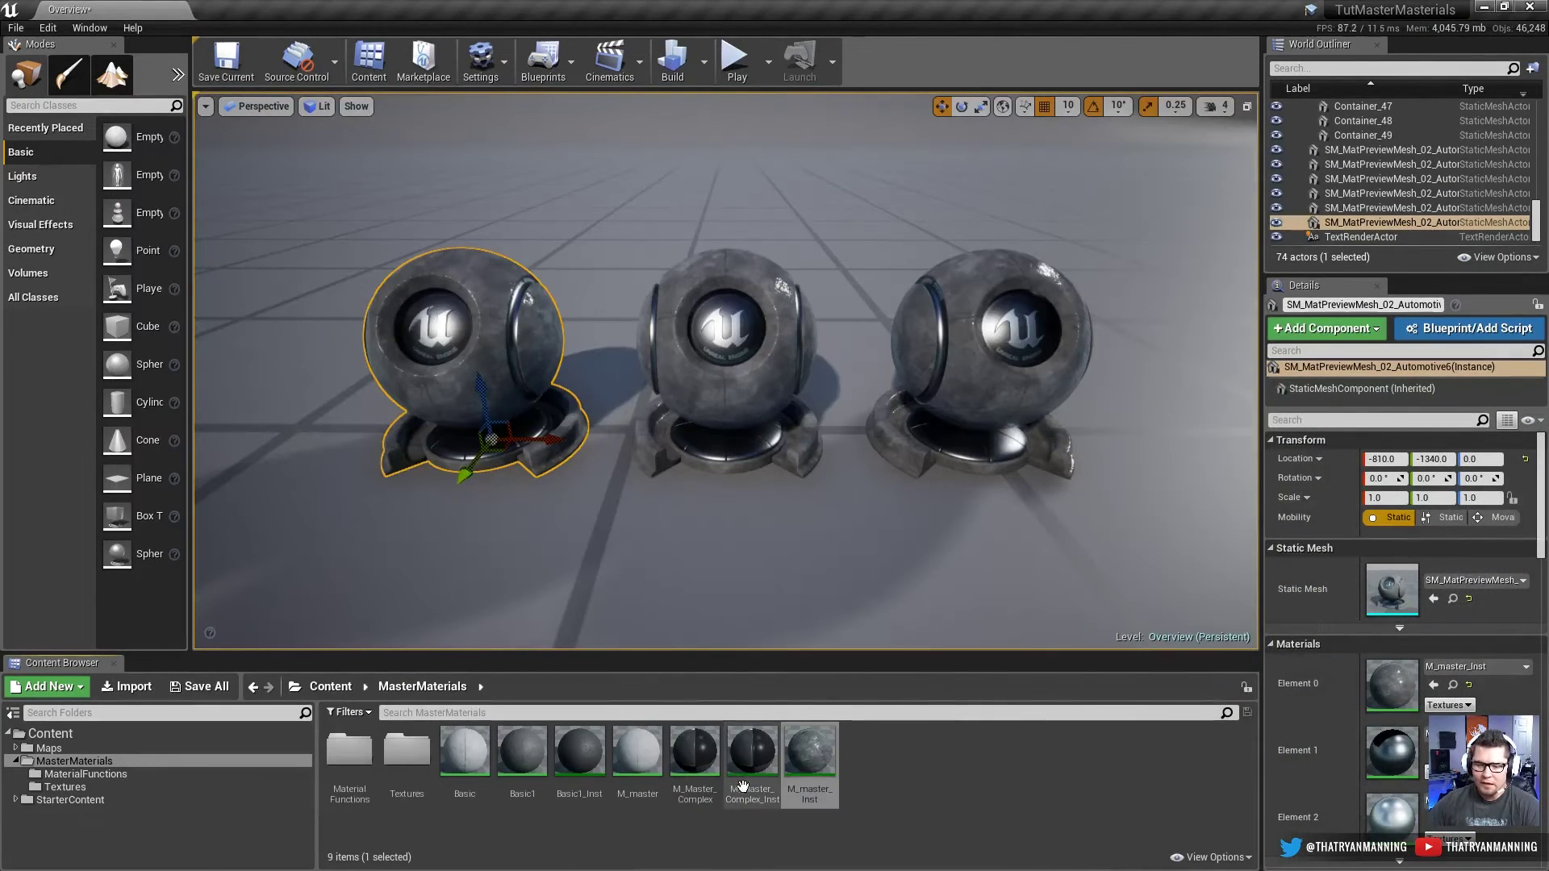
pyautogui.moveTo(809, 759); pyautogui.dragTo(528, 363)
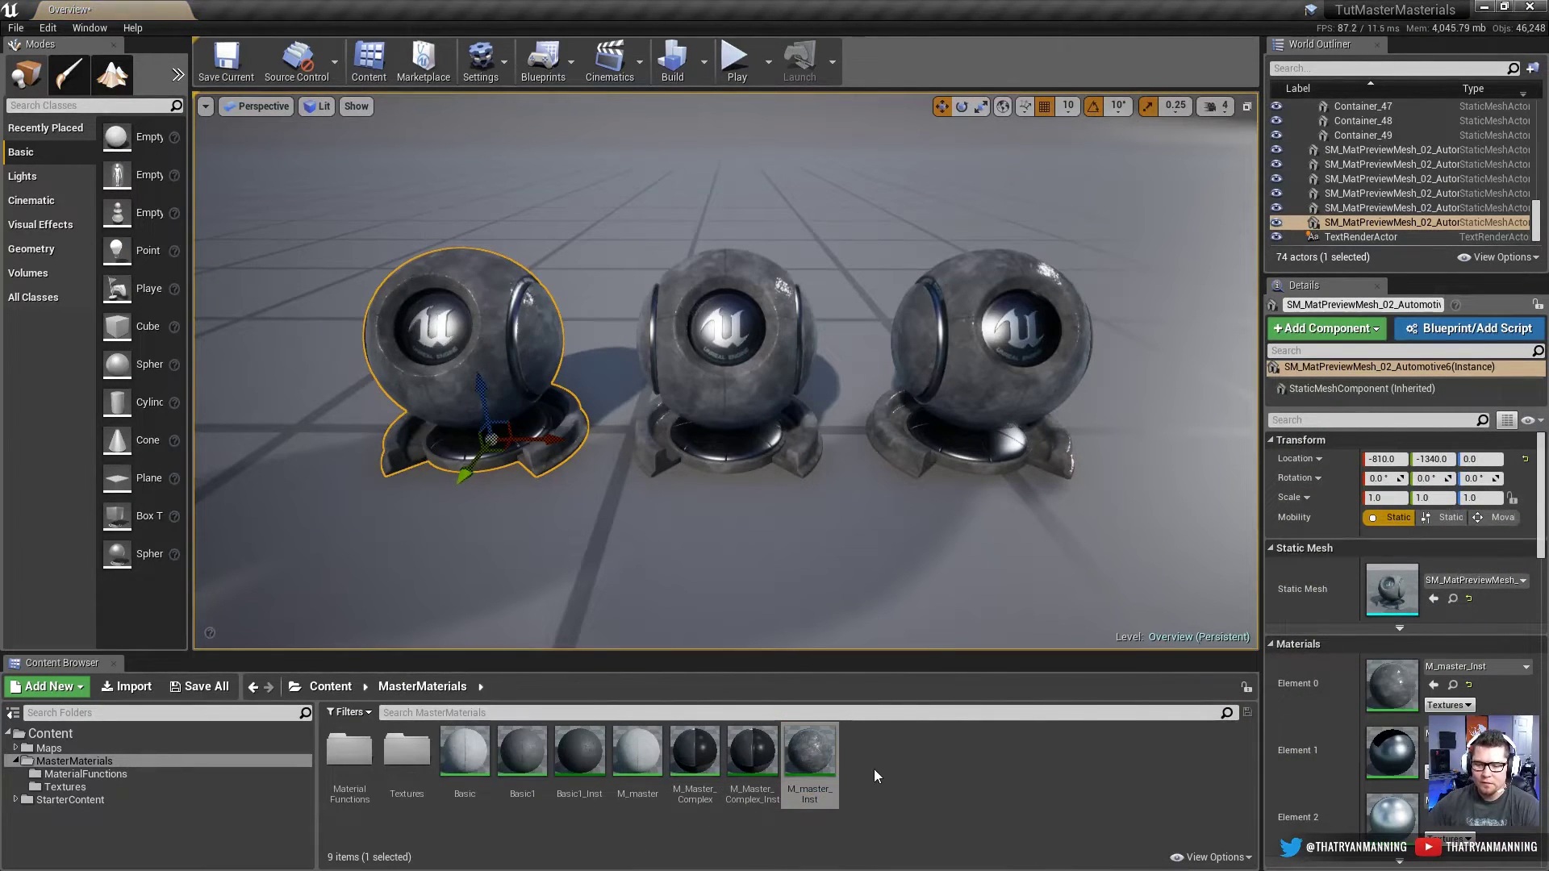
# Step: Create a Blue_Stone material instance from M_master_Inst
pyautogui.rightClick(805, 754)
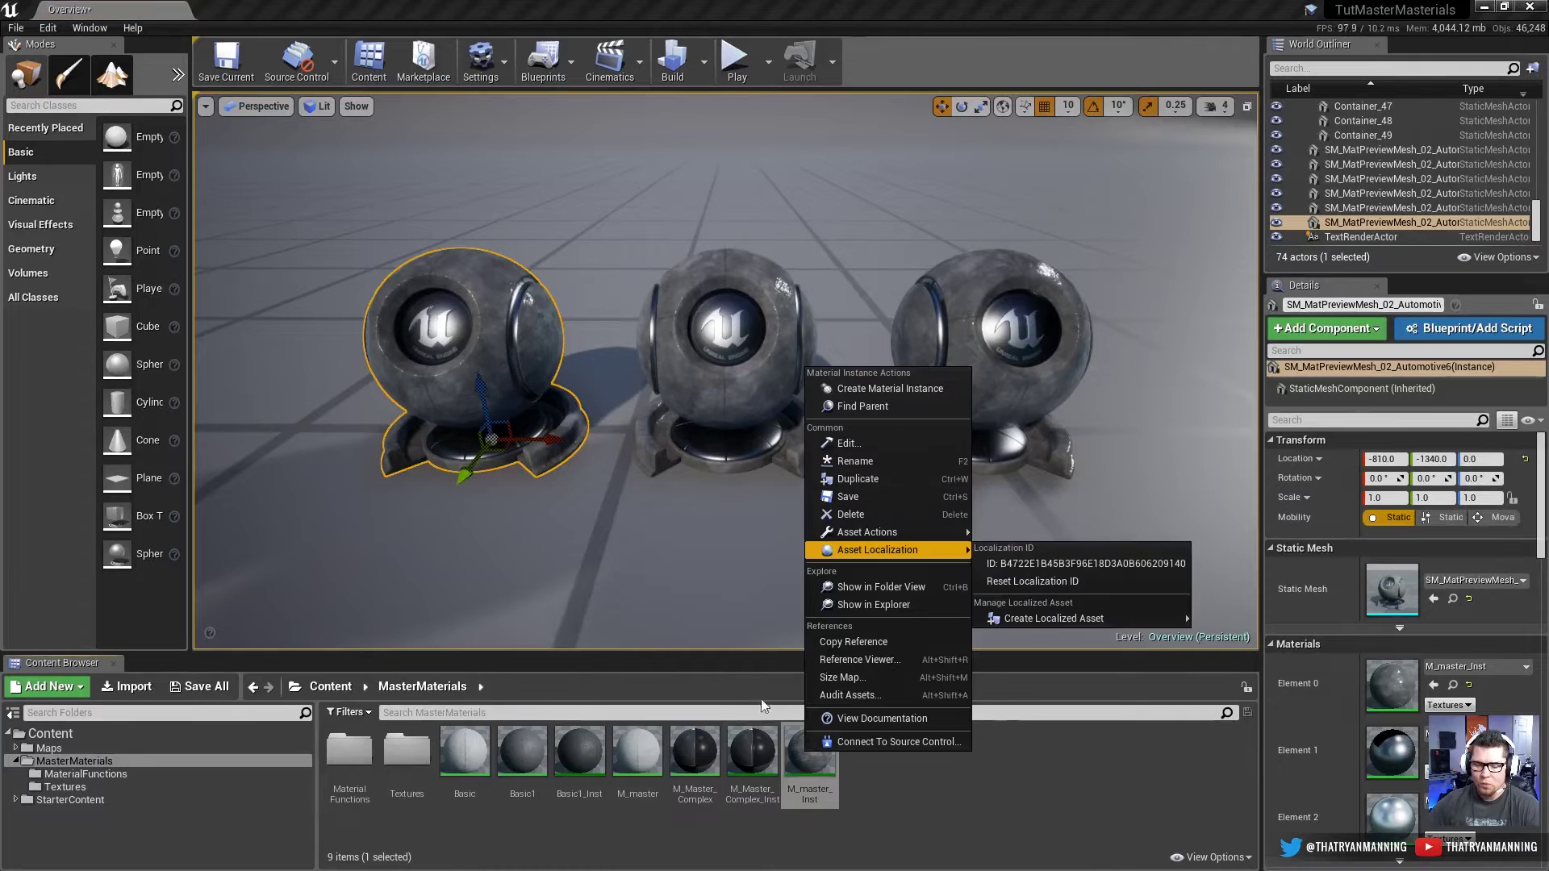
pyautogui.click(809, 754)
pyautogui.rightClick(809, 754)
pyautogui.click(694, 413)
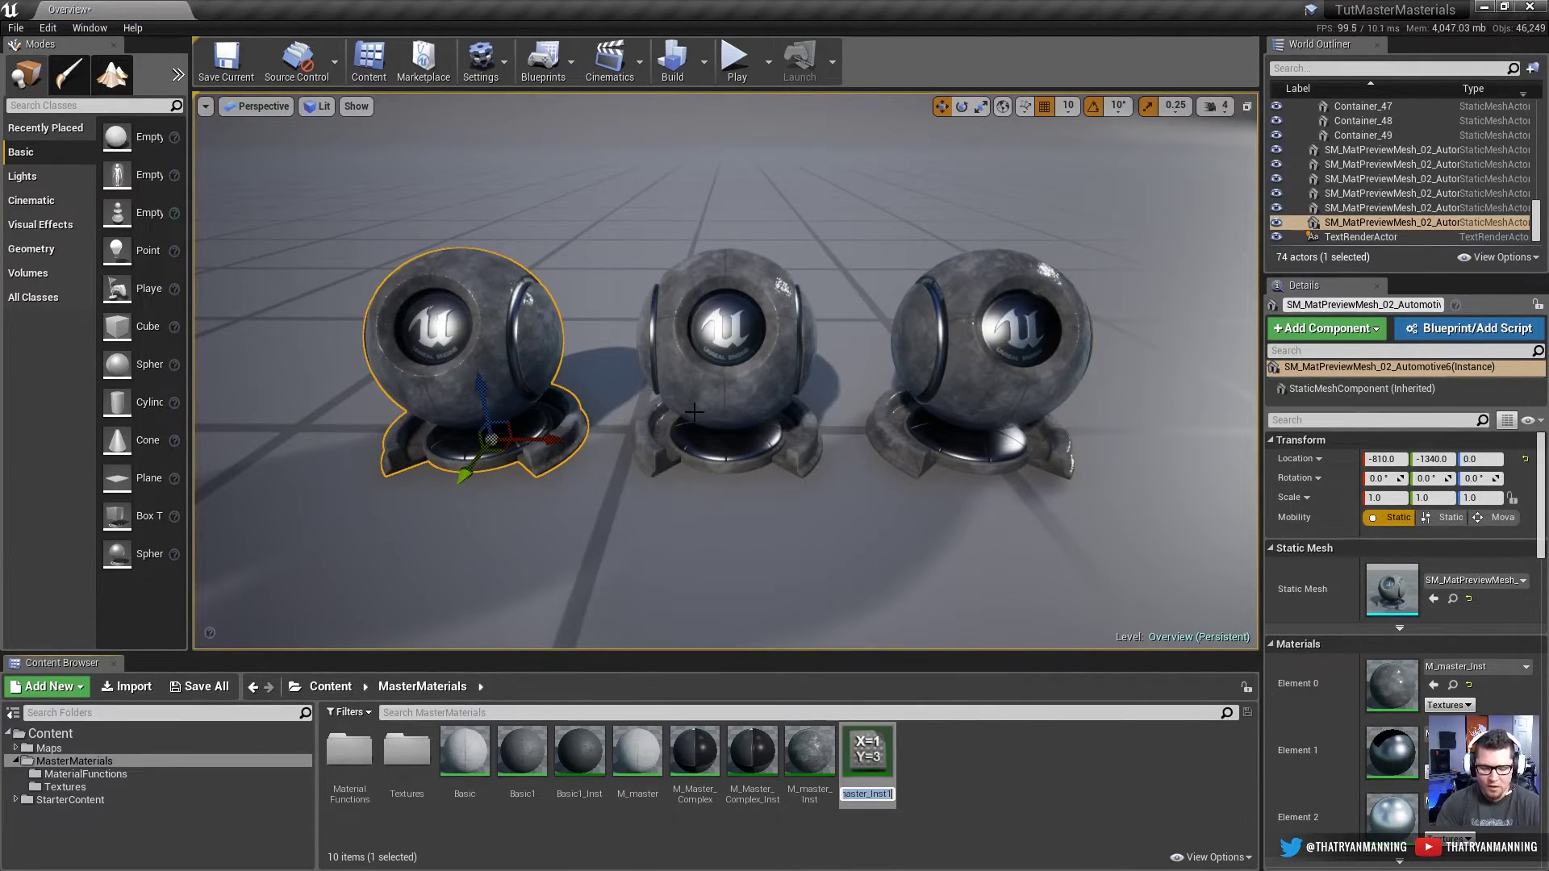
pyautogui.press('Return')
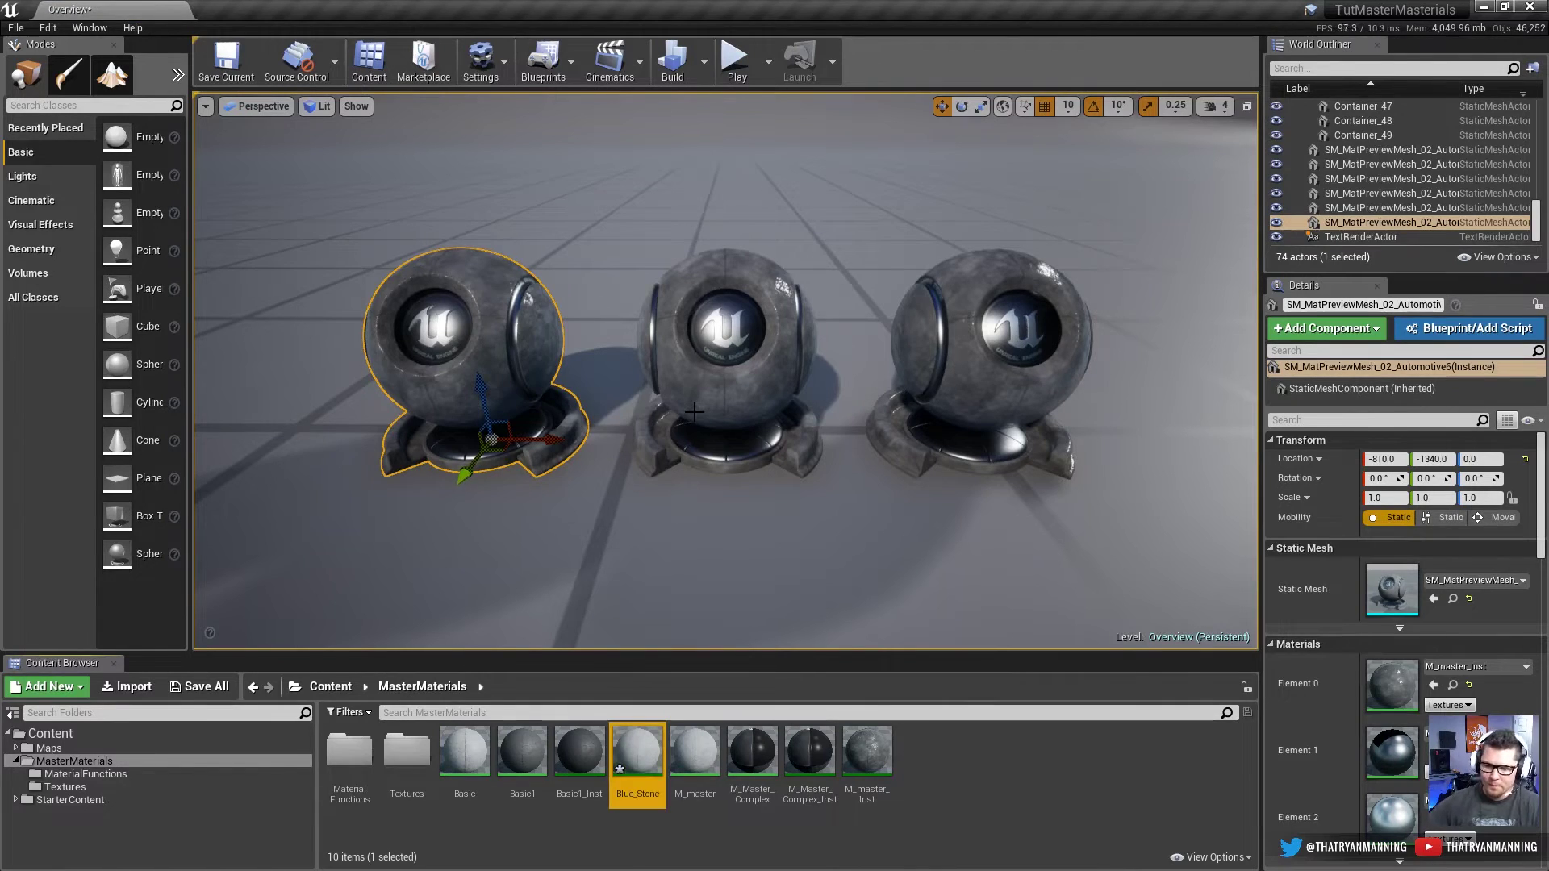
# Step: Create an Orange_Wet_Stone instance of M_master, then open Blue_Stone for editing
pyautogui.rightClick(694, 754)
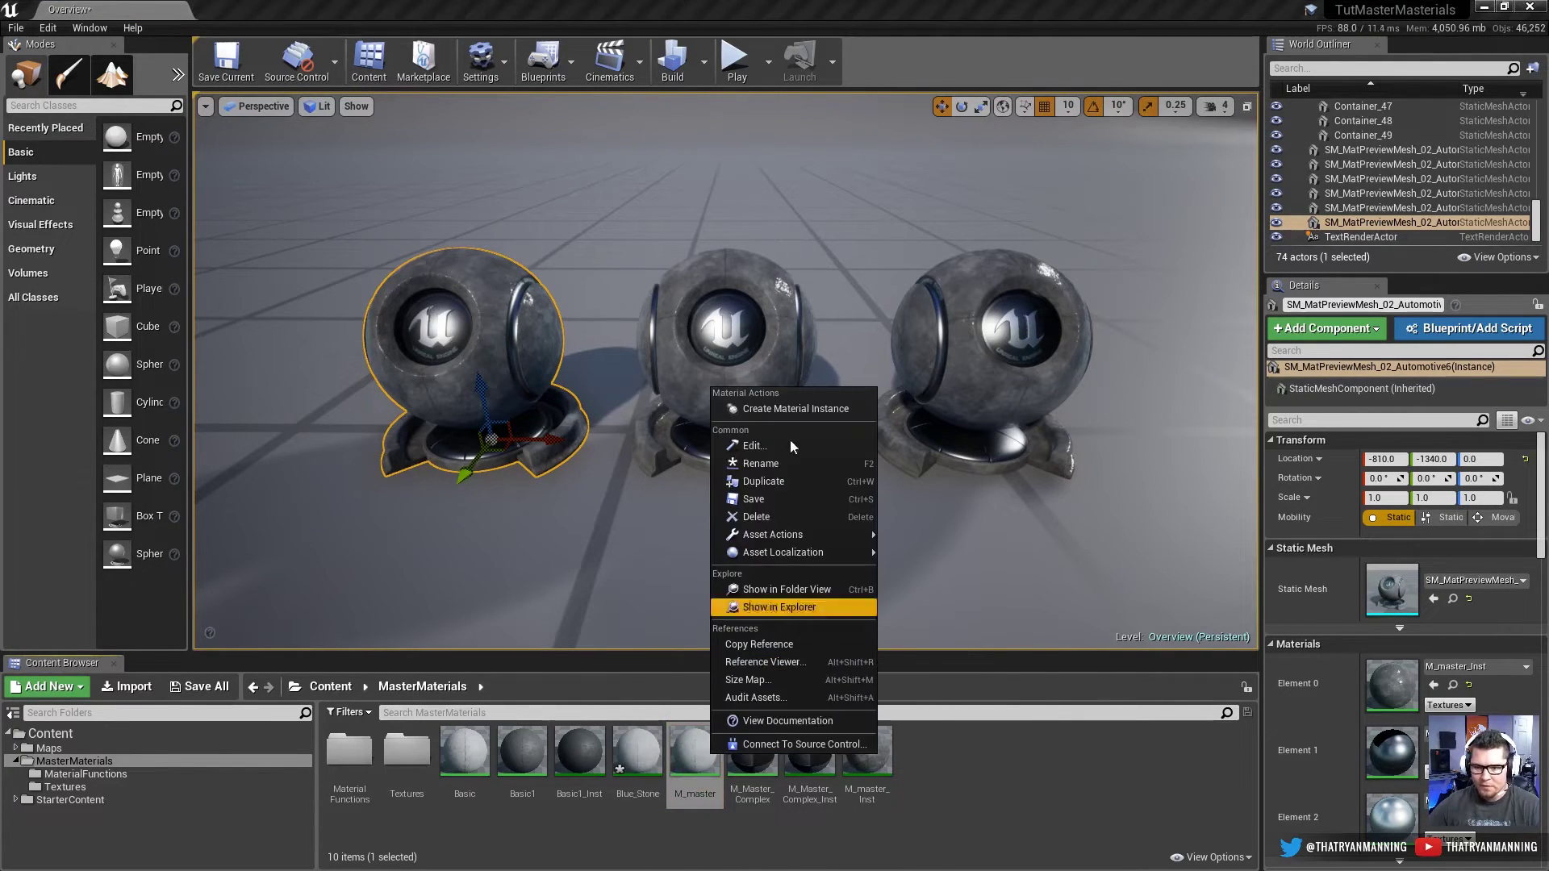
pyautogui.click(792, 412)
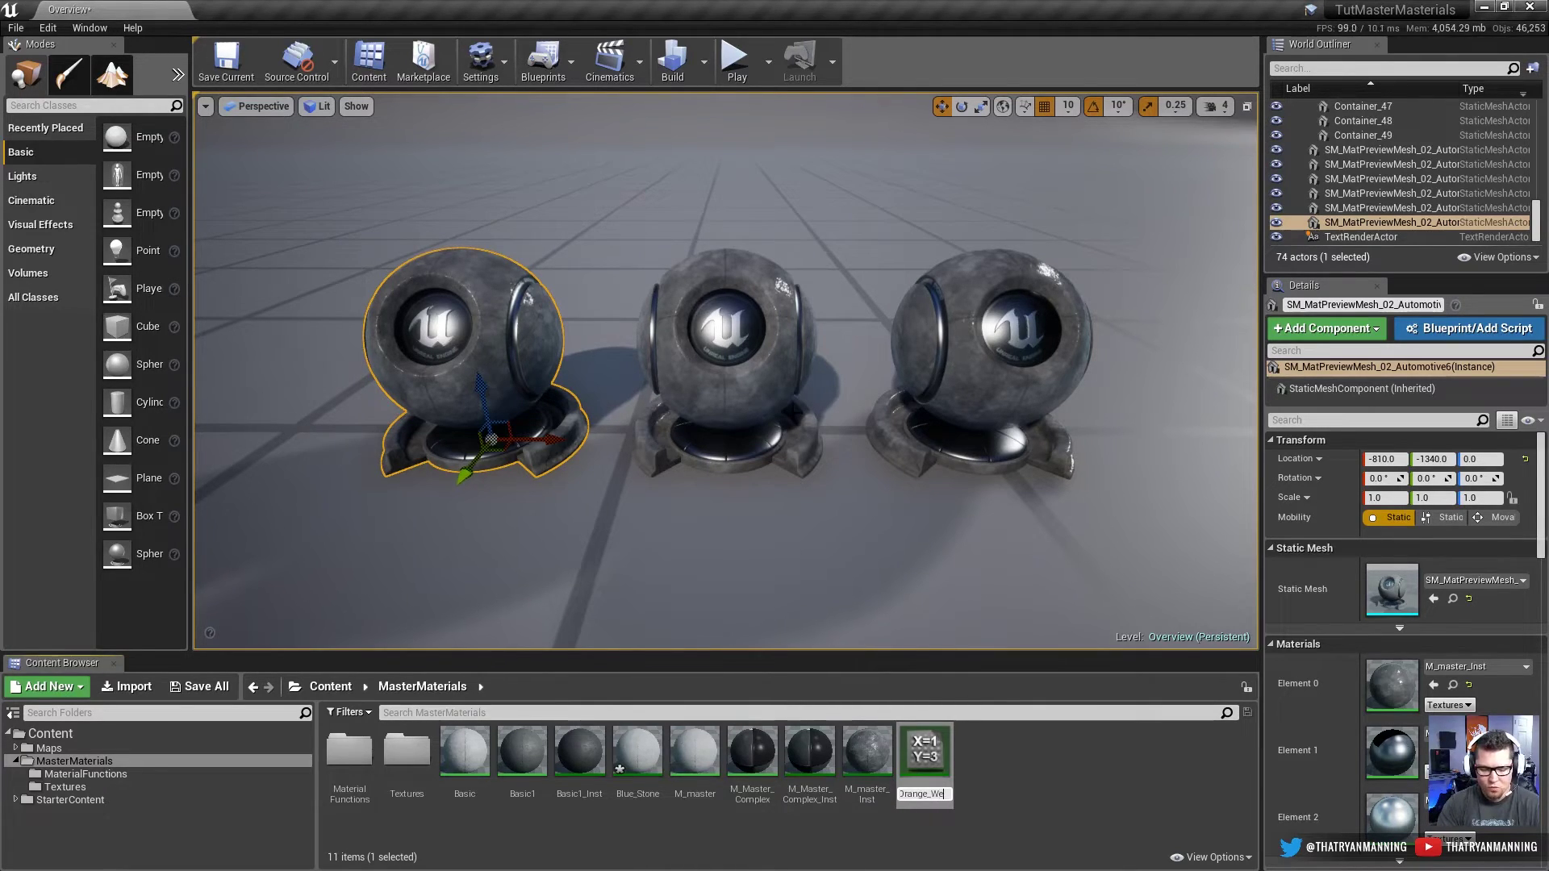
pyautogui.press('Return')
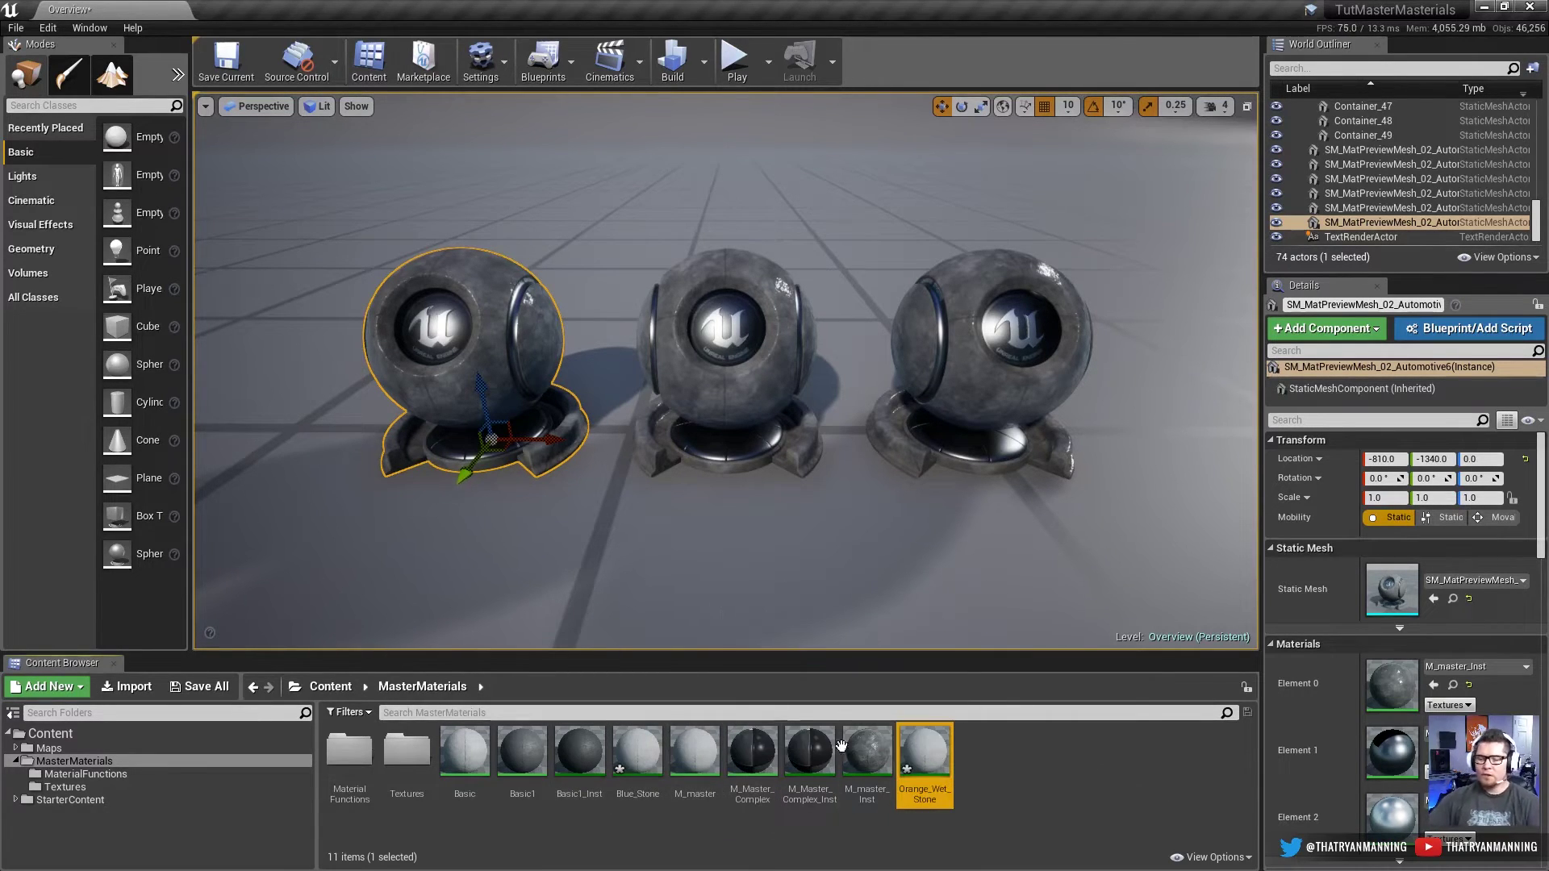
pyautogui.doubleClick(638, 750)
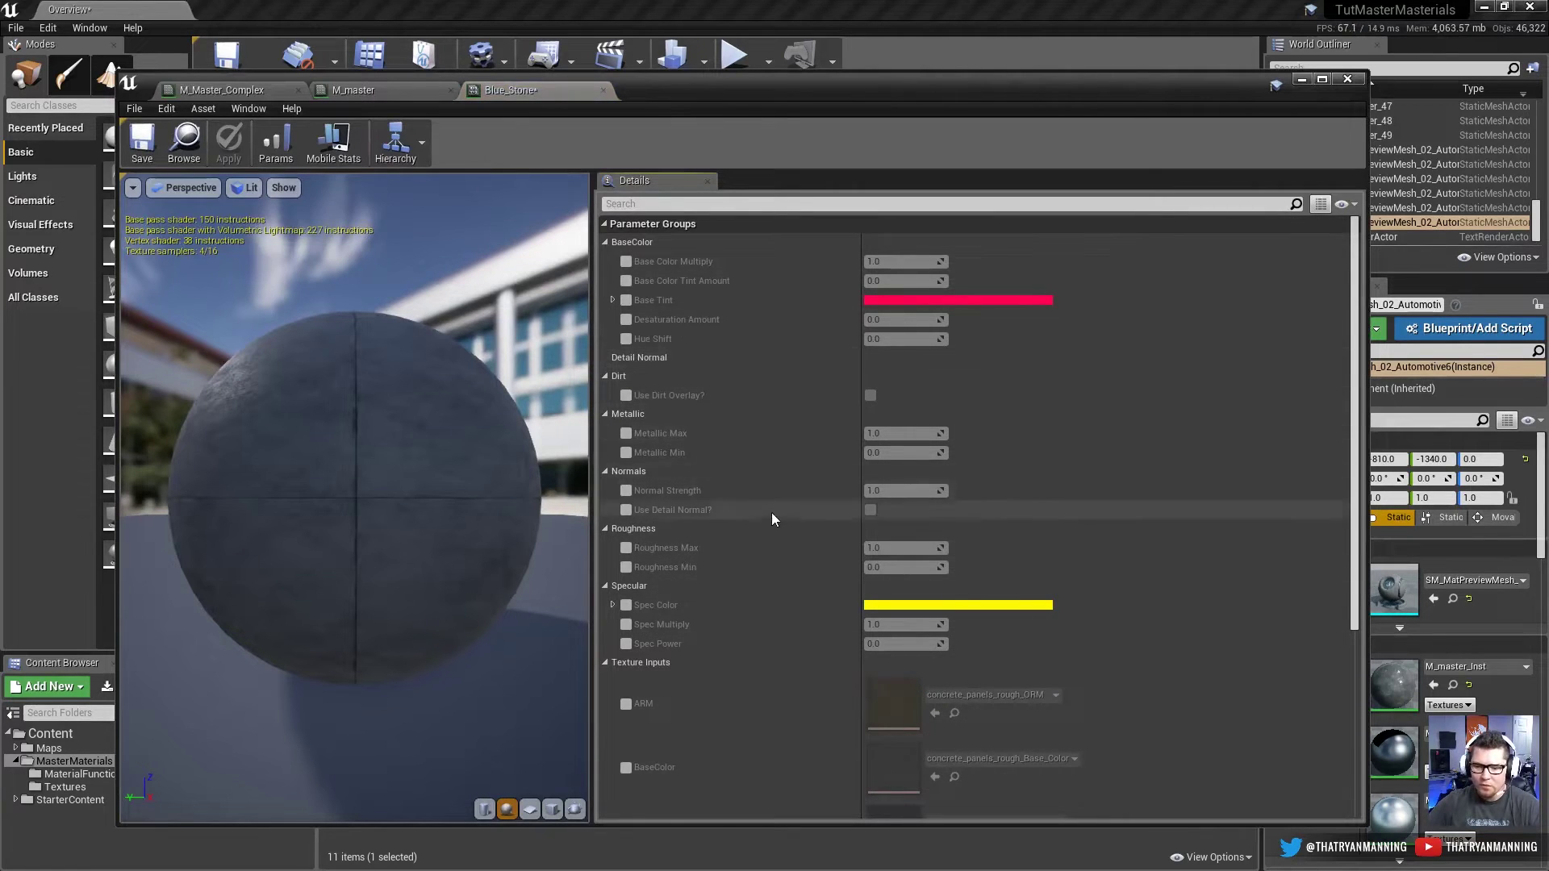
# Step: Close Blue_Stone's editor and apply Blue_Stone to the first sphere, Orange_Wet_Stone to the third
pyautogui.scroll(-7, 771, 699)
pyautogui.scroll(4, 754, 664)
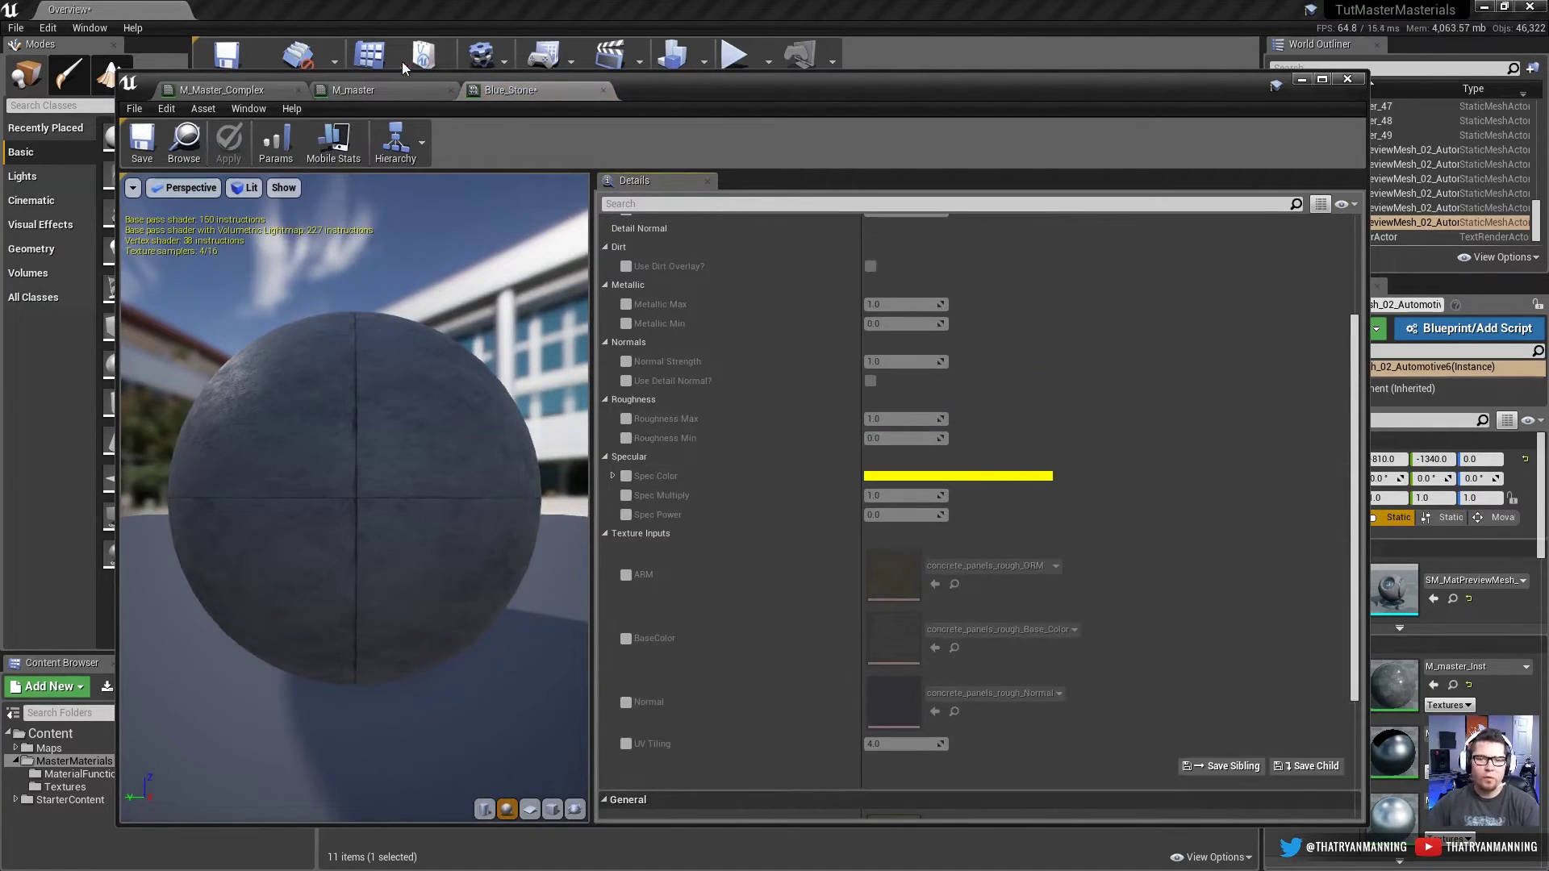
pyautogui.click(605, 91)
pyautogui.click(1303, 80)
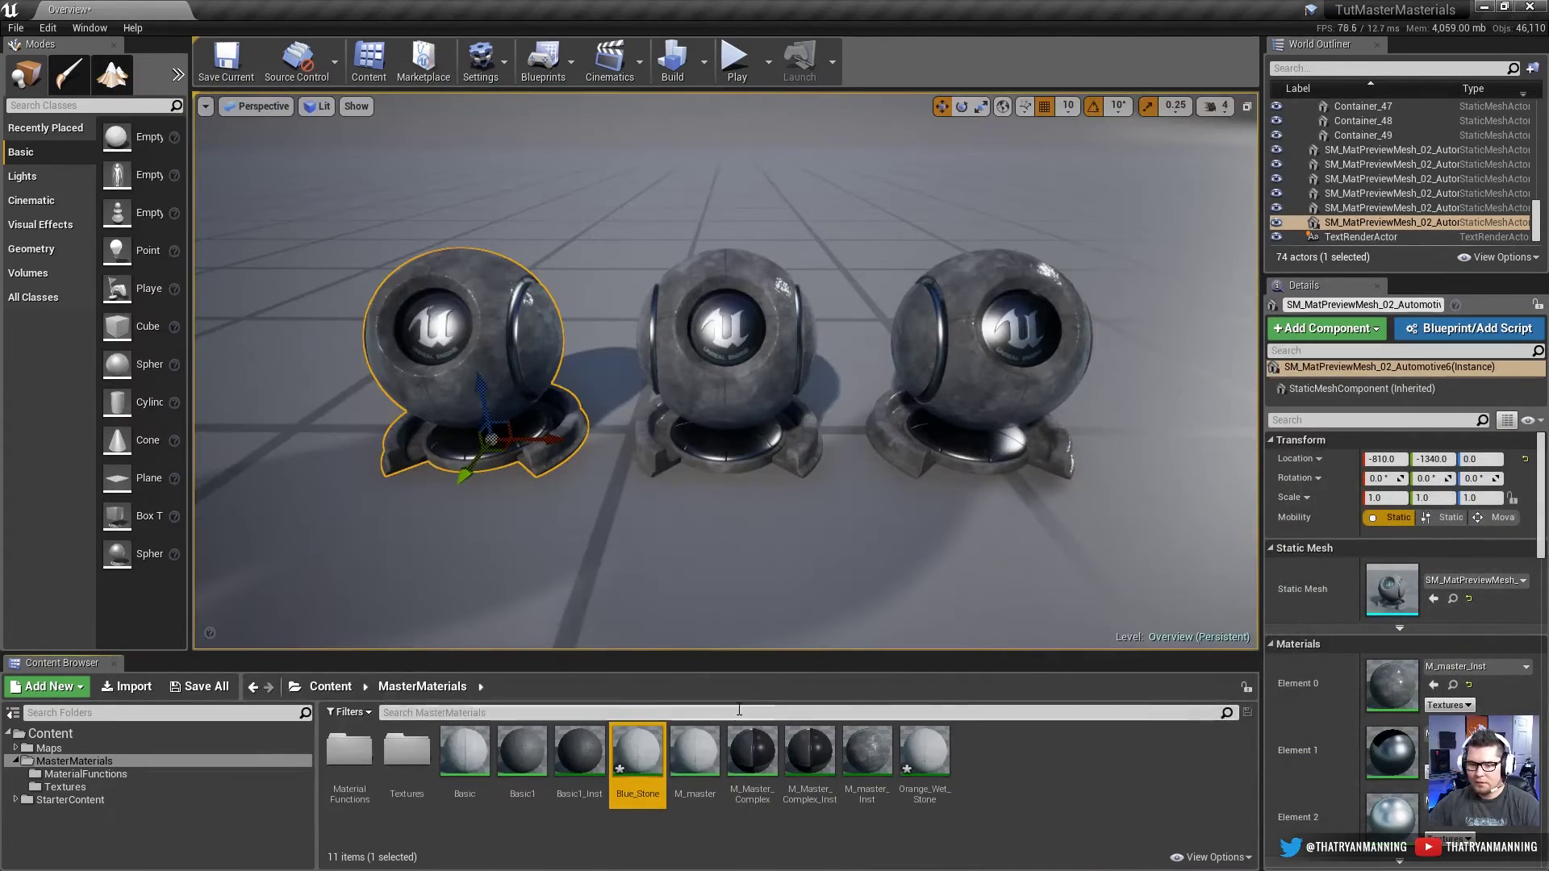
pyautogui.moveTo(637, 754); pyautogui.dragTo(477, 291)
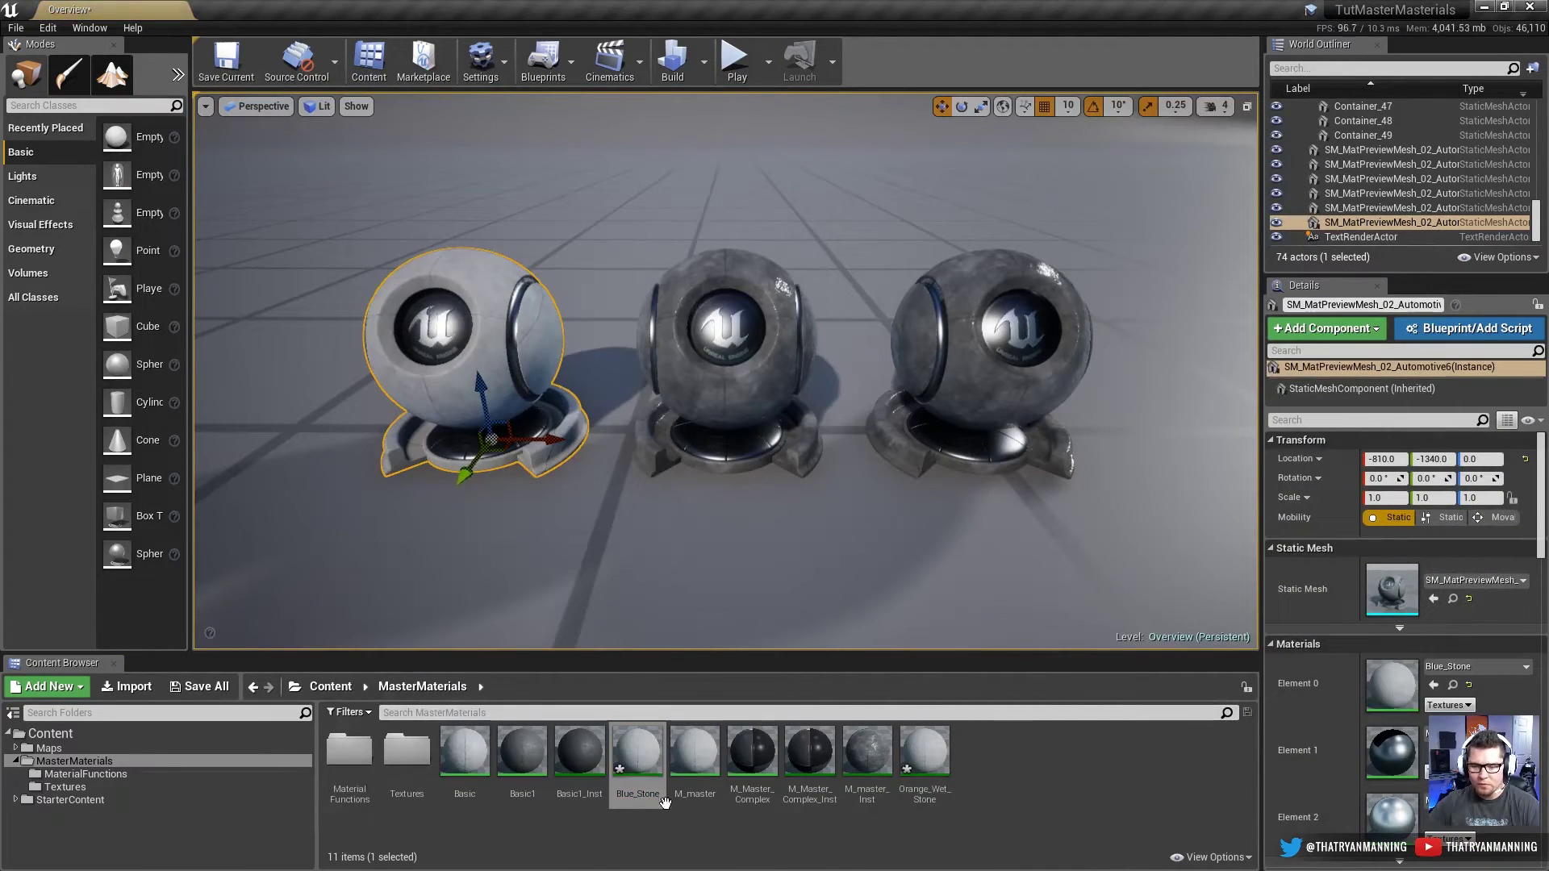
pyautogui.moveTo(925, 754); pyautogui.dragTo(972, 263)
# Step: Back the view away from the spheres and reopen Blue_Stone for editing
pyautogui.click(746, 815)
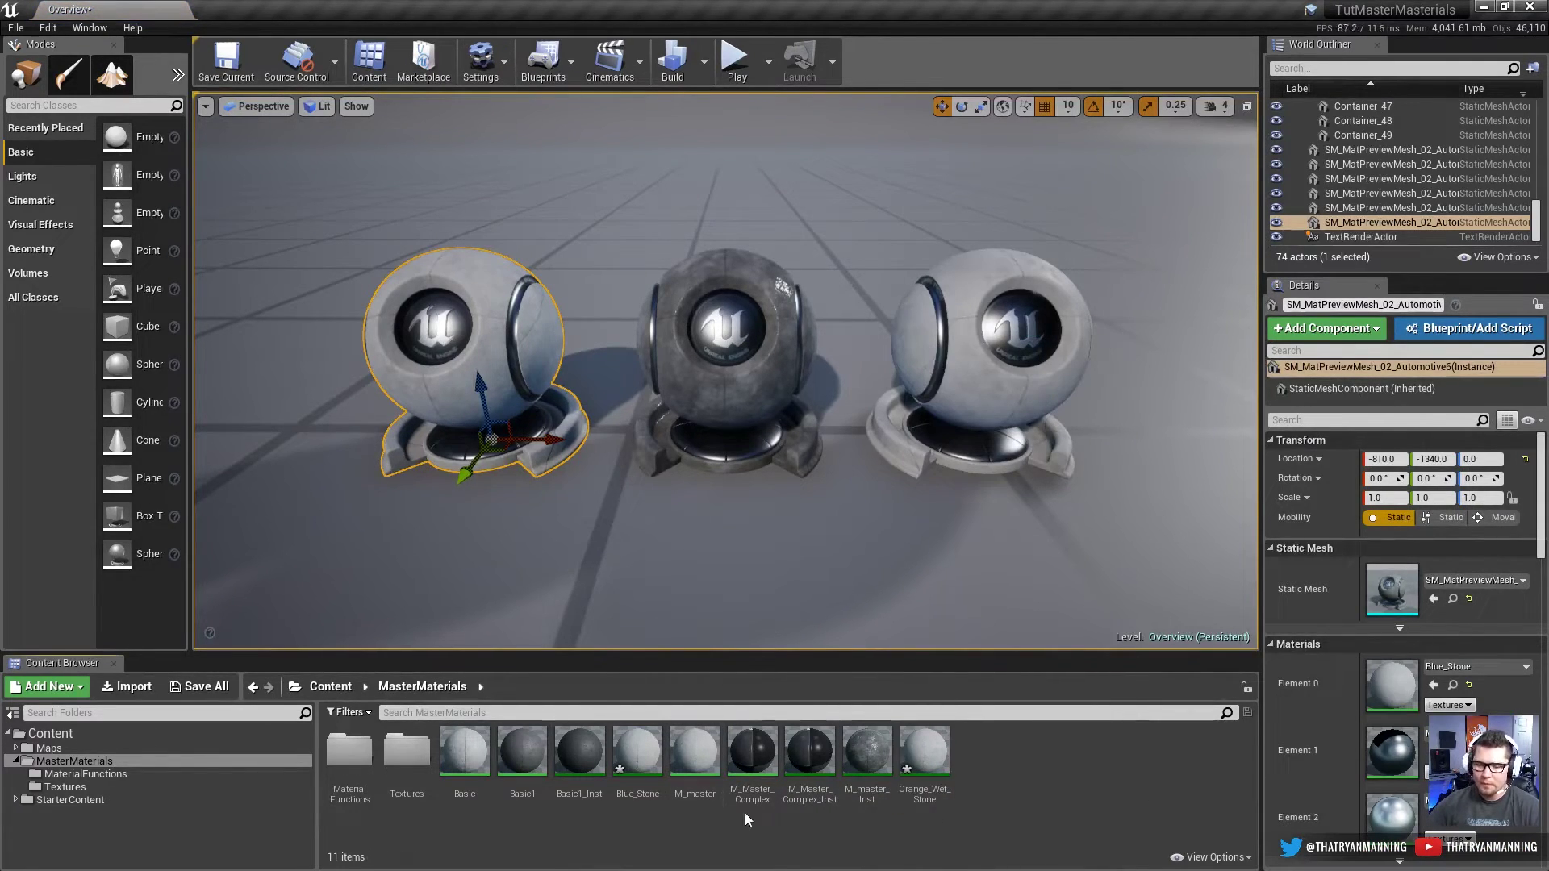
pyautogui.moveTo(725, 500); pyautogui.dragTo(735, 516, button='right')
pyautogui.press('s')
pyautogui.scroll(3, 612, 535)
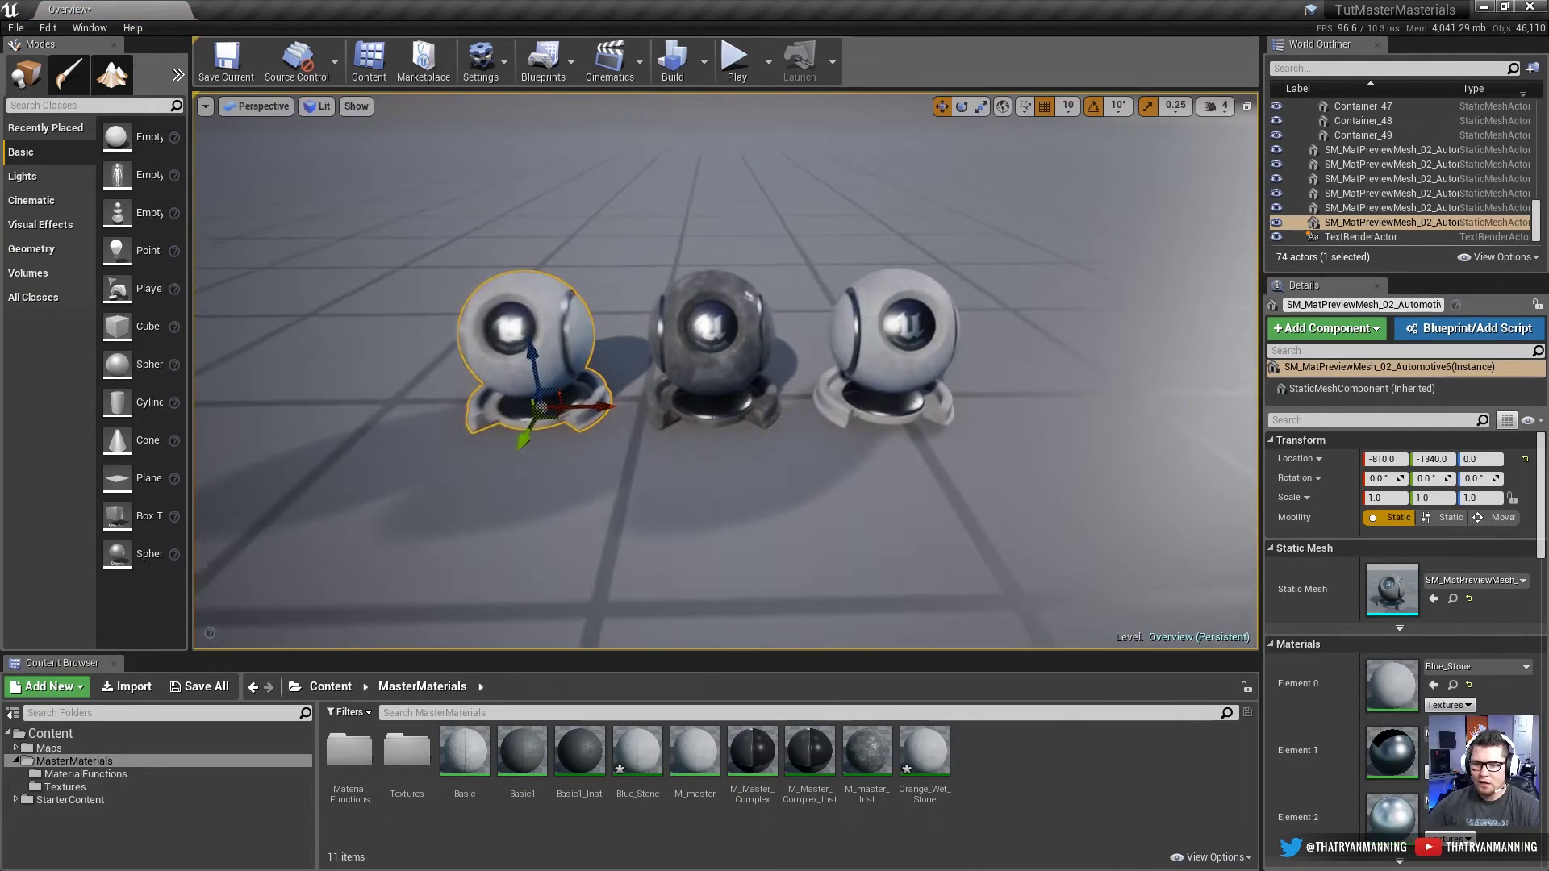
pyautogui.click(612, 535)
pyautogui.doubleClick(631, 759)
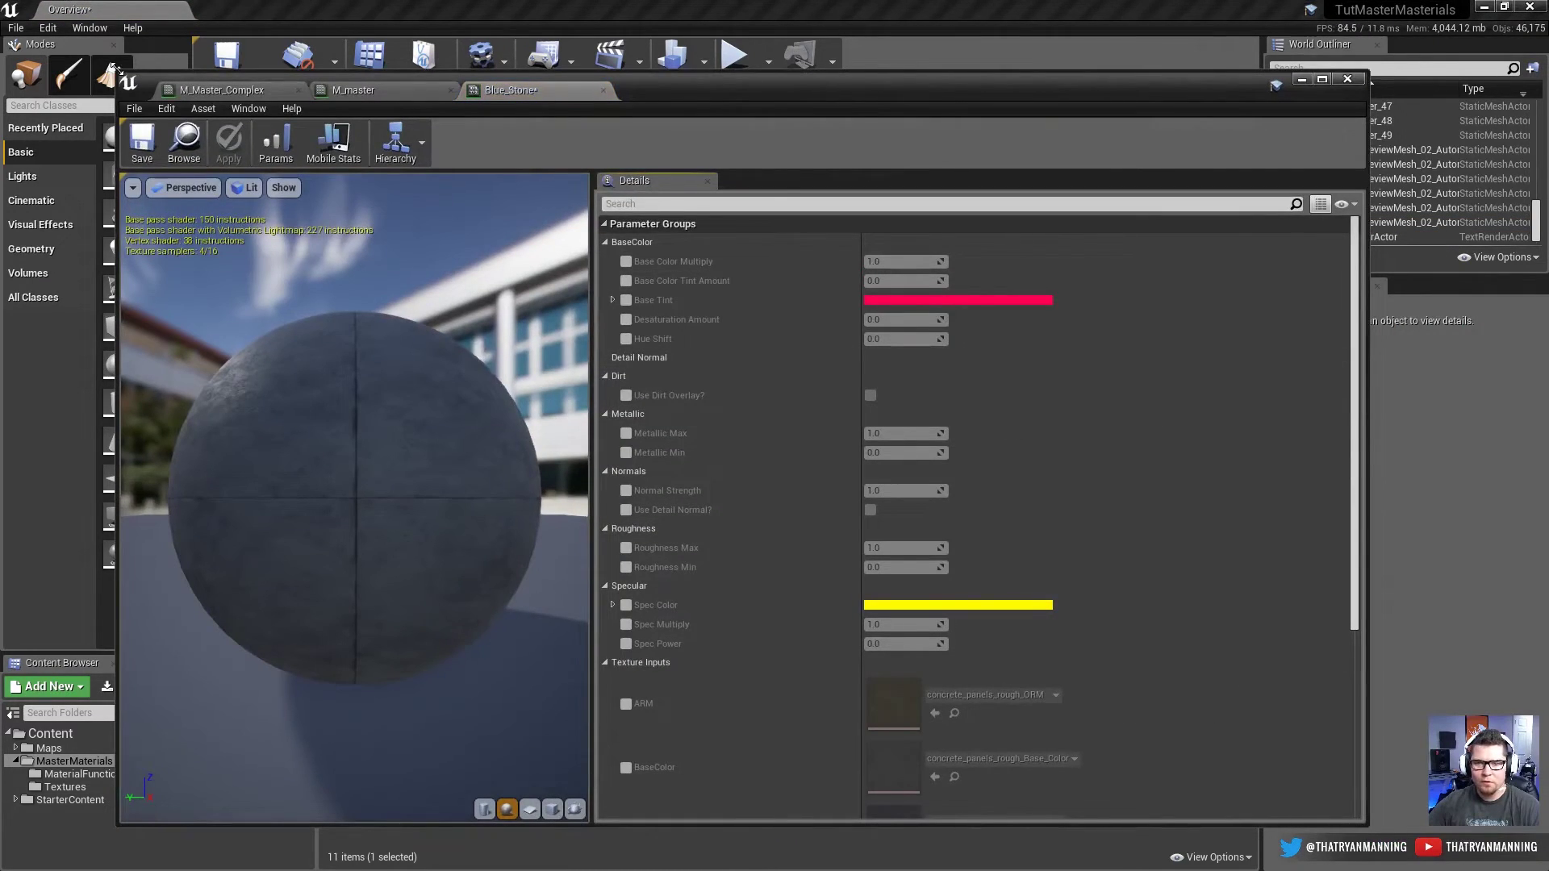
# Step: Enable Base Tint on Blue_Stone and set it to a blue colour
pyautogui.moveTo(117, 69); pyautogui.dragTo(779, 3)
pyautogui.click(1038, 232)
pyautogui.click(1153, 233)
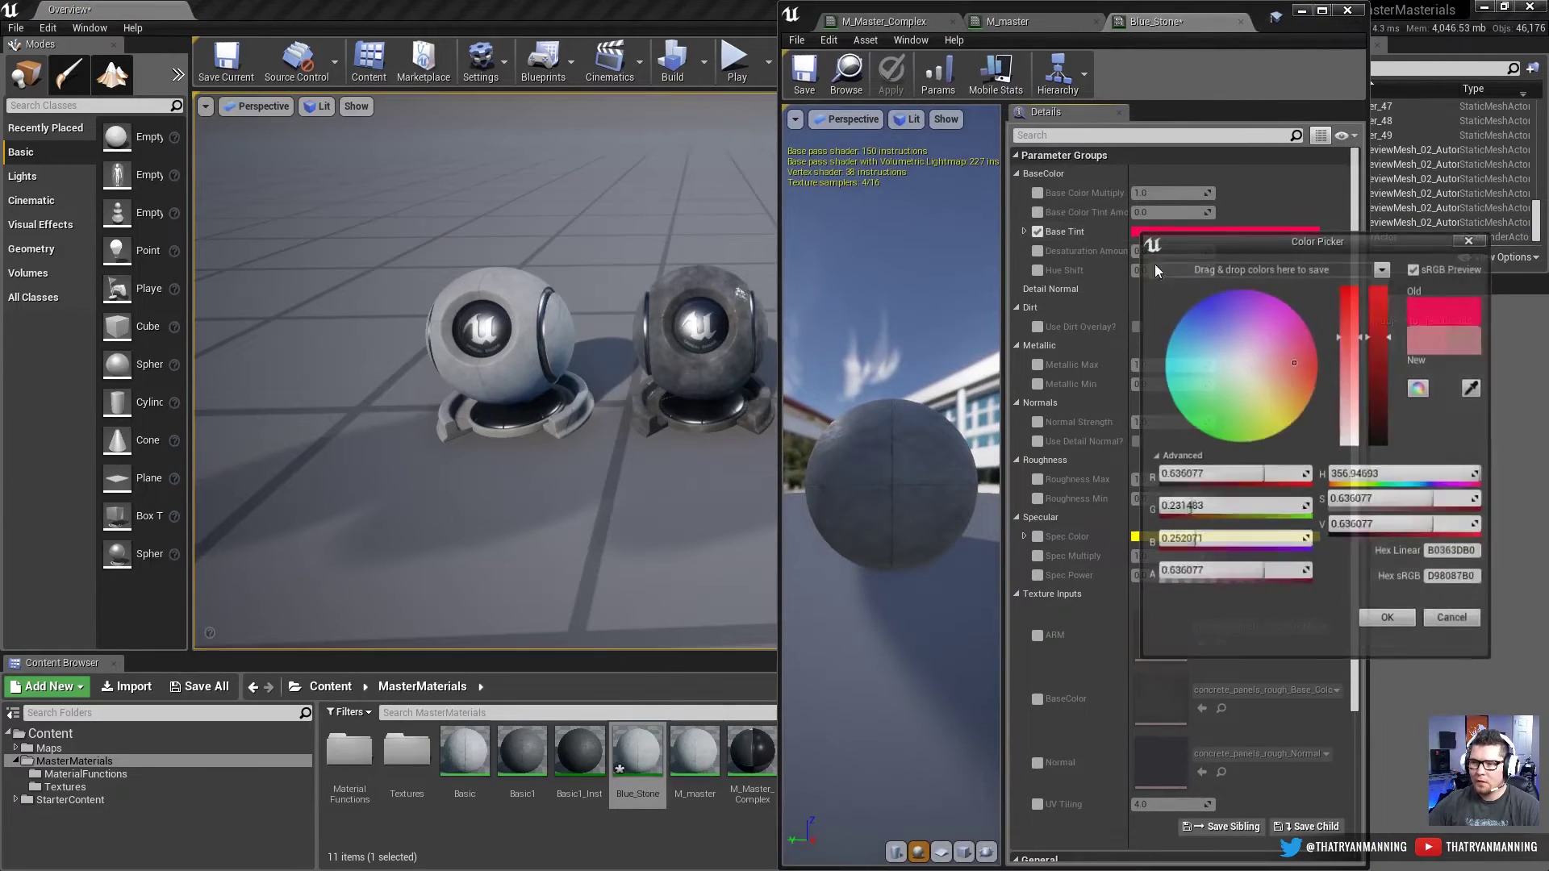
pyautogui.click(1196, 321)
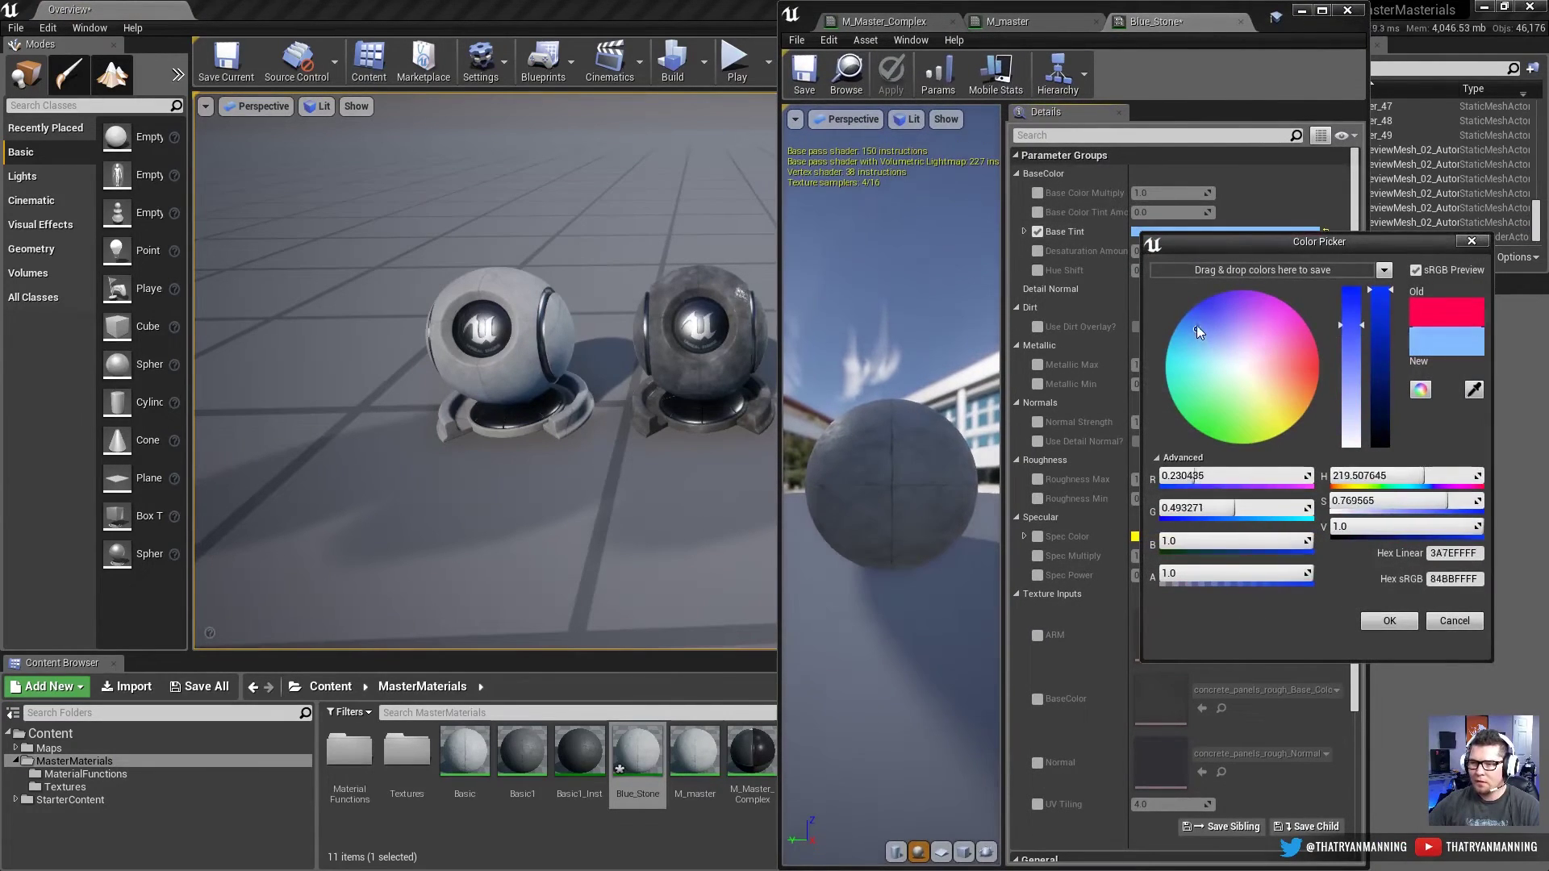
pyautogui.click(1393, 621)
# Step: Enable Base Color Tint Amount and set it to 1.0
pyautogui.click(1038, 212)
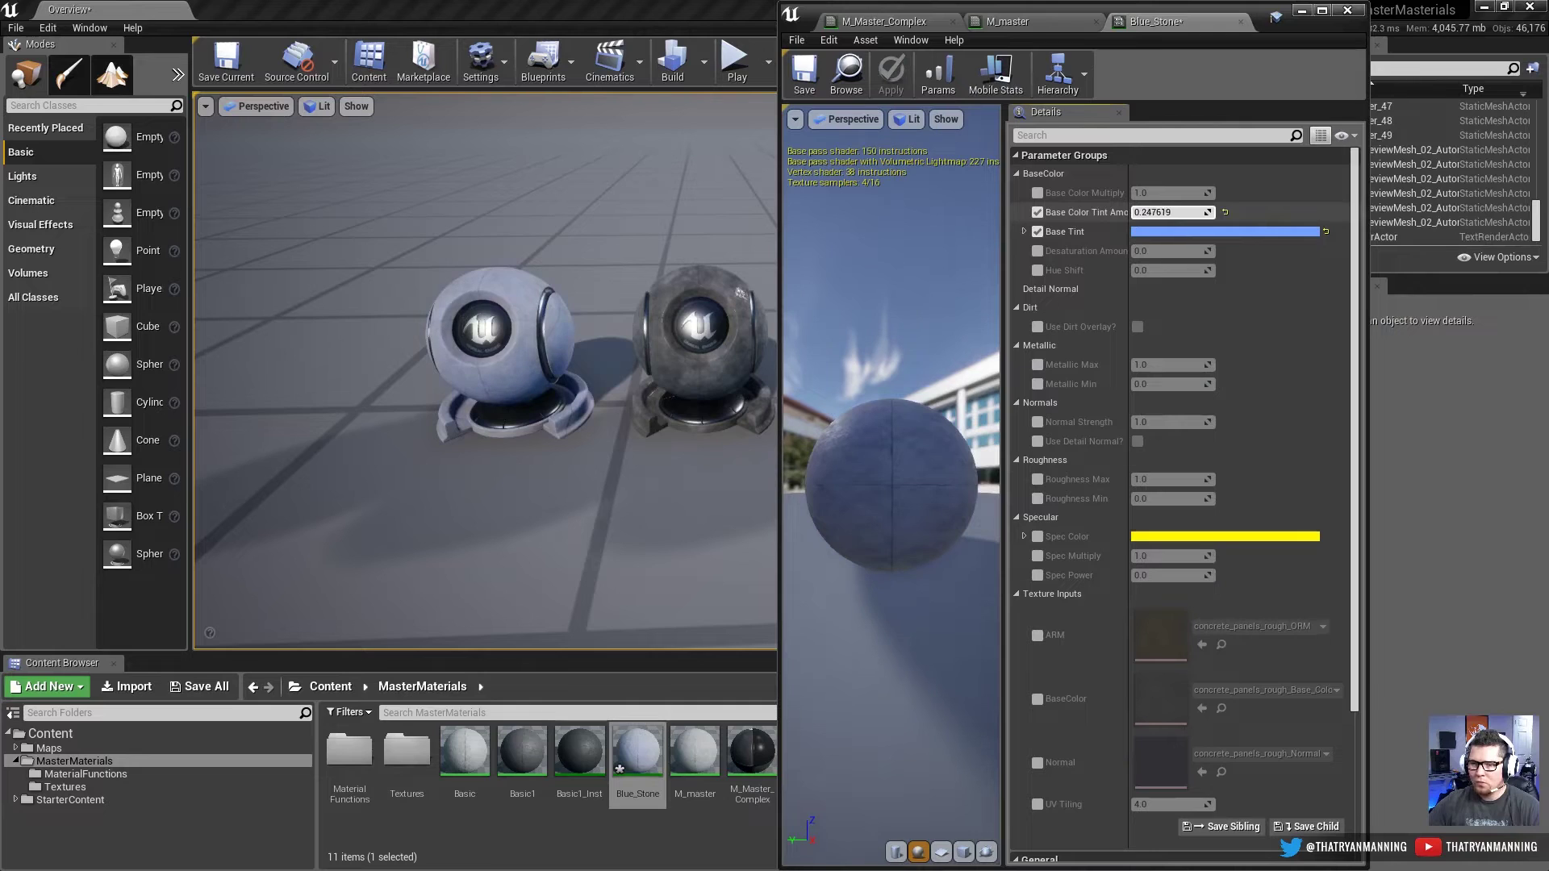
pyautogui.moveTo(1170, 213); pyautogui.dragTo(1202, 212)
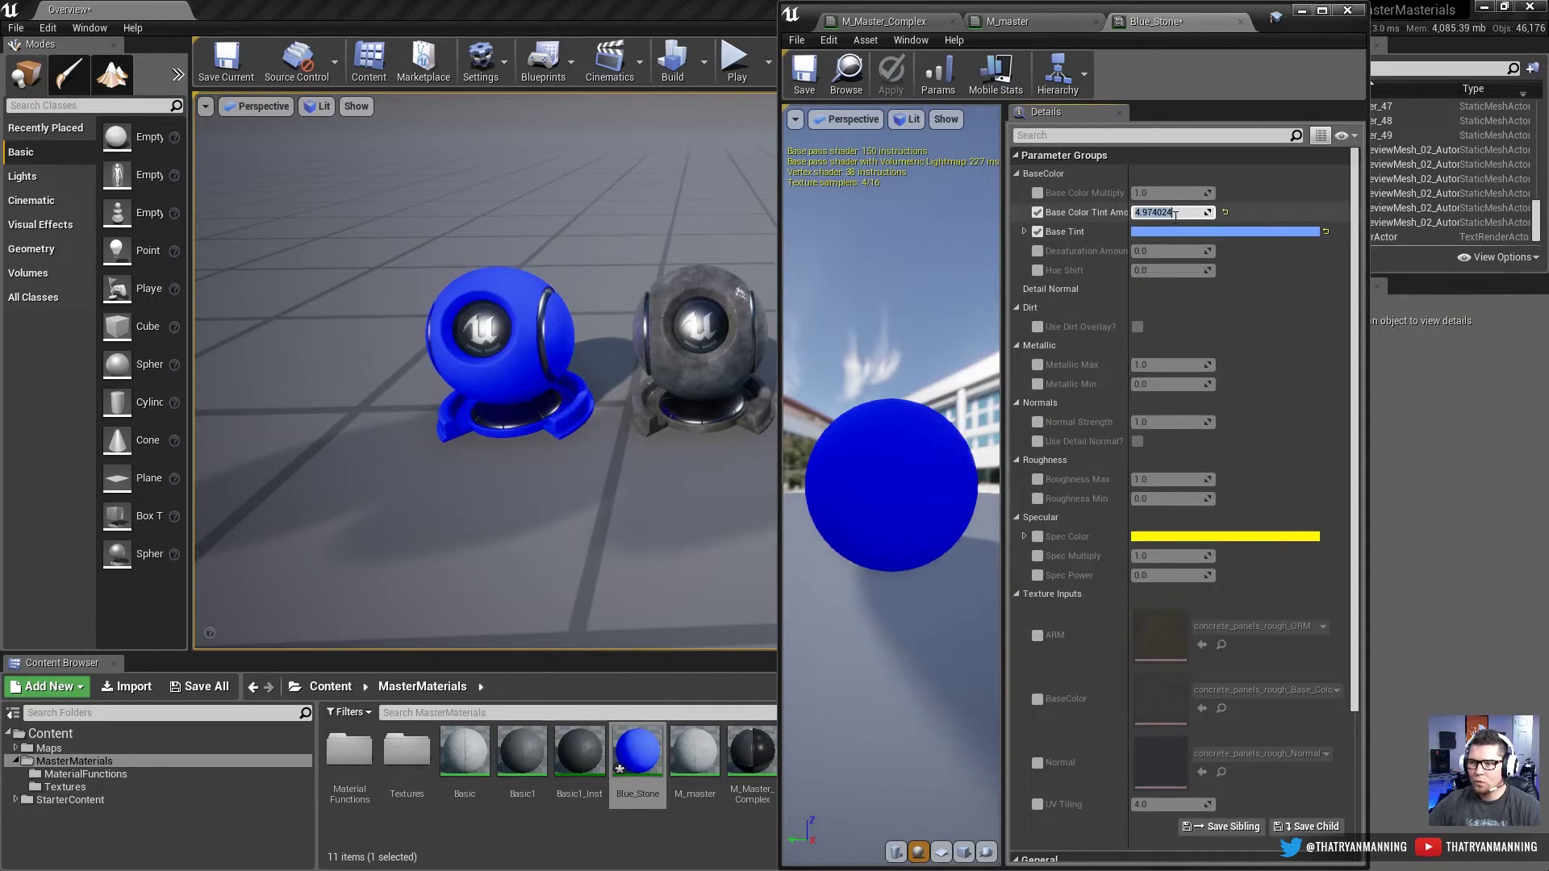
pyautogui.write('1')
pyautogui.press('Return')
# Step: Enable Base Color Multiply and lower it to about 0.55 to darken the stone
pyautogui.moveTo(363, 347); pyautogui.dragTo(428, 283, button='right')
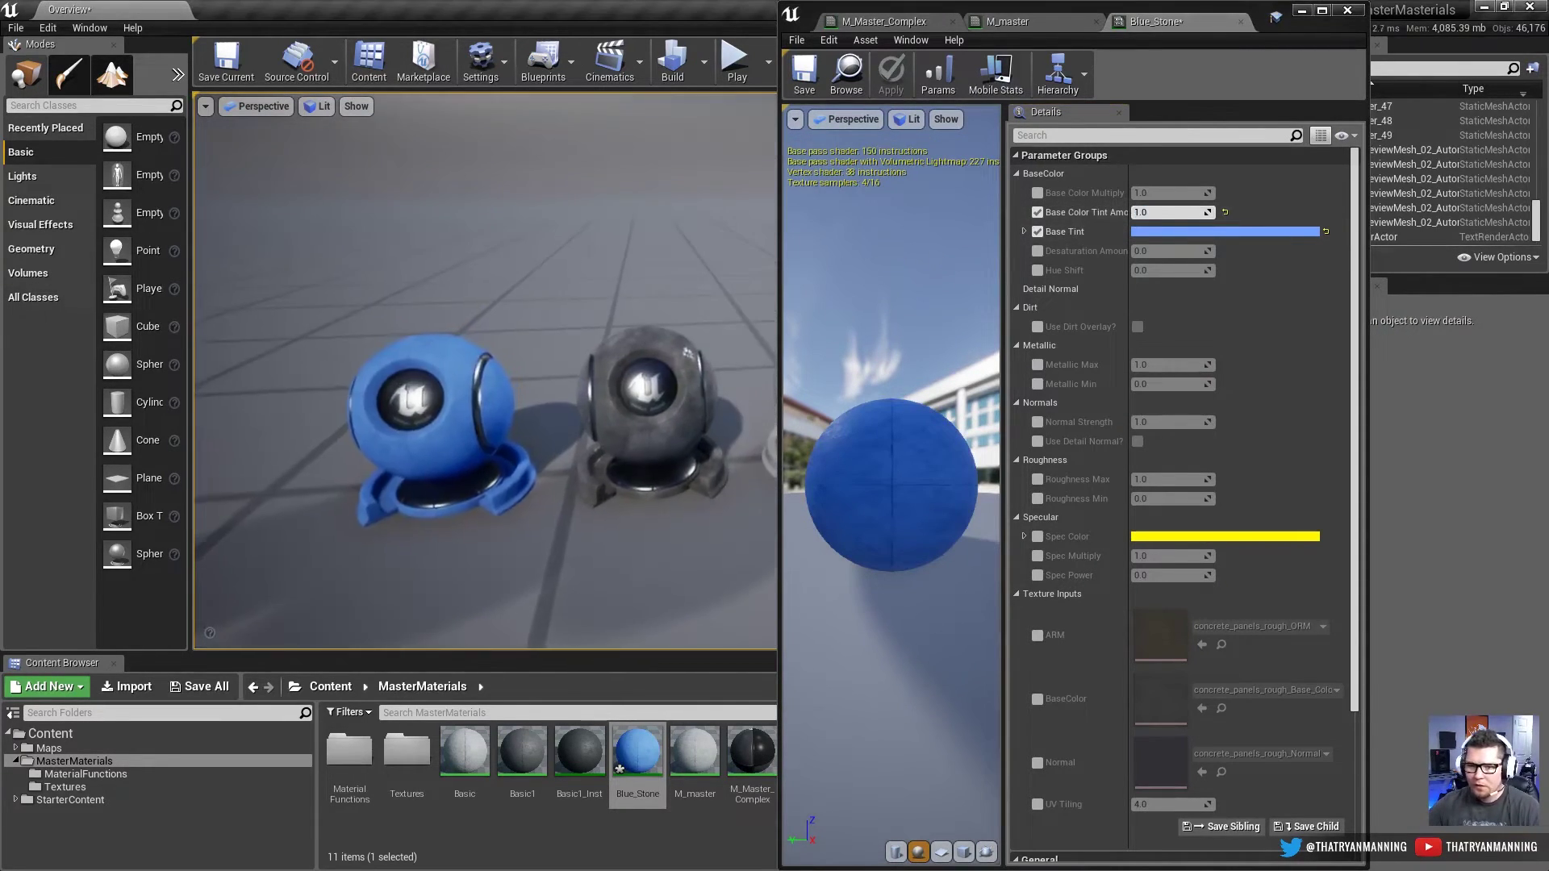
pyautogui.press('w')
pyautogui.moveTo(518, 259)
pyautogui.mouseDown(button='right')
pyautogui.moveTo(517, 283)
pyautogui.moveTo(519, 259)
pyautogui.mouseUp(button='right')
pyautogui.press('s')
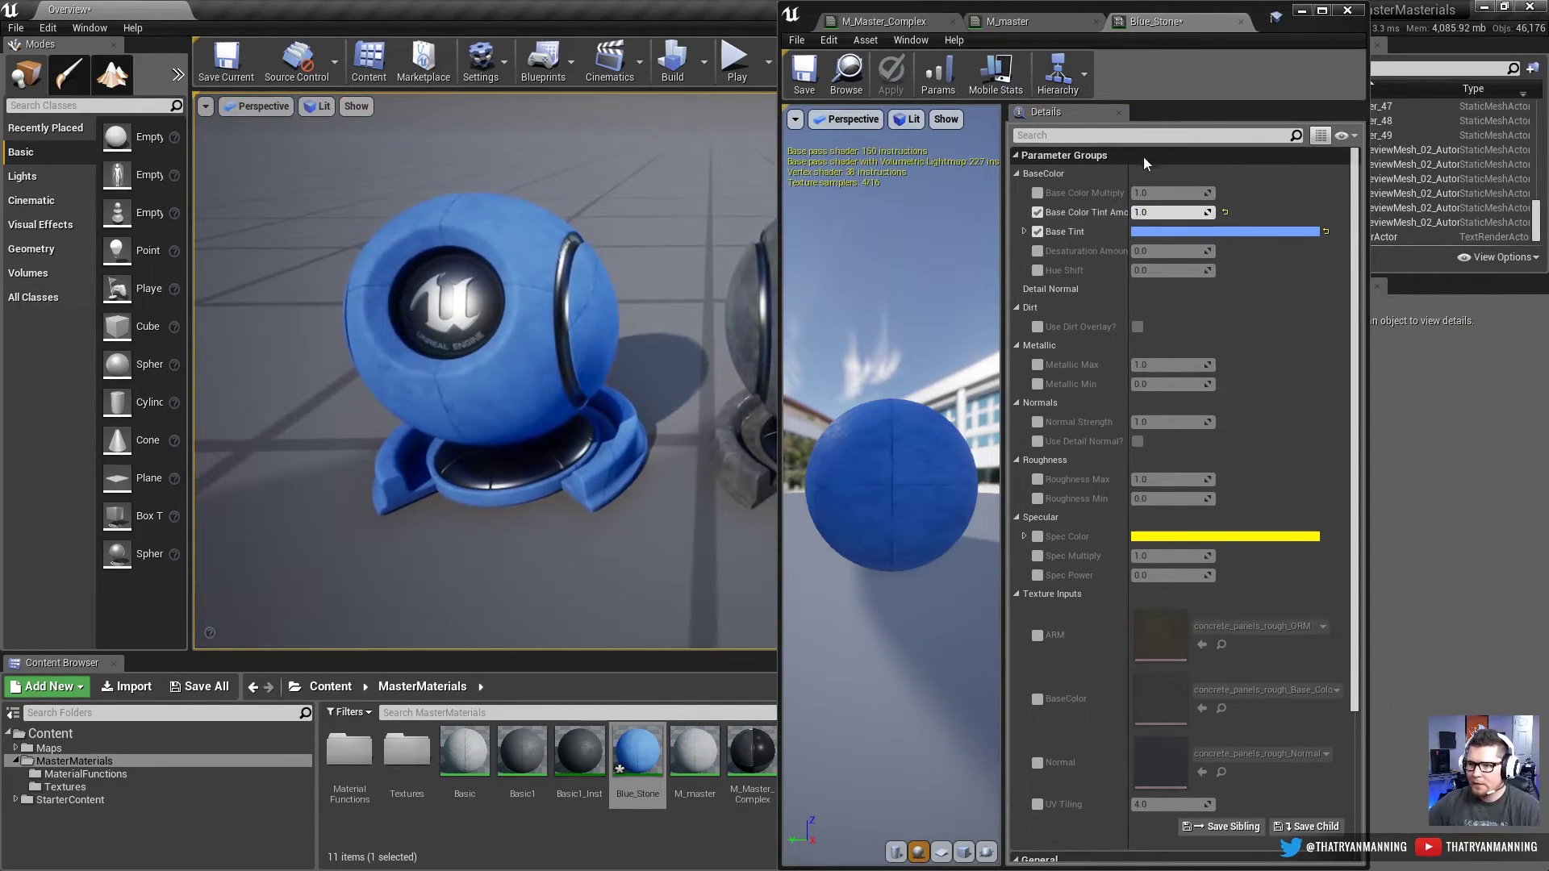
pyautogui.click(1037, 193)
pyautogui.moveTo(1169, 192); pyautogui.dragTo(1145, 193)
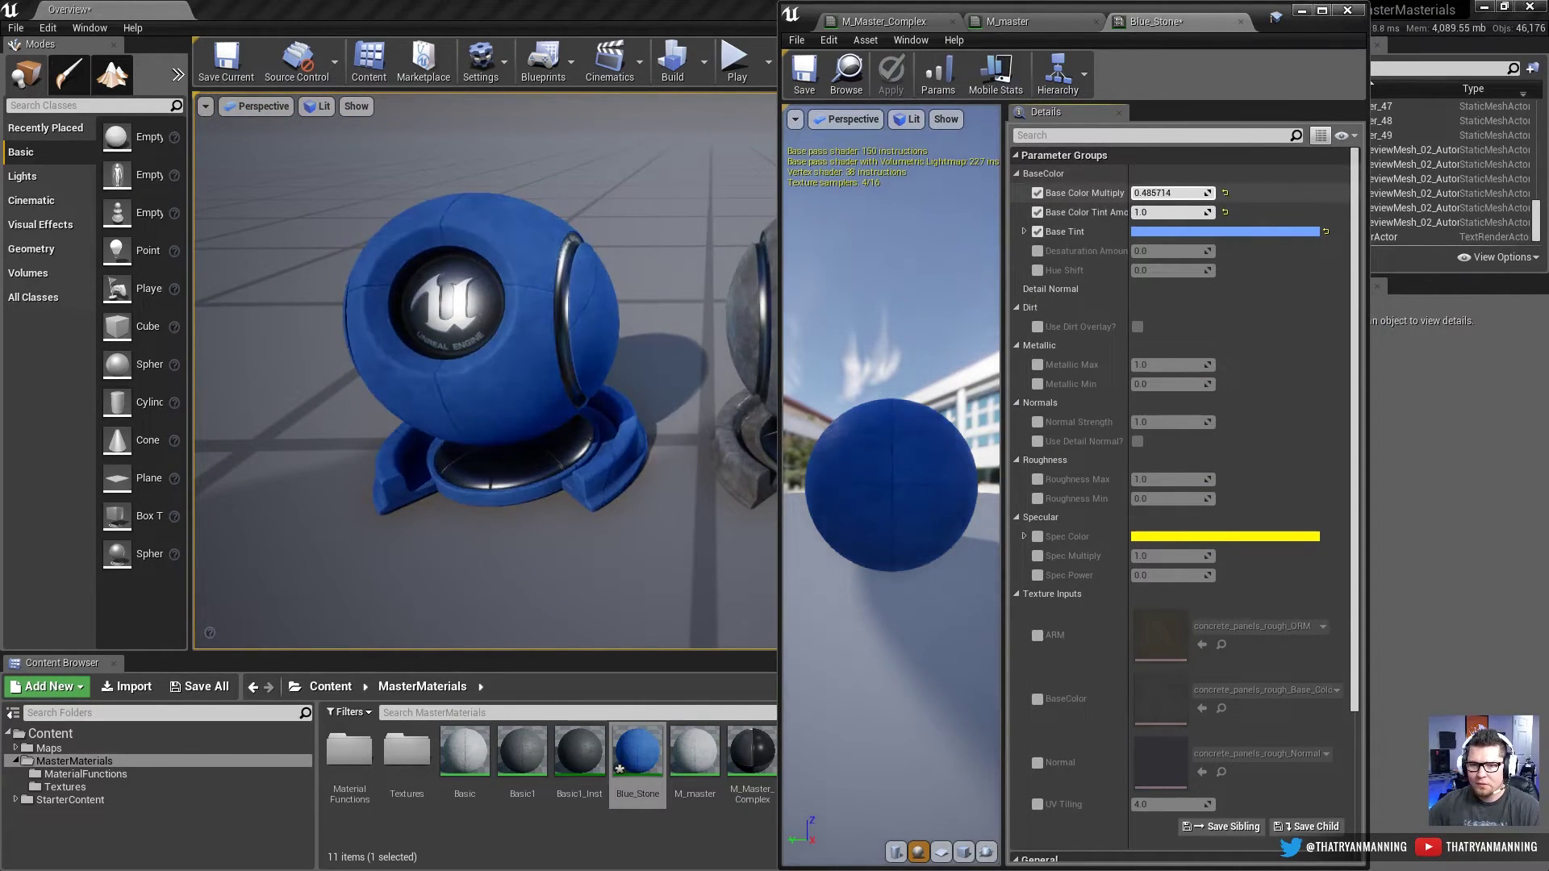
# Step: Turn on Use Dirt Overlay with a Dirt BaseColor Override of 0.5
pyautogui.click(1038, 328)
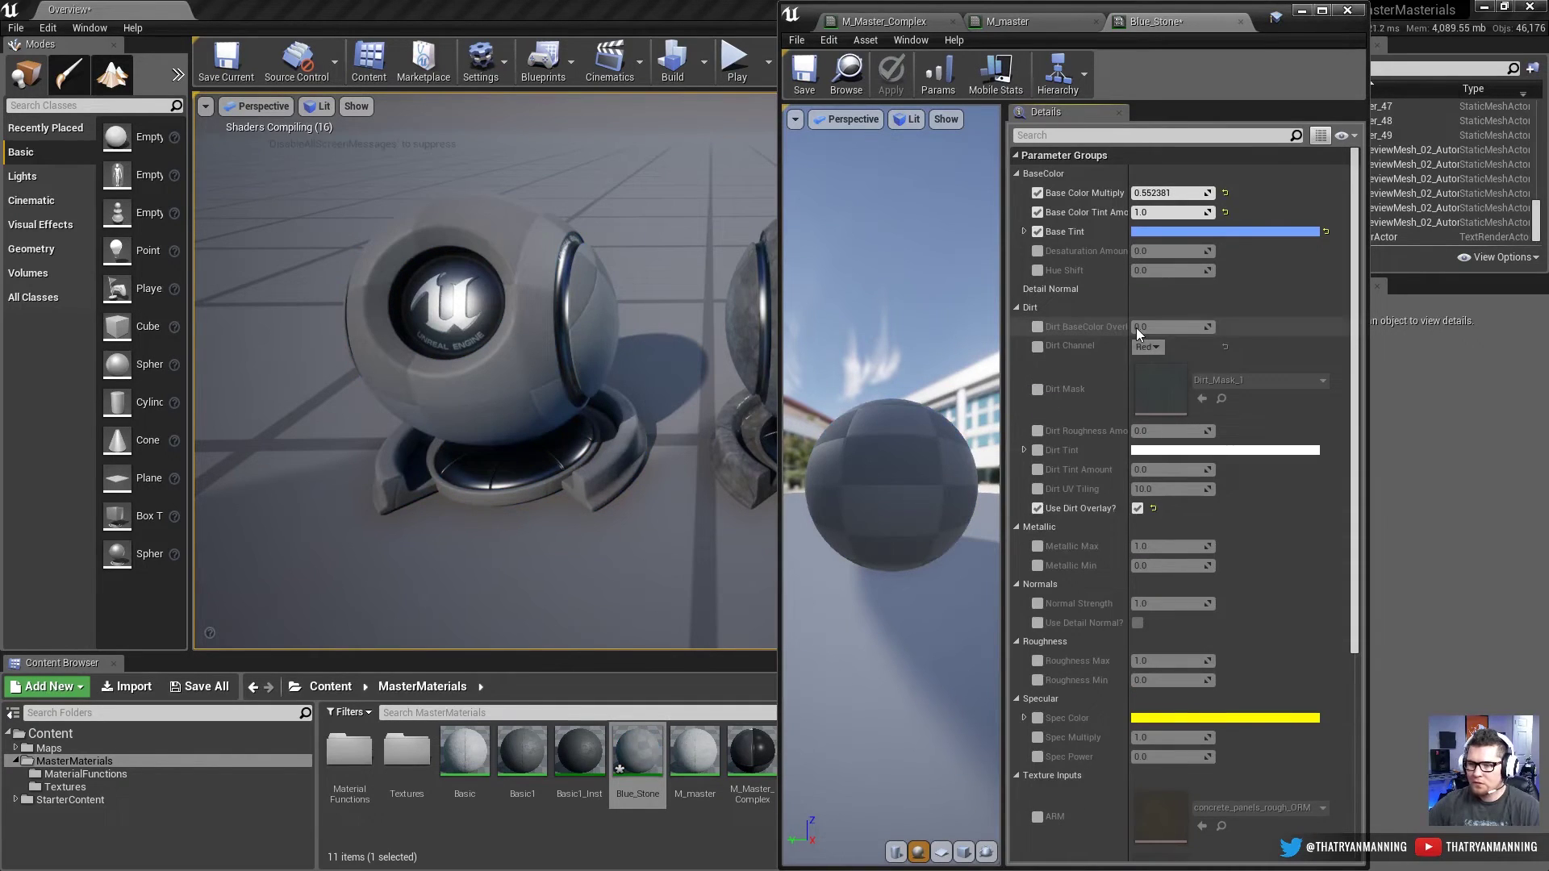
pyautogui.click(1037, 326)
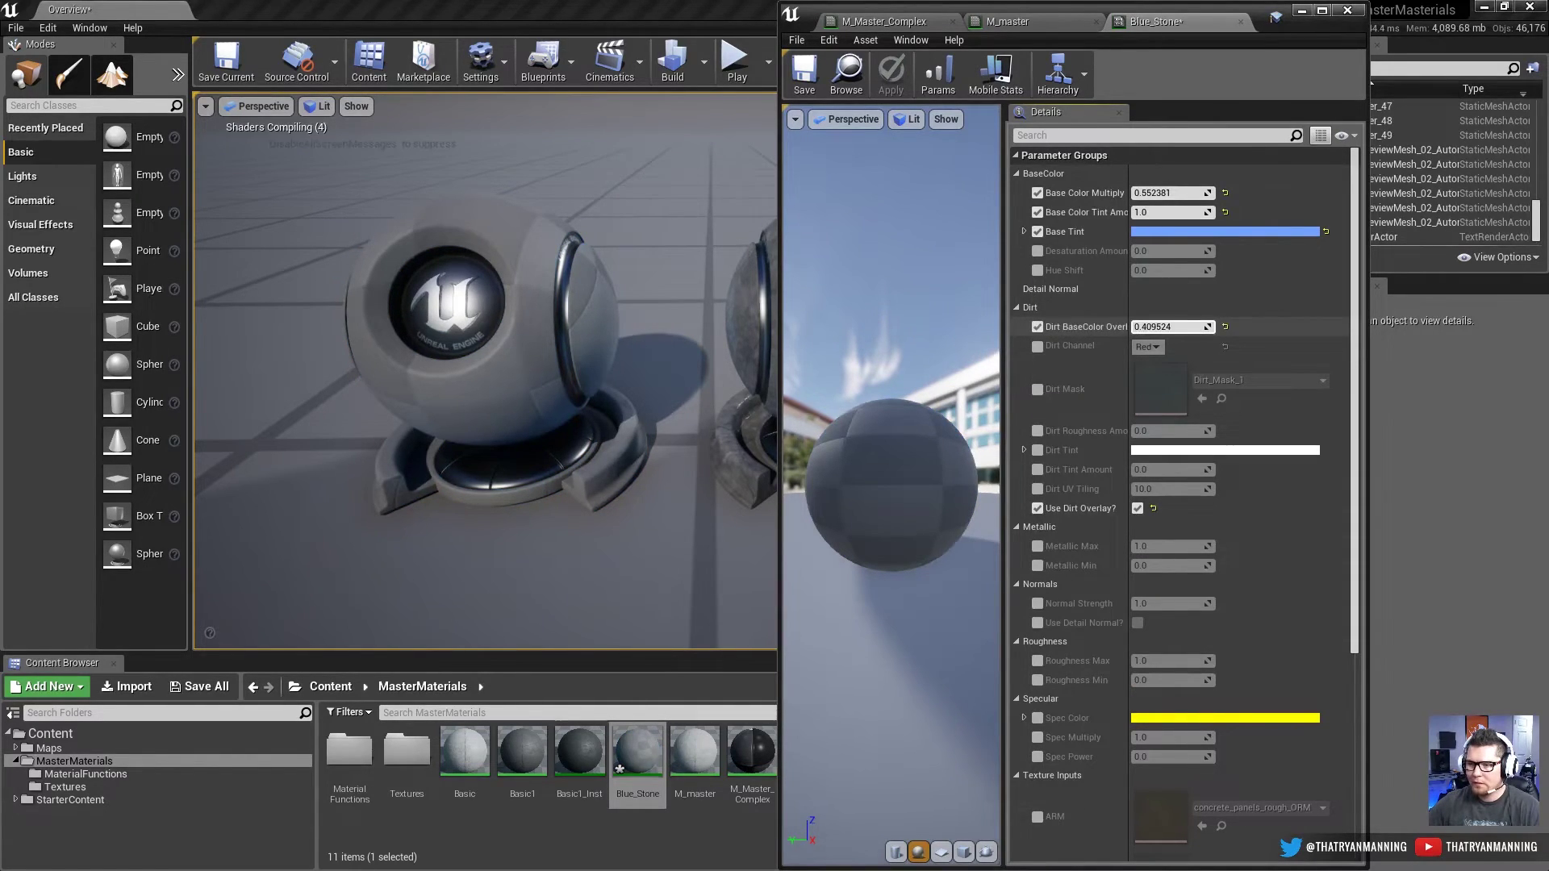
pyautogui.moveTo(1167, 327); pyautogui.dragTo(1193, 327)
pyautogui.click(1166, 326)
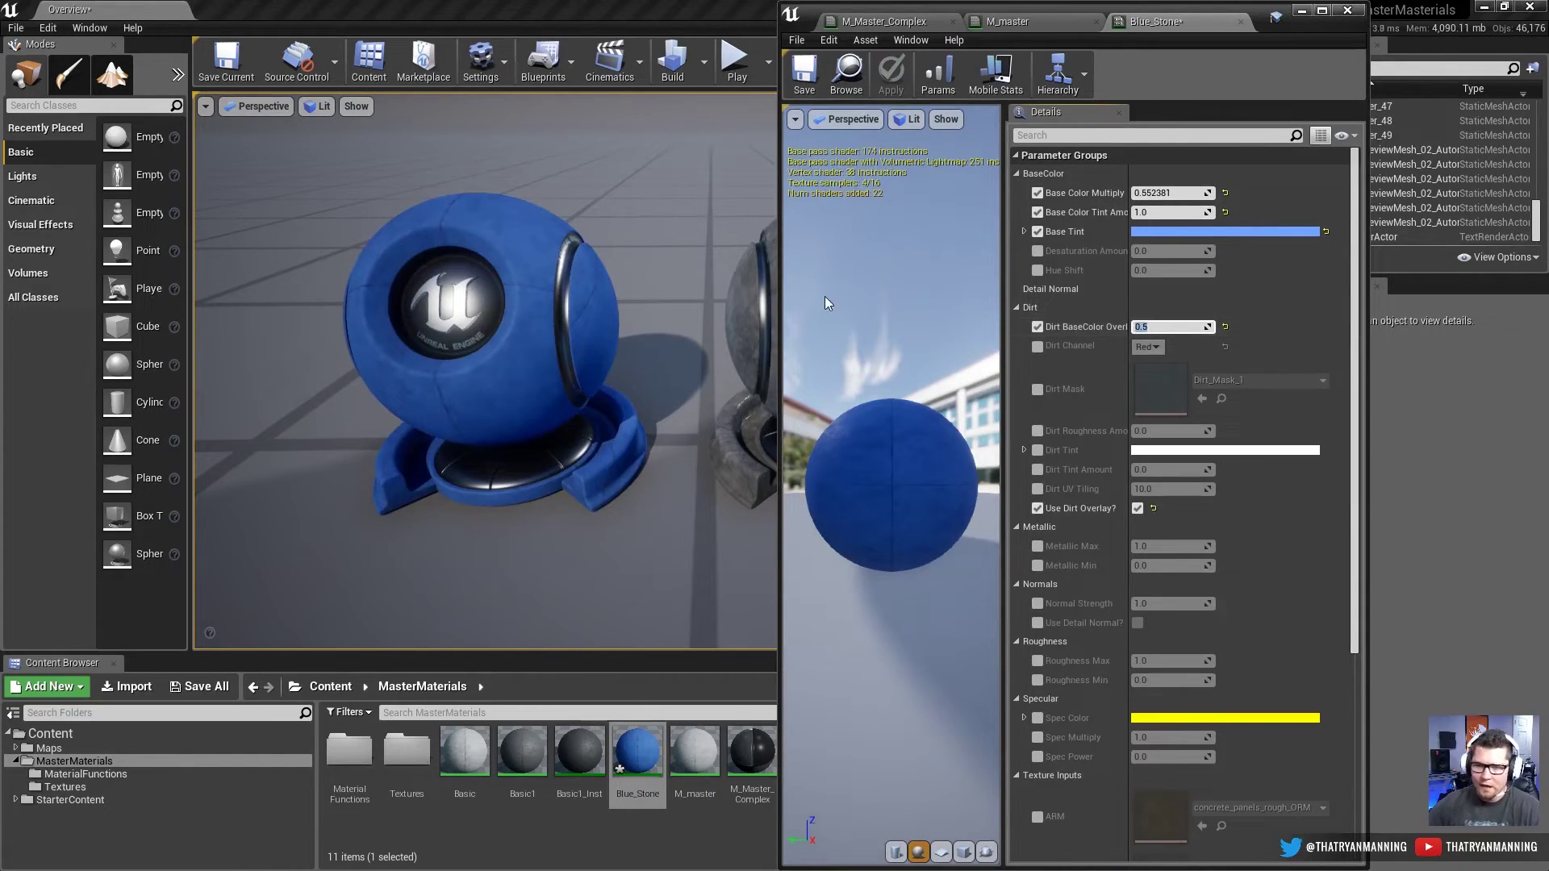
# Step: Set Dirt UV Tiling 2.0, Dirt Channel Blue and Dirt Roughness Amount 0.5
pyautogui.click(1037, 489)
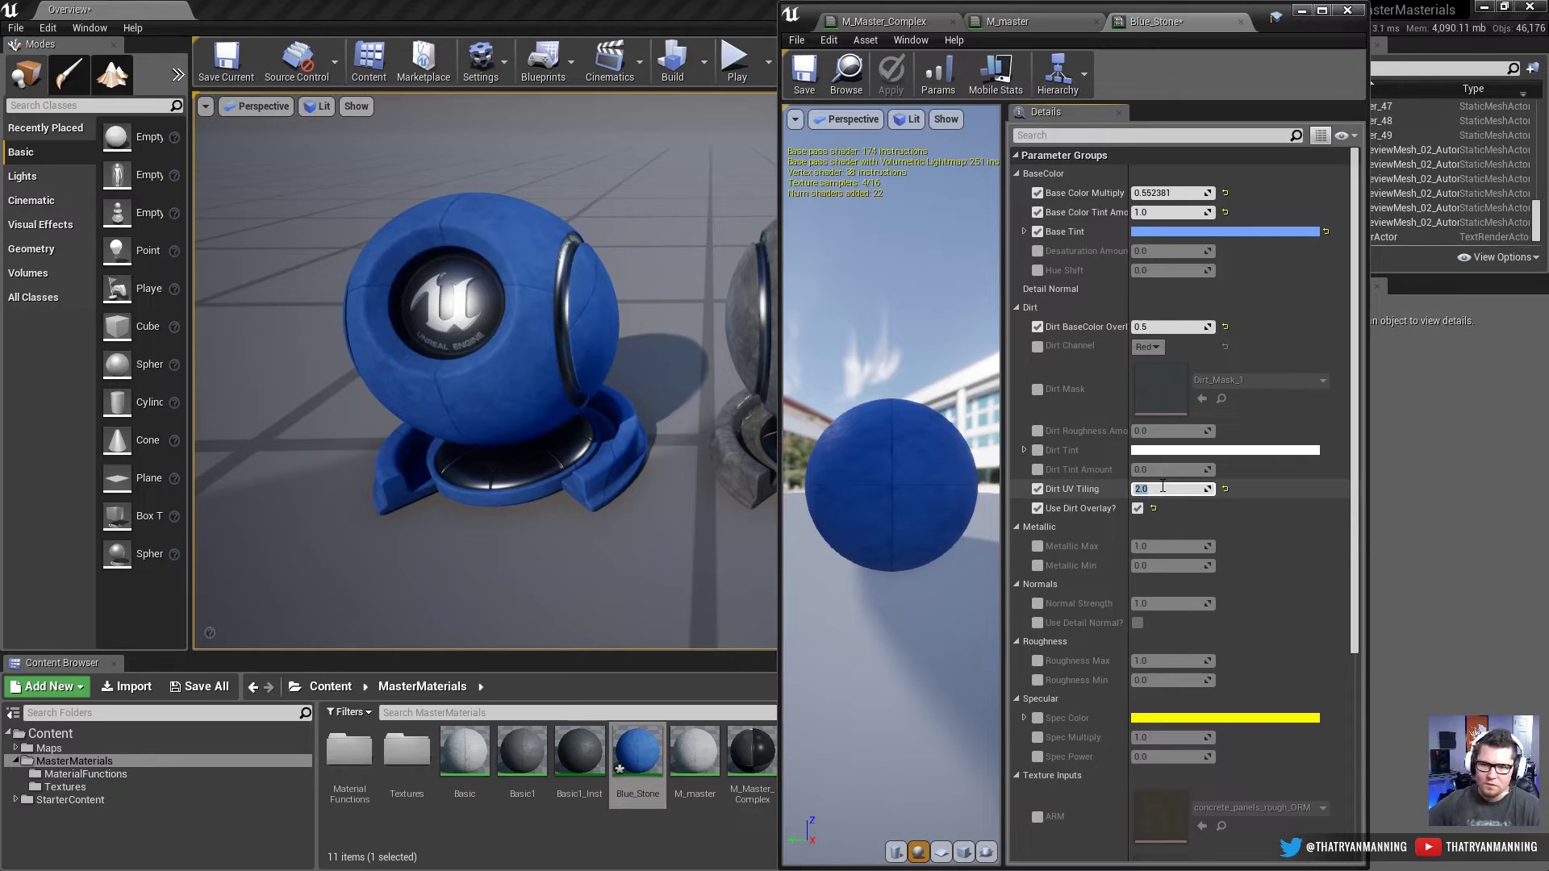
pyautogui.click(1037, 345)
pyautogui.click(1146, 347)
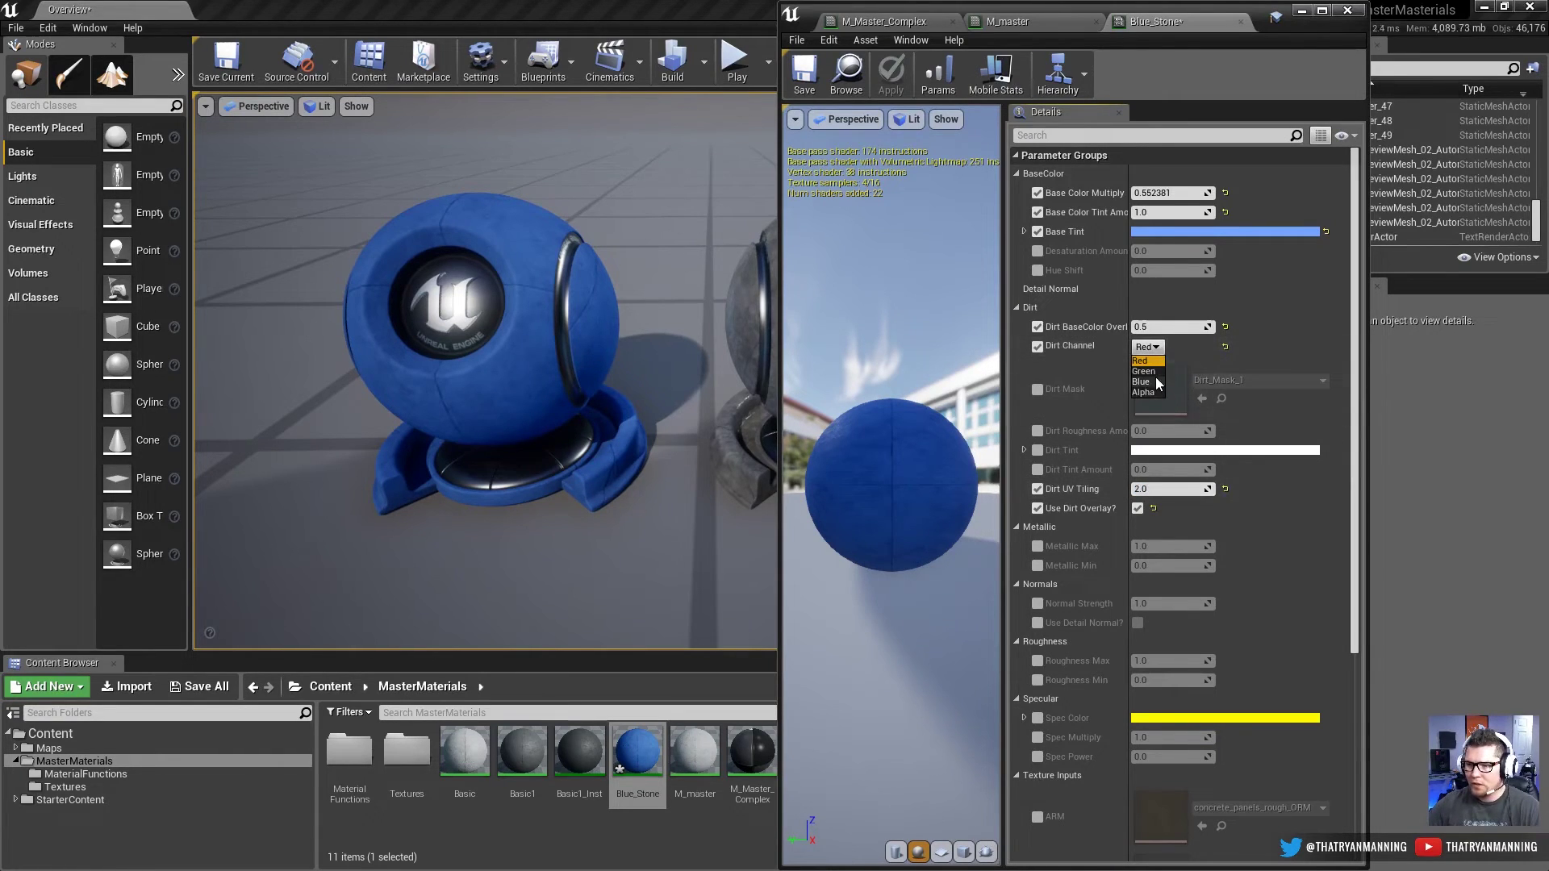
pyautogui.click(1156, 380)
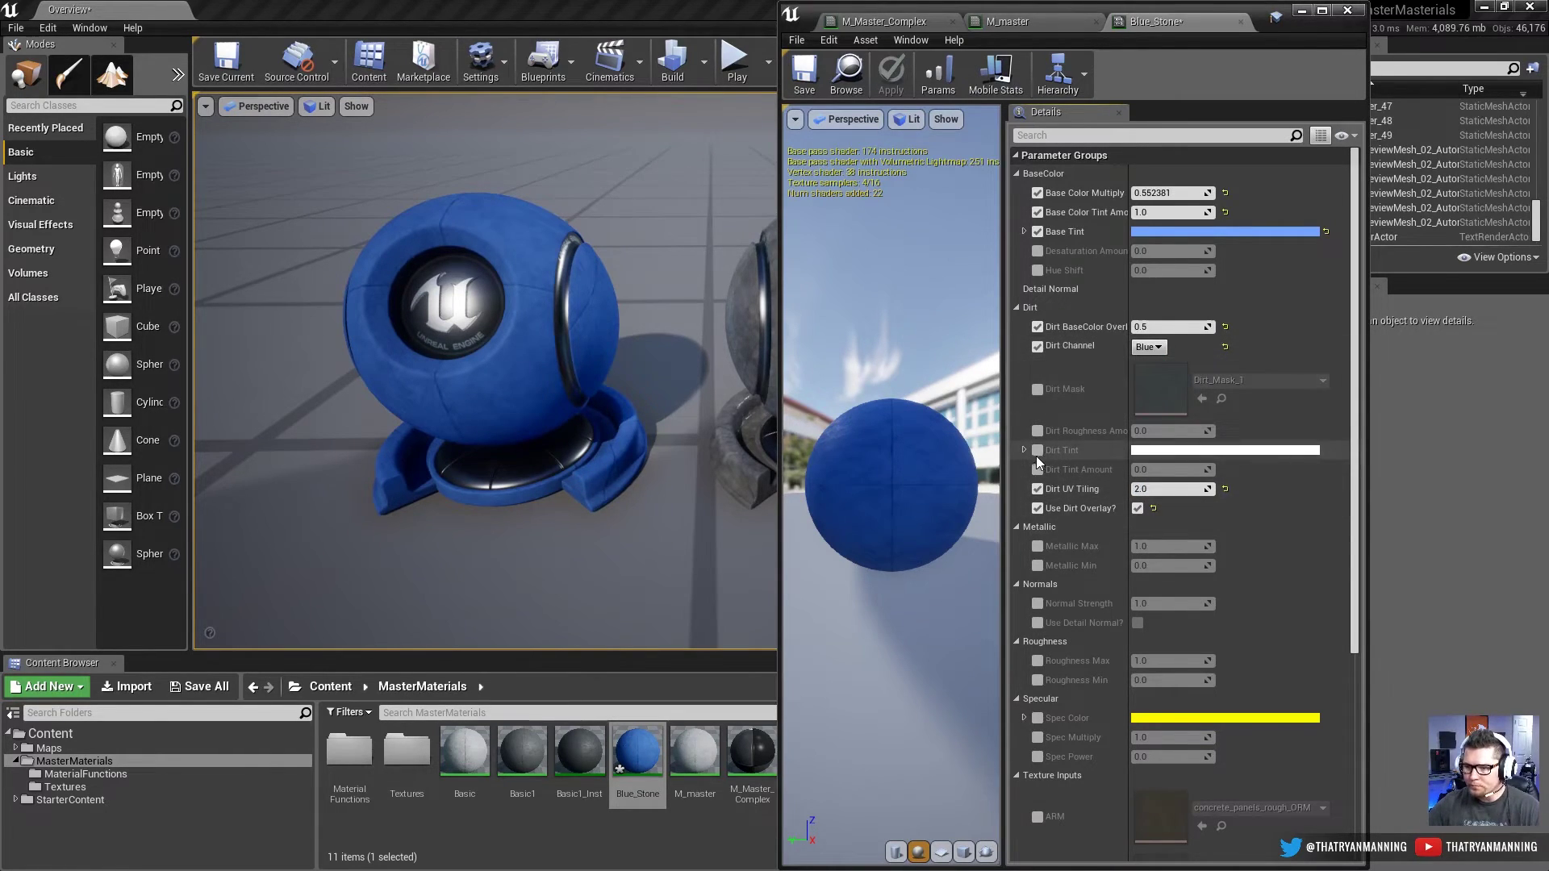
pyautogui.click(1037, 431)
pyautogui.moveTo(1169, 431); pyautogui.dragTo(1194, 430)
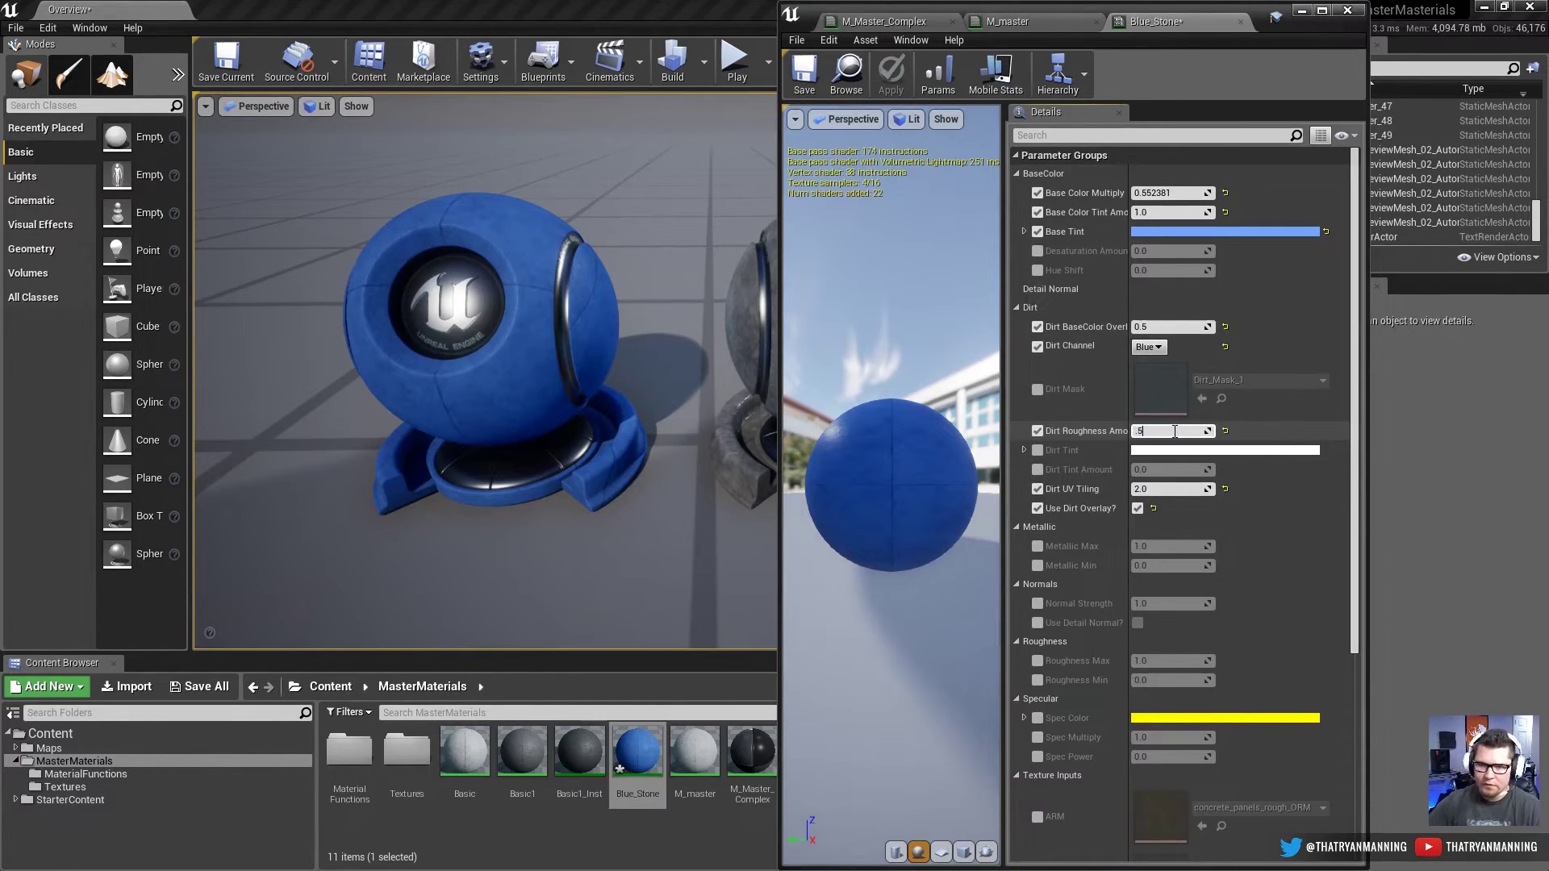
pyautogui.press('w')
pyautogui.moveTo(589, 278); pyautogui.dragTo(497, 298, button='right')
pyautogui.press('s')
pyautogui.moveTo(464, 363); pyautogui.dragTo(456, 363, button='right')
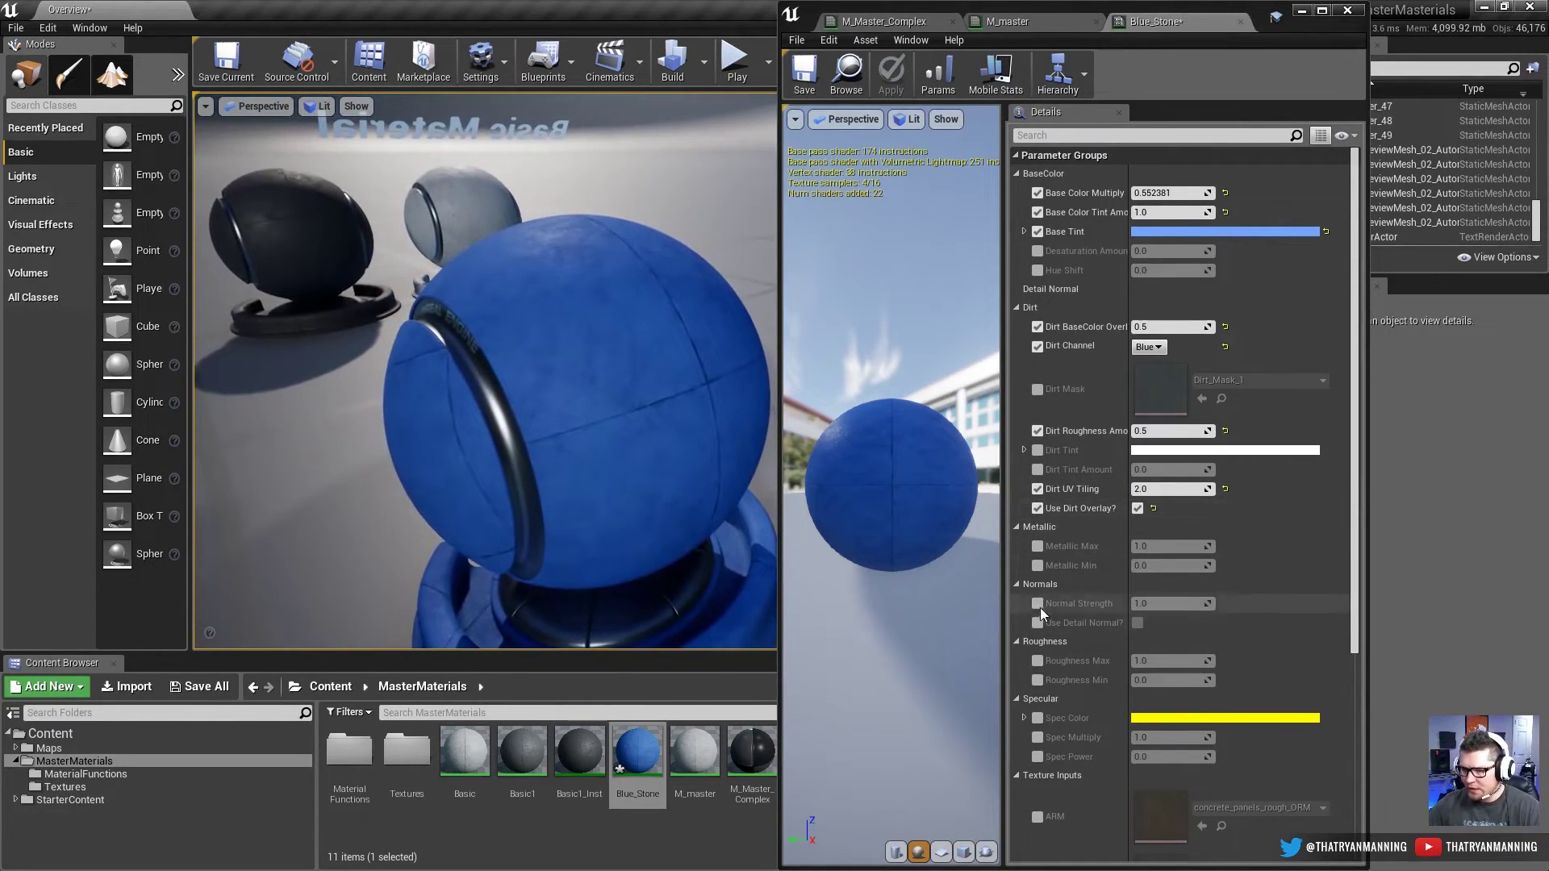
# Step: Set Blue_Stone's Roughness Max to 0.734814 and Spec Multiply to 10
pyautogui.click(1037, 661)
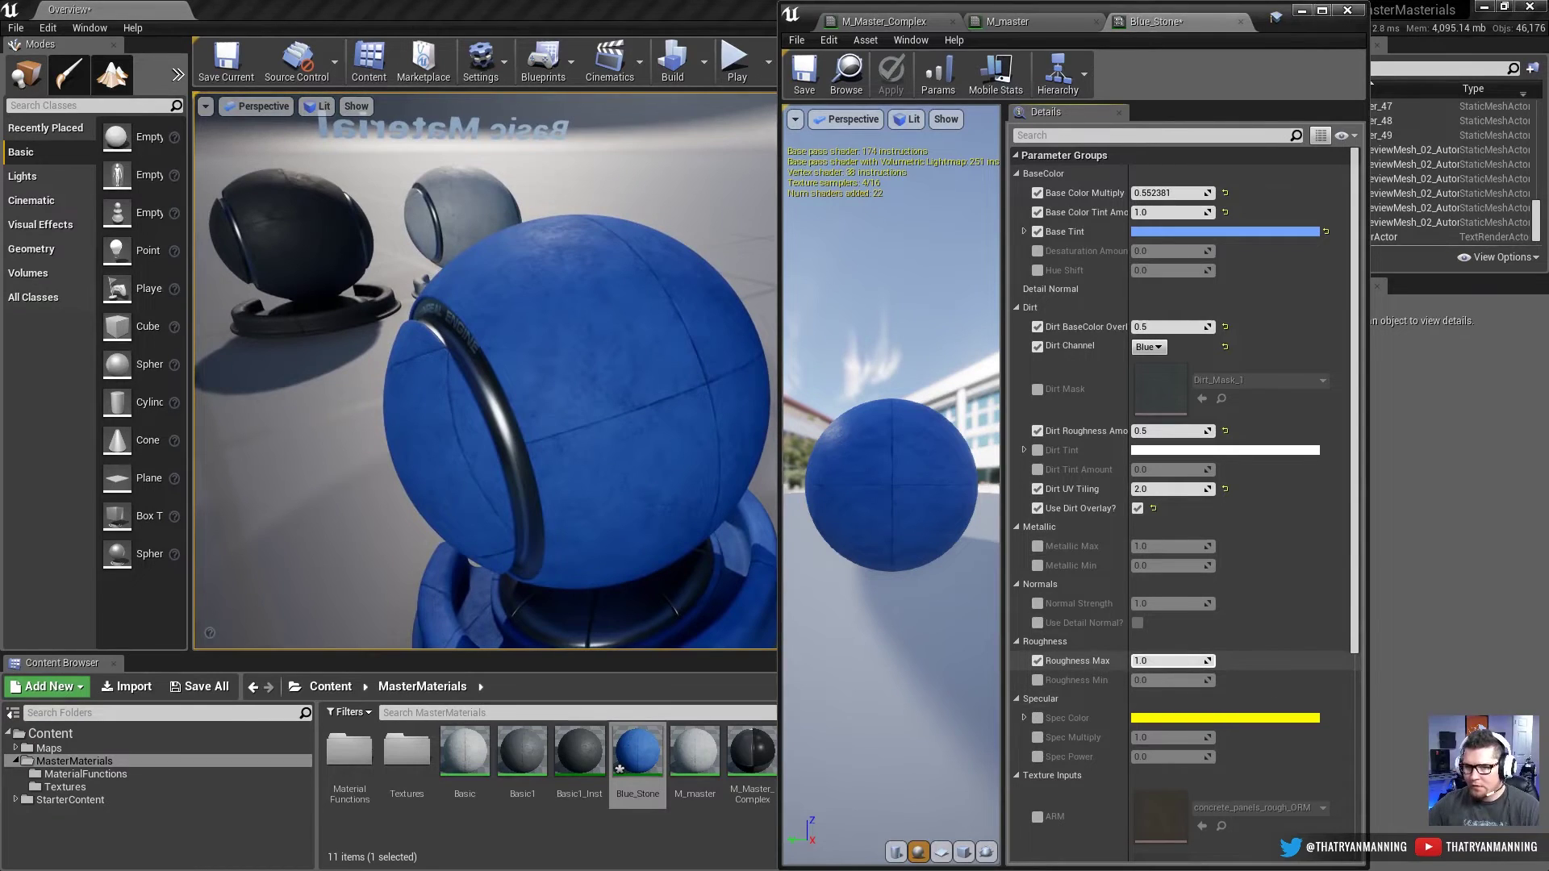
pyautogui.moveTo(1170, 660)
pyautogui.mouseDown()
pyautogui.moveTo(1202, 660)
pyautogui.moveTo(1154, 660)
pyautogui.mouseUp()
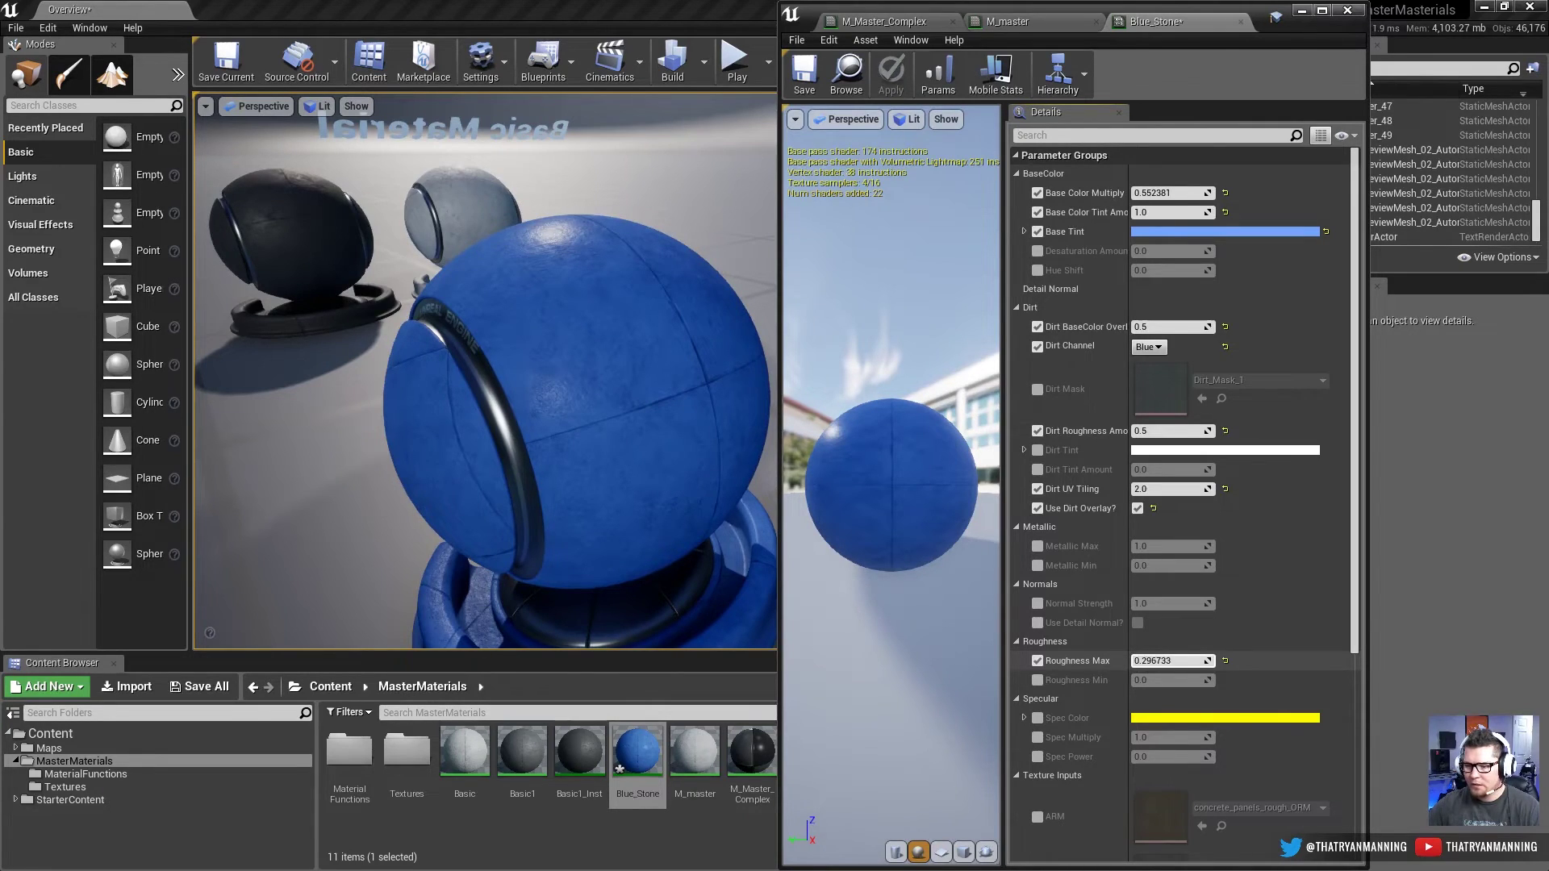
pyautogui.click(1038, 737)
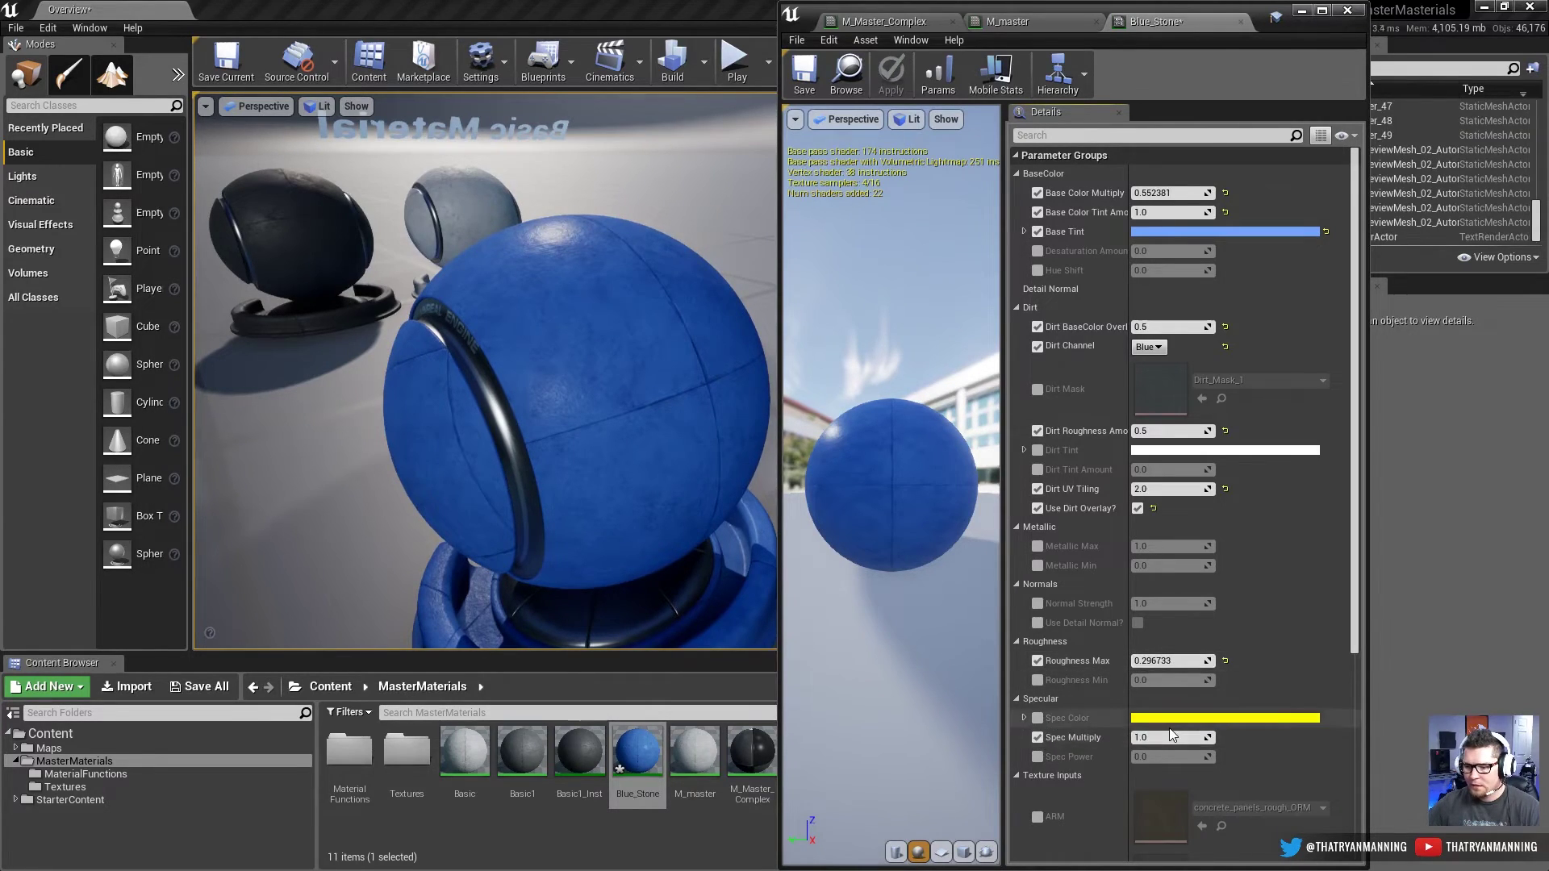
pyautogui.click(1162, 743)
pyautogui.press('Return')
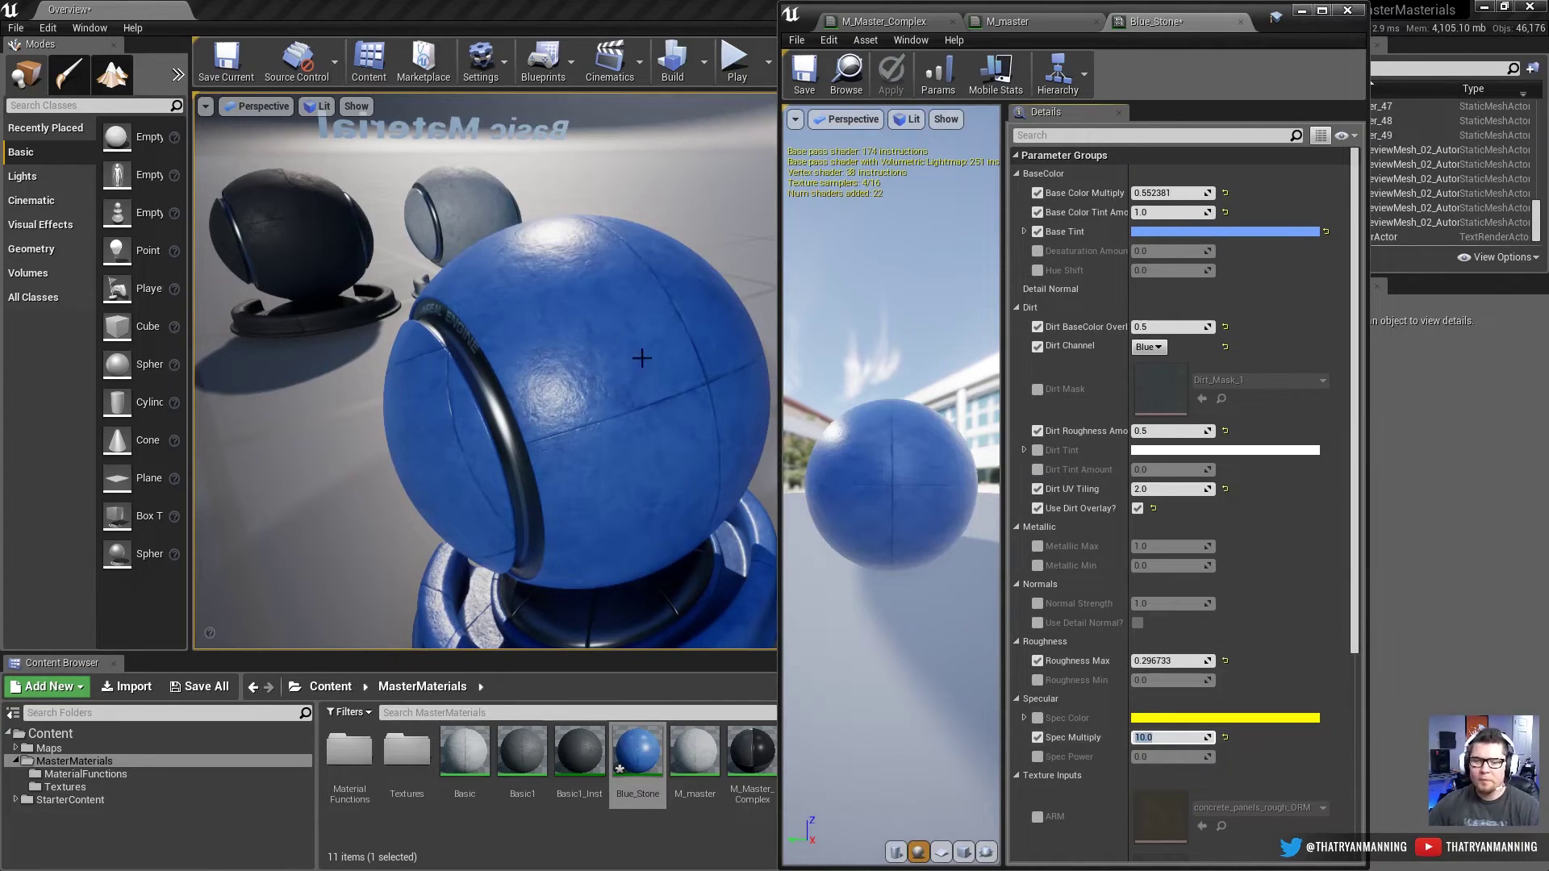
pyautogui.moveTo(1165, 662); pyautogui.dragTo(1206, 661)
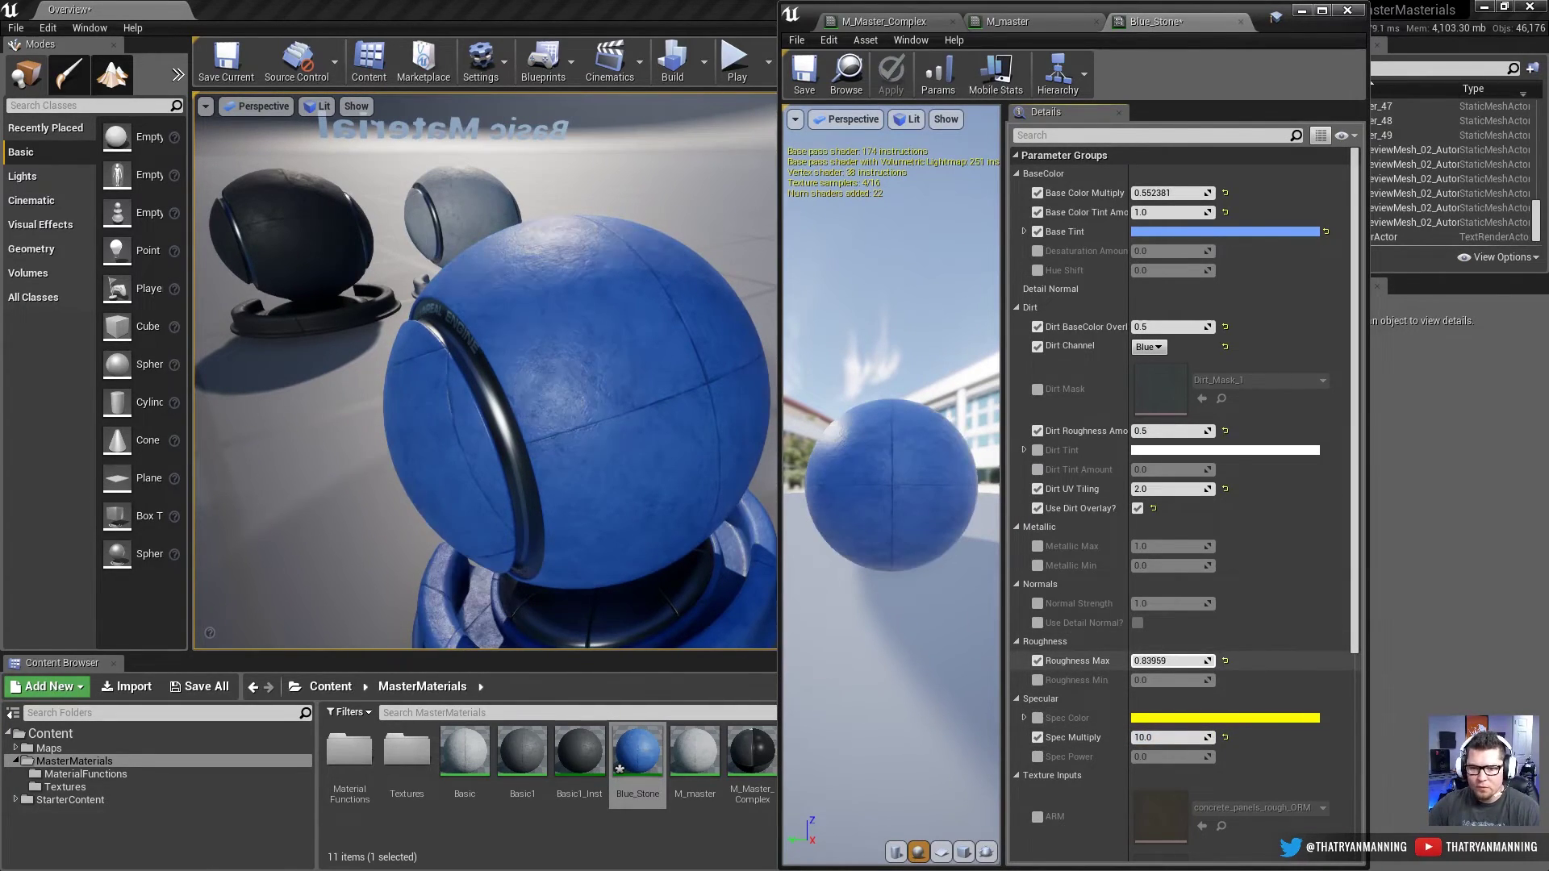
# Step: Save the Blue_Stone material instance
pyautogui.moveTo(366, 374); pyautogui.dragTo(597, 399, button='right')
pyautogui.moveTo(351, 420); pyautogui.dragTo(356, 389)
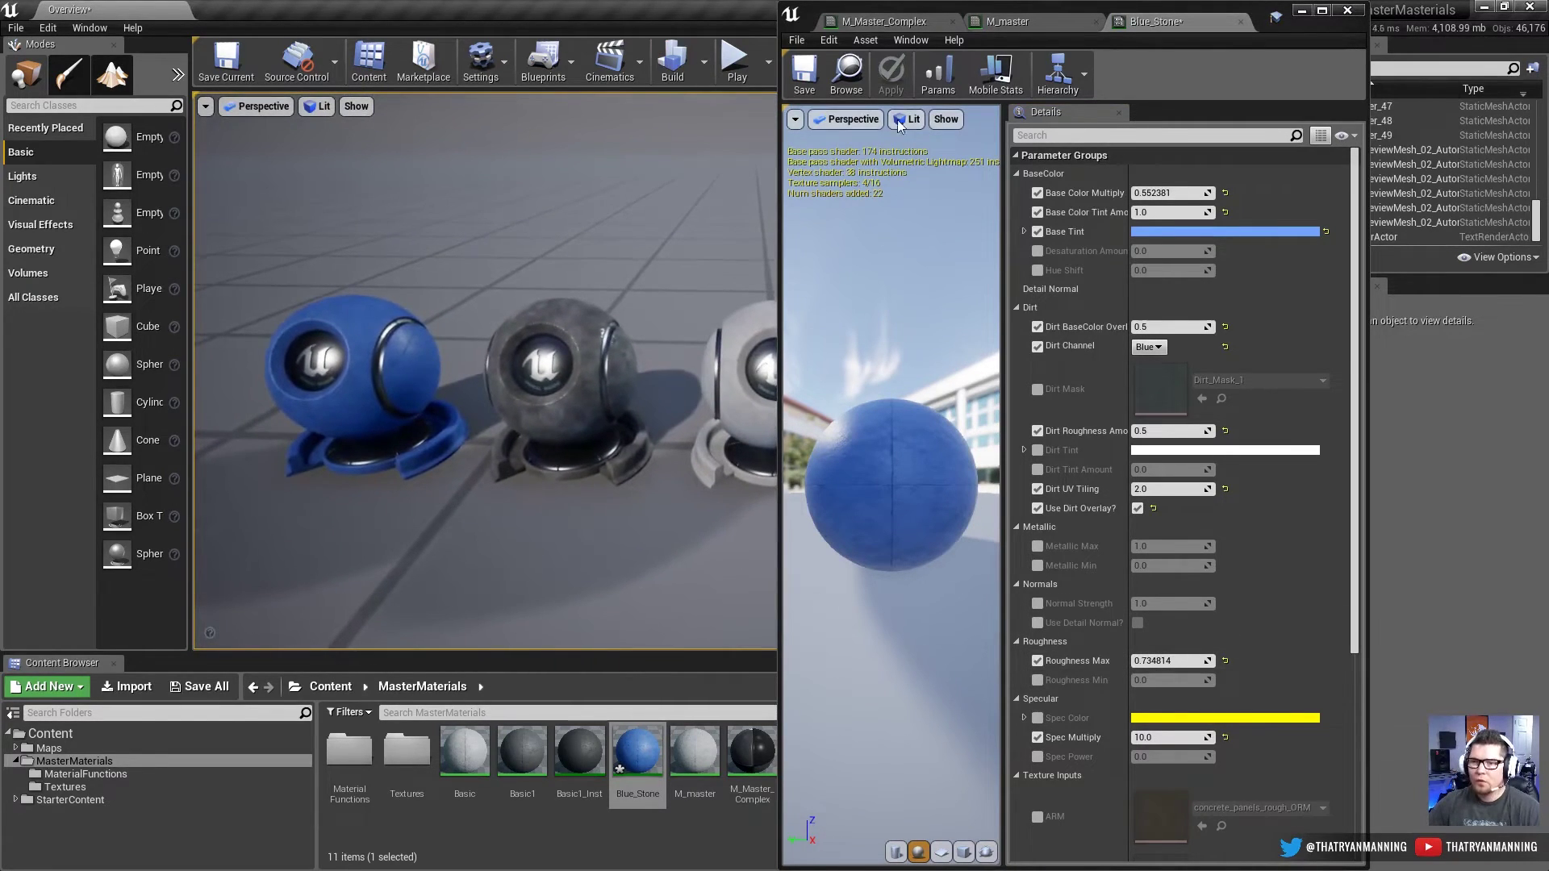
pyautogui.click(804, 73)
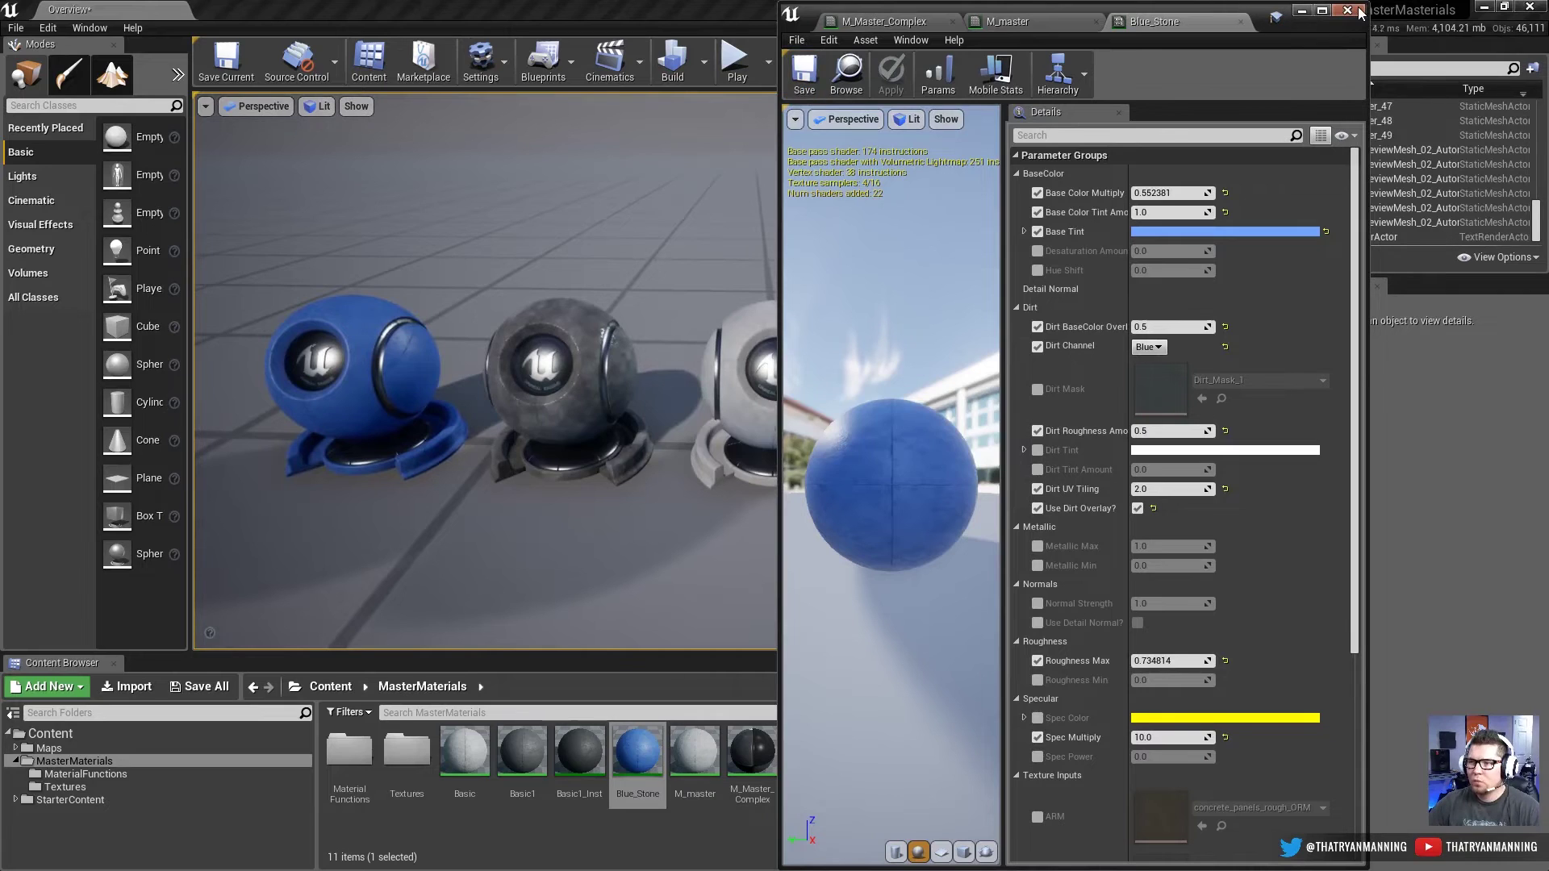
pyautogui.moveTo(1333, 32); pyautogui.dragTo(1511, 34)
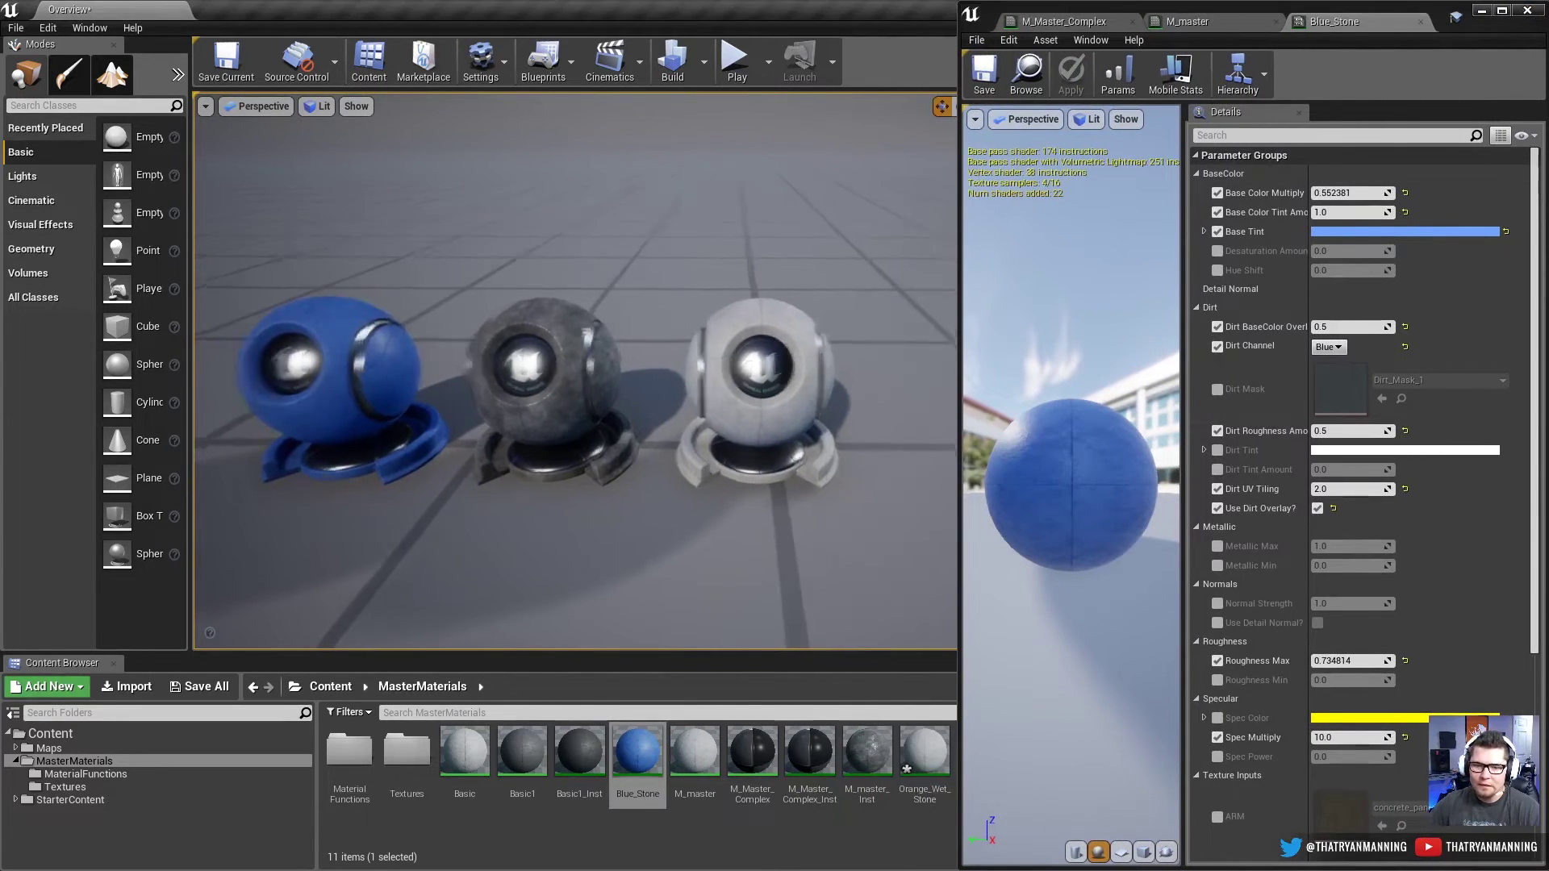
# Step: Open Orange_Wet_Stone and set its Base Color Tint Amount to 1.0
pyautogui.press('a')
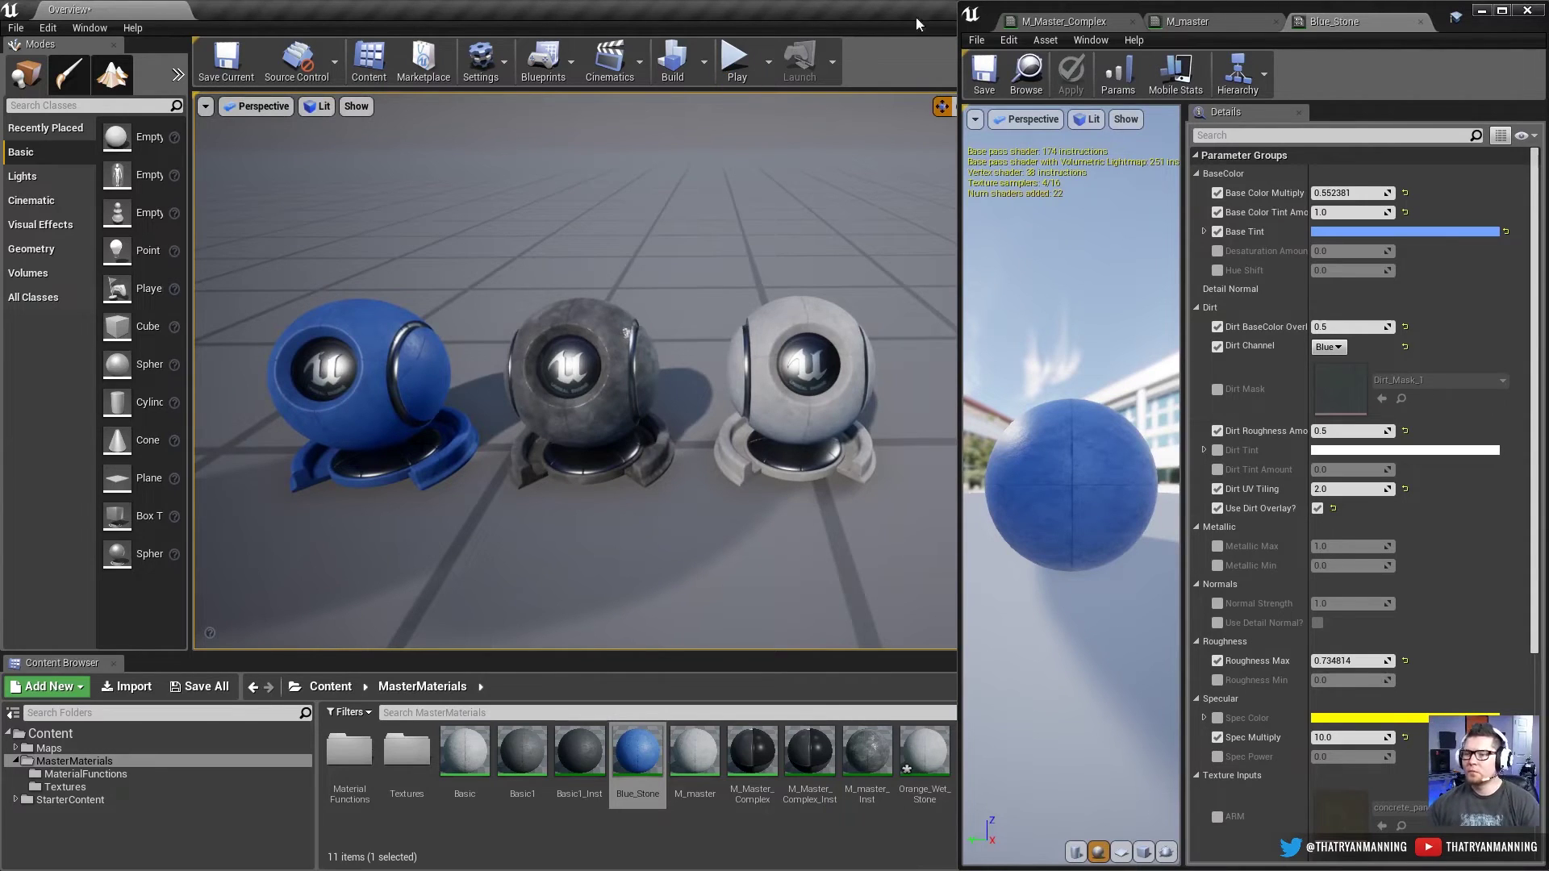
pyautogui.click(1040, 23)
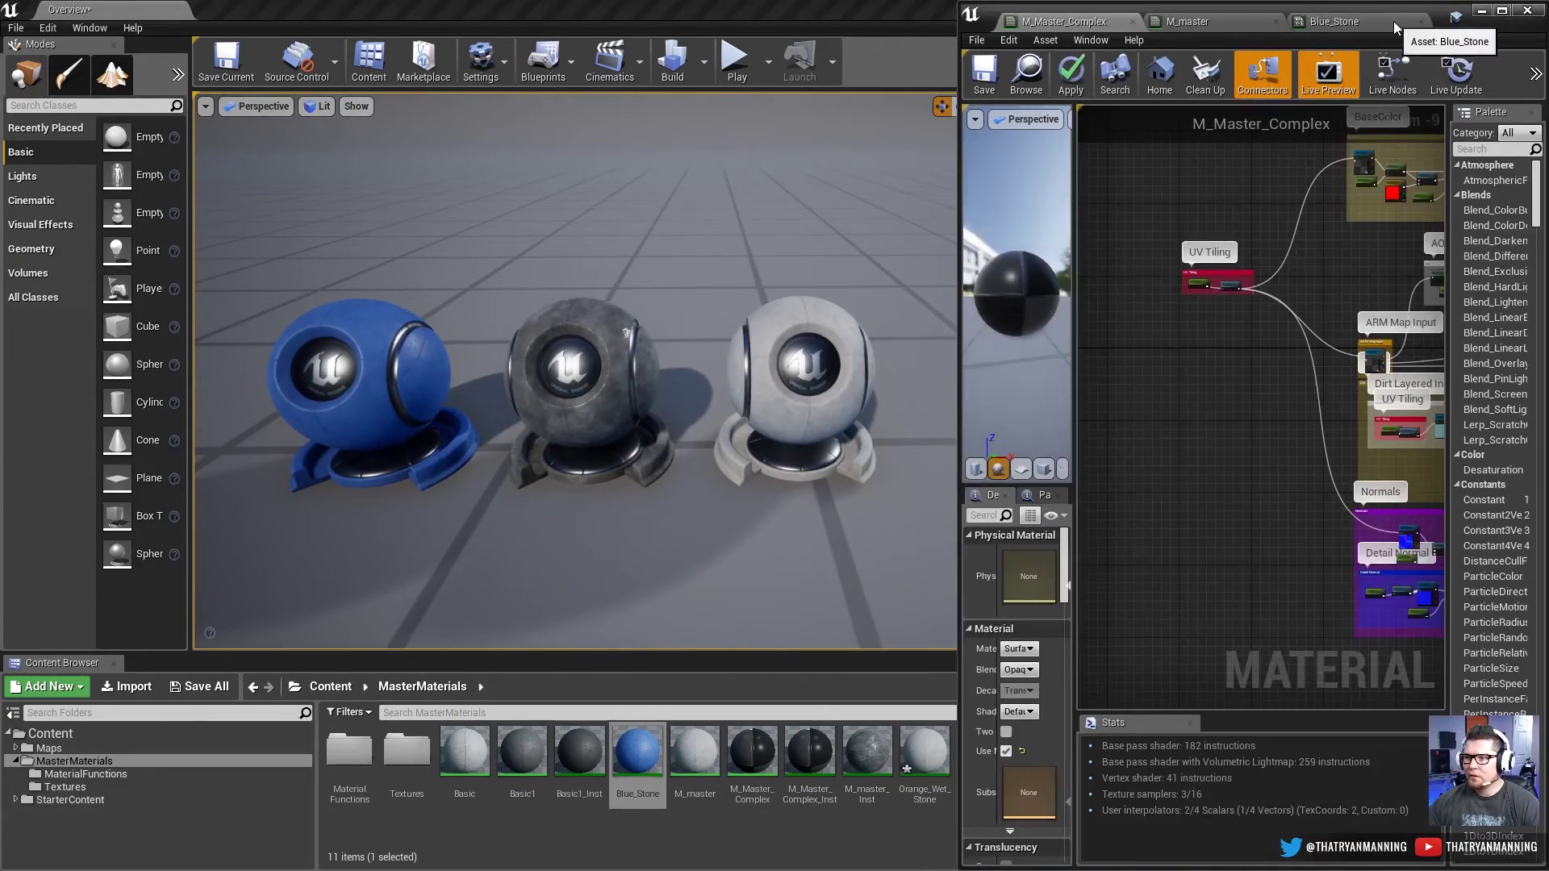
pyautogui.click(1343, 23)
pyautogui.doubleClick(922, 758)
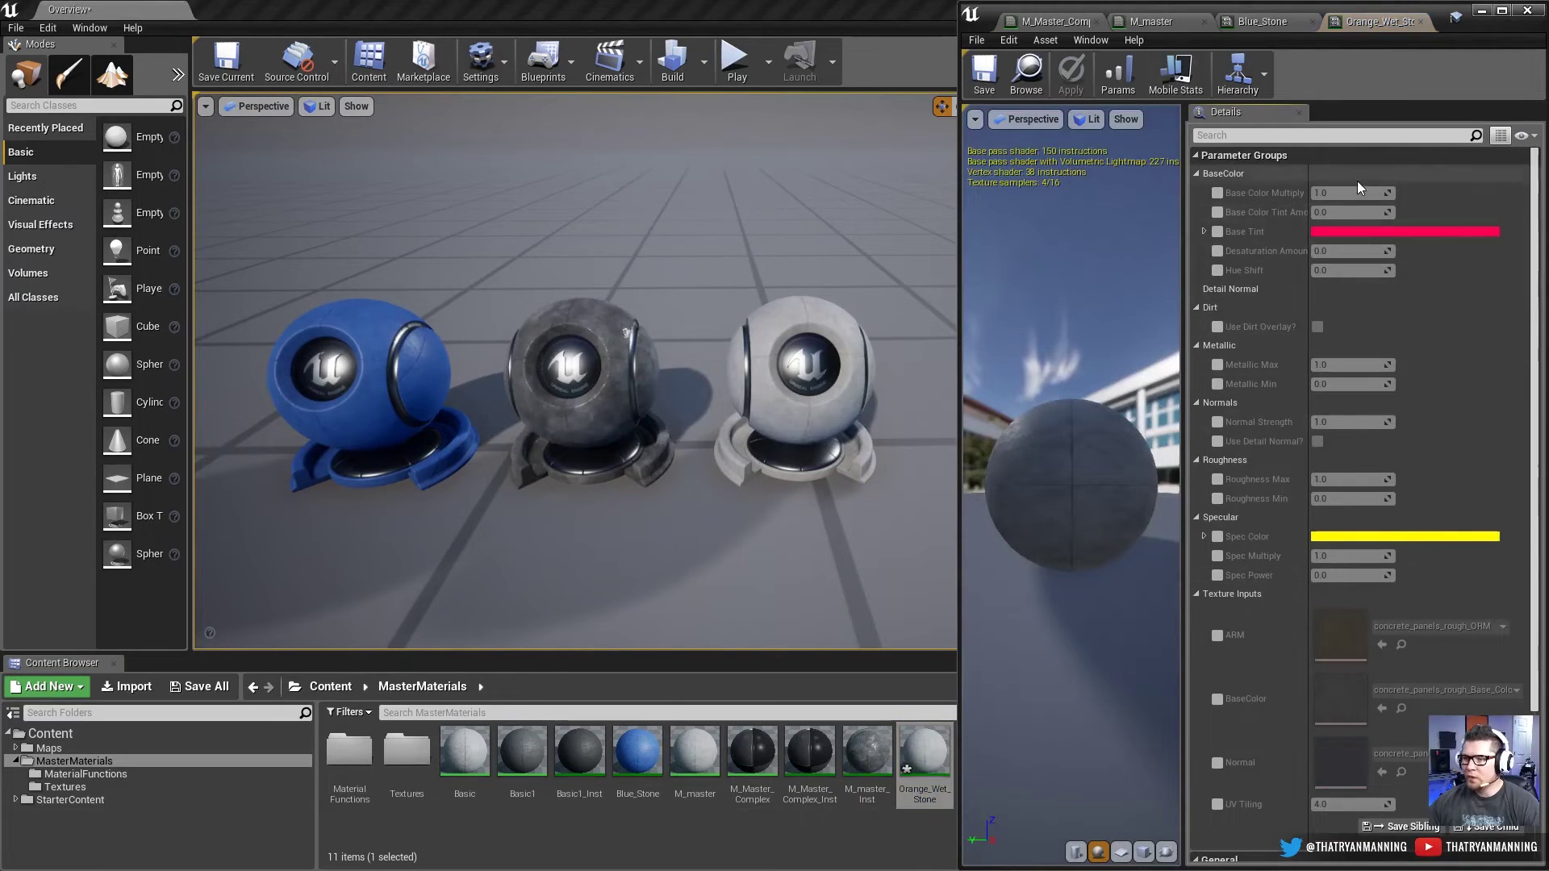
pyautogui.write('1')
pyautogui.press('Return')
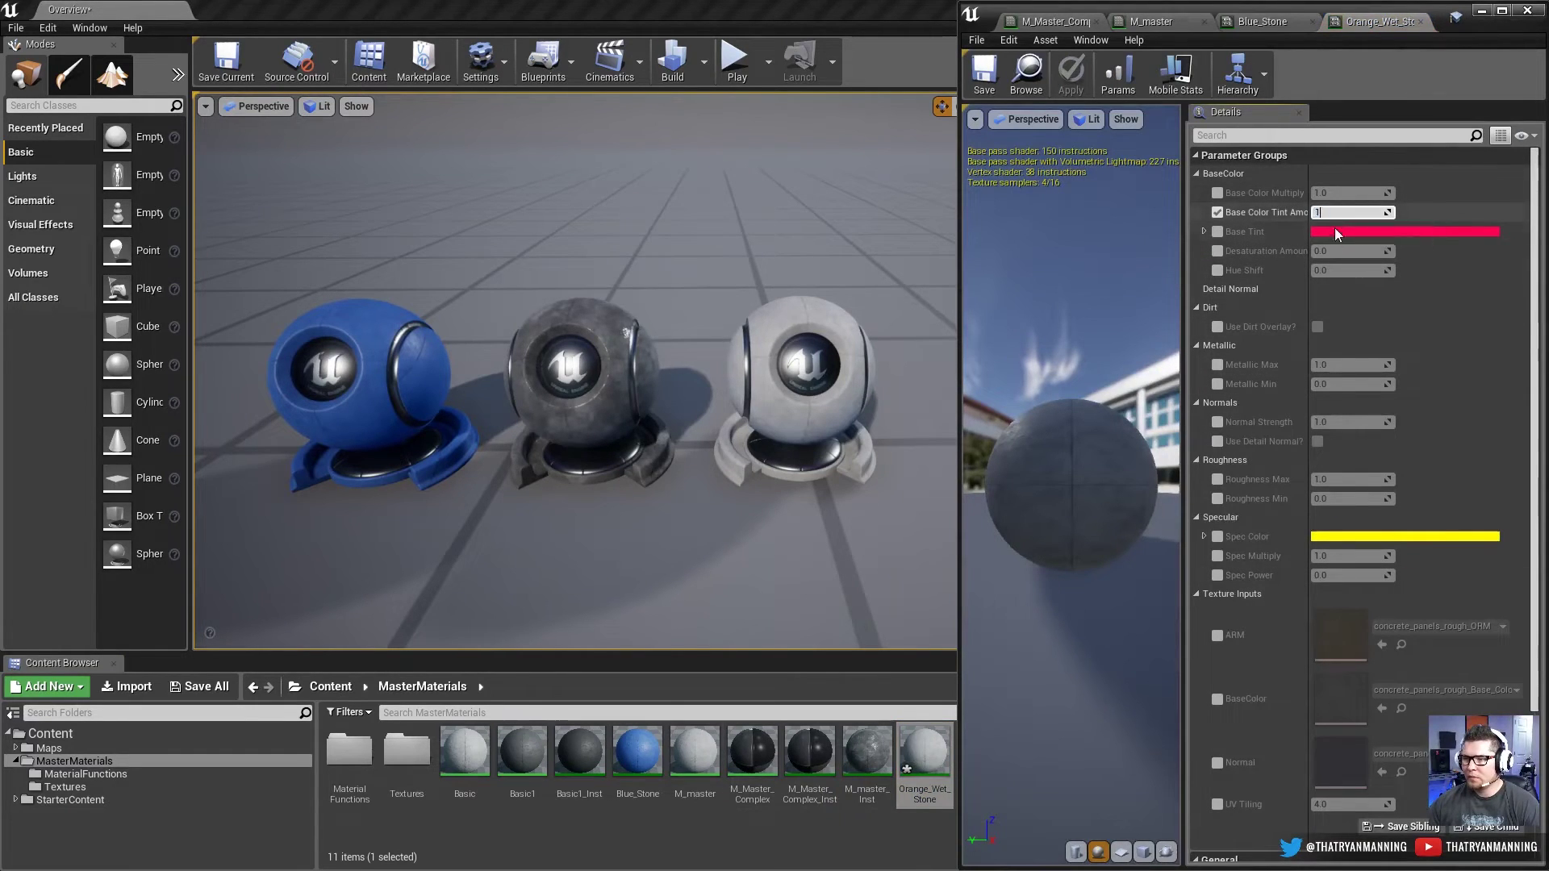
# Step: Give Orange_Wet_Stone an orange Base Tint and Base Color Multiply of about 0.657
pyautogui.click(1379, 231)
pyautogui.moveTo(1197, 397); pyautogui.dragTo(1193, 387)
pyautogui.click(1297, 622)
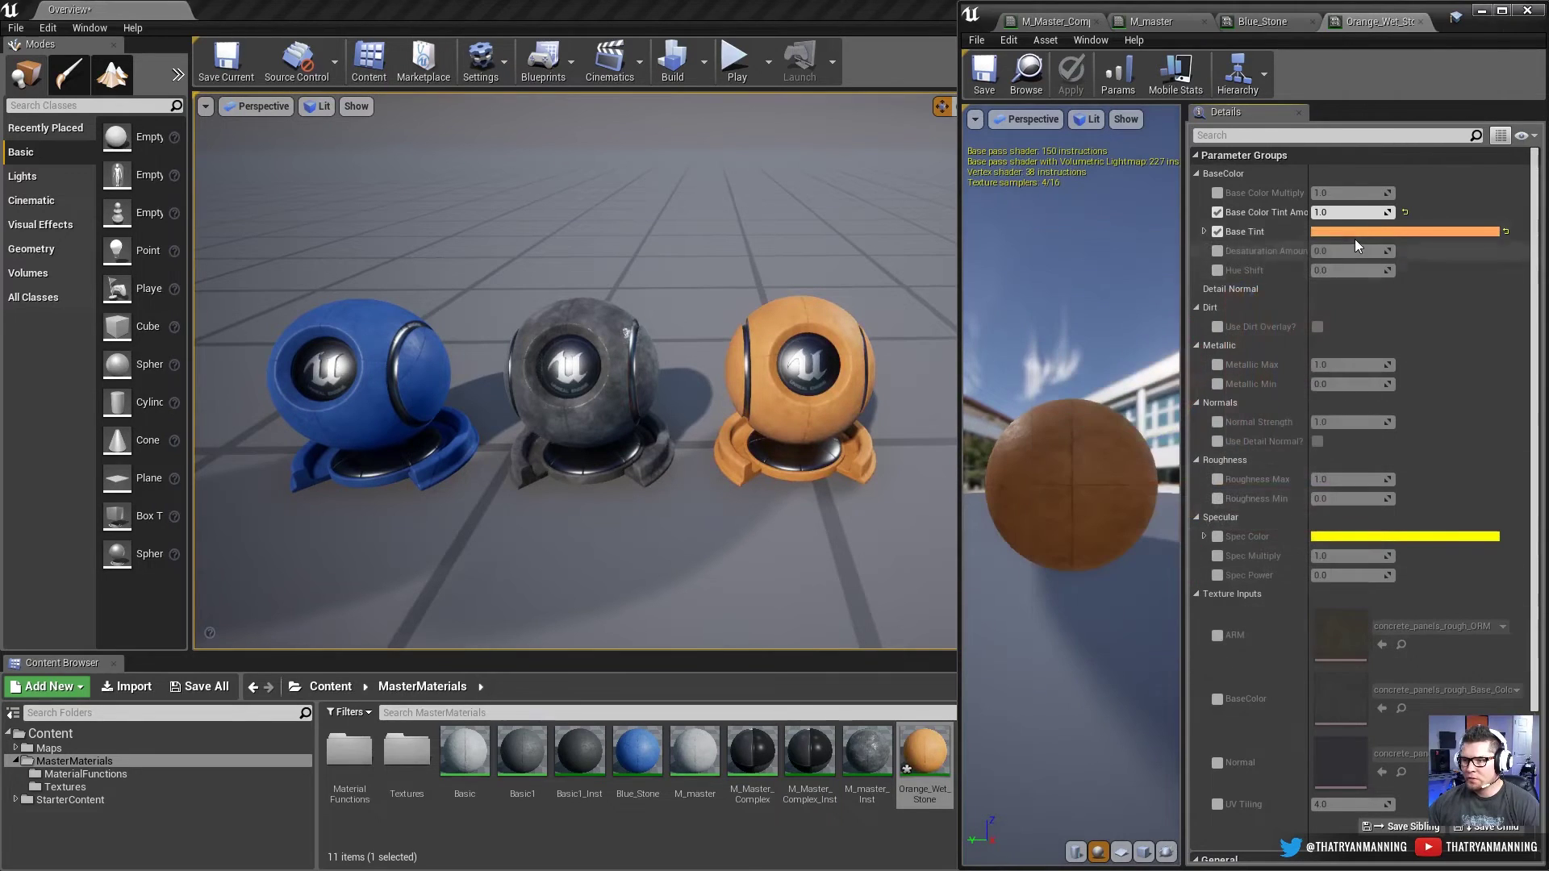
pyautogui.click(1217, 194)
pyautogui.moveTo(1348, 193); pyautogui.dragTo(1311, 193)
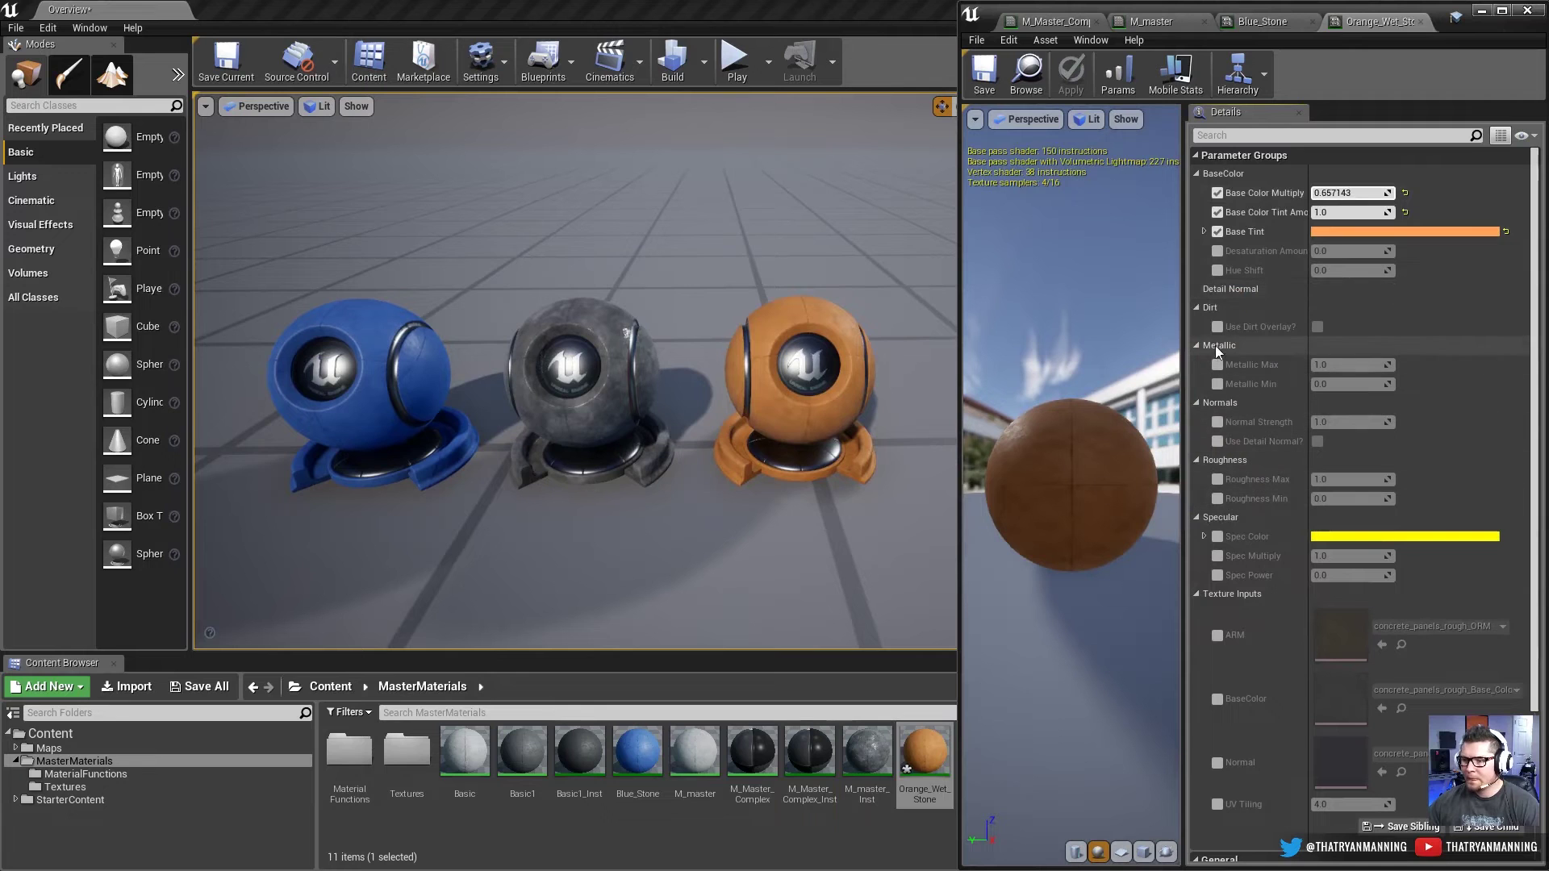
# Step: Lower Roughness Max for a glossy finish and set Spec Multiply to 20
pyautogui.click(1218, 479)
pyautogui.moveTo(774, 452); pyautogui.dragTo(509, 476, button='right')
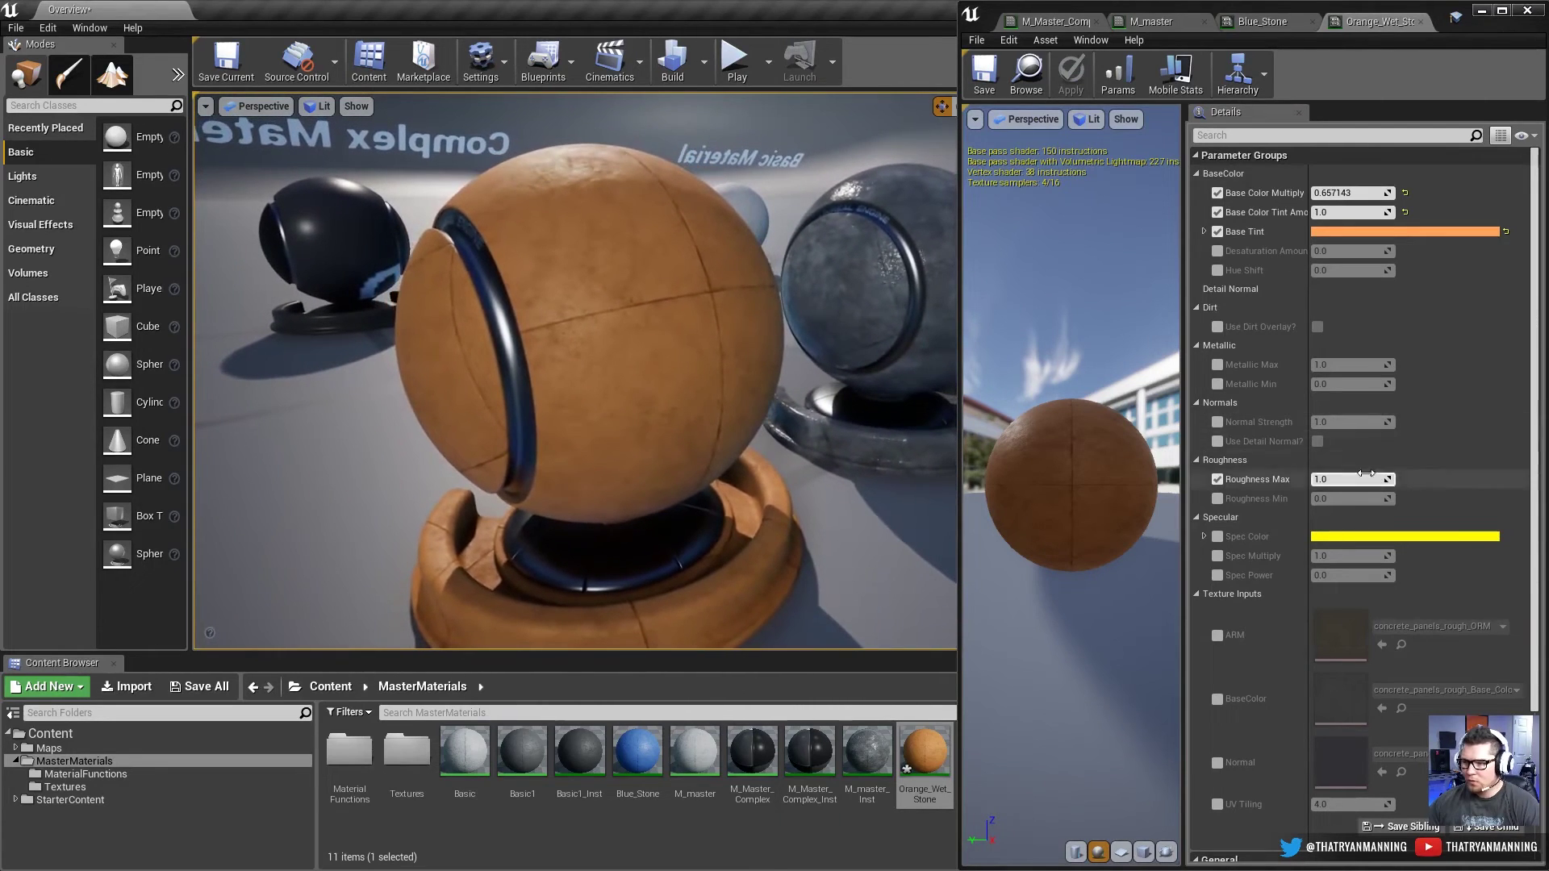
pyautogui.moveTo(1349, 479); pyautogui.dragTo(1332, 479)
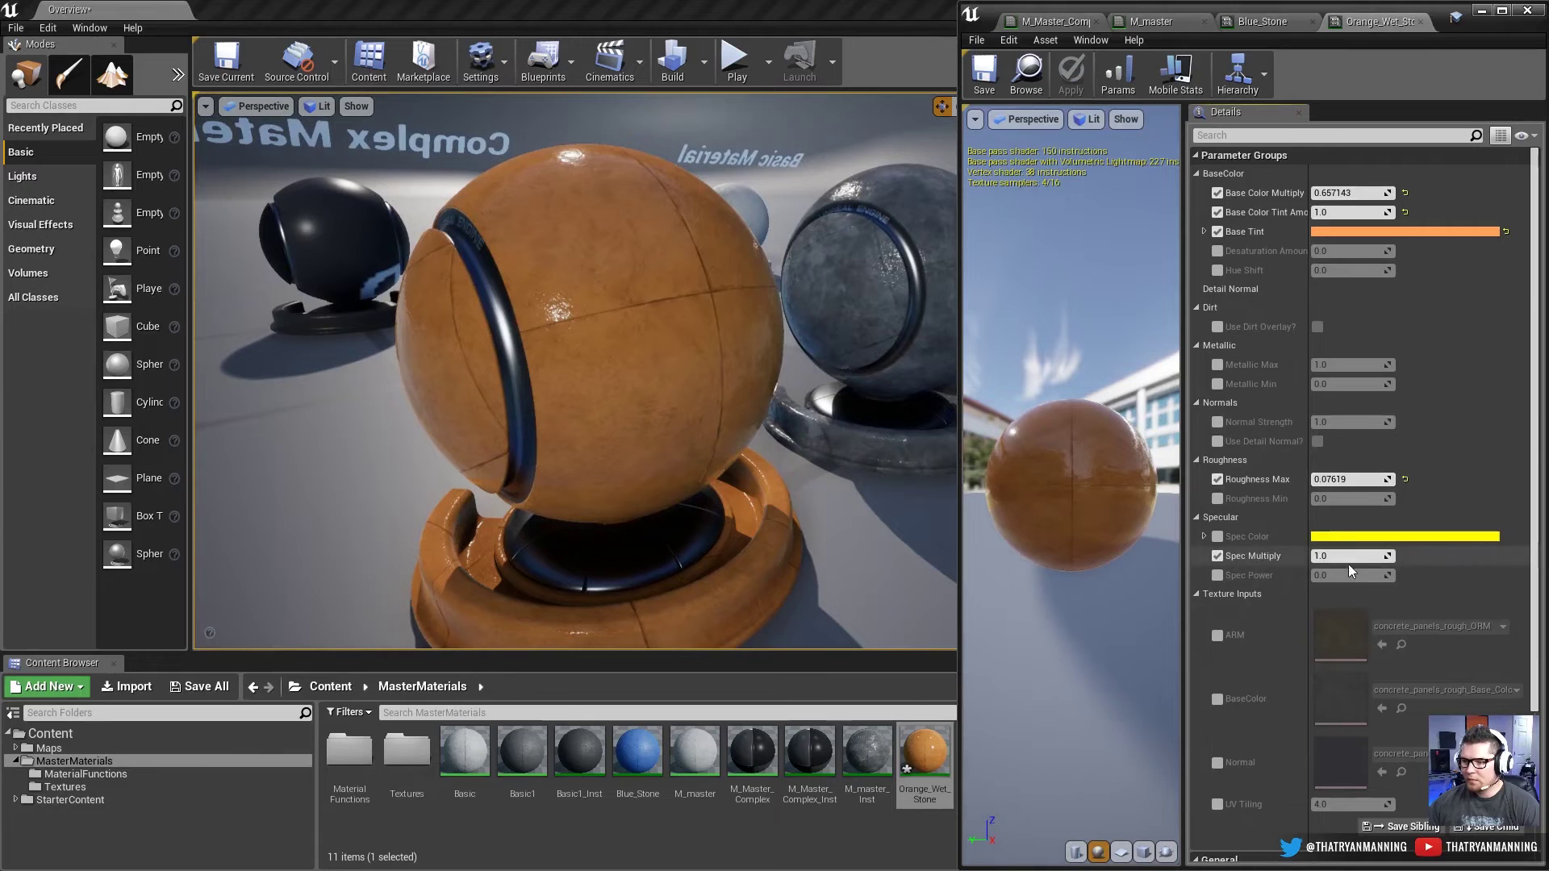
pyautogui.click(1348, 556)
pyautogui.write('10')
pyautogui.press('Return')
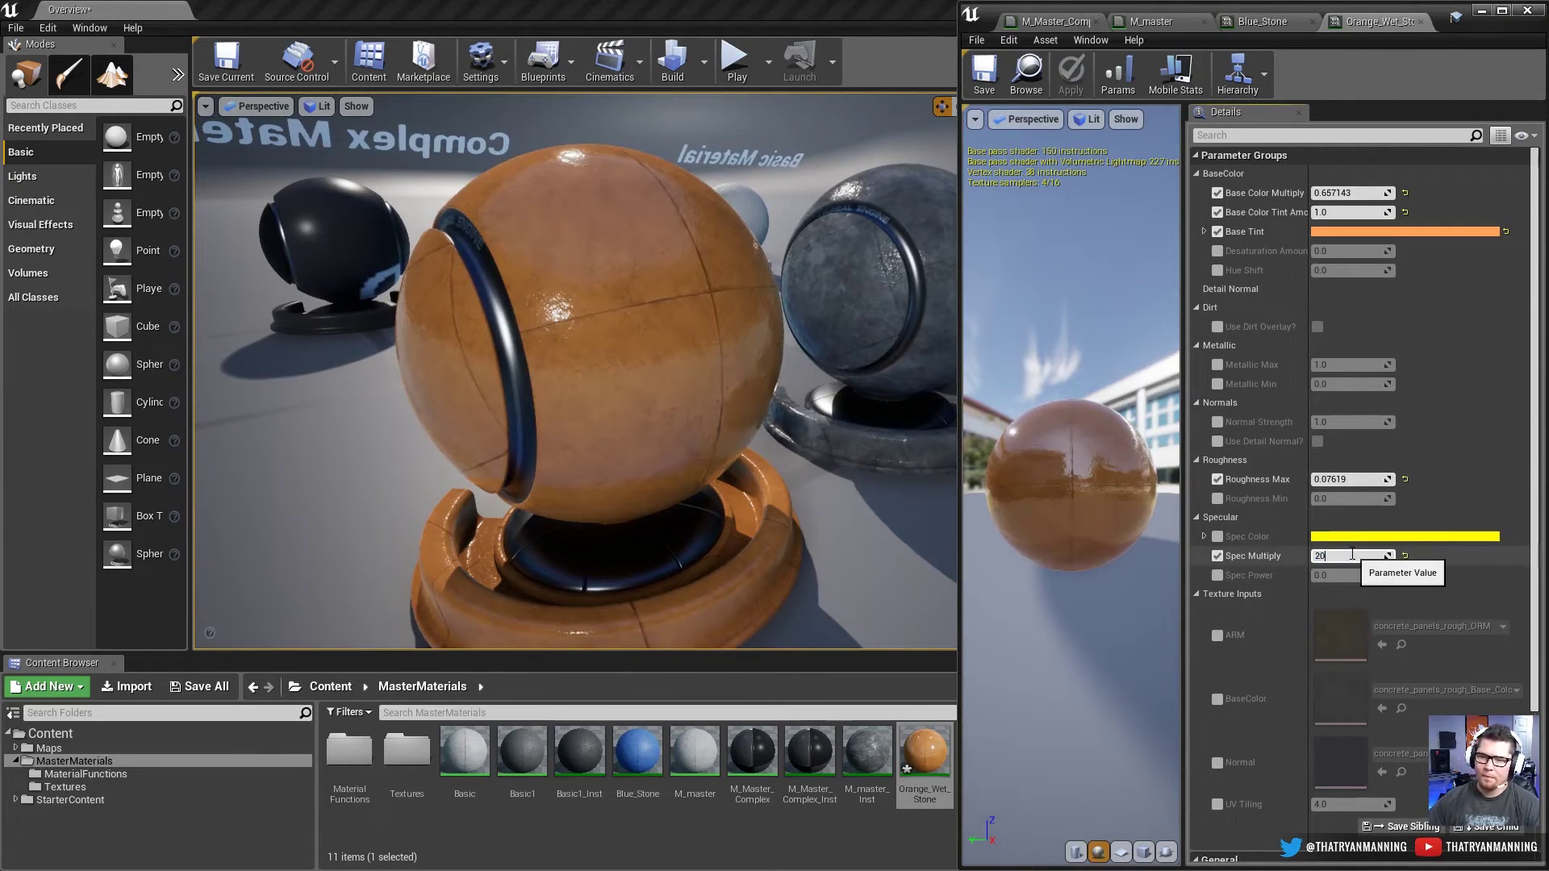
pyautogui.write('20')
pyautogui.press('Return')
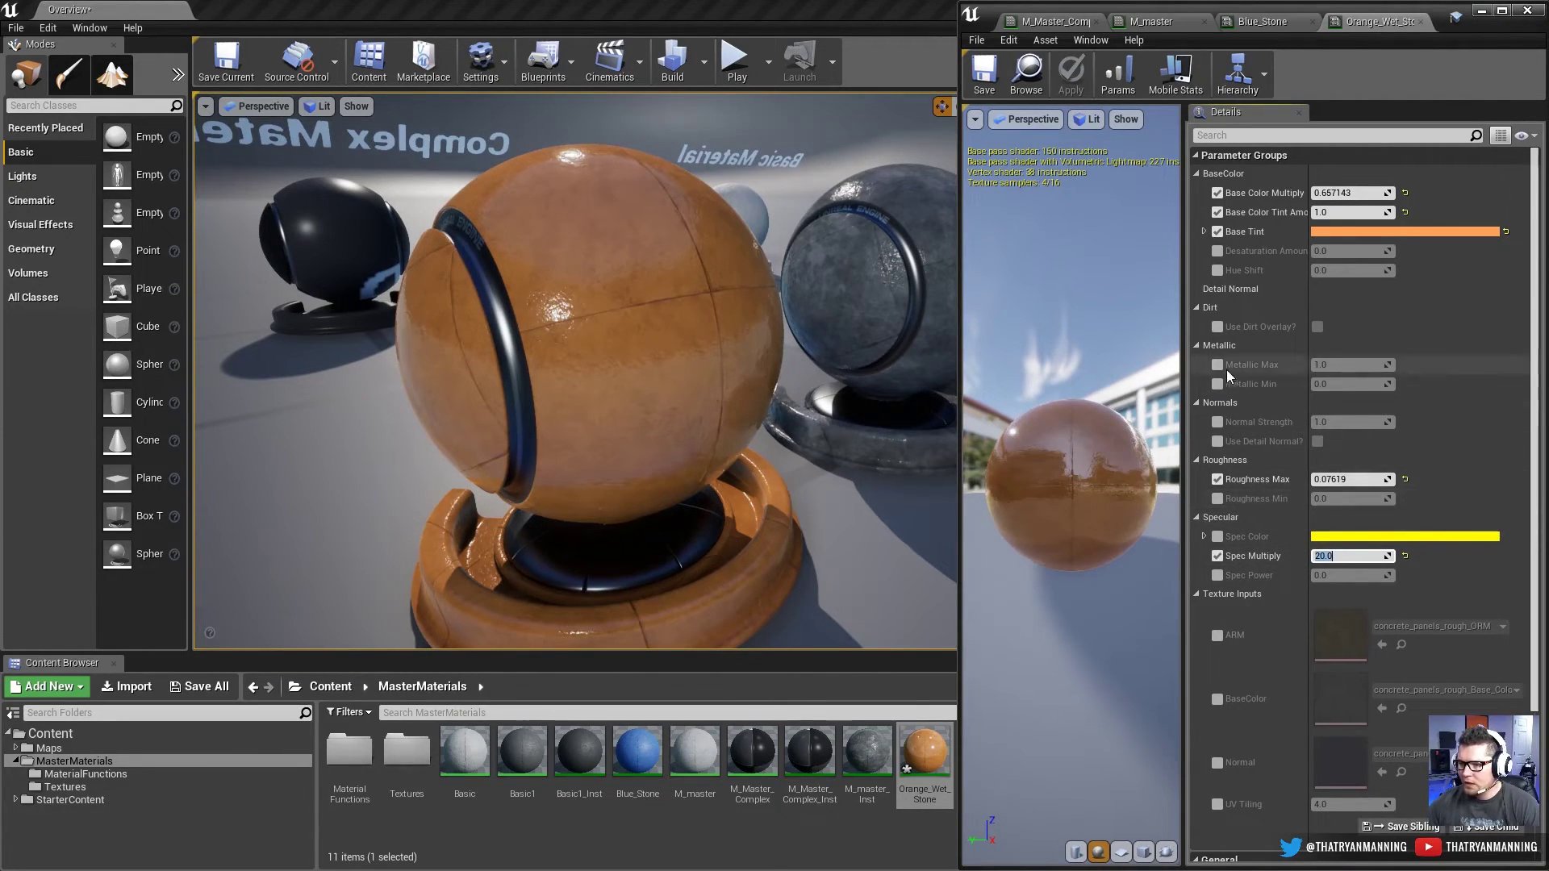
# Step: Set Normal Strength to 3 and fine-tune Roughness Max to 0.171428
pyautogui.click(1217, 422)
pyautogui.moveTo(1331, 422); pyautogui.dragTo(1383, 422)
pyautogui.click(1343, 423)
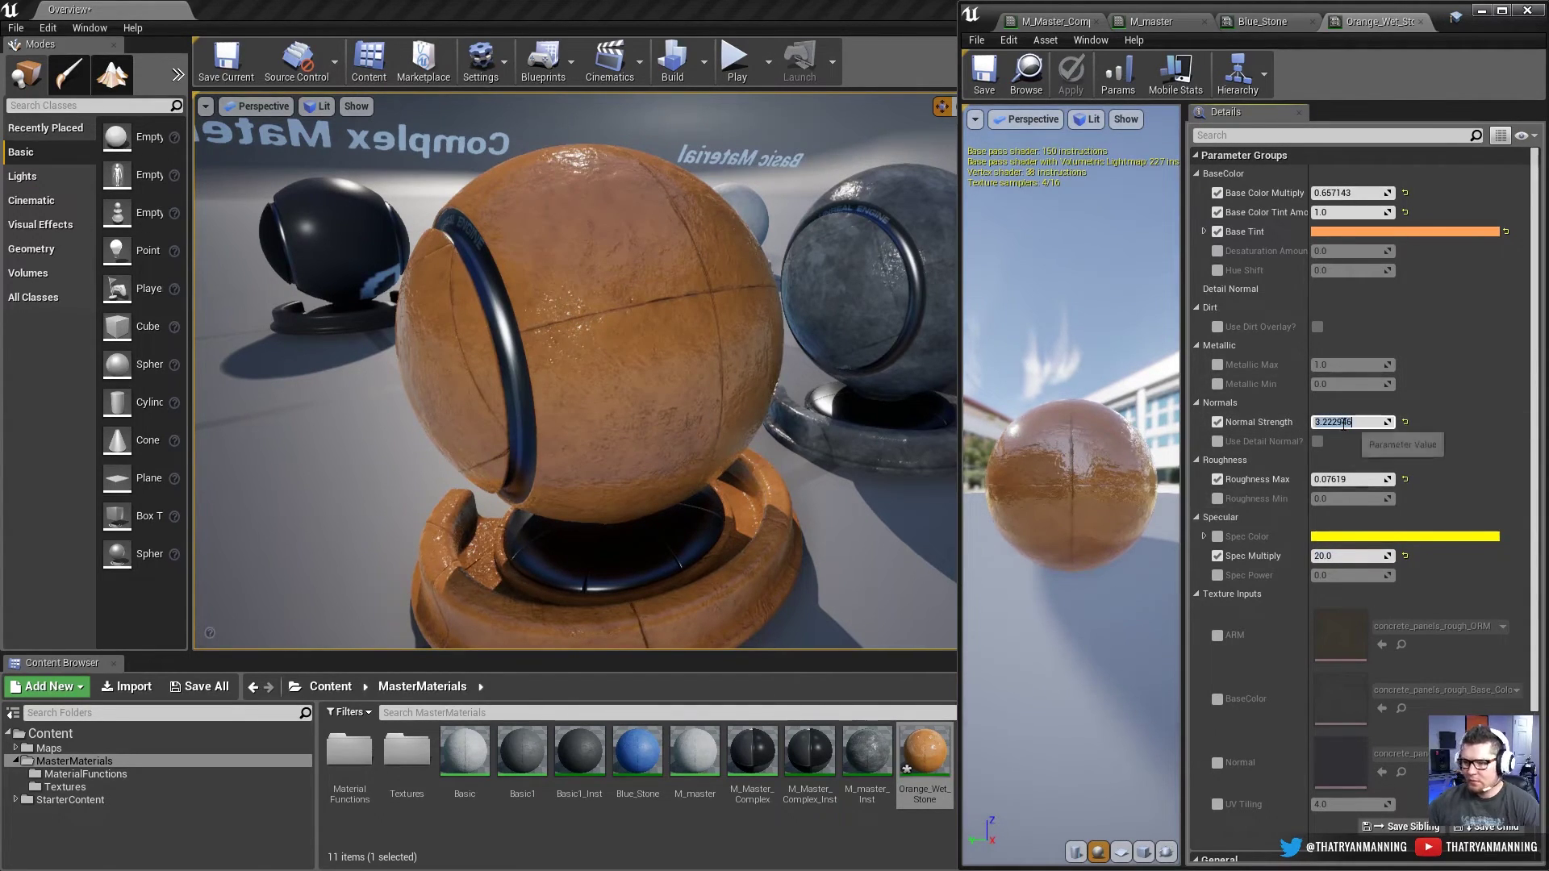
pyautogui.write('3')
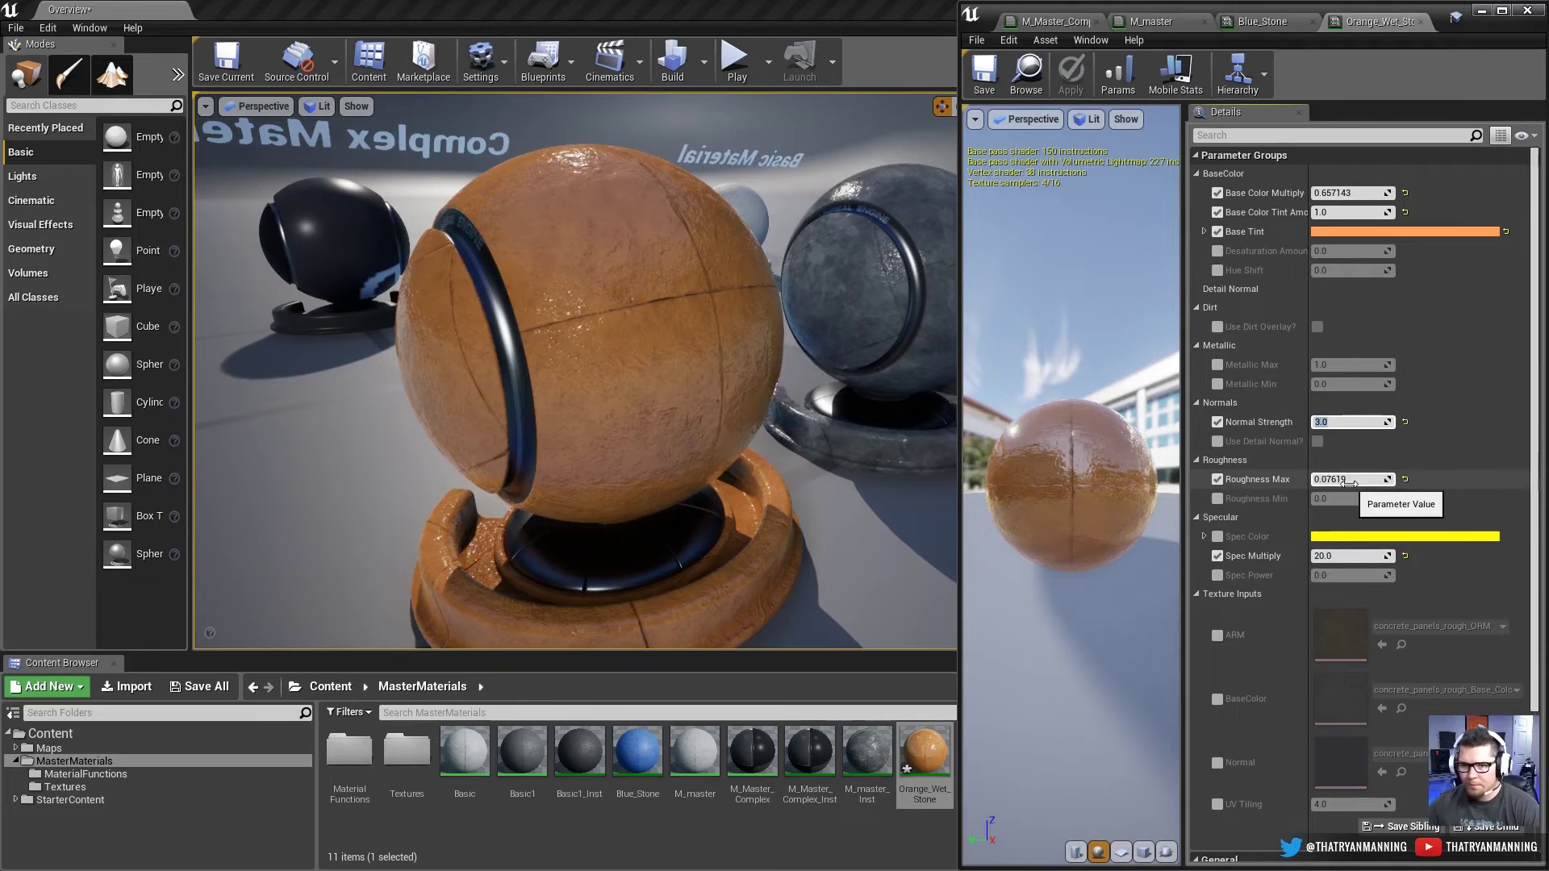
pyautogui.moveTo(1346, 480); pyautogui.dragTo(1358, 479)
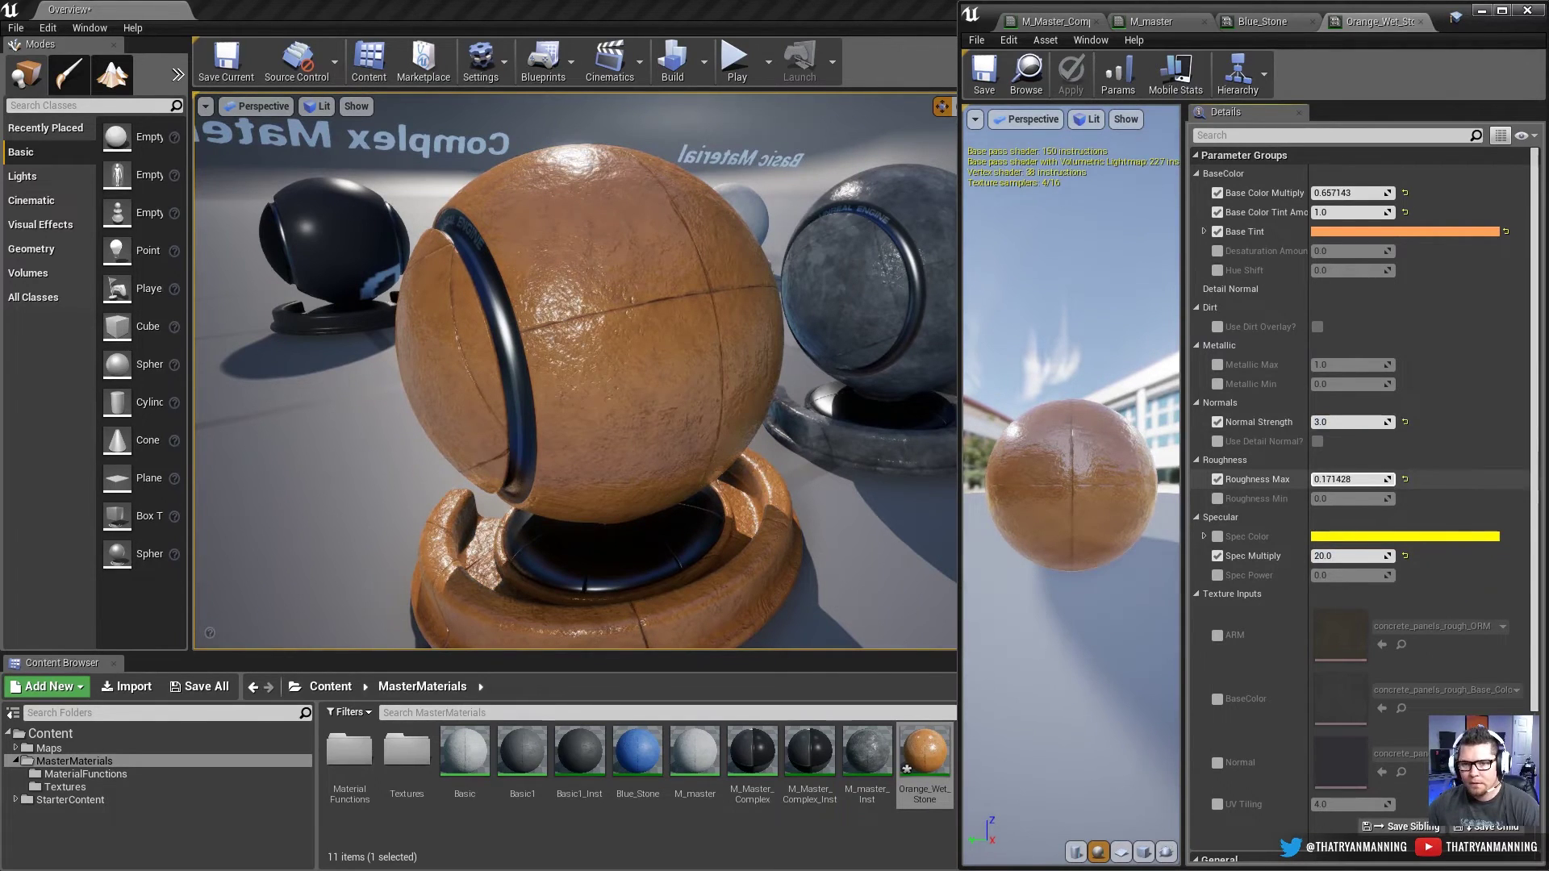
pyautogui.moveTo(595, 304)
pyautogui.mouseDown(button='right')
pyautogui.moveTo(678, 322)
pyautogui.moveTo(572, 318)
pyautogui.moveTo(601, 303)
pyautogui.mouseUp(button='right')
pyautogui.moveTo(577, 274); pyautogui.dragTo(581, 267)
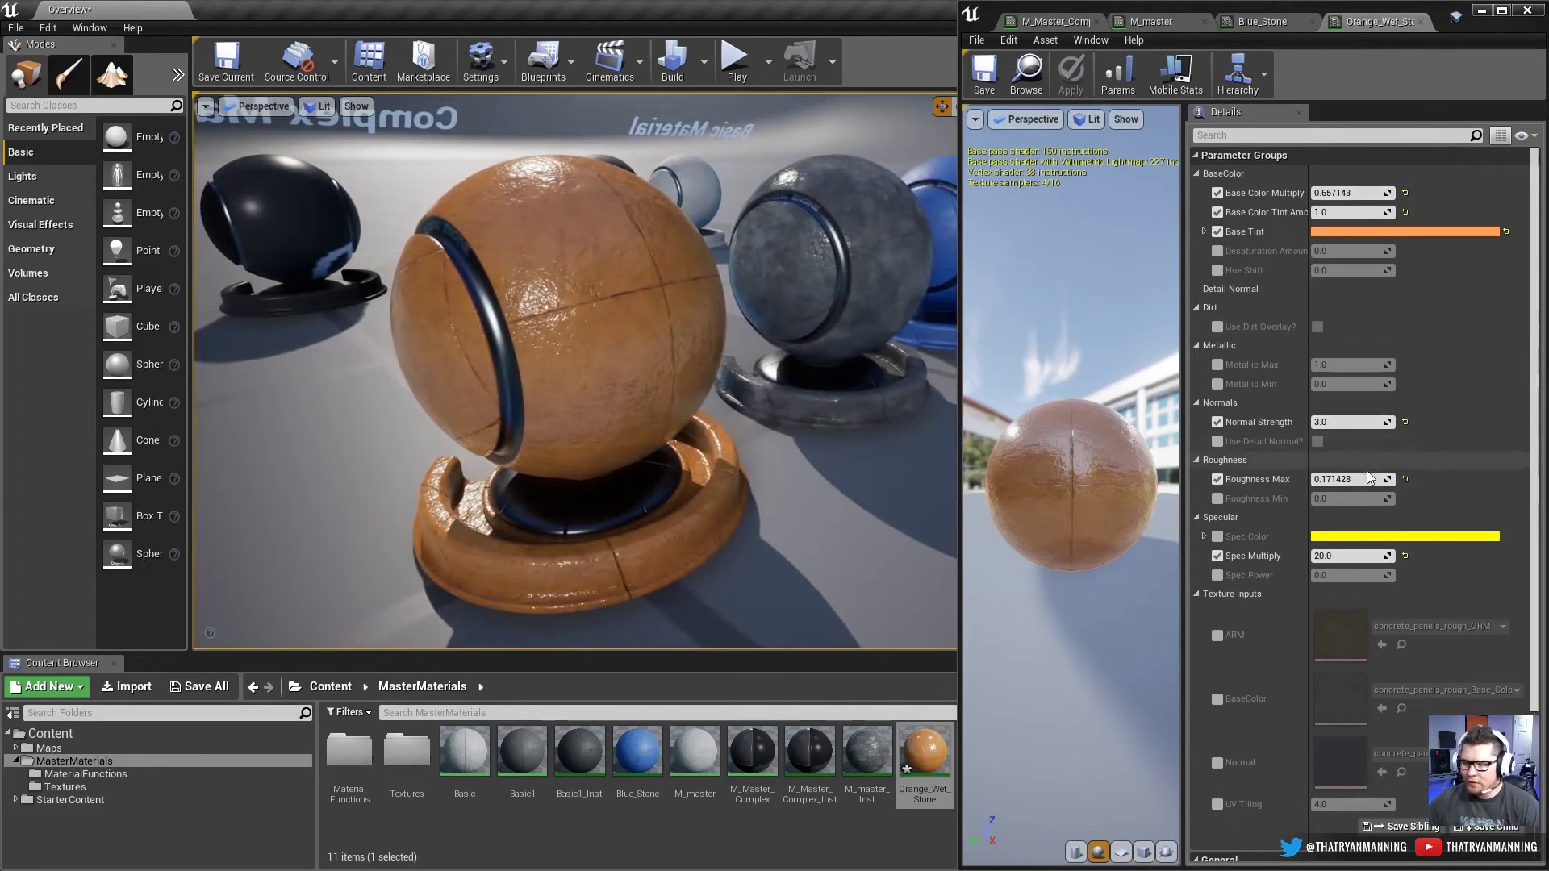
# Step: Switch on Use Dirt Overlay and enable Dirt Roughness Amount
pyautogui.click(1219, 327)
pyautogui.click(1317, 327)
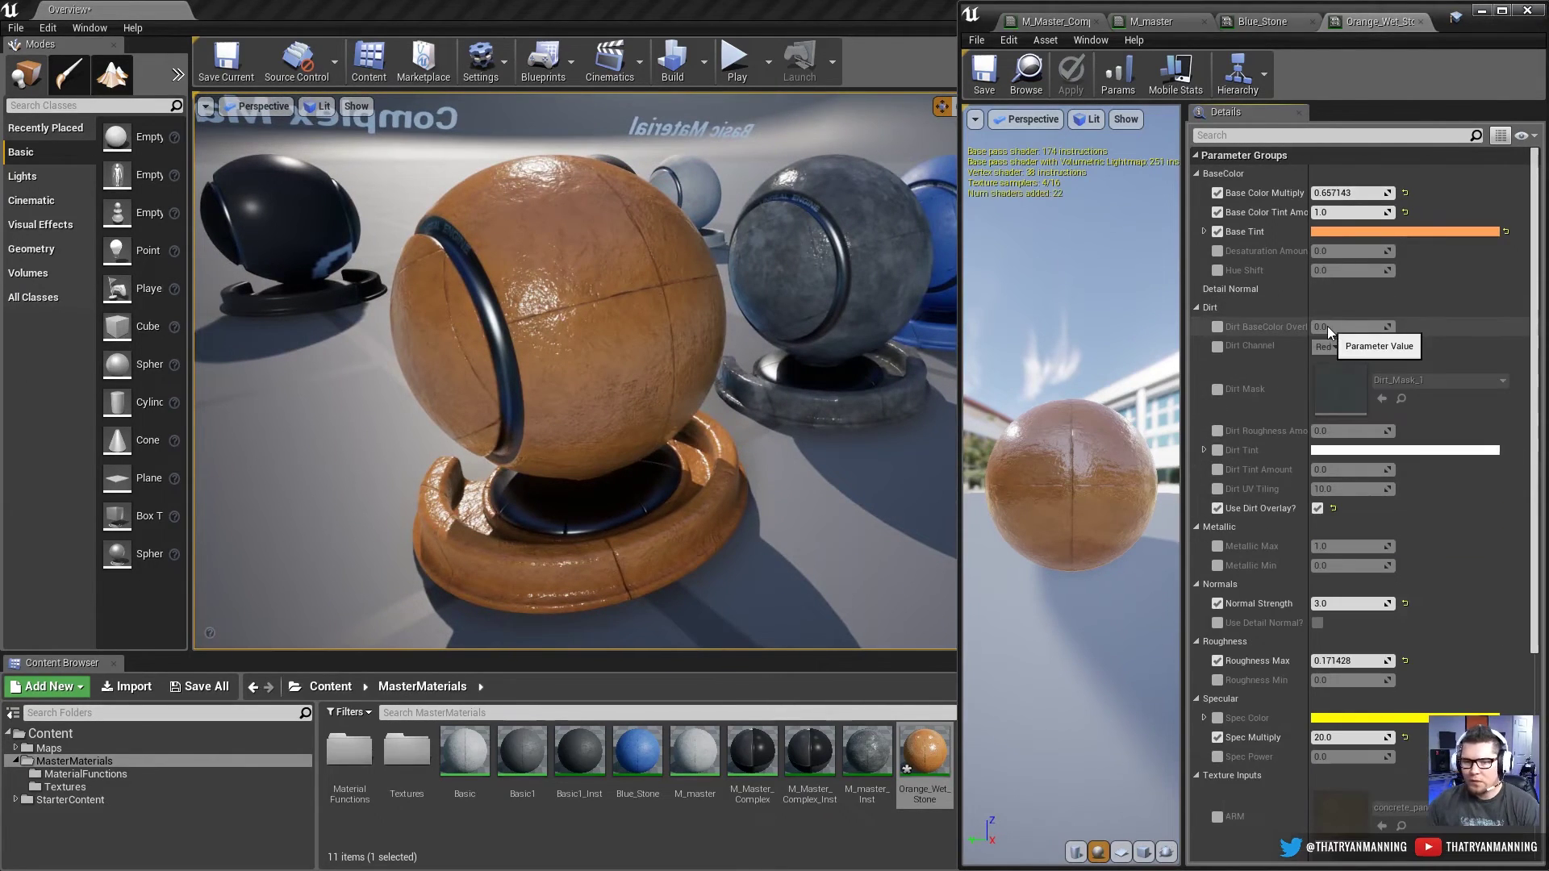
pyautogui.click(1218, 327)
pyautogui.click(1218, 326)
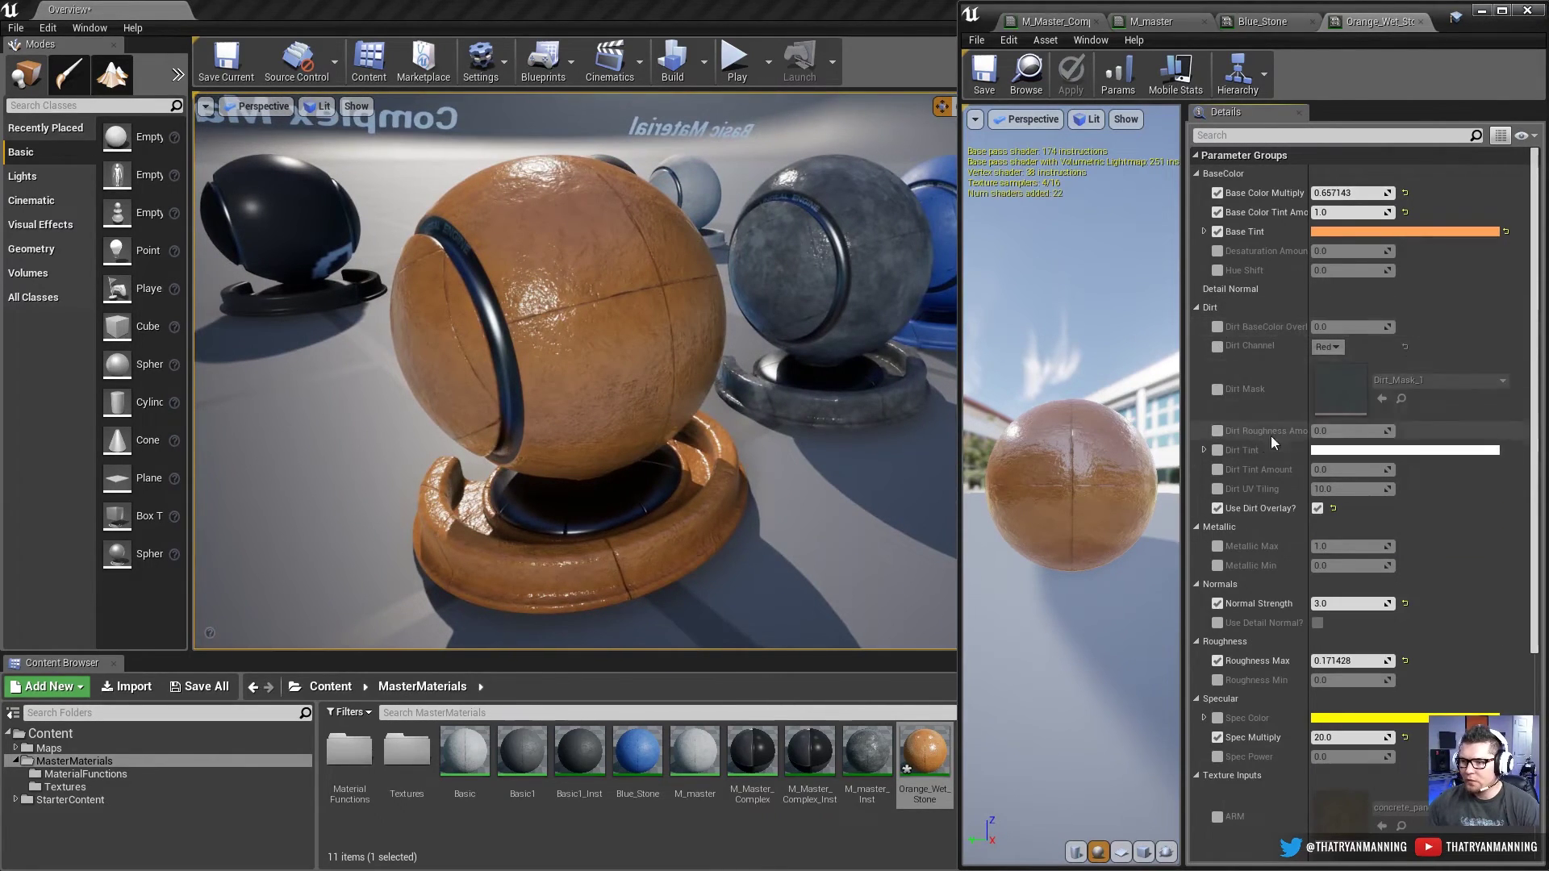
pyautogui.click(1218, 431)
pyautogui.moveTo(1344, 431); pyautogui.dragTo(1381, 432)
# Step: Enable Dirt UV Tiling and set it to 1.0
pyautogui.keyDown('alt'); pyautogui.moveTo(580, 373); pyautogui.dragTo(556, 343); pyautogui.keyUp('alt')
pyautogui.keyDown('alt'); pyautogui.moveTo(685, 379); pyautogui.dragTo(694, 380); pyautogui.keyUp('alt')
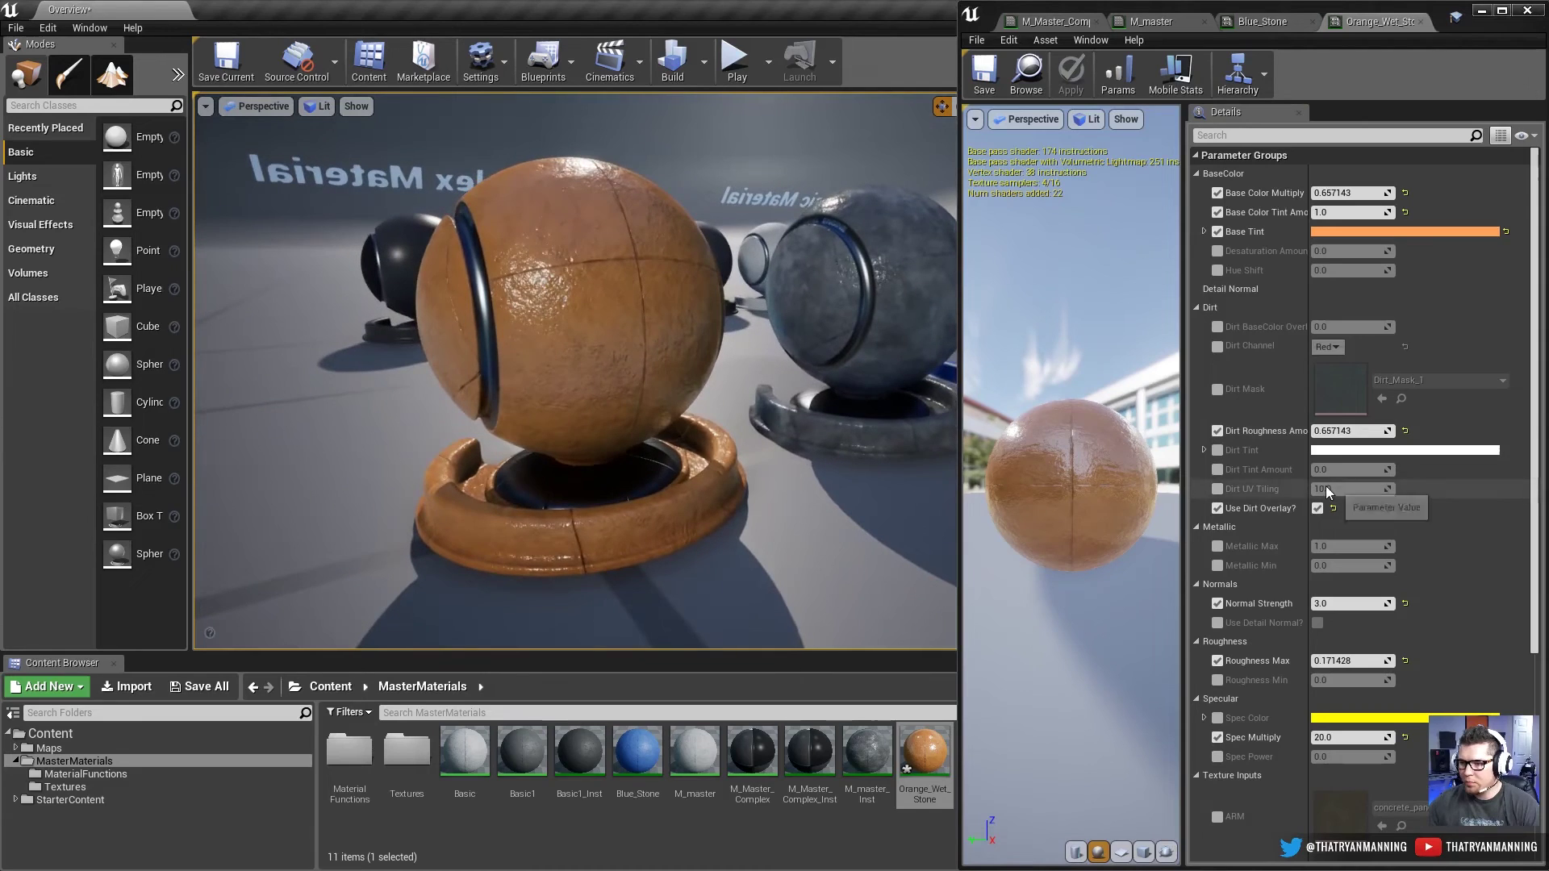
pyautogui.click(1218, 489)
pyautogui.moveTo(1320, 489); pyautogui.dragTo(1315, 489)
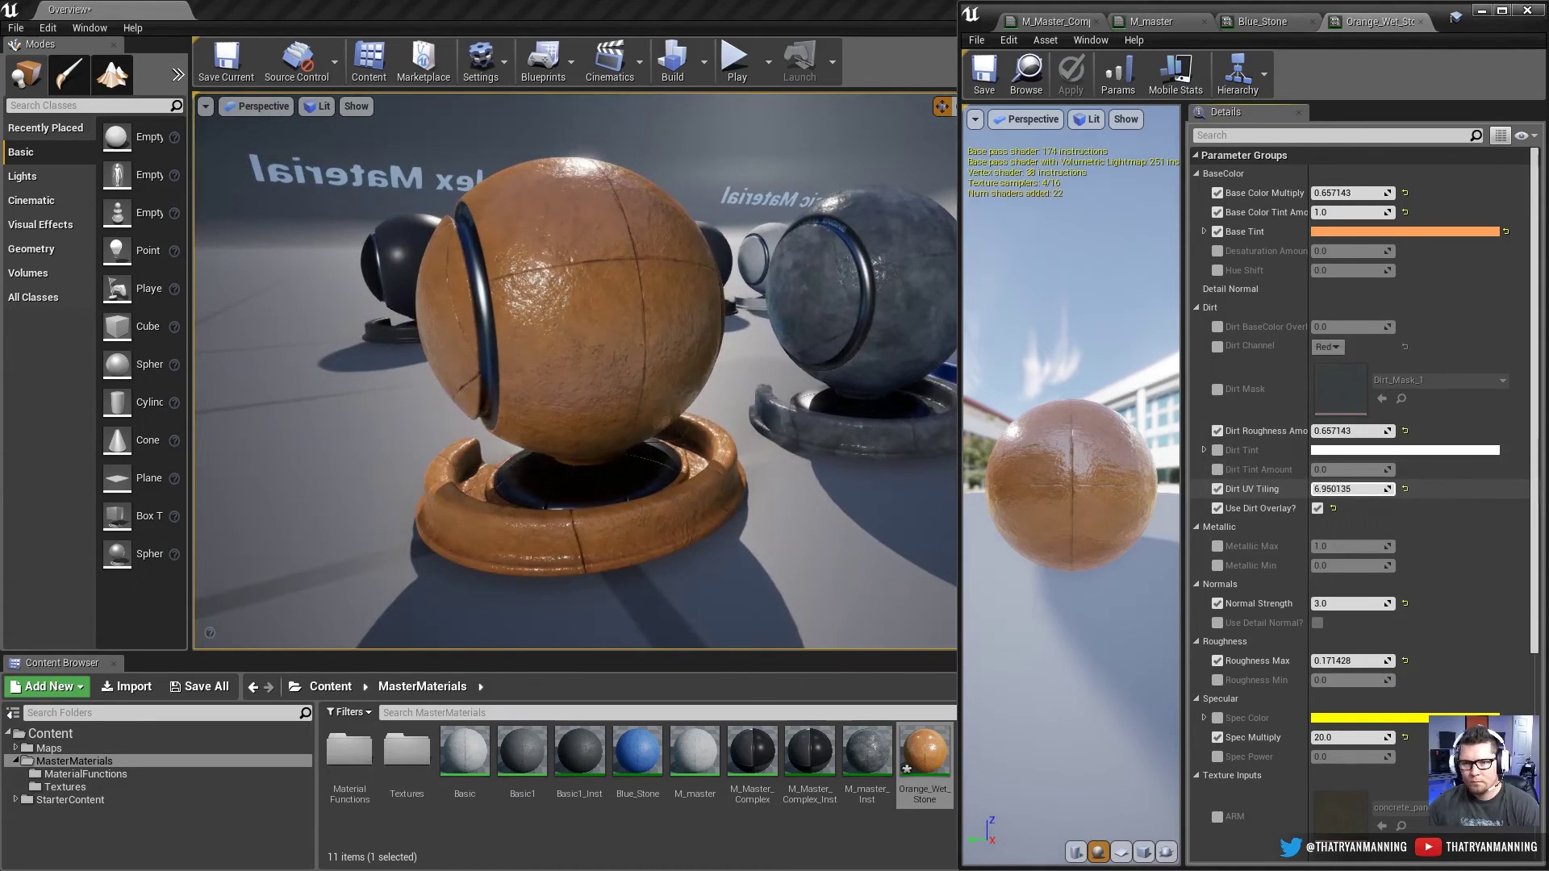
pyautogui.click(1371, 494)
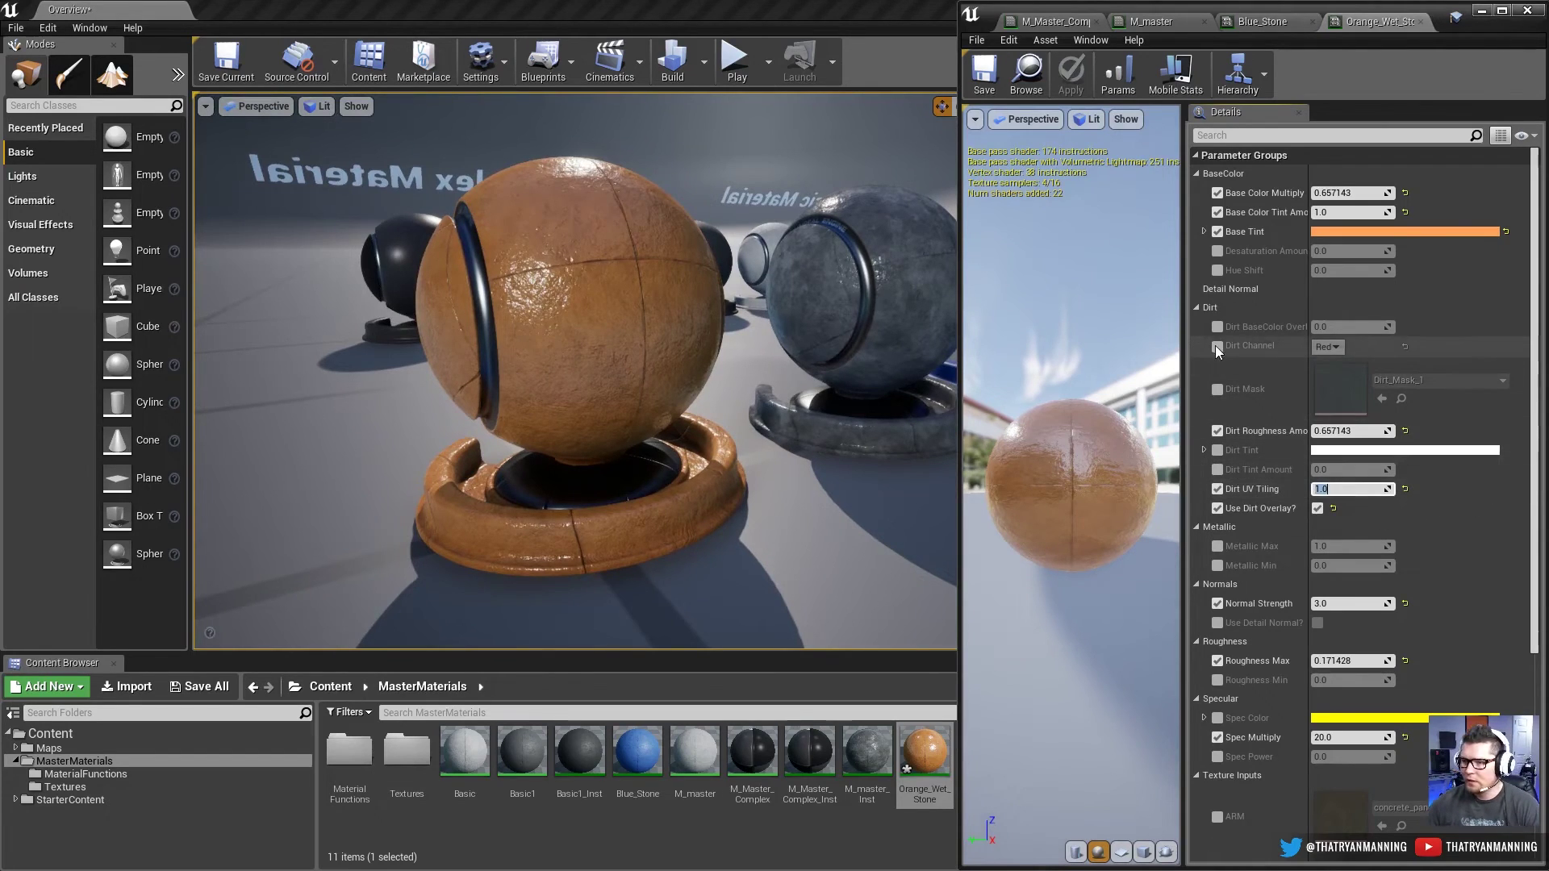
# Step: Choose the Blue dirt channel and lower Dirt Roughness Amount to 0.25
pyautogui.click(1327, 347)
pyautogui.click(1335, 381)
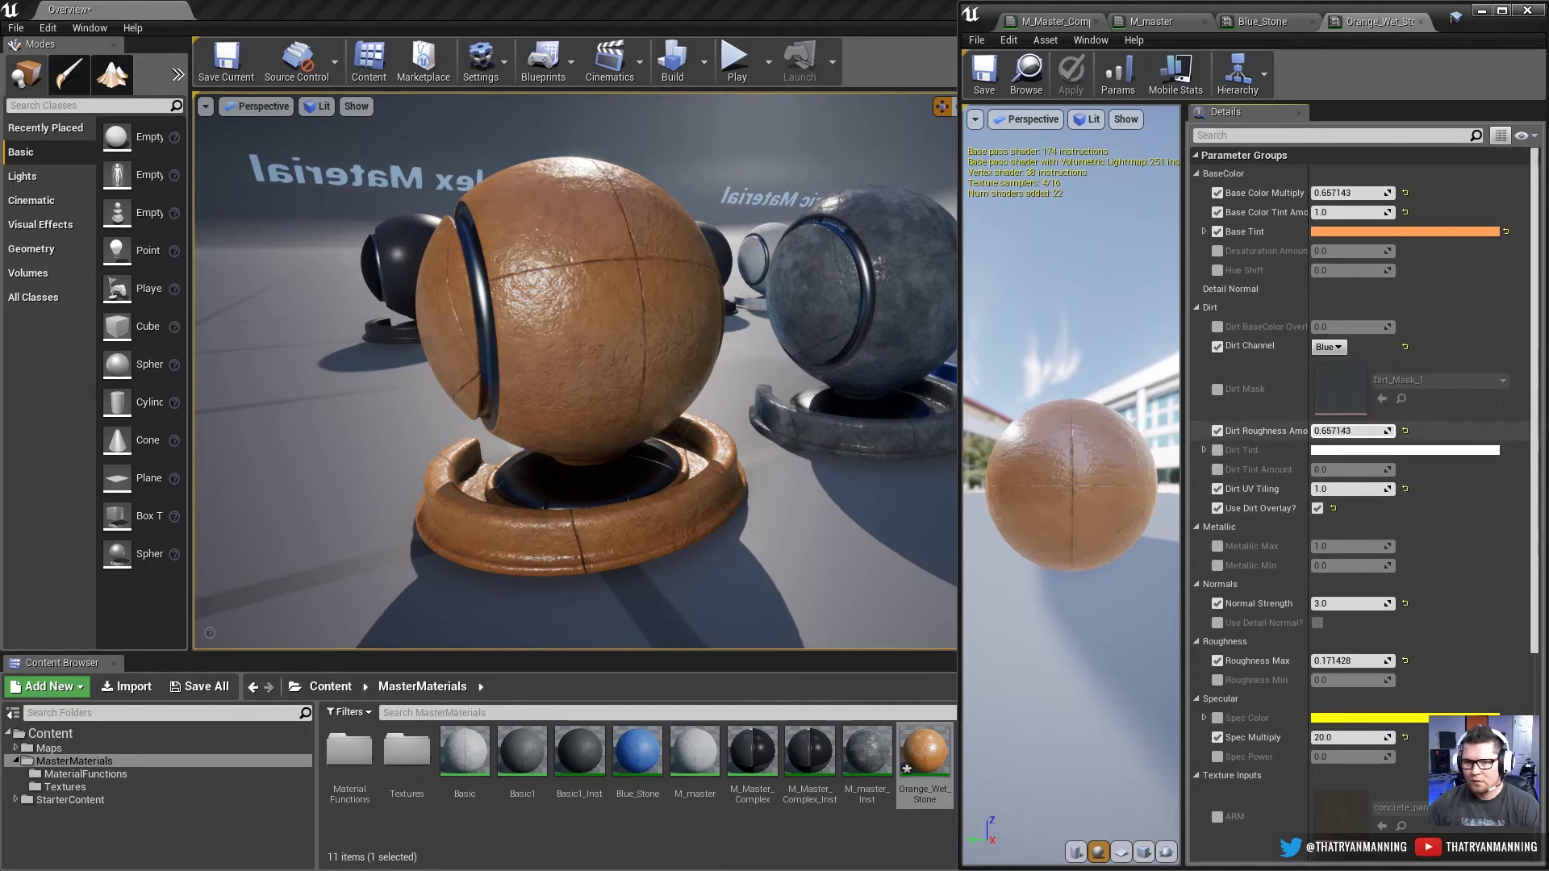
pyautogui.moveTo(1352, 431); pyautogui.dragTo(1324, 430)
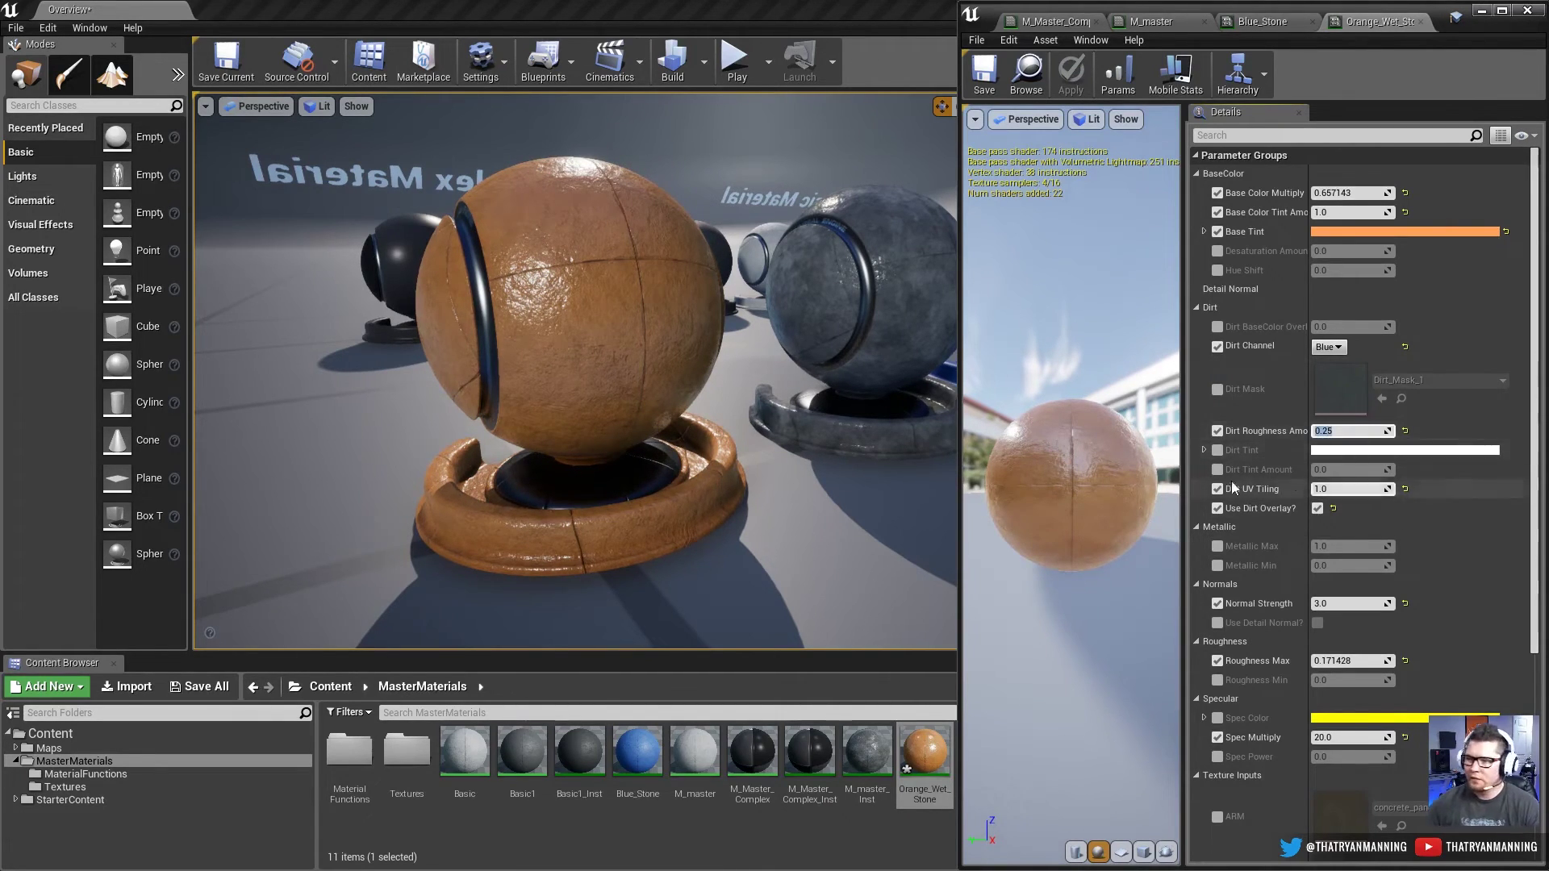
pyautogui.press('a')
pyautogui.moveTo(519, 346); pyautogui.dragTo(875, 391, button='right')
pyautogui.press('a')
pyautogui.press('s')
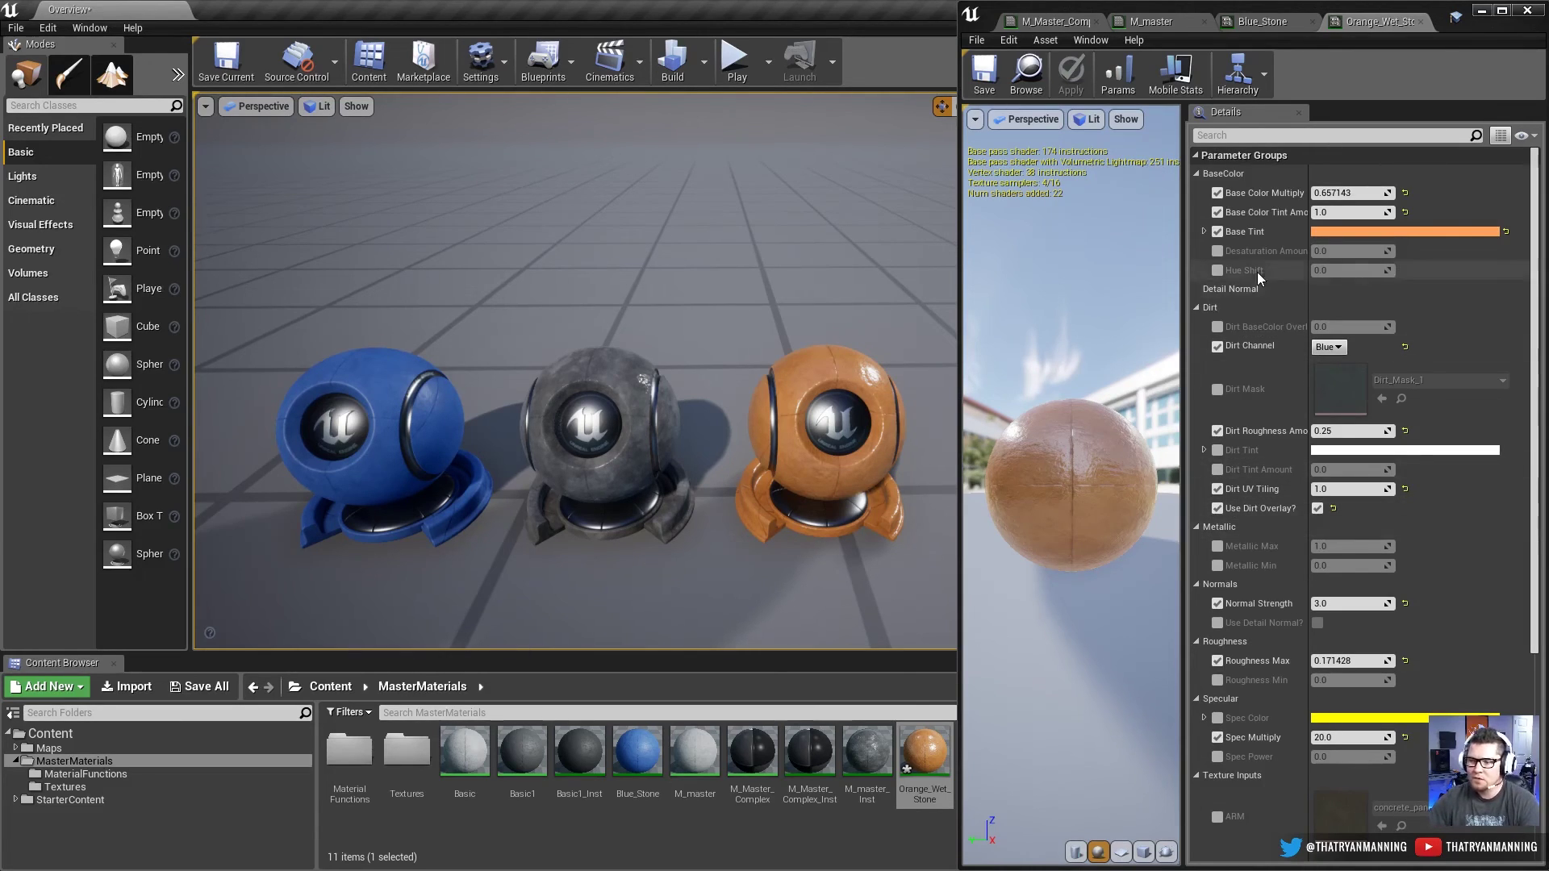
pyautogui.scroll(-5, 1384, 389)
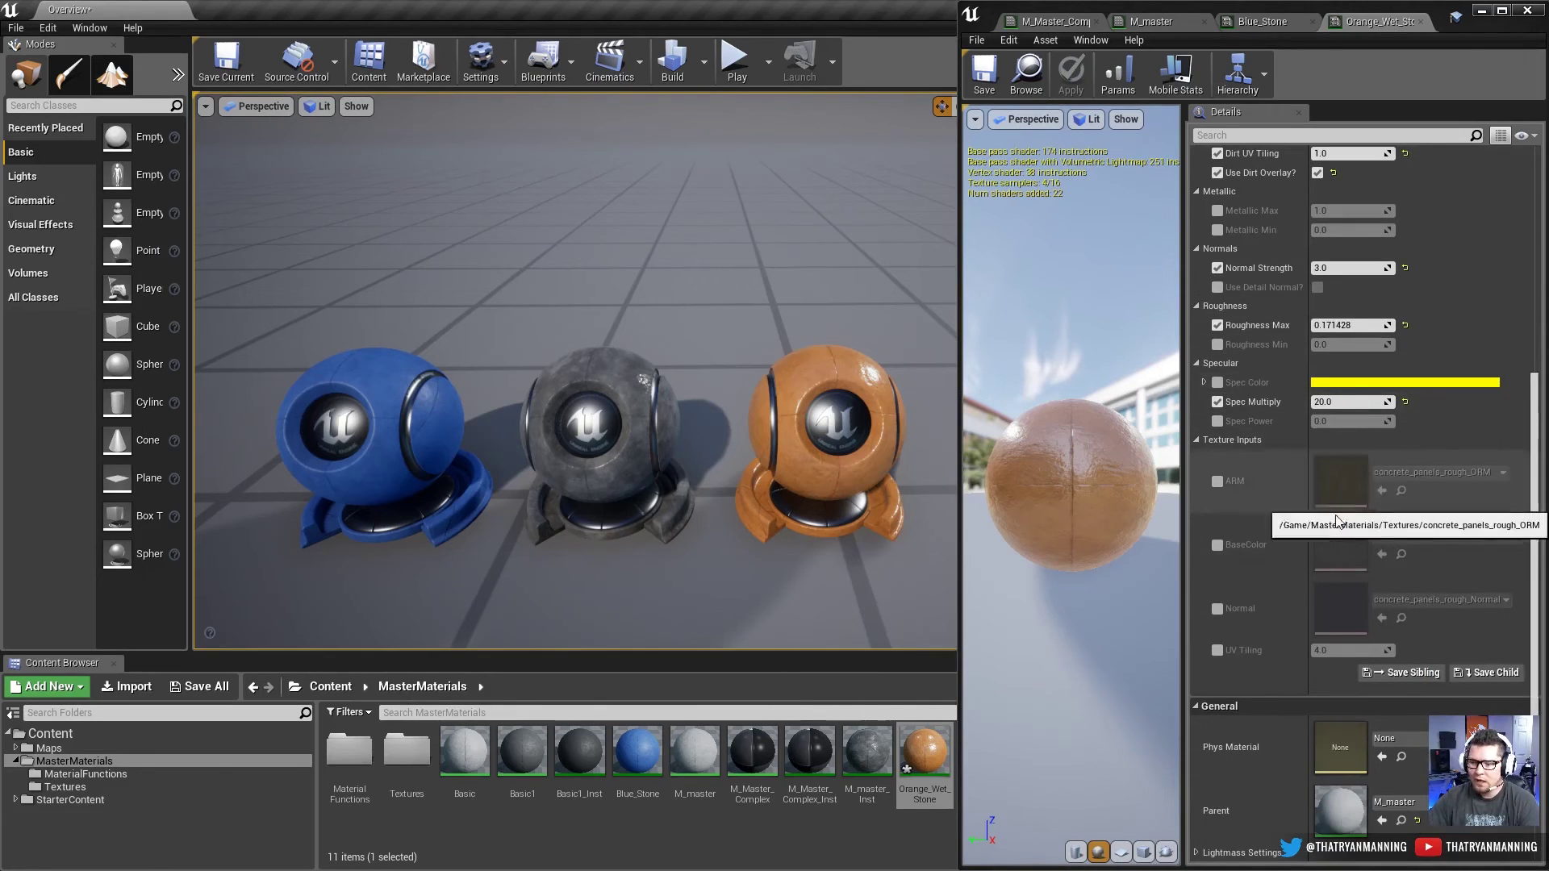
pyautogui.scroll(-2, 1345, 593)
pyautogui.scroll(5, 1345, 592)
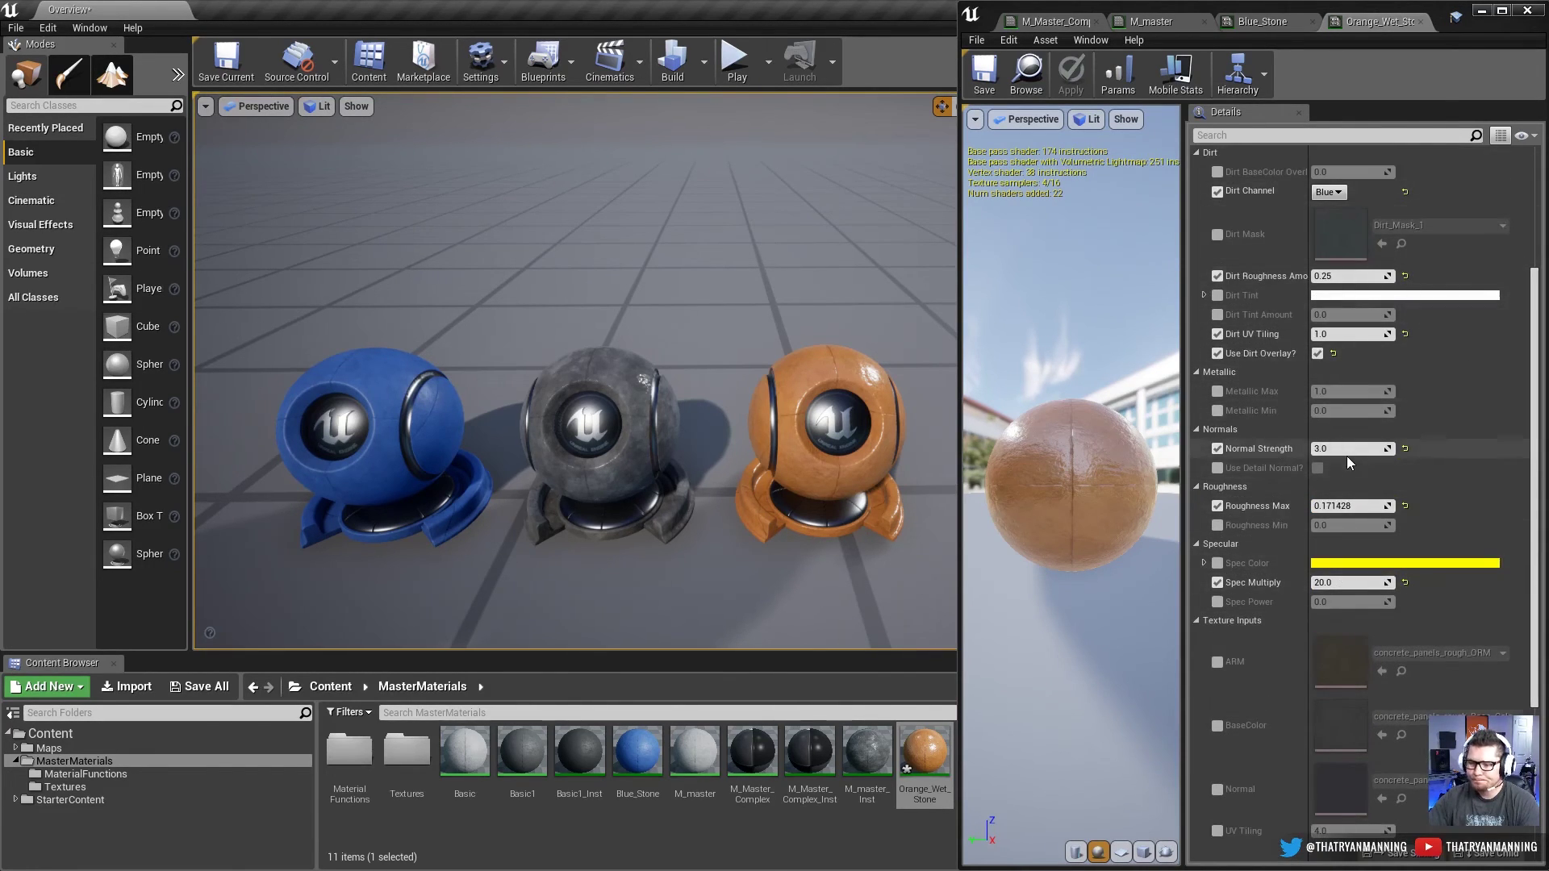
pyautogui.scroll(2, 1309, 483)
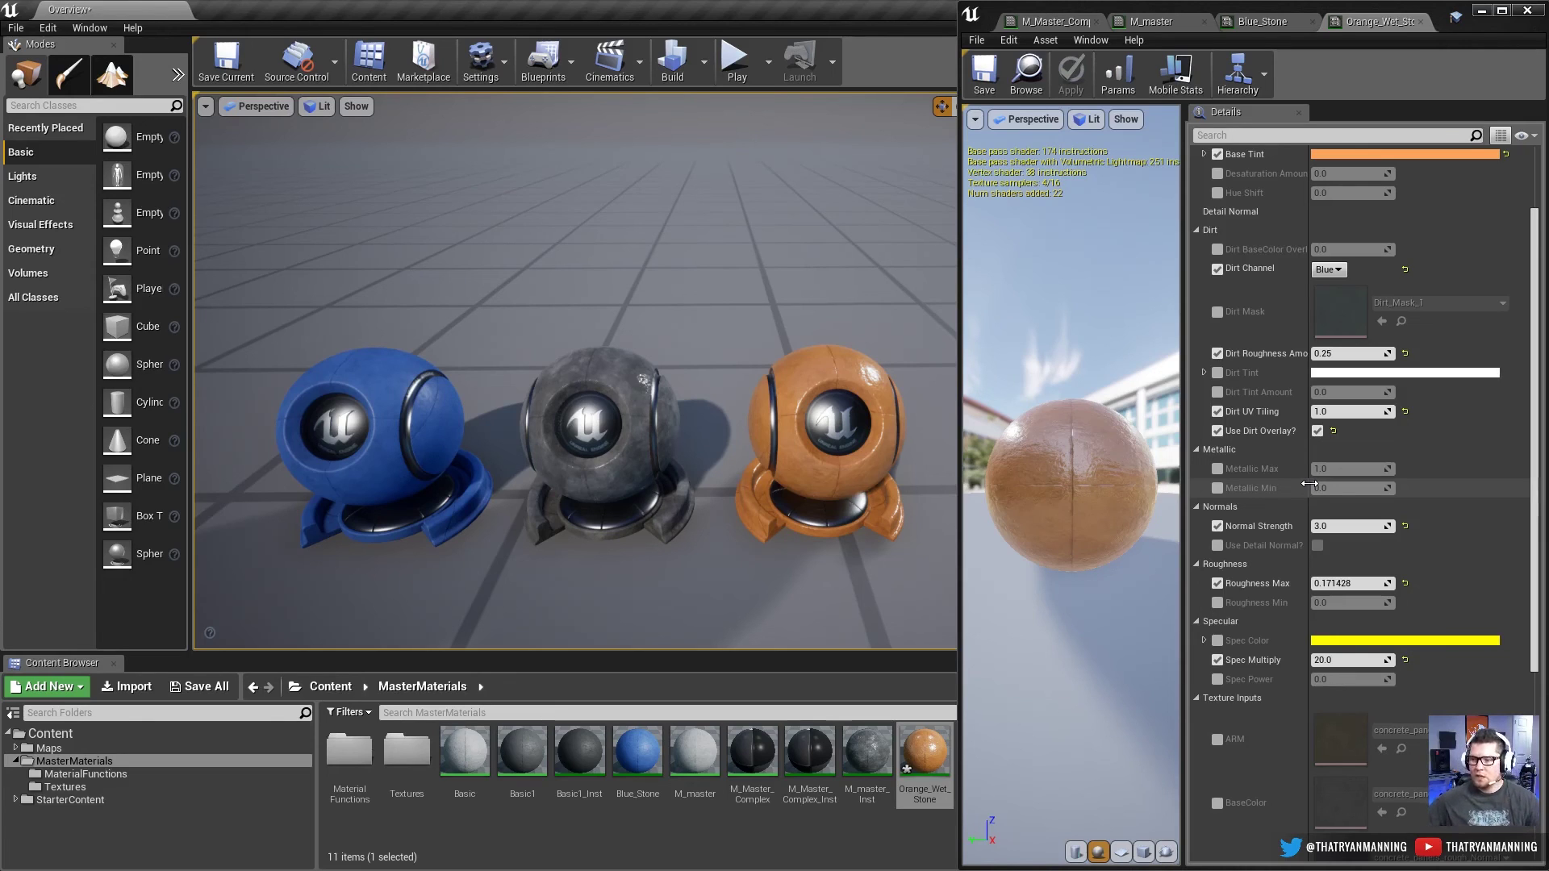
pyautogui.scroll(3, 1258, 507)
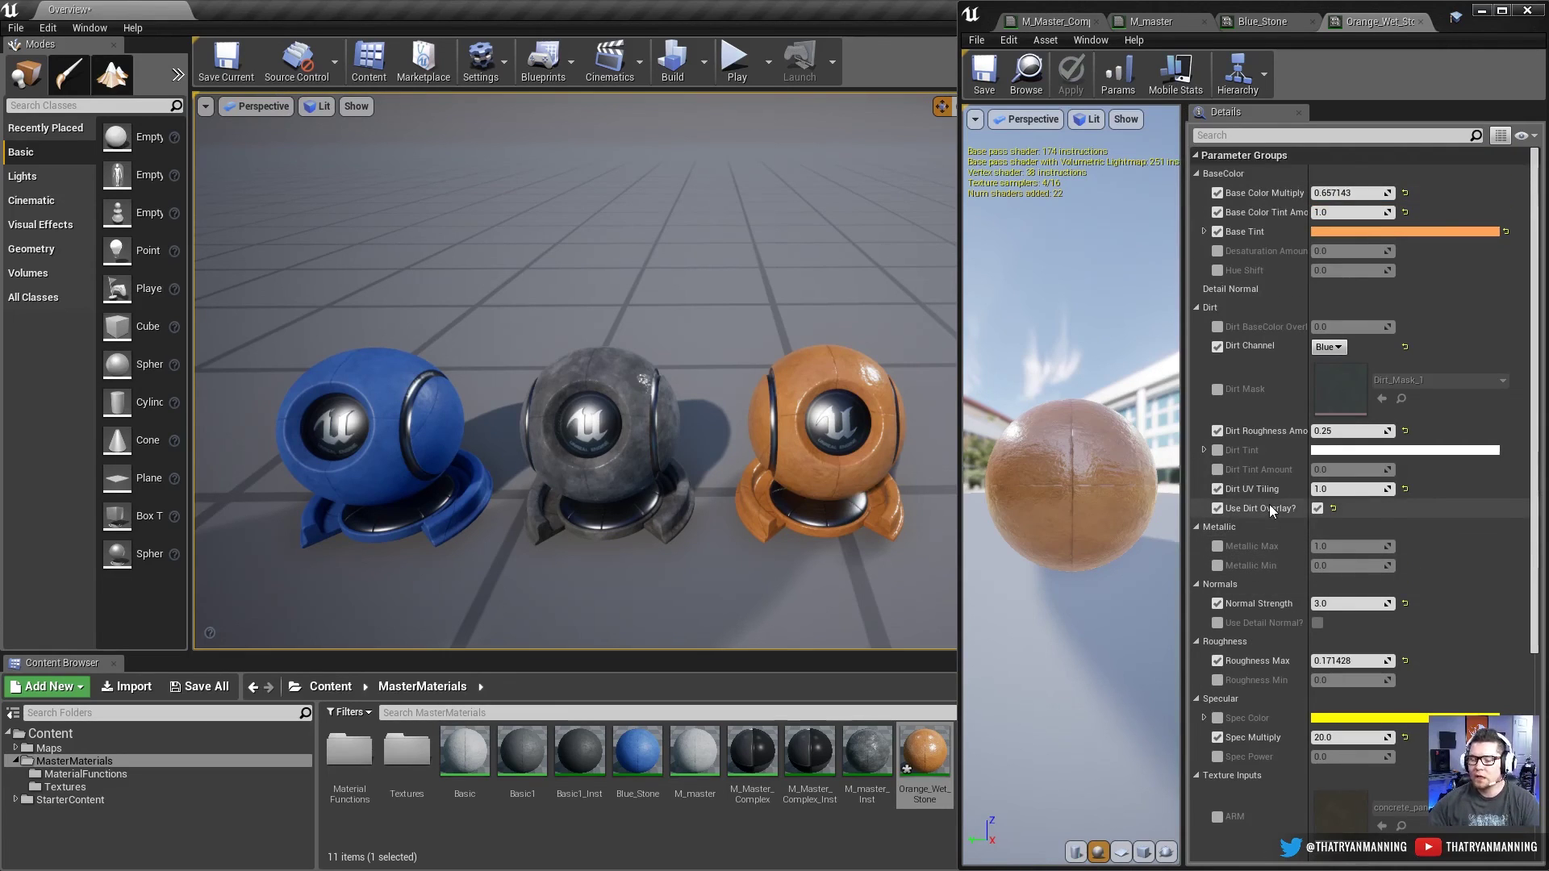